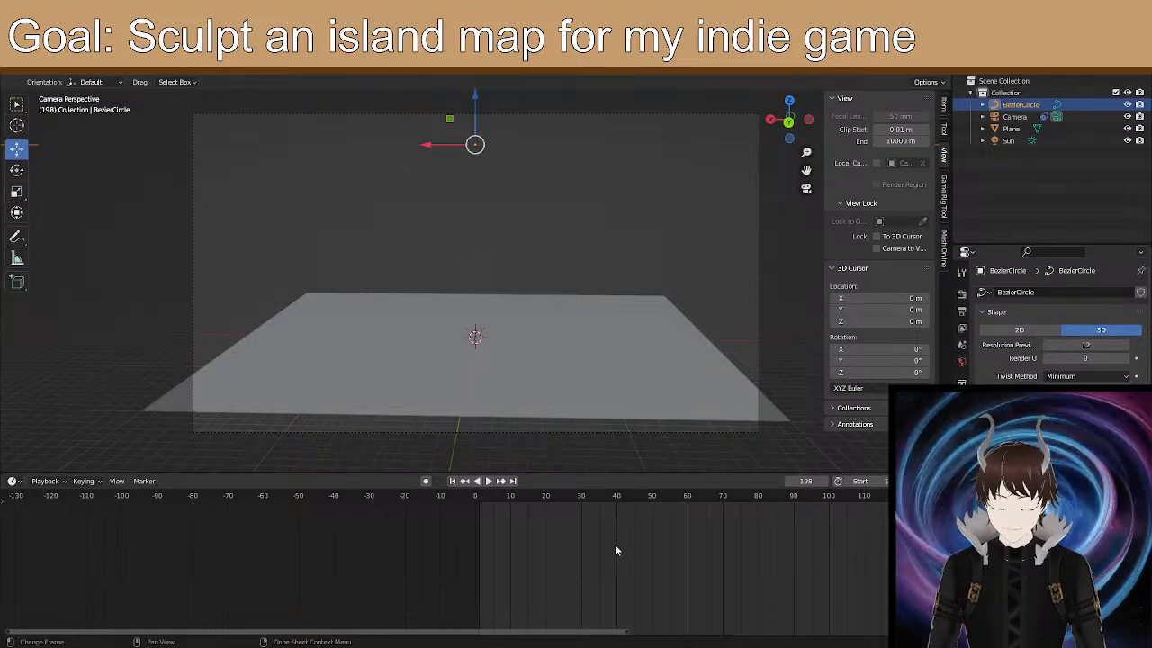
# Examine the flat plane and the BezierCircle curve above it from outside the camera view.
pyautogui.moveTo(535, 332); pyautogui.dragTo(383, 355, button='middle')
pyautogui.click(529, 342)
pyautogui.scroll(-3, 384, 356)
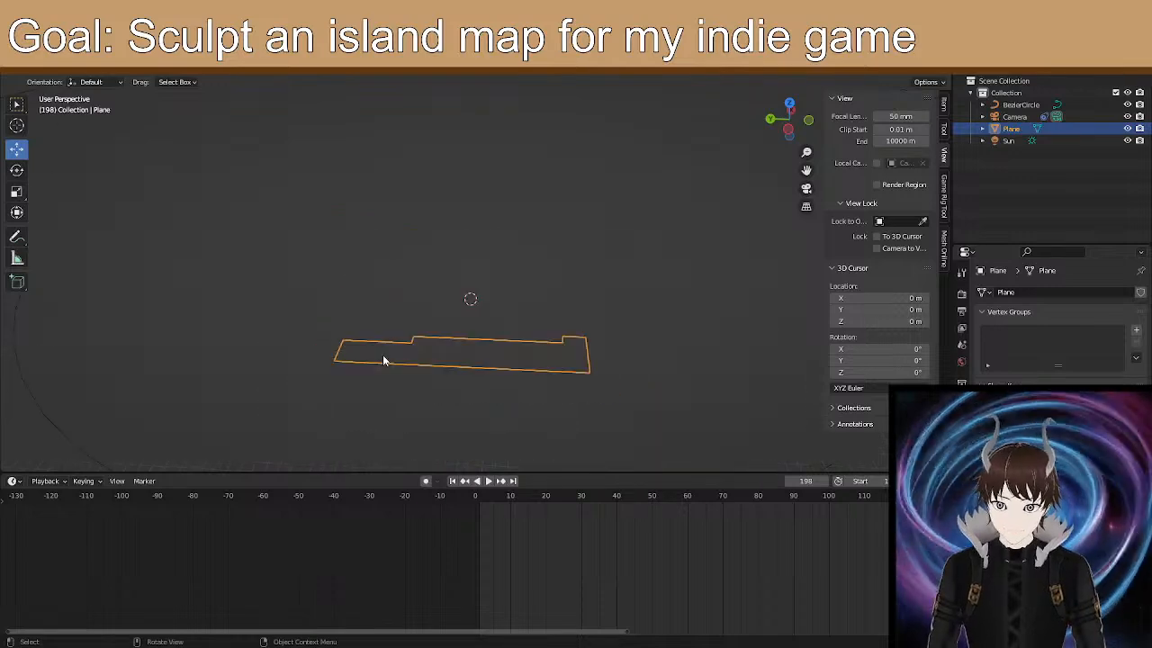
pyautogui.scroll(4, 383, 355)
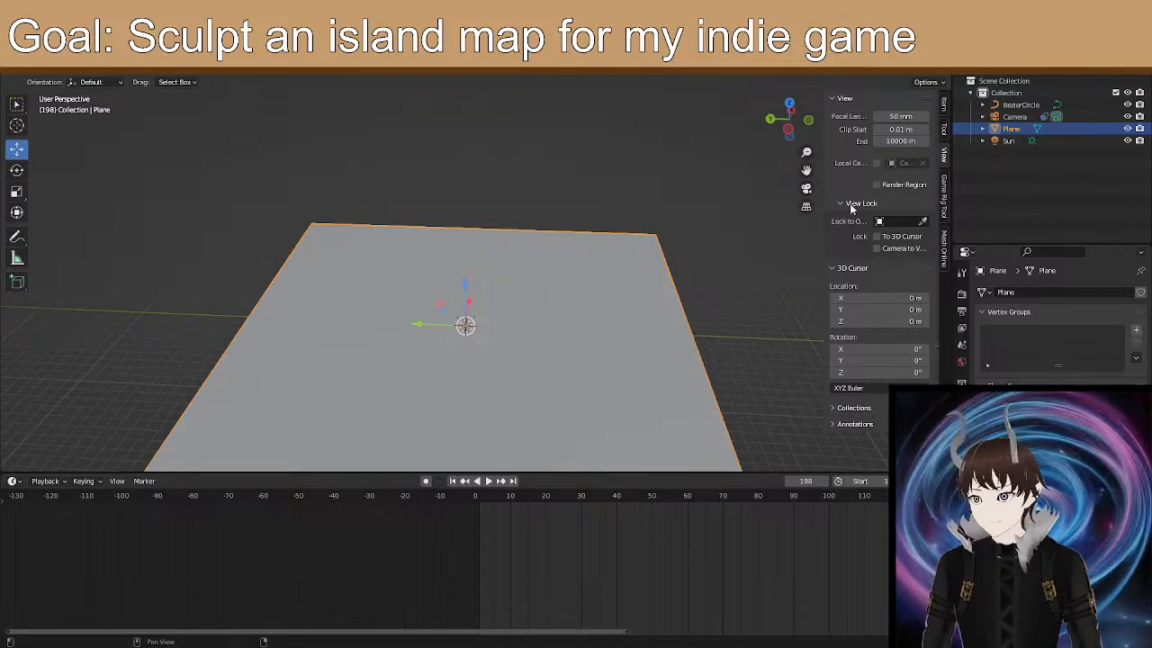
pyautogui.click(1021, 104)
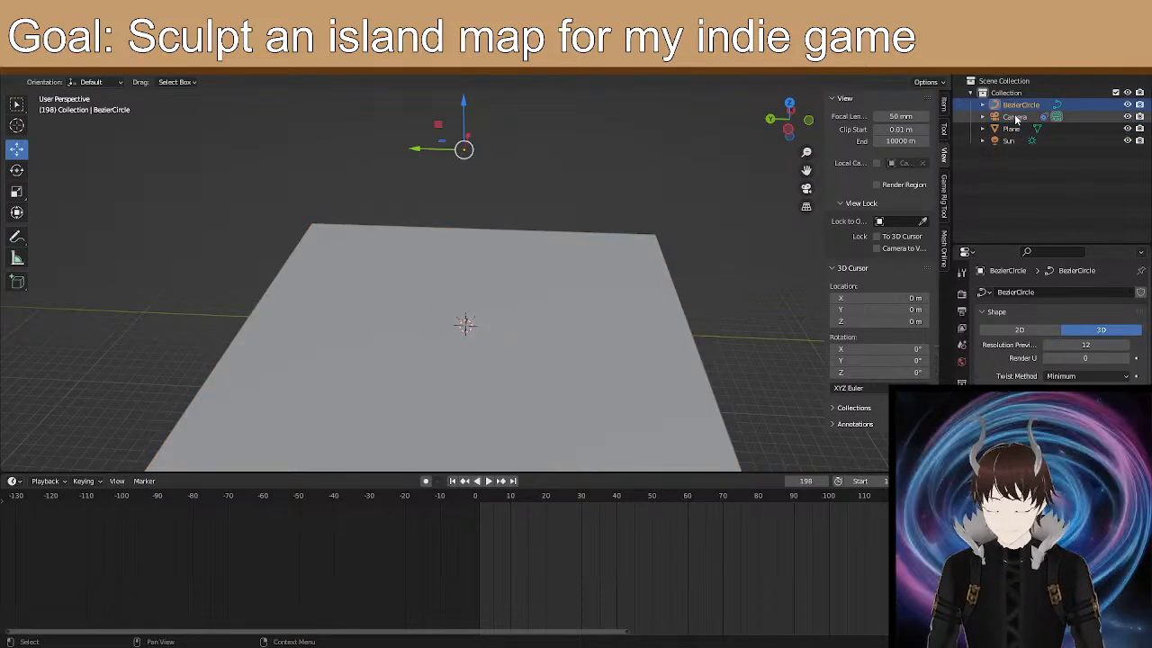
# Inspect the Camera and play back its animation around the plane from the camera's viewpoint.
pyautogui.click(1014, 117)
pyautogui.press('KP_Decimal')
pyautogui.moveTo(586, 298); pyautogui.dragTo(509, 432, button='middle')
pyautogui.press('KP_0')
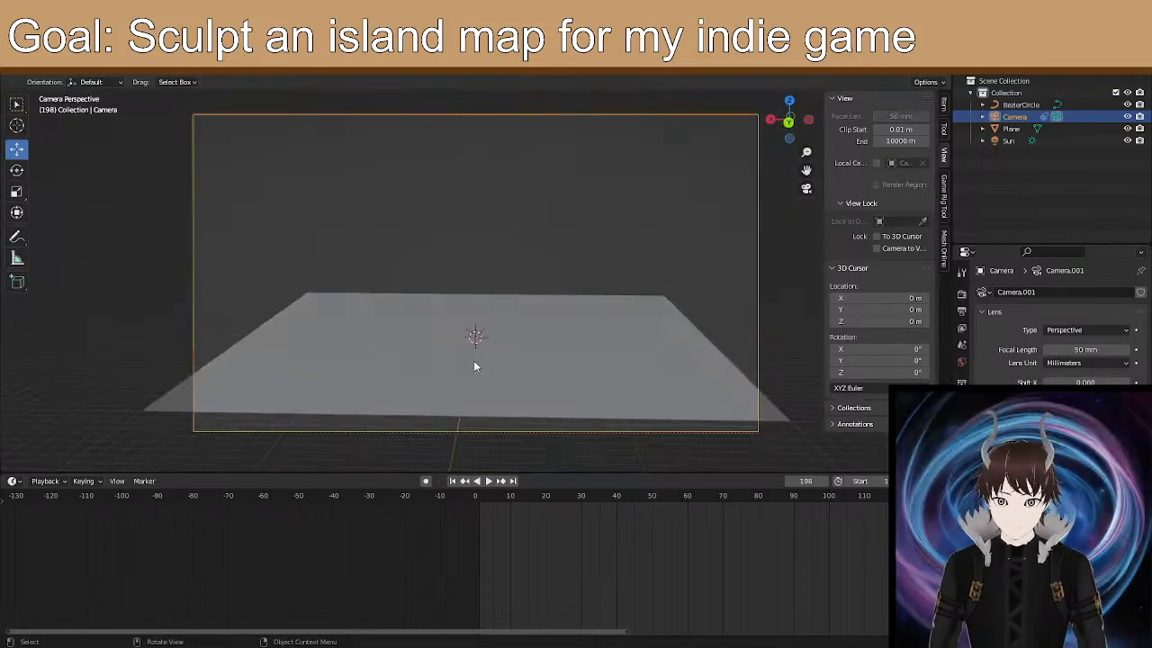
pyautogui.press('space')
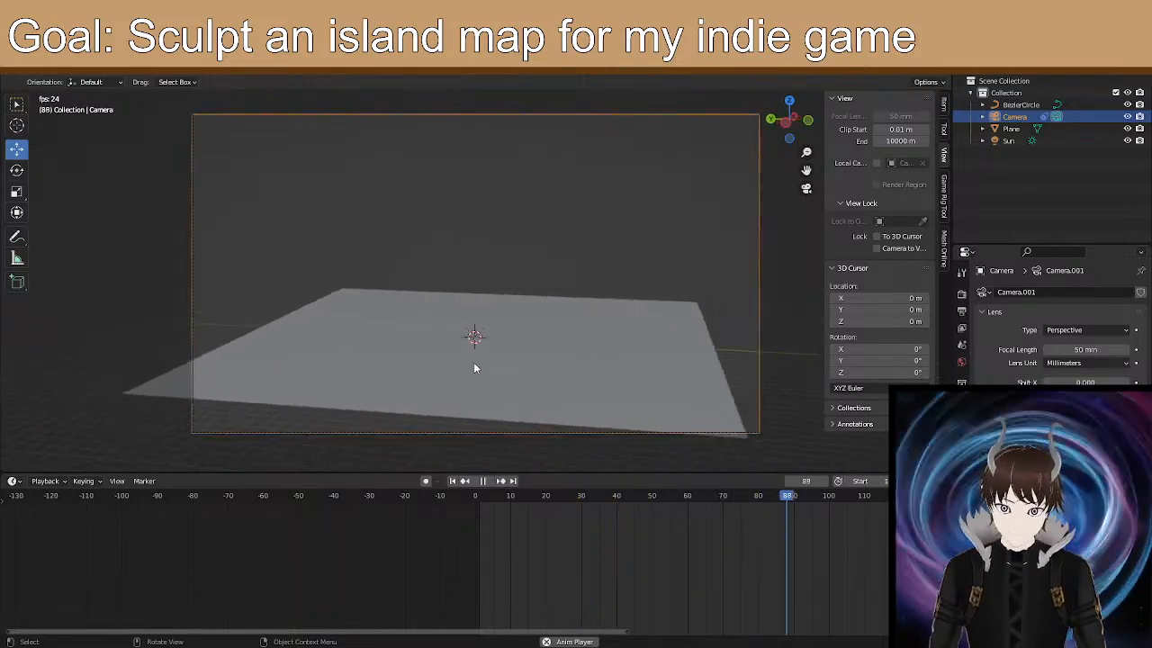
pyautogui.press('space')
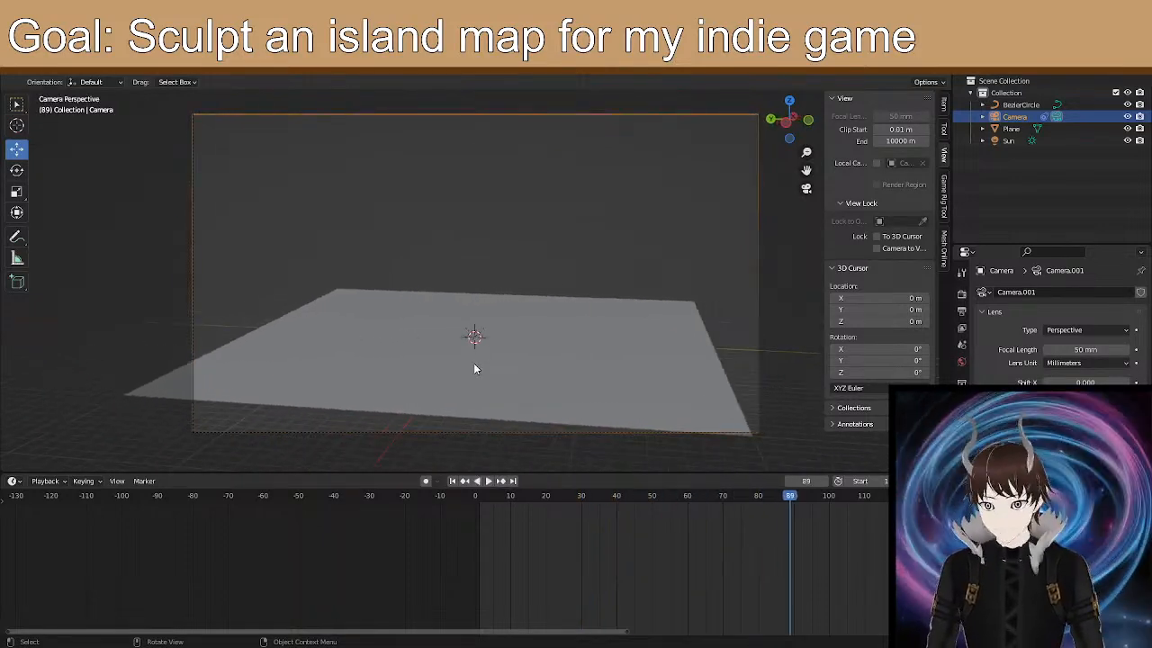
# Put the plane into Sculpt Mode and enable dynamic topology (Dyntopo), accepting the loss of attribute data.
pyautogui.click(1009, 142)
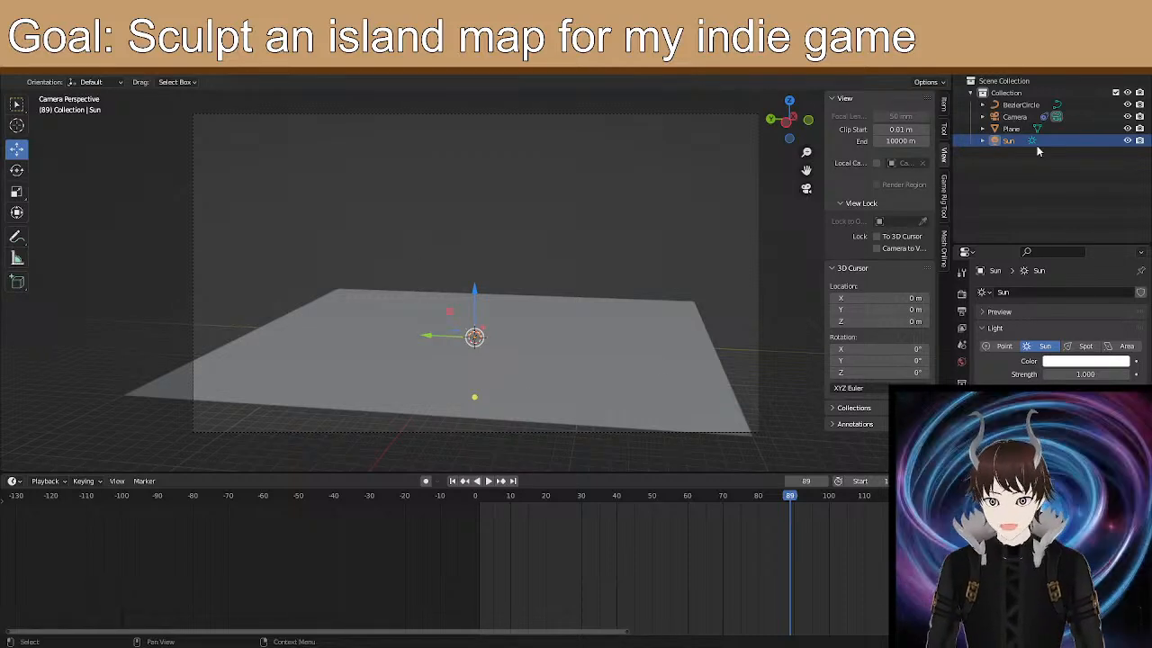
pyautogui.click(1011, 129)
pyautogui.moveTo(771, 221); pyautogui.dragTo(425, 245, button='middle')
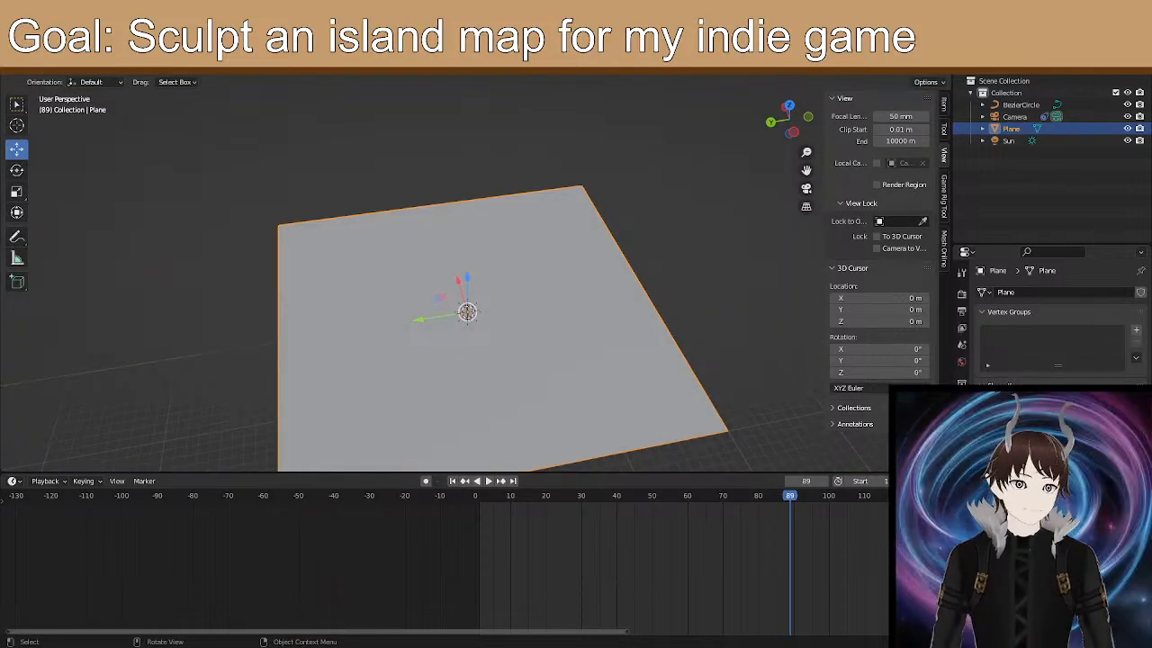
pyautogui.click(65, 82)
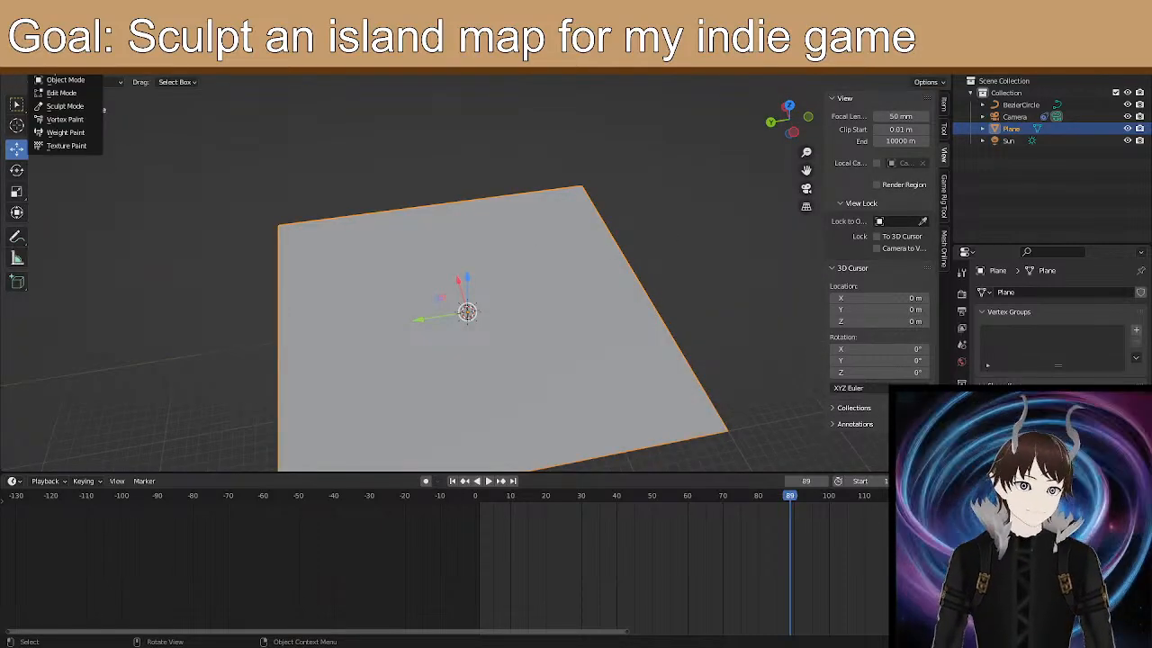
pyautogui.click(65, 107)
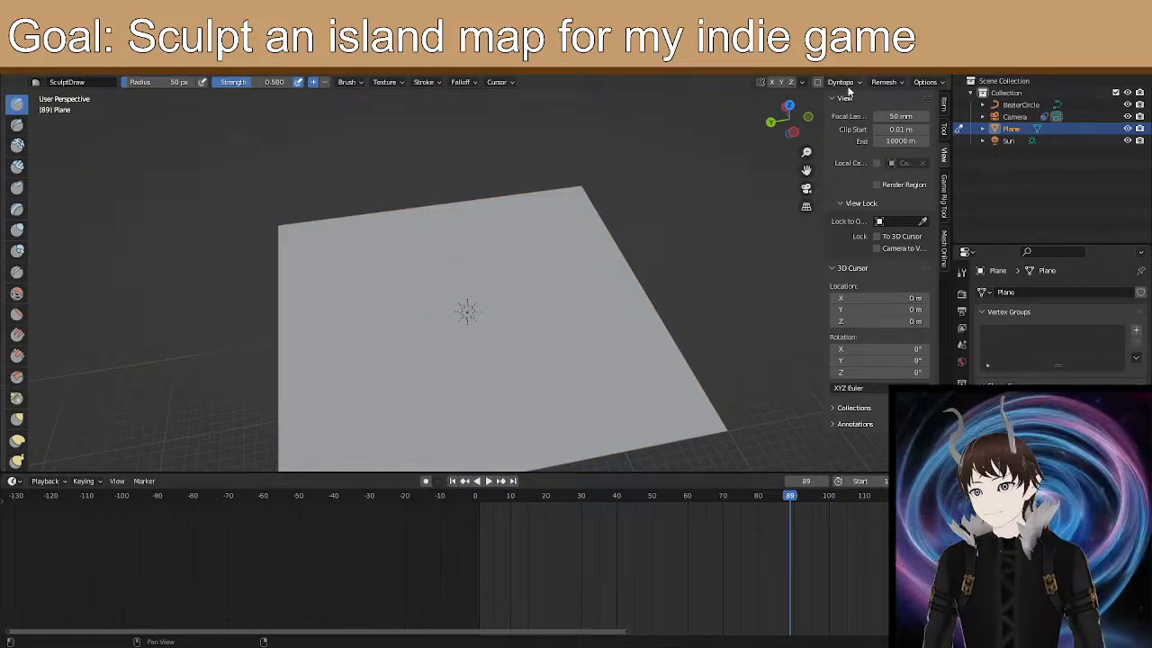
pyautogui.click(816, 83)
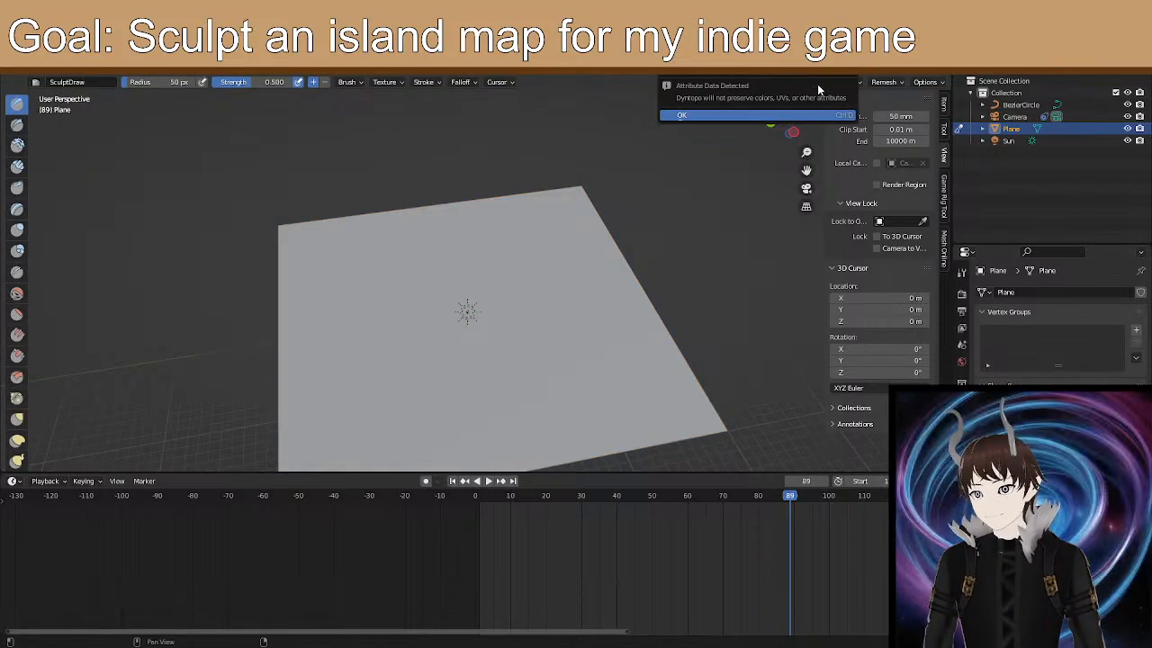
pyautogui.click(736, 116)
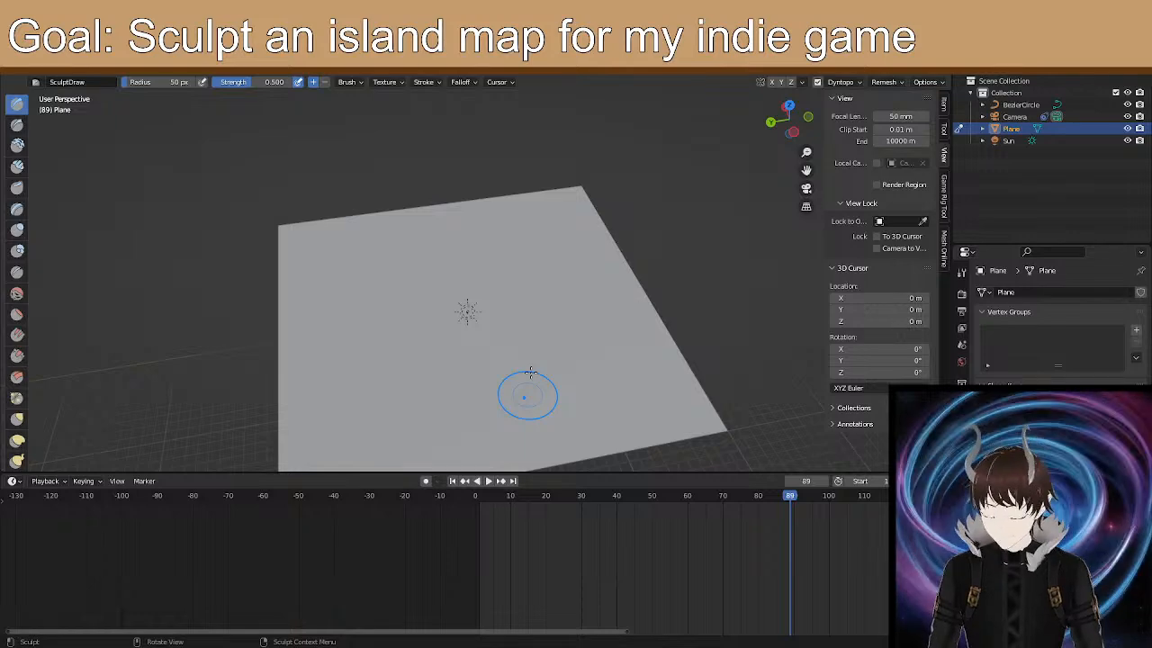
# Hide the Sun light in the viewport and enlarge the 3D viewport by shrinking the timeline area.
pyautogui.click(1127, 141)
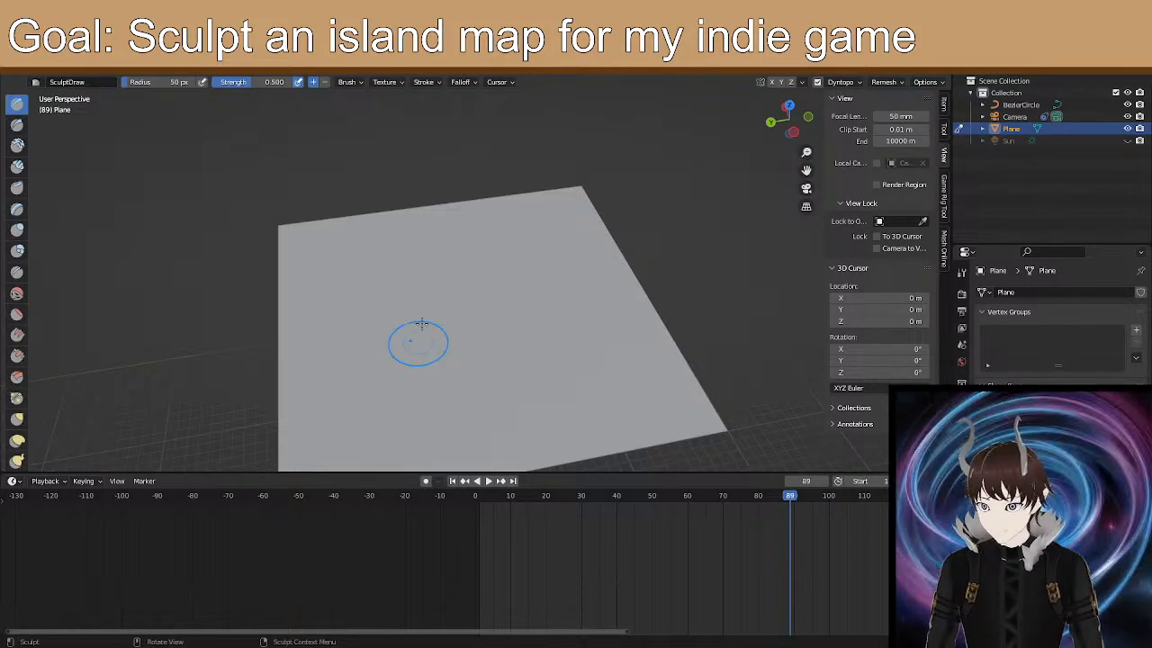
pyautogui.moveTo(484, 309); pyautogui.dragTo(470, 296, button='middle')
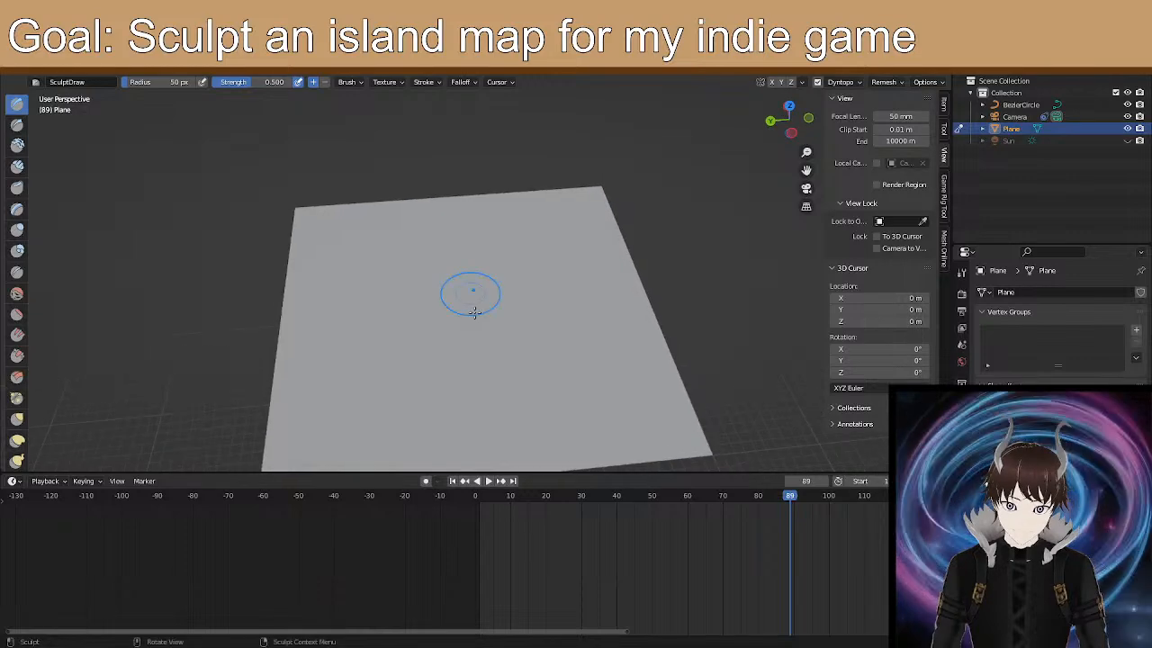
pyautogui.moveTo(559, 473); pyautogui.dragTo(540, 617)
pyautogui.moveTo(544, 504)
pyautogui.mouseDown(button='middle')
pyautogui.moveTo(556, 447)
pyautogui.moveTo(558, 465)
pyautogui.mouseUp(button='middle')
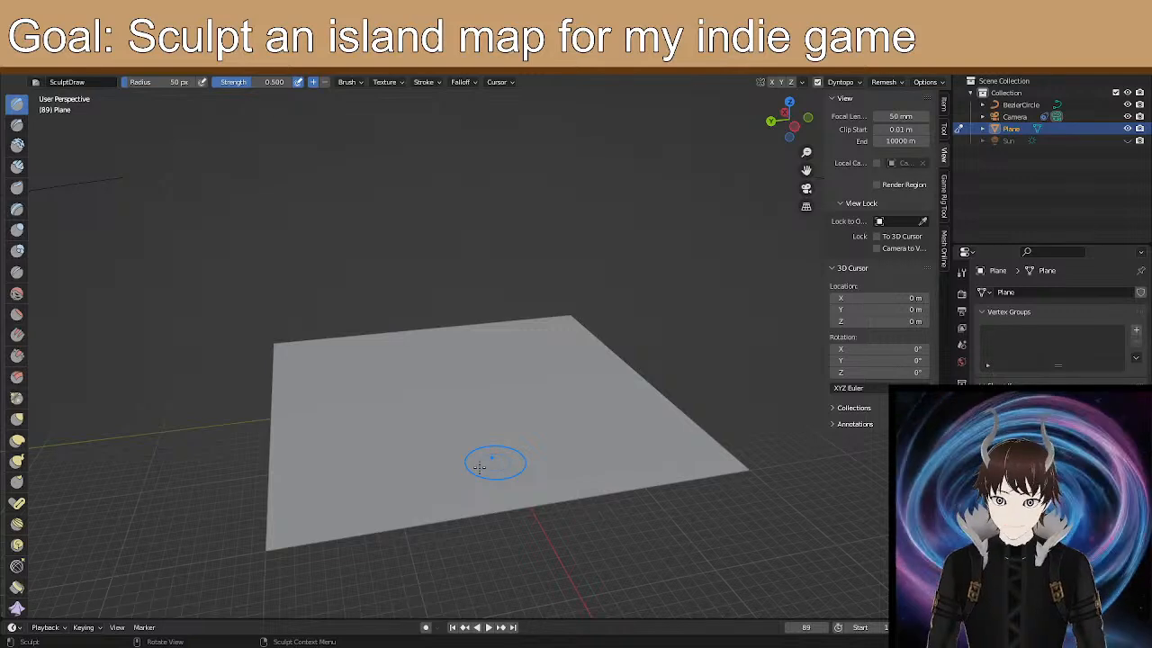
# Try a short Draw stroke on the front part of the plane and undo it.
pyautogui.moveTo(468, 435)
pyautogui.mouseDown()
pyautogui.moveTo(405, 416)
pyautogui.moveTo(426, 411)
pyautogui.moveTo(423, 389)
pyautogui.moveTo(525, 382)
pyautogui.moveTo(495, 441)
pyautogui.moveTo(477, 423)
pyautogui.moveTo(436, 429)
pyautogui.mouseUp()
pyautogui.hotkey('ctrl', 'z')
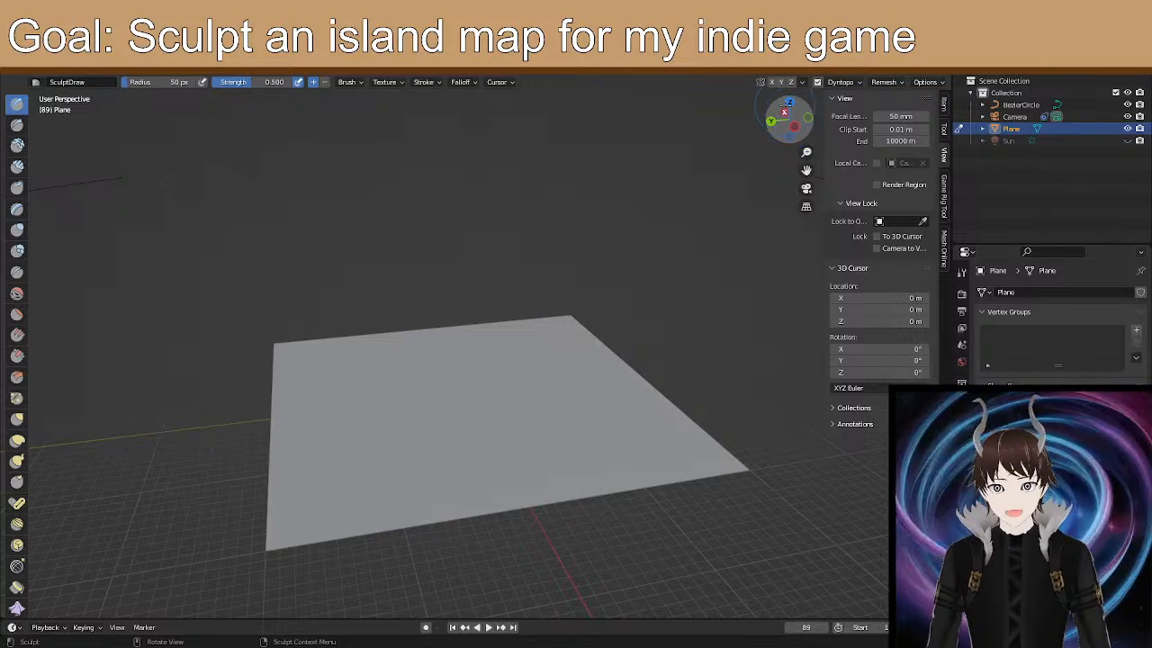
# View the plane from the top and set the Draw brush to strength 1.000 and radius 150 px.
pyautogui.click(789, 102)
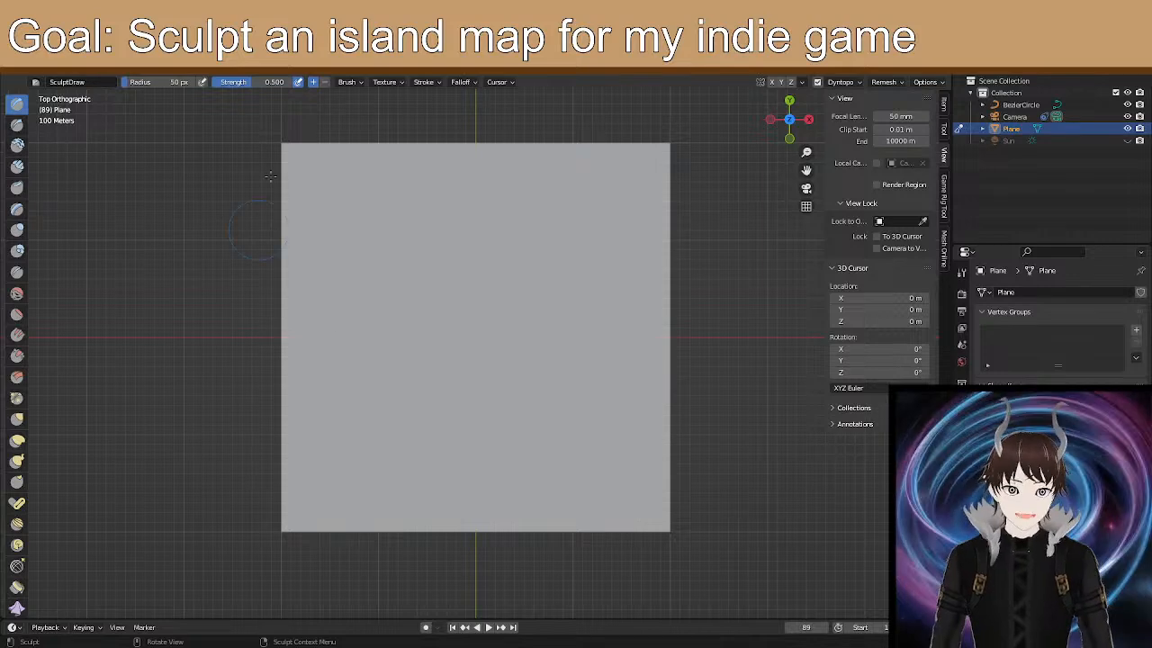
pyautogui.moveTo(228, 85); pyautogui.dragTo(270, 85)
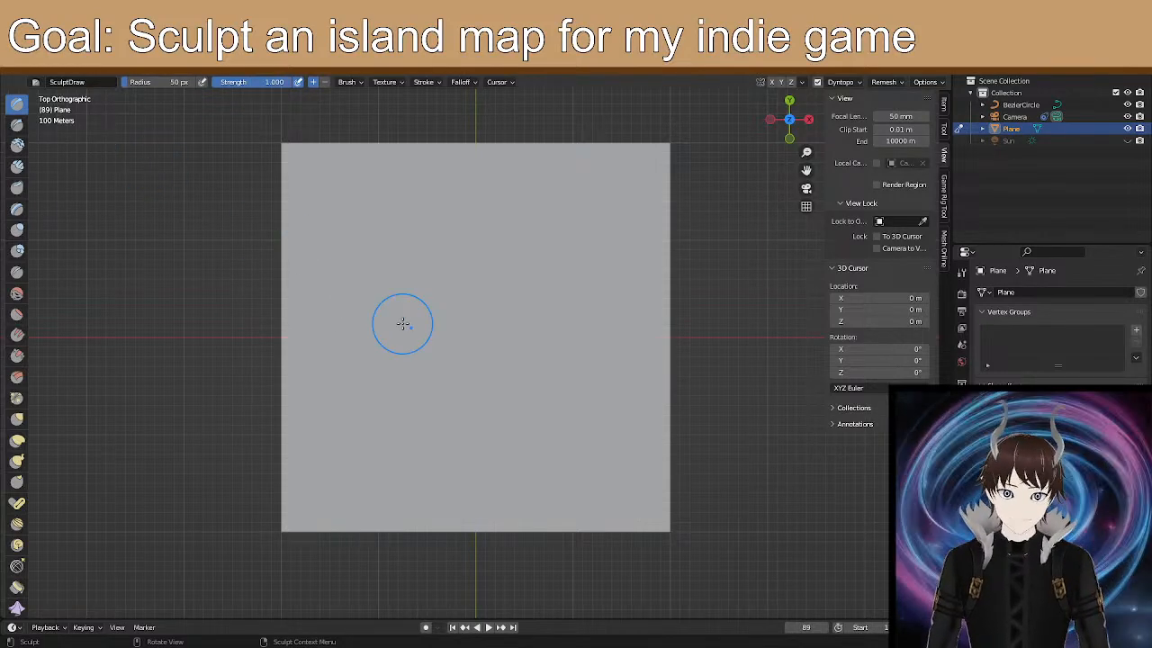
pyautogui.click(160, 81)
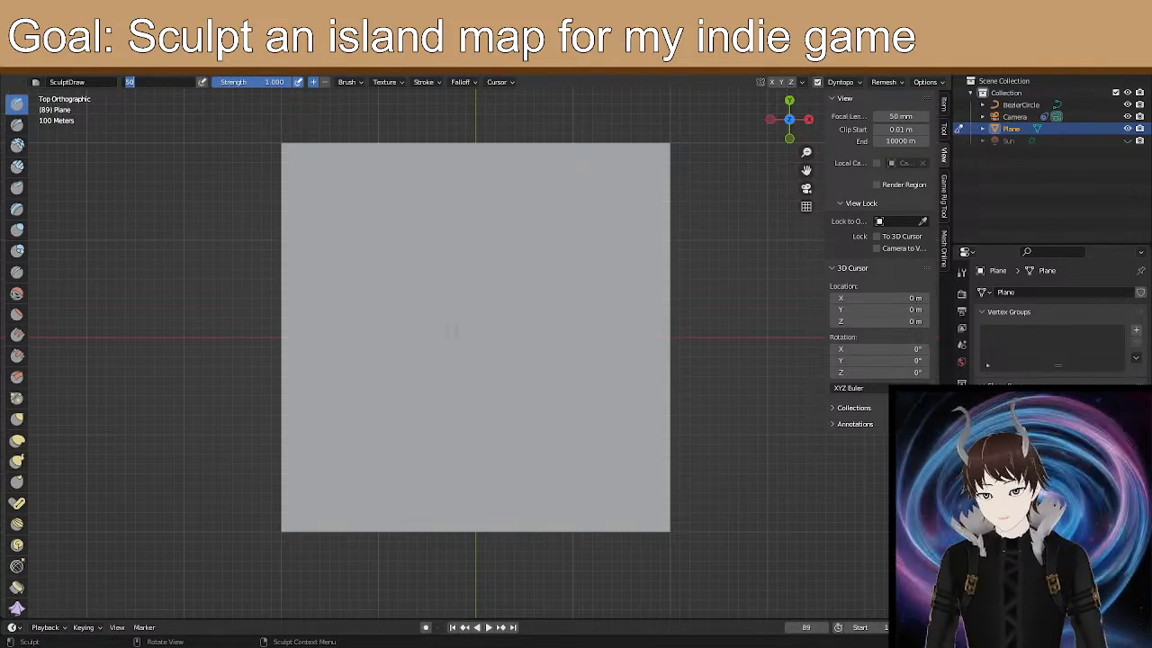
pyautogui.write('150')
pyautogui.press('Return')
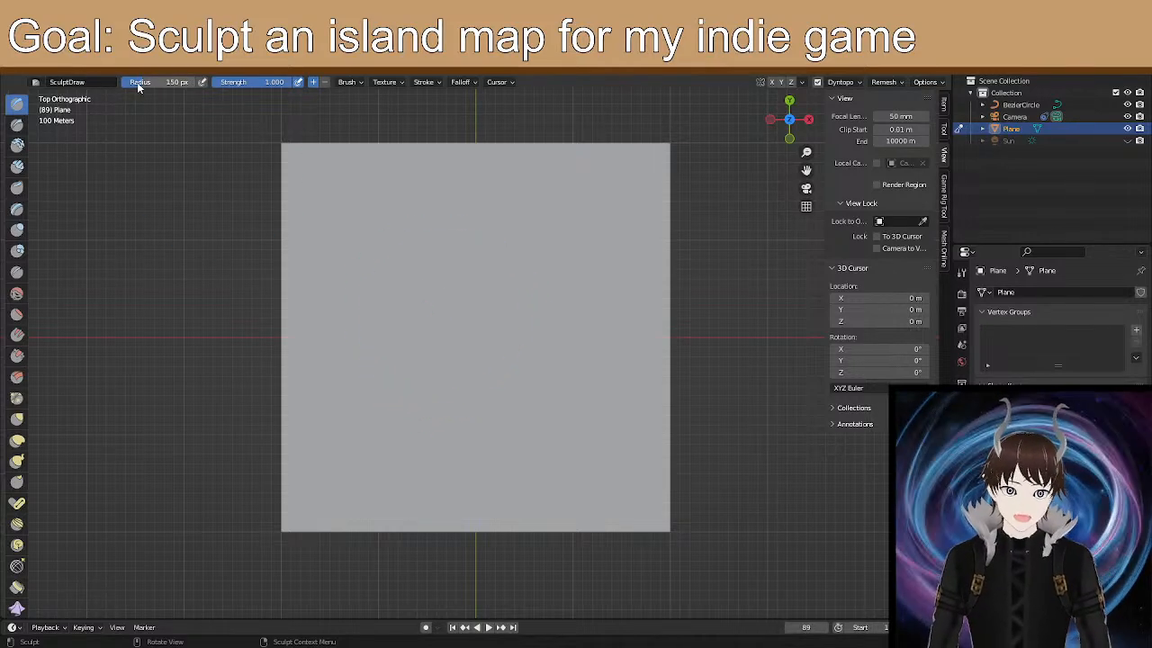
# Set the Draw brush radius to 170 px and sculpt a stroke at the centre of the plane.
pyautogui.scroll(-1, 457, 315)
pyautogui.scroll(-2, 456, 315)
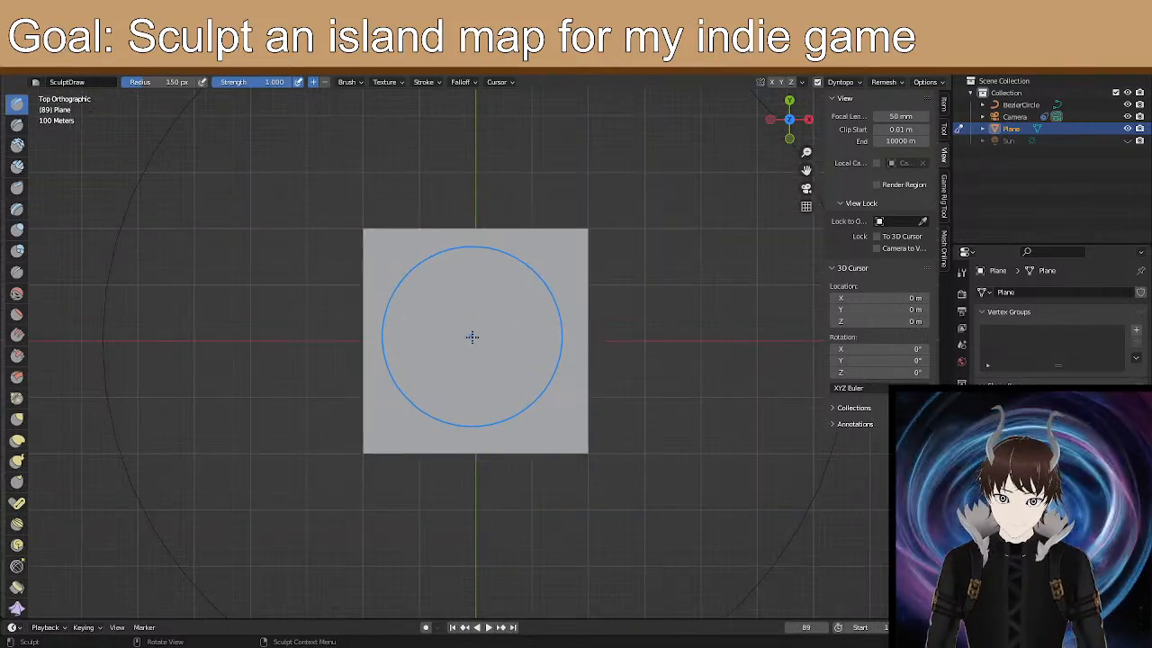
pyautogui.scroll(-1, 477, 332)
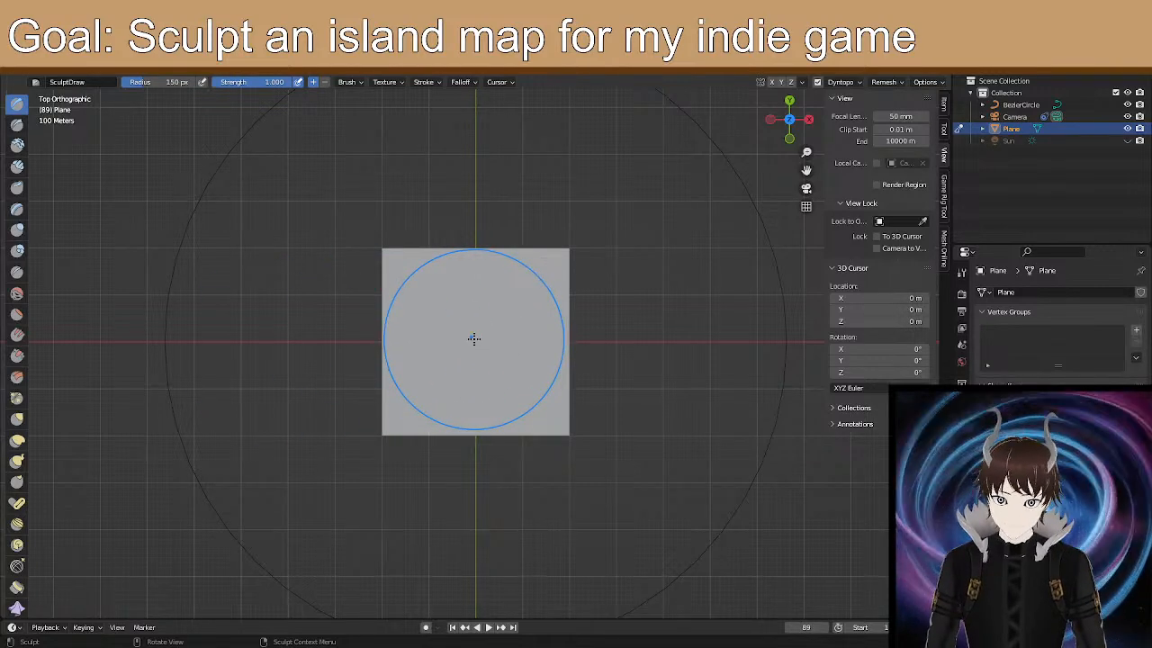
pyautogui.scroll(1, 477, 340)
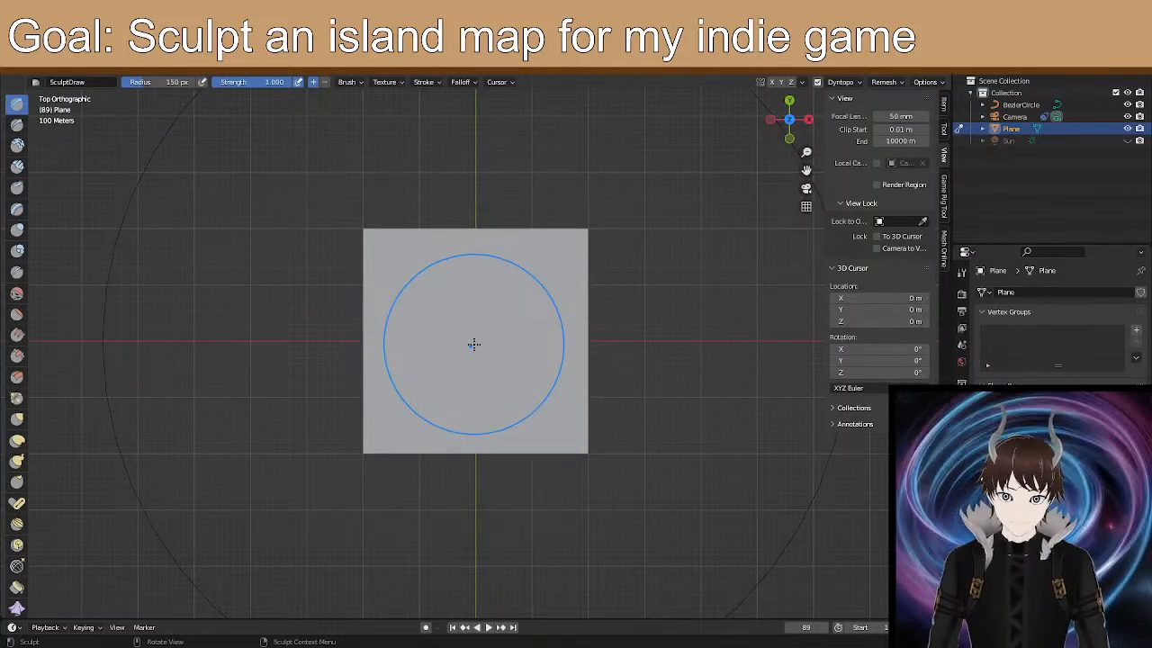
pyautogui.click(183, 81)
pyautogui.write('170')
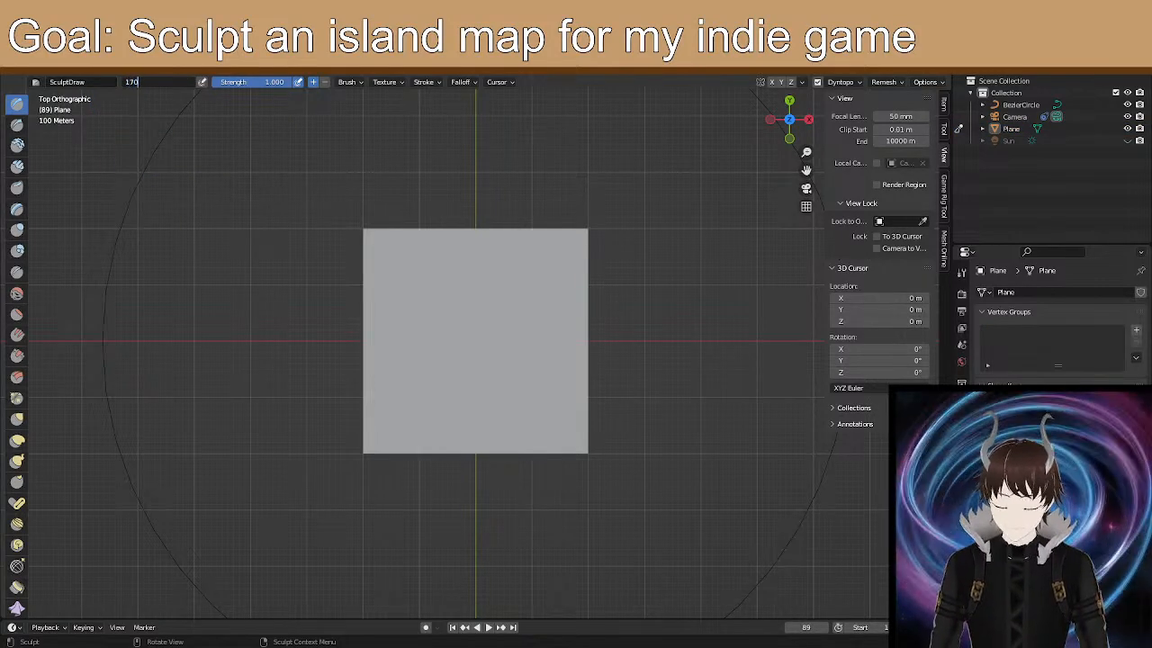
pyautogui.press('Return')
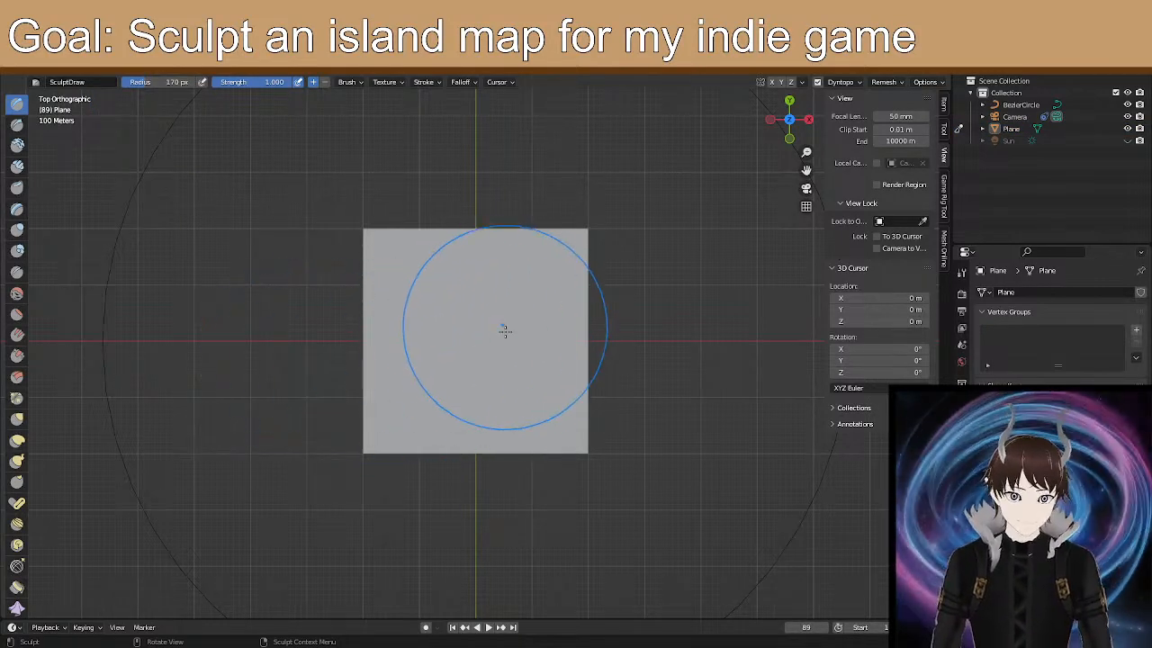
pyautogui.moveTo(475, 341); pyautogui.dragTo(477, 343)
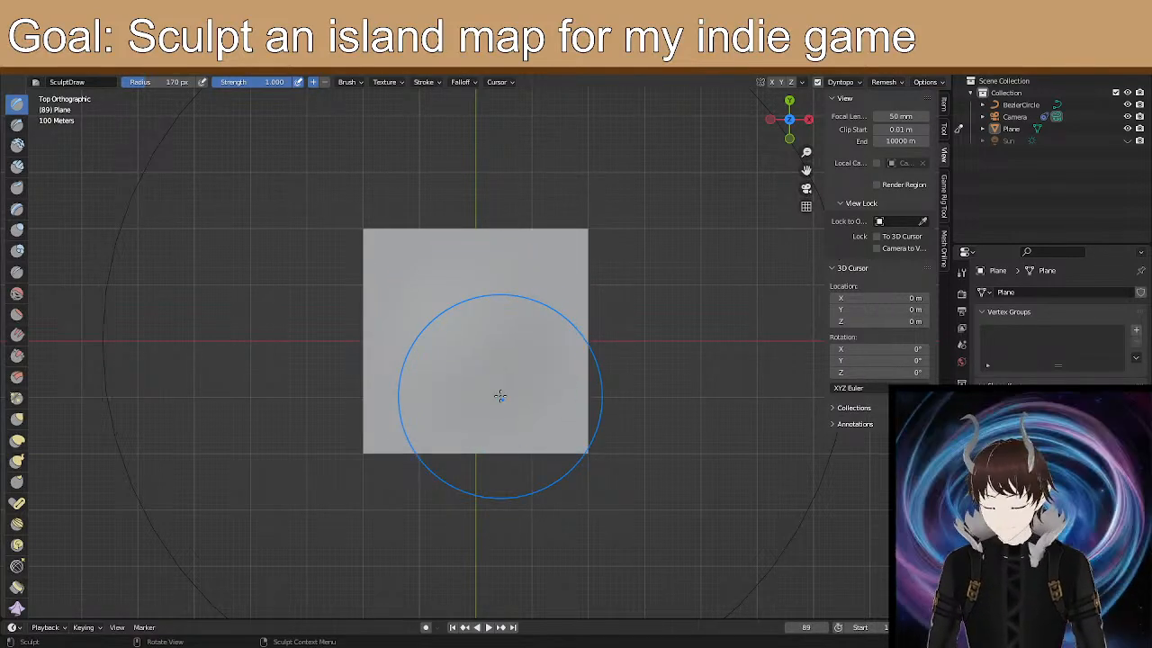
# Reselect the plane and frame the whole of it in an angled perspective view.
pyautogui.moveTo(522, 380); pyautogui.dragTo(514, 329, button='middle')
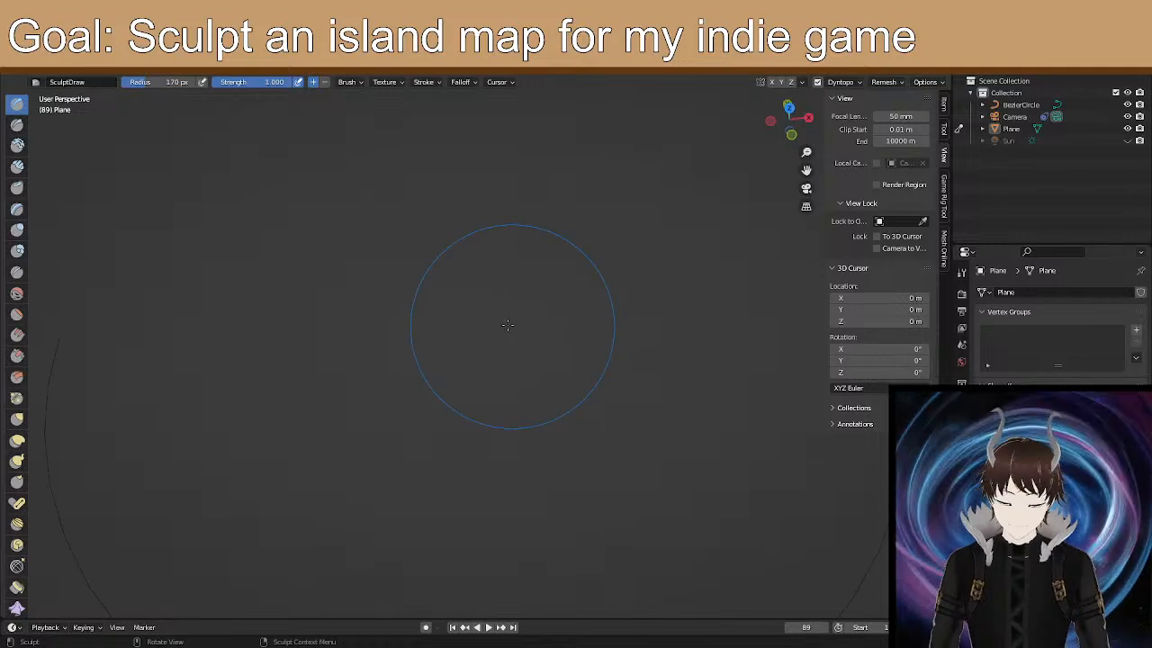
pyautogui.click(1011, 129)
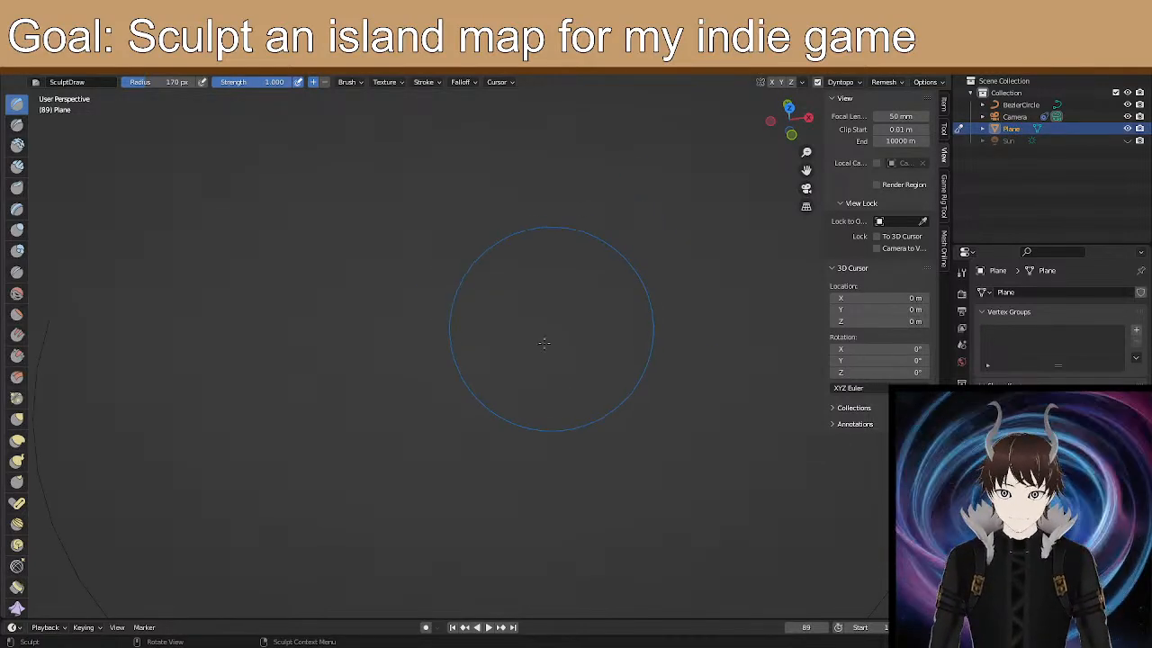
pyautogui.press('KP_Decimal')
pyautogui.moveTo(511, 430)
pyautogui.mouseDown(button='middle')
pyautogui.moveTo(527, 354)
pyautogui.moveTo(495, 352)
pyautogui.moveTo(522, 404)
pyautogui.moveTo(501, 366)
pyautogui.moveTo(486, 384)
pyautogui.mouseUp(button='middle')
pyautogui.scroll(-2, 496, 386)
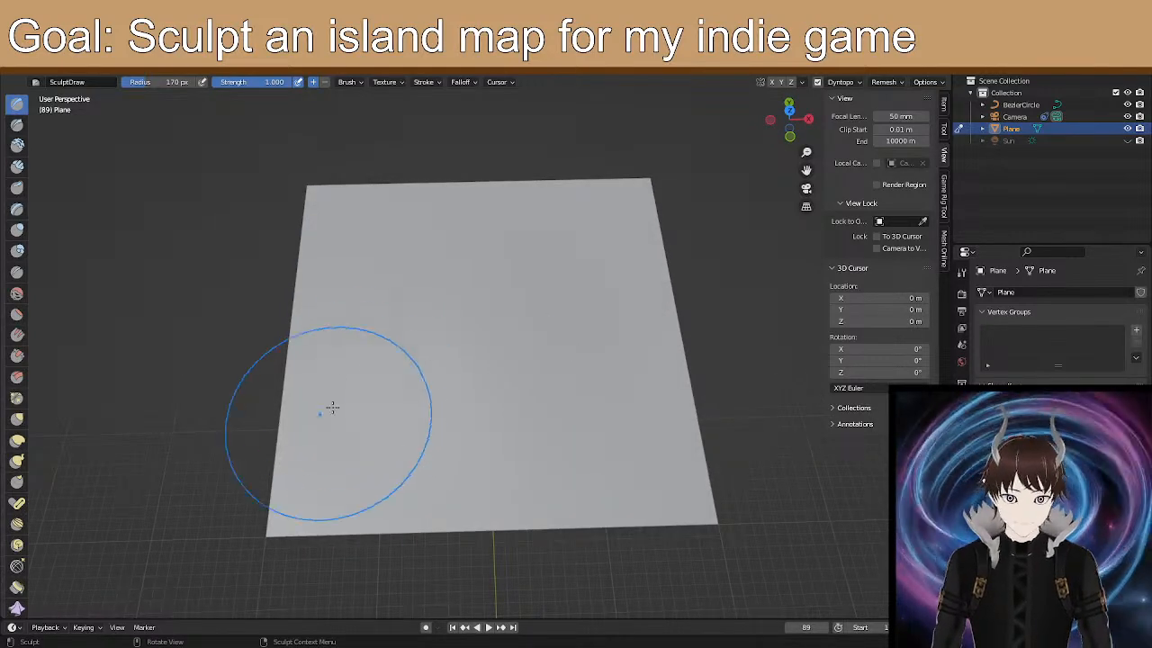
# Try sculpting a large swirling mound across most of the plane and undo the stroke.
pyautogui.moveTo(439, 343)
pyautogui.mouseDown()
pyautogui.moveTo(420, 379)
pyautogui.moveTo(464, 410)
pyautogui.moveTo(549, 423)
pyautogui.moveTo(630, 364)
pyautogui.moveTo(589, 278)
pyautogui.moveTo(552, 252)
pyautogui.moveTo(457, 226)
pyautogui.moveTo(425, 235)
pyautogui.moveTo(386, 275)
pyautogui.moveTo(379, 409)
pyautogui.moveTo(468, 468)
pyautogui.moveTo(553, 369)
pyautogui.moveTo(474, 314)
pyautogui.moveTo(494, 273)
pyautogui.mouseUp()
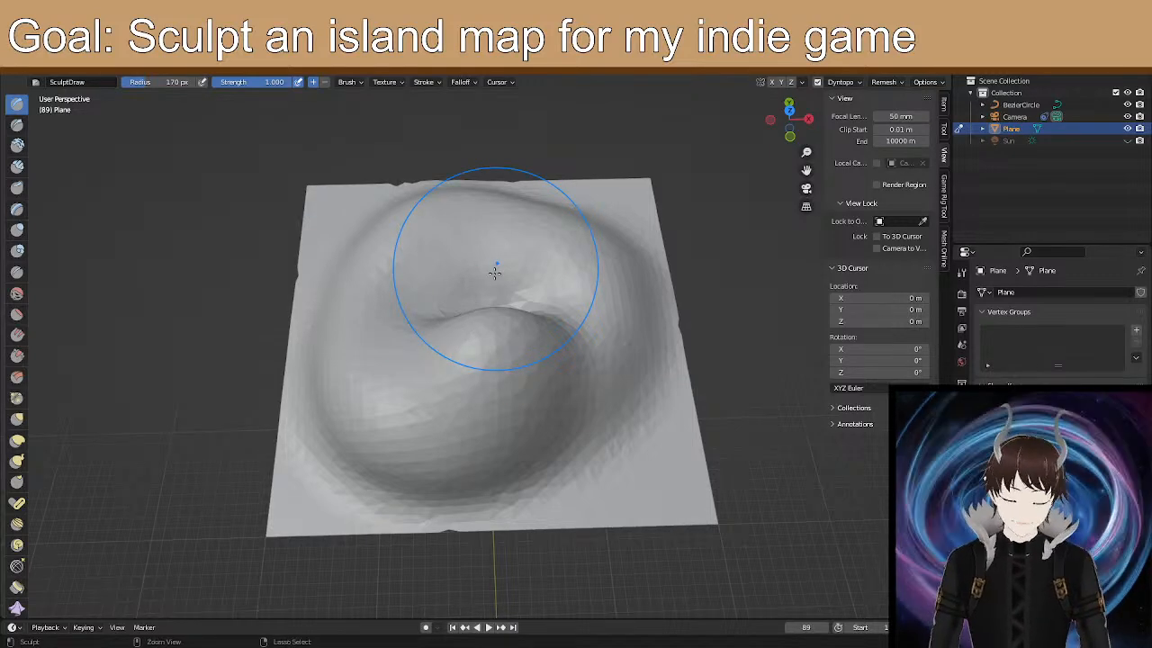
pyautogui.hotkey('ctrl', 'z')
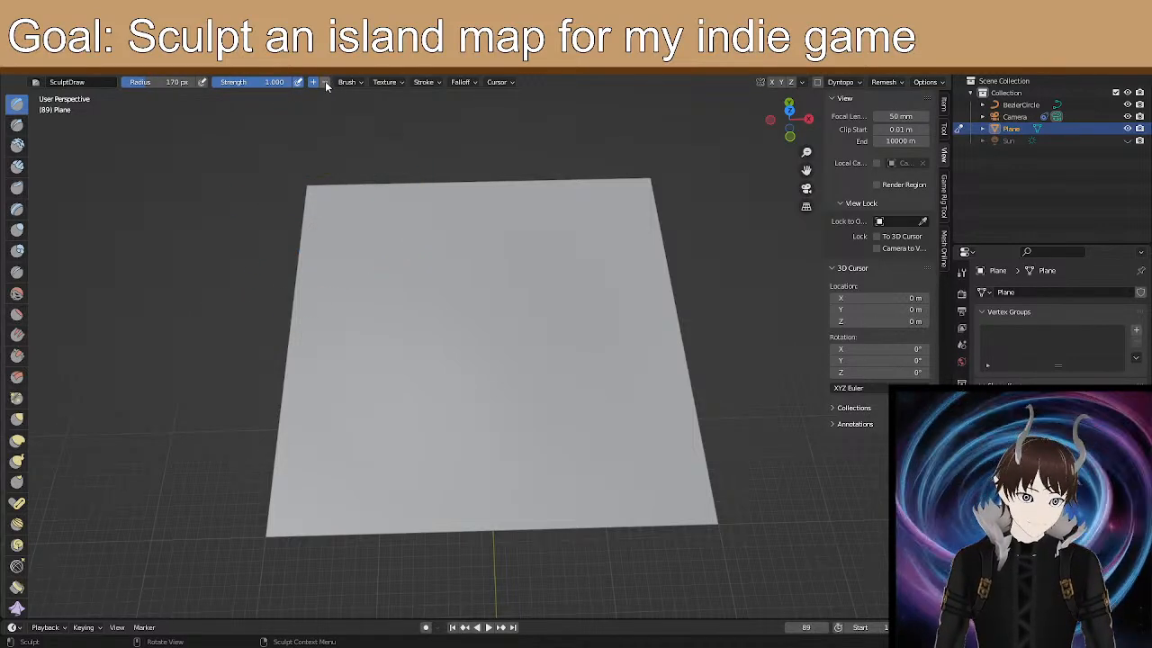
# Set the Draw brush to radius 200 px and strength 0.500 with an Inverse Square falloff.
pyautogui.click(180, 82)
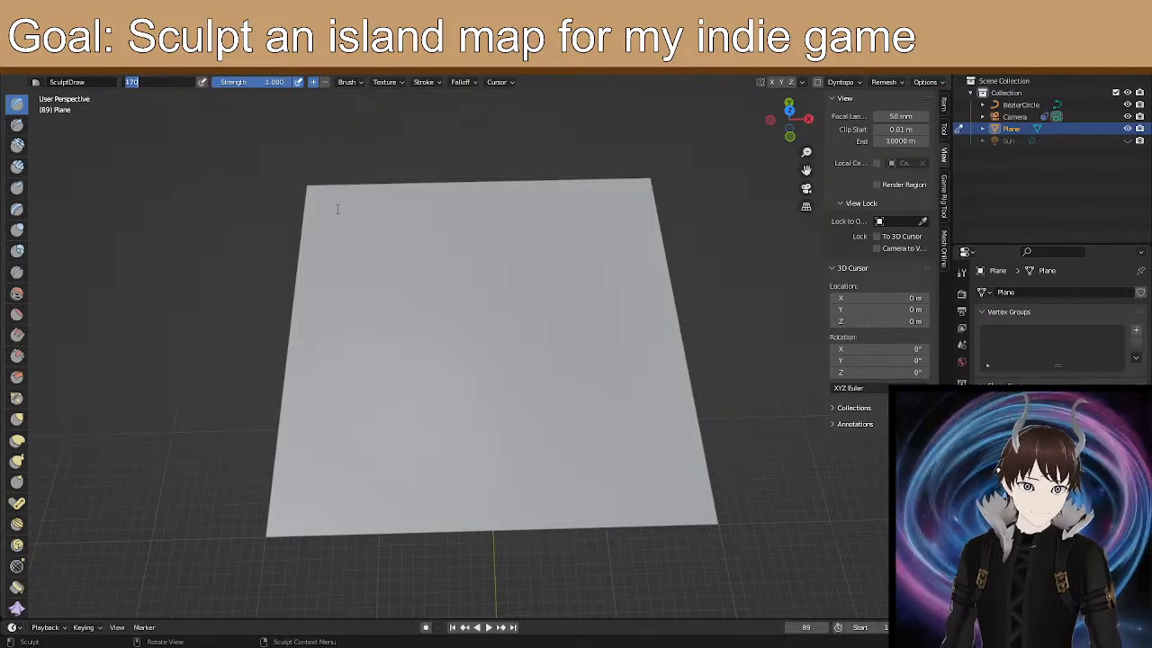
pyautogui.press('Return')
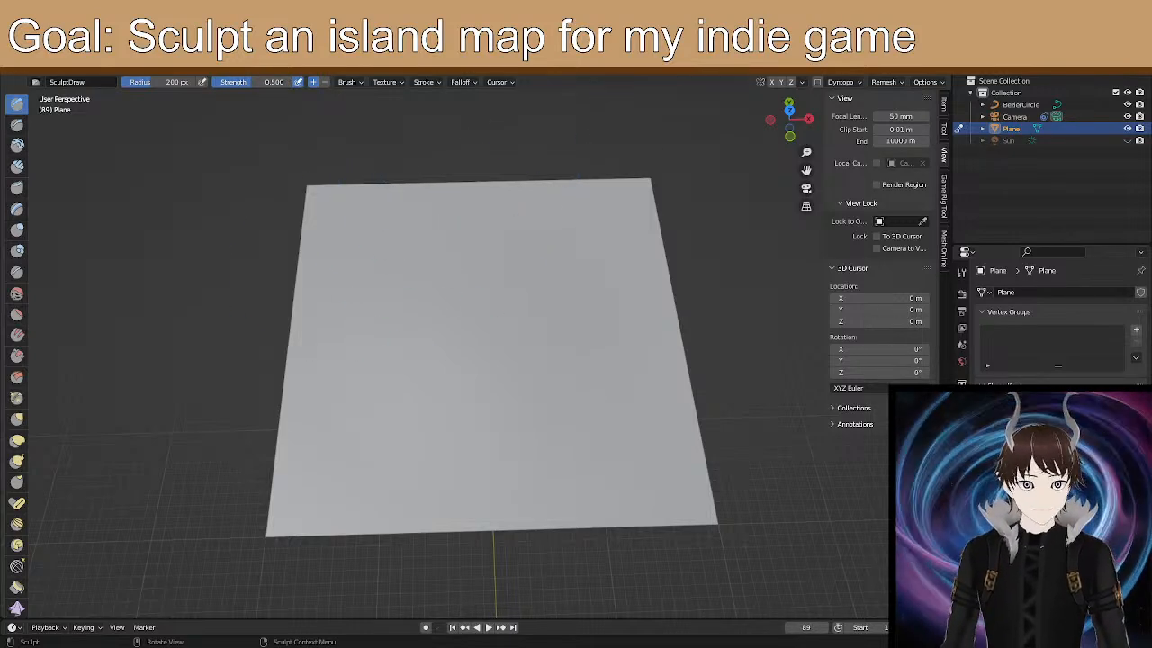
pyautogui.click(461, 83)
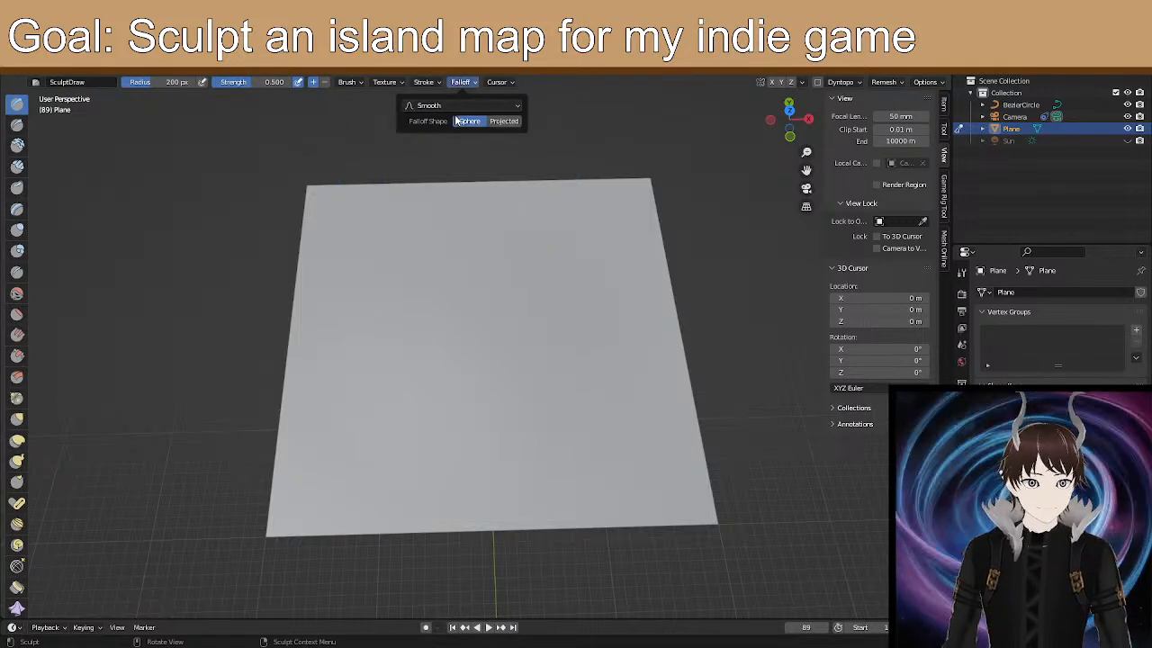
pyautogui.click(458, 103)
pyautogui.click(443, 237)
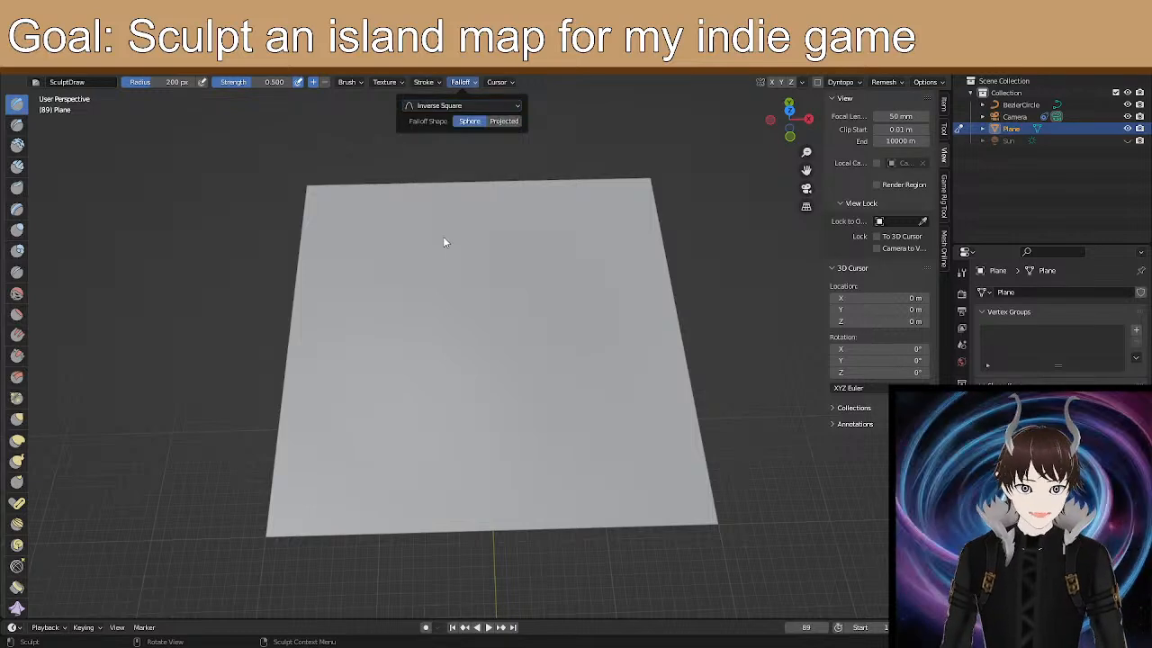
# Set the Draw brush falloff to Constant and sculpt a broad, low swirling mound across the plane.
pyautogui.click(474, 105)
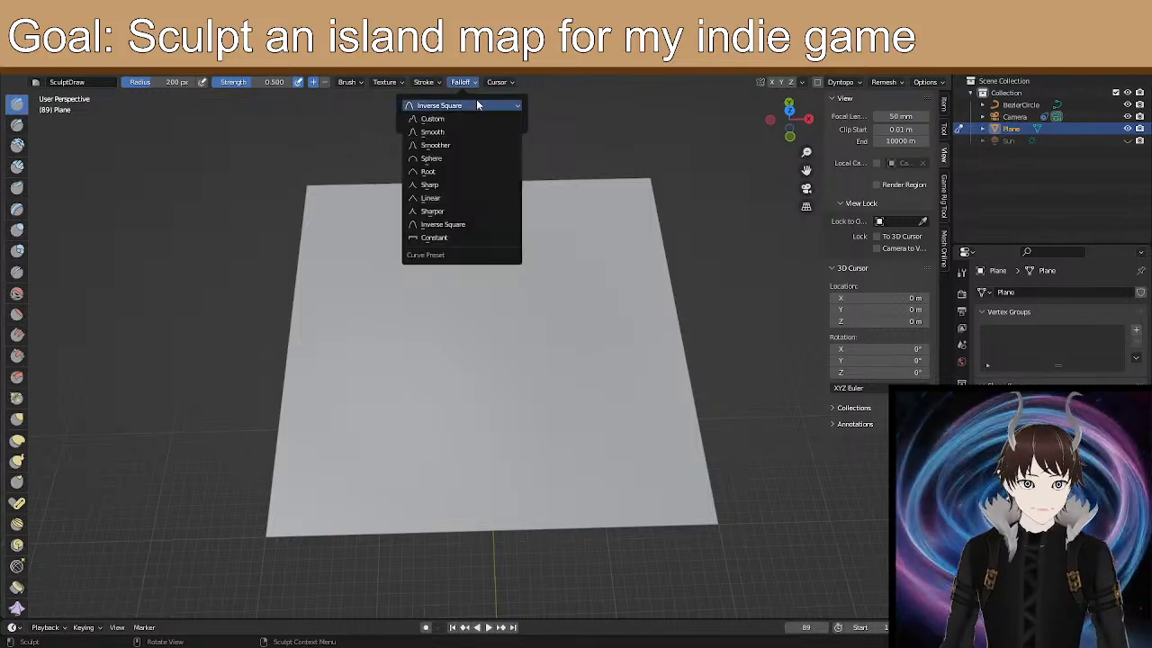
pyautogui.click(450, 238)
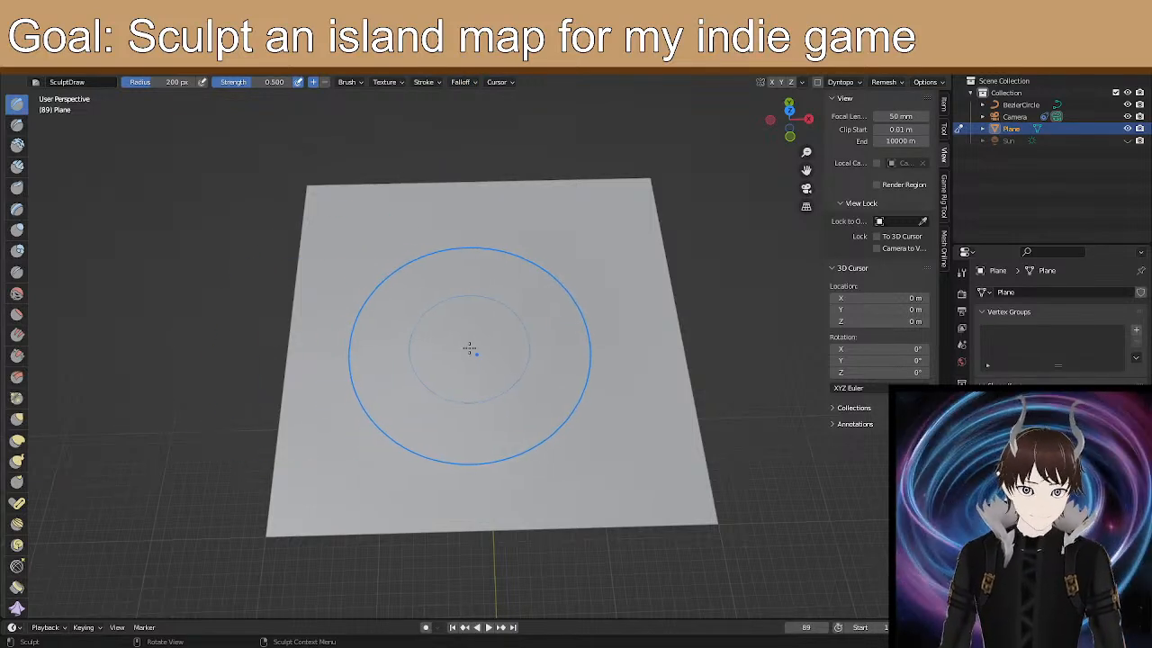
pyautogui.moveTo(459, 376)
pyautogui.mouseDown()
pyautogui.moveTo(427, 370)
pyautogui.moveTo(436, 307)
pyautogui.moveTo(534, 329)
pyautogui.moveTo(534, 386)
pyautogui.mouseUp()
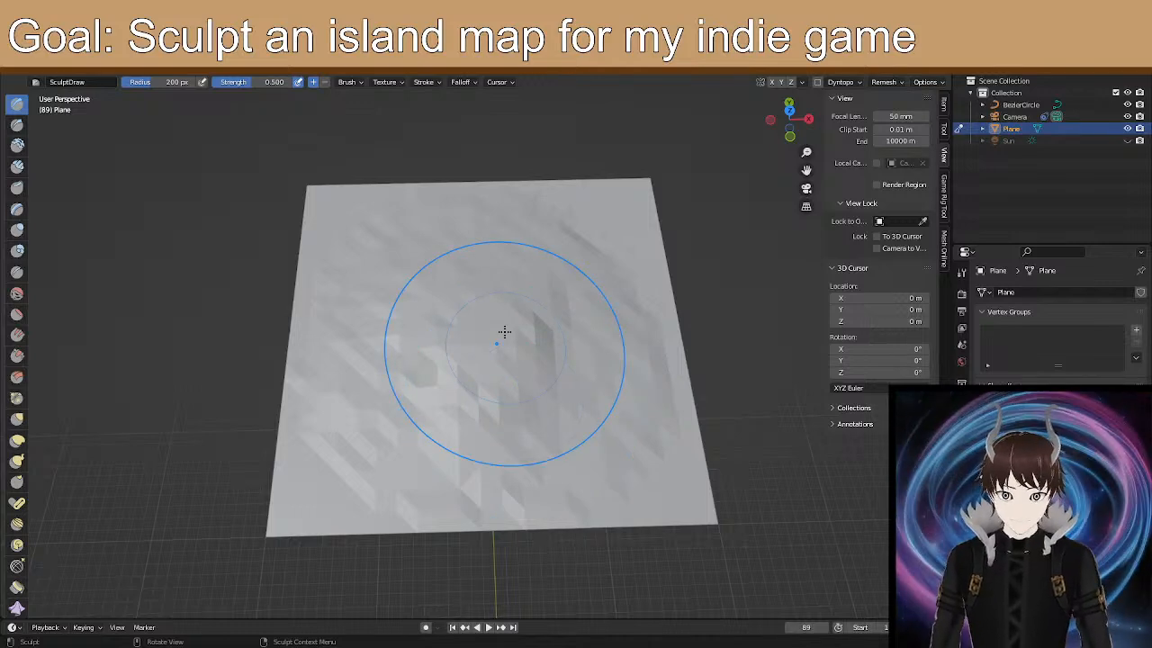
pyautogui.moveTo(380, 303)
pyautogui.mouseDown(button='middle')
pyautogui.moveTo(367, 277)
pyautogui.moveTo(327, 316)
pyautogui.mouseUp(button='middle')
pyautogui.moveTo(411, 330)
pyautogui.mouseDown(button='middle')
pyautogui.moveTo(445, 337)
pyautogui.moveTo(403, 362)
pyautogui.mouseUp(button='middle')
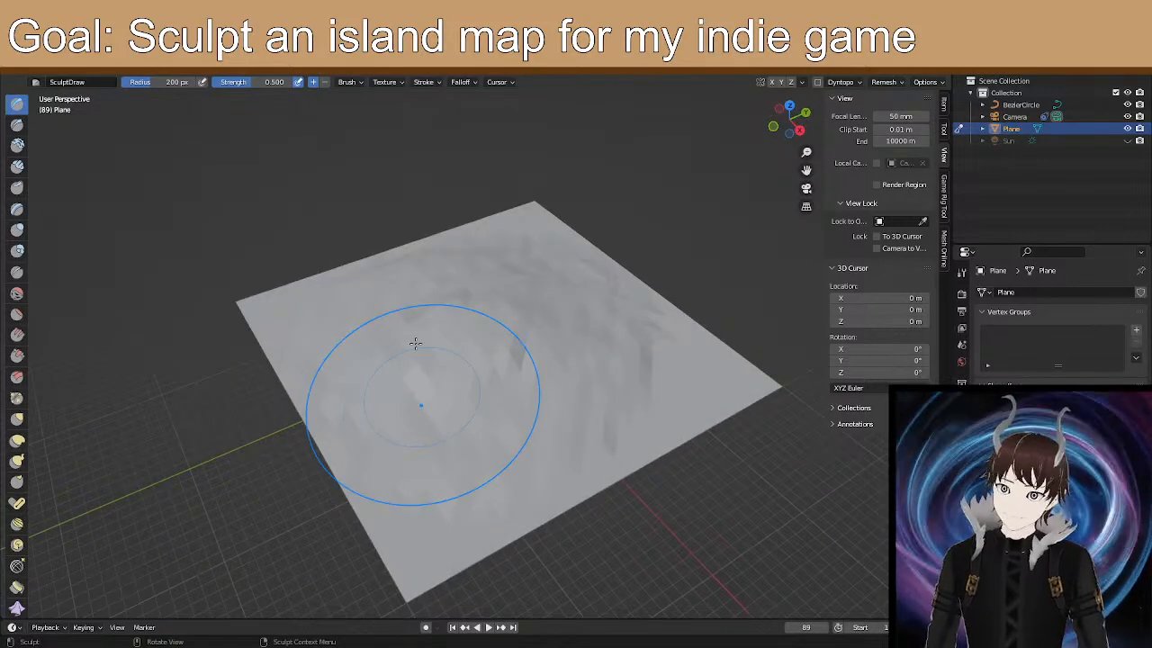
# Shade the plane smooth in Object Mode and return to Sculpt Mode.
pyautogui.hotkey('ctrl', 'd')
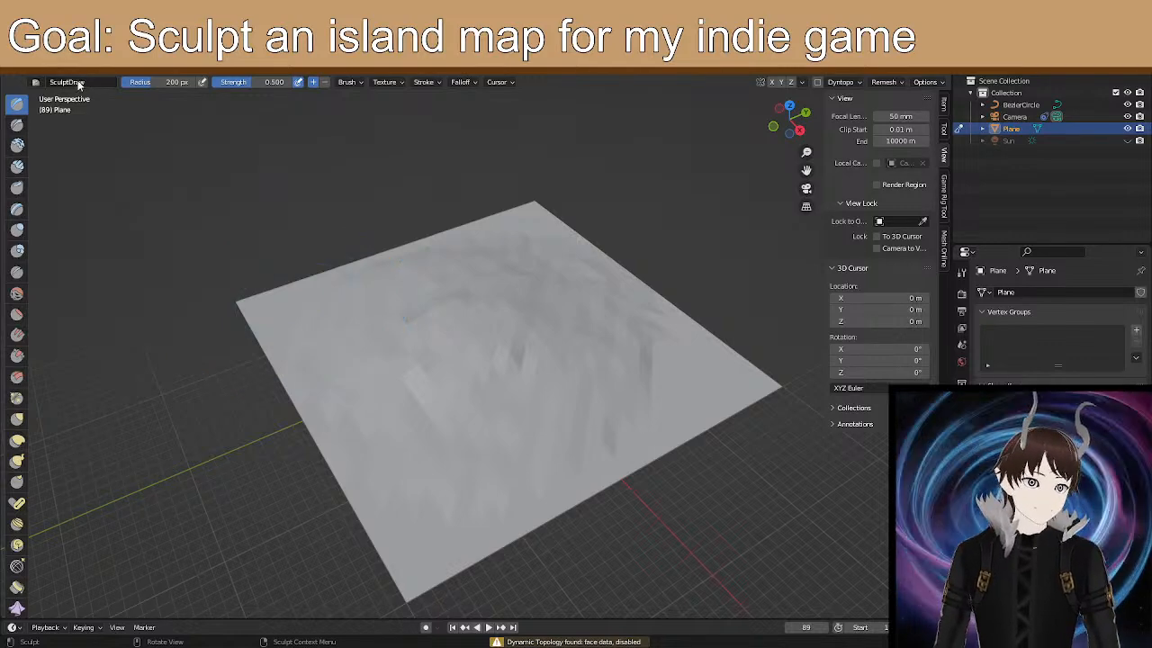
pyautogui.click(73, 79)
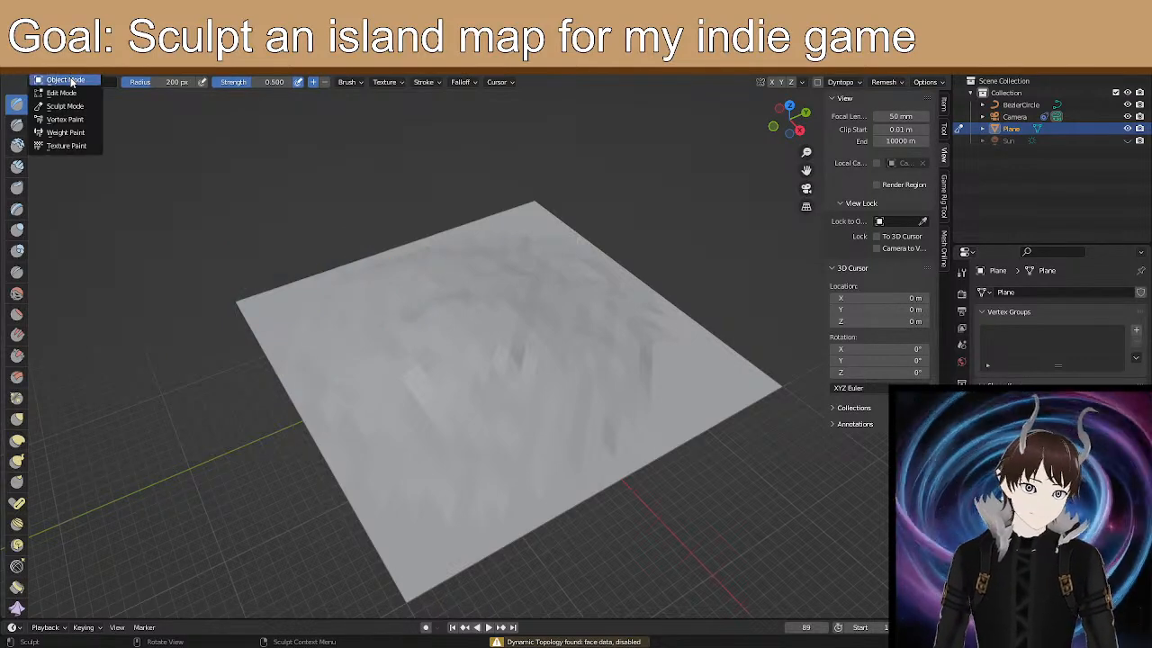
pyautogui.click(63, 82)
pyautogui.rightClick(349, 266)
pyautogui.click(349, 266)
pyautogui.moveTo(355, 275); pyautogui.dragTo(502, 289, button='middle')
pyautogui.moveTo(510, 378); pyautogui.dragTo(278, 396, button='middle')
pyautogui.click(70, 84)
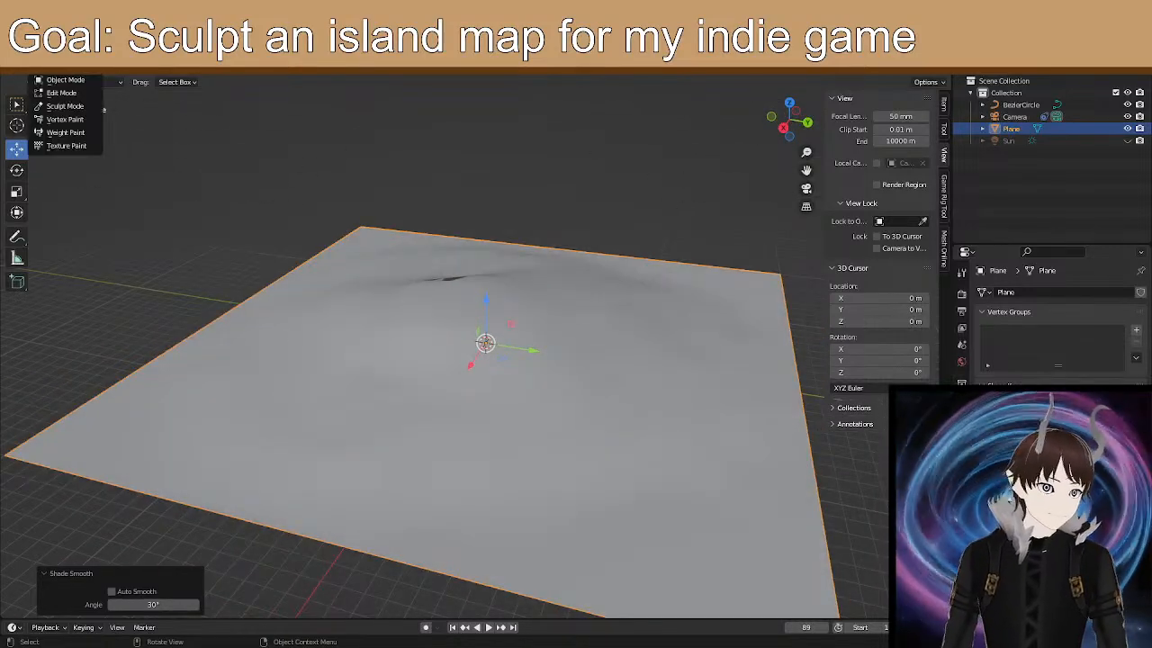
pyautogui.click(64, 106)
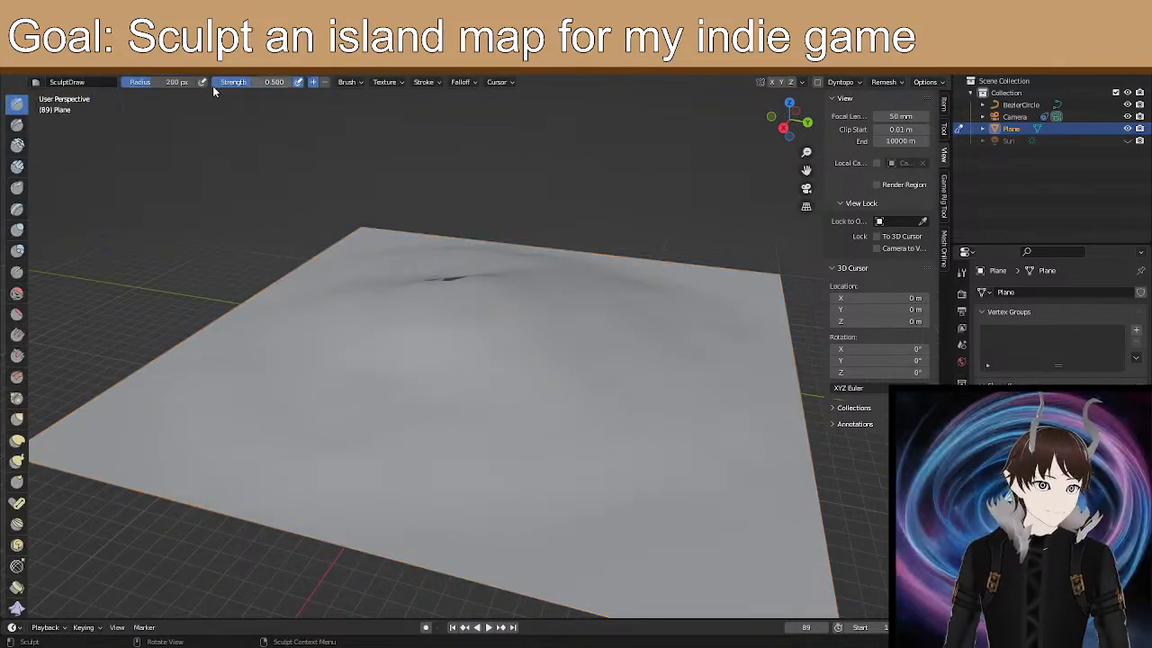
# Build up uneven ridges and low hills around the sides of the central mound with the Draw brush.
pyautogui.moveTo(587, 356); pyautogui.dragTo(470, 330, button='middle')
pyautogui.scroll(2, 519, 326)
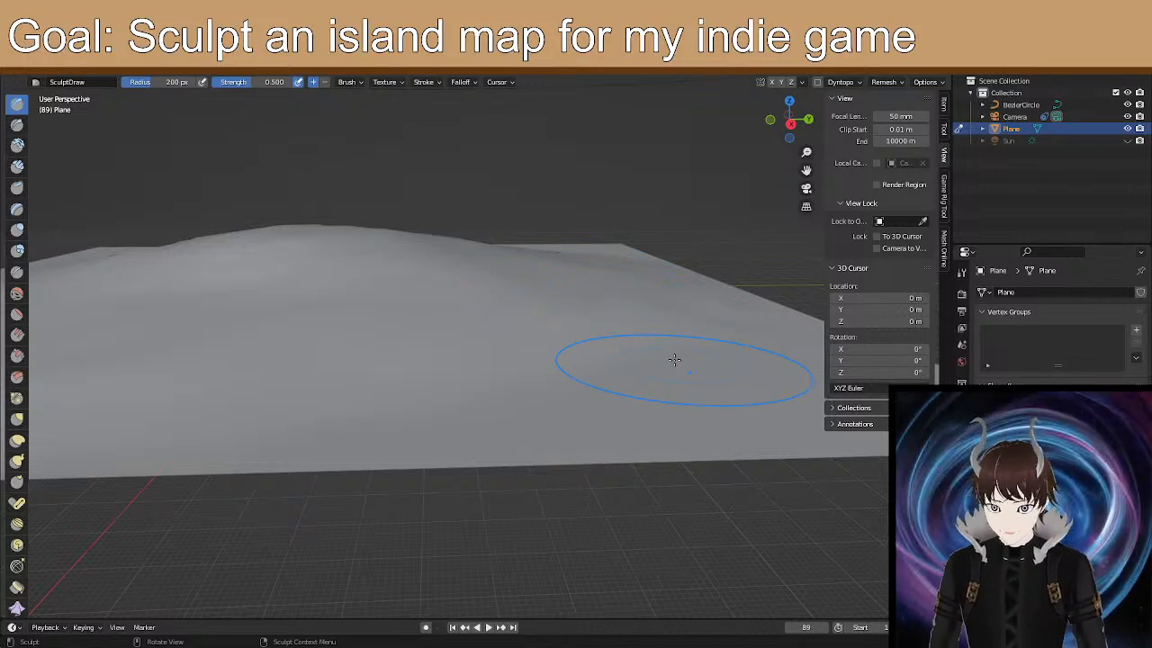
pyautogui.moveTo(674, 360)
pyautogui.mouseDown(button='middle')
pyautogui.moveTo(656, 361)
pyautogui.moveTo(648, 321)
pyautogui.moveTo(166, 318)
pyautogui.moveTo(213, 324)
pyautogui.moveTo(298, 379)
pyautogui.mouseUp(button='middle')
pyautogui.moveTo(144, 287); pyautogui.dragTo(180, 297, button='middle')
pyautogui.moveTo(347, 341)
pyautogui.mouseDown(button='middle')
pyautogui.moveTo(282, 334)
pyautogui.moveTo(244, 303)
pyautogui.mouseUp(button='middle')
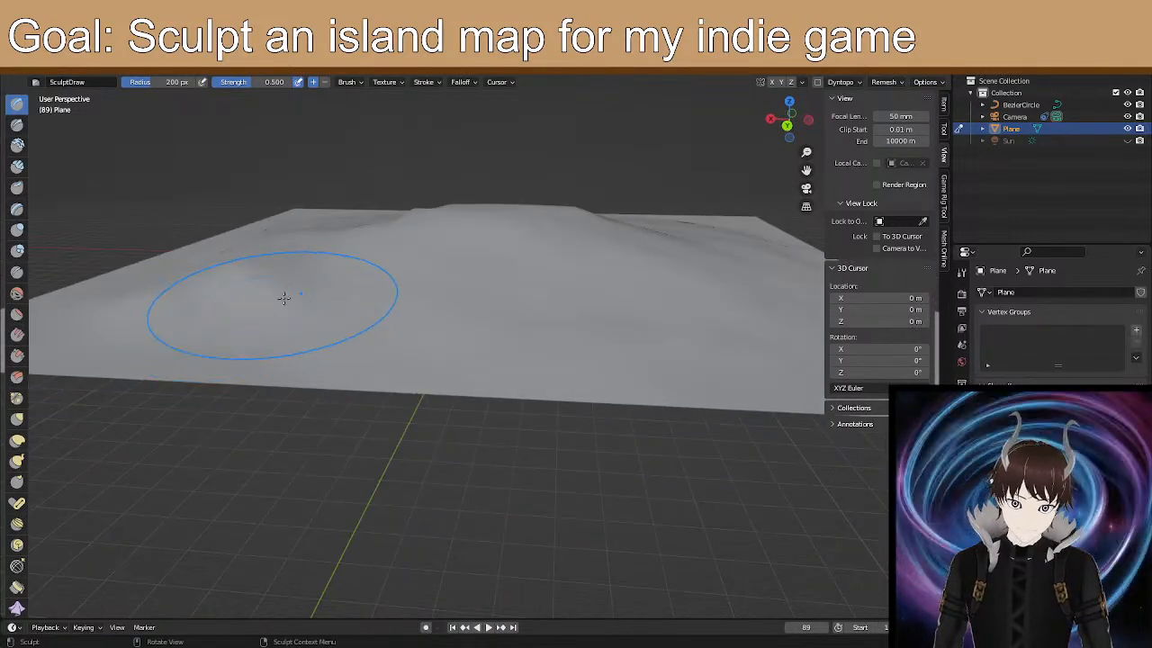
pyautogui.moveTo(506, 278)
pyautogui.mouseDown(button='middle')
pyautogui.moveTo(373, 286)
pyautogui.moveTo(404, 315)
pyautogui.moveTo(392, 332)
pyautogui.mouseUp(button='middle')
pyautogui.moveTo(485, 352)
pyautogui.mouseDown(button='middle')
pyautogui.moveTo(485, 342)
pyautogui.moveTo(367, 334)
pyautogui.moveTo(411, 334)
pyautogui.moveTo(385, 361)
pyautogui.mouseUp(button='middle')
pyautogui.moveTo(408, 434)
pyautogui.mouseDown(button='middle')
pyautogui.moveTo(406, 406)
pyautogui.moveTo(459, 397)
pyautogui.mouseUp(button='middle')
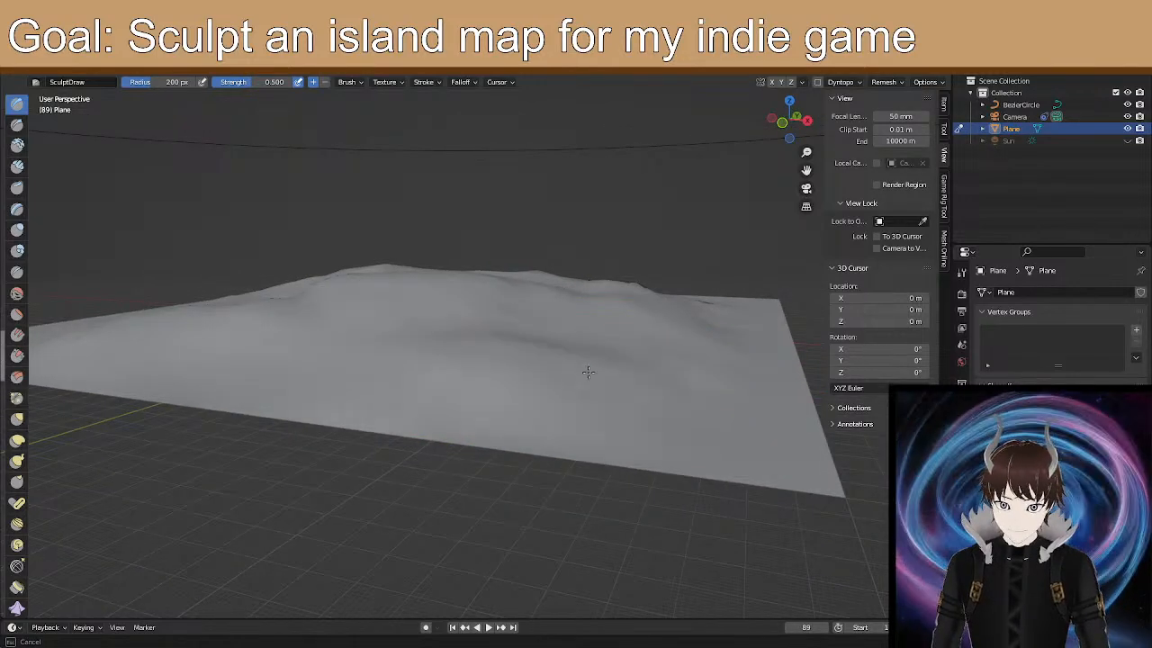
pyautogui.moveTo(629, 360)
pyautogui.mouseDown(button='middle')
pyautogui.moveTo(540, 377)
pyautogui.moveTo(576, 356)
pyautogui.mouseUp(button='middle')
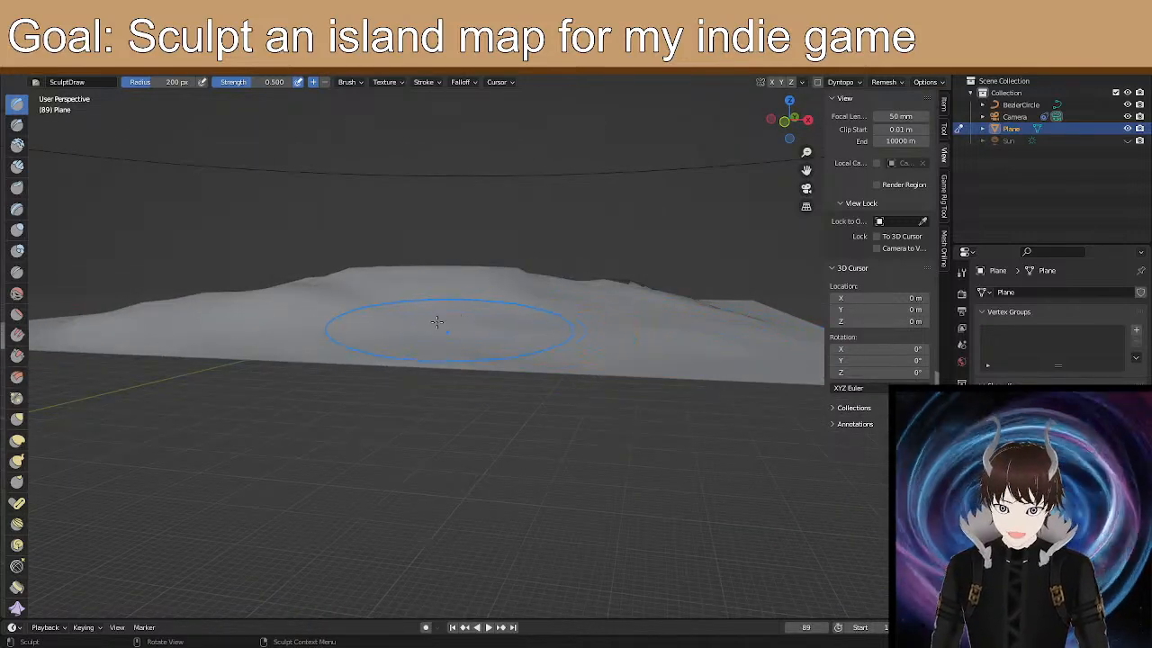
pyautogui.moveTo(664, 315)
pyautogui.mouseDown(button='middle')
pyautogui.moveTo(525, 336)
pyautogui.moveTo(540, 344)
pyautogui.moveTo(540, 321)
pyautogui.moveTo(535, 360)
pyautogui.mouseUp(button='middle')
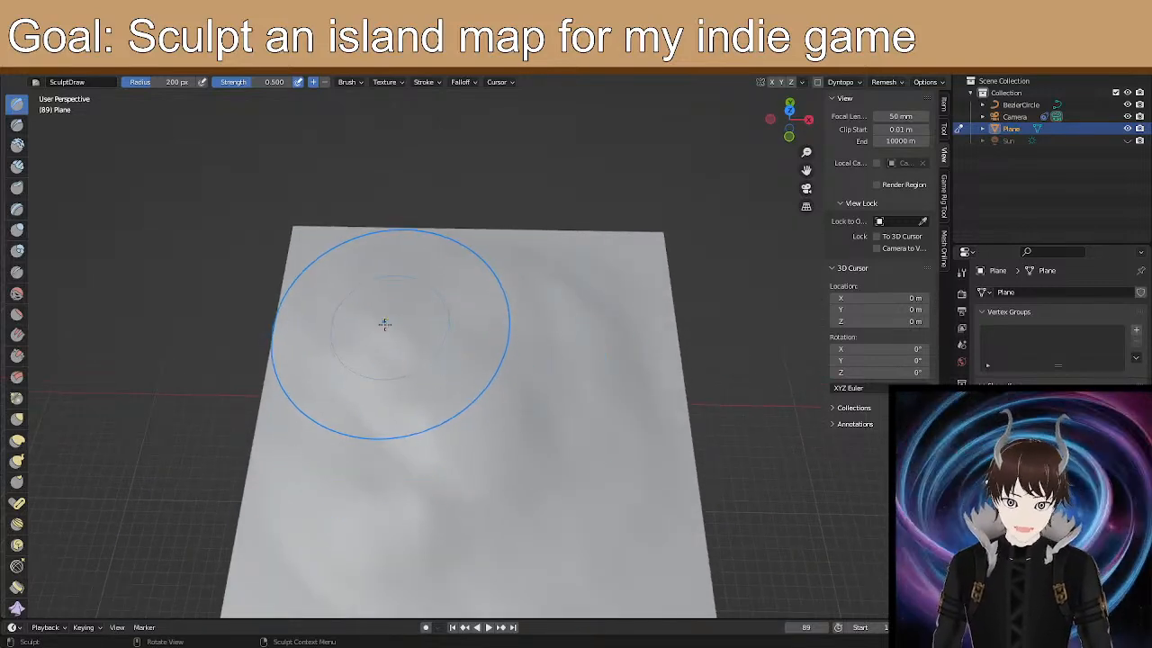
# Raise a hill near the plane's far-left corner with Draw brush strokes.
pyautogui.scroll(5, 368, 314)
pyautogui.moveTo(357, 319)
pyautogui.mouseDown(button='middle')
pyautogui.moveTo(391, 327)
pyautogui.moveTo(321, 318)
pyautogui.moveTo(331, 289)
pyautogui.mouseUp(button='middle')
pyautogui.moveTo(293, 363); pyautogui.dragTo(293, 365)
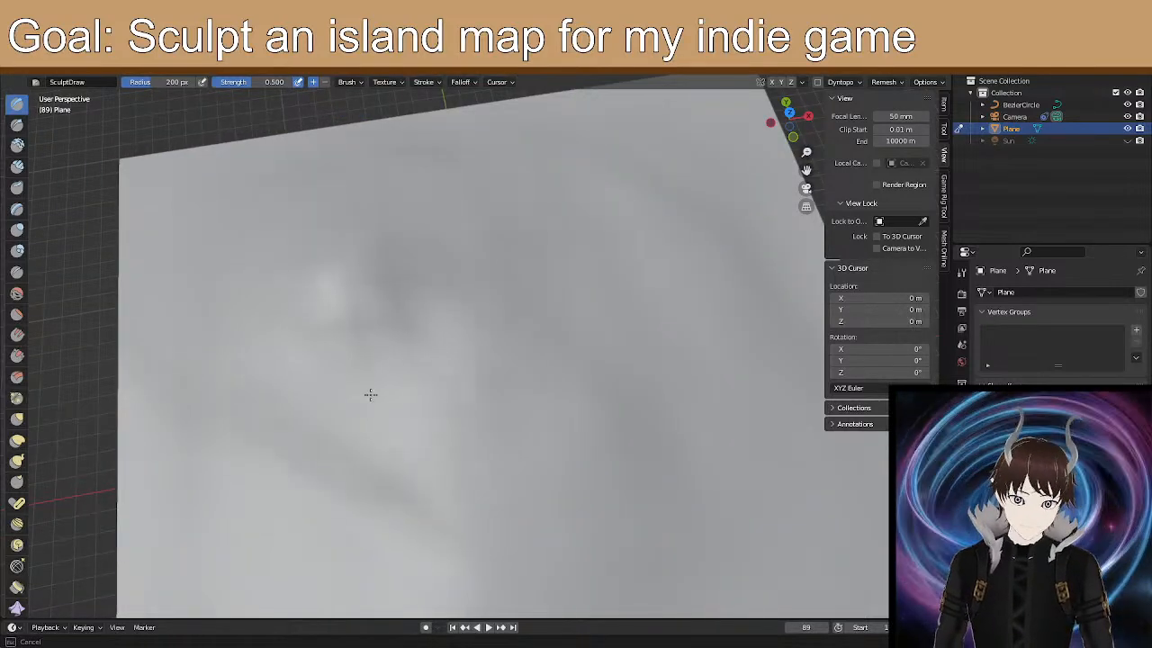
pyautogui.moveTo(384, 379); pyautogui.dragTo(285, 381)
pyautogui.moveTo(306, 252); pyautogui.dragTo(376, 228)
# Raise a second rounded hill near the plane's far-right corner with the Draw brush.
pyautogui.moveTo(418, 290)
pyautogui.mouseDown(button='middle')
pyautogui.moveTo(399, 275)
pyautogui.moveTo(387, 237)
pyautogui.moveTo(360, 216)
pyautogui.moveTo(329, 221)
pyautogui.moveTo(330, 260)
pyautogui.moveTo(391, 239)
pyautogui.moveTo(404, 260)
pyautogui.moveTo(594, 297)
pyautogui.mouseUp(button='middle')
pyautogui.moveTo(661, 257); pyautogui.dragTo(609, 285, button='middle')
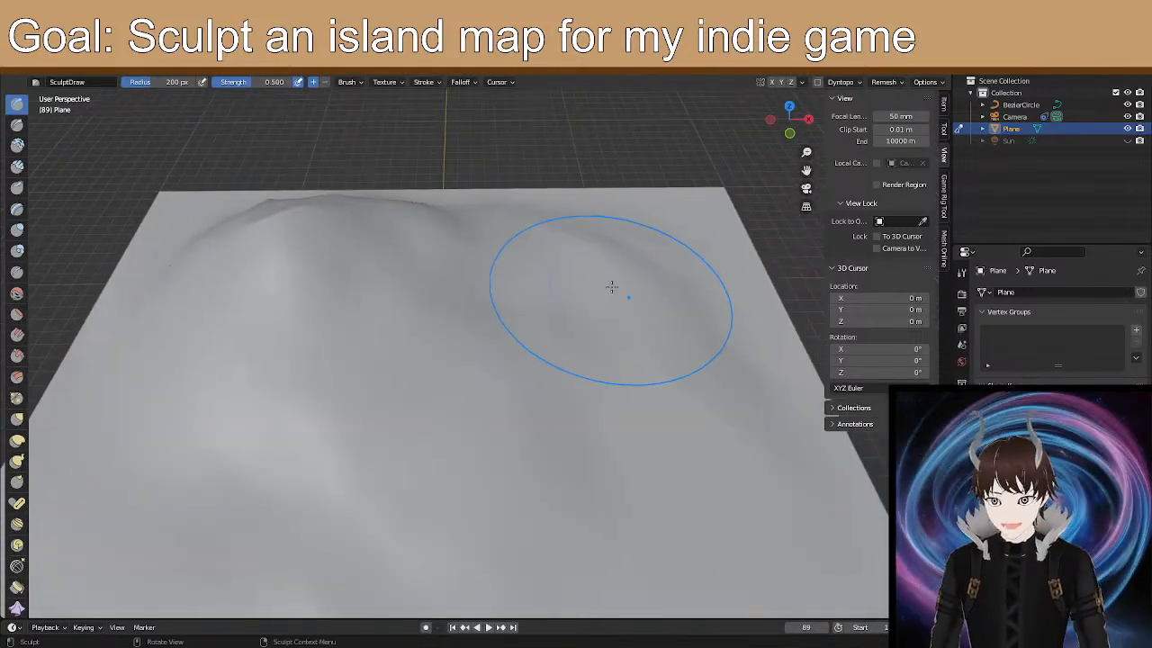
pyautogui.moveTo(606, 282)
pyautogui.mouseDown()
pyautogui.moveTo(564, 279)
pyautogui.moveTo(613, 260)
pyautogui.mouseUp()
pyautogui.scroll(2, 614, 260)
pyautogui.scroll(-1, 602, 251)
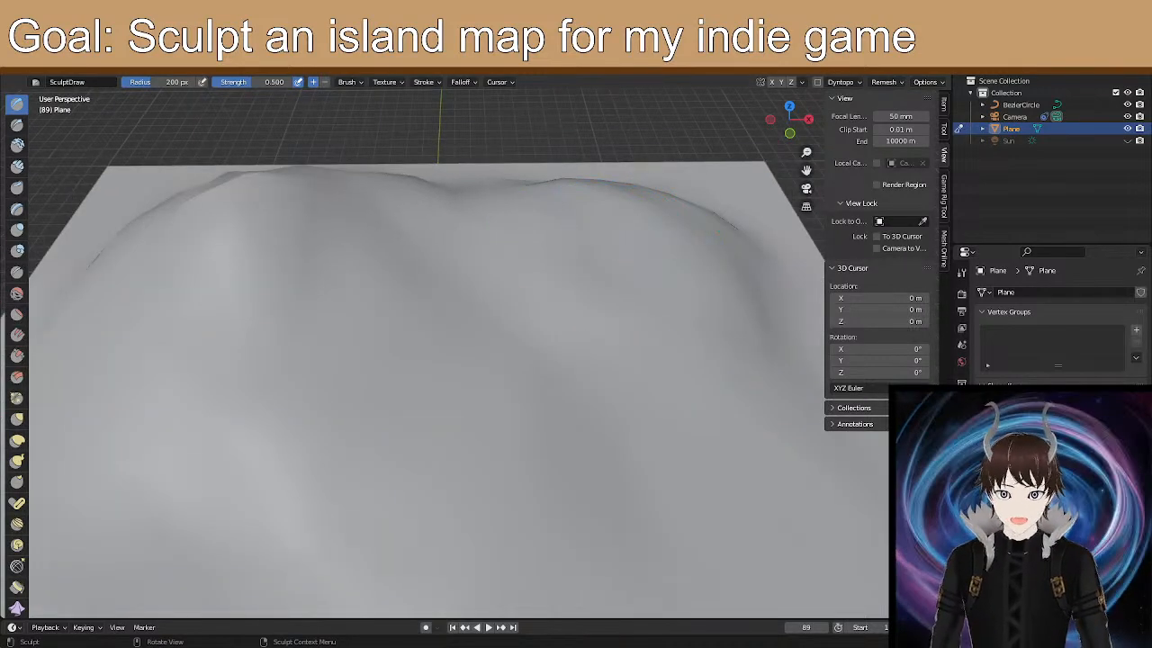
# Set the Draw brush falloff to Smooth and sculpt the far-right hill into a taller, steeper peak.
pyautogui.click(475, 82)
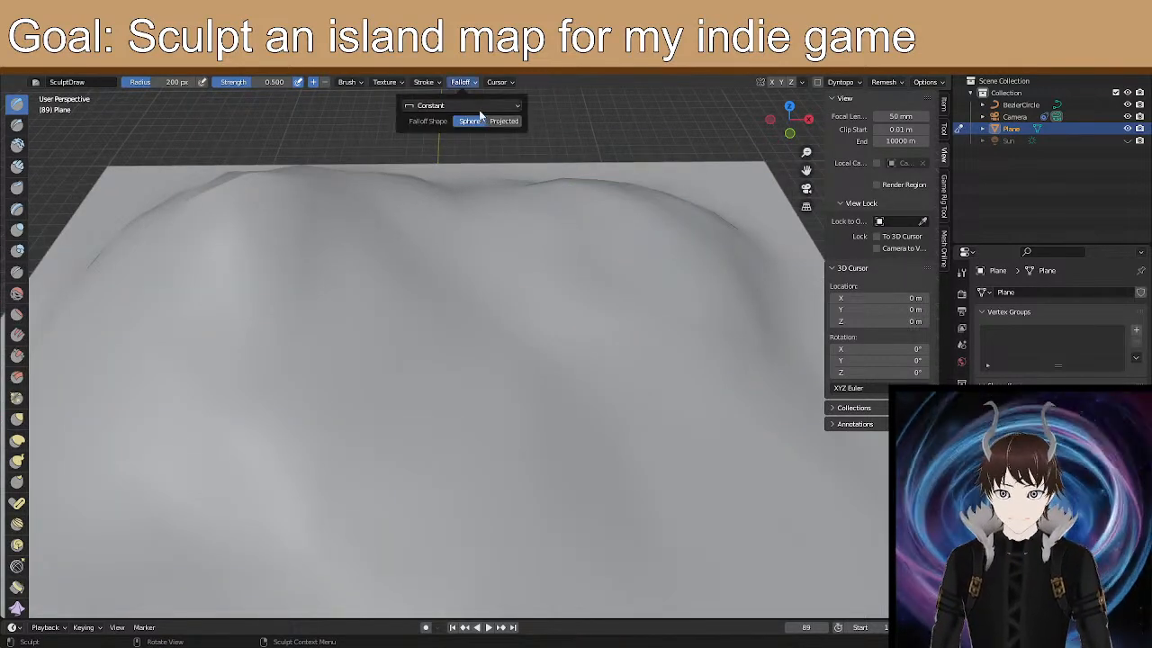
pyautogui.click(477, 106)
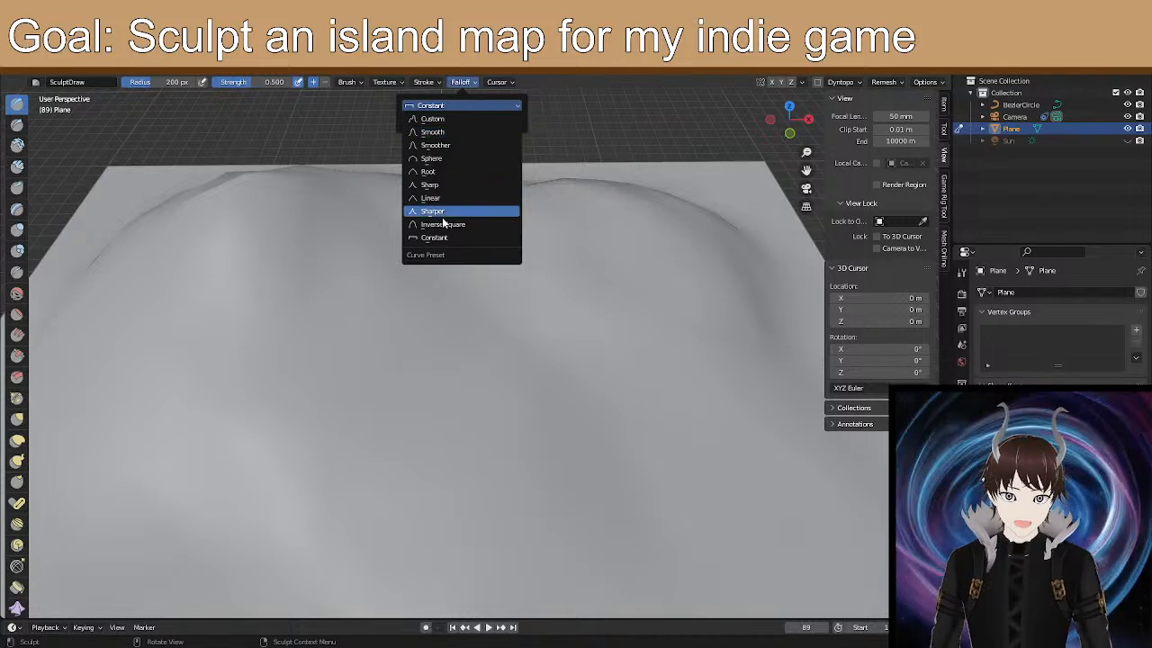
pyautogui.click(451, 131)
pyautogui.moveTo(629, 257)
pyautogui.mouseDown()
pyautogui.moveTo(579, 234)
pyautogui.moveTo(635, 231)
pyautogui.mouseUp()
pyautogui.moveTo(635, 231)
pyautogui.mouseDown(button='middle')
pyautogui.moveTo(594, 231)
pyautogui.moveTo(651, 265)
pyautogui.moveTo(617, 240)
pyautogui.moveTo(540, 249)
pyautogui.moveTo(538, 293)
pyautogui.mouseUp(button='middle')
pyautogui.moveTo(538, 292)
pyautogui.mouseDown()
pyautogui.moveTo(520, 256)
pyautogui.moveTo(522, 286)
pyautogui.mouseUp()
pyautogui.moveTo(475, 311)
pyautogui.mouseDown(button='middle')
pyautogui.moveTo(527, 306)
pyautogui.moveTo(567, 327)
pyautogui.moveTo(601, 281)
pyautogui.moveTo(599, 304)
pyautogui.mouseUp(button='middle')
pyautogui.scroll(-5, 514, 321)
pyautogui.moveTo(471, 359)
pyautogui.mouseDown(button='middle')
pyautogui.moveTo(492, 335)
pyautogui.moveTo(467, 283)
pyautogui.moveTo(440, 300)
pyautogui.moveTo(368, 296)
pyautogui.moveTo(465, 368)
pyautogui.moveTo(522, 357)
pyautogui.moveTo(520, 368)
pyautogui.mouseUp(button='middle')
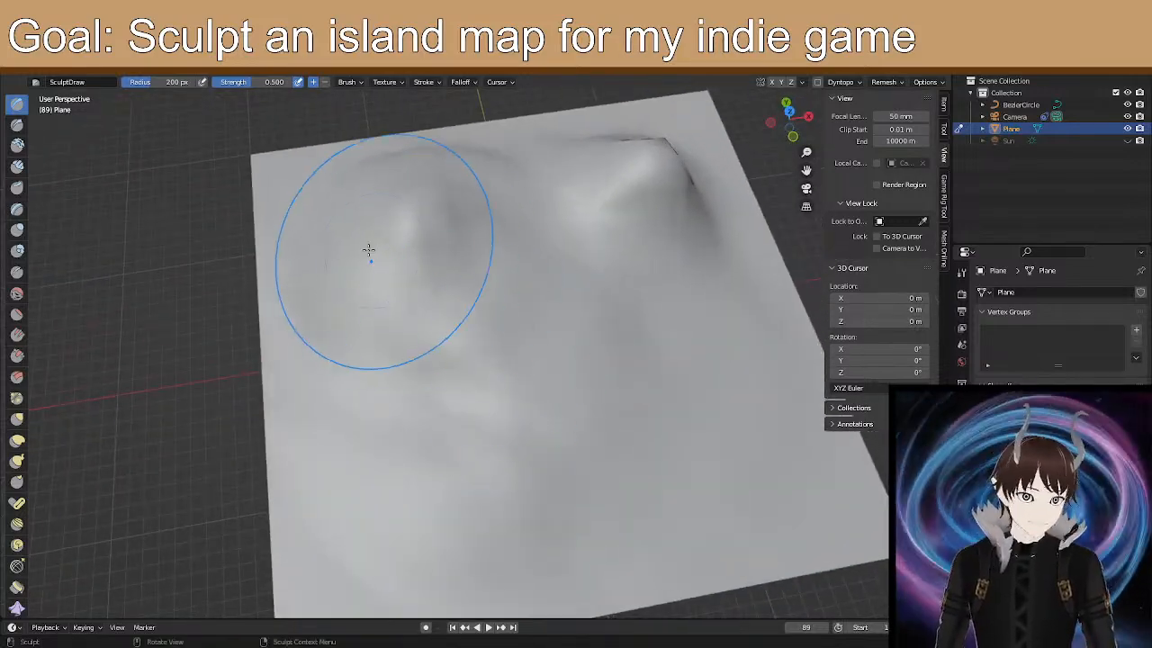
# Flatten the crest of the far-left hill with the Flatten/Contrast brush at radius 200 px and strength 0.500.
pyautogui.scroll(6, 444, 293)
pyautogui.moveTo(417, 287)
pyautogui.mouseDown(button='middle')
pyautogui.moveTo(401, 318)
pyautogui.moveTo(373, 298)
pyautogui.mouseUp(button='middle')
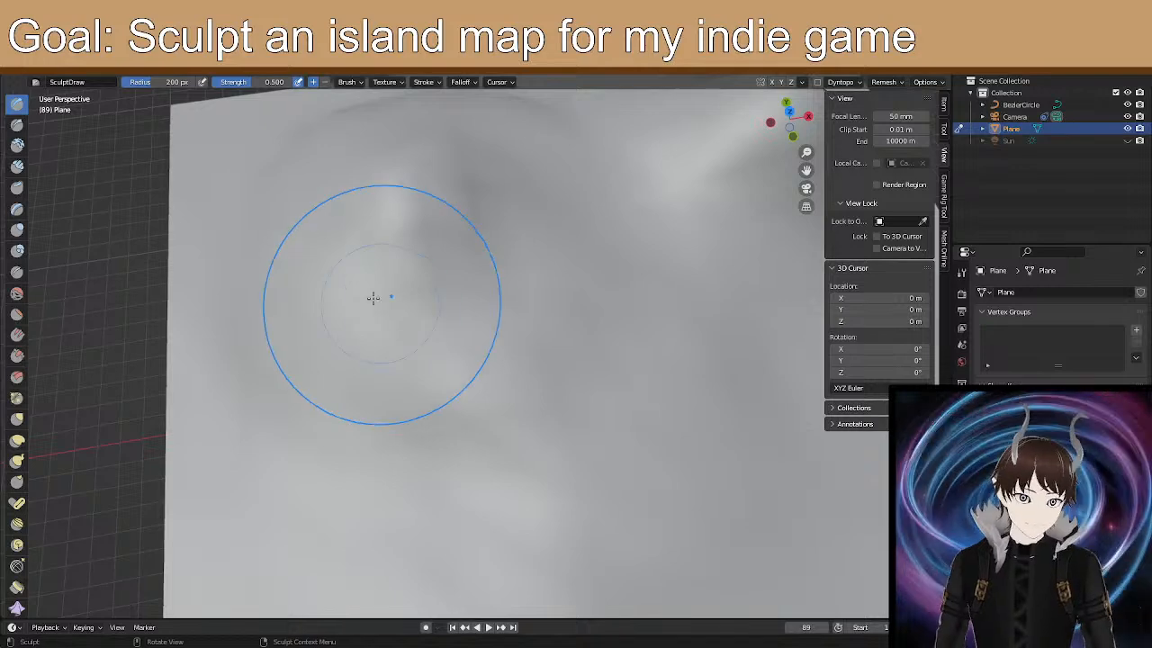
pyautogui.click(16, 314)
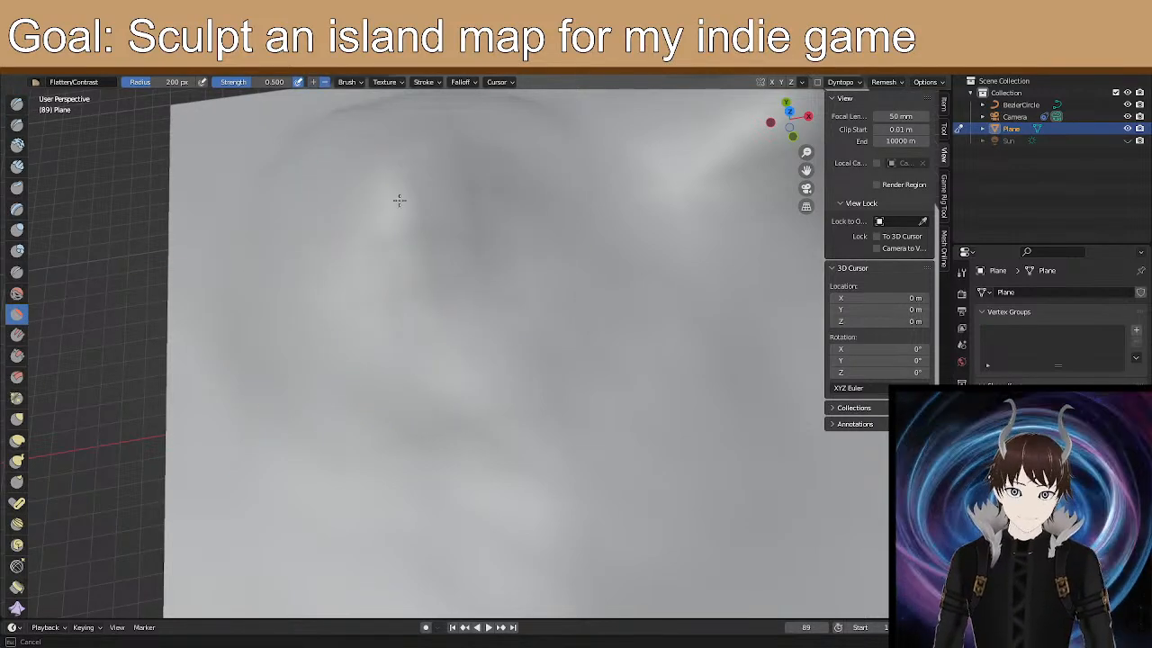
pyautogui.scroll(-6, 432, 234)
pyautogui.moveTo(422, 206)
pyautogui.mouseDown(button='middle')
pyautogui.moveTo(426, 314)
pyautogui.moveTo(441, 265)
pyautogui.moveTo(437, 301)
pyautogui.moveTo(414, 298)
pyautogui.mouseUp(button='middle')
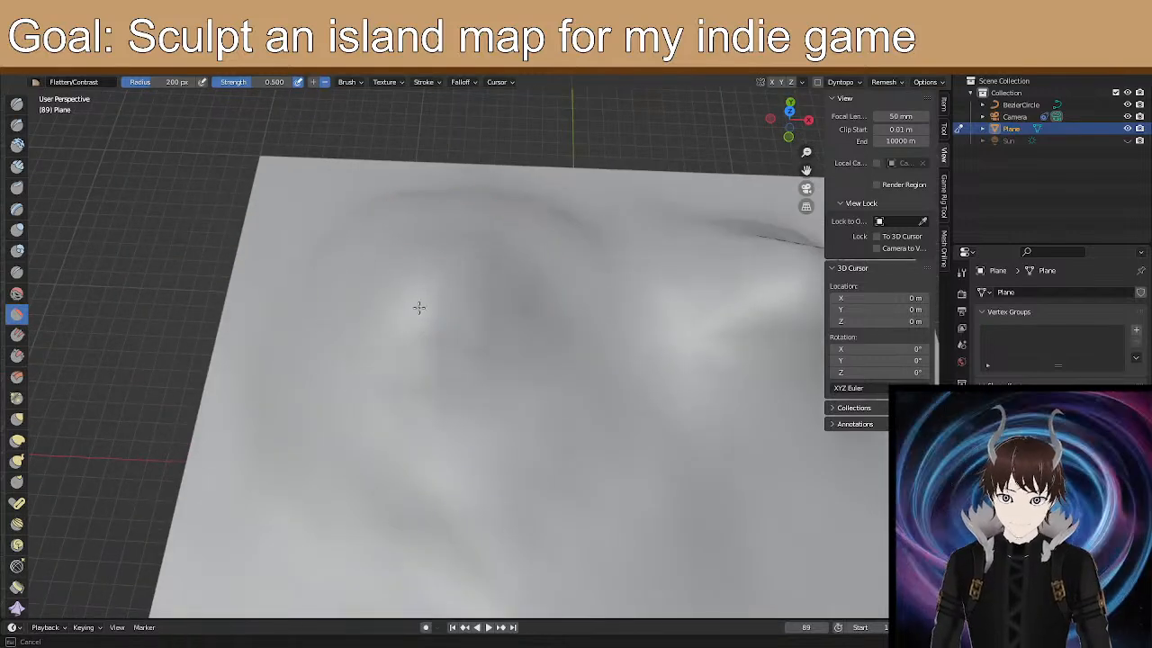
pyautogui.moveTo(475, 321)
pyautogui.mouseDown(button='middle')
pyautogui.moveTo(458, 282)
pyautogui.moveTo(477, 300)
pyautogui.mouseUp(button='middle')
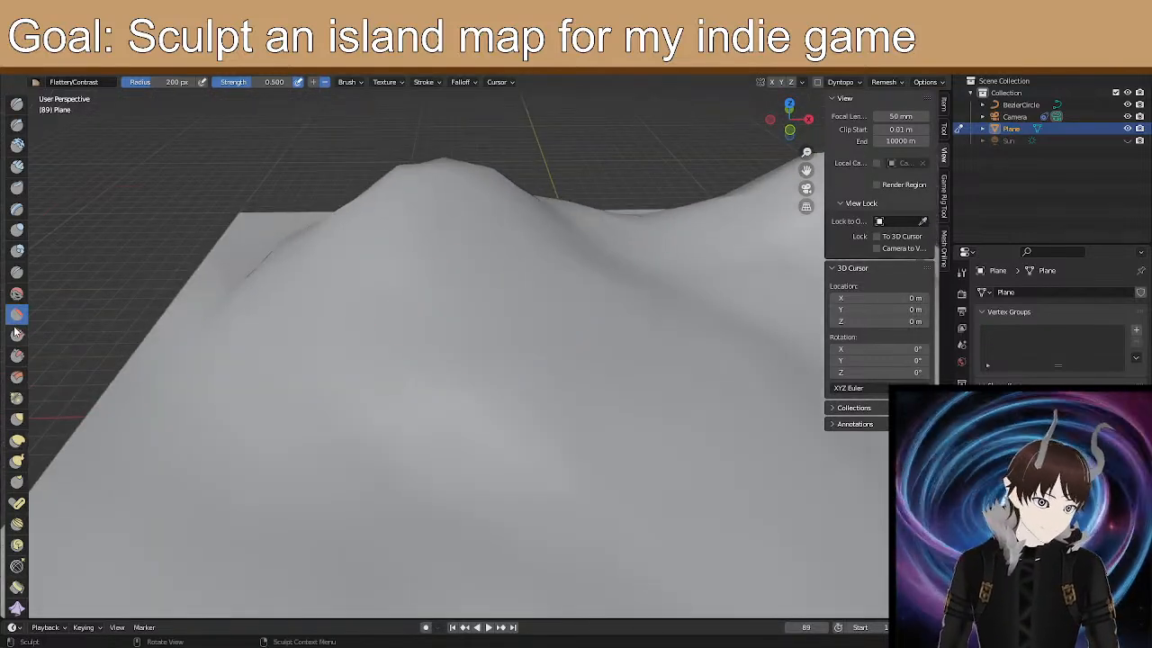
# Soften the far-left hill and its surrounding slopes with the Smooth brush at strength 0.700.
pyautogui.click(16, 293)
pyautogui.moveTo(175, 300); pyautogui.dragTo(358, 322, button='middle')
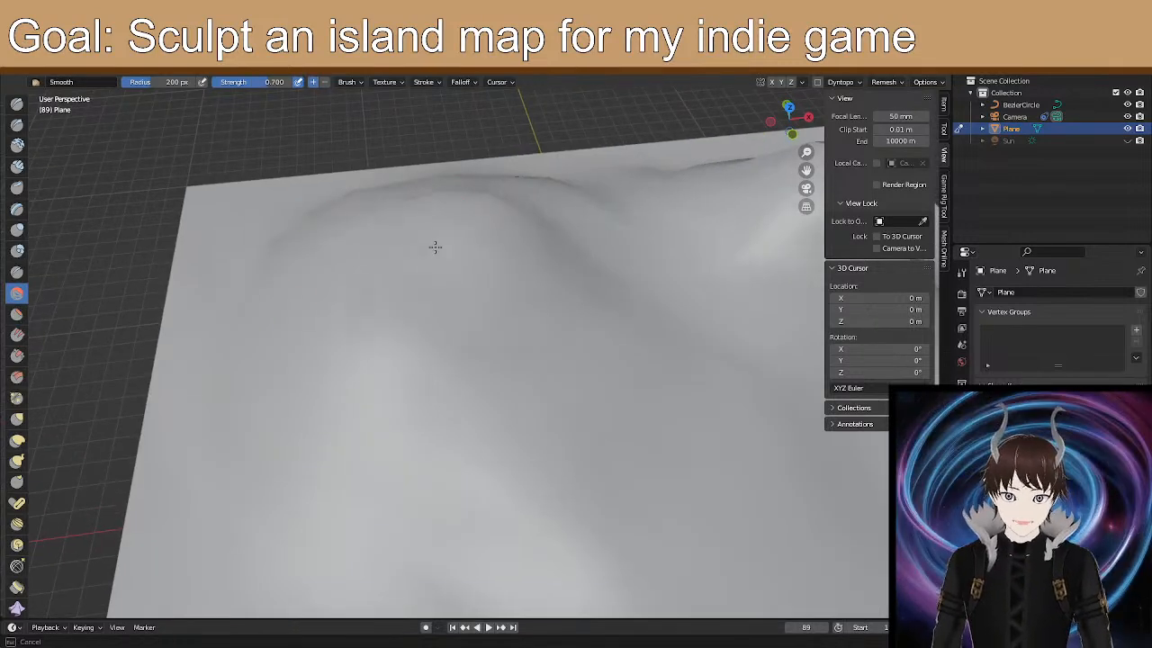
pyautogui.moveTo(474, 282)
pyautogui.mouseDown(button='middle')
pyautogui.moveTo(430, 300)
pyautogui.moveTo(426, 268)
pyautogui.moveTo(461, 308)
pyautogui.moveTo(419, 339)
pyautogui.mouseUp(button='middle')
pyautogui.moveTo(426, 282)
pyautogui.mouseDown(button='middle')
pyautogui.moveTo(552, 328)
pyautogui.moveTo(463, 290)
pyautogui.moveTo(455, 257)
pyautogui.moveTo(467, 346)
pyautogui.moveTo(416, 303)
pyautogui.moveTo(424, 337)
pyautogui.mouseUp(button='middle')
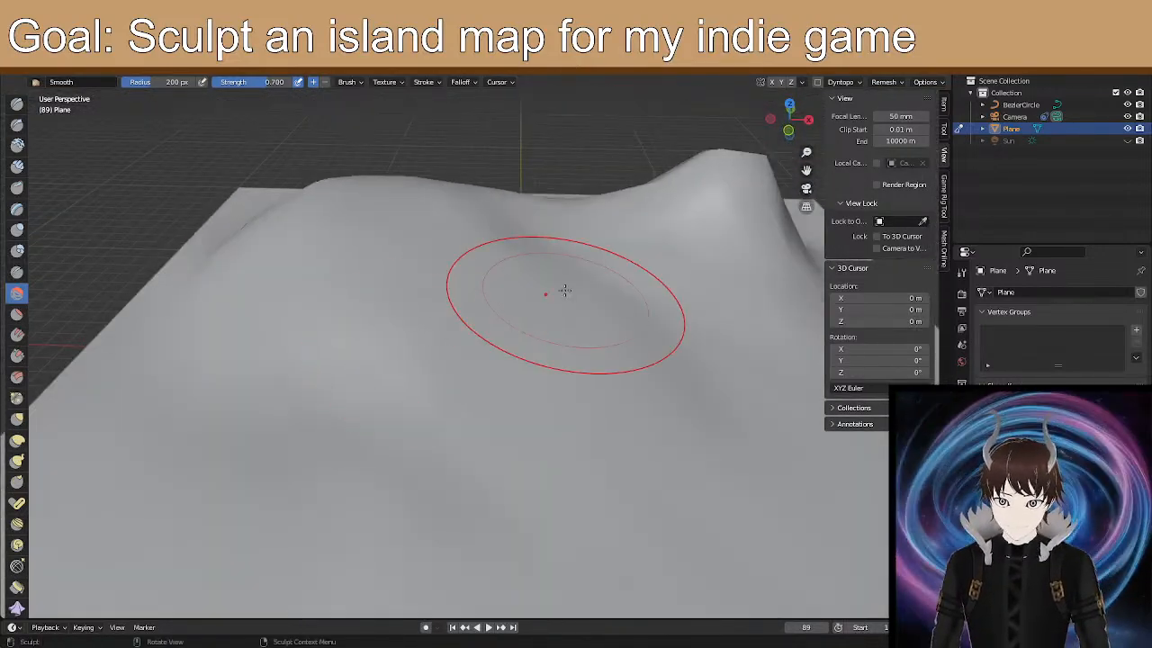
pyautogui.click(789, 131)
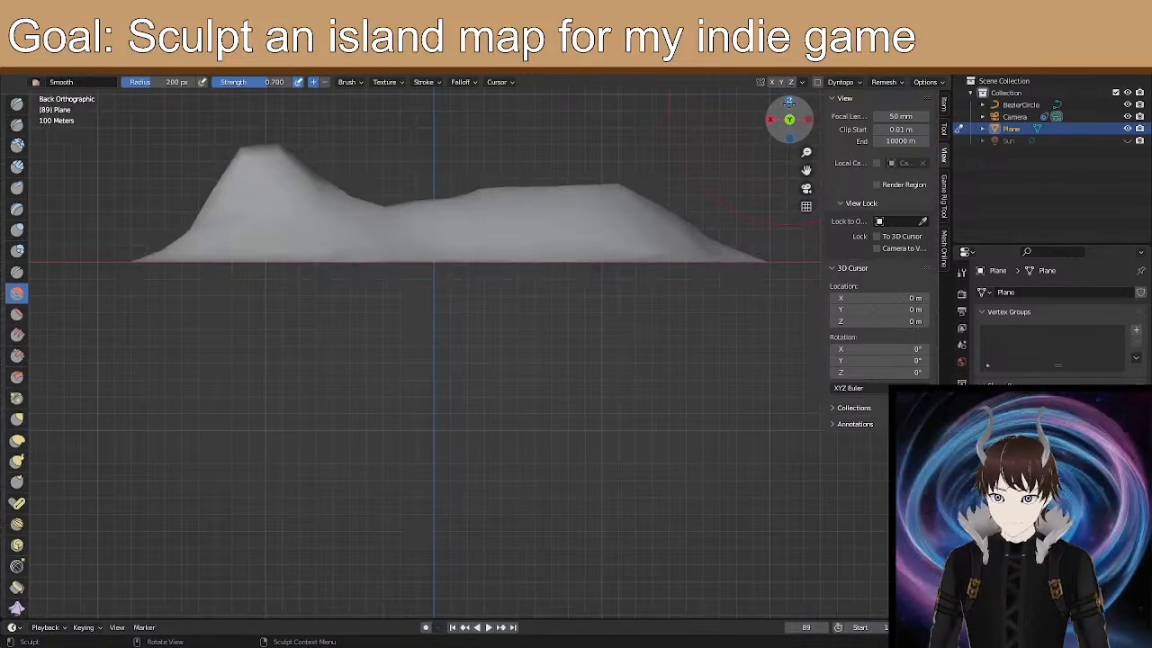
pyautogui.moveTo(789, 122); pyautogui.dragTo(312, 244)
pyautogui.scroll(-2, 342, 275)
pyautogui.keyDown('shift'); pyautogui.moveTo(437, 334); pyautogui.dragTo(404, 350, button='middle'); pyautogui.keyUp('shift')
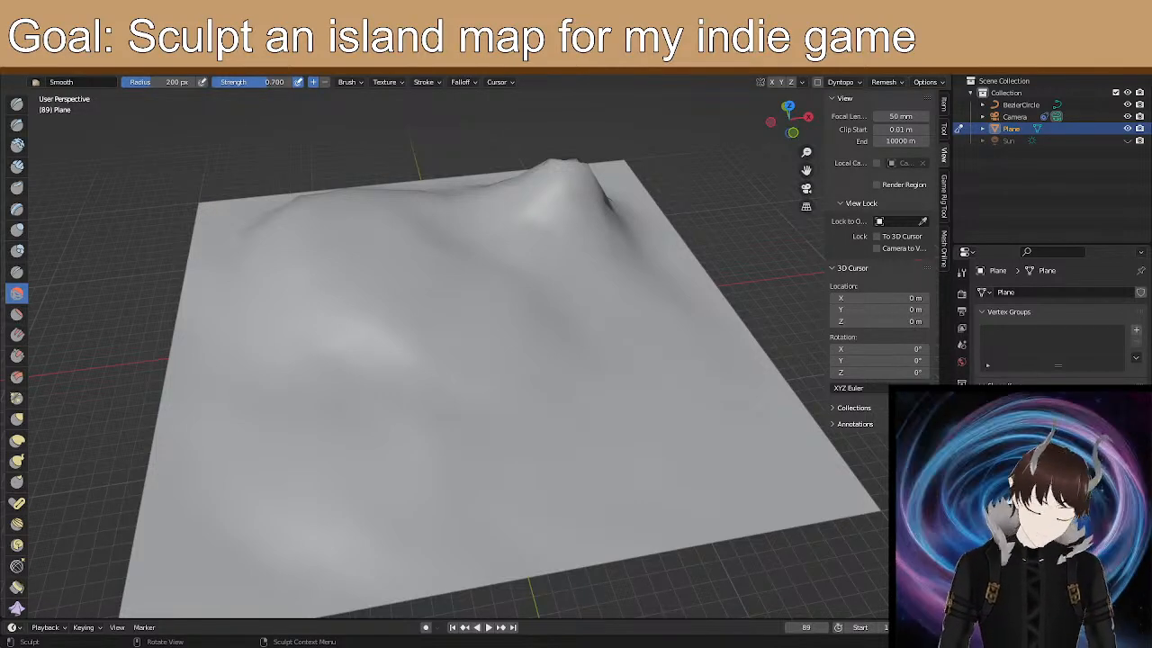
pyautogui.moveTo(587, 253)
pyautogui.mouseDown(button='middle')
pyautogui.moveTo(545, 275)
pyautogui.moveTo(545, 216)
pyautogui.moveTo(582, 212)
pyautogui.moveTo(593, 216)
pyautogui.moveTo(506, 223)
pyautogui.moveTo(499, 237)
pyautogui.moveTo(443, 220)
pyautogui.moveTo(489, 258)
pyautogui.mouseUp(button='middle')
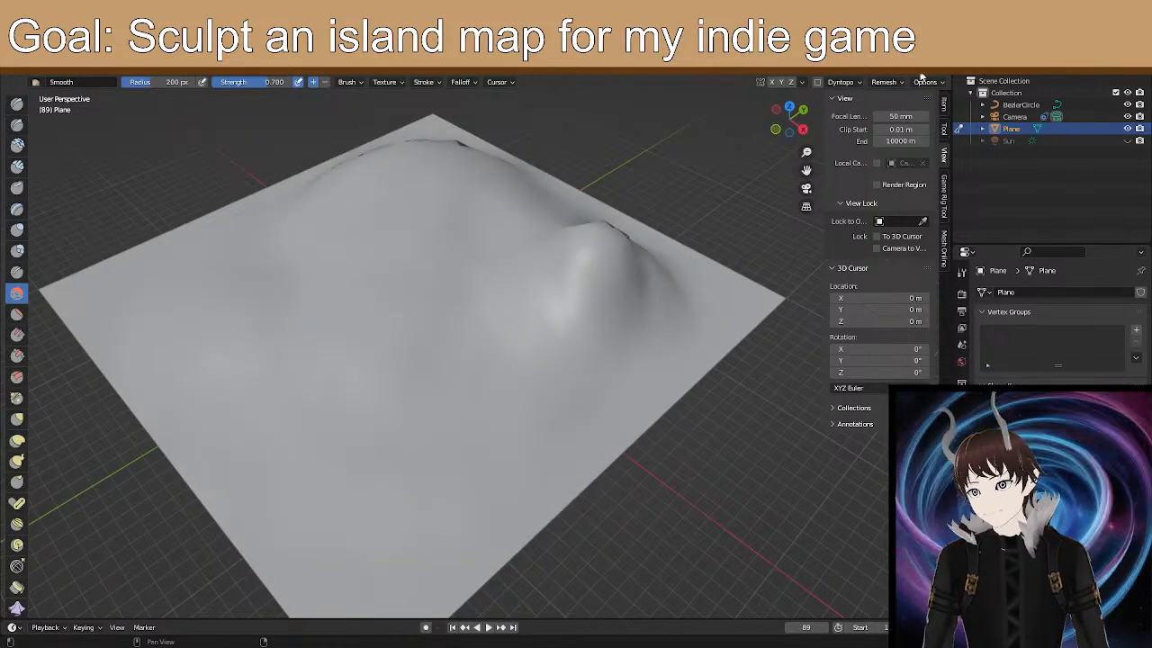
# Switch the viewport lighting to MatCap, preview the light grey and rainbow normal spheres, and apply the glossy red one.
pyautogui.click(942, 78)
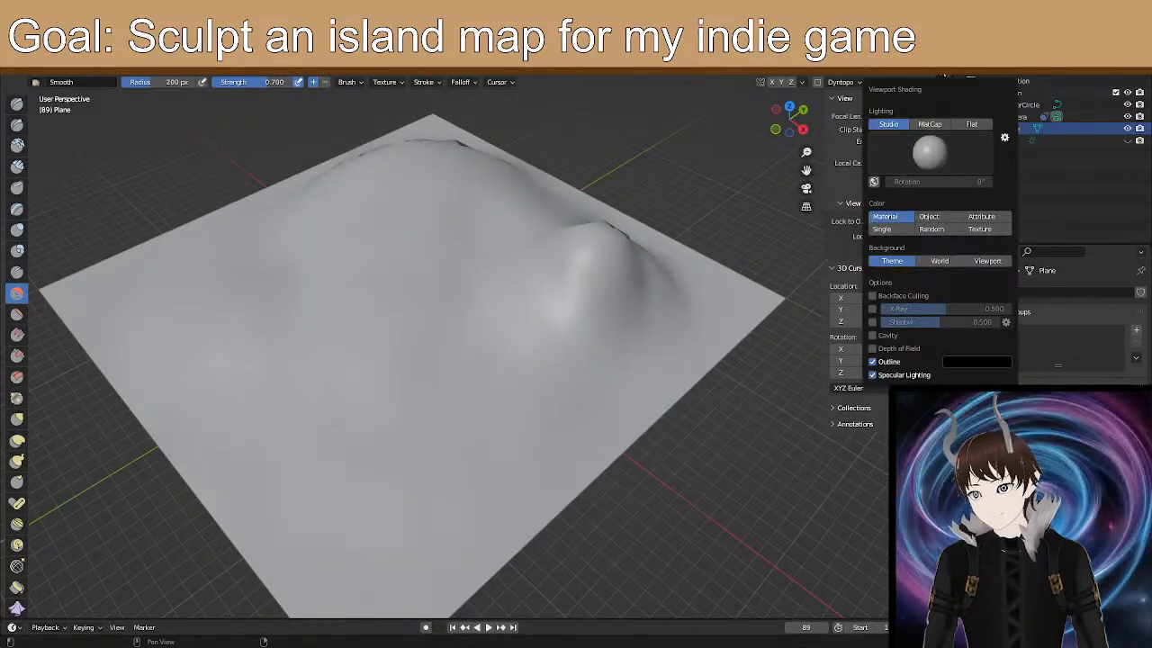
pyautogui.click(929, 124)
pyautogui.click(929, 153)
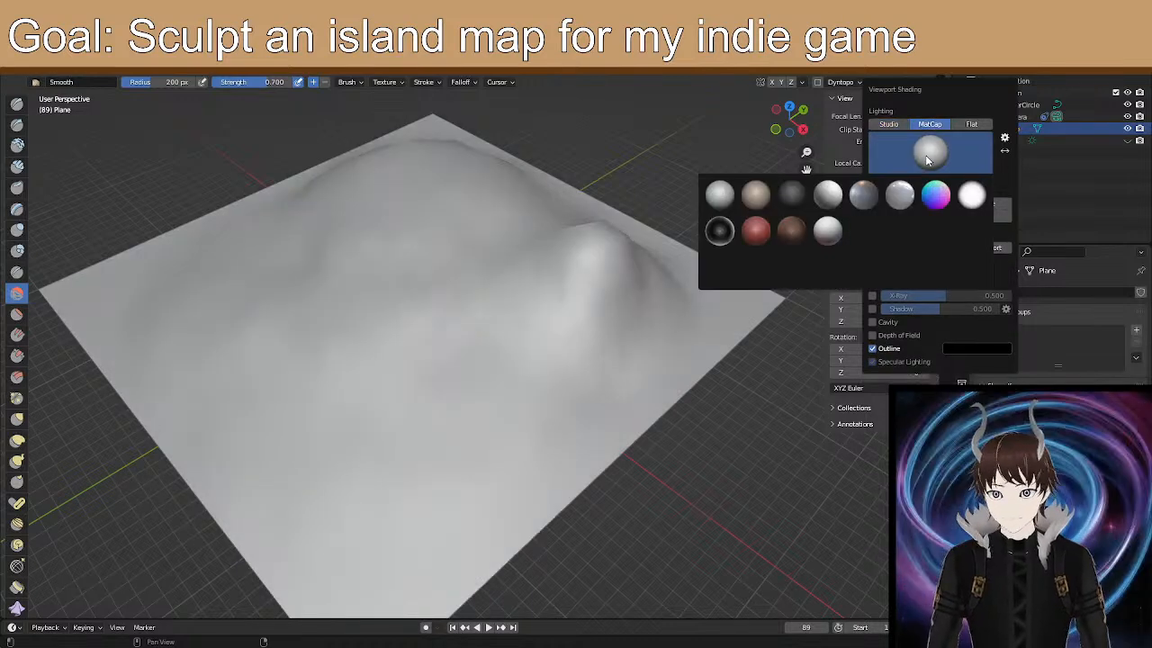
pyautogui.click(836, 203)
pyautogui.click(929, 153)
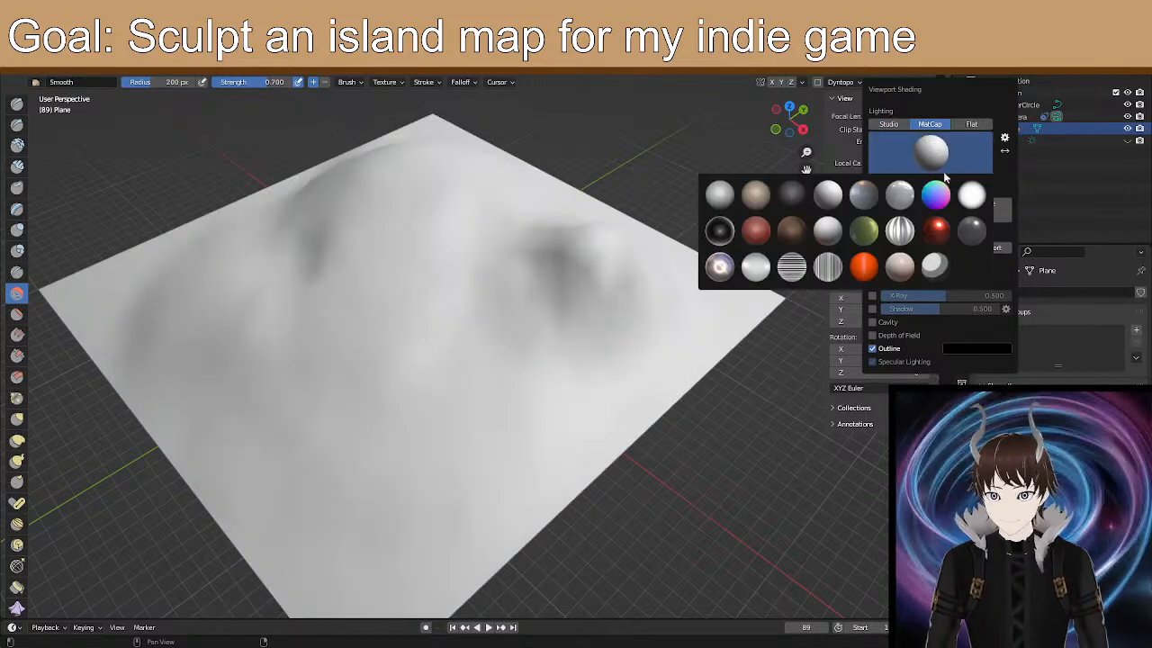
pyautogui.click(936, 185)
pyautogui.click(942, 170)
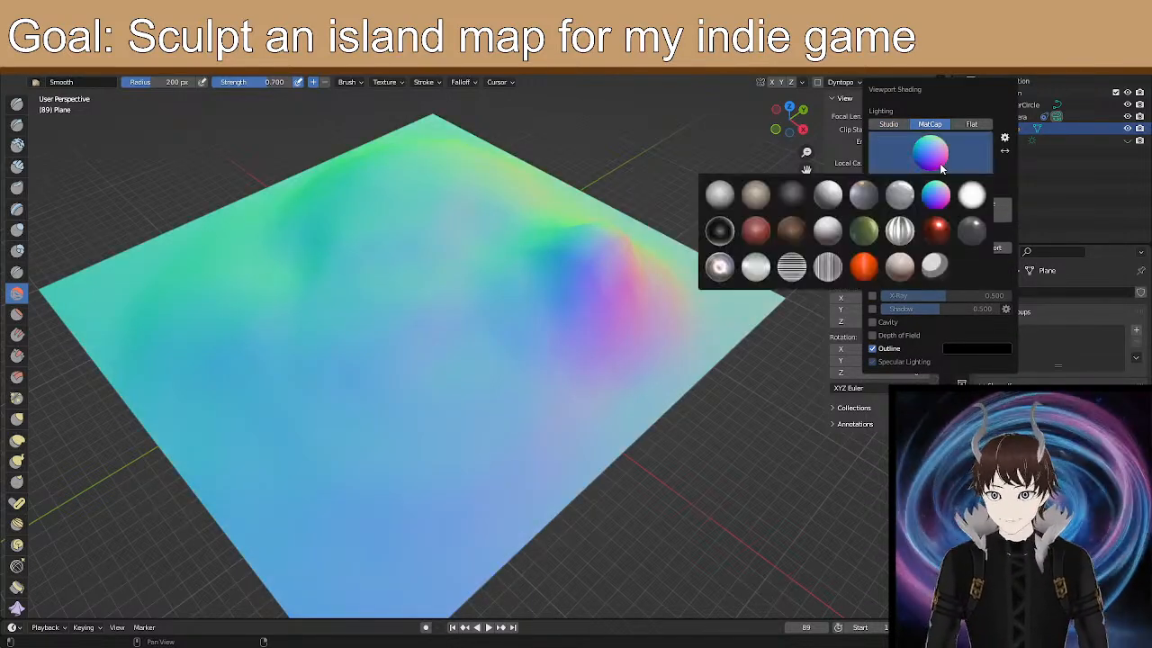
pyautogui.click(930, 231)
pyautogui.moveTo(378, 279); pyautogui.dragTo(486, 306, button='middle')
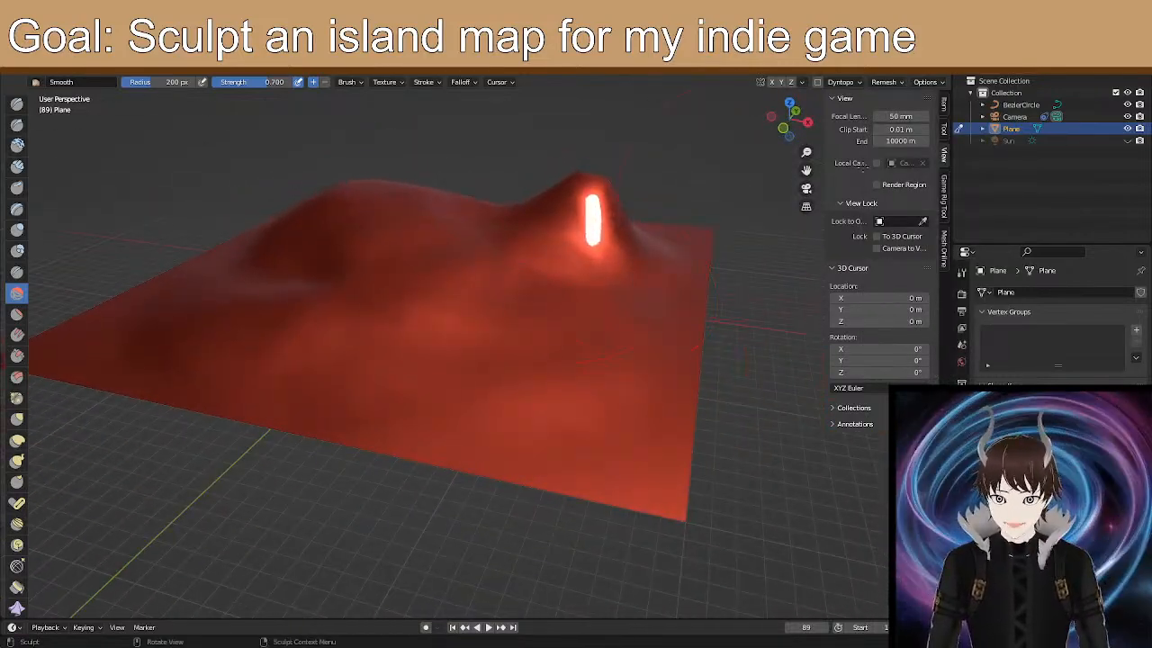
# Change the viewport MatCap to the horizontal black-and-white stripes to show the terrain's contours.
pyautogui.click(943, 77)
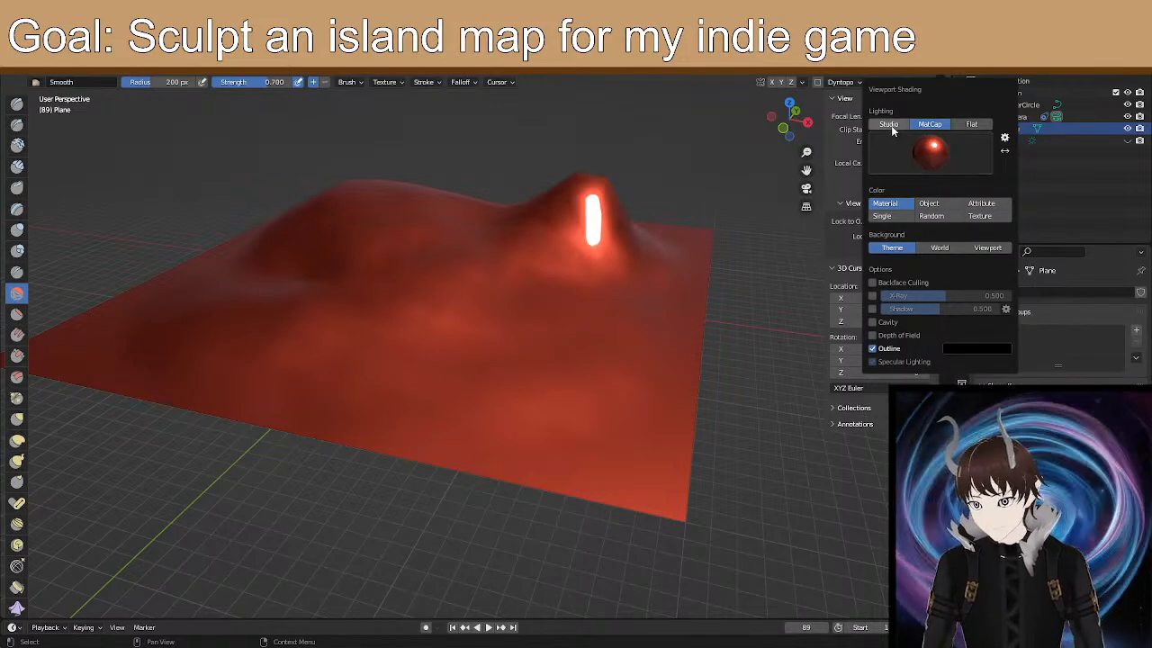
pyautogui.click(926, 149)
pyautogui.click(792, 265)
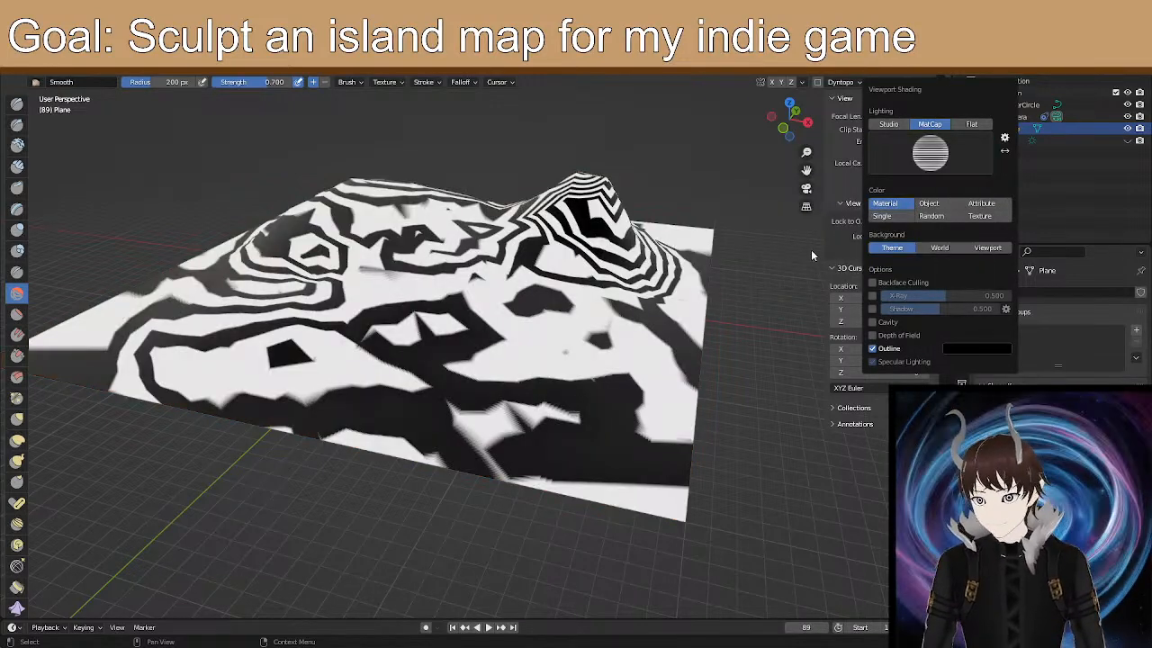
# Preview the vertical-stripe, two-tone toon and iridescent pearl MatCaps on the terrain.
pyautogui.click(926, 155)
pyautogui.click(828, 266)
pyautogui.click(936, 159)
pyautogui.click(933, 265)
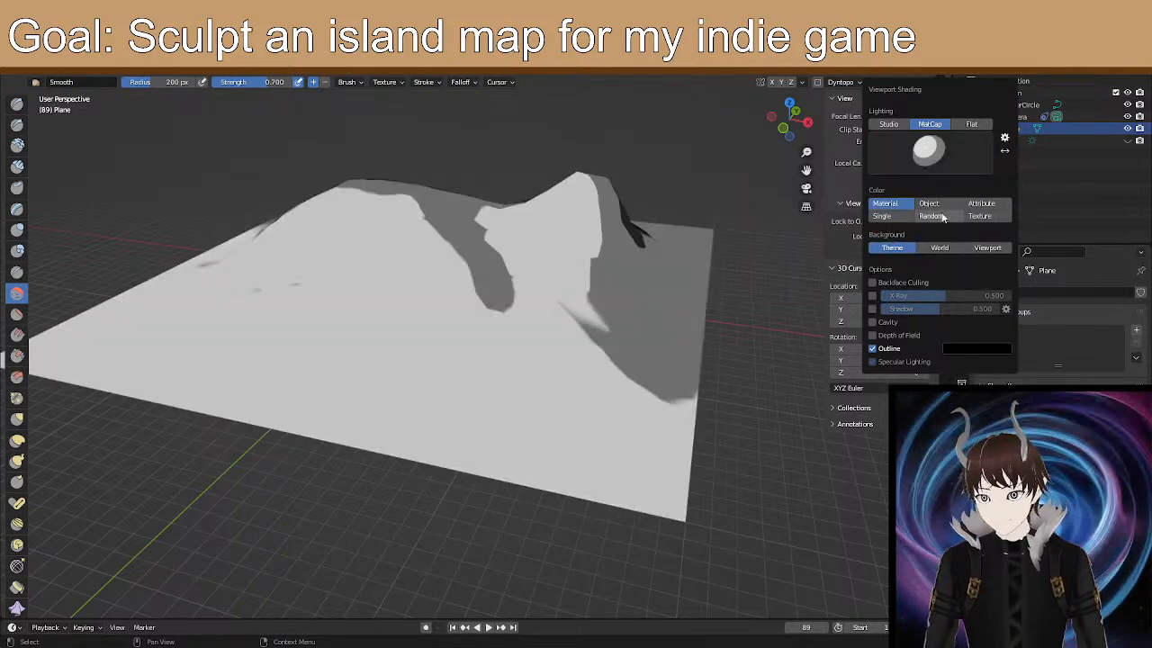
pyautogui.click(939, 158)
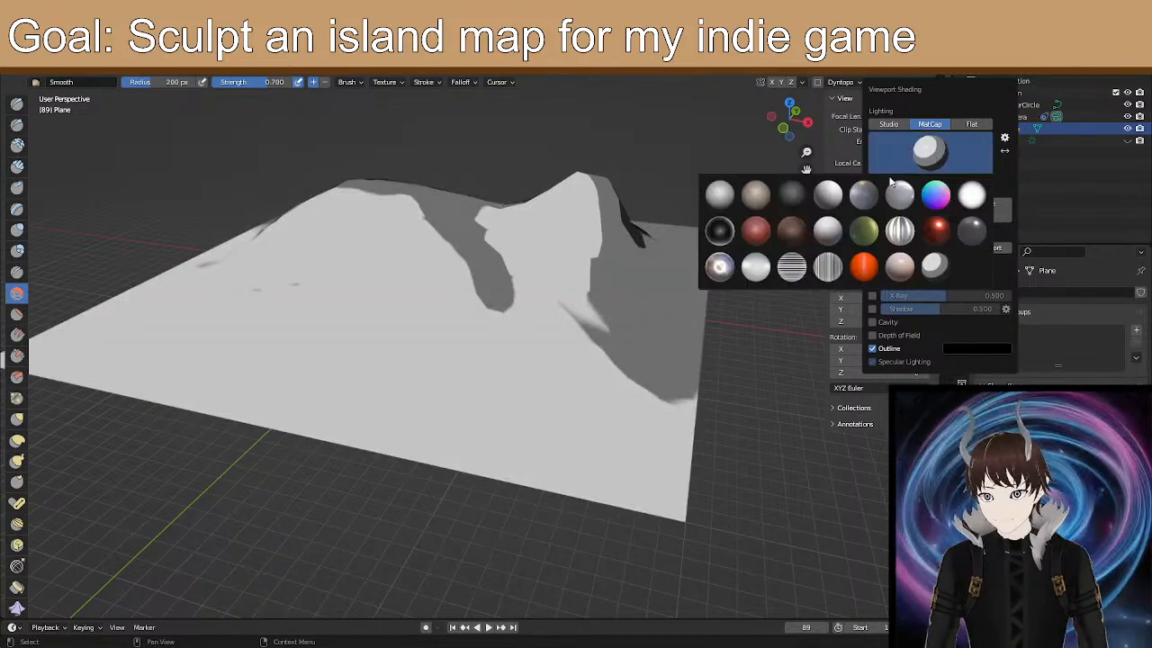
pyautogui.click(718, 266)
pyautogui.moveTo(550, 236)
pyautogui.mouseDown(button='middle')
pyautogui.moveTo(672, 263)
pyautogui.moveTo(653, 238)
pyautogui.mouseUp(button='middle')
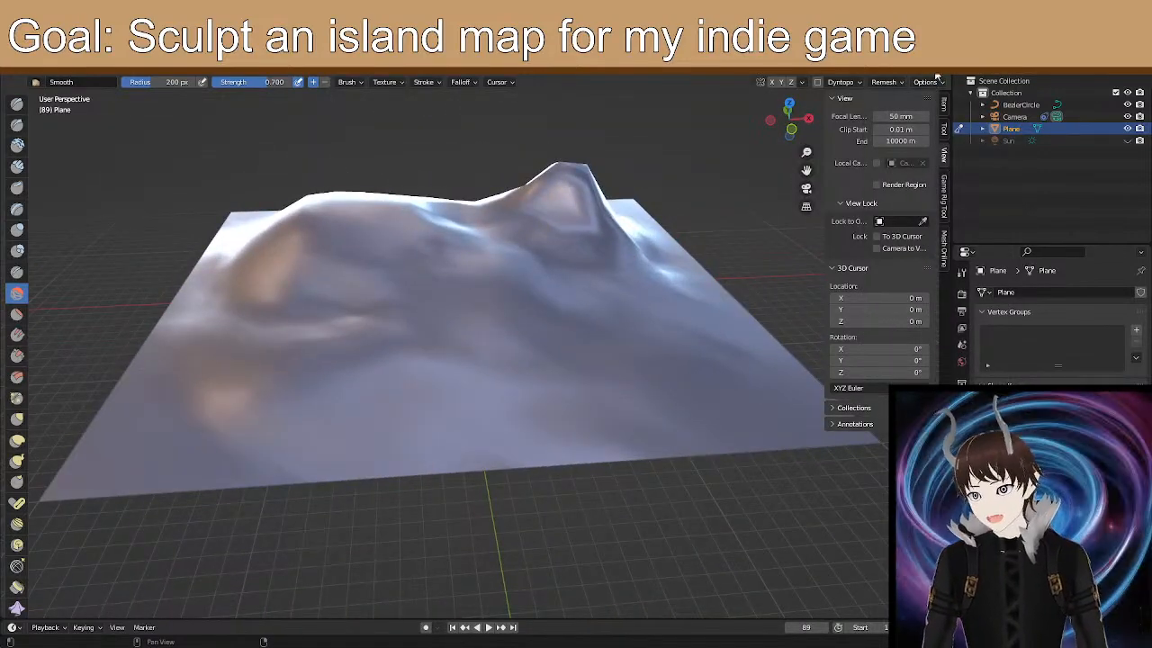
# Switch the viewport lighting from MatCap back to Studio.
pyautogui.click(939, 78)
pyautogui.click(878, 124)
pyautogui.moveTo(468, 261)
pyautogui.mouseDown(button='middle')
pyautogui.moveTo(442, 191)
pyautogui.moveTo(398, 239)
pyautogui.moveTo(449, 287)
pyautogui.mouseUp(button='middle')
# Switch the terrain plane to Object Mode and apply Shade Flat.
pyautogui.press('Tab')
pyautogui.press('Tab')
pyautogui.click(63, 66)
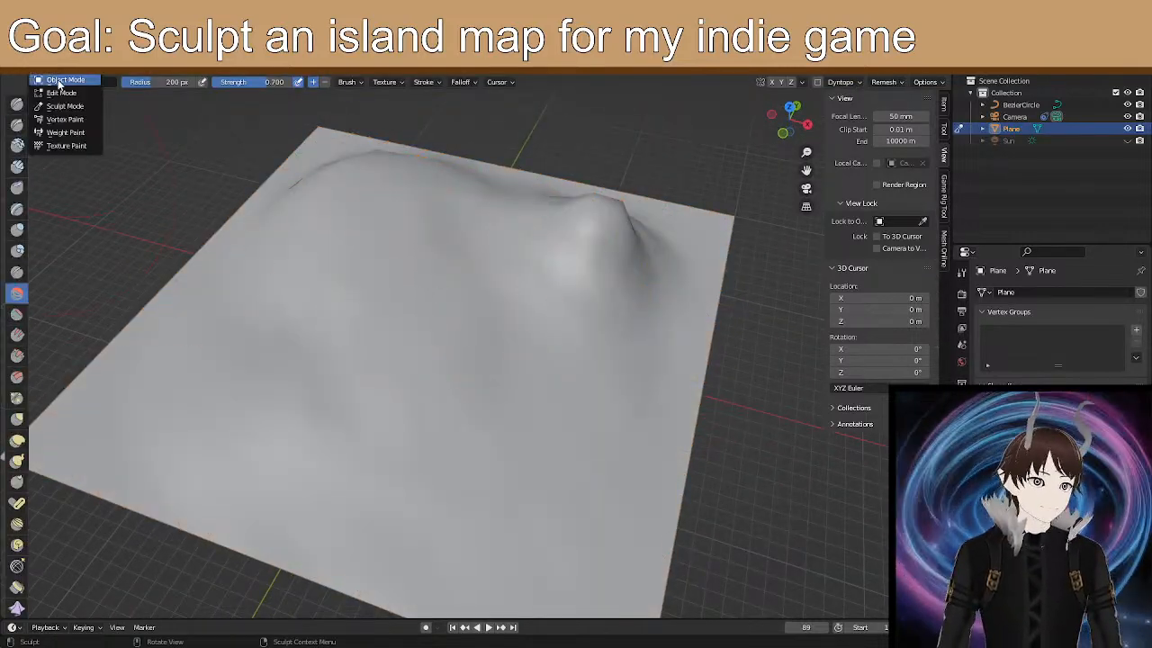
pyautogui.click(63, 80)
pyautogui.rightClick(463, 253)
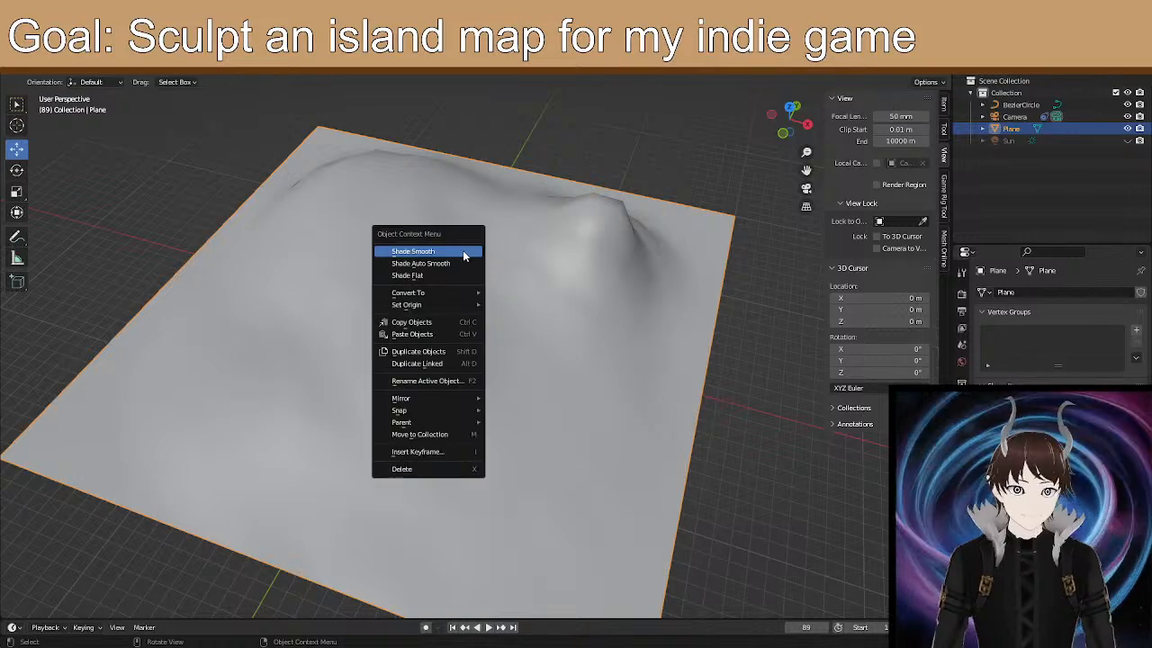
pyautogui.click(423, 274)
pyautogui.press('s')
# Apply Shade Smooth to the terrain plane.
pyautogui.moveTo(469, 319); pyautogui.dragTo(523, 299, button='middle')
pyautogui.rightClick(524, 298)
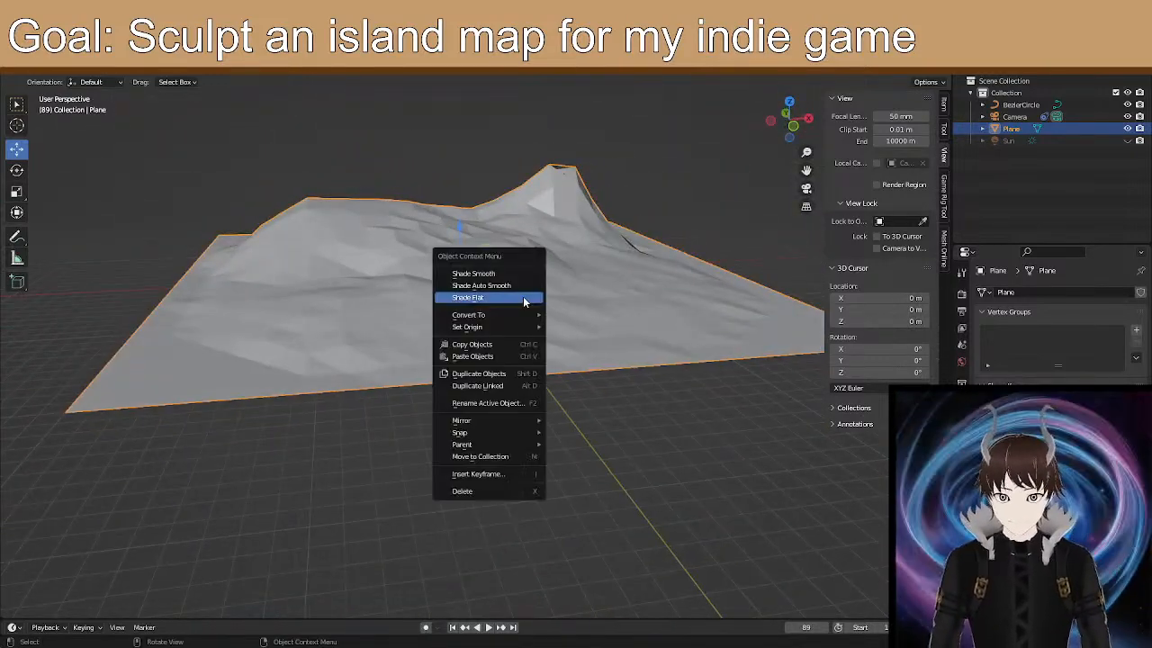
pyautogui.click(509, 272)
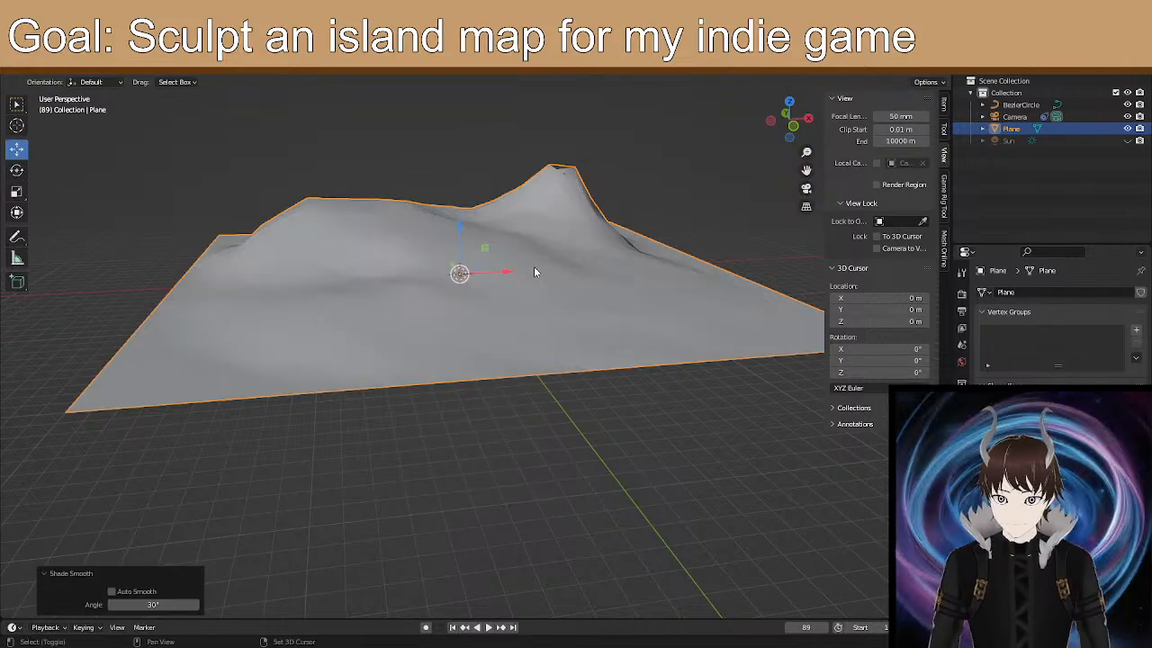
# Examine the smooth-shaded hills and slopes of the terrain from several angles and distances.
pyautogui.keyDown('shift'); pyautogui.moveTo(535, 272); pyautogui.dragTo(328, 302, button='middle'); pyautogui.keyUp('shift')
pyautogui.scroll(3, 389, 363)
pyautogui.scroll(-2, 390, 364)
pyautogui.keyDown('shift'); pyautogui.moveTo(351, 363); pyautogui.dragTo(406, 302, button='middle'); pyautogui.keyUp('shift')
pyautogui.keyDown('shift'); pyautogui.moveTo(331, 257); pyautogui.dragTo(481, 171, button='middle'); pyautogui.keyUp('shift')
pyautogui.scroll(-3, 401, 248)
pyautogui.moveTo(427, 257)
pyautogui.mouseDown(button='middle')
pyautogui.moveTo(399, 201)
pyautogui.moveTo(334, 198)
pyautogui.moveTo(386, 240)
pyautogui.moveTo(356, 197)
pyautogui.moveTo(395, 231)
pyautogui.moveTo(441, 214)
pyautogui.moveTo(417, 246)
pyautogui.moveTo(405, 293)
pyautogui.moveTo(386, 305)
pyautogui.moveTo(393, 291)
pyautogui.moveTo(443, 290)
pyautogui.mouseUp(button='middle')
pyautogui.scroll(4, 358, 199)
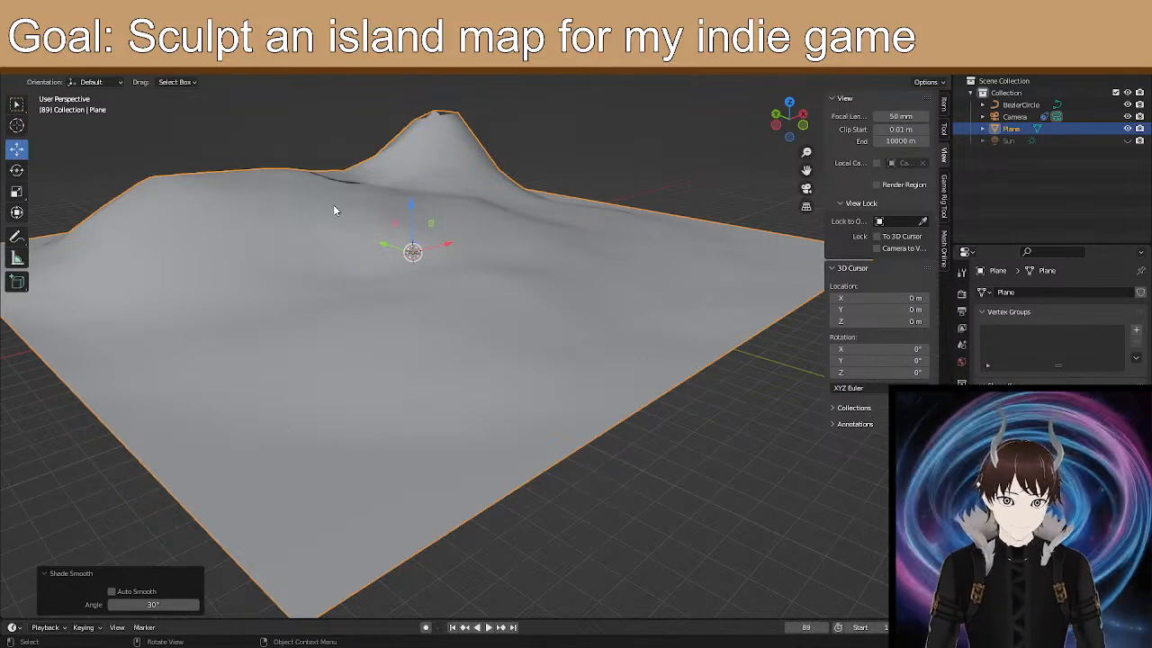
pyautogui.scroll(2, 504, 159)
pyautogui.moveTo(504, 159); pyautogui.dragTo(135, 239, button='middle')
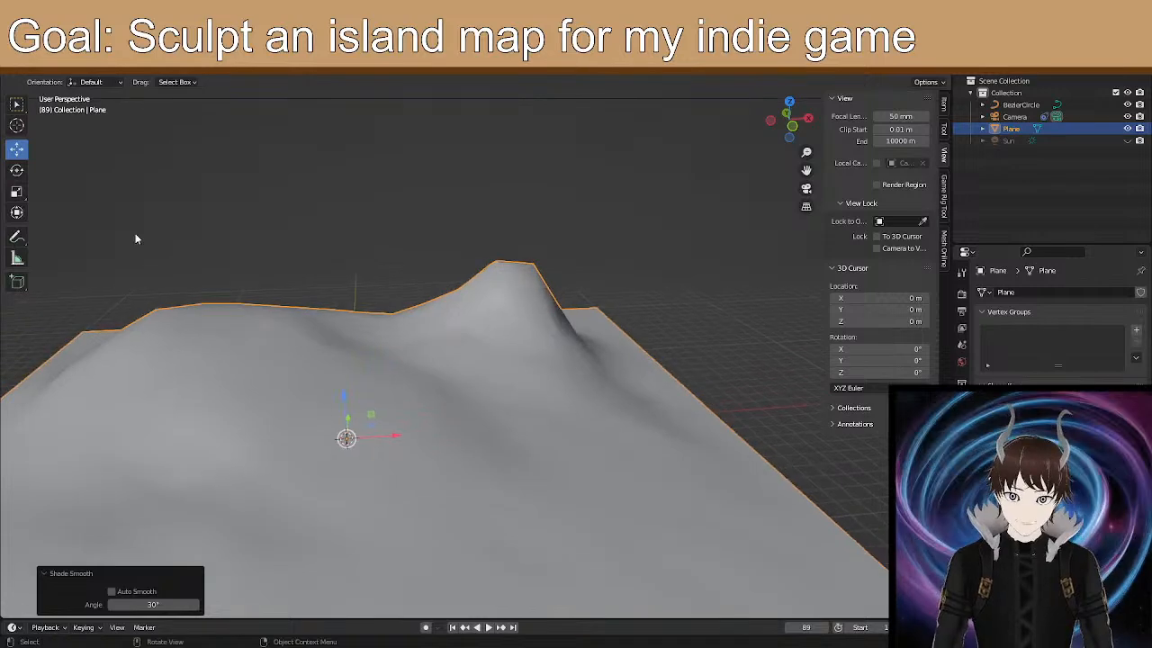
# Return to Sculpt Mode, enable Dyntopo, and pull the peak upward with the Snake Hook brush at radius 100 px and strength 1.000.
pyautogui.click(65, 79)
pyautogui.click(68, 106)
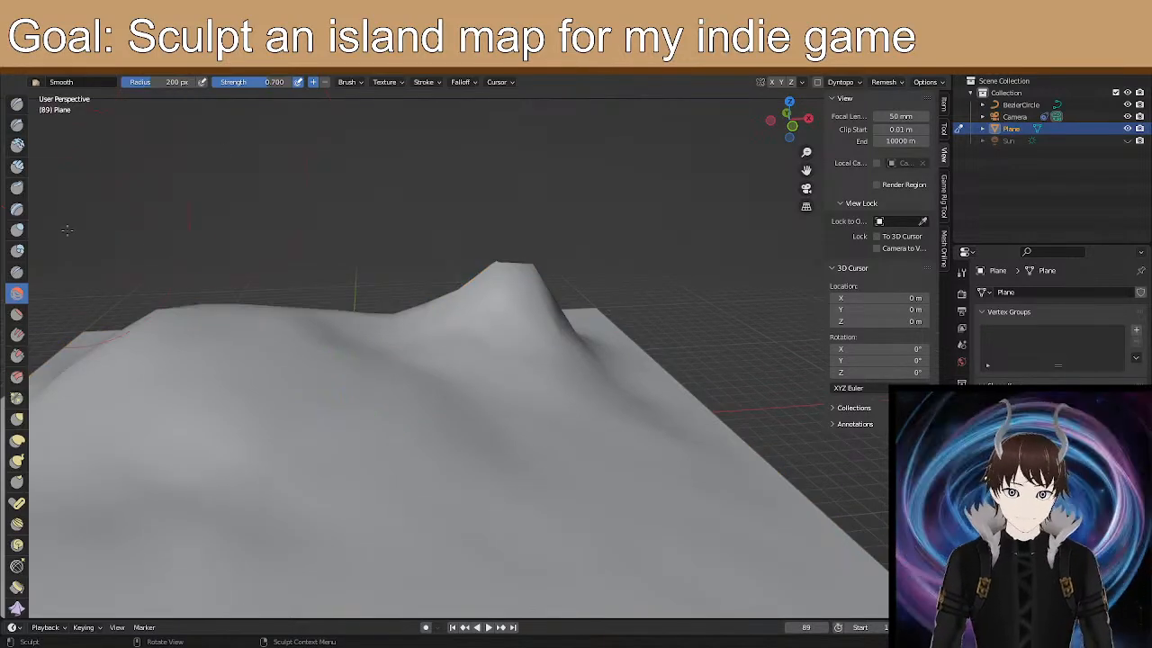
pyautogui.click(17, 460)
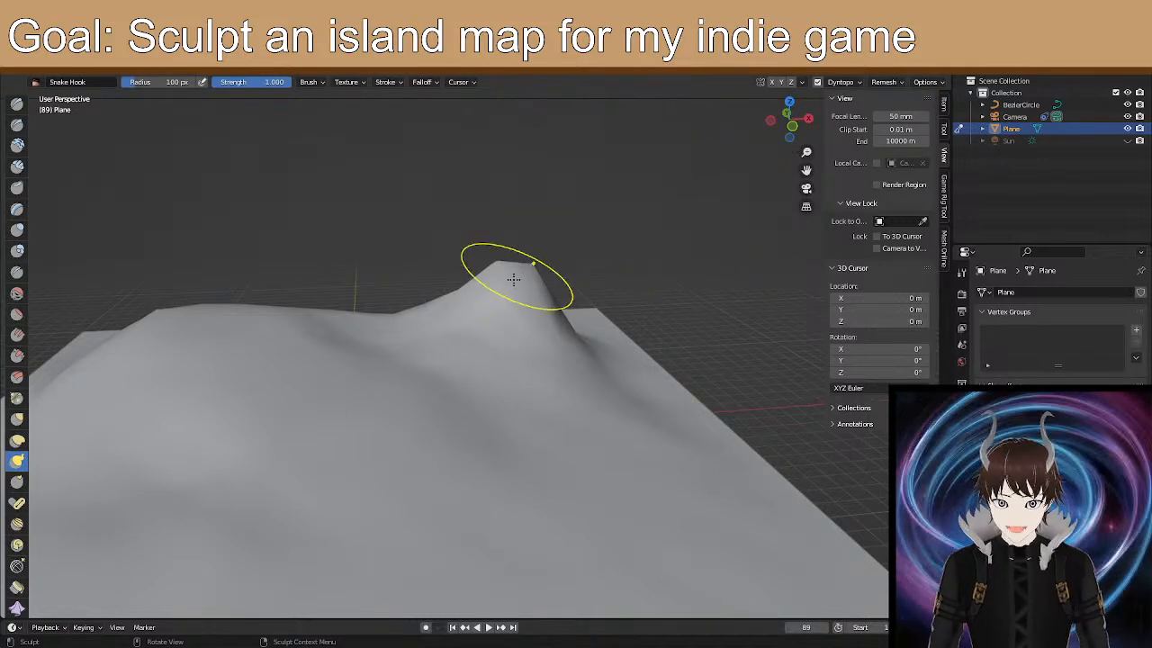
pyautogui.moveTo(514, 277); pyautogui.dragTo(509, 277)
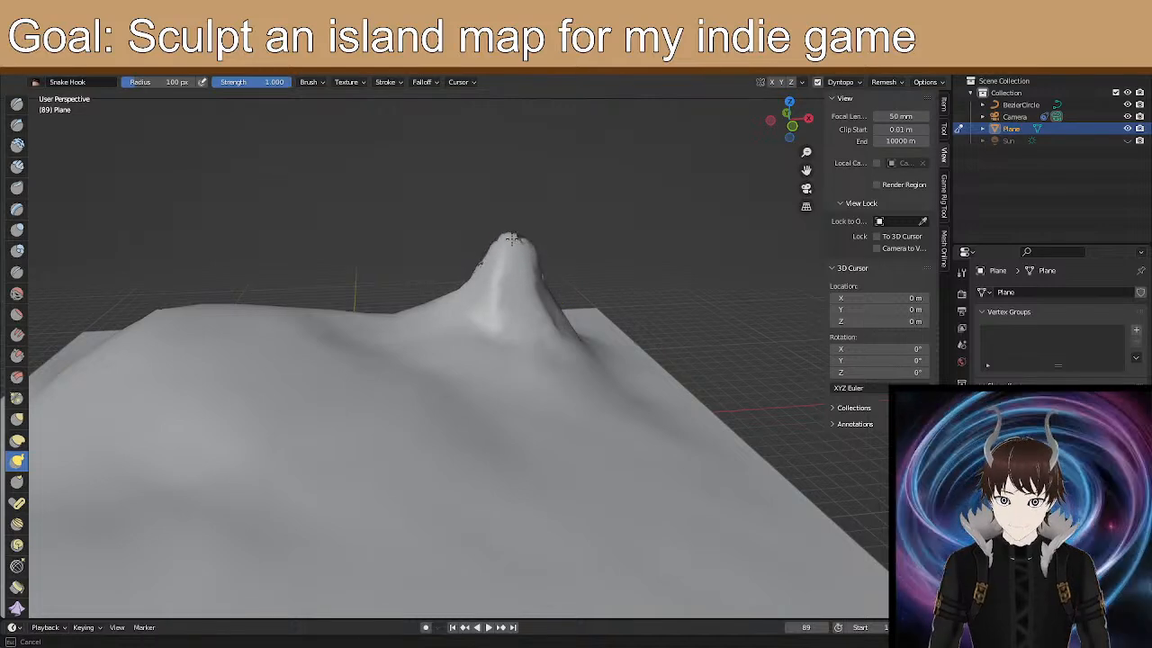
pyautogui.moveTo(509, 224)
pyautogui.mouseDown()
pyautogui.moveTo(519, 218)
pyautogui.moveTo(506, 229)
pyautogui.moveTo(510, 206)
pyautogui.mouseUp()
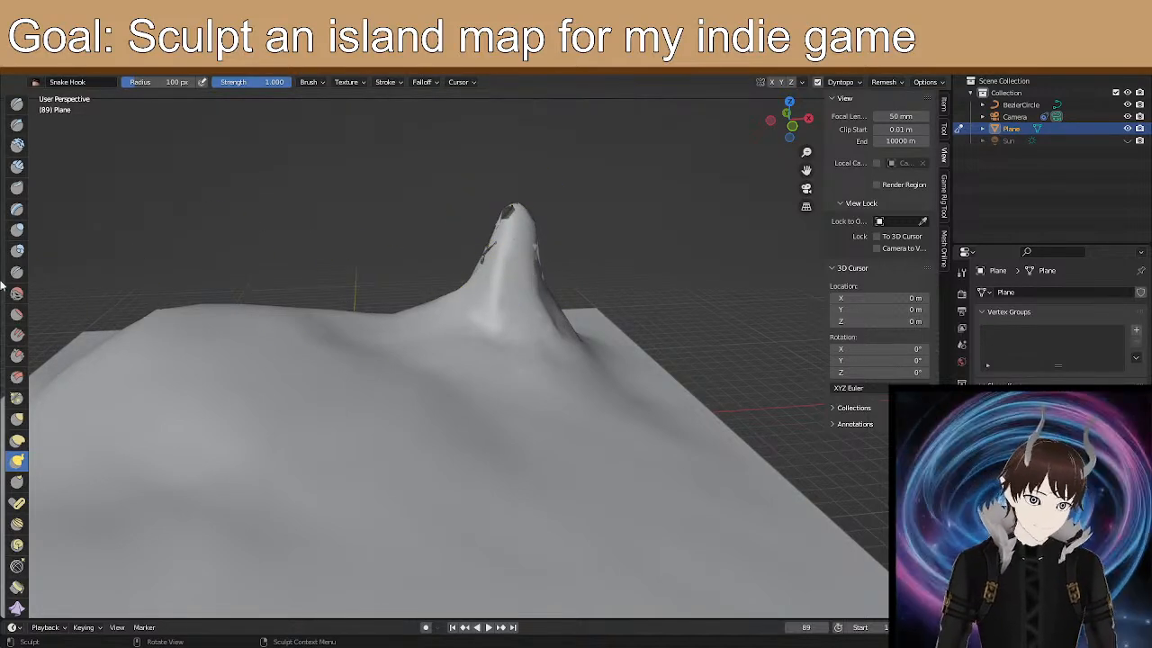
# Pull the peak's near slope and its flank toward the plane's edge outward with the Snake Hook brush to widen its base.
pyautogui.moveTo(468, 295)
pyautogui.mouseDown()
pyautogui.moveTo(458, 282)
pyautogui.moveTo(436, 325)
pyautogui.moveTo(486, 345)
pyautogui.mouseUp()
pyautogui.moveTo(511, 304); pyautogui.dragTo(546, 300)
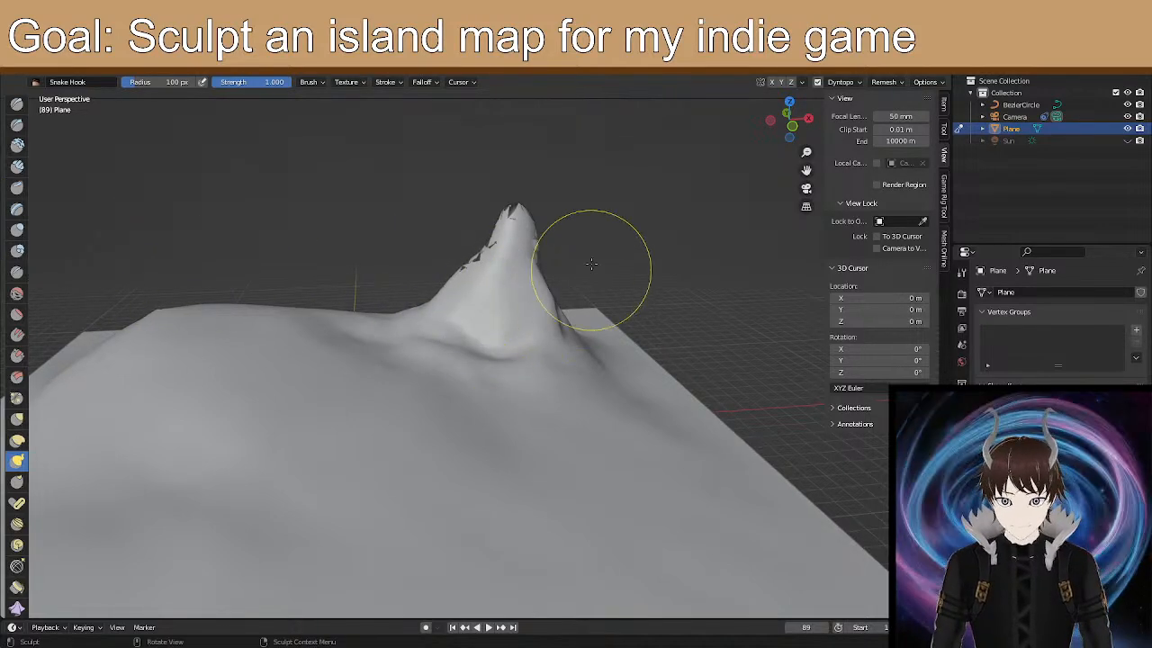
pyautogui.moveTo(748, 249); pyautogui.dragTo(694, 270, button='middle')
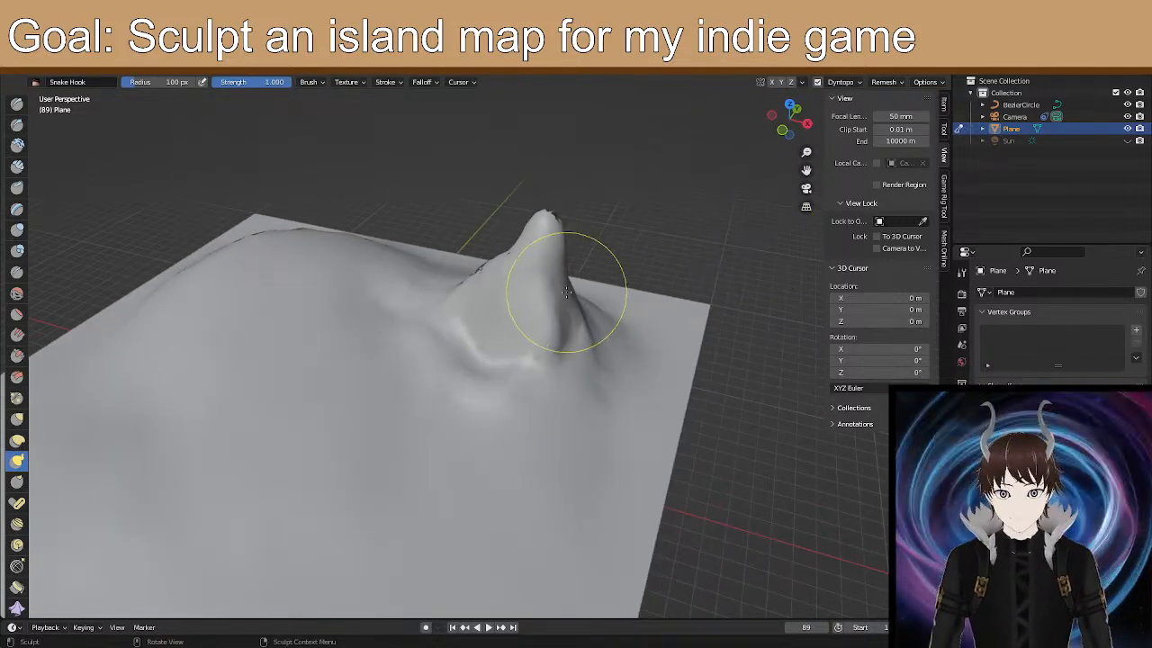
pyautogui.moveTo(573, 285); pyautogui.dragTo(574, 281)
pyautogui.moveTo(557, 277); pyautogui.dragTo(583, 267)
pyautogui.moveTo(572, 333); pyautogui.dragTo(610, 327)
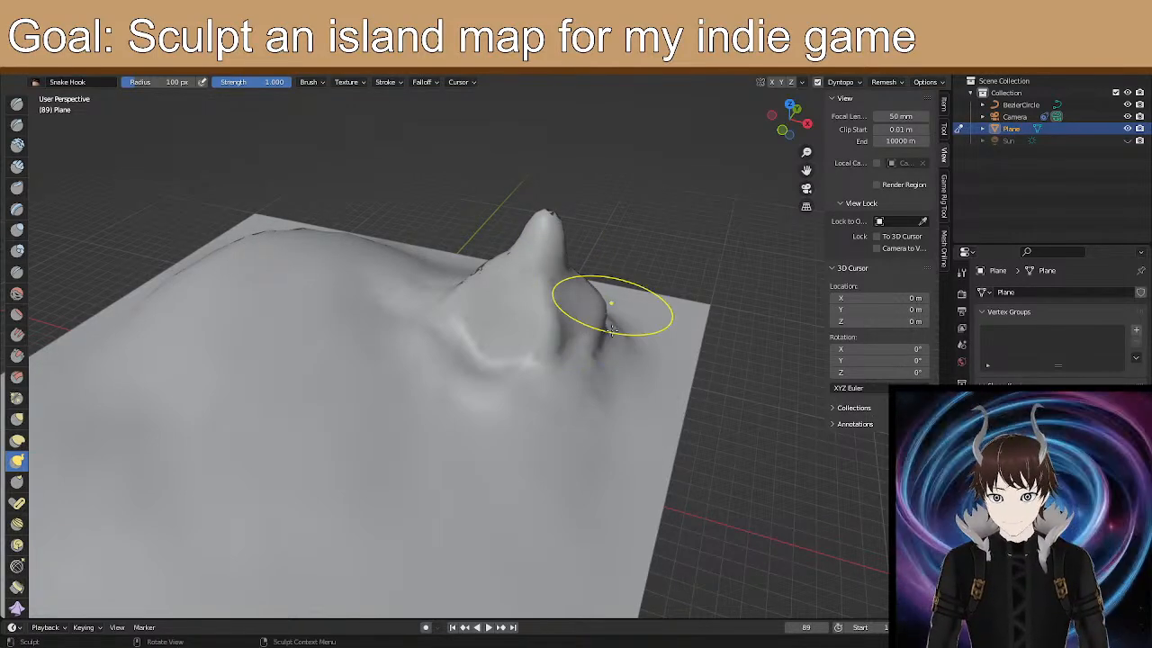
# Shape the peak's outer and back sides with Snake Hook strokes, drawing the slopes down and outward onto the plane.
pyautogui.moveTo(617, 360); pyautogui.dragTo(608, 359, button='middle')
pyautogui.moveTo(608, 359)
pyautogui.mouseDown()
pyautogui.moveTo(626, 370)
pyautogui.moveTo(552, 352)
pyautogui.mouseUp()
pyautogui.moveTo(553, 353)
pyautogui.mouseDown(button='middle')
pyautogui.moveTo(531, 334)
pyautogui.moveTo(368, 342)
pyautogui.mouseUp(button='middle')
pyautogui.moveTo(391, 319)
pyautogui.mouseDown()
pyautogui.moveTo(363, 371)
pyautogui.moveTo(320, 389)
pyautogui.moveTo(334, 403)
pyautogui.mouseUp()
pyautogui.moveTo(441, 405)
pyautogui.mouseDown(button='middle')
pyautogui.moveTo(458, 399)
pyautogui.moveTo(382, 393)
pyautogui.moveTo(393, 362)
pyautogui.mouseUp(button='middle')
pyautogui.moveTo(482, 319); pyautogui.dragTo(492, 332)
pyautogui.moveTo(492, 333); pyautogui.dragTo(497, 360)
pyautogui.moveTo(497, 360)
pyautogui.mouseDown(button='middle')
pyautogui.moveTo(327, 344)
pyautogui.moveTo(340, 347)
pyautogui.mouseUp(button='middle')
pyautogui.moveTo(437, 372)
pyautogui.mouseDown(button='middle')
pyautogui.moveTo(566, 398)
pyautogui.moveTo(329, 303)
pyautogui.moveTo(400, 309)
pyautogui.moveTo(432, 292)
pyautogui.moveTo(424, 278)
pyautogui.mouseUp(button='middle')
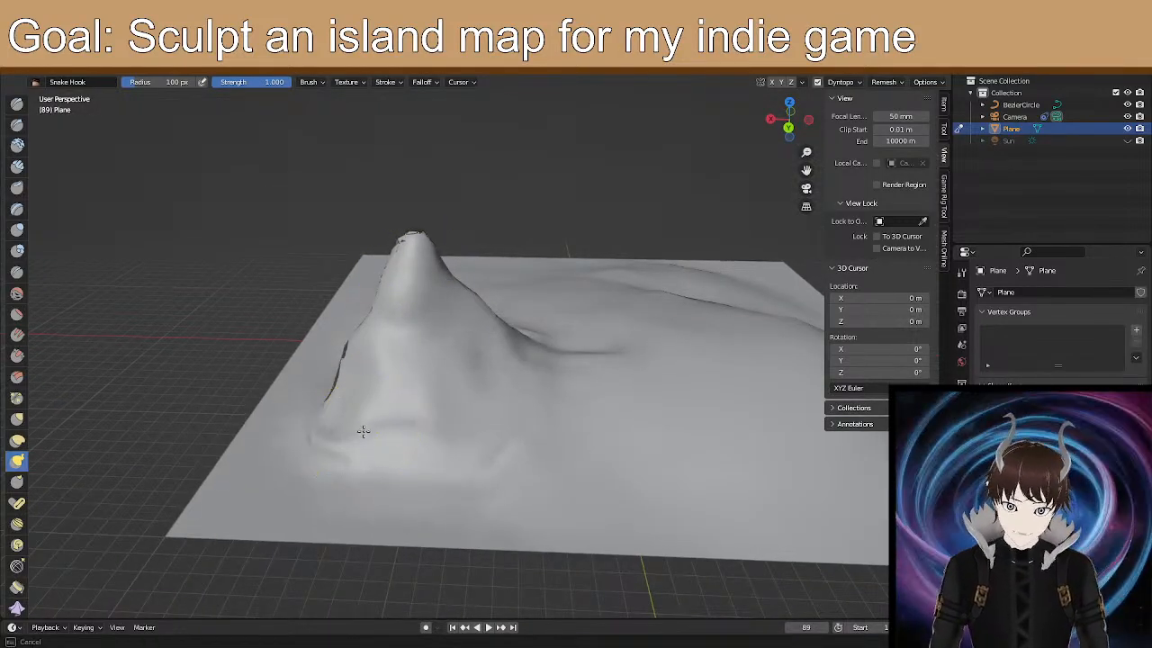
# Check the peak's sides and stretch its tip higher with the Snake Hook brush.
pyautogui.moveTo(505, 381)
pyautogui.mouseDown(button='middle')
pyautogui.moveTo(327, 391)
pyautogui.moveTo(307, 369)
pyautogui.mouseUp(button='middle')
pyautogui.moveTo(436, 364)
pyautogui.mouseDown(button='middle')
pyautogui.moveTo(370, 385)
pyautogui.moveTo(278, 373)
pyautogui.moveTo(255, 344)
pyautogui.mouseUp(button='middle')
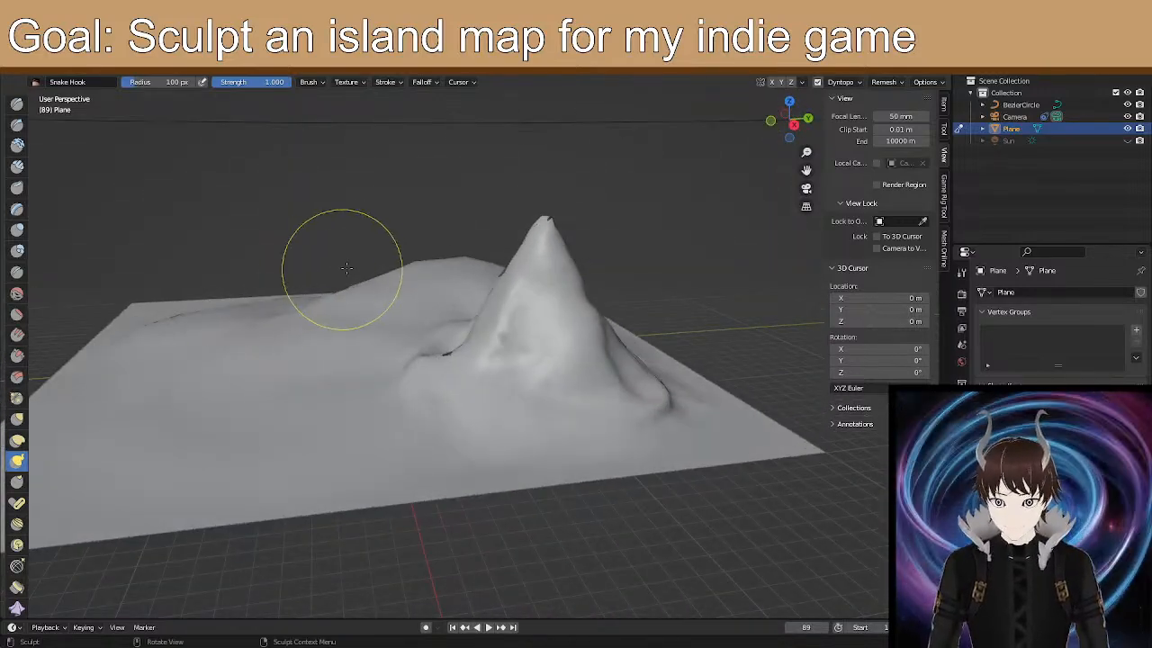
pyautogui.moveTo(346, 267); pyautogui.dragTo(506, 206, button='middle')
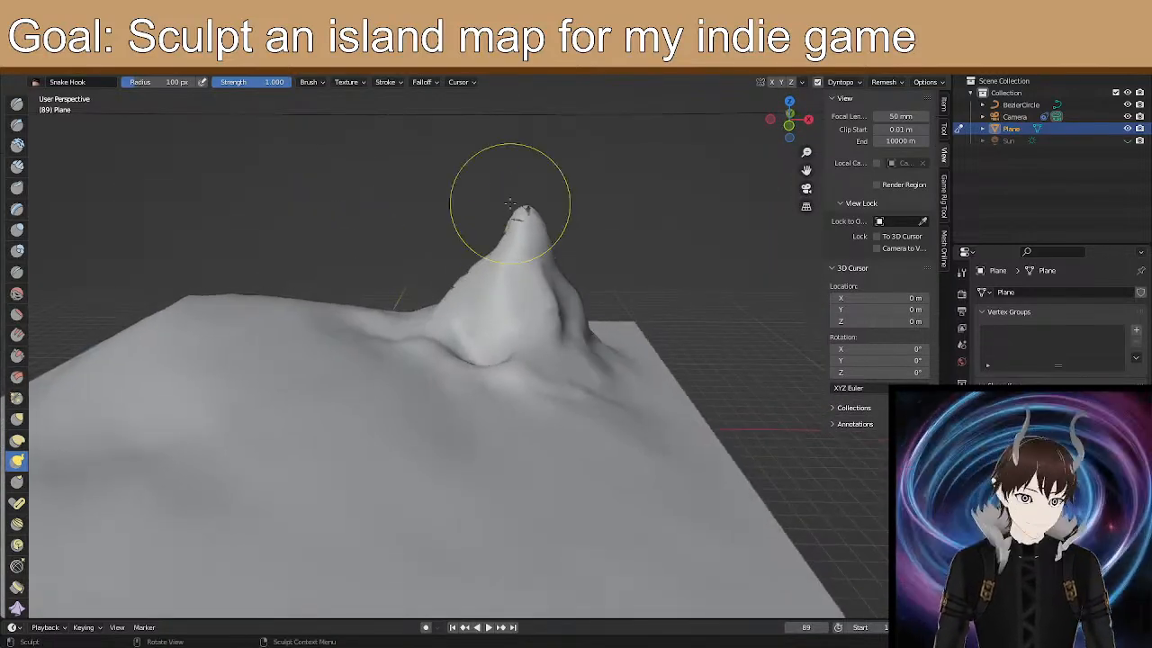
pyautogui.moveTo(520, 213); pyautogui.dragTo(522, 200)
pyautogui.rightClick(490, 193)
pyautogui.moveTo(500, 182); pyautogui.dragTo(438, 244, button='middle')
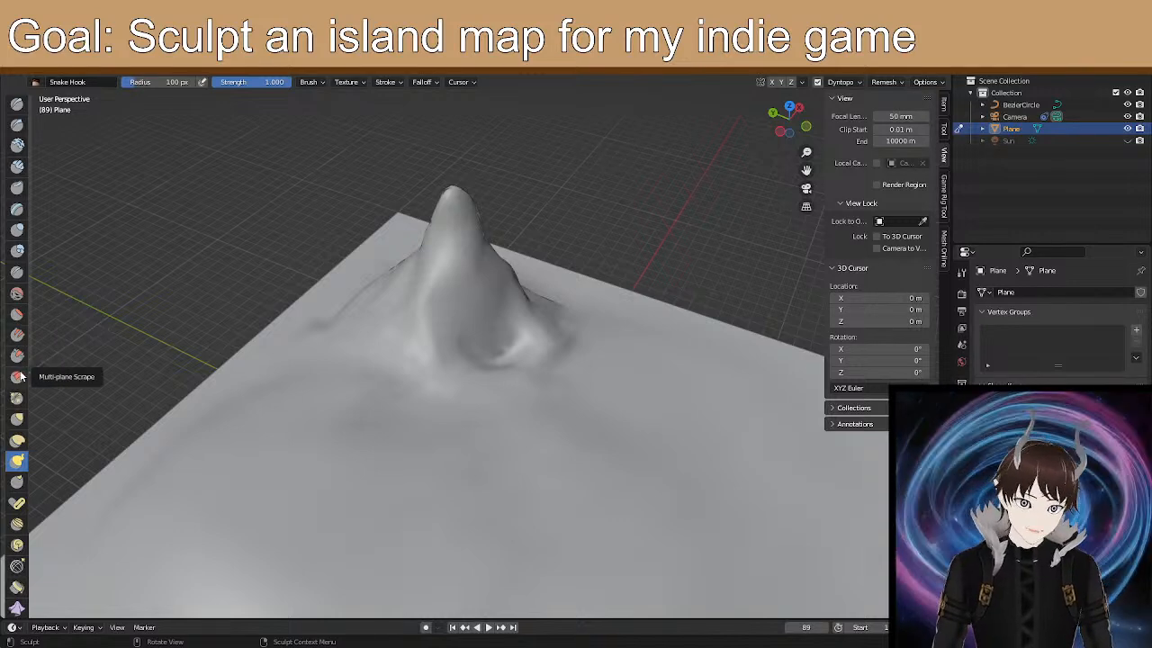
# Soften the peak's inner slope and the hollow at its foot with the Smooth brush at radius 100 px and strength 0.700.
pyautogui.rightClick(14, 296)
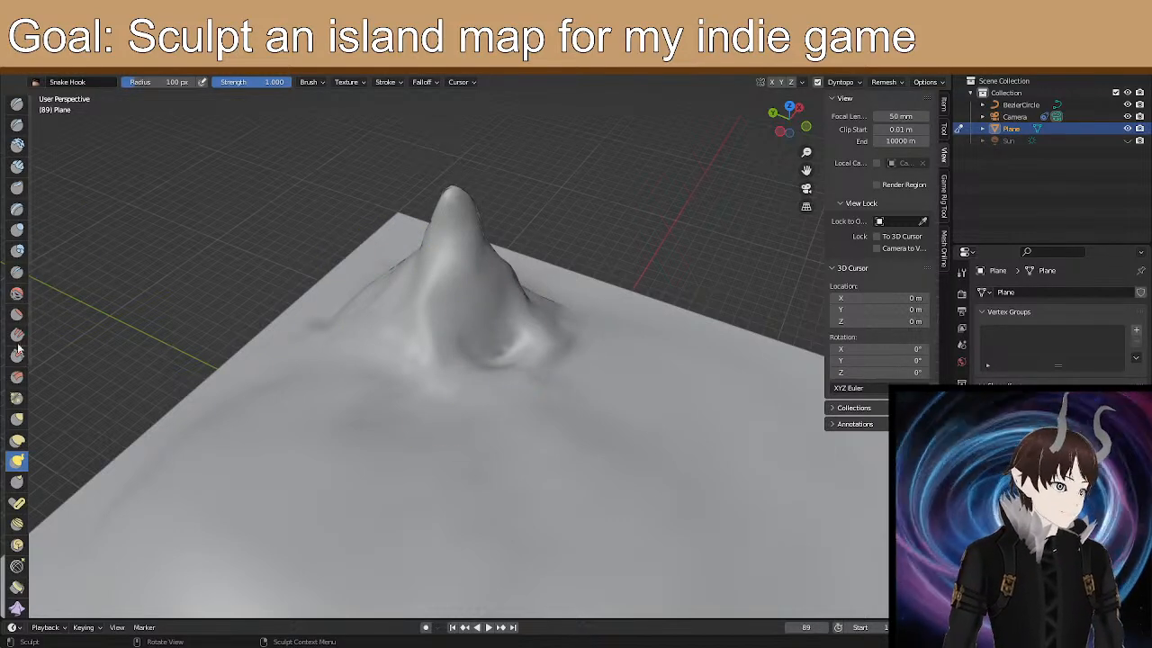
pyautogui.click(18, 295)
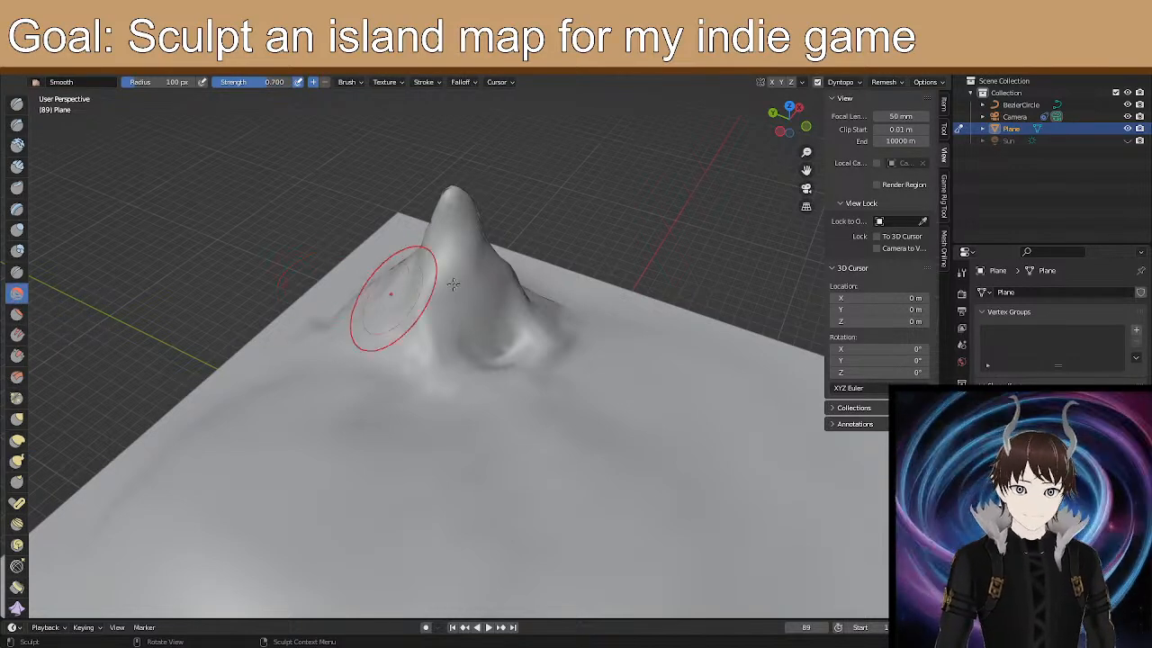
pyautogui.moveTo(484, 283)
pyautogui.mouseDown(button='middle')
pyautogui.moveTo(406, 298)
pyautogui.moveTo(382, 221)
pyautogui.moveTo(566, 252)
pyautogui.moveTo(483, 237)
pyautogui.mouseUp(button='middle')
pyautogui.moveTo(425, 219)
pyautogui.mouseDown()
pyautogui.moveTo(412, 236)
pyautogui.moveTo(422, 278)
pyautogui.mouseUp()
pyautogui.moveTo(430, 316); pyautogui.dragTo(470, 334)
pyautogui.moveTo(472, 335); pyautogui.dragTo(520, 362)
# Smooth the peak's remaining sides and round off its jagged tip.
pyautogui.moveTo(520, 361)
pyautogui.mouseDown(button='middle')
pyautogui.moveTo(471, 342)
pyautogui.moveTo(392, 335)
pyautogui.mouseUp(button='middle')
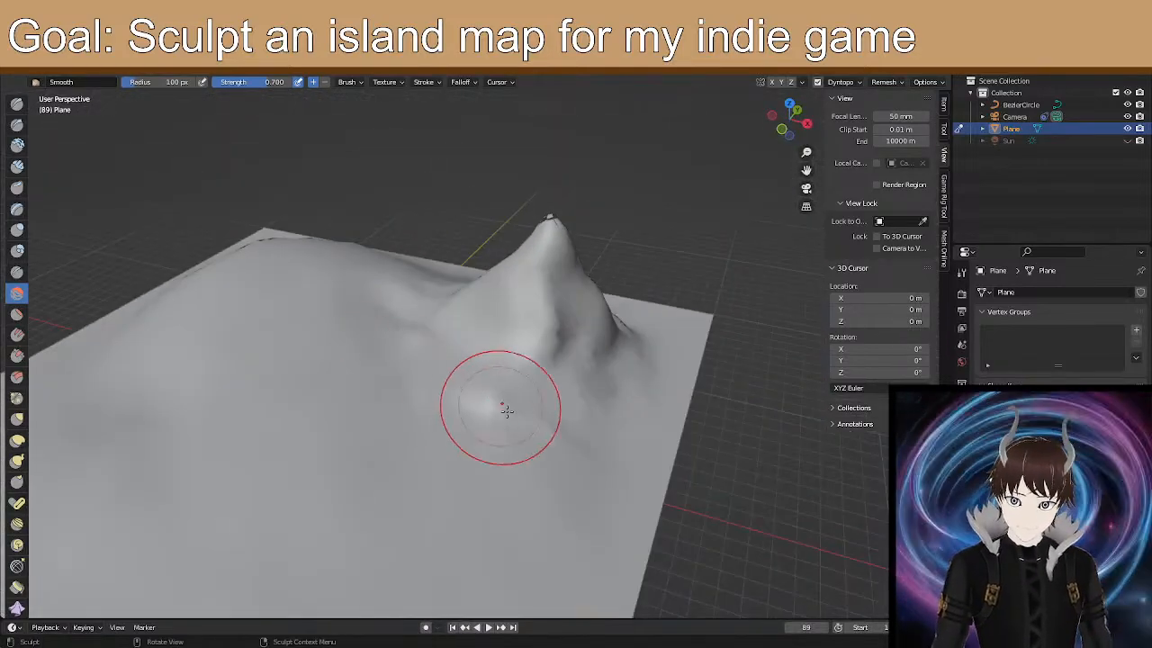
pyautogui.moveTo(571, 411); pyautogui.dragTo(506, 389, button='middle')
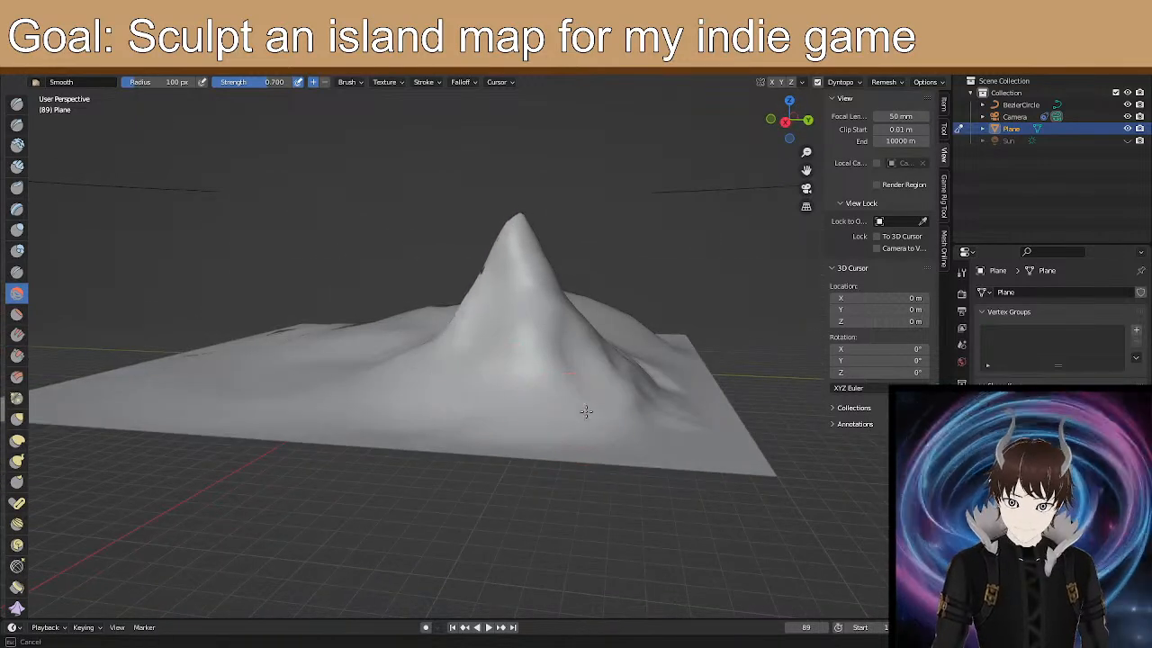
pyautogui.moveTo(625, 399); pyautogui.dragTo(511, 396, button='middle')
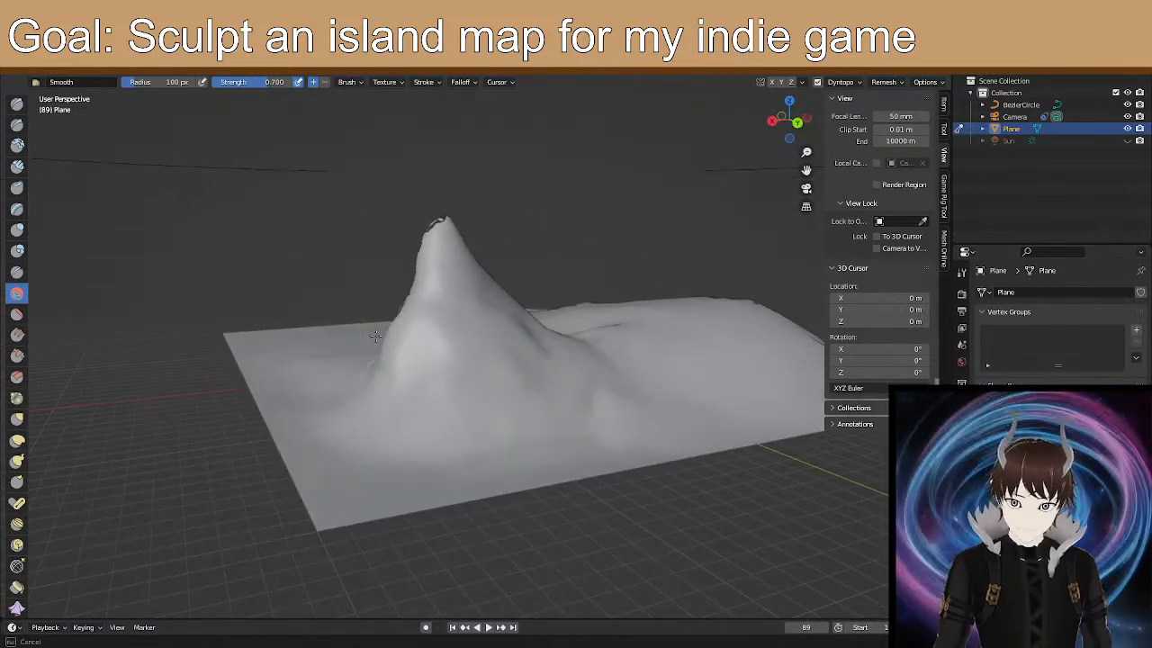
pyautogui.moveTo(411, 347)
pyautogui.mouseDown(button='middle')
pyautogui.moveTo(463, 381)
pyautogui.moveTo(504, 315)
pyautogui.moveTo(586, 314)
pyautogui.mouseUp(button='middle')
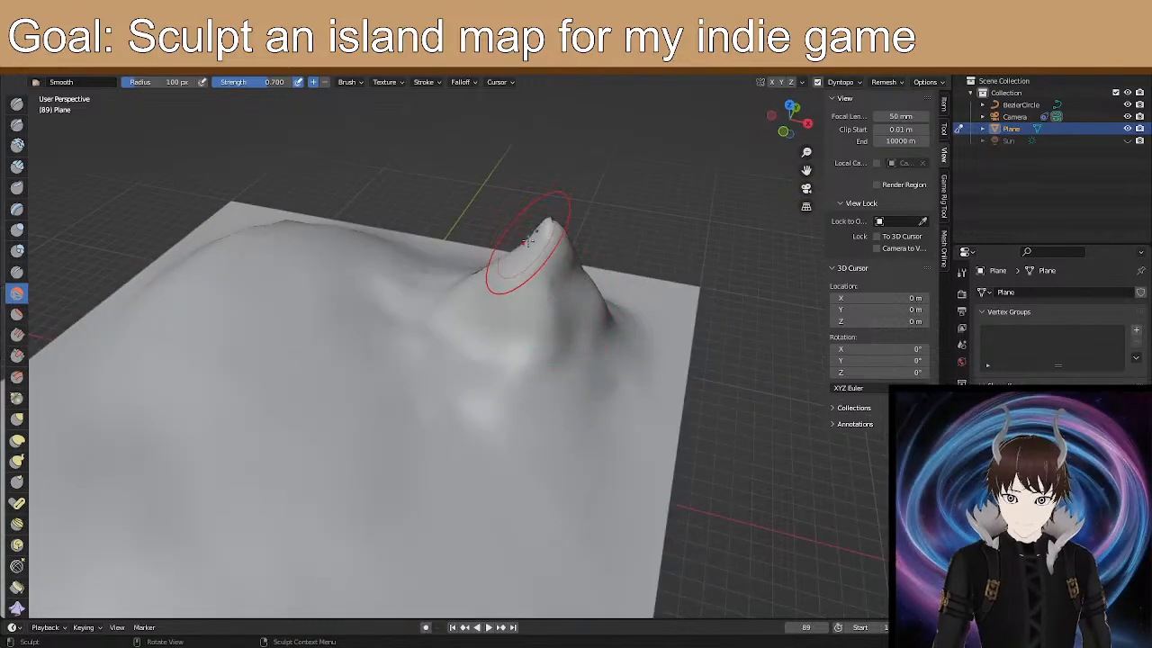
pyautogui.moveTo(461, 289)
pyautogui.mouseDown(button='middle')
pyautogui.moveTo(531, 229)
pyautogui.moveTo(411, 386)
pyautogui.moveTo(601, 399)
pyautogui.mouseUp(button='middle')
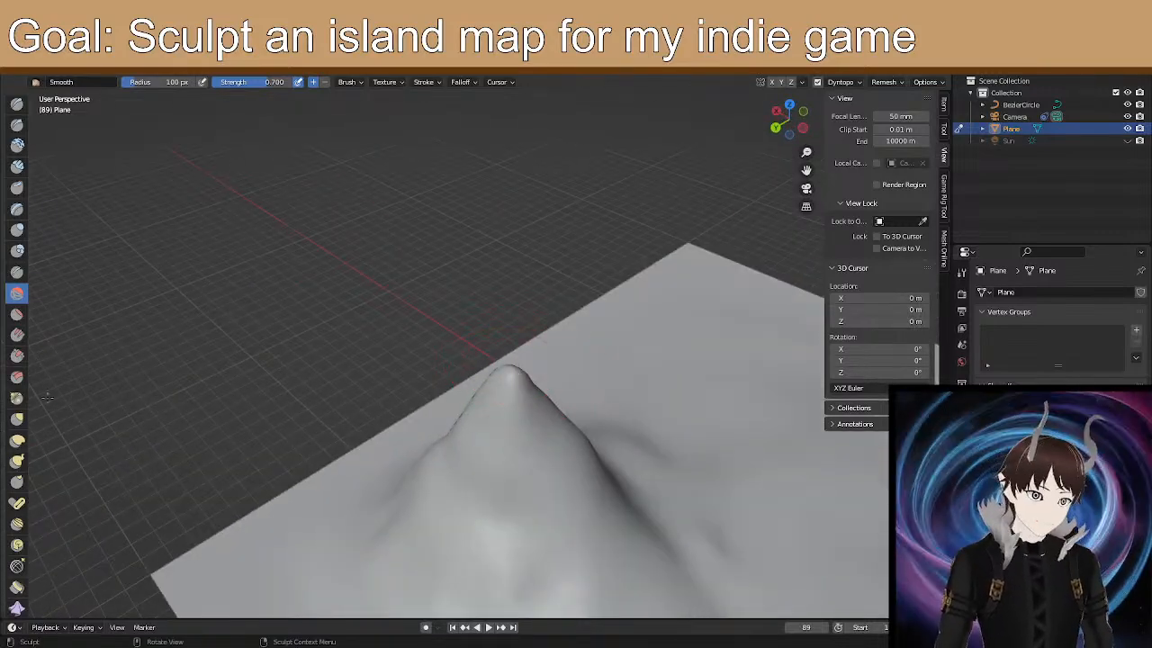
# Reshape the upper part of the peak with the Elastic Deform brush at radius 100 px and strength 0.500.
pyautogui.click(17, 441)
pyautogui.moveTo(566, 372); pyautogui.dragTo(364, 338, button='middle')
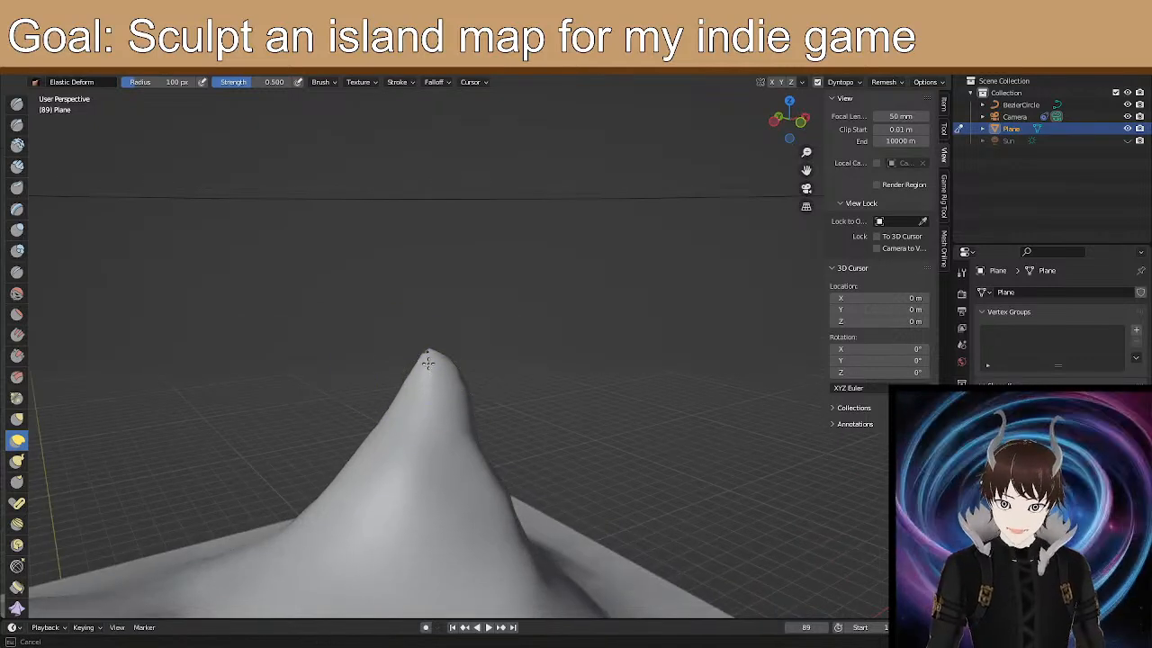
pyautogui.moveTo(415, 279); pyautogui.dragTo(440, 403, button='middle')
pyautogui.moveTo(485, 468)
pyautogui.mouseDown(button='middle')
pyautogui.moveTo(465, 452)
pyautogui.moveTo(398, 462)
pyautogui.moveTo(558, 450)
pyautogui.moveTo(473, 463)
pyautogui.mouseUp(button='middle')
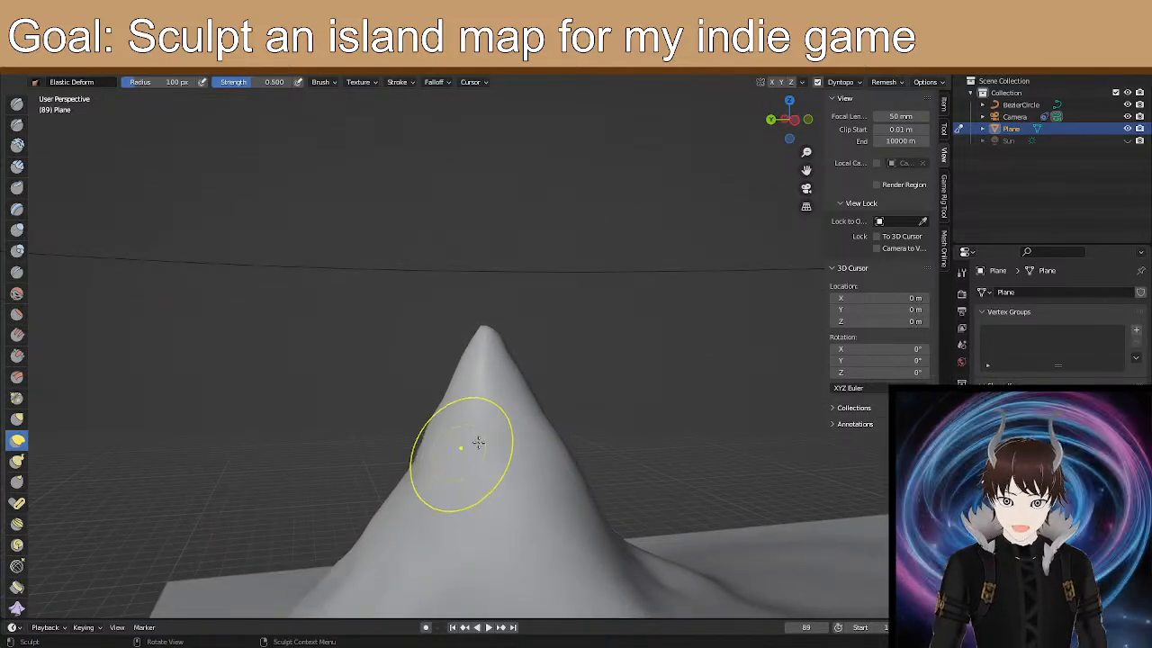
pyautogui.moveTo(498, 334)
pyautogui.mouseDown(button='middle')
pyautogui.moveTo(357, 374)
pyautogui.moveTo(420, 360)
pyautogui.mouseUp(button='middle')
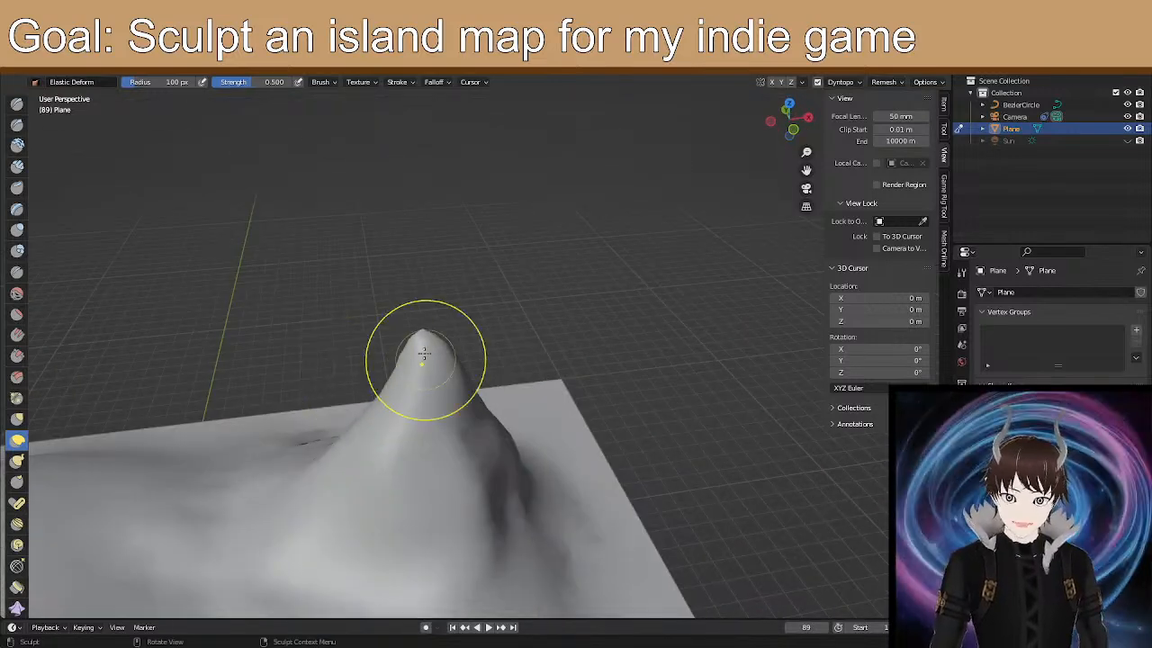
# Pull the peak's lower flanks and foot outward with the Elastic Deform brush to broaden the mountain.
pyautogui.moveTo(377, 406); pyautogui.dragTo(347, 395)
pyautogui.moveTo(365, 421); pyautogui.dragTo(330, 375, button='middle')
pyautogui.moveTo(520, 539)
pyautogui.mouseDown(button='middle')
pyautogui.moveTo(483, 531)
pyautogui.moveTo(478, 489)
pyautogui.moveTo(443, 447)
pyautogui.moveTo(495, 462)
pyautogui.mouseUp(button='middle')
pyautogui.moveTo(549, 502); pyautogui.dragTo(577, 504)
pyautogui.moveTo(580, 504)
pyautogui.mouseDown(button='middle')
pyautogui.moveTo(218, 489)
pyautogui.moveTo(306, 443)
pyautogui.moveTo(342, 475)
pyautogui.mouseUp(button='middle')
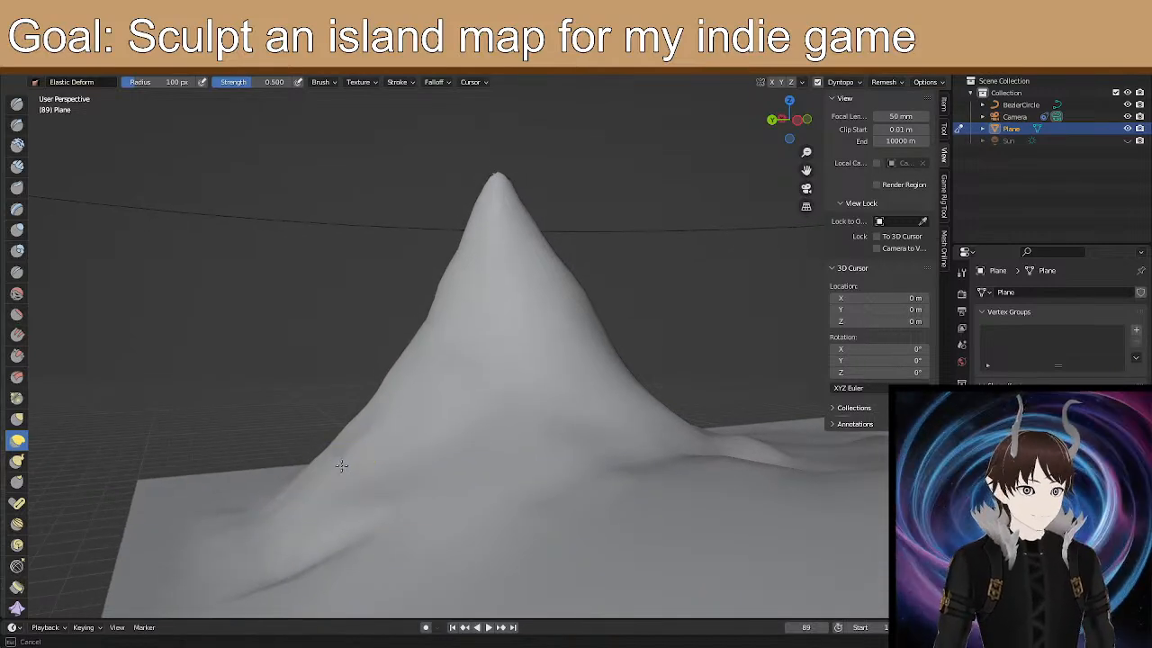
pyautogui.moveTo(263, 519)
pyautogui.mouseDown()
pyautogui.moveTo(254, 503)
pyautogui.moveTo(274, 500)
pyautogui.mouseUp()
# Examine the mountain and the whole terrain from the sides and from above.
pyautogui.moveTo(270, 502)
pyautogui.mouseDown(button='middle')
pyautogui.moveTo(398, 504)
pyautogui.moveTo(617, 553)
pyautogui.moveTo(586, 465)
pyautogui.moveTo(545, 438)
pyautogui.mouseUp(button='middle')
pyautogui.moveTo(528, 375)
pyautogui.mouseDown(button='middle')
pyautogui.moveTo(545, 381)
pyautogui.moveTo(429, 321)
pyautogui.moveTo(355, 317)
pyautogui.mouseUp(button='middle')
pyautogui.moveTo(613, 324)
pyautogui.mouseDown(button='middle')
pyautogui.moveTo(552, 321)
pyautogui.moveTo(496, 378)
pyautogui.moveTo(540, 382)
pyautogui.moveTo(366, 236)
pyautogui.moveTo(496, 308)
pyautogui.moveTo(390, 298)
pyautogui.moveTo(355, 308)
pyautogui.moveTo(380, 316)
pyautogui.moveTo(393, 283)
pyautogui.moveTo(524, 399)
pyautogui.moveTo(579, 381)
pyautogui.moveTo(578, 364)
pyautogui.moveTo(600, 375)
pyautogui.moveTo(489, 430)
pyautogui.moveTo(542, 437)
pyautogui.moveTo(637, 411)
pyautogui.moveTo(585, 423)
pyautogui.moveTo(477, 411)
pyautogui.moveTo(449, 458)
pyautogui.moveTo(491, 442)
pyautogui.moveTo(502, 416)
pyautogui.mouseUp(button='middle')
pyautogui.moveTo(555, 381); pyautogui.dragTo(556, 404, button='middle')
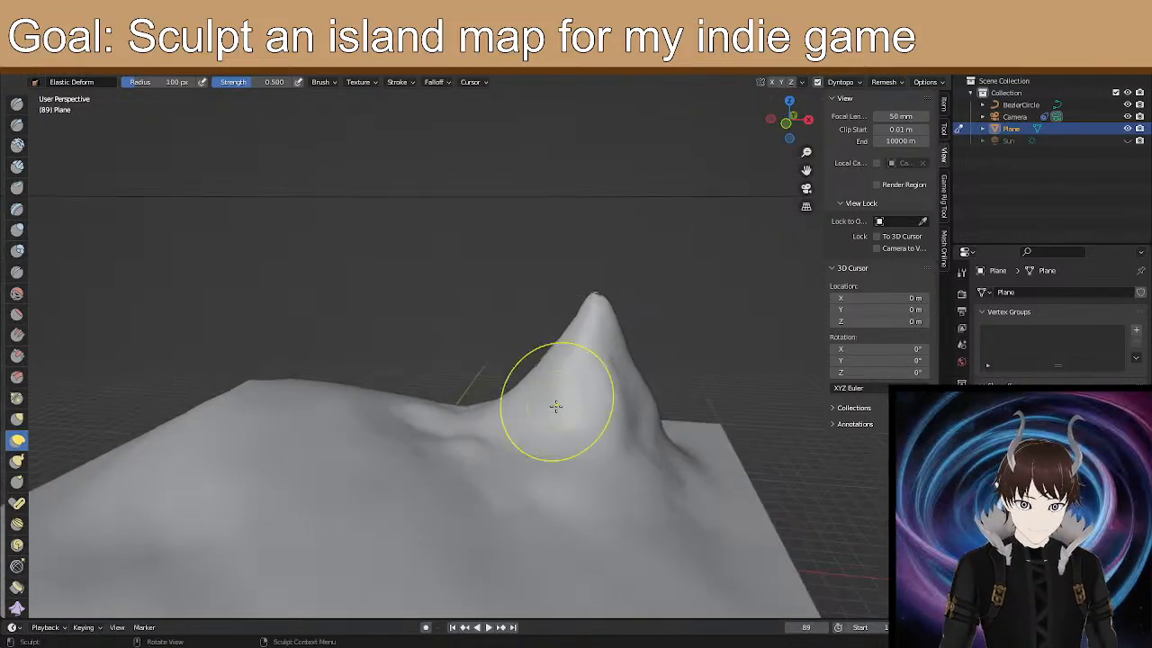
pyautogui.moveTo(628, 316); pyautogui.dragTo(459, 340, button='middle')
pyautogui.moveTo(591, 334)
pyautogui.mouseDown(button='middle')
pyautogui.moveTo(539, 336)
pyautogui.moveTo(576, 321)
pyautogui.mouseUp(button='middle')
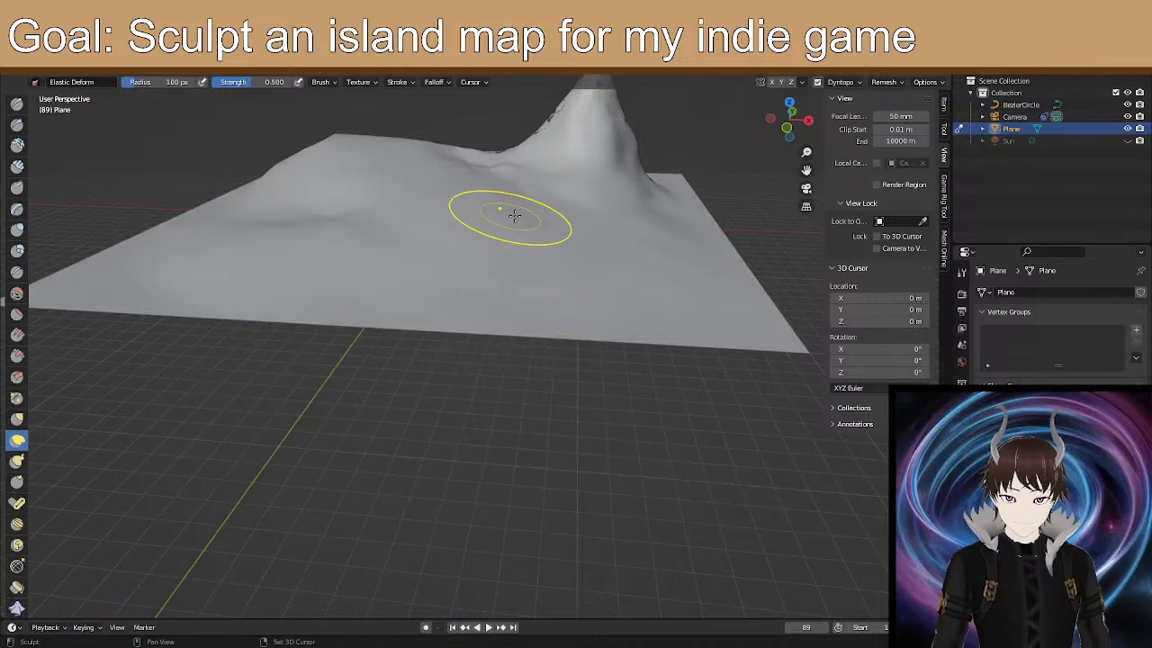
pyautogui.moveTo(514, 219); pyautogui.dragTo(423, 382, button='middle')
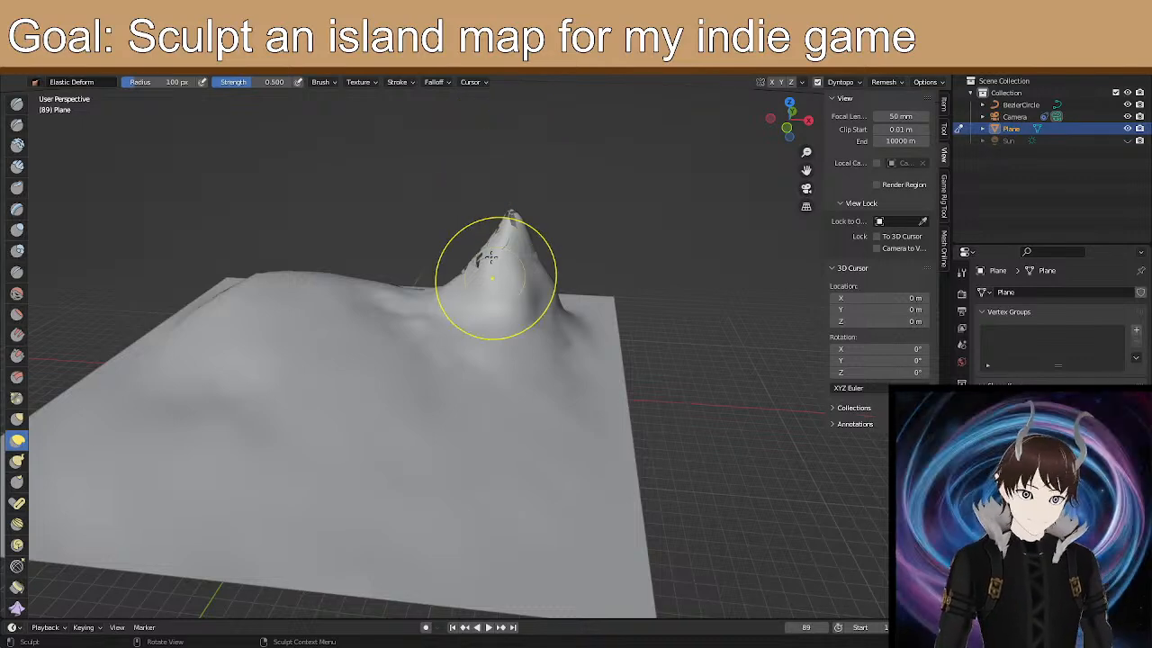
pyautogui.moveTo(418, 326)
pyautogui.mouseDown(button='middle')
pyautogui.moveTo(382, 313)
pyautogui.moveTo(360, 408)
pyautogui.moveTo(449, 316)
pyautogui.moveTo(455, 275)
pyautogui.mouseUp(button='middle')
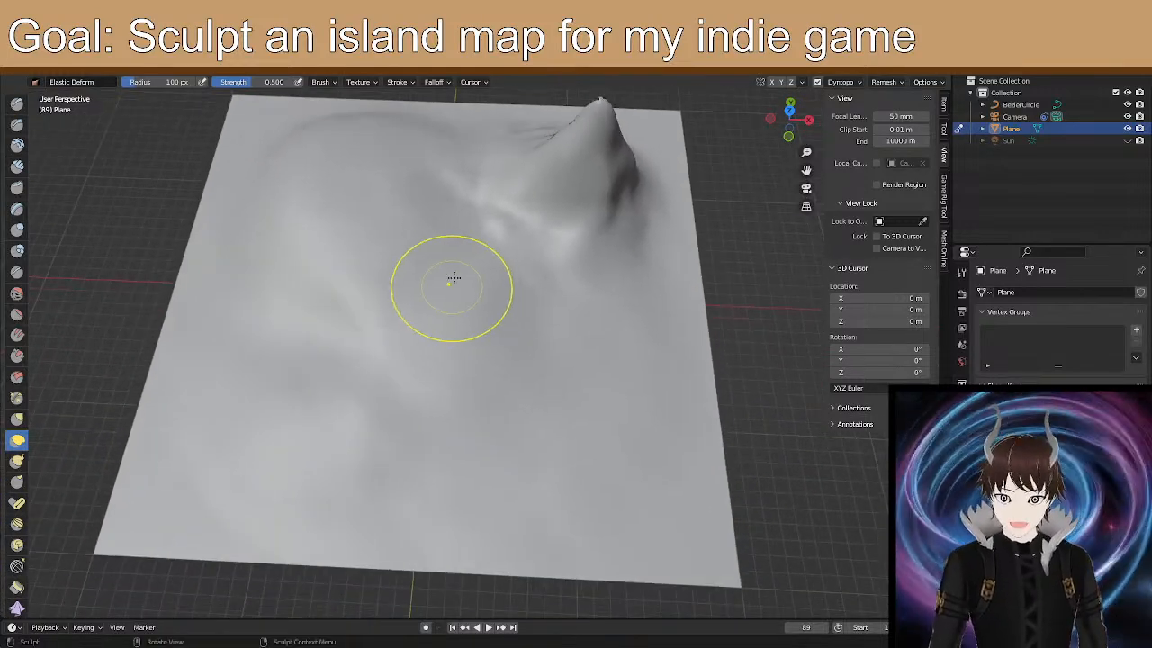
# Level an area at the centre of the terrain with the Flatten/Contrast brush at radius 100 px and strength 0.500.
pyautogui.click(17, 314)
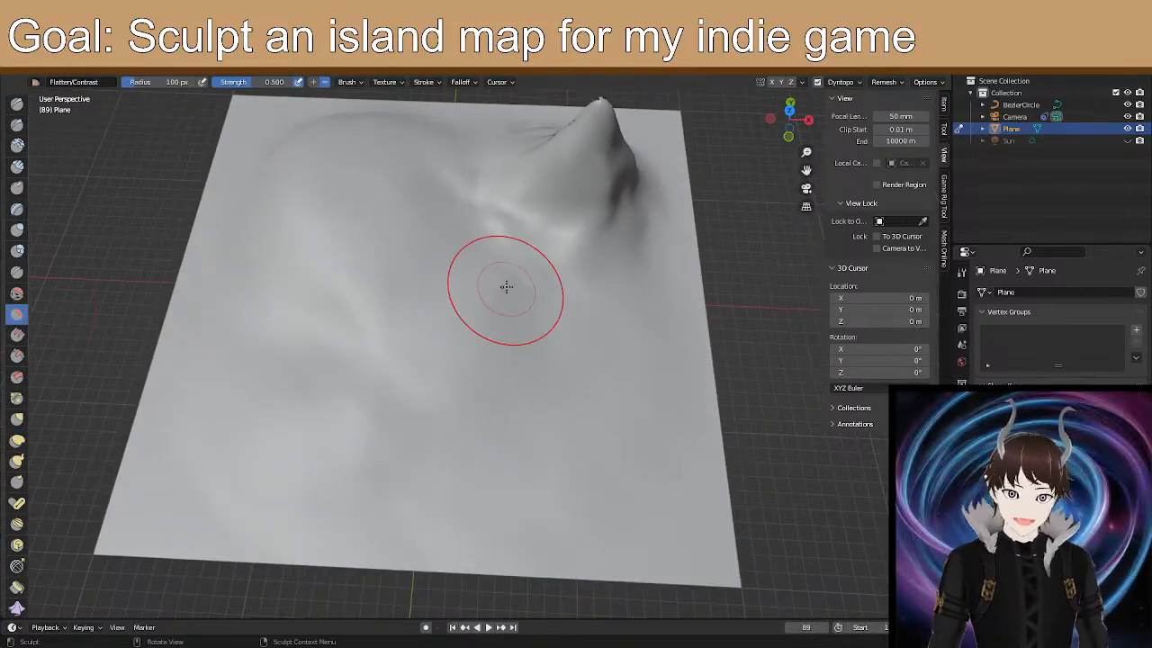
pyautogui.moveTo(458, 275)
pyautogui.mouseDown(button='middle')
pyautogui.moveTo(449, 308)
pyautogui.moveTo(491, 336)
pyautogui.moveTo(483, 315)
pyautogui.mouseUp(button='middle')
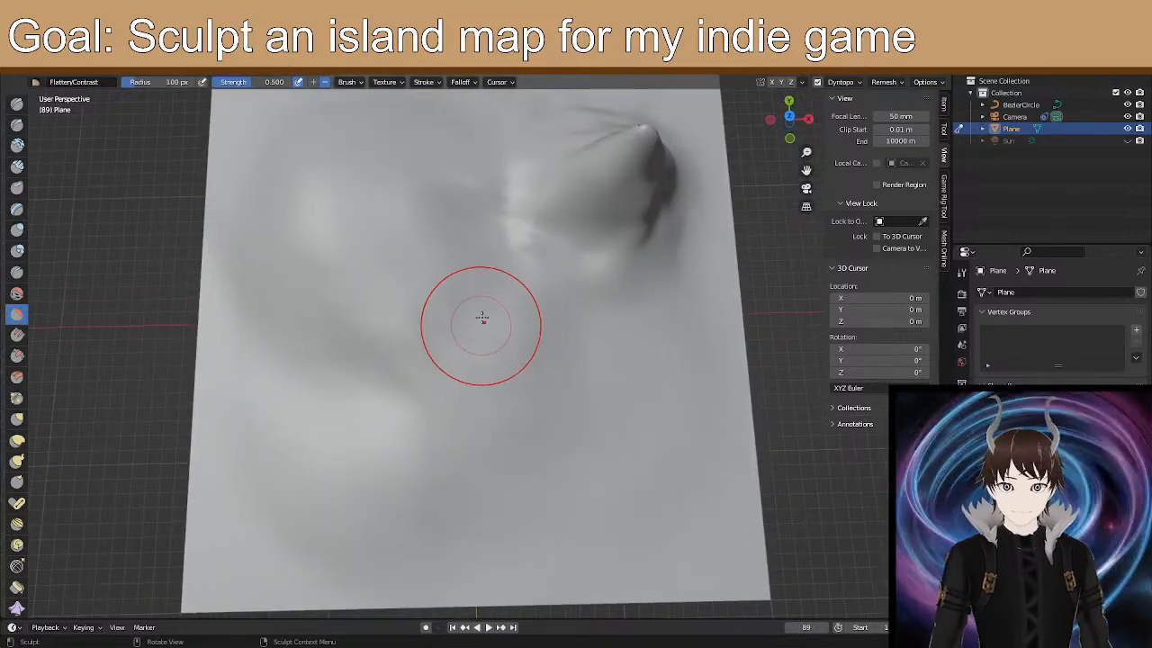
pyautogui.scroll(5, 486, 325)
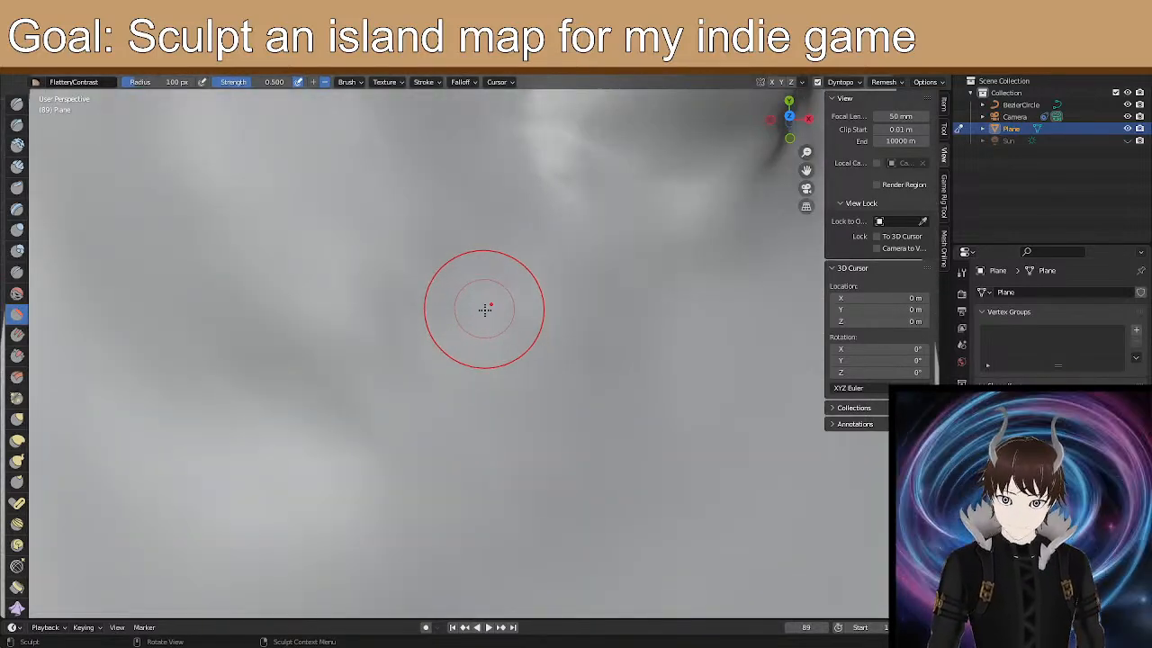
pyautogui.moveTo(484, 309); pyautogui.dragTo(491, 311, button='middle')
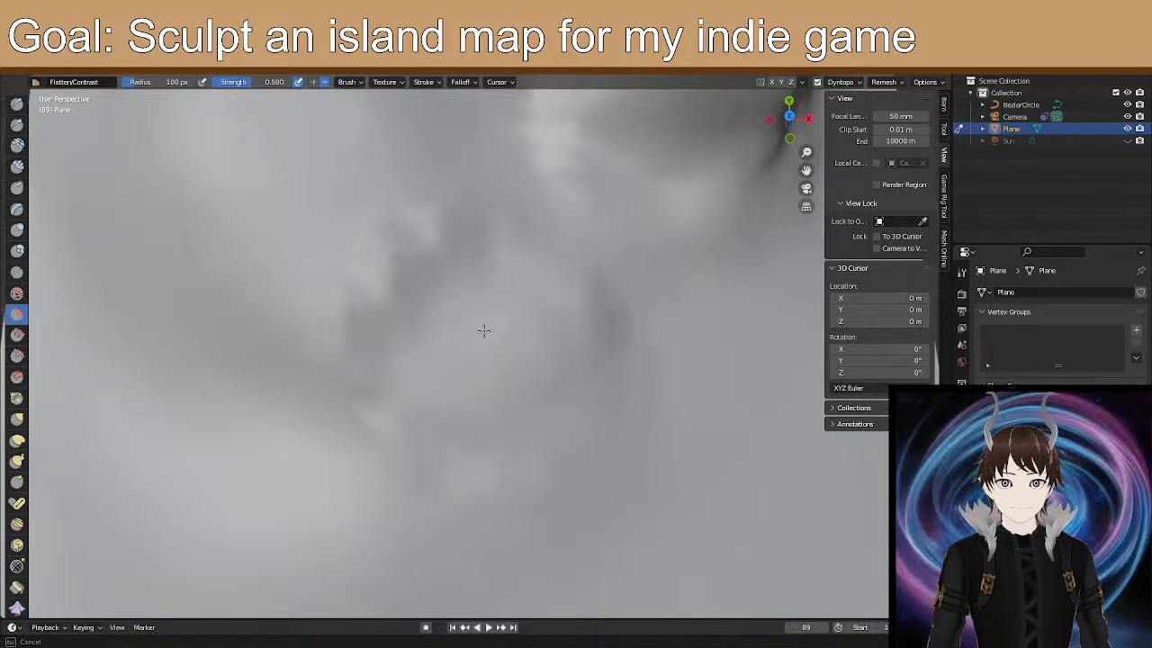
pyautogui.moveTo(555, 376)
pyautogui.mouseDown(button='middle')
pyautogui.moveTo(525, 334)
pyautogui.moveTo(535, 264)
pyautogui.moveTo(522, 270)
pyautogui.mouseUp(button='middle')
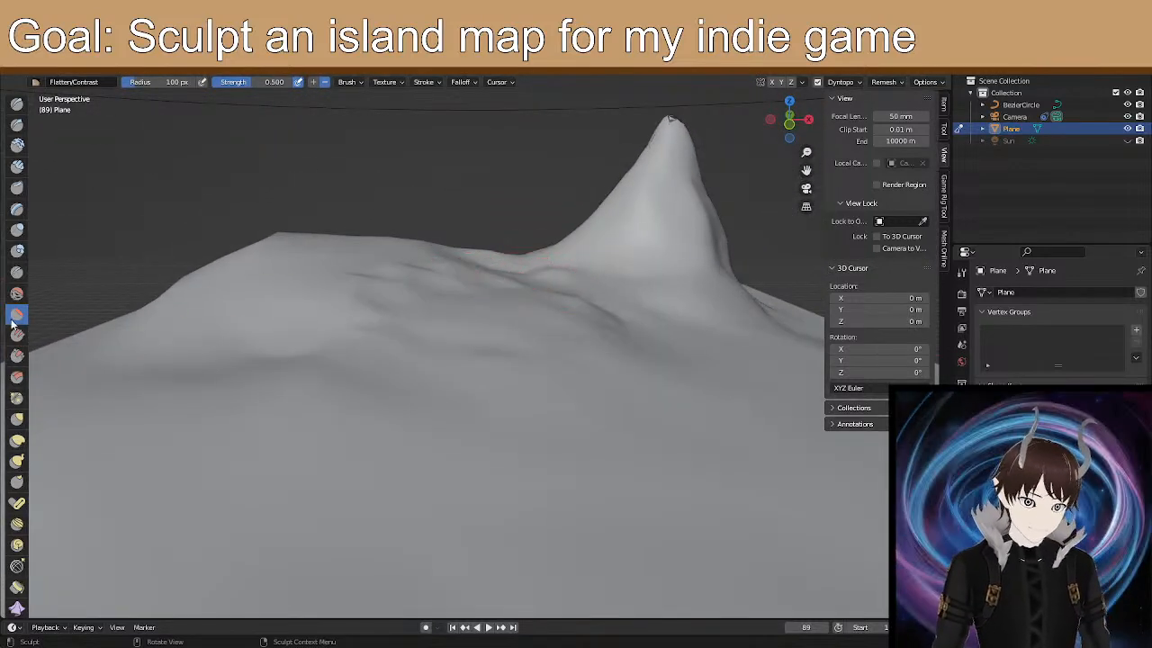
pyautogui.moveTo(476, 301)
pyautogui.mouseDown(button='middle')
pyautogui.moveTo(549, 291)
pyautogui.moveTo(510, 286)
pyautogui.moveTo(496, 301)
pyautogui.moveTo(478, 373)
pyautogui.moveTo(490, 383)
pyautogui.mouseUp(button='middle')
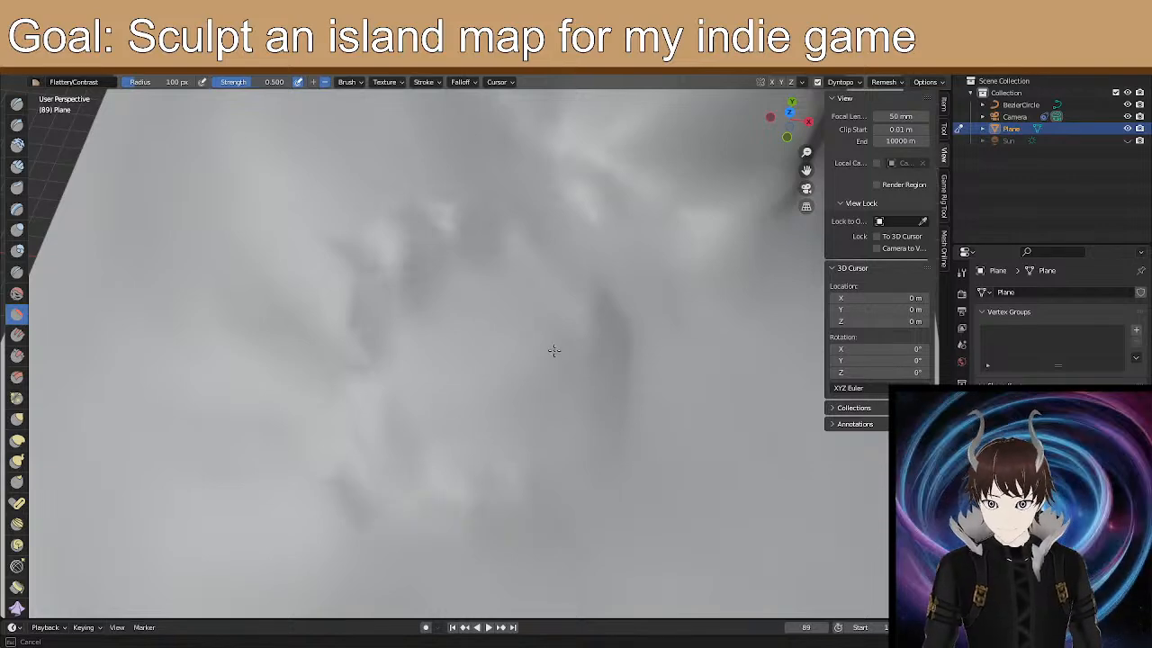
pyautogui.moveTo(532, 386)
pyautogui.mouseDown(button='middle')
pyautogui.moveTo(537, 309)
pyautogui.moveTo(572, 287)
pyautogui.moveTo(503, 388)
pyautogui.moveTo(527, 372)
pyautogui.moveTo(499, 372)
pyautogui.mouseUp(button='middle')
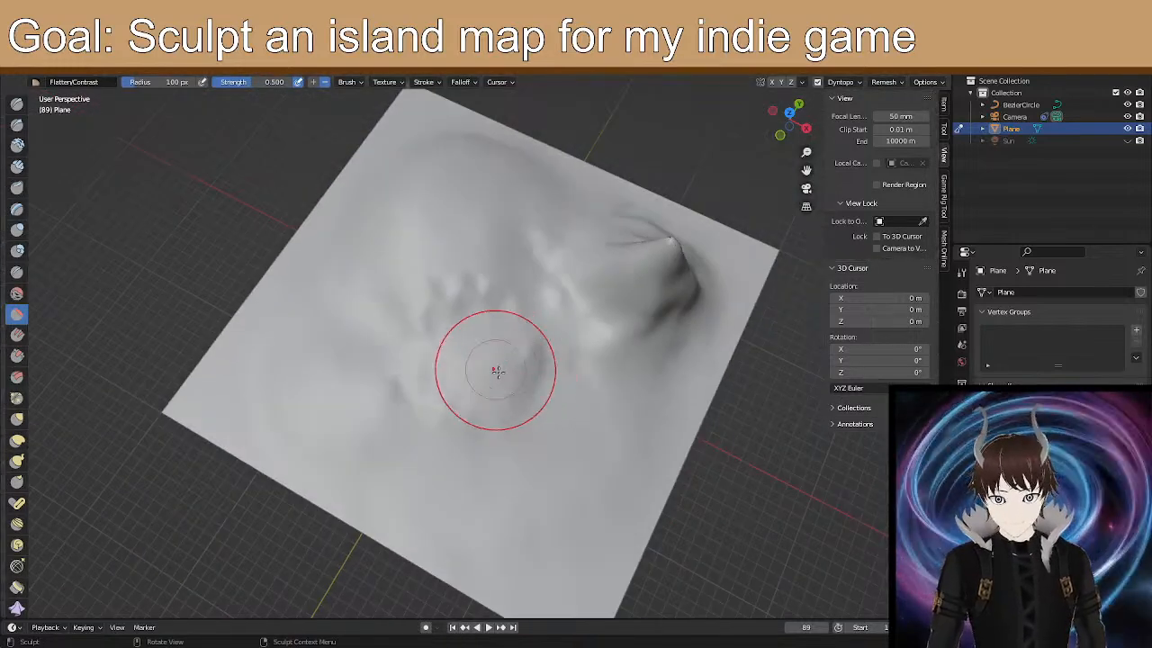
# Soften the bumpy rim around the flattened central area with the Smooth brush at radius 100 px and strength 0.700.
pyautogui.scroll(2, 498, 372)
pyautogui.click(16, 292)
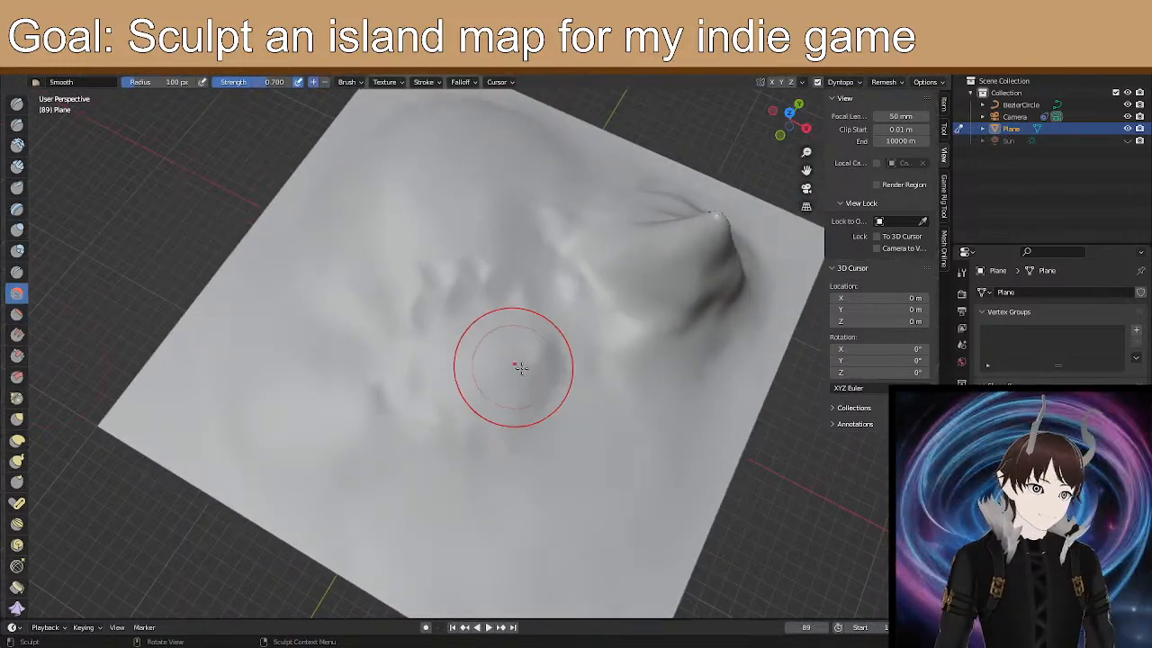
pyautogui.moveTo(483, 398)
pyautogui.mouseDown()
pyautogui.moveTo(429, 411)
pyautogui.moveTo(426, 306)
pyautogui.mouseUp()
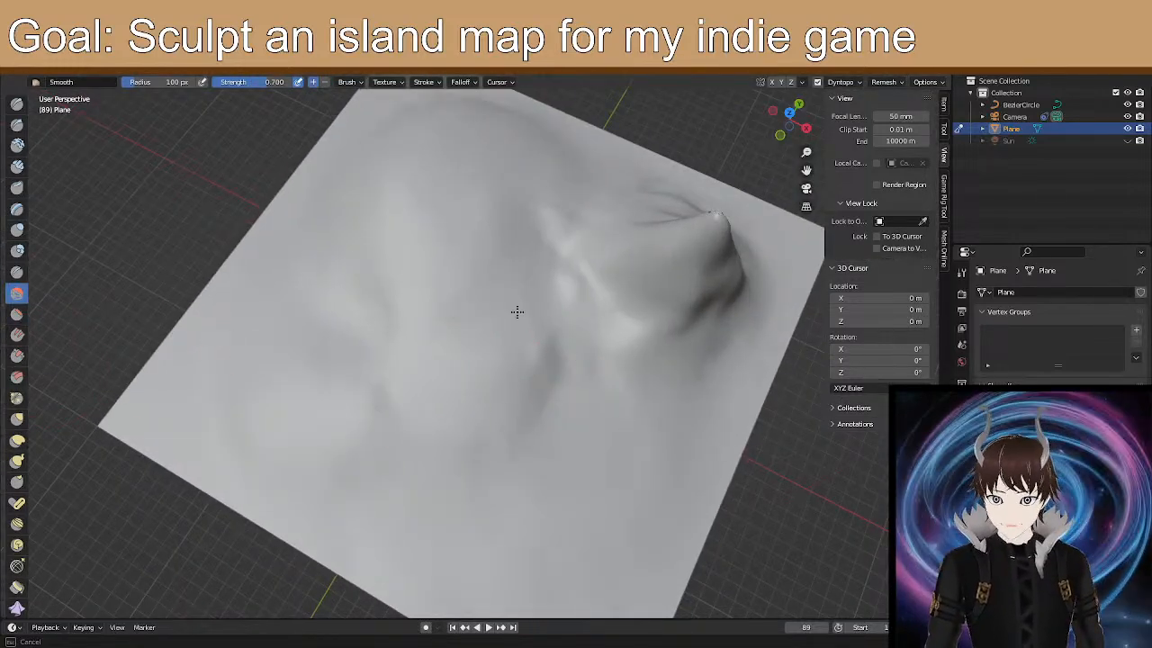
pyautogui.moveTo(531, 383)
pyautogui.mouseDown()
pyautogui.moveTo(455, 417)
pyautogui.moveTo(378, 404)
pyautogui.mouseUp()
pyautogui.moveTo(378, 404)
pyautogui.mouseDown(button='middle')
pyautogui.moveTo(489, 322)
pyautogui.moveTo(473, 297)
pyautogui.moveTo(454, 302)
pyautogui.moveTo(444, 381)
pyautogui.moveTo(586, 355)
pyautogui.mouseUp(button='middle')
pyautogui.moveTo(535, 380)
pyautogui.mouseDown(button='middle')
pyautogui.moveTo(465, 352)
pyautogui.moveTo(387, 377)
pyautogui.moveTo(409, 422)
pyautogui.moveTo(420, 411)
pyautogui.mouseUp(button='middle')
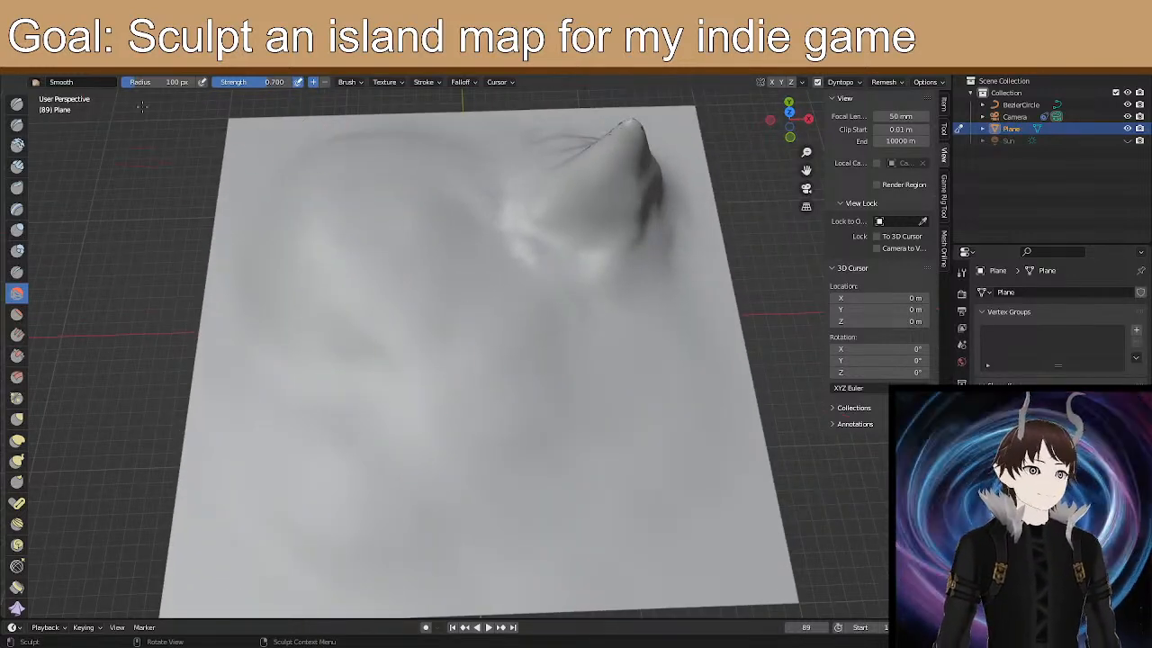
# Inspect the terrain's mesh density in Edit Mode and return to Sculpt Mode.
pyautogui.press('Tab')
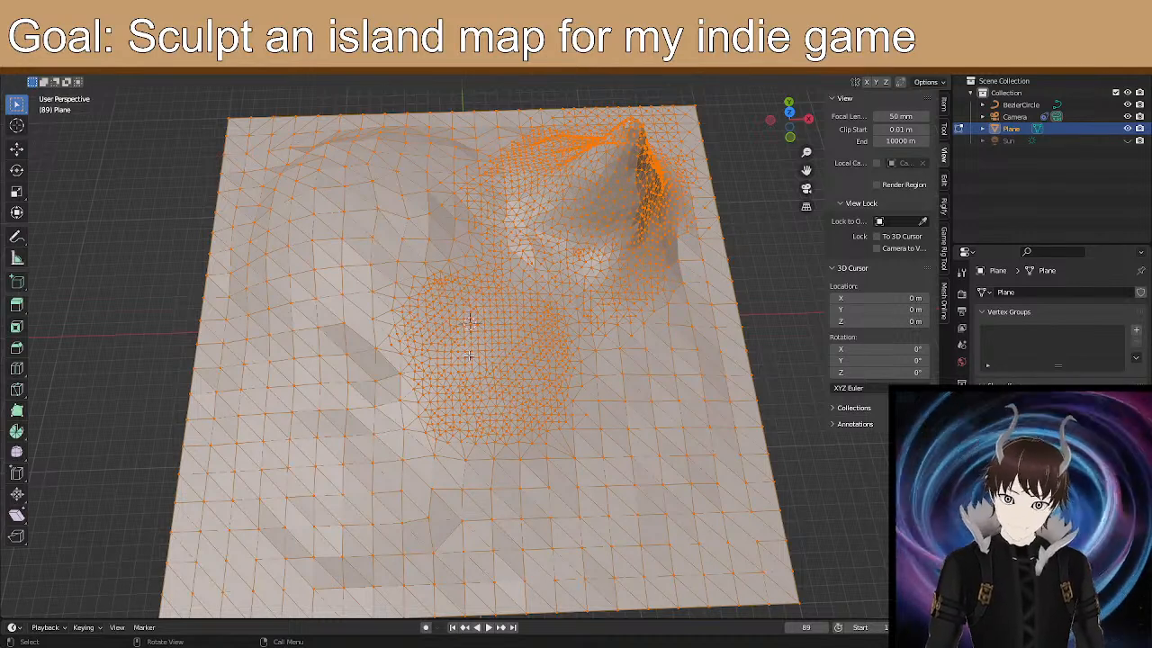
pyautogui.click(107, 200)
pyautogui.press('Tab')
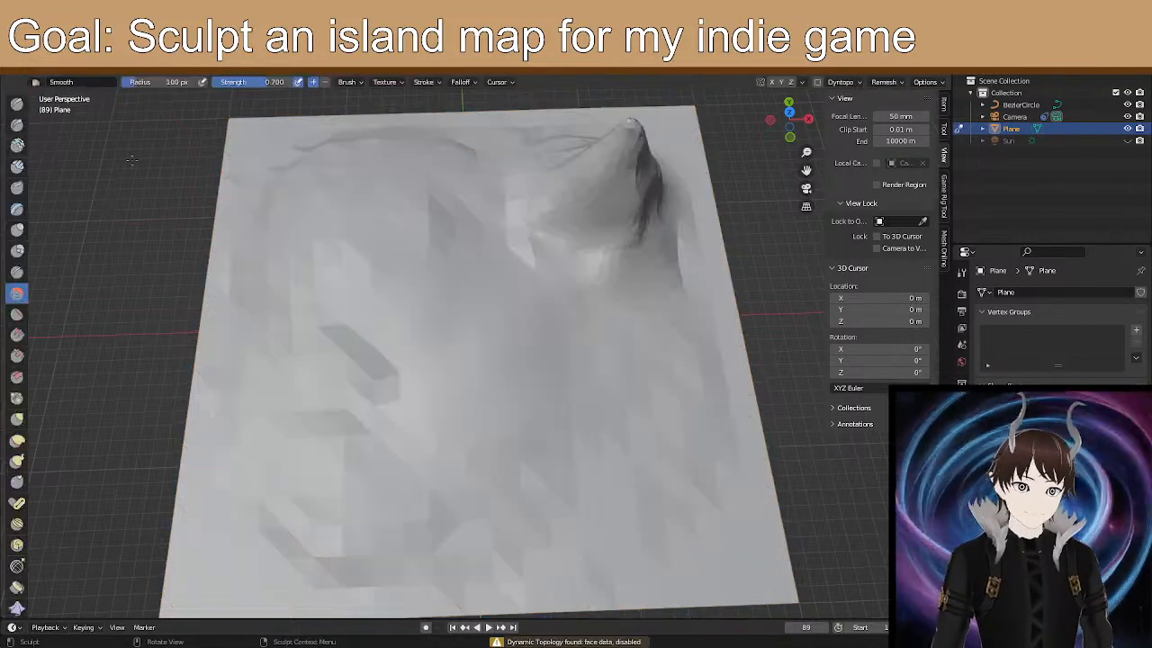
# Switch to Object Mode and add a cylinder with a 200 m radius at the origin.
pyautogui.click(76, 78)
pyautogui.click(70, 81)
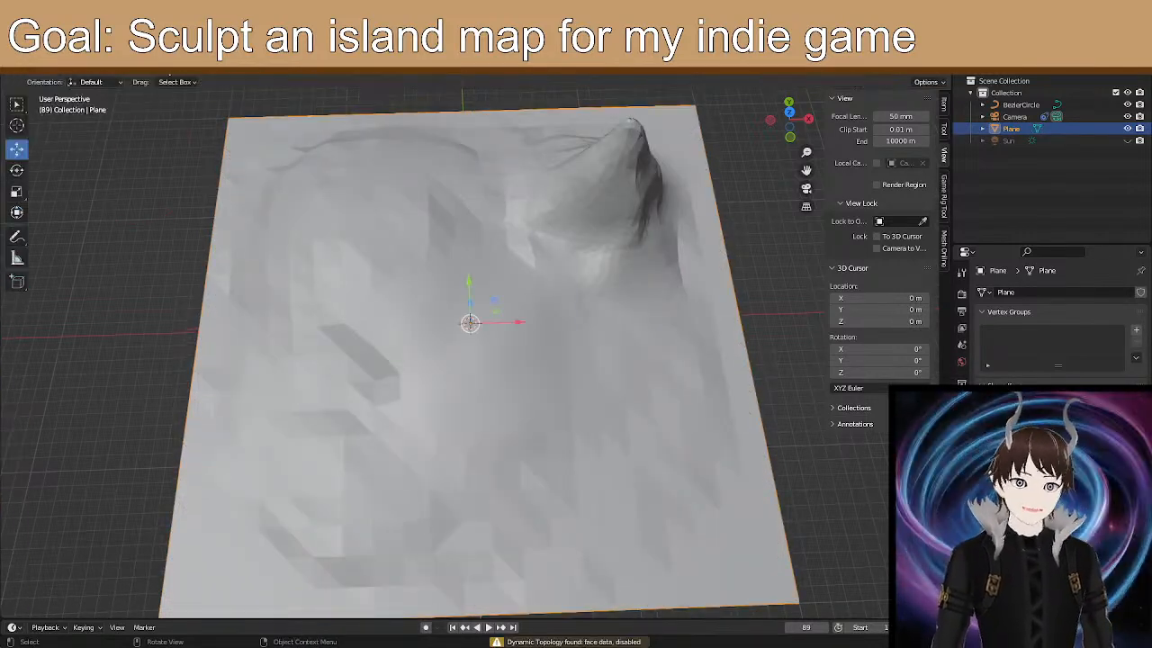
pyautogui.hotkey('shift', 'a')
pyautogui.moveTo(175, 81)
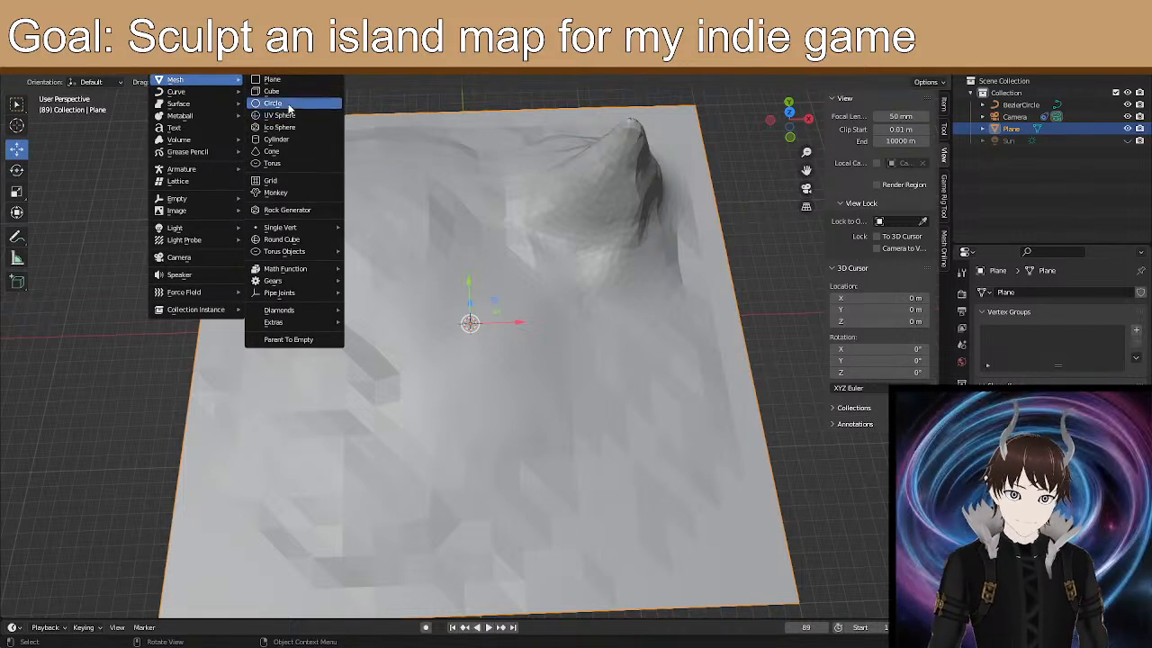
pyautogui.click(279, 142)
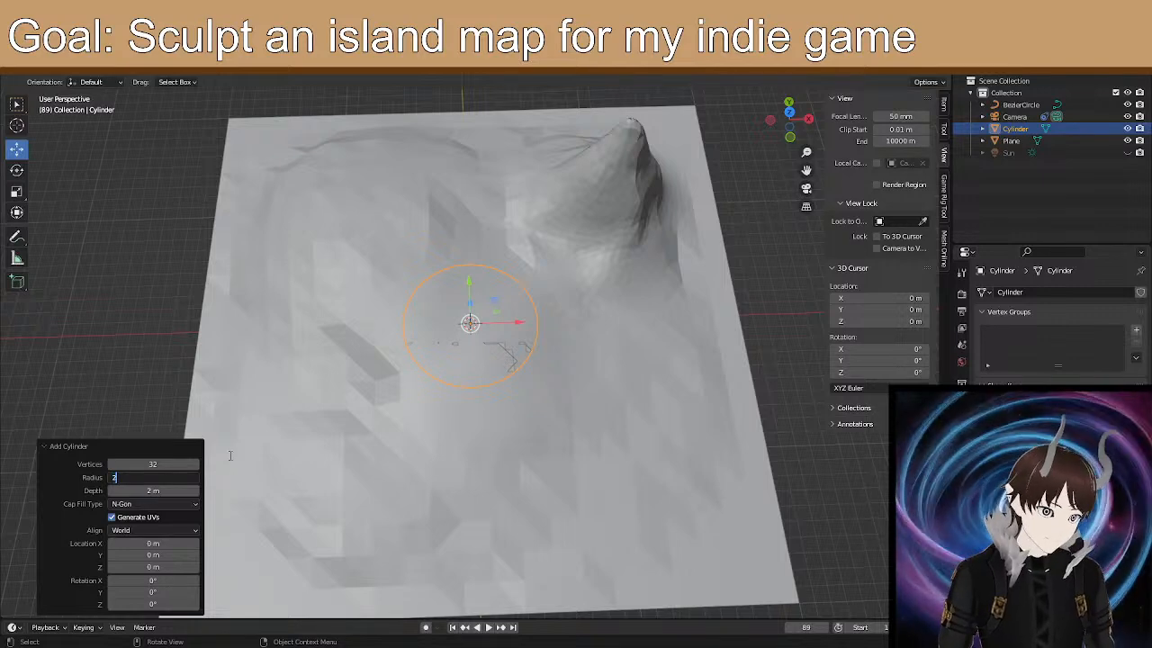
pyautogui.press('Return')
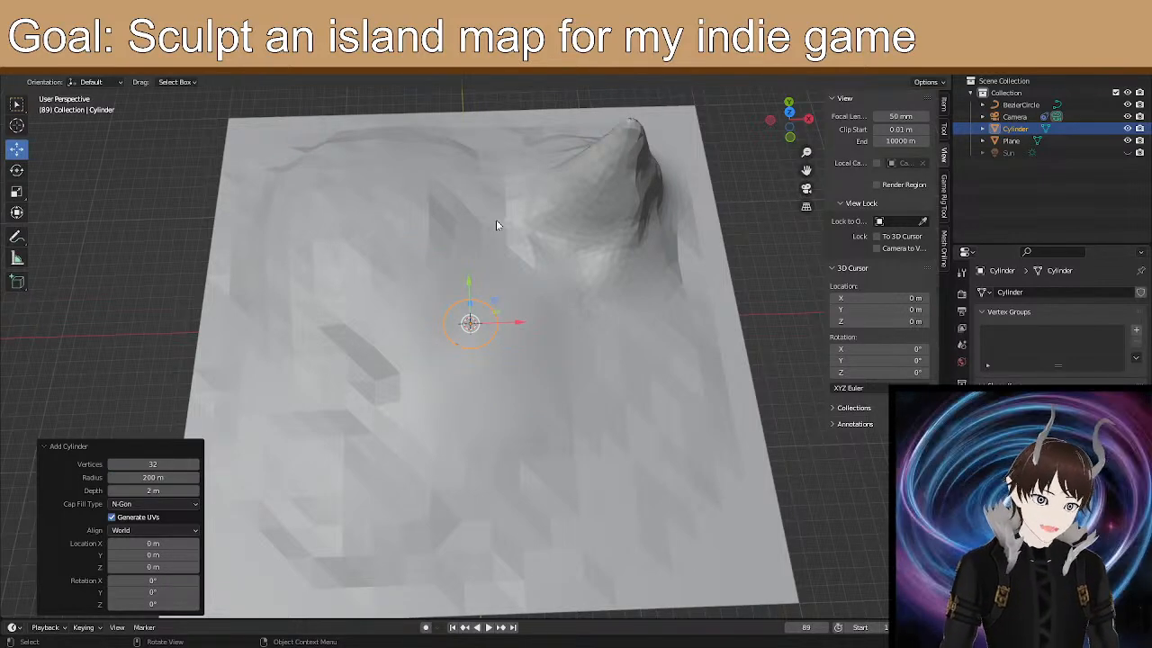
# Raise the cylinder along the Z axis to the surface of the flattened central area.
pyautogui.scroll(3, 495, 224)
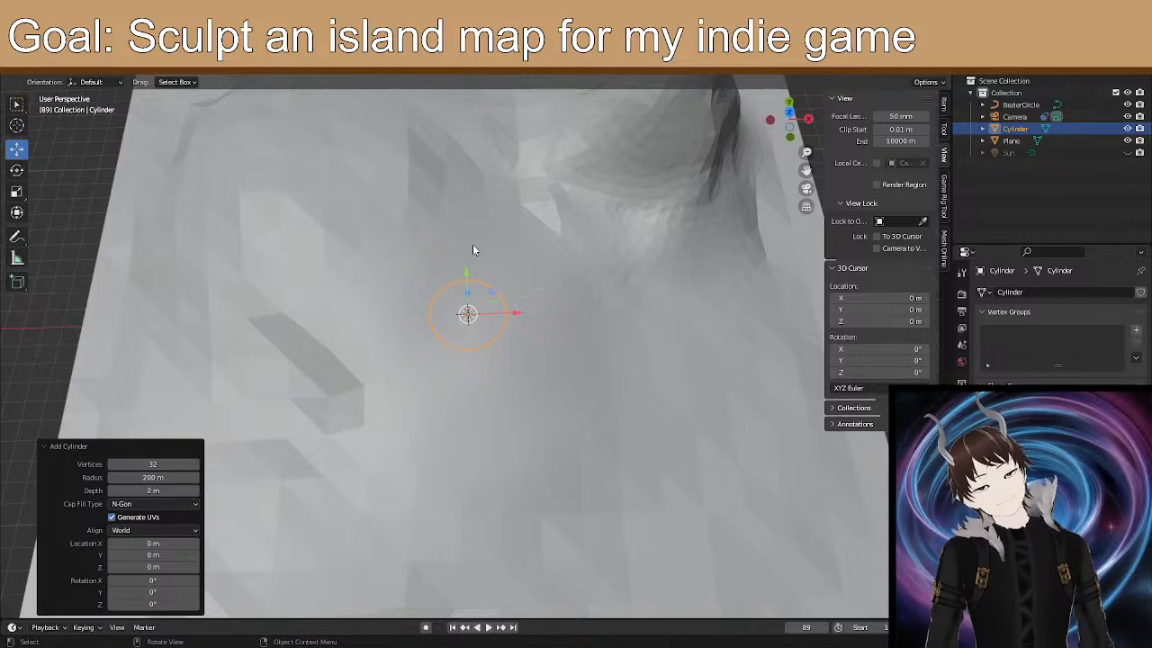
pyautogui.moveTo(468, 253); pyautogui.dragTo(470, 162, button='middle')
pyautogui.moveTo(476, 319); pyautogui.dragTo(476, 269)
pyautogui.moveTo(531, 285); pyautogui.dragTo(520, 317, button='middle')
# Stretch the cylinder along the Z axis with a scale factor of 200.
pyautogui.press('s')
pyautogui.moveTo(480, 260); pyautogui.dragTo(473, 234)
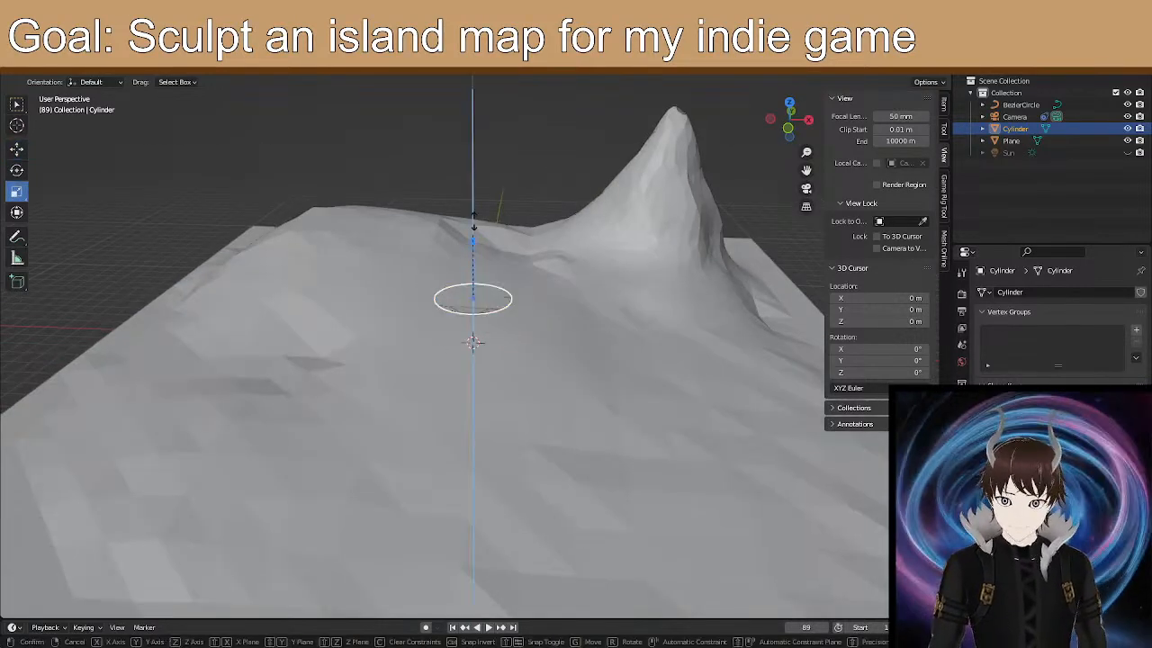
pyautogui.moveTo(452, 591); pyautogui.dragTo(450, 583)
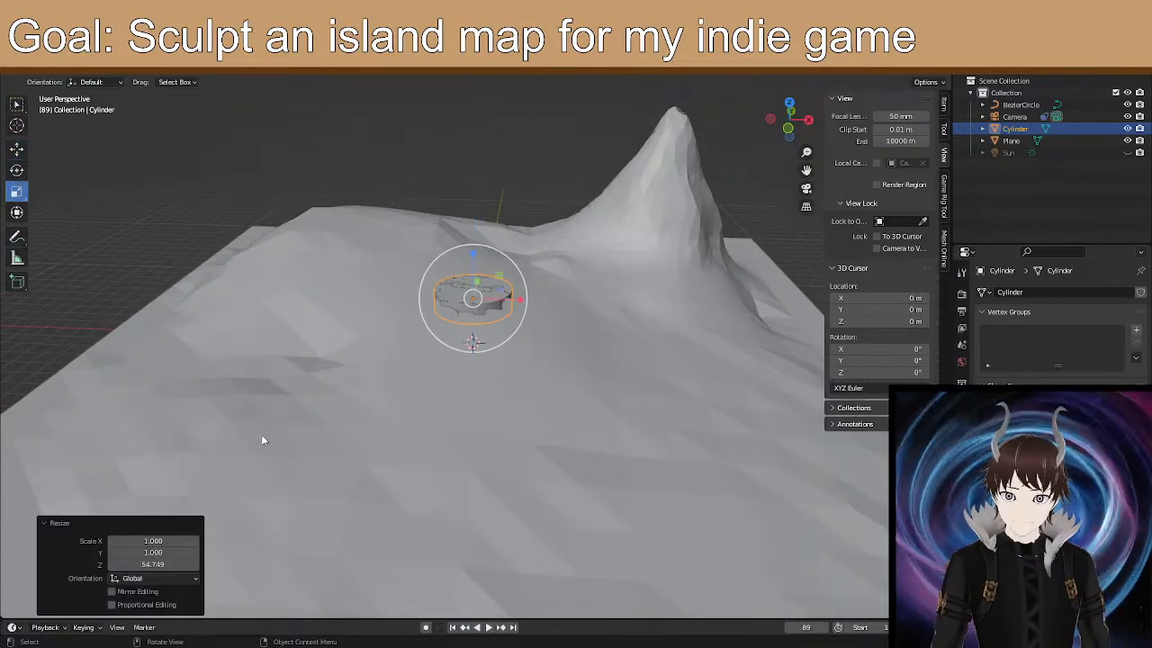
pyautogui.click(152, 564)
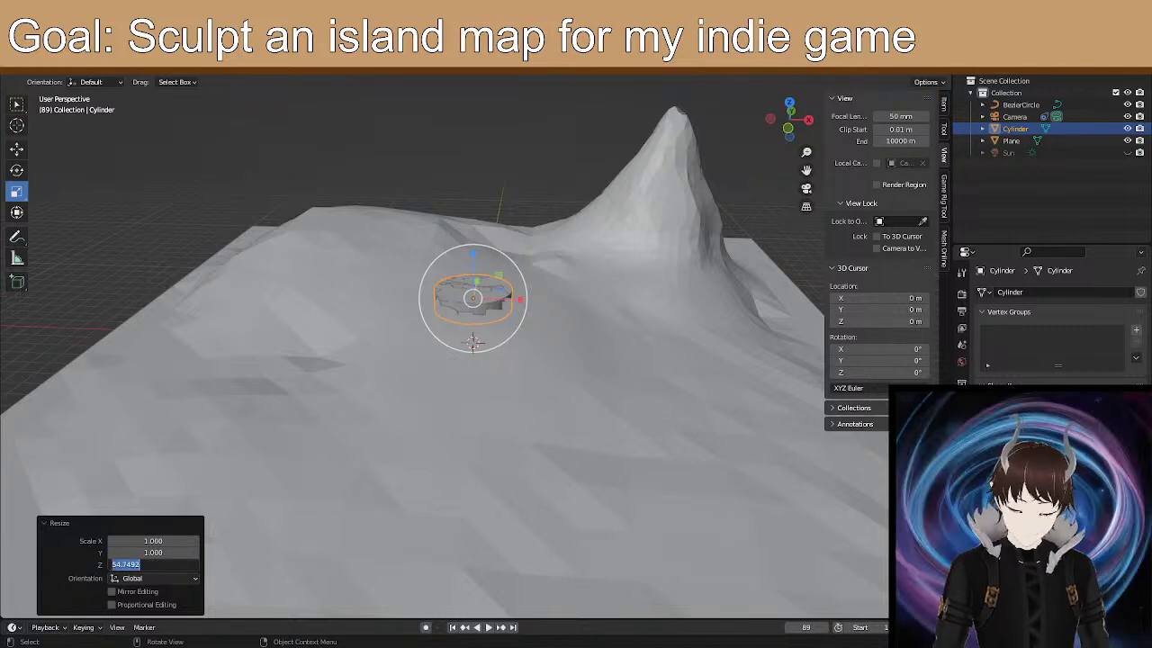
pyautogui.write('200')
pyautogui.press('Return')
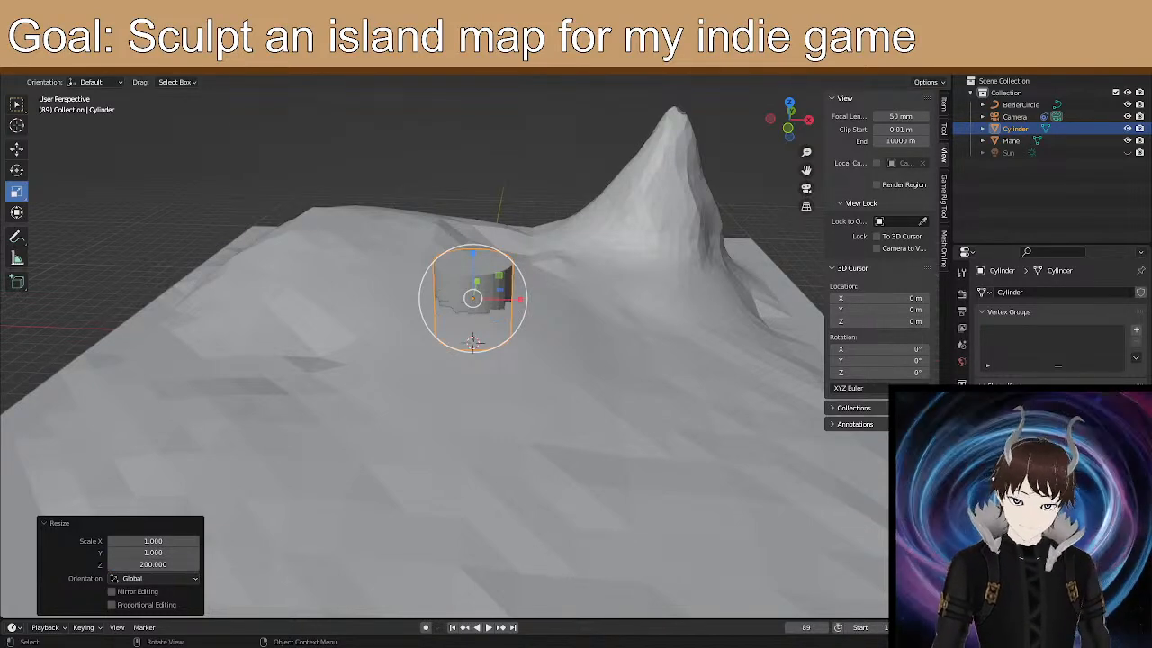
# Apply Shade Smooth to the terrain plane around the cylinder.
pyautogui.scroll(2, 531, 267)
pyautogui.moveTo(520, 257); pyautogui.dragTo(549, 260, button='middle')
pyautogui.press('Tab')
pyautogui.press('Tab')
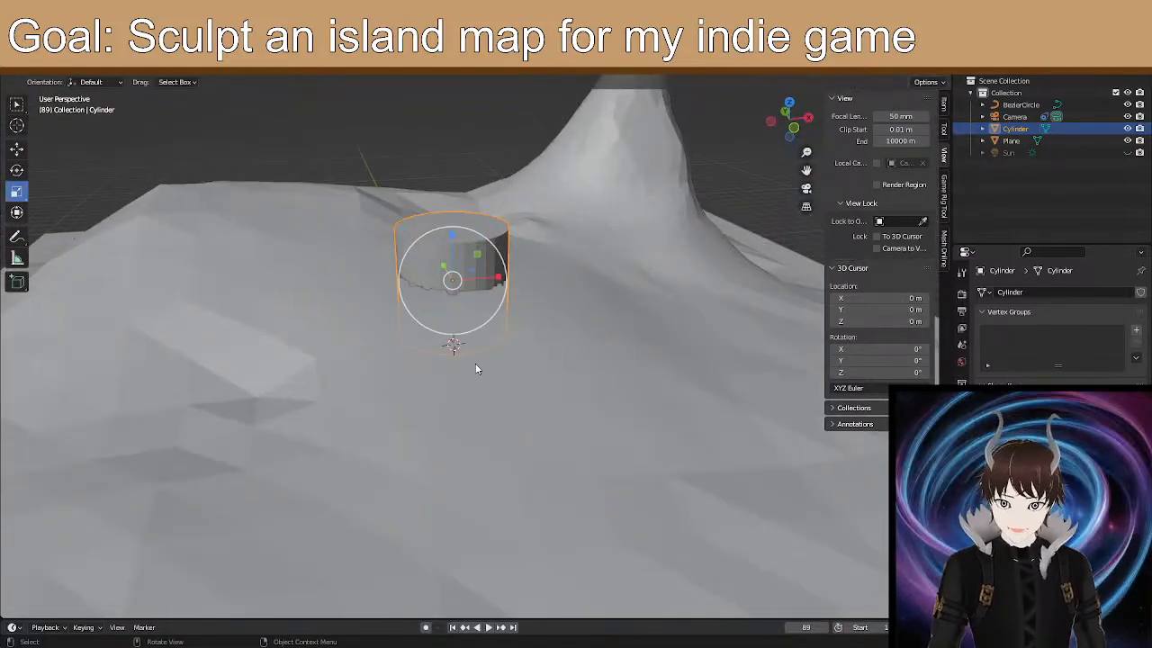
pyautogui.click(477, 369)
pyautogui.rightClick(359, 403)
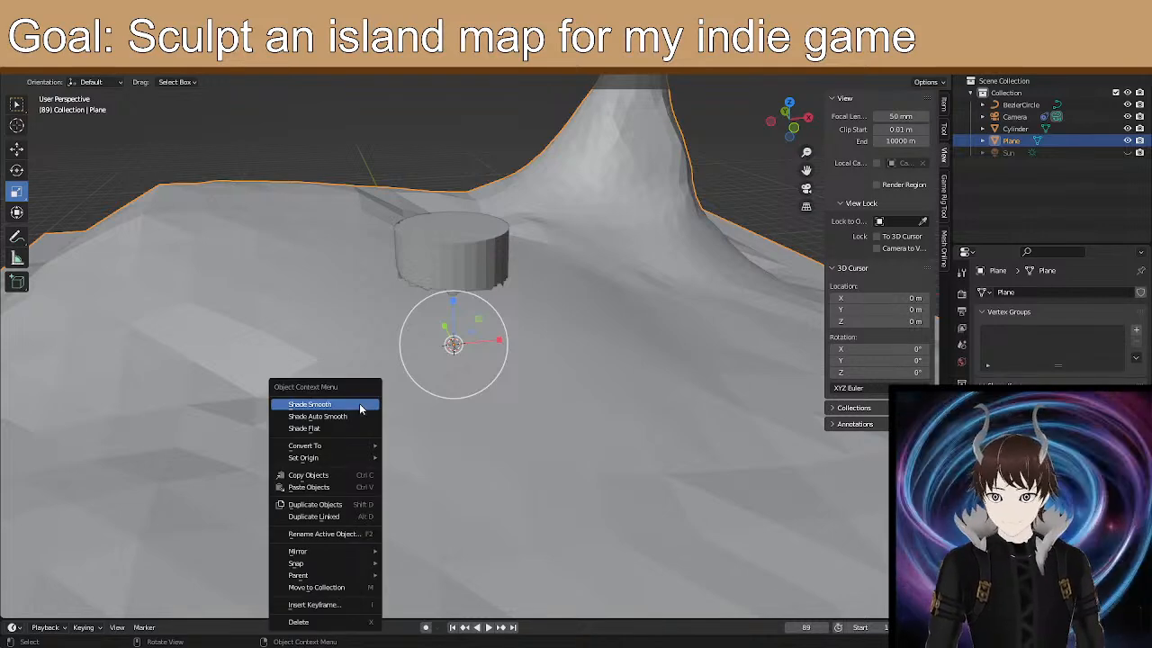
pyautogui.click(491, 277)
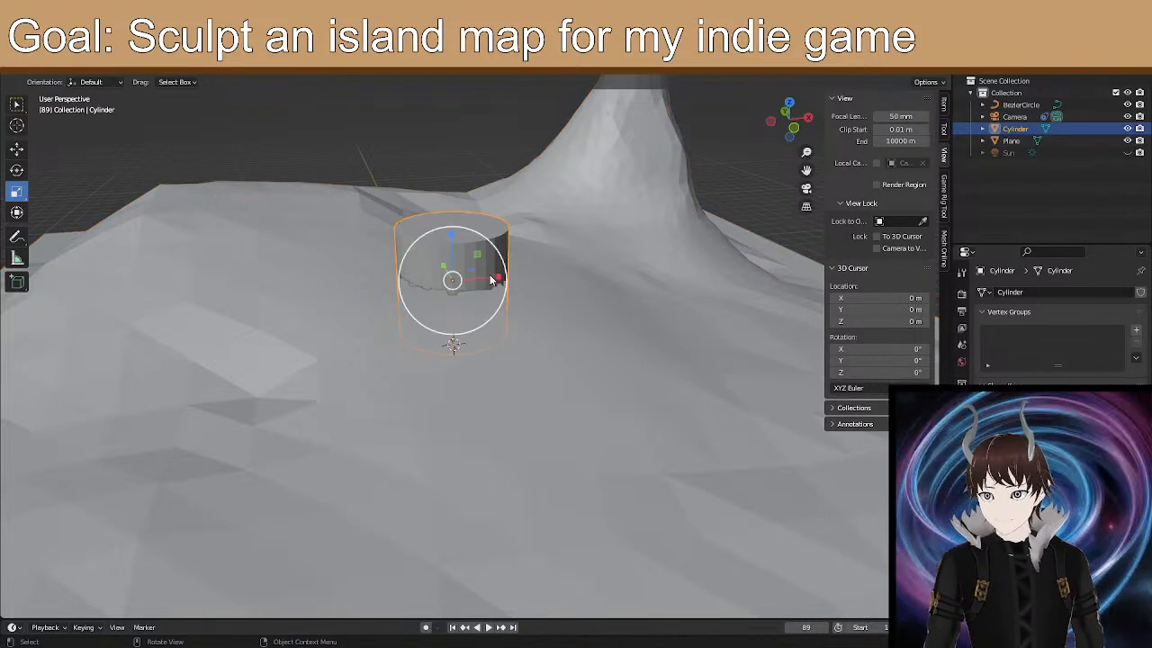
pyautogui.click(534, 391)
pyautogui.rightClick(534, 392)
pyautogui.click(535, 396)
pyautogui.moveTo(541, 364); pyautogui.dragTo(378, 347, button='middle')
pyautogui.moveTo(468, 360); pyautogui.dragTo(496, 330, button='middle')
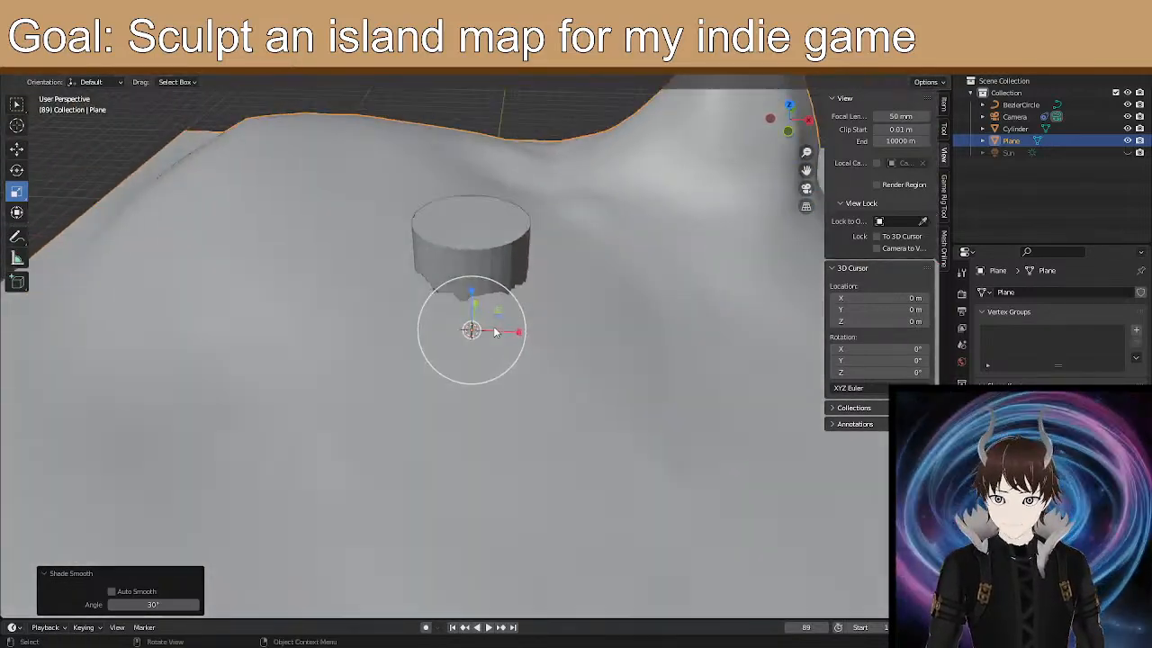
# Examine the cylinder's size and position against the whole terrain from above and from an angle.
pyautogui.scroll(-4, 493, 341)
pyautogui.moveTo(478, 385); pyautogui.dragTo(498, 483, button='middle')
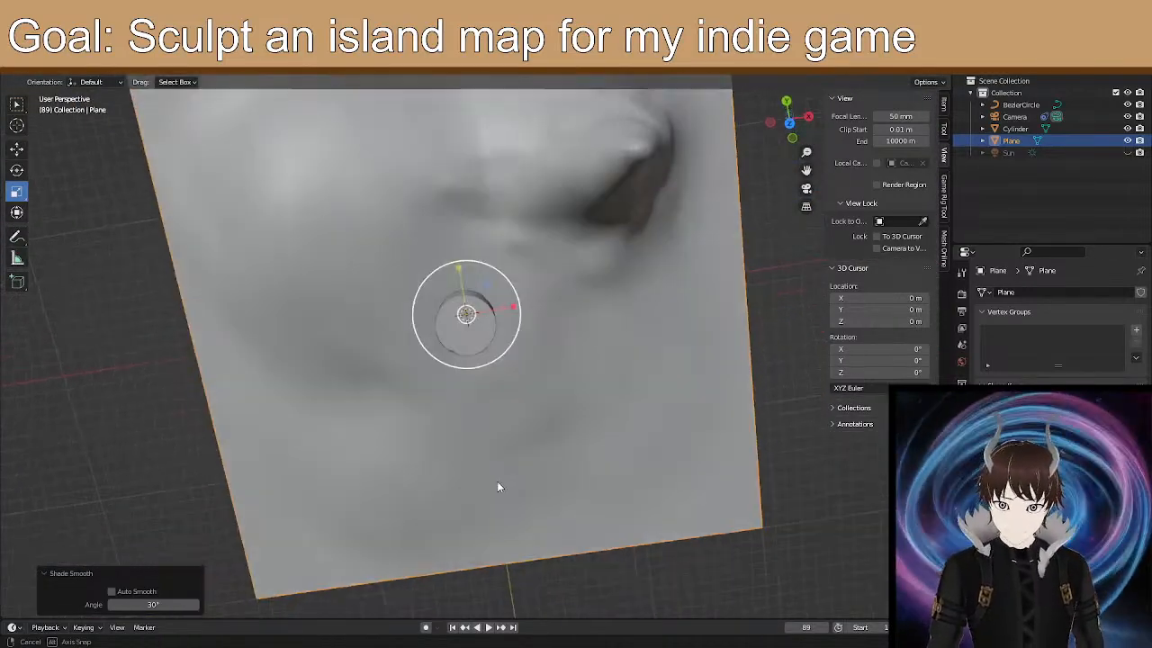
pyautogui.scroll(-3, 492, 447)
pyautogui.scroll(5, 434, 377)
pyautogui.click(457, 328)
pyautogui.moveTo(460, 326); pyautogui.dragTo(502, 352, button='middle')
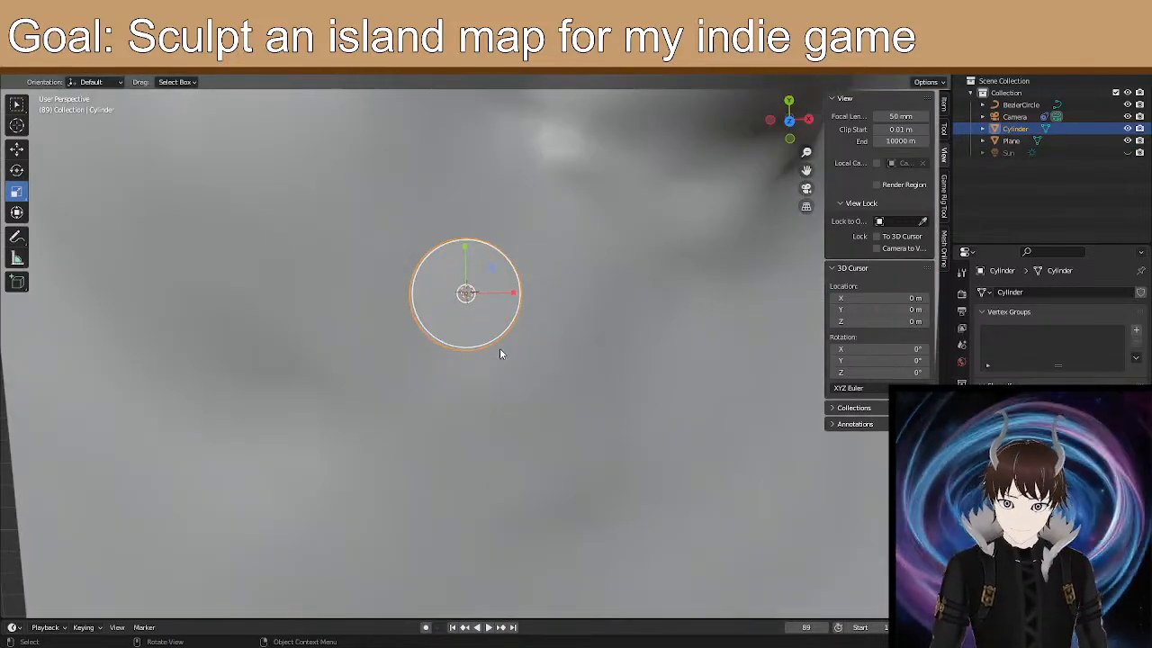
pyautogui.scroll(-4, 501, 351)
pyautogui.moveTo(480, 422); pyautogui.dragTo(500, 365, button='middle')
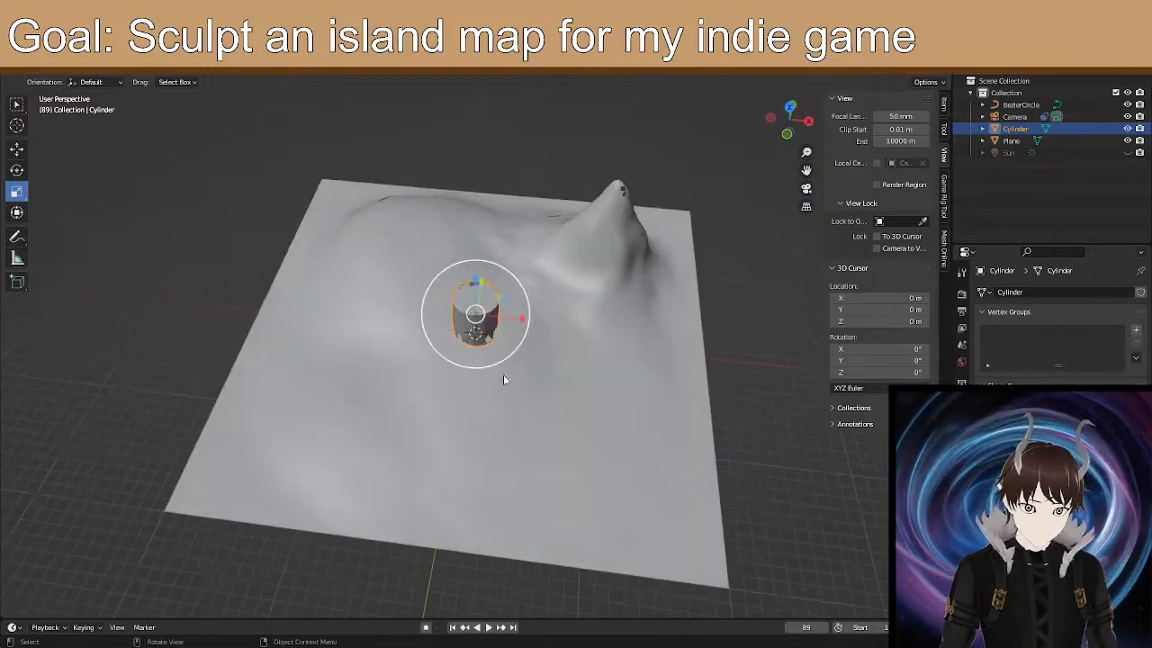
# Select the terrain plane and switch it back to Sculpt Mode.
pyautogui.click(515, 425)
pyautogui.scroll(2, 471, 286)
pyautogui.scroll(-1, 248, 334)
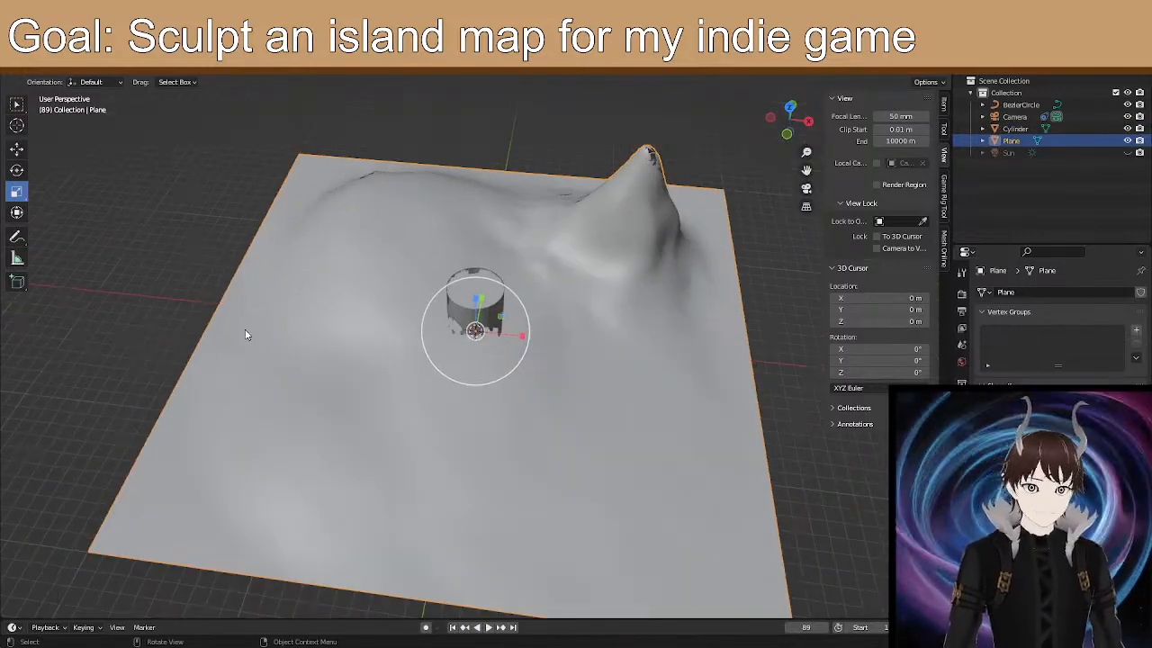
pyautogui.click(72, 67)
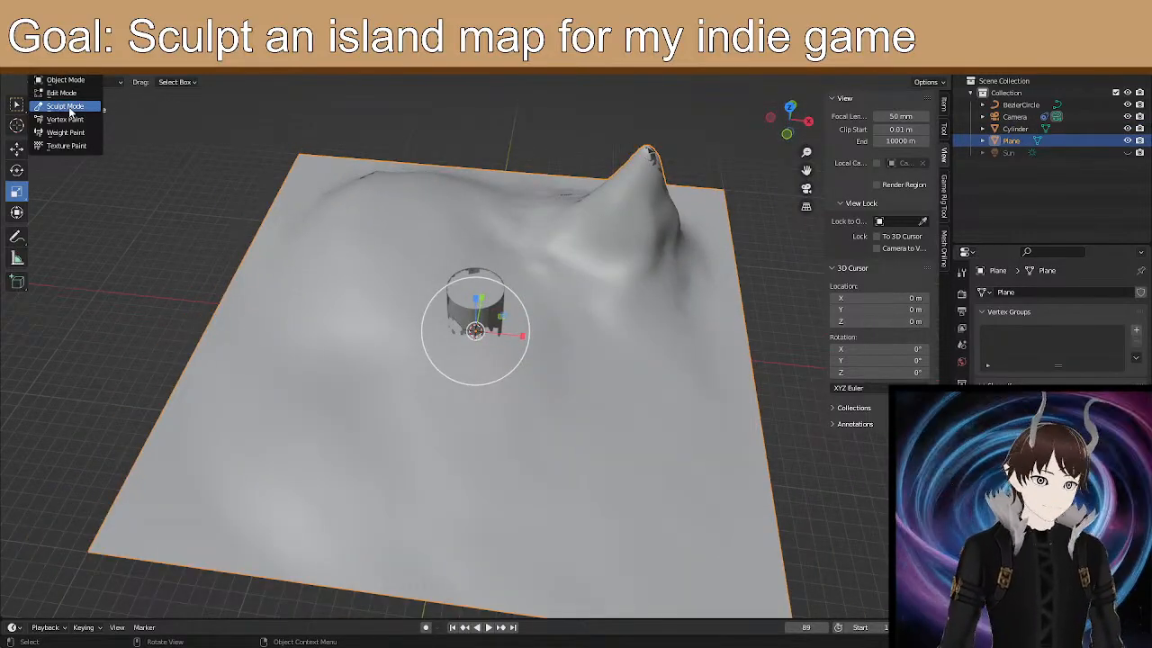
pyautogui.click(69, 108)
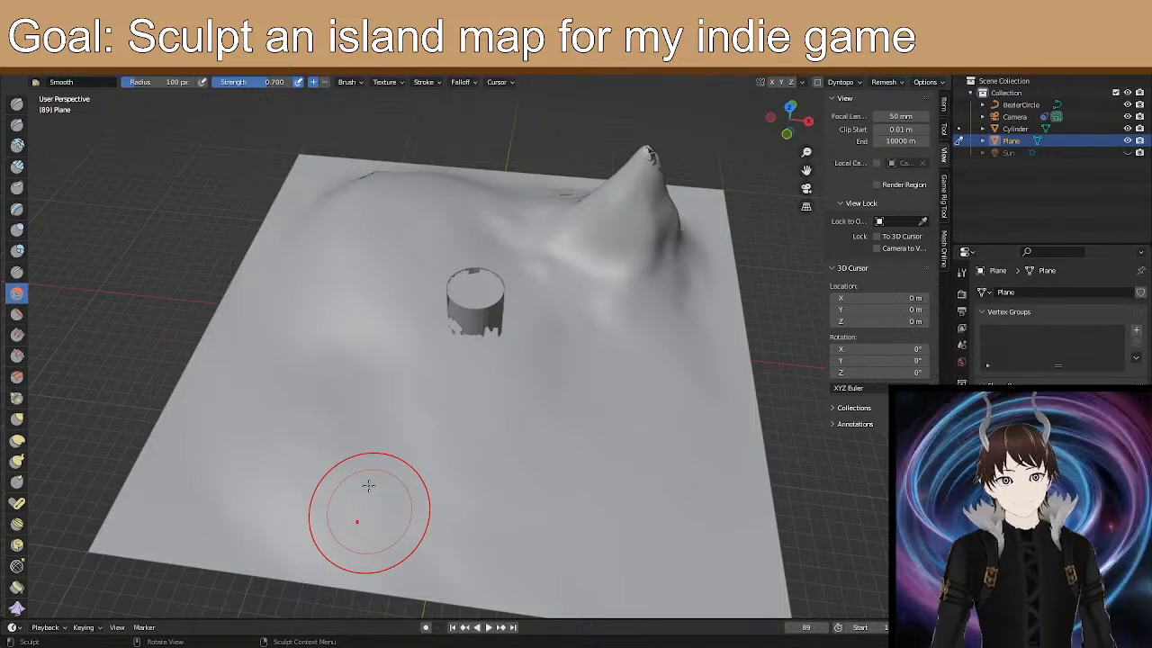
# Smooth the mountain's peak and steep flank with the Smooth brush at radius 100 px and strength 0.700.
pyautogui.moveTo(412, 405)
pyautogui.mouseDown(button='middle')
pyautogui.moveTo(431, 429)
pyautogui.moveTo(432, 465)
pyautogui.moveTo(432, 444)
pyautogui.mouseUp(button='middle')
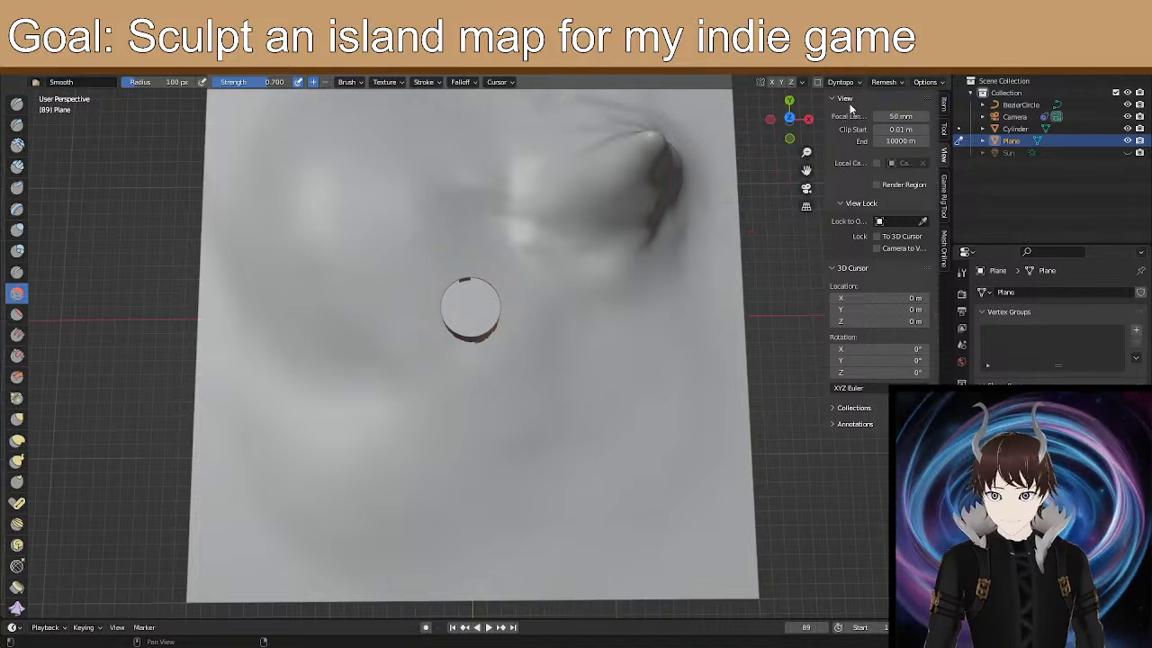
pyautogui.scroll(-1, 630, 167)
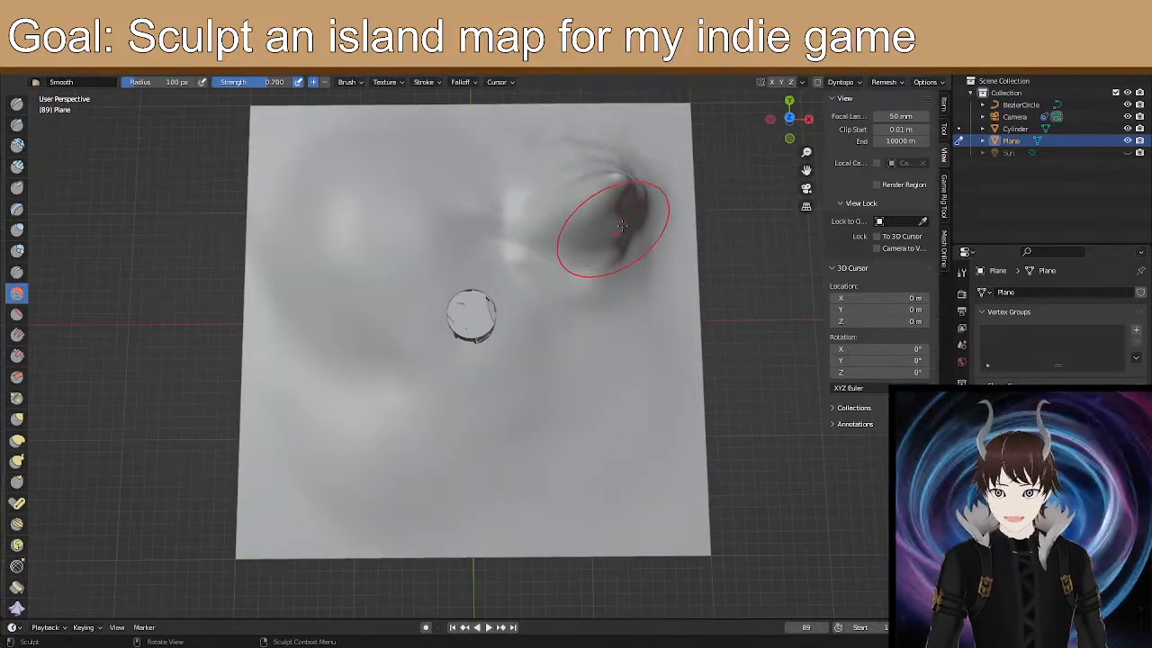
pyautogui.moveTo(605, 182)
pyautogui.mouseDown()
pyautogui.moveTo(588, 177)
pyautogui.moveTo(555, 206)
pyautogui.moveTo(598, 238)
pyautogui.moveTo(609, 219)
pyautogui.mouseUp()
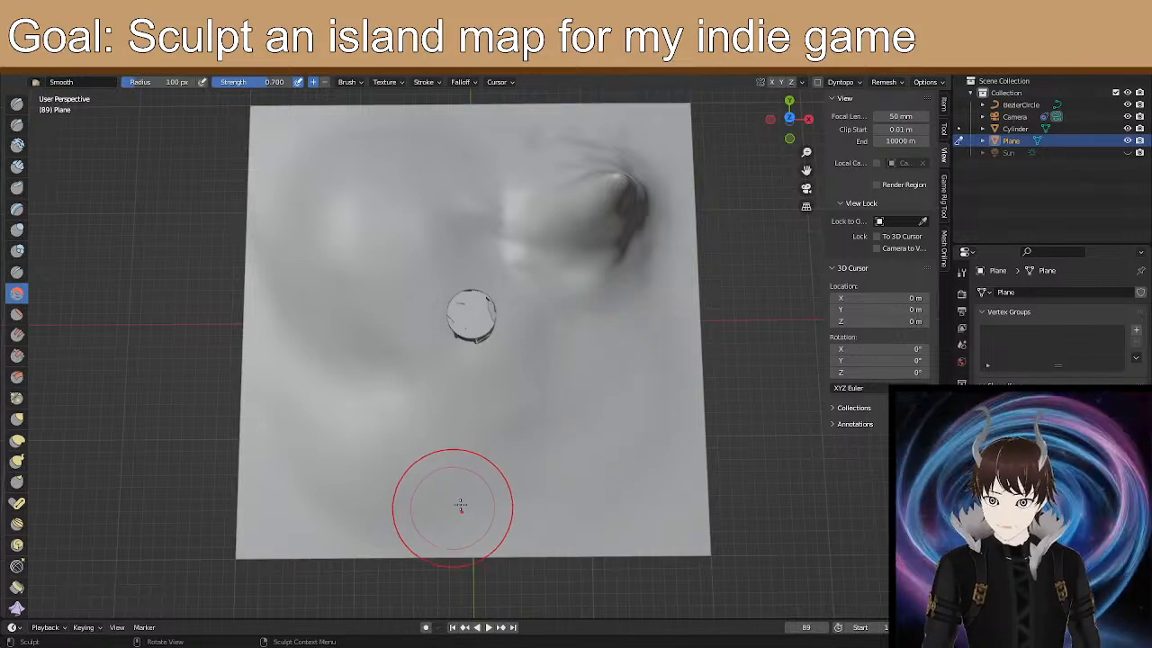
pyautogui.moveTo(620, 360)
pyautogui.mouseDown(button='middle')
pyautogui.moveTo(563, 378)
pyautogui.moveTo(619, 370)
pyautogui.mouseUp(button='middle')
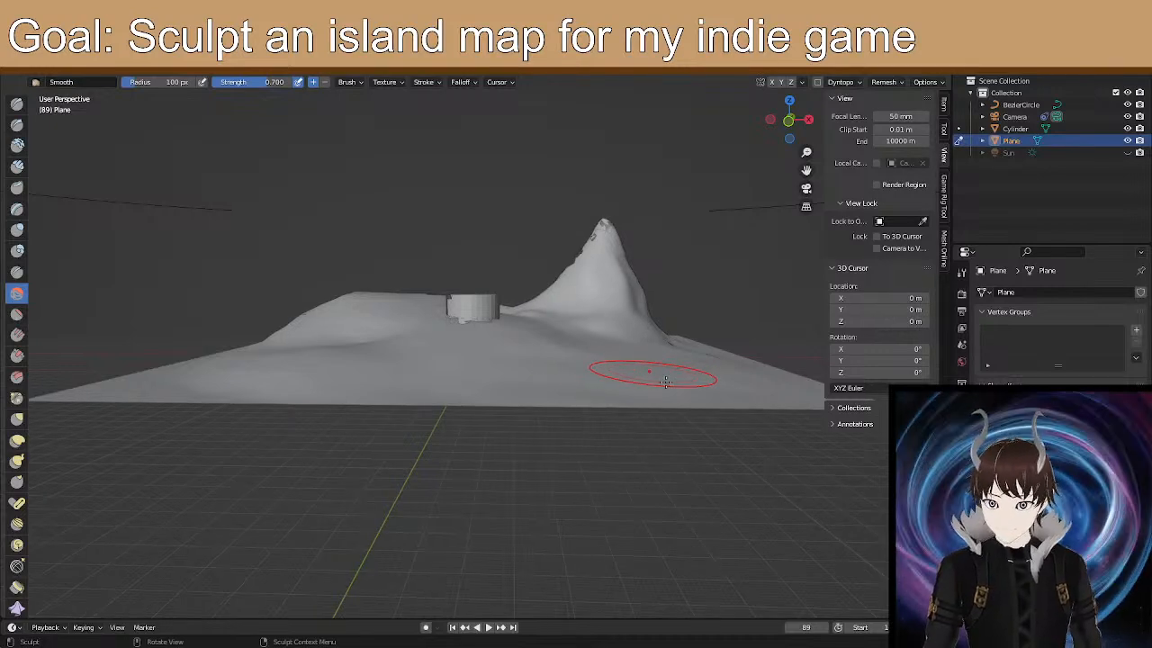
# Switch to the Draw brush and set its radius to 70 px for detailing the hill beside the cylinder.
pyautogui.moveTo(471, 370)
pyautogui.mouseDown(button='middle')
pyautogui.moveTo(442, 381)
pyautogui.moveTo(329, 362)
pyautogui.mouseUp(button='middle')
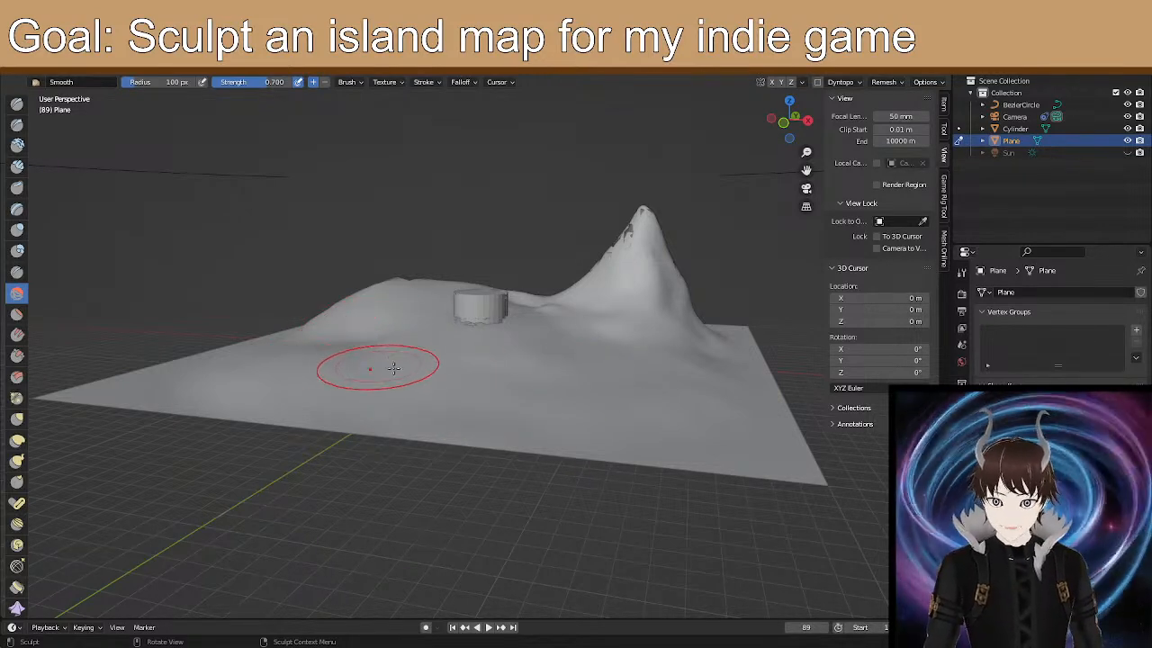
pyautogui.moveTo(340, 347); pyautogui.dragTo(351, 384, button='middle')
pyautogui.moveTo(674, 368); pyautogui.dragTo(574, 391, button='middle')
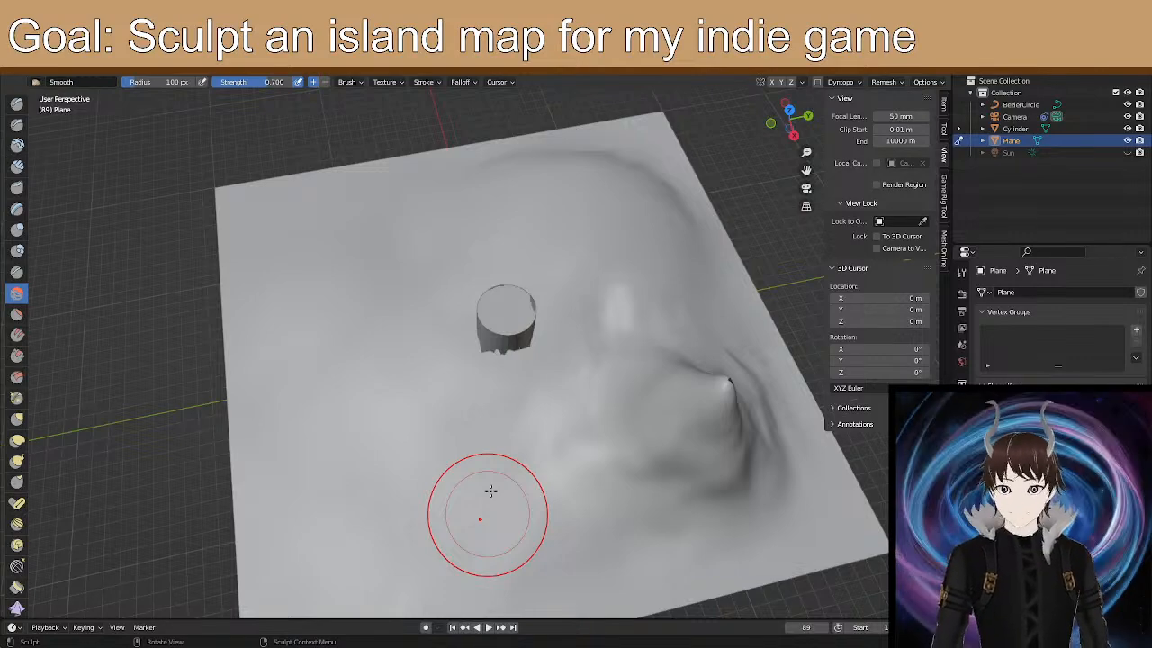
pyautogui.moveTo(527, 334)
pyautogui.mouseDown(button='middle')
pyautogui.moveTo(458, 366)
pyautogui.moveTo(543, 355)
pyautogui.moveTo(582, 320)
pyautogui.moveTo(578, 292)
pyautogui.moveTo(575, 309)
pyautogui.moveTo(578, 294)
pyautogui.moveTo(322, 327)
pyautogui.mouseUp(button='middle')
pyautogui.moveTo(349, 262)
pyautogui.mouseDown(button='middle')
pyautogui.moveTo(373, 259)
pyautogui.moveTo(387, 273)
pyautogui.mouseUp(button='middle')
pyautogui.moveTo(314, 368); pyautogui.dragTo(337, 324, button='middle')
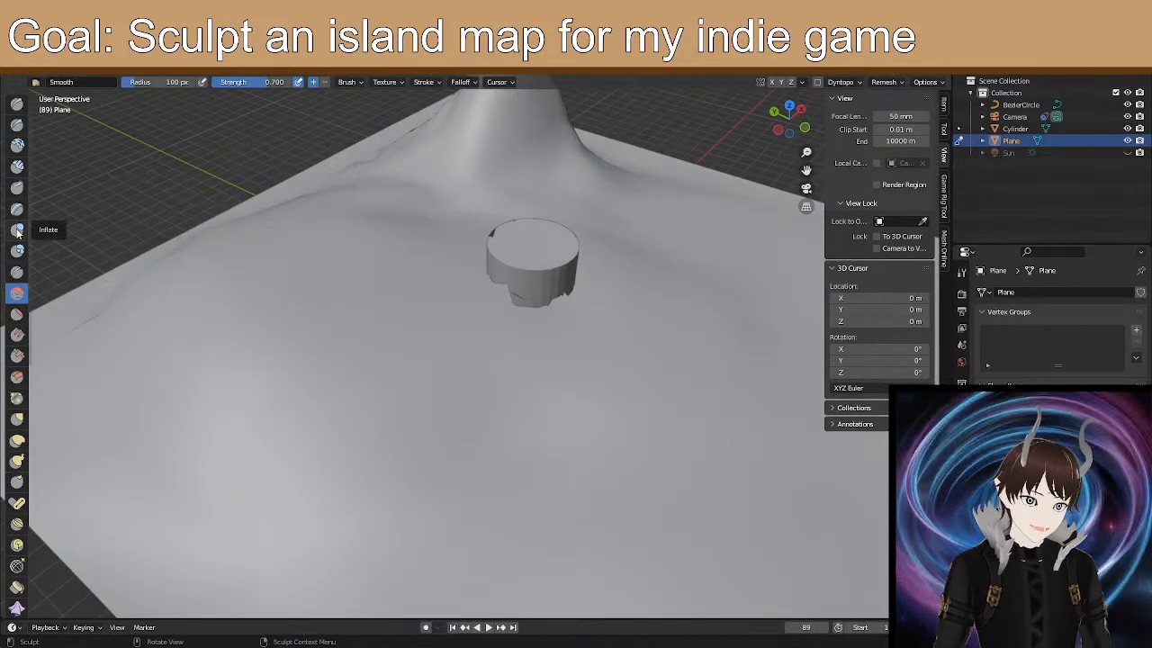
pyautogui.click(17, 104)
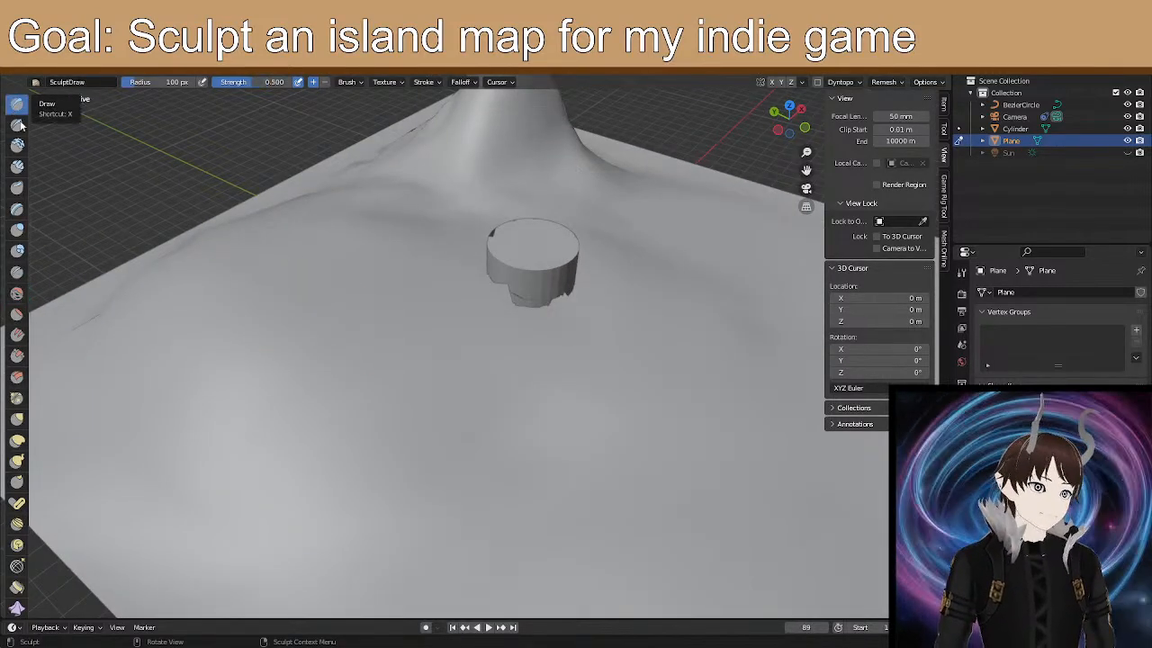
pyautogui.moveTo(314, 260)
pyautogui.mouseDown(button='middle')
pyautogui.moveTo(296, 327)
pyautogui.moveTo(435, 360)
pyautogui.moveTo(422, 317)
pyautogui.moveTo(432, 309)
pyautogui.moveTo(462, 327)
pyautogui.moveTo(489, 309)
pyautogui.moveTo(522, 375)
pyautogui.moveTo(496, 393)
pyautogui.mouseUp(button='middle')
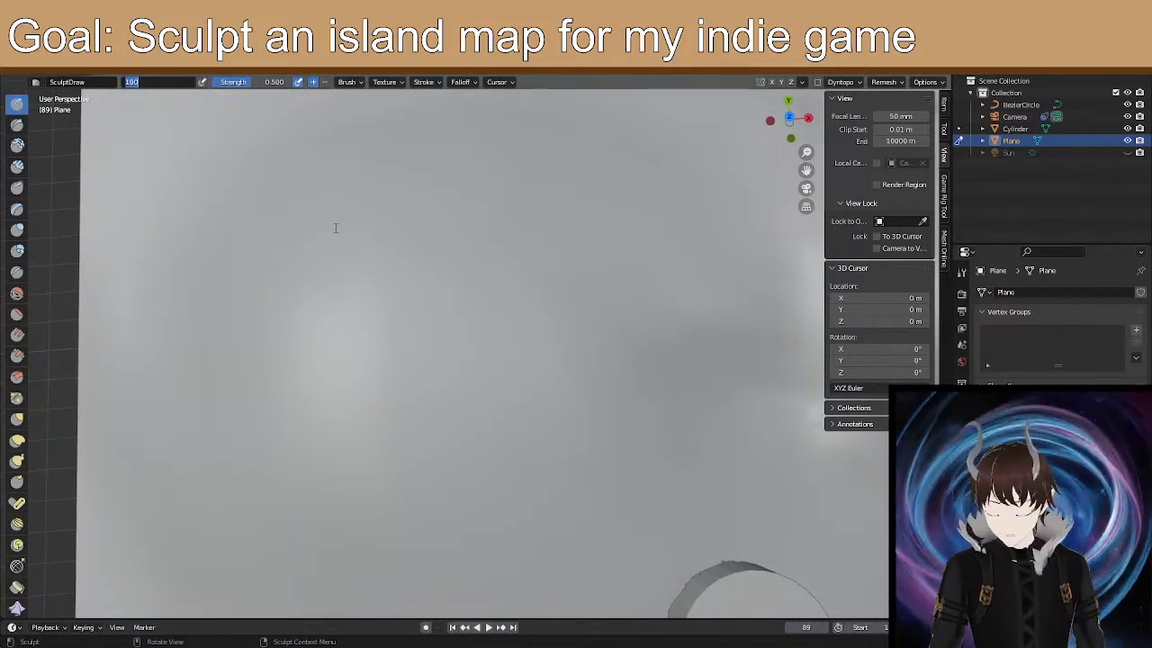
pyautogui.press('Return')
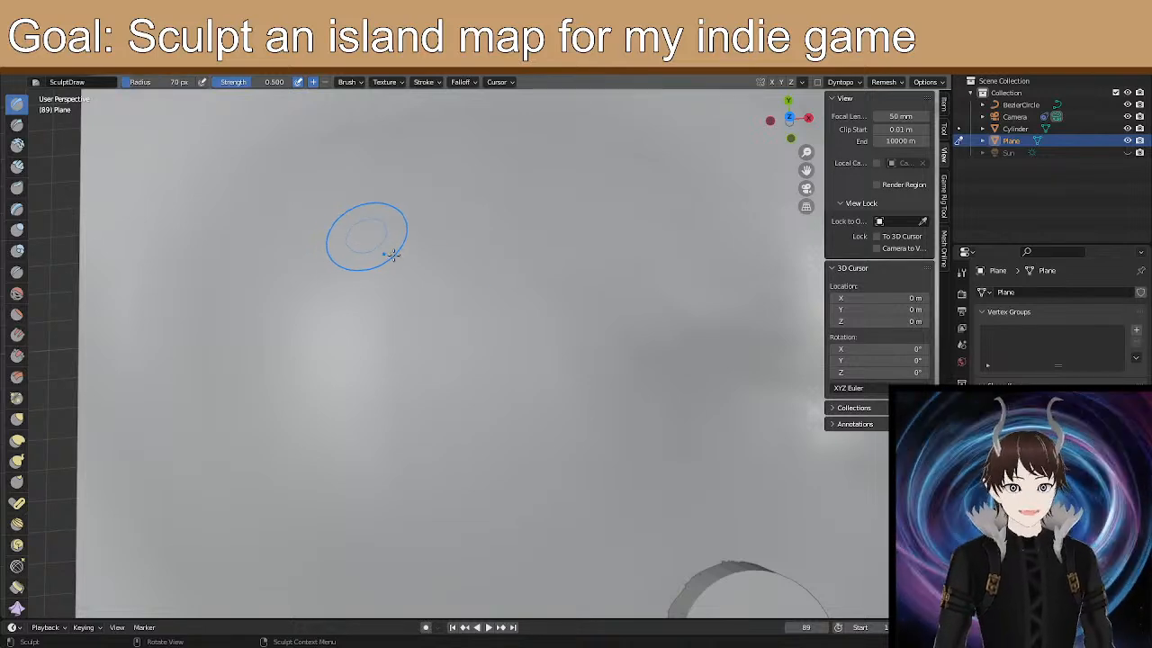
# Enable Dyntopo and carve a small crater into the hilltop with the Draw brush at radius 70 px.
pyautogui.scroll(-1, 409, 250)
pyautogui.moveTo(407, 331); pyautogui.dragTo(398, 338, button='middle')
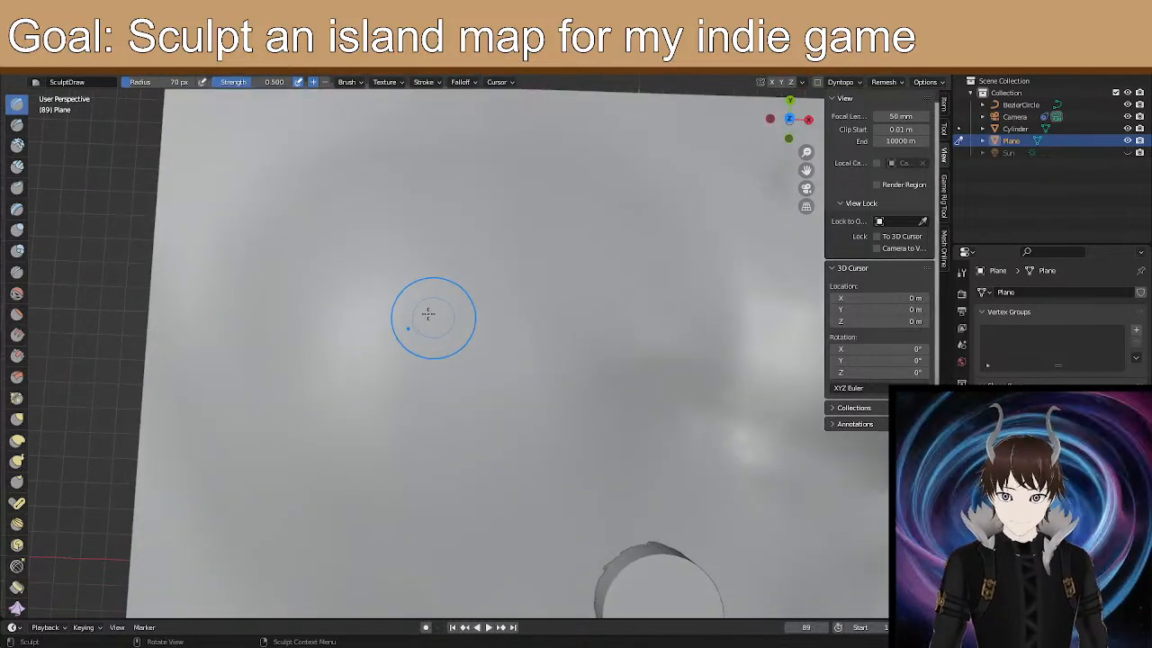
pyautogui.moveTo(439, 299); pyautogui.dragTo(439, 297)
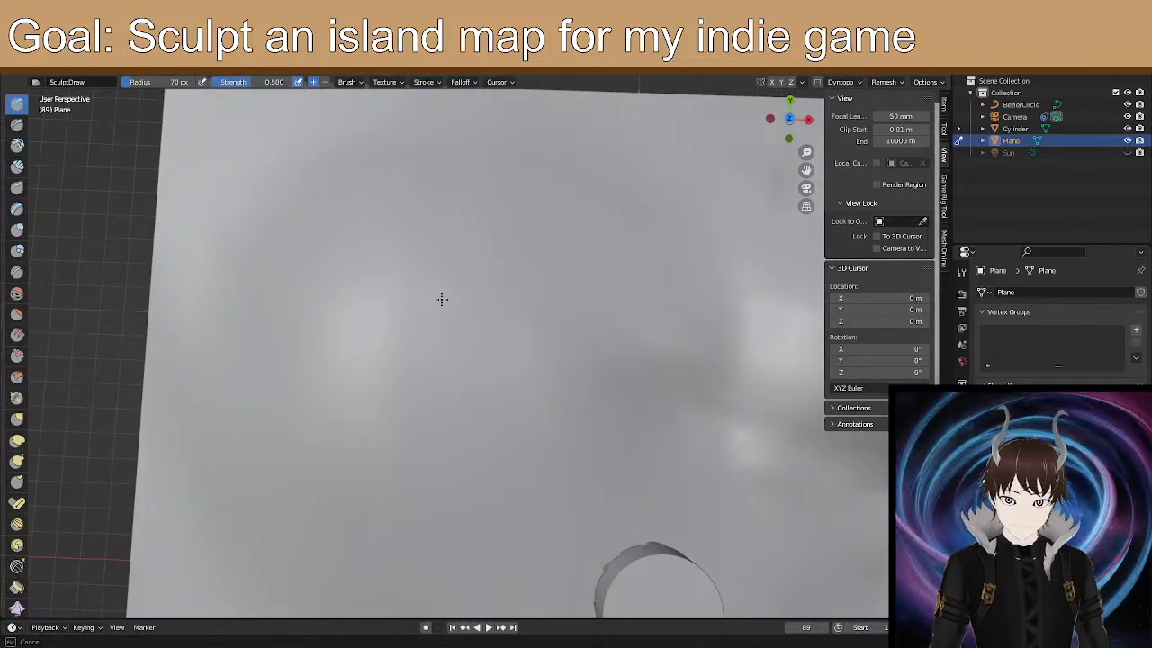
pyautogui.moveTo(437, 296)
pyautogui.mouseDown(button='middle')
pyautogui.moveTo(458, 249)
pyautogui.moveTo(432, 216)
pyautogui.moveTo(435, 293)
pyautogui.mouseUp(button='middle')
pyautogui.moveTo(458, 270)
pyautogui.mouseDown()
pyautogui.moveTo(446, 294)
pyautogui.moveTo(471, 314)
pyautogui.moveTo(484, 294)
pyautogui.moveTo(460, 270)
pyautogui.mouseUp()
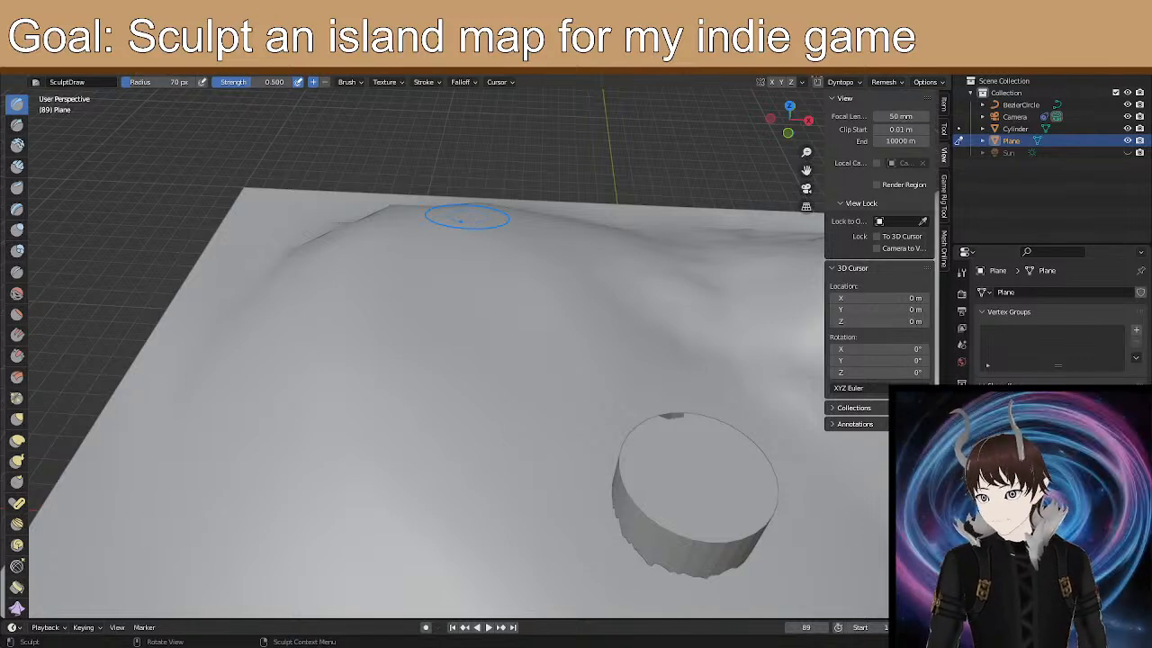
pyautogui.click(818, 82)
pyautogui.click(784, 102)
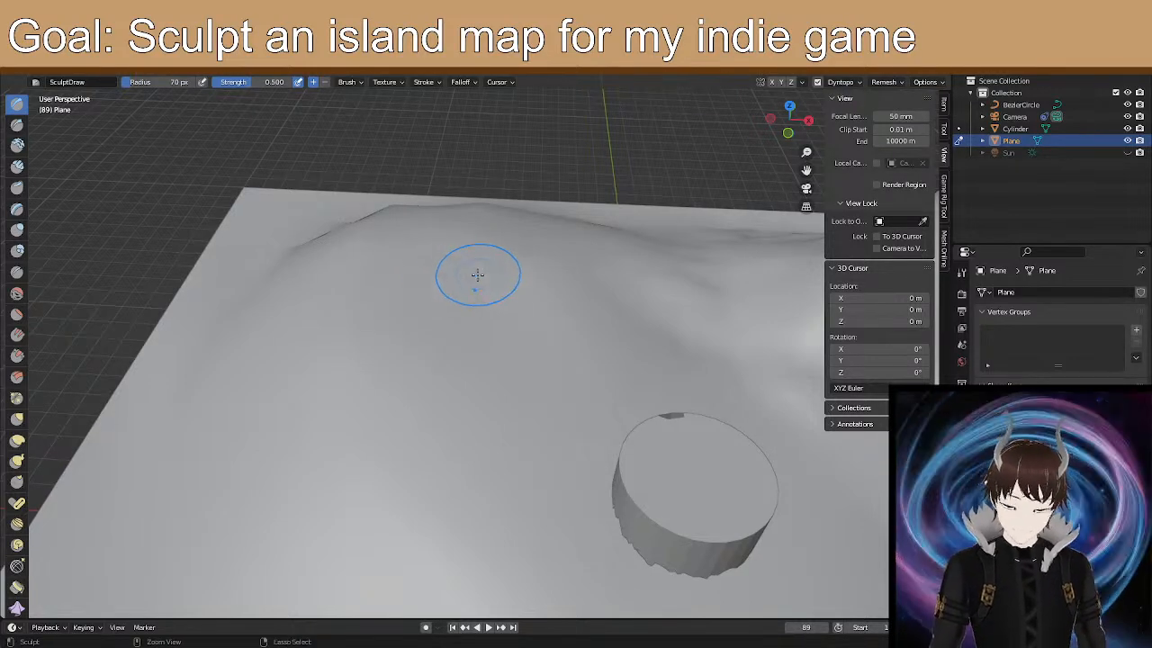
pyautogui.moveTo(450, 255); pyautogui.dragTo(442, 263)
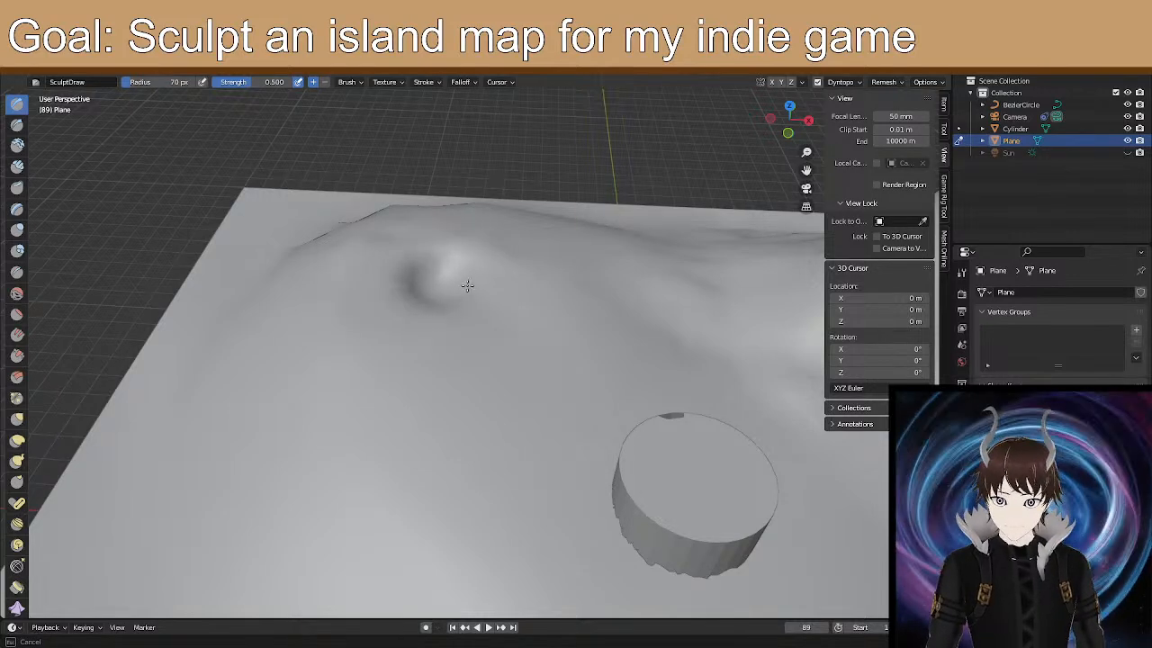
# Sculpt ridges and bumps along the mountain's foot facing the cylinder with the 70 px Draw brush.
pyautogui.moveTo(449, 265)
pyautogui.mouseDown(button='middle')
pyautogui.moveTo(468, 265)
pyautogui.moveTo(436, 251)
pyautogui.moveTo(386, 341)
pyautogui.moveTo(497, 326)
pyautogui.moveTo(509, 288)
pyautogui.moveTo(477, 326)
pyautogui.moveTo(462, 317)
pyautogui.mouseUp(button='middle')
pyautogui.keyDown('shift'); pyautogui.moveTo(391, 234); pyautogui.dragTo(456, 313, button='middle'); pyautogui.keyUp('shift')
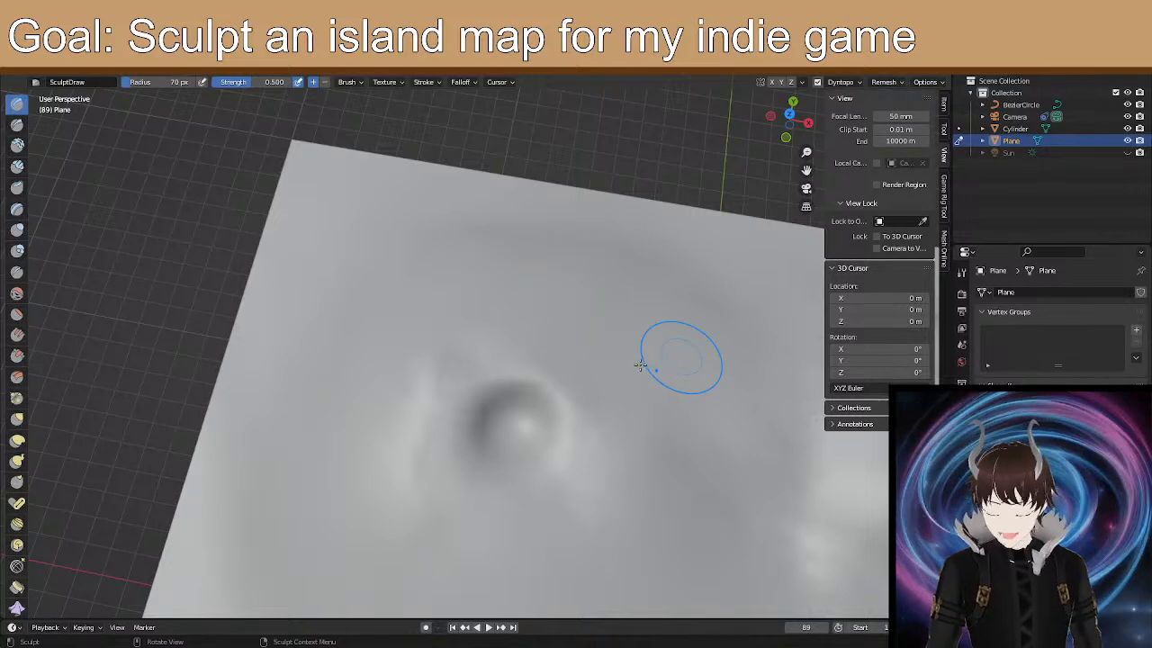
pyautogui.moveTo(632, 540)
pyautogui.mouseDown(button='middle')
pyautogui.moveTo(585, 385)
pyautogui.moveTo(663, 457)
pyautogui.moveTo(658, 416)
pyautogui.moveTo(669, 411)
pyautogui.moveTo(534, 327)
pyautogui.moveTo(442, 288)
pyautogui.moveTo(486, 368)
pyautogui.moveTo(404, 321)
pyautogui.moveTo(324, 314)
pyautogui.moveTo(399, 314)
pyautogui.moveTo(503, 354)
pyautogui.mouseUp(button='middle')
pyautogui.moveTo(644, 319)
pyautogui.mouseDown(button='middle')
pyautogui.moveTo(645, 357)
pyautogui.moveTo(540, 371)
pyautogui.mouseUp(button='middle')
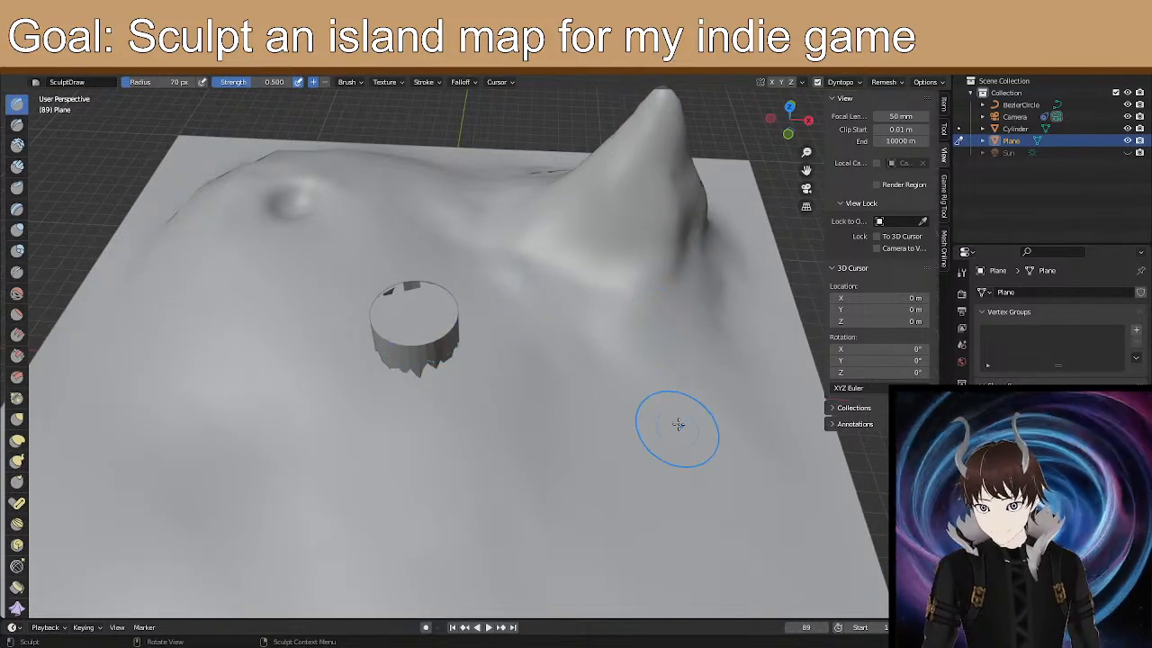
pyautogui.moveTo(689, 458); pyautogui.dragTo(708, 507, button='middle')
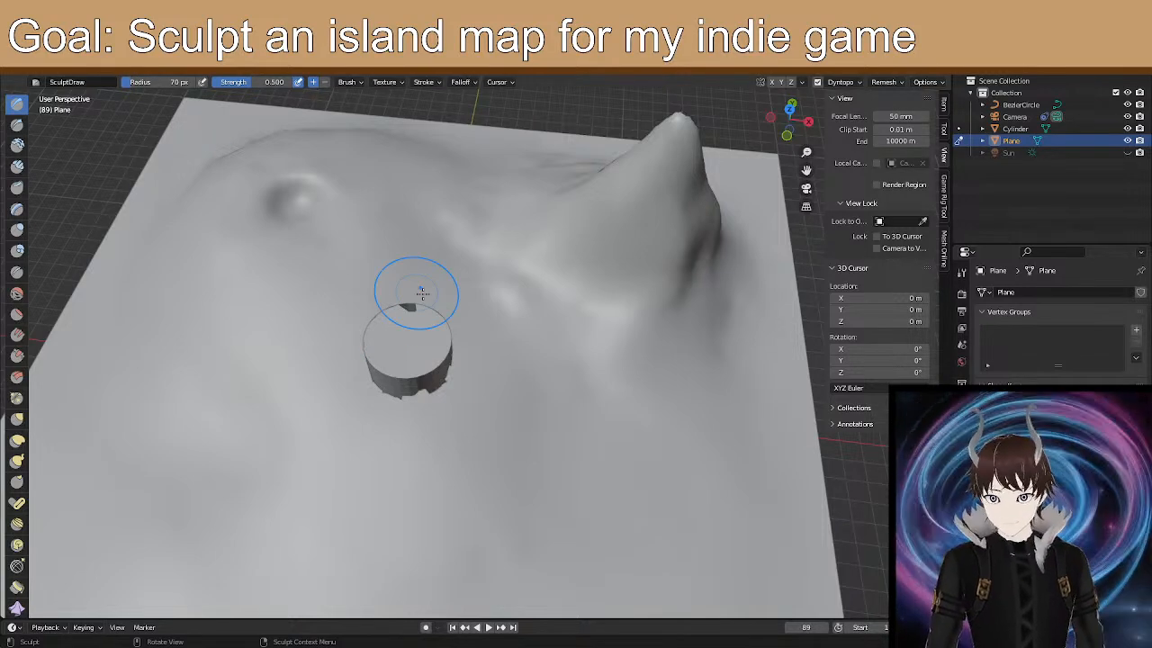
pyautogui.moveTo(520, 335); pyautogui.dragTo(554, 340)
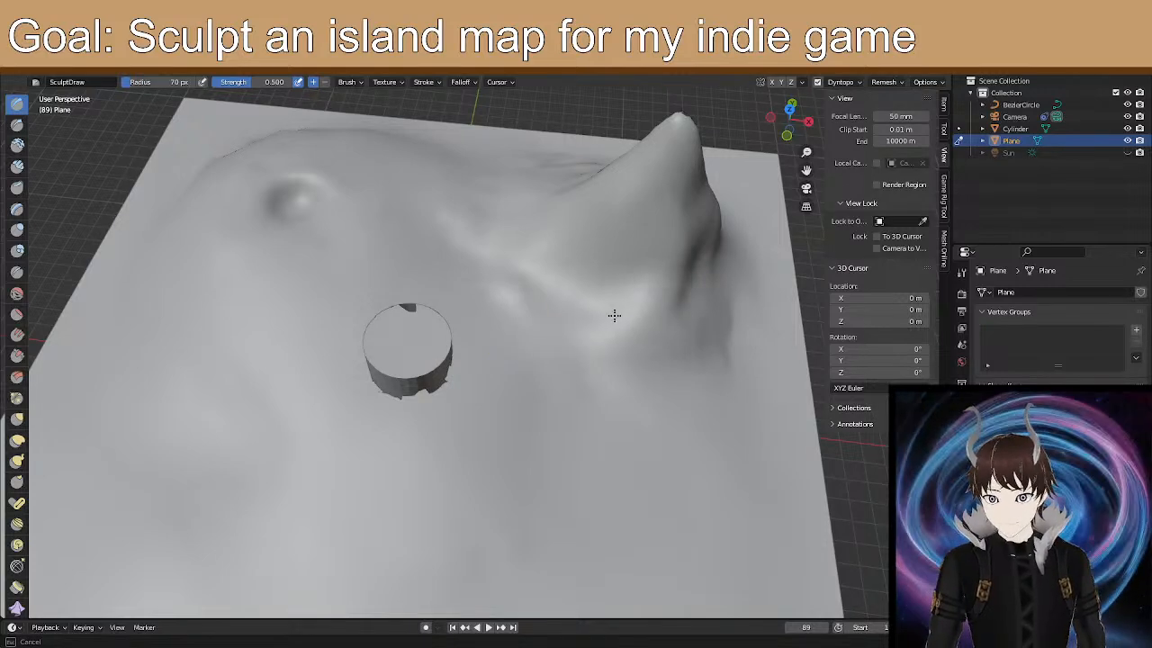
pyautogui.moveTo(530, 326)
pyautogui.mouseDown()
pyautogui.moveTo(507, 330)
pyautogui.moveTo(568, 309)
pyautogui.mouseUp()
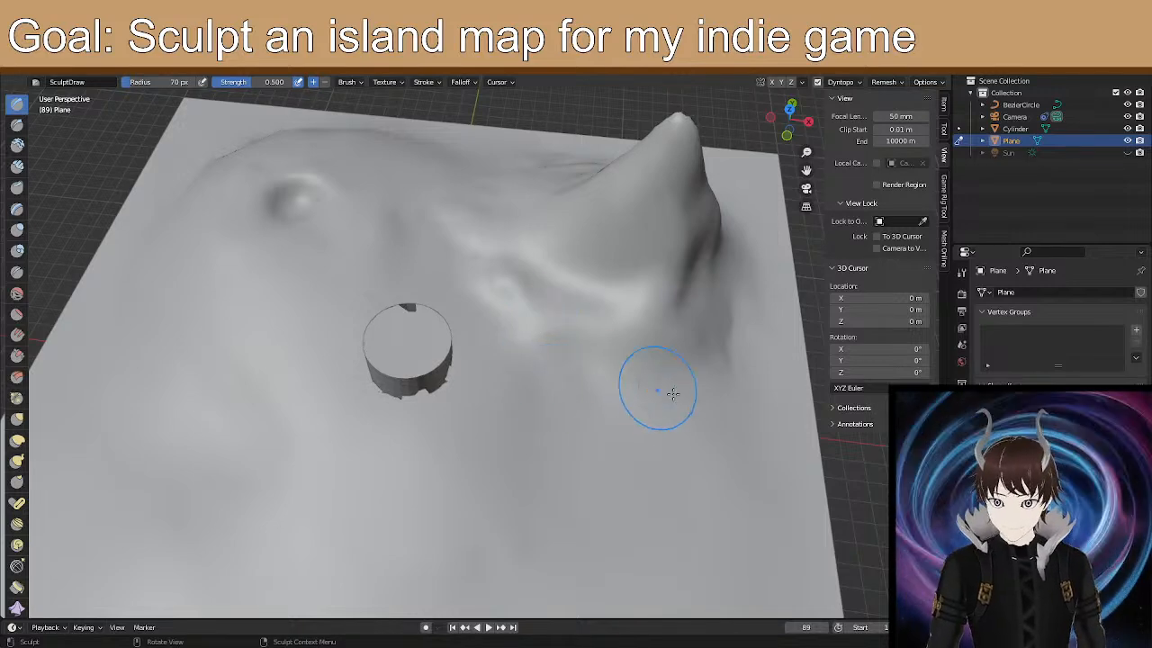
pyautogui.moveTo(656, 396)
pyautogui.mouseDown()
pyautogui.moveTo(563, 402)
pyautogui.moveTo(674, 407)
pyautogui.moveTo(663, 465)
pyautogui.moveTo(646, 439)
pyautogui.mouseUp()
# Set the Draw brush radius to 100 px and sculpt broad dips around the new bumps between mountain and cylinder.
pyautogui.moveTo(553, 490)
pyautogui.mouseDown(button='middle')
pyautogui.moveTo(519, 452)
pyautogui.moveTo(537, 440)
pyautogui.mouseUp(button='middle')
pyautogui.moveTo(424, 388)
pyautogui.mouseDown(button='middle')
pyautogui.moveTo(467, 451)
pyautogui.moveTo(458, 455)
pyautogui.mouseUp(button='middle')
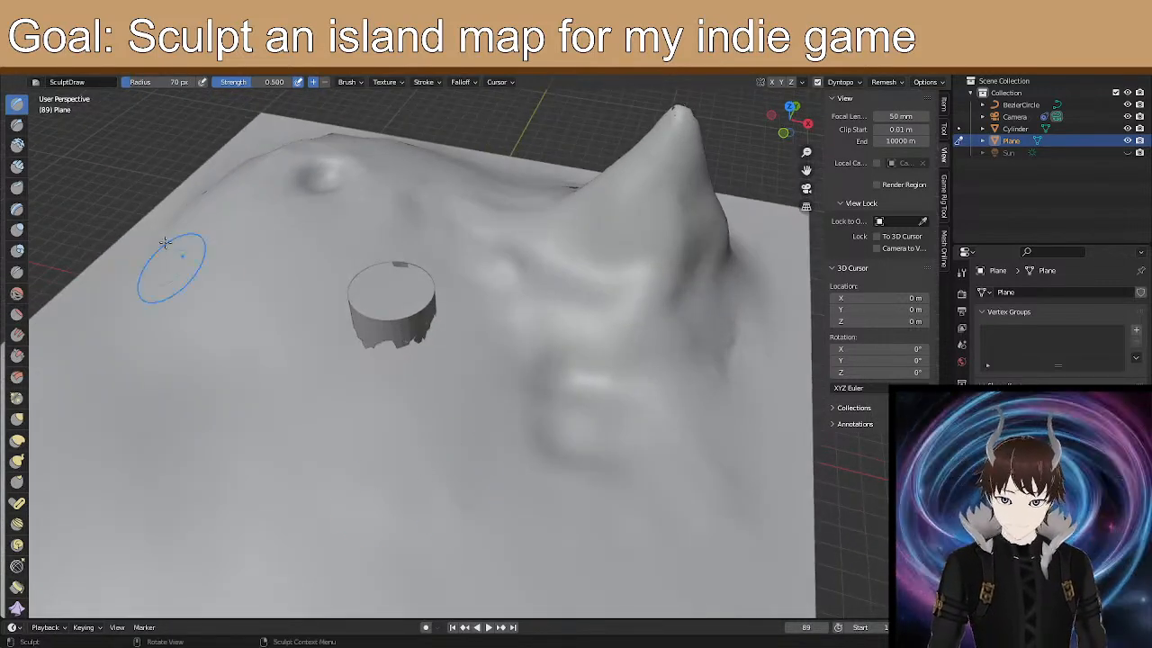
pyautogui.click(177, 81)
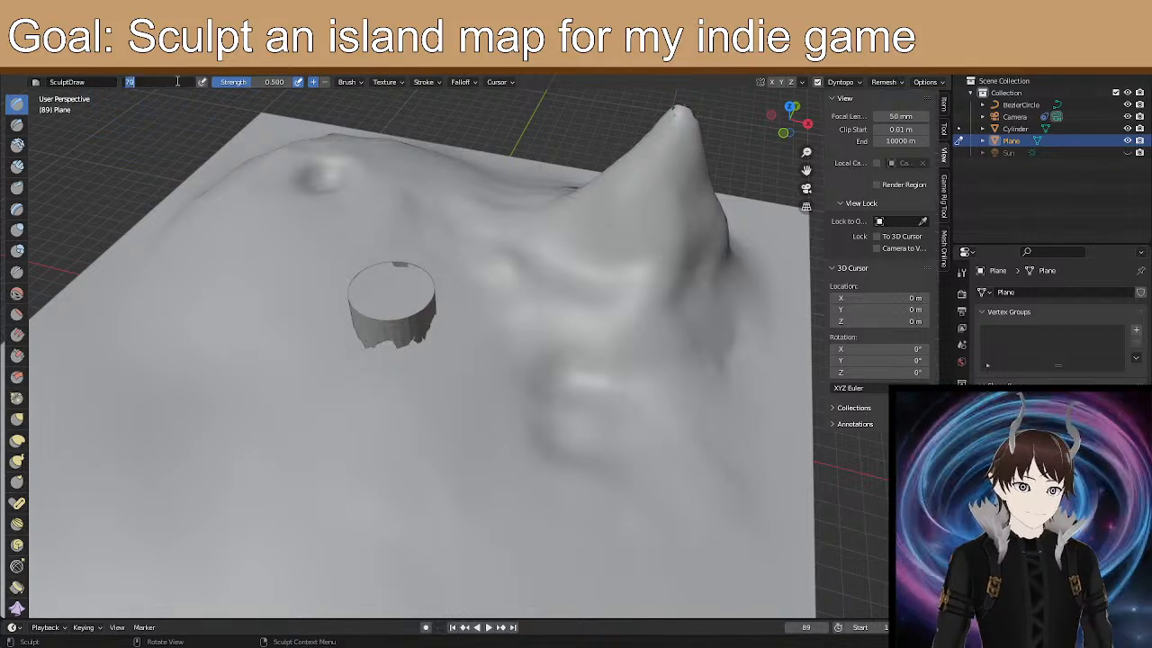
pyautogui.write('100')
pyautogui.press('Return')
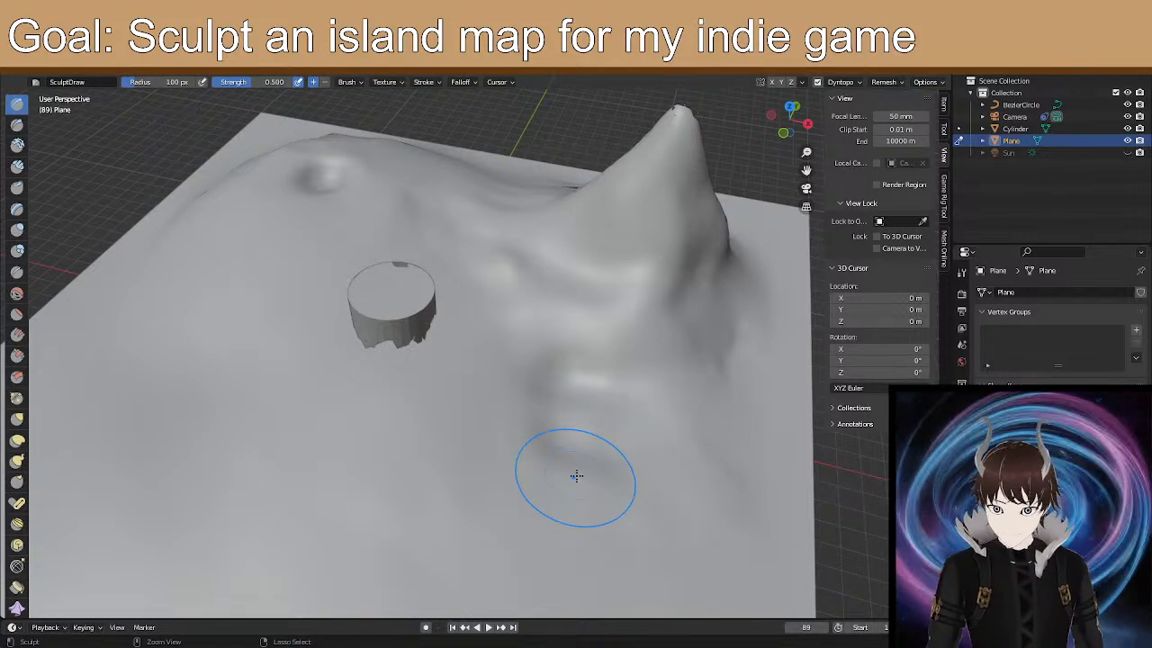
pyautogui.moveTo(563, 472); pyautogui.dragTo(586, 470)
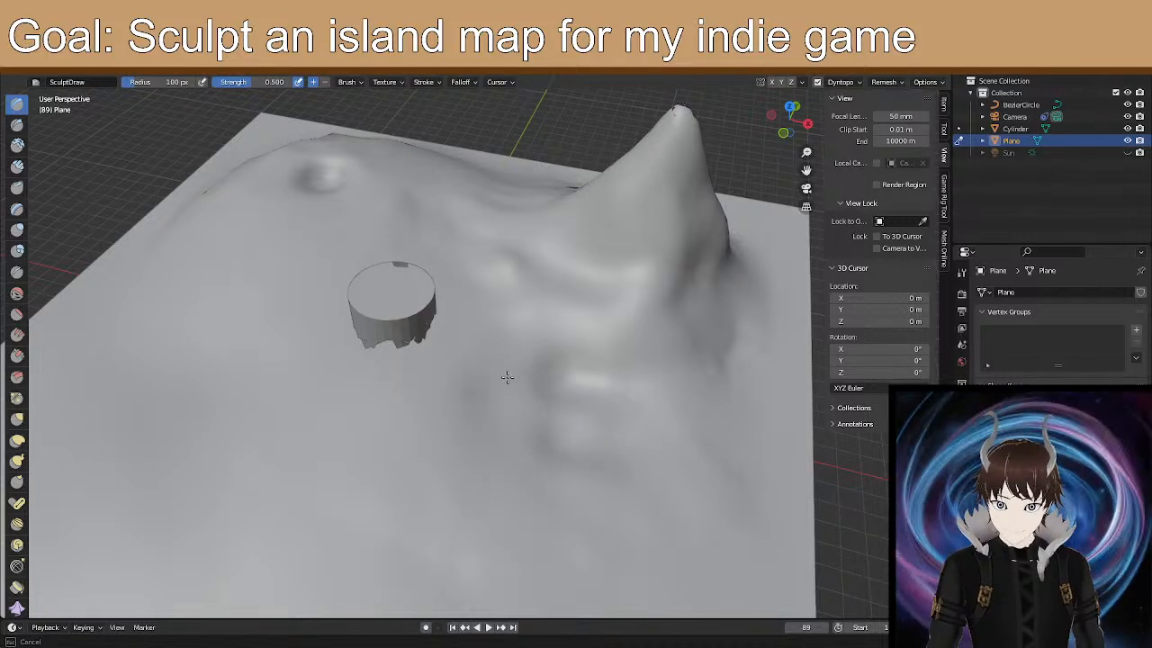
pyautogui.moveTo(483, 382); pyautogui.dragTo(457, 388)
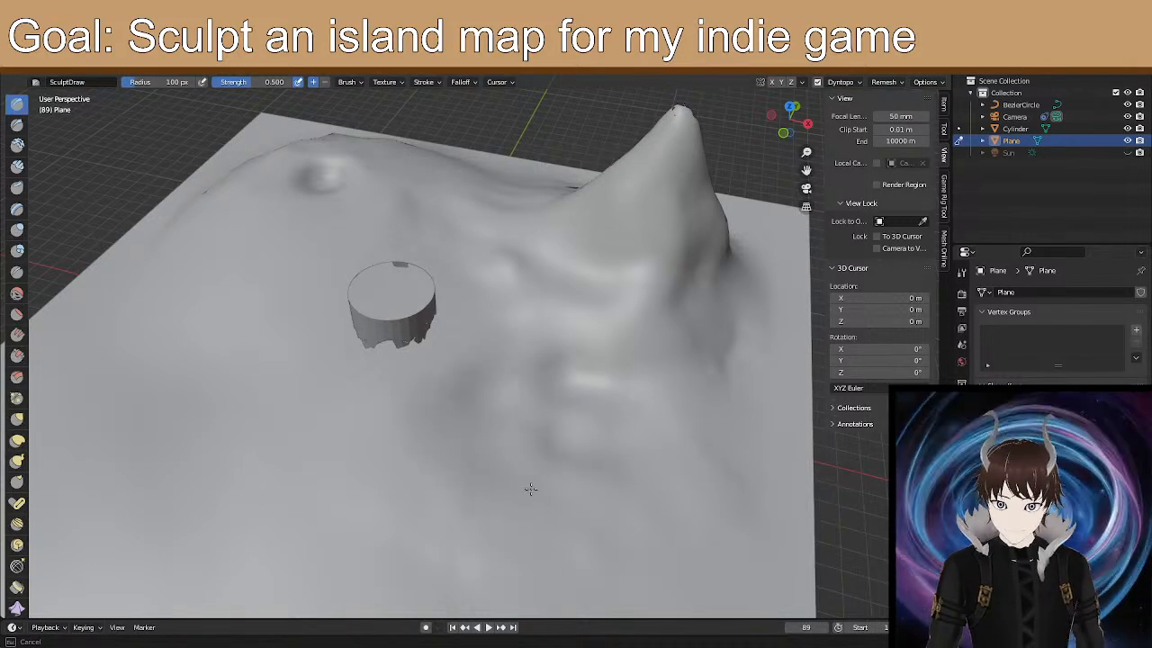
# Soften the bumpy slope below the mountain with the Smooth brush at radius 100 px and strength 0.700.
pyautogui.moveTo(609, 419); pyautogui.dragTo(538, 401, button='middle')
pyautogui.scroll(-3, 538, 401)
pyautogui.moveTo(419, 419); pyautogui.dragTo(462, 411, button='middle')
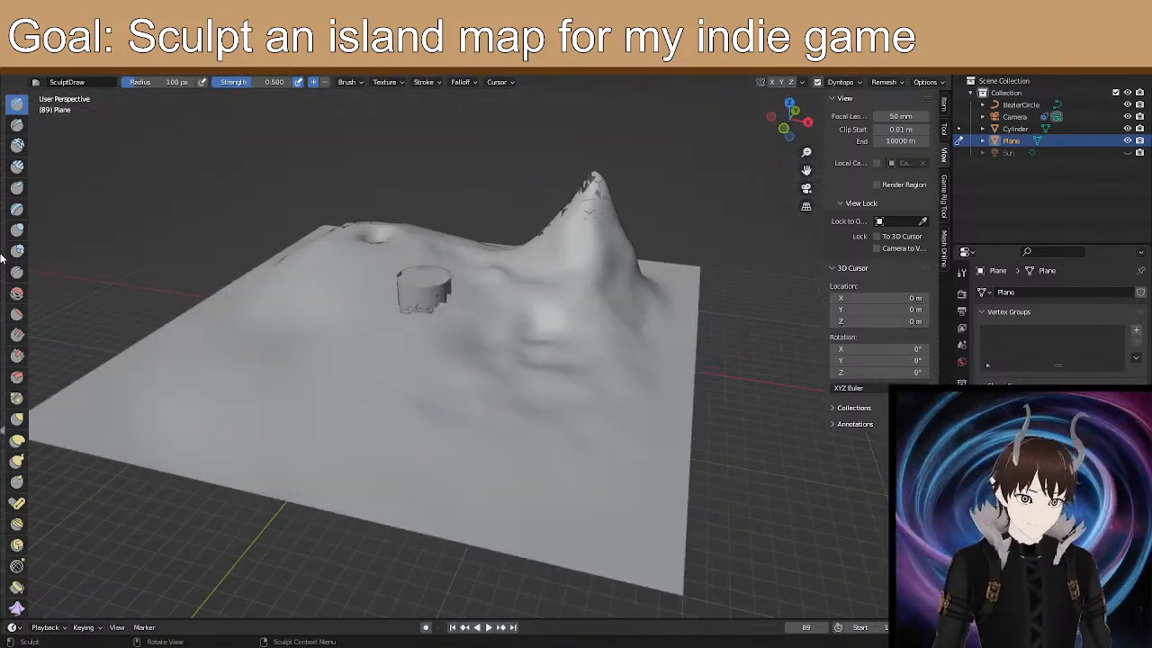
pyautogui.click(17, 294)
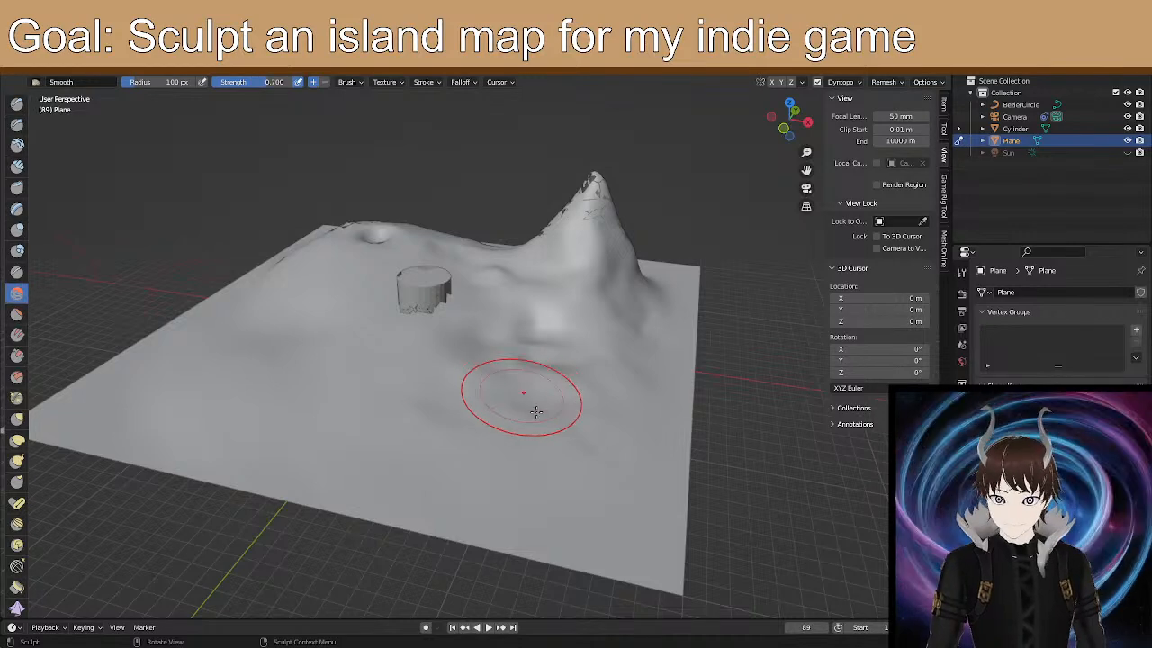
pyautogui.moveTo(585, 389)
pyautogui.mouseDown()
pyautogui.moveTo(555, 357)
pyautogui.moveTo(489, 406)
pyautogui.moveTo(527, 437)
pyautogui.moveTo(589, 438)
pyautogui.mouseUp()
pyautogui.moveTo(594, 367); pyautogui.dragTo(555, 369)
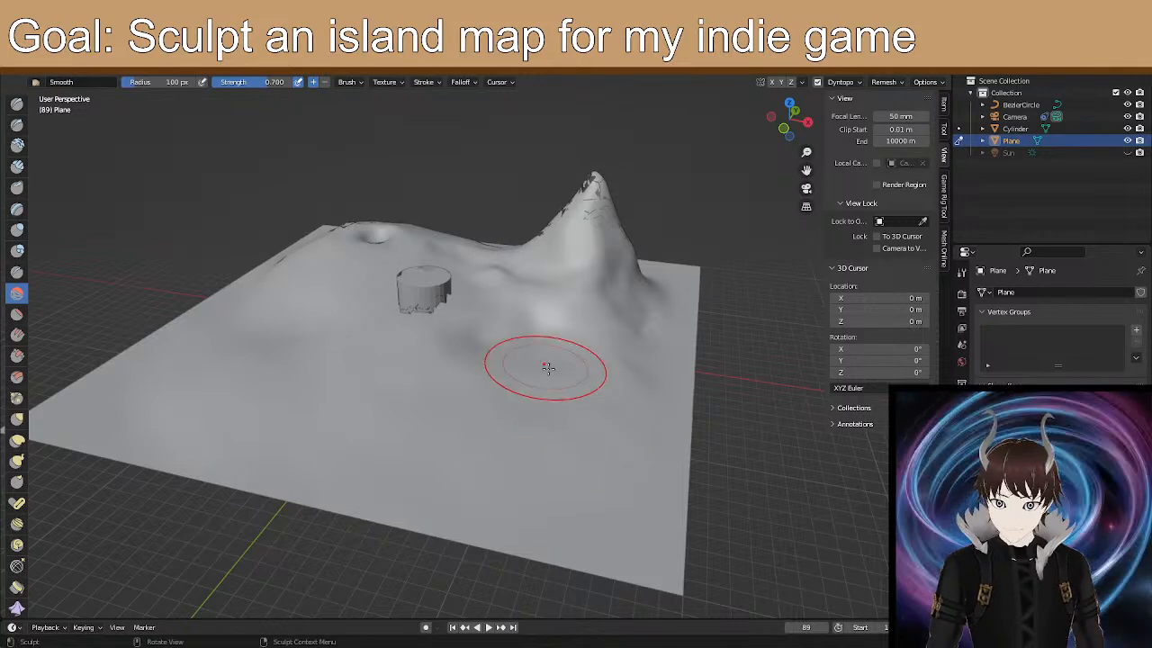
# Reshape the terrain corner below the mountain's slope with the Draw brush at radius 100 px and strength 0.500.
pyautogui.click(17, 105)
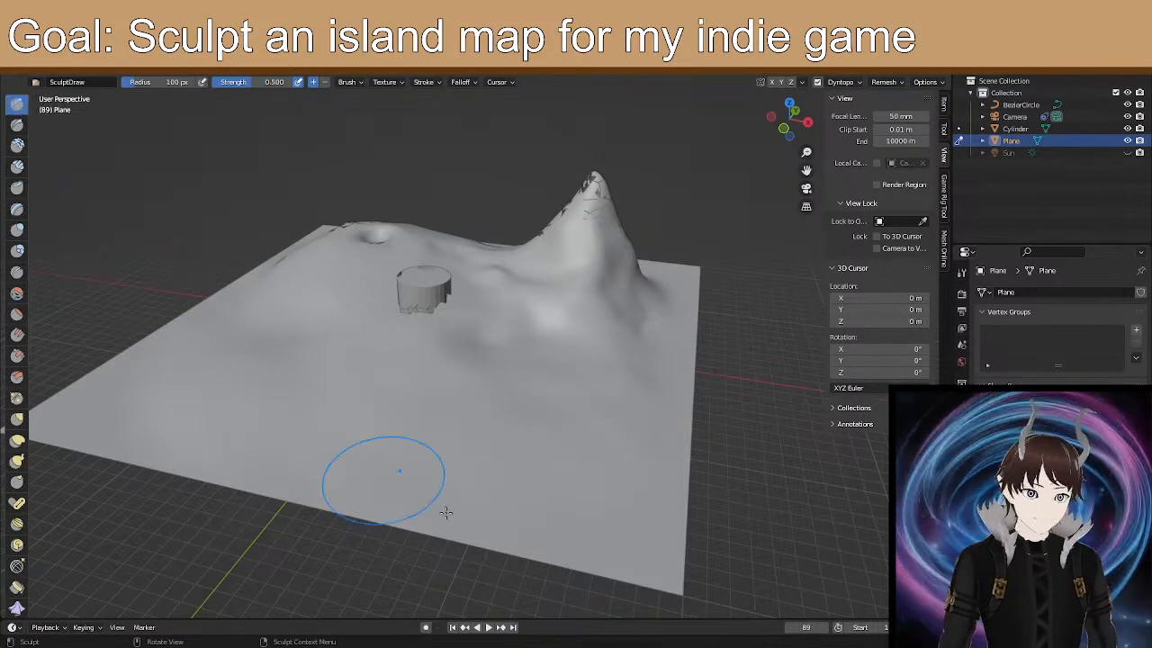
pyautogui.moveTo(663, 547)
pyautogui.mouseDown()
pyautogui.moveTo(673, 564)
pyautogui.moveTo(570, 581)
pyautogui.moveTo(509, 562)
pyautogui.moveTo(651, 544)
pyautogui.moveTo(620, 573)
pyautogui.moveTo(439, 551)
pyautogui.moveTo(447, 543)
pyautogui.mouseUp()
pyautogui.moveTo(368, 521); pyautogui.dragTo(431, 532, button='middle')
pyautogui.scroll(-2, 433, 531)
pyautogui.keyDown('ctrl'); pyautogui.moveTo(533, 528); pyautogui.dragTo(424, 507, button='middle'); pyautogui.keyUp('ctrl')
pyautogui.keyDown('shift'); pyautogui.moveTo(483, 534); pyautogui.dragTo(443, 529, button='middle'); pyautogui.keyUp('shift')
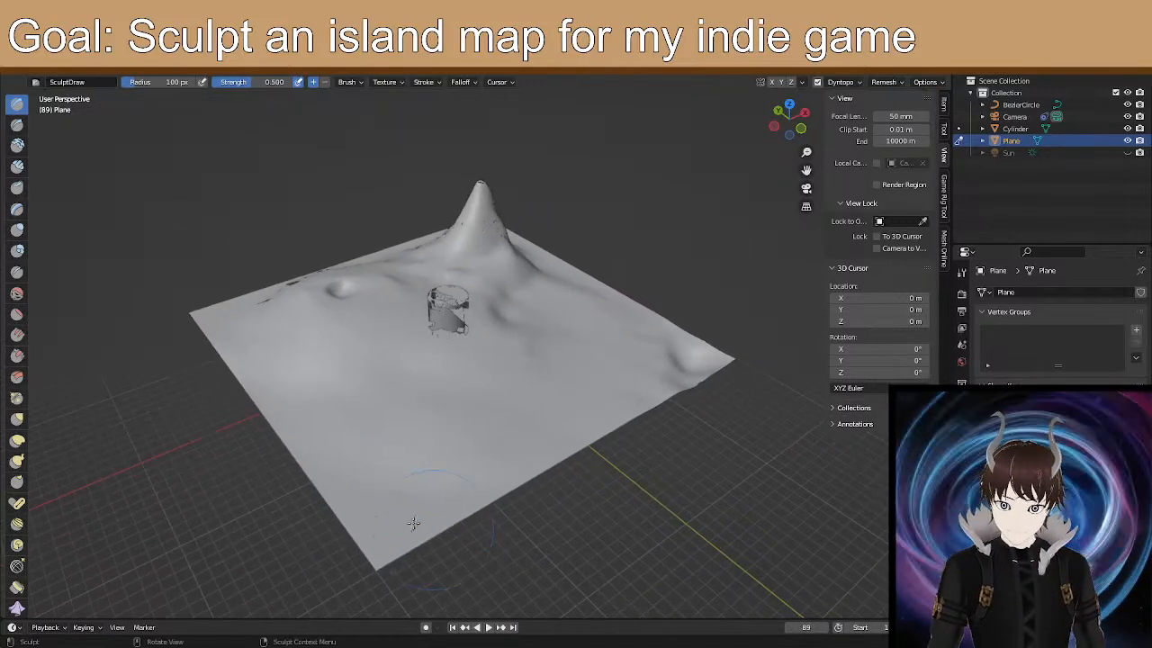
# Set the Draw brush radius to 30 px and sculpt small irregularities at the nearest corner and along its adjoining edge.
pyautogui.click(162, 82)
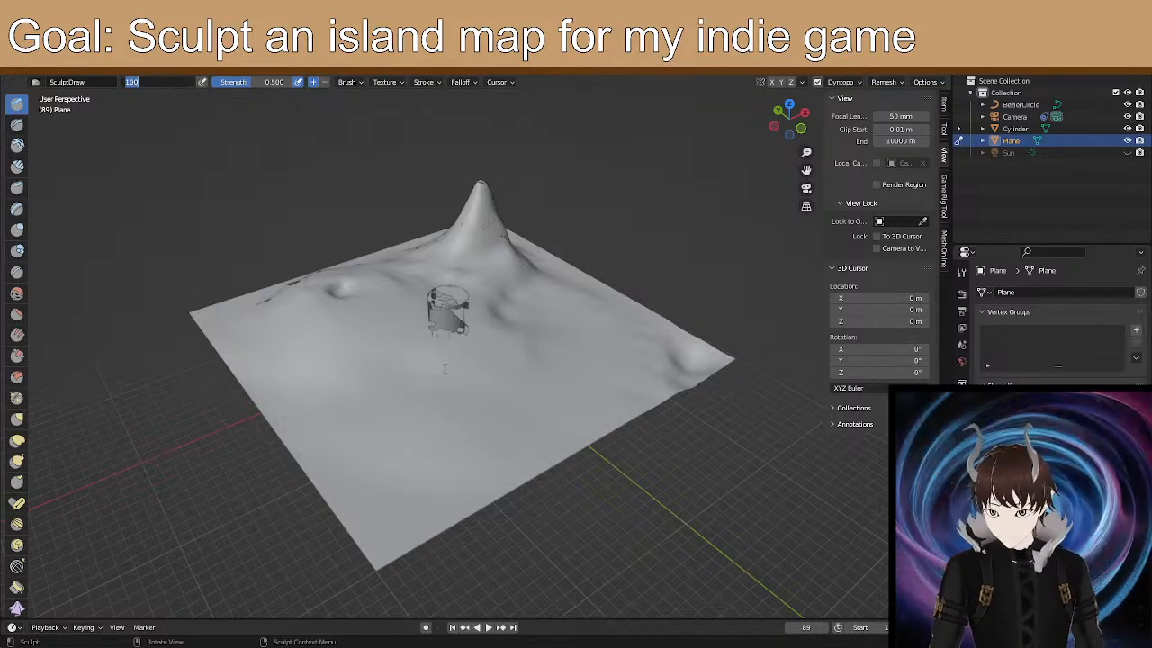
pyautogui.write('30')
pyautogui.press('Return')
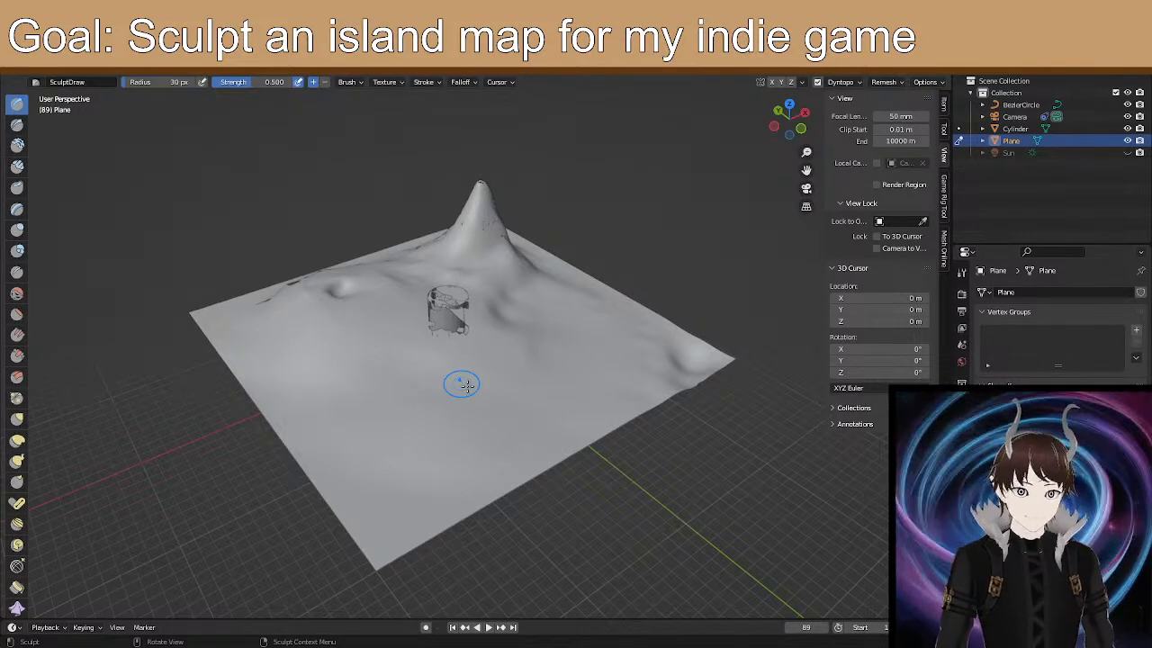
pyautogui.moveTo(384, 555); pyautogui.dragTo(400, 551)
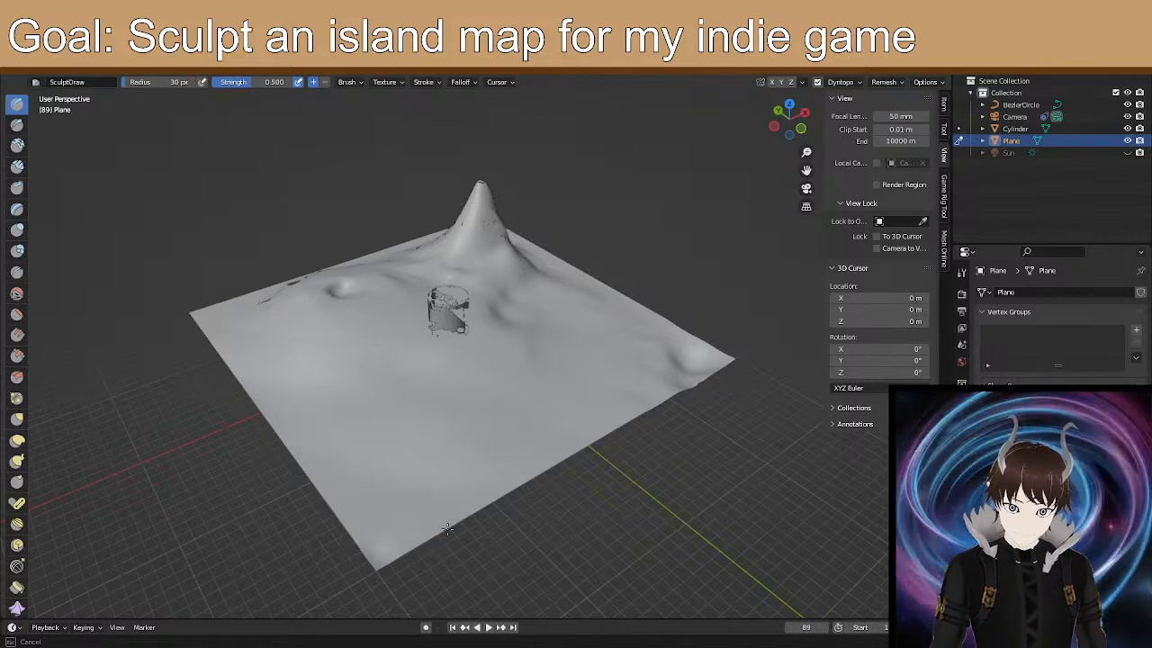
pyautogui.moveTo(489, 498); pyautogui.dragTo(517, 495)
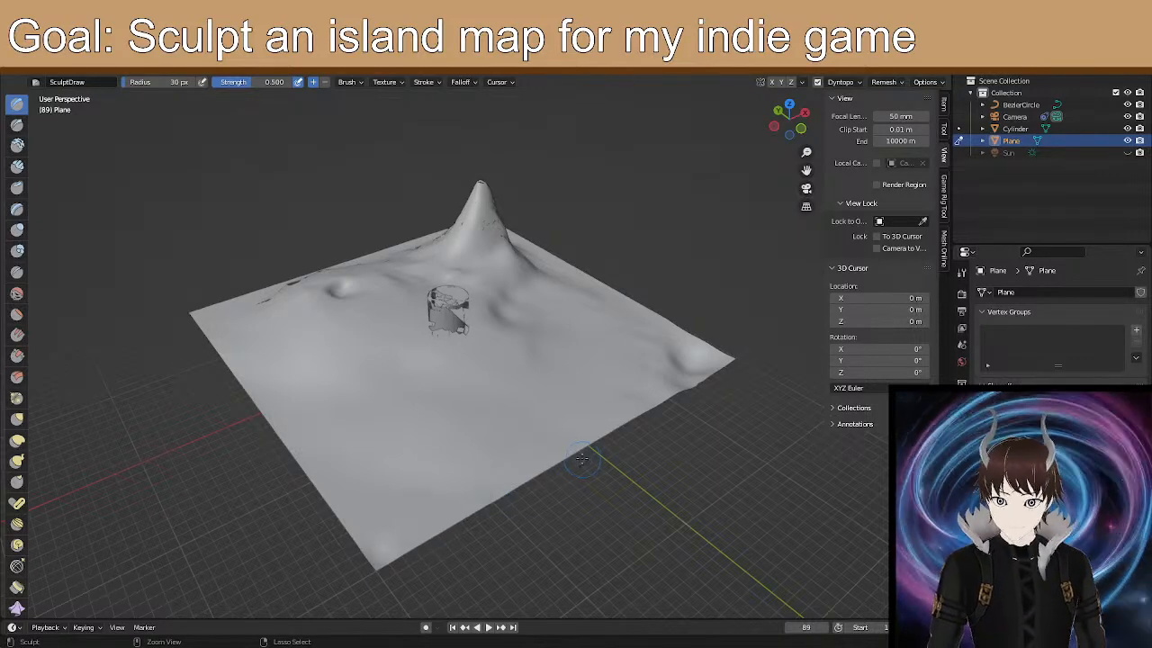
pyautogui.moveTo(589, 440); pyautogui.dragTo(630, 413)
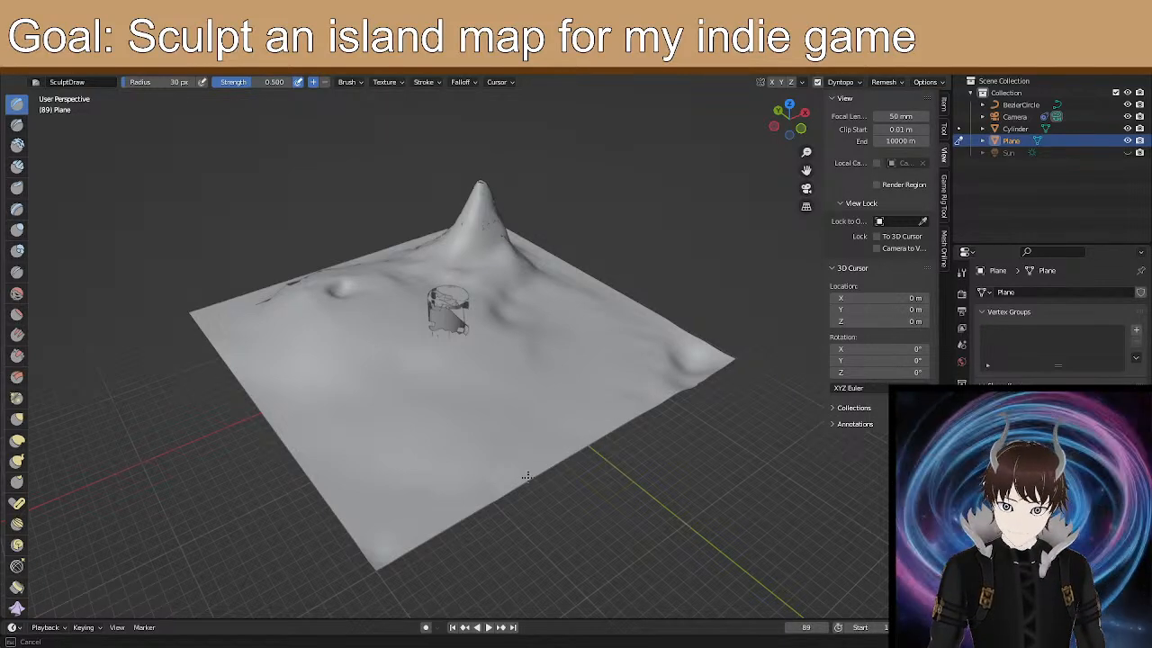
pyautogui.moveTo(540, 478); pyautogui.dragTo(617, 437)
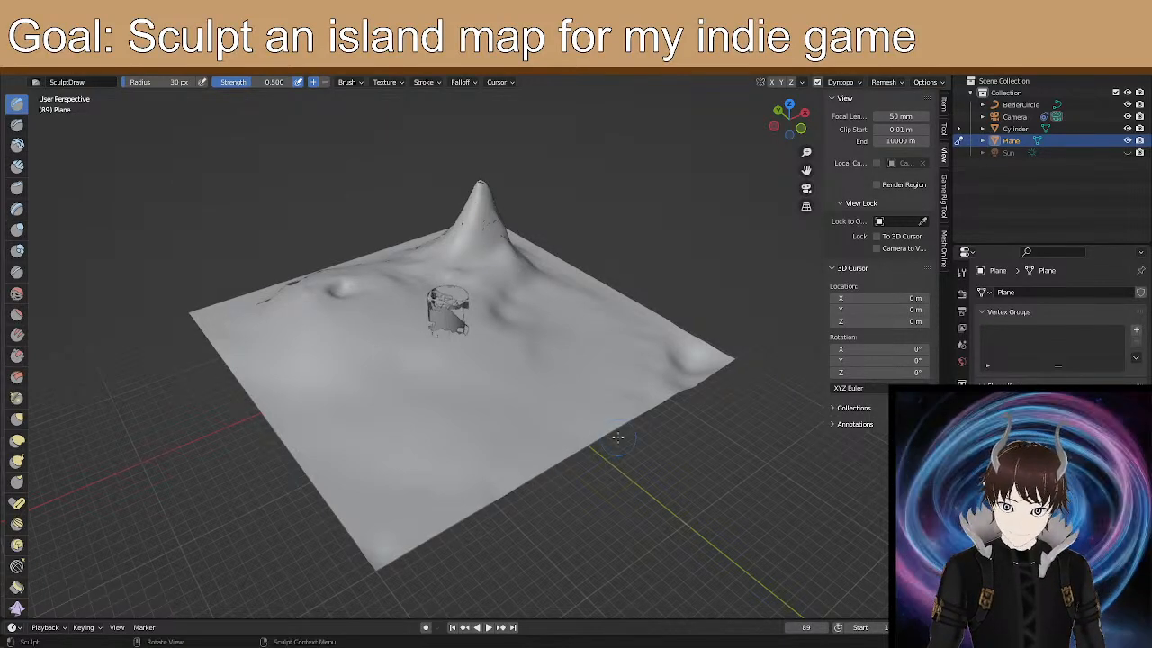
# Roughen the terrain edge beside the crater hill, from corner to corner, with the 30 px Draw brush.
pyautogui.moveTo(670, 391); pyautogui.dragTo(610, 392, button='middle')
pyautogui.scroll(1, 674, 364)
pyautogui.keyDown('shift'); pyautogui.moveTo(709, 336); pyautogui.dragTo(453, 421, button='middle'); pyautogui.keyUp('shift')
pyautogui.scroll(1, 470, 435)
pyautogui.keyDown('shift'); pyautogui.moveTo(441, 473); pyautogui.dragTo(493, 446, button='middle'); pyautogui.keyUp('shift')
pyautogui.moveTo(481, 483); pyautogui.dragTo(490, 523)
pyautogui.moveTo(415, 529)
pyautogui.mouseDown()
pyautogui.moveTo(432, 532)
pyautogui.moveTo(416, 541)
pyautogui.moveTo(466, 553)
pyautogui.moveTo(473, 521)
pyautogui.mouseUp()
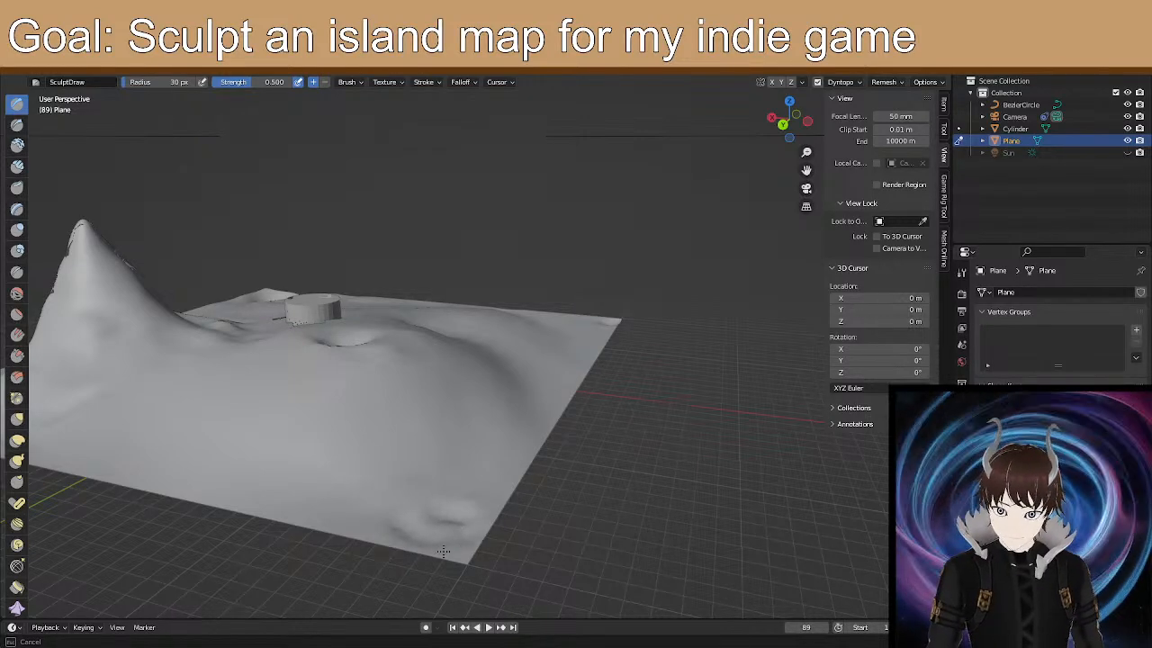
pyautogui.moveTo(492, 509)
pyautogui.mouseDown()
pyautogui.moveTo(517, 478)
pyautogui.moveTo(520, 405)
pyautogui.moveTo(578, 379)
pyautogui.mouseUp()
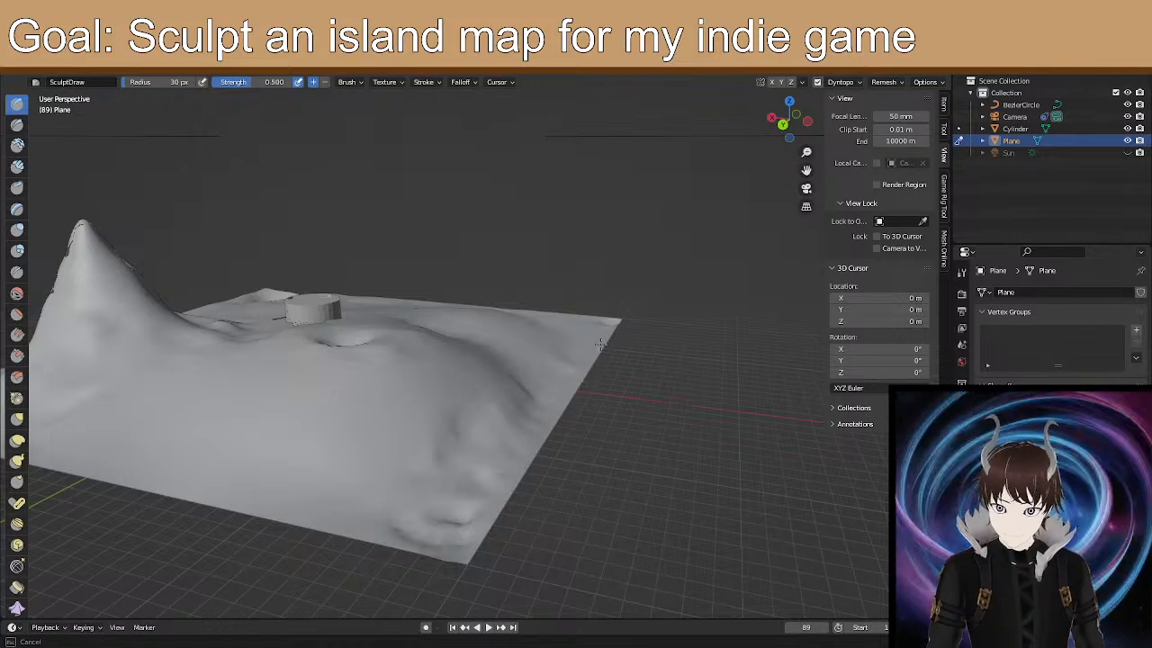
pyautogui.moveTo(611, 336); pyautogui.dragTo(545, 415)
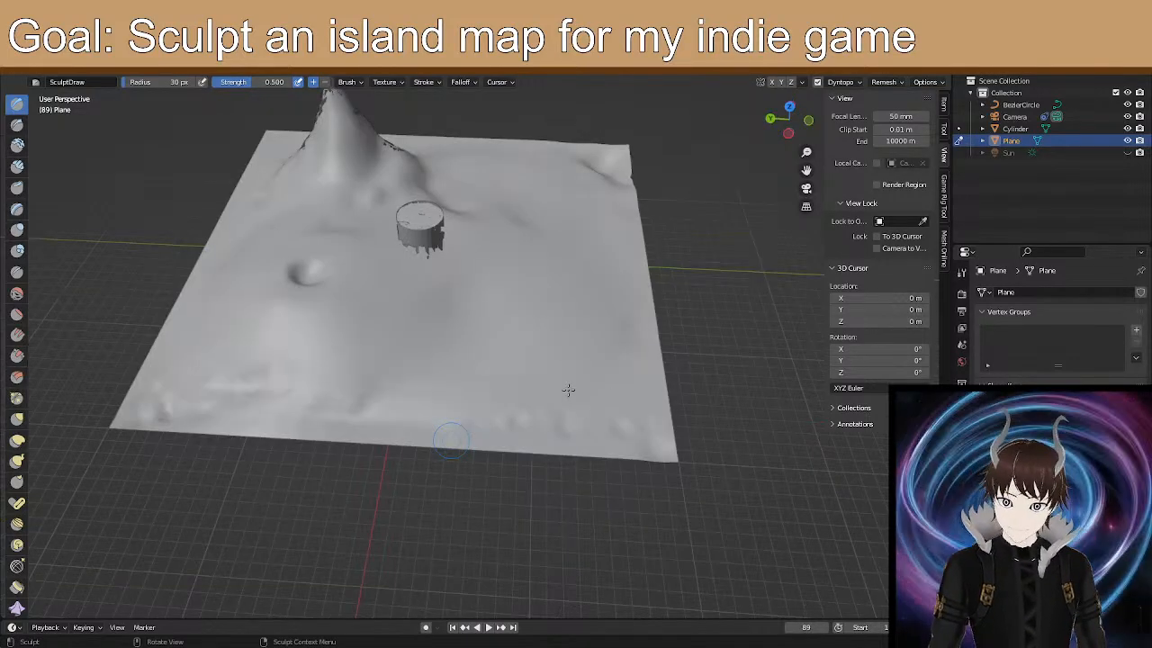
# Set the Draw brush's falloff curve to Sharper and its radius to 50 px.
pyautogui.moveTo(360, 347)
pyautogui.keyDown('shift'); pyautogui.mouseDown(button='middle')
pyautogui.moveTo(360, 336)
pyautogui.moveTo(396, 451)
pyautogui.moveTo(334, 399)
pyautogui.moveTo(350, 347)
pyautogui.moveTo(424, 476)
pyautogui.moveTo(410, 443)
pyautogui.moveTo(476, 462)
pyautogui.mouseUp(button='middle'); pyautogui.keyUp('shift')
pyautogui.scroll(1, 423, 454)
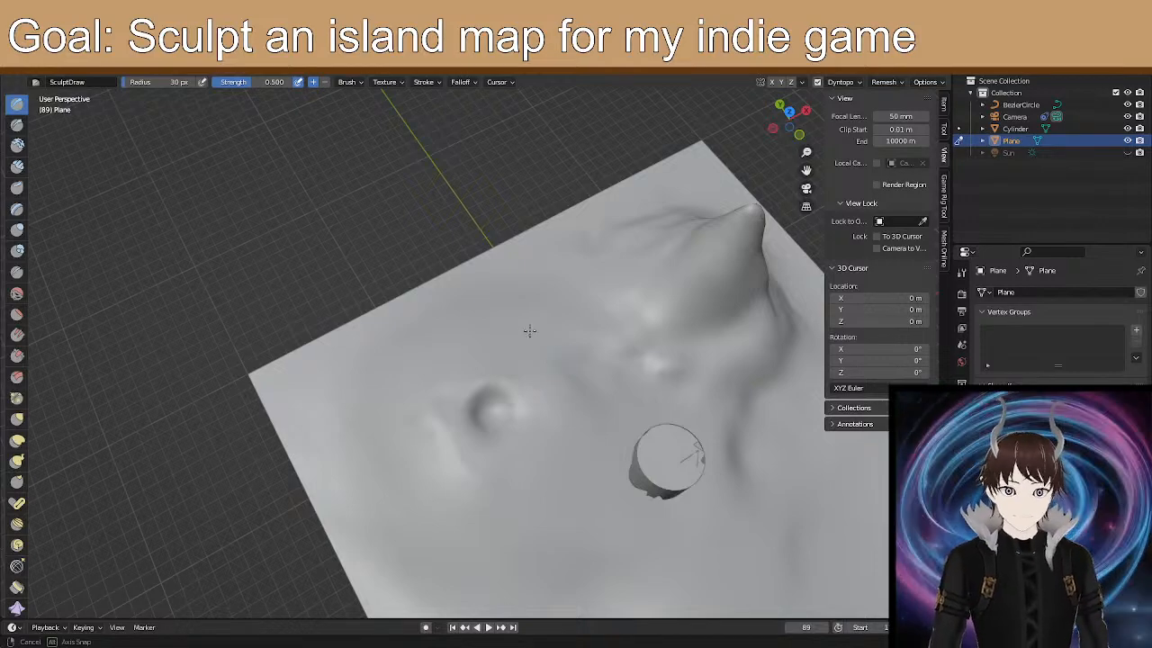
pyautogui.moveTo(530, 331); pyautogui.dragTo(544, 380, button='middle')
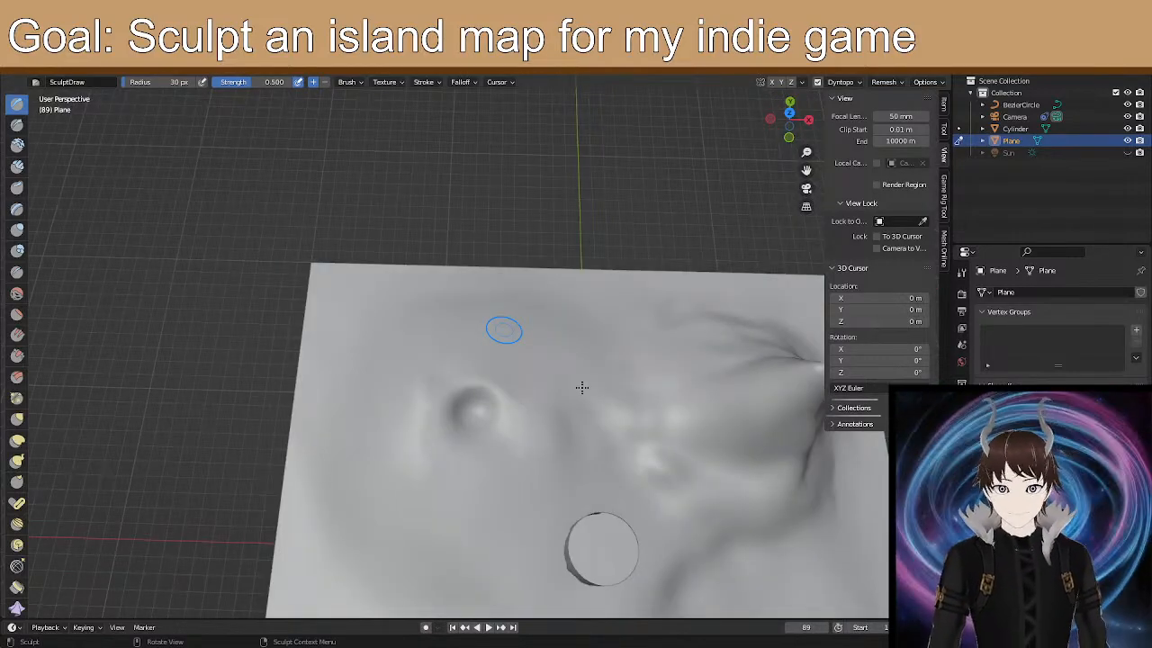
pyautogui.click(450, 82)
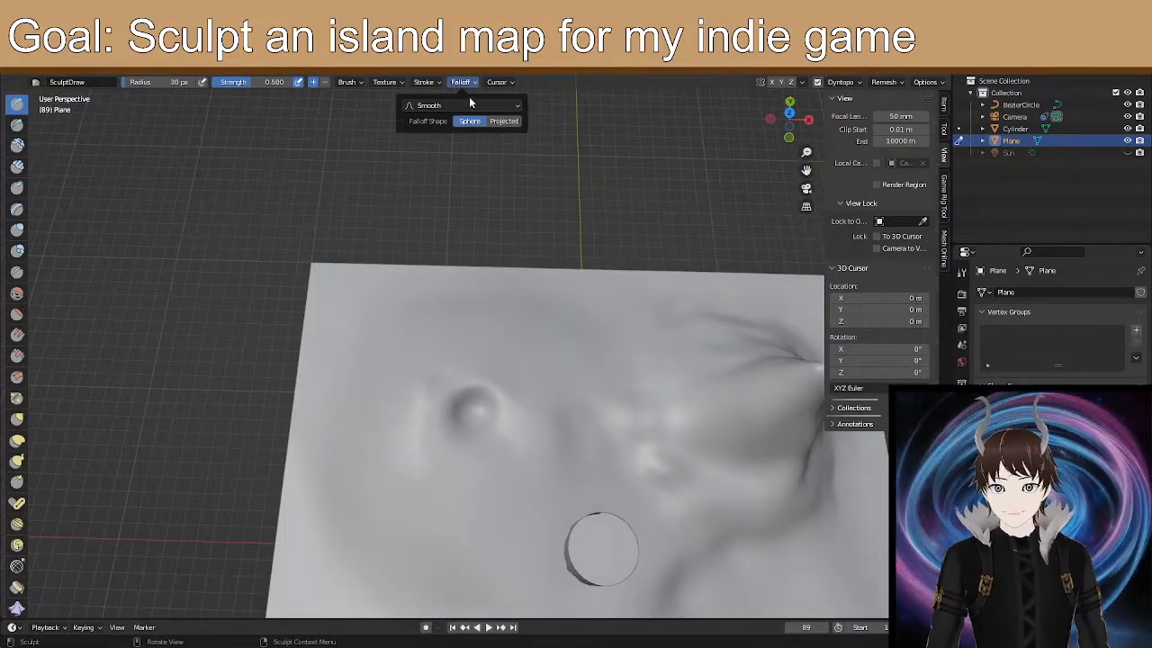
pyautogui.click(470, 107)
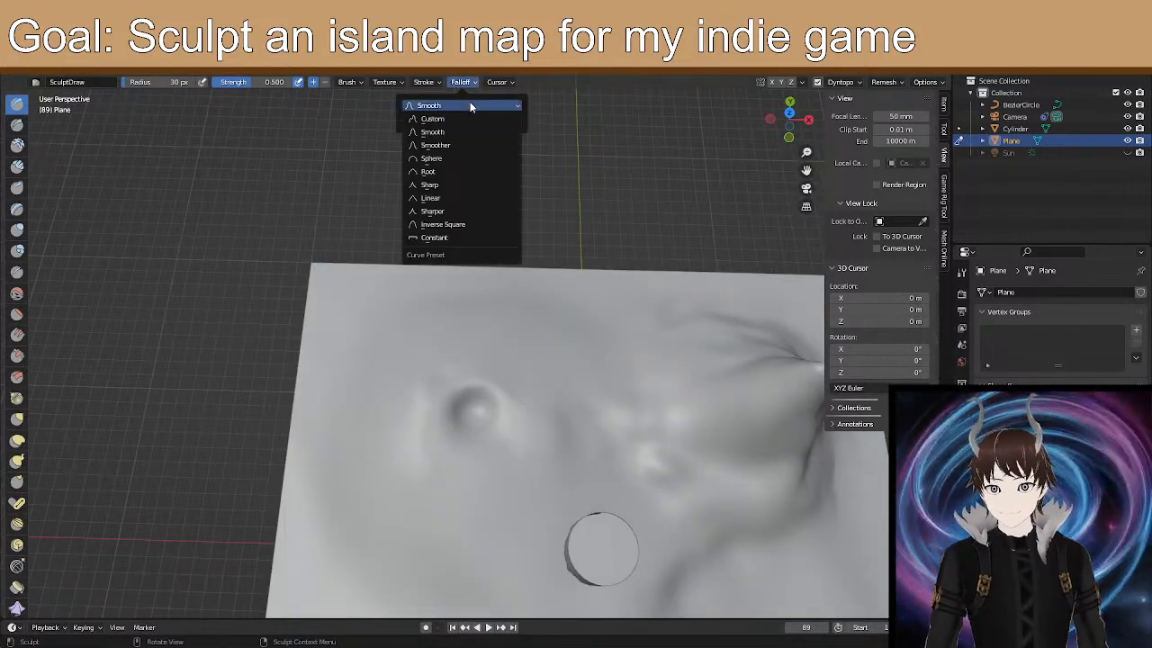
pyautogui.click(436, 212)
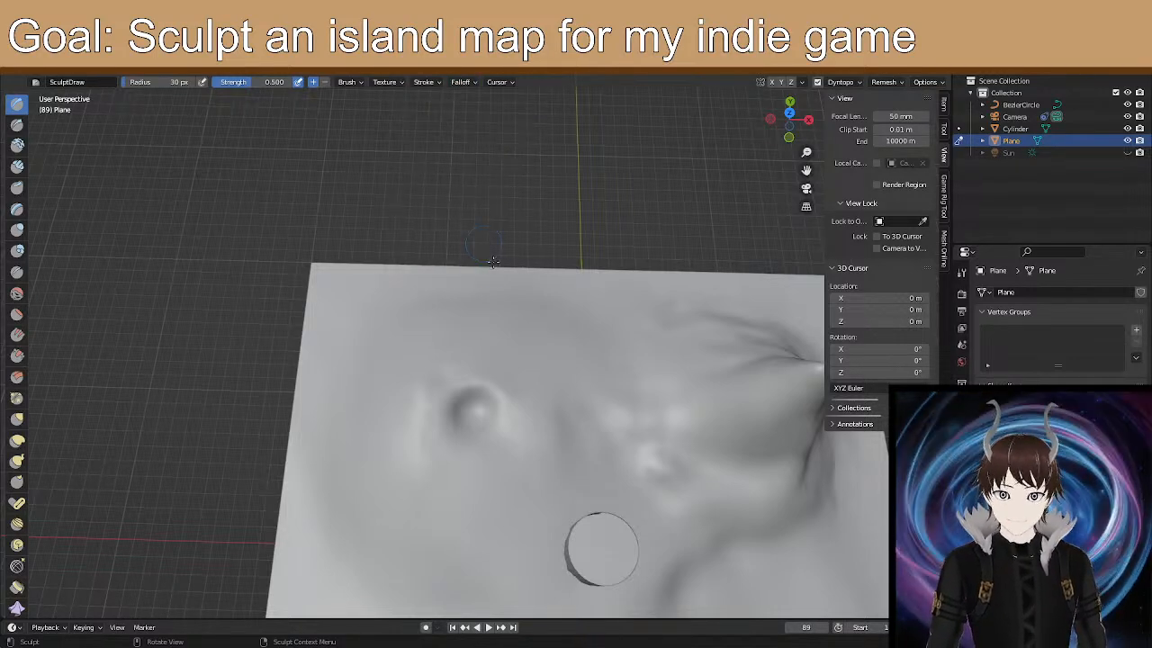
pyautogui.moveTo(548, 358); pyautogui.dragTo(503, 291, button='middle')
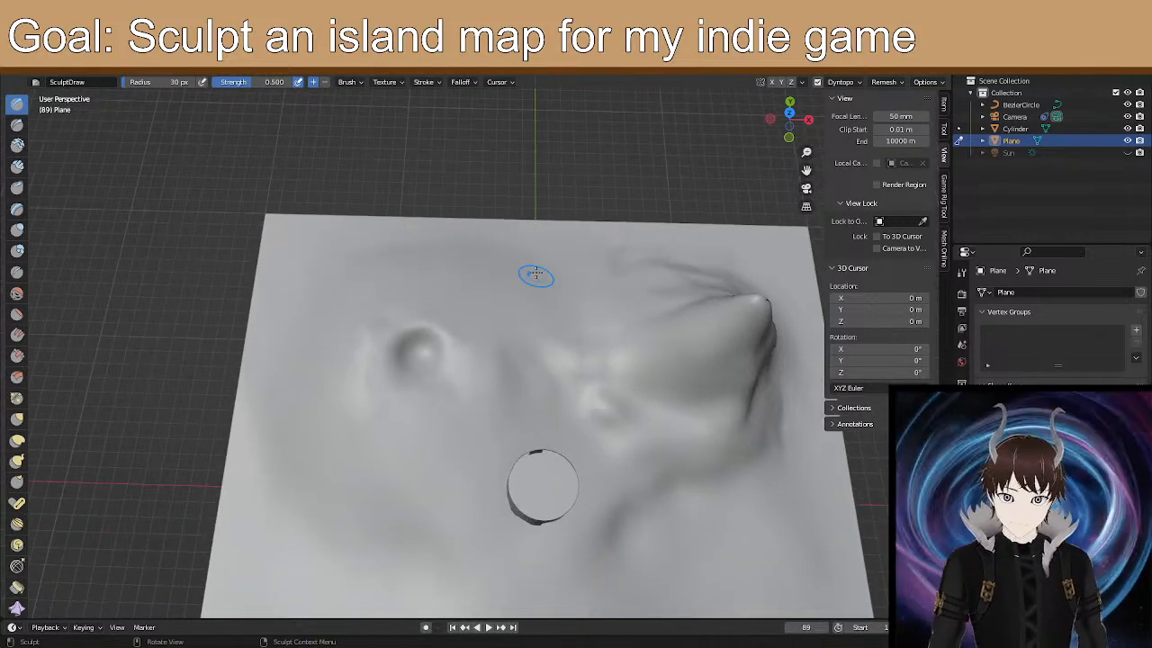
pyautogui.click(157, 82)
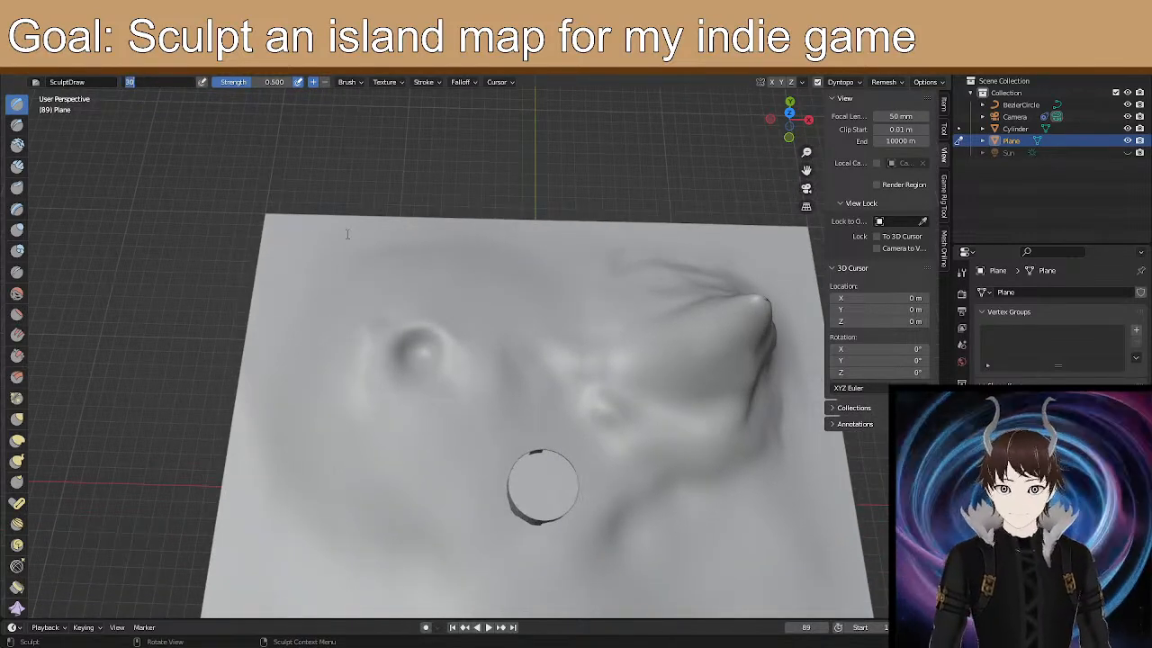
pyautogui.write('50')
pyautogui.press('Return')
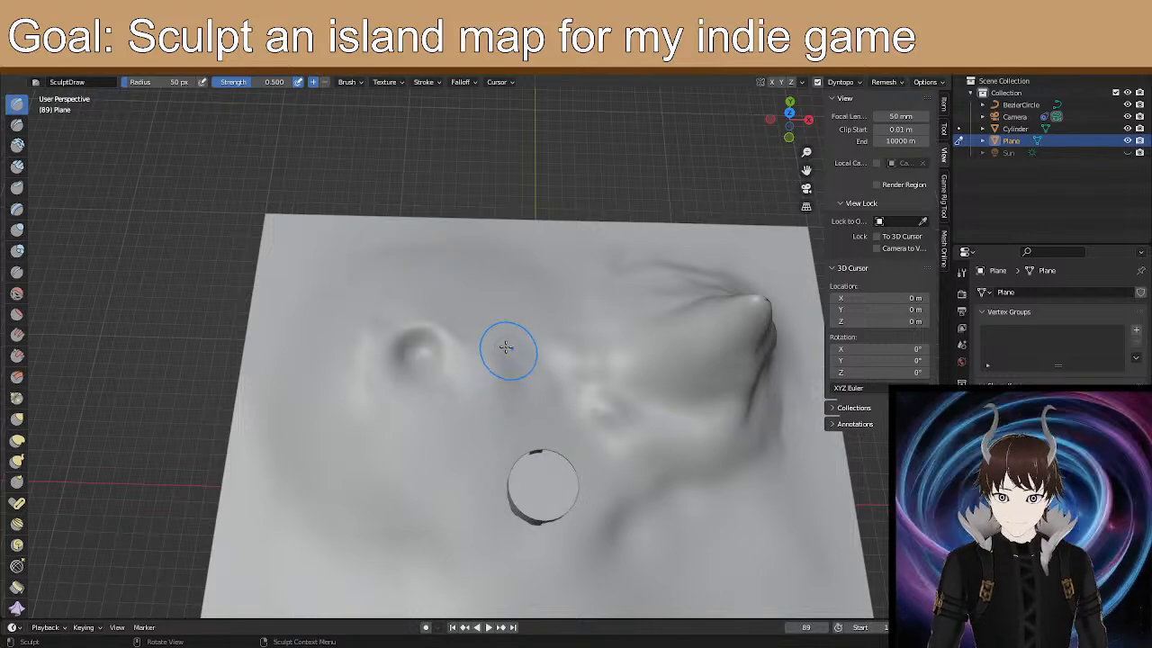
# Raise two small mounds beside the crater, one facing the mountain and one toward the terrain edge, with the 50 px Draw brush.
pyautogui.moveTo(494, 347)
pyautogui.mouseDown()
pyautogui.moveTo(501, 357)
pyautogui.moveTo(492, 336)
pyautogui.moveTo(478, 337)
pyautogui.moveTo(505, 339)
pyautogui.moveTo(492, 315)
pyautogui.moveTo(452, 307)
pyautogui.moveTo(459, 298)
pyautogui.mouseUp()
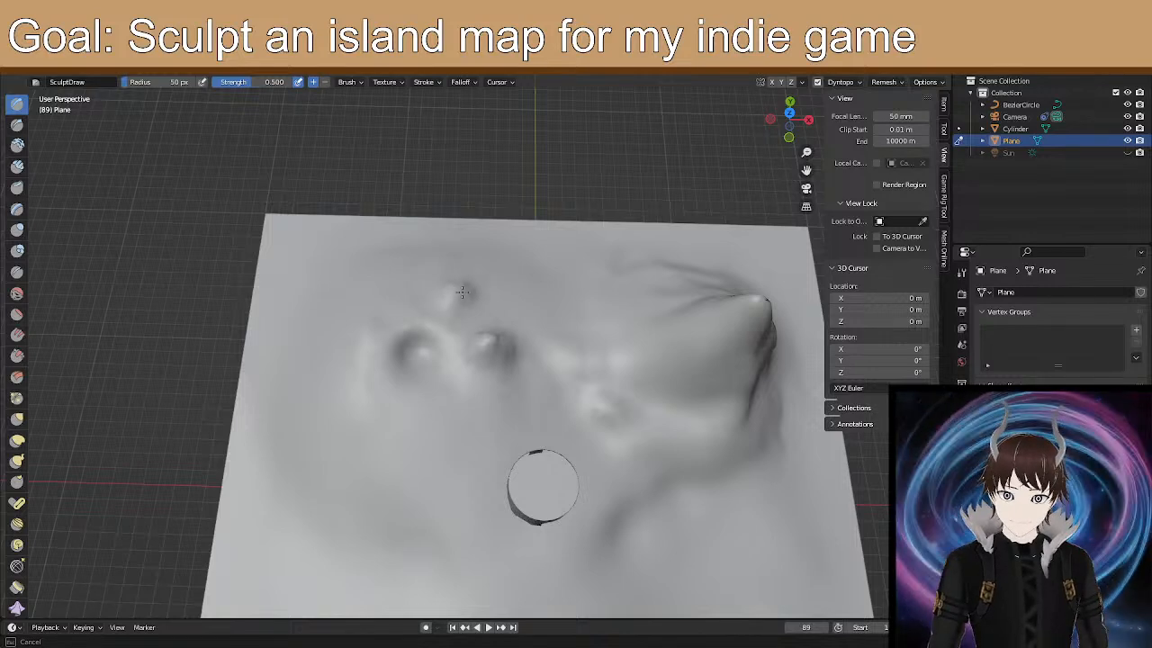
pyautogui.moveTo(442, 285); pyautogui.dragTo(437, 285)
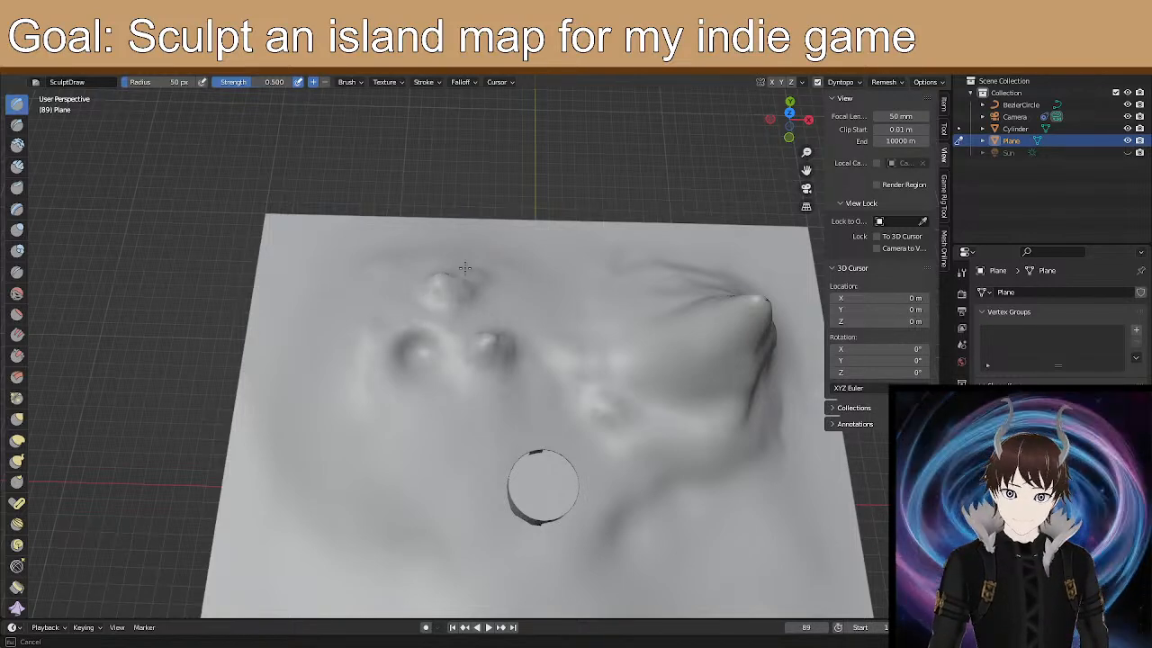
pyautogui.moveTo(479, 292)
pyautogui.mouseDown()
pyautogui.moveTo(462, 291)
pyautogui.moveTo(527, 367)
pyautogui.moveTo(512, 335)
pyautogui.mouseUp()
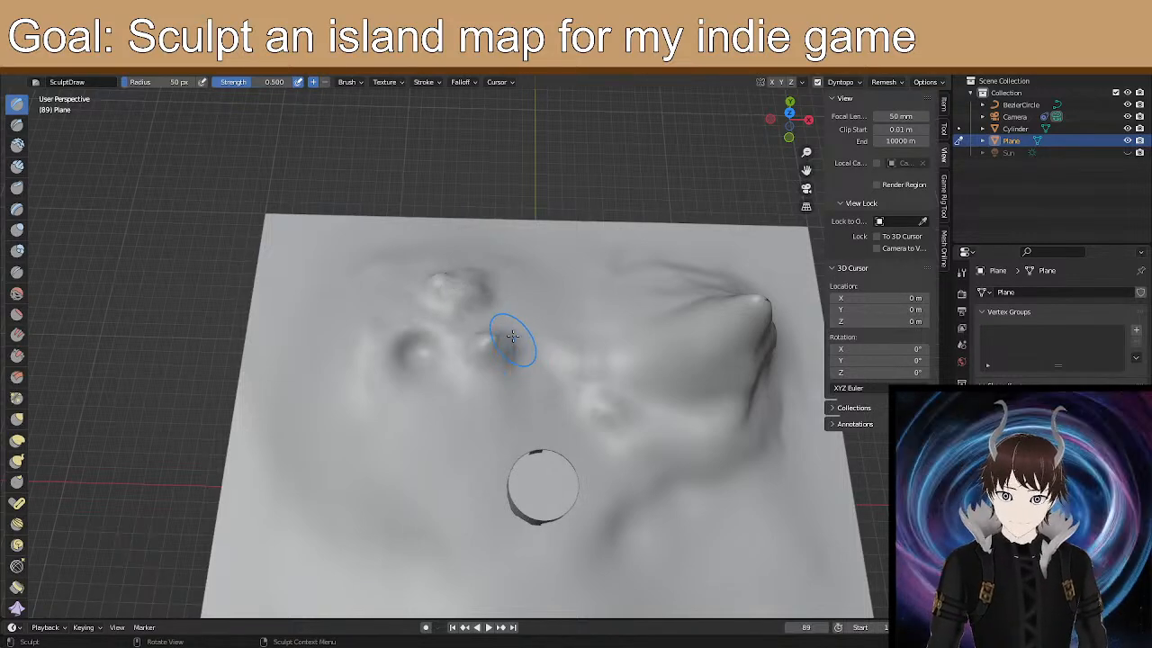
# Build up both new mounds beside the crater with the Draw brush at 50 px and strength 0.500.
pyautogui.moveTo(482, 341)
pyautogui.mouseDown(button='middle')
pyautogui.moveTo(560, 355)
pyautogui.moveTo(477, 322)
pyautogui.moveTo(367, 308)
pyautogui.mouseUp(button='middle')
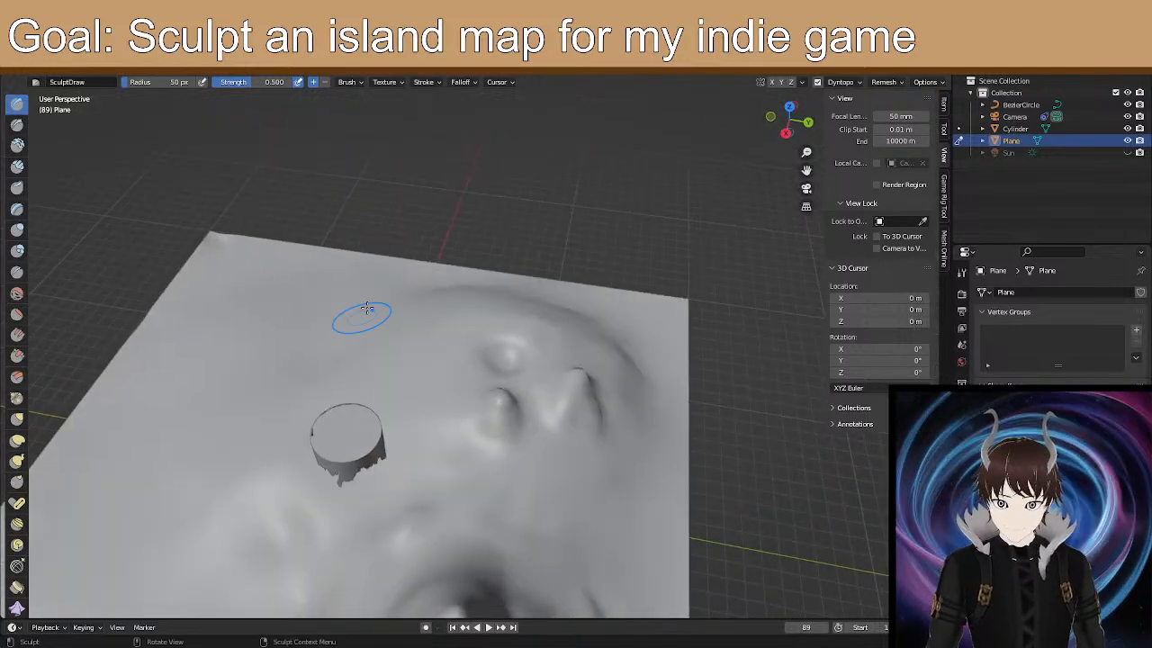
pyautogui.moveTo(515, 405); pyautogui.dragTo(518, 407)
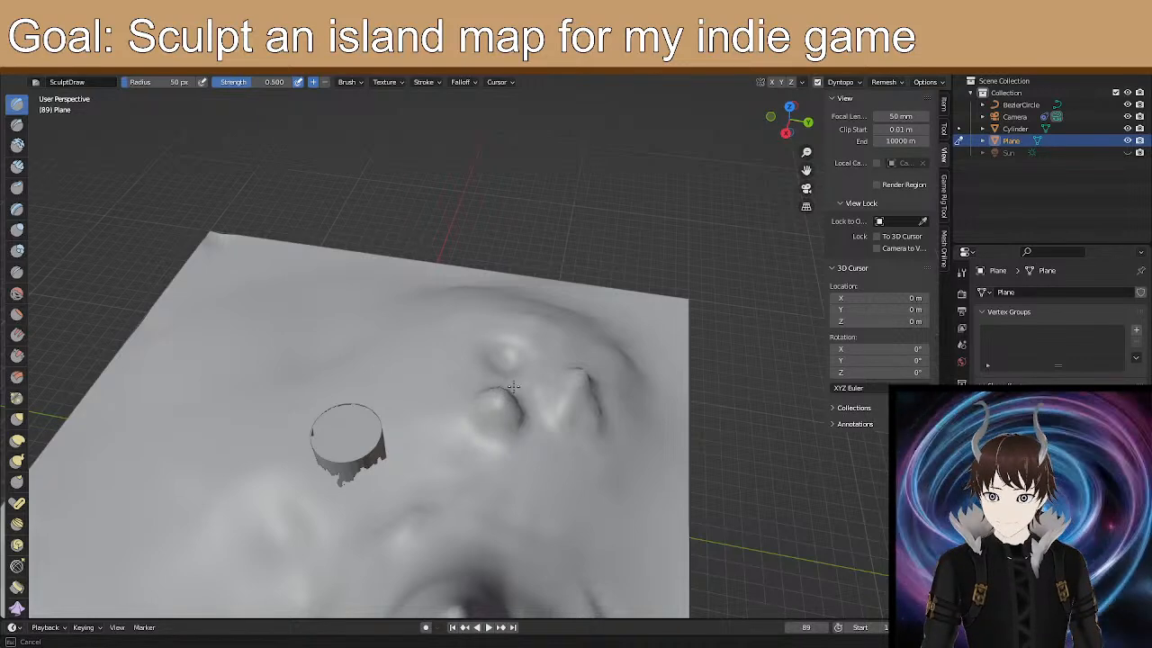
pyautogui.moveTo(505, 394)
pyautogui.mouseDown()
pyautogui.moveTo(528, 410)
pyautogui.moveTo(566, 381)
pyautogui.moveTo(506, 397)
pyautogui.moveTo(535, 402)
pyautogui.mouseUp()
pyautogui.moveTo(535, 402)
pyautogui.mouseDown(button='middle')
pyautogui.moveTo(503, 407)
pyautogui.moveTo(533, 424)
pyautogui.moveTo(505, 472)
pyautogui.mouseUp(button='middle')
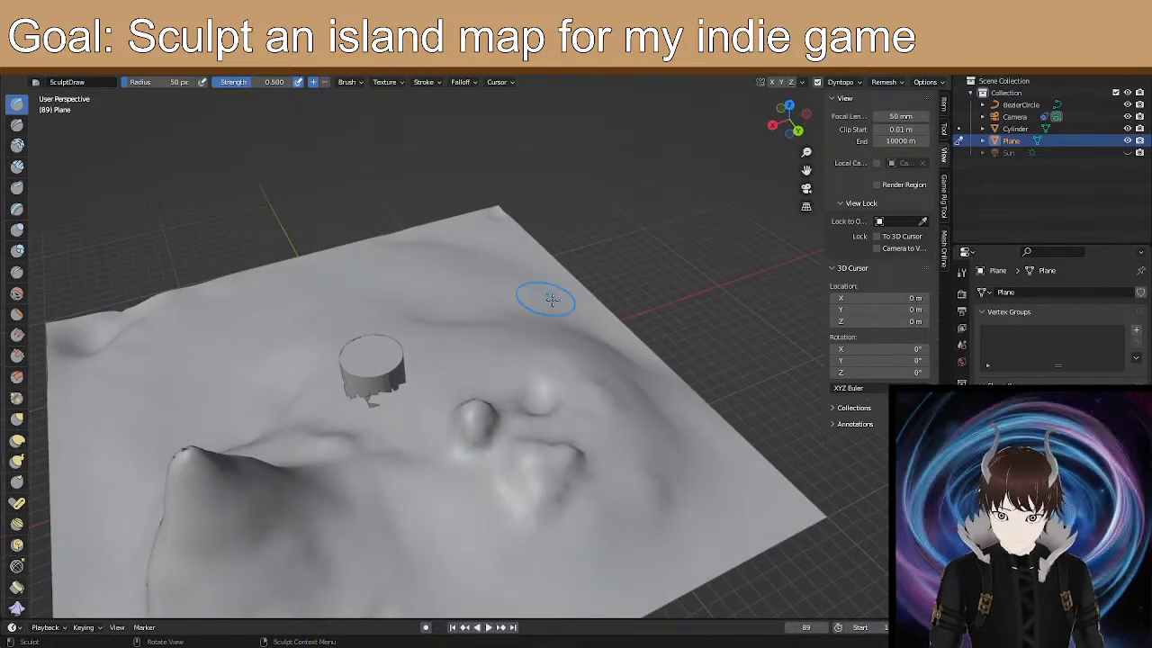
pyautogui.moveTo(546, 457); pyautogui.dragTo(551, 466)
pyautogui.moveTo(559, 450); pyautogui.dragTo(548, 431)
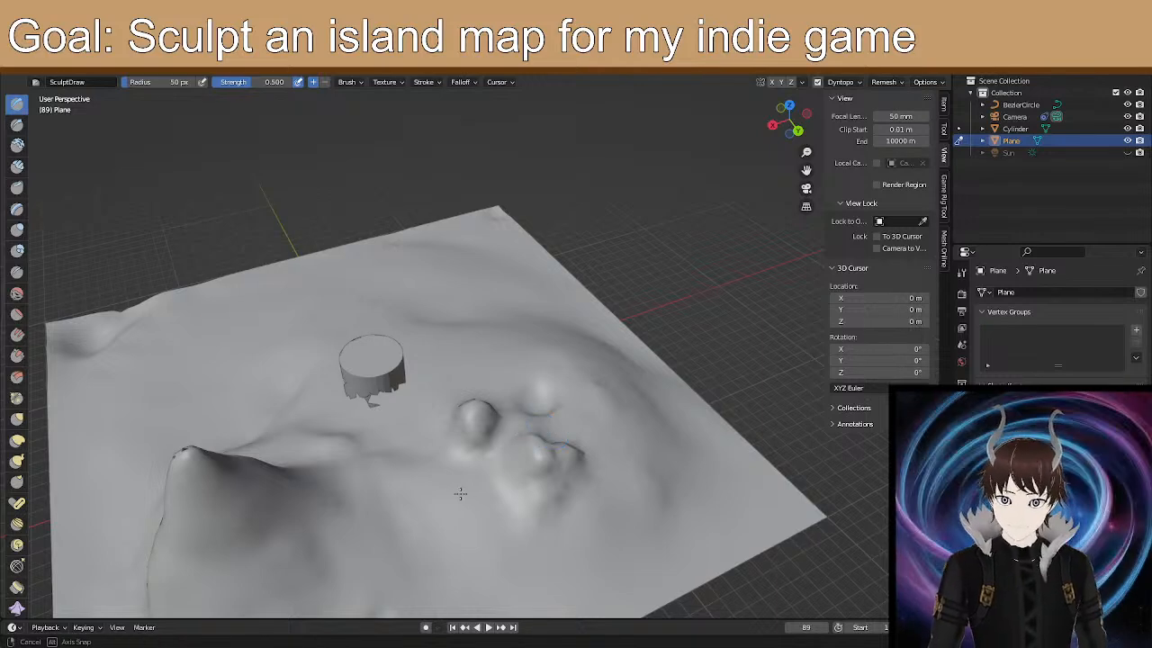
# Reshape the top and flank of the mound between the crater and the mountain with the Draw brush.
pyautogui.moveTo(473, 480); pyautogui.dragTo(606, 436, button='middle')
pyautogui.moveTo(465, 374)
pyautogui.mouseDown(button='middle')
pyautogui.moveTo(471, 356)
pyautogui.moveTo(492, 360)
pyautogui.mouseUp(button='middle')
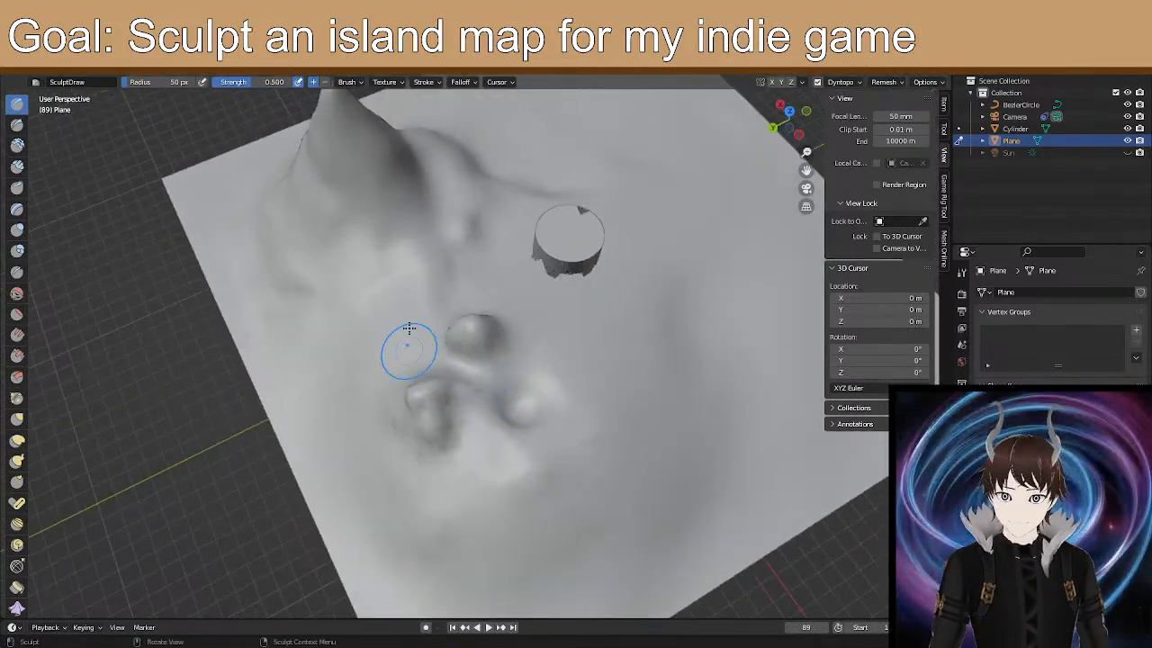
pyautogui.moveTo(510, 330); pyautogui.dragTo(511, 331)
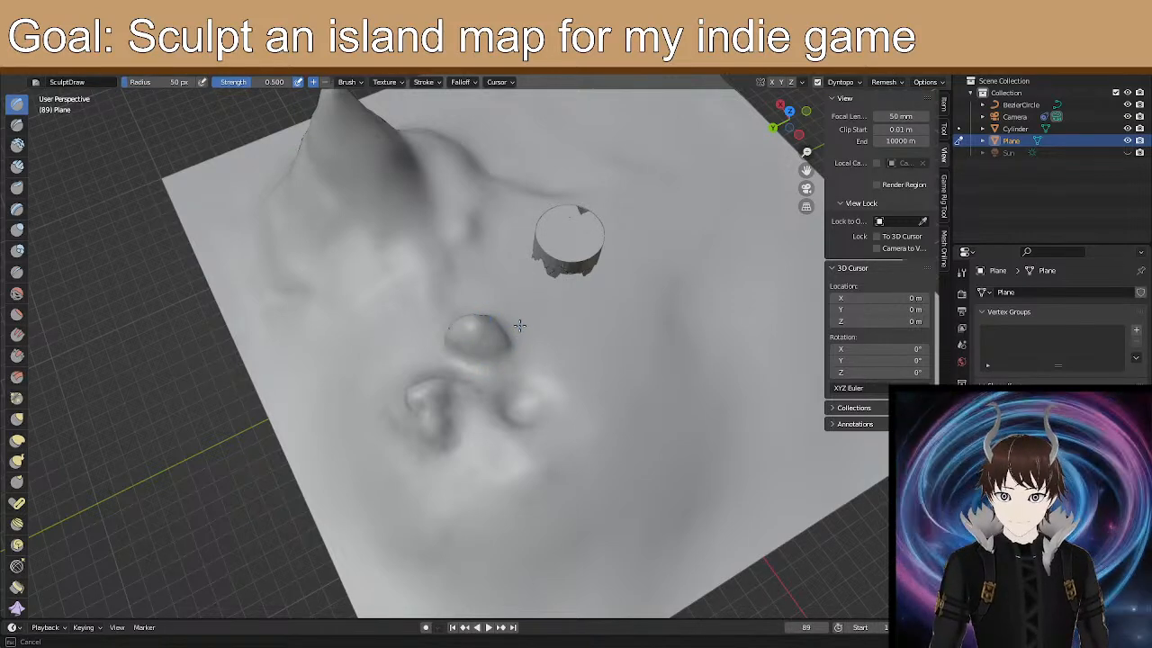
pyautogui.moveTo(511, 322)
pyautogui.mouseDown()
pyautogui.moveTo(500, 349)
pyautogui.moveTo(483, 321)
pyautogui.moveTo(466, 330)
pyautogui.moveTo(485, 334)
pyautogui.moveTo(480, 350)
pyautogui.mouseUp()
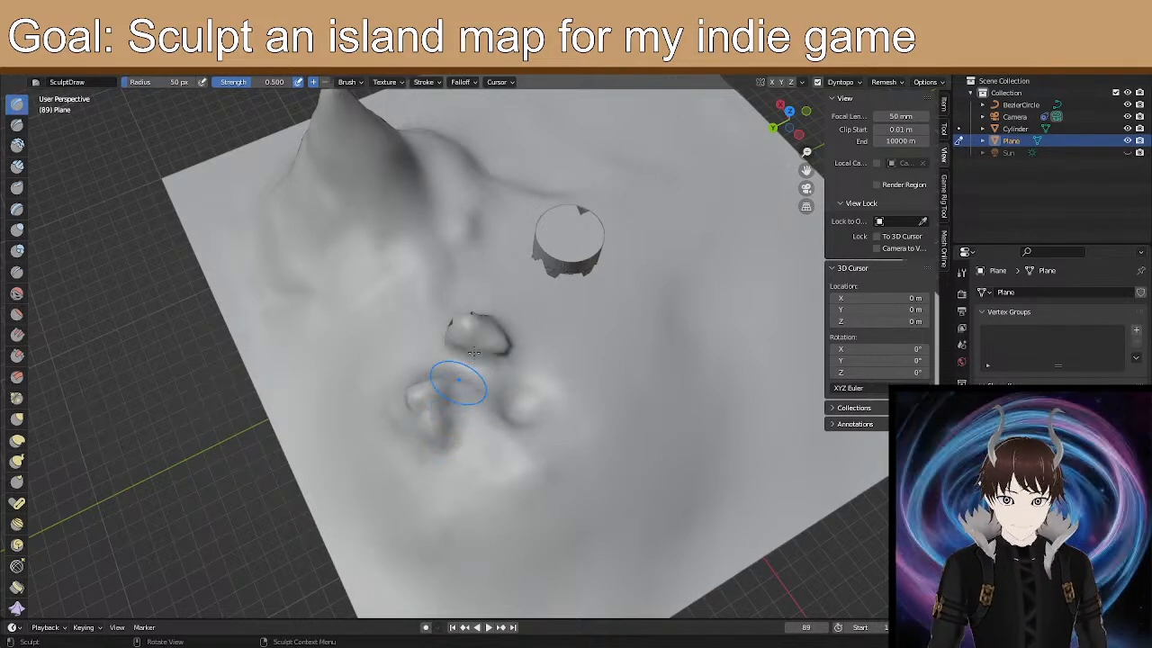
pyautogui.moveTo(441, 383)
pyautogui.mouseDown(button='middle')
pyautogui.moveTo(480, 327)
pyautogui.moveTo(495, 363)
pyautogui.mouseUp(button='middle')
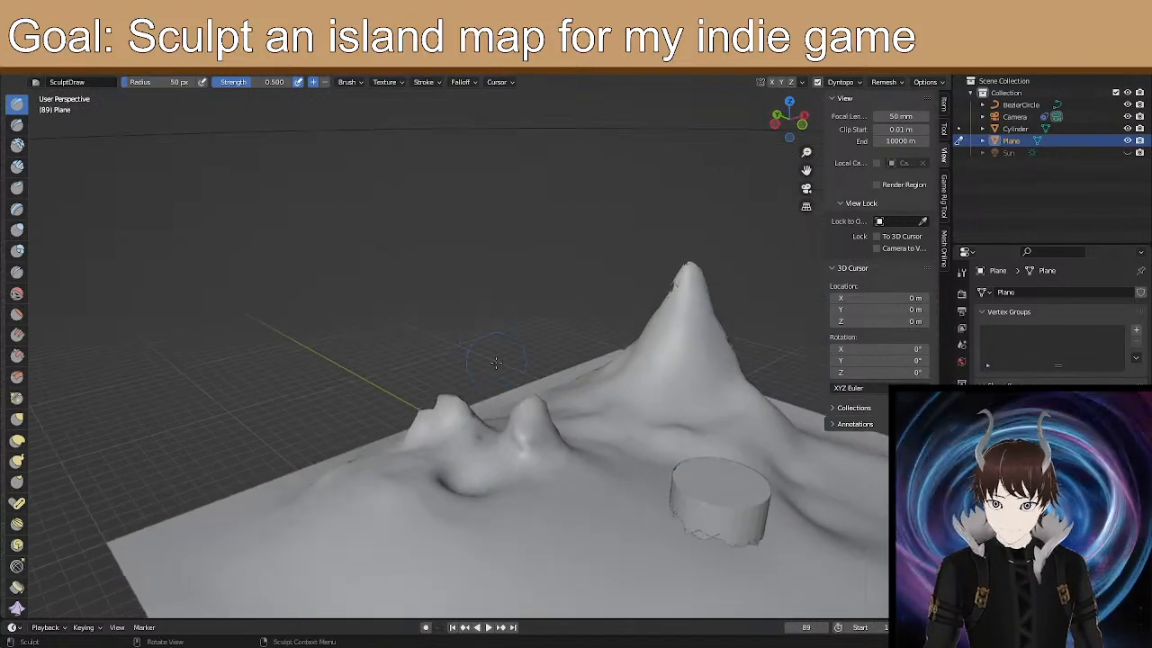
pyautogui.moveTo(547, 447)
pyautogui.mouseDown()
pyautogui.moveTo(562, 447)
pyautogui.moveTo(533, 443)
pyautogui.moveTo(553, 450)
pyautogui.mouseUp()
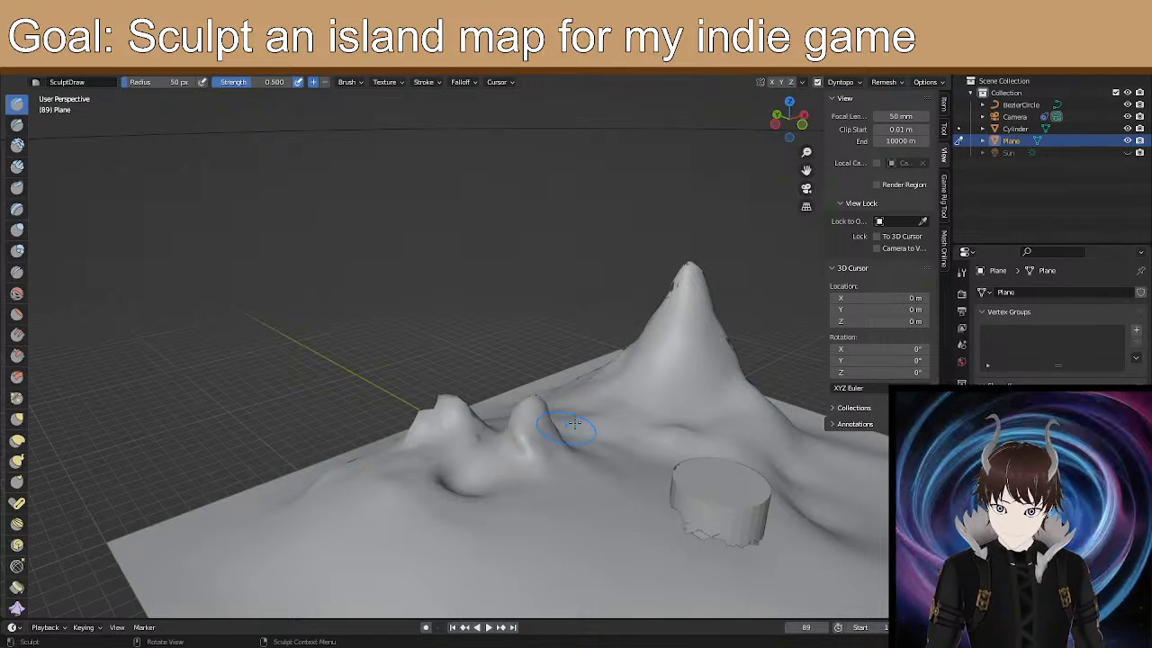
# Raise a third mound between the crater and the cylinder with the 50 px Draw brush.
pyautogui.moveTo(532, 407); pyautogui.dragTo(530, 463, button='middle')
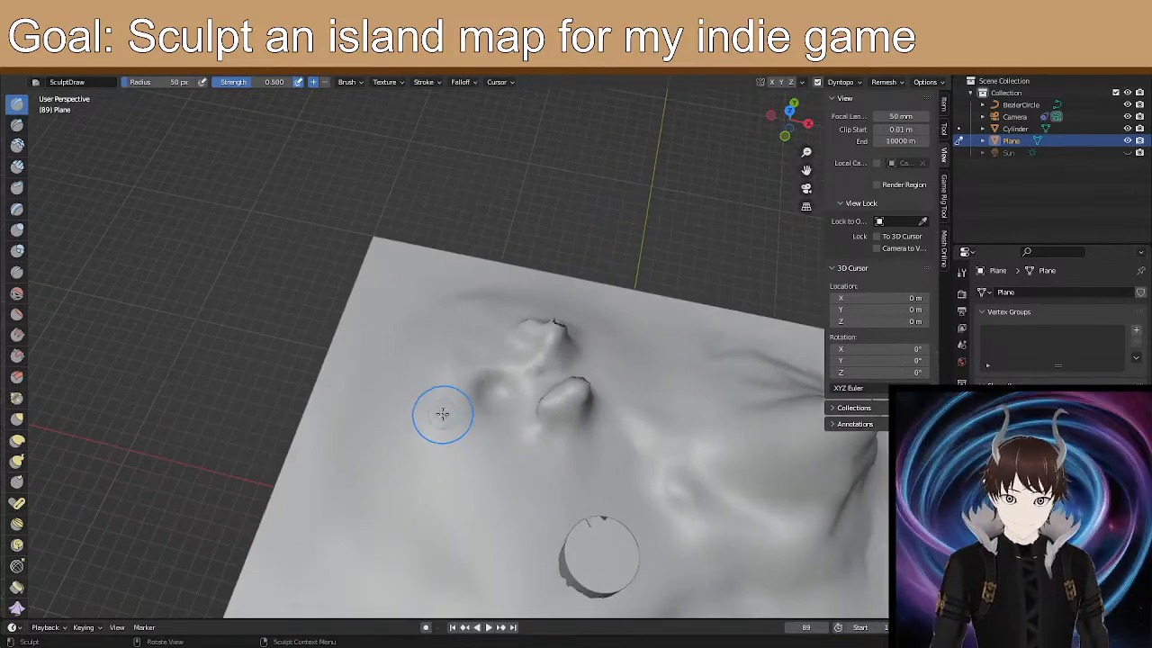
pyautogui.moveTo(540, 458); pyautogui.dragTo(549, 452)
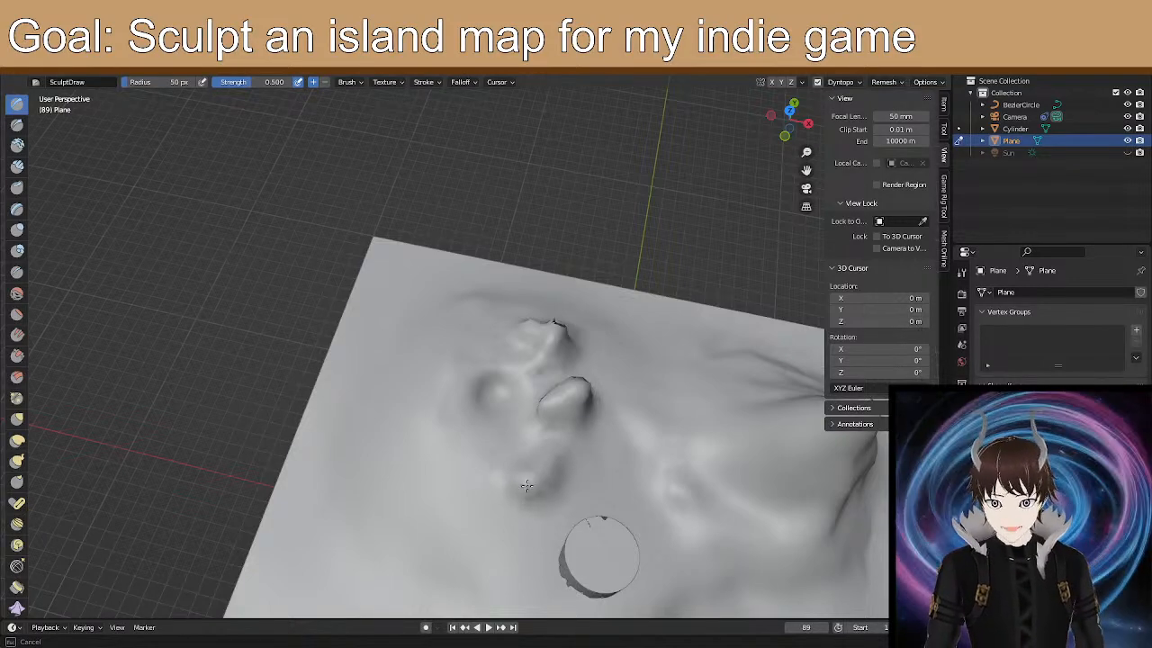
pyautogui.moveTo(544, 460); pyautogui.dragTo(578, 436)
# Pull the third mound up into a tall peak with the Snake Hook brush at 50 px and strength 1.000.
pyautogui.moveTo(581, 370); pyautogui.dragTo(586, 492, button='middle')
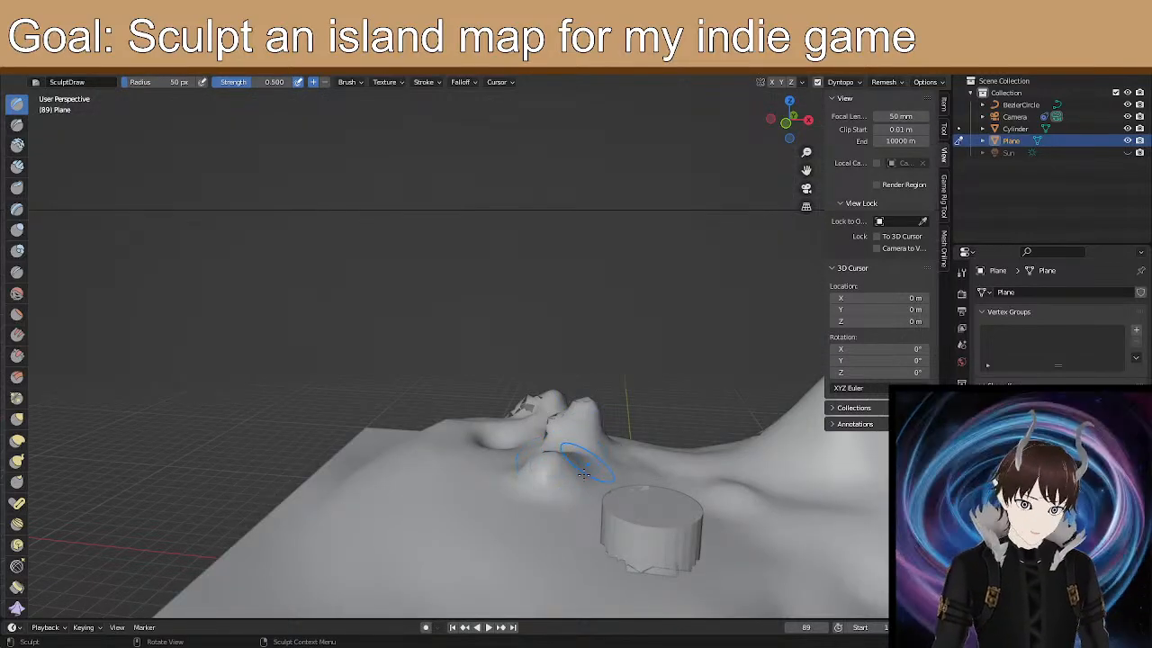
pyautogui.click(17, 460)
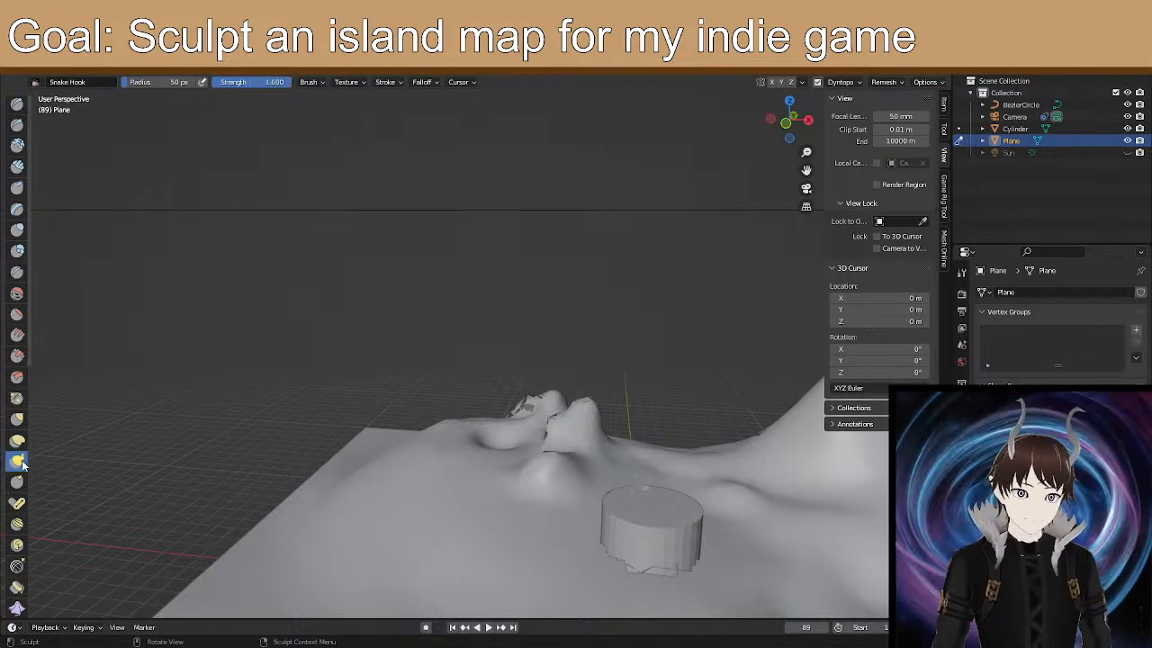
pyautogui.moveTo(595, 412)
pyautogui.mouseDown()
pyautogui.moveTo(540, 453)
pyautogui.moveTo(558, 464)
pyautogui.moveTo(549, 412)
pyautogui.mouseUp()
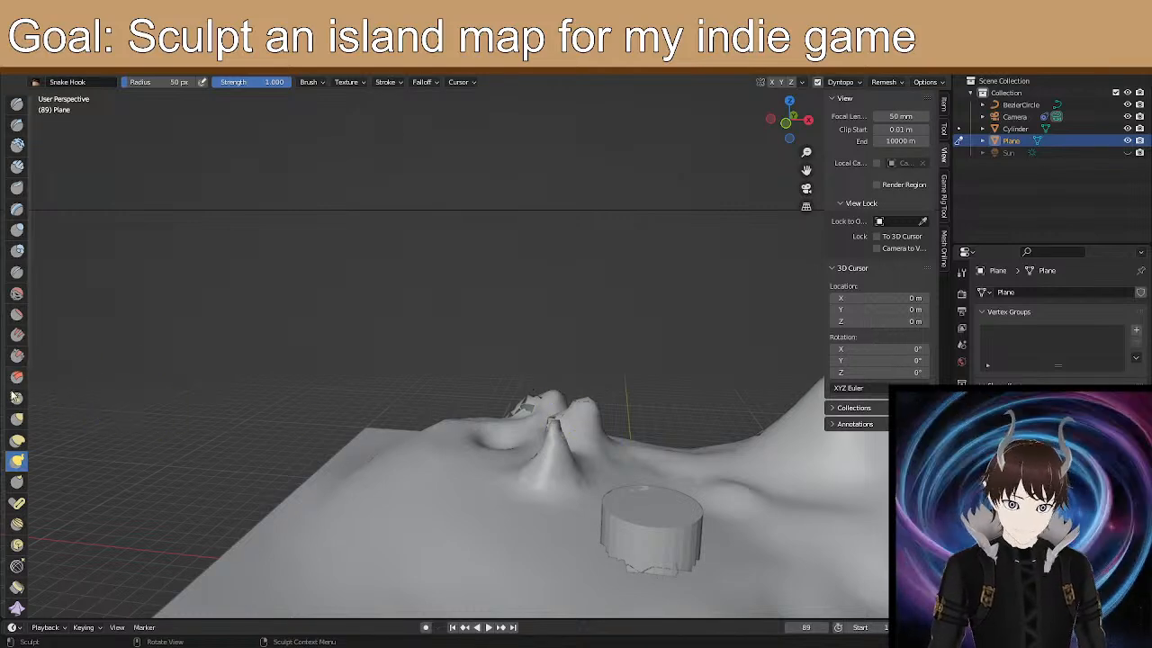
# Refine the shape of the new peak near the cylinder with Elastic Deform at 50 px and strength 0.500.
pyautogui.click(17, 440)
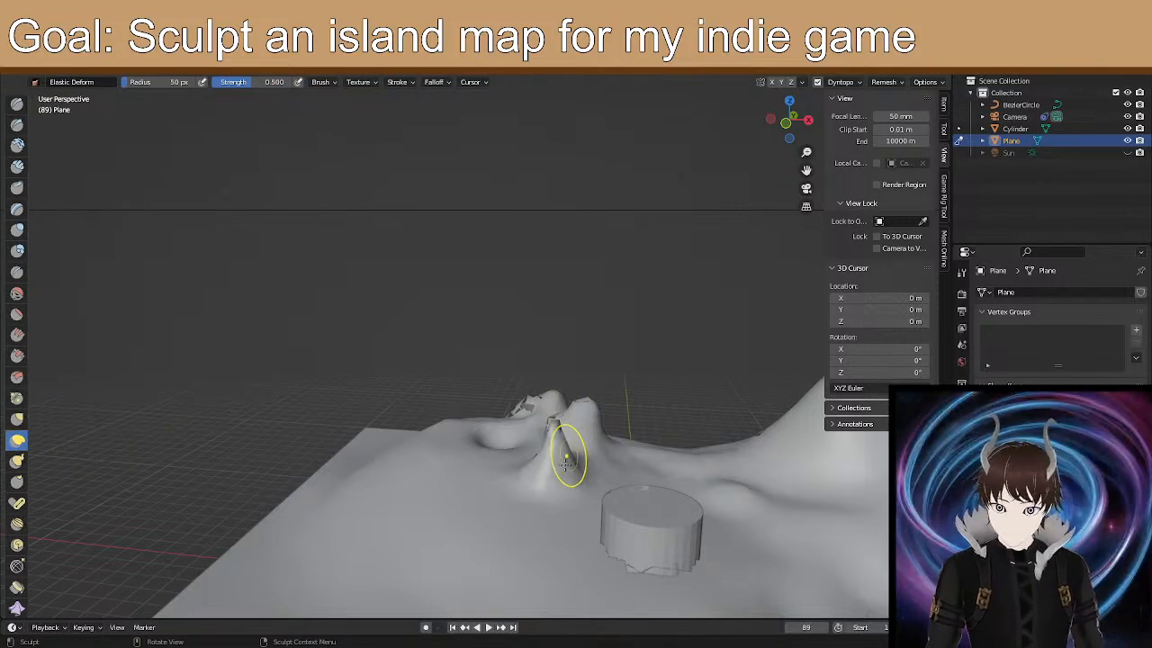
pyautogui.moveTo(551, 467); pyautogui.dragTo(543, 472)
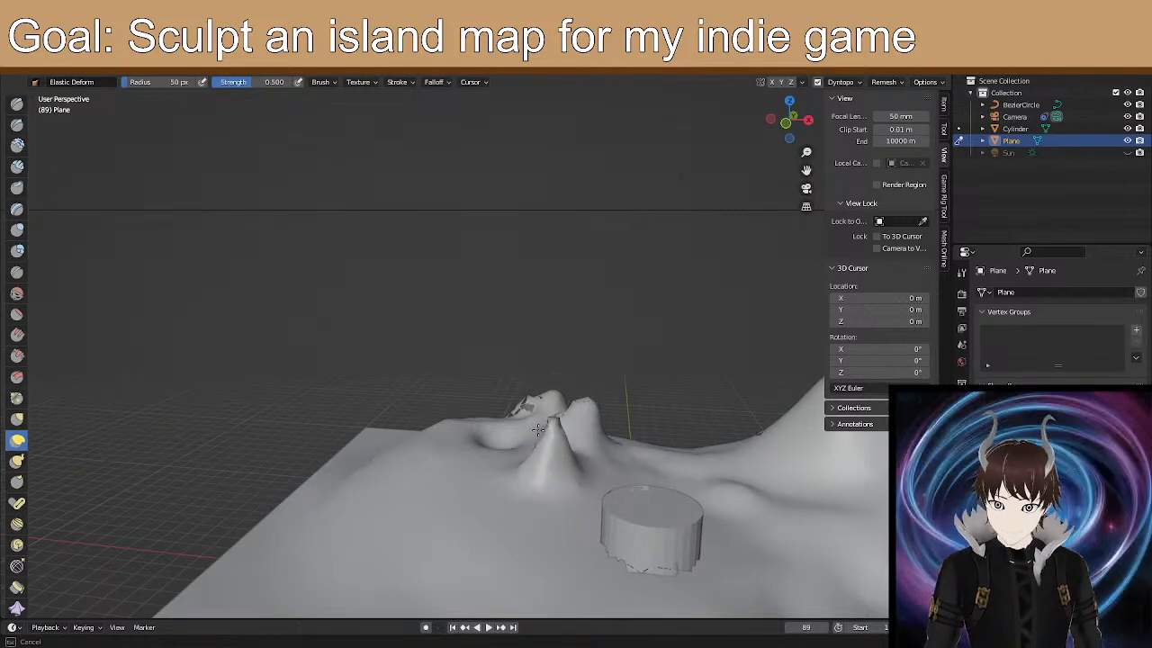
pyautogui.moveTo(543, 412); pyautogui.dragTo(561, 404)
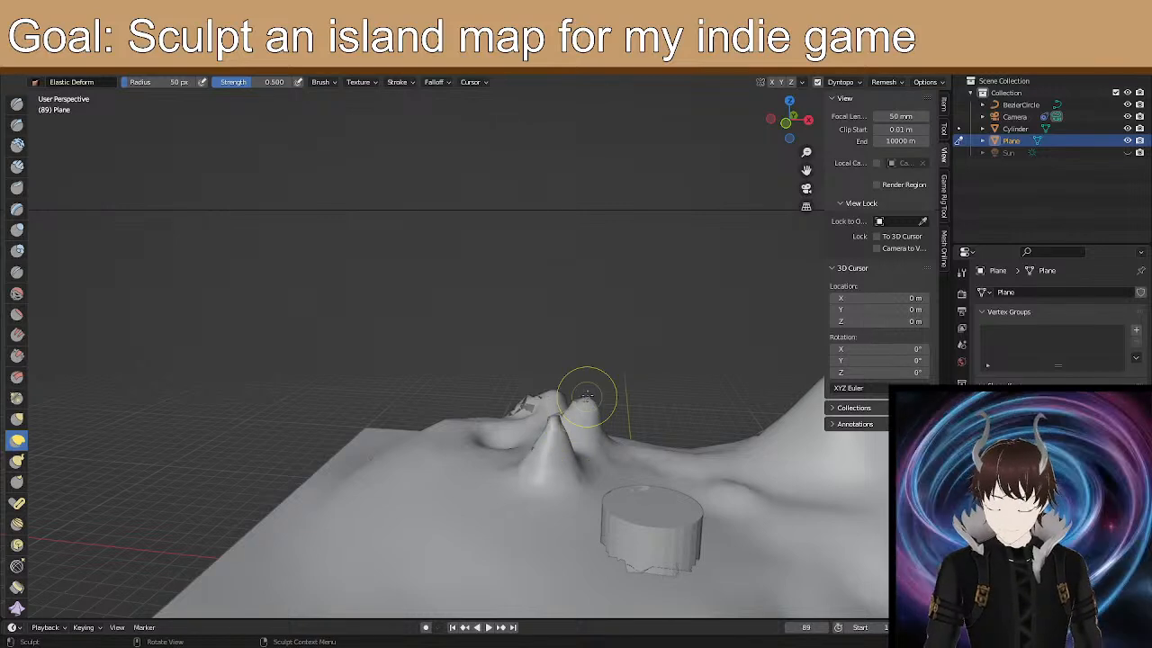
pyautogui.moveTo(586, 396); pyautogui.dragTo(521, 403, button='middle')
pyautogui.moveTo(611, 414); pyautogui.dragTo(404, 514, button='middle')
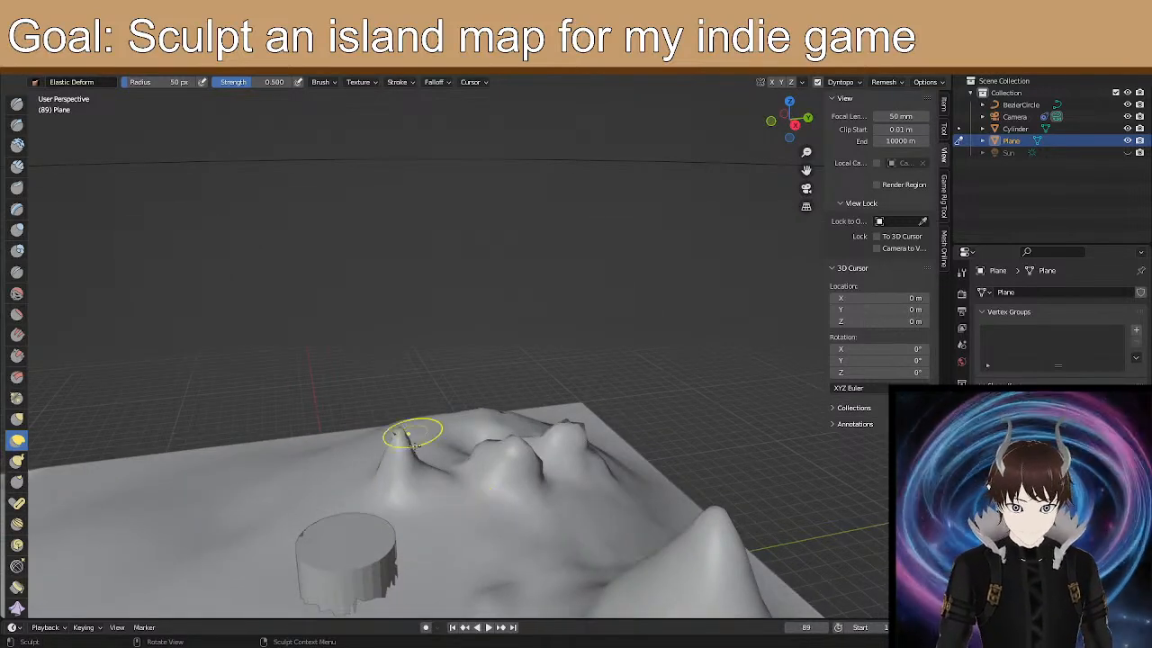
pyautogui.moveTo(417, 477)
pyautogui.mouseDown()
pyautogui.moveTo(413, 446)
pyautogui.moveTo(390, 446)
pyautogui.moveTo(401, 423)
pyautogui.moveTo(402, 441)
pyautogui.mouseUp()
# Blunt the pointed tip of the peak near the cylinder with the Flatten brush at 50 px and strength 0.500.
pyautogui.moveTo(435, 394); pyautogui.dragTo(495, 439, button='middle')
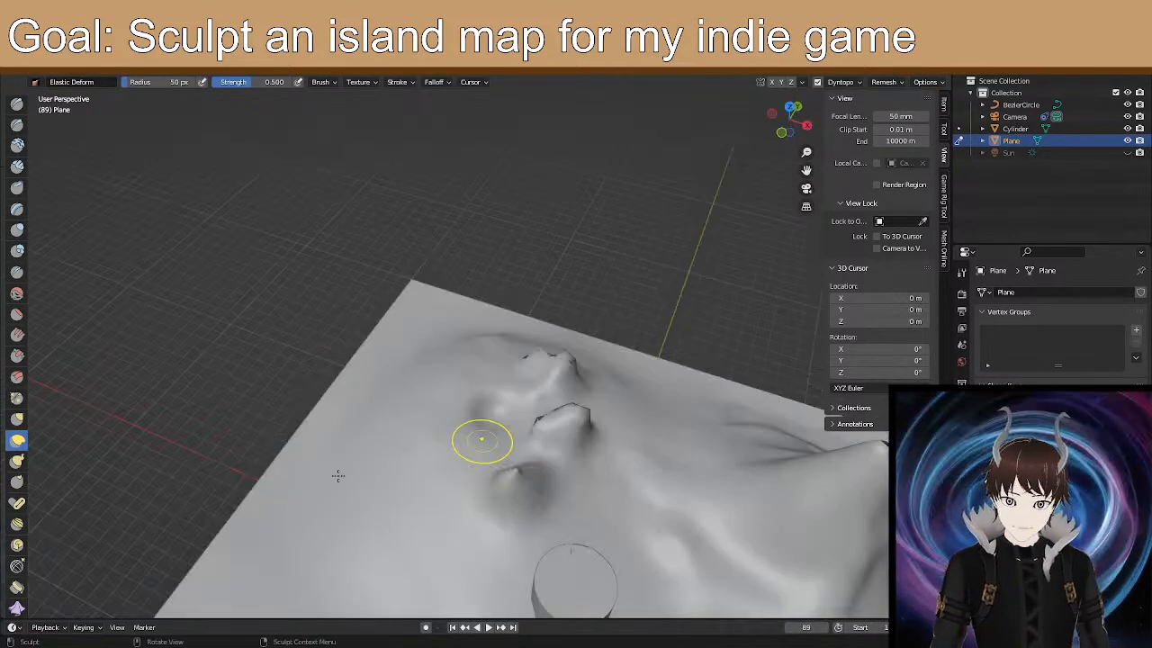
pyautogui.moveTo(408, 481); pyautogui.dragTo(455, 504, button='middle')
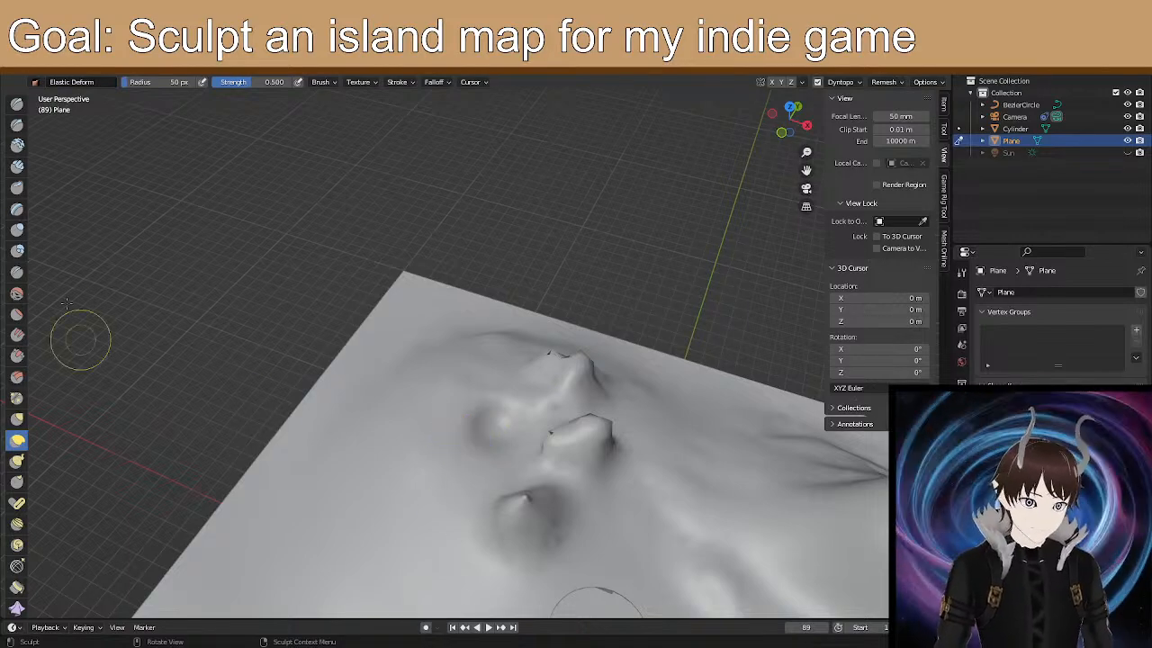
pyautogui.click(17, 313)
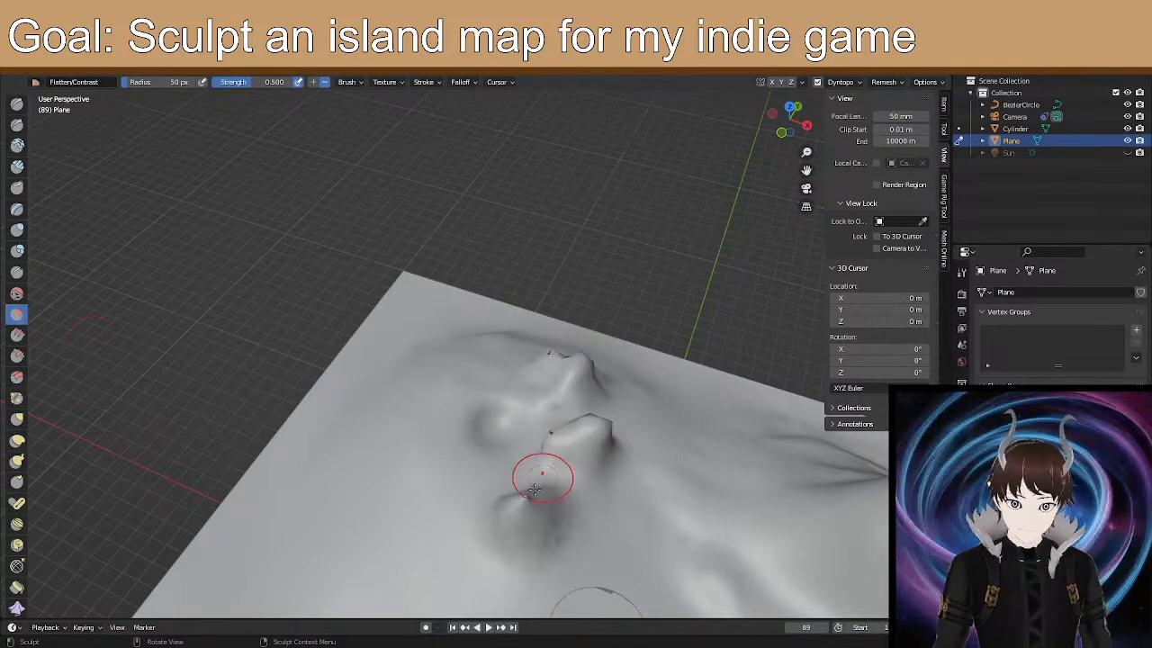
pyautogui.moveTo(522, 495); pyautogui.dragTo(559, 495)
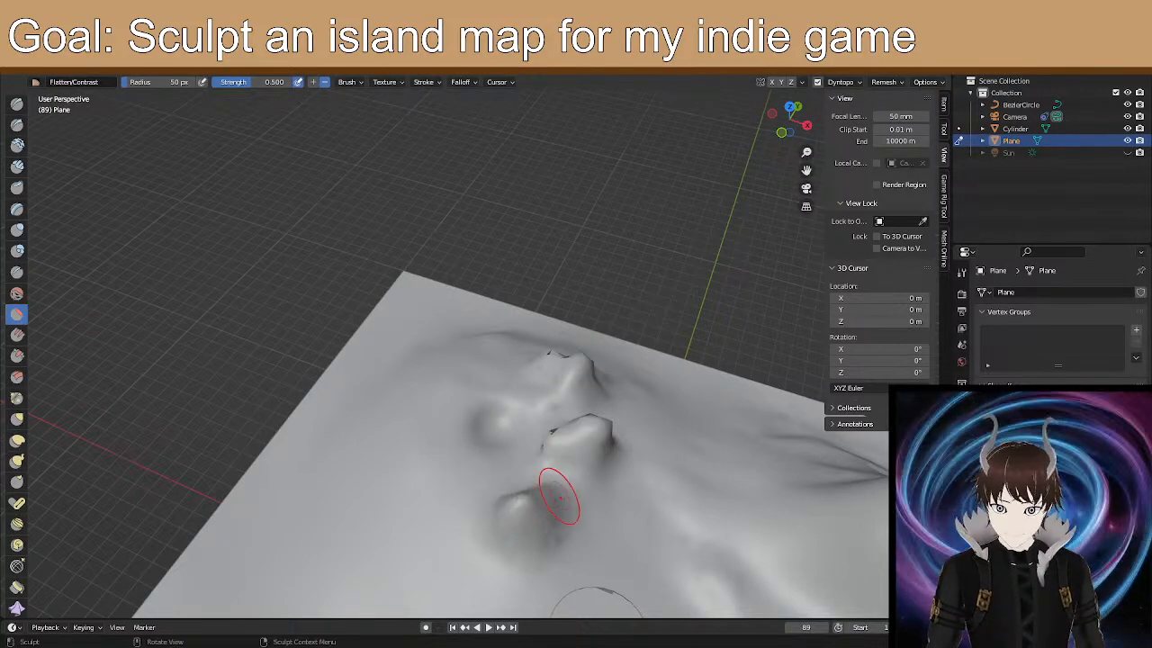
pyautogui.moveTo(547, 480)
pyautogui.mouseDown(button='middle')
pyautogui.moveTo(514, 401)
pyautogui.moveTo(577, 421)
pyautogui.moveTo(533, 461)
pyautogui.mouseUp(button='middle')
pyautogui.scroll(2, 567, 423)
pyautogui.moveTo(532, 461)
pyautogui.mouseDown()
pyautogui.moveTo(496, 458)
pyautogui.moveTo(566, 516)
pyautogui.mouseUp()
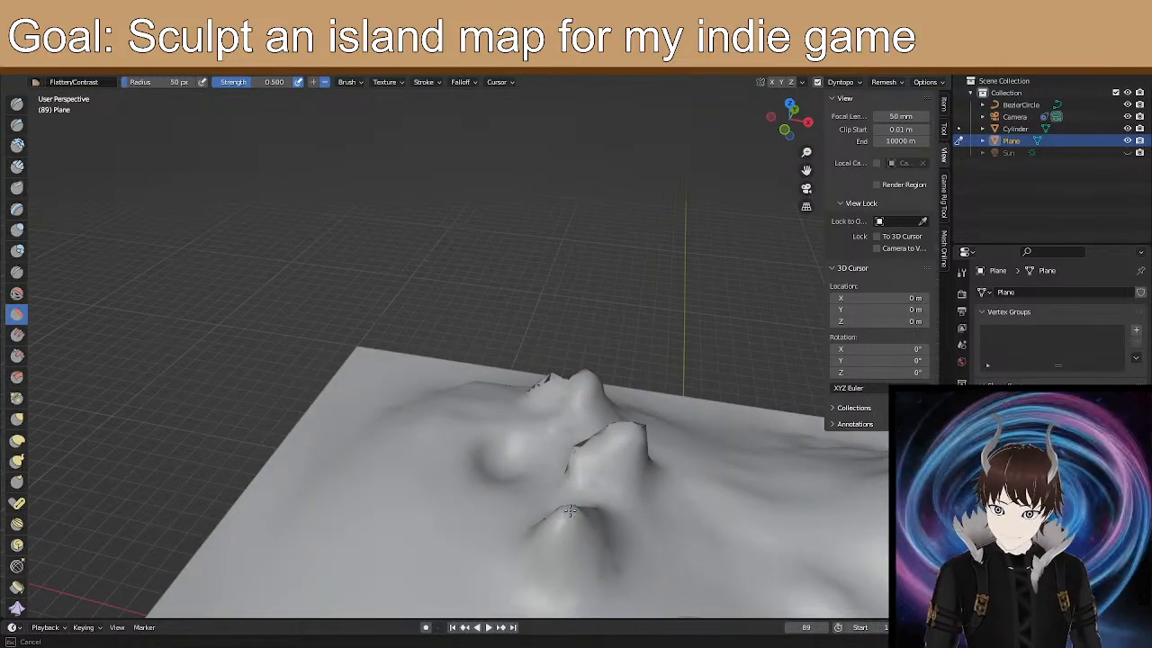
pyautogui.moveTo(572, 520); pyautogui.dragTo(583, 531)
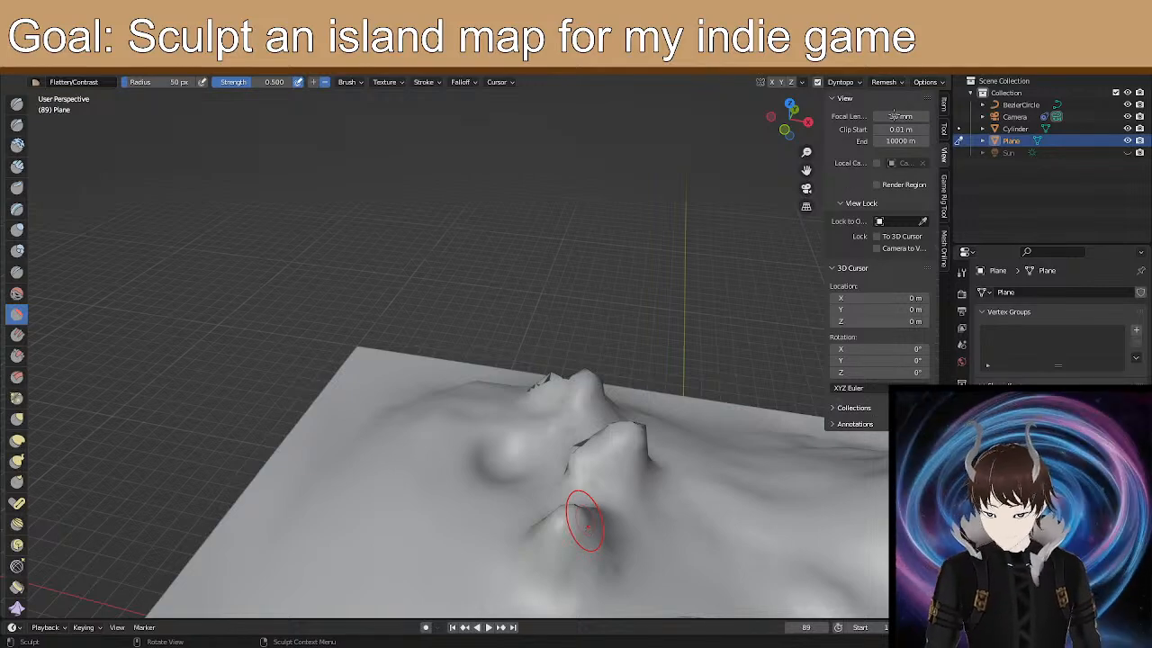
# Round off the summit of the peak beside the cylinder with another stroke of the 50 px Flatten brush at strength 0.500.
pyautogui.moveTo(505, 527)
pyautogui.mouseDown(button='middle')
pyautogui.moveTo(540, 399)
pyautogui.moveTo(519, 393)
pyautogui.moveTo(526, 360)
pyautogui.moveTo(505, 456)
pyautogui.mouseUp(button='middle')
pyautogui.scroll(1, 368, 462)
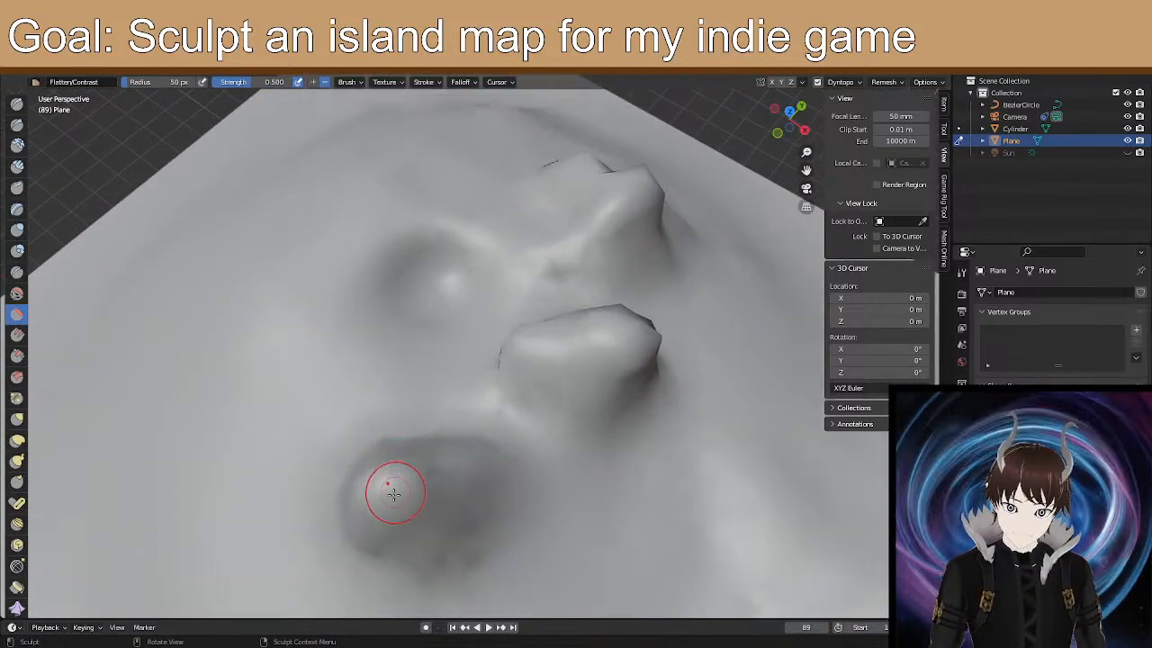
pyautogui.moveTo(390, 486); pyautogui.dragTo(383, 486)
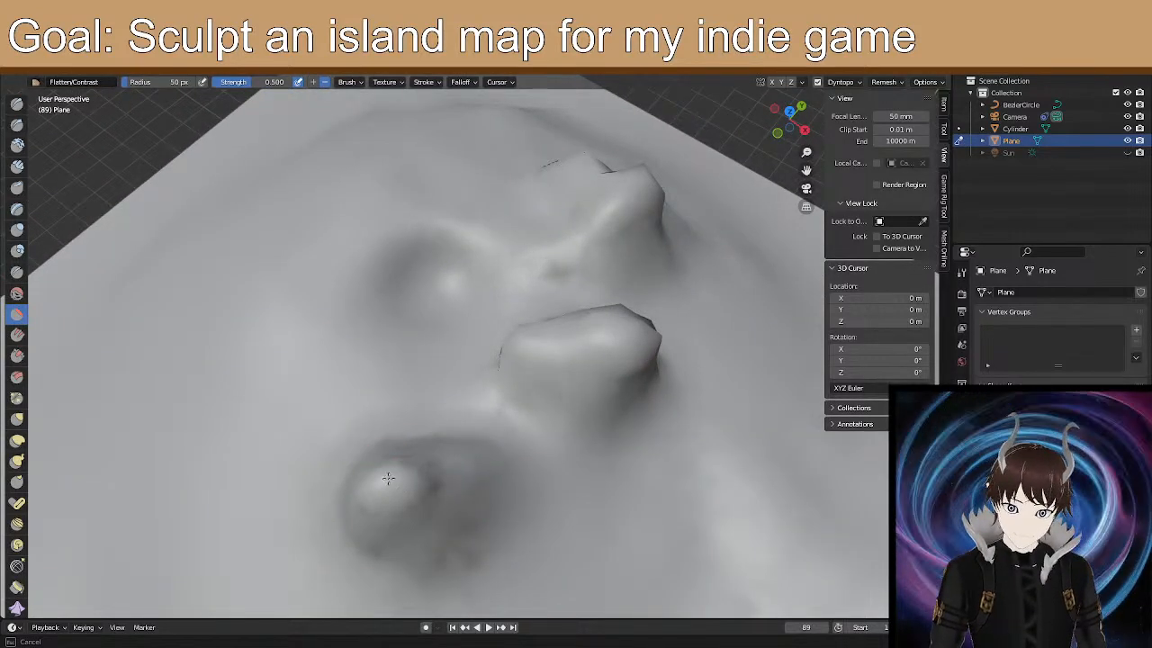
pyautogui.moveTo(403, 506)
pyautogui.mouseDown(button='middle')
pyautogui.moveTo(426, 416)
pyautogui.moveTo(334, 406)
pyautogui.moveTo(356, 462)
pyautogui.mouseUp(button='middle')
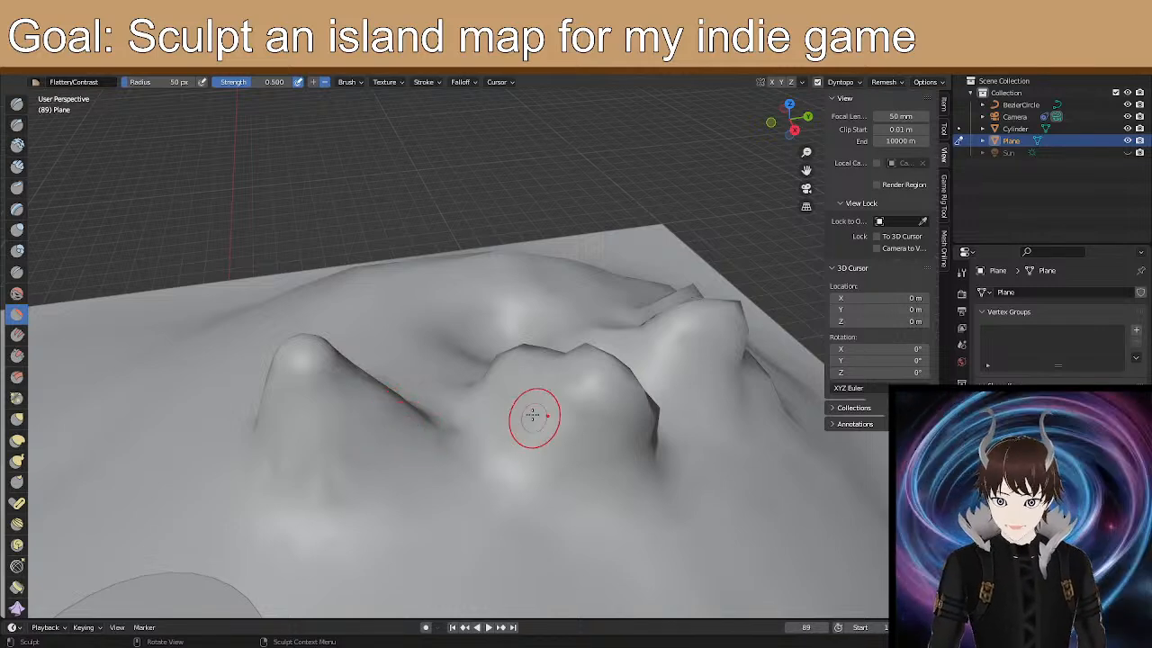
# Pinch the slope of the peak beside the cylinder, facing the middle peak, with Pinch/Magnify at 50 px and strength 0.500.
pyautogui.moveTo(519, 417)
pyautogui.mouseDown(button='middle')
pyautogui.moveTo(452, 466)
pyautogui.moveTo(309, 525)
pyautogui.mouseUp(button='middle')
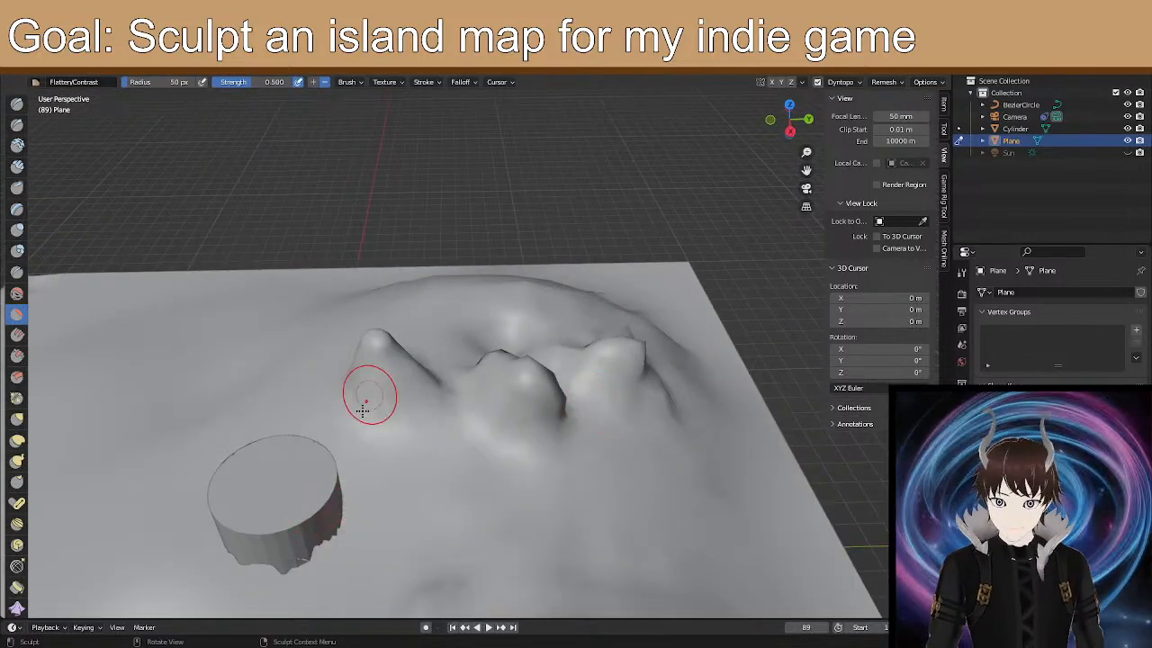
pyautogui.scroll(3, 387, 400)
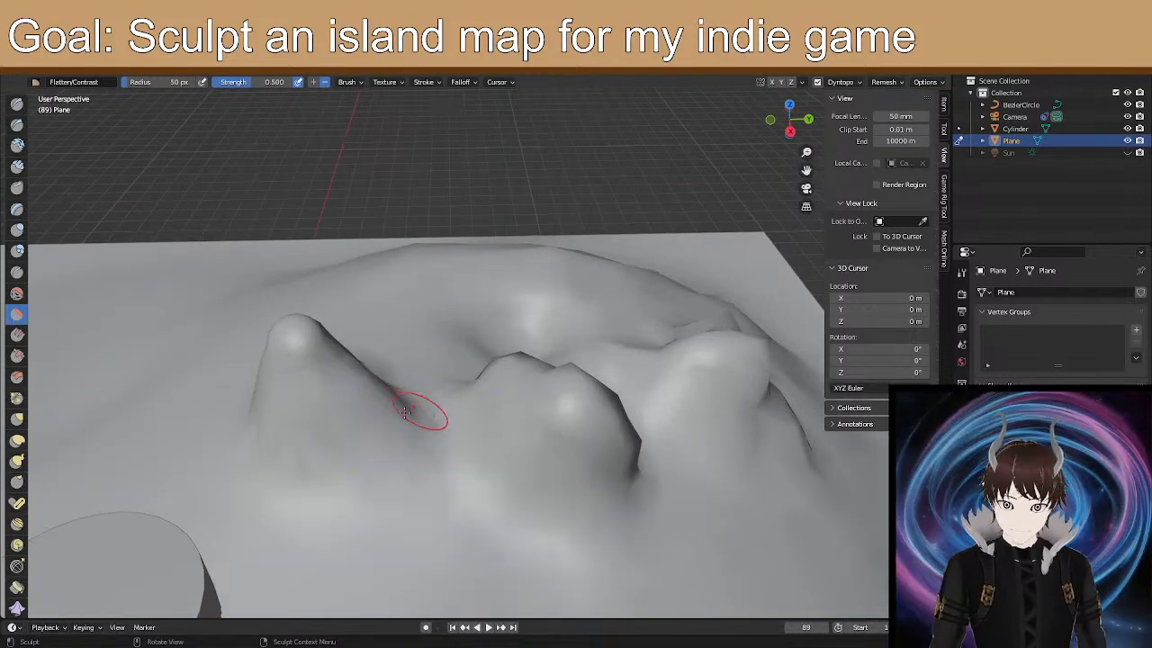
pyautogui.click(17, 399)
pyautogui.moveTo(416, 413); pyautogui.dragTo(453, 414)
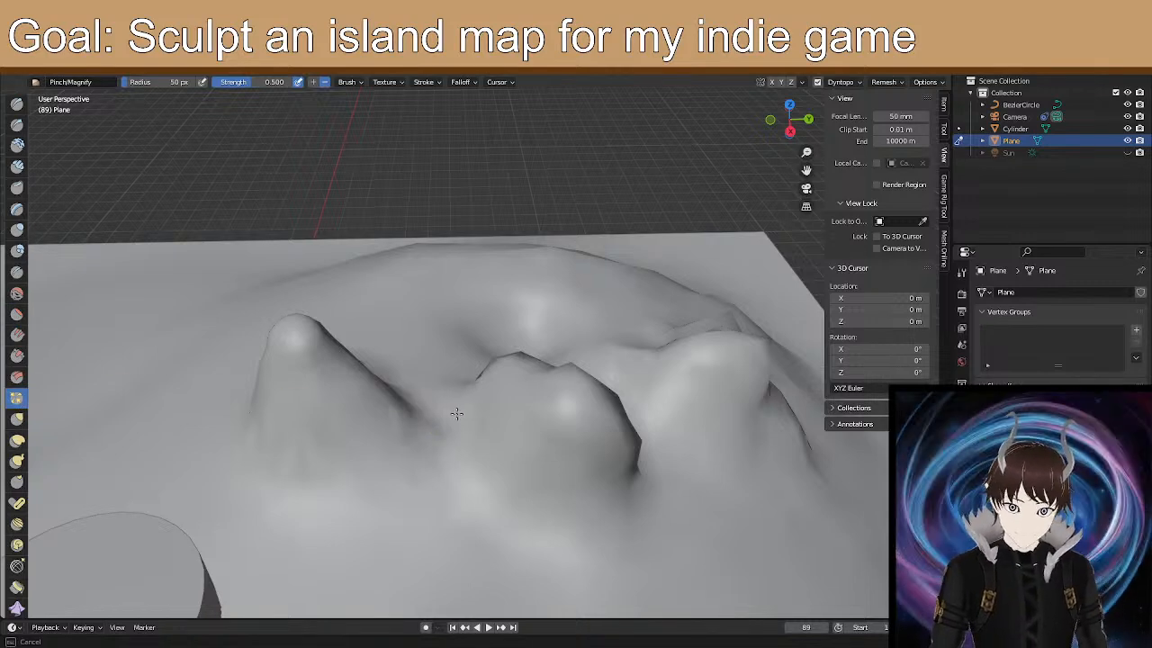
pyautogui.moveTo(383, 401); pyautogui.dragTo(334, 388)
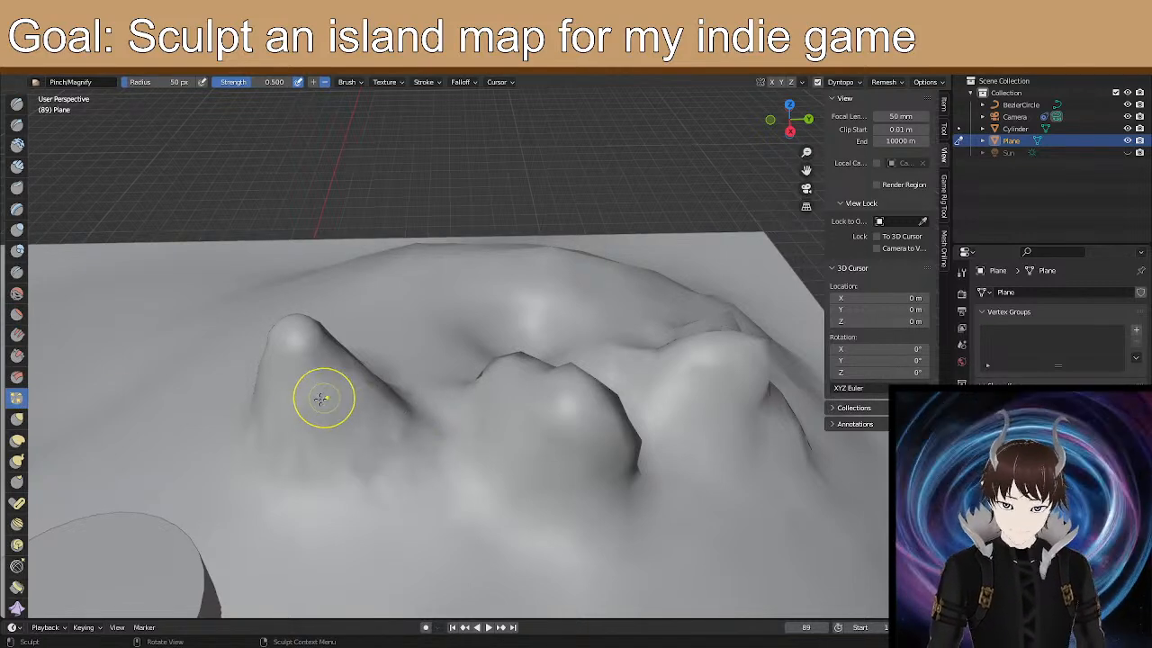
# Try to fill the dips beside and on the middle peak with the Fill brush at 50 px and strength 0.700.
pyautogui.click(17, 316)
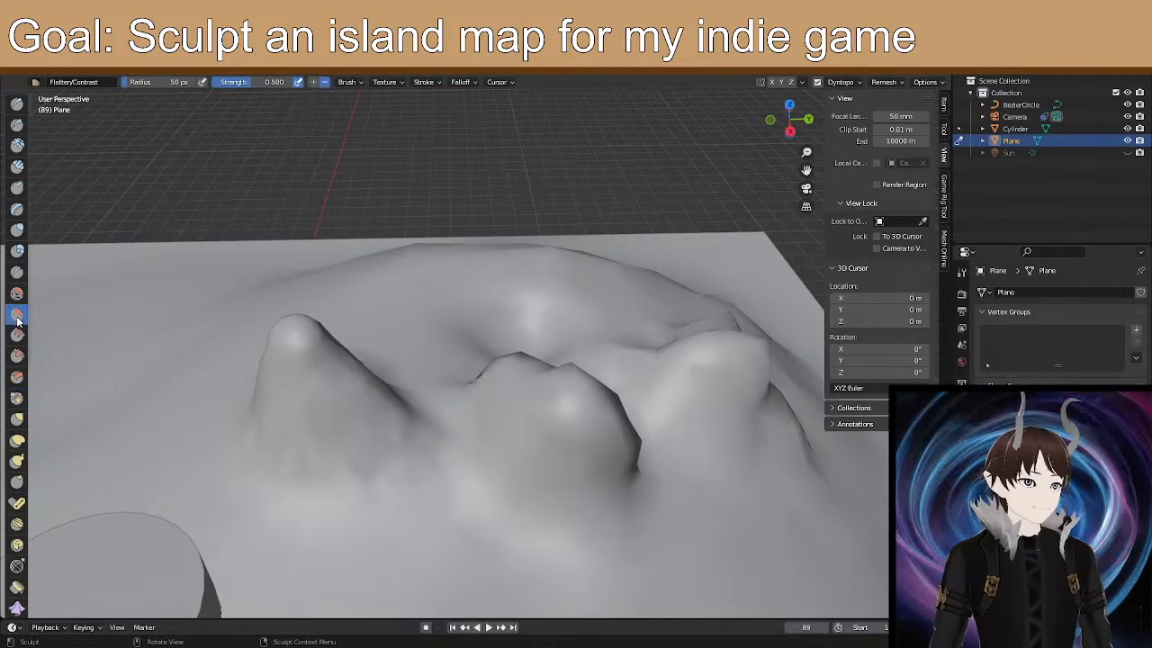
pyautogui.click(16, 335)
pyautogui.moveTo(402, 406); pyautogui.dragTo(450, 412)
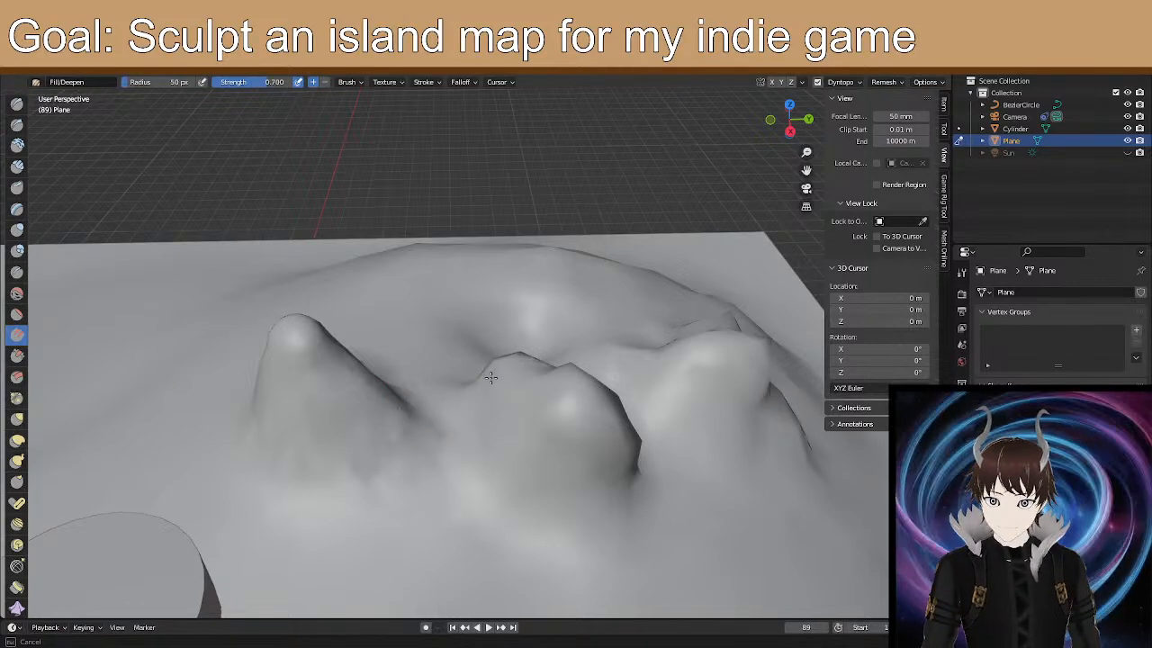
pyautogui.moveTo(554, 387); pyautogui.dragTo(540, 387)
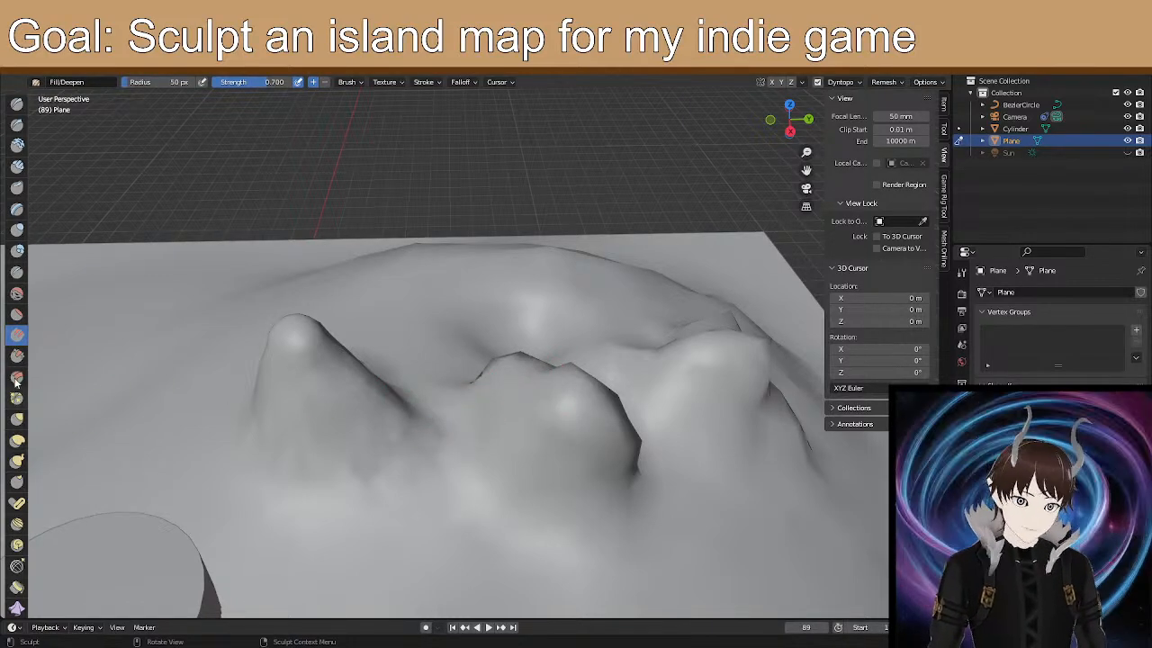
# Raise a ridge joining the cylinder-side peak to the middle peak with Elastic Deform at 50 px and strength 0.500.
pyautogui.click(17, 440)
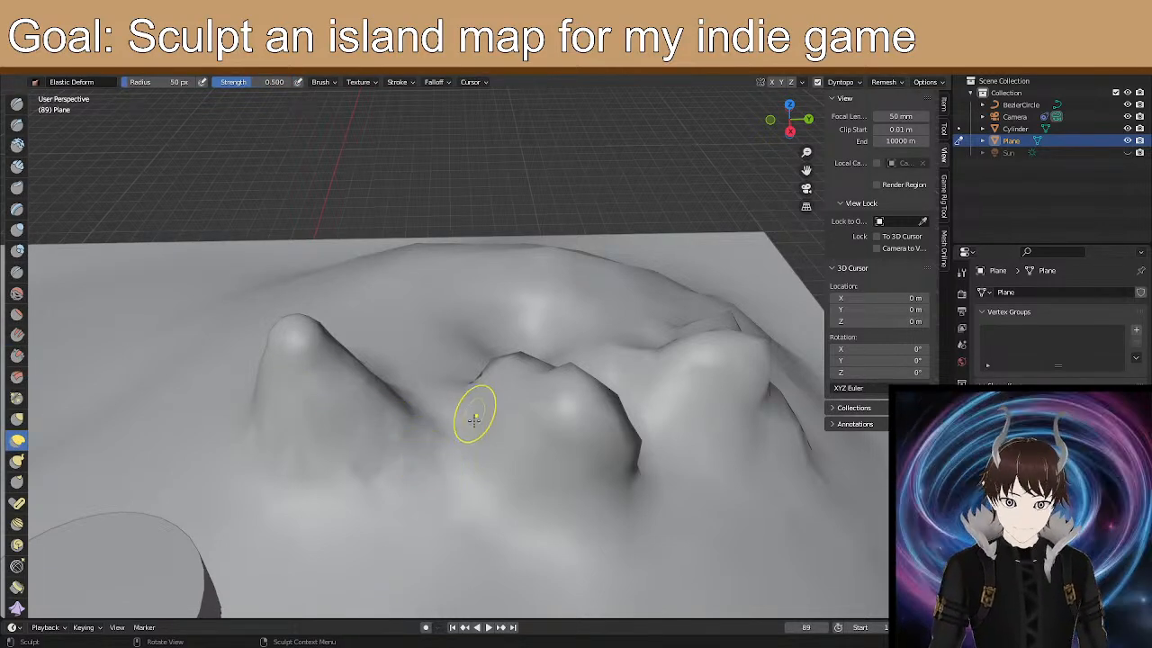
pyautogui.moveTo(405, 406)
pyautogui.mouseDown()
pyautogui.moveTo(429, 415)
pyautogui.moveTo(455, 404)
pyautogui.mouseUp()
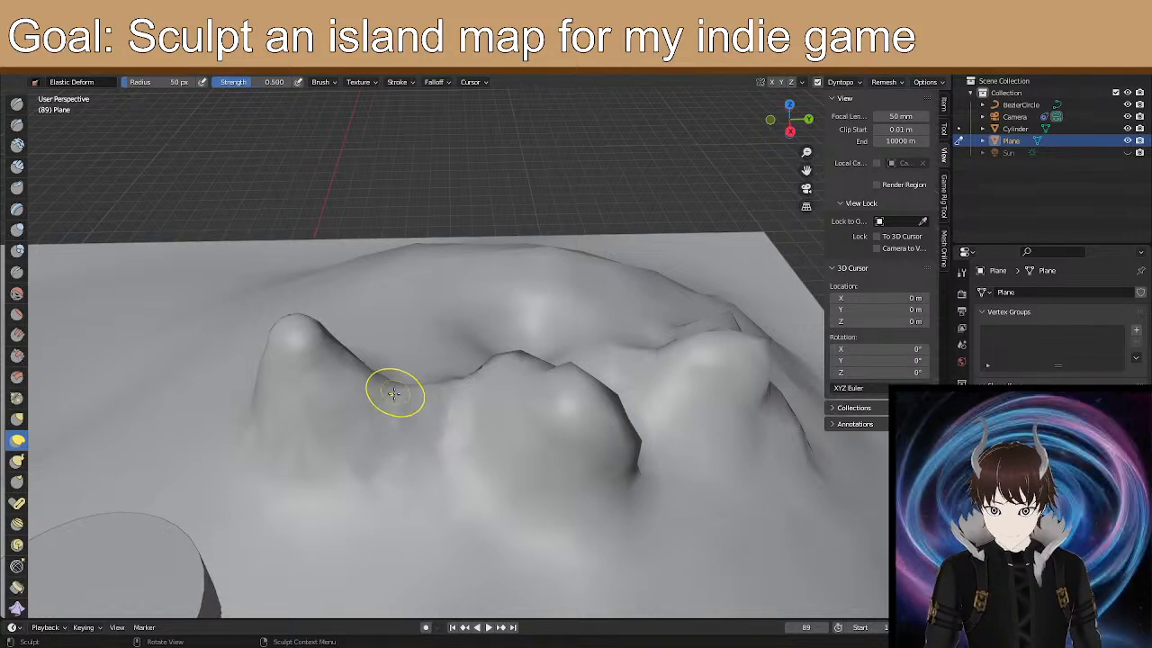
pyautogui.moveTo(513, 378); pyautogui.dragTo(519, 345)
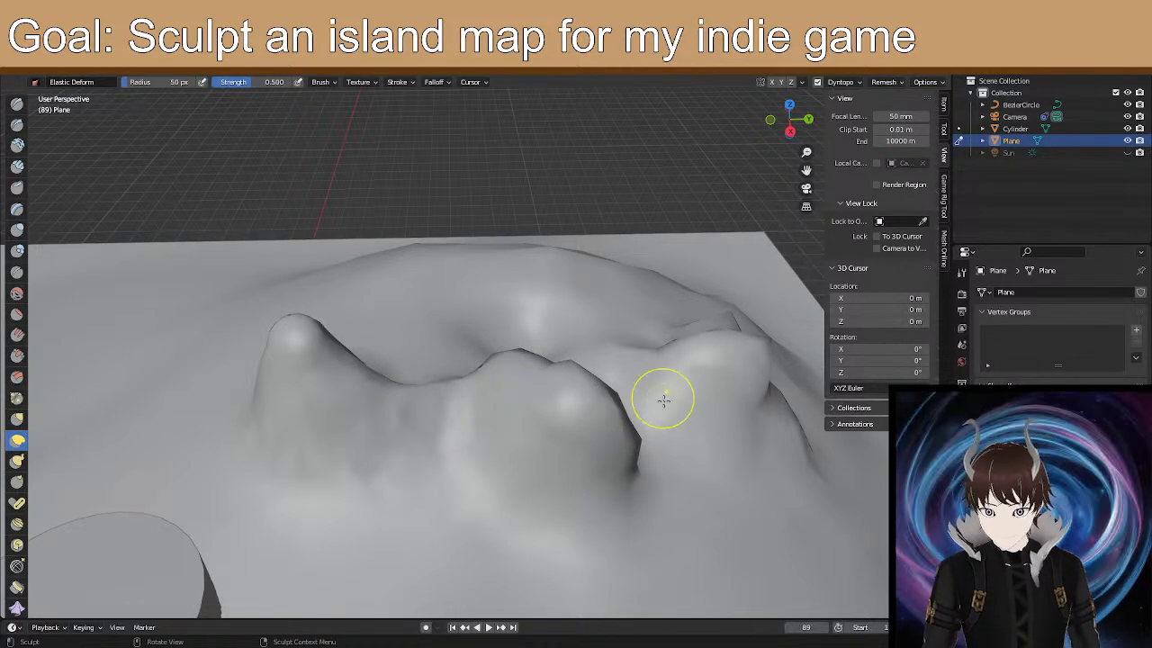
# Pull up the flanks and crest of the middle peak with Elastic Deform at 50 px and strength 0.500.
pyautogui.moveTo(600, 475); pyautogui.dragTo(621, 479, button='middle')
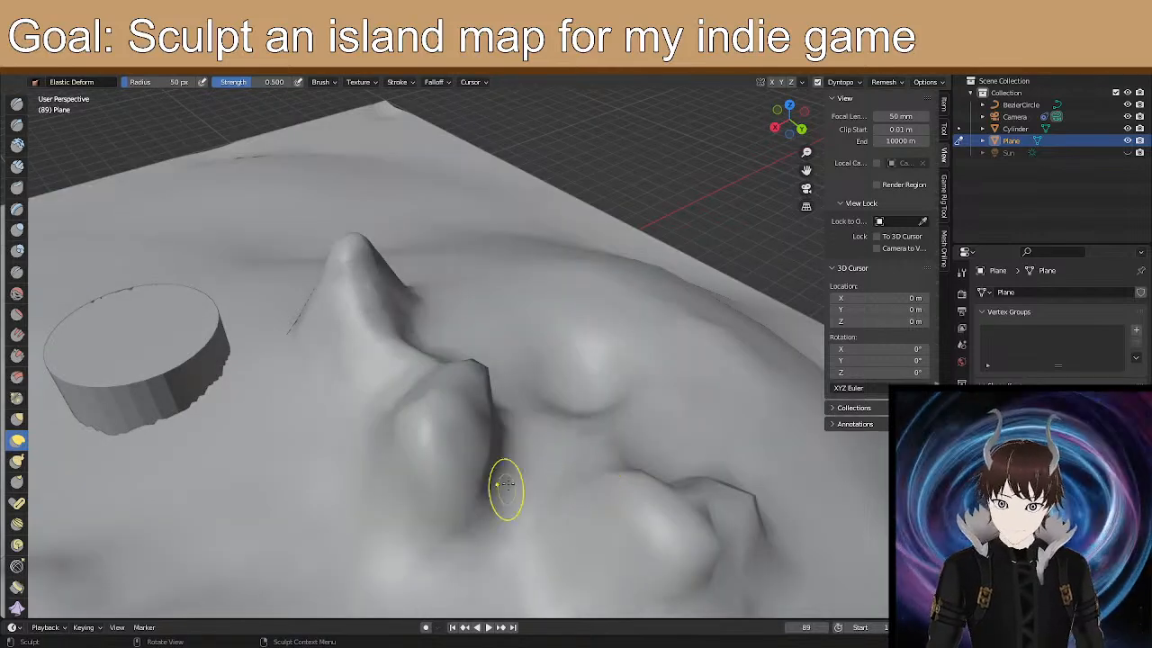
pyautogui.moveTo(496, 501)
pyautogui.mouseDown(button='middle')
pyautogui.moveTo(513, 406)
pyautogui.moveTo(545, 429)
pyautogui.mouseUp(button='middle')
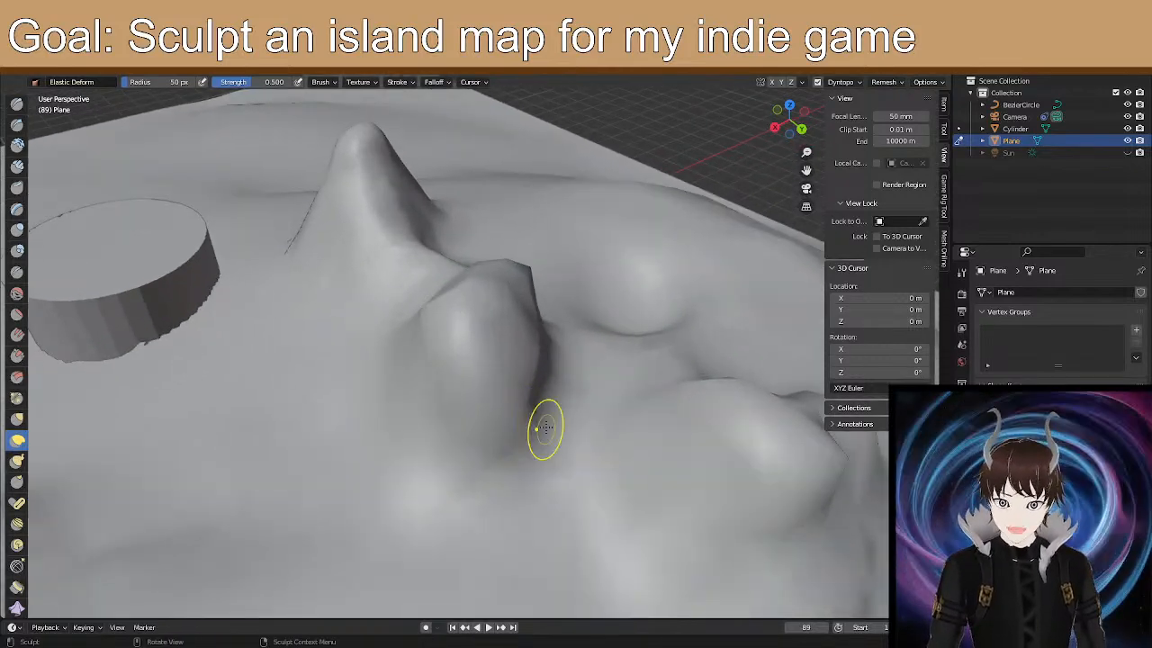
pyautogui.moveTo(450, 370)
pyautogui.mouseDown()
pyautogui.moveTo(454, 323)
pyautogui.moveTo(439, 302)
pyautogui.mouseUp()
pyautogui.moveTo(505, 339); pyautogui.dragTo(506, 322)
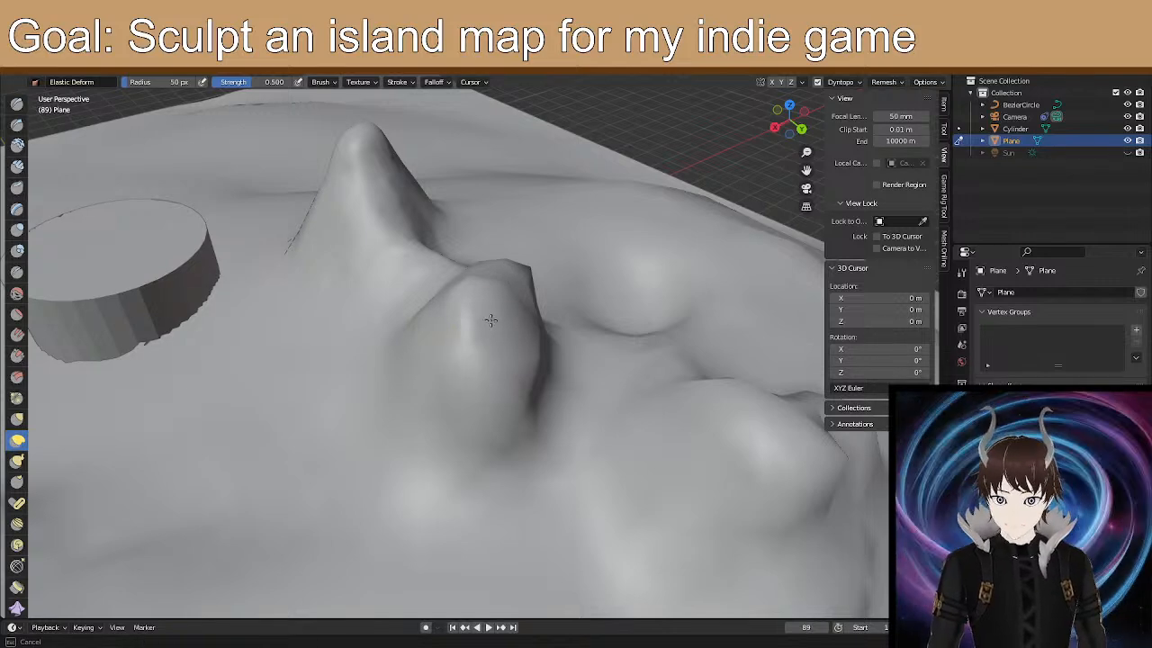
pyautogui.moveTo(526, 371); pyautogui.dragTo(542, 360)
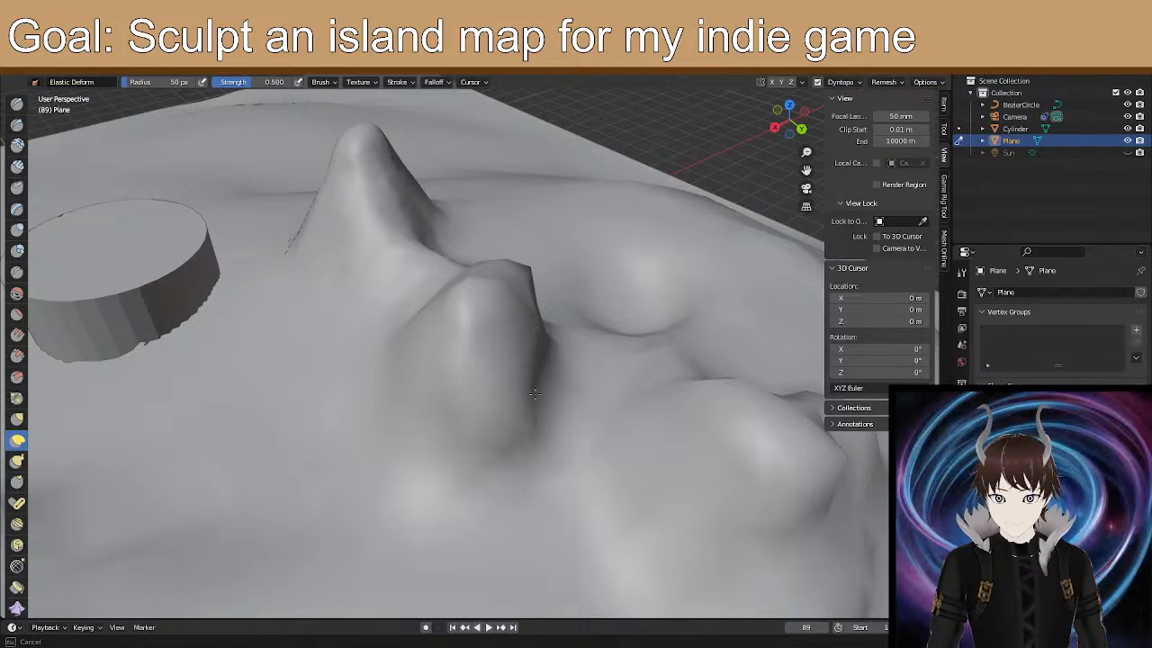
pyautogui.moveTo(525, 441); pyautogui.dragTo(521, 423)
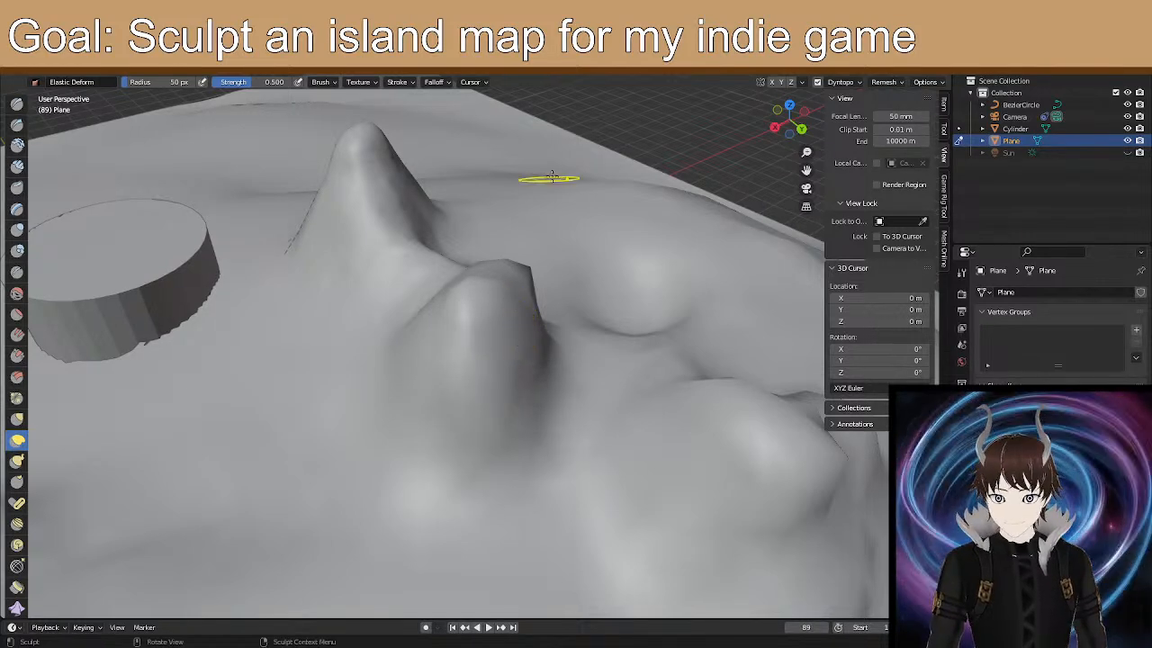
# Smooth the crest and the crater-facing slope of the middle peak.
pyautogui.moveTo(502, 377); pyautogui.dragTo(399, 363, button='middle')
pyautogui.moveTo(506, 353)
pyautogui.mouseDown(button='middle')
pyautogui.moveTo(381, 330)
pyautogui.moveTo(437, 373)
pyautogui.mouseUp(button='middle')
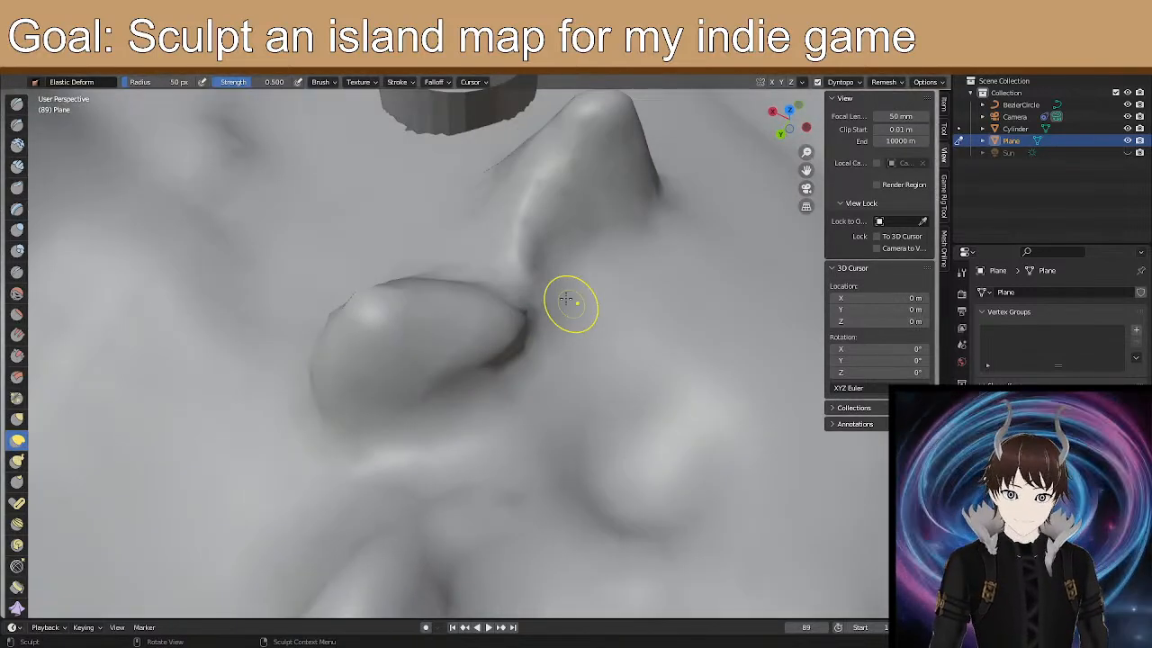
pyautogui.moveTo(348, 304)
pyautogui.keyDown('shift'); pyautogui.mouseDown()
pyautogui.moveTo(373, 322)
pyautogui.moveTo(390, 285)
pyautogui.mouseUp(); pyautogui.keyUp('shift')
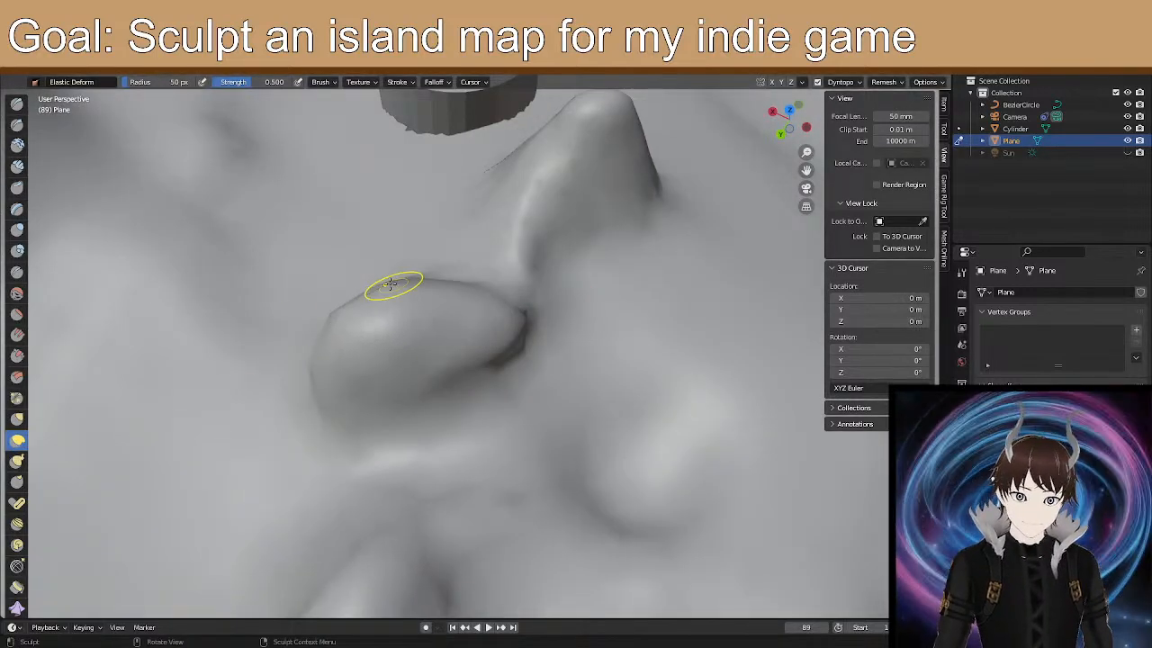
pyautogui.moveTo(436, 414); pyautogui.dragTo(496, 407, button='middle')
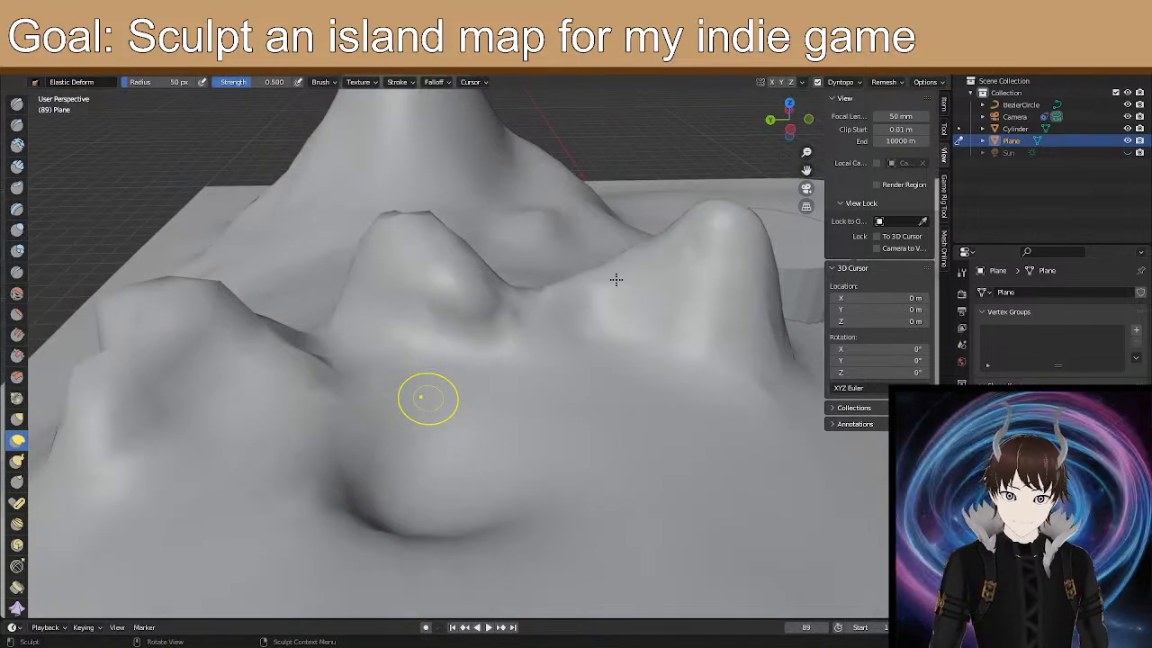
pyautogui.keyDown('shift'); pyautogui.moveTo(445, 321); pyautogui.dragTo(459, 333); pyautogui.keyUp('shift')
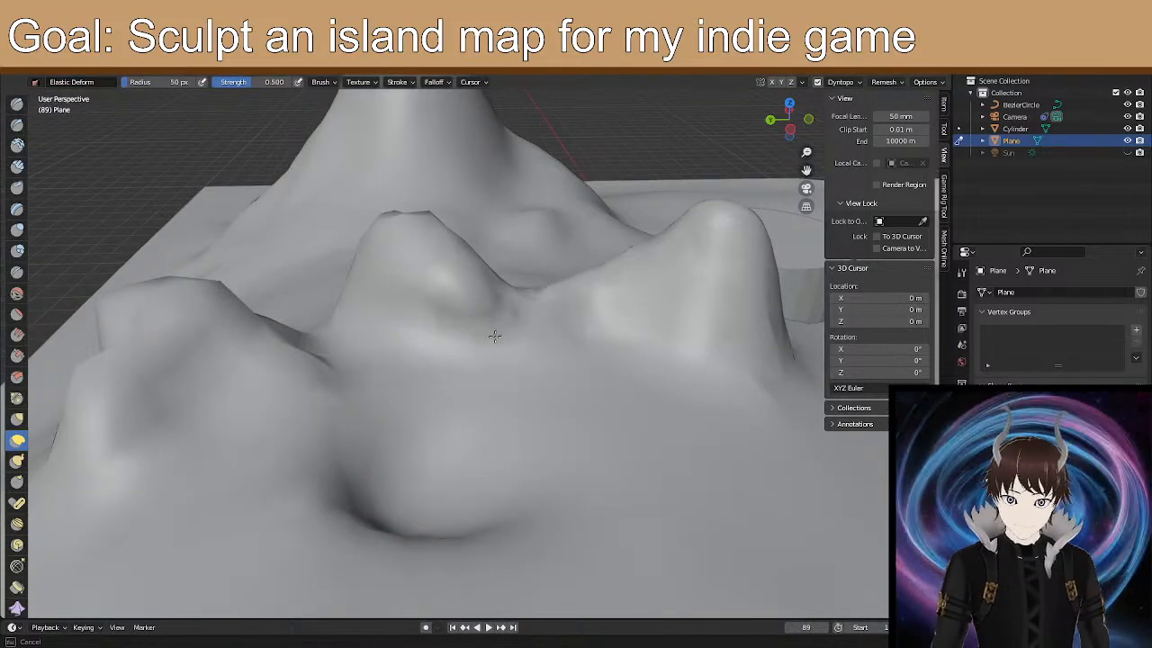
pyautogui.moveTo(455, 290)
pyautogui.keyDown('shift'); pyautogui.mouseDown()
pyautogui.moveTo(450, 327)
pyautogui.moveTo(497, 325)
pyautogui.mouseUp(); pyautogui.keyUp('shift')
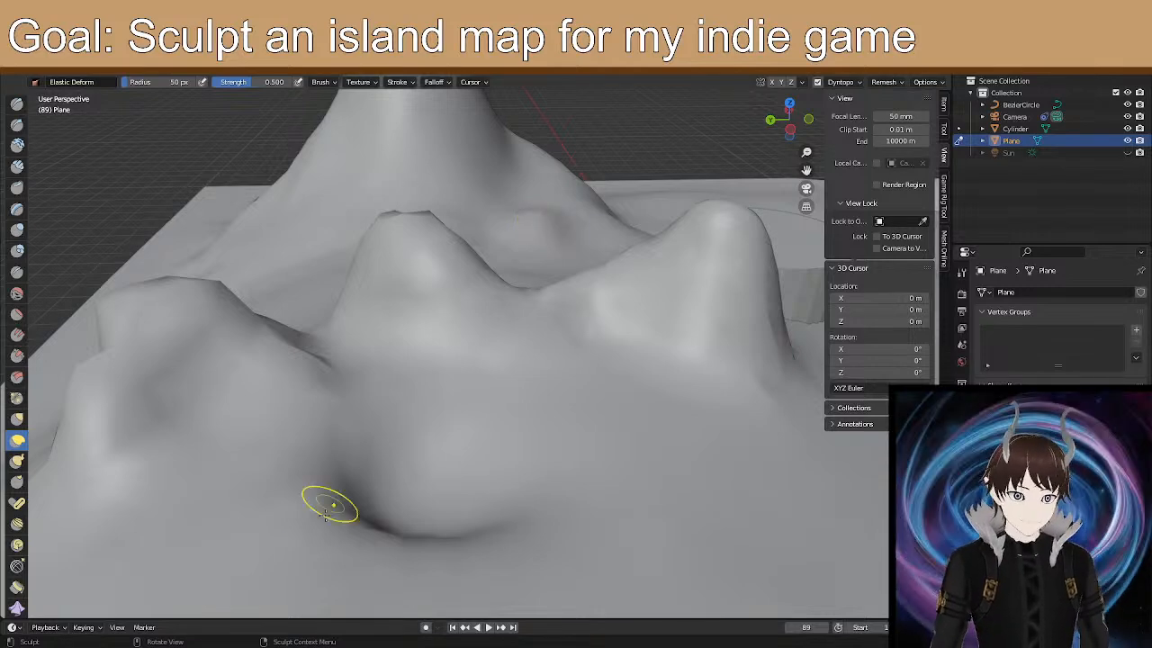
# Smooth the peak farthest from the cylinder, including its outer edge, its top and the saddle towards the middle peak.
pyautogui.keyDown('shift'); pyautogui.moveTo(268, 380); pyautogui.dragTo(297, 376); pyautogui.keyUp('shift')
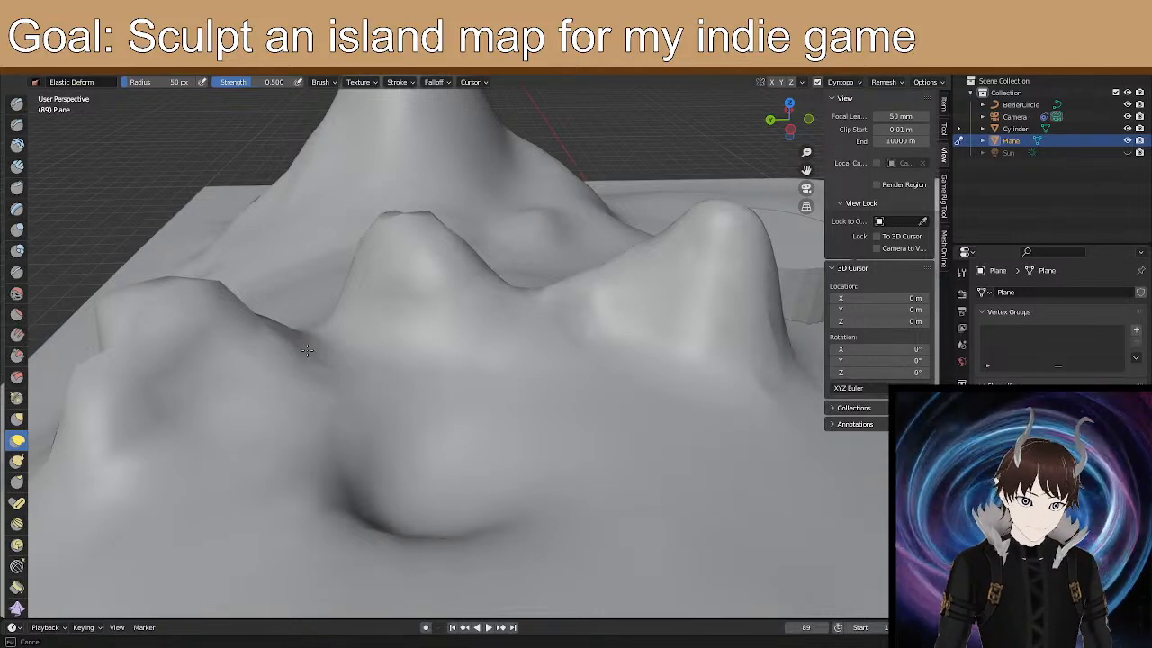
pyautogui.moveTo(108, 411)
pyautogui.keyDown('shift'); pyautogui.mouseDown()
pyautogui.moveTo(72, 409)
pyautogui.moveTo(85, 347)
pyautogui.mouseUp(); pyautogui.keyUp('shift')
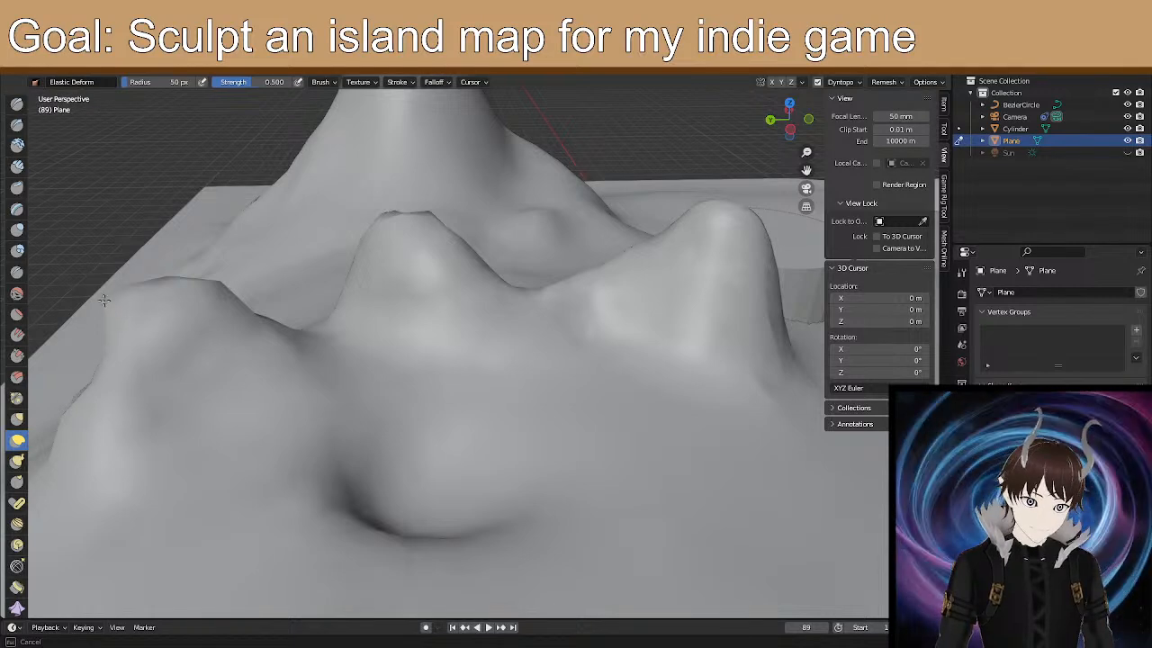
pyautogui.keyDown('shift'); pyautogui.moveTo(195, 290); pyautogui.dragTo(192, 287); pyautogui.keyUp('shift')
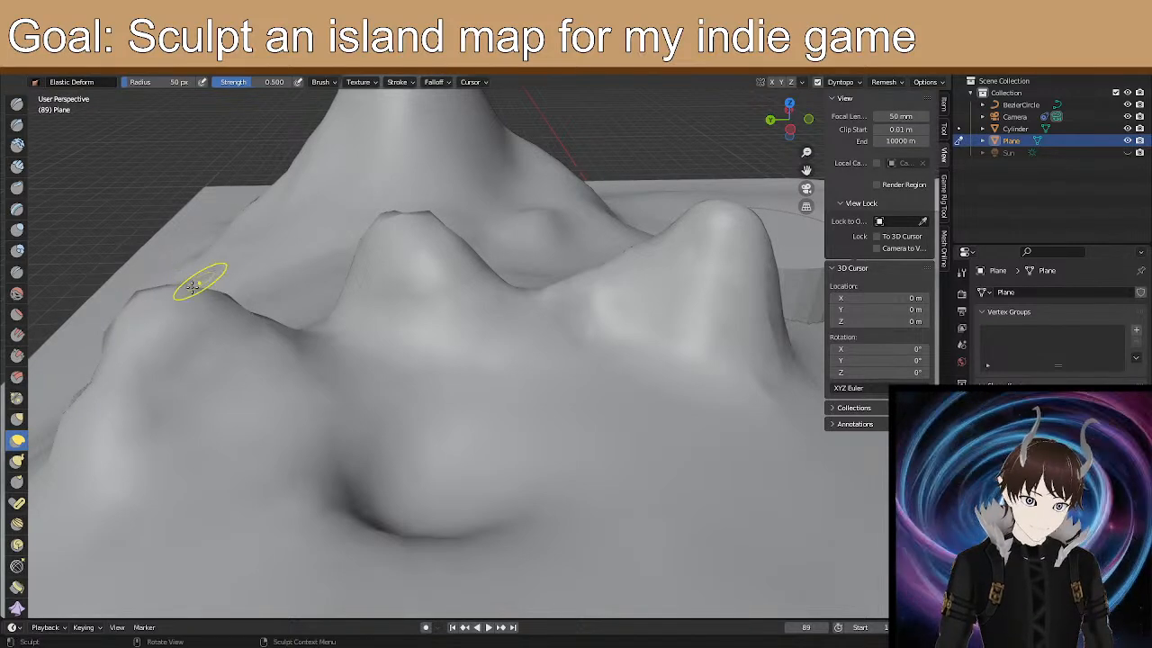
# Draw out a small tip on top of the middle peak with Snake Hook at 50 px and strength 1.000.
pyautogui.moveTo(451, 367)
pyautogui.mouseDown(button='middle')
pyautogui.moveTo(396, 380)
pyautogui.moveTo(567, 391)
pyautogui.moveTo(557, 362)
pyautogui.moveTo(564, 409)
pyautogui.mouseUp(button='middle')
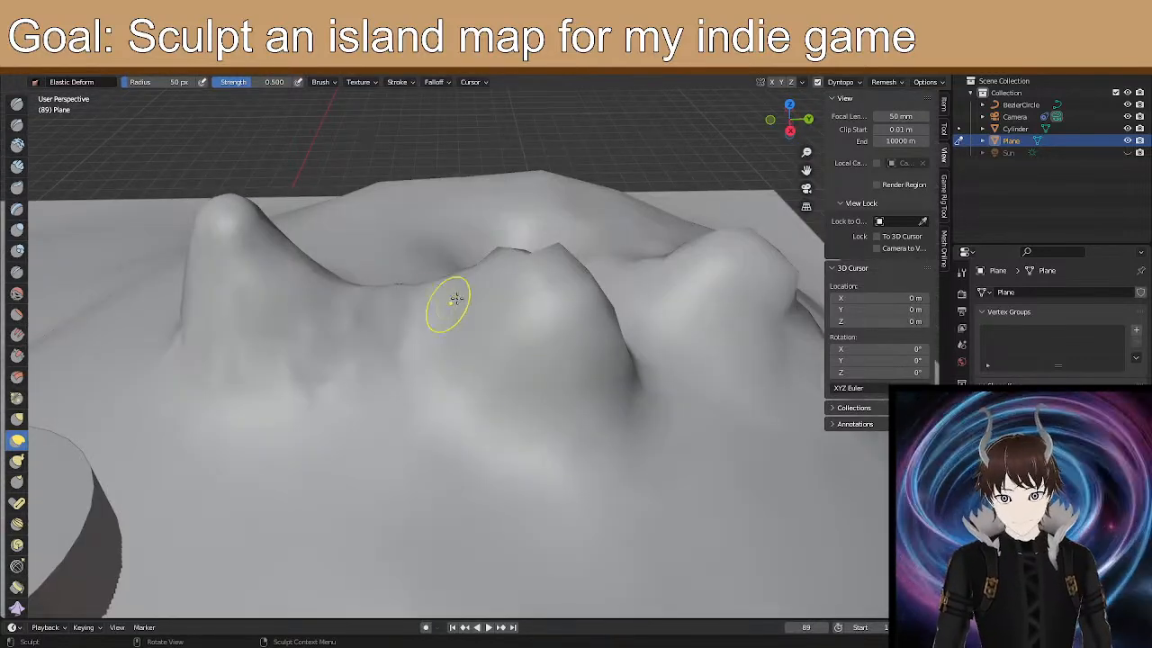
pyautogui.moveTo(558, 273)
pyautogui.mouseDown()
pyautogui.moveTo(558, 249)
pyautogui.moveTo(548, 270)
pyautogui.moveTo(555, 241)
pyautogui.moveTo(552, 274)
pyautogui.mouseUp()
pyautogui.click(18, 459)
pyautogui.moveTo(569, 248)
pyautogui.mouseDown()
pyautogui.moveTo(560, 264)
pyautogui.moveTo(547, 257)
pyautogui.moveTo(563, 241)
pyautogui.mouseUp()
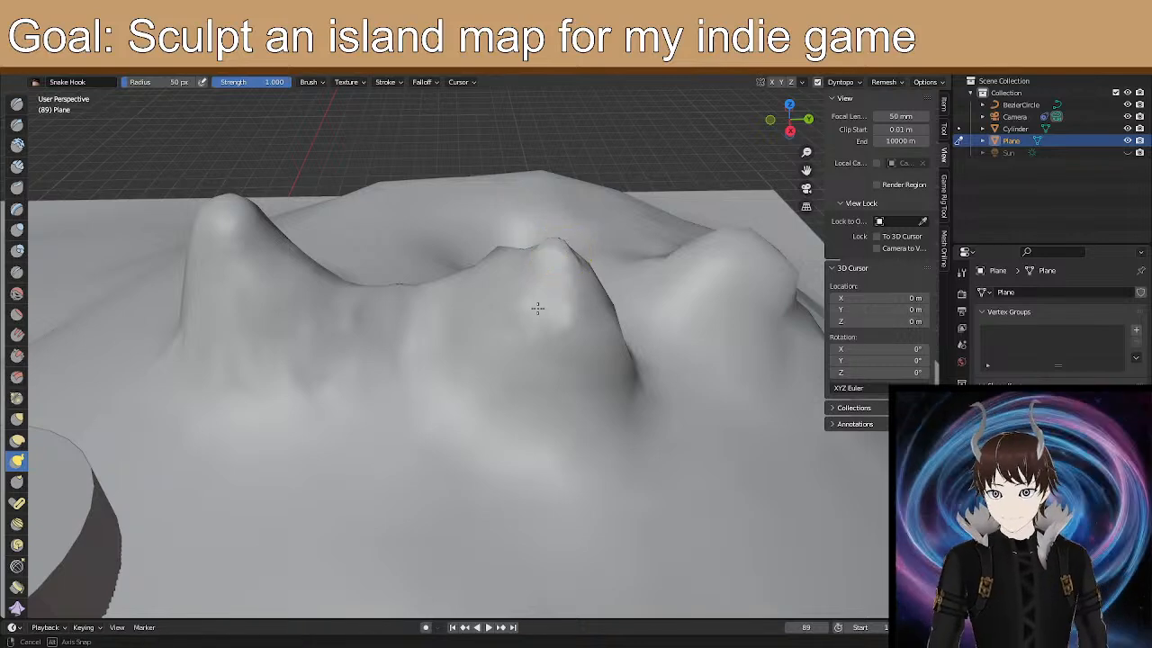
# Pull the middle peak's summit higher with Snake Hook at a radius of 100 px and strength 1.000.
pyautogui.moveTo(540, 303); pyautogui.dragTo(502, 314, button='middle')
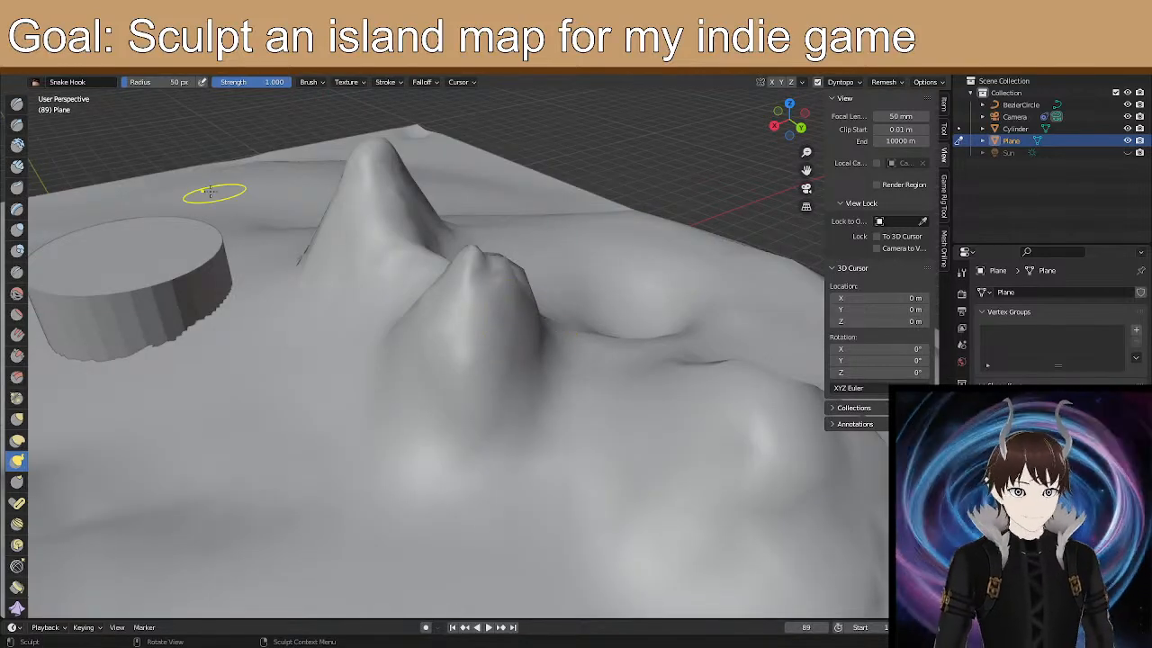
pyautogui.click(177, 82)
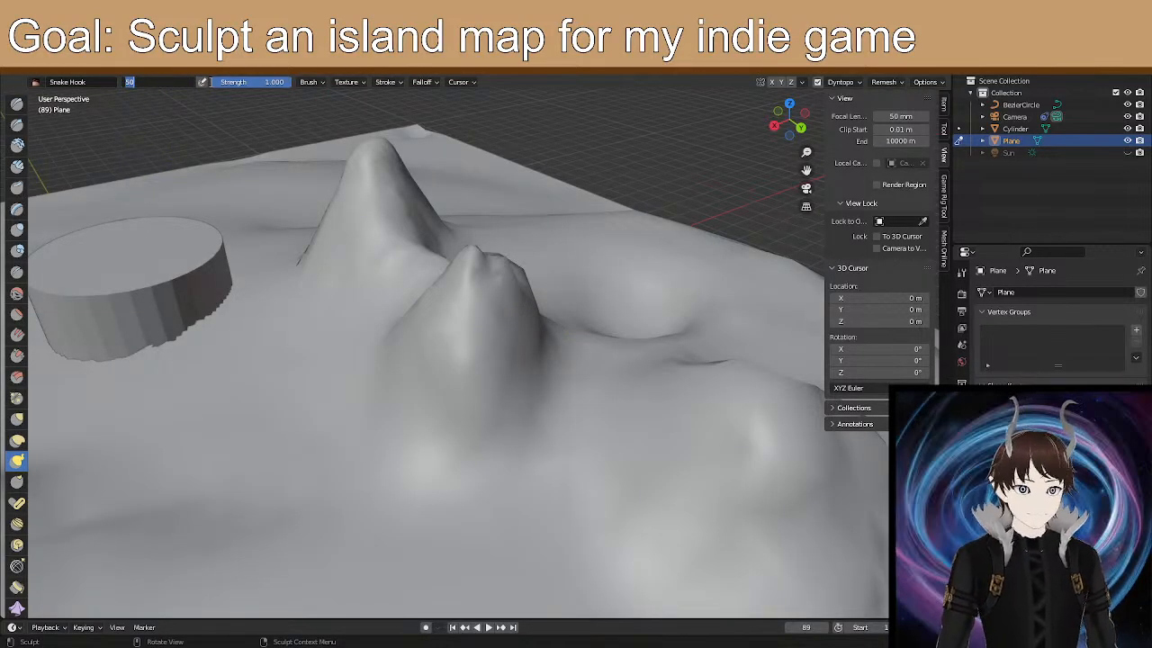
pyautogui.write('100')
pyautogui.press('Return')
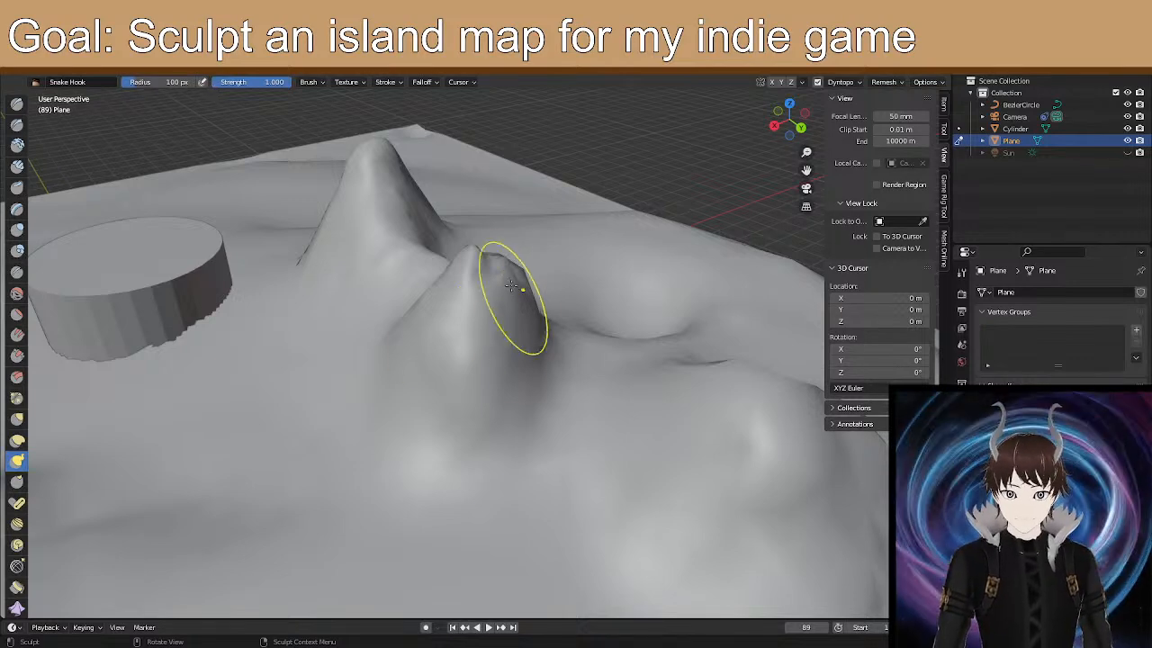
pyautogui.moveTo(496, 282); pyautogui.dragTo(490, 225)
# Reshape the sides of the heightened middle peak with Elastic Deform at 100 px and strength 0.500.
pyautogui.click(17, 440)
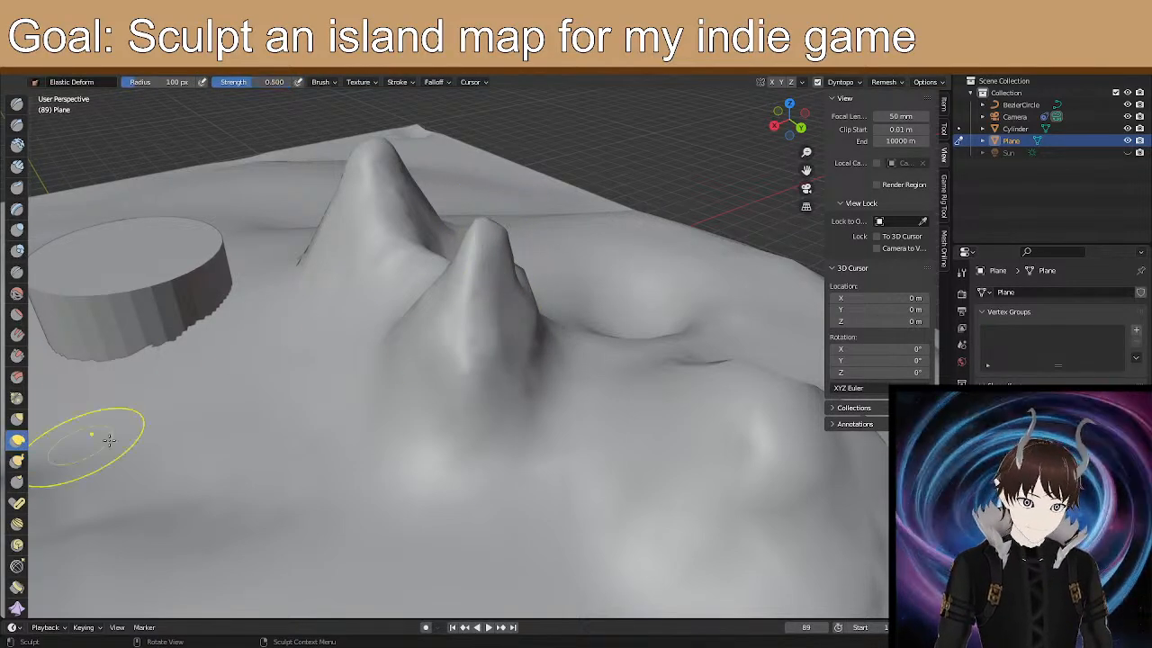
pyautogui.moveTo(469, 317); pyautogui.dragTo(474, 326)
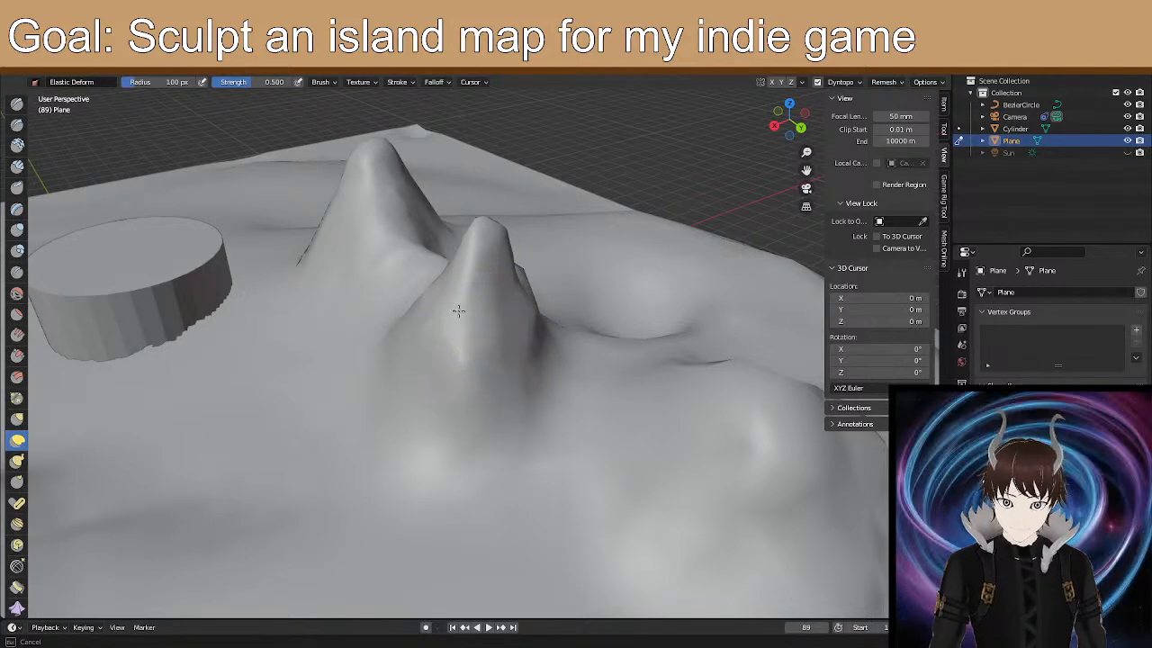
pyautogui.moveTo(490, 288); pyautogui.dragTo(492, 286)
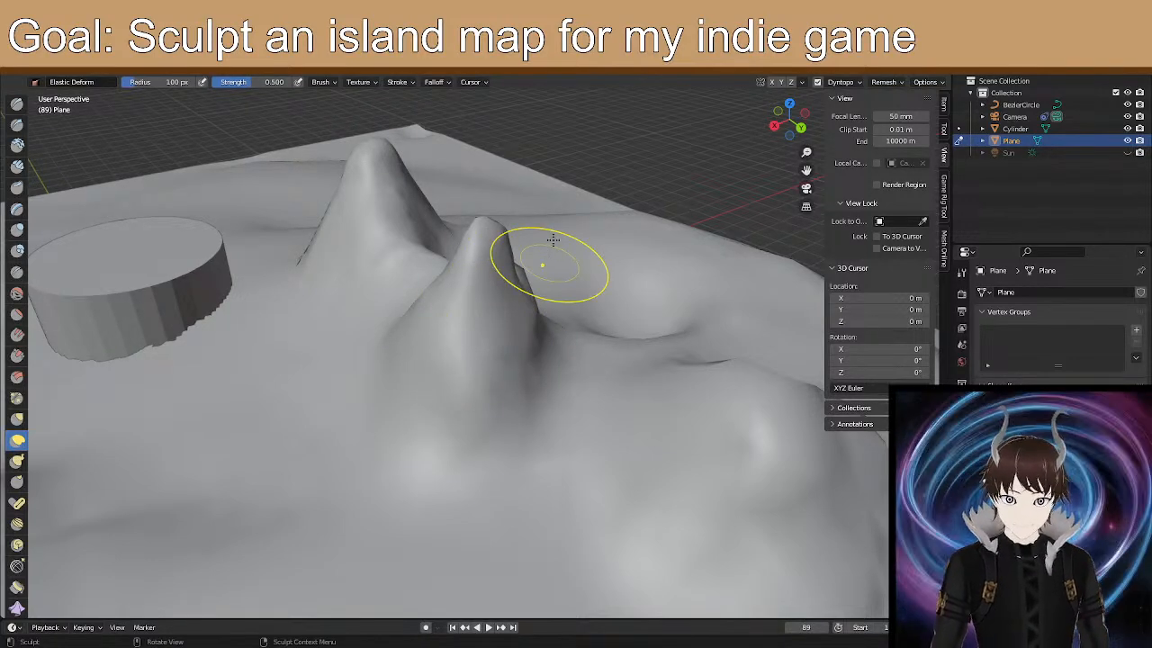
pyautogui.moveTo(454, 252)
pyautogui.mouseDown(button='middle')
pyautogui.moveTo(360, 243)
pyautogui.moveTo(345, 227)
pyautogui.moveTo(311, 240)
pyautogui.mouseUp(button='middle')
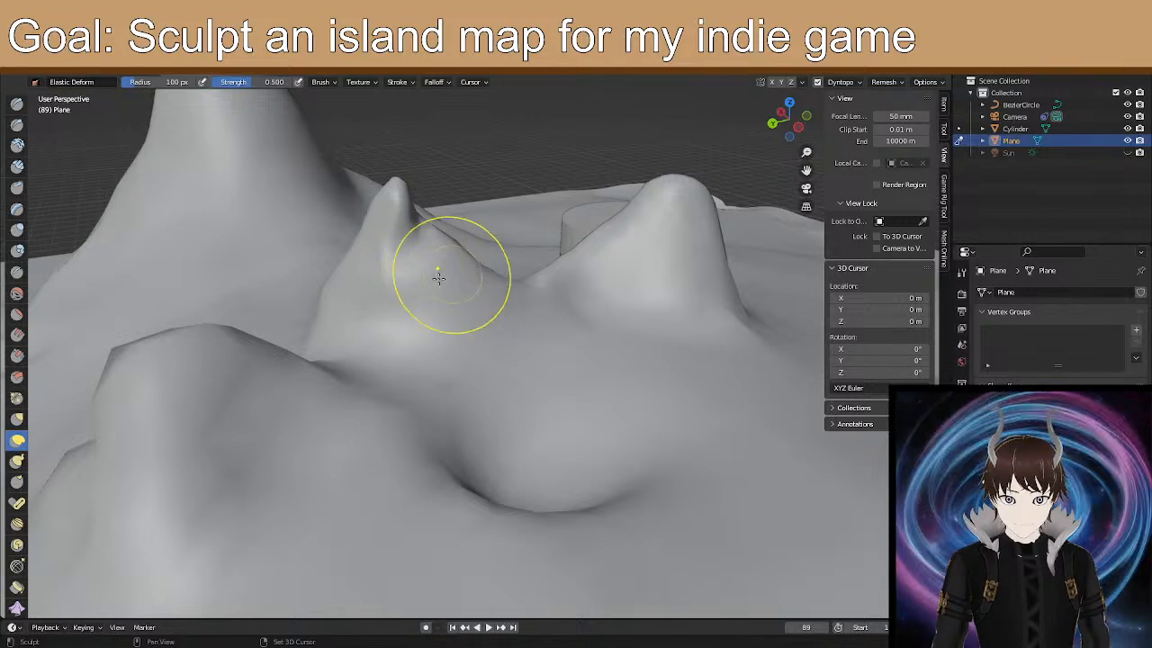
# Refine the slopes just below the middle peak's summit from several sides with Elastic Deform at 100 px and strength 0.500.
pyautogui.moveTo(413, 276)
pyautogui.mouseDown(button='middle')
pyautogui.moveTo(467, 287)
pyautogui.moveTo(442, 267)
pyautogui.moveTo(393, 303)
pyautogui.moveTo(243, 292)
pyautogui.mouseUp(button='middle')
pyautogui.moveTo(411, 322)
pyautogui.mouseDown(button='middle')
pyautogui.moveTo(507, 347)
pyautogui.moveTo(641, 348)
pyautogui.mouseUp(button='middle')
pyautogui.moveTo(481, 268)
pyautogui.mouseDown(button='middle')
pyautogui.moveTo(514, 244)
pyautogui.moveTo(490, 229)
pyautogui.moveTo(501, 294)
pyautogui.moveTo(474, 318)
pyautogui.mouseUp(button='middle')
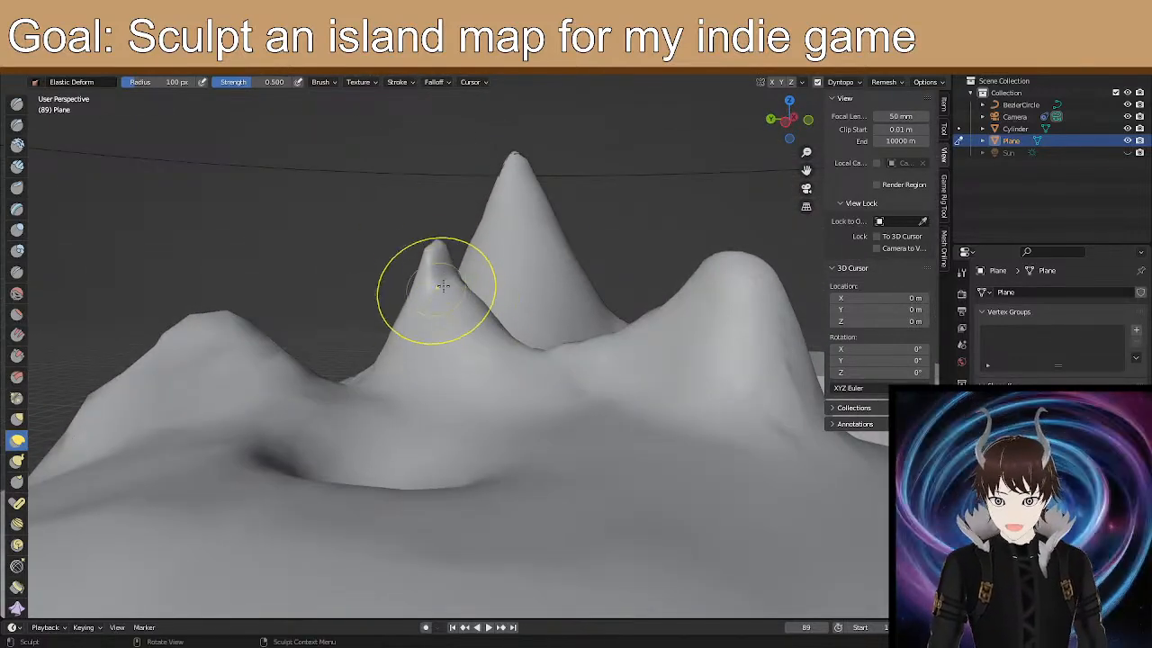
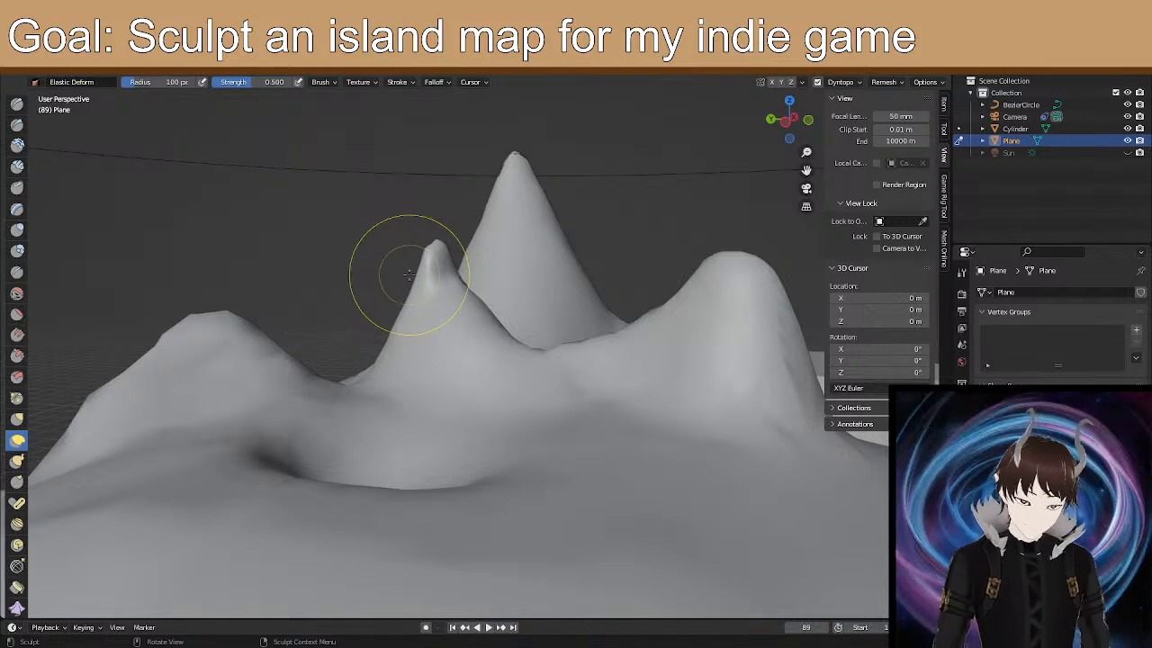
pyautogui.scroll(3, 334, 219)
pyautogui.moveTo(378, 241)
pyautogui.keyDown('shift'); pyautogui.mouseDown(button='middle')
pyautogui.moveTo(411, 355)
pyautogui.moveTo(463, 411)
pyautogui.moveTo(426, 330)
pyautogui.moveTo(215, 363)
pyautogui.moveTo(272, 363)
pyautogui.mouseUp(button='middle'); pyautogui.keyUp('shift')
pyautogui.moveTo(491, 362)
pyautogui.mouseDown(button='middle')
pyautogui.moveTo(482, 362)
pyautogui.moveTo(491, 364)
pyautogui.mouseUp(button='middle')
pyautogui.scroll(3, 491, 365)
pyautogui.moveTo(495, 359); pyautogui.dragTo(491, 350)
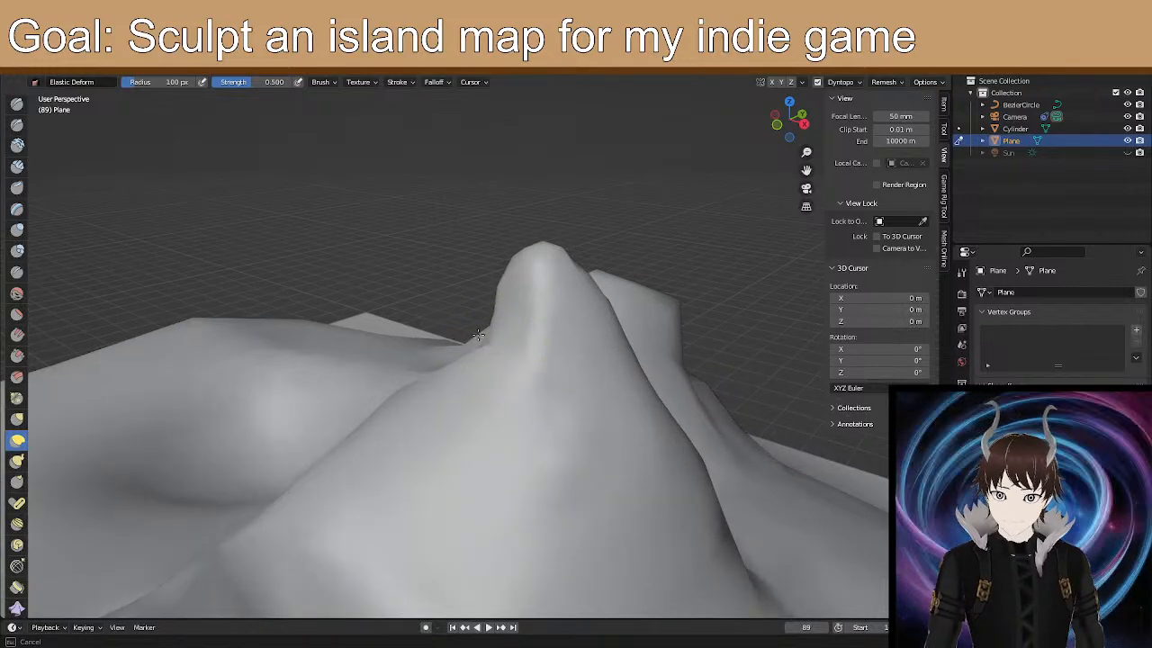
pyautogui.moveTo(413, 269); pyautogui.dragTo(406, 264)
pyautogui.moveTo(471, 338)
pyautogui.mouseDown(button='middle')
pyautogui.moveTo(471, 295)
pyautogui.moveTo(491, 344)
pyautogui.moveTo(483, 321)
pyautogui.mouseUp(button='middle')
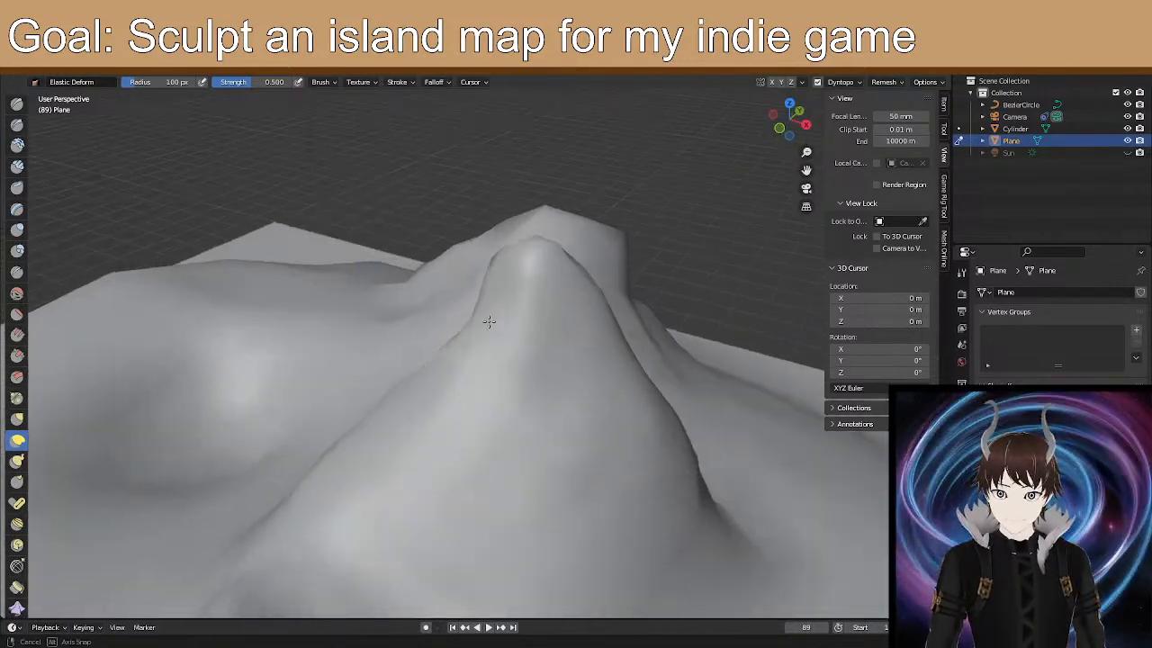
pyautogui.moveTo(494, 268); pyautogui.dragTo(398, 269, button='middle')
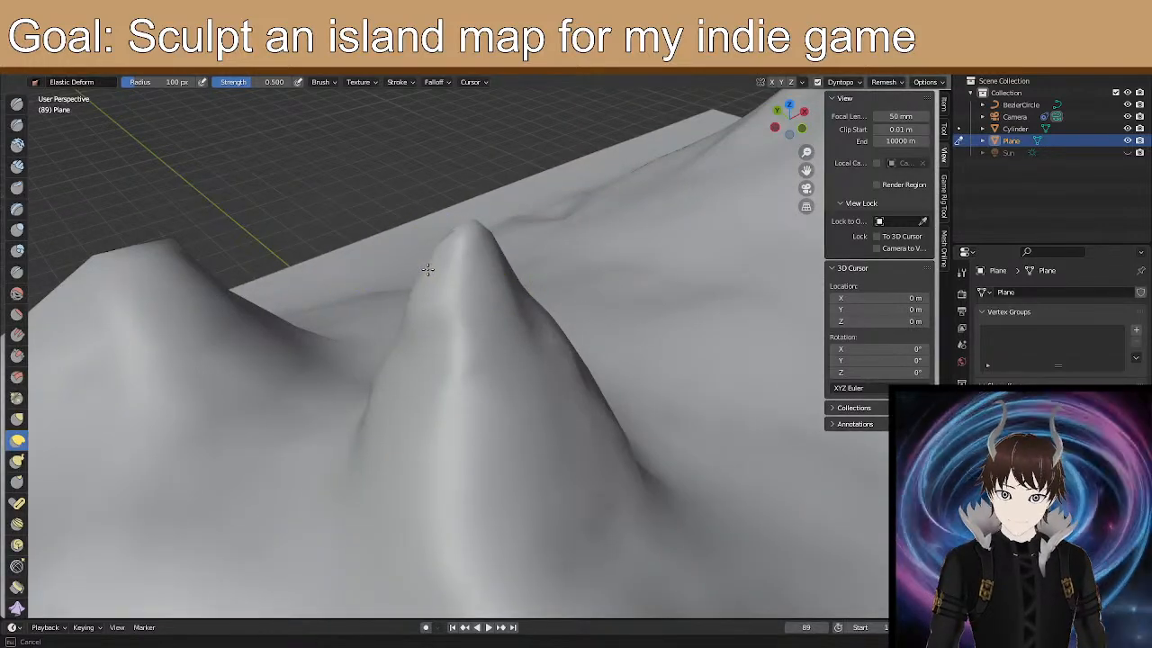
pyautogui.moveTo(422, 292)
pyautogui.mouseDown(button='middle')
pyautogui.moveTo(364, 269)
pyautogui.moveTo(381, 278)
pyautogui.mouseUp(button='middle')
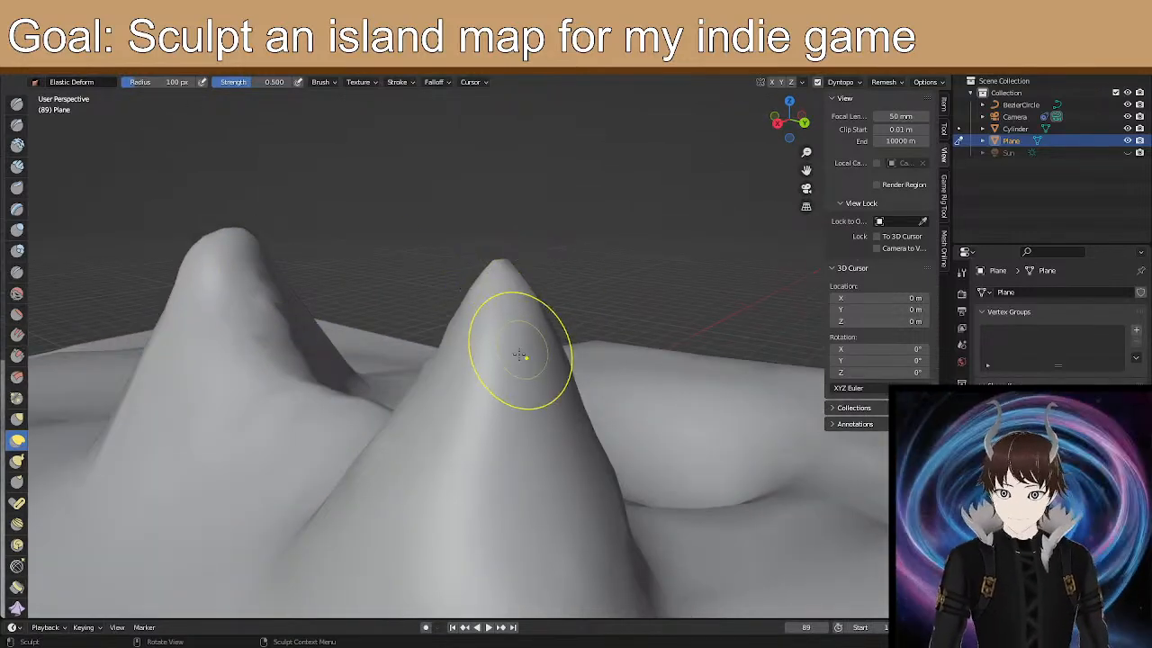
# Choose the Crease brush and set its radius to 70 px for the foot of the middle peak.
pyautogui.scroll(-1, 538, 357)
pyautogui.keyDown('shift'); pyautogui.moveTo(599, 368); pyautogui.dragTo(310, 206, button='middle'); pyautogui.keyUp('shift')
pyautogui.moveTo(392, 346); pyautogui.dragTo(380, 324, button='middle')
pyautogui.scroll(-3, 360, 331)
pyautogui.moveTo(314, 345)
pyautogui.mouseDown(button='middle')
pyautogui.moveTo(488, 386)
pyautogui.moveTo(477, 450)
pyautogui.mouseUp(button='middle')
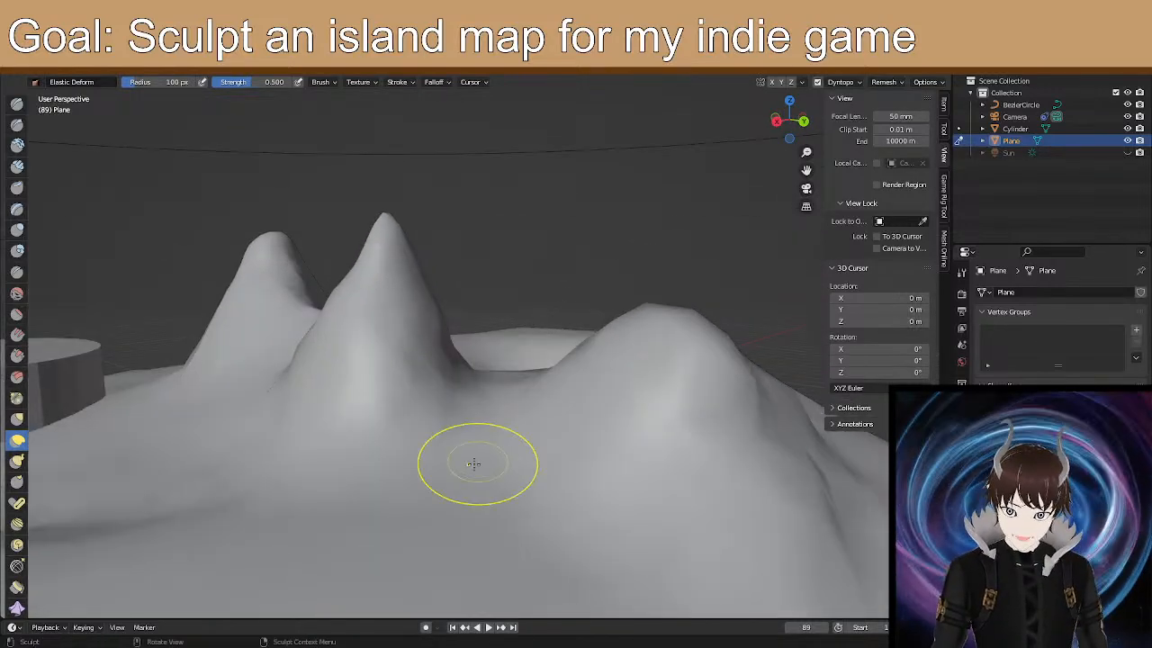
pyautogui.moveTo(501, 406)
pyautogui.mouseDown(button='middle')
pyautogui.moveTo(412, 427)
pyautogui.moveTo(442, 456)
pyautogui.moveTo(522, 423)
pyautogui.mouseUp(button='middle')
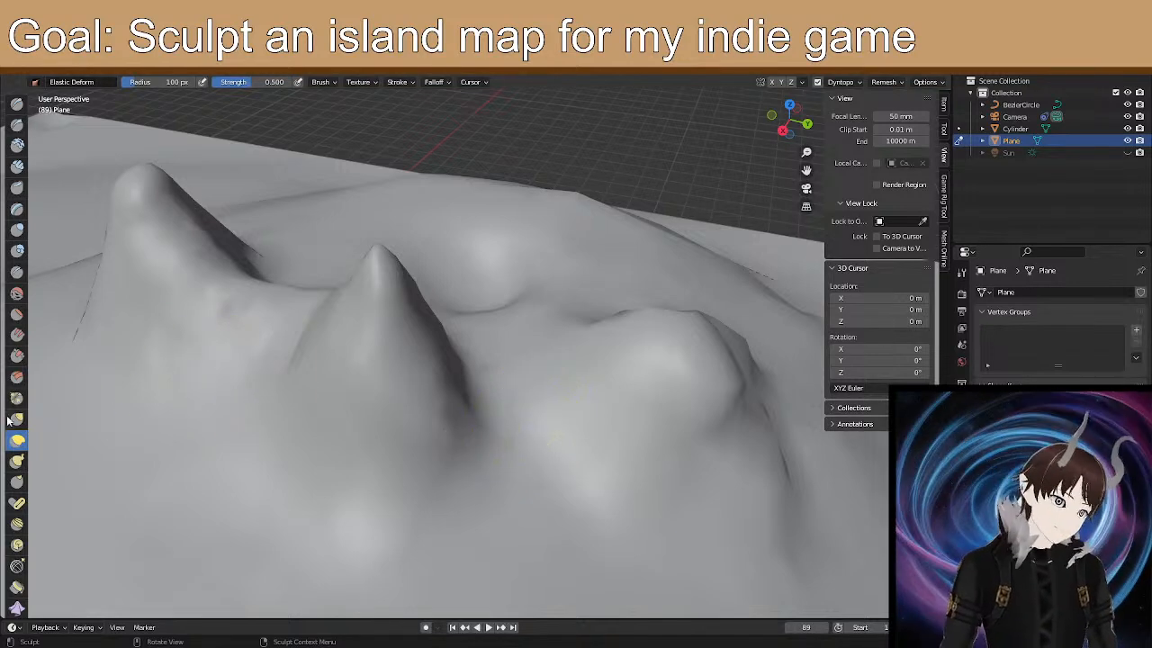
pyautogui.click(18, 273)
pyautogui.moveTo(478, 387); pyautogui.dragTo(467, 390, button='middle')
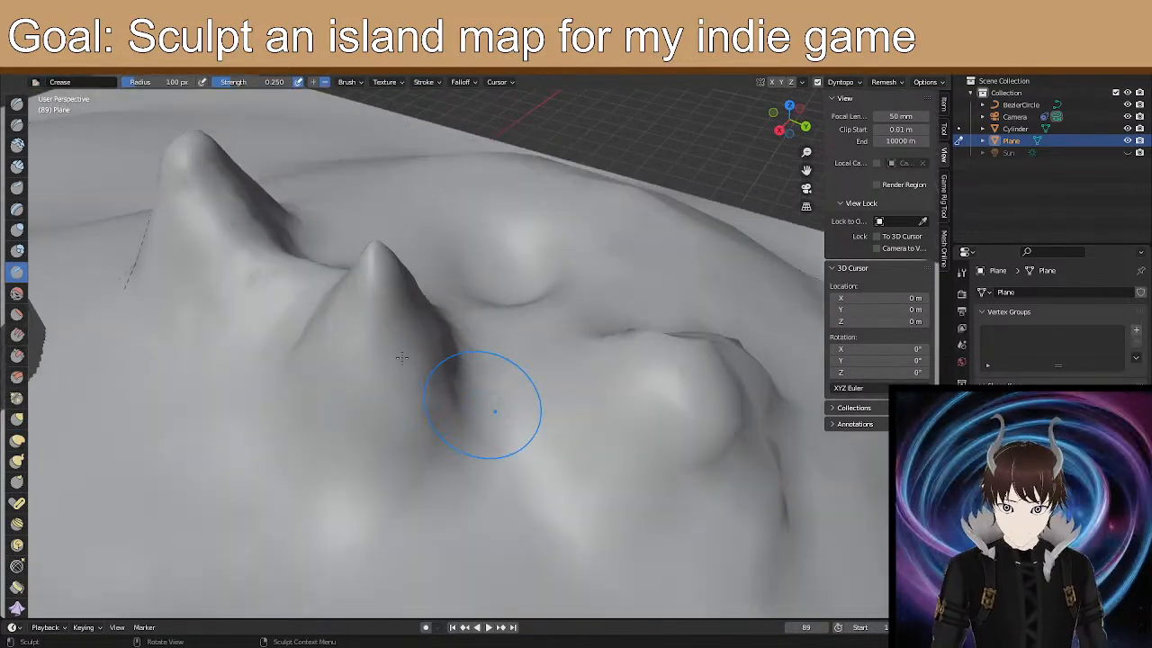
pyautogui.click(151, 82)
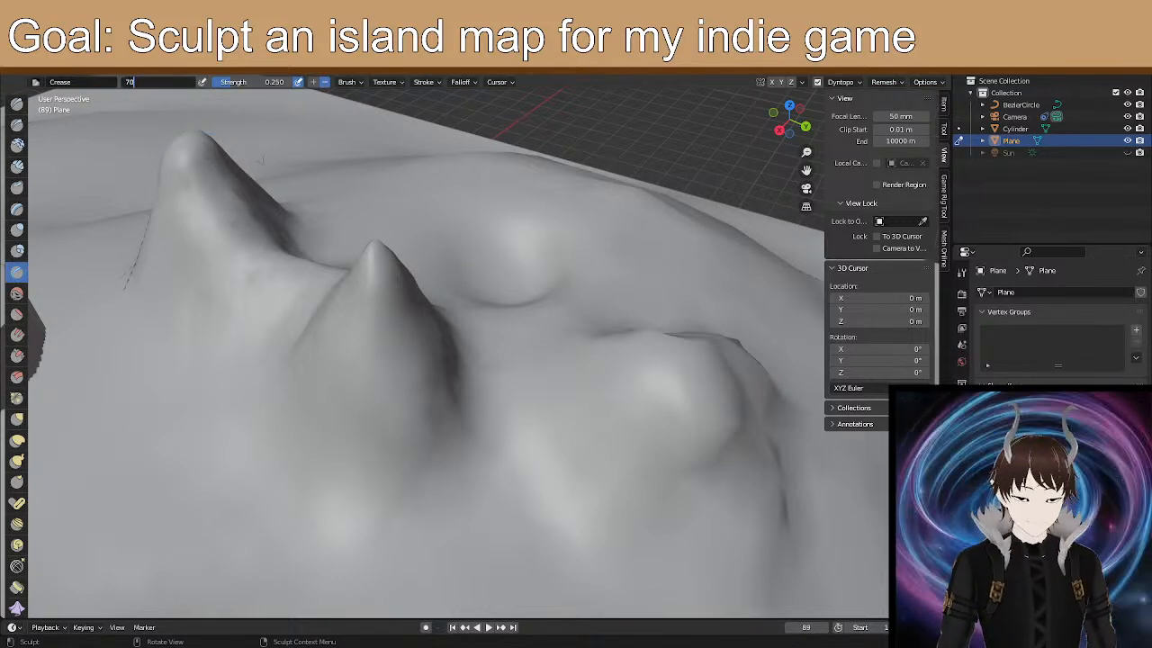
pyautogui.press('Return')
# Try carving the middle peak's foot with Crease at strength 0.250 and pushing it with Nudge at 0.500, then undo the strokes.
pyautogui.moveTo(489, 442); pyautogui.dragTo(504, 422)
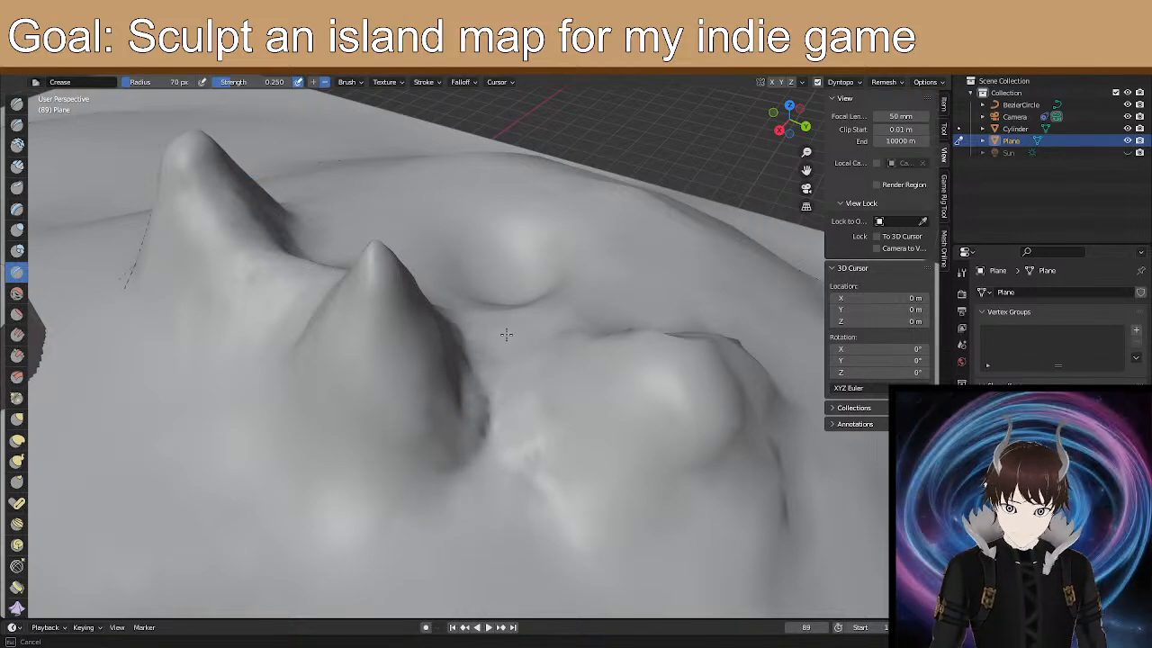
pyautogui.moveTo(506, 320); pyautogui.dragTo(491, 285, button='middle')
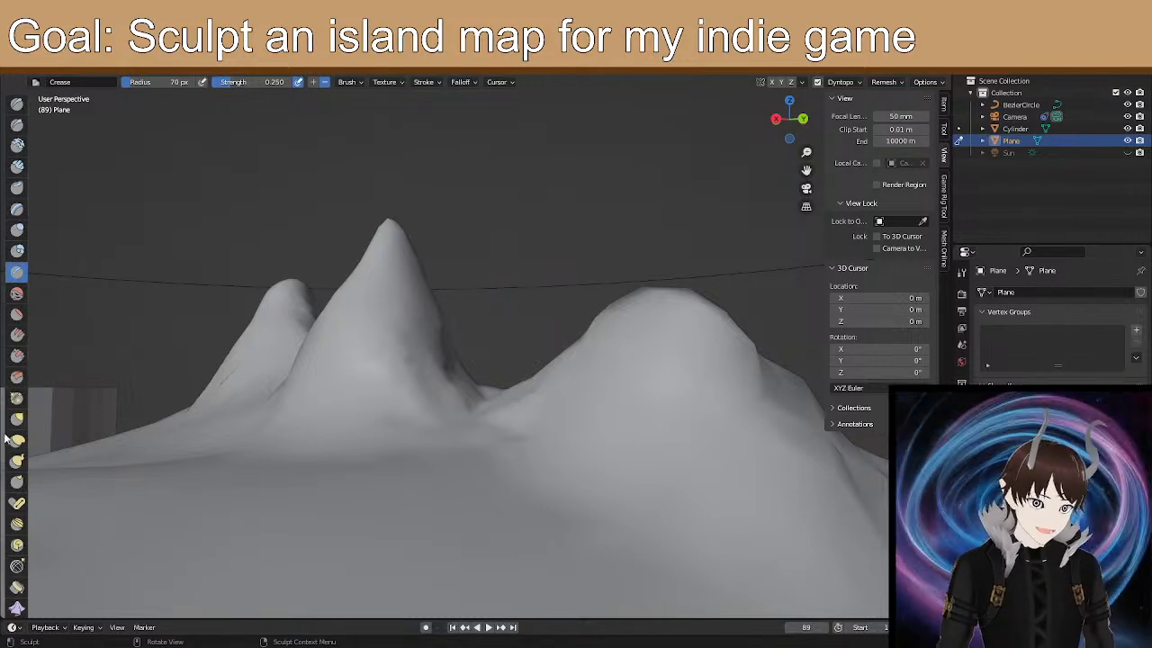
pyautogui.click(17, 524)
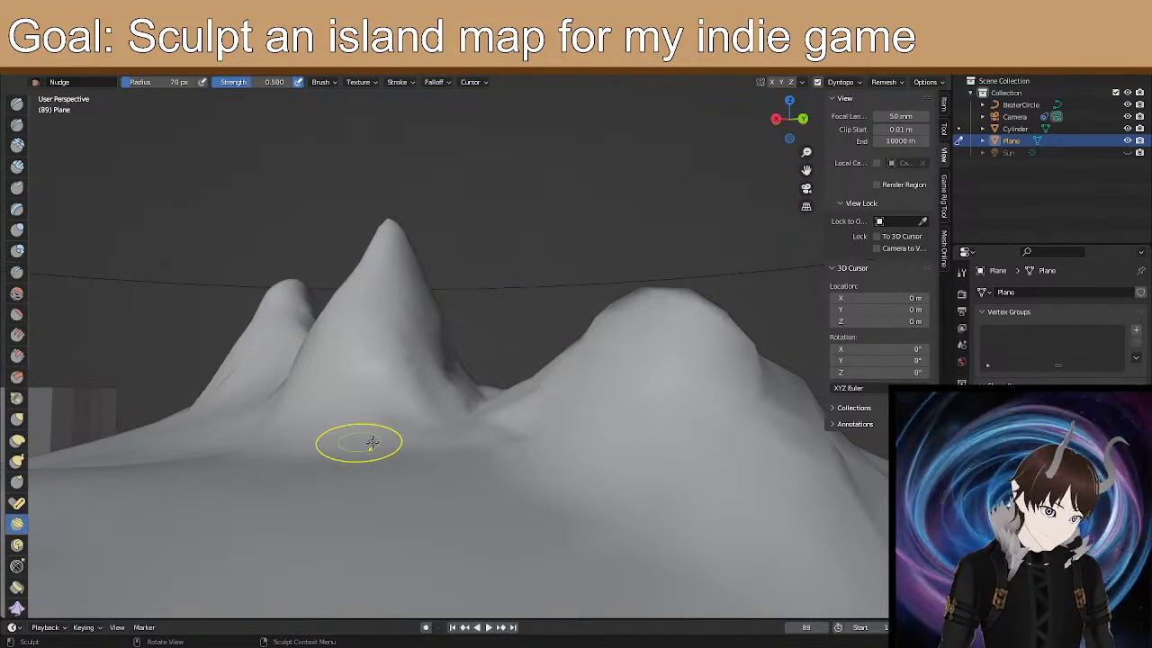
pyautogui.moveTo(355, 441); pyautogui.dragTo(399, 483, button='middle')
pyautogui.moveTo(501, 430); pyautogui.dragTo(497, 393)
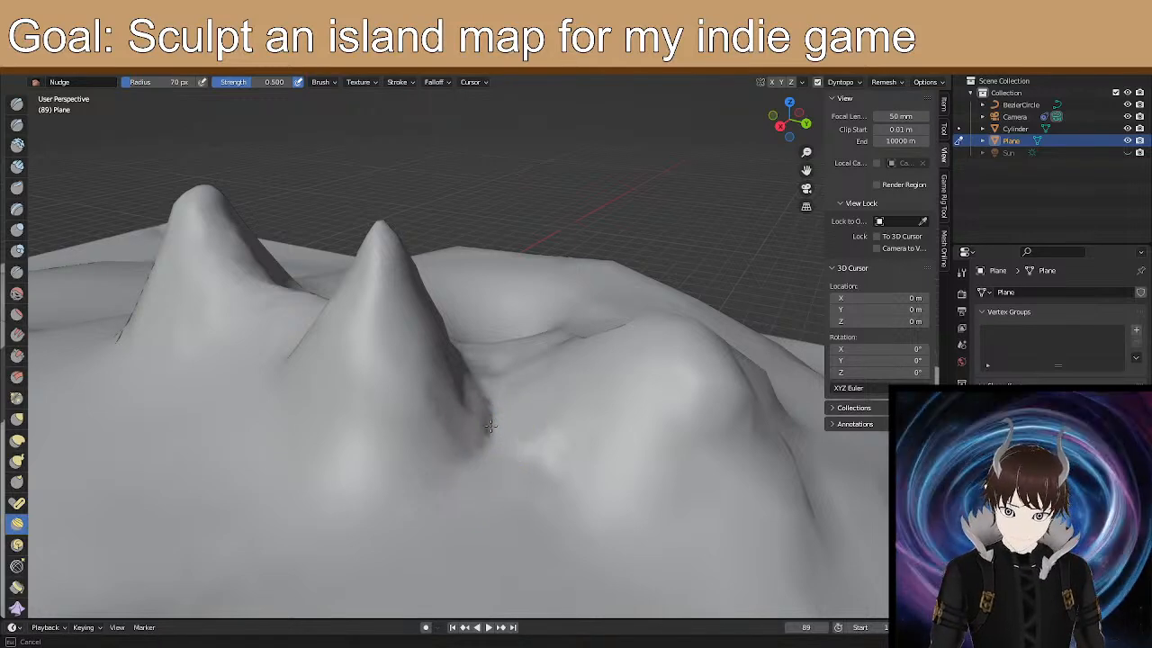
pyautogui.moveTo(458, 430); pyautogui.dragTo(441, 427)
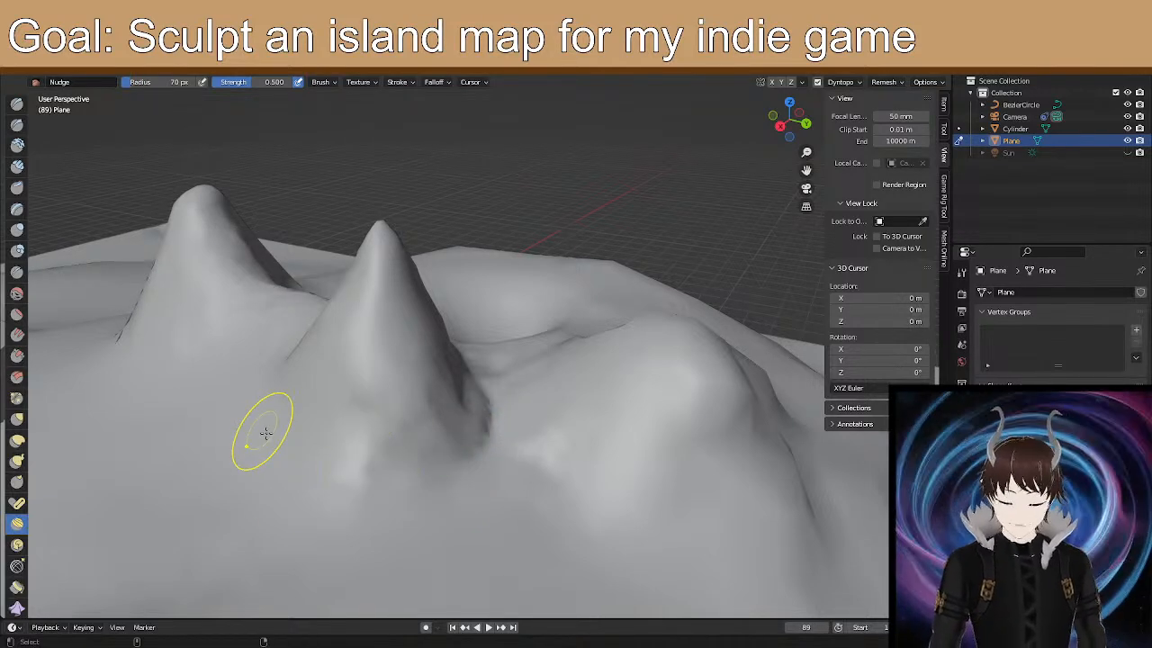
pyautogui.hotkey('ctrl', 'z')
pyautogui.hotkey('ctrl', 'z')
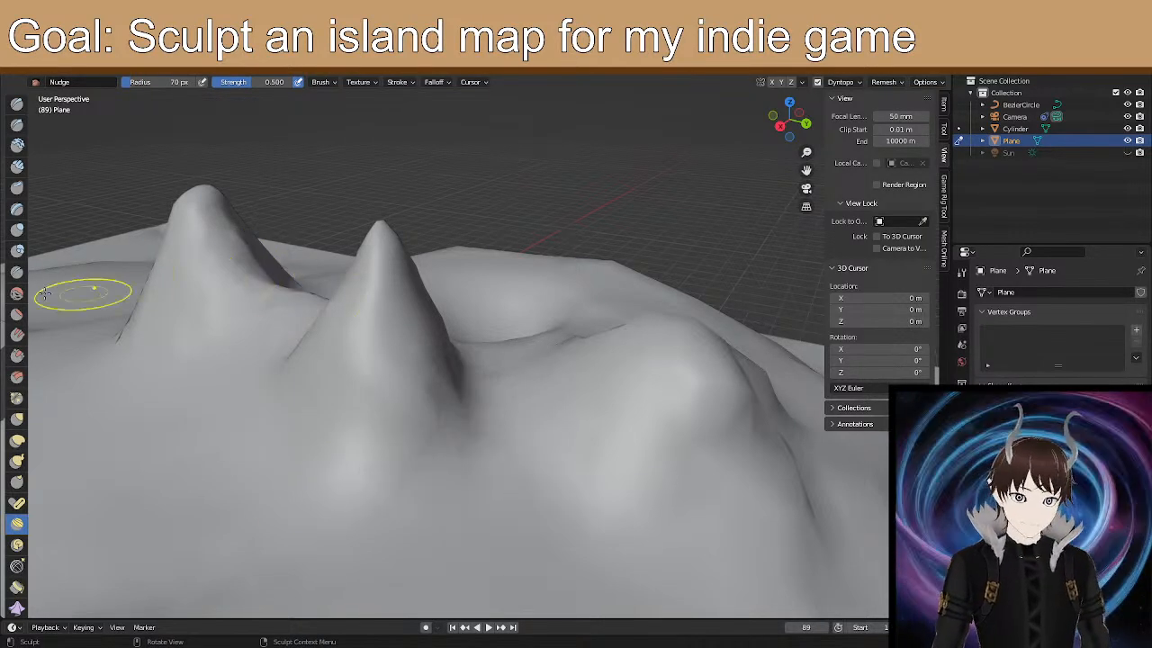
# Shape the saddle between the middle peak and the lower rounded peak with Clay Thumb at 70 px and strength 0.500.
pyautogui.click(17, 187)
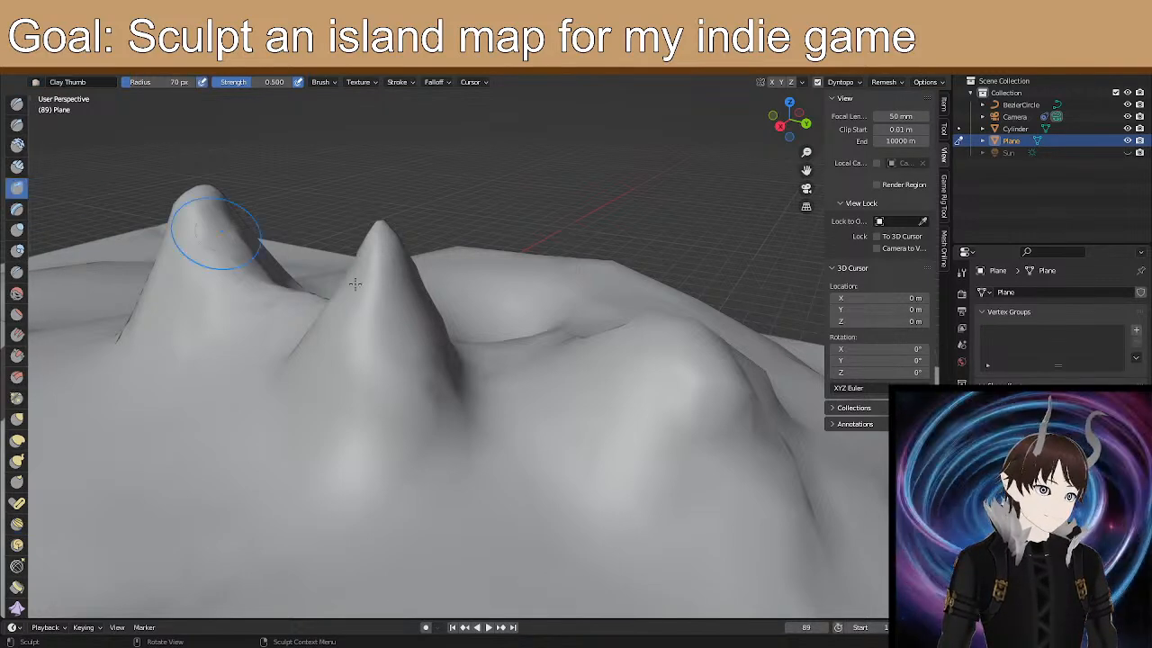
pyautogui.moveTo(507, 362); pyautogui.dragTo(490, 430)
pyautogui.moveTo(490, 430); pyautogui.dragTo(500, 400, button='middle')
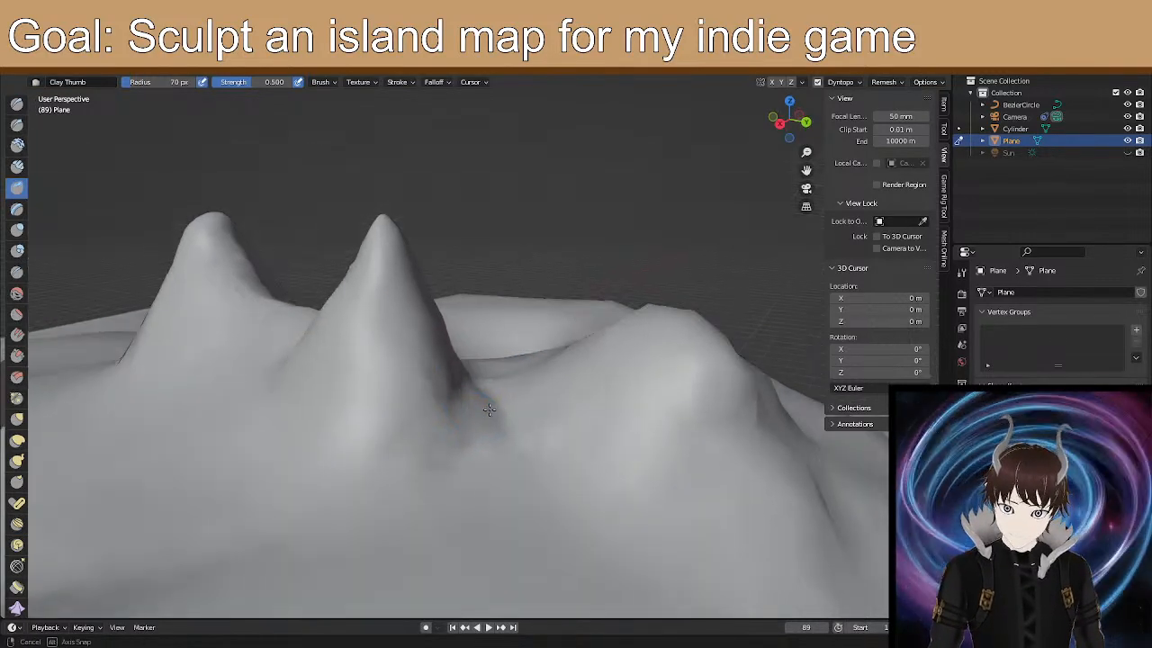
pyautogui.scroll(1, 502, 399)
pyautogui.scroll(1, 501, 399)
pyautogui.moveTo(513, 441)
pyautogui.mouseDown()
pyautogui.moveTo(511, 426)
pyautogui.moveTo(494, 477)
pyautogui.mouseUp()
pyautogui.moveTo(494, 478)
pyautogui.mouseDown(button='middle')
pyautogui.moveTo(393, 462)
pyautogui.moveTo(431, 476)
pyautogui.mouseUp(button='middle')
pyautogui.moveTo(336, 533); pyautogui.dragTo(345, 530, button='middle')
pyautogui.moveTo(355, 547); pyautogui.dragTo(446, 459)
pyautogui.moveTo(416, 494)
pyautogui.mouseDown()
pyautogui.moveTo(458, 450)
pyautogui.moveTo(404, 483)
pyautogui.moveTo(413, 467)
pyautogui.mouseUp()
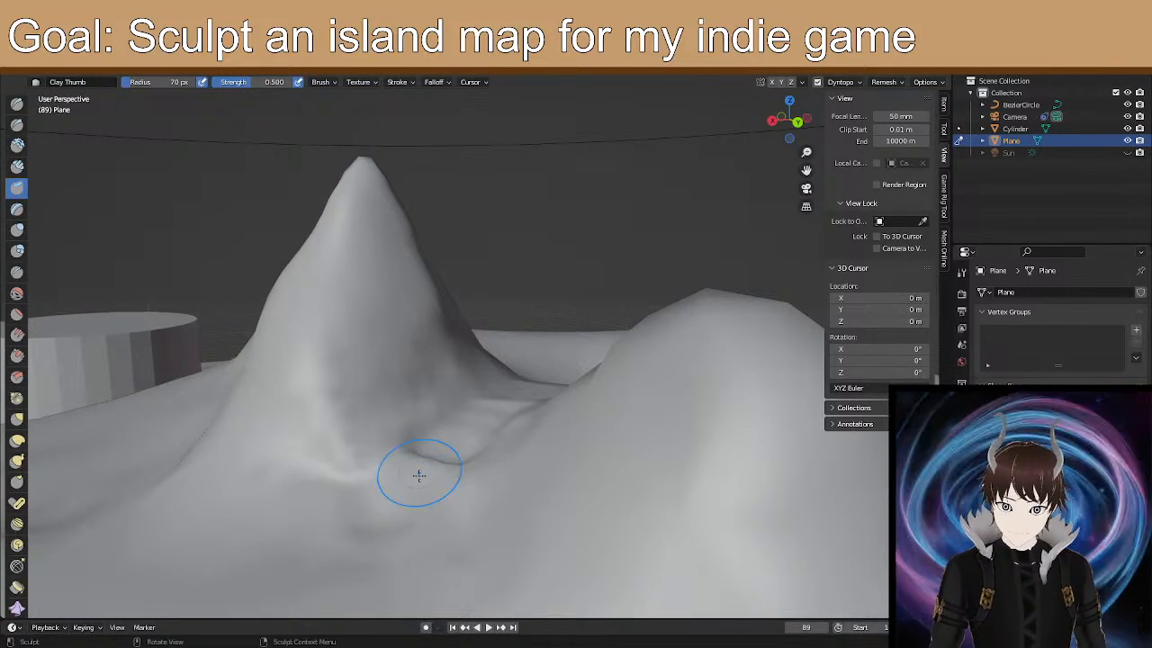
pyautogui.moveTo(417, 476); pyautogui.dragTo(391, 466, button='middle')
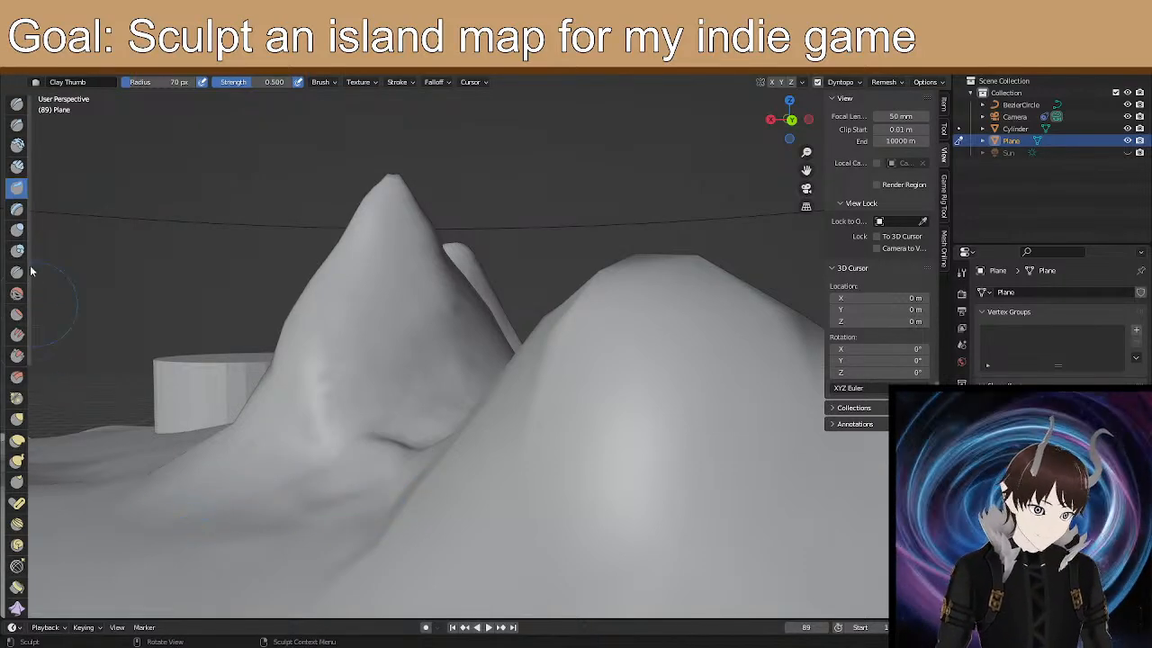
# Build up the saddle and the adjoining foot of the middle peak with Clay at 70 px and strength 0.500.
pyautogui.click(17, 144)
pyautogui.moveTo(336, 321); pyautogui.dragTo(406, 467, button='middle')
pyautogui.moveTo(406, 467)
pyautogui.mouseDown()
pyautogui.moveTo(495, 436)
pyautogui.moveTo(478, 421)
pyautogui.moveTo(462, 450)
pyautogui.mouseUp()
pyautogui.moveTo(462, 450)
pyautogui.mouseDown(button='middle')
pyautogui.moveTo(528, 404)
pyautogui.moveTo(476, 476)
pyautogui.mouseUp(button='middle')
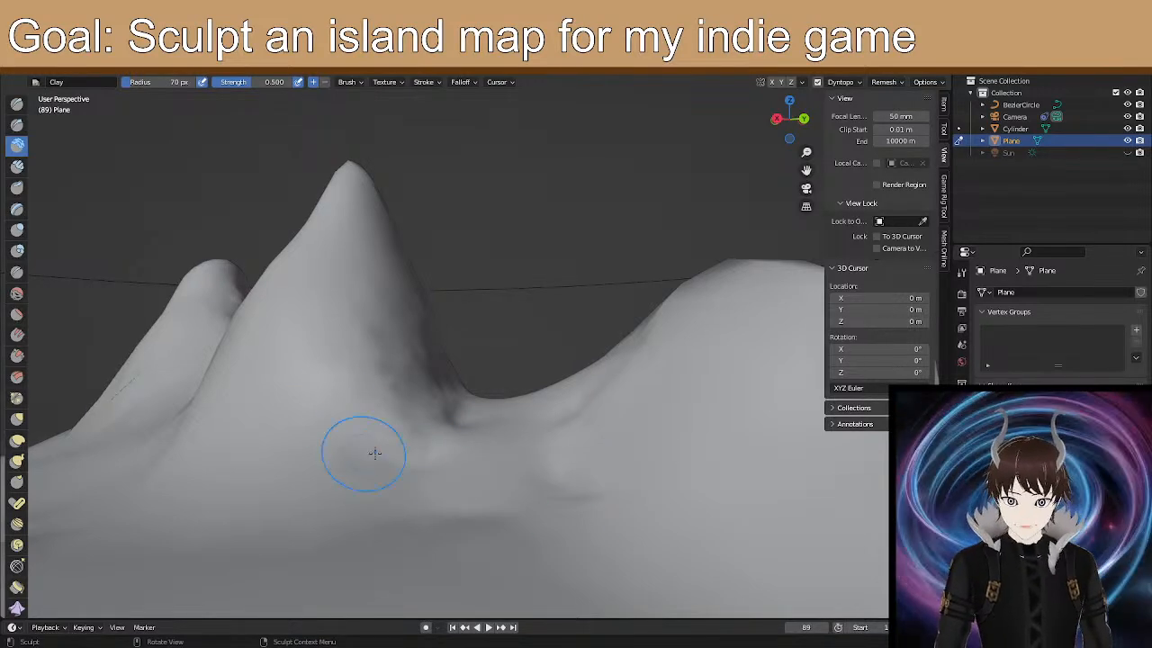
pyautogui.moveTo(479, 492); pyautogui.dragTo(487, 497, button='middle')
pyautogui.moveTo(500, 462)
pyautogui.mouseDown()
pyautogui.moveTo(499, 474)
pyautogui.moveTo(499, 448)
pyautogui.moveTo(475, 447)
pyautogui.mouseUp()
pyautogui.moveTo(451, 392); pyautogui.dragTo(458, 388)
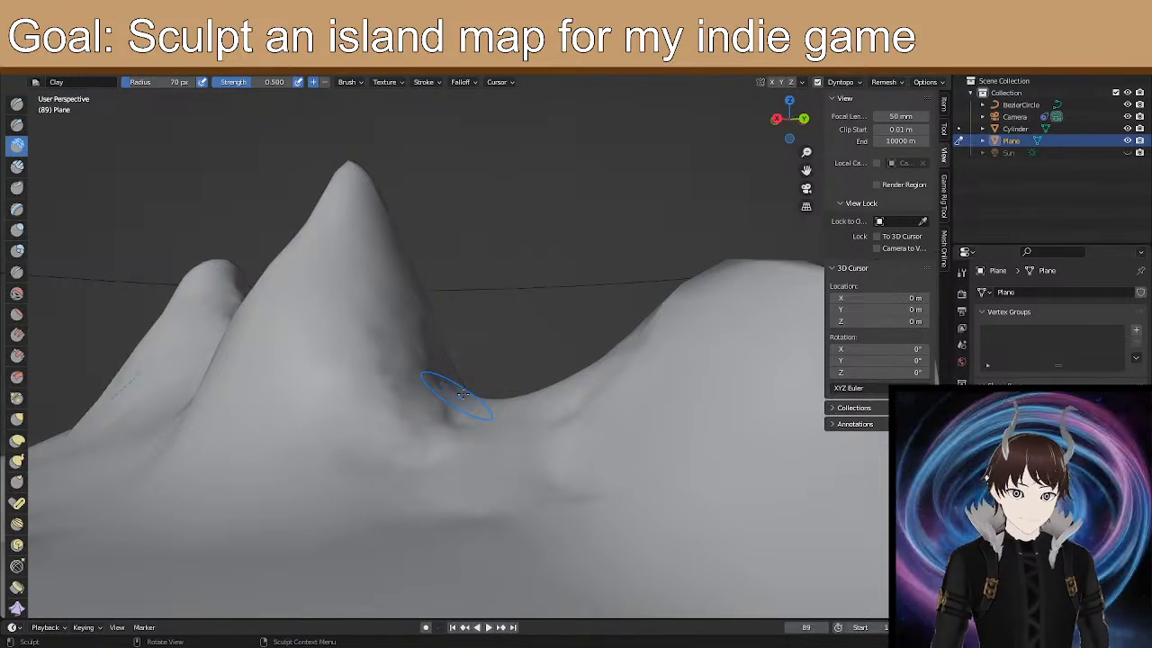
# Carve rough grooves down the outer slope of the saddle beside the middle peak with Draw Sharp at 70 px and strength 0.500.
pyautogui.click(18, 105)
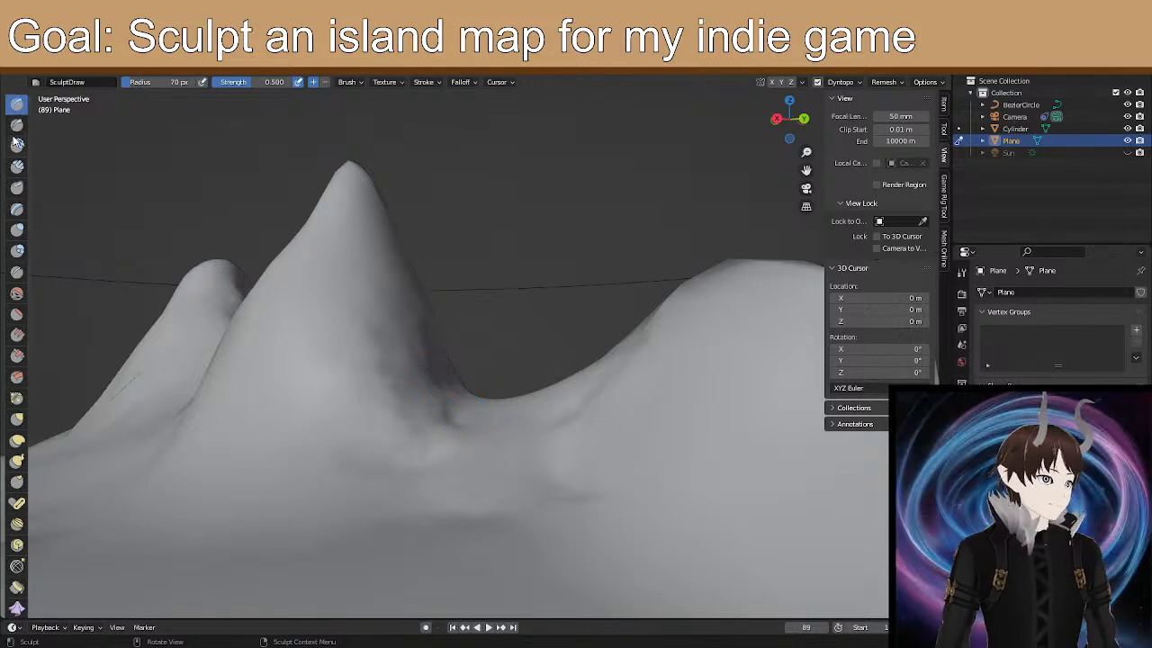
pyautogui.click(18, 125)
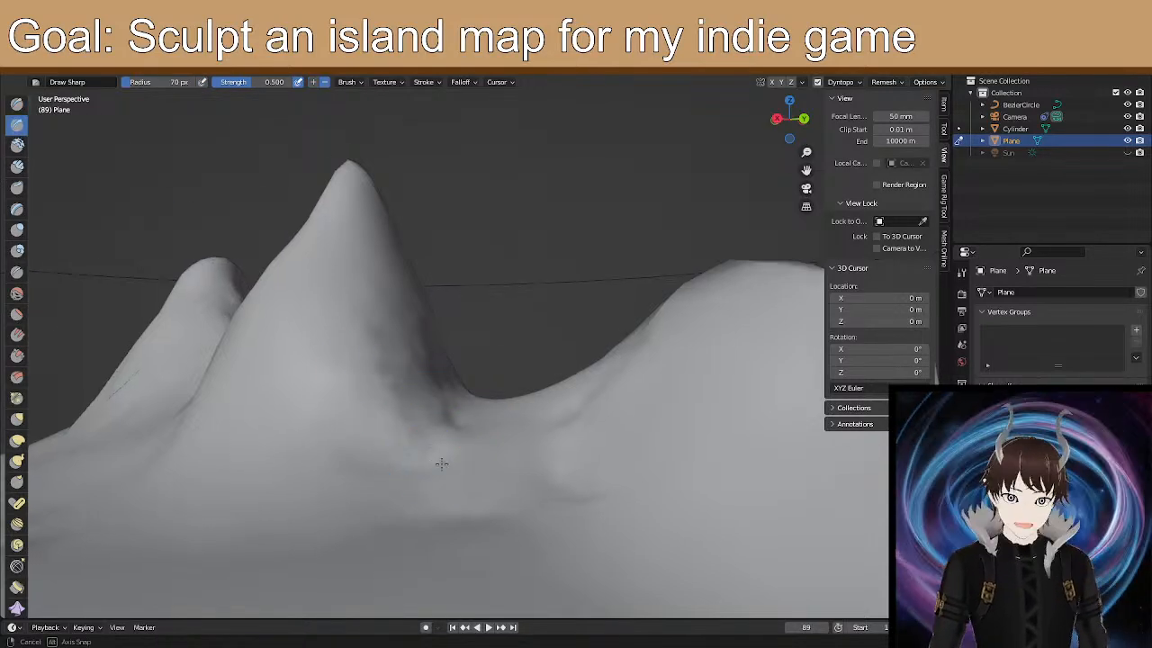
pyautogui.moveTo(435, 460); pyautogui.dragTo(446, 503, button='middle')
pyautogui.moveTo(507, 516)
pyautogui.mouseDown()
pyautogui.moveTo(522, 498)
pyautogui.moveTo(522, 454)
pyautogui.mouseUp()
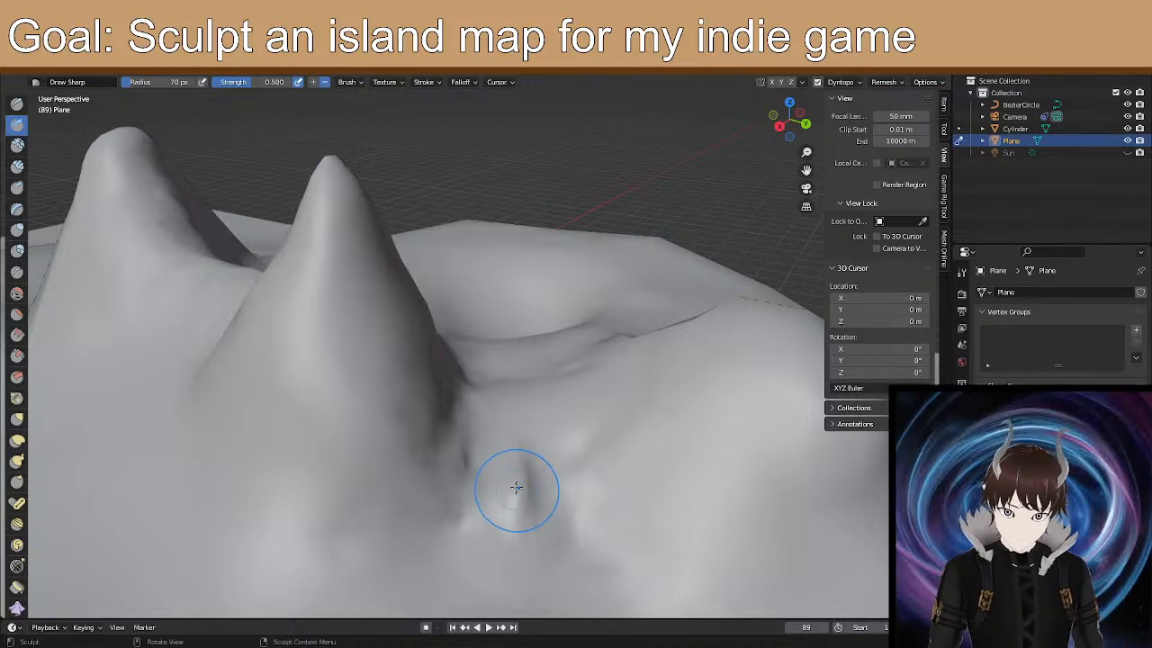
pyautogui.hotkey('ctrl', 'z')
pyautogui.moveTo(520, 516); pyautogui.dragTo(516, 461)
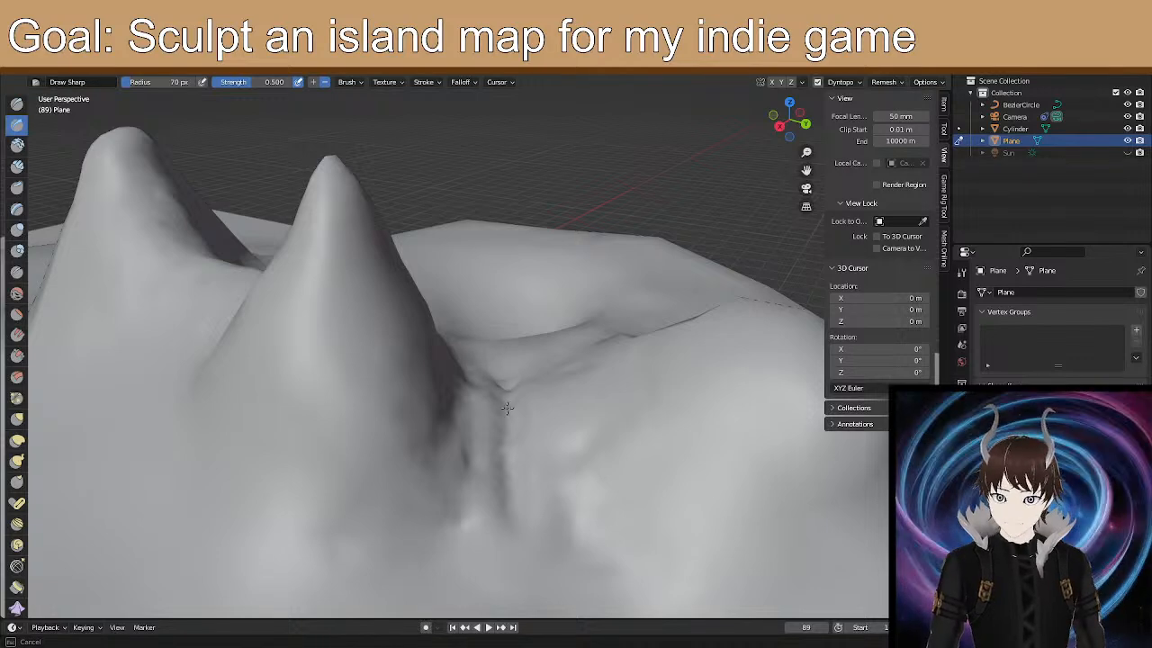
pyautogui.moveTo(537, 523)
pyautogui.mouseDown()
pyautogui.moveTo(497, 559)
pyautogui.moveTo(493, 452)
pyautogui.mouseUp()
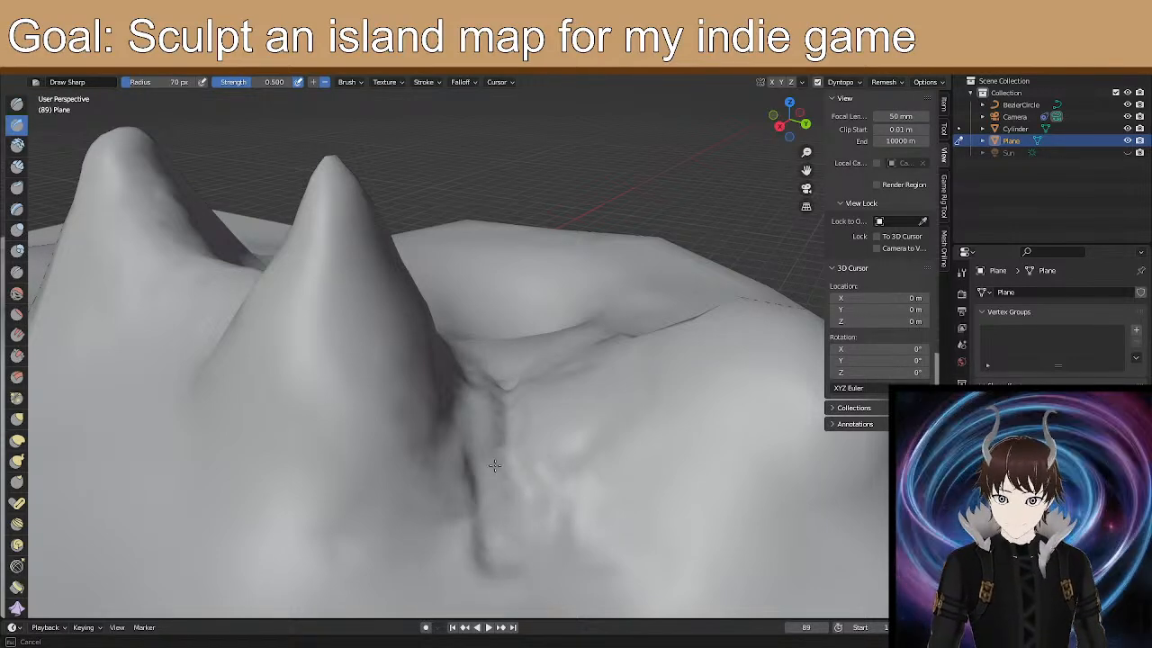
pyautogui.moveTo(501, 350); pyautogui.dragTo(524, 409)
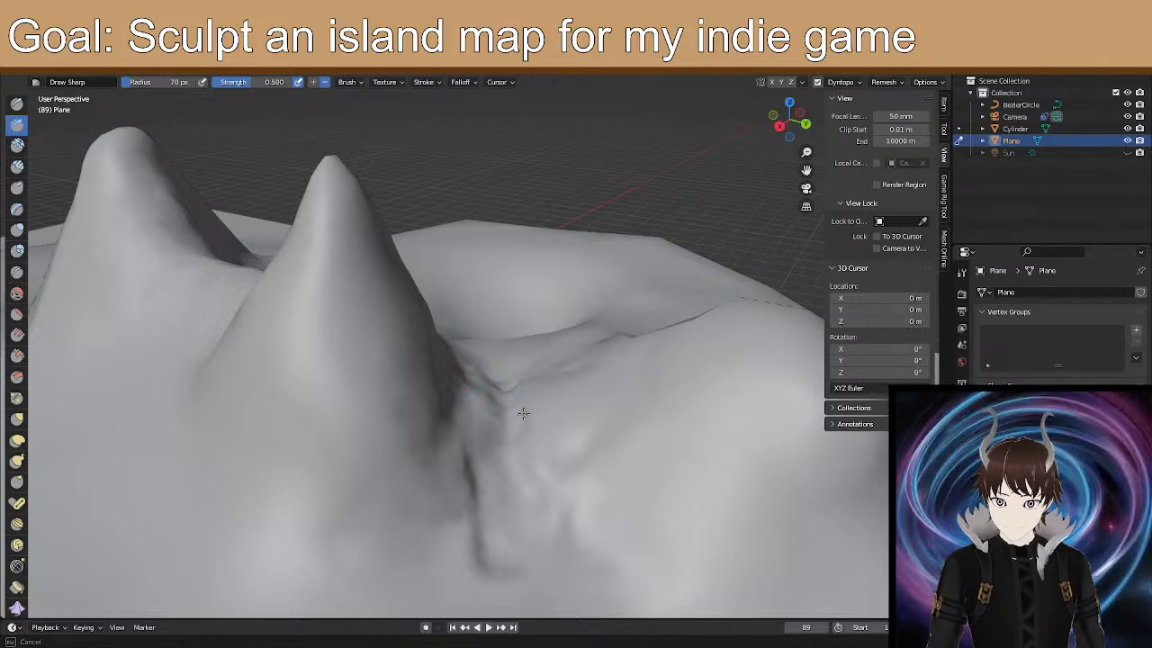
pyautogui.moveTo(532, 464); pyautogui.dragTo(523, 446)
pyautogui.moveTo(520, 381); pyautogui.dragTo(536, 418)
# Continue the Draw Sharp channel over the saddle and down its inner slope towards the crater hollow.
pyautogui.moveTo(494, 342)
pyautogui.mouseDown(button='middle')
pyautogui.moveTo(580, 408)
pyautogui.moveTo(557, 385)
pyautogui.moveTo(543, 418)
pyautogui.moveTo(557, 491)
pyautogui.moveTo(453, 514)
pyautogui.moveTo(334, 496)
pyautogui.moveTo(344, 480)
pyautogui.moveTo(215, 441)
pyautogui.mouseUp(button='middle')
pyautogui.moveTo(491, 461); pyautogui.dragTo(498, 473)
pyautogui.moveTo(494, 468)
pyautogui.mouseDown()
pyautogui.moveTo(500, 538)
pyautogui.moveTo(491, 517)
pyautogui.moveTo(515, 573)
pyautogui.mouseUp()
pyautogui.moveTo(462, 521)
pyautogui.mouseDown(button='middle')
pyautogui.moveTo(571, 455)
pyautogui.moveTo(540, 483)
pyautogui.moveTo(503, 456)
pyautogui.moveTo(455, 456)
pyautogui.moveTo(456, 486)
pyautogui.mouseUp(button='middle')
pyautogui.moveTo(392, 434); pyautogui.dragTo(413, 402)
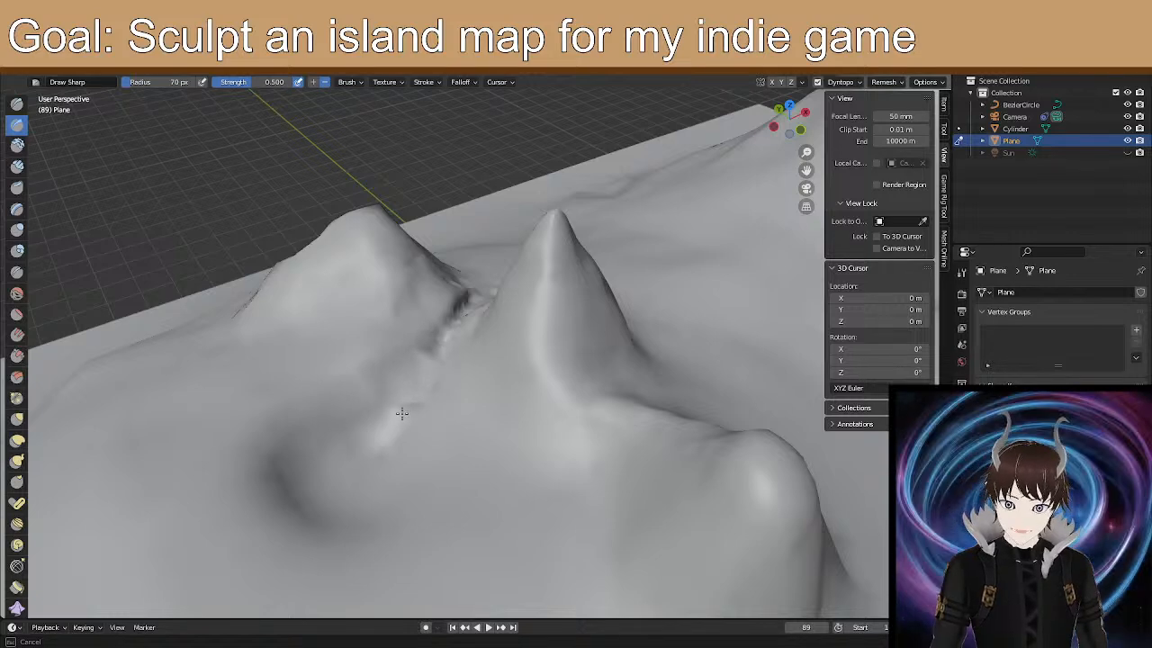
pyautogui.moveTo(417, 389); pyautogui.dragTo(385, 437)
pyautogui.moveTo(386, 437); pyautogui.dragTo(416, 426, button='middle')
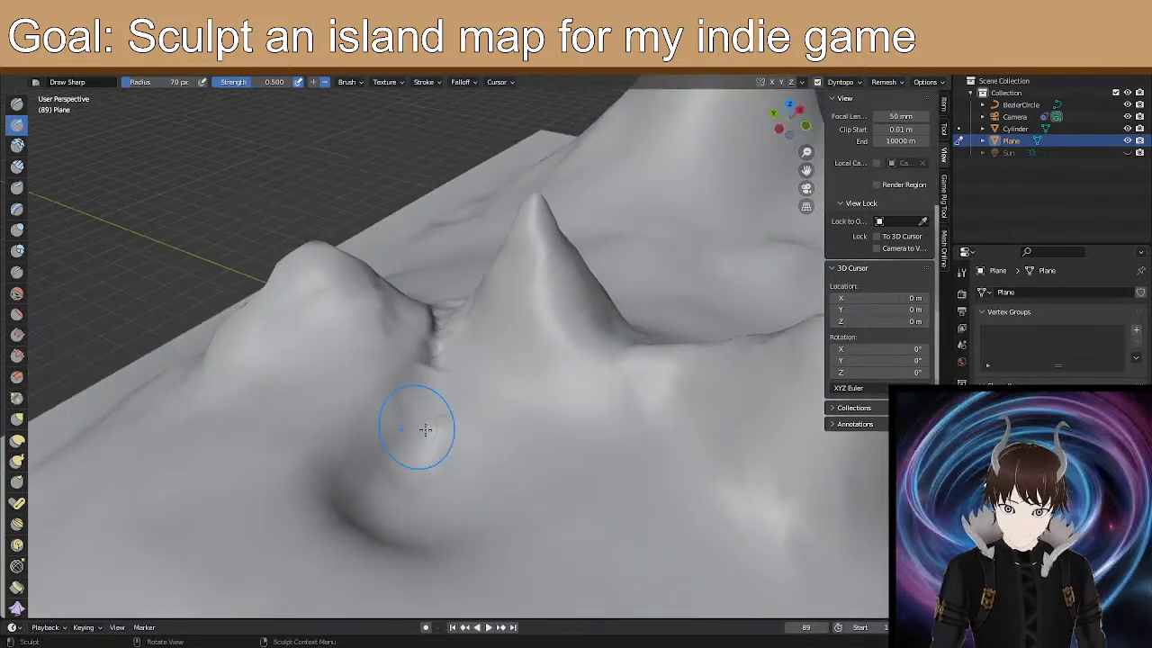
pyautogui.scroll(1, 418, 428)
pyautogui.moveTo(425, 431); pyautogui.dragTo(416, 480)
# Reshape the channel's inner slope and its upper notch at the saddle with Elastic Deform at 70 px and strength 0.500.
pyautogui.click(16, 439)
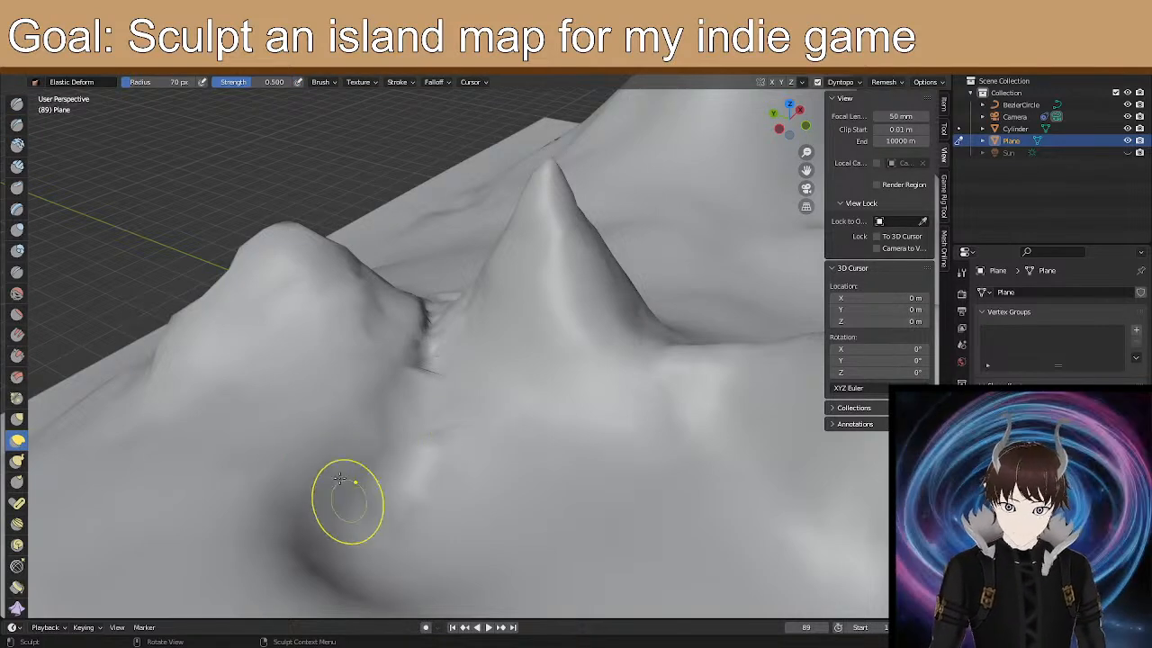
pyautogui.moveTo(429, 424)
pyautogui.mouseDown()
pyautogui.moveTo(416, 505)
pyautogui.moveTo(397, 519)
pyautogui.mouseUp()
pyautogui.moveTo(419, 376)
pyautogui.mouseDown()
pyautogui.moveTo(424, 399)
pyautogui.moveTo(436, 304)
pyautogui.moveTo(426, 357)
pyautogui.mouseUp()
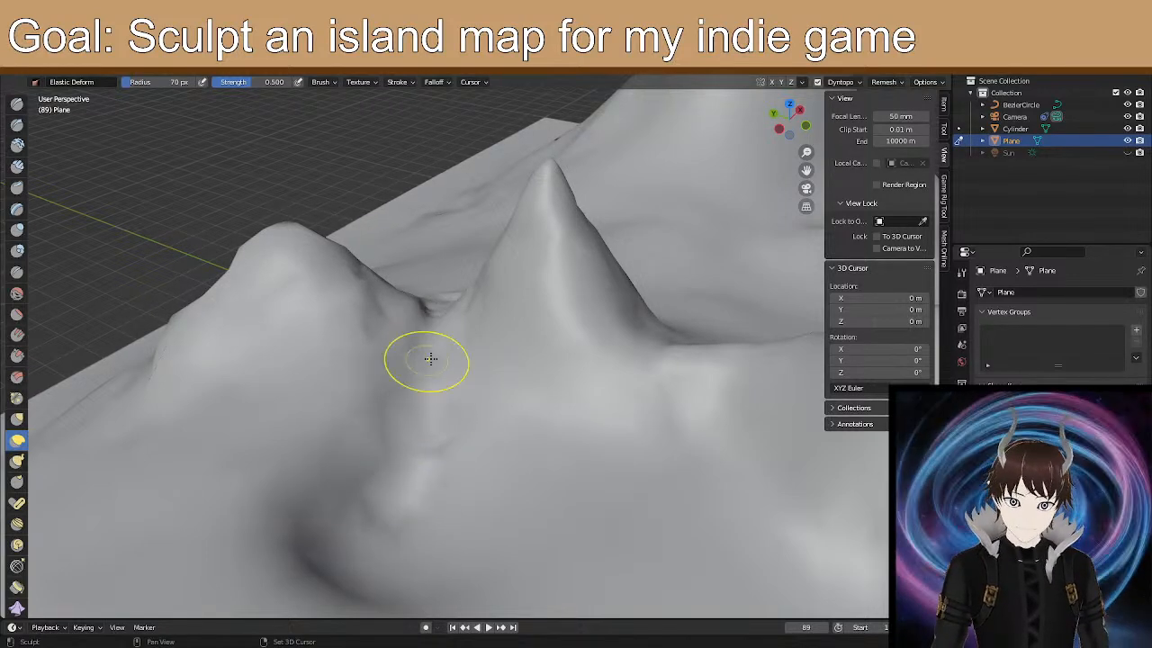
# Even out the channel between the saddle and the crater hollow with Flatten/Contrast at 70 px and strength 0.500.
pyautogui.click(17, 315)
pyautogui.moveTo(420, 423); pyautogui.dragTo(411, 444)
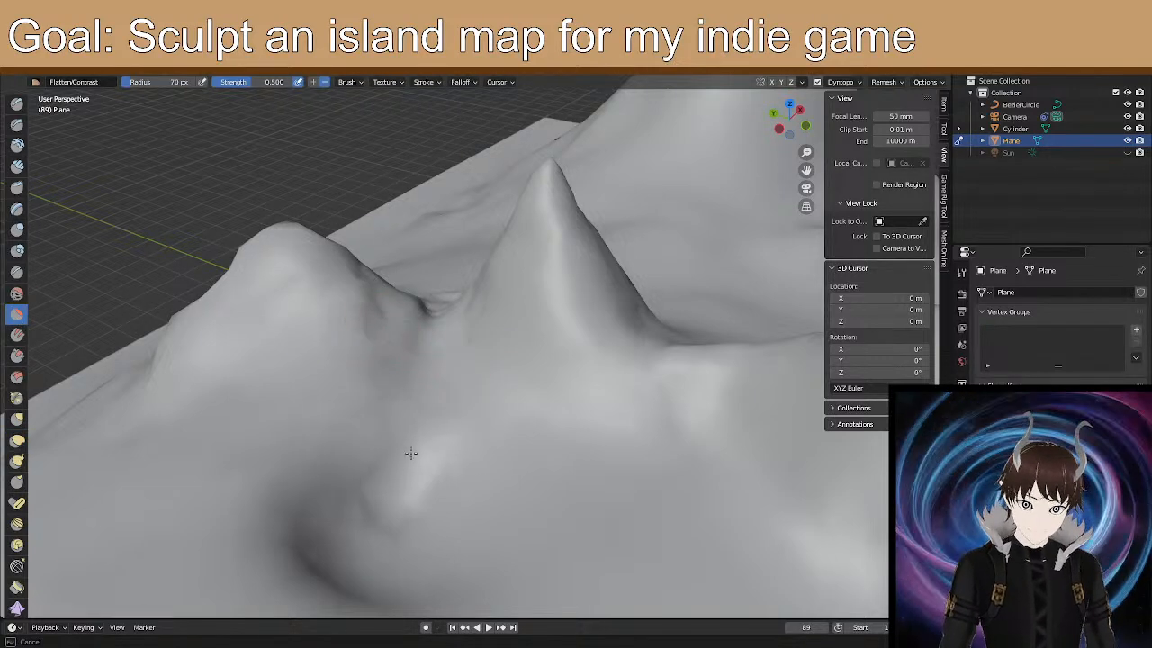
pyautogui.moveTo(419, 373); pyautogui.dragTo(422, 356)
pyautogui.moveTo(402, 459)
pyautogui.mouseDown()
pyautogui.moveTo(404, 474)
pyautogui.moveTo(392, 468)
pyautogui.moveTo(427, 479)
pyautogui.moveTo(387, 545)
pyautogui.moveTo(420, 378)
pyautogui.mouseUp()
# Try filling the channel below the saddle with Fill/Deepen at 70 px and strength 0.700, and undo the stroke.
pyautogui.click(17, 334)
pyautogui.hotkey('ctrl', 'z')
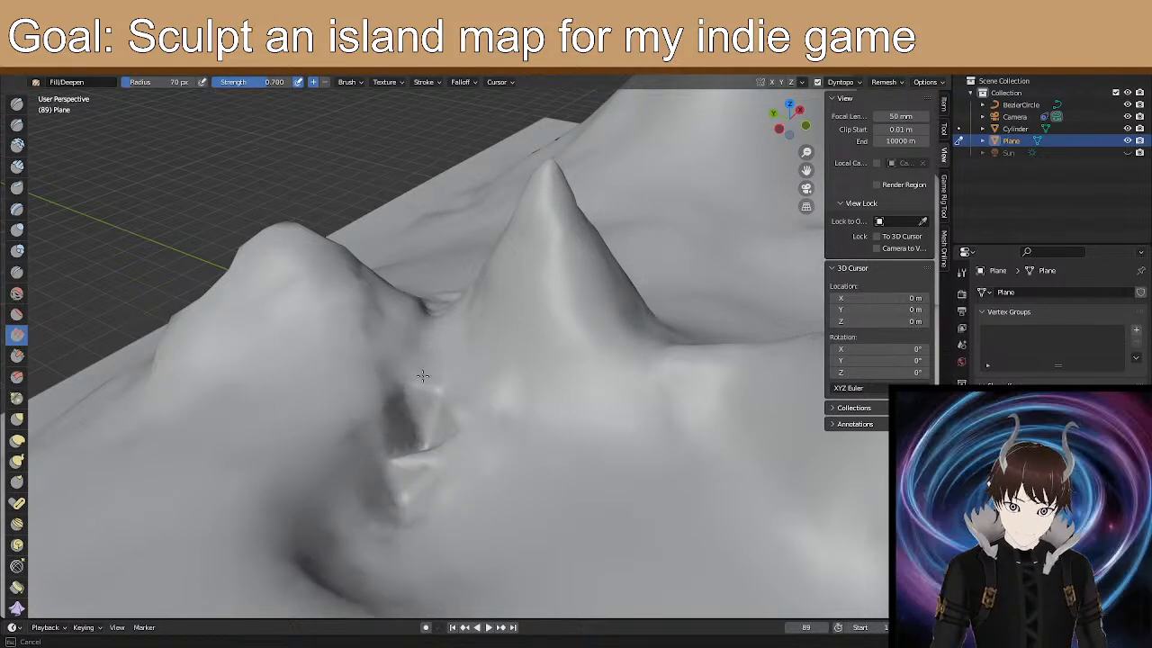
pyautogui.moveTo(437, 307); pyautogui.dragTo(411, 419)
pyautogui.hotkey('ctrl', 'z')
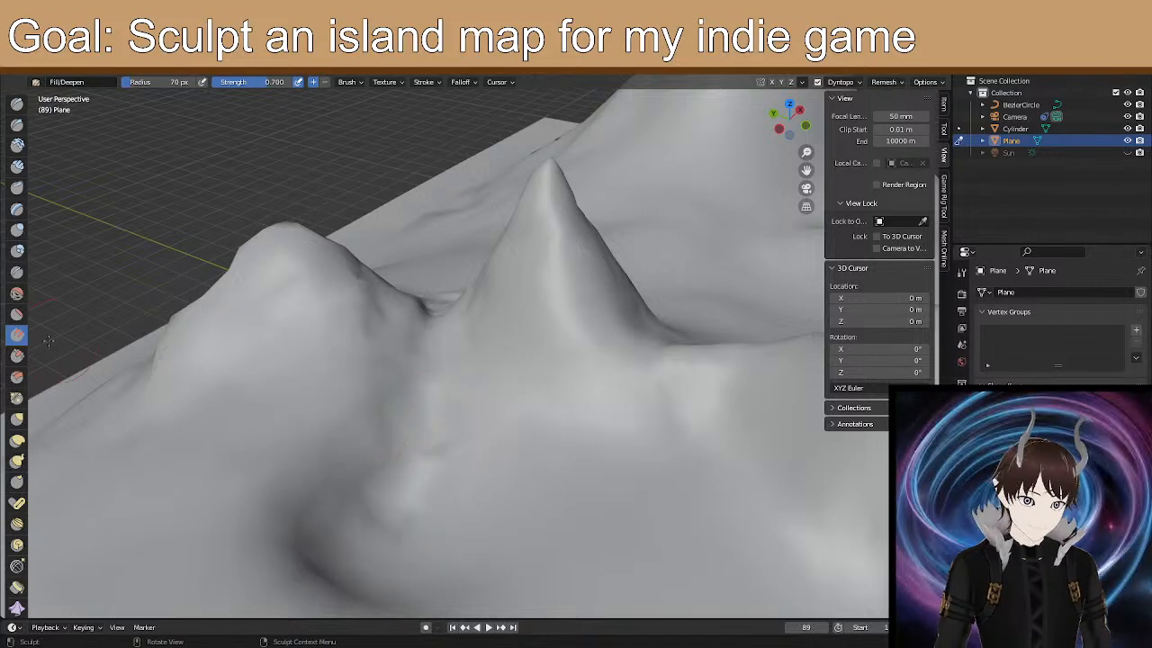
# Choose the SculptDraw brush at 70 px and strength 0.500, try reshaping the channel below the saddle, and undo the last stroke.
pyautogui.click(17, 250)
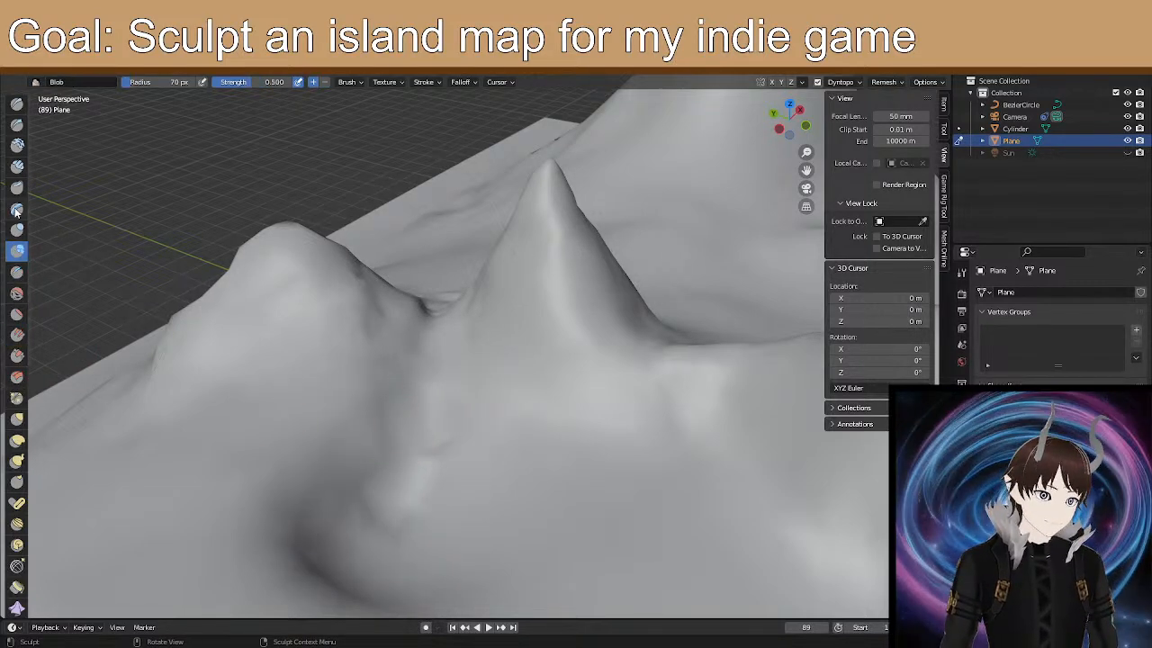
pyautogui.click(16, 210)
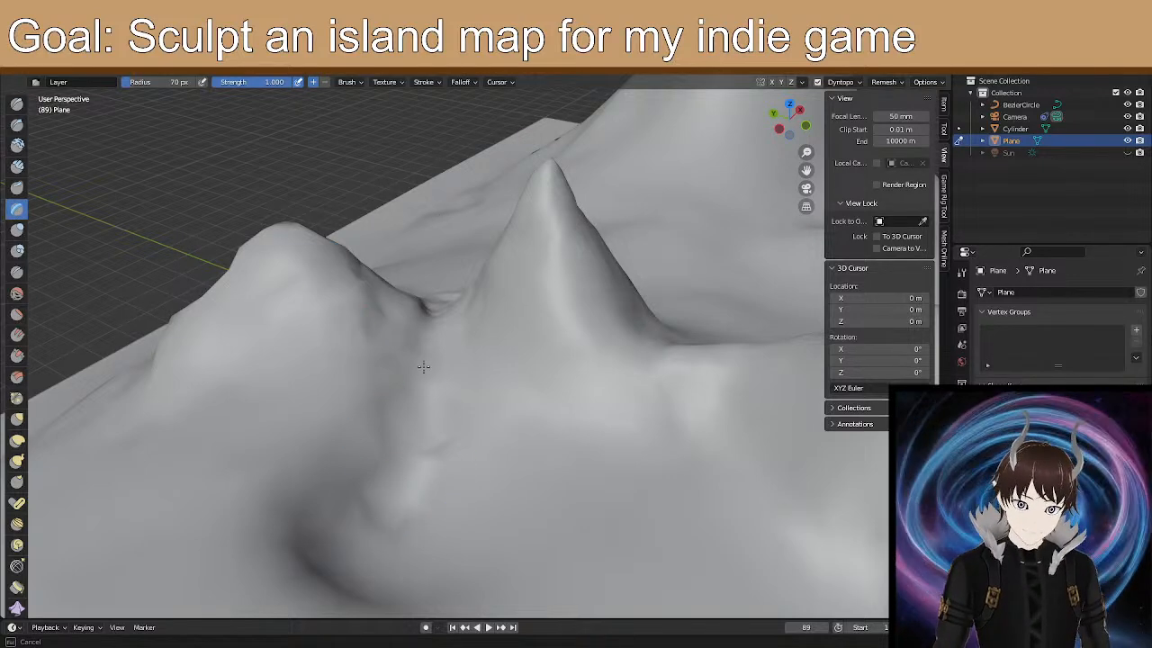
pyautogui.click(17, 125)
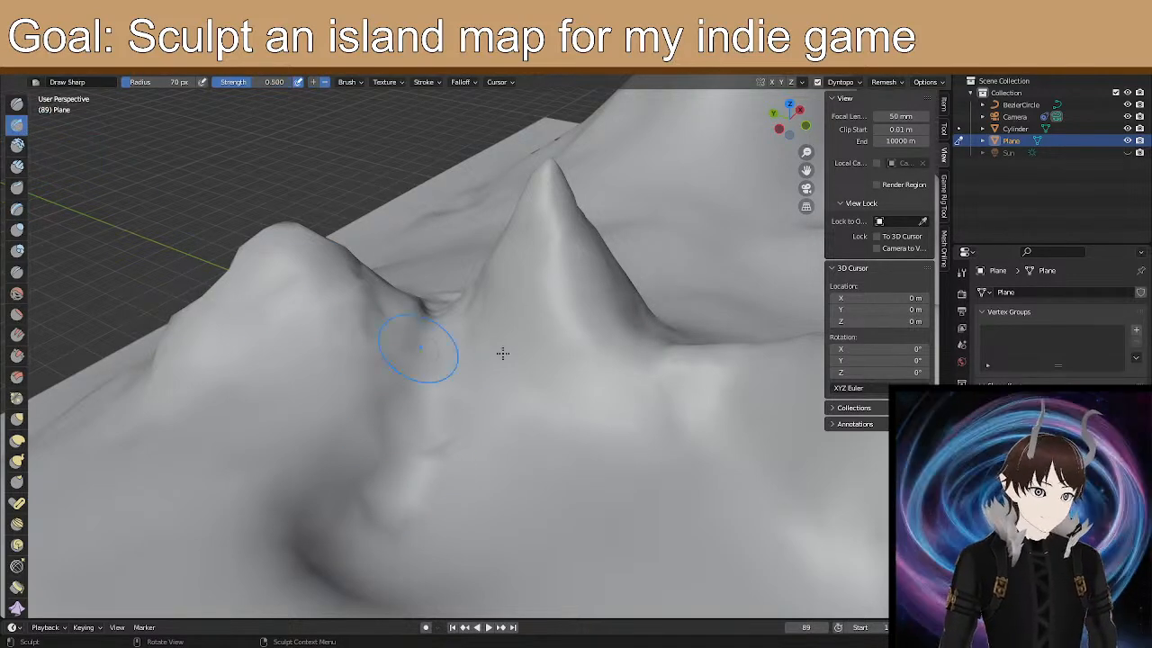
pyautogui.click(18, 104)
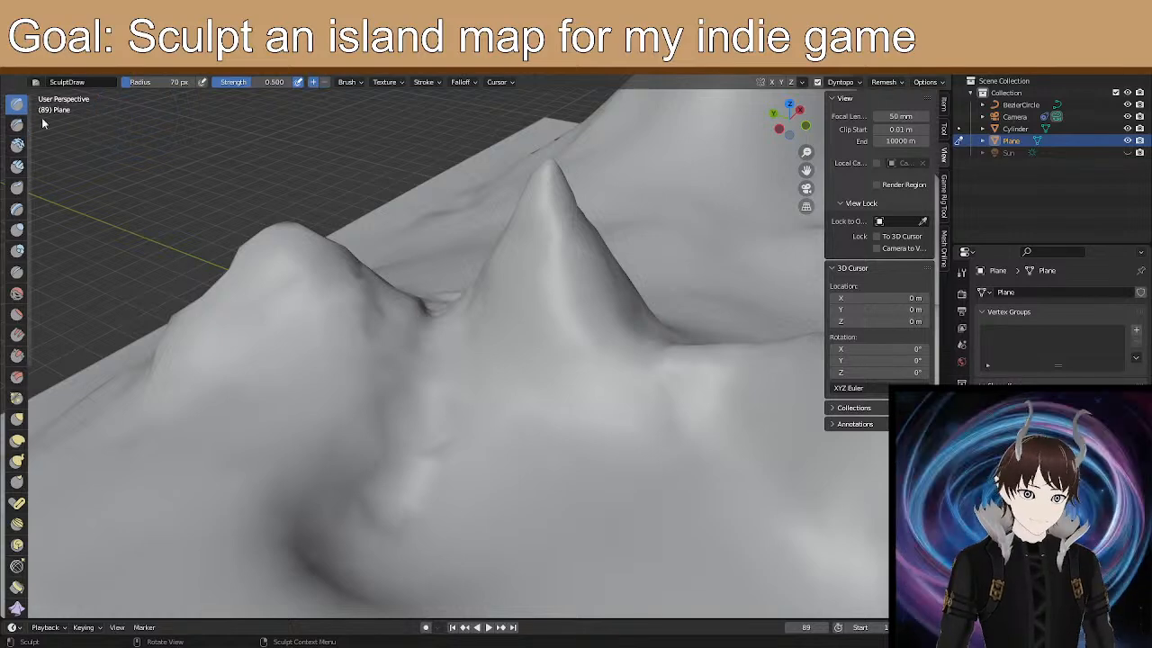
pyautogui.moveTo(448, 437)
pyautogui.mouseDown()
pyautogui.moveTo(390, 513)
pyautogui.moveTo(435, 341)
pyautogui.mouseUp()
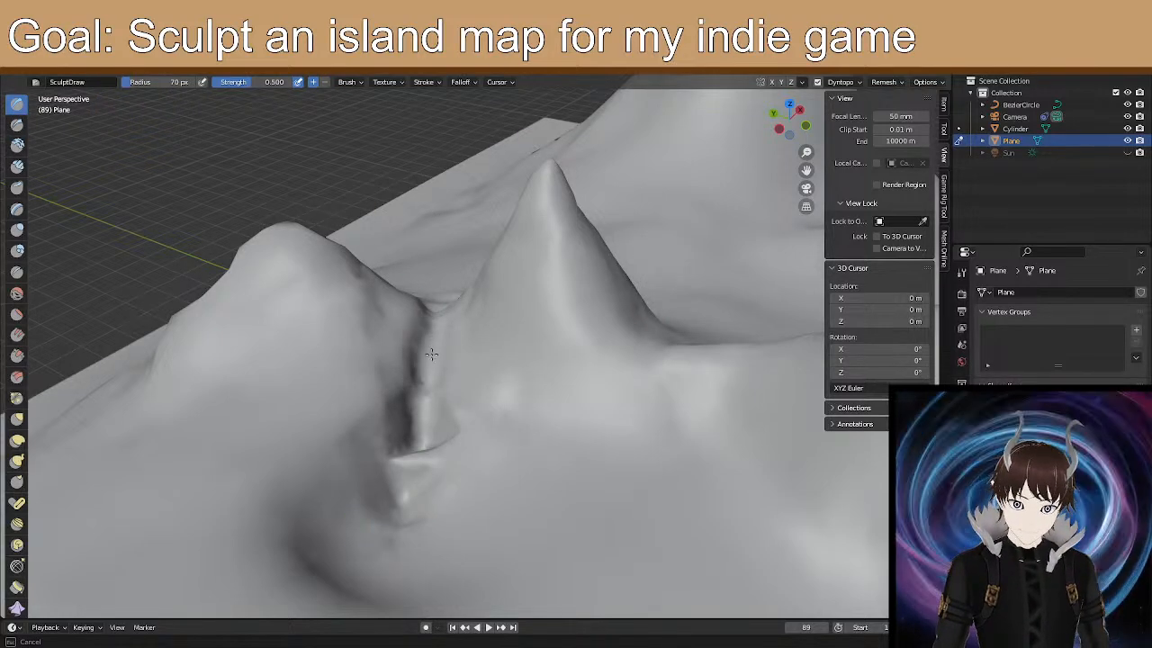
pyautogui.moveTo(418, 413)
pyautogui.mouseDown()
pyautogui.moveTo(407, 493)
pyautogui.moveTo(411, 457)
pyautogui.mouseUp()
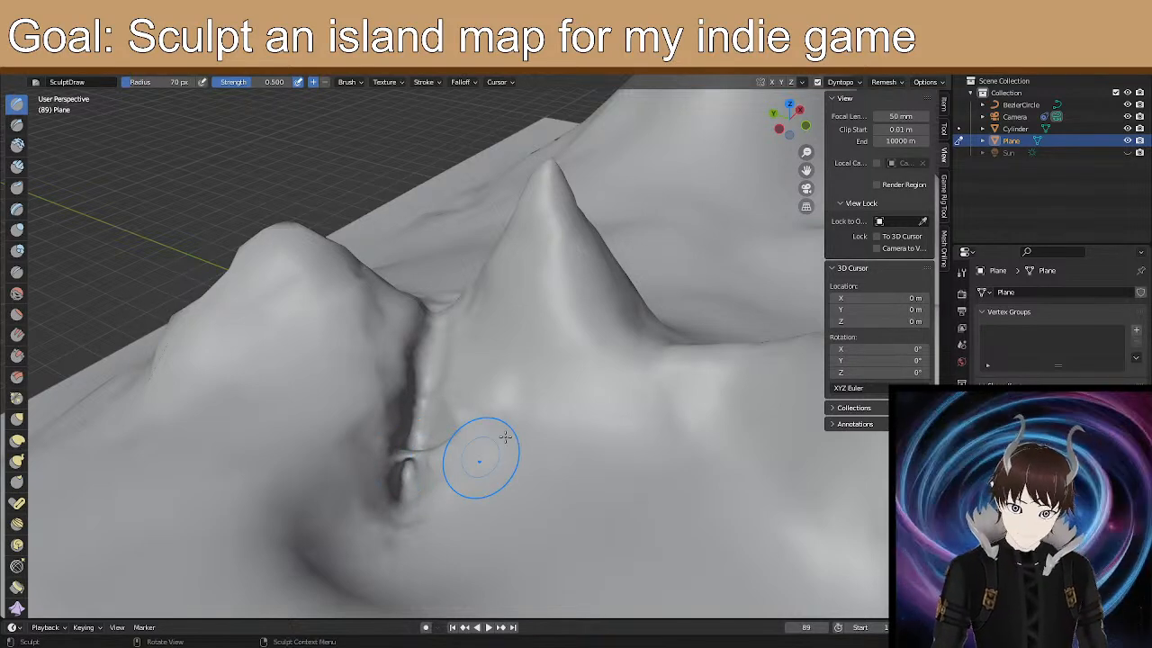
pyautogui.scroll(1, 481, 453)
pyautogui.moveTo(432, 519); pyautogui.dragTo(455, 481, button='middle')
pyautogui.scroll(1, 517, 449)
pyautogui.moveTo(522, 451); pyautogui.dragTo(468, 501, button='middle')
pyautogui.hotkey('ctrl', 'z')
# Sculpt back and forth along the channel between the crater hollow and the saddle with SculptDraw at 70 px and strength 0.500.
pyautogui.moveTo(436, 435); pyautogui.dragTo(621, 527, button='middle')
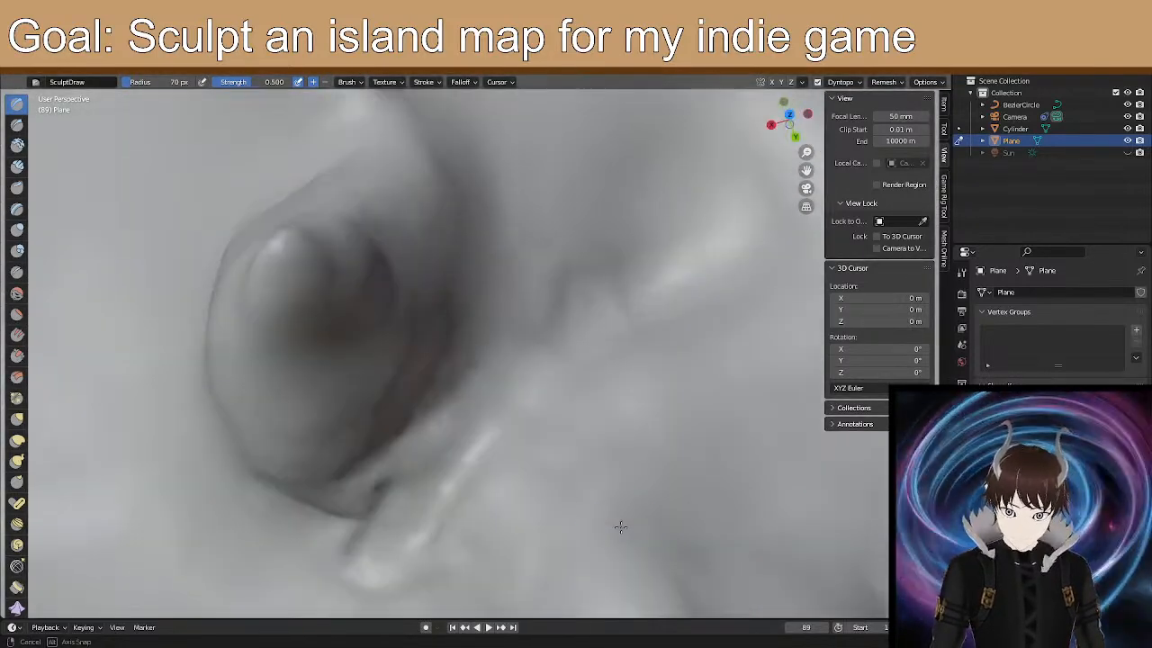
pyautogui.moveTo(438, 471)
pyautogui.mouseDown()
pyautogui.moveTo(470, 419)
pyautogui.moveTo(516, 382)
pyautogui.mouseUp()
pyautogui.moveTo(480, 424); pyautogui.dragTo(413, 520)
pyautogui.moveTo(495, 408)
pyautogui.mouseDown()
pyautogui.moveTo(517, 371)
pyautogui.moveTo(567, 342)
pyautogui.moveTo(542, 368)
pyautogui.mouseUp()
# Rework the gap and banks of the channel from the saddle down to the hollow with SculptDraw at 70 px and strength 0.500.
pyautogui.moveTo(544, 365); pyautogui.dragTo(572, 364, button='middle')
pyautogui.moveTo(460, 345); pyautogui.dragTo(457, 385, button='middle')
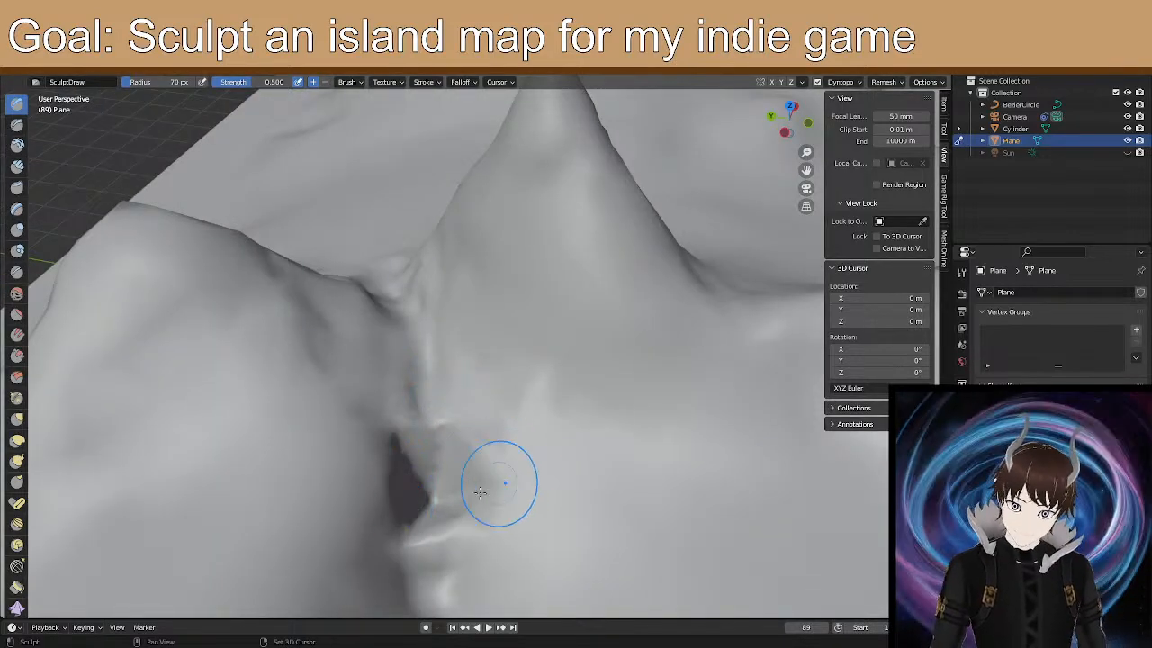
pyautogui.moveTo(418, 491)
pyautogui.mouseDown()
pyautogui.moveTo(432, 489)
pyautogui.moveTo(410, 354)
pyautogui.mouseUp()
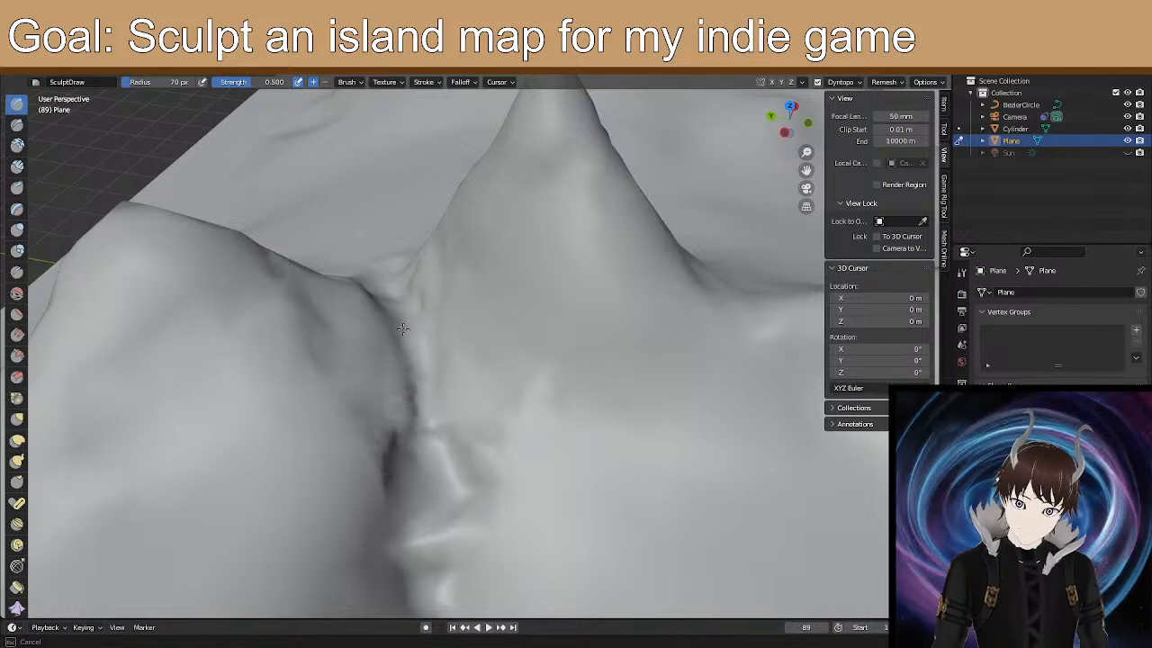
pyautogui.moveTo(388, 281)
pyautogui.mouseDown()
pyautogui.moveTo(418, 386)
pyautogui.moveTo(408, 400)
pyautogui.moveTo(401, 355)
pyautogui.moveTo(370, 298)
pyautogui.mouseUp()
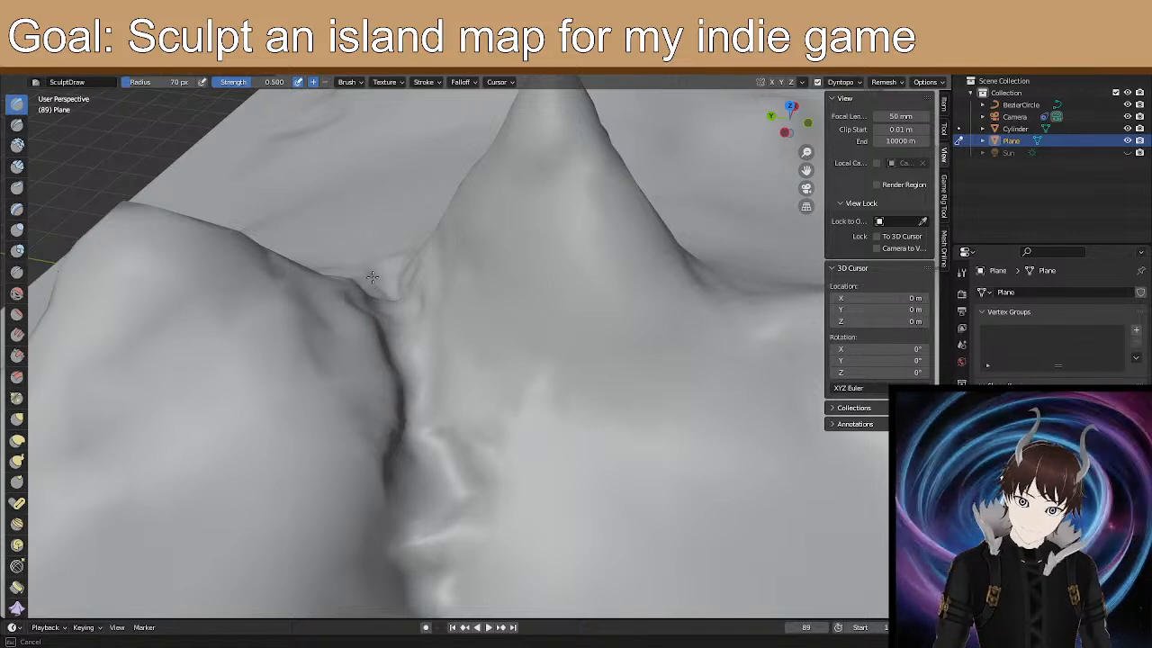
pyautogui.moveTo(440, 430); pyautogui.dragTo(444, 565)
# Smooth the rounded peak's bank beside the channel, the saddle edge and the dark crease along the pointed peak's foot.
pyautogui.moveTo(491, 469)
pyautogui.mouseDown(button='middle')
pyautogui.moveTo(442, 404)
pyautogui.moveTo(413, 416)
pyautogui.moveTo(711, 423)
pyautogui.moveTo(594, 421)
pyautogui.moveTo(584, 381)
pyautogui.moveTo(668, 381)
pyautogui.moveTo(584, 381)
pyautogui.moveTo(579, 407)
pyautogui.moveTo(553, 426)
pyautogui.moveTo(556, 452)
pyautogui.mouseUp(button='middle')
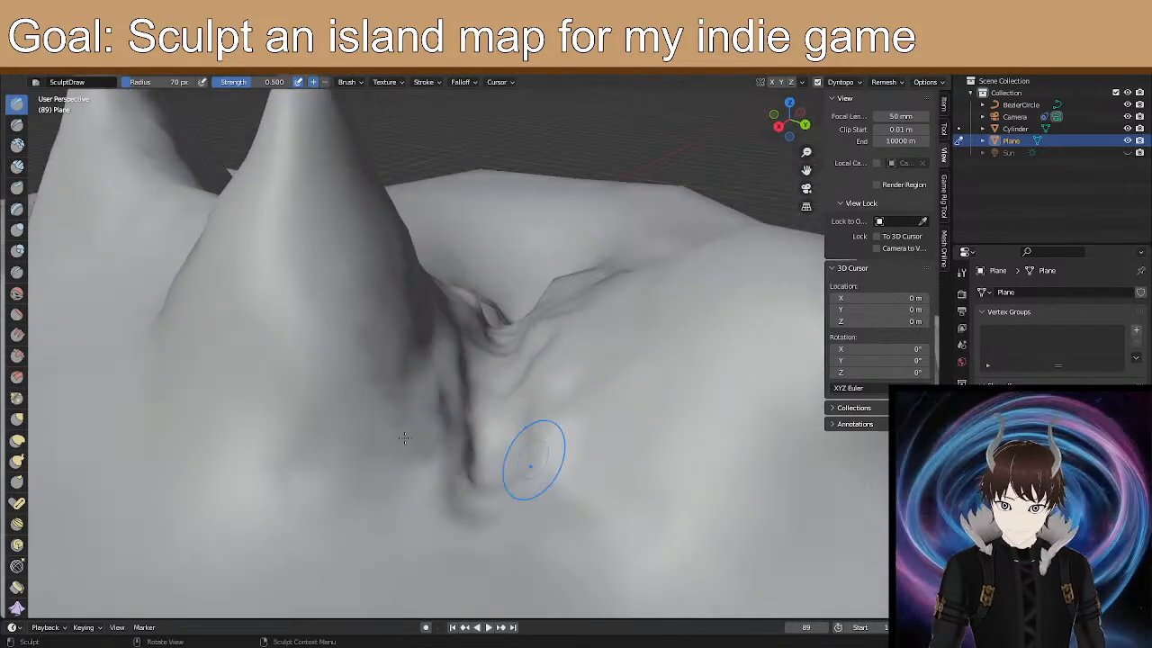
pyautogui.moveTo(530, 441)
pyautogui.mouseDown()
pyautogui.moveTo(545, 444)
pyautogui.moveTo(535, 407)
pyautogui.mouseUp()
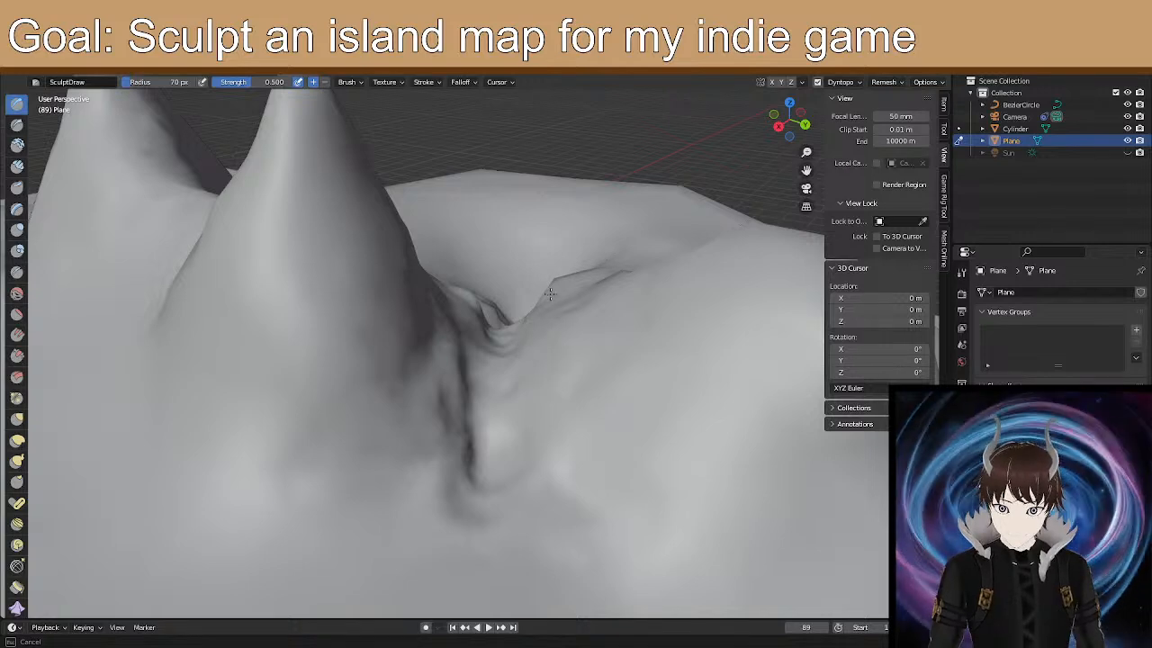
pyautogui.moveTo(555, 281); pyautogui.dragTo(552, 286)
pyautogui.moveTo(452, 470)
pyautogui.mouseDown()
pyautogui.moveTo(410, 381)
pyautogui.moveTo(450, 357)
pyautogui.mouseUp()
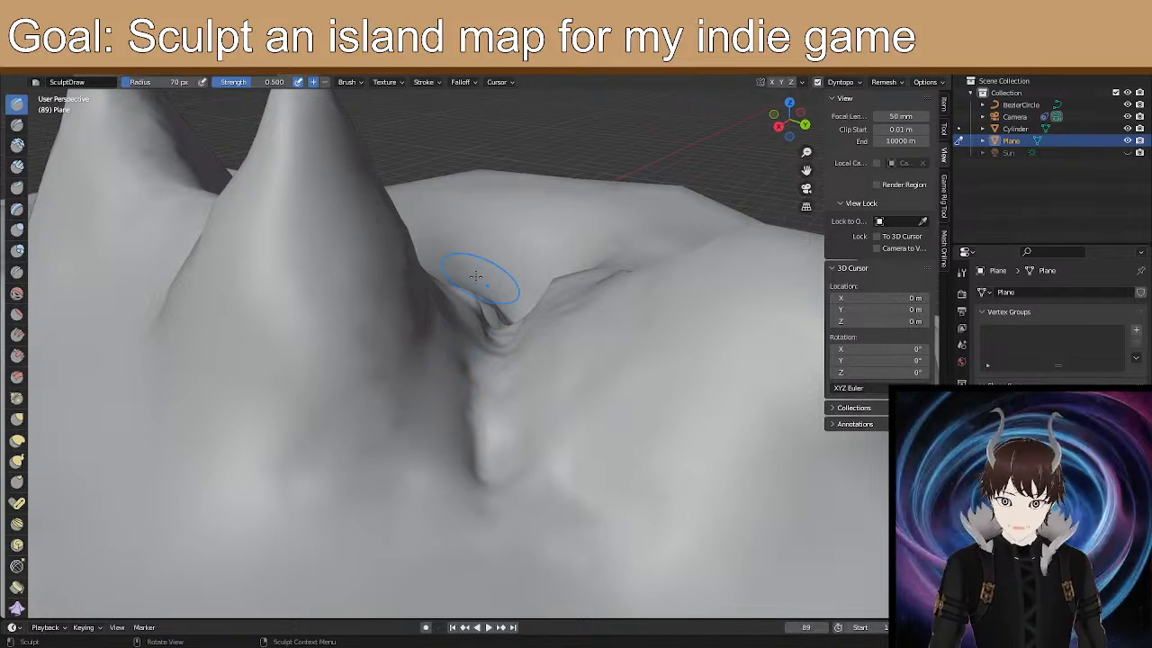
# Smooth out the bumps on the pointed peak's lower slope next to the channel.
pyautogui.moveTo(536, 329)
pyautogui.mouseDown(button='middle')
pyautogui.moveTo(459, 347)
pyautogui.moveTo(299, 330)
pyautogui.mouseUp(button='middle')
pyautogui.moveTo(522, 378); pyautogui.dragTo(506, 343)
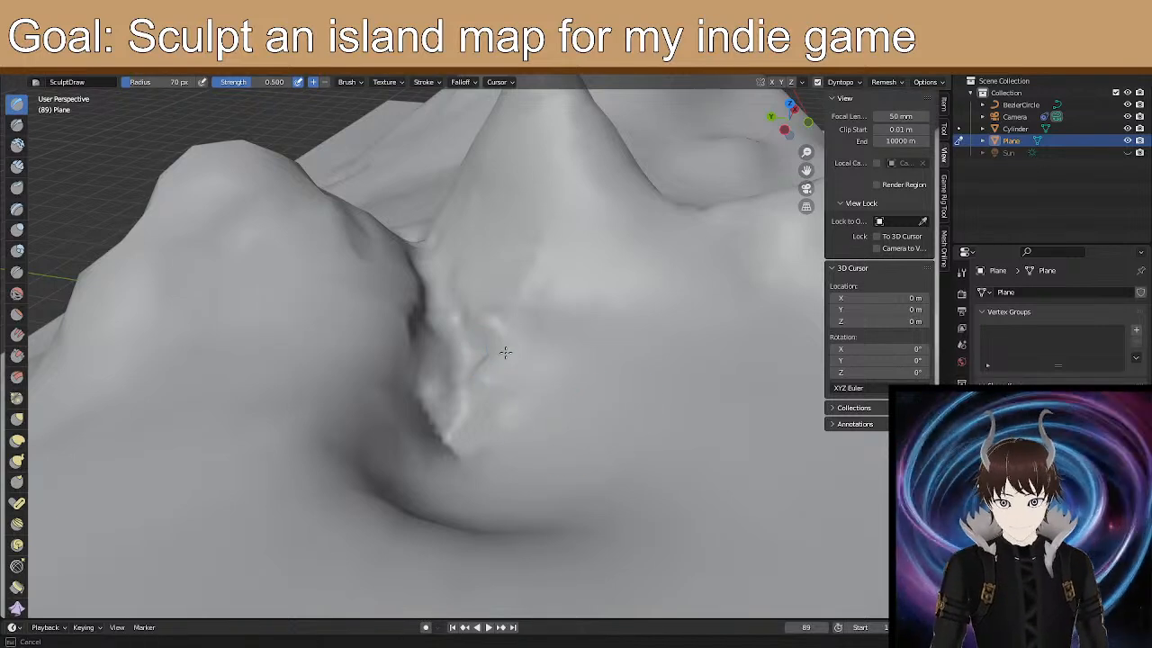
pyautogui.moveTo(506, 302); pyautogui.dragTo(514, 296)
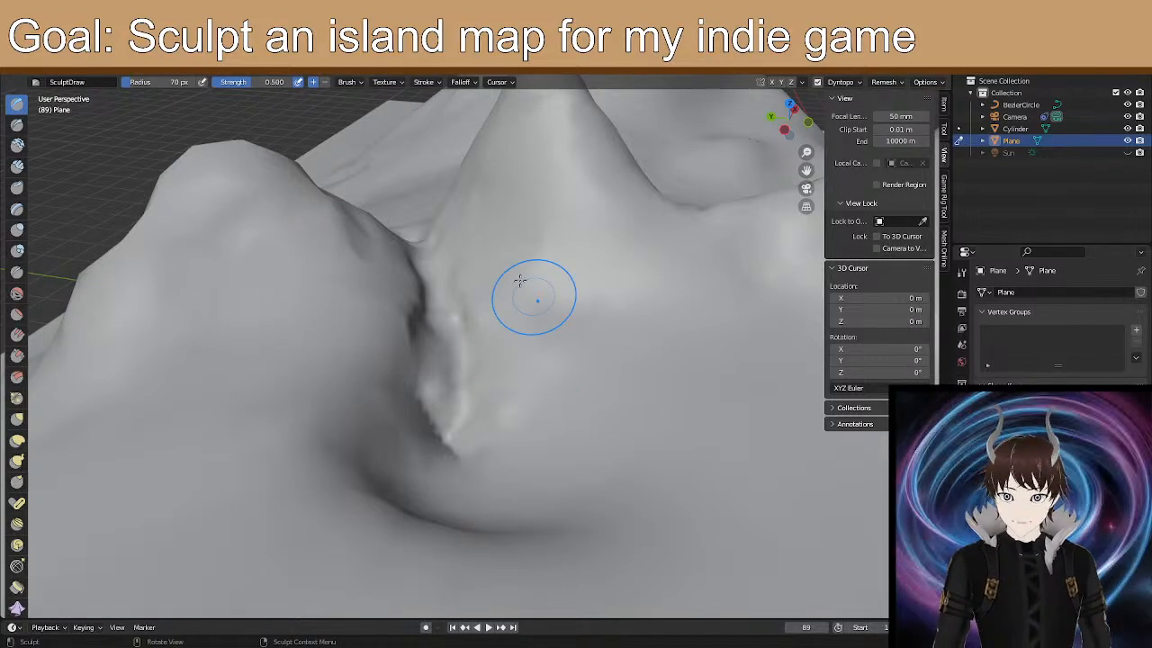
# Even out the stretch of channel directly below the saddle notch, between the pointed and rounded peaks.
pyautogui.moveTo(675, 205)
pyautogui.mouseDown(button='middle')
pyautogui.moveTo(624, 180)
pyautogui.moveTo(473, 188)
pyautogui.mouseUp(button='middle')
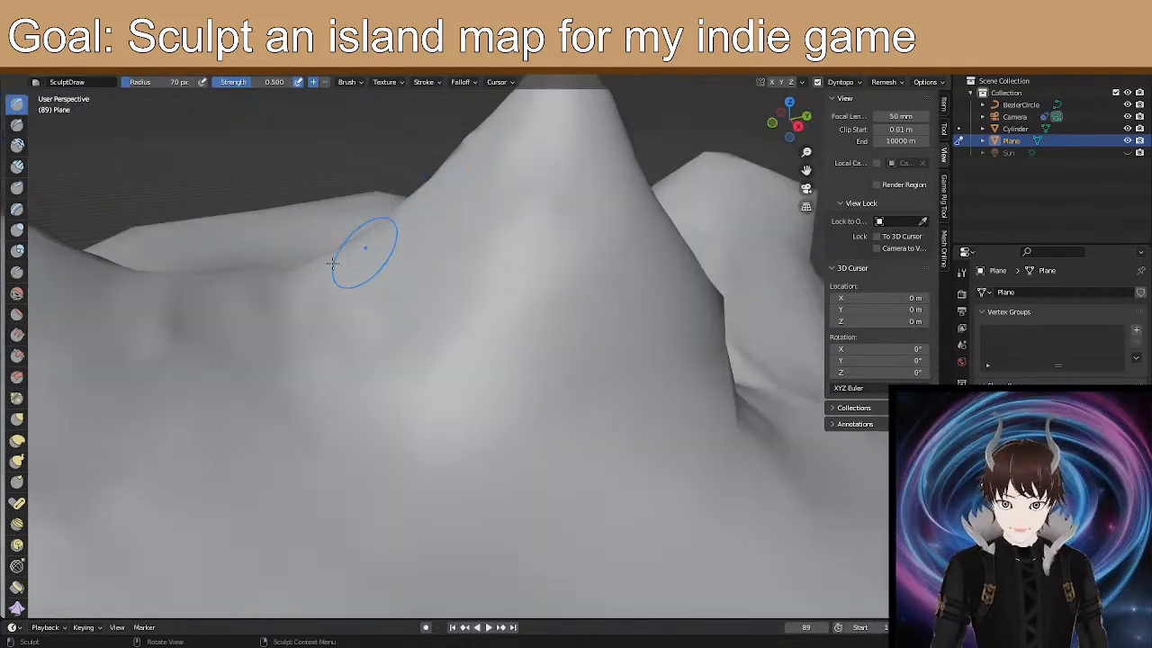
pyautogui.moveTo(646, 392); pyautogui.dragTo(582, 342, button='middle')
pyautogui.moveTo(598, 385); pyautogui.dragTo(562, 380, button='middle')
pyautogui.scroll(2, 509, 348)
pyautogui.scroll(3, 527, 306)
pyautogui.moveTo(549, 213)
pyautogui.keyDown('shift'); pyautogui.mouseDown(button='middle')
pyautogui.moveTo(509, 321)
pyautogui.moveTo(514, 309)
pyautogui.mouseUp(button='middle'); pyautogui.keyUp('shift')
pyautogui.scroll(1, 473, 412)
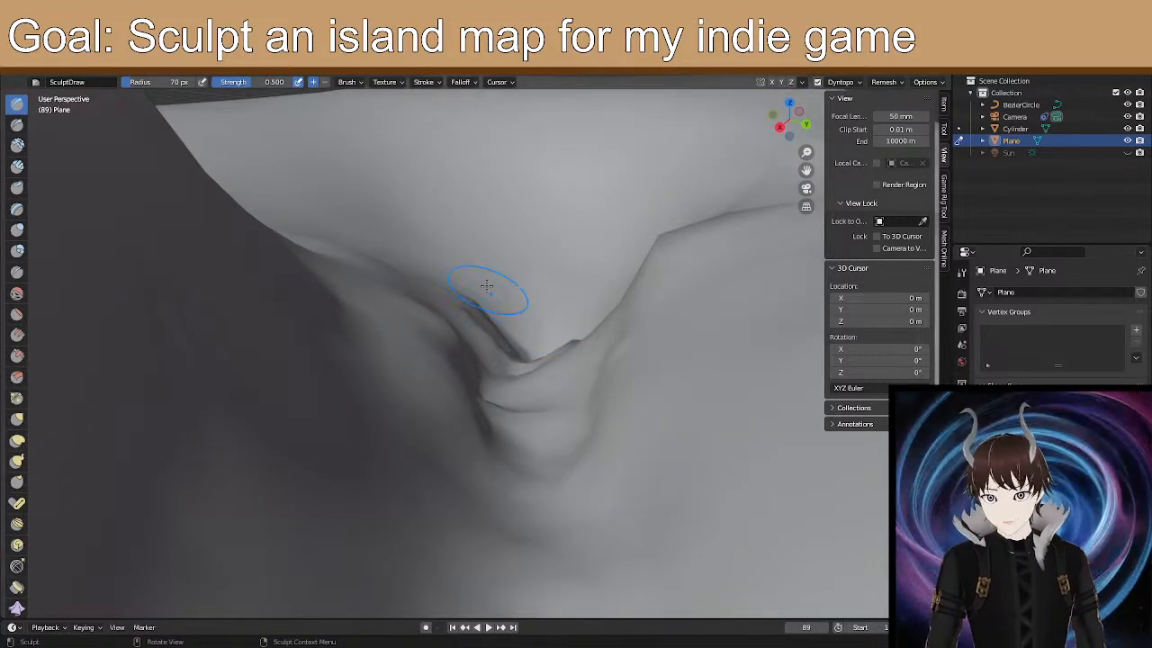
pyautogui.moveTo(521, 333)
pyautogui.mouseDown(button='middle')
pyautogui.moveTo(507, 389)
pyautogui.moveTo(525, 476)
pyautogui.moveTo(511, 451)
pyautogui.moveTo(514, 465)
pyautogui.moveTo(540, 362)
pyautogui.moveTo(521, 386)
pyautogui.moveTo(539, 383)
pyautogui.moveTo(532, 455)
pyautogui.moveTo(542, 438)
pyautogui.mouseUp(button='middle')
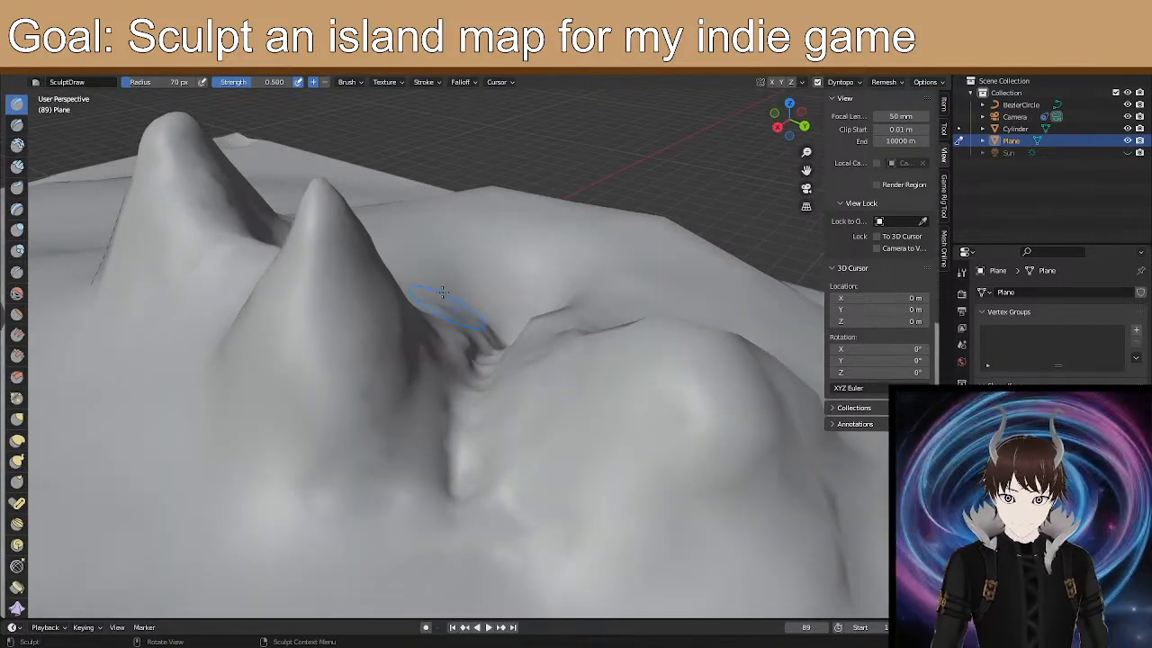
pyautogui.moveTo(461, 368); pyautogui.dragTo(469, 409)
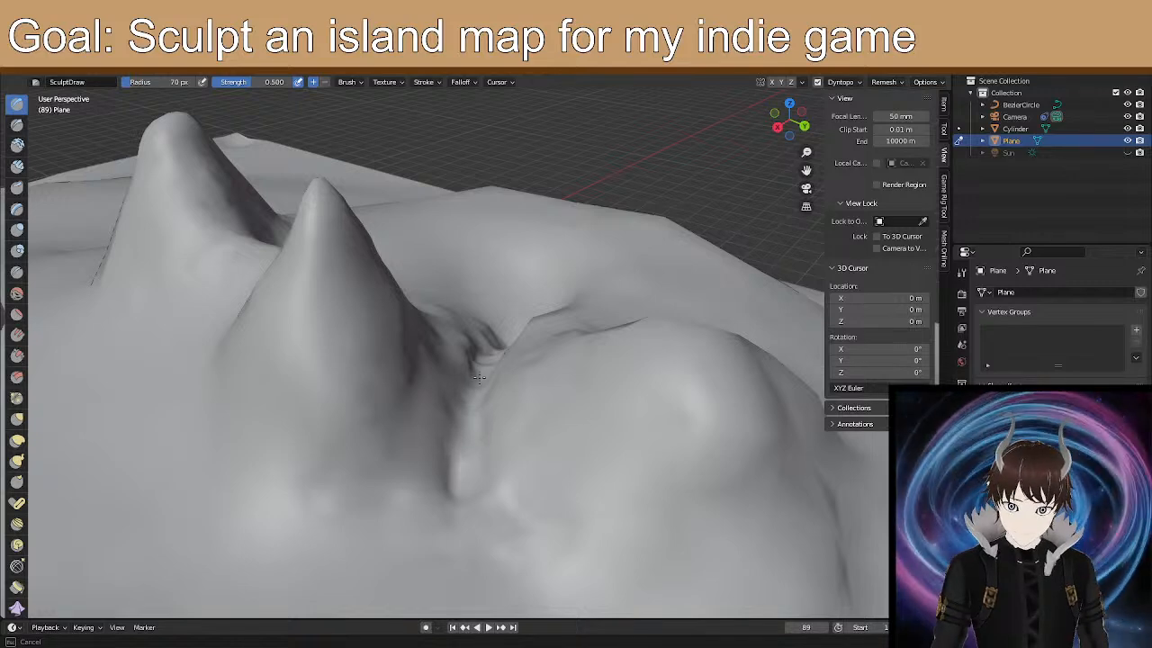
pyautogui.moveTo(470, 428); pyautogui.dragTo(474, 348)
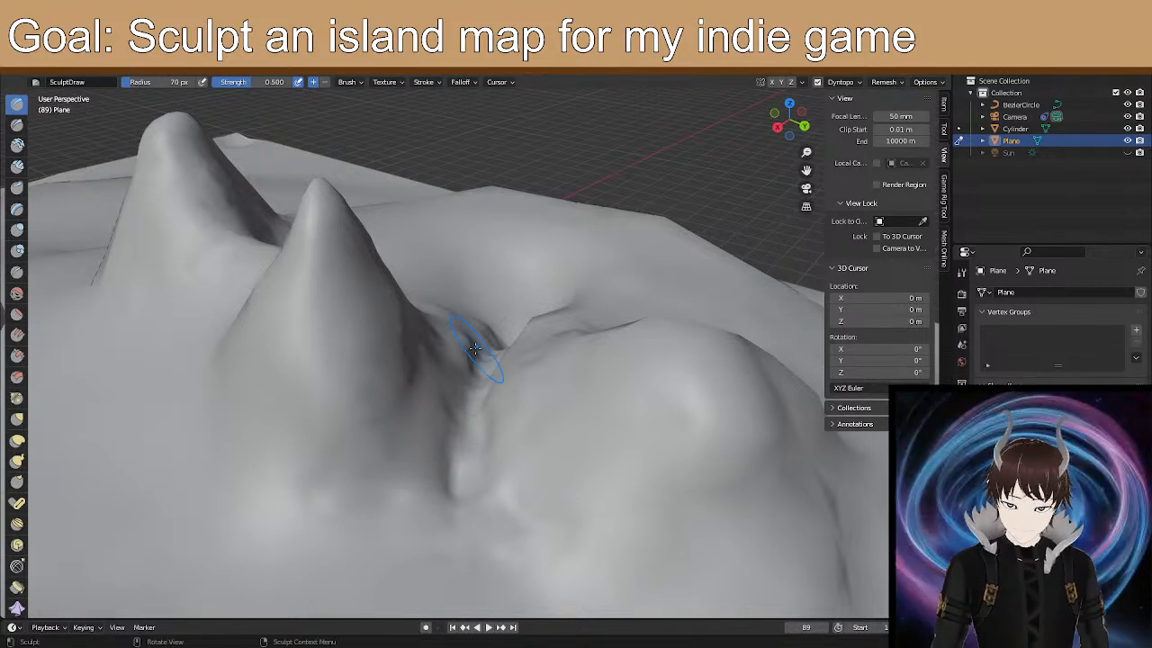
# Smooth the channel from its lower end at the crater floor up to the saddle notch.
pyautogui.scroll(2, 475, 348)
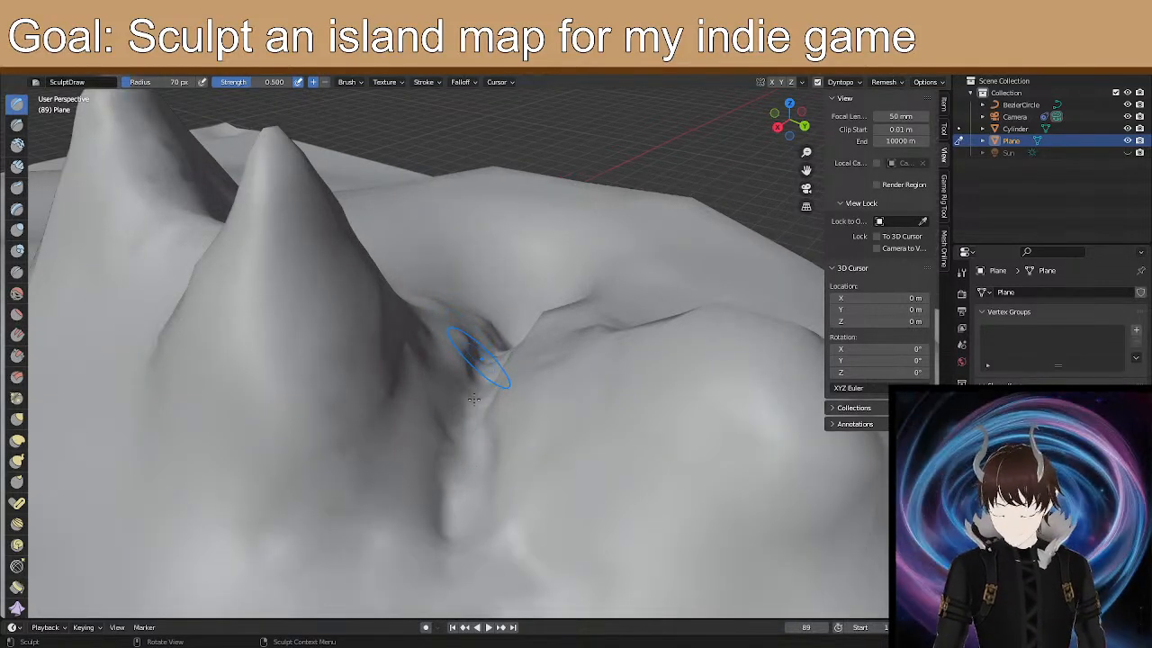
pyautogui.scroll(2, 571, 450)
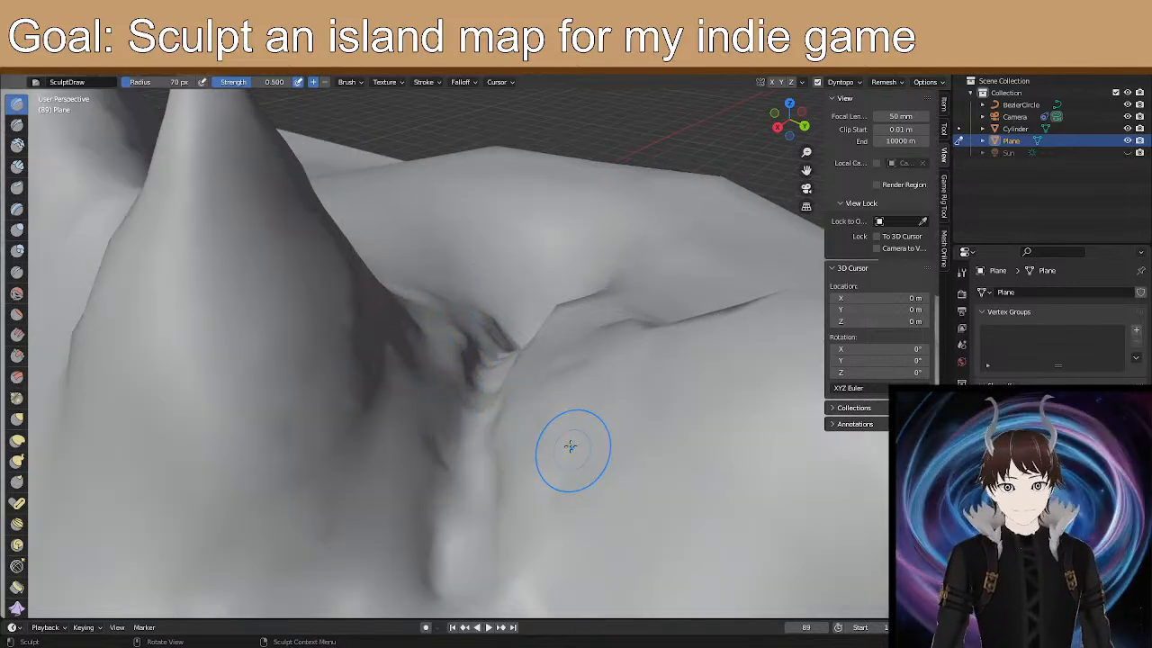
pyautogui.moveTo(533, 520)
pyautogui.mouseDown(button='middle')
pyautogui.moveTo(513, 437)
pyautogui.moveTo(527, 396)
pyautogui.moveTo(485, 406)
pyautogui.moveTo(538, 415)
pyautogui.mouseUp(button='middle')
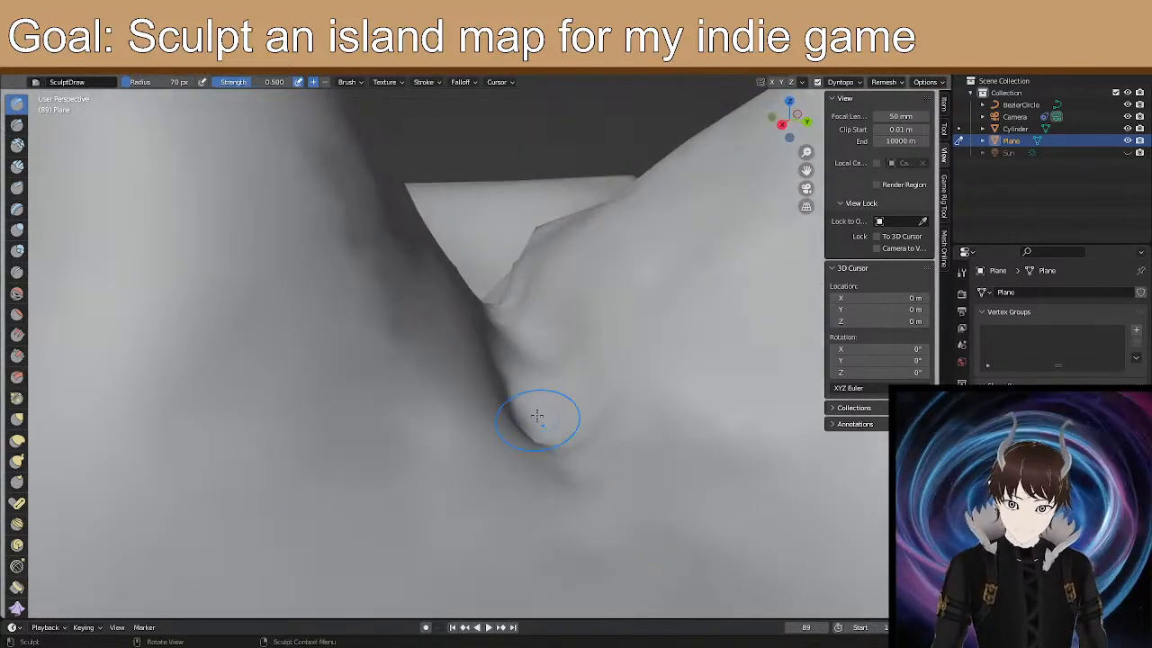
pyautogui.keyDown('shift'); pyautogui.moveTo(566, 471); pyautogui.dragTo(504, 329); pyautogui.keyUp('shift')
pyautogui.moveTo(514, 326); pyautogui.dragTo(556, 370, button='middle')
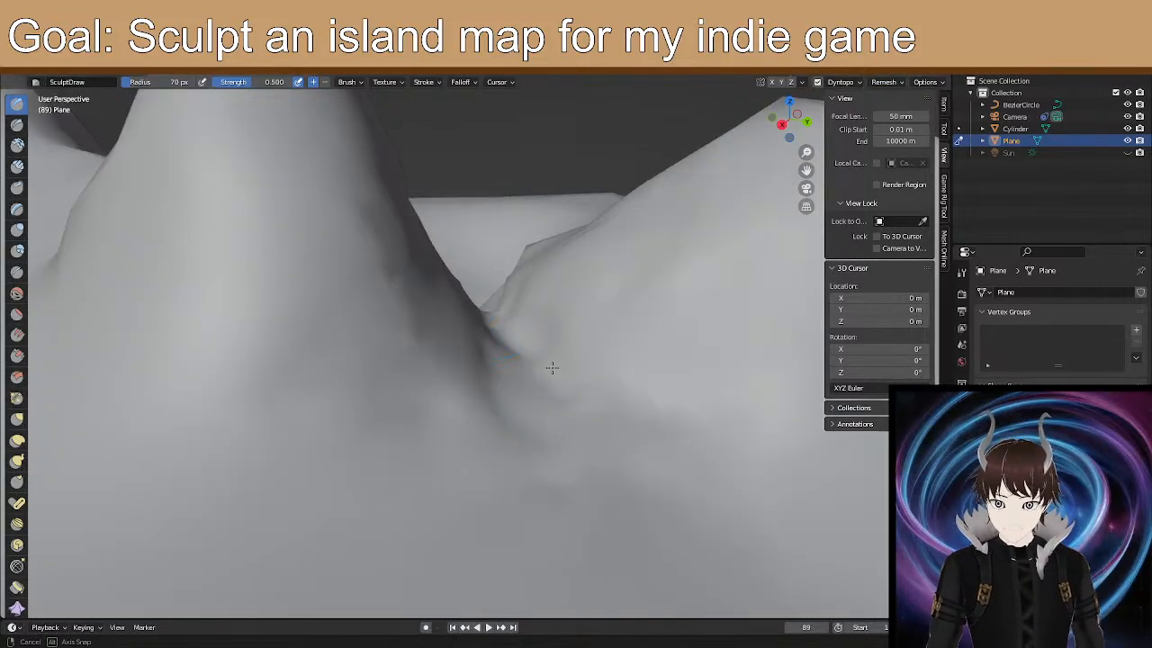
# Smooth the remaining folds in the saddle notch and along the pointed peak's side of the channel below it.
pyautogui.moveTo(502, 330)
pyautogui.mouseDown(button='middle')
pyautogui.moveTo(437, 272)
pyautogui.moveTo(459, 315)
pyautogui.moveTo(480, 299)
pyautogui.mouseUp(button='middle')
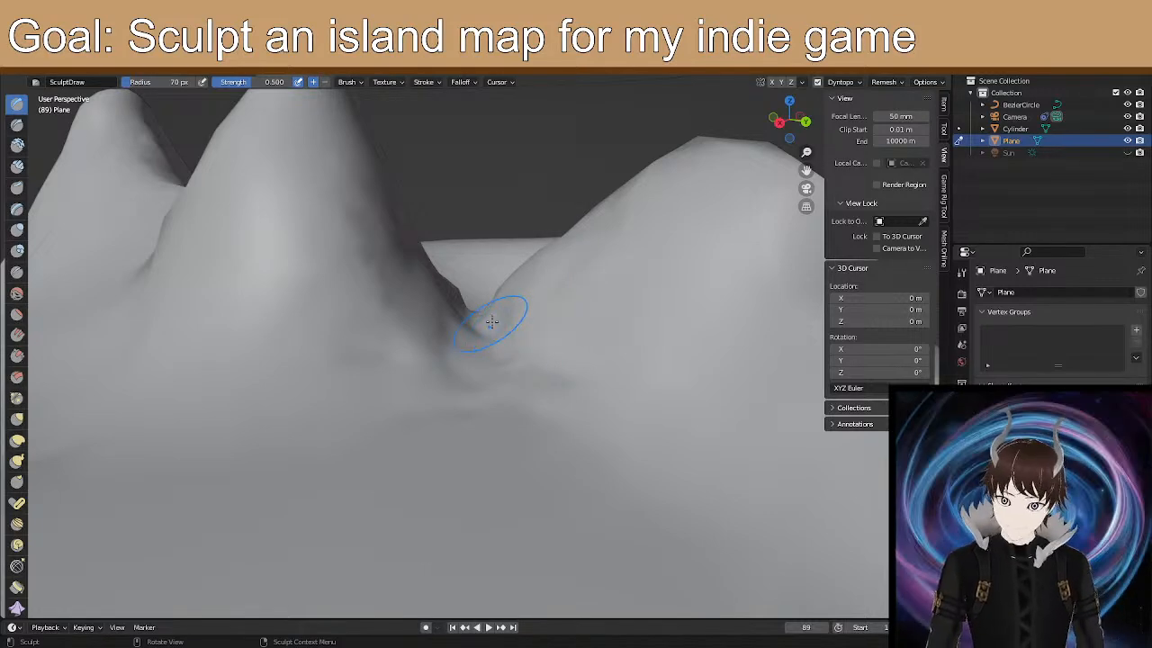
pyautogui.moveTo(495, 319); pyautogui.dragTo(490, 323, button='middle')
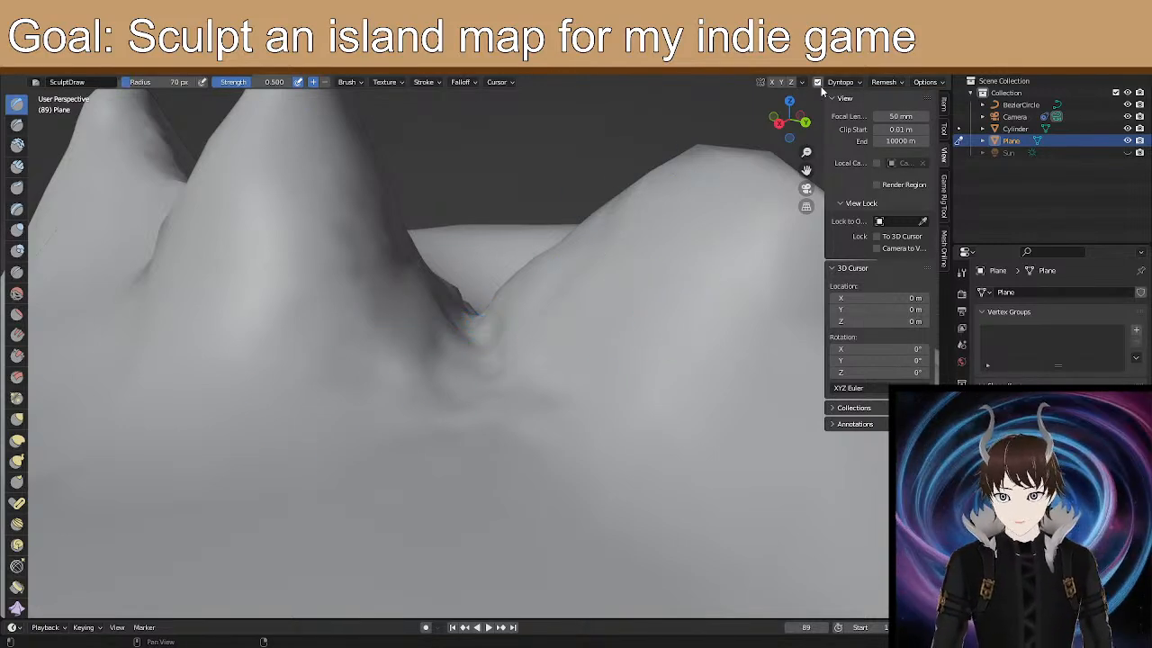
pyautogui.moveTo(441, 270)
pyautogui.mouseDown(button='middle')
pyautogui.moveTo(429, 278)
pyautogui.moveTo(461, 277)
pyautogui.mouseUp(button='middle')
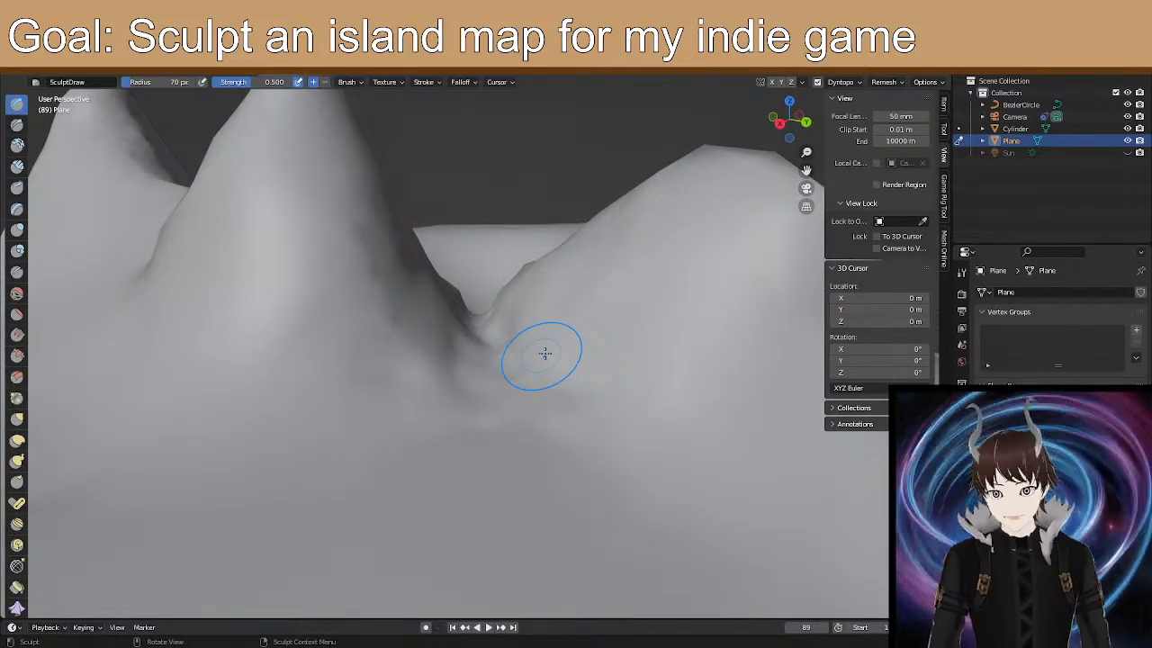
pyautogui.moveTo(514, 404)
pyautogui.mouseDown(button='middle')
pyautogui.moveTo(526, 374)
pyautogui.moveTo(473, 369)
pyautogui.mouseUp(button='middle')
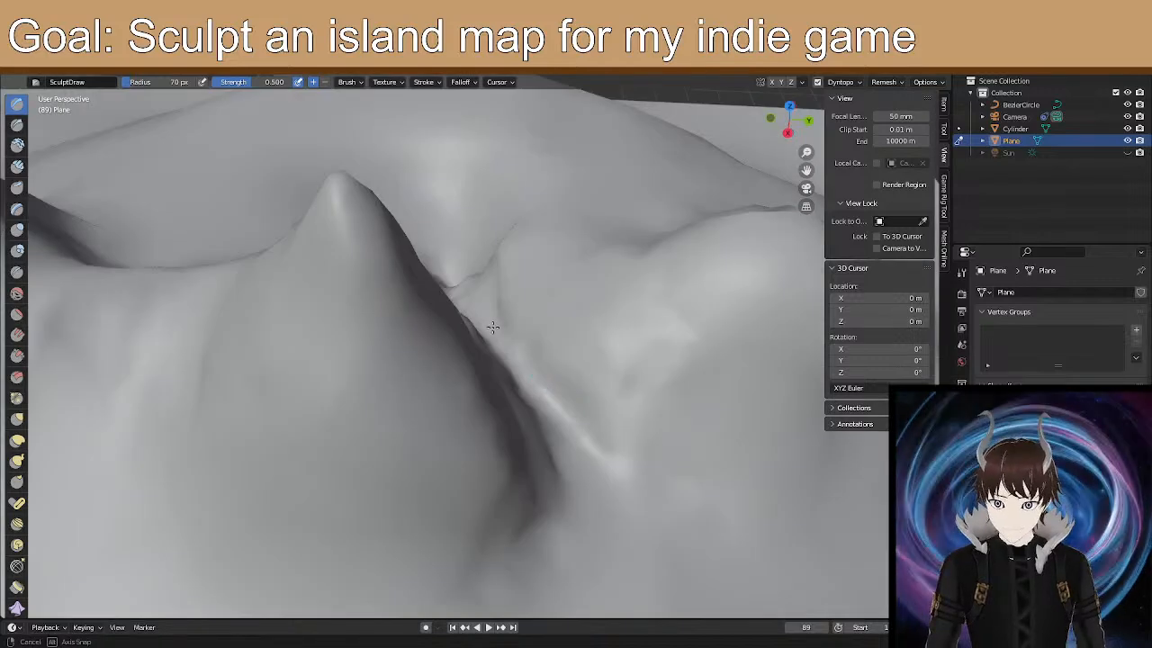
pyautogui.moveTo(493, 328); pyautogui.dragTo(451, 340, button='middle')
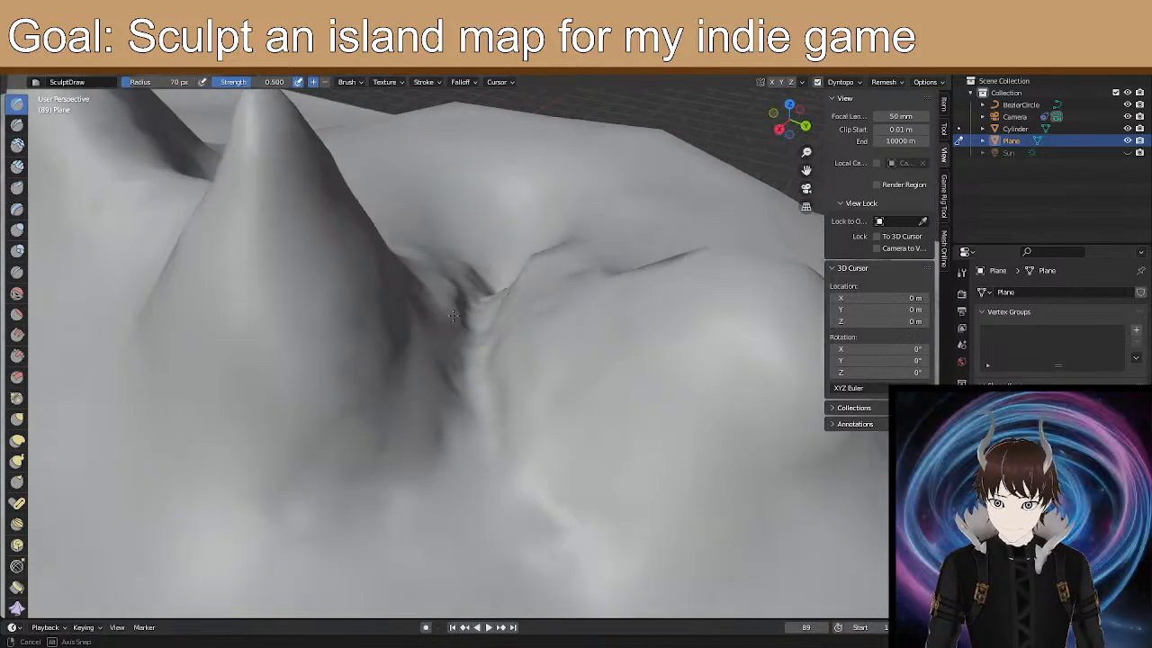
pyautogui.scroll(3, 453, 347)
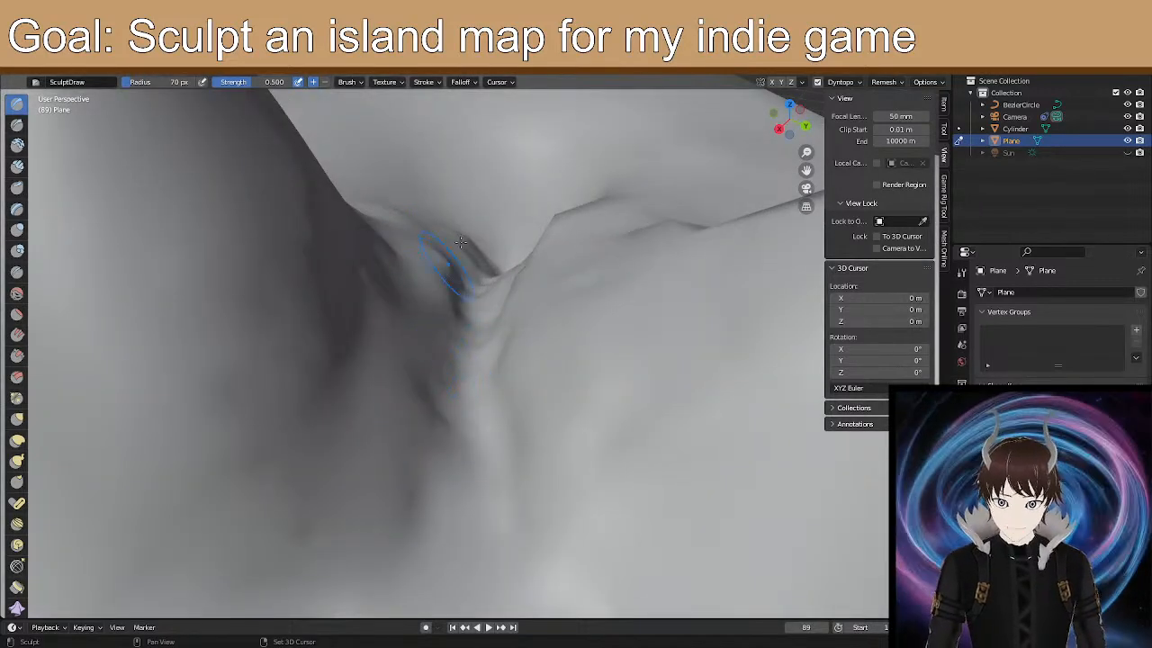
pyautogui.moveTo(461, 265)
pyautogui.keyDown('shift'); pyautogui.mouseDown()
pyautogui.moveTo(456, 278)
pyautogui.moveTo(461, 265)
pyautogui.mouseUp(); pyautogui.keyUp('shift')
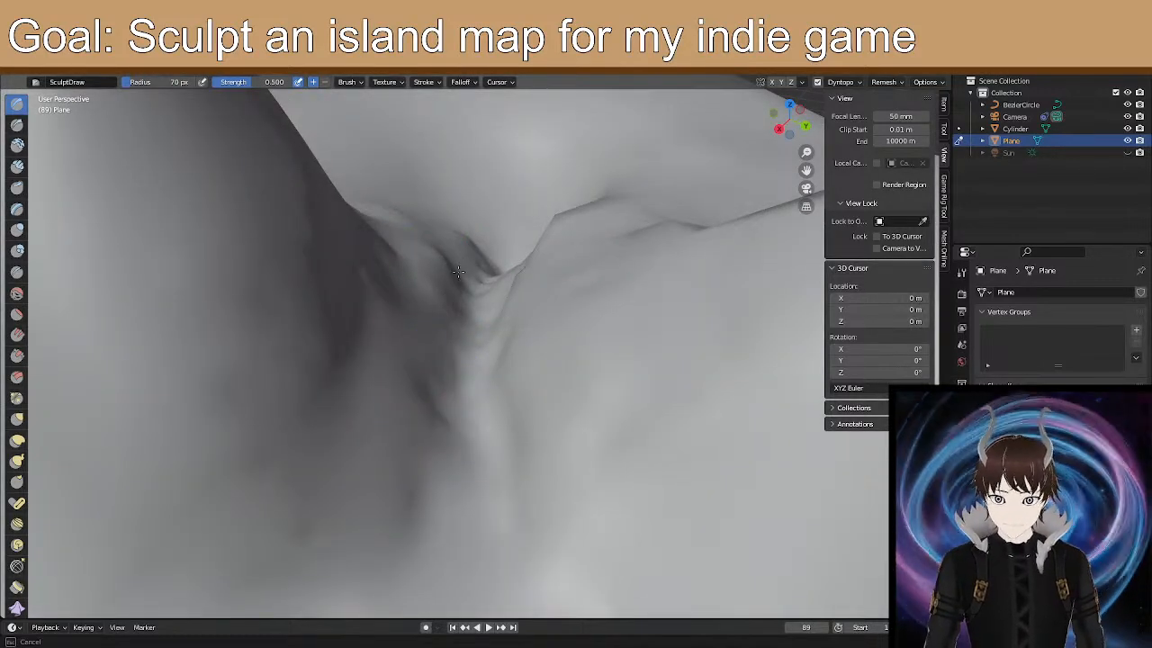
pyautogui.moveTo(440, 325)
pyautogui.keyDown('shift'); pyautogui.mouseDown()
pyautogui.moveTo(420, 451)
pyautogui.moveTo(552, 442)
pyautogui.moveTo(528, 499)
pyautogui.mouseUp(); pyautogui.keyUp('shift')
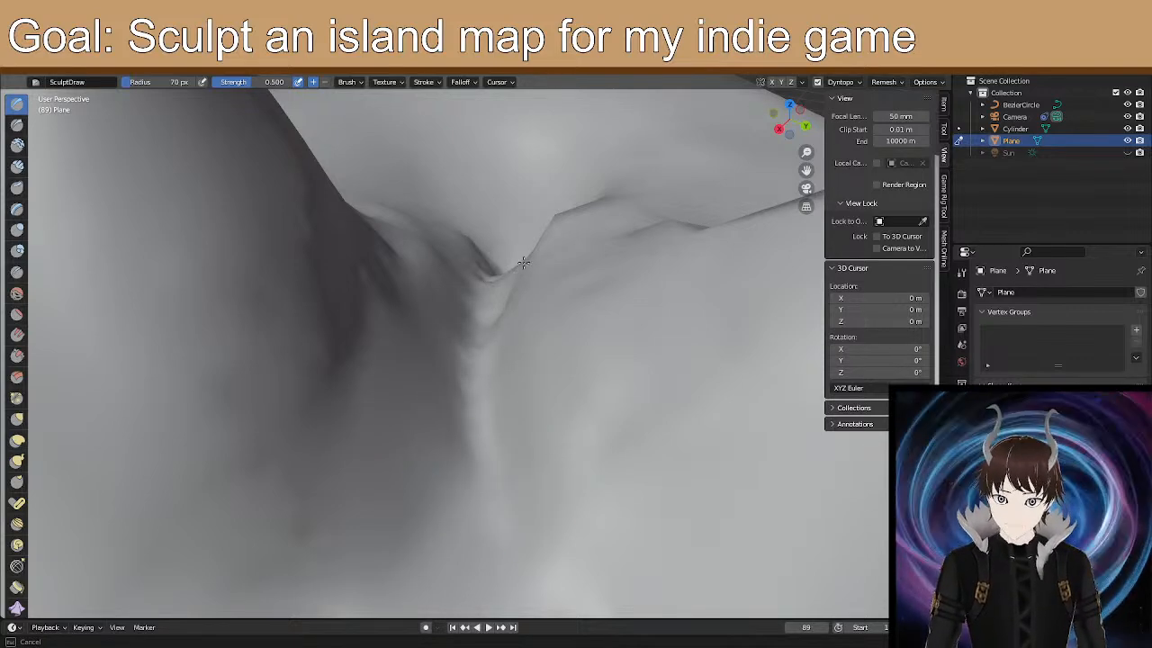
pyautogui.keyDown('shift'); pyautogui.moveTo(524, 264); pyautogui.dragTo(523, 273); pyautogui.keyUp('shift')
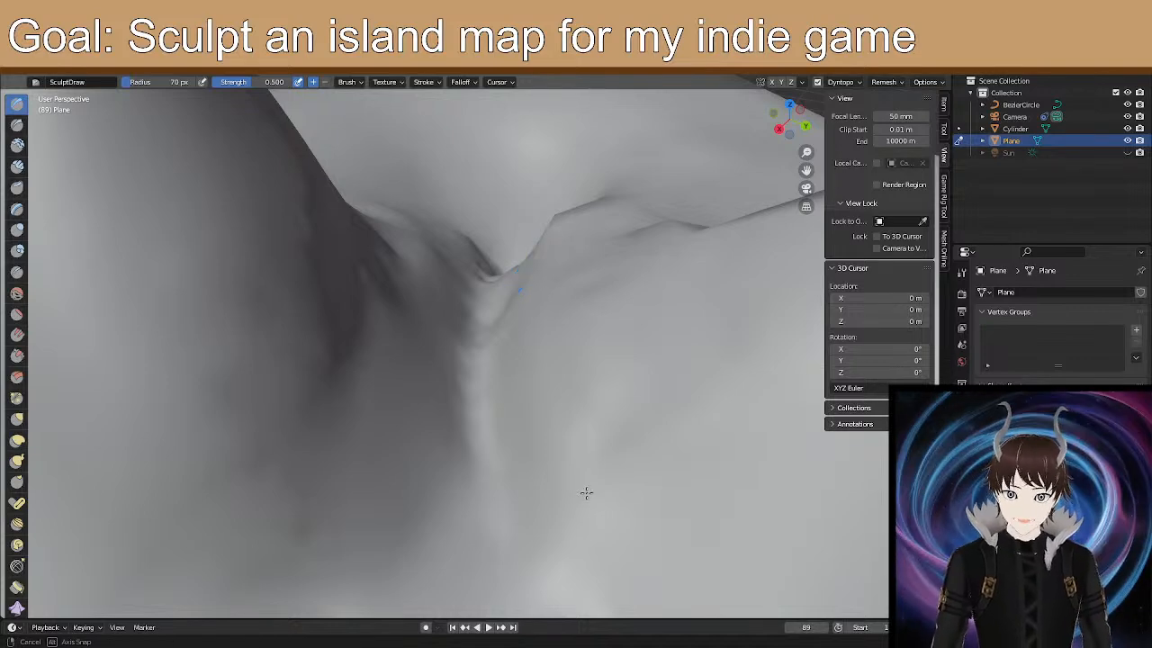
pyautogui.moveTo(619, 406); pyautogui.dragTo(545, 473, button='middle')
pyautogui.moveTo(619, 410)
pyautogui.mouseDown(button='middle')
pyautogui.moveTo(585, 378)
pyautogui.moveTo(537, 360)
pyautogui.moveTo(490, 402)
pyautogui.moveTo(498, 391)
pyautogui.mouseUp(button='middle')
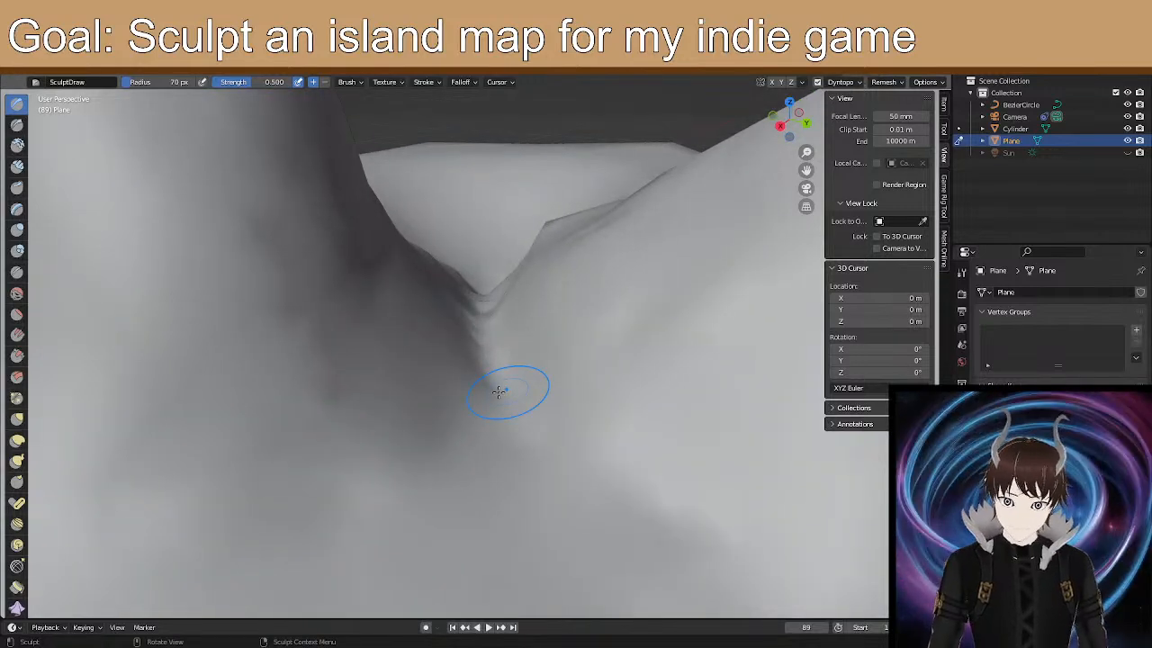
pyautogui.scroll(2, 499, 391)
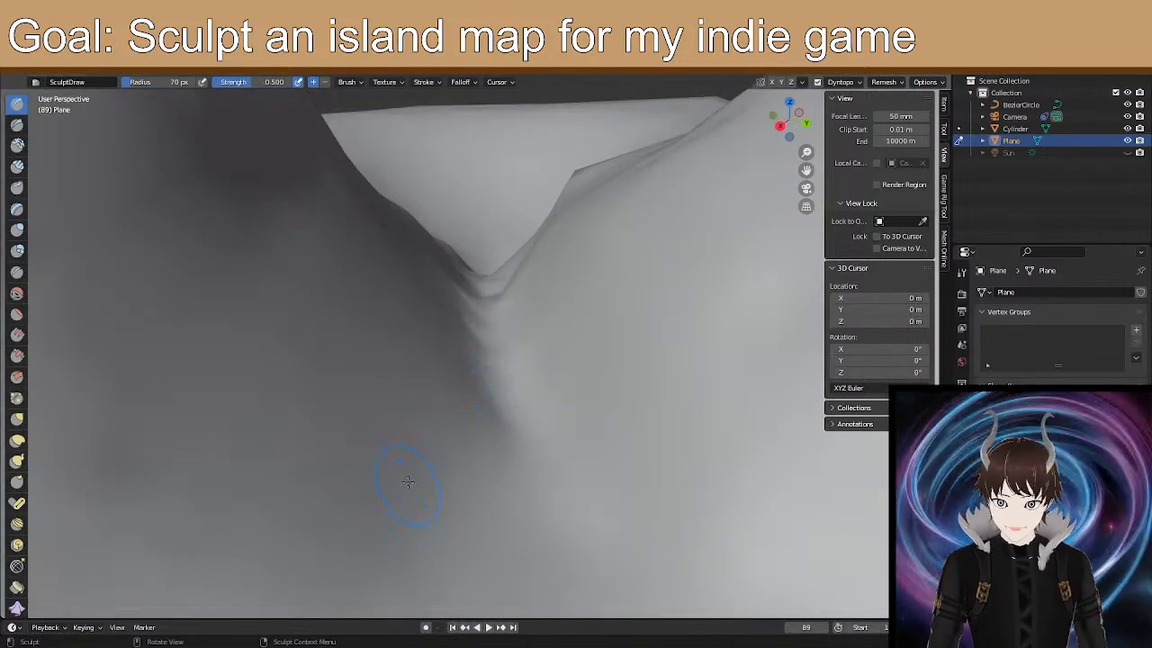
# Try to build up and carve the channel floor below the saddle notch, and undo the strokes.
pyautogui.moveTo(522, 495)
pyautogui.mouseDown()
pyautogui.moveTo(508, 371)
pyautogui.moveTo(491, 339)
pyautogui.mouseUp()
pyautogui.keyDown('ctrl'); pyautogui.moveTo(494, 287); pyautogui.dragTo(494, 284); pyautogui.keyUp('ctrl')
pyautogui.moveTo(494, 278)
pyautogui.keyDown('ctrl'); pyautogui.mouseDown()
pyautogui.moveTo(514, 437)
pyautogui.moveTo(488, 414)
pyautogui.moveTo(500, 347)
pyautogui.mouseUp(); pyautogui.keyUp('ctrl')
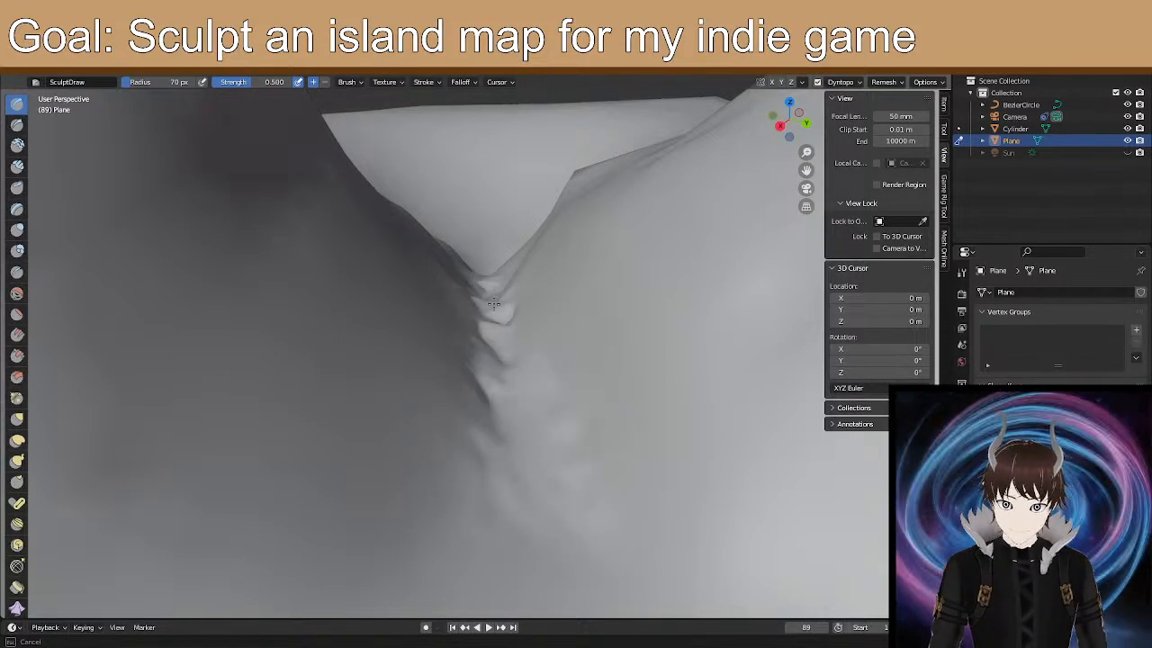
pyautogui.moveTo(515, 490); pyautogui.dragTo(515, 516)
pyautogui.hotkey('ctrl', 'z')
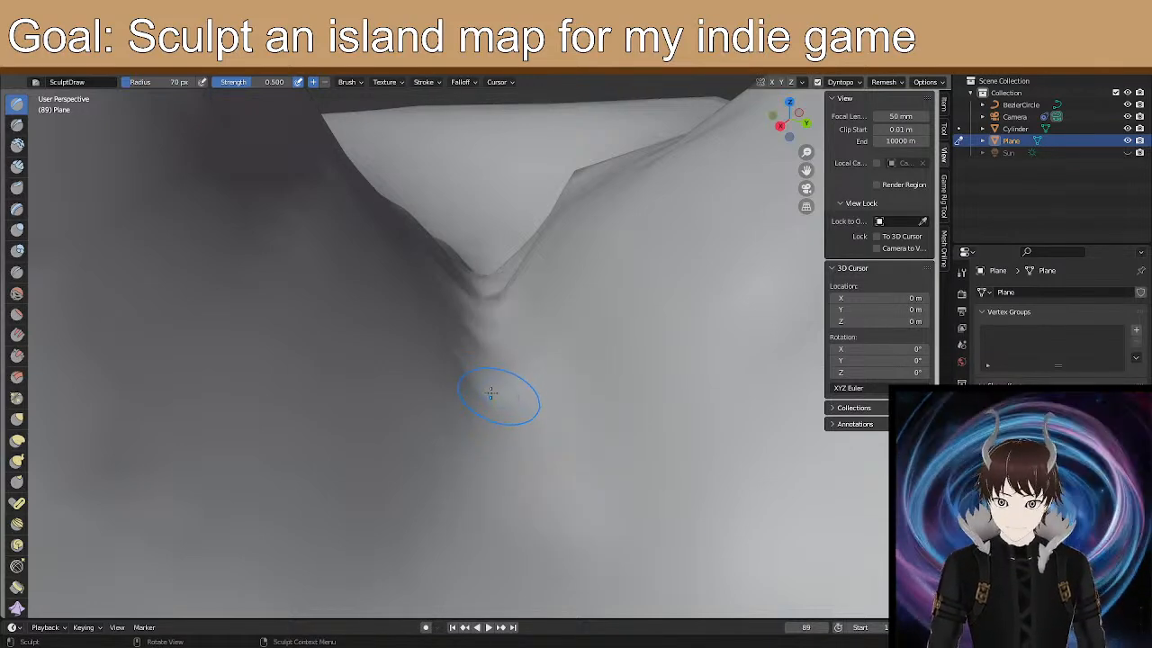
# Fill the pit at the channel's lower end and blend it into the pointed peak's lower slope at the crater floor.
pyautogui.moveTo(509, 351)
pyautogui.mouseDown(button='middle')
pyautogui.moveTo(522, 341)
pyautogui.moveTo(476, 324)
pyautogui.moveTo(492, 331)
pyautogui.moveTo(424, 416)
pyautogui.moveTo(226, 381)
pyautogui.mouseUp(button='middle')
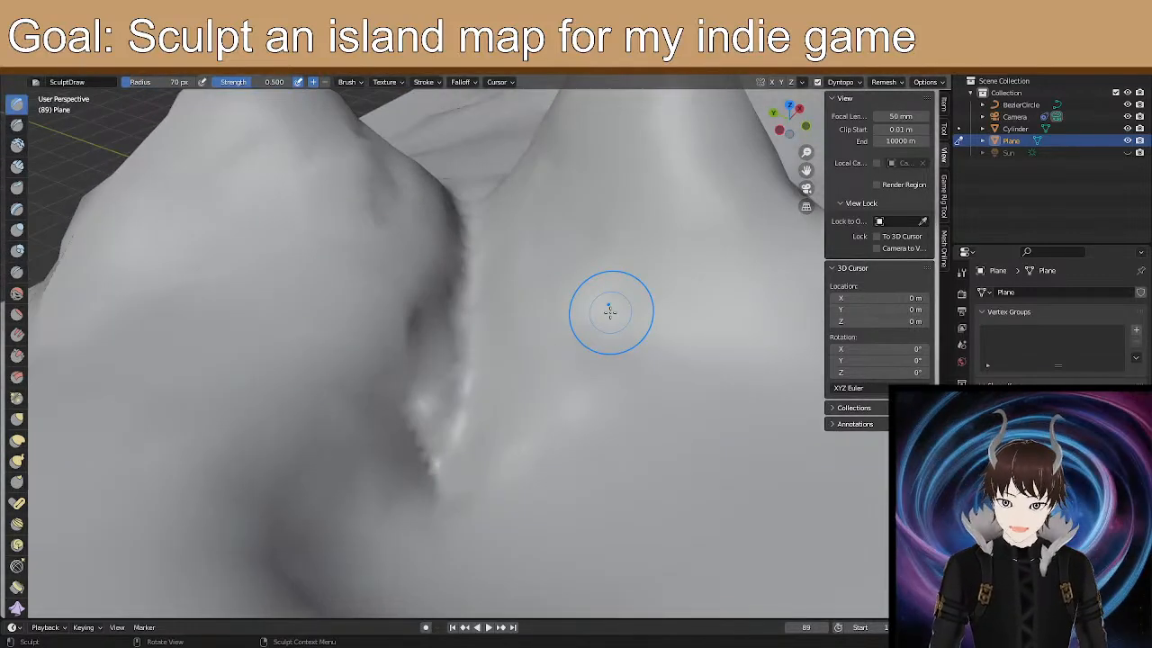
pyautogui.moveTo(444, 411); pyautogui.dragTo(460, 403)
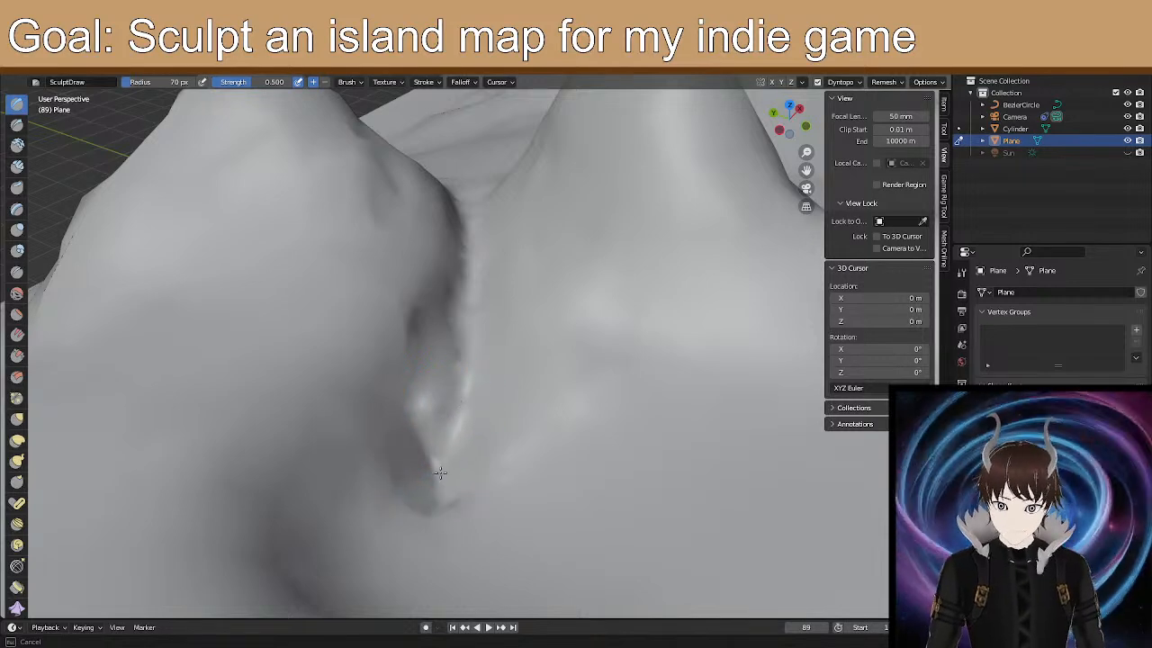
pyautogui.moveTo(438, 479); pyautogui.dragTo(448, 478)
pyautogui.moveTo(469, 410)
pyautogui.mouseDown()
pyautogui.moveTo(439, 467)
pyautogui.moveTo(456, 455)
pyautogui.moveTo(462, 470)
pyautogui.mouseUp()
pyautogui.moveTo(462, 468)
pyautogui.keyDown('shift'); pyautogui.mouseDown()
pyautogui.moveTo(457, 362)
pyautogui.moveTo(477, 318)
pyautogui.moveTo(450, 402)
pyautogui.mouseUp(); pyautogui.keyUp('shift')
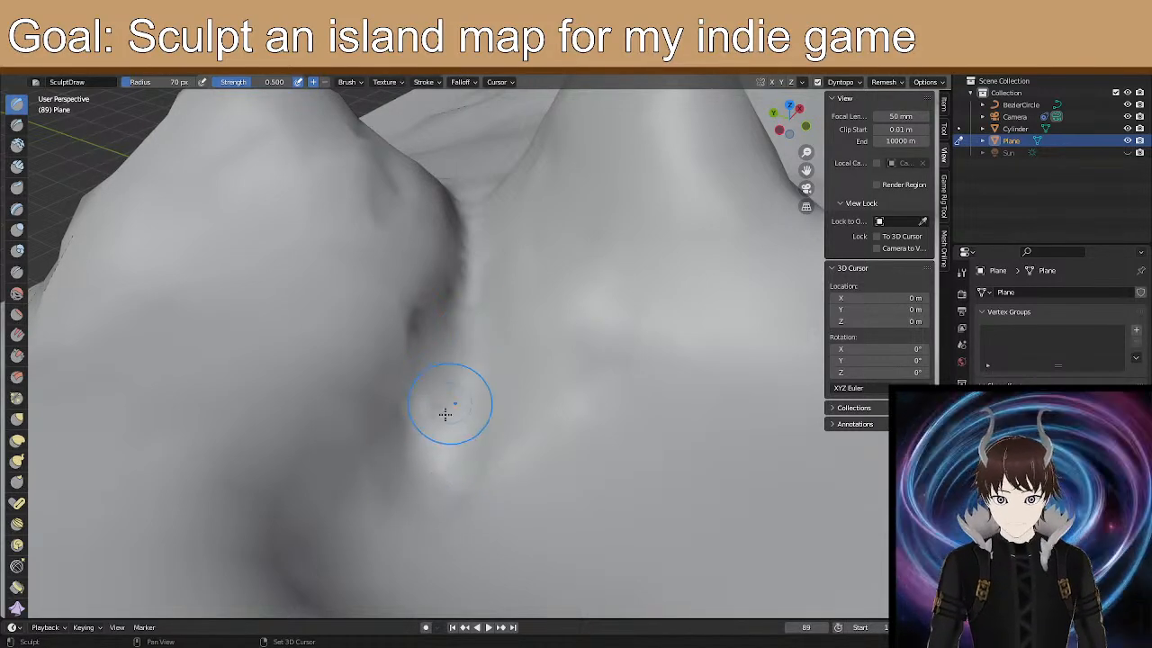
pyautogui.moveTo(363, 422)
pyautogui.mouseDown(button='middle')
pyautogui.moveTo(334, 404)
pyautogui.moveTo(324, 414)
pyautogui.moveTo(362, 442)
pyautogui.moveTo(403, 441)
pyautogui.moveTo(450, 404)
pyautogui.moveTo(368, 394)
pyautogui.mouseUp(button='middle')
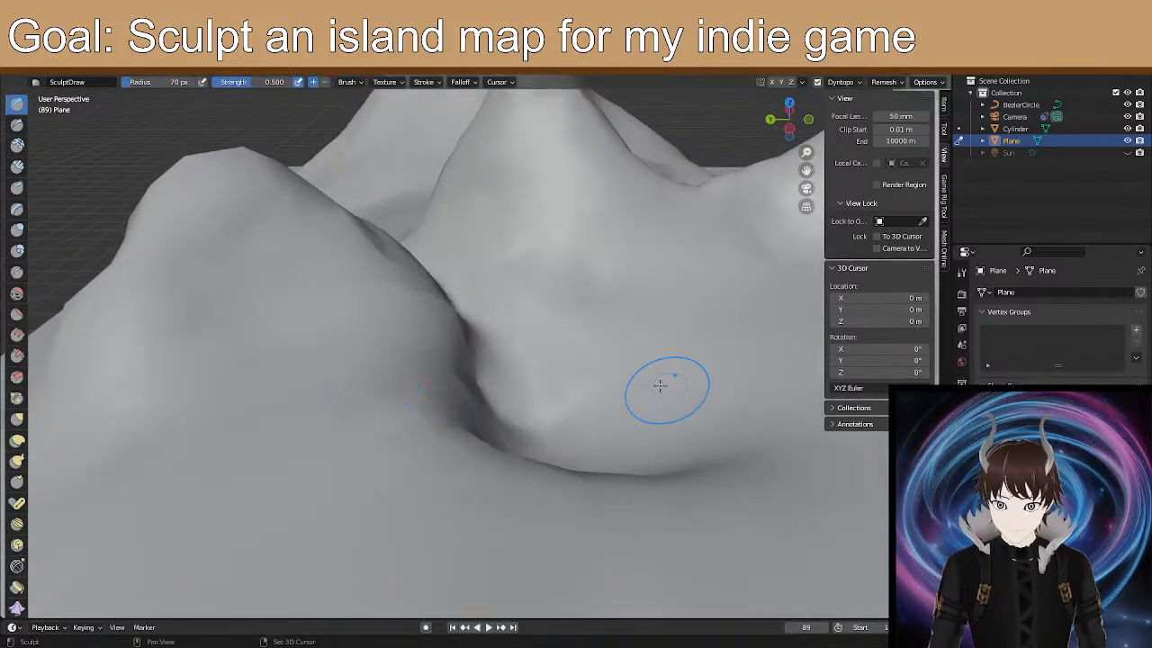
pyautogui.moveTo(601, 434)
pyautogui.mouseDown()
pyautogui.moveTo(588, 465)
pyautogui.moveTo(584, 425)
pyautogui.mouseUp()
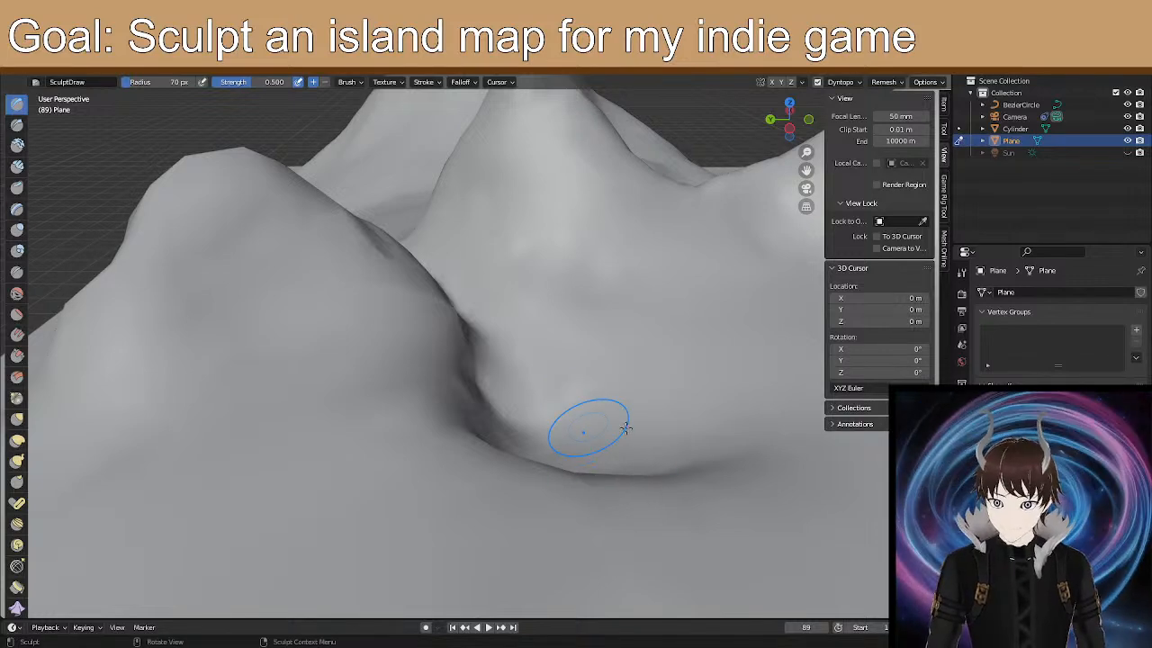
# Raise three small peaks along the open side of the crater, continuing the ring from the existing peaks around the flat centre.
pyautogui.moveTo(501, 407)
pyautogui.mouseDown(button='middle')
pyautogui.moveTo(455, 438)
pyautogui.moveTo(463, 457)
pyautogui.moveTo(507, 429)
pyautogui.moveTo(489, 411)
pyautogui.moveTo(500, 415)
pyautogui.moveTo(486, 426)
pyautogui.moveTo(530, 437)
pyautogui.moveTo(563, 401)
pyautogui.moveTo(510, 408)
pyautogui.mouseUp(button='middle')
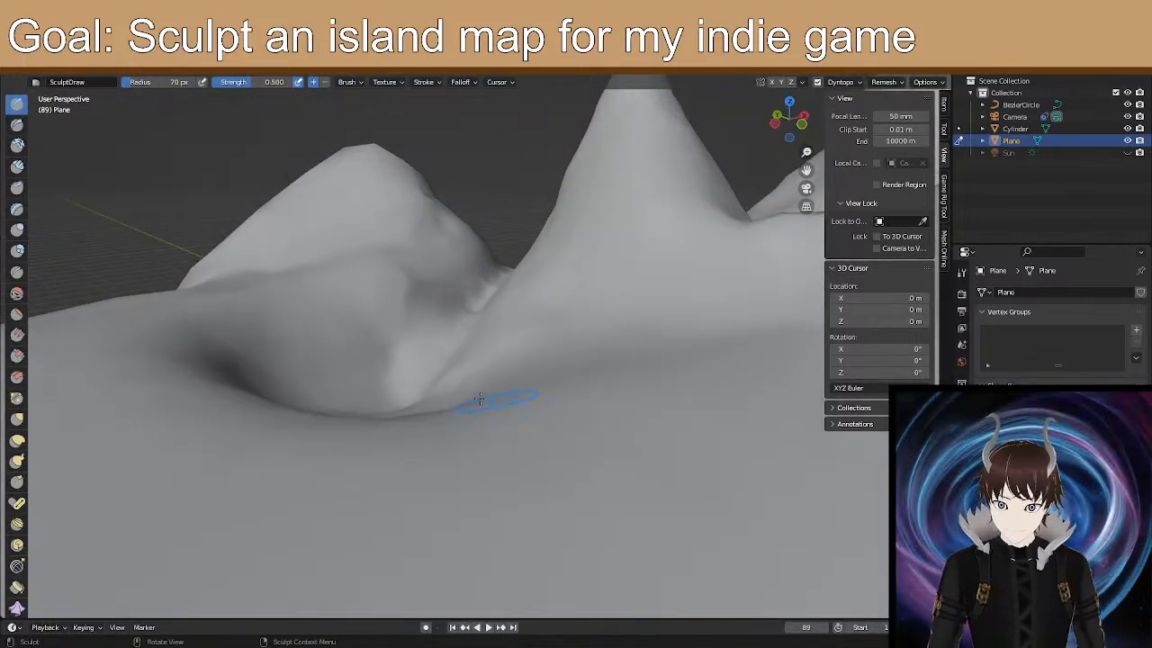
pyautogui.moveTo(454, 378)
pyautogui.mouseDown(button='middle')
pyautogui.moveTo(491, 404)
pyautogui.moveTo(477, 390)
pyautogui.moveTo(419, 429)
pyautogui.moveTo(451, 433)
pyautogui.moveTo(455, 417)
pyautogui.moveTo(504, 396)
pyautogui.mouseUp(button='middle')
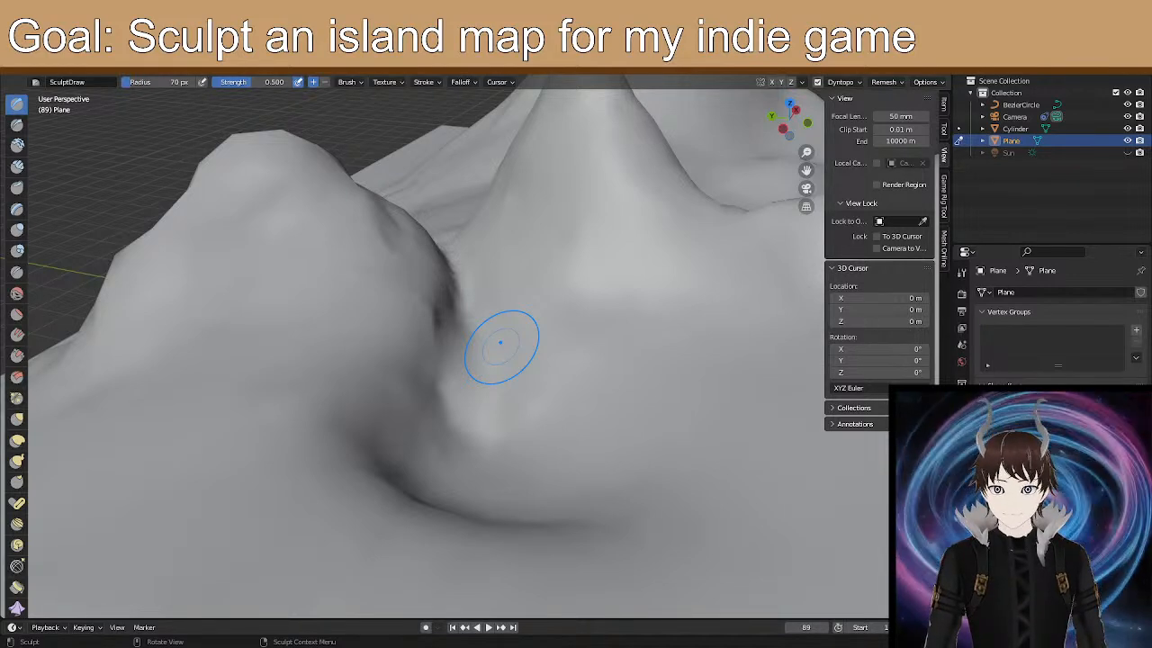
pyautogui.moveTo(545, 362)
pyautogui.mouseDown(button='middle')
pyautogui.moveTo(501, 354)
pyautogui.moveTo(528, 357)
pyautogui.moveTo(489, 432)
pyautogui.mouseUp(button='middle')
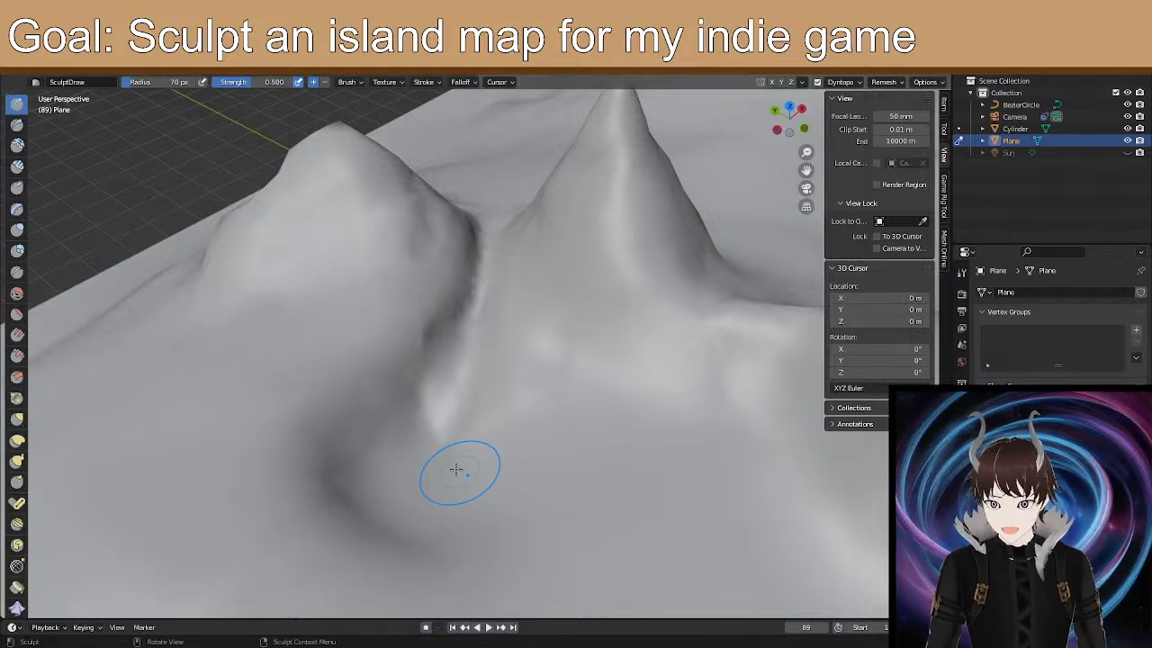
pyautogui.moveTo(456, 469)
pyautogui.mouseDown(button='middle')
pyautogui.moveTo(501, 475)
pyautogui.moveTo(528, 404)
pyautogui.moveTo(509, 355)
pyautogui.moveTo(447, 386)
pyautogui.moveTo(397, 364)
pyautogui.moveTo(411, 308)
pyautogui.mouseUp(button='middle')
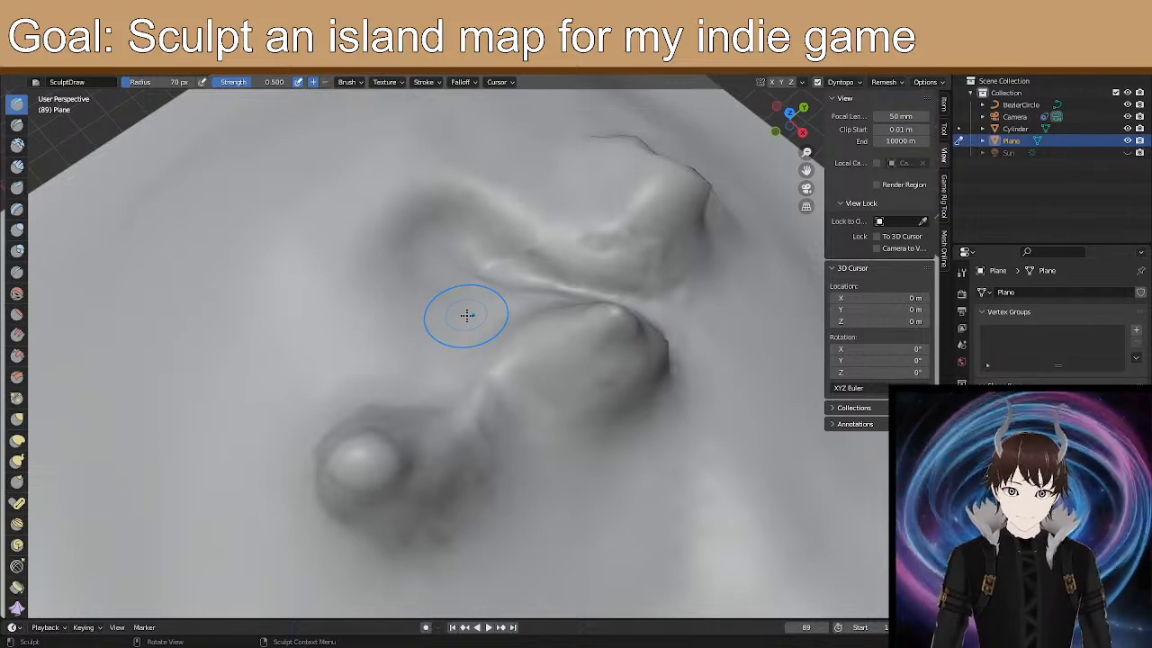
pyautogui.moveTo(332, 309); pyautogui.dragTo(341, 256, button='middle')
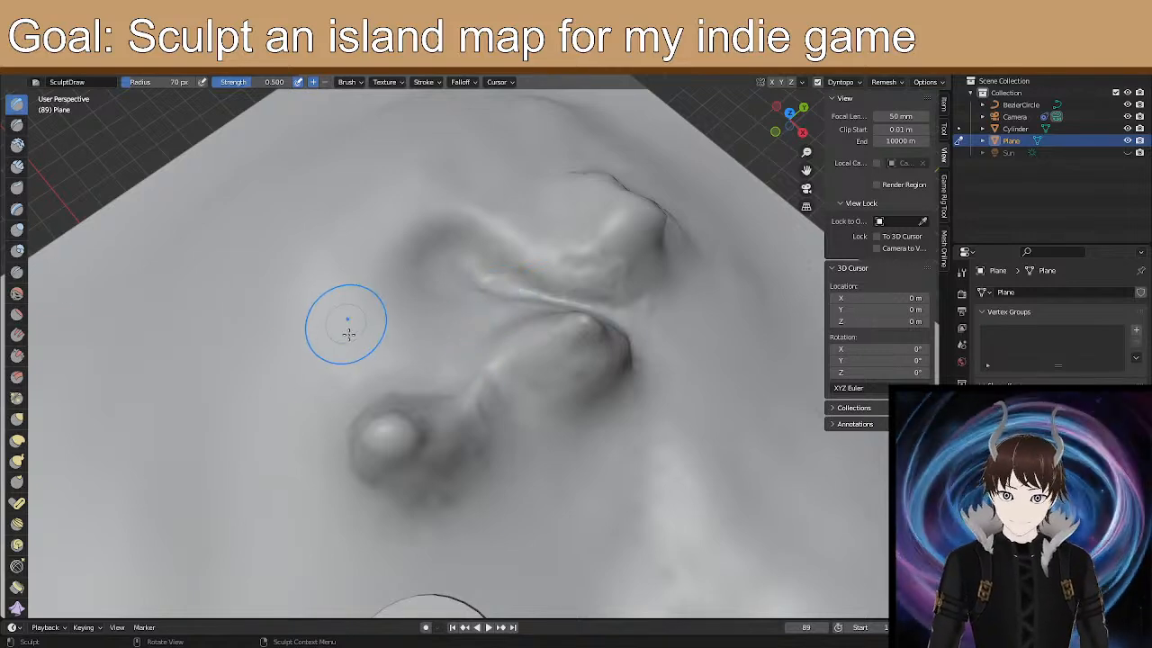
pyautogui.moveTo(362, 344)
pyautogui.mouseDown()
pyautogui.moveTo(350, 349)
pyautogui.moveTo(362, 340)
pyautogui.moveTo(370, 352)
pyautogui.mouseUp()
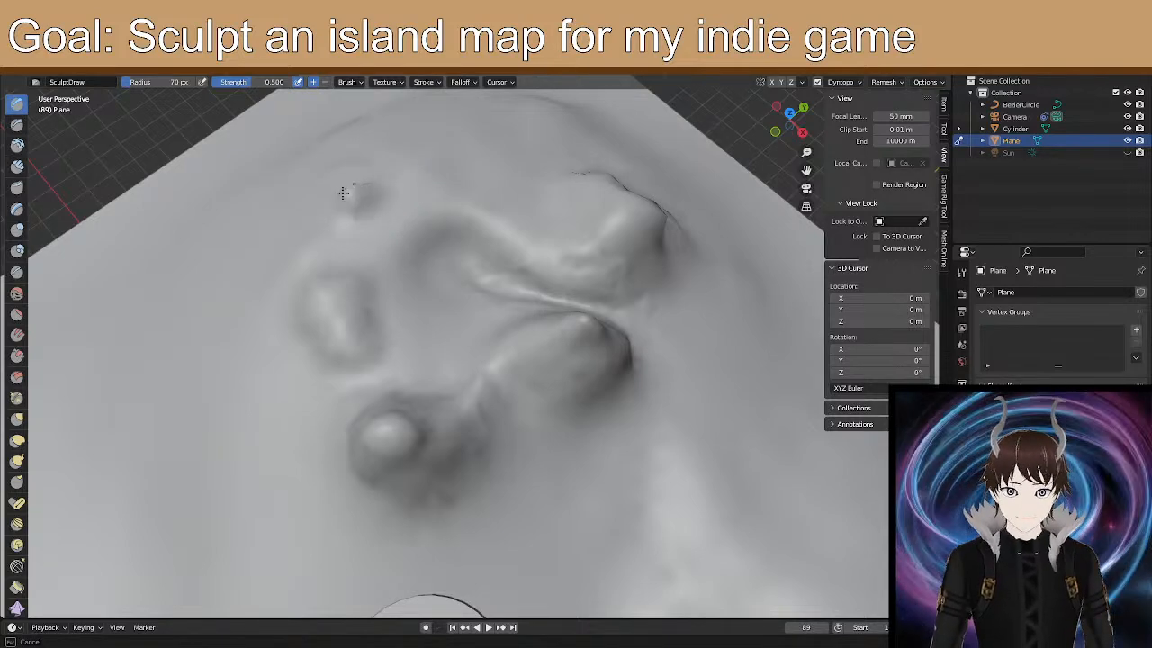
pyautogui.moveTo(333, 210); pyautogui.dragTo(327, 242)
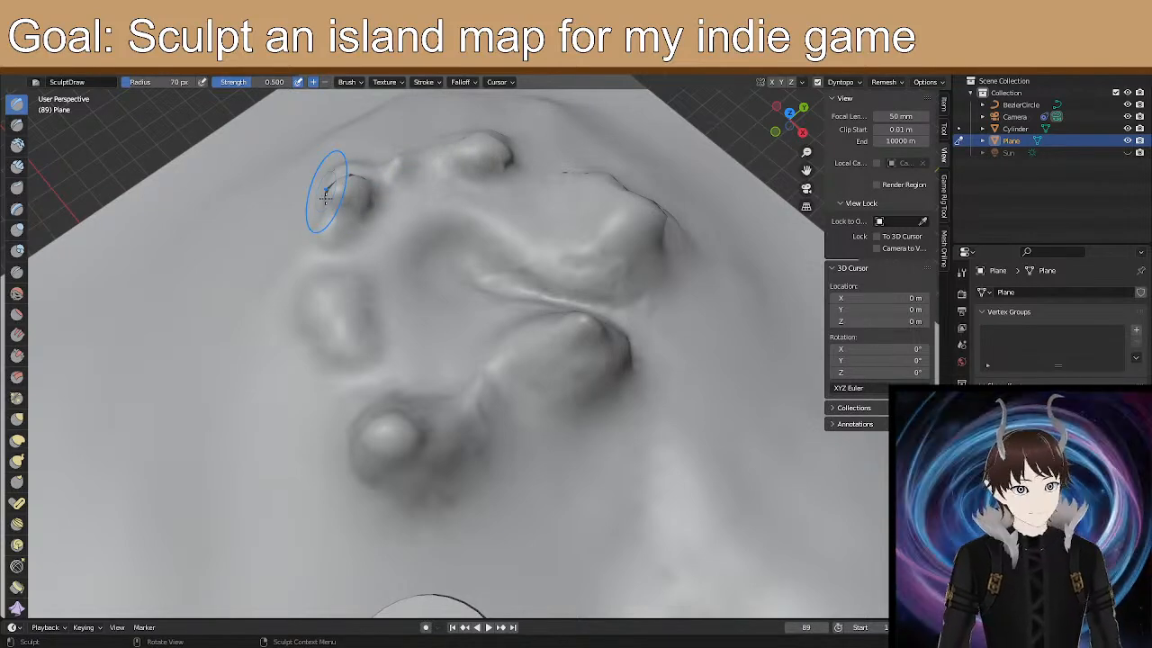
pyautogui.moveTo(488, 330)
pyautogui.mouseDown(button='middle')
pyautogui.moveTo(225, 281)
pyautogui.moveTo(596, 314)
pyautogui.moveTo(568, 334)
pyautogui.moveTo(514, 296)
pyautogui.moveTo(496, 321)
pyautogui.mouseUp(button='middle')
pyautogui.scroll(-6, 498, 345)
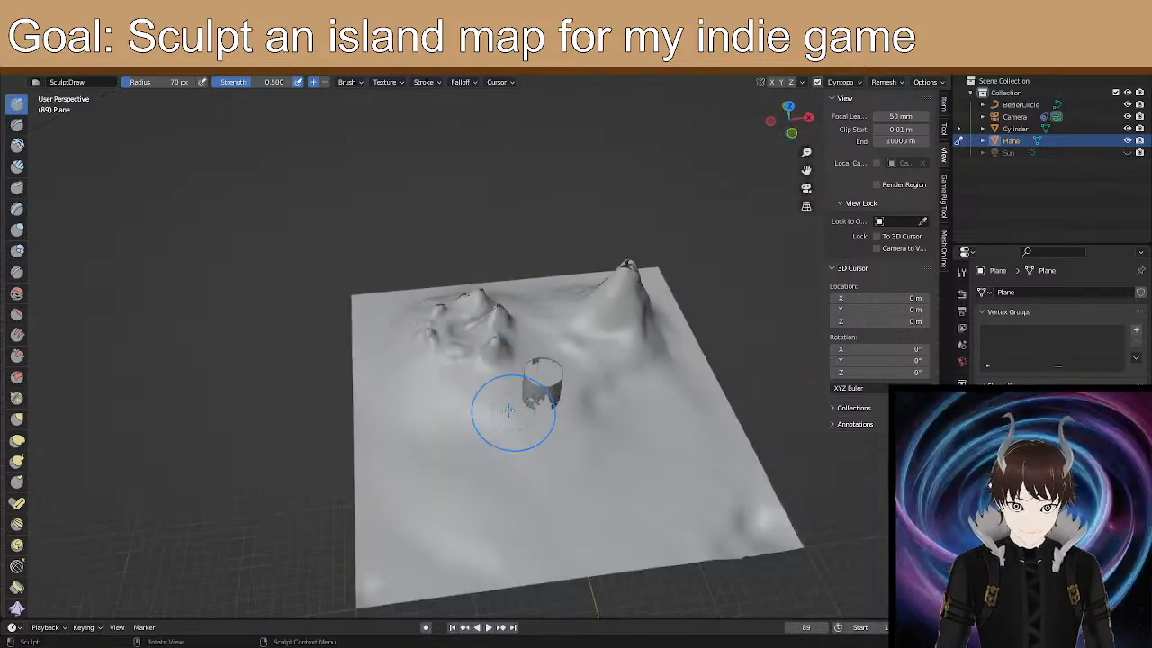
pyautogui.moveTo(474, 393); pyautogui.dragTo(450, 404, button='middle')
pyautogui.scroll(3, 470, 432)
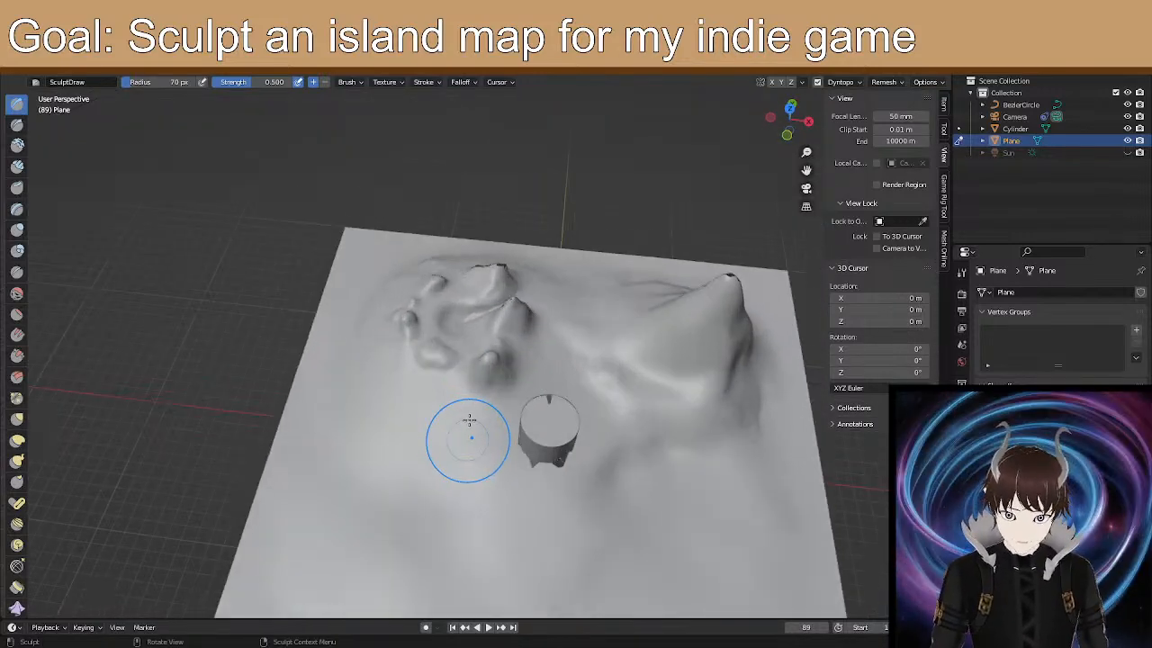
pyautogui.moveTo(450, 445)
pyautogui.mouseDown(button='middle')
pyautogui.moveTo(381, 467)
pyautogui.moveTo(374, 439)
pyautogui.mouseUp(button='middle')
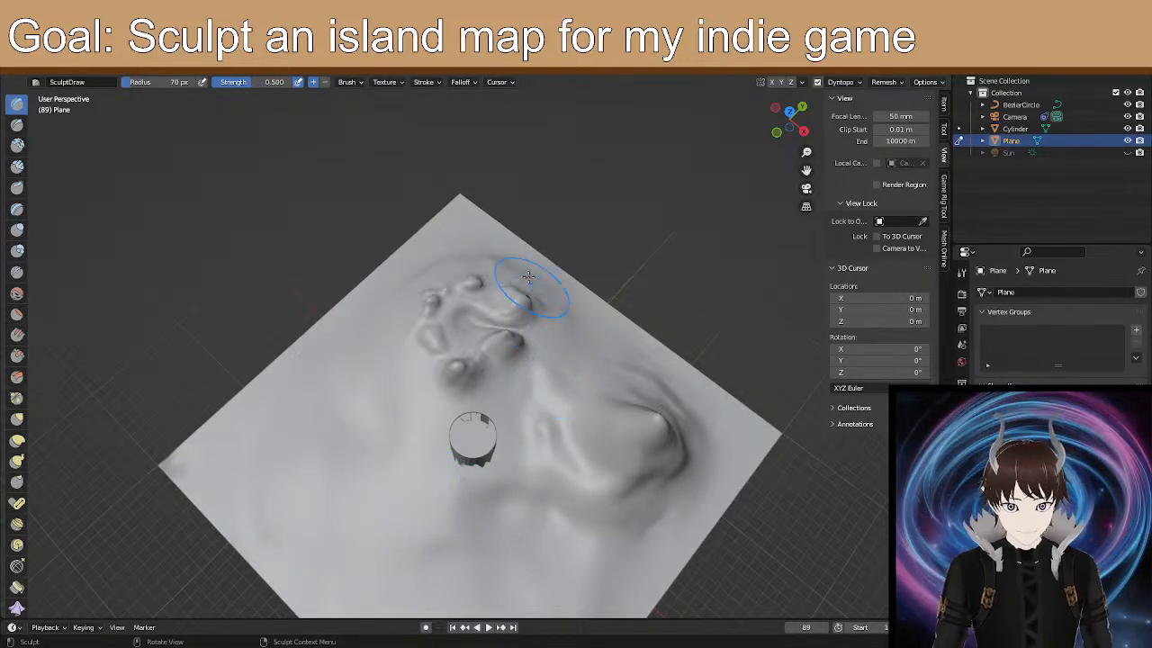
# Switch to the Grab brush and reshape the rounded foreground hill of the crater ring, smoothing its lower slope and narrowing its top.
pyautogui.scroll(3, 529, 278)
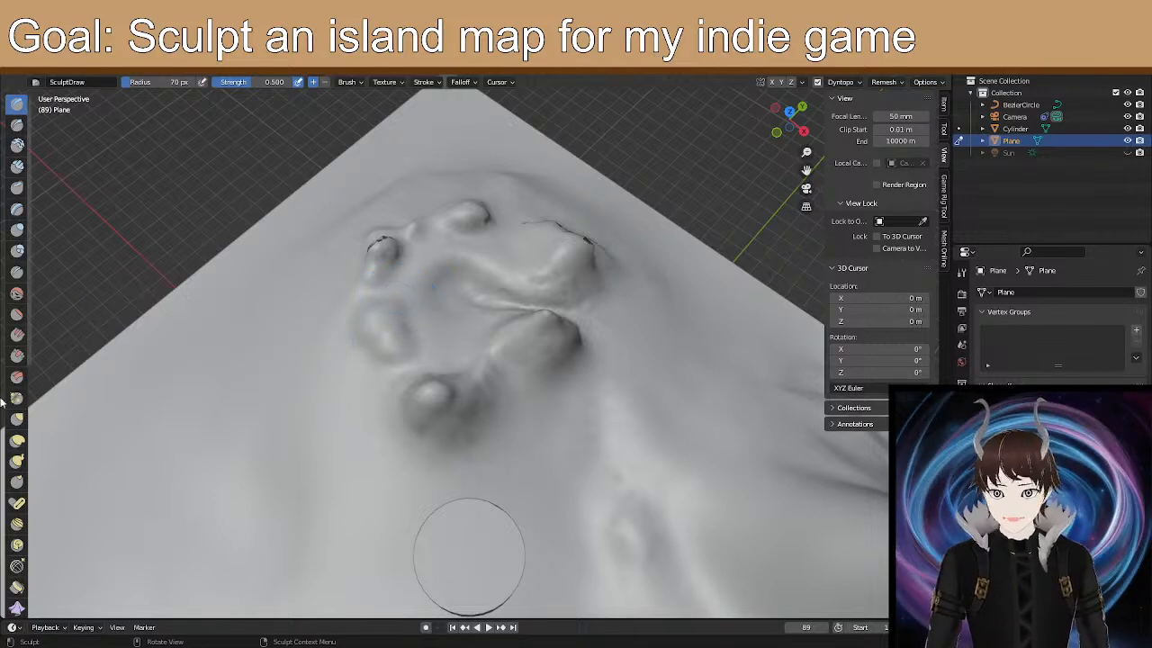
pyautogui.click(18, 421)
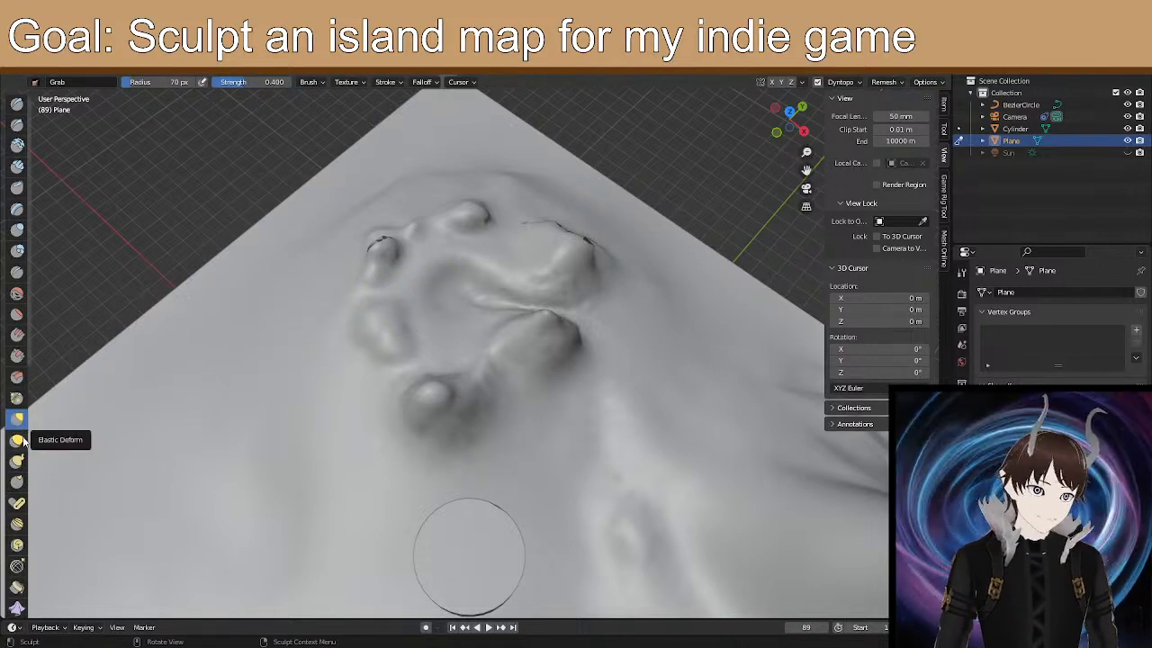
pyautogui.scroll(2, 580, 299)
pyautogui.moveTo(580, 299); pyautogui.dragTo(710, 321, button='middle')
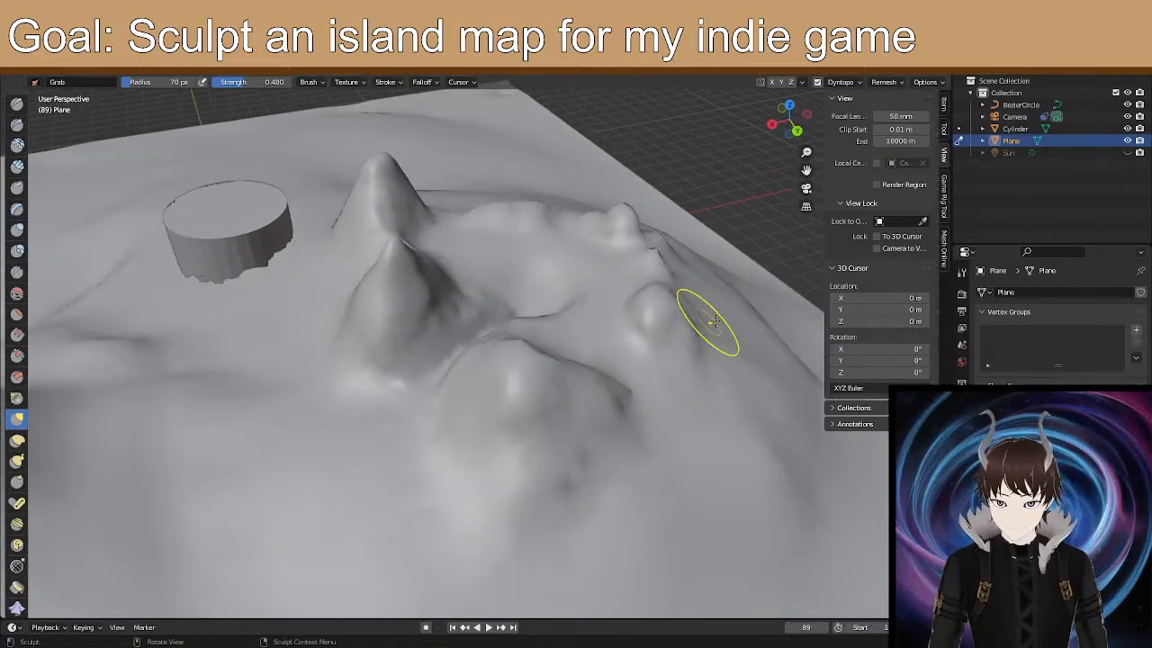
pyautogui.moveTo(561, 443)
pyautogui.mouseDown()
pyautogui.moveTo(559, 481)
pyautogui.moveTo(545, 492)
pyautogui.mouseUp()
pyautogui.moveTo(541, 492); pyautogui.dragTo(513, 523)
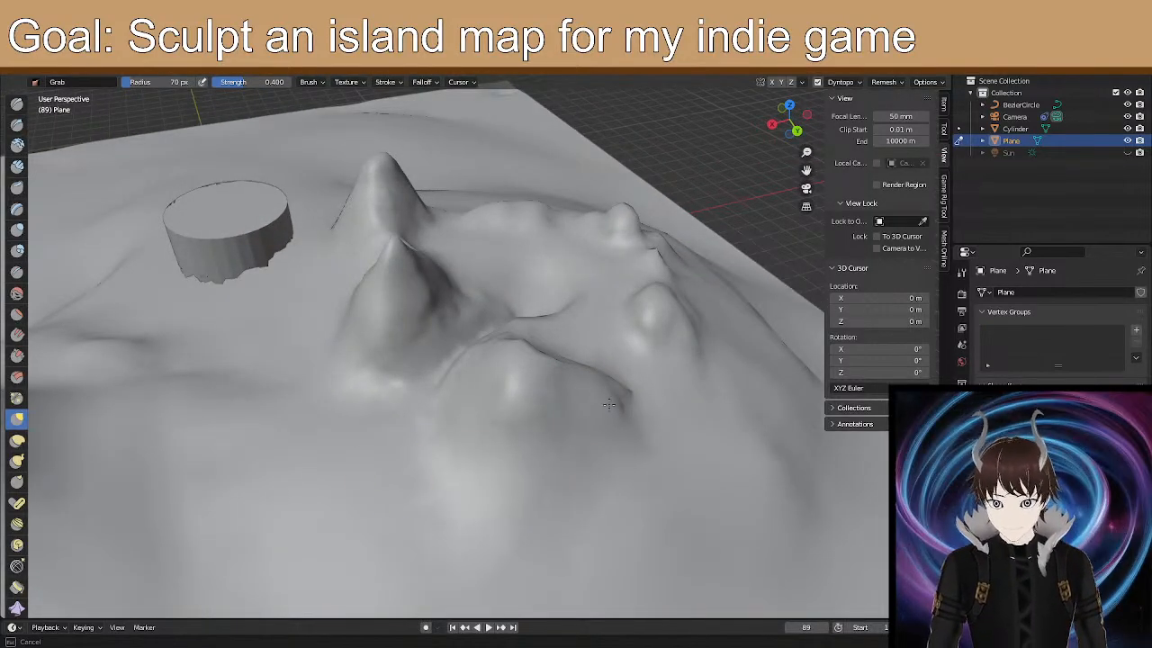
pyautogui.moveTo(526, 351); pyautogui.dragTo(524, 353)
pyautogui.moveTo(517, 401); pyautogui.dragTo(514, 410)
pyautogui.moveTo(519, 354); pyautogui.dragTo(548, 392)
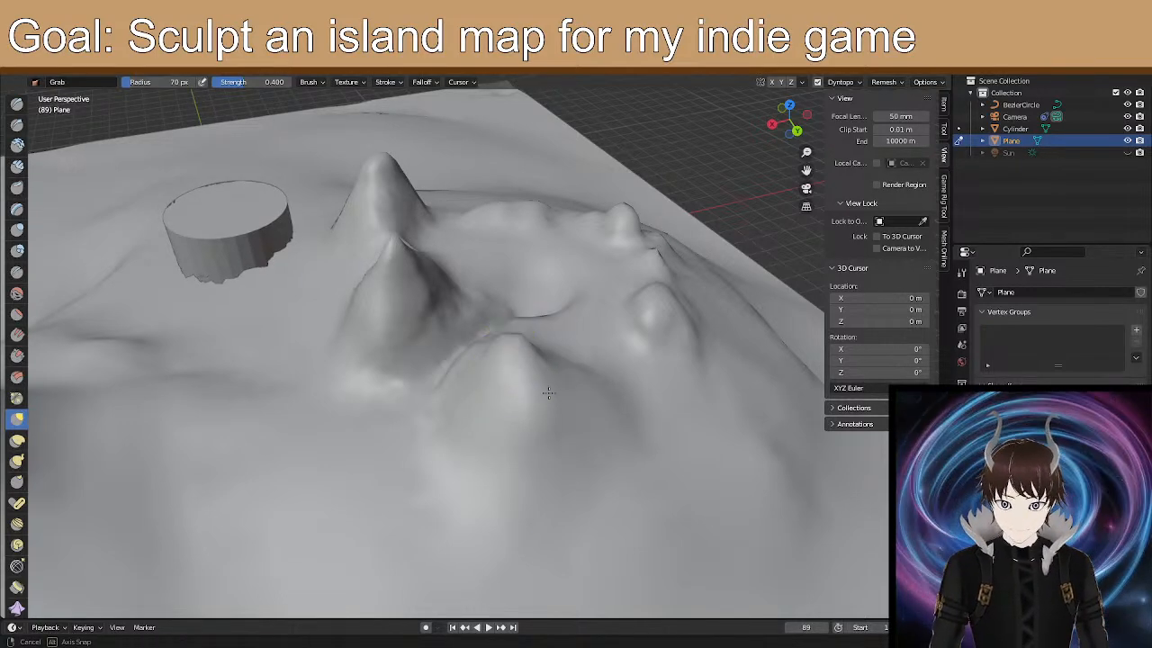
# Pull the slope and summit of the foreground hill with the Grab brush to form a more pointed peak.
pyautogui.moveTo(603, 388); pyautogui.dragTo(646, 382, button='middle')
pyautogui.scroll(2, 589, 371)
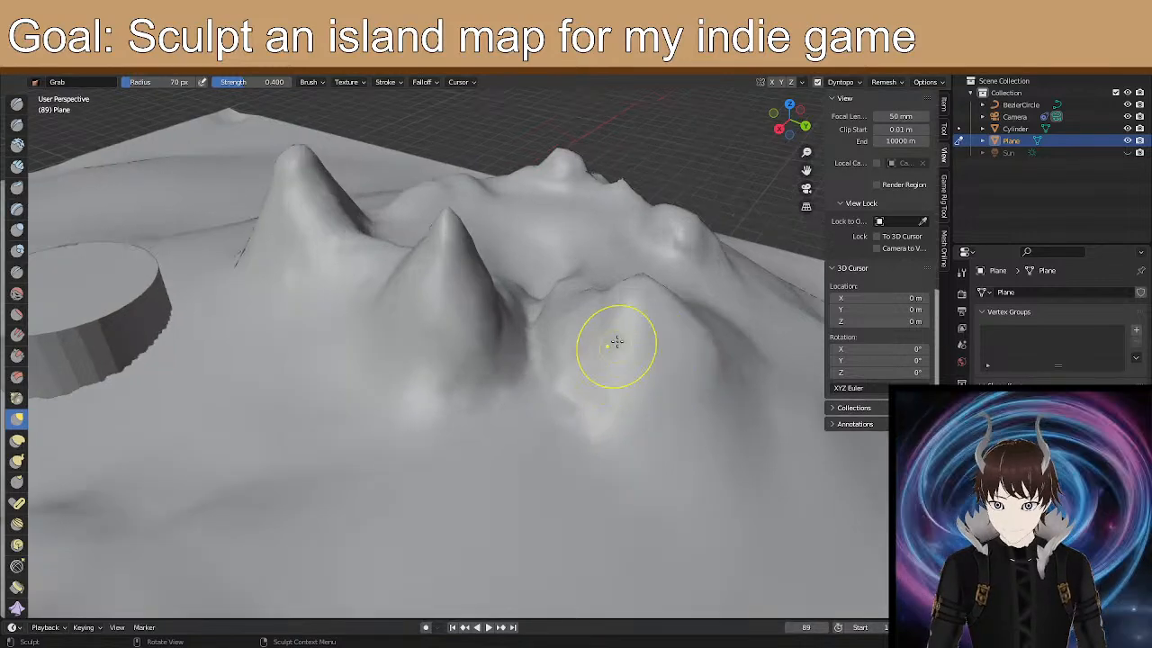
pyautogui.scroll(3, 514, 285)
pyautogui.moveTo(631, 302)
pyautogui.keyDown('shift'); pyautogui.mouseDown(button='middle')
pyautogui.moveTo(501, 260)
pyautogui.moveTo(568, 253)
pyautogui.mouseUp(button='middle'); pyautogui.keyUp('shift')
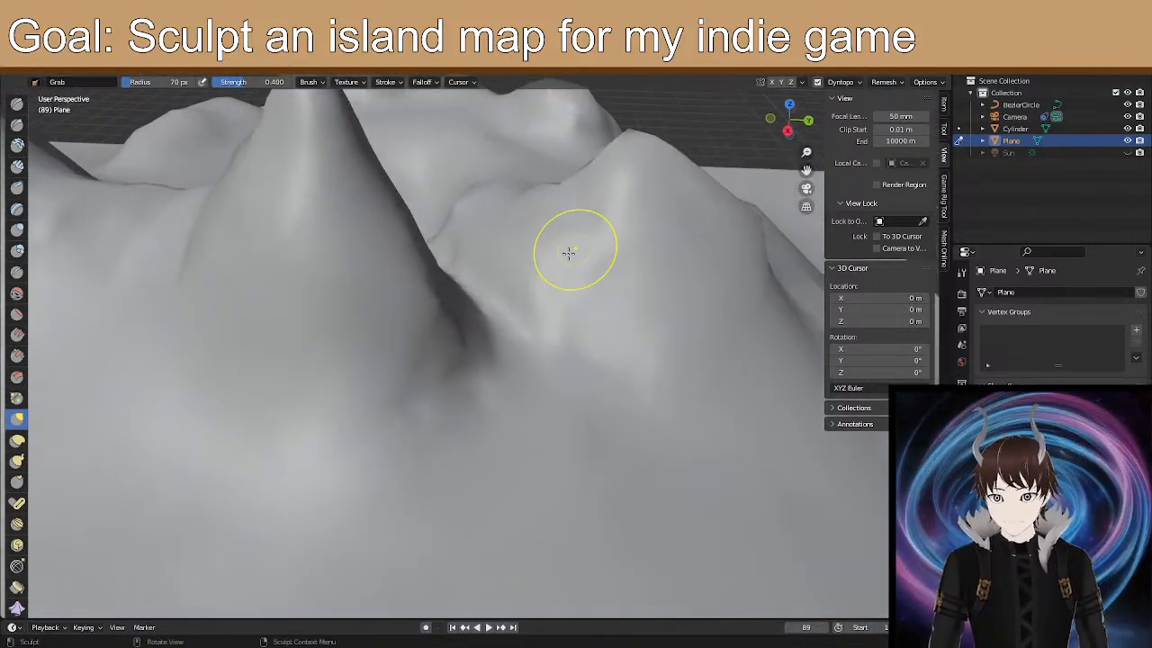
pyautogui.moveTo(575, 322); pyautogui.dragTo(565, 299)
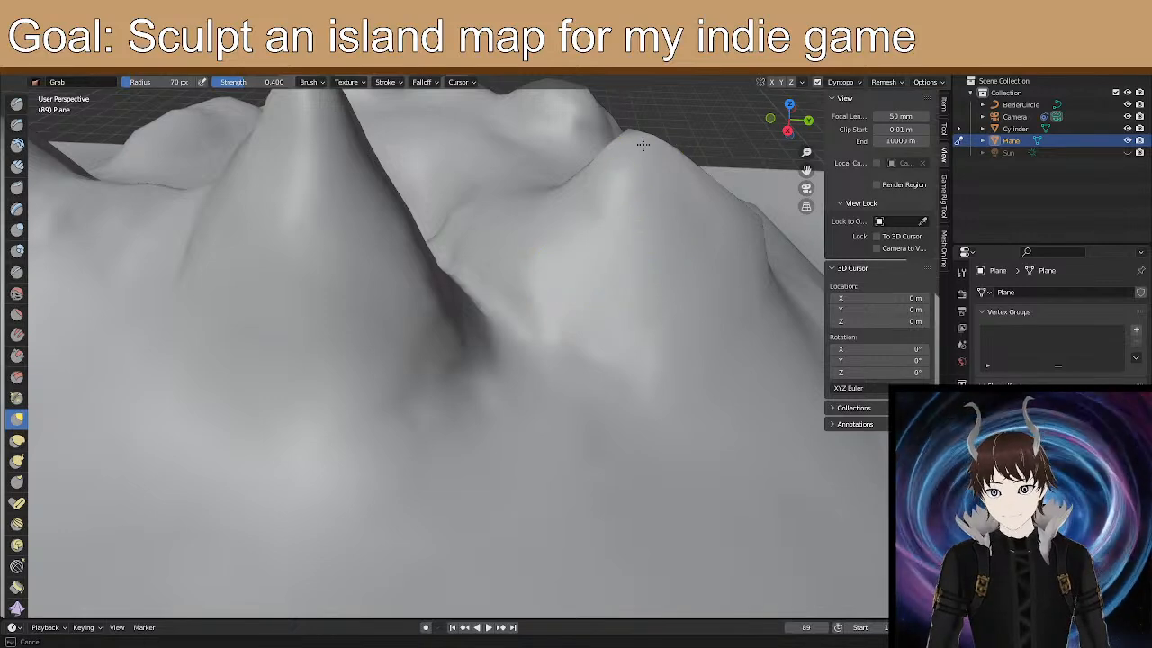
pyautogui.moveTo(644, 114)
pyautogui.mouseDown()
pyautogui.moveTo(612, 157)
pyautogui.moveTo(620, 142)
pyautogui.mouseUp()
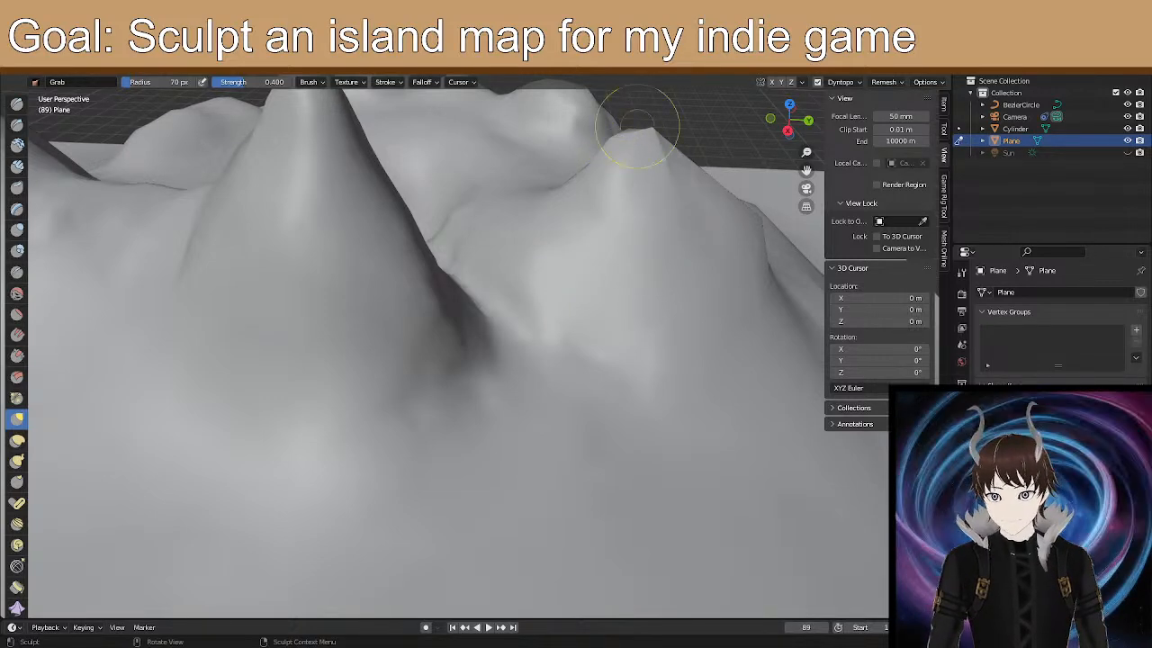
pyautogui.moveTo(665, 282); pyautogui.dragTo(591, 303, button='middle')
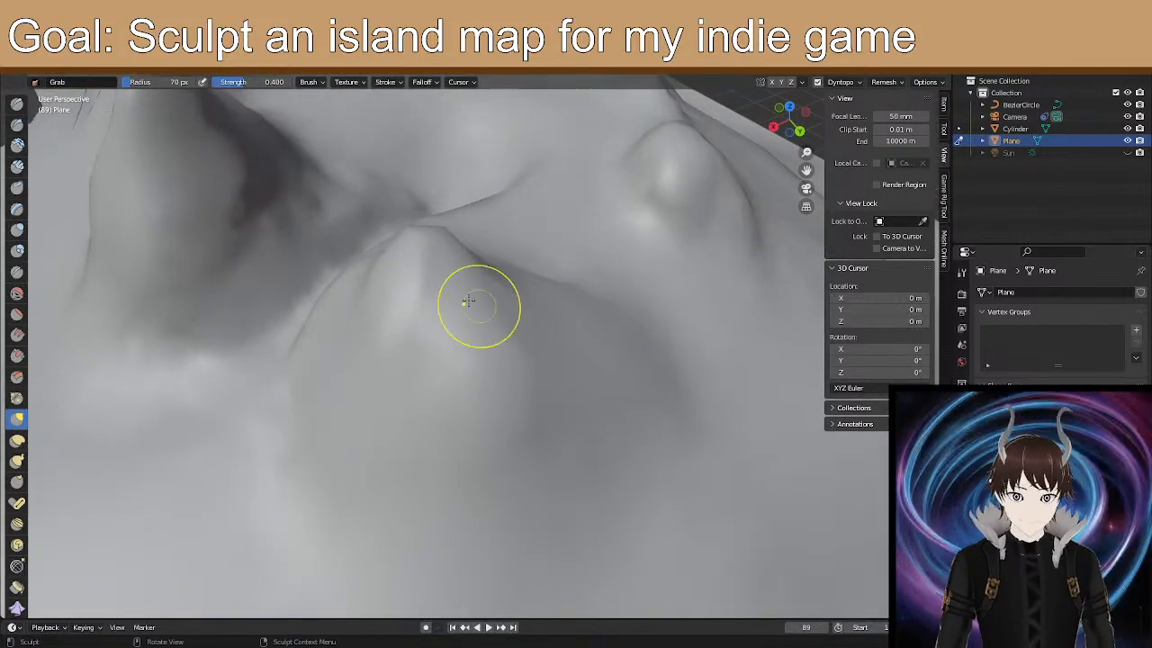
pyautogui.moveTo(434, 336); pyautogui.dragTo(418, 332)
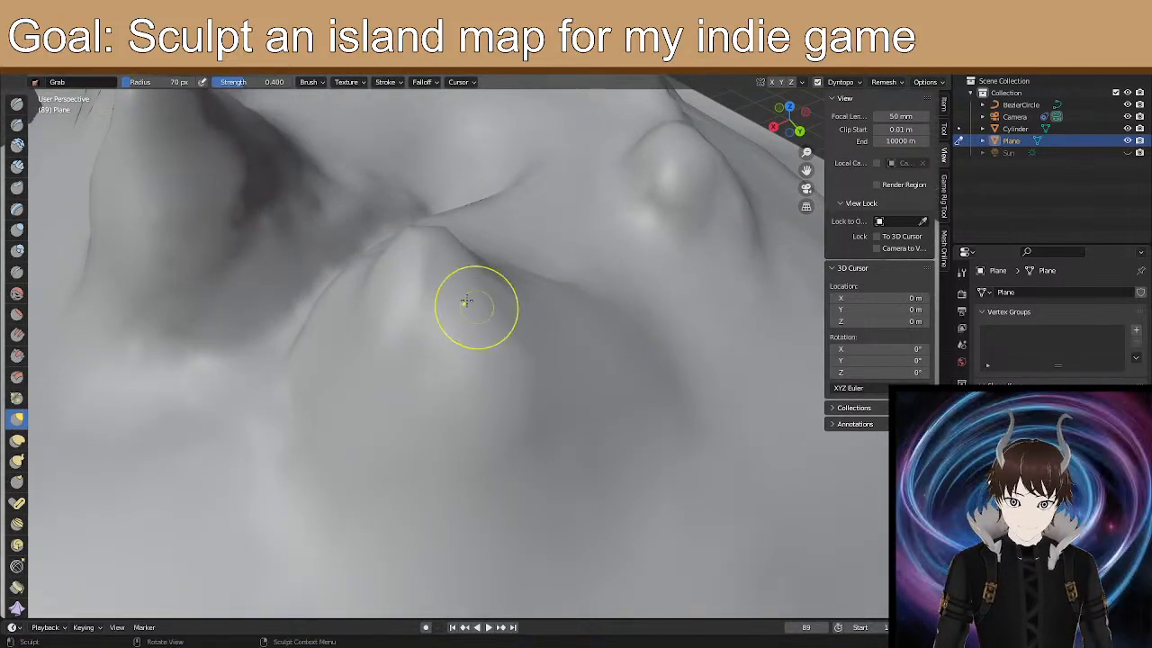
# Set the Grab brush falloff to Inverse Square and its strength to 0.7, tugging the hill's upper slope.
pyautogui.click(422, 82)
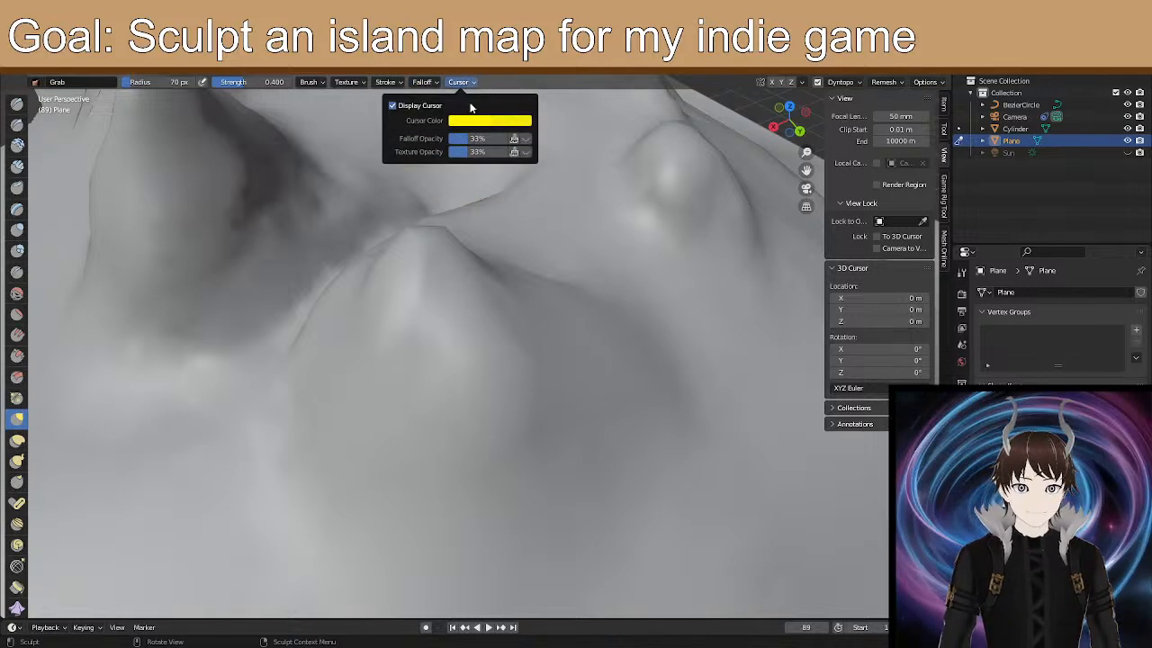
pyautogui.click(418, 106)
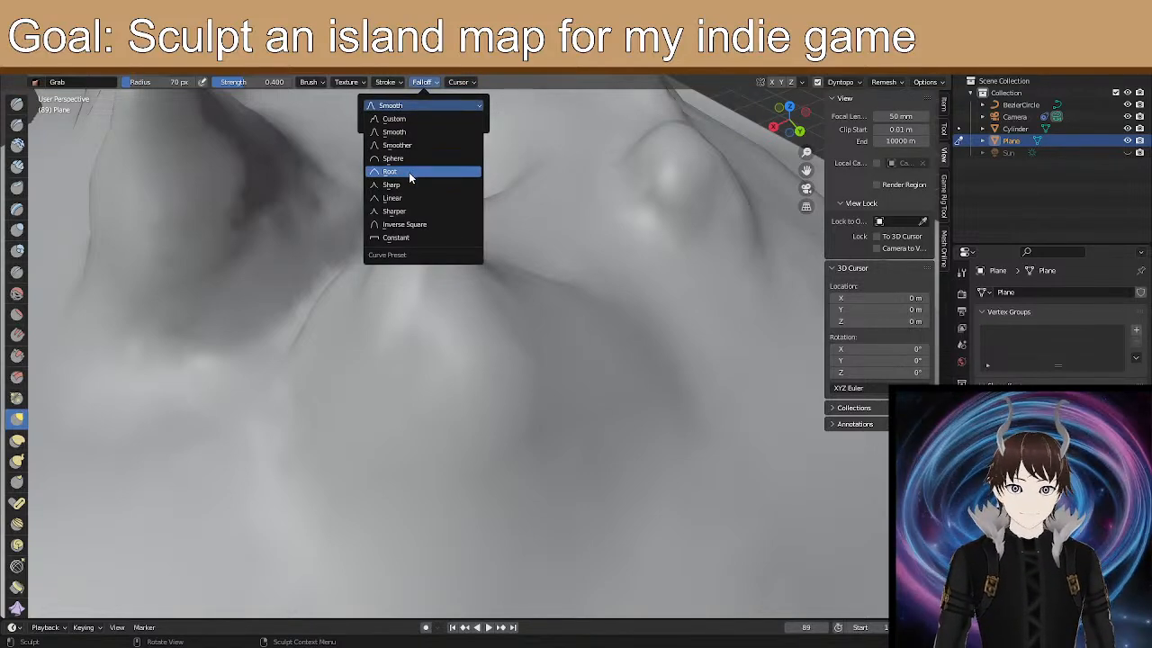
pyautogui.click(414, 225)
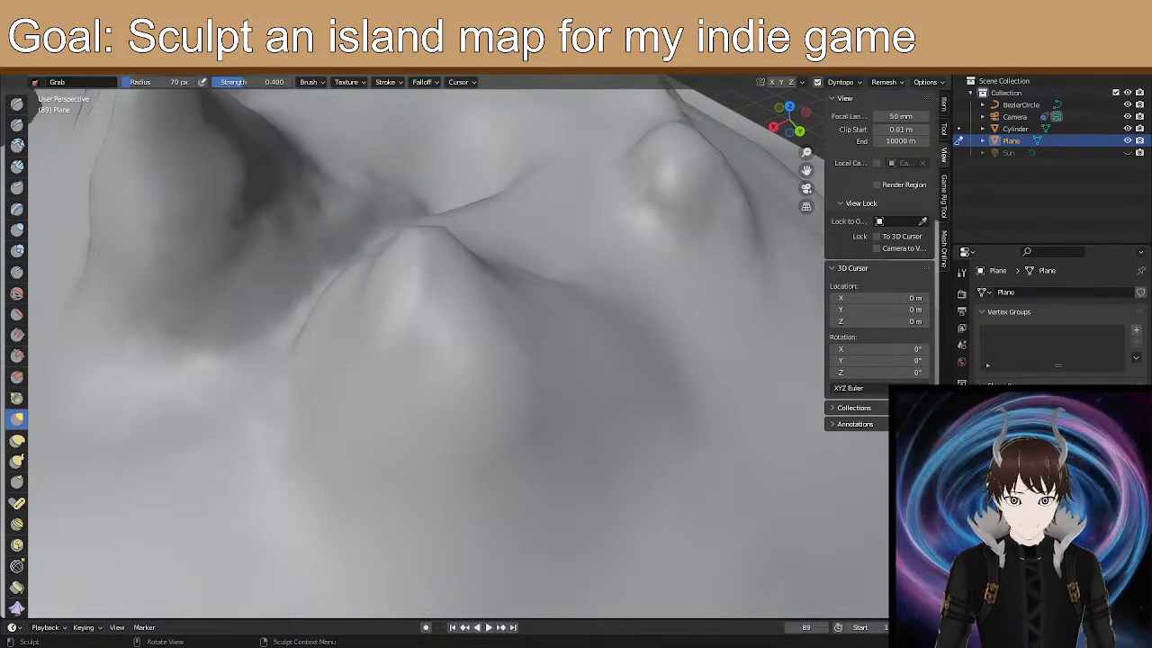
pyautogui.moveTo(451, 294); pyautogui.dragTo(461, 277)
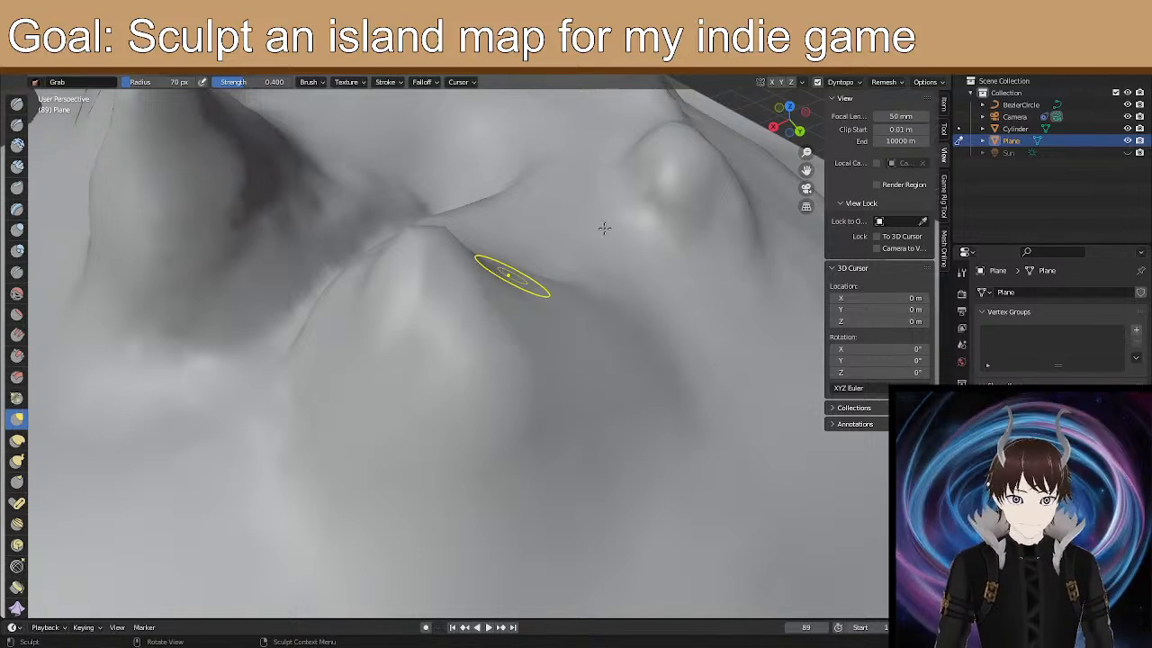
pyautogui.moveTo(435, 371); pyautogui.dragTo(400, 345, button='middle')
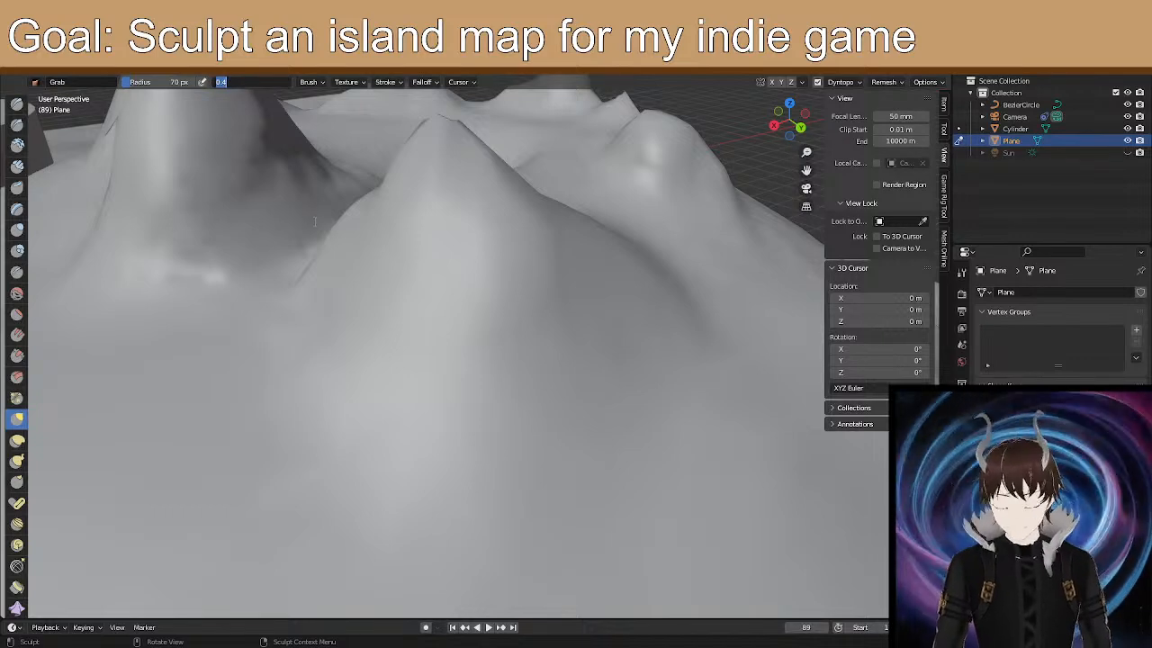
pyautogui.press('Return')
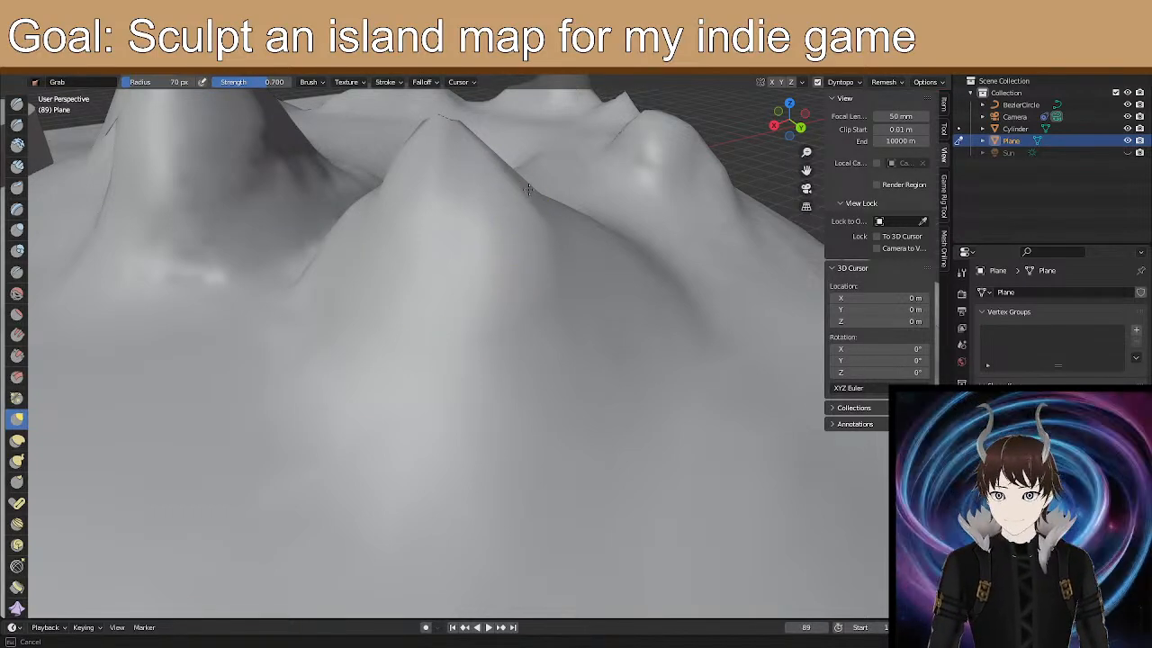
# Toggle dynamic topology off and examine the mesh around the hill's peak in Edit Mode before returning to sculpting.
pyautogui.press('e')
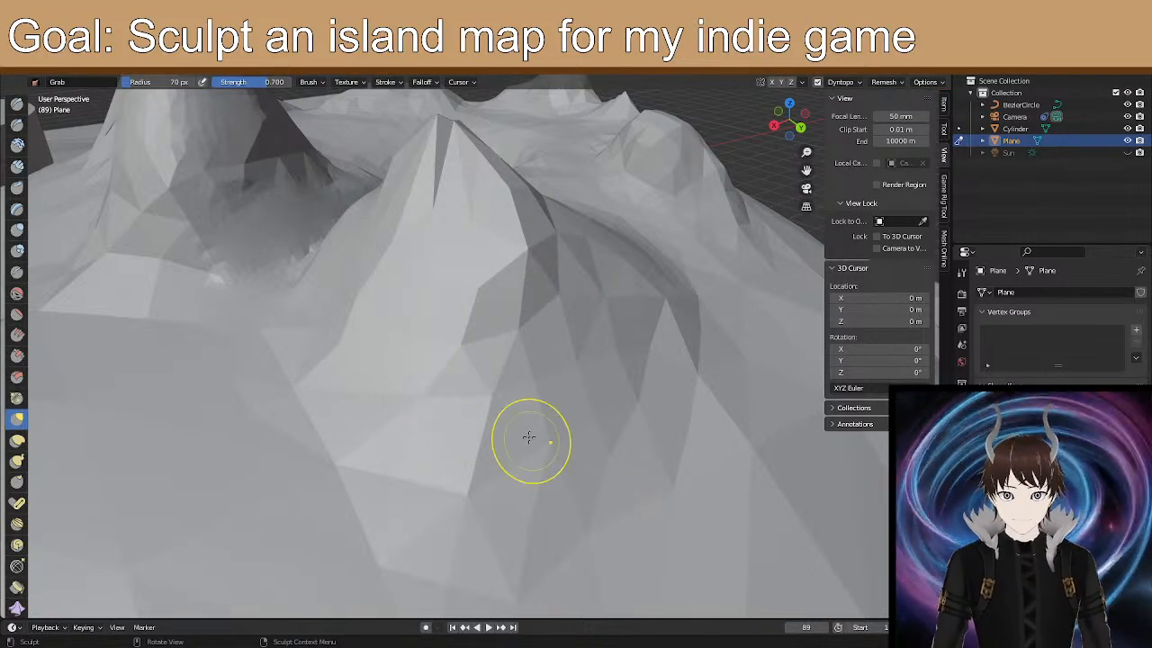
pyautogui.hotkey('ctrl', 'd')
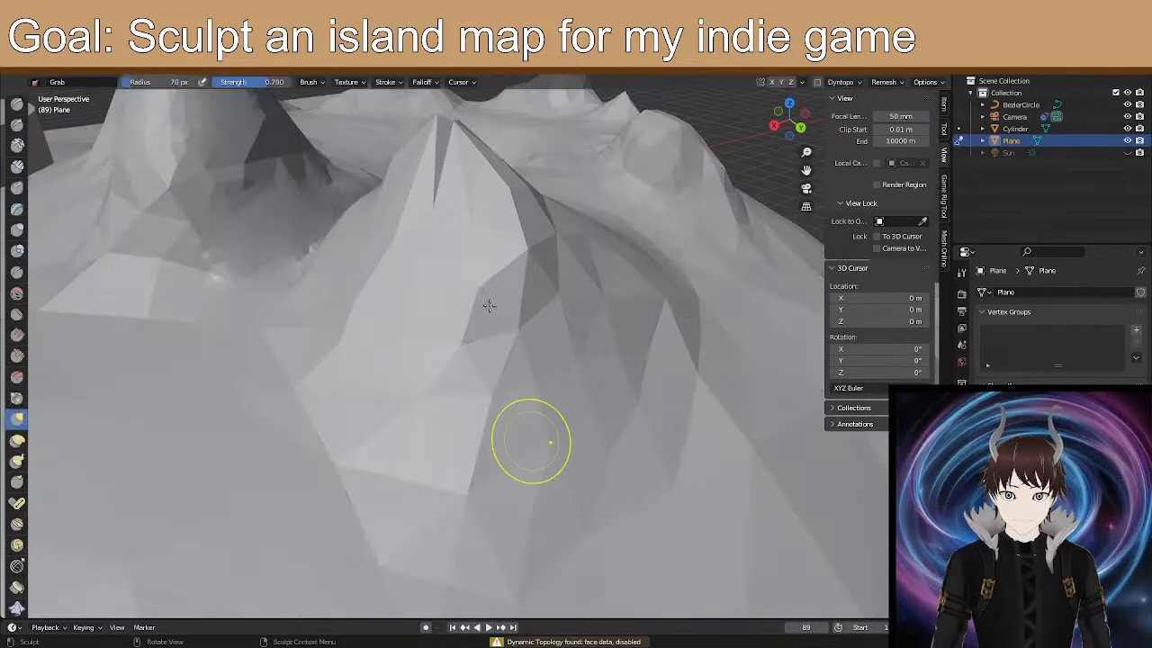
pyautogui.moveTo(462, 262)
pyautogui.mouseDown(button='middle')
pyautogui.moveTo(481, 286)
pyautogui.moveTo(534, 286)
pyautogui.moveTo(520, 316)
pyautogui.moveTo(549, 292)
pyautogui.moveTo(520, 326)
pyautogui.mouseUp(button='middle')
pyautogui.scroll(4, 502, 289)
pyautogui.press('Tab')
pyautogui.scroll(-1, 520, 326)
pyautogui.scroll(2, 483, 306)
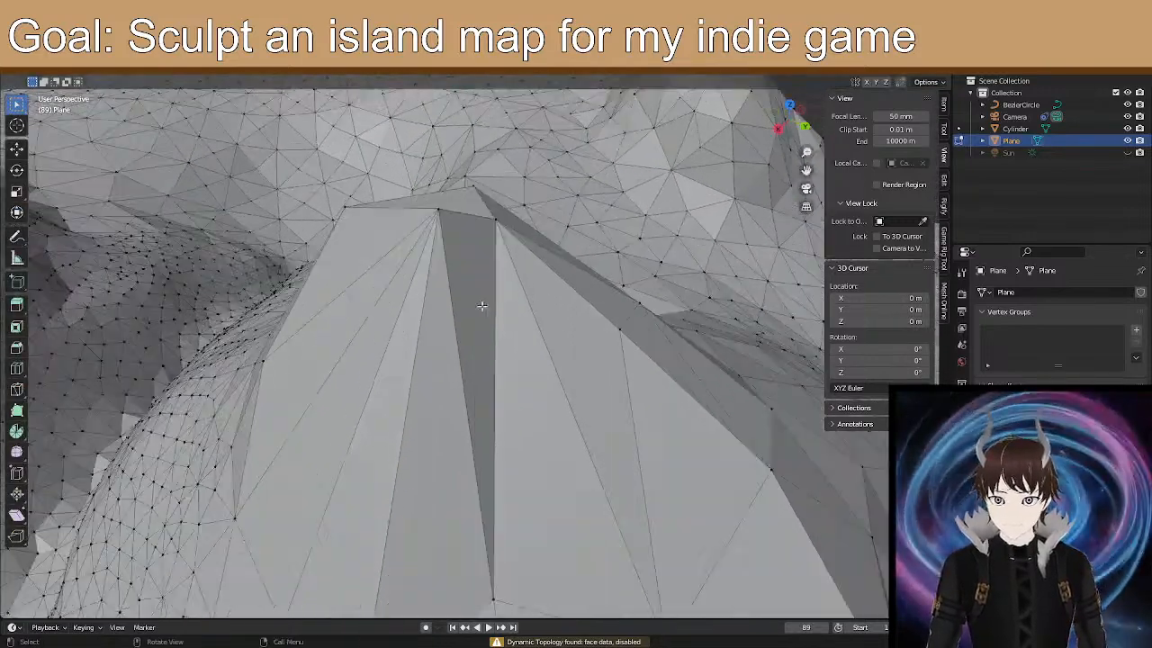
pyautogui.scroll(-1, 476, 288)
pyautogui.press('Tab')
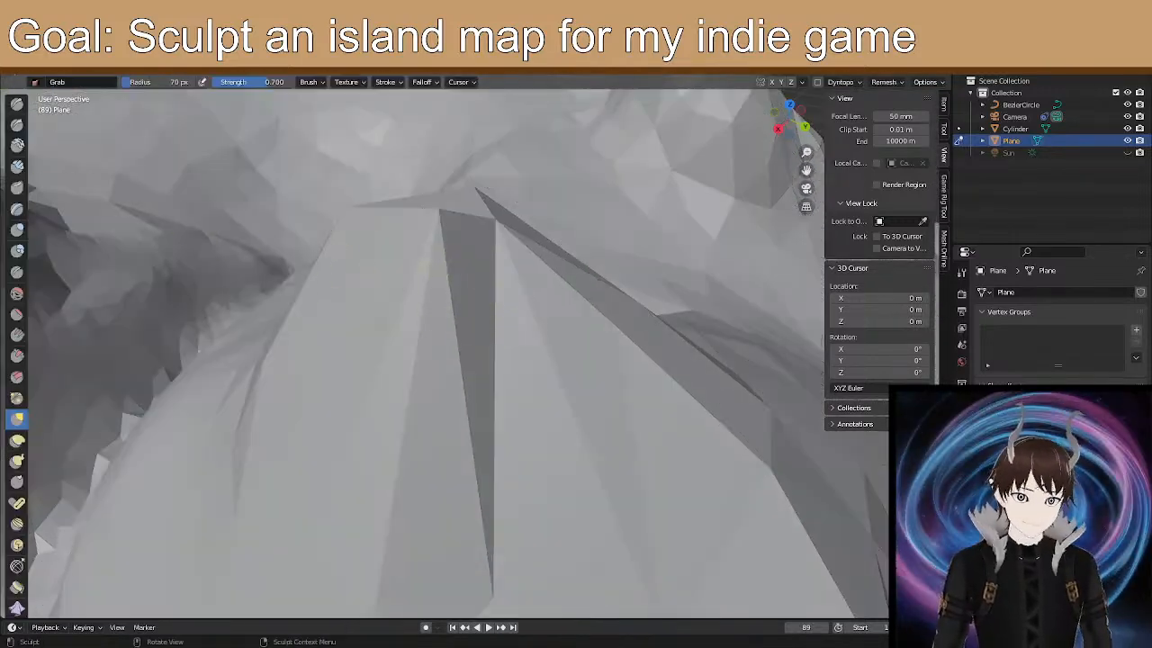
# Apply Shade Smooth to the terrain plane in Object Mode and return to Sculpt Mode with Dyntopo enabled.
pyautogui.click(36, 82)
pyautogui.click(63, 81)
pyautogui.rightClick(359, 229)
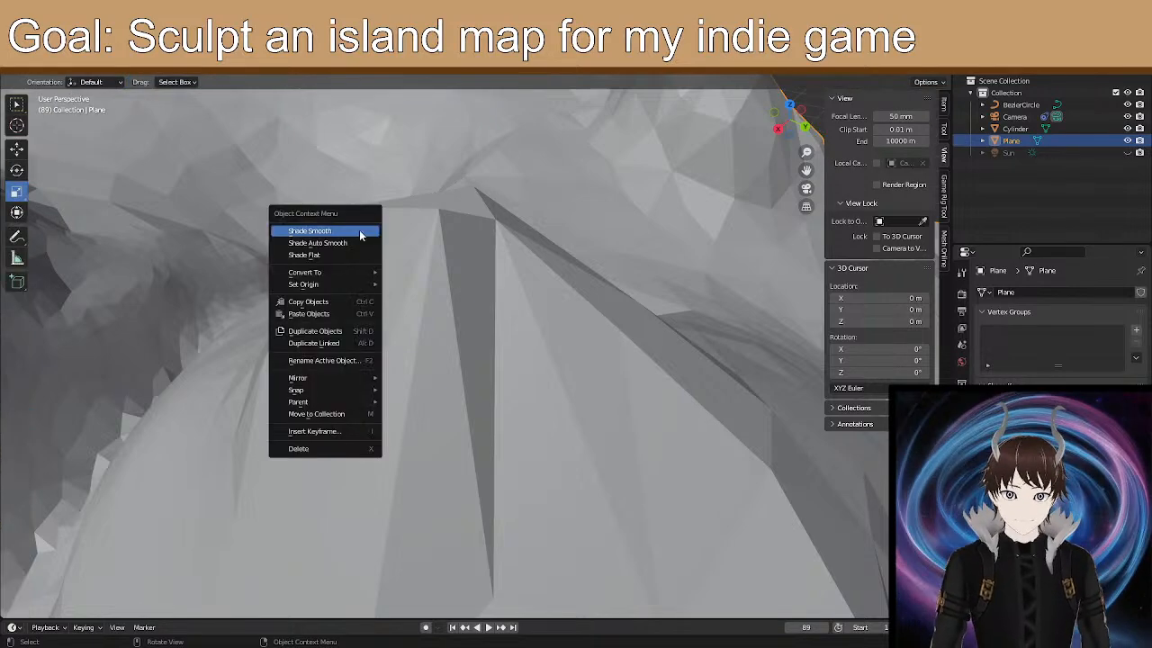
pyautogui.click(359, 231)
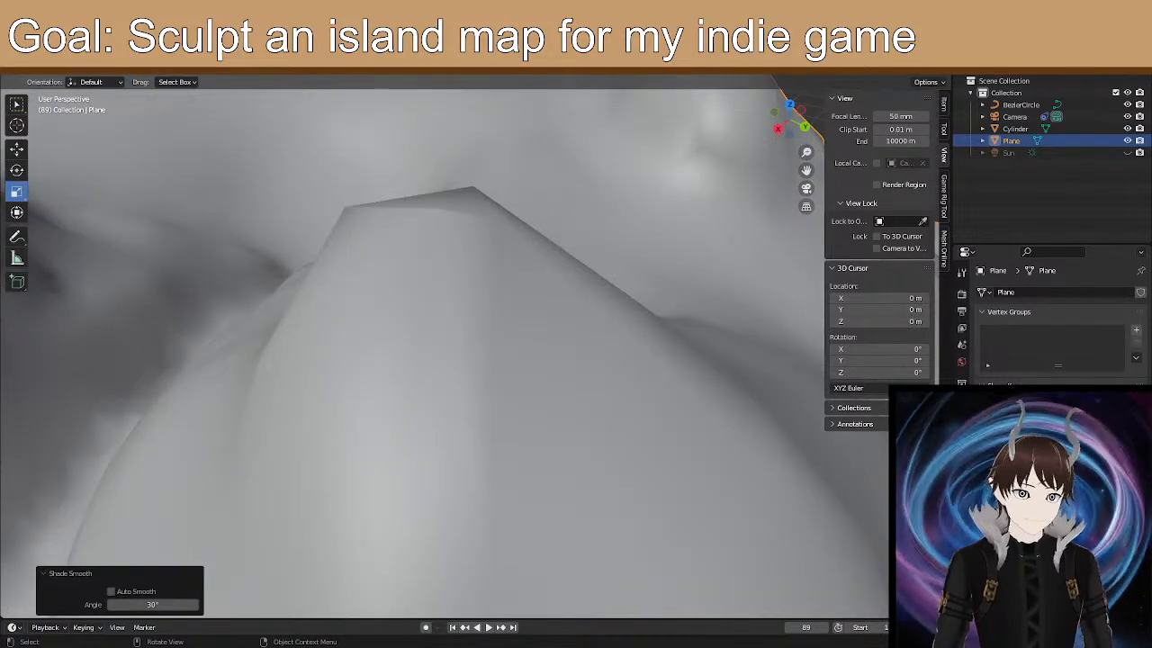
pyautogui.click(36, 82)
pyautogui.click(63, 107)
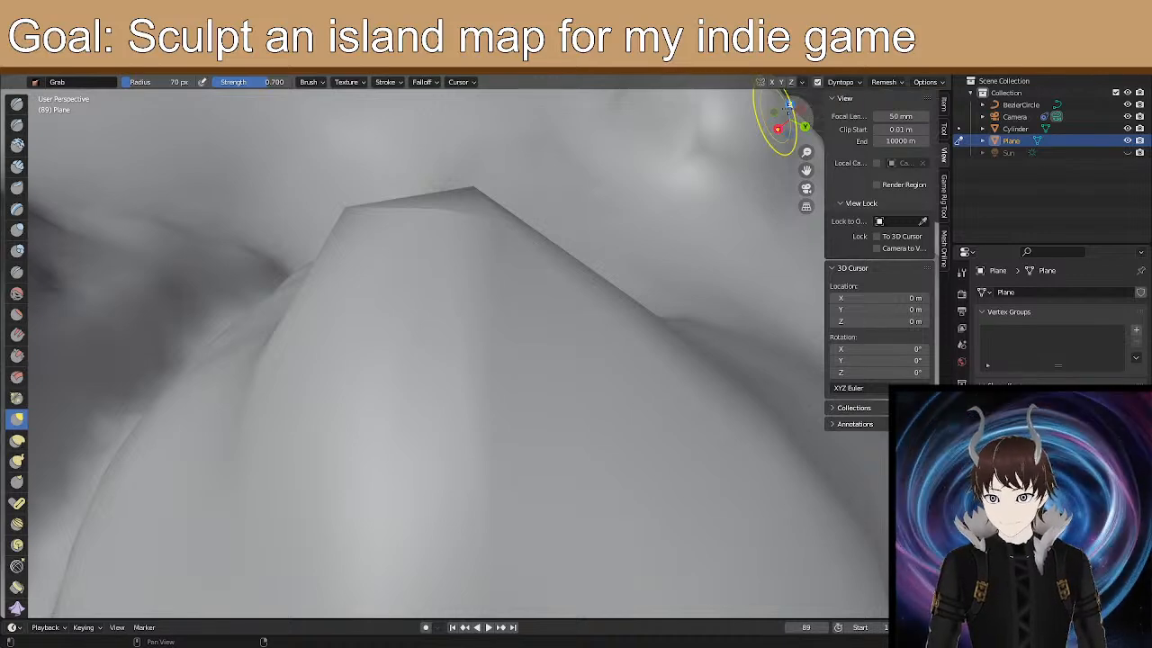
# Grab the flat-topped foreground hill and reshape its summit and side slope, pulling the top upward.
pyautogui.moveTo(581, 226)
pyautogui.mouseDown(button='middle')
pyautogui.moveTo(521, 273)
pyautogui.moveTo(488, 257)
pyautogui.moveTo(496, 270)
pyautogui.mouseUp(button='middle')
pyautogui.moveTo(376, 301)
pyautogui.mouseDown()
pyautogui.moveTo(337, 180)
pyautogui.moveTo(329, 196)
pyautogui.moveTo(245, 226)
pyautogui.moveTo(428, 261)
pyautogui.mouseUp()
pyautogui.moveTo(444, 306); pyautogui.dragTo(366, 298, button='middle')
pyautogui.scroll(-3, 365, 298)
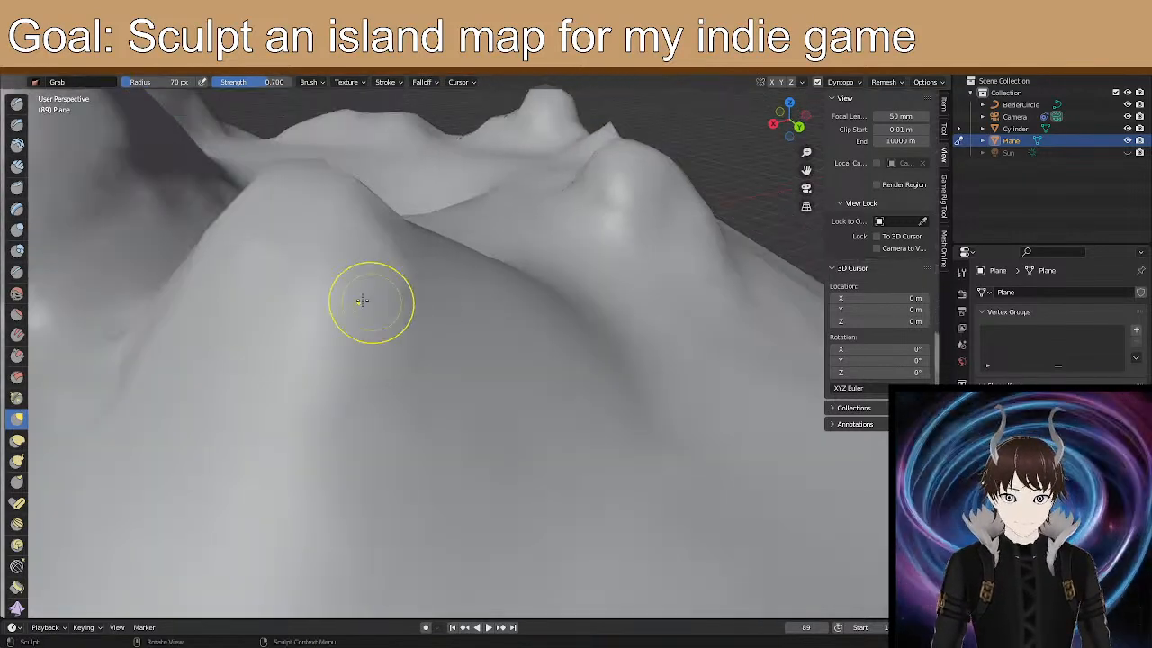
pyautogui.moveTo(370, 324); pyautogui.dragTo(436, 327)
pyautogui.moveTo(438, 326)
pyautogui.mouseDown(button='middle')
pyautogui.moveTo(378, 306)
pyautogui.moveTo(375, 279)
pyautogui.moveTo(480, 414)
pyautogui.moveTo(510, 379)
pyautogui.mouseUp(button='middle')
pyautogui.scroll(3, 453, 387)
pyautogui.moveTo(627, 351)
pyautogui.mouseDown()
pyautogui.moveTo(620, 321)
pyautogui.moveTo(589, 335)
pyautogui.moveTo(586, 281)
pyautogui.mouseUp()
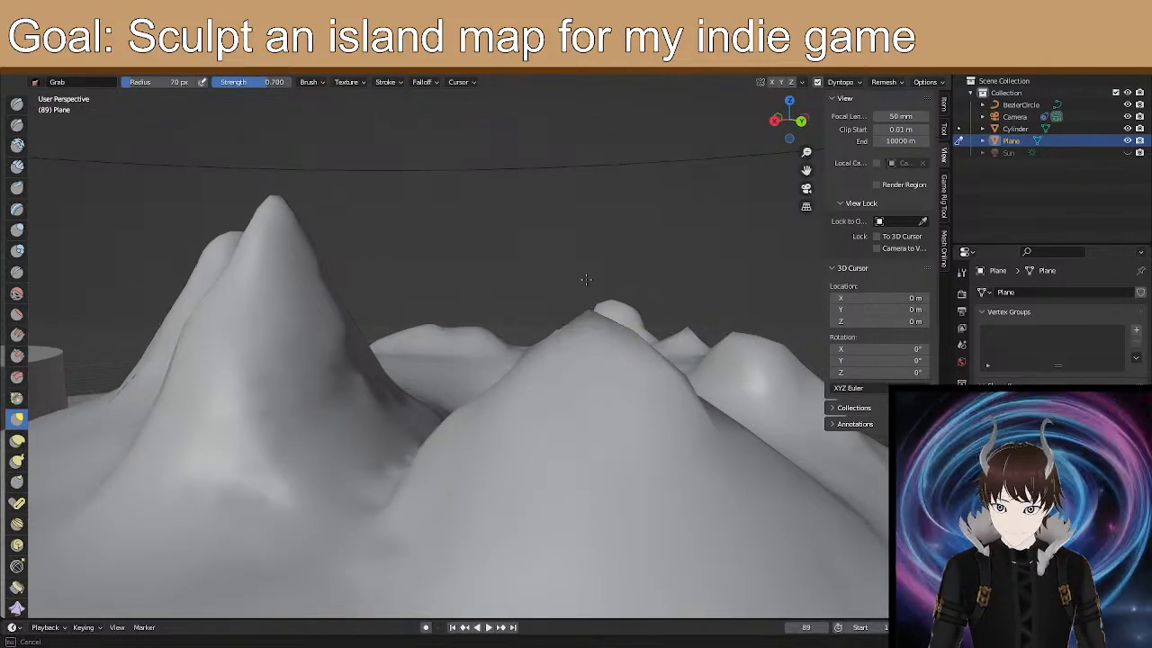
# Enlarge the Grab brush radius to 161 px and pull broad parts of the foreground hill into a taller, steeper form.
pyautogui.moveTo(549, 326); pyautogui.dragTo(583, 353, button='middle')
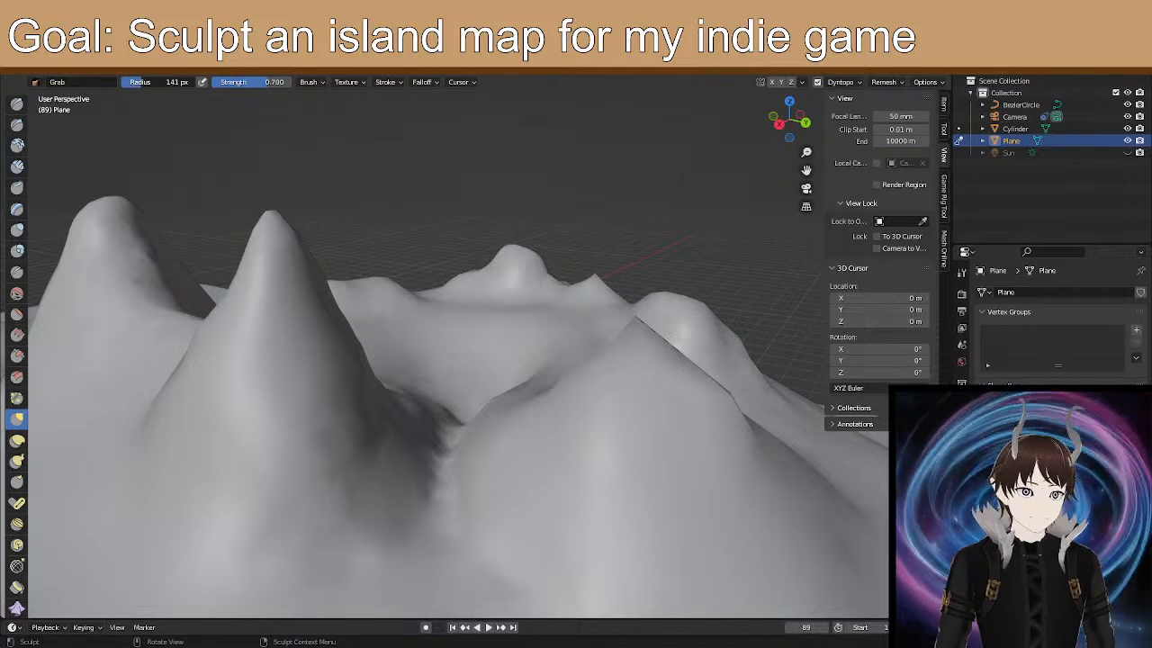
pyautogui.moveTo(624, 386)
pyautogui.mouseDown()
pyautogui.moveTo(629, 324)
pyautogui.moveTo(578, 374)
pyautogui.moveTo(560, 362)
pyautogui.mouseUp()
pyautogui.moveTo(587, 367); pyautogui.dragTo(543, 354, button='middle')
pyautogui.moveTo(601, 404)
pyautogui.mouseDown()
pyautogui.moveTo(611, 397)
pyautogui.moveTo(662, 445)
pyautogui.moveTo(695, 414)
pyautogui.mouseUp()
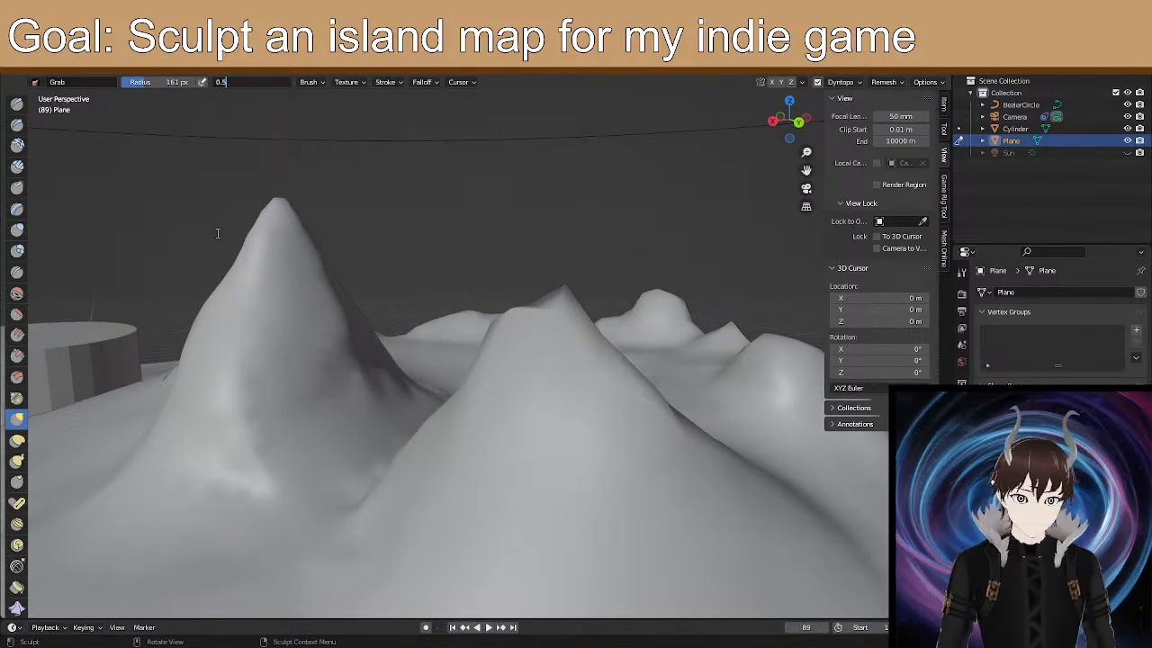
# Set the Grab brush strength to 0.5 and adjust the foreground hill's summit and side slope.
pyautogui.press('Return')
pyautogui.moveTo(386, 308)
pyautogui.mouseDown(button='middle')
pyautogui.moveTo(586, 321)
pyautogui.moveTo(584, 353)
pyautogui.mouseUp(button='middle')
pyautogui.moveTo(585, 354); pyautogui.dragTo(570, 348)
pyautogui.moveTo(570, 309); pyautogui.dragTo(571, 310)
pyautogui.moveTo(645, 440); pyautogui.dragTo(599, 398, button='middle')
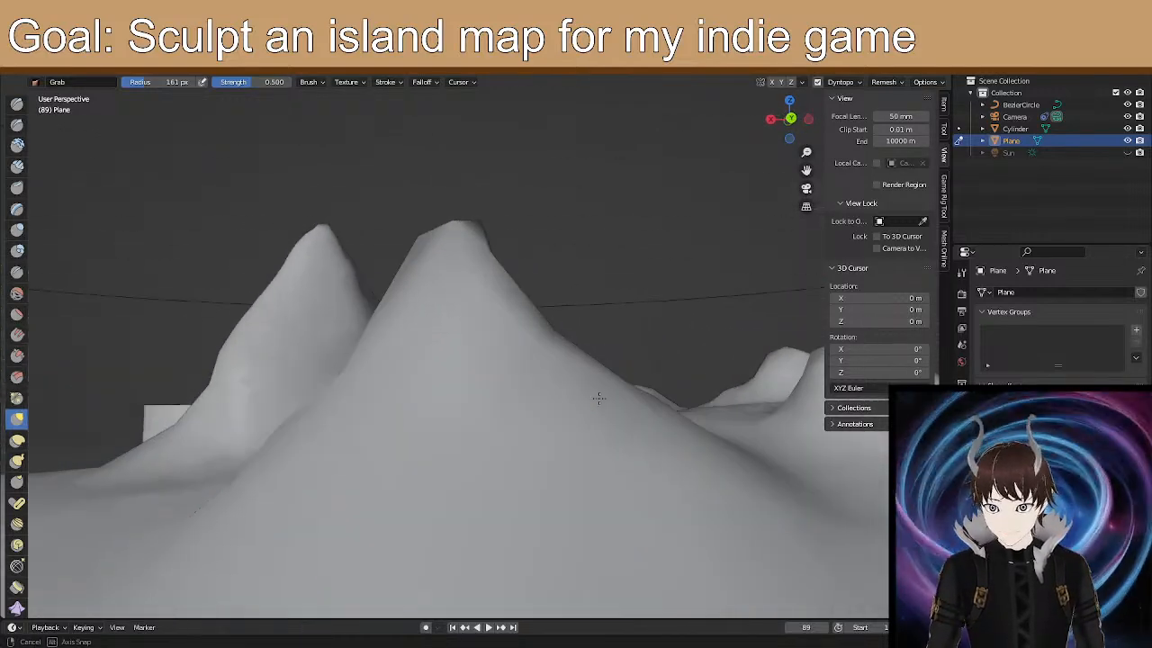
pyautogui.moveTo(598, 371); pyautogui.dragTo(608, 344)
# Push the foreground hill's lower slopes sideways and pull its upper part upward from several angles with the Grab brush.
pyautogui.moveTo(596, 361); pyautogui.dragTo(529, 416, button='middle')
pyautogui.moveTo(456, 459); pyautogui.dragTo(495, 465)
pyautogui.moveTo(469, 502); pyautogui.dragTo(507, 485)
pyautogui.moveTo(500, 495); pyautogui.dragTo(480, 486, button='middle')
pyautogui.moveTo(472, 487); pyautogui.dragTo(512, 482)
pyautogui.moveTo(468, 442)
pyautogui.mouseDown(button='middle')
pyautogui.moveTo(420, 441)
pyautogui.moveTo(414, 456)
pyautogui.mouseUp(button='middle')
pyautogui.moveTo(366, 405); pyautogui.dragTo(361, 352)
pyautogui.moveTo(317, 335)
pyautogui.mouseDown(button='middle')
pyautogui.moveTo(331, 392)
pyautogui.moveTo(316, 381)
pyautogui.moveTo(364, 369)
pyautogui.mouseUp(button='middle')
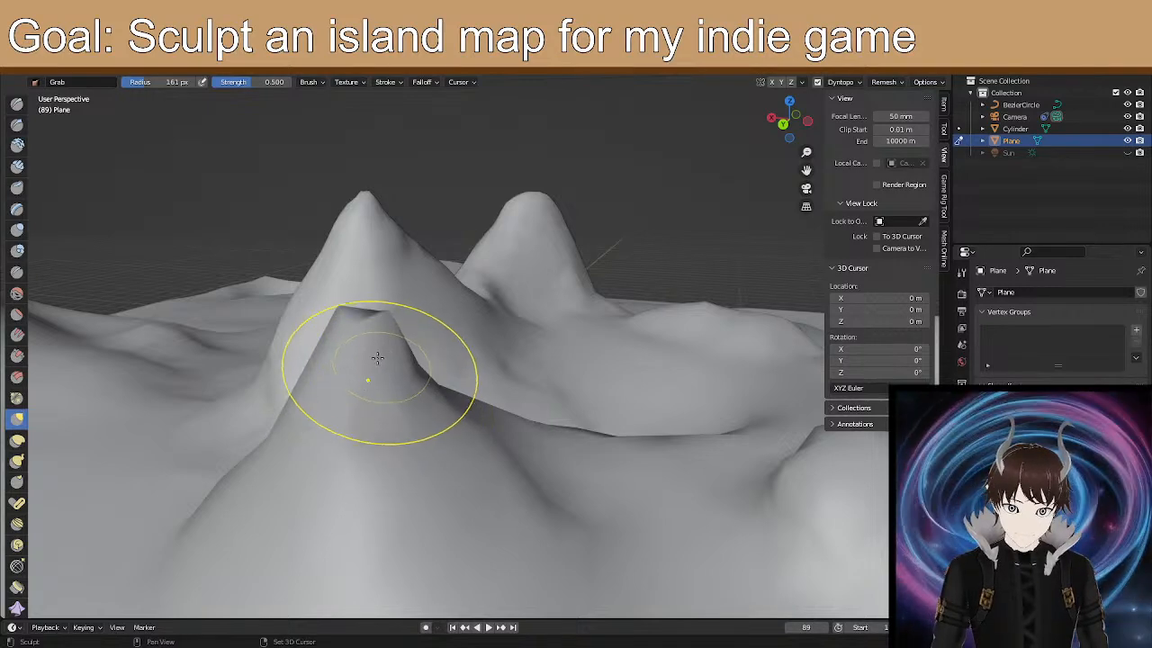
# Pull the blunt ridge of the foreground hill upward with the Grab brush to sharpen its peak.
pyautogui.moveTo(356, 336); pyautogui.dragTo(480, 386, button='middle')
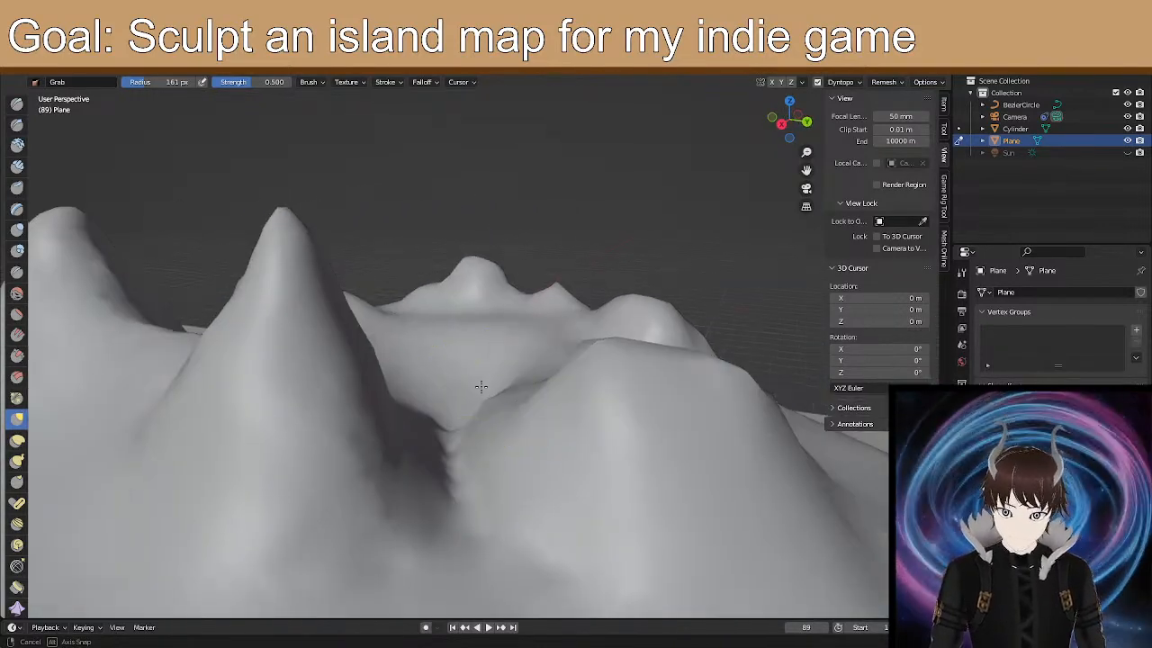
pyautogui.moveTo(642, 368)
pyautogui.mouseDown(button='middle')
pyautogui.moveTo(534, 378)
pyautogui.moveTo(532, 365)
pyautogui.moveTo(423, 353)
pyautogui.moveTo(372, 365)
pyautogui.moveTo(282, 348)
pyautogui.moveTo(226, 315)
pyautogui.moveTo(314, 371)
pyautogui.mouseUp(button='middle')
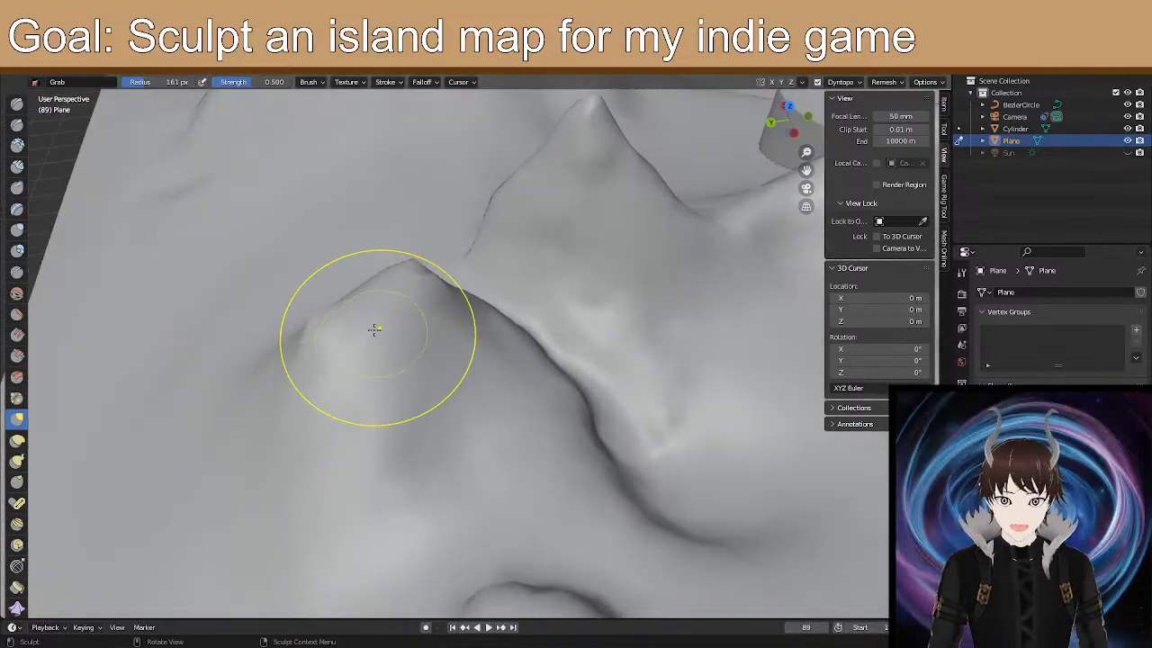
pyautogui.moveTo(408, 327)
pyautogui.mouseDown(button='middle')
pyautogui.moveTo(373, 321)
pyautogui.moveTo(433, 360)
pyautogui.mouseUp(button='middle')
pyautogui.scroll(2, 469, 391)
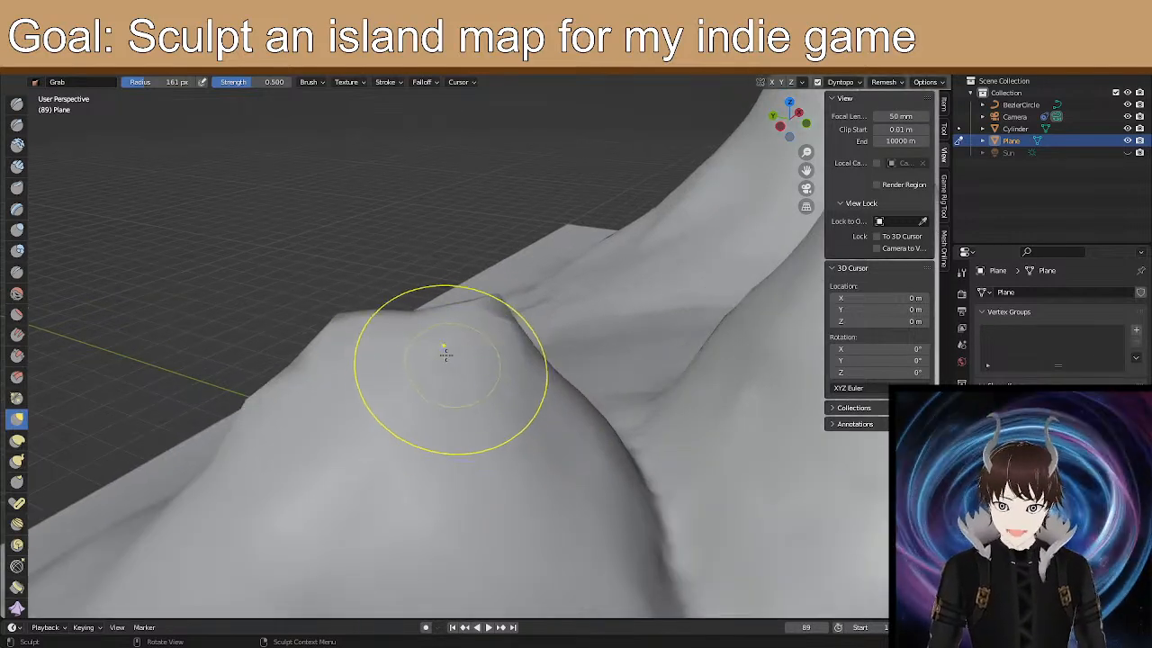
pyautogui.moveTo(381, 275)
pyautogui.mouseDown(button='middle')
pyautogui.moveTo(399, 336)
pyautogui.moveTo(316, 399)
pyautogui.mouseUp(button='middle')
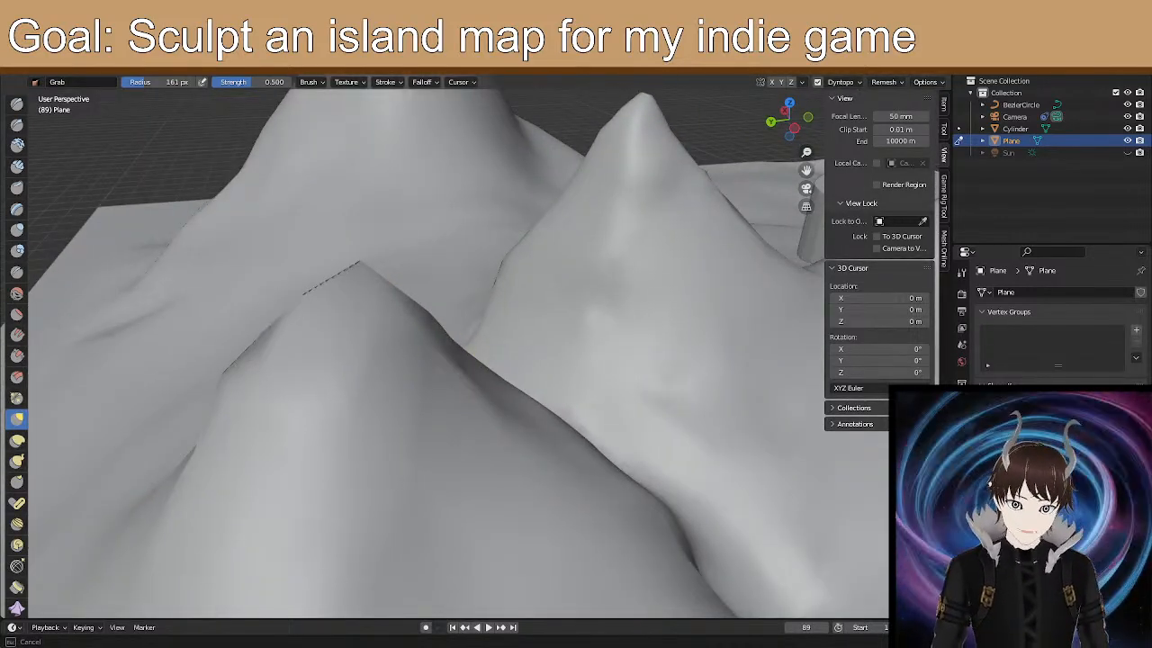
pyautogui.moveTo(316, 360)
pyautogui.mouseDown(button='middle')
pyautogui.moveTo(337, 384)
pyautogui.moveTo(422, 408)
pyautogui.mouseUp(button='middle')
pyautogui.moveTo(423, 408); pyautogui.dragTo(405, 319)
pyautogui.moveTo(417, 226)
pyautogui.mouseDown(button='middle')
pyautogui.moveTo(476, 373)
pyautogui.moveTo(599, 359)
pyautogui.mouseUp(button='middle')
pyautogui.moveTo(646, 330); pyautogui.dragTo(607, 378, button='middle')
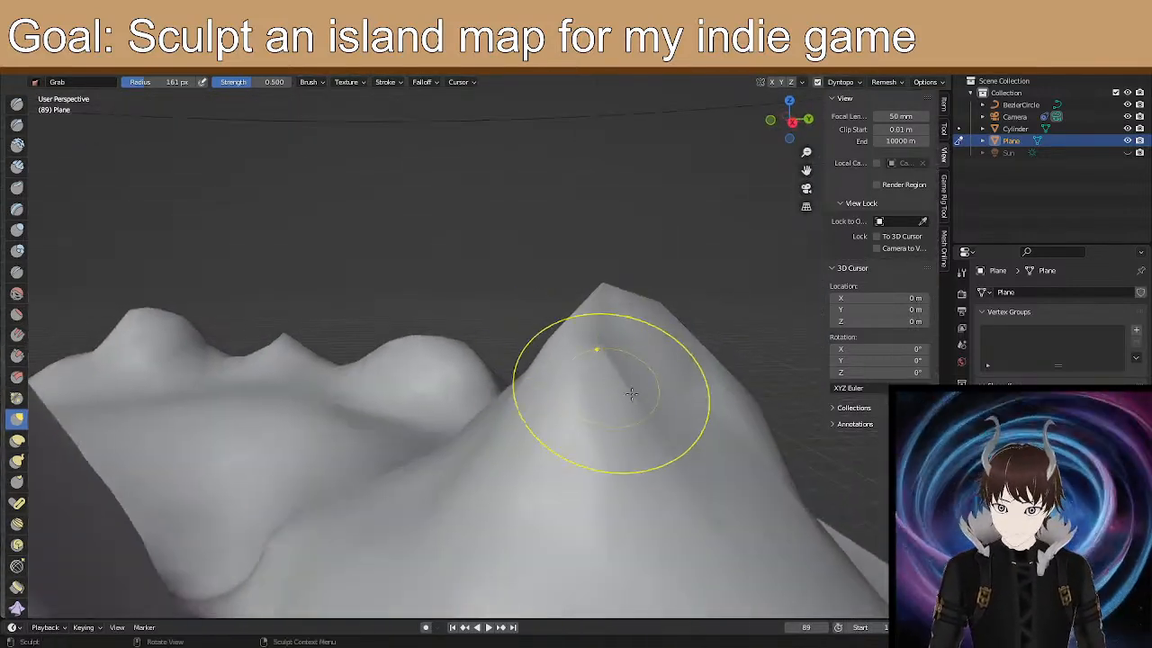
# Build ridges down the foreground mountain's flank and below its summit with the Draw brush at 0.5 strength.
pyautogui.click(17, 104)
pyautogui.moveTo(440, 343); pyautogui.dragTo(416, 360, button='middle')
pyautogui.moveTo(594, 440)
pyautogui.mouseDown()
pyautogui.moveTo(620, 388)
pyautogui.moveTo(565, 431)
pyautogui.moveTo(577, 478)
pyautogui.moveTo(681, 504)
pyautogui.mouseUp()
pyautogui.moveTo(681, 503); pyautogui.dragTo(591, 488, button='middle')
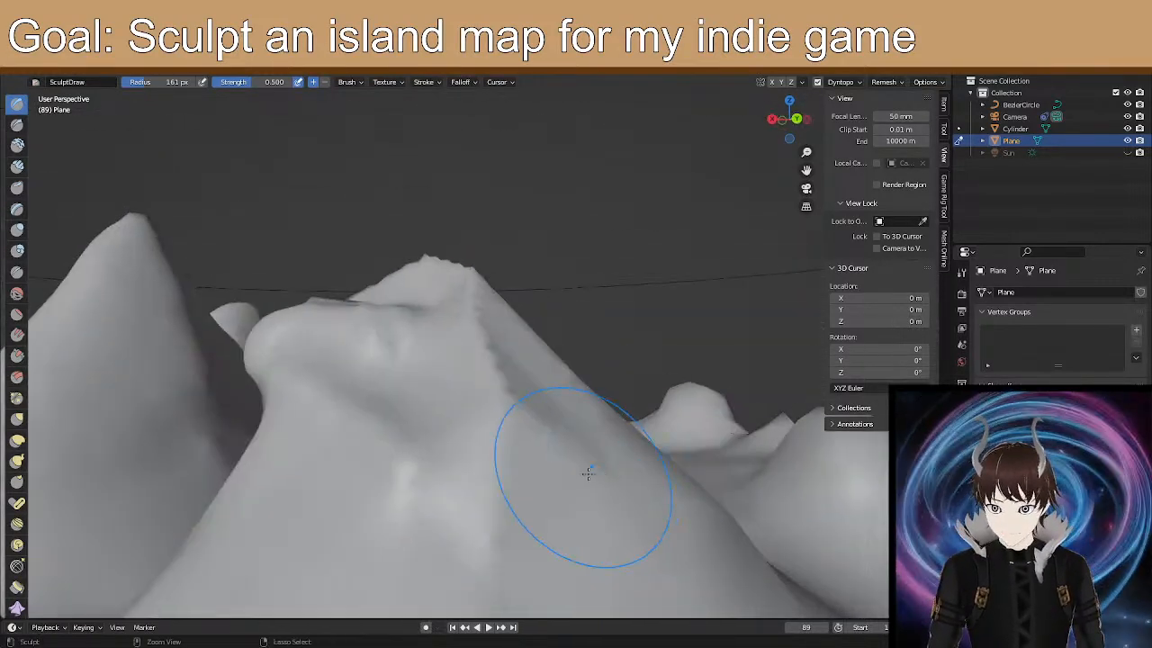
pyautogui.moveTo(477, 424); pyautogui.dragTo(321, 360, button='middle')
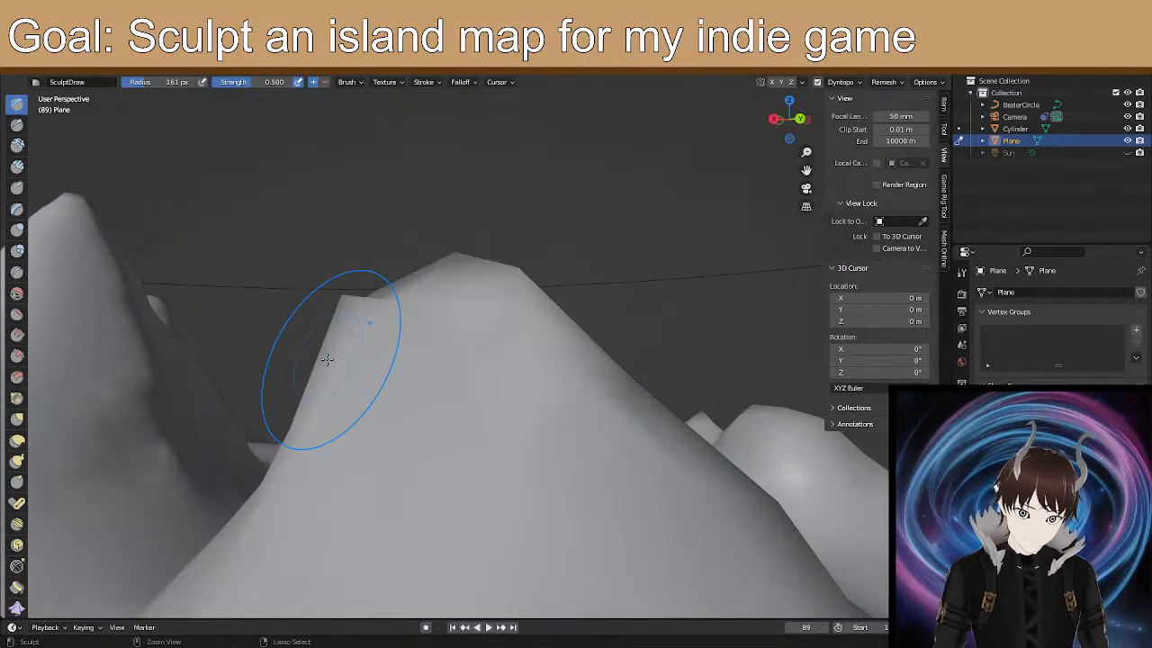
pyautogui.moveTo(481, 319); pyautogui.dragTo(458, 284)
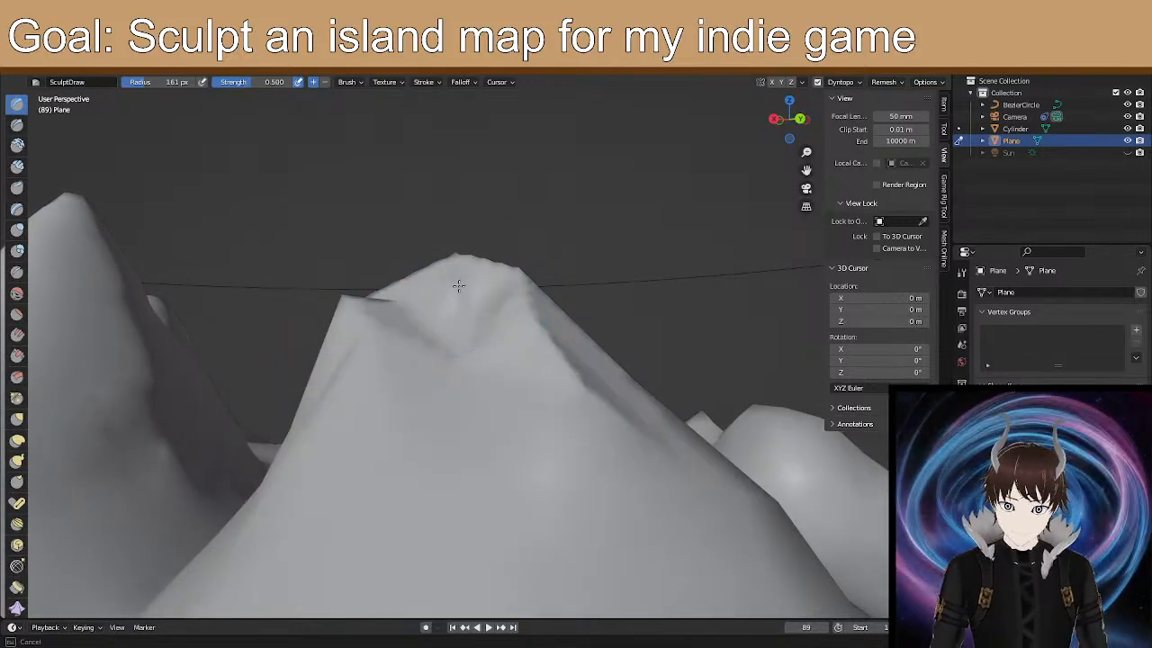
# Add rocky bulges and creases around the foreground mountain's summit from above with the Draw brush.
pyautogui.moveTo(458, 249)
pyautogui.mouseDown(button='middle')
pyautogui.moveTo(441, 450)
pyautogui.moveTo(465, 429)
pyautogui.moveTo(464, 457)
pyautogui.mouseUp(button='middle')
pyautogui.moveTo(464, 458)
pyautogui.mouseDown()
pyautogui.moveTo(454, 490)
pyautogui.moveTo(463, 513)
pyautogui.moveTo(425, 522)
pyautogui.moveTo(472, 524)
pyautogui.mouseUp()
pyautogui.moveTo(470, 436); pyautogui.dragTo(450, 433)
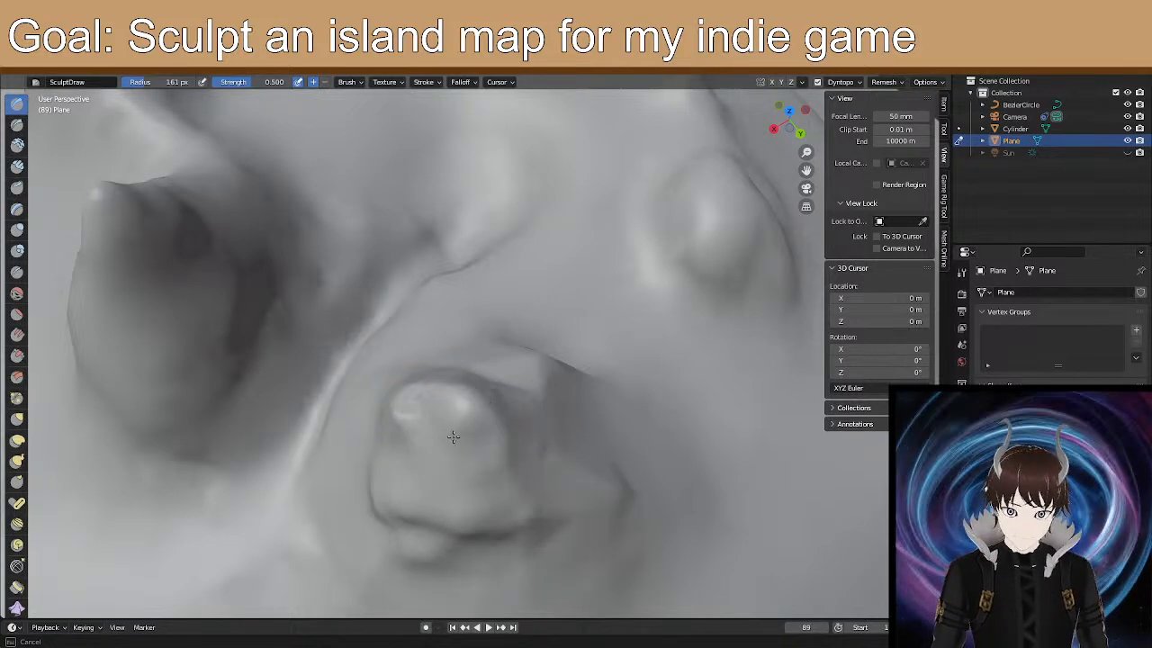
pyautogui.moveTo(468, 475); pyautogui.dragTo(506, 410)
pyautogui.moveTo(494, 371)
pyautogui.mouseDown()
pyautogui.moveTo(599, 491)
pyautogui.moveTo(630, 419)
pyautogui.mouseUp()
# Roughen the foreground mountain's side and upper slopes with short Draw brush strokes.
pyautogui.moveTo(688, 393)
pyautogui.mouseDown(button='middle')
pyautogui.moveTo(676, 380)
pyautogui.moveTo(684, 393)
pyautogui.moveTo(542, 411)
pyautogui.moveTo(558, 368)
pyautogui.mouseUp(button='middle')
pyautogui.moveTo(557, 368)
pyautogui.mouseDown()
pyautogui.moveTo(531, 396)
pyautogui.moveTo(468, 423)
pyautogui.moveTo(505, 416)
pyautogui.moveTo(552, 357)
pyautogui.moveTo(580, 343)
pyautogui.moveTo(527, 340)
pyautogui.moveTo(567, 298)
pyautogui.mouseUp()
pyautogui.moveTo(563, 344)
pyautogui.mouseDown()
pyautogui.moveTo(601, 357)
pyautogui.moveTo(587, 301)
pyautogui.mouseUp()
pyautogui.keyDown('shift'); pyautogui.moveTo(578, 299); pyautogui.dragTo(505, 430, button='middle'); pyautogui.keyUp('shift')
pyautogui.moveTo(476, 231)
pyautogui.mouseDown()
pyautogui.moveTo(479, 266)
pyautogui.moveTo(481, 220)
pyautogui.moveTo(479, 254)
pyautogui.moveTo(501, 220)
pyautogui.moveTo(509, 232)
pyautogui.mouseUp()
# Add a short Draw brush stroke to the hills along the crater ring's outer side.
pyautogui.moveTo(540, 254); pyautogui.dragTo(517, 236, button='middle')
pyautogui.scroll(-4, 527, 267)
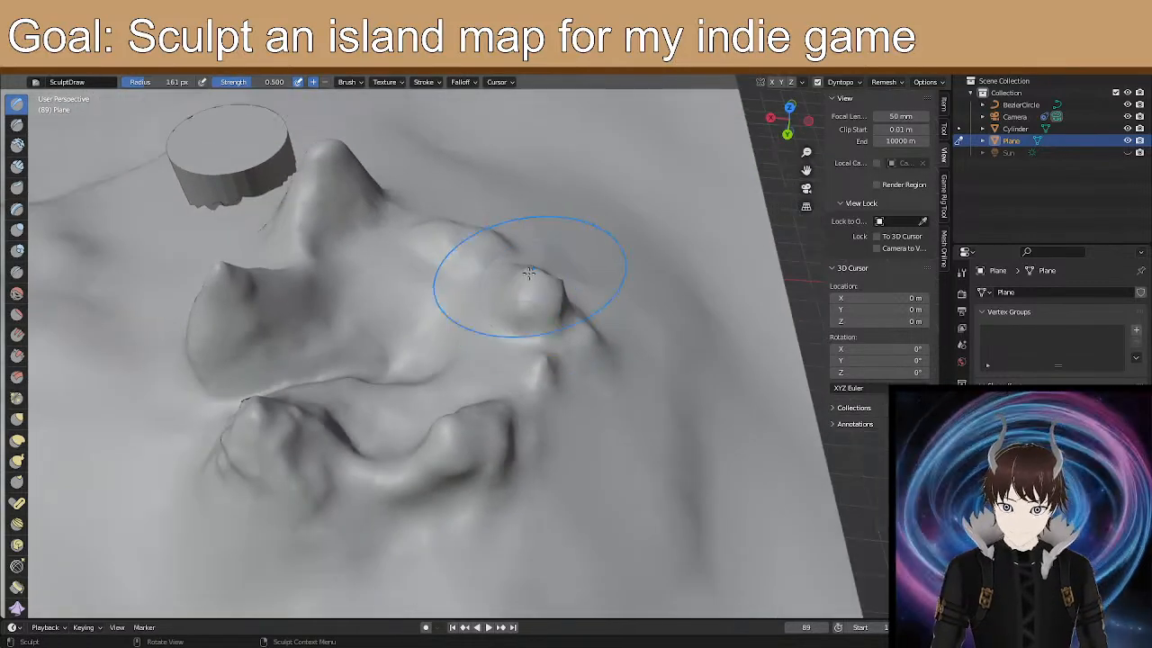
pyautogui.moveTo(535, 346)
pyautogui.mouseDown(button='middle')
pyautogui.moveTo(390, 284)
pyautogui.moveTo(510, 368)
pyautogui.moveTo(441, 363)
pyautogui.mouseUp(button='middle')
pyautogui.scroll(2, 445, 403)
pyautogui.scroll(1, 419, 413)
pyautogui.moveTo(418, 417)
pyautogui.mouseDown()
pyautogui.moveTo(387, 431)
pyautogui.moveTo(405, 439)
pyautogui.mouseUp()
# Raise and even out the gentle slope outside the crater ring near the terrain's corner with the Draw brush.
pyautogui.scroll(-3, 420, 445)
pyautogui.scroll(-3, 498, 471)
pyautogui.moveTo(498, 471)
pyautogui.mouseDown(button='middle')
pyautogui.moveTo(506, 398)
pyautogui.moveTo(456, 410)
pyautogui.moveTo(356, 366)
pyautogui.moveTo(363, 376)
pyautogui.mouseUp(button='middle')
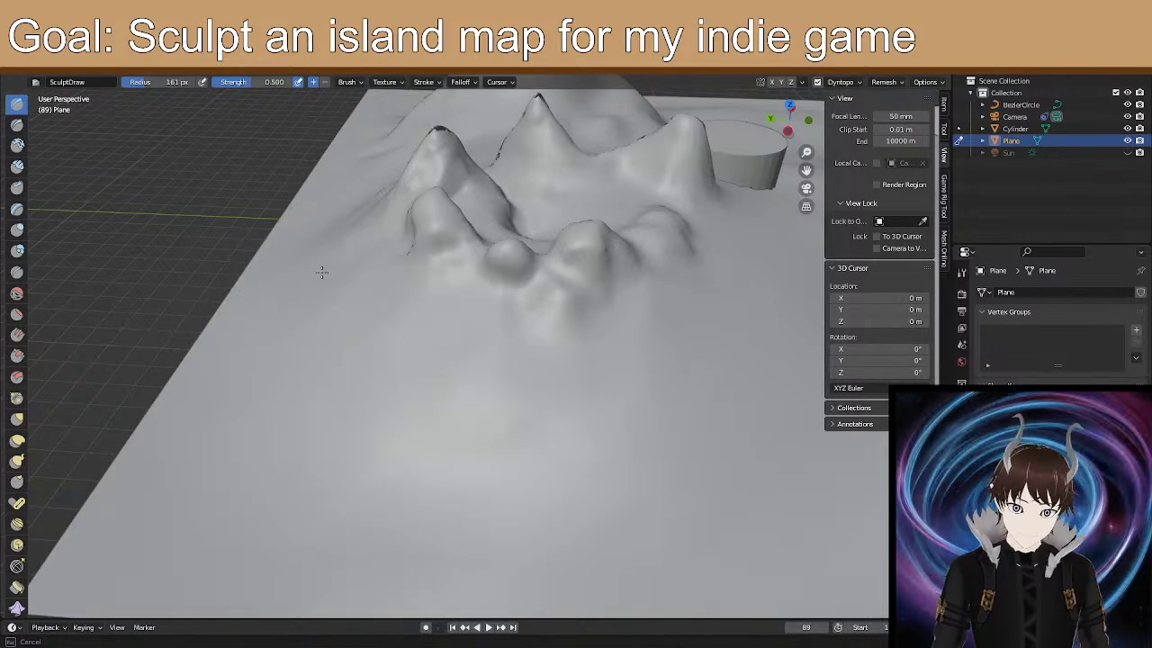
pyautogui.moveTo(419, 444); pyautogui.dragTo(419, 444, button='middle')
pyautogui.moveTo(377, 395)
pyautogui.mouseDown(button='middle')
pyautogui.moveTo(281, 393)
pyautogui.moveTo(514, 390)
pyautogui.moveTo(483, 411)
pyautogui.moveTo(527, 468)
pyautogui.moveTo(597, 442)
pyautogui.moveTo(570, 432)
pyautogui.mouseUp(button='middle')
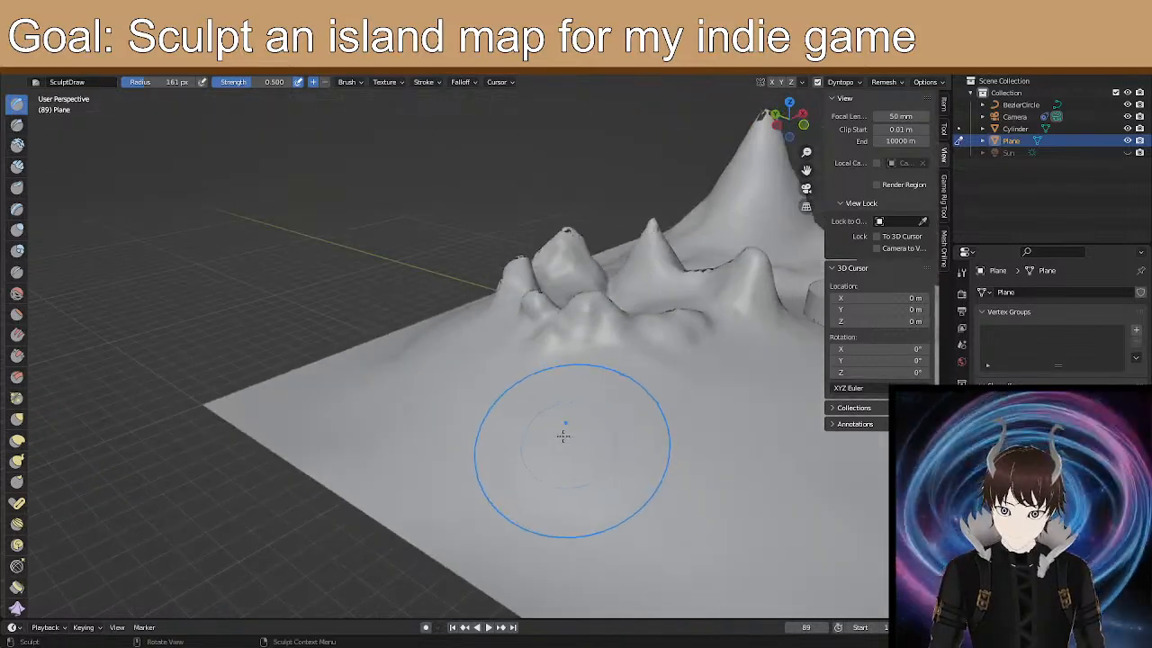
pyautogui.moveTo(488, 410); pyautogui.dragTo(452, 399, button='middle')
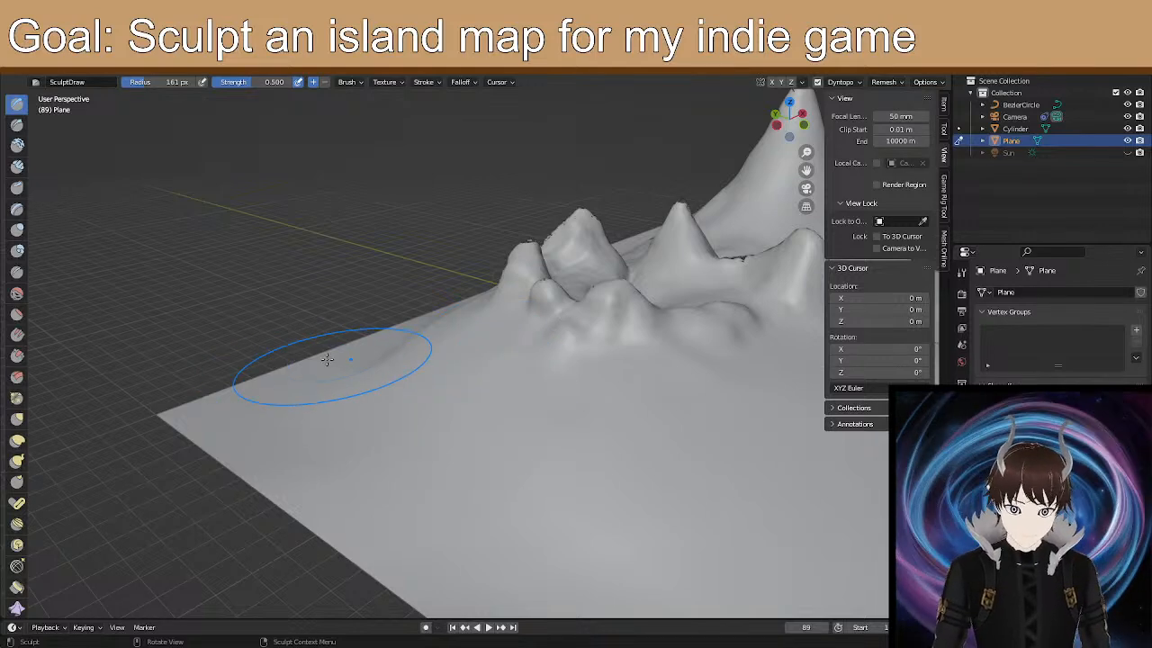
pyautogui.moveTo(289, 395); pyautogui.dragTo(323, 414, button='middle')
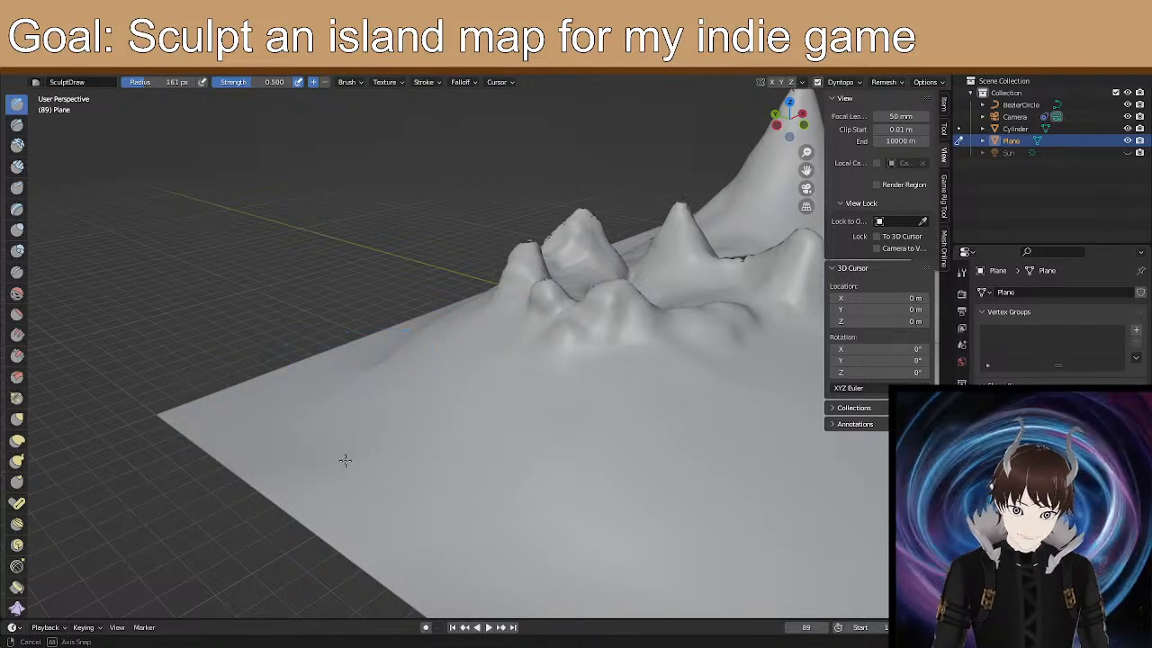
pyautogui.moveTo(344, 460); pyautogui.dragTo(342, 438, button='middle')
pyautogui.moveTo(422, 401)
pyautogui.mouseDown()
pyautogui.moveTo(329, 399)
pyautogui.moveTo(375, 348)
pyautogui.moveTo(406, 406)
pyautogui.moveTo(480, 437)
pyautogui.moveTo(418, 341)
pyautogui.mouseUp()
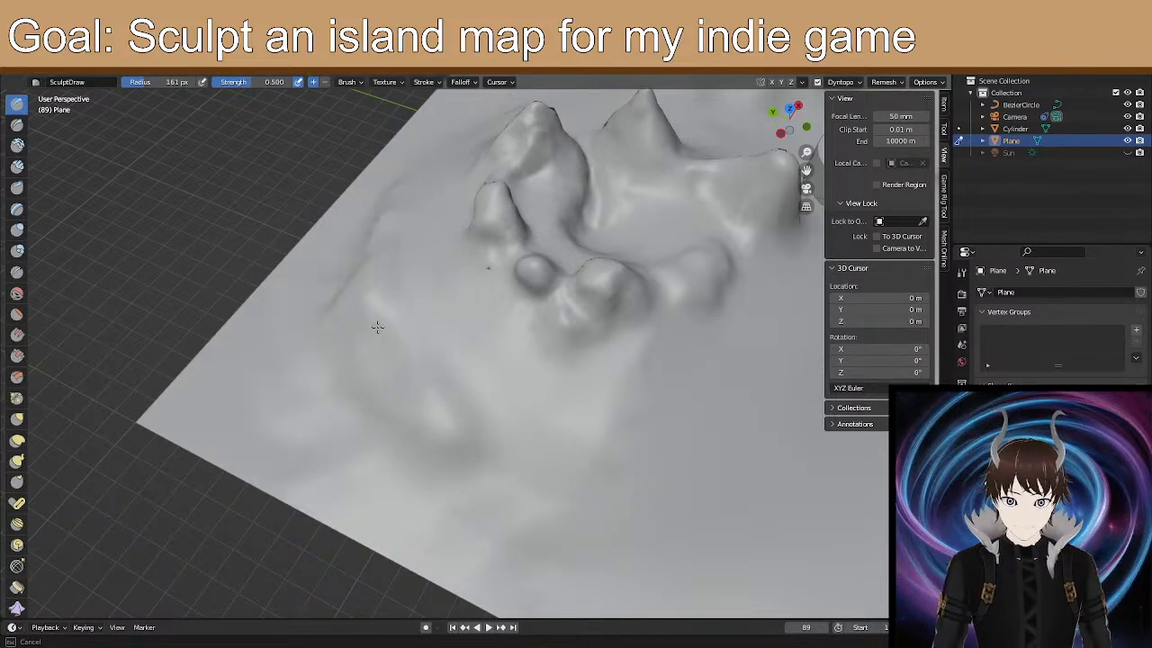
pyautogui.moveTo(331, 314)
pyautogui.mouseDown()
pyautogui.moveTo(368, 339)
pyautogui.moveTo(355, 286)
pyautogui.mouseUp()
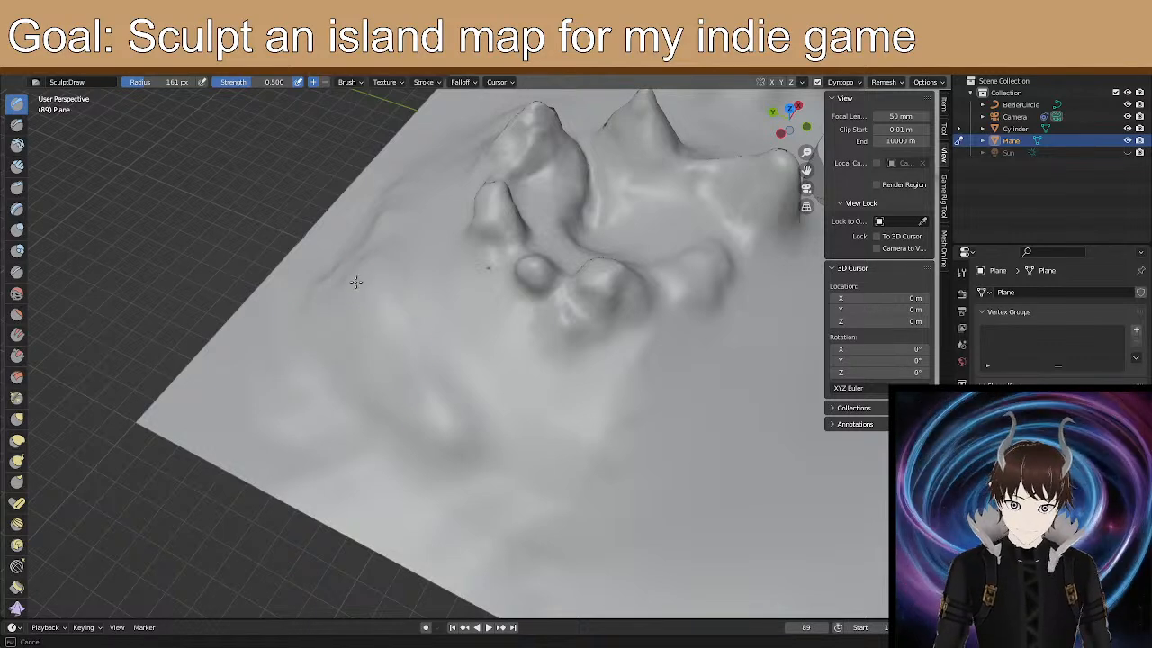
pyautogui.moveTo(330, 338)
pyautogui.mouseDown()
pyautogui.moveTo(474, 458)
pyautogui.moveTo(522, 463)
pyautogui.mouseUp()
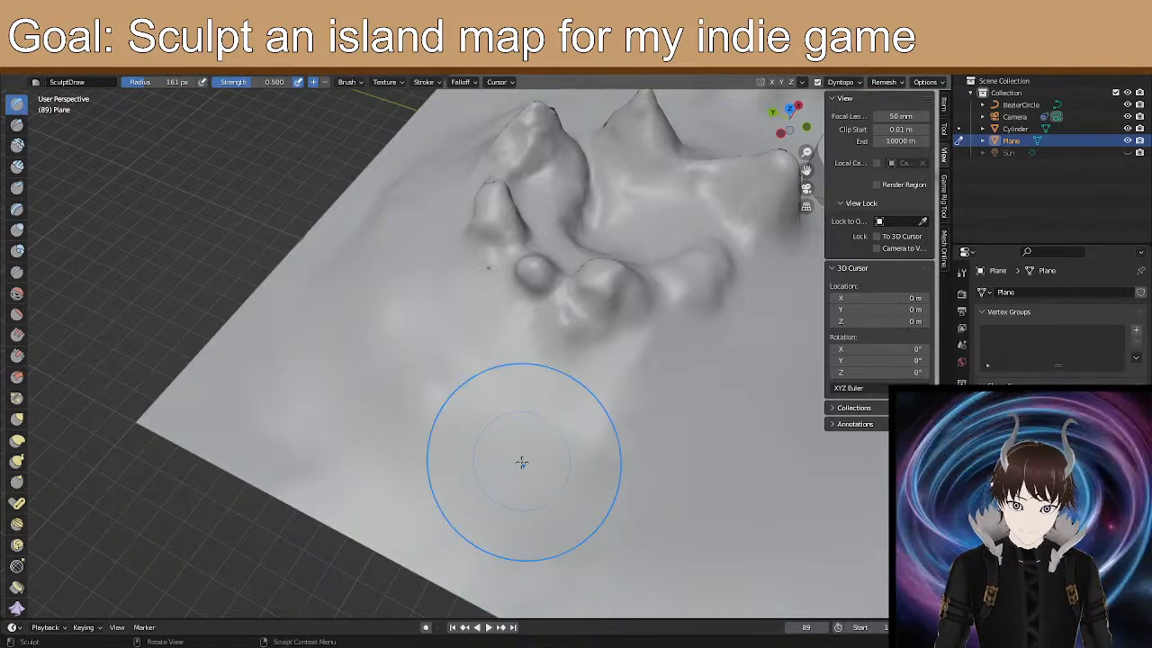
# Raise a rounded mound in the low gap of the crater ring with the Draw brush.
pyautogui.moveTo(370, 463); pyautogui.dragTo(485, 471, button='middle')
pyautogui.moveTo(436, 410); pyautogui.dragTo(463, 495, button='middle')
pyautogui.moveTo(538, 485); pyautogui.dragTo(504, 432, button='middle')
pyautogui.moveTo(458, 385)
pyautogui.mouseDown(button='middle')
pyautogui.moveTo(561, 438)
pyautogui.moveTo(620, 411)
pyautogui.moveTo(589, 388)
pyautogui.moveTo(597, 405)
pyautogui.moveTo(621, 406)
pyautogui.moveTo(386, 483)
pyautogui.moveTo(483, 390)
pyautogui.moveTo(651, 477)
pyautogui.moveTo(597, 496)
pyautogui.moveTo(707, 483)
pyautogui.moveTo(633, 412)
pyautogui.mouseUp(button='middle')
pyautogui.scroll(3, 624, 408)
pyautogui.scroll(3, 488, 452)
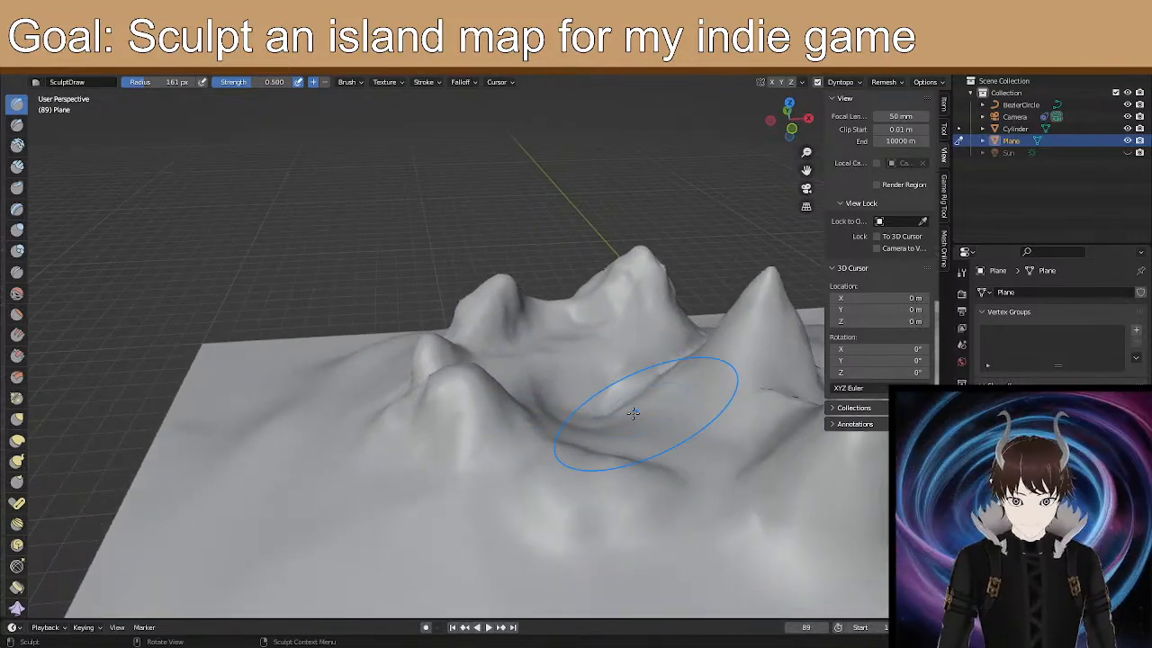
pyautogui.moveTo(596, 420); pyautogui.dragTo(599, 489, button='middle')
pyautogui.scroll(4, 468, 399)
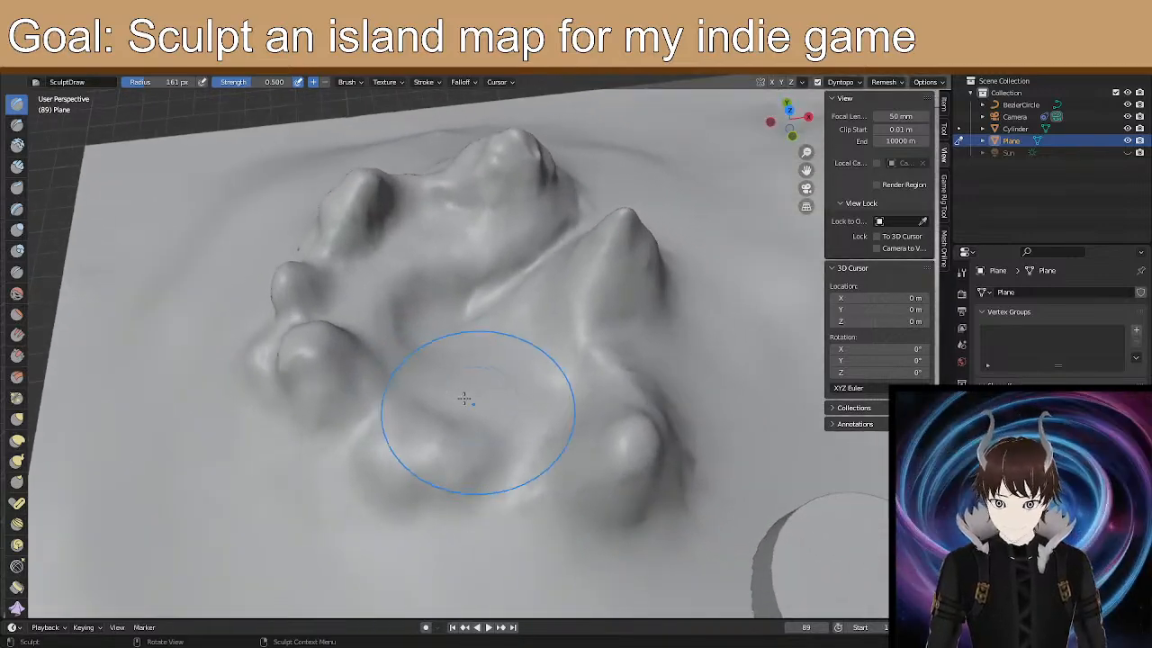
pyautogui.moveTo(417, 483)
pyautogui.mouseDown()
pyautogui.moveTo(381, 466)
pyautogui.moveTo(386, 506)
pyautogui.moveTo(464, 490)
pyautogui.mouseUp()
# Build a ridge linking the rounded mound to the neighbouring steep hill with repeated Draw brush strokes.
pyautogui.moveTo(468, 495)
pyautogui.mouseDown(button='middle')
pyautogui.moveTo(449, 452)
pyautogui.moveTo(463, 430)
pyautogui.mouseUp(button='middle')
pyautogui.moveTo(483, 390); pyautogui.dragTo(553, 368)
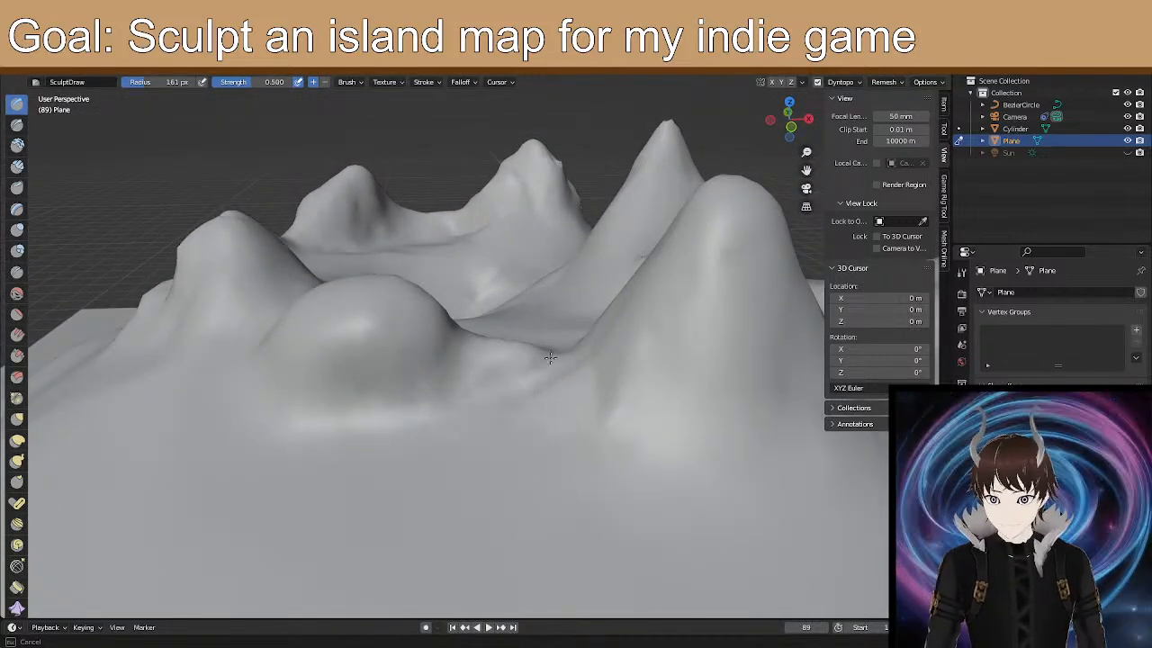
pyautogui.moveTo(586, 360); pyautogui.dragTo(552, 321, button='middle')
pyautogui.moveTo(432, 359); pyautogui.dragTo(504, 362, button='middle')
pyautogui.moveTo(570, 336)
pyautogui.mouseDown(button='middle')
pyautogui.moveTo(576, 391)
pyautogui.moveTo(608, 430)
pyautogui.moveTo(629, 434)
pyautogui.mouseUp(button='middle')
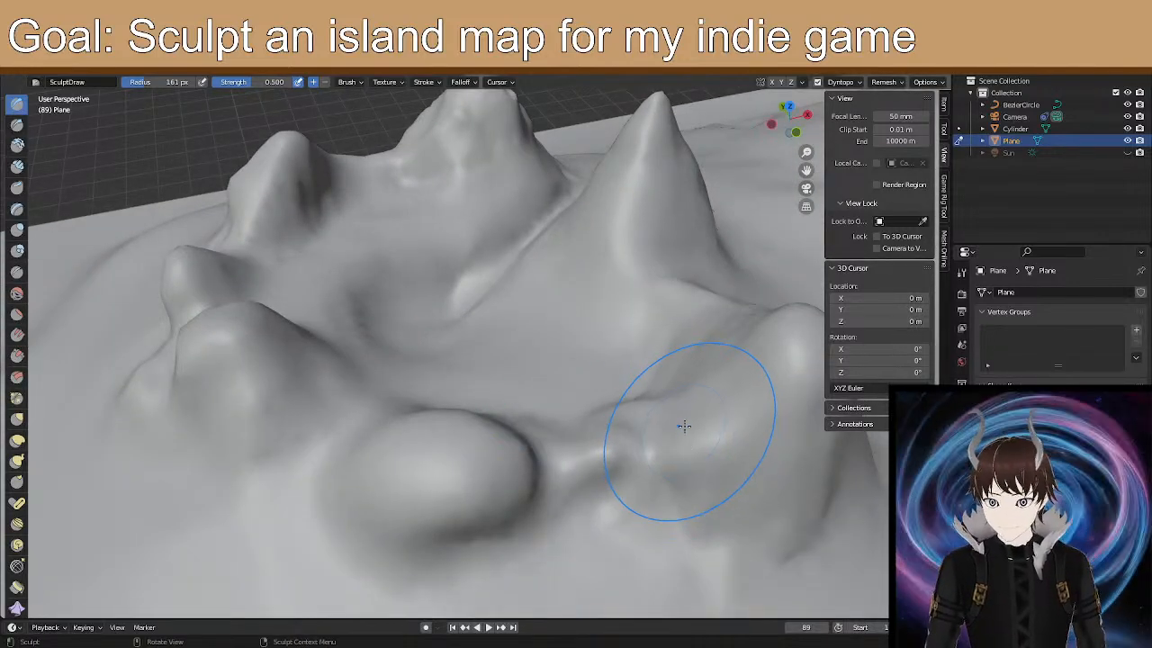
pyautogui.moveTo(686, 426); pyautogui.dragTo(639, 444)
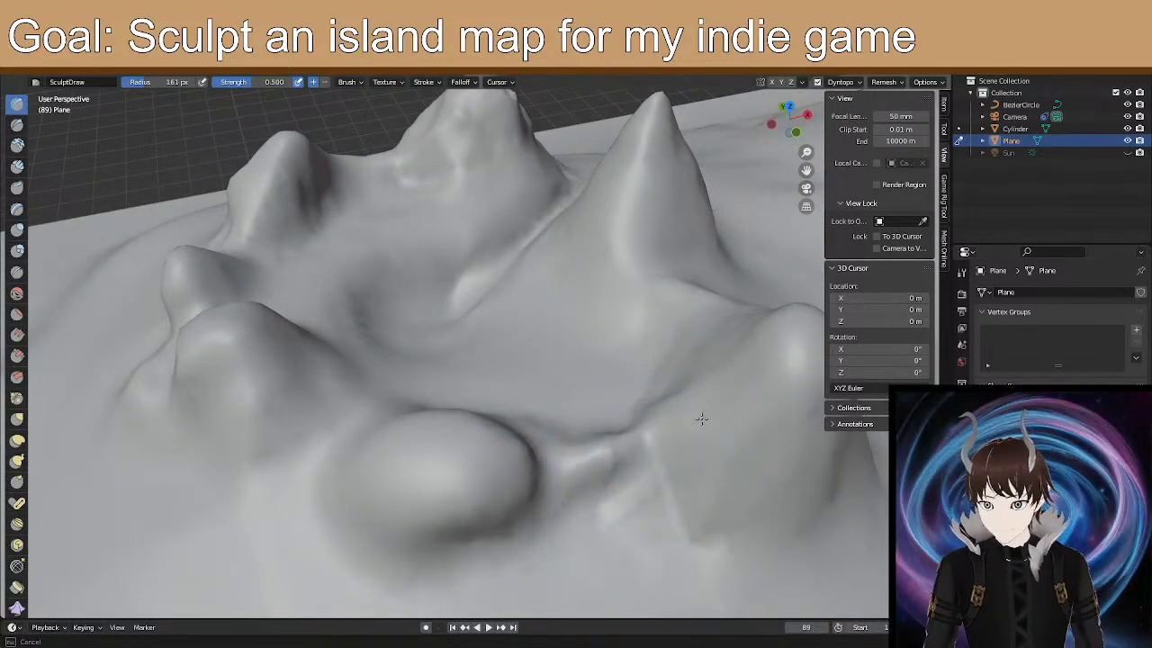
pyautogui.moveTo(707, 409); pyautogui.dragTo(646, 434)
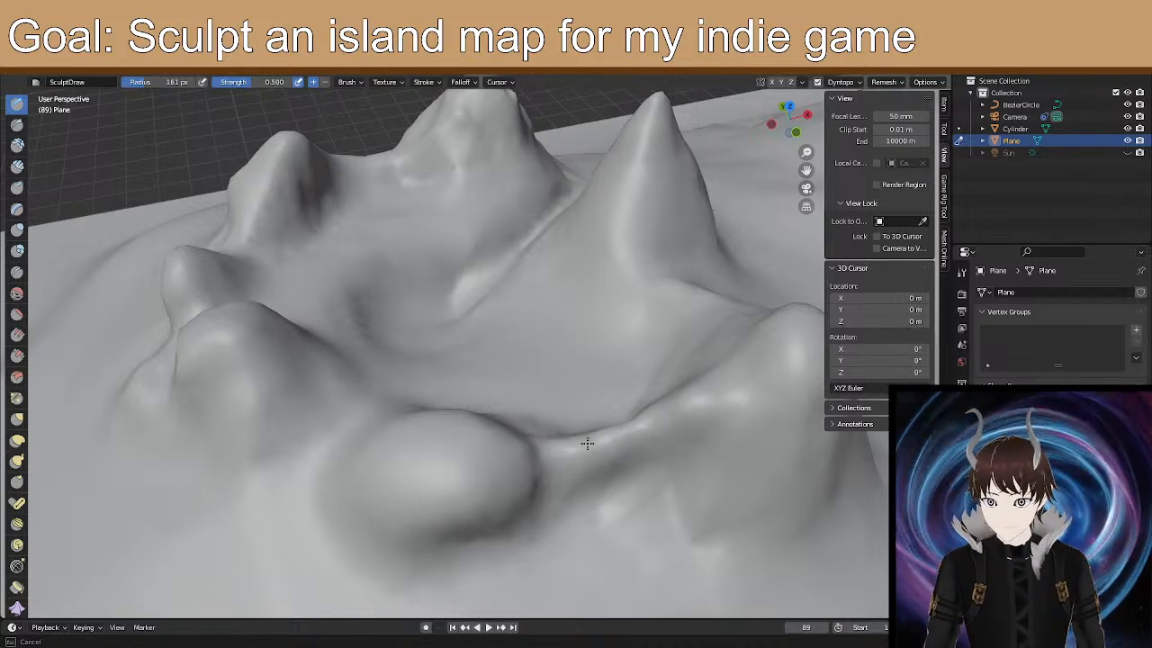
pyautogui.moveTo(580, 446); pyautogui.dragTo(665, 417)
# Carve down the stretch from the steep hill to the linking ridge with an inverted Draw brush stroke.
pyautogui.moveTo(686, 402); pyautogui.dragTo(663, 382, button='middle')
pyautogui.scroll(-4, 664, 383)
pyautogui.scroll(4, 630, 341)
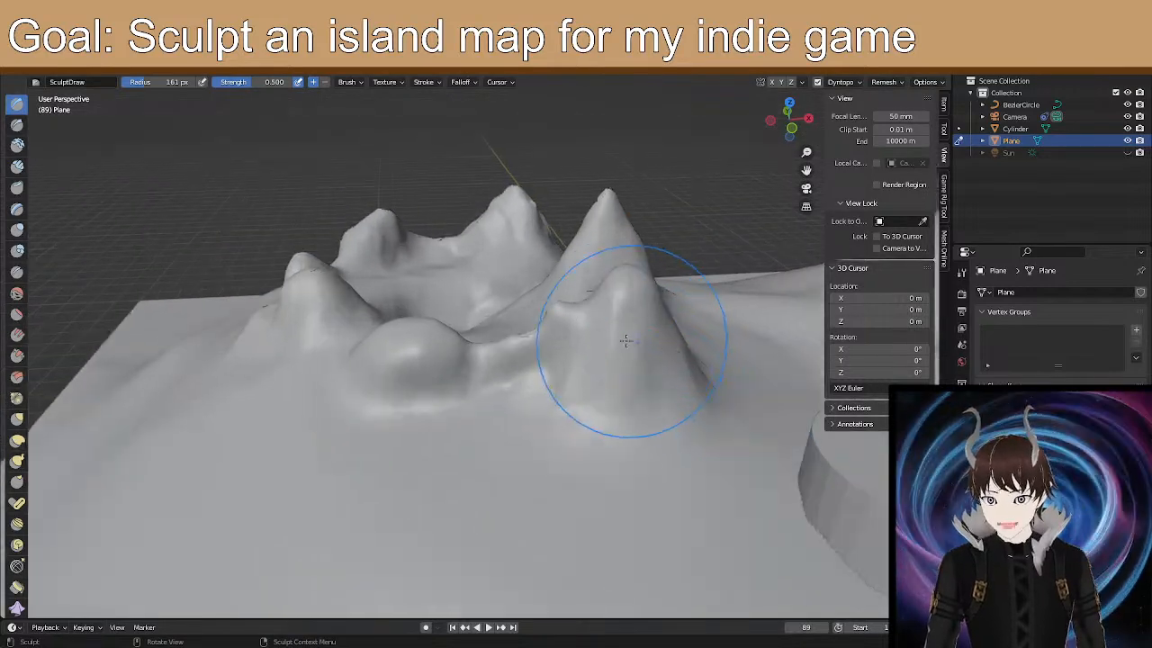
pyautogui.keyDown('ctrl'); pyautogui.moveTo(618, 295); pyautogui.dragTo(513, 344); pyautogui.keyUp('ctrl')
pyautogui.scroll(2, 524, 347)
pyautogui.moveTo(531, 342)
pyautogui.mouseDown(button='middle')
pyautogui.moveTo(531, 329)
pyautogui.moveTo(568, 404)
pyautogui.moveTo(611, 380)
pyautogui.moveTo(611, 361)
pyautogui.mouseUp(button='middle')
pyautogui.scroll(-2, 537, 329)
pyautogui.scroll(3, 549, 363)
# Build up the steep hill's shoulder so it flows into the linking ridge with the Draw brush.
pyautogui.moveTo(551, 490)
pyautogui.mouseDown(button='middle')
pyautogui.moveTo(611, 488)
pyautogui.moveTo(660, 445)
pyautogui.moveTo(442, 507)
pyautogui.moveTo(545, 465)
pyautogui.moveTo(632, 507)
pyautogui.moveTo(645, 451)
pyautogui.mouseUp(button='middle')
pyautogui.moveTo(667, 304)
pyautogui.mouseDown()
pyautogui.moveTo(630, 278)
pyautogui.moveTo(619, 350)
pyautogui.mouseUp()
pyautogui.moveTo(604, 255)
pyautogui.mouseDown()
pyautogui.moveTo(563, 209)
pyautogui.moveTo(597, 282)
pyautogui.mouseUp()
pyautogui.moveTo(615, 348)
pyautogui.mouseDown()
pyautogui.moveTo(540, 221)
pyautogui.moveTo(537, 281)
pyautogui.moveTo(568, 315)
pyautogui.mouseUp()
# Pull the rounded mound upward into a taller peak with the Snake Hook brush.
pyautogui.moveTo(634, 351)
pyautogui.mouseDown(button='middle')
pyautogui.moveTo(527, 327)
pyautogui.moveTo(463, 345)
pyautogui.moveTo(442, 390)
pyautogui.mouseUp(button='middle')
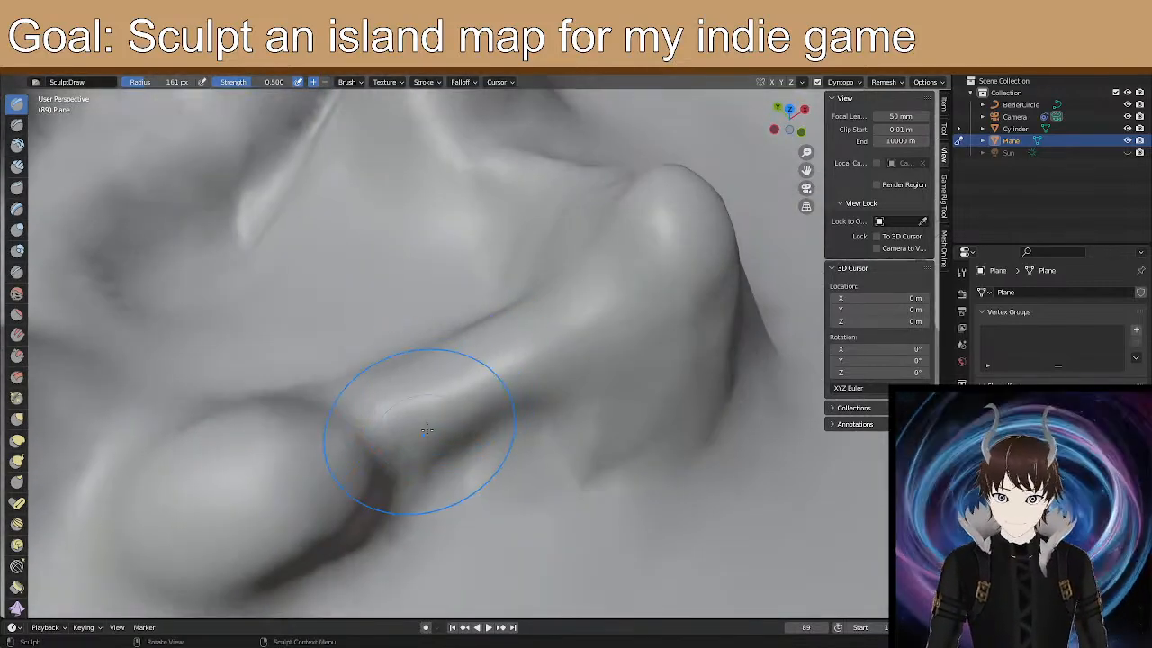
pyautogui.moveTo(425, 437); pyautogui.dragTo(405, 398, button='middle')
pyautogui.scroll(-2, 383, 399)
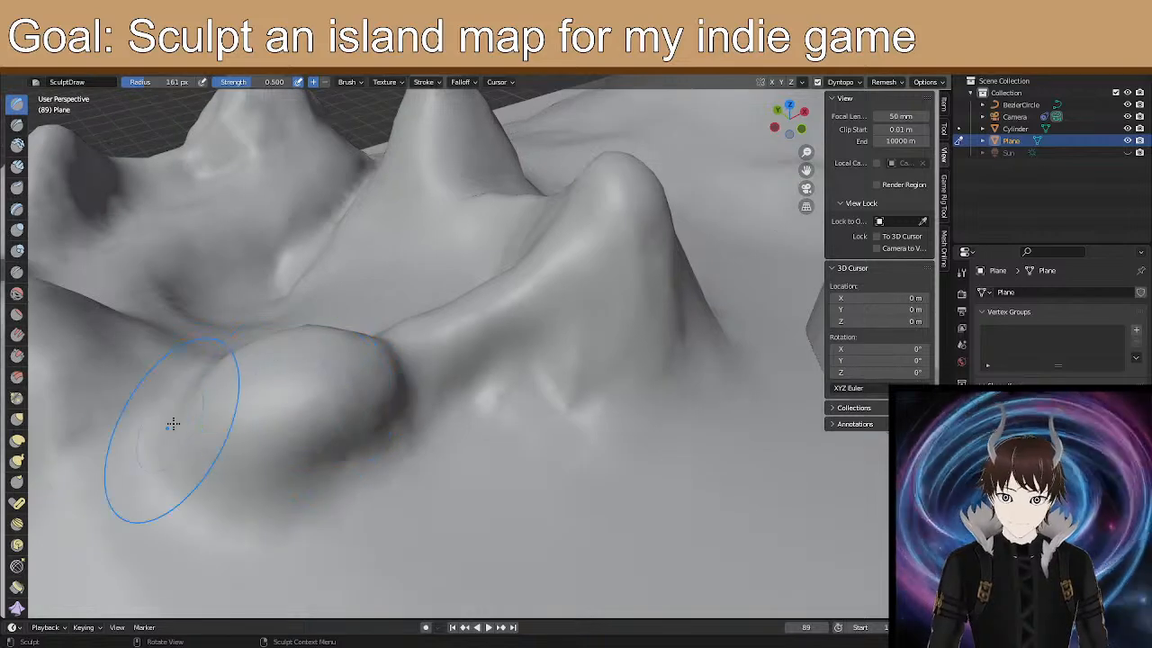
pyautogui.click(16, 460)
pyautogui.moveTo(273, 357); pyautogui.dragTo(267, 306)
pyautogui.moveTo(323, 352); pyautogui.dragTo(319, 312)
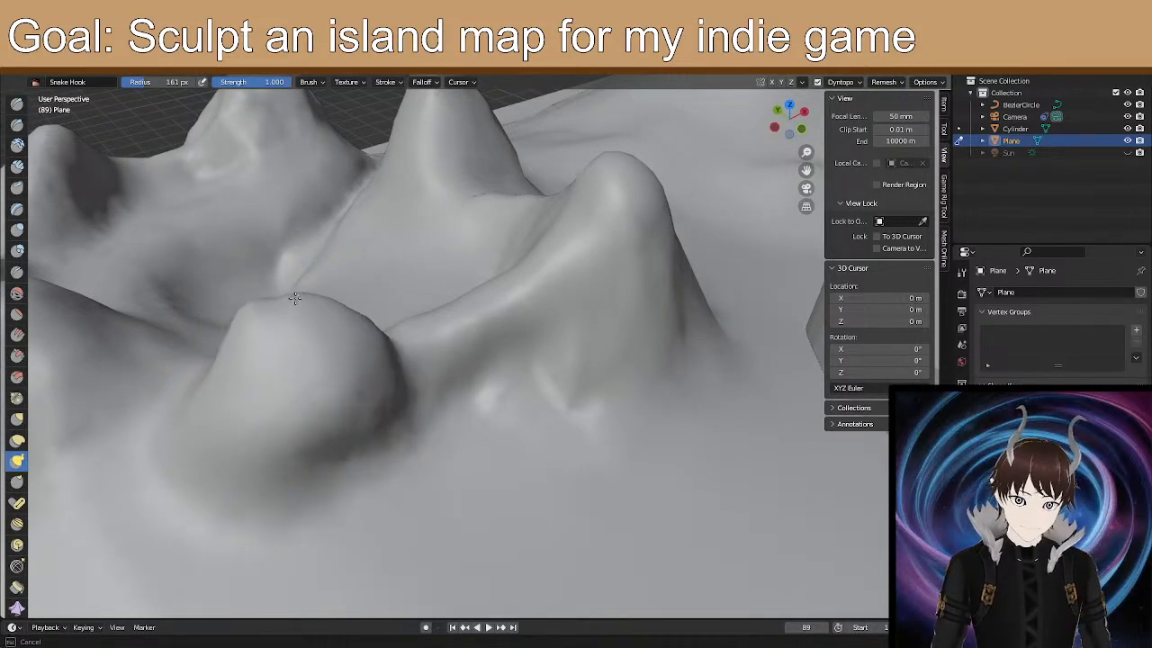
pyautogui.moveTo(259, 314); pyautogui.dragTo(288, 310, button='middle')
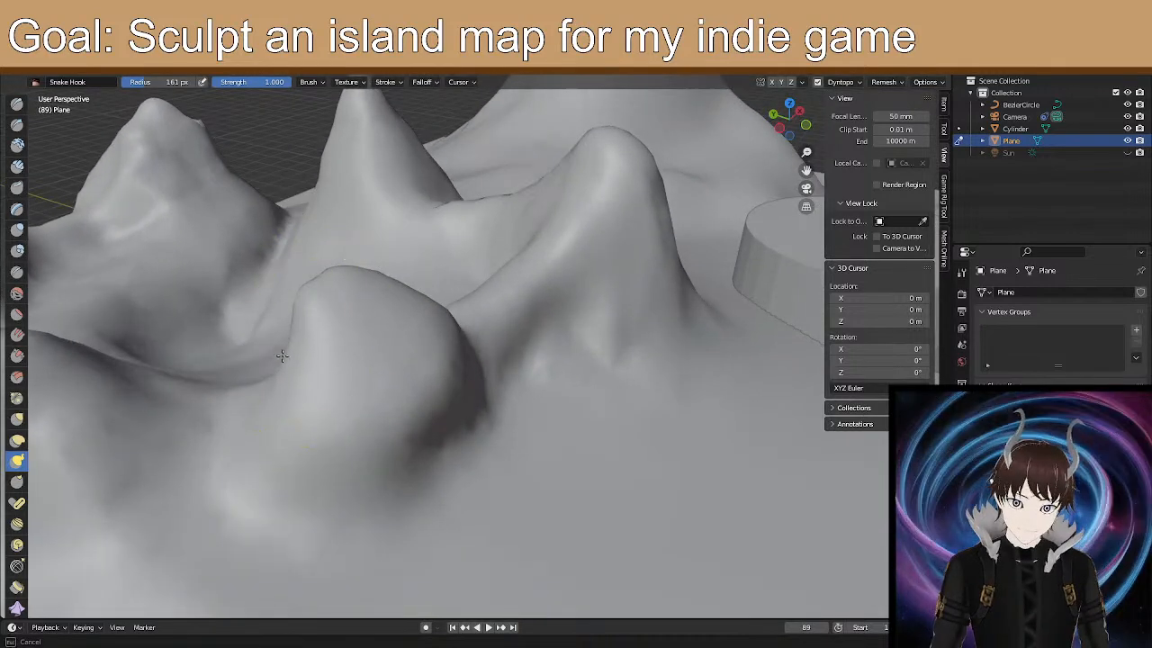
pyautogui.moveTo(281, 334); pyautogui.dragTo(324, 270)
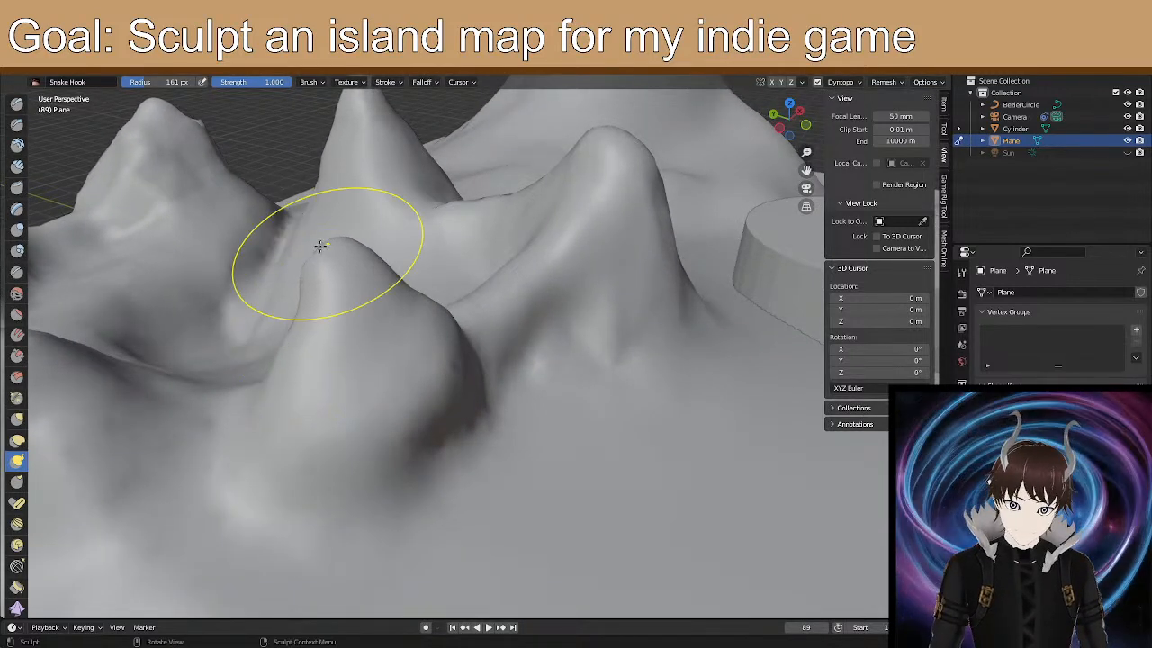
# Set the Snake Hook brush radius to 120 px and pull the mound's tip further upward.
pyautogui.click(188, 84)
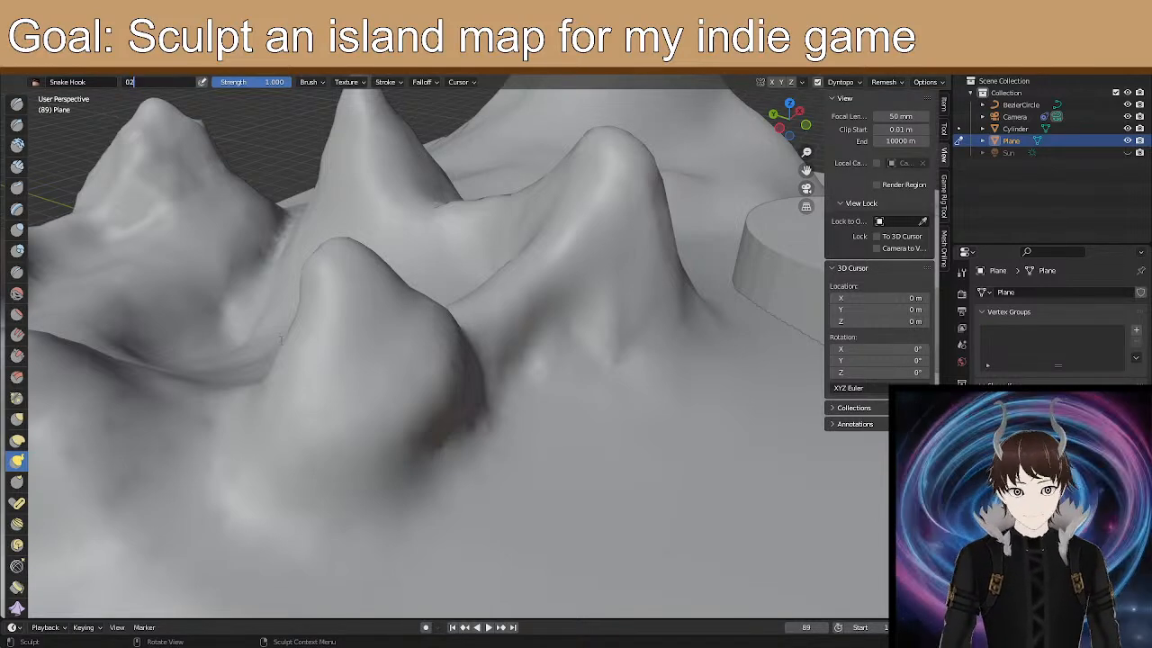
pyautogui.moveTo(323, 227)
pyautogui.mouseDown(button='middle')
pyautogui.moveTo(301, 339)
pyautogui.moveTo(376, 297)
pyautogui.moveTo(428, 348)
pyautogui.mouseUp(button='middle')
pyautogui.scroll(4, 386, 322)
pyautogui.moveTo(314, 289)
pyautogui.mouseDown()
pyautogui.moveTo(318, 249)
pyautogui.moveTo(352, 261)
pyautogui.moveTo(279, 220)
pyautogui.moveTo(333, 242)
pyautogui.mouseUp()
# Pull the crest of the linking ridge into a narrow, uneven edge with the Snake Hook brush.
pyautogui.moveTo(419, 276)
pyautogui.mouseDown()
pyautogui.moveTo(419, 265)
pyautogui.moveTo(346, 251)
pyautogui.moveTo(360, 240)
pyautogui.moveTo(622, 226)
pyautogui.moveTo(599, 213)
pyautogui.moveTo(566, 226)
pyautogui.mouseUp()
pyautogui.moveTo(481, 231); pyautogui.dragTo(435, 231)
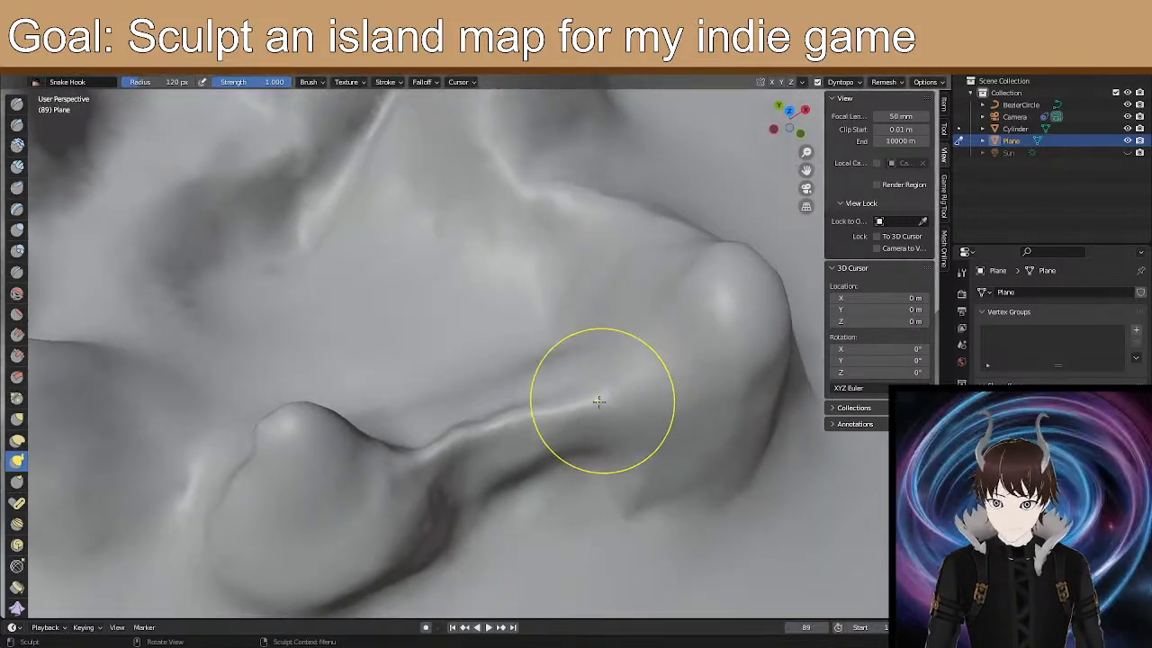
pyautogui.moveTo(532, 411)
pyautogui.mouseDown(button='middle')
pyautogui.moveTo(535, 385)
pyautogui.moveTo(549, 431)
pyautogui.moveTo(535, 408)
pyautogui.mouseUp(button='middle')
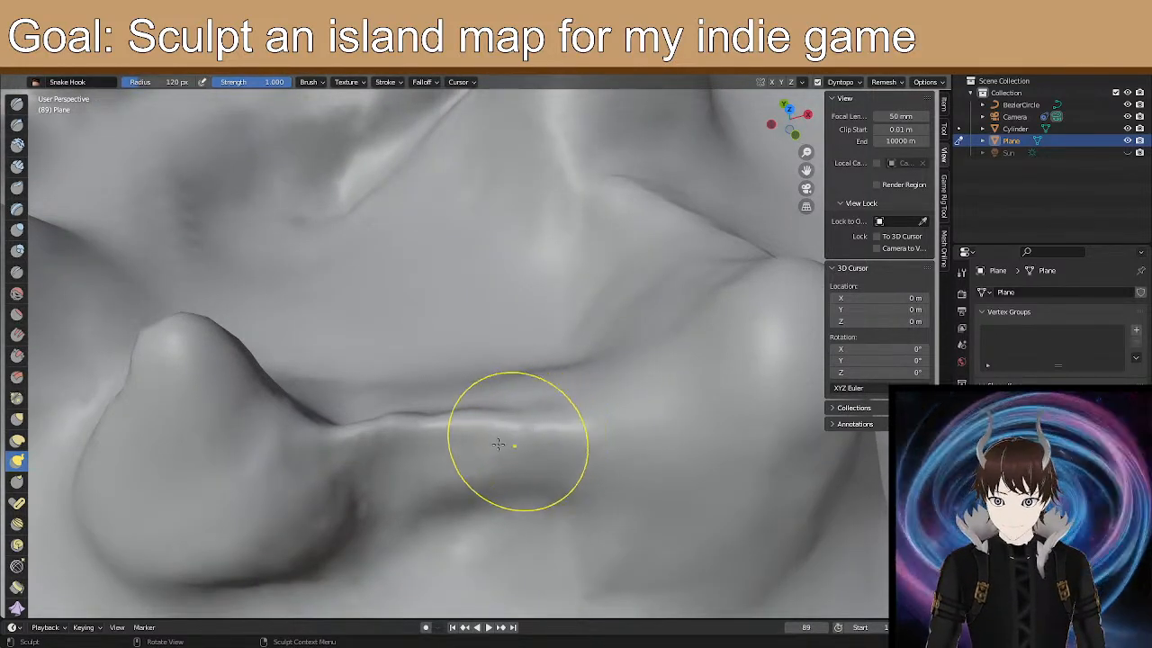
# Pull a small secondary peak out of the ridge on the steep hill's crater-facing side with the Snake Hook brush.
pyautogui.moveTo(568, 389)
pyautogui.mouseDown(button='middle')
pyautogui.moveTo(624, 424)
pyautogui.moveTo(513, 359)
pyautogui.moveTo(668, 380)
pyautogui.moveTo(594, 396)
pyautogui.moveTo(707, 390)
pyautogui.mouseUp(button='middle')
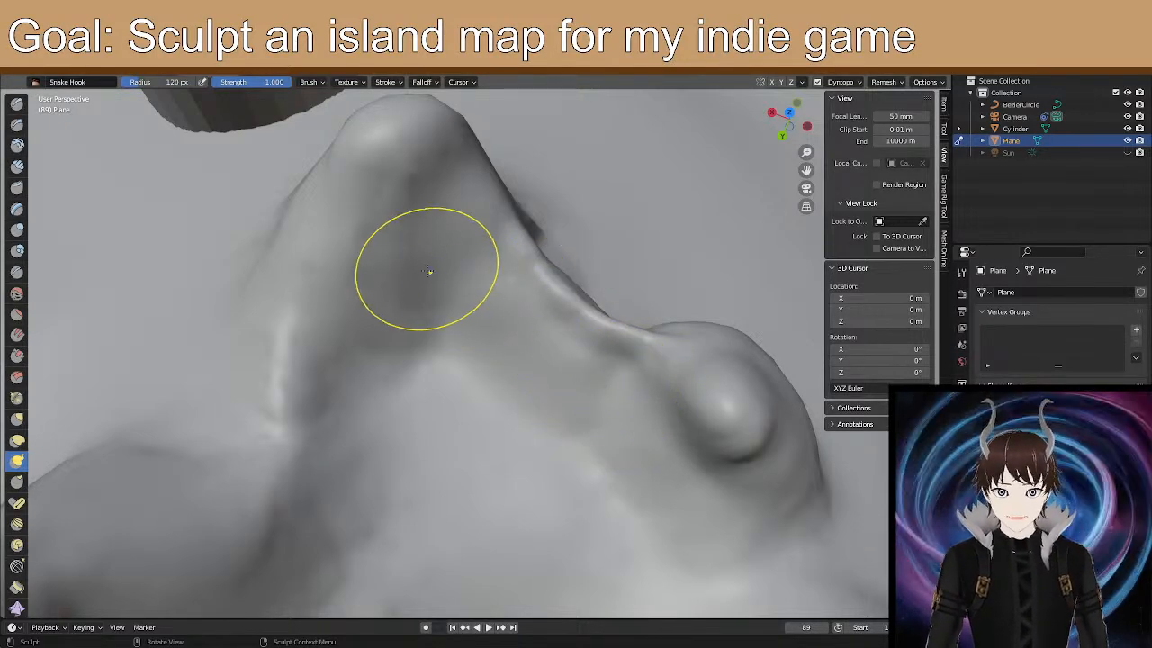
pyautogui.moveTo(483, 319)
pyautogui.mouseDown(button='middle')
pyautogui.moveTo(483, 301)
pyautogui.moveTo(414, 240)
pyautogui.mouseUp(button='middle')
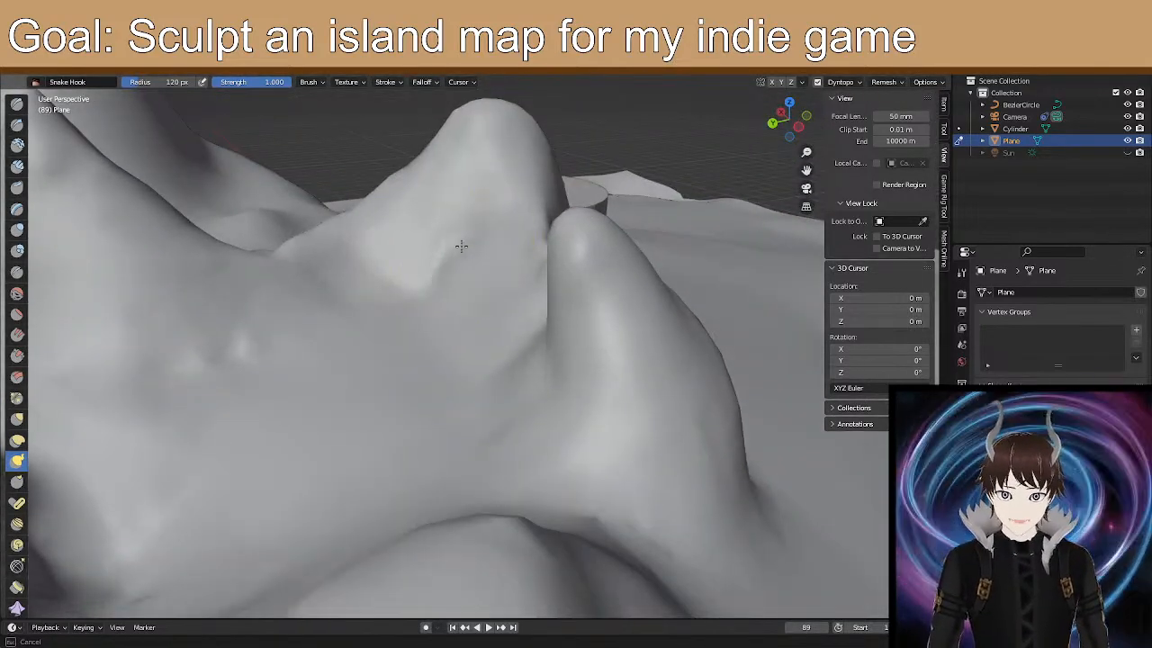
pyautogui.moveTo(464, 227); pyautogui.dragTo(454, 208)
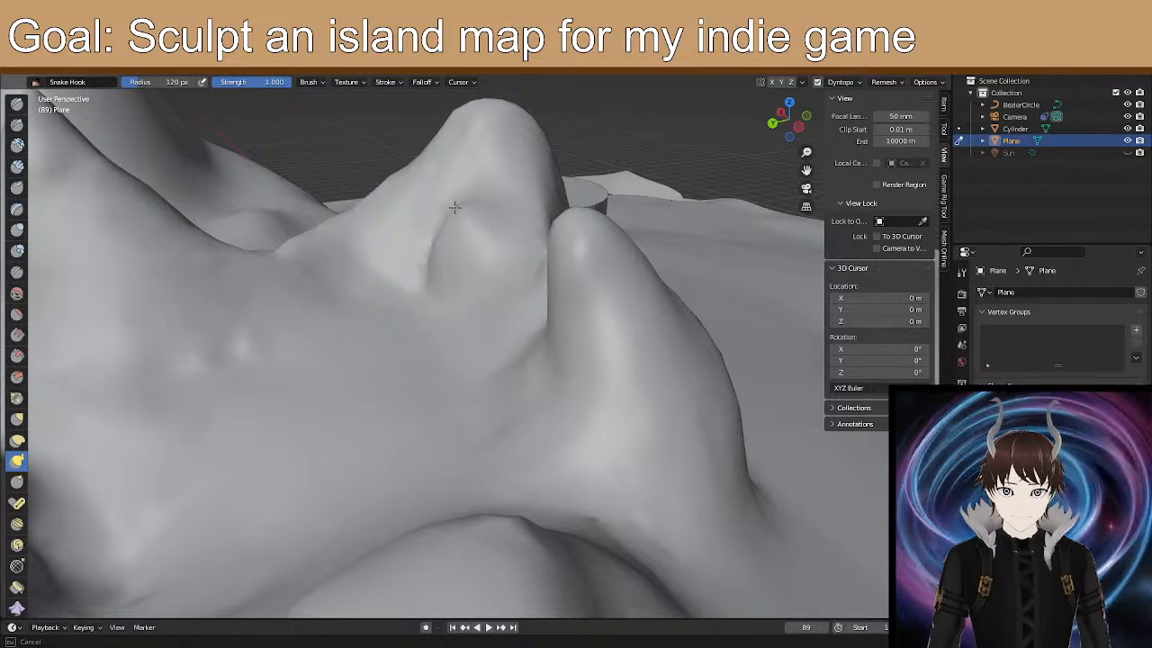
pyautogui.moveTo(469, 245)
pyautogui.mouseDown(button='middle')
pyautogui.moveTo(471, 282)
pyautogui.moveTo(540, 276)
pyautogui.mouseUp(button='middle')
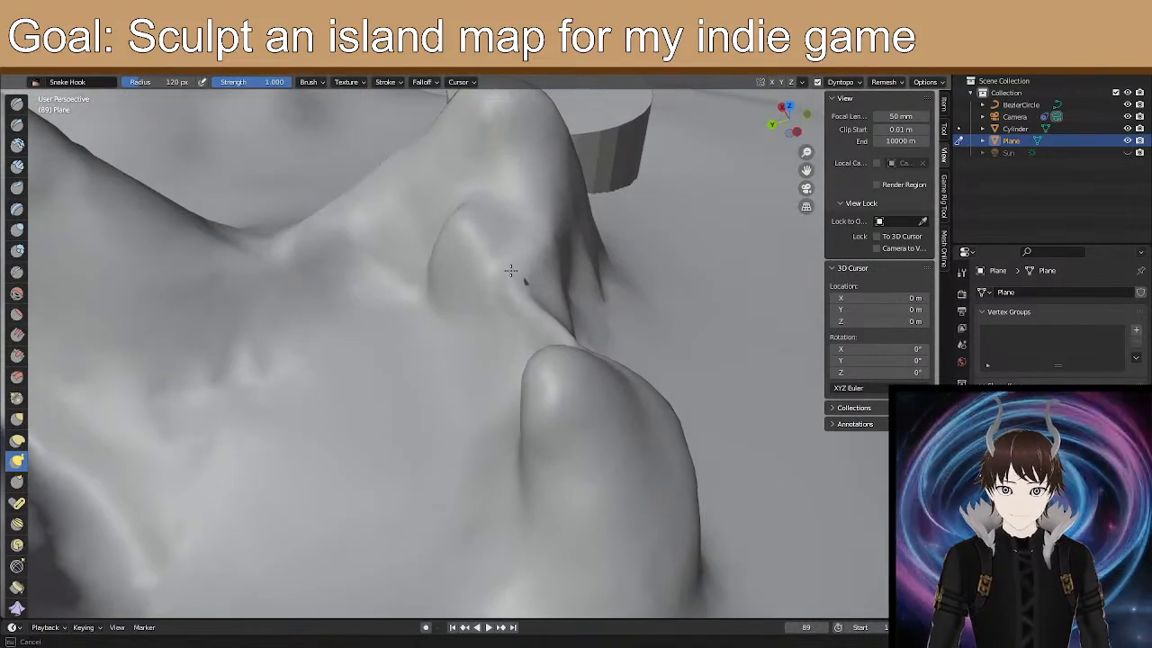
# Reshape the linking ridge's outer slope with the Snake Hook brush, evening out the hollow beside the steep hill.
pyautogui.moveTo(474, 306); pyautogui.dragTo(463, 372, button='middle')
pyautogui.moveTo(585, 365); pyautogui.dragTo(522, 352)
pyautogui.moveTo(519, 351)
pyautogui.mouseDown(button='middle')
pyautogui.moveTo(540, 324)
pyautogui.moveTo(560, 381)
pyautogui.mouseUp(button='middle')
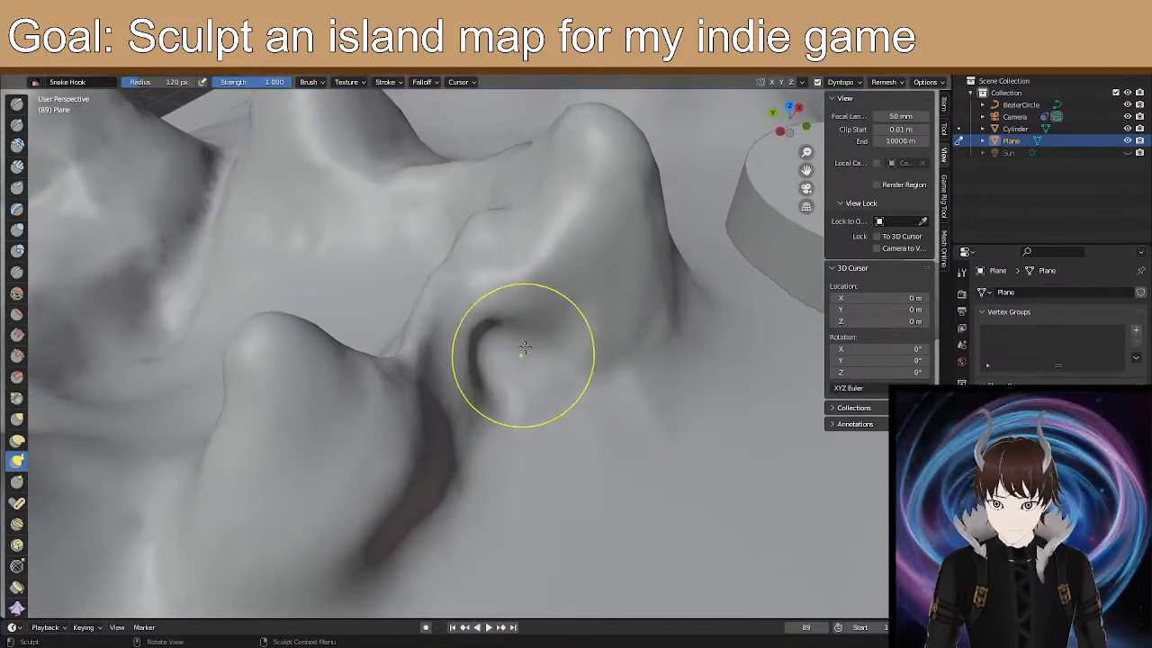
pyautogui.moveTo(514, 298)
pyautogui.mouseDown(button='middle')
pyautogui.moveTo(520, 241)
pyautogui.moveTo(506, 232)
pyautogui.mouseUp(button='middle')
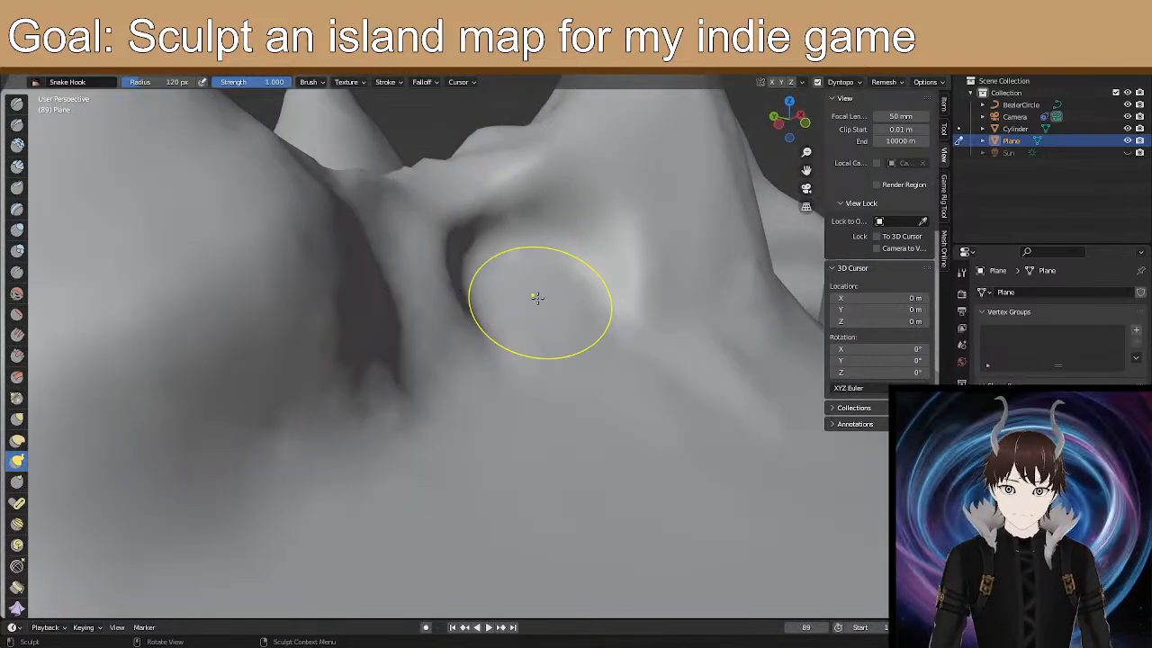
pyautogui.moveTo(536, 297)
pyautogui.mouseDown()
pyautogui.moveTo(514, 180)
pyautogui.moveTo(534, 216)
pyautogui.moveTo(495, 220)
pyautogui.moveTo(486, 261)
pyautogui.moveTo(498, 324)
pyautogui.mouseUp()
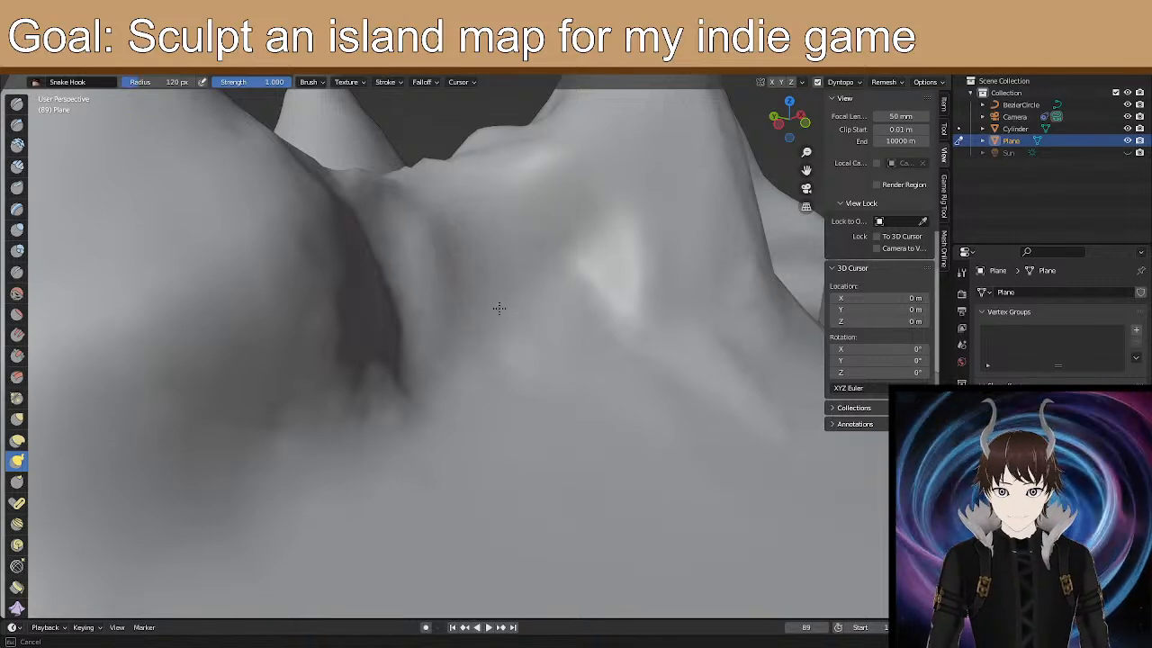
pyautogui.moveTo(552, 286); pyautogui.dragTo(595, 286)
pyautogui.moveTo(605, 295)
pyautogui.mouseDown(button='middle')
pyautogui.moveTo(530, 347)
pyautogui.moveTo(496, 350)
pyautogui.moveTo(549, 347)
pyautogui.mouseUp(button='middle')
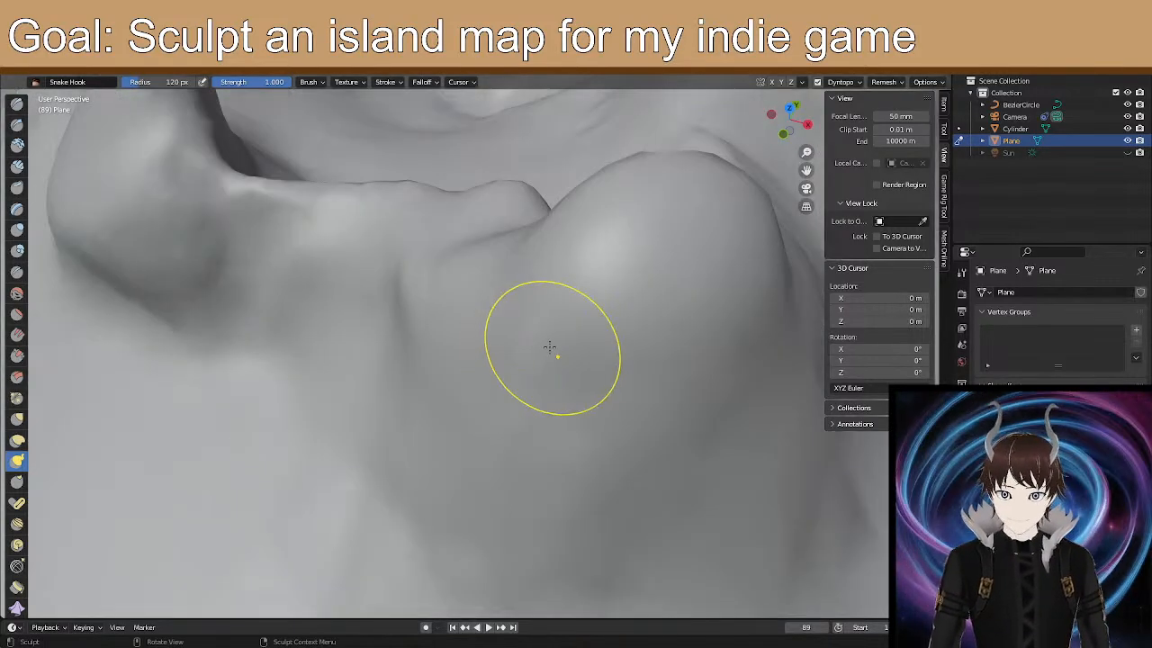
# Pull the linking ridge's outer face slightly toward the smaller hill with the Snake Hook brush.
pyautogui.moveTo(625, 291)
pyautogui.mouseDown(button='middle')
pyautogui.moveTo(465, 405)
pyautogui.moveTo(509, 365)
pyautogui.mouseUp(button='middle')
pyautogui.moveTo(467, 248)
pyautogui.mouseDown(button='middle')
pyautogui.moveTo(491, 275)
pyautogui.moveTo(656, 368)
pyautogui.moveTo(532, 304)
pyautogui.moveTo(486, 321)
pyautogui.moveTo(515, 361)
pyautogui.mouseUp(button='middle')
pyautogui.scroll(2, 533, 304)
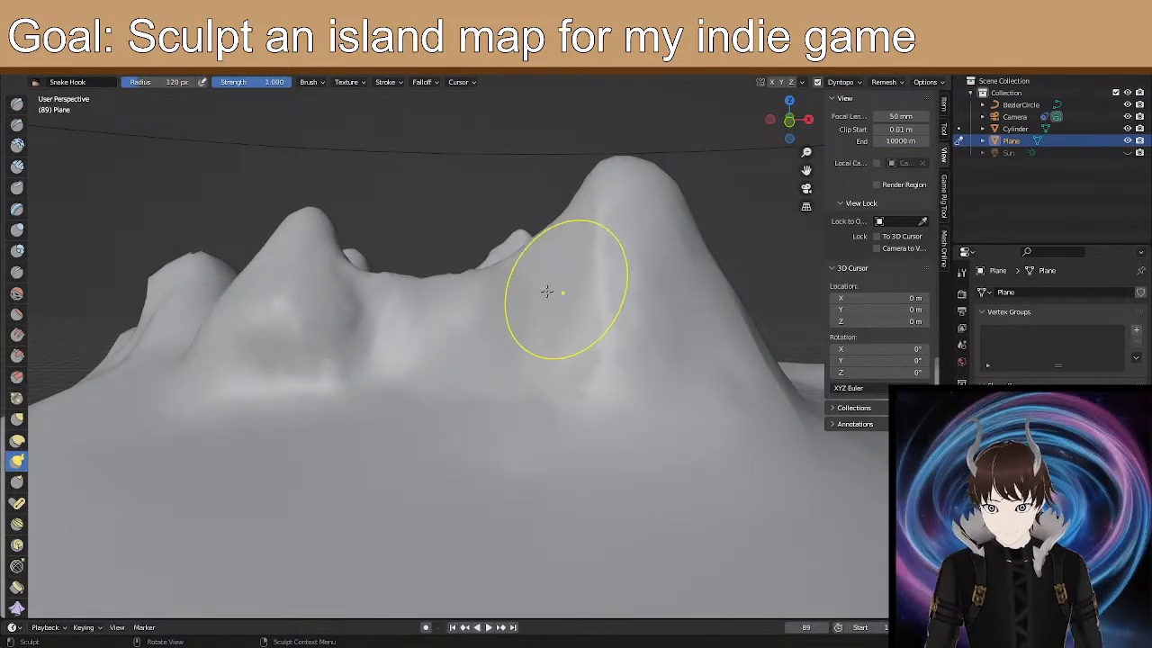
pyautogui.moveTo(414, 305); pyautogui.dragTo(372, 298)
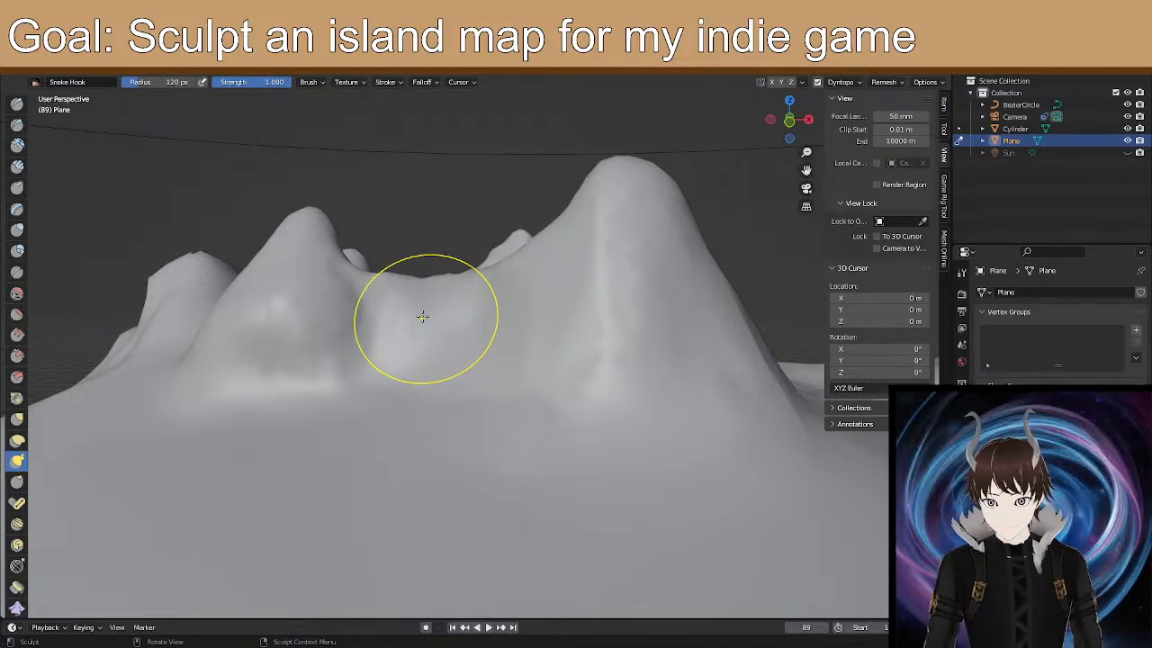
# Pull the ridge's outer flank beside the steep hill up toward the crest with several Snake Hook strokes.
pyautogui.moveTo(502, 282)
pyautogui.mouseDown(button='middle')
pyautogui.moveTo(522, 360)
pyautogui.moveTo(580, 403)
pyautogui.moveTo(563, 381)
pyautogui.moveTo(598, 394)
pyautogui.mouseUp(button='middle')
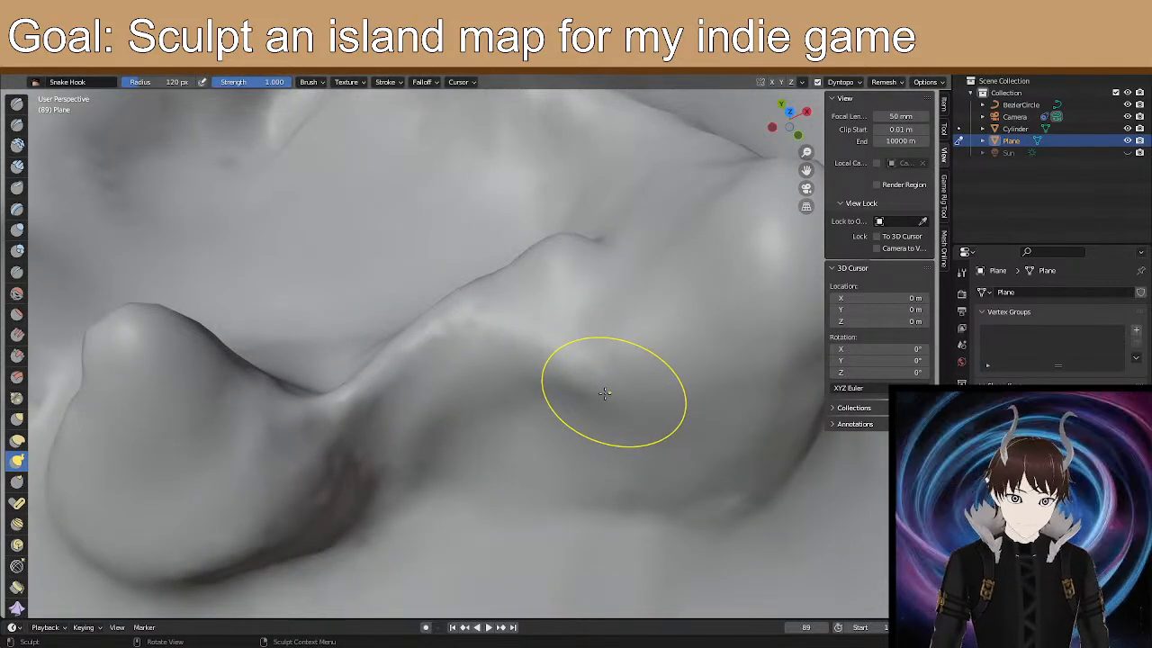
pyautogui.moveTo(612, 404); pyautogui.dragTo(610, 364)
pyautogui.moveTo(600, 461); pyautogui.dragTo(591, 423)
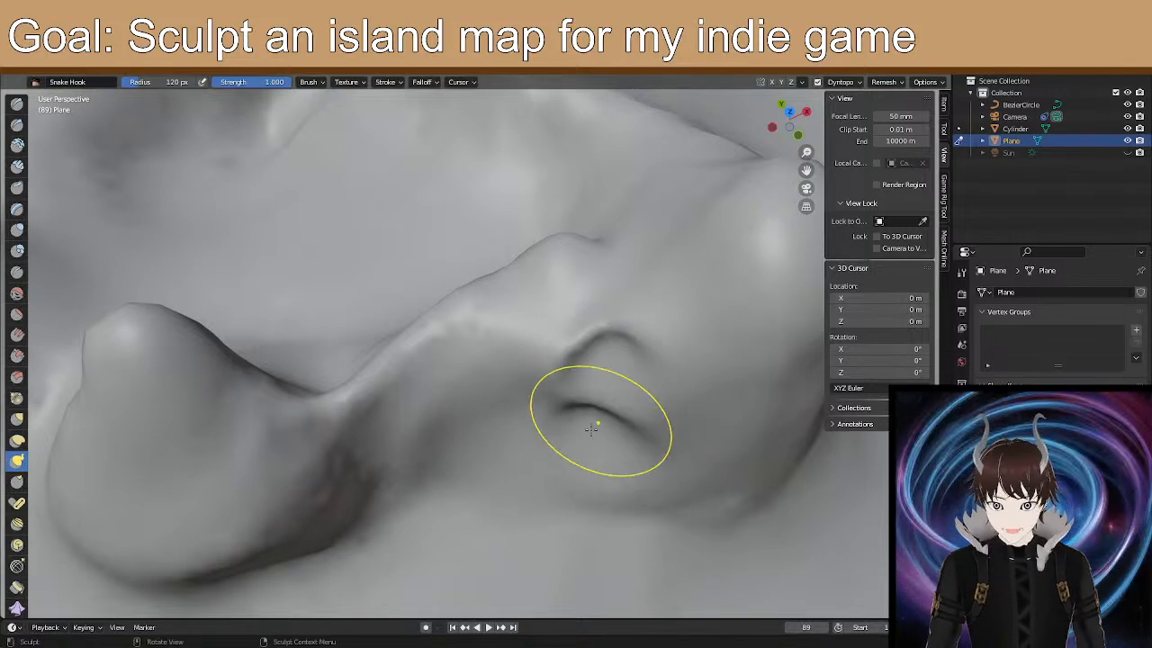
pyautogui.moveTo(547, 458)
pyautogui.mouseDown()
pyautogui.moveTo(534, 470)
pyautogui.moveTo(536, 432)
pyautogui.mouseUp()
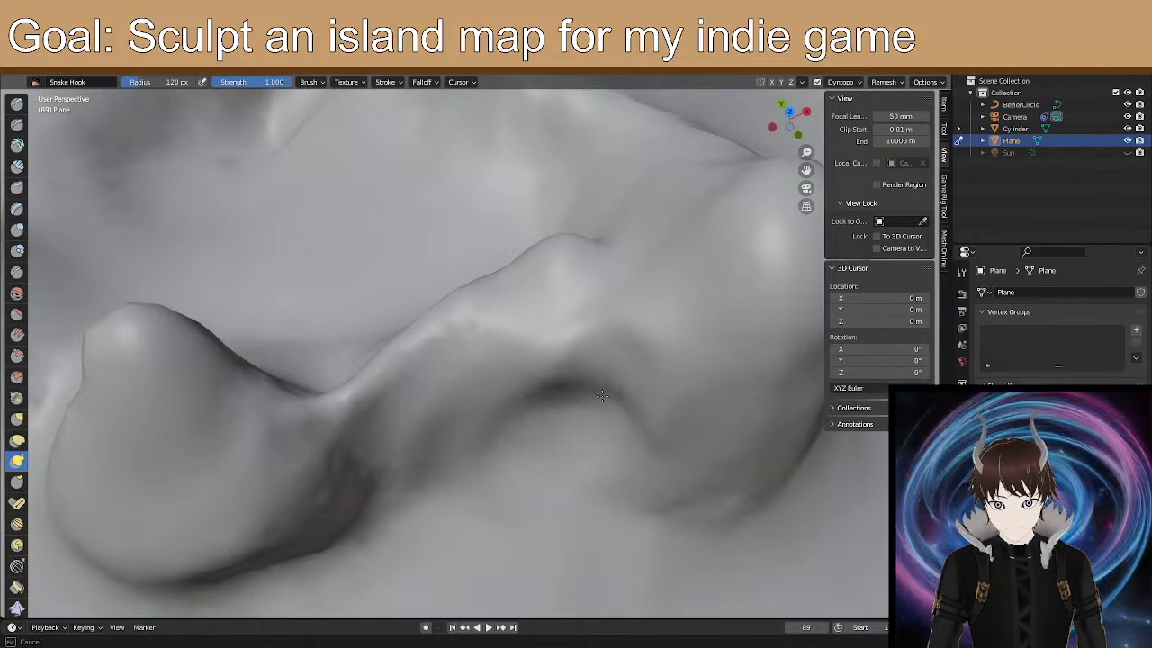
pyautogui.moveTo(638, 403); pyautogui.dragTo(603, 379)
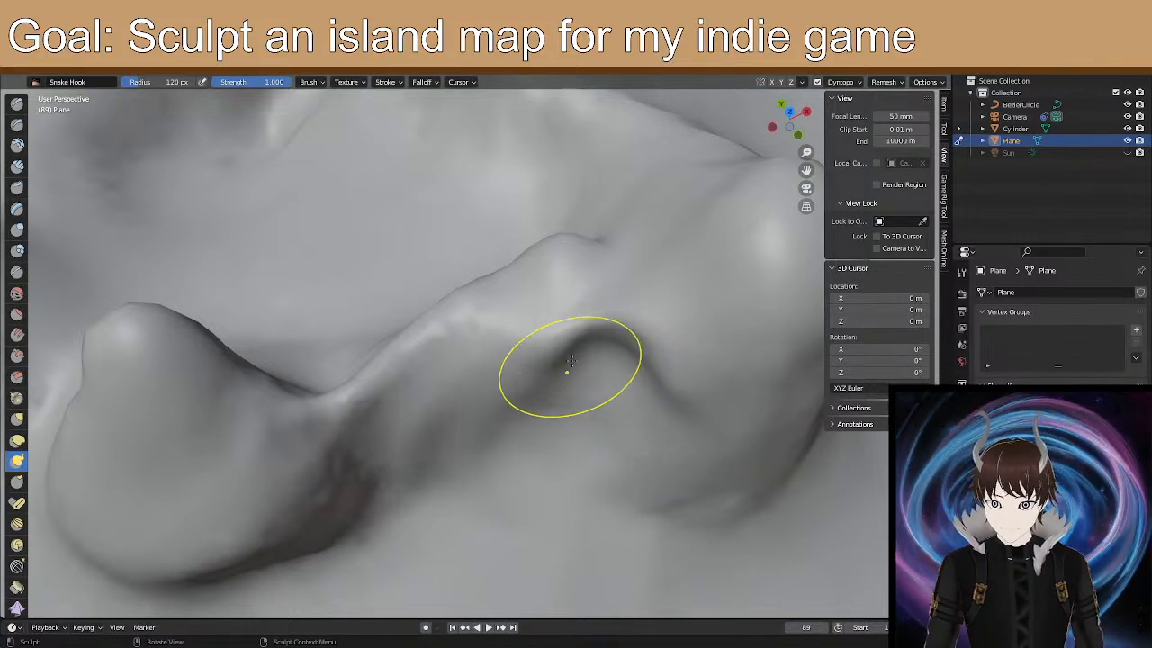
pyautogui.moveTo(661, 323)
pyautogui.mouseDown()
pyautogui.moveTo(626, 349)
pyautogui.moveTo(643, 381)
pyautogui.mouseUp()
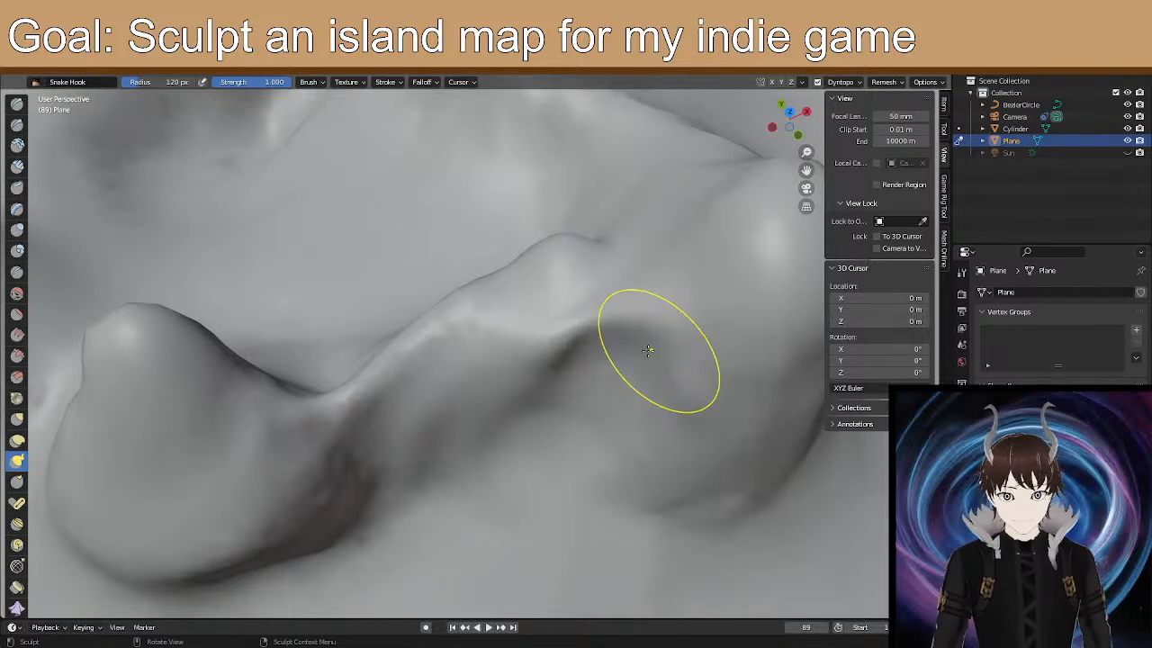
# Blend the hollow on the ridge's outer slope into the neighbouring hill flanks with the Elastic Deform brush.
pyautogui.click(19, 441)
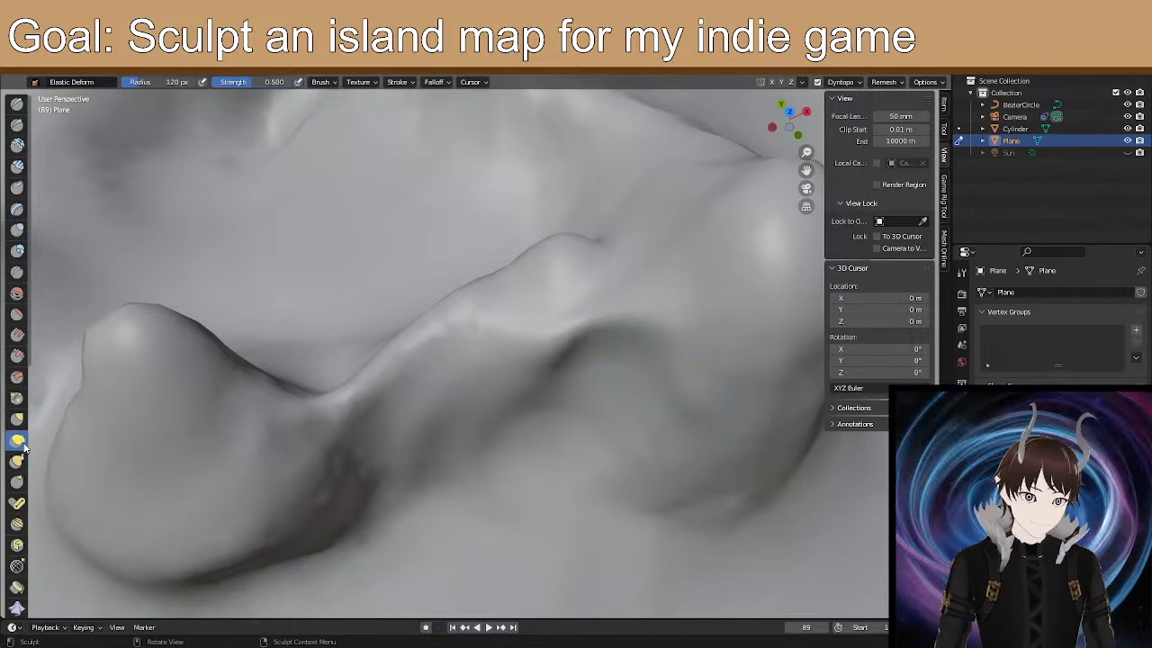
pyautogui.moveTo(506, 408)
pyautogui.mouseDown(button='middle')
pyautogui.moveTo(478, 386)
pyautogui.moveTo(522, 457)
pyautogui.mouseUp(button='middle')
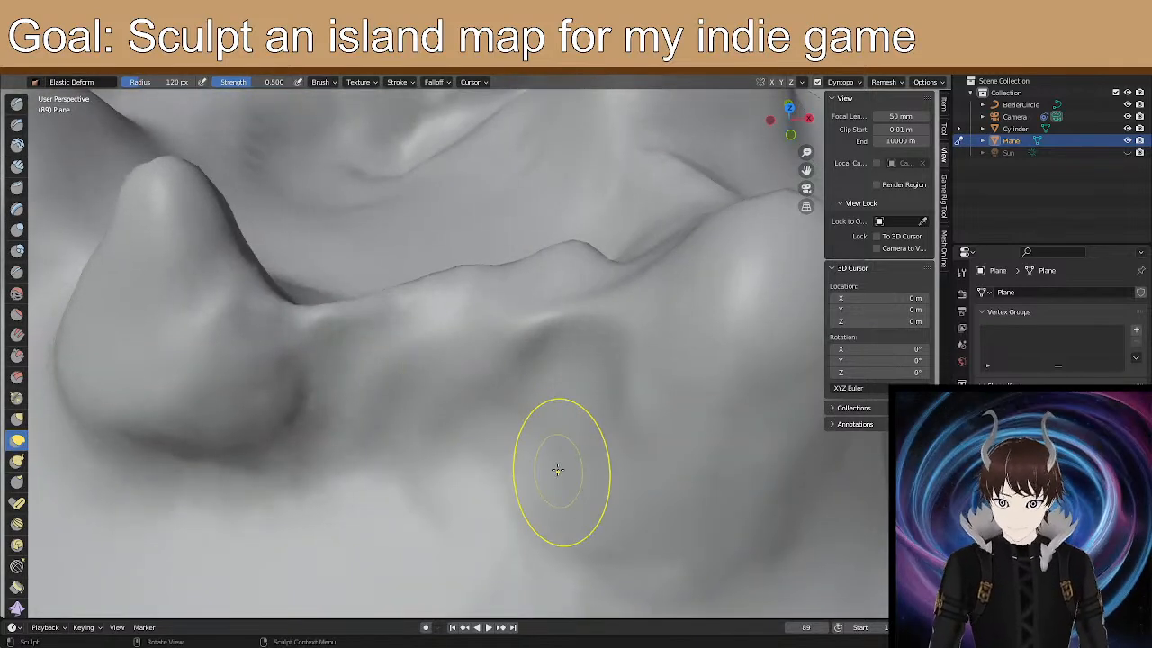
pyautogui.moveTo(617, 410)
pyautogui.mouseDown()
pyautogui.moveTo(576, 404)
pyautogui.moveTo(510, 484)
pyautogui.mouseUp()
pyautogui.moveTo(511, 481)
pyautogui.mouseDown()
pyautogui.moveTo(537, 492)
pyautogui.moveTo(610, 366)
pyautogui.moveTo(580, 300)
pyautogui.moveTo(485, 369)
pyautogui.mouseUp()
pyautogui.moveTo(393, 447); pyautogui.dragTo(117, 454)
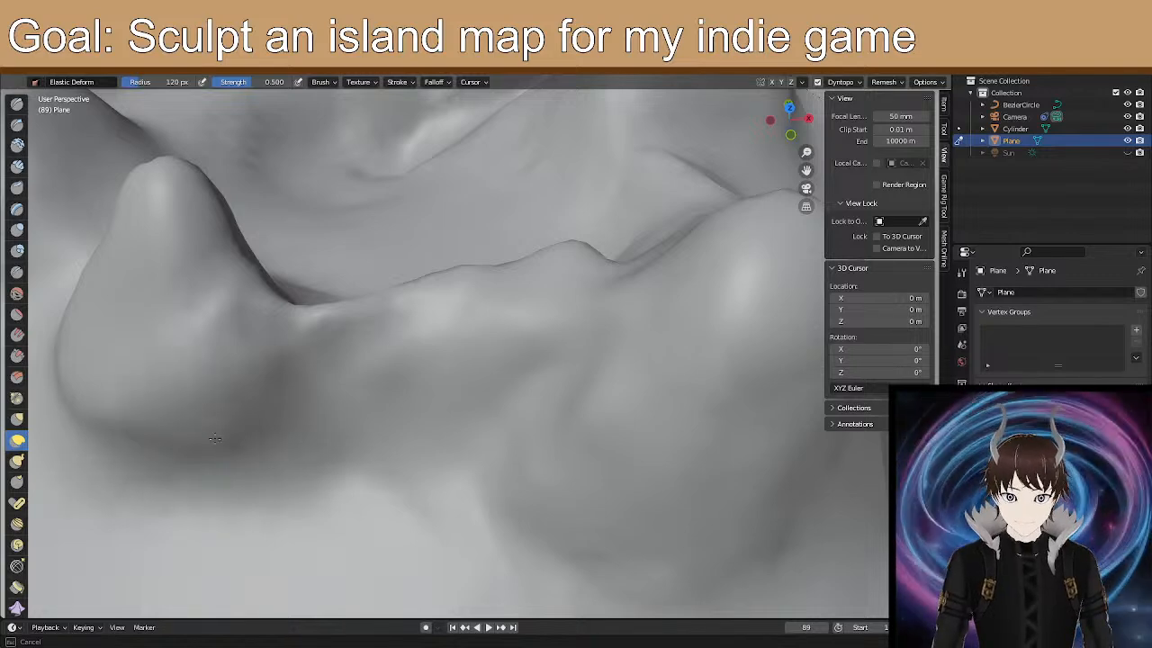
pyautogui.moveTo(92, 406); pyautogui.dragTo(95, 407)
pyautogui.moveTo(626, 363)
pyautogui.mouseDown()
pyautogui.moveTo(593, 359)
pyautogui.moveTo(529, 396)
pyautogui.mouseUp()
pyautogui.moveTo(619, 367); pyautogui.dragTo(605, 377)
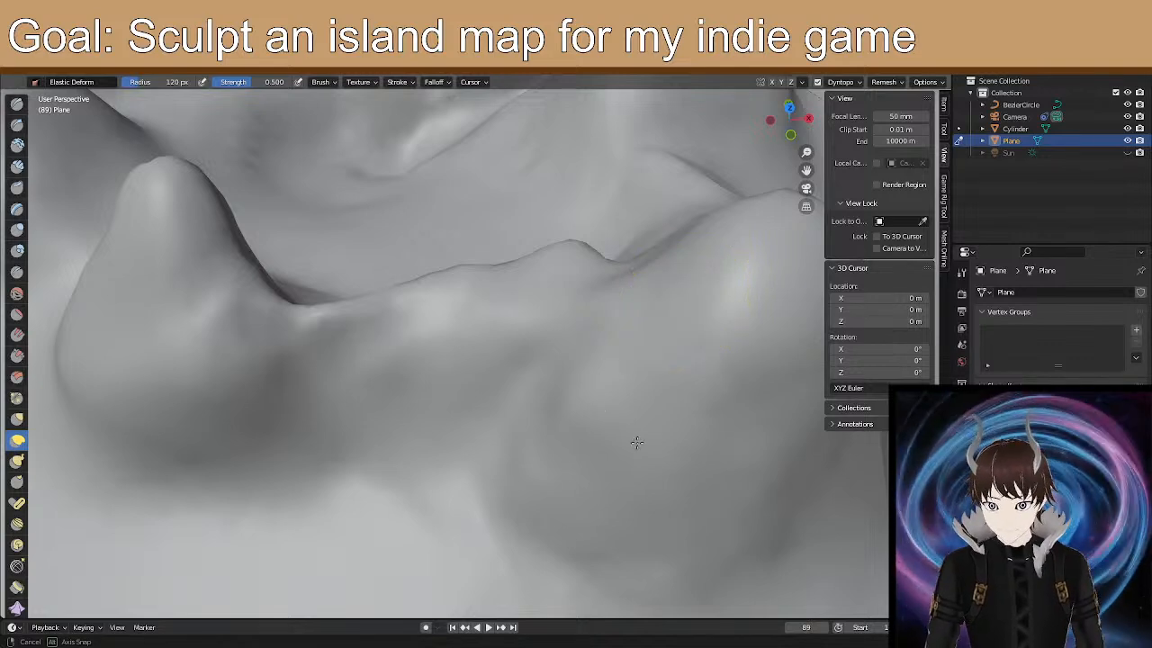
# Carve a crease between the ridge and steep hill with Draw Sharp at 50 px radius, and smooth the ridge's crater-side edge.
pyautogui.moveTo(631, 440); pyautogui.dragTo(640, 441, button='middle')
pyautogui.scroll(-1, 609, 414)
pyautogui.moveTo(477, 347); pyautogui.dragTo(527, 363, button='middle')
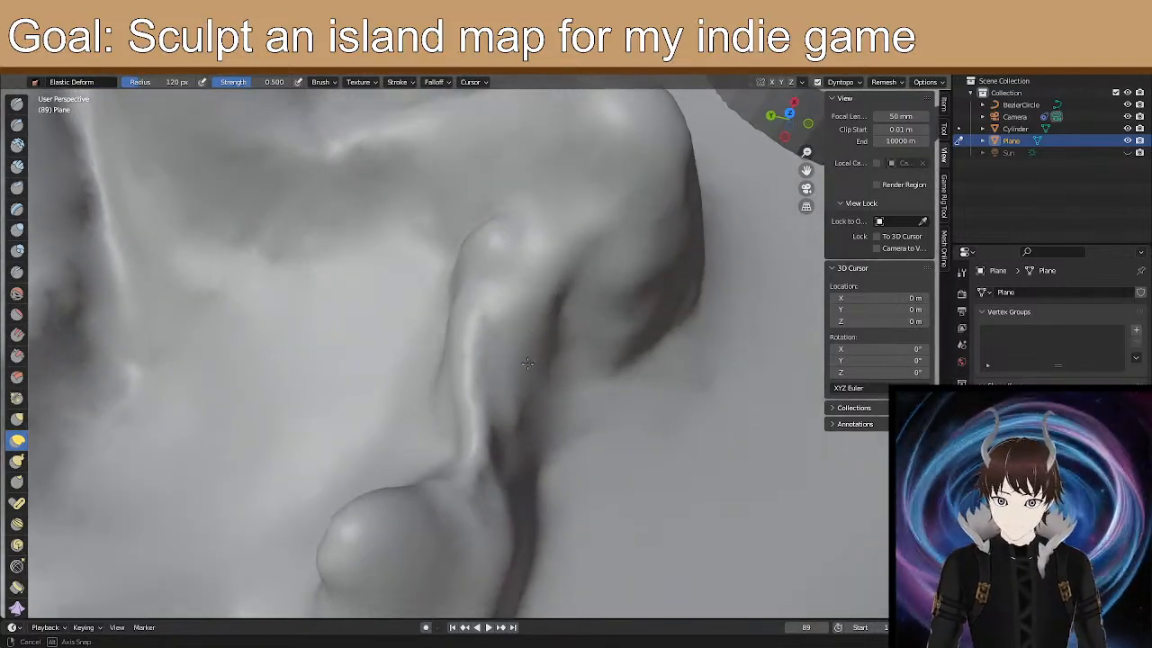
pyautogui.scroll(2, 577, 264)
pyautogui.keyDown('shift'); pyautogui.moveTo(574, 270); pyautogui.dragTo(403, 469, button='middle'); pyautogui.keyUp('shift')
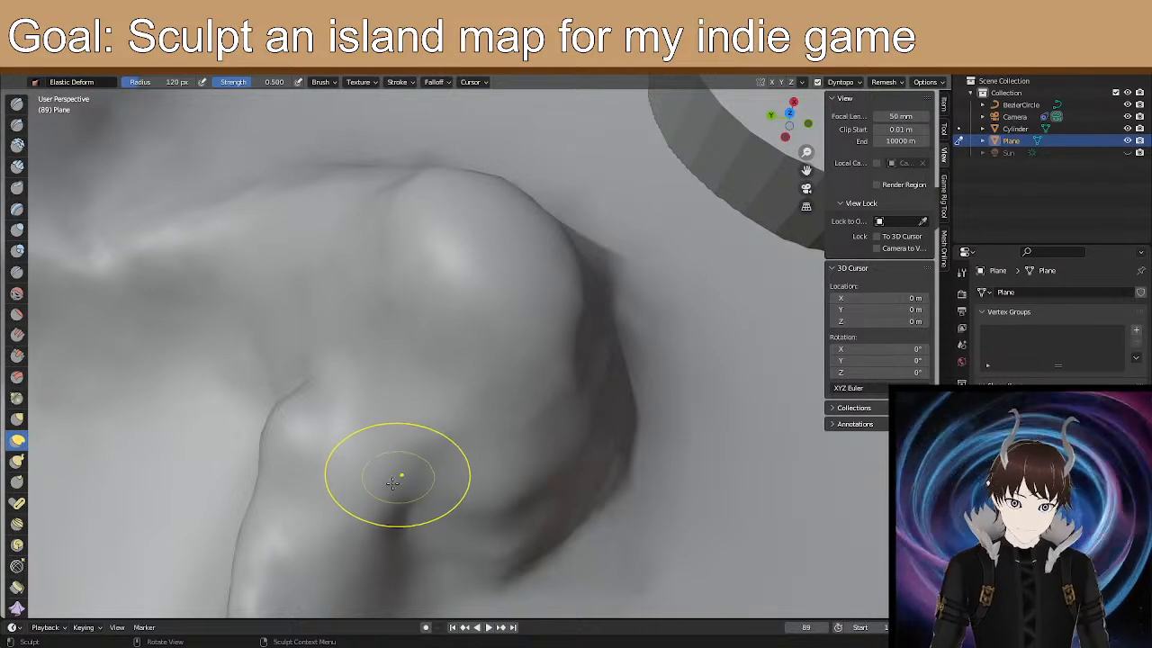
pyautogui.click(18, 123)
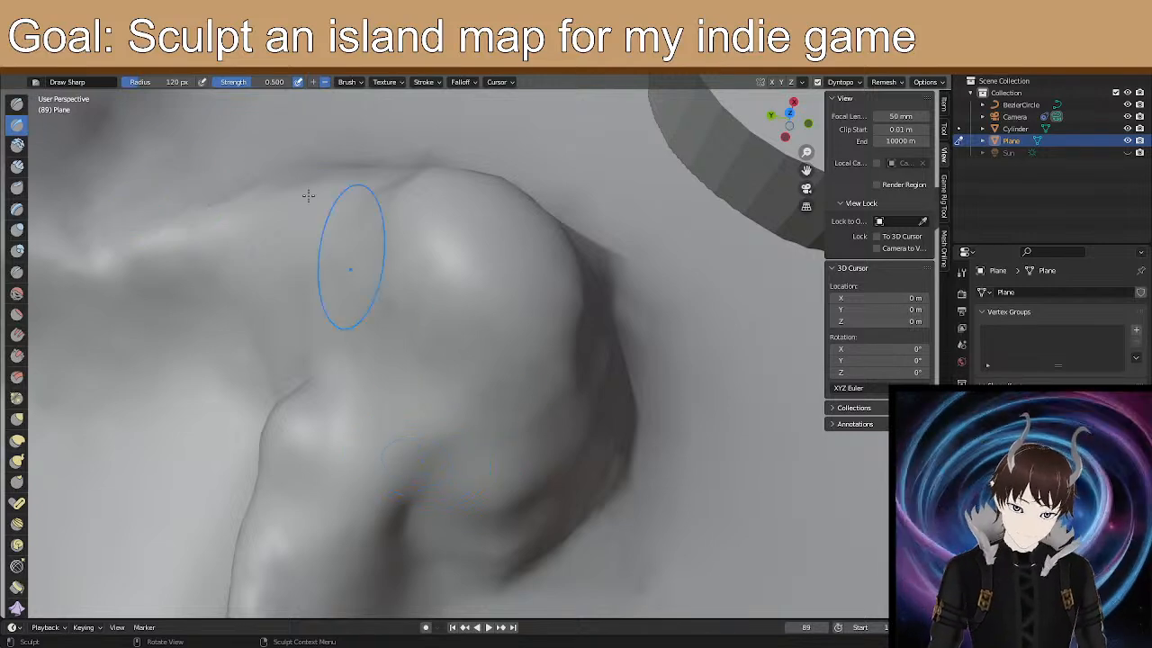
pyautogui.click(176, 82)
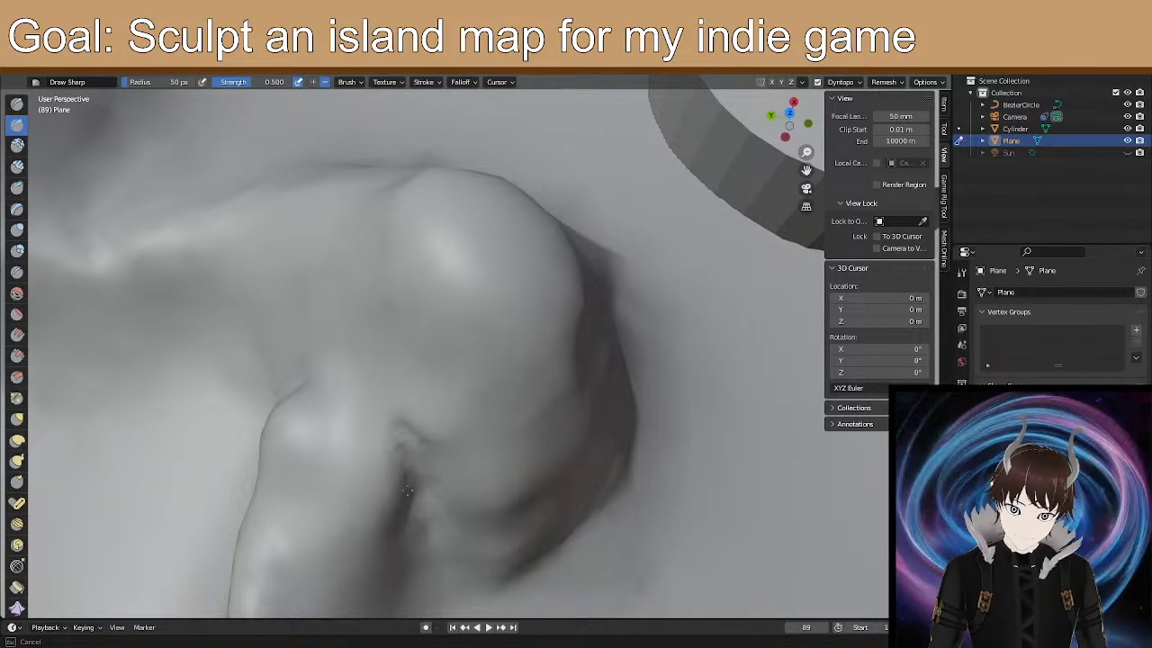
pyautogui.moveTo(410, 459); pyautogui.dragTo(417, 523)
pyautogui.moveTo(406, 457); pyautogui.dragTo(407, 464)
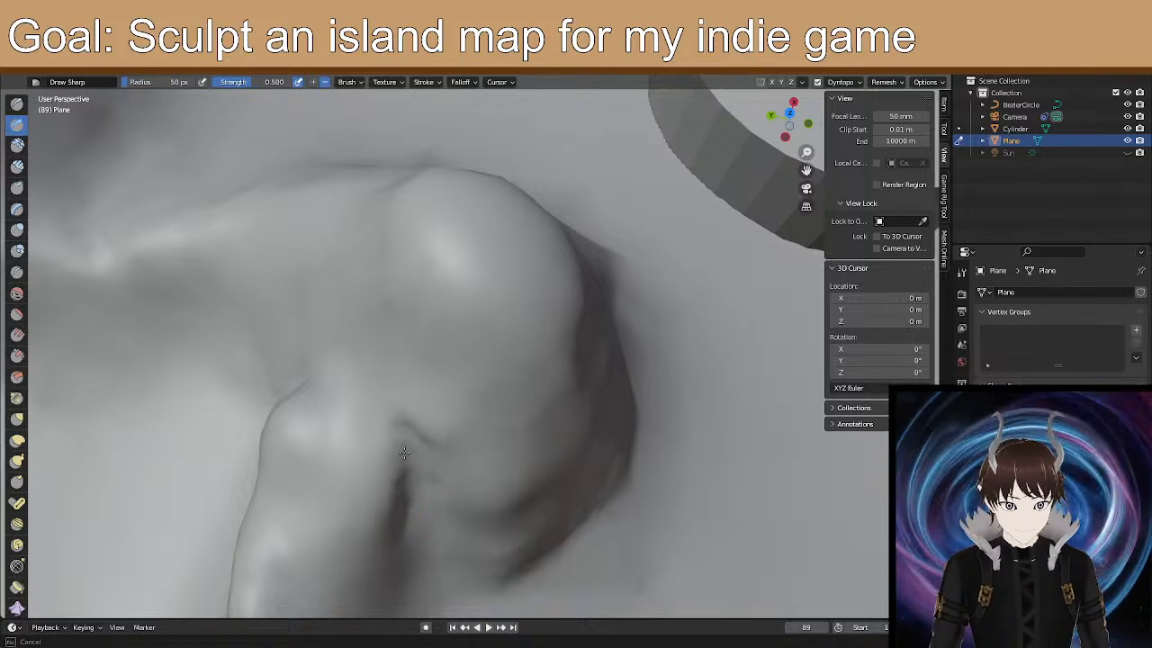
pyautogui.moveTo(408, 464)
pyautogui.mouseDown()
pyautogui.moveTo(404, 434)
pyautogui.moveTo(405, 499)
pyautogui.mouseUp()
pyautogui.keyDown('shift'); pyautogui.moveTo(262, 423); pyautogui.dragTo(262, 454); pyautogui.keyUp('shift')
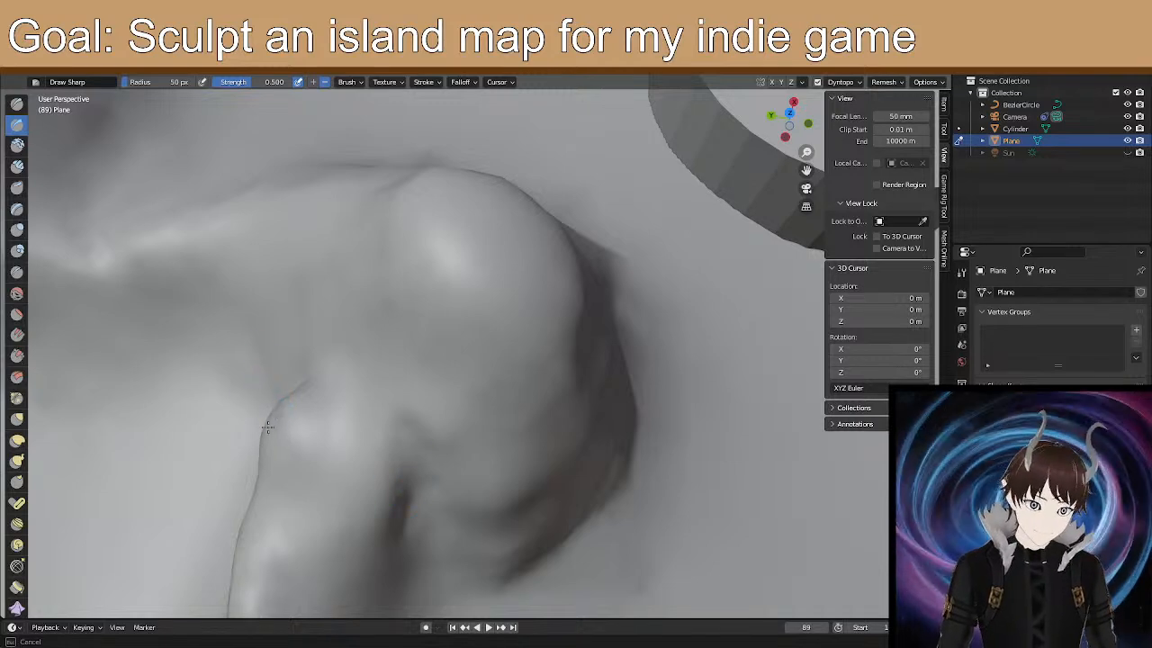
pyautogui.keyDown('shift'); pyautogui.moveTo(275, 399); pyautogui.dragTo(305, 394); pyautogui.keyUp('shift')
# Smooth the small bumps and foot of the ridge's crater-facing side beside the steep hill.
pyautogui.scroll(-1, 287, 396)
pyautogui.keyDown('shift'); pyautogui.moveTo(296, 455); pyautogui.dragTo(393, 399, button='middle'); pyautogui.keyUp('shift')
pyautogui.moveTo(342, 455)
pyautogui.mouseDown(button='middle')
pyautogui.moveTo(463, 406)
pyautogui.moveTo(506, 410)
pyautogui.mouseUp(button='middle')
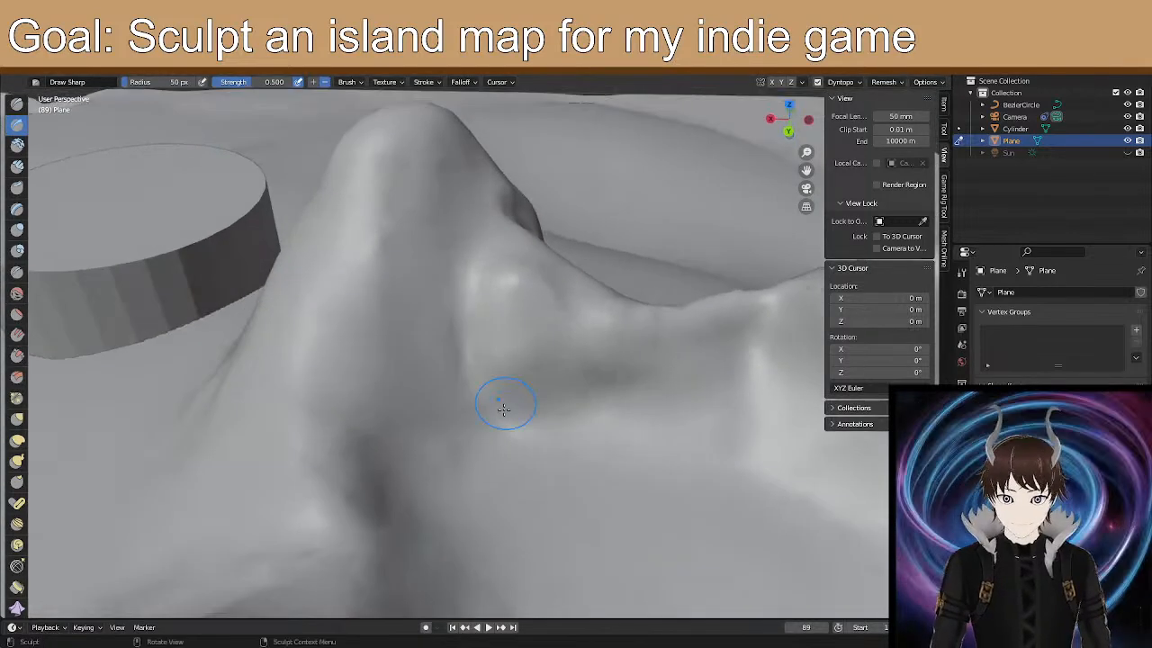
pyautogui.moveTo(476, 356); pyautogui.dragTo(498, 346)
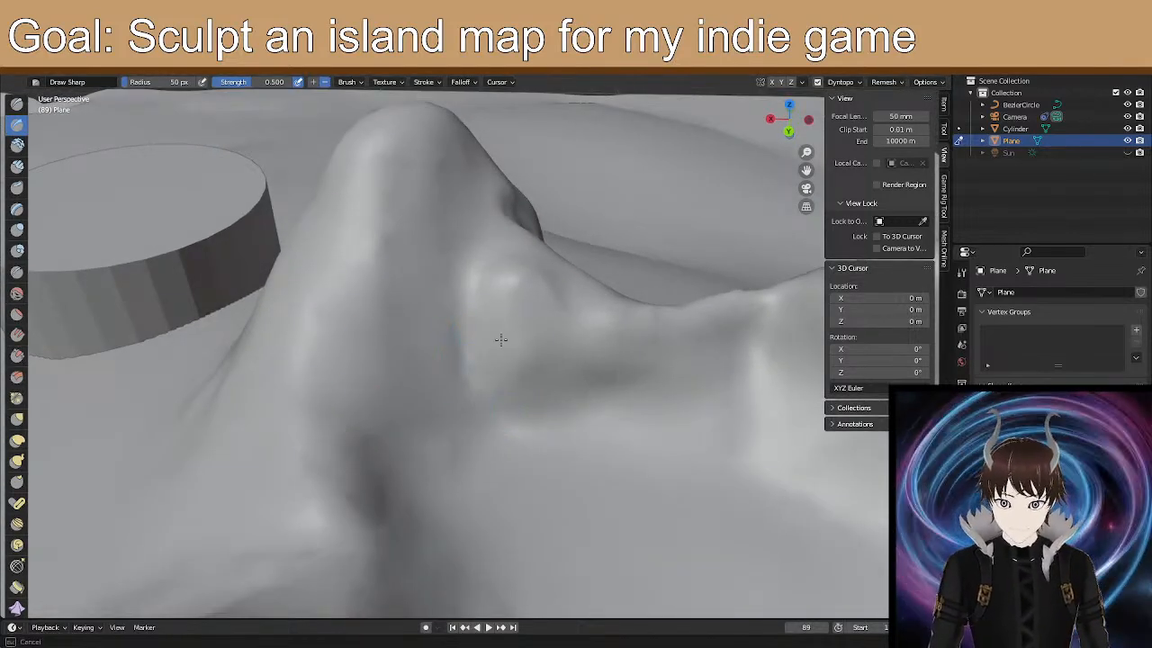
pyautogui.moveTo(514, 296); pyautogui.dragTo(540, 290)
pyautogui.moveTo(549, 288)
pyautogui.mouseDown()
pyautogui.moveTo(537, 283)
pyautogui.moveTo(650, 347)
pyautogui.moveTo(635, 347)
pyautogui.mouseUp()
pyautogui.moveTo(526, 429)
pyautogui.mouseDown()
pyautogui.moveTo(520, 437)
pyautogui.moveTo(504, 421)
pyautogui.mouseUp()
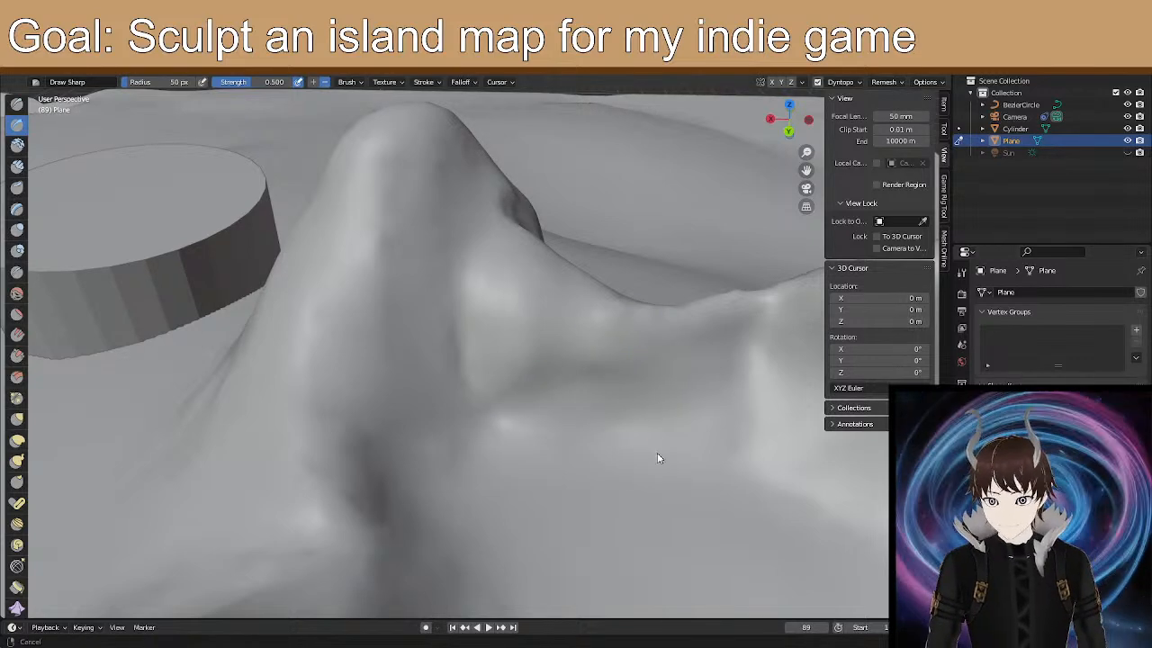
# Soften the hard vertical edge at the ridge's far end, where it meets the smaller hill.
pyautogui.moveTo(665, 461); pyautogui.dragTo(613, 443, button='middle')
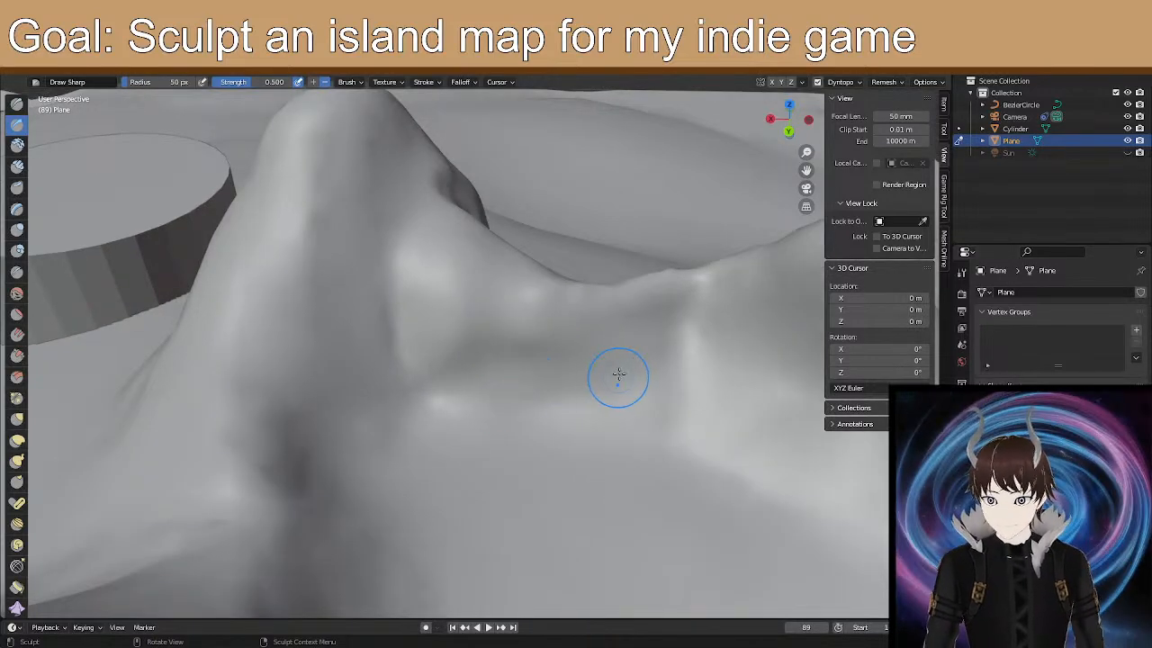
pyautogui.moveTo(629, 393); pyautogui.dragTo(670, 383)
pyautogui.moveTo(696, 343); pyautogui.dragTo(694, 298)
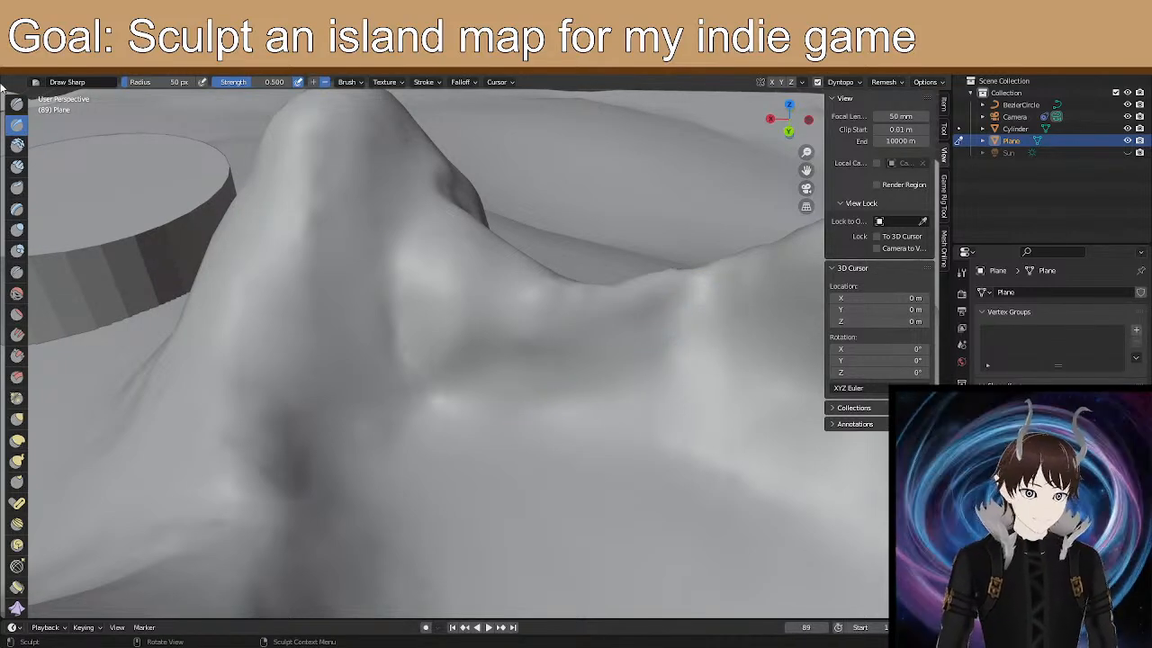
# Even out the crest at the ridge's far end with 50 px Elastic Deform strokes.
pyautogui.click(17, 440)
pyautogui.moveTo(689, 268)
pyautogui.mouseDown()
pyautogui.moveTo(699, 270)
pyautogui.moveTo(686, 269)
pyautogui.mouseUp()
pyautogui.moveTo(686, 269); pyautogui.dragTo(679, 267)
pyautogui.moveTo(678, 267); pyautogui.dragTo(661, 281)
pyautogui.moveTo(662, 282); pyautogui.dragTo(581, 292)
pyautogui.moveTo(705, 336); pyautogui.dragTo(703, 353)
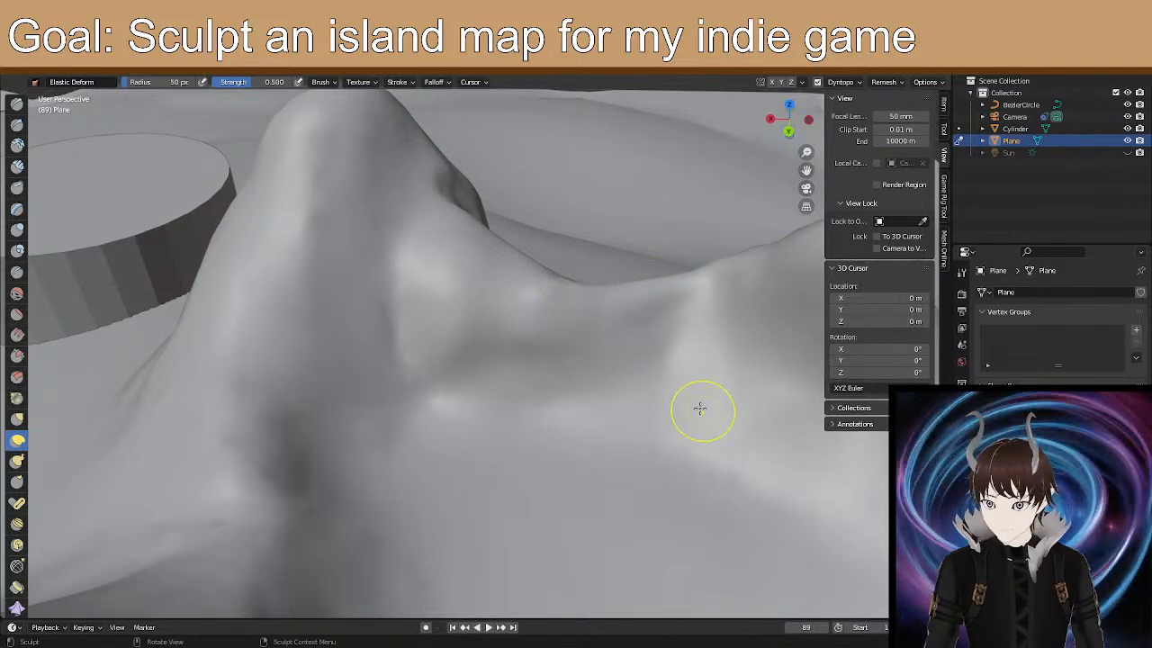
# Reshape the foot of the ridge's crater-facing side beside the steep hill with the Elastic Deform brush.
pyautogui.moveTo(463, 390); pyautogui.dragTo(456, 392, button='middle')
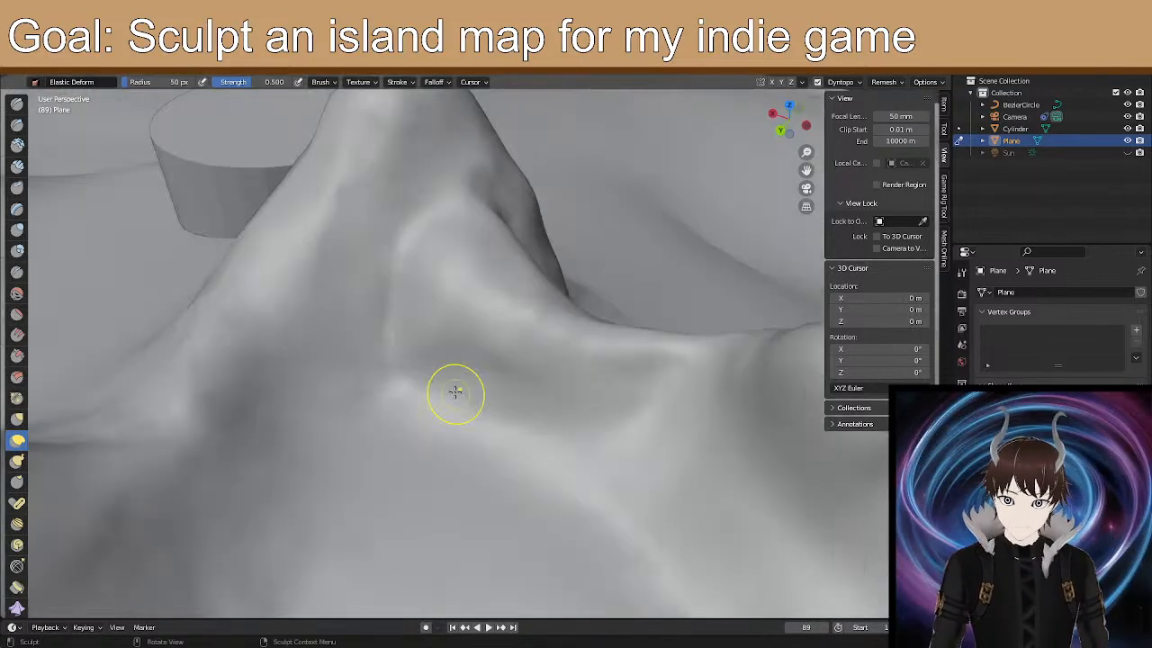
pyautogui.moveTo(391, 373); pyautogui.dragTo(394, 307)
pyautogui.moveTo(406, 391); pyautogui.dragTo(396, 389)
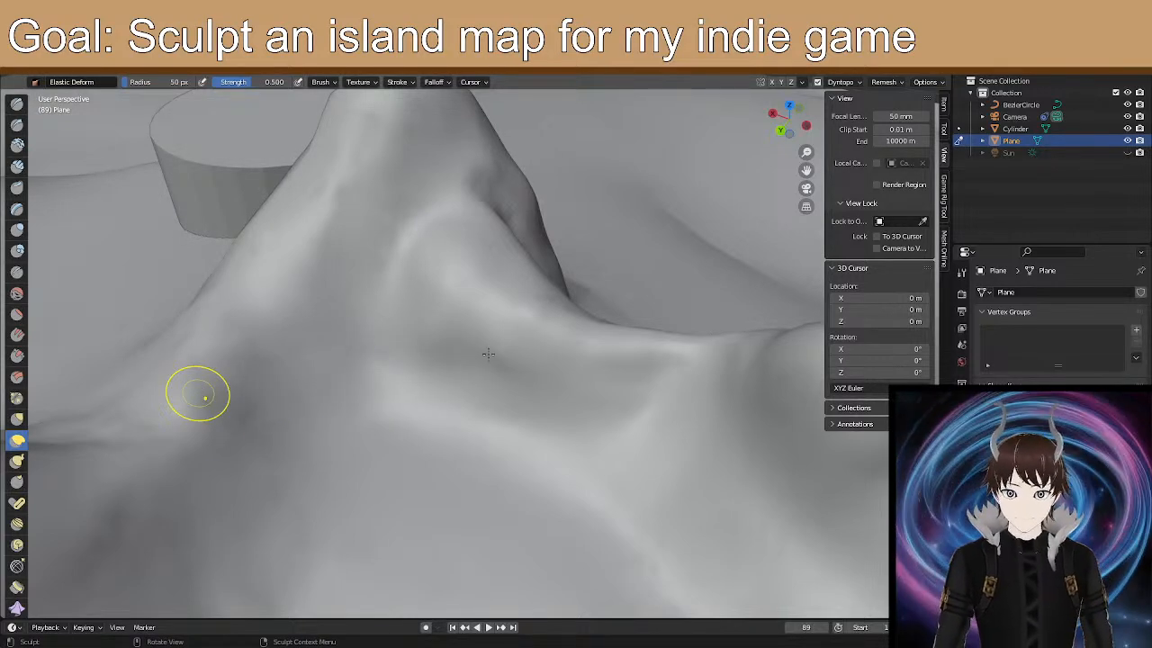
# Push in the ridge's crater-facing slope with Elastic Deform strokes to narrow the crest, and adjust the bend in its line.
pyautogui.moveTo(609, 334); pyautogui.dragTo(503, 360, button='middle')
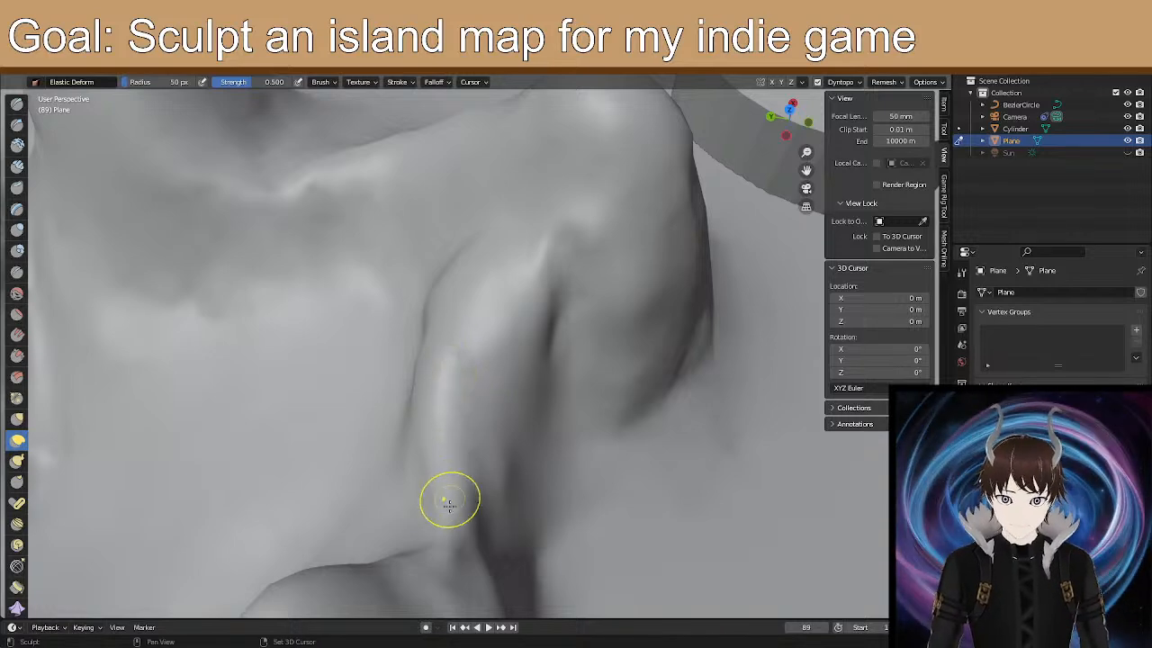
pyautogui.moveTo(436, 387)
pyautogui.mouseDown(button='middle')
pyautogui.moveTo(471, 380)
pyautogui.moveTo(494, 355)
pyautogui.moveTo(481, 362)
pyautogui.moveTo(499, 358)
pyautogui.moveTo(511, 373)
pyautogui.mouseUp(button='middle')
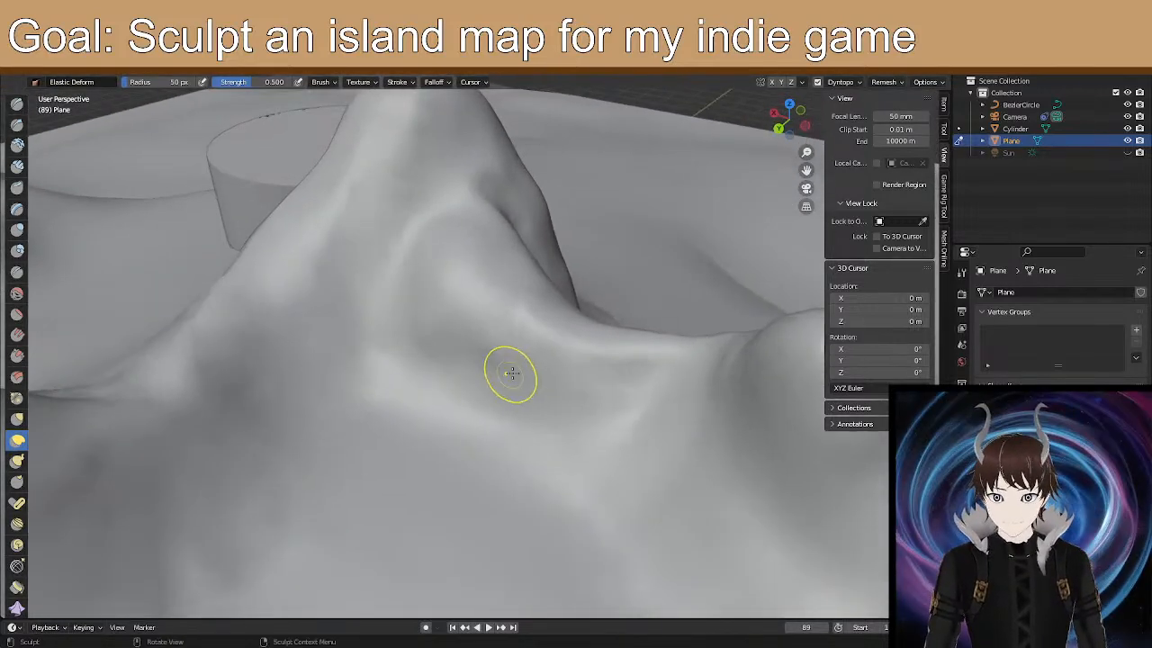
pyautogui.moveTo(450, 284); pyautogui.dragTo(503, 350)
pyautogui.moveTo(432, 326); pyautogui.dragTo(466, 365)
pyautogui.moveTo(455, 322); pyautogui.dragTo(489, 353)
pyautogui.moveTo(497, 358); pyautogui.dragTo(525, 382)
pyautogui.moveTo(474, 332)
pyautogui.mouseDown()
pyautogui.moveTo(450, 375)
pyautogui.moveTo(503, 404)
pyautogui.mouseUp()
pyautogui.moveTo(508, 384)
pyautogui.mouseDown(button='middle')
pyautogui.moveTo(437, 386)
pyautogui.moveTo(392, 439)
pyautogui.mouseUp(button='middle')
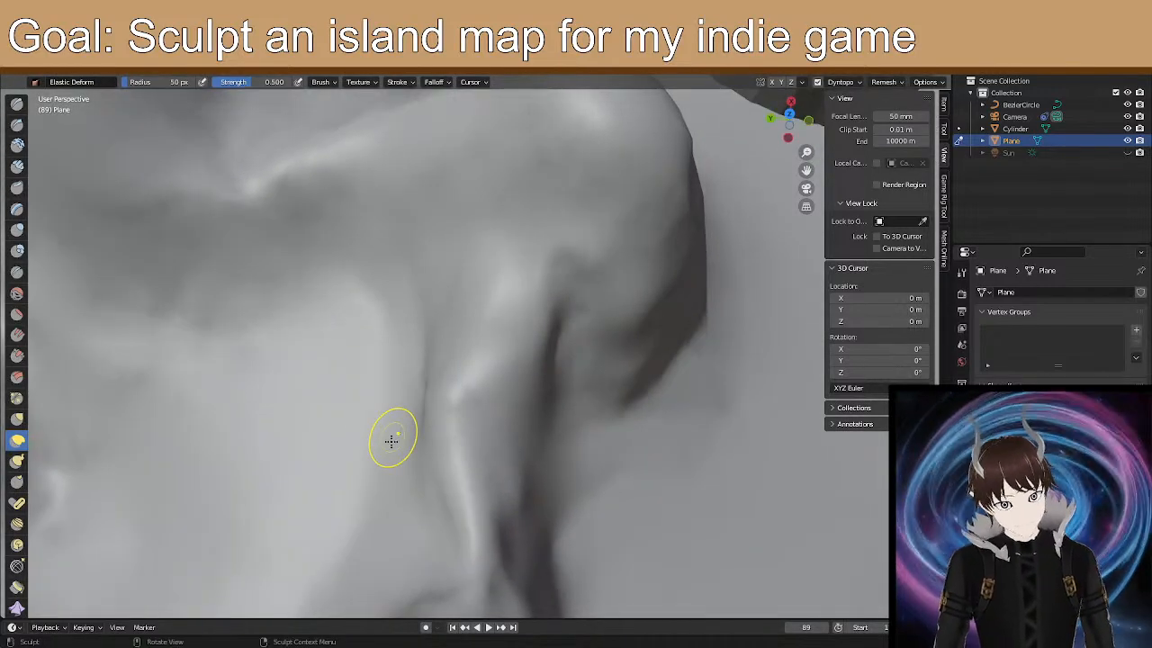
pyautogui.moveTo(439, 406); pyautogui.dragTo(462, 410)
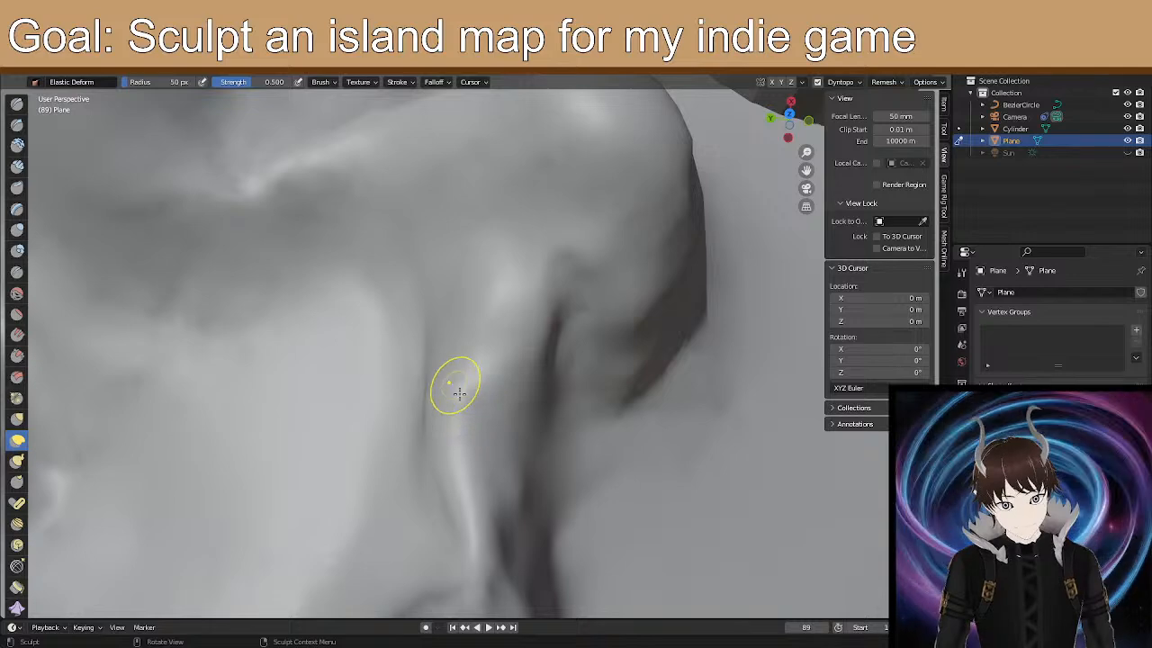
# Set the Elastic Deform radius to 70 px and push the ridge's outer slope inward toward the crest.
pyautogui.doubleClick(174, 84)
pyautogui.write('70')
pyautogui.press('Return')
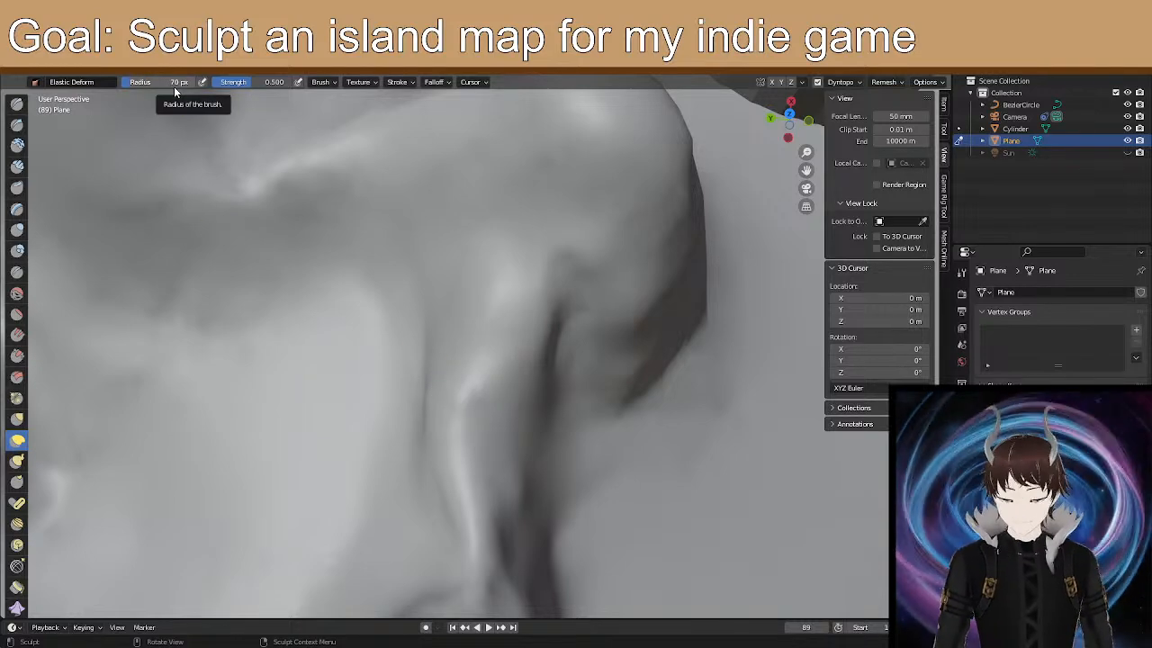
pyautogui.moveTo(543, 447)
pyautogui.mouseDown()
pyautogui.moveTo(527, 449)
pyautogui.moveTo(523, 427)
pyautogui.mouseUp()
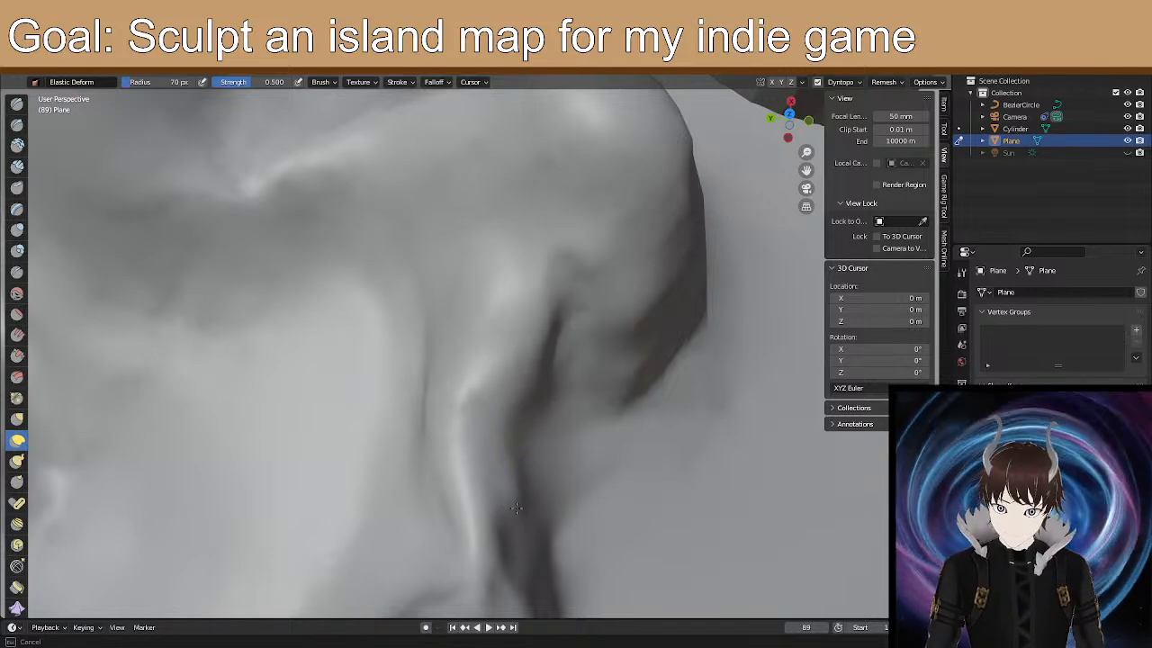
pyautogui.moveTo(542, 439)
pyautogui.mouseDown()
pyautogui.moveTo(528, 368)
pyautogui.moveTo(505, 474)
pyautogui.moveTo(508, 419)
pyautogui.mouseUp()
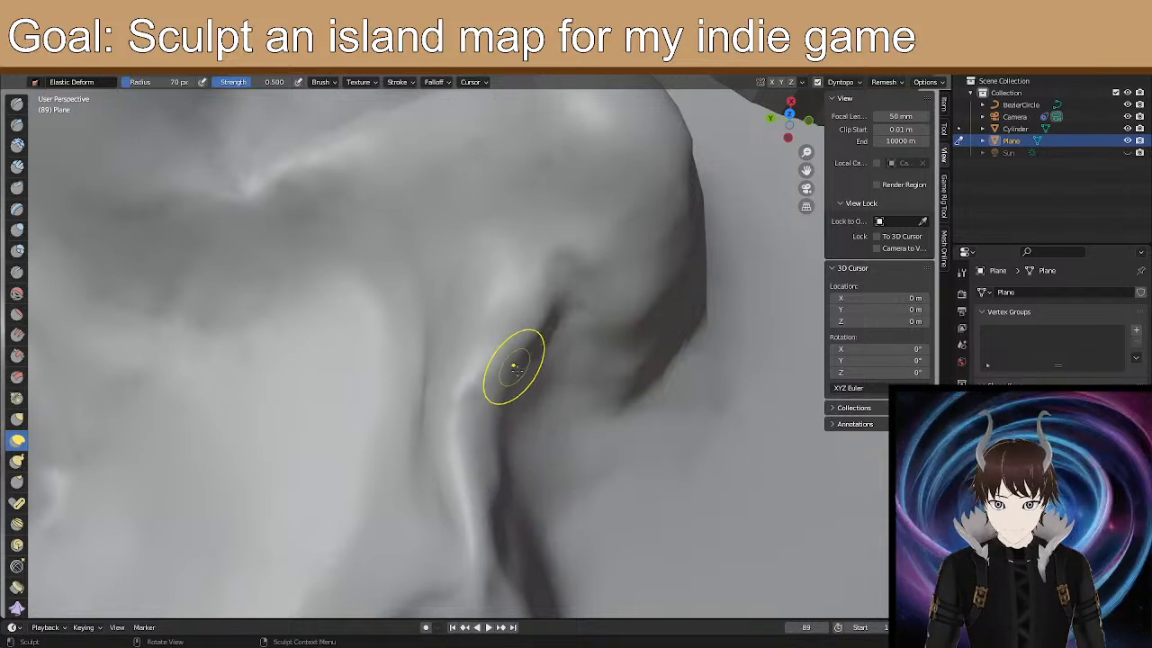
# Rework both flanks of the ridge with Elastic Deform, straightening its crest and opening the crease beside the steep hill.
pyautogui.moveTo(442, 386); pyautogui.dragTo(441, 432)
pyautogui.moveTo(450, 483)
pyautogui.mouseDown()
pyautogui.moveTo(441, 547)
pyautogui.moveTo(457, 467)
pyautogui.moveTo(440, 391)
pyautogui.moveTo(426, 409)
pyautogui.moveTo(447, 309)
pyautogui.mouseUp()
pyautogui.moveTo(522, 527); pyautogui.dragTo(509, 495)
pyautogui.moveTo(510, 406)
pyautogui.mouseDown()
pyautogui.moveTo(529, 346)
pyautogui.moveTo(533, 367)
pyautogui.mouseUp()
pyautogui.moveTo(562, 317); pyautogui.dragTo(537, 395)
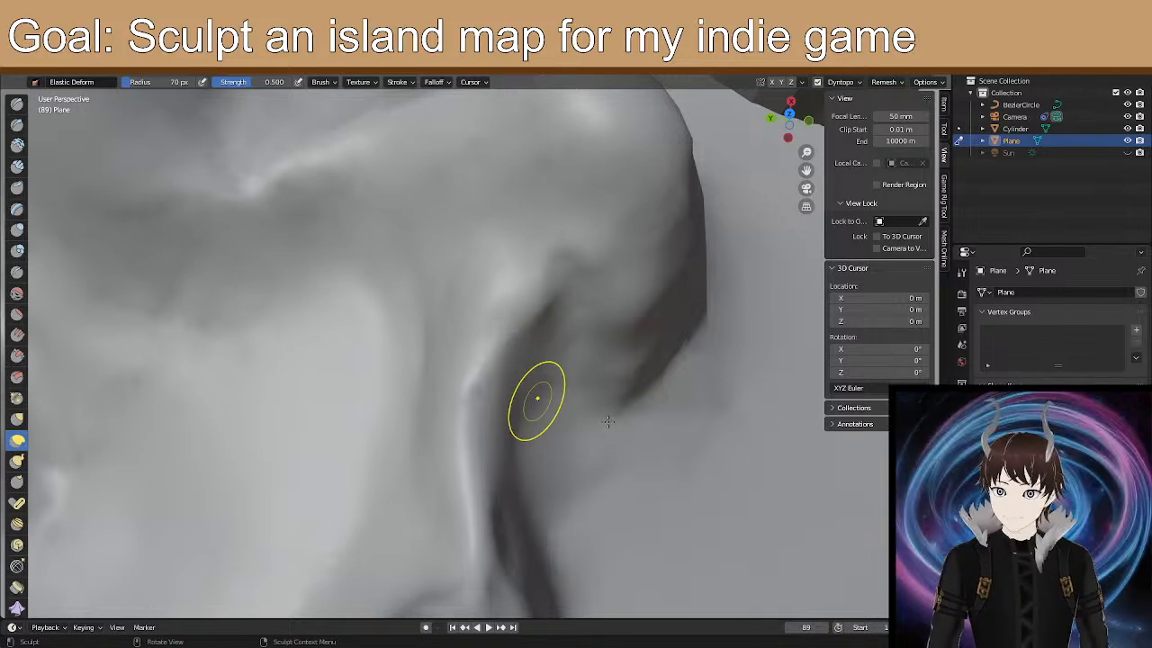
pyautogui.moveTo(698, 359)
pyautogui.mouseDown(button='middle')
pyautogui.moveTo(661, 373)
pyautogui.moveTo(497, 339)
pyautogui.moveTo(509, 314)
pyautogui.moveTo(462, 420)
pyautogui.moveTo(455, 407)
pyautogui.mouseUp(button='middle')
pyautogui.scroll(-4, 508, 314)
pyautogui.scroll(2, 453, 410)
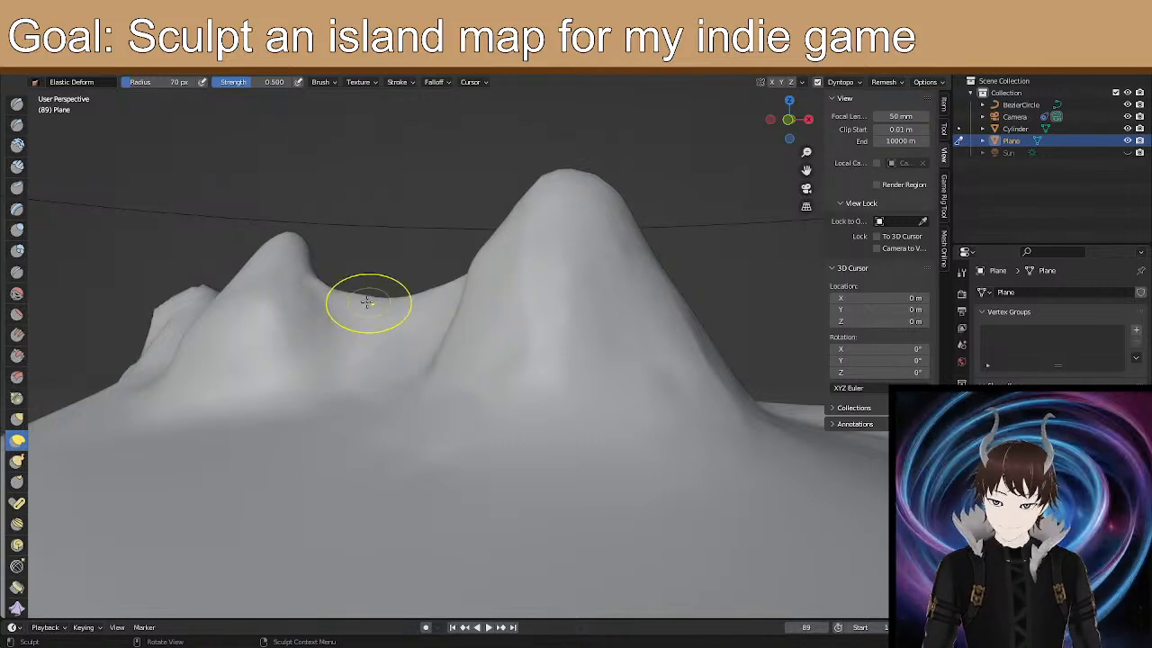
pyautogui.moveTo(368, 302)
pyautogui.mouseDown(button='middle')
pyautogui.moveTo(411, 315)
pyautogui.moveTo(352, 314)
pyautogui.moveTo(527, 363)
pyautogui.moveTo(532, 384)
pyautogui.moveTo(432, 411)
pyautogui.moveTo(442, 354)
pyautogui.moveTo(576, 287)
pyautogui.moveTo(571, 333)
pyautogui.mouseUp(button='middle')
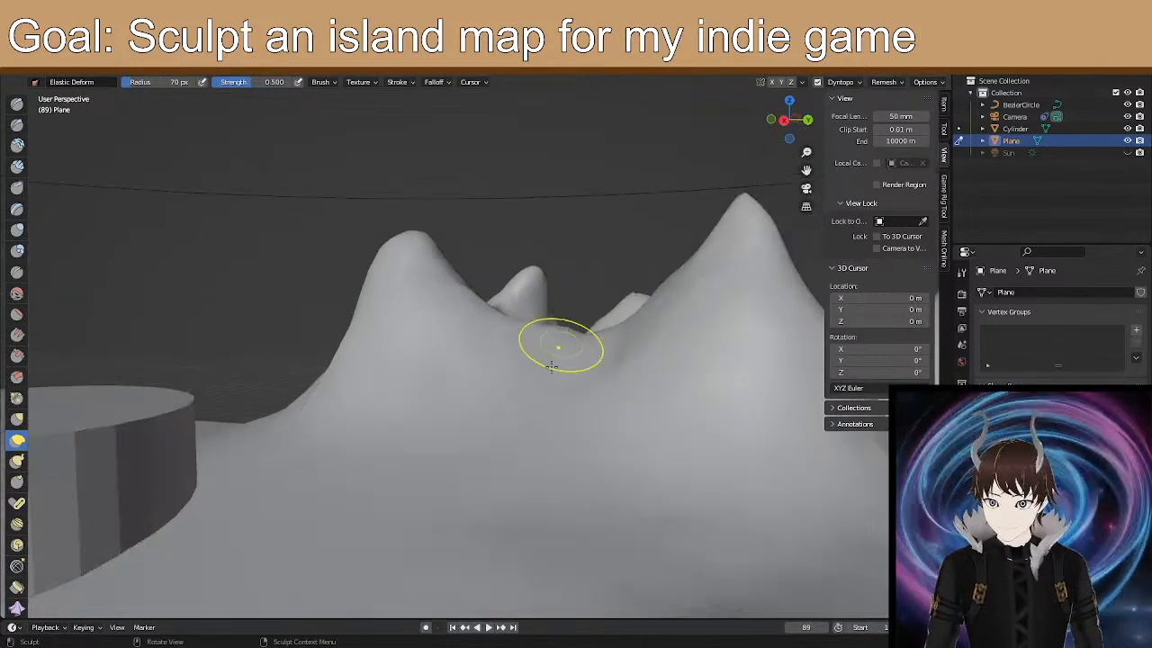
# Push the crater-facing slope below the rounded hill inward with Elastic Deform strokes to shape the hill's flank.
pyautogui.moveTo(551, 385)
pyautogui.mouseDown(button='middle')
pyautogui.moveTo(543, 409)
pyautogui.moveTo(442, 496)
pyautogui.moveTo(414, 483)
pyautogui.moveTo(417, 420)
pyautogui.mouseUp(button='middle')
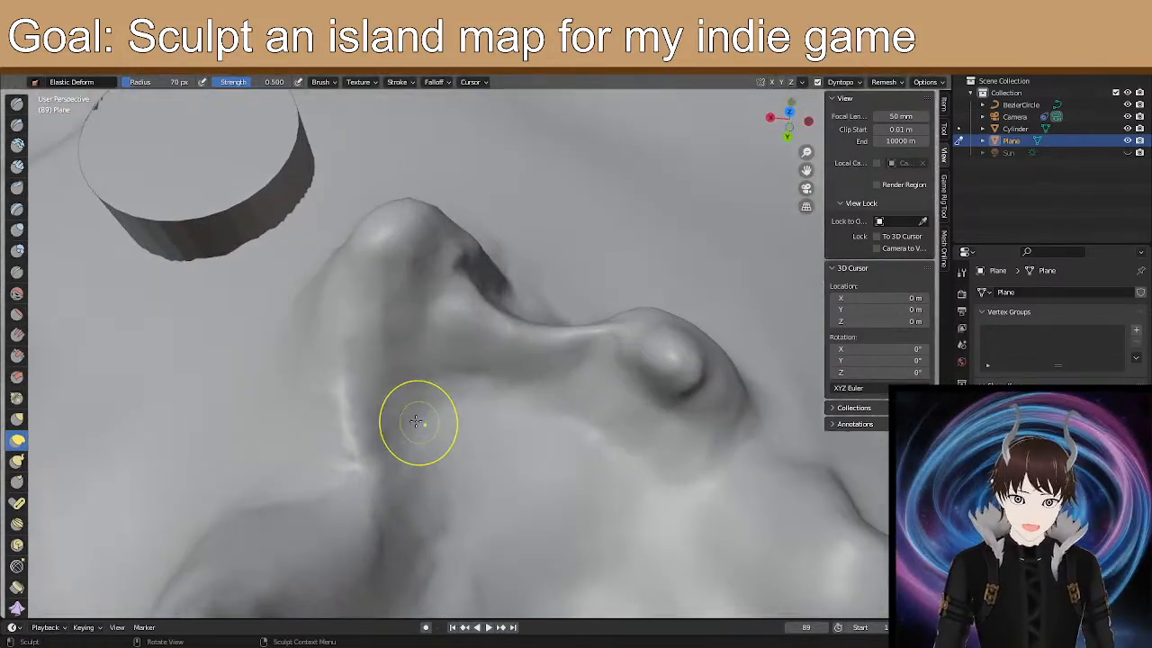
pyautogui.scroll(2, 423, 396)
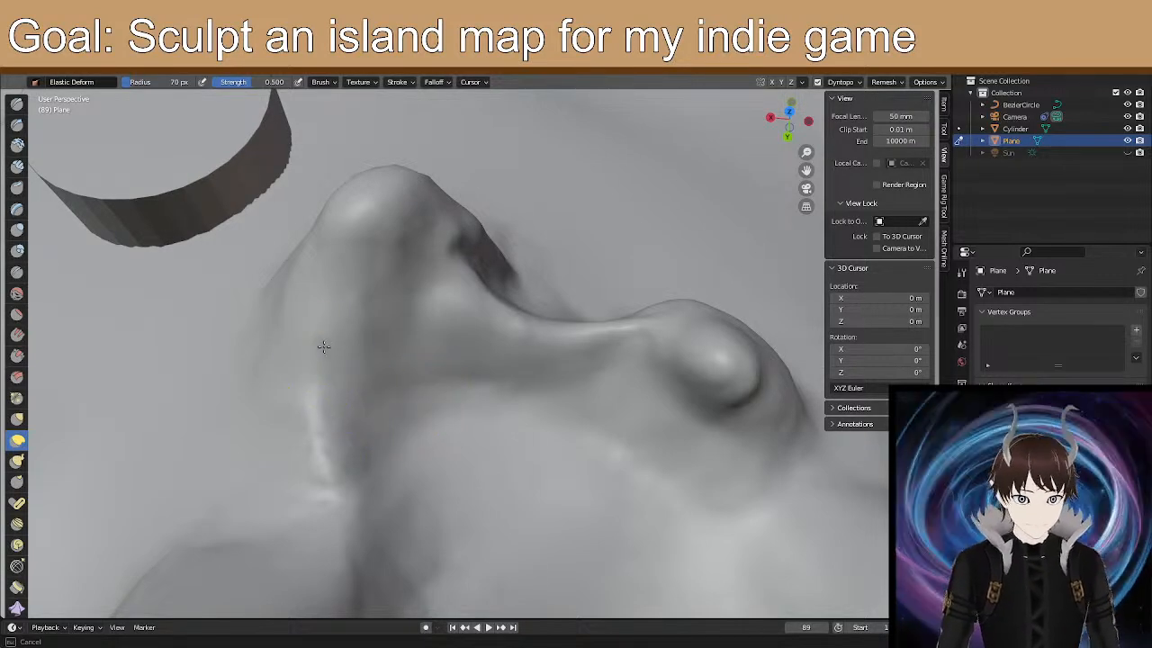
pyautogui.moveTo(358, 344); pyautogui.dragTo(386, 345)
pyautogui.moveTo(351, 396); pyautogui.dragTo(411, 334)
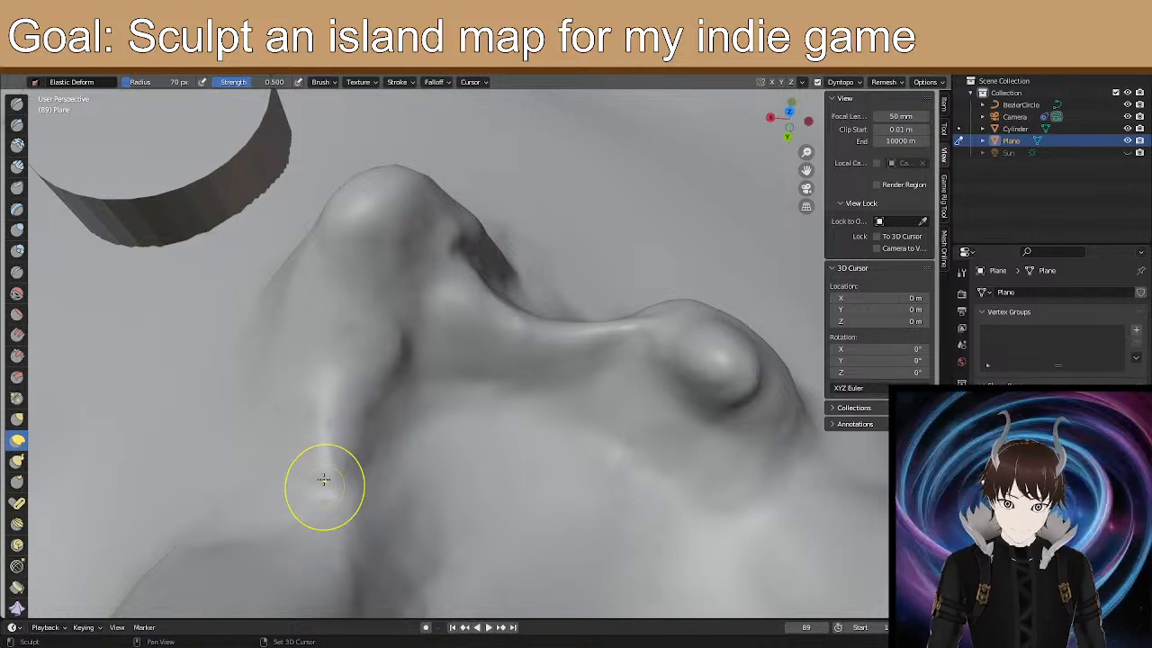
# Raise the saddle between the rounded hill and the pointed mountain with Elastic Deform, and pull the mountain's tip higher.
pyautogui.moveTo(324, 428); pyautogui.dragTo(329, 432, button='middle')
pyautogui.moveTo(398, 397)
pyautogui.mouseDown(button='middle')
pyautogui.moveTo(531, 380)
pyautogui.moveTo(589, 400)
pyautogui.moveTo(438, 468)
pyautogui.mouseUp(button='middle')
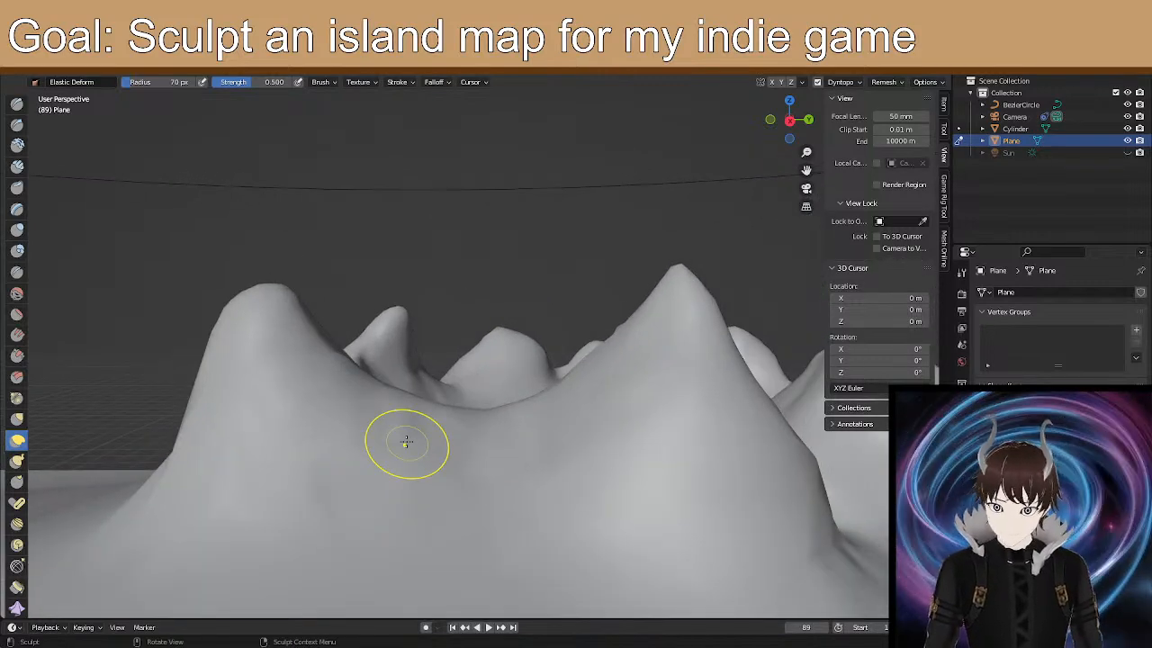
pyautogui.moveTo(481, 420); pyautogui.dragTo(489, 360)
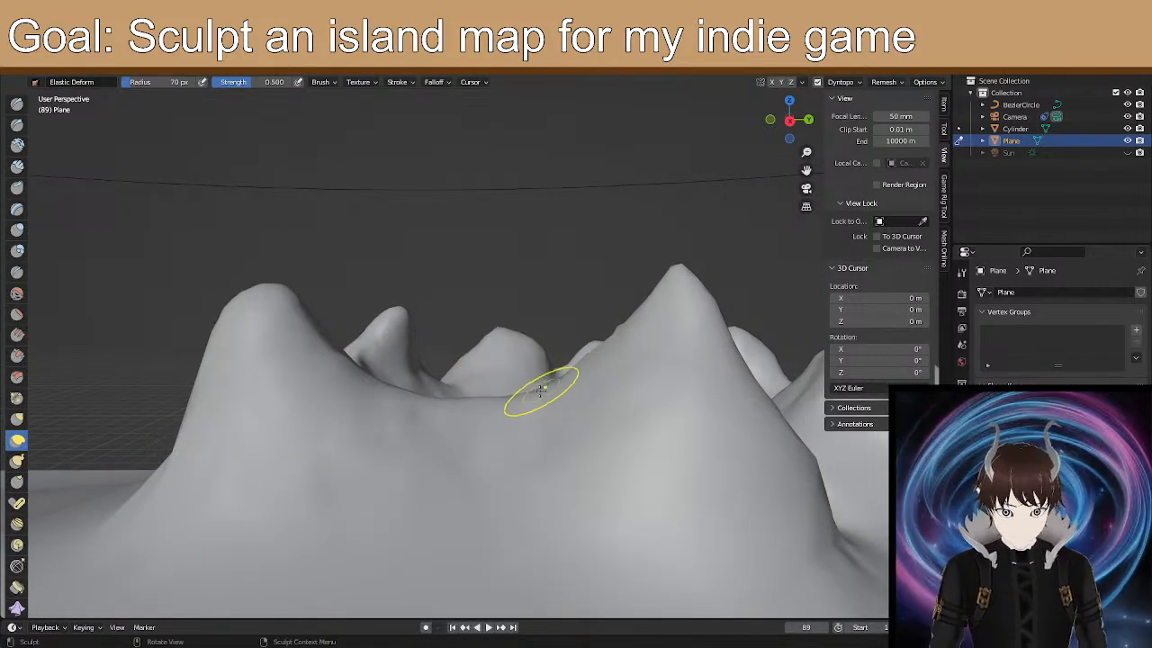
pyautogui.moveTo(678, 241); pyautogui.dragTo(681, 227)
pyautogui.moveTo(284, 306)
pyautogui.mouseDown()
pyautogui.moveTo(296, 303)
pyautogui.moveTo(309, 329)
pyautogui.mouseUp()
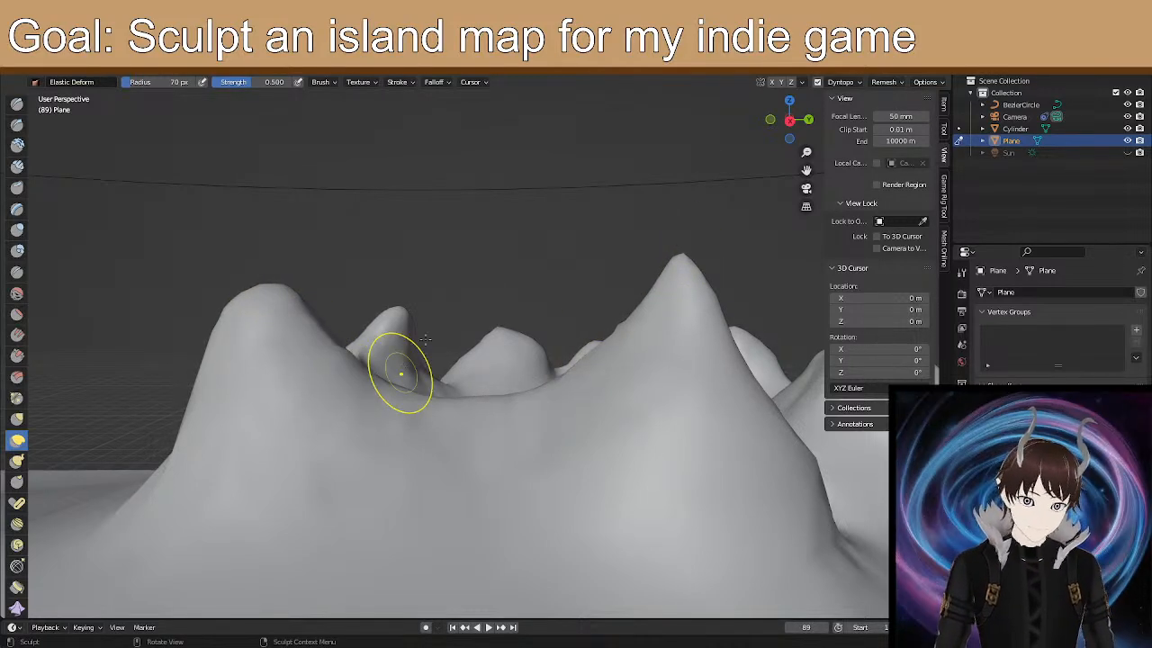
# Reshape the junction where the two ridges meet the rounded hill with Elastic Deform strokes on its crater-facing side.
pyautogui.moveTo(425, 342); pyautogui.dragTo(419, 397, button='middle')
pyautogui.moveTo(344, 396)
pyautogui.mouseDown(button='middle')
pyautogui.moveTo(432, 420)
pyautogui.moveTo(312, 397)
pyautogui.mouseUp(button='middle')
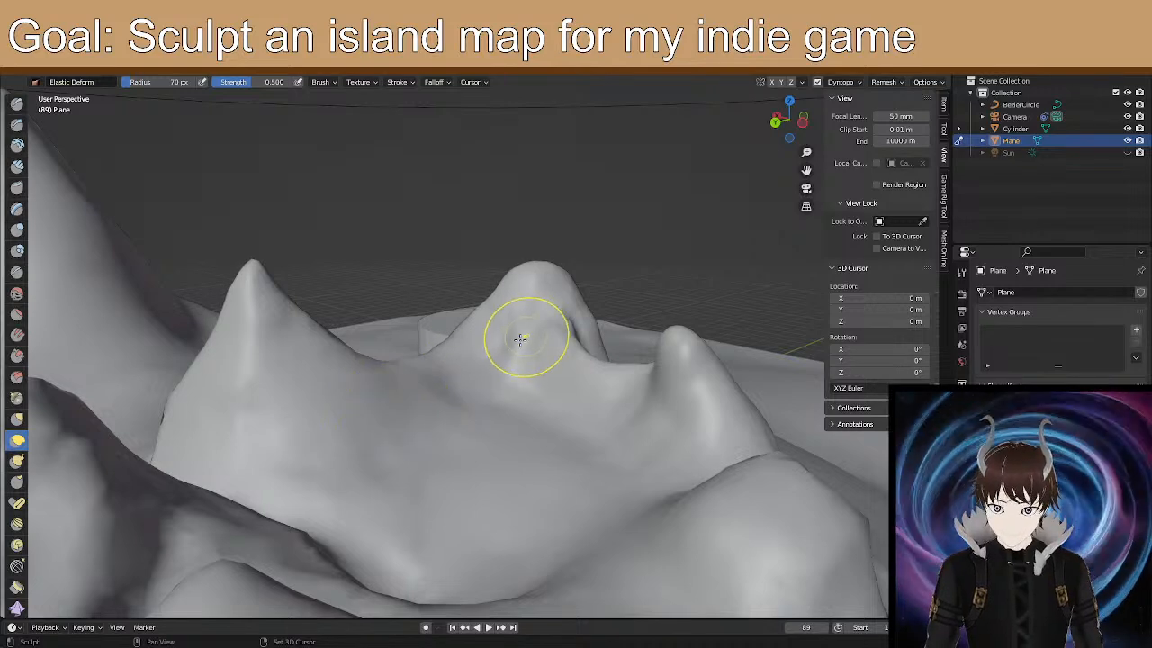
pyautogui.moveTo(538, 374); pyautogui.dragTo(535, 411, button='middle')
pyautogui.moveTo(556, 311)
pyautogui.mouseDown(button='middle')
pyautogui.moveTo(548, 283)
pyautogui.moveTo(559, 312)
pyautogui.mouseUp(button='middle')
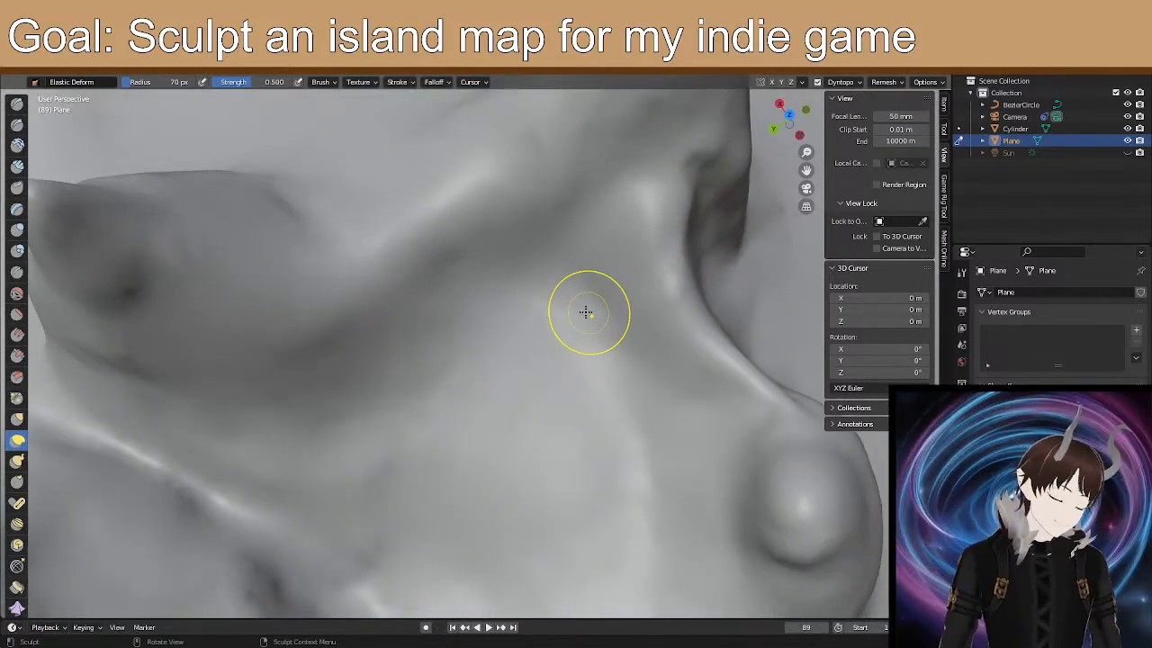
pyautogui.moveTo(578, 290)
pyautogui.mouseDown(button='middle')
pyautogui.moveTo(540, 252)
pyautogui.moveTo(550, 210)
pyautogui.moveTo(553, 231)
pyautogui.mouseUp(button='middle')
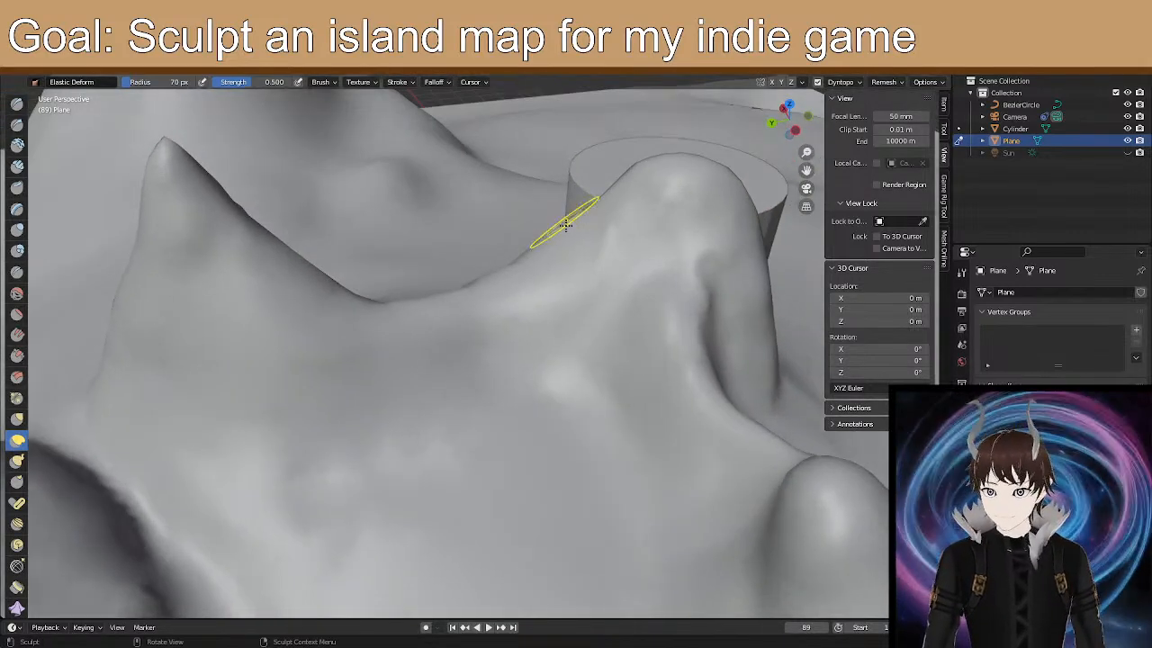
pyautogui.moveTo(603, 278)
pyautogui.mouseDown(button='middle')
pyautogui.moveTo(531, 252)
pyautogui.moveTo(508, 224)
pyautogui.moveTo(404, 352)
pyautogui.moveTo(406, 399)
pyautogui.moveTo(386, 393)
pyautogui.moveTo(387, 352)
pyautogui.mouseUp(button='middle')
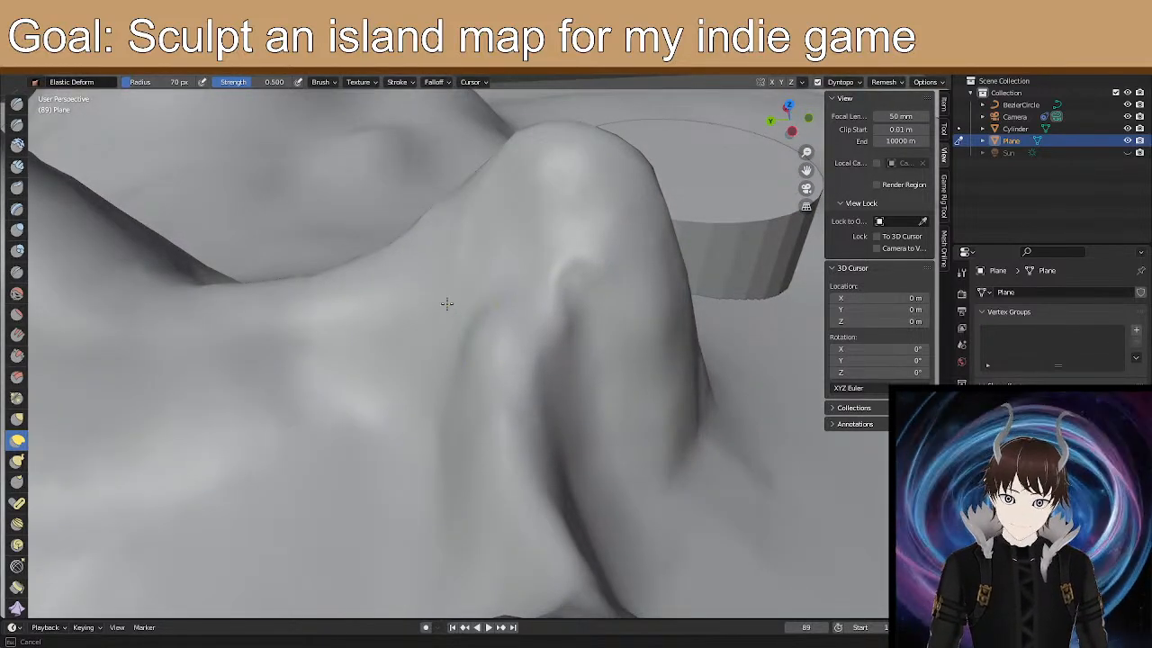
pyautogui.moveTo(435, 288); pyautogui.dragTo(416, 308, button='middle')
pyautogui.moveTo(477, 359)
pyautogui.mouseDown(button='middle')
pyautogui.moveTo(559, 411)
pyautogui.moveTo(561, 428)
pyautogui.mouseUp(button='middle')
pyautogui.moveTo(312, 222)
pyautogui.mouseDown()
pyautogui.moveTo(432, 241)
pyautogui.moveTo(439, 255)
pyautogui.mouseUp()
pyautogui.moveTo(378, 249); pyautogui.dragTo(328, 297, button='middle')
pyautogui.moveTo(329, 297)
pyautogui.mouseDown()
pyautogui.moveTo(289, 372)
pyautogui.moveTo(337, 373)
pyautogui.moveTo(336, 403)
pyautogui.moveTo(314, 397)
pyautogui.mouseUp()
# Push the slopes on both sides of the ridge junction with Elastic Deform, and smooth the surface beside the rounded hill.
pyautogui.moveTo(380, 378); pyautogui.dragTo(295, 416, button='middle')
pyautogui.moveTo(421, 308); pyautogui.dragTo(405, 353, button='middle')
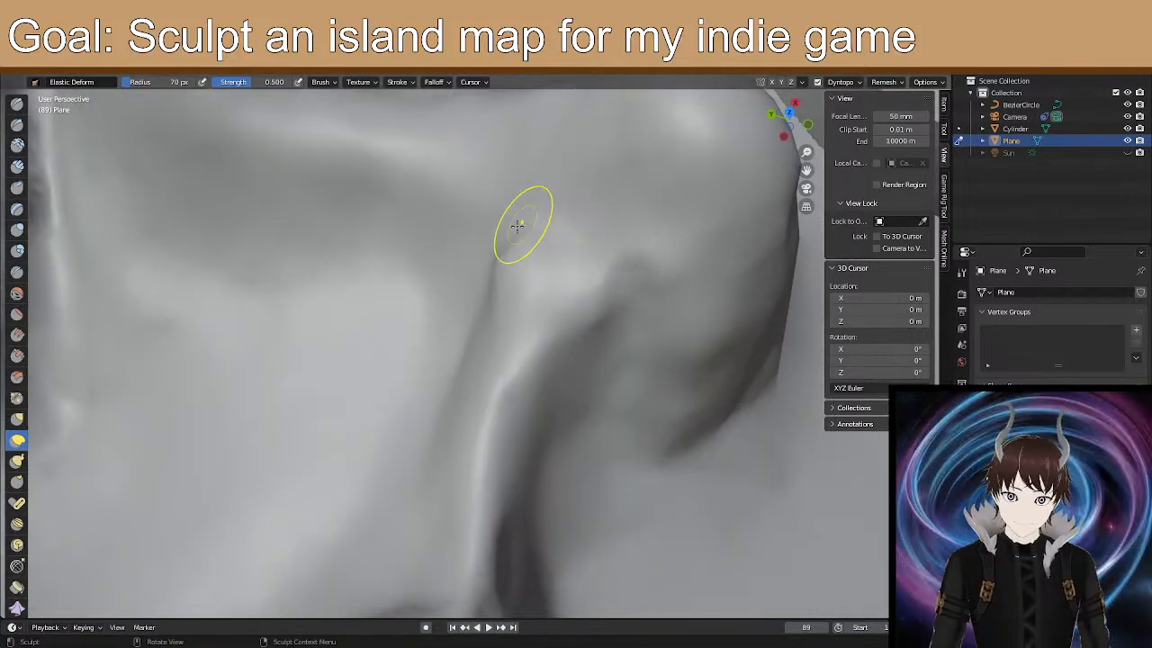
pyautogui.moveTo(415, 234); pyautogui.dragTo(347, 257)
pyautogui.moveTo(348, 257)
pyautogui.mouseDown(button='middle')
pyautogui.moveTo(438, 231)
pyautogui.moveTo(436, 282)
pyautogui.mouseUp(button='middle')
pyautogui.moveTo(359, 429)
pyautogui.mouseDown()
pyautogui.moveTo(346, 529)
pyautogui.moveTo(341, 517)
pyautogui.moveTo(319, 532)
pyautogui.moveTo(394, 461)
pyautogui.mouseUp()
pyautogui.moveTo(396, 460); pyautogui.dragTo(439, 424, button='middle')
pyautogui.moveTo(315, 473)
pyautogui.mouseDown()
pyautogui.moveTo(331, 437)
pyautogui.moveTo(243, 443)
pyautogui.moveTo(268, 449)
pyautogui.mouseUp()
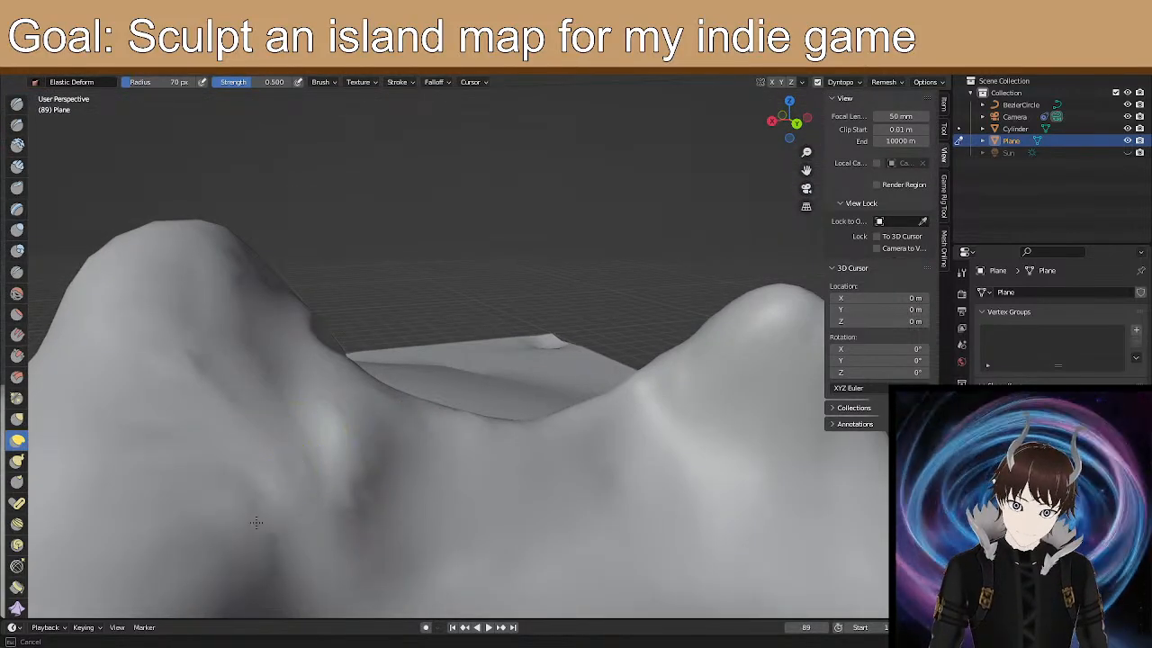
pyautogui.moveTo(371, 477); pyautogui.dragTo(314, 471)
pyautogui.moveTo(314, 471)
pyautogui.mouseDown(button='middle')
pyautogui.moveTo(222, 437)
pyautogui.moveTo(154, 494)
pyautogui.mouseUp(button='middle')
pyautogui.keyDown('shift'); pyautogui.moveTo(519, 361); pyautogui.dragTo(487, 322); pyautogui.keyUp('shift')
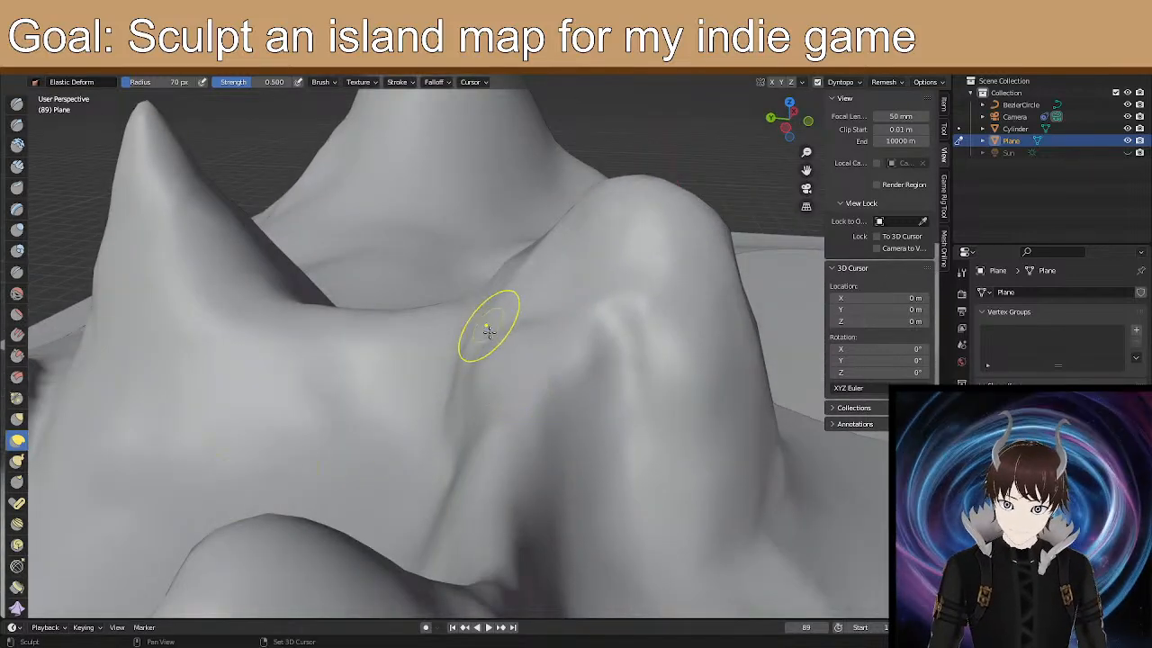
# Refine the inner corner between the two ridges with short Elastic Deform strokes, defining the edges running down from the rounded hill.
pyautogui.moveTo(487, 345); pyautogui.dragTo(492, 326, button='middle')
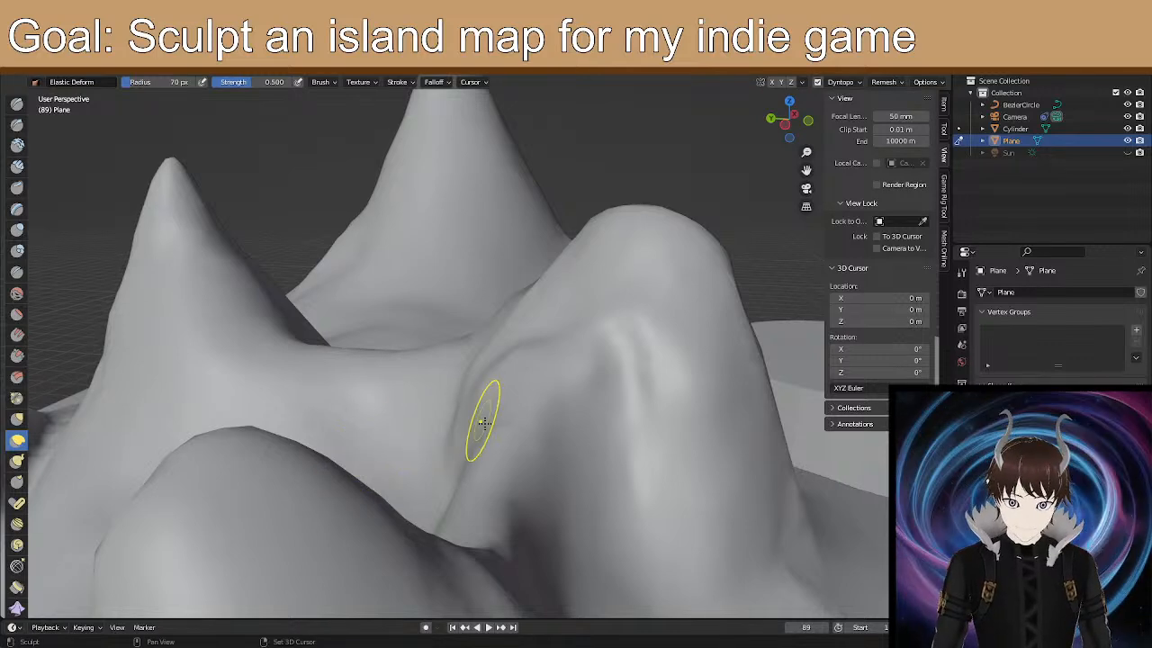
pyautogui.scroll(4, 522, 442)
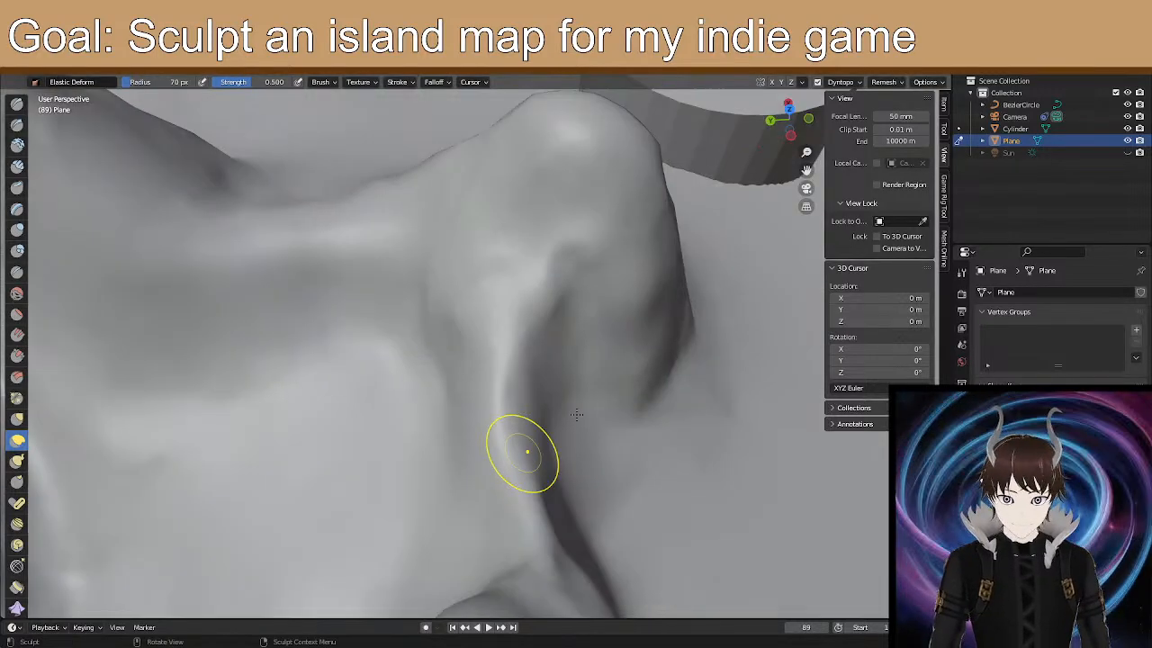
pyautogui.scroll(2, 450, 353)
pyautogui.moveTo(368, 321)
pyautogui.mouseDown(button='middle')
pyautogui.moveTo(414, 321)
pyautogui.moveTo(440, 302)
pyautogui.moveTo(454, 334)
pyautogui.mouseUp(button='middle')
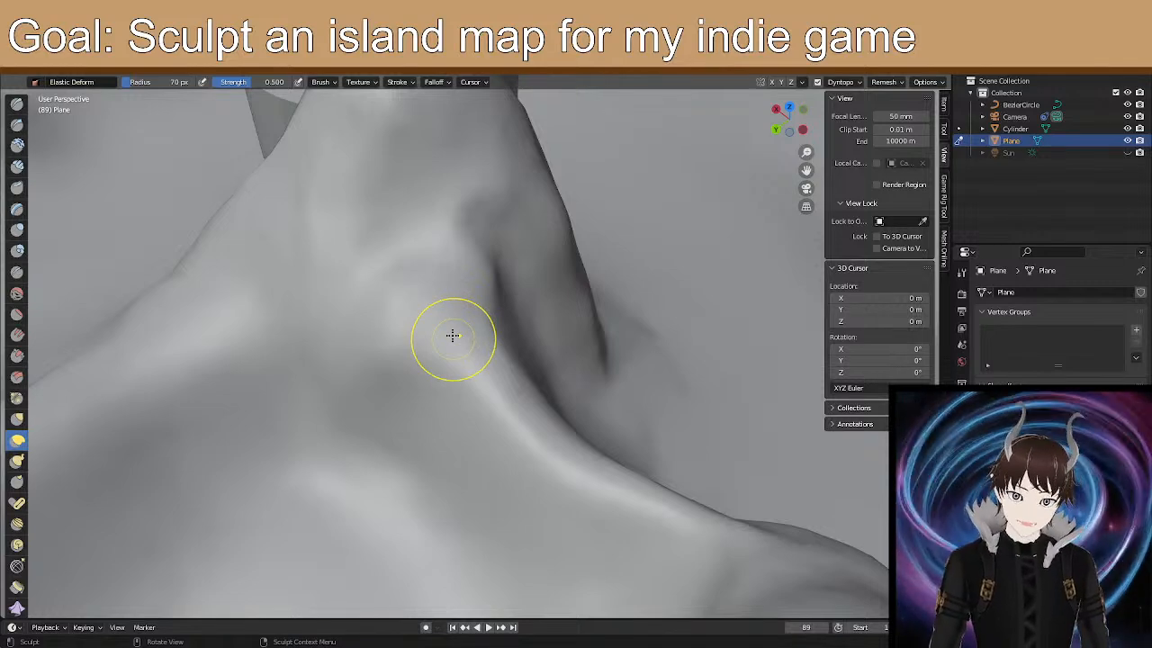
pyautogui.moveTo(360, 444)
pyautogui.mouseDown()
pyautogui.moveTo(344, 453)
pyautogui.moveTo(338, 439)
pyautogui.mouseUp()
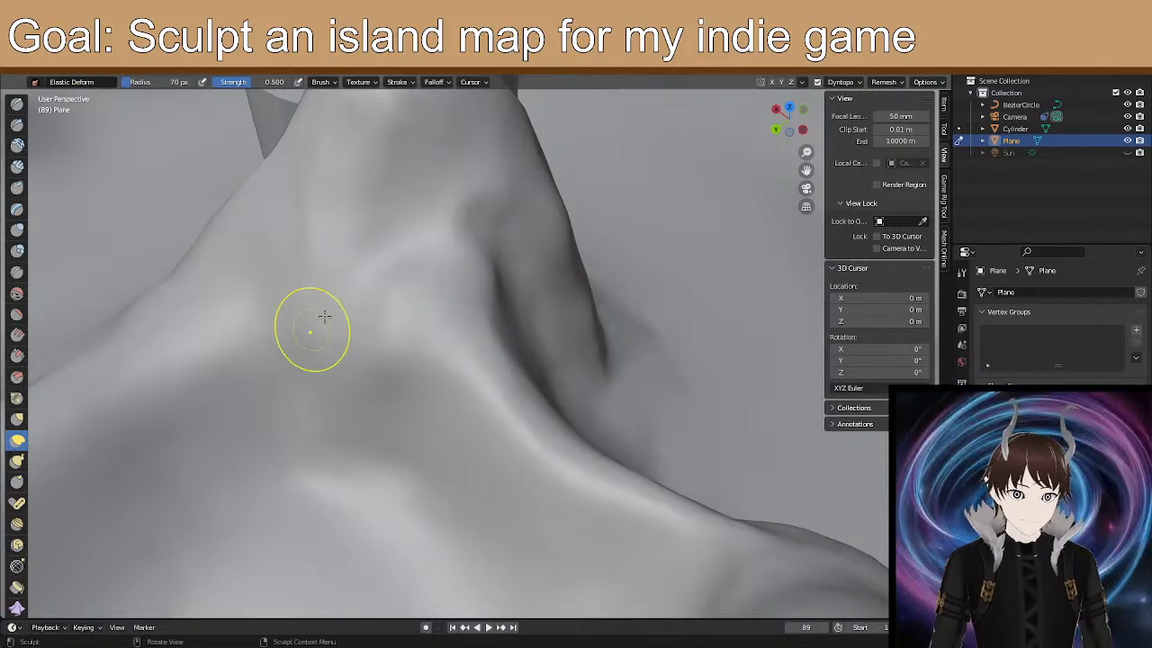
pyautogui.moveTo(315, 374); pyautogui.dragTo(295, 368)
pyautogui.moveTo(404, 282); pyautogui.dragTo(351, 282)
pyautogui.moveTo(303, 339)
pyautogui.mouseDown()
pyautogui.moveTo(330, 304)
pyautogui.moveTo(375, 290)
pyautogui.mouseUp()
pyautogui.moveTo(374, 309); pyautogui.dragTo(382, 299)
pyautogui.moveTo(313, 489); pyautogui.dragTo(316, 460)
pyautogui.moveTo(317, 478); pyautogui.dragTo(294, 484)
pyautogui.moveTo(325, 389); pyautogui.dragTo(322, 346)
pyautogui.moveTo(315, 296)
pyautogui.mouseDown()
pyautogui.moveTo(319, 316)
pyautogui.moveTo(312, 306)
pyautogui.moveTo(279, 319)
pyautogui.moveTo(277, 308)
pyautogui.mouseUp()
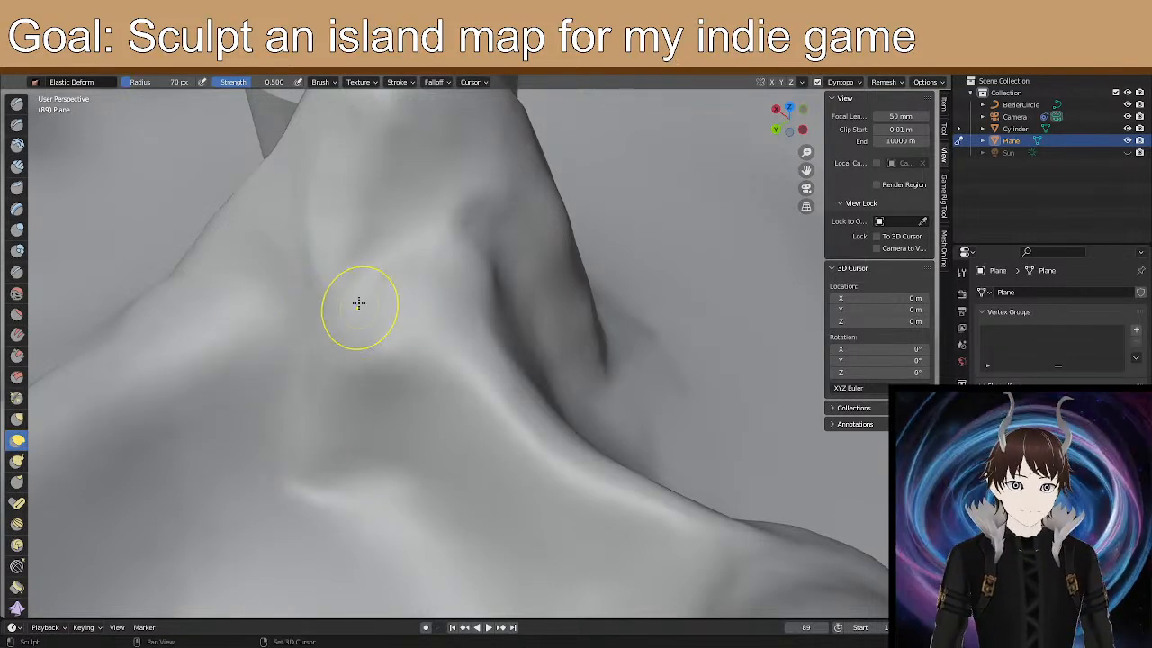
# Flatten the hollow on the slope beside the ridge saddle with the Flatten brush.
pyautogui.moveTo(325, 303)
pyautogui.mouseDown(button='middle')
pyautogui.moveTo(380, 332)
pyautogui.moveTo(368, 298)
pyautogui.mouseUp(button='middle')
pyautogui.moveTo(514, 408)
pyautogui.mouseDown(button='middle')
pyautogui.moveTo(365, 417)
pyautogui.moveTo(360, 432)
pyautogui.moveTo(383, 329)
pyautogui.moveTo(377, 367)
pyautogui.moveTo(489, 360)
pyautogui.moveTo(444, 372)
pyautogui.moveTo(463, 339)
pyautogui.moveTo(436, 411)
pyautogui.mouseUp(button='middle')
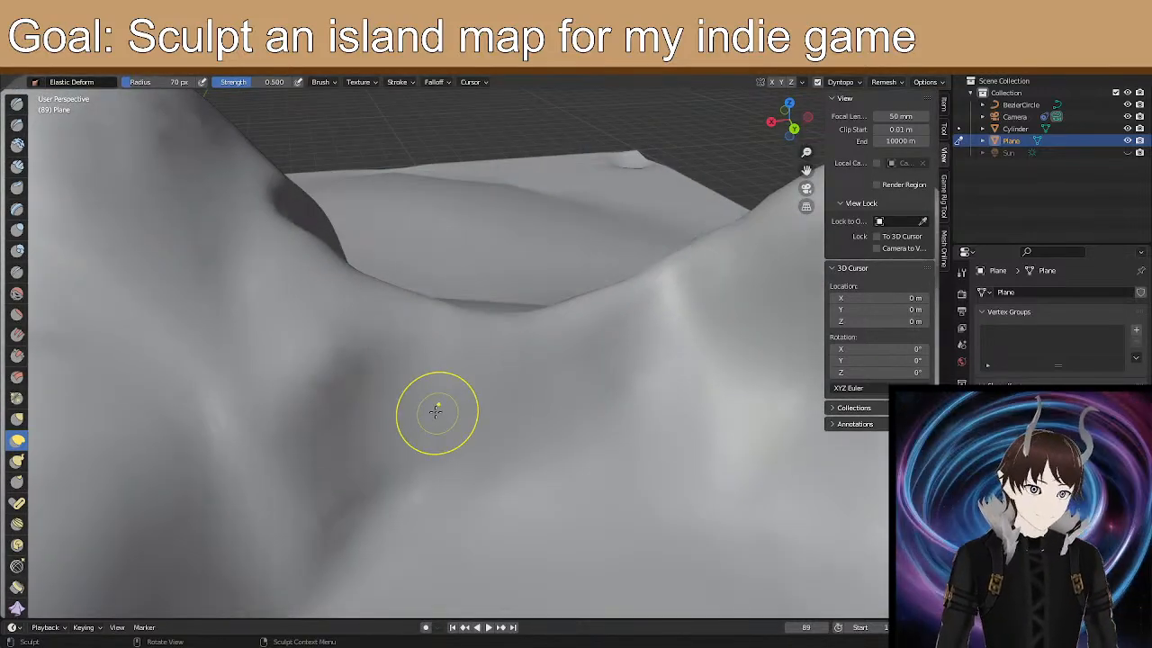
pyautogui.click(16, 313)
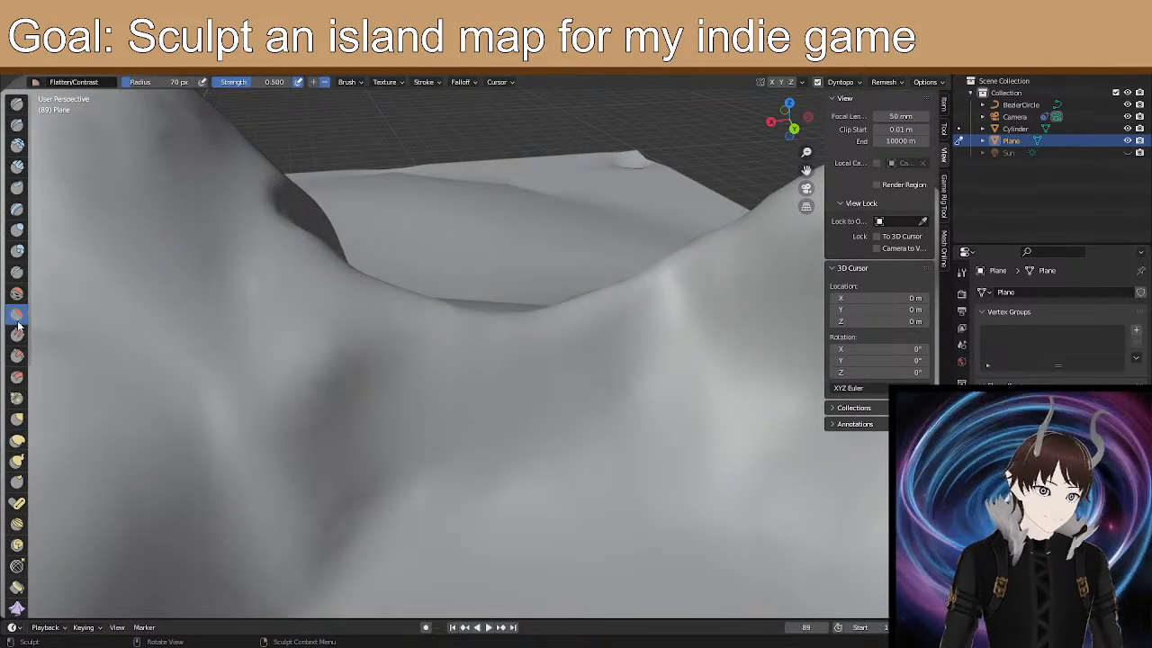
pyautogui.moveTo(314, 331); pyautogui.dragTo(291, 374)
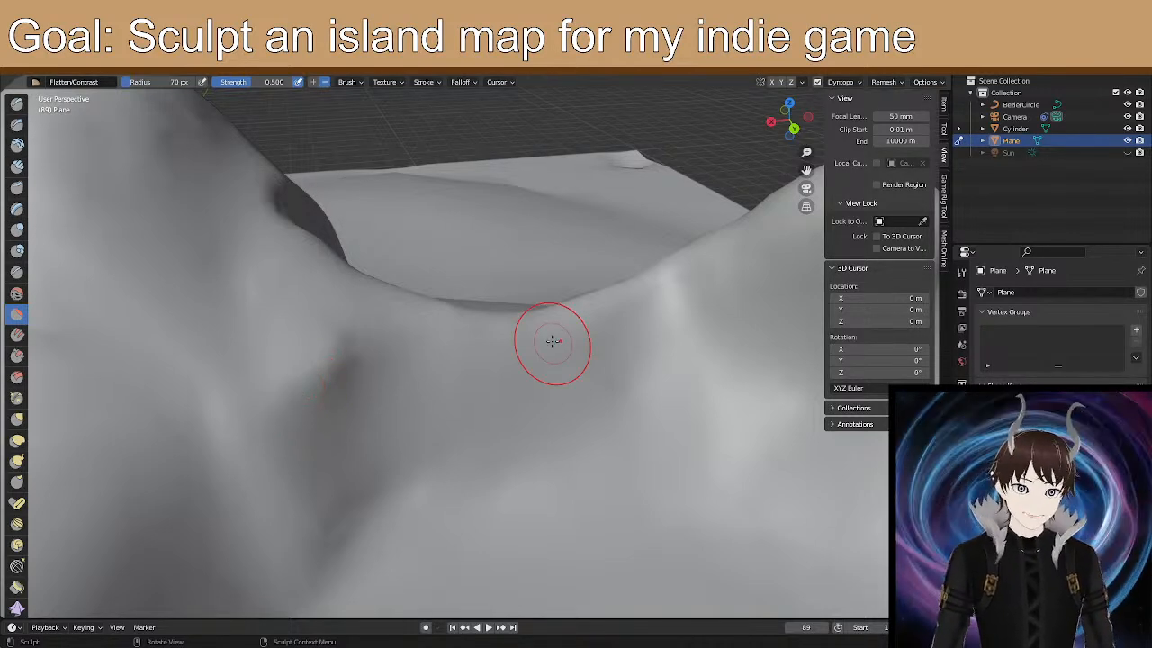
pyautogui.moveTo(348, 378)
pyautogui.mouseDown()
pyautogui.moveTo(329, 356)
pyautogui.moveTo(334, 502)
pyautogui.moveTo(283, 360)
pyautogui.moveTo(258, 356)
pyautogui.mouseUp()
# Close up the deep dark hollow below the saddle with Elastic Deform, pulling its sides together into a narrow crease.
pyautogui.moveTo(205, 328)
pyautogui.mouseDown(button='middle')
pyautogui.moveTo(321, 363)
pyautogui.moveTo(372, 350)
pyautogui.moveTo(304, 364)
pyautogui.mouseUp(button='middle')
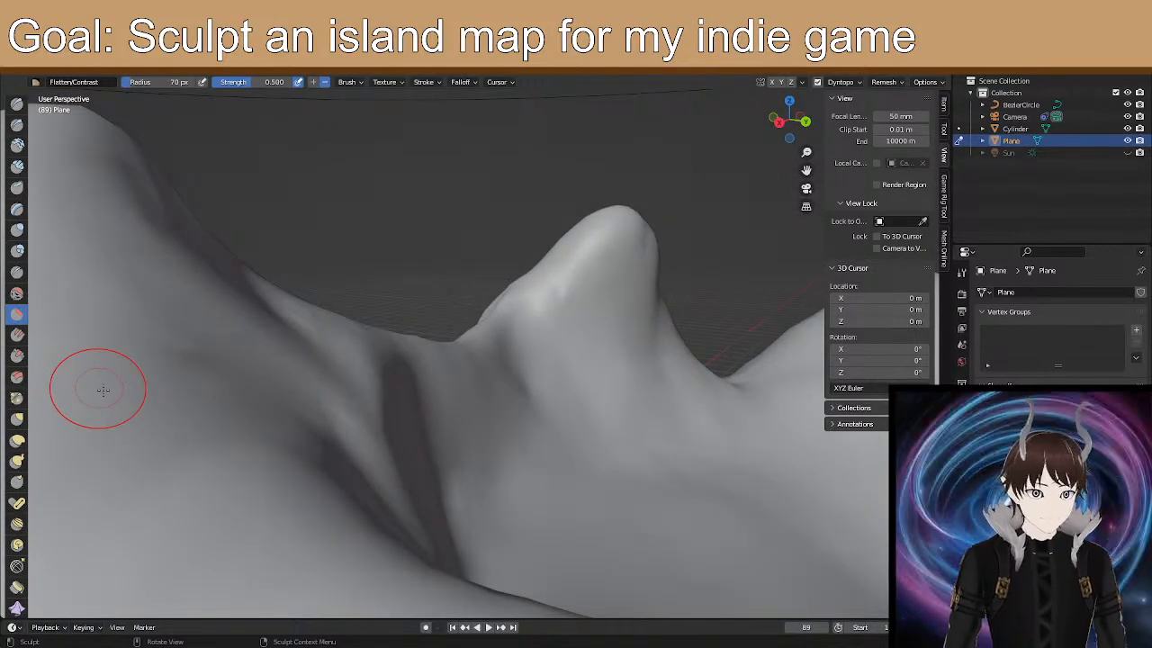
pyautogui.click(17, 439)
pyautogui.moveTo(493, 421); pyautogui.dragTo(394, 332, button='middle')
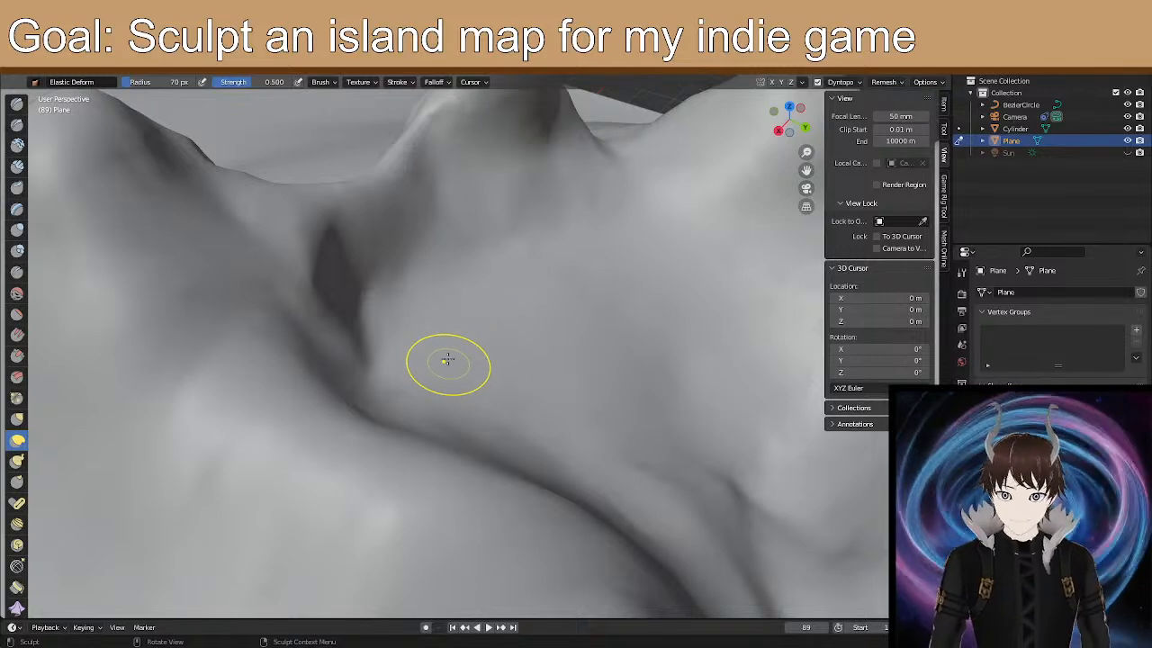
pyautogui.moveTo(393, 360)
pyautogui.mouseDown()
pyautogui.moveTo(391, 345)
pyautogui.moveTo(394, 358)
pyautogui.mouseUp()
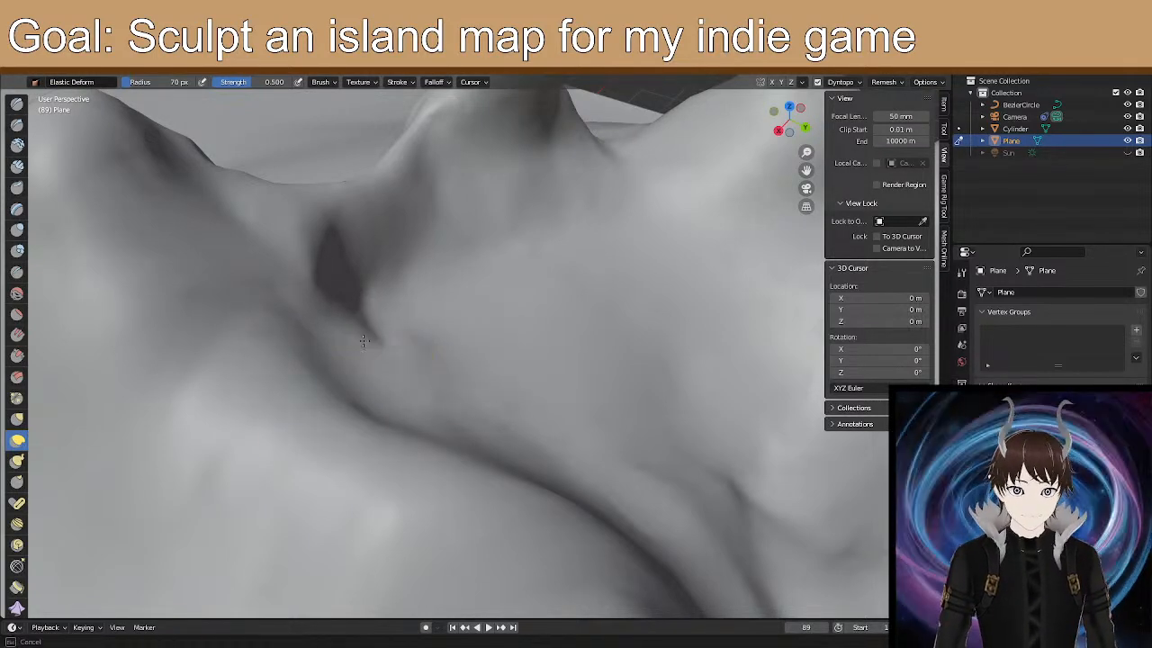
pyautogui.moveTo(289, 317)
pyautogui.mouseDown()
pyautogui.moveTo(299, 285)
pyautogui.moveTo(325, 307)
pyautogui.mouseUp()
pyautogui.moveTo(339, 292)
pyautogui.mouseDown()
pyautogui.moveTo(370, 286)
pyautogui.moveTo(433, 333)
pyautogui.moveTo(345, 309)
pyautogui.mouseUp()
pyautogui.moveTo(410, 349)
pyautogui.mouseDown()
pyautogui.moveTo(457, 372)
pyautogui.moveTo(403, 329)
pyautogui.mouseUp()
pyautogui.moveTo(474, 359); pyautogui.dragTo(506, 376)
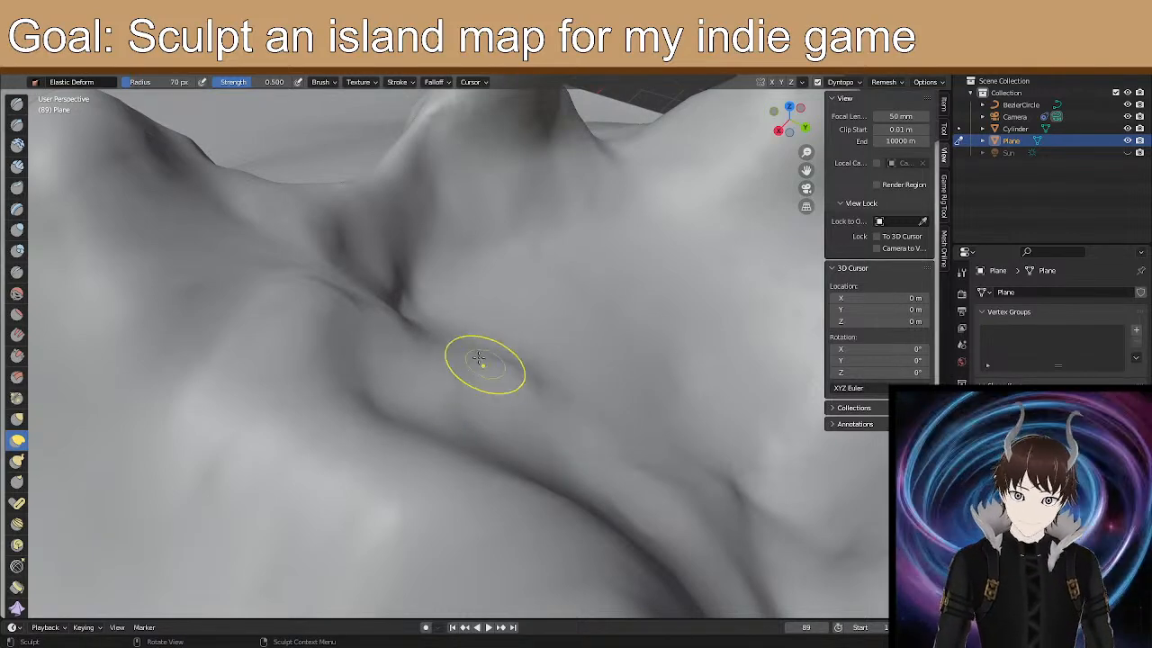
pyautogui.moveTo(322, 295)
pyautogui.mouseDown()
pyautogui.moveTo(279, 260)
pyautogui.moveTo(296, 235)
pyautogui.moveTo(243, 252)
pyautogui.mouseUp()
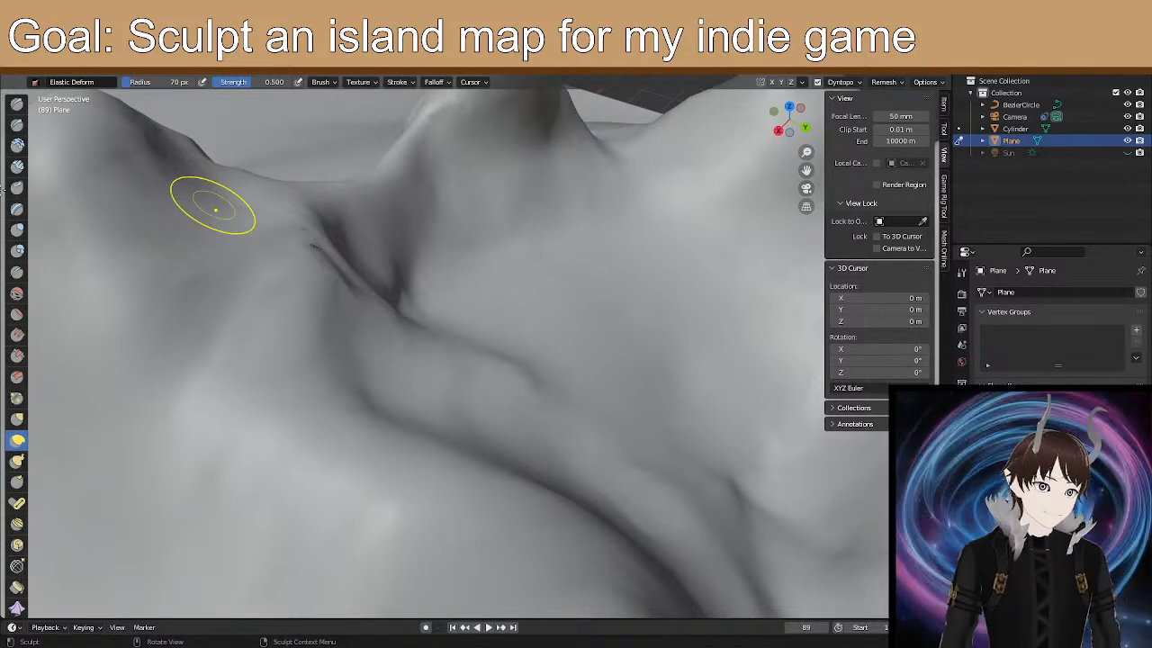
# Carve along the foot of the rounded hill where it meets the ridge with the Draw Sharp brush.
pyautogui.click(17, 126)
pyautogui.moveTo(320, 252); pyautogui.dragTo(438, 302, button='middle')
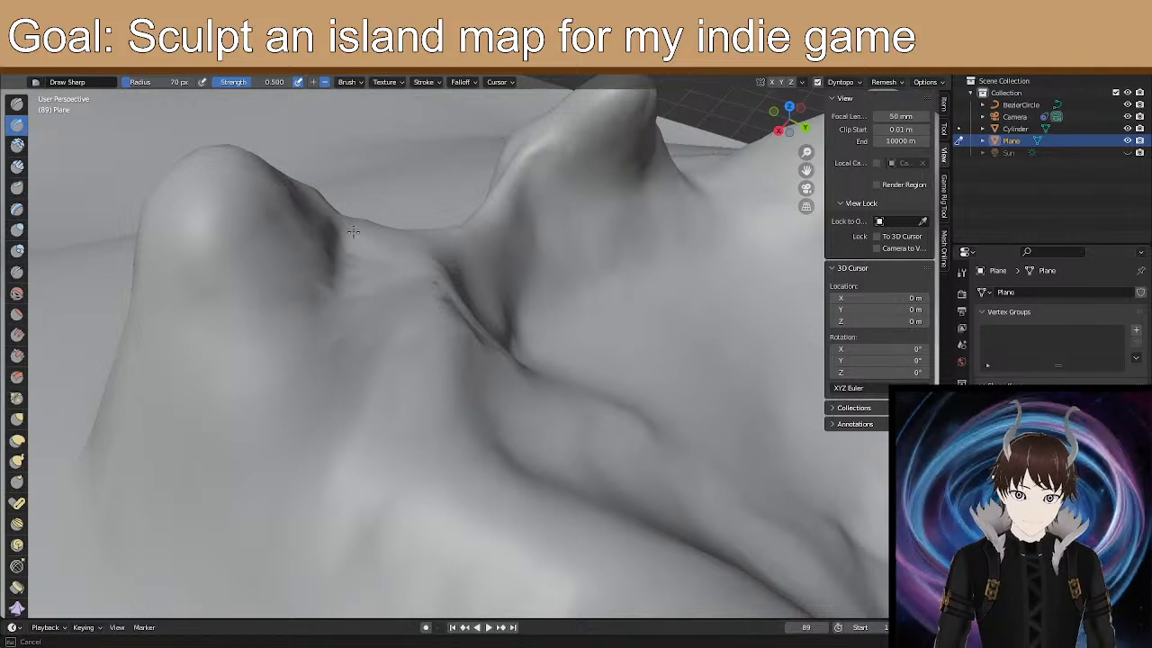
pyautogui.moveTo(346, 321); pyautogui.dragTo(356, 269)
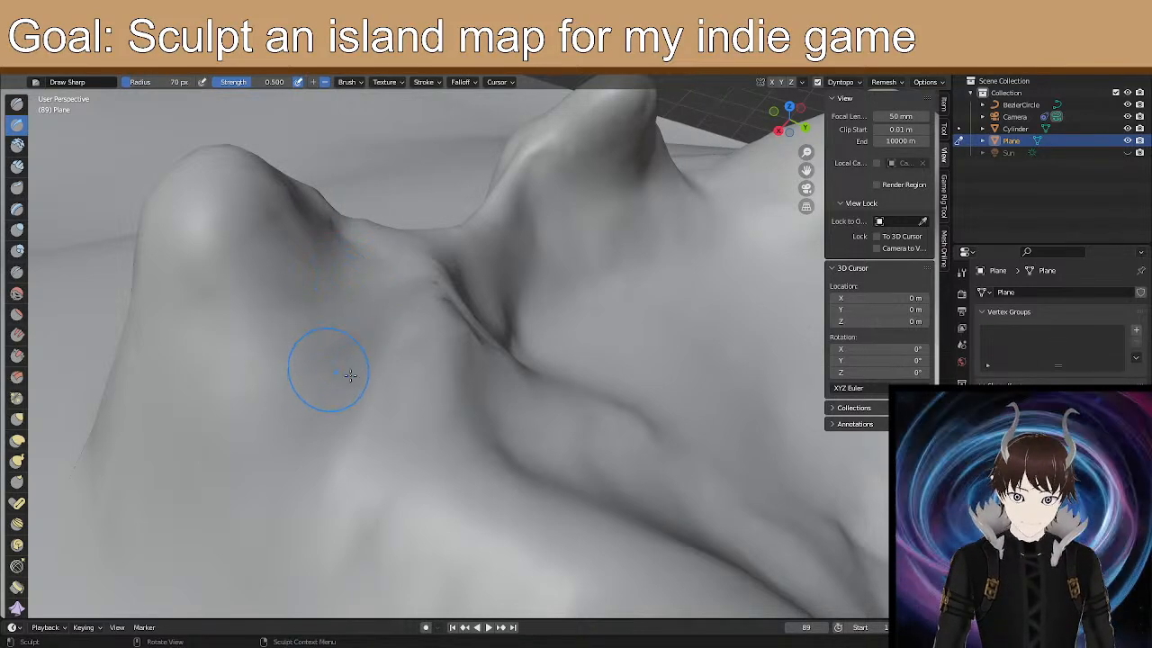
pyautogui.scroll(2, 446, 265)
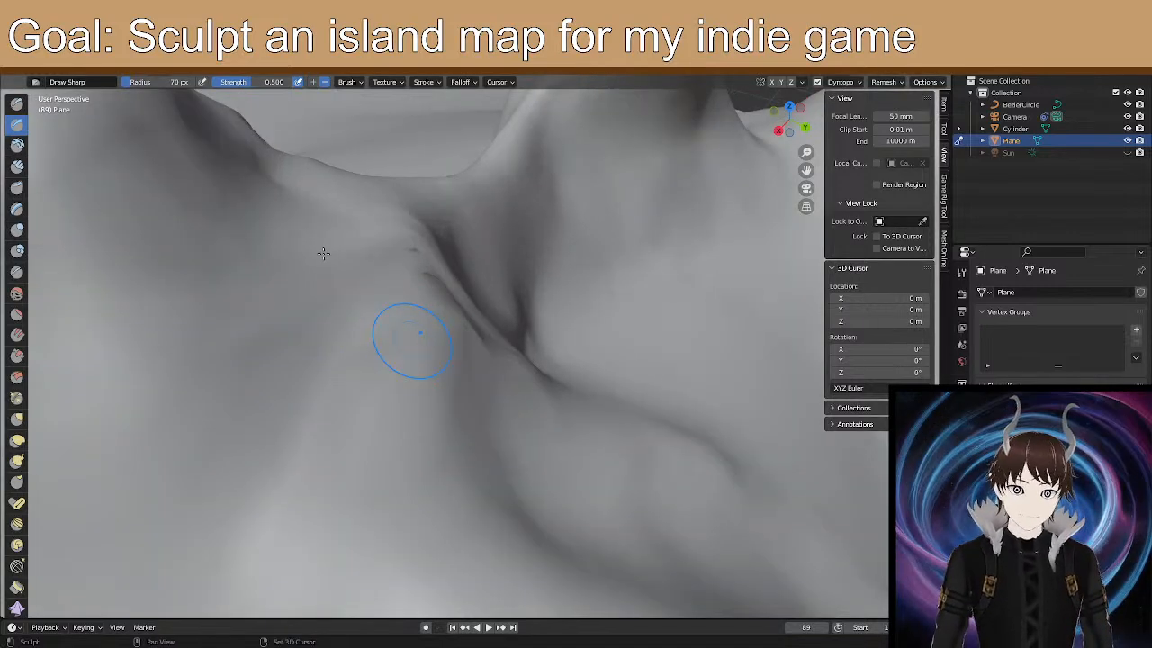
# Build up the slope between the rounded hill and the crease with strokes of the Draw brush.
pyautogui.moveTo(404, 364); pyautogui.dragTo(402, 359, button='middle')
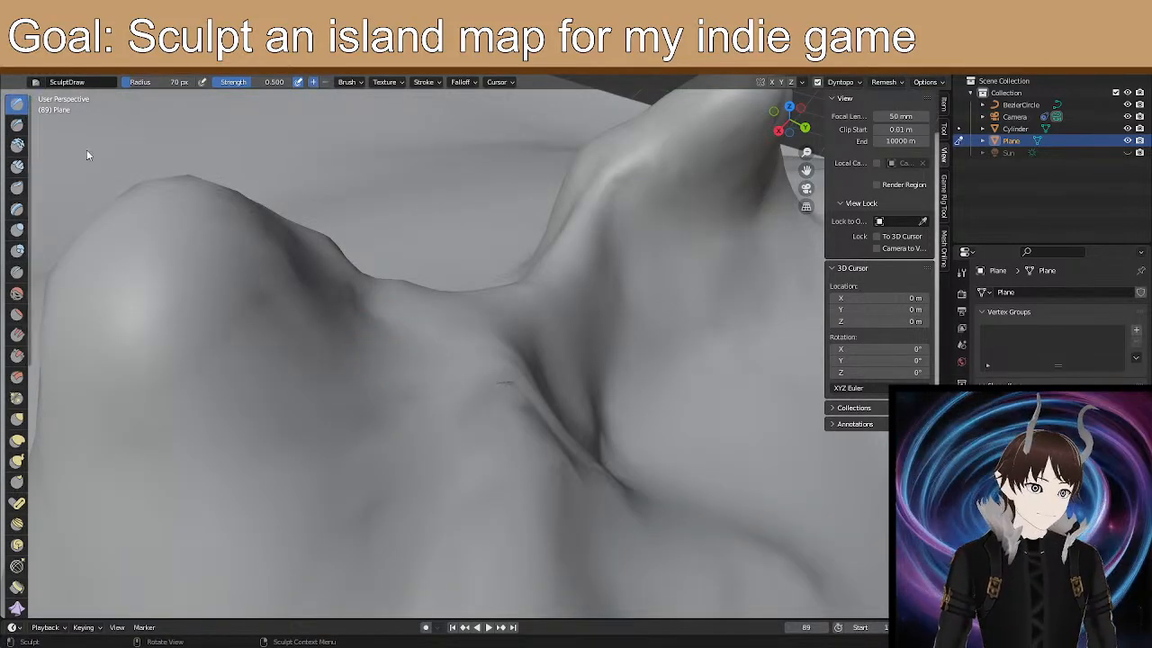
pyautogui.moveTo(403, 416)
pyautogui.mouseDown()
pyautogui.moveTo(416, 385)
pyautogui.moveTo(365, 552)
pyautogui.mouseUp()
pyautogui.moveTo(469, 521); pyautogui.dragTo(461, 473)
pyautogui.moveTo(437, 415)
pyautogui.mouseDown()
pyautogui.moveTo(434, 367)
pyautogui.moveTo(403, 353)
pyautogui.moveTo(404, 404)
pyautogui.moveTo(400, 340)
pyautogui.moveTo(349, 466)
pyautogui.moveTo(389, 511)
pyautogui.mouseUp()
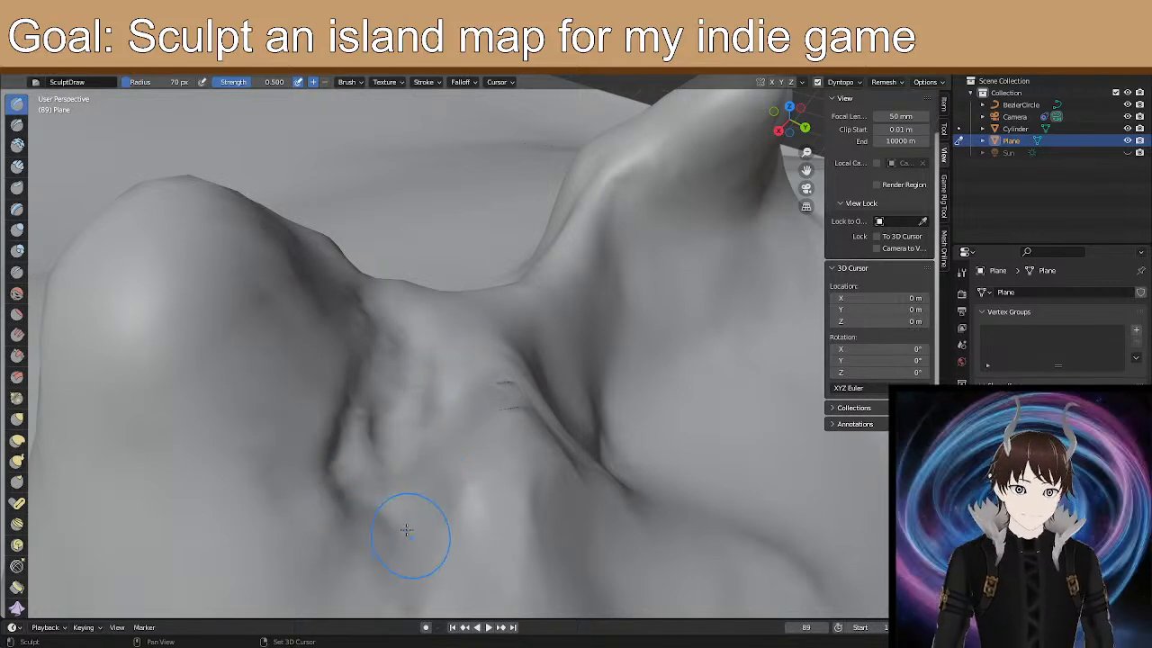
# Smooth the rough bumps on the built-up slope and the jagged edge of the neighbouring crease.
pyautogui.moveTo(375, 451); pyautogui.dragTo(399, 377)
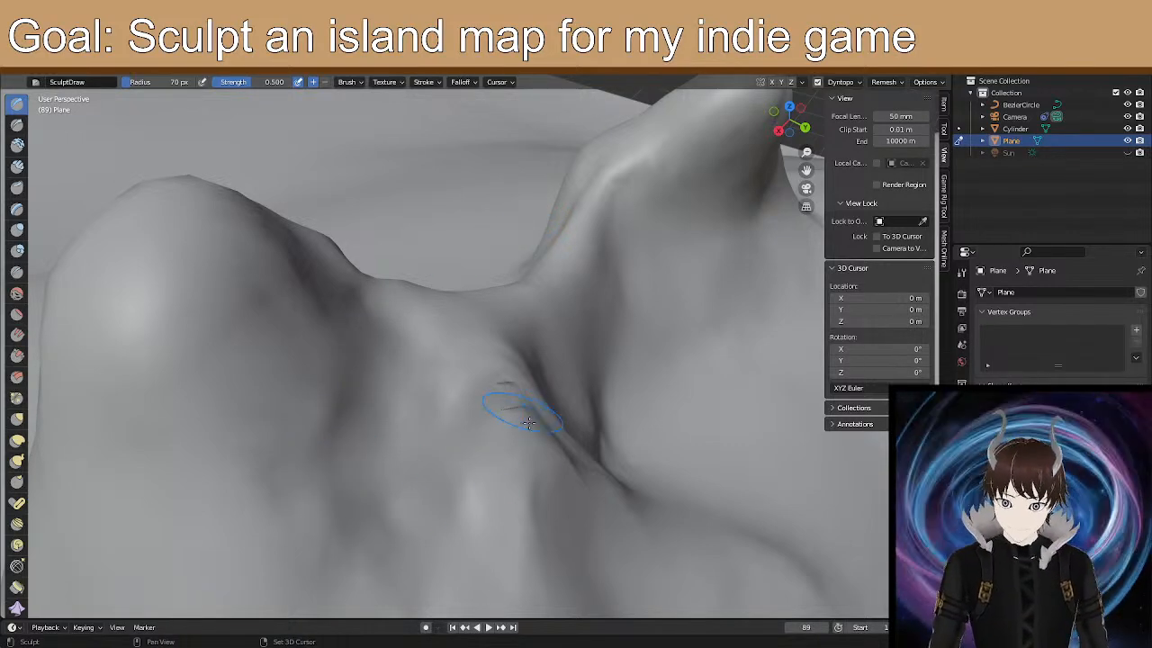
pyautogui.moveTo(576, 460); pyautogui.dragTo(601, 468)
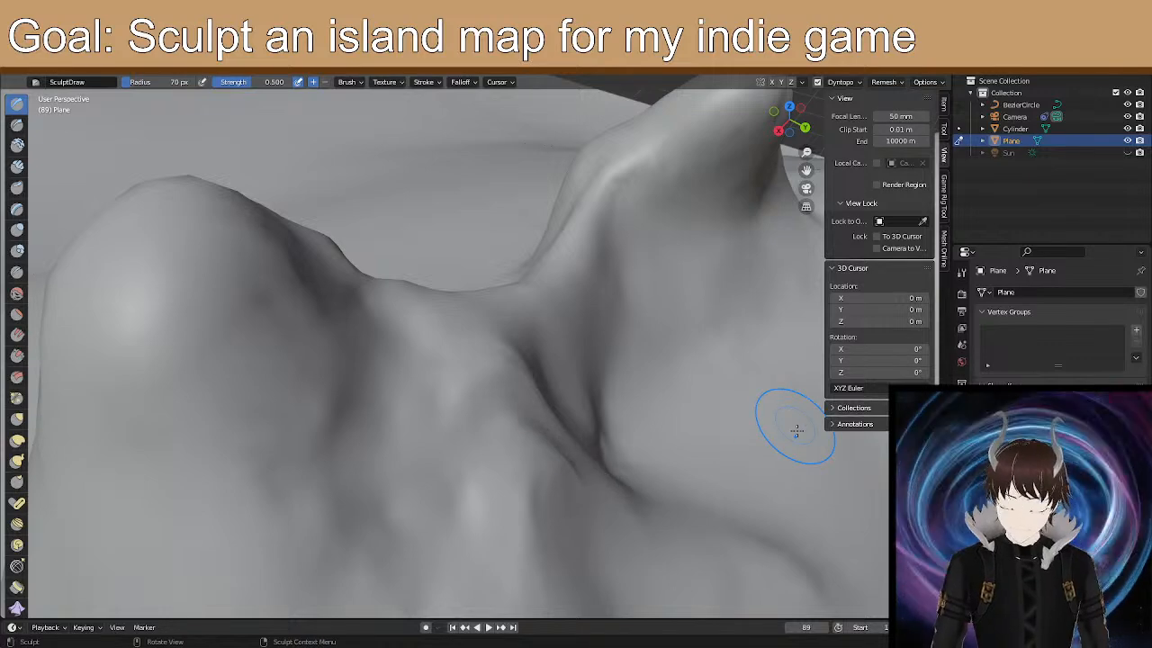
pyautogui.moveTo(545, 376)
pyautogui.mouseDown(button='middle')
pyautogui.moveTo(462, 336)
pyautogui.moveTo(487, 350)
pyautogui.moveTo(479, 347)
pyautogui.mouseUp(button='middle')
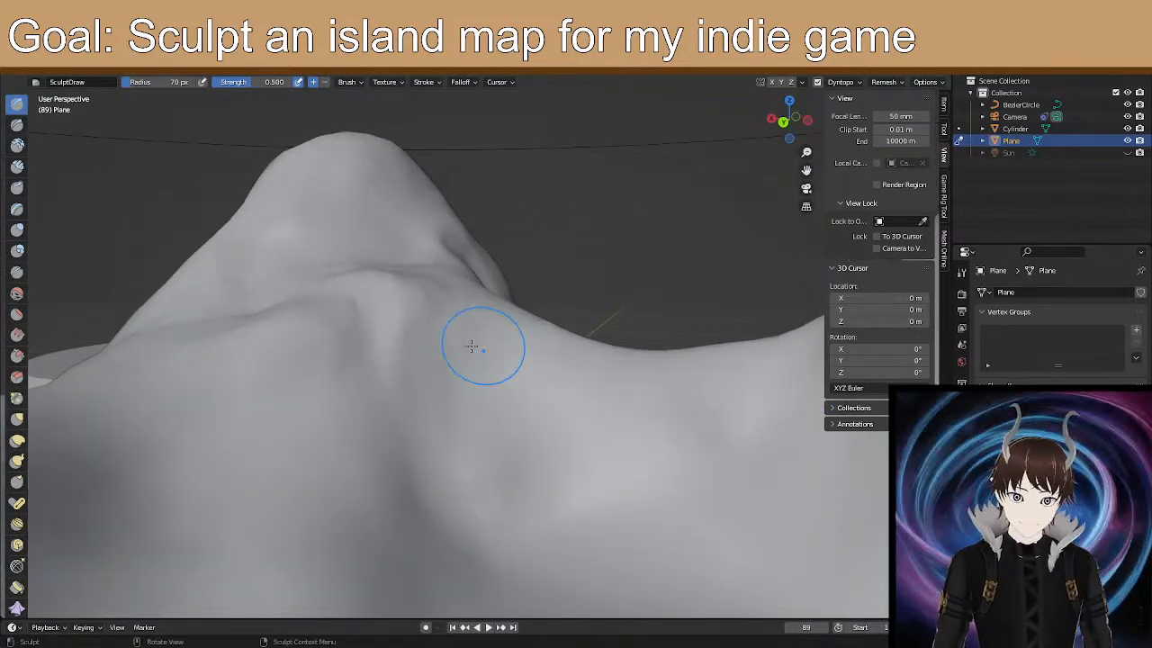
pyautogui.moveTo(347, 274)
pyautogui.mouseDown(button='middle')
pyautogui.moveTo(431, 304)
pyautogui.moveTo(432, 334)
pyautogui.moveTo(419, 334)
pyautogui.moveTo(446, 307)
pyautogui.mouseUp(button='middle')
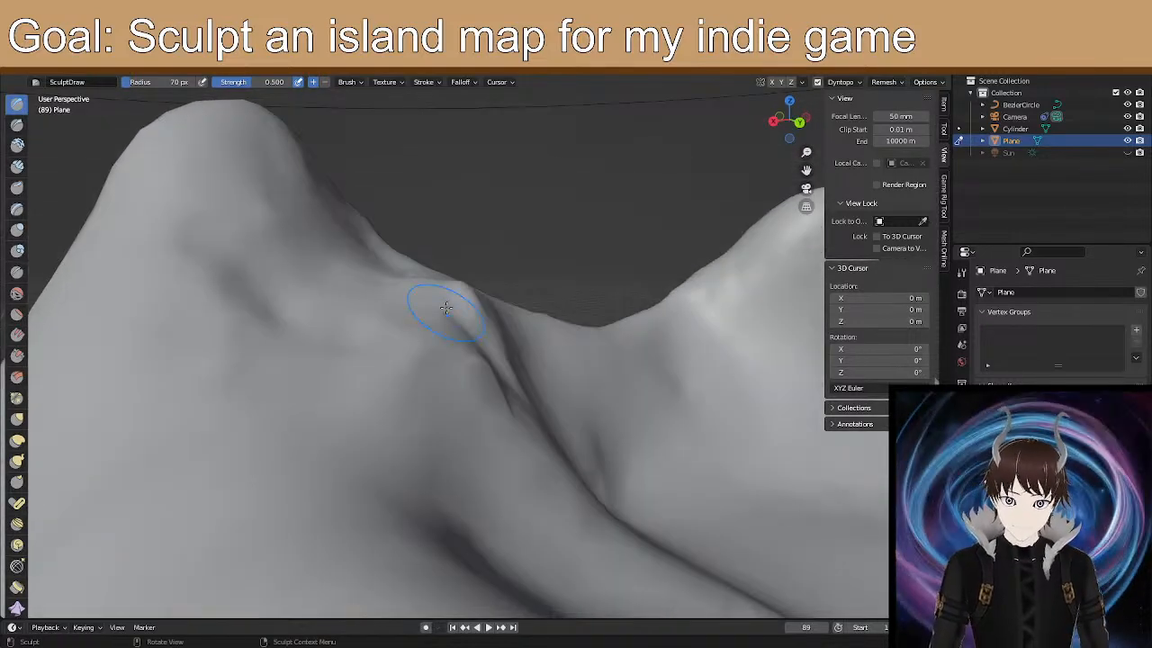
# Examine the ridges, saddle and creases around the mountain from several sides with Elastic Deform as the active brush.
pyautogui.click(16, 357)
pyautogui.click(17, 439)
pyautogui.moveTo(483, 321); pyautogui.dragTo(484, 315, button='middle')
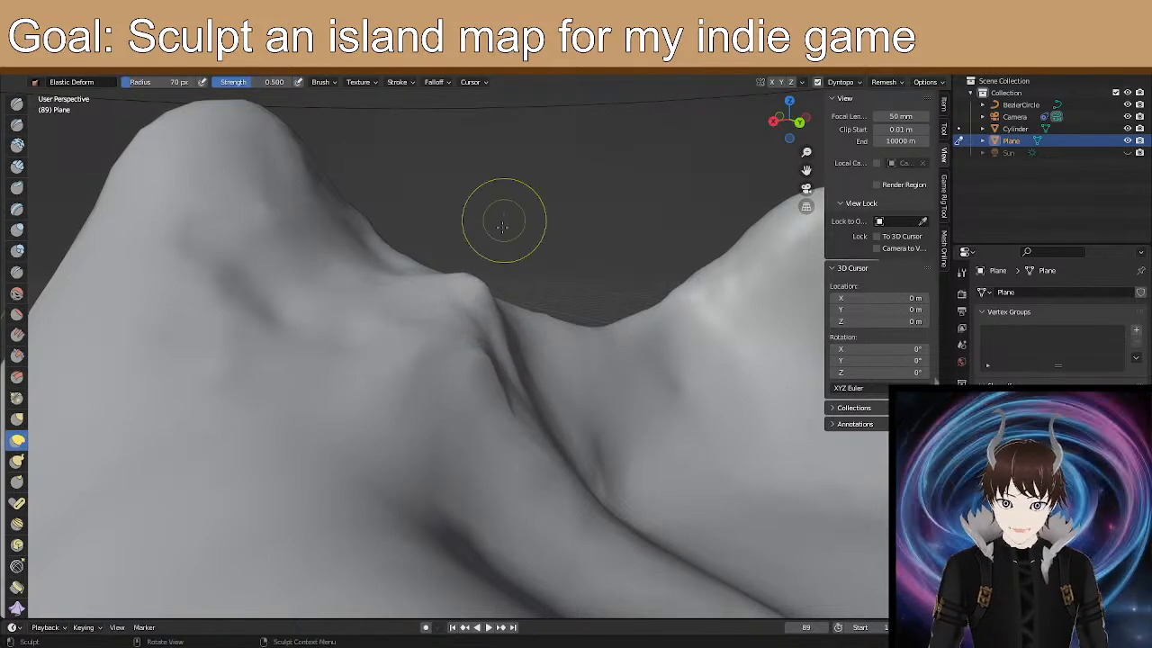
pyautogui.moveTo(502, 361); pyautogui.dragTo(448, 357, button='middle')
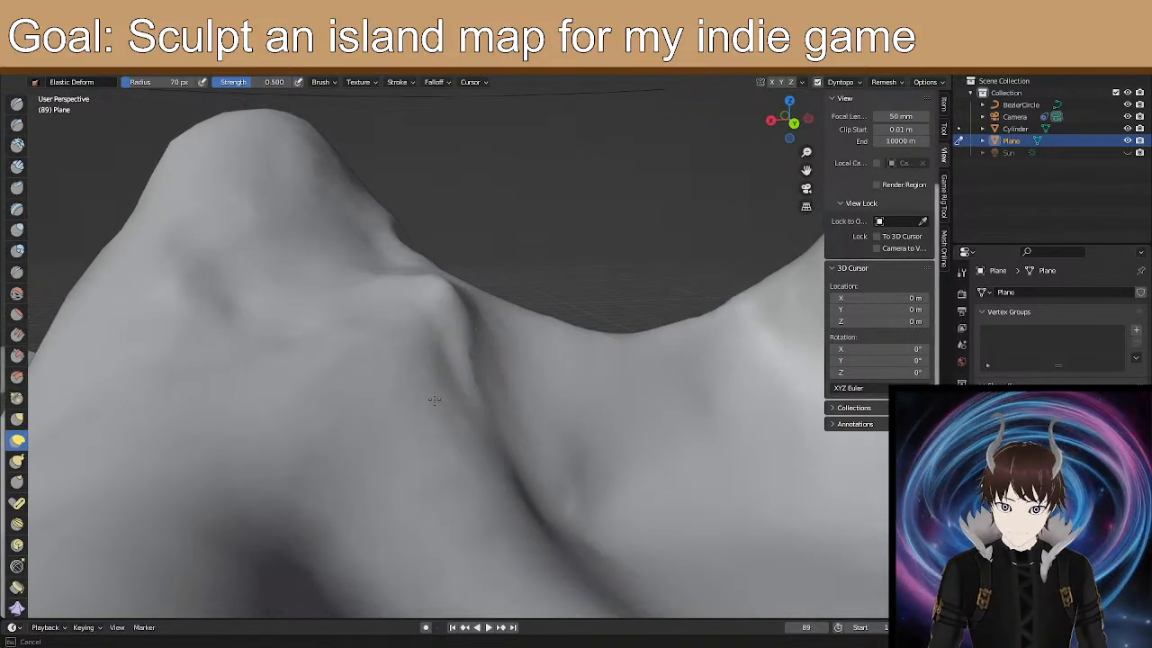
pyautogui.moveTo(481, 399)
pyautogui.mouseDown(button='middle')
pyautogui.moveTo(155, 388)
pyautogui.moveTo(195, 419)
pyautogui.moveTo(179, 398)
pyautogui.mouseUp(button='middle')
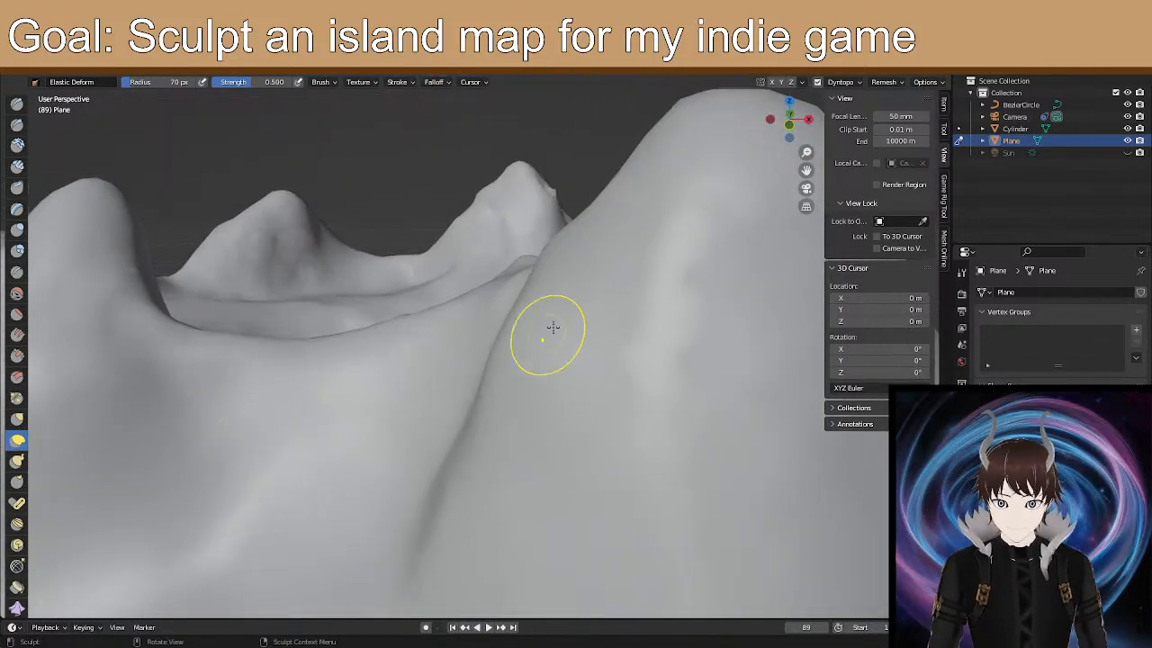
pyautogui.moveTo(478, 309); pyautogui.dragTo(472, 341, button='middle')
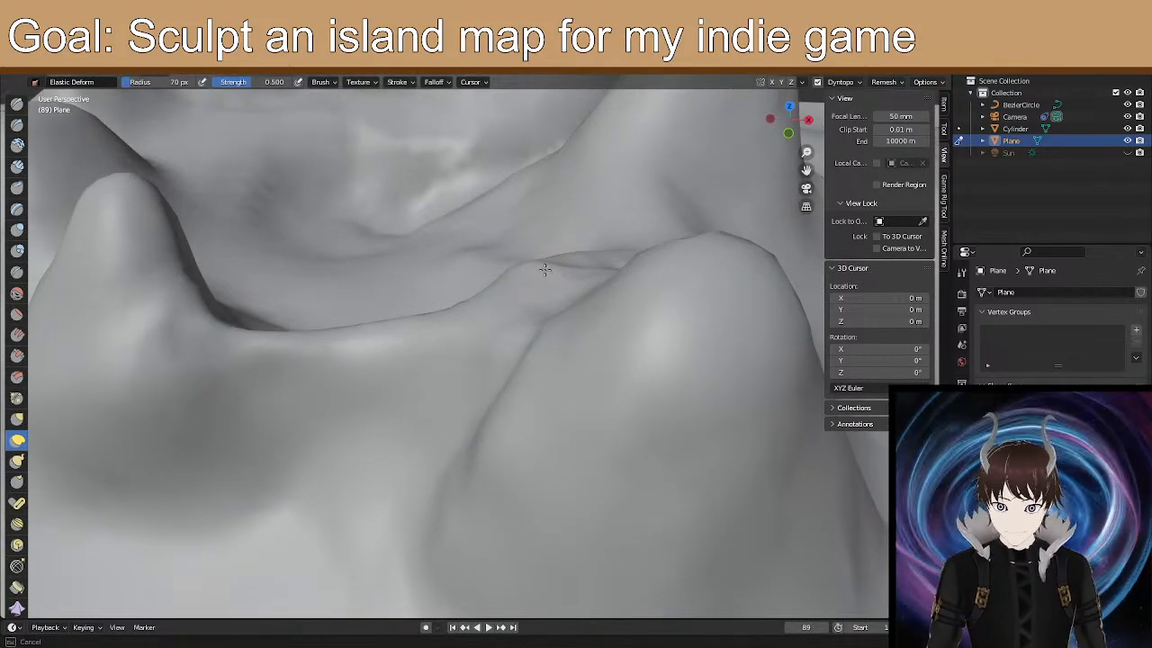
pyautogui.moveTo(532, 273)
pyautogui.mouseDown(button='middle')
pyautogui.moveTo(226, 223)
pyautogui.moveTo(342, 339)
pyautogui.moveTo(388, 322)
pyautogui.moveTo(93, 300)
pyautogui.moveTo(121, 336)
pyautogui.moveTo(540, 314)
pyautogui.moveTo(476, 322)
pyautogui.moveTo(554, 330)
pyautogui.moveTo(575, 317)
pyautogui.moveTo(553, 291)
pyautogui.moveTo(453, 263)
pyautogui.moveTo(445, 329)
pyautogui.moveTo(469, 286)
pyautogui.moveTo(417, 288)
pyautogui.moveTo(474, 282)
pyautogui.mouseUp(button='middle')
pyautogui.scroll(-1, 453, 265)
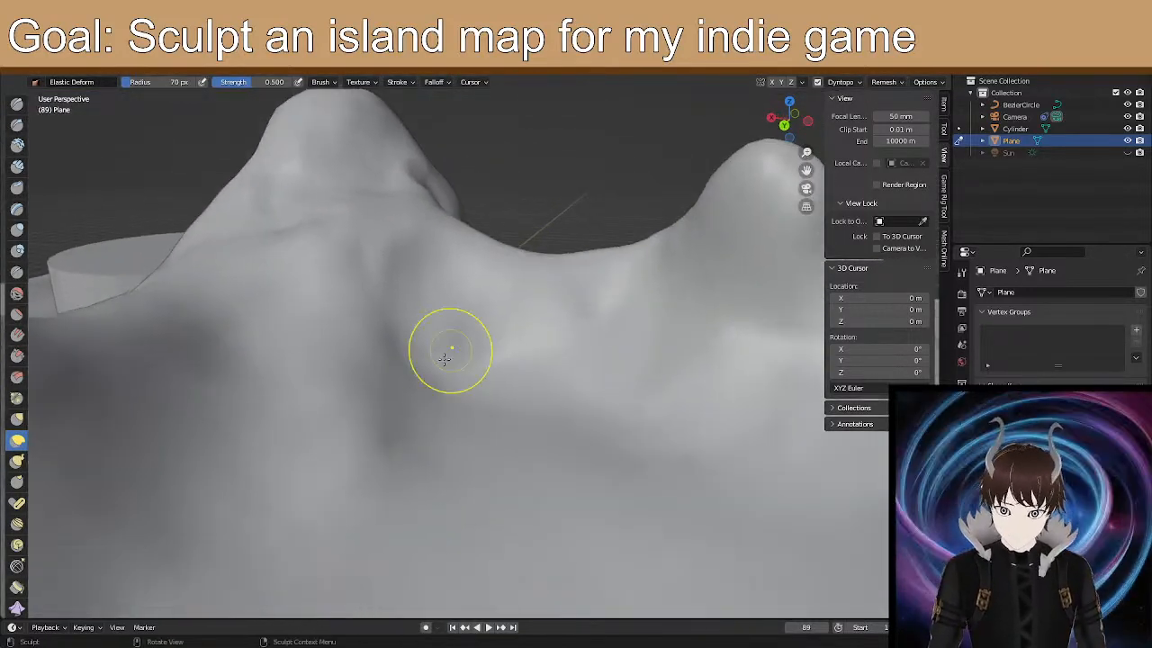
pyautogui.moveTo(445, 358)
pyautogui.mouseDown(button='middle')
pyautogui.moveTo(437, 393)
pyautogui.moveTo(334, 390)
pyautogui.moveTo(514, 398)
pyautogui.moveTo(375, 390)
pyautogui.moveTo(396, 404)
pyautogui.moveTo(444, 401)
pyautogui.moveTo(393, 368)
pyautogui.moveTo(375, 404)
pyautogui.moveTo(519, 410)
pyautogui.moveTo(524, 393)
pyautogui.mouseUp(button='middle')
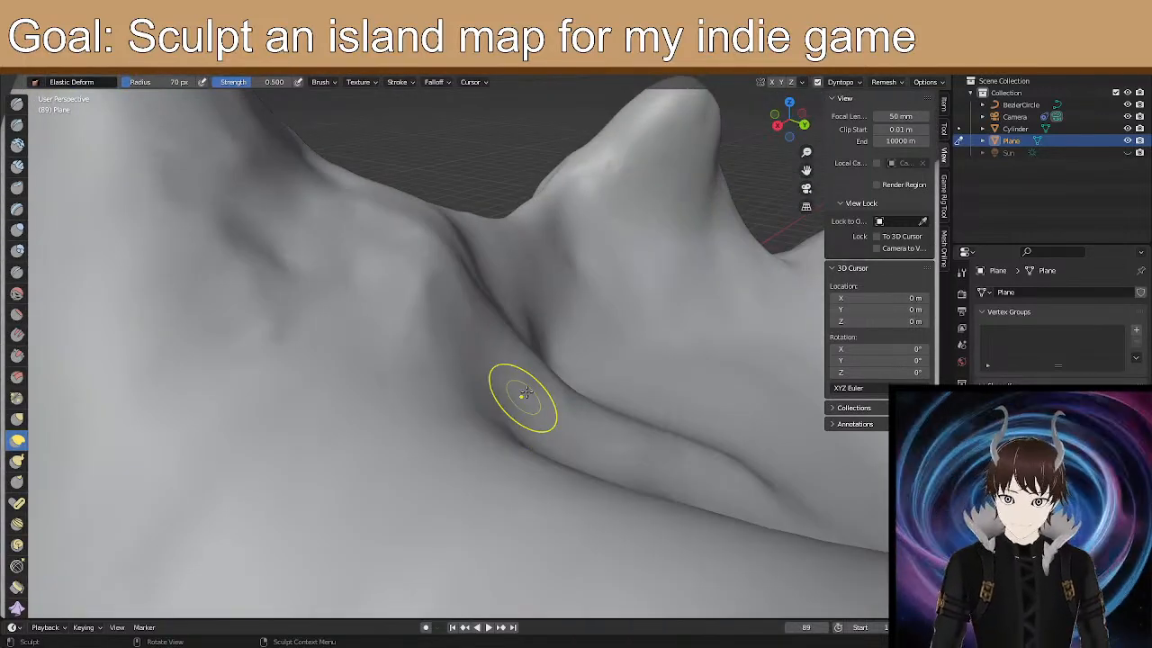
pyautogui.moveTo(561, 342)
pyautogui.mouseDown(button='middle')
pyautogui.moveTo(586, 360)
pyautogui.moveTo(519, 429)
pyautogui.moveTo(546, 413)
pyautogui.moveTo(525, 419)
pyautogui.moveTo(540, 386)
pyautogui.mouseUp(button='middle')
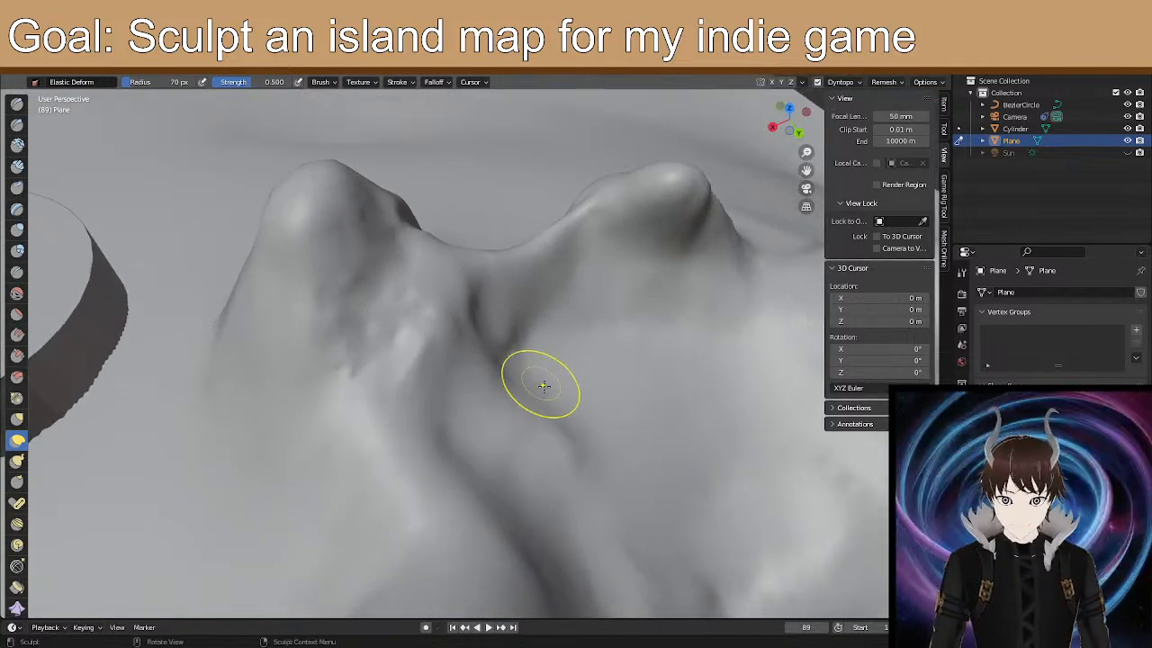
# Smooth the rough patch on the mountain's slope and reshape the edges of the crease below the saddle with Elastic Deform.
pyautogui.moveTo(399, 322)
pyautogui.mouseDown()
pyautogui.moveTo(378, 333)
pyautogui.moveTo(396, 360)
pyautogui.mouseUp()
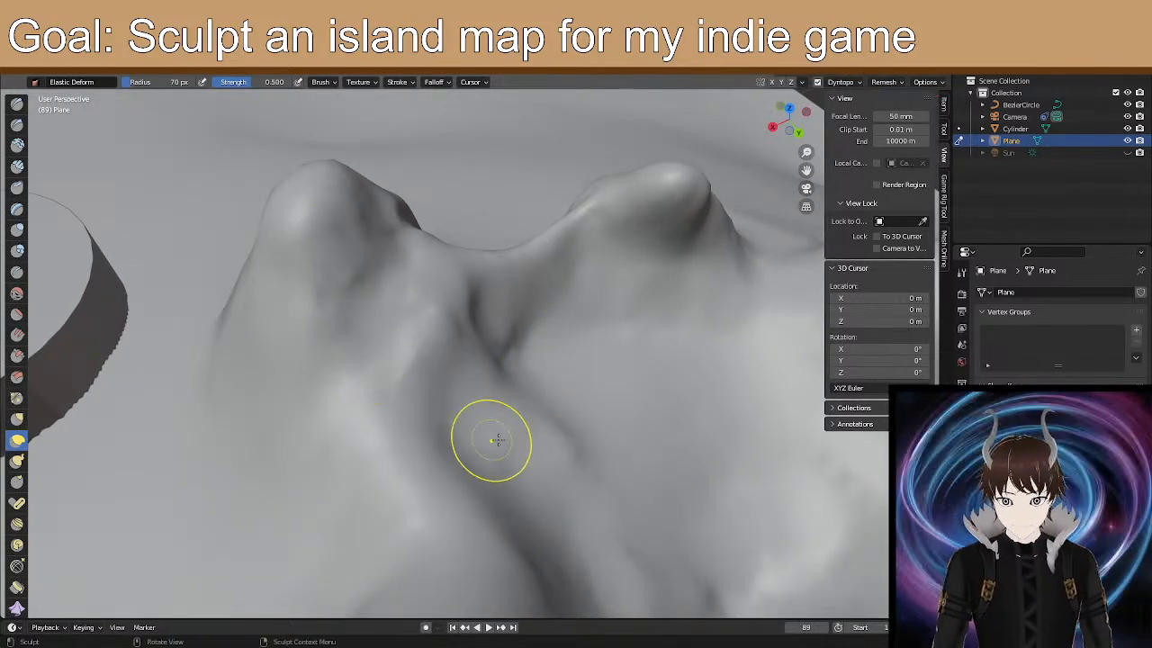
pyautogui.moveTo(548, 389)
pyautogui.mouseDown(button='middle')
pyautogui.moveTo(571, 366)
pyautogui.moveTo(540, 381)
pyautogui.moveTo(589, 362)
pyautogui.mouseUp(button='middle')
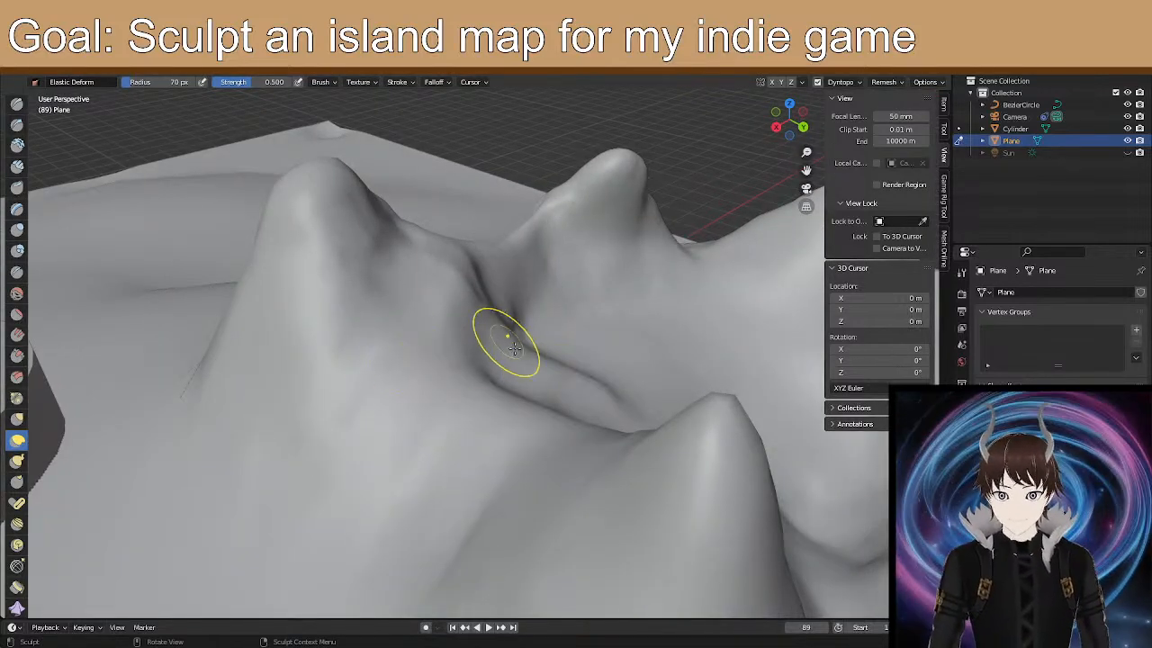
pyautogui.moveTo(496, 333)
pyautogui.mouseDown()
pyautogui.moveTo(511, 323)
pyautogui.moveTo(527, 362)
pyautogui.moveTo(584, 352)
pyautogui.moveTo(541, 341)
pyautogui.mouseUp()
pyautogui.moveTo(540, 341); pyautogui.dragTo(538, 327)
pyautogui.moveTo(573, 374); pyautogui.dragTo(585, 364)
pyautogui.moveTo(542, 333); pyautogui.dragTo(526, 330)
pyautogui.moveTo(589, 325); pyautogui.dragTo(523, 331, button='middle')
pyautogui.moveTo(523, 332); pyautogui.dragTo(526, 326)
pyautogui.moveTo(526, 326); pyautogui.dragTo(397, 332, button='middle')
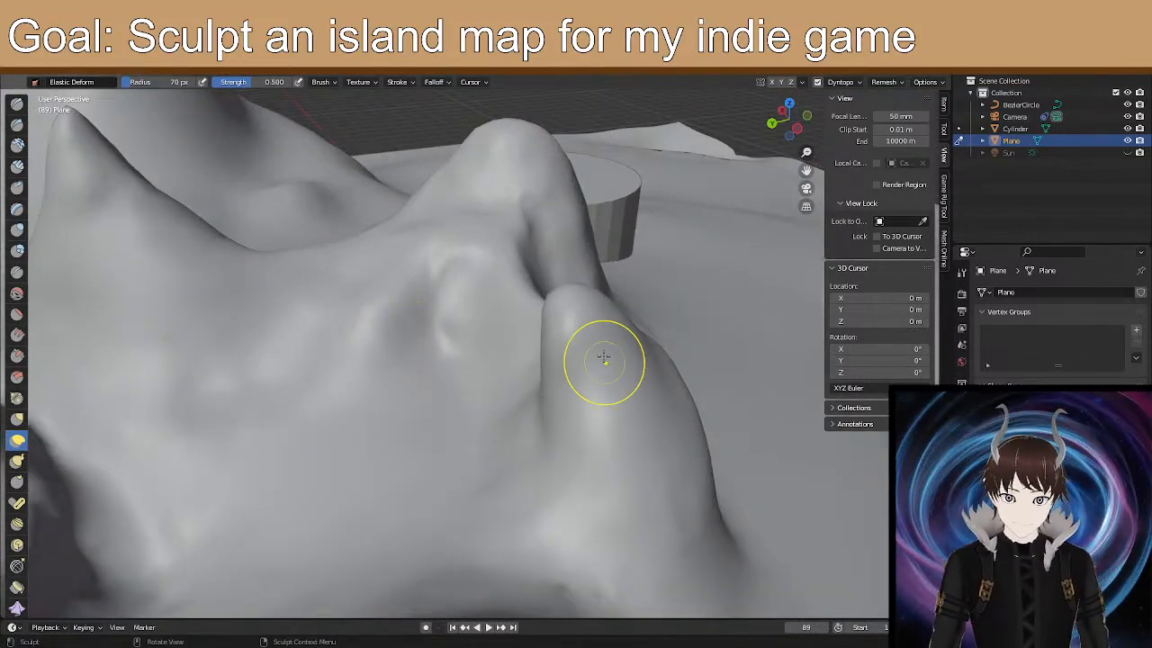
# Pull the rounded hollow on the other side of the ridge into a narrow crease and even out its upper end with Elastic Deform.
pyautogui.moveTo(457, 314); pyautogui.dragTo(440, 304)
pyautogui.moveTo(447, 313); pyautogui.dragTo(436, 293)
pyautogui.moveTo(449, 312); pyautogui.dragTo(427, 290)
pyautogui.moveTo(454, 244)
pyautogui.mouseDown(button='middle')
pyautogui.moveTo(453, 354)
pyautogui.moveTo(467, 392)
pyautogui.mouseUp(button='middle')
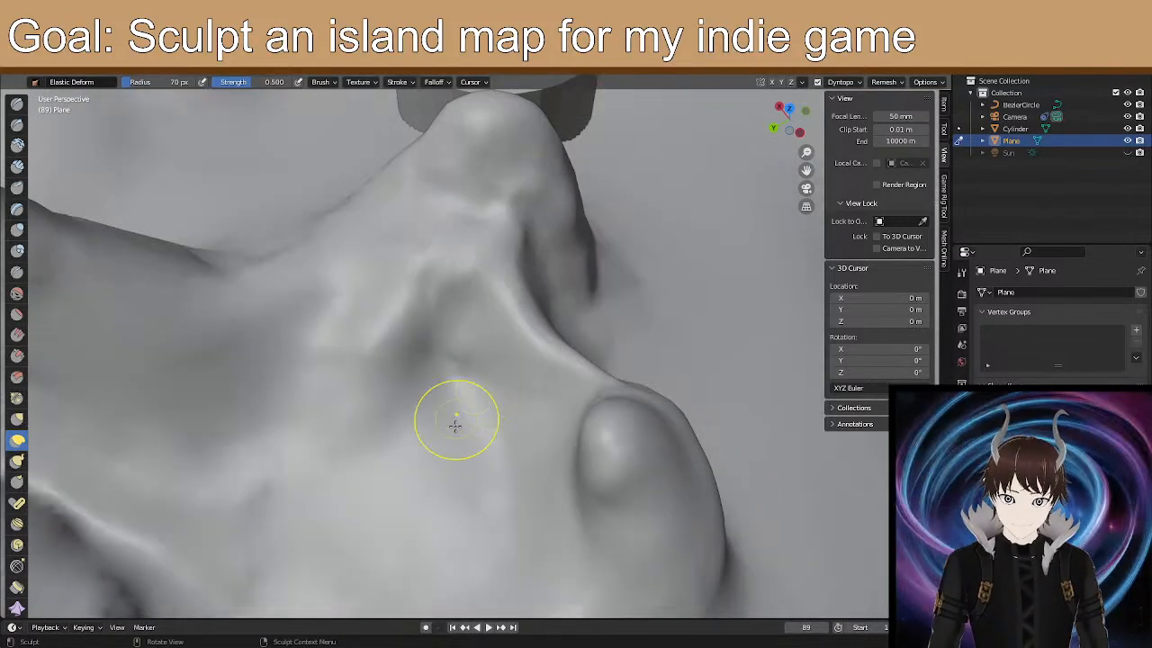
pyautogui.moveTo(458, 473)
pyautogui.mouseDown(button='middle')
pyautogui.moveTo(478, 420)
pyautogui.moveTo(509, 403)
pyautogui.moveTo(434, 409)
pyautogui.moveTo(481, 440)
pyautogui.moveTo(476, 360)
pyautogui.mouseUp(button='middle')
pyautogui.moveTo(483, 342)
pyautogui.mouseDown()
pyautogui.moveTo(489, 326)
pyautogui.moveTo(487, 358)
pyautogui.moveTo(462, 349)
pyautogui.moveTo(442, 286)
pyautogui.mouseUp()
pyautogui.moveTo(440, 274)
pyautogui.mouseDown()
pyautogui.moveTo(437, 255)
pyautogui.moveTo(404, 419)
pyautogui.moveTo(417, 339)
pyautogui.mouseUp()
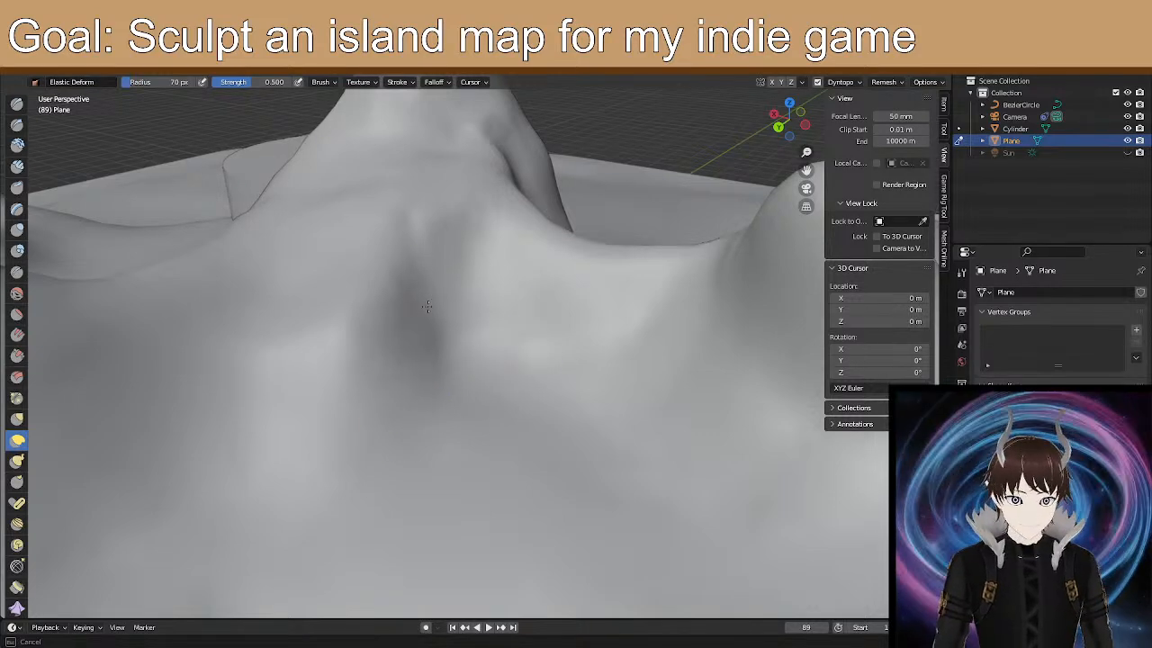
pyautogui.moveTo(410, 295)
pyautogui.mouseDown()
pyautogui.moveTo(348, 282)
pyautogui.moveTo(310, 256)
pyautogui.moveTo(396, 213)
pyautogui.moveTo(416, 216)
pyautogui.mouseUp()
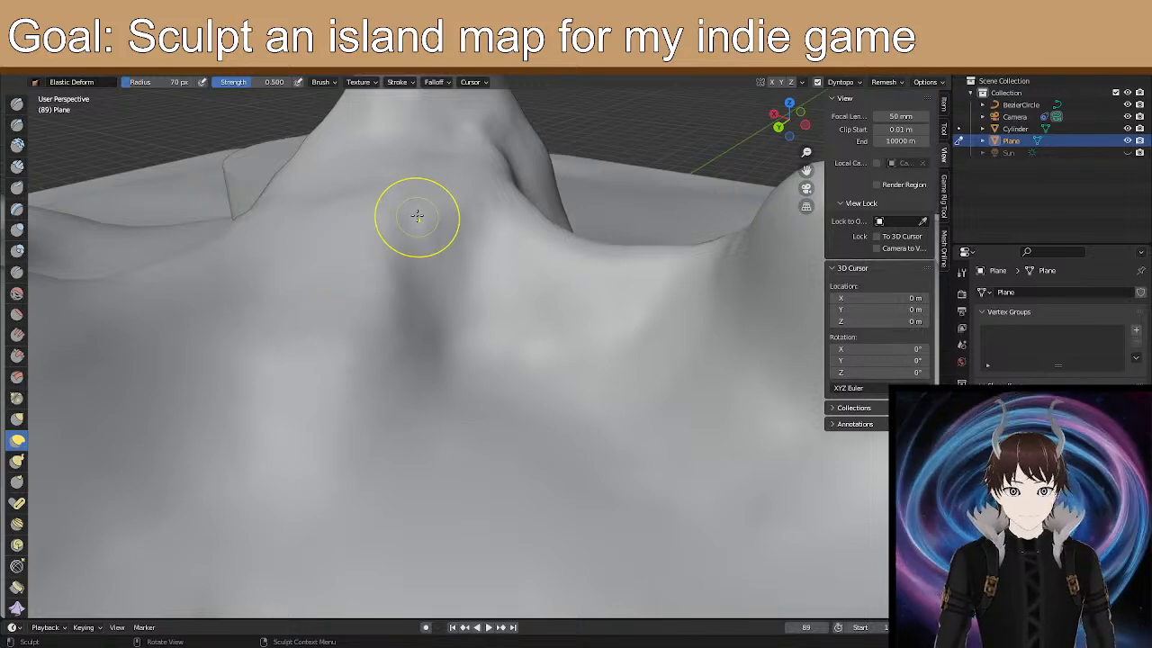
pyautogui.moveTo(457, 256); pyautogui.dragTo(434, 249)
pyautogui.moveTo(432, 248)
pyautogui.mouseDown(button='middle')
pyautogui.moveTo(265, 283)
pyautogui.moveTo(378, 265)
pyautogui.moveTo(538, 304)
pyautogui.mouseUp(button='middle')
pyautogui.moveTo(418, 320)
pyautogui.mouseDown(button='middle')
pyautogui.moveTo(435, 291)
pyautogui.moveTo(378, 309)
pyautogui.mouseUp(button='middle')
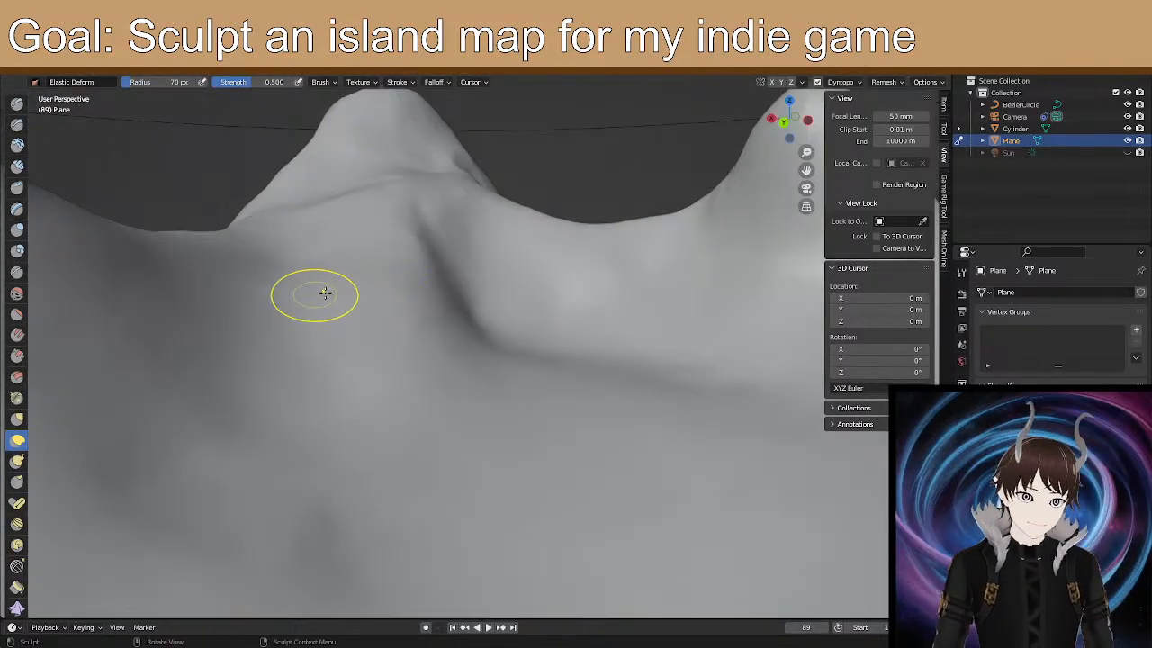
# Try to carve a short groove down the slope beside the narrow crease with the Draw Sharp brush.
pyautogui.click(17, 123)
pyautogui.moveTo(284, 300)
pyautogui.mouseDown(button='middle')
pyautogui.moveTo(298, 265)
pyautogui.moveTo(279, 385)
pyautogui.mouseUp(button='middle')
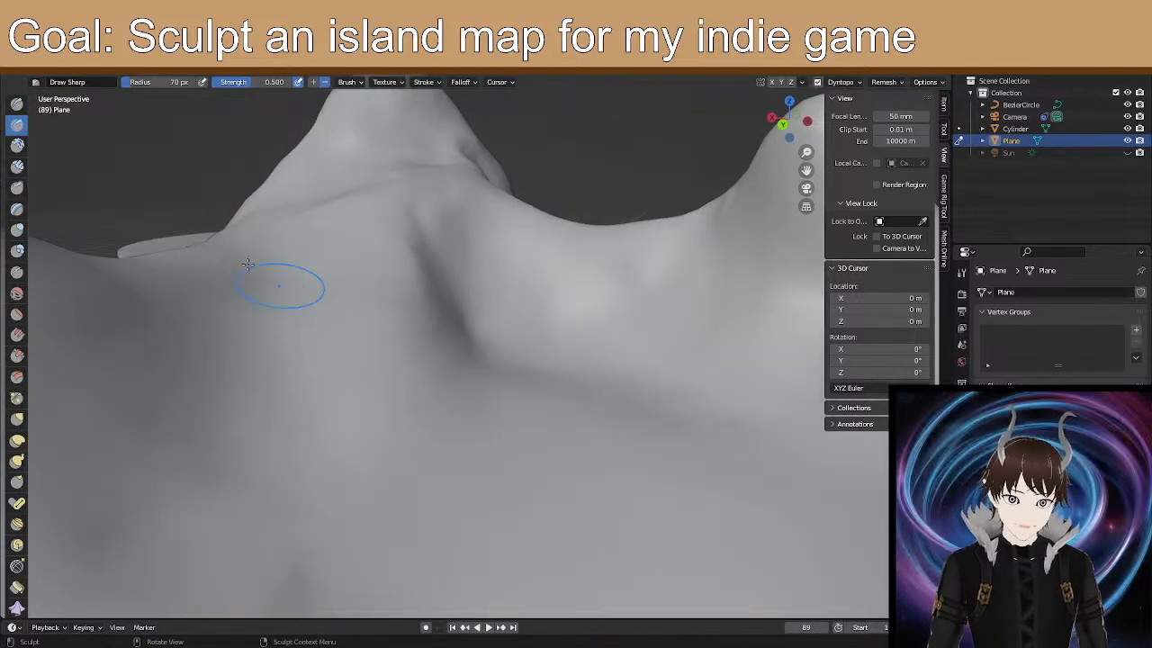
pyautogui.moveTo(264, 295)
pyautogui.mouseDown()
pyautogui.moveTo(238, 457)
pyautogui.moveTo(233, 432)
pyautogui.moveTo(270, 311)
pyautogui.mouseUp()
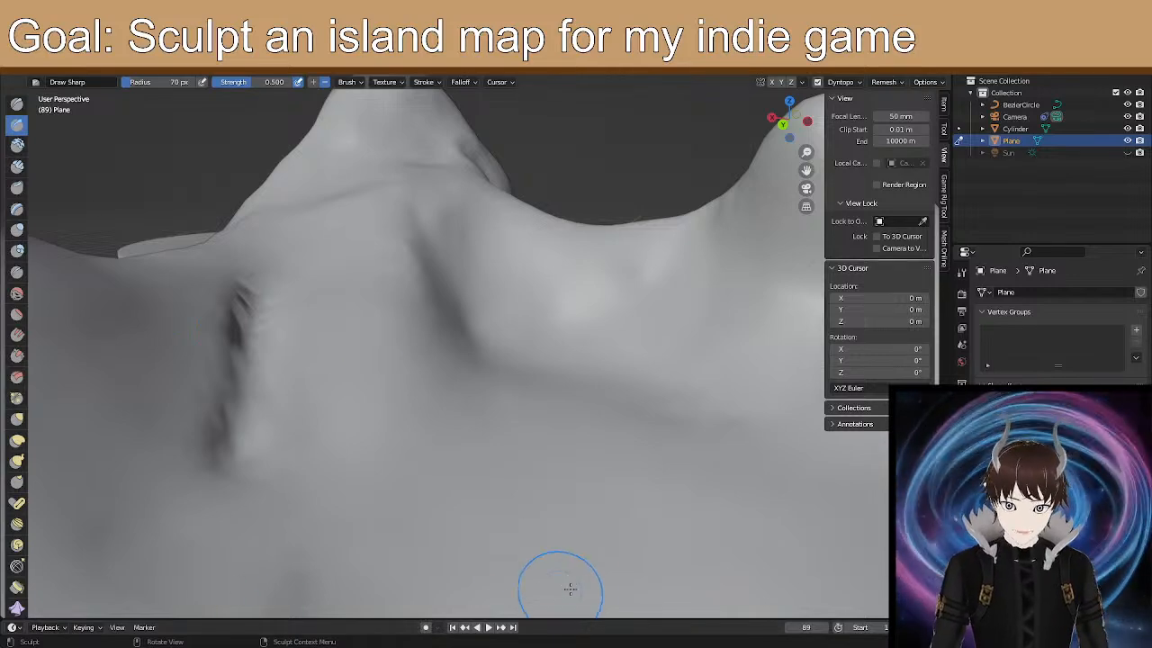
pyautogui.moveTo(560, 591); pyautogui.dragTo(576, 582, button='middle')
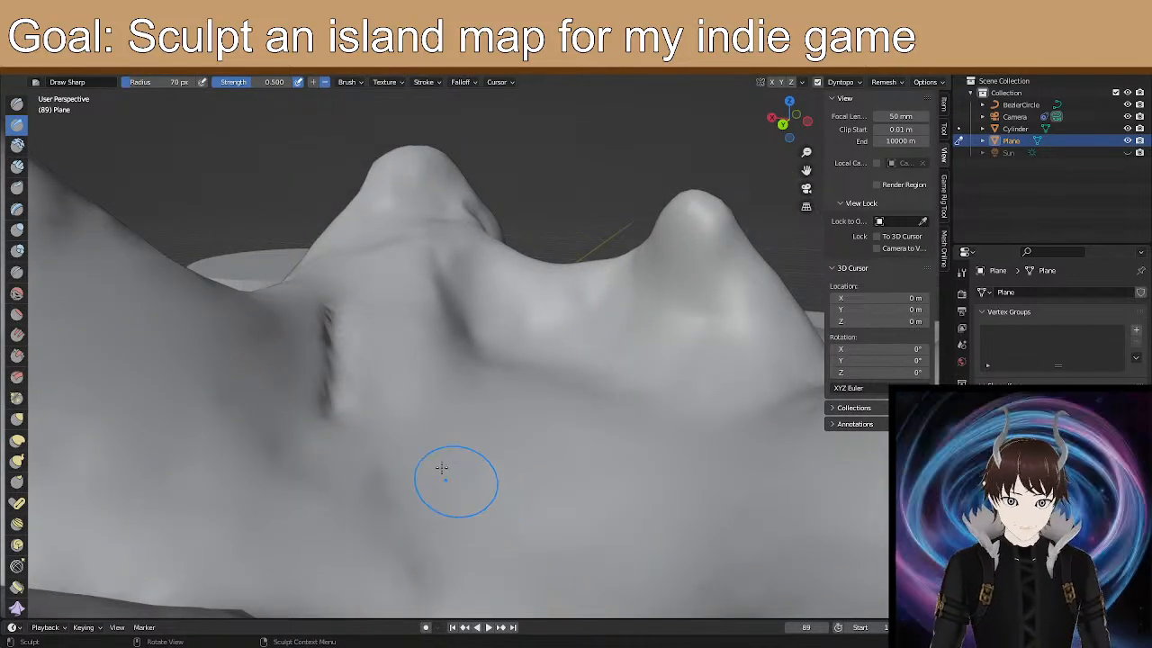
pyautogui.moveTo(393, 301); pyautogui.dragTo(390, 313, button='middle')
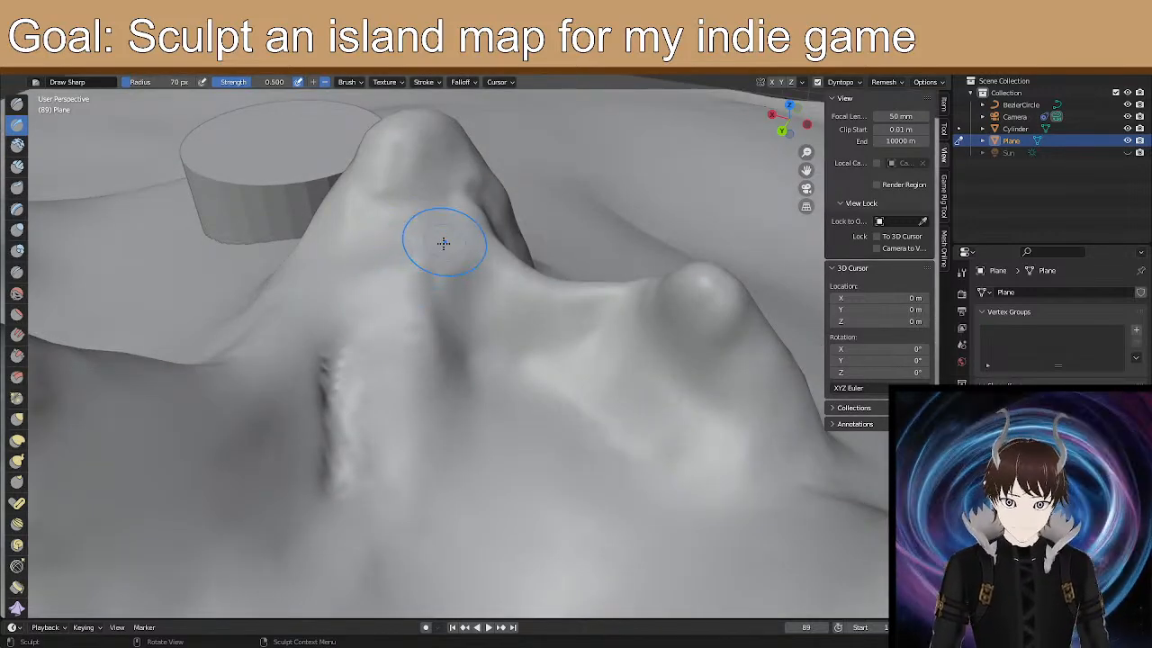
pyautogui.moveTo(442, 240); pyautogui.dragTo(472, 228, button='middle')
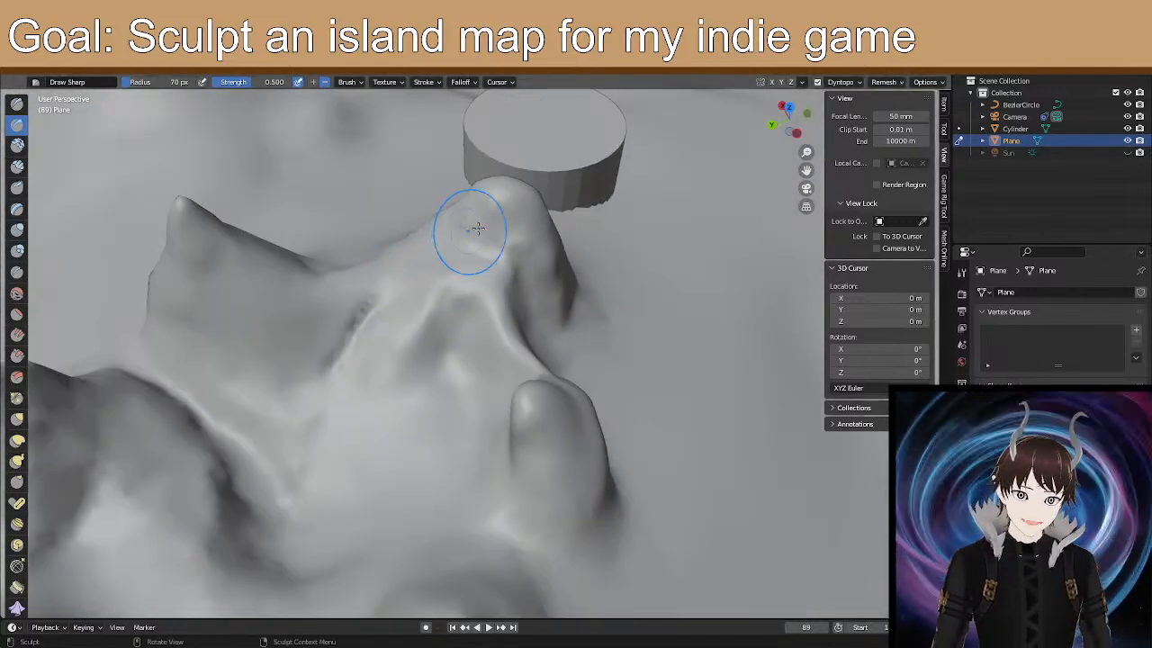
pyautogui.moveTo(507, 389)
pyautogui.mouseDown(button='middle')
pyautogui.moveTo(481, 375)
pyautogui.moveTo(471, 334)
pyautogui.moveTo(332, 318)
pyautogui.moveTo(343, 349)
pyautogui.moveTo(360, 314)
pyautogui.moveTo(374, 330)
pyautogui.moveTo(335, 311)
pyautogui.moveTo(355, 300)
pyautogui.moveTo(300, 300)
pyautogui.moveTo(363, 319)
pyautogui.mouseUp(button='middle')
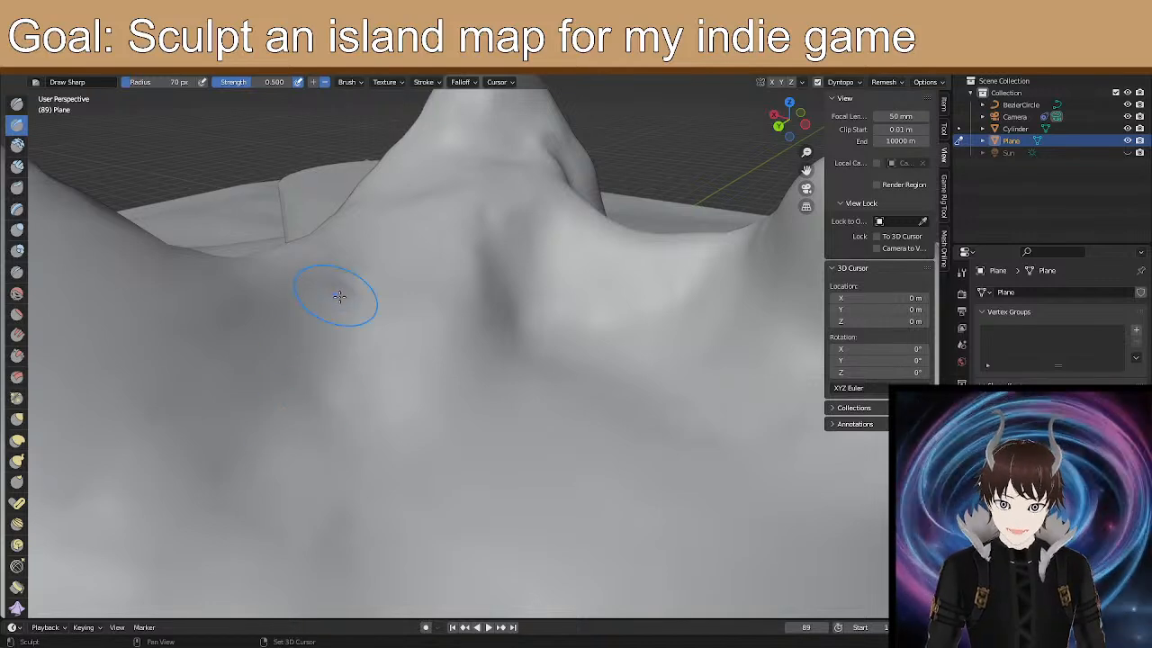
# Carve a long groove down the slope beside the narrow crease with the Draw Sharp brush.
pyautogui.moveTo(289, 395)
pyautogui.mouseDown(button='middle')
pyautogui.moveTo(350, 348)
pyautogui.moveTo(368, 296)
pyautogui.moveTo(380, 301)
pyautogui.mouseUp(button='middle')
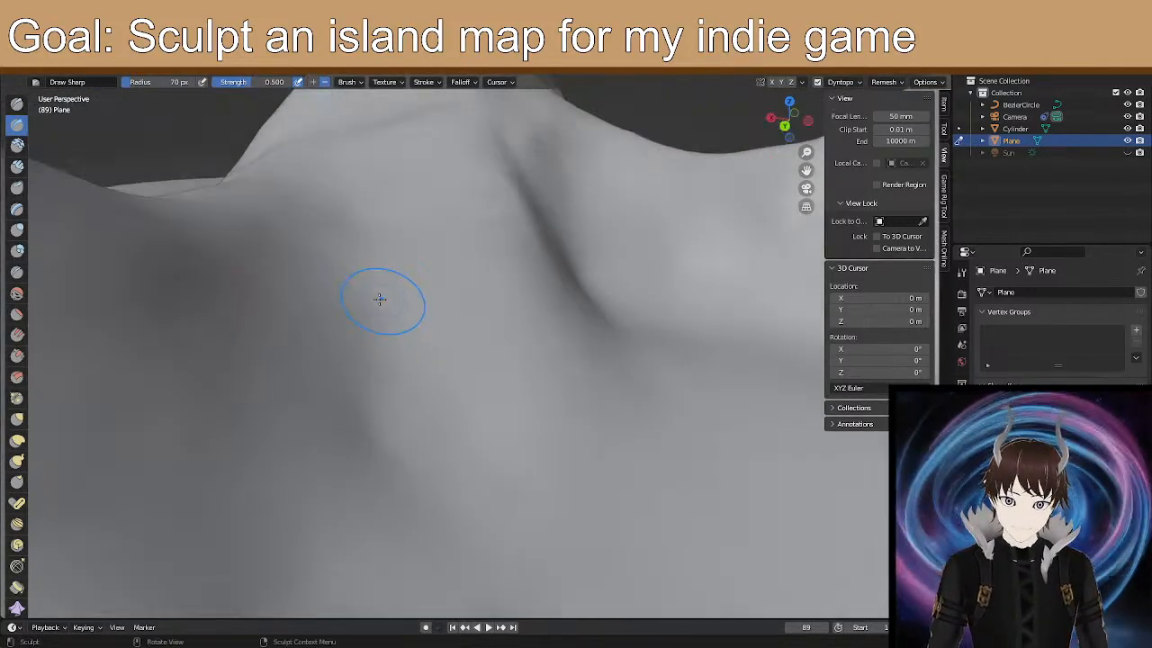
pyautogui.moveTo(362, 232)
pyautogui.mouseDown()
pyautogui.moveTo(355, 303)
pyautogui.moveTo(379, 295)
pyautogui.mouseUp()
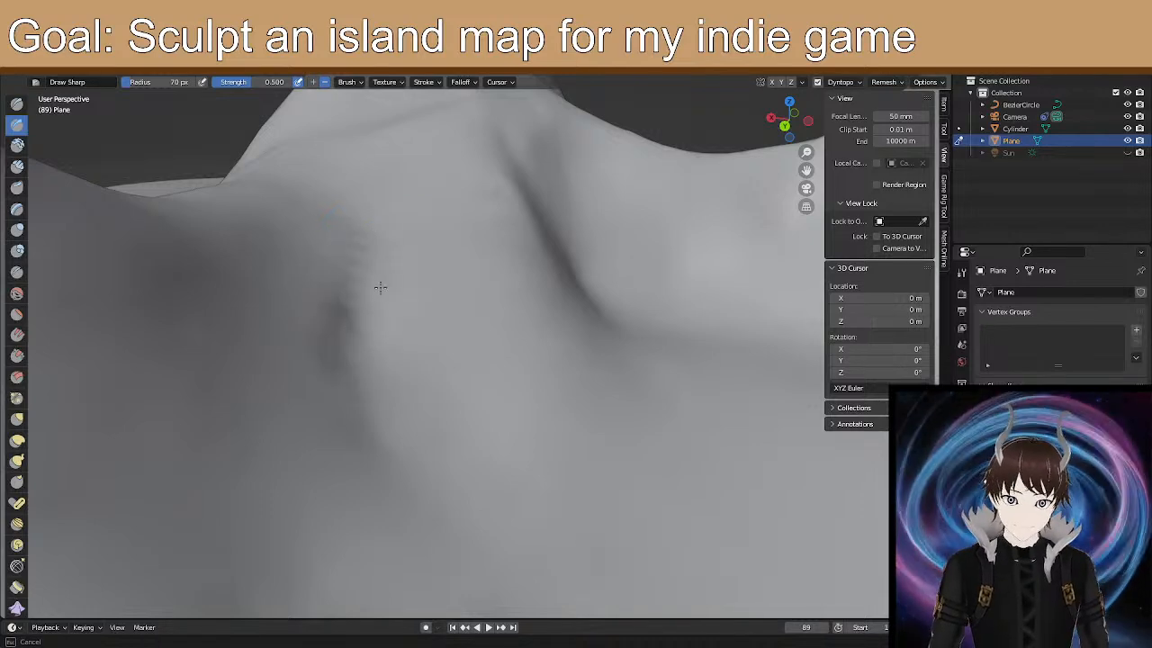
pyautogui.moveTo(355, 422)
pyautogui.mouseDown()
pyautogui.moveTo(345, 348)
pyautogui.moveTo(348, 372)
pyautogui.mouseUp()
pyautogui.moveTo(347, 372)
pyautogui.mouseDown(button='middle')
pyautogui.moveTo(326, 390)
pyautogui.moveTo(327, 368)
pyautogui.moveTo(342, 361)
pyautogui.moveTo(357, 378)
pyautogui.mouseUp(button='middle')
pyautogui.moveTo(377, 274); pyautogui.dragTo(360, 283)
pyautogui.moveTo(359, 240)
pyautogui.mouseDown()
pyautogui.moveTo(362, 319)
pyautogui.moveTo(386, 327)
pyautogui.mouseUp()
pyautogui.moveTo(386, 326)
pyautogui.mouseDown(button='middle')
pyautogui.moveTo(404, 237)
pyautogui.moveTo(395, 282)
pyautogui.mouseUp(button='middle')
# Pull the upper edge of the new groove downward with the Grab brush.
pyautogui.click(17, 419)
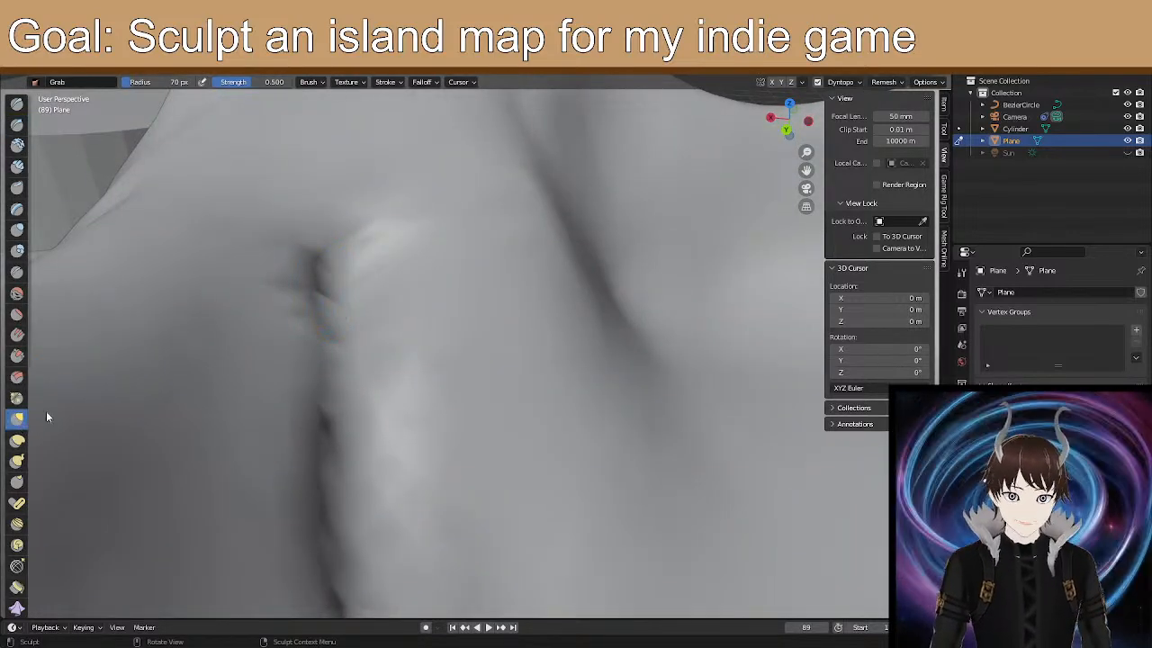
pyautogui.moveTo(336, 272); pyautogui.dragTo(350, 323)
pyautogui.moveTo(335, 282); pyautogui.dragTo(336, 434)
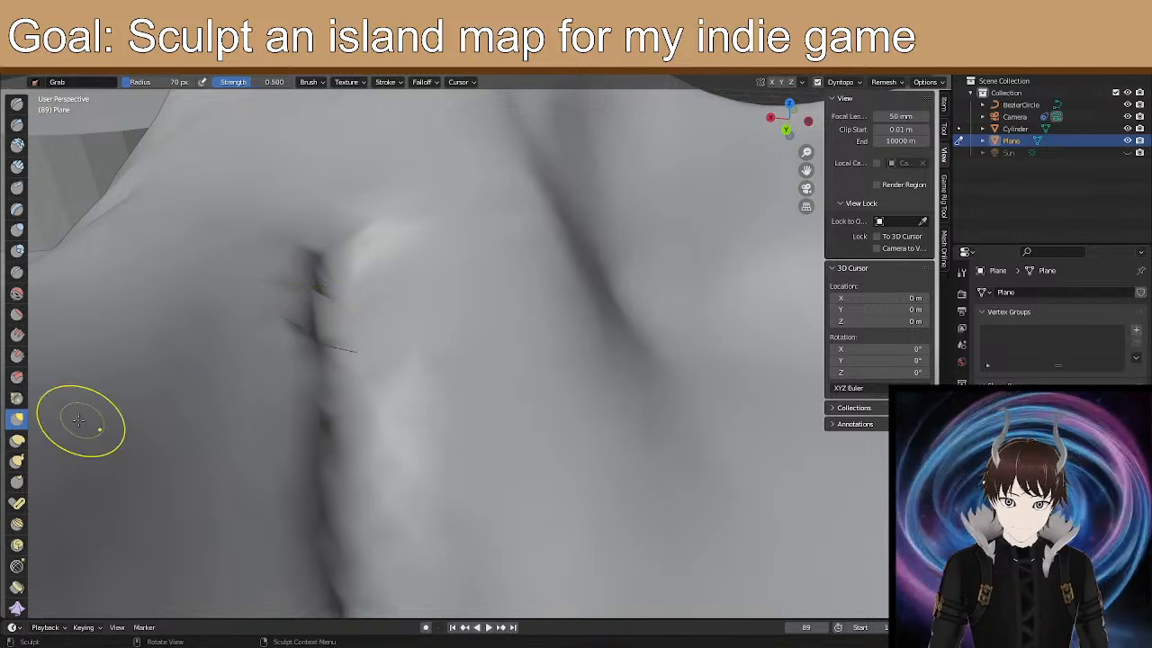
# Switch to Elastic Deform and blend the jagged groove back into the surrounding slope.
pyautogui.click(16, 443)
pyautogui.moveTo(252, 391); pyautogui.dragTo(241, 368, button='middle')
pyautogui.moveTo(241, 368); pyautogui.dragTo(251, 370)
pyautogui.moveTo(315, 207)
pyautogui.mouseDown()
pyautogui.moveTo(255, 394)
pyautogui.moveTo(220, 452)
pyautogui.mouseUp()
pyautogui.moveTo(299, 198)
pyautogui.mouseDown(button='middle')
pyautogui.moveTo(247, 249)
pyautogui.moveTo(214, 232)
pyautogui.moveTo(314, 216)
pyautogui.mouseUp(button='middle')
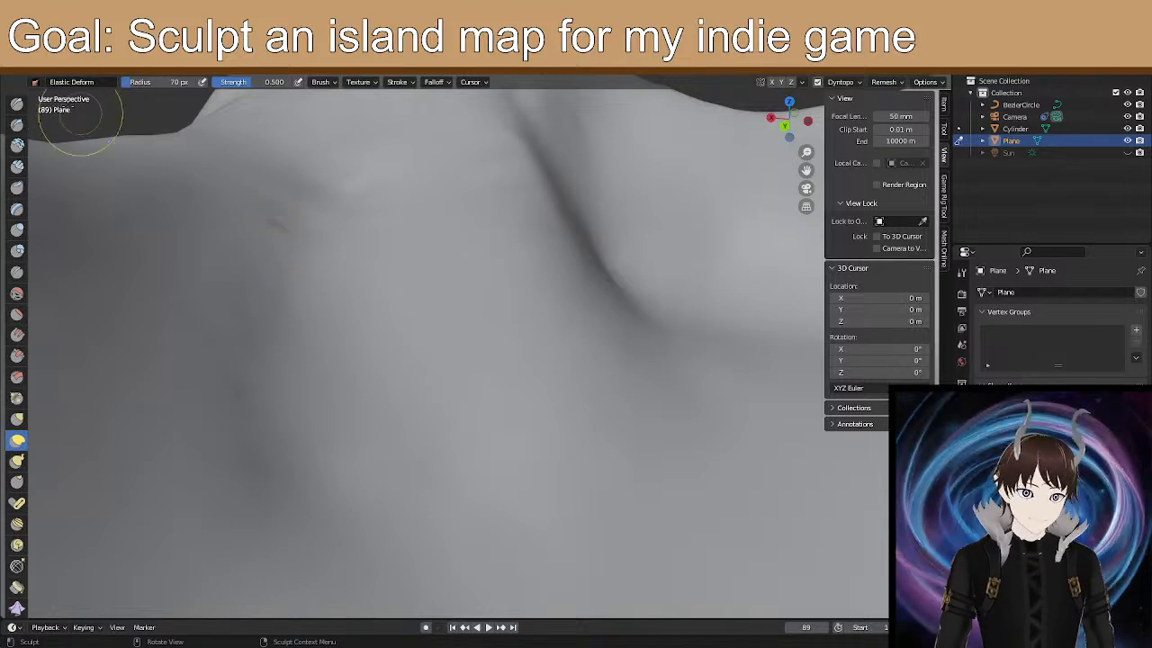
# Try to carve a deep groove down the same slope with the Draw brush inverted, then undo it.
pyautogui.click(17, 104)
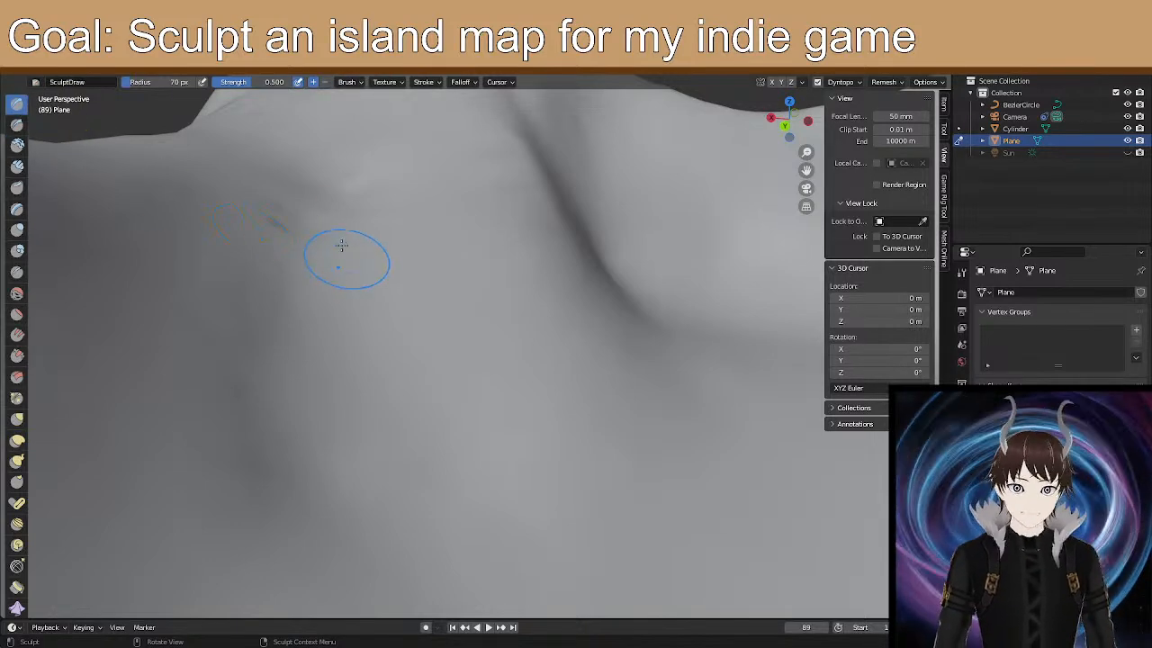
pyautogui.keyDown('ctrl'); pyautogui.moveTo(332, 221); pyautogui.dragTo(324, 215); pyautogui.keyUp('ctrl')
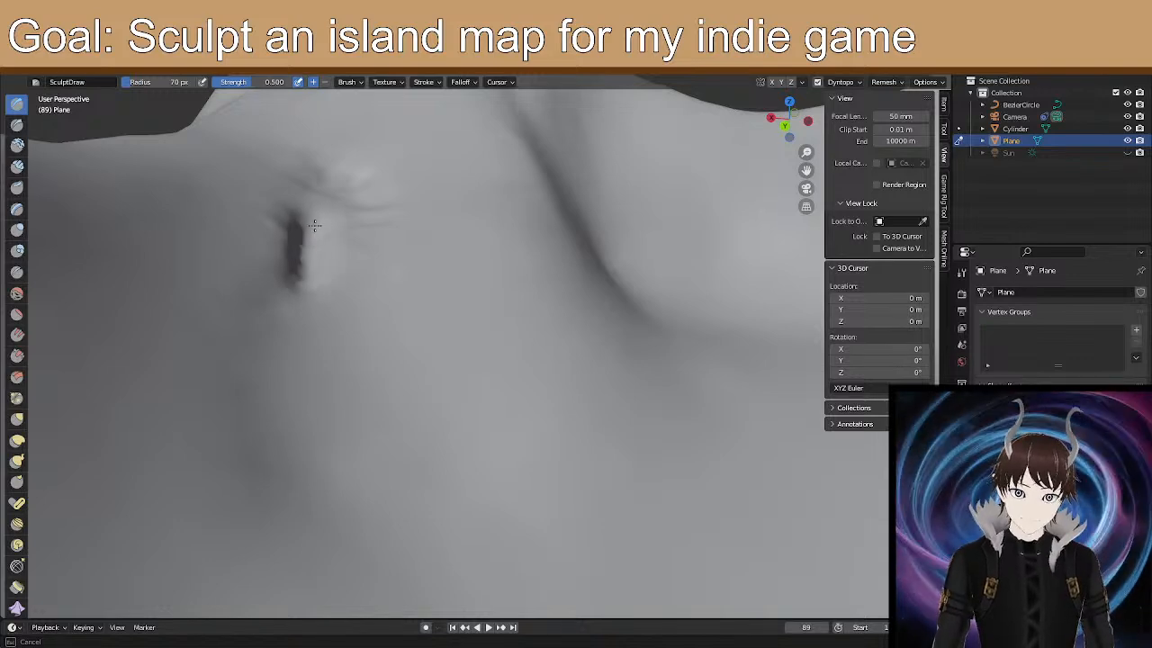
pyautogui.moveTo(310, 242)
pyautogui.mouseDown()
pyautogui.moveTo(275, 369)
pyautogui.moveTo(279, 438)
pyautogui.moveTo(265, 486)
pyautogui.moveTo(261, 342)
pyautogui.moveTo(310, 231)
pyautogui.mouseUp()
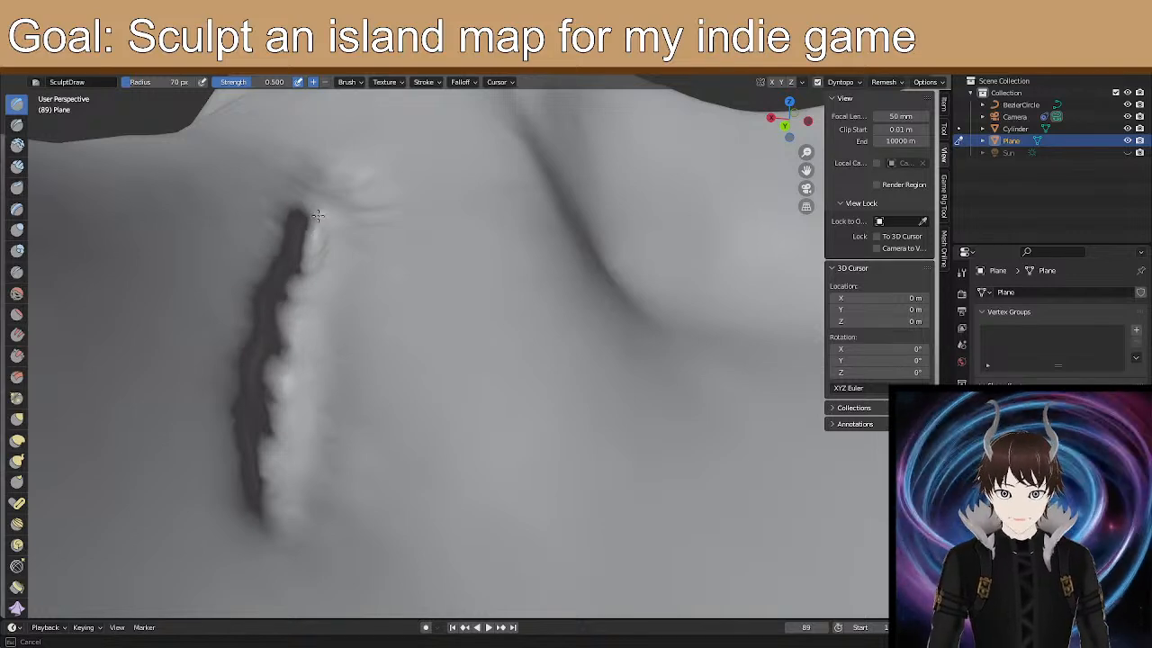
pyautogui.moveTo(304, 275); pyautogui.dragTo(289, 297)
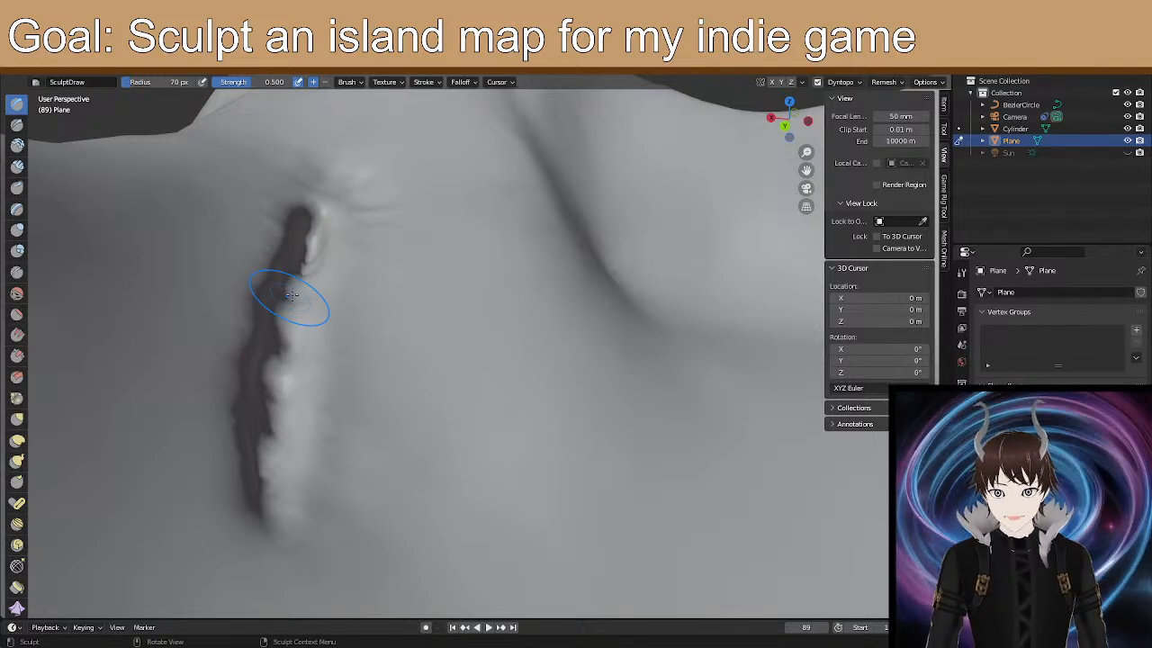
pyautogui.moveTo(462, 390)
pyautogui.mouseDown(button='middle')
pyautogui.moveTo(393, 337)
pyautogui.moveTo(340, 401)
pyautogui.moveTo(242, 352)
pyautogui.moveTo(321, 351)
pyautogui.moveTo(249, 417)
pyautogui.moveTo(348, 368)
pyautogui.moveTo(291, 386)
pyautogui.moveTo(315, 378)
pyautogui.moveTo(349, 392)
pyautogui.moveTo(358, 378)
pyautogui.mouseUp(button='middle')
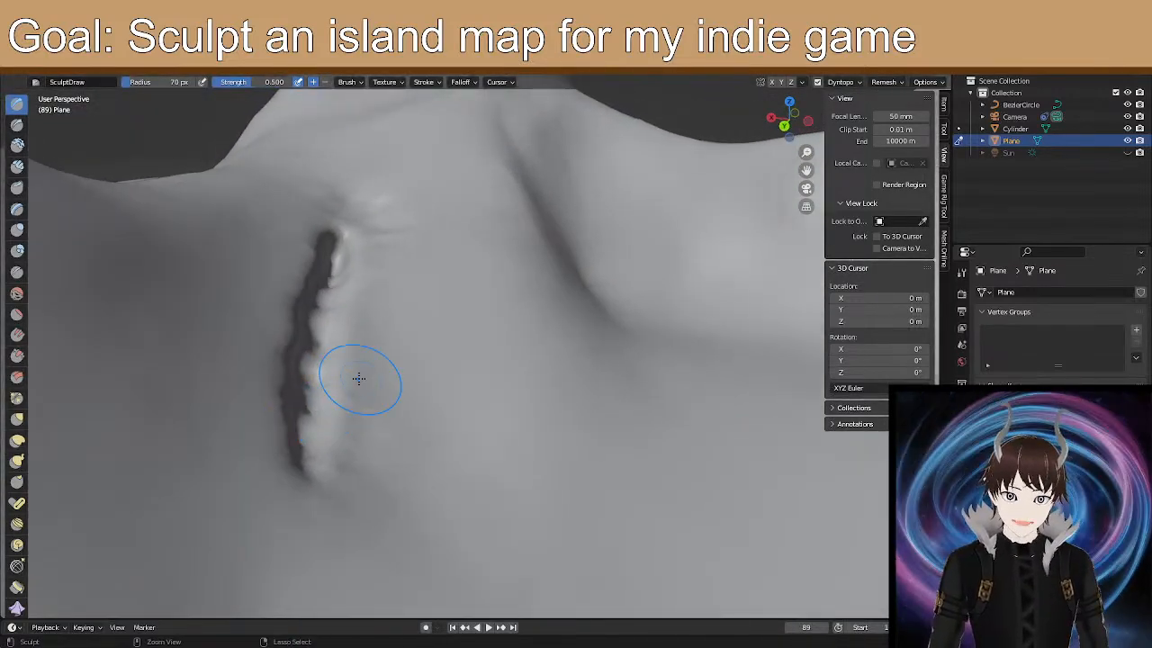
pyautogui.hotkey('ctrl', 'z')
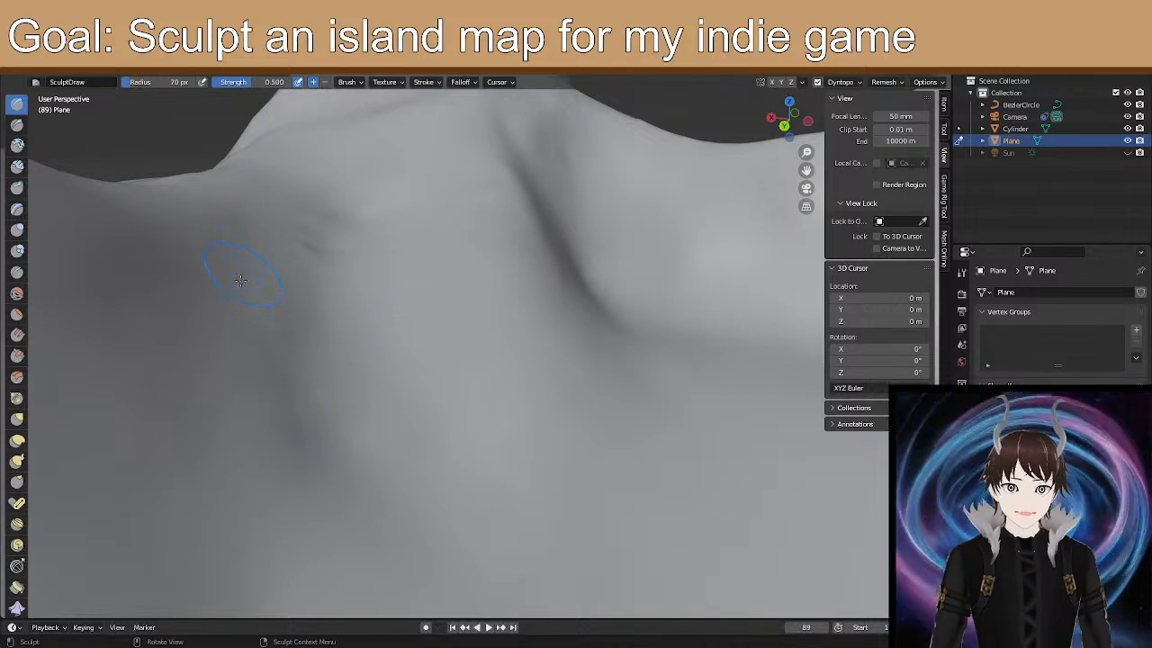
# Set the Draw brush radius to 30 px and carve a narrow groove down the slope from the small crease.
pyautogui.moveTo(310, 327)
pyautogui.mouseDown(button='middle')
pyautogui.moveTo(319, 354)
pyautogui.moveTo(278, 336)
pyautogui.moveTo(383, 350)
pyautogui.mouseUp(button='middle')
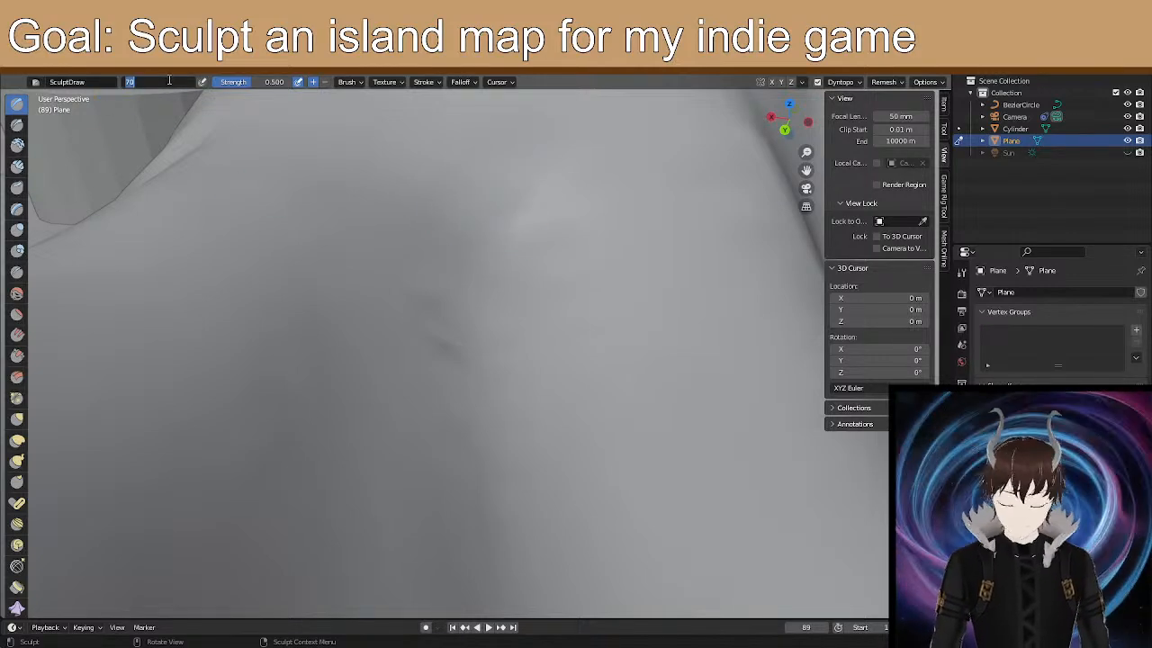
pyautogui.press('Return')
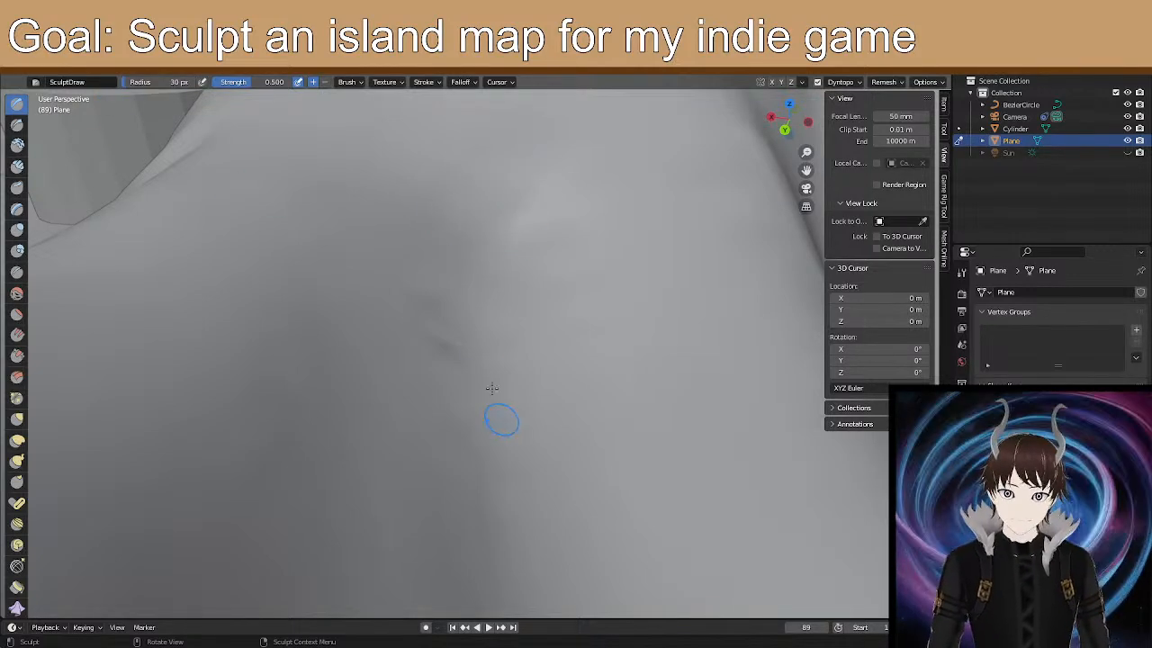
pyautogui.moveTo(476, 288); pyautogui.dragTo(479, 314)
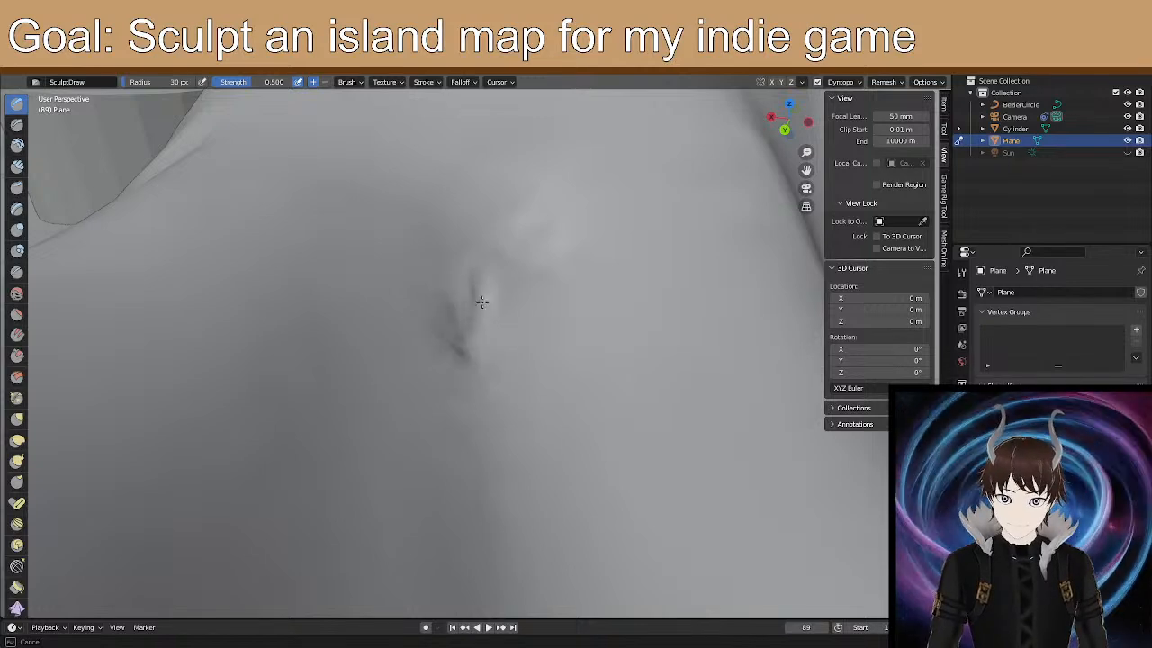
pyautogui.moveTo(478, 516); pyautogui.dragTo(480, 569)
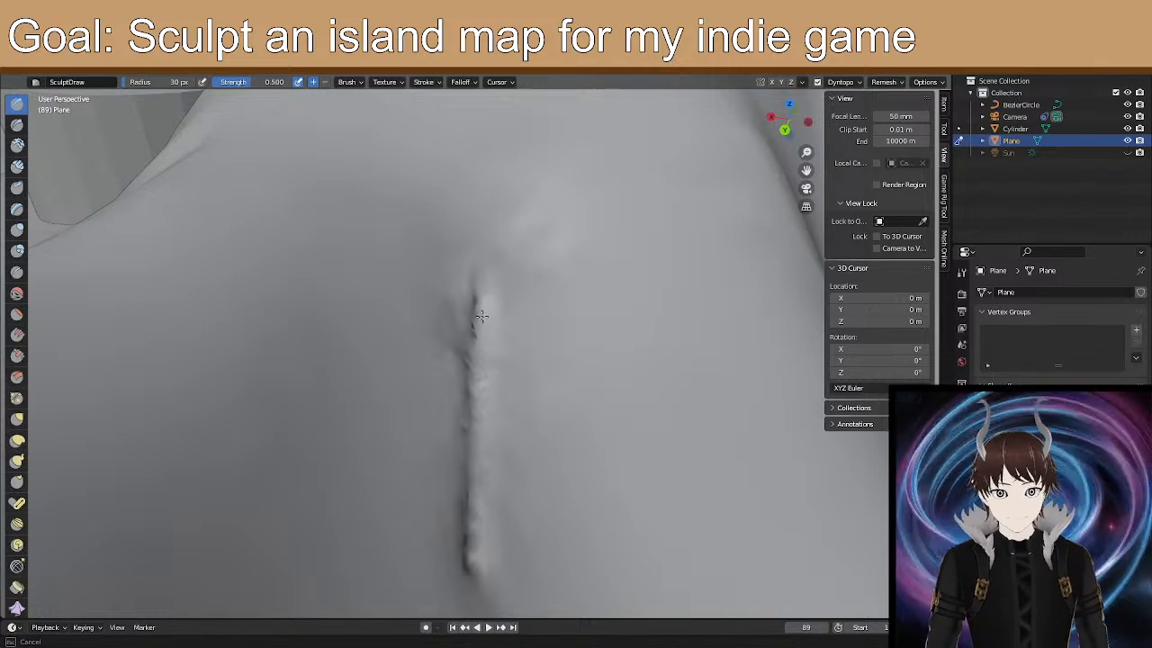
pyautogui.moveTo(484, 328); pyautogui.dragTo(481, 592)
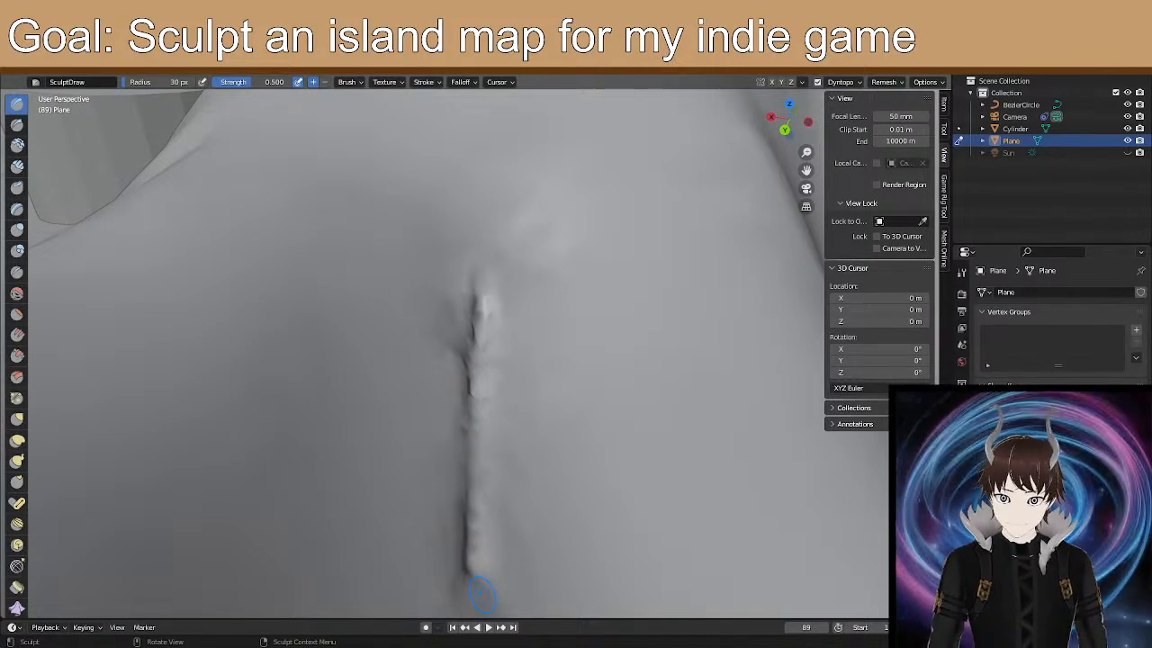
# Extend the narrow groove in a gentle curve further down the slope and even out its upper stretch.
pyautogui.scroll(-2, 621, 268)
pyautogui.keyDown('shift'); pyautogui.moveTo(463, 573); pyautogui.dragTo(392, 337, button='middle'); pyautogui.keyUp('shift')
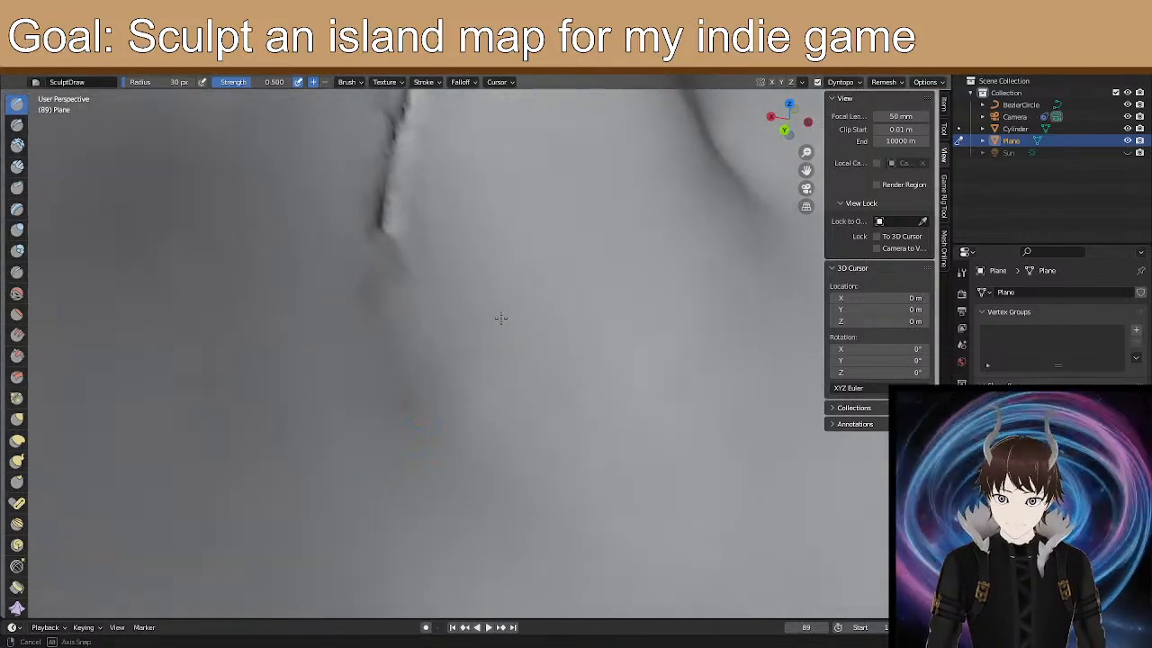
pyautogui.moveTo(504, 316); pyautogui.dragTo(509, 340, button='middle')
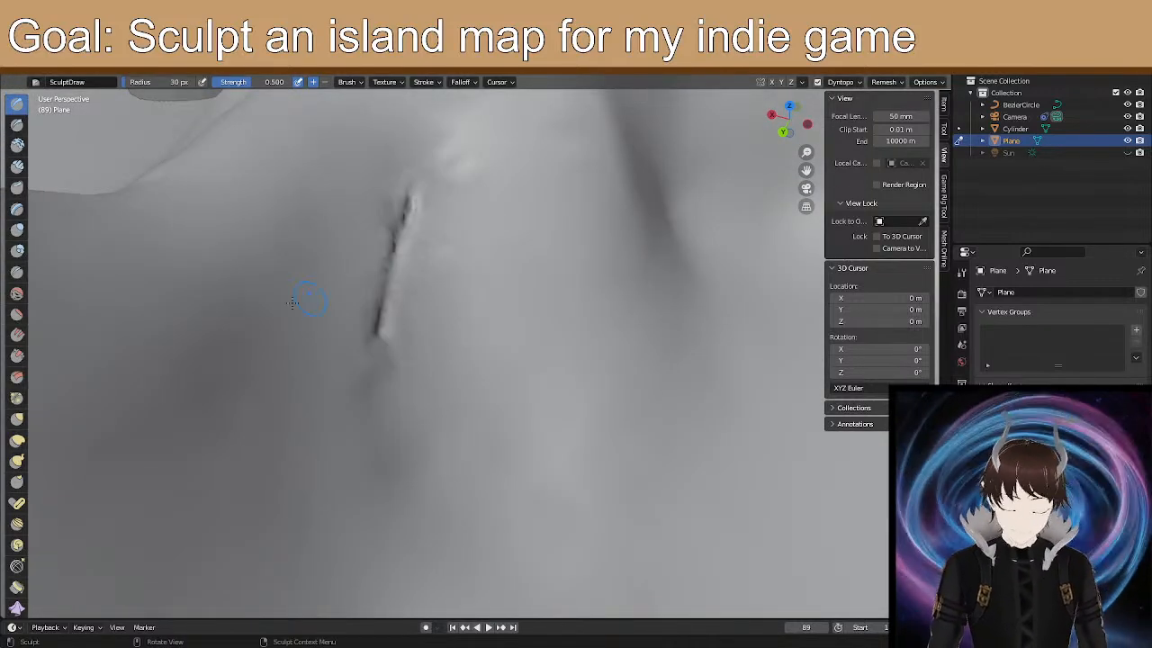
pyautogui.moveTo(377, 329); pyautogui.dragTo(379, 361)
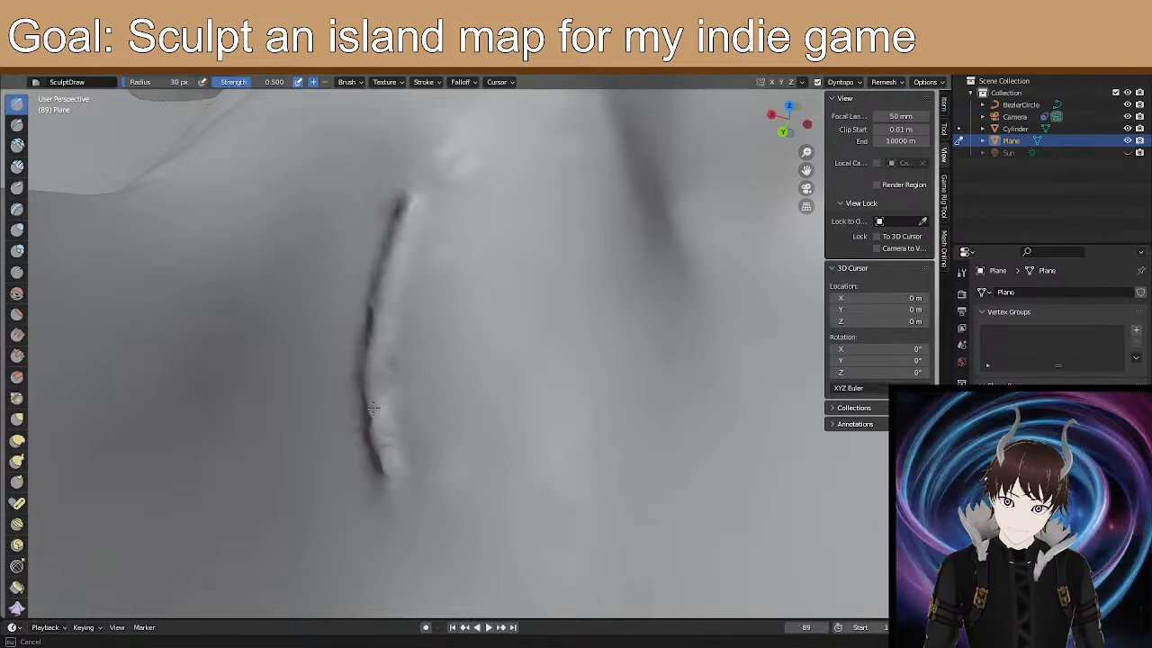
pyautogui.moveTo(374, 383)
pyautogui.mouseDown(button='middle')
pyautogui.moveTo(501, 327)
pyautogui.moveTo(444, 267)
pyautogui.moveTo(470, 314)
pyautogui.moveTo(464, 324)
pyautogui.moveTo(393, 321)
pyautogui.moveTo(404, 321)
pyautogui.moveTo(392, 409)
pyautogui.moveTo(409, 399)
pyautogui.mouseUp(button='middle')
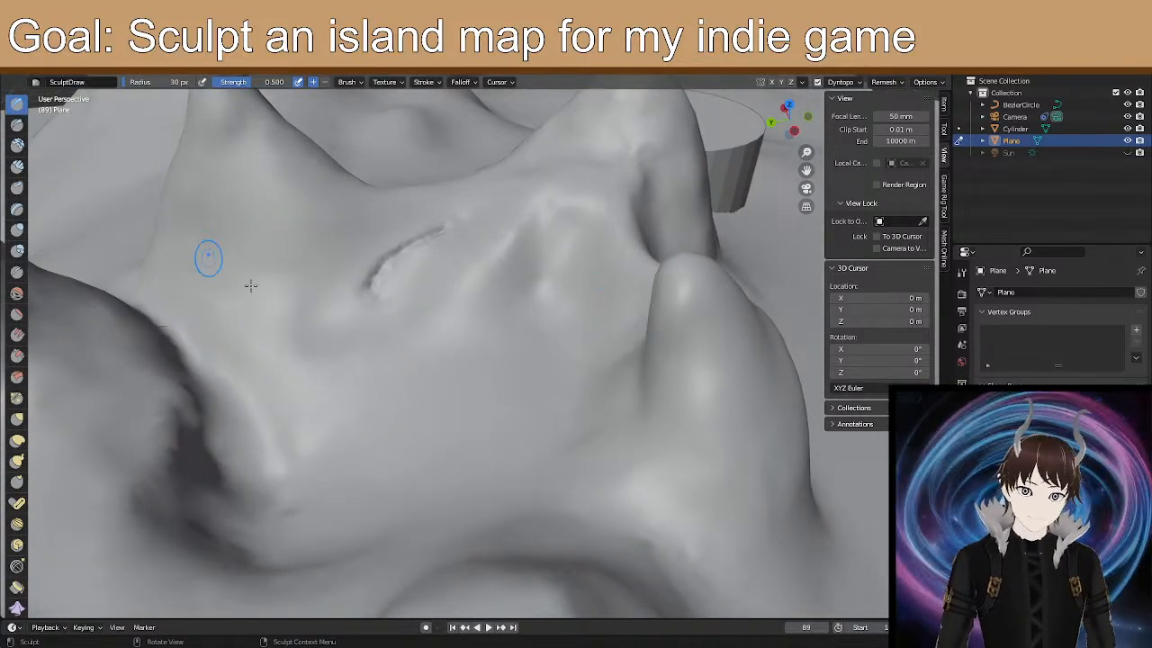
# Continue the groove from its lower end toward the valley with the Draw brush inverted.
pyautogui.scroll(5, 288, 351)
pyautogui.keyDown('shift'); pyautogui.moveTo(247, 329); pyautogui.dragTo(498, 310, button='middle'); pyautogui.keyUp('shift')
pyautogui.keyDown('ctrl'); pyautogui.moveTo(569, 177); pyautogui.dragTo(566, 162); pyautogui.keyUp('ctrl')
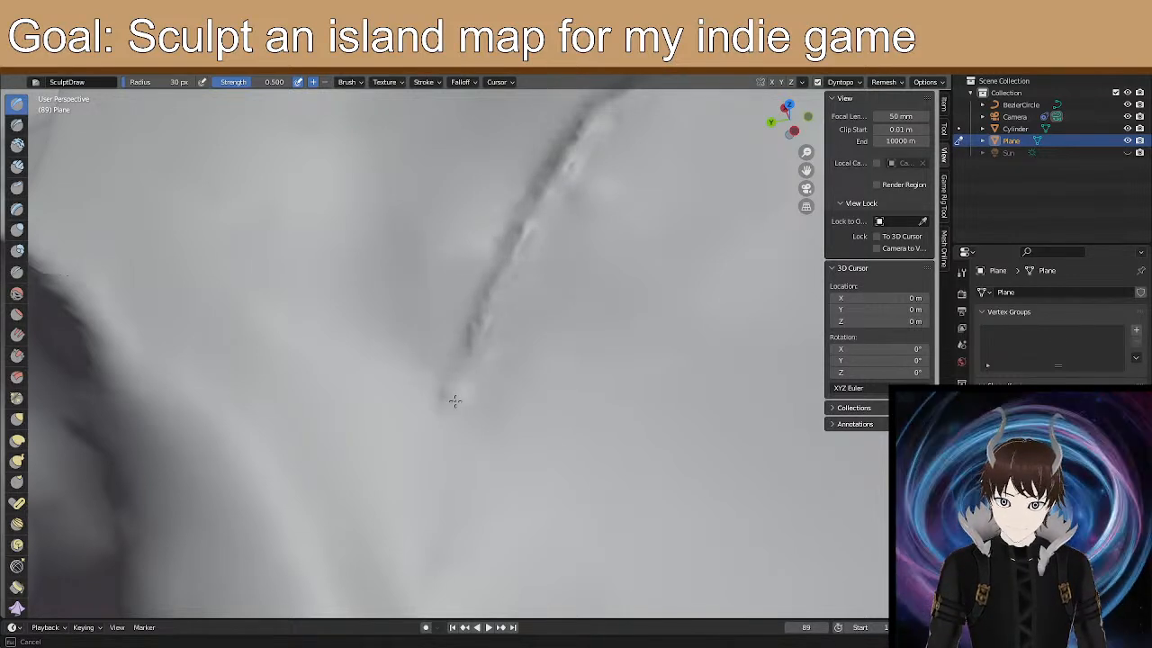
pyautogui.keyDown('ctrl'); pyautogui.moveTo(457, 396); pyautogui.dragTo(445, 412); pyautogui.keyUp('ctrl')
pyautogui.moveTo(446, 414)
pyautogui.mouseDown(button='middle')
pyautogui.moveTo(430, 393)
pyautogui.moveTo(440, 399)
pyautogui.mouseUp(button='middle')
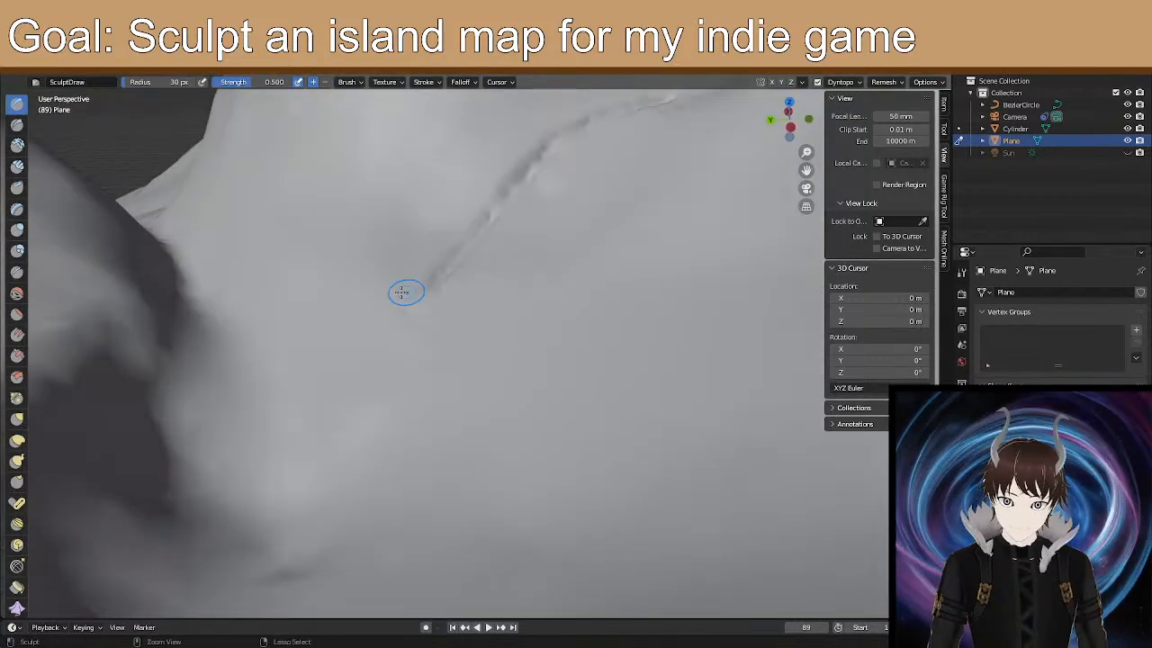
pyautogui.keyDown('ctrl'); pyautogui.moveTo(427, 294); pyautogui.dragTo(399, 359); pyautogui.keyUp('ctrl')
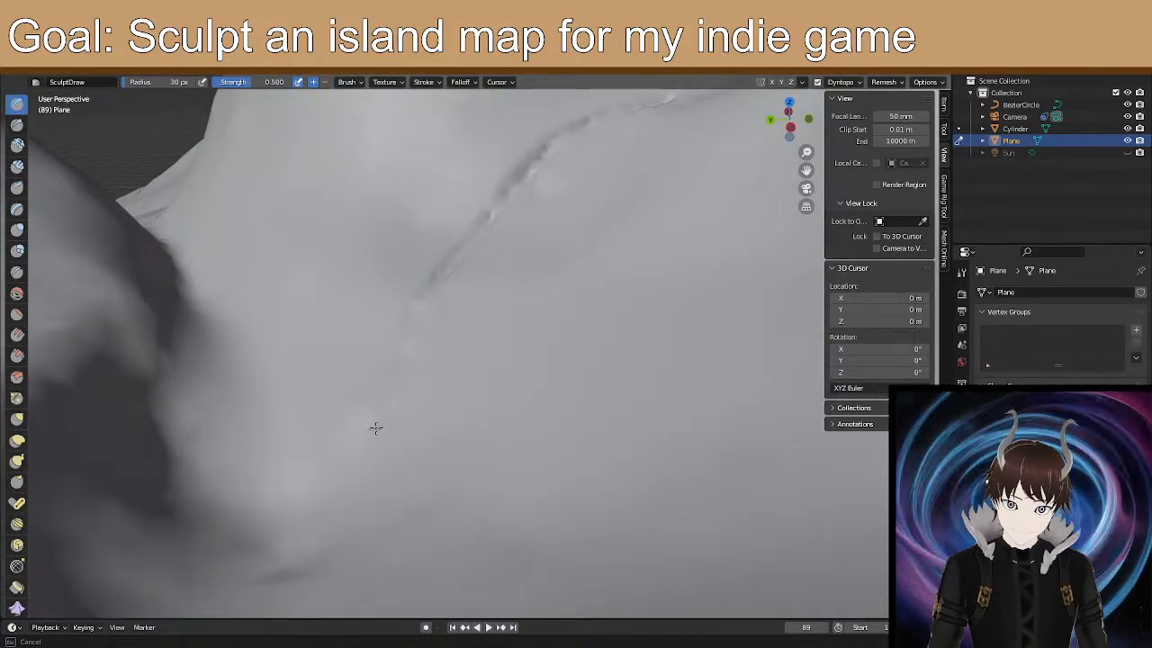
pyautogui.moveTo(429, 320)
pyautogui.keyDown('ctrl'); pyautogui.mouseDown()
pyautogui.moveTo(442, 299)
pyautogui.moveTo(426, 299)
pyautogui.mouseUp(); pyautogui.keyUp('ctrl')
# Deepen the faint lower stretch of the groove and carve it on toward the foot of the slope.
pyautogui.scroll(5, 422, 301)
pyautogui.moveTo(422, 303)
pyautogui.keyDown('shift'); pyautogui.mouseDown(button='middle')
pyautogui.moveTo(430, 318)
pyautogui.moveTo(454, 320)
pyautogui.mouseUp(button='middle'); pyautogui.keyUp('shift')
pyautogui.keyDown('ctrl'); pyautogui.moveTo(432, 214); pyautogui.dragTo(393, 269); pyautogui.keyUp('ctrl')
pyautogui.keyDown('ctrl'); pyautogui.moveTo(405, 243); pyautogui.dragTo(395, 249); pyautogui.keyUp('ctrl')
pyautogui.keyDown('ctrl'); pyautogui.moveTo(358, 321); pyautogui.dragTo(276, 525); pyautogui.keyUp('ctrl')
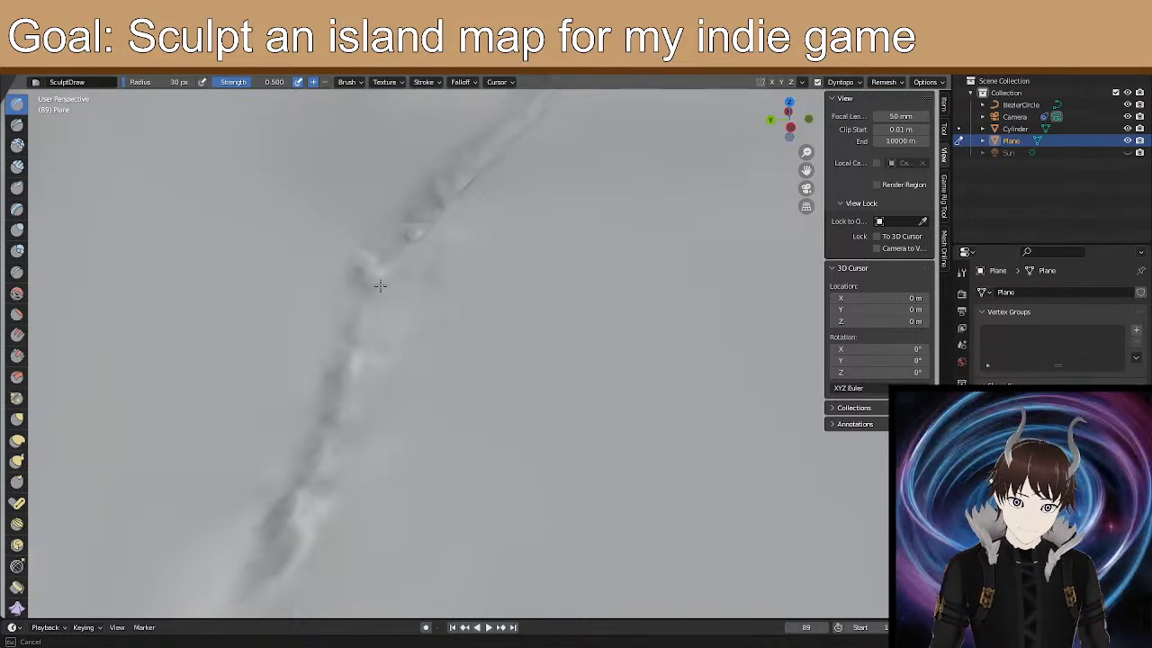
pyautogui.moveTo(391, 270)
pyautogui.mouseDown(button='middle')
pyautogui.moveTo(354, 378)
pyautogui.moveTo(385, 406)
pyautogui.moveTo(386, 360)
pyautogui.moveTo(352, 334)
pyautogui.moveTo(362, 386)
pyautogui.moveTo(308, 281)
pyautogui.mouseUp(button='middle')
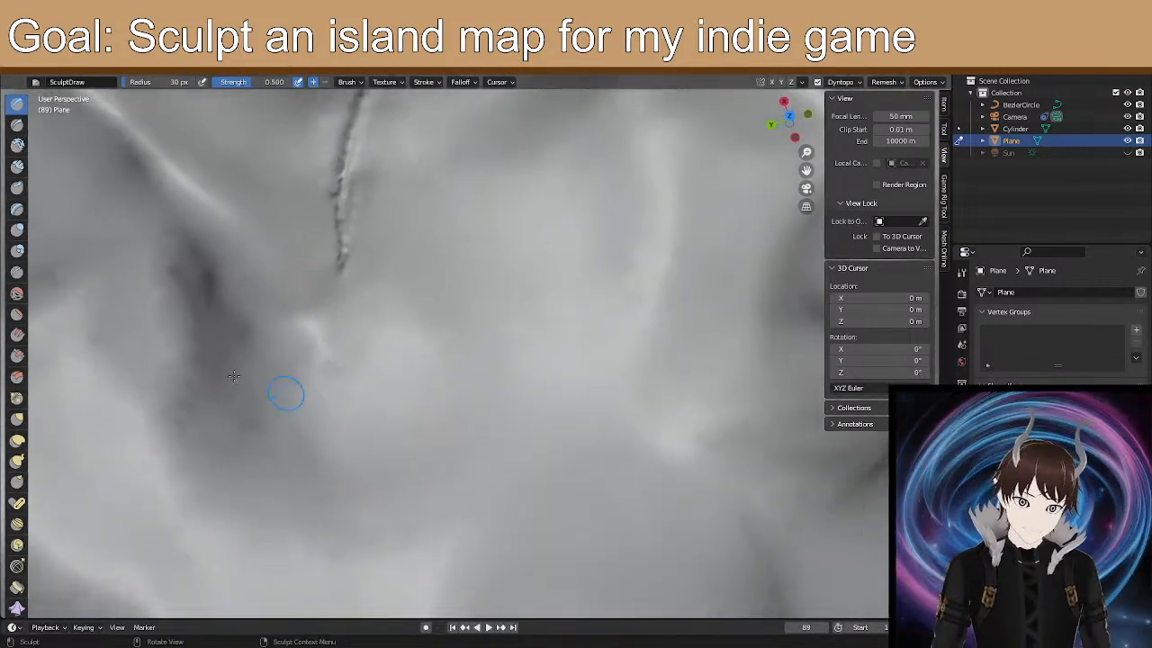
# Set the Draw brush radius to 80 px and sculpt a small round formation just below the groove's lower end.
pyautogui.click(150, 85)
pyautogui.write('8')
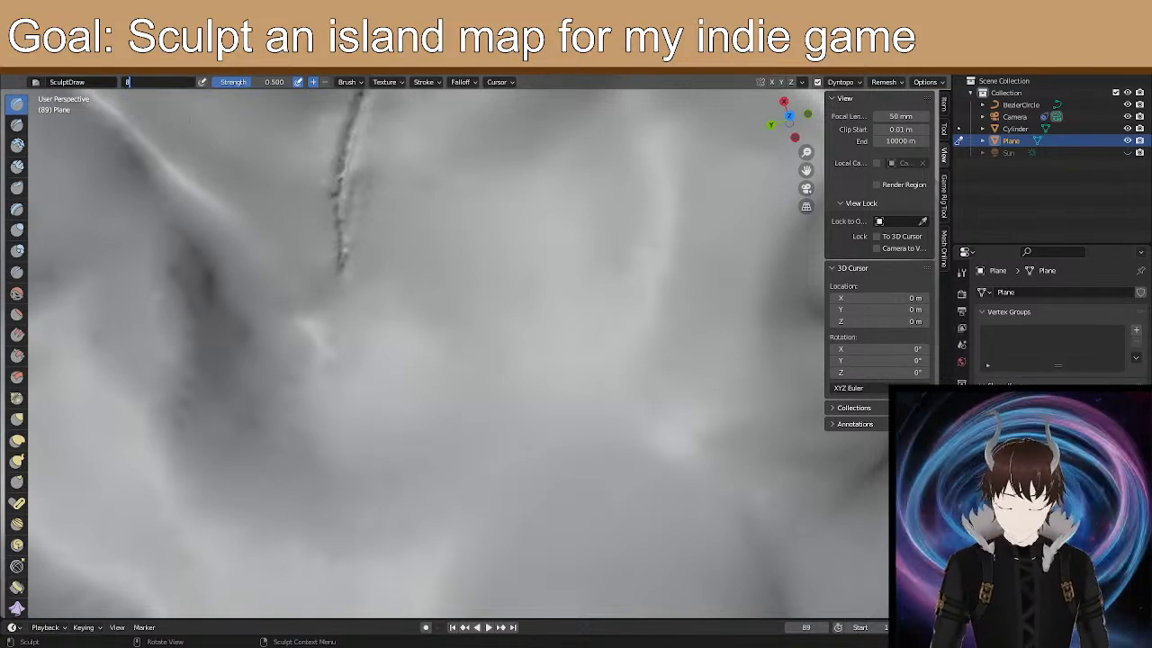
pyautogui.write('0')
pyautogui.press('Return')
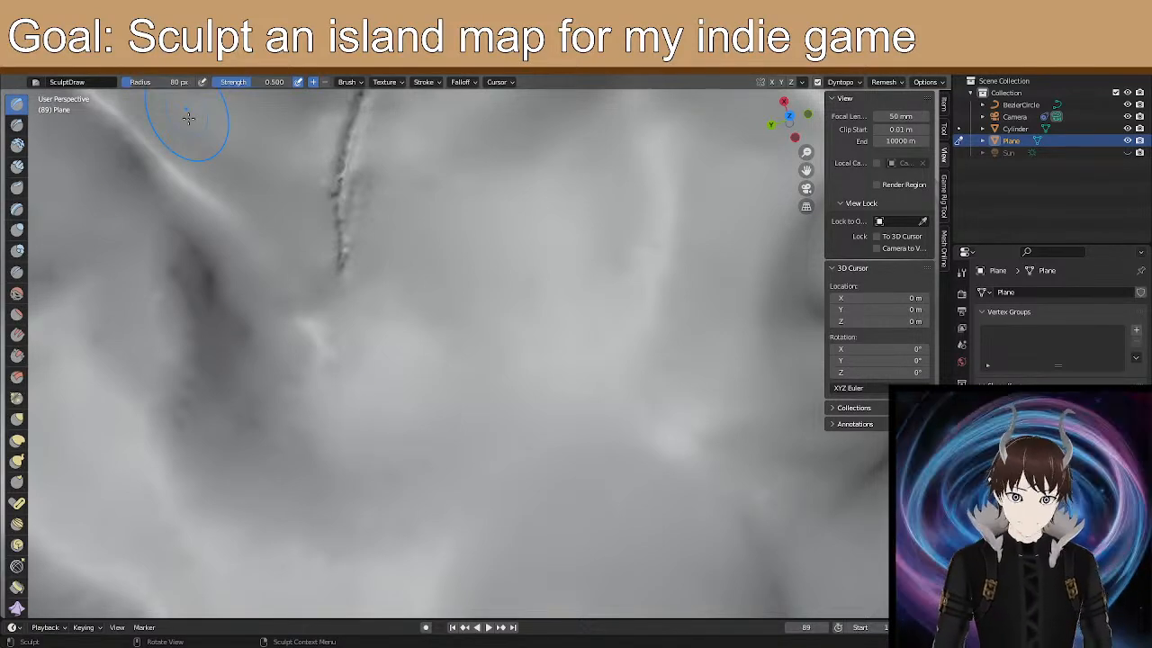
pyautogui.moveTo(365, 378); pyautogui.dragTo(352, 364, button='middle')
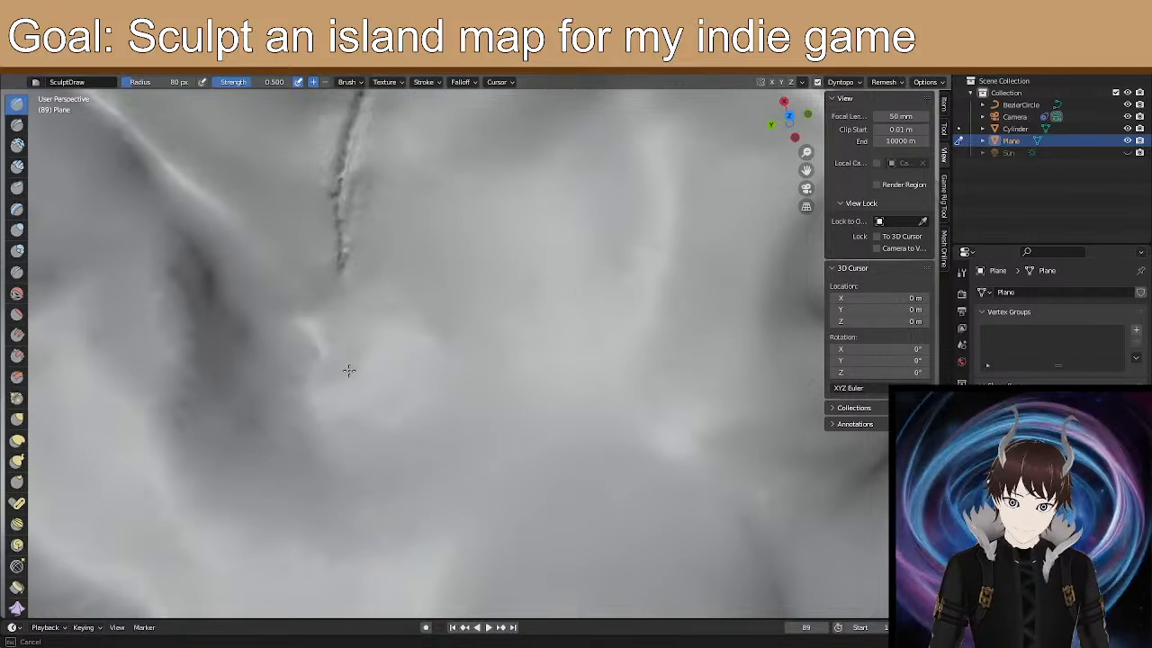
pyautogui.moveTo(369, 396)
pyautogui.mouseDown()
pyautogui.moveTo(367, 417)
pyautogui.moveTo(354, 357)
pyautogui.mouseUp()
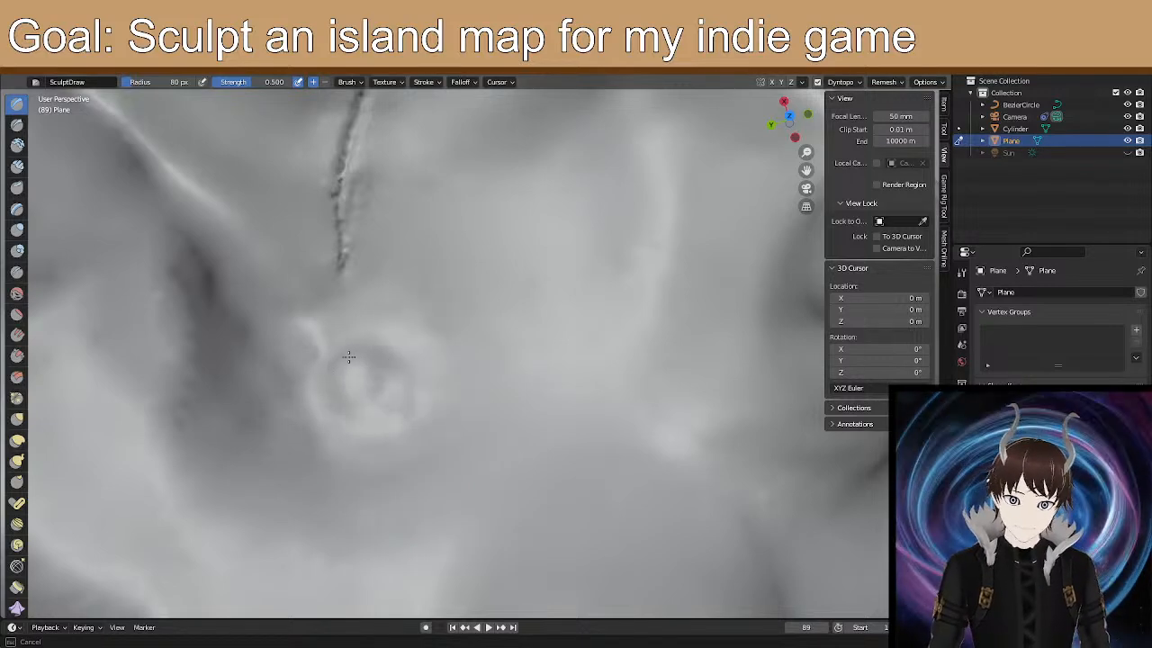
pyautogui.moveTo(339, 428)
pyautogui.mouseDown()
pyautogui.moveTo(416, 405)
pyautogui.moveTo(366, 341)
pyautogui.moveTo(334, 442)
pyautogui.moveTo(406, 416)
pyautogui.moveTo(375, 362)
pyautogui.mouseUp()
pyautogui.moveTo(310, 392)
pyautogui.mouseDown()
pyautogui.moveTo(372, 475)
pyautogui.moveTo(409, 396)
pyautogui.moveTo(346, 361)
pyautogui.moveTo(365, 448)
pyautogui.moveTo(336, 386)
pyautogui.moveTo(386, 424)
pyautogui.moveTo(326, 414)
pyautogui.moveTo(386, 410)
pyautogui.mouseUp()
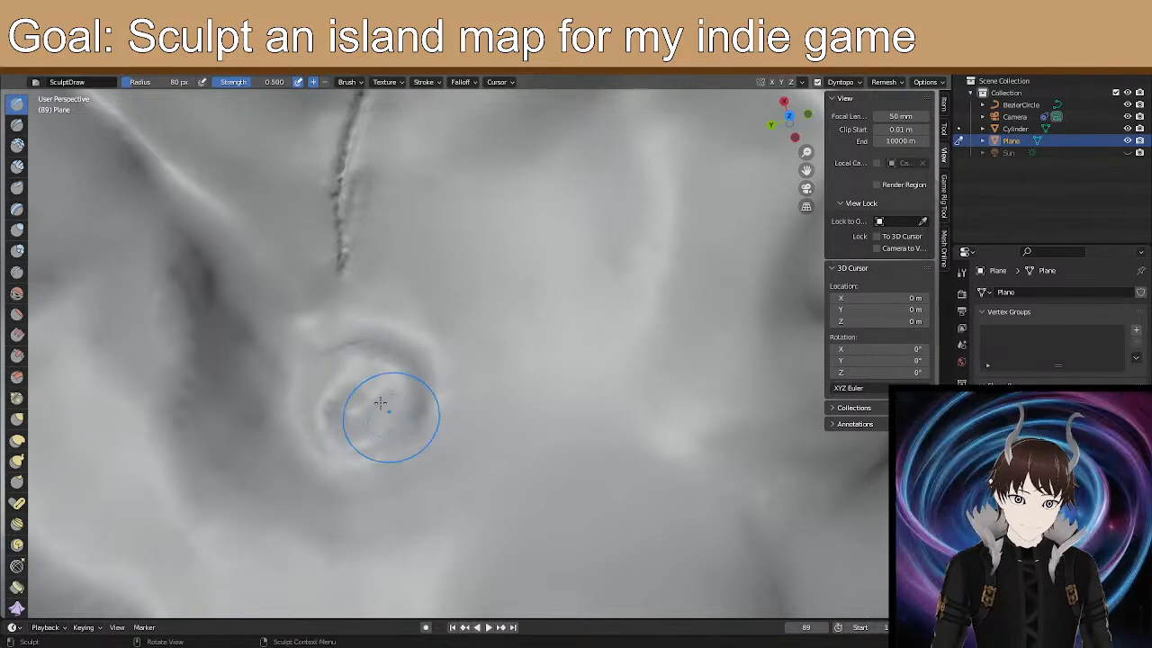
# Reshape the centre and sides of the round formation with short Draw strokes from different angles.
pyautogui.moveTo(186, 271)
pyautogui.mouseDown(button='middle')
pyautogui.moveTo(244, 321)
pyautogui.moveTo(360, 484)
pyautogui.moveTo(387, 445)
pyautogui.moveTo(441, 411)
pyautogui.moveTo(450, 424)
pyautogui.mouseUp(button='middle')
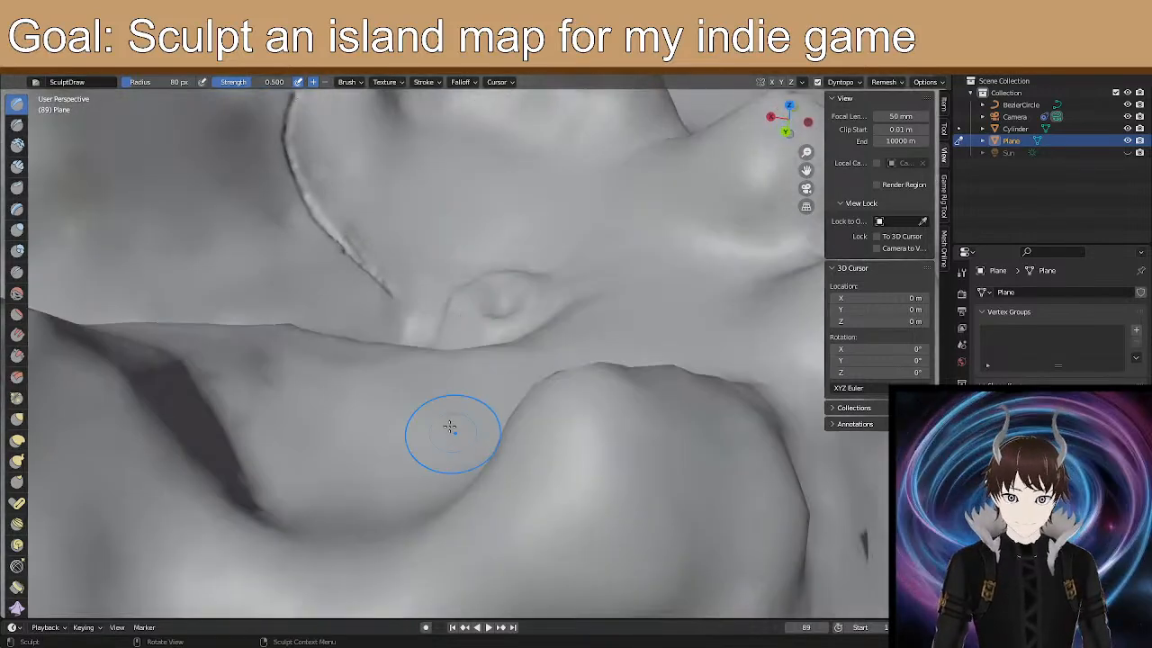
pyautogui.moveTo(604, 450)
pyautogui.mouseDown(button='middle')
pyautogui.moveTo(462, 345)
pyautogui.moveTo(451, 372)
pyautogui.mouseUp(button='middle')
pyautogui.moveTo(451, 373)
pyautogui.mouseDown()
pyautogui.moveTo(452, 359)
pyautogui.moveTo(493, 364)
pyautogui.mouseUp()
pyautogui.moveTo(493, 364)
pyautogui.mouseDown(button='middle')
pyautogui.moveTo(498, 303)
pyautogui.moveTo(456, 354)
pyautogui.moveTo(406, 317)
pyautogui.moveTo(198, 352)
pyautogui.moveTo(72, 333)
pyautogui.moveTo(235, 284)
pyautogui.moveTo(373, 270)
pyautogui.mouseUp(button='middle')
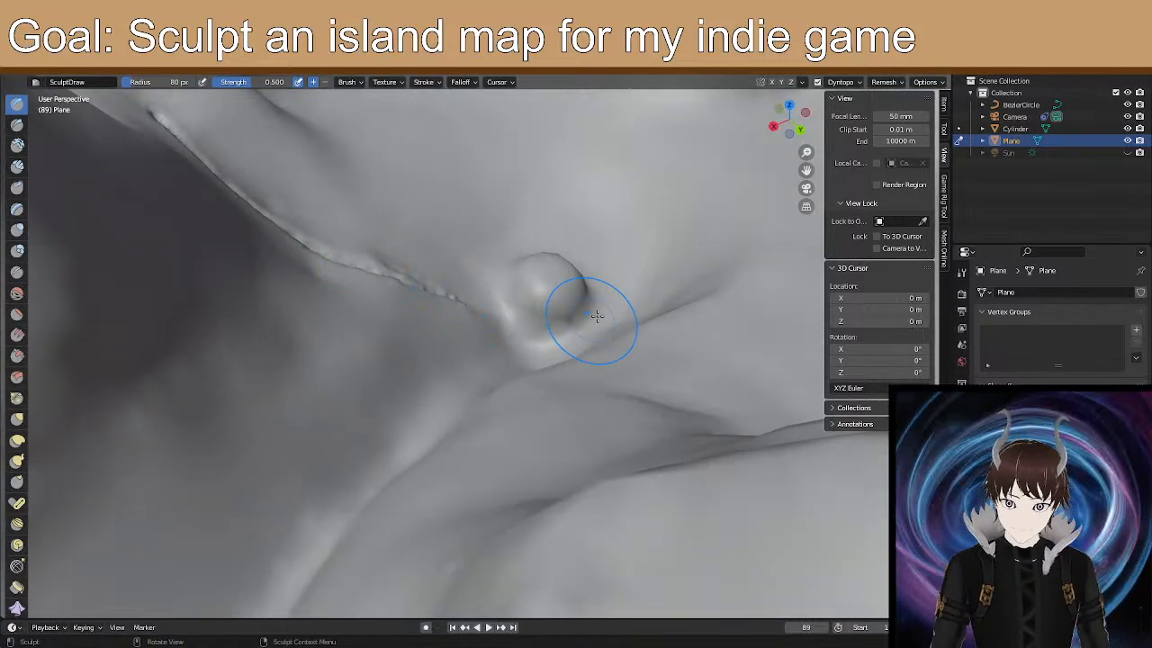
pyautogui.moveTo(514, 335); pyautogui.dragTo(550, 329)
pyautogui.moveTo(551, 272)
pyautogui.mouseDown()
pyautogui.moveTo(568, 265)
pyautogui.moveTo(538, 315)
pyautogui.mouseUp()
pyautogui.moveTo(577, 263); pyautogui.dragTo(540, 302)
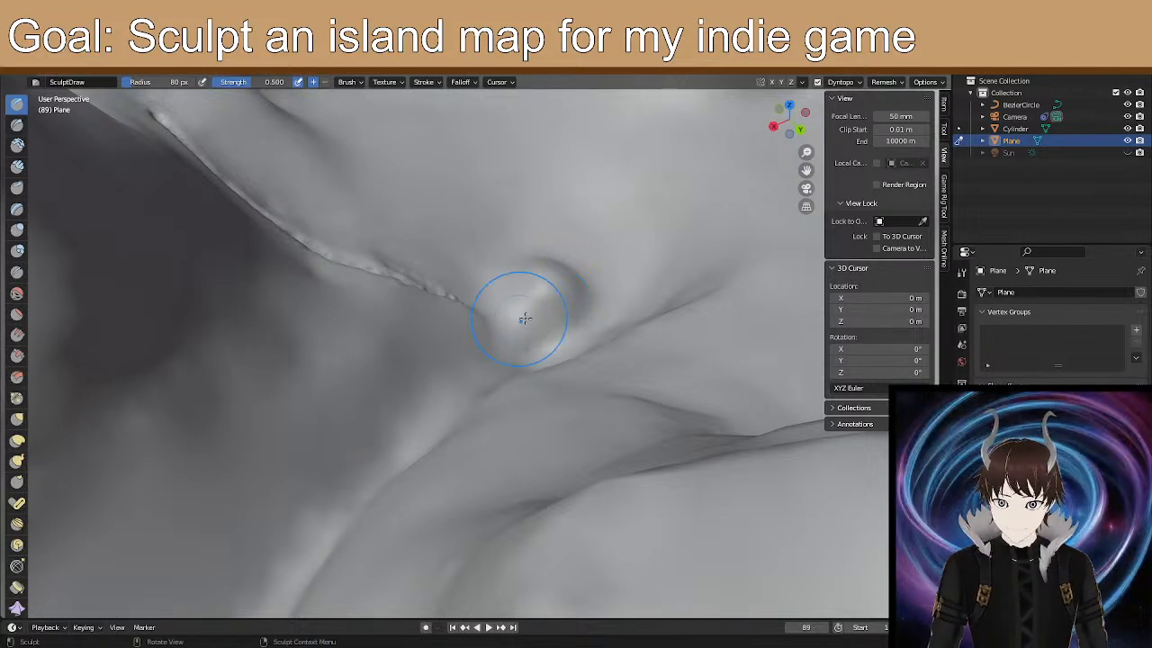
pyautogui.moveTo(529, 317); pyautogui.dragTo(464, 297, button='middle')
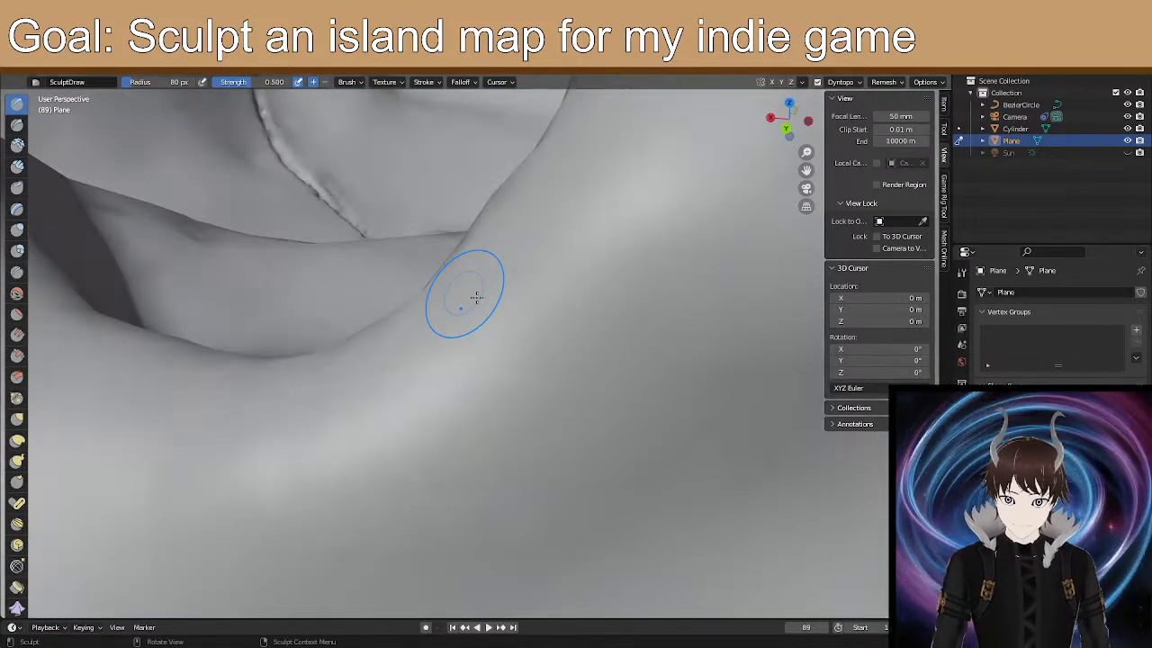
# Rework the groove up close with Draw strokes along its length at the 80 px radius.
pyautogui.moveTo(441, 249)
pyautogui.mouseDown(button='middle')
pyautogui.moveTo(424, 218)
pyautogui.moveTo(157, 280)
pyautogui.moveTo(306, 344)
pyautogui.moveTo(522, 399)
pyautogui.mouseUp(button='middle')
pyautogui.scroll(1, 157, 280)
pyautogui.scroll(4, 270, 336)
pyautogui.scroll(5, 414, 274)
pyautogui.moveTo(236, 229)
pyautogui.keyDown('shift'); pyautogui.mouseDown(button='middle')
pyautogui.moveTo(322, 253)
pyautogui.moveTo(340, 433)
pyautogui.mouseUp(button='middle'); pyautogui.keyUp('shift')
pyautogui.moveTo(387, 282); pyautogui.dragTo(386, 363)
pyautogui.moveTo(368, 502); pyautogui.dragTo(373, 483)
pyautogui.moveTo(377, 412); pyautogui.dragTo(389, 417)
pyautogui.keyDown('shift'); pyautogui.moveTo(391, 419); pyautogui.dragTo(400, 192, button='middle'); pyautogui.keyUp('shift')
pyautogui.moveTo(385, 256)
pyautogui.mouseDown(button='middle')
pyautogui.moveTo(234, 231)
pyautogui.moveTo(401, 308)
pyautogui.moveTo(662, 323)
pyautogui.moveTo(609, 307)
pyautogui.mouseUp(button='middle')
pyautogui.keyDown('shift'); pyautogui.moveTo(494, 437); pyautogui.dragTo(508, 319, button='middle'); pyautogui.keyUp('shift')
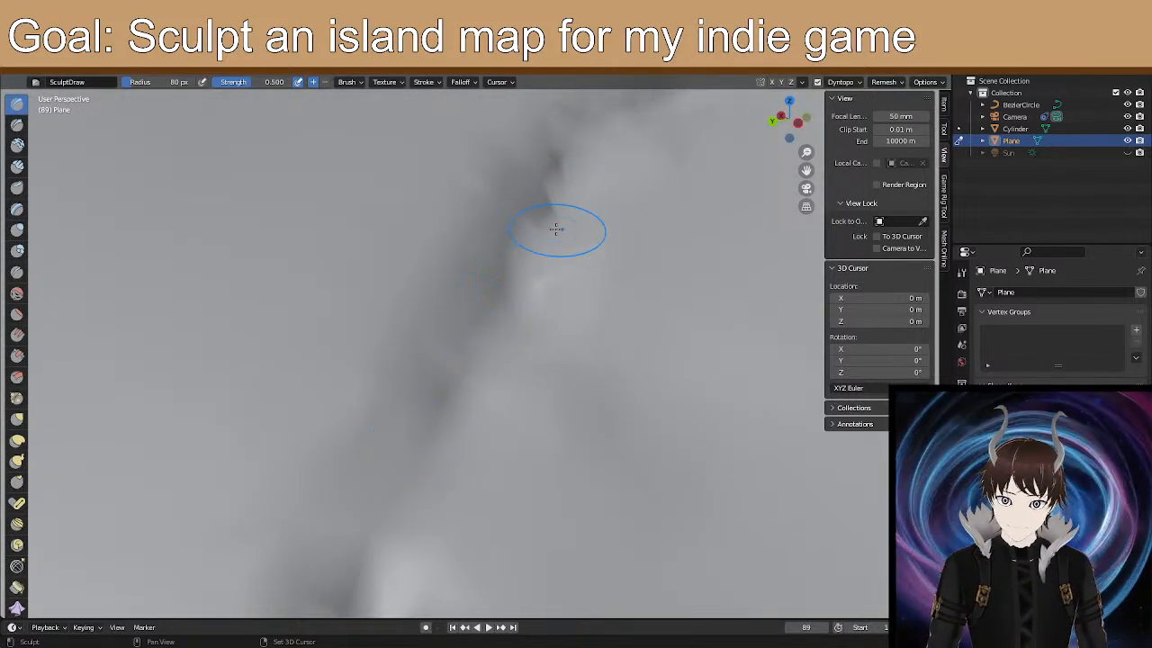
# Smooth the jagged edges along the middle of the groove.
pyautogui.keyDown('shift'); pyautogui.moveTo(450, 441); pyautogui.dragTo(548, 141, button='middle'); pyautogui.keyUp('shift')
pyautogui.moveTo(462, 275)
pyautogui.keyDown('shift'); pyautogui.mouseDown()
pyautogui.moveTo(478, 279)
pyautogui.moveTo(455, 327)
pyautogui.mouseUp(); pyautogui.keyUp('shift')
pyautogui.moveTo(412, 442); pyautogui.dragTo(454, 337, button='middle')
pyautogui.keyDown('shift'); pyautogui.moveTo(473, 394); pyautogui.dragTo(468, 491); pyautogui.keyUp('shift')
pyautogui.keyDown('shift'); pyautogui.moveTo(538, 443); pyautogui.dragTo(559, 384); pyautogui.keyUp('shift')
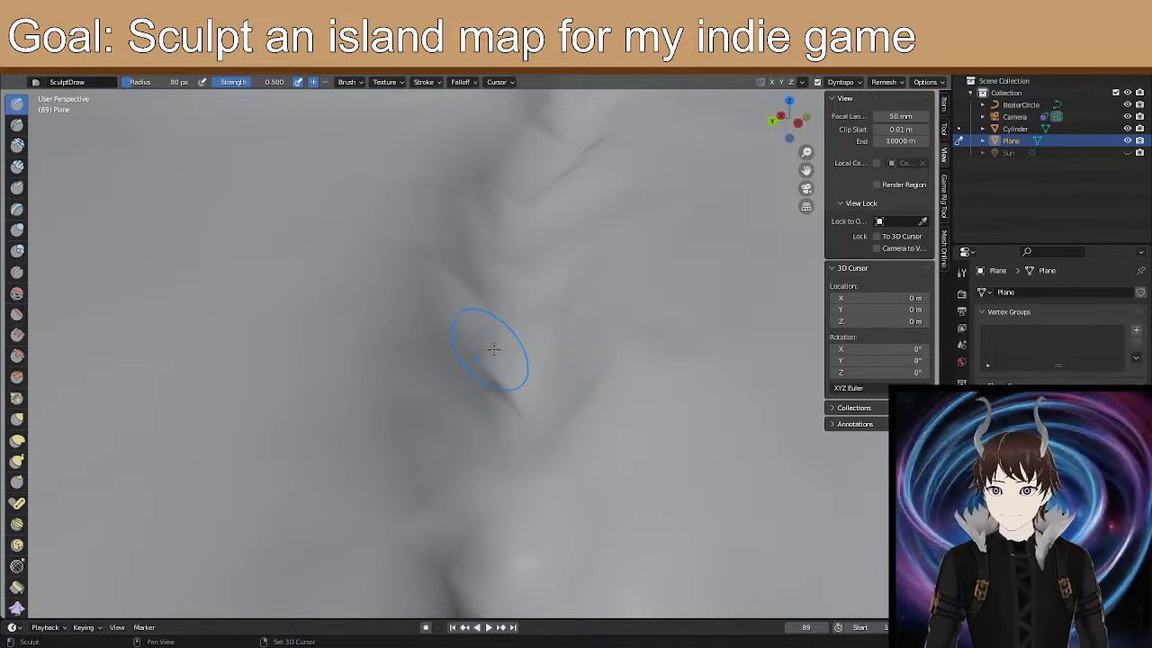
# Smooth the remaining rough creases further along the groove.
pyautogui.moveTo(499, 291)
pyautogui.mouseDown(button='middle')
pyautogui.moveTo(476, 444)
pyautogui.moveTo(496, 376)
pyautogui.mouseUp(button='middle')
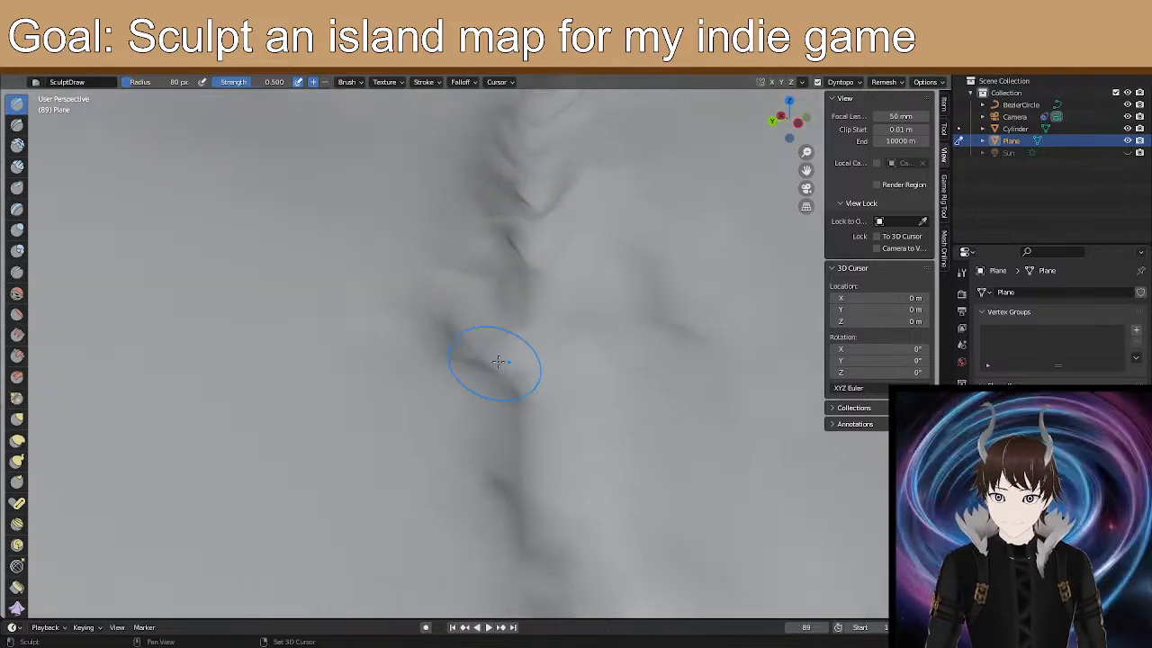
pyautogui.keyDown('shift'); pyautogui.moveTo(507, 368); pyautogui.dragTo(527, 465); pyautogui.keyUp('shift')
pyautogui.keyDown('shift'); pyautogui.moveTo(521, 303); pyautogui.dragTo(534, 241); pyautogui.keyUp('shift')
pyautogui.keyDown('shift'); pyautogui.moveTo(538, 468); pyautogui.dragTo(533, 243, button='middle'); pyautogui.keyUp('shift')
pyautogui.keyDown('shift'); pyautogui.moveTo(630, 310); pyautogui.dragTo(490, 352, button='middle'); pyautogui.keyUp('shift')
pyautogui.moveTo(415, 385)
pyautogui.keyDown('shift'); pyautogui.mouseDown()
pyautogui.moveTo(402, 372)
pyautogui.moveTo(367, 405)
pyautogui.moveTo(404, 203)
pyautogui.mouseUp(); pyautogui.keyUp('shift')
# Examine the groove and the surrounding peaks from several angles.
pyautogui.scroll(-3, 424, 297)
pyautogui.moveTo(471, 344)
pyautogui.keyDown('shift'); pyautogui.mouseDown(button='middle')
pyautogui.moveTo(459, 312)
pyautogui.moveTo(450, 334)
pyautogui.moveTo(461, 436)
pyautogui.moveTo(514, 390)
pyautogui.mouseUp(button='middle'); pyautogui.keyUp('shift')
pyautogui.moveTo(545, 347)
pyautogui.mouseDown(button='middle')
pyautogui.moveTo(567, 321)
pyautogui.moveTo(409, 296)
pyautogui.moveTo(478, 316)
pyautogui.moveTo(505, 297)
pyautogui.mouseUp(button='middle')
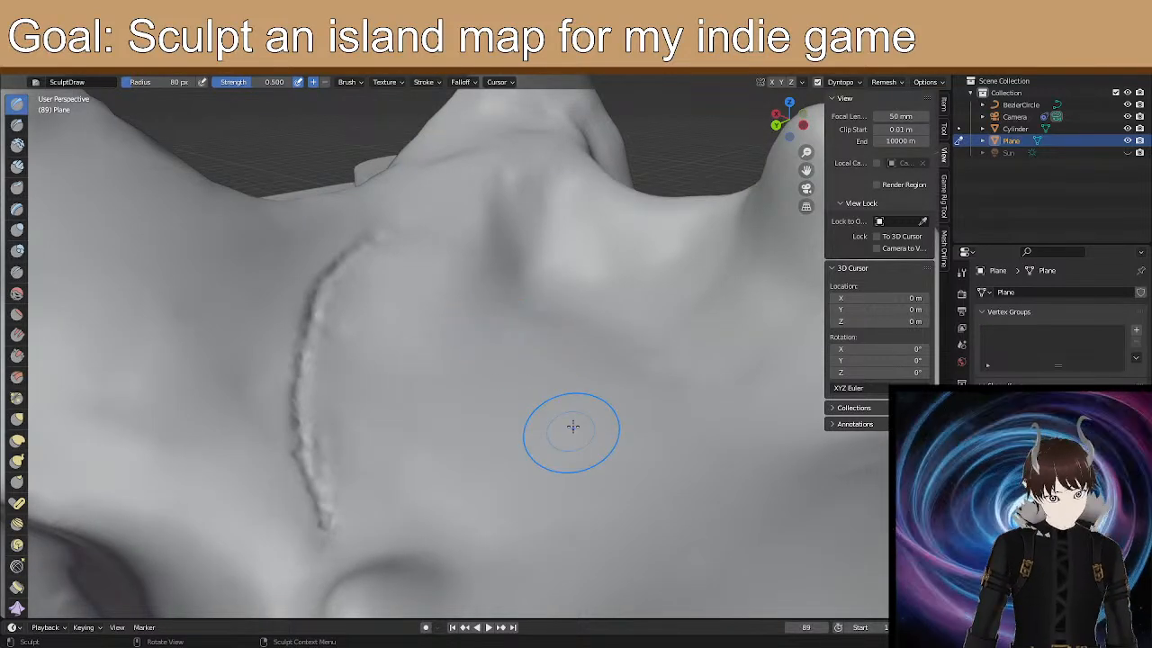
pyautogui.moveTo(630, 362); pyautogui.dragTo(701, 367, button='middle')
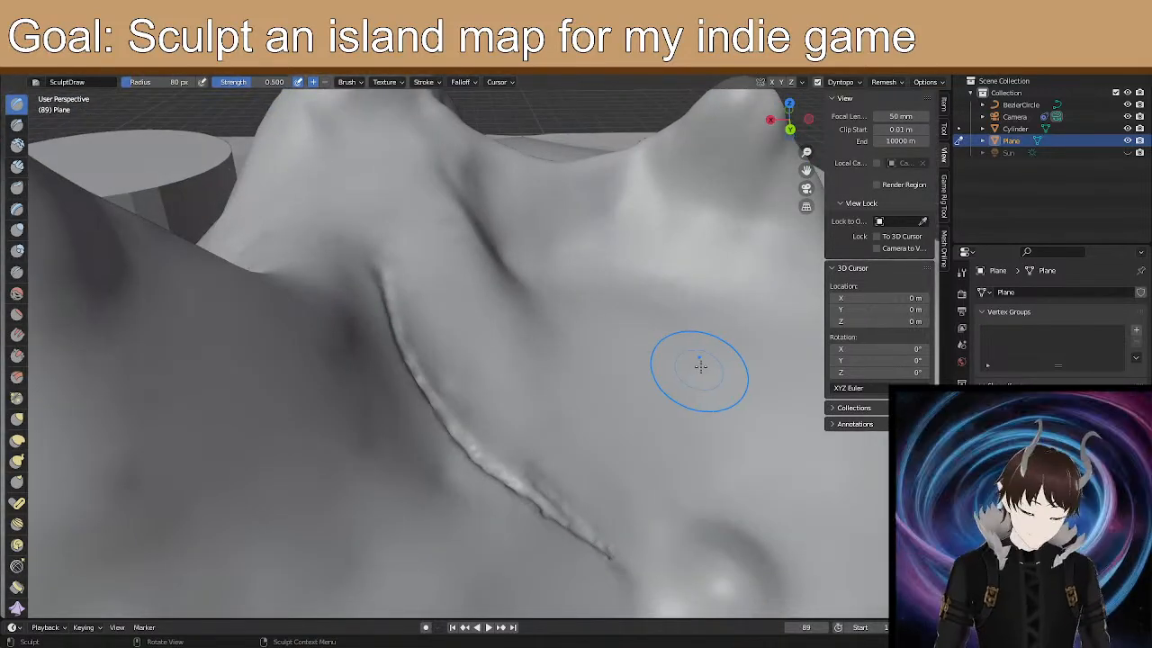
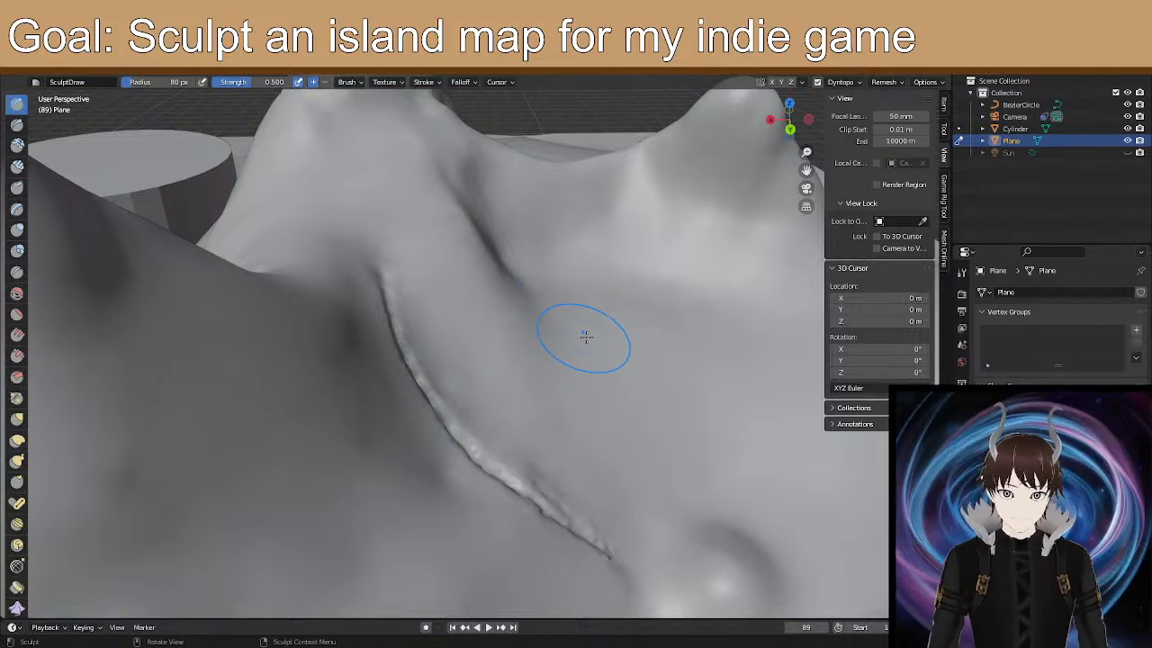
pyautogui.moveTo(594, 317)
pyautogui.mouseDown(button='middle')
pyautogui.moveTo(555, 276)
pyautogui.moveTo(527, 350)
pyautogui.moveTo(584, 383)
pyautogui.moveTo(577, 344)
pyautogui.moveTo(470, 319)
pyautogui.moveTo(455, 334)
pyautogui.moveTo(478, 339)
pyautogui.mouseUp(button='middle')
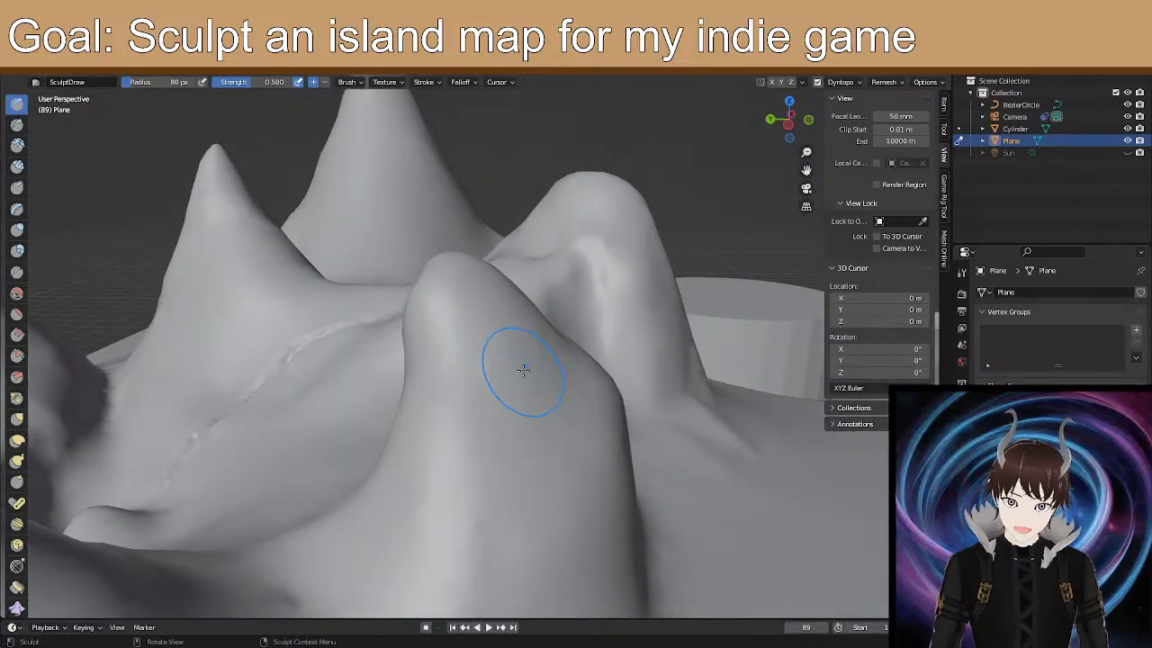
pyautogui.moveTo(500, 321)
pyautogui.mouseDown(button='middle')
pyautogui.moveTo(512, 316)
pyautogui.moveTo(484, 260)
pyautogui.moveTo(306, 314)
pyautogui.moveTo(272, 344)
pyautogui.moveTo(295, 402)
pyautogui.mouseUp(button='middle')
pyautogui.moveTo(533, 269)
pyautogui.mouseDown(button='middle')
pyautogui.moveTo(441, 352)
pyautogui.moveTo(442, 300)
pyautogui.moveTo(351, 316)
pyautogui.moveTo(180, 309)
pyautogui.mouseUp(button='middle')
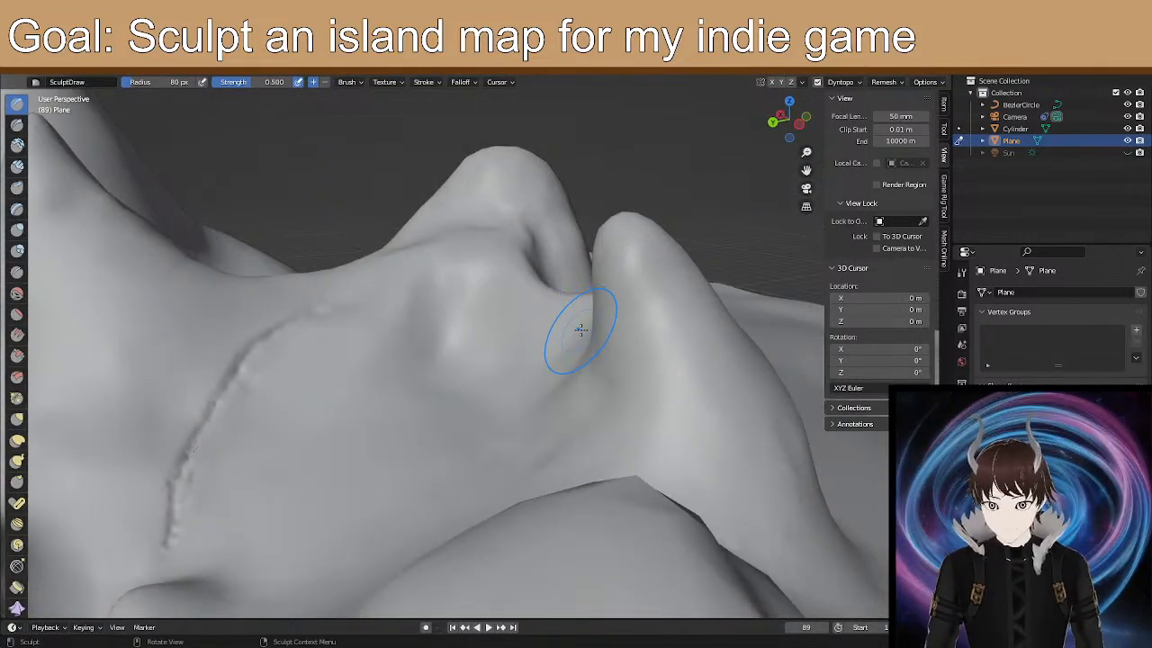
# Switch to Elastic Deform and pull the inner foot of the rounded peak toward the neighbouring ridge.
pyautogui.click(17, 441)
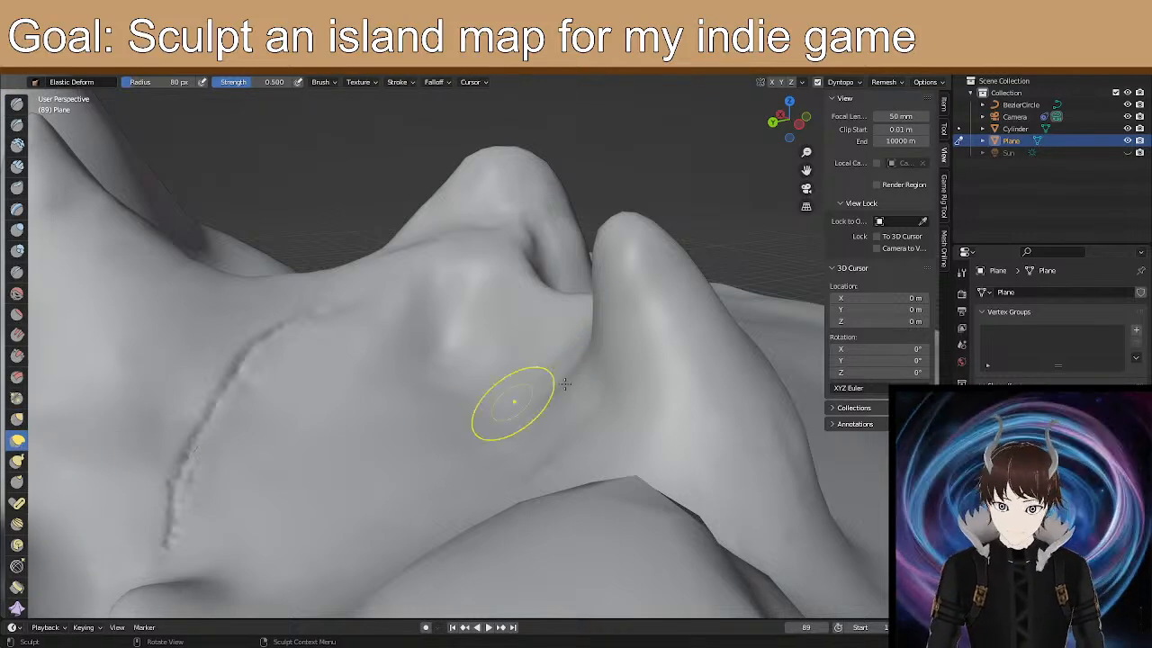
pyautogui.moveTo(609, 354)
pyautogui.mouseDown()
pyautogui.moveTo(569, 383)
pyautogui.moveTo(555, 419)
pyautogui.moveTo(537, 355)
pyautogui.mouseUp()
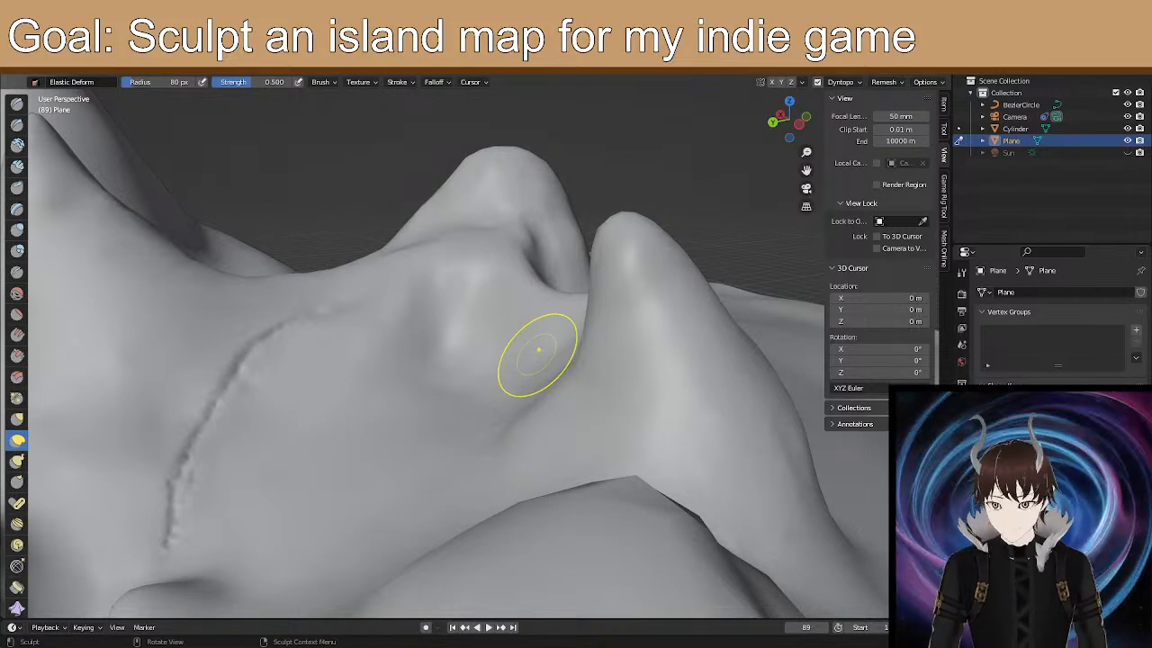
pyautogui.moveTo(624, 260)
pyautogui.mouseDown(button='middle')
pyautogui.moveTo(612, 244)
pyautogui.moveTo(597, 252)
pyautogui.mouseUp(button='middle')
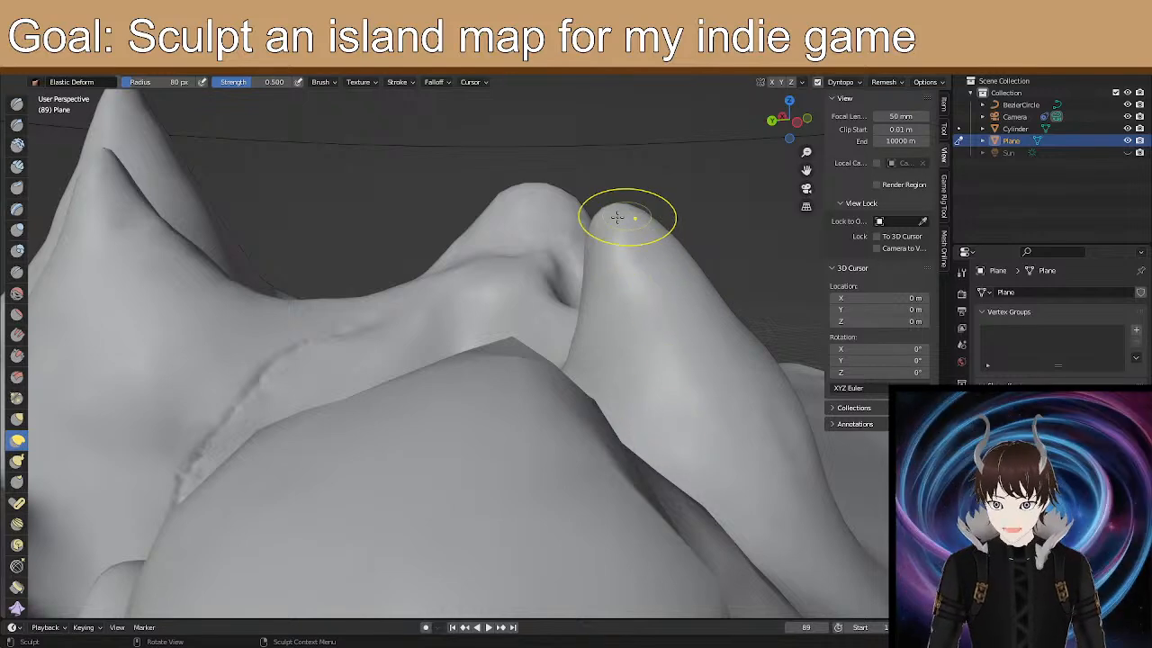
# Reshape the rounded peak's flanks and base from several sides with short Elastic Deform strokes.
pyautogui.moveTo(602, 220)
pyautogui.mouseDown(button='middle')
pyautogui.moveTo(638, 239)
pyautogui.moveTo(430, 269)
pyautogui.mouseUp(button='middle')
pyautogui.moveTo(416, 304)
pyautogui.mouseDown()
pyautogui.moveTo(465, 293)
pyautogui.moveTo(426, 295)
pyautogui.moveTo(452, 280)
pyautogui.mouseUp()
pyautogui.moveTo(430, 392)
pyautogui.mouseDown(button='middle')
pyautogui.moveTo(419, 337)
pyautogui.moveTo(299, 326)
pyautogui.moveTo(336, 347)
pyautogui.mouseUp(button='middle')
pyautogui.moveTo(658, 382); pyautogui.dragTo(689, 393, button='middle')
pyautogui.moveTo(554, 338)
pyautogui.mouseDown()
pyautogui.moveTo(504, 340)
pyautogui.moveTo(499, 385)
pyautogui.mouseUp()
pyautogui.moveTo(614, 437)
pyautogui.mouseDown()
pyautogui.moveTo(579, 443)
pyautogui.moveTo(599, 455)
pyautogui.mouseUp()
pyautogui.moveTo(599, 455); pyautogui.dragTo(527, 442, button='middle')
pyautogui.moveTo(527, 441); pyautogui.dragTo(511, 438)
pyautogui.moveTo(531, 454)
pyautogui.mouseDown(button='middle')
pyautogui.moveTo(546, 448)
pyautogui.moveTo(530, 448)
pyautogui.mouseUp(button='middle')
pyautogui.moveTo(626, 433)
pyautogui.mouseDown(button='middle')
pyautogui.moveTo(540, 442)
pyautogui.moveTo(766, 405)
pyautogui.mouseUp(button='middle')
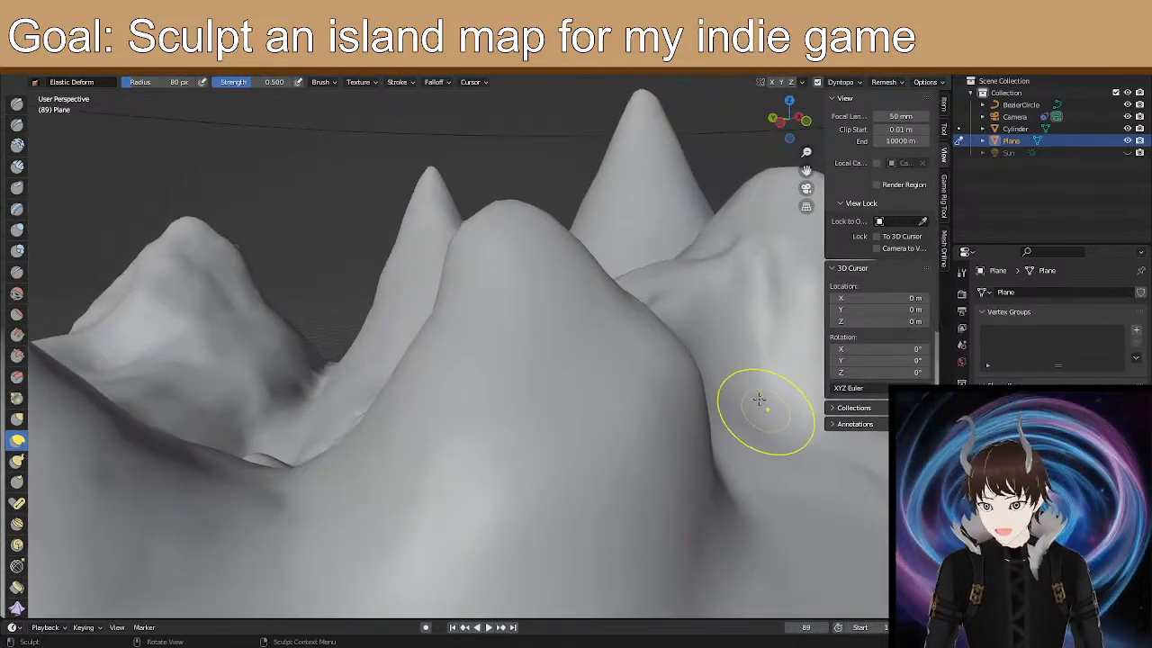
# Push the rounded peak's side and upper flank inward from opposite directions with short Elastic Deform strokes.
pyautogui.moveTo(702, 374); pyautogui.dragTo(635, 340)
pyautogui.moveTo(635, 340)
pyautogui.mouseDown(button='middle')
pyautogui.moveTo(586, 381)
pyautogui.moveTo(527, 386)
pyautogui.mouseUp(button='middle')
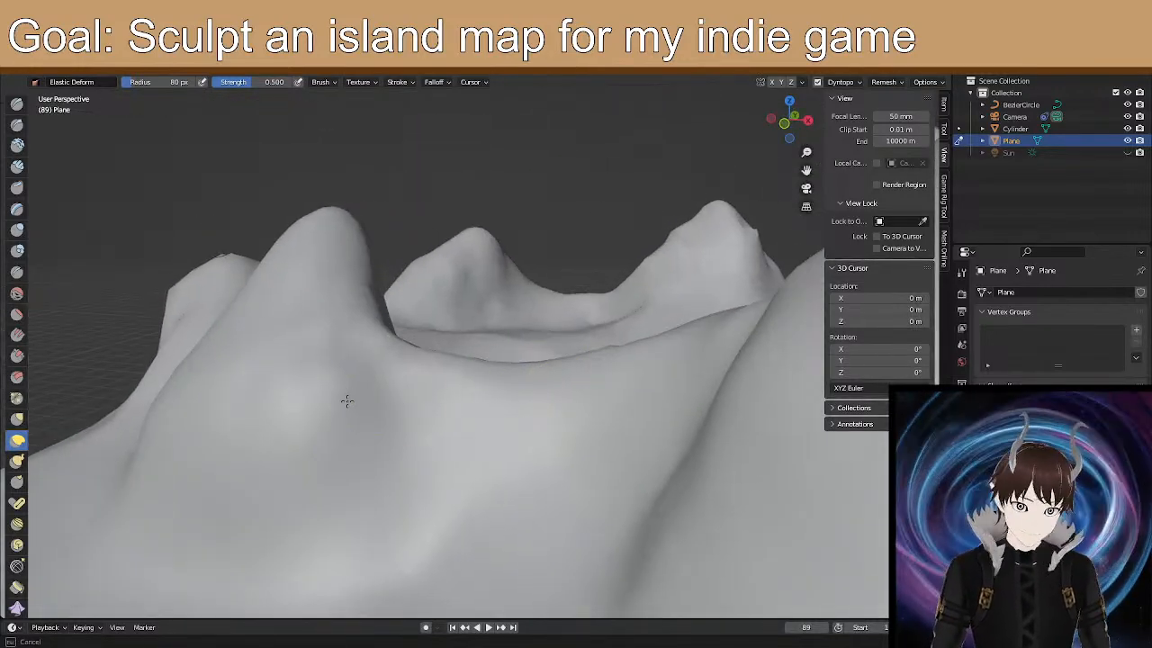
pyautogui.moveTo(342, 383)
pyautogui.mouseDown(button='middle')
pyautogui.moveTo(260, 404)
pyautogui.moveTo(273, 411)
pyautogui.mouseUp(button='middle')
pyautogui.moveTo(255, 339)
pyautogui.mouseDown()
pyautogui.moveTo(241, 322)
pyautogui.moveTo(253, 324)
pyautogui.mouseUp()
pyautogui.moveTo(226, 353); pyautogui.dragTo(253, 393)
pyautogui.moveTo(241, 401); pyautogui.dragTo(420, 368, button='middle')
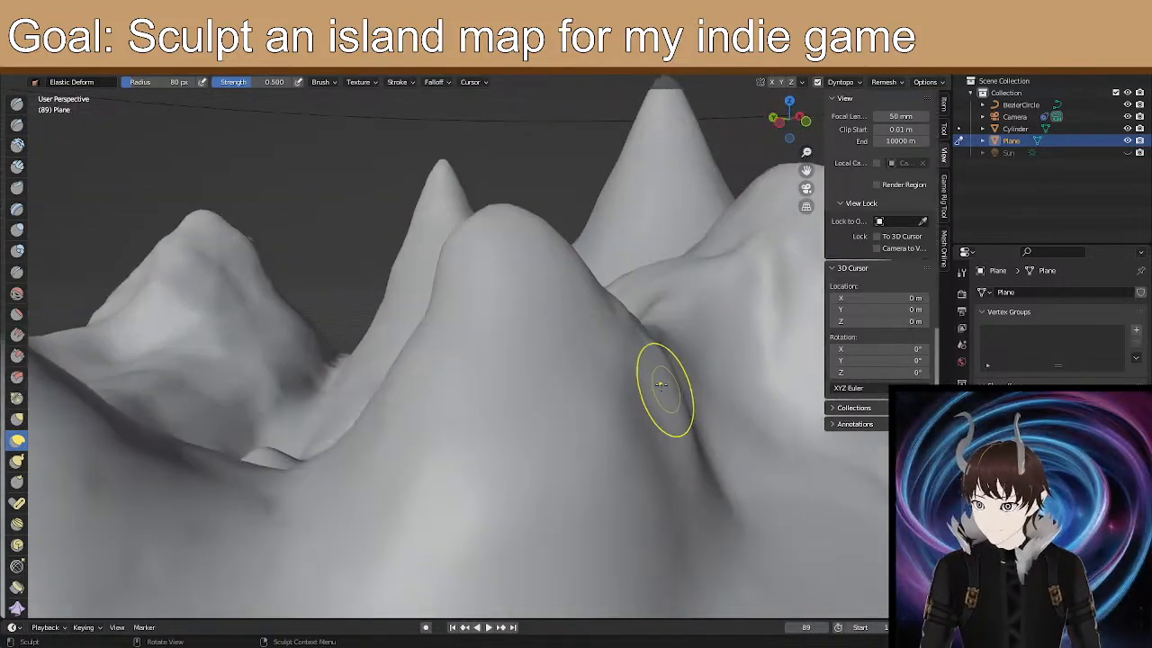
# Pull the rounded peak's lower outer flank downward with Elastic Deform and smooth the surface around it.
pyautogui.moveTo(643, 409); pyautogui.dragTo(560, 432, button='middle')
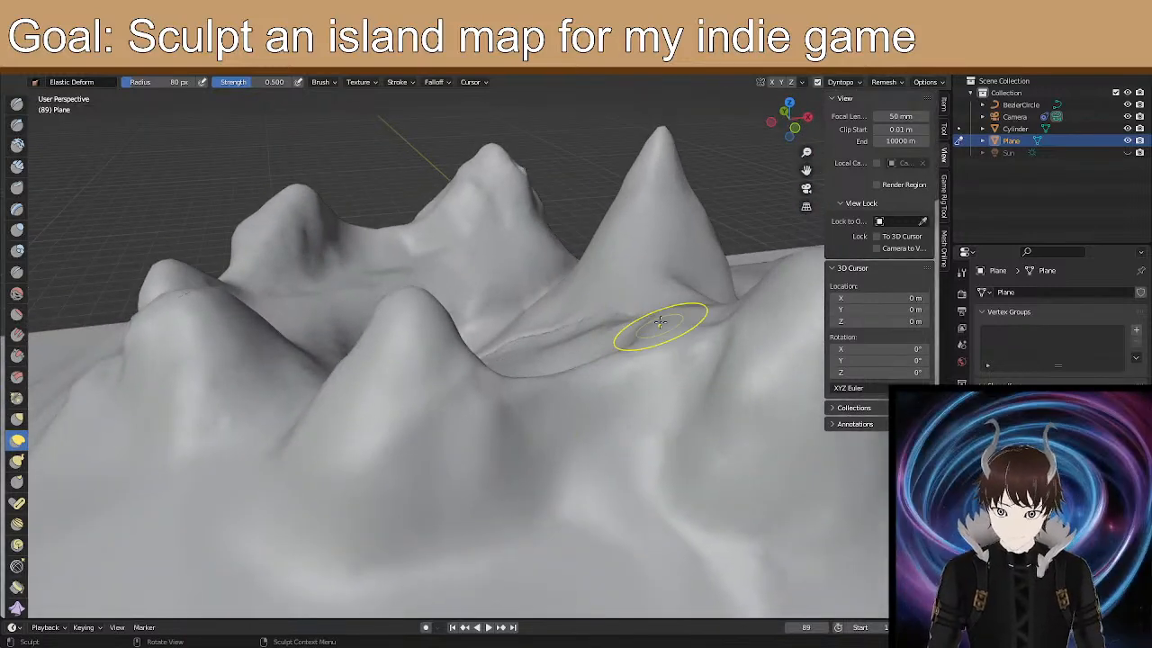
pyautogui.moveTo(480, 404); pyautogui.dragTo(465, 429)
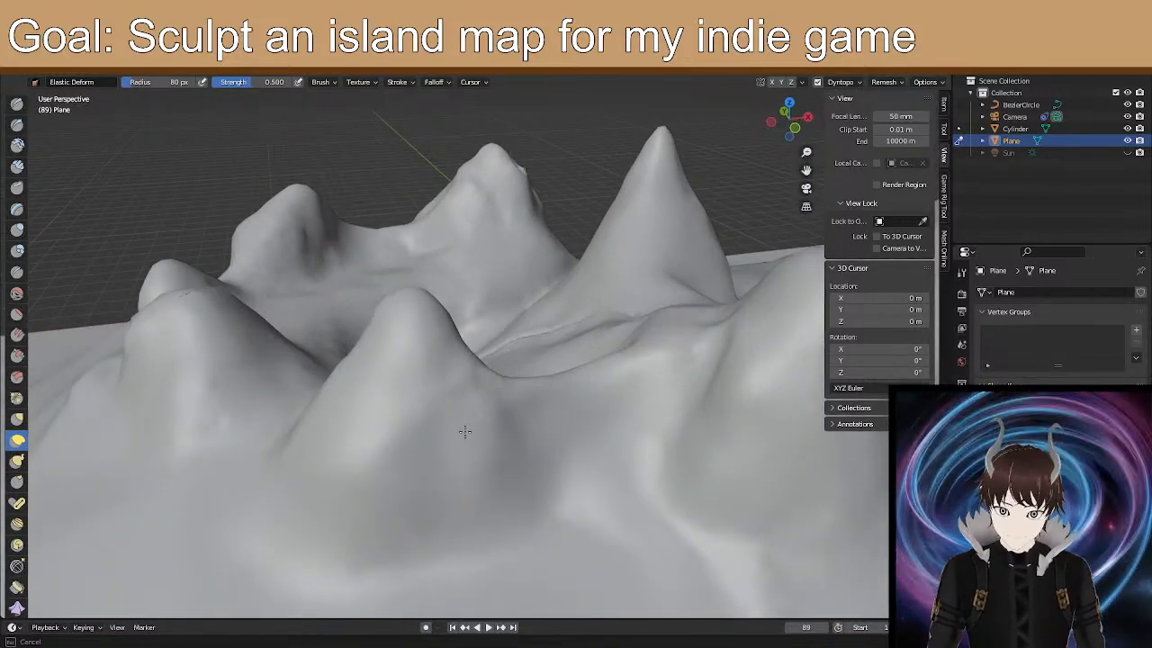
pyautogui.moveTo(387, 427)
pyautogui.keyDown('shift'); pyautogui.mouseDown()
pyautogui.moveTo(388, 439)
pyautogui.moveTo(443, 411)
pyautogui.moveTo(472, 380)
pyautogui.mouseUp(); pyautogui.keyUp('shift')
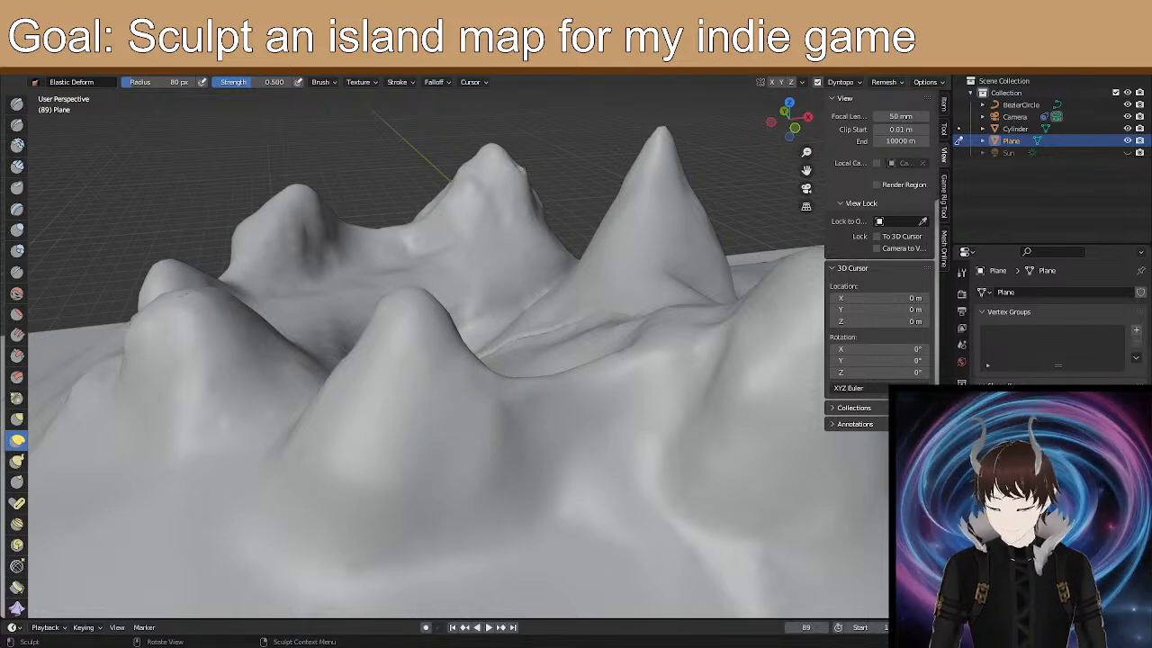
# Switch to Snake Hook, draw the hollowed rim peak's tip up into a sharper point and extend its inner flank toward the crater floor.
pyautogui.scroll(-6, 380, 314)
pyautogui.moveTo(489, 355); pyautogui.dragTo(350, 310, button='middle')
pyautogui.scroll(-1, 586, 224)
pyautogui.scroll(1, 571, 218)
pyautogui.keyDown('shift'); pyautogui.moveTo(566, 219); pyautogui.dragTo(540, 339, button='middle'); pyautogui.keyUp('shift')
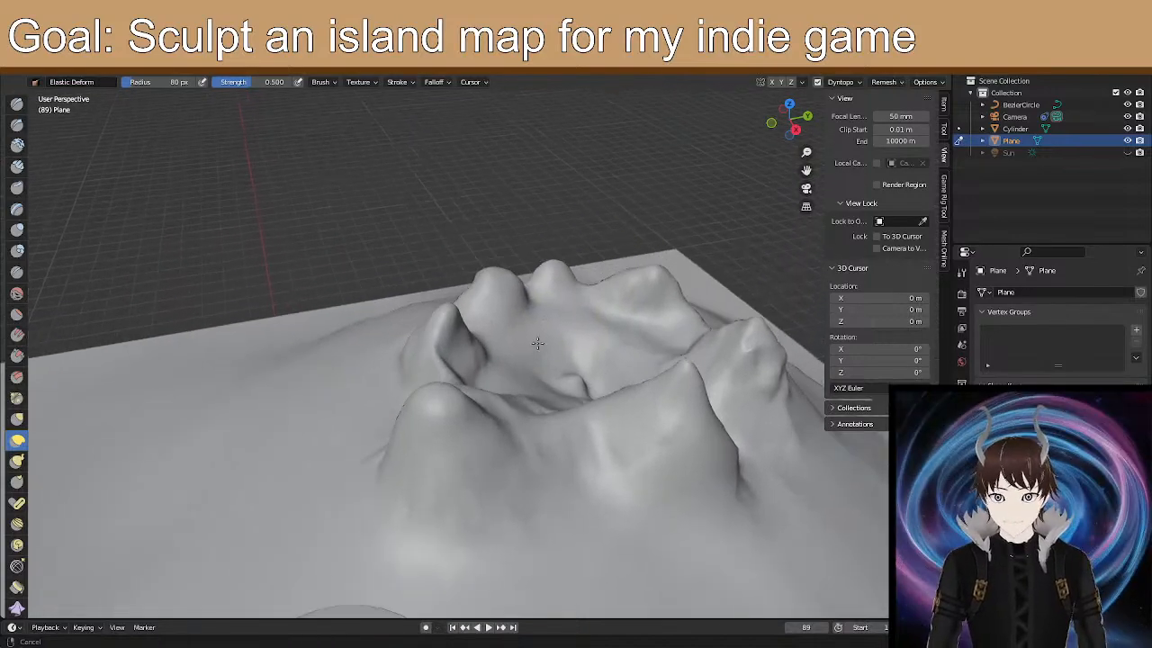
pyautogui.scroll(3, 492, 350)
pyautogui.moveTo(442, 327)
pyautogui.mouseDown(button='middle')
pyautogui.moveTo(494, 398)
pyautogui.moveTo(463, 399)
pyautogui.moveTo(484, 387)
pyautogui.mouseUp(button='middle')
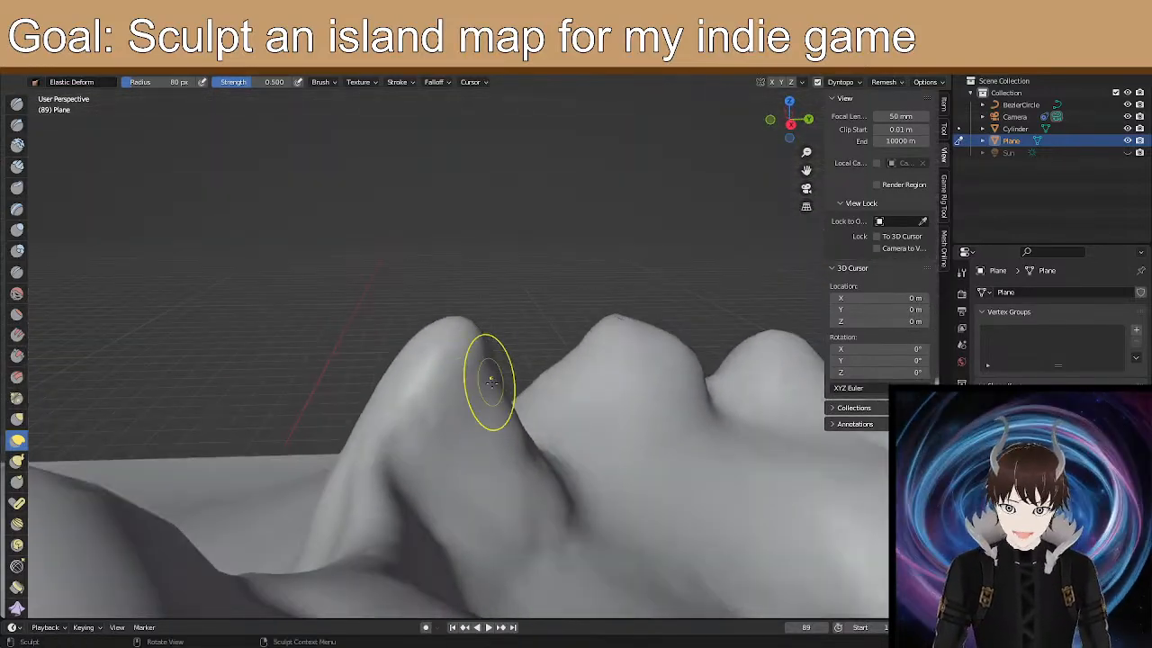
pyautogui.click(16, 460)
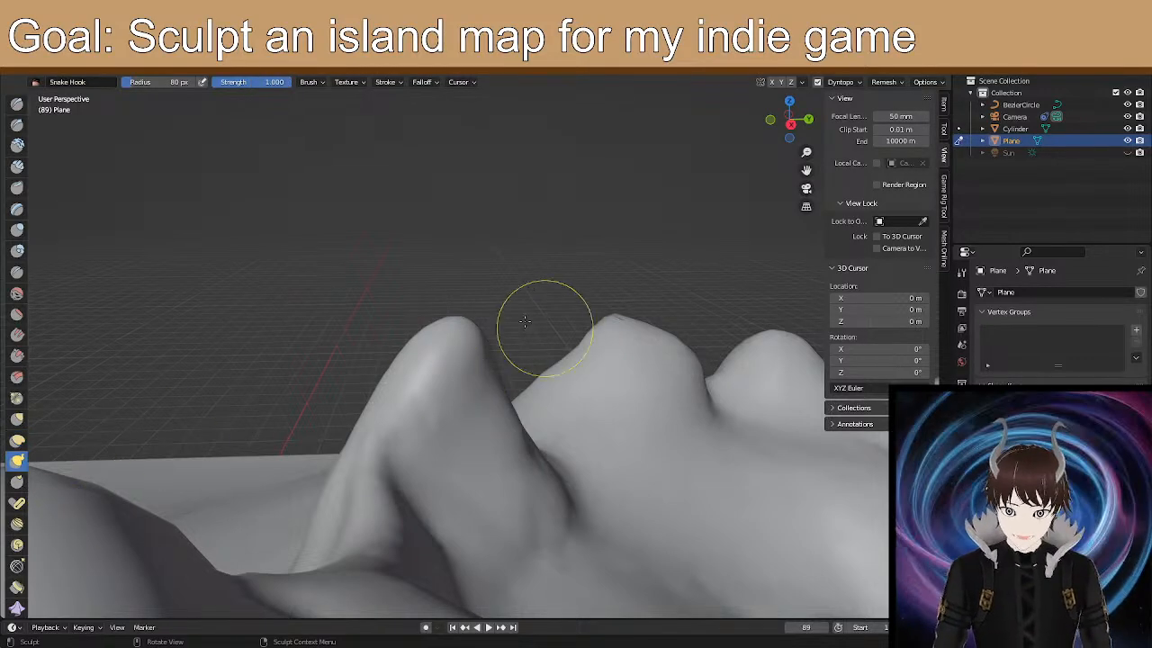
pyautogui.moveTo(464, 321); pyautogui.dragTo(459, 308)
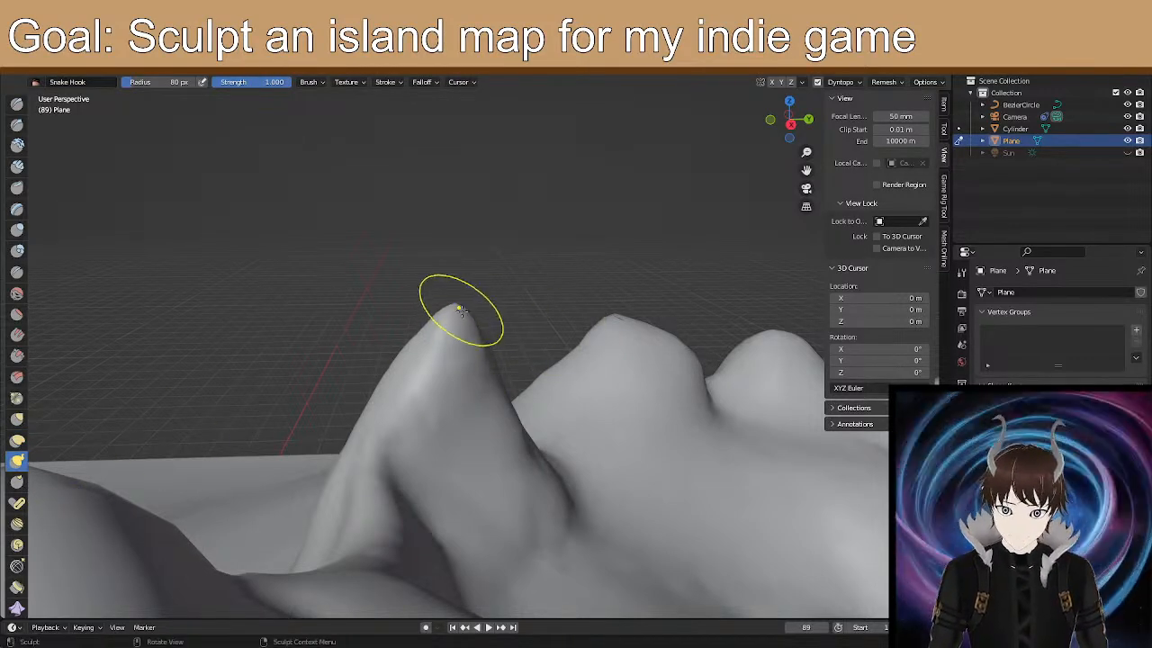
pyautogui.moveTo(504, 402); pyautogui.dragTo(567, 504)
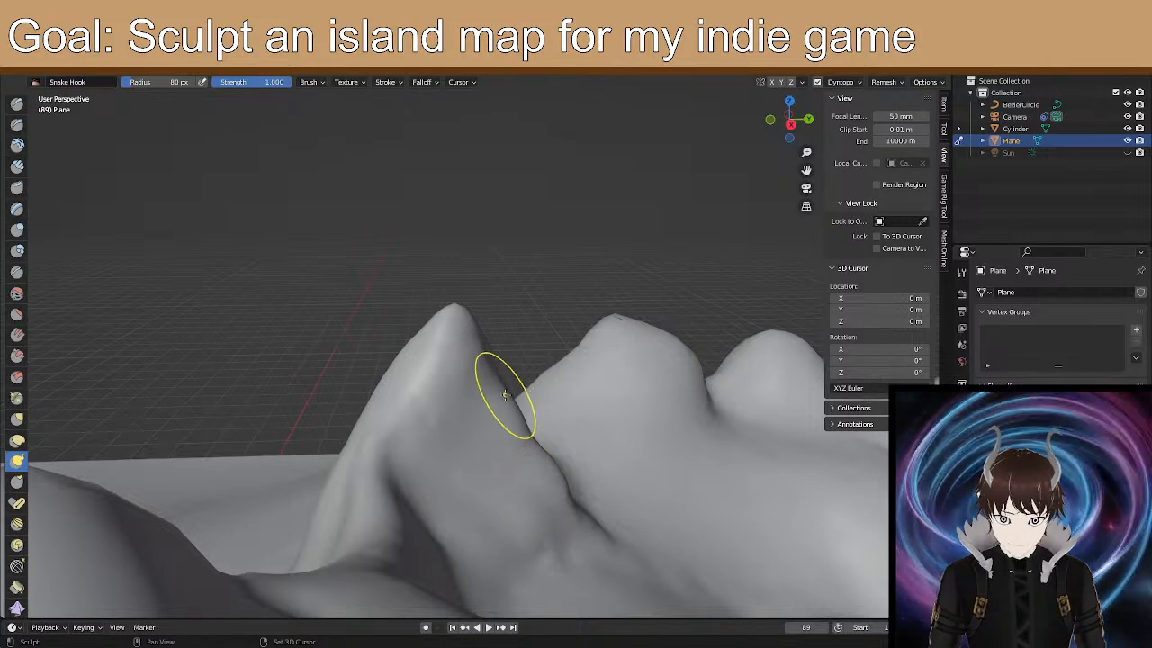
pyautogui.moveTo(466, 329); pyautogui.dragTo(486, 364)
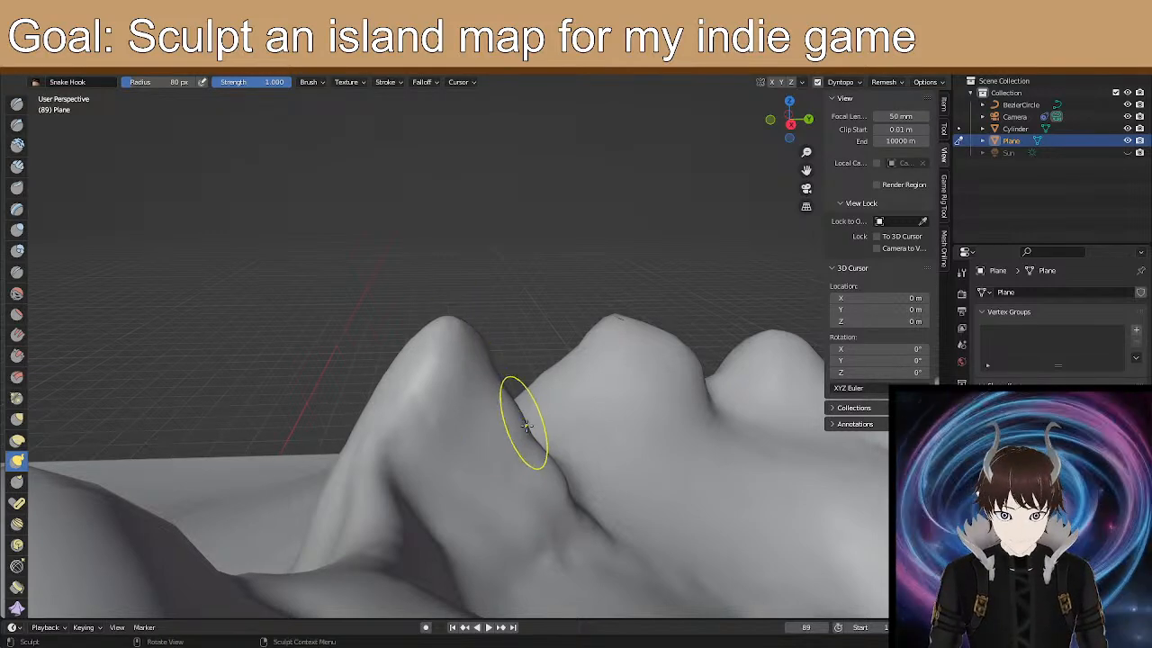
pyautogui.moveTo(455, 327); pyautogui.dragTo(458, 295)
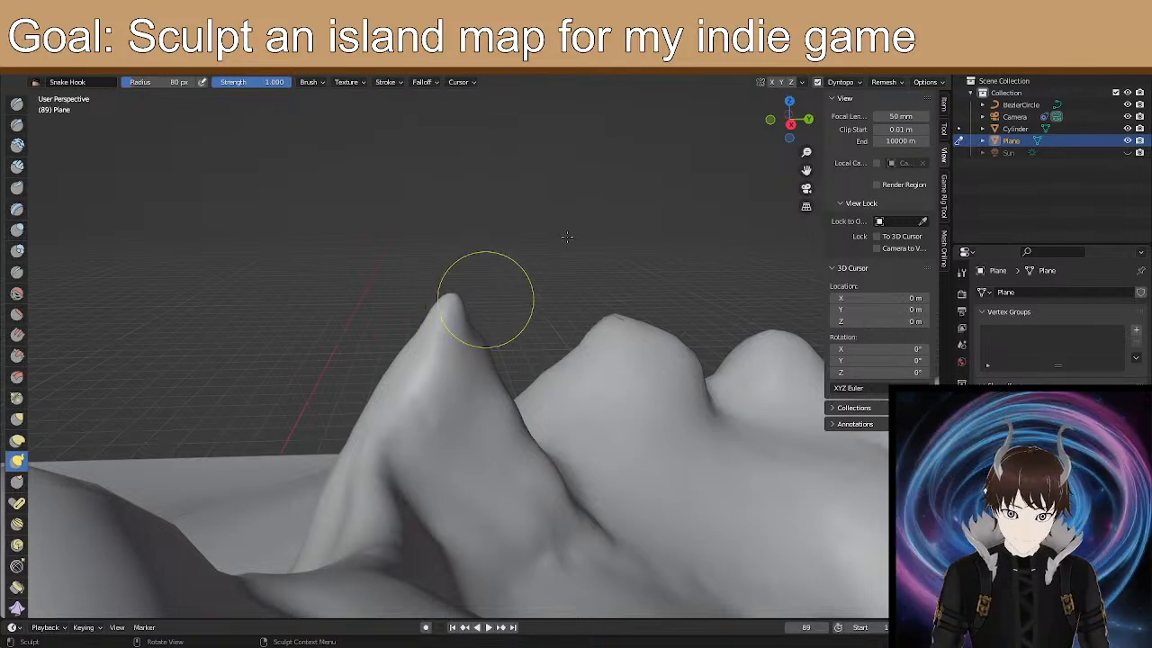
# Examine the sharpened rim peak and the neighbouring rounded peak from low, high and overhead angles.
pyautogui.moveTo(623, 193)
pyautogui.mouseDown(button='middle')
pyautogui.moveTo(290, 303)
pyautogui.moveTo(531, 289)
pyautogui.mouseUp(button='middle')
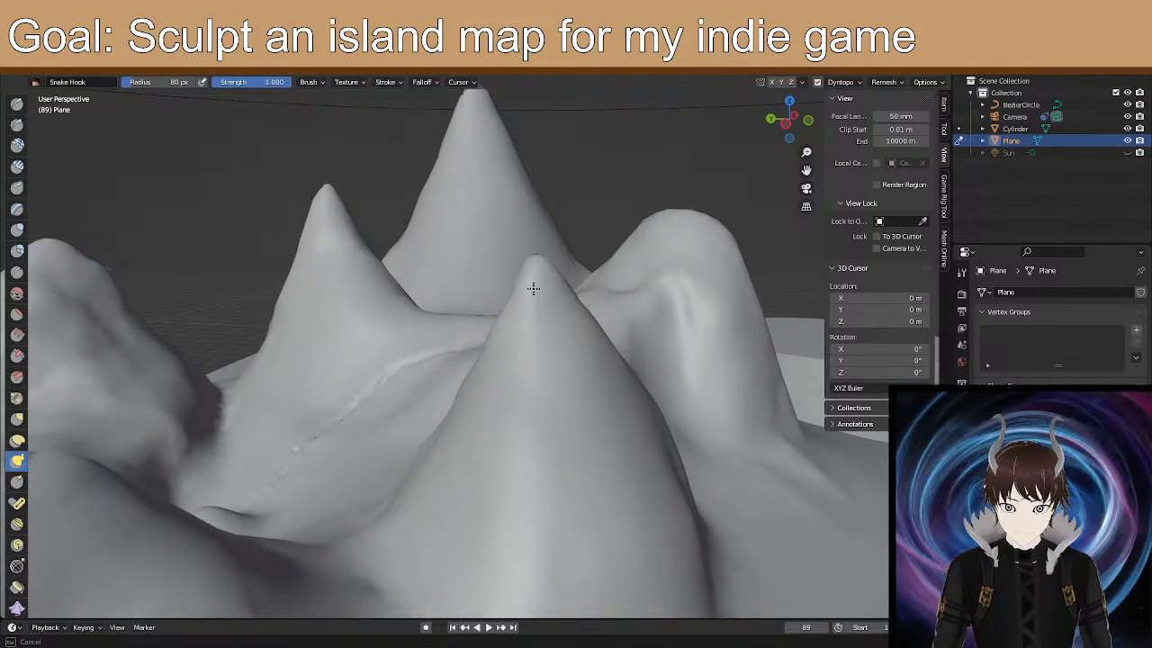
pyautogui.moveTo(553, 206)
pyautogui.mouseDown(button='middle')
pyautogui.moveTo(567, 320)
pyautogui.moveTo(431, 314)
pyautogui.moveTo(420, 351)
pyautogui.moveTo(412, 332)
pyautogui.moveTo(452, 299)
pyautogui.moveTo(442, 352)
pyautogui.moveTo(495, 336)
pyautogui.moveTo(558, 430)
pyautogui.mouseUp(button='middle')
pyautogui.scroll(-4, 570, 325)
pyautogui.scroll(3, 533, 382)
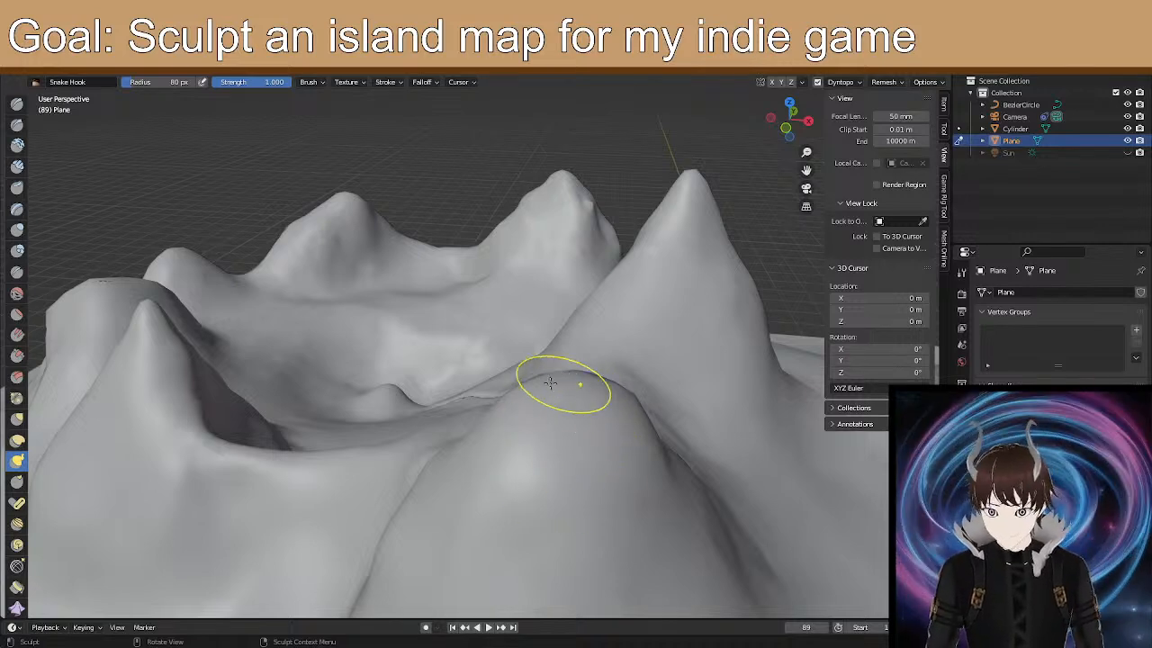
pyautogui.scroll(-4, 540, 457)
pyautogui.moveTo(544, 456); pyautogui.dragTo(537, 445, button='middle')
pyautogui.scroll(5, 481, 361)
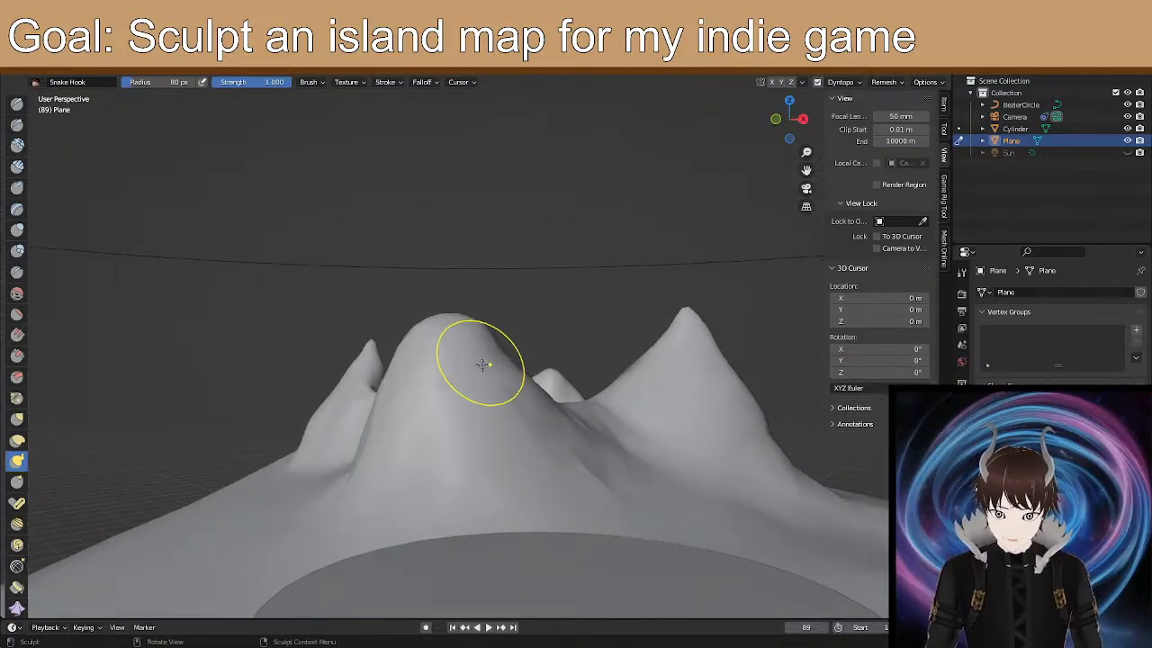
pyautogui.scroll(2, 466, 348)
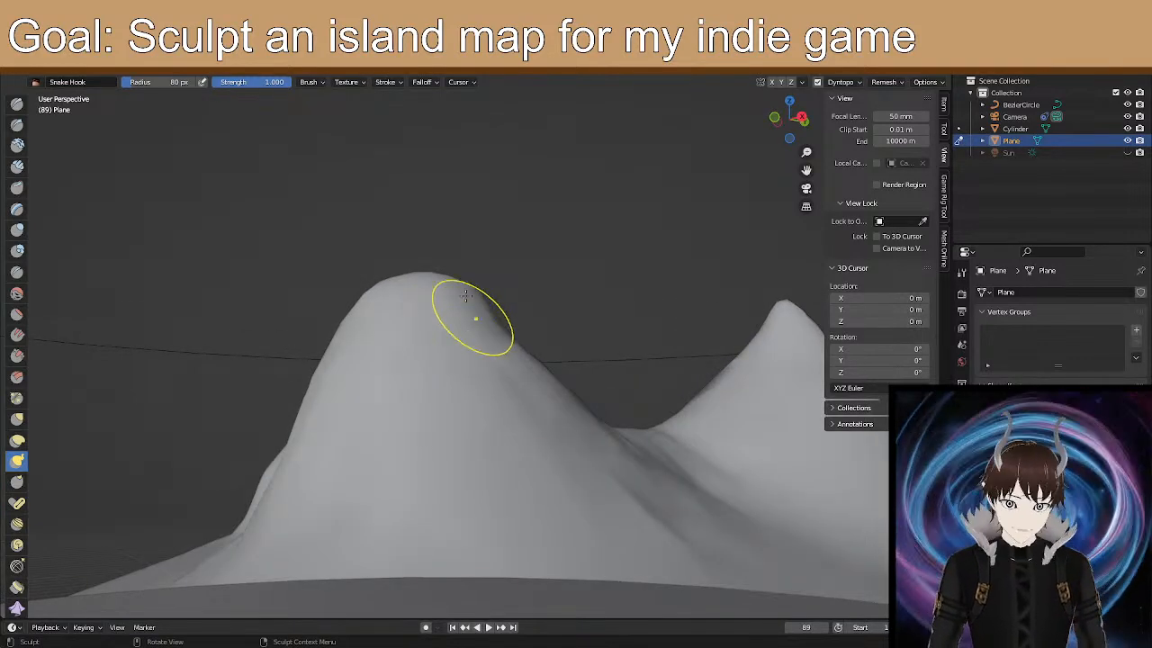
pyautogui.moveTo(458, 339)
pyautogui.mouseDown(button='middle')
pyautogui.moveTo(432, 334)
pyautogui.moveTo(460, 350)
pyautogui.mouseUp(button='middle')
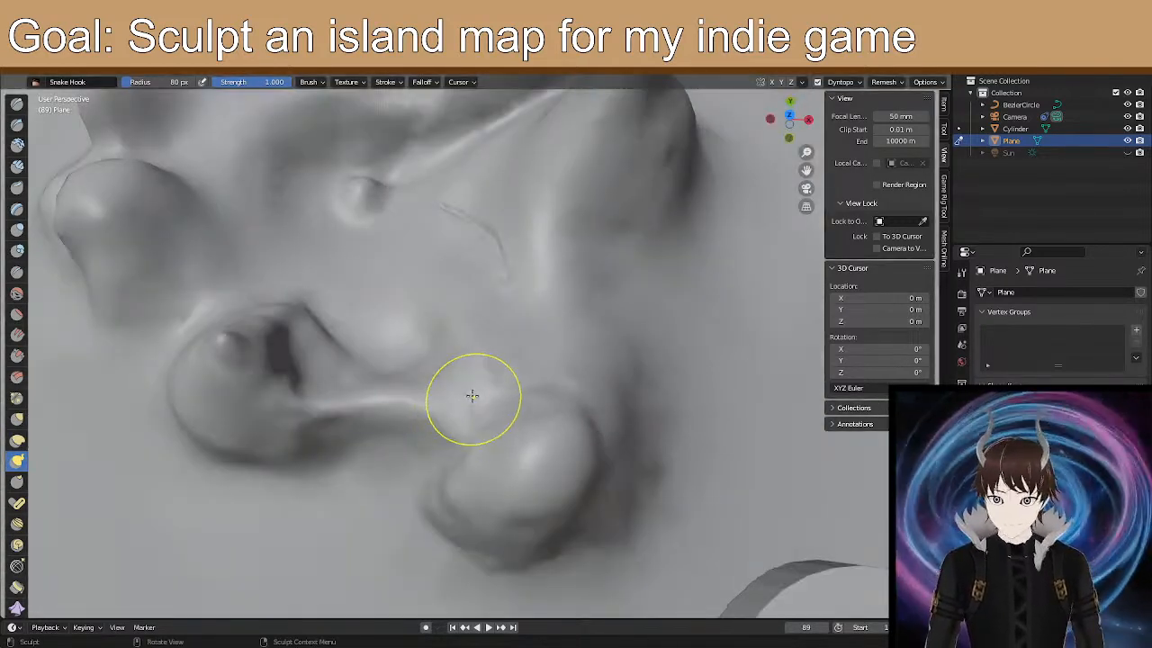
pyautogui.moveTo(470, 399); pyautogui.dragTo(448, 281, button='middle')
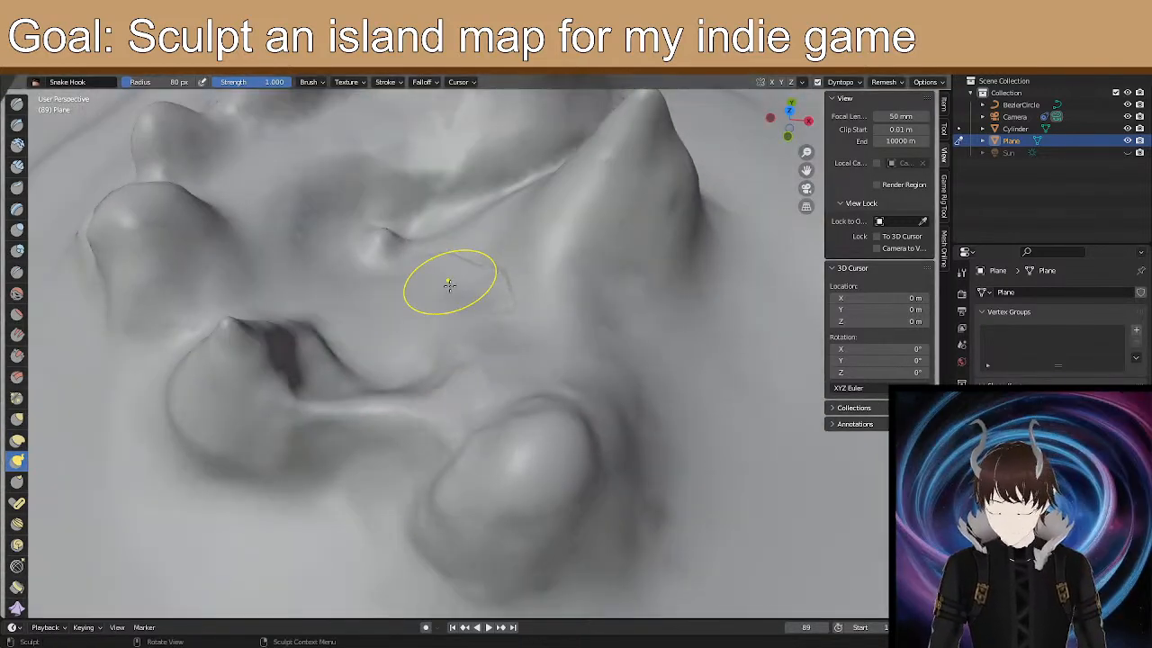
pyautogui.moveTo(477, 441)
pyautogui.mouseDown(button='middle')
pyautogui.moveTo(548, 453)
pyautogui.moveTo(496, 308)
pyautogui.moveTo(476, 342)
pyautogui.moveTo(398, 378)
pyautogui.moveTo(304, 313)
pyautogui.moveTo(330, 342)
pyautogui.moveTo(411, 381)
pyautogui.moveTo(456, 361)
pyautogui.mouseUp(button='middle')
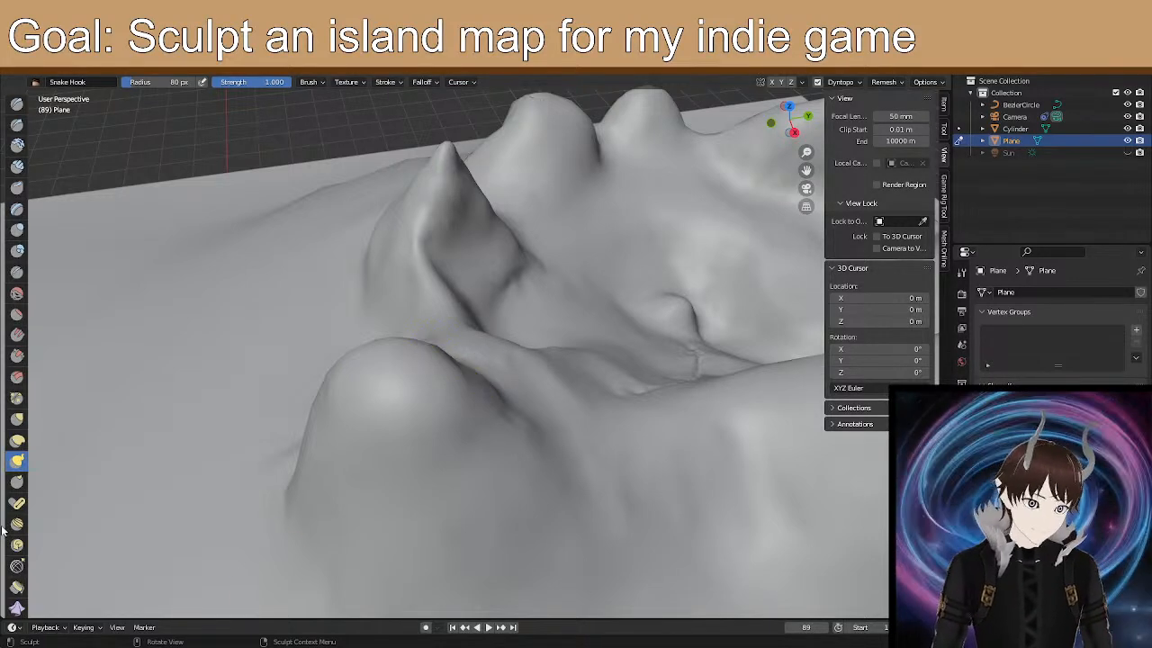
# Raise the rounded peak's top with Grab, then shape its summit with Elastic Deform.
pyautogui.click(18, 419)
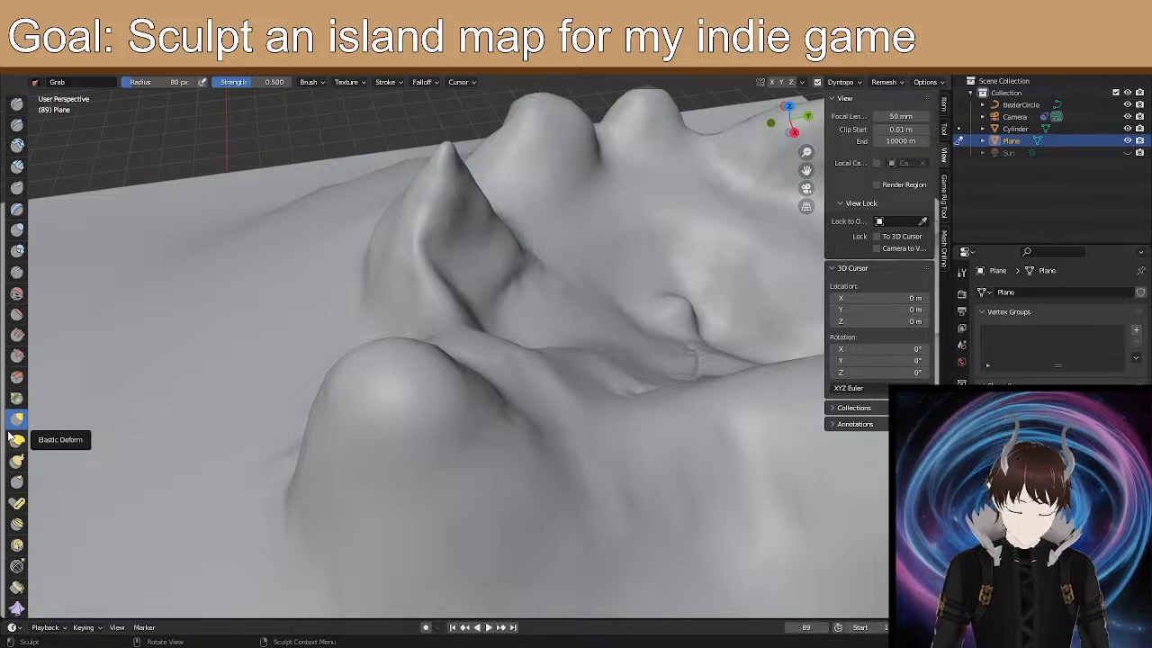
pyautogui.moveTo(454, 220); pyautogui.dragTo(431, 175, button='middle')
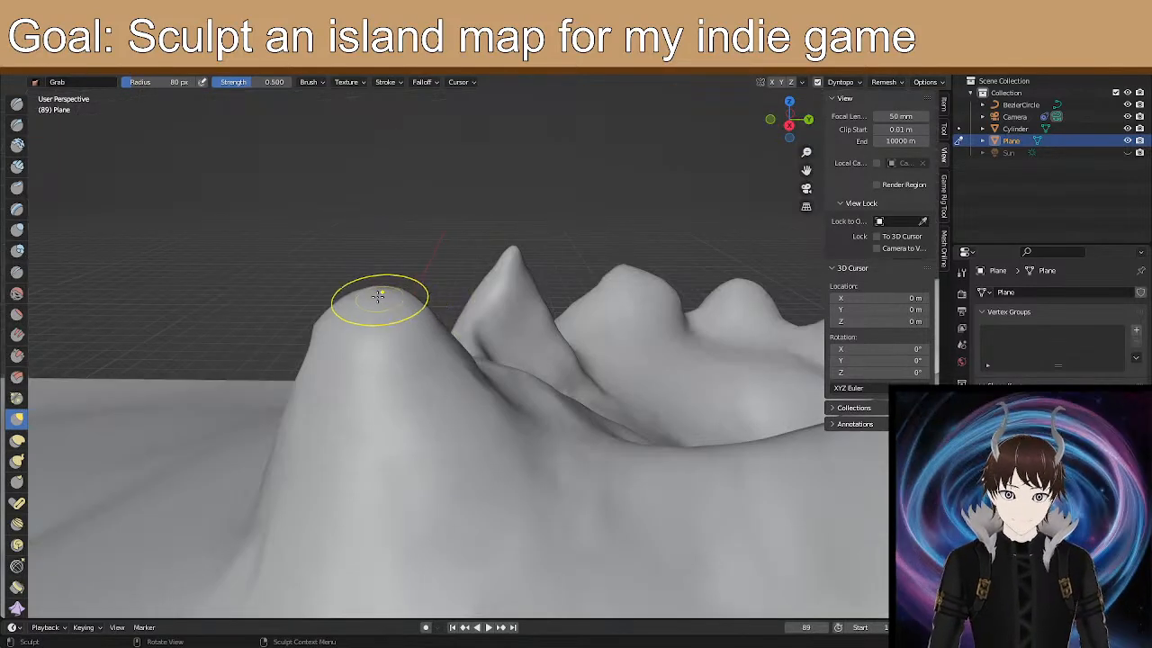
pyautogui.moveTo(374, 270); pyautogui.dragTo(373, 264)
pyautogui.moveTo(339, 300)
pyautogui.mouseDown()
pyautogui.moveTo(339, 266)
pyautogui.moveTo(366, 277)
pyautogui.moveTo(352, 239)
pyautogui.moveTo(351, 266)
pyautogui.mouseUp()
pyautogui.click(17, 439)
pyautogui.moveTo(357, 222); pyautogui.dragTo(385, 232)
# Nudge the raised peak's summit upward with Elastic Deform, working from the side facing the cylinder.
pyautogui.moveTo(385, 231); pyautogui.dragTo(245, 236, button='middle')
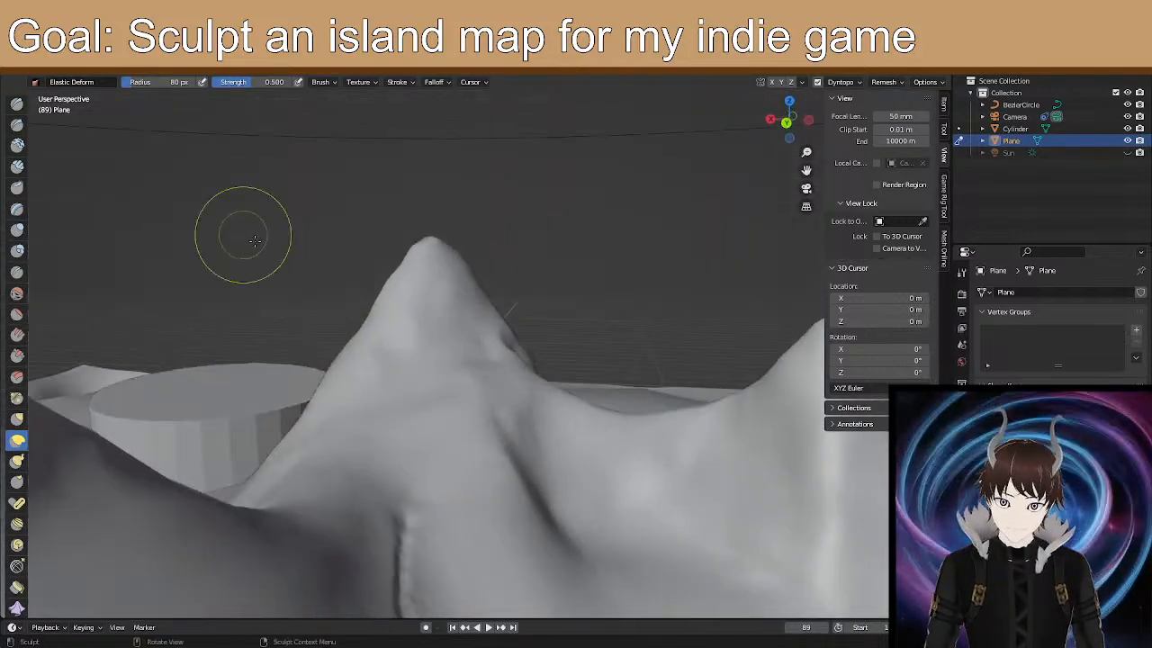
pyautogui.moveTo(476, 288); pyautogui.dragTo(612, 363, button='middle')
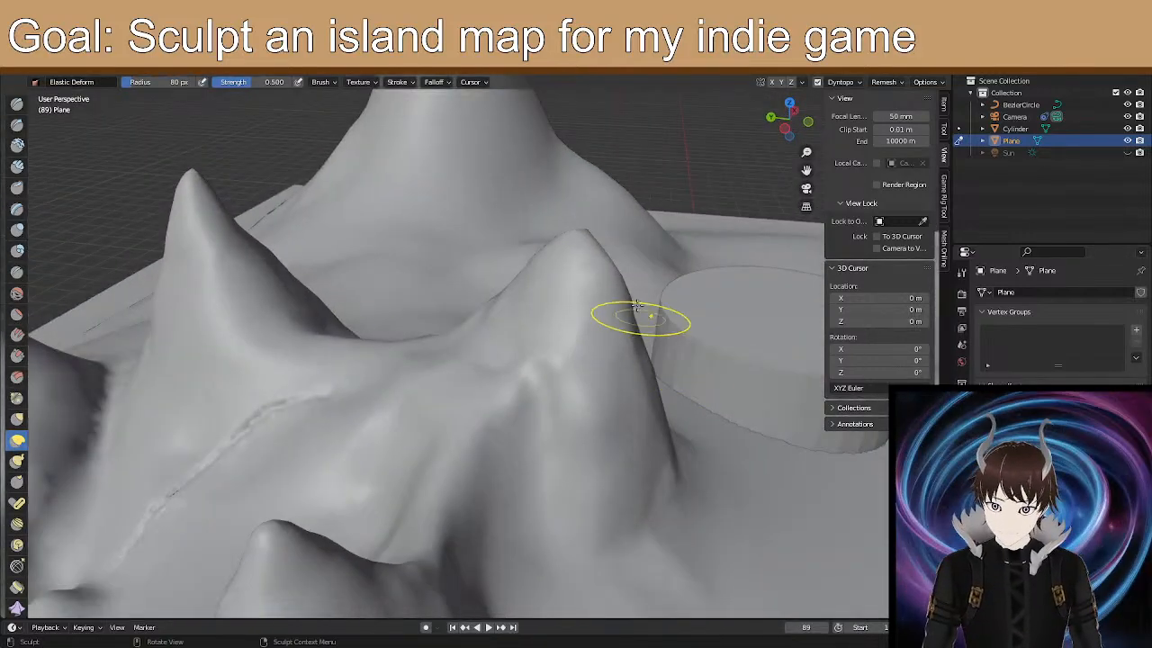
pyautogui.moveTo(563, 251); pyautogui.dragTo(556, 230)
pyautogui.moveTo(560, 249)
pyautogui.mouseDown(button='middle')
pyautogui.moveTo(540, 252)
pyautogui.moveTo(493, 221)
pyautogui.mouseUp(button='middle')
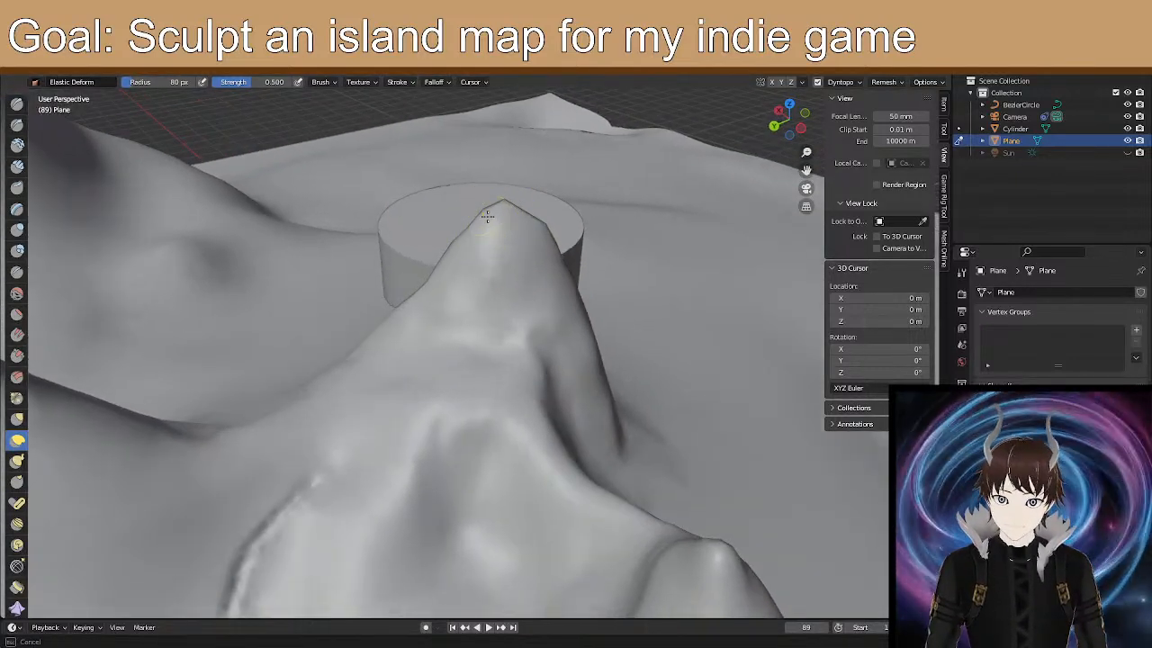
# Inspect the raised peak's silhouette and its ridge connections from above and from several sides.
pyautogui.moveTo(419, 163)
pyautogui.mouseDown(button='middle')
pyautogui.moveTo(411, 226)
pyautogui.moveTo(370, 217)
pyautogui.mouseUp(button='middle')
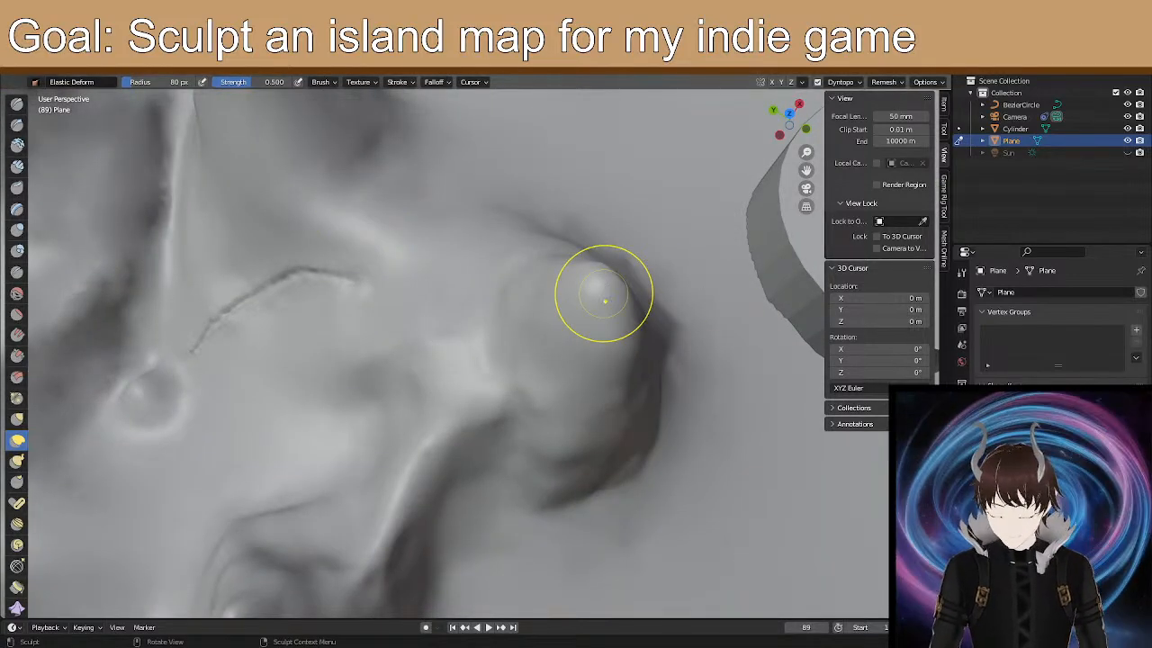
pyautogui.moveTo(761, 226)
pyautogui.mouseDown(button='middle')
pyautogui.moveTo(477, 270)
pyautogui.moveTo(520, 264)
pyautogui.mouseUp(button='middle')
pyautogui.moveTo(507, 239); pyautogui.dragTo(526, 328, button='middle')
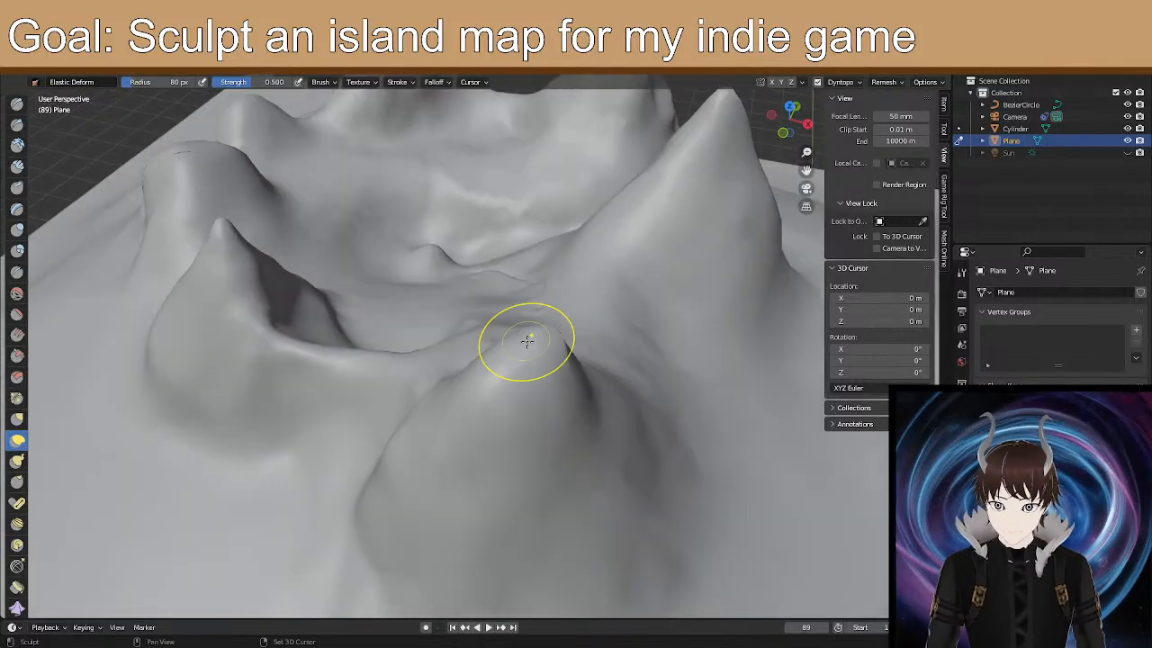
pyautogui.moveTo(541, 385); pyautogui.dragTo(490, 320, button='middle')
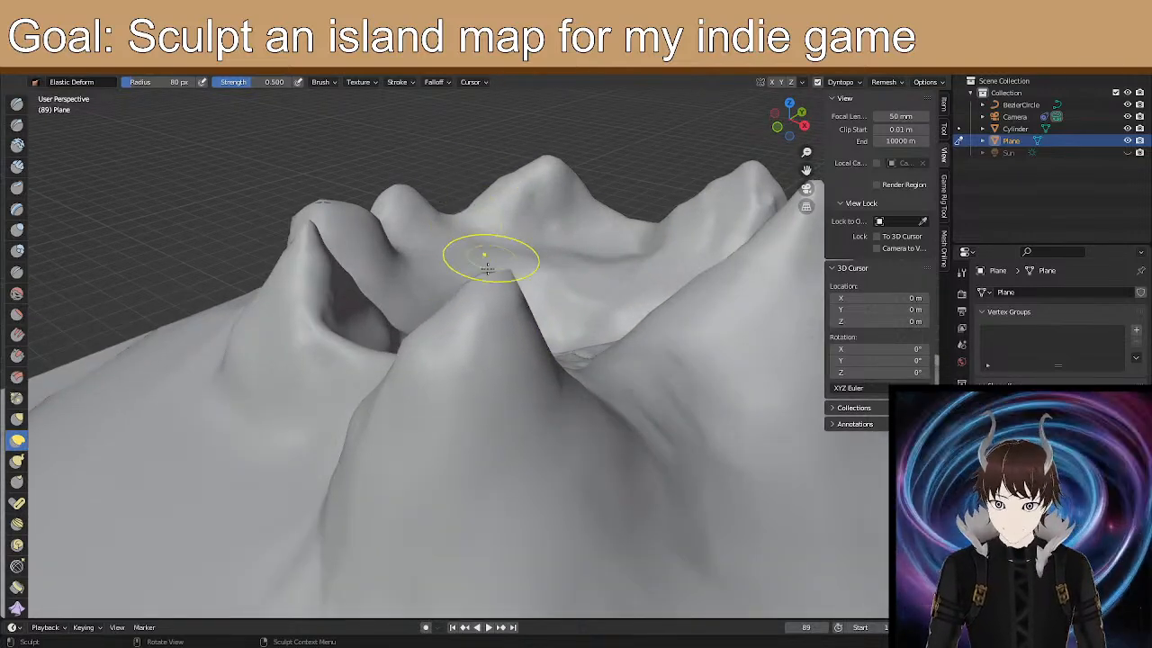
pyautogui.moveTo(498, 276)
pyautogui.mouseDown(button='middle')
pyautogui.moveTo(373, 334)
pyautogui.moveTo(585, 278)
pyautogui.moveTo(278, 378)
pyautogui.moveTo(302, 322)
pyautogui.moveTo(453, 250)
pyautogui.mouseUp(button='middle')
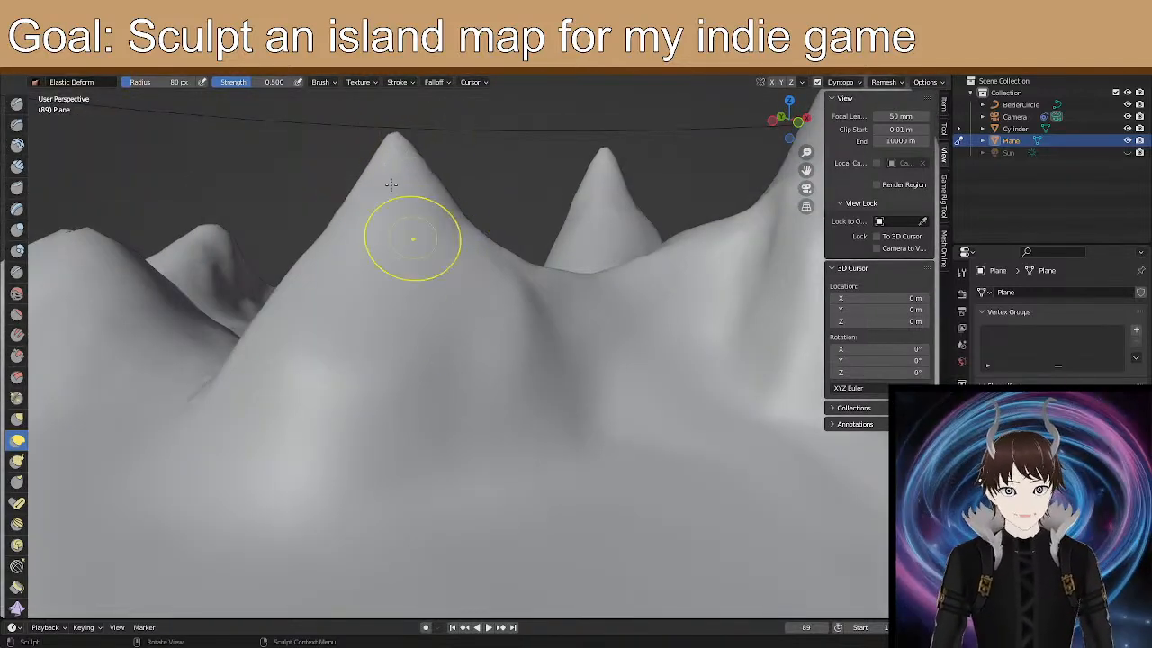
pyautogui.moveTo(780, 281); pyautogui.dragTo(649, 276, button='middle')
pyautogui.scroll(-1, 646, 279)
pyautogui.moveTo(594, 313); pyautogui.dragTo(591, 303, button='middle')
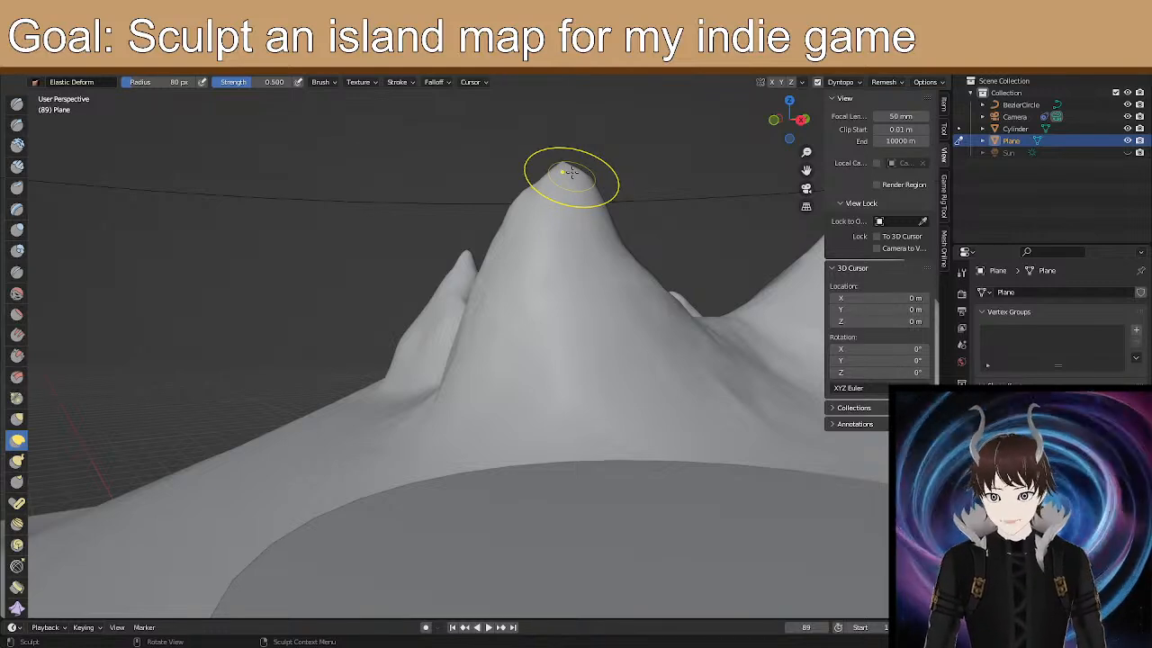
pyautogui.moveTo(571, 172)
pyautogui.mouseDown(button='middle')
pyautogui.moveTo(581, 220)
pyautogui.moveTo(567, 293)
pyautogui.mouseUp(button='middle')
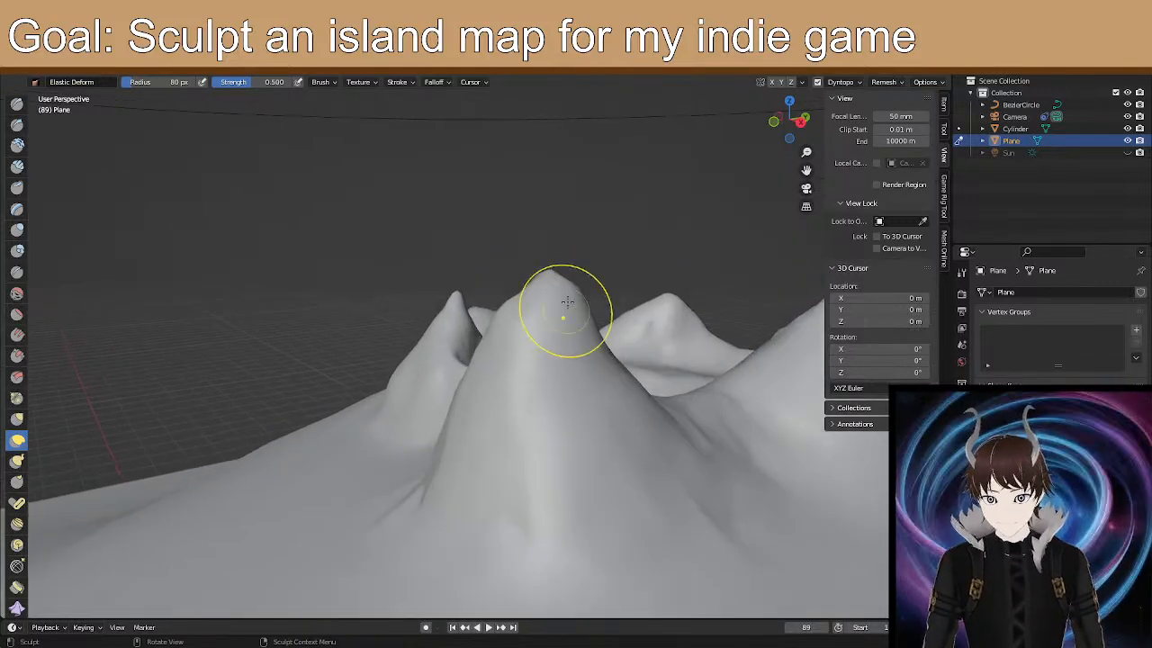
# Pull up the raised peak's tip and draw its shoulder down and outward with Elastic Deform strokes.
pyautogui.scroll(3, 570, 297)
pyautogui.moveTo(573, 301); pyautogui.dragTo(574, 285)
pyautogui.scroll(-3, 574, 284)
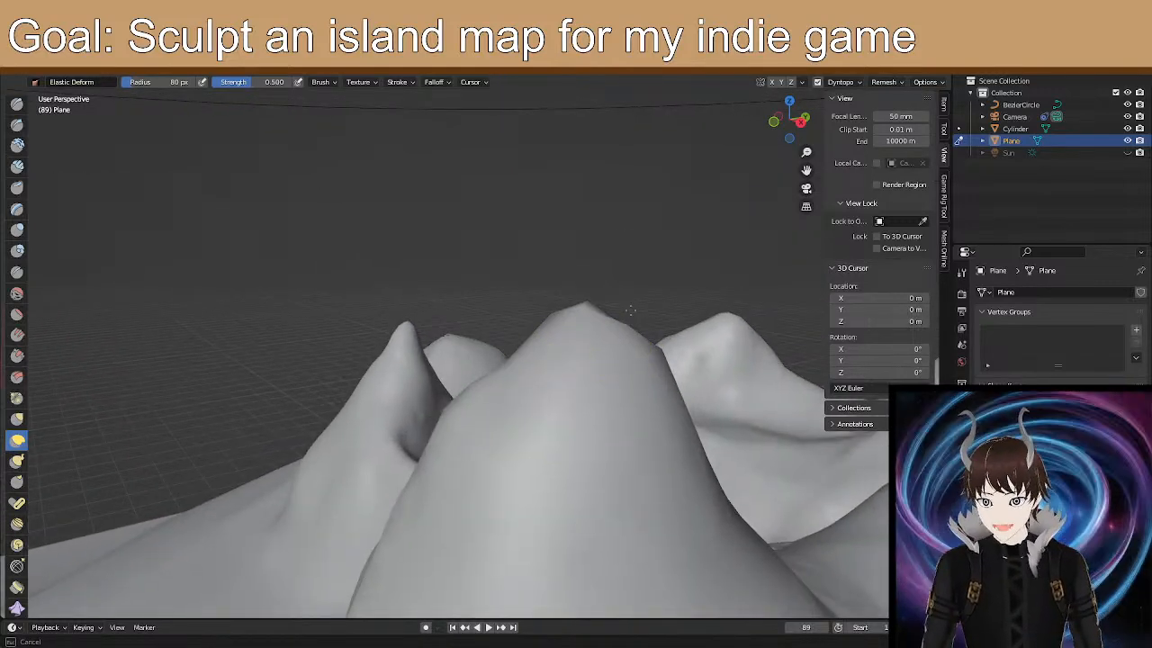
pyautogui.moveTo(645, 268); pyautogui.dragTo(661, 226)
pyautogui.moveTo(544, 313)
pyautogui.mouseDown()
pyautogui.moveTo(552, 340)
pyautogui.moveTo(524, 360)
pyautogui.mouseUp()
pyautogui.moveTo(521, 362)
pyautogui.mouseDown()
pyautogui.moveTo(474, 373)
pyautogui.moveTo(504, 387)
pyautogui.mouseUp()
# Adjust the raised peak's lower flank and upper slope from different sides with short Elastic Deform strokes.
pyautogui.moveTo(498, 391); pyautogui.dragTo(512, 403, button='middle')
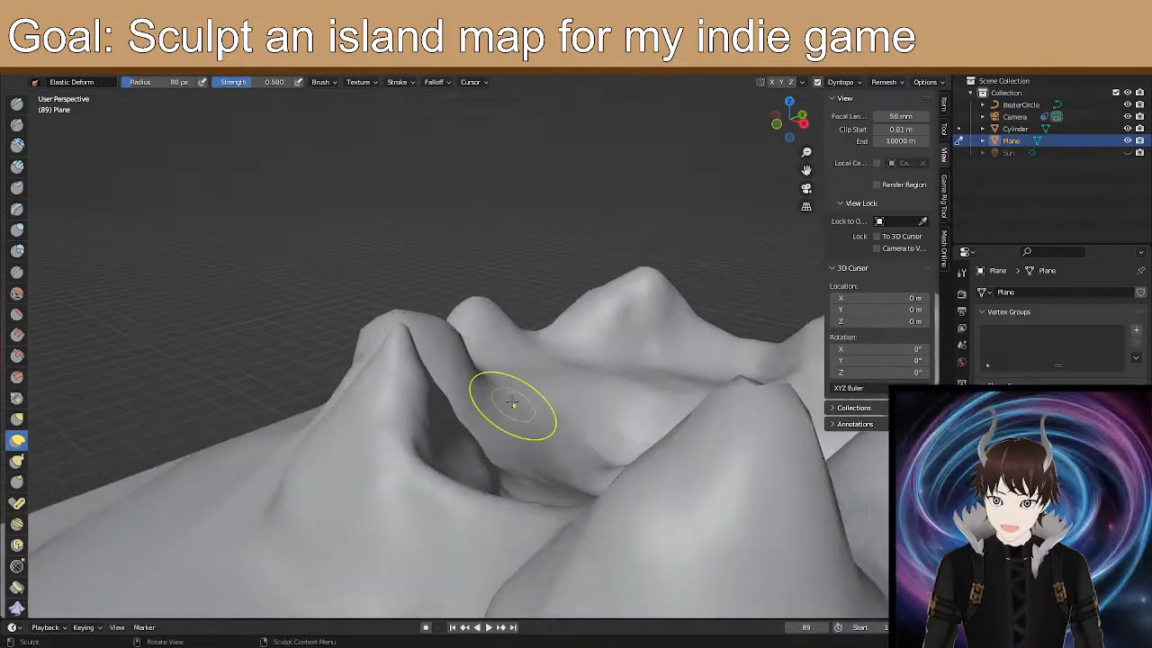
pyautogui.moveTo(608, 468); pyautogui.dragTo(637, 479, button='middle')
pyautogui.moveTo(733, 496)
pyautogui.mouseDown()
pyautogui.moveTo(740, 488)
pyautogui.moveTo(761, 504)
pyautogui.mouseUp()
pyautogui.moveTo(768, 558)
pyautogui.mouseDown(button='middle')
pyautogui.moveTo(725, 531)
pyautogui.moveTo(699, 458)
pyautogui.mouseUp(button='middle')
pyautogui.moveTo(558, 330); pyautogui.dragTo(567, 349)
pyautogui.moveTo(576, 332)
pyautogui.mouseDown(button='middle')
pyautogui.moveTo(545, 345)
pyautogui.moveTo(520, 337)
pyautogui.mouseUp(button='middle')
# Press the raised peak's summit down slightly with Elastic Deform and smooth the slope beneath it.
pyautogui.moveTo(197, 385)
pyautogui.keyDown('shift'); pyautogui.mouseDown(button='middle')
pyautogui.moveTo(289, 348)
pyautogui.moveTo(342, 286)
pyautogui.moveTo(278, 276)
pyautogui.moveTo(309, 185)
pyautogui.mouseUp(button='middle'); pyautogui.keyUp('shift')
pyautogui.moveTo(331, 213); pyautogui.dragTo(325, 236)
pyautogui.moveTo(325, 236); pyautogui.dragTo(385, 292, button='middle')
pyautogui.keyDown('shift'); pyautogui.moveTo(309, 319); pyautogui.dragTo(291, 330); pyautogui.keyUp('shift')
pyautogui.moveTo(290, 330); pyautogui.dragTo(237, 298, button='middle')
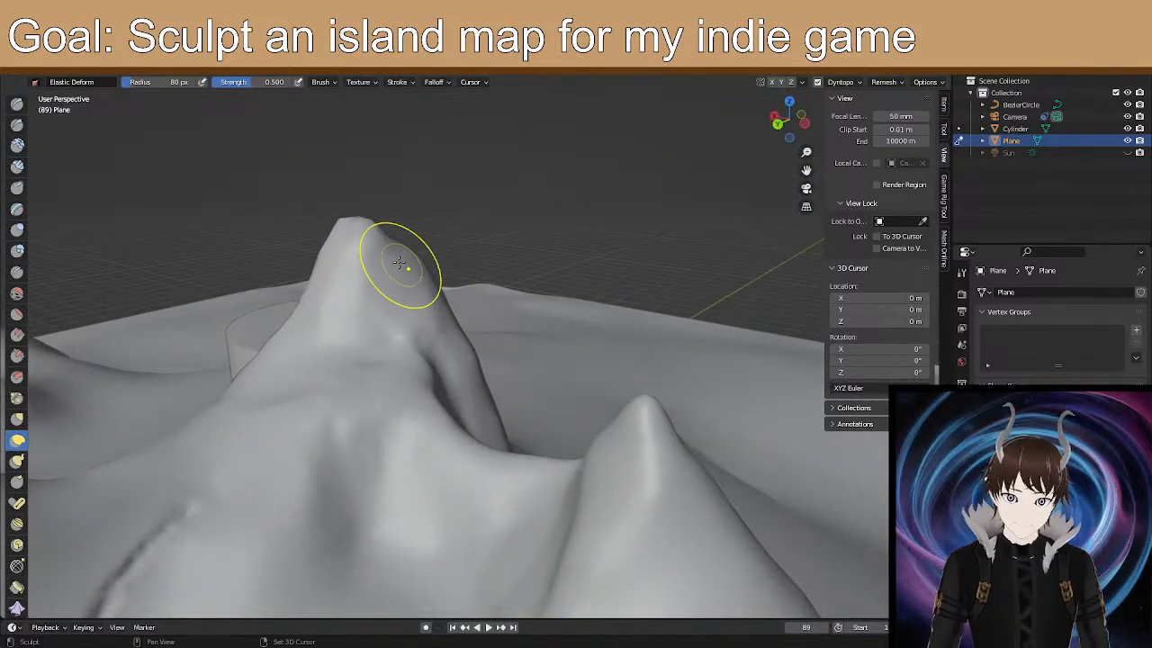
# Switch to Snake Hook and pull the raised peak's flank beside the cylinder down and outward.
pyautogui.moveTo(360, 231)
pyautogui.mouseDown(button='middle')
pyautogui.moveTo(369, 261)
pyautogui.moveTo(3, 454)
pyautogui.mouseUp(button='middle')
pyautogui.click(16, 459)
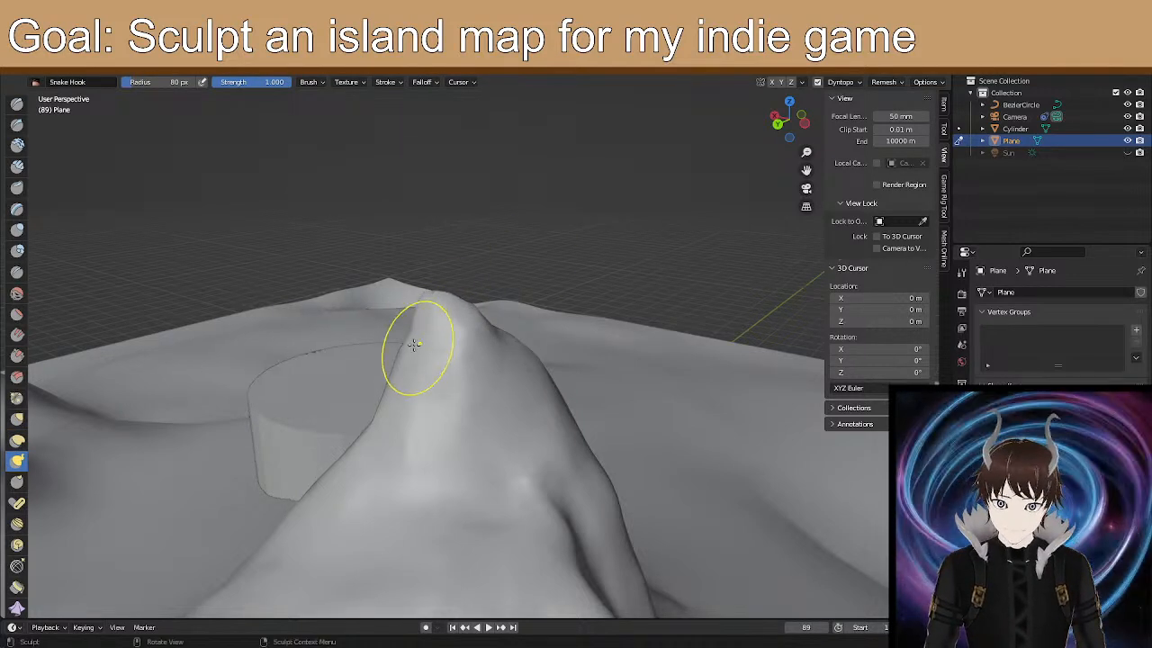
pyautogui.moveTo(399, 396); pyautogui.dragTo(367, 442)
pyautogui.moveTo(367, 442); pyautogui.dragTo(346, 428, button='middle')
pyautogui.moveTo(545, 309)
pyautogui.mouseDown(button='middle')
pyautogui.moveTo(521, 378)
pyautogui.moveTo(308, 371)
pyautogui.moveTo(326, 367)
pyautogui.moveTo(488, 450)
pyautogui.moveTo(452, 373)
pyautogui.moveTo(471, 386)
pyautogui.mouseUp(button='middle')
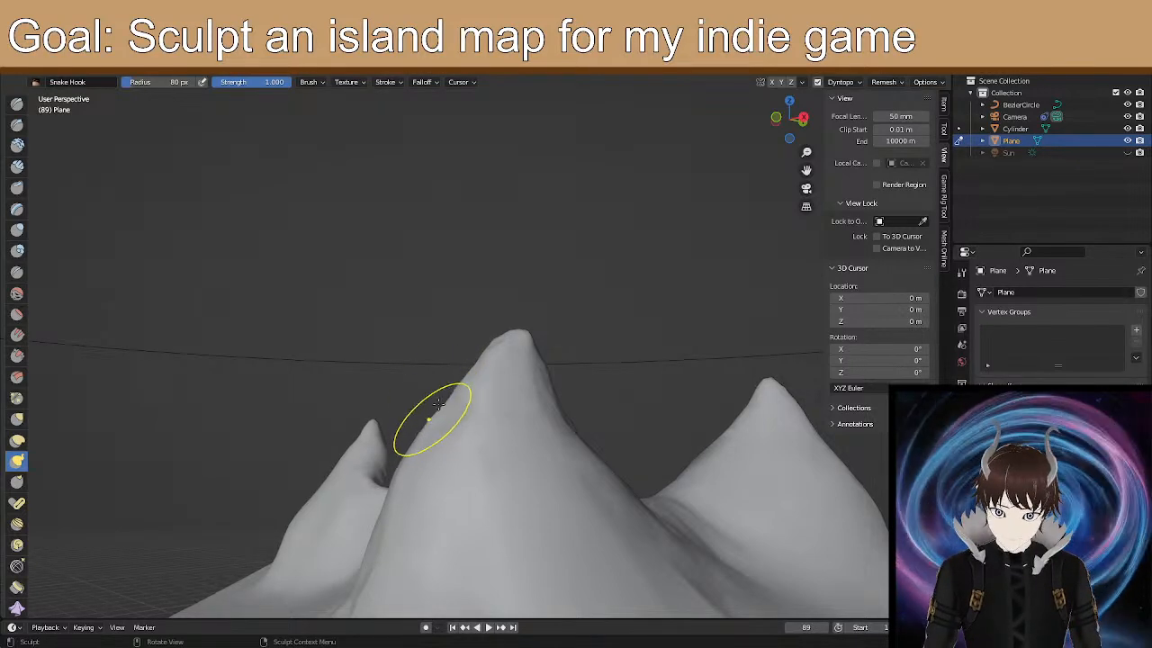
# Switch to Elastic Deform and nudge the raised peak's summit and the slope facing the neighbouring tall peak upward.
pyautogui.moveTo(469, 385); pyautogui.dragTo(524, 402, button='middle')
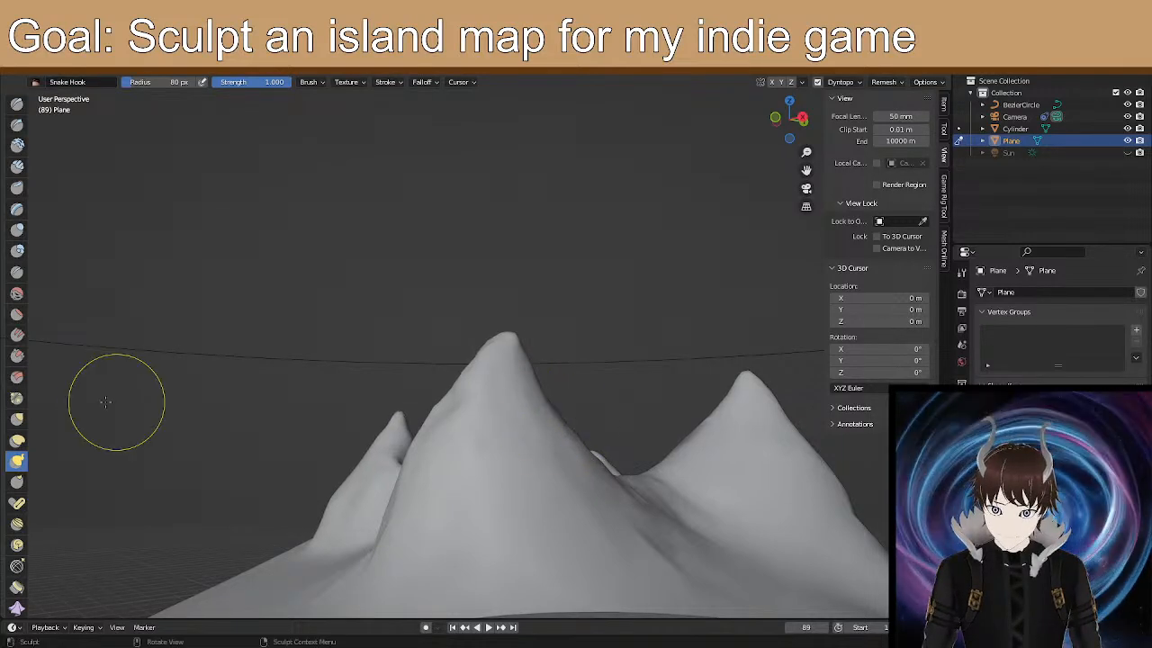
pyautogui.click(18, 442)
pyautogui.moveTo(562, 382); pyautogui.dragTo(560, 394, button='middle')
pyautogui.moveTo(554, 412)
pyautogui.mouseDown()
pyautogui.moveTo(568, 409)
pyautogui.moveTo(557, 386)
pyautogui.mouseUp()
pyautogui.moveTo(514, 354); pyautogui.dragTo(528, 342)
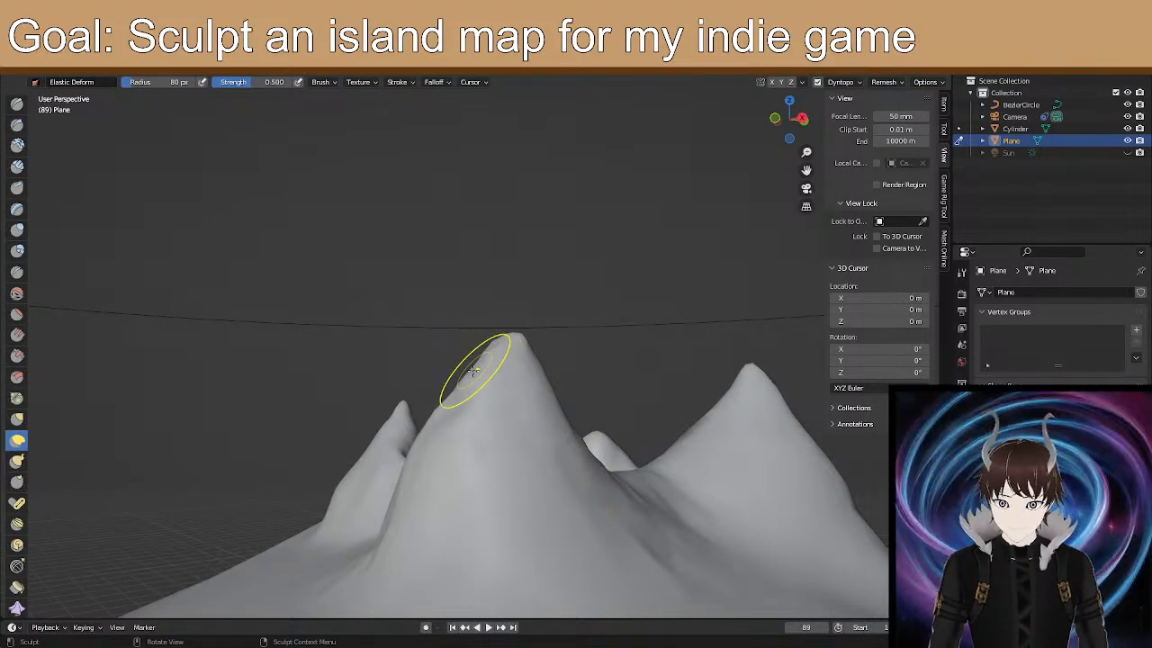
# Reshape the raised peak's shoulder on the side of the small pointed peak with short Elastic Deform strokes.
pyautogui.moveTo(469, 372); pyautogui.dragTo(405, 389)
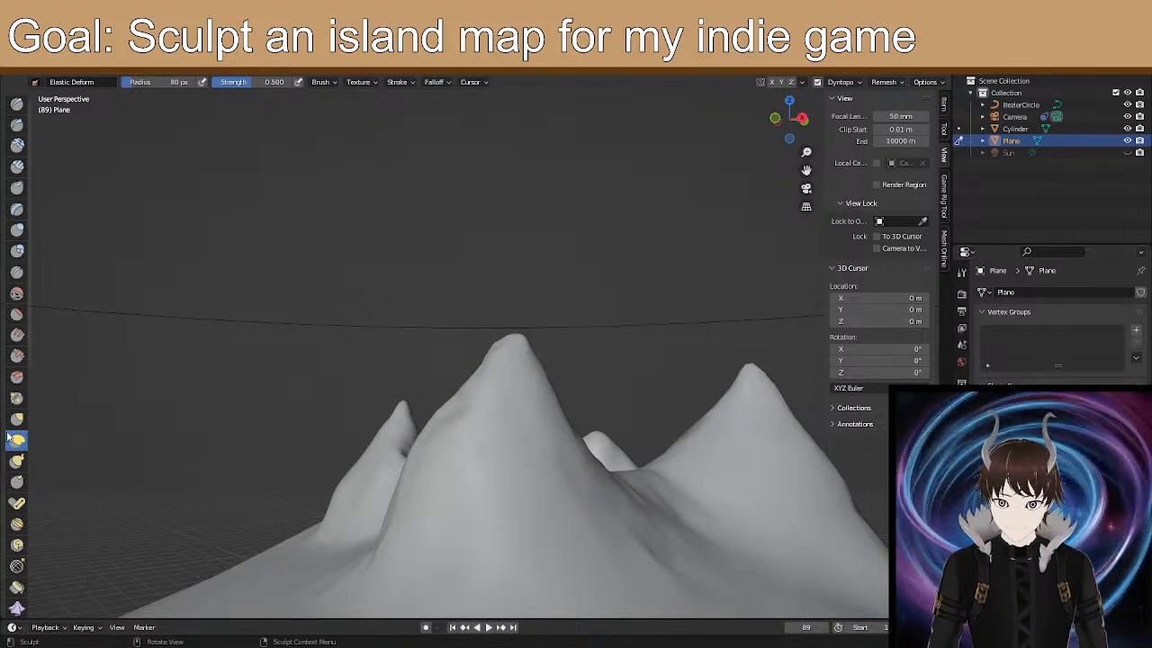
pyautogui.moveTo(438, 438)
pyautogui.mouseDown()
pyautogui.moveTo(465, 460)
pyautogui.moveTo(465, 432)
pyautogui.mouseUp()
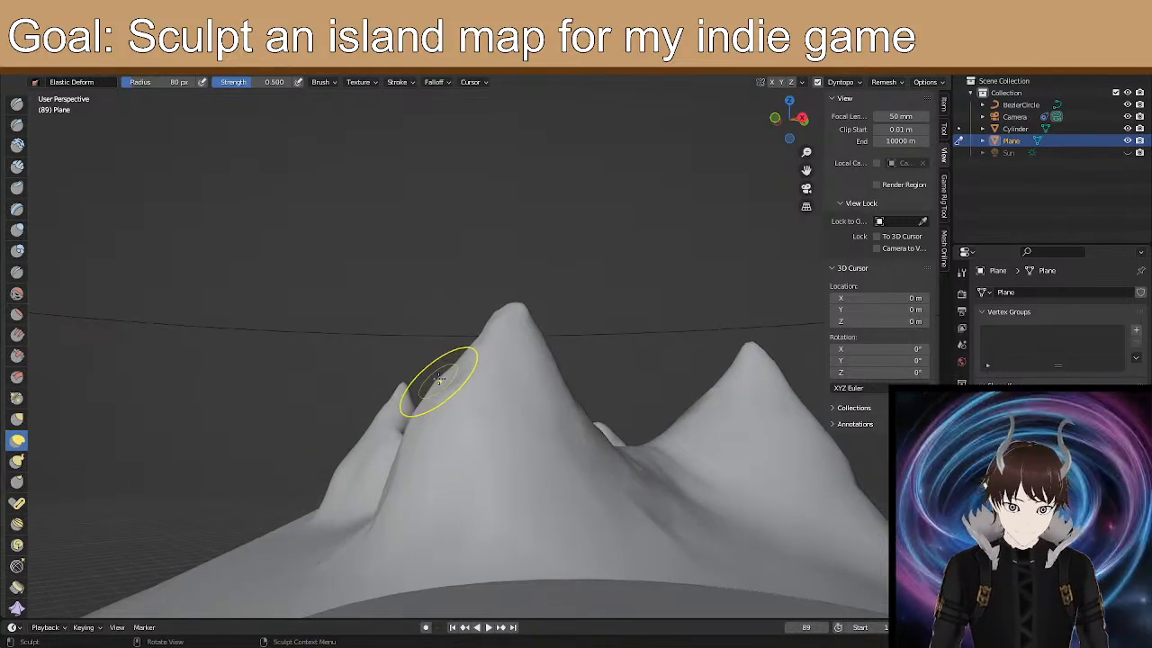
pyautogui.moveTo(437, 378); pyautogui.dragTo(455, 392)
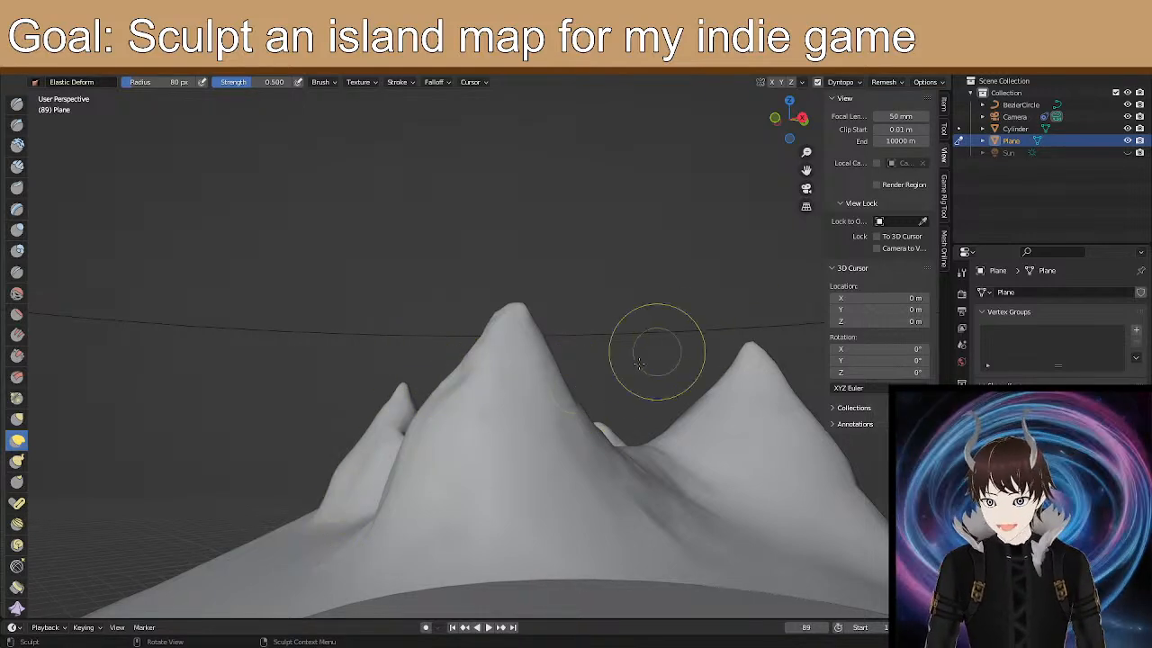
# Adjust the raised peak's lower flank where it meets the saddle with short Elastic Deform strokes.
pyautogui.moveTo(596, 438)
pyautogui.mouseDown(button='middle')
pyautogui.moveTo(535, 424)
pyautogui.moveTo(604, 458)
pyautogui.mouseUp(button='middle')
pyautogui.moveTo(576, 430); pyautogui.dragTo(562, 415)
pyautogui.moveTo(632, 439); pyautogui.dragTo(635, 434)
pyautogui.moveTo(656, 421); pyautogui.dragTo(527, 380, button='middle')
pyautogui.scroll(2, 512, 360)
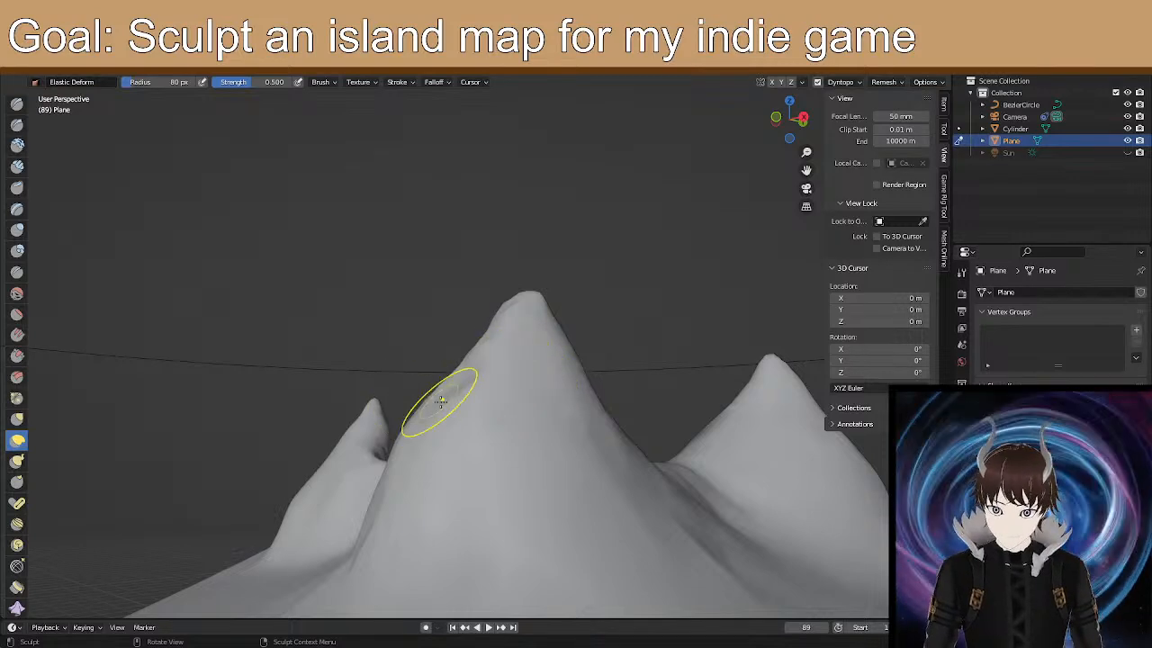
# Pull the flank beside the small pointed peak inward and the slope just below the raised peak's summit upward.
pyautogui.moveTo(467, 325); pyautogui.dragTo(521, 344, button='middle')
pyautogui.scroll(2, 519, 341)
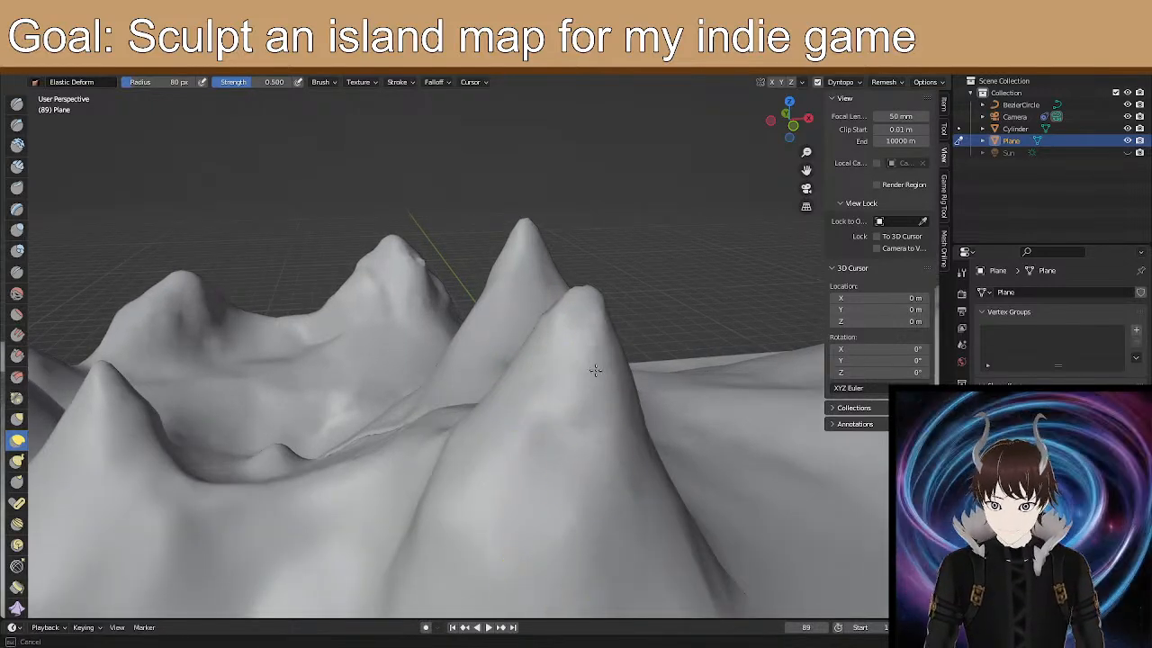
pyautogui.moveTo(553, 402)
pyautogui.mouseDown(button='middle')
pyautogui.moveTo(540, 445)
pyautogui.moveTo(514, 419)
pyautogui.moveTo(489, 424)
pyautogui.moveTo(514, 393)
pyautogui.moveTo(480, 389)
pyautogui.mouseUp(button='middle')
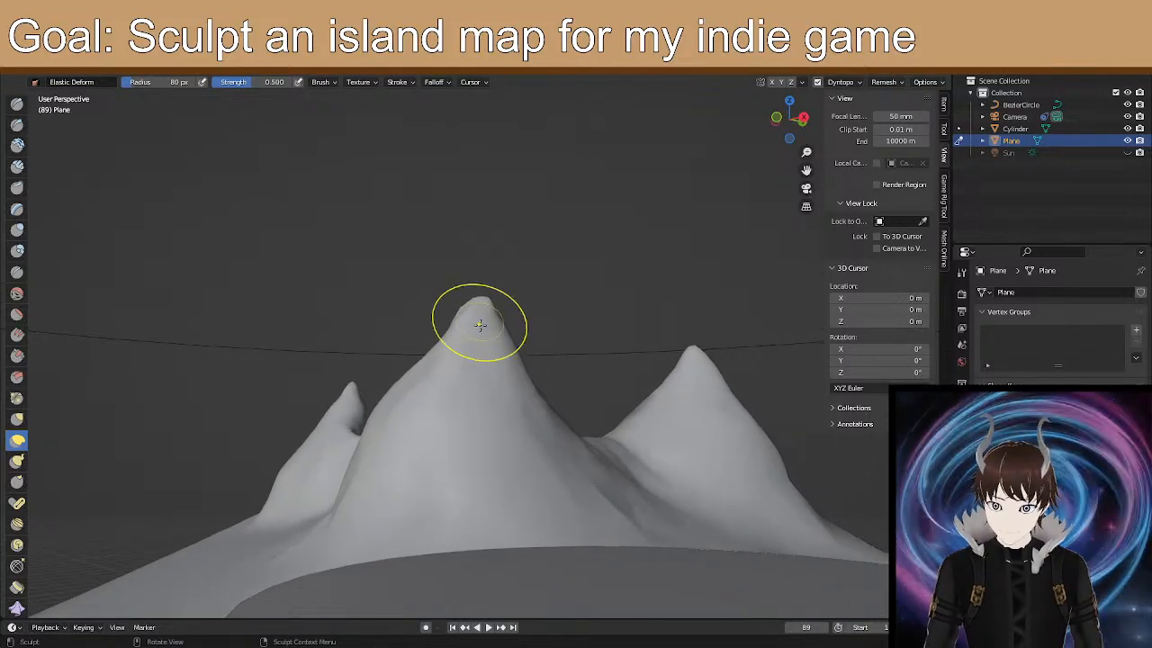
pyautogui.scroll(1, 416, 326)
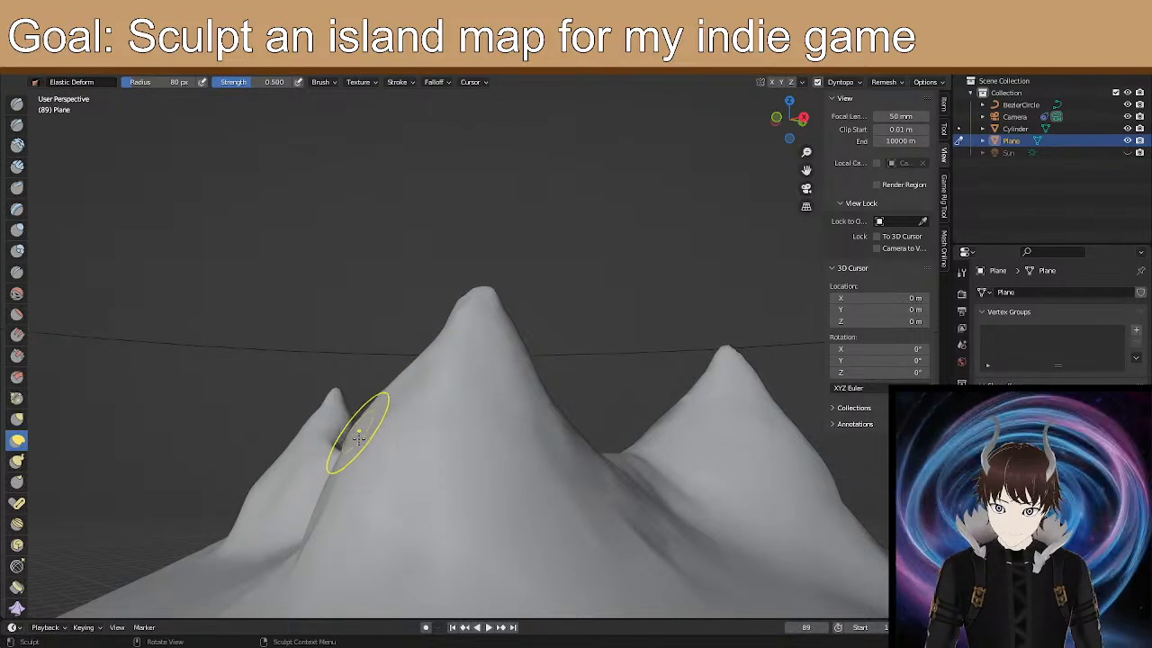
pyautogui.moveTo(357, 432); pyautogui.dragTo(371, 436)
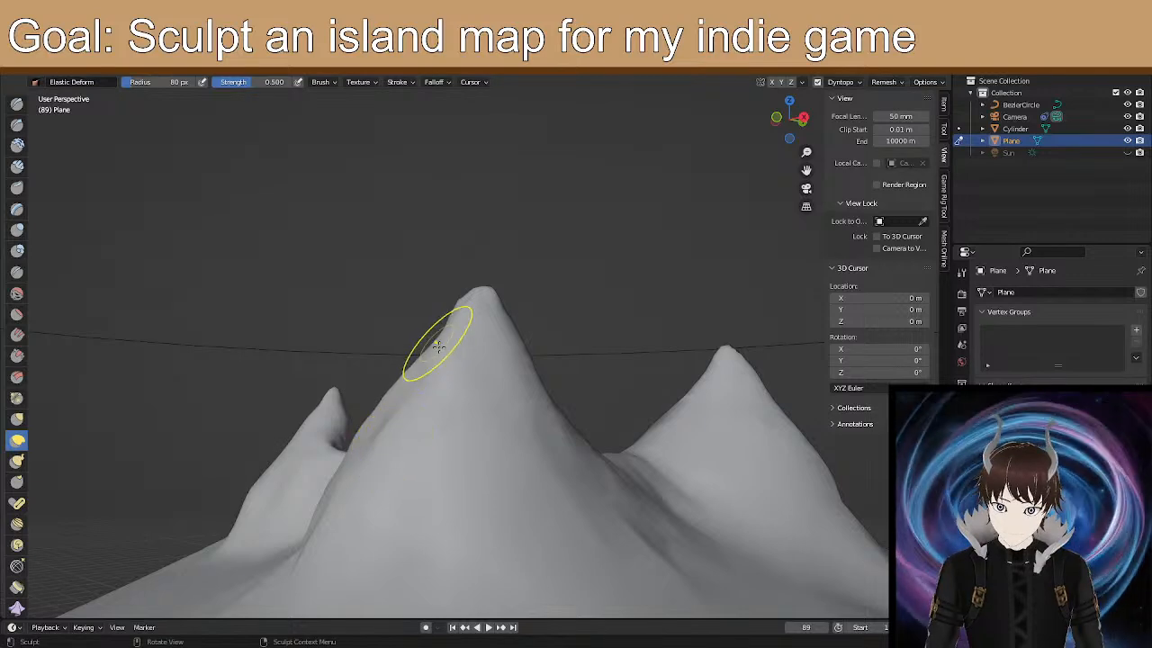
pyautogui.moveTo(447, 339); pyautogui.dragTo(461, 383, button='middle')
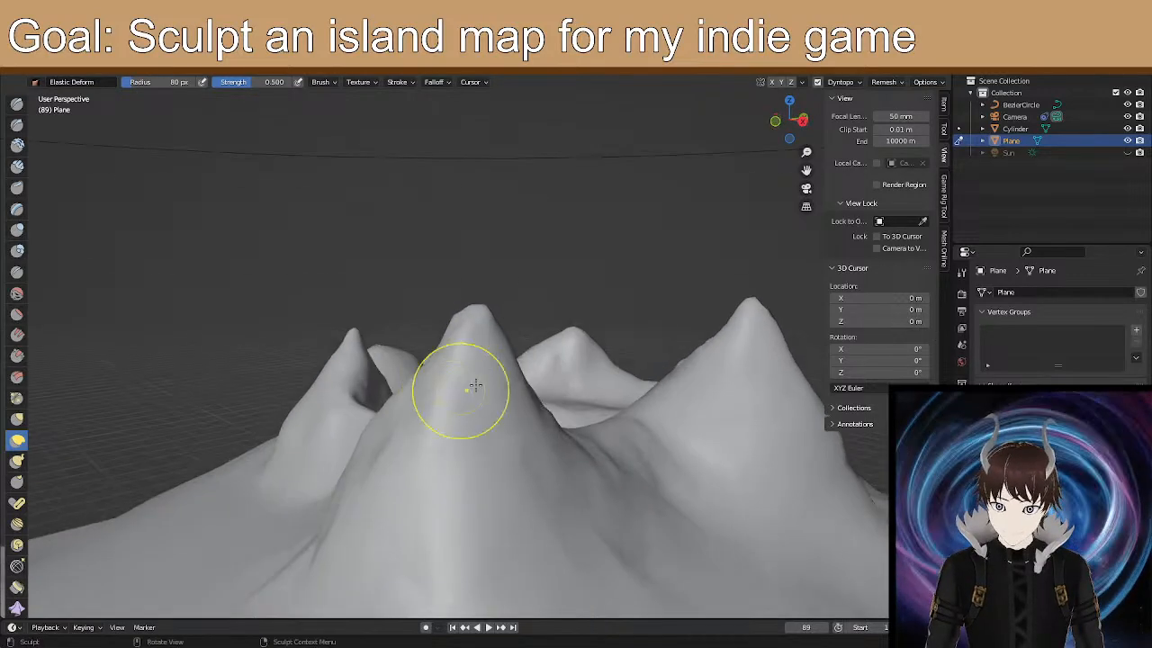
pyautogui.moveTo(513, 342); pyautogui.dragTo(535, 300)
# Pull the raised peak's foot outward toward the neighbouring tall peak with an Elastic Deform stroke.
pyautogui.moveTo(486, 332); pyautogui.dragTo(548, 372, button='middle')
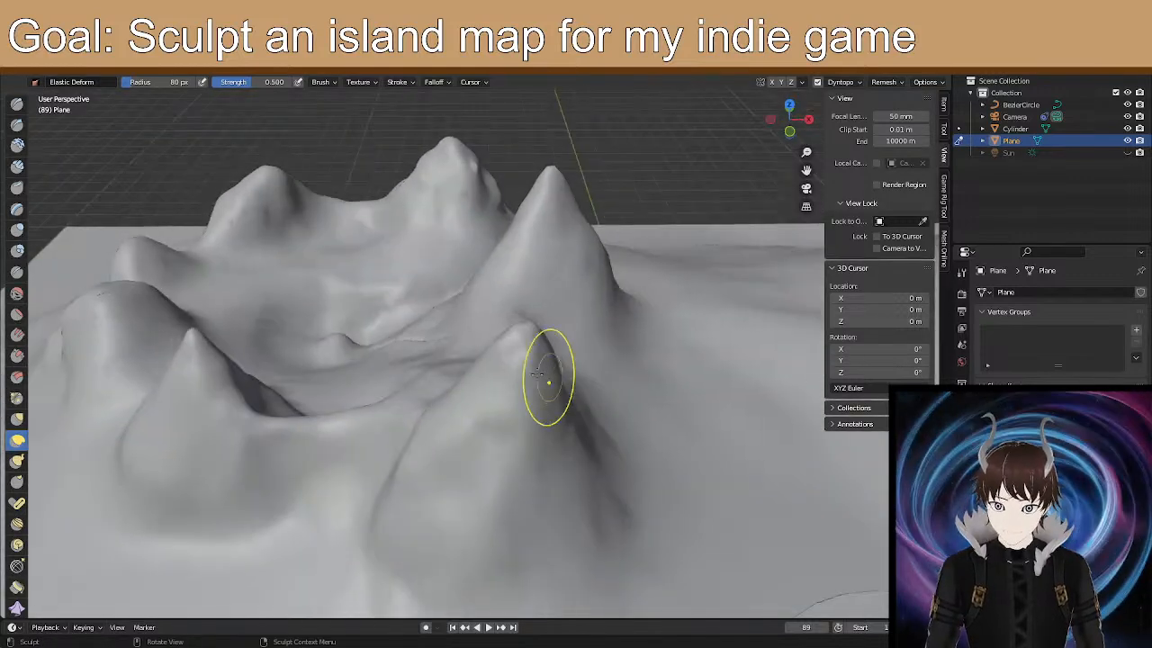
pyautogui.moveTo(471, 392)
pyautogui.mouseDown(button='middle')
pyautogui.moveTo(488, 377)
pyautogui.moveTo(483, 389)
pyautogui.mouseUp(button='middle')
pyautogui.scroll(1, 483, 390)
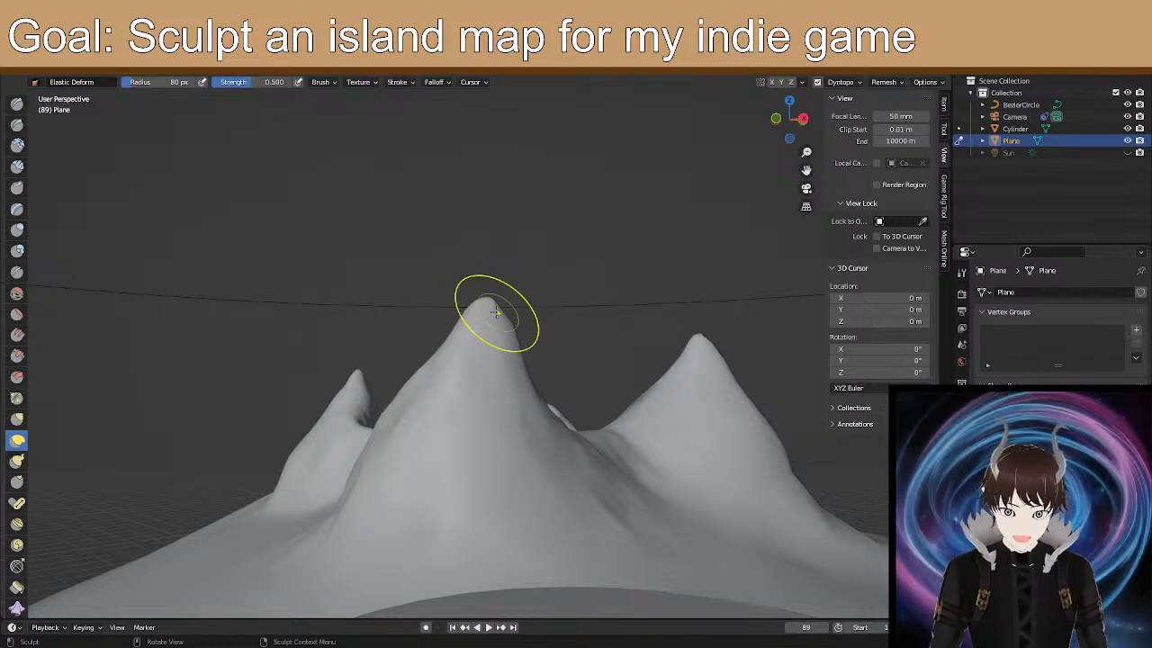
pyautogui.moveTo(509, 358)
pyautogui.mouseDown(button='middle')
pyautogui.moveTo(506, 346)
pyautogui.moveTo(540, 423)
pyautogui.moveTo(504, 431)
pyautogui.mouseUp(button='middle')
pyautogui.moveTo(568, 498)
pyautogui.mouseDown(button='middle')
pyautogui.moveTo(601, 522)
pyautogui.moveTo(687, 519)
pyautogui.moveTo(673, 548)
pyautogui.moveTo(648, 438)
pyautogui.moveTo(581, 462)
pyautogui.mouseUp(button='middle')
pyautogui.moveTo(581, 461); pyautogui.dragTo(633, 446)
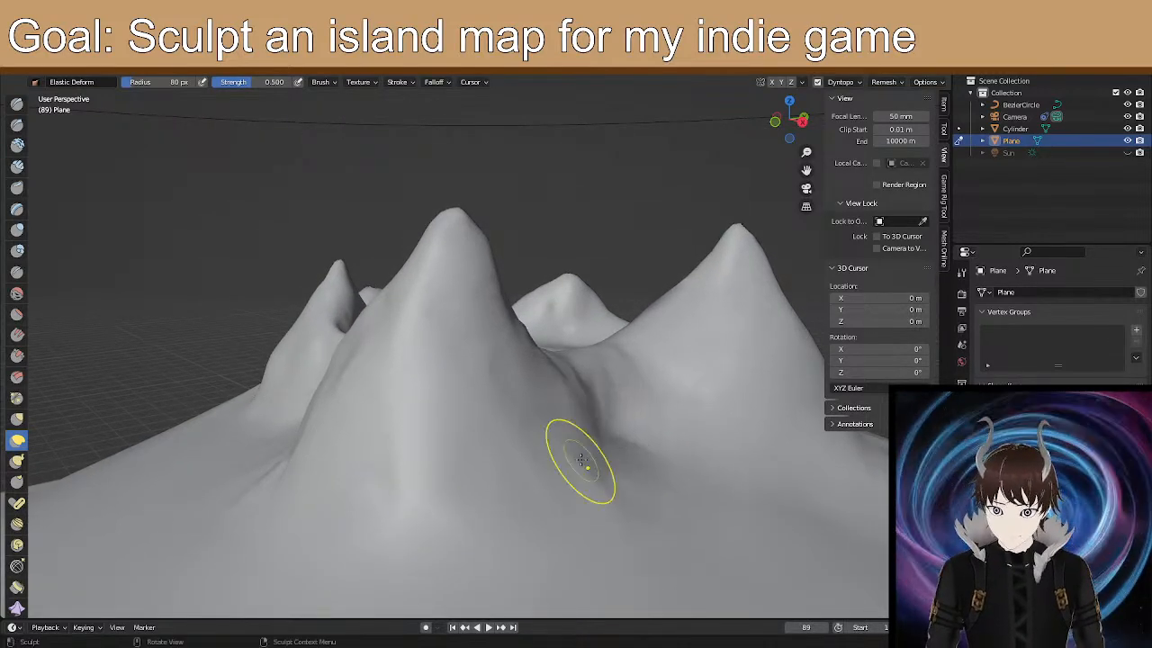
# Examine the saddle between the two tall peaks and their outer slopes from several angles and distances.
pyautogui.moveTo(552, 464); pyautogui.dragTo(527, 468, button='middle')
pyautogui.moveTo(486, 520); pyautogui.dragTo(672, 441, button='middle')
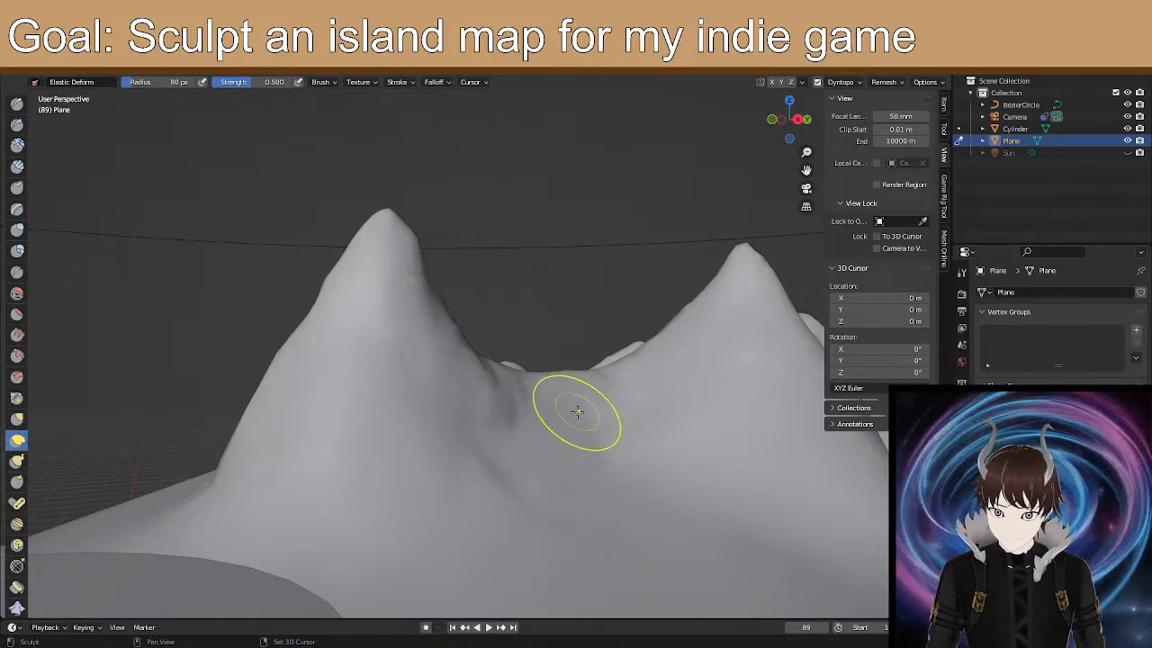
pyautogui.moveTo(515, 430)
pyautogui.mouseDown(button='middle')
pyautogui.moveTo(643, 417)
pyautogui.moveTo(605, 443)
pyautogui.mouseUp(button='middle')
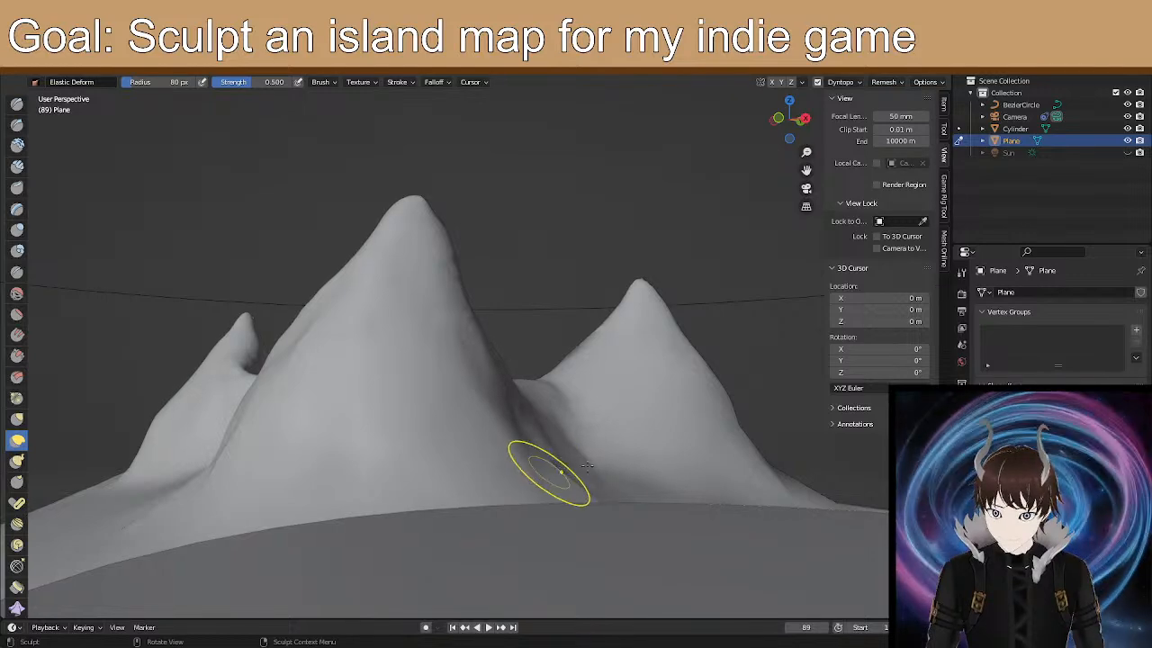
pyautogui.moveTo(531, 435); pyautogui.dragTo(556, 394, button='middle')
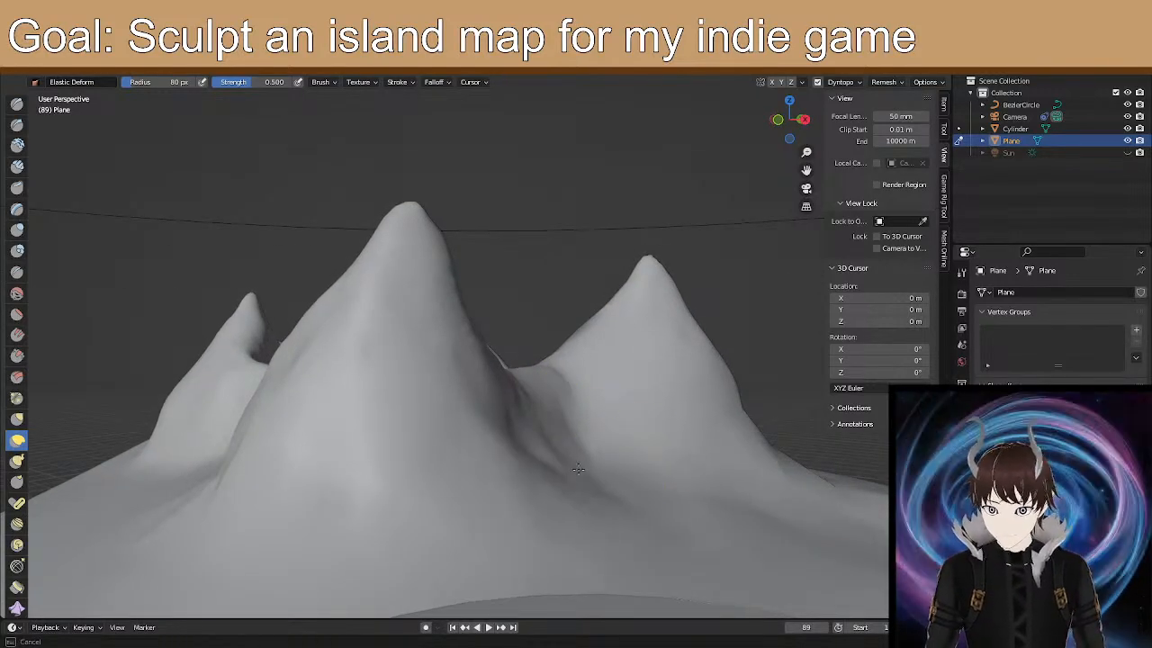
pyautogui.moveTo(569, 457); pyautogui.dragTo(462, 451, button='middle')
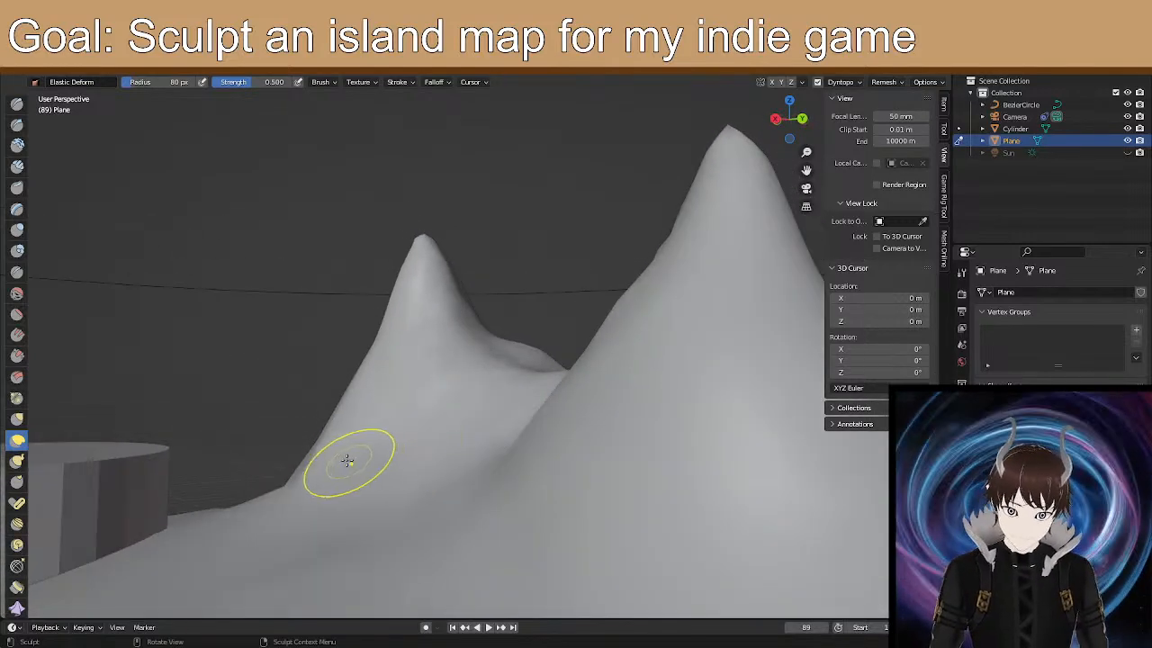
pyautogui.moveTo(316, 461)
pyautogui.mouseDown(button='middle')
pyautogui.moveTo(483, 450)
pyautogui.moveTo(571, 508)
pyautogui.moveTo(524, 450)
pyautogui.moveTo(582, 419)
pyautogui.moveTo(623, 414)
pyautogui.moveTo(571, 423)
pyautogui.mouseUp(button='middle')
pyautogui.scroll(3, 525, 450)
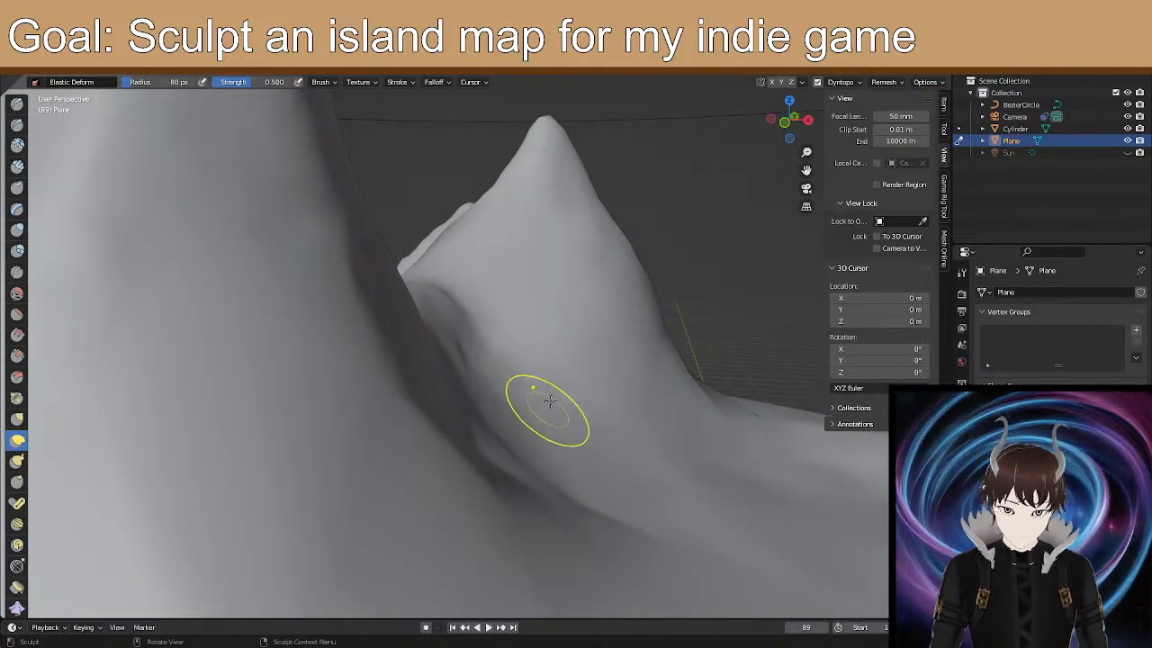
pyautogui.moveTo(573, 448); pyautogui.dragTo(572, 446, button='middle')
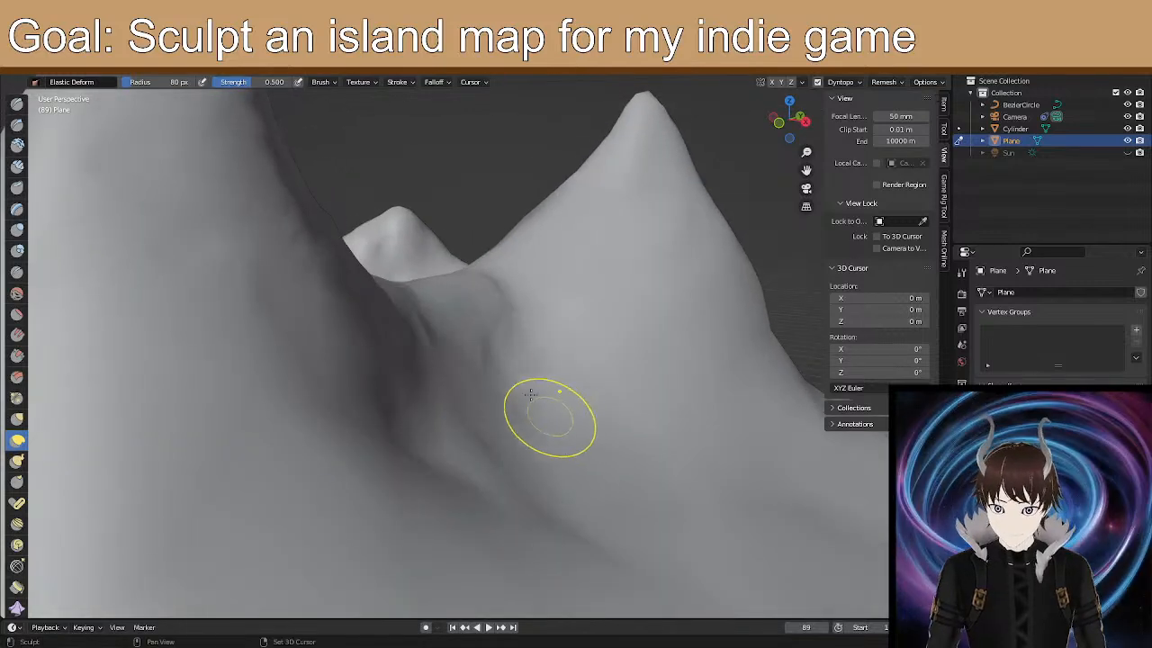
pyautogui.moveTo(538, 384); pyautogui.dragTo(500, 448, button='middle')
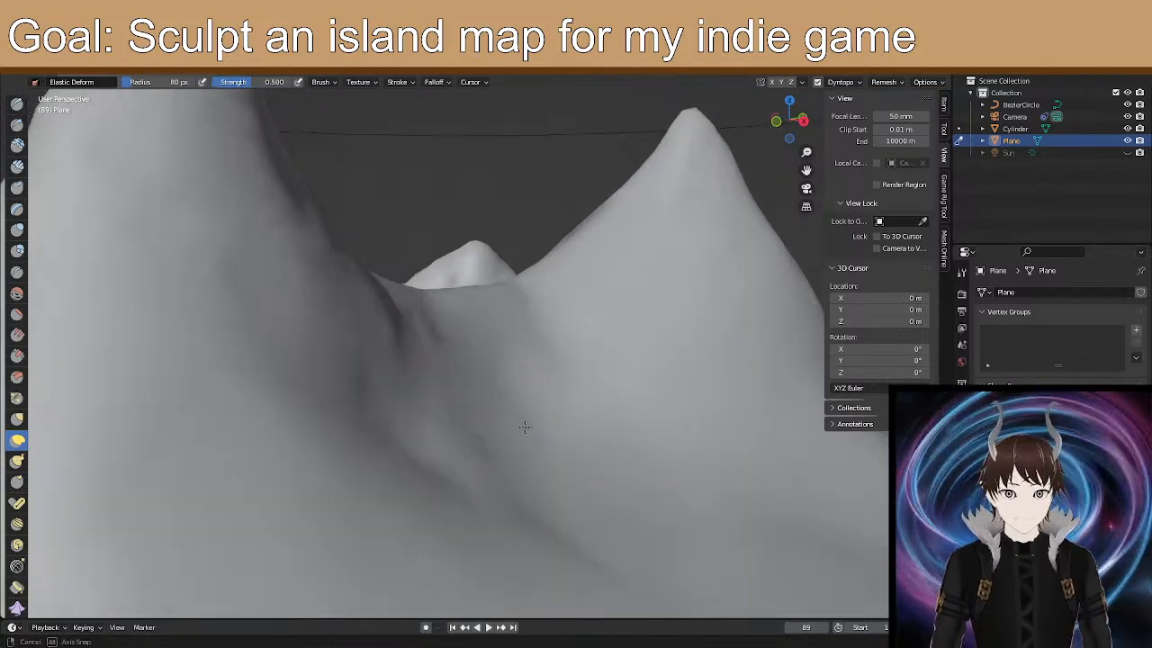
pyautogui.moveTo(399, 332)
pyautogui.mouseDown(button='middle')
pyautogui.moveTo(357, 381)
pyautogui.moveTo(459, 358)
pyautogui.moveTo(432, 423)
pyautogui.moveTo(459, 414)
pyautogui.moveTo(495, 445)
pyautogui.moveTo(467, 469)
pyautogui.moveTo(504, 472)
pyautogui.mouseUp(button='middle')
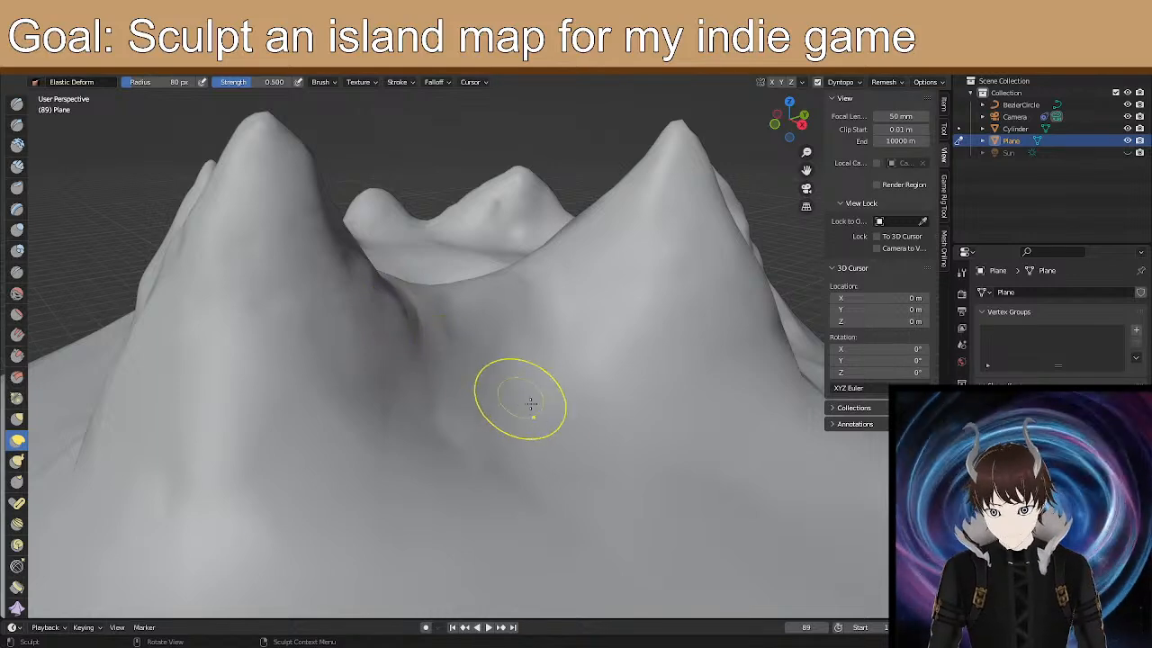
pyautogui.scroll(-2, 601, 458)
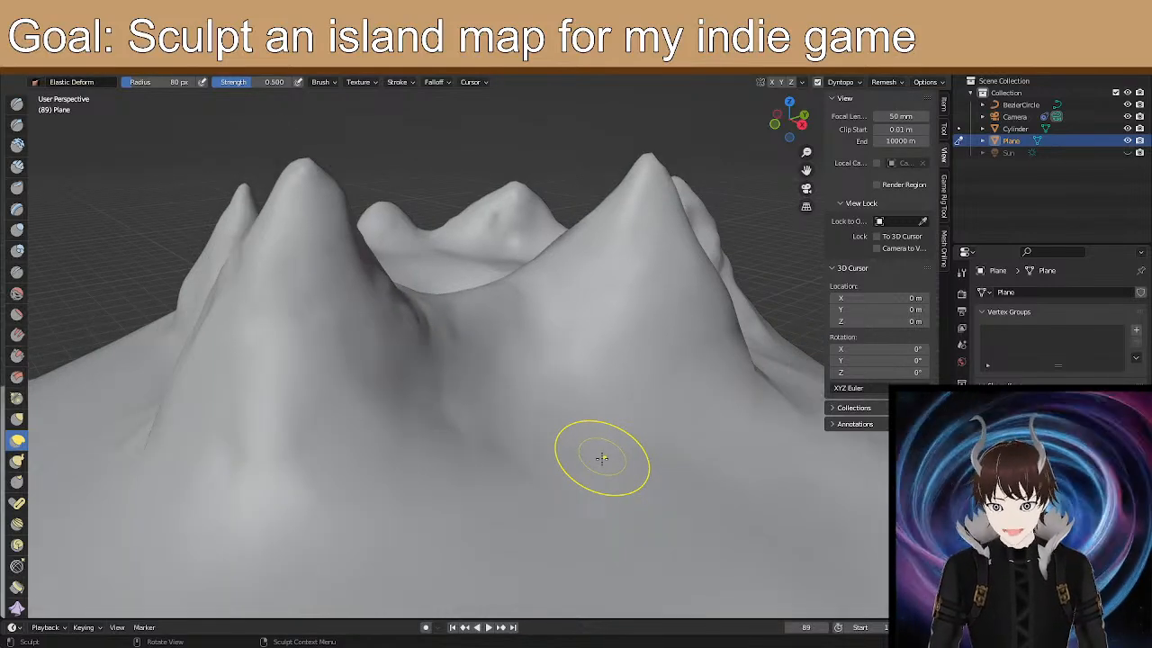
pyautogui.moveTo(596, 463)
pyautogui.mouseDown(button='middle')
pyautogui.moveTo(553, 470)
pyautogui.moveTo(651, 534)
pyautogui.mouseUp(button='middle')
pyautogui.scroll(-2, 636, 511)
pyautogui.scroll(-1, 636, 510)
pyautogui.moveTo(552, 519)
pyautogui.mouseDown(button='middle')
pyautogui.moveTo(584, 494)
pyautogui.moveTo(694, 522)
pyautogui.mouseUp(button='middle')
pyautogui.moveTo(769, 450)
pyautogui.mouseDown(button='middle')
pyautogui.moveTo(727, 411)
pyautogui.moveTo(617, 458)
pyautogui.mouseUp(button='middle')
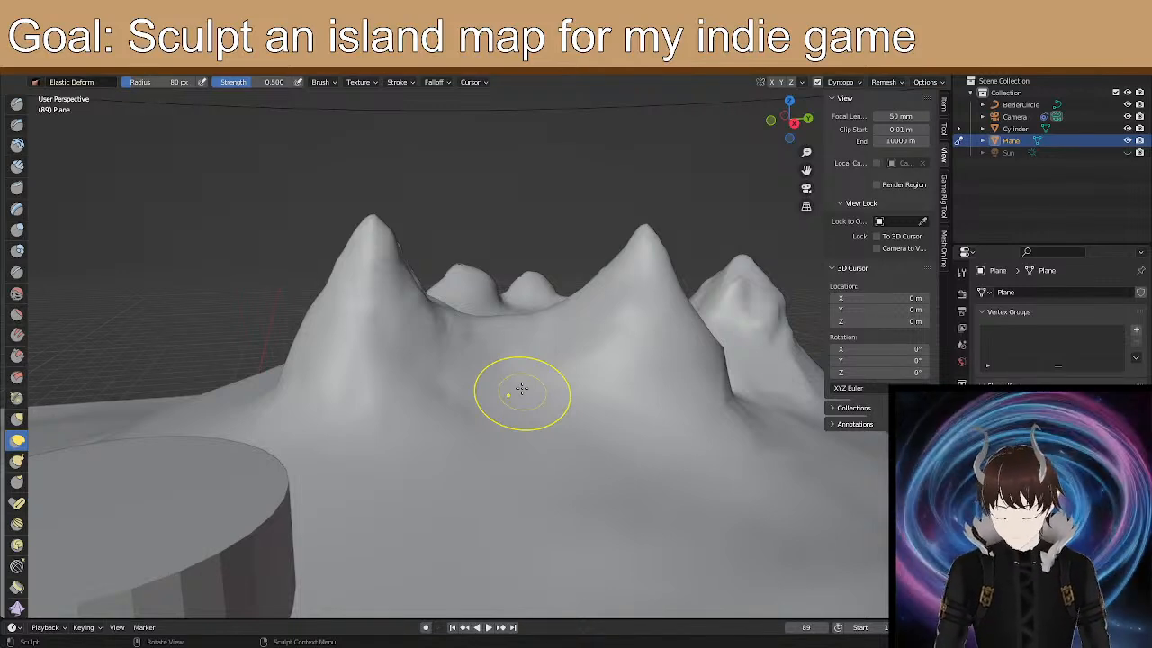
pyautogui.moveTo(470, 368)
pyautogui.mouseDown(button='middle')
pyautogui.moveTo(458, 368)
pyautogui.moveTo(532, 400)
pyautogui.moveTo(489, 336)
pyautogui.moveTo(514, 391)
pyautogui.moveTo(504, 379)
pyautogui.mouseUp(button='middle')
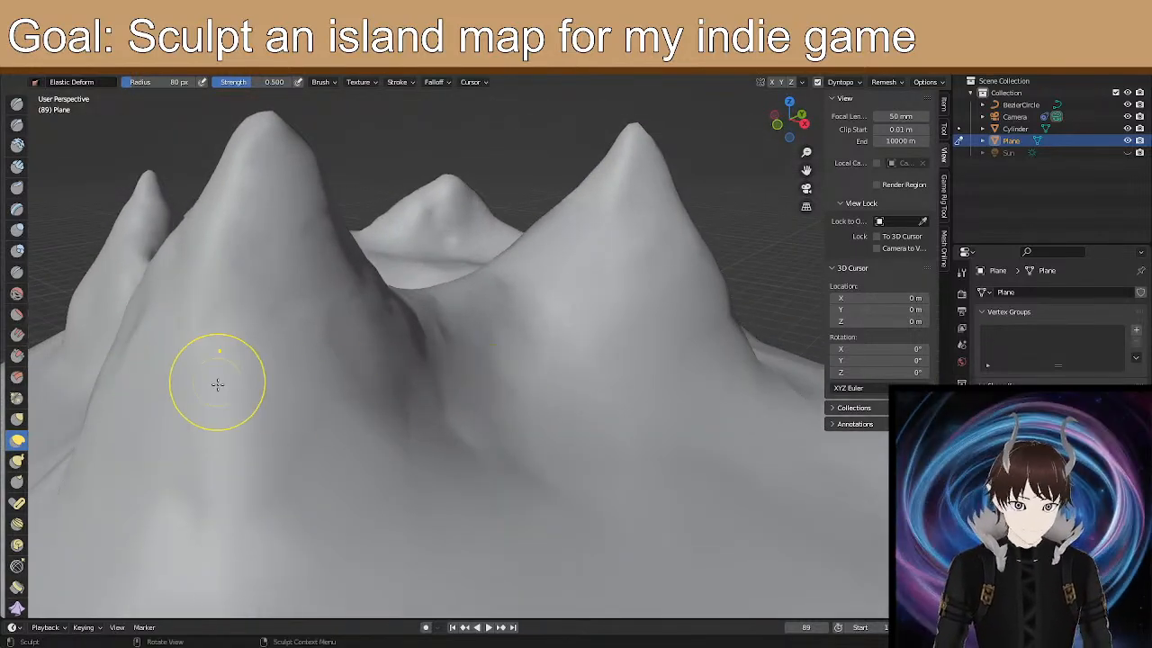
pyautogui.moveTo(454, 399)
pyautogui.mouseDown(button='middle')
pyautogui.moveTo(481, 411)
pyautogui.moveTo(455, 418)
pyautogui.mouseUp(button='middle')
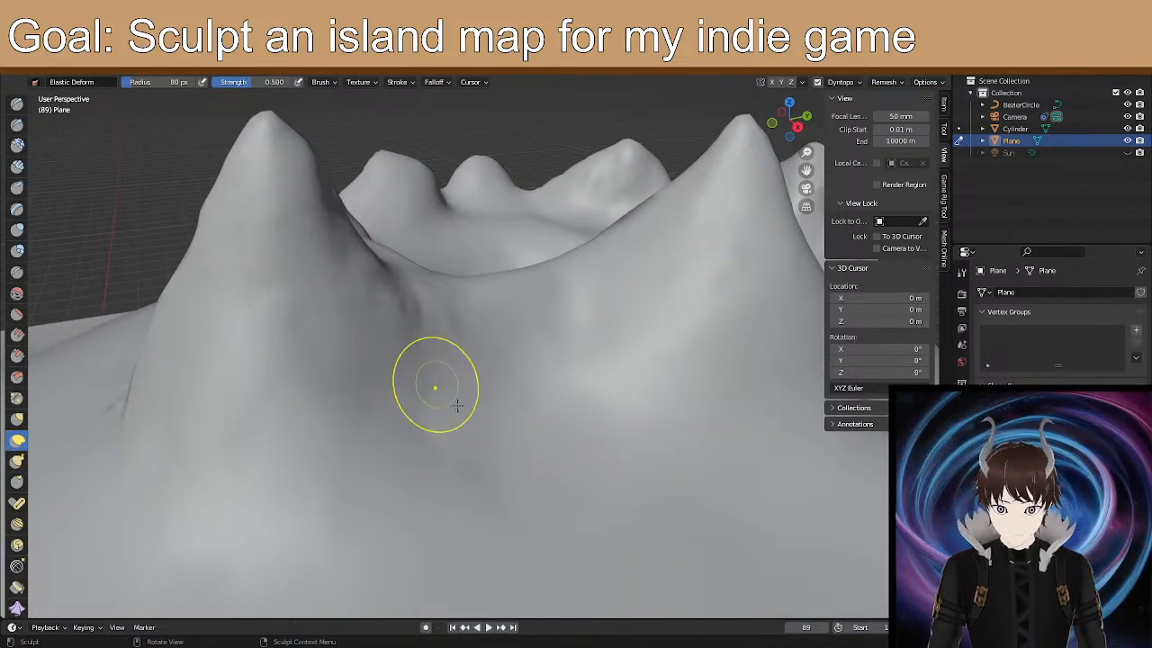
# Switch to Snake Hook and pull a narrow ridge up the raised peak's foot below the saddle.
pyautogui.click(17, 461)
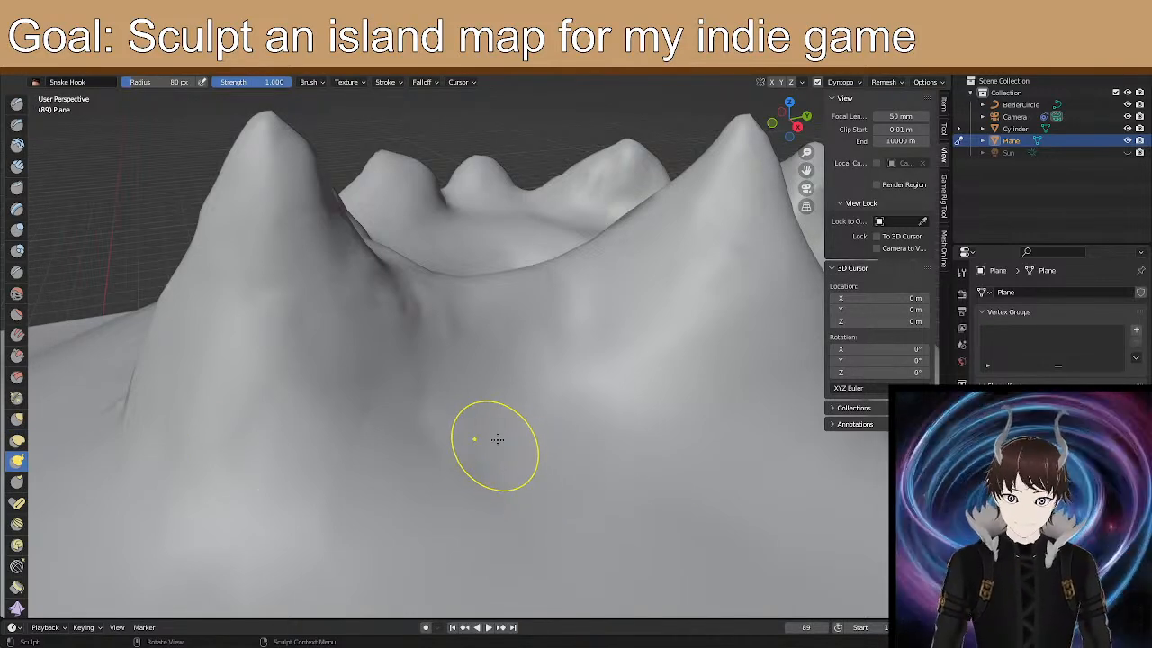
pyautogui.moveTo(355, 277)
pyautogui.mouseDown(button='middle')
pyautogui.moveTo(471, 478)
pyautogui.moveTo(455, 464)
pyautogui.mouseUp(button='middle')
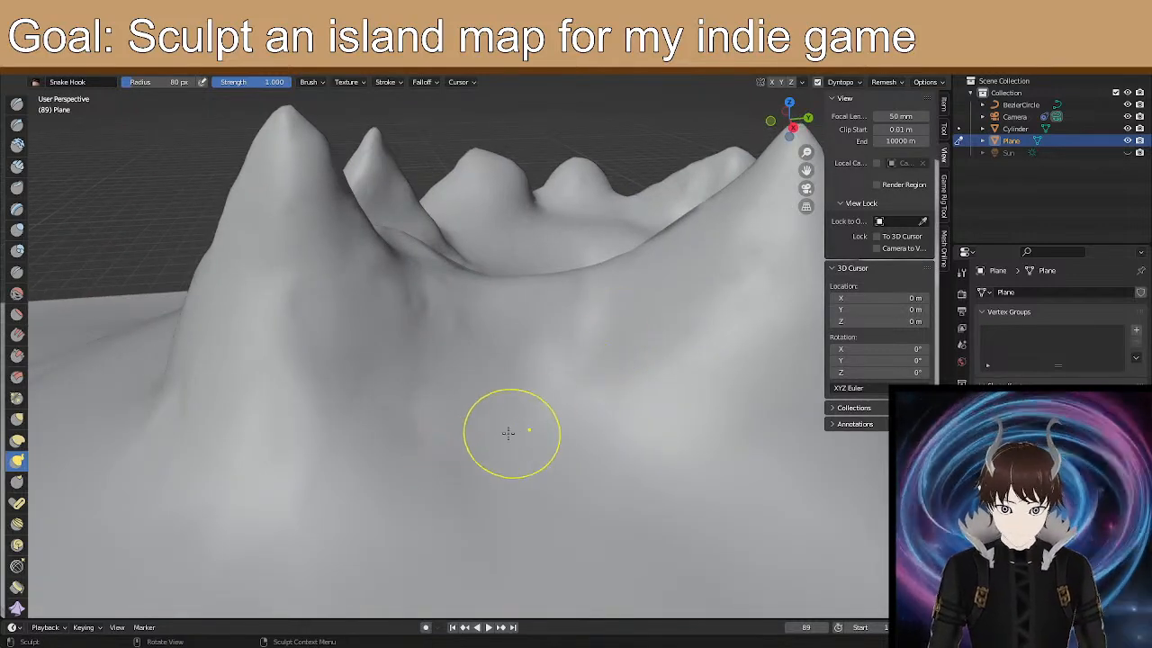
pyautogui.moveTo(489, 462); pyautogui.dragTo(428, 381)
pyautogui.moveTo(427, 380); pyautogui.dragTo(418, 354)
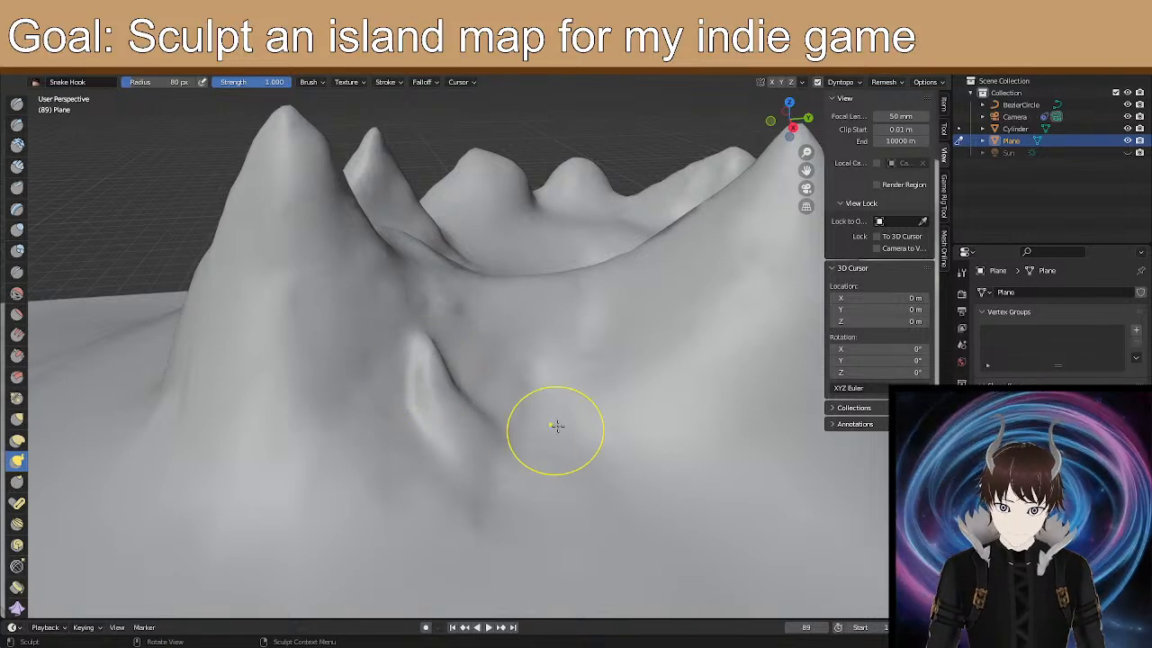
# Set the Snake Hook radius to 50 px and extend the narrow ridge down the slope with short, uneven pulls.
pyautogui.moveTo(658, 375)
pyautogui.mouseDown(button='middle')
pyautogui.moveTo(616, 487)
pyautogui.moveTo(648, 490)
pyautogui.mouseUp(button='middle')
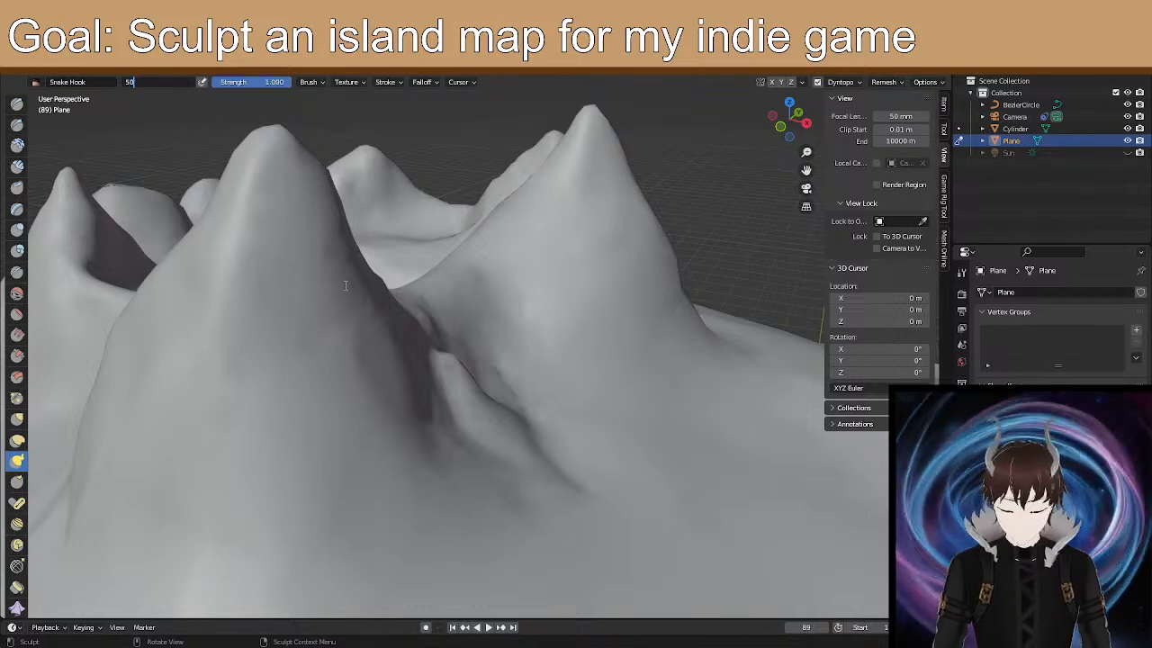
pyautogui.moveTo(594, 481)
pyautogui.mouseDown()
pyautogui.moveTo(612, 483)
pyautogui.moveTo(573, 478)
pyautogui.moveTo(565, 452)
pyautogui.moveTo(532, 442)
pyautogui.mouseUp()
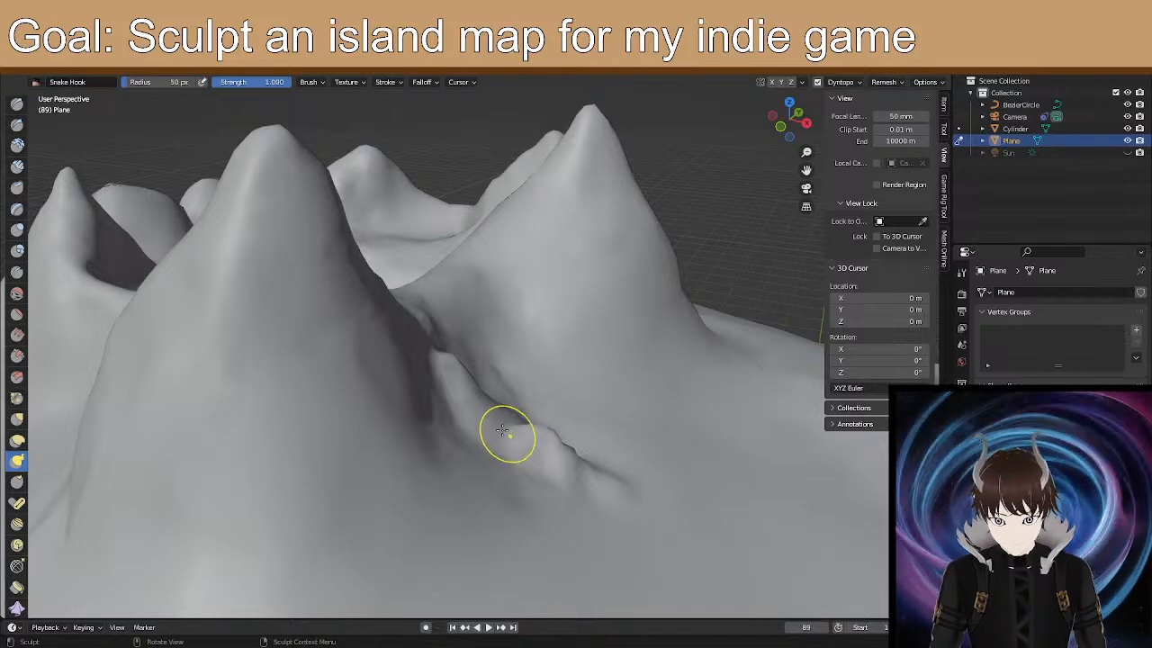
pyautogui.moveTo(435, 370); pyautogui.dragTo(431, 352)
pyautogui.moveTo(469, 387); pyautogui.dragTo(465, 380)
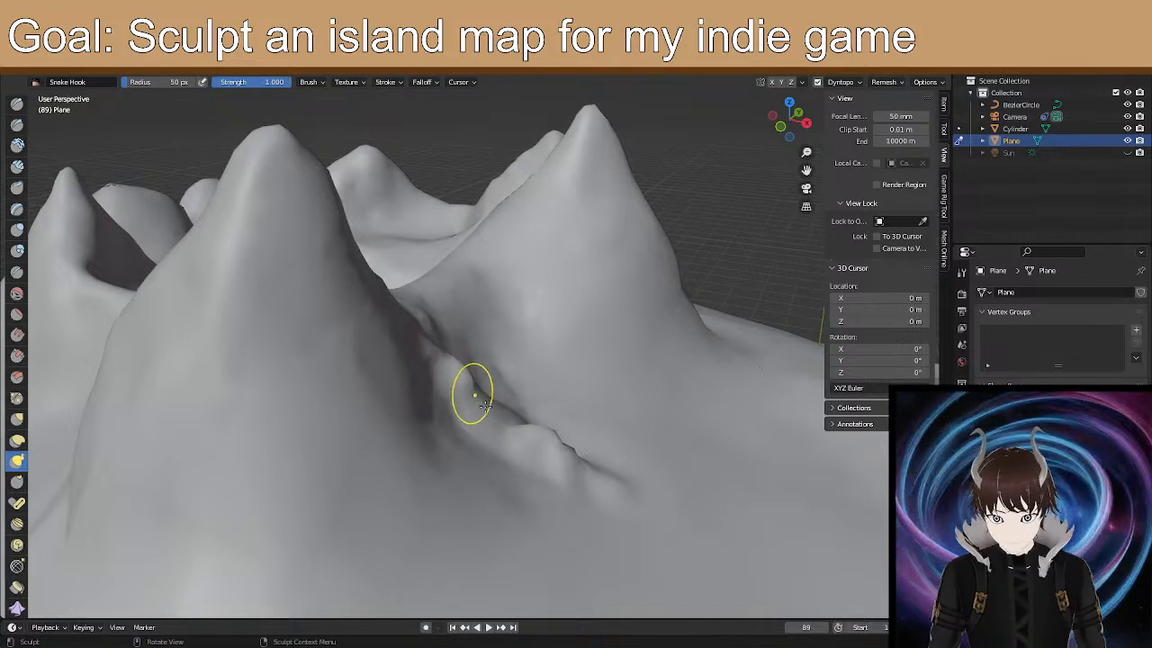
pyautogui.moveTo(513, 422); pyautogui.dragTo(512, 416)
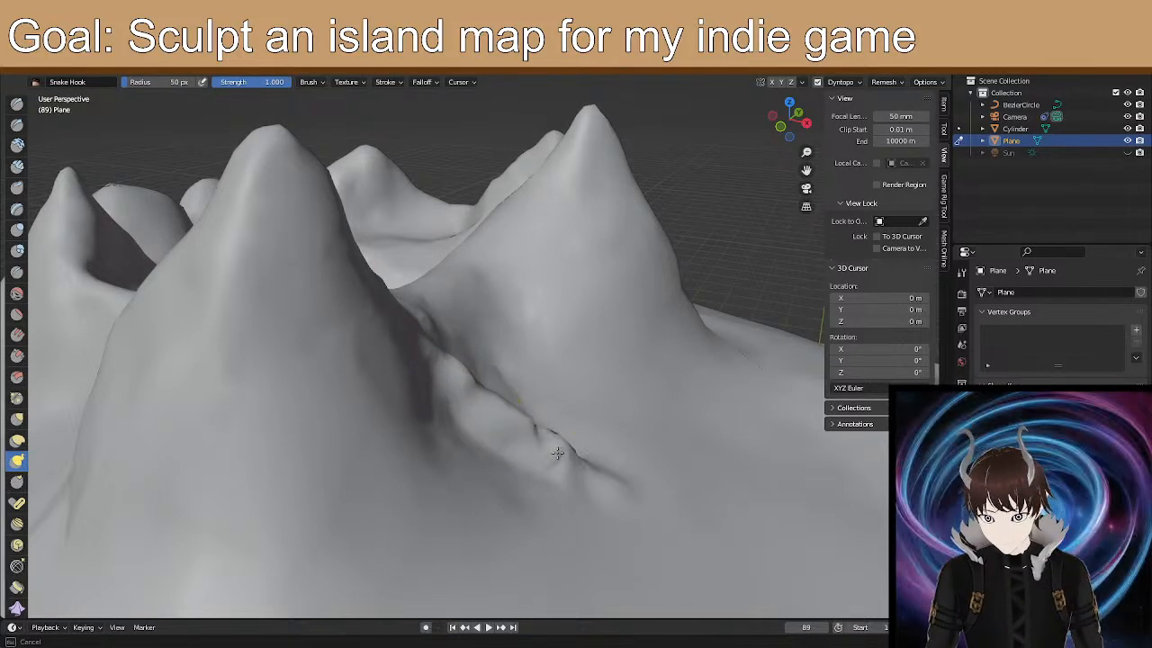
pyautogui.moveTo(573, 449); pyautogui.dragTo(672, 514)
pyautogui.moveTo(610, 472); pyautogui.dragTo(660, 439)
# Switch to Elastic Deform with a 100 px radius and bend the narrow ridge below the saddle into an irregular curve.
pyautogui.moveTo(680, 455)
pyautogui.mouseDown(button='middle')
pyautogui.moveTo(522, 494)
pyautogui.moveTo(531, 499)
pyautogui.mouseUp(button='middle')
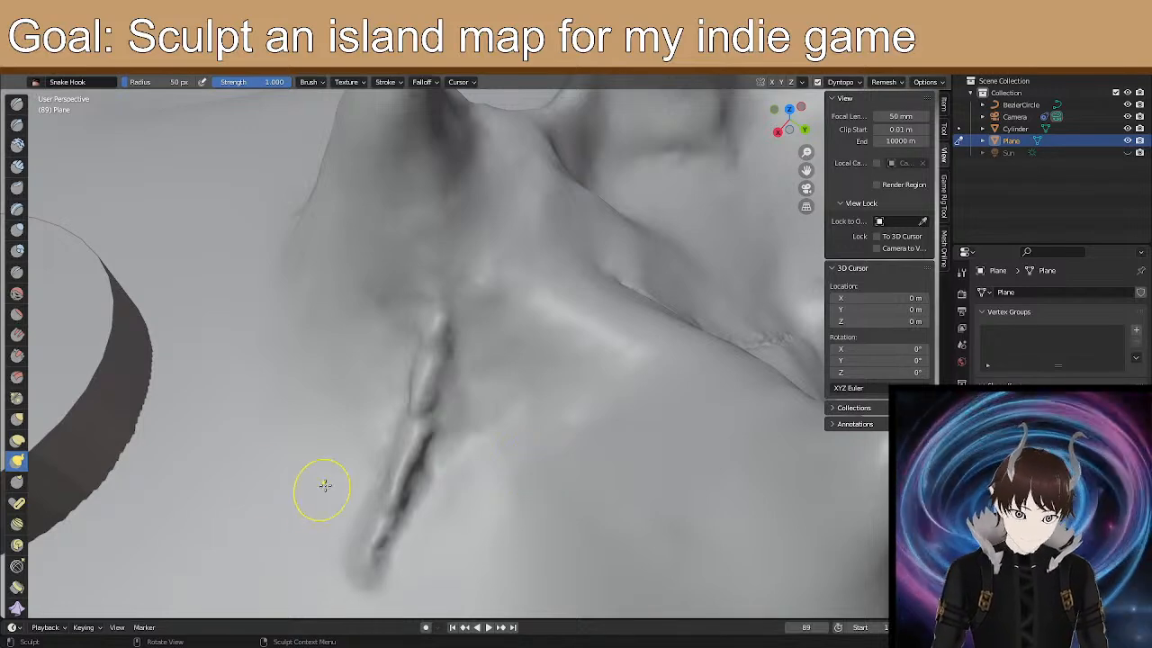
pyautogui.click(17, 439)
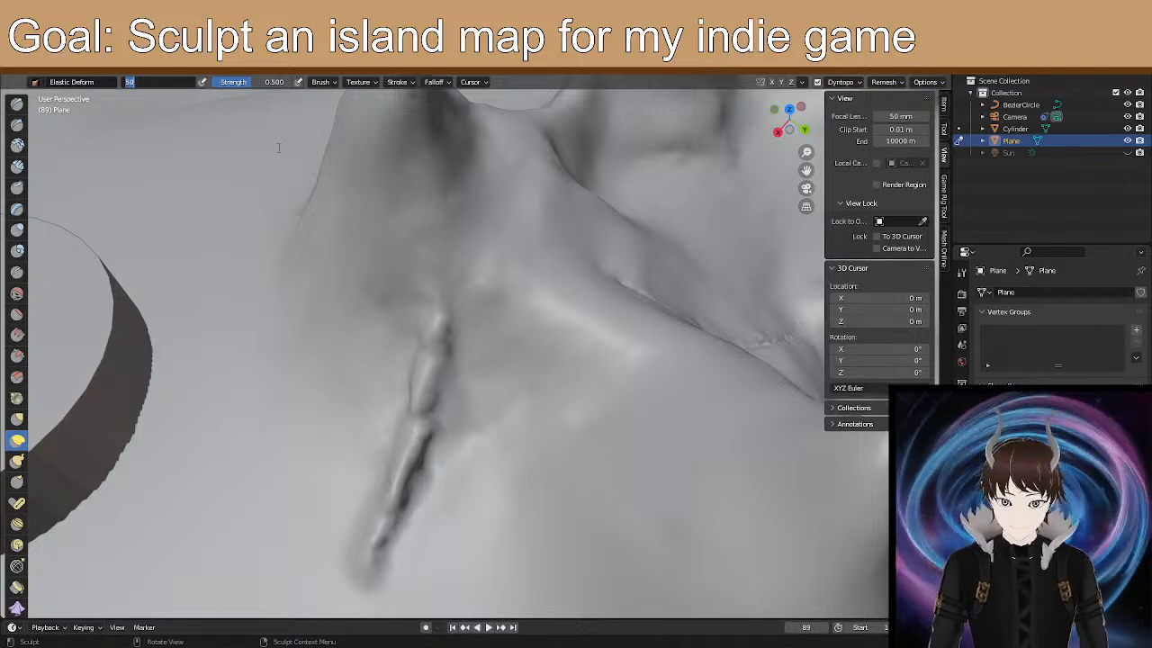
pyautogui.write('1')
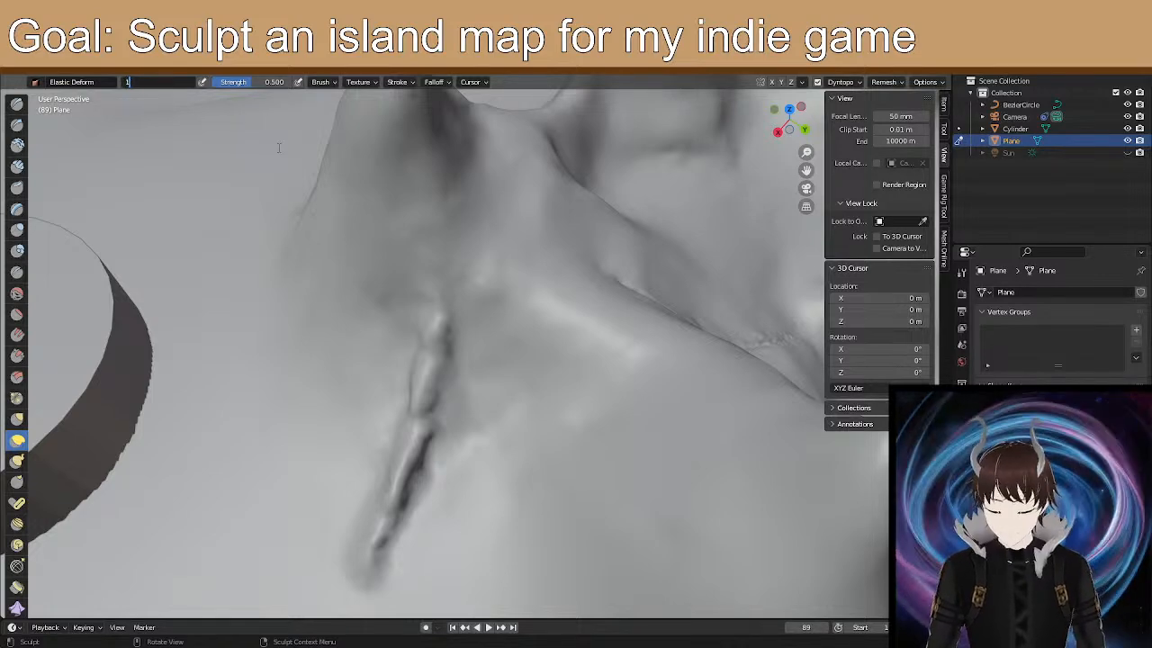
pyautogui.write('00')
pyautogui.press('Return')
pyautogui.moveTo(380, 541)
pyautogui.mouseDown()
pyautogui.moveTo(396, 553)
pyautogui.moveTo(374, 583)
pyautogui.moveTo(442, 555)
pyautogui.moveTo(412, 489)
pyautogui.moveTo(408, 571)
pyautogui.moveTo(421, 568)
pyautogui.mouseUp()
pyautogui.moveTo(428, 443); pyautogui.dragTo(407, 446)
pyautogui.moveTo(444, 403); pyautogui.dragTo(418, 385)
pyautogui.moveTo(448, 347); pyautogui.dragTo(427, 346)
pyautogui.moveTo(409, 564); pyautogui.dragTo(427, 552)
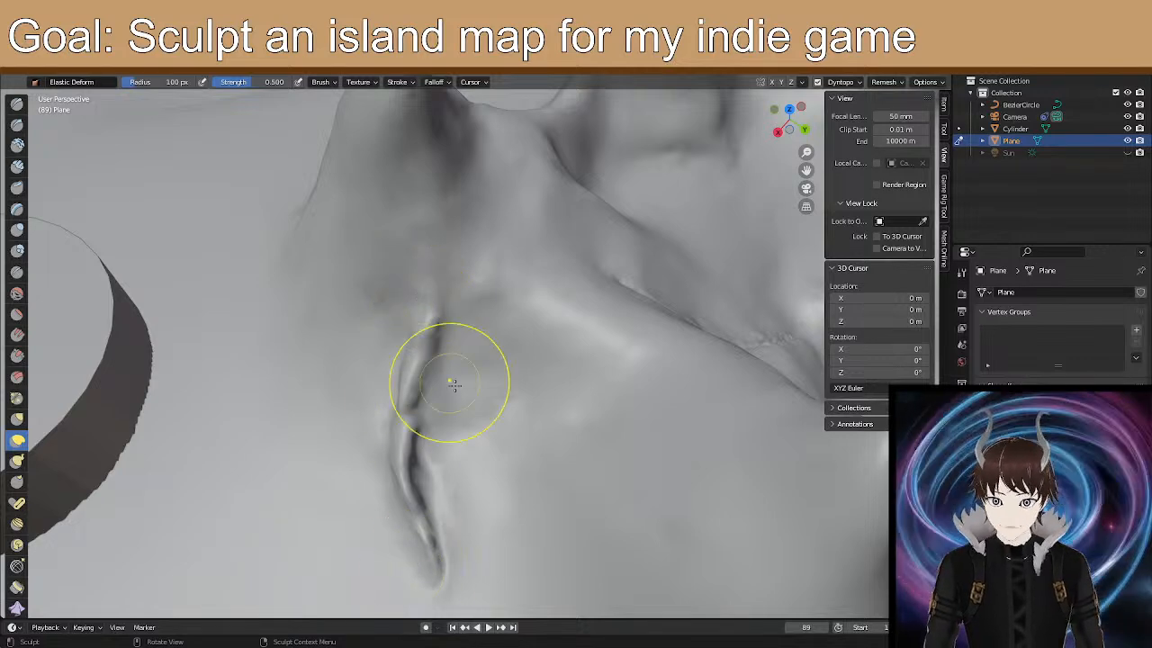
# Smooth the curved ridge along its whole length, softening its sharp crease and lumpy crest.
pyautogui.moveTo(457, 438)
pyautogui.keyDown('shift'); pyautogui.mouseDown(button='middle')
pyautogui.moveTo(469, 331)
pyautogui.moveTo(513, 306)
pyautogui.moveTo(484, 307)
pyautogui.mouseUp(button='middle'); pyautogui.keyUp('shift')
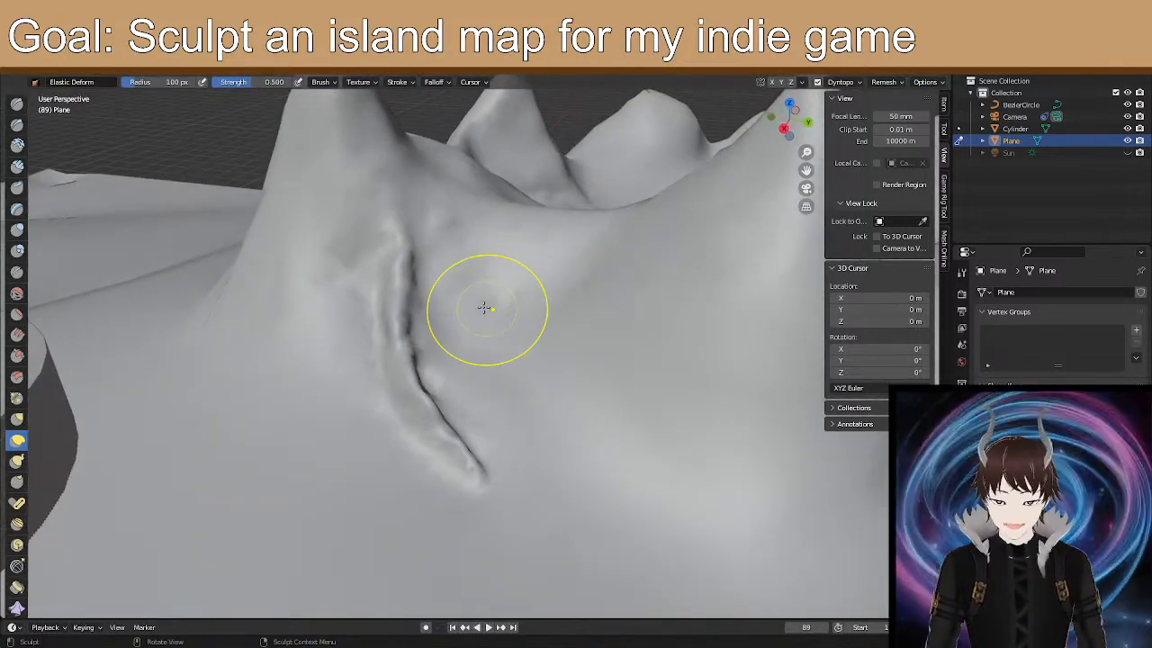
pyautogui.moveTo(416, 483)
pyautogui.mouseDown()
pyautogui.moveTo(468, 468)
pyautogui.moveTo(437, 409)
pyautogui.mouseUp()
pyautogui.moveTo(427, 381); pyautogui.dragTo(404, 307)
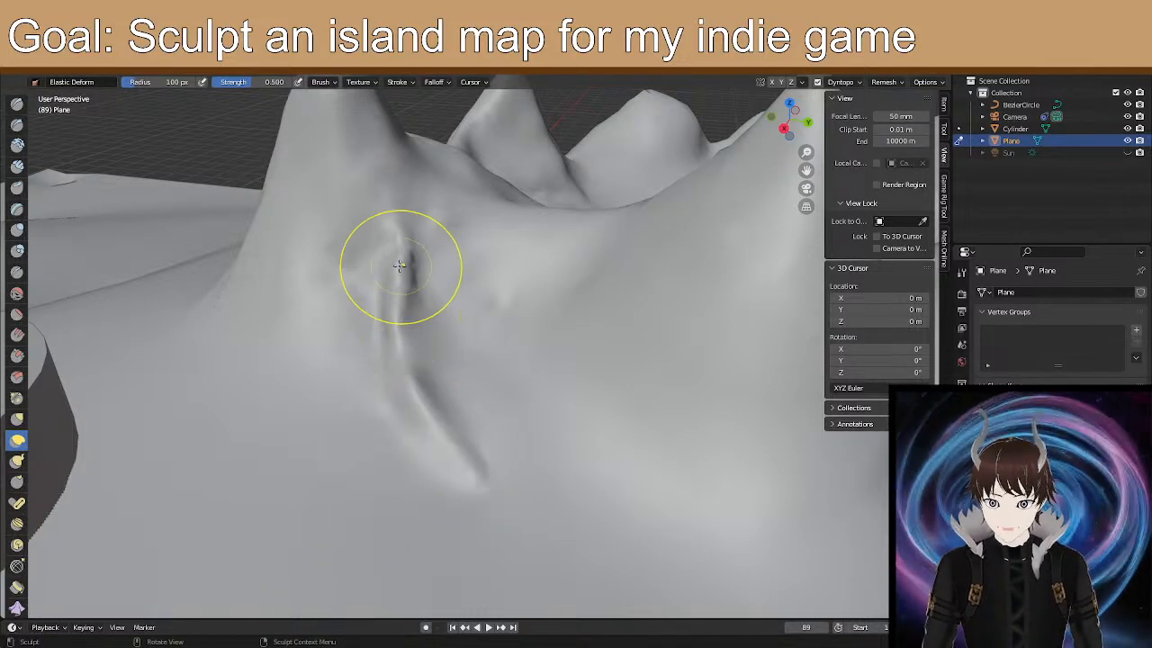
pyautogui.scroll(1, 409, 287)
pyautogui.moveTo(396, 293); pyautogui.dragTo(337, 263, button='middle')
pyautogui.moveTo(374, 317); pyautogui.dragTo(440, 395, button='middle')
pyautogui.moveTo(492, 317)
pyautogui.mouseDown(button='middle')
pyautogui.moveTo(506, 278)
pyautogui.moveTo(535, 275)
pyautogui.moveTo(545, 314)
pyautogui.moveTo(546, 279)
pyautogui.mouseUp(button='middle')
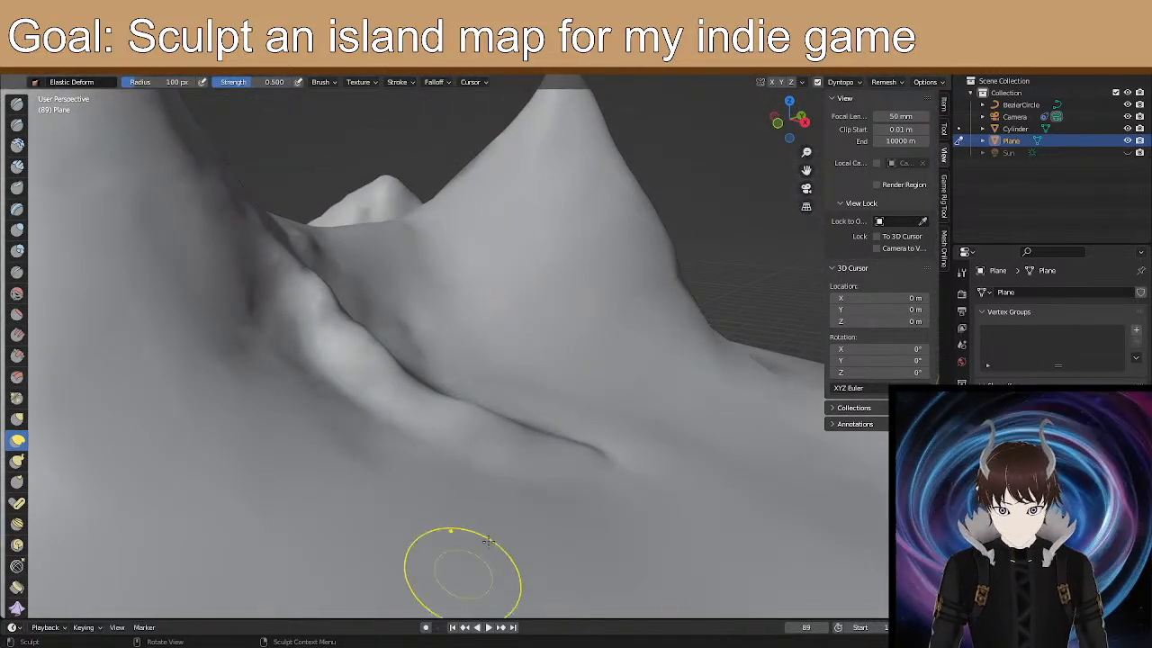
pyautogui.moveTo(564, 453)
pyautogui.mouseDown()
pyautogui.moveTo(546, 422)
pyautogui.moveTo(387, 364)
pyautogui.moveTo(268, 288)
pyautogui.moveTo(267, 270)
pyautogui.moveTo(322, 276)
pyautogui.moveTo(384, 311)
pyautogui.mouseUp()
pyautogui.moveTo(460, 364); pyautogui.dragTo(555, 438)
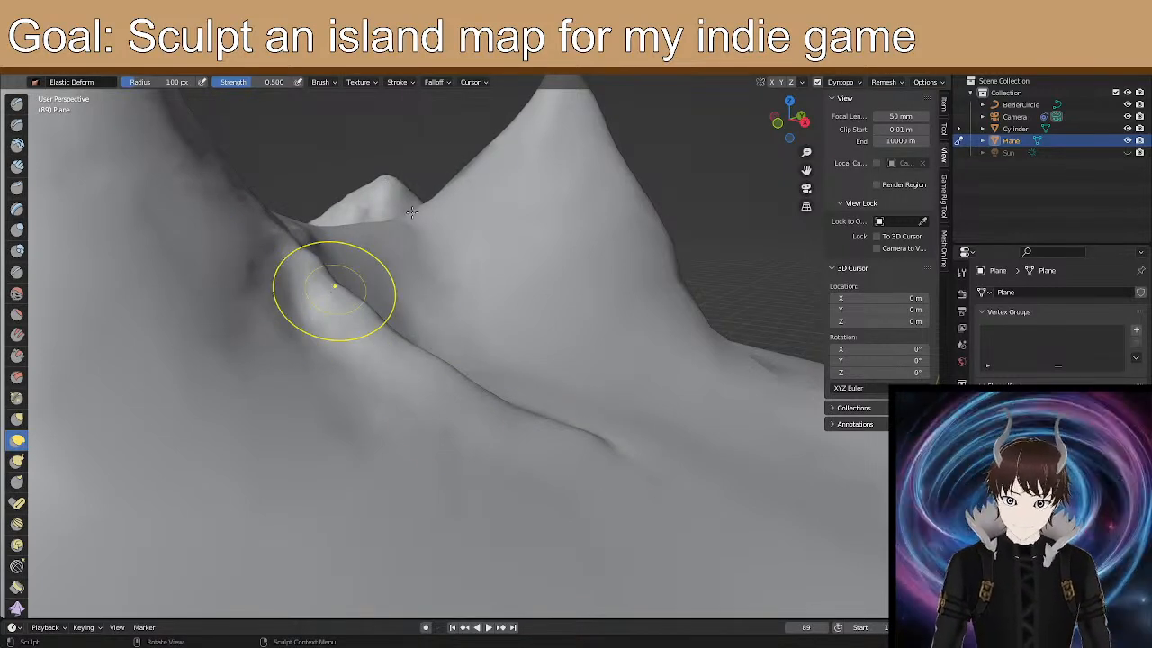
# Blend the ridge's upper end into the peak's foot with short strokes across the crease and both flanks.
pyautogui.moveTo(519, 334)
pyautogui.mouseDown(button='middle')
pyautogui.moveTo(401, 337)
pyautogui.moveTo(410, 376)
pyautogui.mouseUp(button='middle')
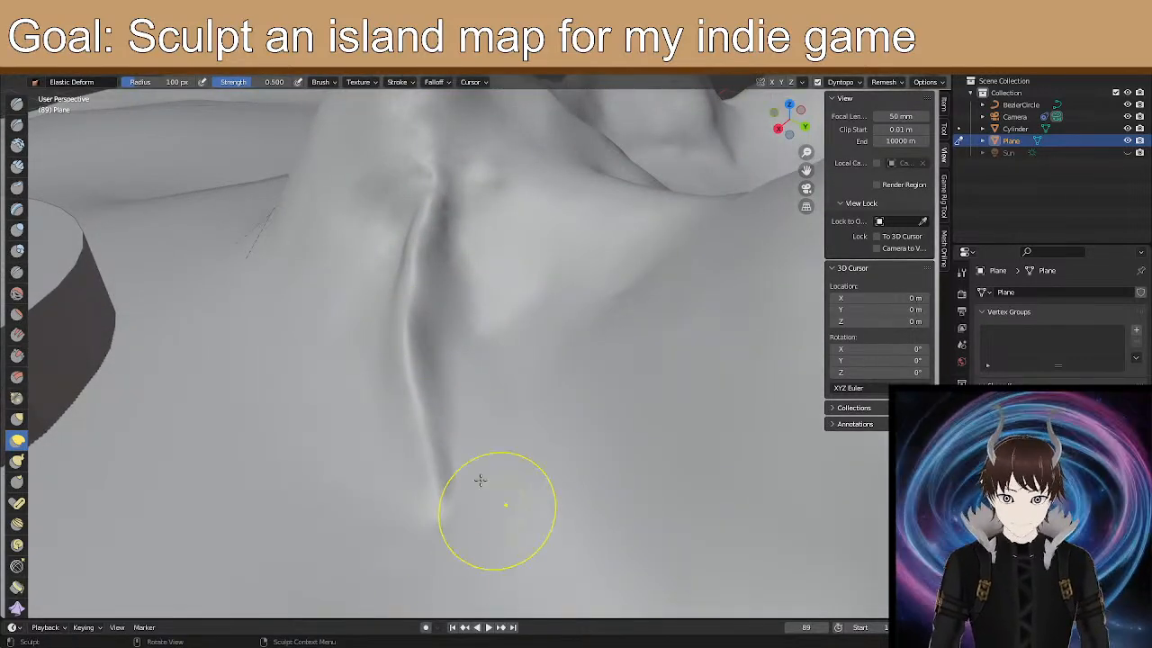
pyautogui.moveTo(620, 93)
pyautogui.mouseDown(button='middle')
pyautogui.moveTo(399, 258)
pyautogui.moveTo(512, 321)
pyautogui.moveTo(735, 403)
pyautogui.mouseUp(button='middle')
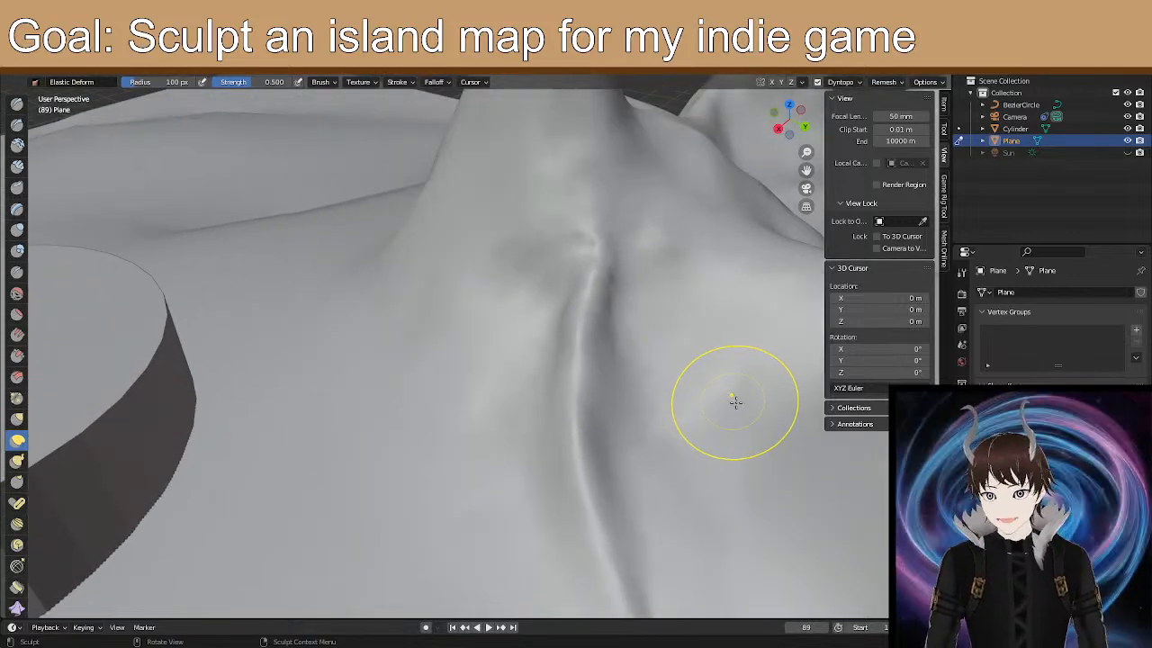
pyautogui.moveTo(571, 272)
pyautogui.mouseDown()
pyautogui.moveTo(558, 294)
pyautogui.moveTo(537, 295)
pyautogui.moveTo(500, 278)
pyautogui.mouseUp()
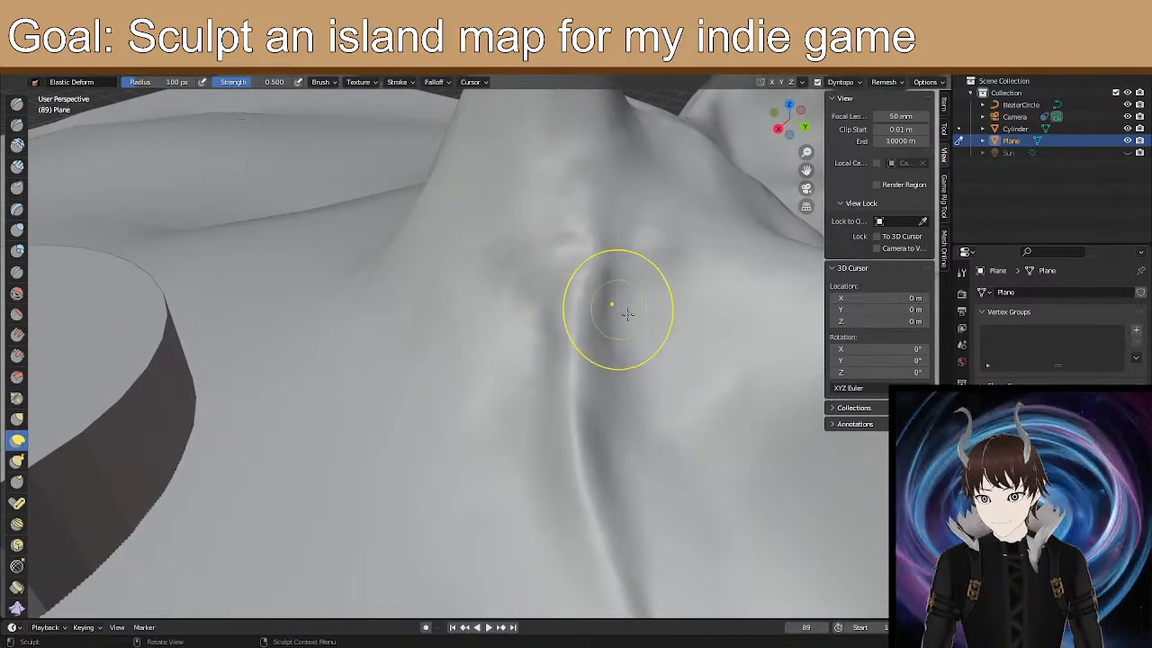
pyautogui.moveTo(609, 296)
pyautogui.mouseDown()
pyautogui.moveTo(603, 278)
pyautogui.moveTo(555, 289)
pyautogui.mouseUp()
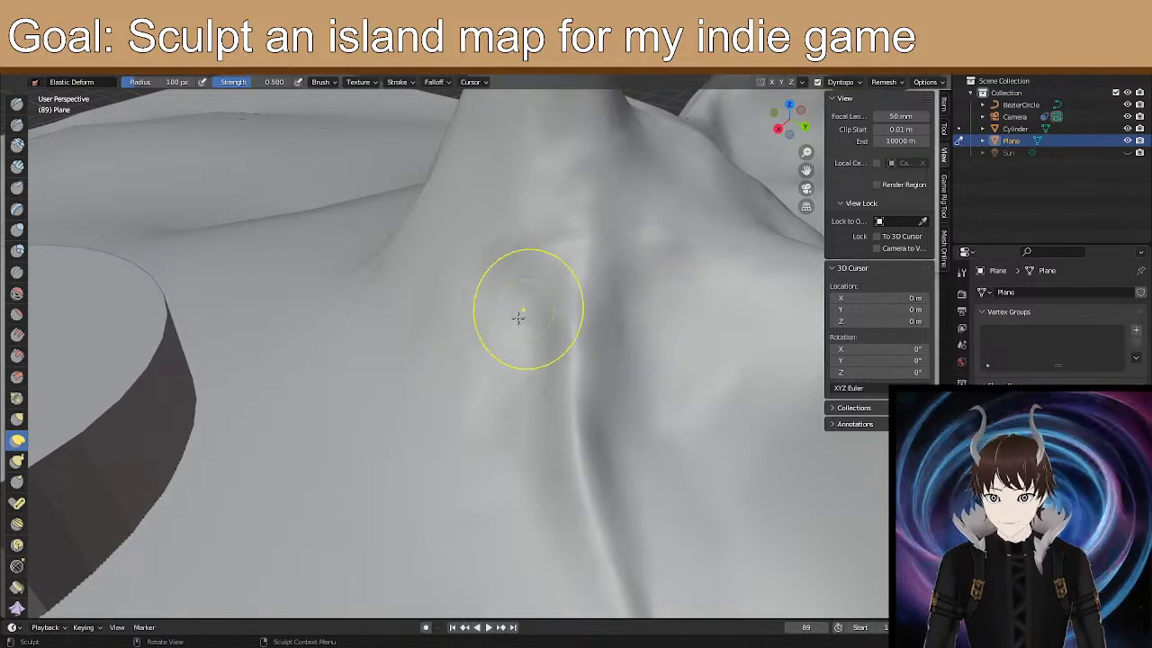
pyautogui.moveTo(527, 312); pyautogui.dragTo(634, 334)
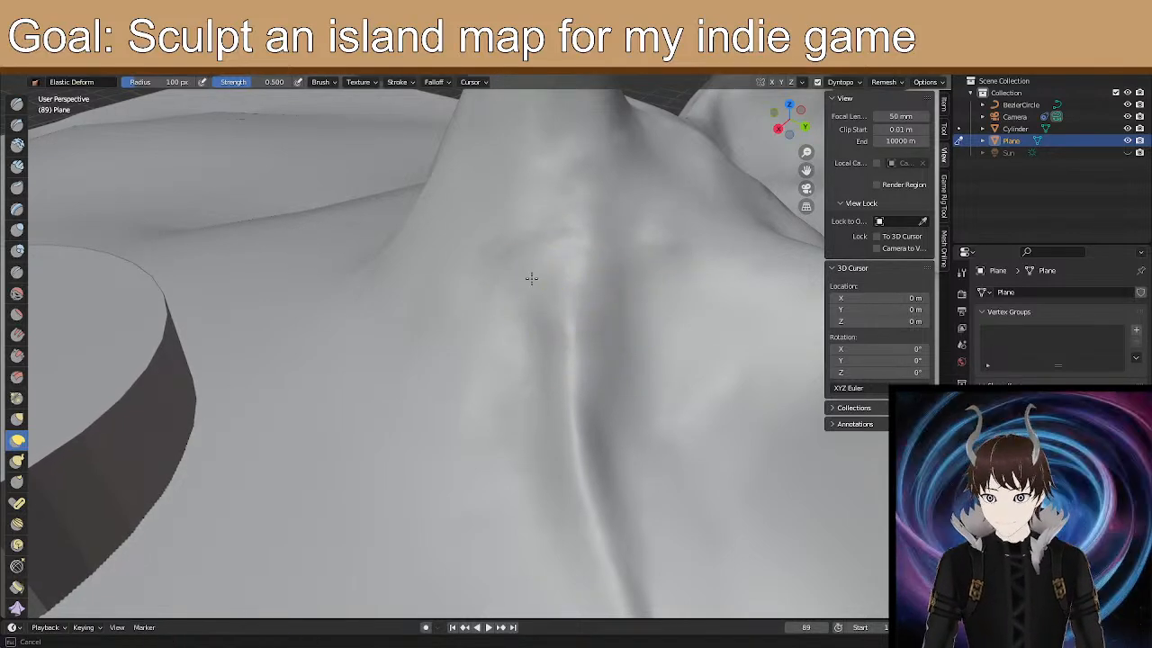
pyautogui.moveTo(576, 253); pyautogui.dragTo(631, 273)
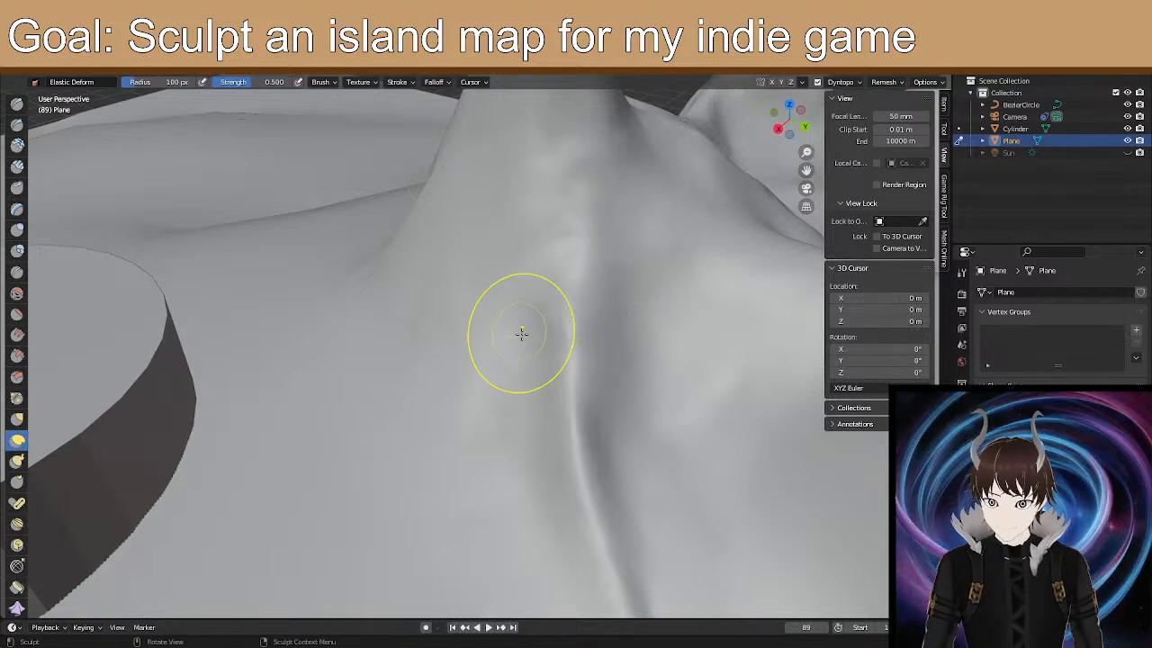
pyautogui.moveTo(521, 331); pyautogui.dragTo(574, 439)
# Reshape the slope between the ridge's lower end and the saddle with an Elastic Deform stroke.
pyautogui.moveTo(556, 423)
pyautogui.mouseDown(button='middle')
pyautogui.moveTo(555, 388)
pyautogui.moveTo(493, 348)
pyautogui.moveTo(411, 370)
pyautogui.moveTo(516, 361)
pyautogui.moveTo(527, 303)
pyautogui.moveTo(523, 351)
pyautogui.mouseUp(button='middle')
pyautogui.scroll(-1, 565, 427)
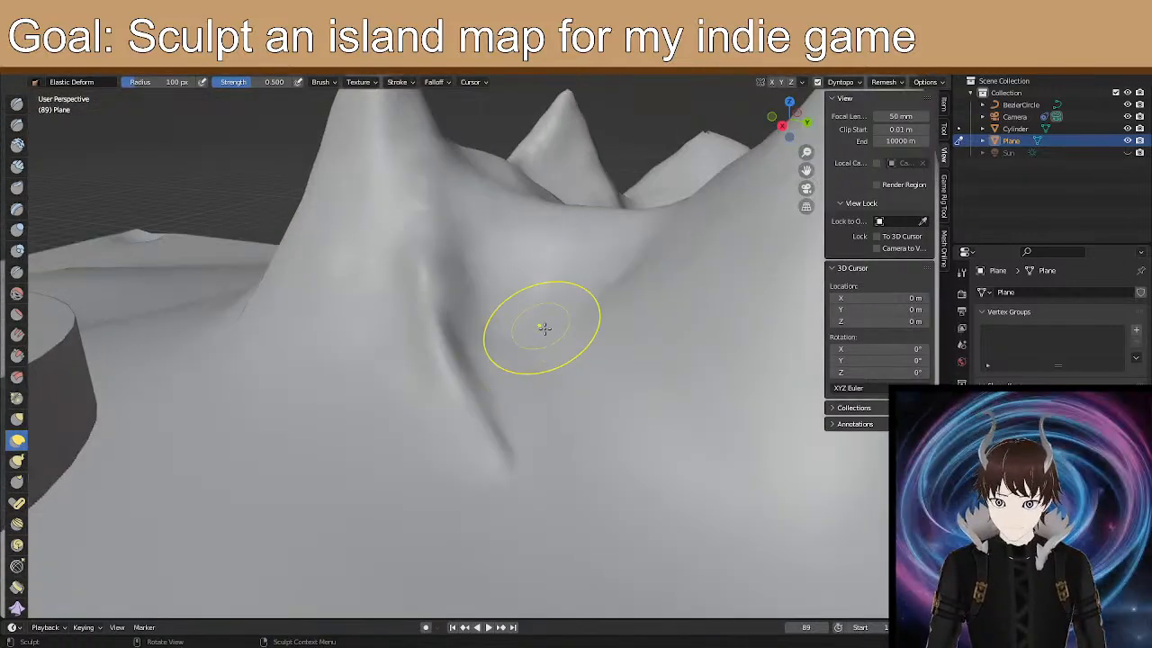
pyautogui.moveTo(456, 444); pyautogui.dragTo(542, 336)
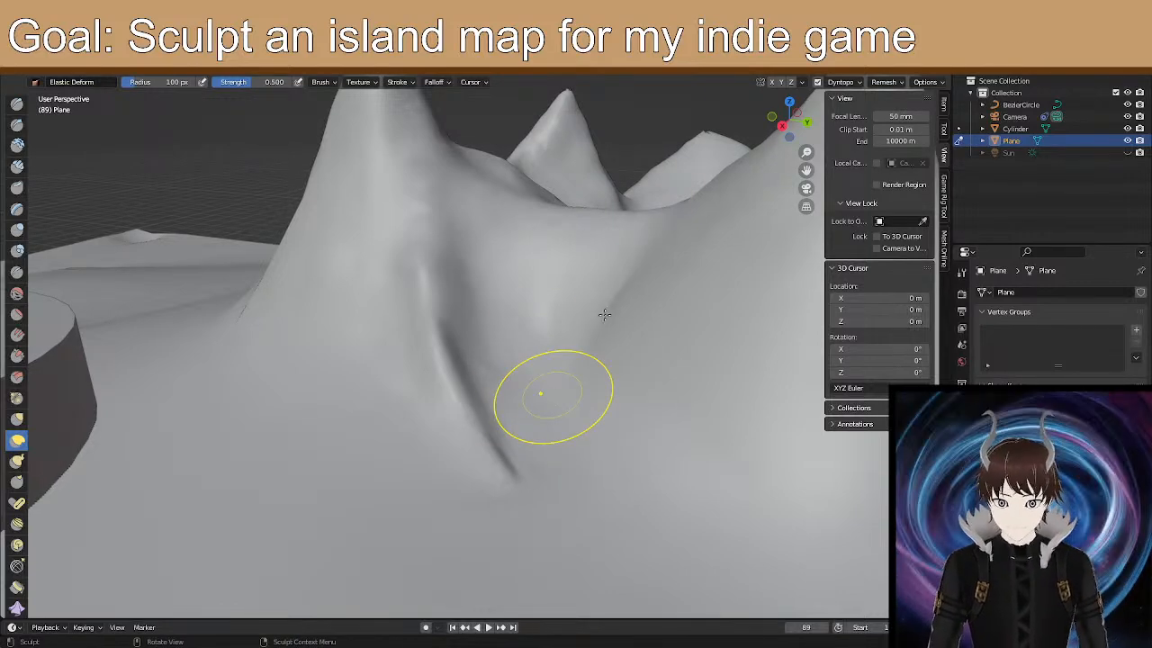
# Push in a rounded hollow between the ridge and the saddle with Elastic Deform strokes made from above.
pyautogui.moveTo(543, 387)
pyautogui.mouseDown(button='middle')
pyautogui.moveTo(532, 368)
pyautogui.moveTo(465, 369)
pyautogui.moveTo(581, 345)
pyautogui.moveTo(697, 366)
pyautogui.moveTo(648, 365)
pyautogui.mouseUp(button='middle')
pyautogui.scroll(-4, 612, 378)
pyautogui.moveTo(563, 406)
pyautogui.mouseDown(button='middle')
pyautogui.moveTo(538, 452)
pyautogui.moveTo(546, 342)
pyautogui.moveTo(382, 315)
pyautogui.moveTo(393, 352)
pyautogui.moveTo(546, 351)
pyautogui.mouseUp(button='middle')
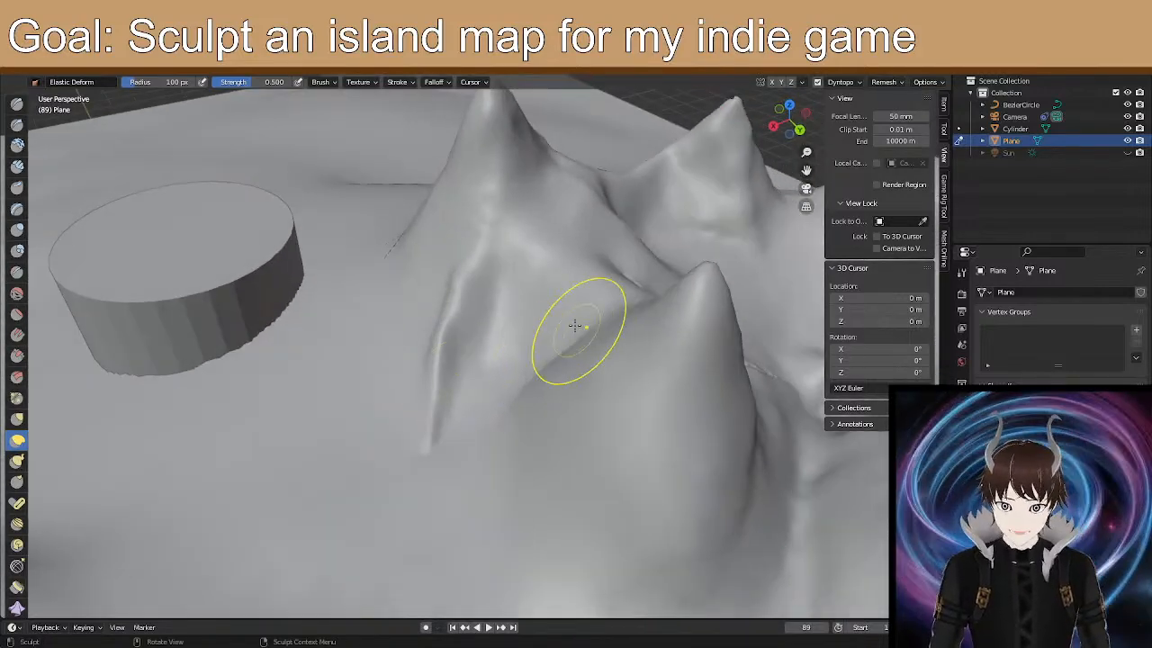
pyautogui.scroll(2, 574, 326)
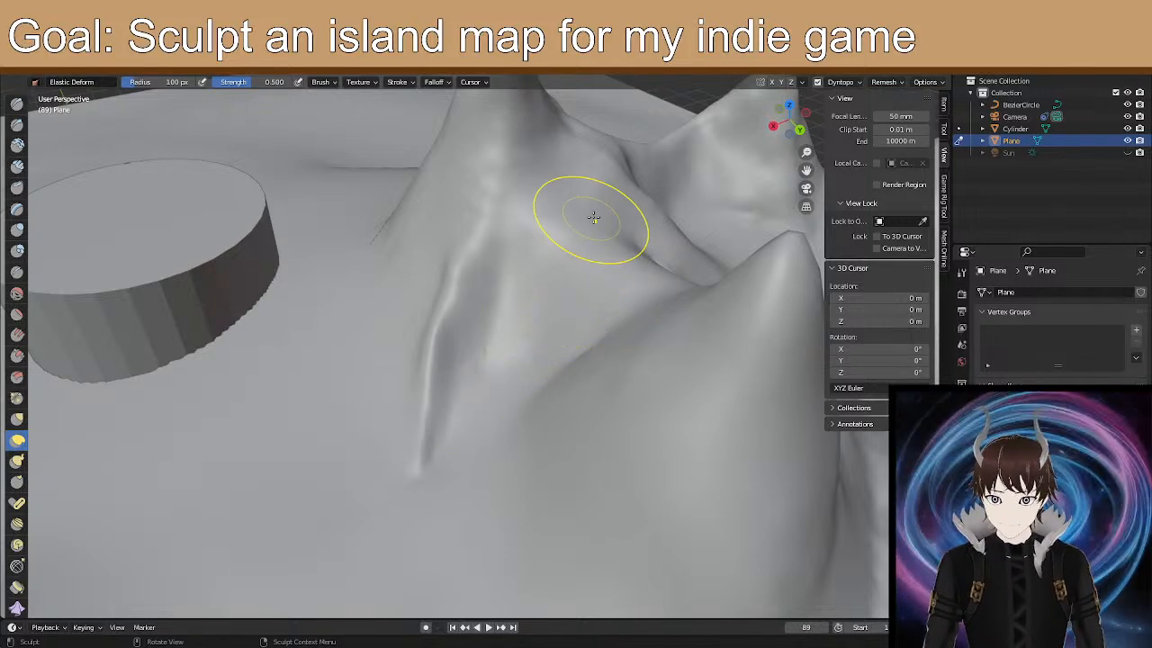
pyautogui.moveTo(525, 278)
pyautogui.mouseDown(button='middle')
pyautogui.moveTo(501, 260)
pyautogui.moveTo(539, 249)
pyautogui.moveTo(575, 258)
pyautogui.mouseUp(button='middle')
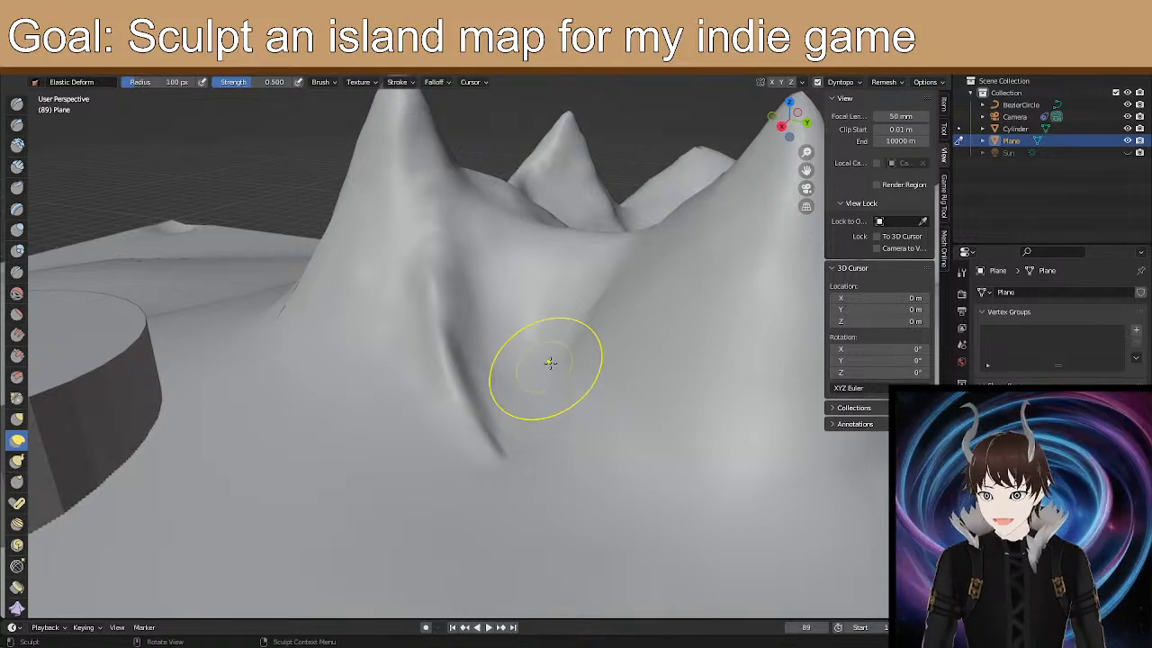
pyautogui.moveTo(570, 213)
pyautogui.mouseDown(button='middle')
pyautogui.moveTo(563, 312)
pyautogui.moveTo(501, 366)
pyautogui.moveTo(410, 376)
pyautogui.mouseUp(button='middle')
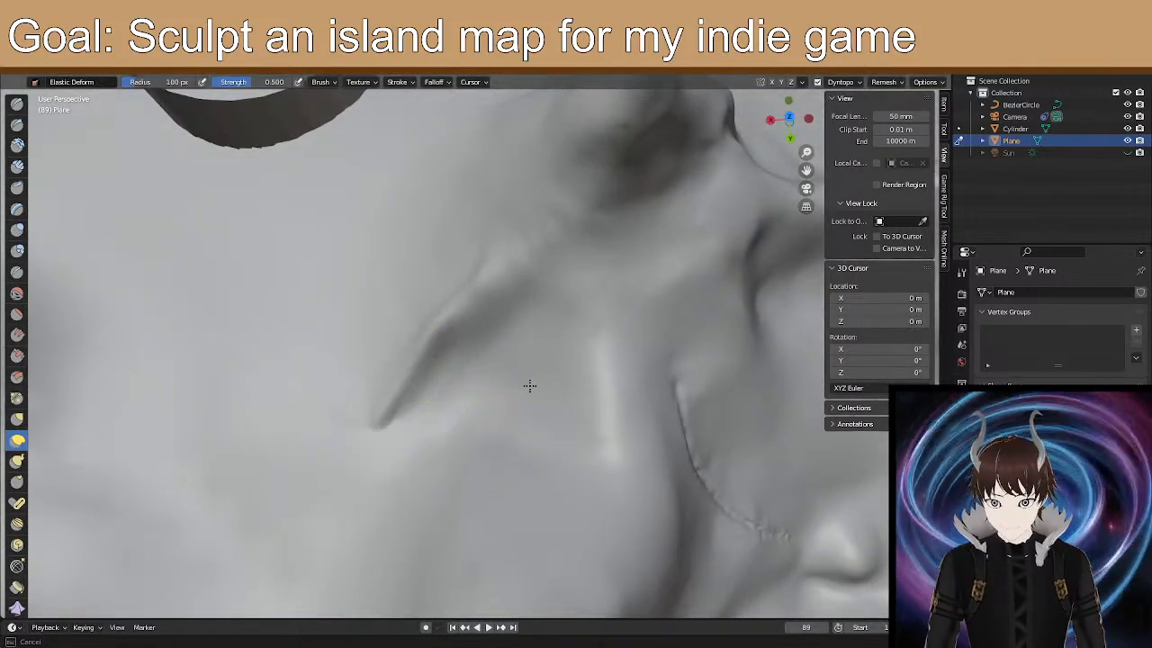
pyautogui.moveTo(520, 393)
pyautogui.mouseDown()
pyautogui.moveTo(540, 430)
pyautogui.moveTo(537, 417)
pyautogui.mouseUp()
pyautogui.moveTo(525, 361)
pyautogui.mouseDown()
pyautogui.moveTo(532, 419)
pyautogui.moveTo(544, 427)
pyautogui.mouseUp()
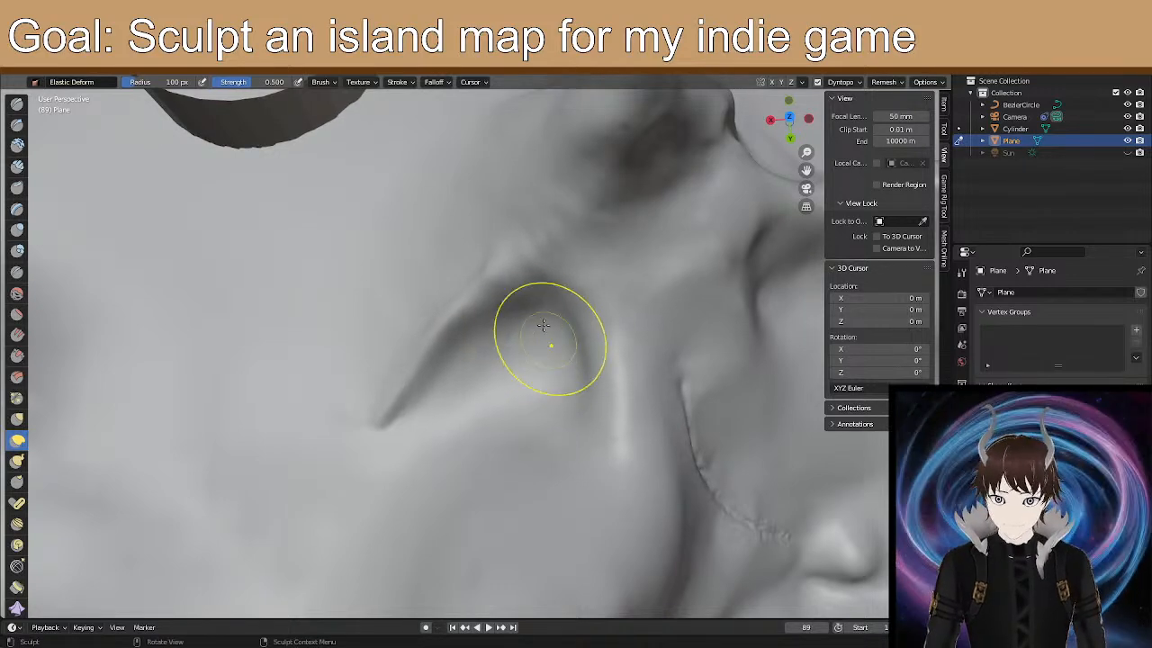
pyautogui.moveTo(446, 293)
pyautogui.mouseDown()
pyautogui.moveTo(438, 287)
pyautogui.moveTo(471, 244)
pyautogui.moveTo(494, 306)
pyautogui.mouseUp()
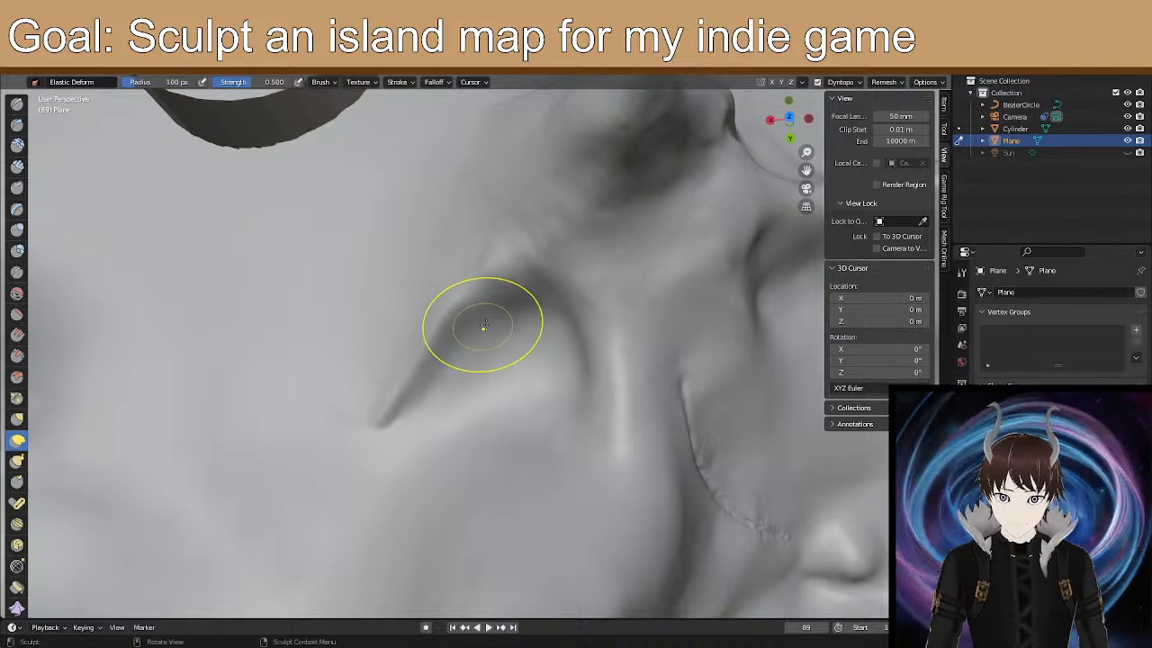
pyautogui.moveTo(538, 368); pyautogui.dragTo(534, 411)
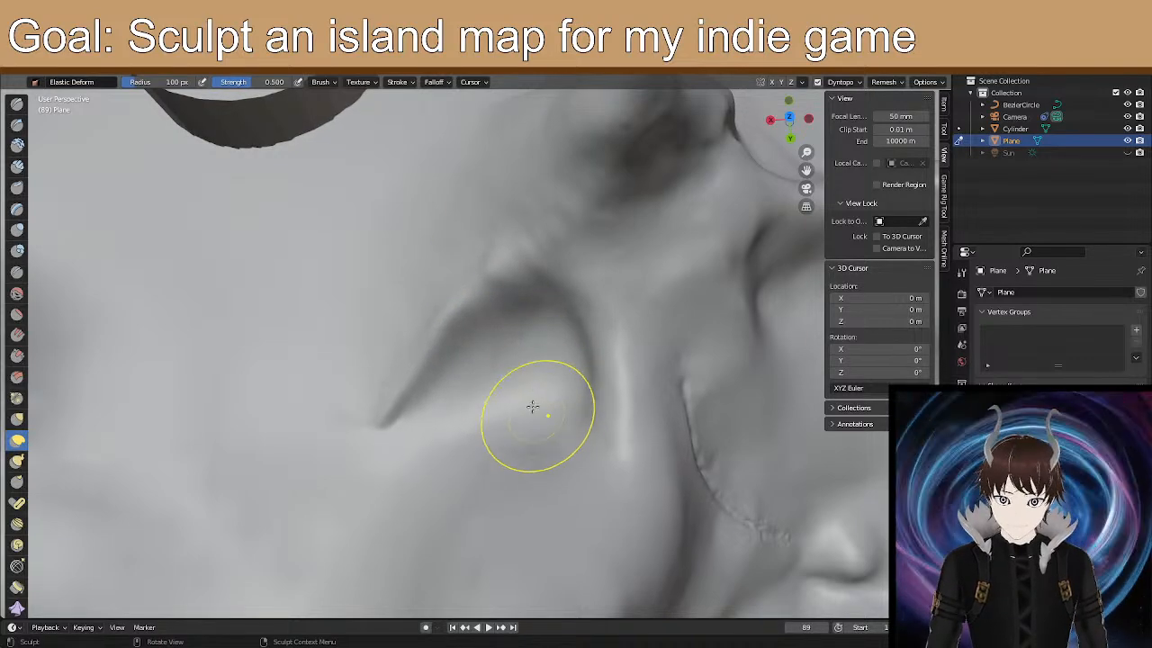
pyautogui.moveTo(605, 315); pyautogui.dragTo(544, 469)
# Smooth the hollow's far edge and its inner wall just below the saddle.
pyautogui.moveTo(579, 422)
pyautogui.mouseDown(button='middle')
pyautogui.moveTo(599, 340)
pyautogui.moveTo(578, 389)
pyautogui.moveTo(617, 391)
pyautogui.moveTo(709, 363)
pyautogui.moveTo(684, 394)
pyautogui.moveTo(645, 374)
pyautogui.moveTo(653, 295)
pyautogui.mouseUp(button='middle')
pyautogui.scroll(1, 590, 340)
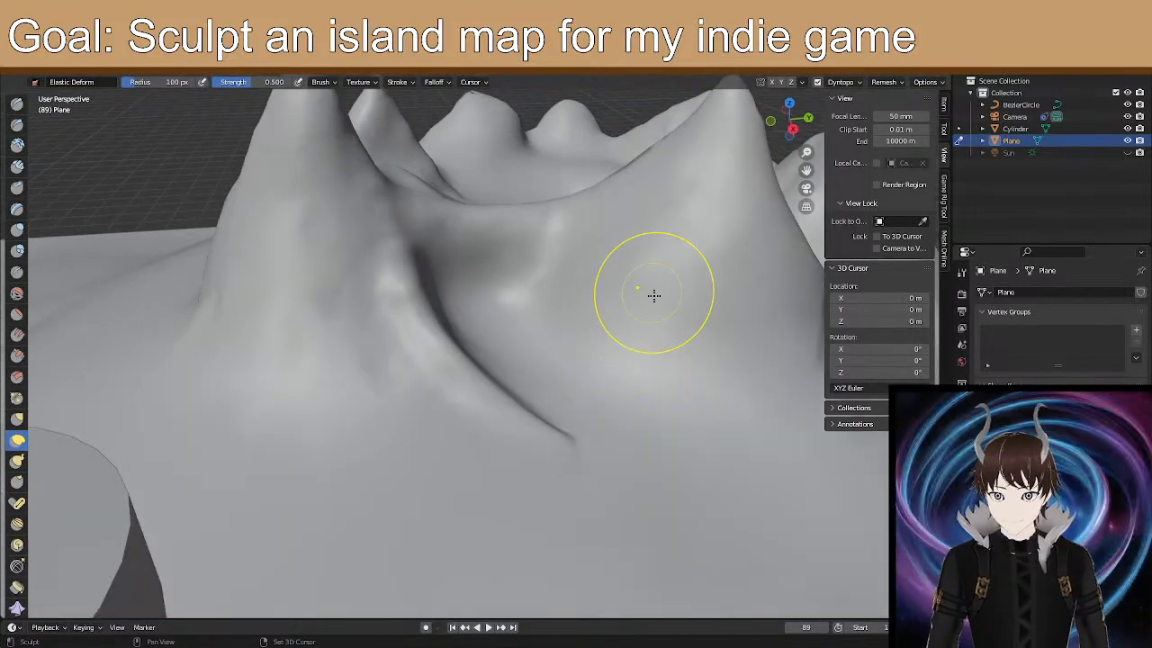
pyautogui.keyDown('shift'); pyautogui.click(529, 279); pyautogui.keyUp('shift')
pyautogui.keyDown('shift'); pyautogui.moveTo(557, 252); pyautogui.dragTo(525, 290); pyautogui.keyUp('shift')
pyautogui.moveTo(521, 292)
pyautogui.keyDown('shift'); pyautogui.mouseDown()
pyautogui.moveTo(501, 288)
pyautogui.moveTo(508, 303)
pyautogui.mouseUp(); pyautogui.keyUp('shift')
pyautogui.moveTo(505, 301)
pyautogui.keyDown('shift'); pyautogui.mouseDown()
pyautogui.moveTo(480, 269)
pyautogui.moveTo(493, 259)
pyautogui.mouseUp(); pyautogui.keyUp('shift')
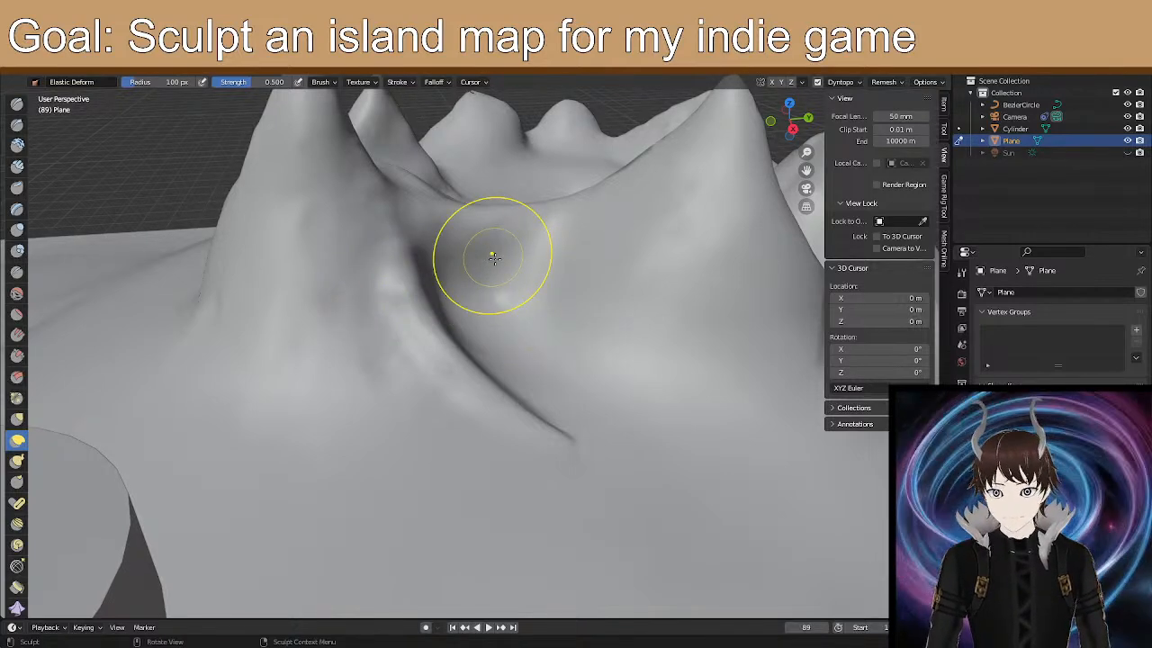
# Smooth the ground below the hollow and the adjoining foot of the neighbouring tall peak.
pyautogui.moveTo(493, 410)
pyautogui.mouseDown(button='middle')
pyautogui.moveTo(463, 405)
pyautogui.moveTo(470, 411)
pyautogui.mouseUp(button='middle')
pyautogui.moveTo(483, 297)
pyautogui.mouseDown(button='middle')
pyautogui.moveTo(404, 303)
pyautogui.moveTo(492, 294)
pyautogui.moveTo(470, 309)
pyautogui.mouseUp(button='middle')
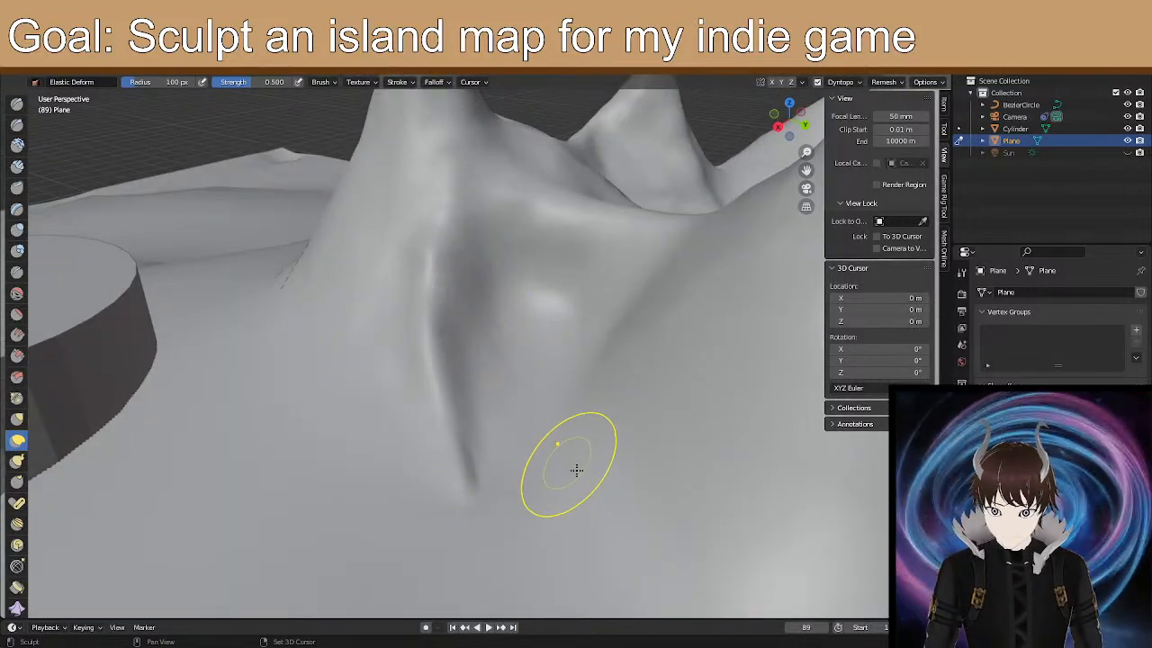
pyautogui.moveTo(558, 460)
pyautogui.keyDown('shift'); pyautogui.mouseDown()
pyautogui.moveTo(560, 491)
pyautogui.moveTo(549, 498)
pyautogui.mouseUp(); pyautogui.keyUp('shift')
pyautogui.keyDown('shift'); pyautogui.moveTo(541, 499); pyautogui.dragTo(546, 489); pyautogui.keyUp('shift')
pyautogui.keyDown('shift'); pyautogui.moveTo(540, 392); pyautogui.dragTo(526, 394); pyautogui.keyUp('shift')
pyautogui.moveTo(597, 419)
pyautogui.keyDown('shift'); pyautogui.mouseDown()
pyautogui.moveTo(576, 394)
pyautogui.moveTo(643, 358)
pyautogui.moveTo(619, 340)
pyautogui.mouseUp(); pyautogui.keyUp('shift')
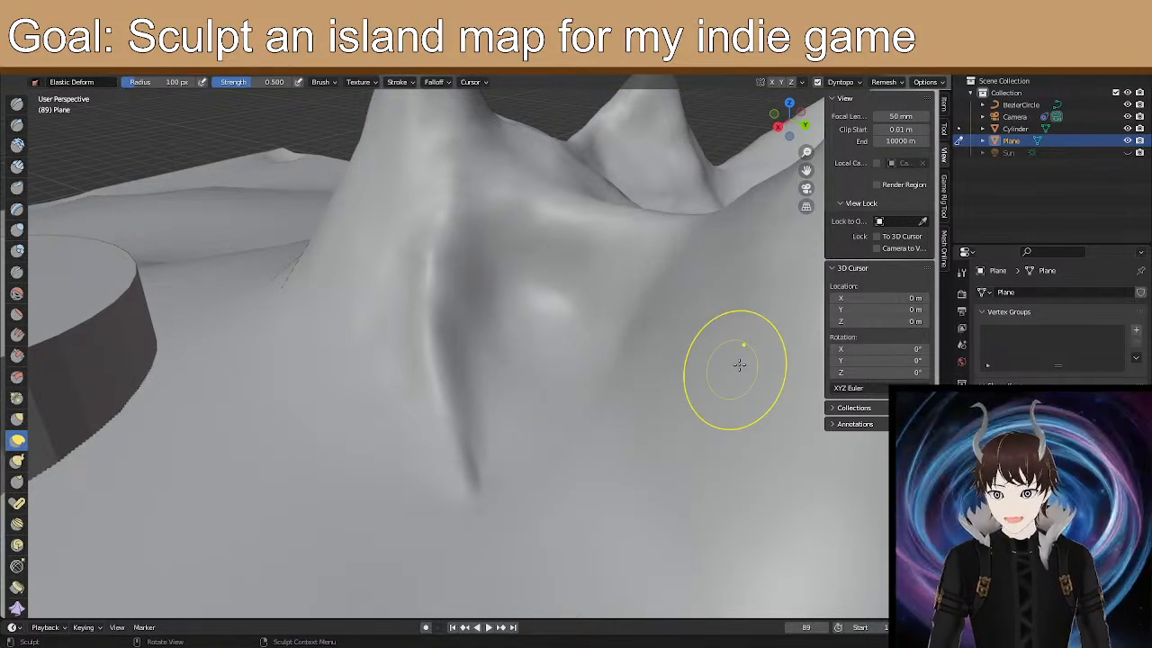
# Smooth the tall peak's flank and the upper end of the ridge crease beside the saddle with the Smooth brush.
pyautogui.moveTo(572, 368)
pyautogui.mouseDown(button='middle')
pyautogui.moveTo(569, 340)
pyautogui.moveTo(419, 442)
pyautogui.mouseUp(button='middle')
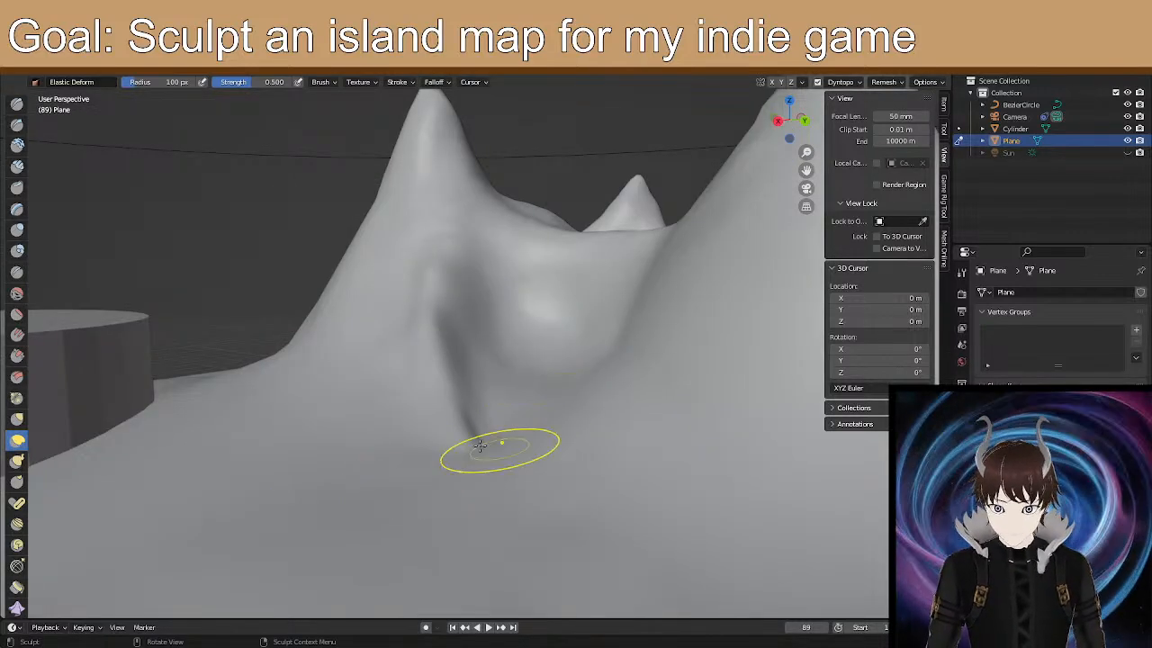
pyautogui.moveTo(428, 284)
pyautogui.mouseDown(button='middle')
pyautogui.moveTo(373, 381)
pyautogui.moveTo(450, 373)
pyautogui.moveTo(522, 386)
pyautogui.moveTo(404, 386)
pyautogui.mouseUp(button='middle')
pyautogui.scroll(-3, 495, 378)
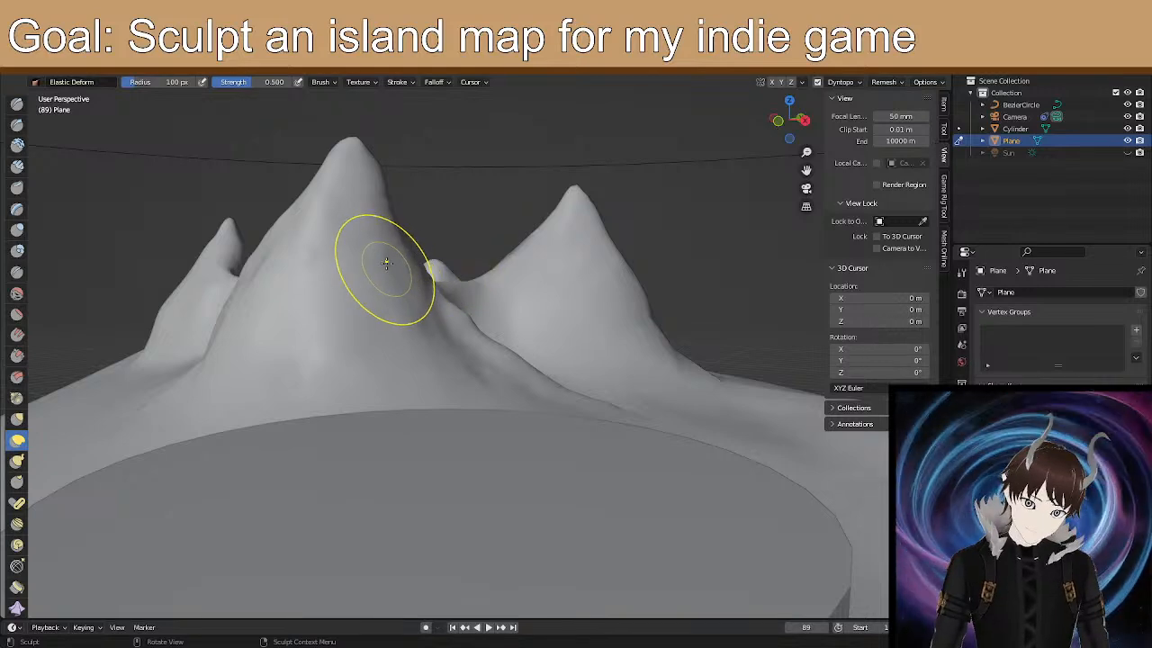
pyautogui.moveTo(344, 258)
pyautogui.mouseDown(button='middle')
pyautogui.moveTo(311, 260)
pyautogui.moveTo(291, 115)
pyautogui.mouseUp(button='middle')
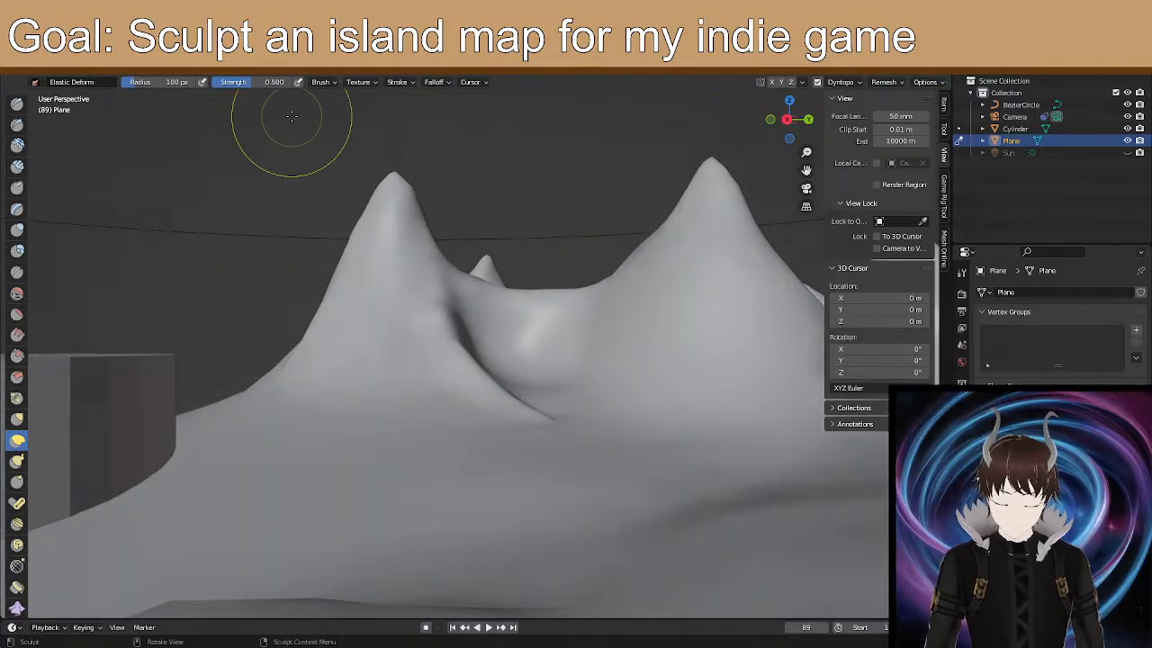
pyautogui.scroll(2, 342, 336)
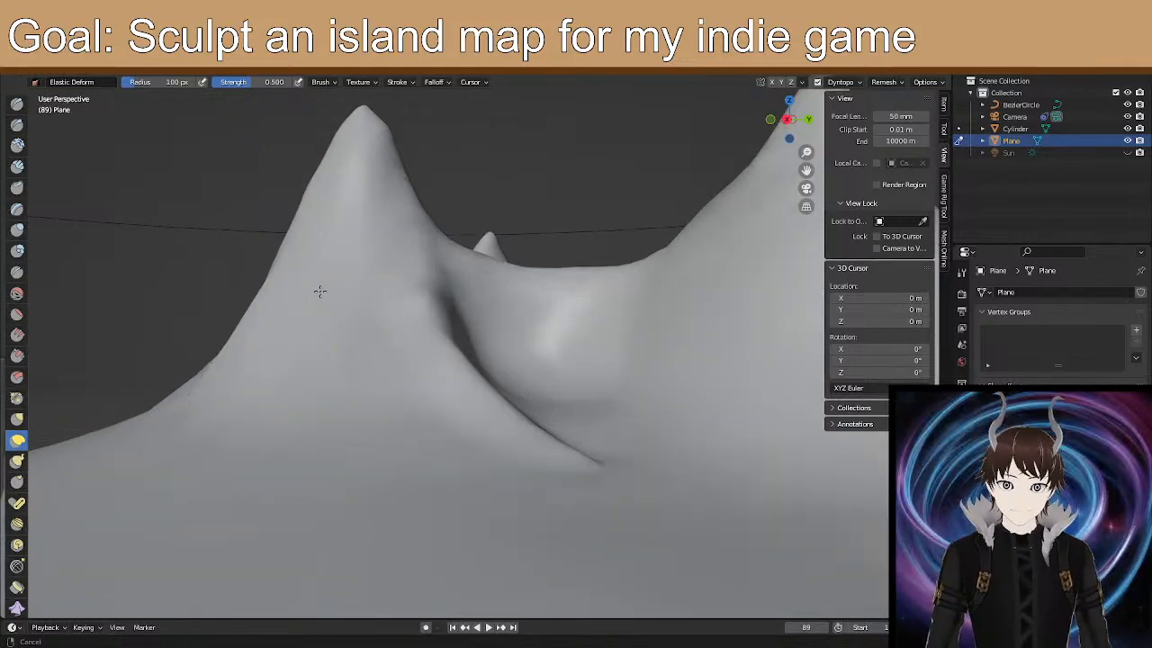
pyautogui.keyDown('shift'); pyautogui.moveTo(318, 292); pyautogui.dragTo(370, 331, button='middle'); pyautogui.keyUp('shift')
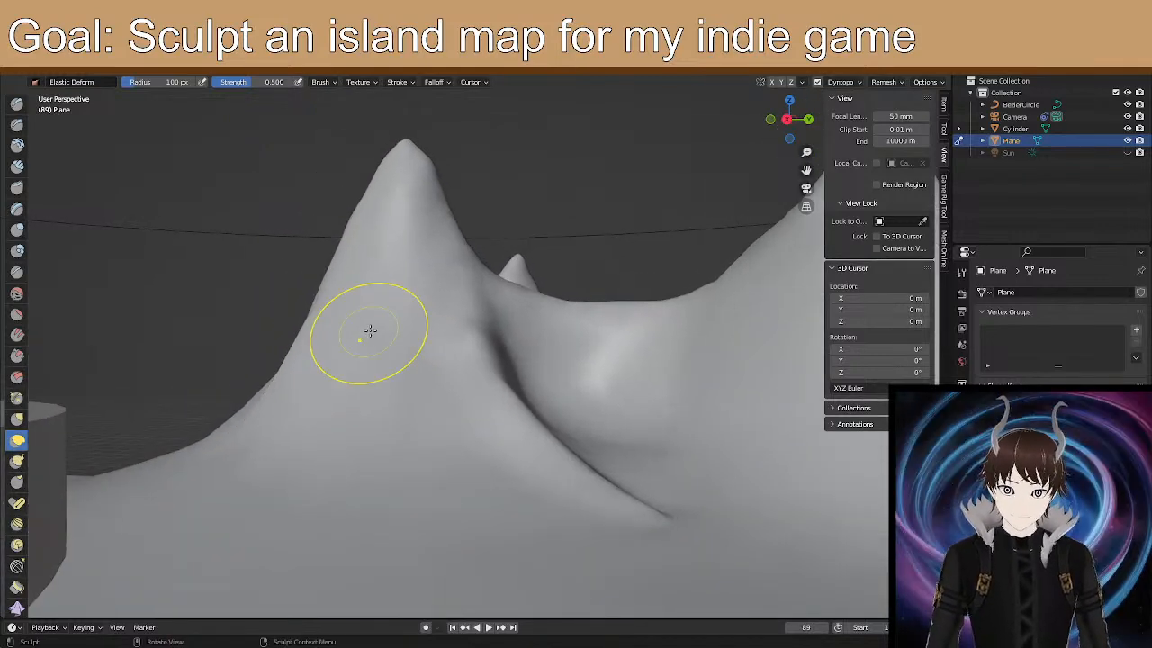
pyautogui.click(16, 292)
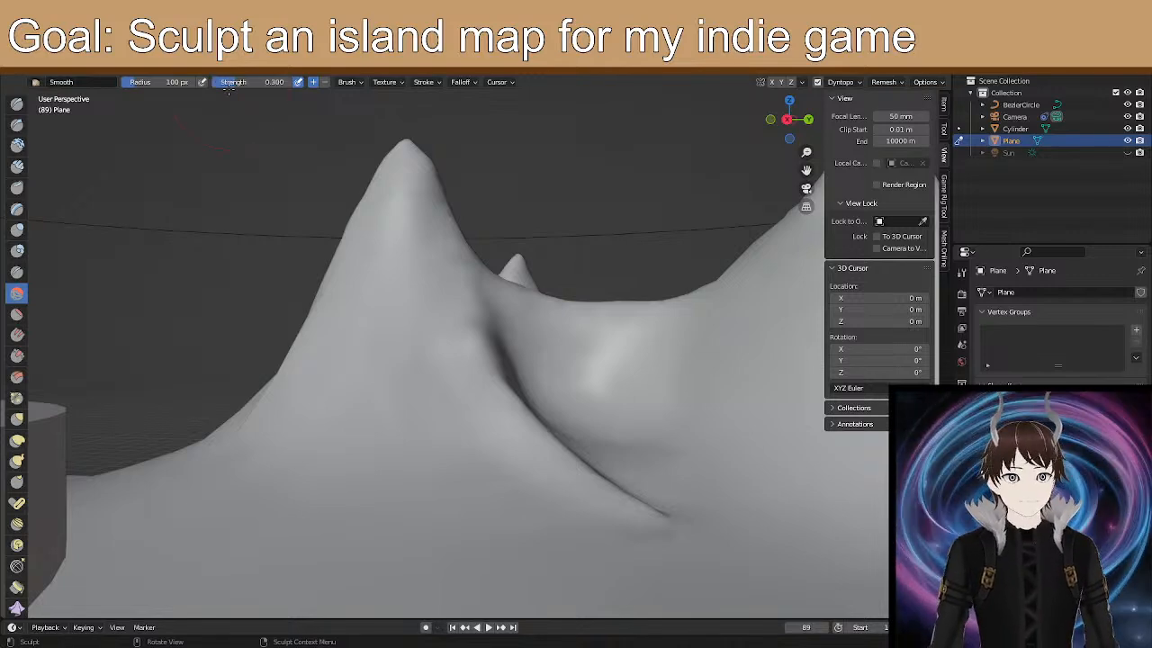
pyautogui.moveTo(433, 394); pyautogui.dragTo(414, 275)
pyautogui.moveTo(415, 273)
pyautogui.mouseDown()
pyautogui.moveTo(477, 352)
pyautogui.moveTo(509, 346)
pyautogui.mouseUp()
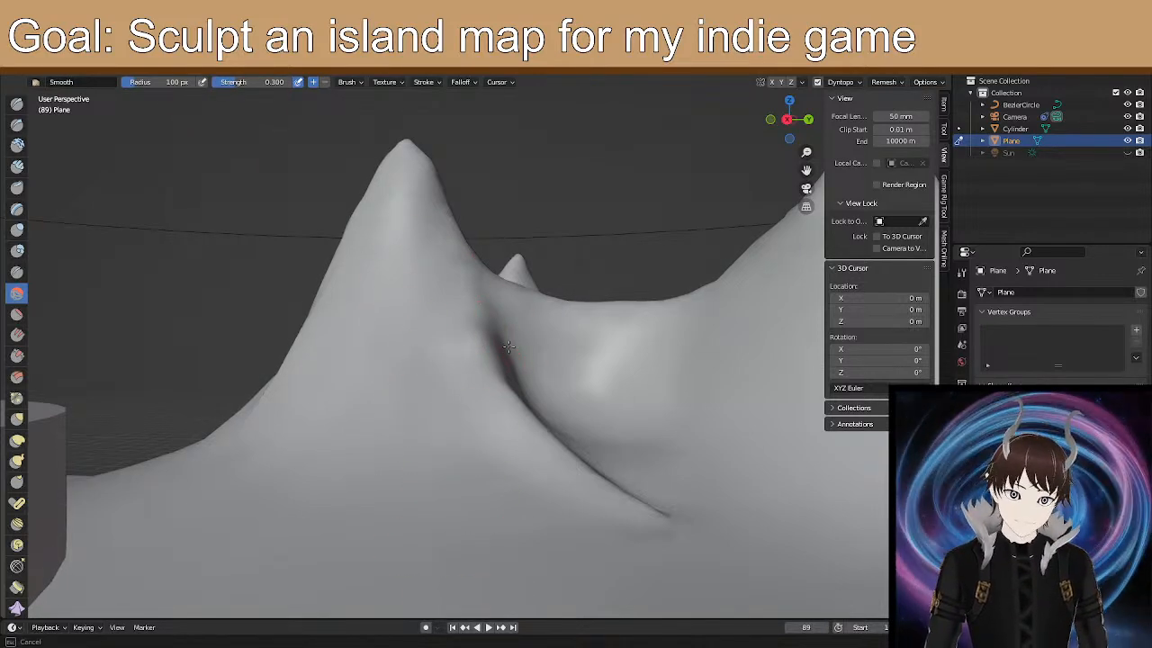
# Smooth the hollow's wall, the ridge crest down to its lower end, and the adjoining lower face of the peak.
pyautogui.moveTo(579, 347)
pyautogui.mouseDown()
pyautogui.moveTo(606, 372)
pyautogui.moveTo(576, 355)
pyautogui.moveTo(560, 522)
pyautogui.moveTo(637, 487)
pyautogui.mouseUp()
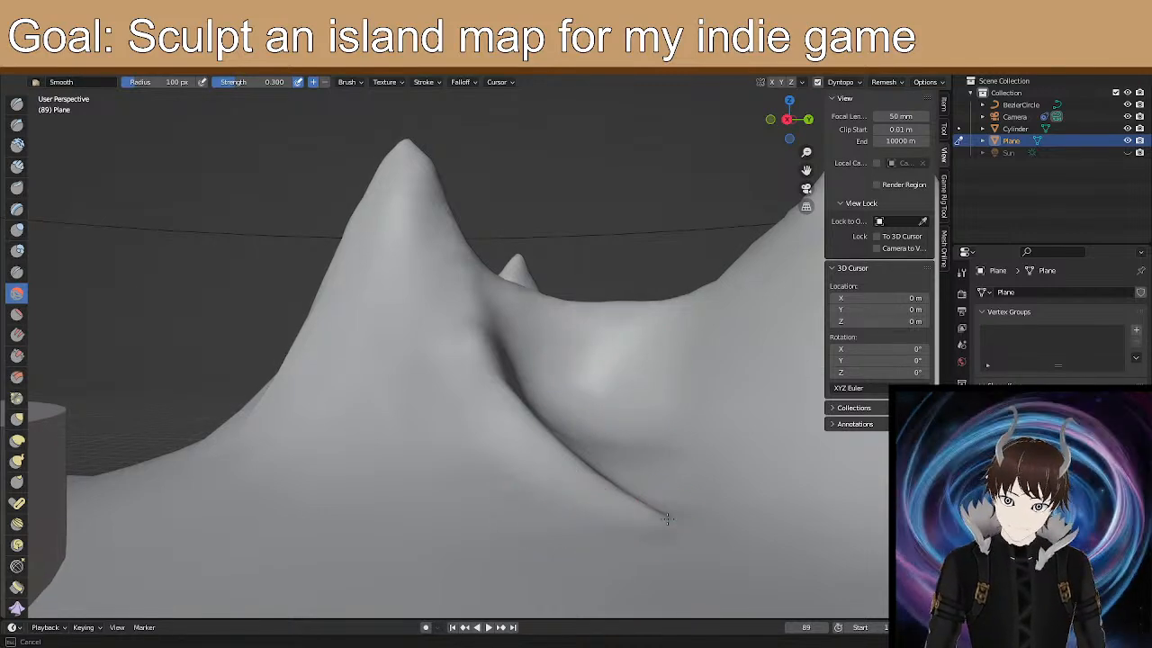
pyautogui.moveTo(548, 430)
pyautogui.mouseDown()
pyautogui.moveTo(486, 357)
pyautogui.moveTo(488, 387)
pyautogui.mouseUp()
pyautogui.moveTo(522, 447); pyautogui.dragTo(407, 349)
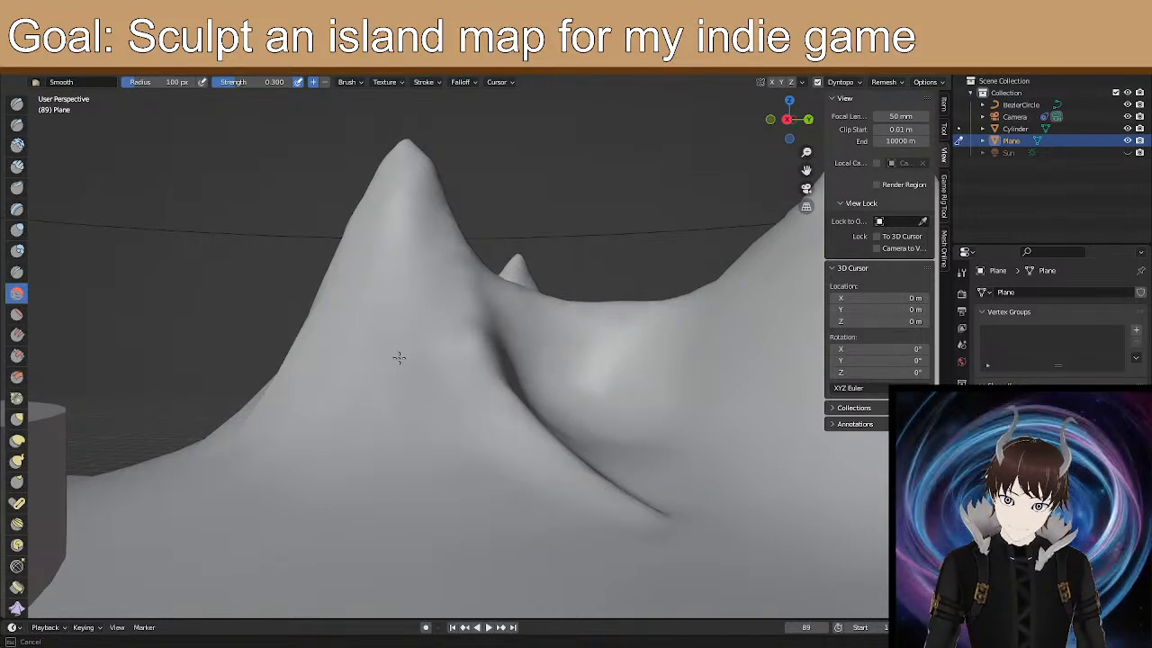
pyautogui.moveTo(305, 363); pyautogui.dragTo(378, 363)
# Soften the notch where the peak's flank meets the saddle, smoothing along the edge from the opposite angle.
pyautogui.moveTo(420, 447)
pyautogui.mouseDown(button='middle')
pyautogui.moveTo(481, 437)
pyautogui.moveTo(449, 443)
pyautogui.mouseUp(button='middle')
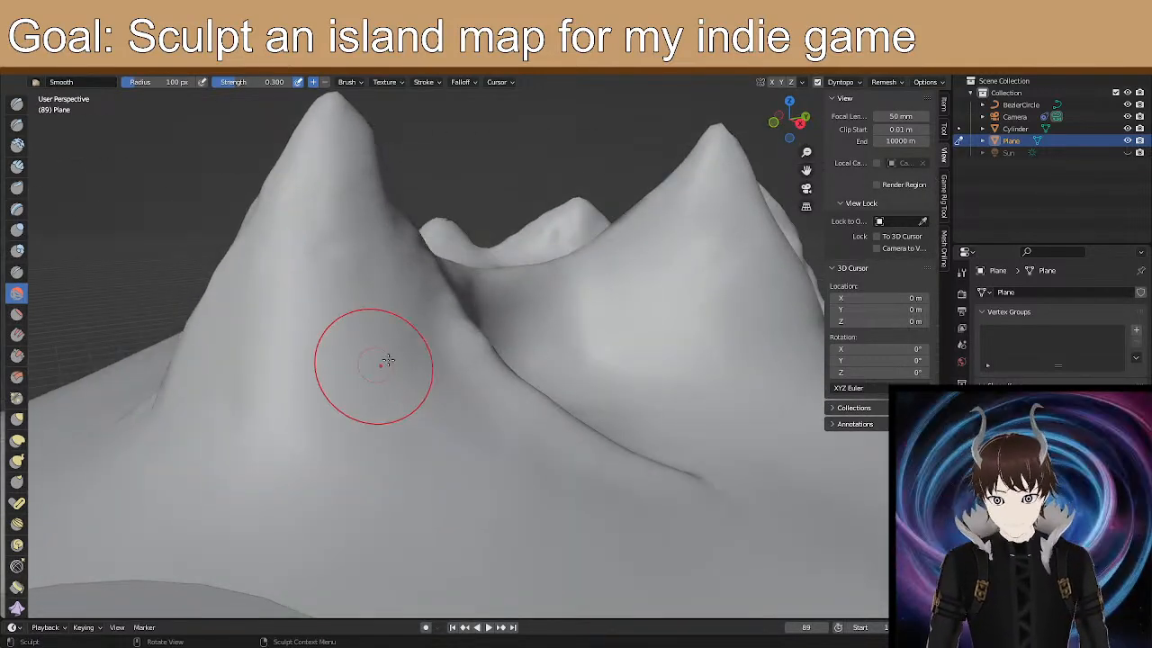
pyautogui.moveTo(461, 316); pyautogui.dragTo(484, 338)
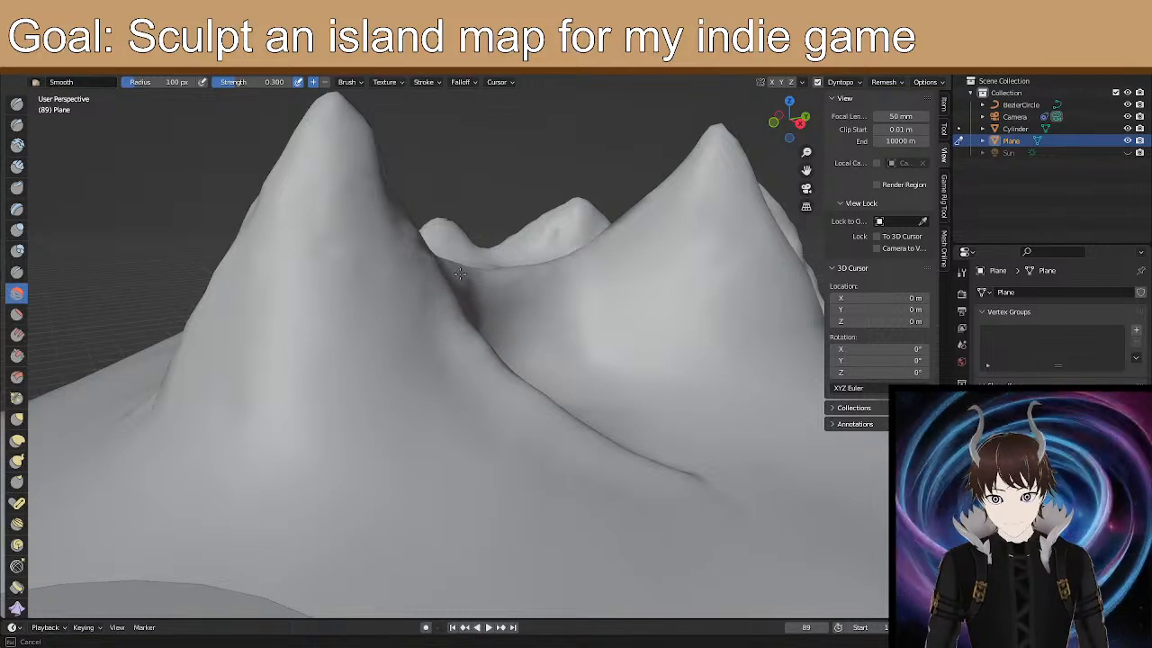
pyautogui.moveTo(460, 266); pyautogui.dragTo(420, 261)
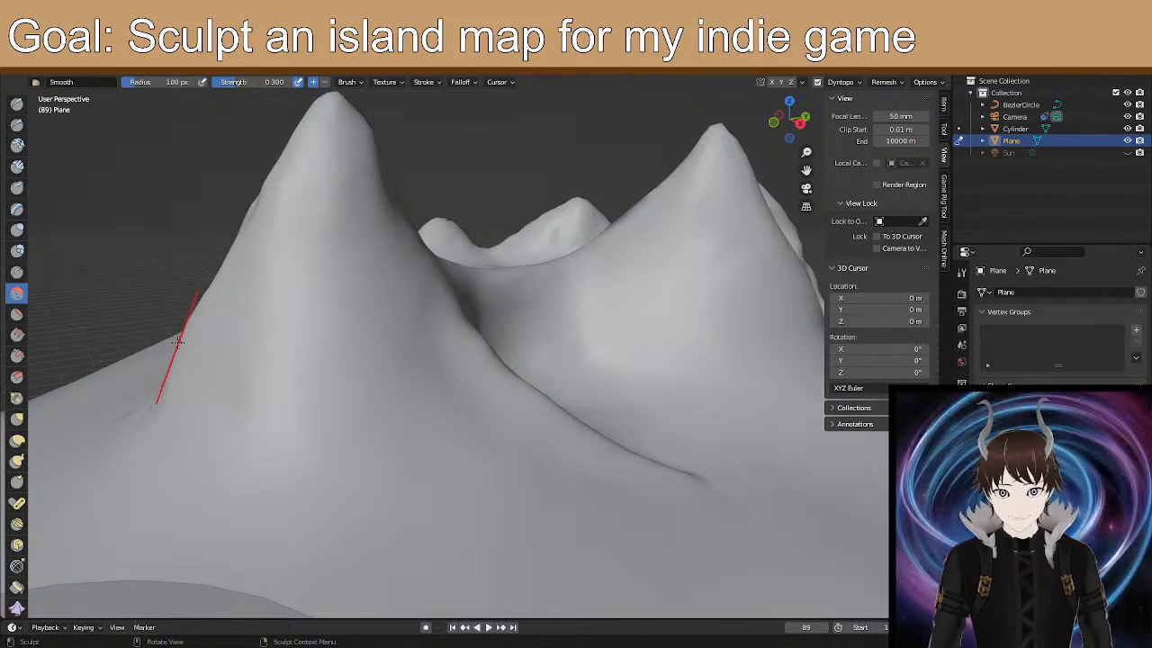
pyautogui.moveTo(704, 387); pyautogui.dragTo(694, 380, button='middle')
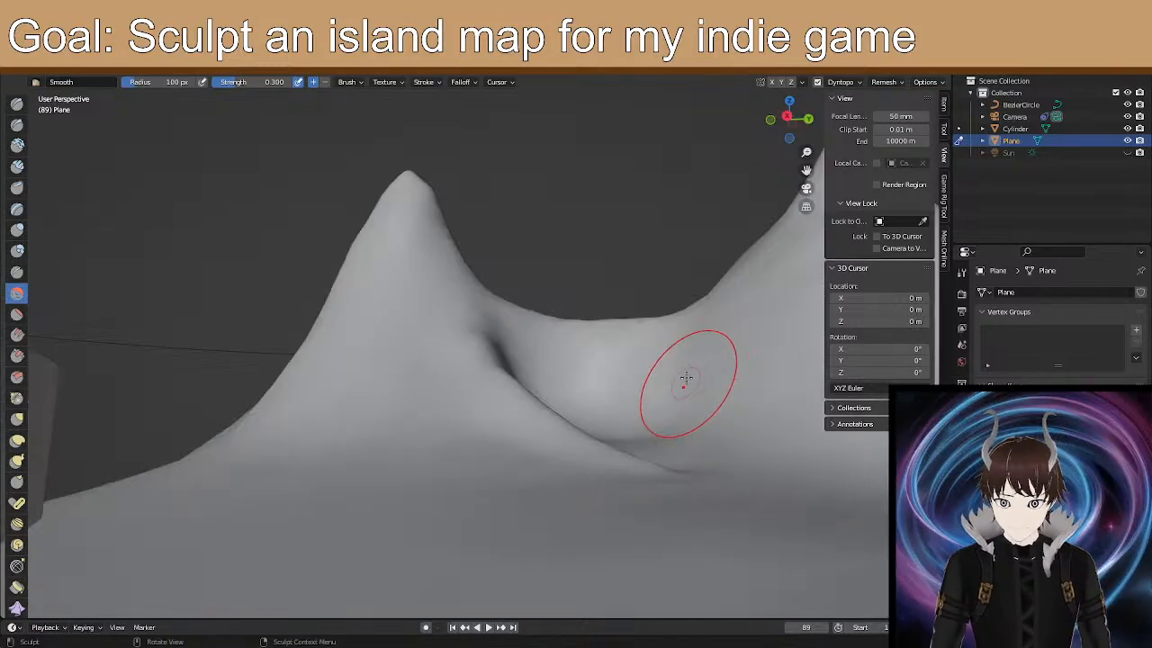
# Smooth the small dimple on the crater ring's outer slope below the rounded peaks.
pyautogui.moveTo(488, 360)
pyautogui.mouseDown(button='middle')
pyautogui.moveTo(365, 372)
pyautogui.moveTo(403, 387)
pyautogui.moveTo(450, 342)
pyautogui.moveTo(437, 327)
pyautogui.moveTo(429, 372)
pyautogui.moveTo(534, 393)
pyautogui.moveTo(600, 390)
pyautogui.moveTo(535, 406)
pyautogui.moveTo(652, 375)
pyautogui.moveTo(350, 389)
pyautogui.moveTo(376, 423)
pyautogui.mouseUp(button='middle')
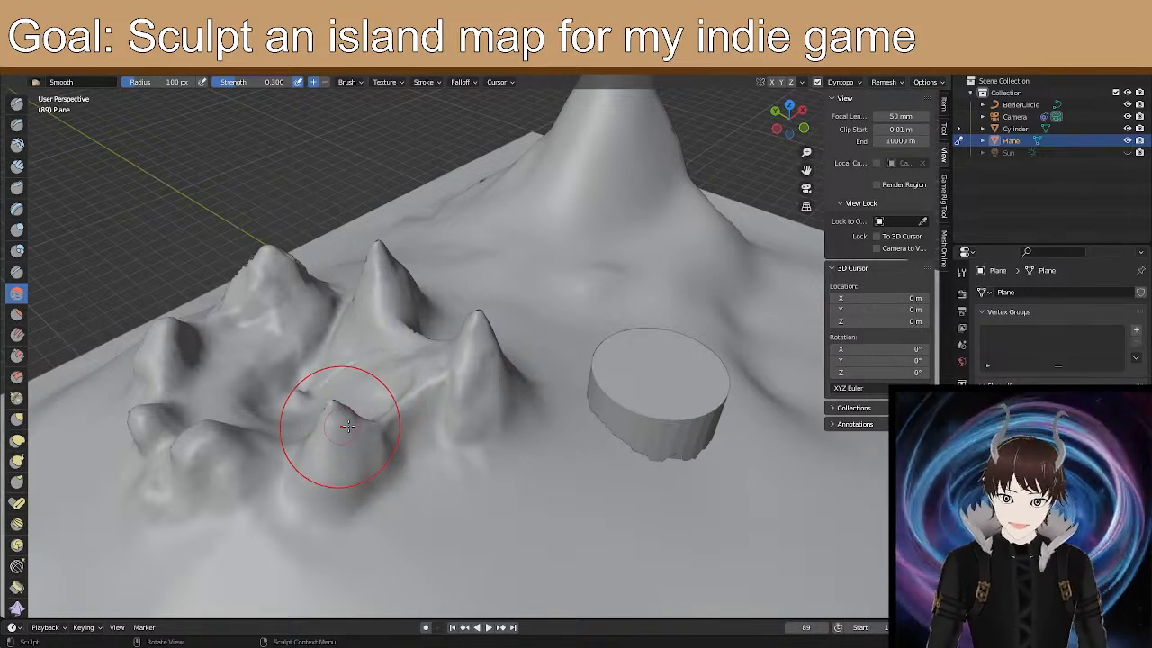
pyautogui.moveTo(476, 374); pyautogui.dragTo(472, 263, button='middle')
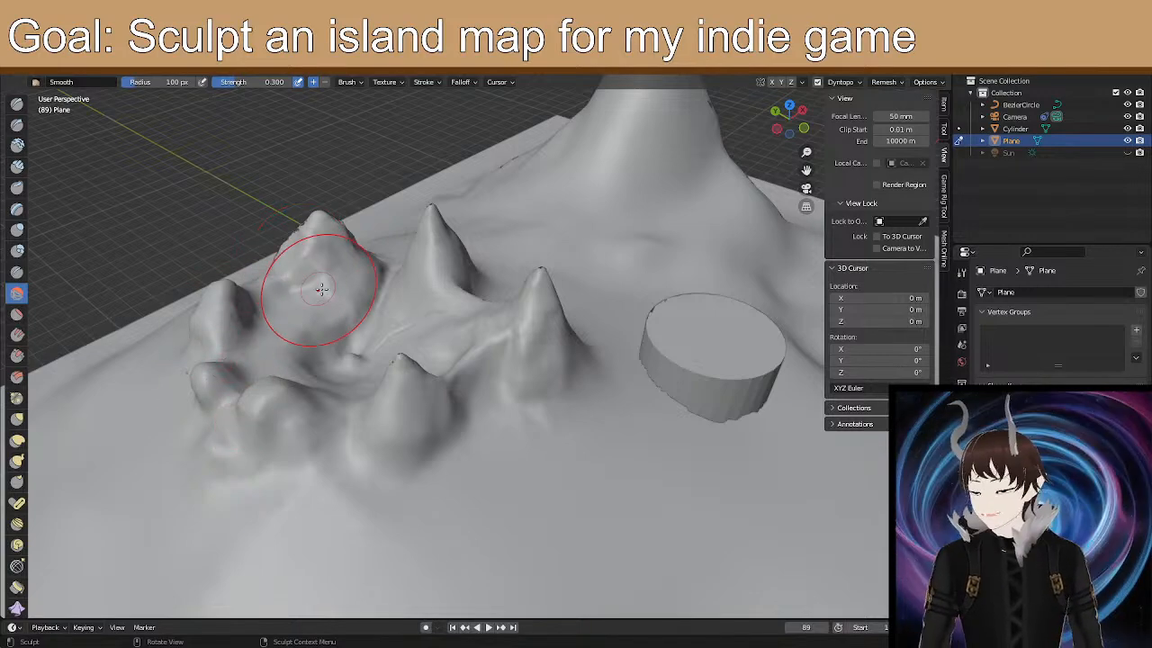
pyautogui.moveTo(280, 280); pyautogui.dragTo(370, 302, button='middle')
pyautogui.scroll(3, 297, 383)
pyautogui.keyDown('shift'); pyautogui.moveTo(319, 393); pyautogui.dragTo(363, 354, button='middle'); pyautogui.keyUp('shift')
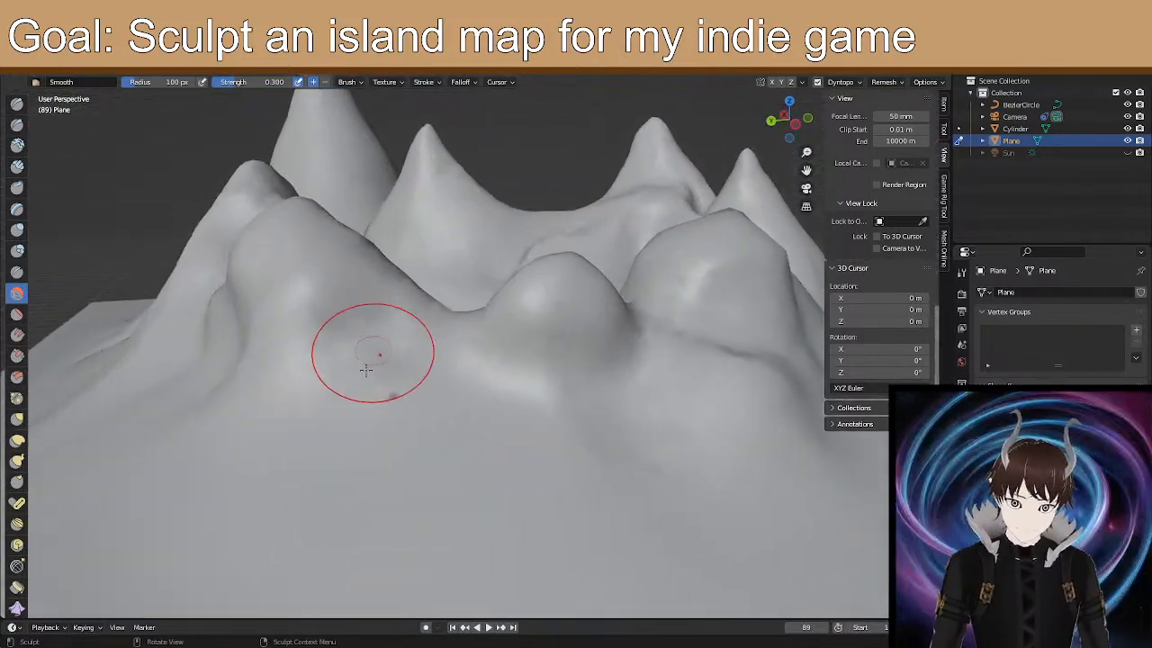
pyautogui.scroll(4, 379, 415)
pyautogui.moveTo(335, 467); pyautogui.dragTo(223, 500)
# Examine the crater ring's peaks and inner basin from several sides with the Fill/Deepen brush ready, looking for uneven areas.
pyautogui.scroll(-4, 227, 495)
pyautogui.moveTo(276, 407)
pyautogui.mouseDown(button='middle')
pyautogui.moveTo(284, 425)
pyautogui.moveTo(310, 415)
pyautogui.mouseUp(button='middle')
pyautogui.moveTo(436, 328)
pyautogui.mouseDown(button='middle')
pyautogui.moveTo(419, 334)
pyautogui.moveTo(477, 328)
pyautogui.mouseUp(button='middle')
pyautogui.moveTo(638, 288); pyautogui.dragTo(541, 314, button='middle')
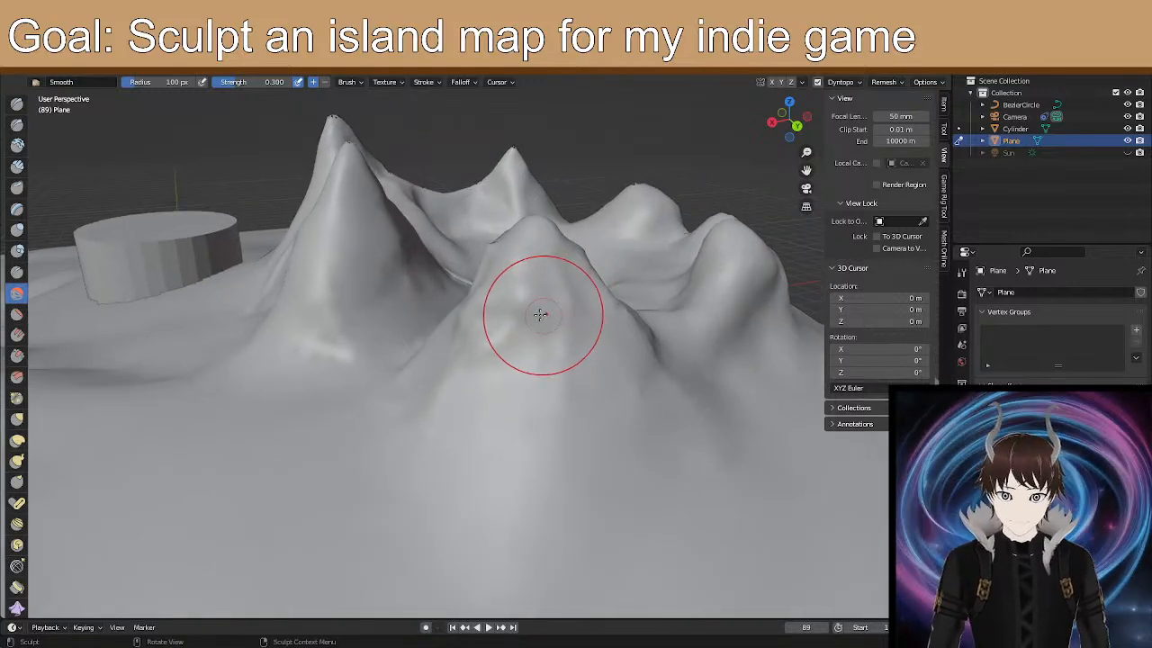
pyautogui.click(17, 335)
pyautogui.moveTo(498, 306)
pyautogui.mouseDown(button='middle')
pyautogui.moveTo(532, 359)
pyautogui.moveTo(494, 421)
pyautogui.mouseUp(button='middle')
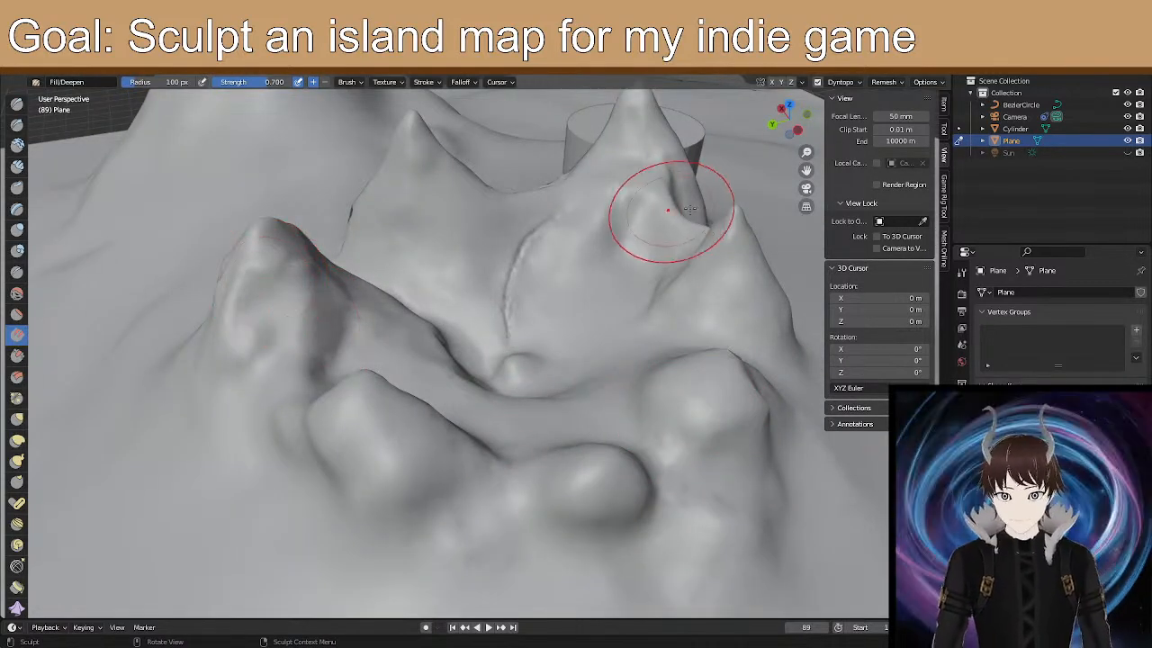
pyautogui.moveTo(377, 198); pyautogui.dragTo(419, 218, button='middle')
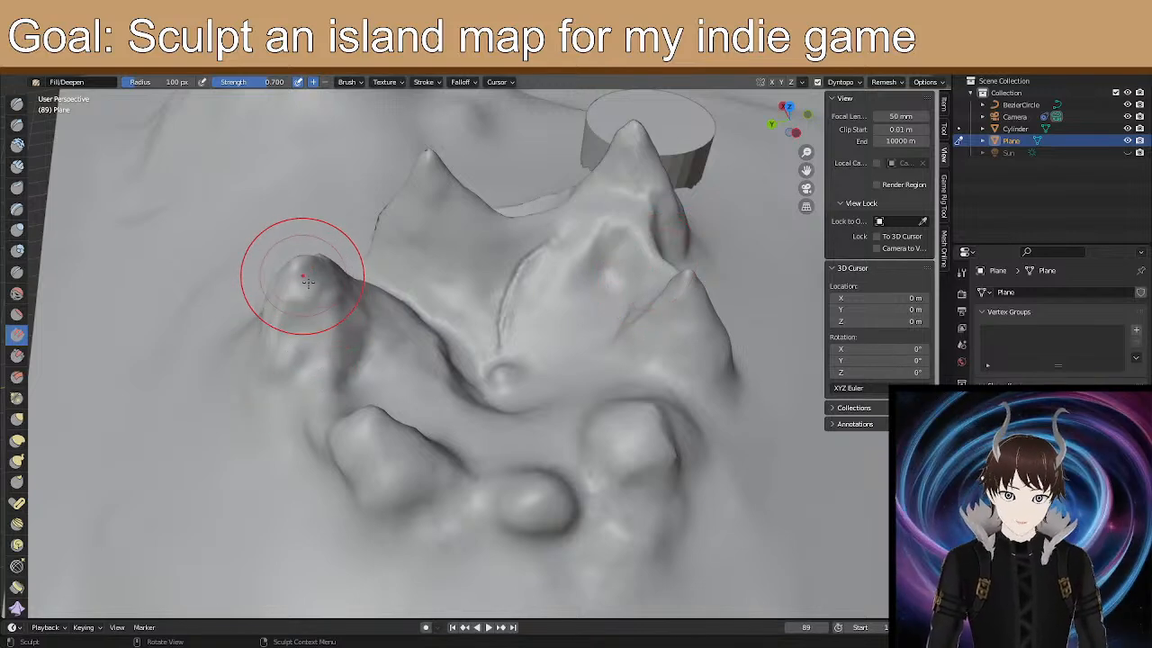
pyautogui.moveTo(284, 293); pyautogui.dragTo(360, 483, button='middle')
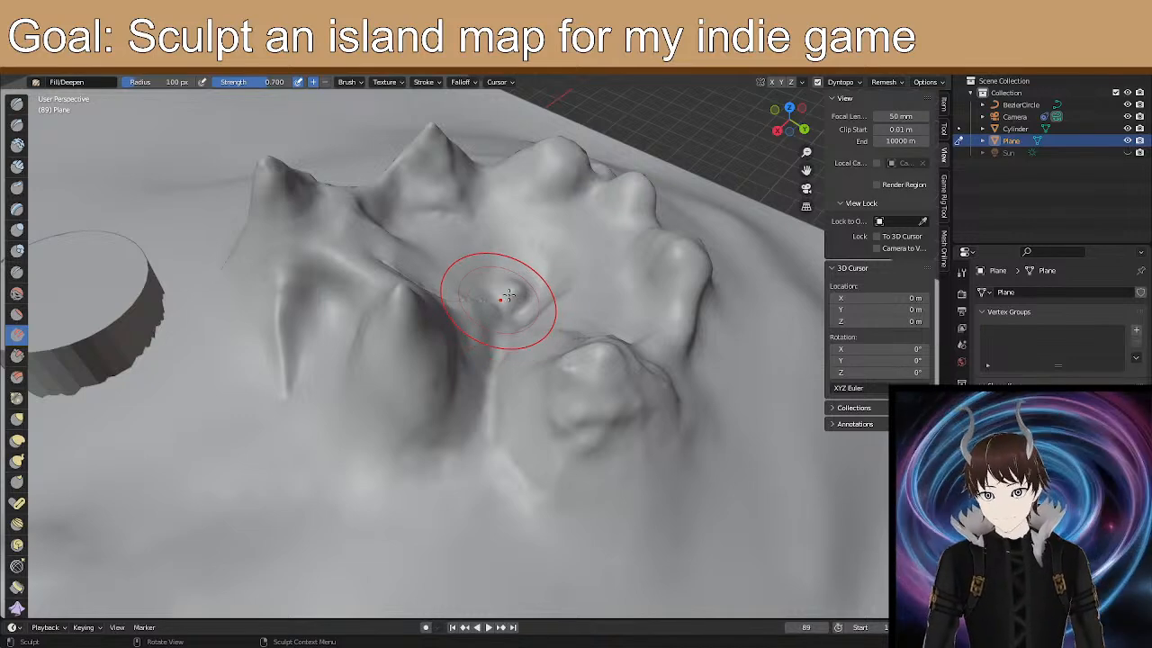
pyautogui.moveTo(508, 282); pyautogui.dragTo(529, 218, button='middle')
pyautogui.moveTo(602, 297); pyautogui.dragTo(569, 277, button='middle')
pyautogui.scroll(2, 594, 271)
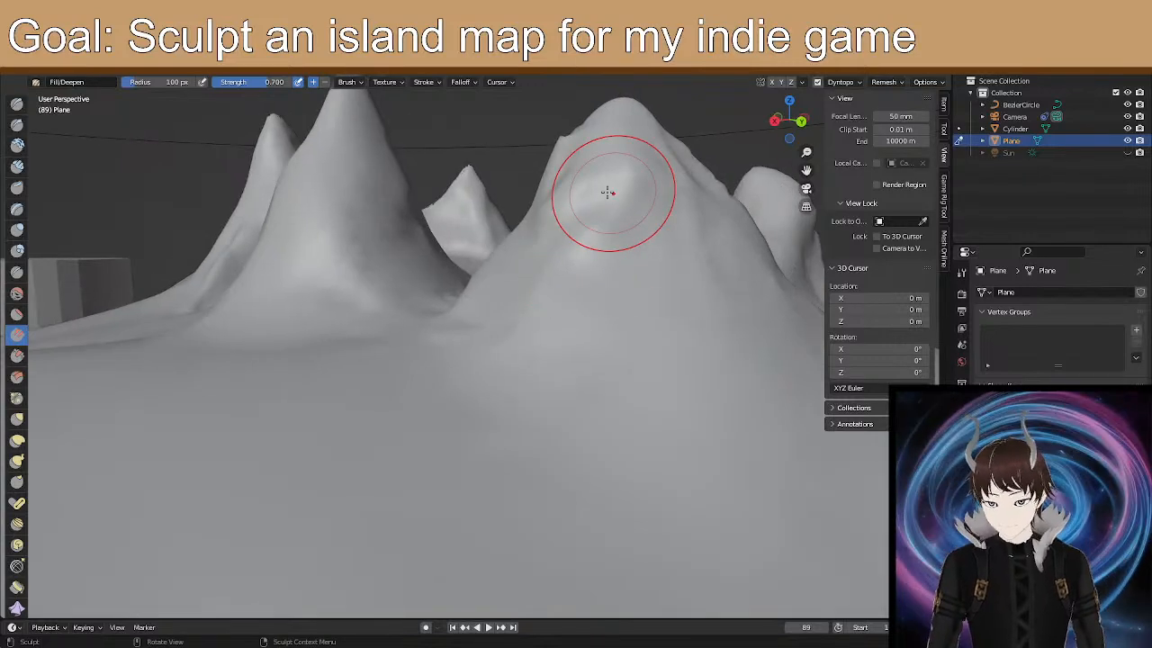
pyautogui.scroll(-3, 629, 198)
pyautogui.moveTo(630, 200); pyautogui.dragTo(587, 263, button='middle')
pyautogui.scroll(2, 458, 308)
pyautogui.moveTo(440, 303)
pyautogui.mouseDown(button='middle')
pyautogui.moveTo(393, 307)
pyautogui.moveTo(419, 296)
pyautogui.mouseUp(button='middle')
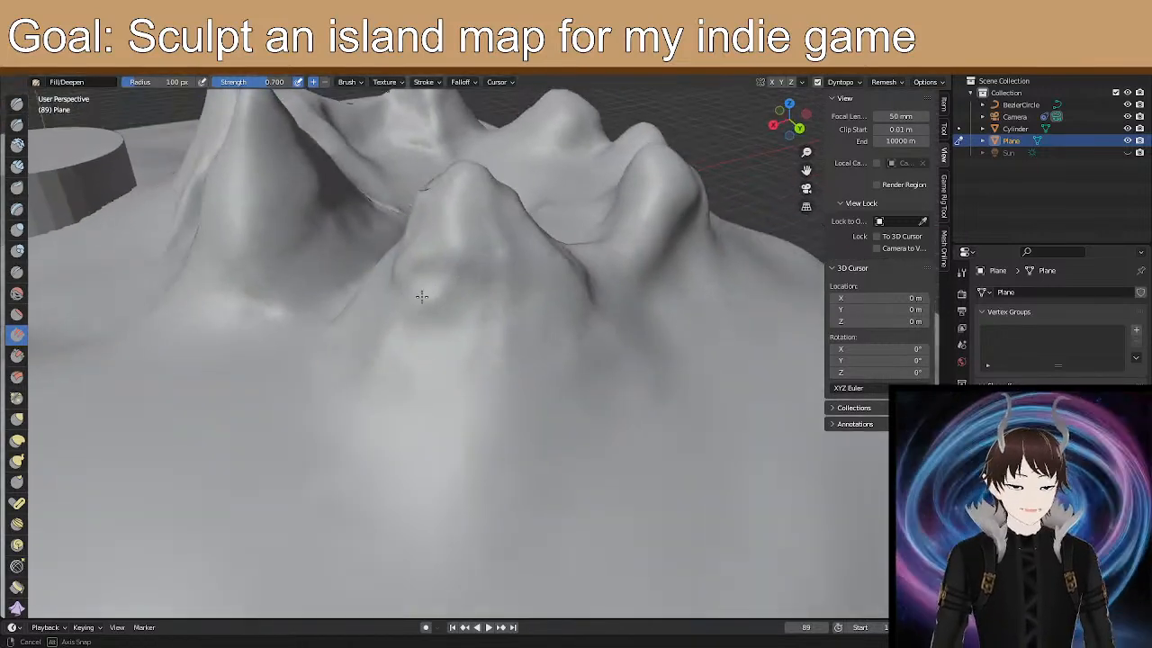
# Flatten the lumps on the broad crater peak's outer face and summit with the Flatten/Contrast brush.
pyautogui.click(16, 314)
pyautogui.moveTo(440, 244); pyautogui.dragTo(416, 225)
pyautogui.moveTo(421, 224); pyautogui.dragTo(450, 270, button='middle')
pyautogui.moveTo(466, 404); pyautogui.dragTo(512, 336)
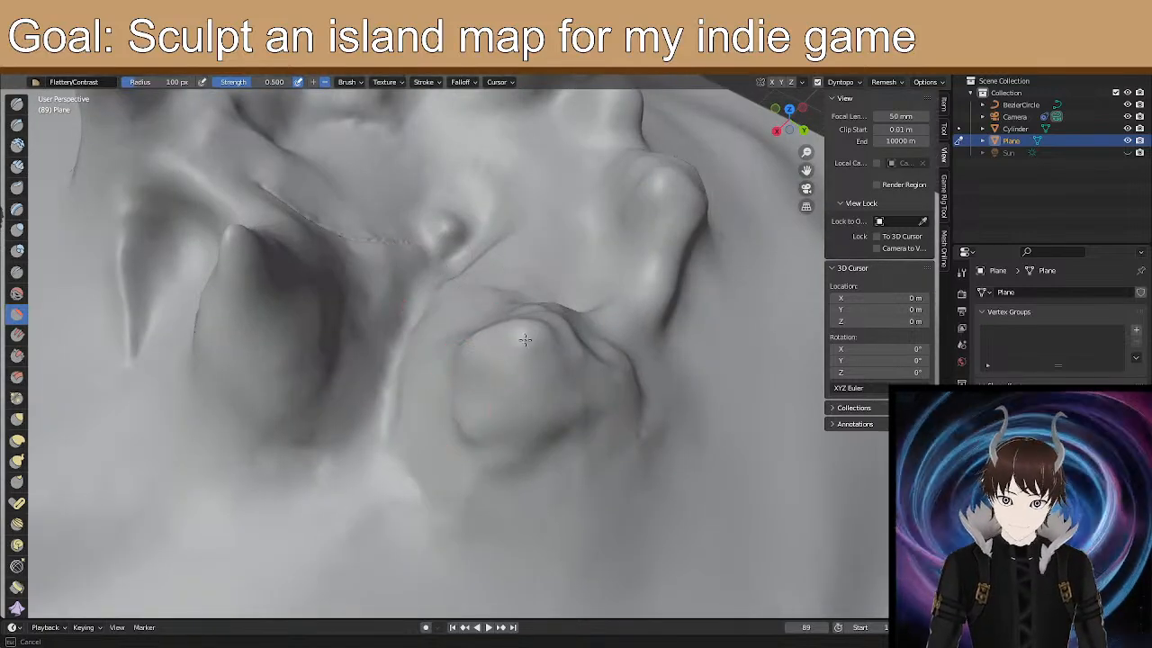
pyautogui.moveTo(570, 363)
pyautogui.mouseDown(button='middle')
pyautogui.moveTo(458, 321)
pyautogui.moveTo(379, 265)
pyautogui.mouseUp(button='middle')
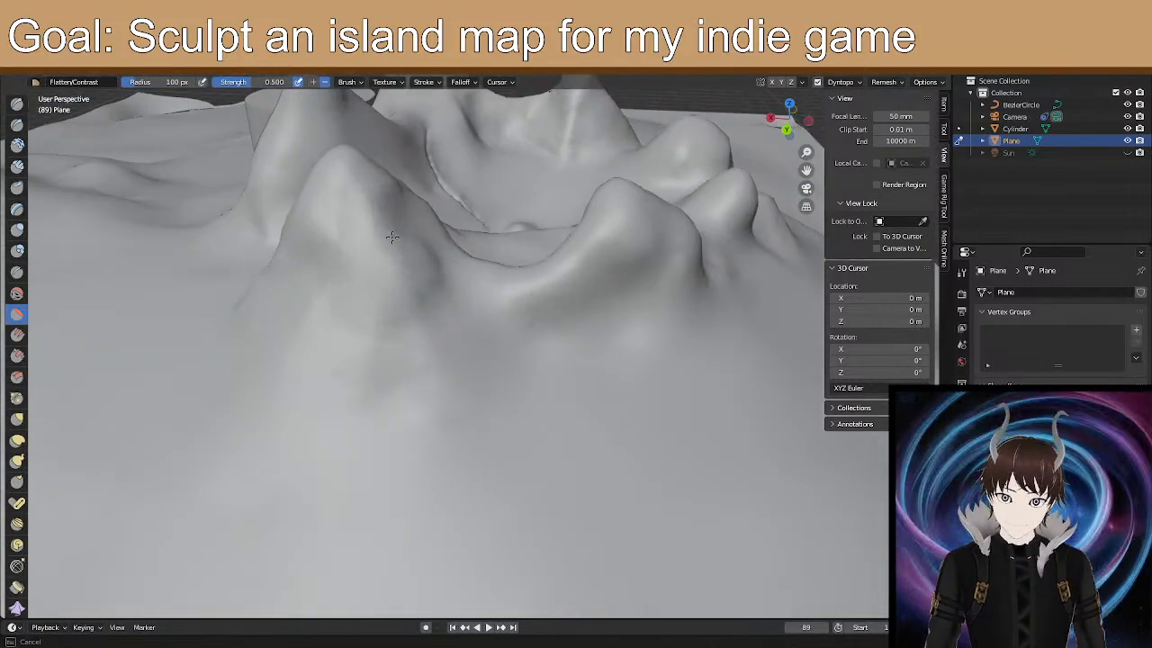
# Switch to the Elastic Deform brush and examine the broad peak's outer slopes, inner flank and the adjoining crater basin.
pyautogui.moveTo(365, 365)
pyautogui.mouseDown(button='middle')
pyautogui.moveTo(386, 340)
pyautogui.moveTo(419, 327)
pyautogui.moveTo(342, 404)
pyautogui.moveTo(357, 414)
pyautogui.moveTo(459, 408)
pyautogui.moveTo(534, 391)
pyautogui.moveTo(525, 404)
pyautogui.moveTo(543, 350)
pyautogui.moveTo(411, 357)
pyautogui.moveTo(3, 308)
pyautogui.mouseUp(button='middle')
pyautogui.click(17, 440)
pyautogui.moveTo(311, 327); pyautogui.dragTo(438, 358, button='middle')
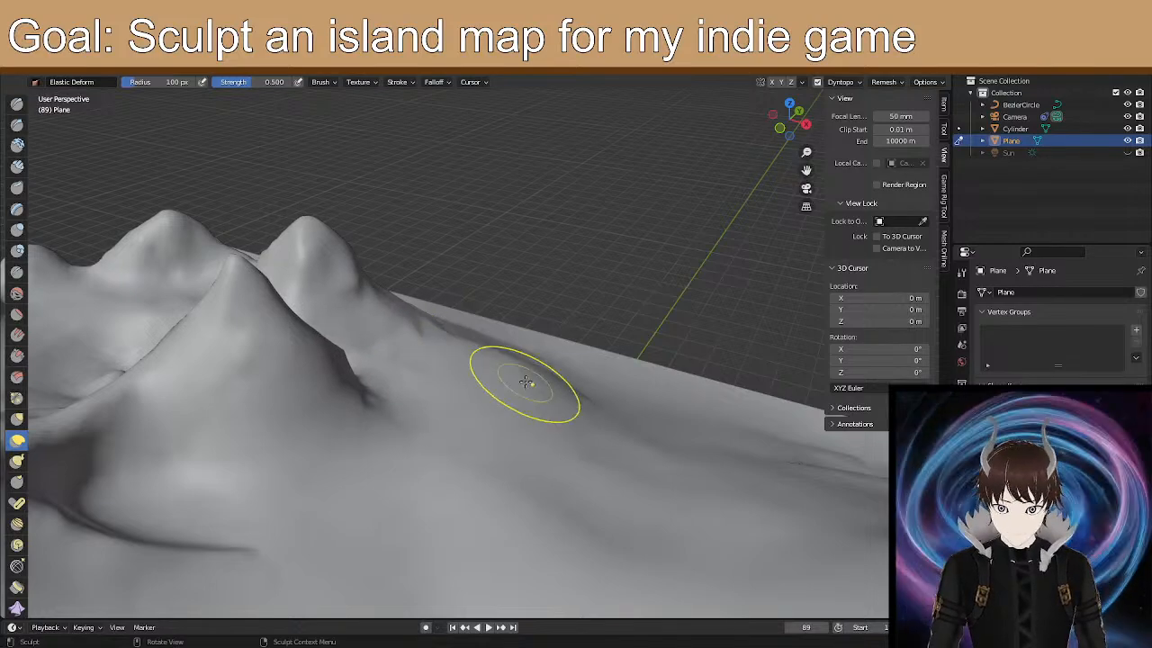
pyautogui.moveTo(472, 342); pyautogui.dragTo(289, 314, button='middle')
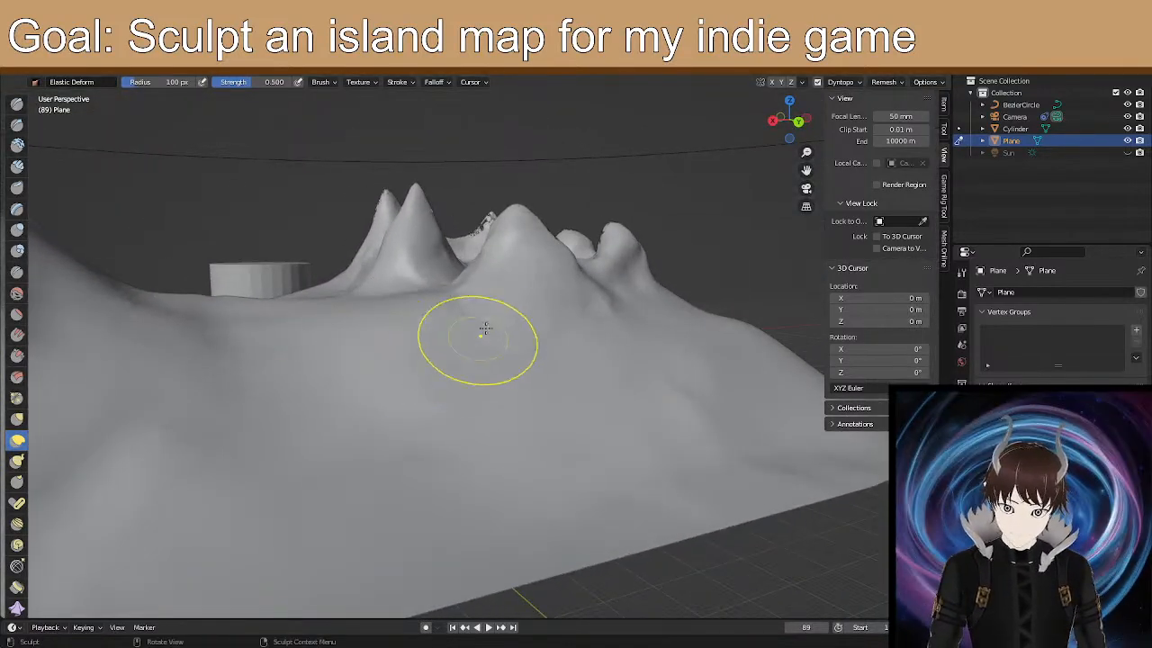
pyautogui.moveTo(471, 306)
pyautogui.mouseDown(button='middle')
pyautogui.moveTo(416, 303)
pyautogui.moveTo(422, 339)
pyautogui.moveTo(429, 332)
pyautogui.mouseUp(button='middle')
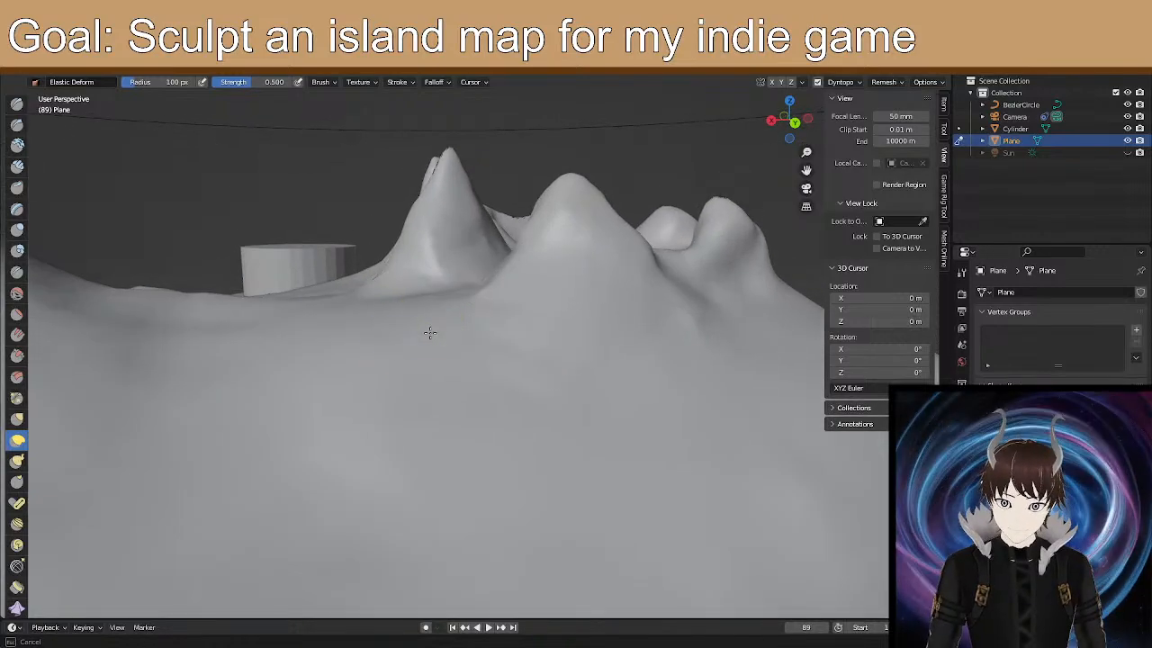
pyautogui.moveTo(553, 261)
pyautogui.mouseDown(button='middle')
pyautogui.moveTo(531, 272)
pyautogui.moveTo(528, 257)
pyautogui.moveTo(458, 294)
pyautogui.moveTo(432, 282)
pyautogui.moveTo(442, 301)
pyautogui.moveTo(288, 288)
pyautogui.moveTo(523, 425)
pyautogui.moveTo(499, 416)
pyautogui.moveTo(535, 450)
pyautogui.moveTo(523, 492)
pyautogui.moveTo(496, 406)
pyautogui.moveTo(470, 401)
pyautogui.moveTo(486, 404)
pyautogui.mouseUp(button='middle')
pyautogui.scroll(2, 439, 410)
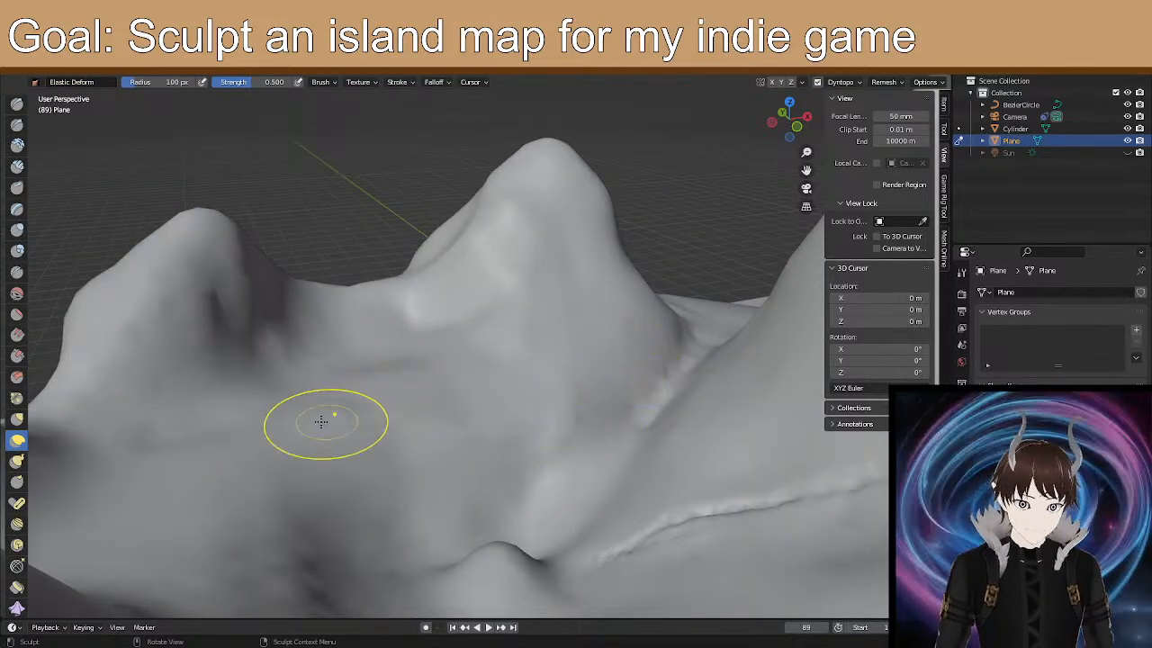
pyautogui.moveTo(319, 434)
pyautogui.mouseDown(button='middle')
pyautogui.moveTo(303, 437)
pyautogui.moveTo(532, 442)
pyautogui.moveTo(506, 368)
pyautogui.moveTo(542, 420)
pyautogui.mouseUp(button='middle')
pyautogui.moveTo(604, 455)
pyautogui.keyDown('shift'); pyautogui.mouseDown(button='middle')
pyautogui.moveTo(501, 306)
pyautogui.moveTo(499, 319)
pyautogui.mouseUp(button='middle'); pyautogui.keyUp('shift')
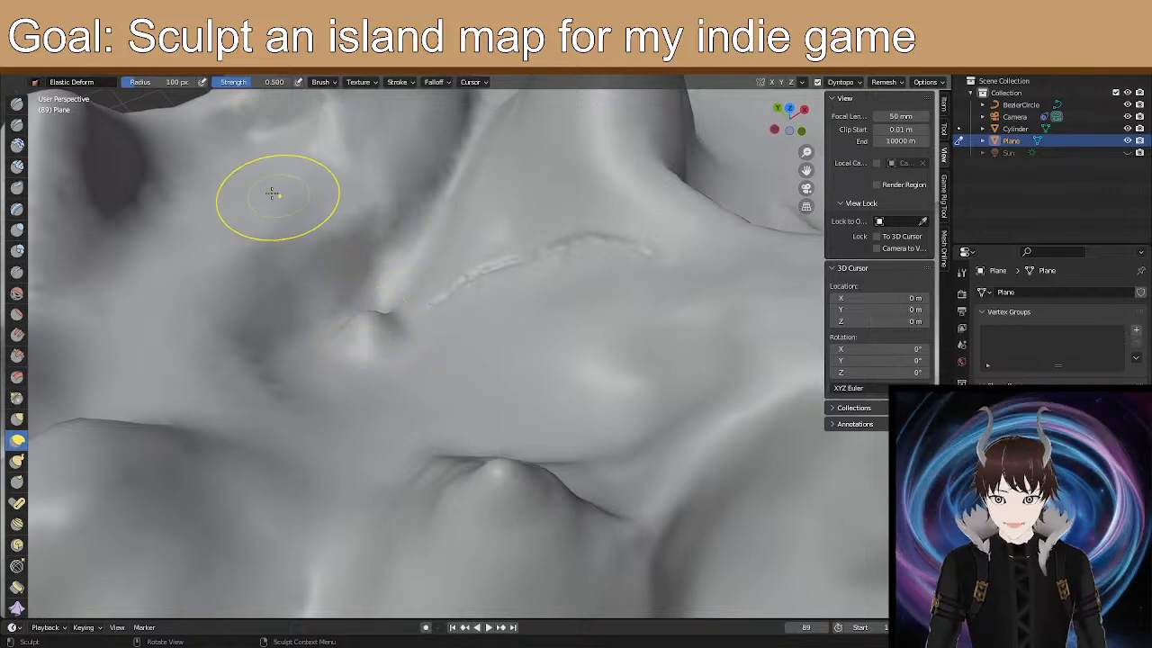
pyautogui.moveTo(194, 229)
pyautogui.mouseDown(button='middle')
pyautogui.moveTo(205, 223)
pyautogui.moveTo(176, 208)
pyautogui.moveTo(288, 347)
pyautogui.mouseUp(button='middle')
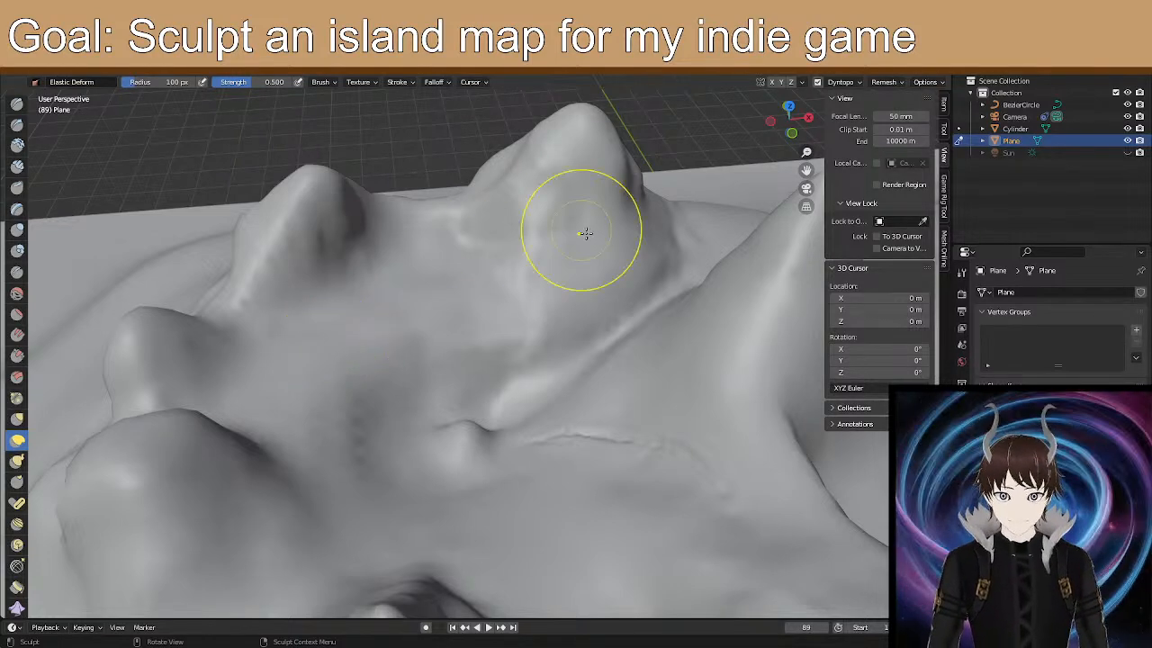
pyautogui.scroll(3, 598, 221)
pyautogui.scroll(-3, 548, 327)
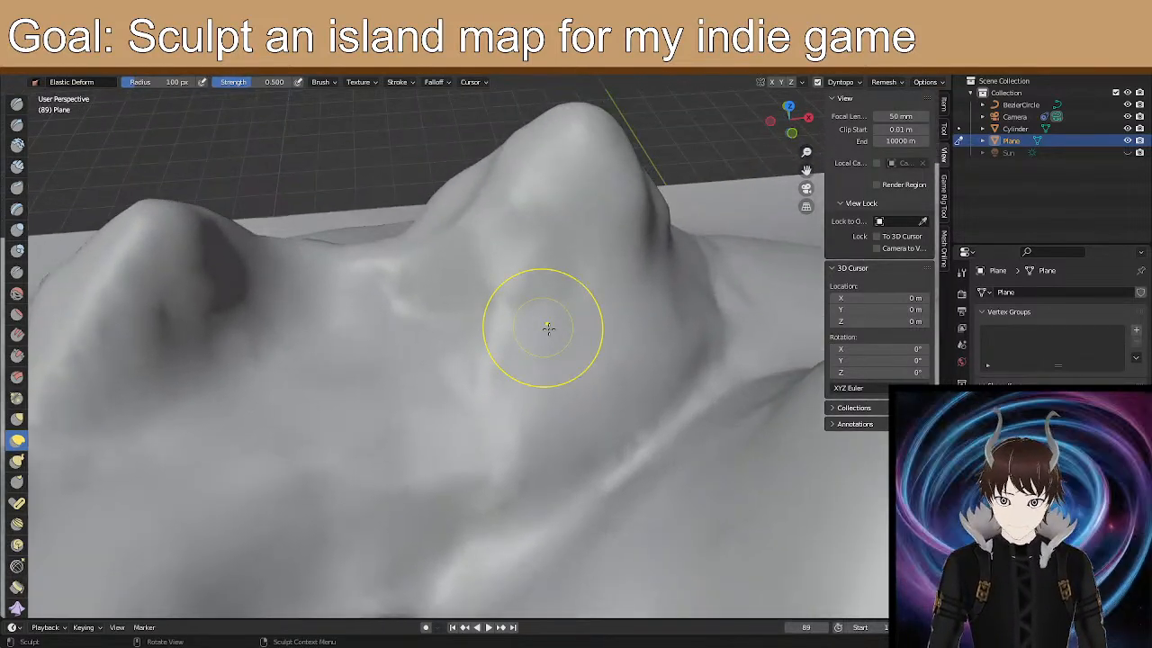
# Reshape the side slopes of the large mountain and the neighbouring pointed peak with the Elastic Deform brush.
pyautogui.moveTo(545, 296); pyautogui.dragTo(480, 349)
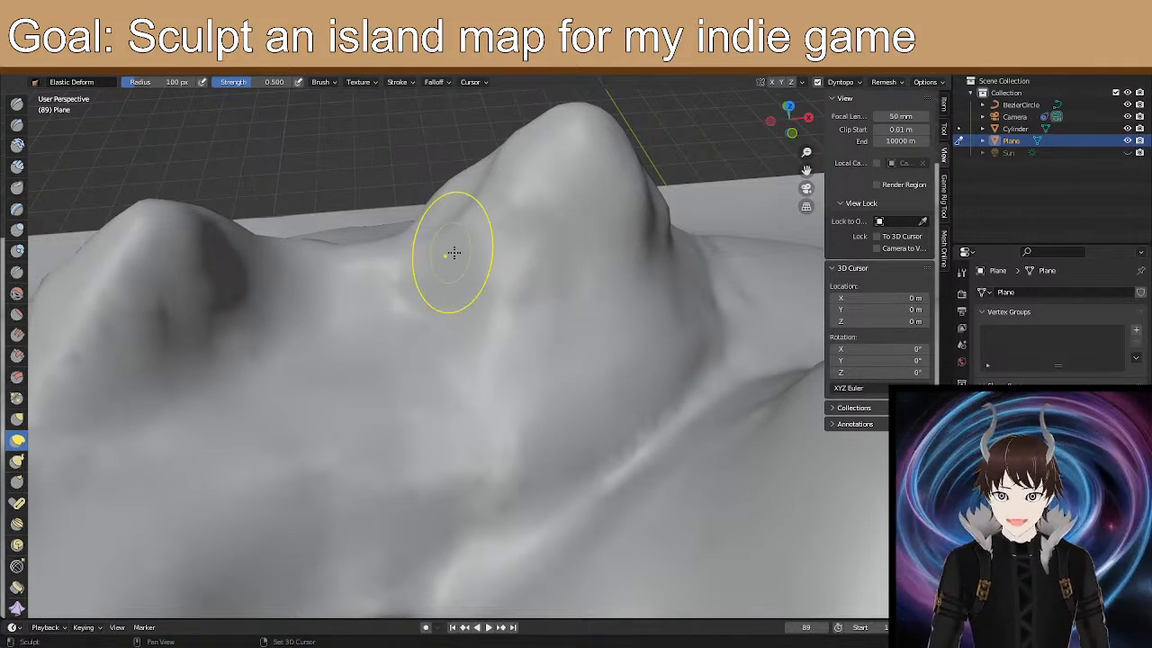
pyautogui.scroll(-3, 472, 247)
pyautogui.moveTo(471, 246); pyautogui.dragTo(558, 303, button='middle')
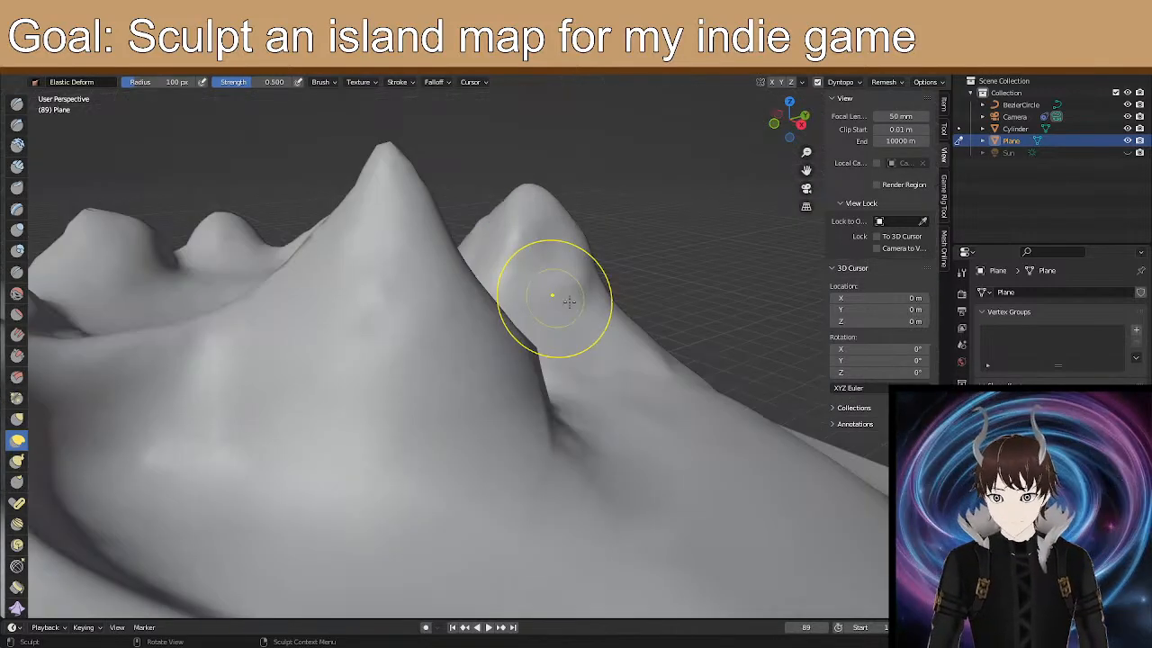
pyautogui.moveTo(386, 180); pyautogui.dragTo(378, 193, button='middle')
pyautogui.moveTo(377, 192)
pyautogui.mouseDown()
pyautogui.moveTo(415, 214)
pyautogui.moveTo(432, 298)
pyautogui.mouseUp()
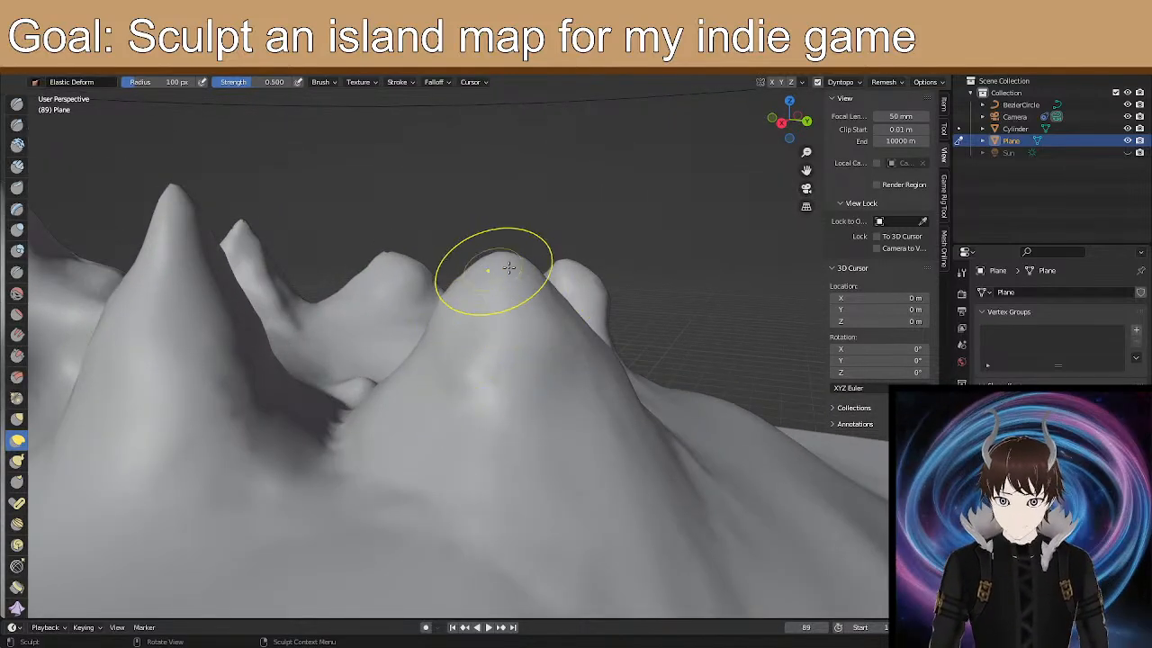
# Pull the rounded peak's summit upward into a taller, narrower point with the Elastic Deform brush.
pyautogui.moveTo(506, 253); pyautogui.dragTo(506, 249)
pyautogui.moveTo(507, 207); pyautogui.dragTo(502, 162)
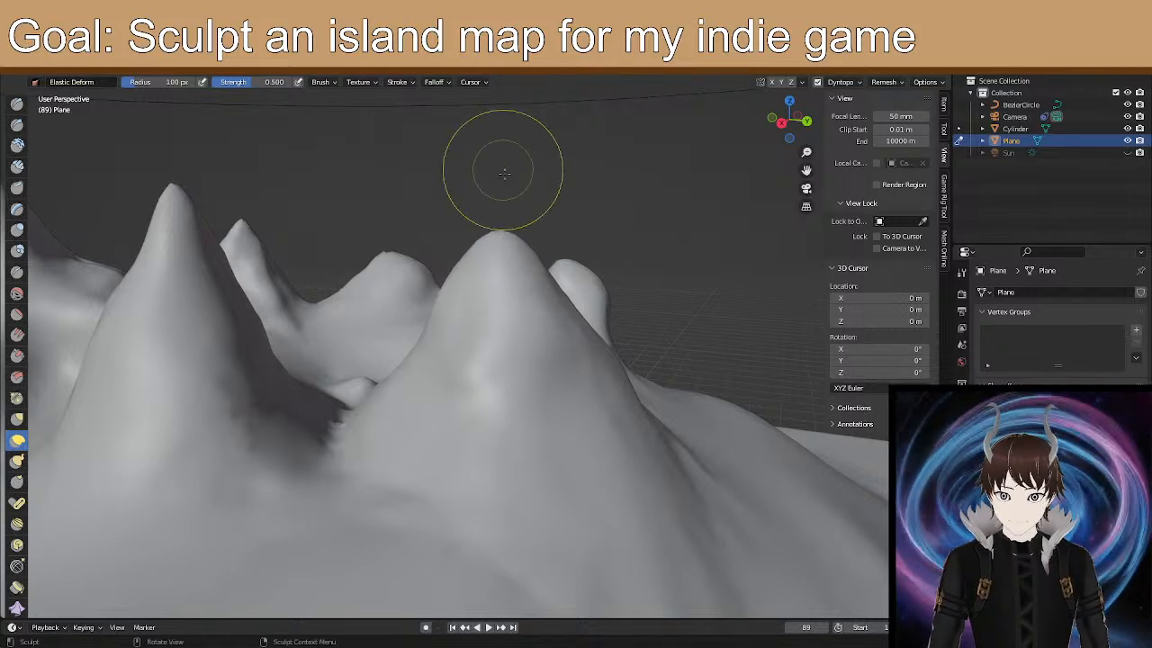
pyautogui.moveTo(495, 227)
pyautogui.mouseDown()
pyautogui.moveTo(488, 186)
pyautogui.moveTo(495, 212)
pyautogui.moveTo(499, 200)
pyautogui.mouseUp()
pyautogui.moveTo(513, 241)
pyautogui.mouseDown()
pyautogui.moveTo(526, 232)
pyautogui.moveTo(488, 247)
pyautogui.mouseUp()
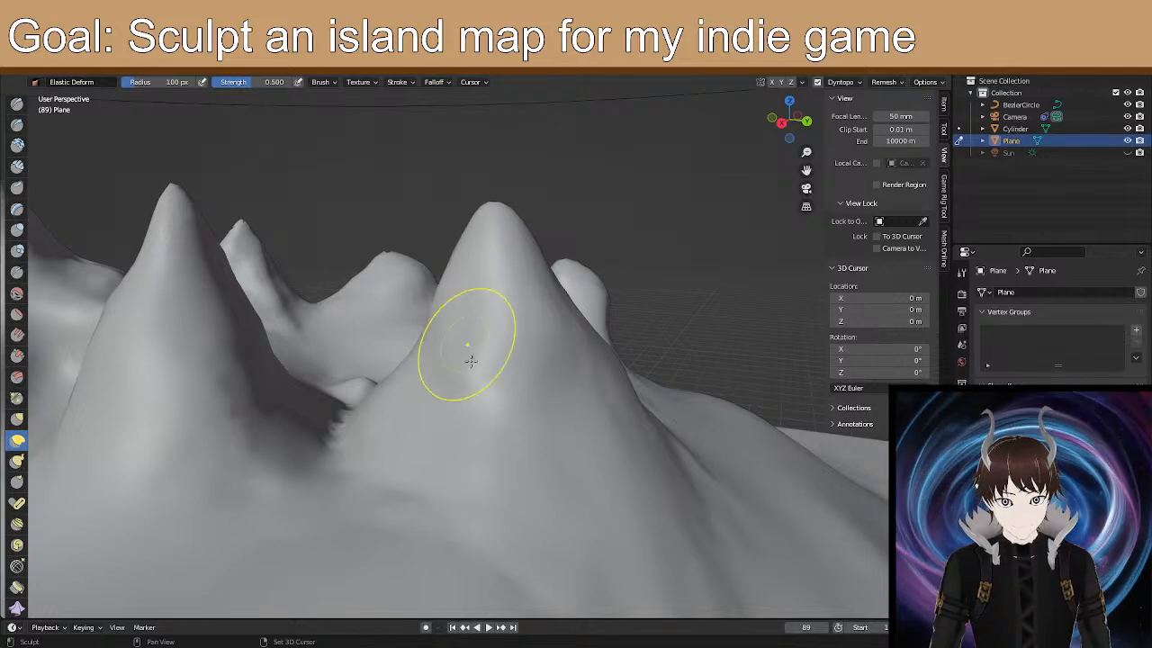
# Smooth the side slope and foot of the foreground peak where it descends into the crater rim.
pyautogui.moveTo(568, 313)
pyautogui.mouseDown(button='middle')
pyautogui.moveTo(458, 348)
pyautogui.moveTo(522, 360)
pyautogui.moveTo(449, 368)
pyautogui.moveTo(467, 317)
pyautogui.mouseUp(button='middle')
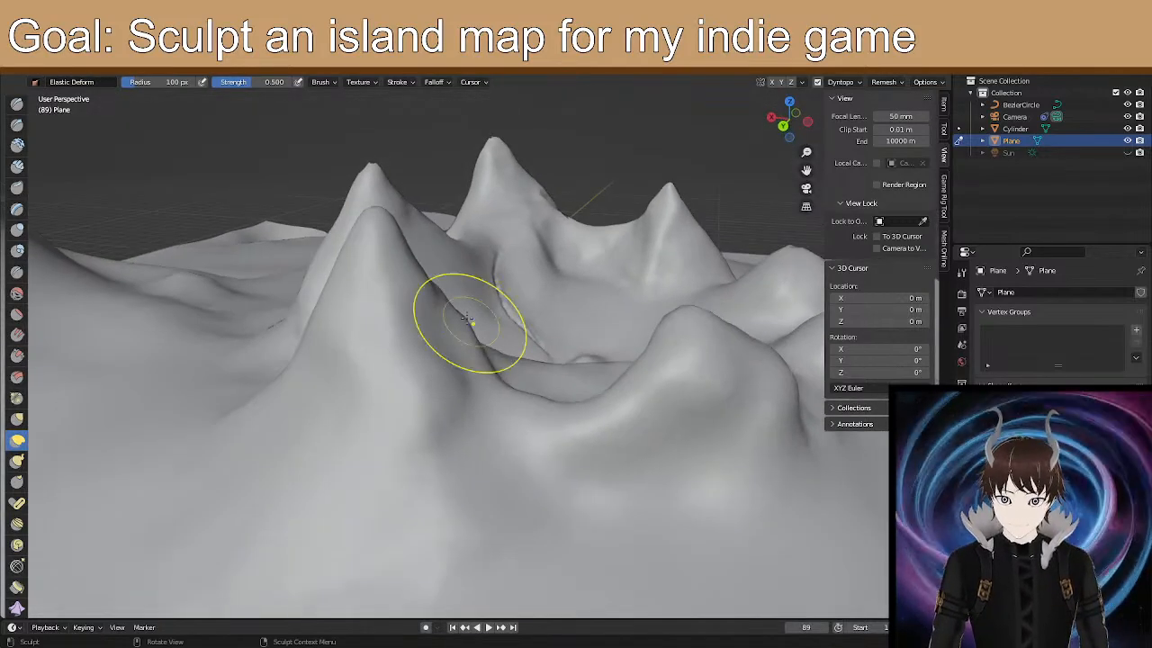
pyautogui.keyDown('shift'); pyautogui.moveTo(475, 518); pyautogui.dragTo(433, 464); pyautogui.keyUp('shift')
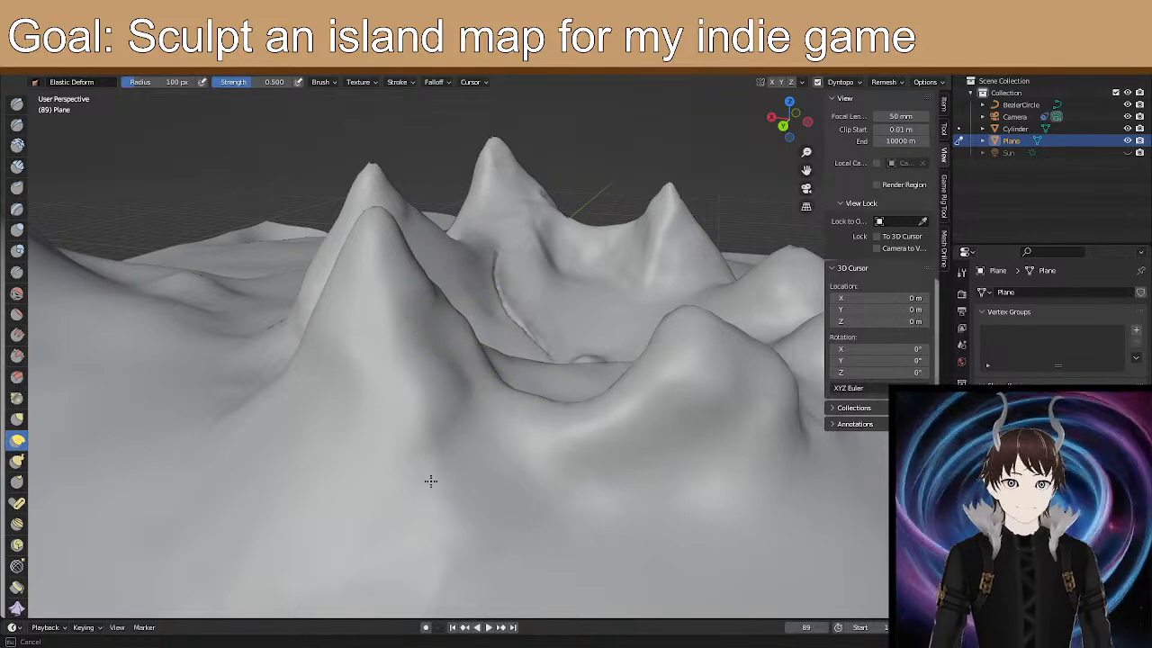
pyautogui.keyDown('shift'); pyautogui.moveTo(435, 393); pyautogui.dragTo(444, 390); pyautogui.keyUp('shift')
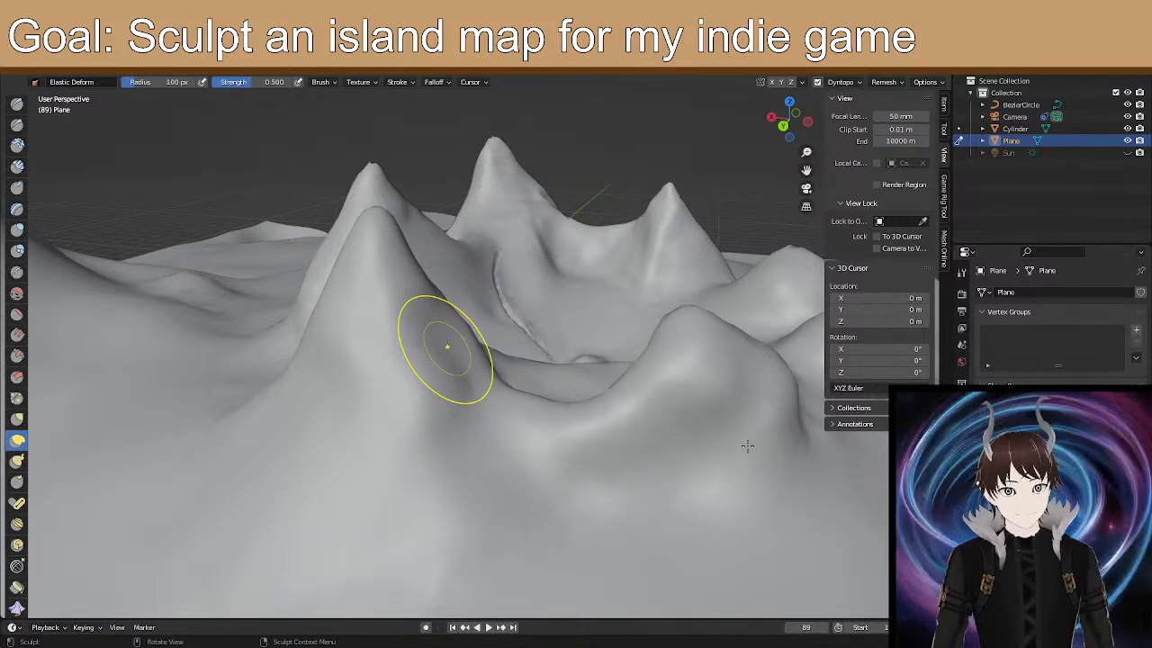
# Reshape the lower slopes and the saddles between the crater-rim peaks with the Elastic Deform brush.
pyautogui.moveTo(689, 447)
pyautogui.mouseDown(button='middle')
pyautogui.moveTo(674, 423)
pyautogui.moveTo(535, 437)
pyautogui.moveTo(527, 419)
pyautogui.moveTo(539, 425)
pyautogui.moveTo(532, 440)
pyautogui.moveTo(579, 442)
pyautogui.moveTo(758, 429)
pyautogui.moveTo(666, 445)
pyautogui.moveTo(588, 437)
pyautogui.mouseUp(button='middle')
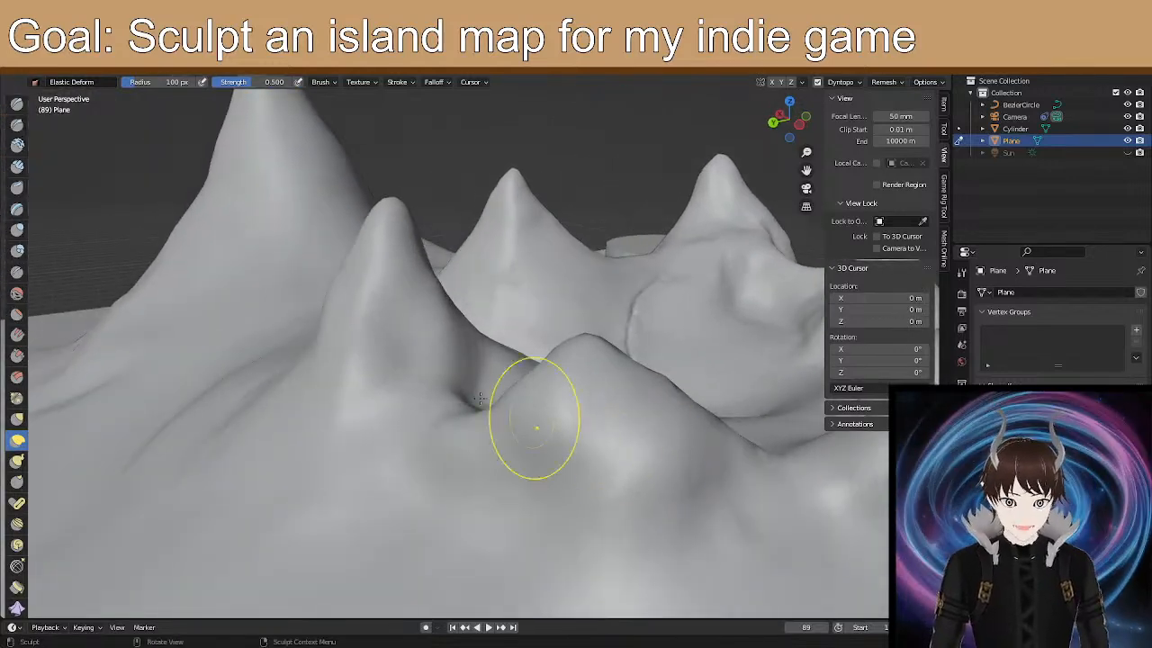
pyautogui.moveTo(360, 373); pyautogui.dragTo(485, 363, button='middle')
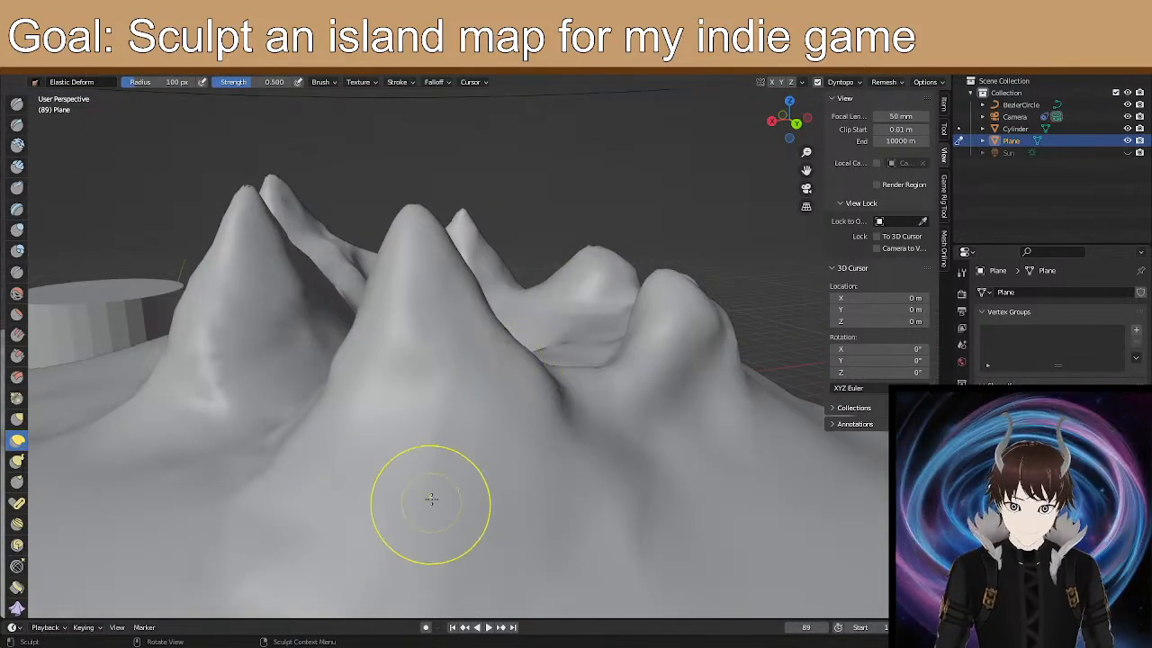
pyautogui.moveTo(533, 374); pyautogui.dragTo(520, 389)
pyautogui.moveTo(529, 383); pyautogui.dragTo(512, 413)
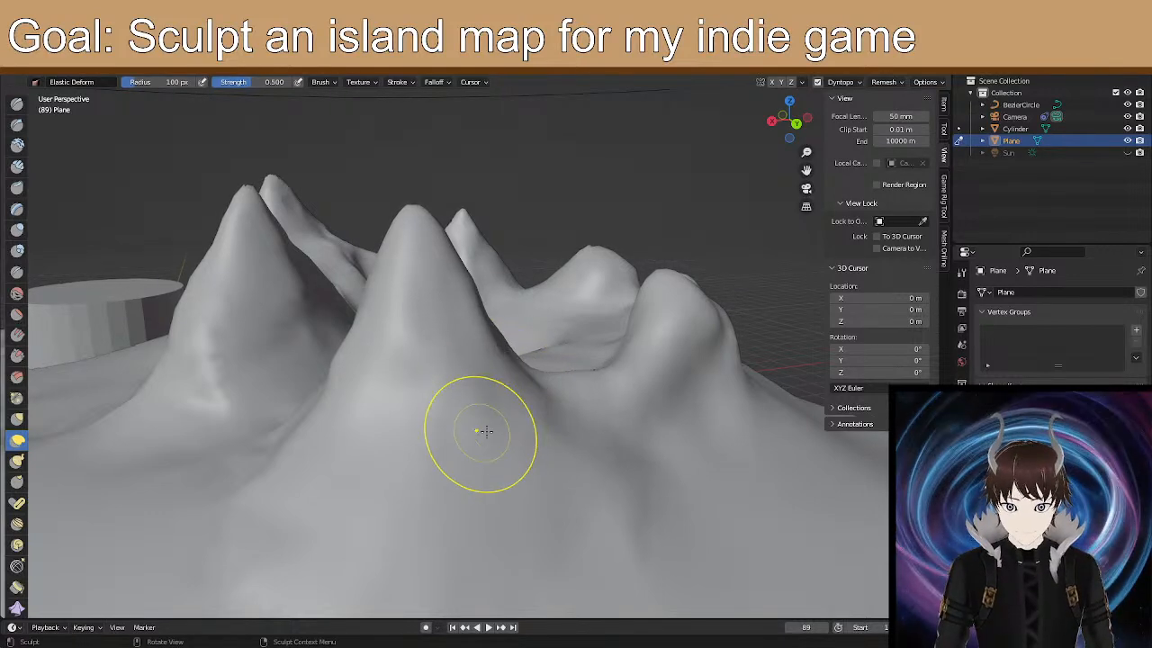
pyautogui.moveTo(342, 477); pyautogui.dragTo(336, 473)
pyautogui.moveTo(353, 453)
pyautogui.mouseDown(button='middle')
pyautogui.moveTo(393, 441)
pyautogui.moveTo(423, 455)
pyautogui.mouseUp(button='middle')
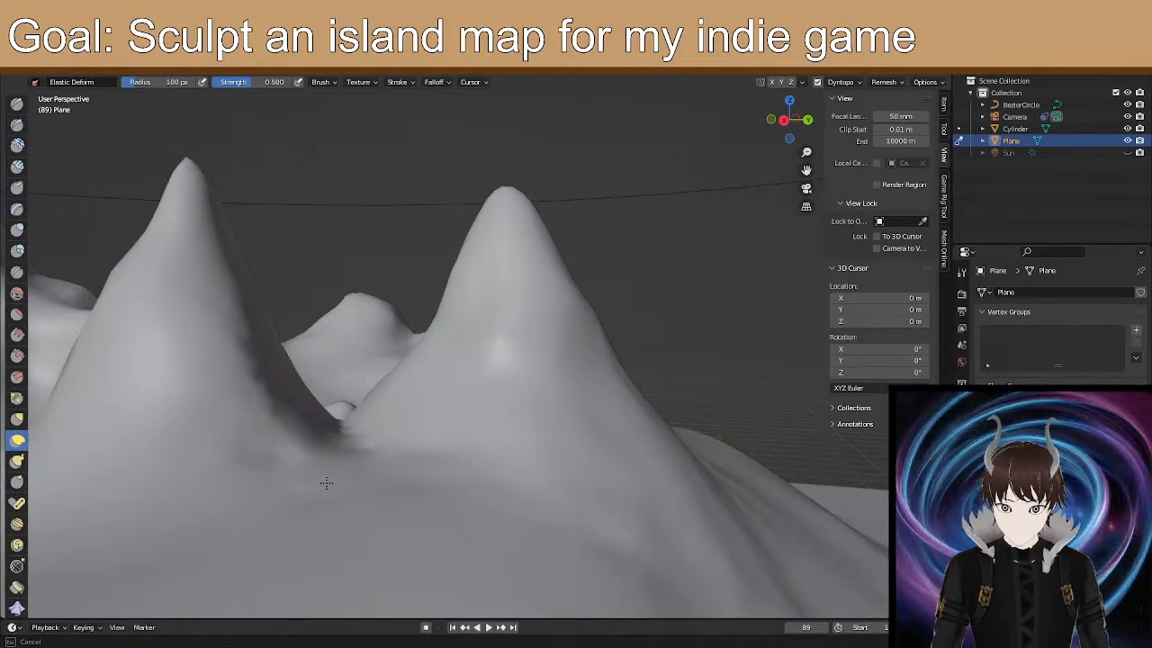
pyautogui.moveTo(765, 546); pyautogui.dragTo(771, 530)
pyautogui.moveTo(660, 190)
pyautogui.mouseDown(button='middle')
pyautogui.moveTo(634, 210)
pyautogui.moveTo(472, 203)
pyautogui.moveTo(268, 219)
pyautogui.moveTo(541, 237)
pyautogui.moveTo(466, 192)
pyautogui.moveTo(430, 212)
pyautogui.moveTo(459, 230)
pyautogui.mouseUp(button='middle')
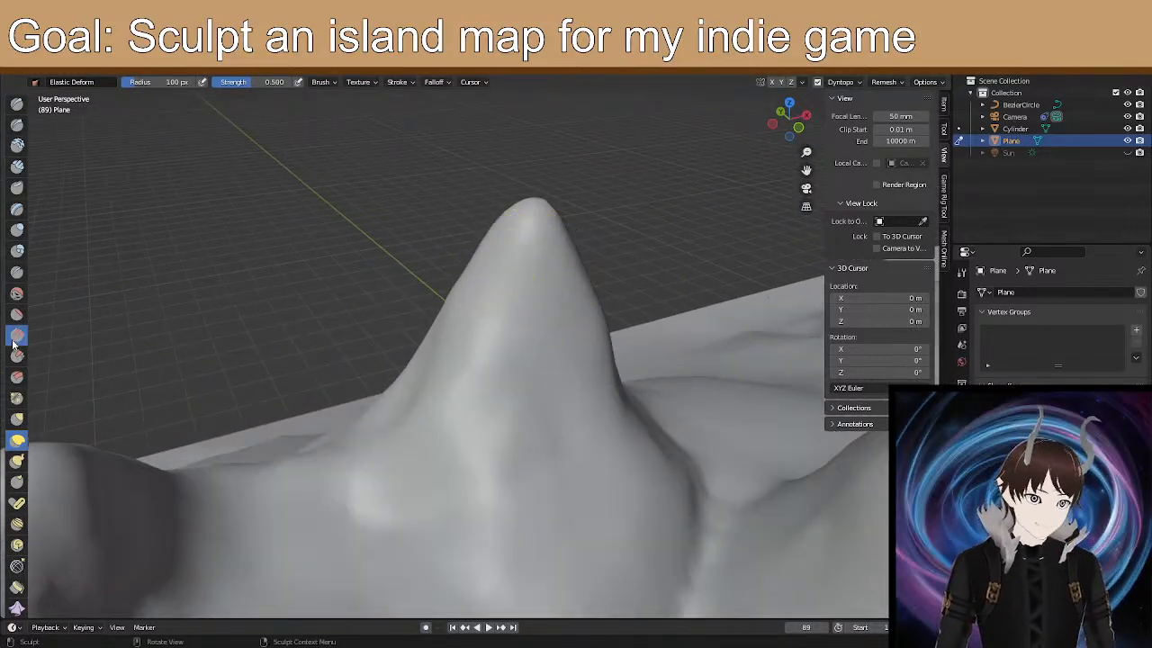
# Fill the hollows on the upper side of the tall peak using the Fill/Deepen brush at strength 0.700.
pyautogui.click(15, 339)
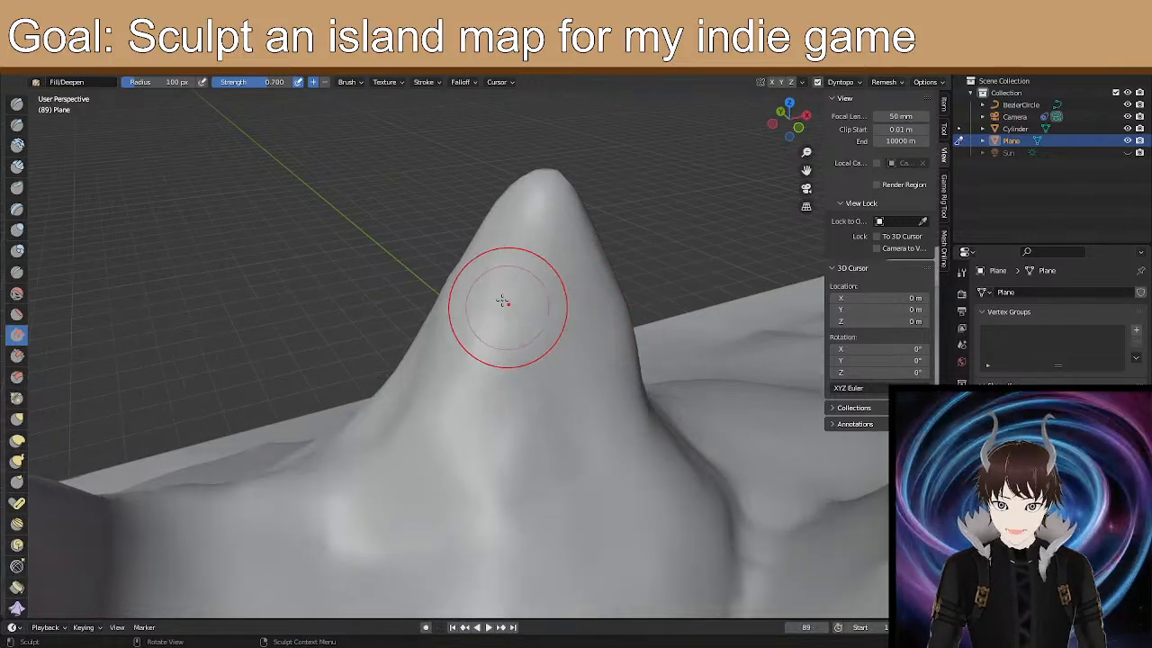
pyautogui.moveTo(501, 303); pyautogui.dragTo(481, 282)
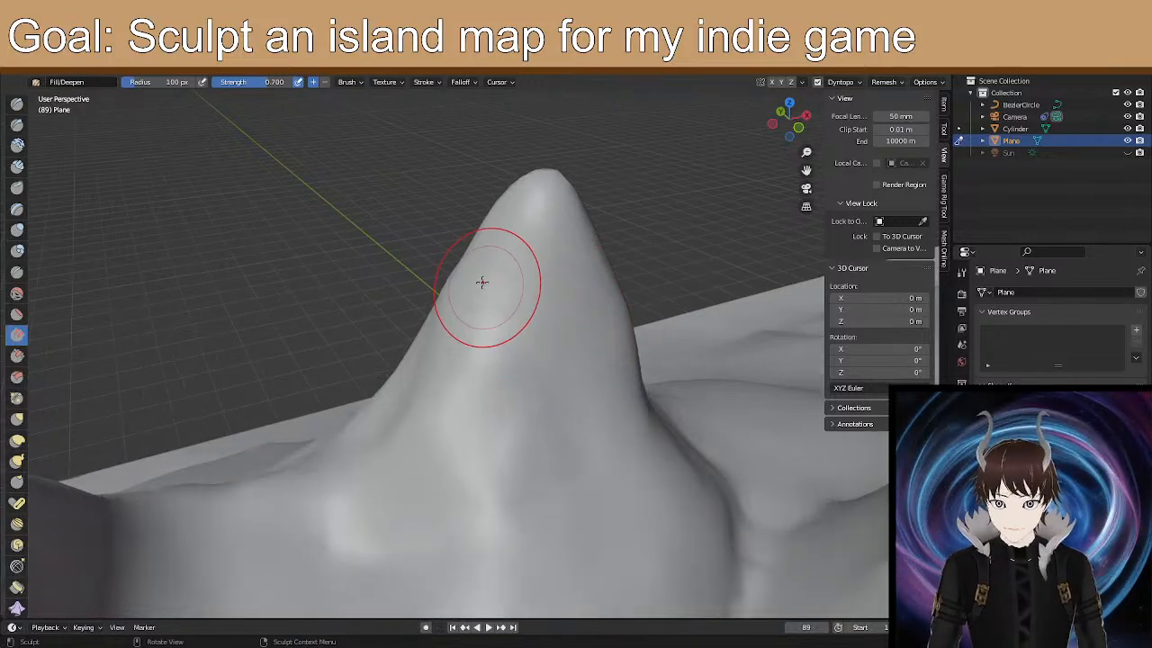
pyautogui.moveTo(481, 283); pyautogui.dragTo(464, 310)
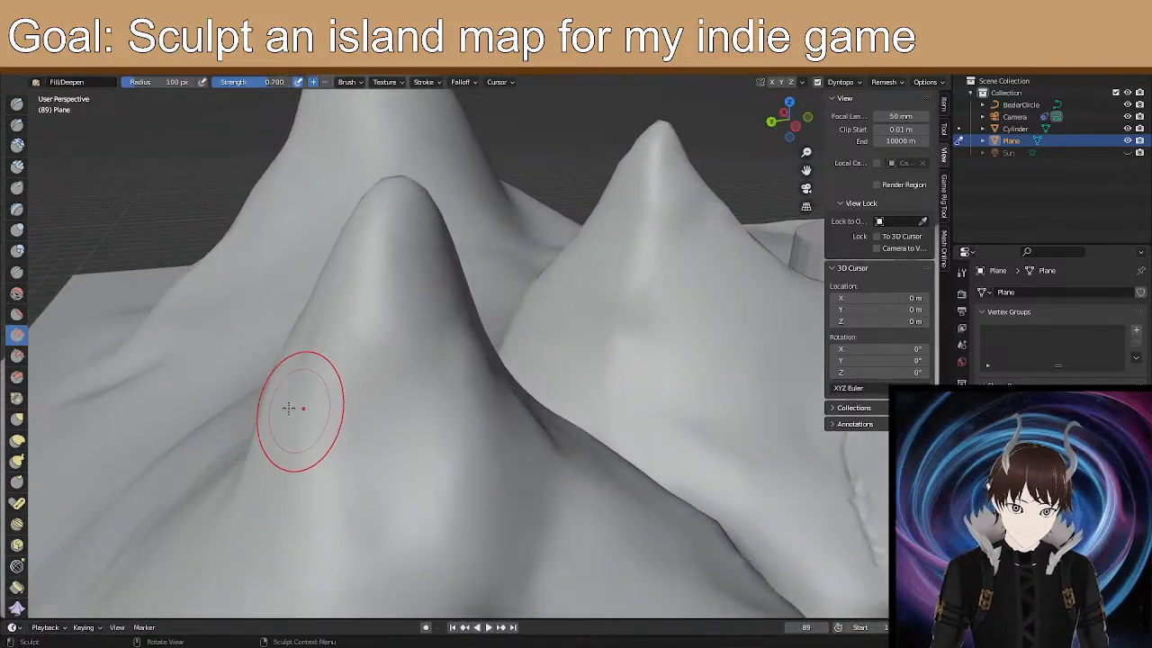
# Add volume to the tall peak's front face with the Inflate/Deflate brush, then choose the Clay Strips brush.
pyautogui.moveTo(288, 408); pyautogui.dragTo(321, 386, button='middle')
pyautogui.moveTo(304, 463); pyautogui.dragTo(349, 439, button='middle')
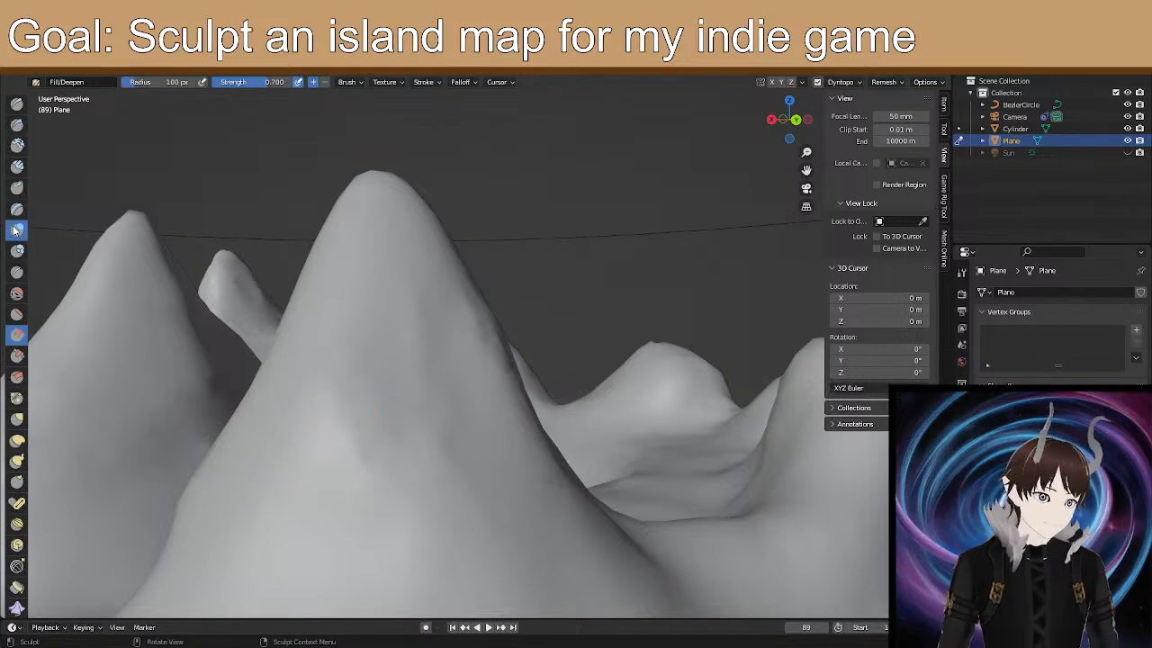
pyautogui.moveTo(343, 311); pyautogui.dragTo(353, 311)
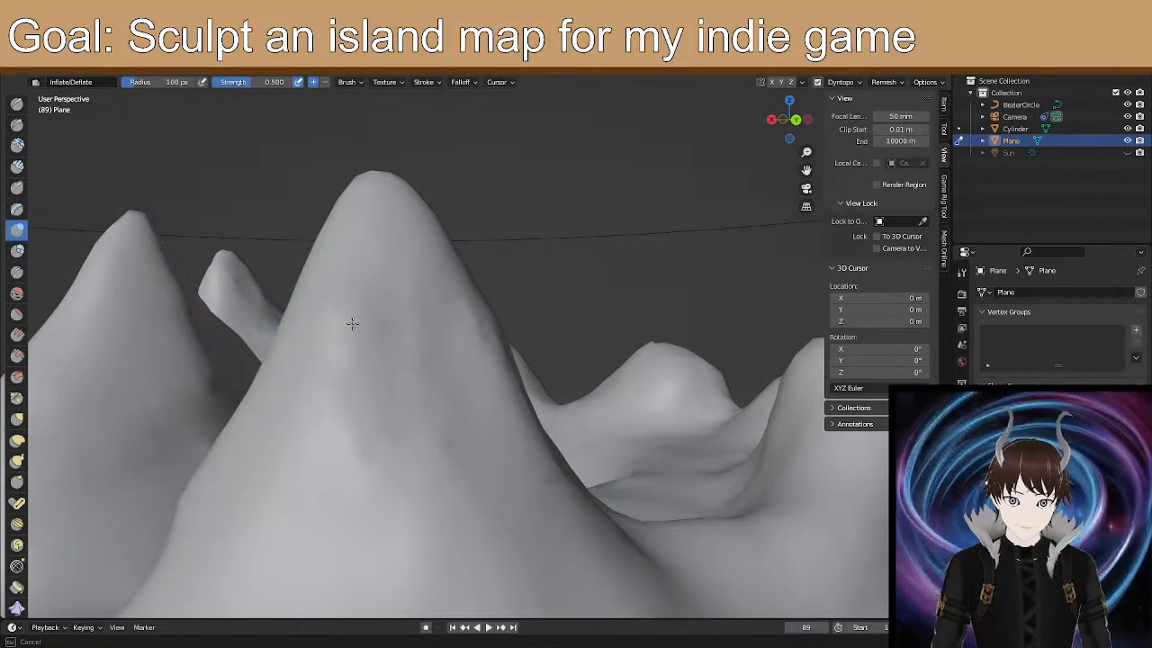
pyautogui.moveTo(389, 341); pyautogui.dragTo(339, 336, button='middle')
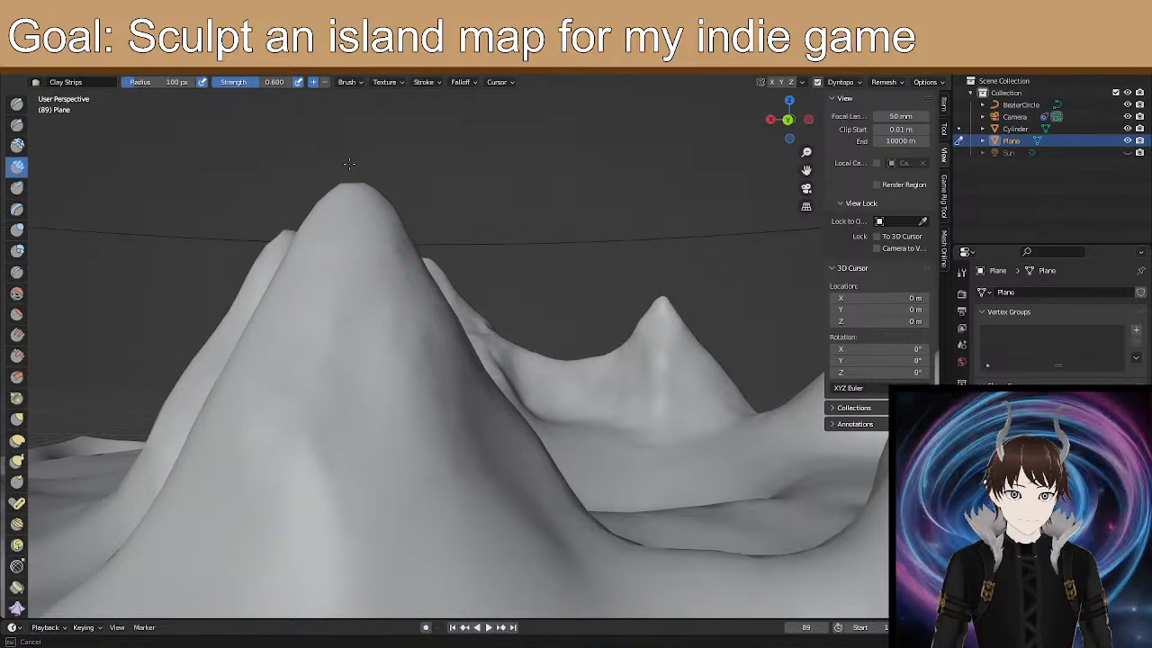
pyautogui.moveTo(442, 232); pyautogui.dragTo(387, 244, button='middle')
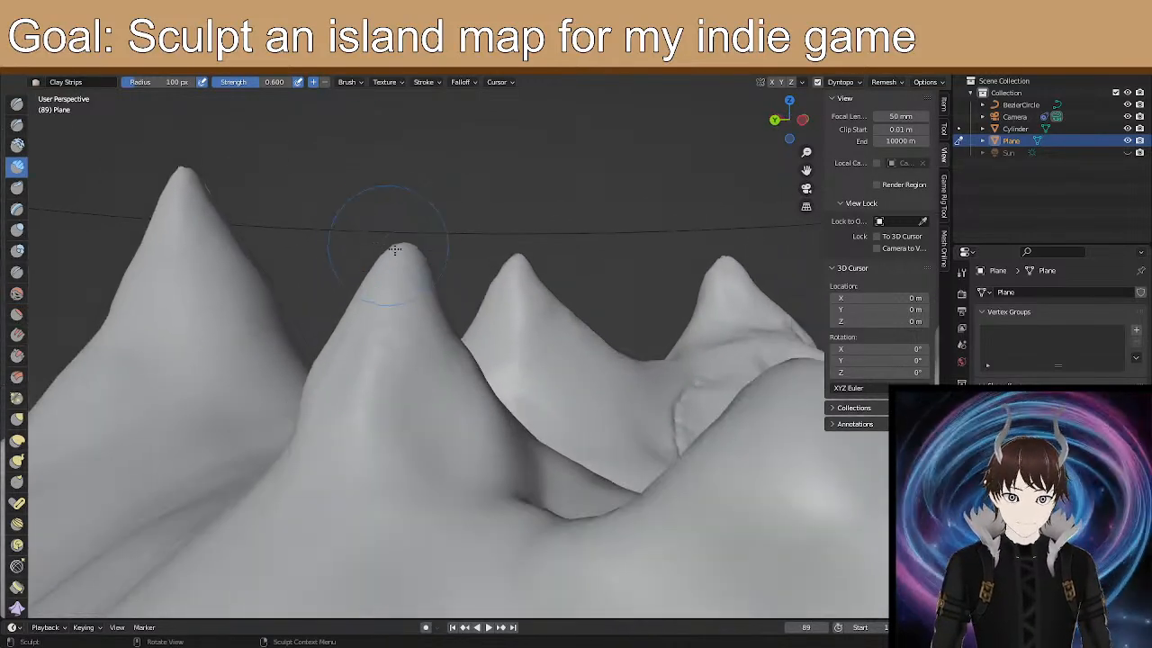
# Work over the front slope of the tall peak with the Pinch/Magnify brush at strength 0.500.
pyautogui.moveTo(635, 389)
pyautogui.mouseDown(button='middle')
pyautogui.moveTo(656, 404)
pyautogui.moveTo(488, 364)
pyautogui.moveTo(432, 378)
pyautogui.mouseUp(button='middle')
pyautogui.click(17, 419)
pyautogui.click(15, 396)
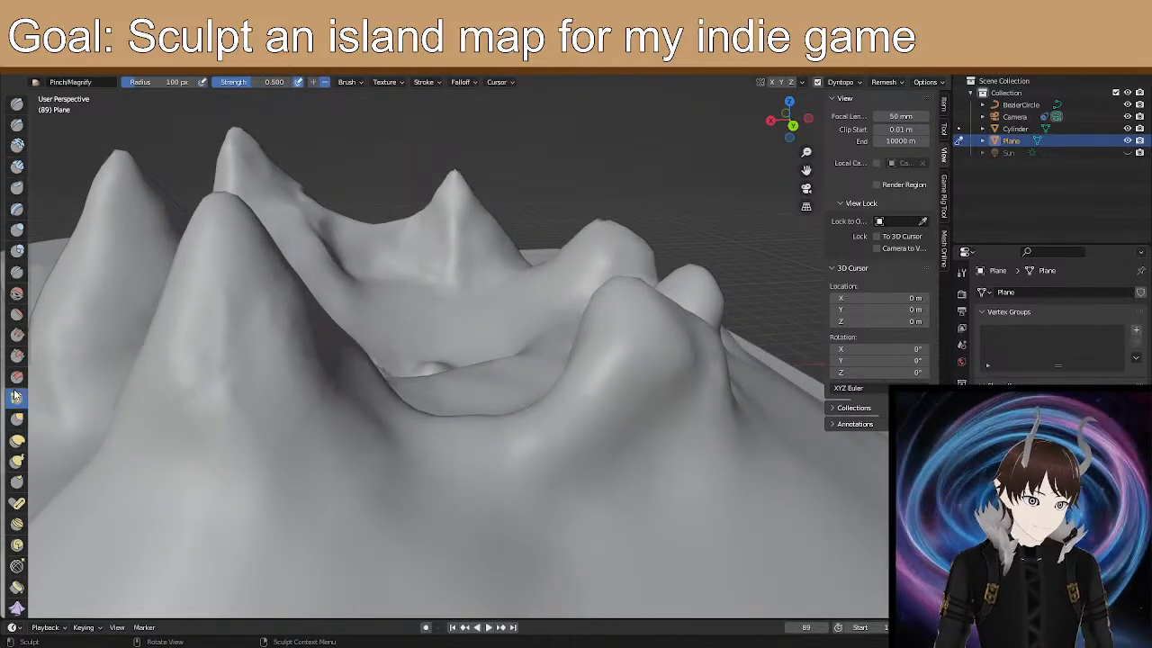
pyautogui.moveTo(240, 322); pyautogui.dragTo(240, 283)
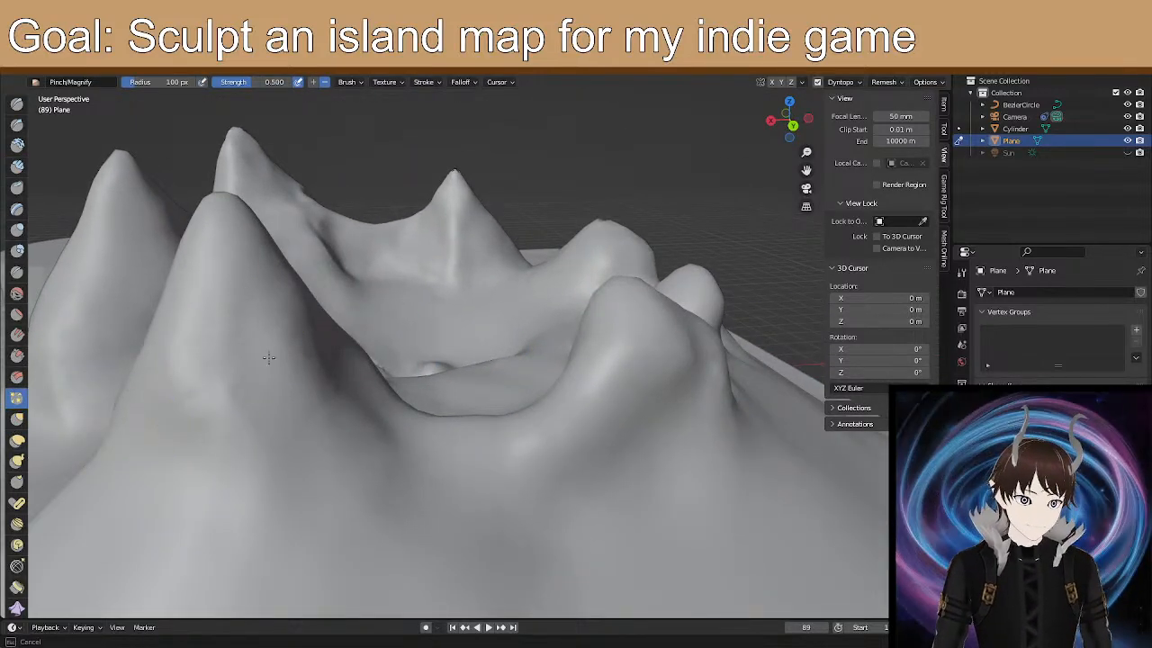
pyautogui.moveTo(302, 359); pyautogui.dragTo(310, 367)
# Flatten the outer slope below the small rounded knob on the crater rim with the Flatten/Contrast brush.
pyautogui.moveTo(422, 362)
pyautogui.mouseDown(button='middle')
pyautogui.moveTo(334, 332)
pyautogui.moveTo(323, 308)
pyautogui.mouseUp(button='middle')
pyautogui.moveTo(483, 386)
pyautogui.mouseDown(button='middle')
pyautogui.moveTo(610, 422)
pyautogui.moveTo(643, 465)
pyautogui.moveTo(699, 442)
pyautogui.moveTo(482, 414)
pyautogui.moveTo(509, 337)
pyautogui.moveTo(415, 341)
pyautogui.moveTo(380, 326)
pyautogui.moveTo(586, 411)
pyautogui.moveTo(680, 415)
pyautogui.mouseUp(button='middle')
pyautogui.moveTo(727, 462); pyautogui.dragTo(467, 337, button='middle')
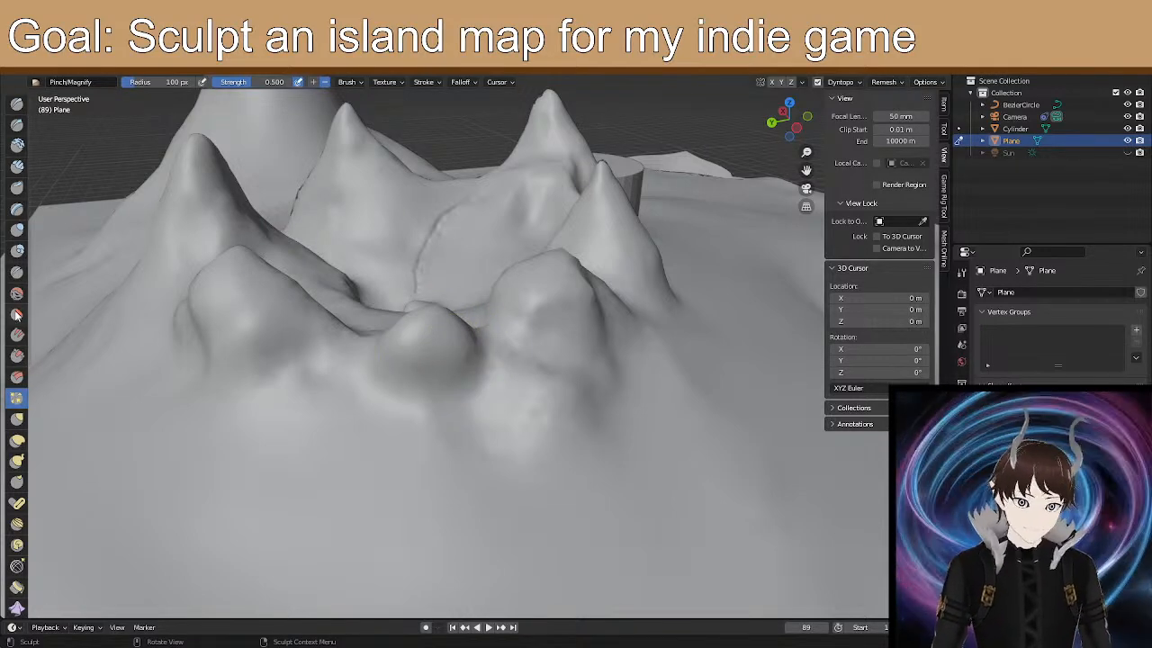
pyautogui.click(18, 441)
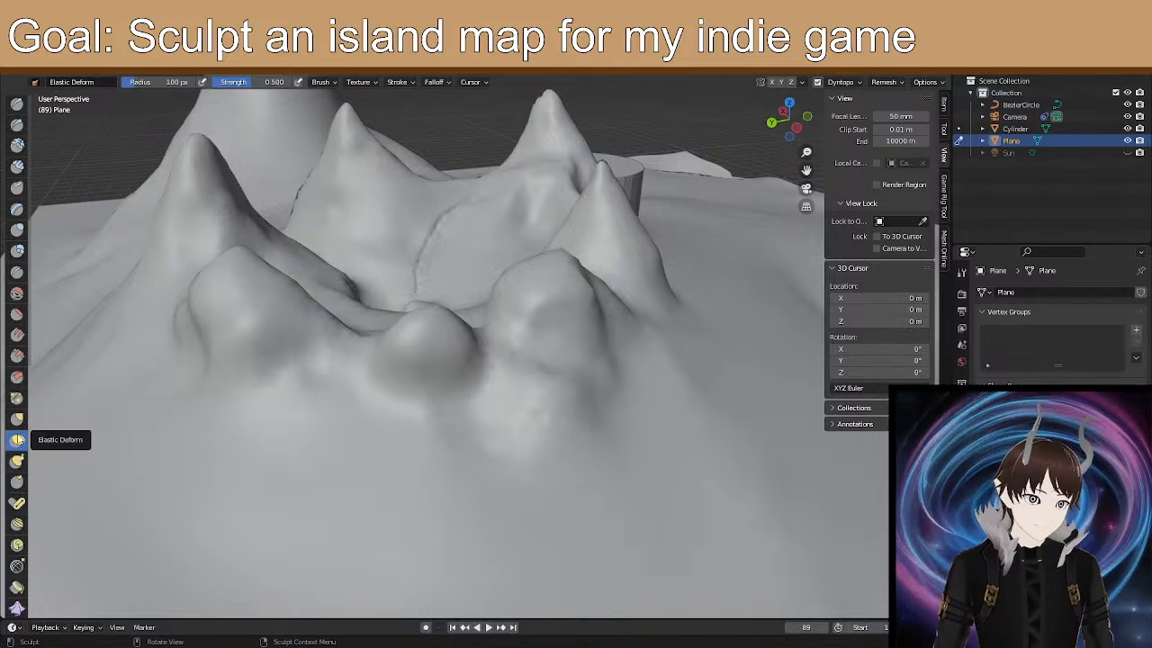
pyautogui.click(18, 314)
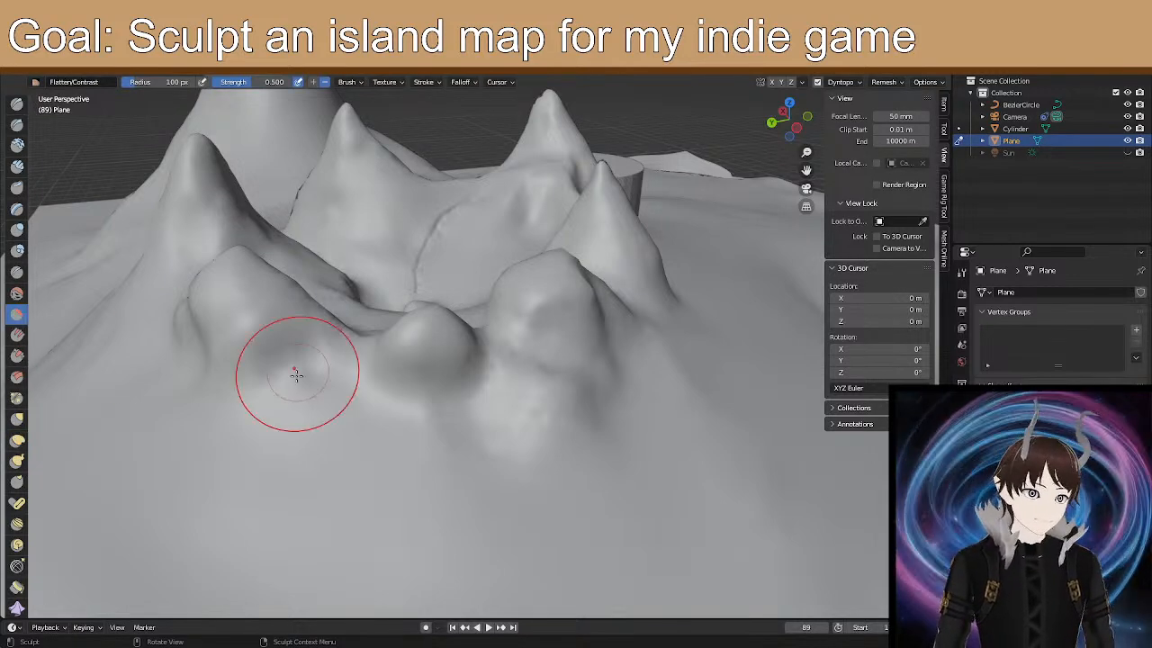
pyautogui.moveTo(296, 375); pyautogui.dragTo(361, 412, button='middle')
pyautogui.moveTo(432, 415); pyautogui.dragTo(455, 410)
# Reshape the small rounded knob between the two low rim hills using the Elastic Deform brush at strength 0.500.
pyautogui.click(18, 418)
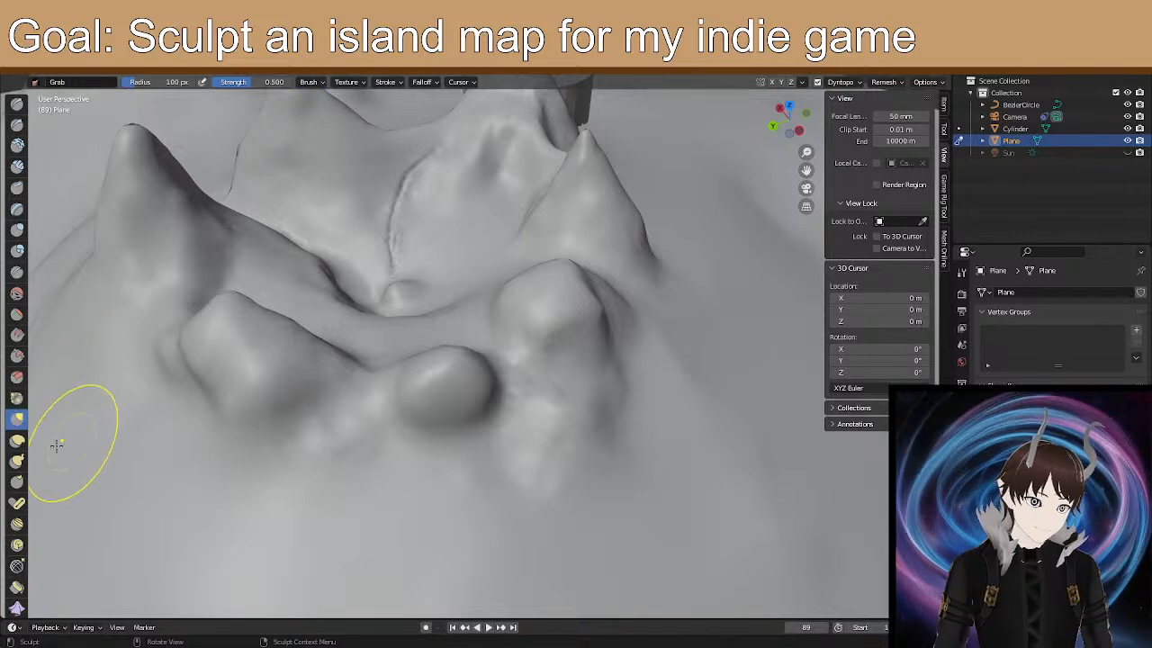
pyautogui.click(17, 440)
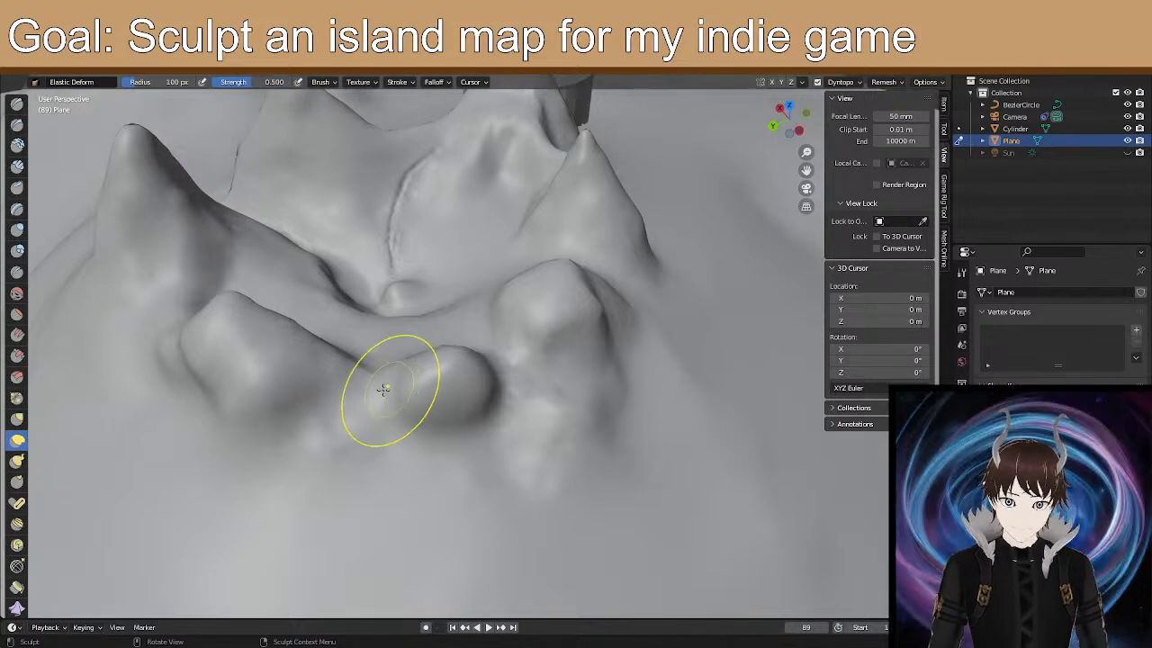
pyautogui.moveTo(339, 380); pyautogui.dragTo(360, 437, button='middle')
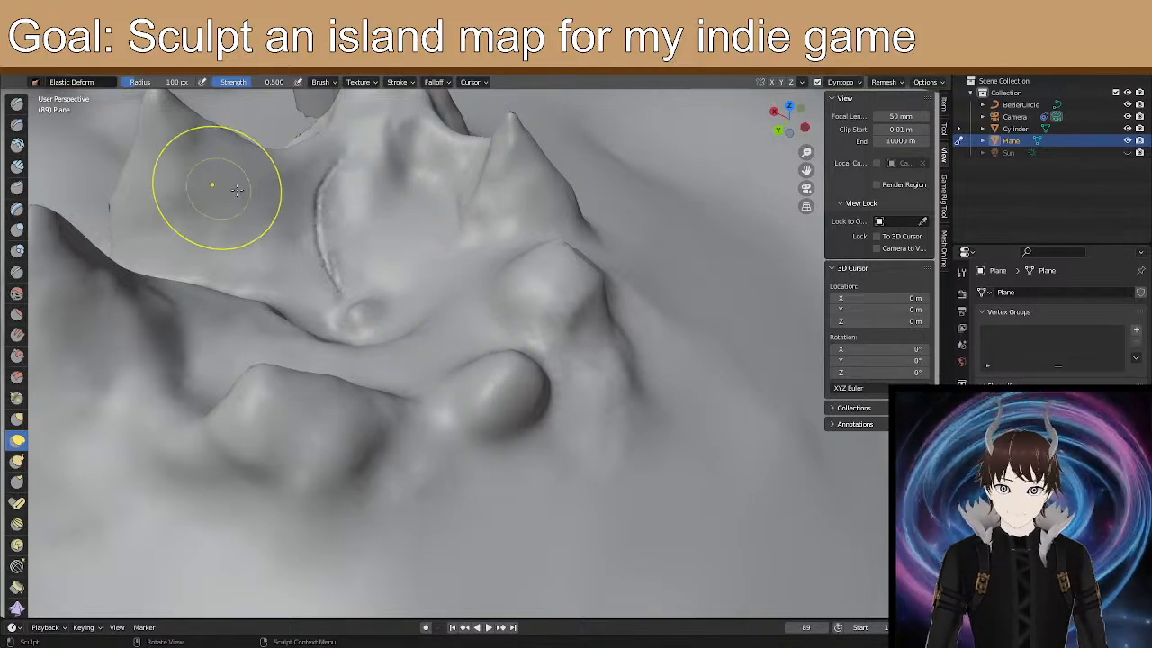
pyautogui.moveTo(552, 351); pyautogui.dragTo(599, 429, button='middle')
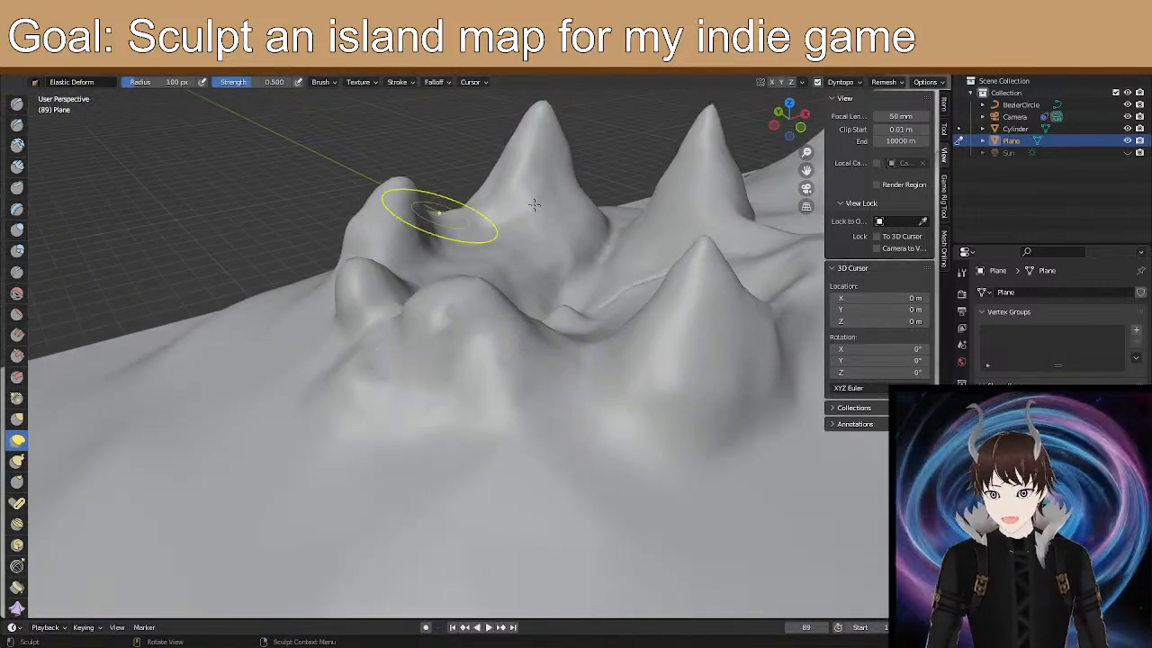
pyautogui.scroll(-2, 471, 318)
pyautogui.moveTo(536, 333); pyautogui.dragTo(501, 352, button='middle')
pyautogui.scroll(3, 516, 350)
pyautogui.moveTo(399, 333)
pyautogui.mouseDown(button='middle')
pyautogui.moveTo(450, 321)
pyautogui.moveTo(231, 309)
pyautogui.moveTo(386, 321)
pyautogui.moveTo(440, 309)
pyautogui.moveTo(423, 329)
pyautogui.moveTo(504, 324)
pyautogui.moveTo(486, 356)
pyautogui.moveTo(502, 336)
pyautogui.mouseUp(button='middle')
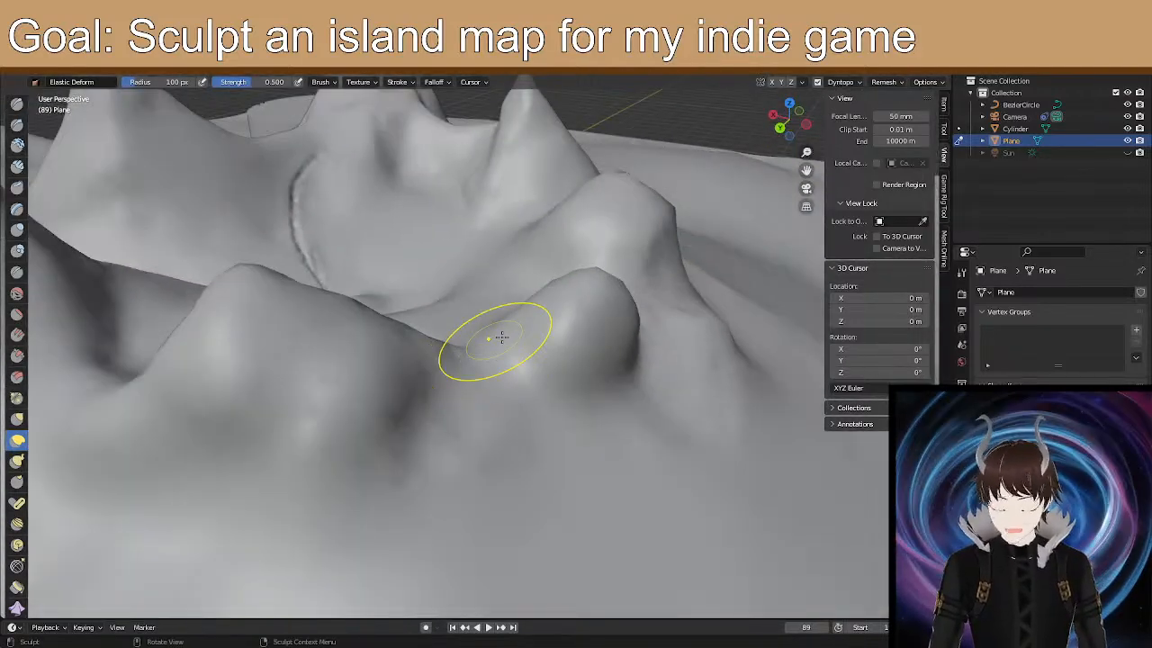
pyautogui.moveTo(501, 337); pyautogui.dragTo(654, 353)
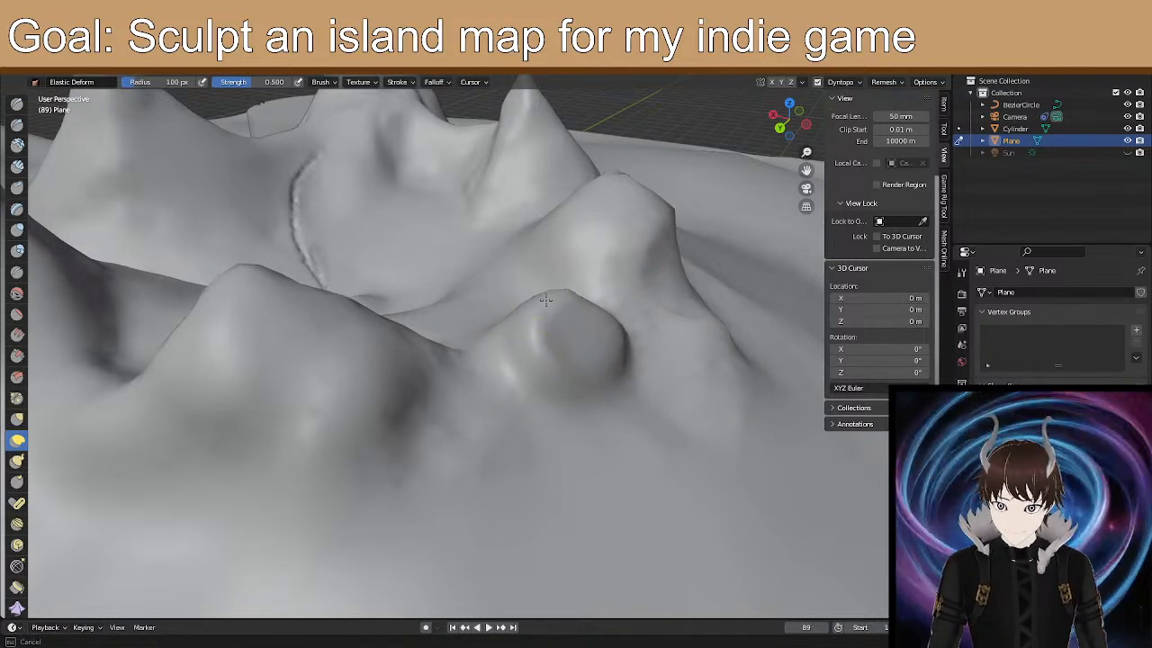
pyautogui.moveTo(574, 338)
pyautogui.mouseDown()
pyautogui.moveTo(563, 384)
pyautogui.moveTo(545, 352)
pyautogui.mouseUp()
# Pull a small bump out of the smooth saddle between the rim hills with the Snake Hook brush at strength 1.000.
pyautogui.moveTo(396, 321); pyautogui.dragTo(585, 419, button='middle')
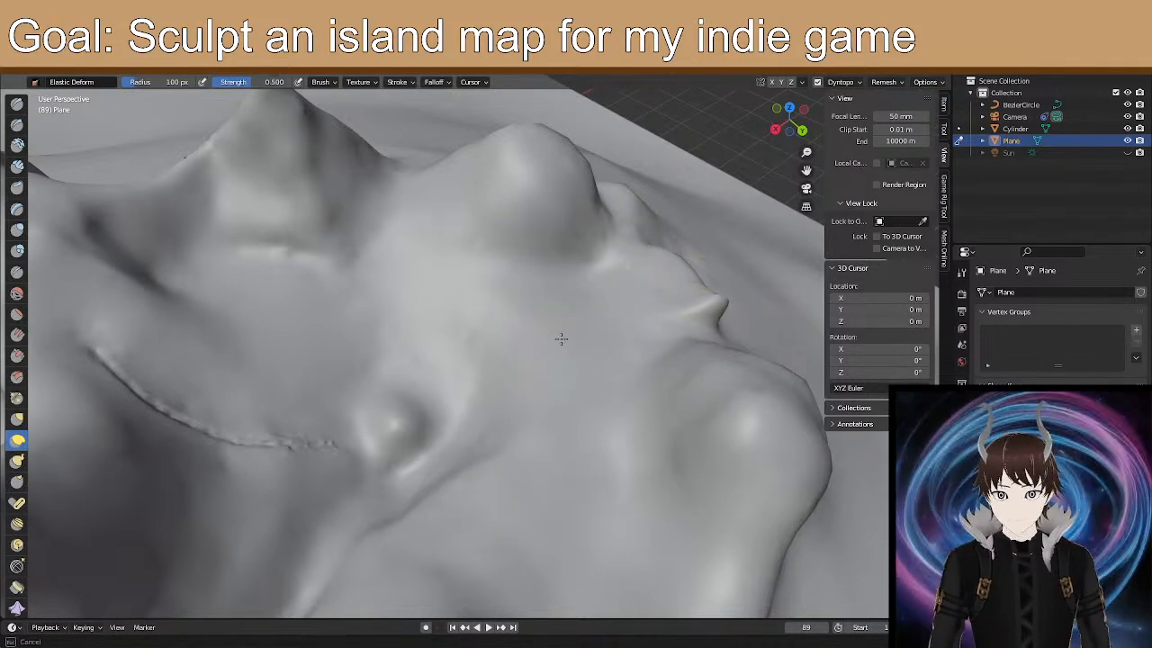
pyautogui.moveTo(630, 353)
pyautogui.mouseDown(button='middle')
pyautogui.moveTo(586, 329)
pyautogui.moveTo(603, 305)
pyautogui.moveTo(678, 357)
pyautogui.moveTo(710, 349)
pyautogui.mouseUp(button='middle')
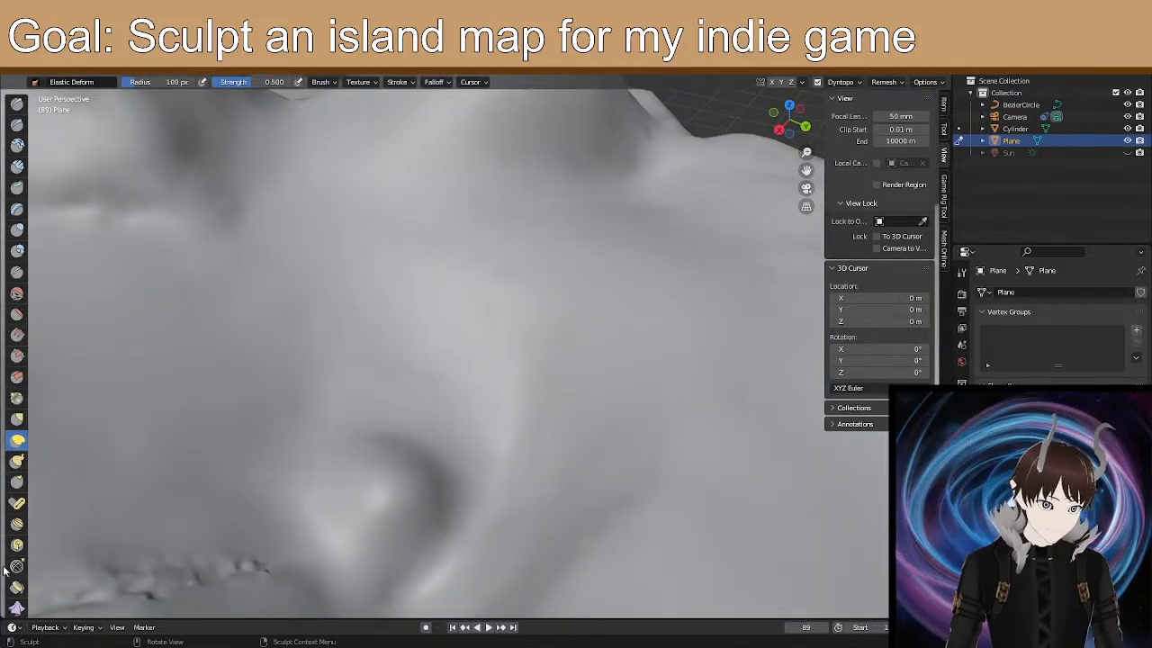
pyautogui.click(17, 460)
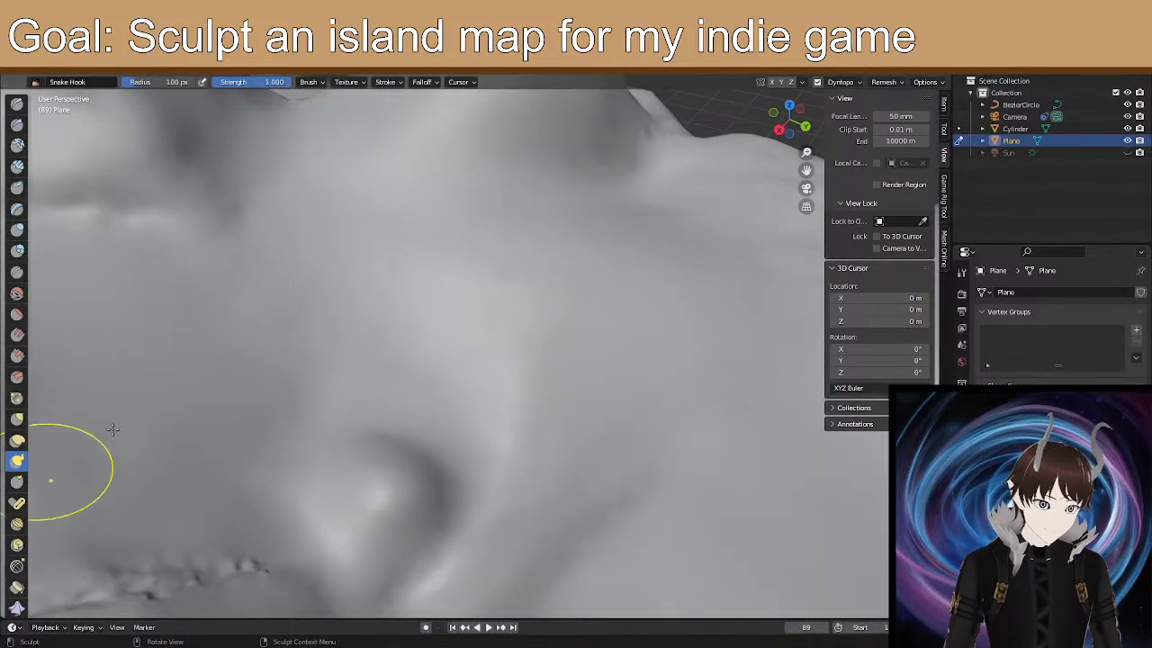
pyautogui.moveTo(545, 237)
pyautogui.mouseDown(button='middle')
pyautogui.moveTo(586, 257)
pyautogui.moveTo(455, 251)
pyautogui.moveTo(527, 206)
pyautogui.mouseUp(button='middle')
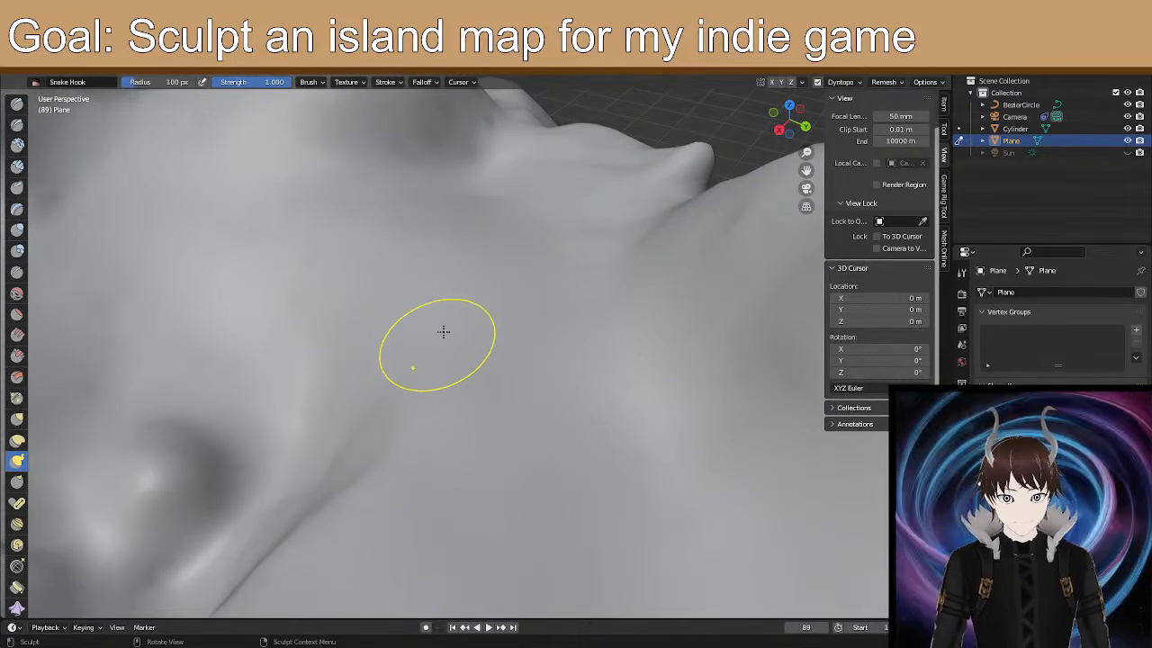
pyautogui.press('e')
pyautogui.click(435, 260)
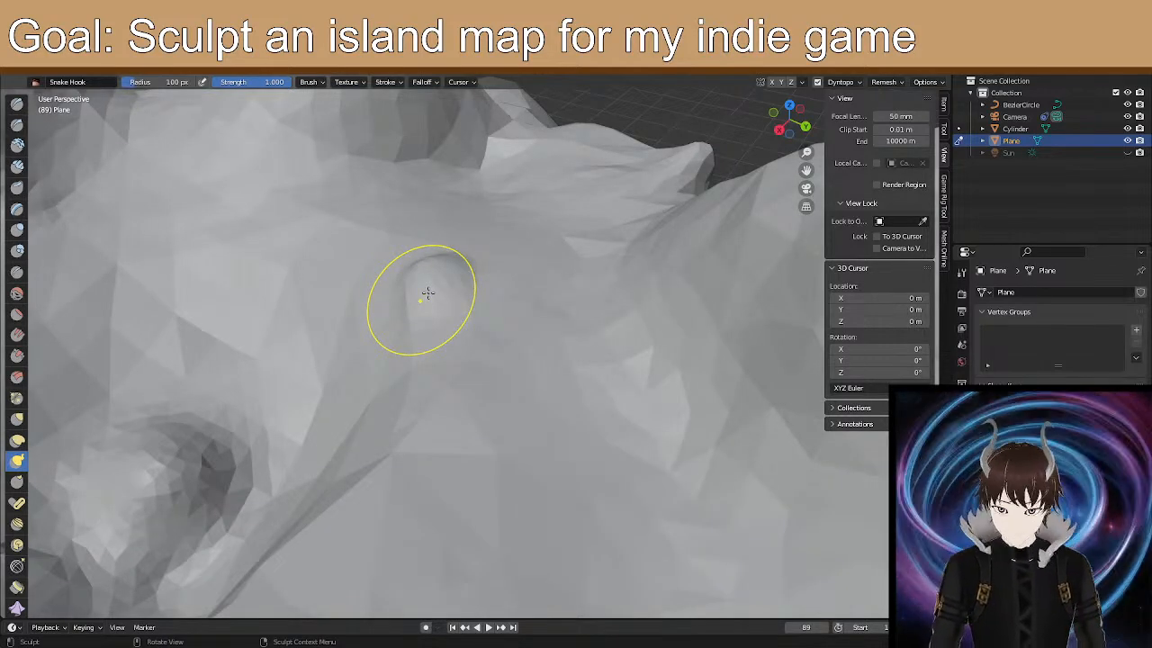
# Shade the terrain smooth in Object Mode and return to Sculpt Mode.
pyautogui.click(65, 78)
pyautogui.click(65, 79)
pyautogui.rightClick(357, 298)
pyautogui.click(357, 298)
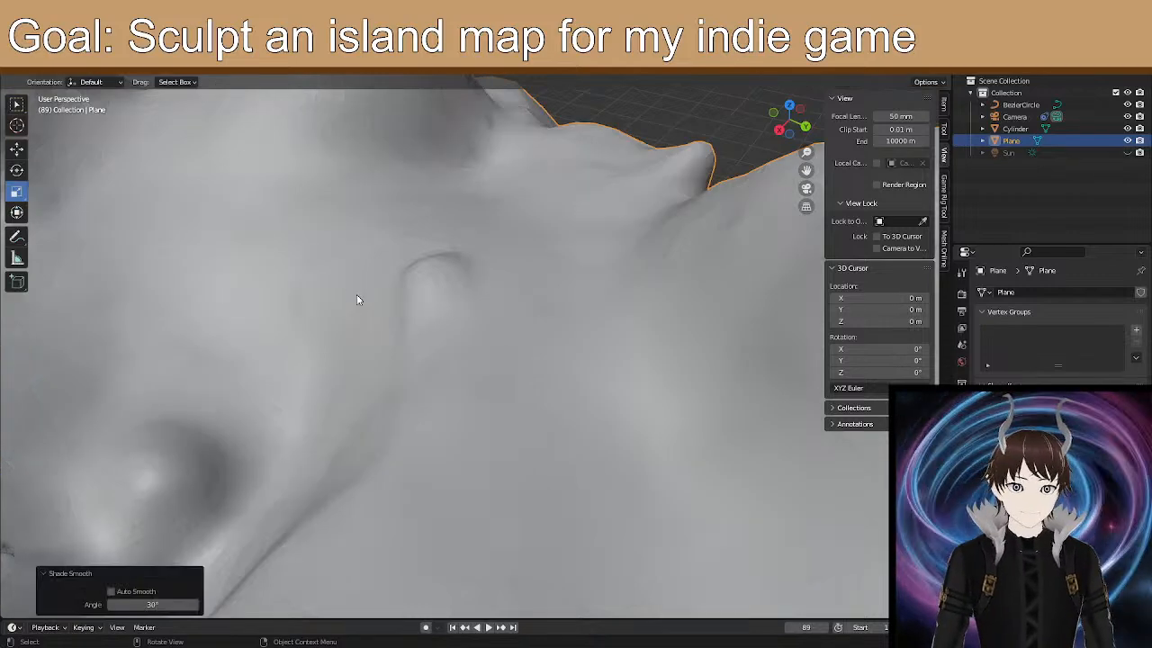
pyautogui.click(65, 82)
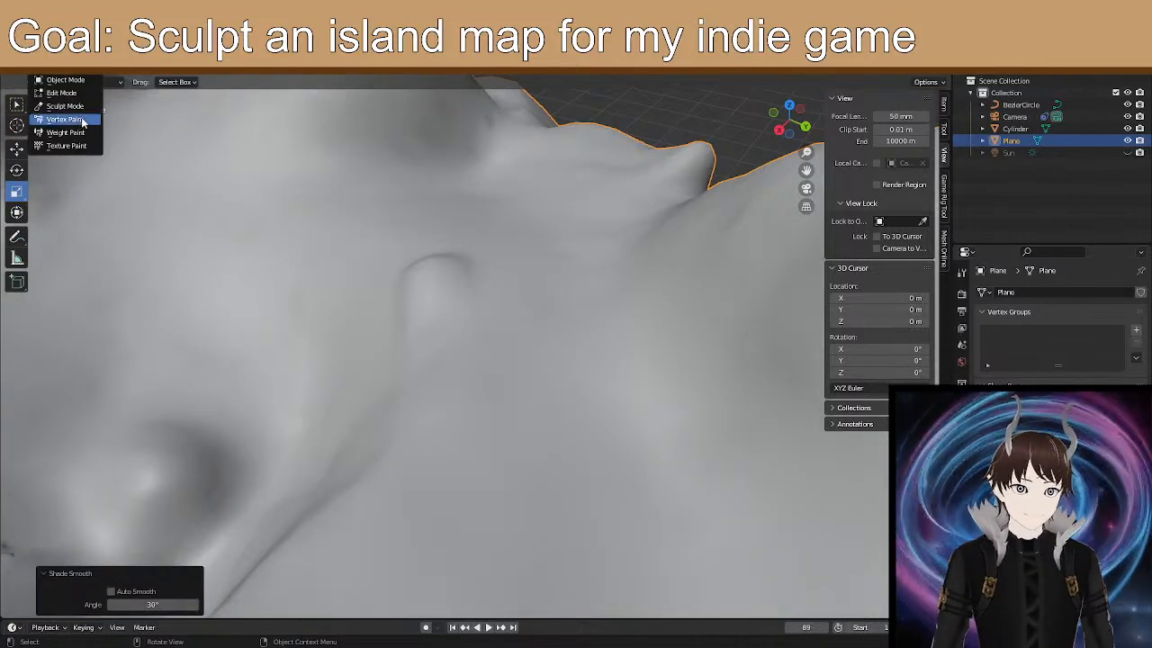
pyautogui.click(65, 106)
# Pull the small bump in the saddle up into a spike and widen it on both sides with the Snake Hook brush.
pyautogui.moveTo(438, 329)
pyautogui.mouseDown(button='middle')
pyautogui.moveTo(402, 239)
pyautogui.moveTo(501, 192)
pyautogui.mouseUp(button='middle')
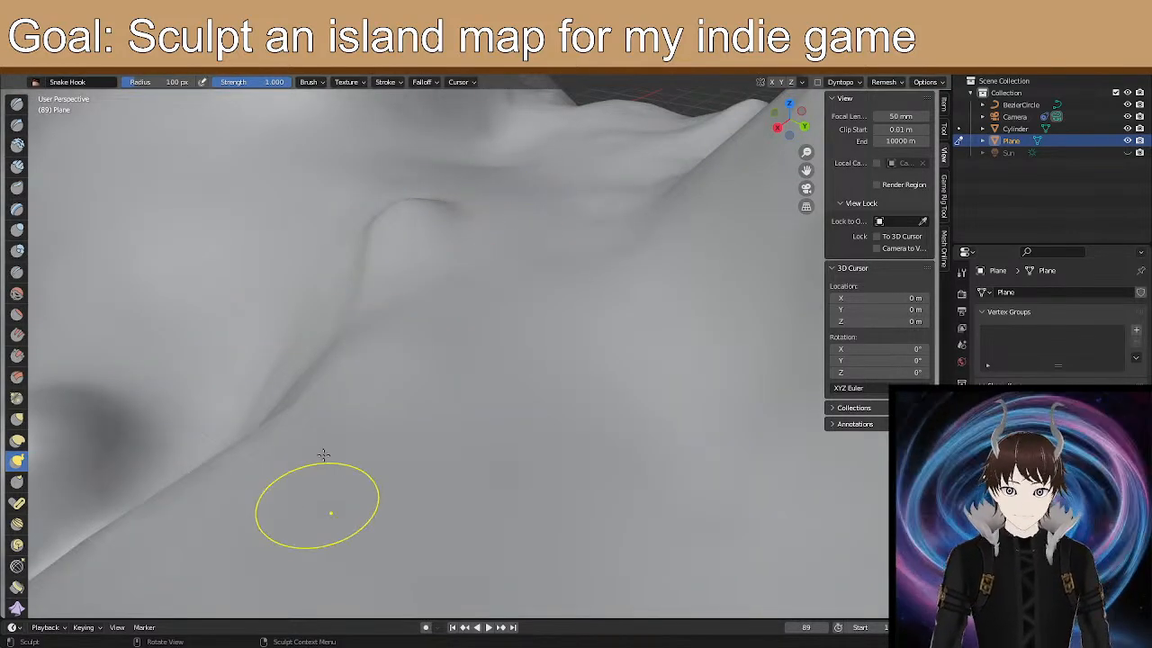
pyautogui.moveTo(442, 231); pyautogui.dragTo(467, 120)
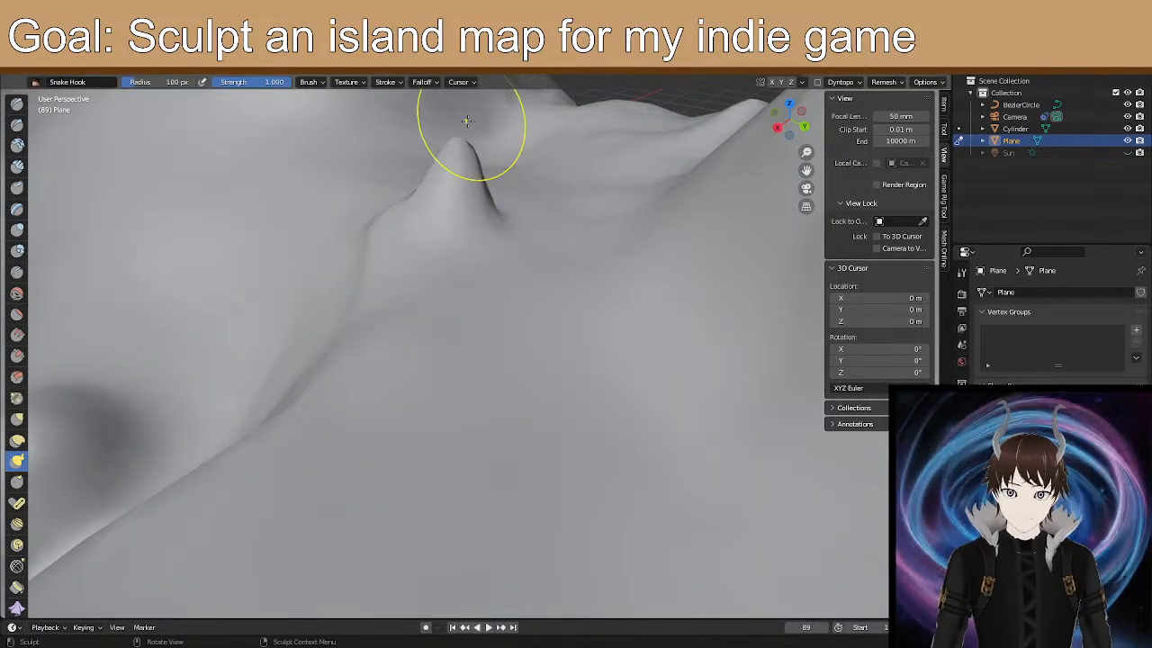
pyautogui.moveTo(657, 221); pyautogui.dragTo(643, 219, button='middle')
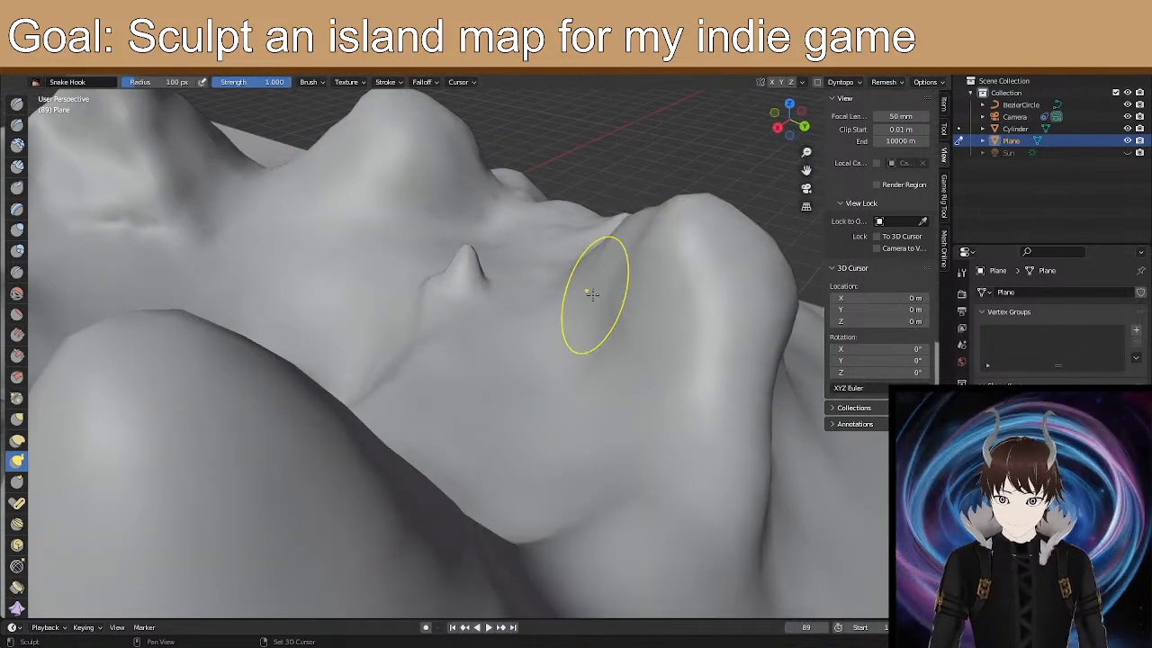
pyautogui.moveTo(552, 278); pyautogui.dragTo(534, 316, button='middle')
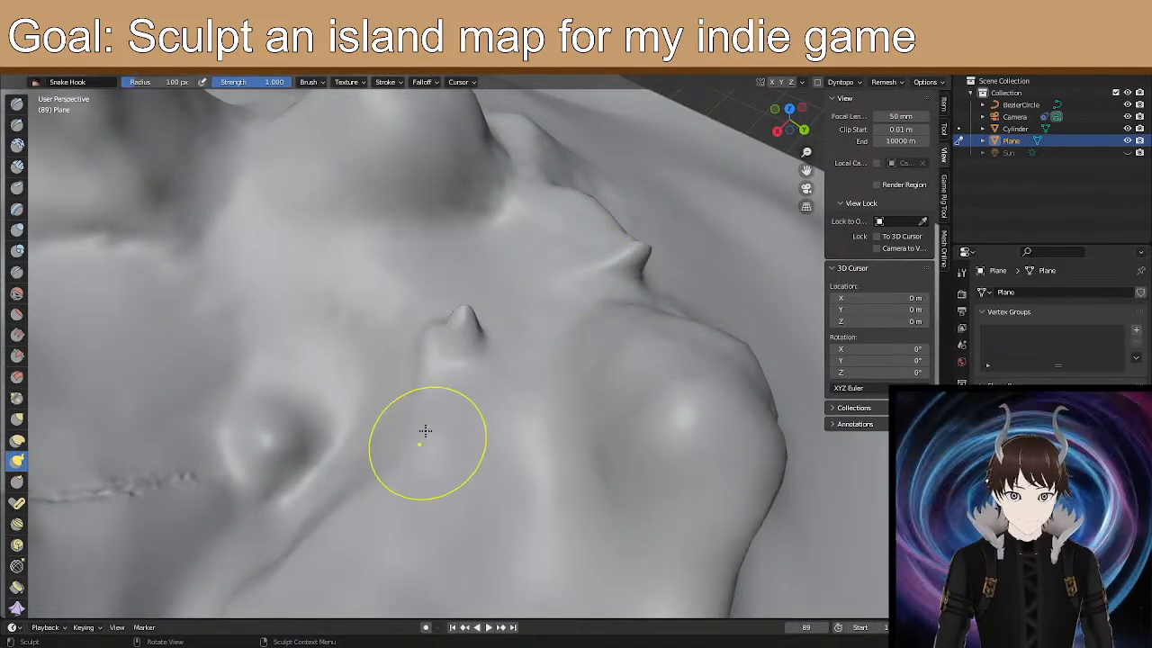
pyautogui.moveTo(489, 311); pyautogui.dragTo(487, 282)
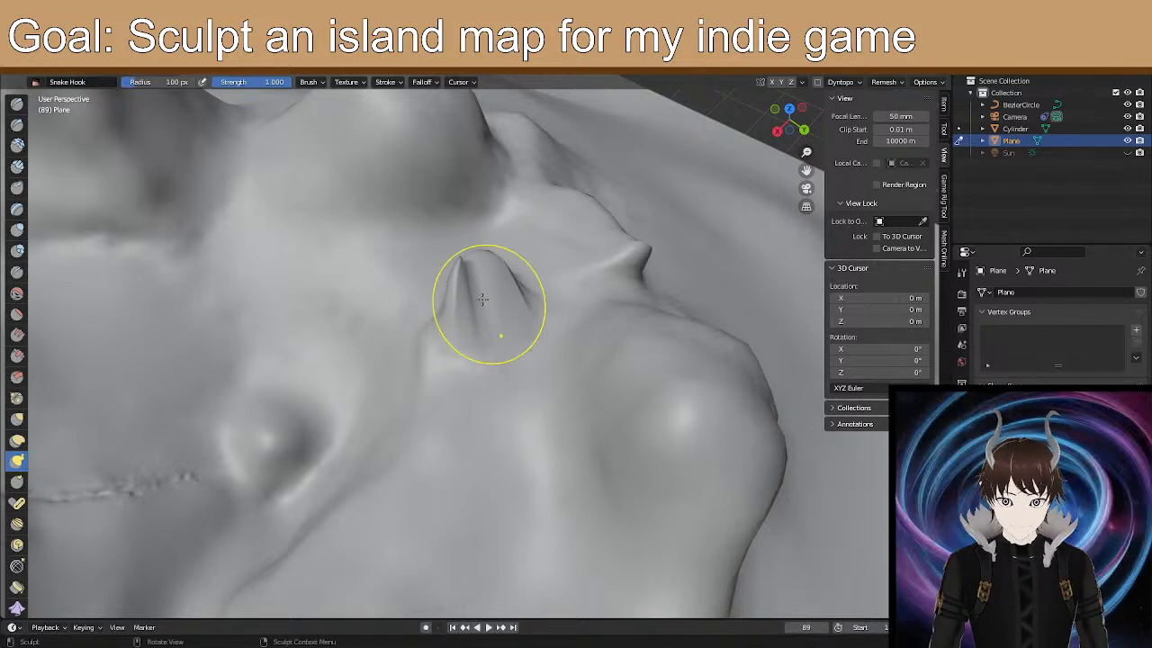
pyautogui.moveTo(439, 316)
pyautogui.mouseDown()
pyautogui.moveTo(431, 285)
pyautogui.moveTo(410, 270)
pyautogui.mouseUp()
# Try to drag the small pointed horn and the outer rim edge inward with the Snake Hook brush.
pyautogui.moveTo(636, 250); pyautogui.dragTo(628, 251)
pyautogui.moveTo(643, 256); pyautogui.dragTo(604, 286)
pyautogui.moveTo(604, 241); pyautogui.dragTo(570, 253)
pyautogui.moveTo(602, 225); pyautogui.dragTo(572, 225)
pyautogui.moveTo(588, 201); pyautogui.dragTo(569, 209)
pyautogui.moveTo(583, 192)
pyautogui.mouseDown()
pyautogui.moveTo(565, 232)
pyautogui.moveTo(587, 251)
pyautogui.mouseUp()
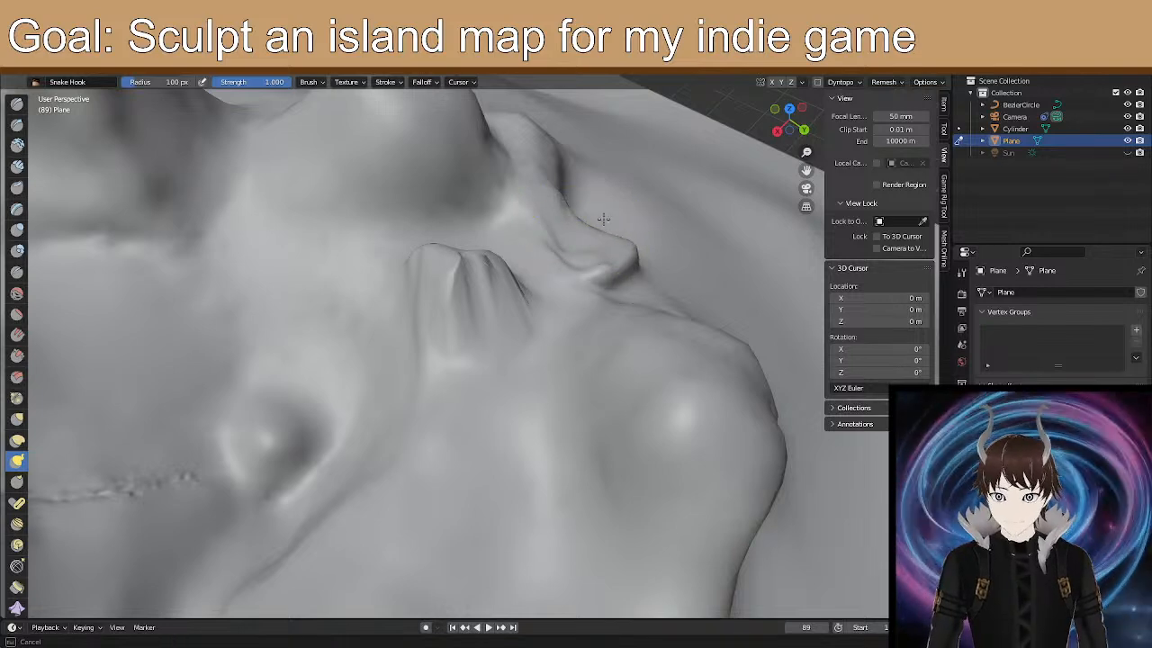
pyautogui.moveTo(580, 199)
pyautogui.mouseDown()
pyautogui.moveTo(576, 230)
pyautogui.moveTo(572, 200)
pyautogui.mouseUp()
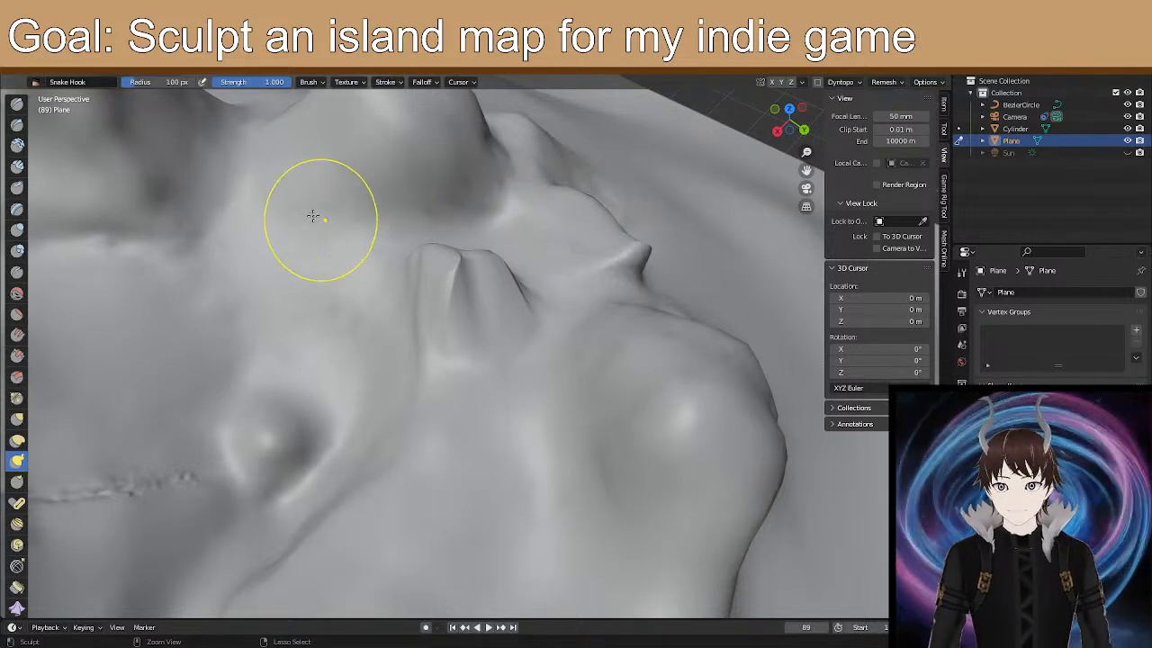
# Push the small pointed horn into the outer rim and blend the folded saddle knob using Elastic Deform at strength 0.500.
pyautogui.click(17, 439)
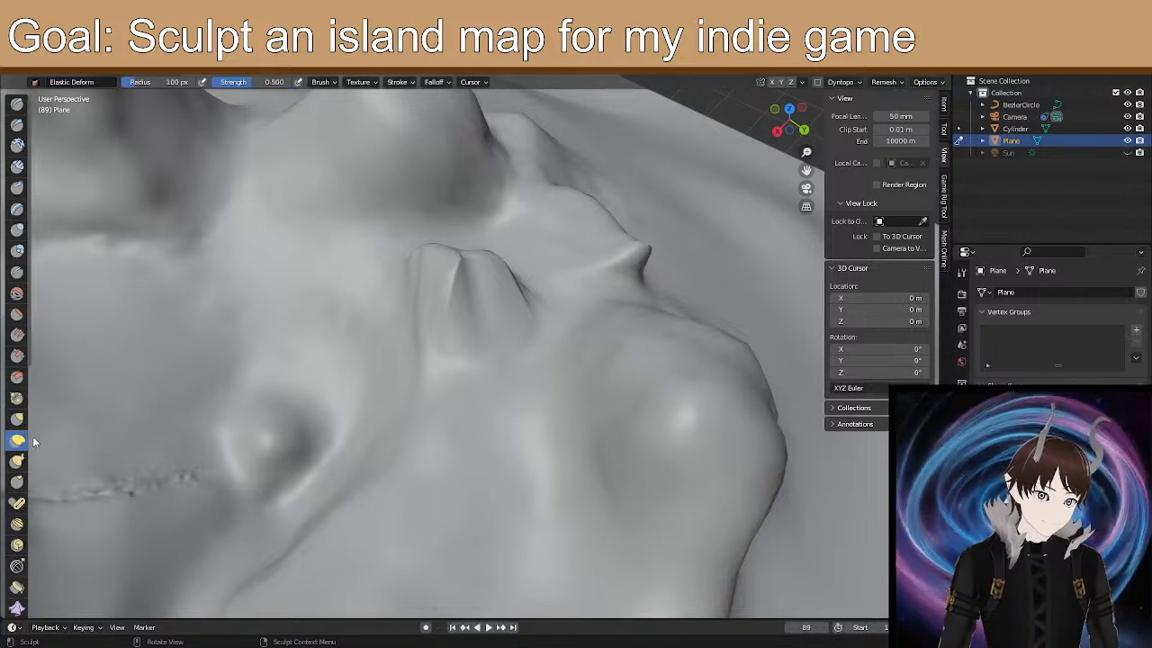
pyautogui.moveTo(612, 268); pyautogui.dragTo(613, 259)
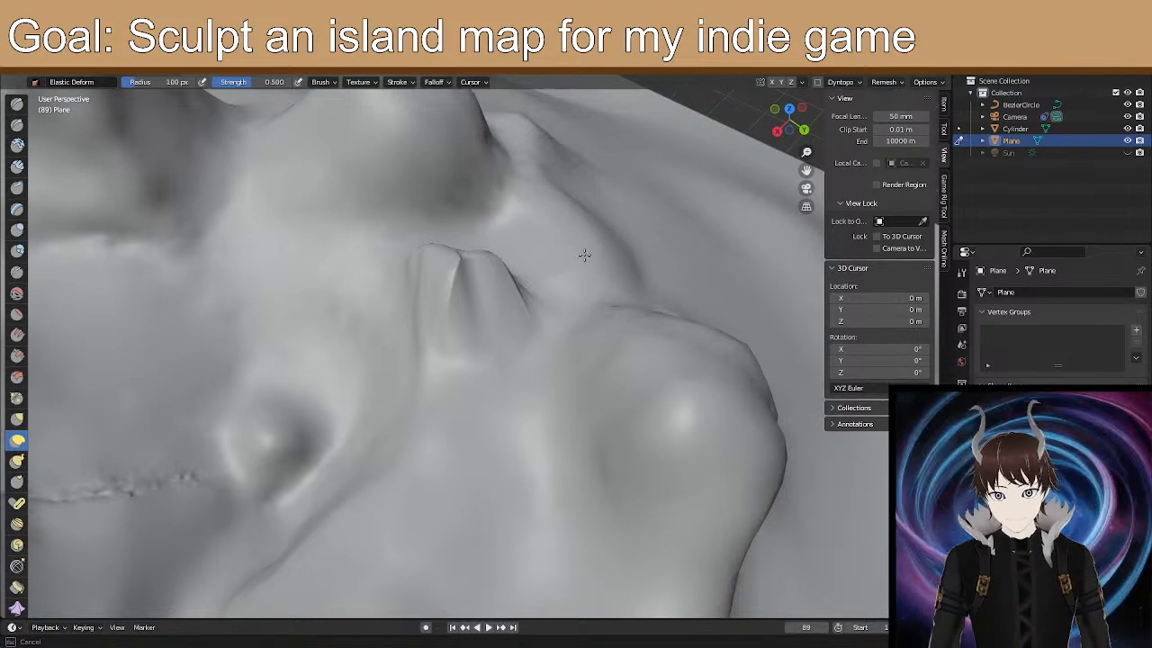
pyautogui.moveTo(567, 235)
pyautogui.mouseDown()
pyautogui.moveTo(539, 272)
pyautogui.moveTo(458, 283)
pyautogui.moveTo(470, 249)
pyautogui.moveTo(471, 274)
pyautogui.mouseUp()
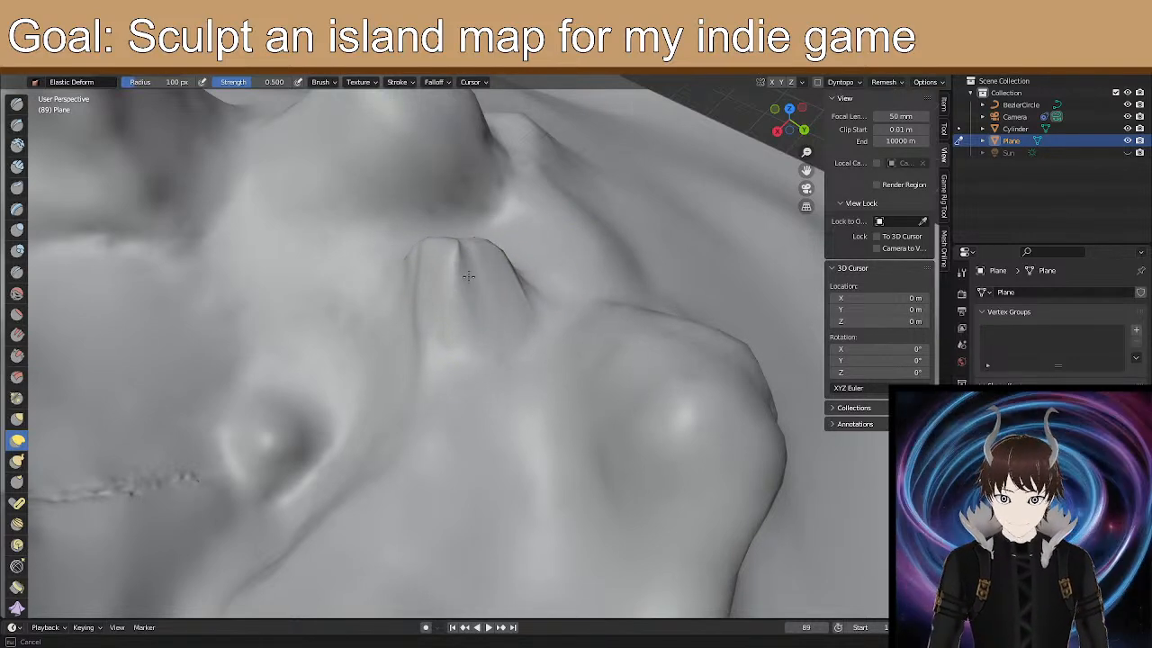
# Raise and round the saddle knob from the crater side with the Elastic Deform brush.
pyautogui.moveTo(536, 478); pyautogui.dragTo(566, 482, button='middle')
pyautogui.moveTo(392, 352); pyautogui.dragTo(478, 321, button='middle')
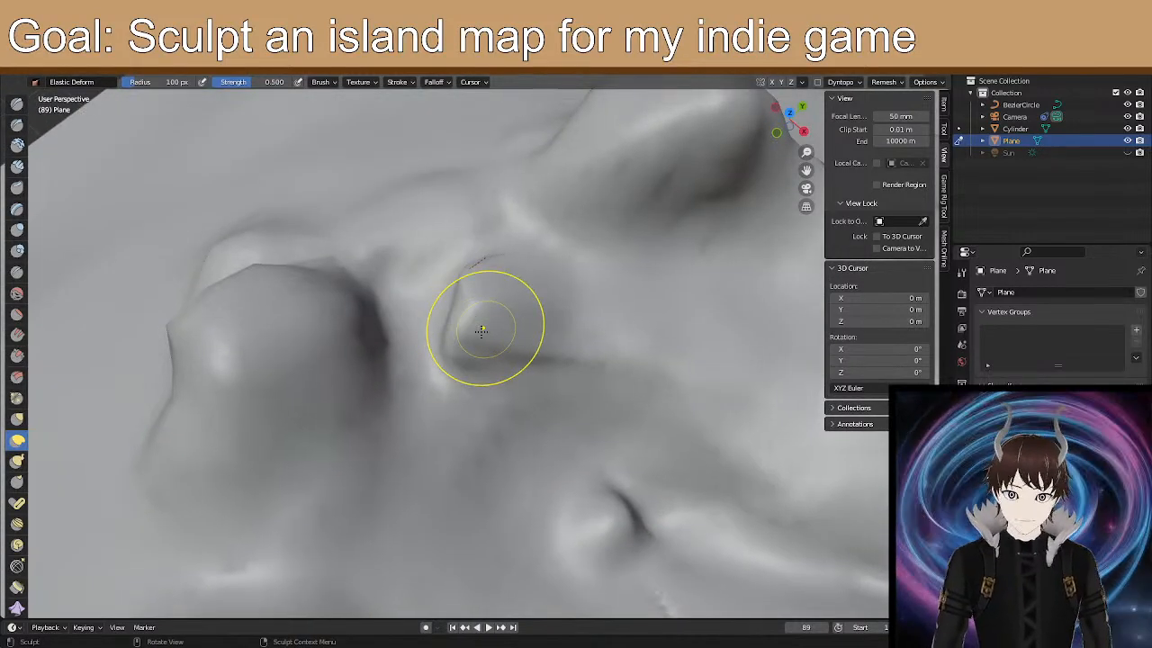
pyautogui.moveTo(435, 330)
pyautogui.mouseDown()
pyautogui.moveTo(448, 327)
pyautogui.moveTo(454, 281)
pyautogui.mouseUp()
pyautogui.moveTo(482, 268)
pyautogui.mouseDown(button='middle')
pyautogui.moveTo(462, 291)
pyautogui.moveTo(547, 380)
pyautogui.moveTo(585, 385)
pyautogui.moveTo(535, 360)
pyautogui.moveTo(586, 391)
pyautogui.moveTo(473, 257)
pyautogui.moveTo(493, 263)
pyautogui.moveTo(478, 244)
pyautogui.mouseUp(button='middle')
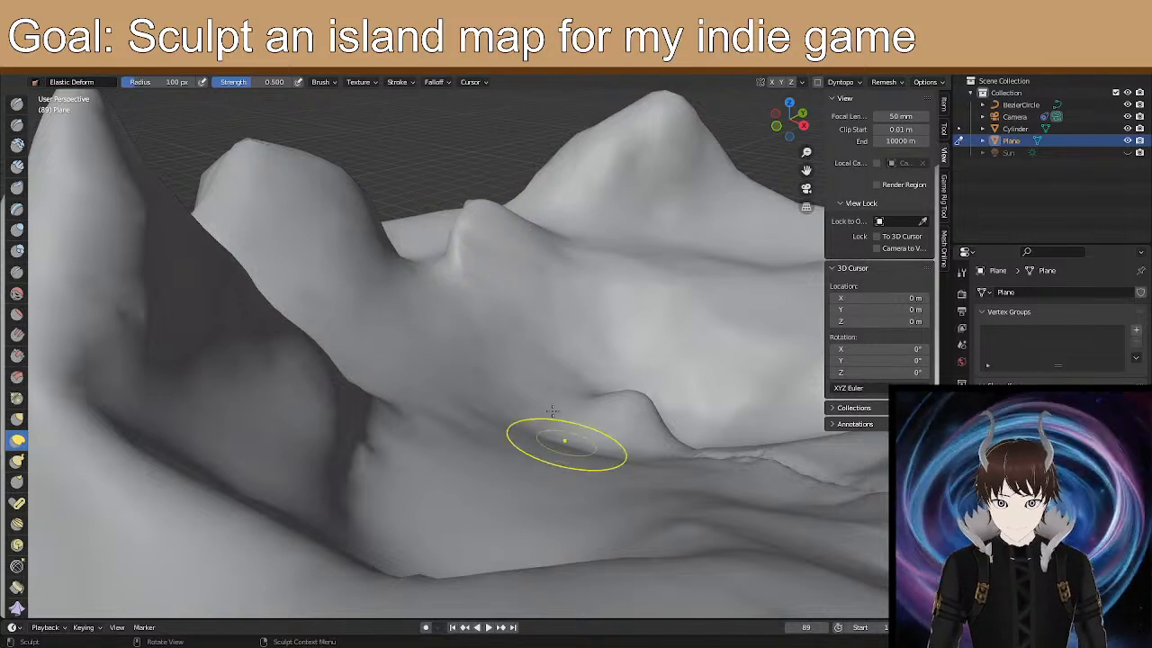
pyautogui.moveTo(514, 257); pyautogui.dragTo(519, 230)
pyautogui.moveTo(516, 244); pyautogui.dragTo(501, 206)
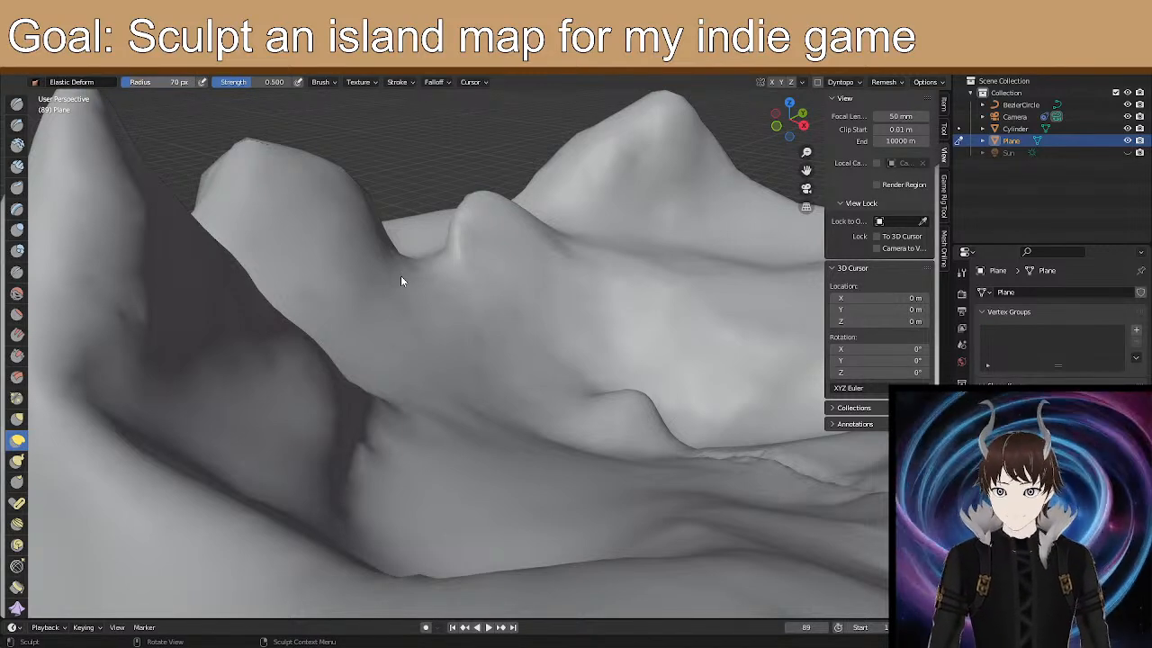
# Lift the knob's tip and fill the dip beside it with Elastic Deform at a 70 px radius.
pyautogui.moveTo(506, 190); pyautogui.dragTo(507, 189)
pyautogui.moveTo(508, 215)
pyautogui.mouseDown()
pyautogui.moveTo(495, 213)
pyautogui.moveTo(511, 217)
pyautogui.moveTo(492, 187)
pyautogui.mouseUp()
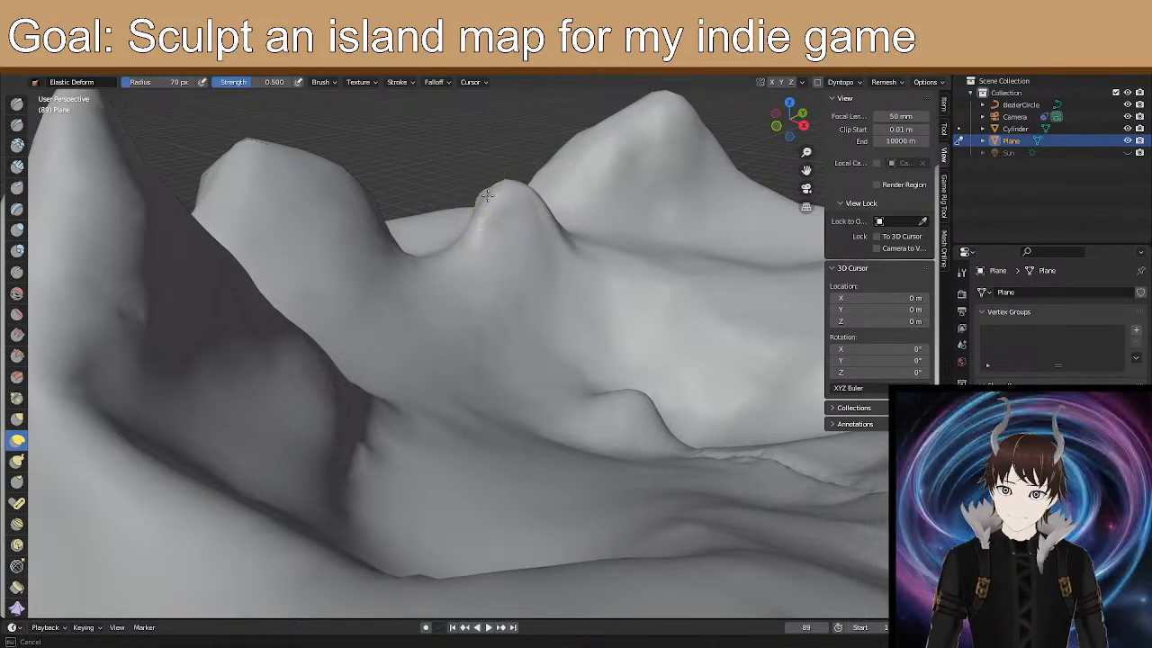
pyautogui.moveTo(456, 242); pyautogui.dragTo(405, 224)
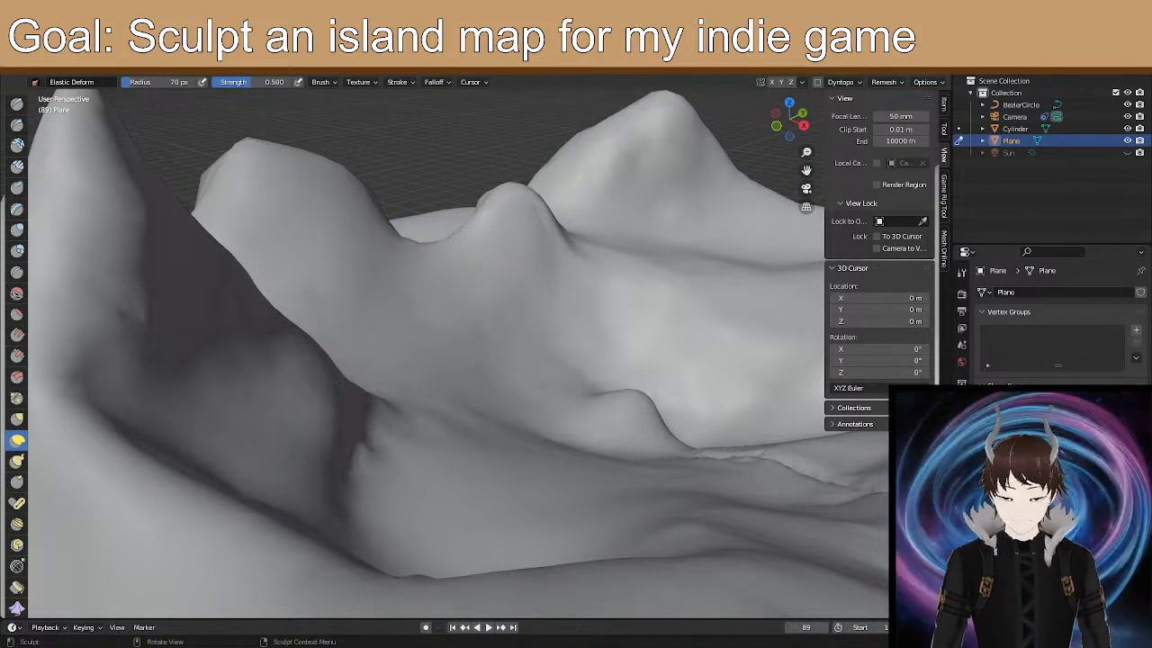
# Reshape the sides of the saddle knob with the Elastic Deform brush.
pyautogui.moveTo(486, 167); pyautogui.dragTo(545, 260, button='middle')
pyautogui.moveTo(506, 279)
pyautogui.mouseDown()
pyautogui.moveTo(485, 289)
pyautogui.moveTo(514, 310)
pyautogui.mouseUp()
pyautogui.moveTo(514, 309)
pyautogui.mouseDown(button='middle')
pyautogui.moveTo(478, 238)
pyautogui.moveTo(504, 200)
pyautogui.moveTo(449, 282)
pyautogui.moveTo(464, 189)
pyautogui.moveTo(390, 180)
pyautogui.moveTo(420, 218)
pyautogui.mouseUp(button='middle')
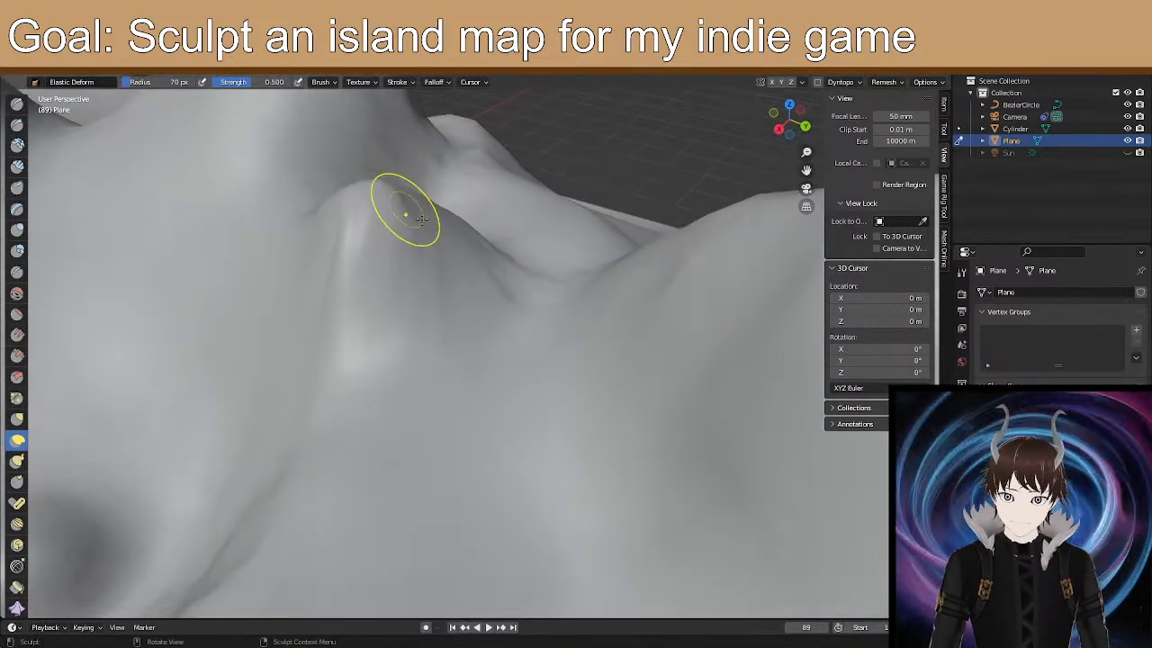
pyautogui.moveTo(467, 265)
pyautogui.mouseDown()
pyautogui.moveTo(493, 262)
pyautogui.moveTo(507, 277)
pyautogui.mouseUp()
pyautogui.moveTo(382, 253)
pyautogui.mouseDown()
pyautogui.moveTo(340, 244)
pyautogui.moveTo(417, 270)
pyautogui.mouseUp()
# Choose the Draw brush and smooth the crest and front face of the saddle knob.
pyautogui.click(18, 103)
pyautogui.scroll(-2, 270, 222)
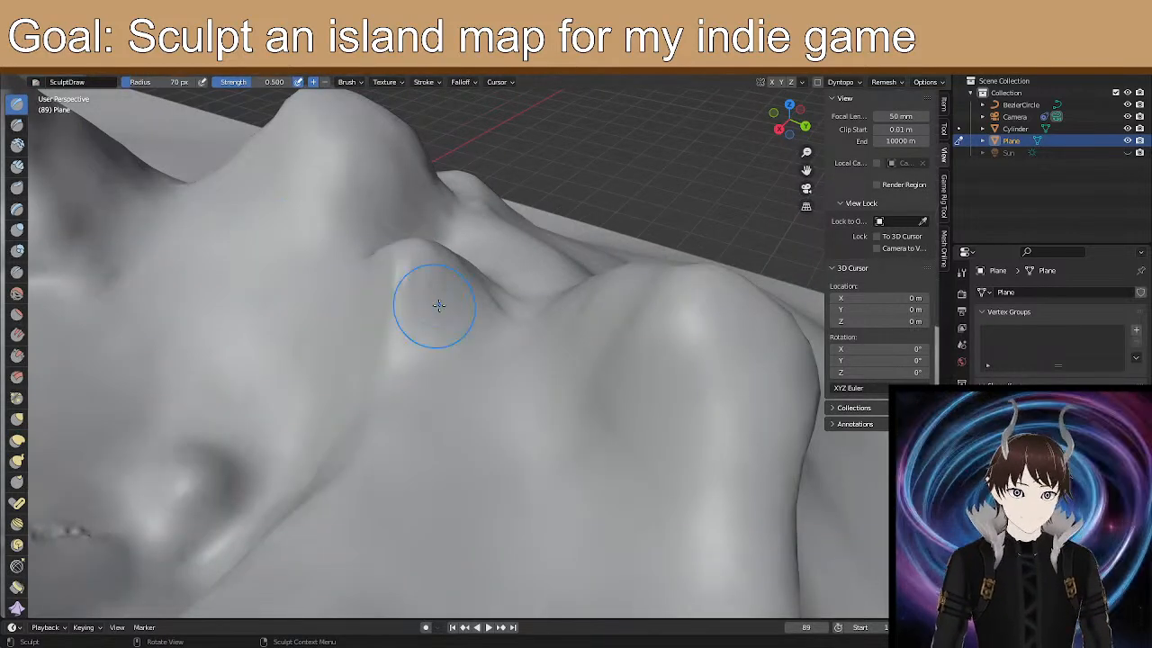
pyautogui.moveTo(438, 306); pyautogui.dragTo(438, 339, button='middle')
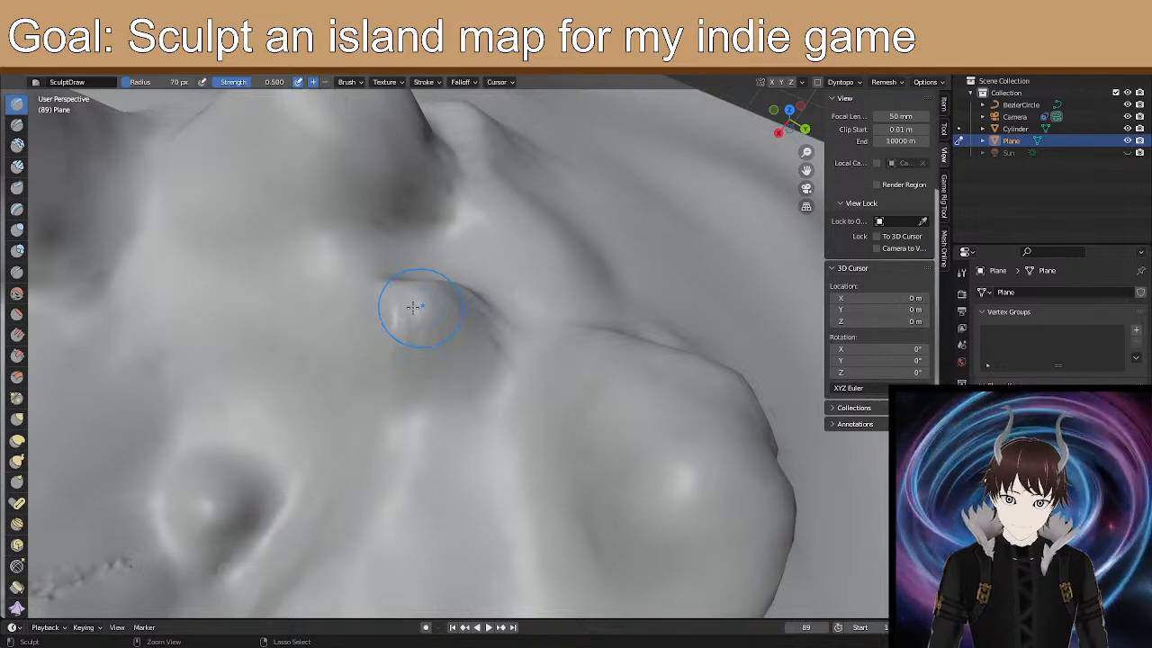
pyautogui.keyDown('shift'); pyautogui.moveTo(398, 310); pyautogui.dragTo(419, 370); pyautogui.keyUp('shift')
pyautogui.moveTo(424, 363)
pyautogui.mouseDown(button='middle')
pyautogui.moveTo(442, 303)
pyautogui.moveTo(521, 316)
pyautogui.mouseUp(button='middle')
pyautogui.scroll(2, 521, 316)
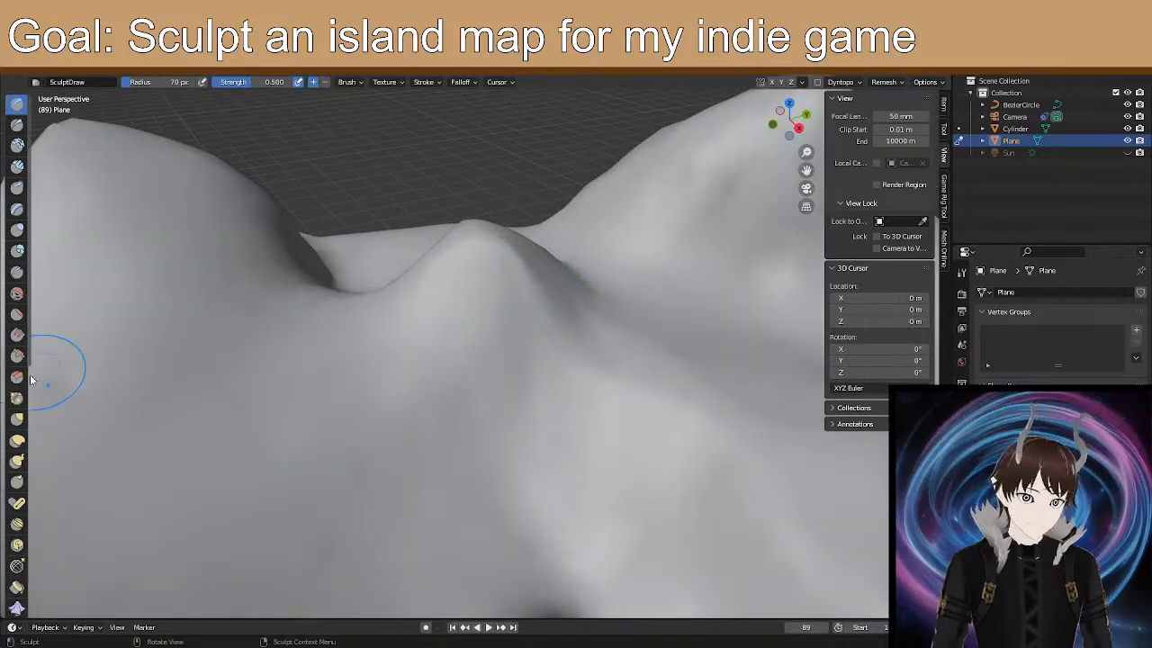
# Stretch the saddle knob's shoulder into a ridge descending away from its summit with the Elastic Deform brush.
pyautogui.click(17, 440)
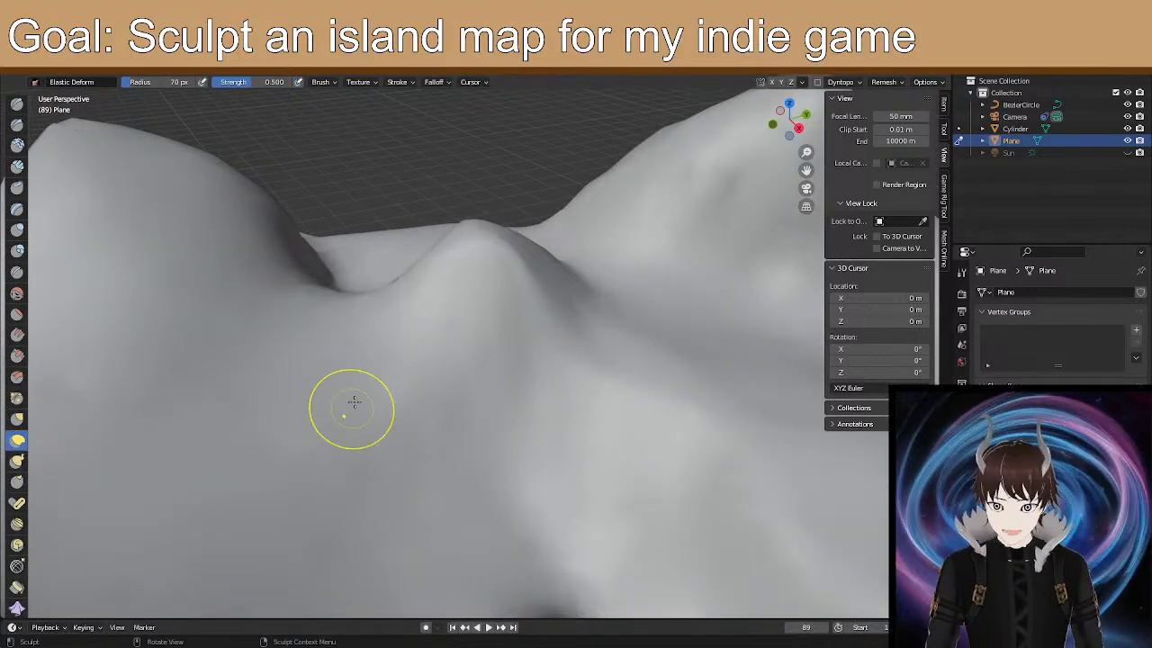
pyautogui.moveTo(362, 429)
pyautogui.mouseDown(button='middle')
pyautogui.moveTo(419, 381)
pyautogui.moveTo(396, 357)
pyautogui.moveTo(422, 346)
pyautogui.mouseUp(button='middle')
pyautogui.moveTo(409, 383)
pyautogui.mouseDown(button='middle')
pyautogui.moveTo(422, 336)
pyautogui.moveTo(290, 275)
pyautogui.moveTo(375, 294)
pyautogui.mouseUp(button='middle')
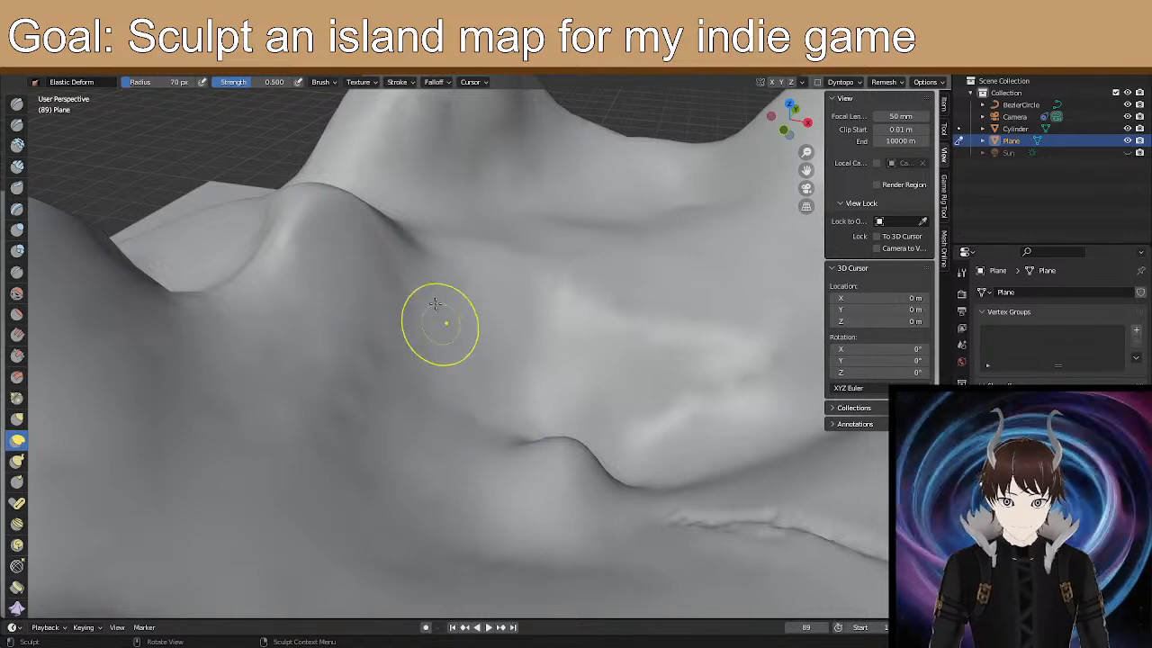
pyautogui.moveTo(436, 254)
pyautogui.mouseDown()
pyautogui.moveTo(424, 232)
pyautogui.moveTo(502, 263)
pyautogui.mouseUp()
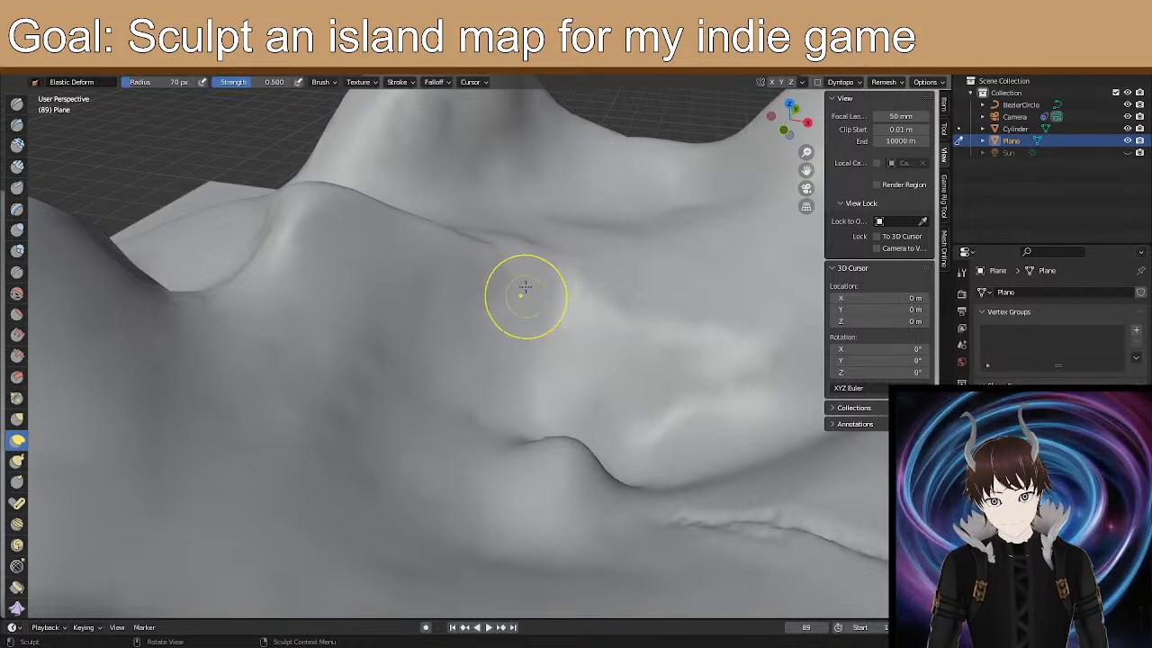
pyautogui.moveTo(537, 283); pyautogui.dragTo(665, 297)
# Bend the sharp crease along the new ridge into an irregular line with the Elastic Deform brush.
pyautogui.moveTo(591, 335); pyautogui.dragTo(499, 324, button='middle')
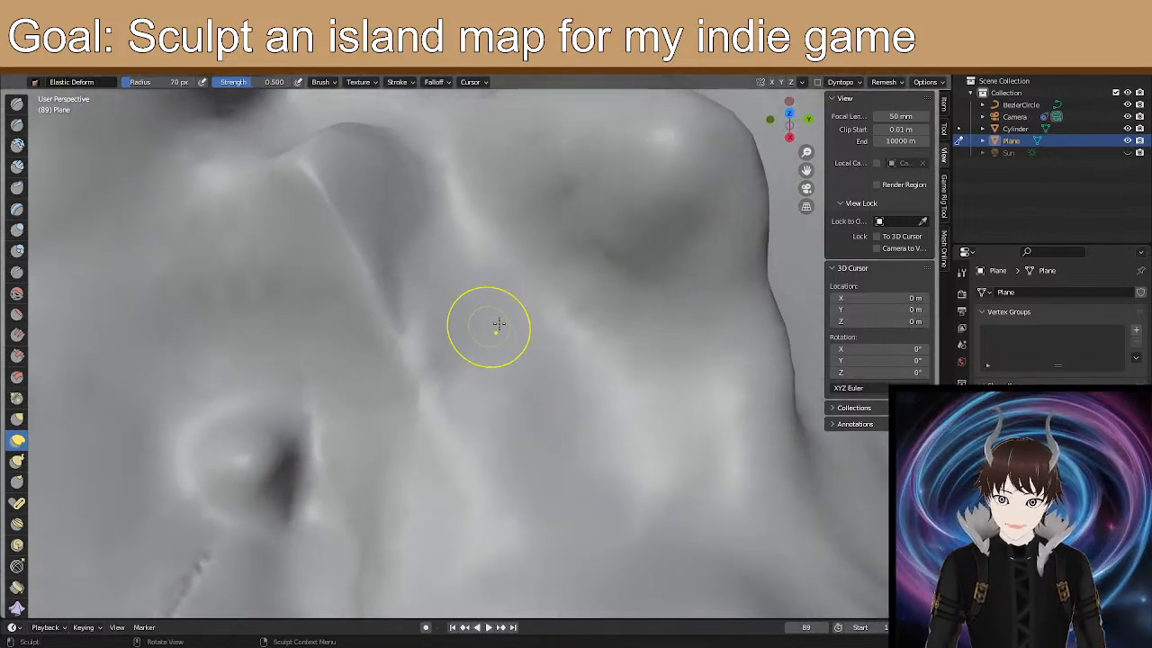
pyautogui.moveTo(413, 326)
pyautogui.mouseDown()
pyautogui.moveTo(399, 343)
pyautogui.moveTo(386, 338)
pyautogui.mouseUp()
pyautogui.moveTo(398, 273)
pyautogui.mouseDown()
pyautogui.moveTo(412, 270)
pyautogui.moveTo(411, 248)
pyautogui.mouseUp()
pyautogui.moveTo(394, 241); pyautogui.dragTo(418, 227)
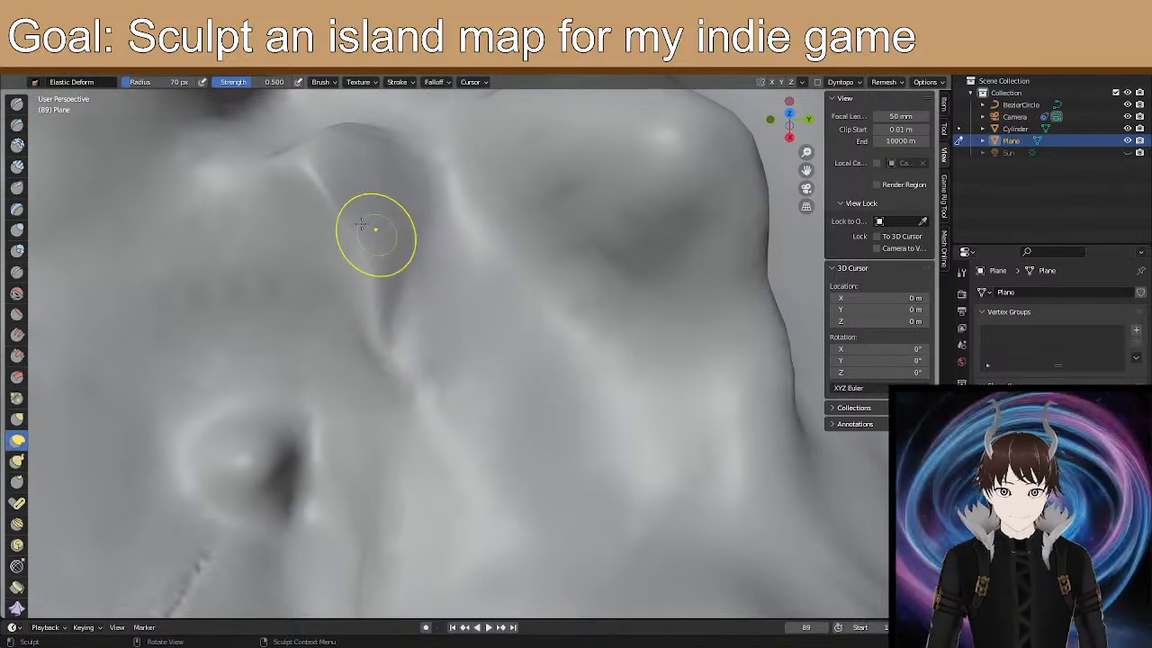
# Raise the saddle knob's summit into a more pointed peak and soften the ridge running down its front.
pyautogui.moveTo(355, 277)
pyautogui.mouseDown(button='middle')
pyautogui.moveTo(342, 267)
pyautogui.moveTo(384, 297)
pyautogui.mouseUp(button='middle')
pyautogui.scroll(-6, 384, 297)
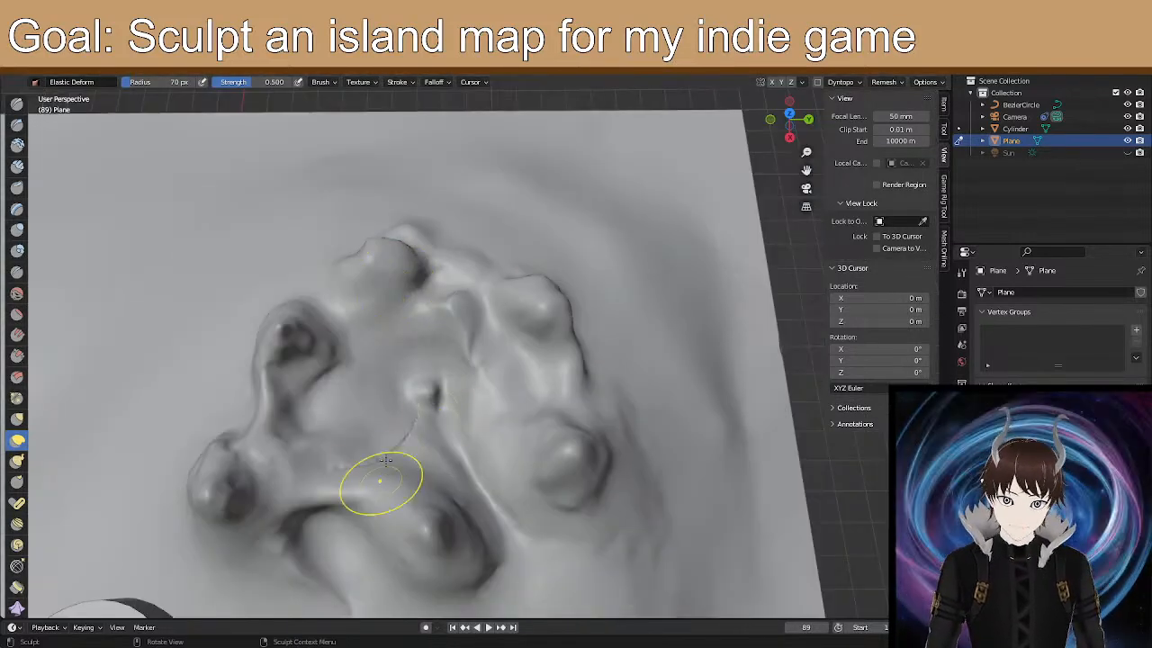
pyautogui.moveTo(385, 461); pyautogui.dragTo(233, 420, button='middle')
pyautogui.scroll(6, 424, 348)
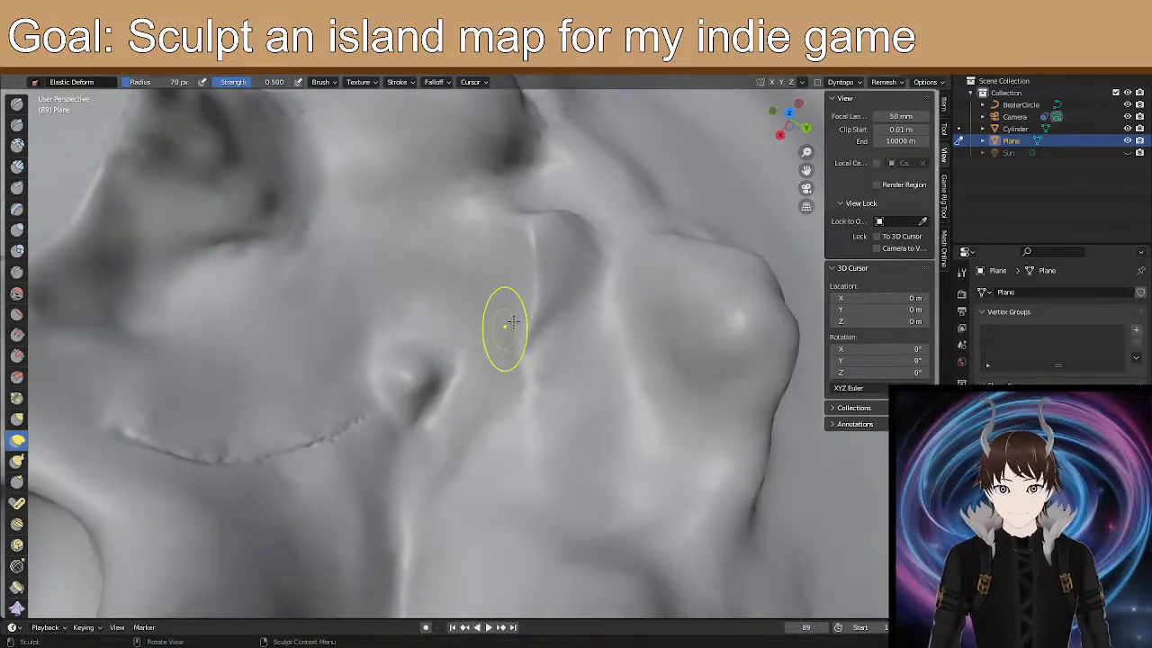
pyautogui.moveTo(507, 327)
pyautogui.mouseDown(button='middle')
pyautogui.moveTo(544, 250)
pyautogui.moveTo(509, 368)
pyautogui.mouseUp(button='middle')
pyautogui.scroll(3, 517, 359)
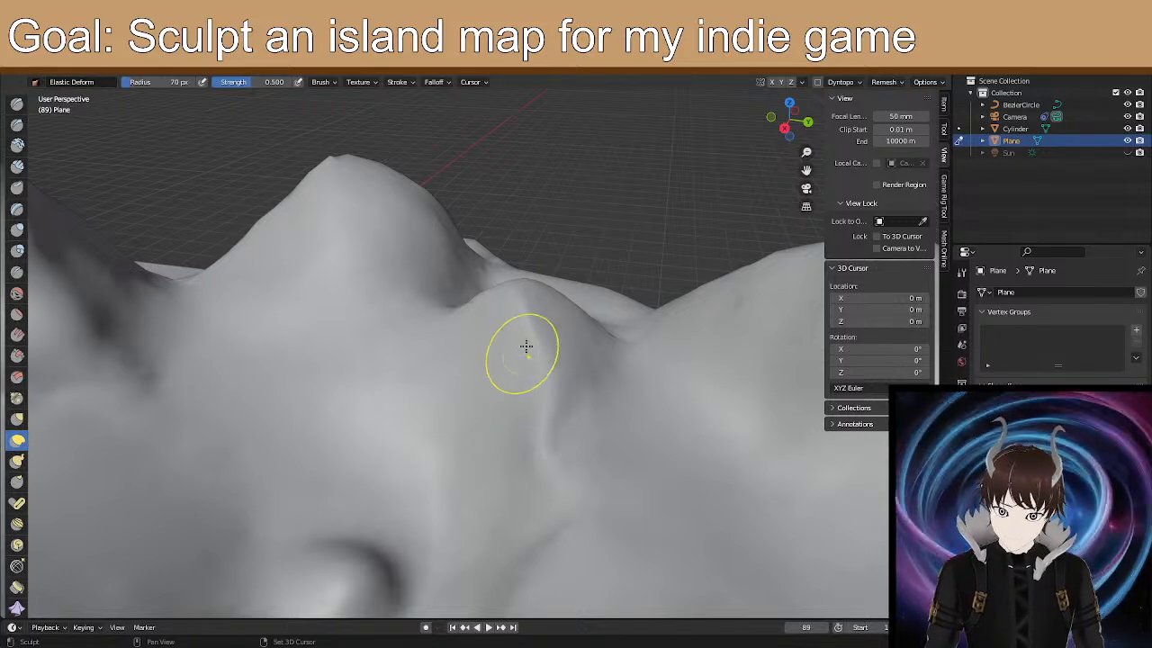
pyautogui.moveTo(524, 314)
pyautogui.mouseDown()
pyautogui.moveTo(509, 311)
pyautogui.moveTo(544, 282)
pyautogui.moveTo(531, 318)
pyautogui.moveTo(525, 271)
pyautogui.mouseUp()
pyautogui.moveTo(513, 285)
pyautogui.mouseDown()
pyautogui.moveTo(519, 270)
pyautogui.moveTo(525, 278)
pyautogui.mouseUp()
pyautogui.moveTo(593, 368)
pyautogui.keyDown('shift'); pyautogui.mouseDown()
pyautogui.moveTo(546, 450)
pyautogui.moveTo(531, 453)
pyautogui.mouseUp(); pyautogui.keyUp('shift')
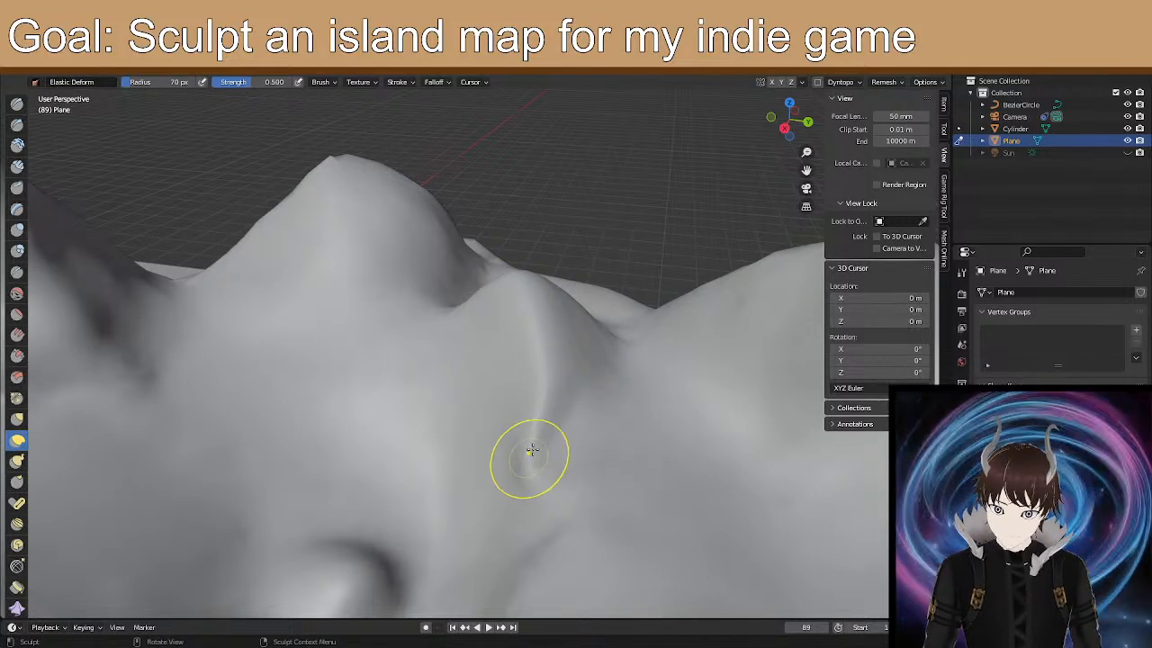
# Extend the saddle knob's front ridge farther down the slope with the Elastic Deform brush.
pyautogui.moveTo(620, 502)
pyautogui.mouseDown(button='middle')
pyautogui.moveTo(586, 501)
pyautogui.moveTo(542, 423)
pyautogui.mouseUp(button='middle')
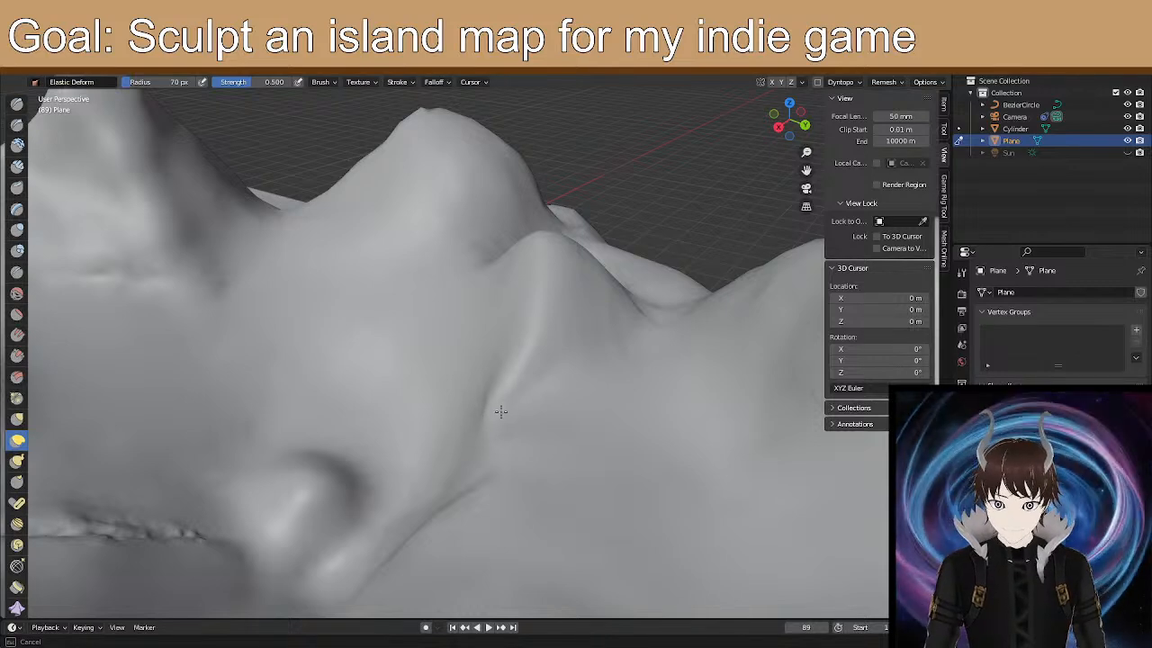
pyautogui.moveTo(478, 442)
pyautogui.mouseDown()
pyautogui.moveTo(459, 449)
pyautogui.moveTo(462, 466)
pyautogui.moveTo(448, 460)
pyautogui.mouseUp()
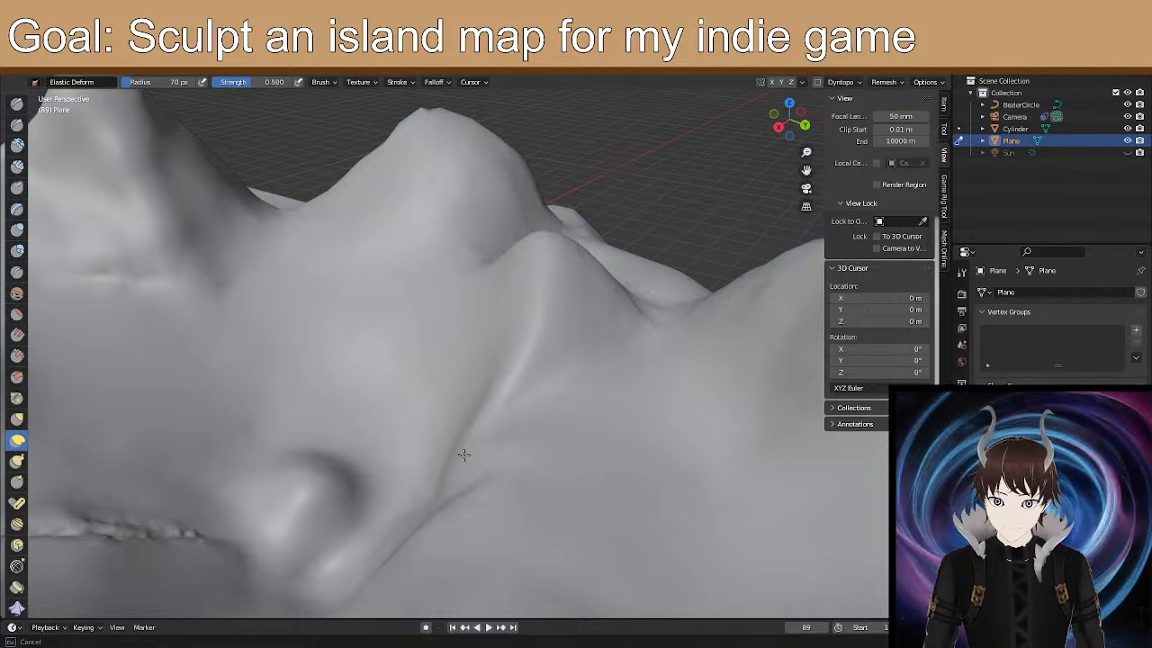
pyautogui.moveTo(581, 459)
pyautogui.mouseDown(button='middle')
pyautogui.moveTo(512, 457)
pyautogui.moveTo(564, 447)
pyautogui.mouseUp(button='middle')
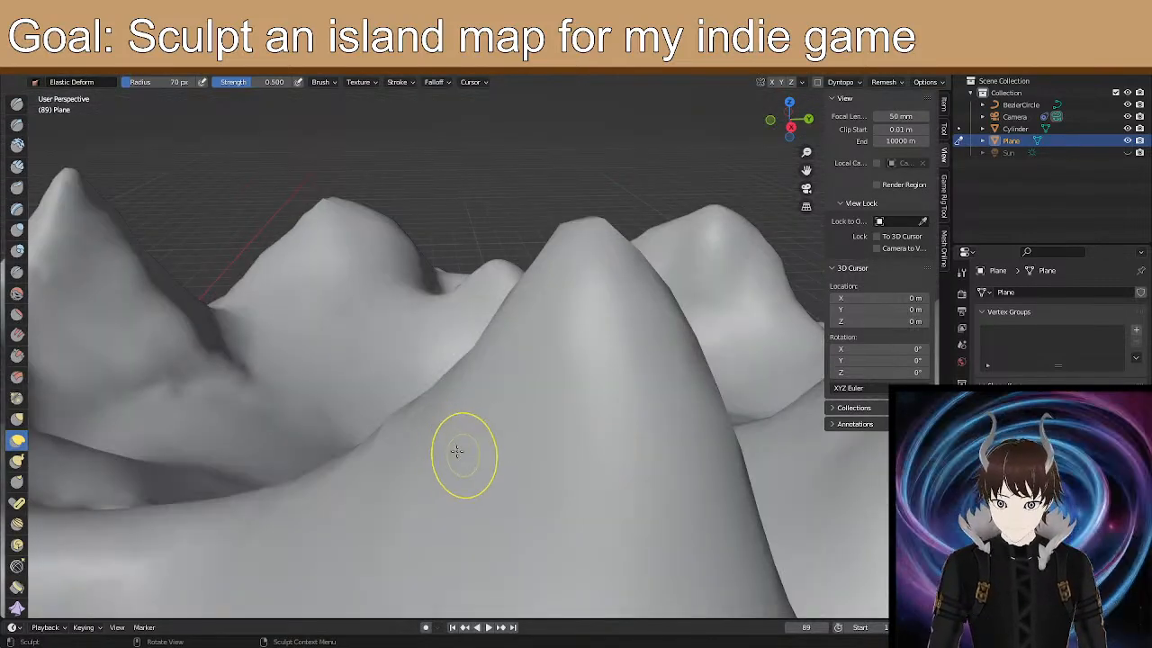
# Examine the saddle ridge, the neighbouring peaks and the basin between them from several angles.
pyautogui.moveTo(339, 317); pyautogui.dragTo(360, 340, button='middle')
pyautogui.moveTo(681, 411)
pyautogui.keyDown('shift'); pyautogui.mouseDown(button='middle')
pyautogui.moveTo(582, 421)
pyautogui.moveTo(586, 486)
pyautogui.mouseUp(button='middle'); pyautogui.keyUp('shift')
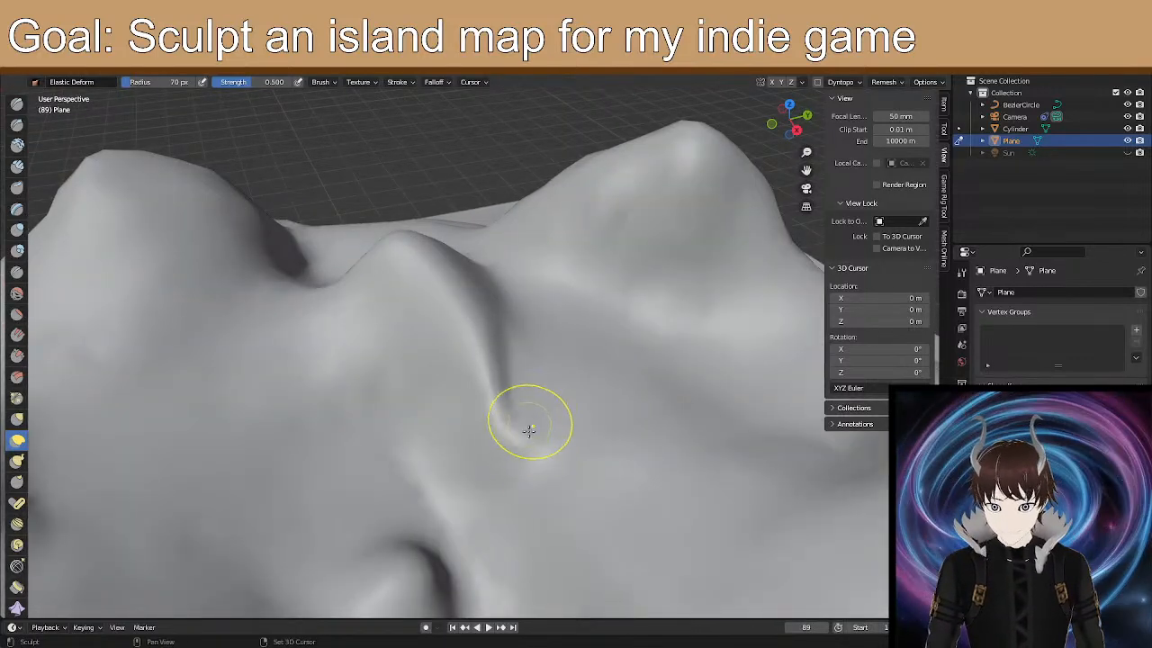
pyautogui.moveTo(559, 415)
pyautogui.mouseDown(button='middle')
pyautogui.moveTo(591, 381)
pyautogui.moveTo(638, 419)
pyautogui.moveTo(570, 372)
pyautogui.moveTo(625, 406)
pyautogui.moveTo(625, 378)
pyautogui.moveTo(516, 300)
pyautogui.moveTo(404, 373)
pyautogui.moveTo(401, 389)
pyautogui.mouseUp(button='middle')
pyautogui.moveTo(485, 319)
pyautogui.mouseDown(button='middle')
pyautogui.moveTo(458, 402)
pyautogui.moveTo(433, 354)
pyautogui.moveTo(465, 321)
pyautogui.moveTo(379, 310)
pyautogui.mouseUp(button='middle')
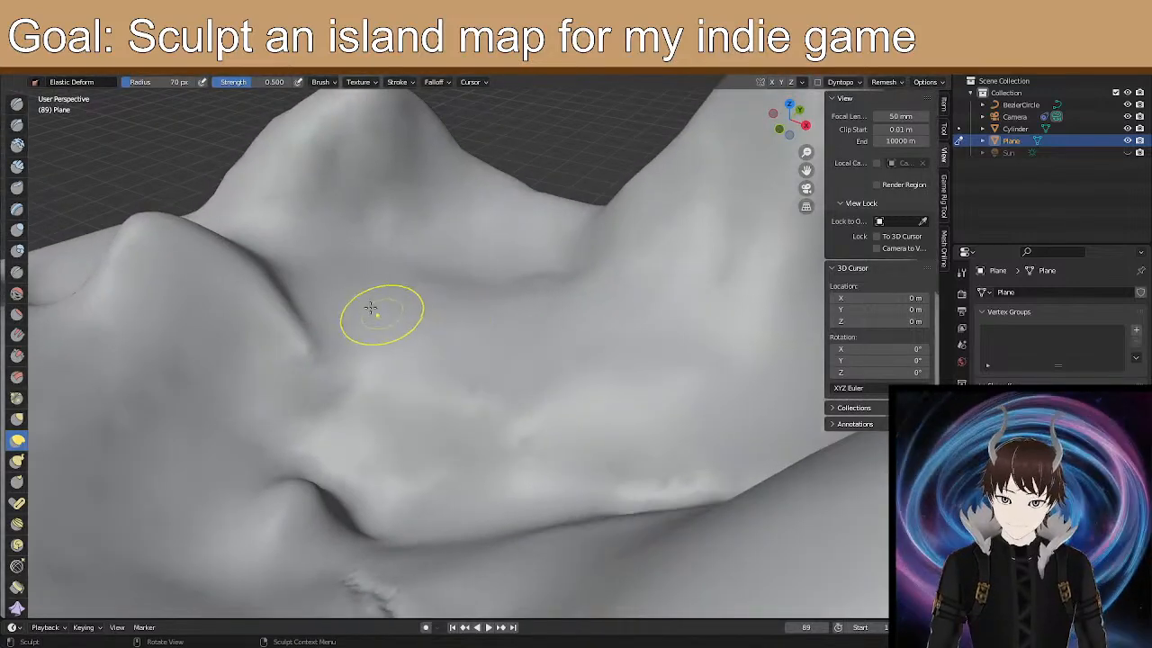
pyautogui.moveTo(317, 220); pyautogui.dragTo(504, 375, button='middle')
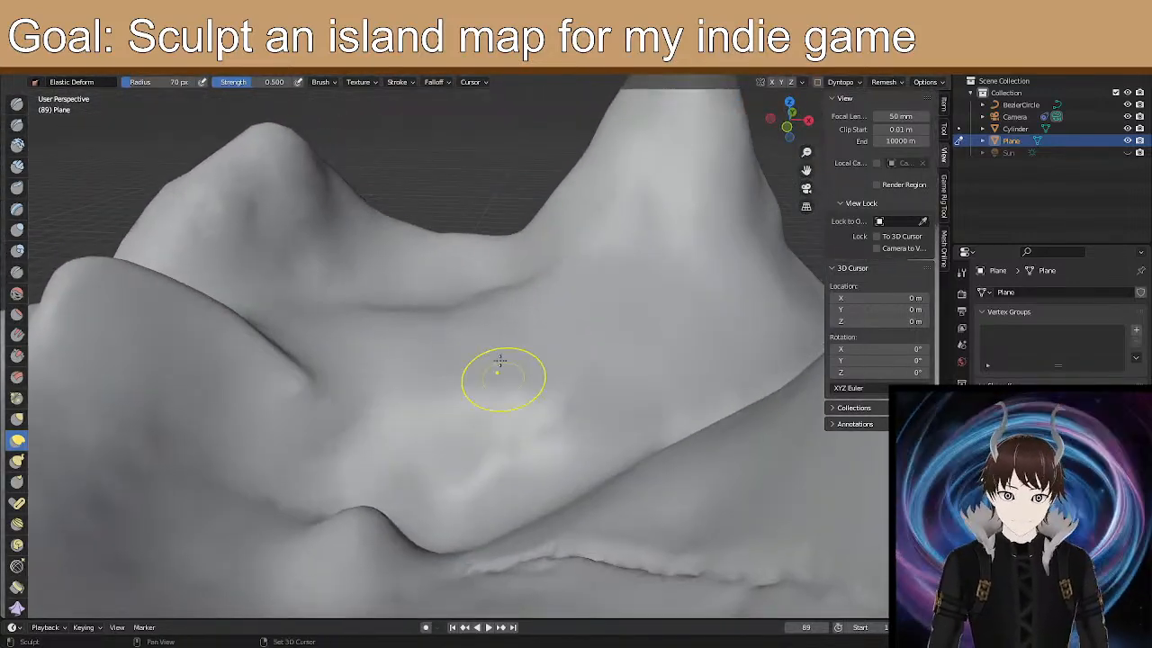
pyautogui.moveTo(442, 334)
pyautogui.mouseDown(button='middle')
pyautogui.moveTo(470, 329)
pyautogui.moveTo(471, 309)
pyautogui.mouseUp(button='middle')
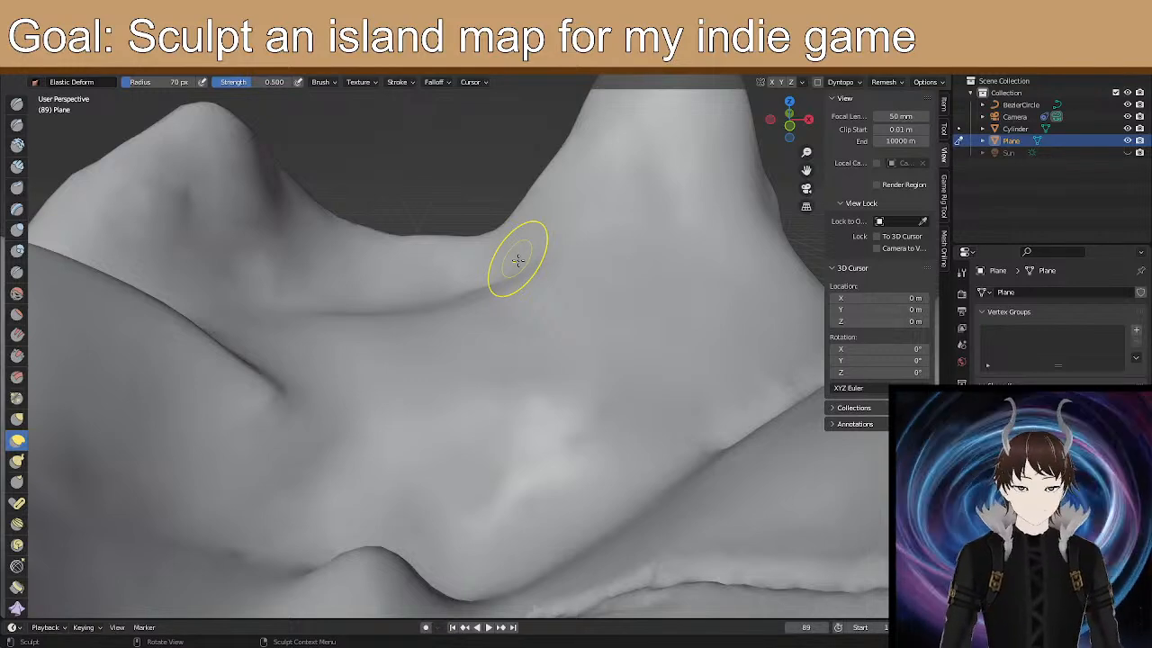
pyautogui.moveTo(516, 263)
pyautogui.mouseDown(button='middle')
pyautogui.moveTo(447, 368)
pyautogui.moveTo(483, 412)
pyautogui.moveTo(553, 394)
pyautogui.moveTo(486, 365)
pyautogui.moveTo(448, 399)
pyautogui.mouseUp(button='middle')
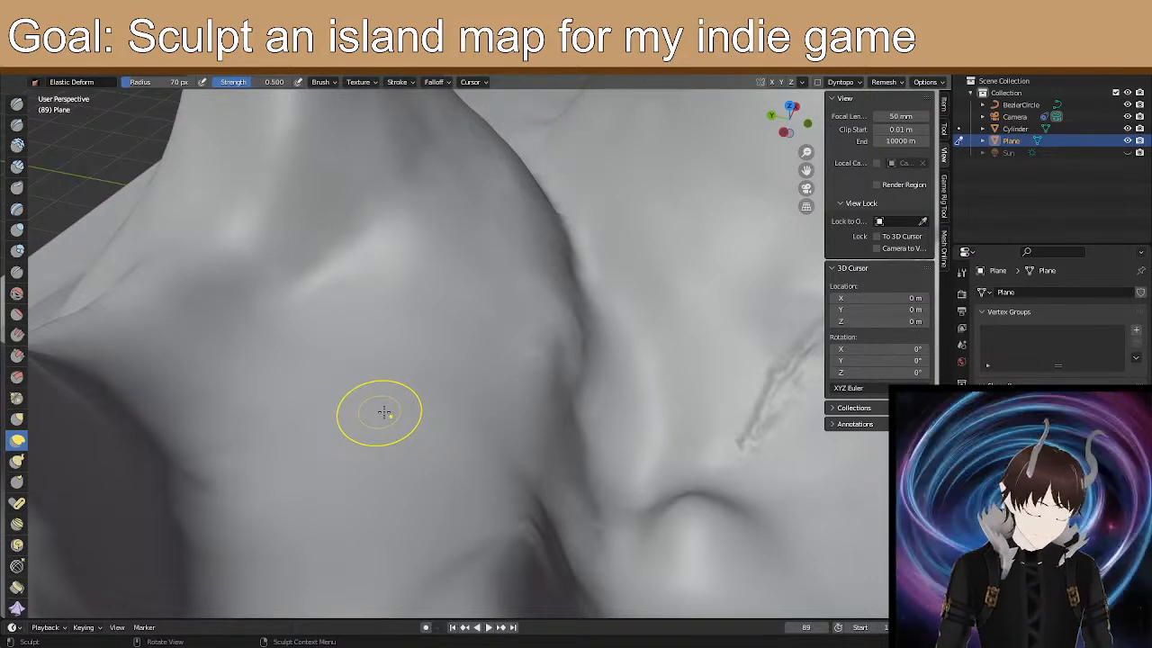
pyautogui.moveTo(418, 385)
pyautogui.mouseDown(button='middle')
pyautogui.moveTo(432, 350)
pyautogui.moveTo(419, 342)
pyautogui.moveTo(428, 352)
pyautogui.mouseUp(button='middle')
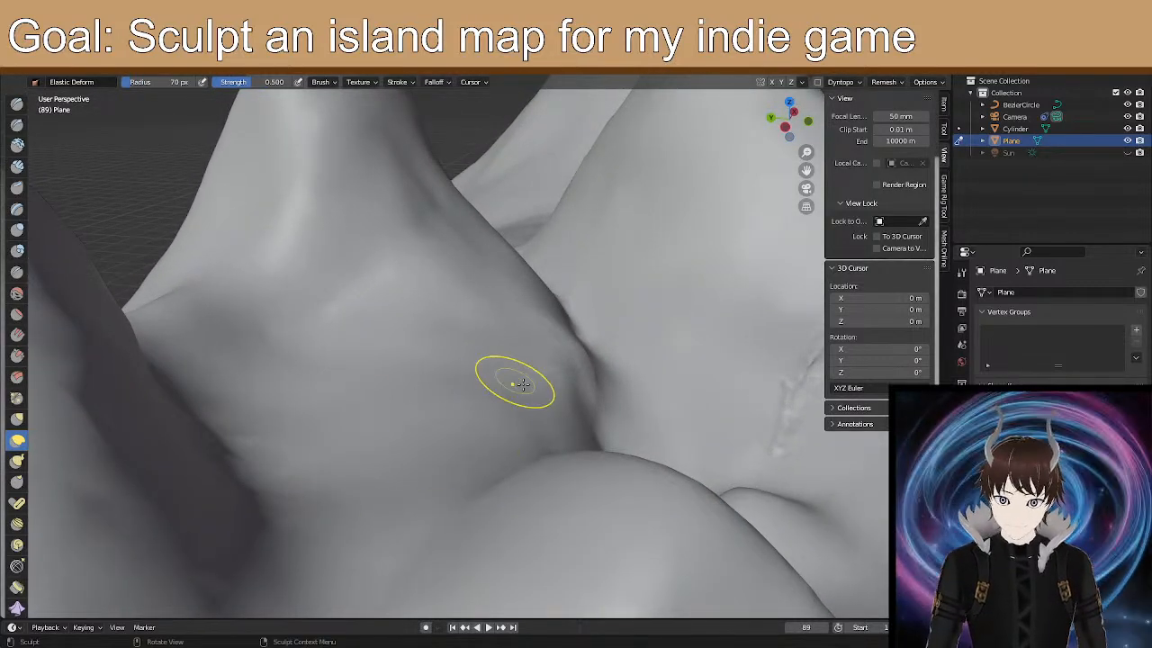
# Set the Elastic Deform radius to 200 px and reshape the lumpy slope between the saddle ridge and the tall neighbouring peak.
pyautogui.moveTo(525, 376)
pyautogui.mouseDown(button='middle')
pyautogui.moveTo(535, 394)
pyautogui.moveTo(462, 401)
pyautogui.moveTo(498, 371)
pyautogui.moveTo(426, 461)
pyautogui.mouseUp(button='middle')
pyautogui.moveTo(518, 462); pyautogui.dragTo(522, 460, button='middle')
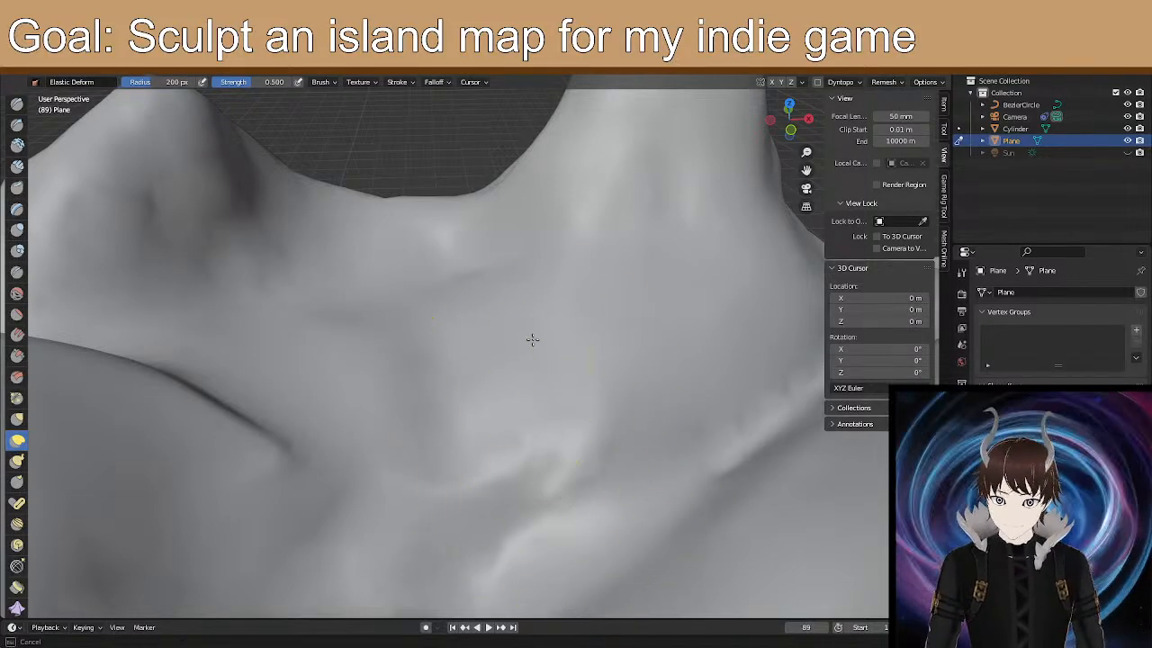
pyautogui.moveTo(440, 335)
pyautogui.mouseDown()
pyautogui.moveTo(368, 370)
pyautogui.moveTo(414, 370)
pyautogui.mouseUp()
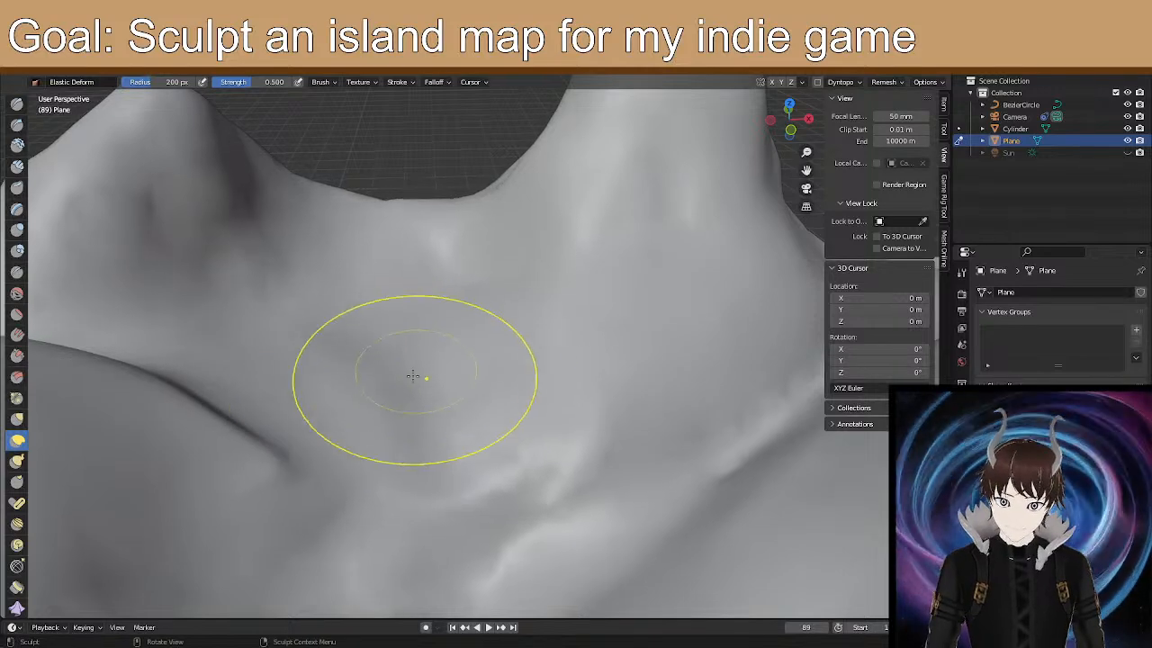
pyautogui.moveTo(501, 422); pyautogui.dragTo(513, 503)
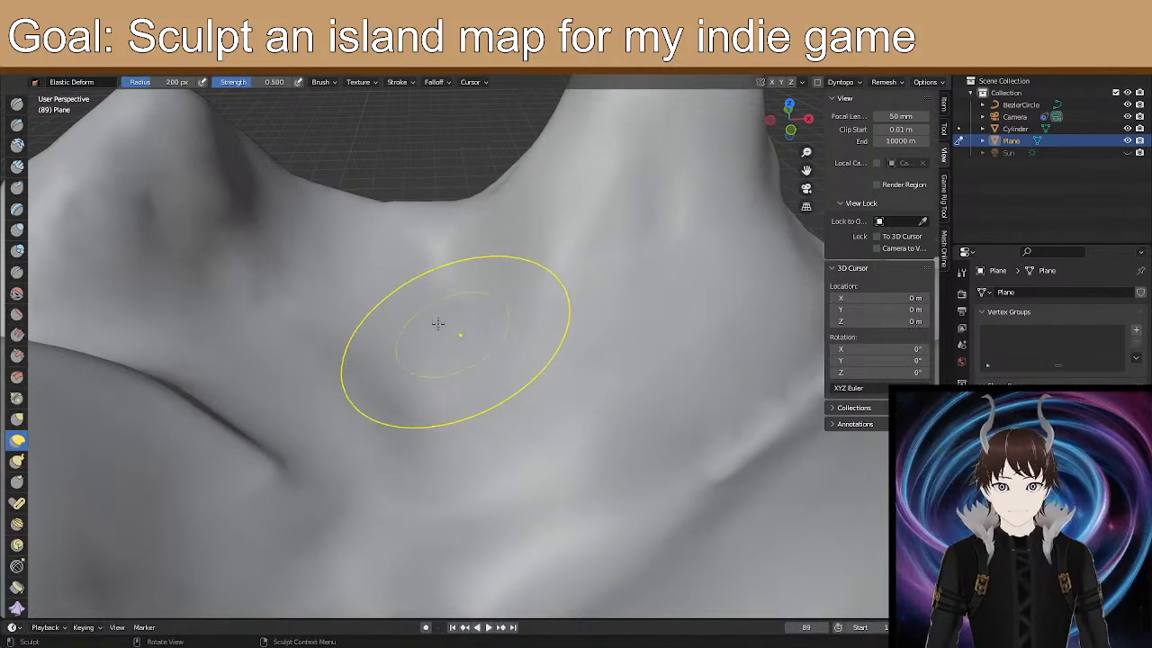
pyautogui.moveTo(368, 389)
pyautogui.mouseDown()
pyautogui.moveTo(298, 380)
pyautogui.moveTo(301, 360)
pyautogui.moveTo(292, 372)
pyautogui.mouseUp()
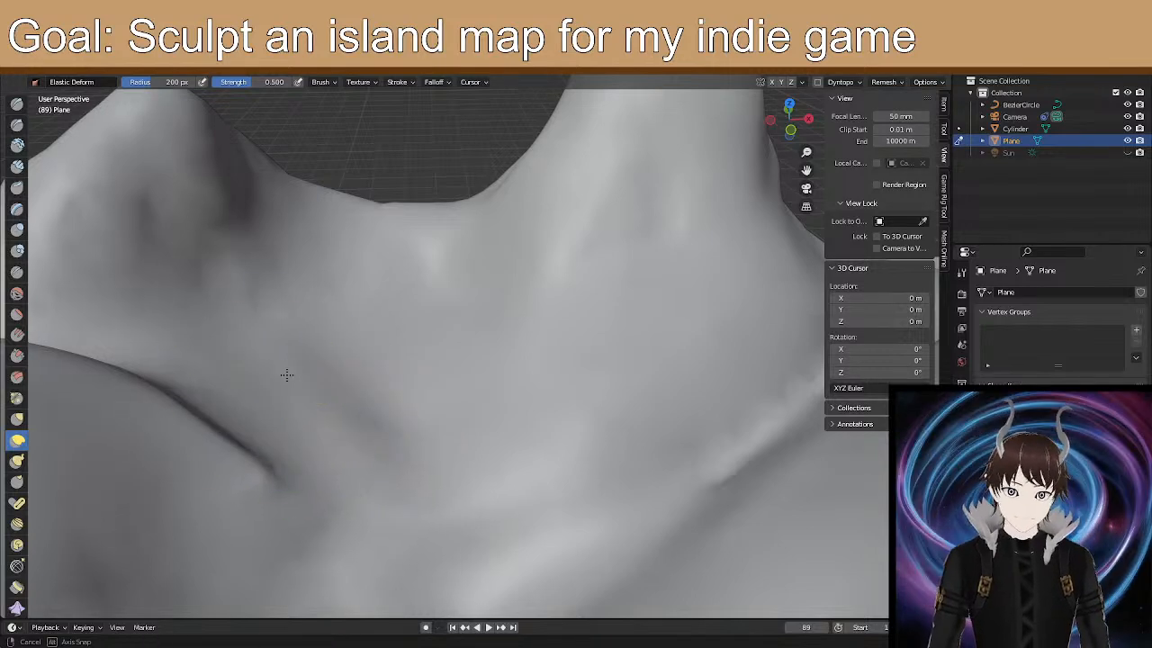
# Push and pull the hollow beside the saddle ridge's foot into a softer valley with the Elastic Deform brush.
pyautogui.moveTo(241, 390)
pyautogui.mouseDown(button='middle')
pyautogui.moveTo(257, 339)
pyautogui.moveTo(336, 358)
pyautogui.mouseUp(button='middle')
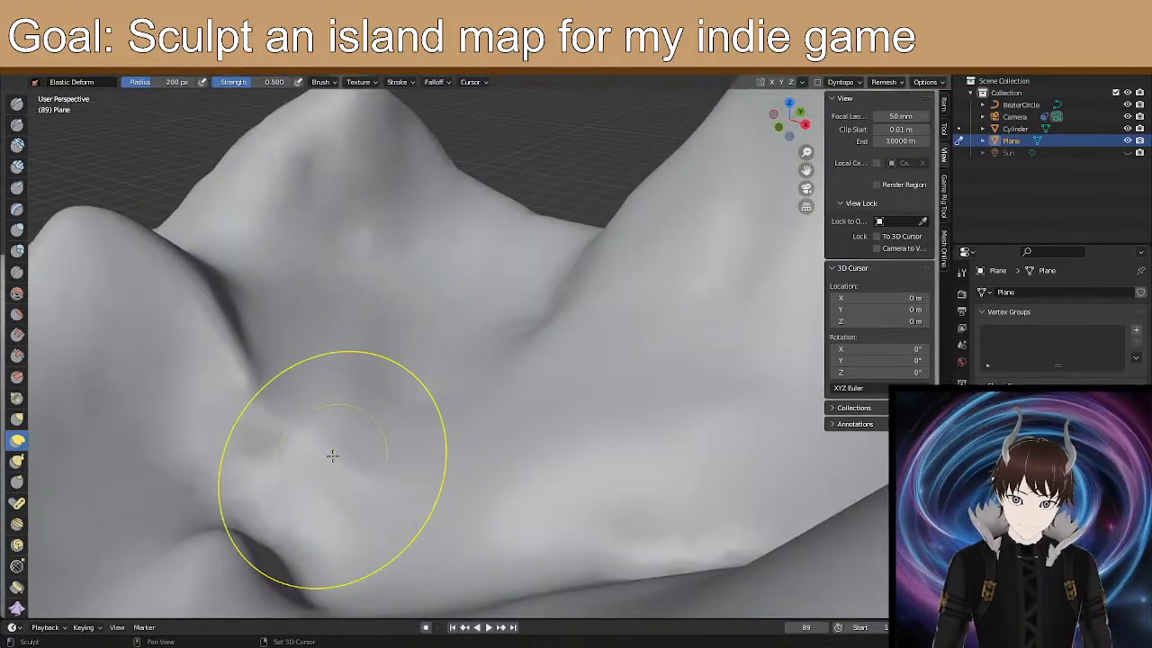
pyautogui.moveTo(347, 342)
pyautogui.mouseDown()
pyautogui.moveTo(360, 300)
pyautogui.moveTo(364, 319)
pyautogui.mouseUp()
pyautogui.moveTo(354, 381); pyautogui.dragTo(344, 403)
pyautogui.moveTo(338, 409)
pyautogui.mouseDown()
pyautogui.moveTo(340, 422)
pyautogui.moveTo(387, 371)
pyautogui.mouseUp()
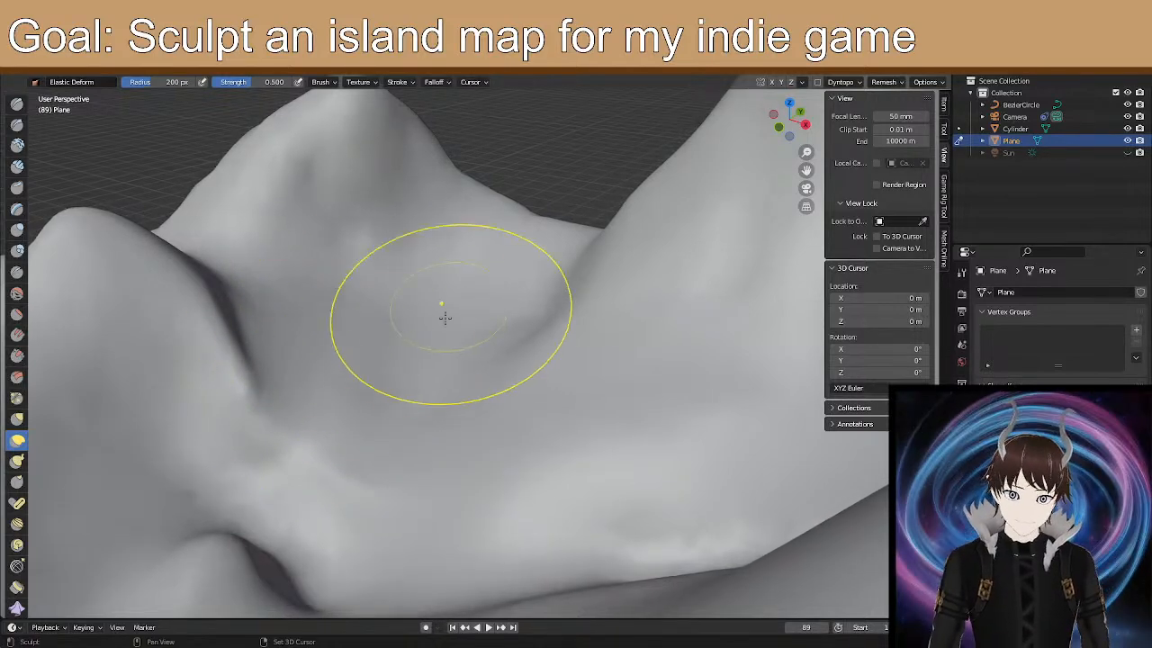
# Set the brush radius to 100 px and pull the saddle ridge's crest and lower end out toward the valley.
pyautogui.moveTo(245, 496)
pyautogui.mouseDown(button='middle')
pyautogui.moveTo(223, 292)
pyautogui.moveTo(192, 283)
pyautogui.moveTo(313, 245)
pyautogui.moveTo(297, 301)
pyautogui.moveTo(342, 288)
pyautogui.moveTo(321, 288)
pyautogui.mouseUp(button='middle')
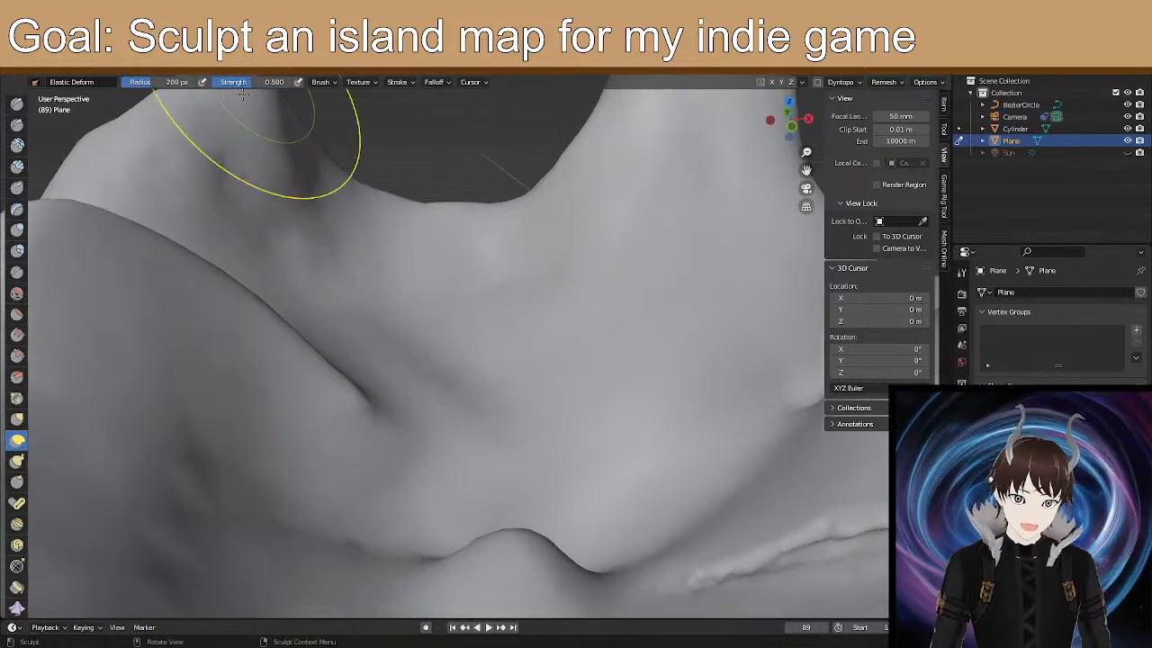
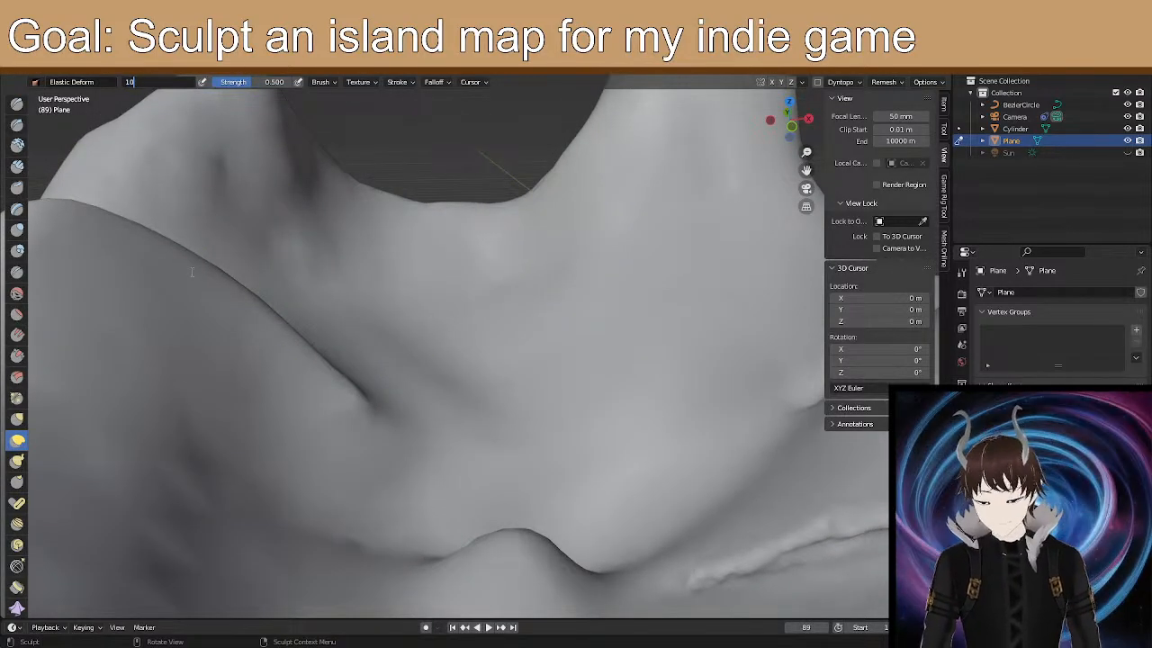
pyautogui.press('Return')
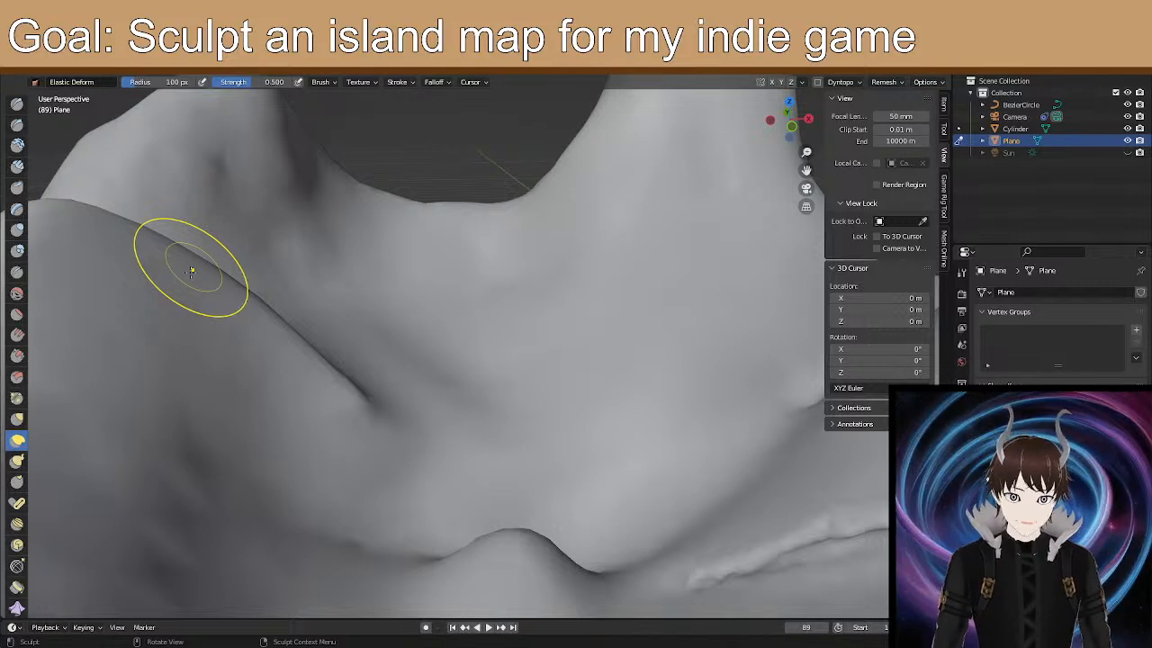
pyautogui.moveTo(226, 240)
pyautogui.mouseDown(button='middle')
pyautogui.moveTo(288, 278)
pyautogui.moveTo(244, 289)
pyautogui.moveTo(244, 276)
pyautogui.moveTo(207, 275)
pyautogui.mouseUp(button='middle')
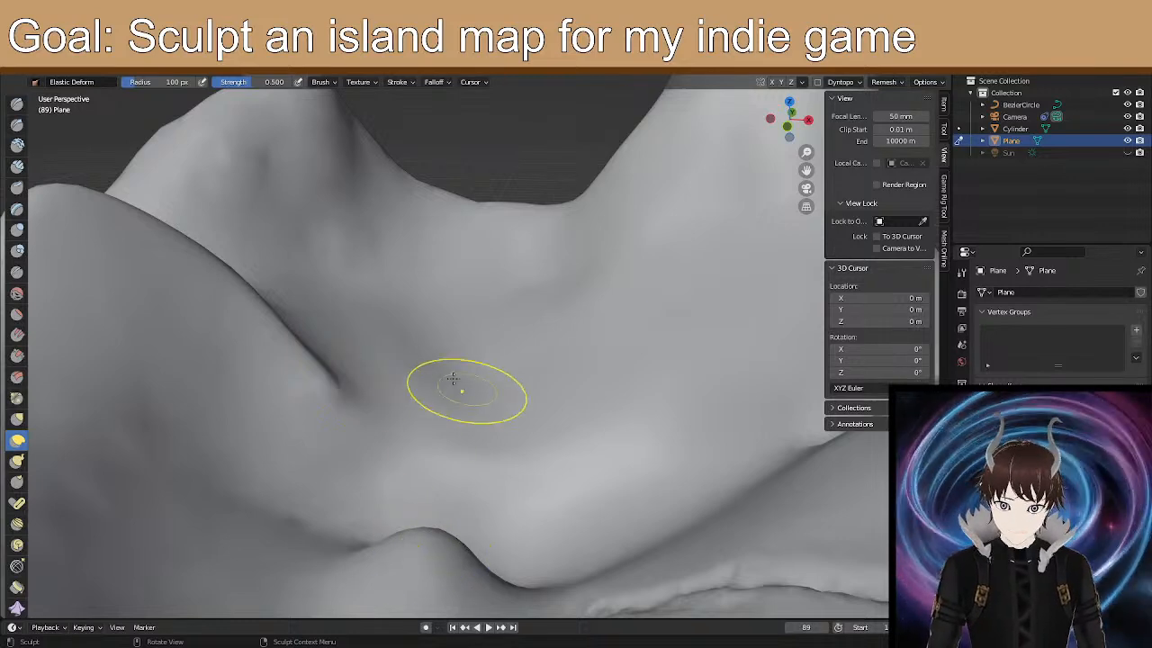
pyautogui.moveTo(387, 389)
pyautogui.mouseDown()
pyautogui.moveTo(396, 381)
pyautogui.moveTo(376, 383)
pyautogui.moveTo(377, 398)
pyautogui.mouseUp()
pyautogui.moveTo(326, 371); pyautogui.dragTo(309, 363)
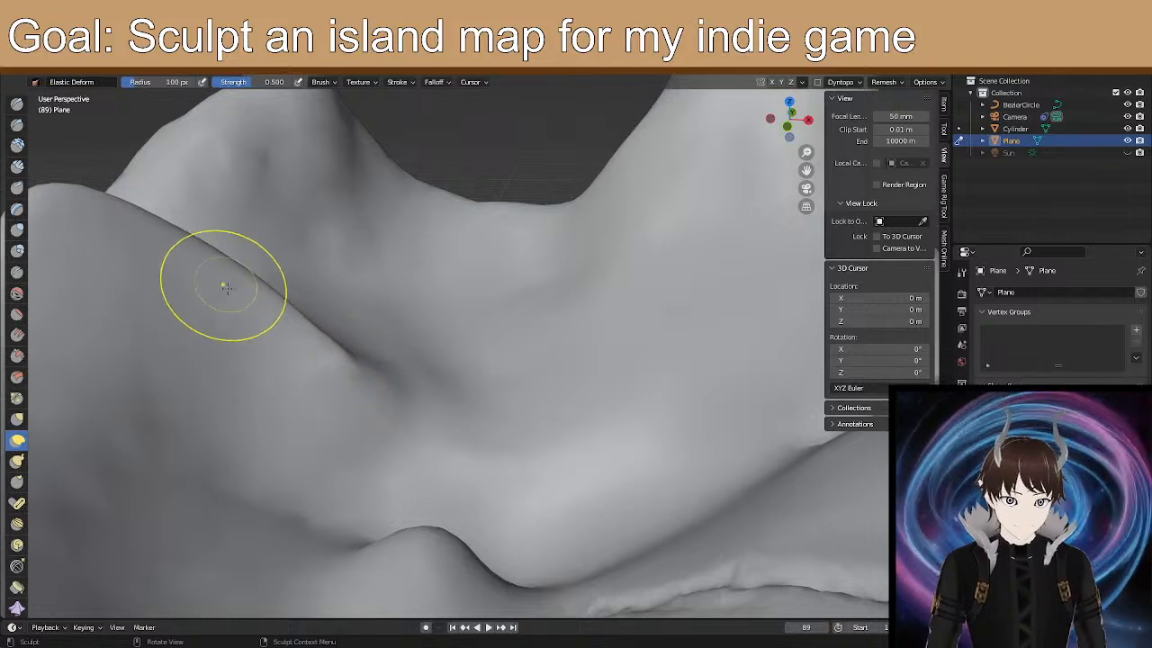
pyautogui.moveTo(206, 270); pyautogui.dragTo(218, 261)
pyautogui.moveTo(332, 355)
pyautogui.mouseDown()
pyautogui.moveTo(361, 349)
pyautogui.moveTo(338, 325)
pyautogui.mouseUp()
# Bend the straight saddle ridge into a sideways arc whose foot curves back toward the small cone, working from above.
pyautogui.moveTo(426, 306); pyautogui.dragTo(350, 360, button='middle')
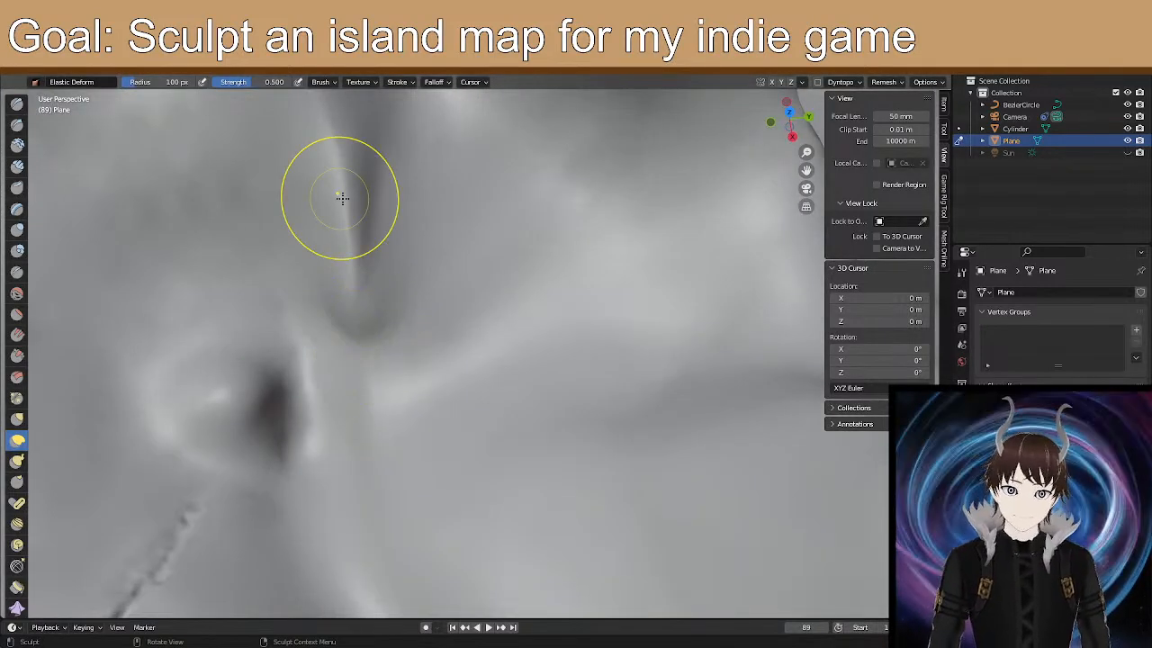
pyautogui.moveTo(363, 181)
pyautogui.mouseDown()
pyautogui.moveTo(371, 190)
pyautogui.moveTo(361, 172)
pyautogui.moveTo(390, 108)
pyautogui.mouseUp()
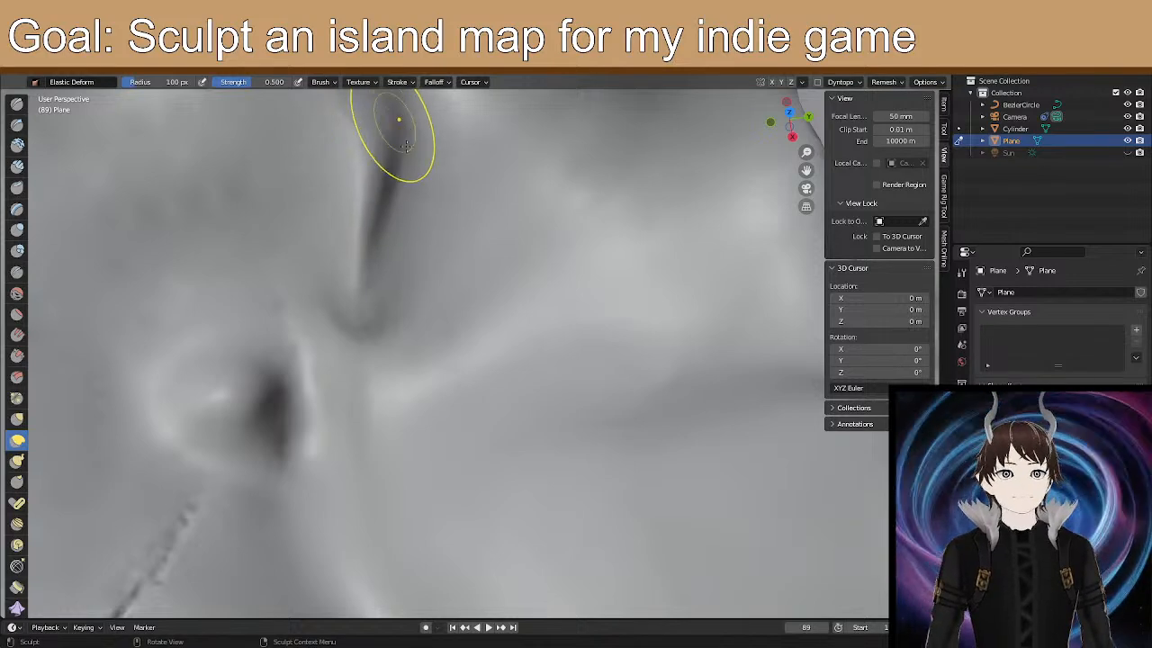
pyautogui.moveTo(406, 269); pyautogui.dragTo(418, 263)
pyautogui.moveTo(358, 201); pyautogui.dragTo(368, 207)
pyautogui.moveTo(308, 266); pyautogui.dragTo(324, 256)
pyautogui.moveTo(294, 206); pyautogui.dragTo(308, 200)
pyautogui.moveTo(370, 307); pyautogui.dragTo(359, 360)
pyautogui.moveTo(400, 319)
pyautogui.mouseDown()
pyautogui.moveTo(383, 353)
pyautogui.moveTo(337, 309)
pyautogui.moveTo(358, 138)
pyautogui.moveTo(365, 144)
pyautogui.mouseUp()
pyautogui.moveTo(367, 145)
pyautogui.mouseDown()
pyautogui.moveTo(426, 185)
pyautogui.moveTo(419, 169)
pyautogui.moveTo(416, 199)
pyautogui.mouseUp()
pyautogui.moveTo(379, 341); pyautogui.dragTo(350, 333)
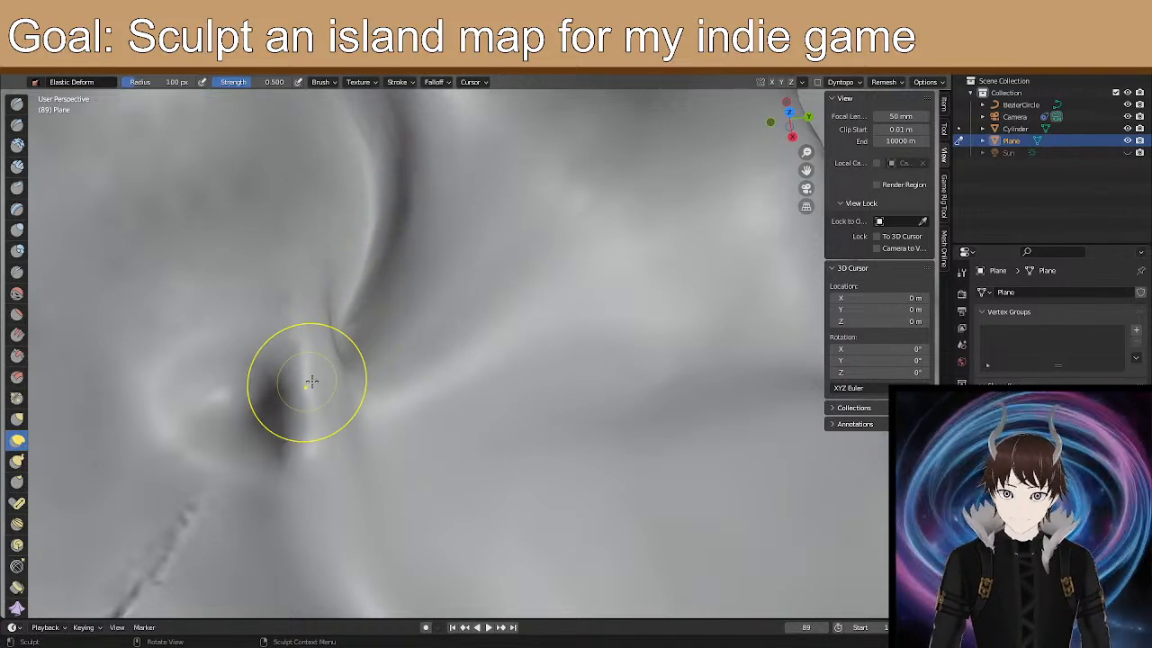
# Stretch the saddle ridge's foot farther into the valley and reshape the crest above it.
pyautogui.moveTo(318, 354)
pyautogui.mouseDown(button='middle')
pyautogui.moveTo(339, 375)
pyautogui.moveTo(454, 324)
pyautogui.mouseUp(button='middle')
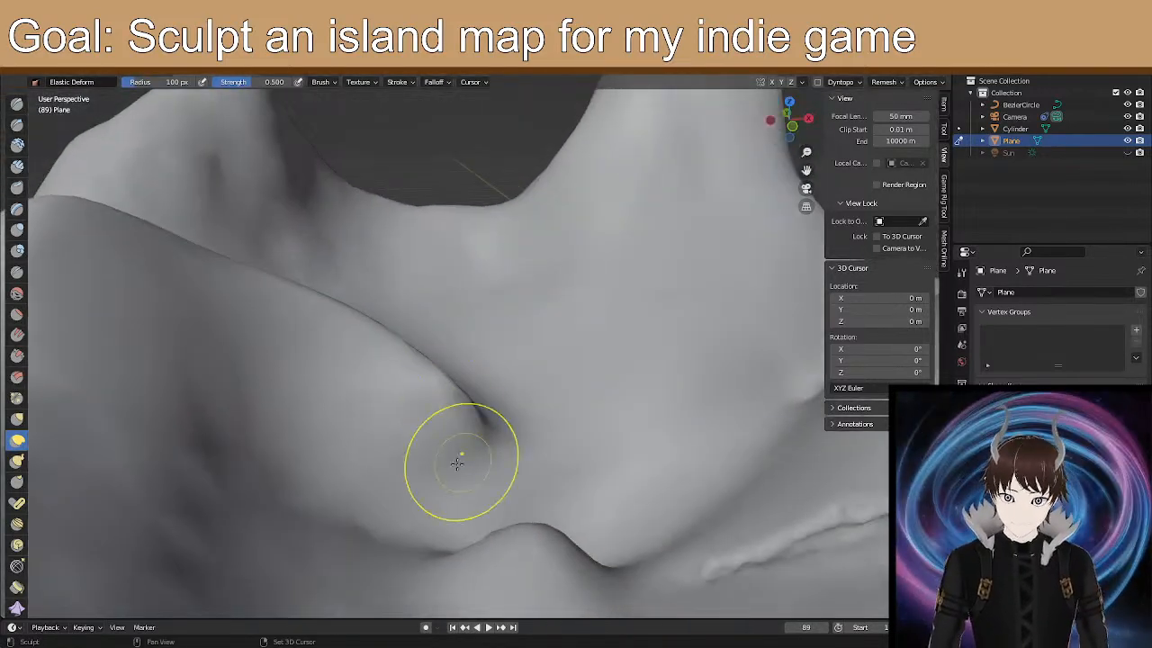
pyautogui.moveTo(475, 441)
pyautogui.mouseDown()
pyautogui.moveTo(514, 405)
pyautogui.moveTo(568, 412)
pyautogui.moveTo(527, 397)
pyautogui.mouseUp()
pyautogui.moveTo(284, 329)
pyautogui.mouseDown(button='middle')
pyautogui.moveTo(270, 311)
pyautogui.moveTo(262, 327)
pyautogui.mouseUp(button='middle')
pyautogui.scroll(2, 259, 310)
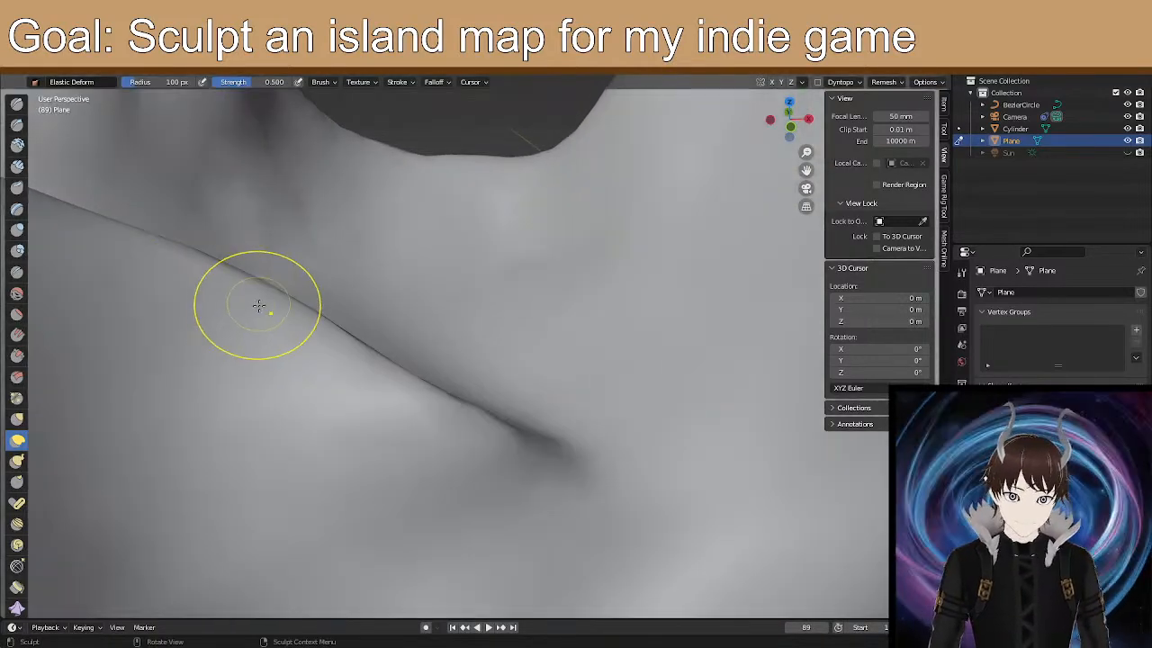
pyautogui.moveTo(226, 270)
pyautogui.mouseDown()
pyautogui.moveTo(171, 301)
pyautogui.moveTo(87, 270)
pyautogui.mouseUp()
pyautogui.moveTo(106, 229); pyautogui.dragTo(72, 228)
pyautogui.scroll(-3, 117, 261)
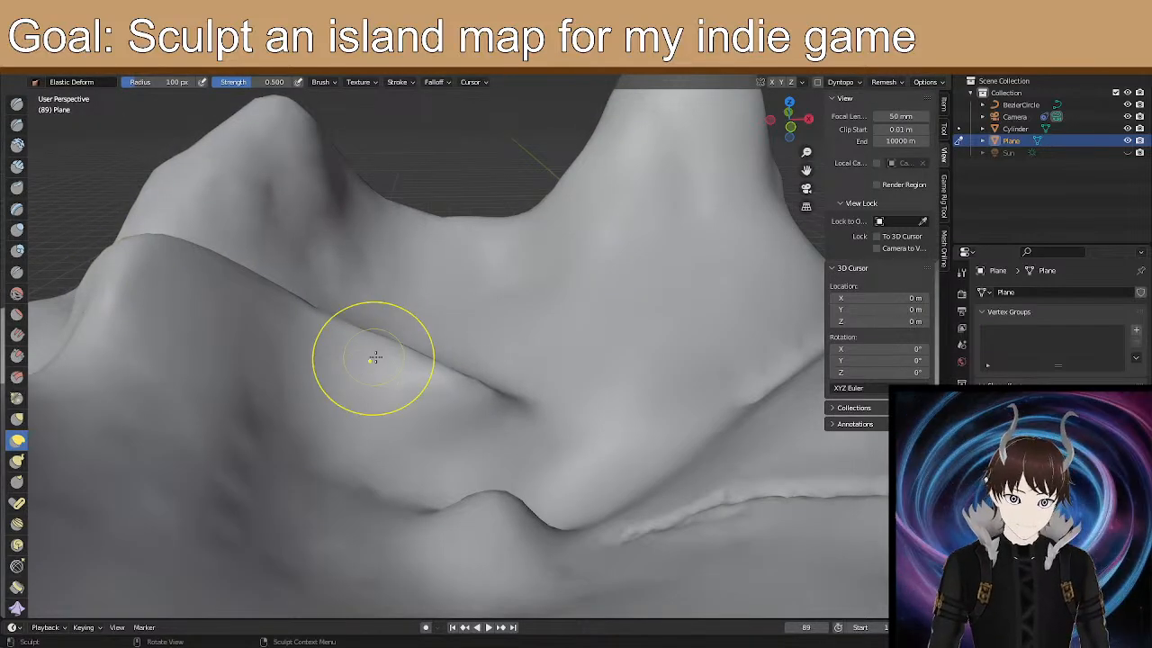
# Reshape the upper crest and flank of the saddle ridge below its summit with the Elastic Deform brush.
pyautogui.moveTo(350, 379); pyautogui.dragTo(314, 365, button='middle')
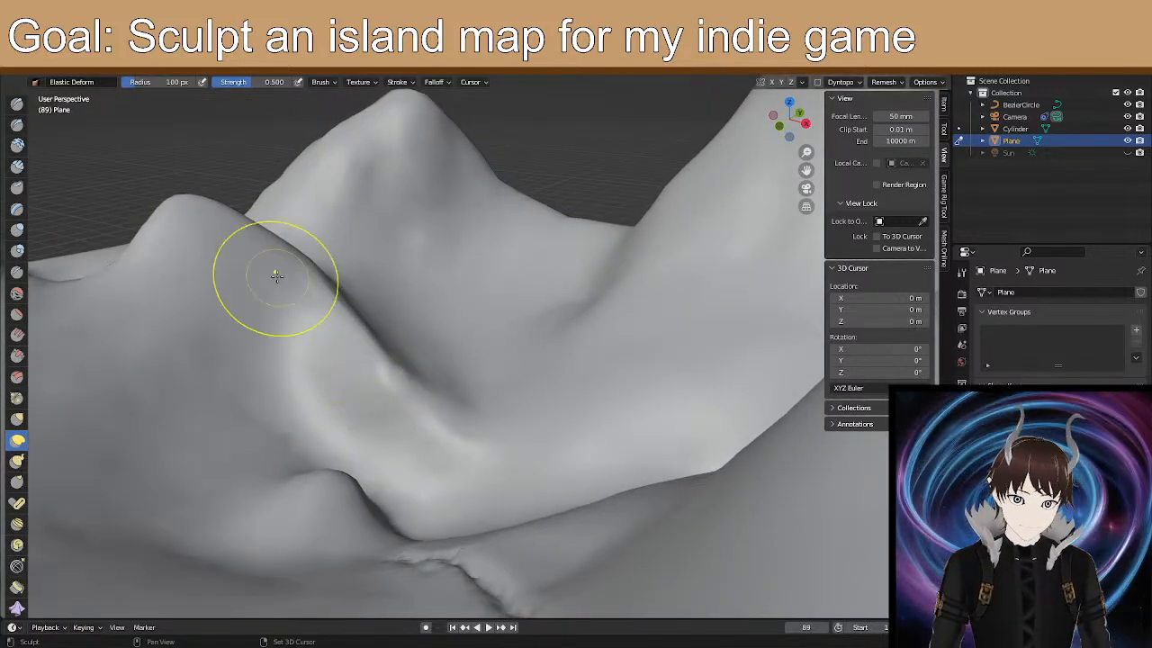
pyautogui.moveTo(317, 311); pyautogui.dragTo(344, 295, button='middle')
pyautogui.moveTo(329, 317)
pyautogui.keyDown('shift'); pyautogui.mouseDown(button='middle')
pyautogui.moveTo(429, 285)
pyautogui.moveTo(475, 254)
pyautogui.mouseUp(button='middle'); pyautogui.keyUp('shift')
pyautogui.moveTo(337, 227); pyautogui.dragTo(321, 198)
pyautogui.moveTo(336, 214)
pyautogui.mouseDown(button='middle')
pyautogui.moveTo(272, 214)
pyautogui.moveTo(277, 248)
pyautogui.mouseUp(button='middle')
pyautogui.moveTo(311, 263); pyautogui.dragTo(414, 316)
pyautogui.keyDown('shift'); pyautogui.moveTo(414, 316); pyautogui.dragTo(454, 307, button='middle'); pyautogui.keyUp('shift')
# Smooth the sharp kink halfway down the saddle ridge's crest.
pyautogui.scroll(3, 468, 315)
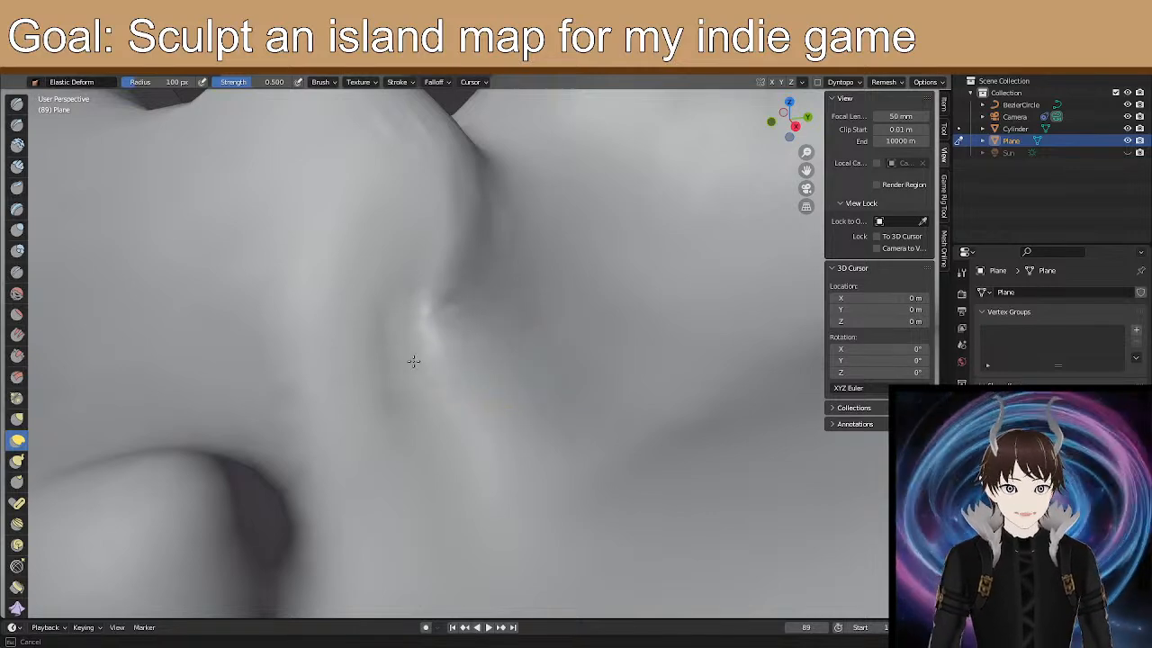
pyautogui.keyDown('shift'); pyautogui.moveTo(488, 283); pyautogui.dragTo(469, 288); pyautogui.keyUp('shift')
pyautogui.moveTo(464, 292); pyautogui.dragTo(433, 272, button='middle')
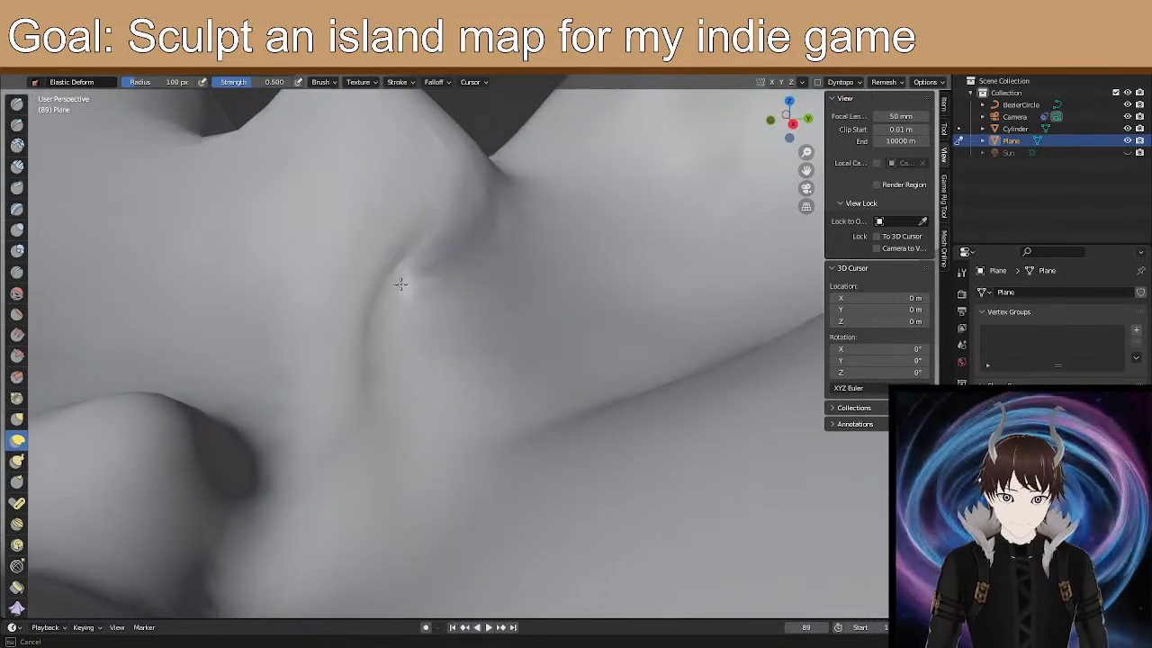
pyautogui.moveTo(413, 346)
pyautogui.mouseDown(button='middle')
pyautogui.moveTo(432, 321)
pyautogui.moveTo(486, 320)
pyautogui.moveTo(424, 304)
pyautogui.moveTo(484, 192)
pyautogui.mouseUp(button='middle')
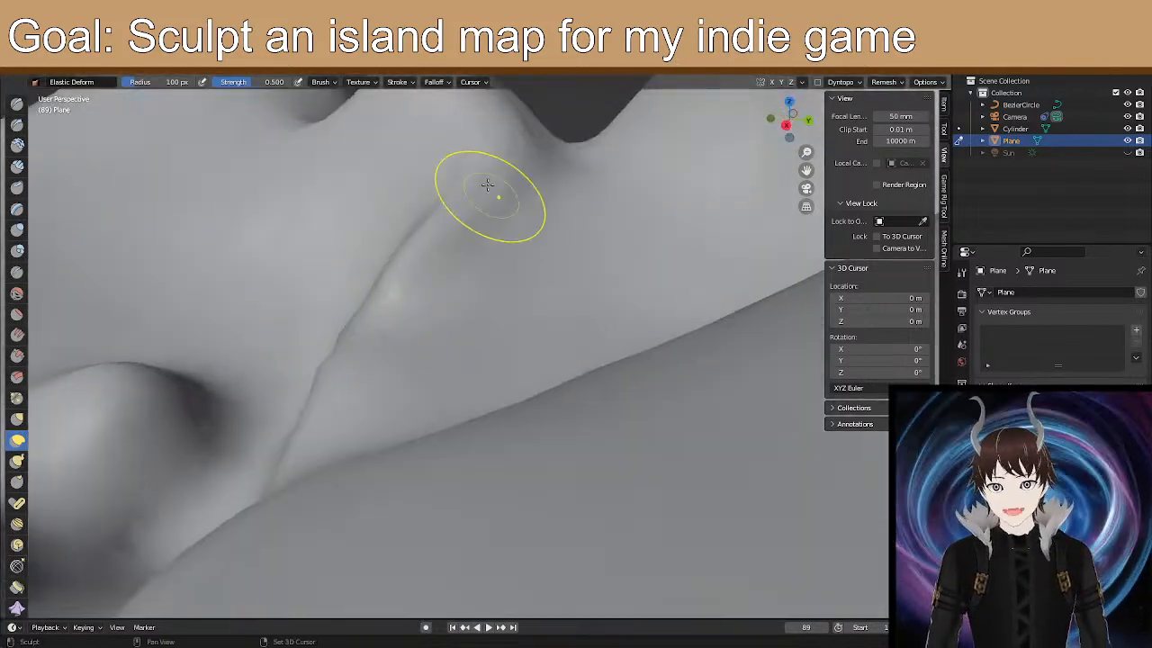
# Adjust the bumpy crest of the saddle ridge into a more even descent with the Elastic Deform brush.
pyautogui.moveTo(469, 238)
pyautogui.mouseDown(button='middle')
pyautogui.moveTo(456, 288)
pyautogui.moveTo(511, 280)
pyautogui.moveTo(489, 311)
pyautogui.moveTo(508, 307)
pyautogui.mouseUp(button='middle')
pyautogui.moveTo(549, 273); pyautogui.dragTo(543, 297)
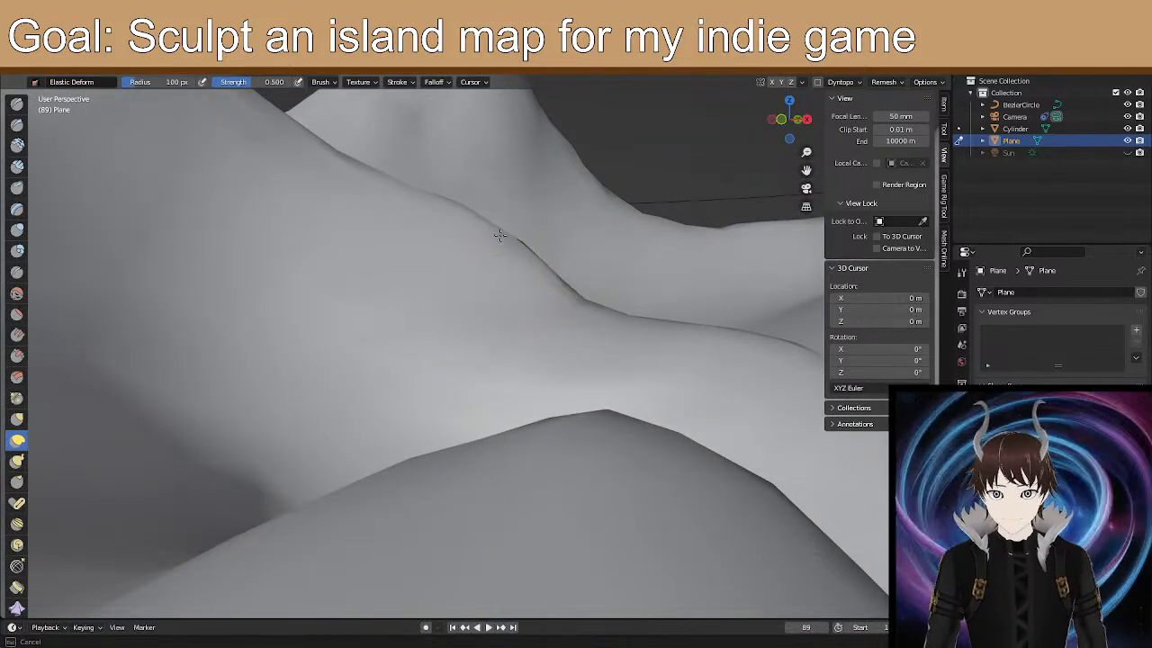
pyautogui.moveTo(496, 252); pyautogui.dragTo(473, 259, button='middle')
pyautogui.moveTo(434, 263)
pyautogui.mouseDown()
pyautogui.moveTo(526, 371)
pyautogui.moveTo(461, 299)
pyautogui.mouseUp()
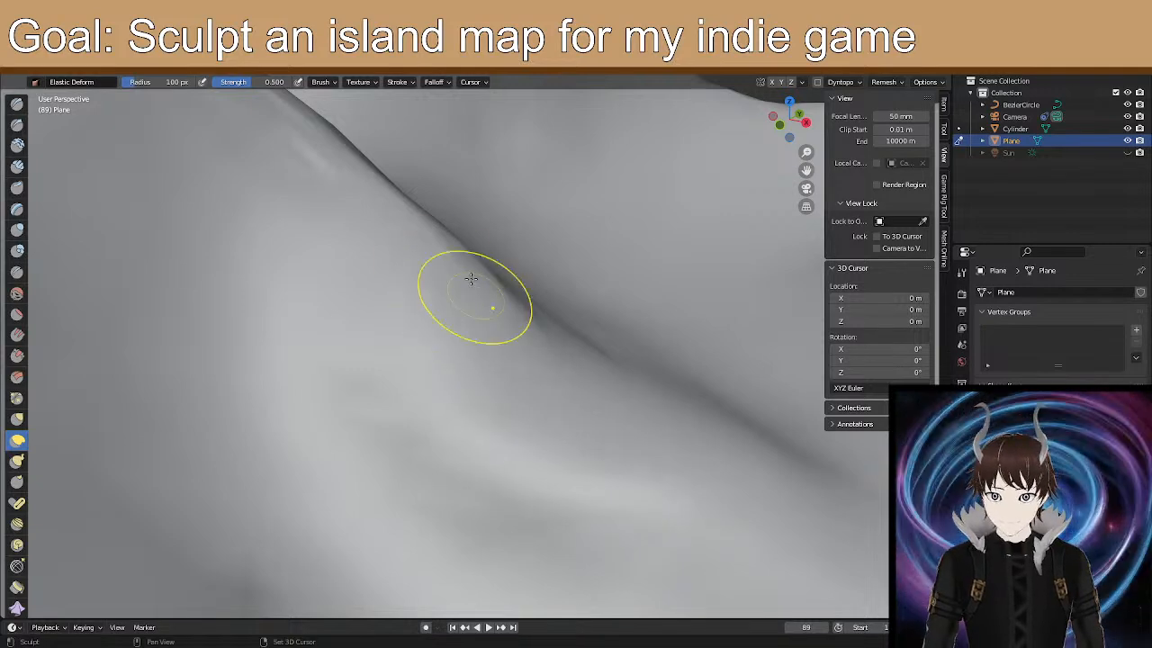
pyautogui.moveTo(574, 360)
pyautogui.mouseDown(button='middle')
pyautogui.moveTo(506, 333)
pyautogui.moveTo(530, 352)
pyautogui.moveTo(521, 366)
pyautogui.moveTo(545, 367)
pyautogui.mouseUp(button='middle')
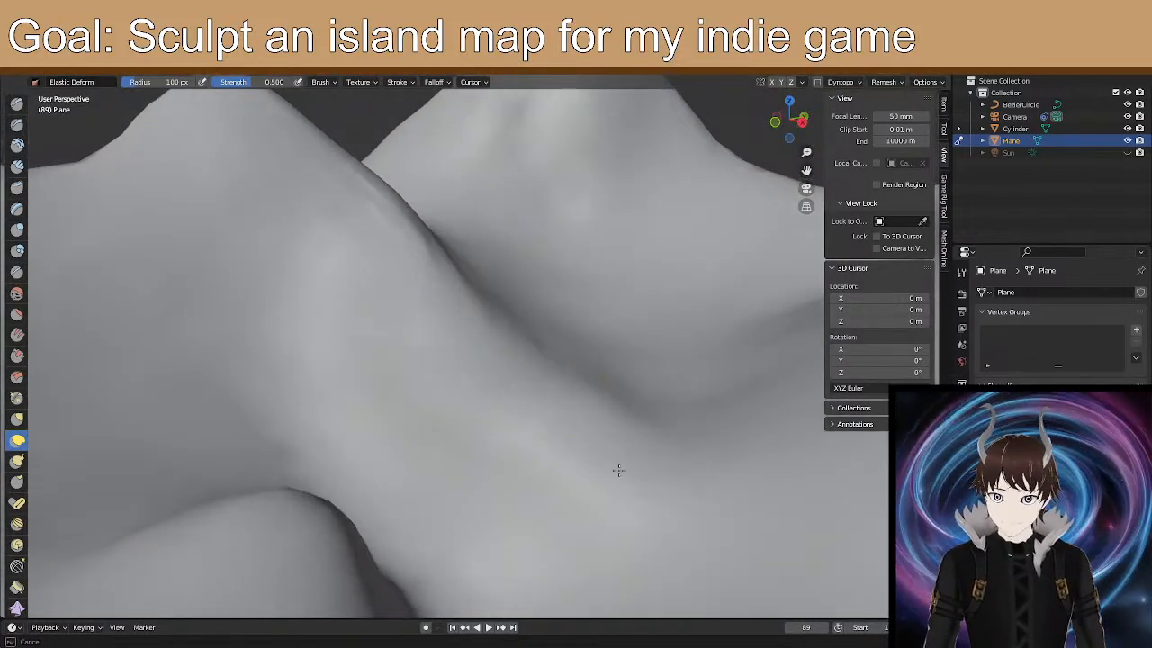
pyautogui.moveTo(617, 412)
pyautogui.mouseDown(button='middle')
pyautogui.moveTo(663, 437)
pyautogui.moveTo(656, 391)
pyautogui.mouseUp(button='middle')
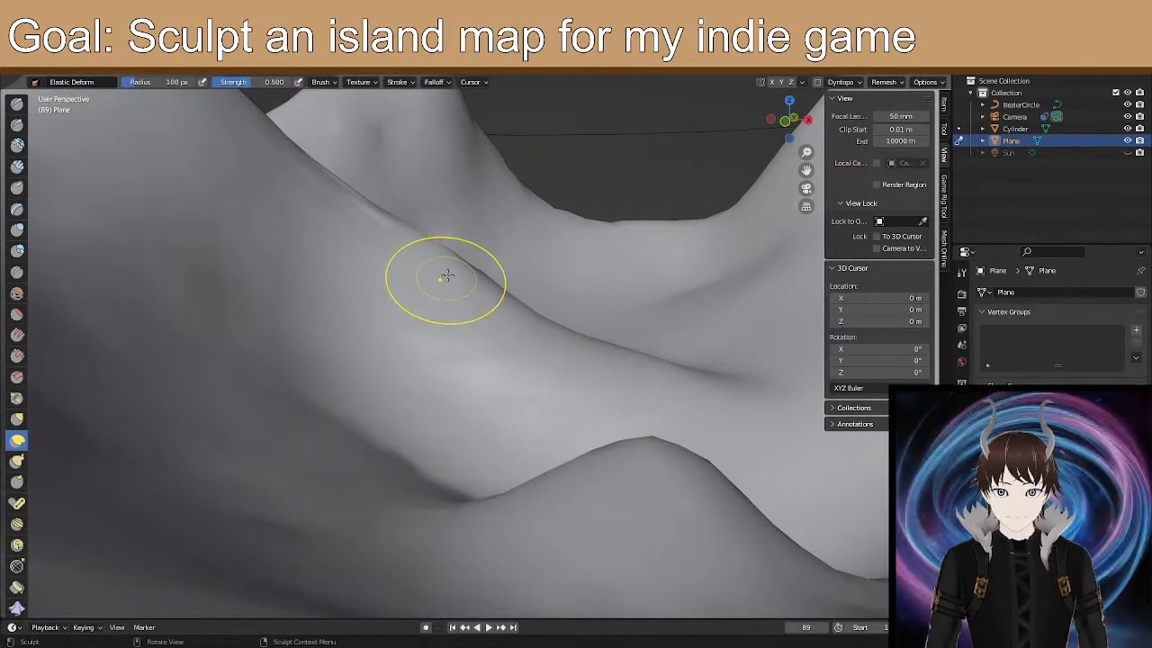
# Inspect the saddle ridge's crest and lower end up close.
pyautogui.moveTo(417, 262)
pyautogui.mouseDown(button='middle')
pyautogui.moveTo(376, 237)
pyautogui.moveTo(348, 247)
pyautogui.mouseUp(button='middle')
pyautogui.moveTo(437, 237); pyautogui.dragTo(462, 270, button='middle')
pyautogui.scroll(3, 498, 278)
pyautogui.moveTo(530, 311)
pyautogui.mouseDown(button='middle')
pyautogui.moveTo(506, 282)
pyautogui.moveTo(513, 327)
pyautogui.moveTo(504, 305)
pyautogui.moveTo(555, 368)
pyautogui.moveTo(571, 376)
pyautogui.moveTo(571, 359)
pyautogui.moveTo(555, 375)
pyautogui.moveTo(588, 346)
pyautogui.moveTo(465, 471)
pyautogui.moveTo(527, 405)
pyautogui.moveTo(566, 305)
pyautogui.moveTo(579, 305)
pyautogui.mouseUp(button='middle')
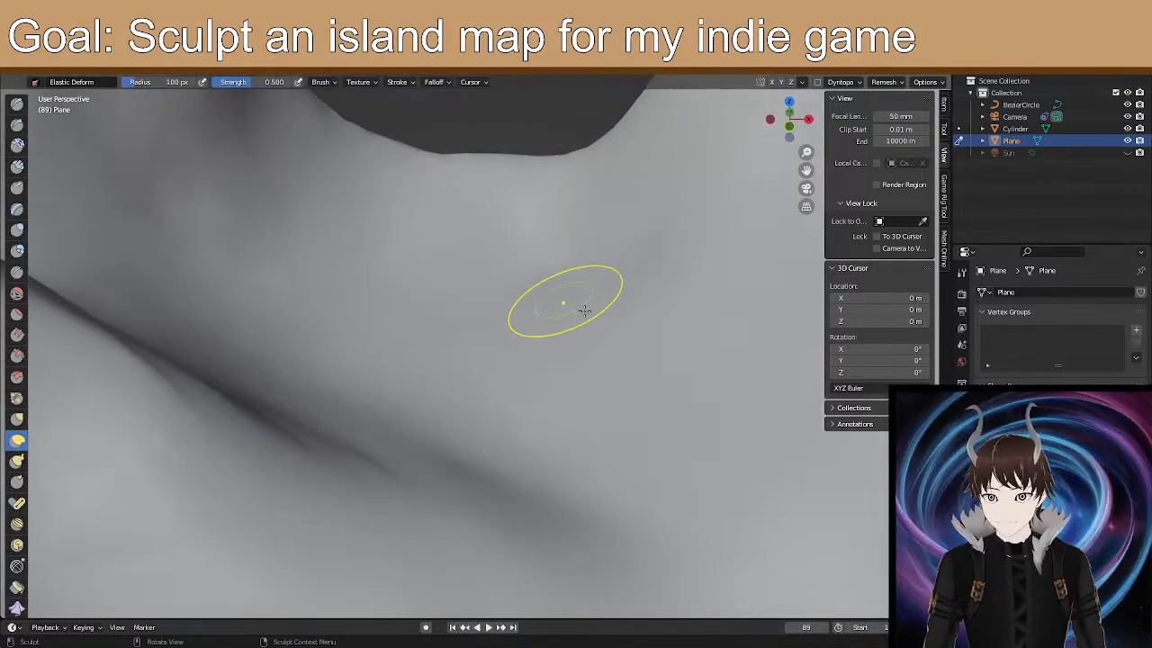
# Pull the small spur on the slope below the saddle ridge into a longer, gently curving crest with the Elastic Deform brush.
pyautogui.moveTo(542, 309)
pyautogui.mouseDown()
pyautogui.moveTo(476, 295)
pyautogui.moveTo(474, 330)
pyautogui.mouseUp()
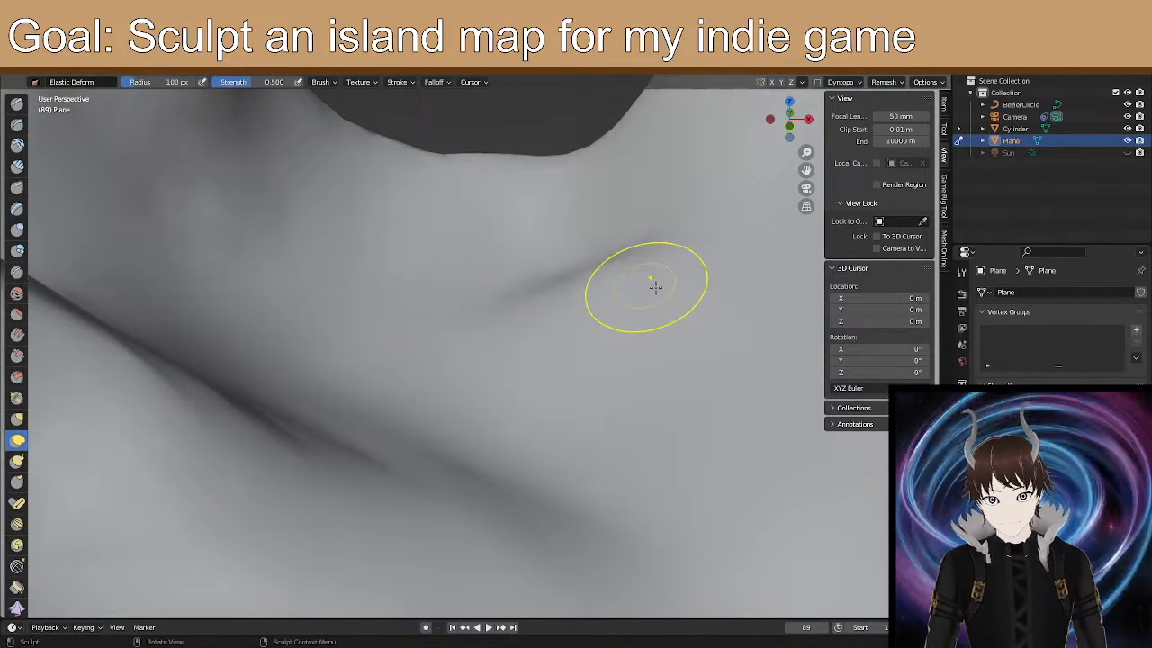
pyautogui.moveTo(675, 250)
pyautogui.mouseDown(button='middle')
pyautogui.moveTo(714, 170)
pyautogui.moveTo(609, 333)
pyautogui.moveTo(620, 268)
pyautogui.mouseUp(button='middle')
pyautogui.moveTo(620, 270); pyautogui.dragTo(633, 268)
pyautogui.moveTo(631, 270)
pyautogui.mouseDown()
pyautogui.moveTo(663, 267)
pyautogui.moveTo(673, 249)
pyautogui.moveTo(653, 259)
pyautogui.mouseUp()
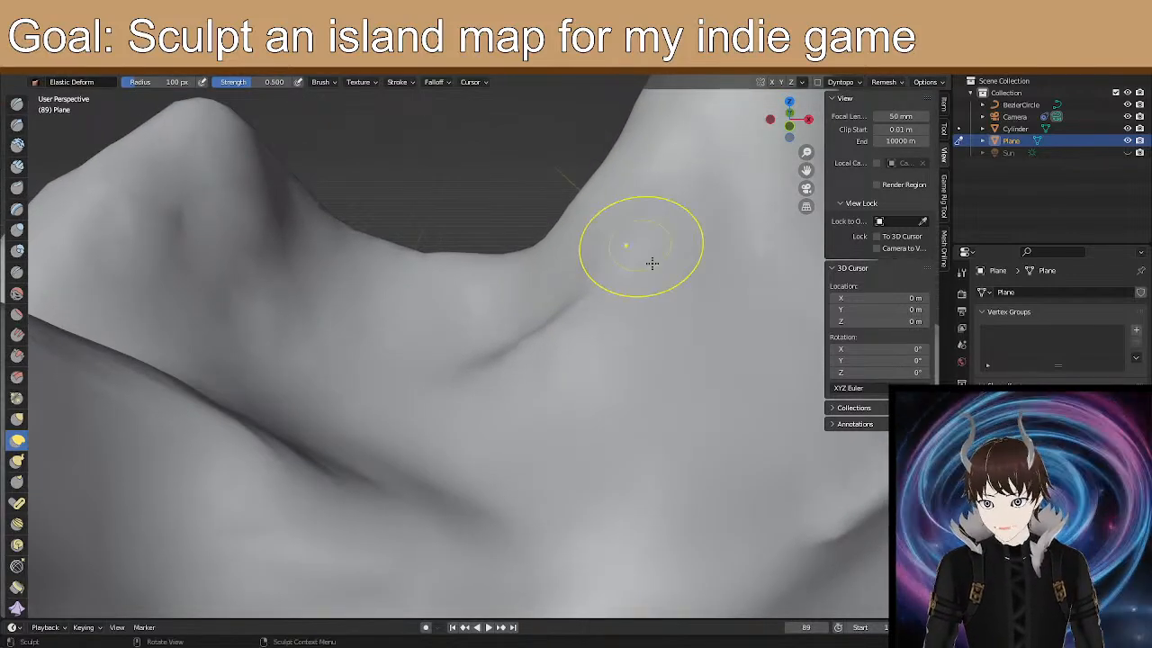
pyautogui.moveTo(662, 207)
pyautogui.mouseDown(button='middle')
pyautogui.moveTo(638, 244)
pyautogui.moveTo(664, 239)
pyautogui.mouseUp(button='middle')
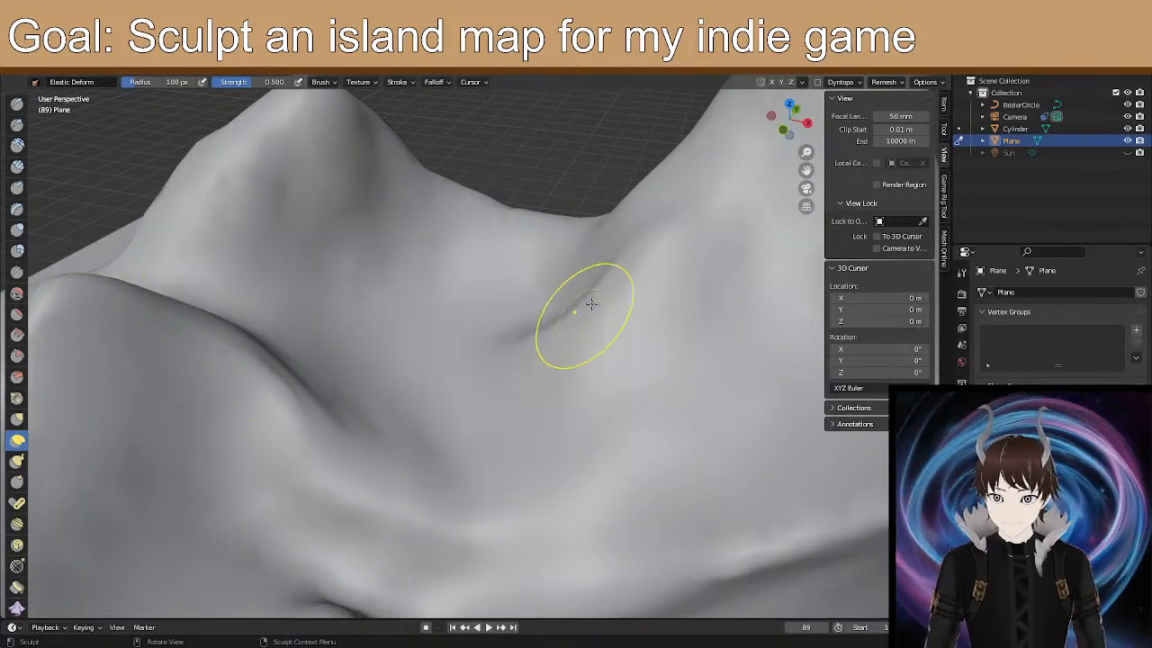
pyautogui.moveTo(544, 347); pyautogui.dragTo(456, 331)
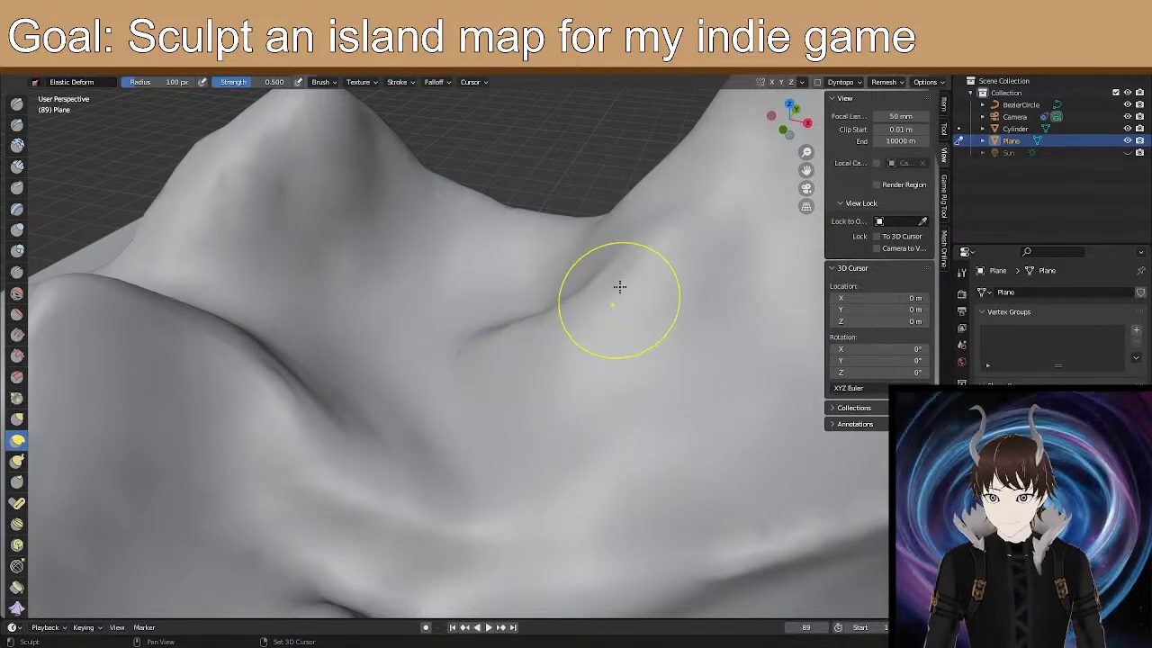
pyautogui.moveTo(529, 322)
pyautogui.mouseDown(button='middle')
pyautogui.moveTo(552, 354)
pyautogui.moveTo(465, 314)
pyautogui.mouseUp(button='middle')
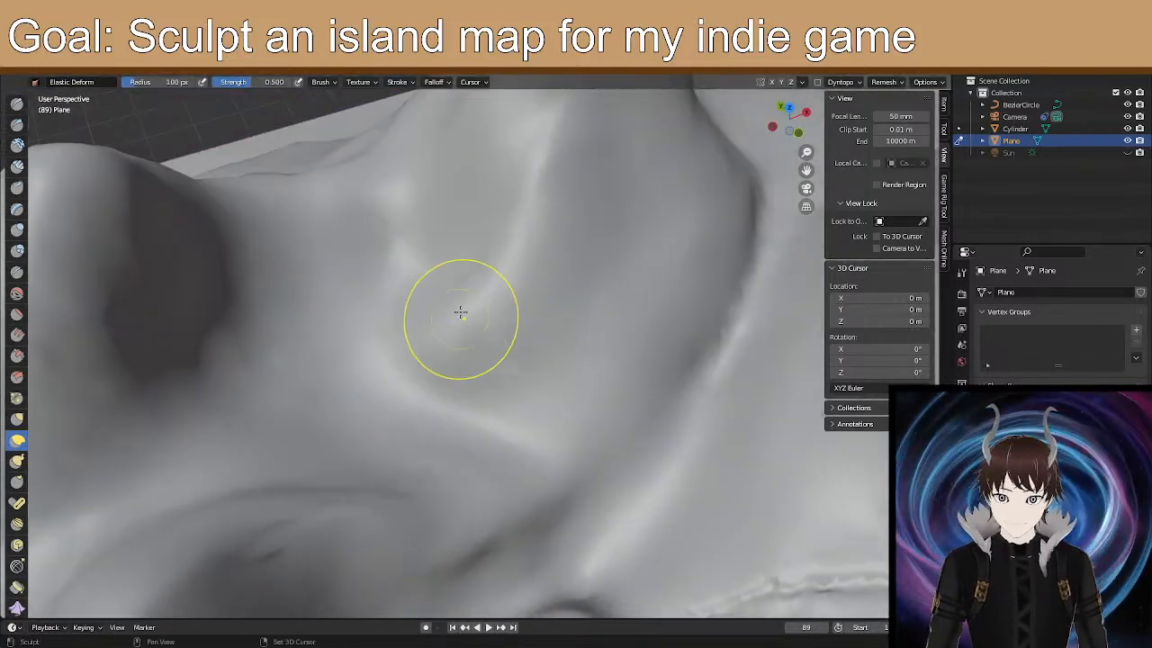
pyautogui.moveTo(452, 282)
pyautogui.mouseDown()
pyautogui.moveTo(532, 206)
pyautogui.moveTo(555, 160)
pyautogui.mouseUp()
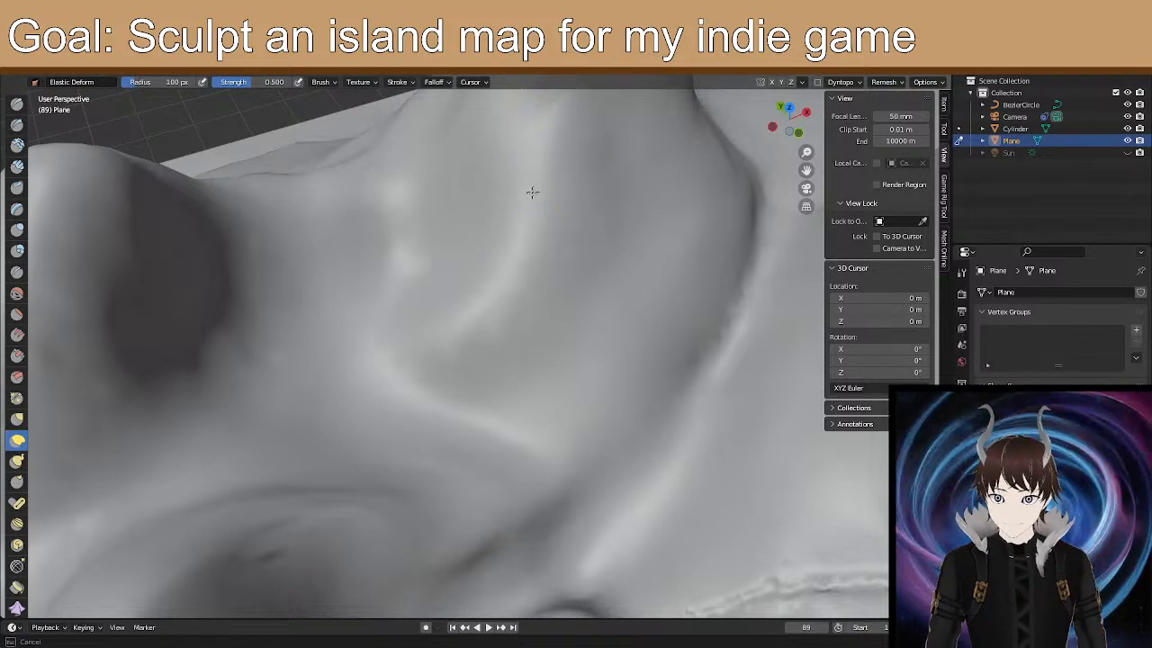
# Examine the ring of peaks and the saddles between them from low and raised viewpoints.
pyautogui.moveTo(445, 309)
pyautogui.mouseDown(button='middle')
pyautogui.moveTo(442, 249)
pyautogui.moveTo(451, 256)
pyautogui.mouseUp(button='middle')
pyautogui.scroll(1, 477, 310)
pyautogui.scroll(-1, 484, 316)
pyautogui.moveTo(483, 316)
pyautogui.mouseDown(button='middle')
pyautogui.moveTo(468, 291)
pyautogui.moveTo(486, 275)
pyautogui.moveTo(522, 182)
pyautogui.moveTo(458, 187)
pyautogui.moveTo(360, 280)
pyautogui.moveTo(426, 336)
pyautogui.moveTo(323, 324)
pyautogui.moveTo(617, 291)
pyautogui.moveTo(431, 315)
pyautogui.moveTo(416, 363)
pyautogui.mouseUp(button='middle')
pyautogui.scroll(2, 468, 323)
pyautogui.moveTo(402, 311)
pyautogui.mouseDown(button='middle')
pyautogui.moveTo(409, 256)
pyautogui.moveTo(404, 337)
pyautogui.moveTo(523, 329)
pyautogui.moveTo(574, 291)
pyautogui.moveTo(500, 396)
pyautogui.moveTo(497, 355)
pyautogui.mouseUp(button='middle')
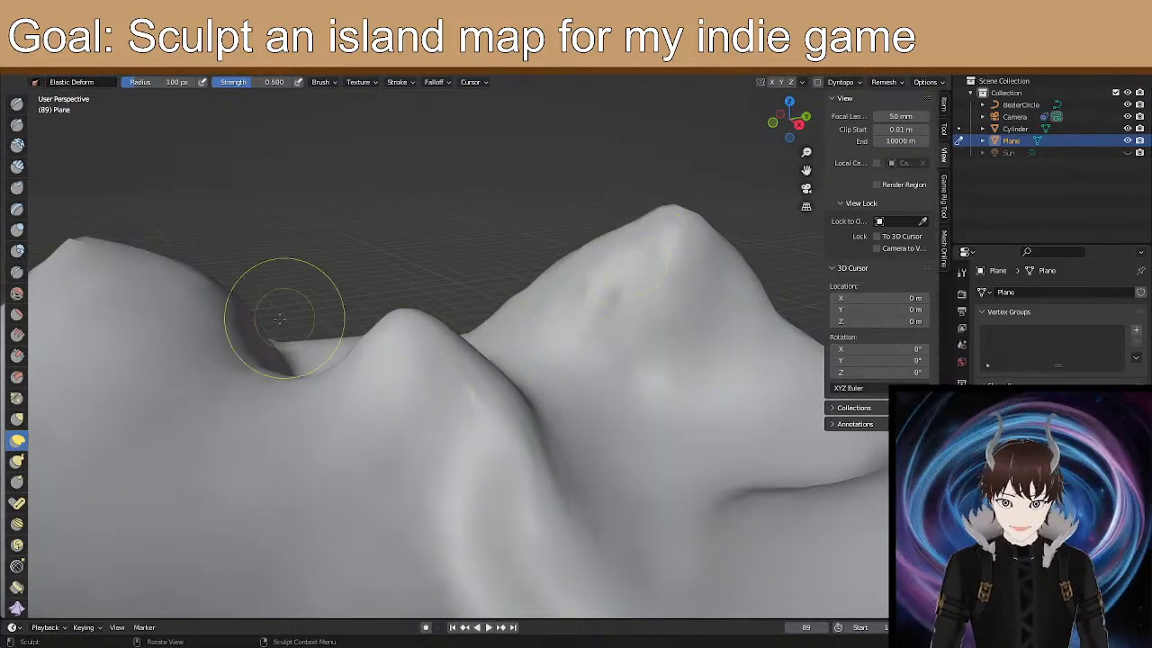
pyautogui.moveTo(111, 296); pyautogui.dragTo(306, 288, button='middle')
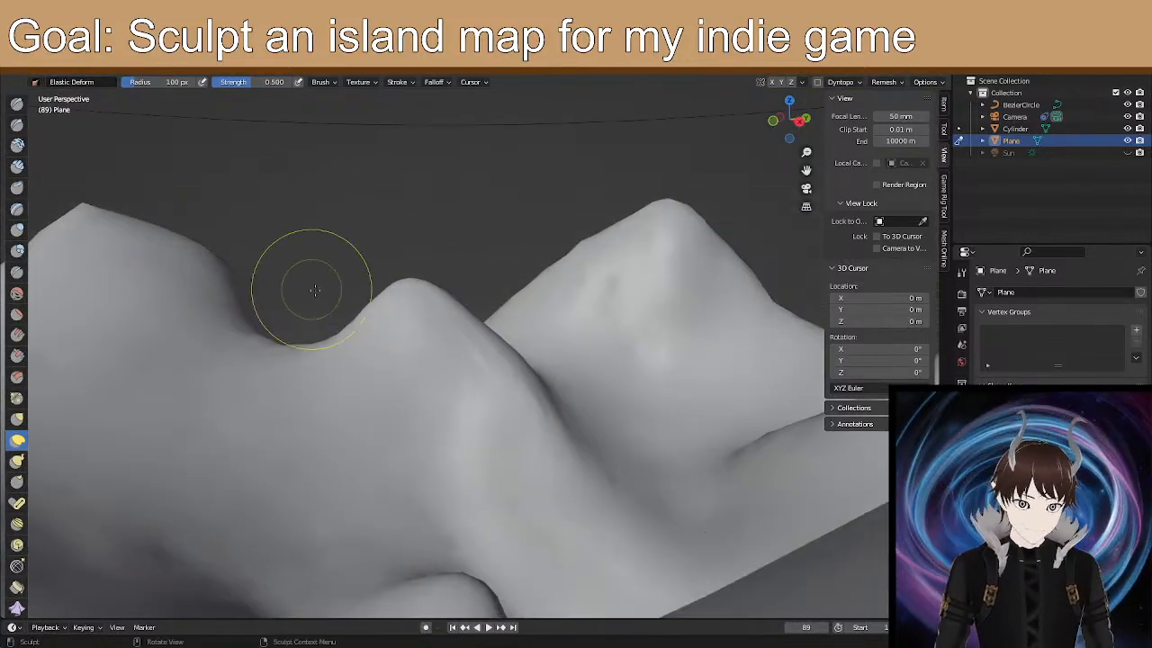
pyautogui.moveTo(368, 224); pyautogui.dragTo(496, 334, button='middle')
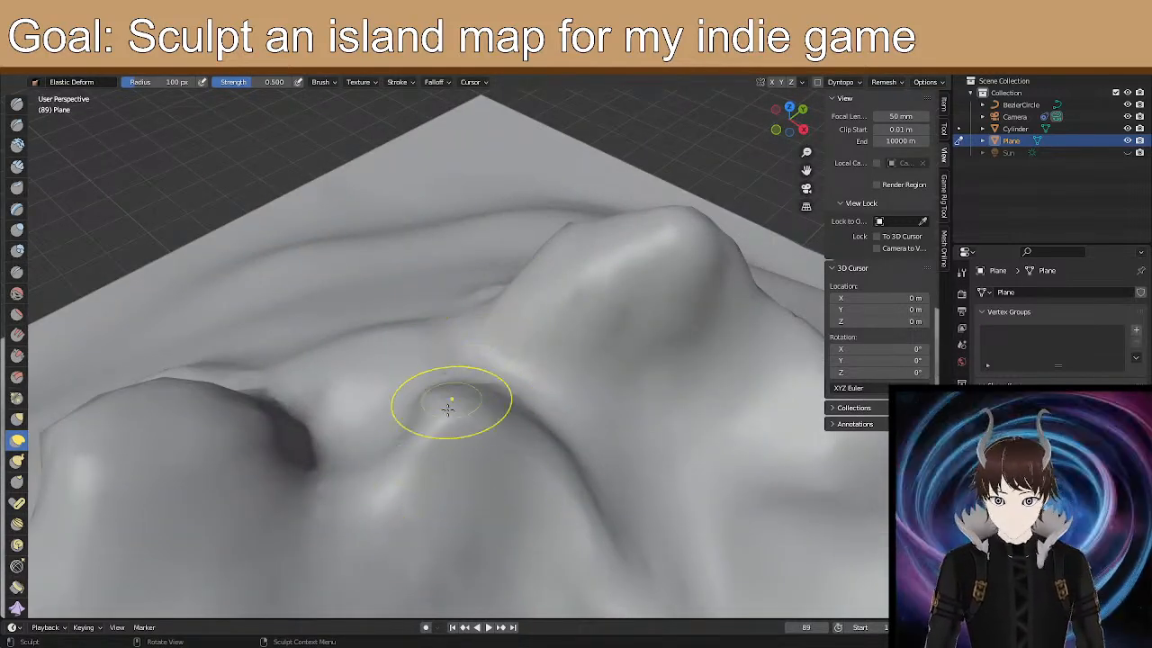
pyautogui.moveTo(539, 474); pyautogui.dragTo(605, 527, button='middle')
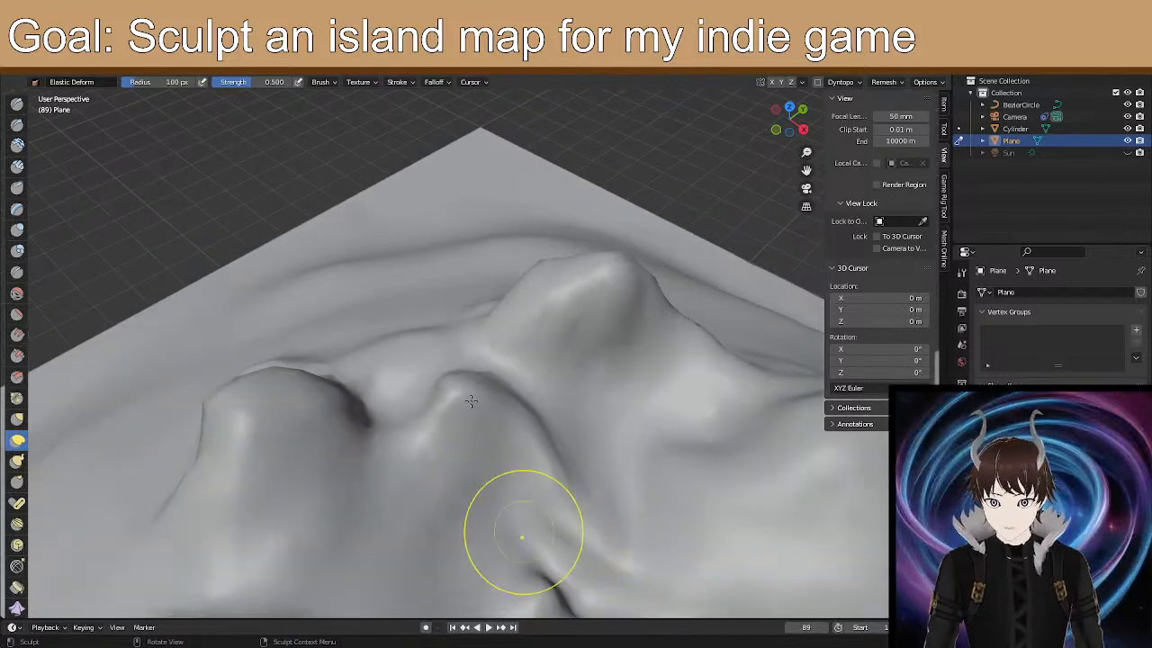
pyautogui.moveTo(519, 343); pyautogui.dragTo(503, 343, button='middle')
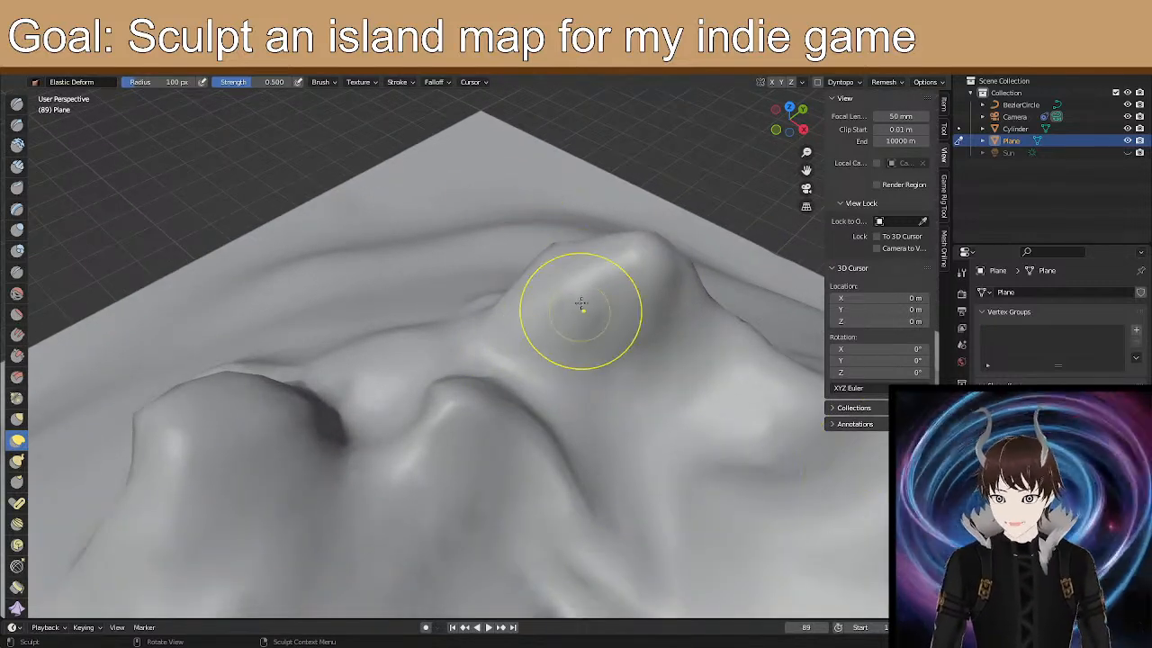
# Reshape the top and outer flank of the broad mountain on the crater rim with the Elastic Deform brush.
pyautogui.moveTo(520, 336); pyautogui.dragTo(489, 304)
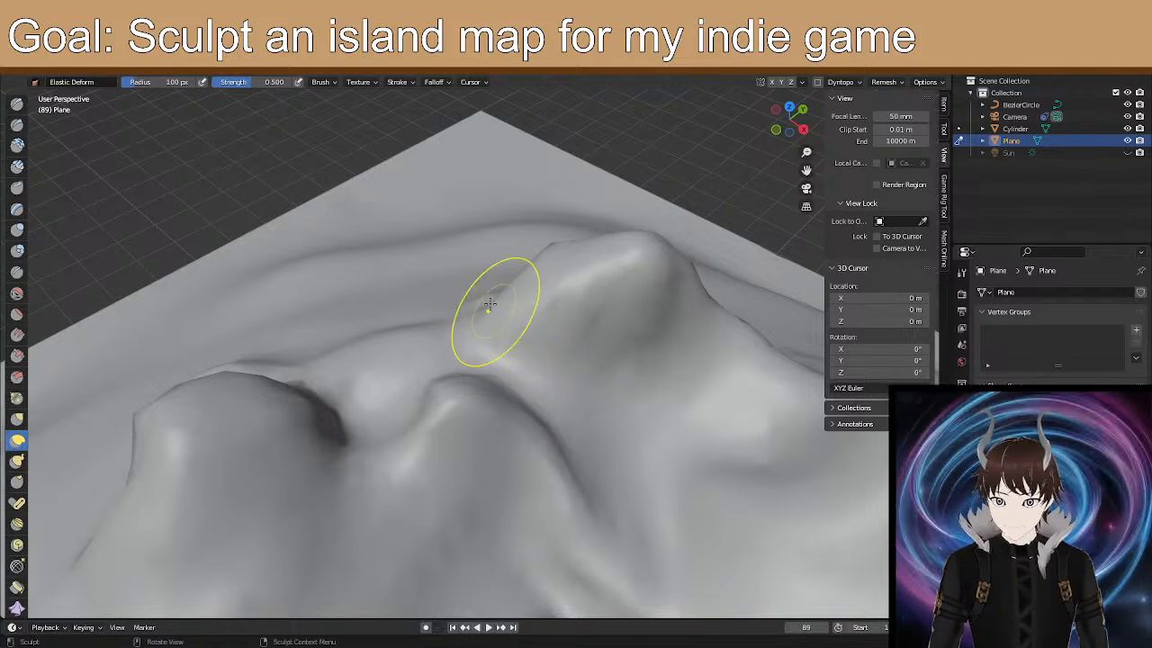
pyautogui.moveTo(489, 280)
pyautogui.mouseDown(button='middle')
pyautogui.moveTo(411, 350)
pyautogui.moveTo(416, 363)
pyautogui.moveTo(463, 362)
pyautogui.moveTo(529, 338)
pyautogui.mouseUp(button='middle')
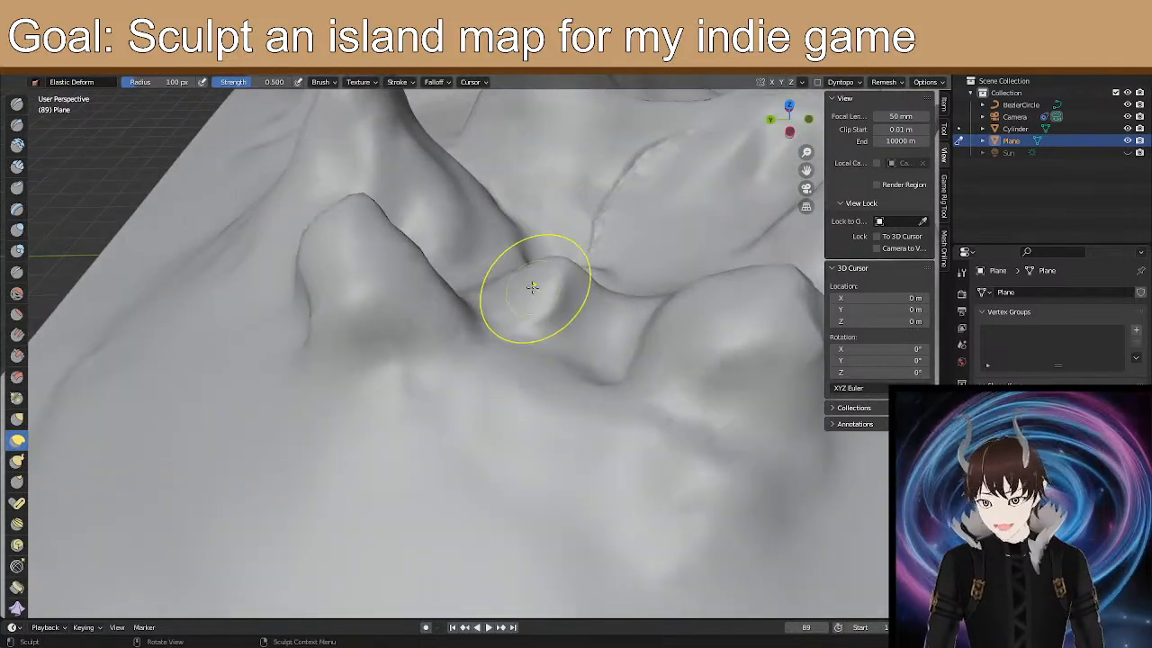
pyautogui.moveTo(518, 283)
pyautogui.mouseDown(button='middle')
pyautogui.moveTo(521, 327)
pyautogui.moveTo(476, 424)
pyautogui.moveTo(452, 393)
pyautogui.moveTo(515, 385)
pyautogui.moveTo(495, 368)
pyautogui.moveTo(407, 372)
pyautogui.mouseUp(button='middle')
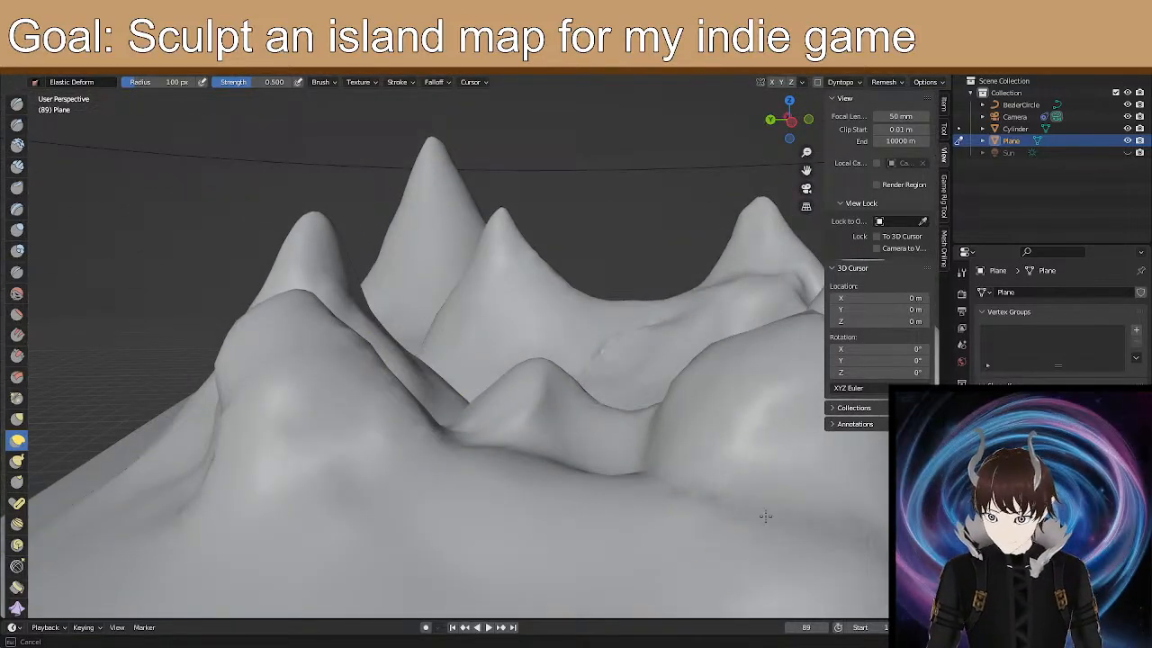
pyautogui.moveTo(490, 464); pyautogui.dragTo(594, 531)
pyautogui.moveTo(406, 408)
pyautogui.mouseDown()
pyautogui.moveTo(393, 397)
pyautogui.moveTo(405, 384)
pyautogui.mouseUp()
pyautogui.moveTo(402, 376); pyautogui.dragTo(361, 329)
pyautogui.moveTo(368, 286); pyautogui.dragTo(378, 187)
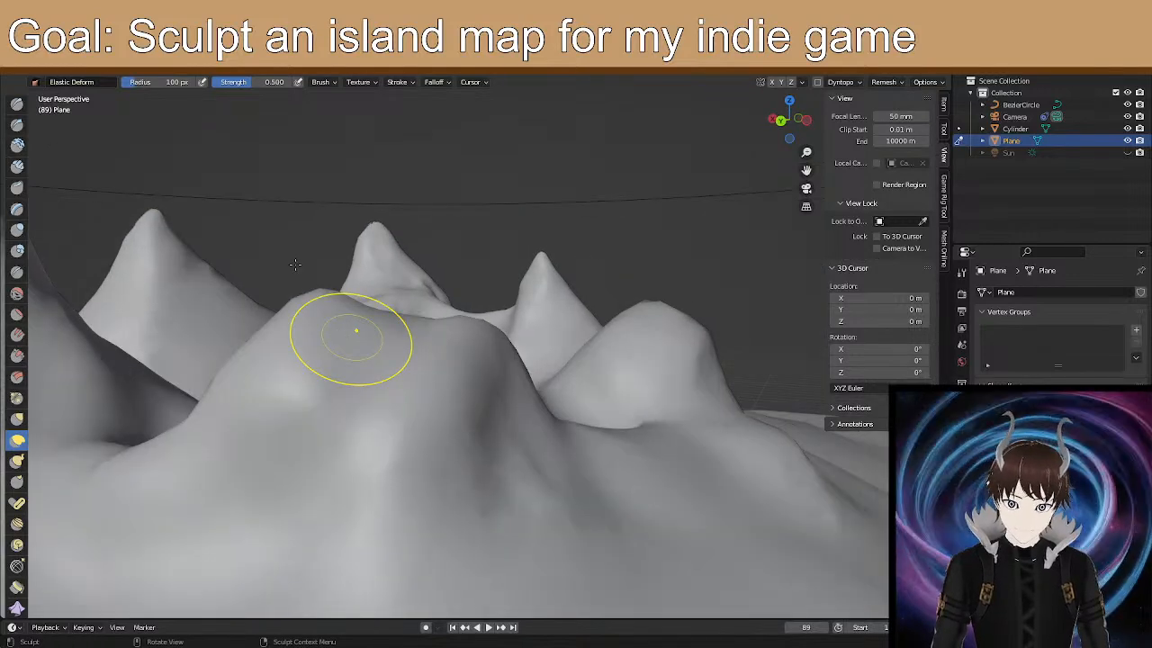
pyautogui.moveTo(309, 424); pyautogui.dragTo(294, 377)
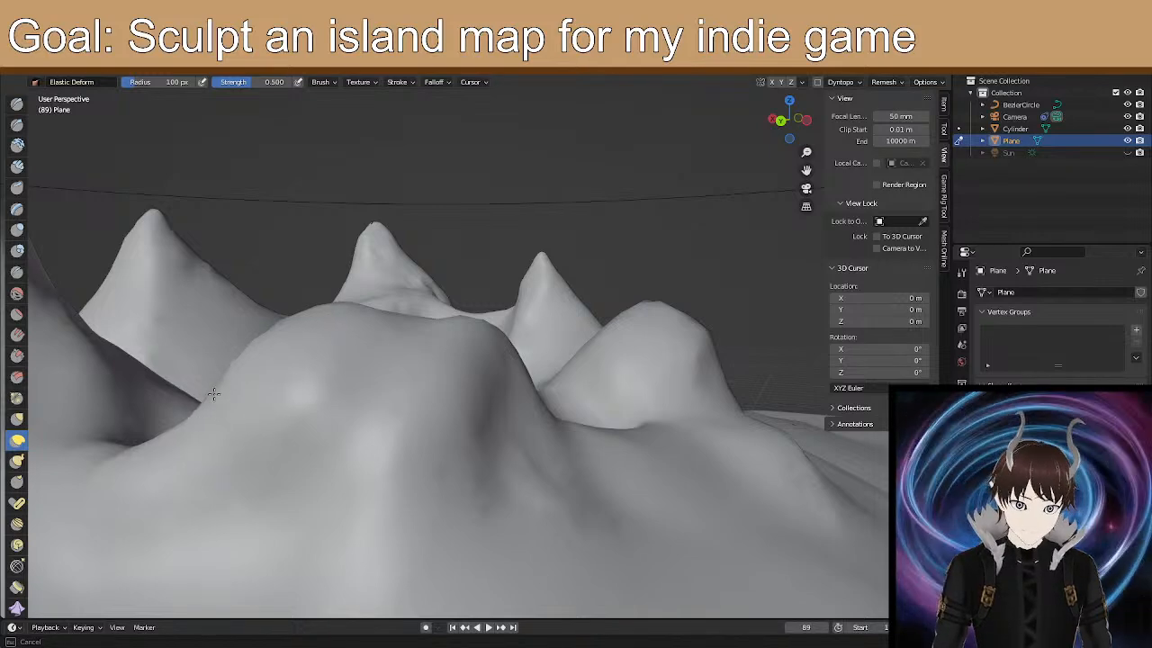
# Adjust the saddle beside the flat-topped rim mountain and pull its crest up into one higher summit.
pyautogui.moveTo(386, 432)
pyautogui.mouseDown(button='middle')
pyautogui.moveTo(370, 447)
pyautogui.moveTo(394, 432)
pyautogui.moveTo(352, 424)
pyautogui.moveTo(400, 426)
pyautogui.moveTo(359, 442)
pyautogui.moveTo(416, 437)
pyautogui.moveTo(308, 450)
pyautogui.moveTo(417, 474)
pyautogui.mouseUp(button='middle')
pyautogui.scroll(-3, 396, 429)
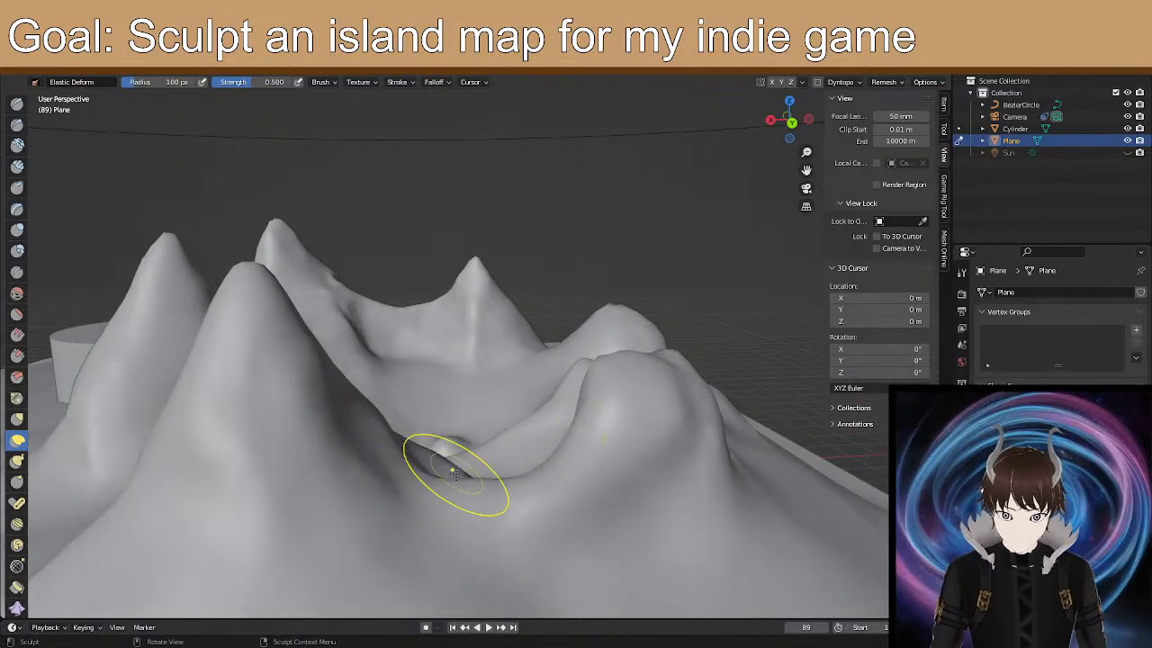
pyautogui.moveTo(436, 484); pyautogui.dragTo(407, 433)
pyautogui.moveTo(536, 460)
pyautogui.mouseDown()
pyautogui.moveTo(556, 433)
pyautogui.moveTo(505, 455)
pyautogui.mouseUp()
pyautogui.moveTo(491, 459); pyautogui.dragTo(553, 458, button='middle')
pyautogui.moveTo(458, 431)
pyautogui.mouseDown(button='middle')
pyautogui.moveTo(539, 454)
pyautogui.moveTo(570, 416)
pyautogui.moveTo(499, 469)
pyautogui.moveTo(483, 430)
pyautogui.mouseUp(button='middle')
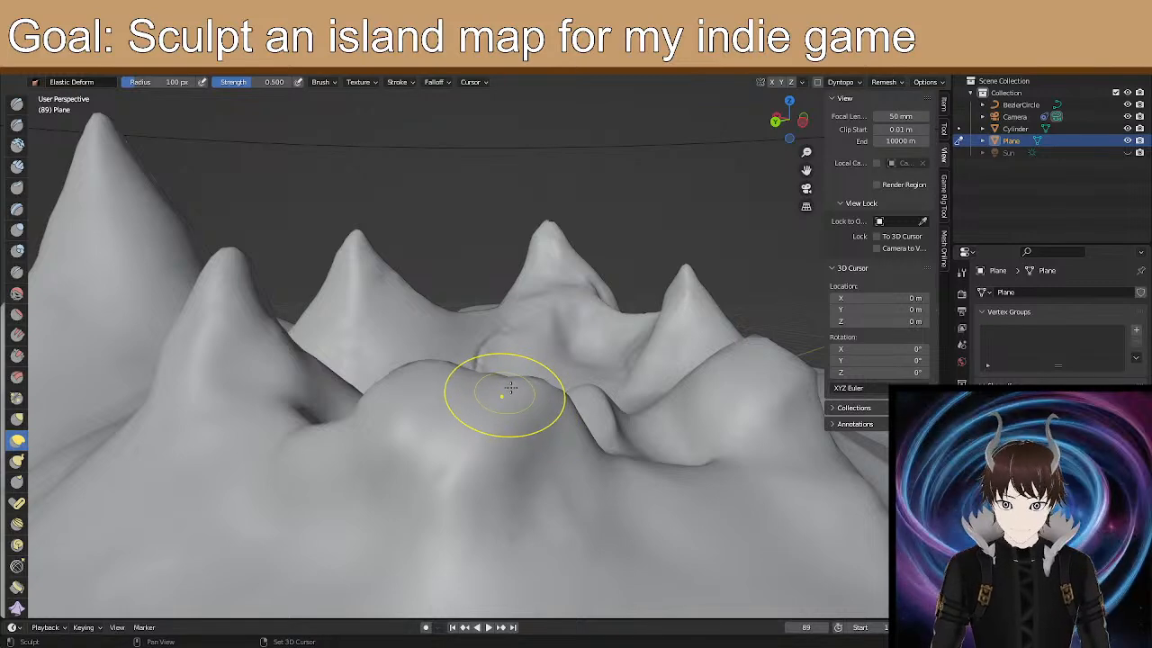
pyautogui.moveTo(510, 390); pyautogui.dragTo(510, 376)
pyautogui.moveTo(510, 330)
pyautogui.mouseDown()
pyautogui.moveTo(495, 362)
pyautogui.moveTo(486, 347)
pyautogui.moveTo(476, 360)
pyautogui.mouseUp()
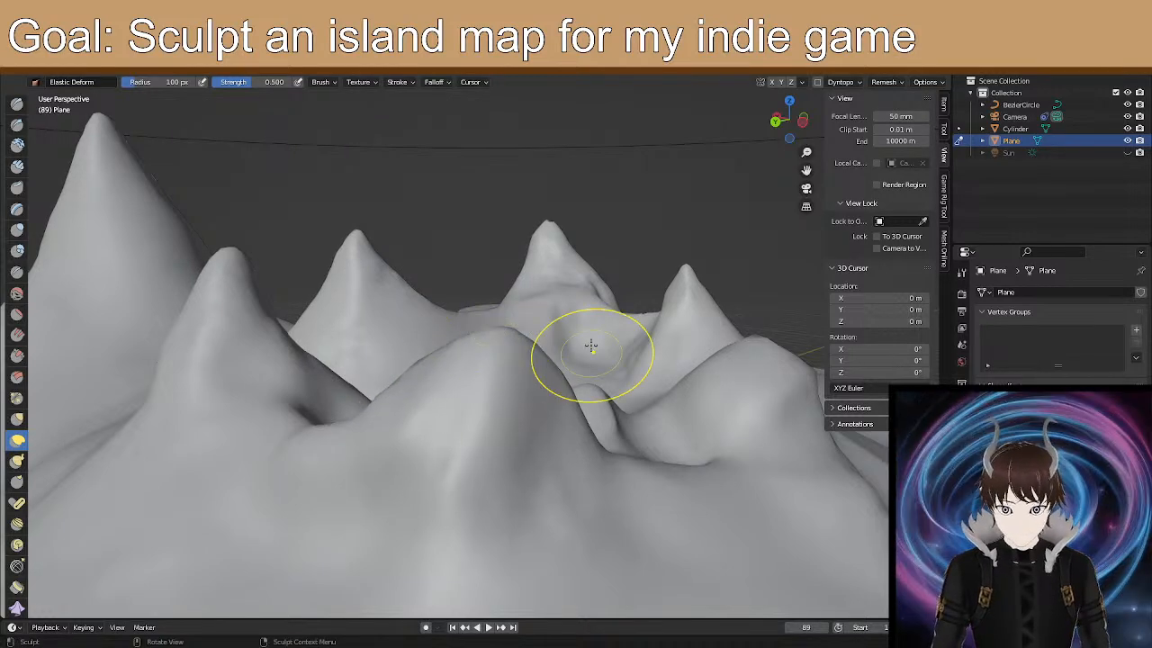
# Pull the ridge beside the raised summit toward the crater to reshape the mountain's inner flank.
pyautogui.moveTo(597, 395)
pyautogui.mouseDown(button='middle')
pyautogui.moveTo(574, 412)
pyautogui.moveTo(552, 399)
pyautogui.moveTo(366, 378)
pyautogui.moveTo(390, 404)
pyautogui.mouseUp(button='middle')
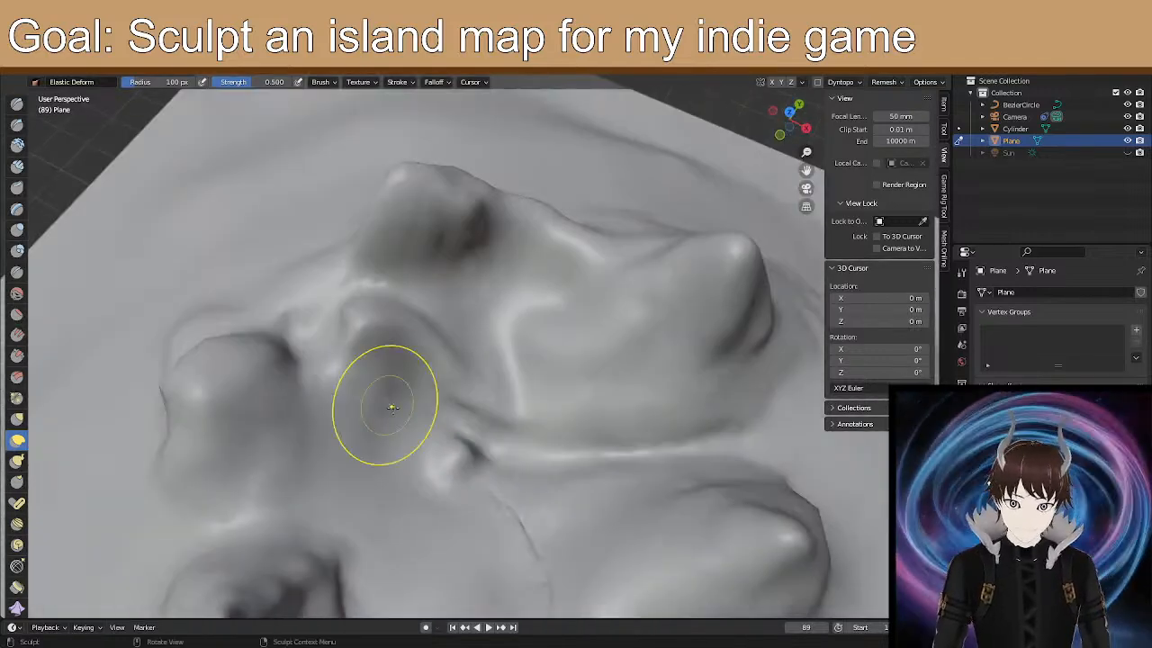
pyautogui.scroll(2, 437, 252)
pyautogui.moveTo(470, 201)
pyautogui.mouseDown()
pyautogui.moveTo(471, 249)
pyautogui.moveTo(493, 286)
pyautogui.mouseUp()
pyautogui.moveTo(521, 216); pyautogui.dragTo(513, 258)
pyautogui.moveTo(513, 200); pyautogui.dragTo(497, 267)
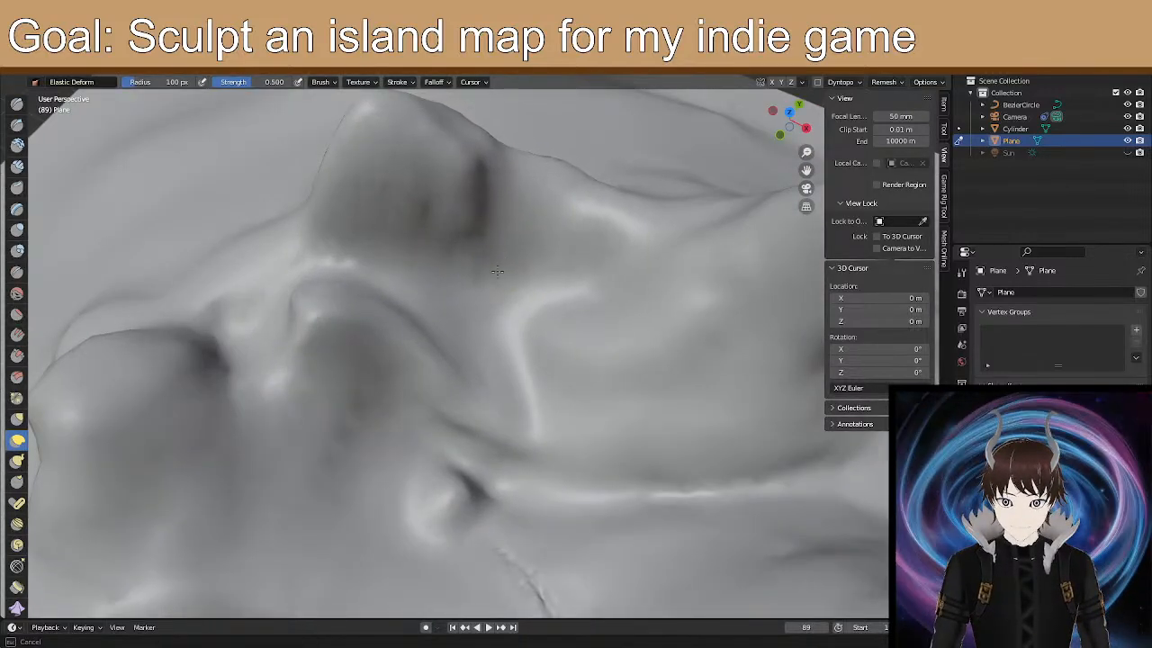
# Refine the raised mountain's side slopes and the dip leading to its neighbouring peak with the Elastic Deform brush.
pyautogui.moveTo(419, 287)
pyautogui.mouseDown(button='middle')
pyautogui.moveTo(512, 262)
pyautogui.moveTo(411, 368)
pyautogui.moveTo(470, 300)
pyautogui.moveTo(374, 371)
pyautogui.moveTo(406, 326)
pyautogui.mouseUp(button='middle')
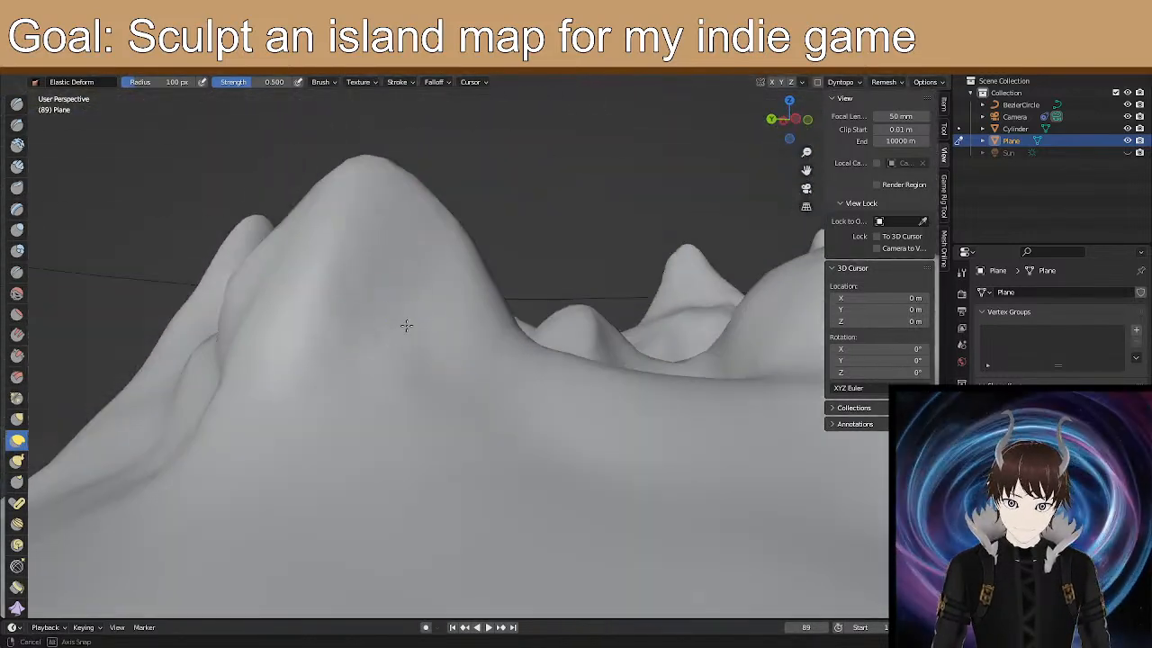
pyautogui.moveTo(465, 278); pyautogui.dragTo(435, 327, button='middle')
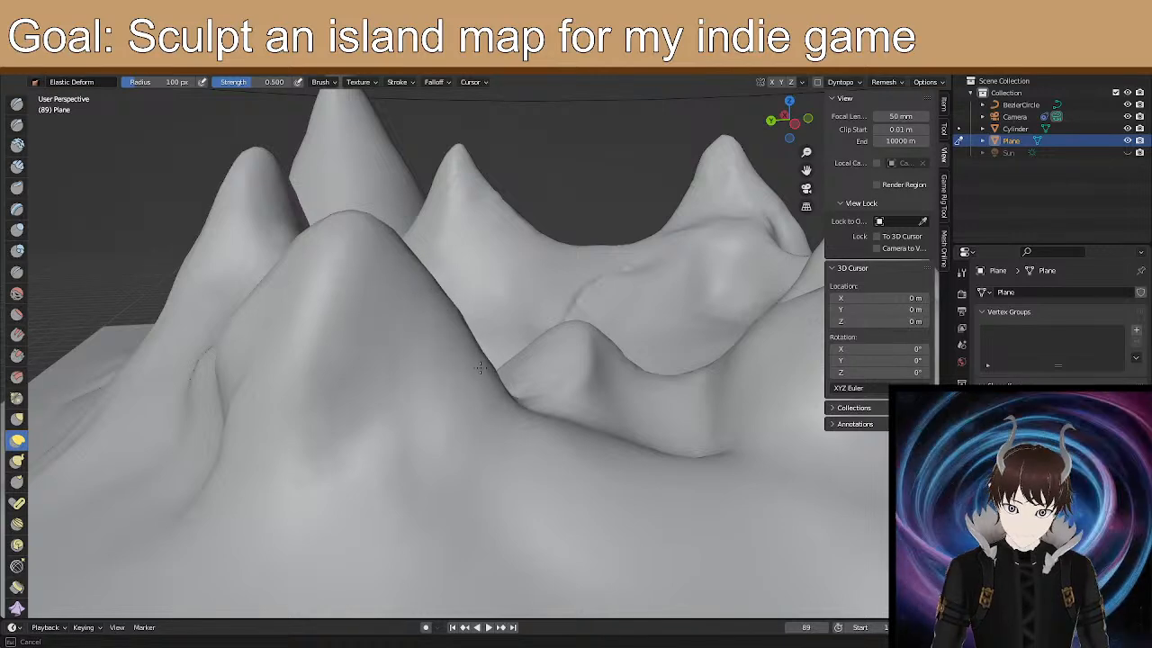
pyautogui.moveTo(483, 368)
pyautogui.mouseDown(button='middle')
pyautogui.moveTo(419, 355)
pyautogui.moveTo(468, 342)
pyautogui.moveTo(447, 353)
pyautogui.moveTo(465, 378)
pyautogui.moveTo(521, 380)
pyautogui.moveTo(490, 384)
pyautogui.mouseUp(button='middle')
pyautogui.moveTo(514, 331)
pyautogui.mouseDown(button='middle')
pyautogui.moveTo(450, 331)
pyautogui.moveTo(462, 360)
pyautogui.moveTo(517, 387)
pyautogui.mouseUp(button='middle')
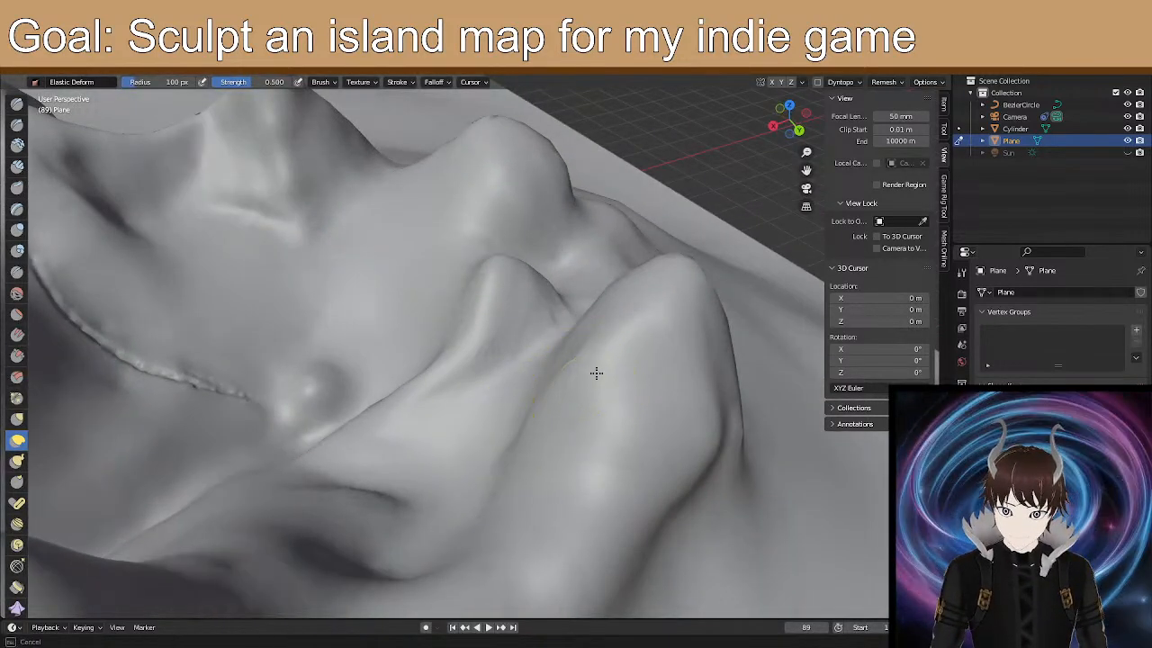
pyautogui.moveTo(595, 394)
pyautogui.mouseDown(button='middle')
pyautogui.moveTo(540, 342)
pyautogui.moveTo(404, 336)
pyautogui.moveTo(311, 453)
pyautogui.moveTo(316, 465)
pyautogui.moveTo(298, 360)
pyautogui.mouseUp(button='middle')
pyautogui.moveTo(336, 358)
pyautogui.mouseDown(button='middle')
pyautogui.moveTo(366, 352)
pyautogui.moveTo(336, 332)
pyautogui.moveTo(357, 345)
pyautogui.moveTo(282, 335)
pyautogui.mouseUp(button='middle')
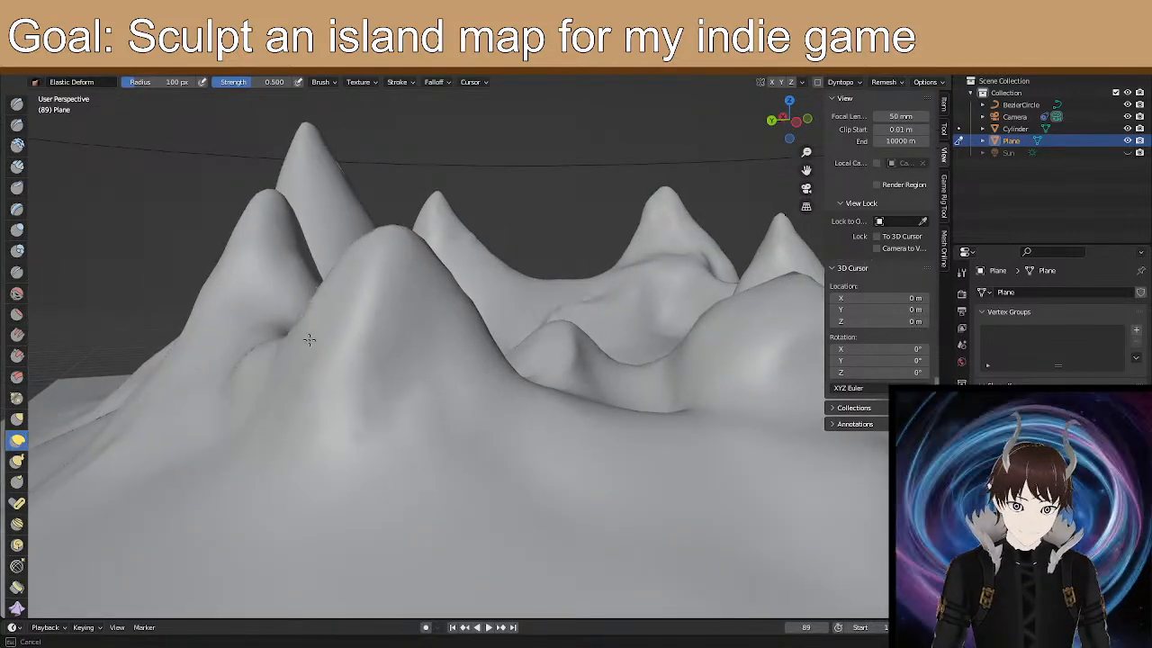
pyautogui.moveTo(320, 358)
pyautogui.mouseDown(button='middle')
pyautogui.moveTo(303, 347)
pyautogui.moveTo(178, 366)
pyautogui.moveTo(288, 406)
pyautogui.moveTo(369, 374)
pyautogui.moveTo(348, 354)
pyautogui.moveTo(322, 360)
pyautogui.moveTo(493, 375)
pyautogui.moveTo(638, 434)
pyautogui.moveTo(458, 419)
pyautogui.moveTo(578, 470)
pyautogui.moveTo(365, 418)
pyautogui.moveTo(301, 364)
pyautogui.mouseUp(button='middle')
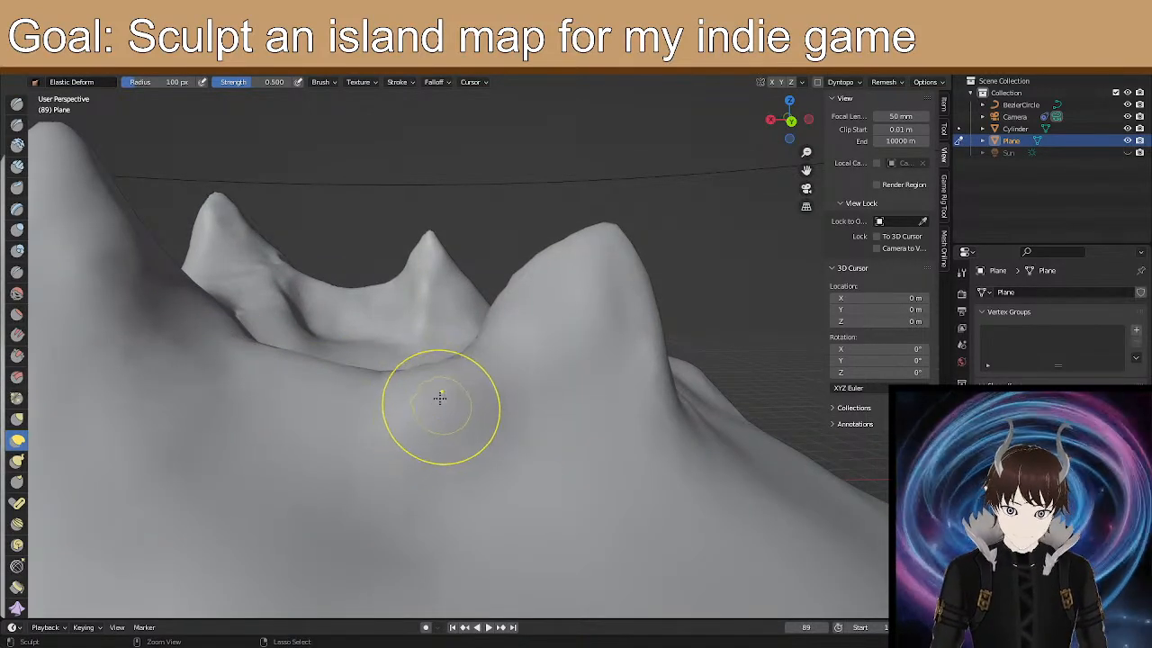
pyautogui.moveTo(443, 361)
pyautogui.mouseDown(button='middle')
pyautogui.moveTo(458, 342)
pyautogui.moveTo(462, 357)
pyautogui.moveTo(470, 304)
pyautogui.moveTo(582, 342)
pyautogui.moveTo(467, 361)
pyautogui.moveTo(477, 381)
pyautogui.moveTo(545, 411)
pyautogui.moveTo(566, 450)
pyautogui.moveTo(602, 436)
pyautogui.mouseUp(button='middle')
pyautogui.moveTo(602, 436)
pyautogui.mouseDown()
pyautogui.moveTo(606, 388)
pyautogui.moveTo(649, 384)
pyautogui.mouseUp()
# Examine the whole mountain ring from several sides and distances to compare peak heights and the gaps between them.
pyautogui.moveTo(649, 384)
pyautogui.mouseDown(button='middle')
pyautogui.moveTo(586, 342)
pyautogui.moveTo(609, 347)
pyautogui.moveTo(601, 340)
pyautogui.moveTo(588, 386)
pyautogui.moveTo(419, 409)
pyautogui.moveTo(519, 411)
pyautogui.mouseUp(button='middle')
pyautogui.moveTo(601, 402)
pyautogui.mouseDown(button='middle')
pyautogui.moveTo(617, 398)
pyautogui.moveTo(545, 389)
pyautogui.mouseUp(button='middle')
pyautogui.moveTo(650, 414)
pyautogui.keyDown('shift'); pyautogui.mouseDown(button='middle')
pyautogui.moveTo(567, 340)
pyautogui.moveTo(520, 353)
pyautogui.mouseUp(button='middle'); pyautogui.keyUp('shift')
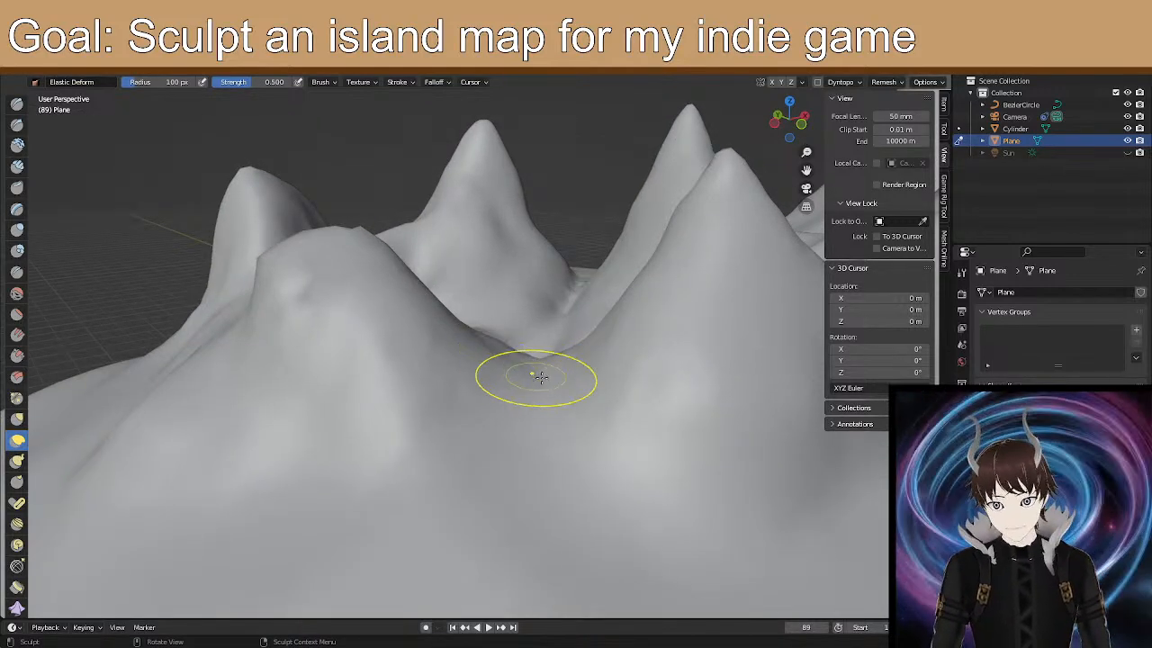
pyautogui.scroll(-4, 526, 364)
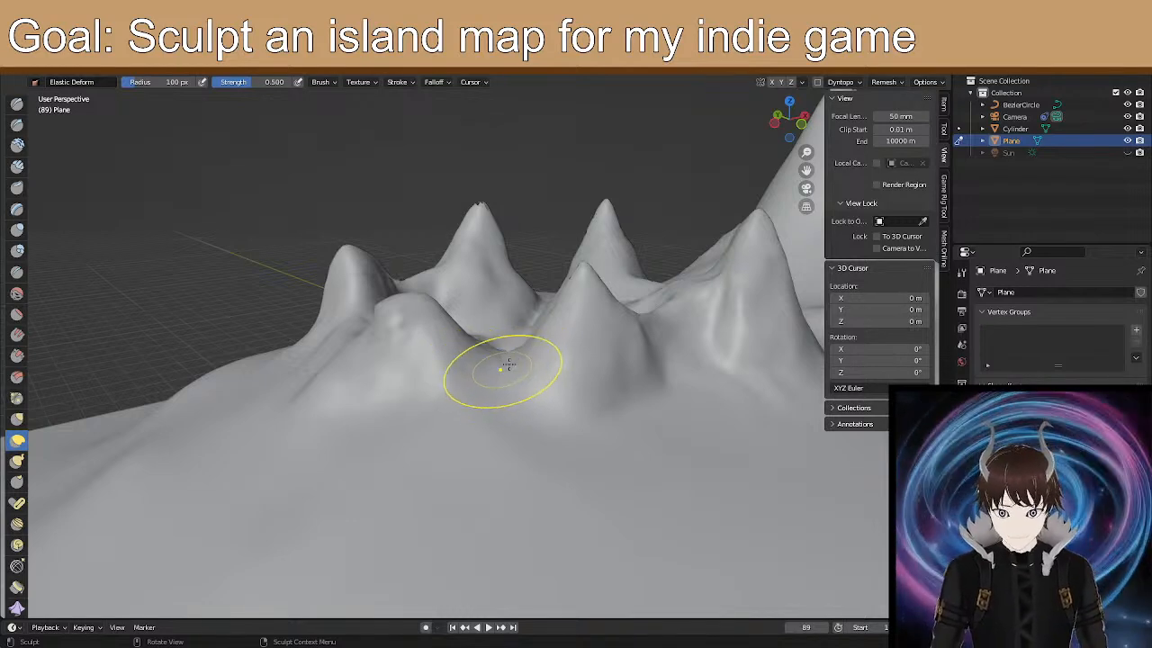
pyautogui.moveTo(409, 352)
pyautogui.mouseDown(button='middle')
pyautogui.moveTo(390, 352)
pyautogui.moveTo(437, 360)
pyautogui.moveTo(386, 360)
pyautogui.moveTo(405, 369)
pyautogui.mouseUp(button='middle')
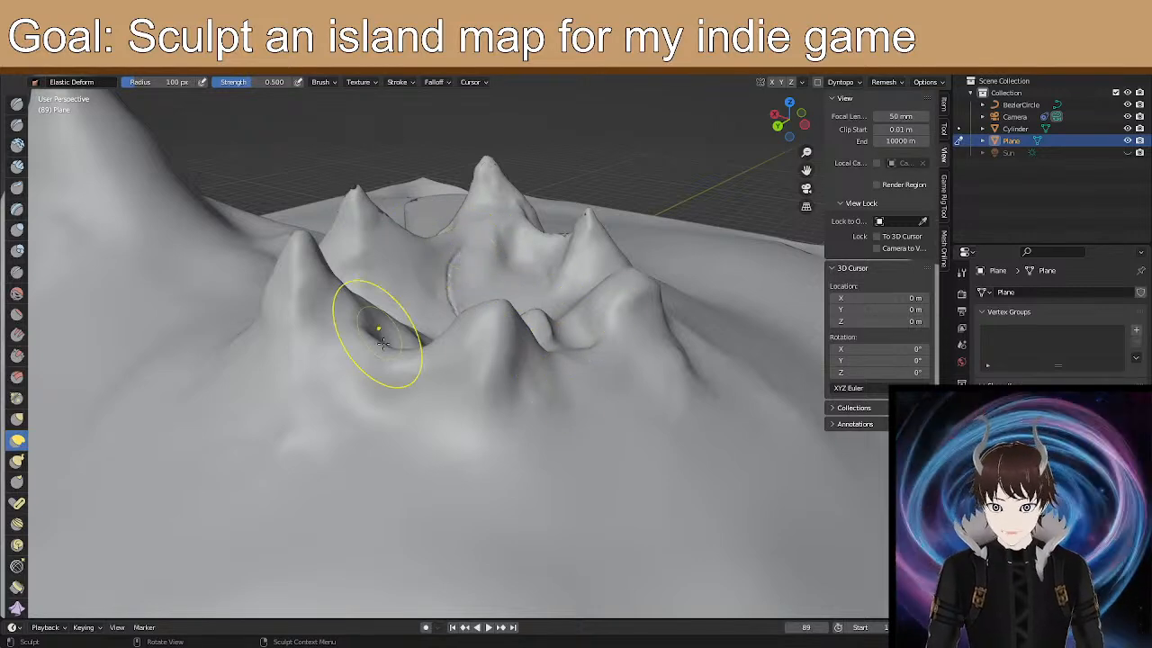
pyautogui.moveTo(488, 231)
pyautogui.mouseDown(button='middle')
pyautogui.moveTo(483, 252)
pyautogui.moveTo(441, 252)
pyautogui.moveTo(364, 234)
pyautogui.moveTo(348, 205)
pyautogui.moveTo(354, 258)
pyautogui.moveTo(401, 287)
pyautogui.mouseUp(button='middle')
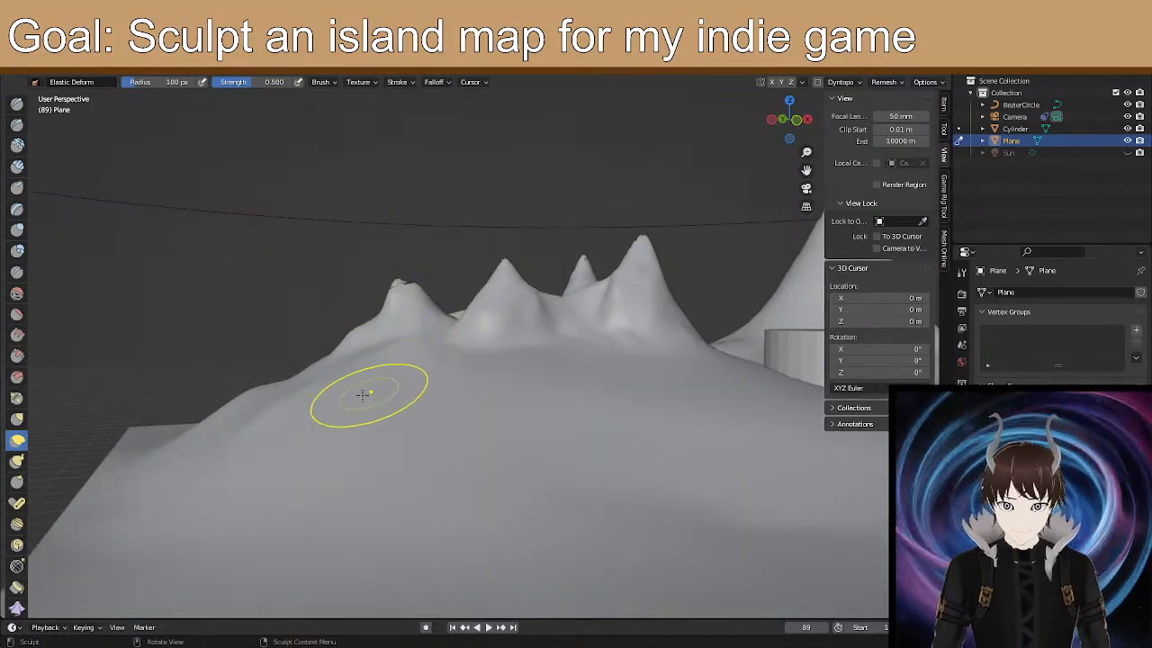
pyautogui.moveTo(321, 411)
pyautogui.mouseDown(button='middle')
pyautogui.moveTo(411, 360)
pyautogui.moveTo(321, 458)
pyautogui.moveTo(303, 515)
pyautogui.moveTo(321, 450)
pyautogui.moveTo(375, 391)
pyautogui.moveTo(446, 392)
pyautogui.moveTo(512, 365)
pyautogui.moveTo(501, 360)
pyautogui.moveTo(473, 423)
pyautogui.moveTo(438, 444)
pyautogui.moveTo(473, 447)
pyautogui.moveTo(549, 419)
pyautogui.moveTo(540, 422)
pyautogui.mouseUp(button='middle')
pyautogui.scroll(3, 514, 368)
pyautogui.scroll(-5, 534, 372)
pyautogui.scroll(4, 540, 422)
pyautogui.scroll(2, 540, 422)
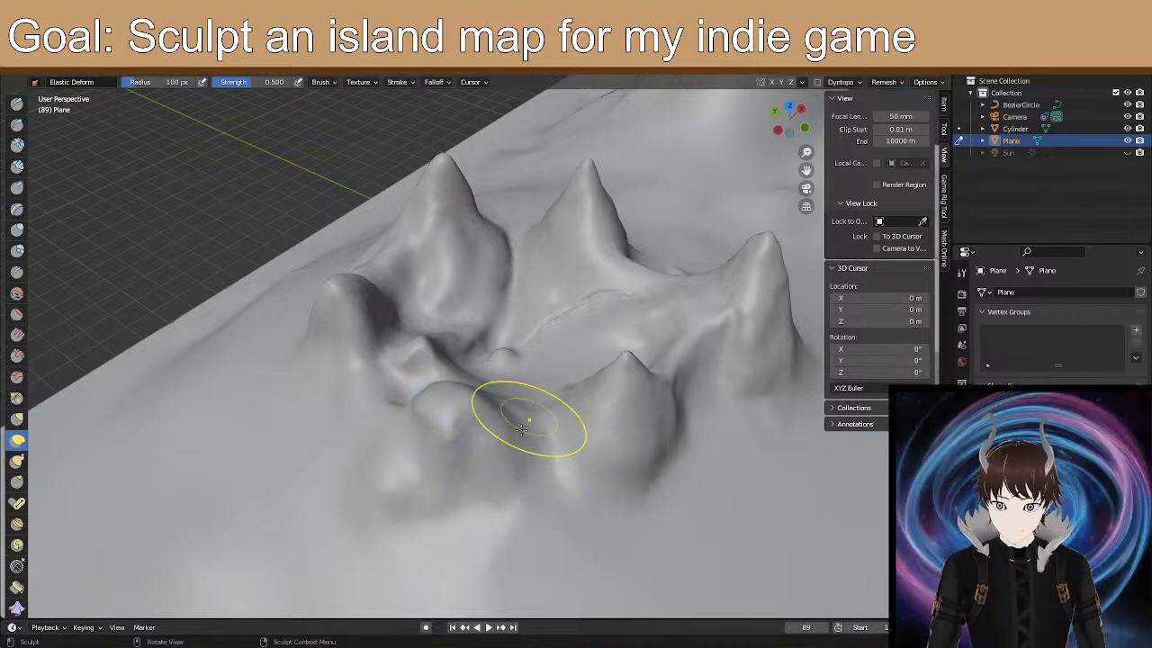
# Pull the blunt summit of the rim mountain upward with the Elastic Deform brush, checking it against the surrounding peaks.
pyautogui.moveTo(432, 443)
pyautogui.mouseDown(button='middle')
pyautogui.moveTo(470, 404)
pyautogui.moveTo(507, 404)
pyautogui.moveTo(512, 381)
pyautogui.moveTo(483, 365)
pyautogui.moveTo(579, 362)
pyautogui.moveTo(520, 402)
pyautogui.mouseUp(button='middle')
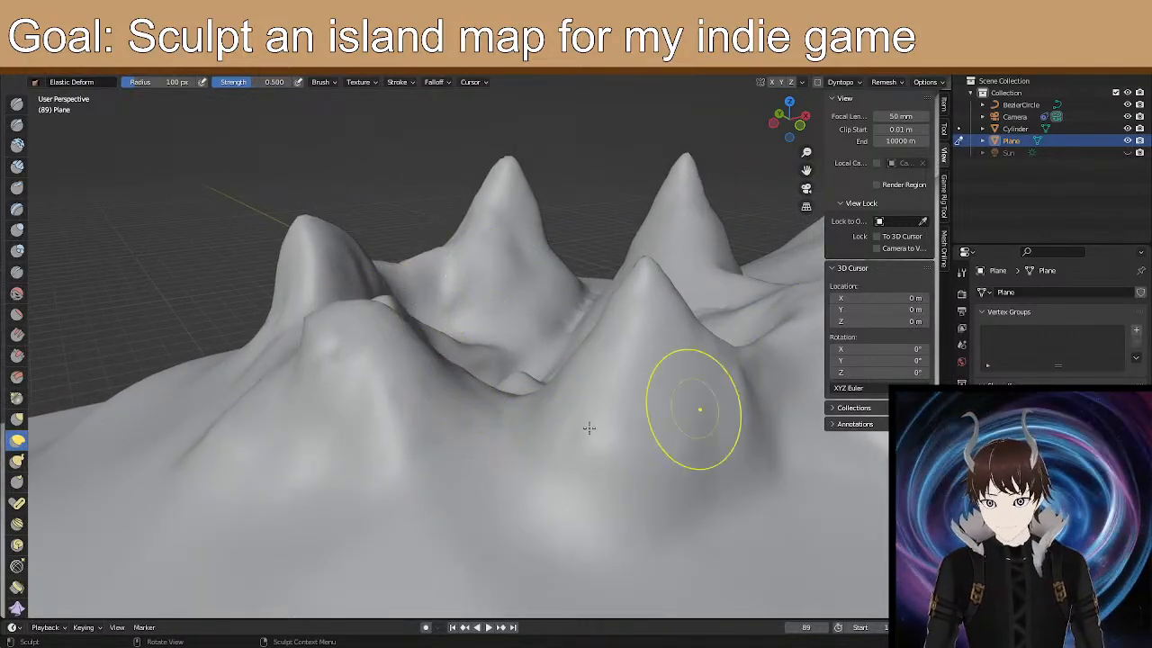
pyautogui.moveTo(334, 373)
pyautogui.mouseDown(button='middle')
pyautogui.moveTo(438, 384)
pyautogui.moveTo(437, 373)
pyautogui.moveTo(296, 398)
pyautogui.moveTo(474, 357)
pyautogui.moveTo(519, 380)
pyautogui.moveTo(457, 380)
pyautogui.mouseUp(button='middle')
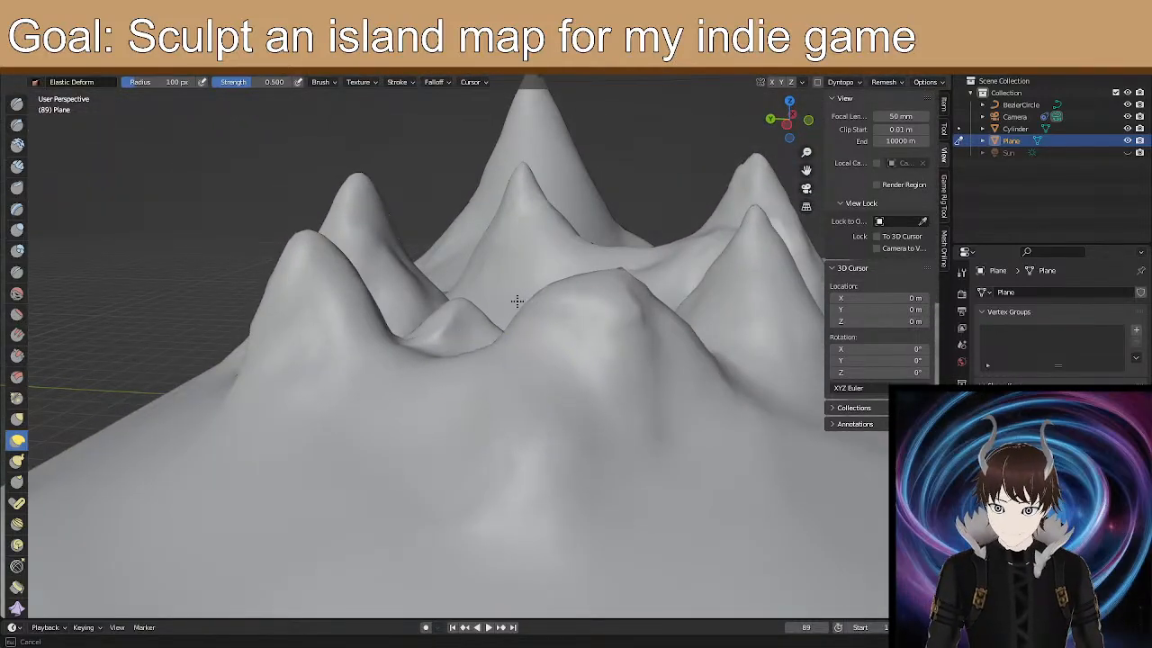
pyautogui.moveTo(566, 264); pyautogui.dragTo(550, 241)
pyautogui.moveTo(550, 232); pyautogui.dragTo(558, 304, button='middle')
pyautogui.moveTo(556, 360)
pyautogui.mouseDown(button='middle')
pyautogui.moveTo(555, 393)
pyautogui.moveTo(682, 372)
pyautogui.mouseUp(button='middle')
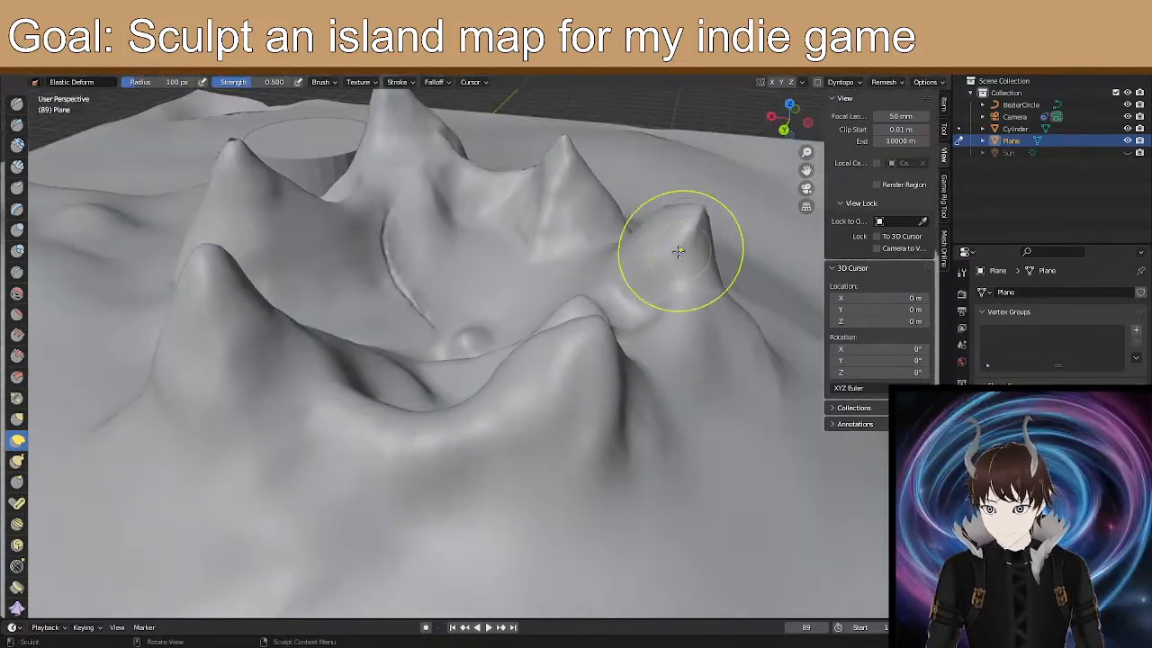
pyautogui.moveTo(678, 252); pyautogui.dragTo(588, 270, button='middle')
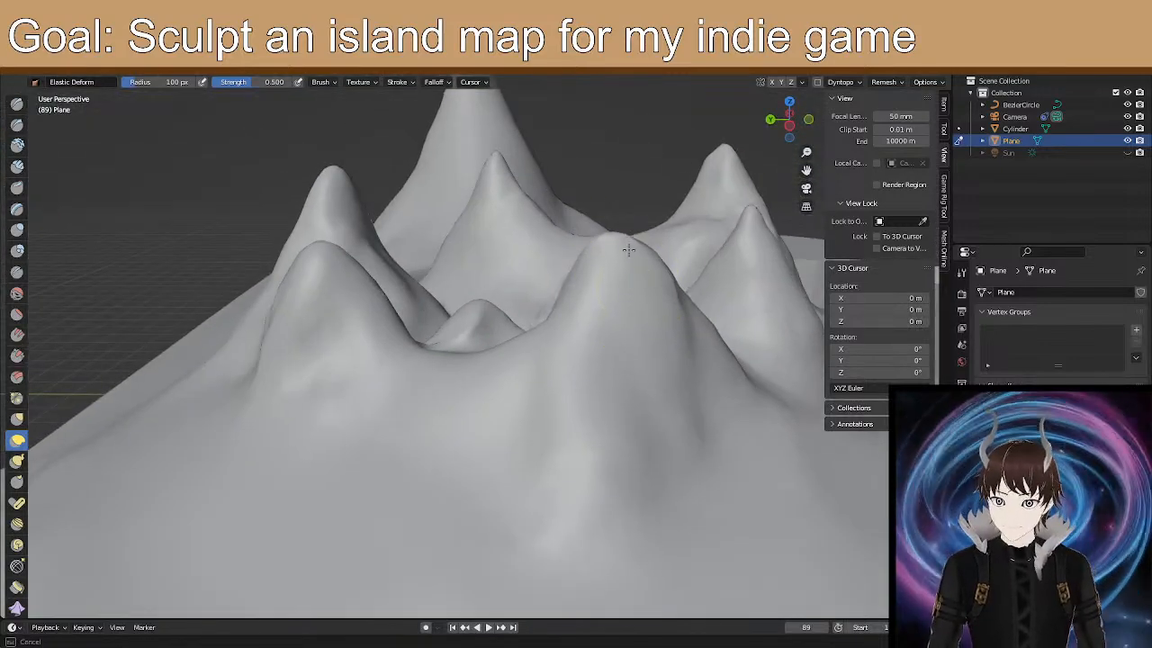
# Refine the raised rim mountain's summit and upper flank, and adjust the slope toward its neighbouring peak.
pyautogui.moveTo(629, 262); pyautogui.dragTo(628, 251)
pyautogui.moveTo(622, 301); pyautogui.dragTo(663, 296)
pyautogui.moveTo(663, 296)
pyautogui.mouseDown(button='middle')
pyautogui.moveTo(576, 296)
pyautogui.moveTo(608, 314)
pyautogui.mouseUp(button='middle')
pyautogui.moveTo(423, 258); pyautogui.dragTo(360, 241)
pyautogui.moveTo(361, 241)
pyautogui.mouseDown(button='middle')
pyautogui.moveTo(393, 272)
pyautogui.moveTo(460, 296)
pyautogui.mouseUp(button='middle')
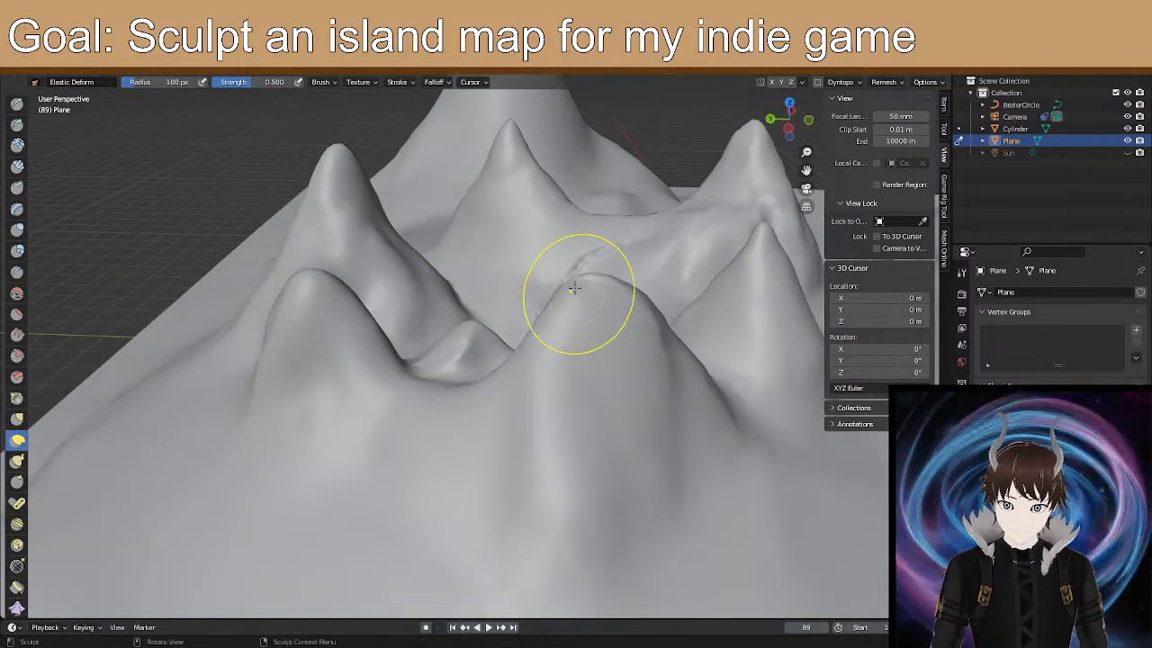
# Reshape the flank of the neighbouring rim peak with the Snake Hook brush.
pyautogui.click(17, 460)
pyautogui.moveTo(285, 437)
pyautogui.mouseDown(button='middle')
pyautogui.moveTo(459, 430)
pyautogui.moveTo(363, 396)
pyautogui.moveTo(339, 401)
pyautogui.moveTo(387, 421)
pyautogui.mouseUp(button='middle')
pyautogui.moveTo(378, 417); pyautogui.dragTo(356, 387)
pyautogui.moveTo(365, 388)
pyautogui.mouseDown(button='middle')
pyautogui.moveTo(347, 417)
pyautogui.moveTo(294, 372)
pyautogui.moveTo(445, 317)
pyautogui.moveTo(380, 326)
pyautogui.moveTo(543, 252)
pyautogui.moveTo(451, 360)
pyautogui.moveTo(522, 304)
pyautogui.moveTo(570, 297)
pyautogui.moveTo(369, 344)
pyautogui.moveTo(568, 326)
pyautogui.moveTo(529, 367)
pyautogui.mouseUp(button='middle')
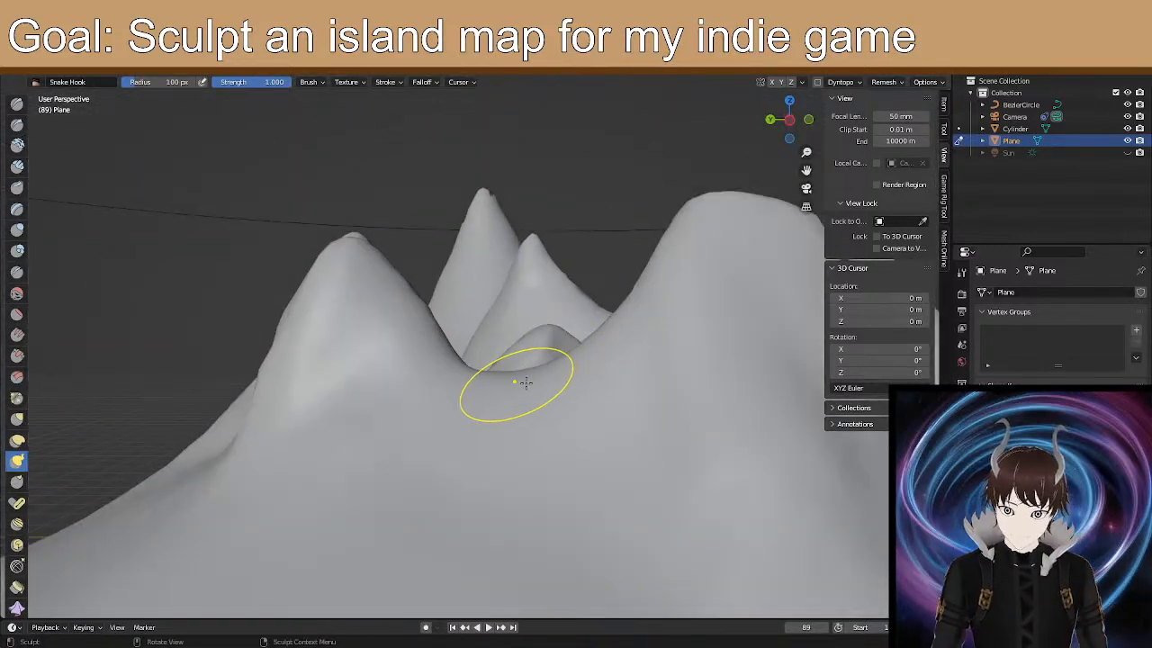
pyautogui.moveTo(515, 414); pyautogui.dragTo(516, 417, button='middle')
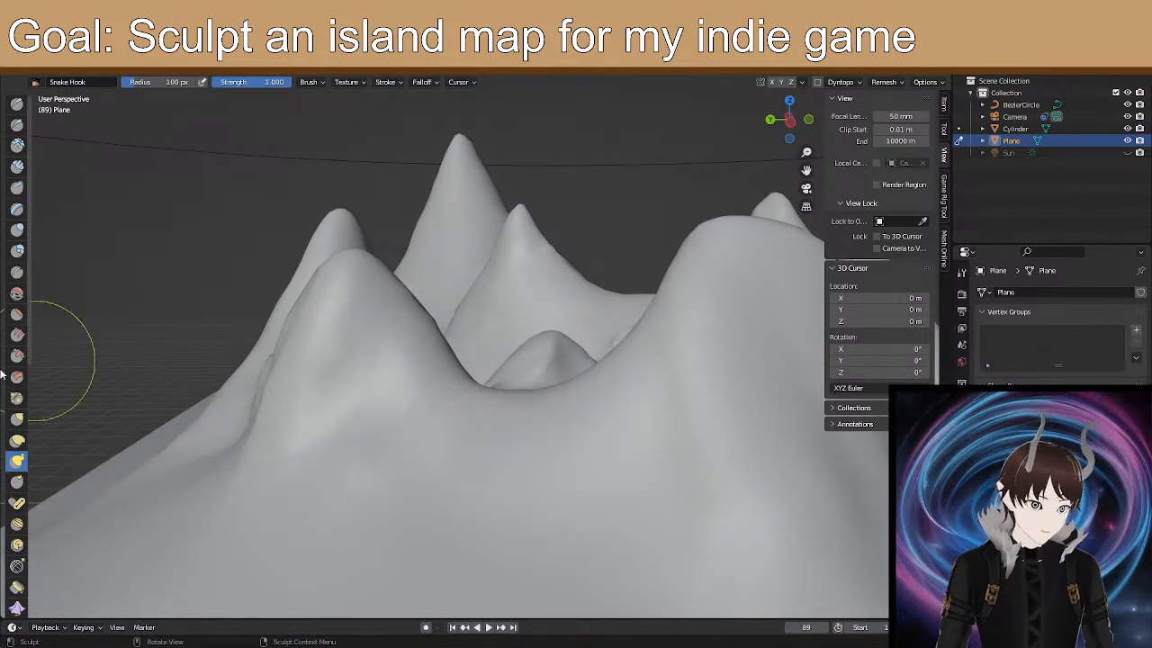
# Deepen the saddle between the two rim mountains into a valley with the Elastic Deform brush.
pyautogui.click(16, 441)
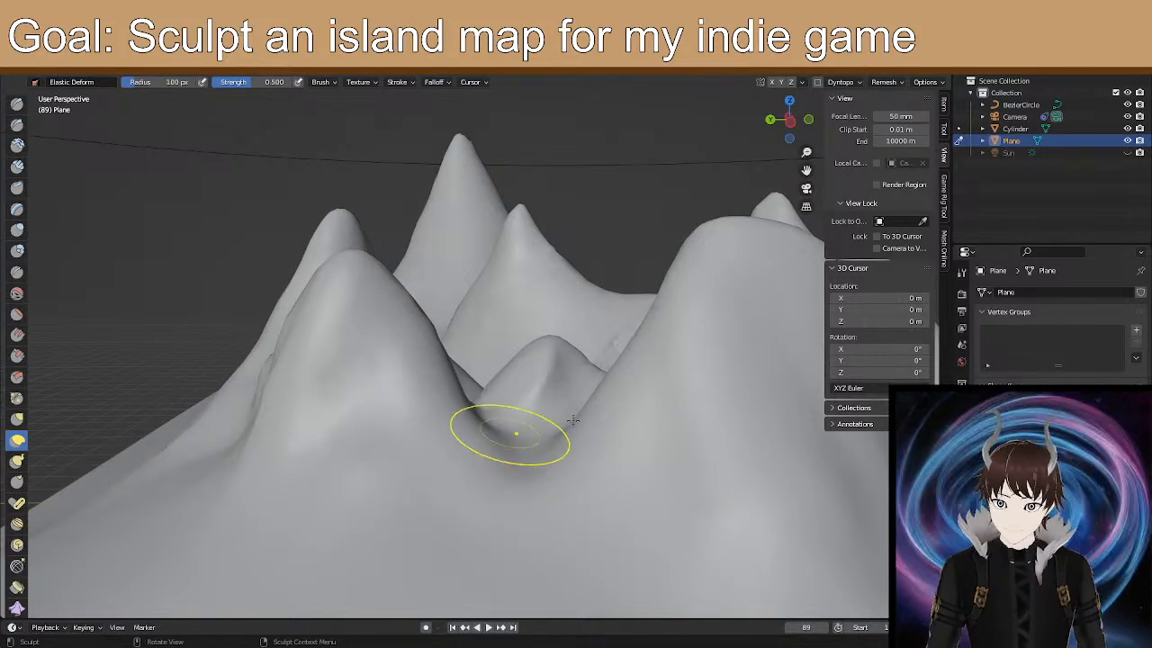
pyautogui.moveTo(587, 415); pyautogui.dragTo(571, 434)
pyautogui.moveTo(584, 486); pyautogui.dragTo(583, 487)
pyautogui.moveTo(583, 439)
pyautogui.mouseDown()
pyautogui.moveTo(580, 482)
pyautogui.moveTo(566, 459)
pyautogui.moveTo(575, 479)
pyautogui.moveTo(515, 504)
pyautogui.mouseUp()
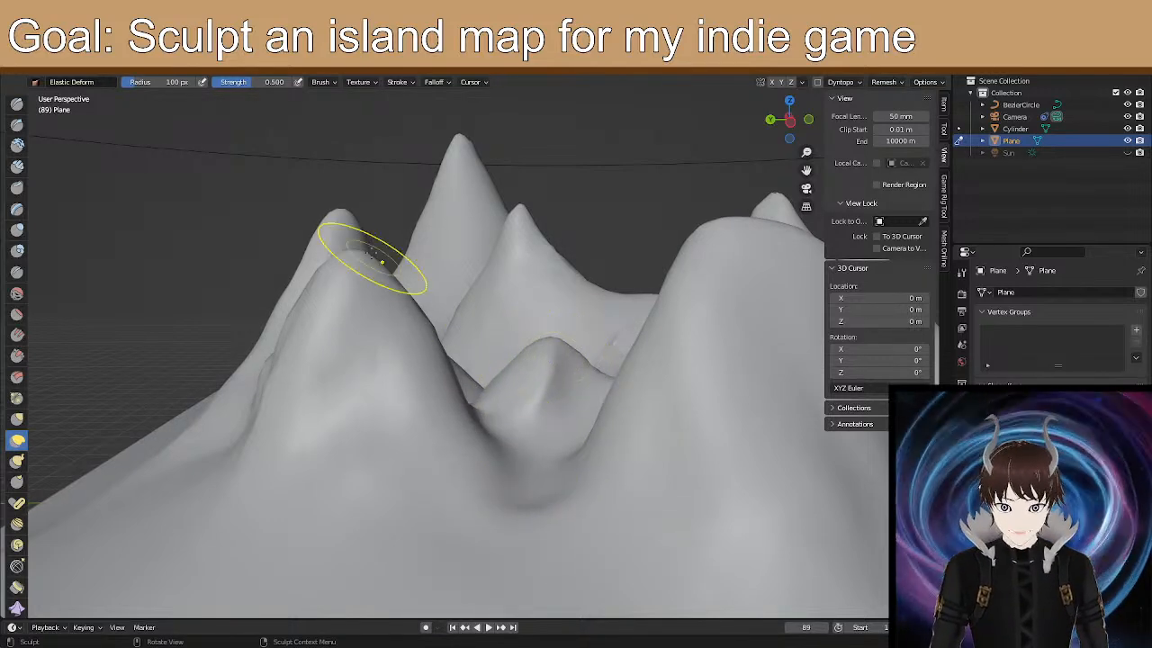
pyautogui.moveTo(681, 296)
pyautogui.mouseDown(button='middle')
pyautogui.moveTo(505, 341)
pyautogui.moveTo(462, 368)
pyautogui.moveTo(449, 344)
pyautogui.moveTo(501, 369)
pyautogui.moveTo(531, 421)
pyautogui.mouseUp(button='middle')
# Set the Snake Hook brush radius to 40 px and pull at the saddle's edge where it meets the rim mountain.
pyautogui.click(17, 461)
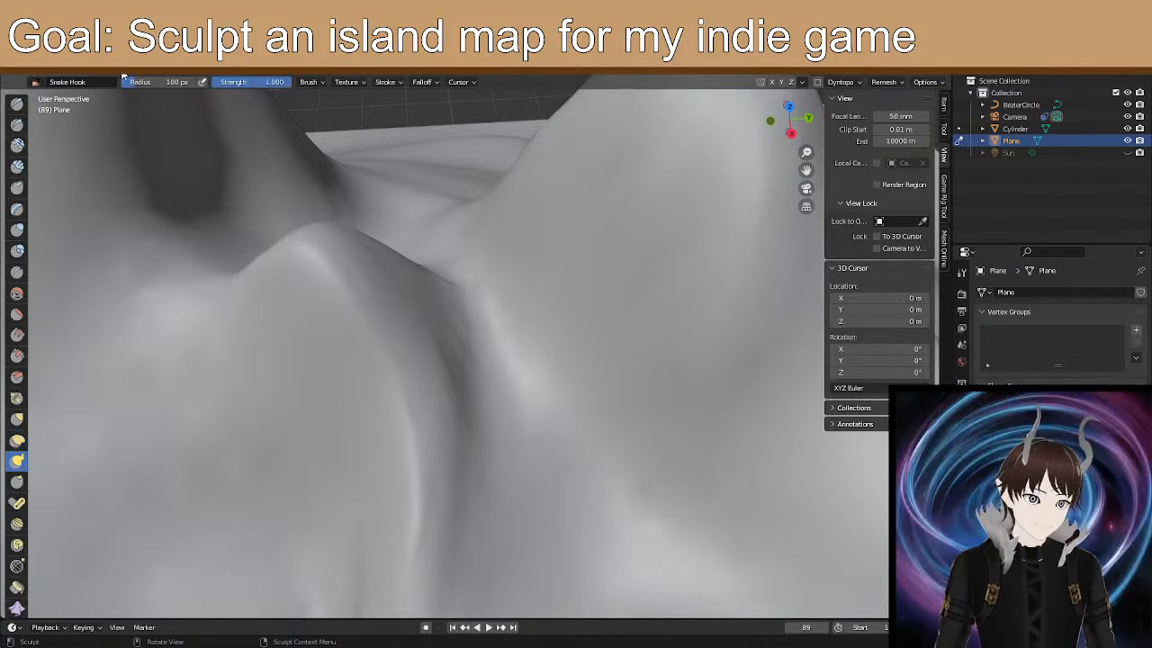
pyautogui.write('20')
pyautogui.press('Return')
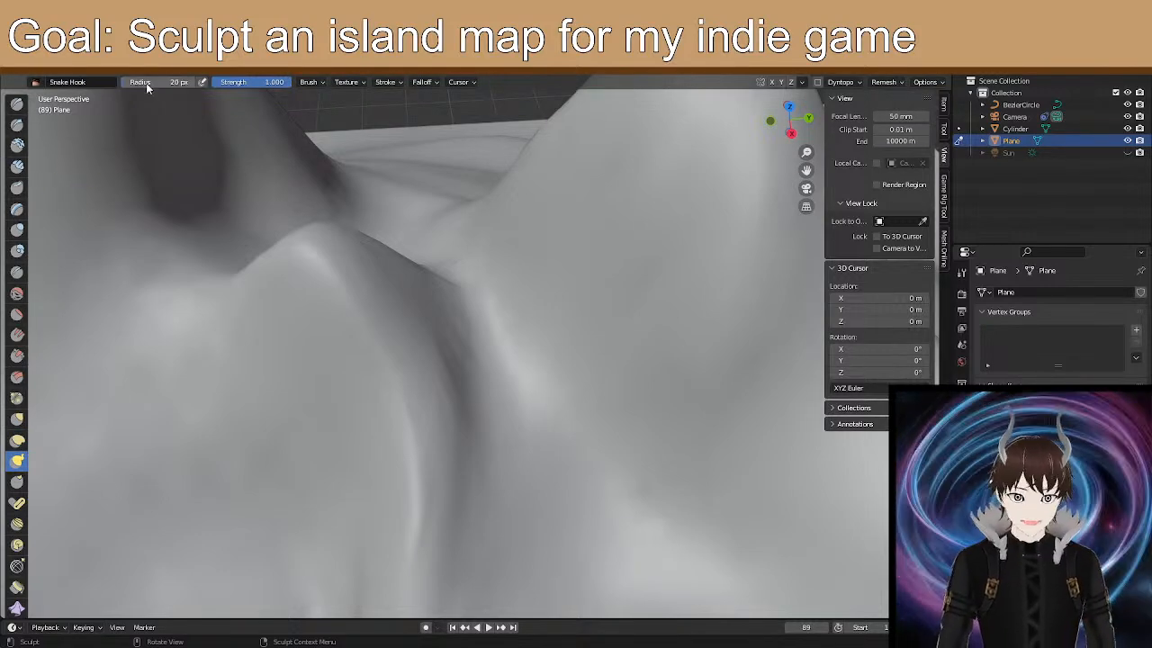
pyautogui.moveTo(429, 290)
pyautogui.mouseDown(button='middle')
pyautogui.moveTo(602, 341)
pyautogui.moveTo(586, 404)
pyautogui.moveTo(573, 358)
pyautogui.moveTo(500, 293)
pyautogui.mouseUp(button='middle')
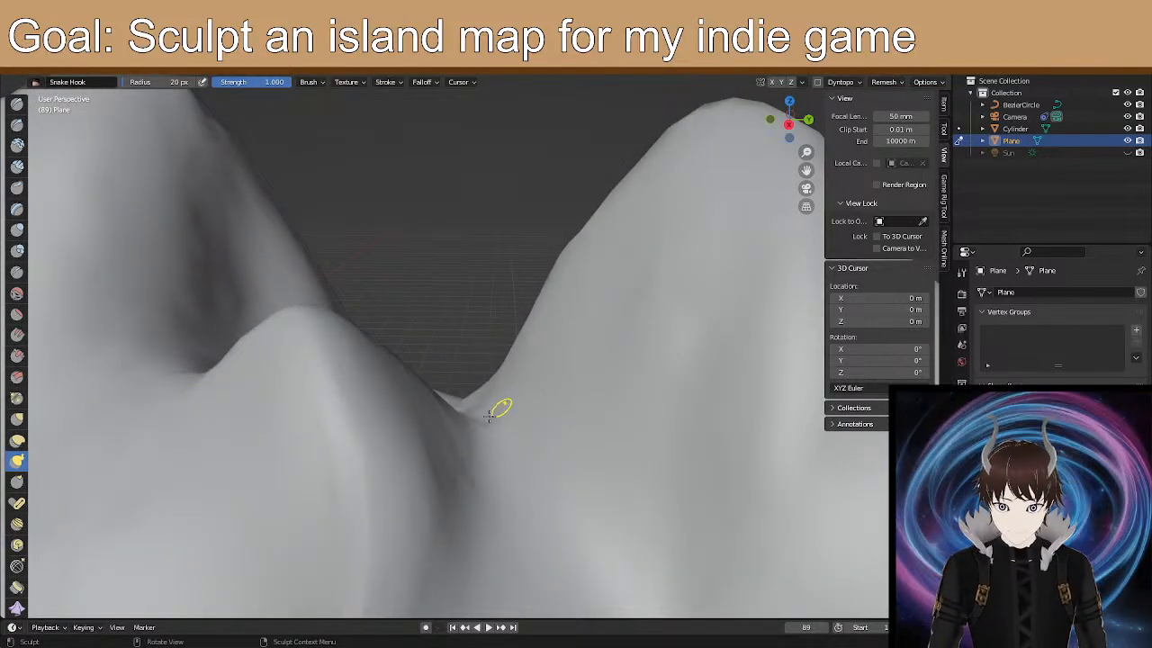
pyautogui.click(180, 83)
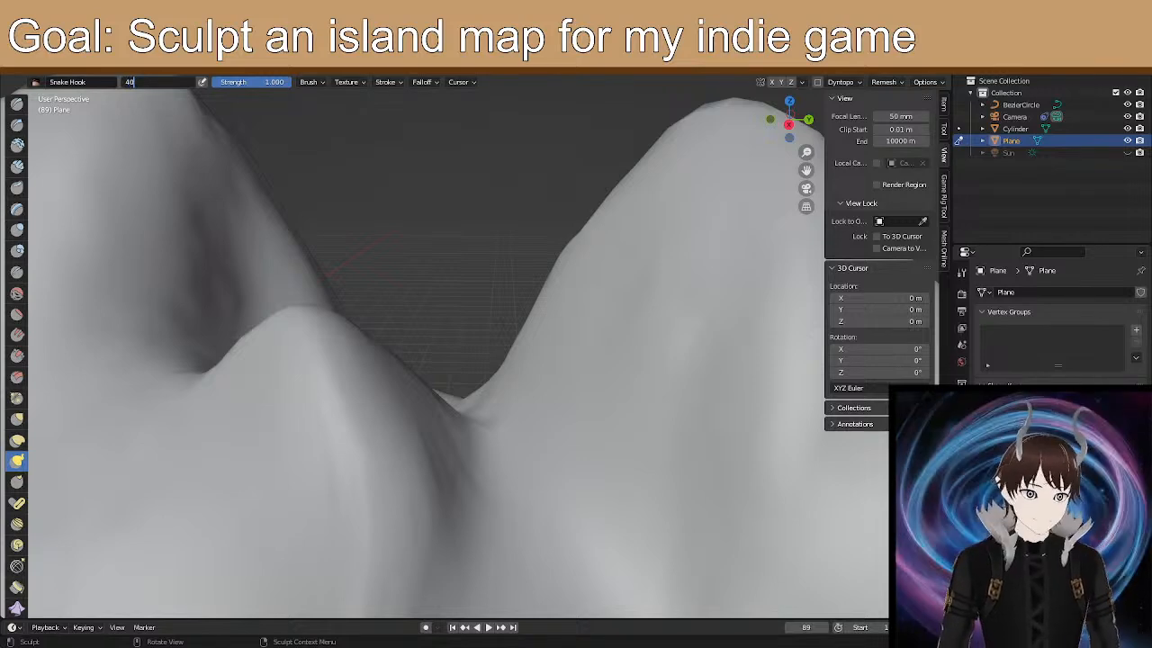
pyautogui.write('40')
pyautogui.press('Return')
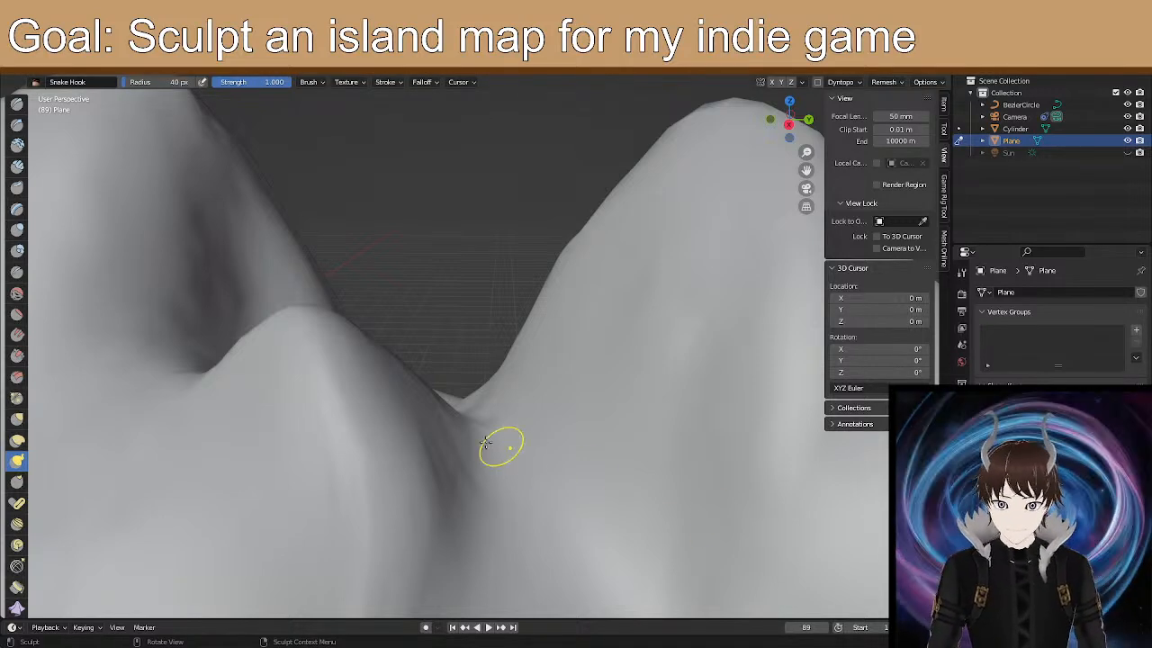
pyautogui.moveTo(478, 420); pyautogui.dragTo(477, 425)
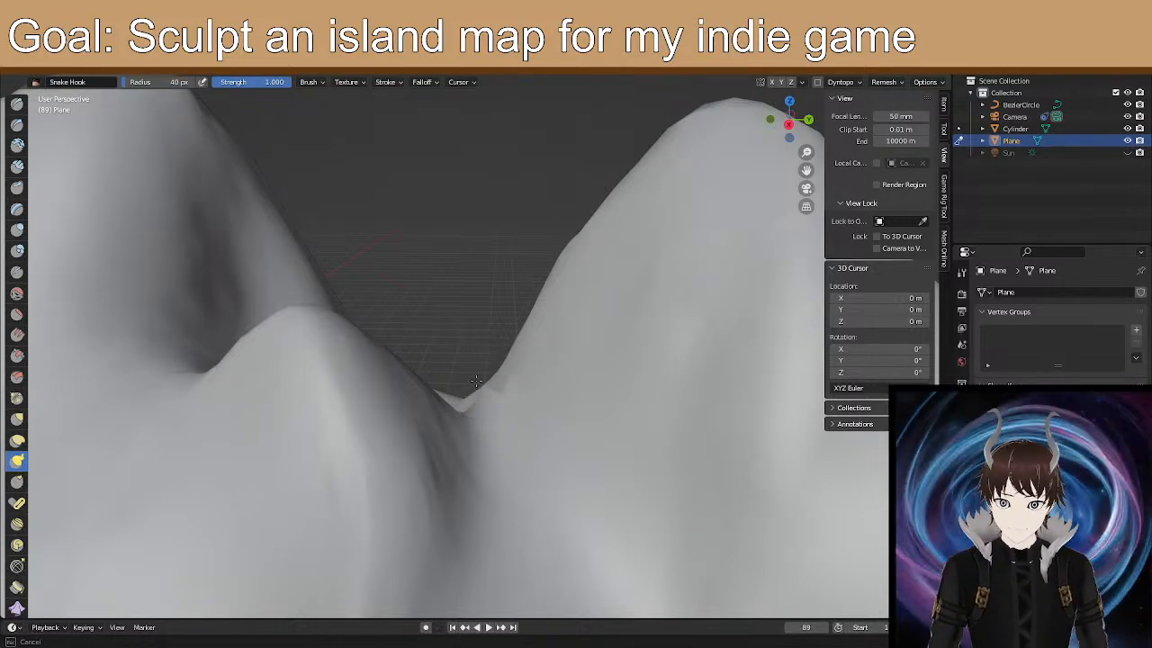
pyautogui.moveTo(479, 352)
pyautogui.mouseDown()
pyautogui.moveTo(473, 406)
pyautogui.moveTo(457, 411)
pyautogui.moveTo(467, 387)
pyautogui.mouseUp()
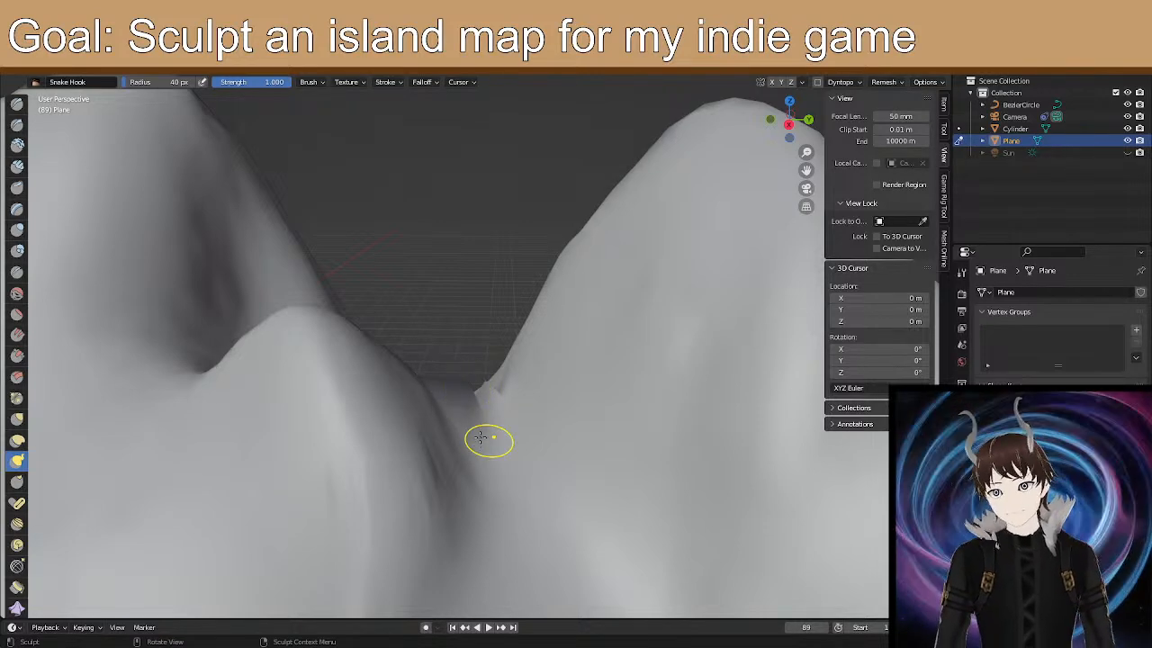
# Enable Dyntopo, accepting the loss of attribute data, and pull the saddle's edge with the Snake Hook brush.
pyautogui.click(818, 84)
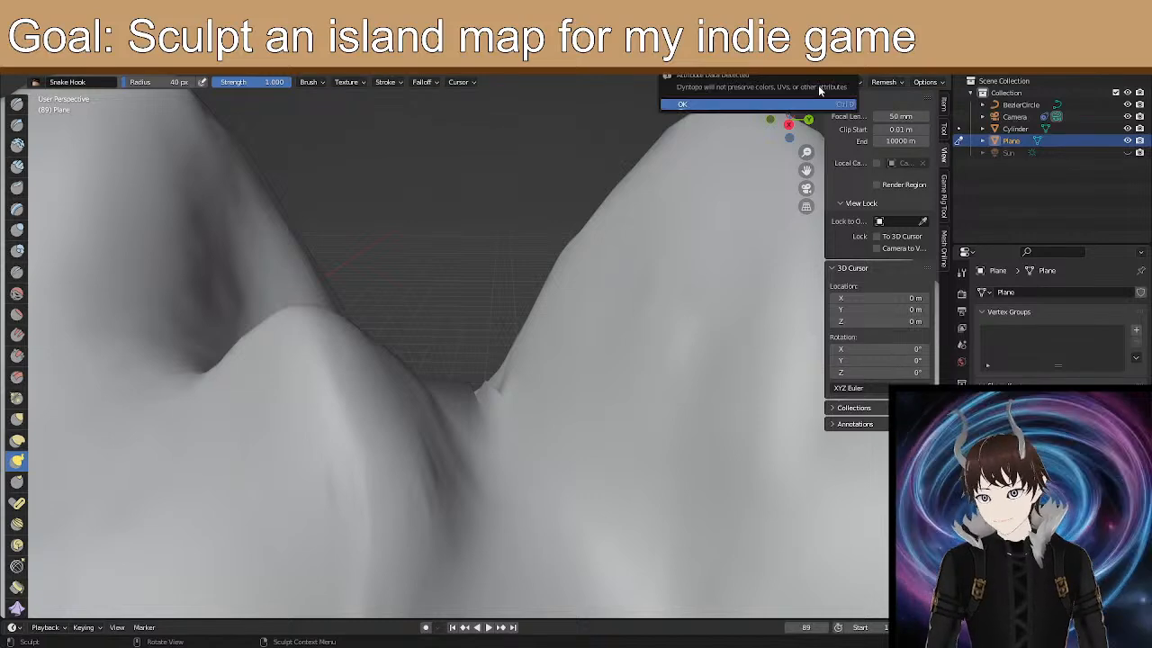
pyautogui.click(749, 105)
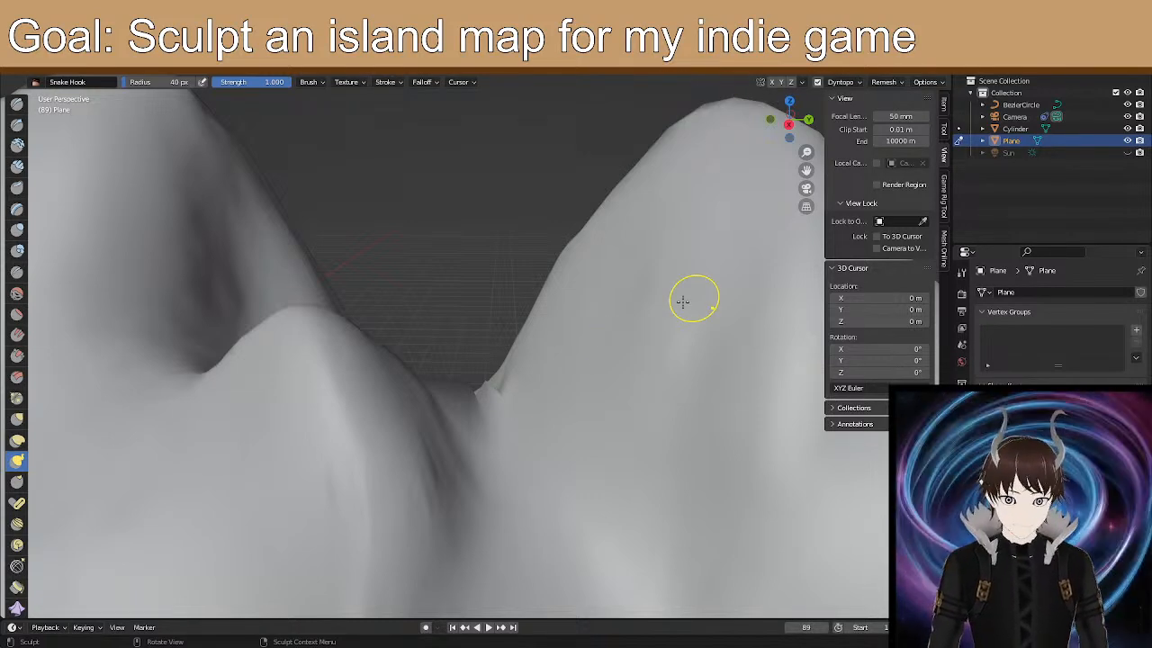
pyautogui.moveTo(480, 396)
pyautogui.mouseDown()
pyautogui.moveTo(489, 386)
pyautogui.moveTo(460, 421)
pyautogui.mouseUp()
pyautogui.moveTo(475, 376)
pyautogui.mouseDown()
pyautogui.moveTo(495, 390)
pyautogui.moveTo(495, 379)
pyautogui.mouseUp()
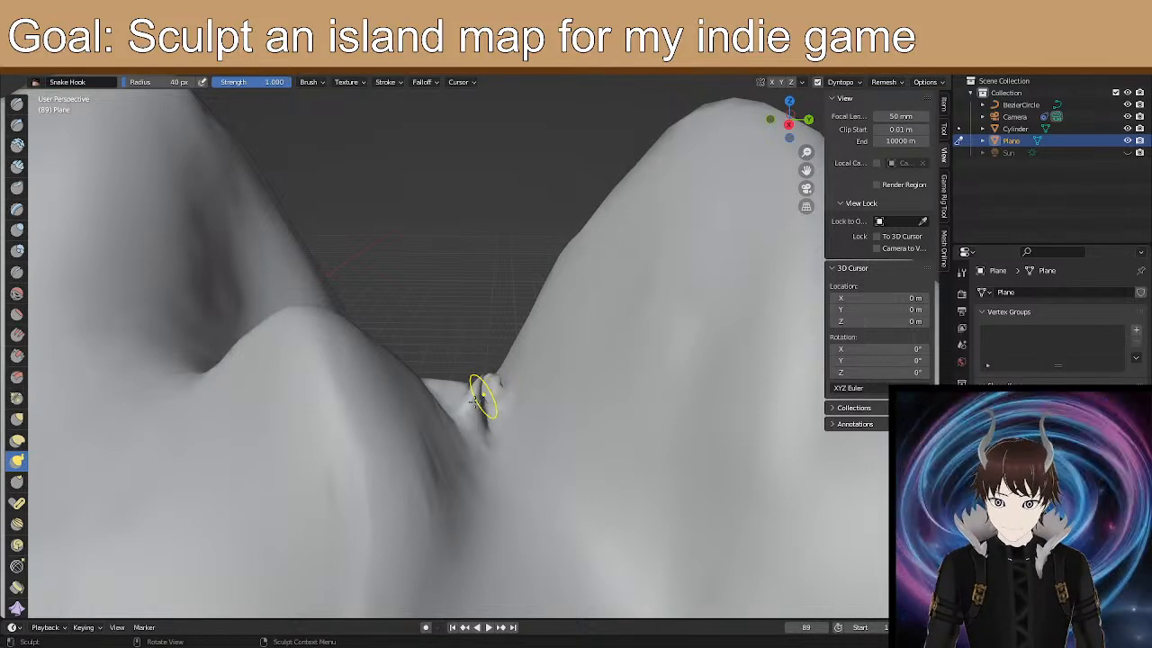
# Raise the saddle's crest toward the rim mountain with the Elastic Deform brush and even out its folds.
pyautogui.click(17, 440)
pyautogui.moveTo(502, 401)
pyautogui.mouseDown()
pyautogui.moveTo(497, 367)
pyautogui.moveTo(454, 376)
pyautogui.moveTo(423, 356)
pyautogui.moveTo(482, 349)
pyautogui.moveTo(520, 326)
pyautogui.mouseUp()
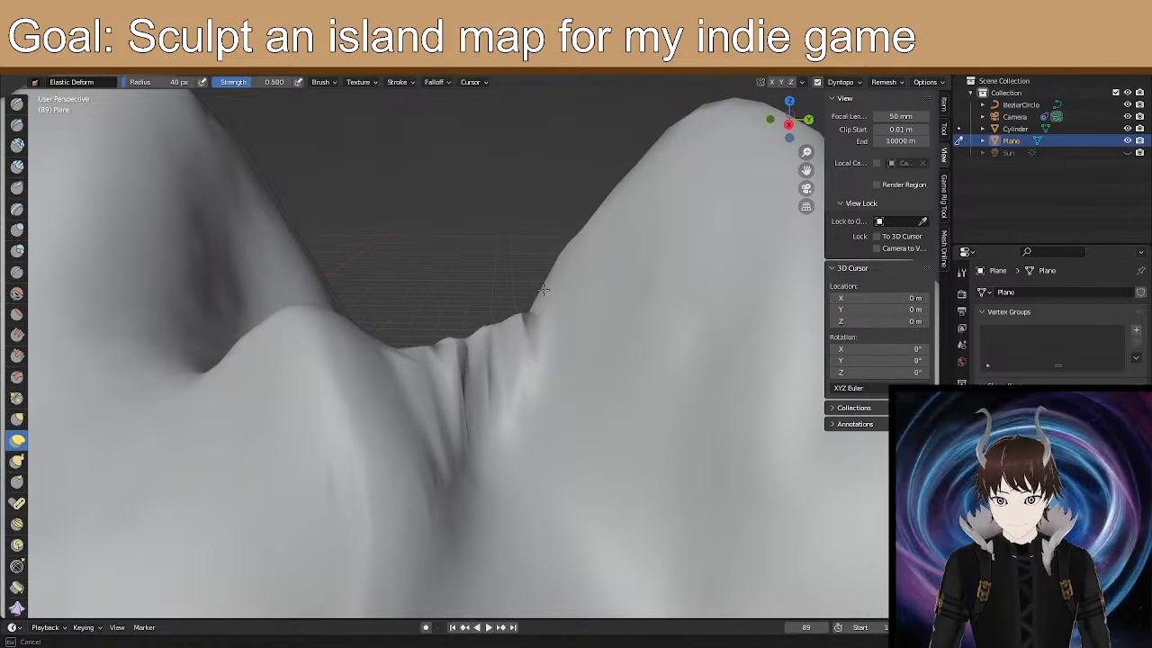
pyautogui.moveTo(542, 283); pyautogui.dragTo(549, 272)
pyautogui.moveTo(508, 307); pyautogui.dragTo(520, 294)
pyautogui.moveTo(488, 329); pyautogui.dragTo(552, 270)
pyautogui.moveTo(554, 272)
pyautogui.mouseDown()
pyautogui.moveTo(531, 311)
pyautogui.moveTo(528, 295)
pyautogui.moveTo(436, 376)
pyautogui.moveTo(471, 469)
pyautogui.mouseUp()
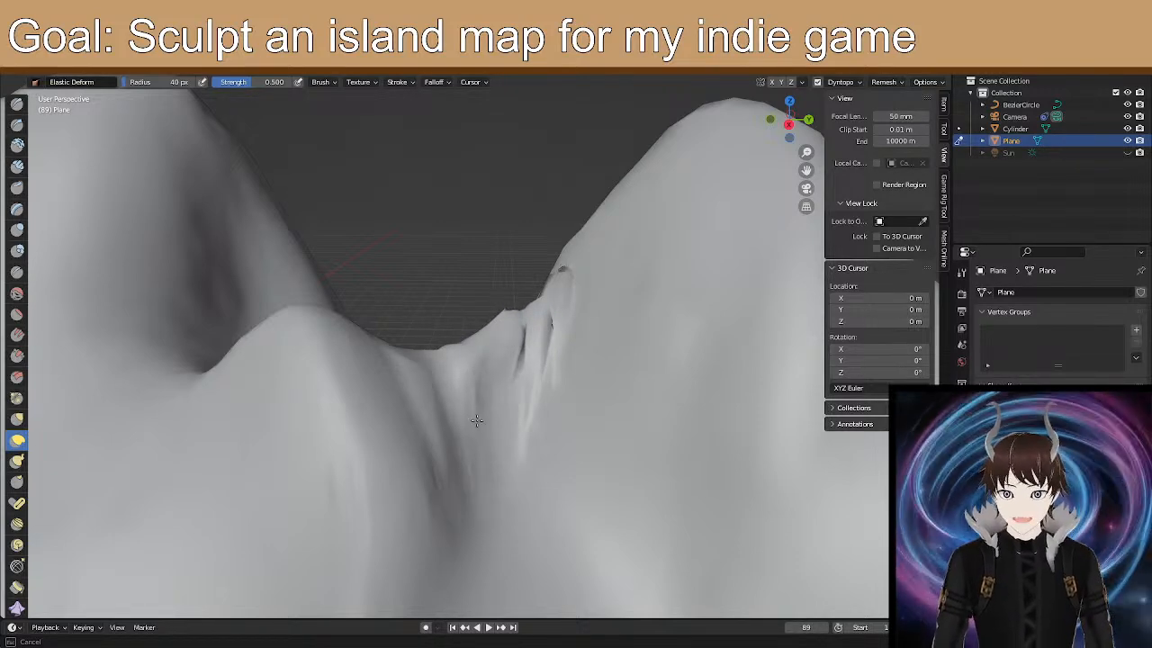
pyautogui.moveTo(413, 397); pyautogui.dragTo(440, 383)
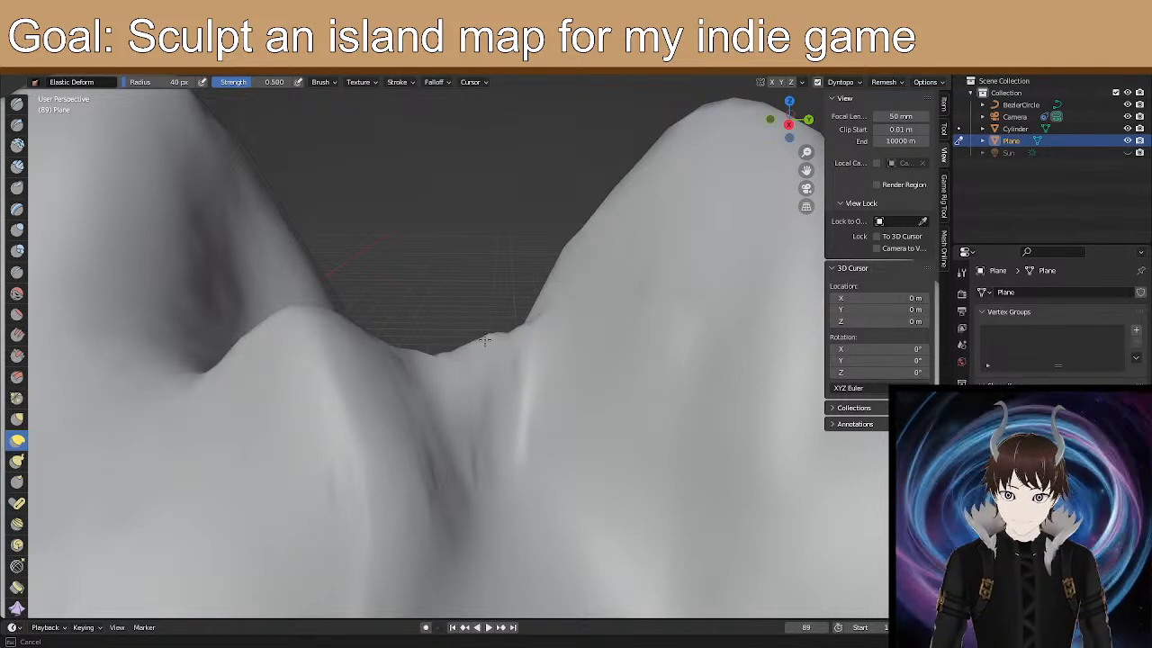
pyautogui.moveTo(478, 483); pyautogui.dragTo(486, 500)
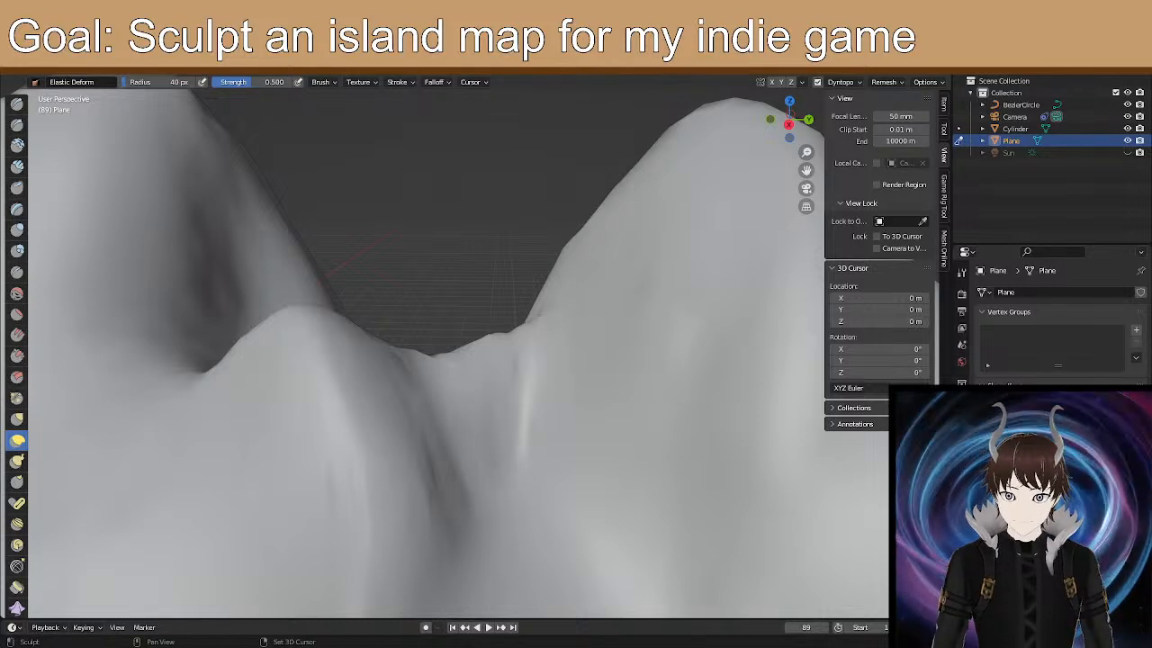
# Work out the creased hollow on the saddle's side and adjust where the ridge joins the mountain.
pyautogui.moveTo(485, 300)
pyautogui.mouseDown(button='middle')
pyautogui.moveTo(689, 355)
pyautogui.moveTo(275, 436)
pyautogui.moveTo(345, 437)
pyautogui.moveTo(366, 421)
pyautogui.moveTo(394, 430)
pyautogui.moveTo(368, 363)
pyautogui.mouseUp(button='middle')
pyautogui.scroll(-3, 275, 440)
pyautogui.scroll(3, 368, 420)
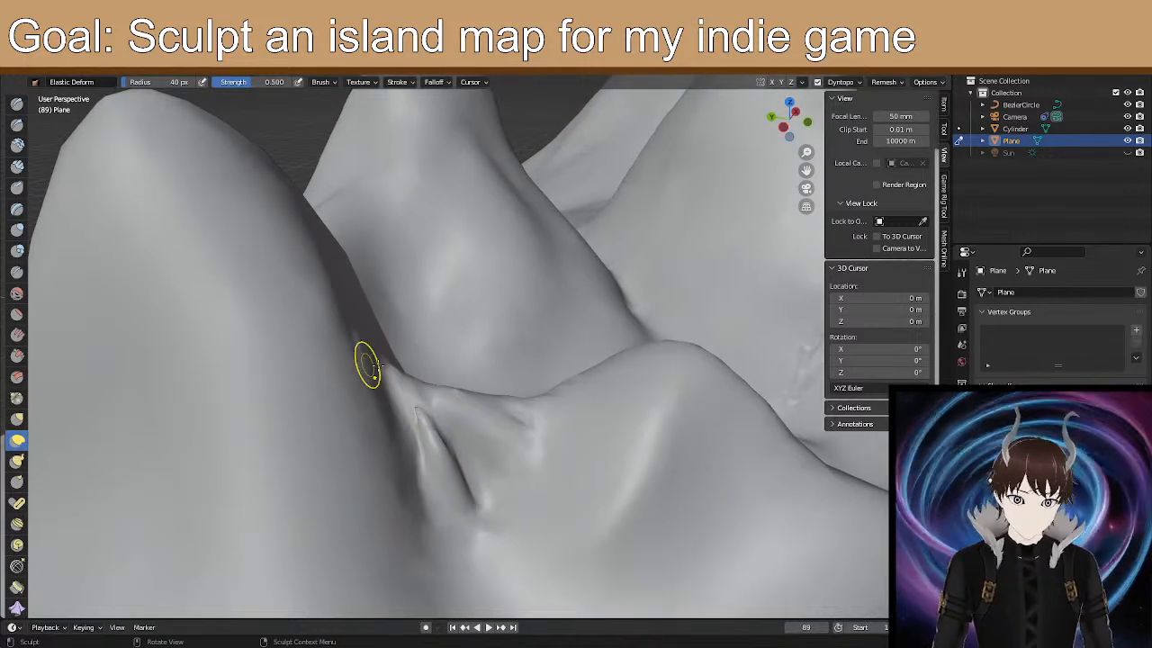
pyautogui.moveTo(434, 439); pyautogui.dragTo(438, 435)
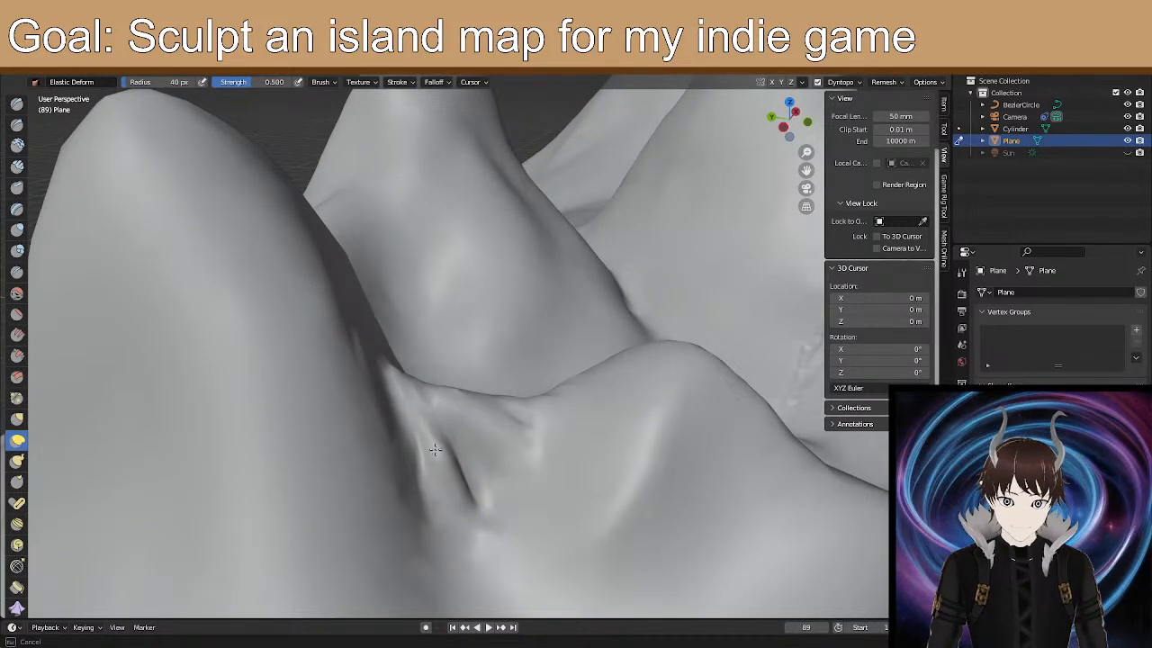
pyautogui.moveTo(437, 408); pyautogui.dragTo(439, 405)
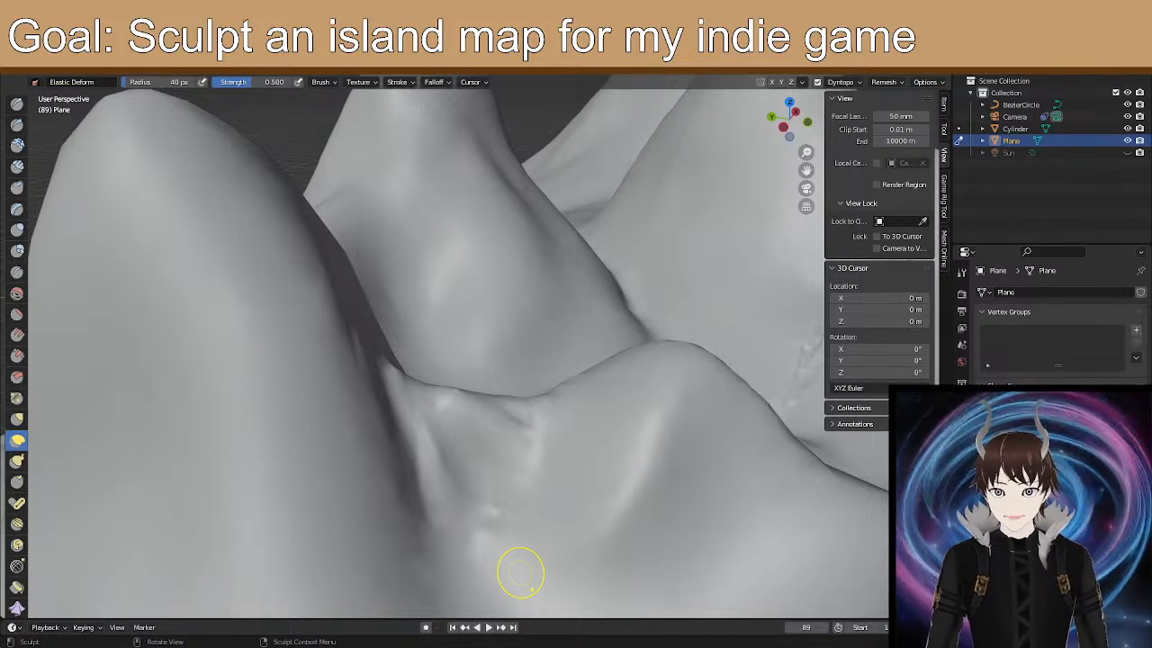
pyautogui.moveTo(603, 371)
pyautogui.mouseDown(button='middle')
pyautogui.moveTo(491, 342)
pyautogui.moveTo(477, 371)
pyautogui.mouseUp(button='middle')
pyautogui.moveTo(355, 343)
pyautogui.mouseDown()
pyautogui.moveTo(350, 421)
pyautogui.moveTo(344, 351)
pyautogui.mouseUp()
pyautogui.moveTo(471, 308)
pyautogui.mouseDown(button='middle')
pyautogui.moveTo(405, 324)
pyautogui.moveTo(412, 304)
pyautogui.mouseUp(button='middle')
pyautogui.moveTo(464, 373)
pyautogui.mouseDown(button='middle')
pyautogui.moveTo(457, 358)
pyautogui.moveTo(450, 371)
pyautogui.mouseUp(button='middle')
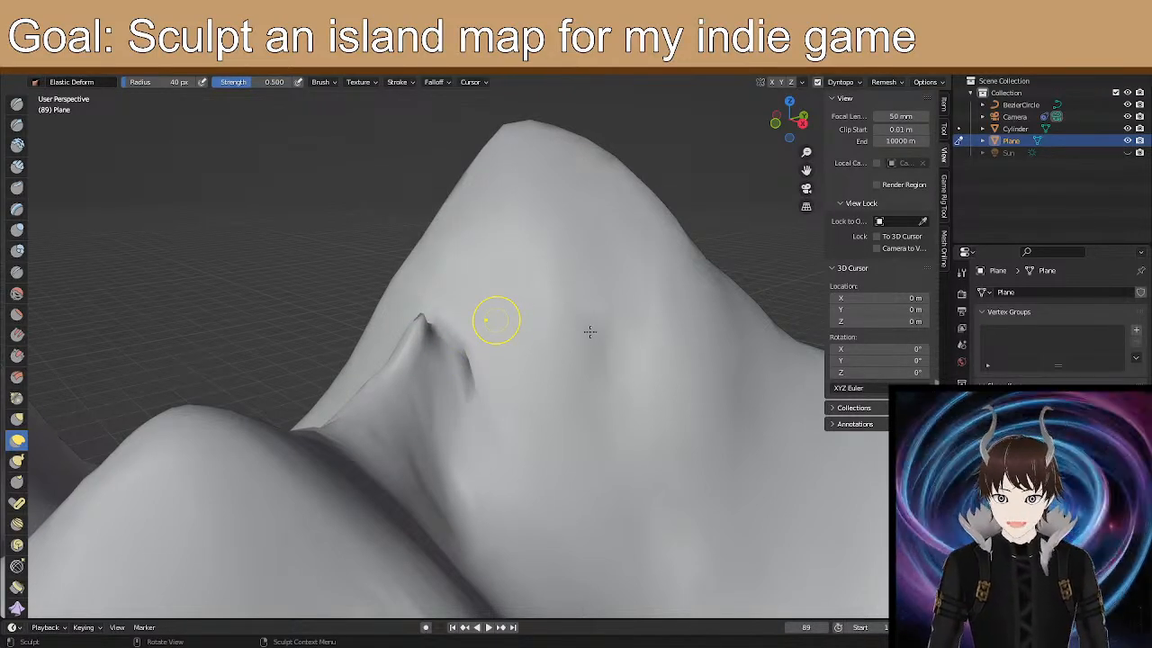
# Pull the pointed ridge tip on the mountain's flank along the slope to blend it into the saddle.
pyautogui.scroll(-4, 621, 359)
pyautogui.moveTo(699, 455)
pyautogui.mouseDown(button='middle')
pyautogui.moveTo(661, 432)
pyautogui.moveTo(625, 441)
pyautogui.moveTo(622, 471)
pyautogui.mouseUp(button='middle')
pyautogui.scroll(-3, 650, 424)
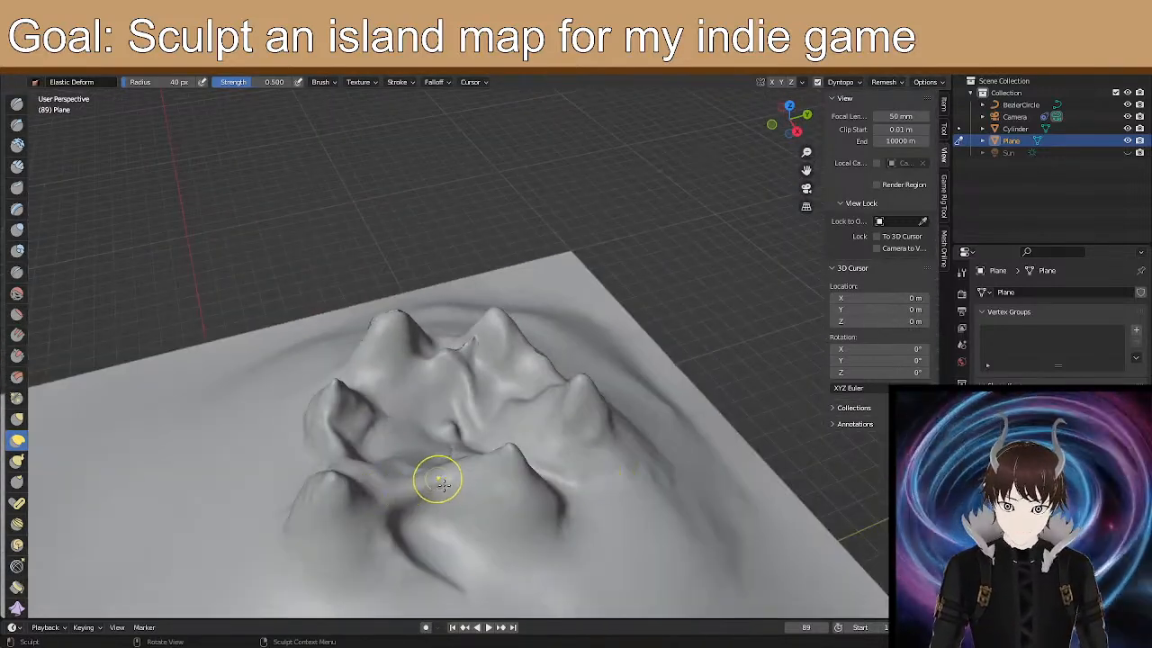
pyautogui.scroll(4, 520, 370)
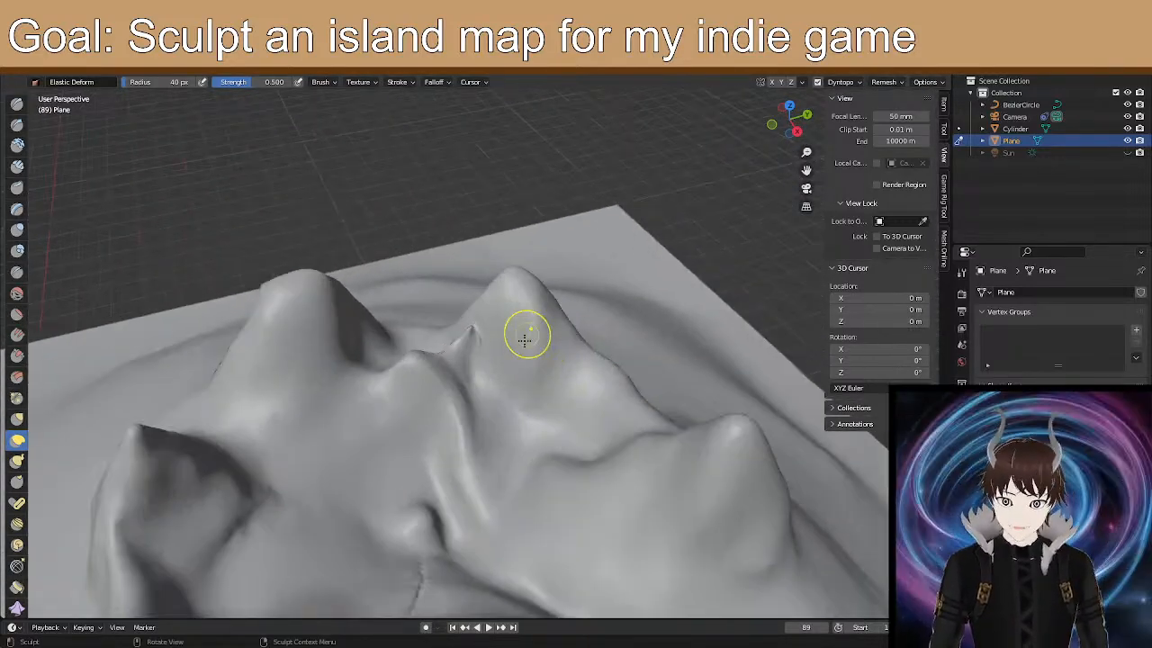
pyautogui.scroll(-2, 515, 355)
pyautogui.scroll(5, 491, 360)
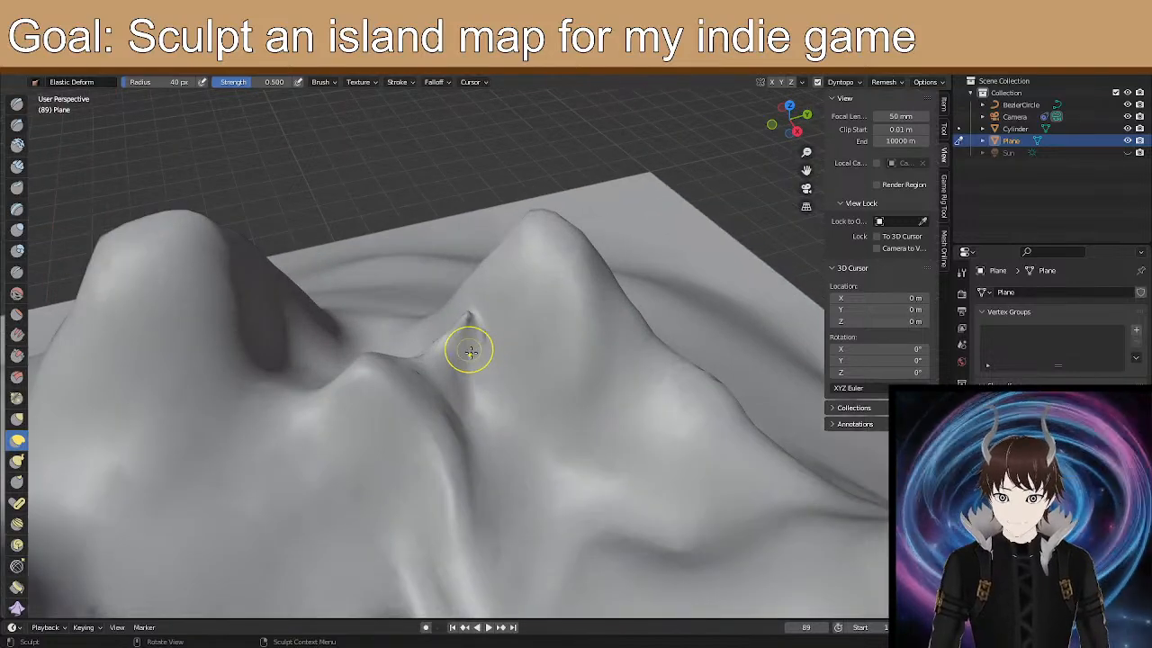
pyautogui.moveTo(469, 349)
pyautogui.mouseDown(button='middle')
pyautogui.moveTo(483, 314)
pyautogui.moveTo(461, 340)
pyautogui.mouseUp(button='middle')
pyautogui.moveTo(463, 340)
pyautogui.mouseDown()
pyautogui.moveTo(486, 294)
pyautogui.moveTo(498, 339)
pyautogui.moveTo(441, 326)
pyautogui.moveTo(419, 342)
pyautogui.mouseUp()
pyautogui.moveTo(420, 342); pyautogui.dragTo(455, 422, button='middle')
pyautogui.scroll(2, 405, 369)
pyautogui.moveTo(389, 369)
pyautogui.mouseDown()
pyautogui.moveTo(374, 317)
pyautogui.moveTo(383, 326)
pyautogui.moveTo(363, 329)
pyautogui.mouseUp()
# Pull the connecting ridge's side up along the mountain's flank with repeated Elastic Deform strokes and adjust its crest.
pyautogui.moveTo(362, 329); pyautogui.dragTo(422, 343, button='middle')
pyautogui.scroll(2, 429, 353)
pyautogui.moveTo(576, 409); pyautogui.dragTo(553, 349)
pyautogui.moveTo(557, 441); pyautogui.dragTo(547, 361)
pyautogui.moveTo(546, 486); pyautogui.dragTo(526, 396)
pyautogui.moveTo(522, 452); pyautogui.dragTo(511, 384)
pyautogui.moveTo(511, 430)
pyautogui.mouseDown()
pyautogui.moveTo(501, 389)
pyautogui.moveTo(515, 398)
pyautogui.moveTo(511, 382)
pyautogui.moveTo(496, 376)
pyautogui.moveTo(396, 417)
pyautogui.mouseUp()
pyautogui.moveTo(463, 404); pyautogui.dragTo(503, 408)
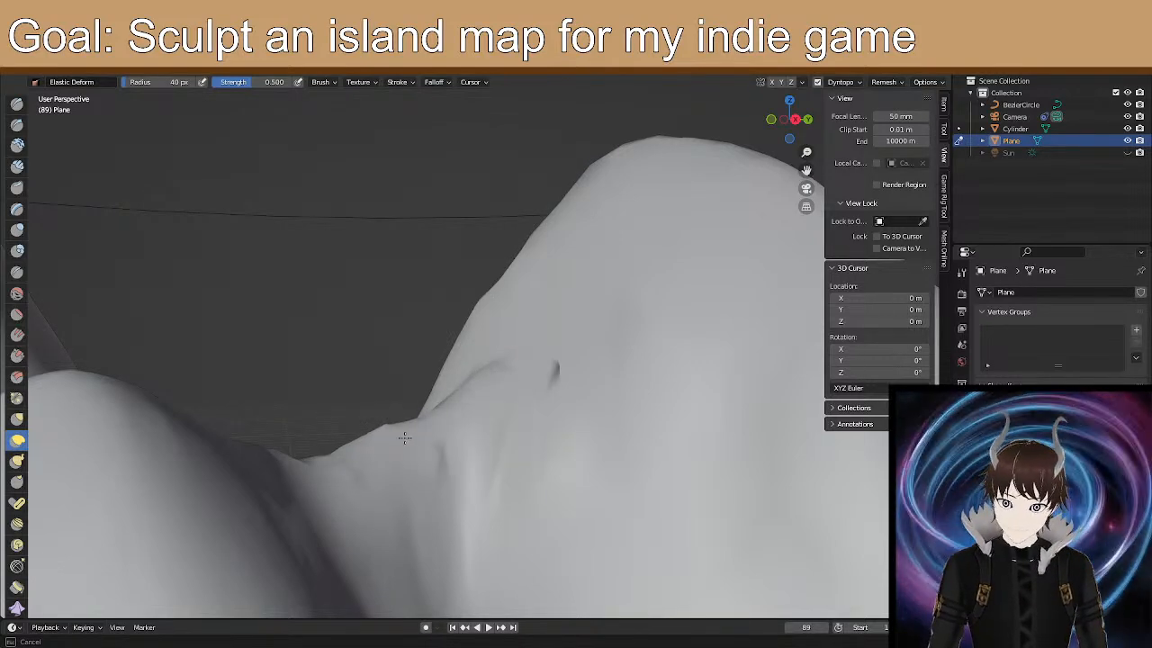
# Shape the base of the connecting ridge where it drops into the saddle, checking its profile from several sides.
pyautogui.moveTo(382, 425); pyautogui.dragTo(375, 476, button='middle')
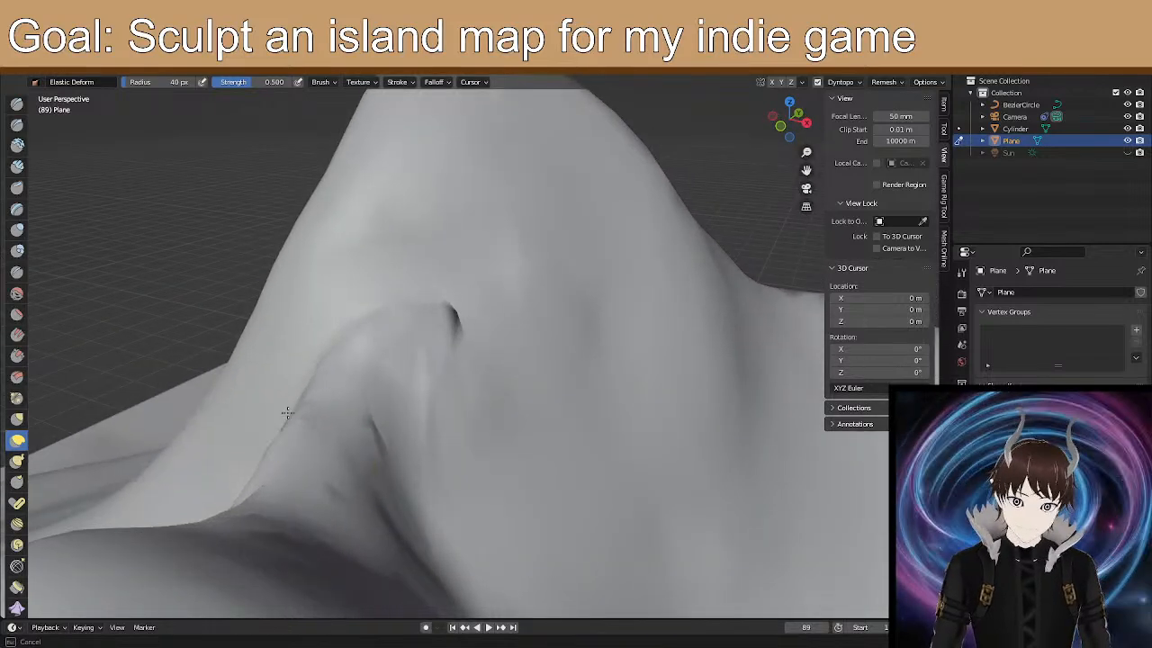
pyautogui.moveTo(280, 493); pyautogui.dragTo(288, 525)
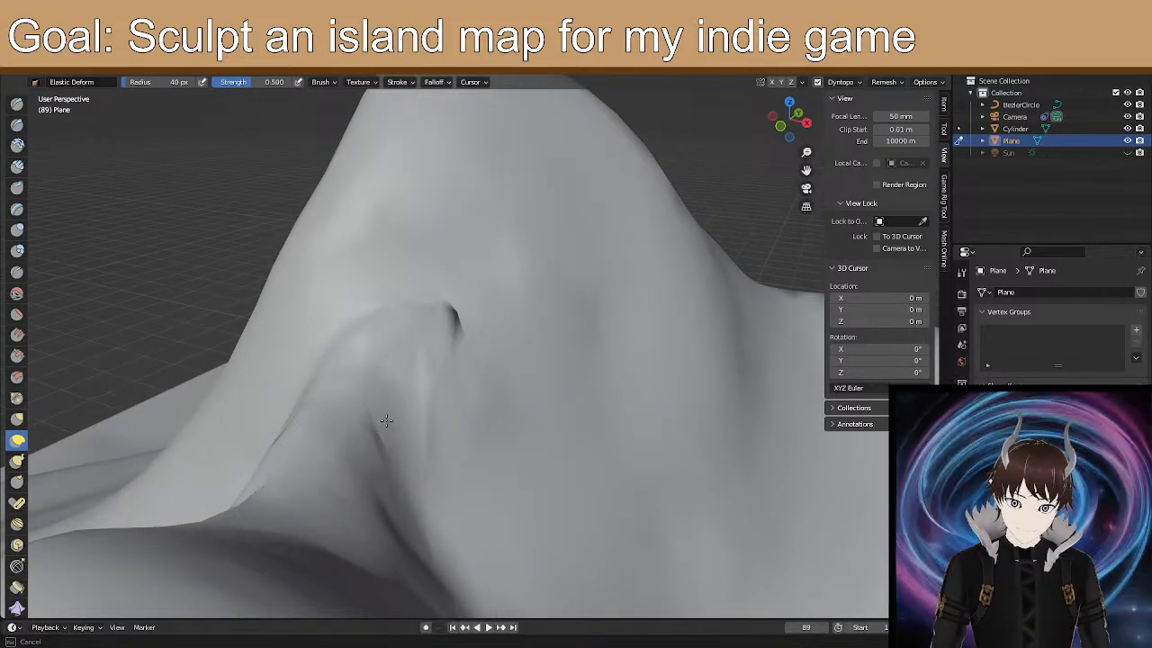
pyautogui.moveTo(447, 362); pyautogui.dragTo(446, 329, button='middle')
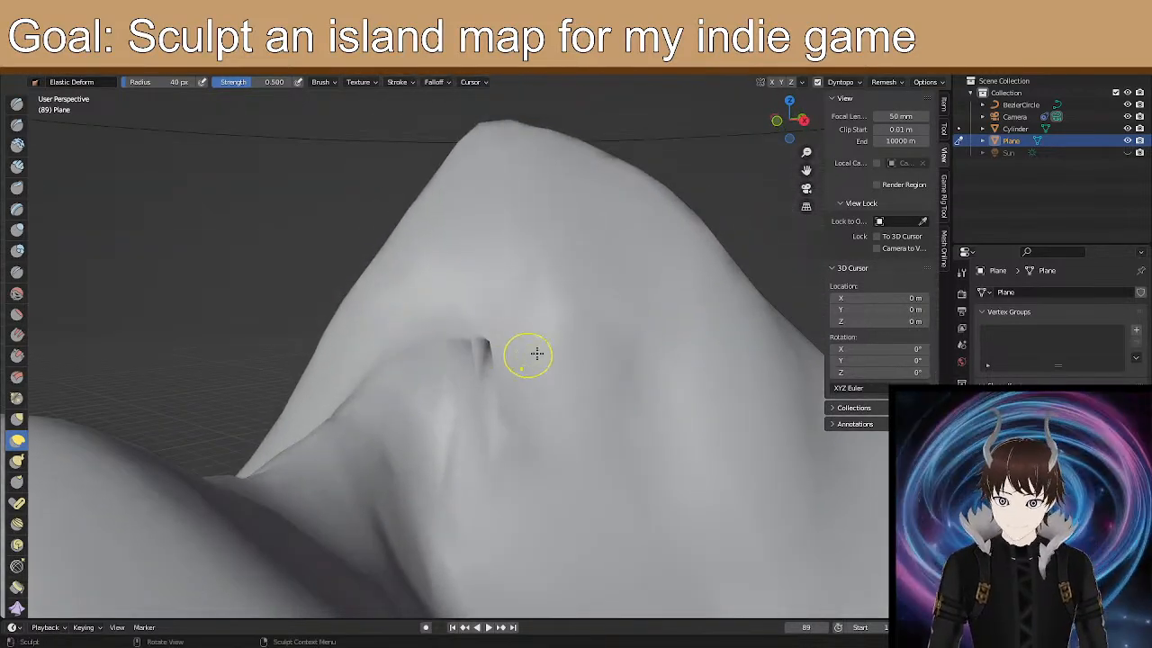
pyautogui.moveTo(539, 333)
pyautogui.mouseDown(button='middle')
pyautogui.moveTo(658, 471)
pyautogui.moveTo(578, 468)
pyautogui.moveTo(445, 384)
pyautogui.moveTo(424, 386)
pyautogui.moveTo(404, 352)
pyautogui.moveTo(439, 360)
pyautogui.moveTo(453, 339)
pyautogui.mouseUp(button='middle')
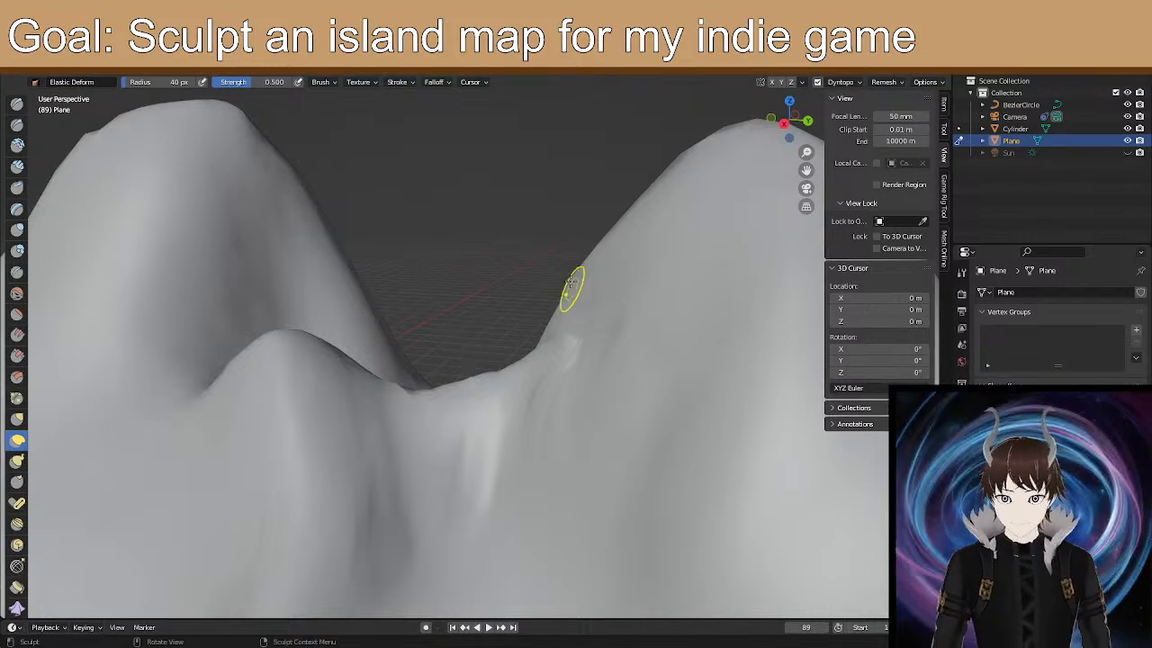
# Smooth the low point of the saddle and the pinched patch where the ridge meets the mountain's flank.
pyautogui.moveTo(572, 292); pyautogui.dragTo(539, 270, button='middle')
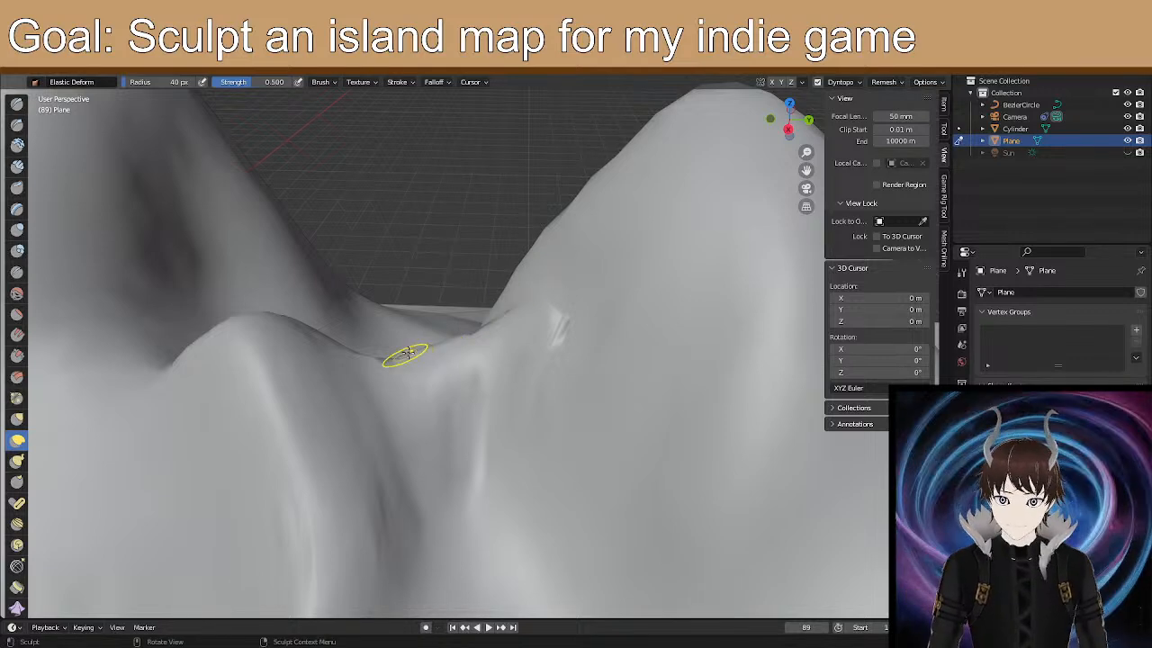
pyautogui.keyDown('shift'); pyautogui.moveTo(379, 360); pyautogui.dragTo(388, 361); pyautogui.keyUp('shift')
pyautogui.keyDown('shift'); pyautogui.moveTo(579, 326); pyautogui.dragTo(522, 355); pyautogui.keyUp('shift')
pyautogui.moveTo(476, 458)
pyautogui.mouseDown(button='middle')
pyautogui.moveTo(455, 399)
pyautogui.moveTo(500, 410)
pyautogui.mouseUp(button='middle')
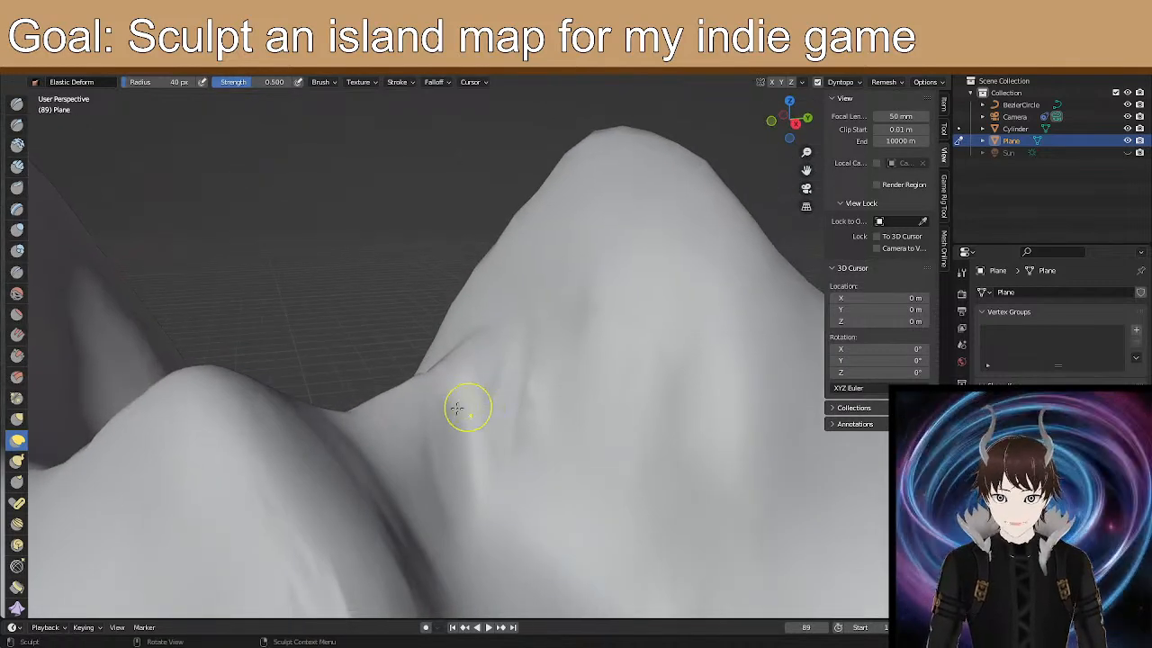
pyautogui.moveTo(378, 419)
pyautogui.mouseDown(button='middle')
pyautogui.moveTo(318, 411)
pyautogui.moveTo(339, 402)
pyautogui.moveTo(457, 457)
pyautogui.moveTo(514, 437)
pyautogui.moveTo(495, 481)
pyautogui.mouseUp(button='middle')
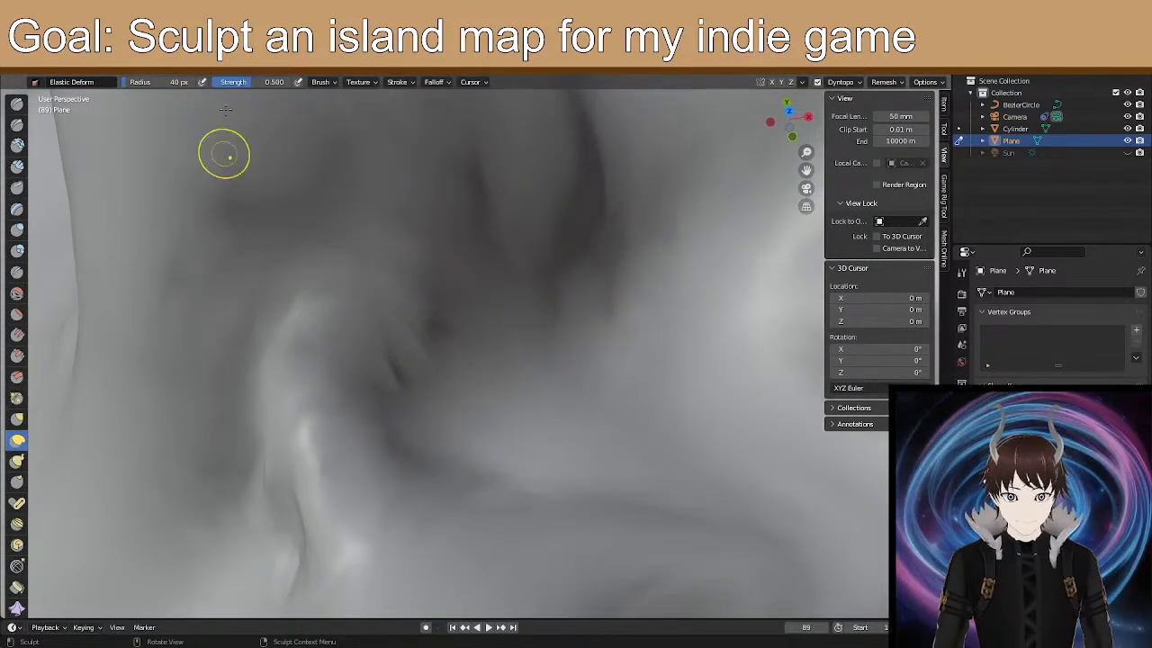
# Set the brush radius to 70 px and pull the ridge's upper end higher up the mountain's flank with Elastic Deform.
pyautogui.moveTo(187, 83); pyautogui.dragTo(187, 83)
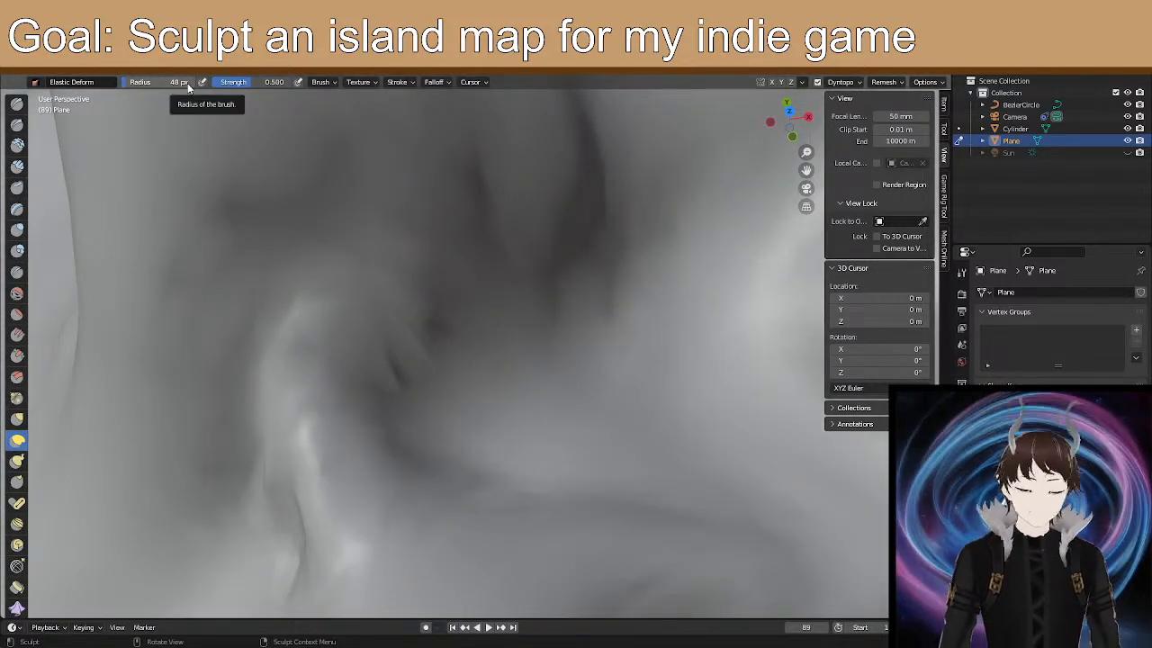
pyautogui.click(142, 83)
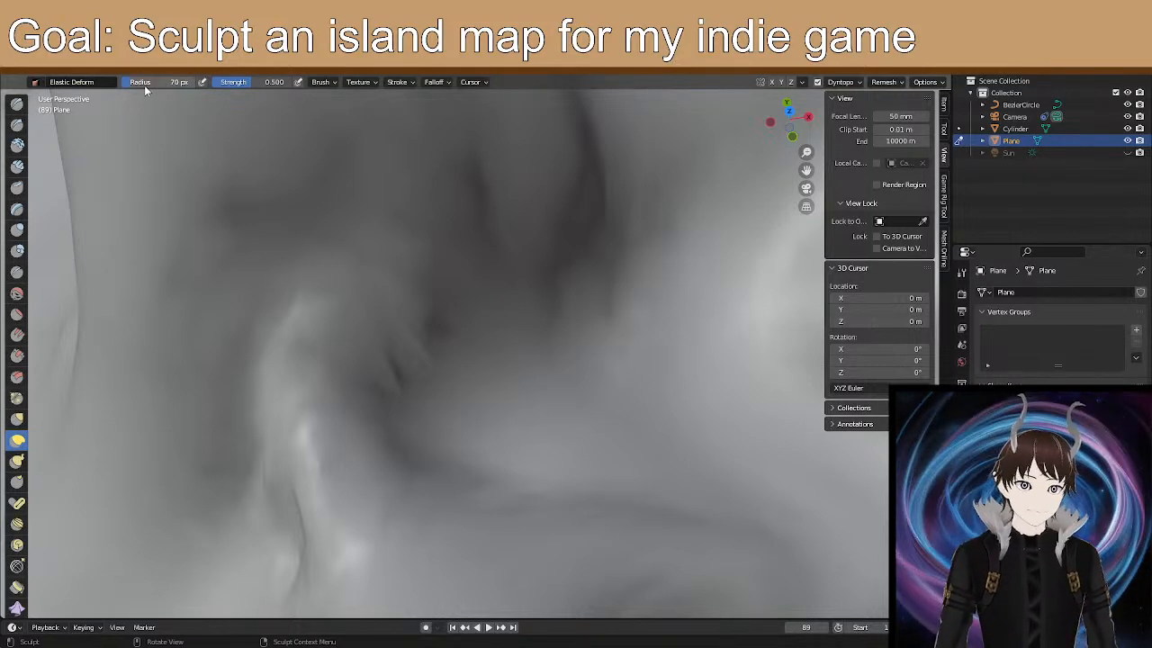
pyautogui.moveTo(498, 337); pyautogui.dragTo(491, 333)
pyautogui.moveTo(447, 303); pyautogui.dragTo(438, 302, button='middle')
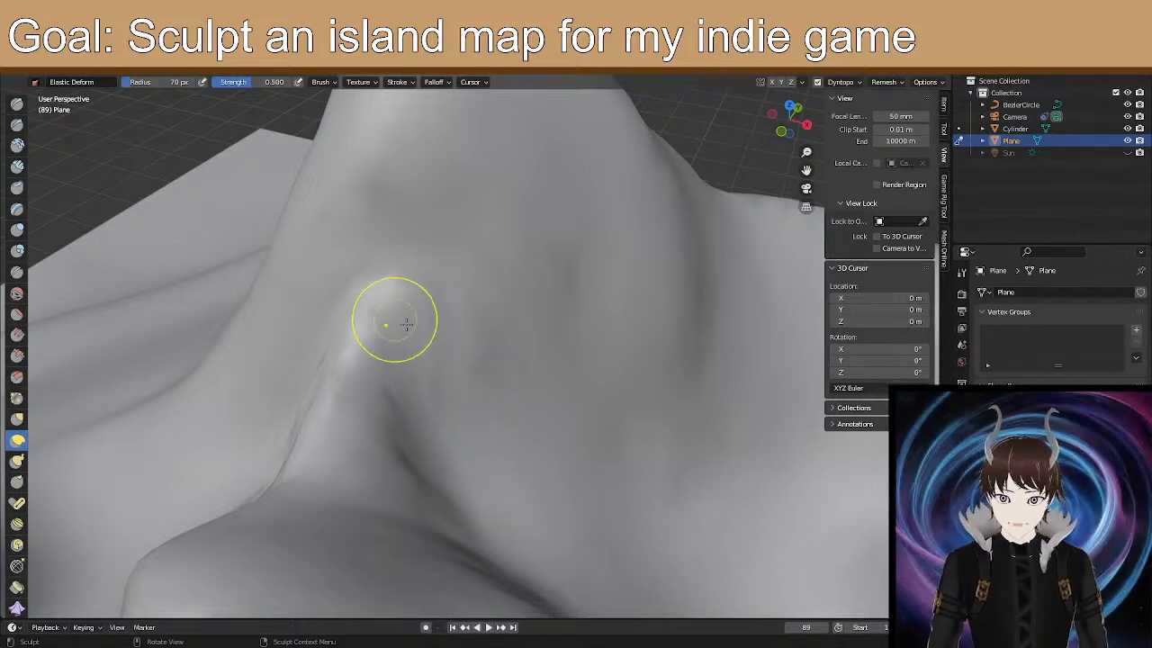
pyautogui.moveTo(429, 304)
pyautogui.mouseDown()
pyautogui.moveTo(448, 295)
pyautogui.moveTo(449, 354)
pyautogui.moveTo(459, 345)
pyautogui.mouseUp()
pyautogui.moveTo(439, 285); pyautogui.dragTo(451, 255)
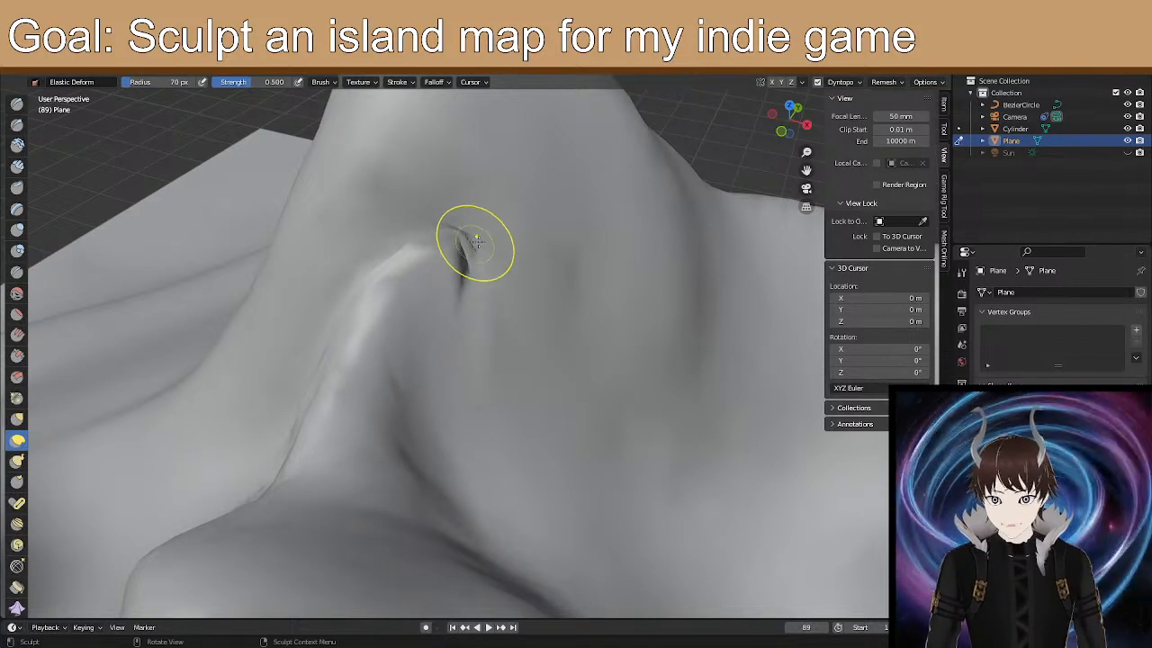
# Push the vertical folds on the outer side of the ridge up toward the mountain's flank.
pyautogui.moveTo(369, 340)
pyautogui.mouseDown(button='middle')
pyautogui.moveTo(410, 326)
pyautogui.moveTo(345, 381)
pyautogui.moveTo(483, 298)
pyautogui.moveTo(440, 375)
pyautogui.moveTo(422, 329)
pyautogui.mouseUp(button='middle')
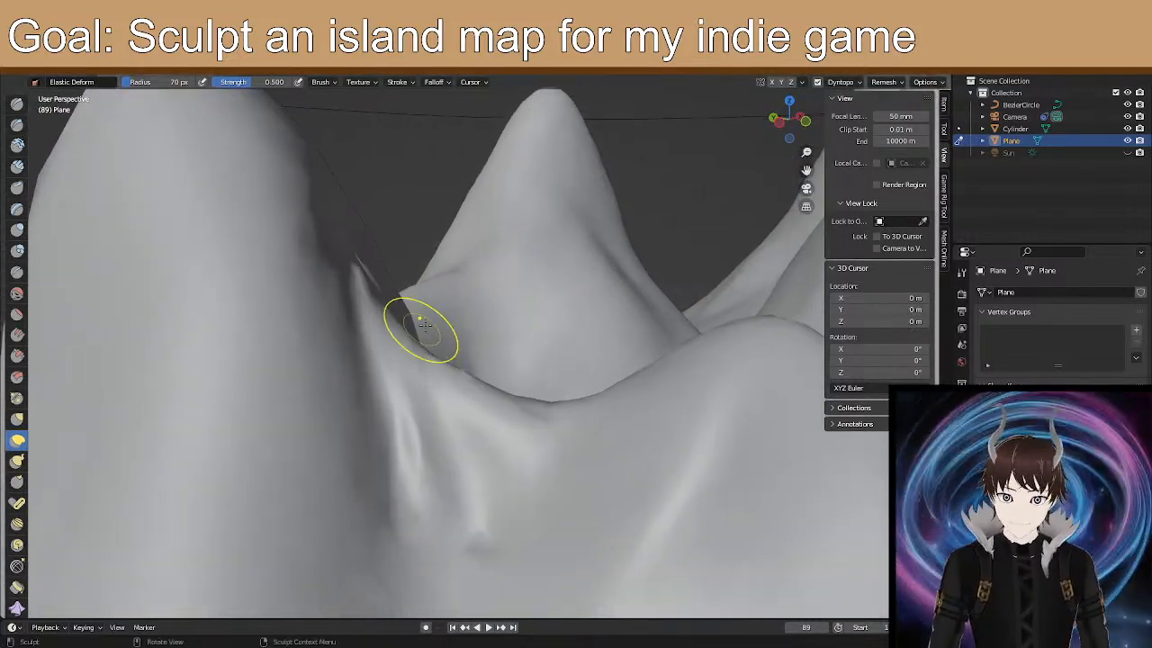
pyautogui.moveTo(469, 550); pyautogui.dragTo(476, 524)
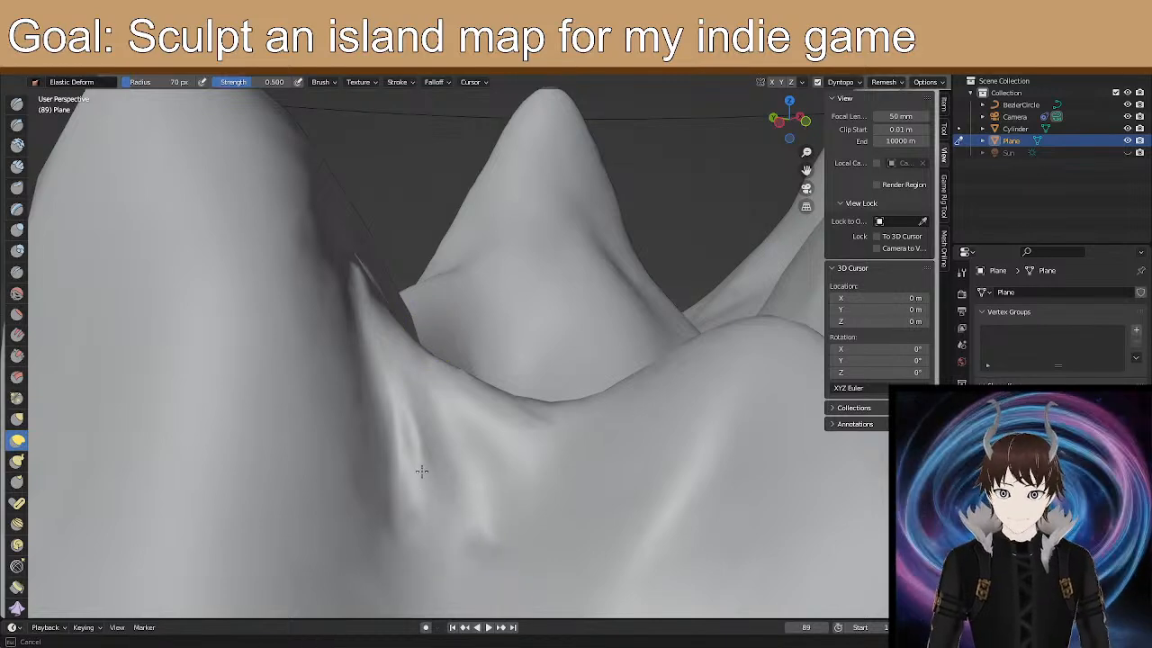
pyautogui.moveTo(390, 433); pyautogui.dragTo(372, 365)
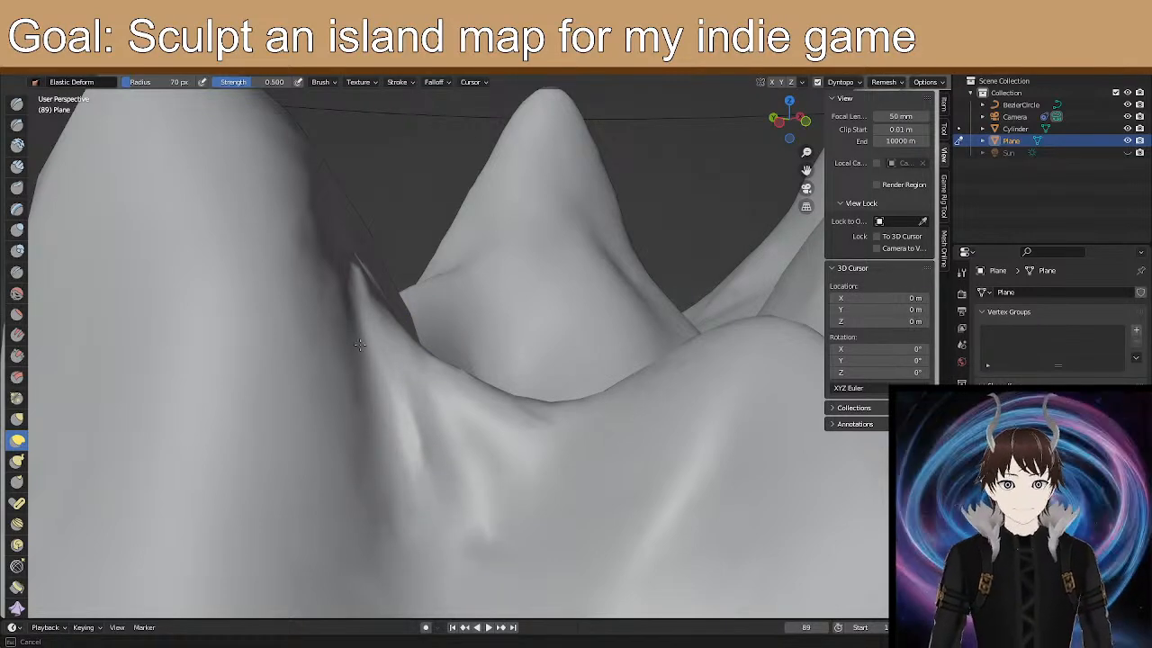
pyautogui.moveTo(355, 261); pyautogui.dragTo(356, 266)
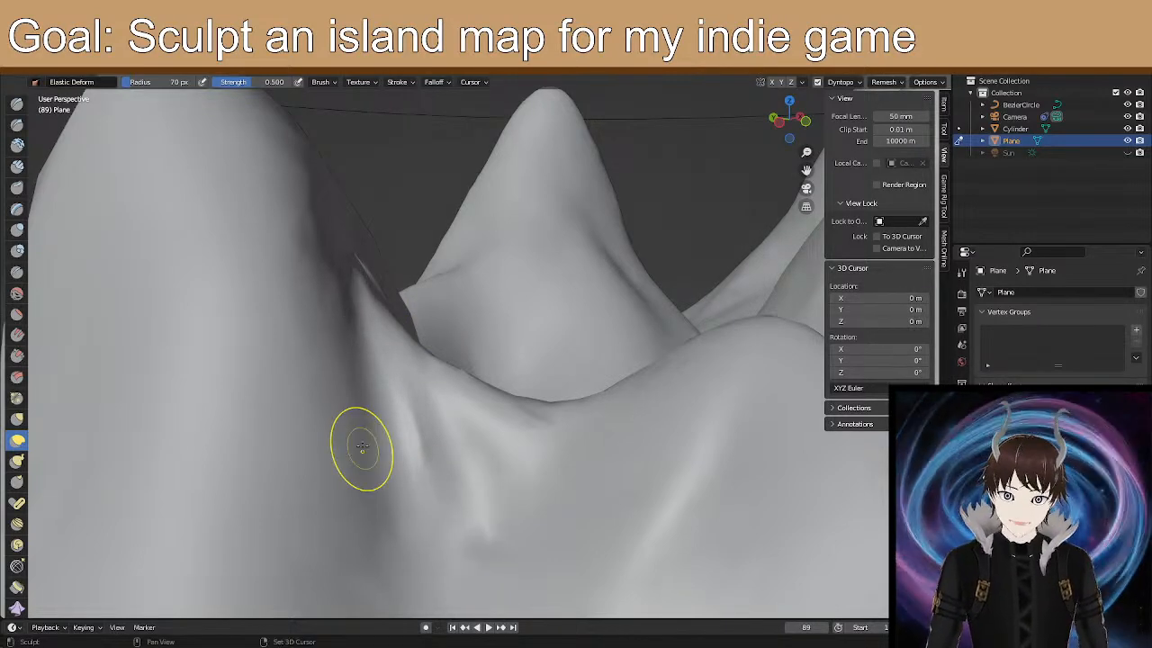
pyautogui.moveTo(361, 450); pyautogui.dragTo(484, 404)
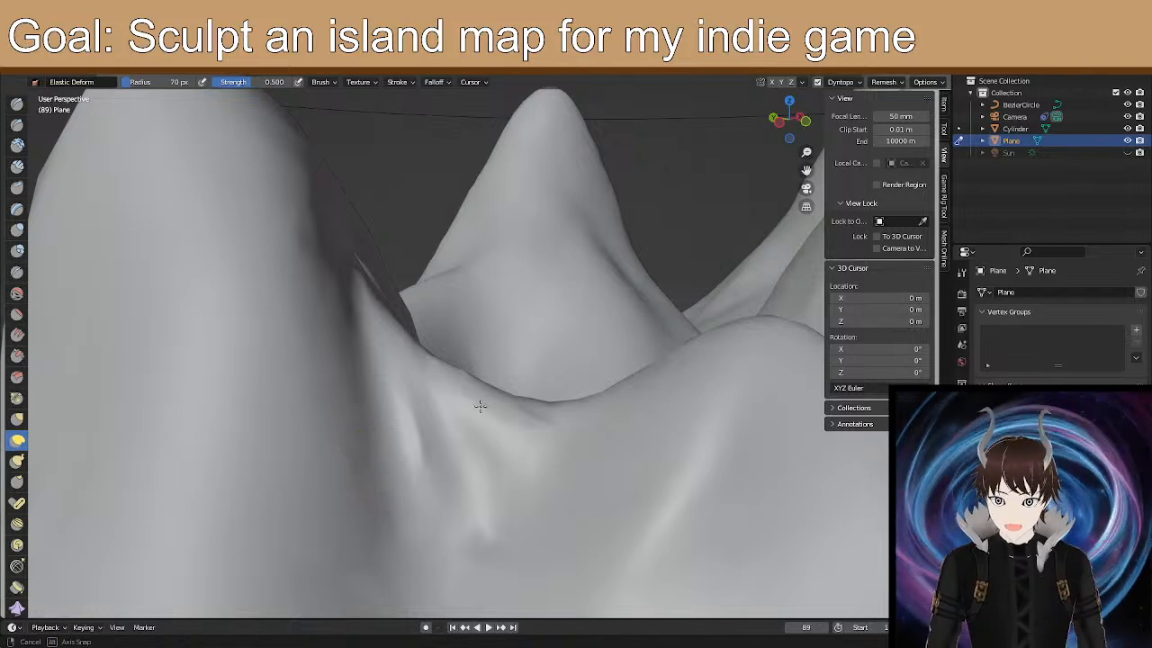
# Pull the slope below the pinched ridge tip up over the fold to close it.
pyautogui.moveTo(456, 409)
pyautogui.mouseDown(button='middle')
pyautogui.moveTo(422, 419)
pyautogui.moveTo(400, 388)
pyautogui.moveTo(330, 438)
pyautogui.mouseUp(button='middle')
pyautogui.moveTo(412, 382); pyautogui.dragTo(431, 360, button='middle')
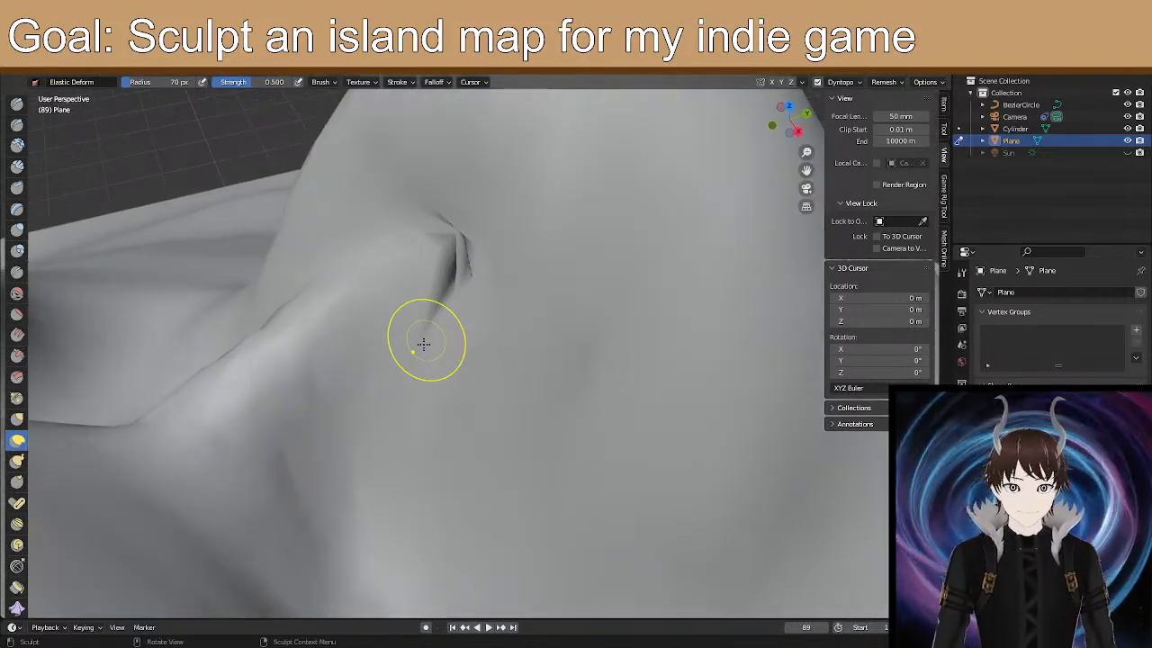
pyautogui.moveTo(432, 347); pyautogui.dragTo(450, 220)
pyautogui.moveTo(440, 302); pyautogui.dragTo(457, 298)
pyautogui.moveTo(315, 397)
pyautogui.mouseDown(button='middle')
pyautogui.moveTo(339, 319)
pyautogui.moveTo(360, 319)
pyautogui.moveTo(389, 344)
pyautogui.moveTo(378, 347)
pyautogui.mouseUp(button='middle')
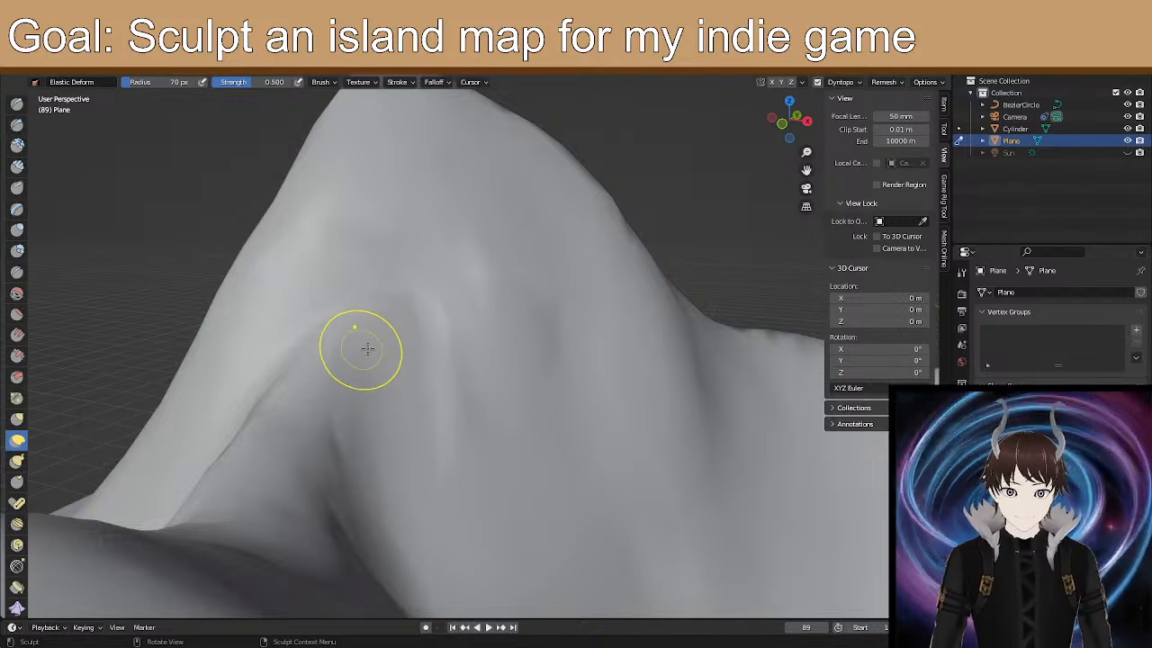
# Reshape the ridge crest down toward the saddle and spread the adjoining flank outward with Elastic Deform strokes.
pyautogui.moveTo(366, 348)
pyautogui.mouseDown(button='middle')
pyautogui.moveTo(350, 329)
pyautogui.moveTo(336, 337)
pyautogui.mouseUp(button='middle')
pyautogui.scroll(2, 340, 329)
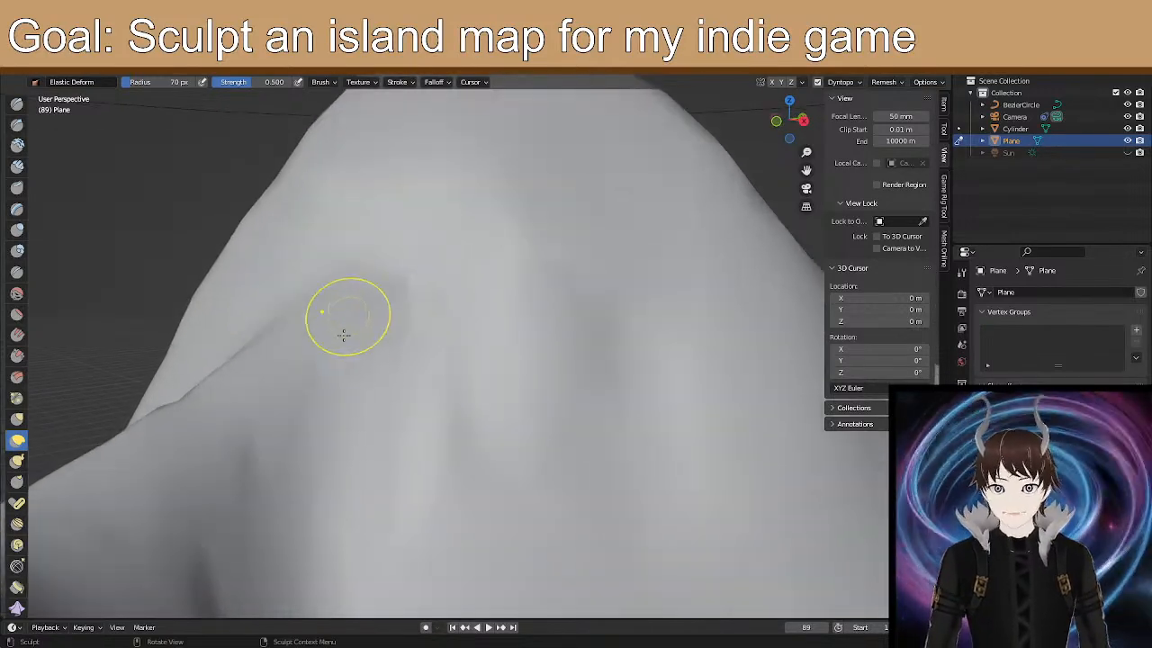
pyautogui.moveTo(386, 319)
pyautogui.mouseDown()
pyautogui.moveTo(369, 314)
pyautogui.moveTo(342, 337)
pyautogui.mouseUp()
pyautogui.moveTo(267, 387); pyautogui.dragTo(207, 421)
pyautogui.moveTo(340, 346)
pyautogui.mouseDown()
pyautogui.moveTo(399, 273)
pyautogui.moveTo(412, 364)
pyautogui.moveTo(513, 391)
pyautogui.mouseUp()
pyautogui.moveTo(409, 394); pyautogui.dragTo(479, 505)
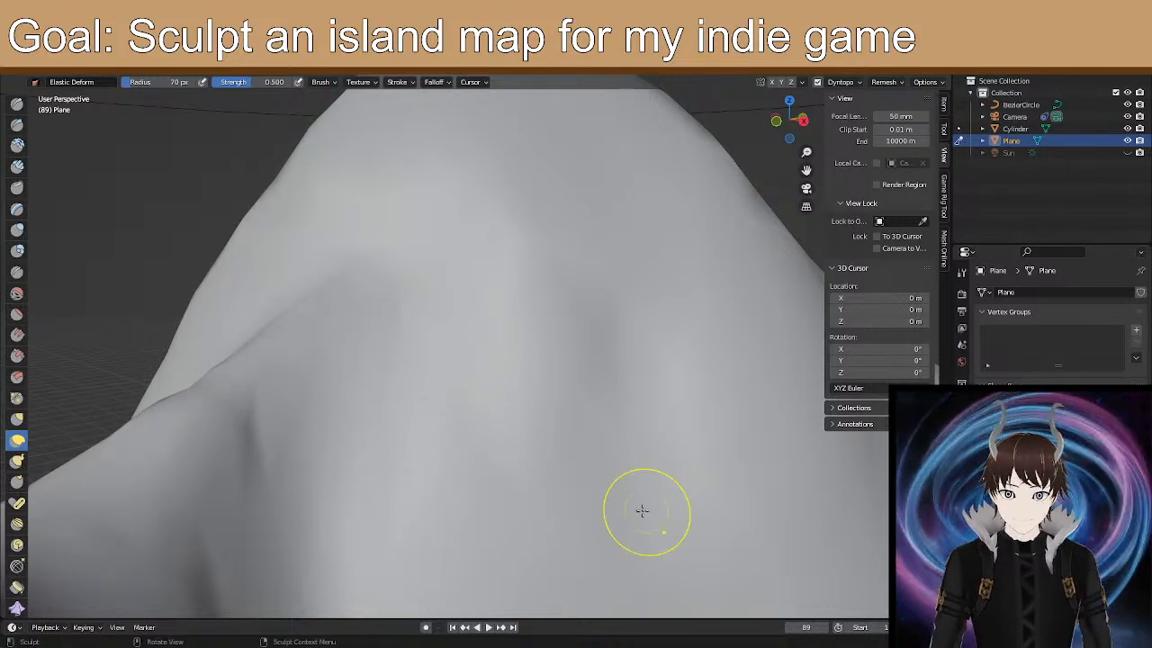
pyautogui.scroll(-2, 642, 510)
pyautogui.moveTo(333, 328); pyautogui.dragTo(304, 362)
# Pull the upper end of the ridge farther across the mountain's flank and undo the last stroke.
pyautogui.moveTo(293, 371)
pyautogui.mouseDown(button='middle')
pyautogui.moveTo(345, 378)
pyautogui.moveTo(329, 381)
pyautogui.moveTo(371, 360)
pyautogui.moveTo(389, 403)
pyautogui.moveTo(439, 401)
pyautogui.moveTo(493, 342)
pyautogui.moveTo(487, 333)
pyautogui.mouseUp(button='middle')
pyautogui.scroll(-3, 390, 406)
pyautogui.scroll(5, 414, 426)
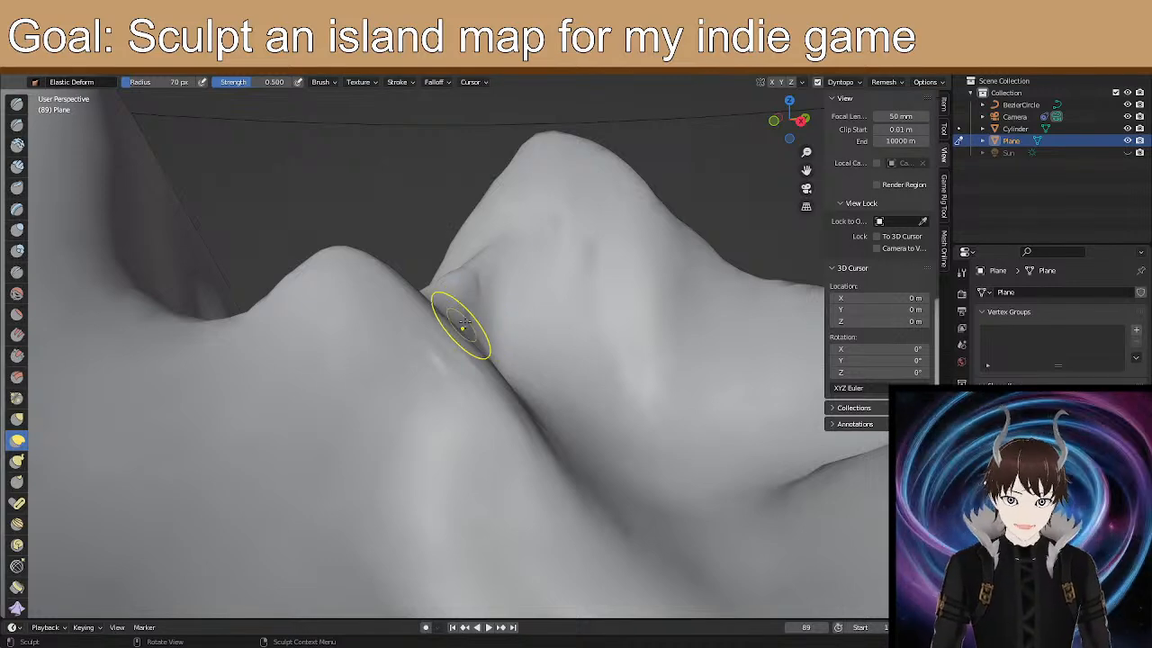
pyautogui.moveTo(468, 312); pyautogui.dragTo(469, 316, button='middle')
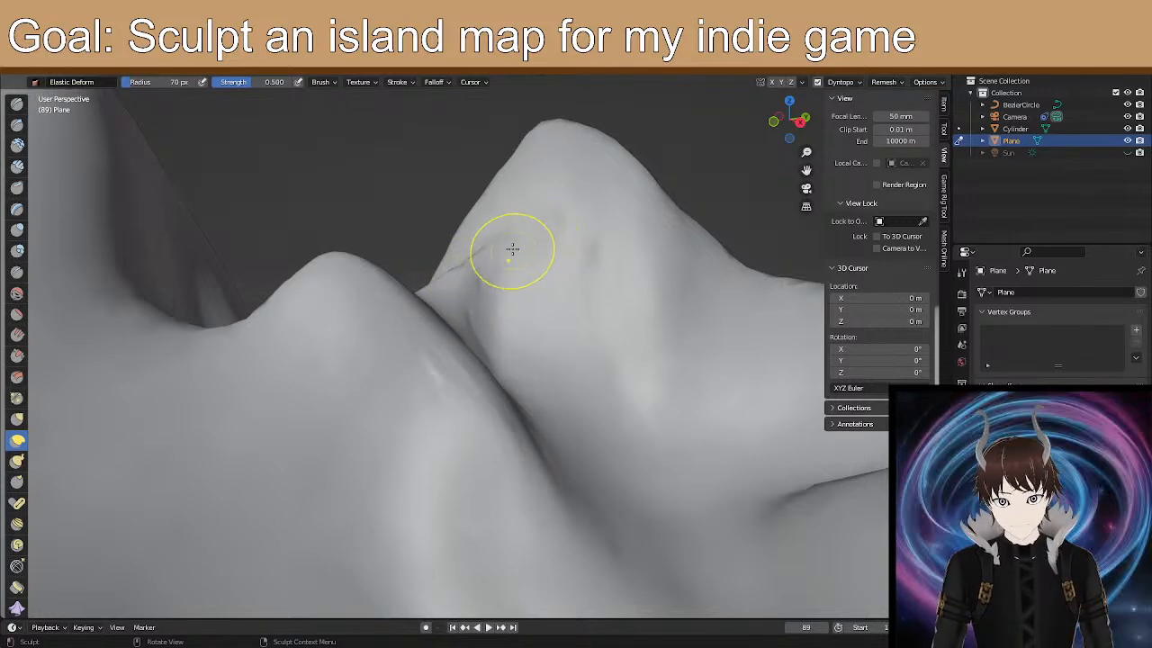
pyautogui.moveTo(505, 236); pyautogui.dragTo(520, 237)
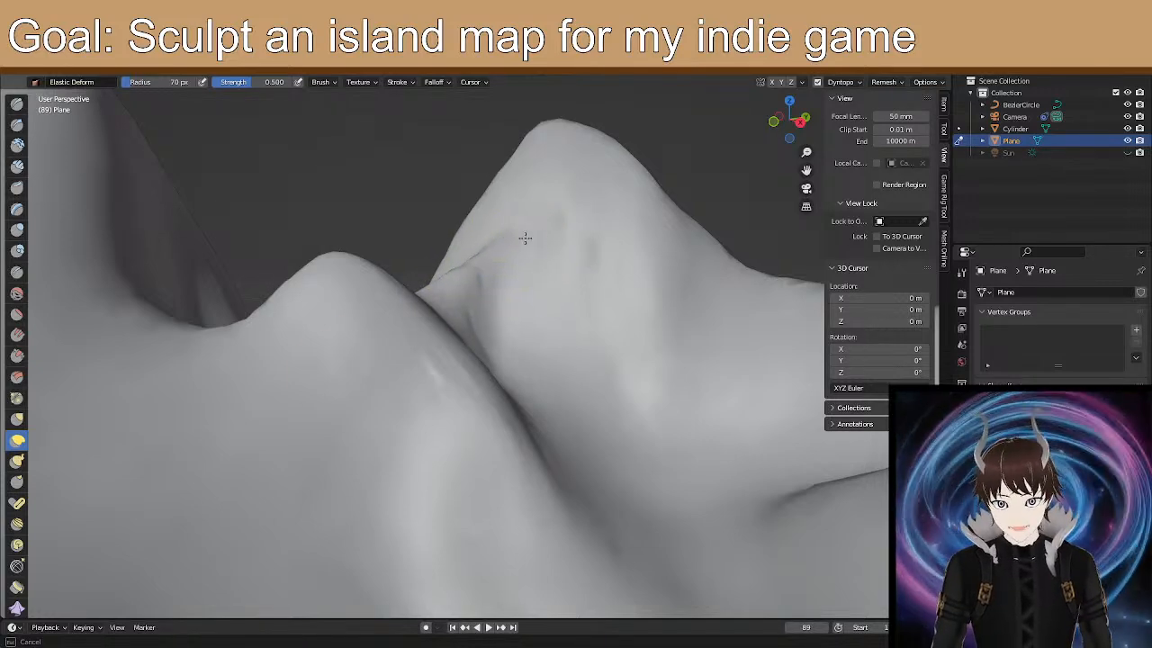
pyautogui.moveTo(613, 247); pyautogui.dragTo(624, 250)
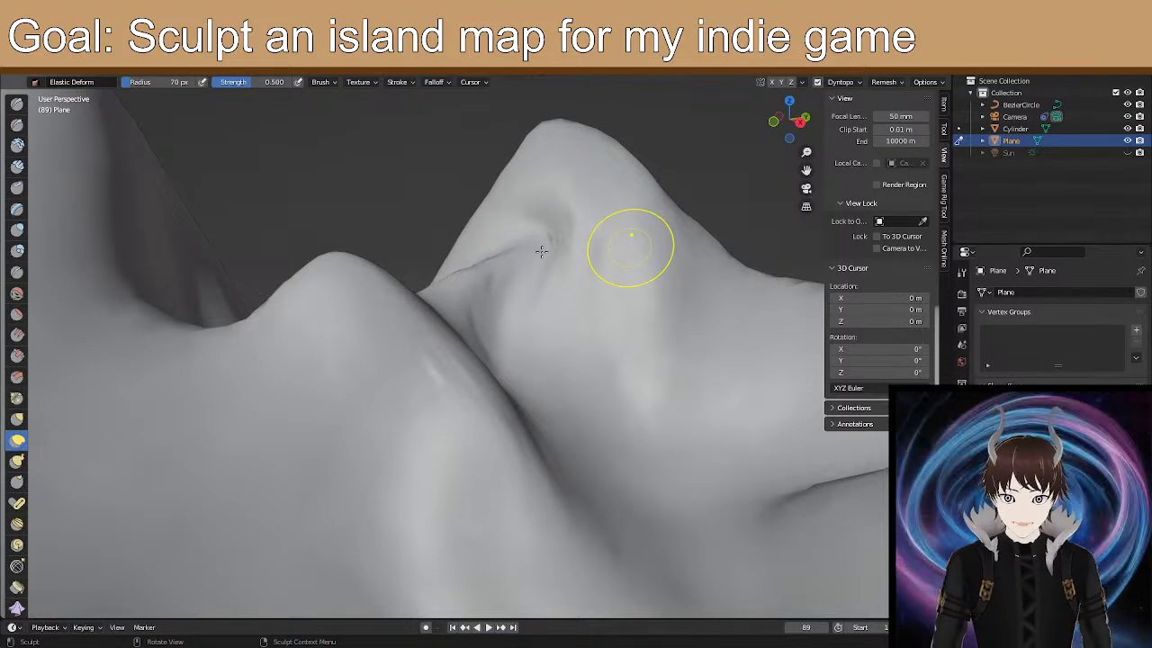
pyautogui.hotkey('ctrl', 'z')
# Extend the ridge tip diagonally up the mountain's flank from above and work out the narrow hollow beneath it.
pyautogui.moveTo(526, 263)
pyautogui.mouseDown(button='middle')
pyautogui.moveTo(537, 252)
pyautogui.moveTo(571, 330)
pyautogui.mouseUp(button='middle')
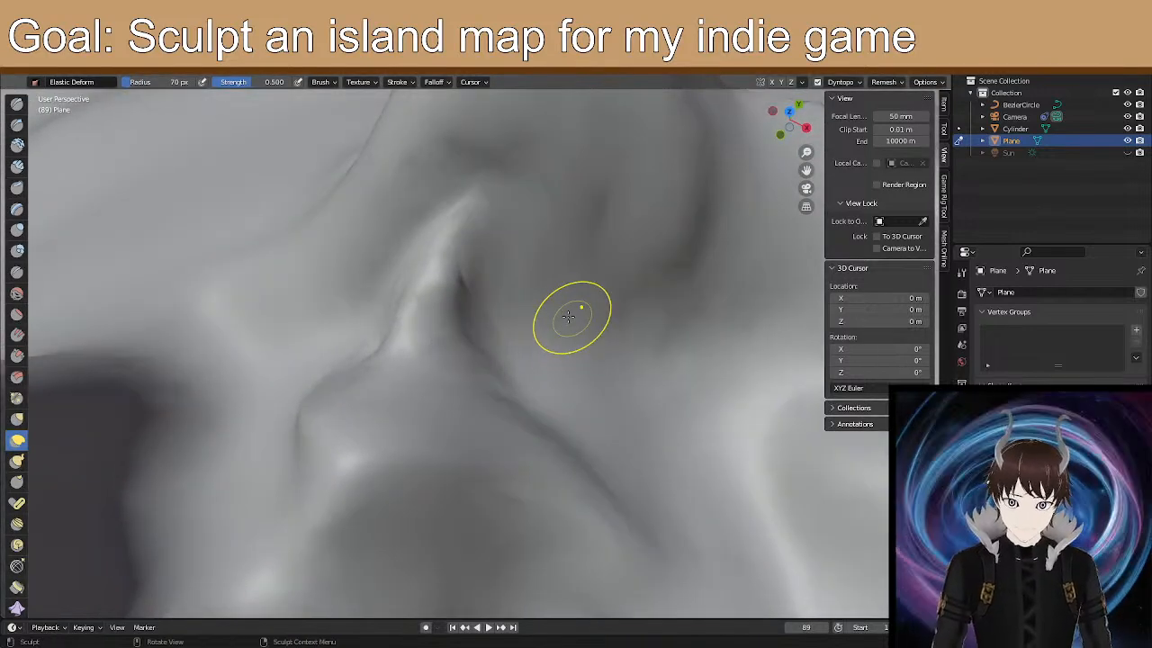
pyautogui.moveTo(439, 230)
pyautogui.mouseDown()
pyautogui.moveTo(509, 211)
pyautogui.moveTo(522, 195)
pyautogui.mouseUp()
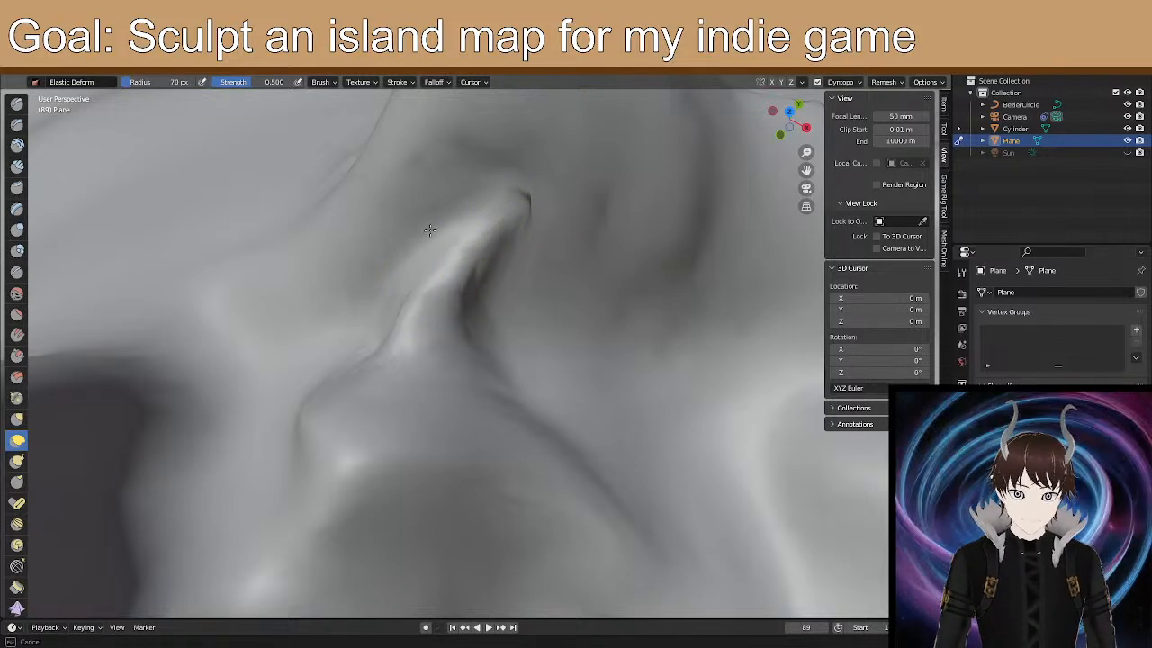
pyautogui.moveTo(535, 199); pyautogui.dragTo(549, 198)
pyautogui.moveTo(495, 241); pyautogui.dragTo(522, 215)
pyautogui.moveTo(488, 287)
pyautogui.mouseDown()
pyautogui.moveTo(477, 293)
pyautogui.moveTo(503, 287)
pyautogui.mouseUp()
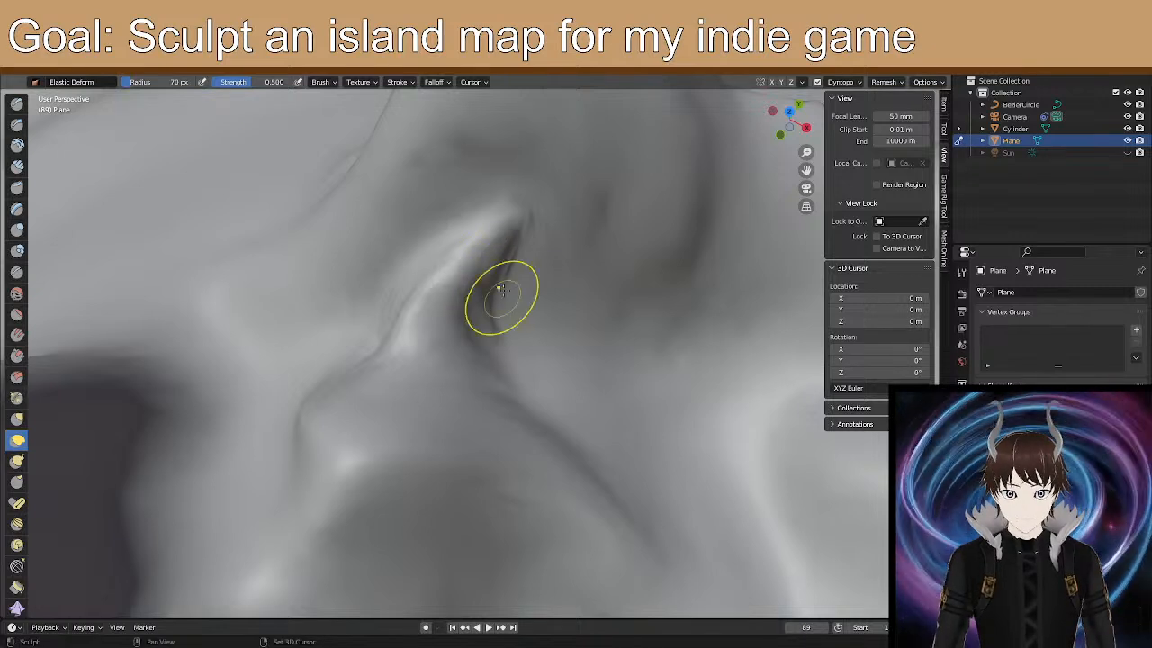
pyautogui.moveTo(538, 233); pyautogui.dragTo(497, 281)
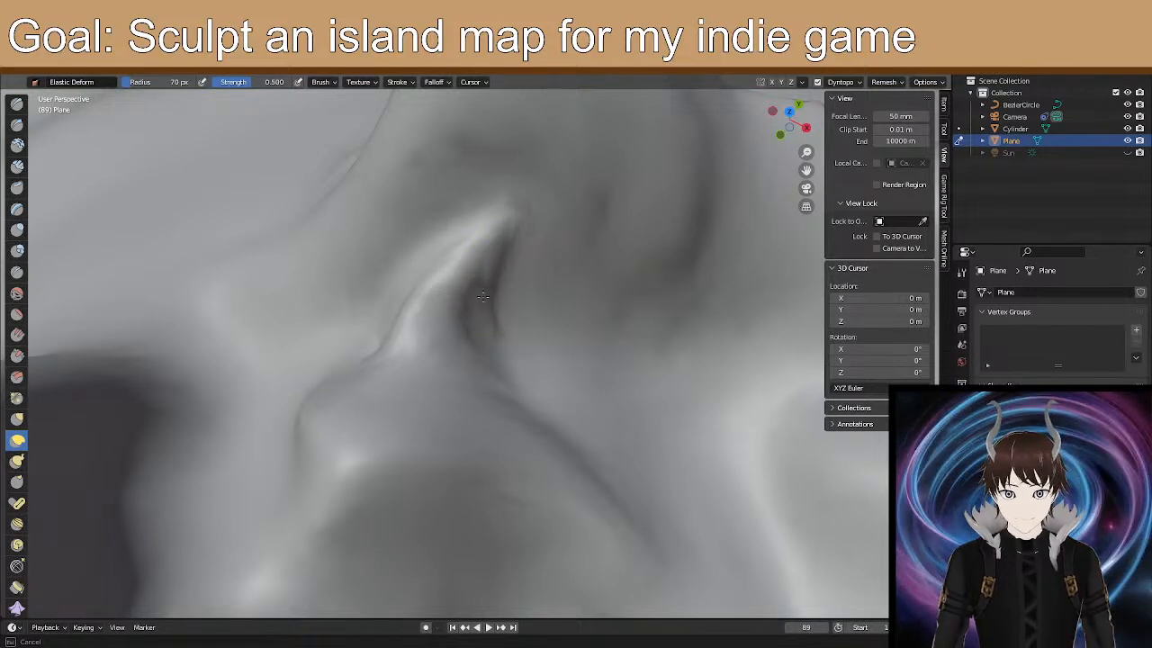
pyautogui.moveTo(463, 324); pyautogui.dragTo(466, 320)
pyautogui.moveTo(542, 206); pyautogui.dragTo(518, 195)
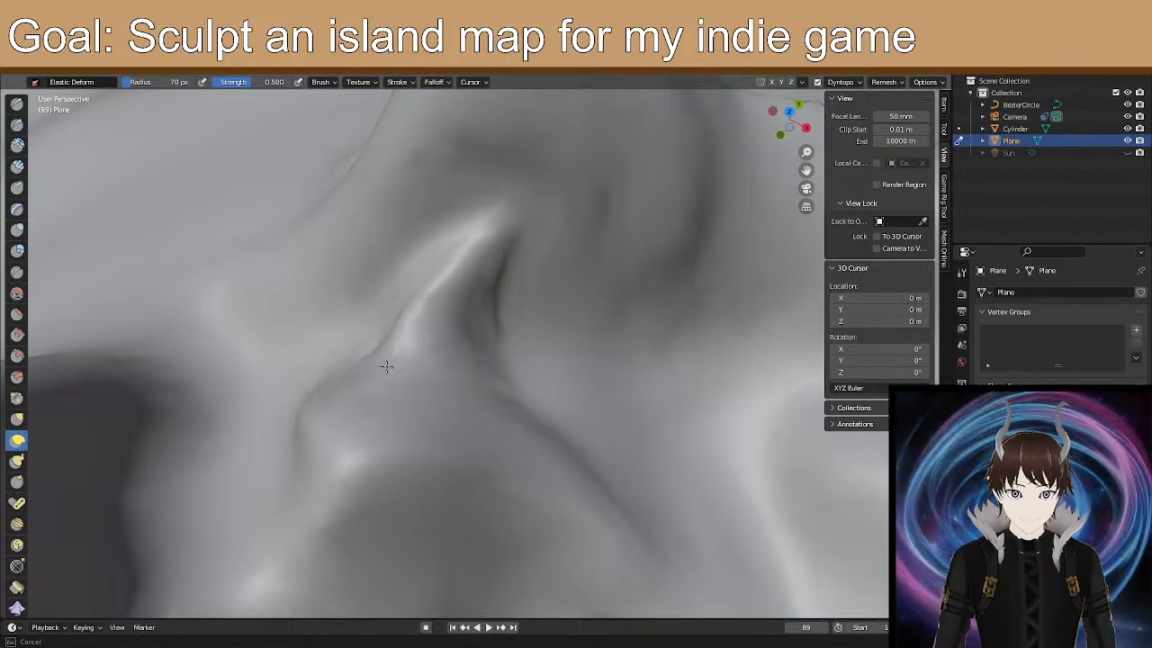
pyautogui.moveTo(505, 295); pyautogui.dragTo(502, 302)
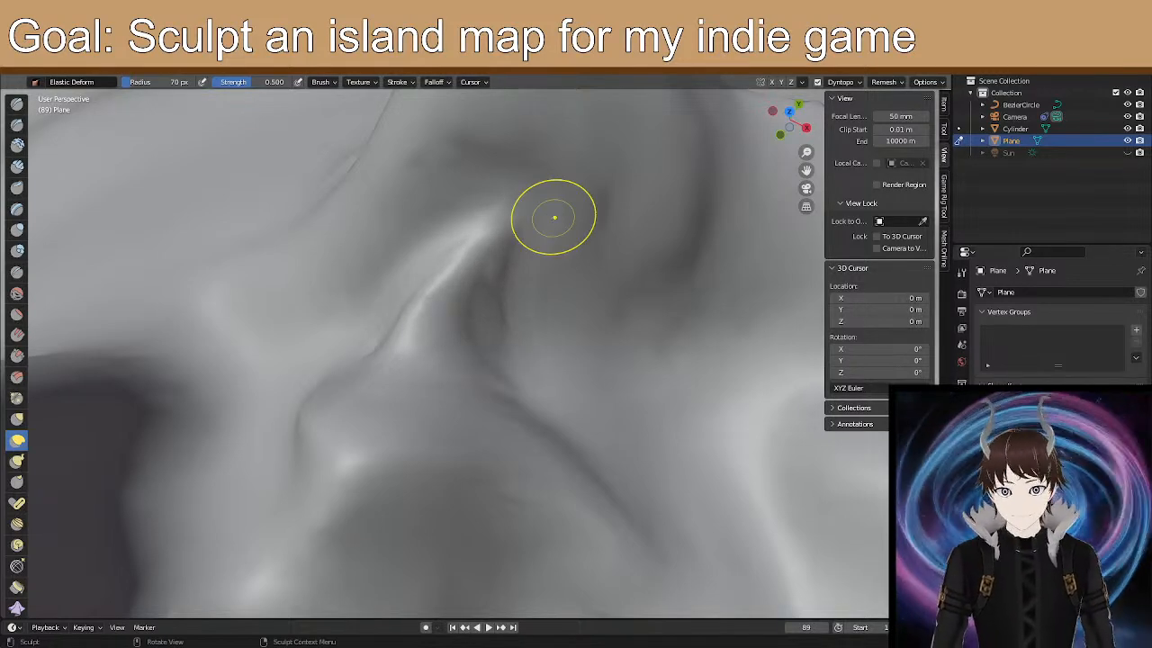
# Pull the mountain's flank beside the ridge tip back toward the ridge.
pyautogui.moveTo(505, 339)
pyautogui.mouseDown(button='middle')
pyautogui.moveTo(429, 260)
pyautogui.moveTo(462, 259)
pyautogui.moveTo(458, 247)
pyautogui.mouseUp(button='middle')
pyautogui.scroll(-3, 429, 260)
pyautogui.scroll(3, 458, 248)
pyautogui.scroll(-2, 556, 237)
pyautogui.keyDown('shift'); pyautogui.moveTo(561, 234); pyautogui.dragTo(514, 349, button='middle'); pyautogui.keyUp('shift')
pyautogui.moveTo(606, 257); pyautogui.dragTo(525, 264)
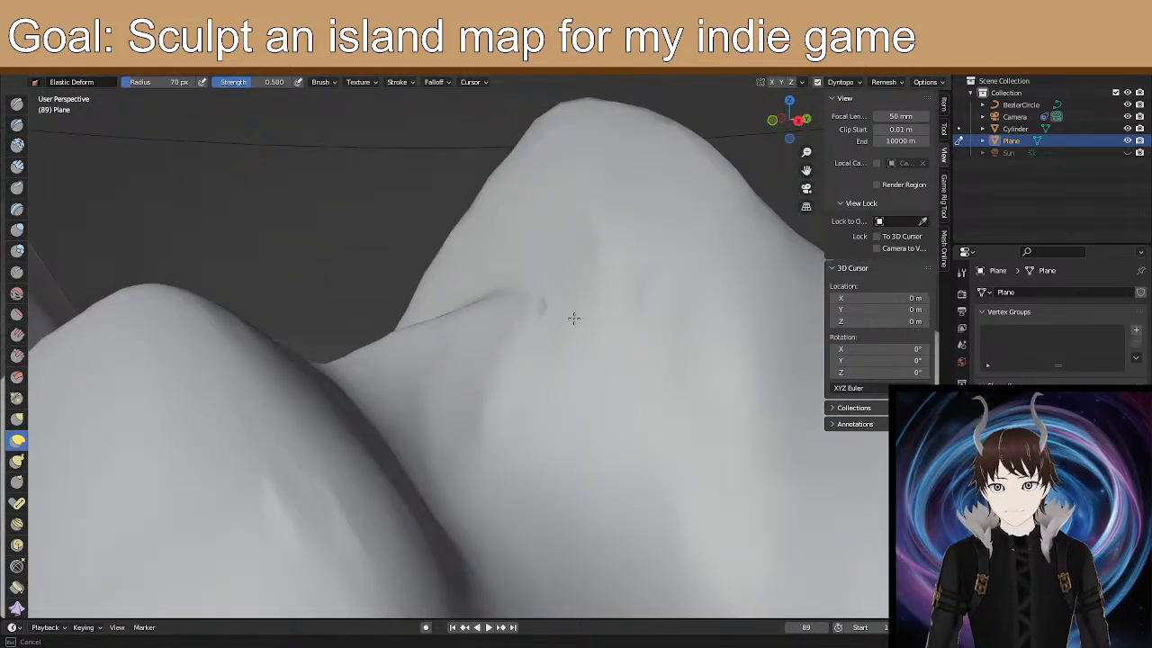
# Pull the ridge's outer shoulder down the slope and reshape the notch where its crest meets the mountain.
pyautogui.moveTo(488, 282); pyautogui.dragTo(363, 337, button='middle')
pyautogui.moveTo(532, 354); pyautogui.dragTo(528, 374, button='middle')
pyautogui.moveTo(539, 361); pyautogui.dragTo(515, 390)
pyautogui.moveTo(551, 361); pyautogui.dragTo(492, 431)
pyautogui.moveTo(477, 413); pyautogui.dragTo(524, 404, button='middle')
pyautogui.moveTo(510, 369)
pyautogui.mouseDown()
pyautogui.moveTo(494, 364)
pyautogui.moveTo(514, 401)
pyautogui.mouseUp()
pyautogui.moveTo(550, 327); pyautogui.dragTo(526, 287)
pyautogui.moveTo(526, 287)
pyautogui.mouseDown()
pyautogui.moveTo(503, 251)
pyautogui.moveTo(506, 261)
pyautogui.mouseUp()
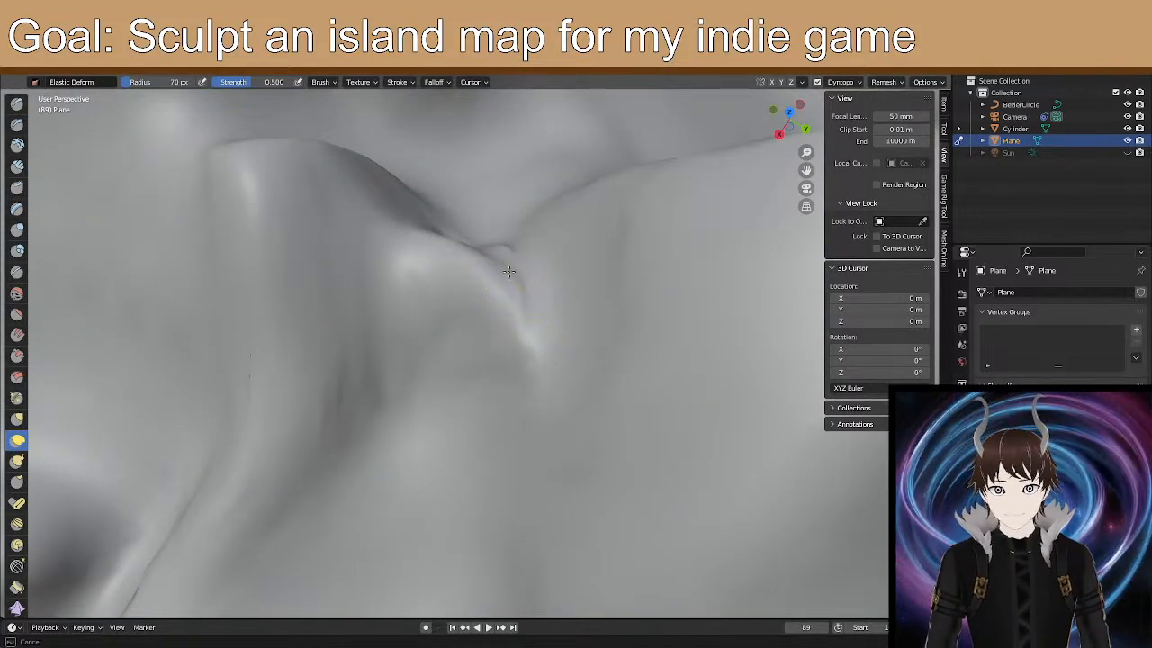
# Try to stretch the ridge tip farther across the flank with Dyntopo turned off, and undo the attempt.
pyautogui.moveTo(505, 244)
pyautogui.mouseDown(button='middle')
pyautogui.moveTo(527, 275)
pyautogui.moveTo(470, 282)
pyautogui.moveTo(378, 258)
pyautogui.moveTo(475, 286)
pyautogui.moveTo(504, 227)
pyautogui.moveTo(513, 264)
pyautogui.moveTo(455, 315)
pyautogui.mouseUp(button='middle')
pyautogui.scroll(1, 457, 313)
pyautogui.scroll(-1, 466, 299)
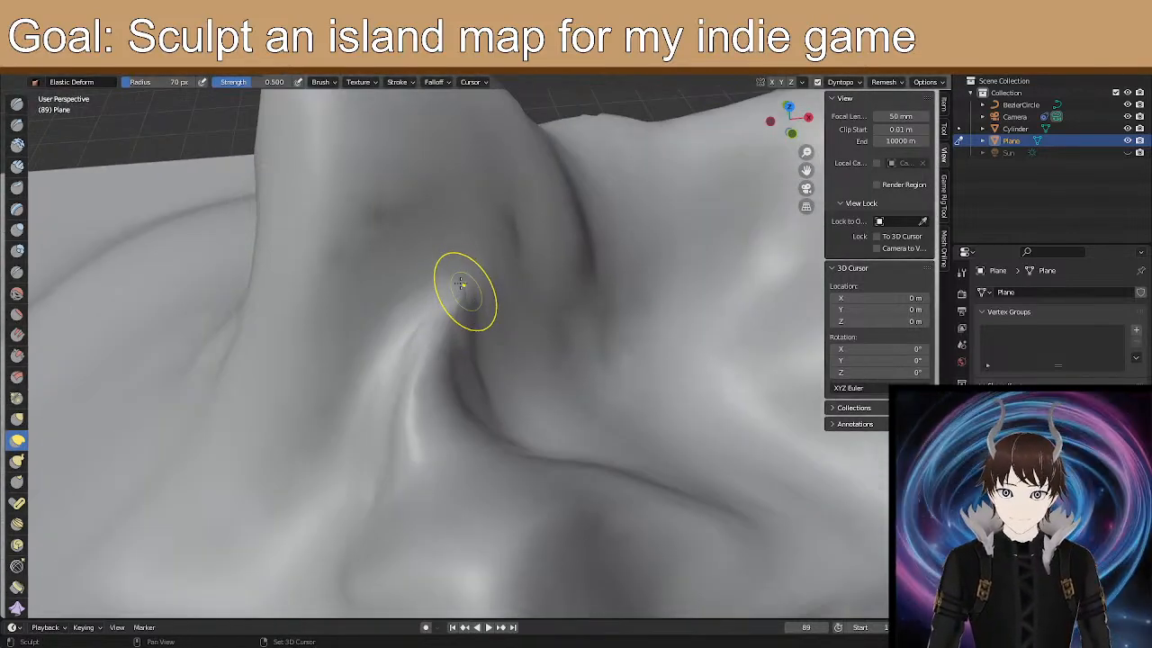
pyautogui.moveTo(429, 380); pyautogui.dragTo(440, 338, button='middle')
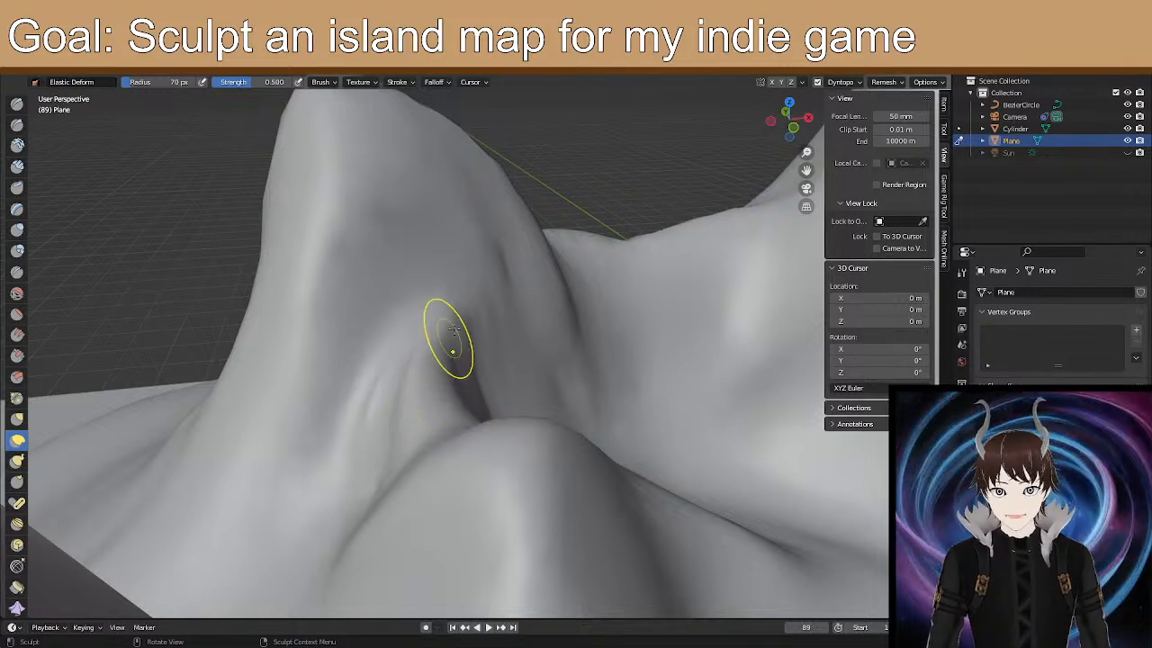
pyautogui.moveTo(532, 424)
pyautogui.mouseDown(button='middle')
pyautogui.moveTo(374, 376)
pyautogui.moveTo(398, 391)
pyautogui.moveTo(471, 393)
pyautogui.moveTo(486, 340)
pyautogui.moveTo(489, 406)
pyautogui.moveTo(474, 337)
pyautogui.mouseUp(button='middle')
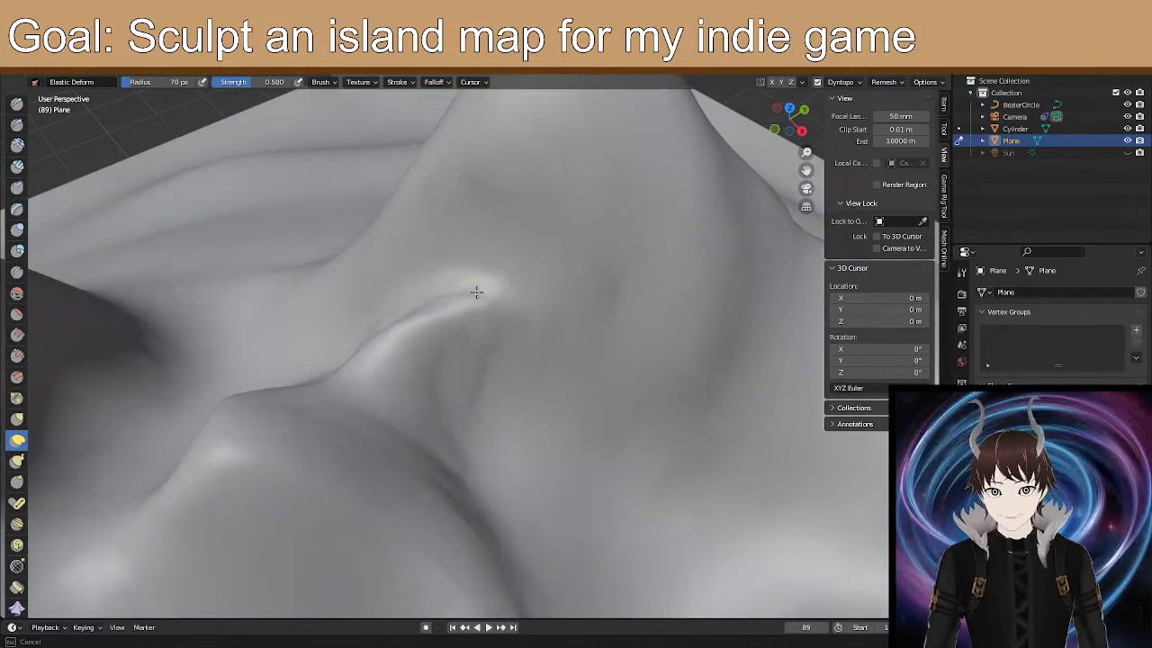
pyautogui.moveTo(532, 311); pyautogui.dragTo(606, 253)
pyautogui.click(818, 82)
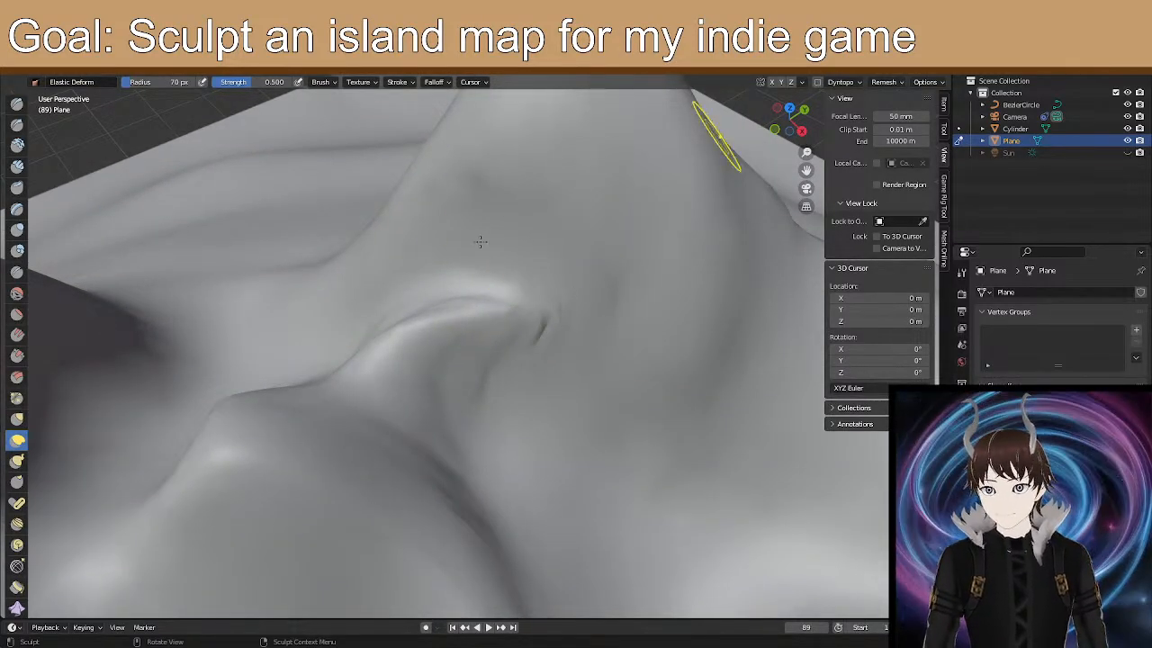
pyautogui.moveTo(549, 292)
pyautogui.mouseDown()
pyautogui.moveTo(535, 319)
pyautogui.moveTo(543, 314)
pyautogui.mouseUp()
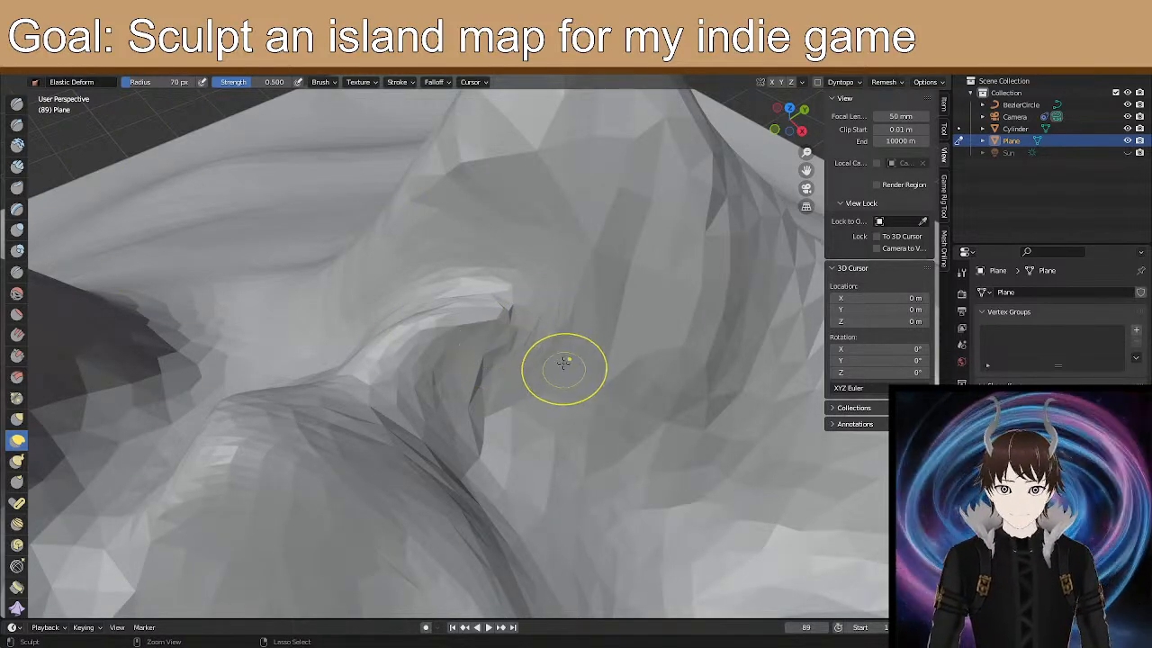
pyautogui.hotkey('ctrl', 'z')
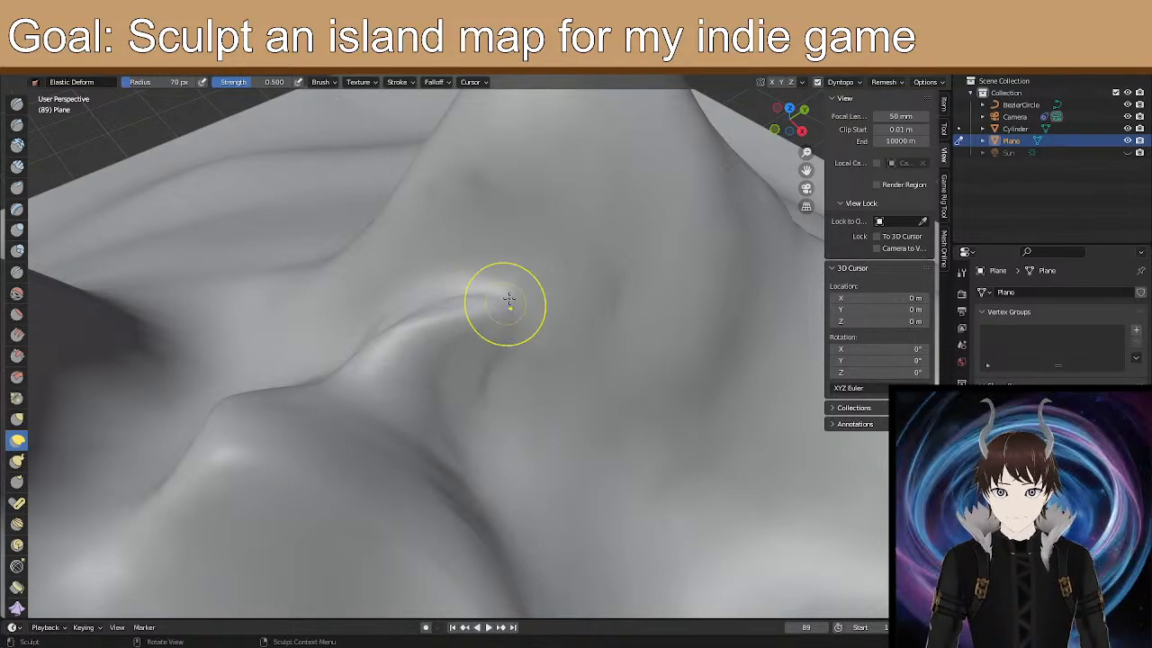
# Bend the ridge tip back across the mountain's flank and refine its crest with Elastic Deform strokes from several angles.
pyautogui.moveTo(514, 290); pyautogui.dragTo(409, 290)
pyautogui.moveTo(395, 321)
pyautogui.mouseDown(button='middle')
pyautogui.moveTo(398, 309)
pyautogui.moveTo(413, 352)
pyautogui.mouseUp(button='middle')
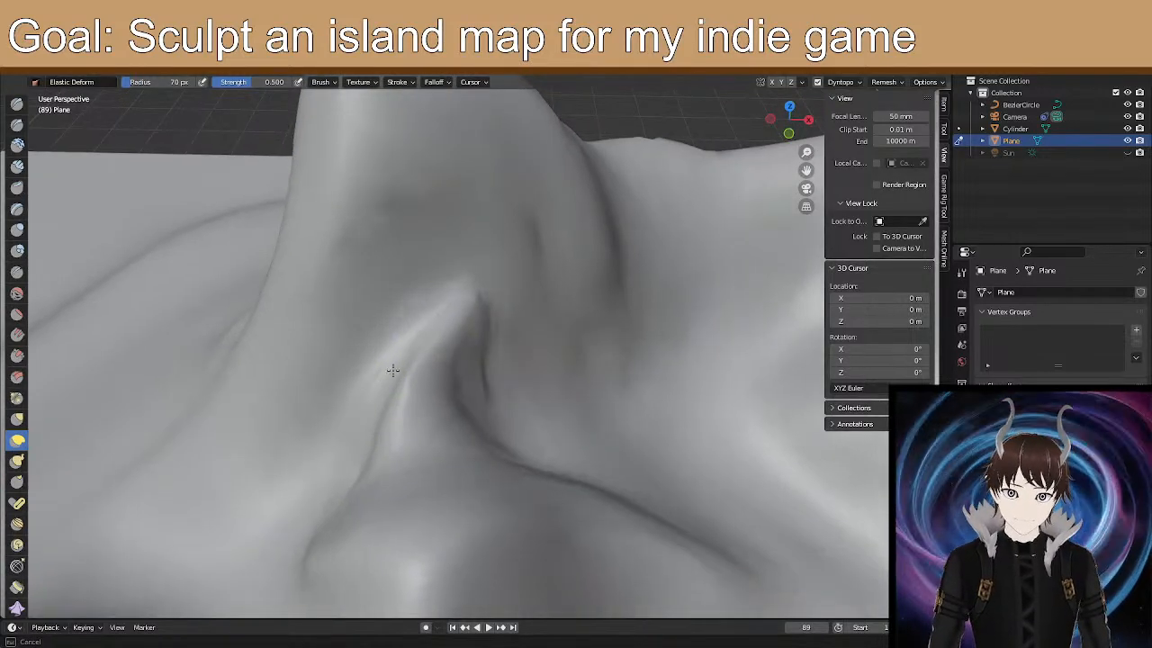
pyautogui.moveTo(365, 389); pyautogui.dragTo(389, 364)
pyautogui.moveTo(389, 365)
pyautogui.mouseDown(button='middle')
pyautogui.moveTo(381, 326)
pyautogui.moveTo(396, 343)
pyautogui.mouseUp(button='middle')
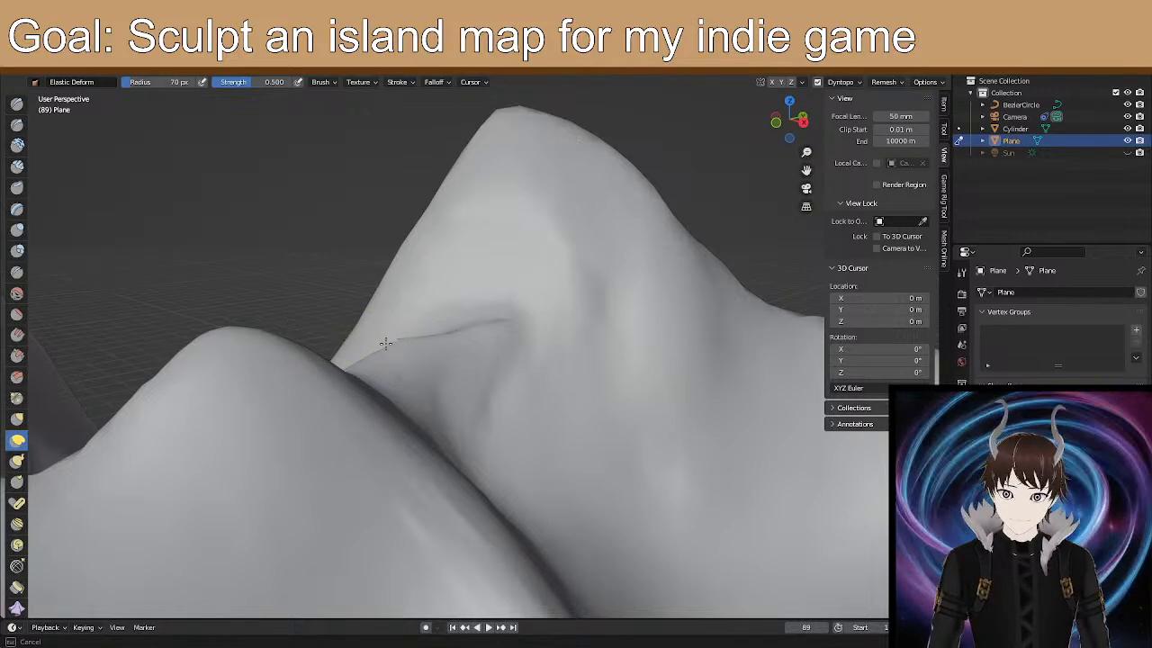
pyautogui.moveTo(404, 352); pyautogui.dragTo(404, 353)
pyautogui.moveTo(404, 353)
pyautogui.mouseDown(button='middle')
pyautogui.moveTo(442, 334)
pyautogui.moveTo(495, 347)
pyautogui.moveTo(495, 336)
pyautogui.mouseUp(button='middle')
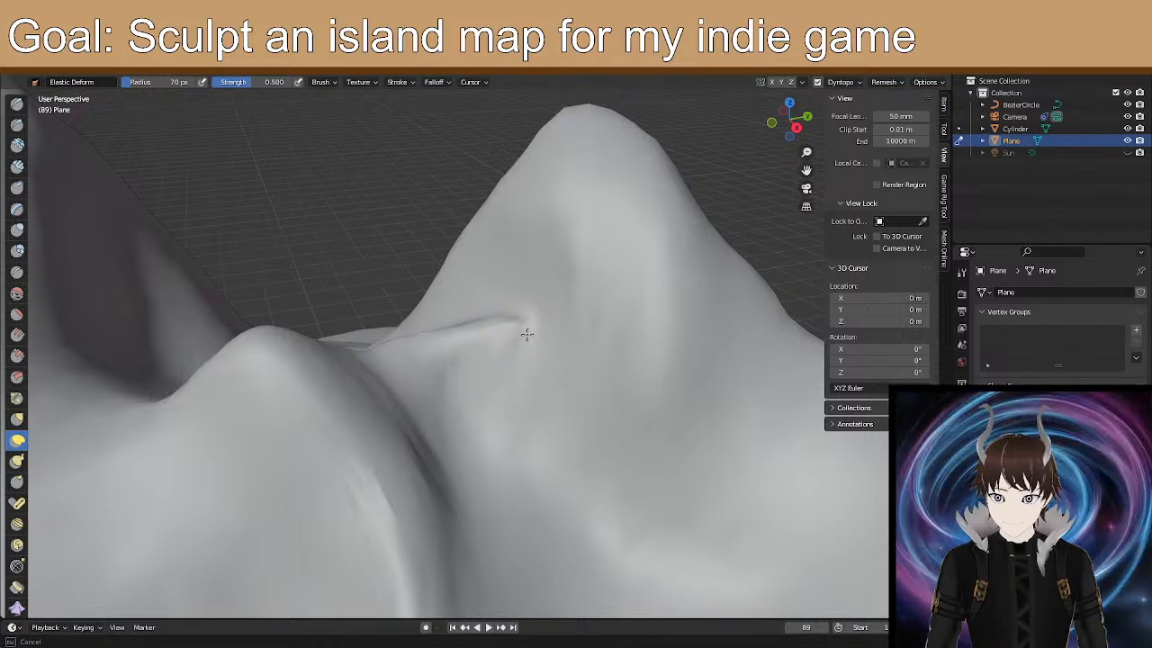
pyautogui.moveTo(496, 304); pyautogui.dragTo(519, 321)
# Examine how the ridge crest and the neighbouring hill meet the mountain's flank from low and close viewpoints.
pyautogui.moveTo(519, 321)
pyautogui.mouseDown(button='middle')
pyautogui.moveTo(525, 301)
pyautogui.moveTo(483, 355)
pyautogui.mouseUp(button='middle')
pyautogui.moveTo(466, 408)
pyautogui.keyDown('shift'); pyautogui.mouseDown(button='middle')
pyautogui.moveTo(512, 345)
pyautogui.moveTo(471, 381)
pyautogui.moveTo(506, 355)
pyautogui.moveTo(499, 375)
pyautogui.moveTo(460, 397)
pyautogui.mouseUp(button='middle'); pyautogui.keyUp('shift')
pyautogui.scroll(-4, 499, 361)
pyautogui.scroll(2, 495, 367)
pyautogui.scroll(2, 495, 369)
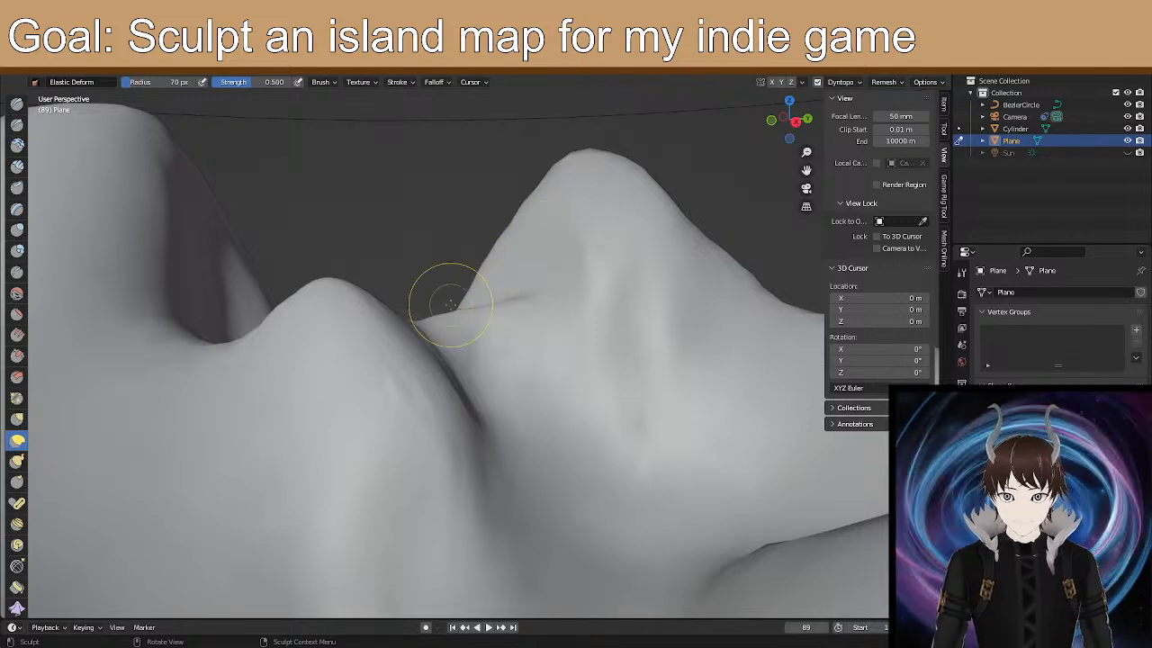
pyautogui.moveTo(469, 333)
pyautogui.mouseDown(button='middle')
pyautogui.moveTo(504, 424)
pyautogui.moveTo(532, 422)
pyautogui.moveTo(499, 419)
pyautogui.moveTo(495, 502)
pyautogui.moveTo(533, 444)
pyautogui.moveTo(531, 378)
pyautogui.mouseUp(button='middle')
pyautogui.scroll(1, 500, 420)
pyautogui.scroll(2, 521, 459)
pyautogui.moveTo(491, 509); pyautogui.dragTo(520, 398, button='middle')
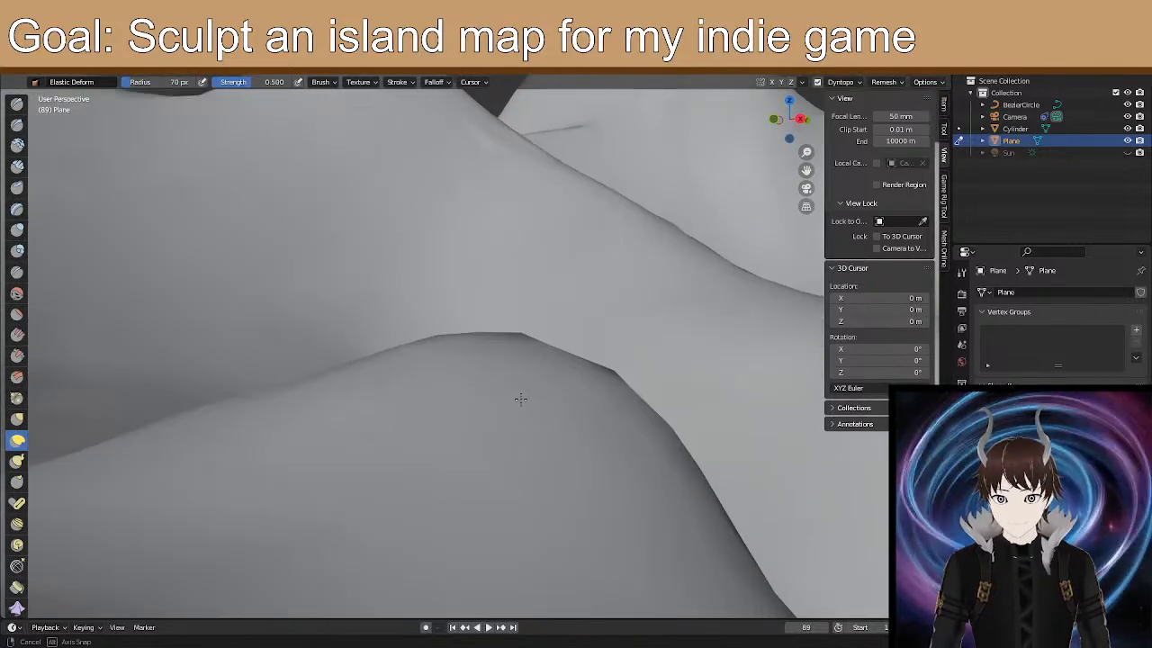
pyautogui.keyDown('shift'); pyautogui.moveTo(531, 355); pyautogui.dragTo(519, 450, button='middle'); pyautogui.keyUp('shift')
pyautogui.moveTo(520, 443)
pyautogui.mouseDown(button='middle')
pyautogui.moveTo(525, 393)
pyautogui.moveTo(517, 450)
pyautogui.mouseUp(button='middle')
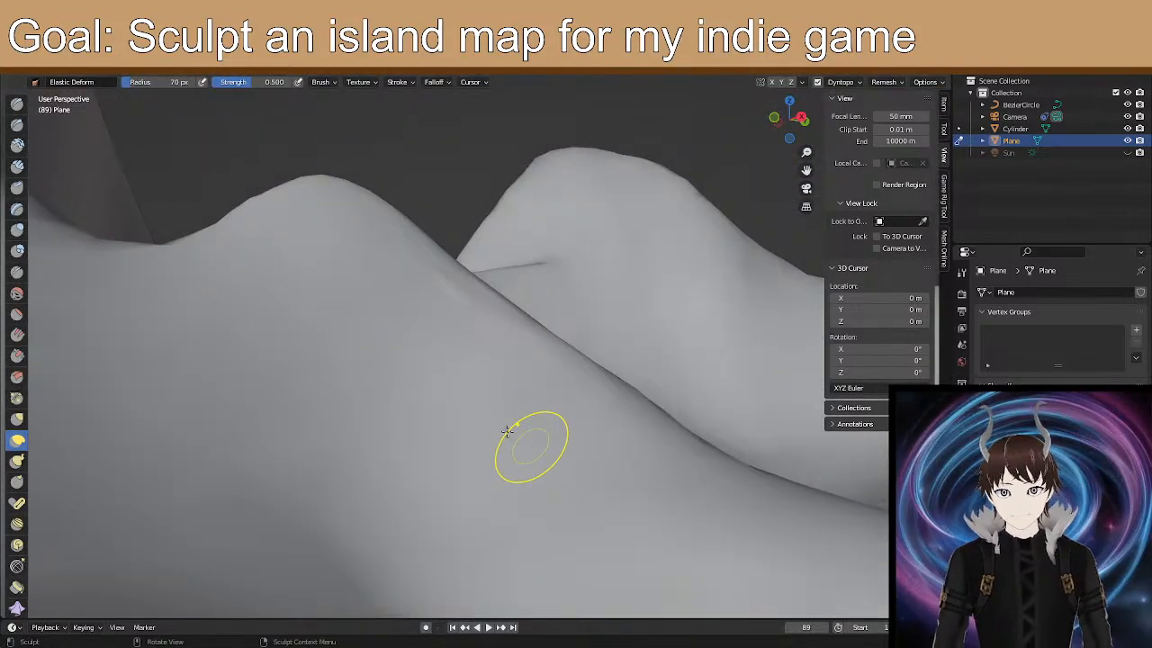
# Pull the slope upward where the ridge joins the mountain, following the line toward its summit.
pyautogui.moveTo(475, 249)
pyautogui.mouseDown()
pyautogui.moveTo(514, 155)
pyautogui.moveTo(526, 183)
pyautogui.moveTo(511, 187)
pyautogui.moveTo(549, 155)
pyautogui.mouseUp()
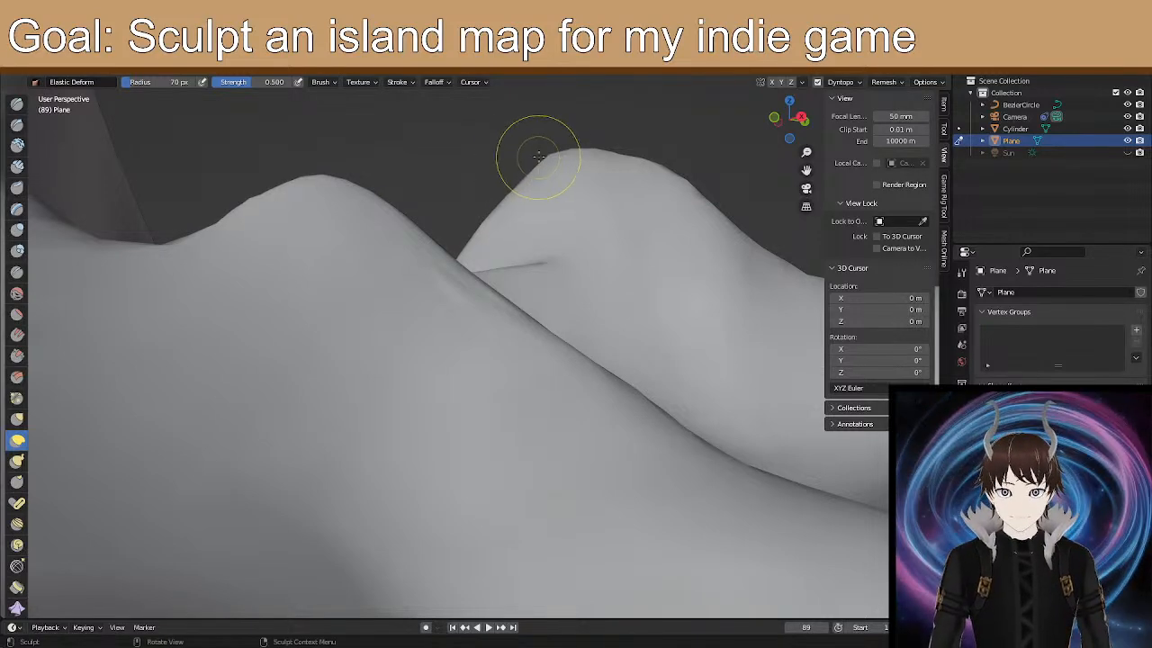
pyautogui.moveTo(603, 154)
pyautogui.mouseDown(button='middle')
pyautogui.moveTo(555, 237)
pyautogui.moveTo(586, 372)
pyautogui.moveTo(470, 377)
pyautogui.moveTo(660, 372)
pyautogui.moveTo(406, 429)
pyautogui.moveTo(422, 392)
pyautogui.moveTo(445, 379)
pyautogui.mouseUp(button='middle')
pyautogui.moveTo(461, 361); pyautogui.dragTo(469, 266)
pyautogui.moveTo(471, 321); pyautogui.dragTo(418, 318, button='middle')
pyautogui.moveTo(468, 317); pyautogui.dragTo(468, 298)
# Reshape the low saddle between the two foreground mountains, pulling its surface sideways and up the wider mountain's foot.
pyautogui.moveTo(588, 319); pyautogui.dragTo(522, 338, button='middle')
pyautogui.scroll(-1, 523, 338)
pyautogui.keyDown('shift'); pyautogui.moveTo(640, 396); pyautogui.dragTo(513, 353, button='middle'); pyautogui.keyUp('shift')
pyautogui.moveTo(529, 531); pyautogui.dragTo(547, 492, button='middle')
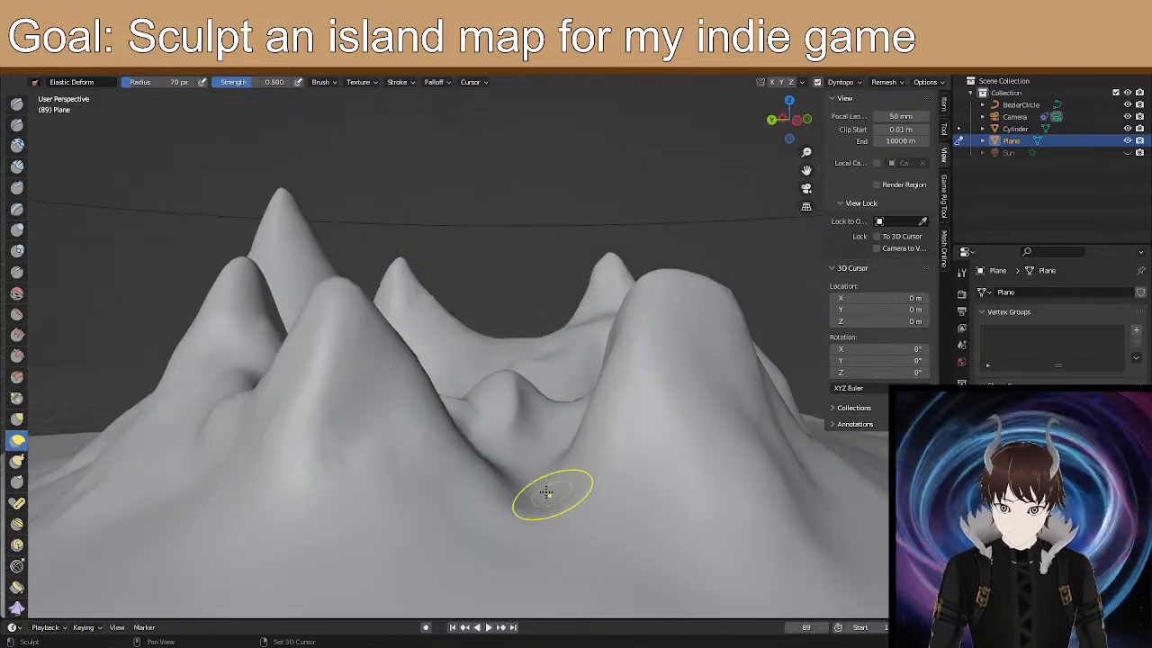
pyautogui.moveTo(547, 492); pyautogui.dragTo(485, 482)
pyautogui.moveTo(558, 469); pyautogui.dragTo(585, 453)
pyautogui.moveTo(519, 488); pyautogui.dragTo(584, 454)
# Pull the near peak's bulging flank diagonally down toward the saddle so it forms a longer, more even slope.
pyautogui.moveTo(609, 403)
pyautogui.mouseDown(button='middle')
pyautogui.moveTo(567, 428)
pyautogui.moveTo(540, 401)
pyautogui.moveTo(497, 411)
pyautogui.moveTo(621, 356)
pyautogui.moveTo(567, 342)
pyautogui.mouseUp(button='middle')
pyautogui.scroll(-2, 567, 428)
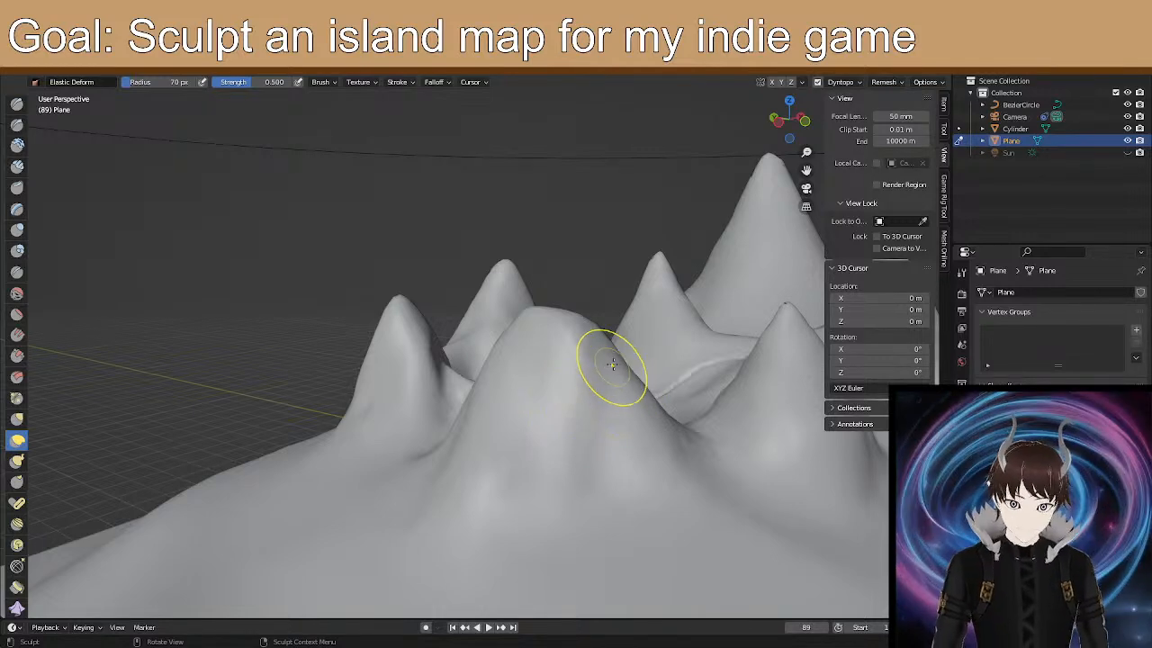
pyautogui.moveTo(589, 322)
pyautogui.mouseDown(button='middle')
pyautogui.moveTo(535, 352)
pyautogui.moveTo(544, 382)
pyautogui.mouseUp(button='middle')
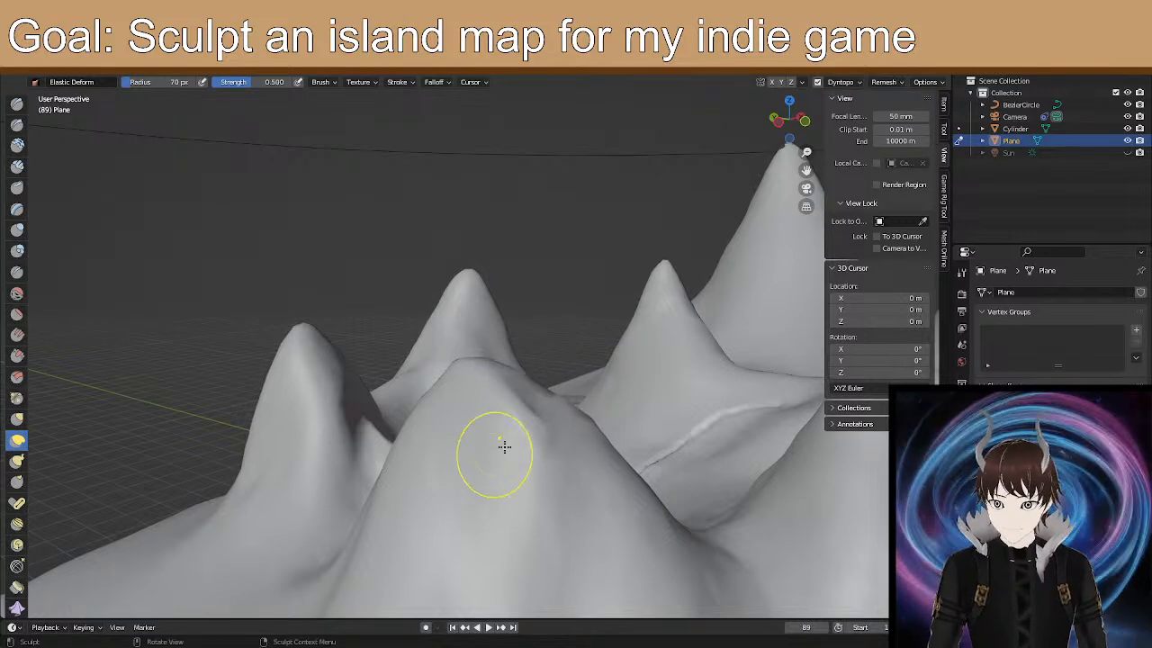
pyautogui.scroll(-5, 555, 423)
pyautogui.moveTo(698, 429)
pyautogui.mouseDown(button='middle')
pyautogui.moveTo(535, 404)
pyautogui.moveTo(684, 440)
pyautogui.moveTo(750, 436)
pyautogui.moveTo(480, 404)
pyautogui.moveTo(434, 376)
pyautogui.mouseUp(button='middle')
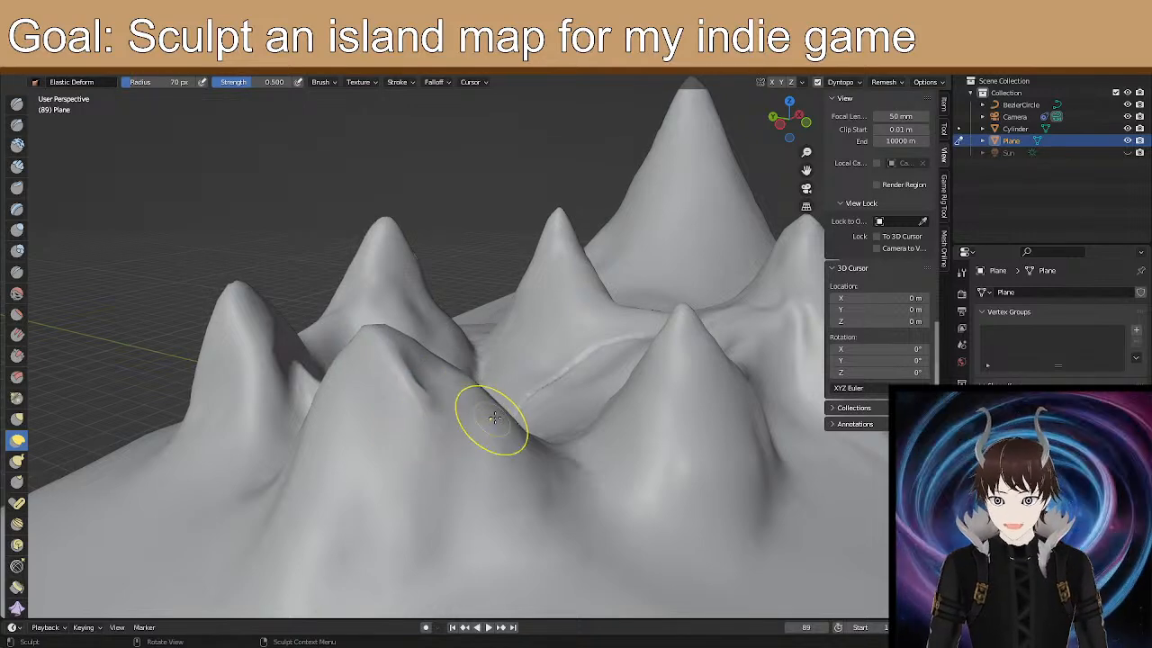
pyautogui.moveTo(467, 400)
pyautogui.mouseDown(button='middle')
pyautogui.moveTo(422, 442)
pyautogui.moveTo(368, 380)
pyautogui.moveTo(417, 383)
pyautogui.moveTo(413, 326)
pyautogui.mouseUp(button='middle')
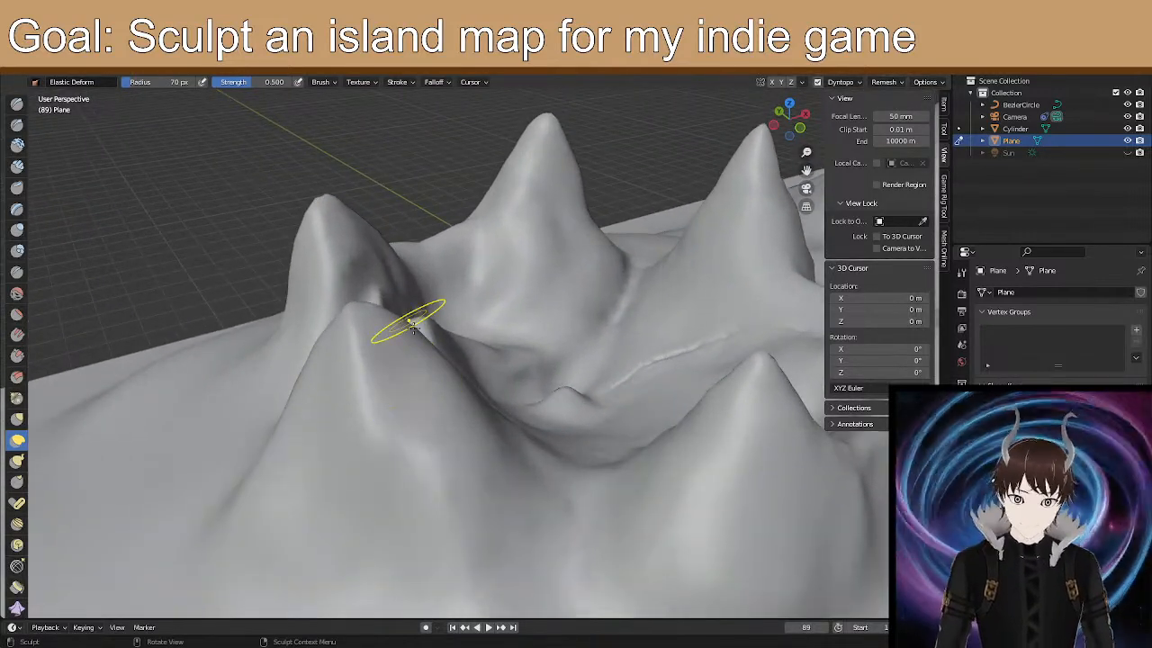
pyautogui.moveTo(456, 456); pyautogui.dragTo(451, 456)
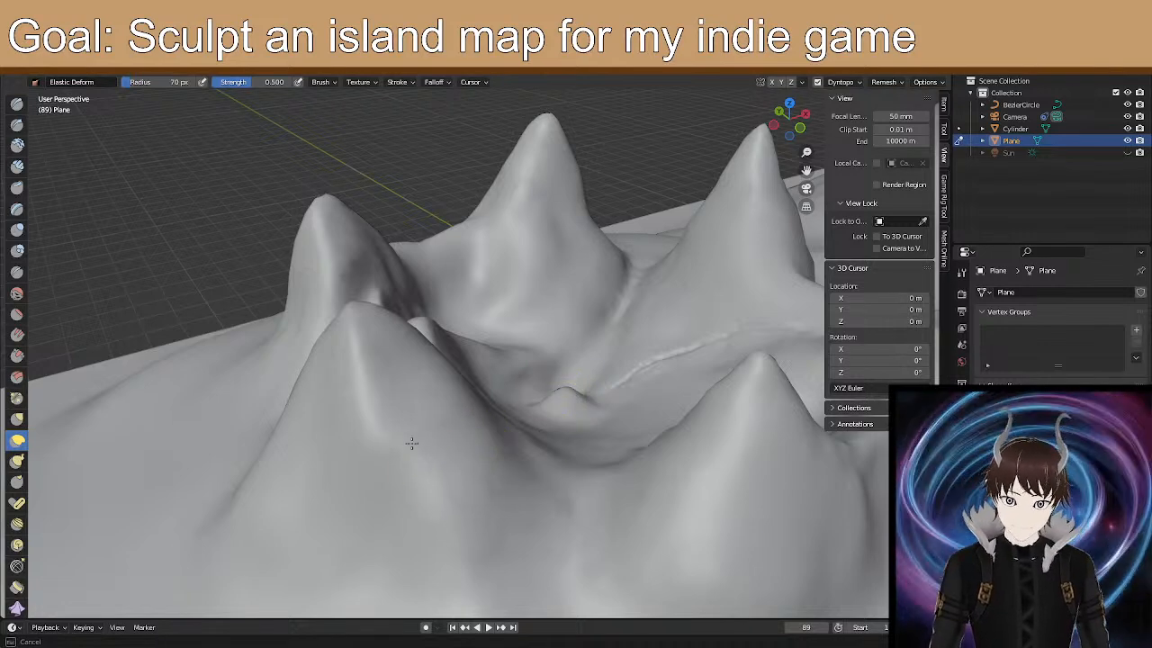
pyautogui.moveTo(417, 353); pyautogui.dragTo(484, 472)
pyautogui.moveTo(399, 448)
pyautogui.mouseDown()
pyautogui.moveTo(357, 435)
pyautogui.moveTo(352, 375)
pyautogui.moveTo(399, 470)
pyautogui.moveTo(358, 341)
pyautogui.moveTo(391, 476)
pyautogui.moveTo(465, 515)
pyautogui.mouseUp()
pyautogui.moveTo(465, 515)
pyautogui.mouseDown()
pyautogui.moveTo(458, 527)
pyautogui.moveTo(371, 439)
pyautogui.moveTo(424, 504)
pyautogui.mouseUp()
pyautogui.moveTo(464, 556); pyautogui.dragTo(466, 560)
pyautogui.moveTo(440, 525); pyautogui.dragTo(483, 567)
pyautogui.moveTo(419, 464)
pyautogui.mouseDown()
pyautogui.moveTo(438, 512)
pyautogui.moveTo(477, 549)
pyautogui.mouseUp()
pyautogui.moveTo(481, 542); pyautogui.dragTo(497, 565)
pyautogui.moveTo(460, 437); pyautogui.dragTo(452, 445)
pyautogui.moveTo(385, 427); pyautogui.dragTo(390, 439)
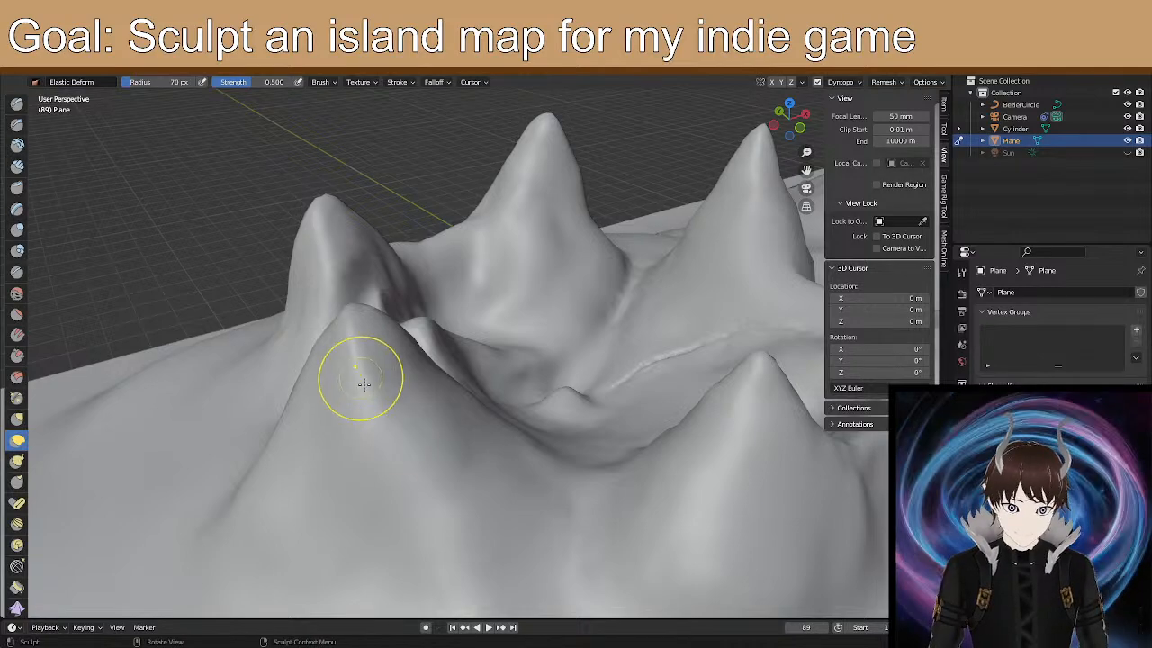
# Raise the lower slope at the near peak's foot beside the saddle to even out its base.
pyautogui.moveTo(272, 359); pyautogui.dragTo(486, 424, button='middle')
pyautogui.moveTo(462, 396)
pyautogui.mouseDown(button='middle')
pyautogui.moveTo(422, 411)
pyautogui.moveTo(432, 411)
pyautogui.moveTo(416, 434)
pyautogui.moveTo(390, 440)
pyautogui.moveTo(394, 423)
pyautogui.mouseUp(button='middle')
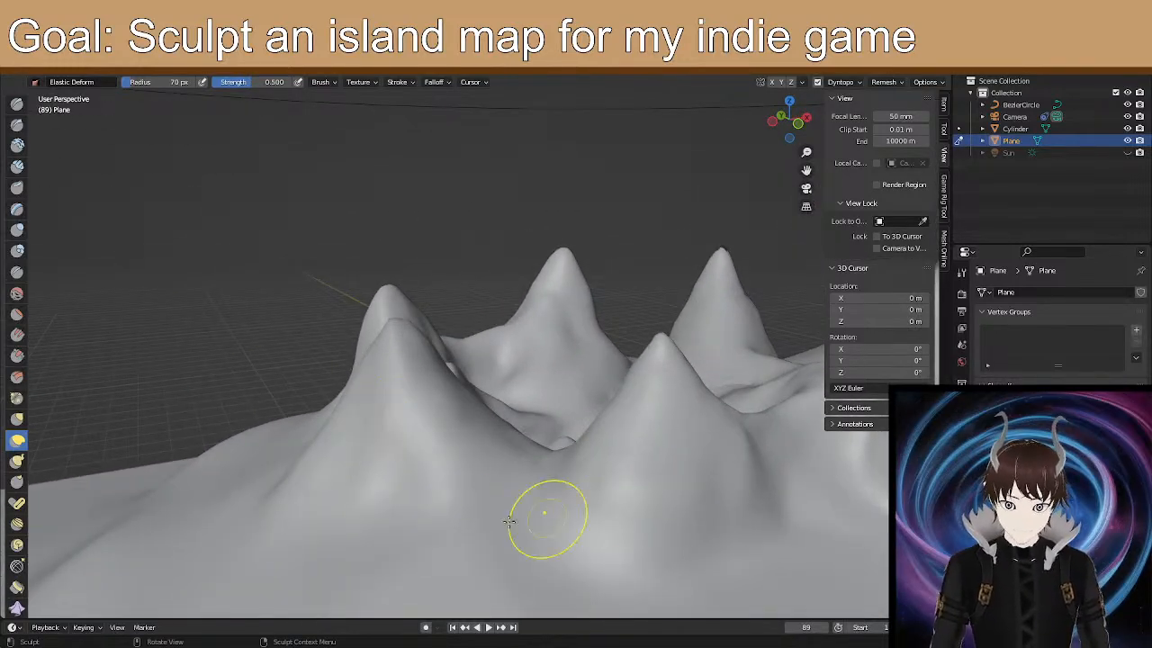
pyautogui.moveTo(482, 547); pyautogui.dragTo(469, 522)
pyautogui.moveTo(468, 528); pyautogui.dragTo(465, 491)
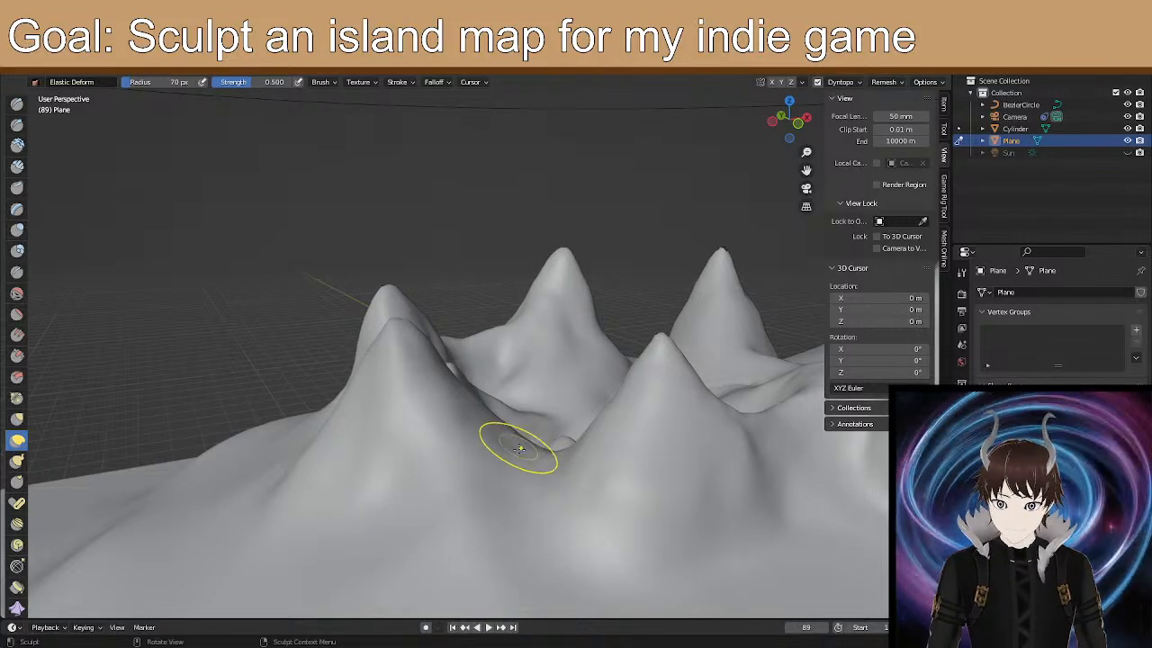
# Form a narrow spur running down the near peak's front flank and draw in the ground at its base.
pyautogui.moveTo(399, 476)
pyautogui.mouseDown(button='middle')
pyautogui.moveTo(360, 496)
pyautogui.moveTo(348, 470)
pyautogui.mouseUp(button='middle')
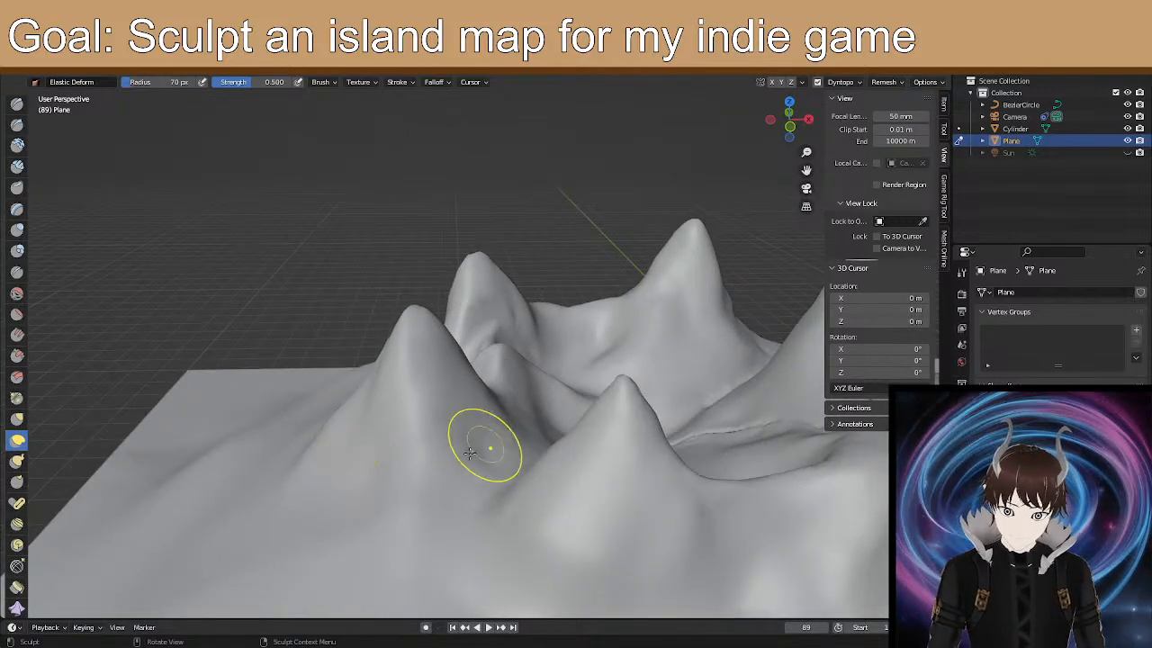
pyautogui.moveTo(415, 477); pyautogui.dragTo(400, 459)
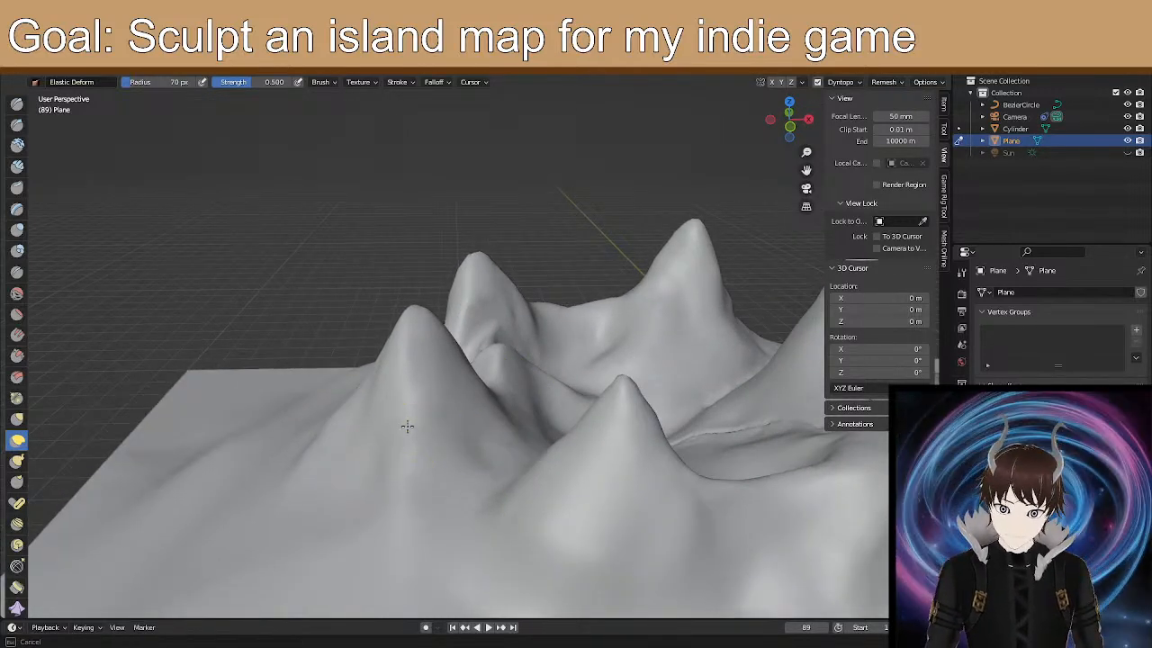
pyautogui.moveTo(433, 501); pyautogui.dragTo(443, 471)
pyautogui.moveTo(449, 487); pyautogui.dragTo(442, 481)
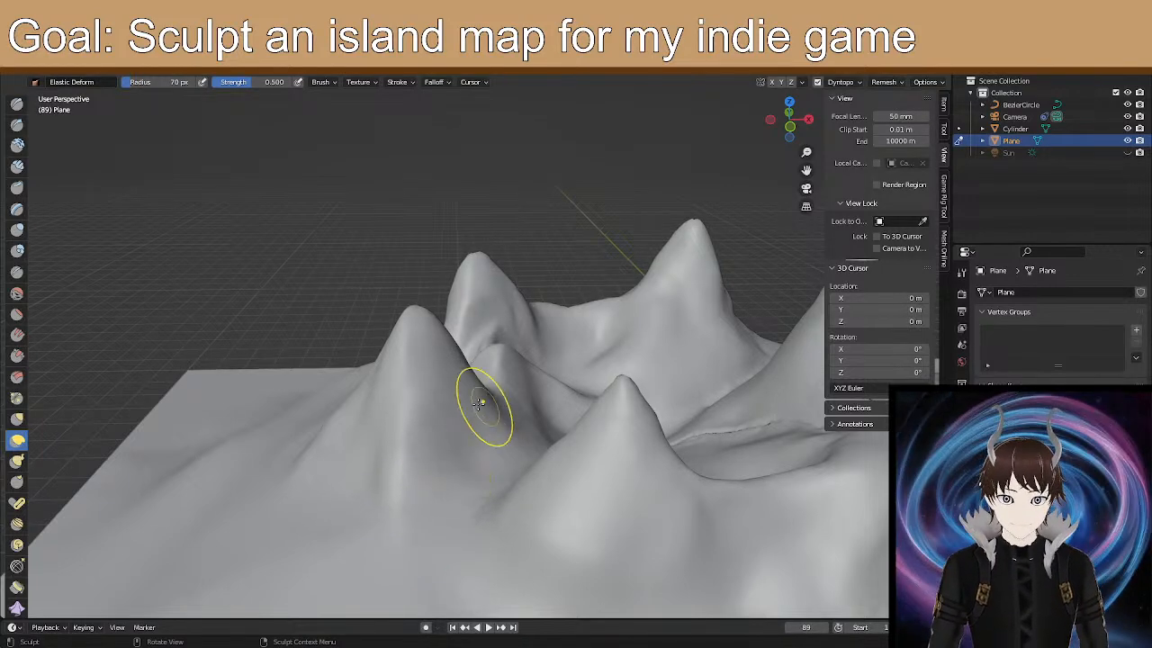
pyautogui.moveTo(587, 394); pyautogui.dragTo(567, 421, button='middle')
pyautogui.moveTo(563, 482); pyautogui.dragTo(509, 465)
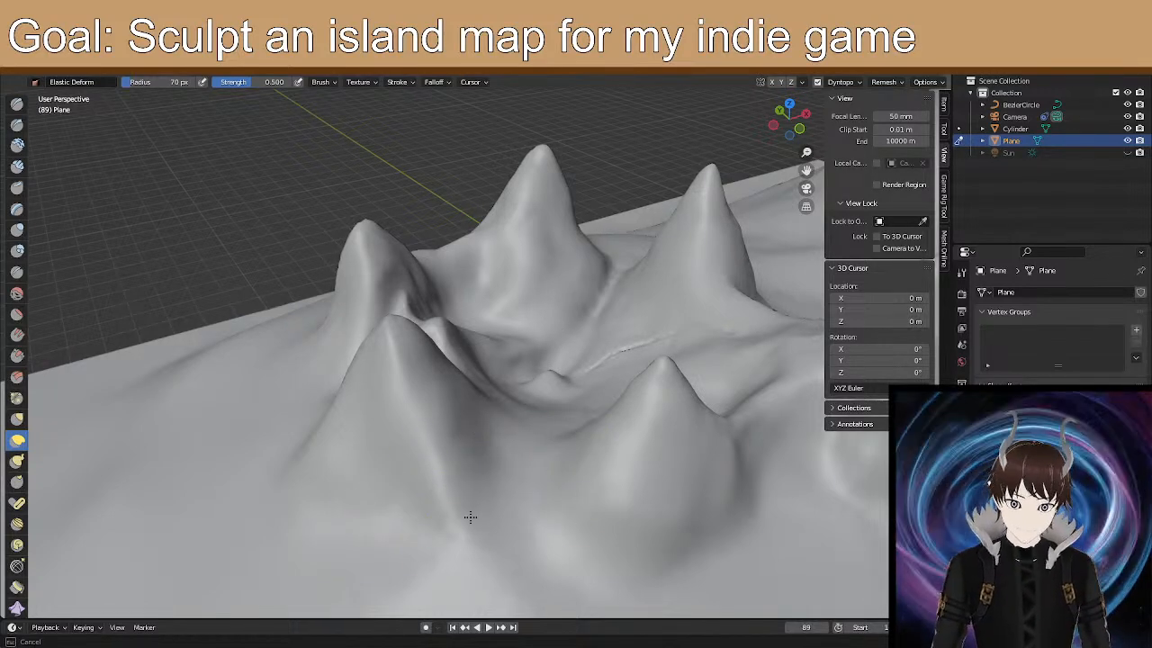
# Refine the outer slope's profile on the large foreground mountain with small upward pulls and adjust its upper flank.
pyautogui.moveTo(537, 333); pyautogui.dragTo(536, 333, button='middle')
pyautogui.moveTo(568, 291); pyautogui.dragTo(566, 270, button='middle')
pyautogui.moveTo(471, 371)
pyautogui.mouseDown(button='middle')
pyautogui.moveTo(450, 377)
pyautogui.moveTo(542, 337)
pyautogui.mouseUp(button='middle')
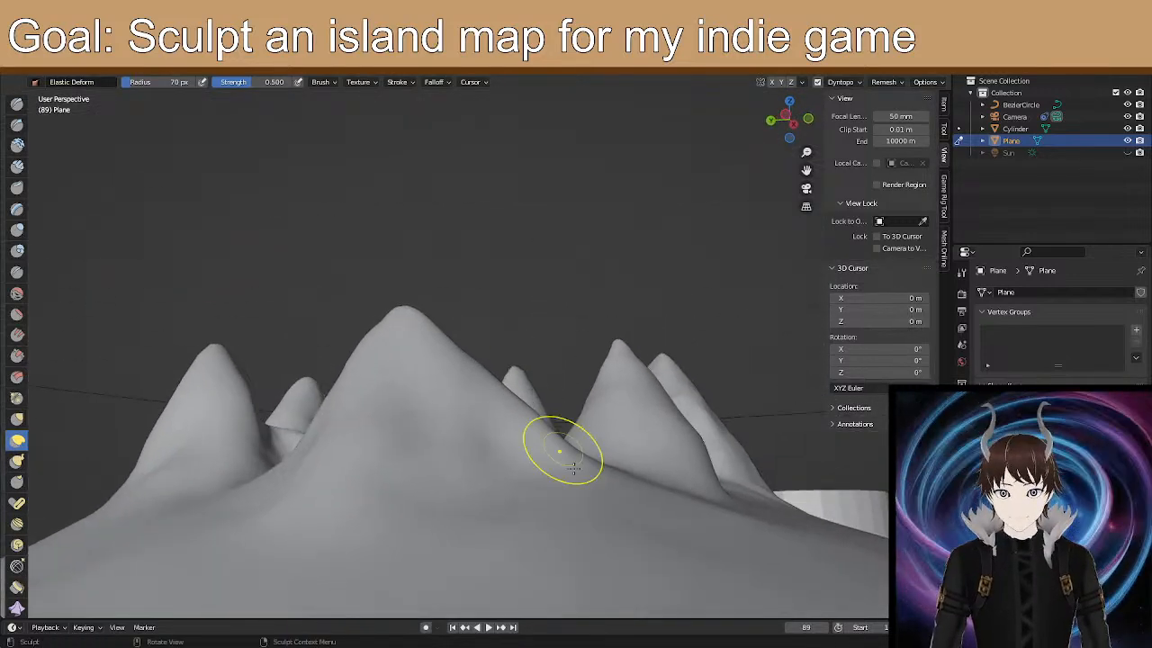
pyautogui.moveTo(664, 502); pyautogui.dragTo(668, 507, button='middle')
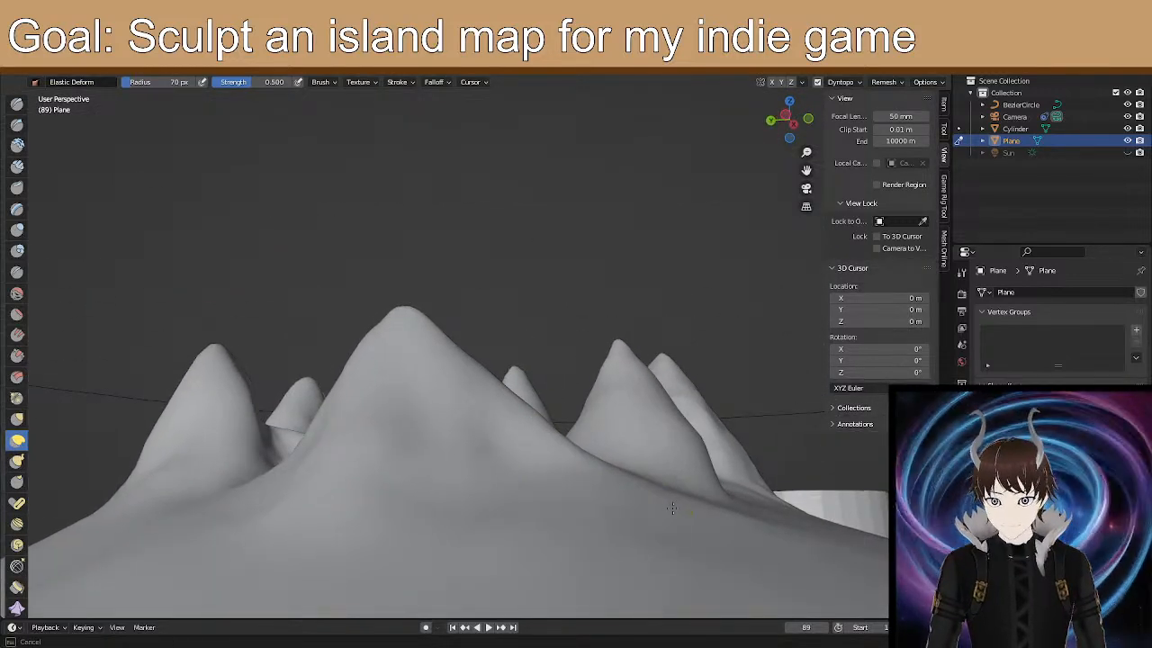
pyautogui.moveTo(740, 496); pyautogui.dragTo(736, 494)
pyautogui.moveTo(594, 472); pyautogui.dragTo(586, 463)
pyautogui.moveTo(583, 460)
pyautogui.mouseDown()
pyautogui.moveTo(591, 451)
pyautogui.moveTo(568, 446)
pyautogui.mouseUp()
pyautogui.moveTo(673, 511); pyautogui.dragTo(664, 504)
pyautogui.moveTo(374, 419); pyautogui.dragTo(370, 425)
# Nudge the small hill inside the mountain ring slightly sideways and upward.
pyautogui.moveTo(424, 458)
pyautogui.mouseDown(button='middle')
pyautogui.moveTo(357, 458)
pyautogui.moveTo(203, 514)
pyautogui.moveTo(162, 483)
pyautogui.moveTo(291, 511)
pyautogui.mouseUp(button='middle')
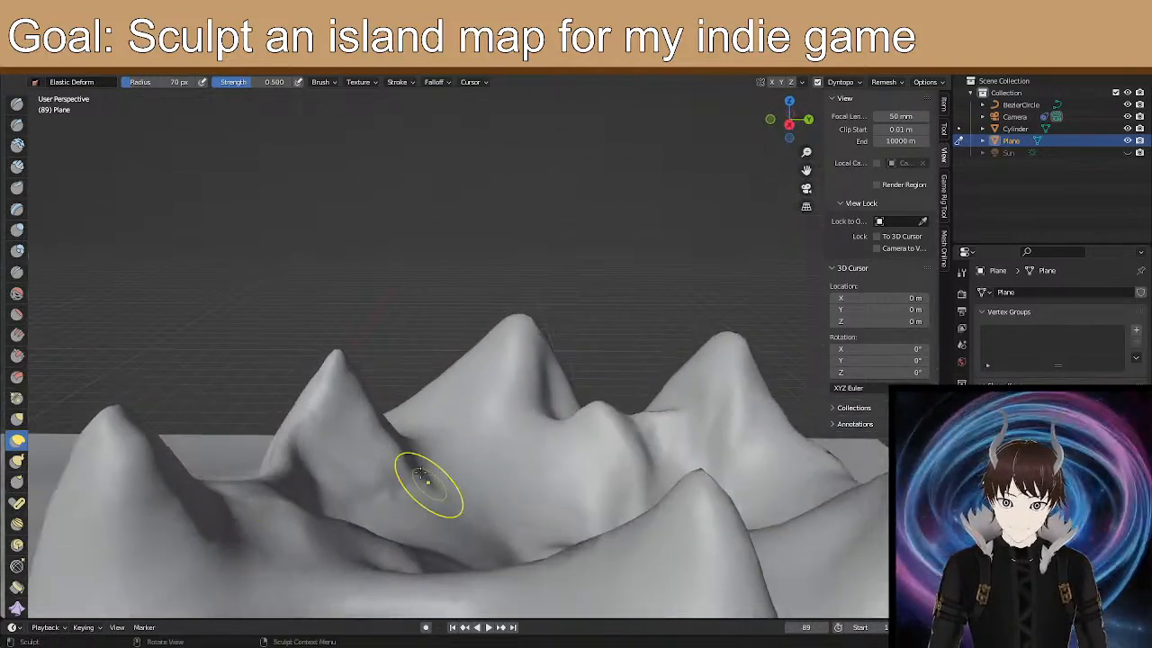
pyautogui.moveTo(427, 483); pyautogui.dragTo(403, 471, button='middle')
pyautogui.moveTo(298, 391)
pyautogui.mouseDown(button='middle')
pyautogui.moveTo(431, 438)
pyautogui.moveTo(540, 455)
pyautogui.moveTo(555, 478)
pyautogui.moveTo(550, 494)
pyautogui.moveTo(586, 504)
pyautogui.moveTo(561, 442)
pyautogui.moveTo(527, 423)
pyautogui.moveTo(570, 429)
pyautogui.moveTo(544, 412)
pyautogui.moveTo(623, 418)
pyautogui.moveTo(476, 398)
pyautogui.moveTo(558, 459)
pyautogui.mouseUp(button='middle')
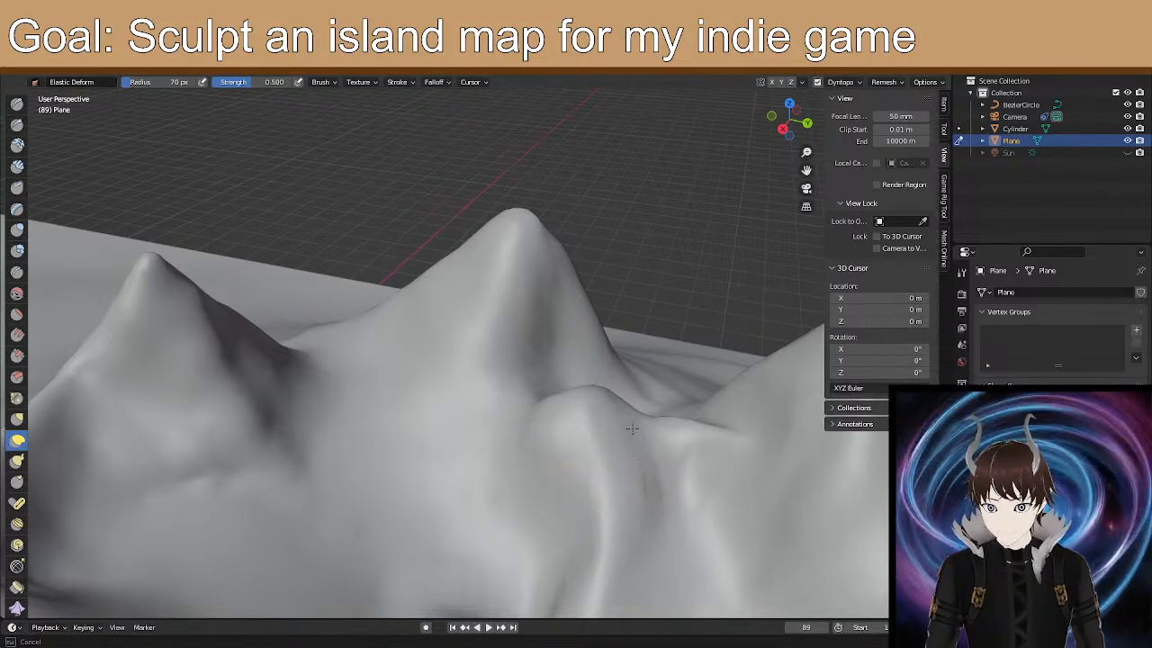
pyautogui.moveTo(641, 473); pyautogui.dragTo(621, 482, button='middle')
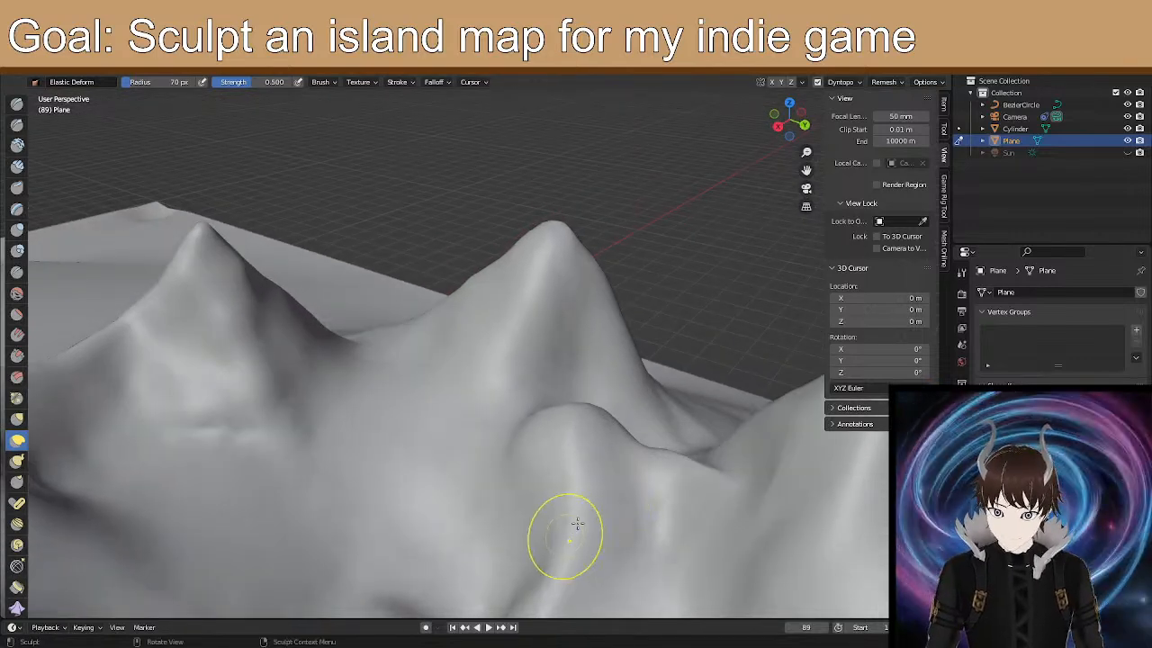
pyautogui.moveTo(570, 529); pyautogui.dragTo(602, 511, button='middle')
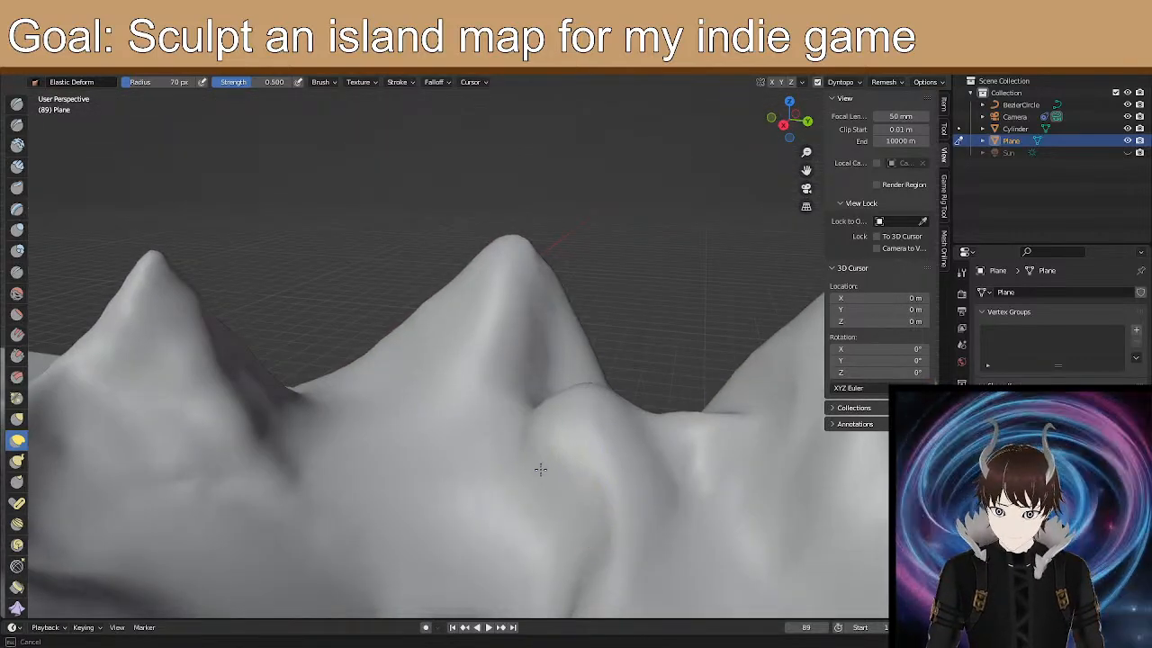
pyautogui.moveTo(528, 487)
pyautogui.mouseDown(button='middle')
pyautogui.moveTo(564, 501)
pyautogui.moveTo(528, 351)
pyautogui.mouseUp(button='middle')
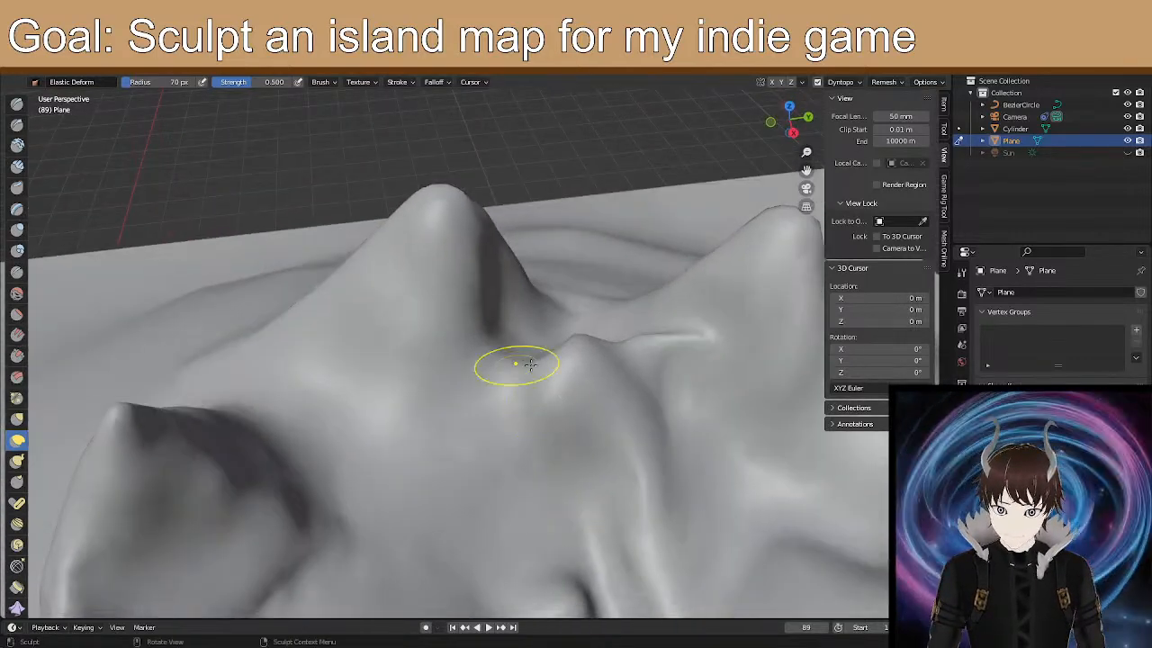
pyautogui.moveTo(555, 386)
pyautogui.mouseDown(button='middle')
pyautogui.moveTo(381, 336)
pyautogui.moveTo(315, 347)
pyautogui.moveTo(395, 405)
pyautogui.mouseUp(button='middle')
pyautogui.moveTo(390, 406); pyautogui.dragTo(374, 397)
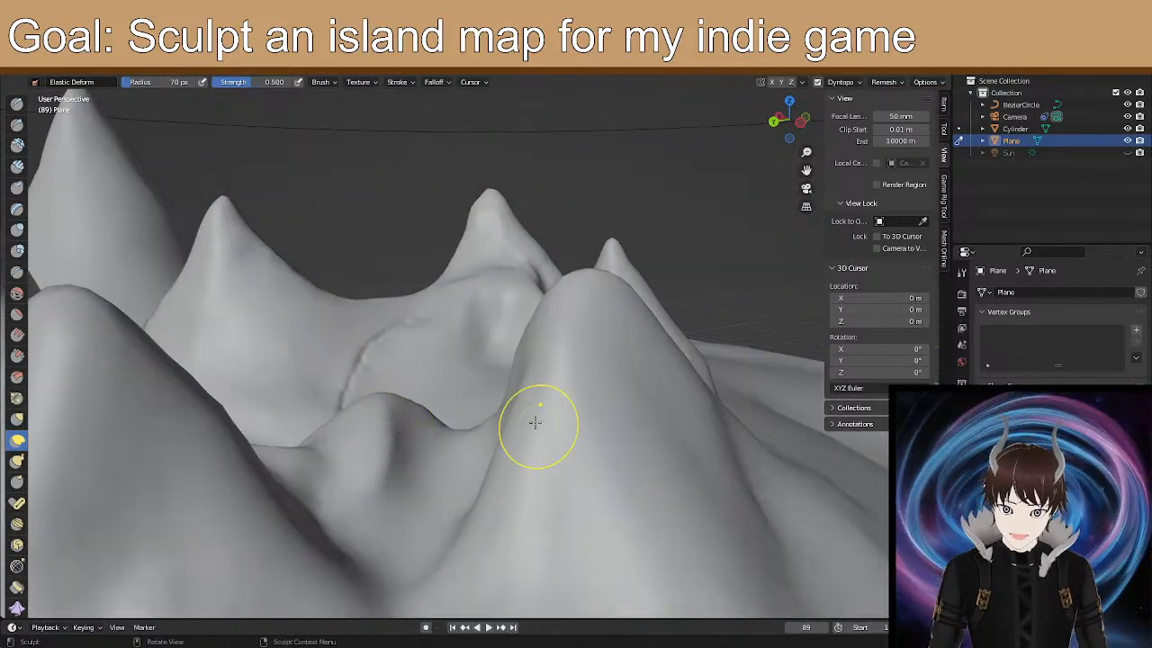
# Examine the near peak, its saddle and the neighbouring small hill from several sides.
pyautogui.moveTo(548, 406)
pyautogui.mouseDown(button='middle')
pyautogui.moveTo(727, 442)
pyautogui.moveTo(516, 390)
pyautogui.moveTo(324, 416)
pyautogui.moveTo(357, 416)
pyautogui.mouseUp(button='middle')
pyautogui.moveTo(627, 480)
pyautogui.mouseDown(button='middle')
pyautogui.moveTo(492, 415)
pyautogui.moveTo(561, 442)
pyautogui.moveTo(693, 438)
pyautogui.moveTo(553, 410)
pyautogui.mouseUp(button='middle')
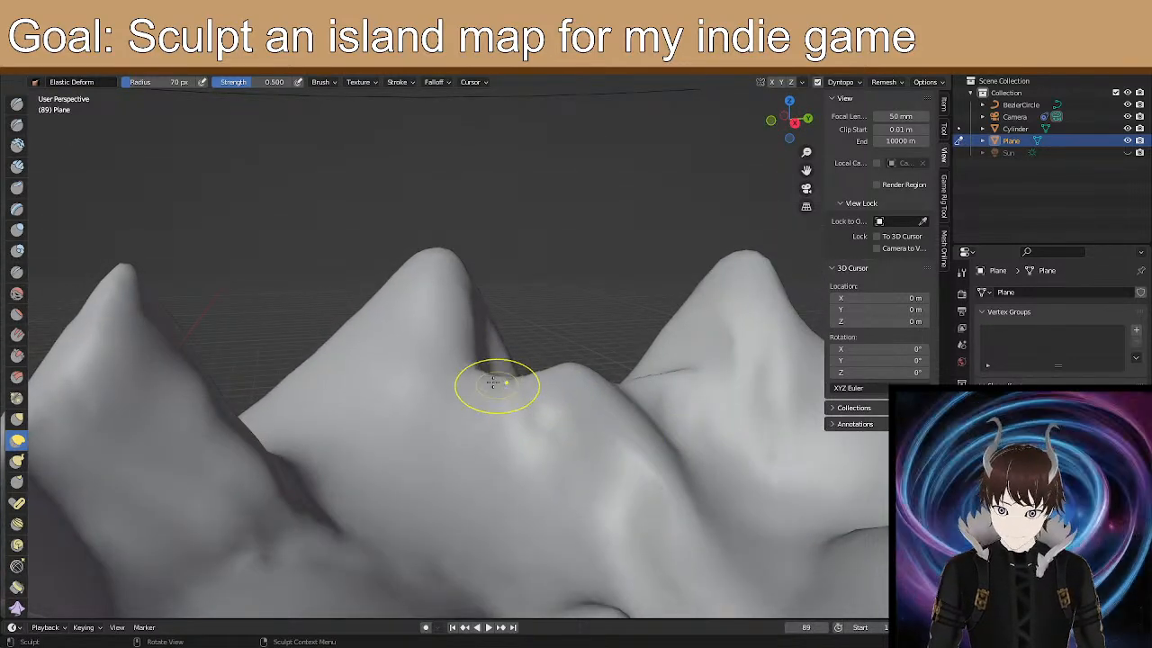
pyautogui.scroll(5, 479, 362)
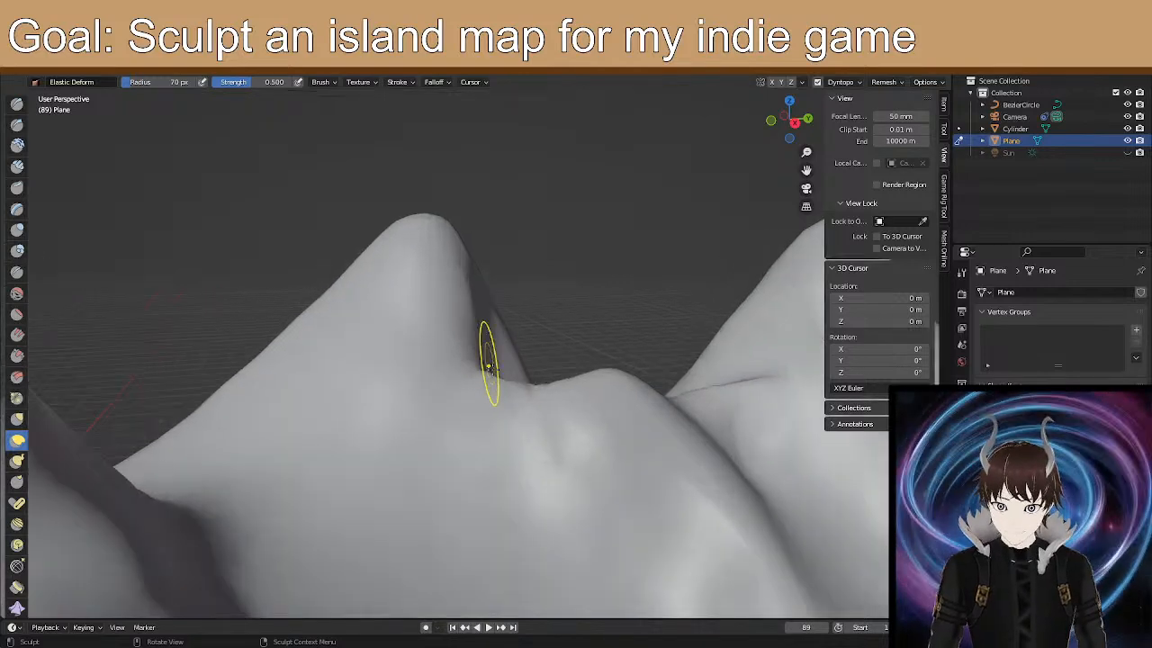
pyautogui.scroll(-1, 585, 410)
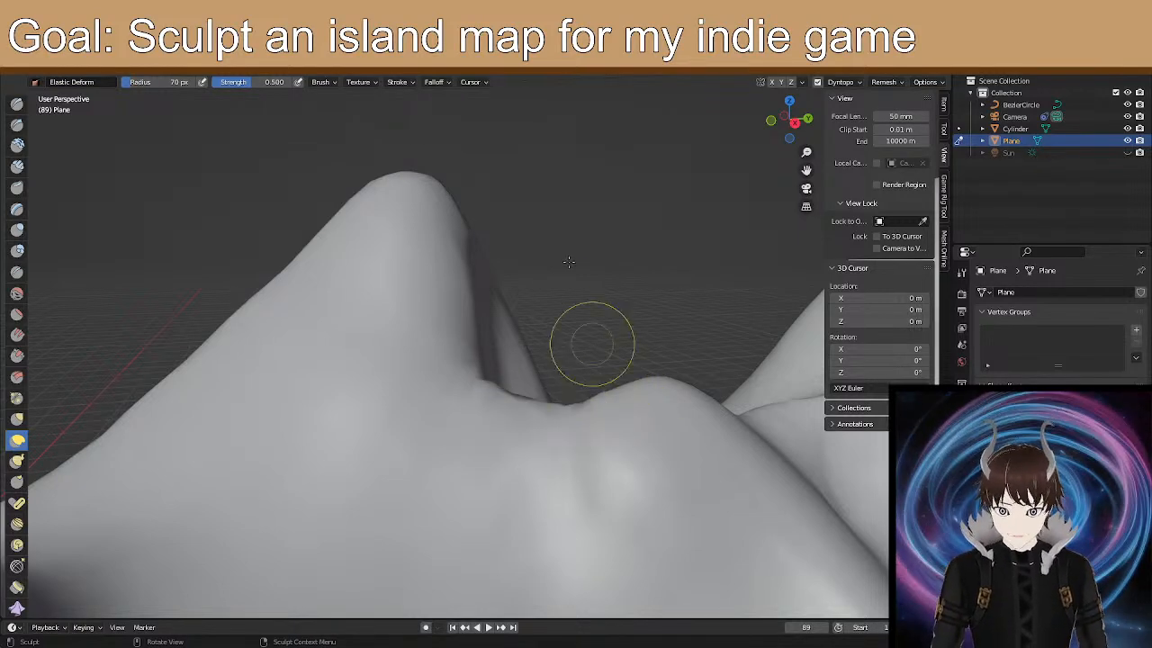
pyautogui.moveTo(461, 295)
pyautogui.mouseDown(button='middle')
pyautogui.moveTo(420, 293)
pyautogui.moveTo(406, 450)
pyautogui.moveTo(347, 334)
pyautogui.moveTo(476, 381)
pyautogui.moveTo(494, 412)
pyautogui.moveTo(522, 414)
pyautogui.mouseUp(button='middle')
pyautogui.moveTo(674, 483); pyautogui.dragTo(609, 437, button='middle')
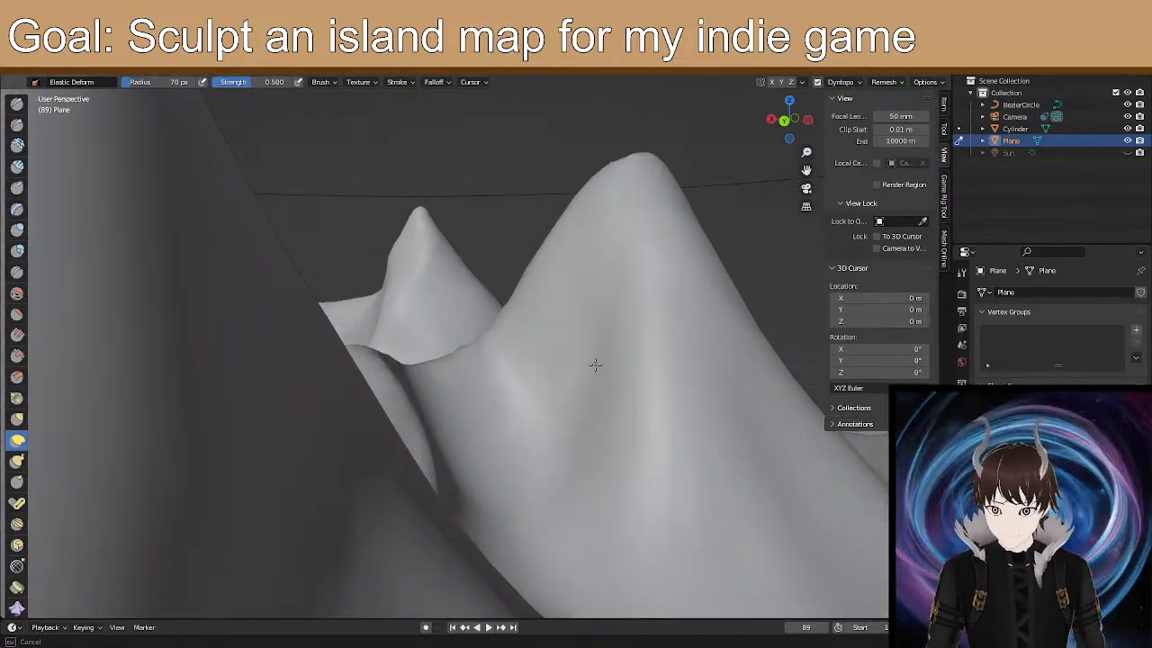
pyautogui.moveTo(559, 388)
pyautogui.mouseDown(button='middle')
pyautogui.moveTo(582, 450)
pyautogui.moveTo(527, 463)
pyautogui.moveTo(458, 455)
pyautogui.moveTo(501, 455)
pyautogui.moveTo(489, 406)
pyautogui.moveTo(483, 427)
pyautogui.moveTo(527, 449)
pyautogui.moveTo(498, 446)
pyautogui.moveTo(521, 462)
pyautogui.moveTo(419, 417)
pyautogui.moveTo(398, 383)
pyautogui.moveTo(447, 356)
pyautogui.moveTo(458, 329)
pyautogui.moveTo(480, 322)
pyautogui.moveTo(458, 419)
pyautogui.moveTo(522, 398)
pyautogui.moveTo(627, 393)
pyautogui.moveTo(638, 378)
pyautogui.moveTo(586, 404)
pyautogui.moveTo(499, 496)
pyautogui.moveTo(476, 442)
pyautogui.moveTo(447, 473)
pyautogui.mouseUp(button='middle')
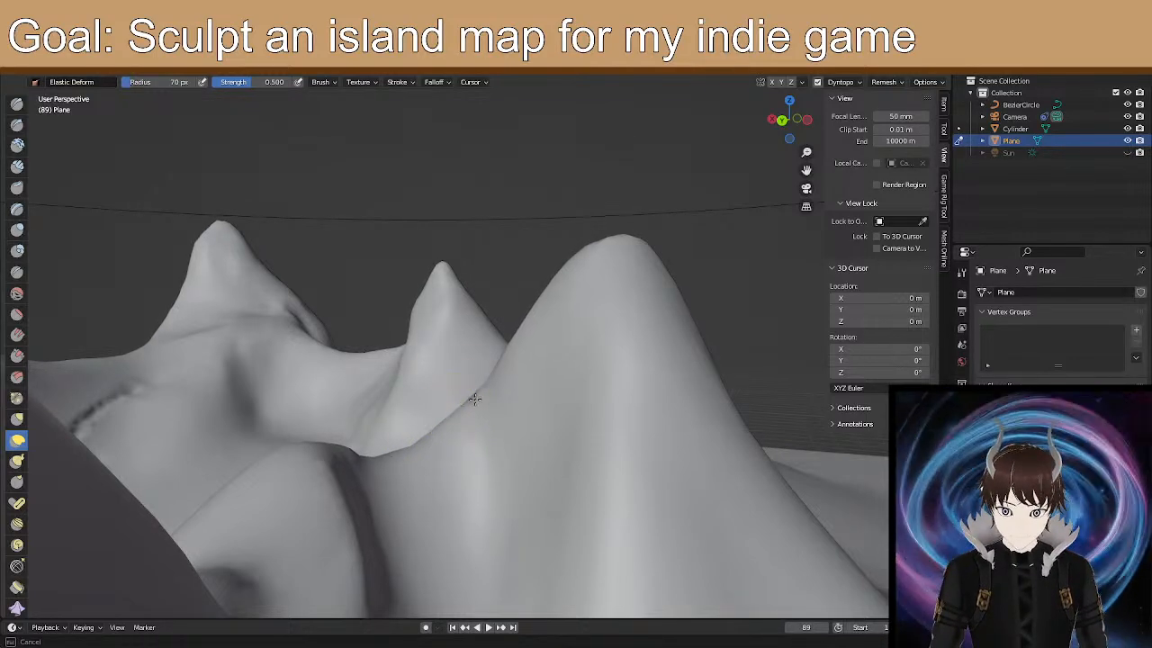
# Reshape the near peak's inner flank above the small hill into a more pronounced ridge with the Elastic Deform brush.
pyautogui.moveTo(478, 375)
pyautogui.mouseDown(button='middle')
pyautogui.moveTo(509, 442)
pyautogui.moveTo(541, 462)
pyautogui.mouseUp(button='middle')
pyautogui.moveTo(537, 470); pyautogui.dragTo(528, 482)
pyautogui.moveTo(526, 425); pyautogui.dragTo(529, 421)
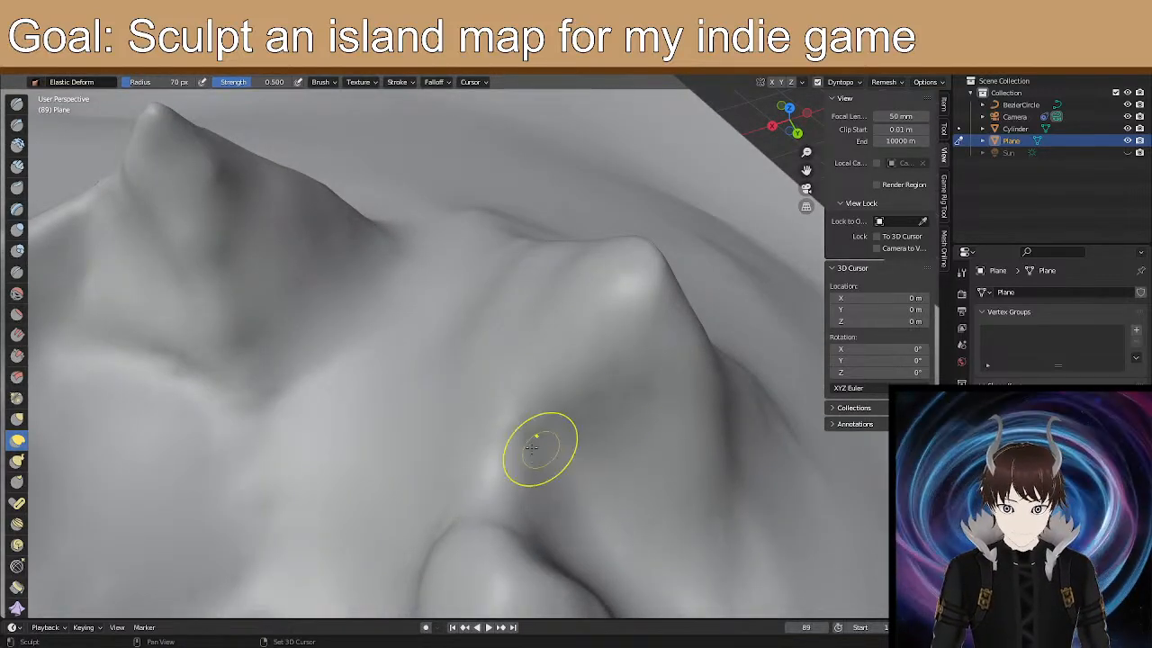
pyautogui.moveTo(555, 454)
pyautogui.mouseDown(button='middle')
pyautogui.moveTo(640, 366)
pyautogui.moveTo(554, 450)
pyautogui.mouseUp(button='middle')
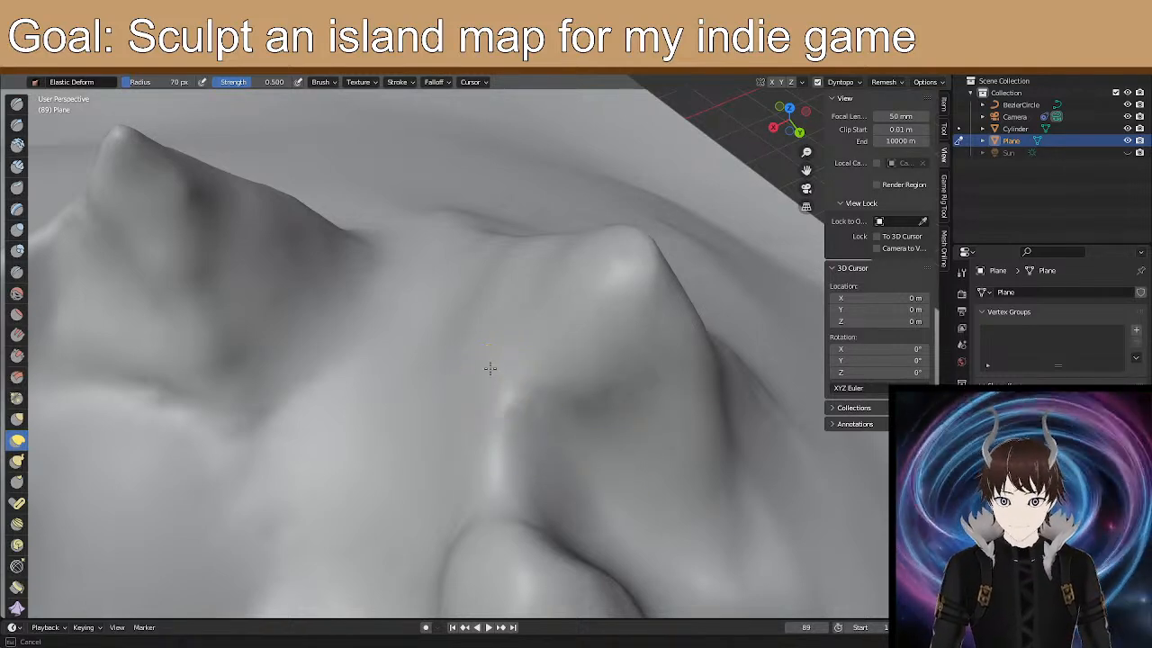
pyautogui.moveTo(564, 314); pyautogui.dragTo(604, 338, button='middle')
pyautogui.moveTo(603, 384)
pyautogui.mouseDown(button='middle')
pyautogui.moveTo(612, 360)
pyautogui.moveTo(681, 355)
pyautogui.moveTo(665, 345)
pyautogui.mouseUp(button='middle')
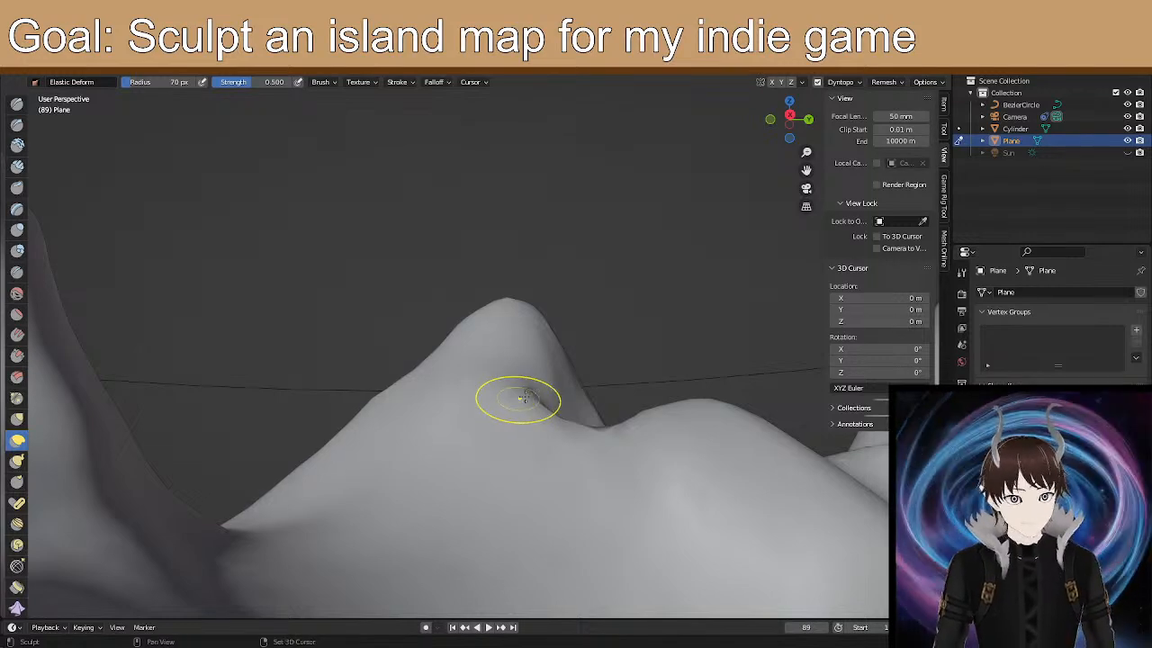
# Pull a small pointed tip out of the inner hill's crest with the Snake Hook brush and smooth the slope beneath it.
pyautogui.moveTo(572, 438)
pyautogui.mouseDown(button='middle')
pyautogui.moveTo(581, 441)
pyautogui.moveTo(550, 437)
pyautogui.moveTo(498, 460)
pyautogui.moveTo(430, 459)
pyautogui.moveTo(442, 458)
pyautogui.mouseUp(button='middle')
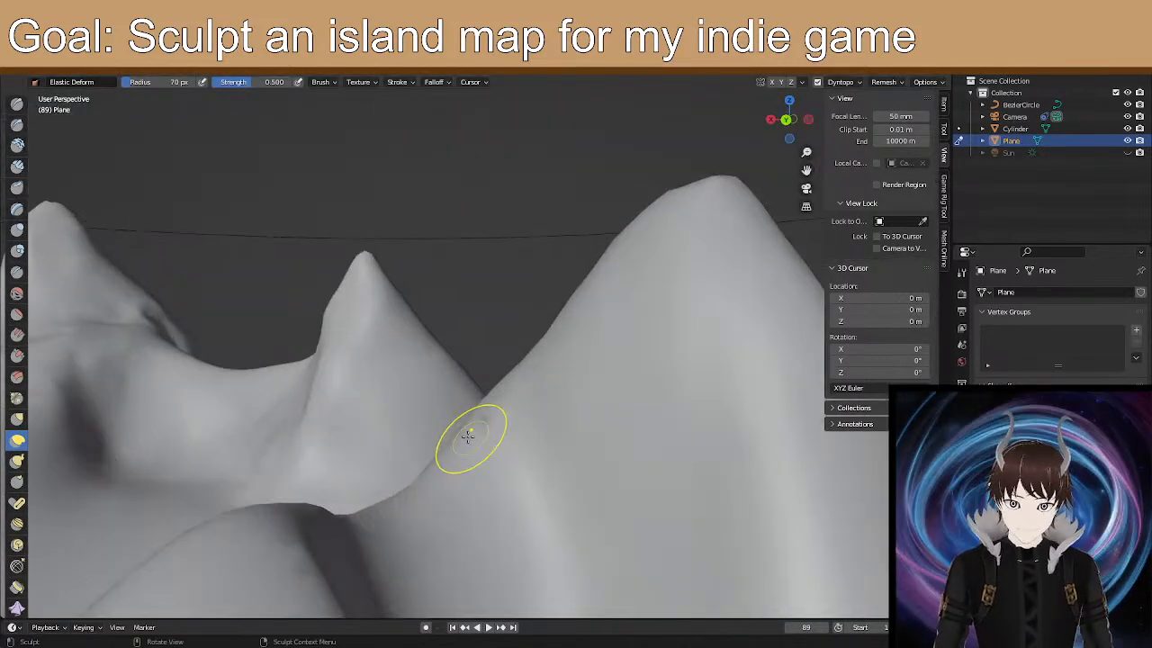
pyautogui.moveTo(507, 472)
pyautogui.mouseDown(button='middle')
pyautogui.moveTo(488, 447)
pyautogui.moveTo(421, 478)
pyautogui.moveTo(448, 477)
pyautogui.moveTo(427, 466)
pyautogui.moveTo(406, 478)
pyautogui.moveTo(412, 466)
pyautogui.moveTo(380, 478)
pyautogui.moveTo(380, 458)
pyautogui.moveTo(409, 474)
pyautogui.moveTo(393, 501)
pyautogui.moveTo(411, 489)
pyautogui.mouseUp(button='middle')
pyautogui.moveTo(368, 438)
pyautogui.mouseDown(button='middle')
pyautogui.moveTo(351, 396)
pyautogui.moveTo(442, 483)
pyautogui.moveTo(458, 463)
pyautogui.mouseUp(button='middle')
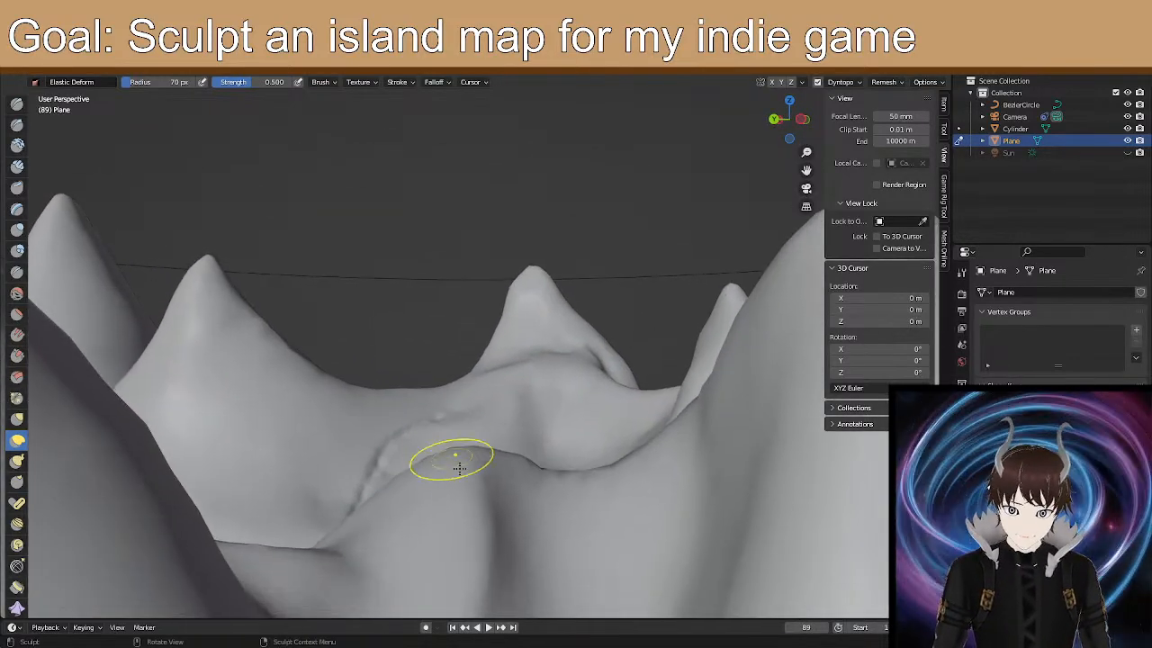
pyautogui.click(17, 459)
pyautogui.moveTo(252, 478)
pyautogui.mouseDown(button='middle')
pyautogui.moveTo(282, 411)
pyautogui.moveTo(442, 410)
pyautogui.mouseUp(button='middle')
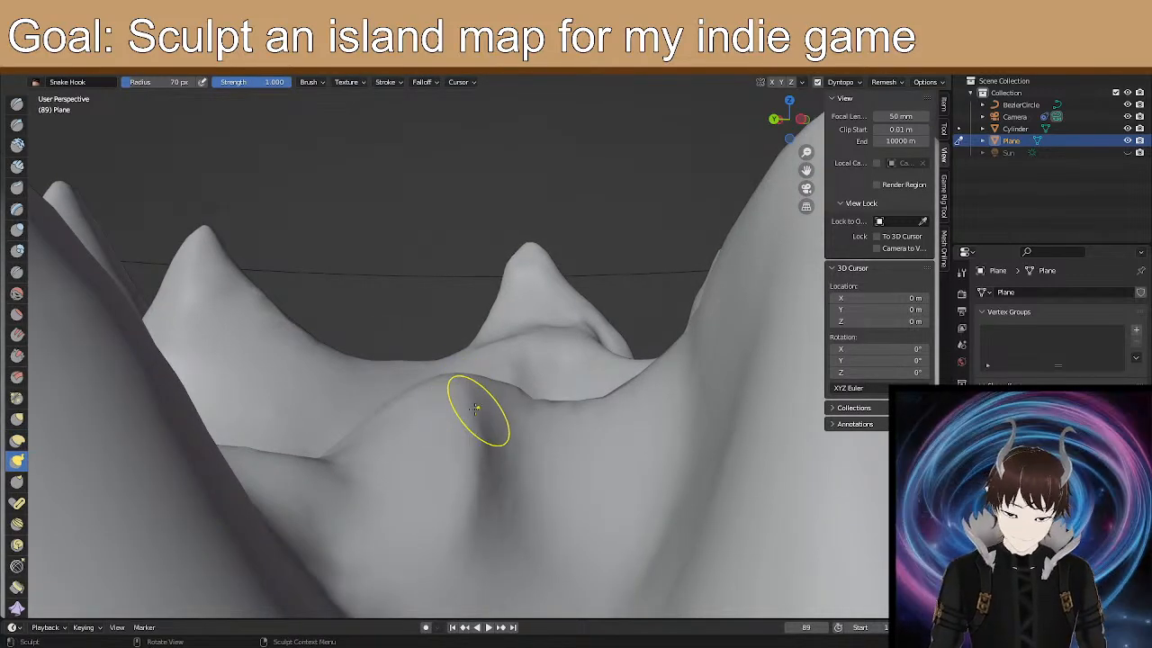
pyautogui.moveTo(445, 353)
pyautogui.mouseDown(button='middle')
pyautogui.moveTo(458, 415)
pyautogui.moveTo(455, 372)
pyautogui.mouseUp(button='middle')
pyautogui.keyDown('shift'); pyautogui.moveTo(448, 403); pyautogui.dragTo(472, 431); pyautogui.keyUp('shift')
pyautogui.moveTo(453, 399)
pyautogui.mouseDown(button='middle')
pyautogui.moveTo(602, 420)
pyautogui.moveTo(594, 424)
pyautogui.mouseUp(button='middle')
# Lift the inner hill's pointed tip and adjust the ground beside it with the Elastic Deform brush.
pyautogui.click(15, 447)
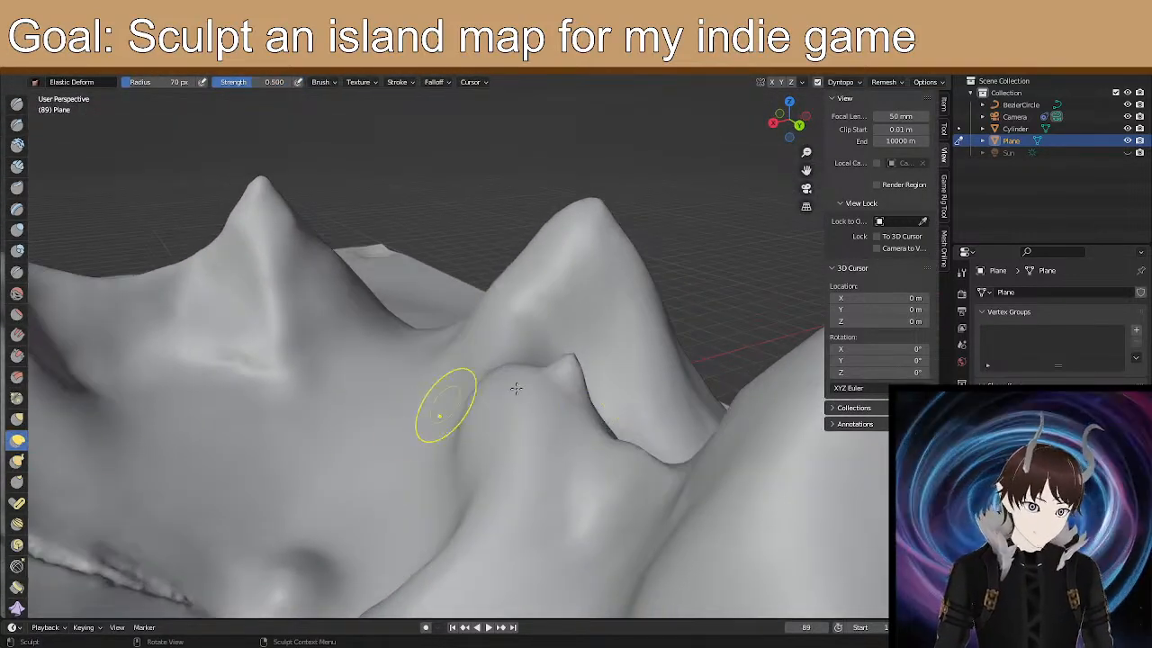
pyautogui.moveTo(542, 395); pyautogui.dragTo(527, 390, button='middle')
pyautogui.scroll(2, 531, 392)
pyautogui.moveTo(620, 412); pyautogui.dragTo(572, 421, button='middle')
pyautogui.moveTo(572, 422)
pyautogui.mouseDown()
pyautogui.moveTo(596, 383)
pyautogui.moveTo(588, 327)
pyautogui.mouseUp()
pyautogui.moveTo(537, 396); pyautogui.dragTo(585, 365)
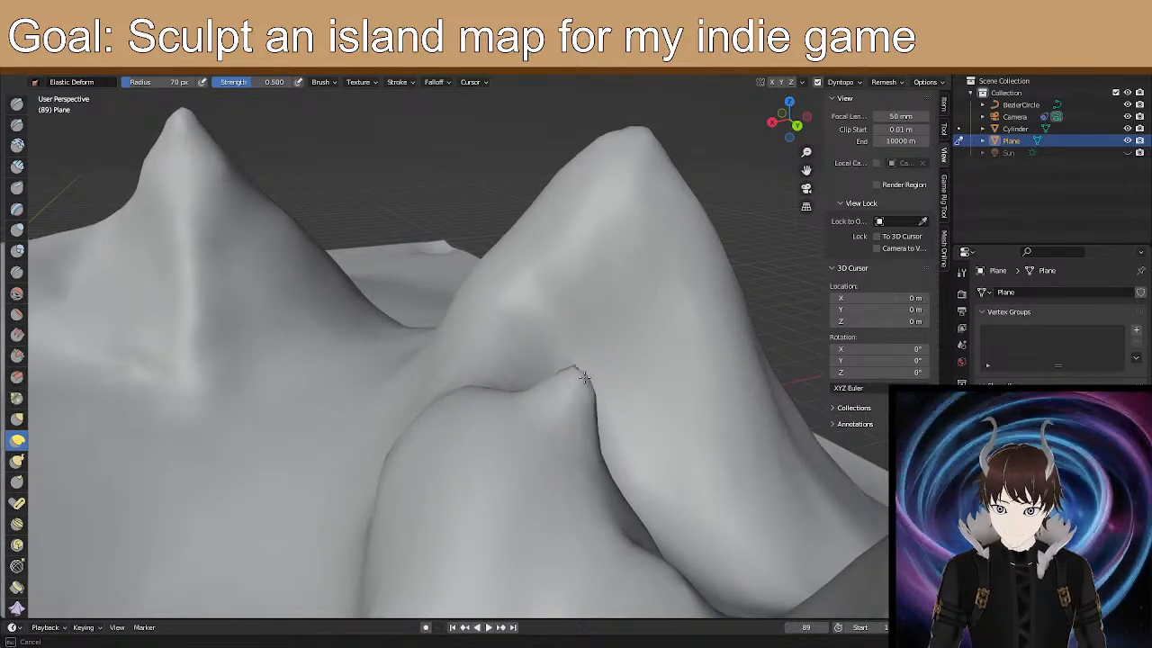
pyautogui.moveTo(599, 452)
pyautogui.mouseDown(button='middle')
pyautogui.moveTo(475, 444)
pyautogui.moveTo(368, 465)
pyautogui.moveTo(441, 381)
pyautogui.mouseUp(button='middle')
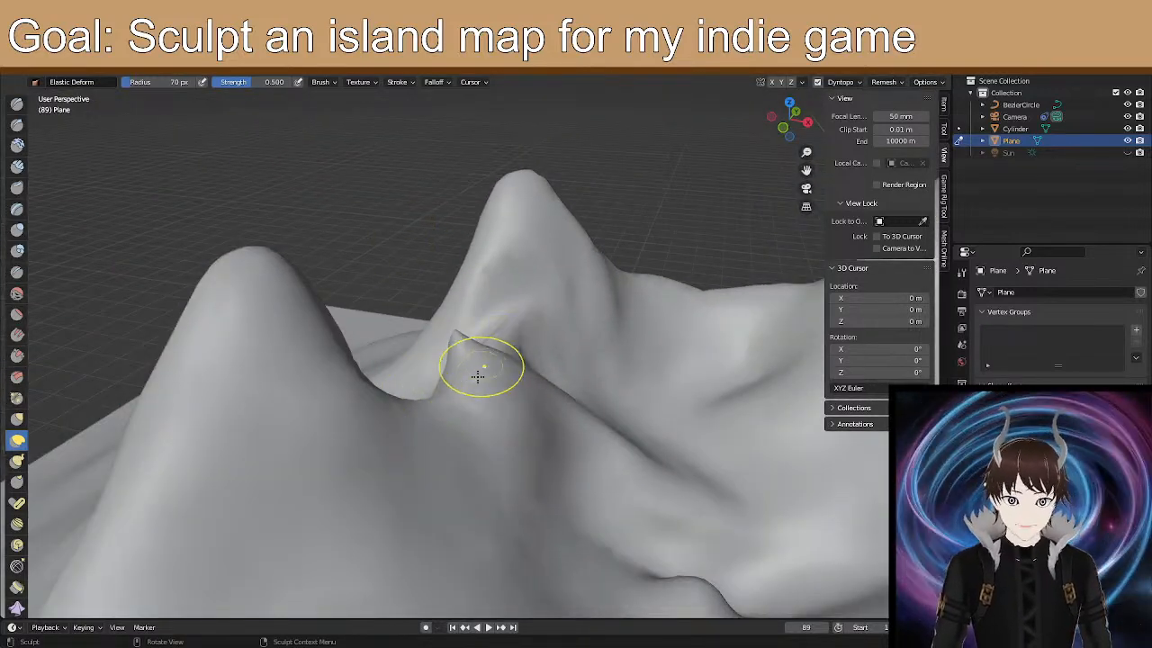
# Raise the end of the inner hill's crest into a taller small peak with a curved shoulder.
pyautogui.scroll(4, 463, 392)
pyautogui.moveTo(441, 391); pyautogui.dragTo(470, 415, button='middle')
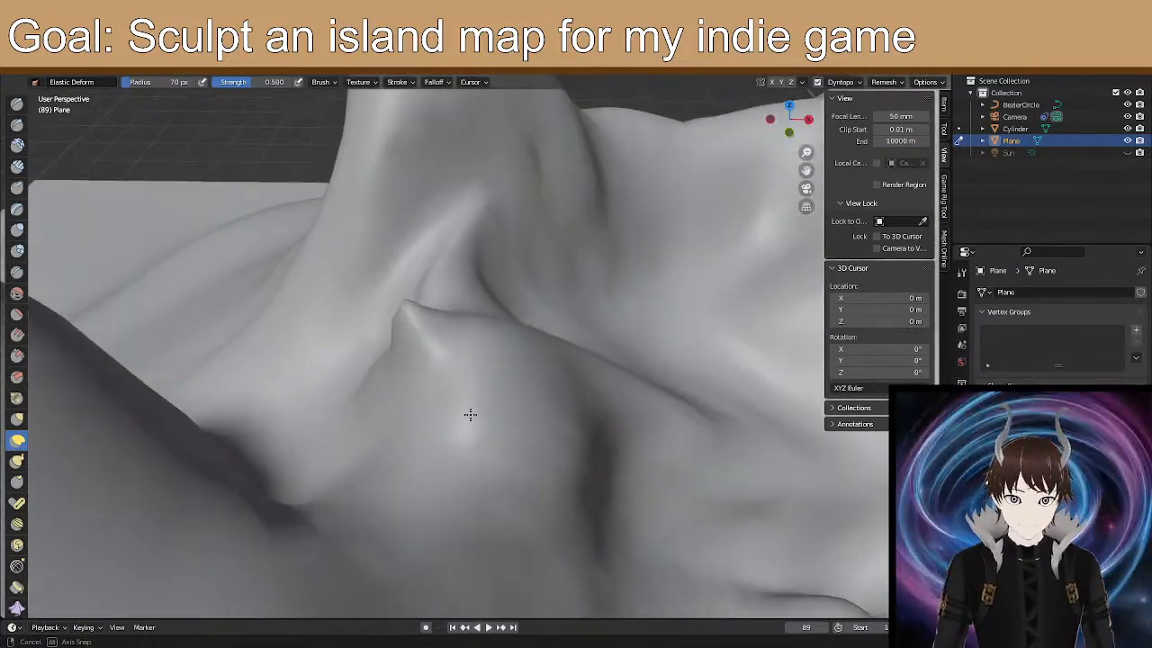
pyautogui.moveTo(409, 312)
pyautogui.mouseDown(button='middle')
pyautogui.moveTo(483, 393)
pyautogui.moveTo(386, 372)
pyautogui.moveTo(333, 380)
pyautogui.mouseUp(button='middle')
pyautogui.scroll(3, 324, 383)
pyautogui.scroll(3, 531, 411)
pyautogui.moveTo(536, 411)
pyautogui.mouseDown(button='middle')
pyautogui.moveTo(548, 456)
pyautogui.moveTo(581, 418)
pyautogui.mouseUp(button='middle')
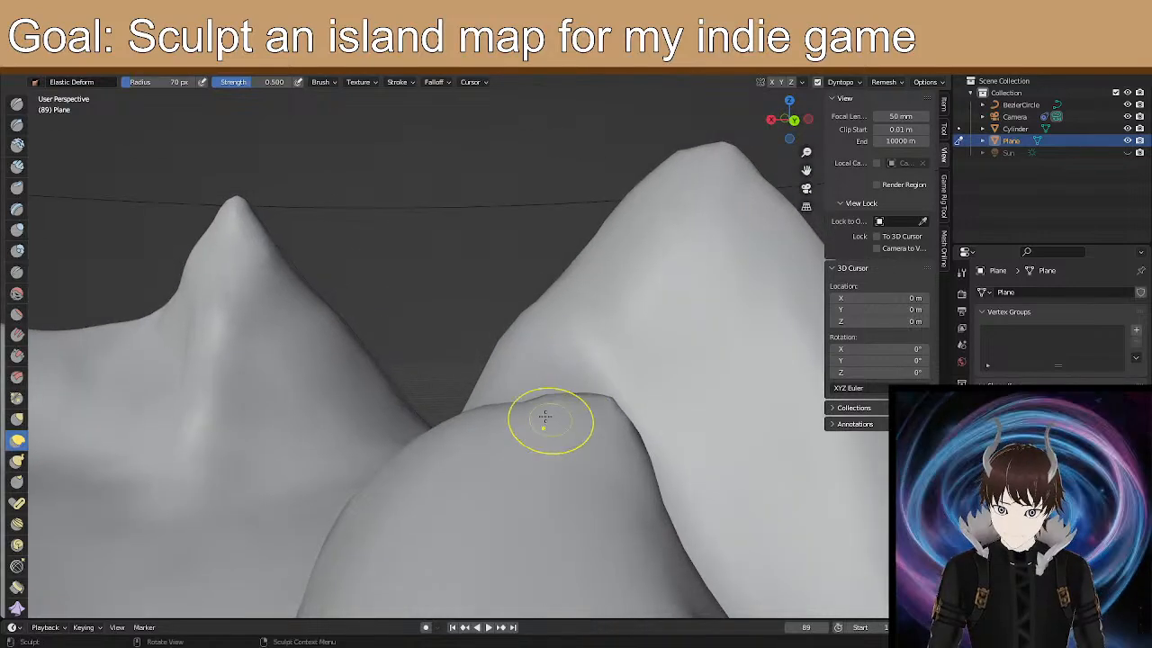
pyautogui.moveTo(598, 348); pyautogui.dragTo(574, 383, button='middle')
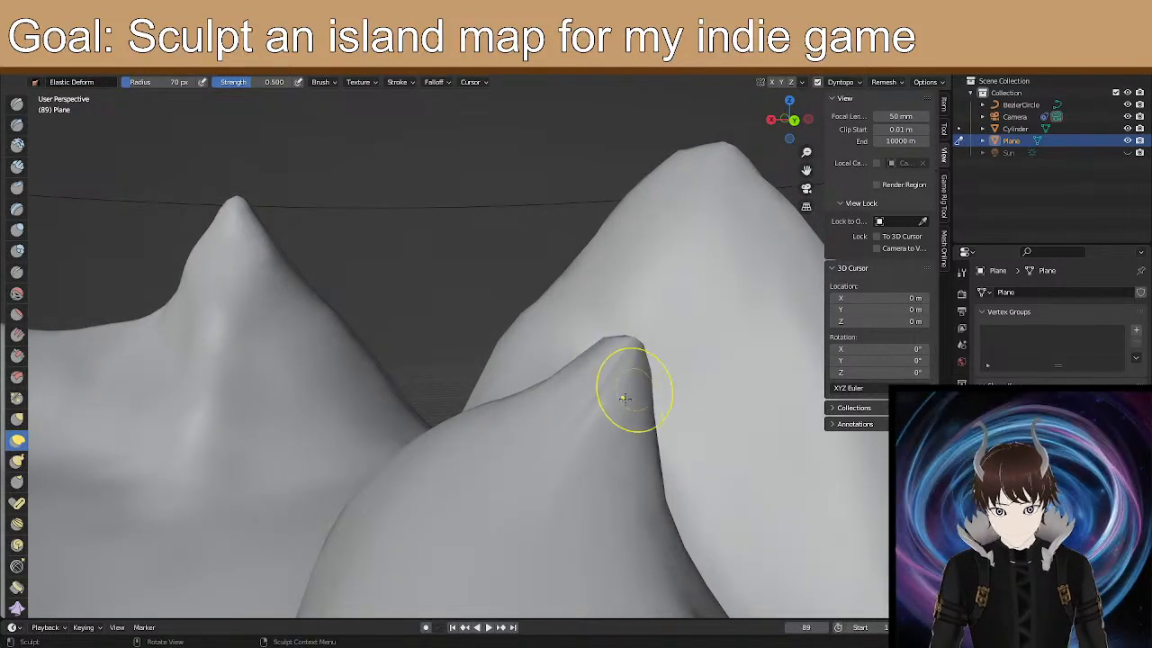
pyautogui.moveTo(611, 433)
pyautogui.mouseDown(button='middle')
pyautogui.moveTo(458, 406)
pyautogui.moveTo(501, 407)
pyautogui.mouseUp(button='middle')
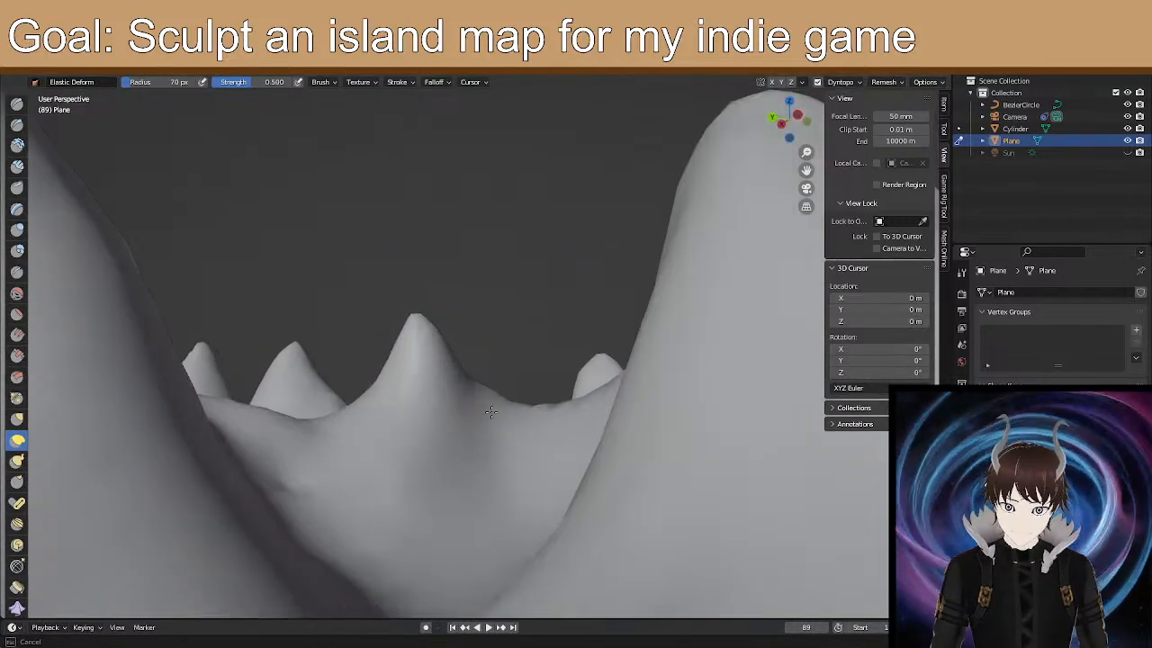
# Draw in the small inner peak's flanks to shape a ridge running down from its summit.
pyautogui.moveTo(459, 439)
pyautogui.mouseDown(button='middle')
pyautogui.moveTo(309, 522)
pyautogui.moveTo(324, 483)
pyautogui.moveTo(523, 400)
pyautogui.moveTo(488, 386)
pyautogui.moveTo(456, 436)
pyautogui.moveTo(460, 398)
pyautogui.mouseUp(button='middle')
pyautogui.scroll(1, 456, 435)
pyautogui.moveTo(460, 399); pyautogui.dragTo(445, 432)
pyautogui.moveTo(478, 435)
pyautogui.mouseDown(button='middle')
pyautogui.moveTo(385, 412)
pyautogui.moveTo(339, 453)
pyautogui.moveTo(705, 408)
pyautogui.mouseUp(button='middle')
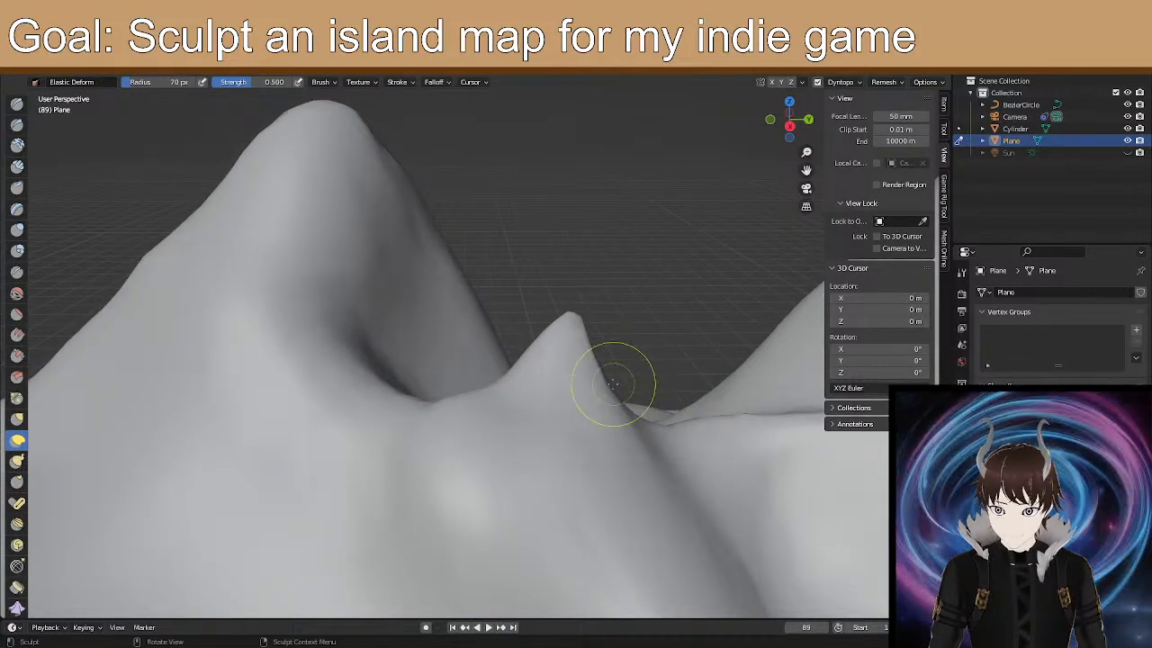
pyautogui.moveTo(609, 348)
pyautogui.mouseDown(button='middle')
pyautogui.moveTo(624, 419)
pyautogui.moveTo(506, 380)
pyautogui.moveTo(602, 480)
pyautogui.mouseUp(button='middle')
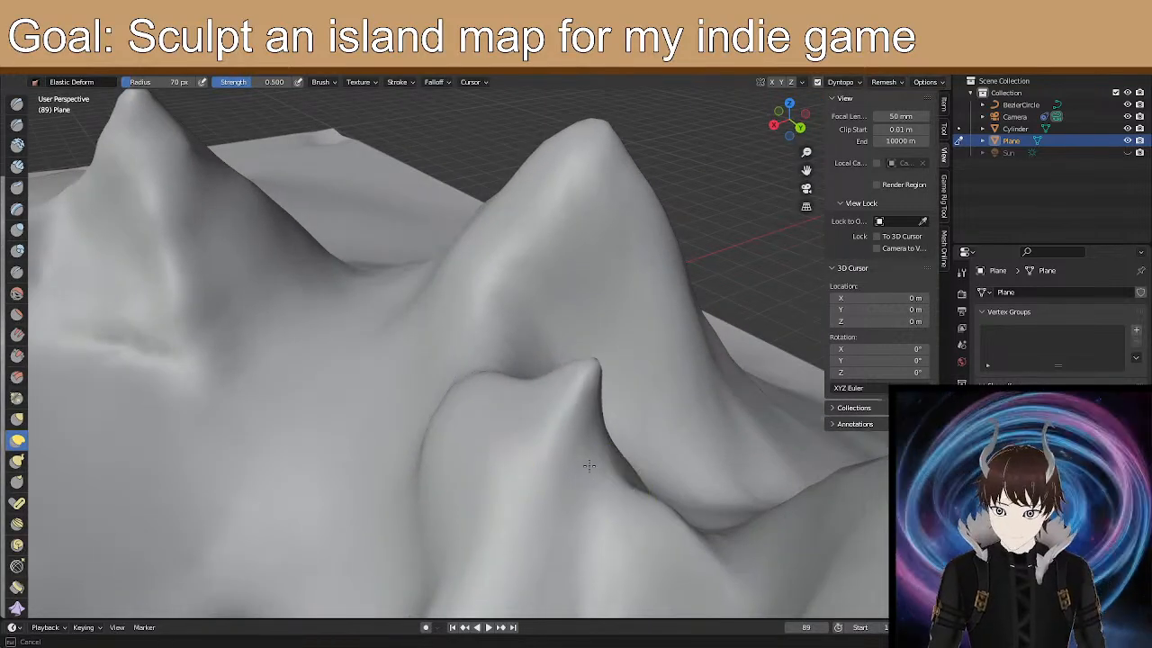
pyautogui.moveTo(552, 463); pyautogui.dragTo(509, 437)
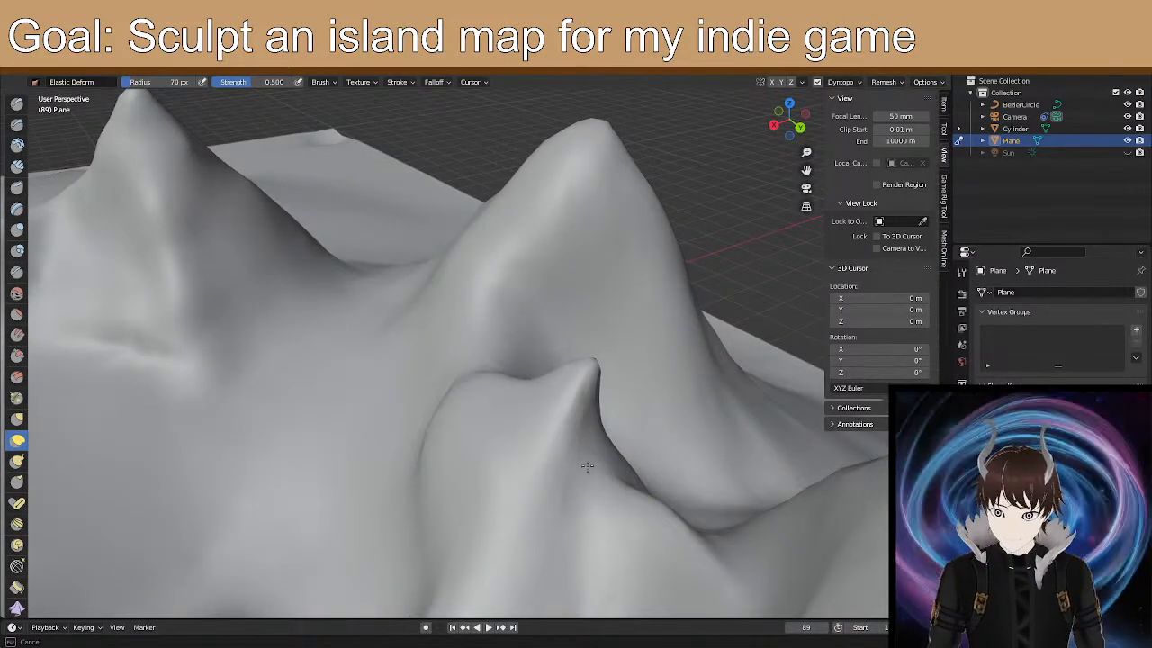
pyautogui.moveTo(598, 468); pyautogui.dragTo(558, 461)
# Reshape the small inner peak's base and pull the rounded shoulder's outer edge into a softer slope.
pyautogui.moveTo(554, 459)
pyautogui.mouseDown(button='middle')
pyautogui.moveTo(504, 440)
pyautogui.moveTo(570, 308)
pyautogui.mouseUp(button='middle')
pyautogui.scroll(5, 505, 440)
pyautogui.scroll(-5, 515, 450)
pyautogui.moveTo(528, 384)
pyautogui.mouseDown(button='middle')
pyautogui.moveTo(608, 383)
pyautogui.moveTo(681, 411)
pyautogui.mouseUp(button='middle')
pyautogui.moveTo(707, 445); pyautogui.dragTo(717, 461)
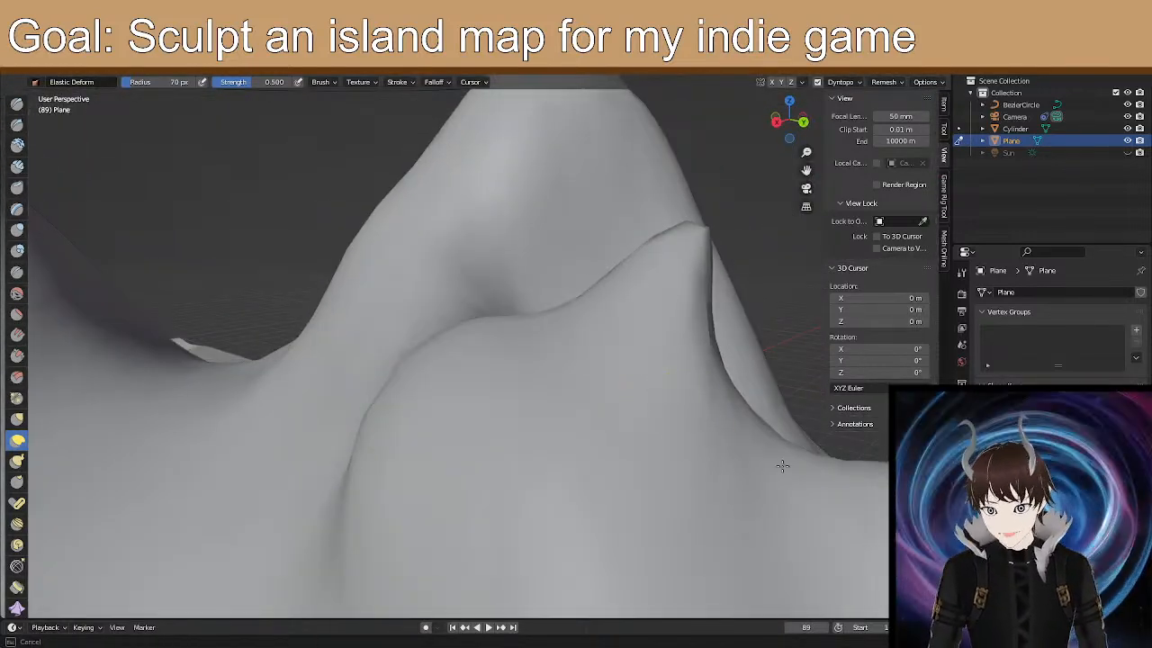
pyautogui.moveTo(782, 465); pyautogui.dragTo(780, 468, button='middle')
pyautogui.moveTo(433, 383); pyautogui.dragTo(391, 465)
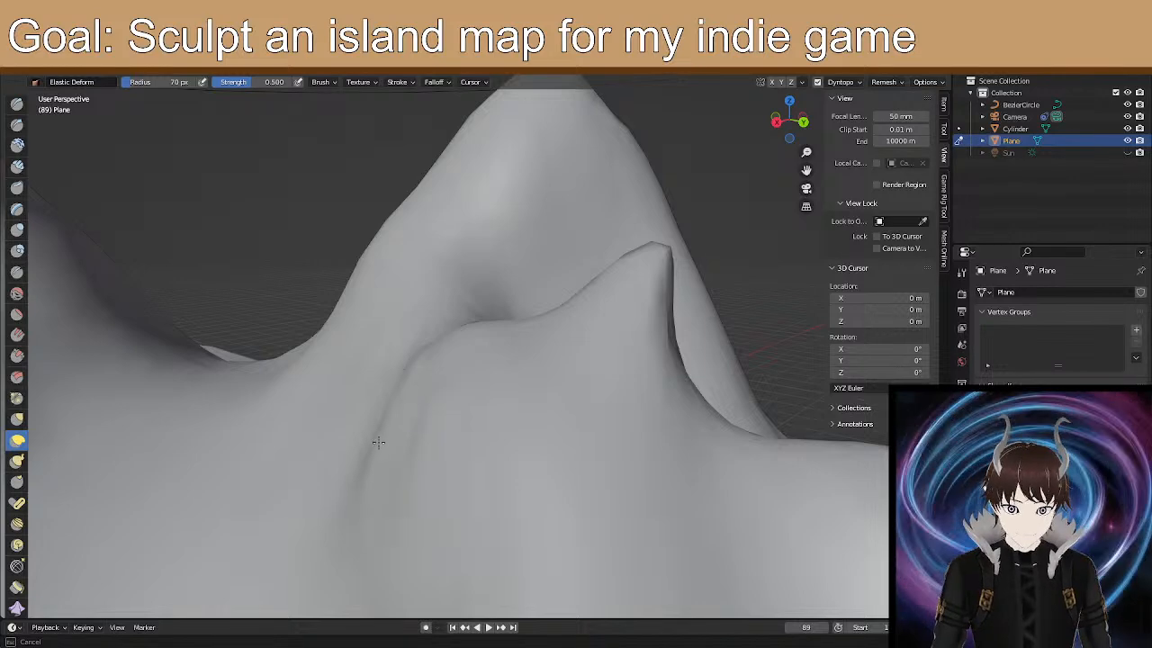
pyautogui.moveTo(373, 422); pyautogui.dragTo(399, 438)
# Examine the small inner peak and its proportions against the surrounding mountain ring from near and far.
pyautogui.moveTo(398, 437)
pyautogui.mouseDown(button='middle')
pyautogui.moveTo(445, 432)
pyautogui.moveTo(486, 393)
pyautogui.moveTo(518, 423)
pyautogui.moveTo(514, 398)
pyautogui.mouseUp(button='middle')
pyautogui.scroll(-1, 515, 399)
pyautogui.scroll(1, 573, 436)
pyautogui.moveTo(573, 434)
pyautogui.mouseDown(button='middle')
pyautogui.moveTo(494, 329)
pyautogui.moveTo(478, 342)
pyautogui.mouseUp(button='middle')
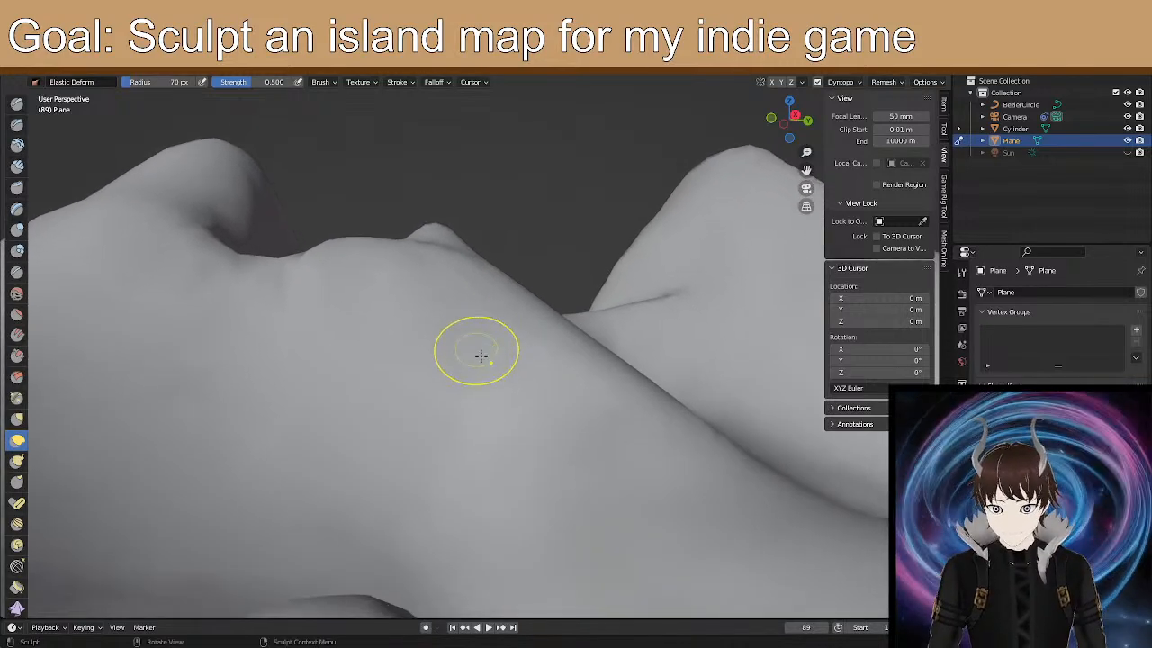
pyautogui.moveTo(525, 384)
pyautogui.mouseDown(button='middle')
pyautogui.moveTo(504, 386)
pyautogui.moveTo(576, 459)
pyautogui.mouseUp(button='middle')
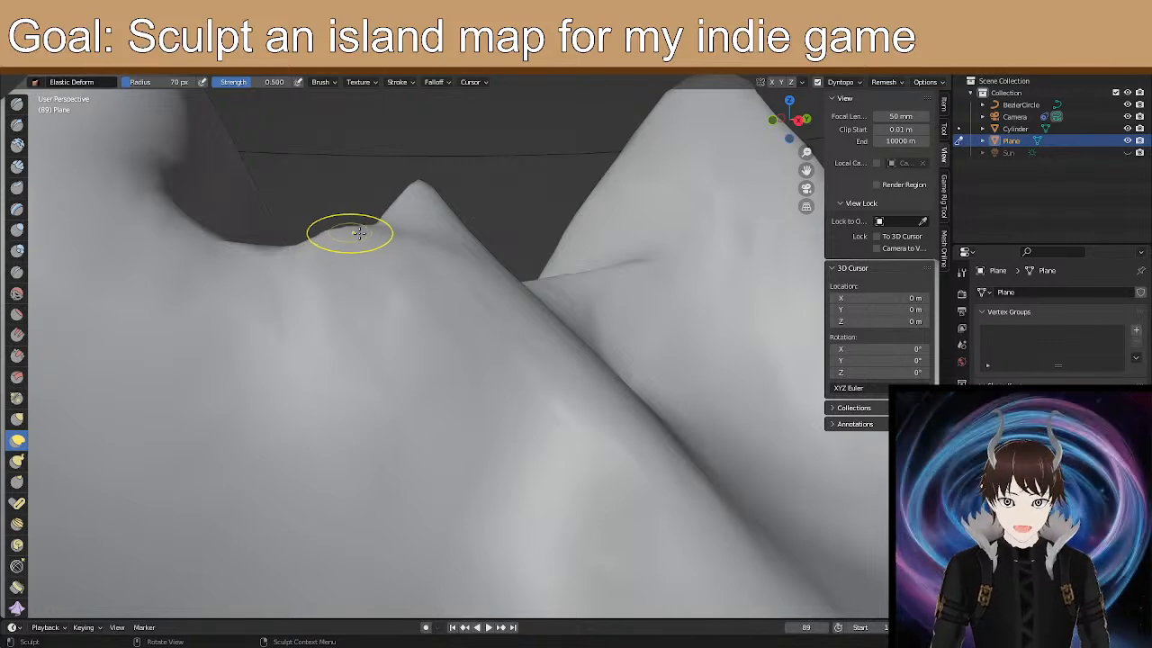
pyautogui.scroll(-3, 205, 223)
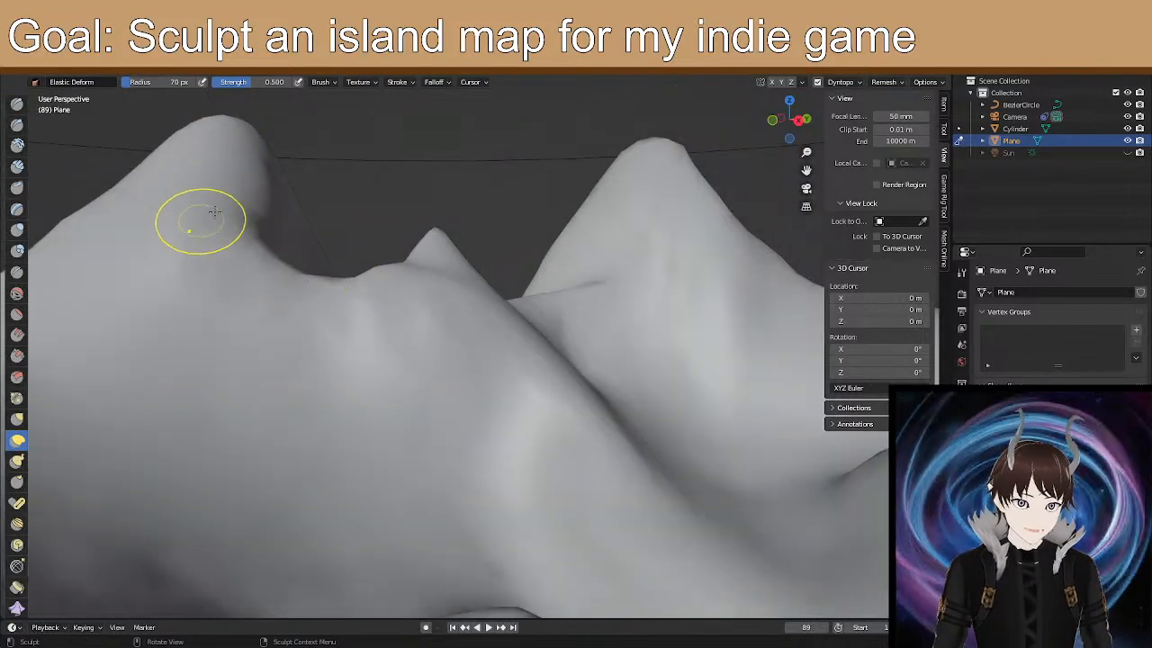
pyautogui.moveTo(298, 213)
pyautogui.mouseDown(button='middle')
pyautogui.moveTo(304, 337)
pyautogui.moveTo(316, 340)
pyautogui.mouseUp(button='middle')
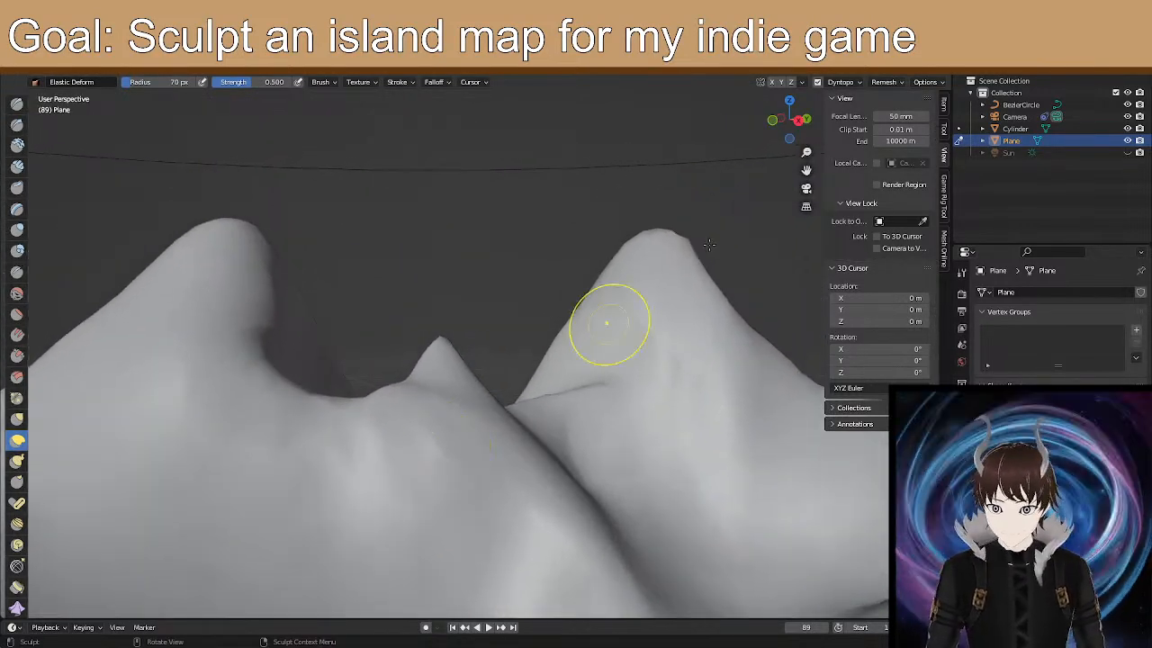
pyautogui.moveTo(563, 394)
pyautogui.mouseDown(button='middle')
pyautogui.moveTo(694, 416)
pyautogui.moveTo(725, 399)
pyautogui.moveTo(635, 420)
pyautogui.mouseUp(button='middle')
pyautogui.scroll(-4, 594, 416)
pyautogui.scroll(4, 542, 402)
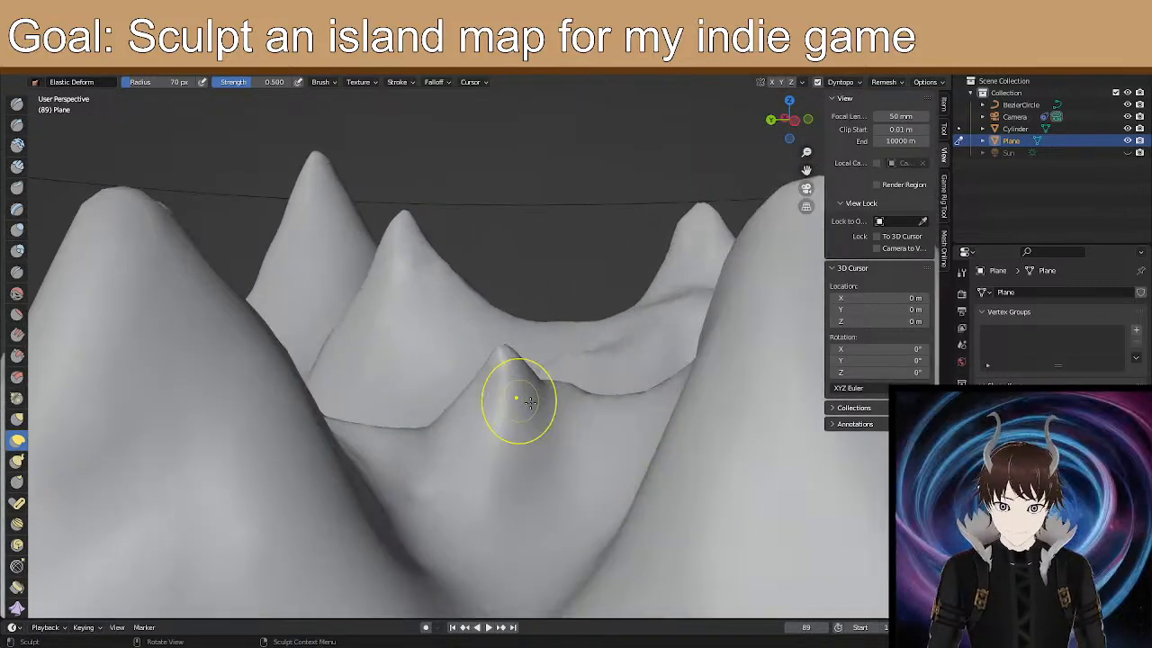
pyautogui.scroll(2, 523, 384)
pyautogui.moveTo(527, 384)
pyautogui.mouseDown(button='middle')
pyautogui.moveTo(536, 369)
pyautogui.moveTo(512, 381)
pyautogui.mouseUp(button='middle')
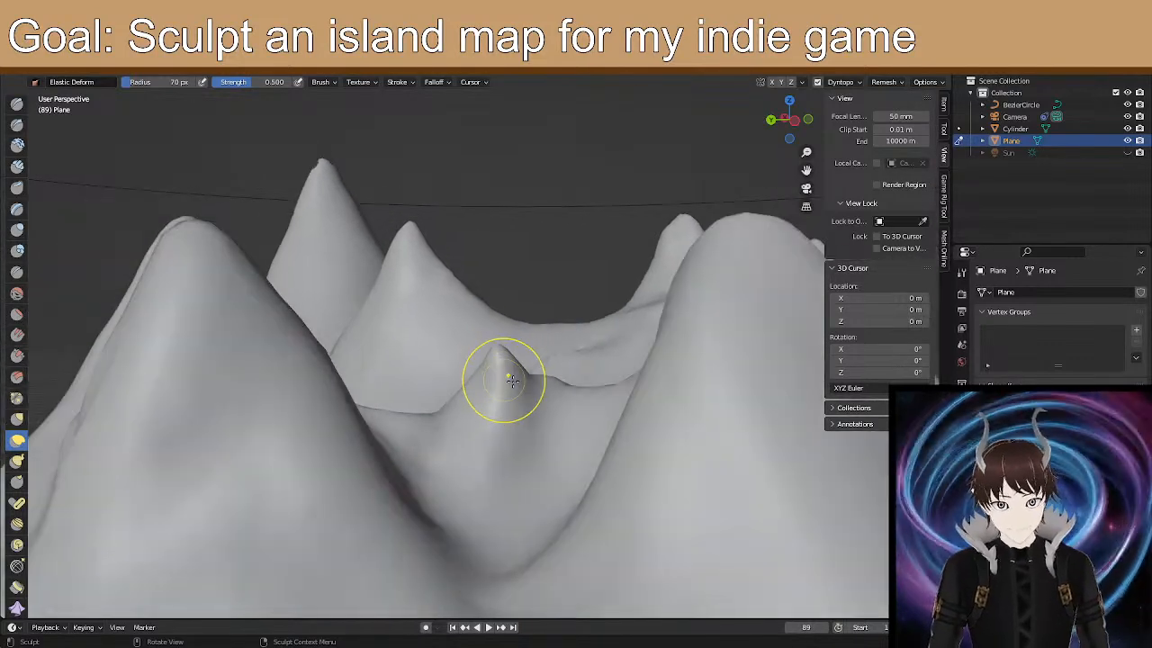
pyautogui.moveTo(510, 426); pyautogui.dragTo(519, 405, button='middle')
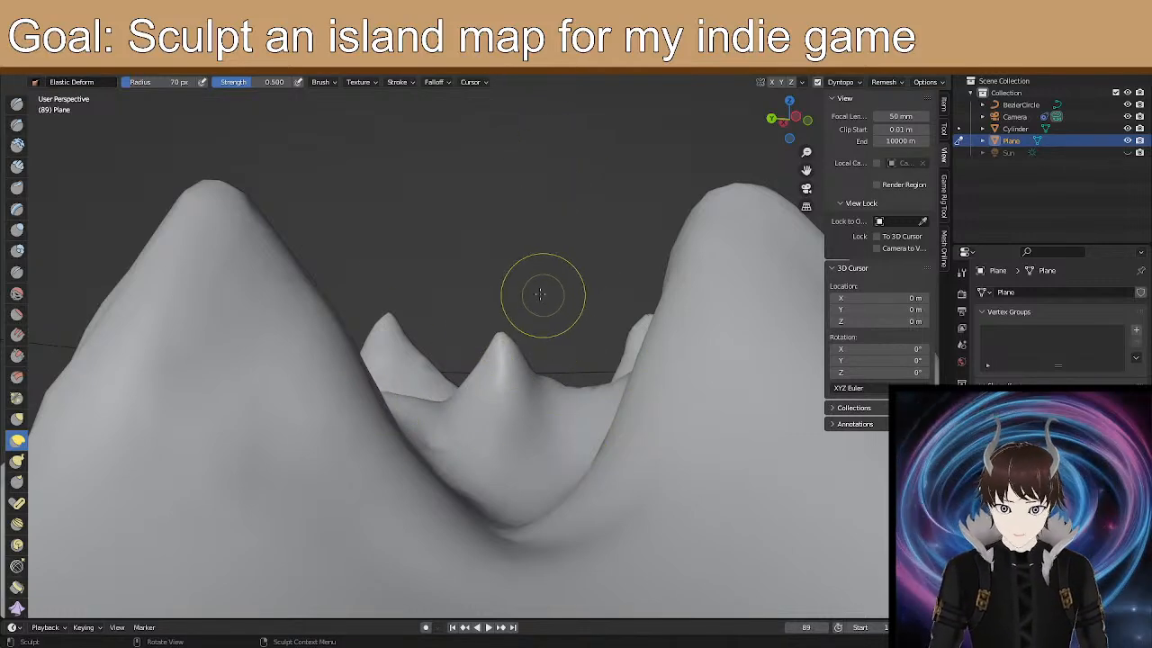
pyautogui.scroll(-5, 517, 315)
pyautogui.scroll(4, 516, 323)
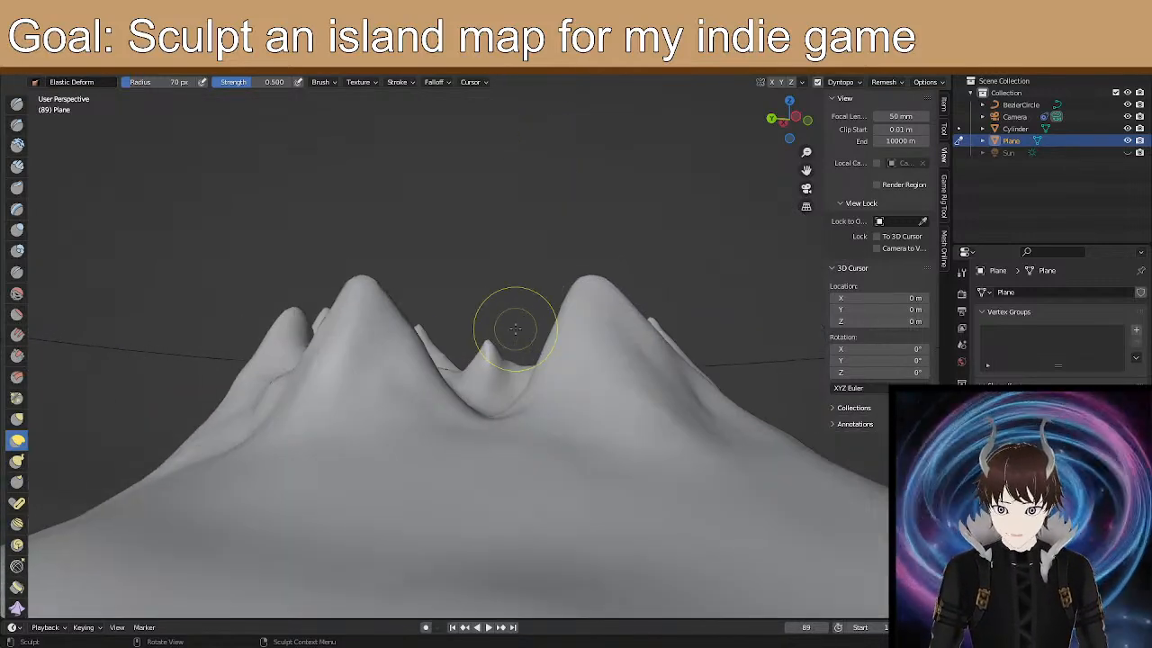
pyautogui.scroll(-3, 516, 325)
pyautogui.scroll(8, 516, 325)
# Blunt the small inner peak's tip and even its flank with the Flatten/Contrast brush, and switch to the Fill/Deepen brush.
pyautogui.moveTo(515, 330)
pyautogui.mouseDown(button='middle')
pyautogui.moveTo(424, 420)
pyautogui.moveTo(306, 387)
pyautogui.moveTo(331, 414)
pyautogui.moveTo(335, 399)
pyautogui.mouseUp(button='middle')
pyautogui.click(17, 314)
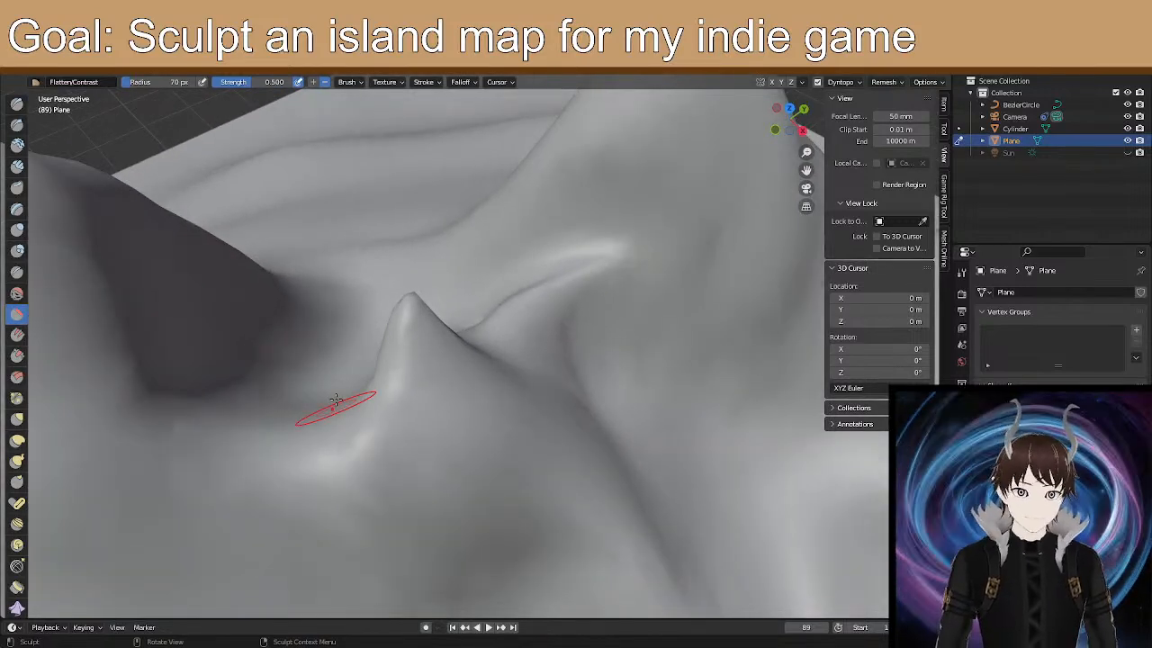
pyautogui.moveTo(467, 344)
pyautogui.mouseDown()
pyautogui.moveTo(422, 355)
pyautogui.moveTo(419, 342)
pyautogui.moveTo(419, 378)
pyautogui.moveTo(411, 307)
pyautogui.mouseUp()
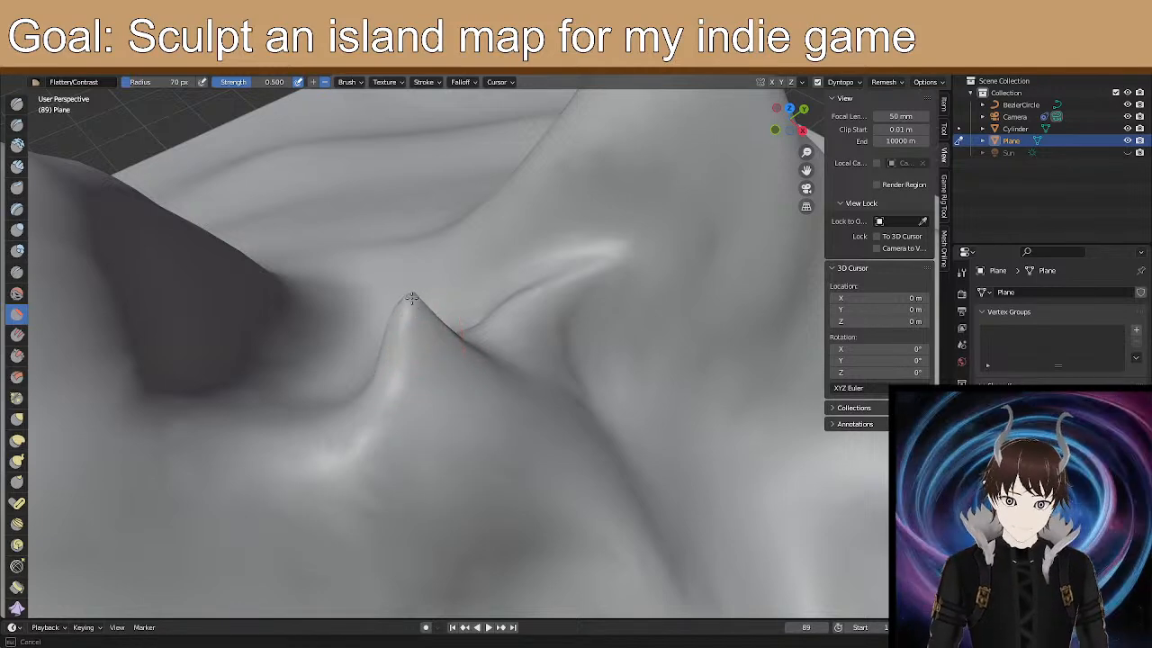
pyautogui.moveTo(423, 376)
pyautogui.mouseDown()
pyautogui.moveTo(442, 386)
pyautogui.moveTo(449, 370)
pyautogui.mouseUp()
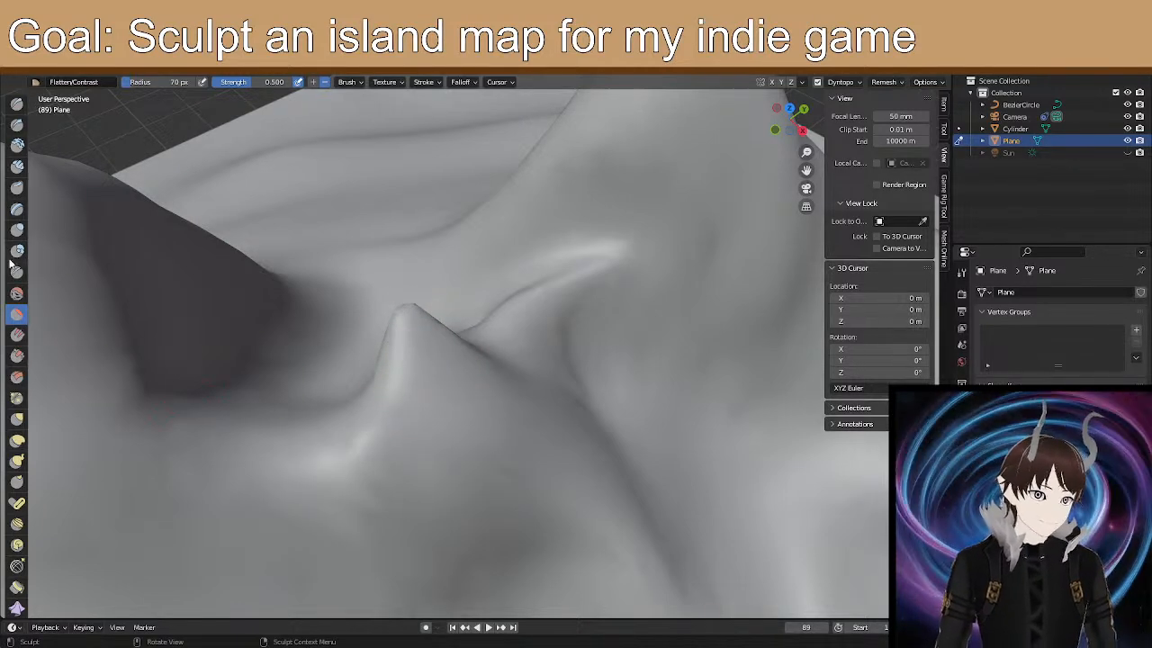
pyautogui.click(16, 334)
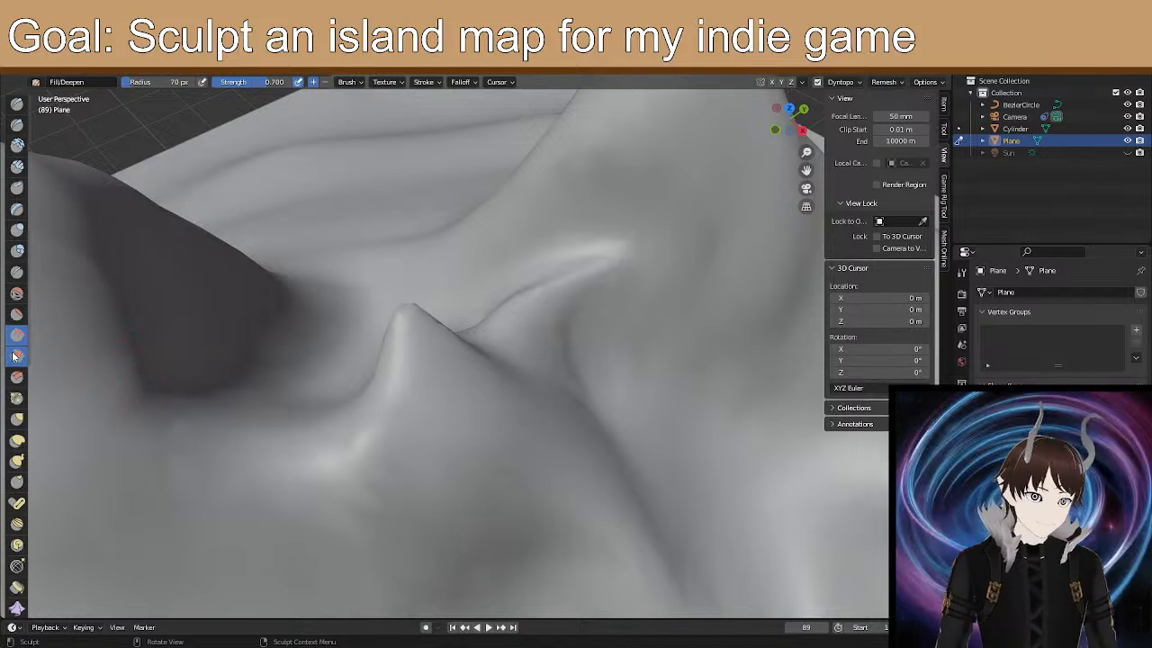
# Scrape the small inner peak's flank with the Scrape/Peaks brush and round its tip with the Clay brush.
pyautogui.moveTo(337, 363)
pyautogui.mouseDown()
pyautogui.moveTo(418, 344)
pyautogui.moveTo(368, 342)
pyautogui.mouseUp()
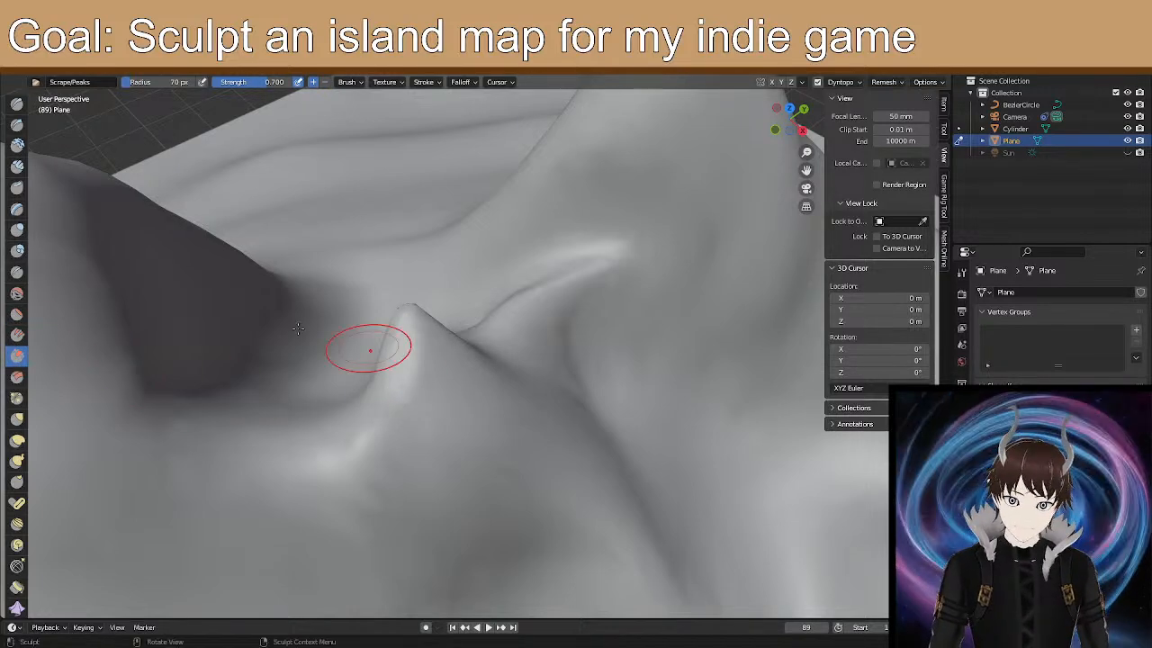
pyautogui.click(16, 165)
pyautogui.click(16, 145)
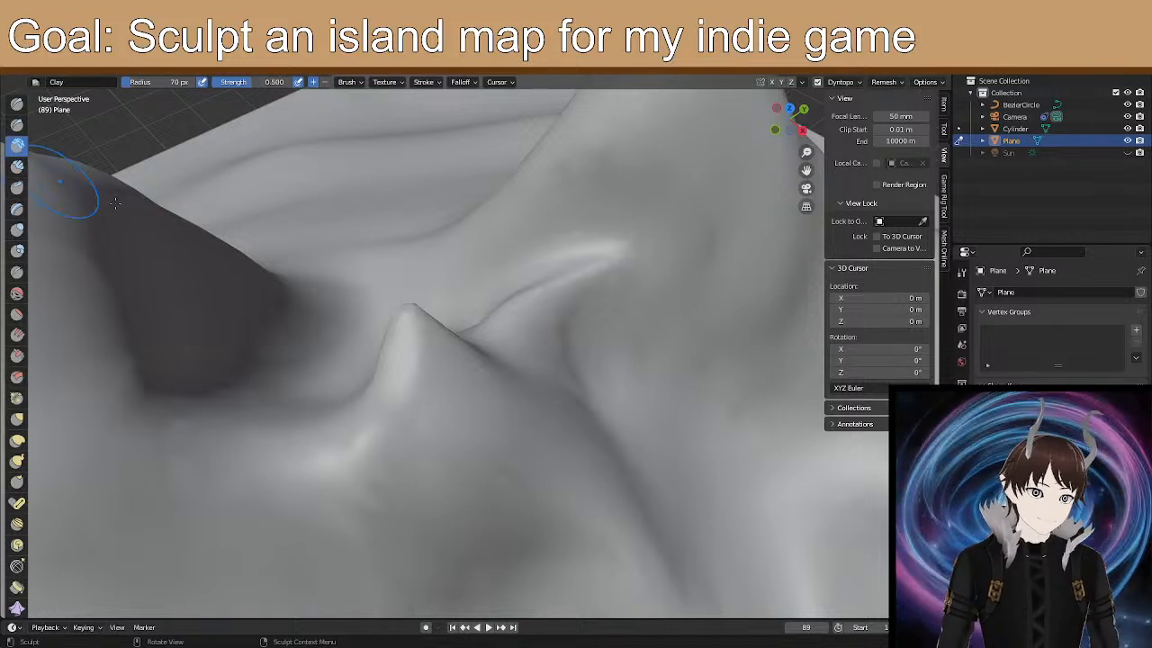
pyautogui.moveTo(432, 341); pyautogui.dragTo(410, 319)
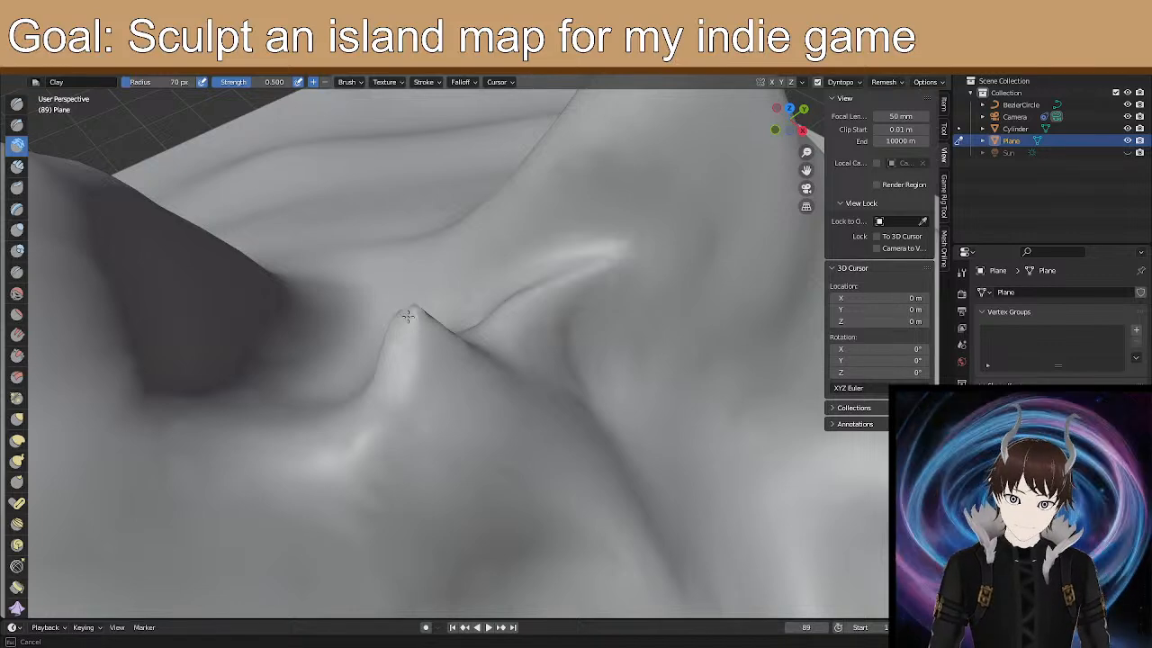
pyautogui.moveTo(412, 308); pyautogui.dragTo(416, 316)
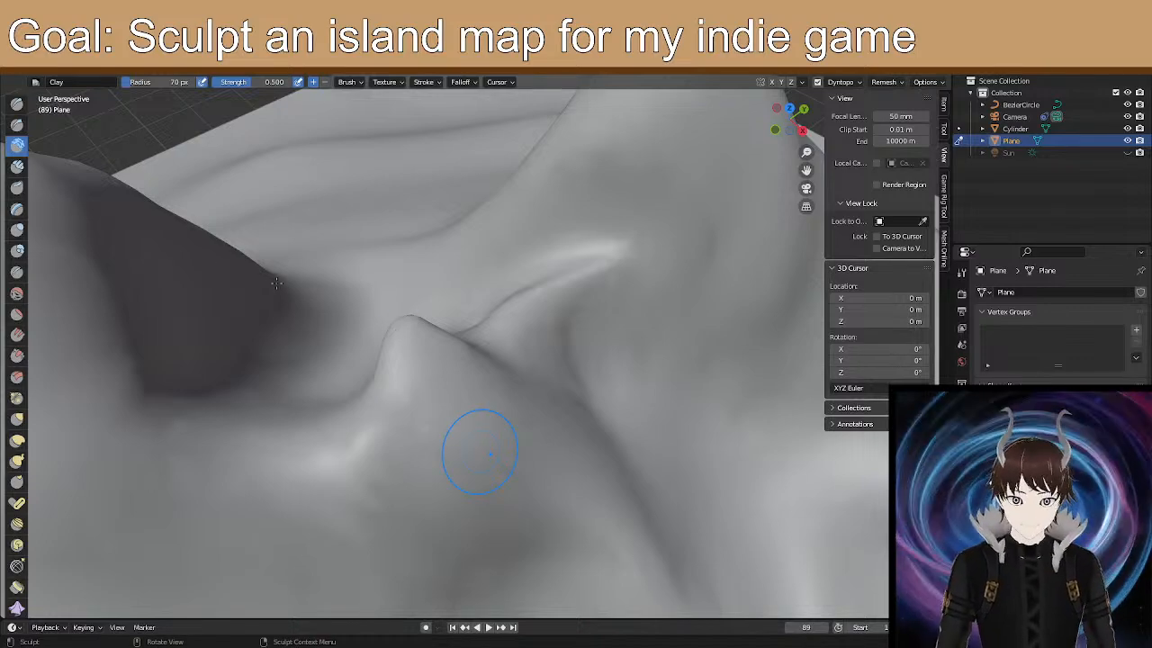
# Switch to the Elastic Deform brush and reshape the small inner peak's summit from the side.
pyautogui.moveTo(406, 390)
pyautogui.mouseDown(button='middle')
pyautogui.moveTo(517, 344)
pyautogui.moveTo(465, 314)
pyautogui.moveTo(244, 329)
pyautogui.moveTo(450, 414)
pyautogui.moveTo(409, 361)
pyautogui.moveTo(269, 313)
pyautogui.mouseUp(button='middle')
pyautogui.click(17, 440)
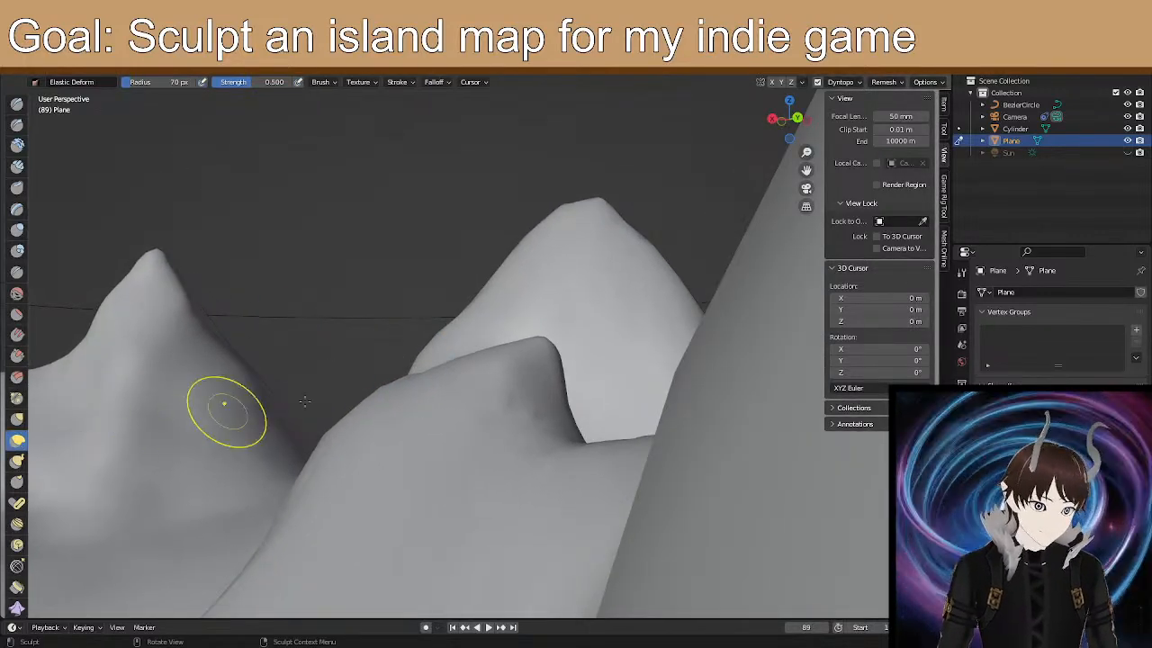
pyautogui.moveTo(180, 411); pyautogui.dragTo(560, 372, button='middle')
pyautogui.moveTo(494, 361); pyautogui.dragTo(491, 406, button='middle')
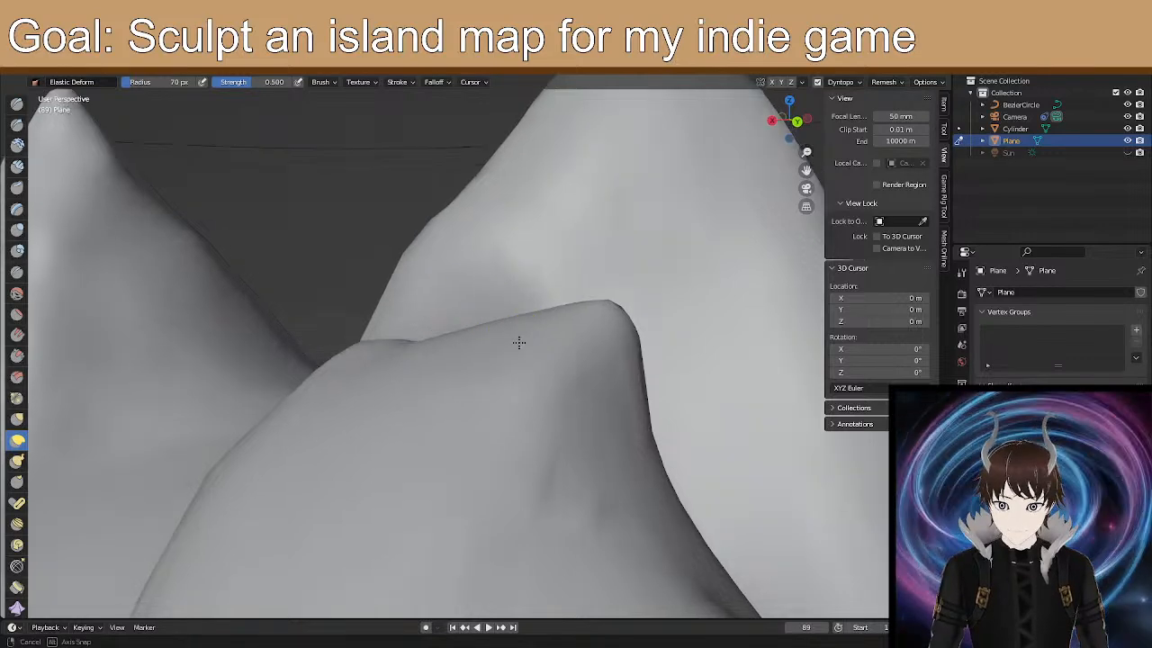
pyautogui.moveTo(500, 324); pyautogui.dragTo(502, 311, button='middle')
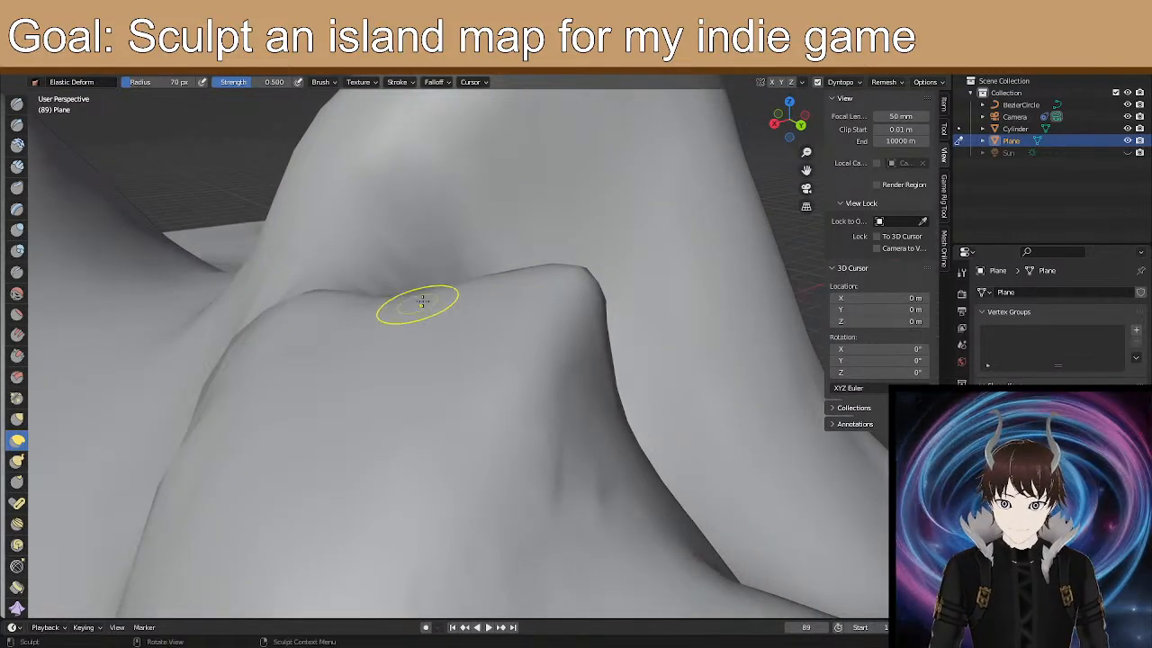
pyautogui.moveTo(546, 285)
pyautogui.mouseDown()
pyautogui.moveTo(571, 287)
pyautogui.moveTo(548, 293)
pyautogui.mouseUp()
pyautogui.moveTo(524, 287); pyautogui.dragTo(541, 289)
# Pull the ridge and flank below the small inner peak's summit into a smoother slope with Elastic Deform.
pyautogui.moveTo(541, 289); pyautogui.dragTo(455, 276, button='middle')
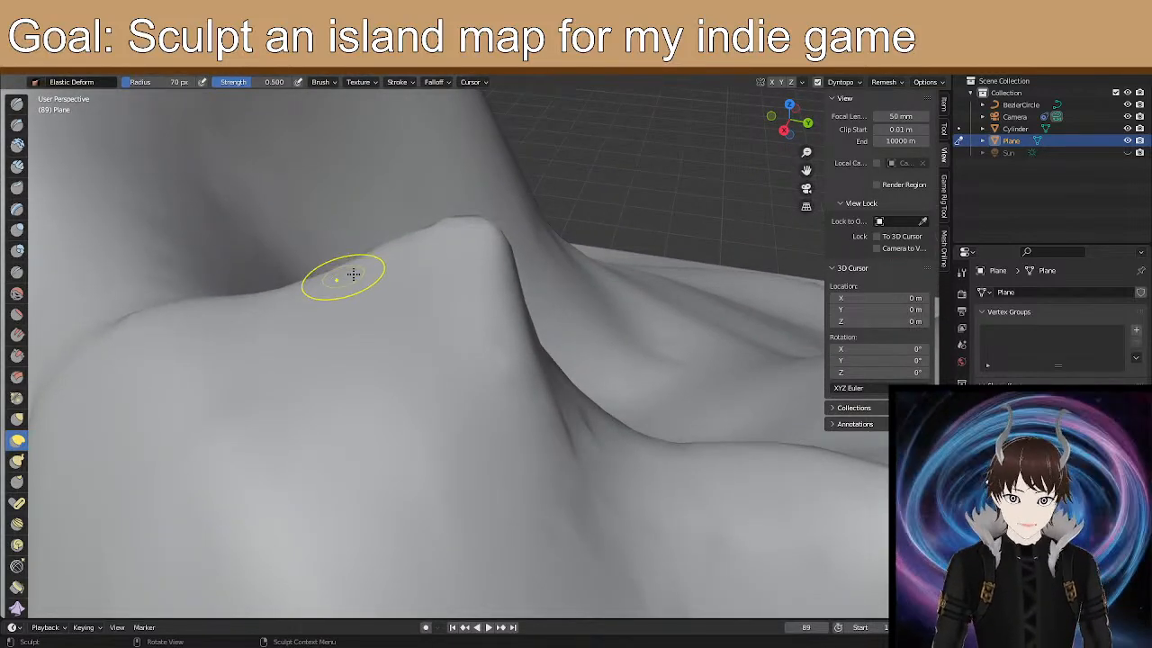
pyautogui.moveTo(425, 249)
pyautogui.mouseDown(button='middle')
pyautogui.moveTo(470, 240)
pyautogui.moveTo(378, 244)
pyautogui.moveTo(350, 226)
pyautogui.moveTo(521, 323)
pyautogui.moveTo(450, 336)
pyautogui.moveTo(449, 360)
pyautogui.mouseUp(button='middle')
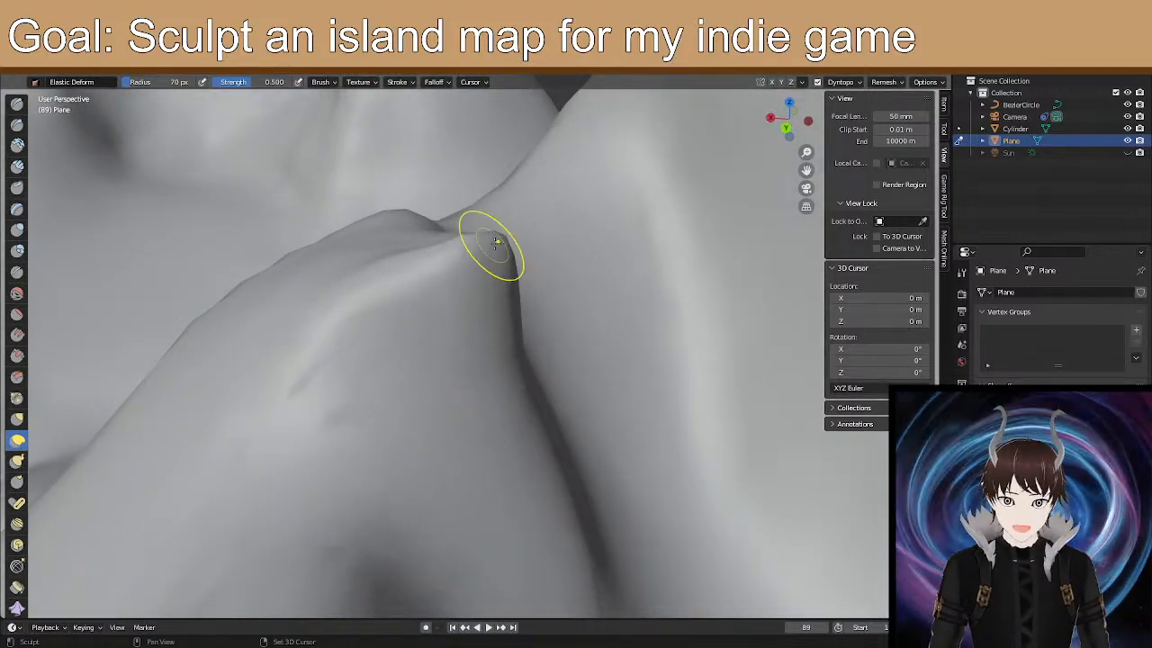
pyautogui.moveTo(339, 407)
pyautogui.mouseDown(button='middle')
pyautogui.moveTo(348, 481)
pyautogui.moveTo(373, 488)
pyautogui.moveTo(338, 469)
pyautogui.mouseUp(button='middle')
pyautogui.moveTo(367, 329)
pyautogui.mouseDown(button='middle')
pyautogui.moveTo(483, 324)
pyautogui.moveTo(419, 389)
pyautogui.mouseUp(button='middle')
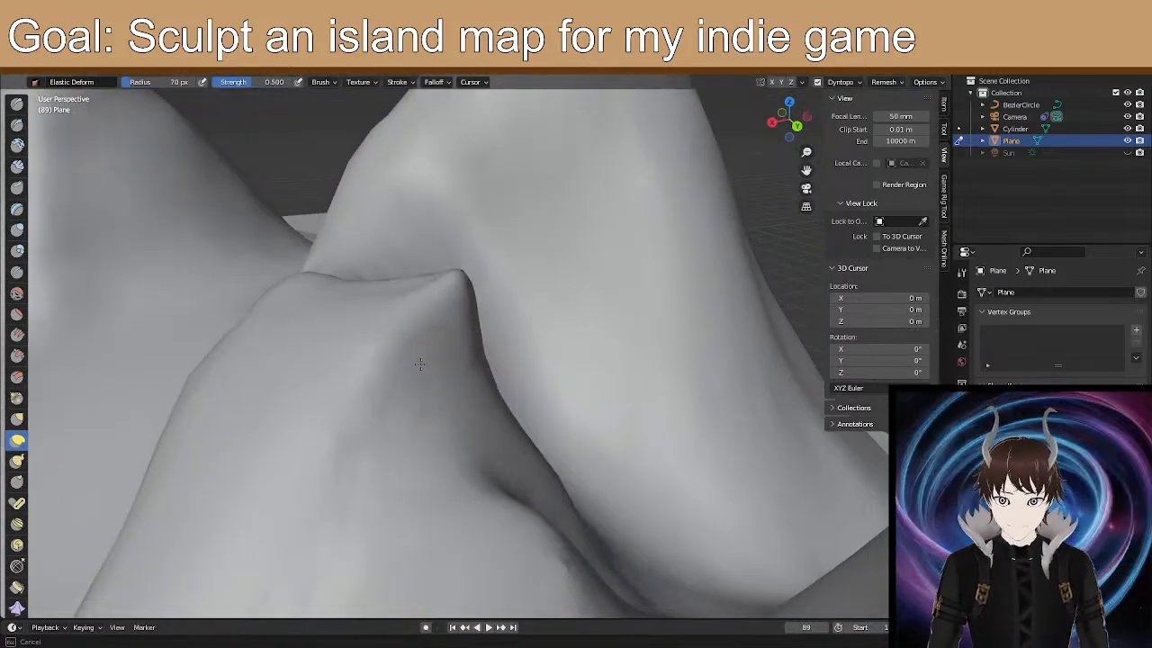
pyautogui.moveTo(366, 449)
pyautogui.mouseDown(button='middle')
pyautogui.moveTo(396, 432)
pyautogui.moveTo(334, 450)
pyautogui.moveTo(414, 423)
pyautogui.mouseUp(button='middle')
pyautogui.moveTo(387, 397)
pyautogui.mouseDown()
pyautogui.moveTo(354, 385)
pyautogui.moveTo(351, 361)
pyautogui.moveTo(361, 365)
pyautogui.mouseUp()
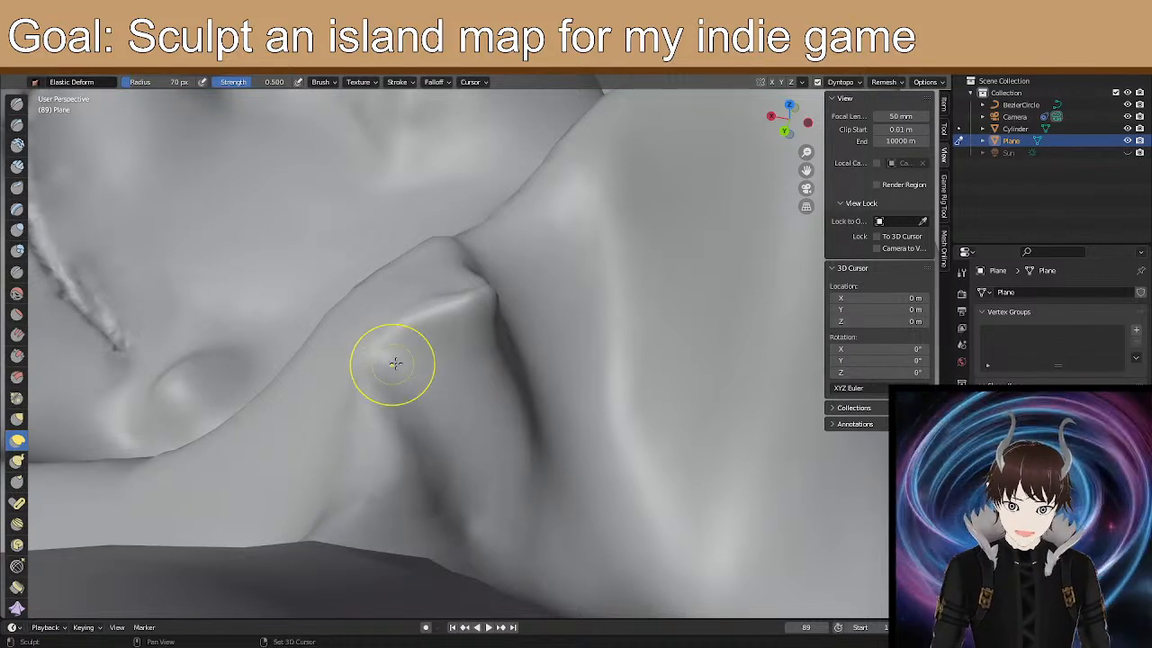
pyautogui.moveTo(387, 337); pyautogui.dragTo(434, 322, button='middle')
pyautogui.scroll(2, 424, 329)
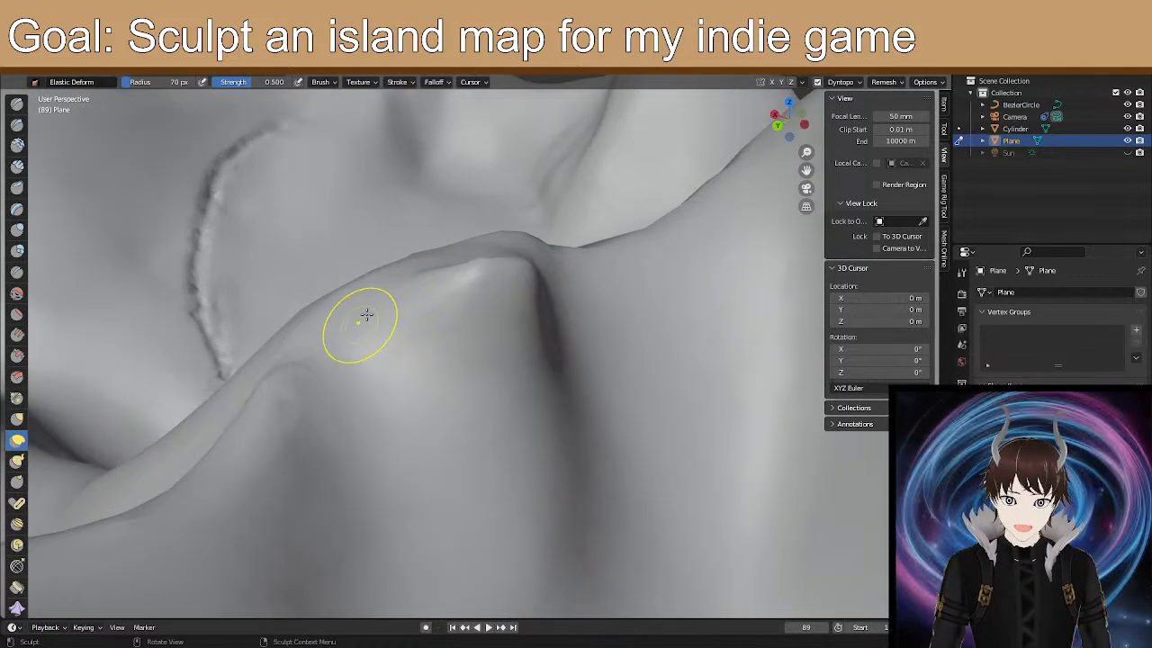
pyautogui.keyDown('shift'); pyautogui.moveTo(366, 315); pyautogui.dragTo(429, 326, button='middle'); pyautogui.keyUp('shift')
pyautogui.scroll(1, 431, 327)
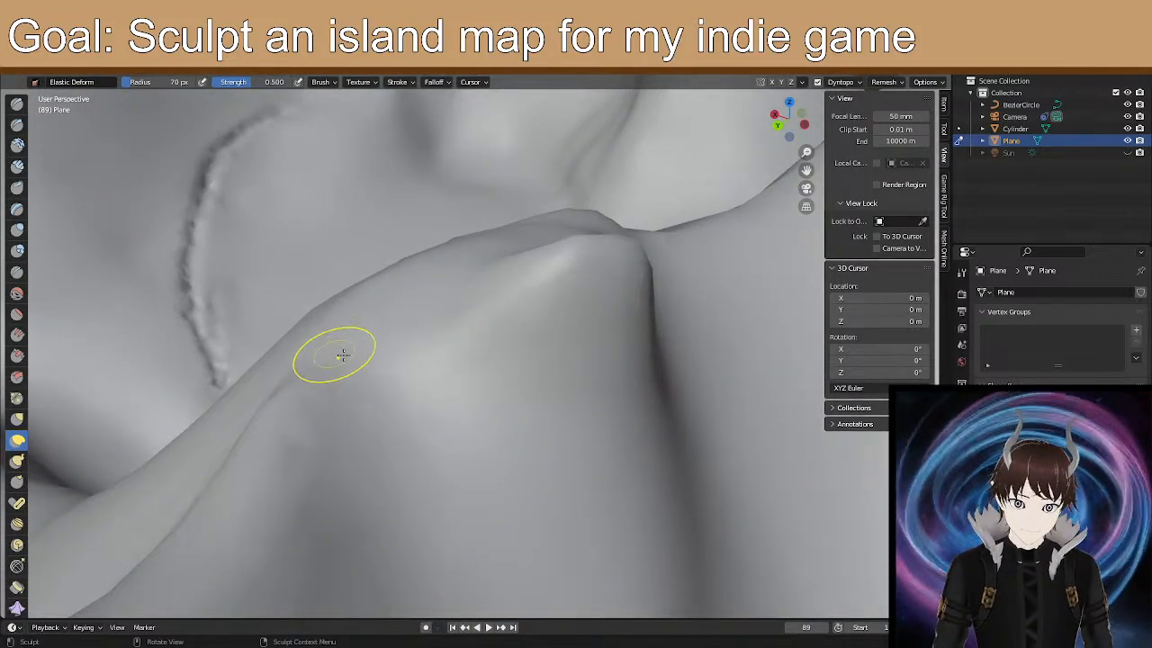
# Reshape the small inner peak's lower flank and the edge of the valley beside it with Elastic Deform.
pyautogui.moveTo(404, 300)
pyautogui.mouseDown(button='middle')
pyautogui.moveTo(369, 387)
pyautogui.moveTo(448, 415)
pyautogui.mouseUp(button='middle')
pyautogui.moveTo(408, 449)
pyautogui.mouseDown(button='middle')
pyautogui.moveTo(421, 416)
pyautogui.moveTo(448, 434)
pyautogui.mouseUp(button='middle')
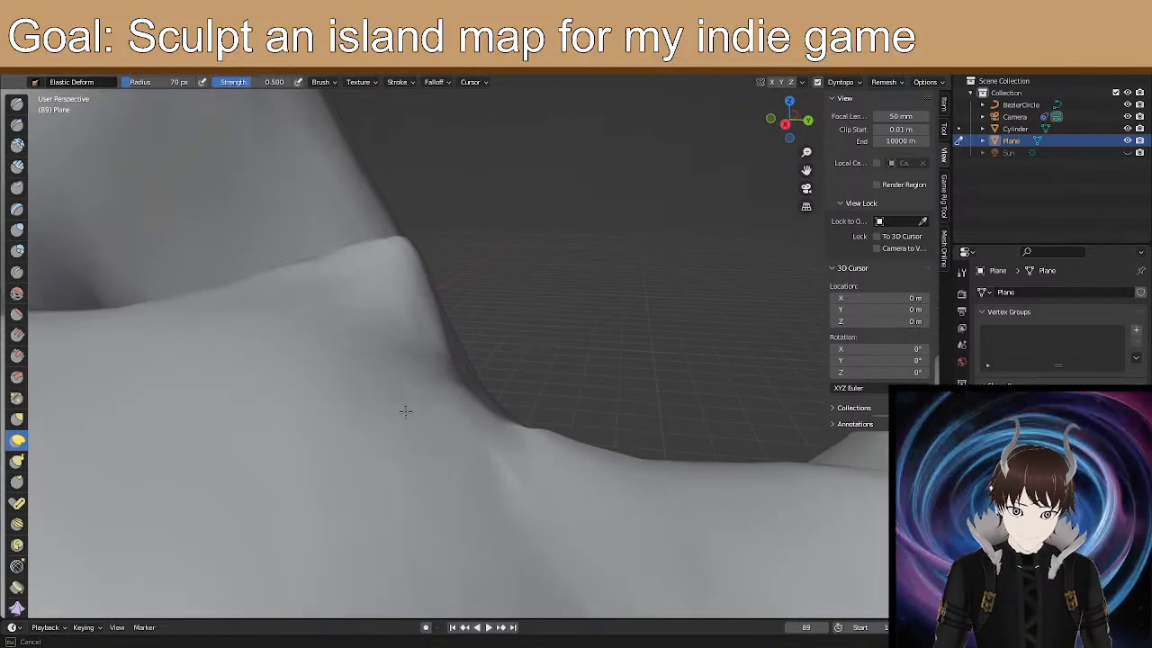
pyautogui.moveTo(380, 377)
pyautogui.mouseDown(button='middle')
pyautogui.moveTo(318, 390)
pyautogui.moveTo(357, 387)
pyautogui.moveTo(462, 430)
pyautogui.moveTo(375, 370)
pyautogui.mouseUp(button='middle')
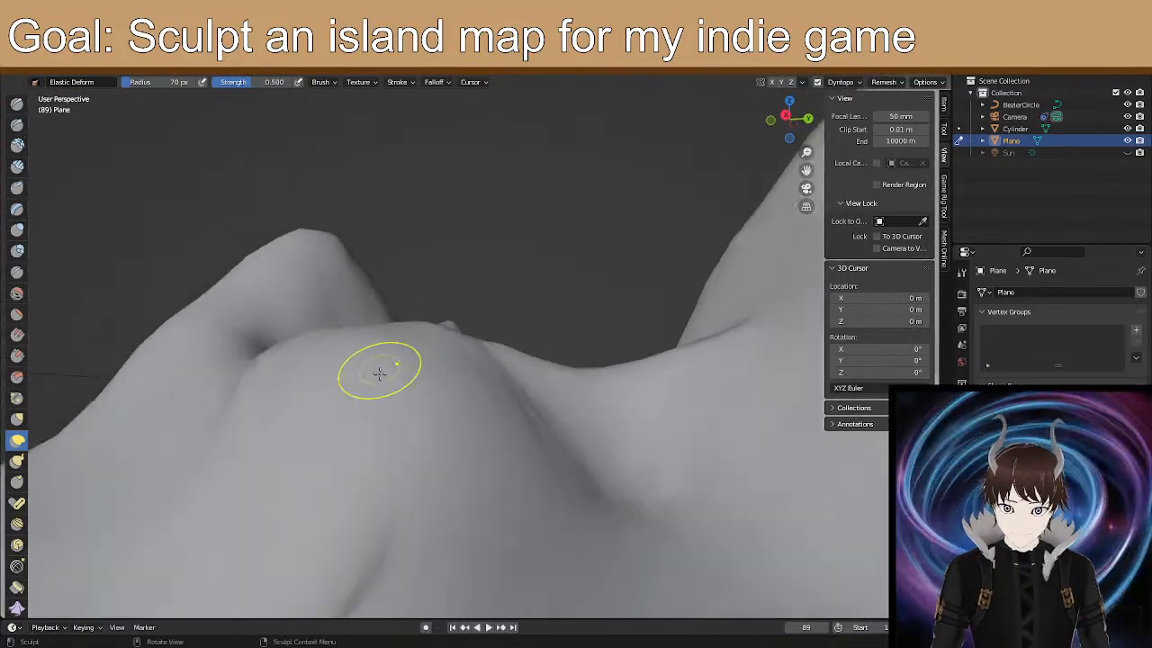
pyautogui.moveTo(432, 399)
pyautogui.mouseDown(button='middle')
pyautogui.moveTo(501, 406)
pyautogui.moveTo(540, 437)
pyautogui.moveTo(441, 321)
pyautogui.moveTo(486, 367)
pyautogui.moveTo(656, 452)
pyautogui.mouseUp(button='middle')
pyautogui.moveTo(619, 478); pyautogui.dragTo(619, 429)
pyautogui.moveTo(578, 452)
pyautogui.mouseDown()
pyautogui.moveTo(578, 408)
pyautogui.moveTo(567, 418)
pyautogui.moveTo(441, 347)
pyautogui.moveTo(378, 288)
pyautogui.moveTo(362, 302)
pyautogui.moveTo(413, 428)
pyautogui.mouseUp()
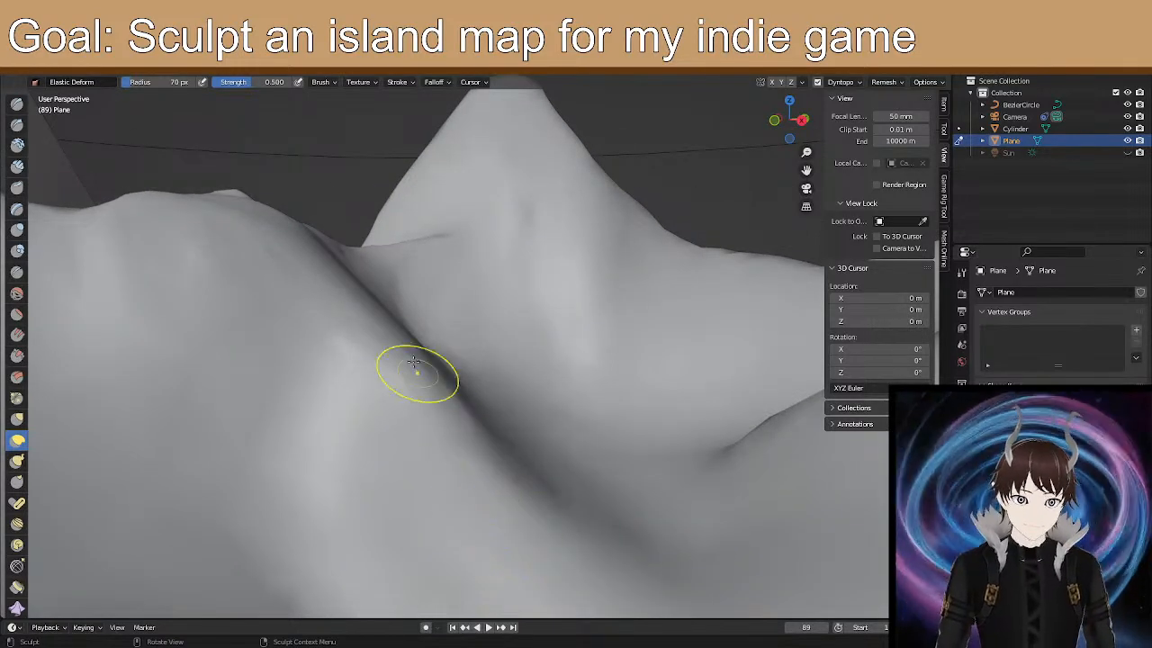
pyautogui.moveTo(321, 276); pyautogui.dragTo(290, 278)
# Compare the small inner peak and its saddles with the surrounding mountains from low angles and from above.
pyautogui.moveTo(406, 405)
pyautogui.mouseDown(button='middle')
pyautogui.moveTo(367, 412)
pyautogui.moveTo(309, 462)
pyautogui.mouseUp(button='middle')
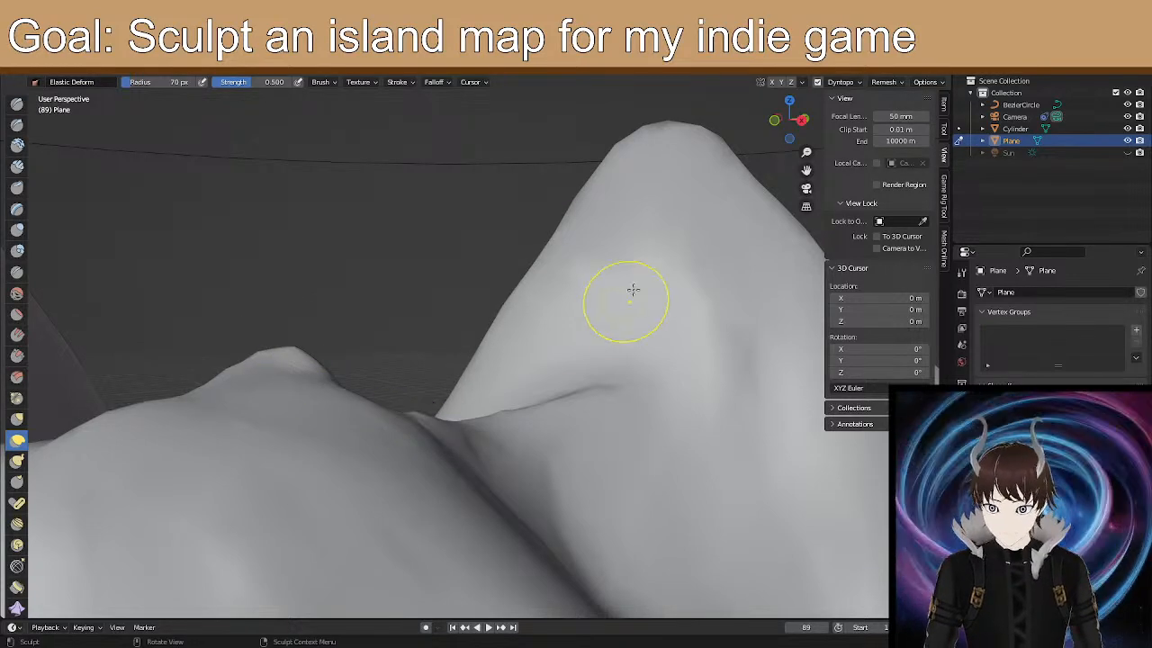
pyautogui.moveTo(625, 297); pyautogui.dragTo(636, 282, button='middle')
pyautogui.moveTo(555, 339)
pyautogui.mouseDown(button='middle')
pyautogui.moveTo(301, 393)
pyautogui.moveTo(191, 371)
pyautogui.mouseUp(button='middle')
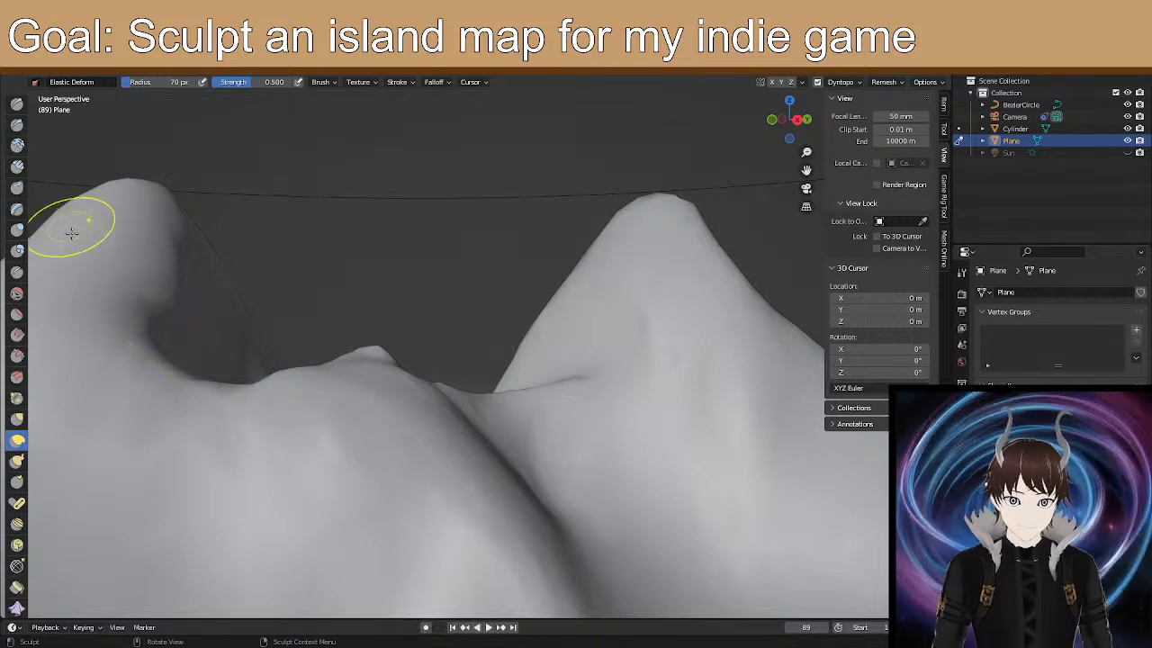
pyautogui.moveTo(236, 327)
pyautogui.mouseDown(button='middle')
pyautogui.moveTo(154, 350)
pyautogui.moveTo(129, 340)
pyautogui.moveTo(378, 393)
pyautogui.moveTo(375, 414)
pyautogui.moveTo(386, 390)
pyautogui.mouseUp(button='middle')
pyautogui.moveTo(530, 437)
pyautogui.mouseDown(button='middle')
pyautogui.moveTo(440, 386)
pyautogui.moveTo(449, 431)
pyautogui.moveTo(437, 282)
pyautogui.mouseUp(button='middle')
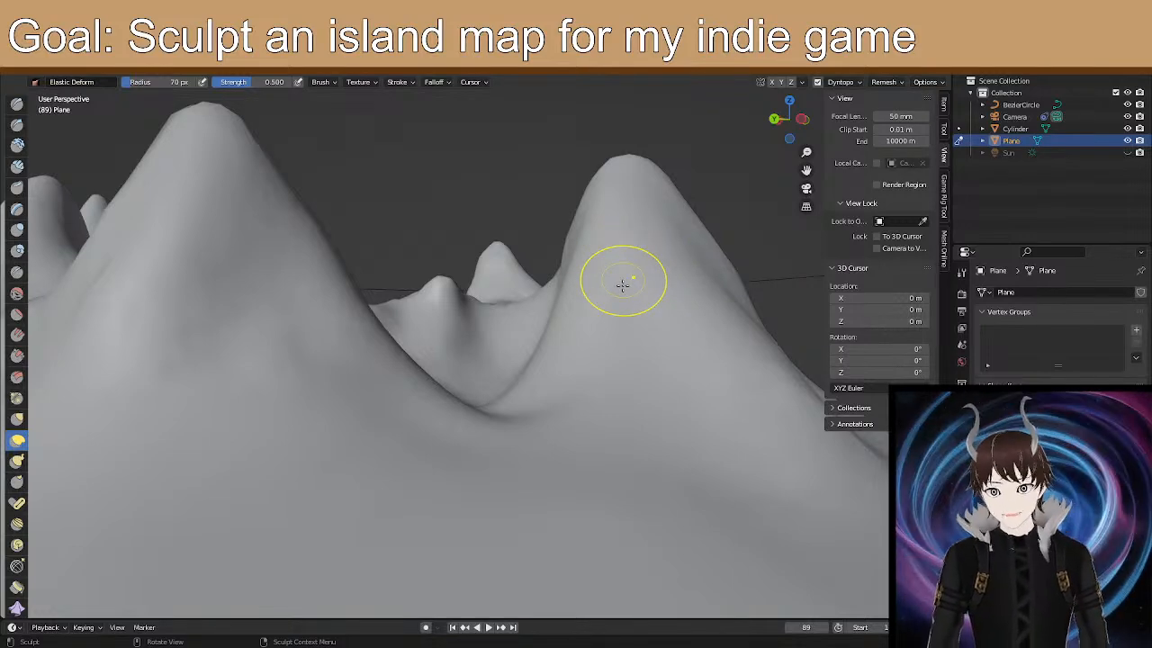
pyautogui.scroll(3, 427, 291)
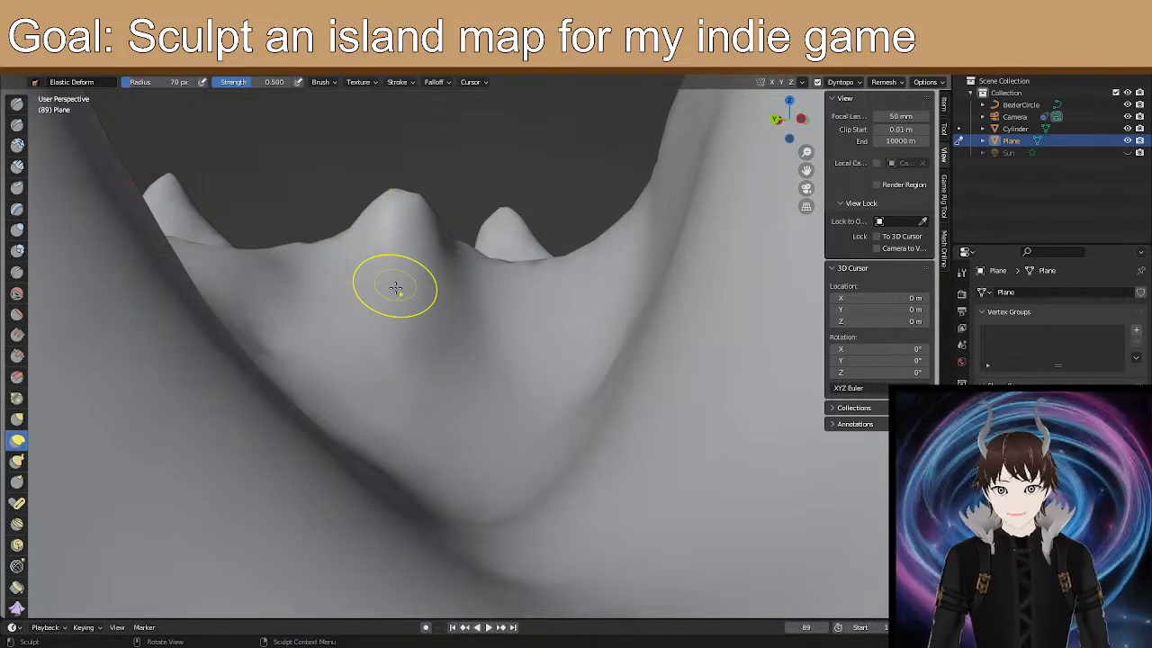
pyautogui.moveTo(403, 301); pyautogui.dragTo(325, 342, button='middle')
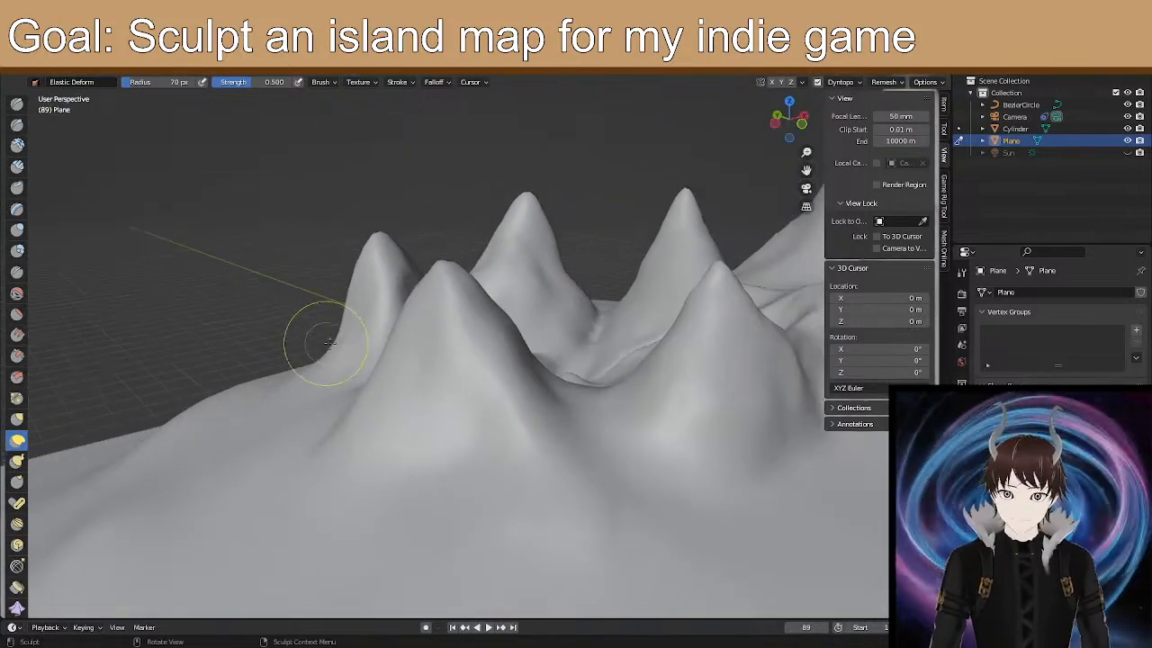
pyautogui.moveTo(493, 390)
pyautogui.mouseDown(button='middle')
pyautogui.moveTo(460, 399)
pyautogui.moveTo(378, 386)
pyautogui.moveTo(405, 407)
pyautogui.moveTo(445, 398)
pyautogui.moveTo(377, 483)
pyautogui.moveTo(352, 423)
pyautogui.moveTo(385, 420)
pyautogui.moveTo(455, 470)
pyautogui.mouseUp(button='middle')
pyautogui.scroll(-1, 454, 472)
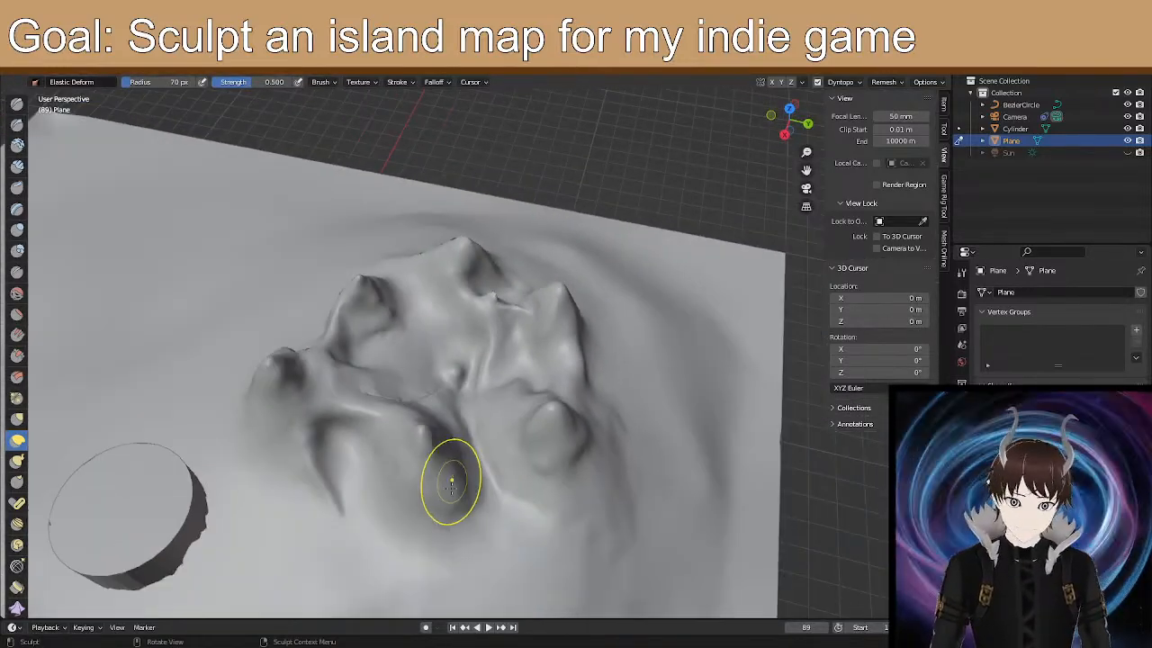
# Inspect the basin inside the mountain ring and the ridge running down from the small inner peak.
pyautogui.scroll(1, 487, 511)
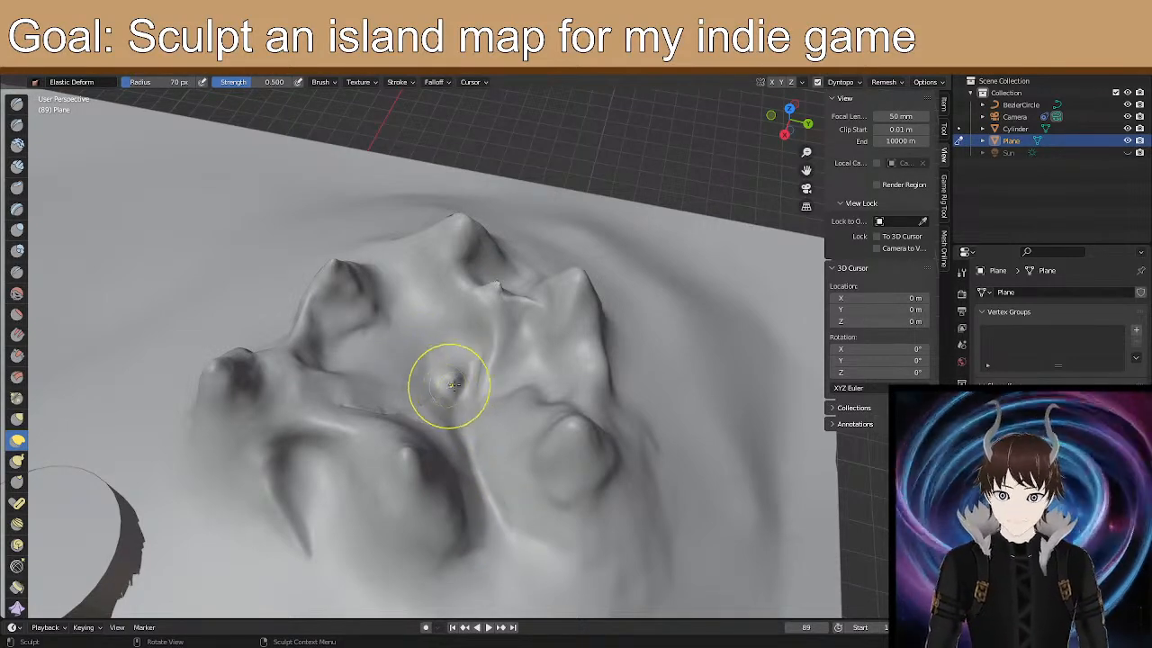
pyautogui.scroll(2, 434, 374)
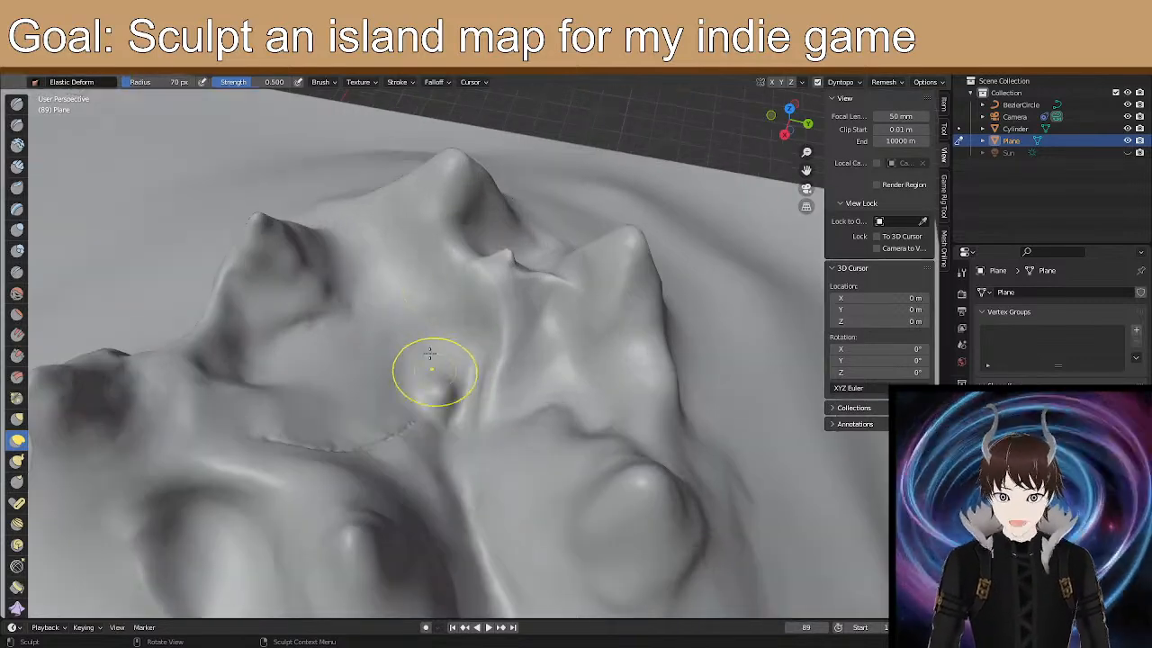
pyautogui.scroll(1, 430, 396)
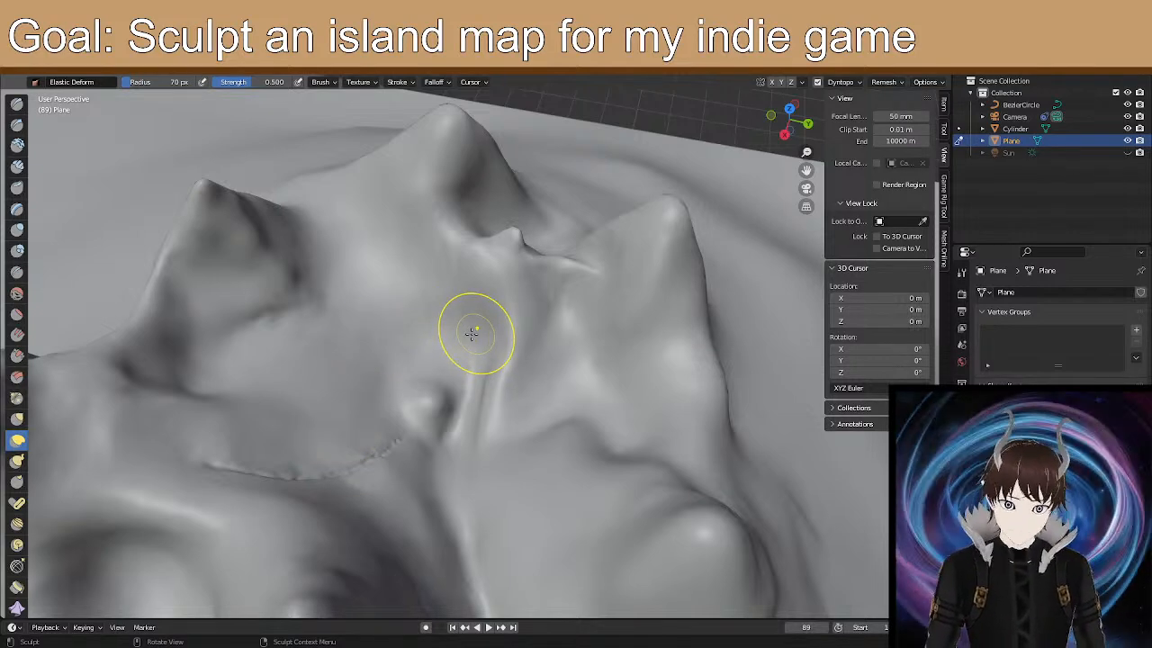
pyautogui.moveTo(416, 341)
pyautogui.mouseDown(button='middle')
pyautogui.moveTo(398, 282)
pyautogui.moveTo(378, 288)
pyautogui.mouseUp(button='middle')
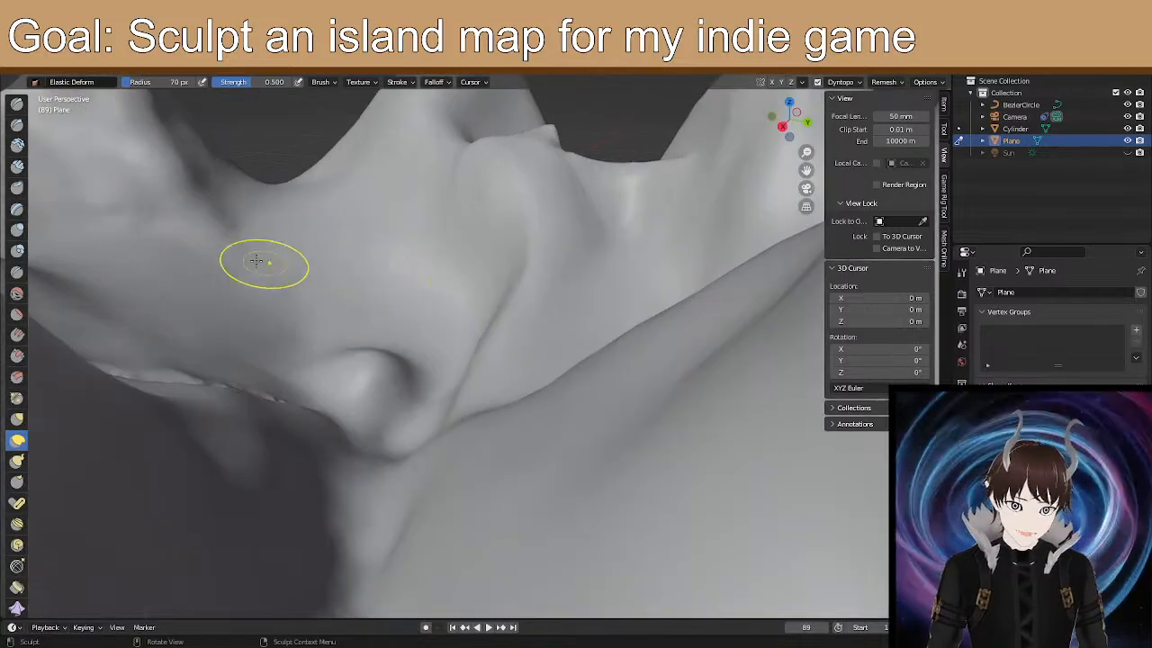
pyautogui.moveTo(436, 250)
pyautogui.mouseDown(button='middle')
pyautogui.moveTo(473, 260)
pyautogui.moveTo(519, 249)
pyautogui.moveTo(455, 286)
pyautogui.moveTo(435, 334)
pyautogui.moveTo(453, 276)
pyautogui.moveTo(490, 261)
pyautogui.moveTo(471, 257)
pyautogui.mouseUp(button='middle')
pyautogui.moveTo(448, 216)
pyautogui.mouseDown(button='middle')
pyautogui.moveTo(489, 258)
pyautogui.moveTo(513, 257)
pyautogui.mouseUp(button='middle')
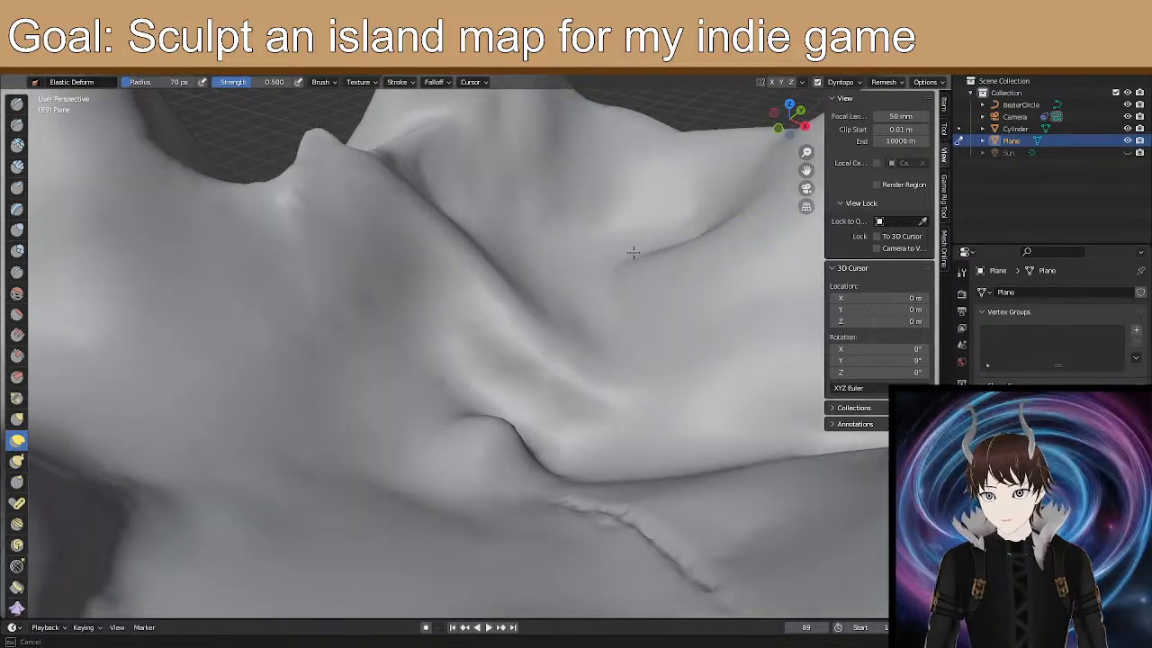
pyautogui.moveTo(707, 243)
pyautogui.mouseDown(button='middle')
pyautogui.moveTo(611, 290)
pyautogui.moveTo(597, 267)
pyautogui.moveTo(573, 292)
pyautogui.moveTo(522, 278)
pyautogui.moveTo(514, 258)
pyautogui.moveTo(473, 243)
pyautogui.mouseUp(button='middle')
# Even out the crest between the small inner peak's summit and its rounded shoulder with Elastic Deform.
pyautogui.scroll(-4, 495, 255)
pyautogui.scroll(5, 493, 182)
pyautogui.keyDown('shift'); pyautogui.moveTo(493, 182); pyautogui.dragTo(494, 358, button='middle'); pyautogui.keyUp('shift')
pyautogui.moveTo(494, 358); pyautogui.dragTo(480, 306, button='middle')
pyautogui.scroll(4, 476, 292)
pyautogui.moveTo(466, 216)
pyautogui.keyDown('shift'); pyautogui.mouseDown(button='middle')
pyautogui.moveTo(454, 375)
pyautogui.moveTo(439, 342)
pyautogui.moveTo(491, 344)
pyautogui.mouseUp(button='middle'); pyautogui.keyUp('shift')
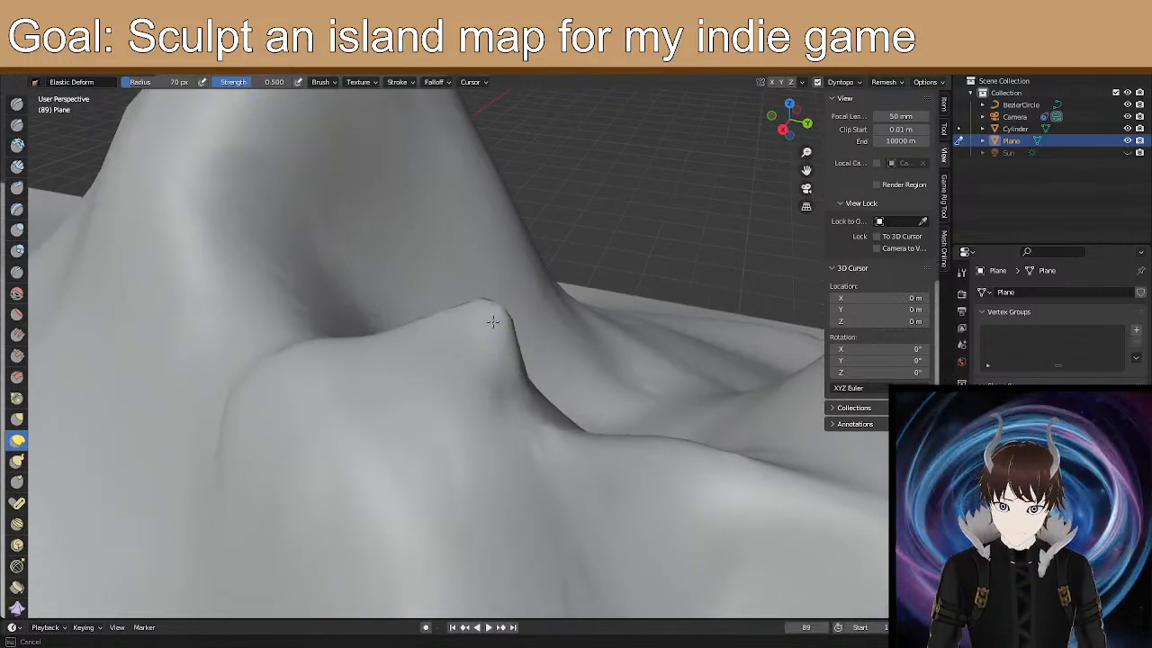
pyautogui.moveTo(453, 310)
pyautogui.mouseDown(button='middle')
pyautogui.moveTo(470, 327)
pyautogui.moveTo(515, 329)
pyautogui.mouseUp(button='middle')
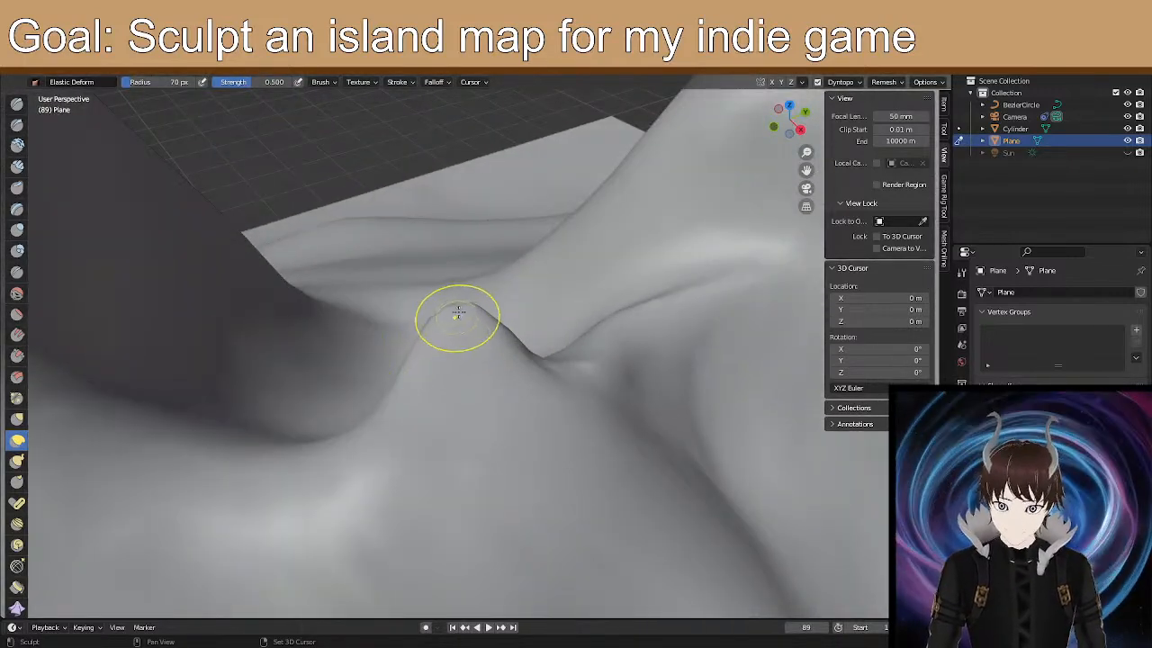
pyautogui.moveTo(494, 327)
pyautogui.mouseDown(button='middle')
pyautogui.moveTo(476, 342)
pyautogui.moveTo(377, 296)
pyautogui.moveTo(369, 317)
pyautogui.mouseUp(button='middle')
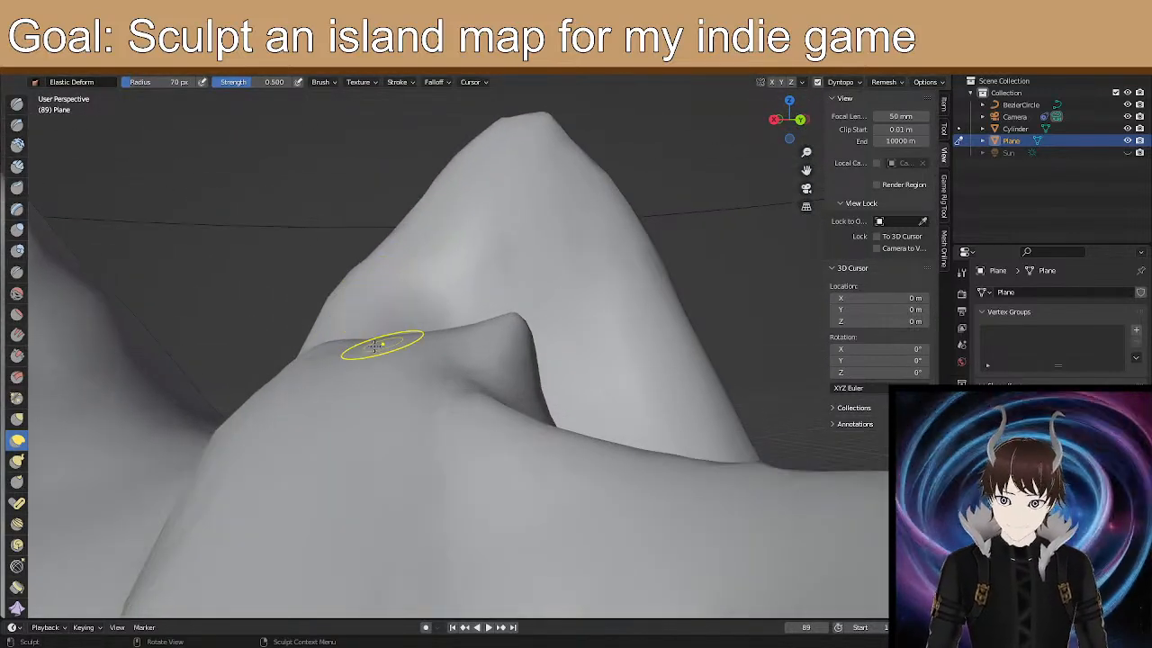
pyautogui.scroll(1, 502, 328)
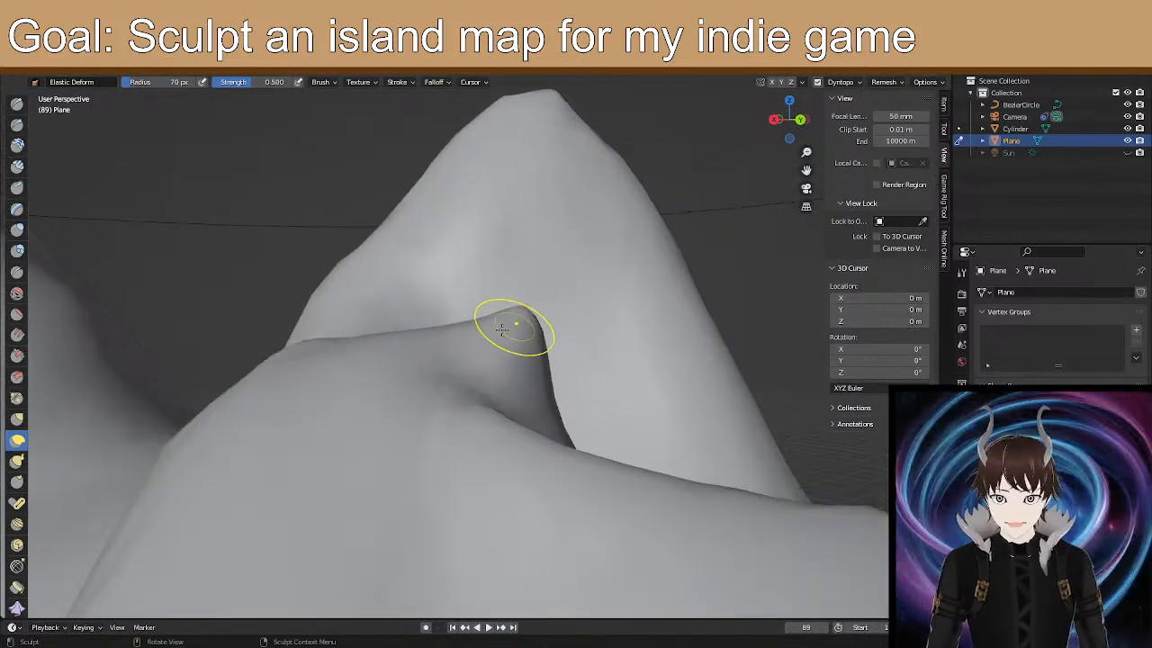
# Examine the small inner peak's silhouette between the outer peaks and its ridge from several directions.
pyautogui.scroll(-5, 507, 316)
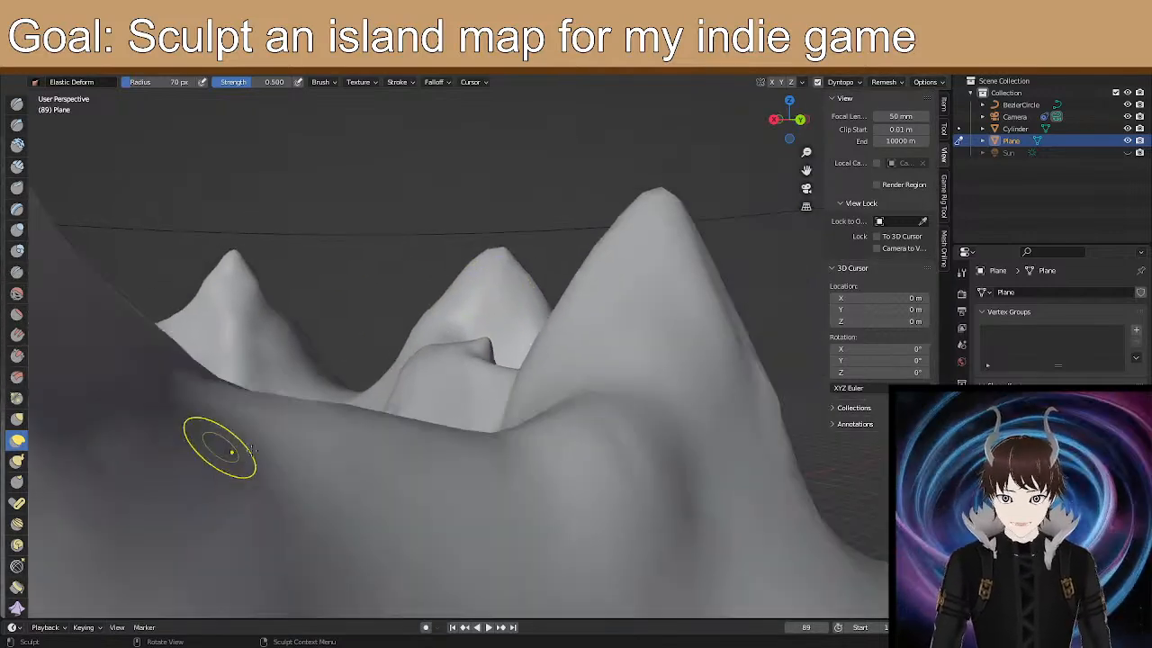
pyautogui.scroll(-2, 252, 450)
pyautogui.moveTo(347, 353)
pyautogui.mouseDown(button='middle')
pyautogui.moveTo(354, 404)
pyautogui.moveTo(398, 424)
pyautogui.moveTo(524, 384)
pyautogui.moveTo(486, 369)
pyautogui.moveTo(495, 351)
pyautogui.moveTo(484, 337)
pyautogui.moveTo(430, 385)
pyautogui.mouseUp(button='middle')
pyautogui.scroll(3, 486, 385)
pyautogui.scroll(1, 491, 330)
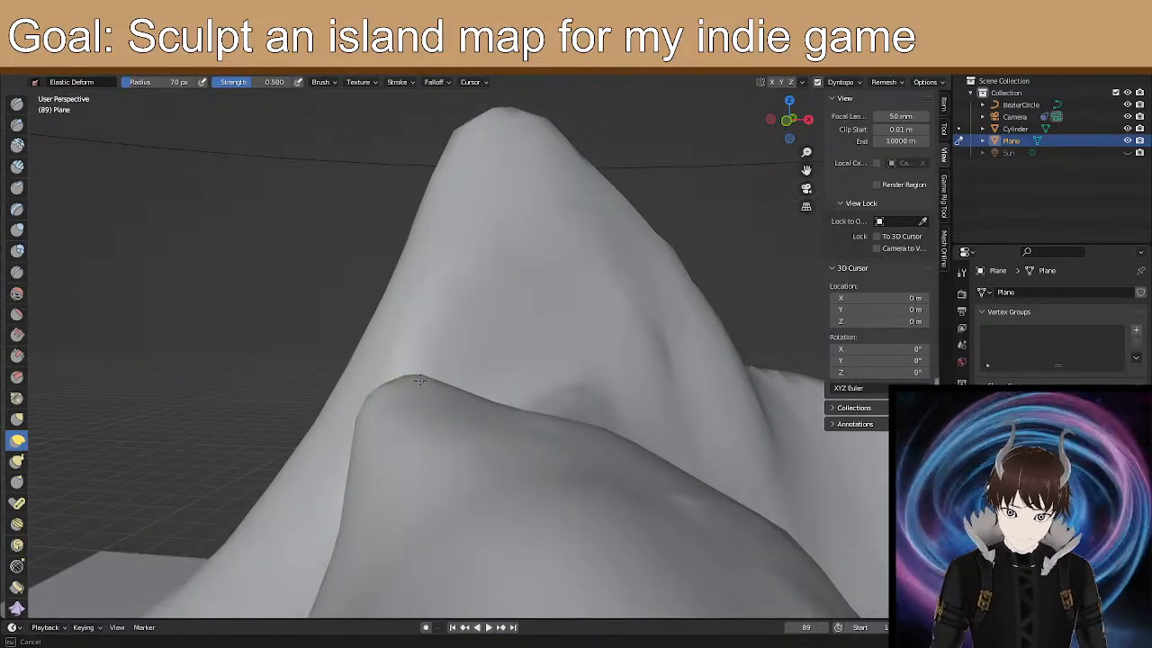
pyautogui.moveTo(422, 390)
pyautogui.mouseDown(button='middle')
pyautogui.moveTo(491, 393)
pyautogui.moveTo(452, 419)
pyautogui.moveTo(476, 440)
pyautogui.moveTo(488, 478)
pyautogui.moveTo(549, 422)
pyautogui.moveTo(537, 428)
pyautogui.moveTo(535, 416)
pyautogui.moveTo(589, 438)
pyautogui.moveTo(547, 404)
pyautogui.moveTo(462, 422)
pyautogui.moveTo(391, 411)
pyautogui.moveTo(412, 401)
pyautogui.moveTo(303, 420)
pyautogui.moveTo(378, 417)
pyautogui.moveTo(455, 353)
pyautogui.moveTo(412, 347)
pyautogui.moveTo(390, 393)
pyautogui.moveTo(375, 399)
pyautogui.moveTo(398, 419)
pyautogui.moveTo(360, 398)
pyautogui.moveTo(369, 417)
pyautogui.moveTo(419, 419)
pyautogui.moveTo(483, 478)
pyautogui.mouseUp(button='middle')
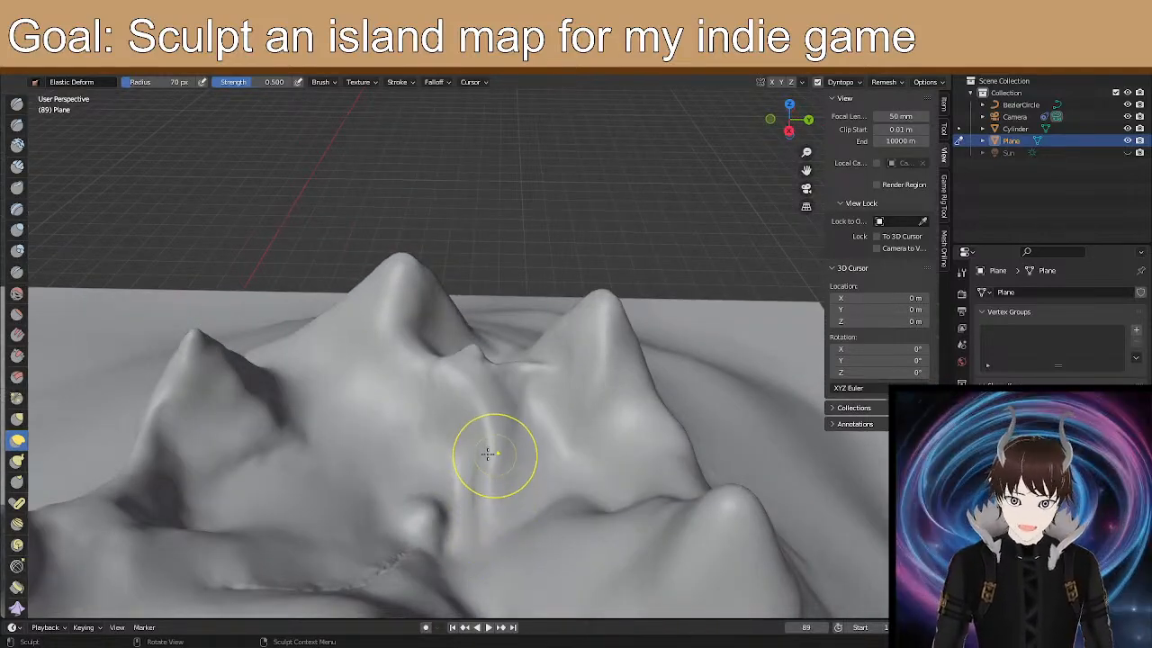
pyautogui.moveTo(575, 488)
pyautogui.mouseDown(button='middle')
pyautogui.moveTo(625, 494)
pyautogui.moveTo(674, 432)
pyautogui.moveTo(653, 443)
pyautogui.mouseUp(button='middle')
pyautogui.scroll(1, 657, 446)
pyautogui.keyDown('shift'); pyautogui.moveTo(740, 486); pyautogui.dragTo(571, 440, button='middle'); pyautogui.keyUp('shift')
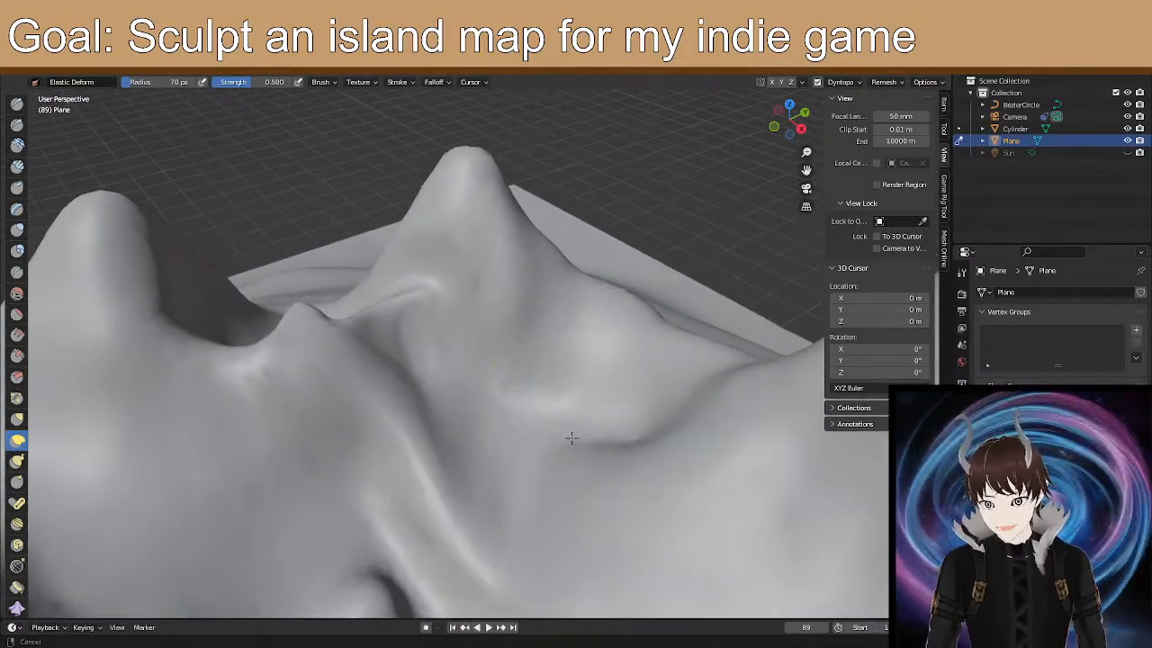
# Smooth the slope beside the curved ridge below the small inner peak with the Smooth brush.
pyautogui.scroll(2, 635, 465)
pyautogui.moveTo(714, 522)
pyautogui.keyDown('shift'); pyautogui.mouseDown(button='middle')
pyautogui.moveTo(528, 381)
pyautogui.moveTo(530, 404)
pyautogui.moveTo(570, 404)
pyautogui.moveTo(484, 405)
pyautogui.mouseUp(button='middle'); pyautogui.keyUp('shift')
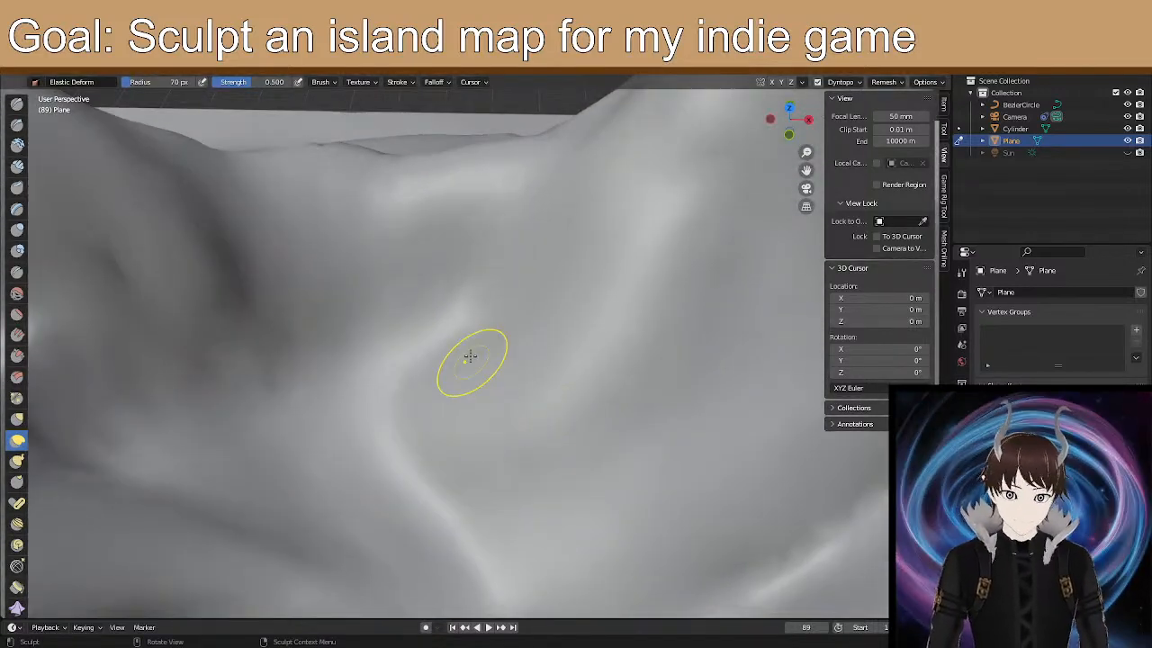
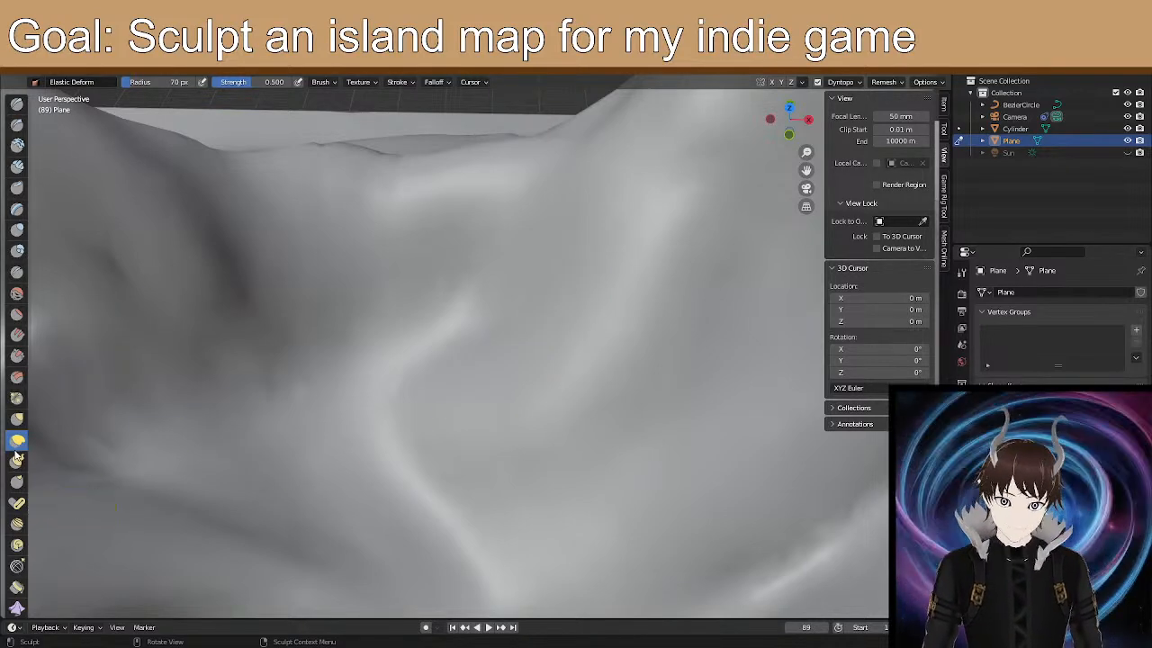
pyautogui.click(17, 332)
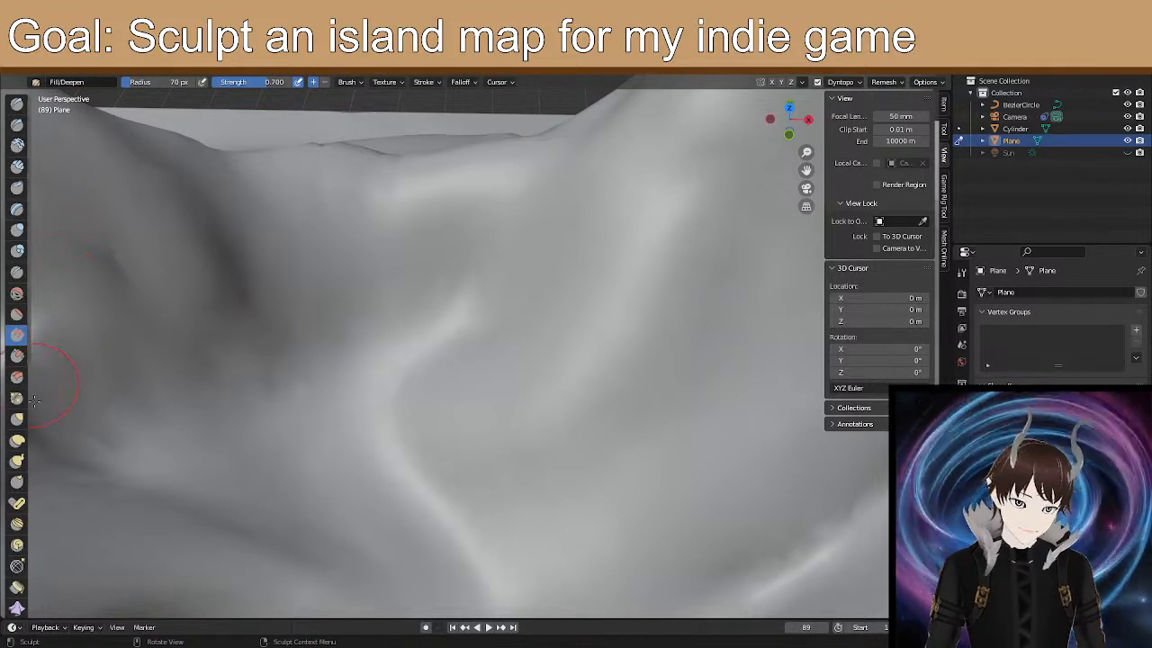
pyautogui.click(17, 293)
pyautogui.moveTo(466, 362); pyautogui.dragTo(454, 381)
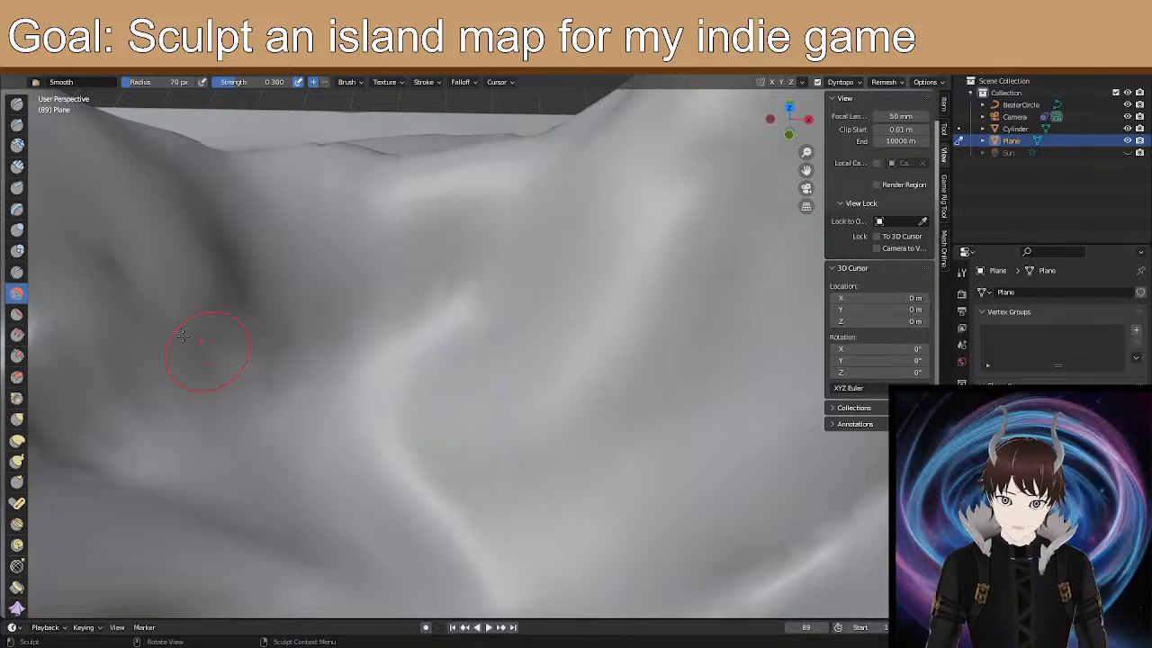
# Reshape the lower end of the spur's crest with short Elastic Deform strokes to soften its fold into the slope.
pyautogui.click(17, 440)
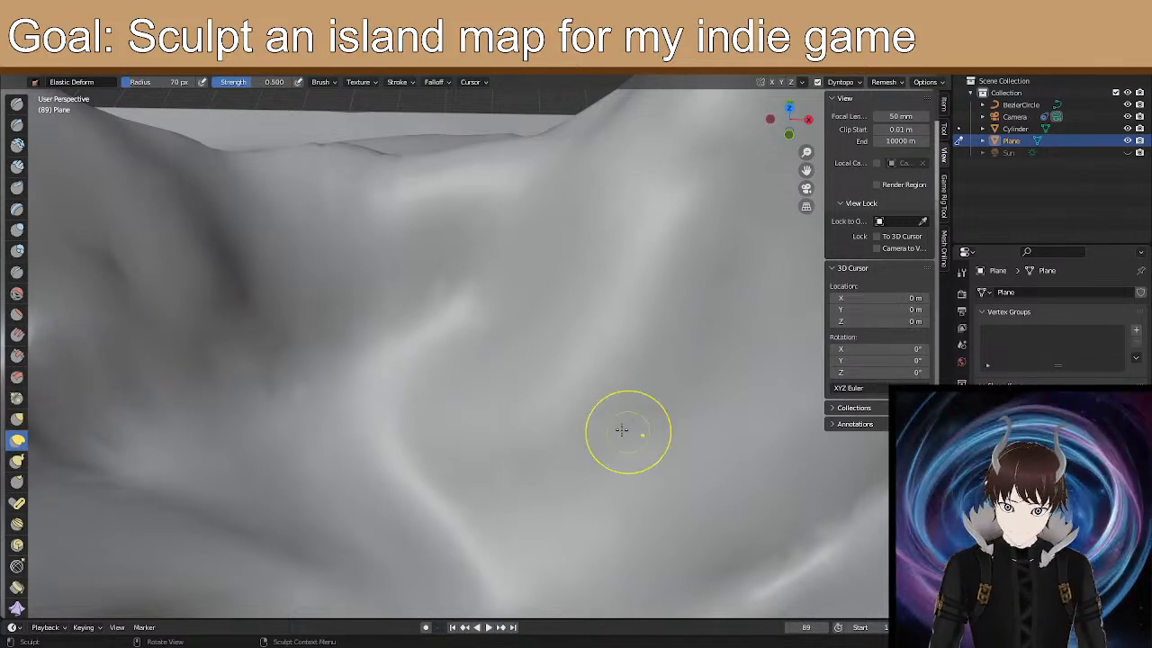
pyautogui.scroll(2, 624, 432)
pyautogui.moveTo(572, 449)
pyautogui.keyDown('shift'); pyautogui.mouseDown(button='middle')
pyautogui.moveTo(529, 324)
pyautogui.moveTo(531, 294)
pyautogui.moveTo(513, 278)
pyautogui.mouseUp(button='middle'); pyautogui.keyUp('shift')
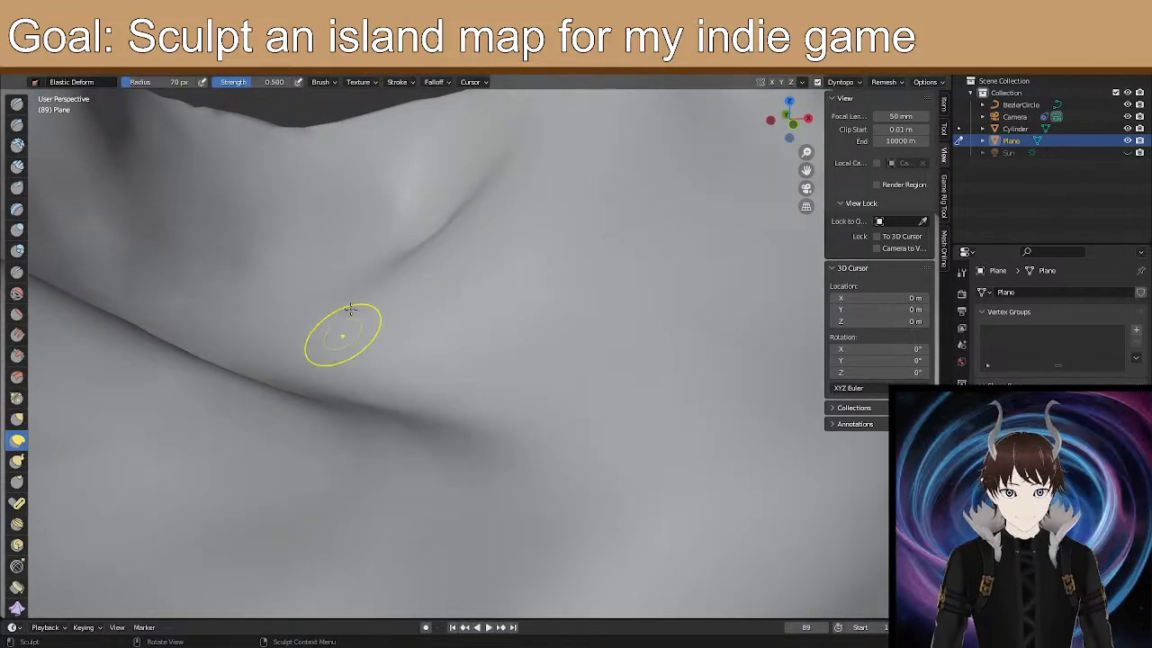
pyautogui.moveTo(398, 258)
pyautogui.mouseDown()
pyautogui.moveTo(422, 258)
pyautogui.moveTo(448, 234)
pyautogui.mouseUp()
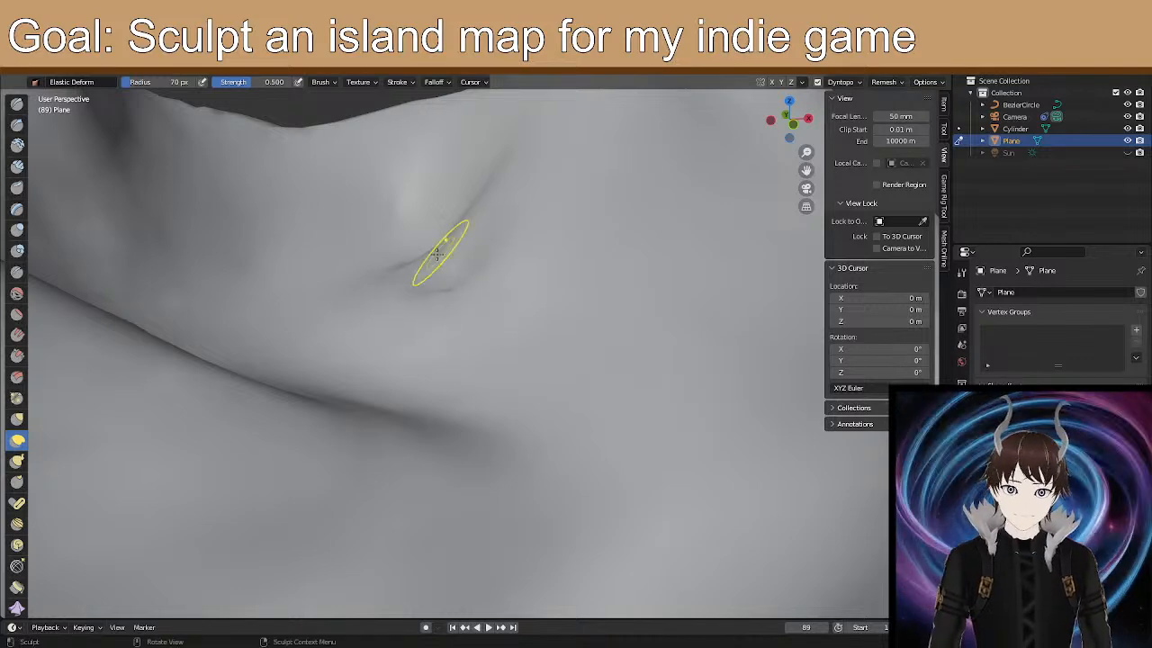
pyautogui.moveTo(413, 294); pyautogui.dragTo(398, 332)
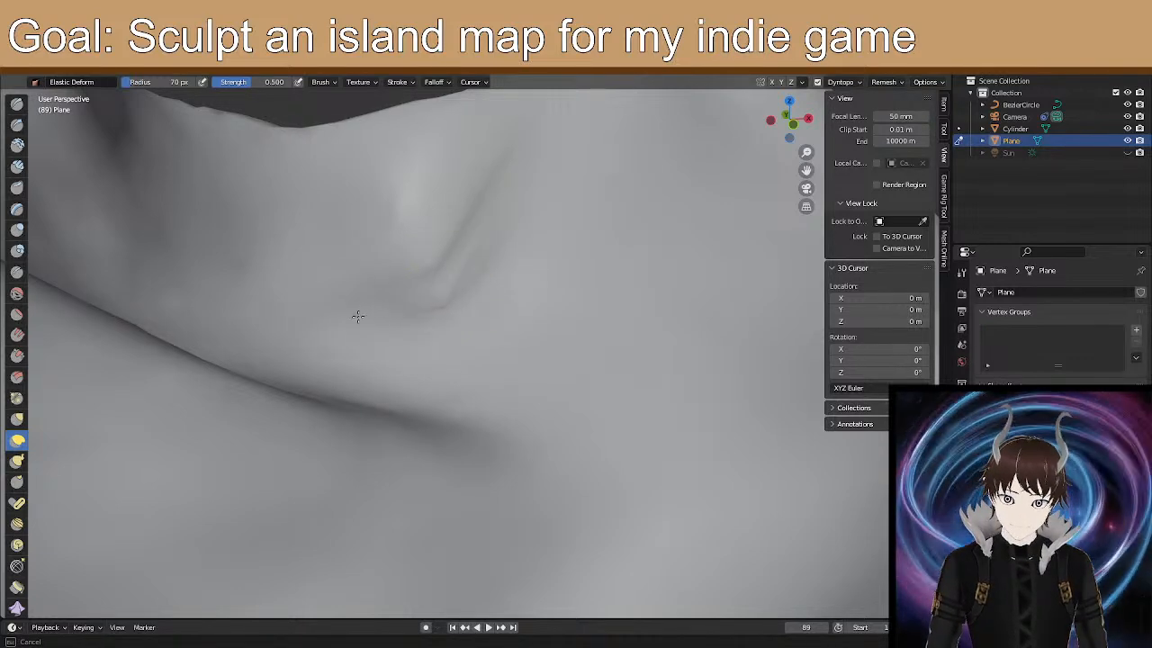
pyautogui.moveTo(363, 299); pyautogui.dragTo(364, 298)
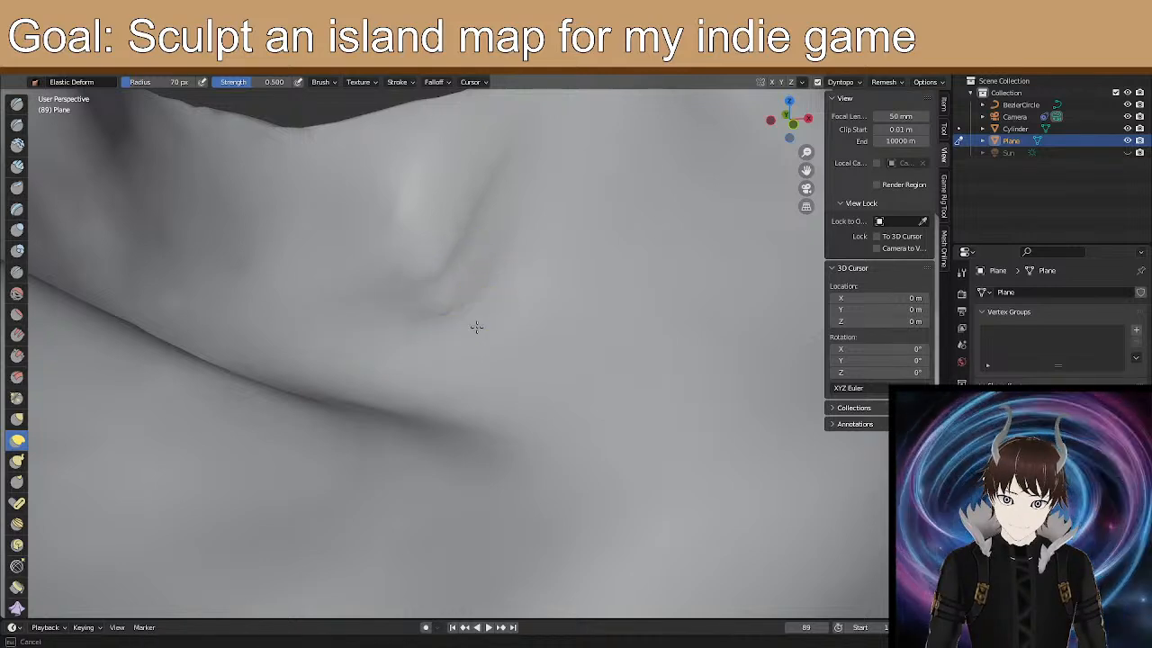
pyautogui.moveTo(477, 312); pyautogui.dragTo(482, 331)
pyautogui.moveTo(483, 261); pyautogui.dragTo(483, 263)
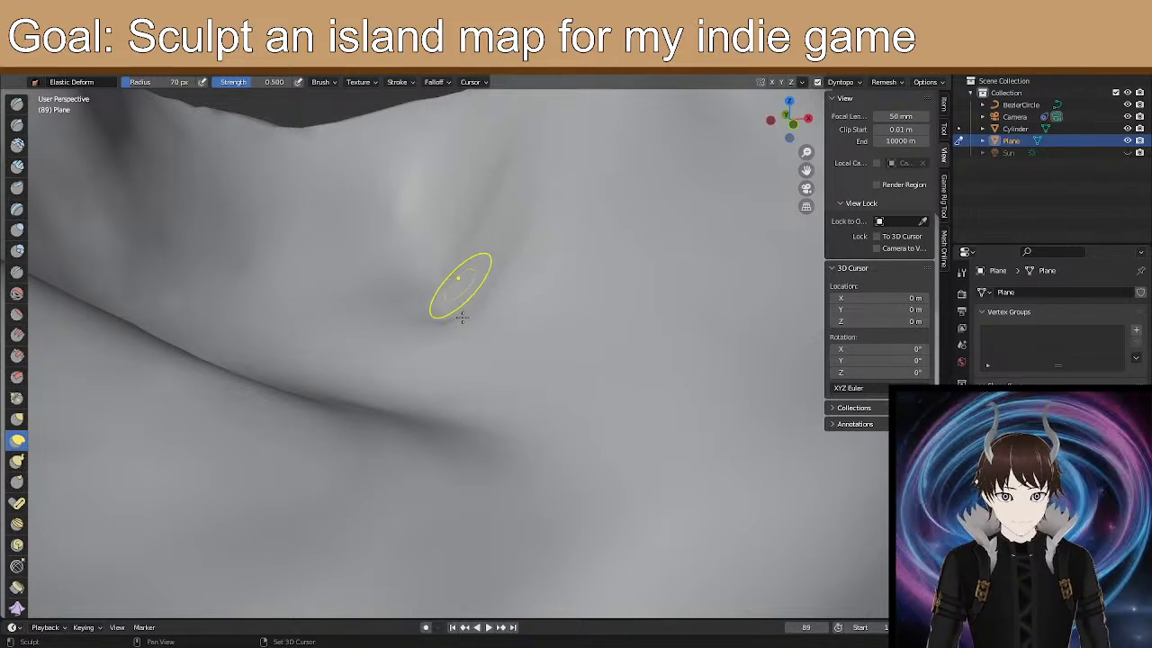
pyautogui.moveTo(395, 290); pyautogui.dragTo(395, 284)
# Push the foot of the spur outward with Elastic Deform.
pyautogui.moveTo(585, 325)
pyautogui.mouseDown(button='middle')
pyautogui.moveTo(591, 348)
pyautogui.moveTo(522, 345)
pyautogui.moveTo(529, 362)
pyautogui.moveTo(586, 322)
pyautogui.moveTo(560, 310)
pyautogui.moveTo(549, 340)
pyautogui.moveTo(468, 341)
pyautogui.moveTo(494, 356)
pyautogui.moveTo(514, 409)
pyautogui.moveTo(576, 404)
pyautogui.moveTo(501, 396)
pyautogui.moveTo(500, 346)
pyautogui.moveTo(481, 319)
pyautogui.moveTo(510, 358)
pyautogui.mouseUp(button='middle')
pyautogui.scroll(-2, 521, 344)
pyautogui.scroll(1, 519, 321)
pyautogui.scroll(-1, 558, 311)
pyautogui.scroll(1, 557, 319)
pyautogui.scroll(-5, 495, 357)
pyautogui.scroll(5, 536, 381)
pyautogui.moveTo(511, 357); pyautogui.dragTo(547, 366)
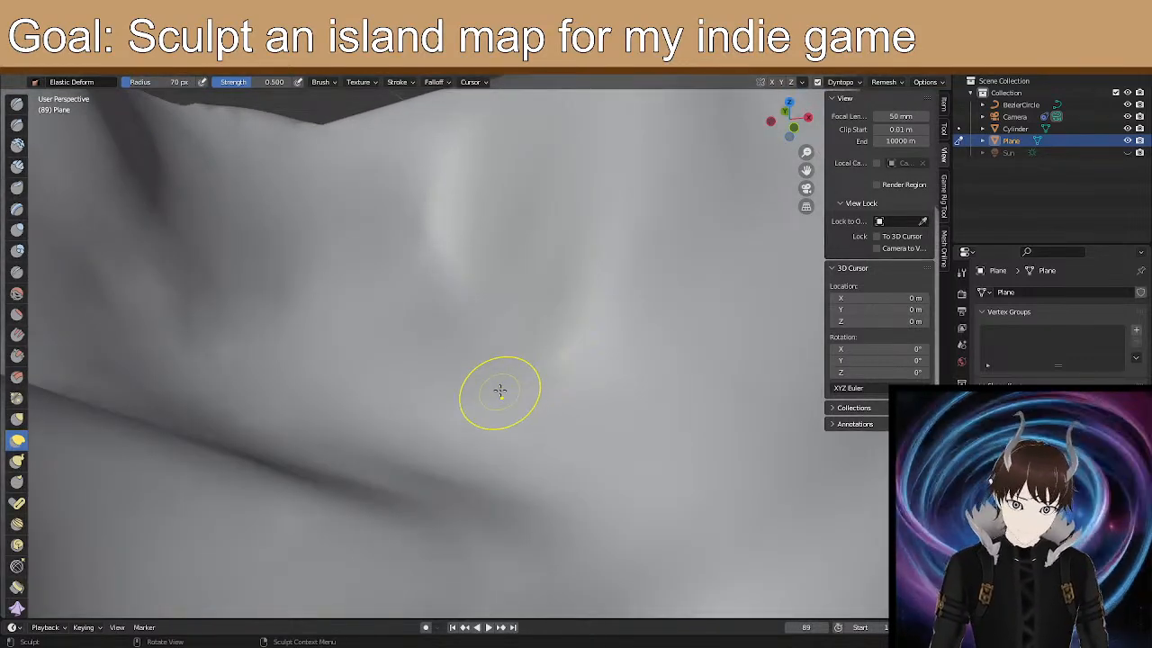
# Smooth the bumps around the spur's foot and along its lower flanks.
pyautogui.keyDown('shift'); pyautogui.moveTo(485, 430); pyautogui.dragTo(473, 417); pyautogui.keyUp('shift')
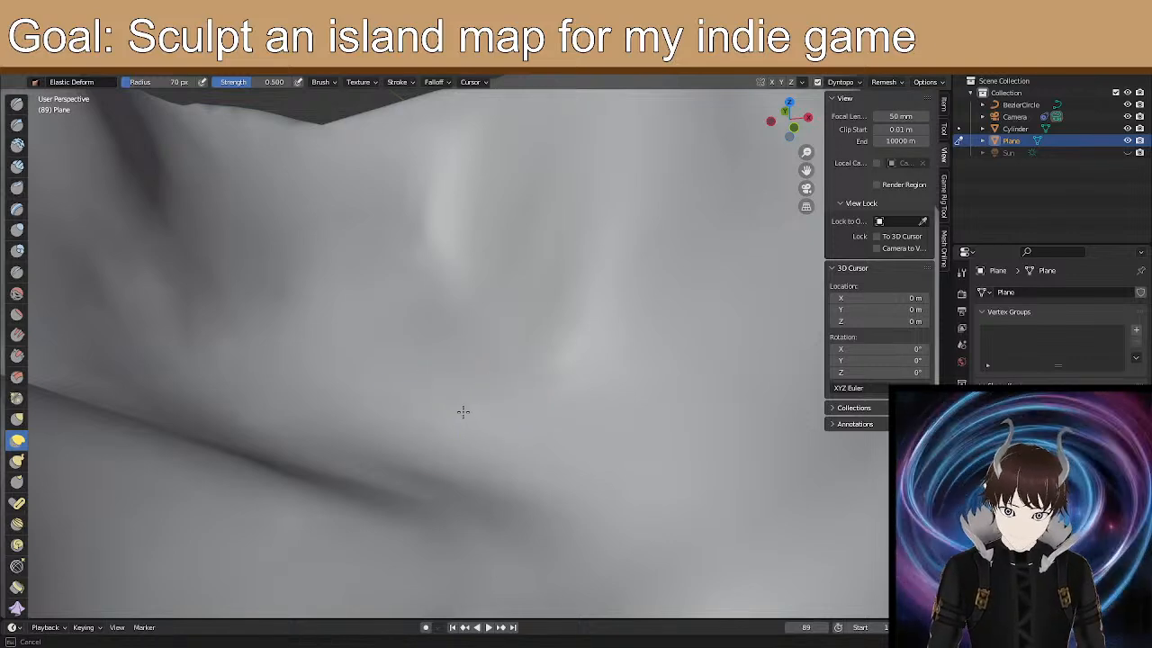
pyautogui.keyDown('shift'); pyautogui.moveTo(432, 351); pyautogui.dragTo(422, 394); pyautogui.keyUp('shift')
pyautogui.moveTo(524, 372)
pyautogui.keyDown('shift'); pyautogui.mouseDown()
pyautogui.moveTo(476, 416)
pyautogui.moveTo(454, 383)
pyautogui.mouseUp(); pyautogui.keyUp('shift')
pyautogui.moveTo(418, 338)
pyautogui.keyDown('shift'); pyautogui.mouseDown()
pyautogui.moveTo(388, 358)
pyautogui.moveTo(403, 328)
pyautogui.moveTo(434, 377)
pyautogui.moveTo(413, 326)
pyautogui.moveTo(439, 303)
pyautogui.mouseUp(); pyautogui.keyUp('shift')
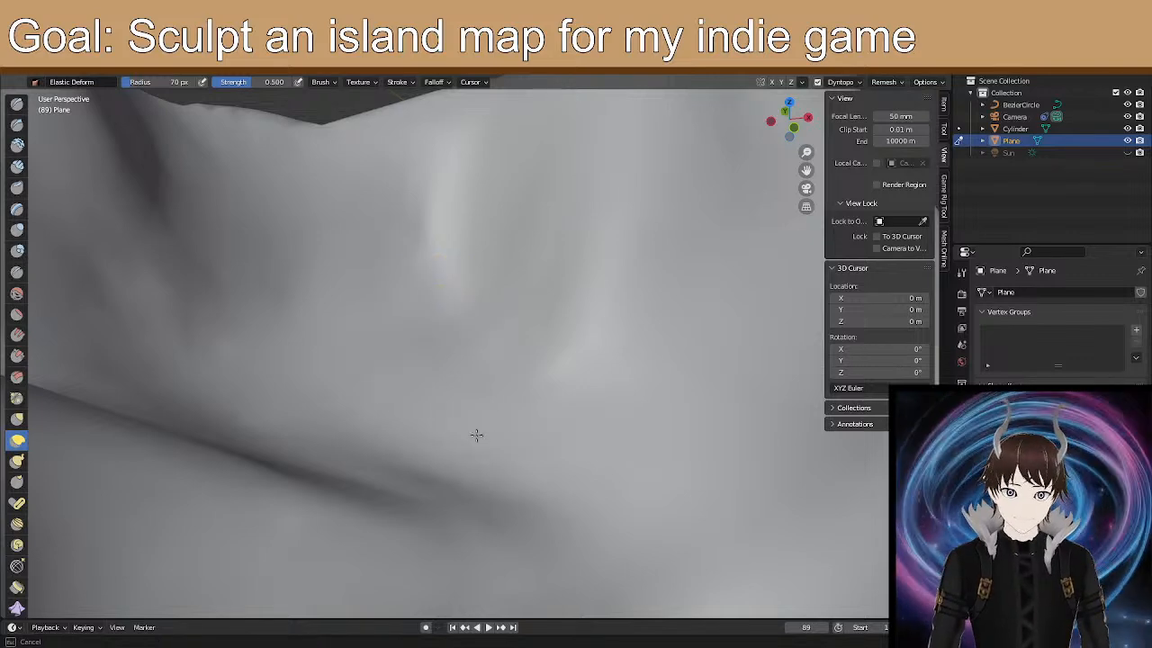
pyautogui.keyDown('shift'); pyautogui.moveTo(332, 417); pyautogui.dragTo(379, 296); pyautogui.keyUp('shift')
pyautogui.moveTo(382, 292)
pyautogui.keyDown('shift'); pyautogui.mouseDown()
pyautogui.moveTo(420, 239)
pyautogui.moveTo(396, 255)
pyautogui.moveTo(445, 300)
pyautogui.moveTo(460, 249)
pyautogui.mouseUp(); pyautogui.keyUp('shift')
pyautogui.moveTo(464, 247)
pyautogui.keyDown('shift'); pyautogui.mouseDown()
pyautogui.moveTo(483, 313)
pyautogui.moveTo(508, 299)
pyautogui.mouseUp(); pyautogui.keyUp('shift')
# Pull the lower end of the spur's crest into one continuous line with Elastic Deform.
pyautogui.moveTo(509, 297)
pyautogui.mouseDown(button='middle')
pyautogui.moveTo(563, 311)
pyautogui.moveTo(491, 287)
pyautogui.moveTo(496, 306)
pyautogui.moveTo(546, 319)
pyautogui.mouseUp(button='middle')
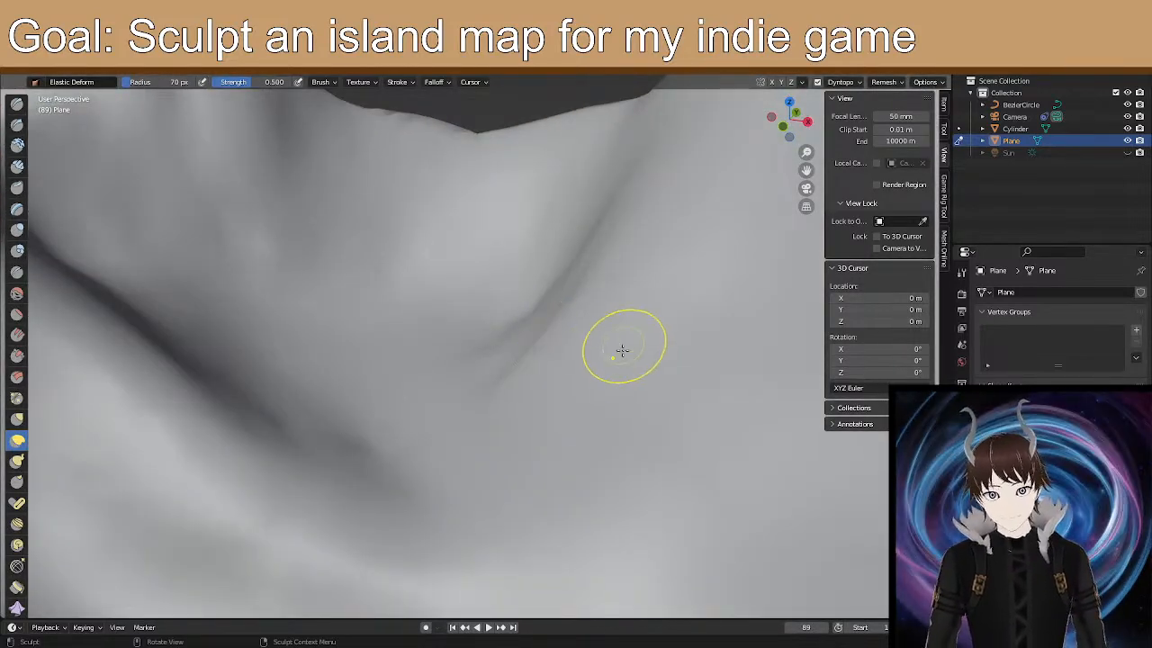
pyautogui.moveTo(545, 383); pyautogui.dragTo(540, 389, button='middle')
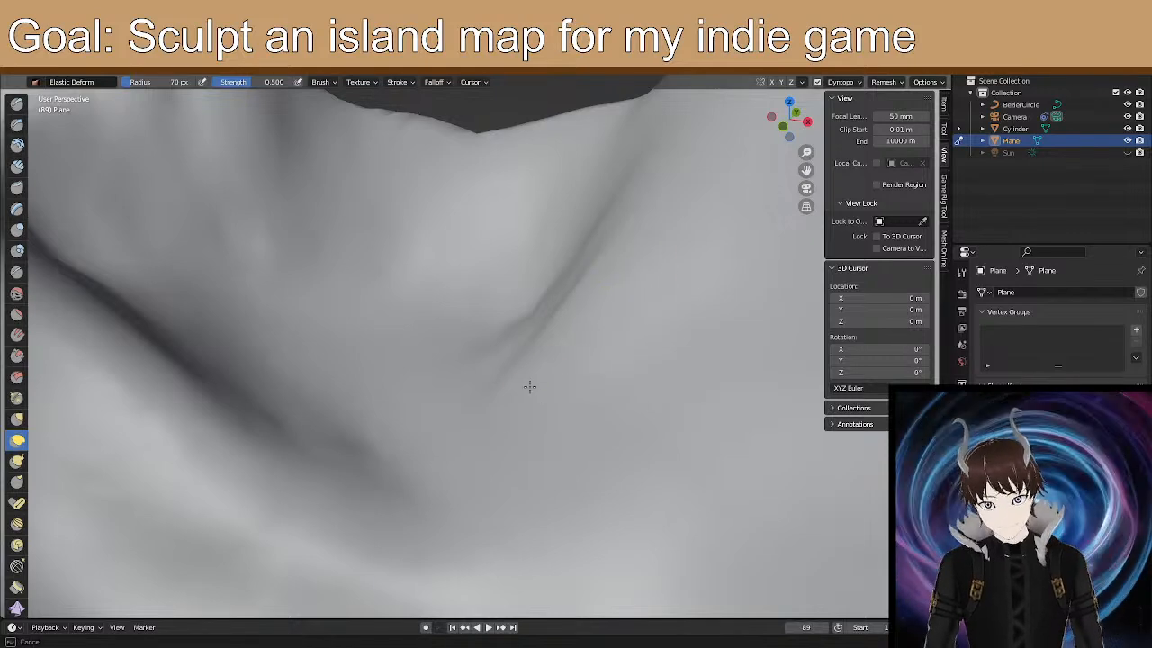
pyautogui.moveTo(486, 372); pyautogui.dragTo(505, 418)
pyautogui.moveTo(507, 419)
pyautogui.mouseDown()
pyautogui.moveTo(542, 331)
pyautogui.moveTo(574, 297)
pyautogui.mouseUp()
pyautogui.moveTo(574, 297)
pyautogui.mouseDown()
pyautogui.moveTo(544, 289)
pyautogui.moveTo(493, 336)
pyautogui.mouseUp()
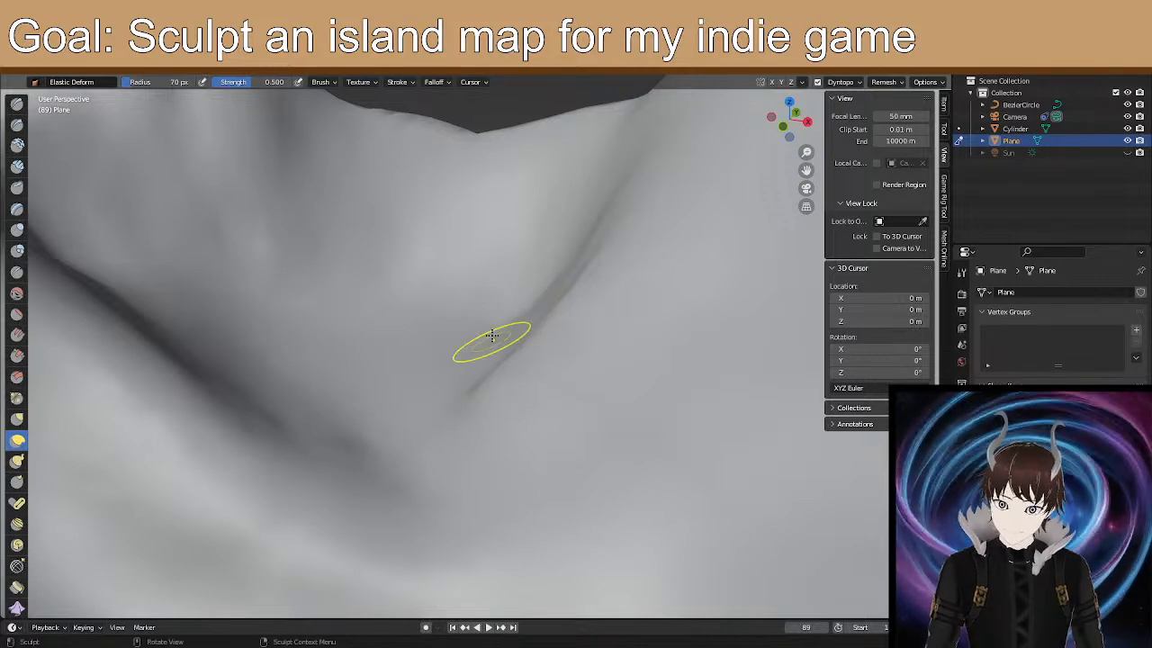
# Straighten and extend the spur's crest down the slope with Elastic Deform, working from both viewing sides.
pyautogui.moveTo(552, 282)
pyautogui.mouseDown(button='middle')
pyautogui.moveTo(600, 264)
pyautogui.moveTo(642, 275)
pyautogui.mouseUp(button='middle')
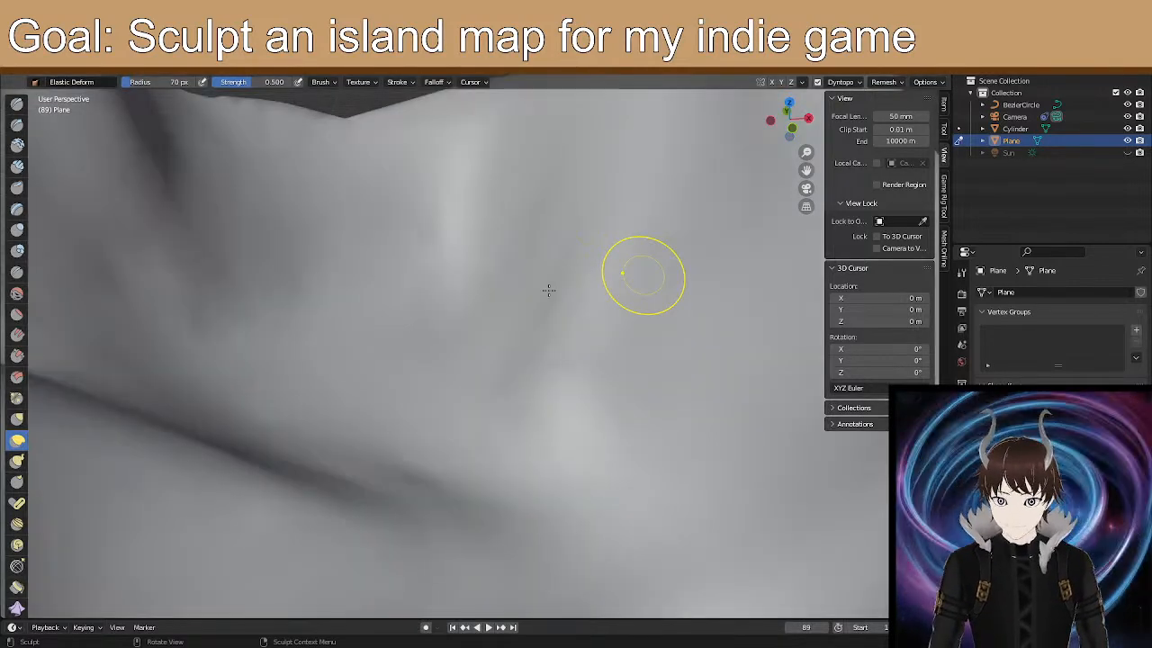
pyautogui.moveTo(516, 342); pyautogui.dragTo(579, 184)
pyautogui.moveTo(534, 364); pyautogui.dragTo(526, 399)
pyautogui.moveTo(592, 447)
pyautogui.mouseDown()
pyautogui.moveTo(593, 350)
pyautogui.moveTo(630, 190)
pyautogui.moveTo(654, 252)
pyautogui.mouseUp()
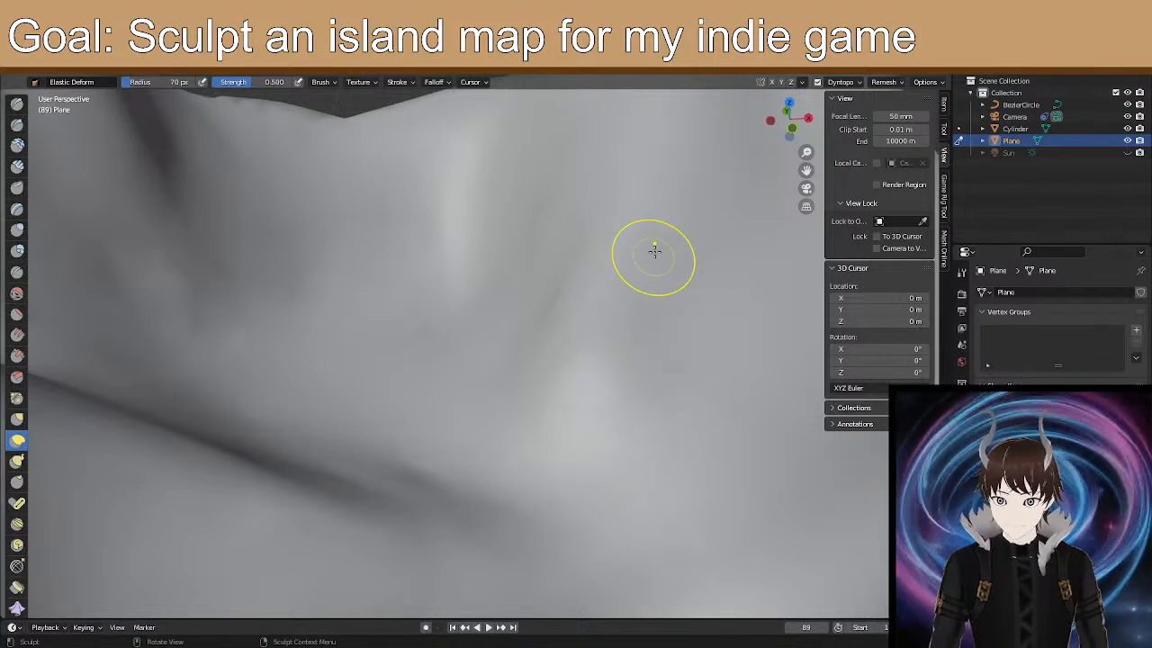
pyautogui.moveTo(628, 365)
pyautogui.mouseDown(button='middle')
pyautogui.moveTo(582, 398)
pyautogui.moveTo(476, 393)
pyautogui.moveTo(586, 404)
pyautogui.moveTo(568, 372)
pyautogui.moveTo(527, 380)
pyautogui.moveTo(525, 309)
pyautogui.mouseUp(button='middle')
pyautogui.moveTo(524, 309); pyautogui.dragTo(453, 385)
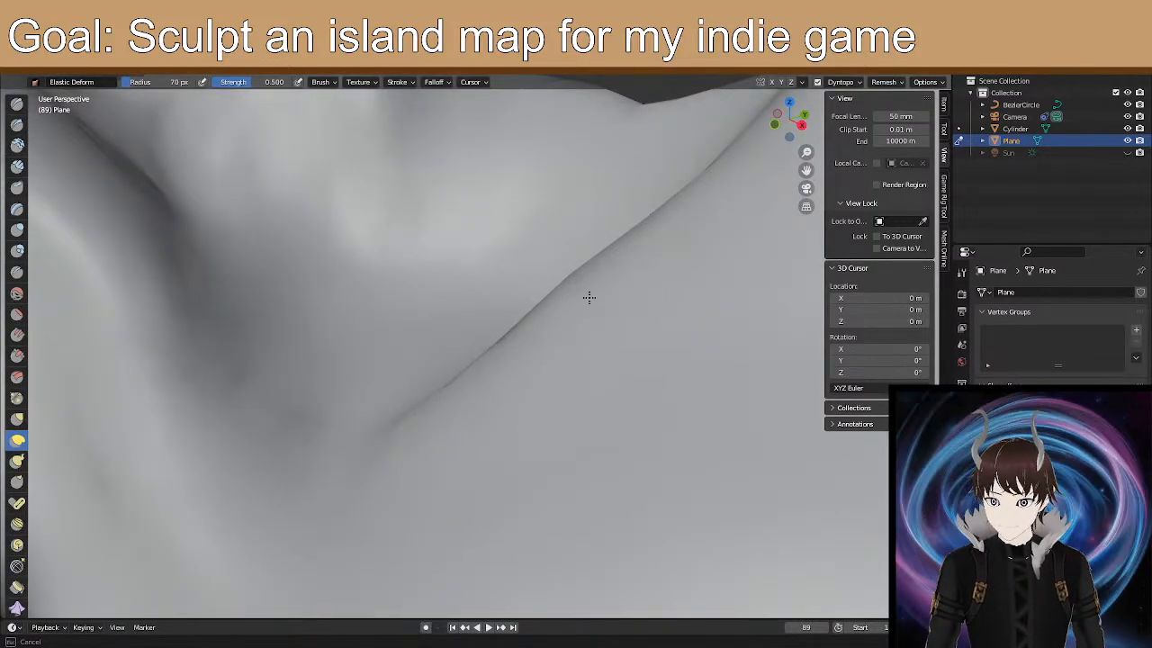
pyautogui.moveTo(568, 278); pyautogui.dragTo(569, 286)
# Switch to Edit Mode and hide the large block of vertices covering one half of the mountain ring.
pyautogui.moveTo(570, 286)
pyautogui.mouseDown(button='middle')
pyautogui.moveTo(583, 289)
pyautogui.moveTo(581, 278)
pyautogui.moveTo(566, 298)
pyautogui.moveTo(538, 299)
pyautogui.moveTo(535, 318)
pyautogui.moveTo(555, 319)
pyautogui.moveTo(463, 444)
pyautogui.mouseUp(button='middle')
pyautogui.scroll(-2, 583, 278)
pyautogui.scroll(-5, 555, 321)
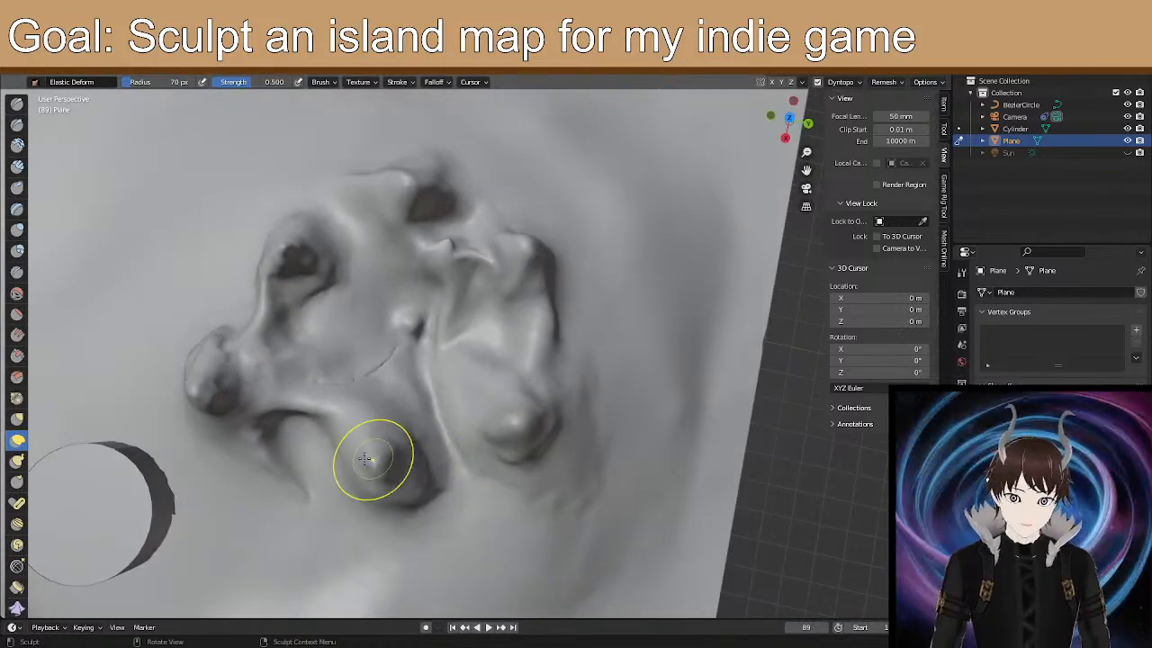
pyautogui.press('Tab')
pyautogui.hotkey('shift', 'space')
pyautogui.press('g')
pyautogui.moveTo(200, 199); pyautogui.dragTo(405, 512)
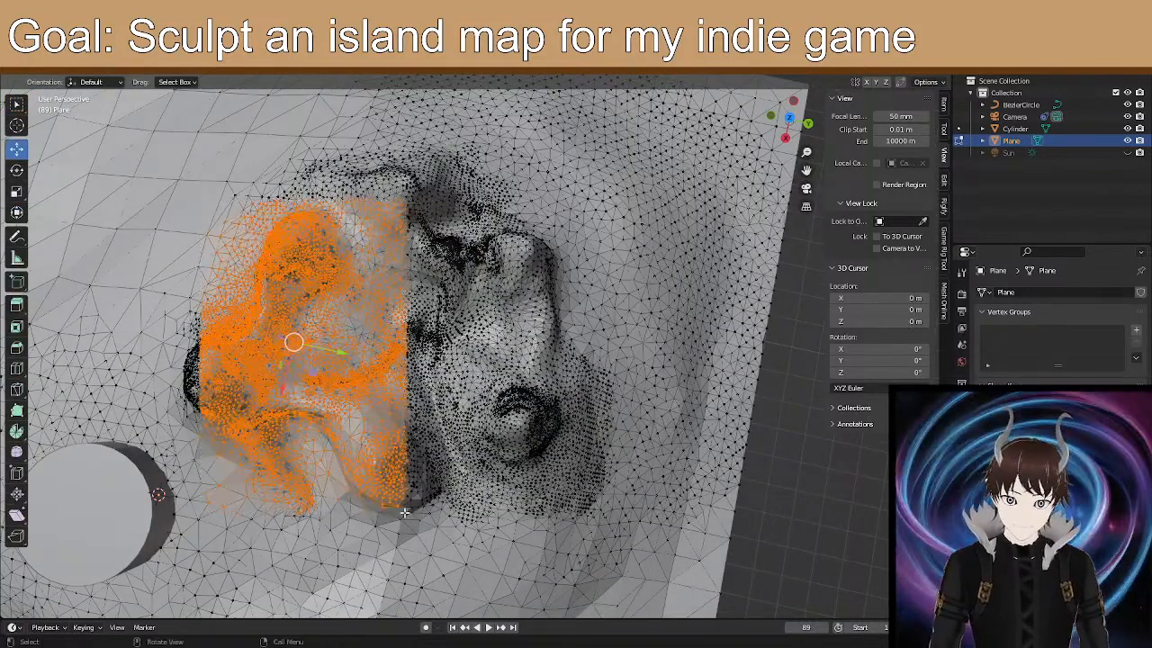
pyautogui.press('h')
# Hide the leftover inner-peak and stray vertices around the gap, and return to Sculpt Mode.
pyautogui.moveTo(382, 488); pyautogui.dragTo(371, 341, button='middle')
pyautogui.moveTo(365, 324); pyautogui.dragTo(433, 421)
pyautogui.moveTo(431, 419); pyautogui.dragTo(405, 437, button='middle')
pyautogui.press('h')
pyautogui.moveTo(353, 345); pyautogui.dragTo(415, 423)
pyautogui.press('h')
pyautogui.moveTo(163, 211); pyautogui.dragTo(381, 374)
pyautogui.press('h')
pyautogui.moveTo(251, 224); pyautogui.dragTo(396, 354)
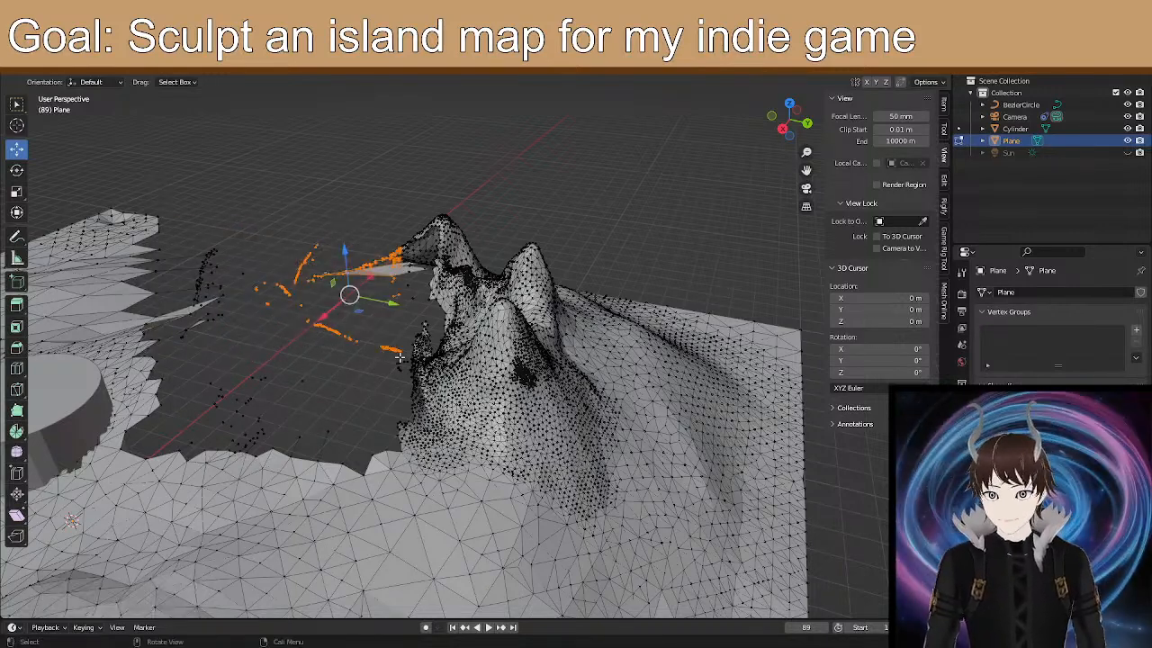
pyautogui.press('h')
pyautogui.moveTo(302, 168); pyautogui.dragTo(456, 267)
pyautogui.press('h')
pyautogui.moveTo(456, 267); pyautogui.dragTo(668, 282, button='middle')
pyautogui.moveTo(724, 335); pyautogui.dragTo(558, 153, button='middle')
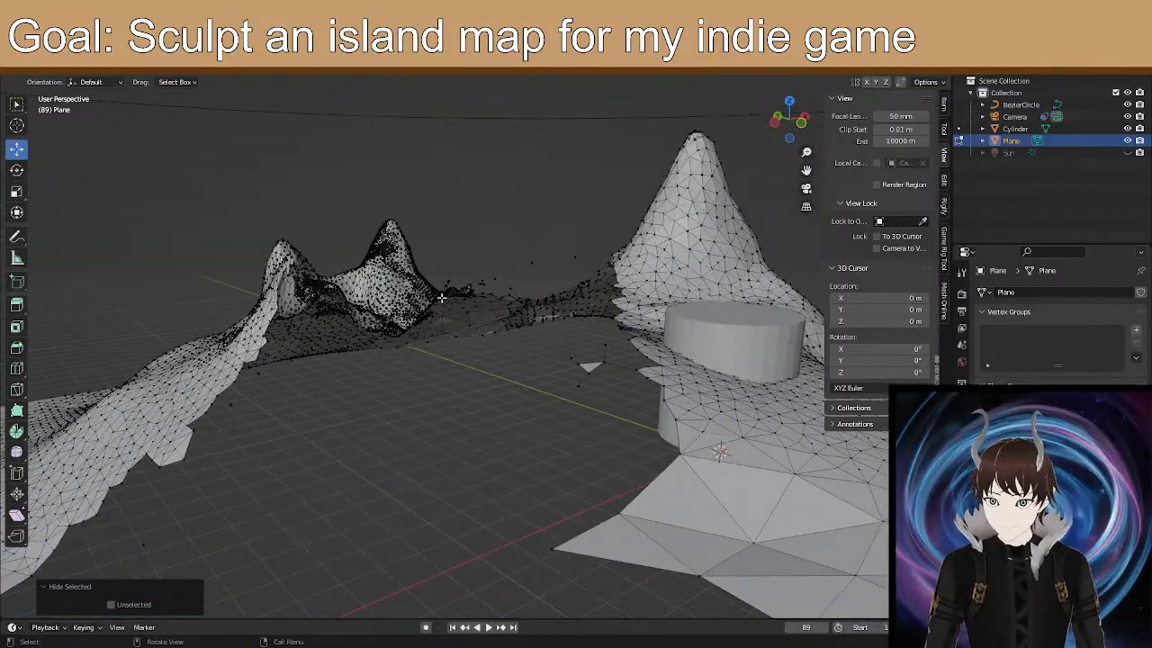
pyautogui.scroll(2, 431, 266)
pyautogui.press('Tab')
# Examine the inner slope and base of the exposed mountain from several directions.
pyautogui.moveTo(394, 245)
pyautogui.mouseDown(button='middle')
pyautogui.moveTo(350, 270)
pyautogui.moveTo(463, 437)
pyautogui.moveTo(429, 326)
pyautogui.moveTo(376, 280)
pyautogui.mouseUp(button='middle')
pyautogui.scroll(3, 350, 261)
pyautogui.scroll(2, 485, 401)
pyautogui.moveTo(485, 400)
pyautogui.keyDown('shift'); pyautogui.mouseDown(button='middle')
pyautogui.moveTo(475, 361)
pyautogui.moveTo(499, 401)
pyautogui.mouseUp(button='middle'); pyautogui.keyUp('shift')
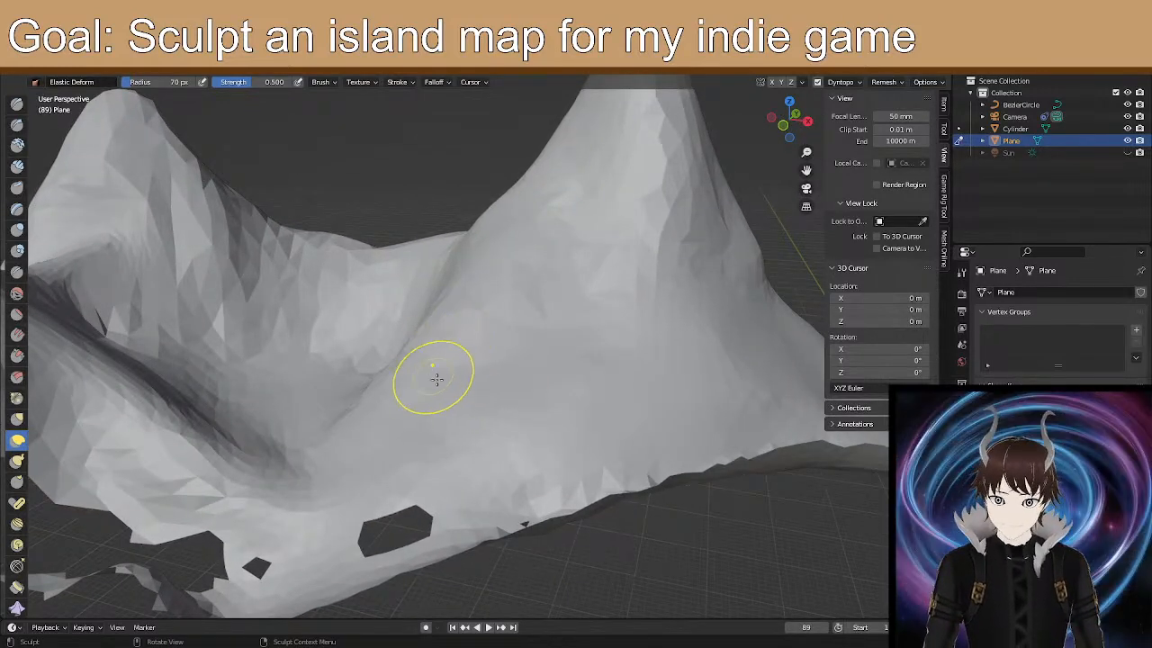
pyautogui.moveTo(559, 451)
pyautogui.mouseDown(button='middle')
pyautogui.moveTo(514, 437)
pyautogui.moveTo(567, 406)
pyautogui.moveTo(603, 424)
pyautogui.moveTo(559, 416)
pyautogui.mouseUp(button='middle')
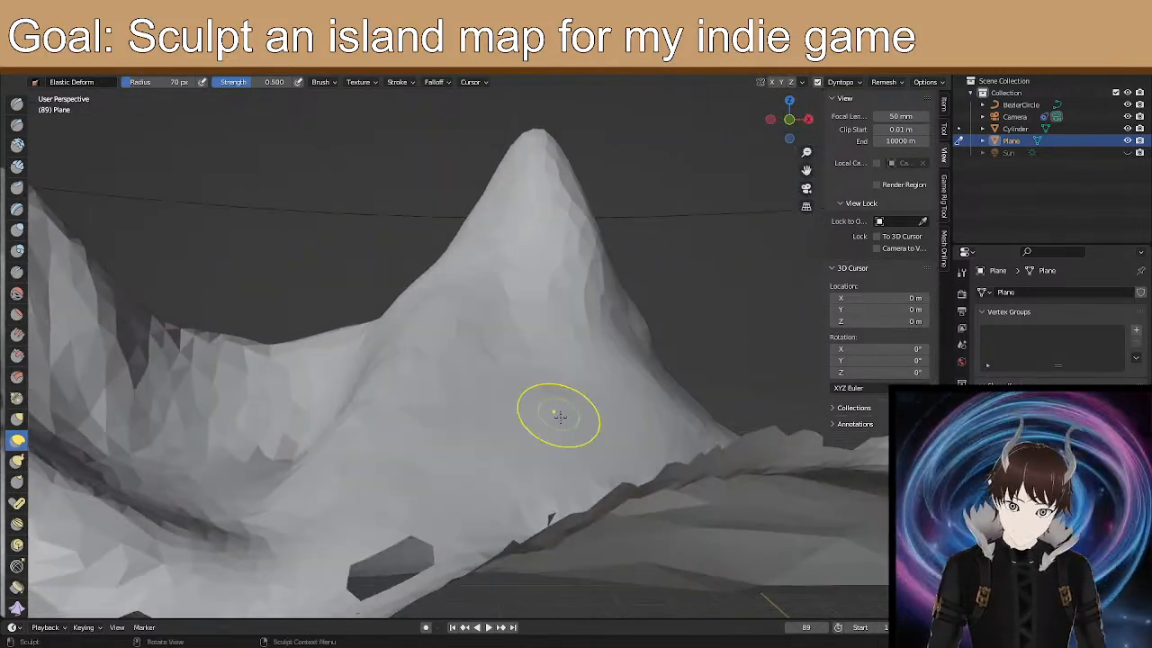
pyautogui.moveTo(453, 321)
pyautogui.mouseDown(button='middle')
pyautogui.moveTo(554, 369)
pyautogui.moveTo(522, 373)
pyautogui.mouseUp(button='middle')
pyautogui.moveTo(411, 391); pyautogui.dragTo(316, 432, button='middle')
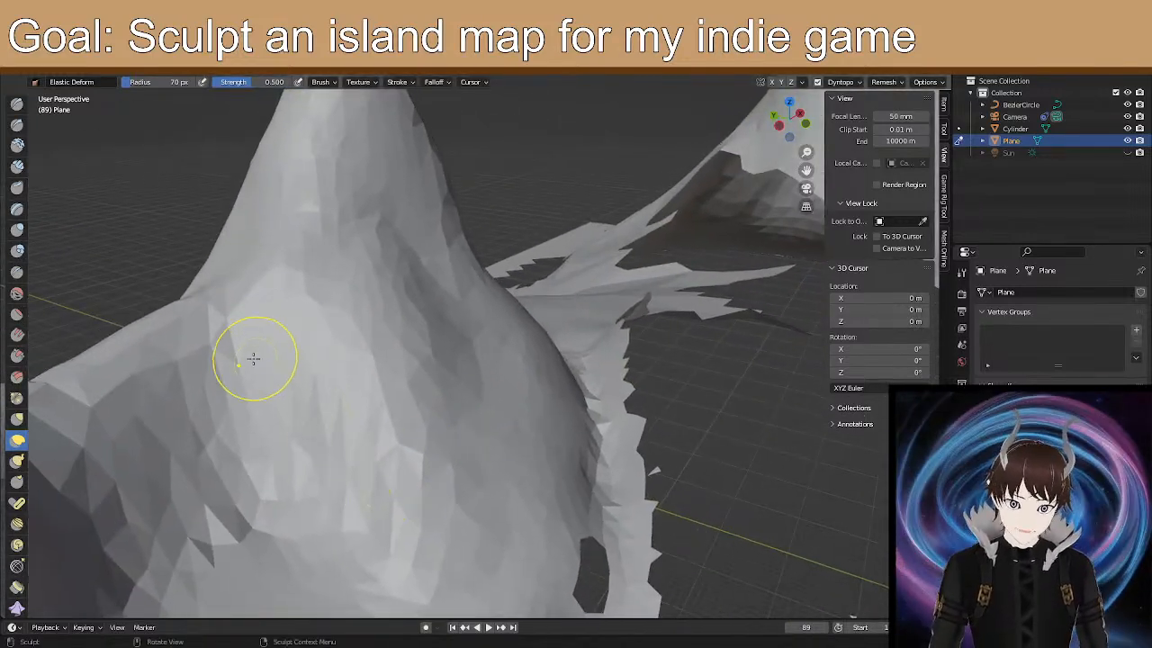
# Sculpt a narrow vertical crease down the exposed mountain's slope with the SculptDraw brush at a 50 px radius.
pyautogui.click(17, 125)
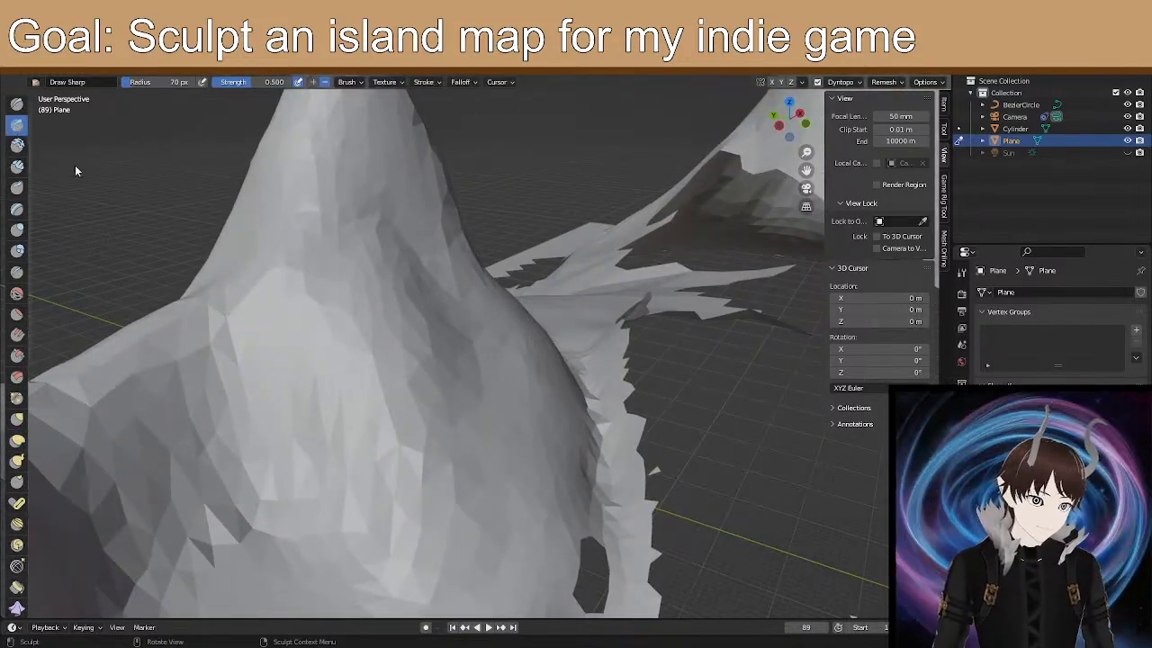
pyautogui.click(16, 105)
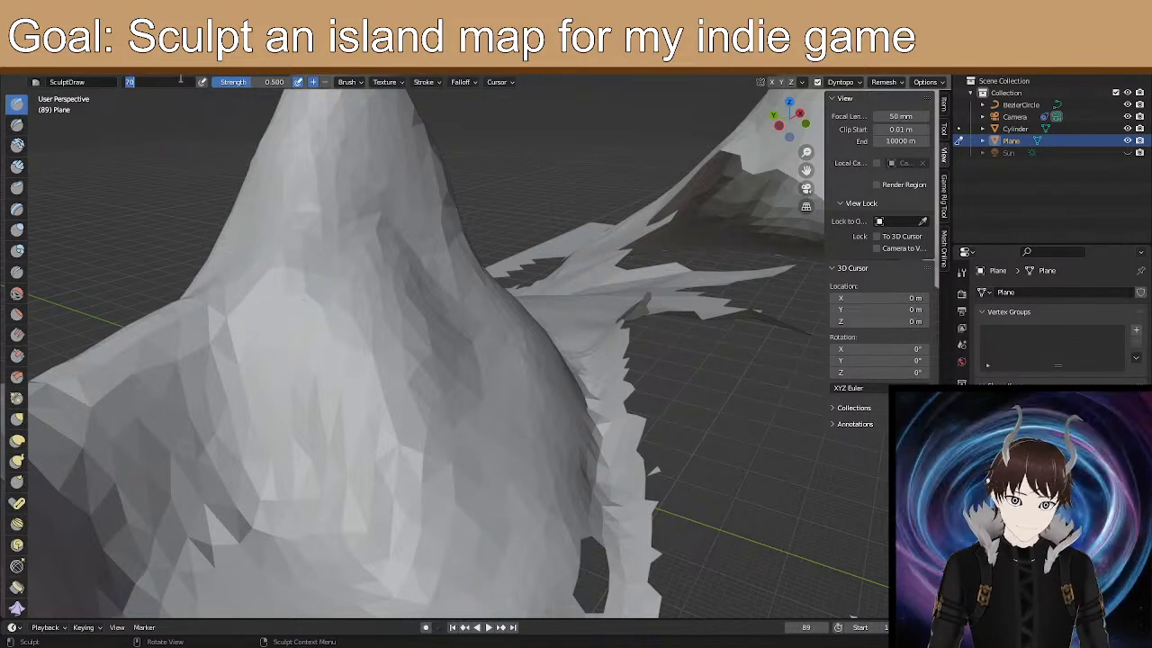
pyautogui.write('50')
pyautogui.press('Return')
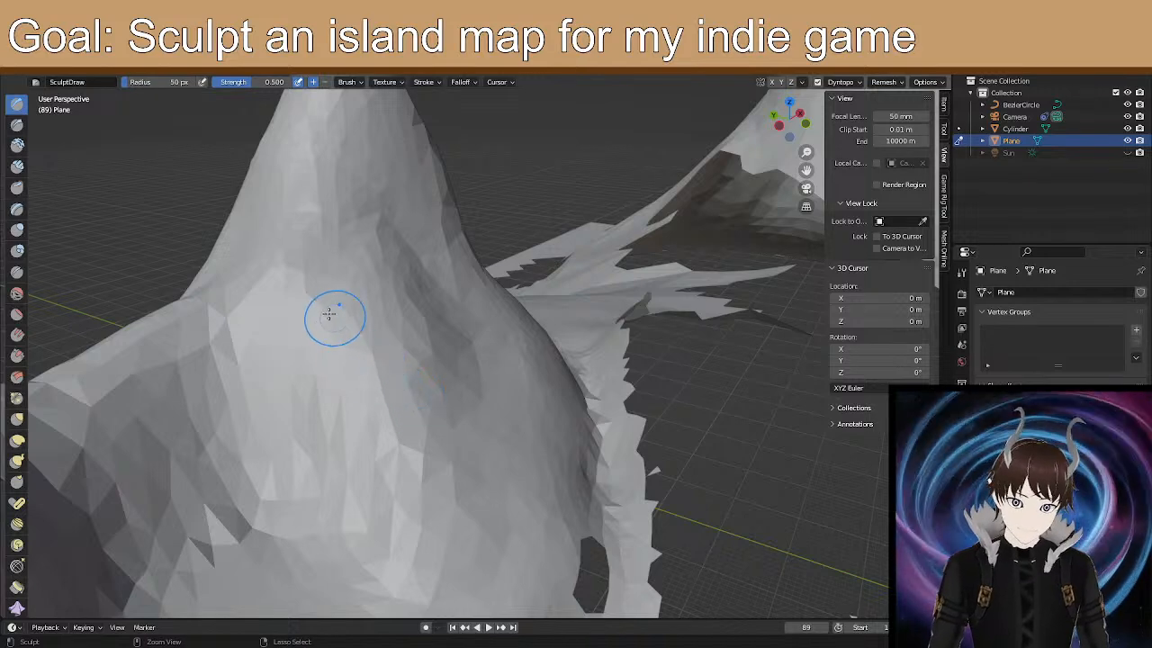
pyautogui.moveTo(310, 321); pyautogui.dragTo(308, 324)
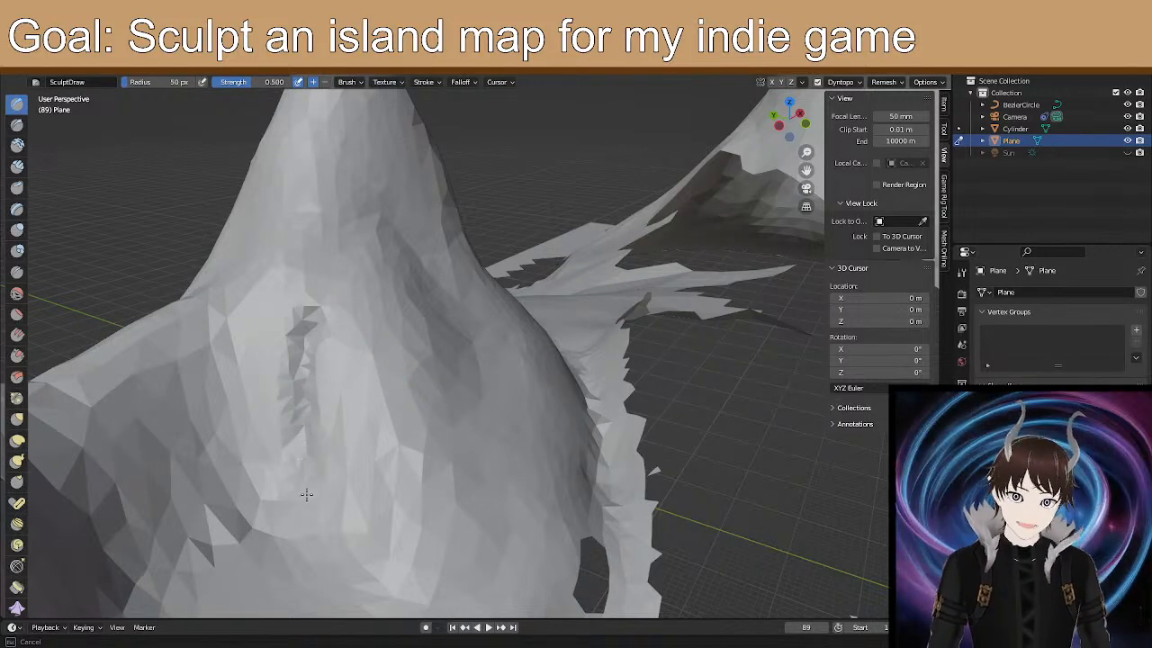
pyautogui.moveTo(290, 445); pyautogui.dragTo(294, 452)
pyautogui.moveTo(306, 338); pyautogui.dragTo(303, 505)
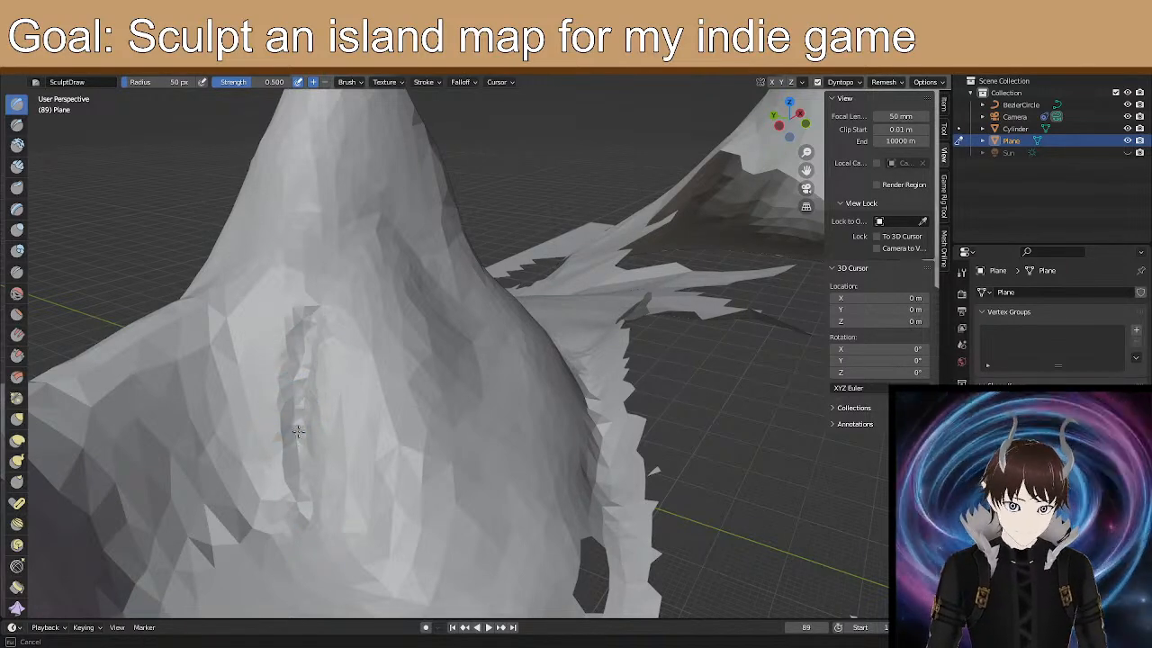
# Smooth the vertical crease so it blends into the mountain's slope.
pyautogui.keyDown('shift'); pyautogui.moveTo(302, 484); pyautogui.dragTo(302, 513); pyautogui.keyUp('shift')
pyautogui.keyDown('shift'); pyautogui.moveTo(306, 393); pyautogui.dragTo(292, 463); pyautogui.keyUp('shift')
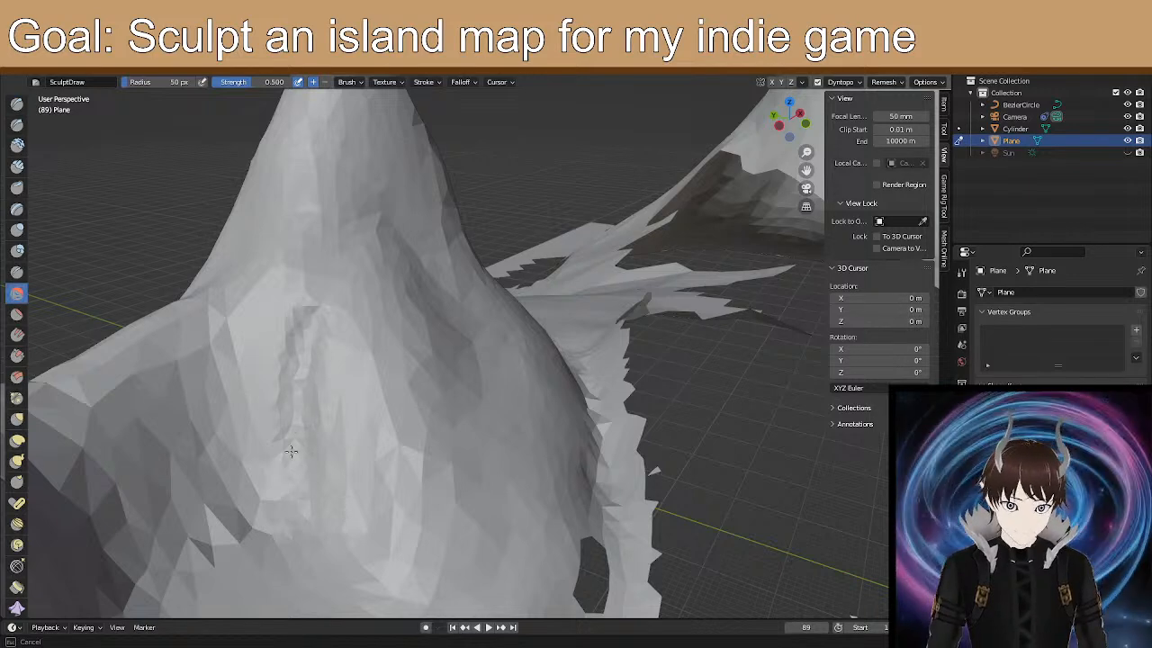
pyautogui.keyDown('shift'); pyautogui.moveTo(298, 404); pyautogui.dragTo(300, 490); pyautogui.keyUp('shift')
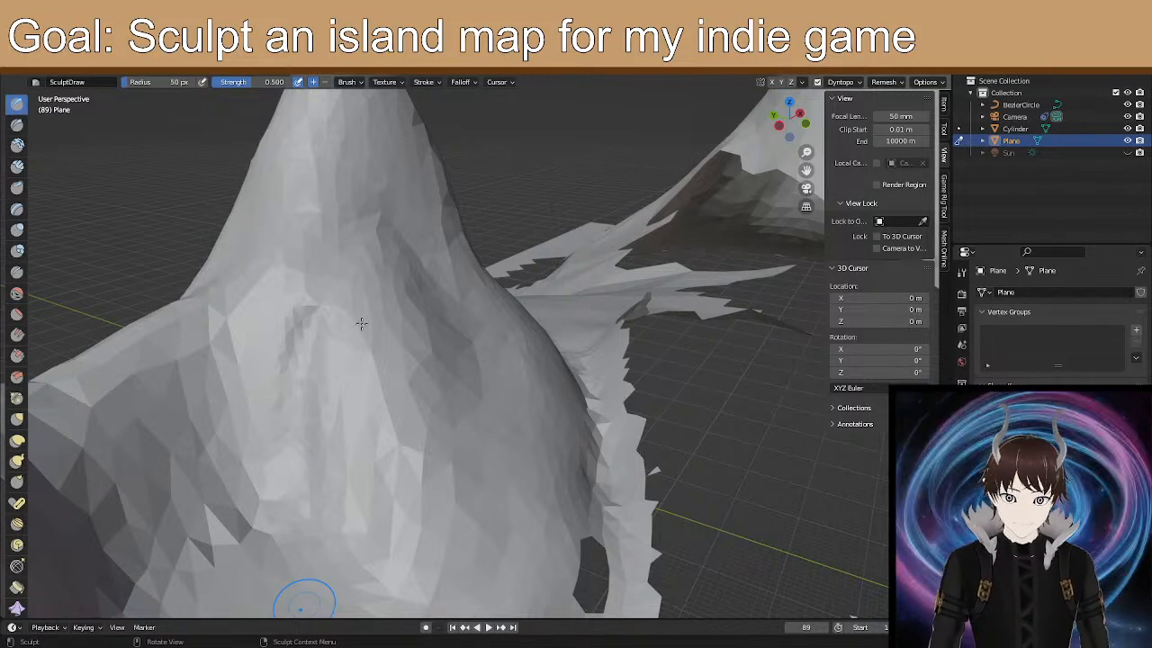
pyautogui.moveTo(329, 315)
pyautogui.mouseDown(button='middle')
pyautogui.moveTo(299, 303)
pyautogui.moveTo(342, 342)
pyautogui.moveTo(534, 437)
pyautogui.moveTo(593, 444)
pyautogui.moveTo(576, 432)
pyautogui.mouseUp(button='middle')
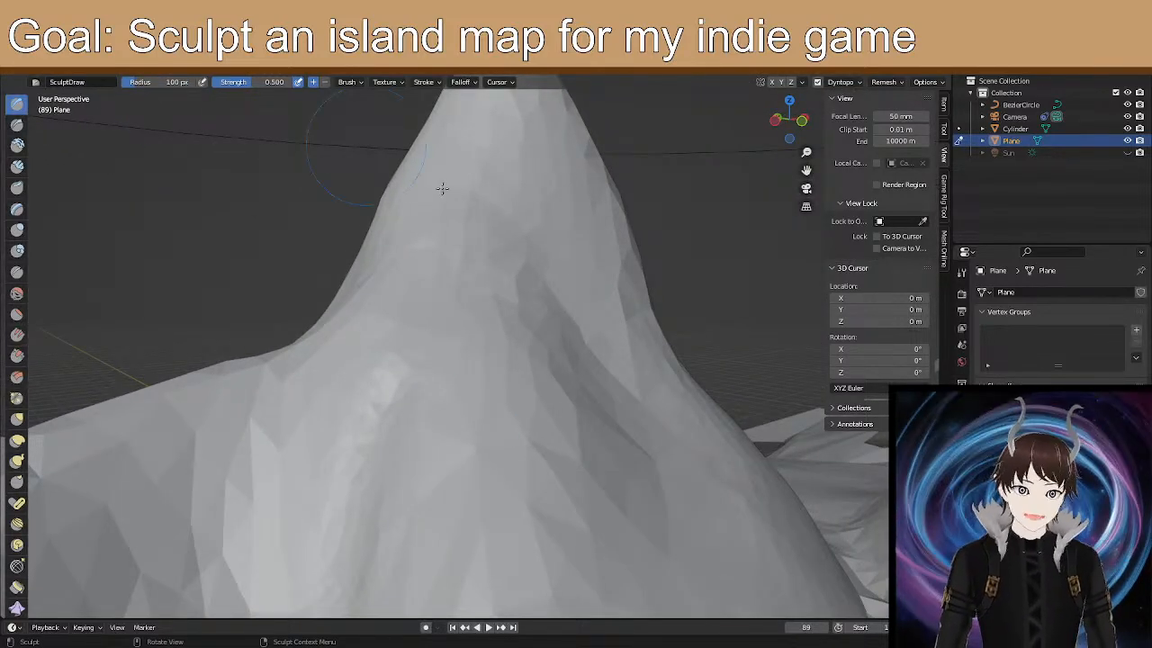
# Build up a ridge along the mountain's lower slope with SculptDraw strokes at radius 100 px and strength 0.500.
pyautogui.moveTo(492, 460)
pyautogui.mouseDown(button='middle')
pyautogui.moveTo(509, 458)
pyautogui.moveTo(424, 442)
pyautogui.moveTo(380, 493)
pyautogui.moveTo(390, 380)
pyautogui.mouseUp(button='middle')
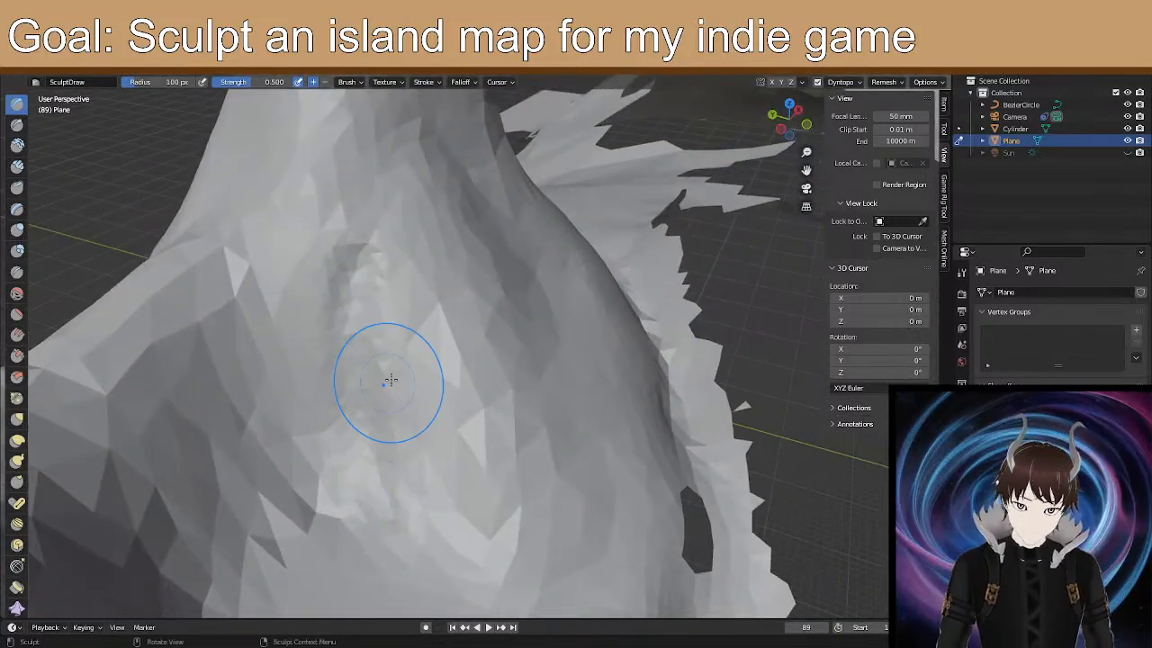
pyautogui.moveTo(303, 561)
pyautogui.mouseDown()
pyautogui.moveTo(333, 330)
pyautogui.moveTo(350, 292)
pyautogui.mouseUp()
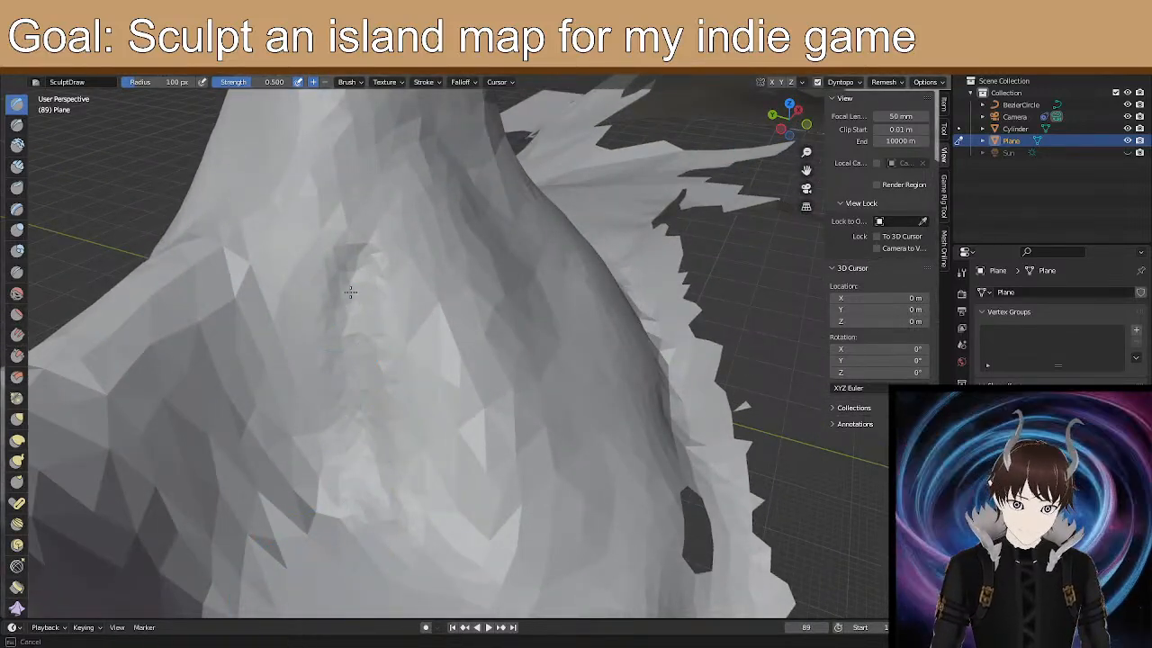
pyautogui.moveTo(342, 340)
pyautogui.mouseDown()
pyautogui.moveTo(334, 387)
pyautogui.moveTo(330, 312)
pyautogui.moveTo(318, 439)
pyautogui.moveTo(329, 516)
pyautogui.moveTo(368, 450)
pyautogui.moveTo(386, 514)
pyautogui.moveTo(359, 280)
pyautogui.moveTo(314, 297)
pyautogui.moveTo(300, 459)
pyautogui.moveTo(339, 466)
pyautogui.moveTo(336, 486)
pyautogui.mouseUp()
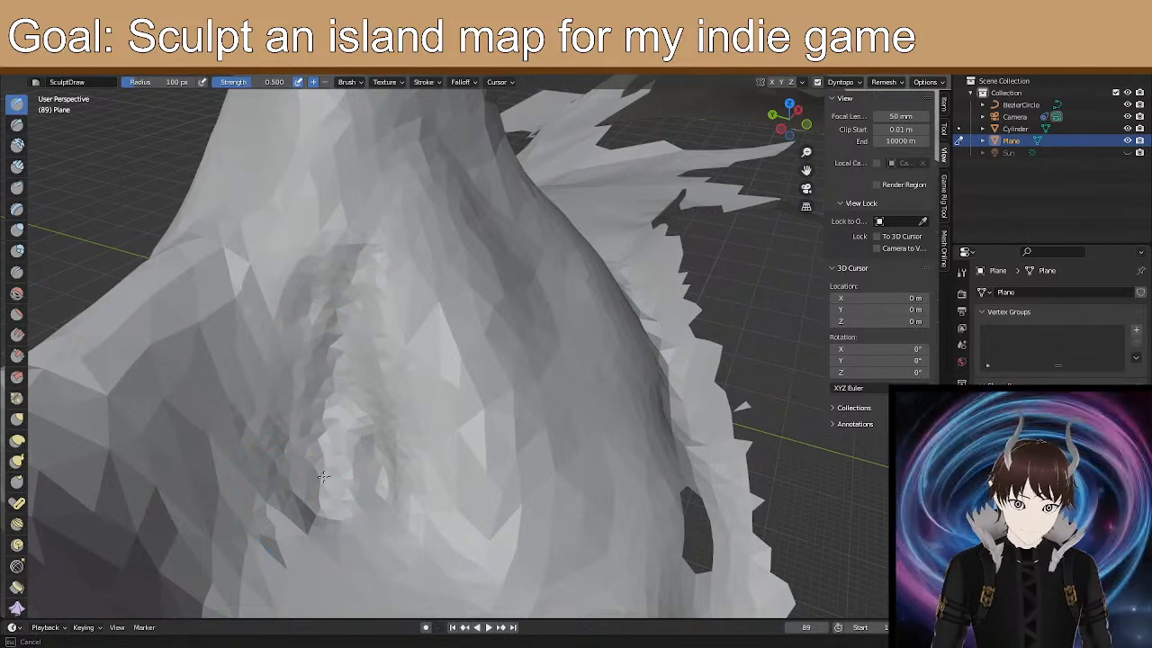
pyautogui.moveTo(314, 432); pyautogui.dragTo(302, 369)
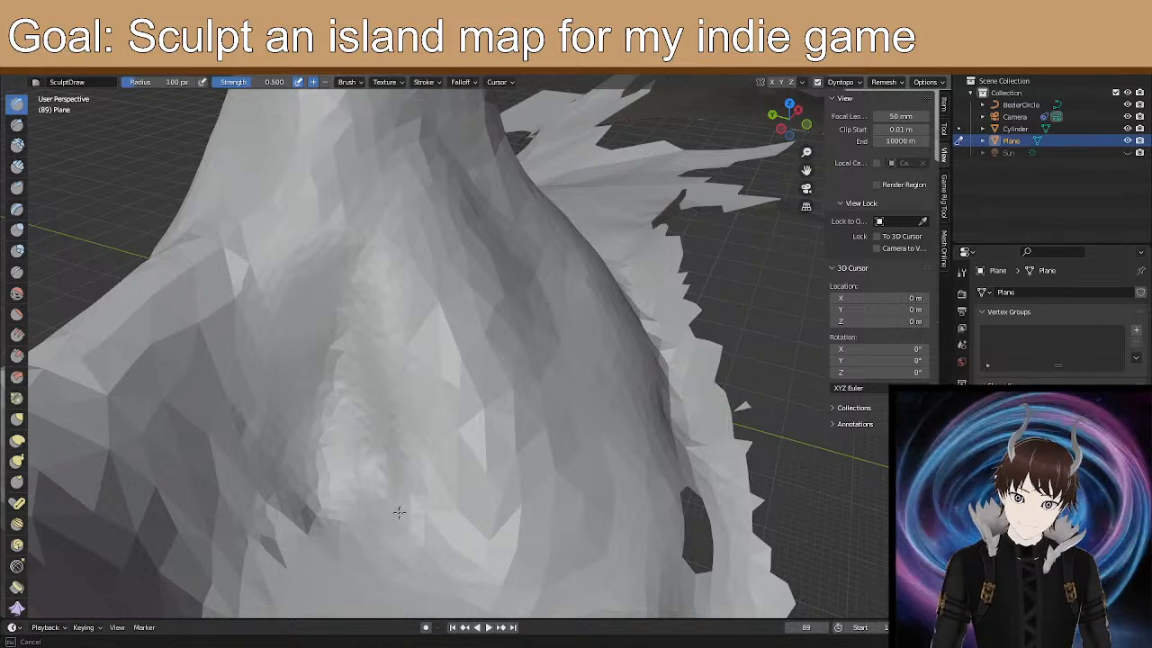
pyautogui.moveTo(344, 512); pyautogui.dragTo(349, 516)
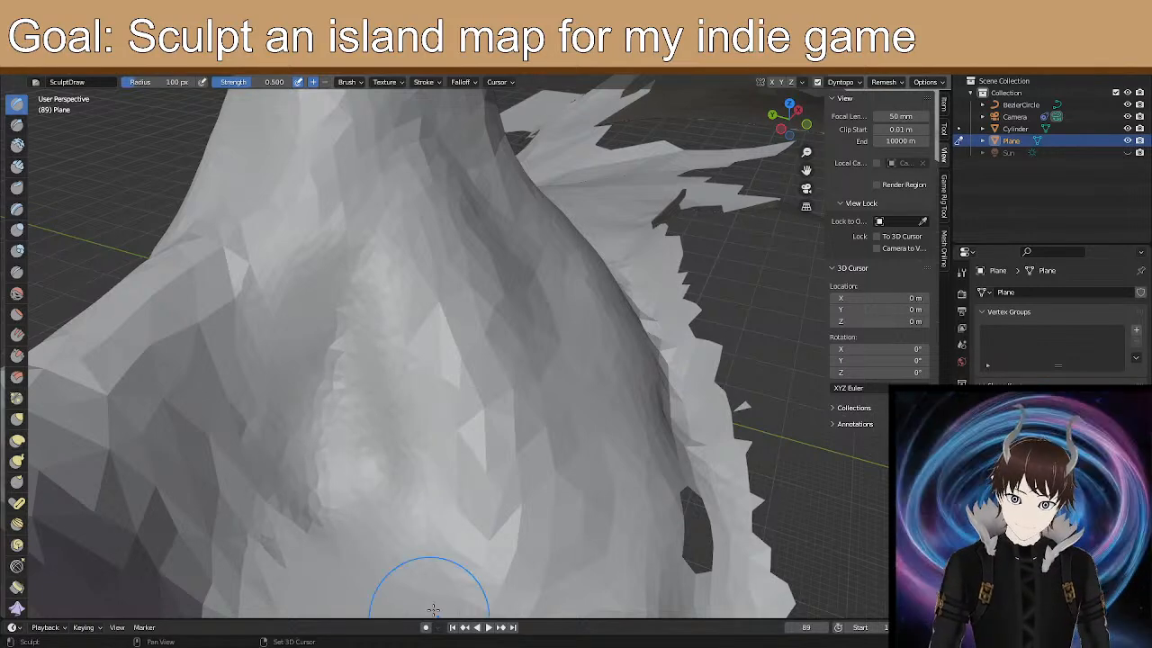
# Switch to the Elastic Deform brush and reshape the slope where the tall peak meets the saddle.
pyautogui.moveTo(389, 301)
pyautogui.mouseDown(button='middle')
pyautogui.moveTo(277, 261)
pyautogui.moveTo(453, 412)
pyautogui.moveTo(486, 378)
pyautogui.mouseUp(button='middle')
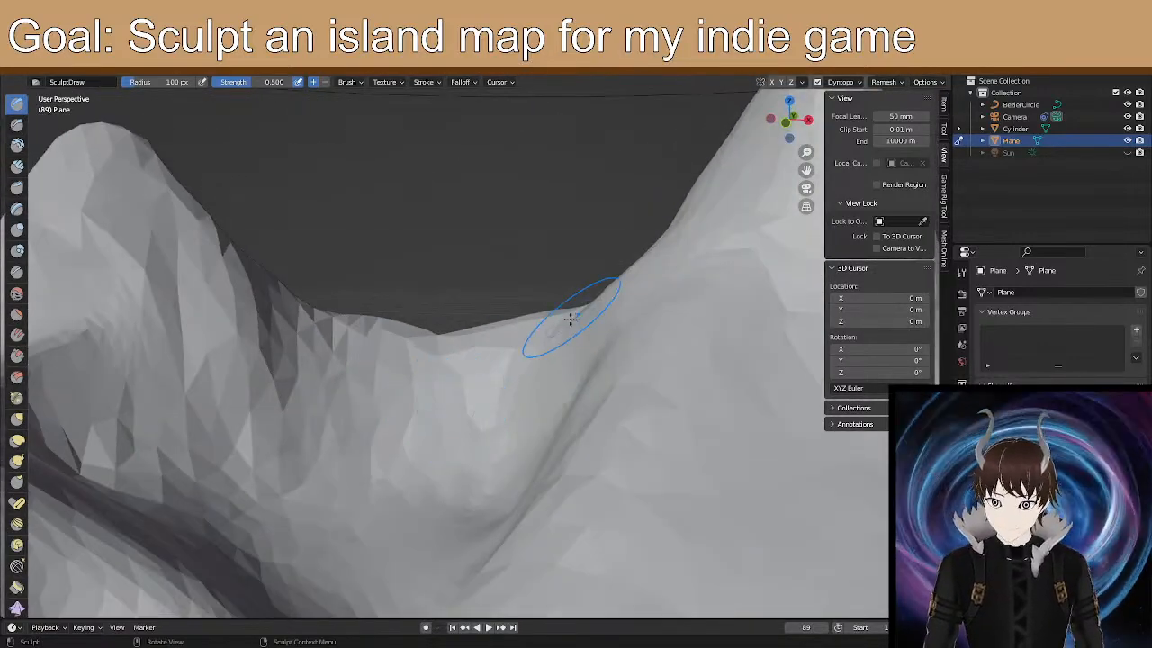
pyautogui.click(17, 419)
pyautogui.click(18, 440)
pyautogui.moveTo(360, 396)
pyautogui.mouseDown(button='middle')
pyautogui.moveTo(406, 424)
pyautogui.moveTo(584, 336)
pyautogui.moveTo(546, 283)
pyautogui.mouseUp(button='middle')
pyautogui.moveTo(546, 302)
pyautogui.mouseDown()
pyautogui.moveTo(561, 309)
pyautogui.moveTo(558, 330)
pyautogui.mouseUp()
pyautogui.moveTo(512, 383)
pyautogui.mouseDown()
pyautogui.moveTo(509, 372)
pyautogui.moveTo(465, 378)
pyautogui.mouseUp()
# Deform the peak's flanks and the connecting saddle from several sides with the Elastic Deform brush.
pyautogui.moveTo(489, 386); pyautogui.dragTo(535, 428, button='middle')
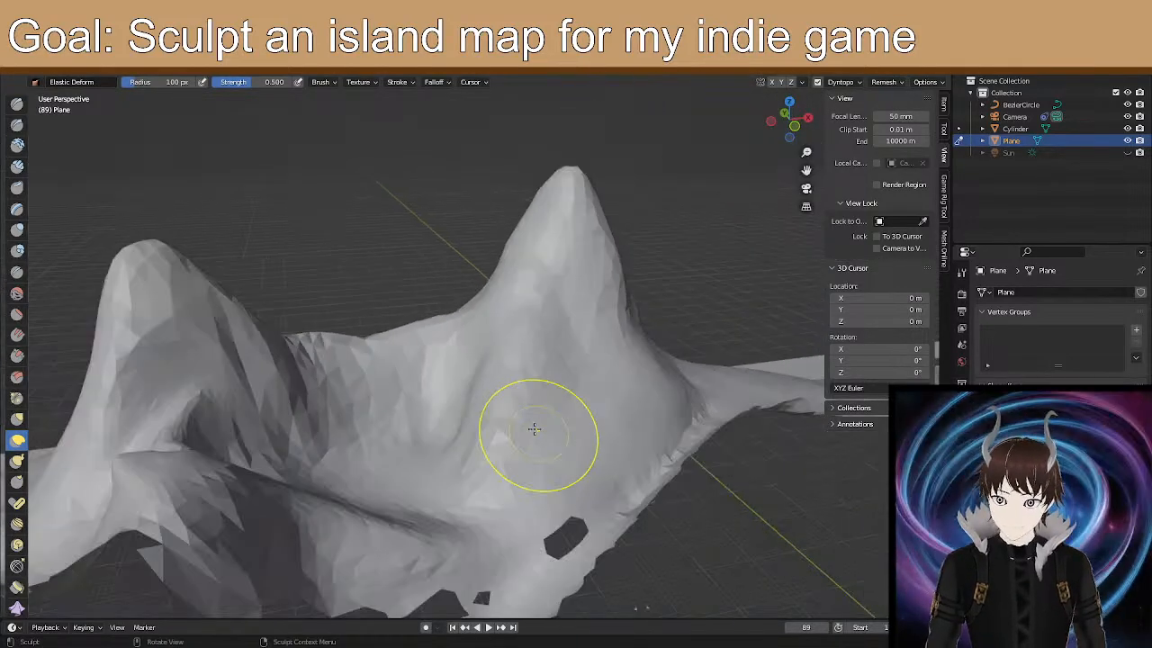
pyautogui.moveTo(560, 507)
pyautogui.mouseDown(button='middle')
pyautogui.moveTo(540, 468)
pyautogui.moveTo(505, 450)
pyautogui.moveTo(506, 471)
pyautogui.moveTo(524, 401)
pyautogui.mouseUp(button='middle')
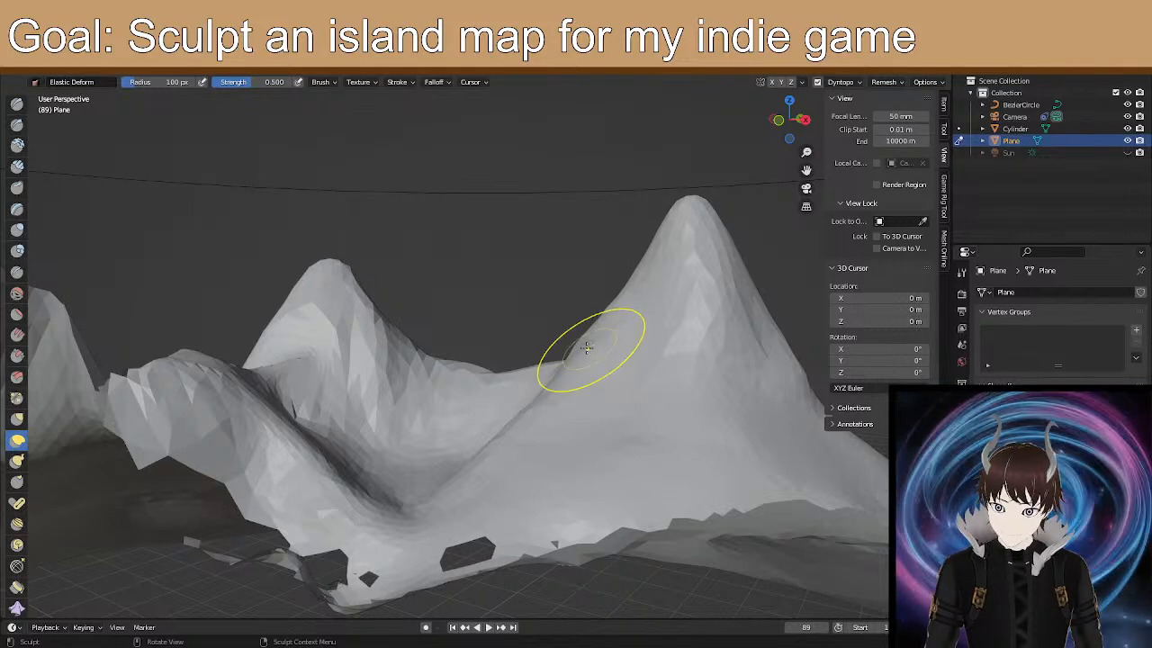
pyautogui.scroll(2, 585, 346)
pyautogui.moveTo(577, 343); pyautogui.dragTo(600, 383, button='middle')
pyautogui.moveTo(585, 320)
pyautogui.mouseDown(button='middle')
pyautogui.moveTo(602, 334)
pyautogui.moveTo(545, 257)
pyautogui.moveTo(507, 371)
pyautogui.moveTo(528, 369)
pyautogui.mouseUp(button='middle')
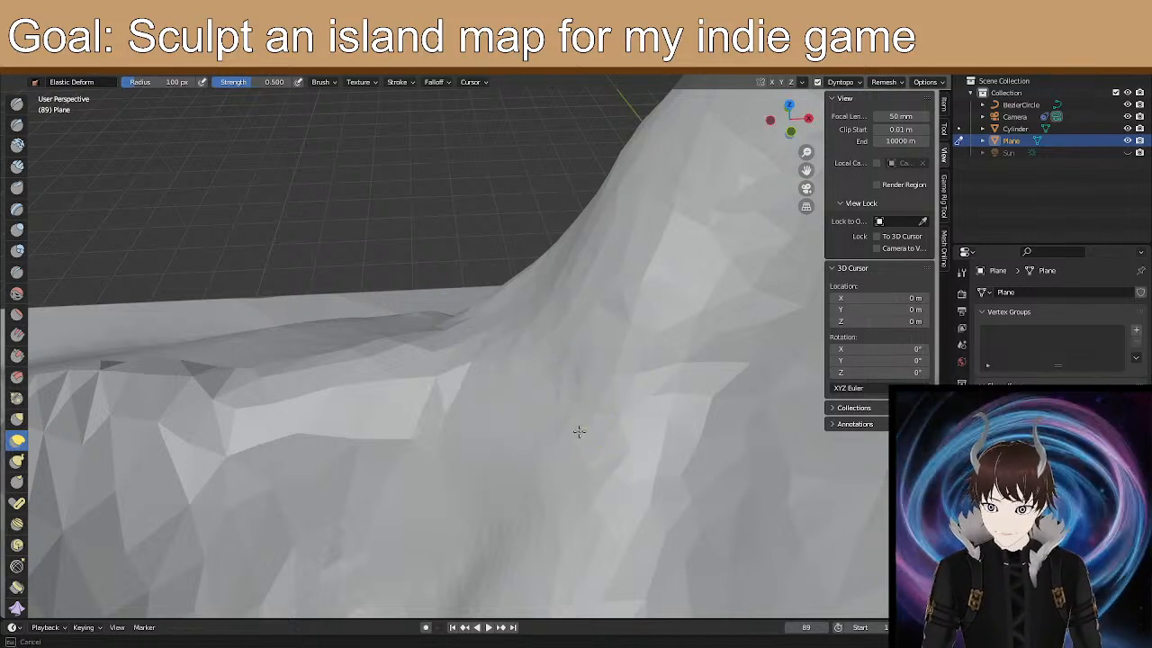
pyautogui.moveTo(608, 282)
pyautogui.mouseDown(button='middle')
pyautogui.moveTo(638, 334)
pyautogui.moveTo(625, 368)
pyautogui.moveTo(599, 337)
pyautogui.moveTo(576, 411)
pyautogui.moveTo(298, 385)
pyautogui.moveTo(403, 404)
pyautogui.moveTo(368, 458)
pyautogui.moveTo(715, 378)
pyautogui.moveTo(638, 527)
pyautogui.moveTo(552, 531)
pyautogui.moveTo(508, 473)
pyautogui.mouseUp(button='middle')
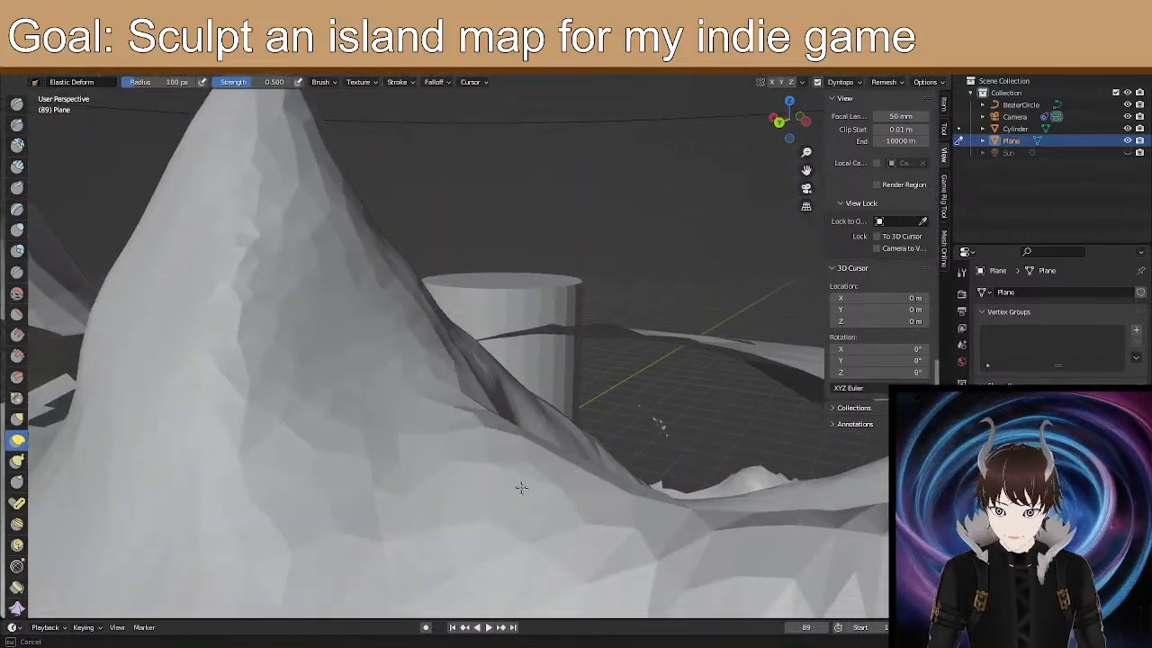
pyautogui.moveTo(429, 369)
pyautogui.mouseDown(button='middle')
pyautogui.moveTo(403, 414)
pyautogui.moveTo(369, 408)
pyautogui.mouseUp(button='middle')
pyautogui.scroll(-3, 380, 384)
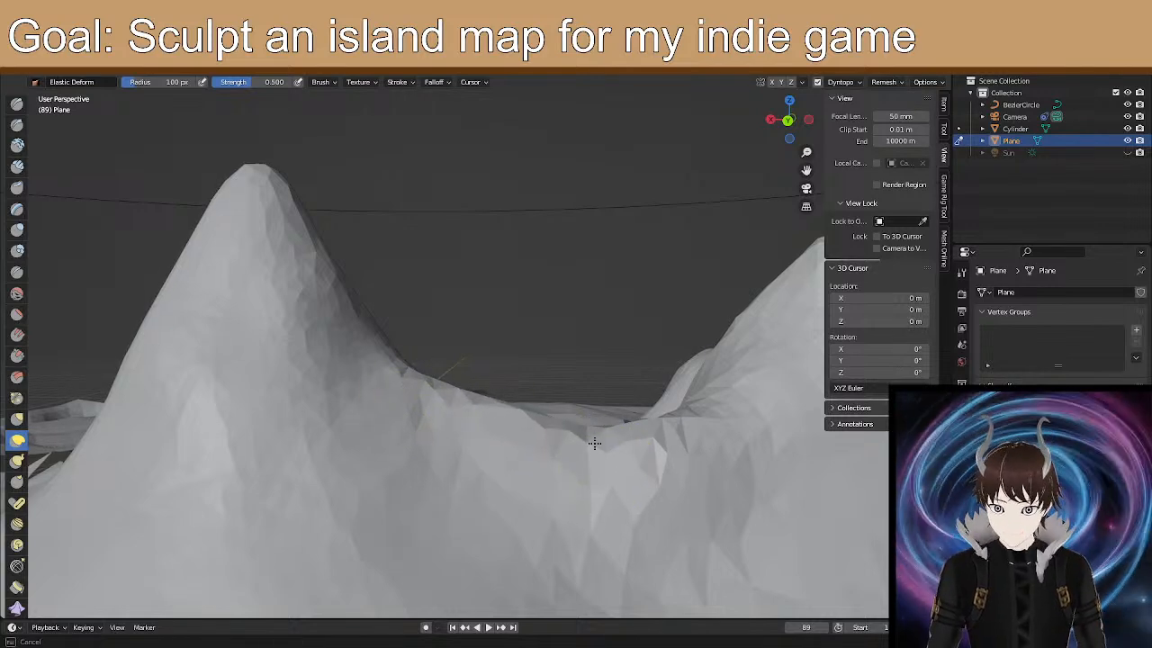
pyautogui.moveTo(613, 428)
pyautogui.mouseDown(button='middle')
pyautogui.moveTo(613, 438)
pyautogui.moveTo(458, 426)
pyautogui.moveTo(366, 441)
pyautogui.mouseUp(button='middle')
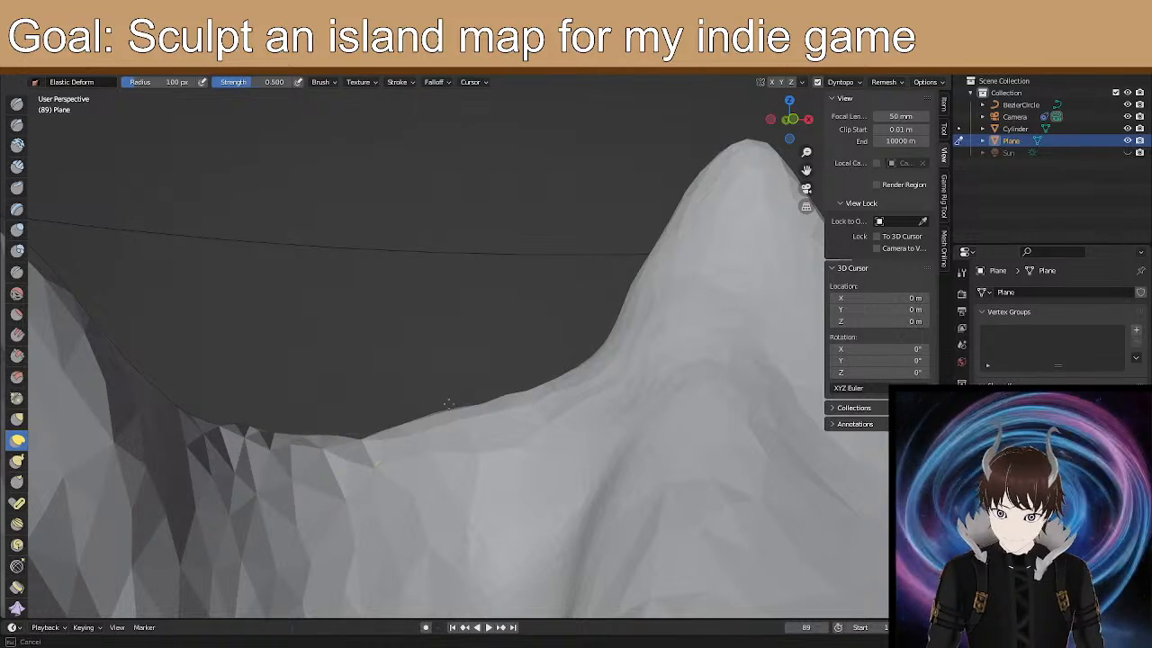
# Reveal all hidden terrain geometry in Edit Mode and return to sculpting.
pyautogui.moveTo(556, 394)
pyautogui.mouseDown(button='middle')
pyautogui.moveTo(432, 424)
pyautogui.moveTo(470, 465)
pyautogui.moveTo(513, 460)
pyautogui.moveTo(503, 417)
pyautogui.moveTo(581, 408)
pyautogui.moveTo(494, 420)
pyautogui.moveTo(482, 446)
pyautogui.moveTo(532, 474)
pyautogui.moveTo(474, 481)
pyautogui.mouseUp(button='middle')
pyautogui.press('Tab')
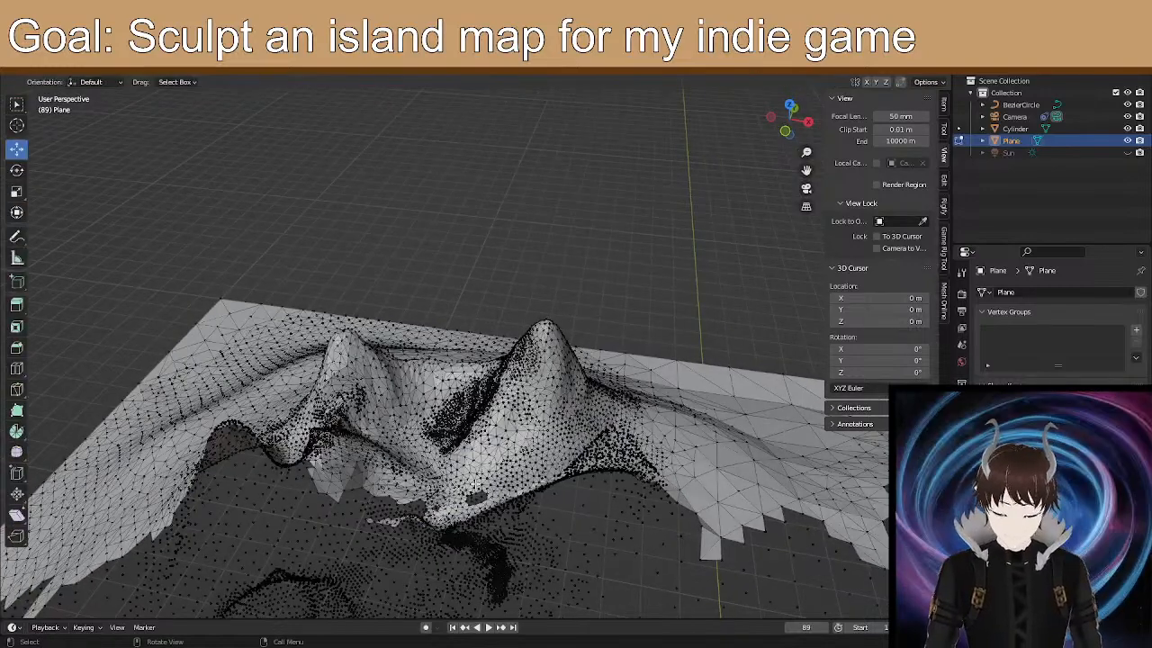
pyautogui.hotkey('alt', 'h')
pyautogui.press('Tab')
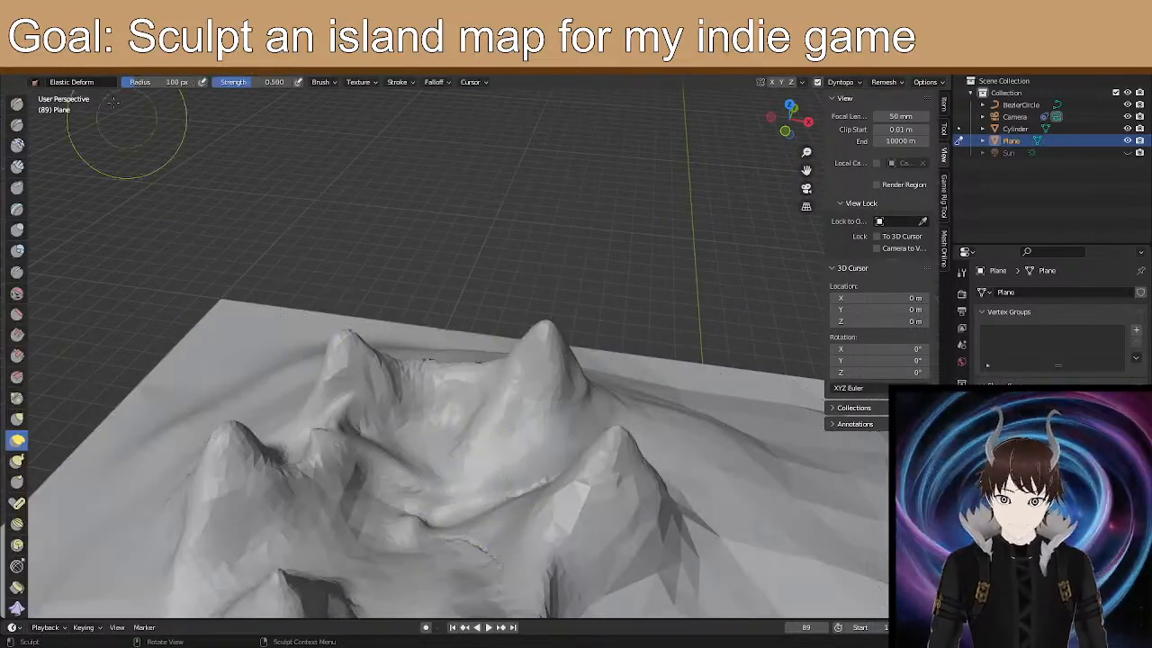
# Switch to Object Mode and apply Shade Smooth to the terrain plane.
pyautogui.click(74, 79)
pyautogui.click(67, 87)
pyautogui.rightClick(348, 385)
pyautogui.click(348, 385)
# Inspect the smoothed mountain basin up close and put the terrain plane back into Sculpt Mode.
pyautogui.moveTo(426, 448)
pyautogui.mouseDown(button='middle')
pyautogui.moveTo(423, 425)
pyautogui.moveTo(408, 474)
pyautogui.moveTo(493, 335)
pyautogui.moveTo(479, 370)
pyautogui.moveTo(444, 396)
pyautogui.moveTo(430, 352)
pyautogui.moveTo(504, 347)
pyautogui.moveTo(417, 369)
pyautogui.moveTo(355, 347)
pyautogui.moveTo(398, 298)
pyautogui.moveTo(406, 404)
pyautogui.moveTo(431, 344)
pyautogui.moveTo(475, 328)
pyautogui.moveTo(452, 380)
pyautogui.moveTo(530, 314)
pyautogui.moveTo(470, 352)
pyautogui.moveTo(418, 320)
pyautogui.moveTo(411, 351)
pyautogui.moveTo(426, 298)
pyautogui.moveTo(414, 358)
pyautogui.moveTo(468, 416)
pyautogui.mouseUp(button='middle')
pyautogui.scroll(2, 493, 335)
pyautogui.scroll(4, 418, 360)
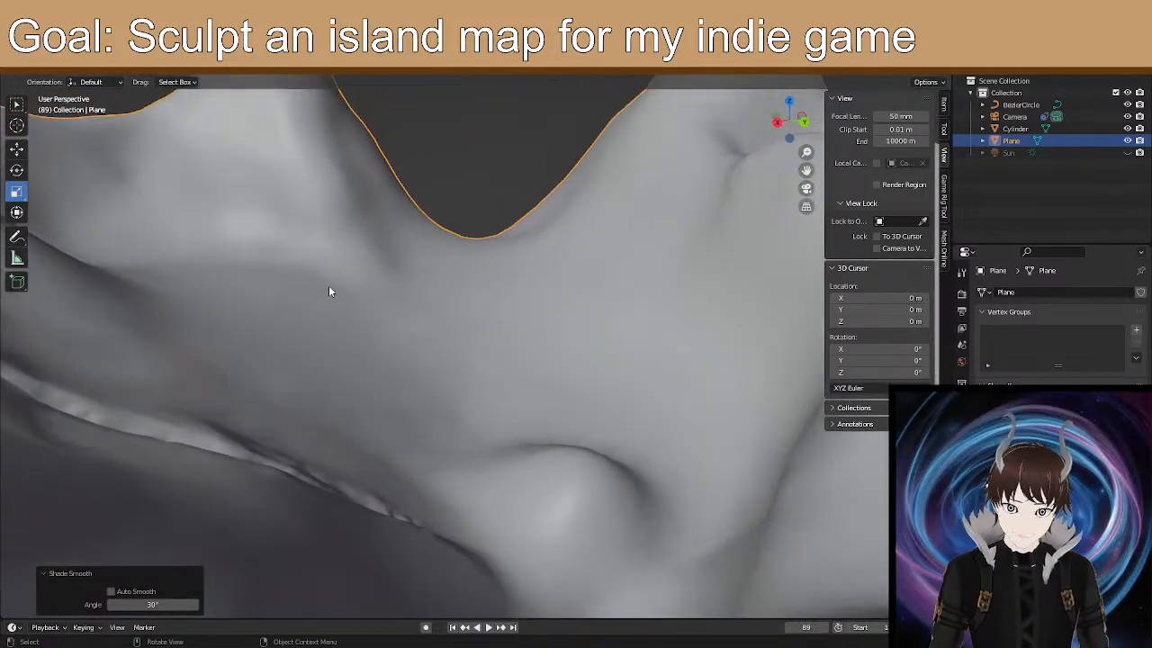
pyautogui.moveTo(340, 296)
pyautogui.mouseDown(button='middle')
pyautogui.moveTo(381, 365)
pyautogui.moveTo(390, 321)
pyautogui.moveTo(385, 361)
pyautogui.moveTo(369, 368)
pyautogui.moveTo(262, 343)
pyautogui.moveTo(244, 384)
pyautogui.moveTo(436, 384)
pyautogui.moveTo(383, 398)
pyautogui.moveTo(401, 389)
pyautogui.mouseUp(button='middle')
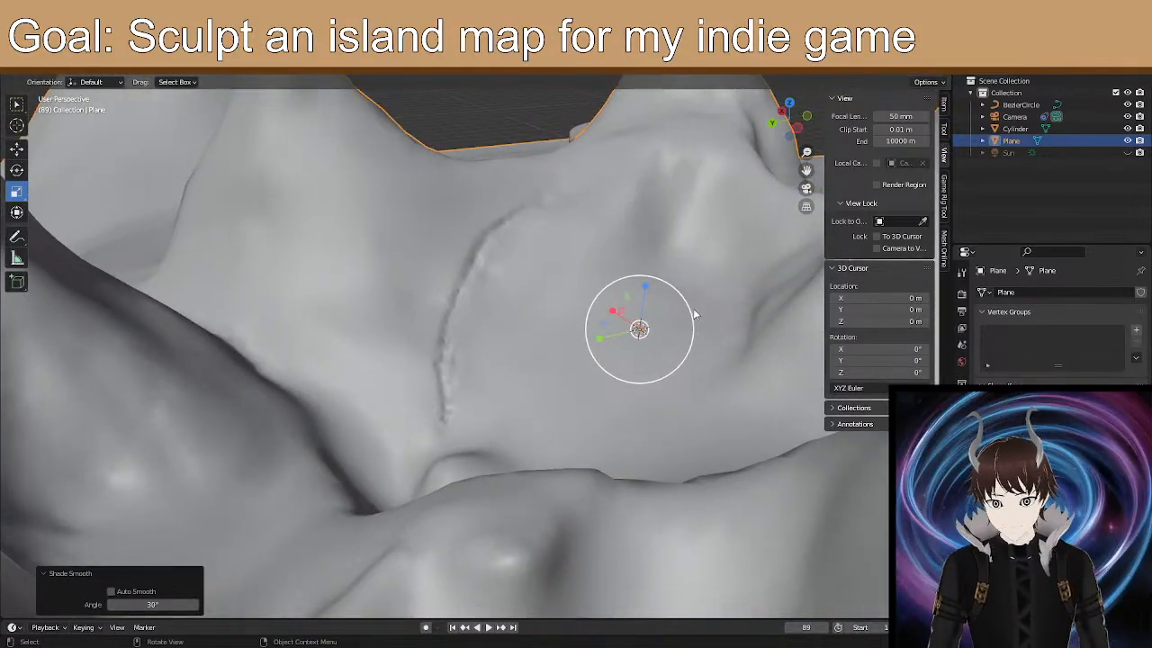
pyautogui.press('Tab')
pyautogui.press('Tab')
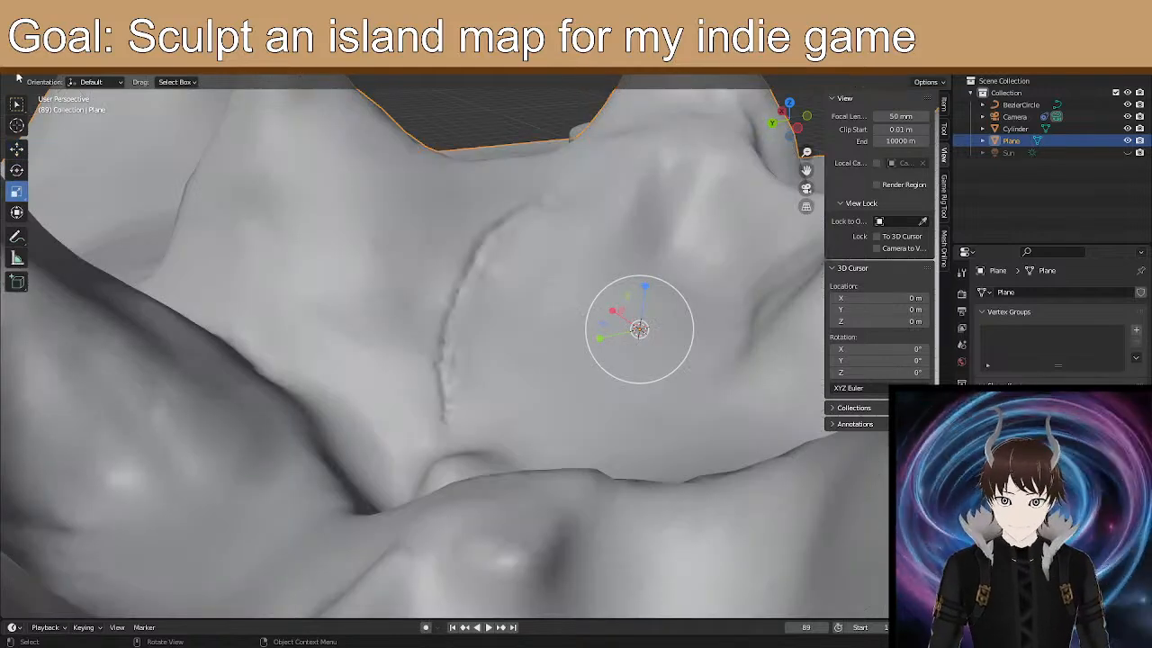
pyautogui.click(62, 77)
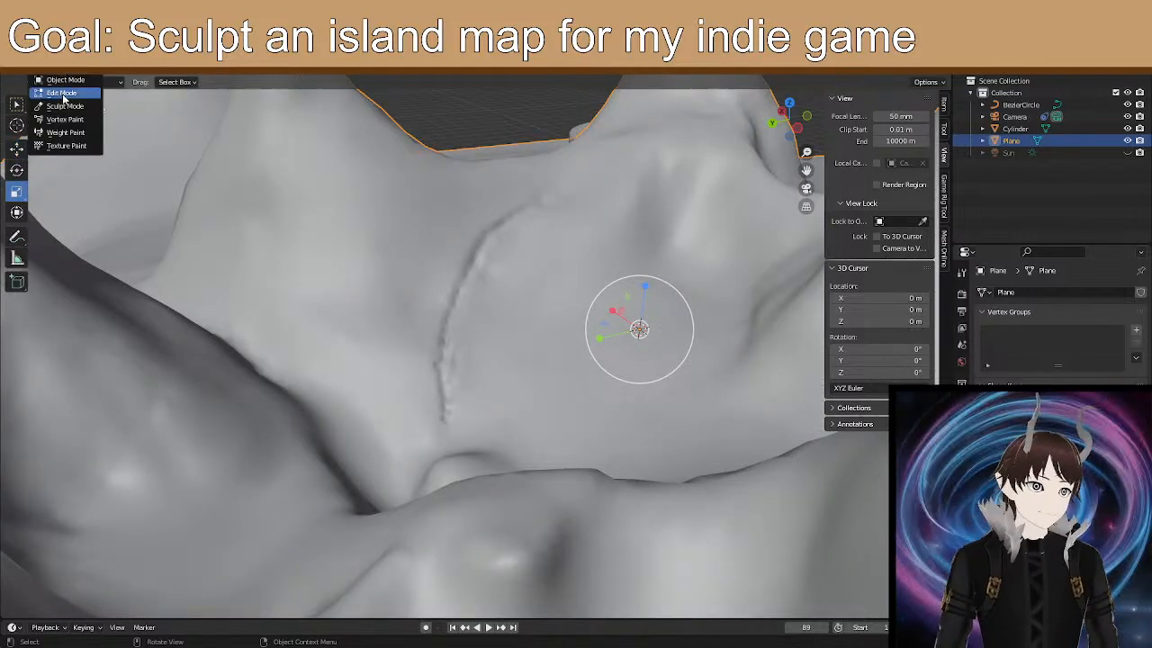
pyautogui.click(64, 106)
# Reshape the hollow and lower slope below the two peaks inside the mountain basin with Elastic Deform strokes.
pyautogui.moveTo(300, 311); pyautogui.dragTo(170, 331, button='middle')
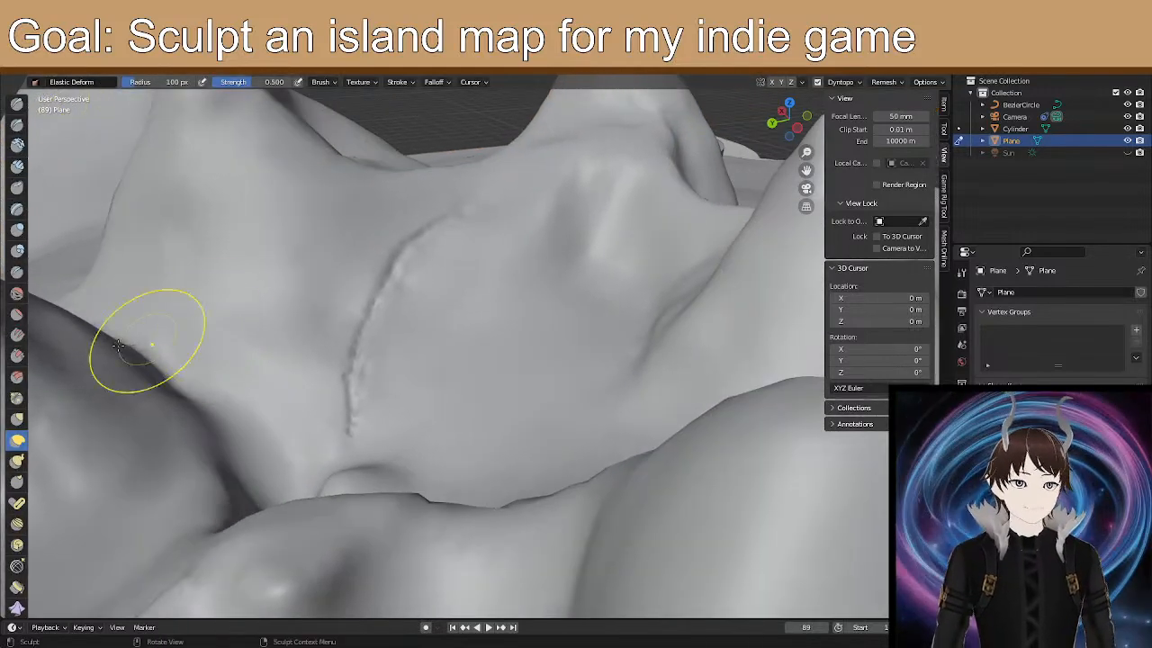
pyautogui.moveTo(462, 357); pyautogui.dragTo(533, 336, button='middle')
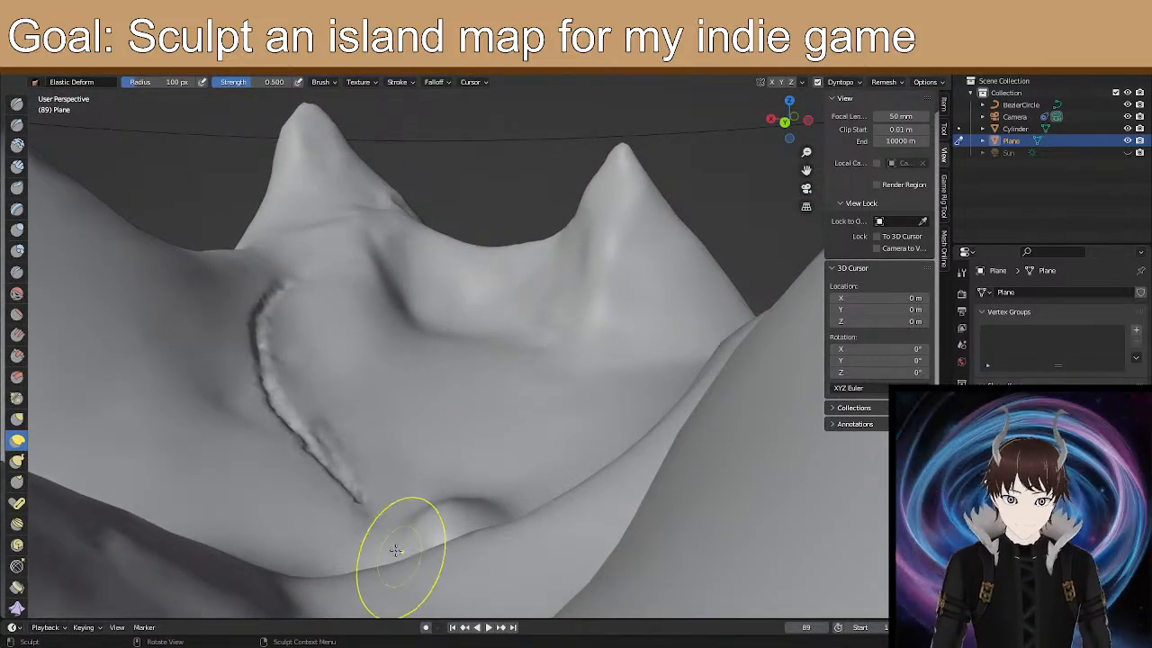
pyautogui.moveTo(473, 355); pyautogui.dragTo(487, 411)
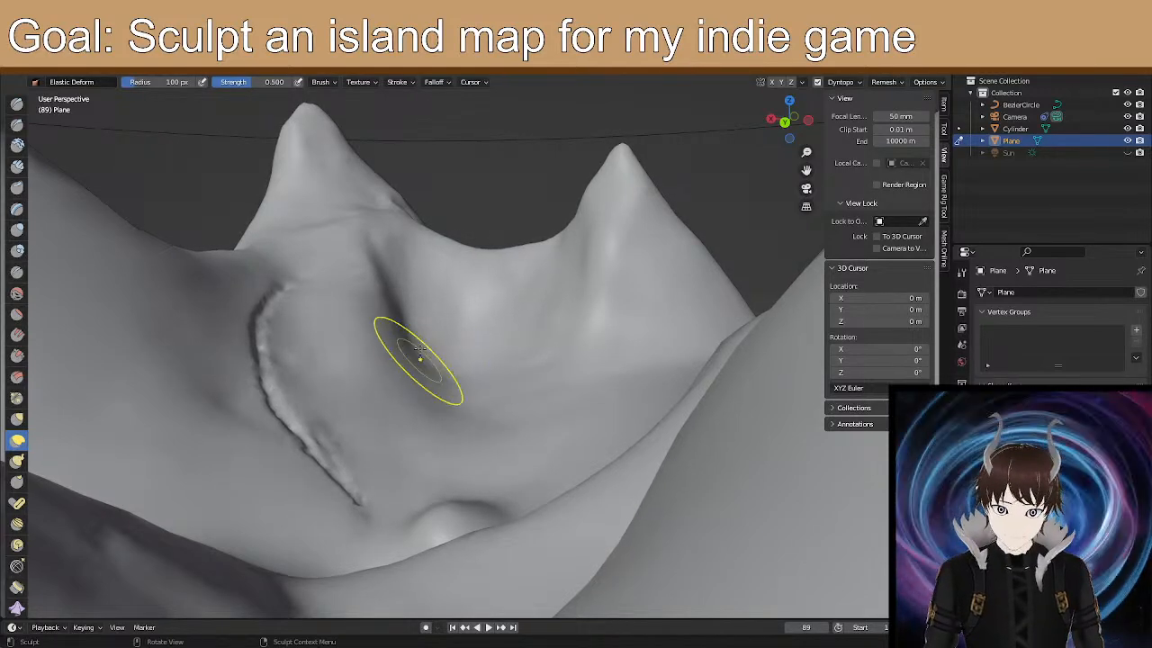
pyautogui.moveTo(381, 330); pyautogui.dragTo(372, 313)
pyautogui.moveTo(365, 313); pyautogui.dragTo(373, 303)
pyautogui.moveTo(381, 260); pyautogui.dragTo(385, 286)
pyautogui.moveTo(510, 436); pyautogui.dragTo(500, 431)
pyautogui.moveTo(473, 467); pyautogui.dragTo(485, 443)
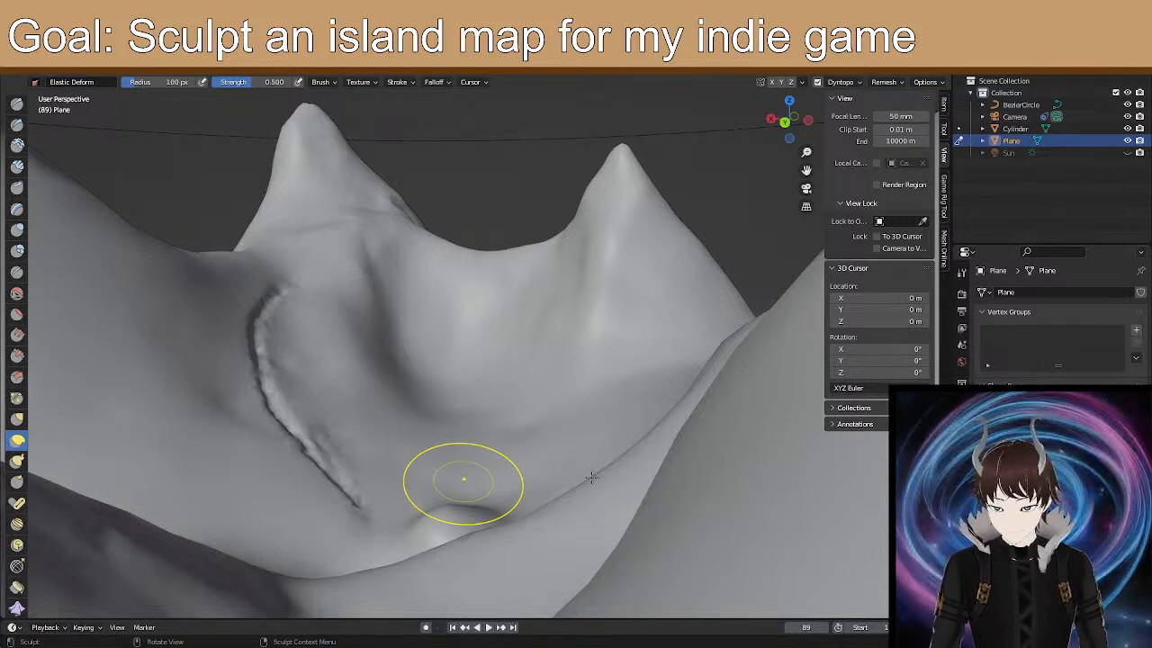
# Deform the outer foot of the two neighbouring peaks of the mountain ring with the Elastic Deform brush.
pyautogui.moveTo(474, 394)
pyautogui.mouseDown(button='middle')
pyautogui.moveTo(449, 437)
pyautogui.moveTo(397, 399)
pyautogui.mouseUp(button='middle')
pyautogui.scroll(3, 397, 398)
pyautogui.moveTo(504, 410)
pyautogui.mouseDown(button='middle')
pyautogui.moveTo(561, 460)
pyautogui.moveTo(630, 396)
pyautogui.moveTo(690, 378)
pyautogui.moveTo(596, 411)
pyautogui.moveTo(580, 388)
pyautogui.moveTo(537, 373)
pyautogui.moveTo(506, 401)
pyautogui.moveTo(543, 404)
pyautogui.moveTo(535, 434)
pyautogui.moveTo(440, 422)
pyautogui.moveTo(457, 438)
pyautogui.moveTo(494, 400)
pyautogui.mouseUp(button='middle')
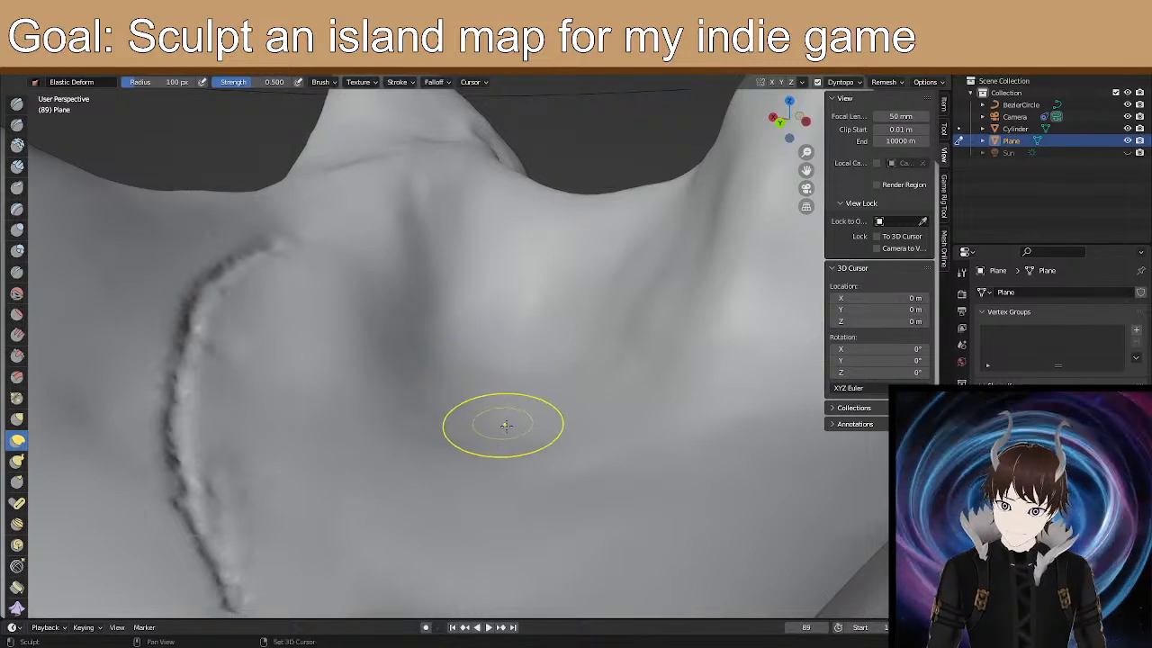
pyautogui.moveTo(626, 349); pyautogui.dragTo(375, 345, button='middle')
pyautogui.scroll(-5, 390, 385)
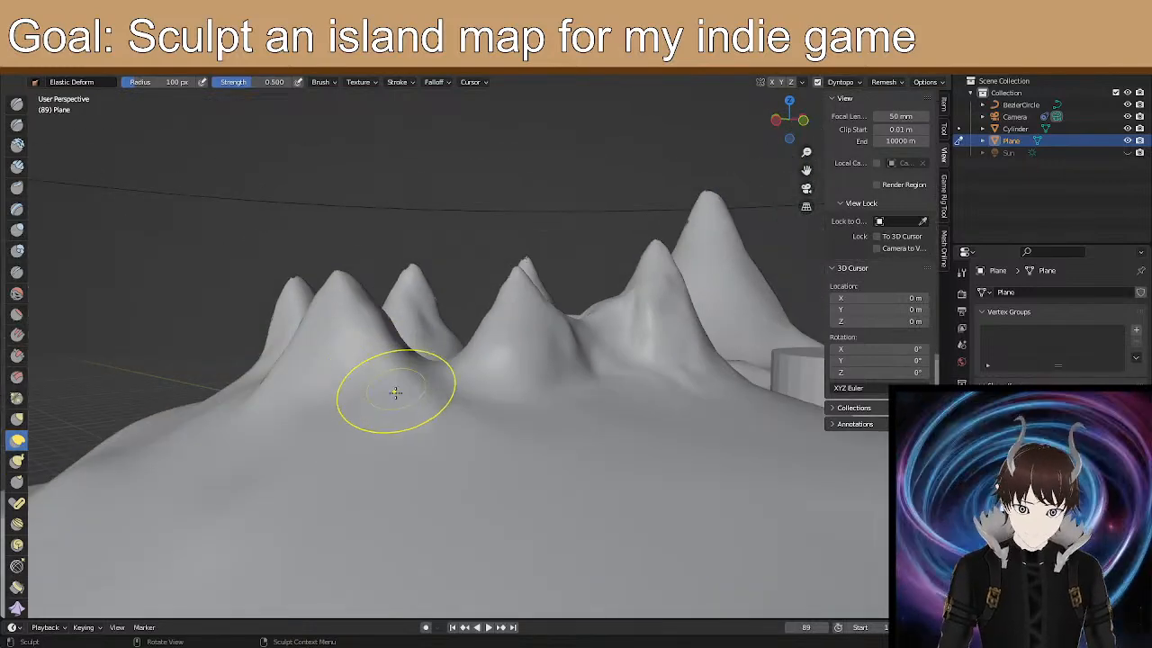
pyautogui.moveTo(414, 405)
pyautogui.mouseDown(button='middle')
pyautogui.moveTo(381, 404)
pyautogui.moveTo(465, 419)
pyautogui.moveTo(374, 413)
pyautogui.moveTo(384, 405)
pyautogui.mouseUp(button='middle')
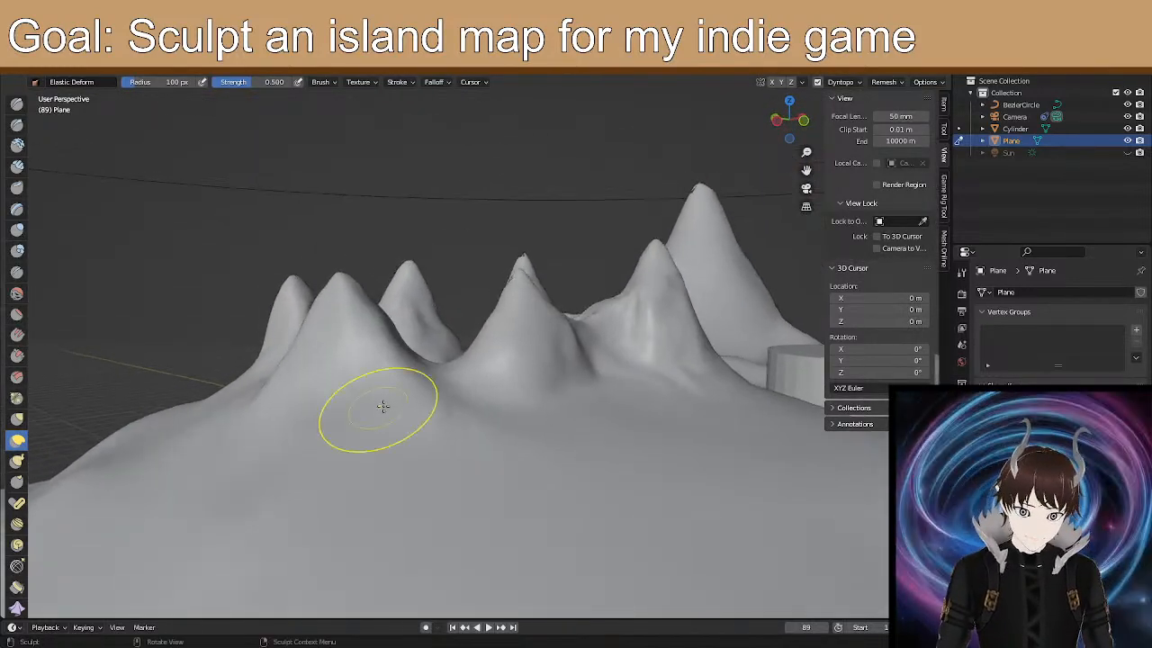
pyautogui.moveTo(378, 444)
pyautogui.mouseDown(button='middle')
pyautogui.moveTo(350, 516)
pyautogui.moveTo(375, 521)
pyautogui.moveTo(395, 497)
pyautogui.mouseUp(button='middle')
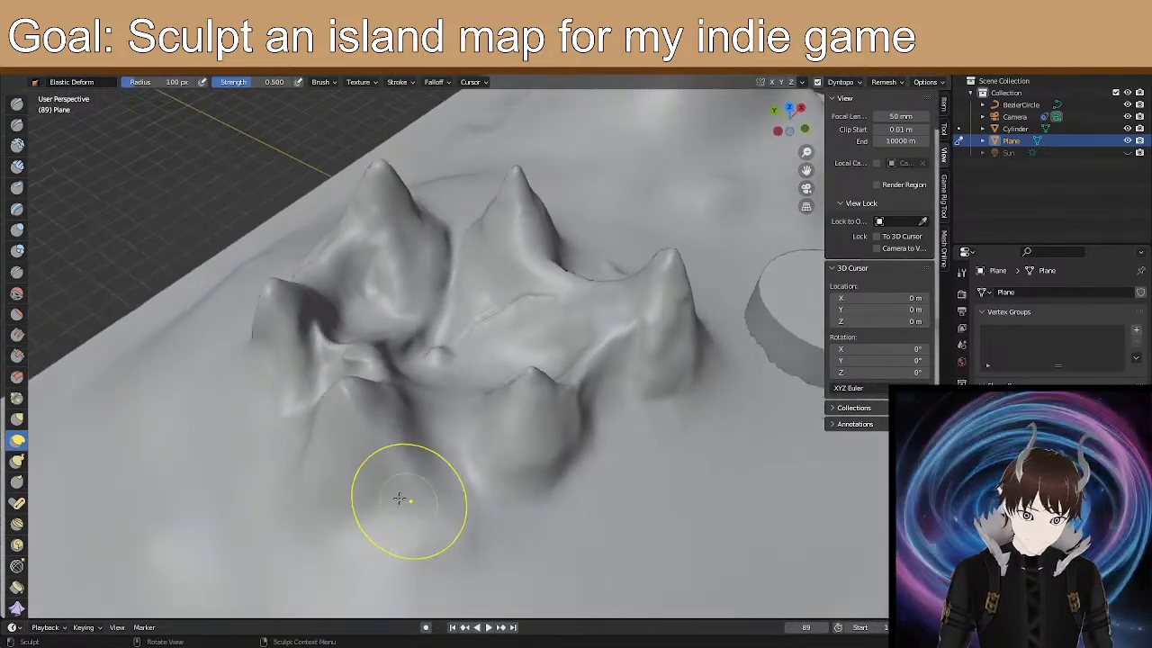
pyautogui.keyDown('shift'); pyautogui.moveTo(454, 519); pyautogui.dragTo(476, 429, button='middle'); pyautogui.keyUp('shift')
pyautogui.scroll(2, 396, 309)
pyautogui.scroll(1, 476, 429)
pyautogui.moveTo(507, 438); pyautogui.dragTo(504, 474)
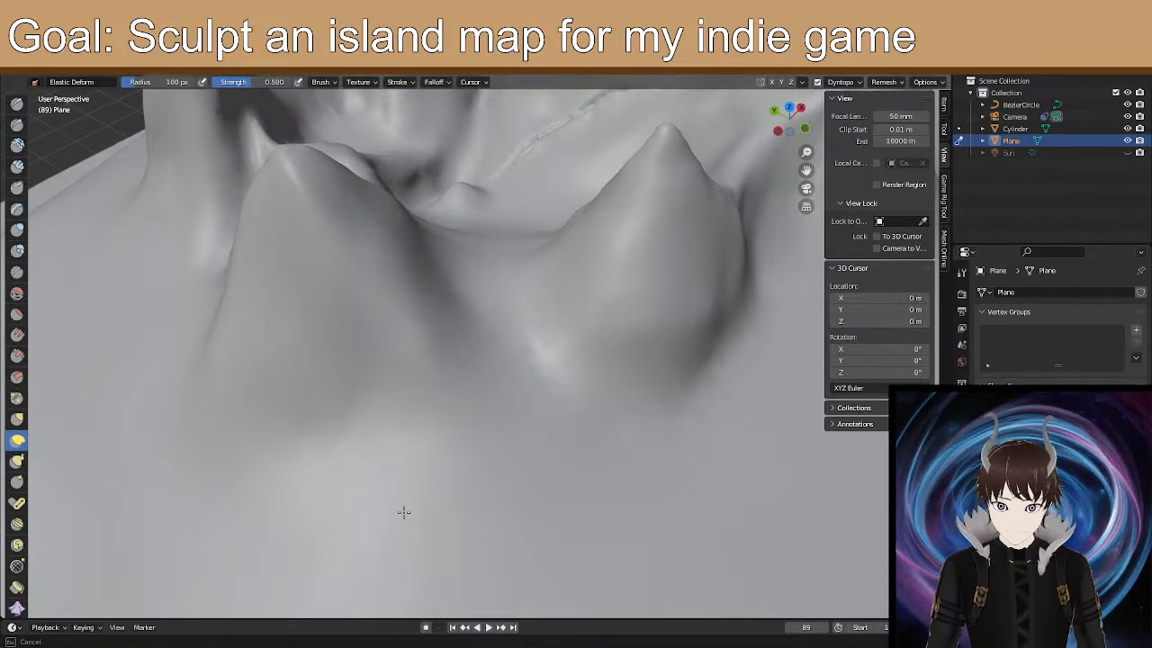
# Examine the island's peak ring, tall mountain and surrounding slopes from low, overhead and side angles.
pyautogui.moveTo(483, 522)
pyautogui.mouseDown(button='middle')
pyautogui.moveTo(441, 441)
pyautogui.moveTo(462, 455)
pyautogui.moveTo(469, 435)
pyautogui.moveTo(360, 463)
pyautogui.mouseUp(button='middle')
pyautogui.scroll(-4, 373, 433)
pyautogui.moveTo(502, 459)
pyautogui.mouseDown(button='middle')
pyautogui.moveTo(537, 348)
pyautogui.moveTo(552, 360)
pyautogui.moveTo(510, 366)
pyautogui.moveTo(543, 331)
pyautogui.moveTo(484, 324)
pyautogui.mouseUp(button='middle')
pyautogui.scroll(3, 538, 345)
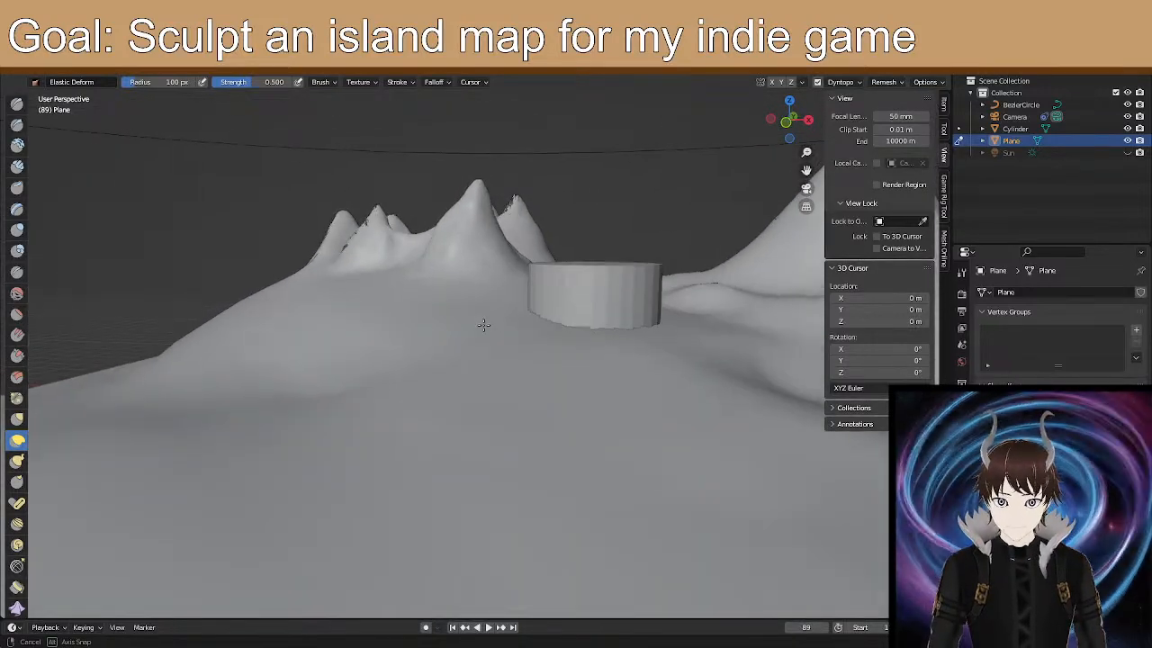
pyautogui.scroll(2, 380, 286)
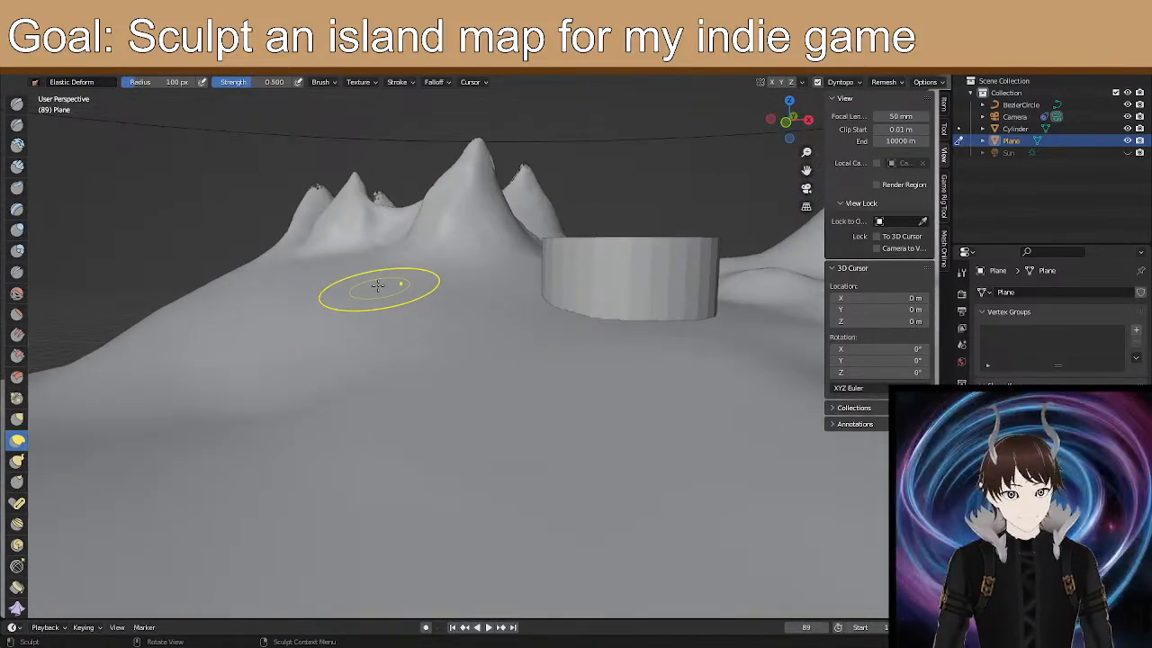
pyautogui.moveTo(327, 297)
pyautogui.mouseDown(button='middle')
pyautogui.moveTo(340, 356)
pyautogui.moveTo(381, 298)
pyautogui.moveTo(429, 312)
pyautogui.moveTo(545, 295)
pyautogui.moveTo(291, 316)
pyautogui.moveTo(376, 342)
pyautogui.mouseUp(button='middle')
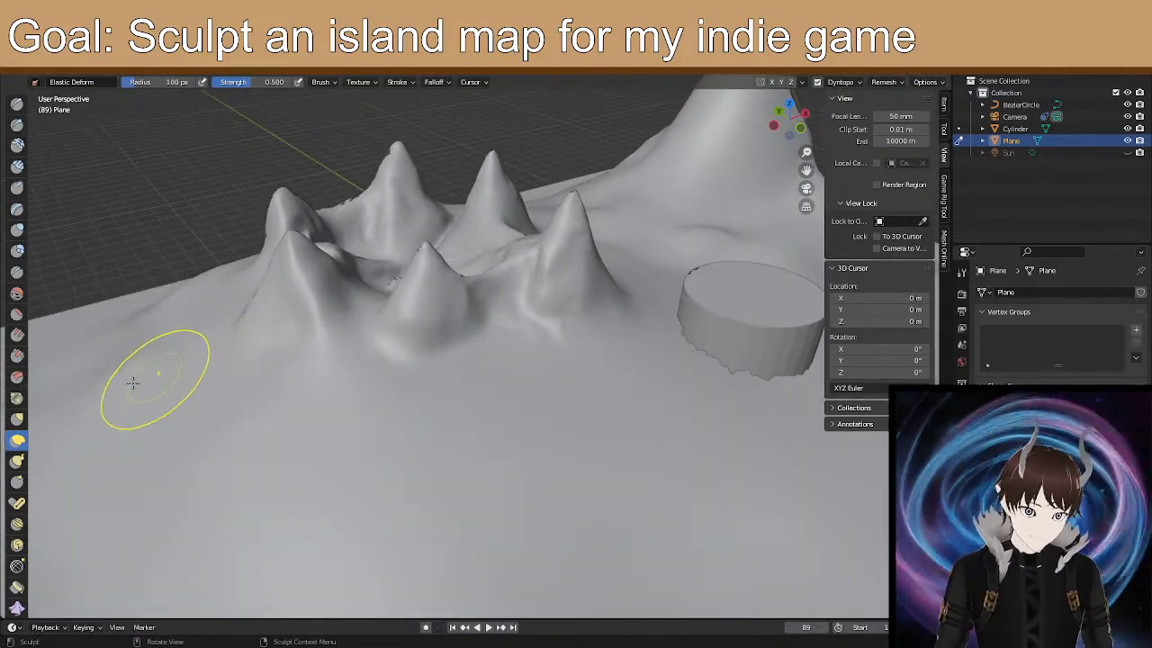
pyautogui.moveTo(149, 377)
pyautogui.mouseDown(button='middle')
pyautogui.moveTo(165, 396)
pyautogui.moveTo(123, 390)
pyautogui.moveTo(401, 411)
pyautogui.mouseUp(button='middle')
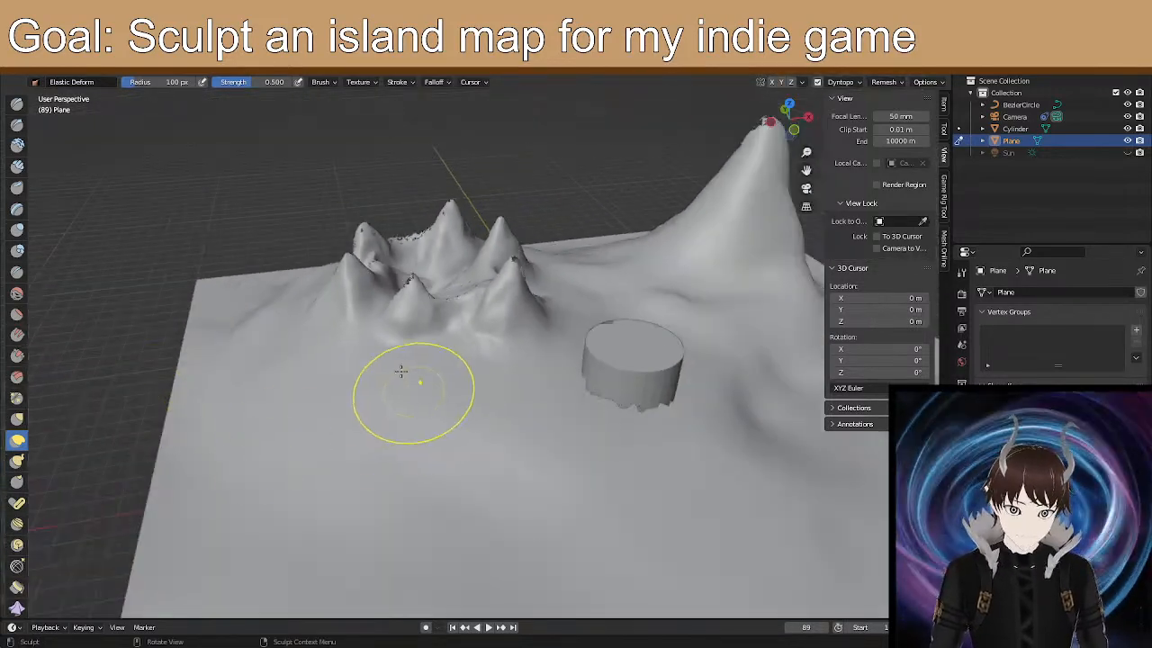
pyautogui.moveTo(578, 361); pyautogui.dragTo(502, 421, button='middle')
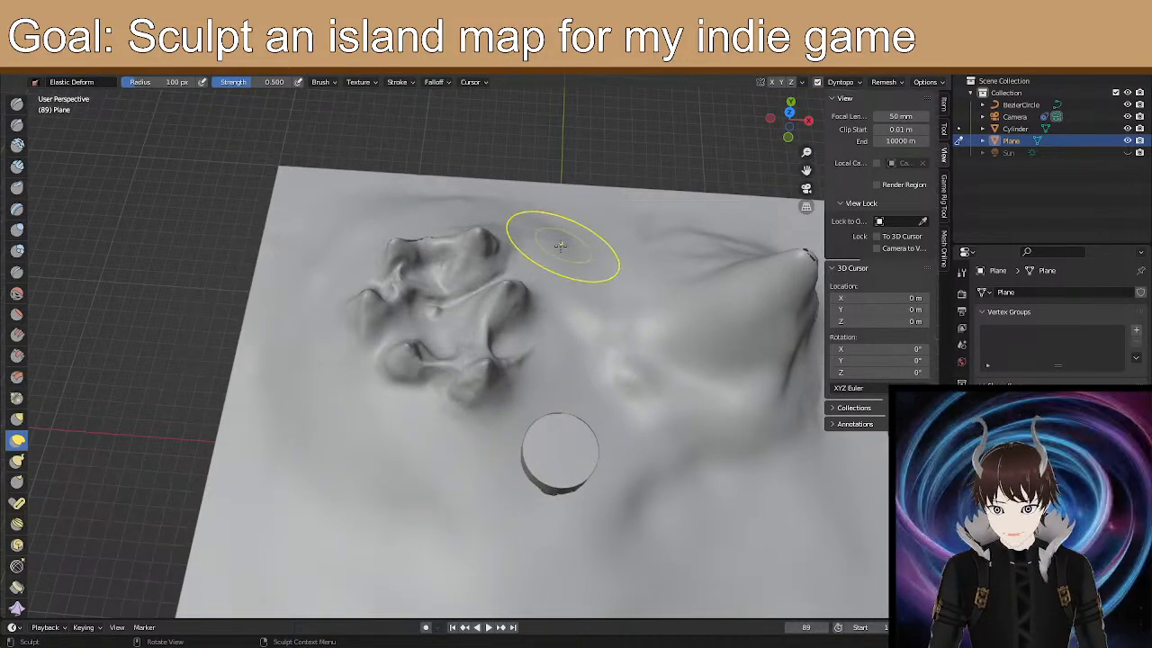
pyautogui.moveTo(358, 244); pyautogui.dragTo(375, 259, button='middle')
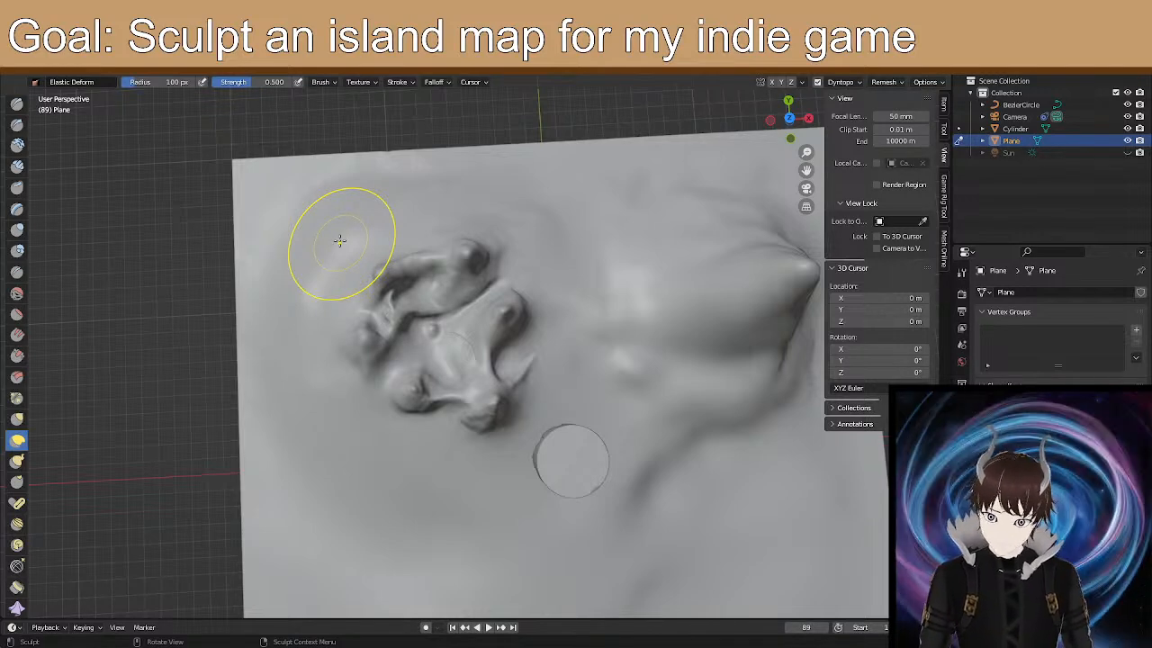
pyautogui.moveTo(279, 226)
pyautogui.mouseDown(button='middle')
pyautogui.moveTo(424, 183)
pyautogui.moveTo(340, 176)
pyautogui.moveTo(487, 278)
pyautogui.mouseUp(button='middle')
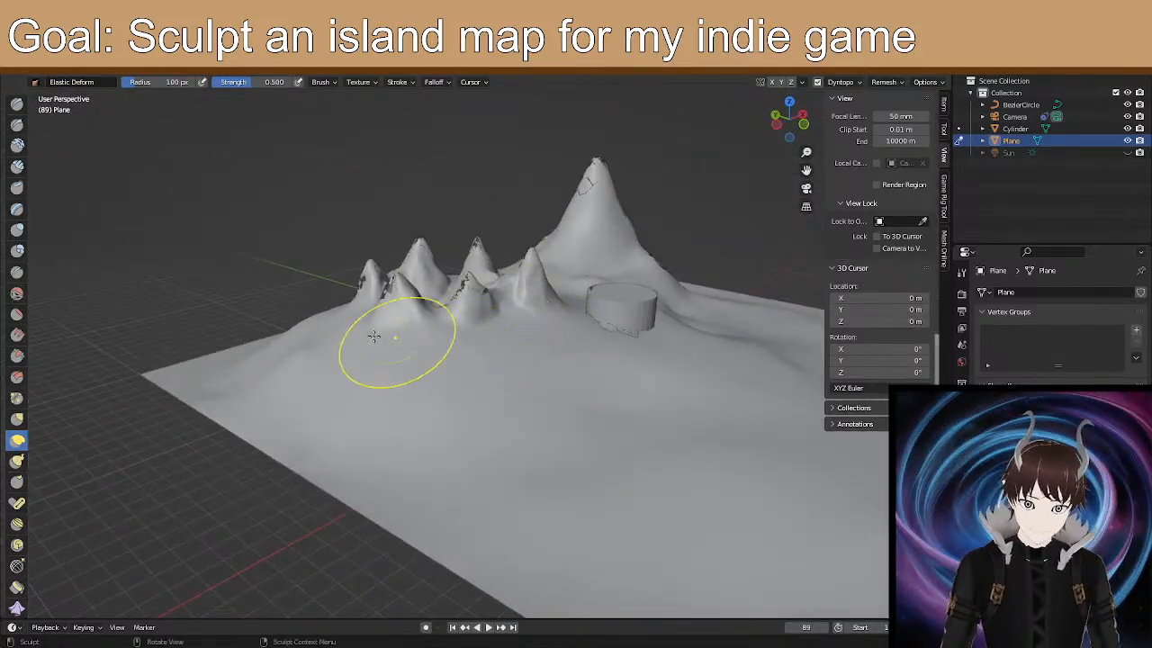
pyautogui.moveTo(320, 336)
pyautogui.mouseDown(button='middle')
pyautogui.moveTo(342, 315)
pyautogui.moveTo(350, 333)
pyautogui.moveTo(295, 279)
pyautogui.mouseUp(button='middle')
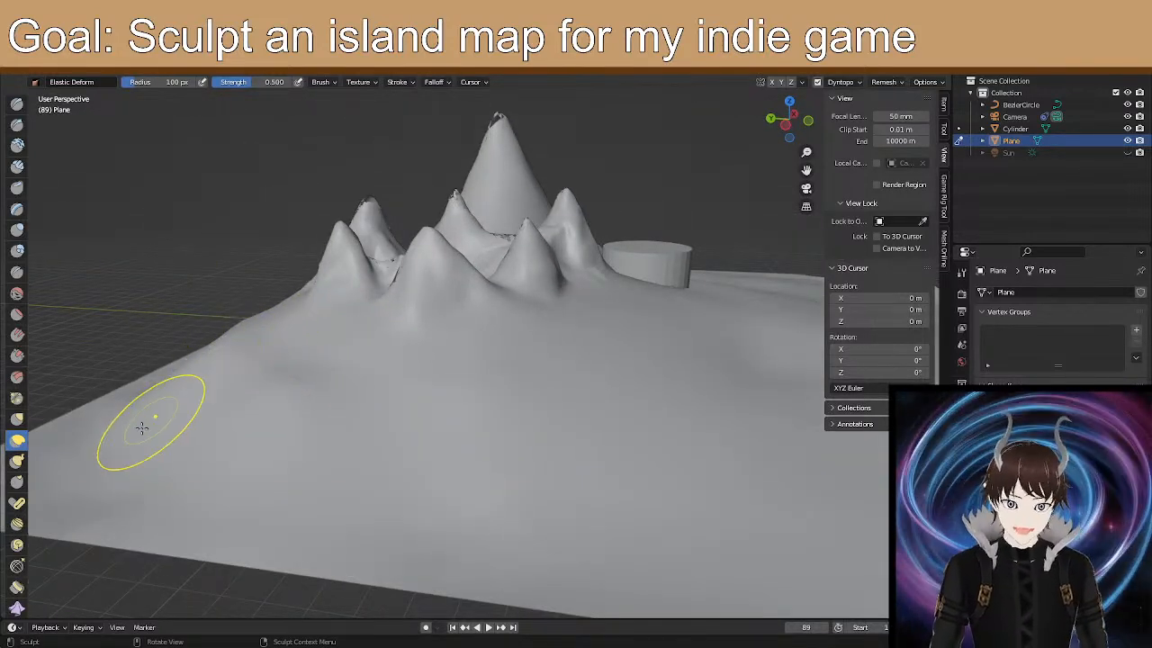
# Pull down the bulge on the island's outer slope below the peak ring with Elastic Deform strokes.
pyautogui.scroll(-2, 144, 428)
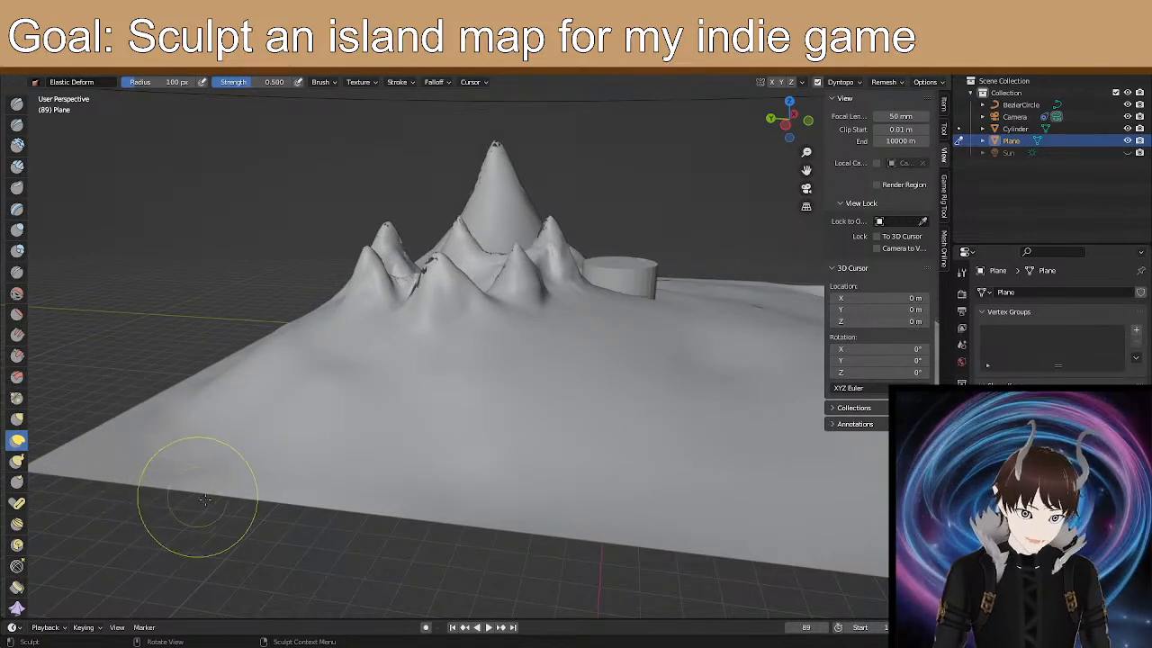
pyautogui.moveTo(193, 432); pyautogui.dragTo(170, 410, button='middle')
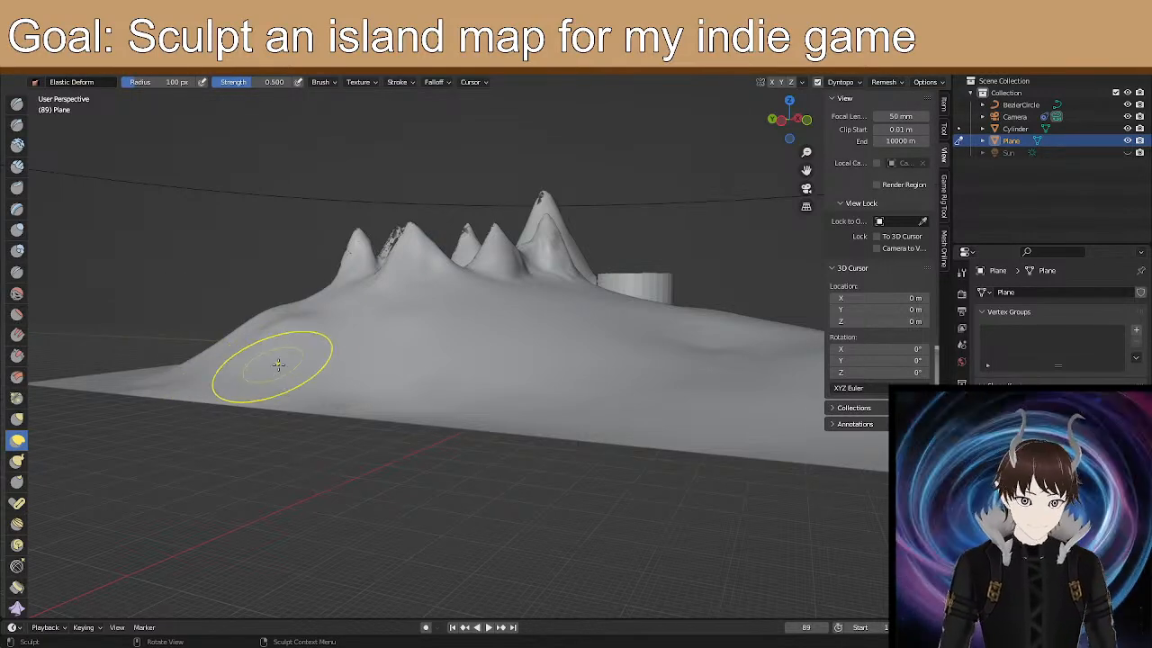
pyautogui.moveTo(288, 360)
pyautogui.mouseDown(button='middle')
pyautogui.moveTo(378, 429)
pyautogui.moveTo(437, 450)
pyautogui.moveTo(422, 412)
pyautogui.moveTo(423, 442)
pyautogui.mouseUp(button='middle')
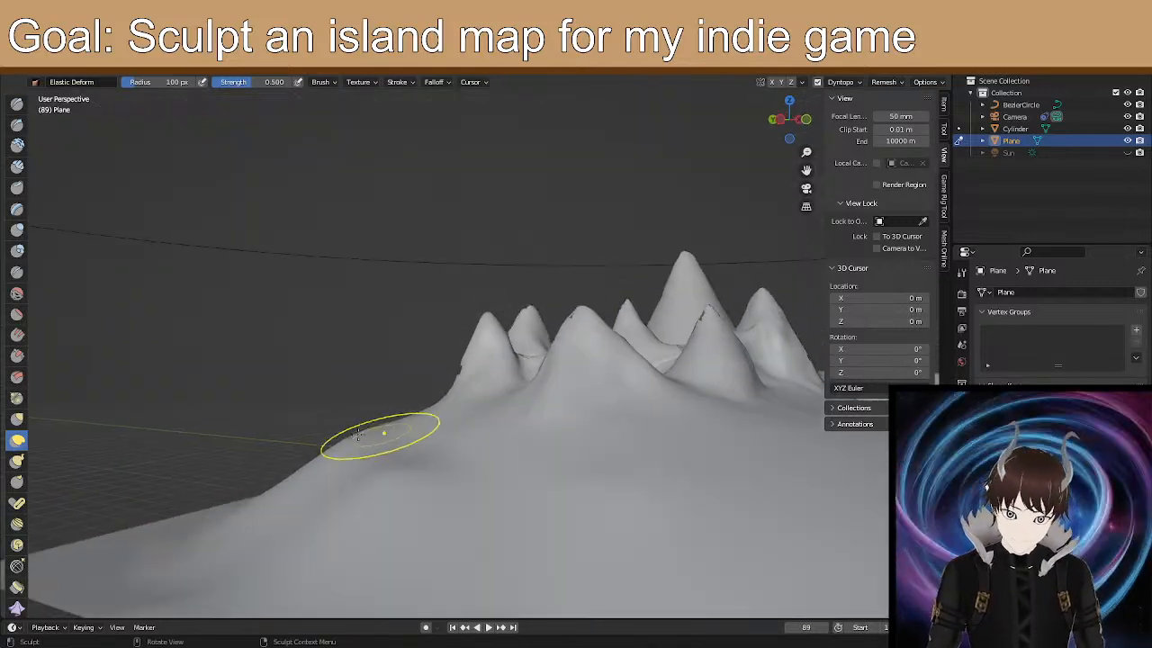
pyautogui.moveTo(349, 463); pyautogui.dragTo(346, 502)
pyautogui.moveTo(337, 475); pyautogui.dragTo(326, 518)
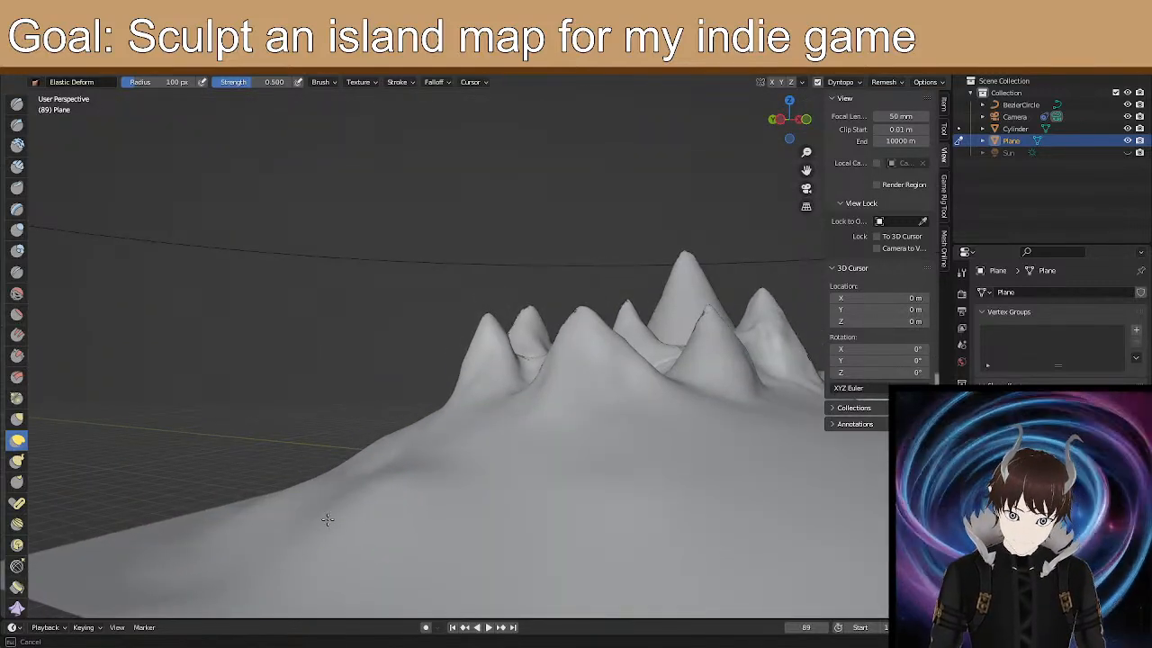
pyautogui.moveTo(292, 490); pyautogui.dragTo(303, 501, button='middle')
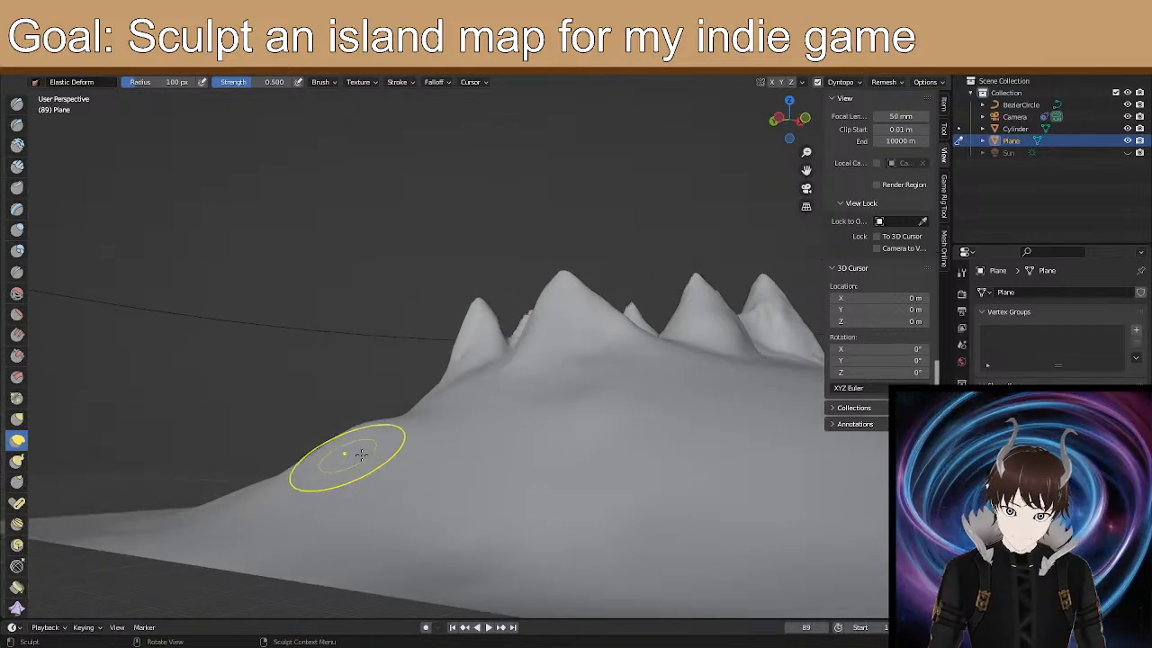
pyautogui.moveTo(372, 493)
pyautogui.mouseDown(button='middle')
pyautogui.moveTo(378, 504)
pyautogui.moveTo(374, 481)
pyautogui.mouseUp(button='middle')
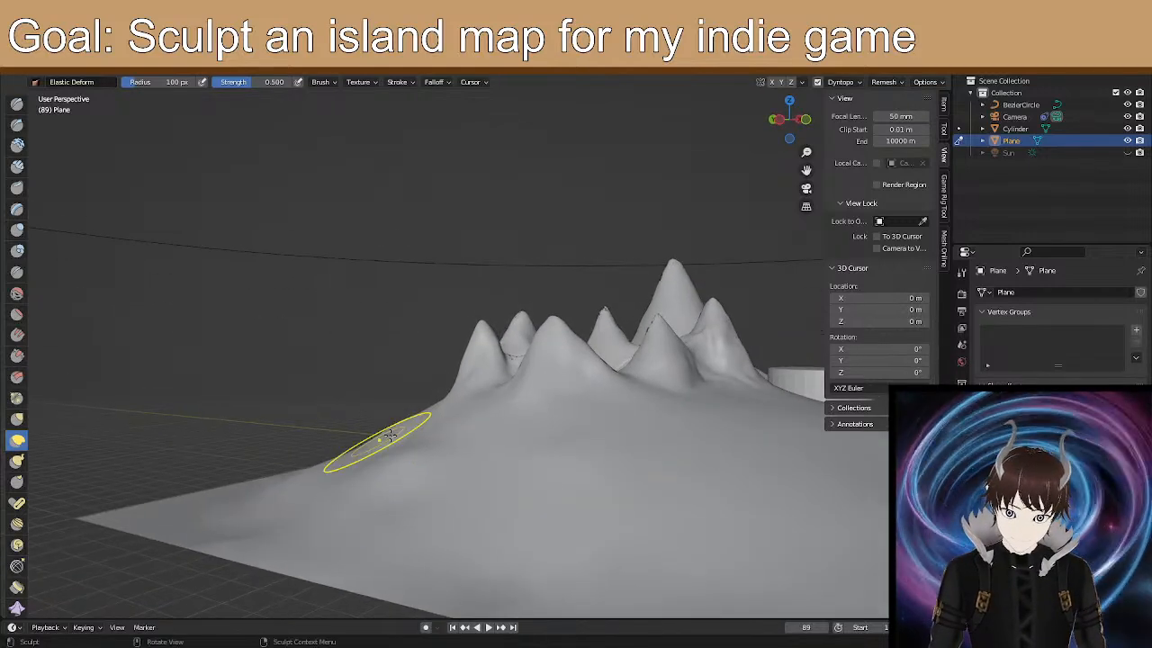
pyautogui.moveTo(398, 434); pyautogui.dragTo(349, 430, button='middle')
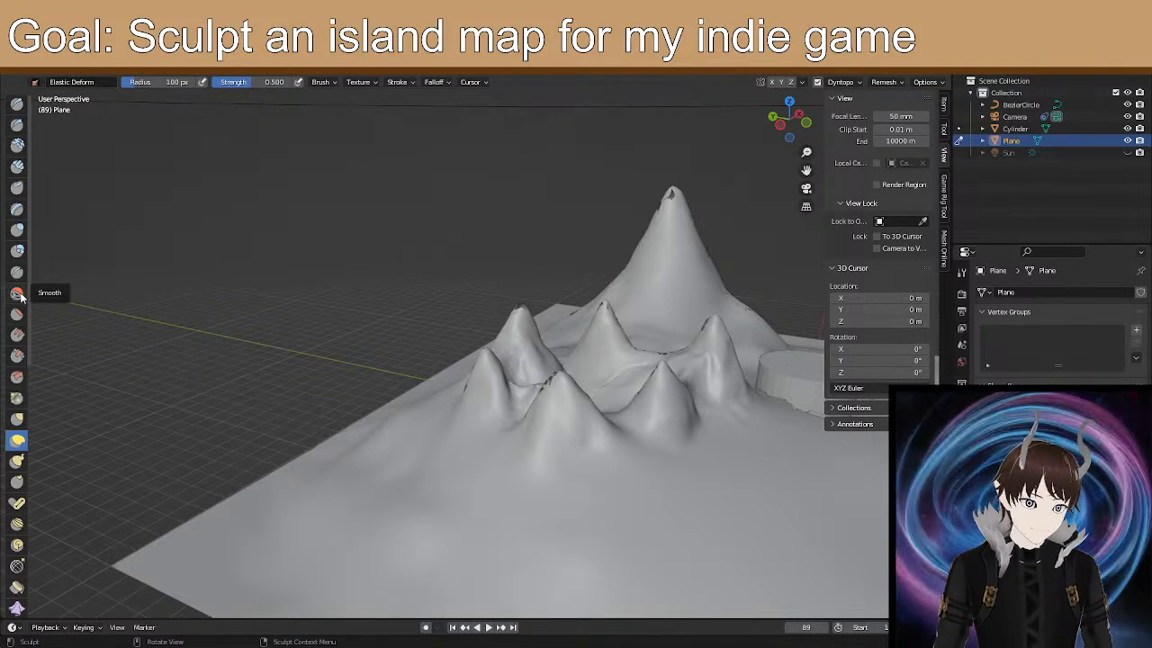
# Push the bumps on the outer slope below the peak ring with the Thumb brush.
pyautogui.click(17, 481)
pyautogui.moveTo(275, 489); pyautogui.dragTo(415, 451, button='middle')
pyautogui.moveTo(414, 451); pyautogui.dragTo(429, 466)
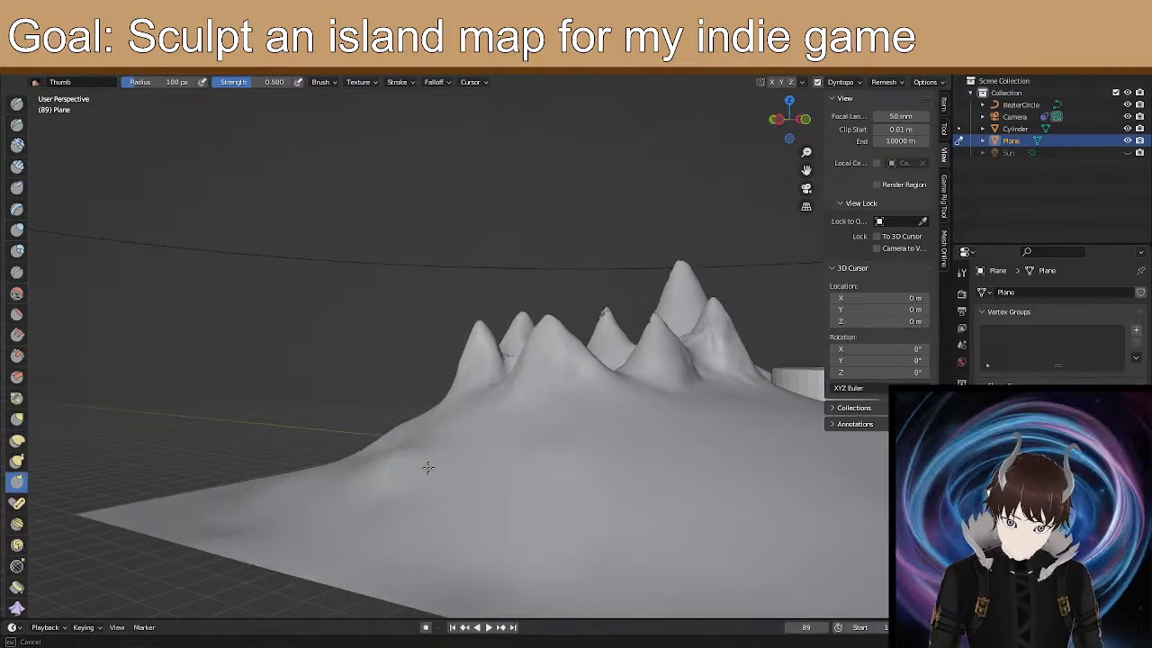
pyautogui.moveTo(409, 480)
pyautogui.mouseDown(button='middle')
pyautogui.moveTo(423, 489)
pyautogui.moveTo(415, 459)
pyautogui.mouseUp(button='middle')
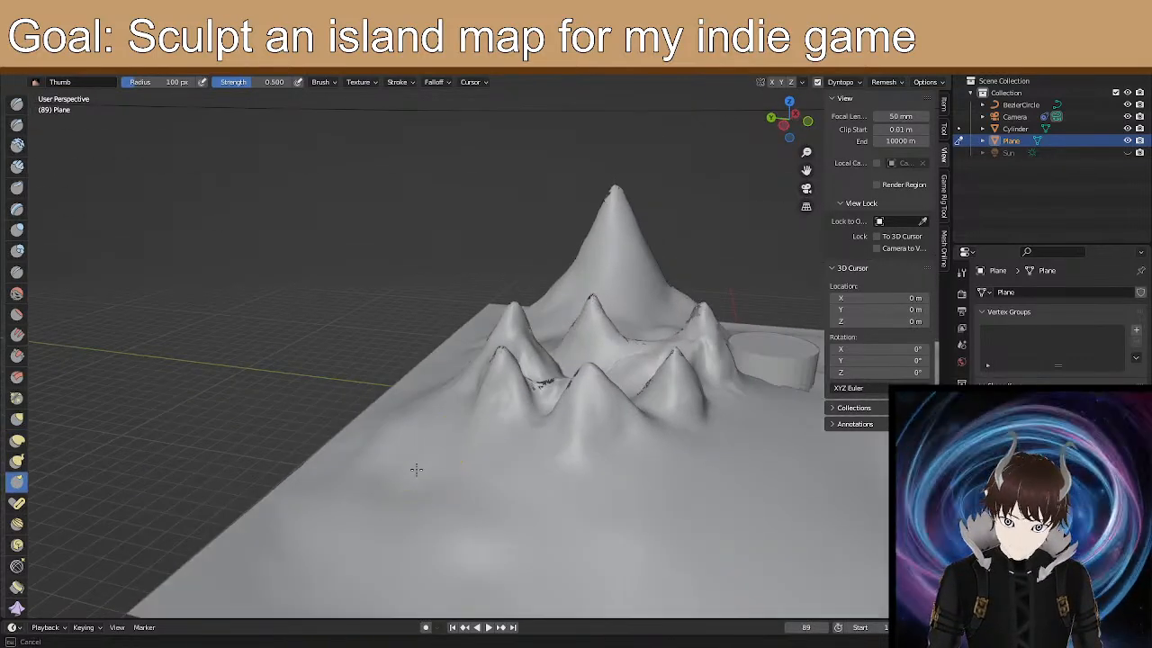
pyautogui.moveTo(468, 546); pyautogui.dragTo(406, 493)
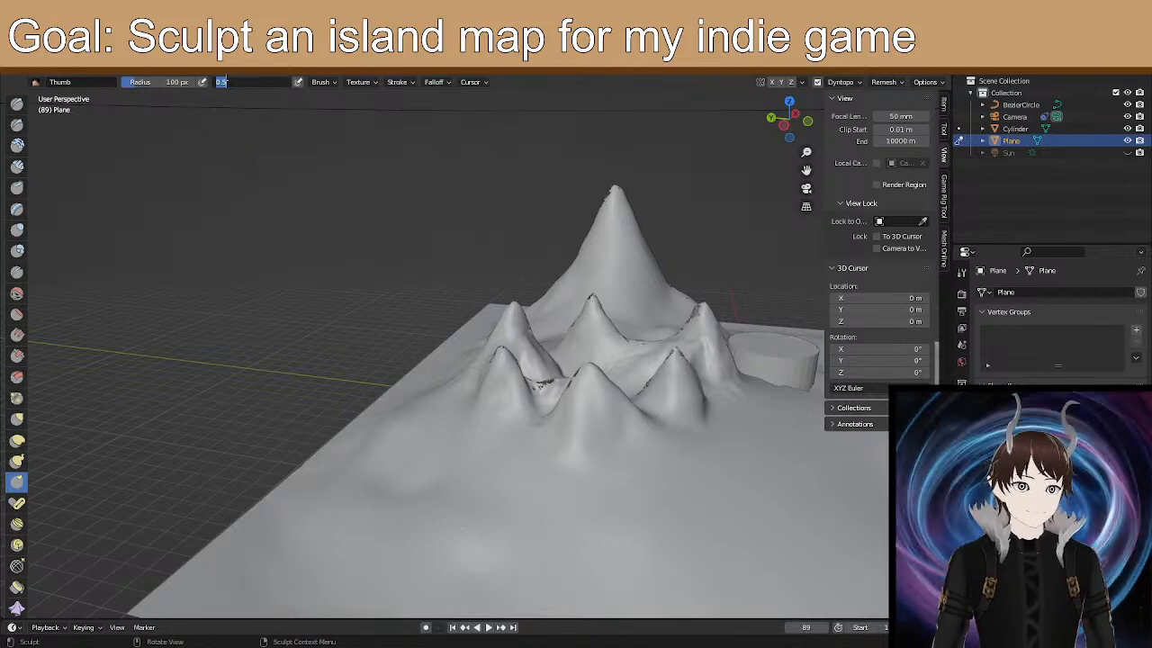
# Rework the outer slope with the Thumb brush at strength 0.8 and level its surface with Scrape/Peaks.
pyautogui.write('0.8')
pyautogui.press('Return')
pyautogui.moveTo(631, 461); pyautogui.dragTo(583, 430, button='middle')
pyautogui.moveTo(544, 448)
pyautogui.mouseDown()
pyautogui.moveTo(535, 479)
pyautogui.moveTo(514, 438)
pyautogui.mouseUp()
pyautogui.moveTo(514, 437)
pyautogui.mouseDown(button='middle')
pyautogui.moveTo(495, 441)
pyautogui.moveTo(458, 411)
pyautogui.moveTo(439, 373)
pyautogui.mouseUp(button='middle')
pyautogui.moveTo(406, 447); pyautogui.dragTo(337, 409)
pyautogui.moveTo(323, 468); pyautogui.dragTo(298, 414)
pyautogui.moveTo(269, 456); pyautogui.dragTo(267, 440)
pyautogui.moveTo(380, 497); pyautogui.dragTo(383, 498)
pyautogui.moveTo(315, 454)
pyautogui.mouseDown()
pyautogui.moveTo(373, 488)
pyautogui.moveTo(348, 489)
pyautogui.mouseUp()
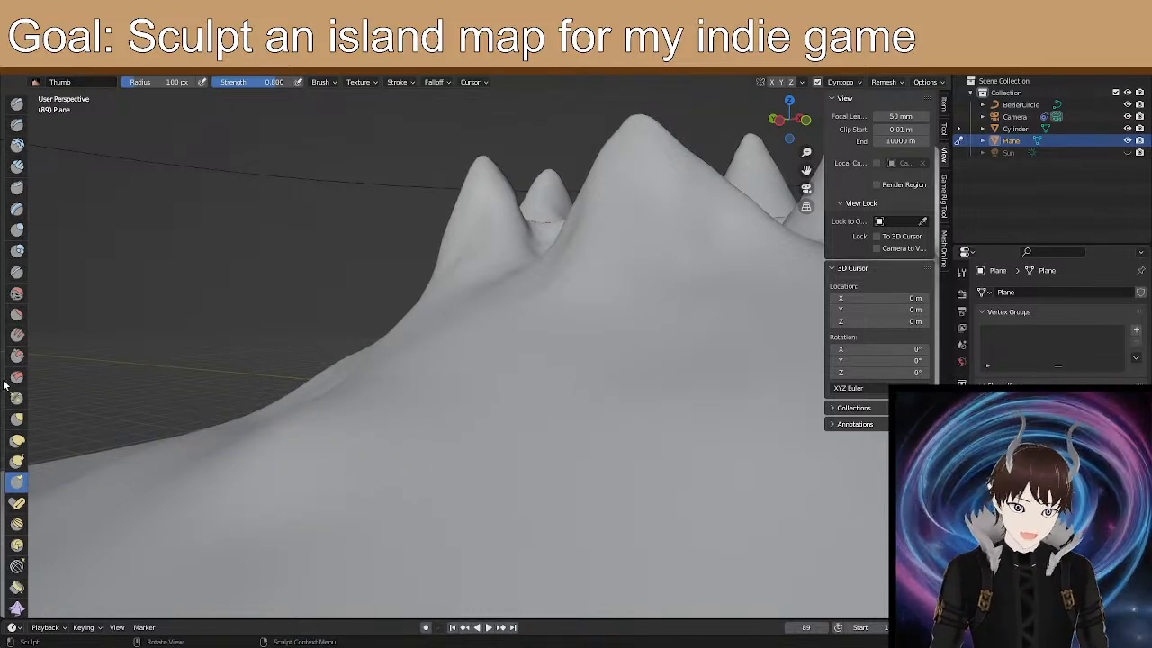
pyautogui.click(16, 356)
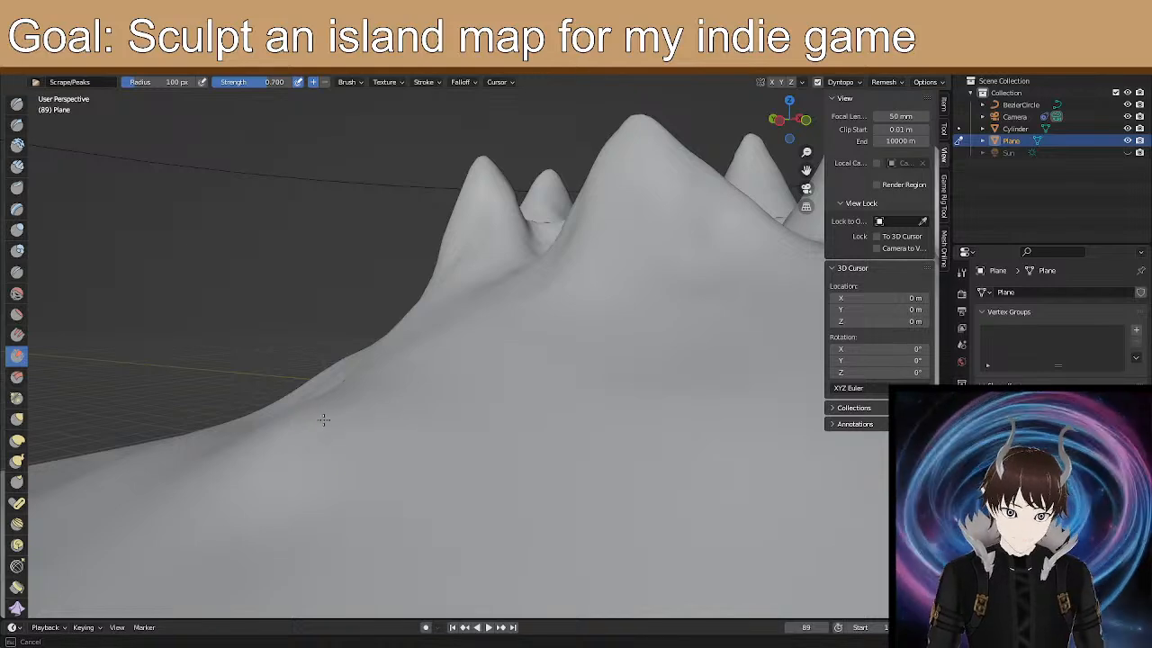
pyautogui.moveTo(388, 402)
pyautogui.mouseDown(button='middle')
pyautogui.moveTo(459, 409)
pyautogui.moveTo(398, 411)
pyautogui.moveTo(404, 386)
pyautogui.moveTo(378, 334)
pyautogui.moveTo(334, 342)
pyautogui.moveTo(317, 332)
pyautogui.moveTo(327, 348)
pyautogui.moveTo(358, 342)
pyautogui.mouseUp(button='middle')
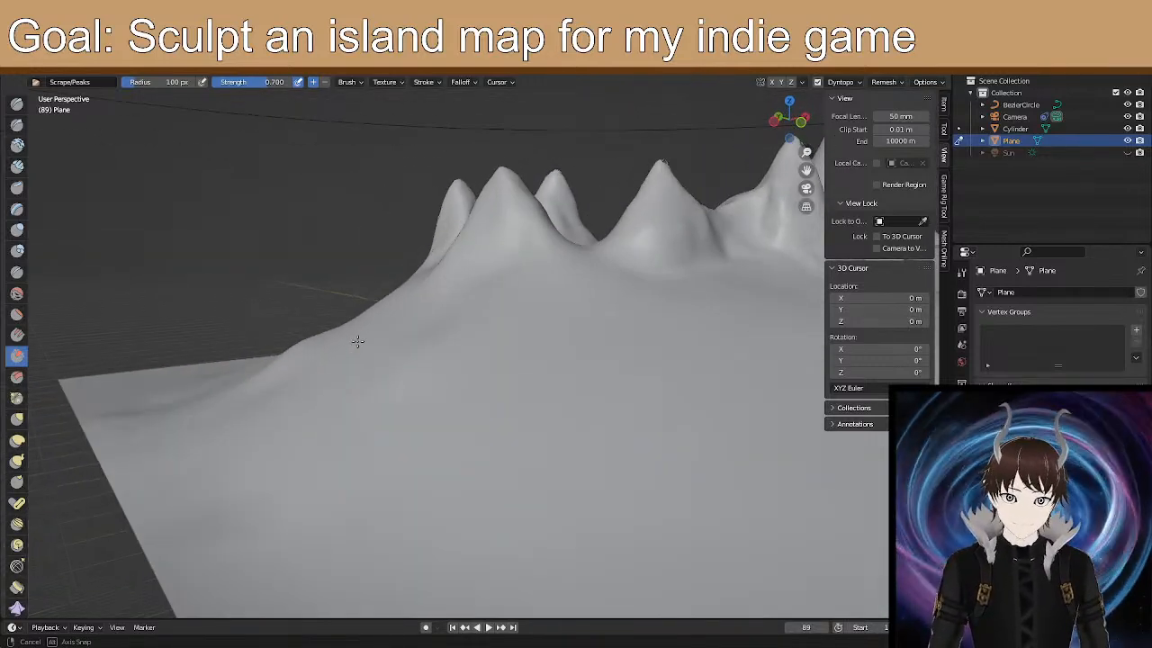
# Pull up a row of small peaks along the foot of the outer slope with the Snake Hook brush.
pyautogui.click(16, 461)
pyautogui.moveTo(90, 423)
pyautogui.mouseDown(button='middle')
pyautogui.moveTo(278, 412)
pyautogui.moveTo(689, 352)
pyautogui.moveTo(596, 404)
pyautogui.moveTo(617, 347)
pyautogui.moveTo(605, 372)
pyautogui.moveTo(566, 368)
pyautogui.moveTo(628, 382)
pyautogui.mouseUp(button='middle')
pyautogui.moveTo(658, 393); pyautogui.dragTo(757, 457)
pyautogui.moveTo(759, 460)
pyautogui.mouseDown()
pyautogui.moveTo(777, 441)
pyautogui.moveTo(765, 419)
pyautogui.moveTo(738, 420)
pyautogui.moveTo(694, 385)
pyautogui.mouseUp()
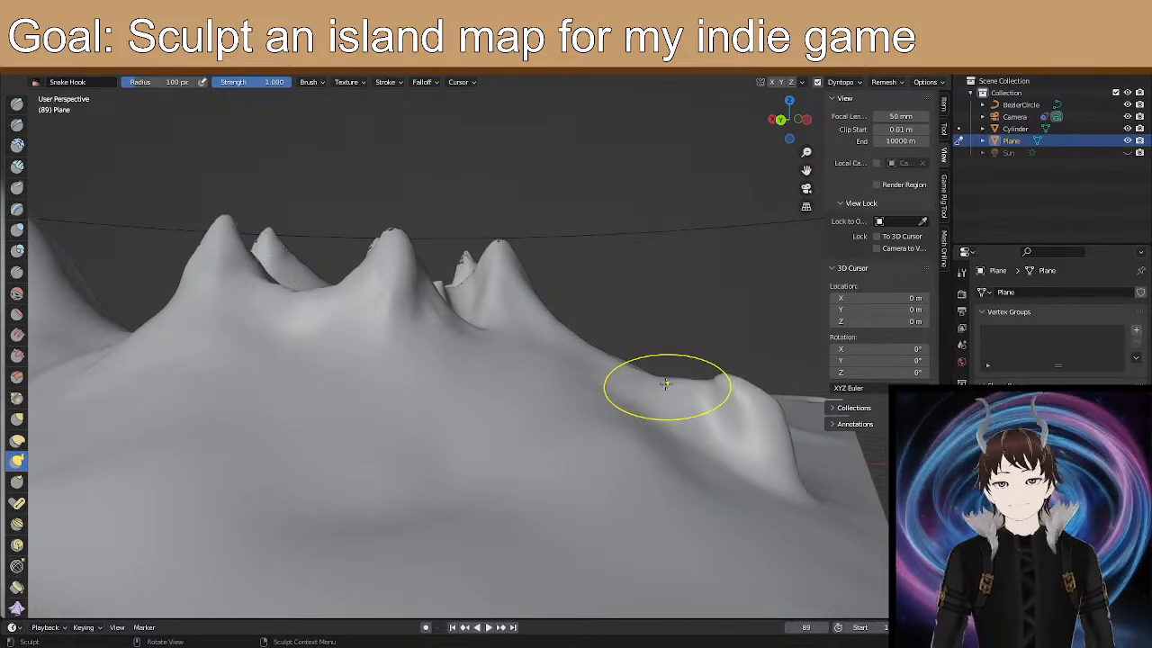
pyautogui.moveTo(710, 474)
pyautogui.mouseDown(button='middle')
pyautogui.moveTo(566, 457)
pyautogui.moveTo(609, 480)
pyautogui.moveTo(571, 462)
pyautogui.moveTo(527, 473)
pyautogui.moveTo(540, 540)
pyautogui.moveTo(447, 515)
pyautogui.mouseUp(button='middle')
pyautogui.moveTo(306, 495)
pyautogui.mouseDown(button='middle')
pyautogui.moveTo(373, 488)
pyautogui.moveTo(419, 458)
pyautogui.moveTo(456, 522)
pyautogui.moveTo(432, 509)
pyautogui.moveTo(468, 499)
pyautogui.moveTo(491, 447)
pyautogui.mouseUp(button='middle')
pyautogui.moveTo(491, 448); pyautogui.dragTo(487, 420)
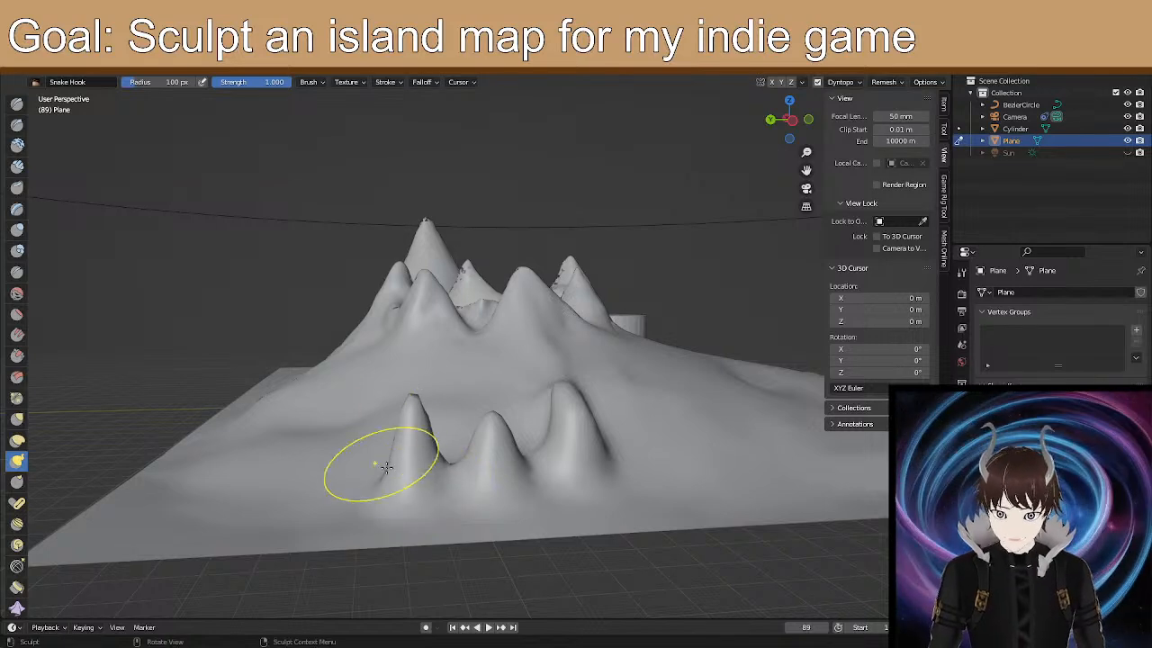
pyautogui.moveTo(341, 485)
pyautogui.mouseDown()
pyautogui.moveTo(326, 455)
pyautogui.moveTo(329, 396)
pyautogui.mouseUp()
# Continue the row of small Snake Hook peaks along the next stretch of the island's outer edge.
pyautogui.moveTo(330, 396); pyautogui.dragTo(472, 500, button='middle')
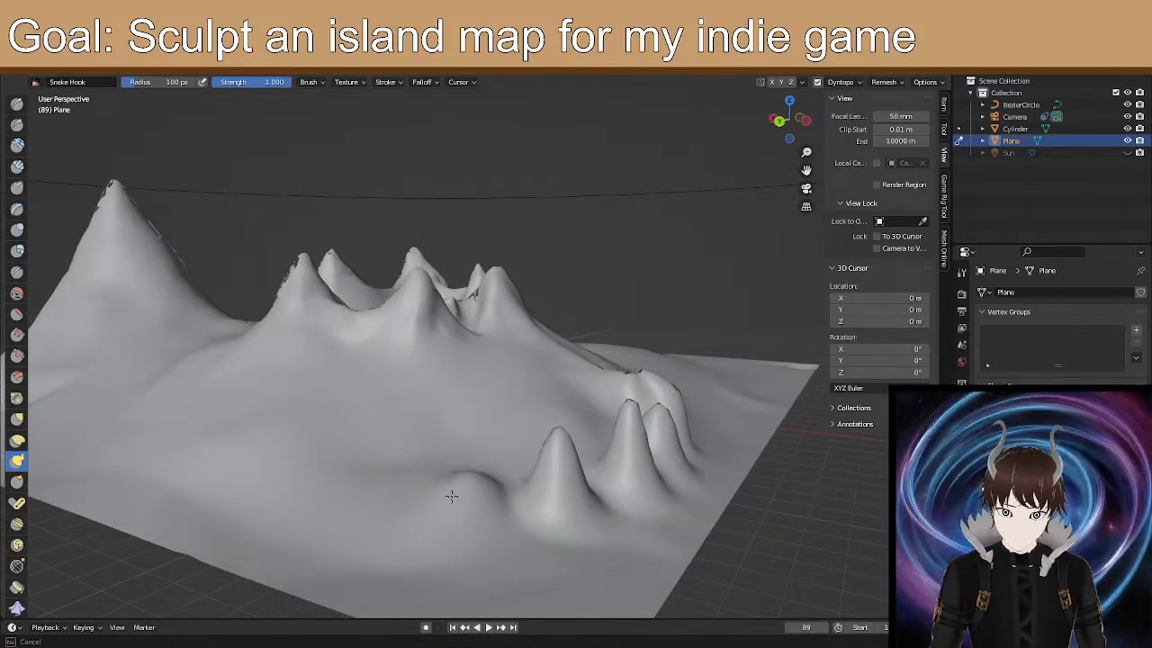
pyautogui.moveTo(364, 522); pyautogui.dragTo(357, 441)
pyautogui.moveTo(279, 511); pyautogui.dragTo(270, 458)
pyautogui.moveTo(270, 458)
pyautogui.mouseDown(button='middle')
pyautogui.moveTo(303, 441)
pyautogui.moveTo(337, 465)
pyautogui.moveTo(306, 468)
pyautogui.moveTo(288, 442)
pyautogui.moveTo(348, 463)
pyautogui.moveTo(395, 452)
pyautogui.mouseUp(button='middle')
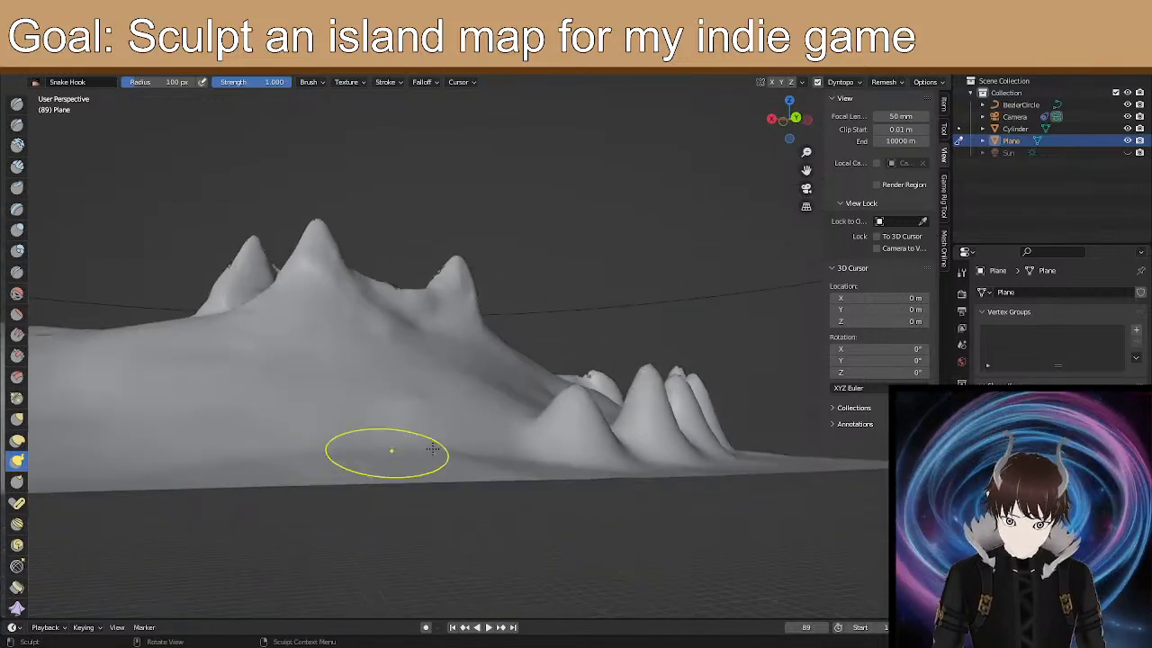
pyautogui.moveTo(547, 421)
pyautogui.mouseDown()
pyautogui.moveTo(571, 399)
pyautogui.moveTo(566, 355)
pyautogui.moveTo(522, 396)
pyautogui.moveTo(527, 381)
pyautogui.mouseUp()
pyautogui.moveTo(540, 362)
pyautogui.mouseDown(button='middle')
pyautogui.moveTo(544, 405)
pyautogui.moveTo(568, 397)
pyautogui.mouseUp(button='middle')
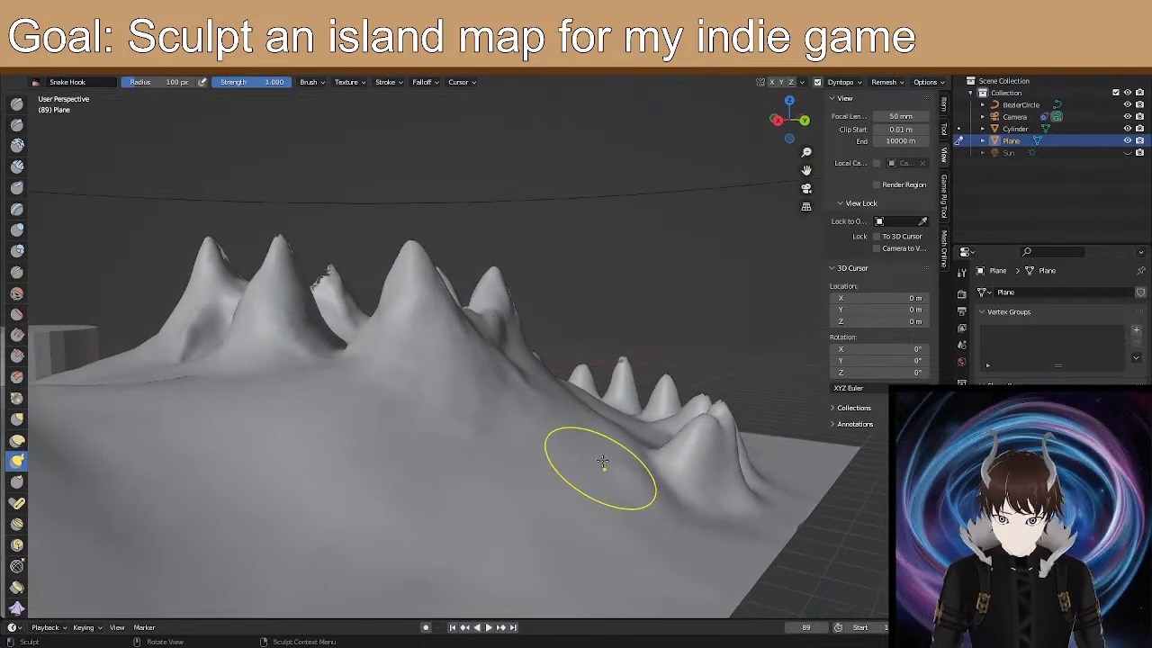
# Raise further Snake Hook peaks at the far end of the row along the lower slope.
pyautogui.moveTo(640, 480); pyautogui.dragTo(622, 483, button='middle')
pyautogui.moveTo(548, 488); pyautogui.dragTo(529, 454)
pyautogui.moveTo(437, 501); pyautogui.dragTo(418, 441)
pyautogui.moveTo(466, 484); pyautogui.dragTo(484, 457)
pyautogui.moveTo(494, 466); pyautogui.dragTo(515, 451)
pyautogui.scroll(2, 517, 449)
pyautogui.moveTo(518, 450); pyautogui.dragTo(489, 445, button='middle')
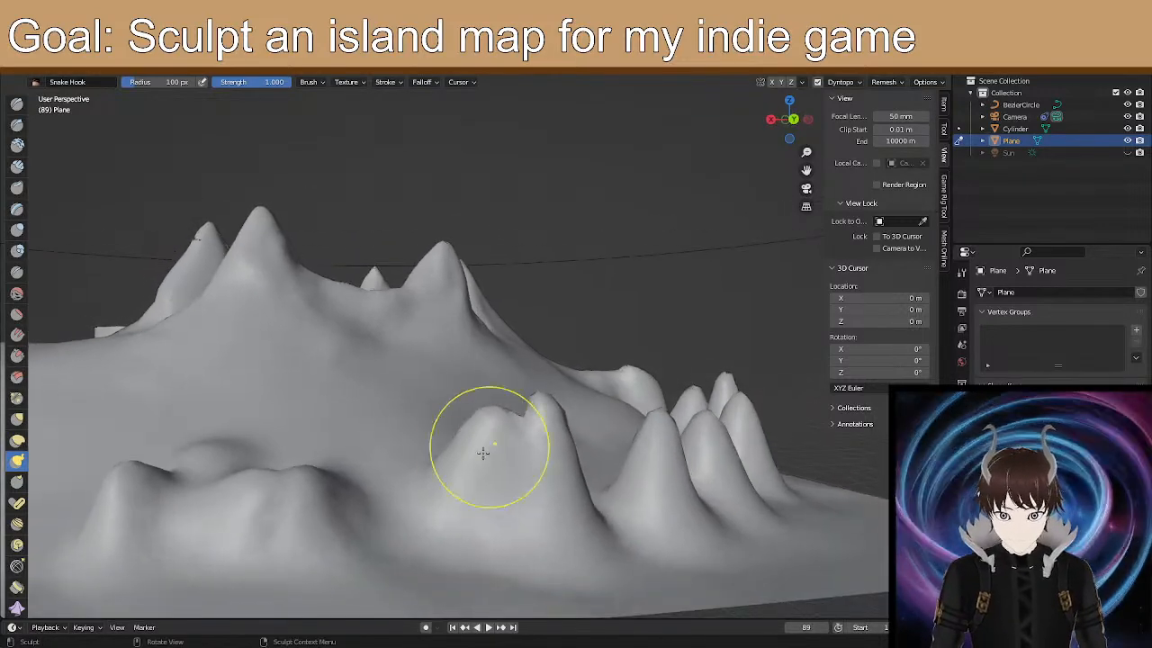
# Pull up the ground between the small peaks with Snake Hook to join them into a continuous jagged wall.
pyautogui.moveTo(294, 489); pyautogui.dragTo(249, 437)
pyautogui.moveTo(219, 504); pyautogui.dragTo(222, 453)
pyautogui.moveTo(184, 492); pyautogui.dragTo(184, 438)
pyautogui.moveTo(418, 508); pyautogui.dragTo(393, 469)
pyautogui.moveTo(394, 408); pyautogui.dragTo(391, 404)
pyautogui.moveTo(354, 500); pyautogui.dragTo(352, 438)
pyautogui.moveTo(443, 483)
pyautogui.mouseDown()
pyautogui.moveTo(449, 432)
pyautogui.moveTo(426, 457)
pyautogui.moveTo(430, 437)
pyautogui.mouseUp()
pyautogui.moveTo(555, 444); pyautogui.dragTo(518, 459, button='middle')
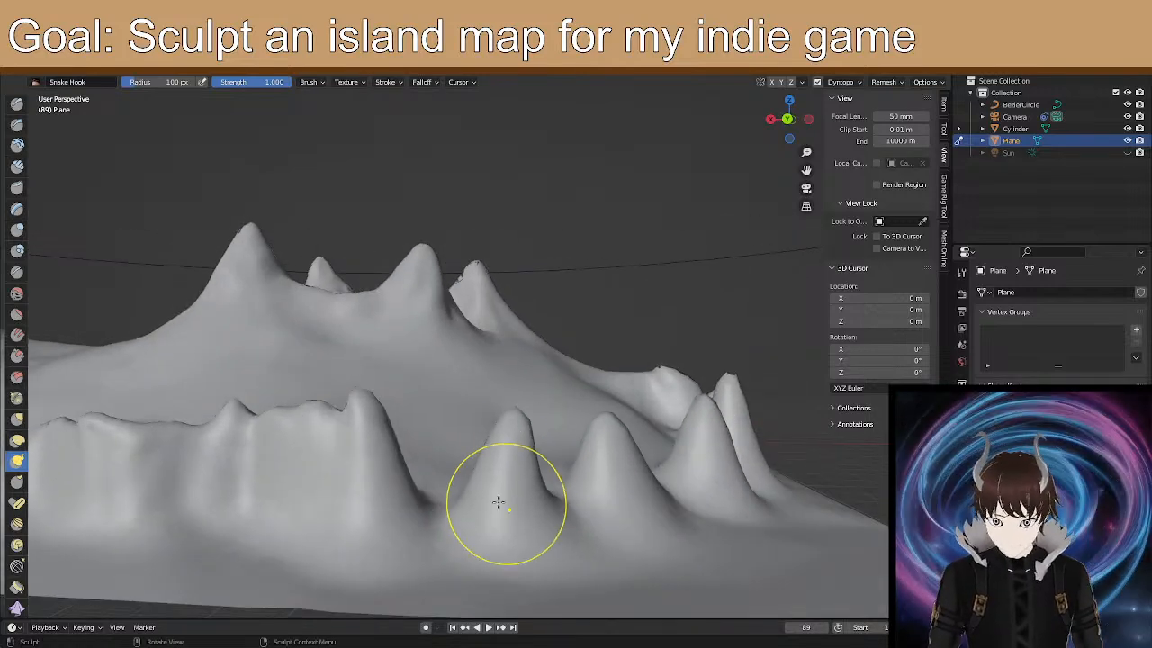
pyautogui.moveTo(435, 515)
pyautogui.mouseDown()
pyautogui.moveTo(430, 424)
pyautogui.moveTo(406, 449)
pyautogui.moveTo(410, 424)
pyautogui.mouseUp()
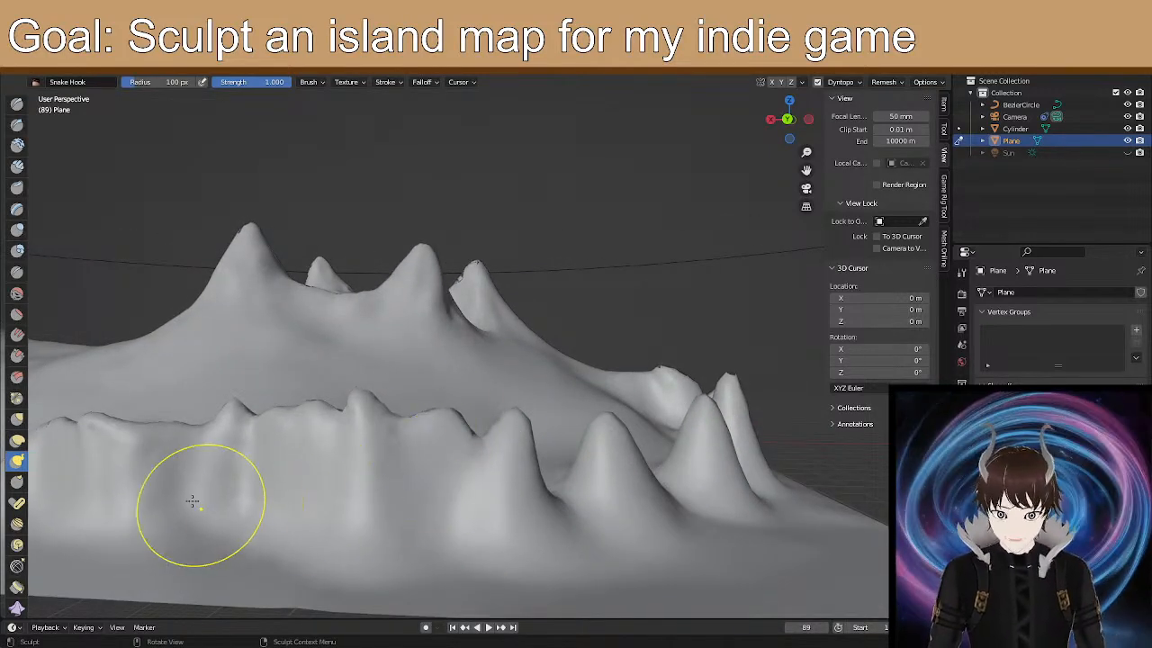
# Close the remaining gaps between the peaks around the terrain's corner with Snake Hook strokes, extending the wall.
pyautogui.moveTo(465, 463); pyautogui.dragTo(419, 505, button='middle')
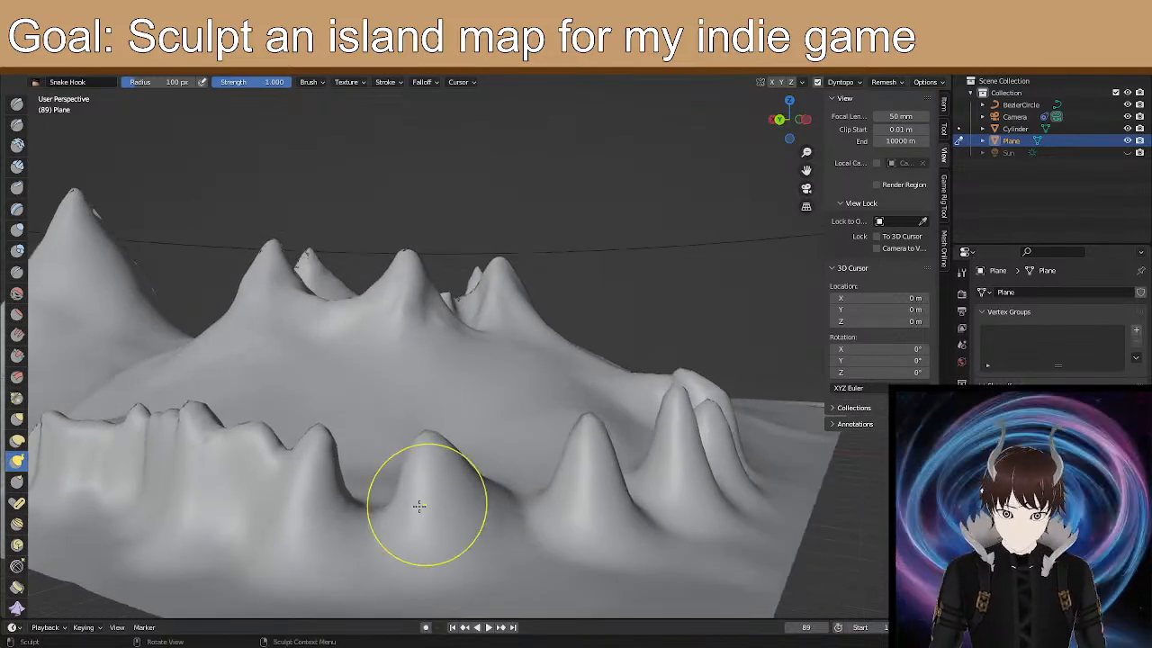
pyautogui.moveTo(366, 508)
pyautogui.mouseDown()
pyautogui.moveTo(366, 461)
pyautogui.moveTo(351, 456)
pyautogui.mouseUp()
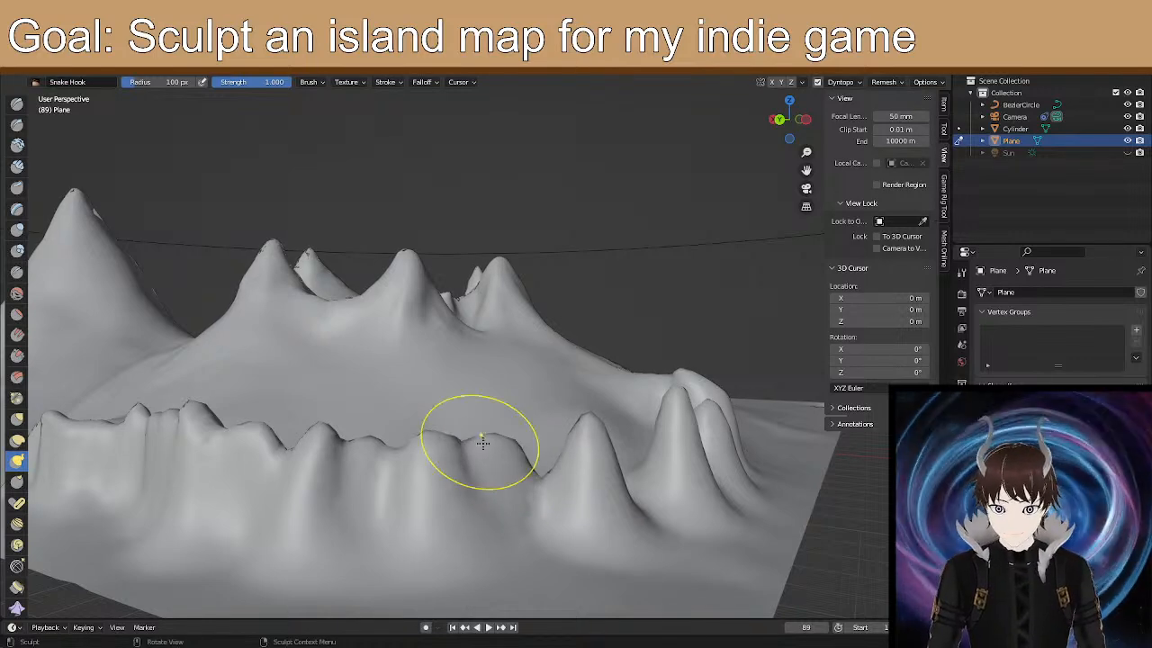
pyautogui.moveTo(547, 443); pyautogui.dragTo(524, 466, button='middle')
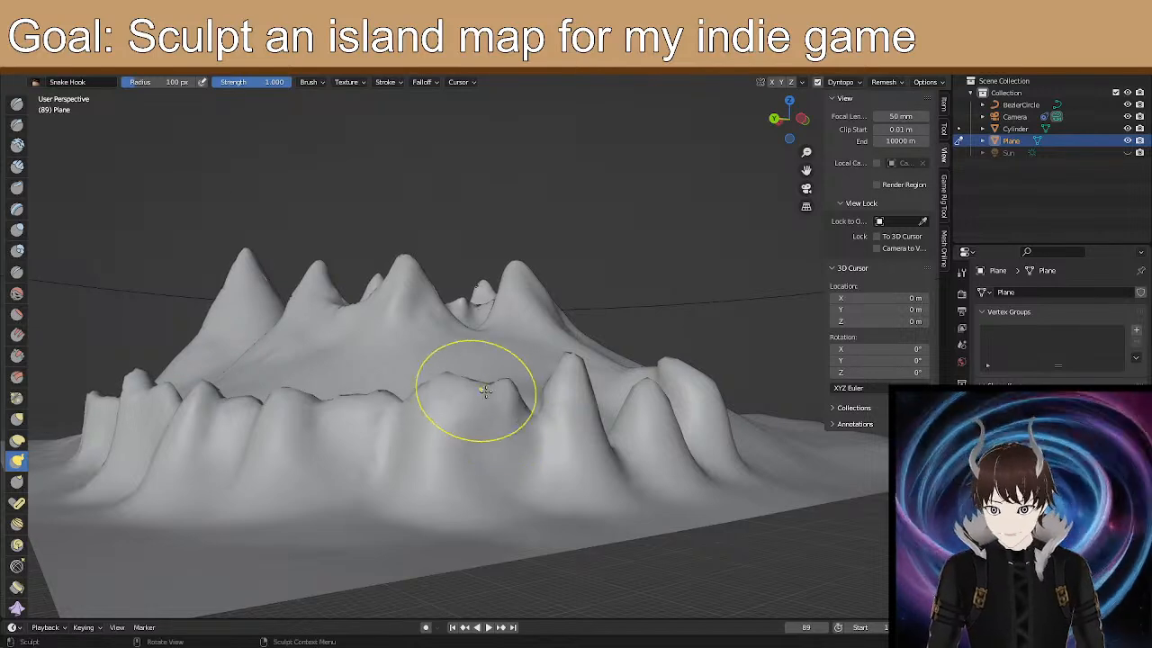
pyautogui.moveTo(550, 416); pyautogui.dragTo(532, 422, button='middle')
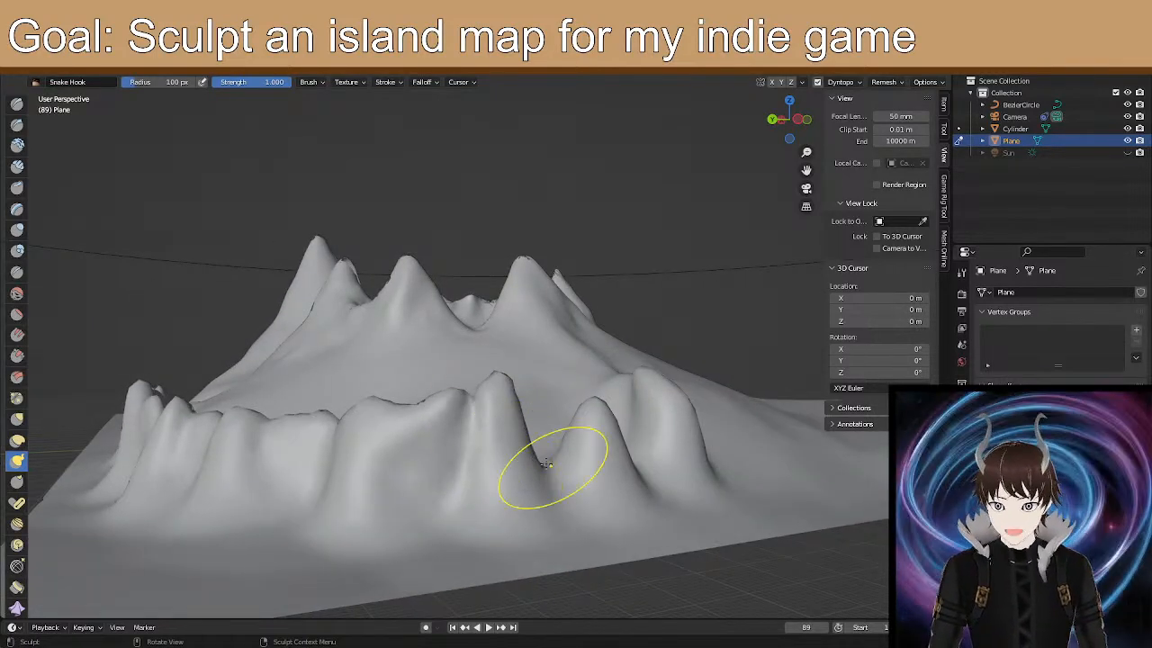
pyautogui.moveTo(544, 405); pyautogui.dragTo(558, 467, button='middle')
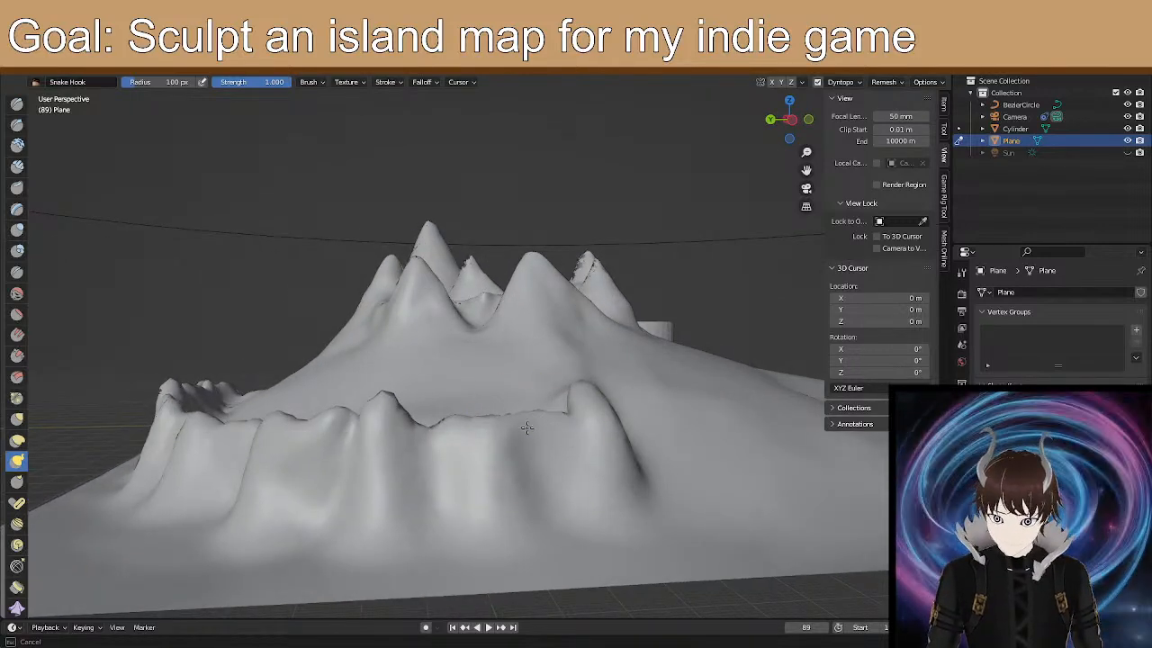
pyautogui.moveTo(499, 435); pyautogui.dragTo(460, 430)
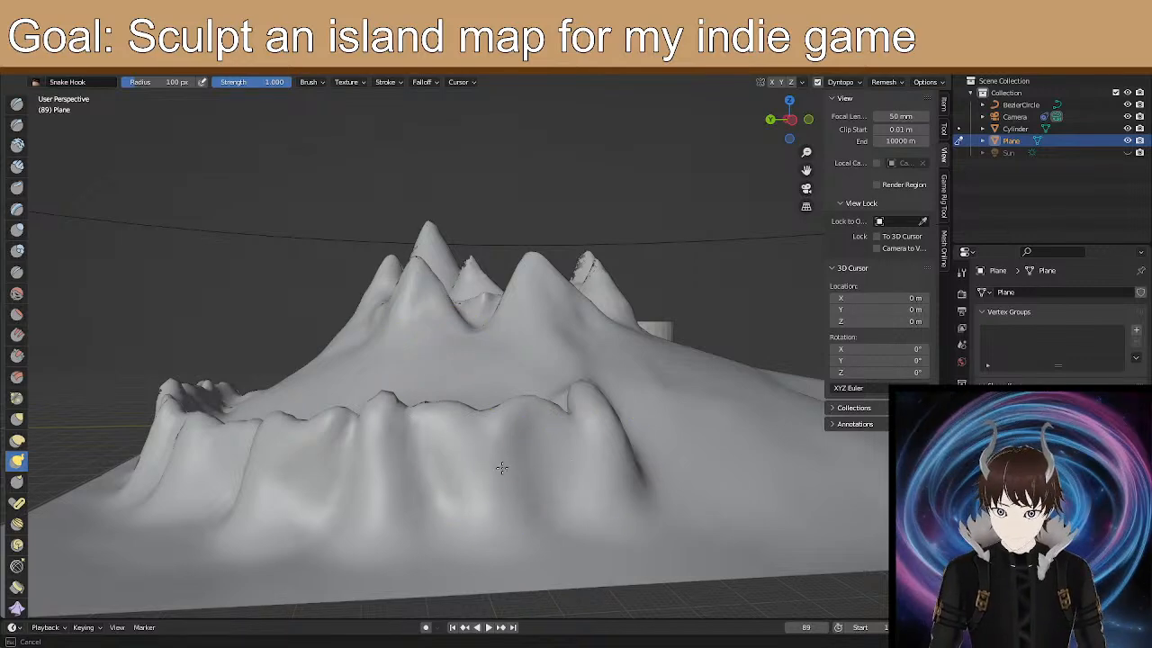
pyautogui.moveTo(288, 476); pyautogui.dragTo(185, 483)
# Raise and even out the crest near both ends of the jagged wall with Snake Hook strokes.
pyautogui.moveTo(186, 483); pyautogui.dragTo(373, 455, button='middle')
pyautogui.moveTo(157, 439); pyautogui.dragTo(333, 432, button='middle')
pyautogui.moveTo(333, 431); pyautogui.dragTo(300, 396)
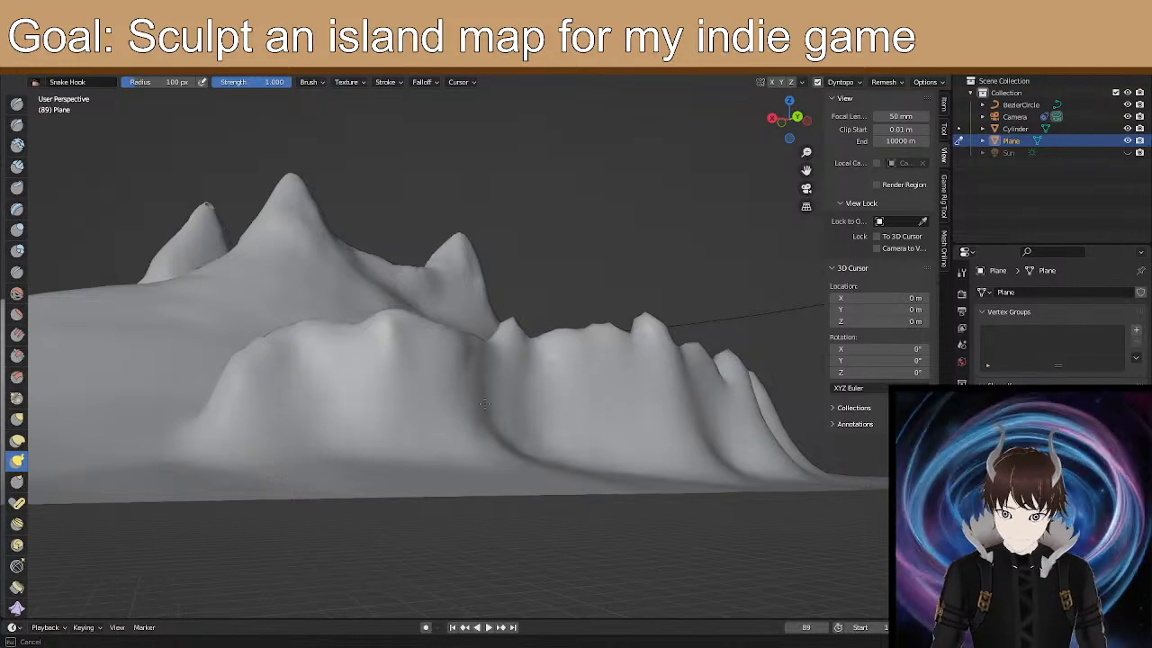
pyautogui.moveTo(580, 416)
pyautogui.mouseDown(button='middle')
pyautogui.moveTo(599, 420)
pyautogui.moveTo(566, 437)
pyautogui.moveTo(426, 430)
pyautogui.moveTo(411, 450)
pyautogui.moveTo(474, 448)
pyautogui.mouseUp(button='middle')
pyautogui.moveTo(475, 448); pyautogui.dragTo(462, 446)
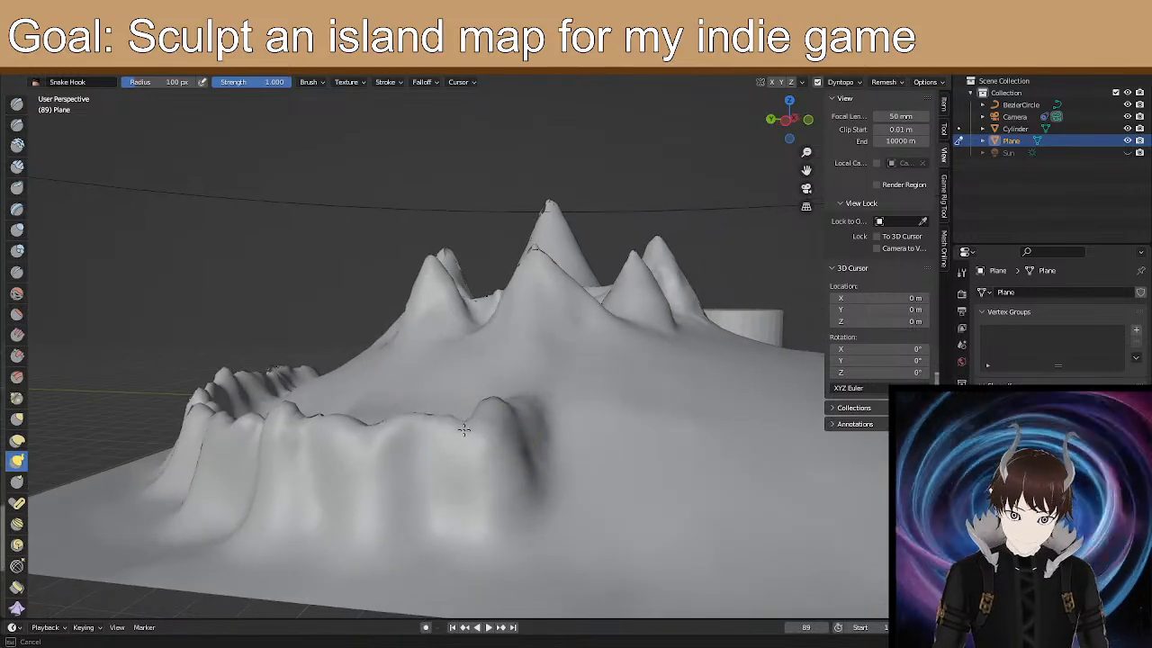
# Reshape the inner face of the curved outer wall with Elastic Deform strokes.
pyautogui.moveTo(318, 442)
pyautogui.mouseDown(button='middle')
pyautogui.moveTo(251, 461)
pyautogui.moveTo(226, 501)
pyautogui.mouseUp(button='middle')
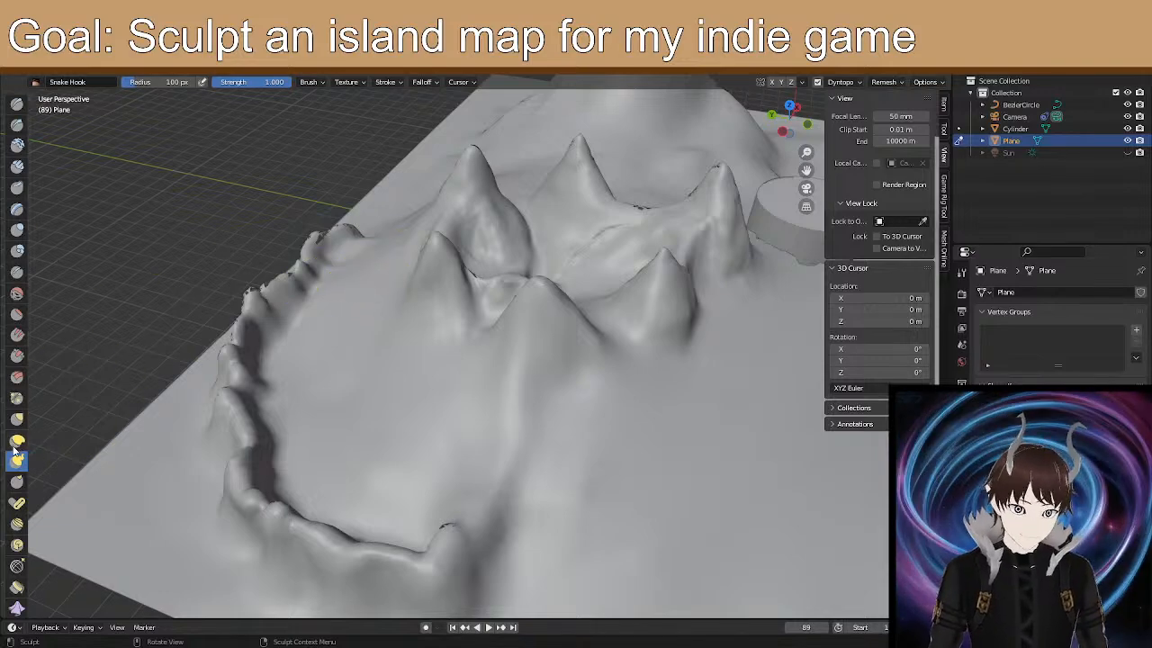
pyautogui.moveTo(266, 457)
pyautogui.mouseDown(button='middle')
pyautogui.moveTo(231, 411)
pyautogui.moveTo(303, 426)
pyautogui.moveTo(268, 415)
pyautogui.moveTo(327, 384)
pyautogui.mouseUp(button='middle')
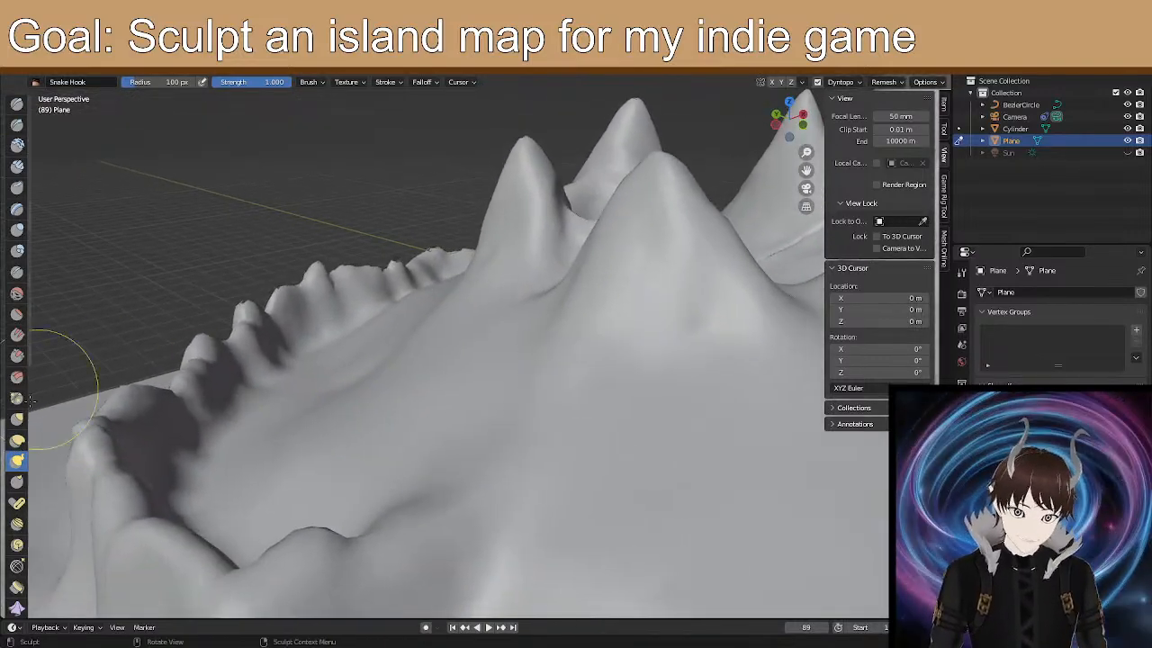
pyautogui.click(16, 440)
pyautogui.moveTo(281, 373)
pyautogui.mouseDown()
pyautogui.moveTo(262, 360)
pyautogui.moveTo(259, 337)
pyautogui.moveTo(257, 348)
pyautogui.mouseUp()
pyautogui.moveTo(247, 515); pyautogui.dragTo(245, 463)
pyautogui.moveTo(242, 471)
pyautogui.mouseDown(button='middle')
pyautogui.moveTo(234, 465)
pyautogui.moveTo(391, 478)
pyautogui.moveTo(513, 455)
pyautogui.mouseUp(button='middle')
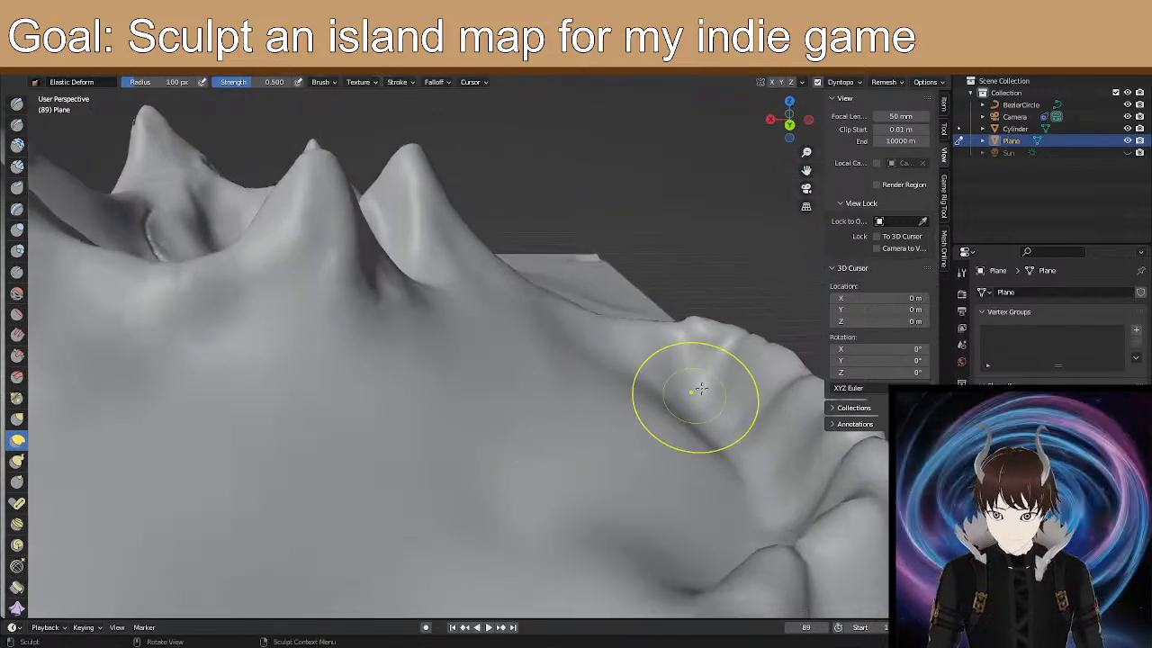
# Deform the wall's crest and inner face where it meets the mountain slope with Elastic Deform strokes.
pyautogui.moveTo(695, 352); pyautogui.dragTo(691, 376)
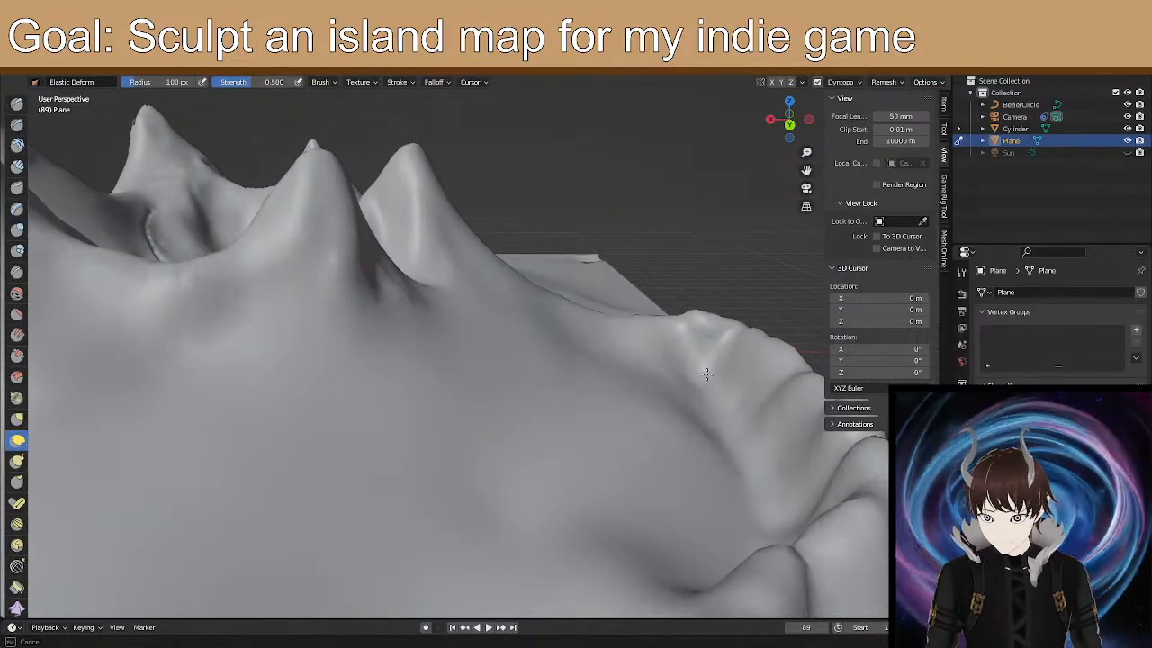
pyautogui.moveTo(717, 331)
pyautogui.mouseDown()
pyautogui.moveTo(703, 347)
pyautogui.moveTo(711, 342)
pyautogui.mouseUp()
pyautogui.moveTo(712, 410); pyautogui.dragTo(735, 351)
pyautogui.moveTo(728, 463); pyautogui.dragTo(758, 351)
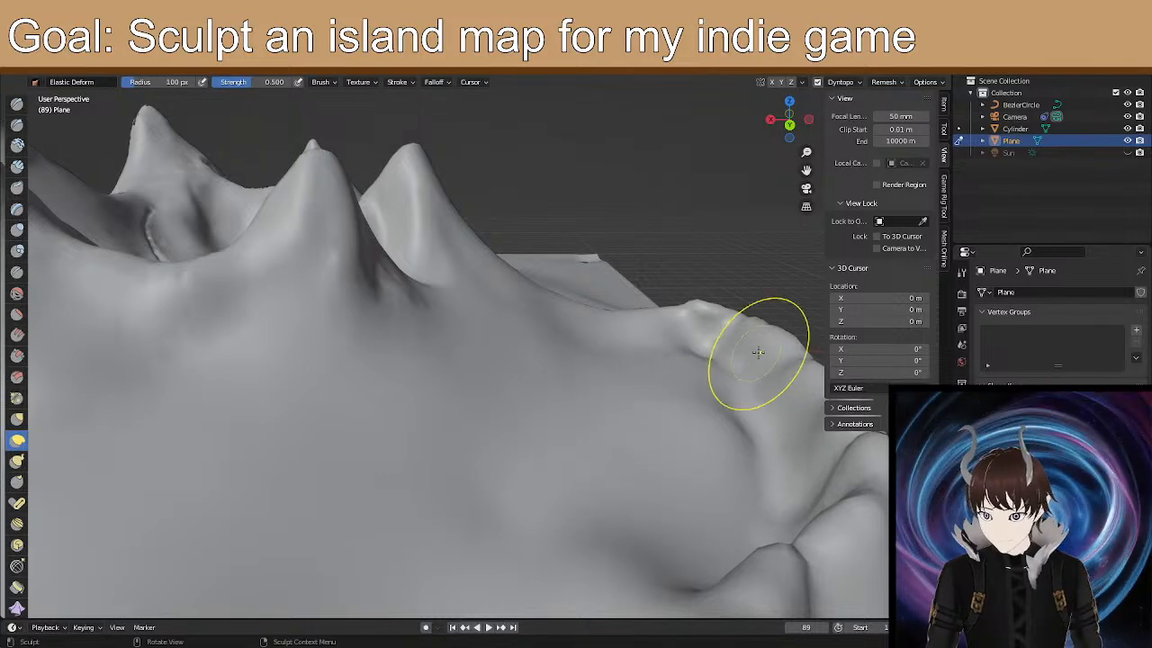
pyautogui.moveTo(769, 473)
pyautogui.mouseDown(button='middle')
pyautogui.moveTo(727, 437)
pyautogui.moveTo(717, 468)
pyautogui.moveTo(734, 491)
pyautogui.mouseUp(button='middle')
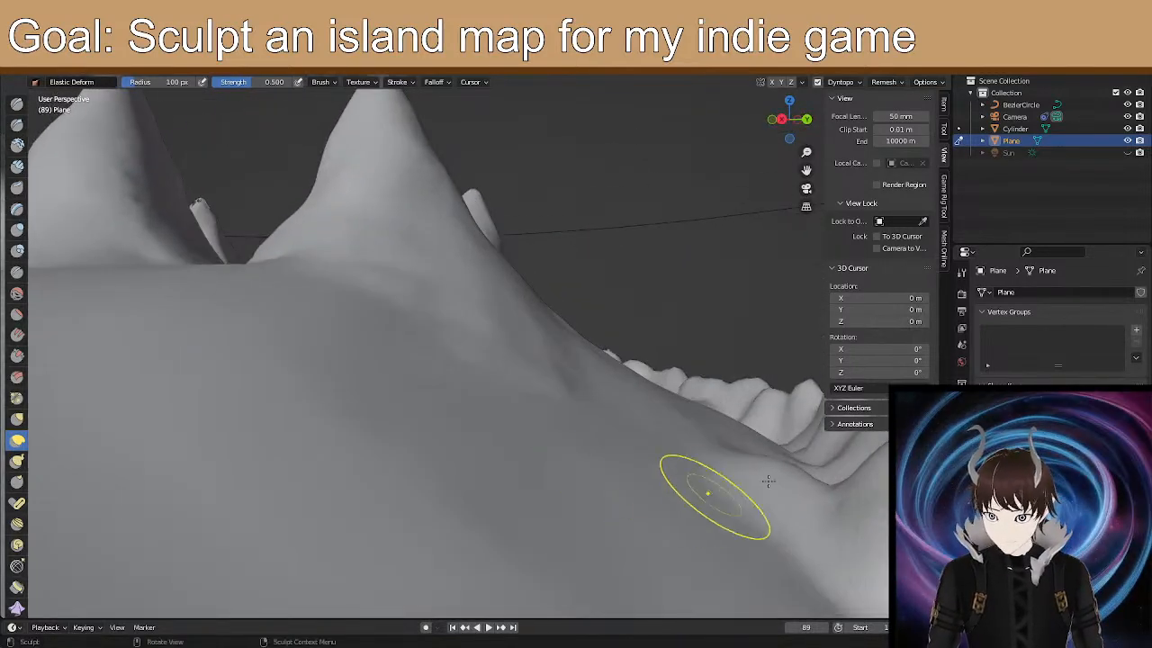
# Raise the dip where the wall's inner ground meets the mountain slope with Elastic Deform strokes.
pyautogui.moveTo(829, 475); pyautogui.dragTo(837, 402)
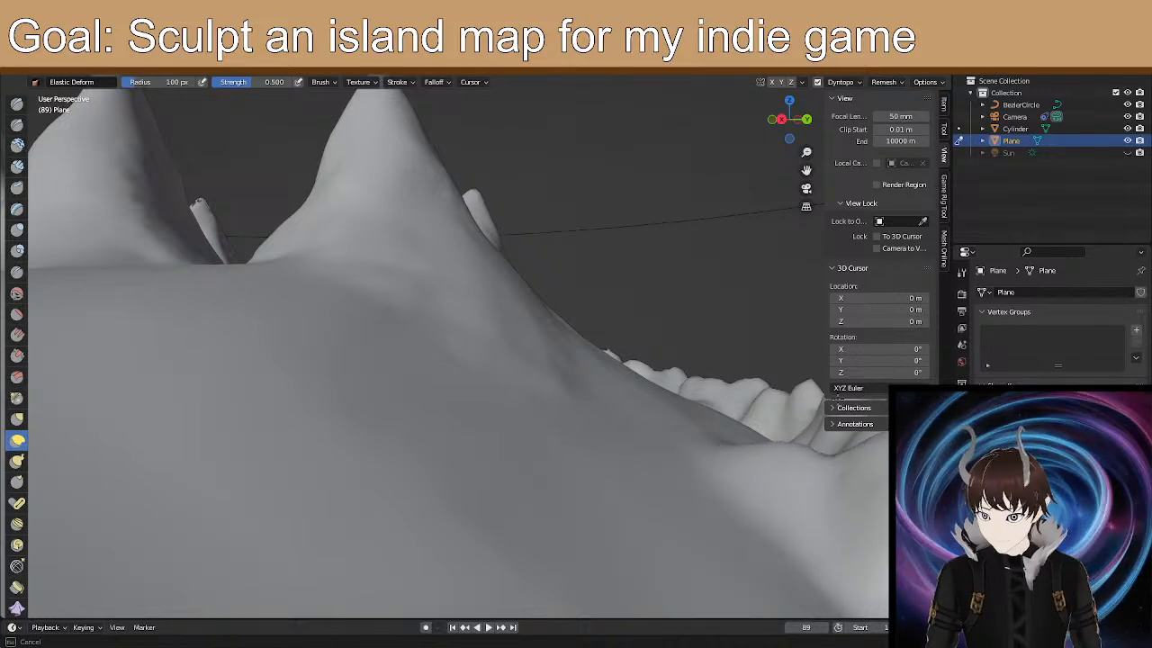
pyautogui.moveTo(792, 453); pyautogui.dragTo(785, 425)
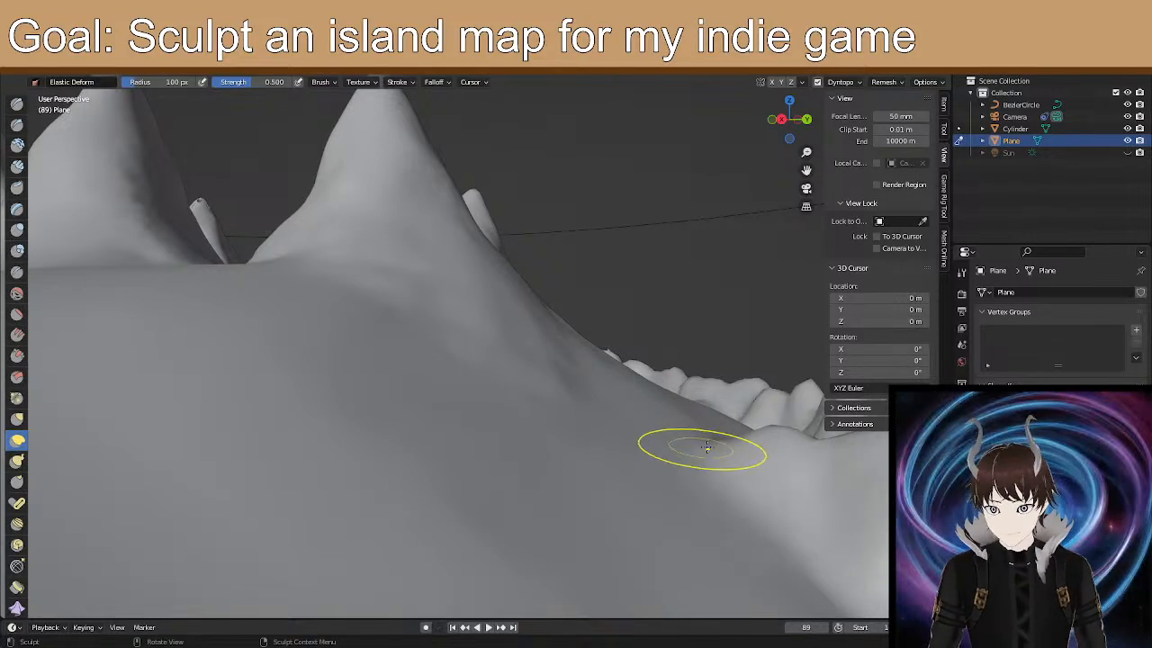
pyautogui.moveTo(652, 309)
pyautogui.mouseDown(button='middle')
pyautogui.moveTo(661, 438)
pyautogui.moveTo(601, 407)
pyautogui.mouseUp(button='middle')
pyautogui.scroll(-2, 663, 438)
pyautogui.moveTo(564, 403); pyautogui.dragTo(574, 370)
pyautogui.scroll(2, 579, 441)
pyautogui.moveTo(580, 441)
pyautogui.mouseDown(button='middle')
pyautogui.moveTo(602, 417)
pyautogui.moveTo(599, 426)
pyautogui.mouseUp(button='middle')
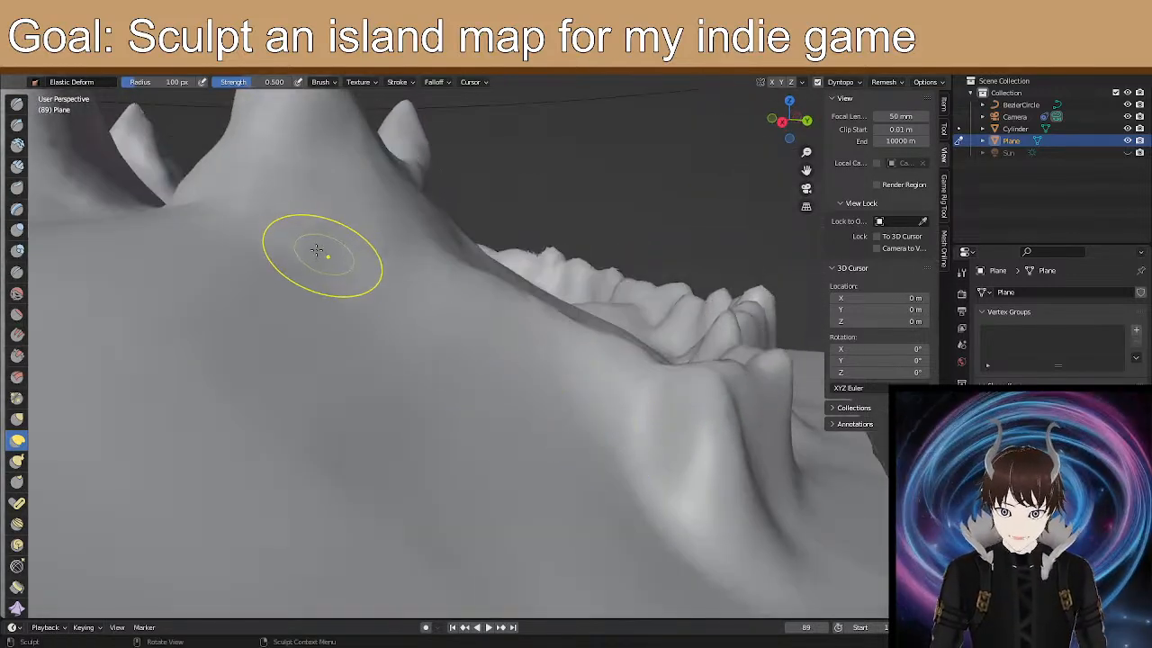
# Examine the mountain ring, basin and outer wall from several sides and distances.
pyautogui.moveTo(582, 334); pyautogui.dragTo(409, 326, button='middle')
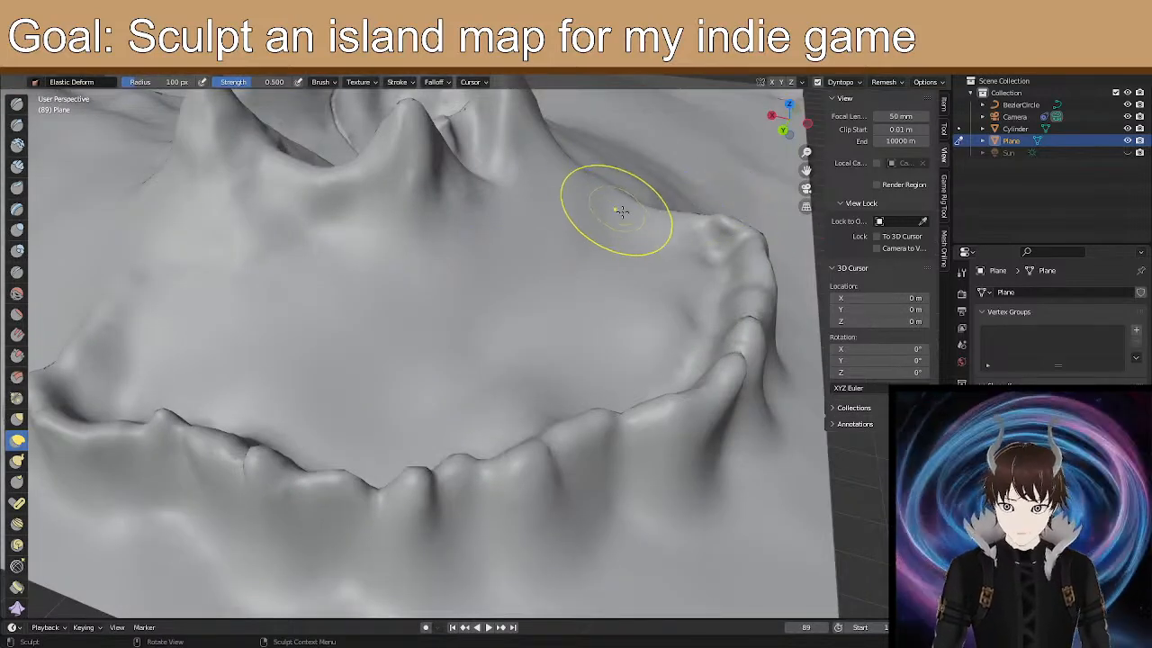
pyautogui.moveTo(384, 150); pyautogui.dragTo(362, 175, button='middle')
pyautogui.moveTo(441, 149)
pyautogui.mouseDown(button='middle')
pyautogui.moveTo(359, 157)
pyautogui.moveTo(354, 175)
pyautogui.moveTo(396, 199)
pyautogui.mouseUp(button='middle')
pyautogui.moveTo(629, 453)
pyautogui.mouseDown(button='middle')
pyautogui.moveTo(561, 398)
pyautogui.moveTo(514, 399)
pyautogui.moveTo(406, 435)
pyautogui.moveTo(461, 439)
pyautogui.moveTo(470, 428)
pyautogui.moveTo(456, 417)
pyautogui.moveTo(531, 428)
pyautogui.moveTo(689, 416)
pyautogui.moveTo(552, 390)
pyautogui.moveTo(564, 387)
pyautogui.mouseUp(button='middle')
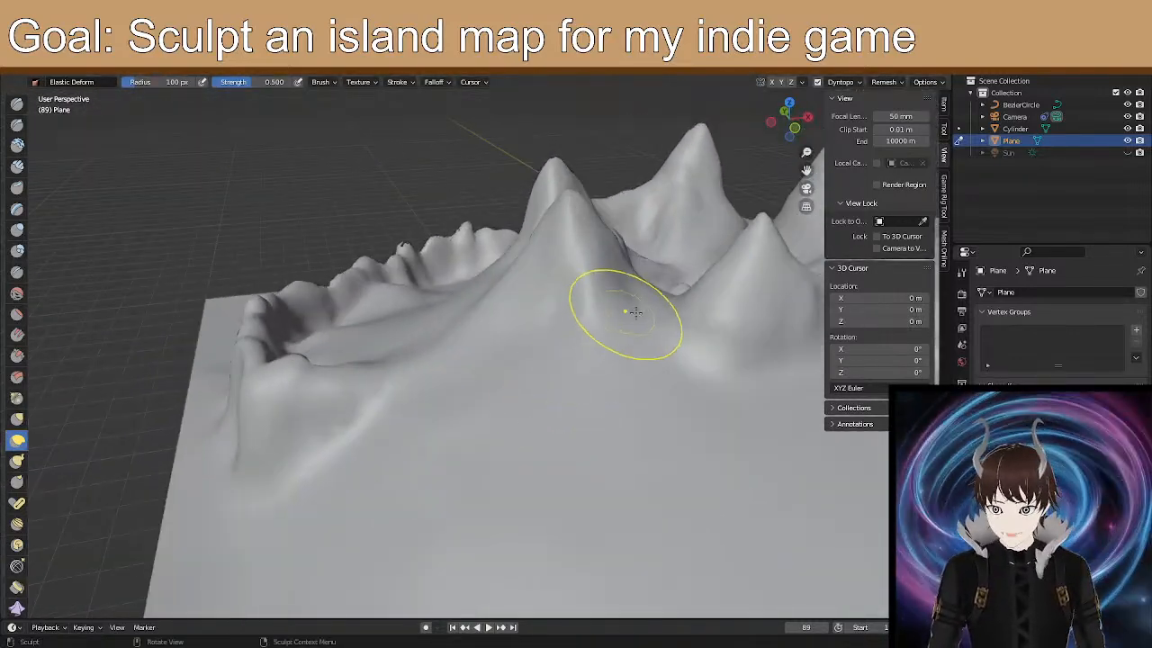
pyautogui.scroll(-6, 630, 314)
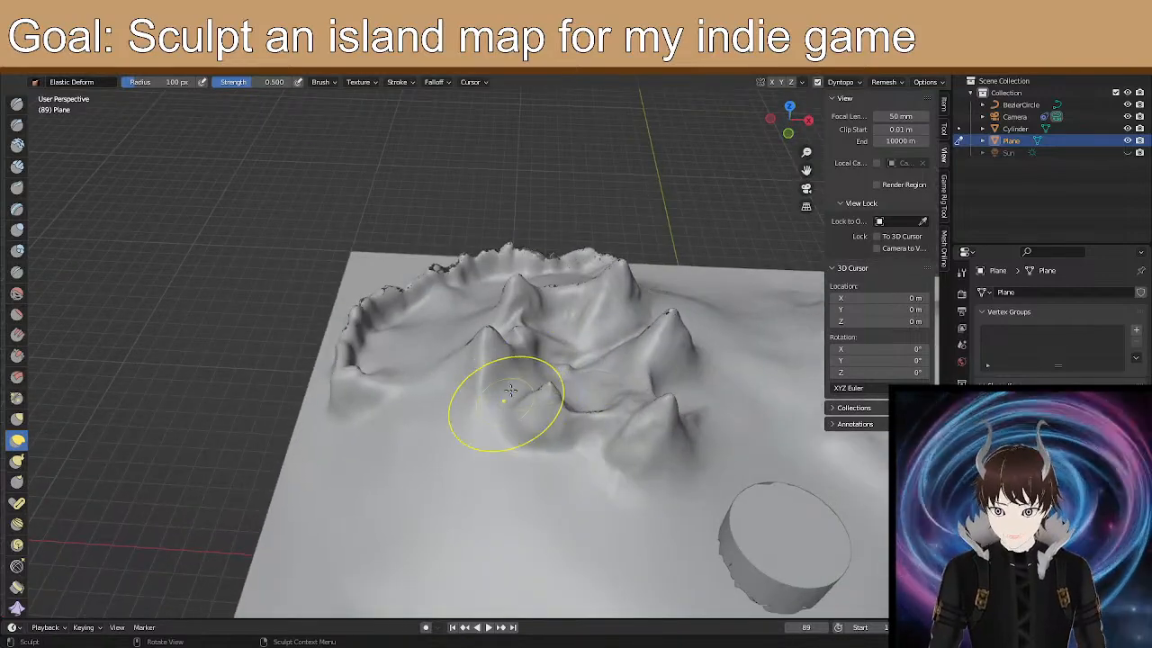
pyautogui.scroll(5, 510, 391)
pyautogui.moveTo(566, 437)
pyautogui.mouseDown(button='middle')
pyautogui.moveTo(601, 411)
pyautogui.moveTo(504, 450)
pyautogui.moveTo(344, 475)
pyautogui.moveTo(387, 461)
pyautogui.moveTo(449, 474)
pyautogui.moveTo(452, 429)
pyautogui.moveTo(442, 458)
pyautogui.moveTo(602, 440)
pyautogui.moveTo(604, 372)
pyautogui.moveTo(504, 396)
pyautogui.mouseUp(button='middle')
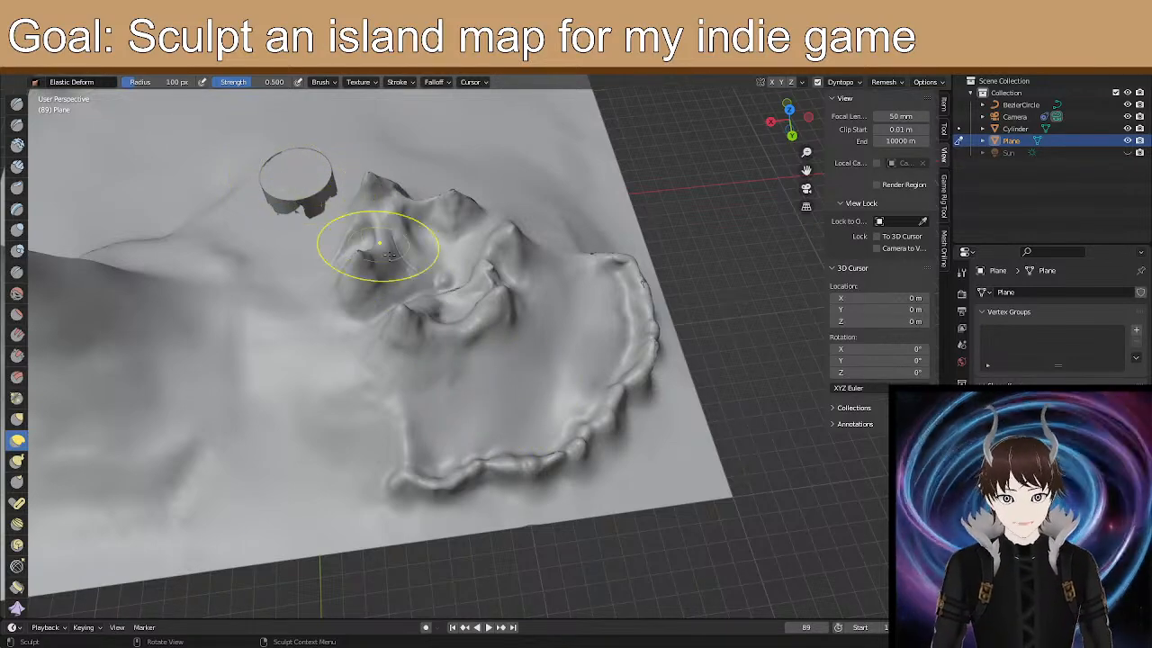
pyautogui.moveTo(588, 388); pyautogui.dragTo(599, 337, button='middle')
# Pull up the basin floor behind the jagged wall near the mountain foot with Elastic Deform strokes.
pyautogui.scroll(5, 641, 378)
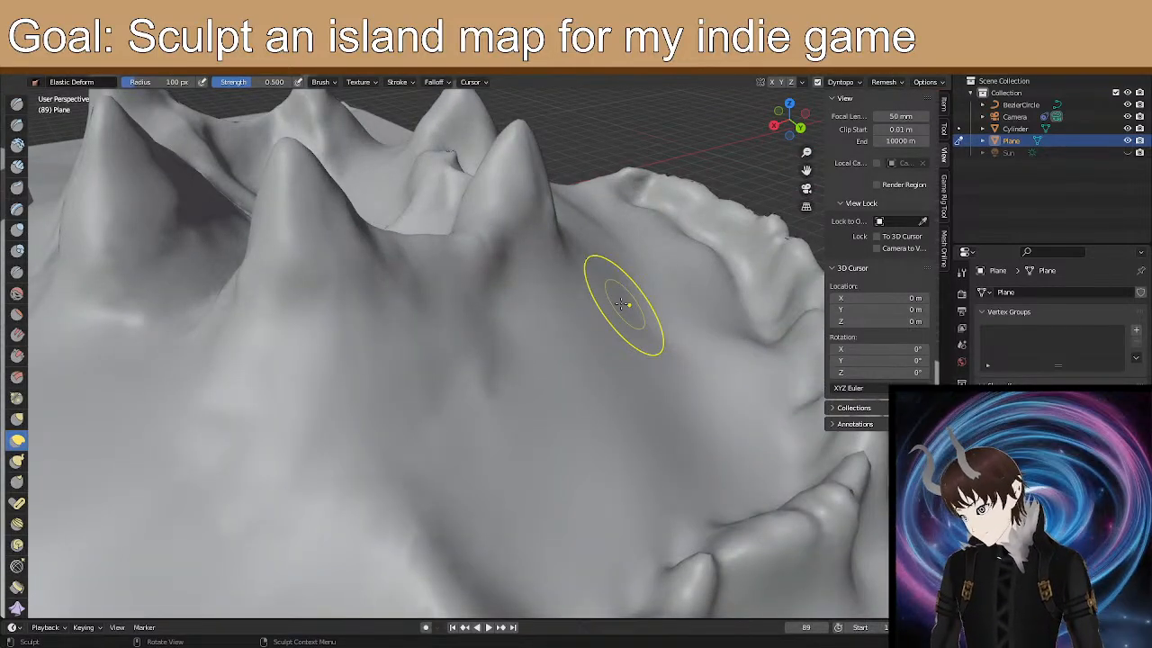
pyautogui.moveTo(696, 363)
pyautogui.mouseDown(button='middle')
pyautogui.moveTo(674, 353)
pyautogui.moveTo(624, 373)
pyautogui.mouseUp(button='middle')
pyautogui.moveTo(695, 385); pyautogui.dragTo(716, 285)
pyautogui.moveTo(717, 365); pyautogui.dragTo(730, 336, button='middle')
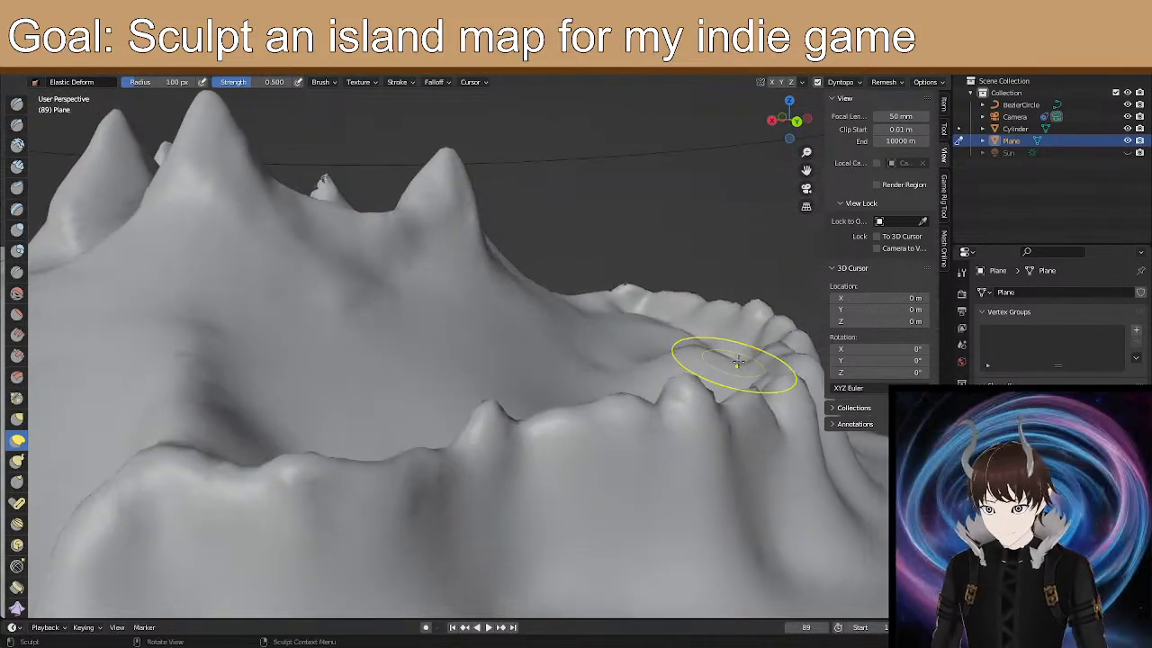
pyautogui.moveTo(741, 340); pyautogui.dragTo(740, 332)
pyautogui.moveTo(642, 363)
pyautogui.mouseDown()
pyautogui.moveTo(627, 317)
pyautogui.moveTo(603, 343)
pyautogui.mouseUp()
# Lift the ground along the inside of the wall's curved corner with Elastic Deform strokes.
pyautogui.moveTo(603, 344)
pyautogui.mouseDown(button='middle')
pyautogui.moveTo(514, 357)
pyautogui.moveTo(414, 349)
pyautogui.moveTo(329, 377)
pyautogui.mouseUp(button='middle')
pyautogui.moveTo(218, 433)
pyautogui.mouseDown(button='middle')
pyautogui.moveTo(232, 483)
pyautogui.moveTo(207, 510)
pyautogui.moveTo(240, 446)
pyautogui.mouseUp(button='middle')
pyautogui.moveTo(259, 401)
pyautogui.mouseDown(button='middle')
pyautogui.moveTo(272, 332)
pyautogui.moveTo(241, 340)
pyautogui.mouseUp(button='middle')
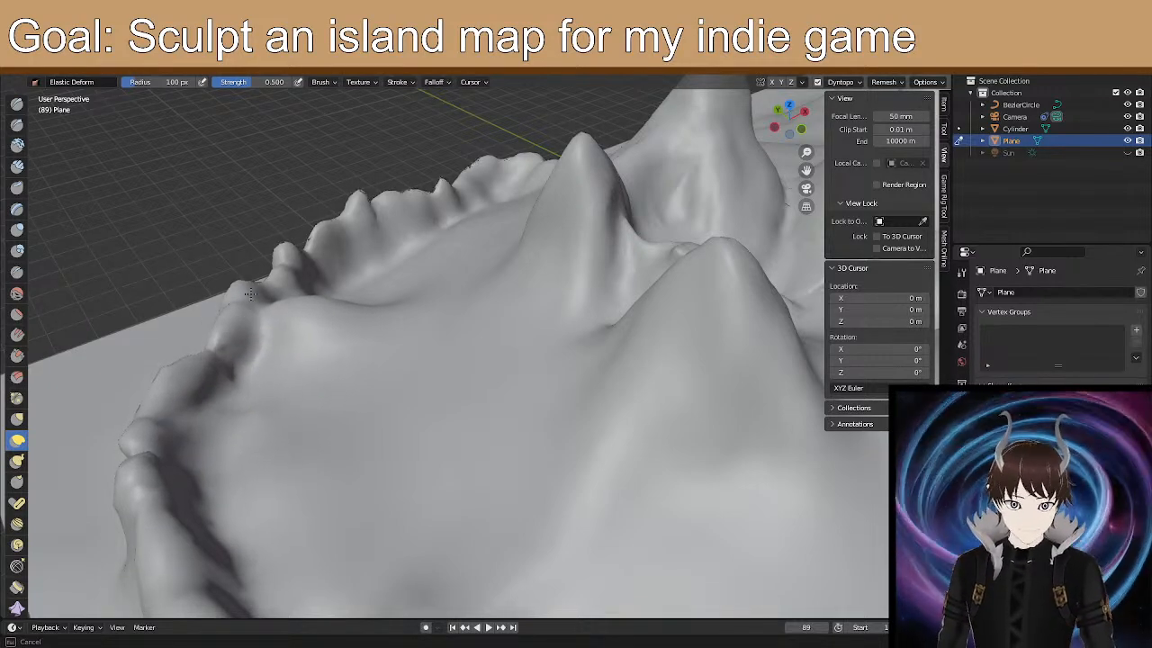
pyautogui.moveTo(291, 386)
pyautogui.mouseDown(button='middle')
pyautogui.moveTo(278, 360)
pyautogui.moveTo(316, 394)
pyautogui.moveTo(321, 380)
pyautogui.moveTo(424, 390)
pyautogui.moveTo(271, 384)
pyautogui.moveTo(270, 264)
pyautogui.moveTo(446, 214)
pyautogui.mouseUp(button='middle')
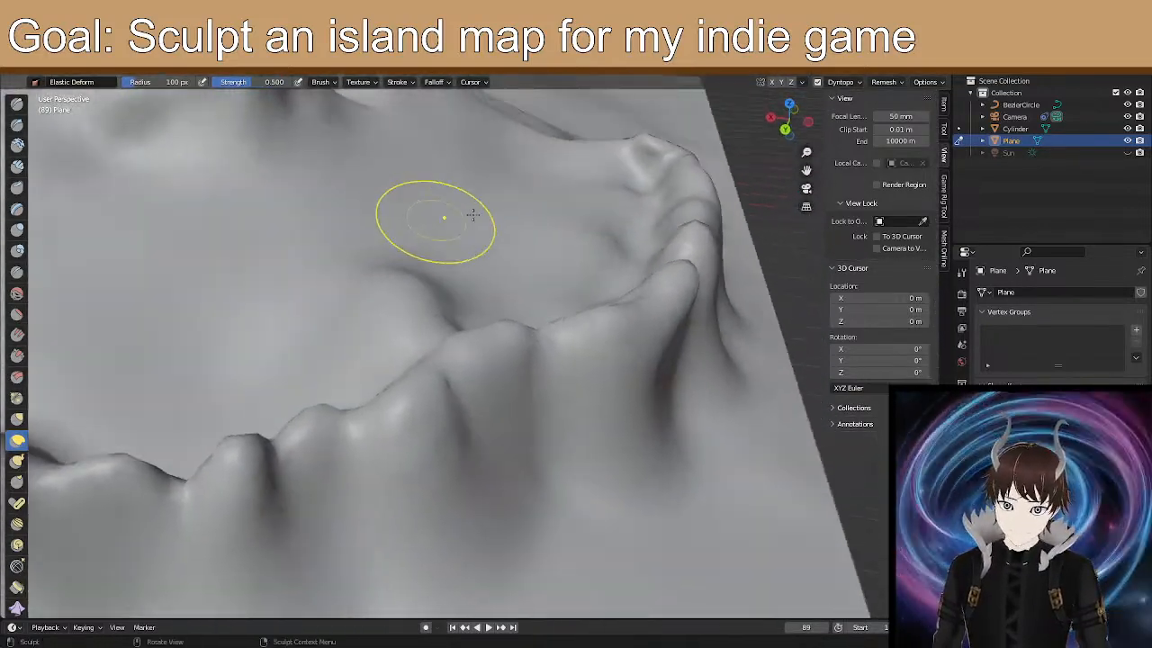
pyautogui.moveTo(632, 217); pyautogui.dragTo(632, 216, button='middle')
pyautogui.moveTo(639, 262)
pyautogui.mouseDown()
pyautogui.moveTo(644, 227)
pyautogui.moveTo(622, 215)
pyautogui.mouseUp()
pyautogui.moveTo(645, 169); pyautogui.dragTo(637, 137)
# Fill the deep hollow behind the curved wall by pulling its inner slope toward the crest with Elastic Deform.
pyautogui.moveTo(466, 327)
pyautogui.mouseDown(button='middle')
pyautogui.moveTo(478, 319)
pyautogui.moveTo(383, 261)
pyautogui.mouseUp(button='middle')
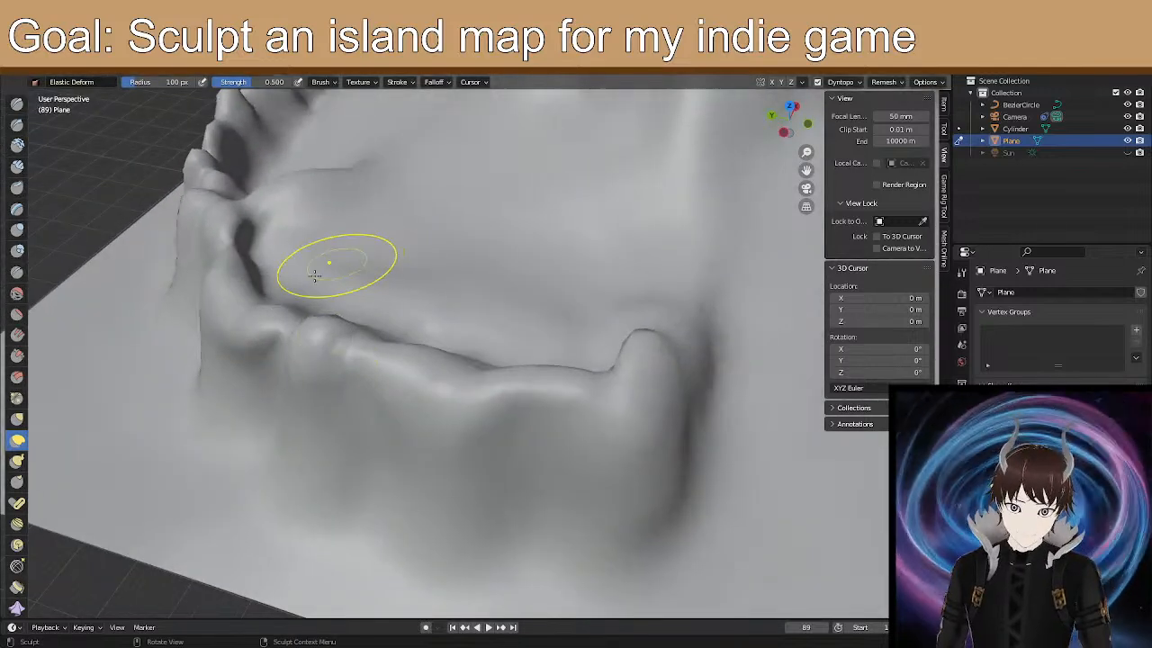
pyautogui.moveTo(301, 232)
pyautogui.mouseDown(button='middle')
pyautogui.moveTo(381, 370)
pyautogui.moveTo(386, 319)
pyautogui.moveTo(360, 321)
pyautogui.moveTo(404, 352)
pyautogui.moveTo(432, 398)
pyautogui.moveTo(368, 334)
pyautogui.moveTo(391, 378)
pyautogui.mouseUp(button='middle')
pyautogui.scroll(2, 331, 364)
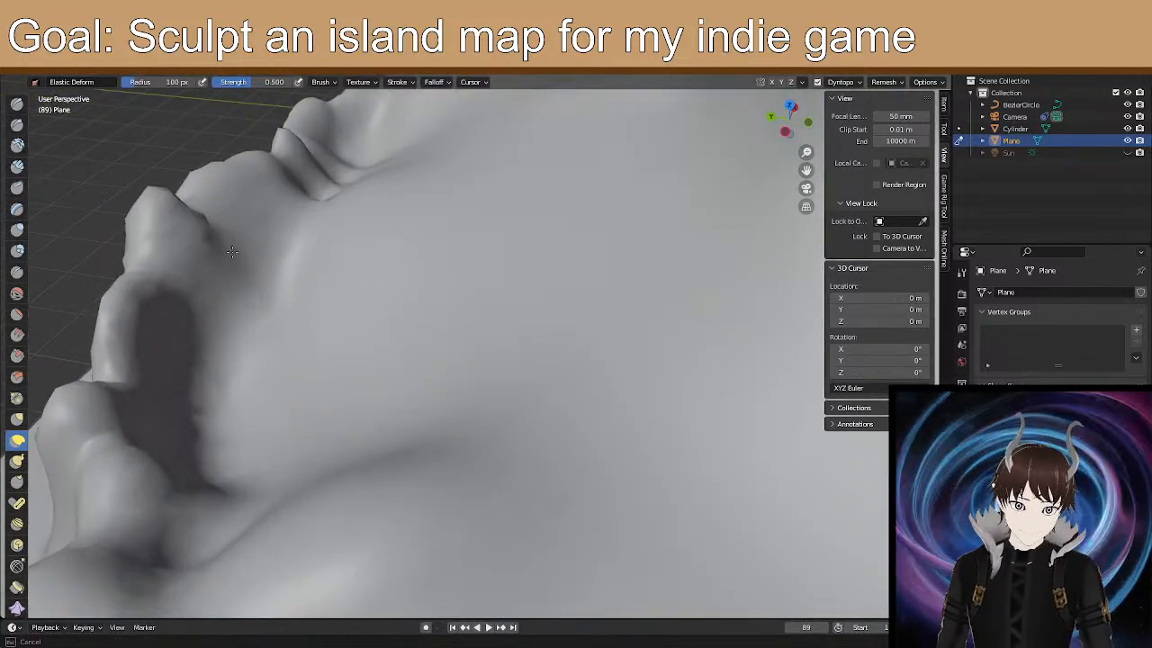
pyautogui.moveTo(249, 258); pyautogui.dragTo(286, 321, button='middle')
pyautogui.moveTo(282, 230)
pyautogui.mouseDown(button='middle')
pyautogui.moveTo(288, 319)
pyautogui.moveTo(326, 356)
pyautogui.mouseUp(button='middle')
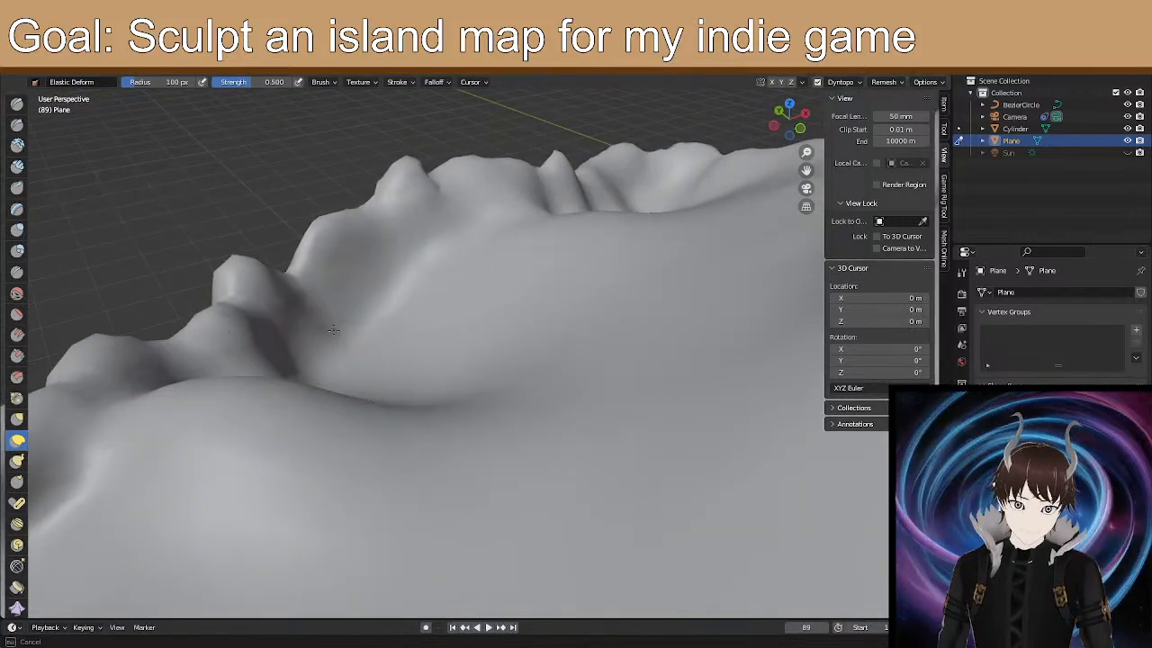
pyautogui.moveTo(351, 262)
pyautogui.mouseDown(button='middle')
pyautogui.moveTo(226, 278)
pyautogui.moveTo(445, 347)
pyautogui.moveTo(519, 400)
pyautogui.moveTo(583, 389)
pyautogui.moveTo(702, 396)
pyautogui.moveTo(737, 378)
pyautogui.moveTo(733, 442)
pyautogui.moveTo(743, 454)
pyautogui.mouseUp(button='middle')
pyautogui.moveTo(730, 380)
pyautogui.mouseDown(button='middle')
pyautogui.moveTo(727, 393)
pyautogui.moveTo(680, 348)
pyautogui.moveTo(732, 378)
pyautogui.moveTo(540, 257)
pyautogui.moveTo(556, 178)
pyautogui.mouseUp(button='middle')
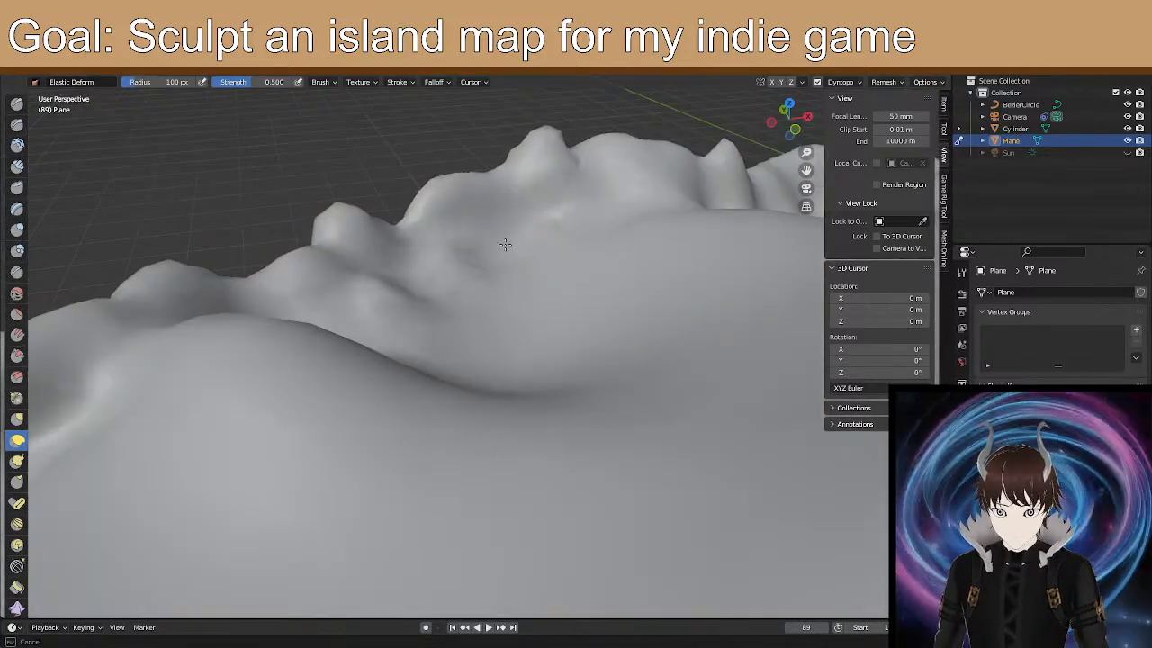
pyautogui.moveTo(505, 256); pyautogui.dragTo(484, 234)
pyautogui.moveTo(450, 286); pyautogui.dragTo(405, 234)
pyautogui.moveTo(370, 315)
pyautogui.mouseDown()
pyautogui.moveTo(329, 281)
pyautogui.moveTo(334, 192)
pyautogui.mouseUp()
# Raise the crease in the basin floor beside the wall's inner face with Elastic Deform strokes.
pyautogui.moveTo(334, 193); pyautogui.dragTo(305, 416, button='middle')
pyautogui.moveTo(305, 417); pyautogui.dragTo(318, 325)
pyautogui.moveTo(416, 352); pyautogui.dragTo(422, 277)
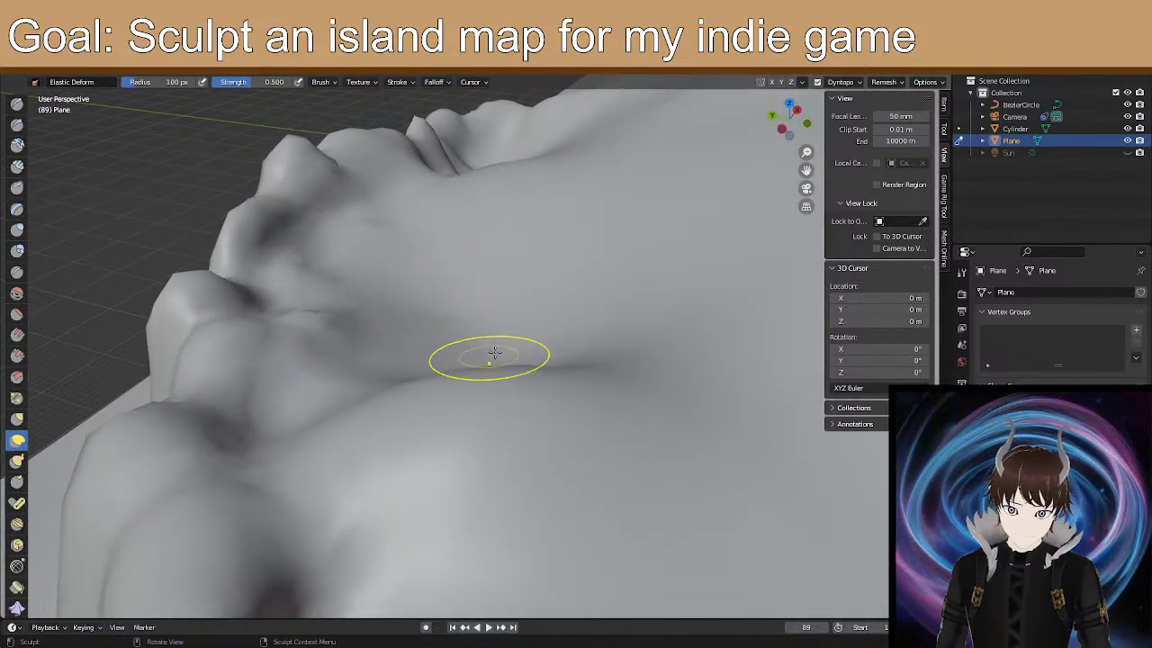
pyautogui.moveTo(489, 215); pyautogui.dragTo(458, 213)
pyautogui.moveTo(458, 213)
pyautogui.mouseDown(button='middle')
pyautogui.moveTo(470, 352)
pyautogui.moveTo(459, 262)
pyautogui.mouseUp(button='middle')
pyautogui.moveTo(458, 263); pyautogui.dragTo(482, 168)
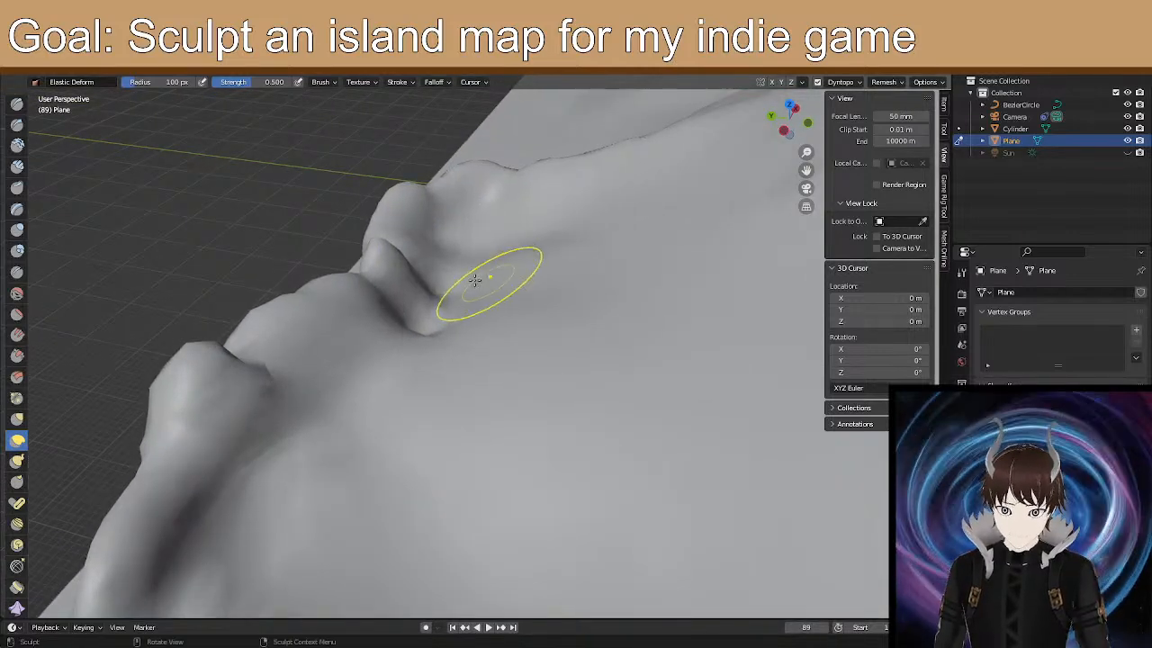
# Pull up the ground behind the next section of jagged crest with Elastic Deform strokes.
pyautogui.moveTo(475, 281); pyautogui.dragTo(462, 257, button='middle')
pyautogui.moveTo(402, 456); pyautogui.dragTo(404, 397)
pyautogui.moveTo(381, 459)
pyautogui.mouseDown()
pyautogui.moveTo(383, 425)
pyautogui.moveTo(411, 391)
pyautogui.mouseUp()
pyautogui.moveTo(411, 390)
pyautogui.mouseDown(button='middle')
pyautogui.moveTo(424, 380)
pyautogui.moveTo(386, 531)
pyautogui.moveTo(527, 398)
pyautogui.mouseUp(button='middle')
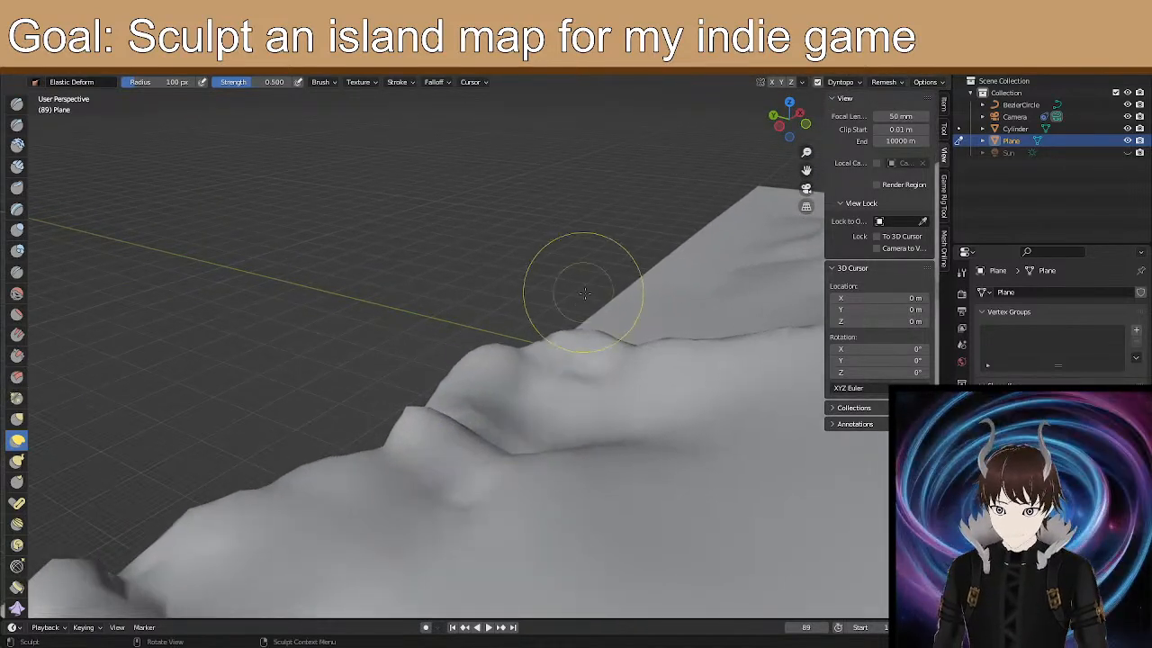
pyautogui.moveTo(532, 348); pyautogui.dragTo(535, 345)
pyautogui.moveTo(533, 435); pyautogui.dragTo(551, 367)
pyautogui.moveTo(634, 418)
pyautogui.mouseDown()
pyautogui.moveTo(619, 359)
pyautogui.moveTo(575, 349)
pyautogui.mouseUp()
# Smooth the bumpy crest and inner slope of the raised wall section.
pyautogui.moveTo(576, 351)
pyautogui.mouseDown(button='middle')
pyautogui.moveTo(477, 387)
pyautogui.moveTo(481, 401)
pyautogui.moveTo(346, 387)
pyautogui.mouseUp(button='middle')
pyautogui.moveTo(132, 377); pyautogui.dragTo(316, 382, button='middle')
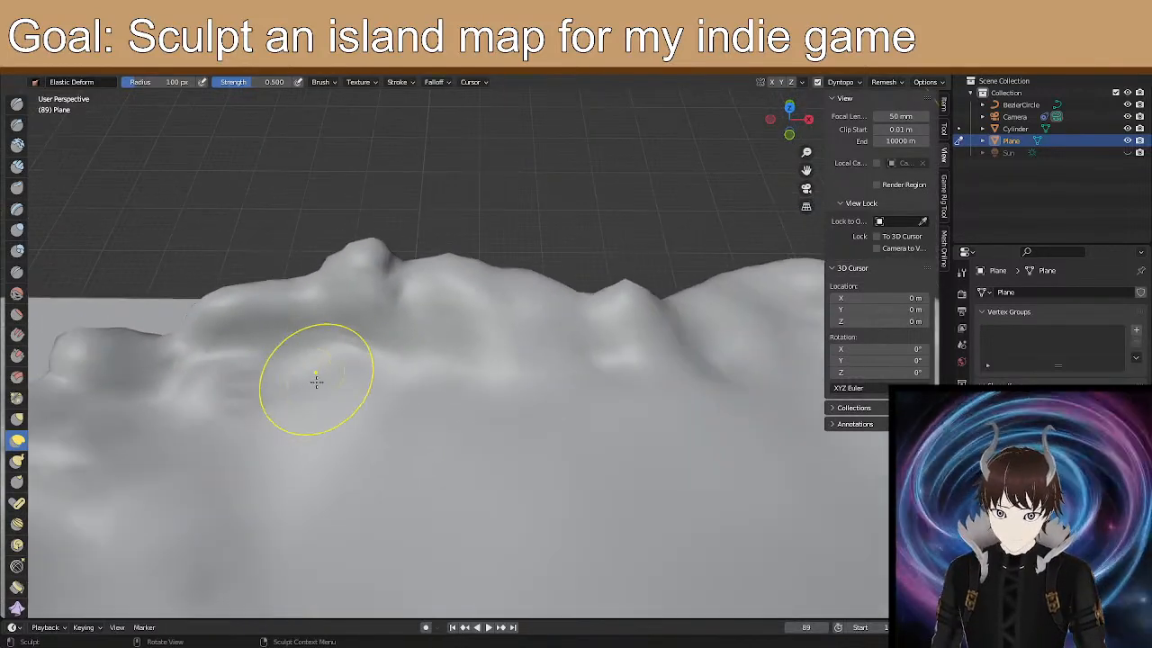
pyautogui.moveTo(409, 328)
pyautogui.keyDown('shift'); pyautogui.mouseDown()
pyautogui.moveTo(488, 332)
pyautogui.moveTo(425, 352)
pyautogui.mouseUp(); pyautogui.keyUp('shift')
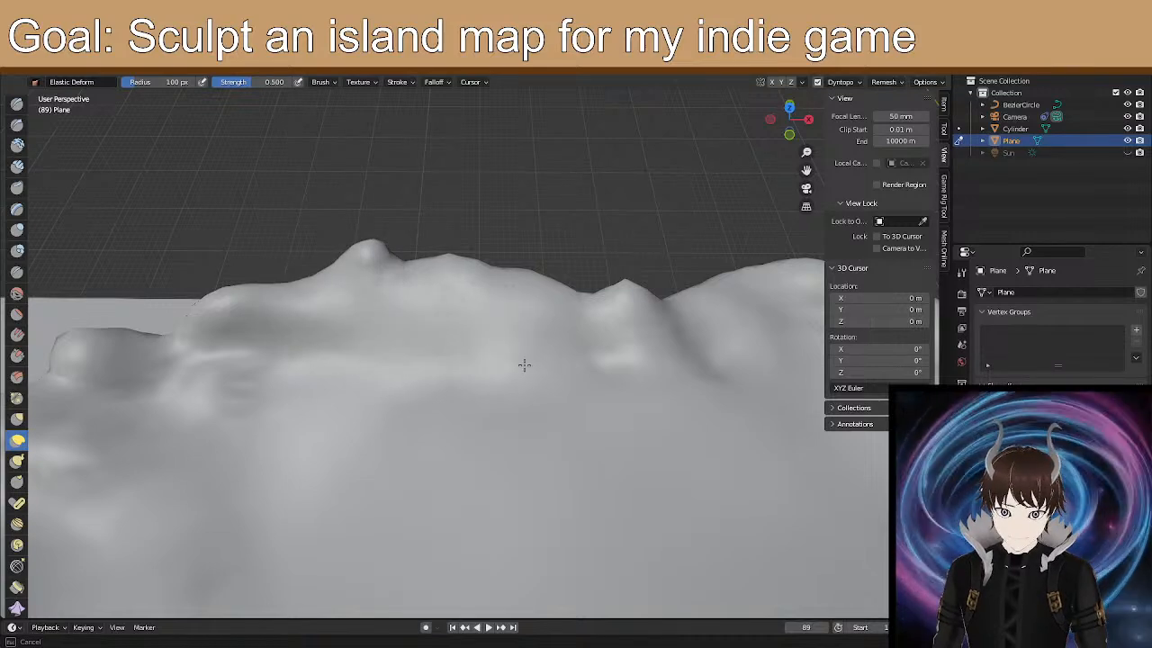
pyautogui.moveTo(337, 264)
pyautogui.keyDown('shift'); pyautogui.mouseDown()
pyautogui.moveTo(591, 303)
pyautogui.moveTo(580, 327)
pyautogui.mouseUp(); pyautogui.keyUp('shift')
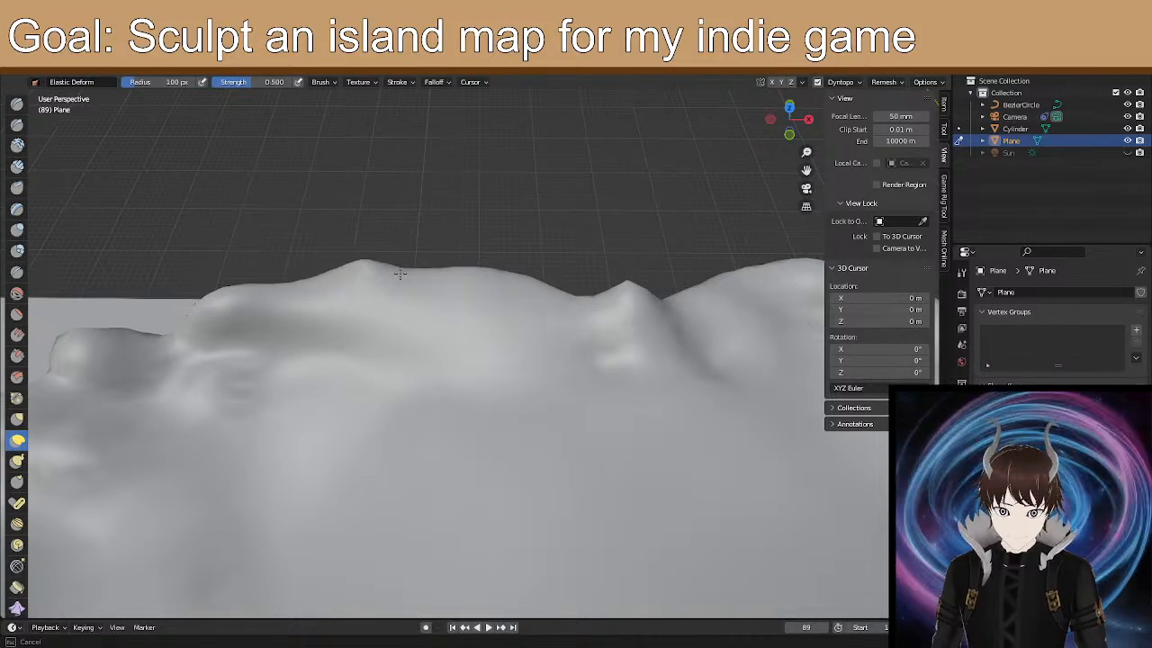
pyautogui.moveTo(707, 372)
pyautogui.mouseDown(button='middle')
pyautogui.moveTo(399, 381)
pyautogui.moveTo(257, 368)
pyautogui.mouseUp(button='middle')
pyautogui.moveTo(436, 351)
pyautogui.keyDown('shift'); pyautogui.mouseDown()
pyautogui.moveTo(585, 404)
pyautogui.moveTo(593, 364)
pyautogui.mouseUp(); pyautogui.keyUp('shift')
# Raise the inner ground toward the crest on the wall's far curved stretch with an Elastic Deform stroke.
pyautogui.moveTo(509, 322)
pyautogui.mouseDown(button='middle')
pyautogui.moveTo(411, 296)
pyautogui.moveTo(545, 337)
pyautogui.moveTo(595, 382)
pyautogui.mouseUp(button='middle')
pyautogui.moveTo(676, 353)
pyautogui.mouseDown(button='middle')
pyautogui.moveTo(586, 336)
pyautogui.moveTo(630, 404)
pyautogui.moveTo(552, 366)
pyautogui.moveTo(456, 237)
pyautogui.mouseUp(button='middle')
pyautogui.scroll(-4, 457, 243)
pyautogui.moveTo(515, 412); pyautogui.dragTo(534, 327, button='middle')
pyautogui.scroll(-2, 522, 391)
pyautogui.moveTo(517, 402)
pyautogui.mouseDown(button='middle')
pyautogui.moveTo(304, 411)
pyautogui.moveTo(404, 368)
pyautogui.moveTo(451, 477)
pyautogui.moveTo(435, 444)
pyautogui.mouseUp(button='middle')
pyautogui.moveTo(442, 358); pyautogui.dragTo(457, 404, button='middle')
pyautogui.scroll(2, 467, 423)
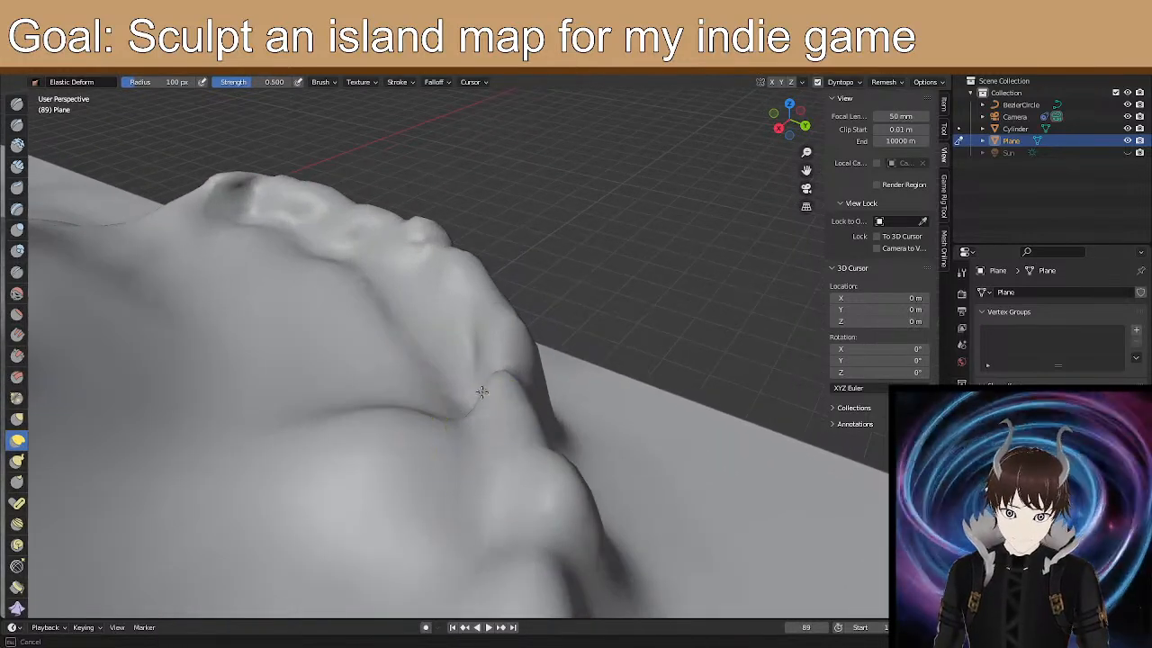
pyautogui.moveTo(438, 388); pyautogui.dragTo(362, 438, button='middle')
pyautogui.moveTo(366, 422); pyautogui.dragTo(261, 318)
# Fill the remaining hollows along the far stretch's inner face with upward Elastic Deform strokes.
pyautogui.moveTo(286, 396)
pyautogui.mouseDown(button='middle')
pyautogui.moveTo(329, 420)
pyautogui.moveTo(542, 331)
pyautogui.moveTo(611, 389)
pyautogui.moveTo(729, 424)
pyautogui.mouseUp(button='middle')
pyautogui.moveTo(394, 491); pyautogui.dragTo(367, 413)
pyautogui.moveTo(316, 467)
pyautogui.mouseDown(button='middle')
pyautogui.moveTo(380, 413)
pyautogui.moveTo(492, 423)
pyautogui.mouseUp(button='middle')
pyautogui.moveTo(397, 453); pyautogui.dragTo(401, 345)
pyautogui.moveTo(197, 502); pyautogui.dragTo(193, 396)
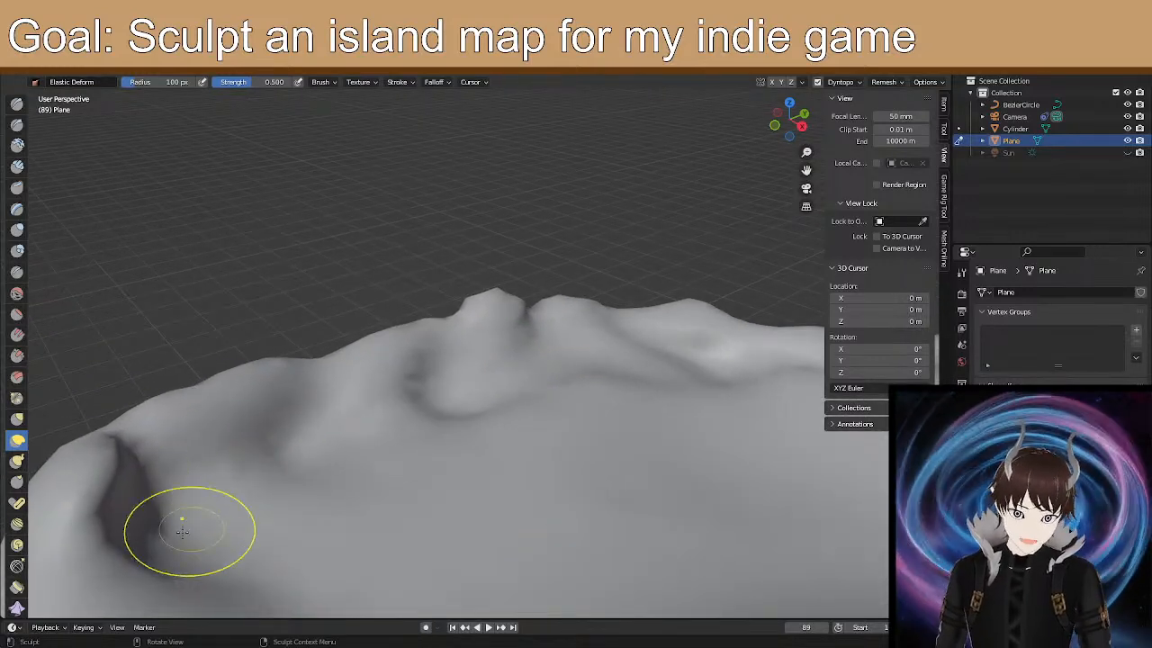
# Smooth the far stretch's lumpy crest and inner face into a continuous rim.
pyautogui.moveTo(206, 471); pyautogui.dragTo(525, 483, button='middle')
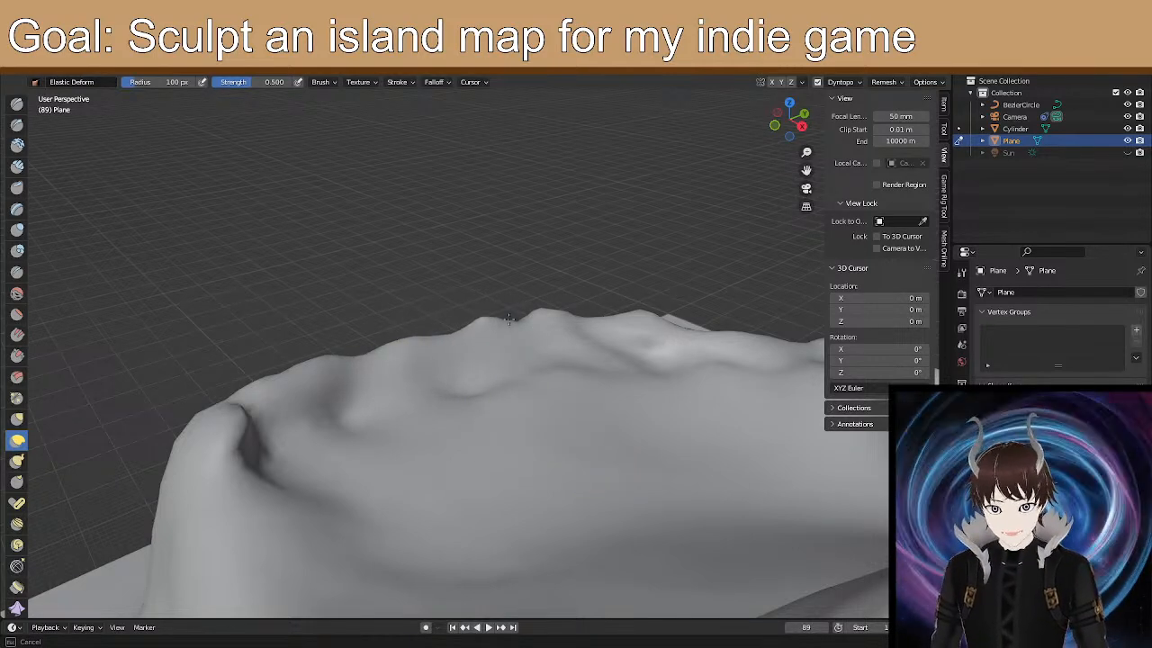
pyautogui.moveTo(382, 372)
pyautogui.keyDown('shift'); pyautogui.mouseDown()
pyautogui.moveTo(215, 432)
pyautogui.moveTo(285, 475)
pyautogui.mouseUp(); pyautogui.keyUp('shift')
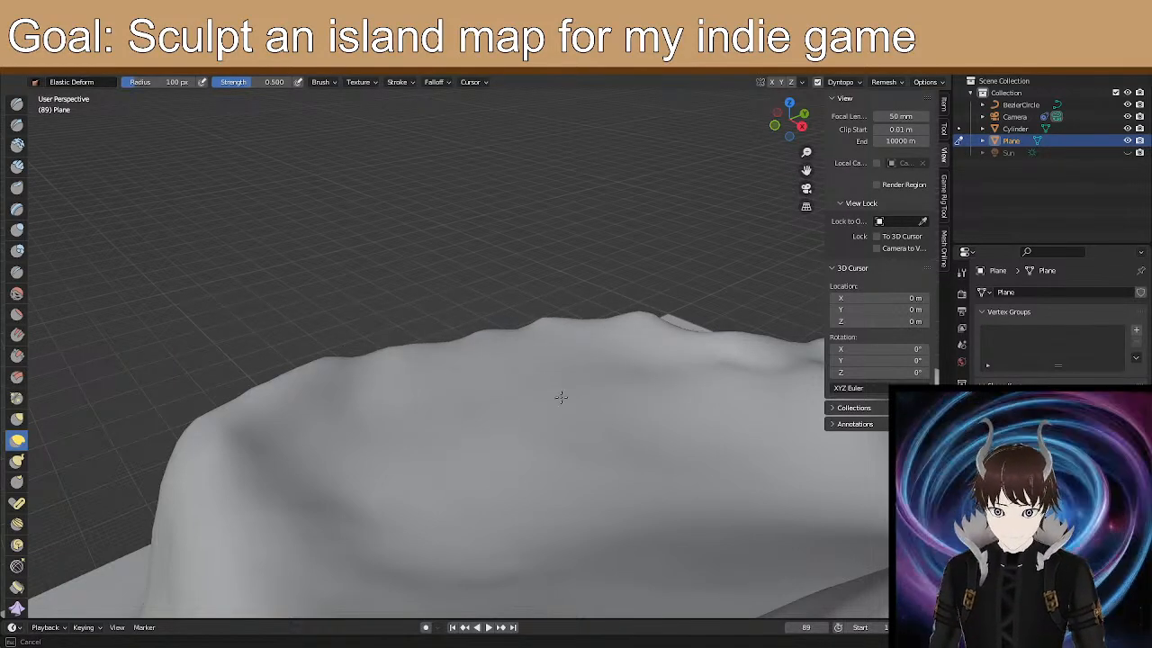
pyautogui.moveTo(390, 417); pyautogui.dragTo(325, 505, button='middle')
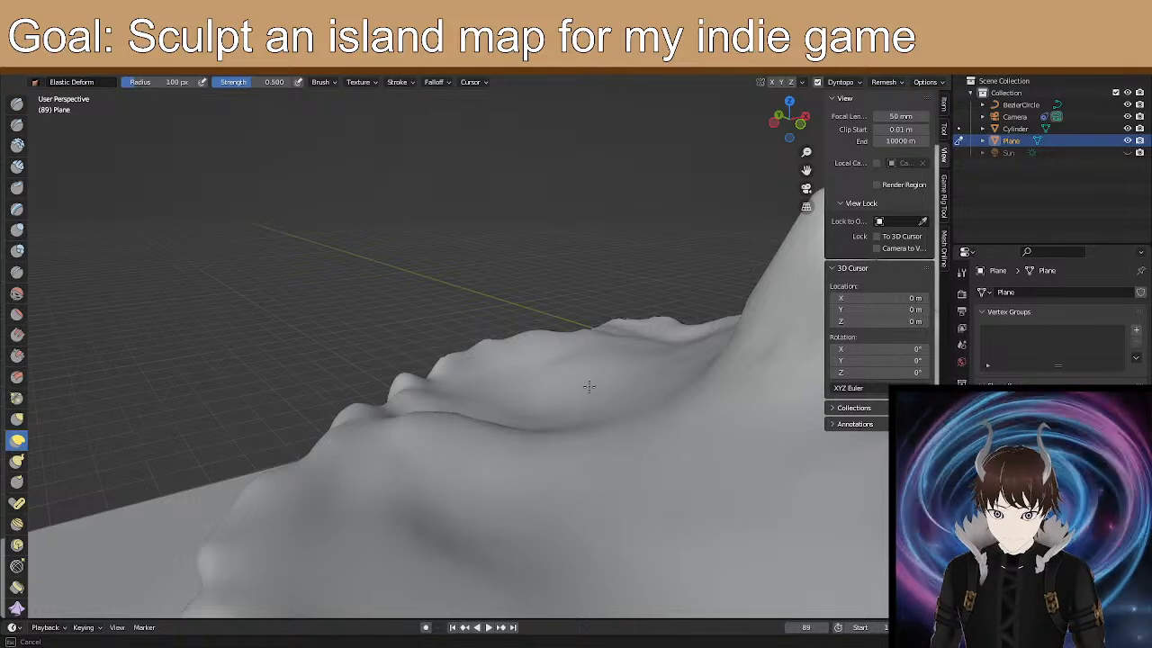
# Rework the crease behind the front wall's crest with an Elastic Deform stroke.
pyautogui.moveTo(567, 426); pyautogui.dragTo(233, 517, button='middle')
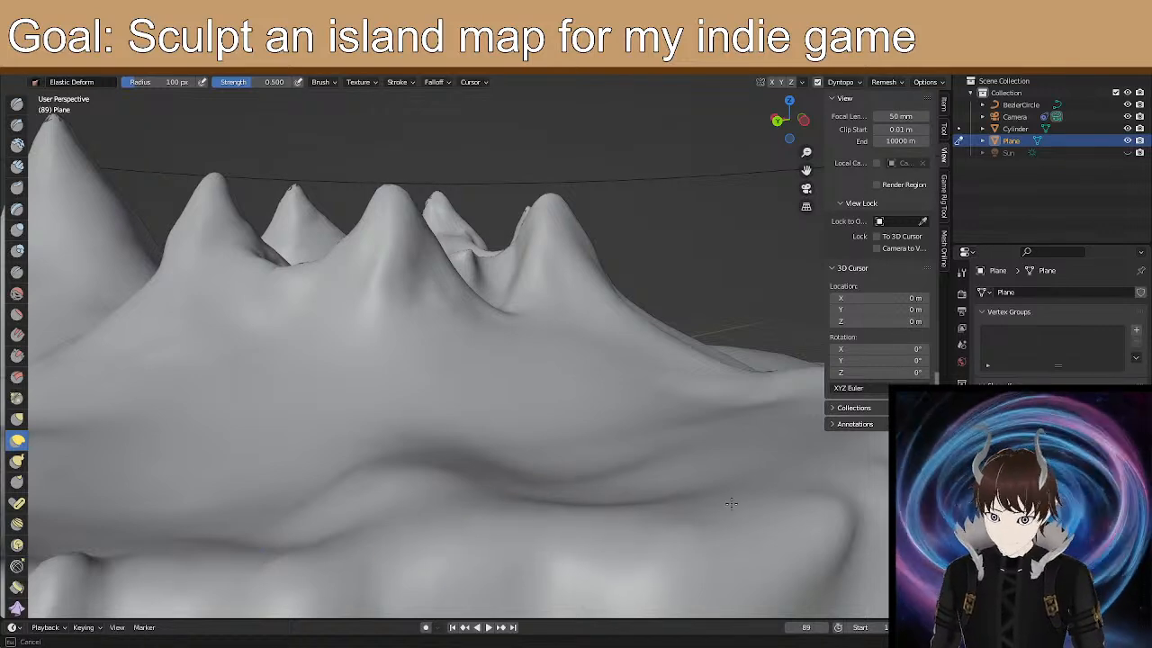
pyautogui.moveTo(850, 496); pyautogui.dragTo(493, 506, button='middle')
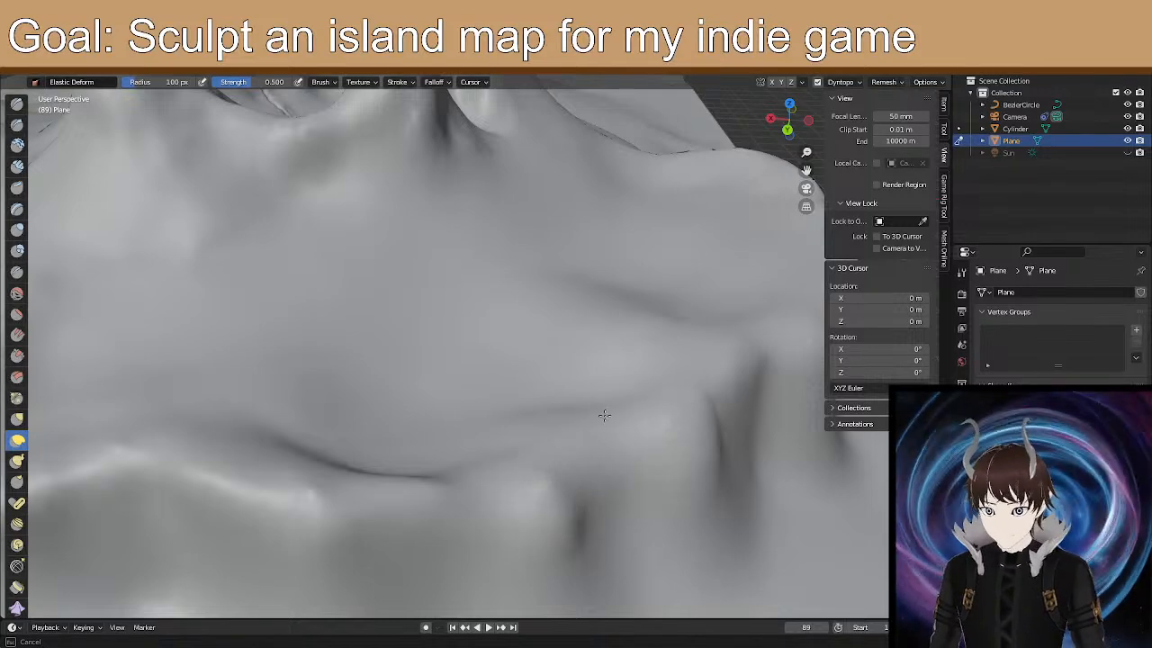
pyautogui.moveTo(290, 476)
pyautogui.mouseDown(button='middle')
pyautogui.moveTo(450, 419)
pyautogui.moveTo(360, 432)
pyautogui.mouseUp(button='middle')
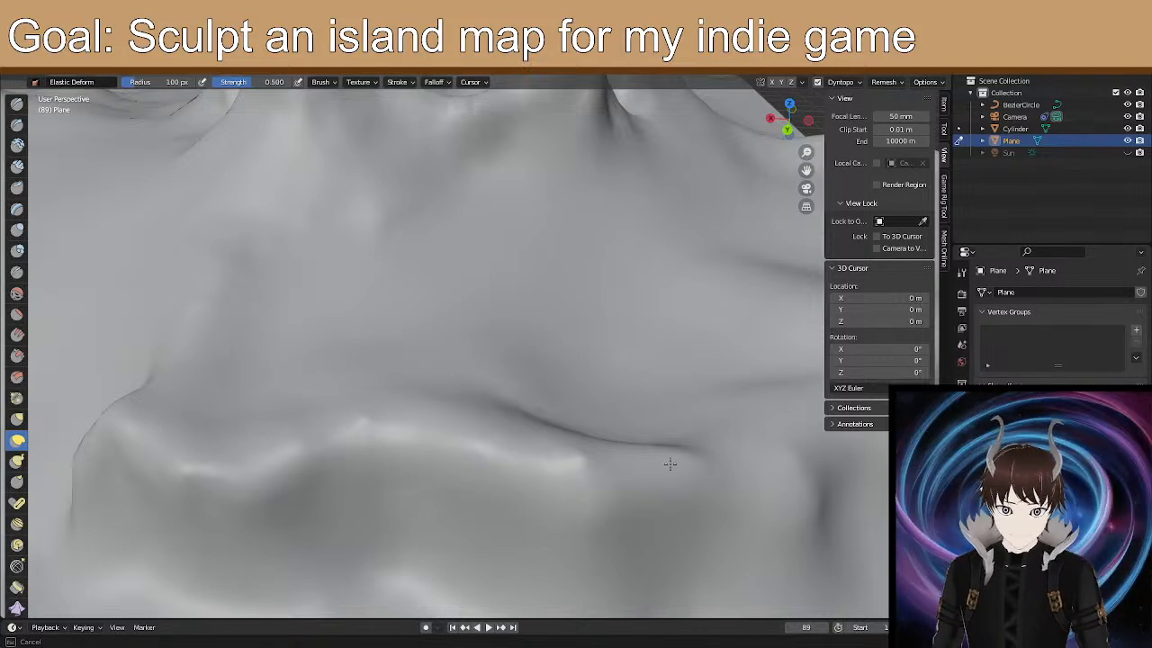
pyautogui.moveTo(567, 453); pyautogui.dragTo(576, 458)
# Inspect the filled plateau, its smoothed rim and the outer cliff faces from several angles.
pyautogui.scroll(-2, 581, 463)
pyautogui.moveTo(584, 462)
pyautogui.mouseDown(button='middle')
pyautogui.moveTo(566, 404)
pyautogui.moveTo(518, 407)
pyautogui.moveTo(633, 463)
pyautogui.moveTo(496, 432)
pyautogui.moveTo(560, 419)
pyautogui.moveTo(481, 450)
pyautogui.moveTo(420, 445)
pyautogui.mouseUp(button='middle')
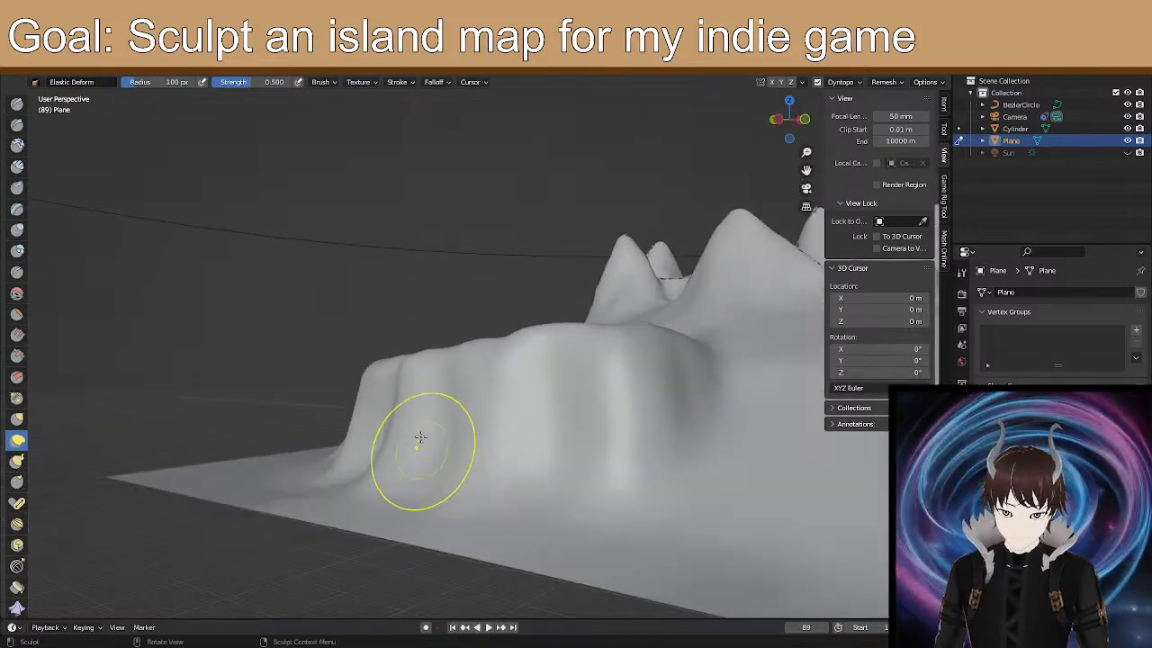
pyautogui.moveTo(533, 393)
pyautogui.mouseDown(button='middle')
pyautogui.moveTo(524, 470)
pyautogui.moveTo(496, 426)
pyautogui.moveTo(444, 432)
pyautogui.moveTo(531, 477)
pyautogui.moveTo(426, 405)
pyautogui.moveTo(590, 407)
pyautogui.mouseUp(button='middle')
pyautogui.scroll(3, 493, 426)
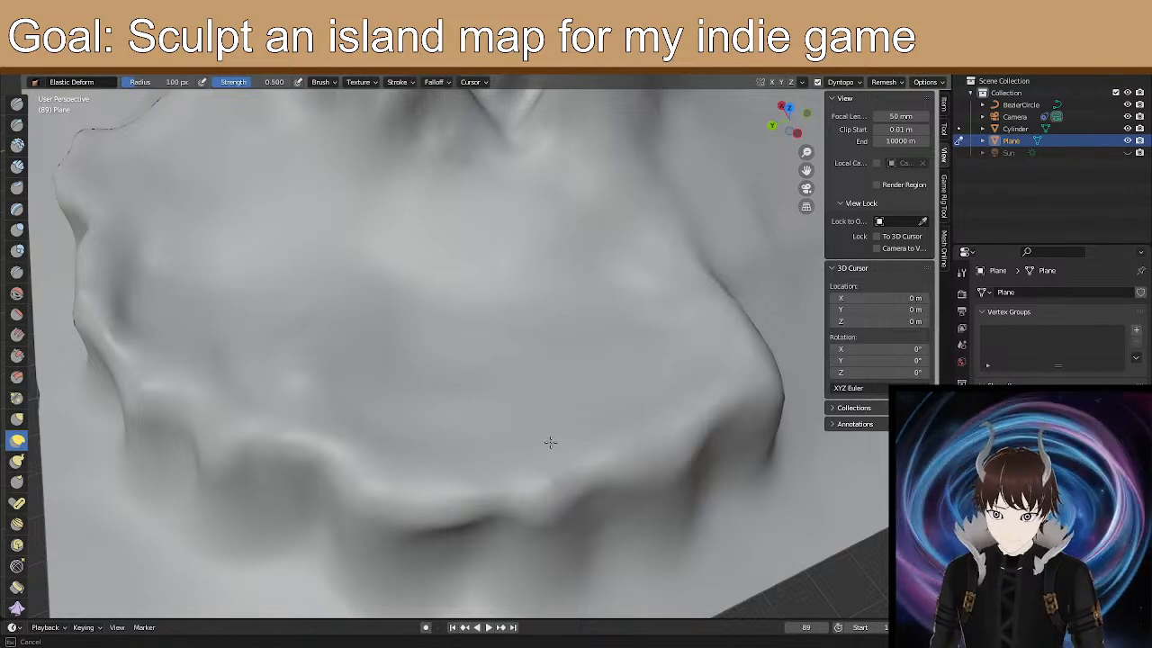
pyautogui.moveTo(542, 389); pyautogui.dragTo(563, 293, button='middle')
pyautogui.moveTo(483, 307)
pyautogui.keyDown('shift'); pyautogui.mouseDown(button='middle')
pyautogui.moveTo(514, 363)
pyautogui.moveTo(565, 352)
pyautogui.moveTo(546, 324)
pyautogui.moveTo(438, 339)
pyautogui.moveTo(470, 345)
pyautogui.mouseUp(button='middle'); pyautogui.keyUp('shift')
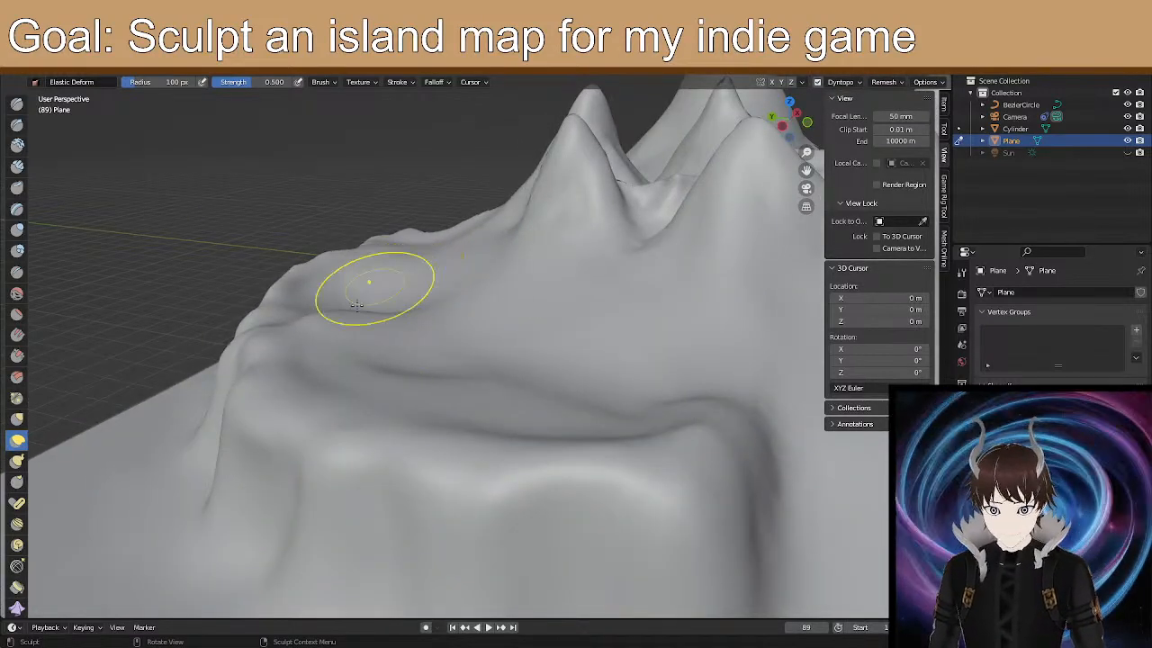
pyautogui.moveTo(349, 319)
pyautogui.mouseDown(button='middle')
pyautogui.moveTo(371, 317)
pyautogui.moveTo(497, 385)
pyautogui.mouseUp(button='middle')
pyautogui.moveTo(695, 522)
pyautogui.mouseDown(button='middle')
pyautogui.moveTo(528, 504)
pyautogui.moveTo(527, 471)
pyautogui.moveTo(399, 441)
pyautogui.moveTo(417, 429)
pyautogui.moveTo(527, 484)
pyautogui.mouseUp(button='middle')
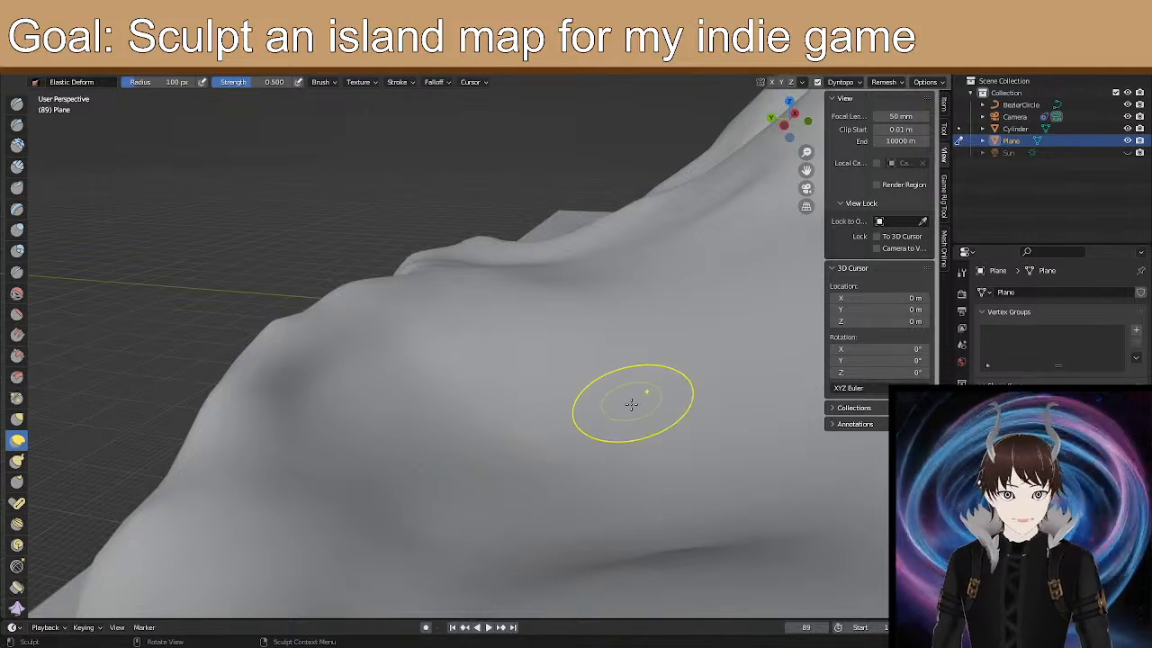
pyautogui.moveTo(504, 354); pyautogui.dragTo(493, 336, button='middle')
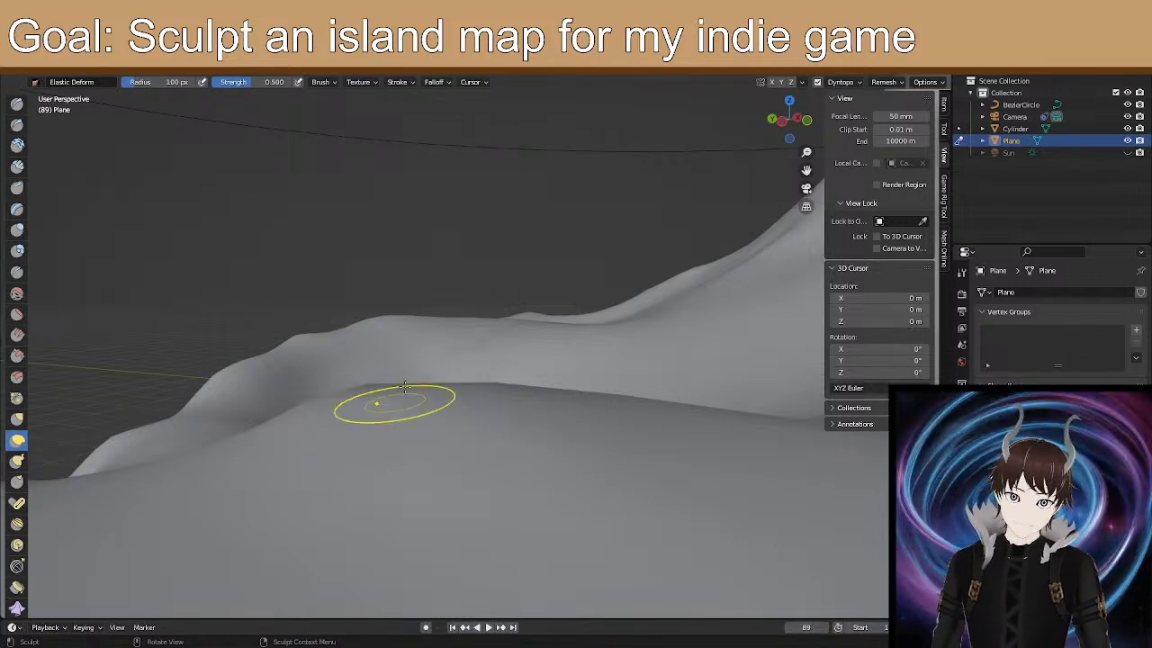
pyautogui.moveTo(439, 261)
pyautogui.mouseDown(button='middle')
pyautogui.moveTo(504, 285)
pyautogui.moveTo(508, 277)
pyautogui.mouseUp(button='middle')
pyautogui.scroll(-1, 510, 275)
pyautogui.moveTo(402, 297)
pyautogui.mouseDown(button='middle')
pyautogui.moveTo(452, 311)
pyautogui.moveTo(598, 274)
pyautogui.mouseUp(button='middle')
pyautogui.moveTo(552, 348); pyautogui.dragTo(532, 373, button='middle')
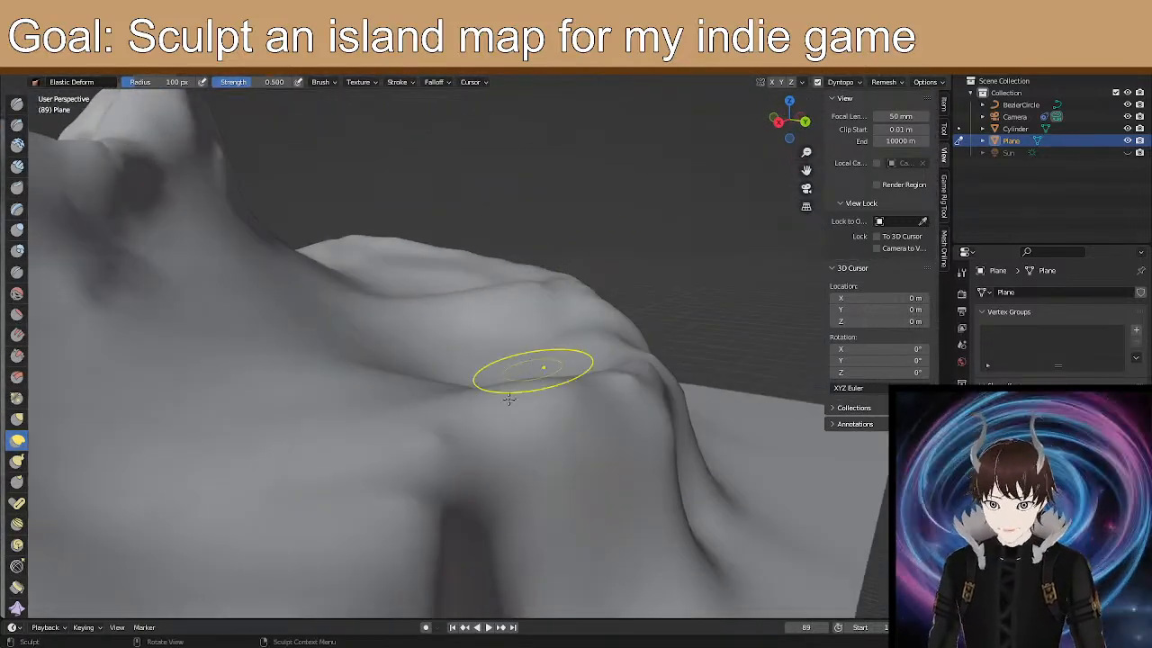
# Raise the front wall's crest near the mountain slope with short upward Elastic Deform strokes.
pyautogui.moveTo(360, 545)
pyautogui.mouseDown(button='middle')
pyautogui.moveTo(489, 424)
pyautogui.moveTo(483, 404)
pyautogui.moveTo(482, 438)
pyautogui.moveTo(480, 414)
pyautogui.moveTo(501, 411)
pyautogui.moveTo(504, 421)
pyautogui.moveTo(488, 414)
pyautogui.moveTo(557, 401)
pyautogui.moveTo(554, 379)
pyautogui.mouseUp(button='middle')
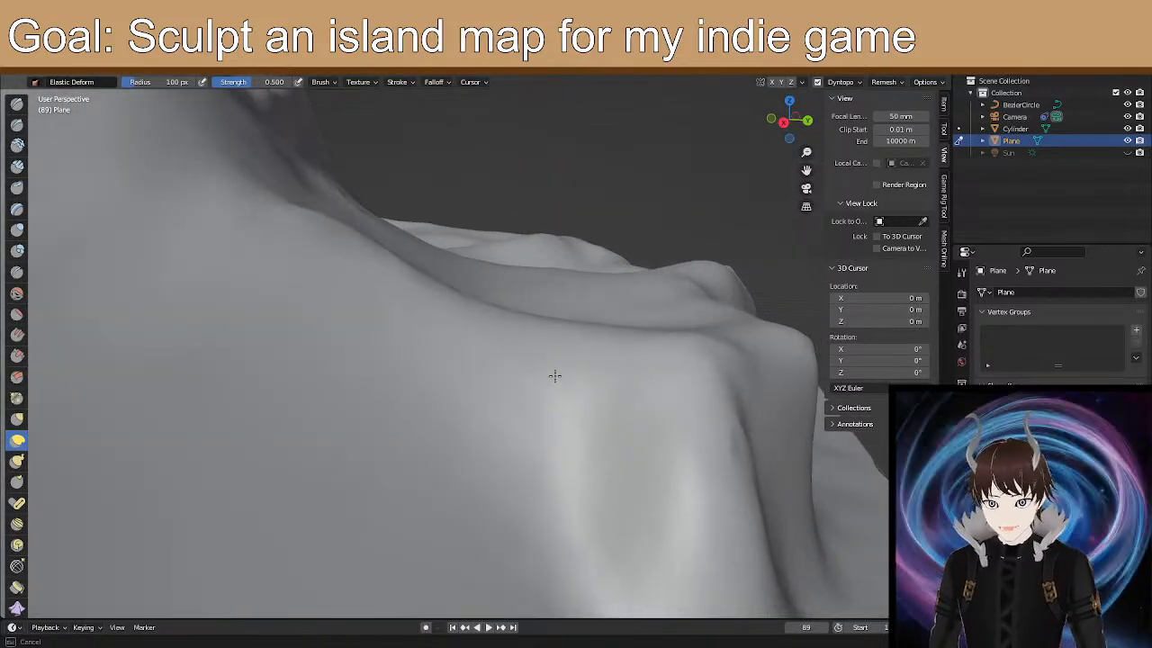
pyautogui.moveTo(468, 321); pyautogui.dragTo(478, 270, button='middle')
pyautogui.moveTo(666, 365)
pyautogui.mouseDown()
pyautogui.moveTo(642, 314)
pyautogui.moveTo(589, 297)
pyautogui.mouseUp()
pyautogui.moveTo(514, 324); pyautogui.dragTo(503, 289)
pyautogui.moveTo(511, 301); pyautogui.dragTo(491, 283)
pyautogui.moveTo(442, 273); pyautogui.dragTo(450, 257)
pyautogui.moveTo(581, 386); pyautogui.dragTo(596, 384)
# Examine the reworked front wall crest and its outer cliff face from several angles.
pyautogui.moveTo(598, 386)
pyautogui.mouseDown(button='middle')
pyautogui.moveTo(594, 404)
pyautogui.moveTo(551, 413)
pyautogui.mouseUp(button='middle')
pyautogui.moveTo(610, 512); pyautogui.dragTo(450, 411, button='middle')
pyautogui.moveTo(309, 380)
pyautogui.mouseDown(button='middle')
pyautogui.moveTo(445, 415)
pyautogui.moveTo(599, 412)
pyautogui.mouseUp(button='middle')
pyautogui.moveTo(674, 448); pyautogui.dragTo(556, 442, button='middle')
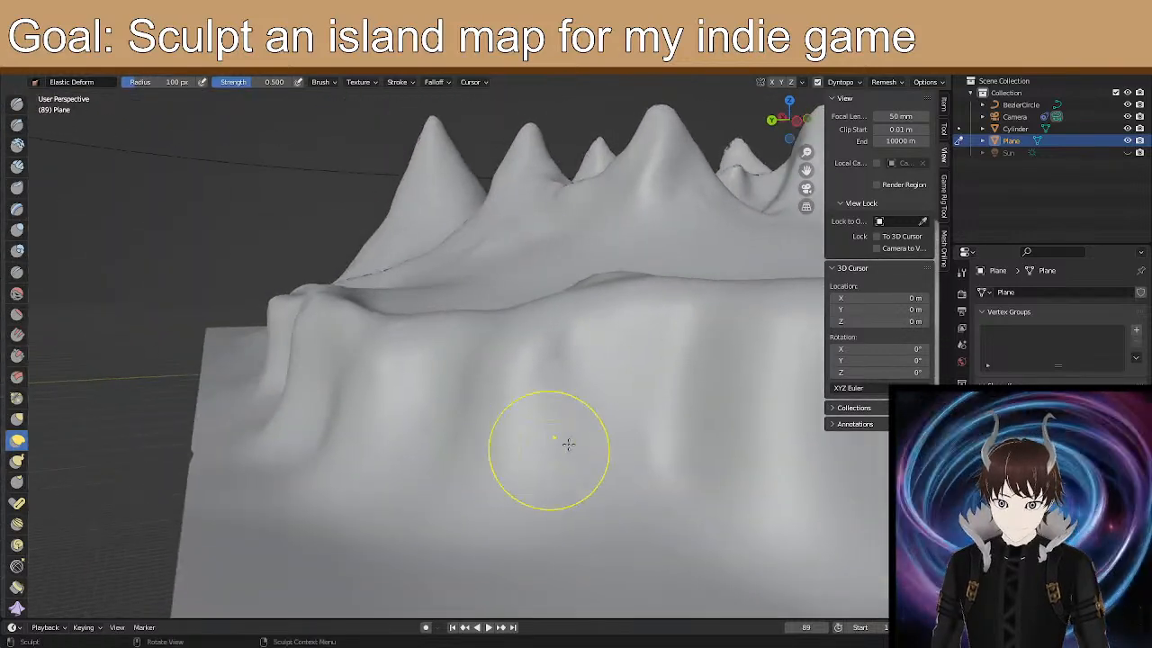
pyautogui.moveTo(663, 458)
pyautogui.mouseDown(button='middle')
pyautogui.moveTo(464, 457)
pyautogui.moveTo(473, 398)
pyautogui.moveTo(452, 395)
pyautogui.moveTo(468, 391)
pyautogui.moveTo(584, 422)
pyautogui.moveTo(463, 372)
pyautogui.moveTo(411, 378)
pyautogui.moveTo(596, 357)
pyautogui.mouseUp(button='middle')
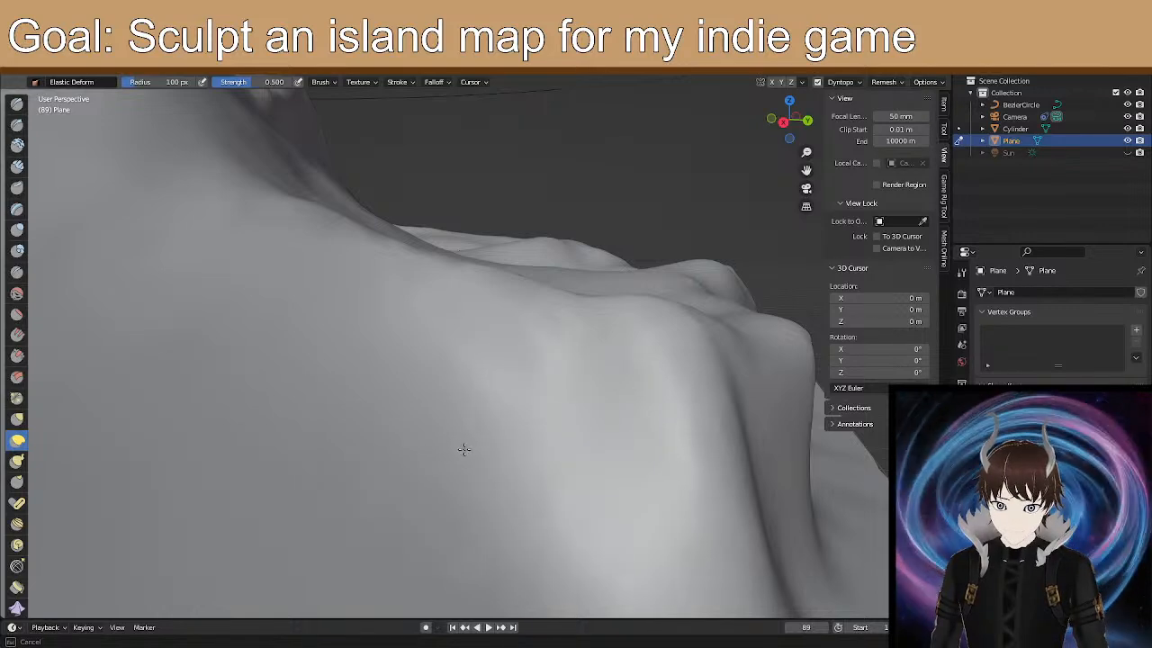
pyautogui.moveTo(570, 332); pyautogui.dragTo(341, 323, button='middle')
pyautogui.moveTo(112, 314)
pyautogui.mouseDown(button='middle')
pyautogui.moveTo(335, 312)
pyautogui.moveTo(376, 272)
pyautogui.mouseUp(button='middle')
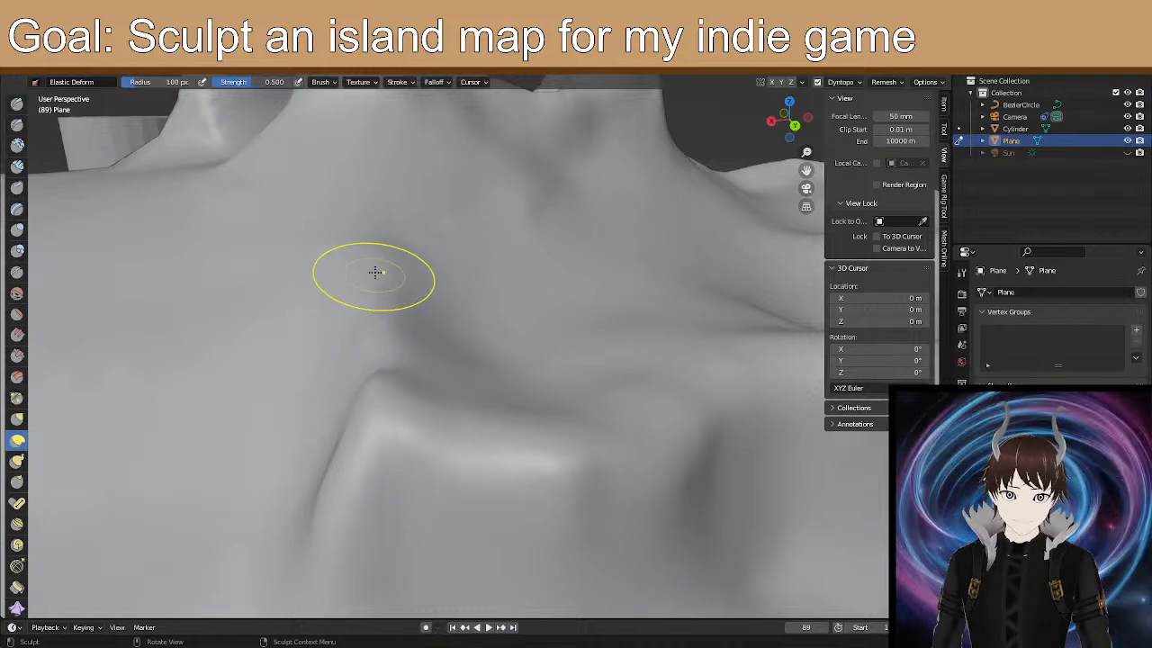
# Pull rocky bumps out along the rim where the front wall meets the mountain slope, using Snake Hook.
pyautogui.click(17, 460)
pyautogui.moveTo(411, 236)
pyautogui.mouseDown(button='middle')
pyautogui.moveTo(416, 296)
pyautogui.moveTo(352, 303)
pyautogui.mouseUp(button='middle')
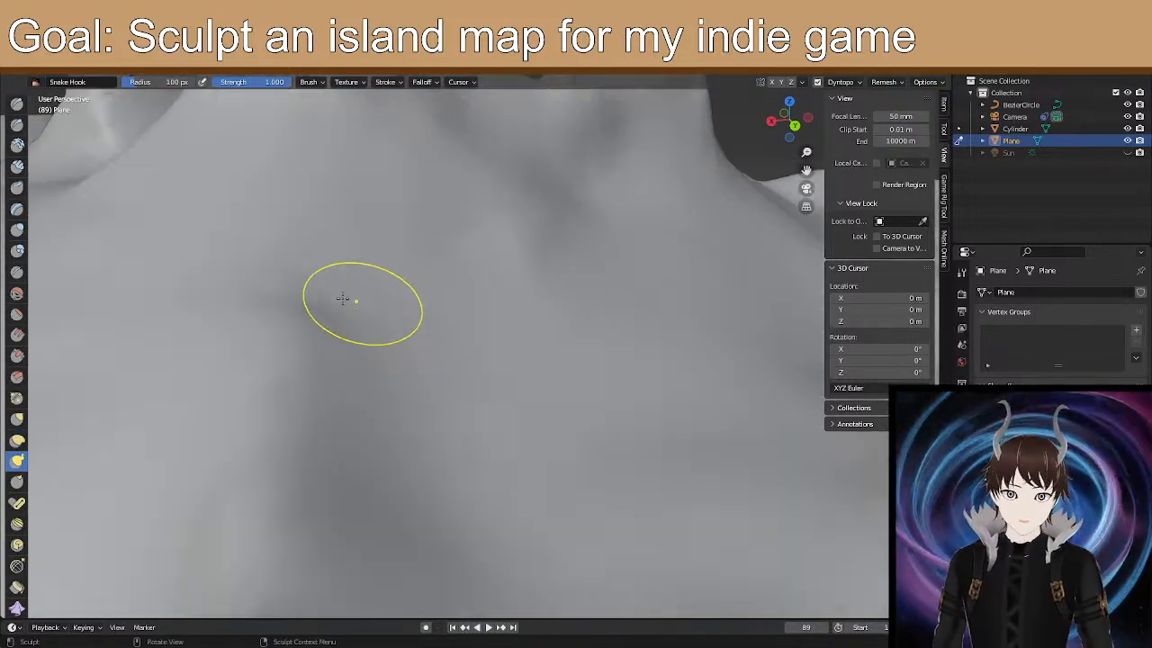
pyautogui.moveTo(314, 280); pyautogui.dragTo(308, 206)
pyautogui.moveTo(309, 206)
pyautogui.mouseDown(button='middle')
pyautogui.moveTo(355, 219)
pyautogui.moveTo(456, 282)
pyautogui.mouseUp(button='middle')
pyautogui.moveTo(501, 323); pyautogui.dragTo(585, 400)
pyautogui.moveTo(683, 467)
pyautogui.mouseDown(button='middle')
pyautogui.moveTo(699, 427)
pyautogui.moveTo(663, 402)
pyautogui.moveTo(591, 384)
pyautogui.mouseUp(button='middle')
pyautogui.moveTo(620, 358)
pyautogui.mouseDown()
pyautogui.moveTo(626, 332)
pyautogui.moveTo(568, 318)
pyautogui.moveTo(574, 297)
pyautogui.mouseUp()
pyautogui.moveTo(714, 372)
pyautogui.mouseDown(button='middle')
pyautogui.moveTo(664, 367)
pyautogui.moveTo(710, 371)
pyautogui.mouseUp(button='middle')
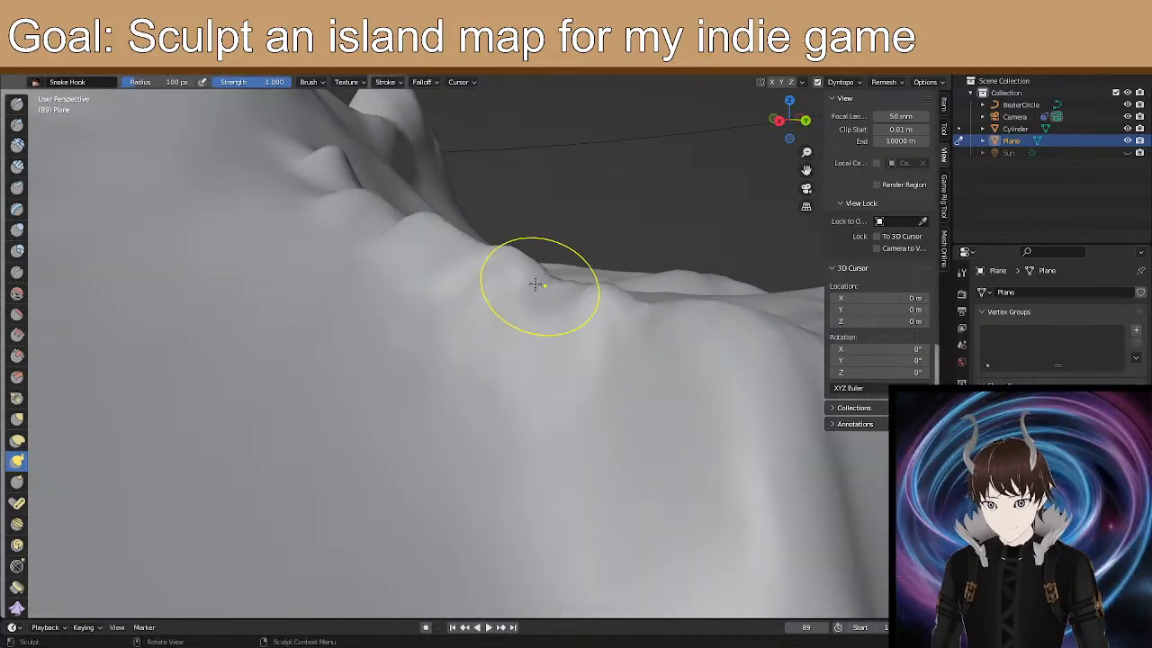
# Lift more uneven points along the descending ridge between mountain and front wall with short Snake Hook strokes.
pyautogui.moveTo(527, 278); pyautogui.dragTo(519, 270, button='middle')
pyautogui.moveTo(511, 243); pyautogui.dragTo(504, 224)
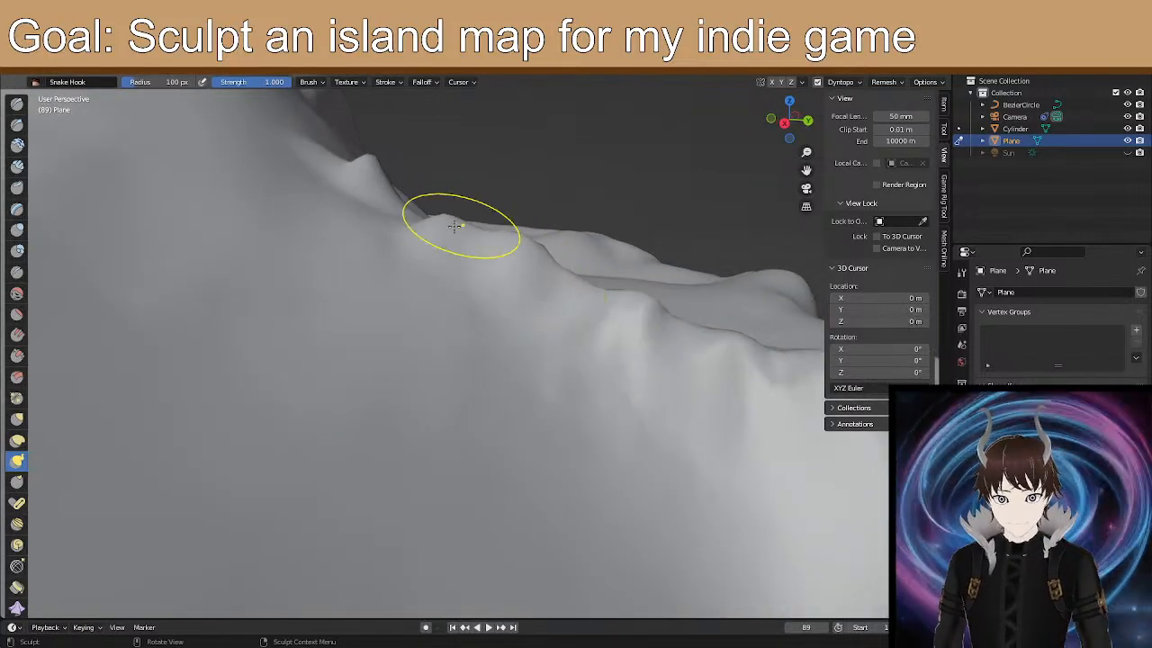
pyautogui.moveTo(432, 226); pyautogui.dragTo(418, 200)
pyautogui.keyDown('shift'); pyautogui.moveTo(376, 202); pyautogui.dragTo(464, 302, button='middle'); pyautogui.keyUp('shift')
pyautogui.moveTo(451, 311); pyautogui.dragTo(445, 285)
pyautogui.moveTo(438, 308); pyautogui.dragTo(431, 284)
pyautogui.moveTo(435, 304)
pyautogui.mouseDown()
pyautogui.moveTo(426, 285)
pyautogui.moveTo(370, 260)
pyautogui.moveTo(357, 244)
pyautogui.moveTo(373, 224)
pyautogui.moveTo(331, 196)
pyautogui.moveTo(402, 273)
pyautogui.mouseUp()
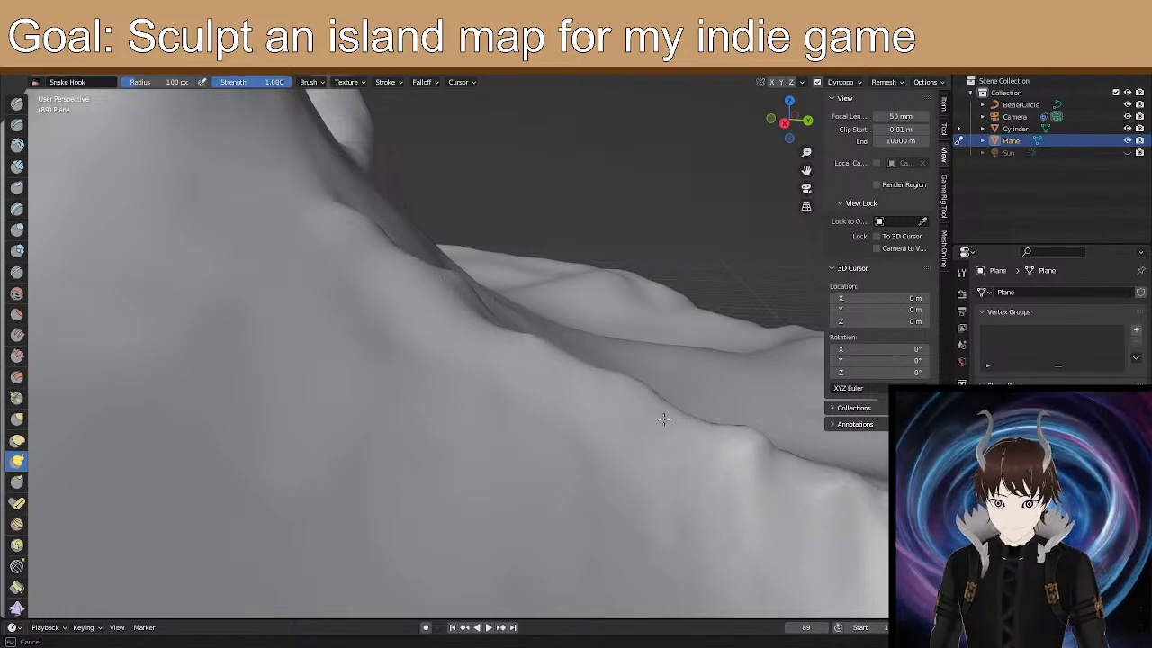
pyautogui.moveTo(734, 443); pyautogui.dragTo(752, 450)
pyautogui.keyDown('shift'); pyautogui.moveTo(837, 498); pyautogui.dragTo(560, 398, button='middle'); pyautogui.keyUp('shift')
pyautogui.moveTo(382, 353); pyautogui.dragTo(368, 346)
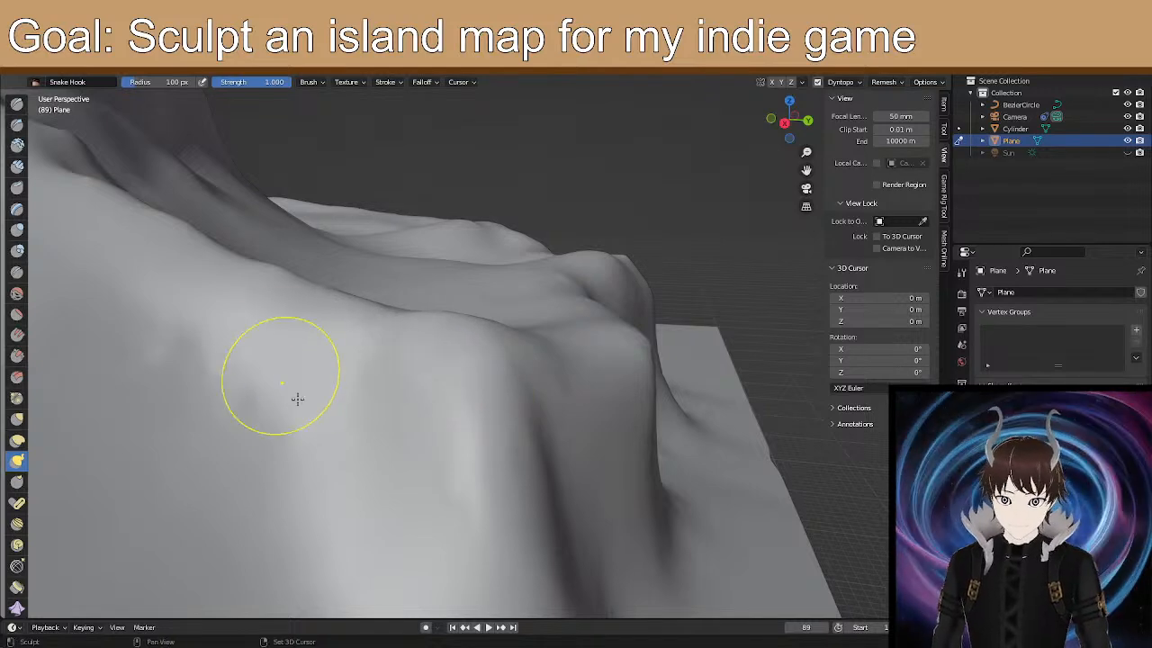
# Nudge the ridge below the mountain into shape with small Elastic Deform strokes.
pyautogui.moveTo(231, 344)
pyautogui.mouseDown(button='middle')
pyautogui.moveTo(310, 343)
pyautogui.moveTo(257, 378)
pyautogui.moveTo(298, 347)
pyautogui.moveTo(265, 365)
pyautogui.moveTo(258, 342)
pyautogui.moveTo(228, 404)
pyautogui.moveTo(385, 228)
pyautogui.mouseUp(button='middle')
pyautogui.scroll(2, 309, 346)
pyautogui.scroll(-5, 309, 349)
pyautogui.moveTo(486, 295)
pyautogui.mouseDown(button='middle')
pyautogui.moveTo(432, 239)
pyautogui.moveTo(456, 234)
pyautogui.moveTo(477, 306)
pyautogui.moveTo(514, 348)
pyautogui.mouseUp(button='middle')
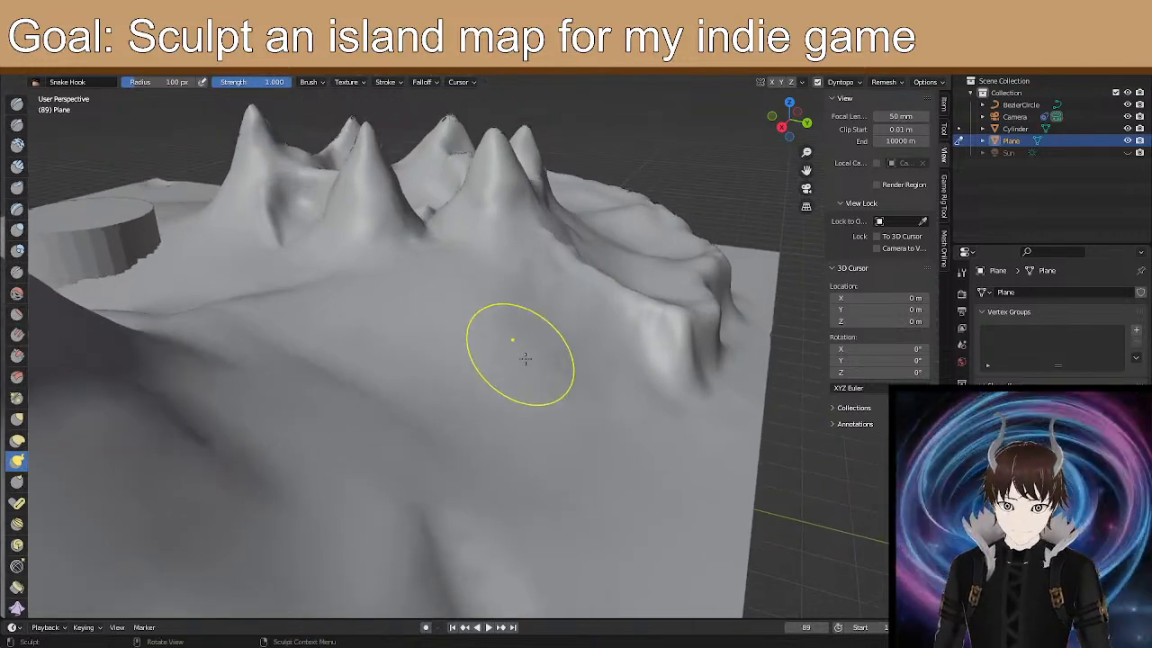
pyautogui.scroll(2, 549, 362)
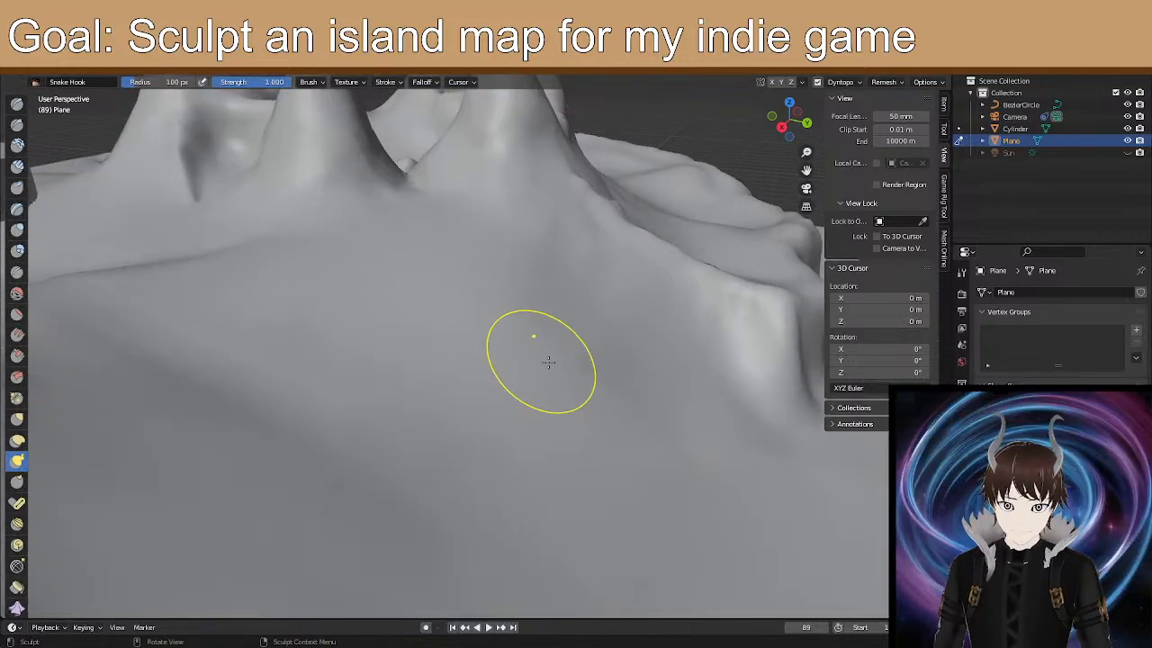
pyautogui.click(17, 439)
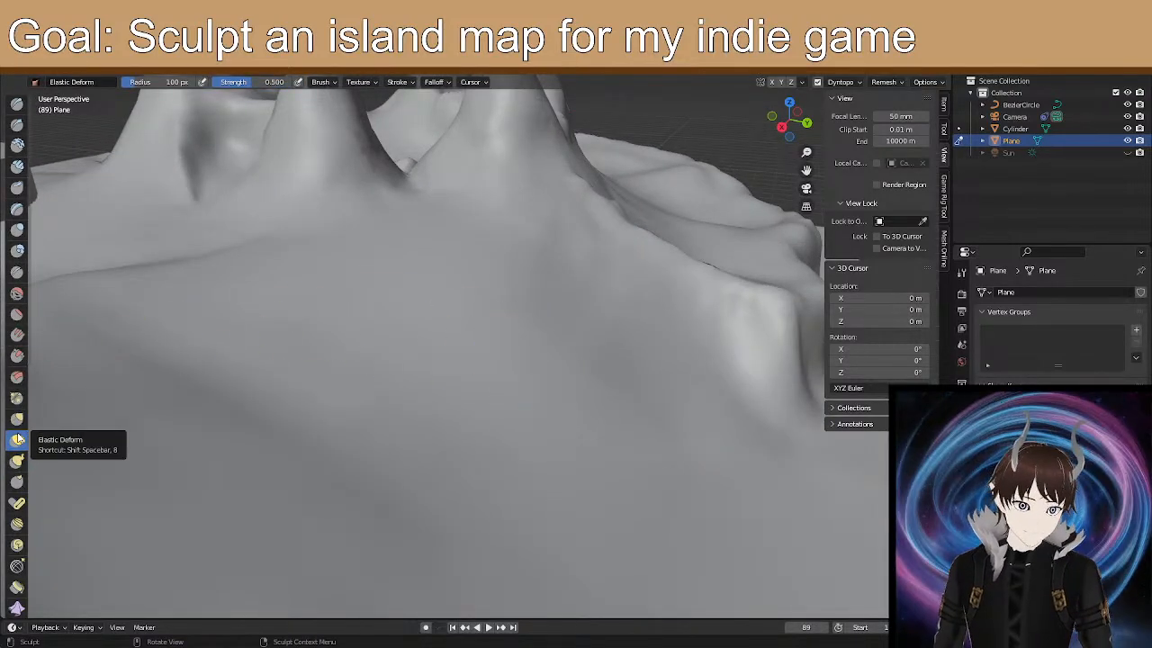
pyautogui.click(17, 460)
pyautogui.click(17, 440)
pyautogui.moveTo(459, 338); pyautogui.dragTo(389, 351, button='middle')
pyautogui.moveTo(592, 354)
pyautogui.keyDown('shift'); pyautogui.mouseDown(button='middle')
pyautogui.moveTo(423, 347)
pyautogui.moveTo(433, 358)
pyautogui.mouseUp(button='middle'); pyautogui.keyUp('shift')
pyautogui.moveTo(432, 389); pyautogui.dragTo(430, 387)
pyautogui.moveTo(409, 290); pyautogui.dragTo(415, 280)
# Reshape the ridge line and the plateau edge beside it with Elastic Deform strokes from above.
pyautogui.scroll(3, 416, 280)
pyautogui.moveTo(417, 279); pyautogui.dragTo(390, 296, button='middle')
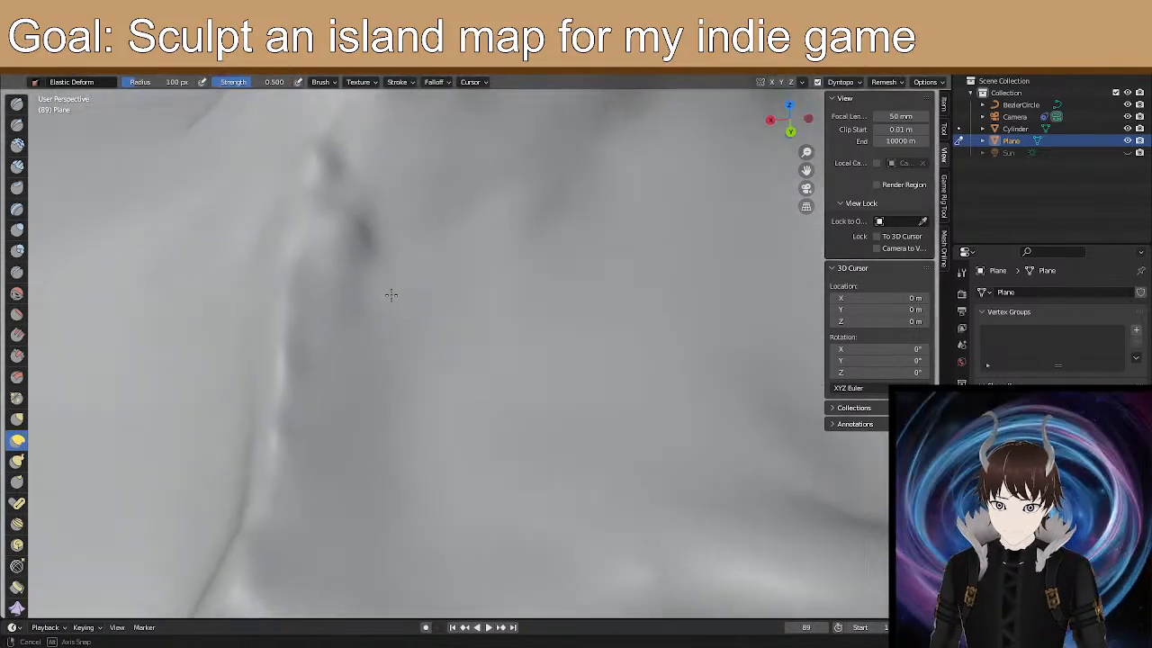
pyautogui.moveTo(337, 191); pyautogui.dragTo(336, 185)
pyautogui.moveTo(305, 325); pyautogui.dragTo(284, 421)
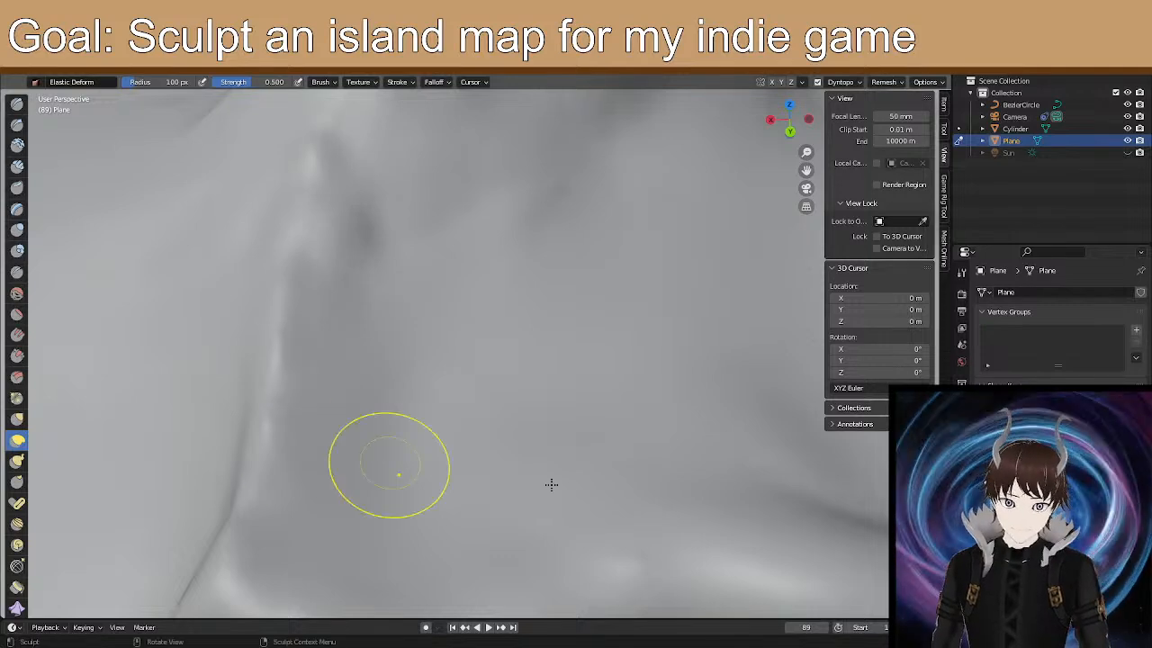
pyautogui.keyDown('shift'); pyautogui.moveTo(643, 490); pyautogui.dragTo(422, 419, button='middle'); pyautogui.keyUp('shift')
pyautogui.moveTo(291, 457); pyautogui.dragTo(285, 449)
pyautogui.moveTo(574, 358); pyautogui.dragTo(516, 378)
pyautogui.moveTo(334, 466); pyautogui.dragTo(317, 457)
pyautogui.moveTo(211, 488); pyautogui.dragTo(211, 484)
# Adjust the plateau's outer rim with Elastic Deform and smooth the crease running across its inner surface.
pyautogui.scroll(-4, 617, 350)
pyautogui.moveTo(617, 350)
pyautogui.mouseDown(button='middle')
pyautogui.moveTo(545, 316)
pyautogui.moveTo(443, 340)
pyautogui.mouseUp(button='middle')
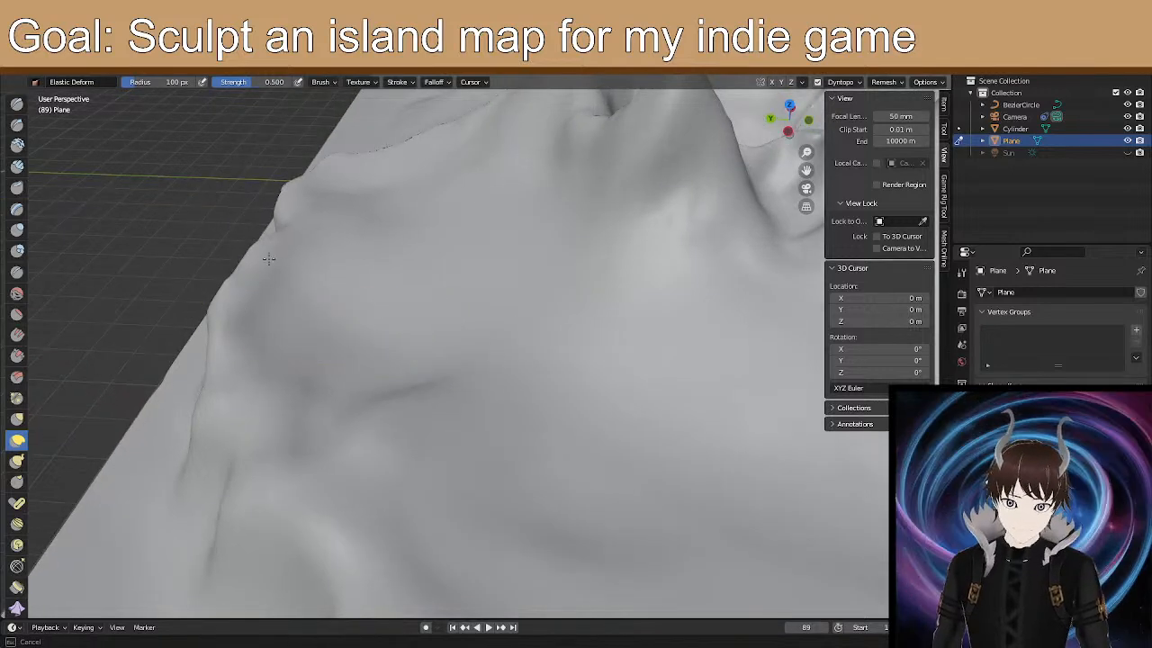
pyautogui.moveTo(288, 248); pyautogui.dragTo(289, 250)
pyautogui.moveTo(321, 387)
pyautogui.keyDown('shift'); pyautogui.mouseDown()
pyautogui.moveTo(363, 425)
pyautogui.moveTo(455, 379)
pyautogui.mouseUp(); pyautogui.keyUp('shift')
# Inspect the plateau surface, the outer cliff walls and the ridge beside the mountain from several angles.
pyautogui.moveTo(410, 428)
pyautogui.mouseDown(button='middle')
pyautogui.moveTo(431, 399)
pyautogui.moveTo(405, 423)
pyautogui.moveTo(399, 411)
pyautogui.moveTo(414, 428)
pyautogui.mouseUp(button='middle')
pyautogui.moveTo(506, 488)
pyautogui.mouseDown(button='middle')
pyautogui.moveTo(376, 401)
pyautogui.moveTo(404, 405)
pyautogui.mouseUp(button='middle')
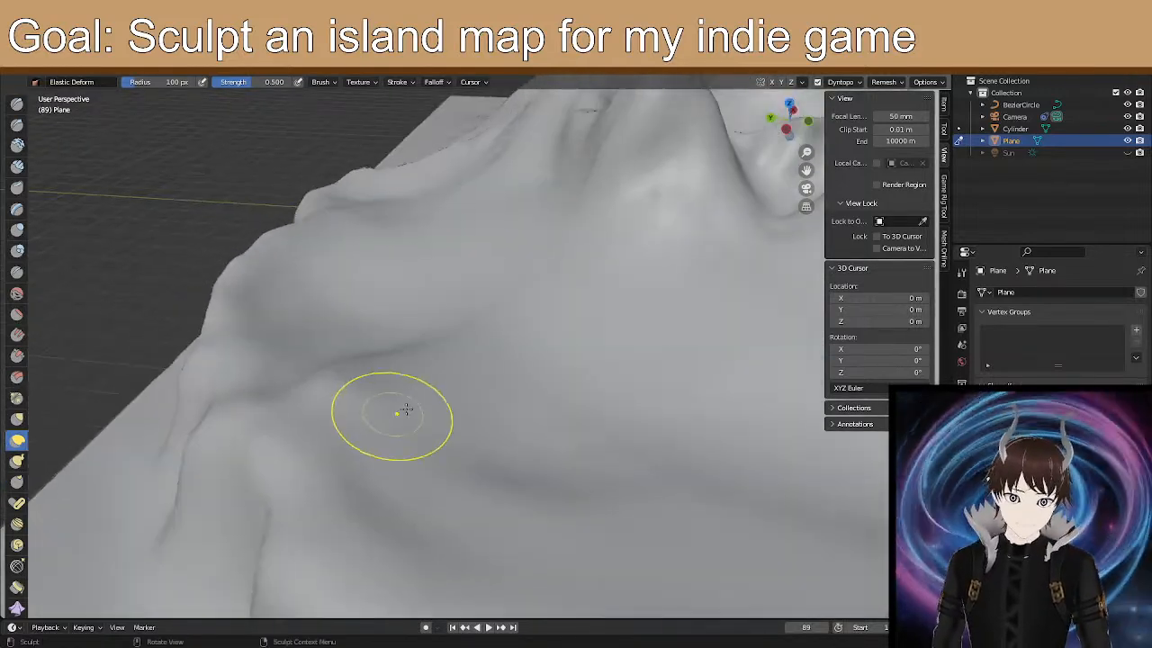
pyautogui.moveTo(499, 339)
pyautogui.mouseDown(button='middle')
pyautogui.moveTo(434, 303)
pyautogui.moveTo(245, 270)
pyautogui.moveTo(406, 267)
pyautogui.moveTo(357, 362)
pyautogui.mouseUp(button='middle')
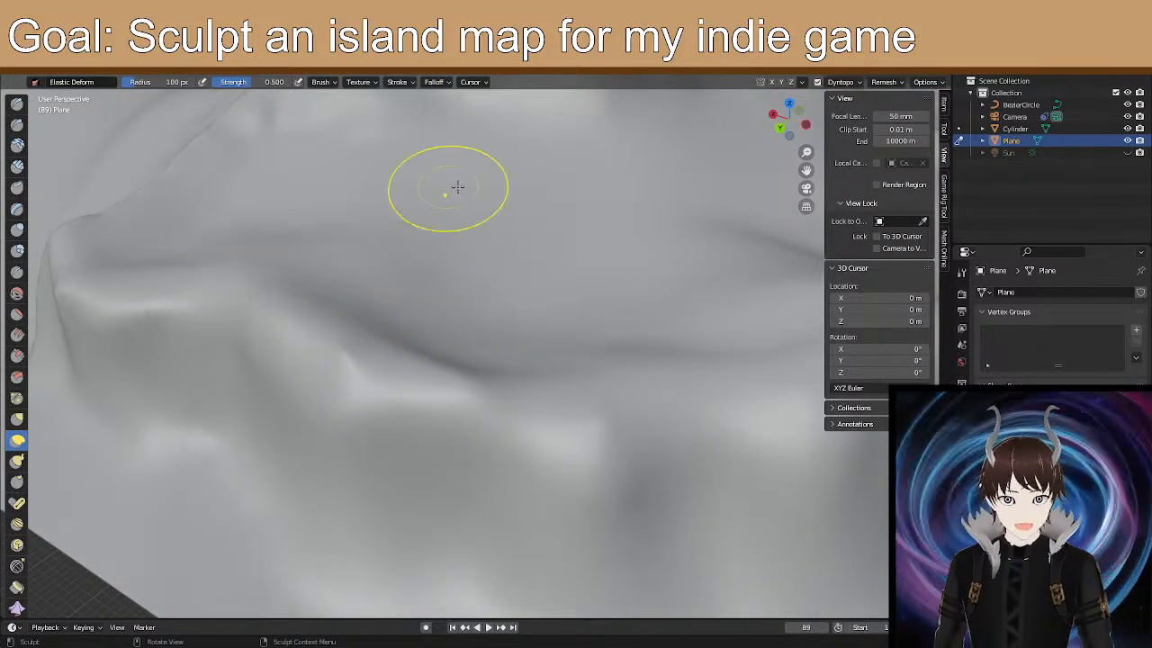
pyautogui.moveTo(593, 250)
pyautogui.mouseDown(button='middle')
pyautogui.moveTo(648, 272)
pyautogui.moveTo(640, 283)
pyautogui.moveTo(531, 270)
pyautogui.moveTo(520, 282)
pyautogui.moveTo(791, 273)
pyautogui.moveTo(648, 260)
pyautogui.mouseUp(button='middle')
pyautogui.scroll(-4, 647, 260)
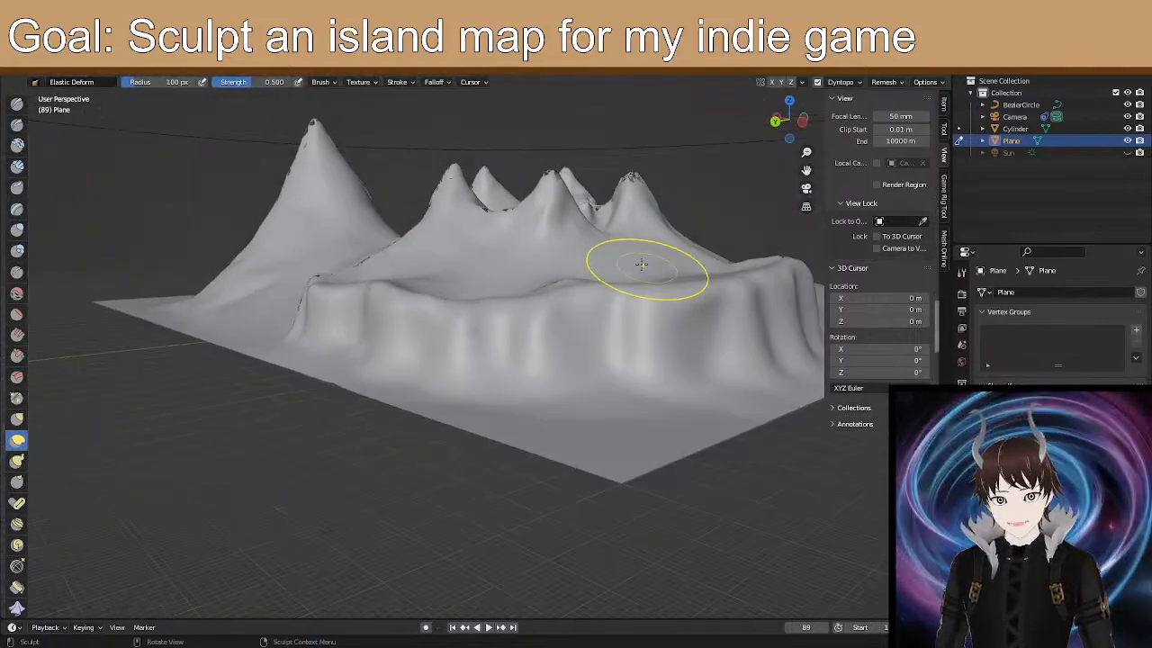
pyautogui.keyDown('shift'); pyautogui.moveTo(648, 337); pyautogui.dragTo(527, 321, button='middle'); pyautogui.keyUp('shift')
pyautogui.moveTo(432, 309)
pyautogui.mouseDown(button='middle')
pyautogui.moveTo(406, 340)
pyautogui.moveTo(393, 319)
pyautogui.moveTo(407, 328)
pyautogui.mouseUp(button='middle')
pyautogui.scroll(1, 427, 344)
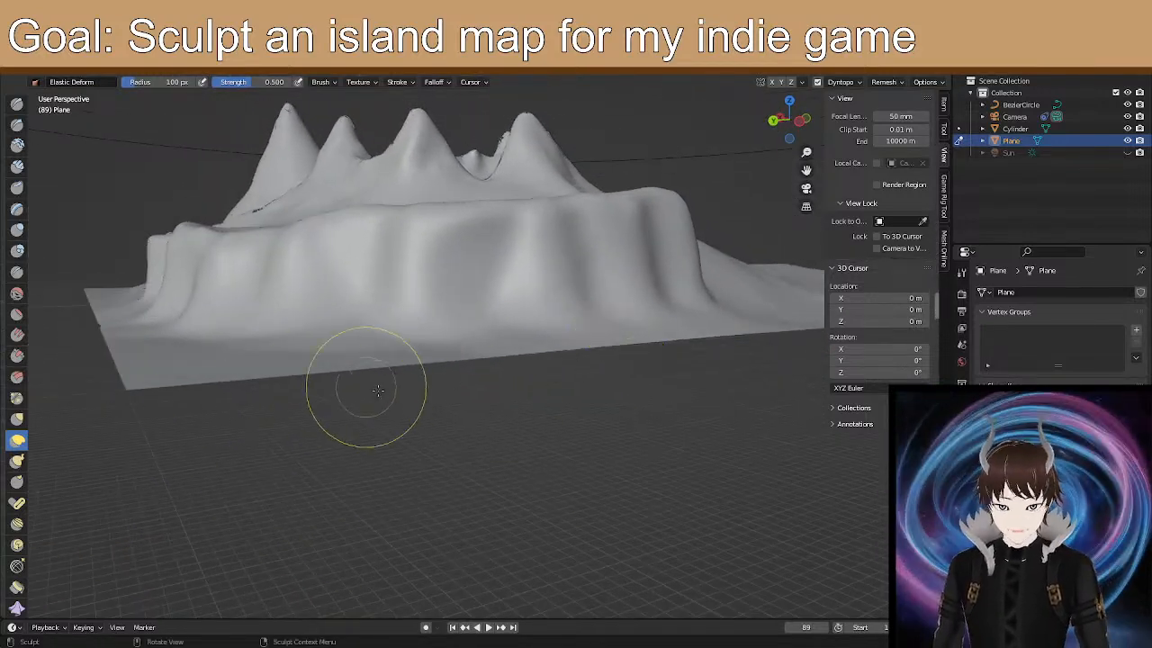
pyautogui.moveTo(472, 353)
pyautogui.mouseDown(button='middle')
pyautogui.moveTo(447, 342)
pyautogui.moveTo(314, 359)
pyautogui.mouseUp(button='middle')
pyautogui.scroll(-5, 396, 286)
pyautogui.moveTo(424, 308); pyautogui.dragTo(414, 390, button='middle')
pyautogui.scroll(5, 411, 393)
pyautogui.keyDown('shift'); pyautogui.moveTo(373, 437); pyautogui.dragTo(437, 373, button='middle'); pyautogui.keyUp('shift')
pyautogui.scroll(3, 432, 365)
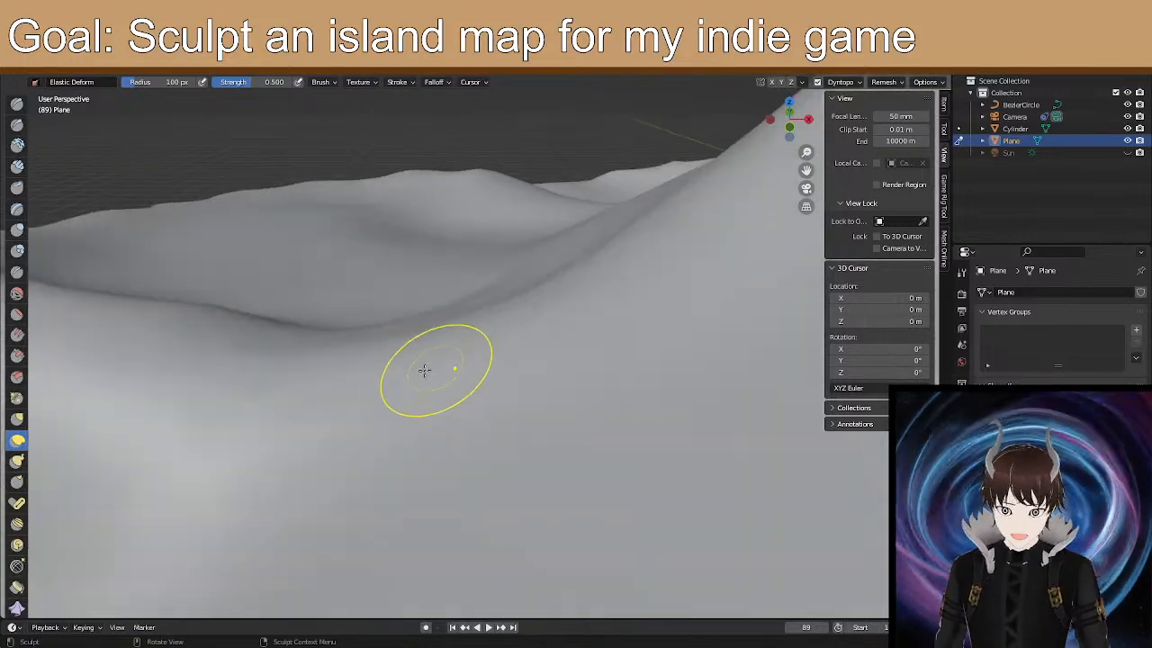
pyautogui.scroll(-2, 415, 376)
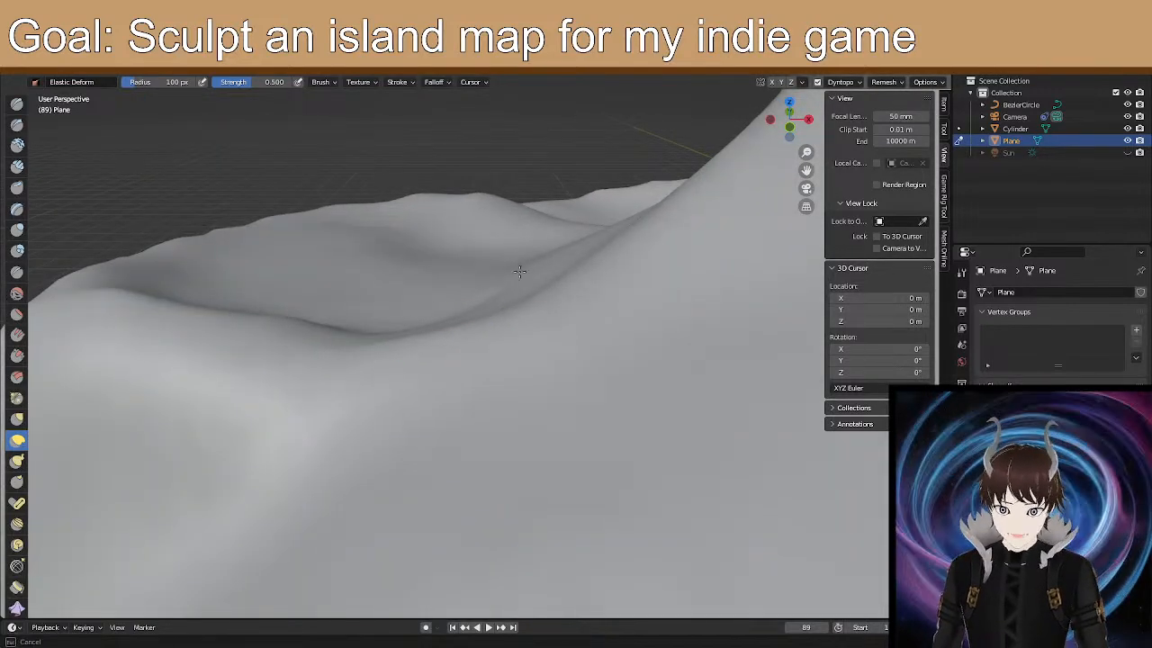
# Raise the low saddle between the mountain slope and the plateau rim with upward Elastic Deform strokes.
pyautogui.moveTo(540, 252); pyautogui.dragTo(542, 248)
pyautogui.moveTo(588, 303); pyautogui.dragTo(604, 244)
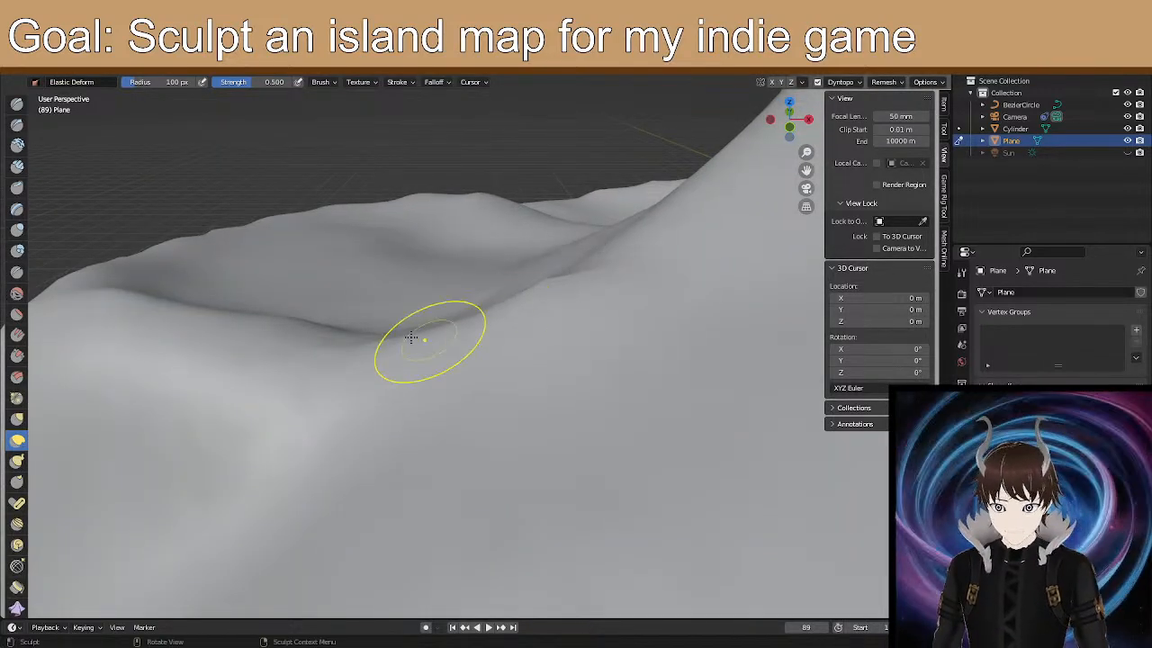
pyautogui.moveTo(424, 337); pyautogui.dragTo(410, 302)
pyautogui.moveTo(369, 351)
pyautogui.mouseDown()
pyautogui.moveTo(394, 264)
pyautogui.moveTo(348, 329)
pyautogui.mouseUp()
pyautogui.moveTo(361, 351)
pyautogui.mouseDown(button='middle')
pyautogui.moveTo(538, 374)
pyautogui.moveTo(288, 382)
pyautogui.mouseUp(button='middle')
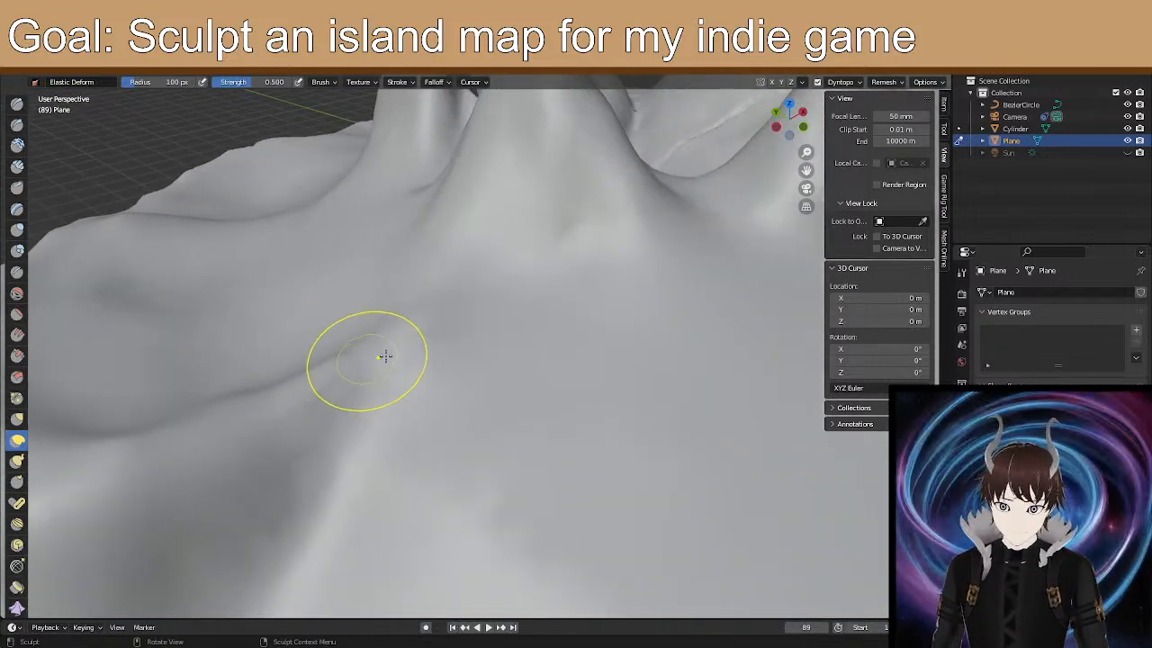
# Build up the ridge from the saddle to the mountain's foot with further Elastic Deform strokes.
pyautogui.moveTo(393, 305); pyautogui.dragTo(397, 295)
pyautogui.moveTo(411, 339); pyautogui.dragTo(435, 284)
pyautogui.moveTo(453, 298)
pyautogui.mouseDown(button='middle')
pyautogui.moveTo(444, 275)
pyautogui.moveTo(401, 309)
pyautogui.mouseUp(button='middle')
pyautogui.moveTo(393, 274)
pyautogui.mouseDown()
pyautogui.moveTo(398, 248)
pyautogui.moveTo(438, 237)
pyautogui.mouseUp()
pyautogui.moveTo(422, 249); pyautogui.dragTo(408, 228, button='middle')
pyautogui.moveTo(392, 240); pyautogui.dragTo(398, 225)
pyautogui.moveTo(393, 232); pyautogui.dragTo(386, 216)
pyautogui.moveTo(182, 332); pyautogui.dragTo(271, 264)
# Examine the mountain ring and the slope around the cylinder, and look through the remaining sculpt brushes.
pyautogui.moveTo(252, 333)
pyautogui.mouseDown(button='middle')
pyautogui.moveTo(370, 339)
pyautogui.moveTo(333, 339)
pyautogui.moveTo(360, 327)
pyautogui.moveTo(380, 339)
pyautogui.mouseUp(button='middle')
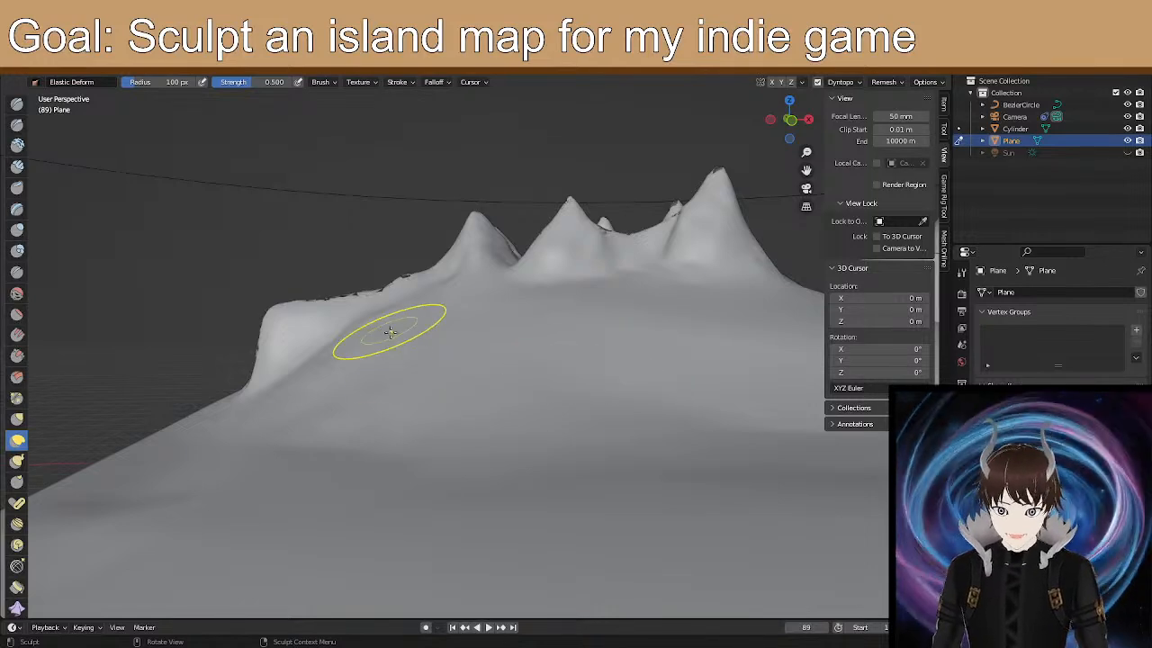
pyautogui.moveTo(415, 365)
pyautogui.mouseDown(button='middle')
pyautogui.moveTo(340, 373)
pyautogui.moveTo(344, 393)
pyautogui.moveTo(336, 380)
pyautogui.moveTo(352, 397)
pyautogui.moveTo(373, 386)
pyautogui.mouseUp(button='middle')
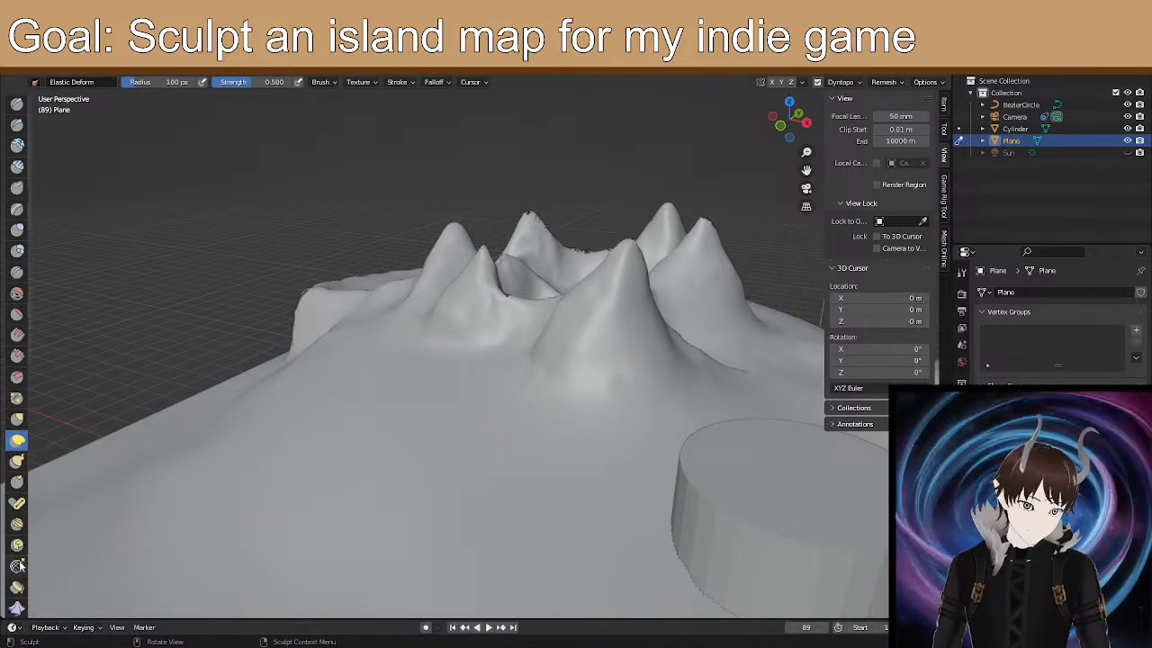
pyautogui.scroll(-3, 17, 547)
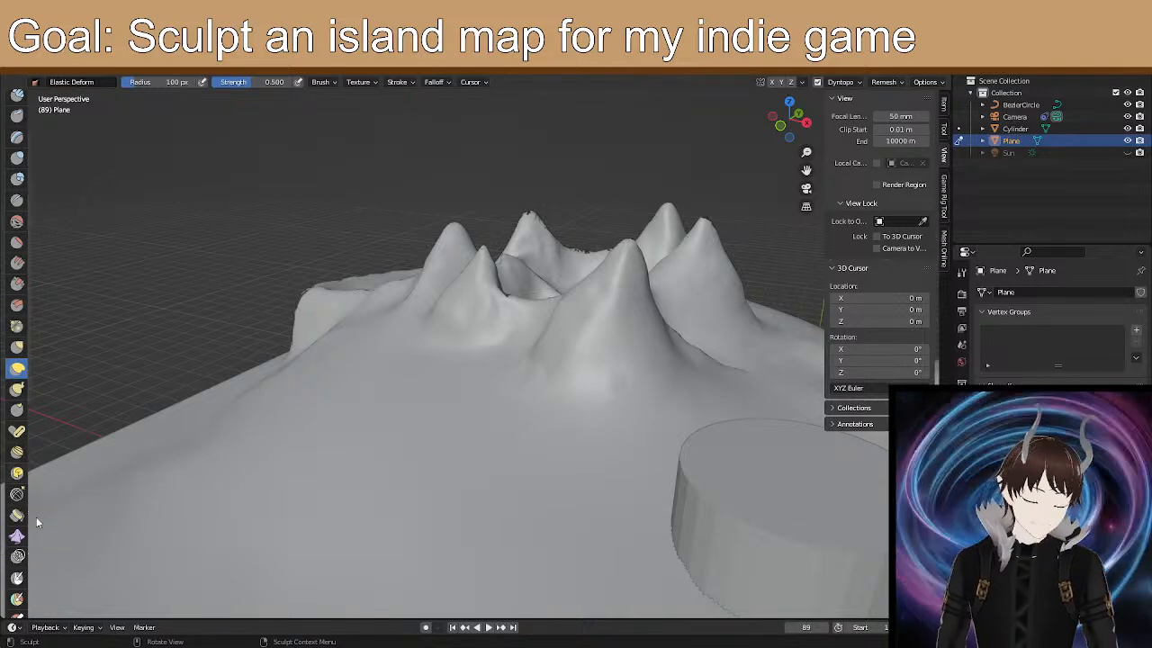
pyautogui.scroll(-2, 22, 557)
pyautogui.moveTo(508, 399); pyautogui.dragTo(462, 389, button='middle')
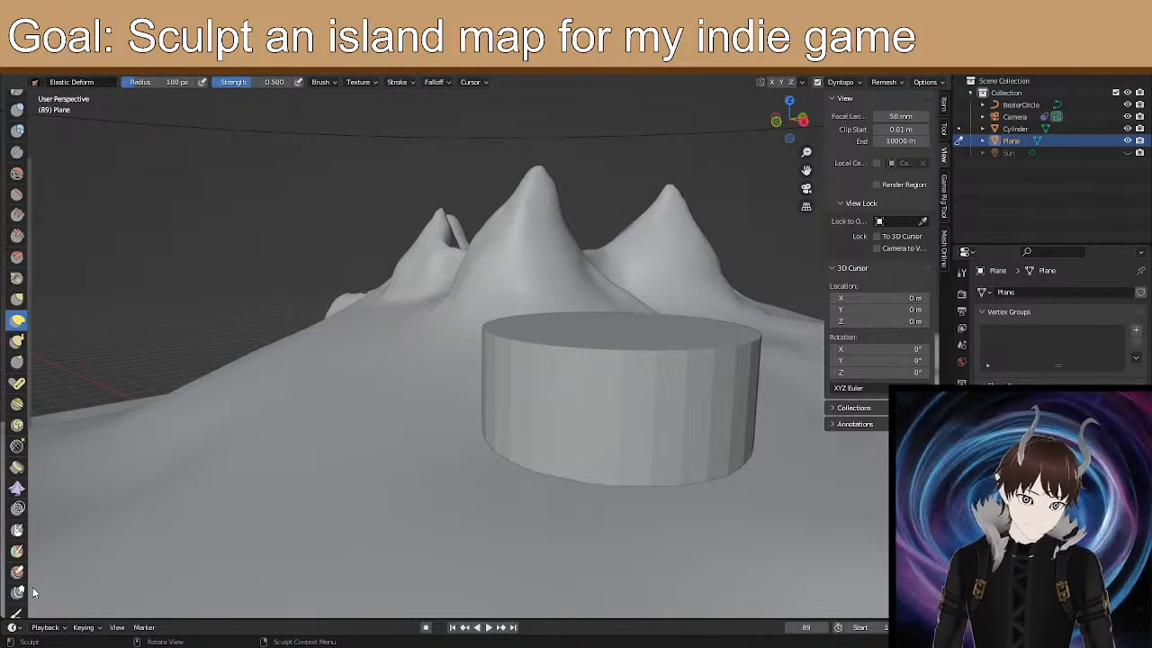
pyautogui.scroll(-3, 16, 578)
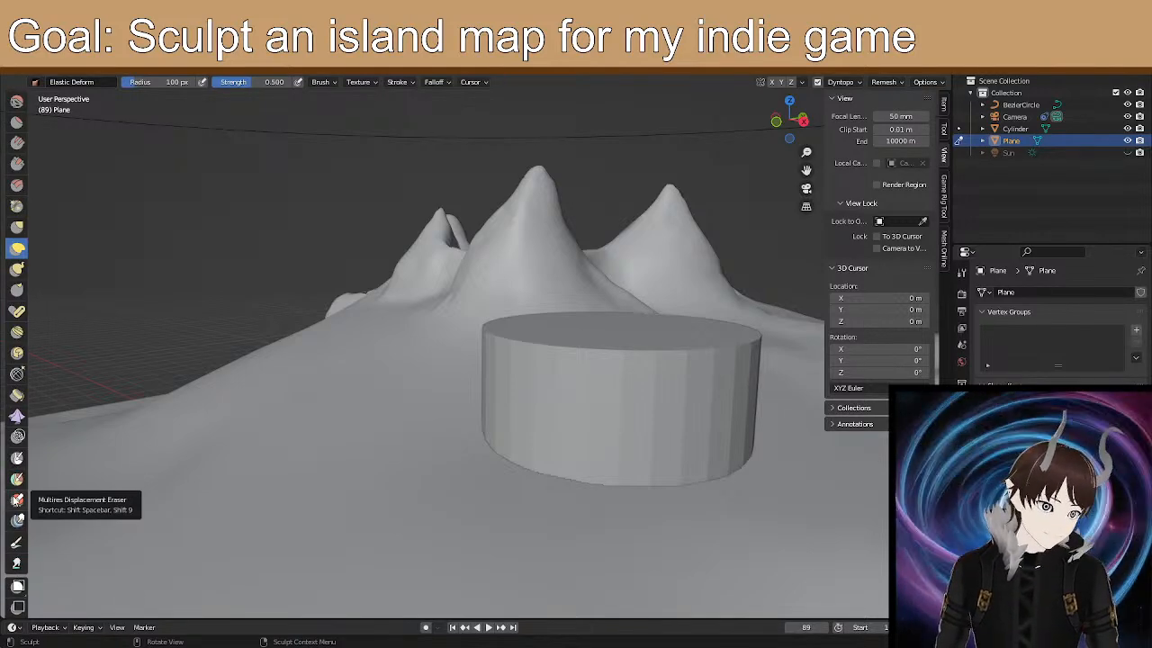
# Try the Multires Displacement Eraser and Pose brushes on the slope near the cylinder, and undo the strokes.
pyautogui.click(17, 500)
pyautogui.moveTo(257, 309); pyautogui.dragTo(383, 374, button='middle')
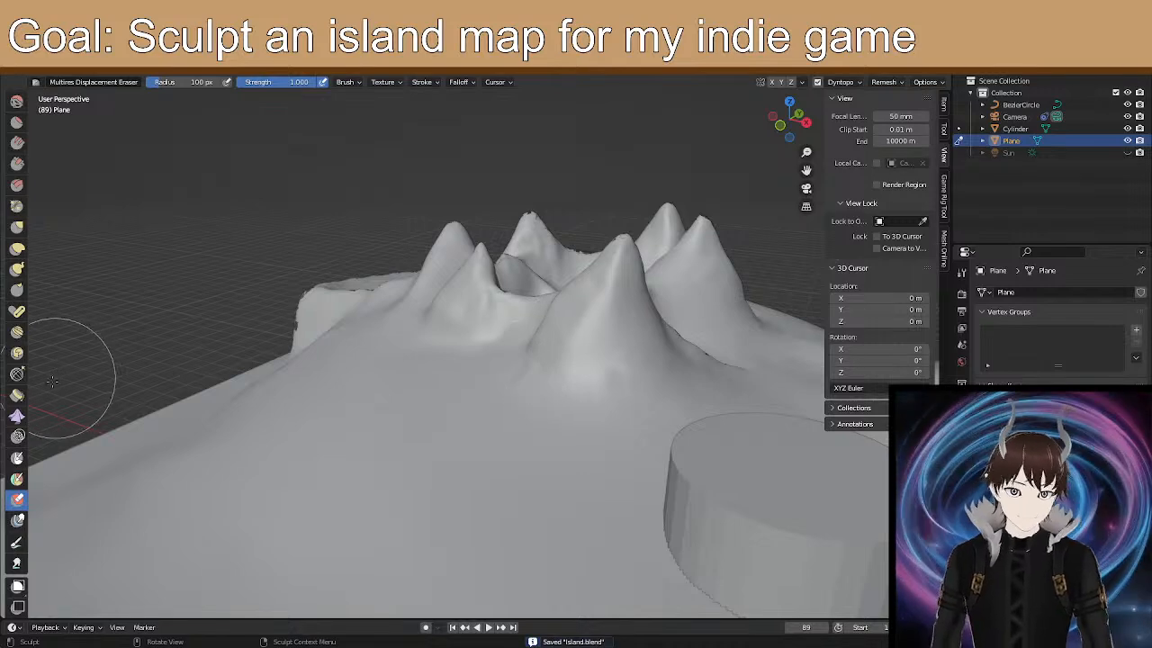
pyautogui.click(17, 310)
pyautogui.moveTo(219, 359)
pyautogui.mouseDown(button='middle')
pyautogui.moveTo(275, 400)
pyautogui.moveTo(270, 391)
pyautogui.mouseUp(button='middle')
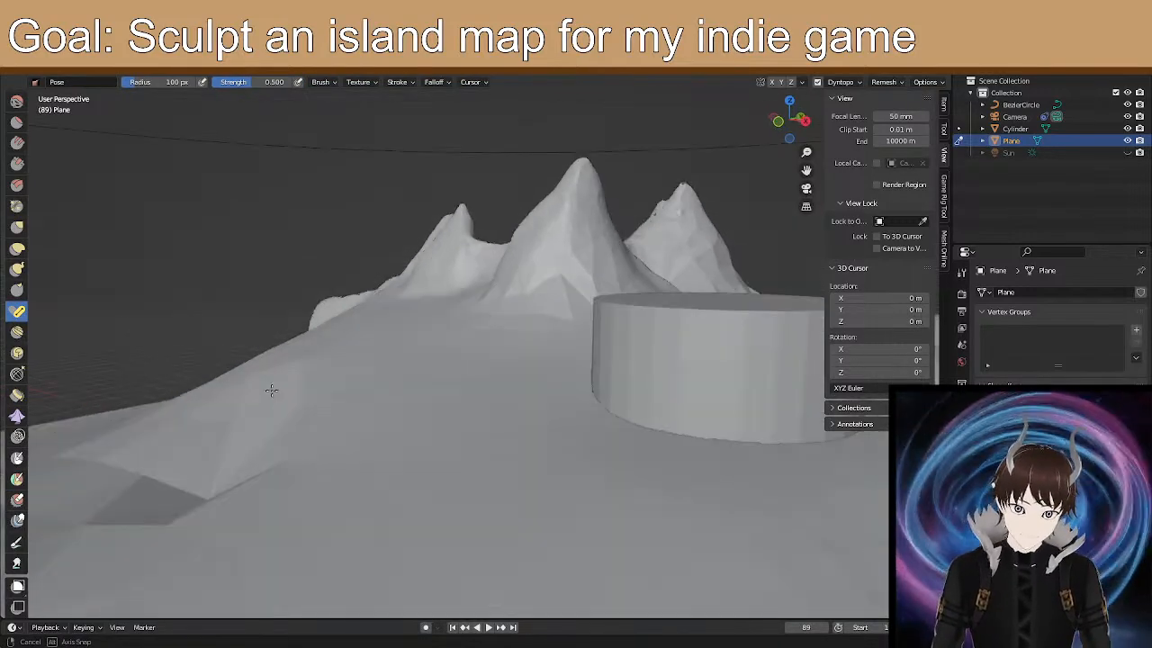
pyautogui.moveTo(297, 401)
pyautogui.mouseDown()
pyautogui.moveTo(252, 357)
pyautogui.moveTo(144, 400)
pyautogui.moveTo(335, 527)
pyautogui.moveTo(488, 470)
pyautogui.moveTo(355, 547)
pyautogui.moveTo(203, 522)
pyautogui.moveTo(362, 337)
pyautogui.moveTo(379, 401)
pyautogui.moveTo(447, 419)
pyautogui.moveTo(429, 427)
pyautogui.mouseUp()
pyautogui.hotkey('ctrl', 'z')
pyautogui.hotkey('ctrl', 'z')
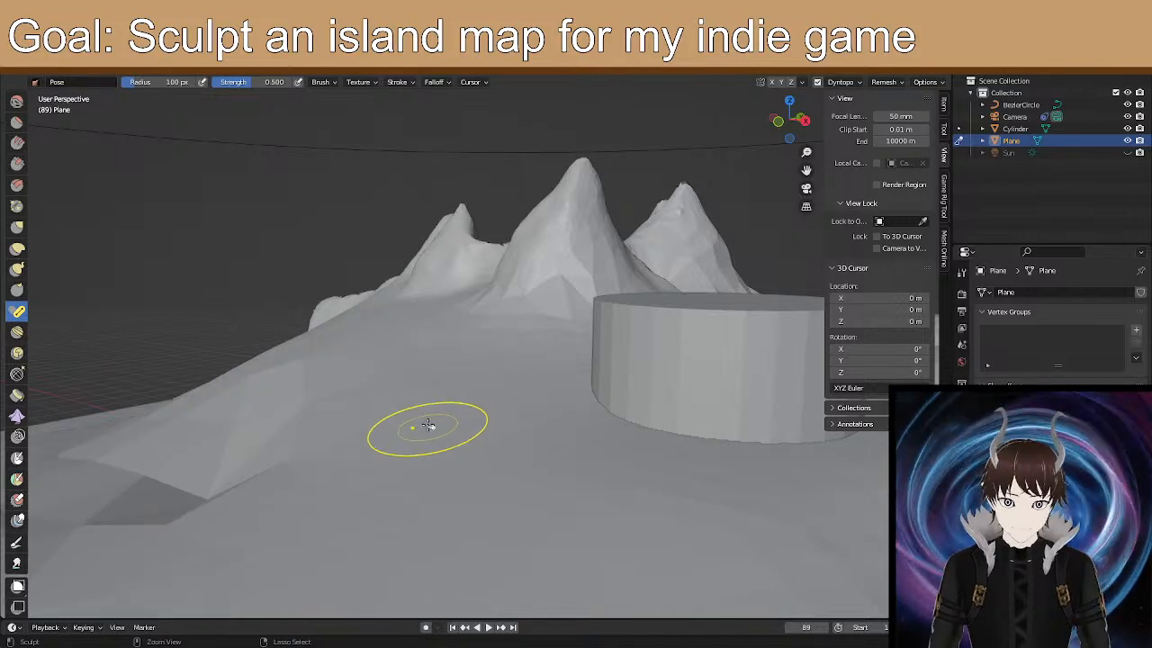
# Apply Shade Smooth to the terrain plane in Object Mode and return to Sculpt Mode.
pyautogui.click(17, 268)
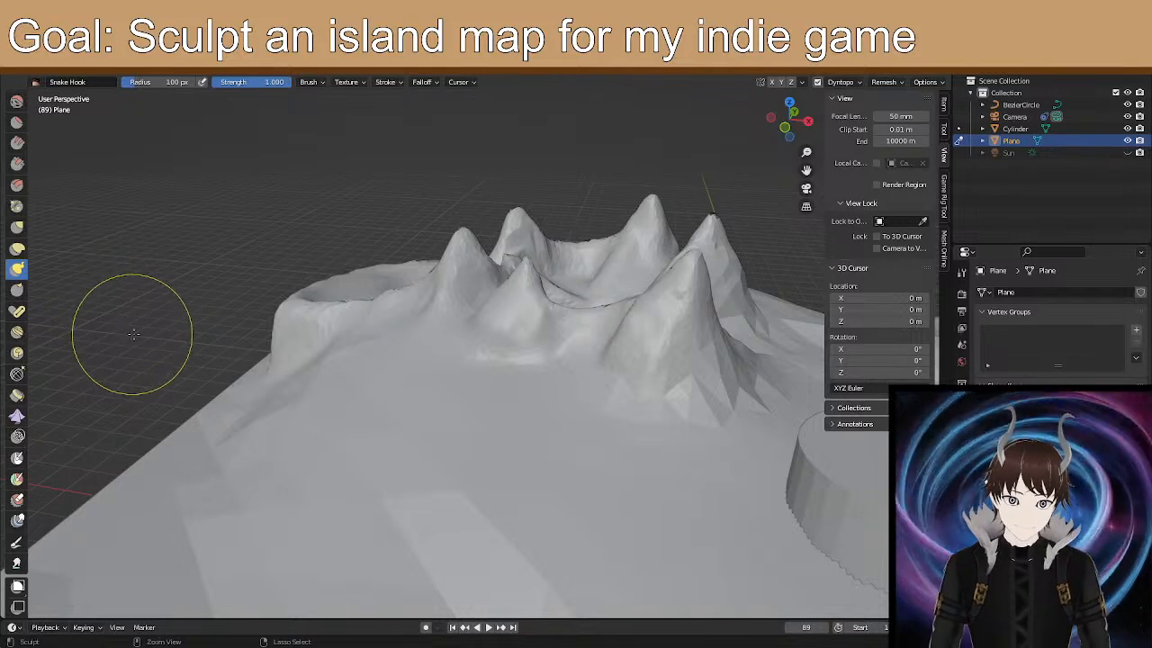
pyautogui.moveTo(354, 415)
pyautogui.mouseDown(button='middle')
pyautogui.moveTo(360, 391)
pyautogui.moveTo(381, 380)
pyautogui.moveTo(359, 381)
pyautogui.mouseUp(button='middle')
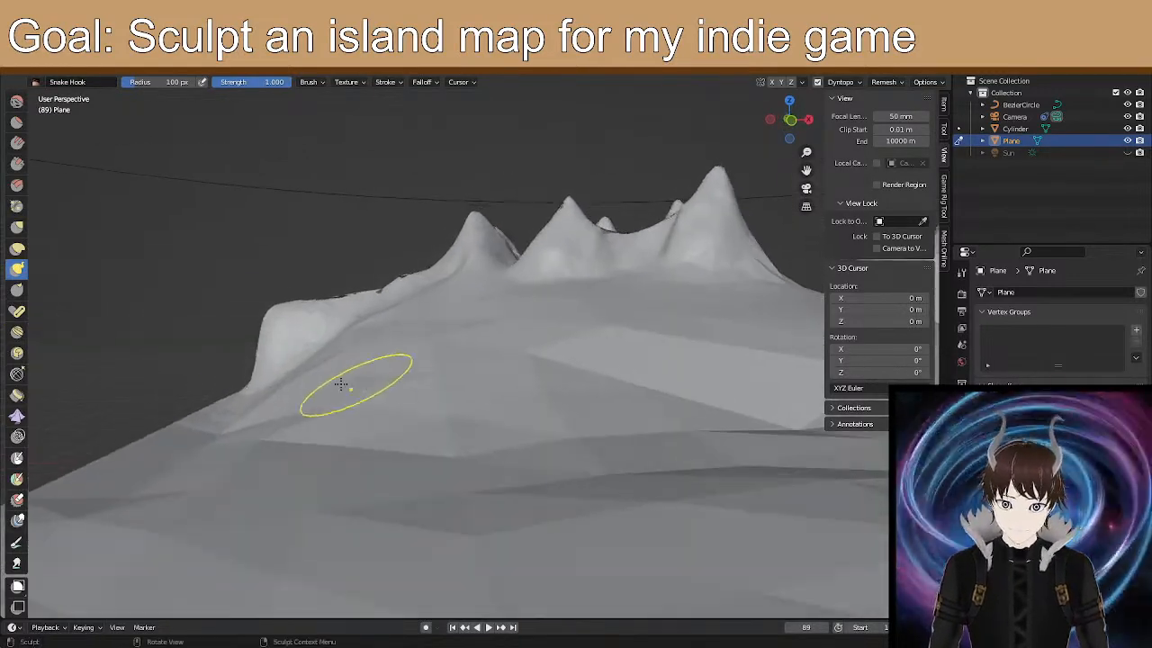
pyautogui.click(45, 82)
pyautogui.click(56, 93)
pyautogui.rightClick(409, 313)
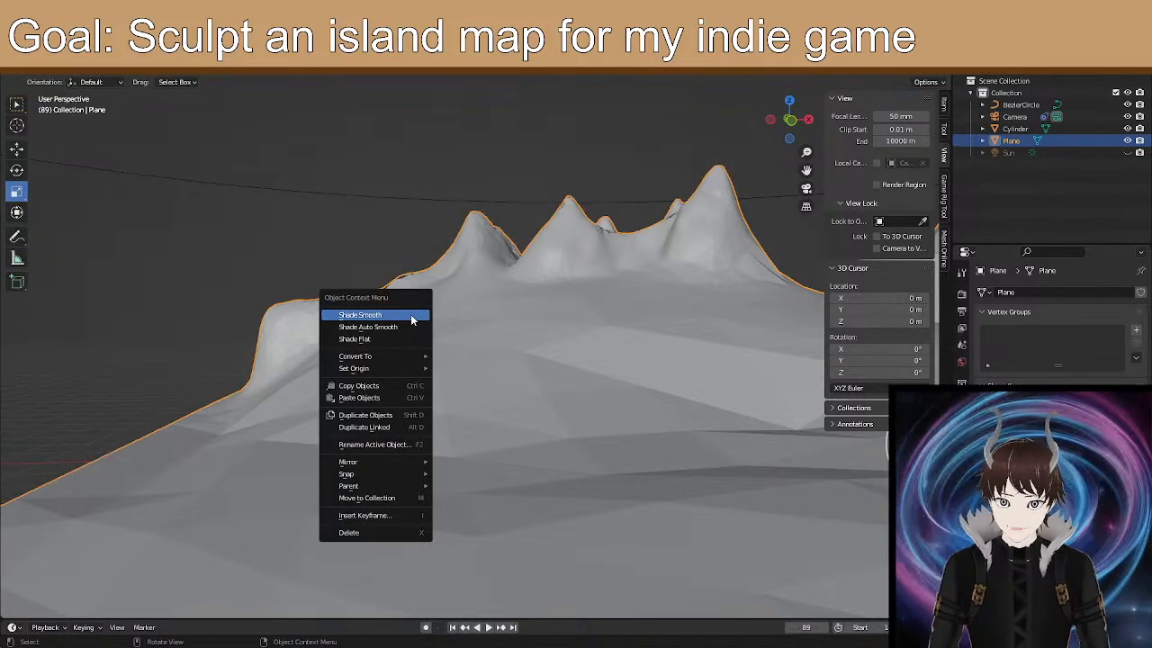
pyautogui.click(410, 316)
pyautogui.click(78, 79)
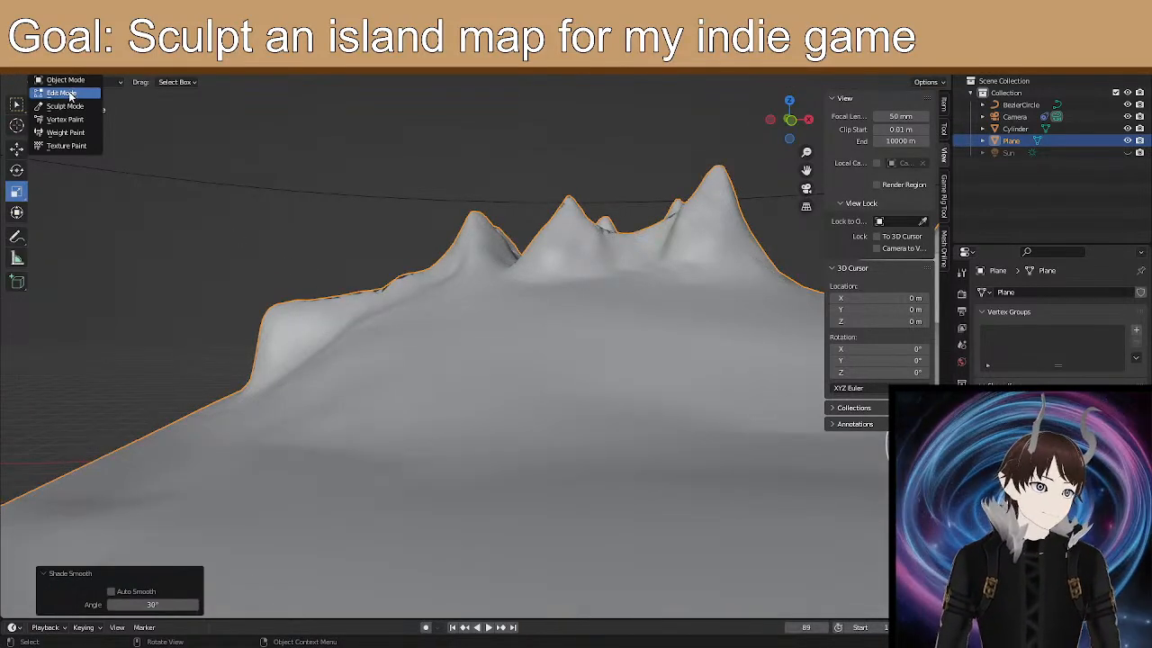
pyautogui.click(70, 106)
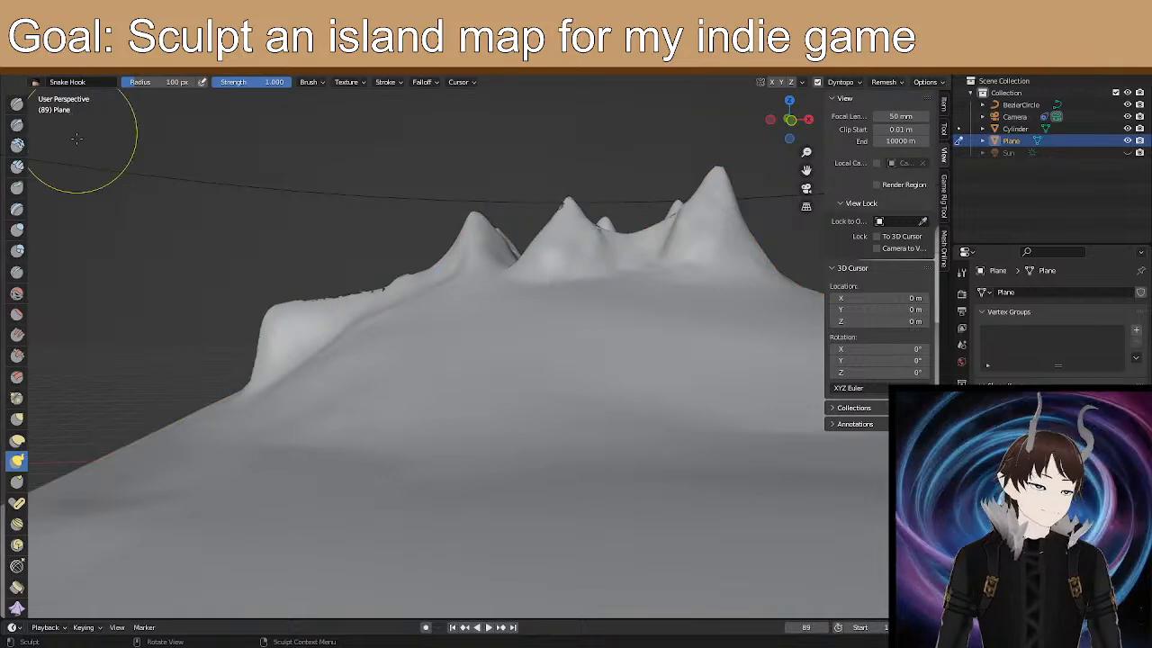
# Even out the slope in front of the mountain ring with Flatten/Contrast strokes.
pyautogui.click(18, 315)
pyautogui.moveTo(361, 354); pyautogui.dragTo(414, 353, button='middle')
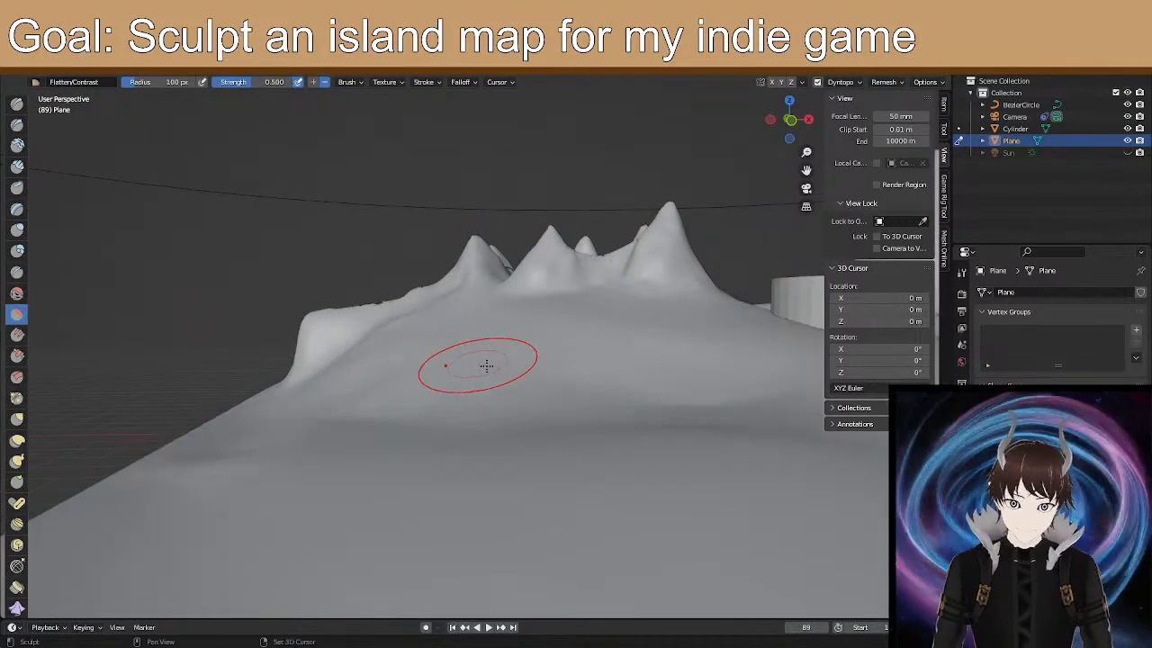
pyautogui.keyDown('shift'); pyautogui.moveTo(486, 365); pyautogui.dragTo(433, 384, button='middle'); pyautogui.keyUp('shift')
pyautogui.moveTo(434, 383)
pyautogui.mouseDown()
pyautogui.moveTo(430, 366)
pyautogui.moveTo(580, 405)
pyautogui.mouseUp()
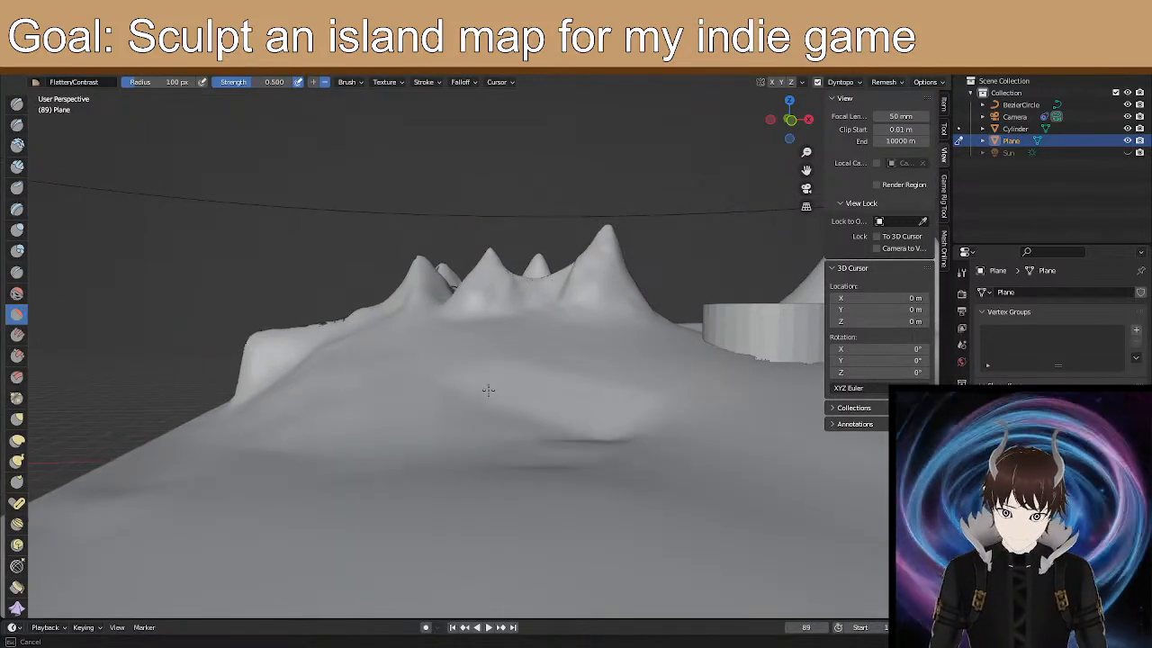
pyautogui.moveTo(501, 390)
pyautogui.mouseDown(button='middle')
pyautogui.moveTo(424, 422)
pyautogui.moveTo(457, 438)
pyautogui.mouseUp(button='middle')
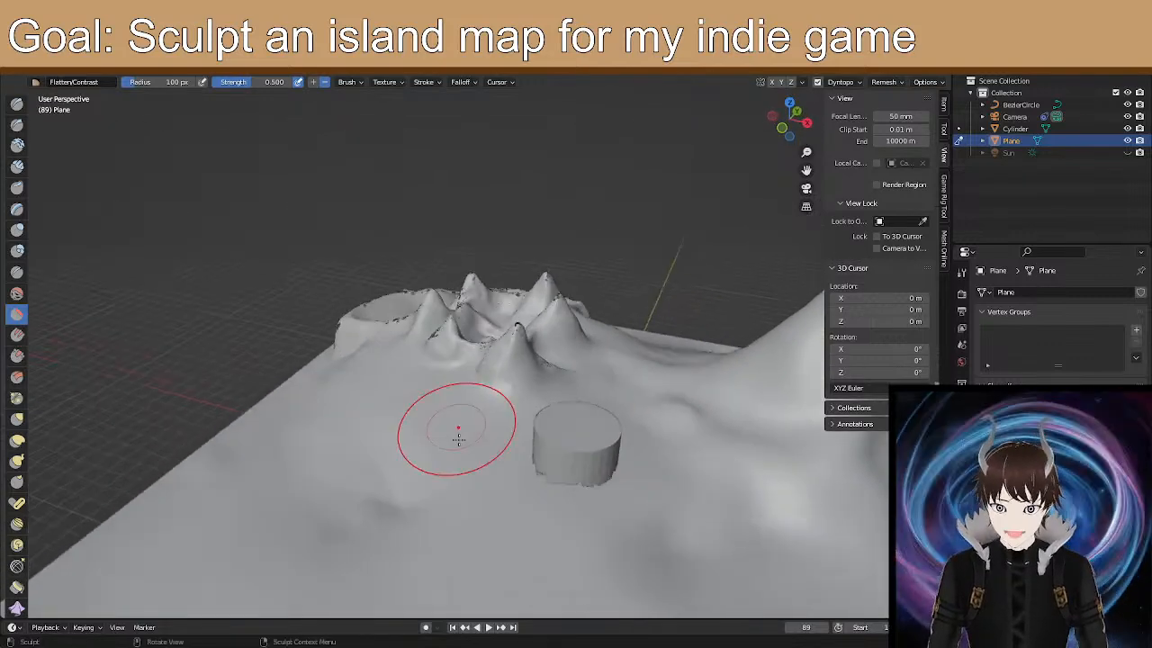
pyautogui.scroll(3, 386, 423)
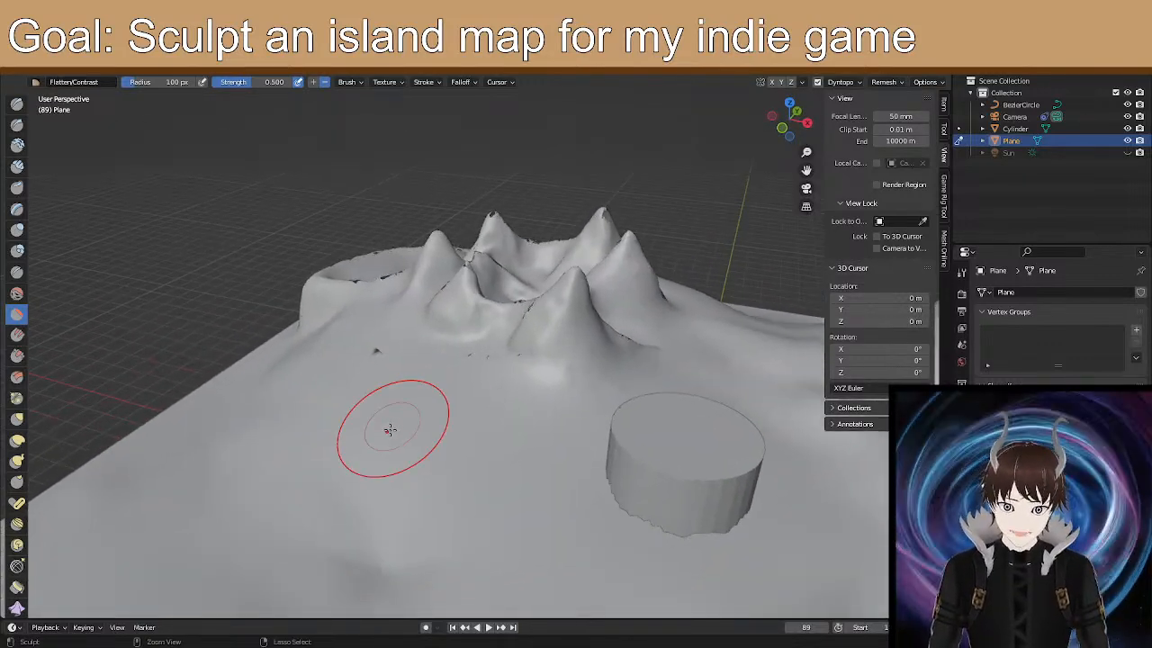
# Try the Nudge brush on the slope beside the cylinder and undo the last stroke.
pyautogui.click(17, 188)
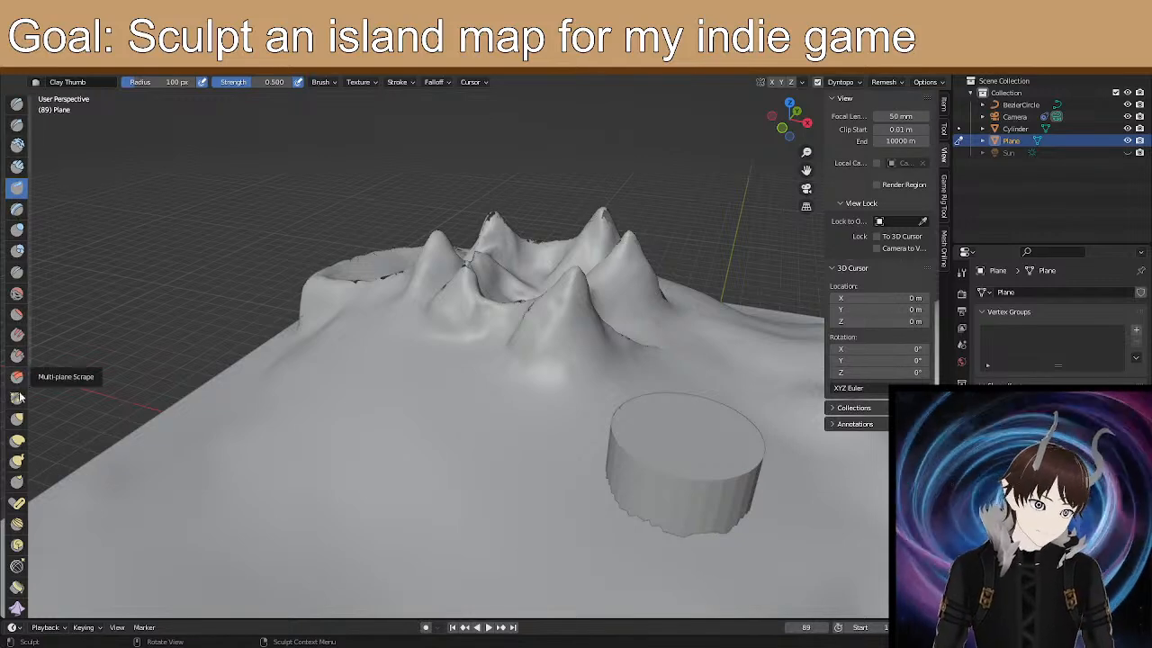
pyautogui.click(17, 523)
pyautogui.scroll(8, 296, 440)
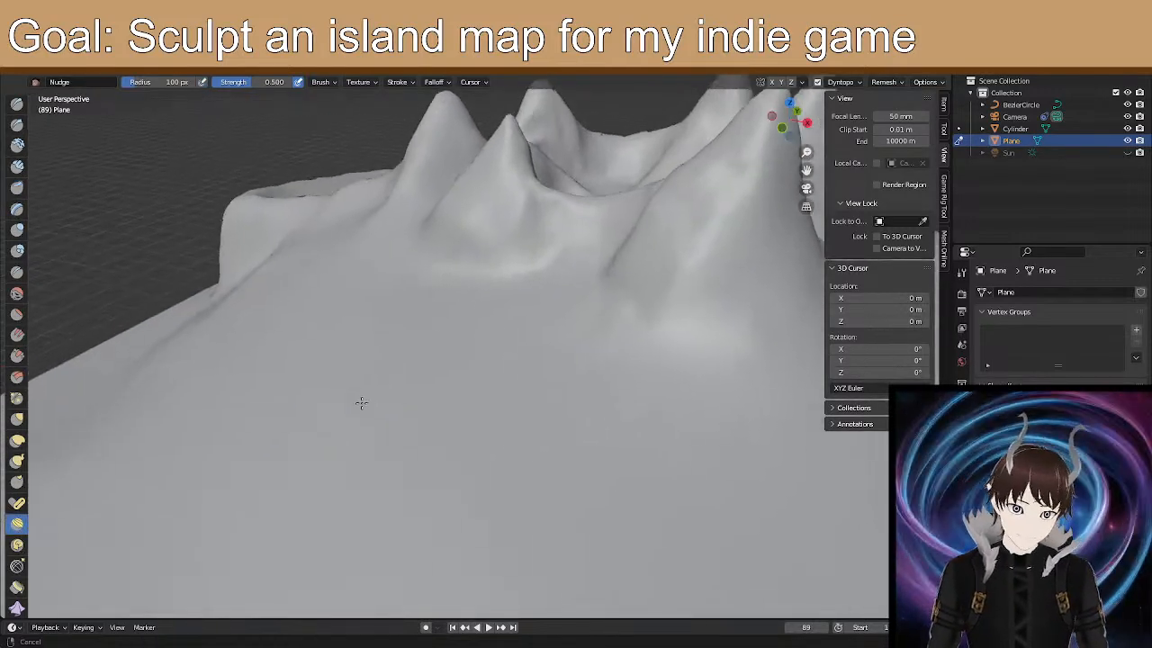
pyautogui.moveTo(403, 343); pyautogui.dragTo(395, 385)
pyautogui.moveTo(395, 385); pyautogui.dragTo(373, 355, button='middle')
pyautogui.moveTo(334, 248); pyautogui.dragTo(333, 233)
pyautogui.moveTo(196, 291); pyautogui.dragTo(194, 291)
pyautogui.hotkey('ctrl', 'z')
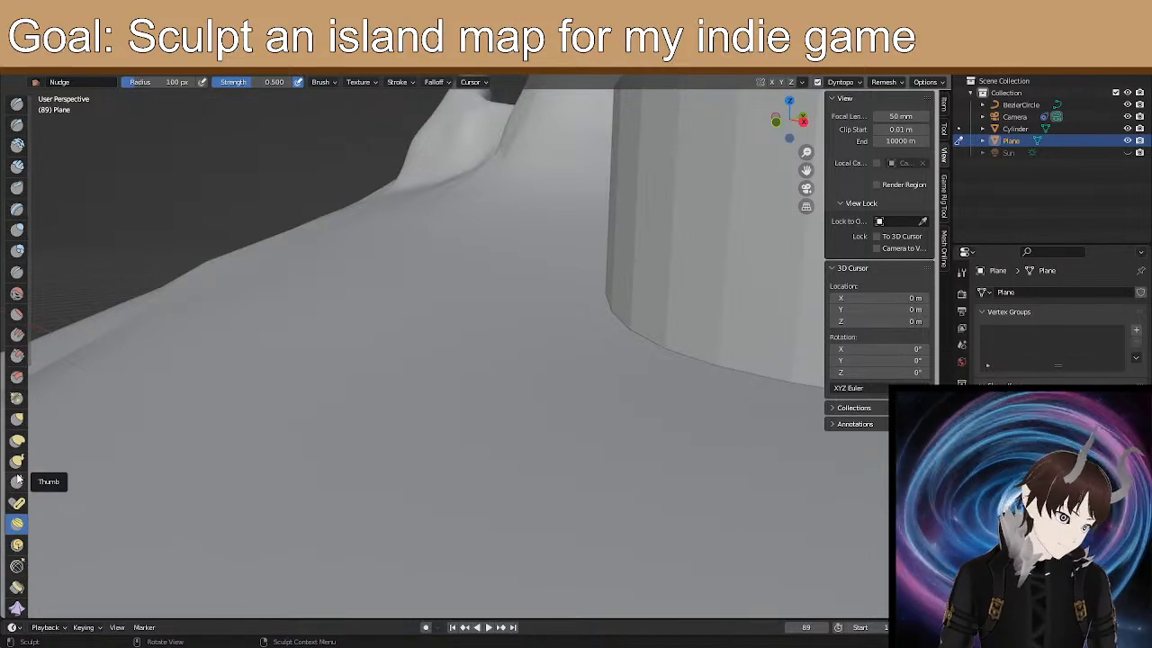
# Reshape the broad slope between the mountain ring and the island's edge with Pose brush strokes.
pyautogui.click(17, 503)
pyautogui.moveTo(334, 304); pyautogui.dragTo(397, 377, button='middle')
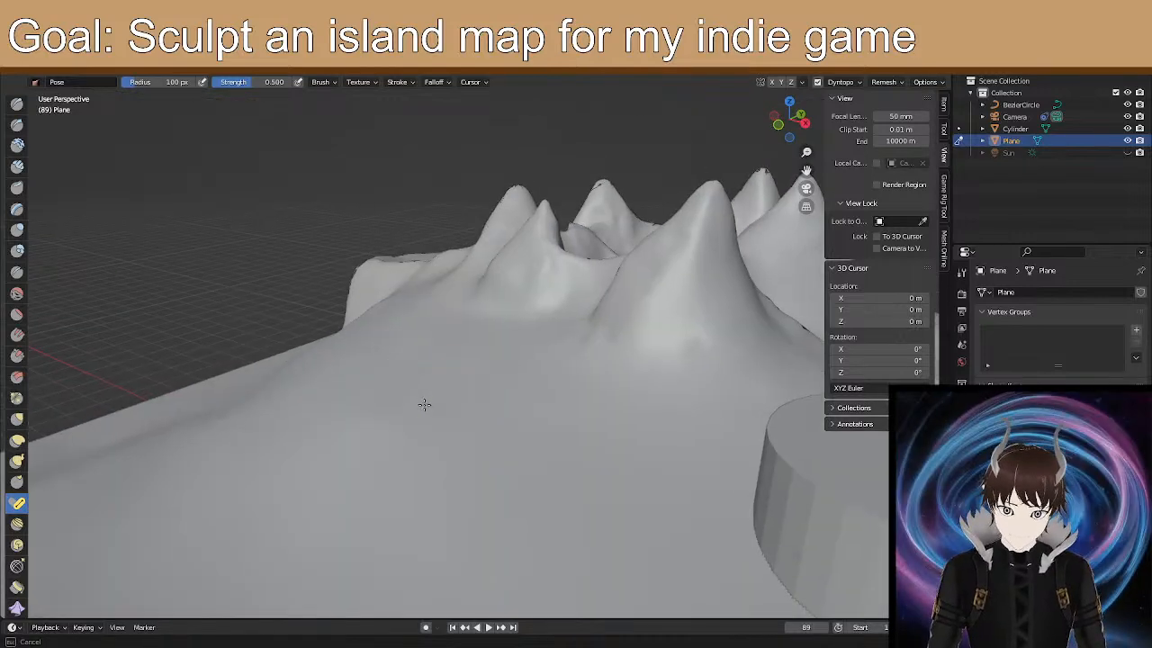
pyautogui.moveTo(357, 443)
pyautogui.mouseDown()
pyautogui.moveTo(337, 407)
pyautogui.moveTo(327, 436)
pyautogui.moveTo(288, 363)
pyautogui.moveTo(472, 357)
pyautogui.moveTo(489, 431)
pyautogui.mouseUp()
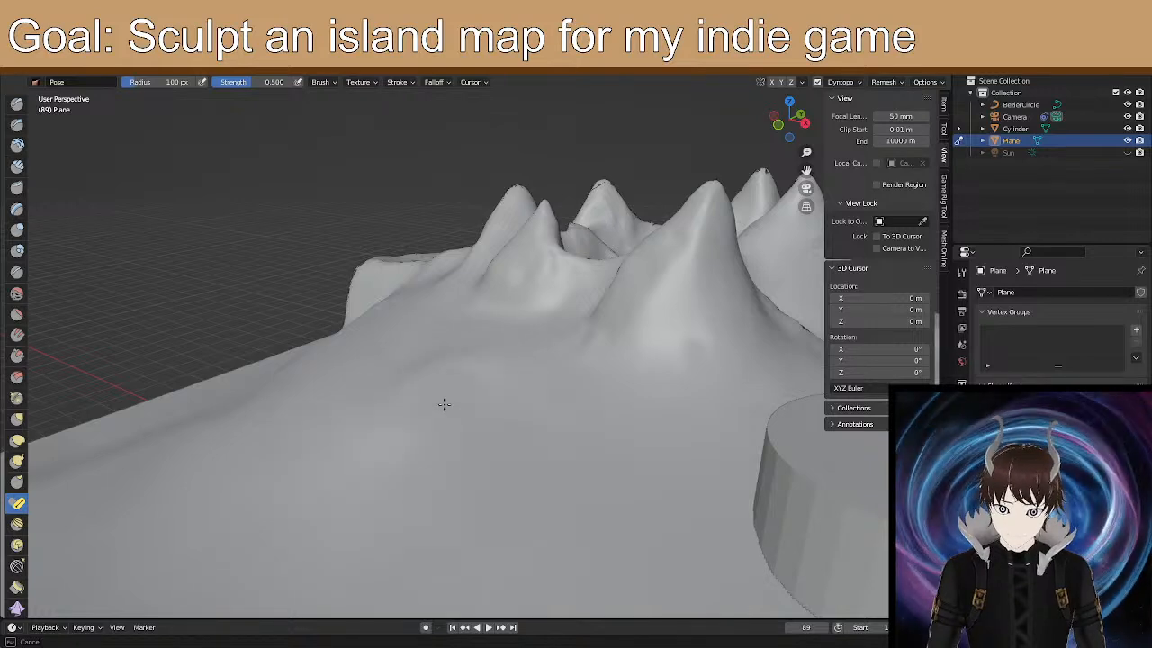
pyautogui.scroll(-1, 383, 401)
pyautogui.scroll(-2, 354, 388)
pyautogui.moveTo(360, 390)
pyautogui.mouseDown(button='middle')
pyautogui.moveTo(386, 392)
pyautogui.moveTo(454, 439)
pyautogui.mouseUp(button='middle')
pyautogui.scroll(-1, 500, 432)
pyautogui.moveTo(474, 427)
pyautogui.mouseDown()
pyautogui.moveTo(488, 414)
pyautogui.moveTo(494, 450)
pyautogui.moveTo(424, 452)
pyautogui.mouseUp()
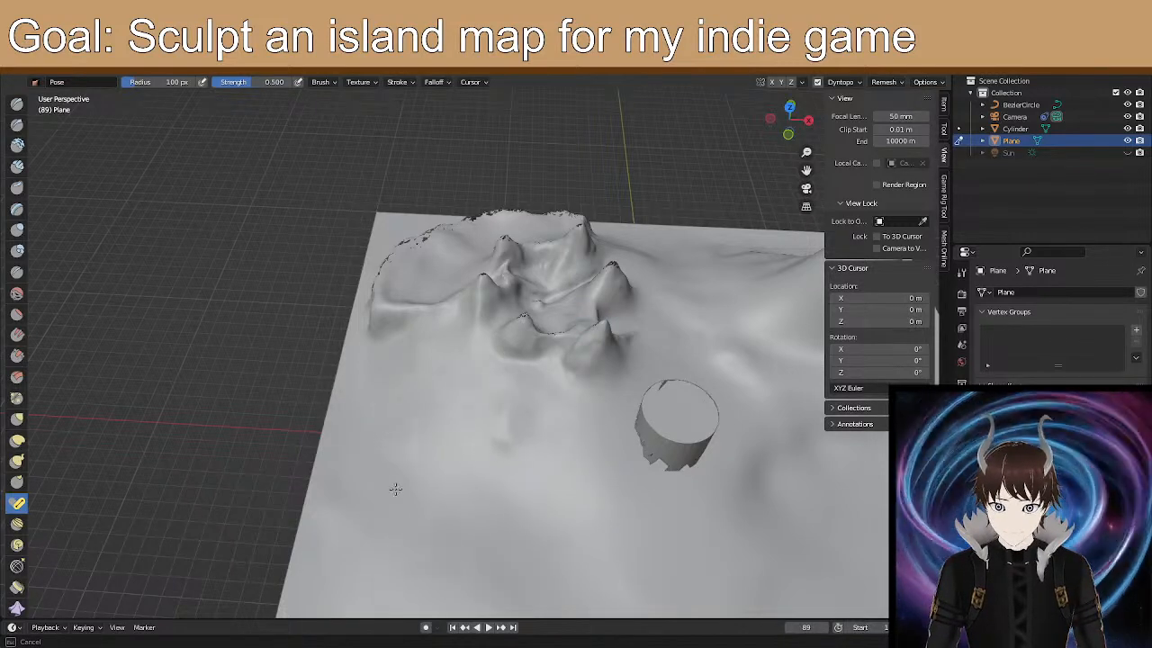
pyautogui.moveTo(389, 517); pyautogui.dragTo(387, 504)
pyautogui.moveTo(387, 504); pyautogui.dragTo(376, 466, button='middle')
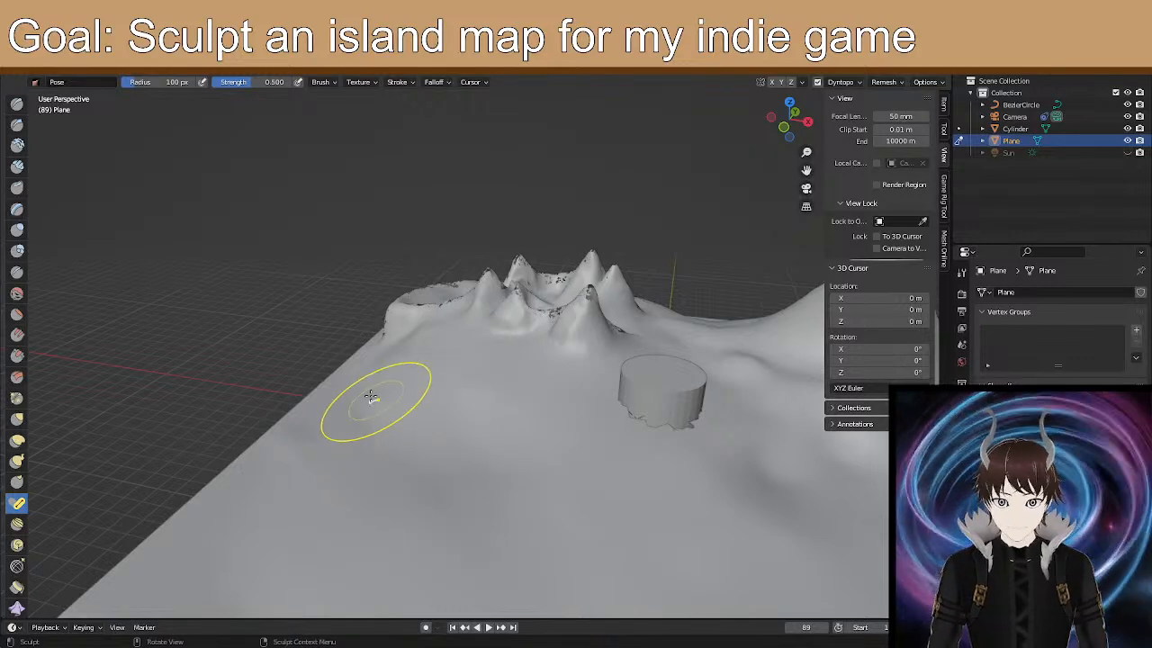
pyautogui.click(17, 209)
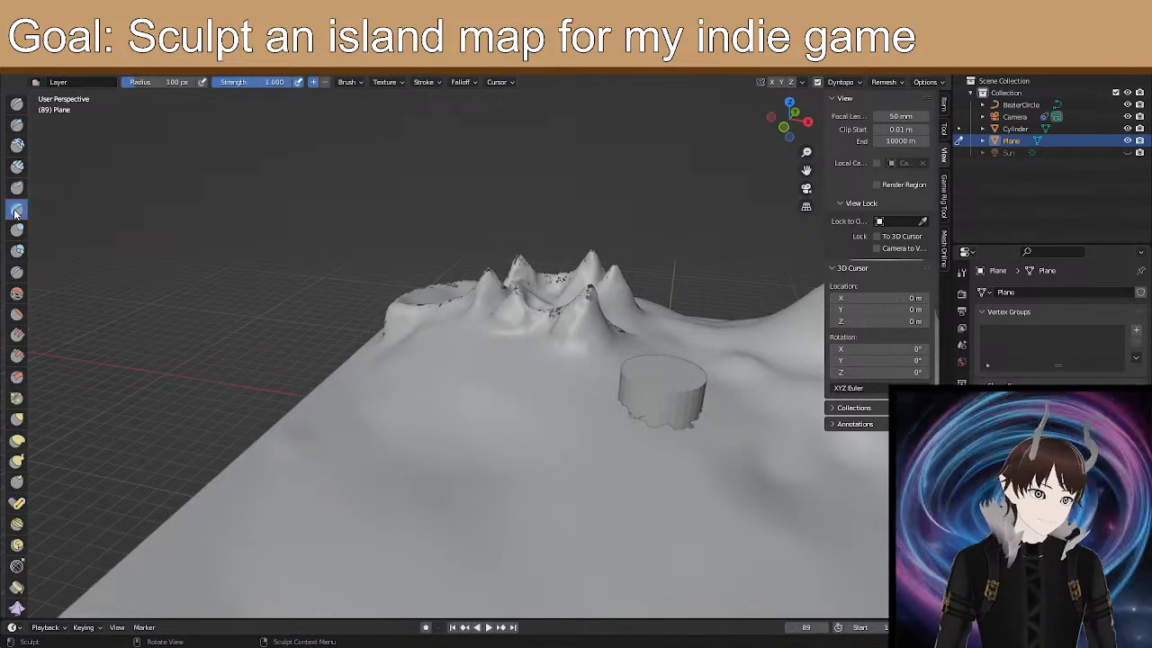
pyautogui.scroll(4, 440, 385)
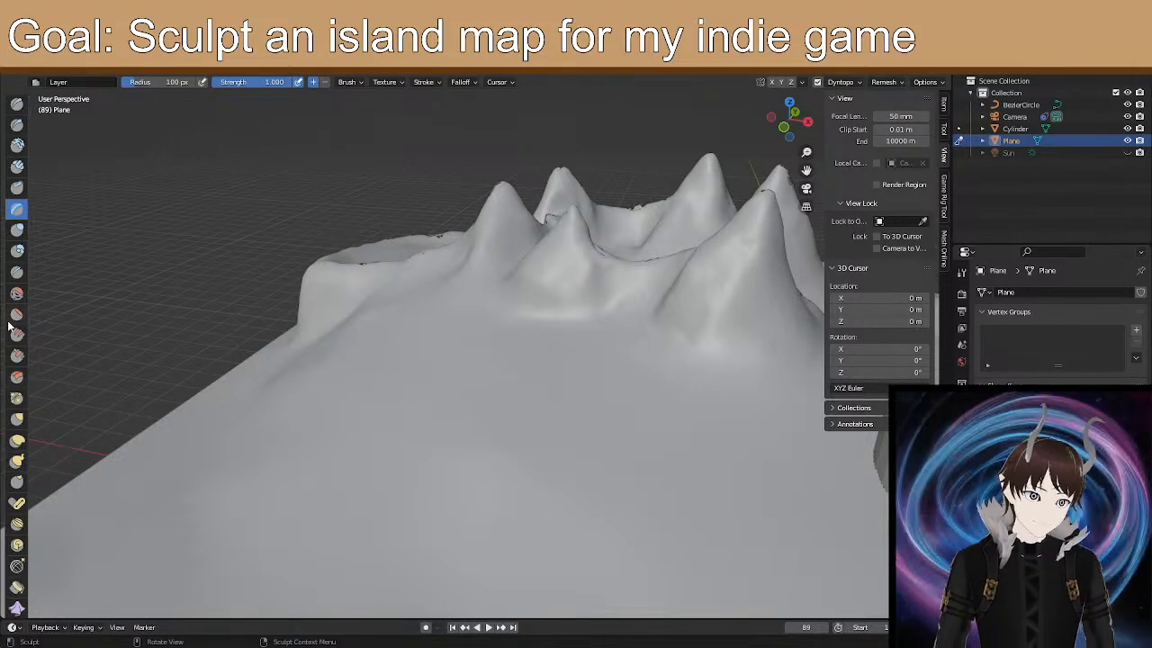
pyautogui.click(16, 292)
pyautogui.scroll(-5, 280, 386)
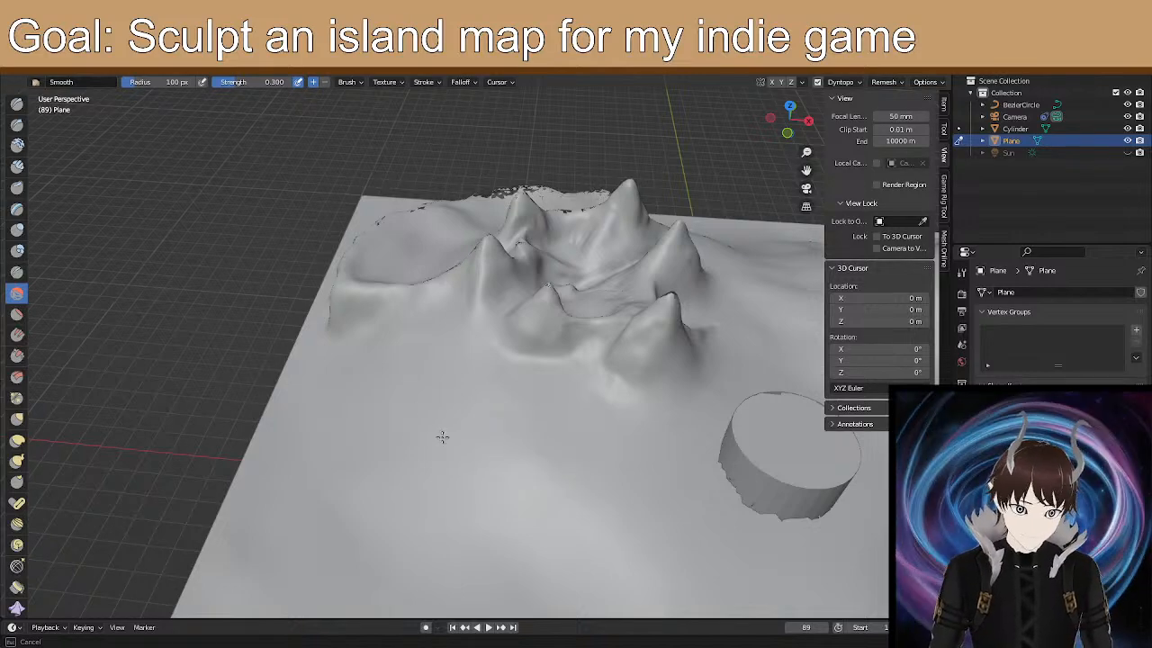
pyautogui.moveTo(512, 472); pyautogui.dragTo(372, 389, button='middle')
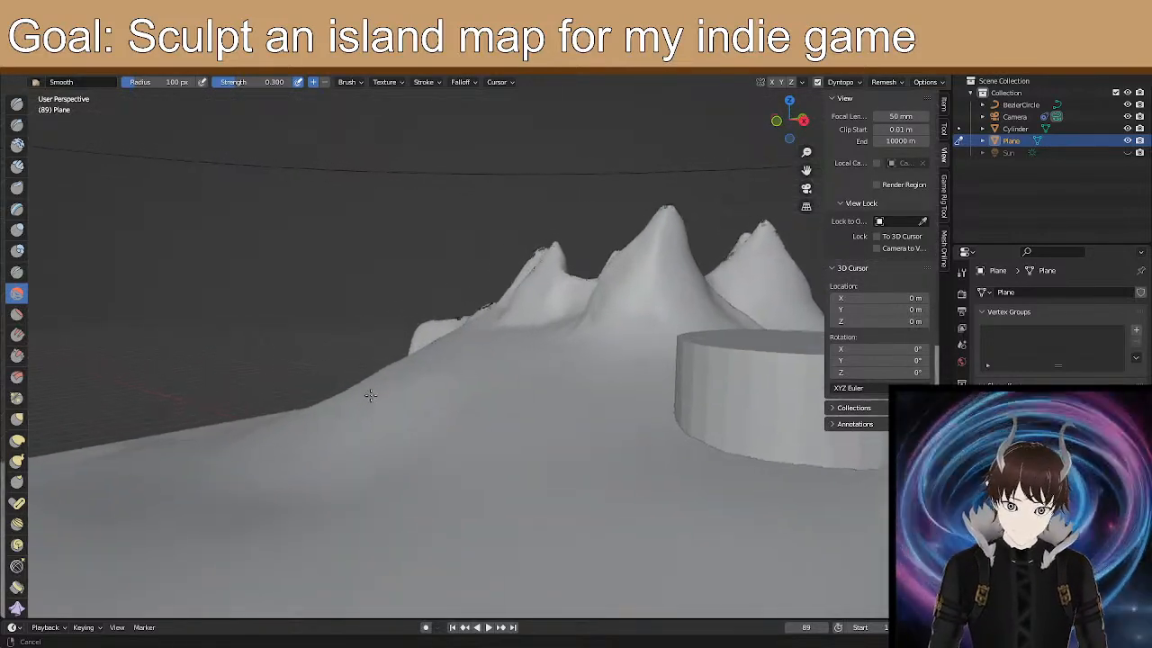
# Deform the ground at the foot of the mountain with Elastic Deform strokes, and undo the last two.
pyautogui.click(16, 440)
pyautogui.scroll(5, 437, 355)
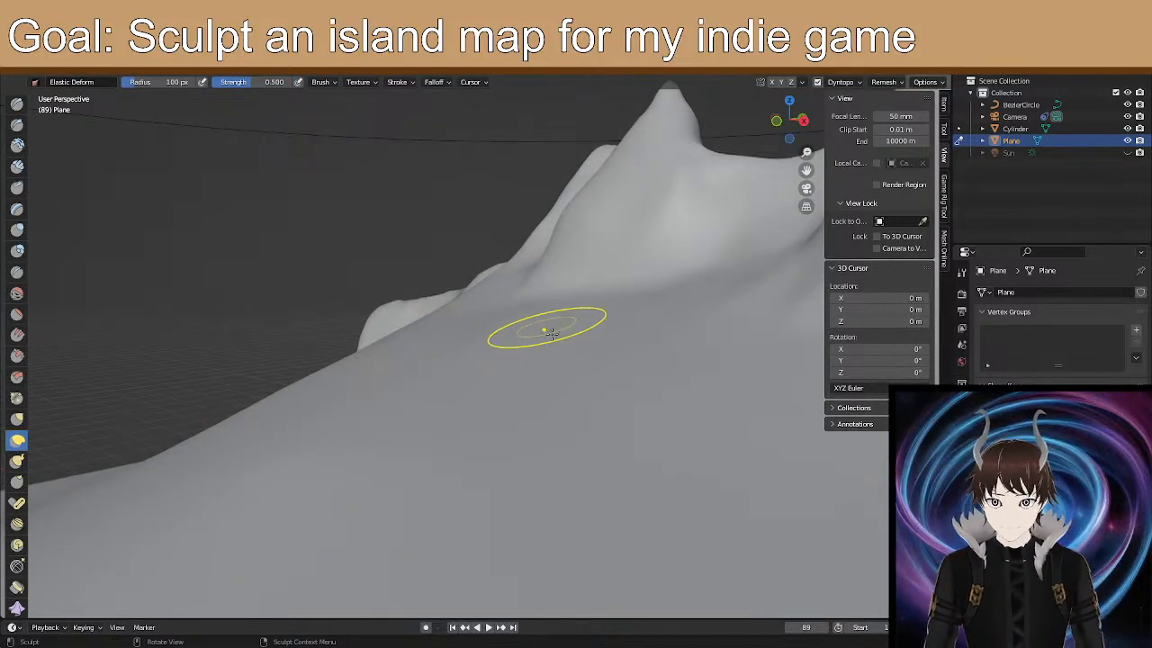
pyautogui.moveTo(635, 319)
pyautogui.mouseDown()
pyautogui.moveTo(628, 360)
pyautogui.moveTo(535, 339)
pyautogui.mouseUp()
pyautogui.moveTo(460, 312)
pyautogui.mouseDown()
pyautogui.moveTo(447, 339)
pyautogui.moveTo(442, 286)
pyautogui.mouseUp()
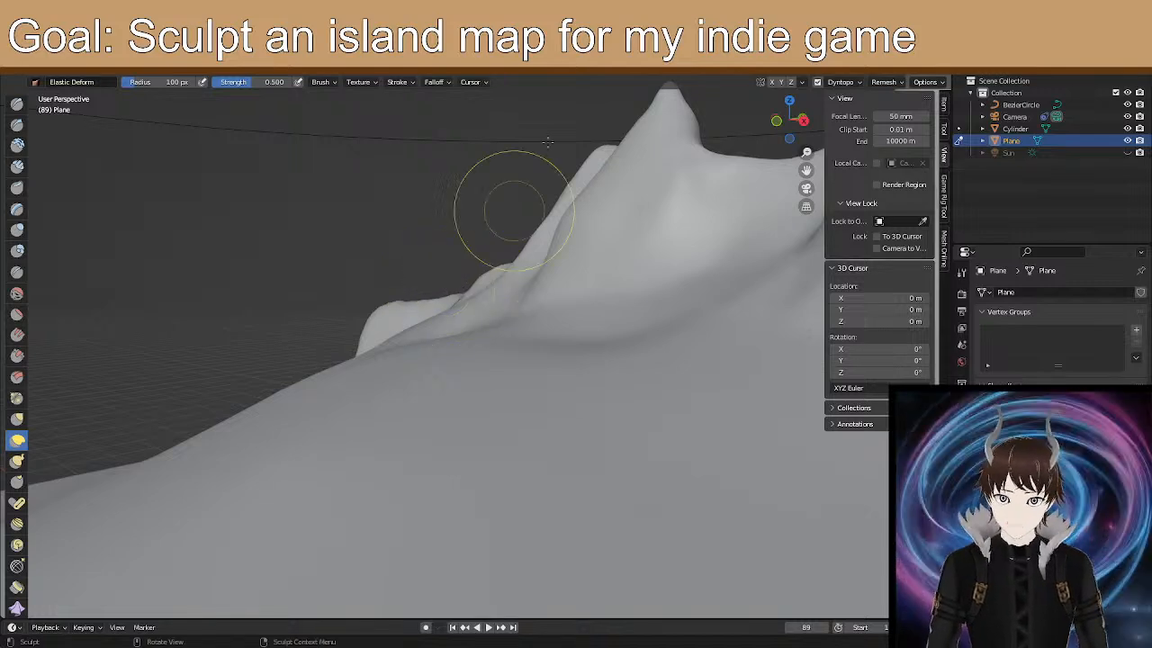
pyautogui.hotkey('ctrl', 'z')
pyautogui.hotkey('ctrl', 'z')
# Pull the ground outward below the mountain peaks with sideways Elastic Deform strokes.
pyautogui.moveTo(487, 326)
pyautogui.mouseDown(button='middle')
pyautogui.moveTo(498, 368)
pyautogui.moveTo(502, 357)
pyautogui.mouseUp(button='middle')
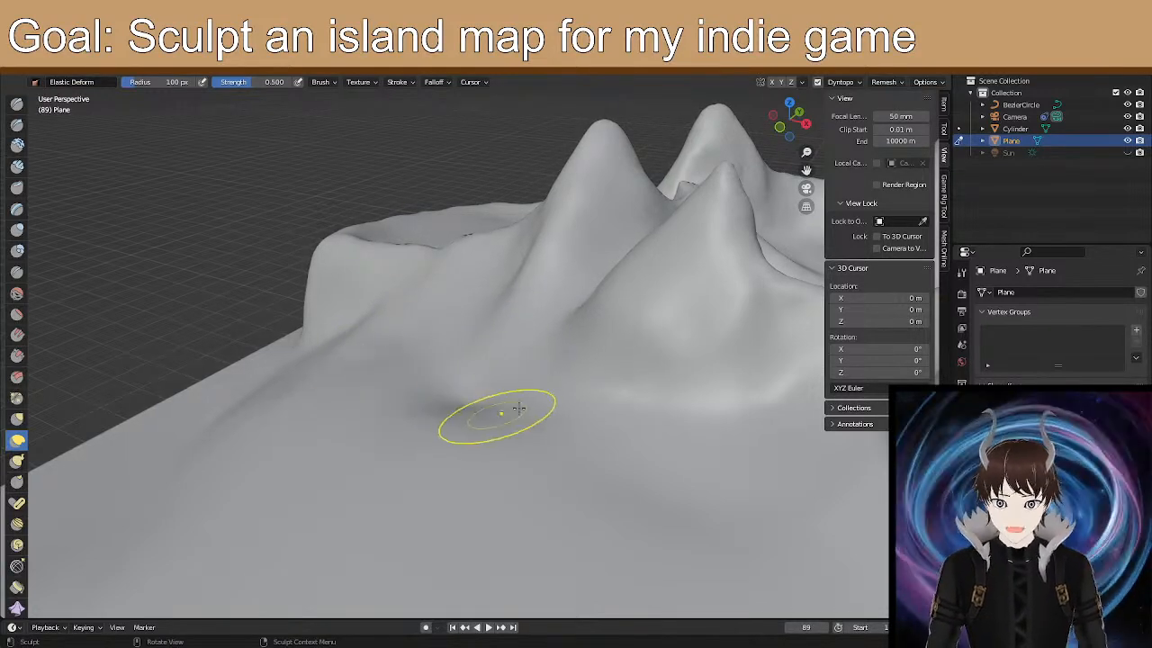
pyautogui.moveTo(424, 372)
pyautogui.mouseDown()
pyautogui.moveTo(360, 360)
pyautogui.moveTo(354, 393)
pyautogui.mouseUp()
pyautogui.moveTo(668, 470); pyautogui.dragTo(718, 478)
pyautogui.moveTo(697, 452)
pyautogui.mouseDown(button='middle')
pyautogui.moveTo(679, 458)
pyautogui.moveTo(616, 433)
pyautogui.moveTo(573, 456)
pyautogui.moveTo(580, 449)
pyautogui.mouseUp(button='middle')
pyautogui.scroll(-1, 679, 454)
pyautogui.scroll(-1, 577, 458)
pyautogui.scroll(-1, 580, 449)
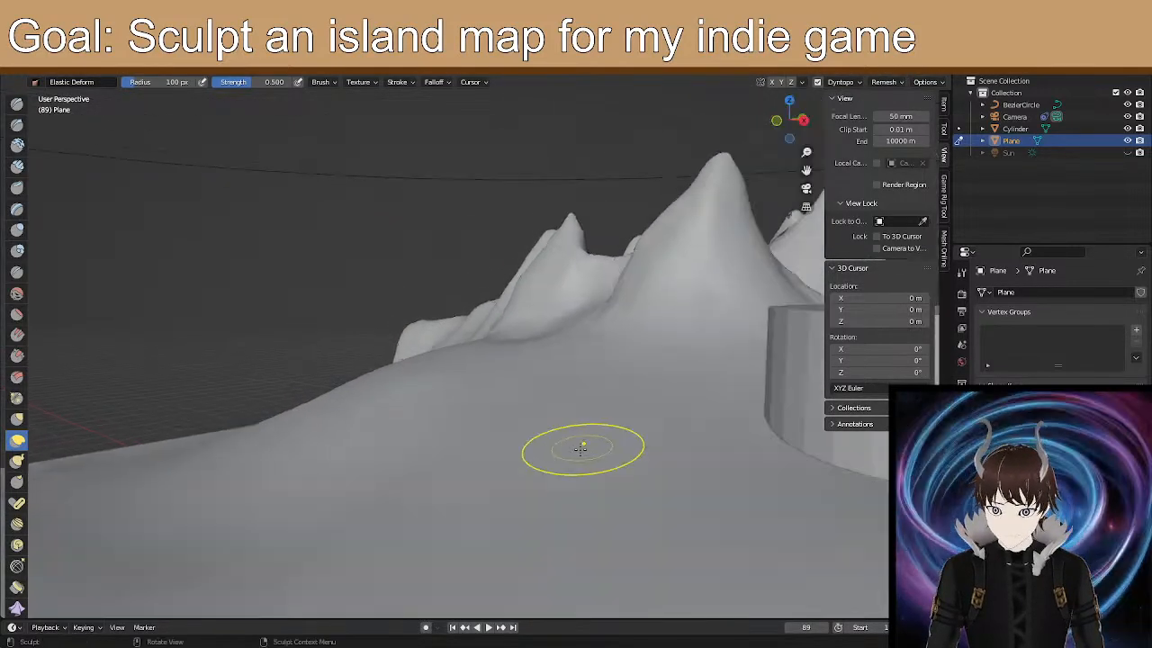
# Deepen the hollow between the mountain's foot and the slope with downward Elastic Deform strokes.
pyautogui.moveTo(577, 324); pyautogui.dragTo(582, 341)
pyautogui.moveTo(580, 342)
pyautogui.mouseDown()
pyautogui.moveTo(547, 337)
pyautogui.moveTo(590, 385)
pyautogui.moveTo(598, 367)
pyautogui.moveTo(483, 349)
pyautogui.mouseUp()
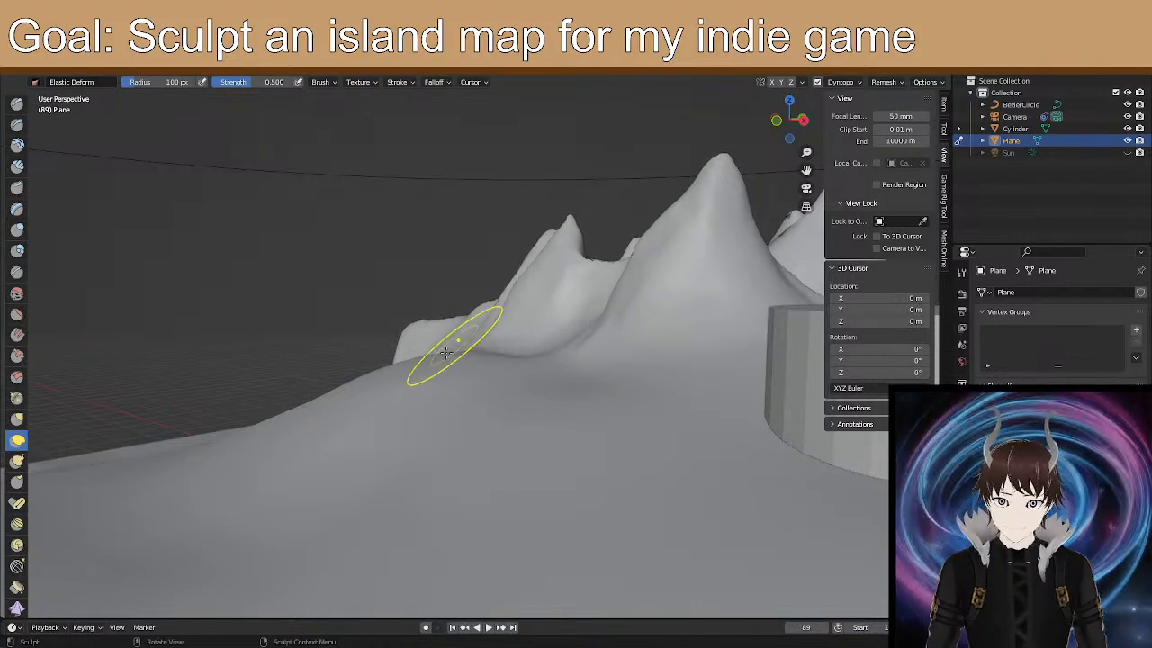
pyautogui.moveTo(589, 321)
pyautogui.mouseDown()
pyautogui.moveTo(687, 375)
pyautogui.moveTo(682, 385)
pyautogui.mouseUp()
# Raise a rounded mound along the island's outer edge beside the plateau with Elastic Deform strokes.
pyautogui.moveTo(511, 371)
pyautogui.mouseDown(button='middle')
pyautogui.moveTo(415, 378)
pyautogui.moveTo(435, 405)
pyautogui.moveTo(388, 424)
pyautogui.mouseUp(button='middle')
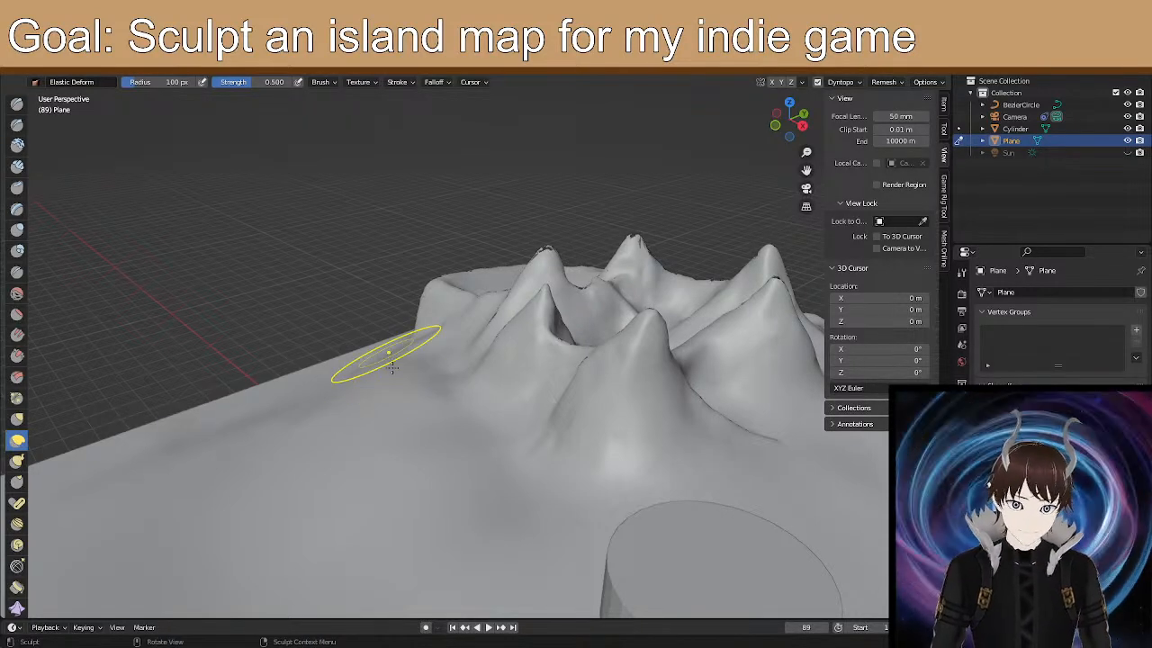
pyautogui.moveTo(300, 483)
pyautogui.mouseDown(button='middle')
pyautogui.moveTo(334, 476)
pyautogui.moveTo(310, 471)
pyautogui.moveTo(347, 458)
pyautogui.moveTo(432, 442)
pyautogui.moveTo(639, 463)
pyautogui.moveTo(527, 488)
pyautogui.mouseUp(button='middle')
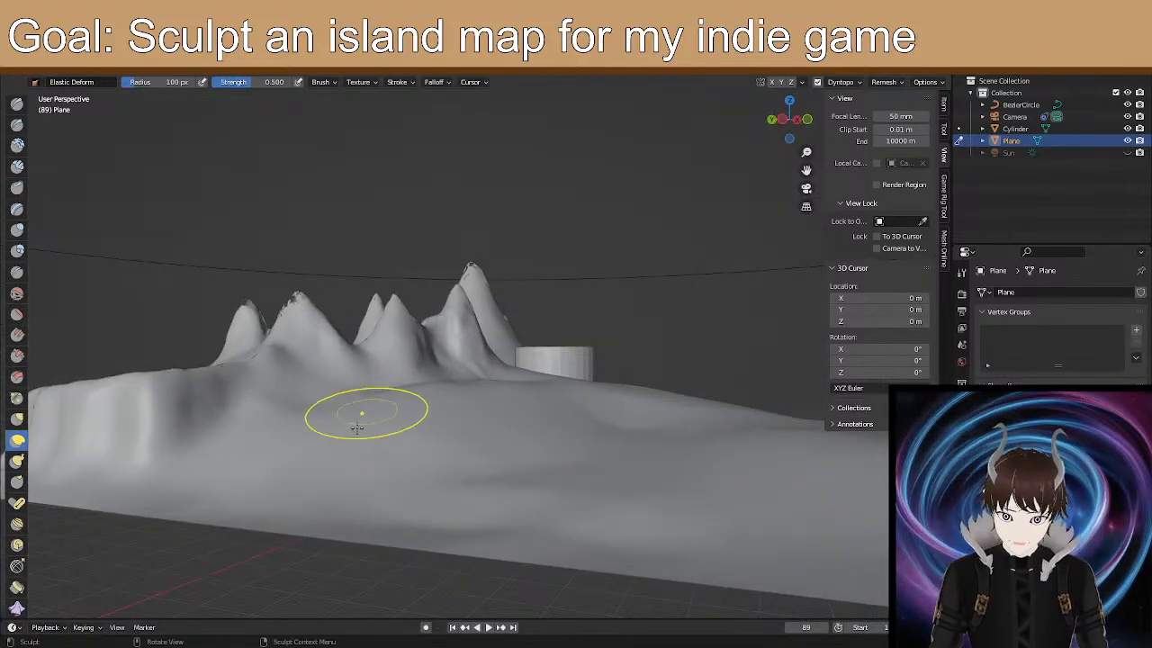
pyautogui.moveTo(488, 483)
pyautogui.mouseDown()
pyautogui.moveTo(492, 446)
pyautogui.moveTo(435, 477)
pyautogui.moveTo(321, 462)
pyautogui.mouseUp()
pyautogui.moveTo(291, 540)
pyautogui.mouseDown()
pyautogui.moveTo(292, 479)
pyautogui.moveTo(315, 432)
pyautogui.mouseUp()
pyautogui.moveTo(399, 446); pyautogui.dragTo(348, 431)
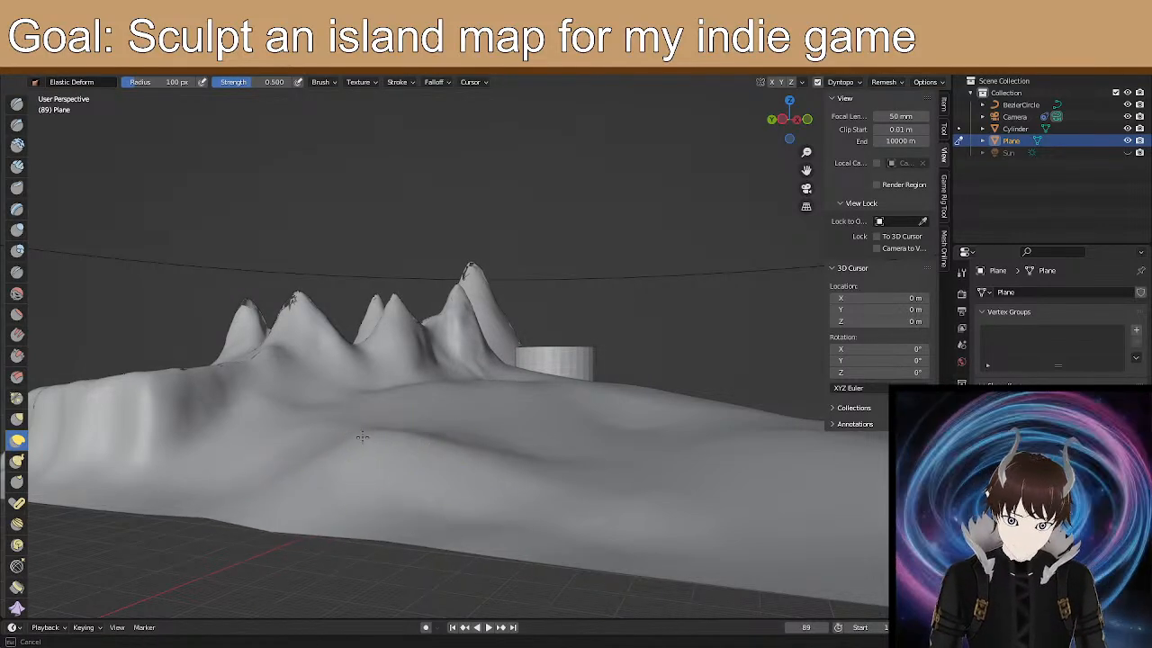
pyautogui.moveTo(454, 435); pyautogui.dragTo(456, 432)
pyautogui.moveTo(530, 446)
pyautogui.mouseDown()
pyautogui.moveTo(512, 411)
pyautogui.moveTo(406, 398)
pyautogui.moveTo(453, 388)
pyautogui.moveTo(505, 414)
pyautogui.mouseUp()
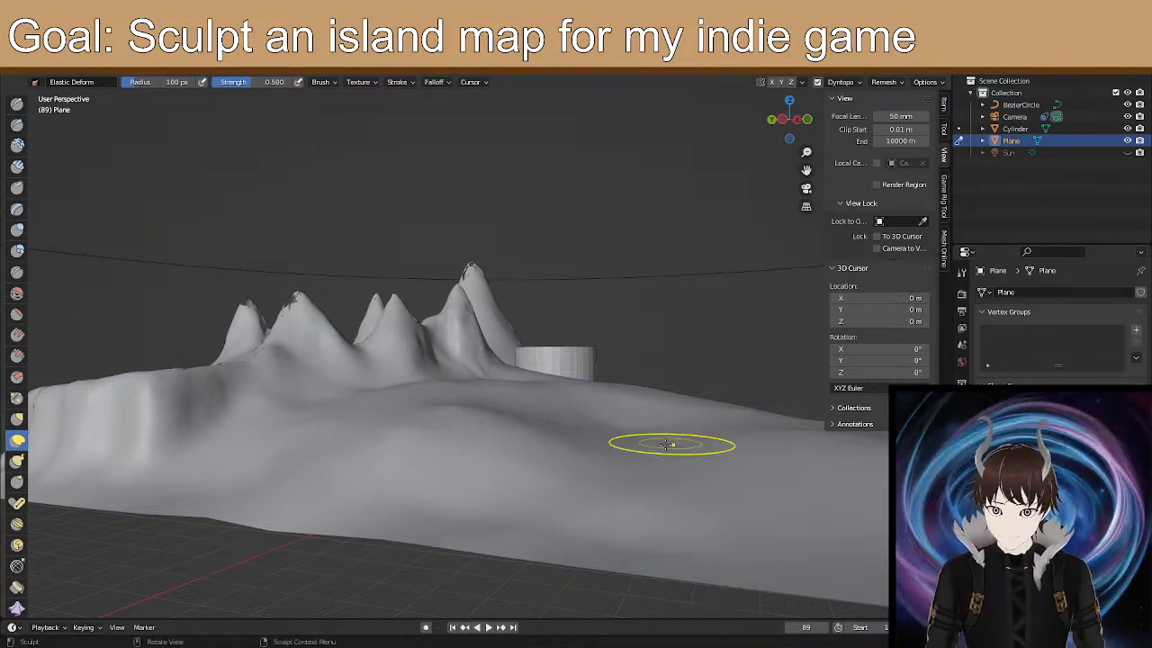
# Shape the slope between the mountain ring and the plateau's cliff wall with Elastic Deform strokes.
pyautogui.moveTo(609, 419)
pyautogui.mouseDown(button='middle')
pyautogui.moveTo(557, 406)
pyautogui.moveTo(411, 432)
pyautogui.moveTo(630, 414)
pyautogui.mouseUp(button='middle')
pyautogui.scroll(1, 625, 425)
pyautogui.moveTo(573, 450)
pyautogui.mouseDown(button='middle')
pyautogui.moveTo(543, 455)
pyautogui.moveTo(585, 457)
pyautogui.moveTo(552, 458)
pyautogui.moveTo(519, 436)
pyautogui.moveTo(463, 442)
pyautogui.moveTo(458, 462)
pyautogui.moveTo(342, 486)
pyautogui.moveTo(231, 458)
pyautogui.moveTo(570, 445)
pyautogui.moveTo(486, 423)
pyautogui.moveTo(495, 437)
pyautogui.moveTo(478, 386)
pyautogui.moveTo(489, 334)
pyautogui.moveTo(577, 263)
pyautogui.mouseUp(button='middle')
pyautogui.scroll(-3, 571, 449)
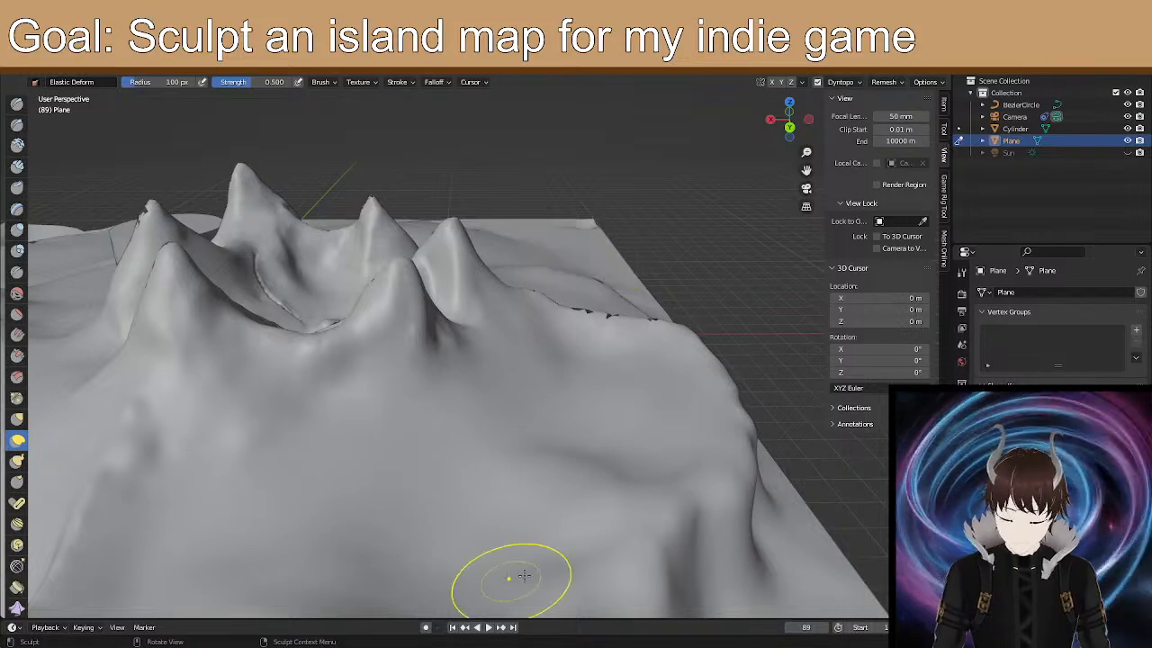
pyautogui.moveTo(610, 476); pyautogui.dragTo(611, 477)
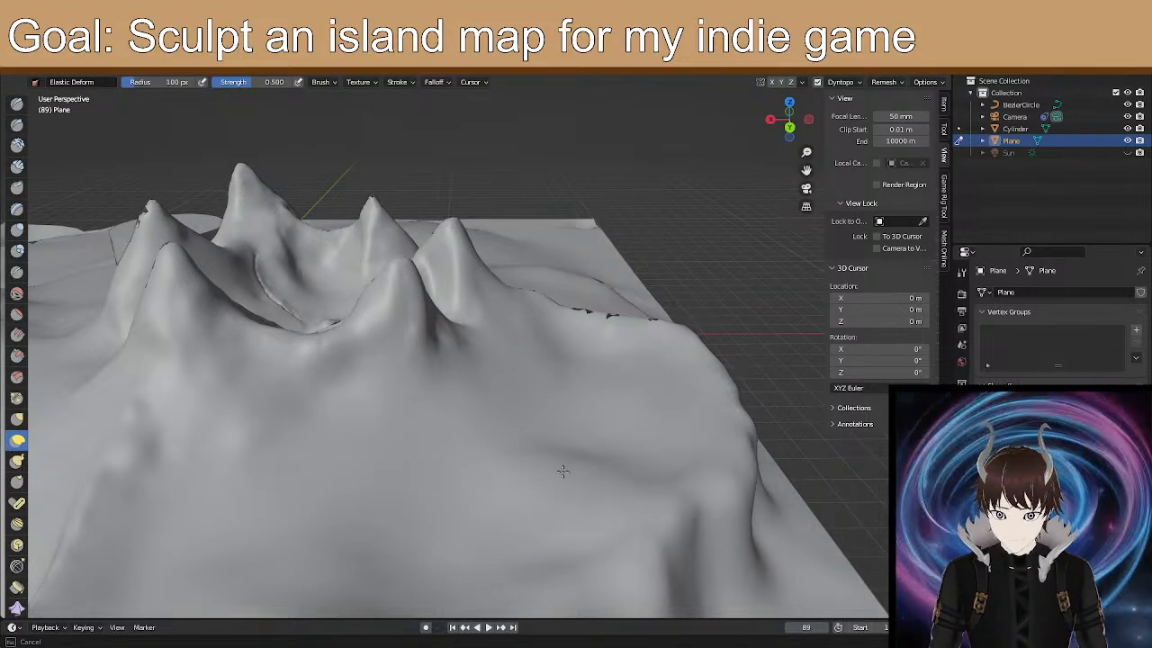
pyautogui.moveTo(580, 501); pyautogui.dragTo(581, 546)
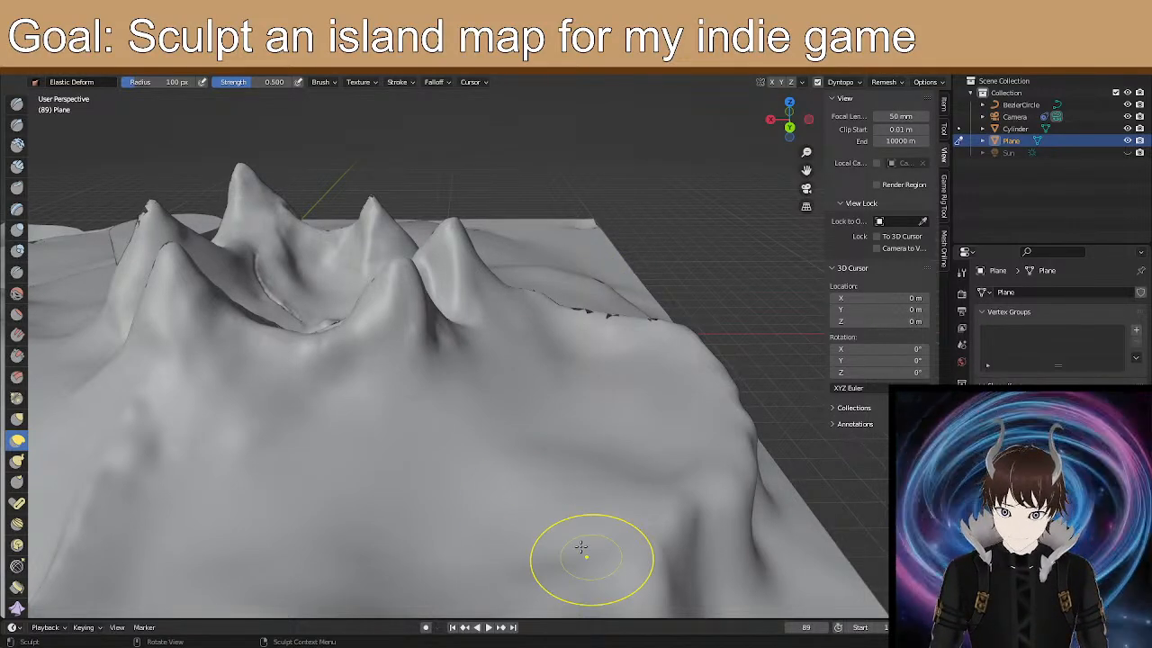
pyautogui.scroll(-4, 453, 408)
pyautogui.moveTo(452, 409)
pyautogui.mouseDown(button='middle')
pyautogui.moveTo(438, 355)
pyautogui.moveTo(455, 403)
pyautogui.mouseUp(button='middle')
pyautogui.moveTo(544, 514); pyautogui.dragTo(578, 473)
pyautogui.moveTo(471, 487); pyautogui.dragTo(450, 459)
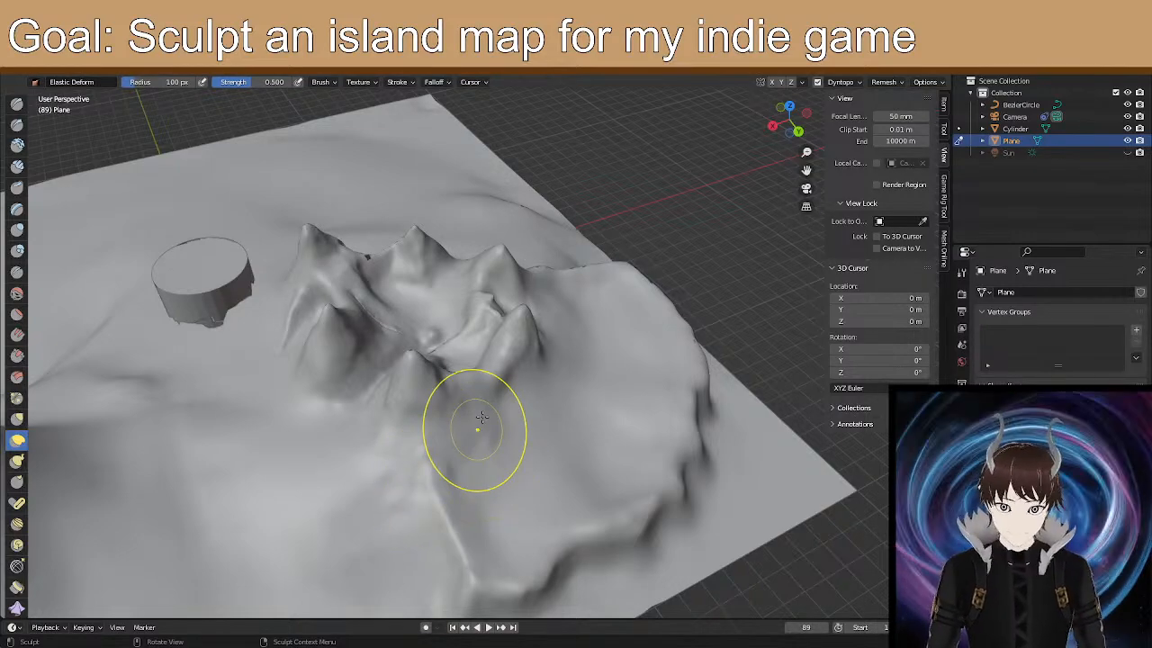
# Examine the tall single mountain beyond the cylinder, and save the island.blend file.
pyautogui.moveTo(501, 360)
pyautogui.mouseDown(button='middle')
pyautogui.moveTo(329, 271)
pyautogui.moveTo(488, 264)
pyautogui.moveTo(404, 318)
pyautogui.moveTo(427, 346)
pyautogui.moveTo(506, 380)
pyautogui.moveTo(458, 334)
pyautogui.moveTo(527, 300)
pyautogui.moveTo(565, 319)
pyautogui.moveTo(586, 259)
pyautogui.moveTo(545, 342)
pyautogui.mouseUp(button='middle')
pyautogui.scroll(2, 544, 342)
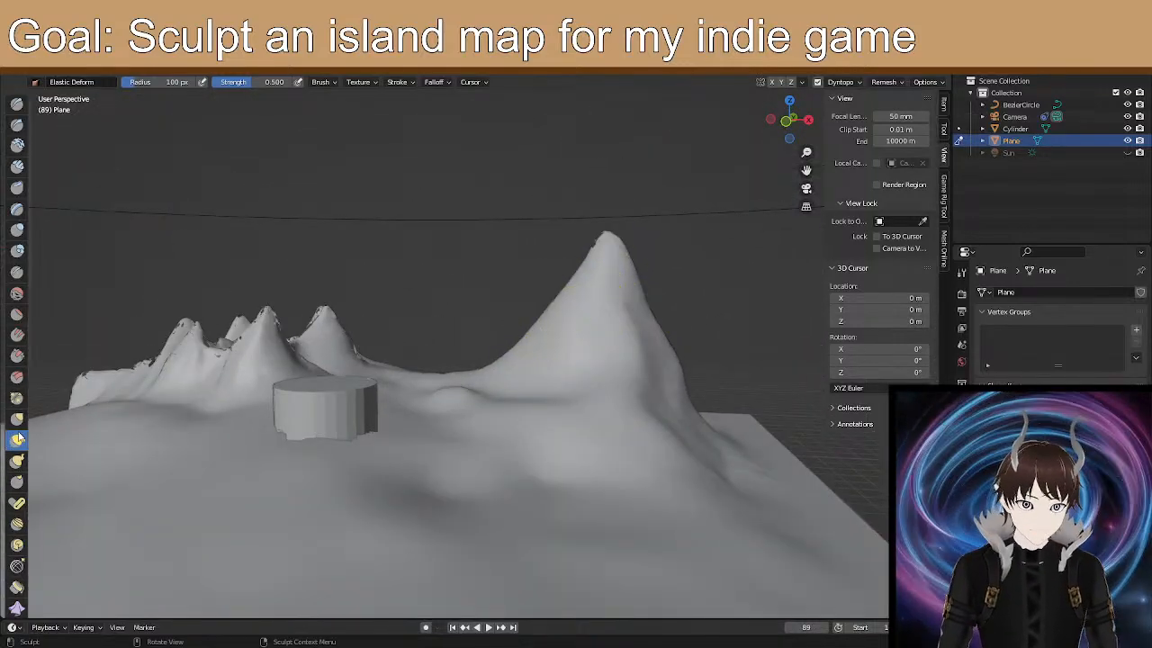
pyautogui.moveTo(674, 283); pyautogui.dragTo(627, 407, button='middle')
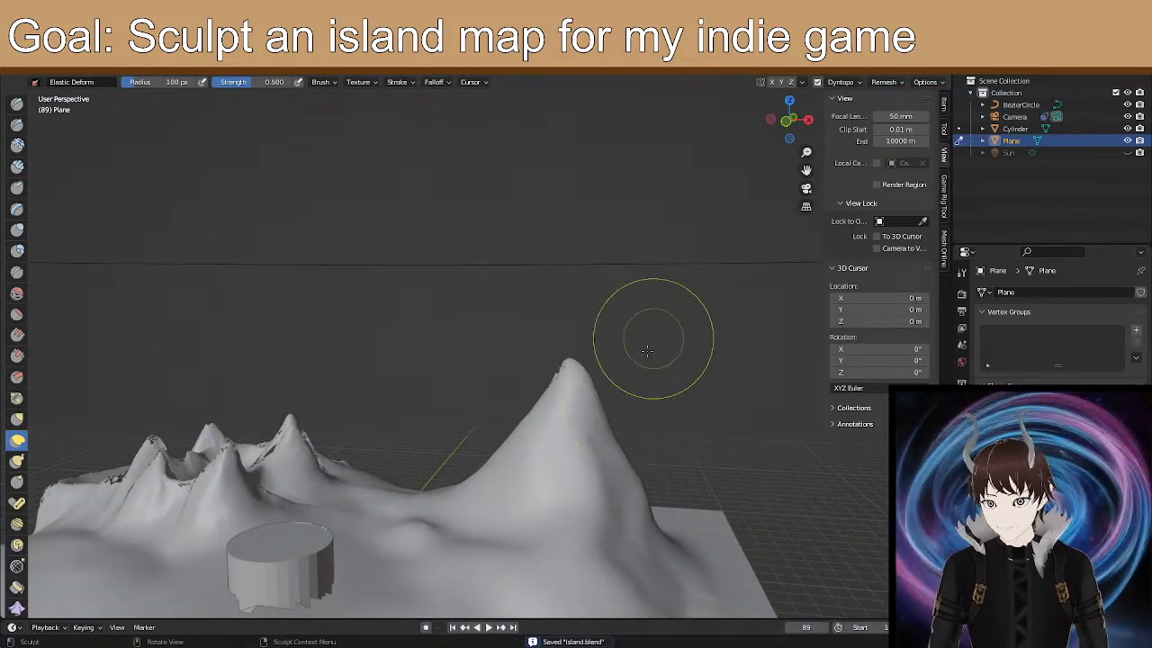
# Raise the tall mountain's summit and pull its flank outward with Elastic Deform strokes at a 200 px radius.
pyautogui.scroll(2, 621, 385)
pyautogui.moveTo(618, 388); pyautogui.dragTo(529, 432, button='middle')
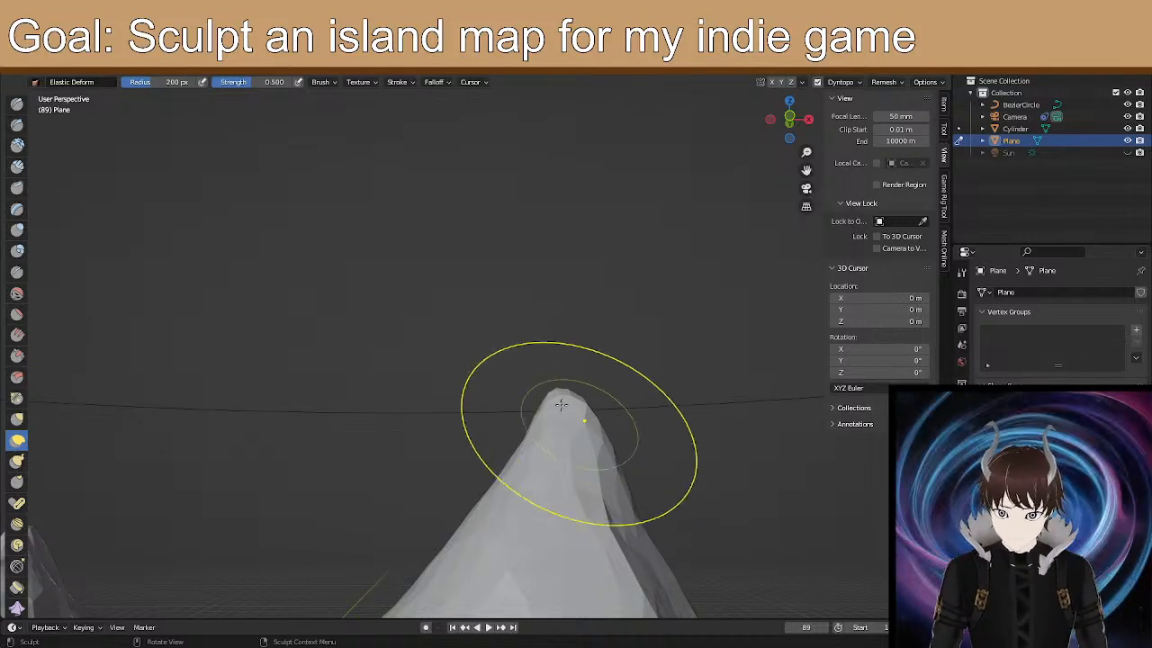
pyautogui.moveTo(564, 394); pyautogui.dragTo(556, 324)
pyautogui.moveTo(490, 484)
pyautogui.mouseDown()
pyautogui.moveTo(461, 484)
pyautogui.moveTo(443, 515)
pyautogui.mouseUp()
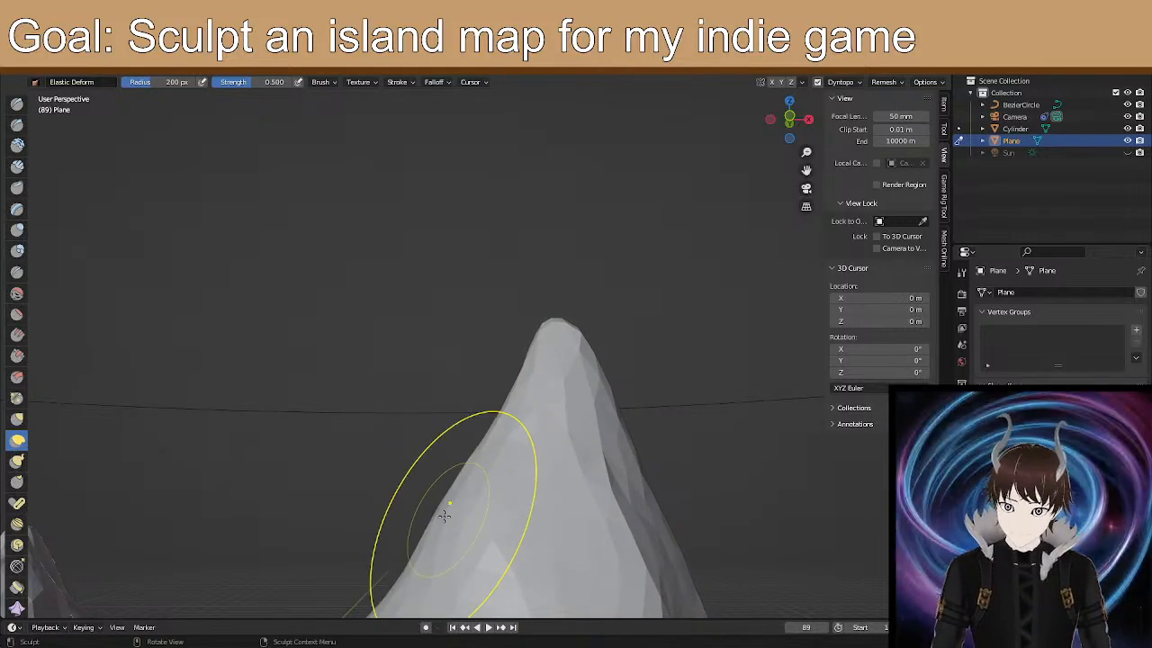
# Widen the tall mountain's outer flank and stretch its peak higher from the opposite side with Elastic Deform.
pyautogui.moveTo(466, 363)
pyautogui.mouseDown(button='middle')
pyautogui.moveTo(469, 351)
pyautogui.moveTo(484, 420)
pyautogui.moveTo(473, 357)
pyautogui.mouseUp(button='middle')
pyautogui.scroll(-3, 468, 352)
pyautogui.scroll(-2, 461, 417)
pyautogui.scroll(-2, 473, 357)
pyautogui.keyDown('shift'); pyautogui.moveTo(385, 421); pyautogui.dragTo(423, 372, button='middle'); pyautogui.keyUp('shift')
pyautogui.scroll(2, 422, 378)
pyautogui.scroll(2, 404, 450)
pyautogui.moveTo(404, 466)
pyautogui.keyDown('shift'); pyautogui.mouseDown(button='middle')
pyautogui.moveTo(455, 424)
pyautogui.moveTo(391, 451)
pyautogui.moveTo(318, 432)
pyautogui.moveTo(231, 437)
pyautogui.mouseUp(button='middle'); pyautogui.keyUp('shift')
pyautogui.scroll(3, 454, 425)
pyautogui.scroll(-2, 454, 425)
pyautogui.scroll(1, 441, 438)
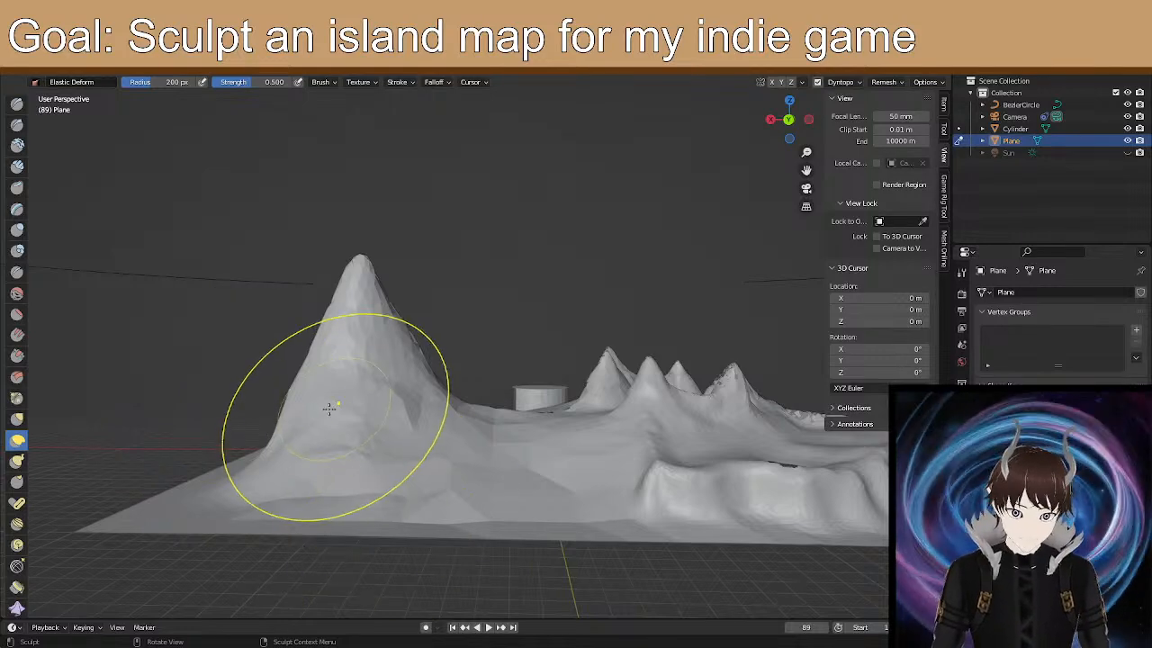
pyautogui.moveTo(311, 415); pyautogui.dragTo(298, 419)
pyautogui.moveTo(318, 350); pyautogui.dragTo(346, 256)
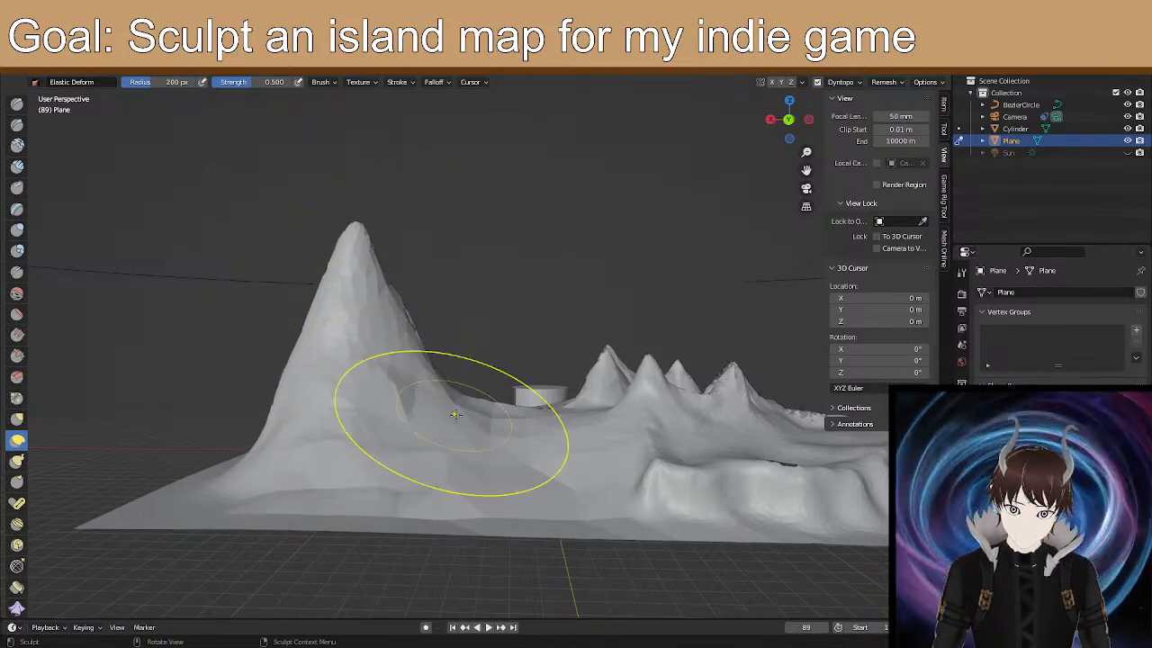
# Reshape the tall mountain's tip and upper slope with short Elastic Deform strokes.
pyautogui.moveTo(448, 360); pyautogui.dragTo(402, 400, button='middle')
pyautogui.moveTo(445, 402)
pyautogui.mouseDown(button='middle')
pyautogui.moveTo(597, 420)
pyautogui.moveTo(558, 394)
pyautogui.mouseUp(button='middle')
pyautogui.scroll(6, 531, 428)
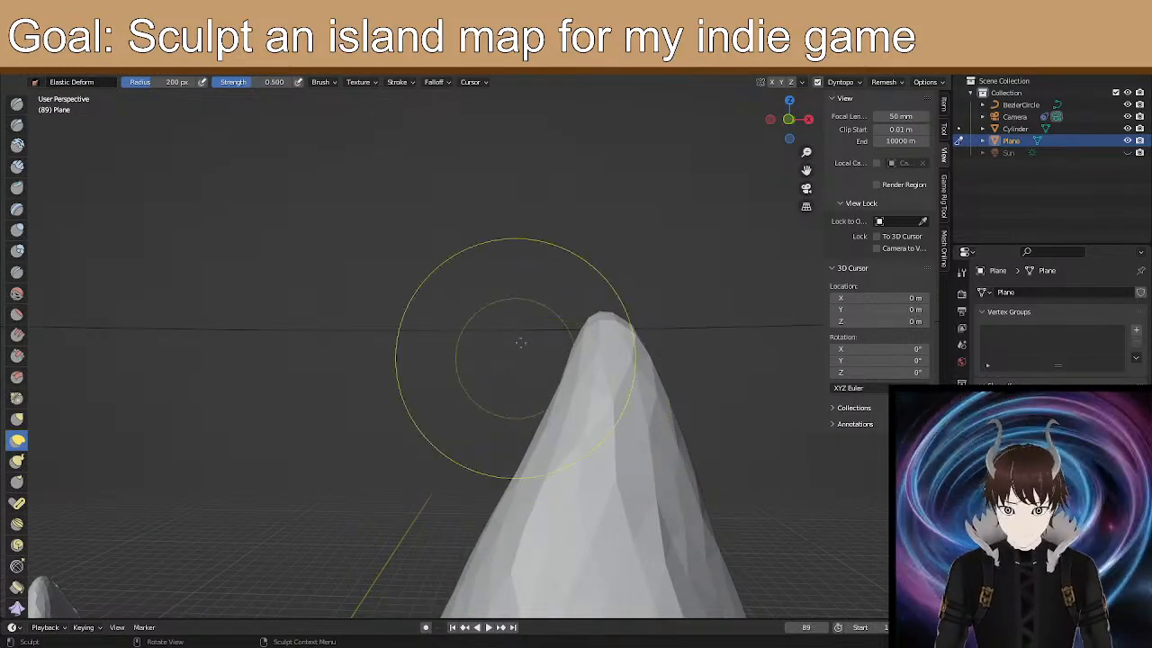
pyautogui.moveTo(610, 342)
pyautogui.mouseDown()
pyautogui.moveTo(607, 317)
pyautogui.moveTo(591, 327)
pyautogui.mouseUp()
pyautogui.moveTo(544, 443); pyautogui.dragTo(561, 342)
pyautogui.scroll(-2, 542, 404)
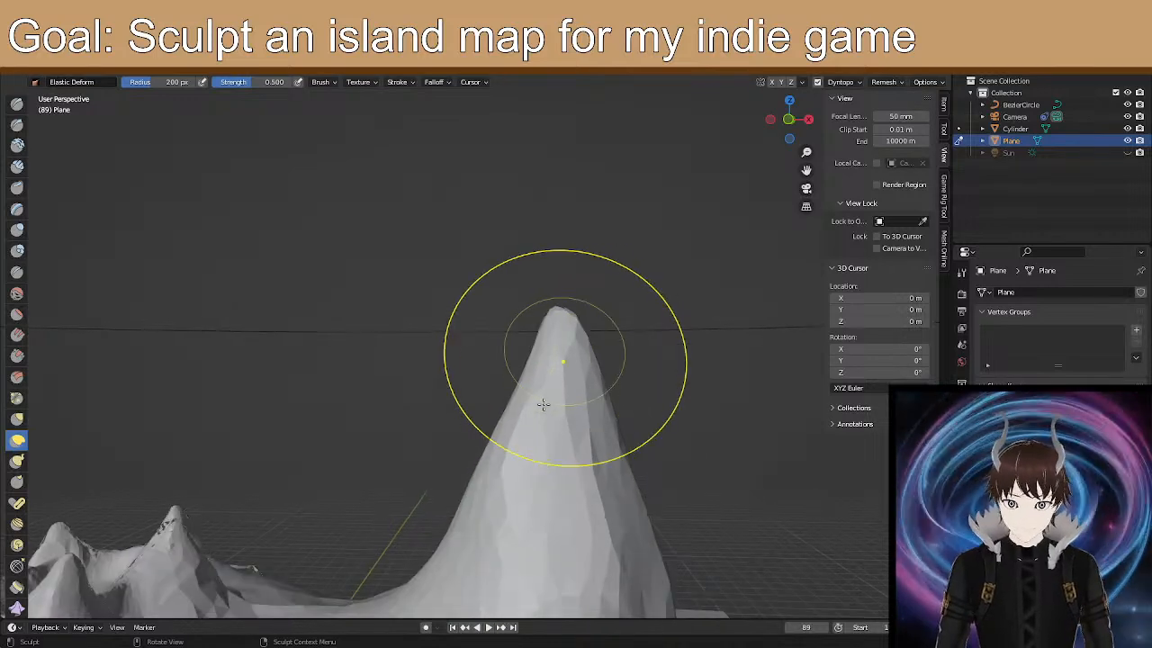
# Shape the tall mountain's lower flanks near the island's corner with upward Elastic Deform strokes.
pyautogui.keyDown('shift'); pyautogui.moveTo(543, 404); pyautogui.dragTo(470, 249, button='middle'); pyautogui.keyUp('shift')
pyautogui.scroll(-1, 499, 337)
pyautogui.moveTo(499, 337); pyautogui.dragTo(583, 438, button='middle')
pyautogui.moveTo(510, 382); pyautogui.dragTo(553, 347)
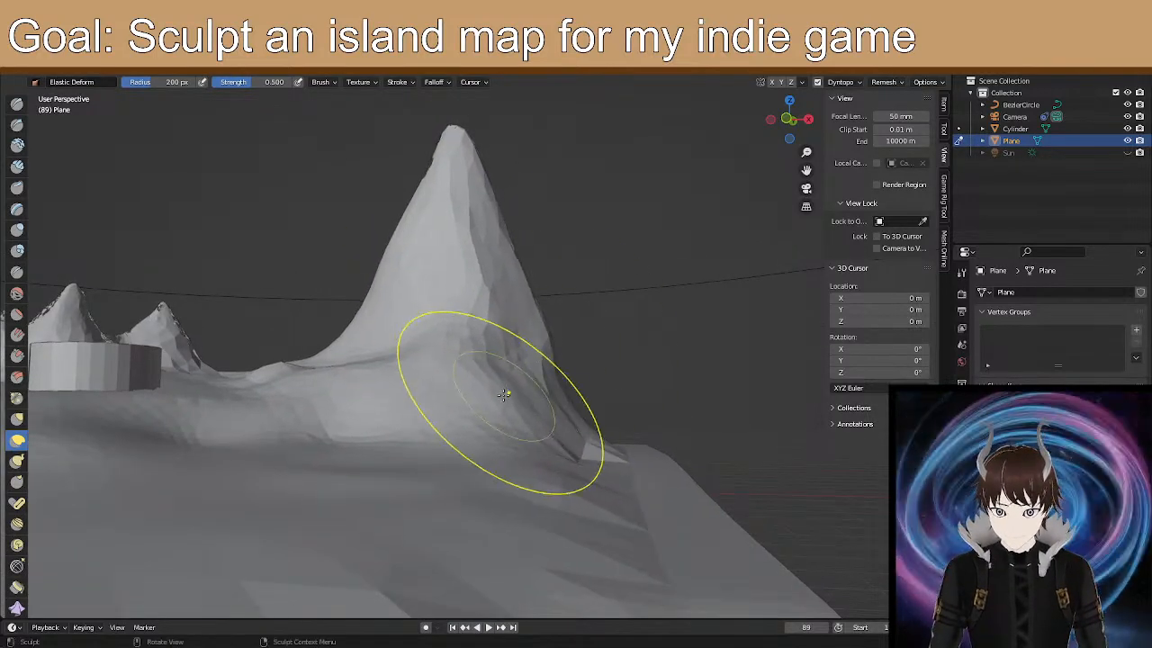
pyautogui.moveTo(456, 367); pyautogui.dragTo(453, 358)
pyautogui.moveTo(453, 358)
pyautogui.mouseDown(button='middle')
pyautogui.moveTo(496, 378)
pyautogui.moveTo(464, 362)
pyautogui.mouseUp(button='middle')
pyautogui.moveTo(381, 373)
pyautogui.mouseDown()
pyautogui.moveTo(414, 299)
pyautogui.moveTo(436, 171)
pyautogui.mouseUp()
pyautogui.moveTo(465, 194)
pyautogui.mouseDown(button='middle')
pyautogui.moveTo(485, 288)
pyautogui.moveTo(476, 257)
pyautogui.moveTo(421, 336)
pyautogui.mouseUp(button='middle')
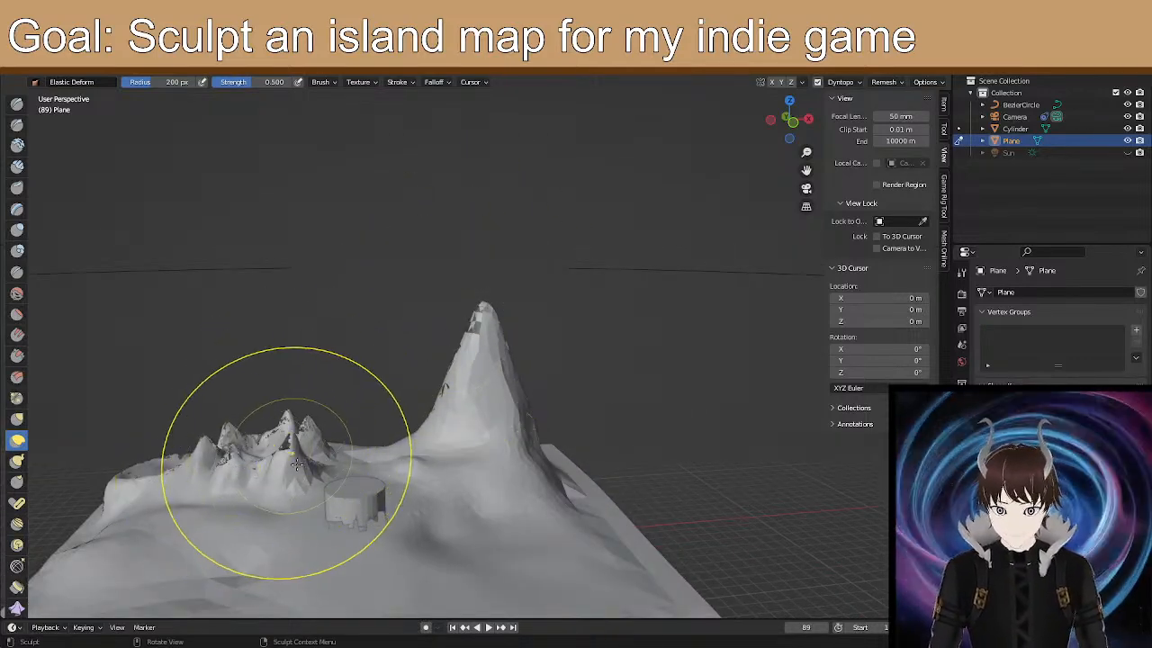
# Push down the ground between the tall mountain and the plateau's cliff with Elastic Deform.
pyautogui.scroll(4, 449, 371)
pyautogui.moveTo(476, 432)
pyautogui.mouseDown(button='middle')
pyautogui.moveTo(460, 418)
pyautogui.moveTo(492, 326)
pyautogui.mouseUp(button='middle')
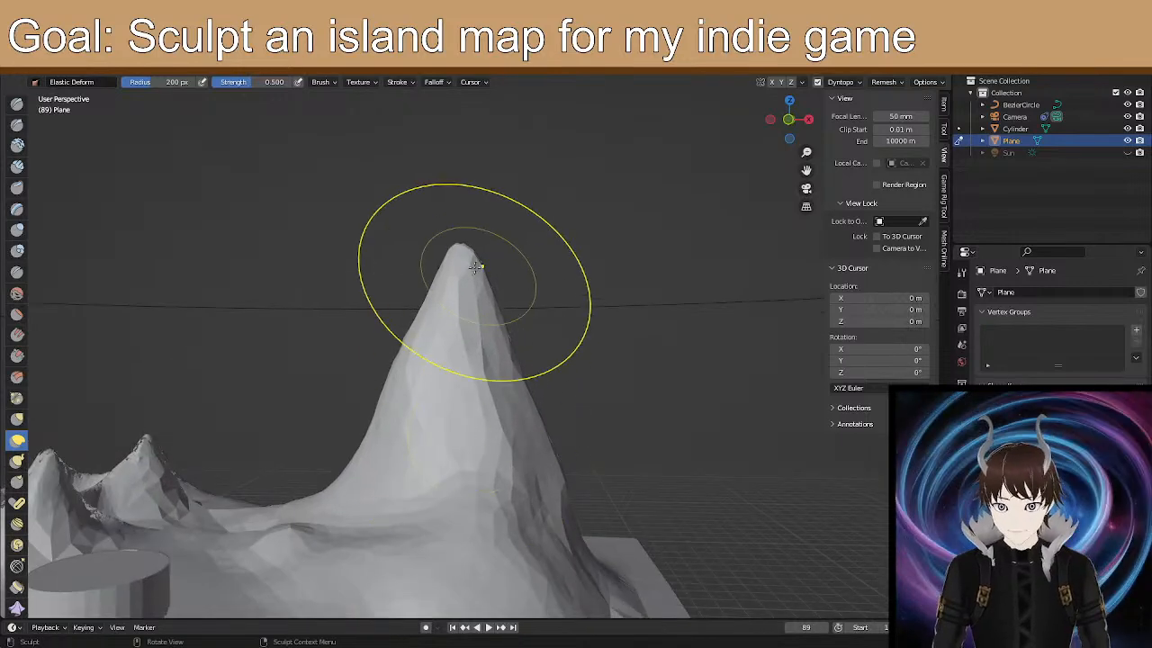
pyautogui.moveTo(458, 278)
pyautogui.mouseDown(button='middle')
pyautogui.moveTo(450, 385)
pyautogui.moveTo(399, 445)
pyautogui.moveTo(206, 386)
pyautogui.mouseUp(button='middle')
pyautogui.moveTo(533, 502)
pyautogui.mouseDown(button='middle')
pyautogui.moveTo(648, 527)
pyautogui.moveTo(630, 480)
pyautogui.moveTo(558, 441)
pyautogui.mouseUp(button='middle')
pyautogui.moveTo(558, 440); pyautogui.dragTo(560, 492)
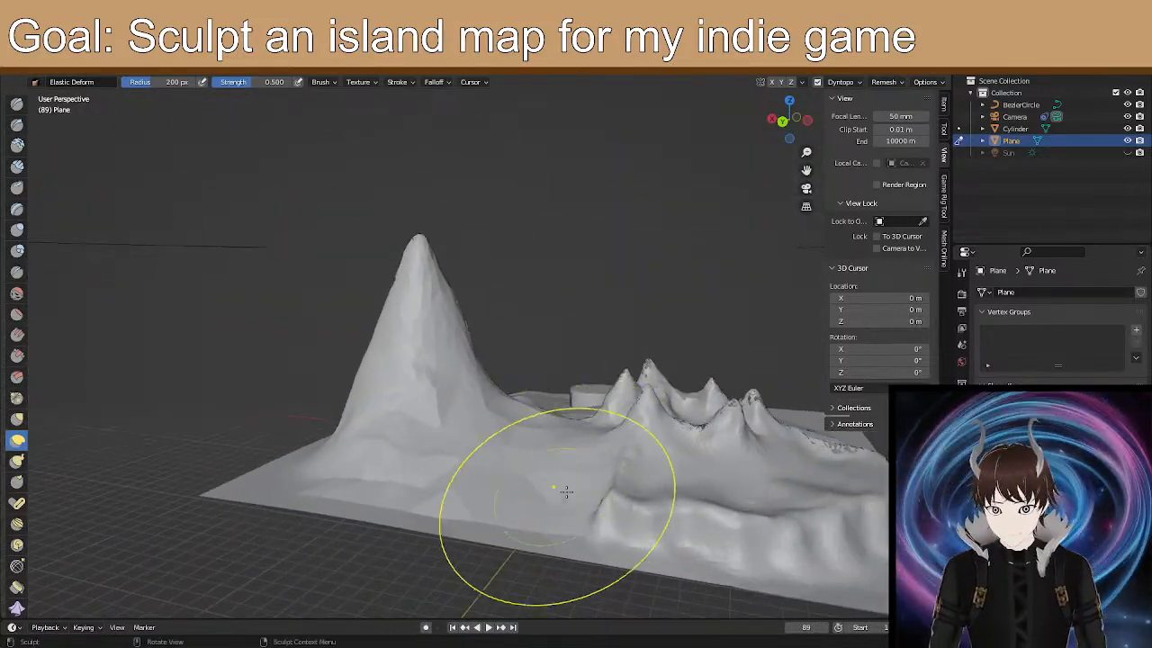
pyautogui.moveTo(558, 479)
pyautogui.mouseDown(button='middle')
pyautogui.moveTo(332, 506)
pyautogui.moveTo(586, 488)
pyautogui.mouseUp(button='middle')
pyautogui.scroll(4, 547, 442)
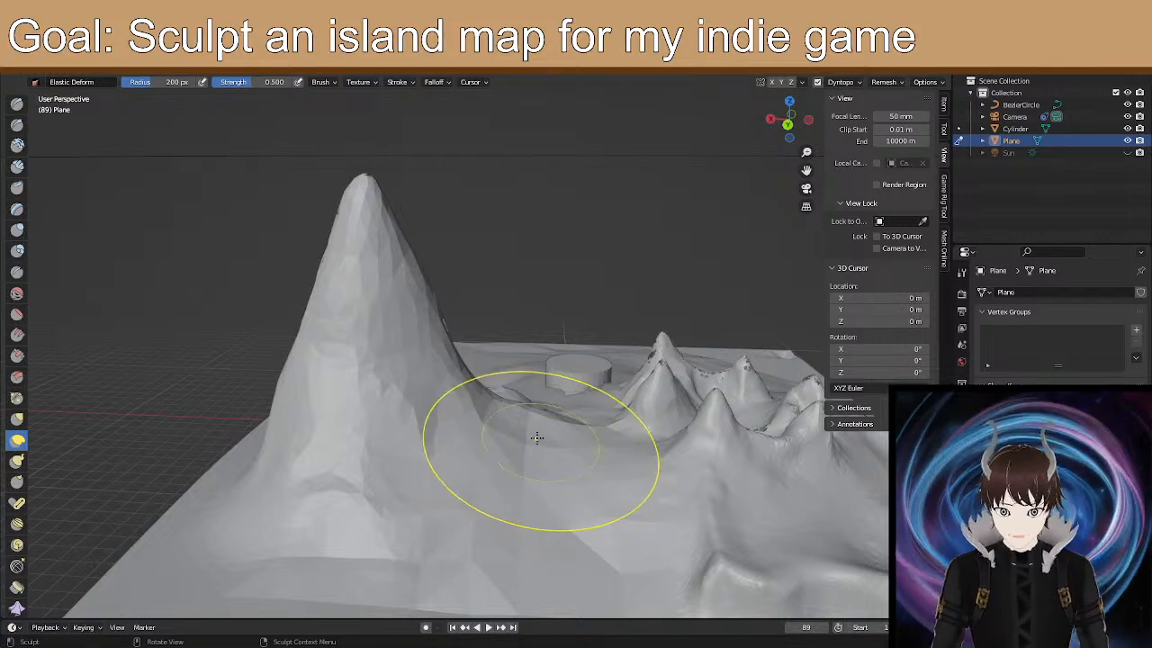
# Pull the tall mountain's lower slope upward with Elastic Deform and check its silhouette from several sides.
pyautogui.moveTo(373, 498)
pyautogui.mouseDown(button='middle')
pyautogui.moveTo(333, 477)
pyautogui.moveTo(448, 472)
pyautogui.mouseUp(button='middle')
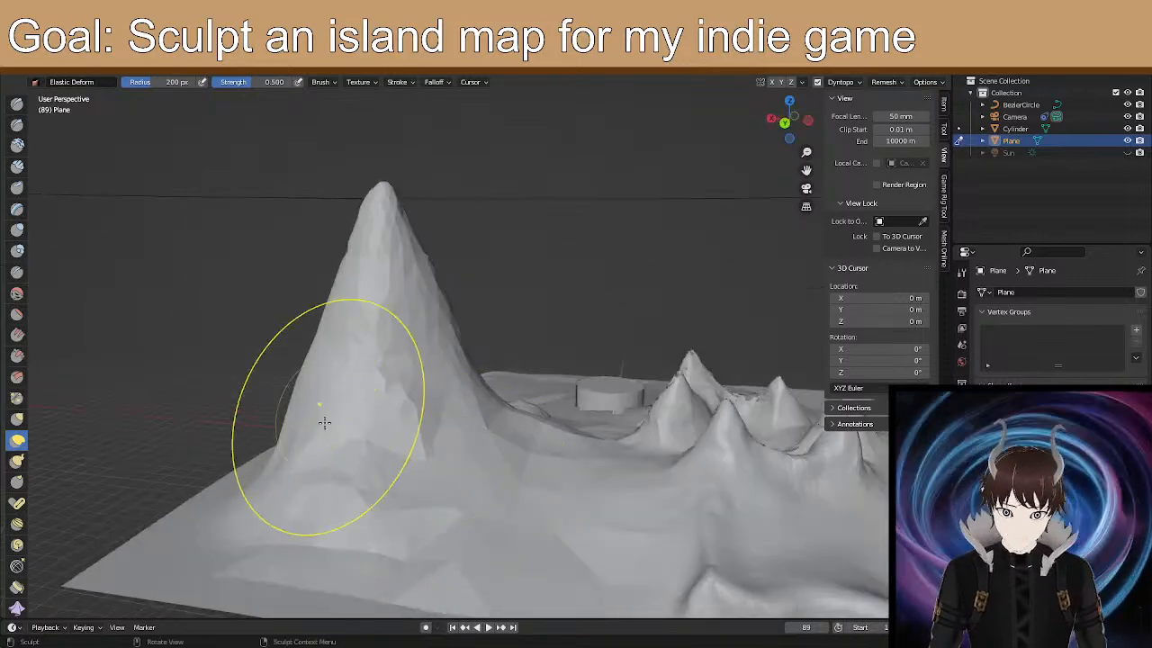
pyautogui.moveTo(270, 450); pyautogui.dragTo(293, 450, button='middle')
pyautogui.moveTo(412, 441)
pyautogui.mouseDown()
pyautogui.moveTo(396, 382)
pyautogui.moveTo(329, 288)
pyautogui.mouseUp()
pyautogui.moveTo(329, 288)
pyautogui.mouseDown(button='middle')
pyautogui.moveTo(411, 360)
pyautogui.moveTo(625, 338)
pyautogui.moveTo(602, 340)
pyautogui.mouseUp(button='middle')
pyautogui.scroll(-3, 600, 354)
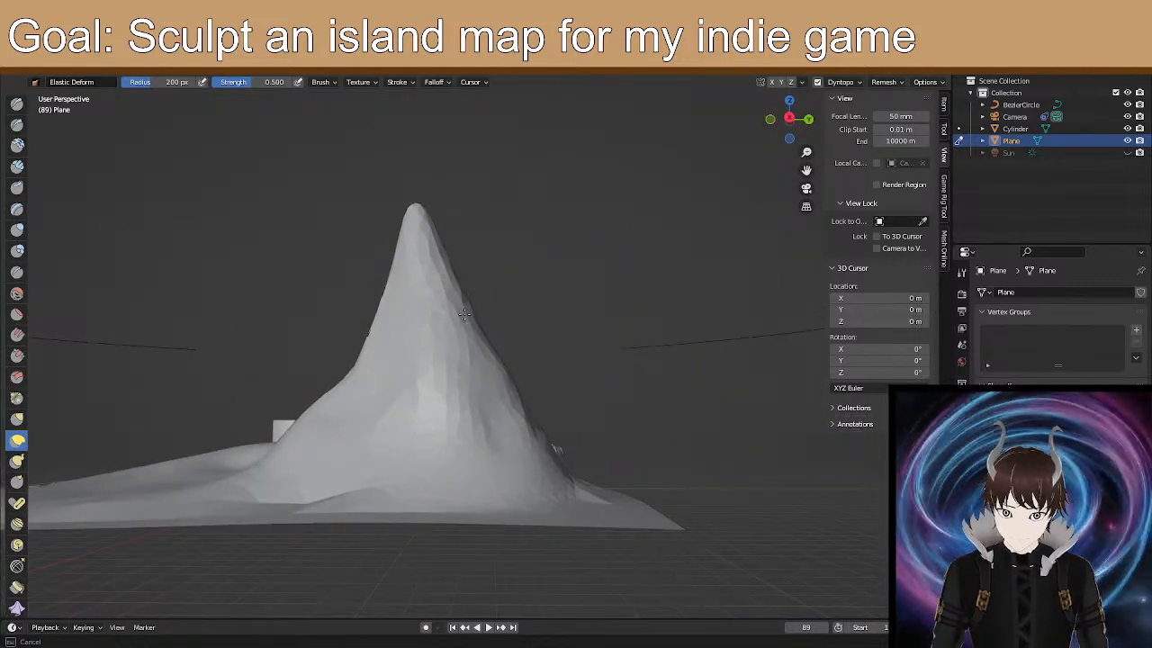
pyautogui.moveTo(531, 379); pyautogui.dragTo(336, 421, button='middle')
pyautogui.scroll(3, 404, 390)
pyautogui.moveTo(405, 387)
pyautogui.mouseDown(button='middle')
pyautogui.moveTo(365, 369)
pyautogui.moveTo(353, 338)
pyautogui.mouseUp(button='middle')
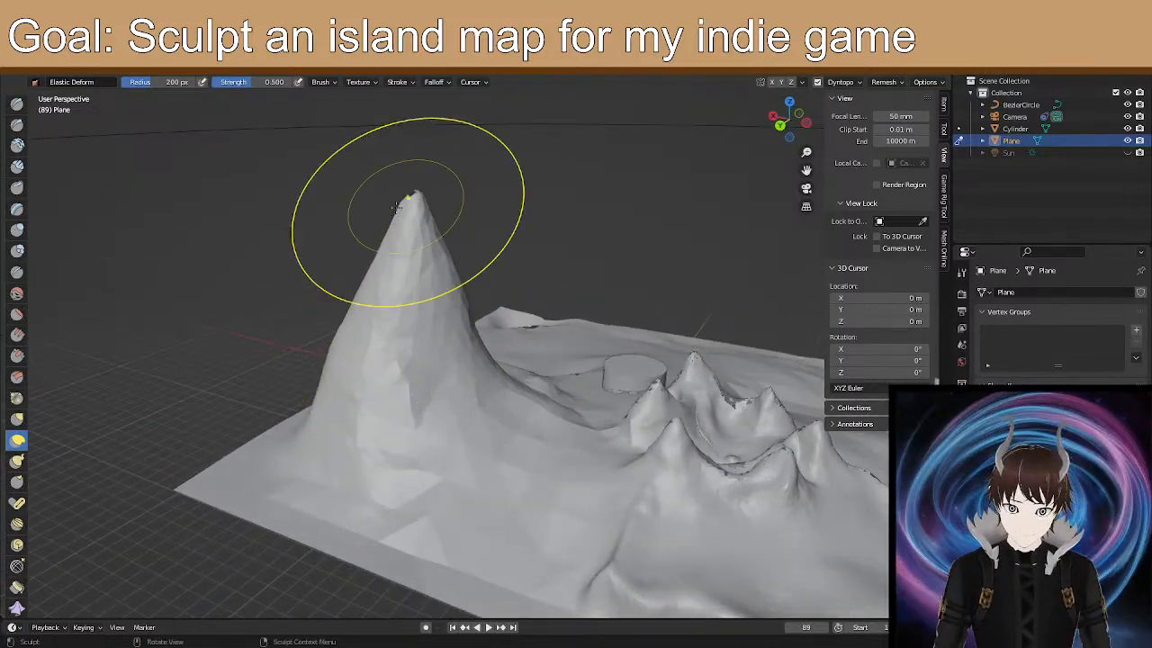
# Stretch the tall mountain's summit upward and slim its side with the Snake Hook brush.
pyautogui.scroll(3, 103, 291)
pyautogui.click(17, 461)
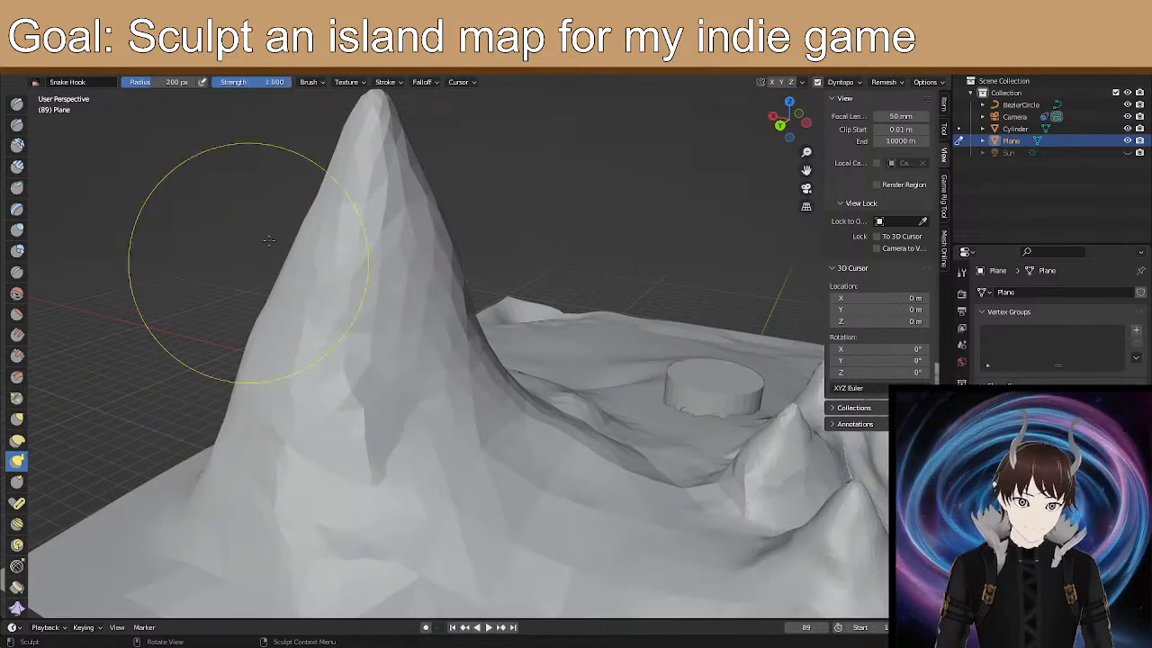
pyautogui.keyDown('shift'); pyautogui.moveTo(319, 283); pyautogui.dragTo(353, 362, button='middle'); pyautogui.keyUp('shift')
pyautogui.keyDown('shift'); pyautogui.moveTo(423, 206); pyautogui.dragTo(467, 333, button='middle'); pyautogui.keyUp('shift')
pyautogui.moveTo(448, 301); pyautogui.dragTo(449, 282)
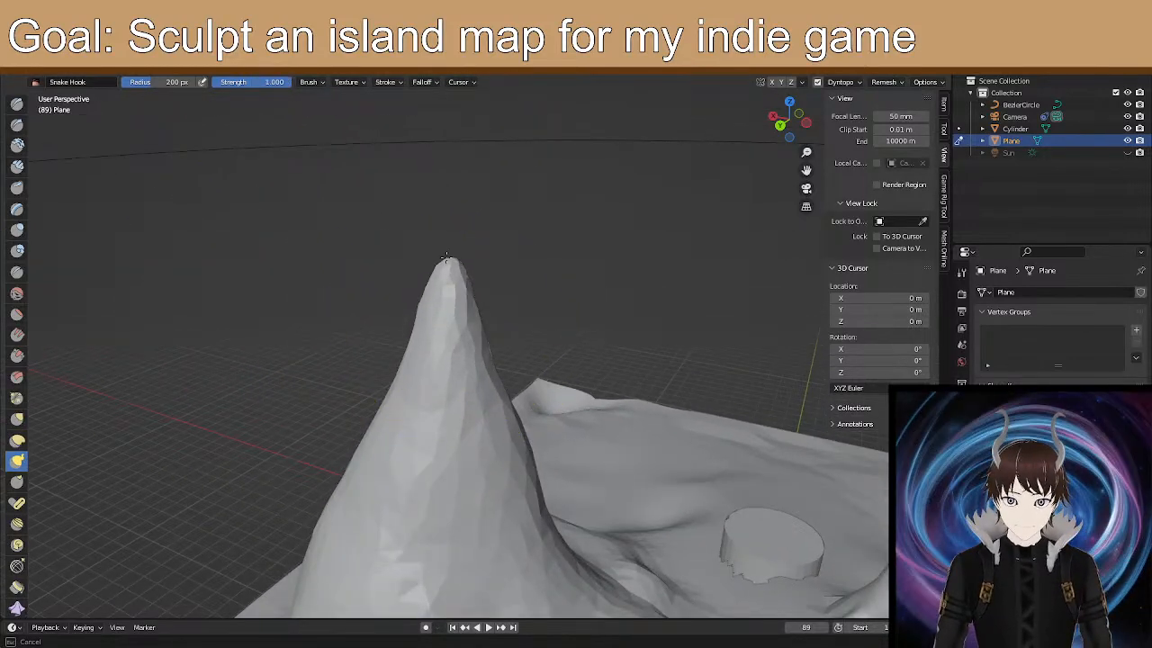
pyautogui.moveTo(444, 238); pyautogui.dragTo(442, 219)
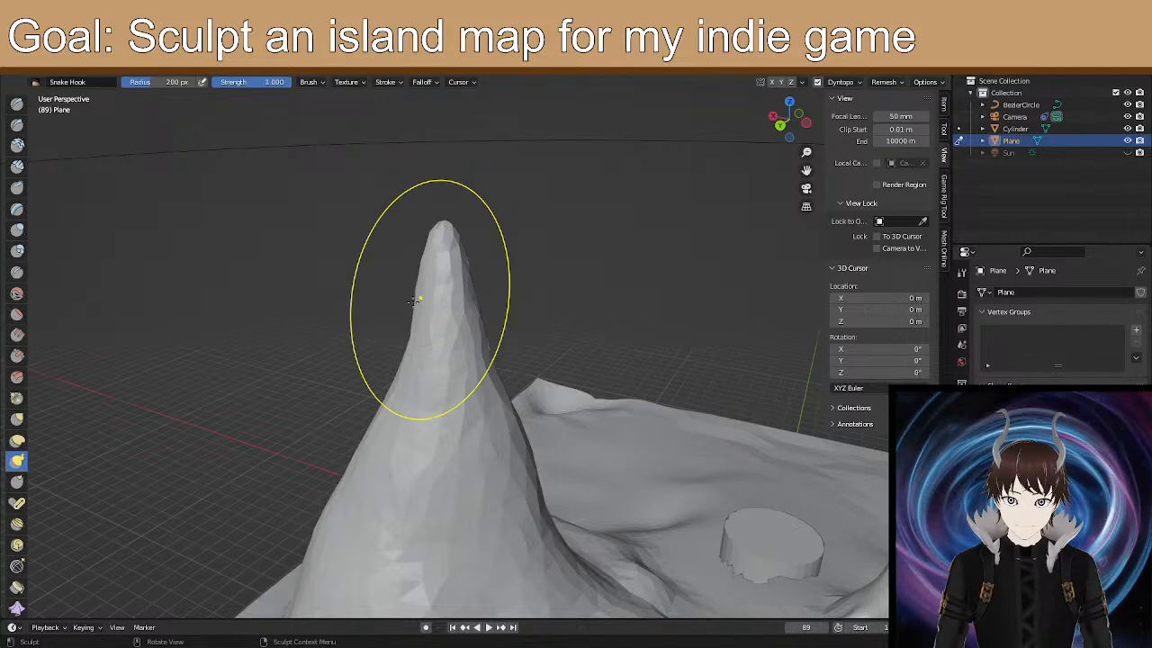
pyautogui.moveTo(412, 302); pyautogui.dragTo(456, 291)
pyautogui.moveTo(426, 267)
pyautogui.mouseDown(button='middle')
pyautogui.moveTo(419, 303)
pyautogui.moveTo(548, 279)
pyautogui.moveTo(372, 410)
pyautogui.mouseUp(button='middle')
pyautogui.keyDown('shift'); pyautogui.moveTo(374, 411); pyautogui.dragTo(352, 261); pyautogui.keyUp('shift')
# Reshape the bank between the tall mountain and the plateau's cliff wall with Elastic Deform at a 100 px radius.
pyautogui.moveTo(356, 233)
pyautogui.mouseDown(button='middle')
pyautogui.moveTo(384, 334)
pyautogui.moveTo(314, 423)
pyautogui.moveTo(422, 474)
pyautogui.moveTo(236, 514)
pyautogui.moveTo(357, 473)
pyautogui.moveTo(624, 458)
pyautogui.moveTo(635, 508)
pyautogui.moveTo(545, 406)
pyautogui.moveTo(549, 423)
pyautogui.mouseUp(button='middle')
pyautogui.scroll(1, 634, 511)
pyautogui.scroll(1, 630, 519)
pyautogui.scroll(2, 553, 454)
pyautogui.moveTo(551, 477)
pyautogui.mouseDown(button='middle')
pyautogui.moveTo(514, 348)
pyautogui.moveTo(414, 324)
pyautogui.mouseUp(button='middle')
pyautogui.click(17, 439)
pyautogui.moveTo(111, 419)
pyautogui.mouseDown(button='middle')
pyautogui.moveTo(457, 341)
pyautogui.moveTo(561, 347)
pyautogui.mouseUp(button='middle')
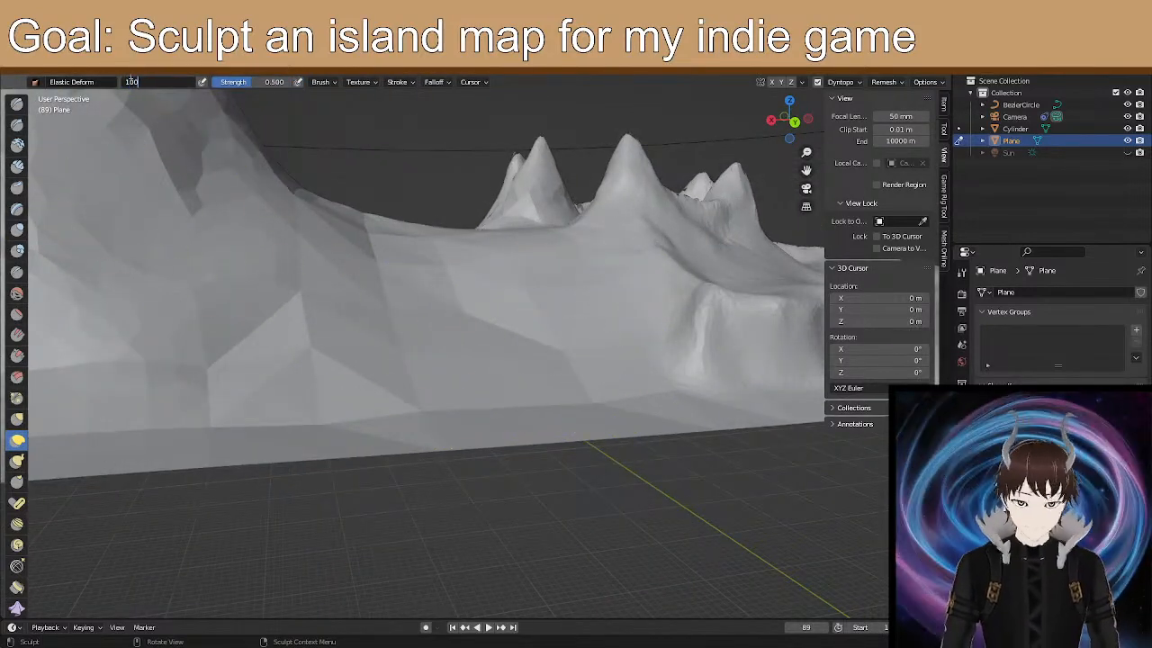
pyautogui.moveTo(527, 348)
pyautogui.mouseDown()
pyautogui.moveTo(540, 357)
pyautogui.moveTo(545, 342)
pyautogui.moveTo(584, 340)
pyautogui.mouseUp()
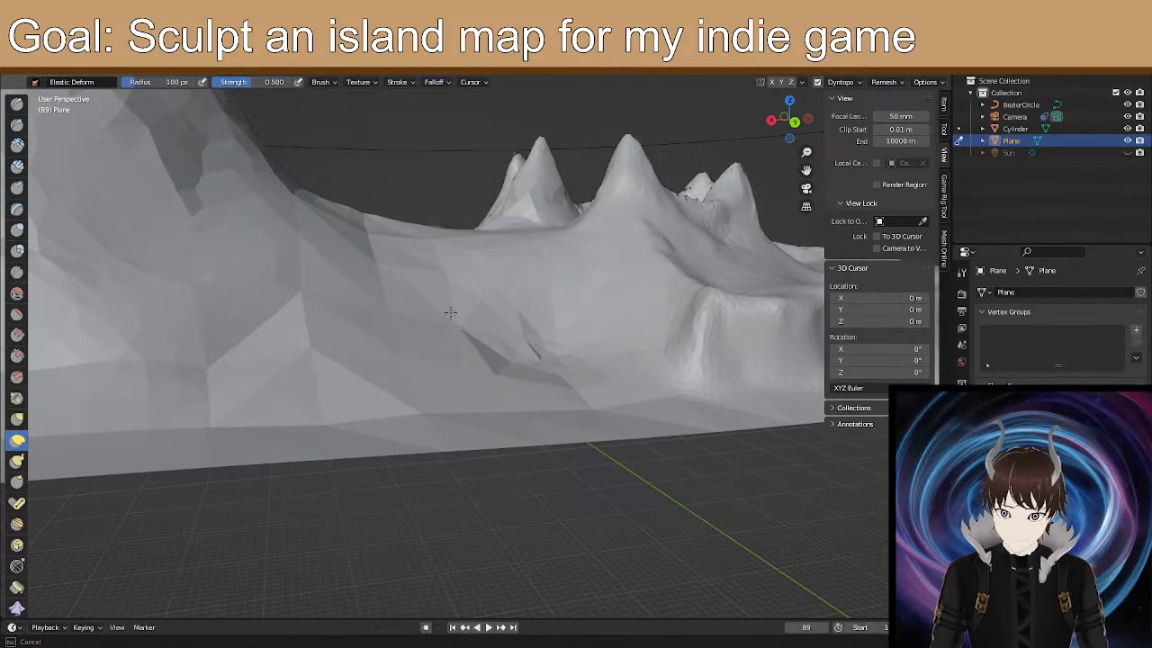
pyautogui.moveTo(315, 341); pyautogui.dragTo(308, 367)
pyautogui.moveTo(308, 367); pyautogui.dragTo(463, 315)
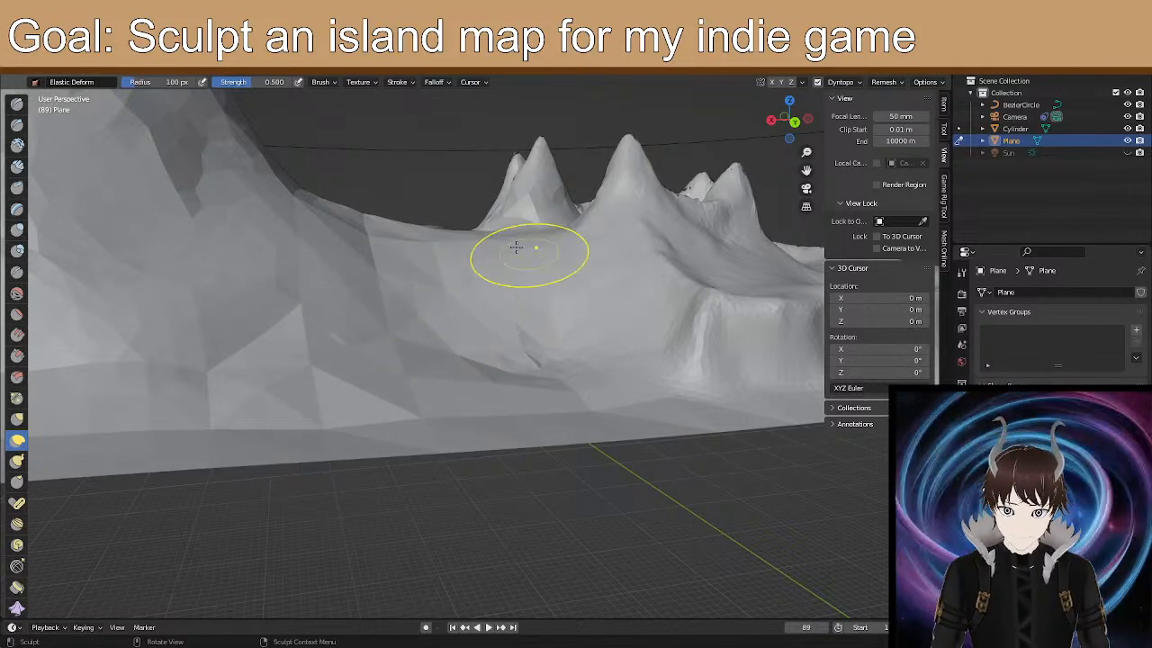
pyautogui.moveTo(490, 261); pyautogui.dragTo(472, 282)
pyautogui.moveTo(544, 295); pyautogui.dragTo(504, 342)
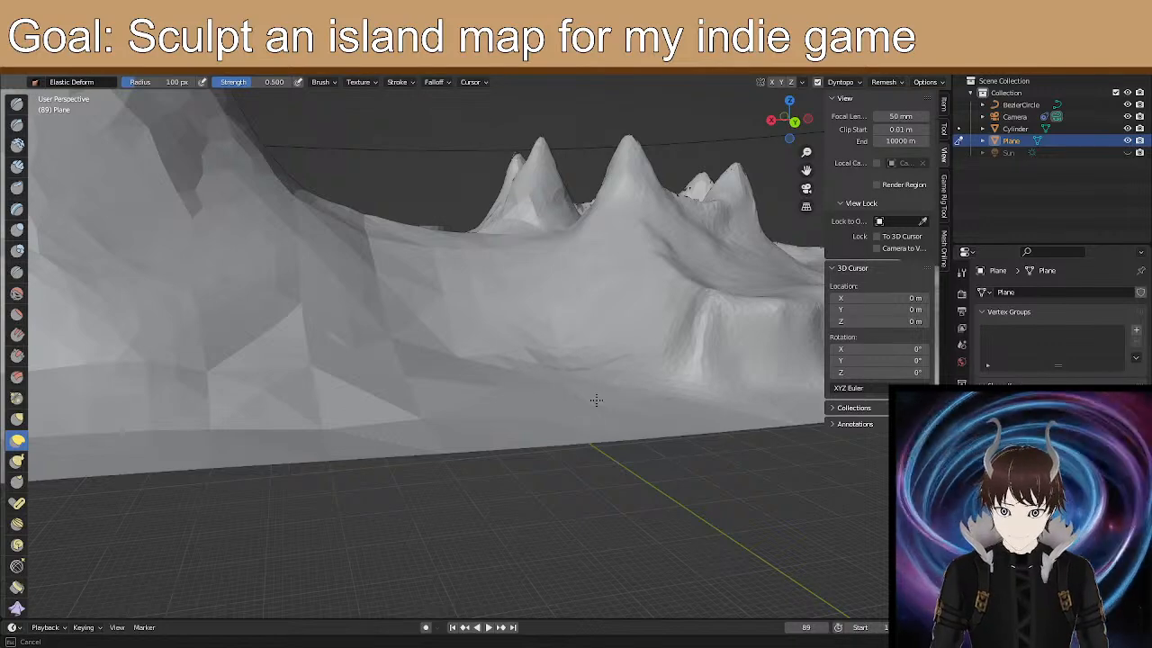
# Blend the cliff's end into the nearest ring mountain with Elastic Deform, checking the slope from several angles.
pyautogui.moveTo(406, 396)
pyautogui.mouseDown(button='middle')
pyautogui.moveTo(321, 360)
pyautogui.moveTo(132, 386)
pyautogui.moveTo(167, 360)
pyautogui.moveTo(371, 294)
pyautogui.mouseUp(button='middle')
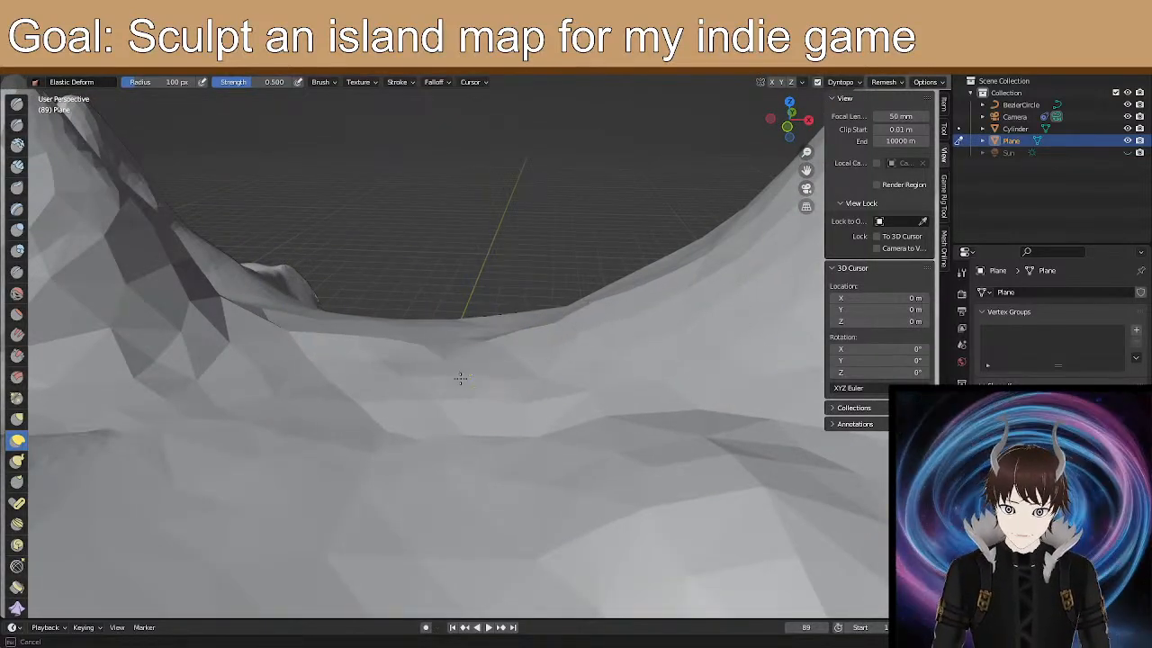
pyautogui.moveTo(354, 398)
pyautogui.mouseDown(button='middle')
pyautogui.moveTo(363, 360)
pyautogui.moveTo(401, 365)
pyautogui.moveTo(278, 383)
pyautogui.moveTo(192, 370)
pyautogui.moveTo(243, 354)
pyautogui.mouseUp(button='middle')
pyautogui.keyDown('shift'); pyautogui.moveTo(426, 297); pyautogui.dragTo(382, 316, button='middle'); pyautogui.keyUp('shift')
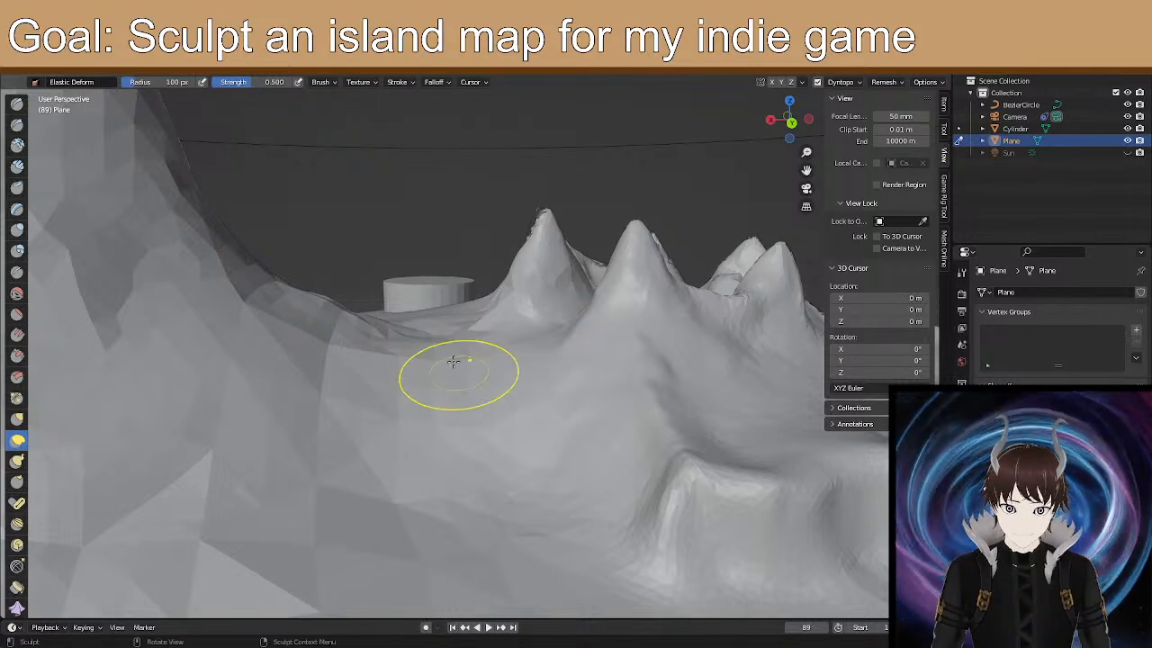
pyautogui.moveTo(527, 384); pyautogui.dragTo(548, 451, button='middle')
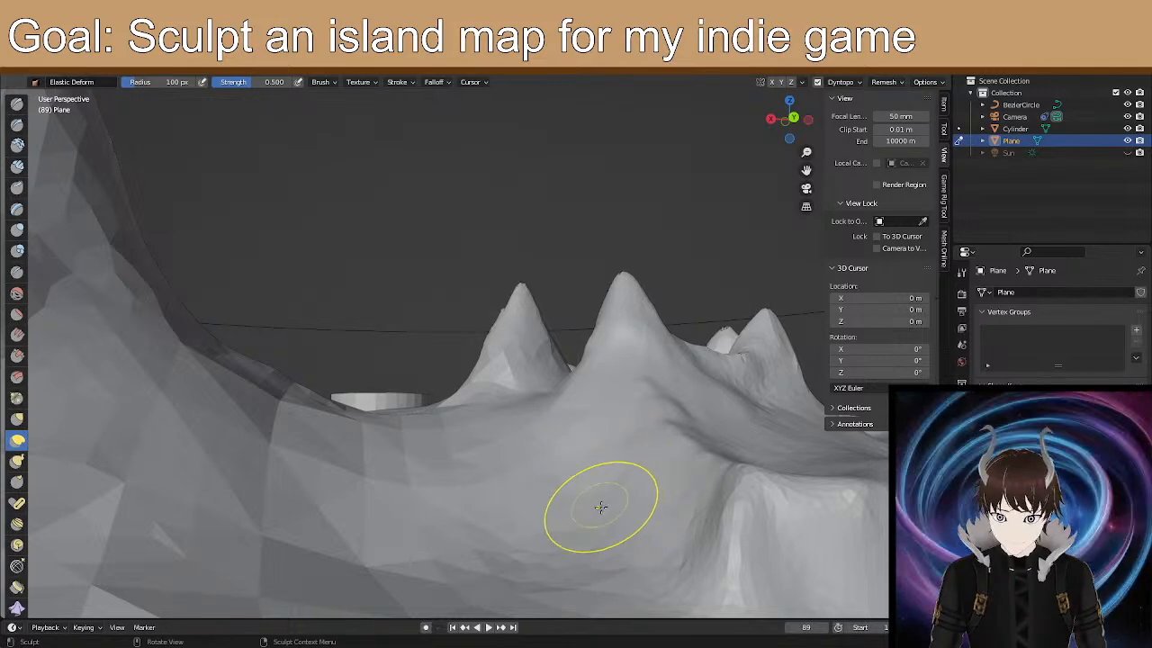
pyautogui.moveTo(621, 465); pyautogui.dragTo(738, 438, button='middle')
pyautogui.moveTo(718, 485); pyautogui.dragTo(717, 481)
pyautogui.moveTo(717, 480); pyautogui.dragTo(587, 536, button='middle')
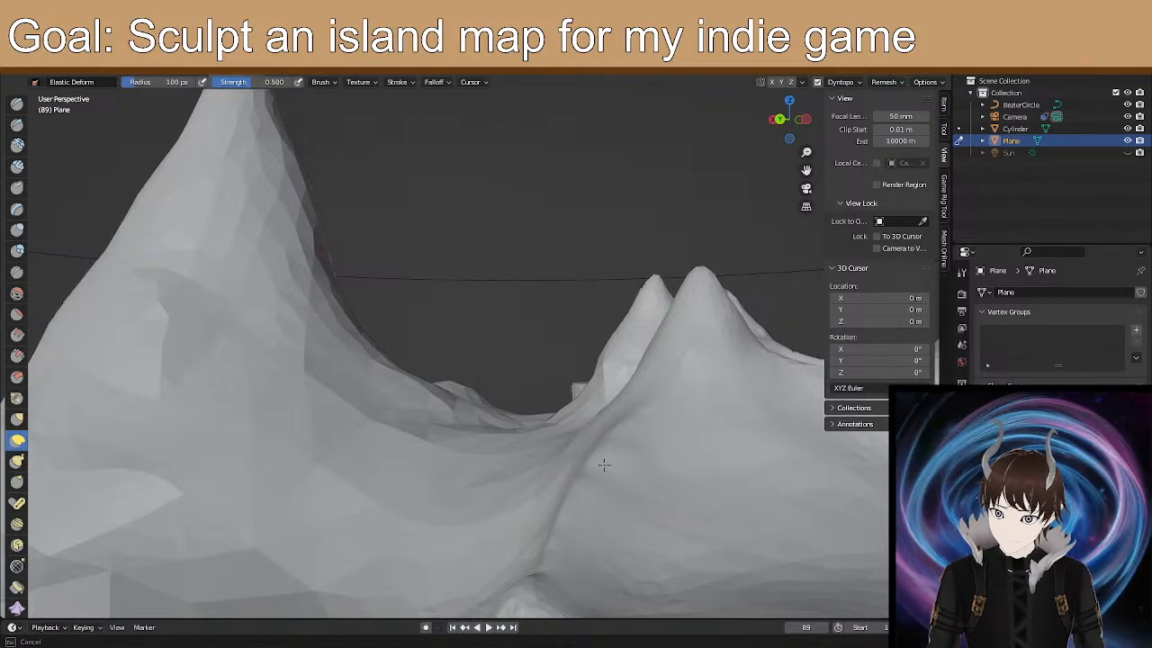
pyautogui.moveTo(567, 512)
pyautogui.mouseDown(button='middle')
pyautogui.moveTo(612, 475)
pyautogui.moveTo(586, 480)
pyautogui.moveTo(598, 540)
pyautogui.moveTo(573, 526)
pyautogui.moveTo(617, 399)
pyautogui.mouseUp(button='middle')
pyautogui.moveTo(463, 438)
pyautogui.mouseDown(button='middle')
pyautogui.moveTo(341, 471)
pyautogui.moveTo(699, 488)
pyautogui.mouseUp(button='middle')
pyautogui.moveTo(560, 514)
pyautogui.mouseDown(button='middle')
pyautogui.moveTo(422, 507)
pyautogui.moveTo(378, 522)
pyautogui.moveTo(512, 504)
pyautogui.moveTo(427, 502)
pyautogui.mouseUp(button='middle')
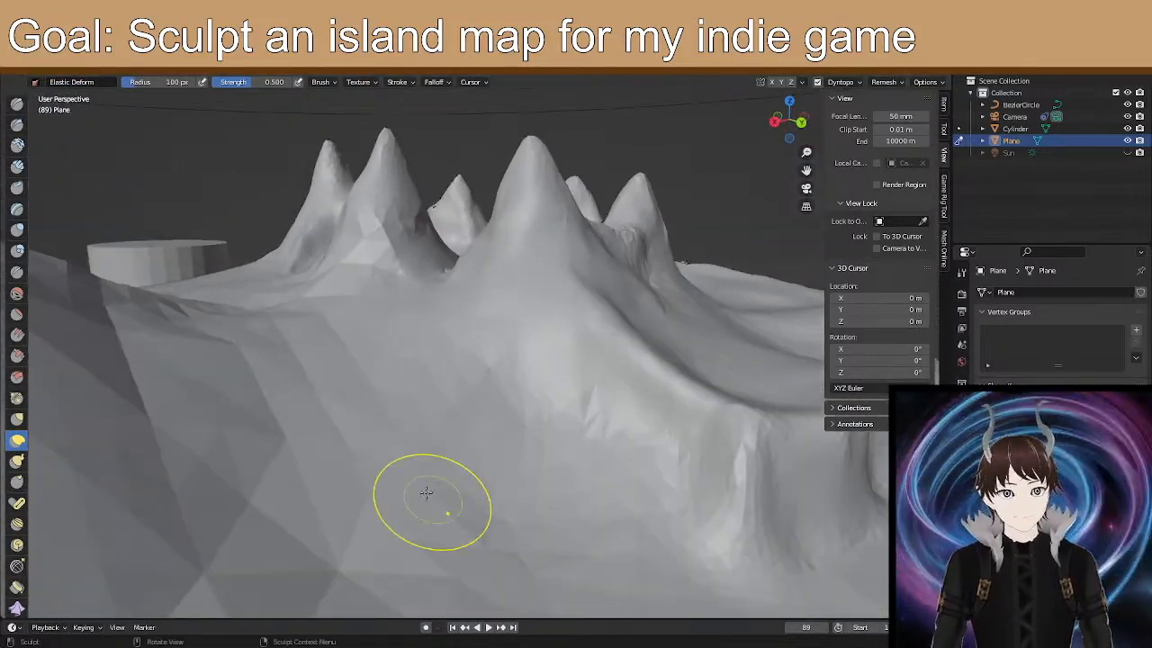
pyautogui.moveTo(420, 419)
pyautogui.mouseDown(button='middle')
pyautogui.moveTo(470, 423)
pyautogui.moveTo(459, 417)
pyautogui.mouseUp(button='middle')
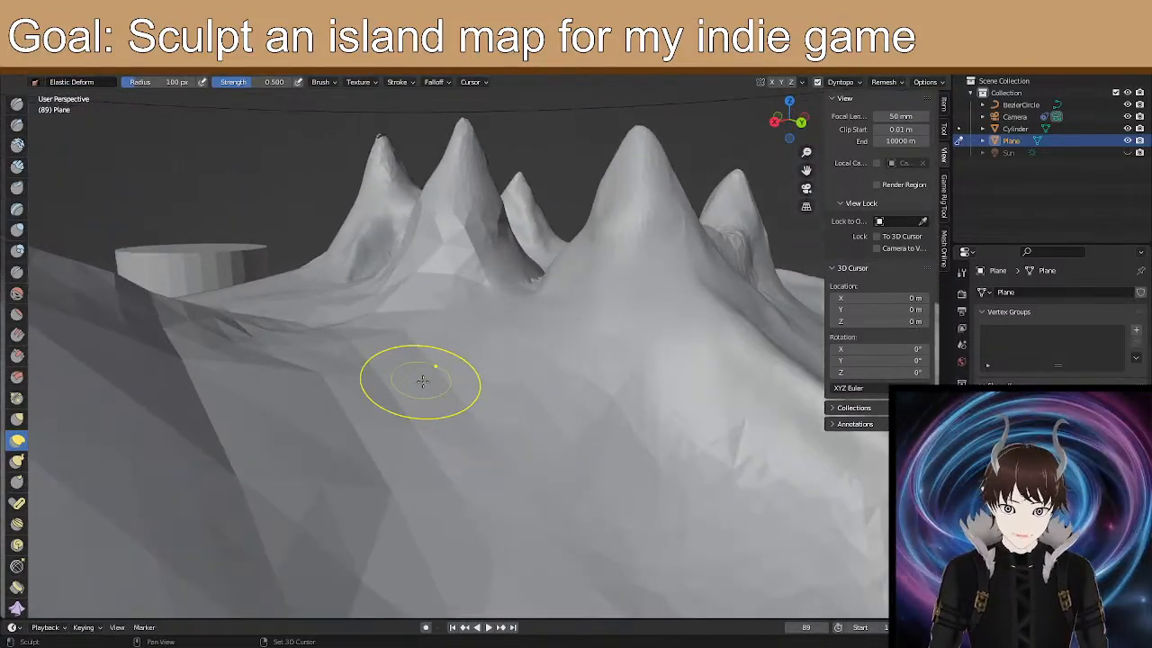
pyautogui.moveTo(398, 351); pyautogui.dragTo(383, 383, button='middle')
# Lower and round the saddle between the tall mountain and the mountain ring with Elastic Deform strokes.
pyautogui.moveTo(448, 394)
pyautogui.mouseDown()
pyautogui.moveTo(472, 362)
pyautogui.moveTo(412, 381)
pyautogui.moveTo(247, 385)
pyautogui.mouseUp()
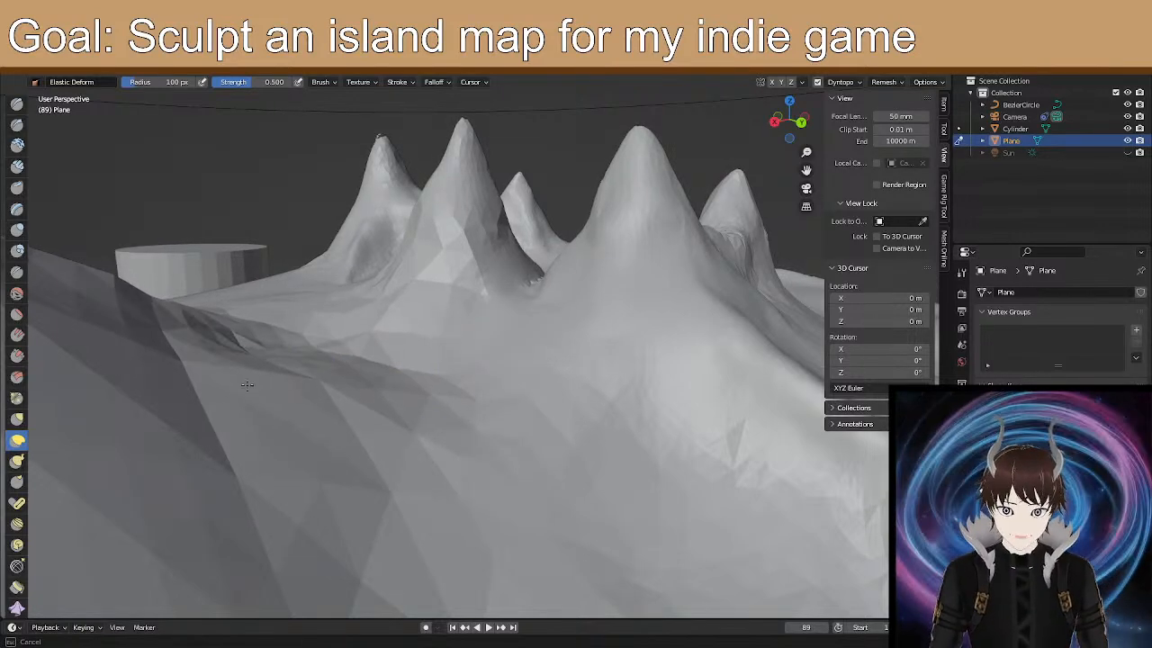
pyautogui.moveTo(218, 314)
pyautogui.mouseDown(button='middle')
pyautogui.moveTo(284, 302)
pyautogui.moveTo(219, 367)
pyautogui.moveTo(309, 219)
pyautogui.mouseUp(button='middle')
pyautogui.moveTo(313, 210); pyautogui.dragTo(316, 248)
pyautogui.moveTo(344, 200); pyautogui.dragTo(338, 252)
pyautogui.keyDown('shift'); pyautogui.moveTo(375, 352); pyautogui.dragTo(393, 225, button='middle'); pyautogui.keyUp('shift')
pyautogui.moveTo(396, 229); pyautogui.dragTo(405, 281)
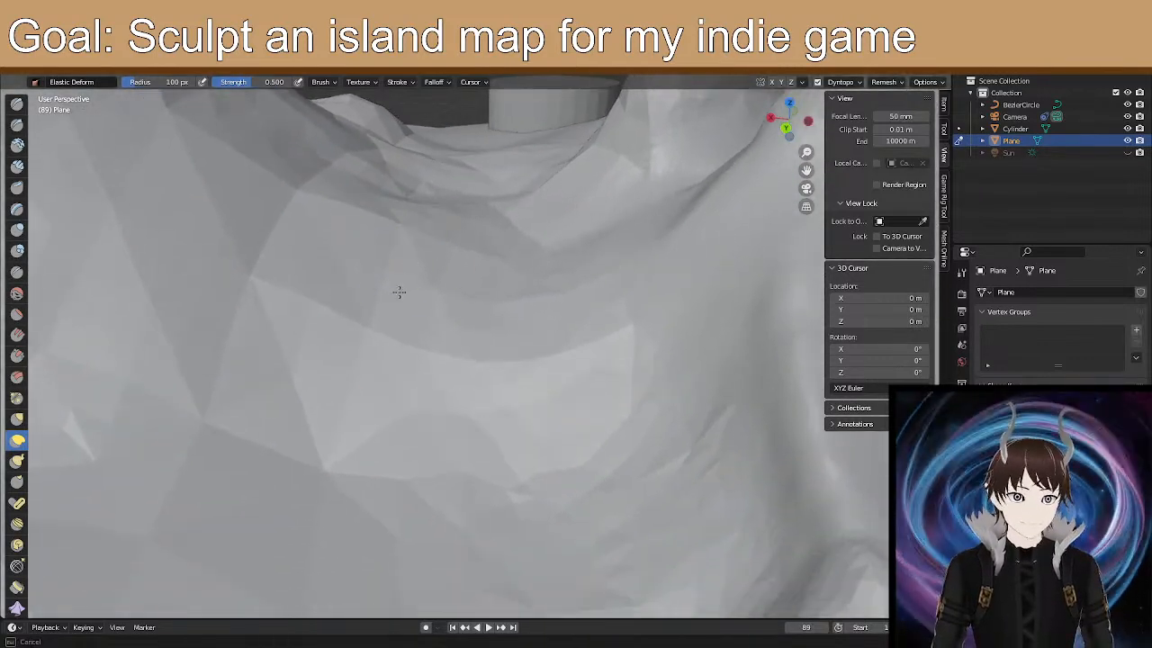
# Adjust the ridge line where the tall mountain's foot runs into the saddle with Elastic Deform.
pyautogui.moveTo(406, 459)
pyautogui.mouseDown(button='middle')
pyautogui.moveTo(449, 417)
pyautogui.moveTo(372, 336)
pyautogui.mouseUp(button='middle')
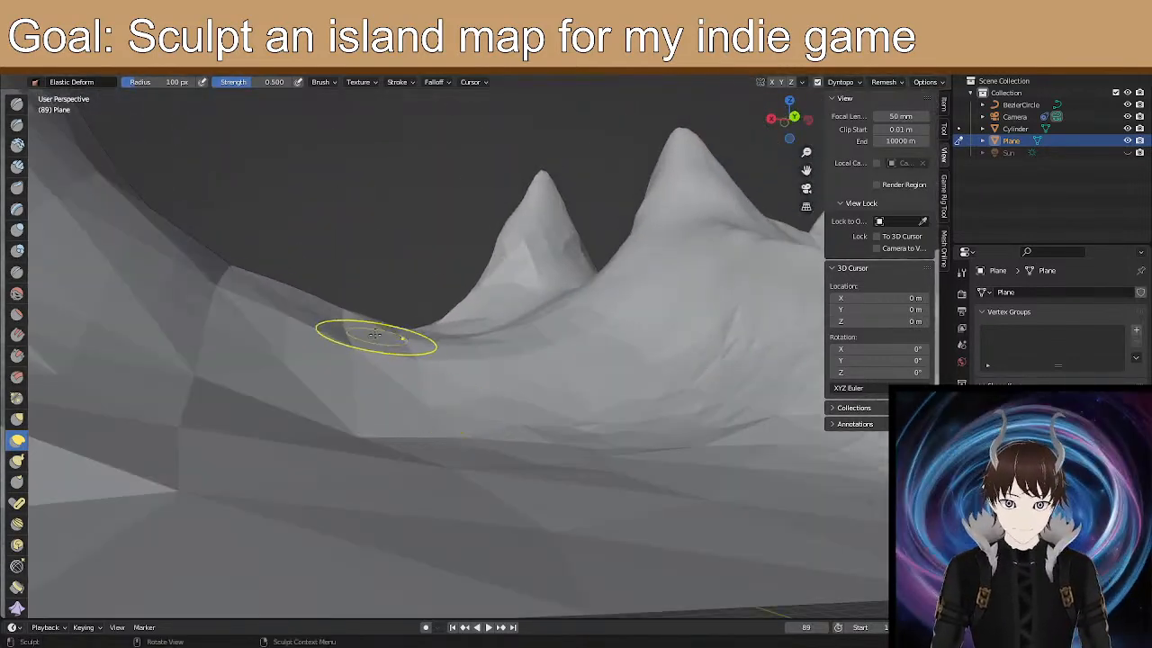
pyautogui.moveTo(221, 261); pyautogui.dragTo(272, 288)
pyautogui.moveTo(272, 322)
pyautogui.mouseDown(button='middle')
pyautogui.moveTo(292, 310)
pyautogui.moveTo(301, 347)
pyautogui.moveTo(302, 331)
pyautogui.mouseUp(button='middle')
pyautogui.moveTo(309, 266)
pyautogui.mouseDown()
pyautogui.moveTo(308, 286)
pyautogui.moveTo(301, 268)
pyautogui.mouseUp()
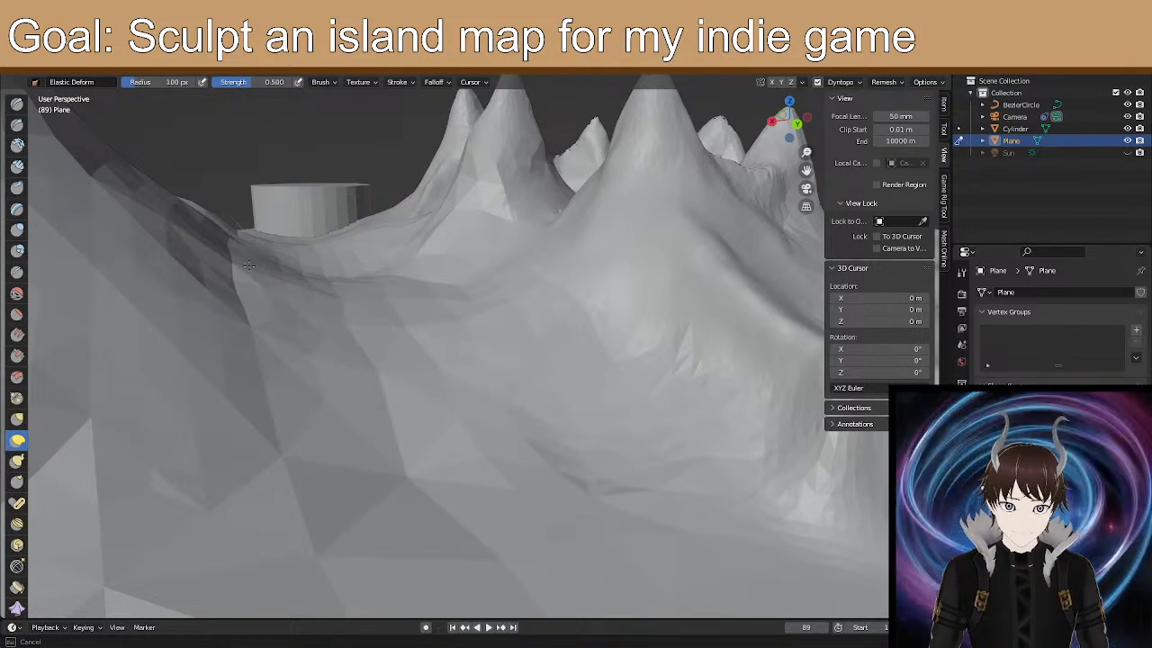
# Raise a small peak behind the cylinder, between the mountain ring and the tall mountain, with Elastic Deform.
pyautogui.moveTo(320, 421)
pyautogui.mouseDown(button='middle')
pyautogui.moveTo(330, 406)
pyautogui.moveTo(323, 355)
pyautogui.moveTo(336, 373)
pyautogui.moveTo(344, 360)
pyautogui.moveTo(260, 390)
pyautogui.moveTo(383, 351)
pyautogui.moveTo(396, 369)
pyautogui.mouseUp(button='middle')
pyautogui.moveTo(443, 408); pyautogui.dragTo(476, 413, button='middle')
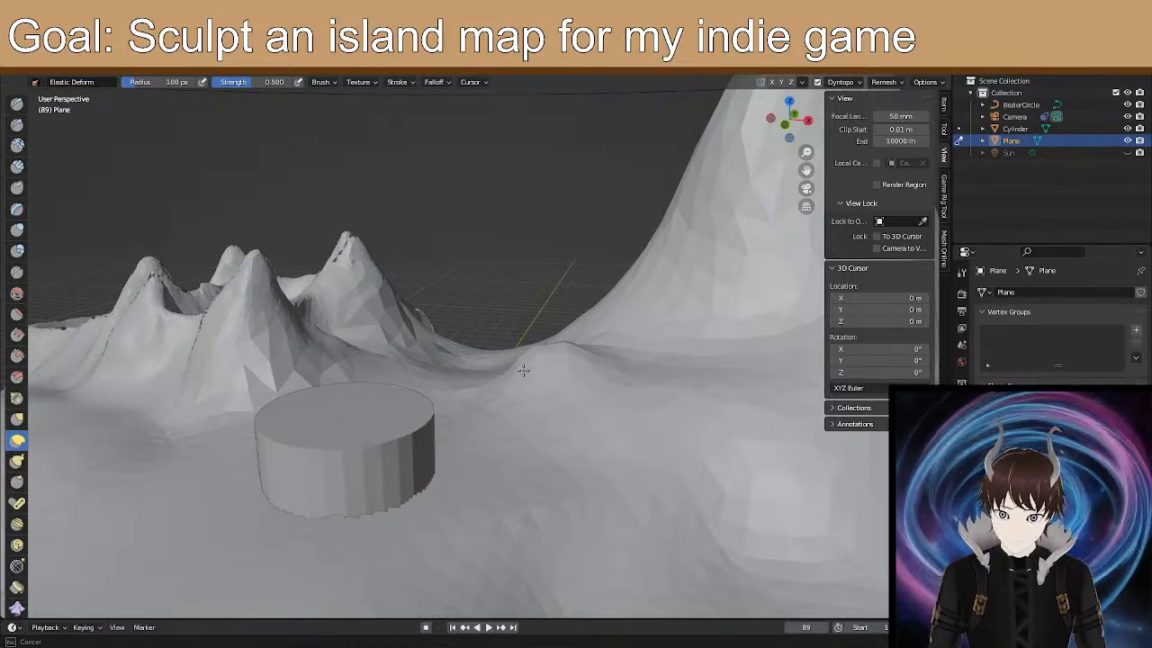
pyautogui.moveTo(483, 338); pyautogui.dragTo(473, 323)
pyautogui.moveTo(502, 375); pyautogui.dragTo(478, 274)
pyautogui.moveTo(522, 333)
pyautogui.mouseDown()
pyautogui.moveTo(516, 305)
pyautogui.moveTo(537, 284)
pyautogui.moveTo(538, 299)
pyautogui.moveTo(530, 279)
pyautogui.mouseUp()
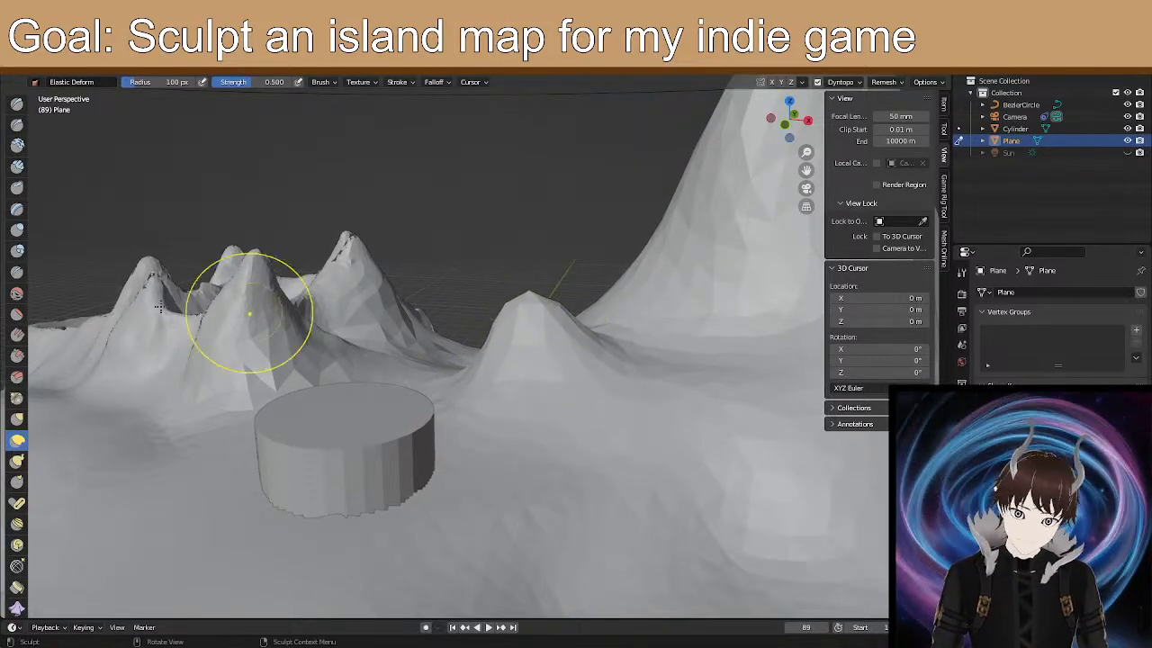
# Sharpen the tip and reshape the slopes of the small peak behind the cylinder with Snake Hook.
pyautogui.click(16, 461)
pyautogui.scroll(5, 727, 295)
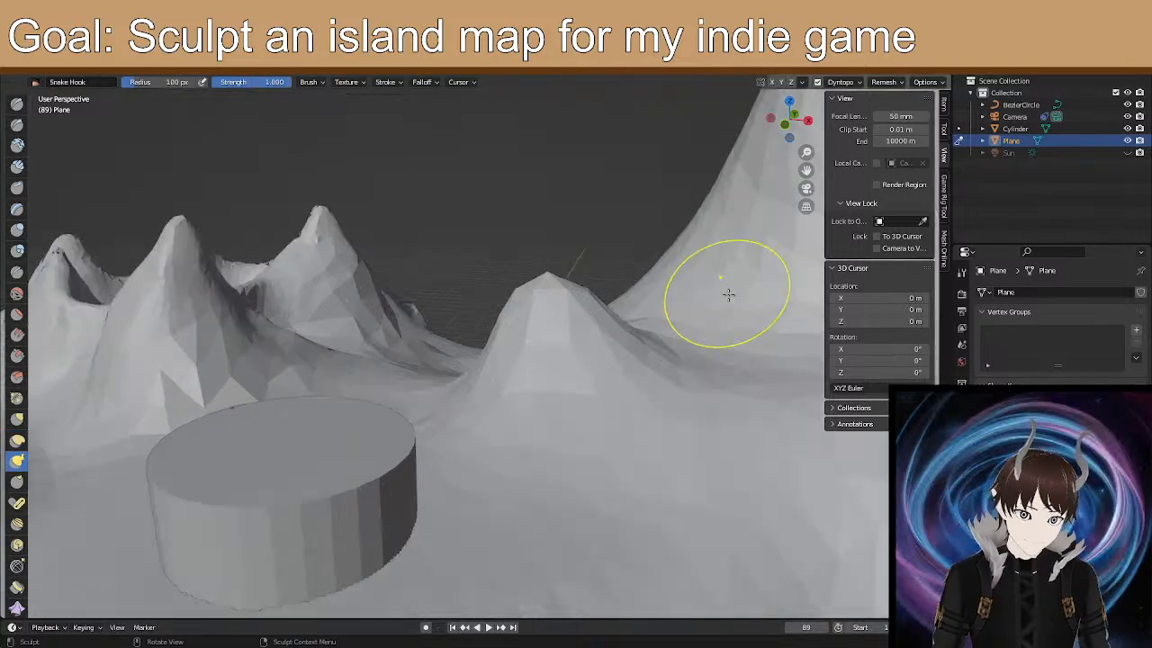
pyautogui.keyDown('shift'); pyautogui.moveTo(618, 304); pyautogui.dragTo(486, 373, button='middle'); pyautogui.keyUp('shift')
pyautogui.moveTo(446, 391); pyautogui.dragTo(445, 387)
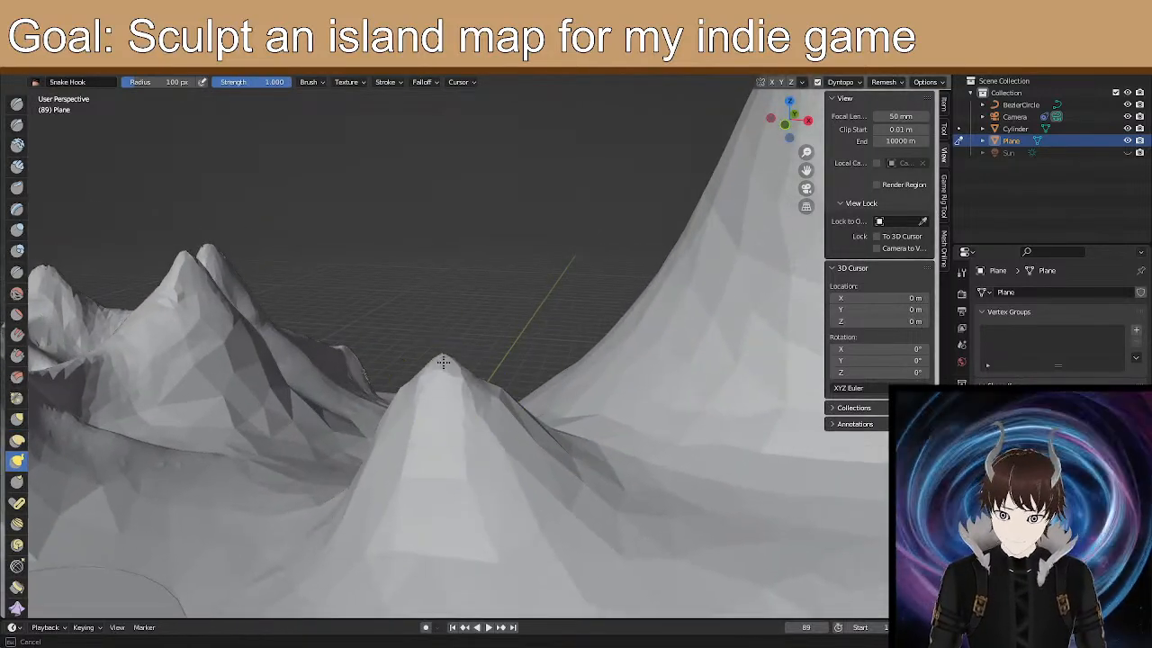
pyautogui.moveTo(436, 342); pyautogui.dragTo(436, 345)
pyautogui.moveTo(420, 436); pyautogui.dragTo(413, 459)
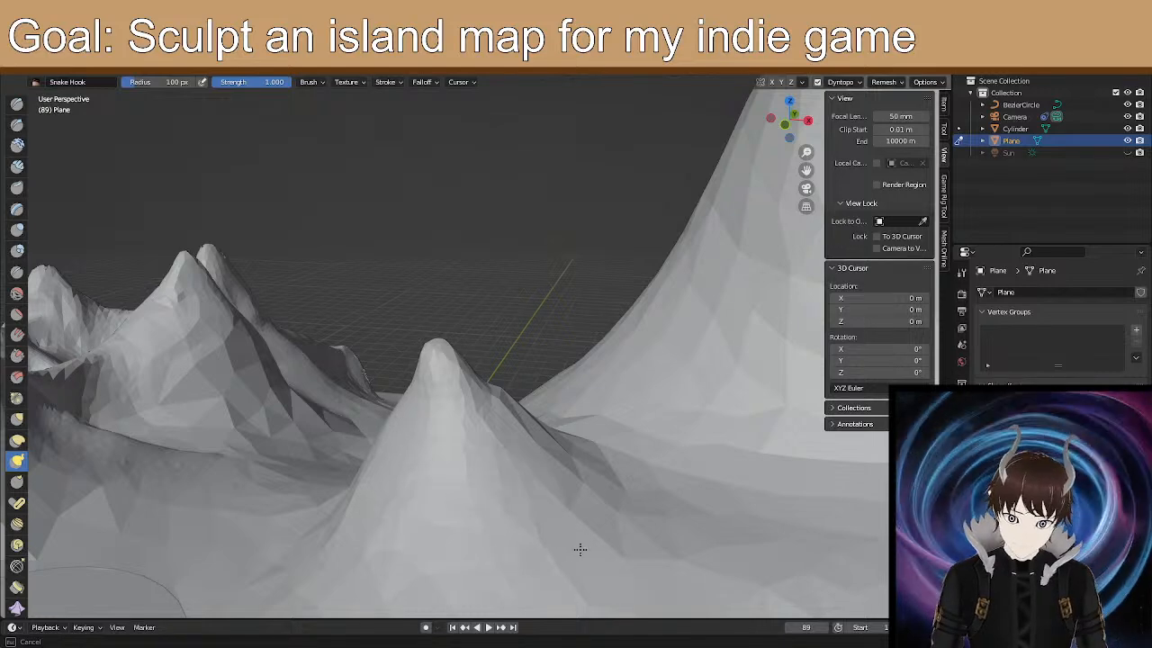
pyautogui.moveTo(532, 471); pyautogui.dragTo(505, 465, button='middle')
pyautogui.moveTo(361, 401); pyautogui.dragTo(334, 366)
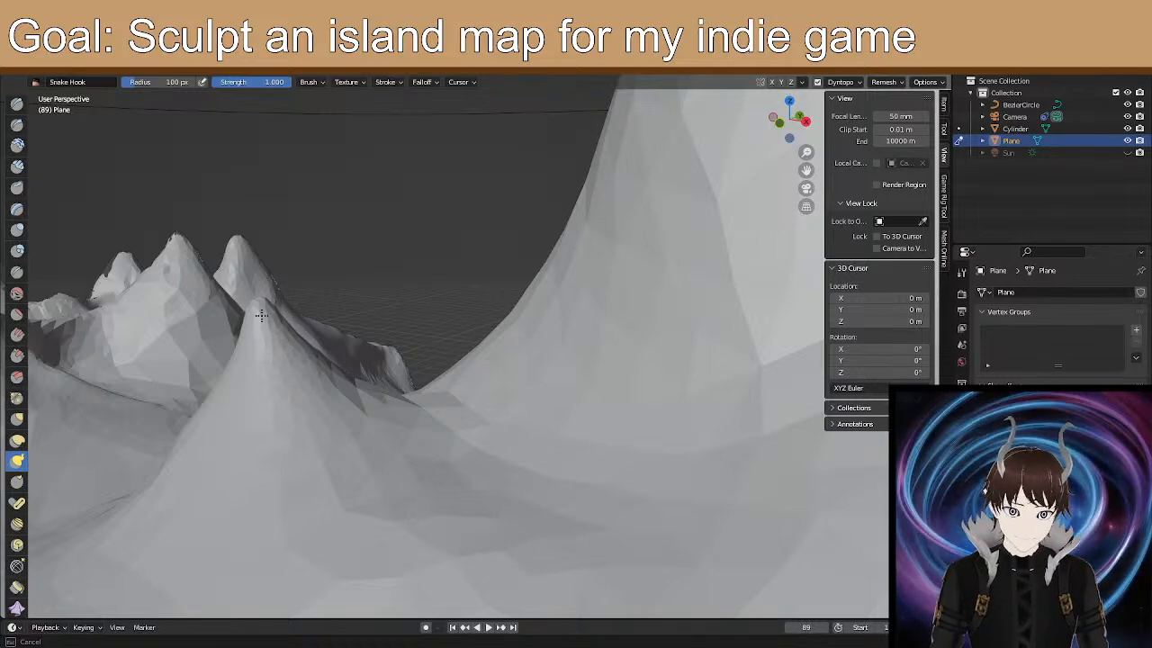
# Examine the small peak, the saddle and the tall mountain's foot from several sides.
pyautogui.moveTo(444, 415)
pyautogui.mouseDown(button='middle')
pyautogui.moveTo(381, 427)
pyautogui.moveTo(452, 372)
pyautogui.moveTo(548, 404)
pyautogui.moveTo(723, 344)
pyautogui.mouseUp(button='middle')
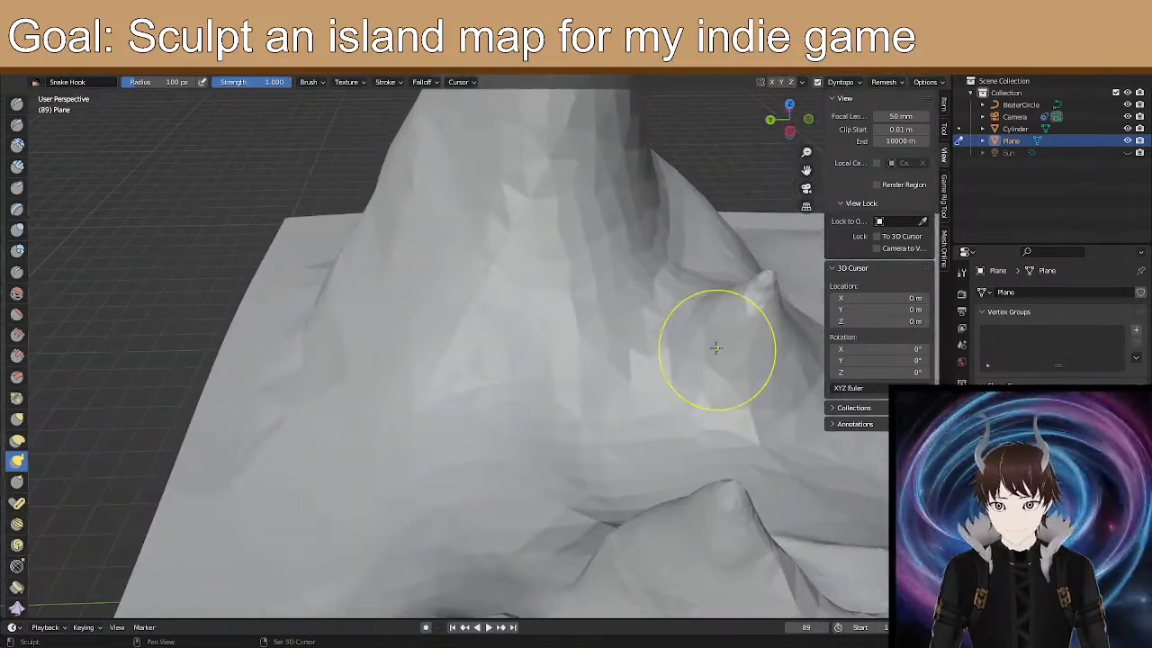
pyautogui.moveTo(720, 303)
pyautogui.mouseDown(button='middle')
pyautogui.moveTo(566, 258)
pyautogui.moveTo(555, 301)
pyautogui.moveTo(528, 296)
pyautogui.mouseUp(button='middle')
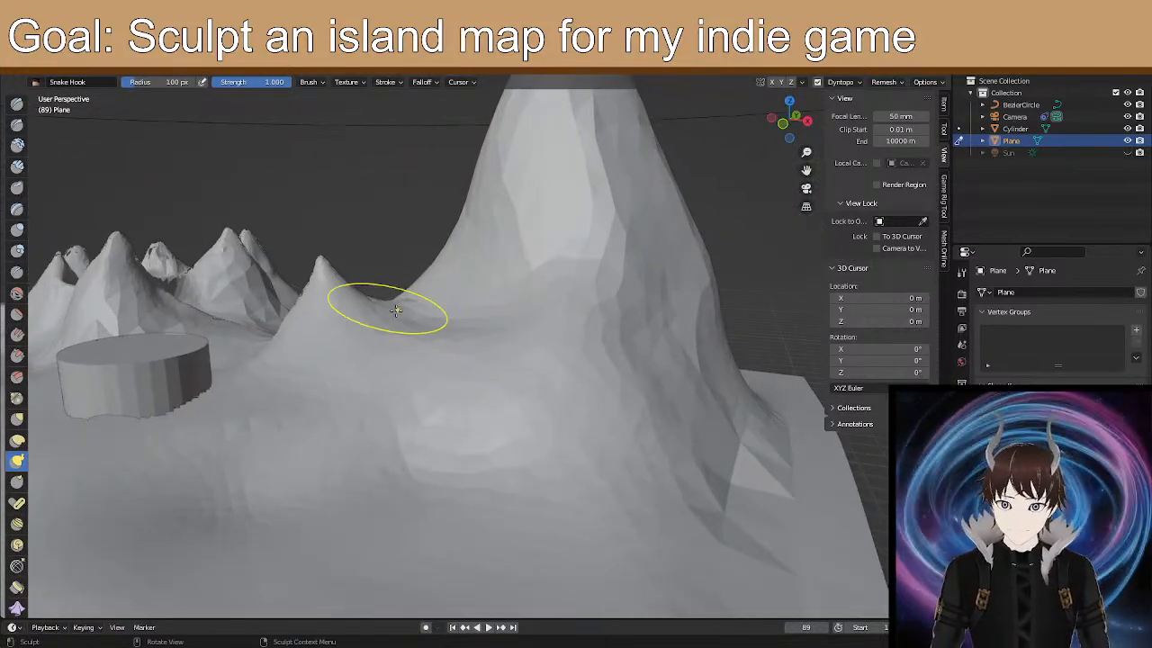
pyautogui.moveTo(402, 302); pyautogui.dragTo(419, 290, button='middle')
pyautogui.moveTo(491, 288)
pyautogui.mouseDown(button='middle')
pyautogui.moveTo(501, 288)
pyautogui.moveTo(481, 278)
pyautogui.moveTo(441, 291)
pyautogui.moveTo(375, 342)
pyautogui.mouseUp(button='middle')
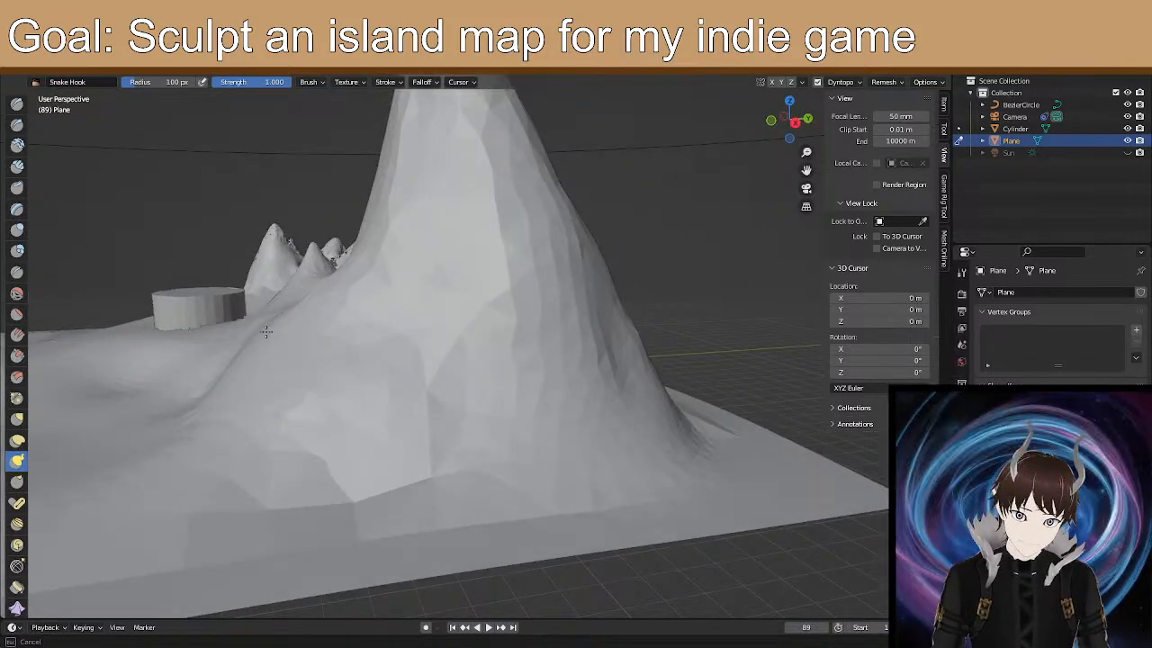
pyautogui.keyDown('ctrl'); pyautogui.moveTo(221, 381); pyautogui.dragTo(346, 443, button='middle'); pyautogui.keyUp('ctrl')
pyautogui.moveTo(429, 471)
pyautogui.keyDown('shift'); pyautogui.mouseDown(button='middle')
pyautogui.moveTo(362, 298)
pyautogui.moveTo(340, 309)
pyautogui.moveTo(415, 343)
pyautogui.moveTo(520, 435)
pyautogui.mouseUp(button='middle'); pyautogui.keyUp('shift')
pyautogui.scroll(1, 526, 401)
# Switch the terrain plane to Object Mode and shade it smooth.
pyautogui.press('Tab')
pyautogui.press('Tab')
pyautogui.click(40, 81)
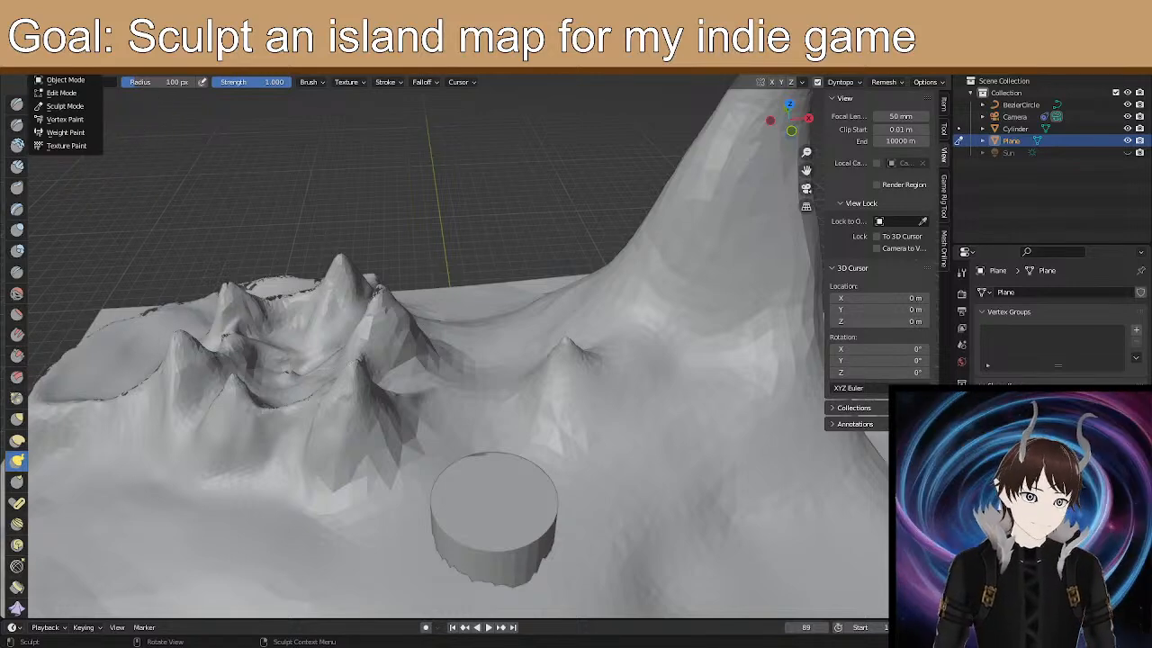
pyautogui.click(81, 81)
pyautogui.rightClick(365, 315)
pyautogui.click(371, 314)
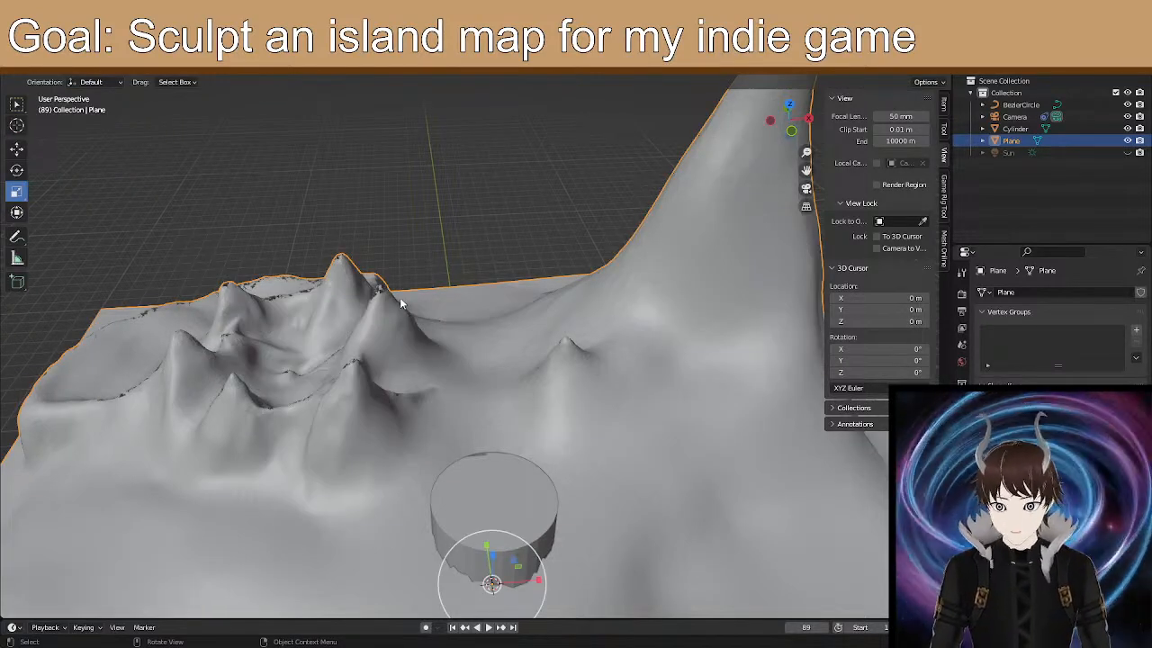
# Preview the smoothed island through the camera by playing its orbit animation, and return to the free view.
pyautogui.press('KP_0')
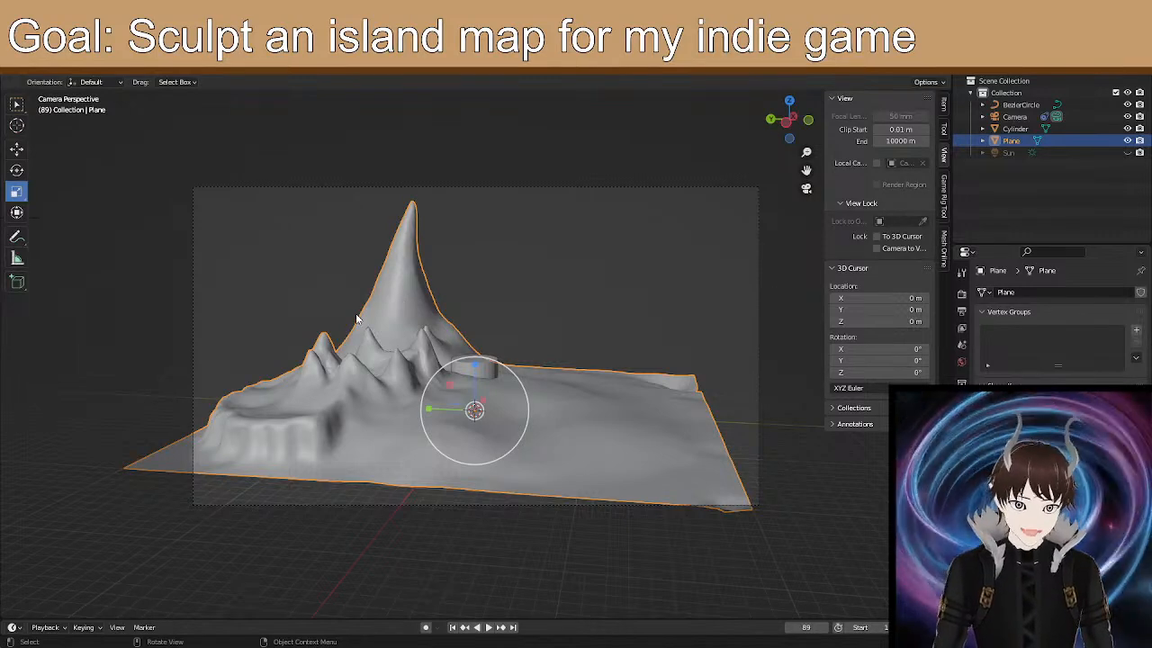
pyautogui.press('space')
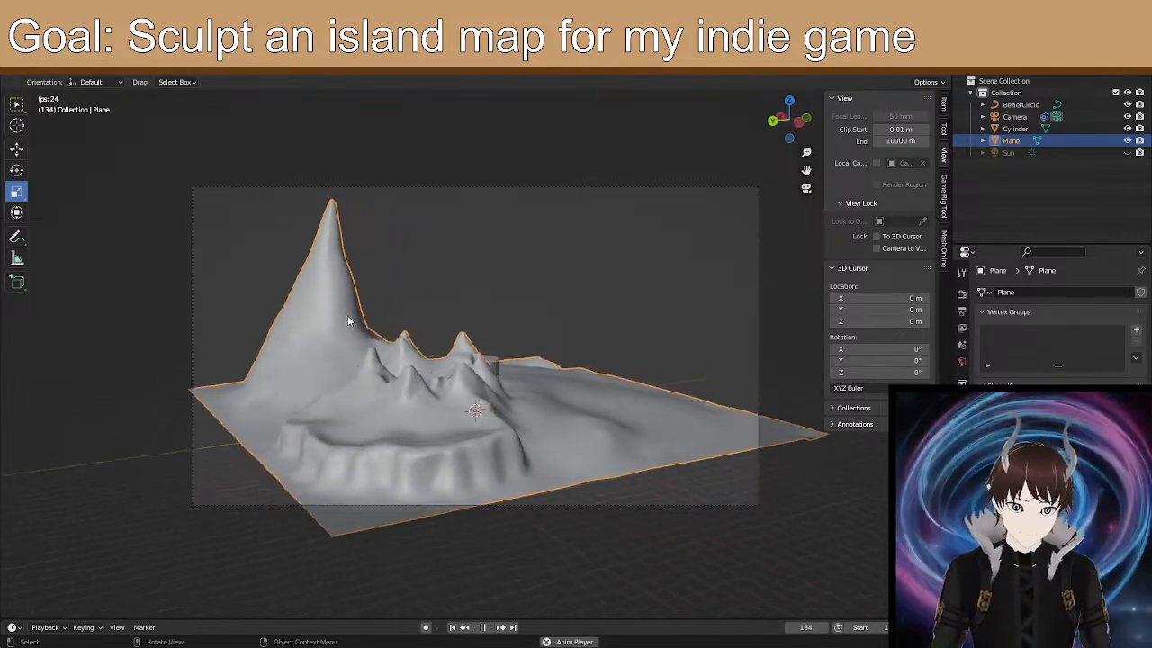
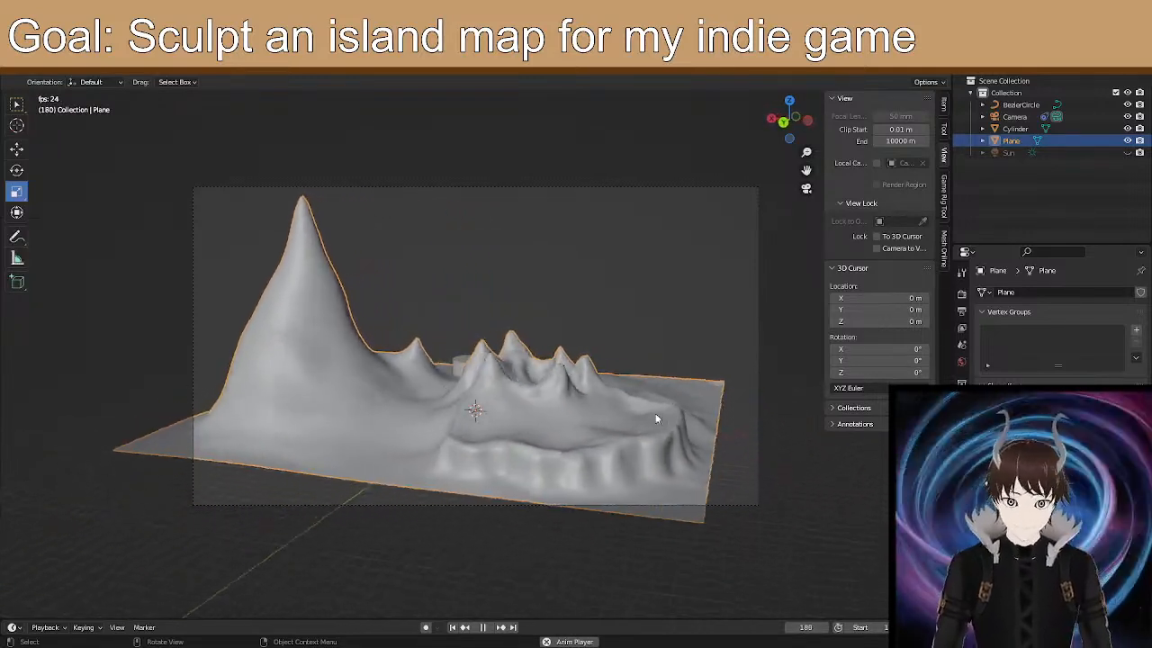
pyautogui.press('space')
pyautogui.scroll(-1, 599, 475)
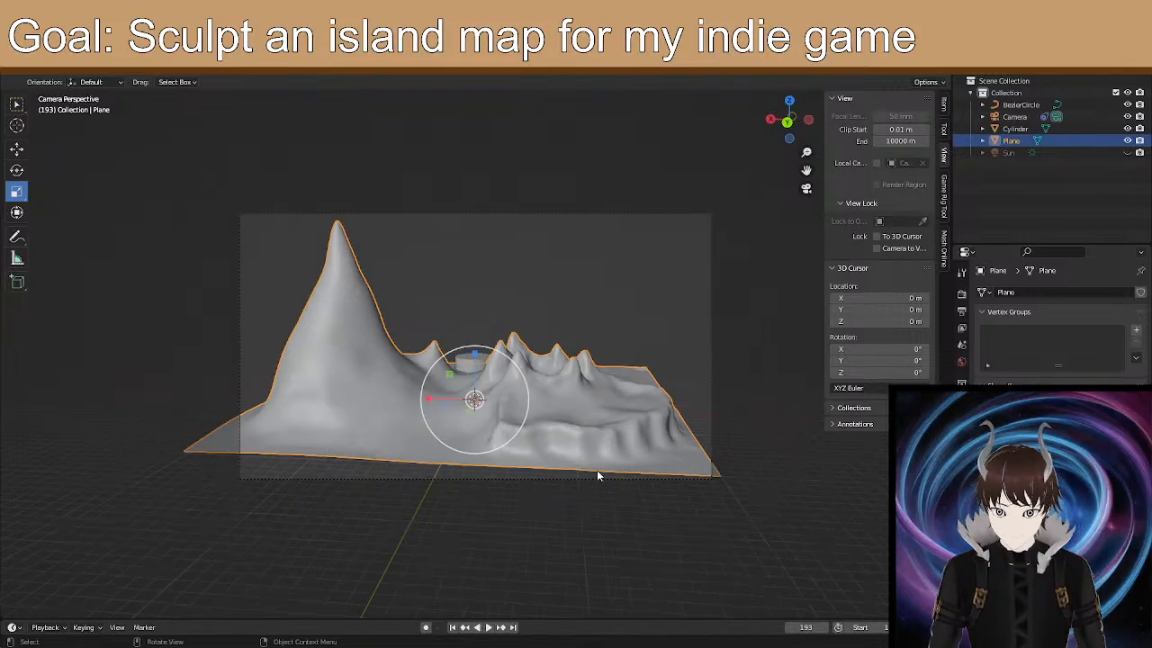
pyautogui.press('KP_0')
# Put the terrain plane back into Sculpt Mode.
pyautogui.scroll(-3, 617, 254)
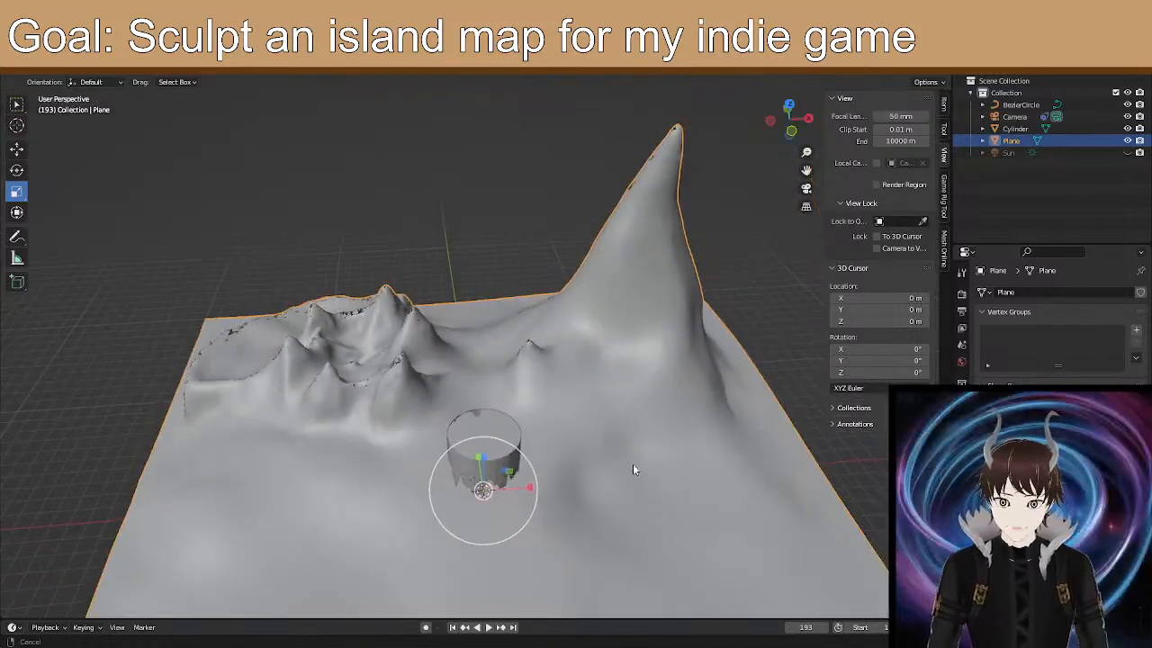
pyautogui.keyDown('shift'); pyautogui.moveTo(648, 469); pyautogui.dragTo(481, 283, button='middle'); pyautogui.keyUp('shift')
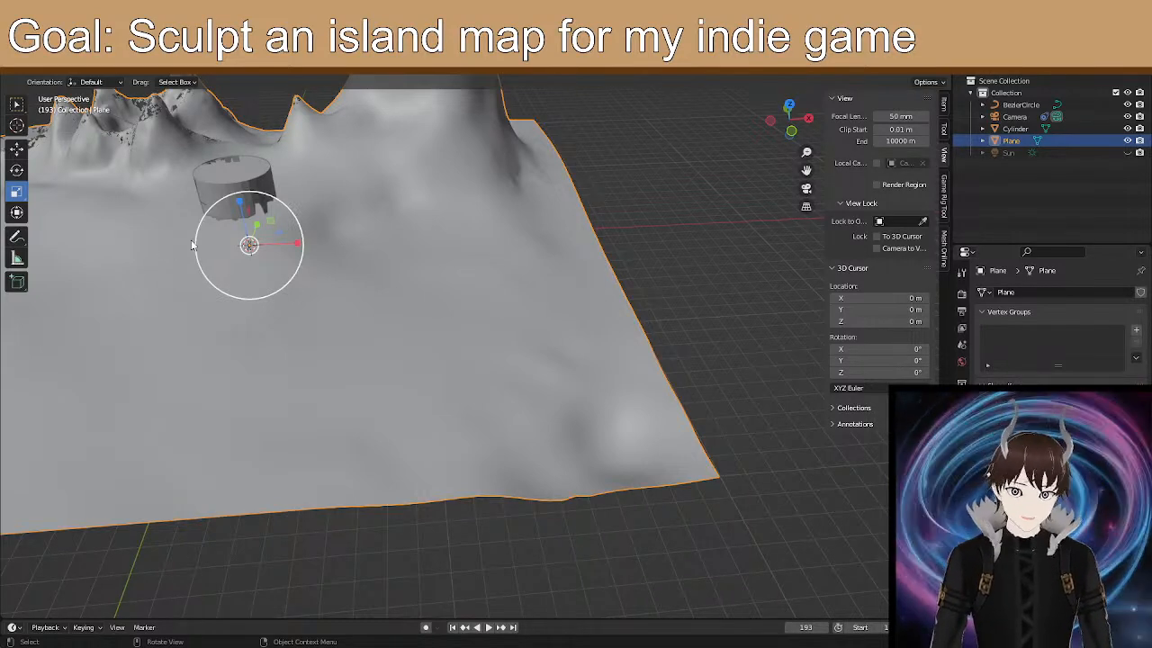
pyautogui.press('Tab')
pyautogui.press('Tab')
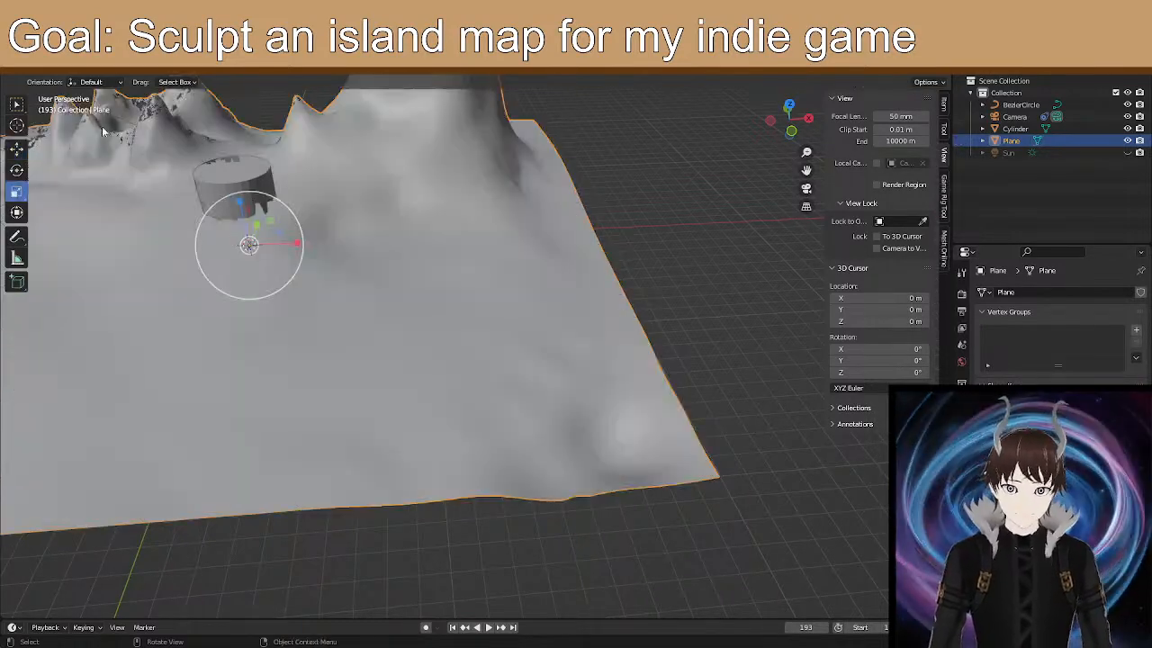
pyautogui.click(70, 82)
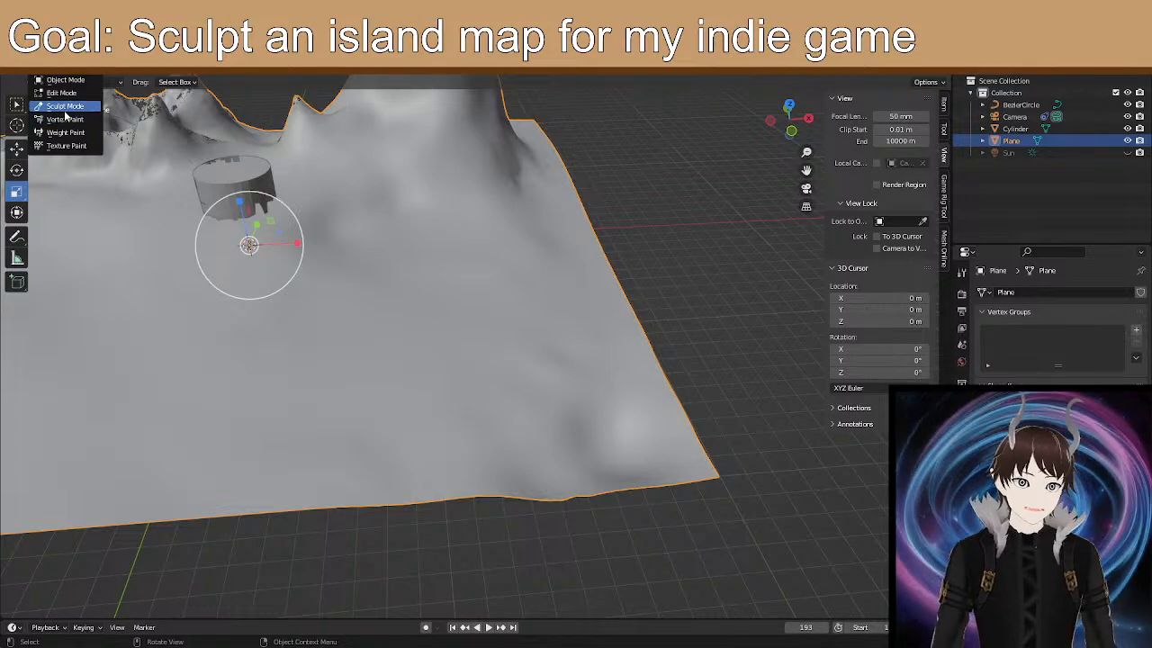
pyautogui.click(65, 105)
# Set the Snake Hook brush radius to 30 px for finer work on the flat ground.
pyautogui.moveTo(348, 201)
pyautogui.mouseDown(button='middle')
pyautogui.moveTo(317, 206)
pyautogui.moveTo(404, 345)
pyautogui.moveTo(436, 460)
pyautogui.mouseUp(button='middle')
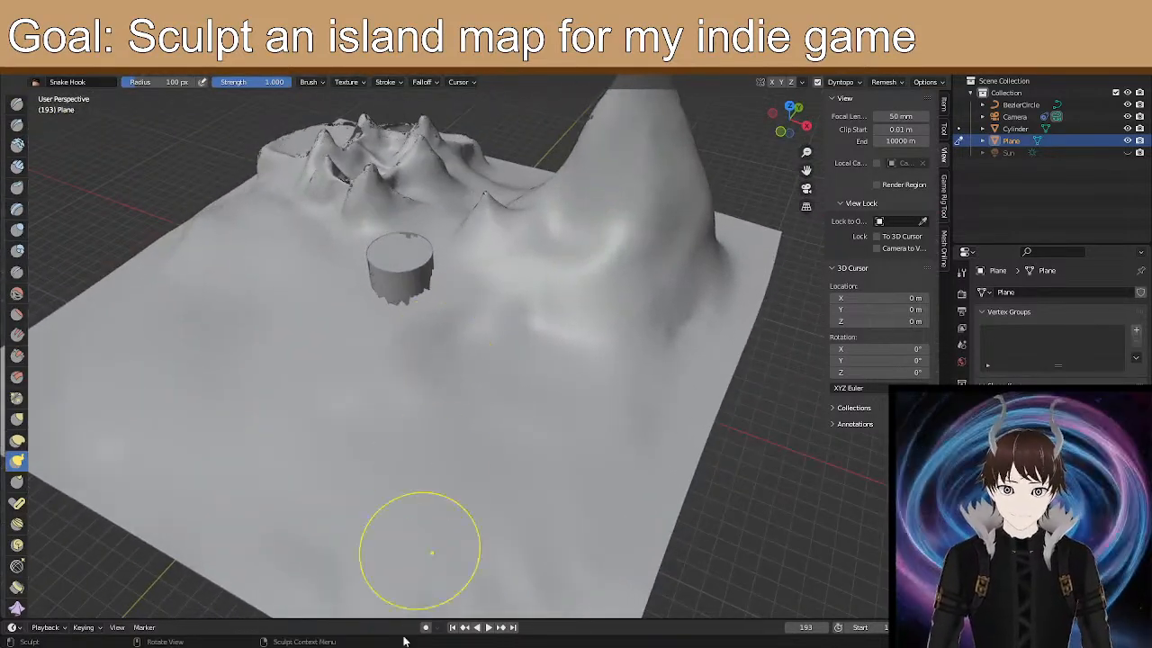
pyautogui.scroll(2, 424, 424)
pyautogui.moveTo(578, 360)
pyautogui.mouseDown(button='middle')
pyautogui.moveTo(560, 355)
pyautogui.moveTo(567, 320)
pyautogui.moveTo(398, 270)
pyautogui.moveTo(405, 282)
pyautogui.moveTo(450, 278)
pyautogui.moveTo(438, 280)
pyautogui.mouseUp(button='middle')
pyautogui.moveTo(411, 356); pyautogui.dragTo(530, 383, button='middle')
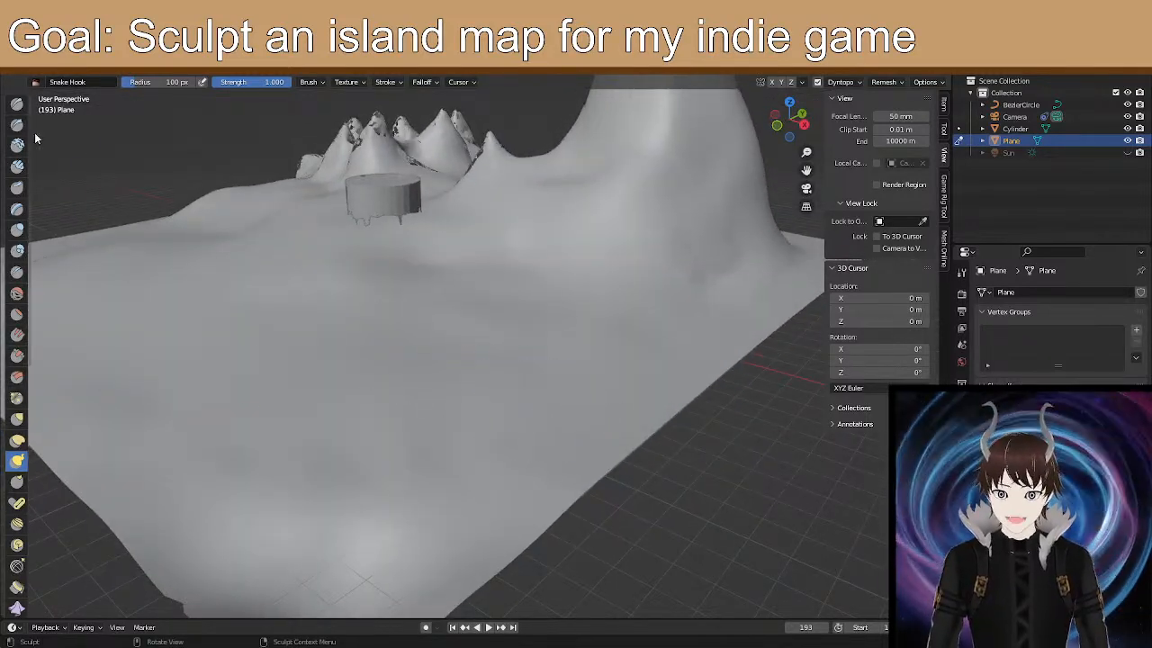
pyautogui.click(77, 76)
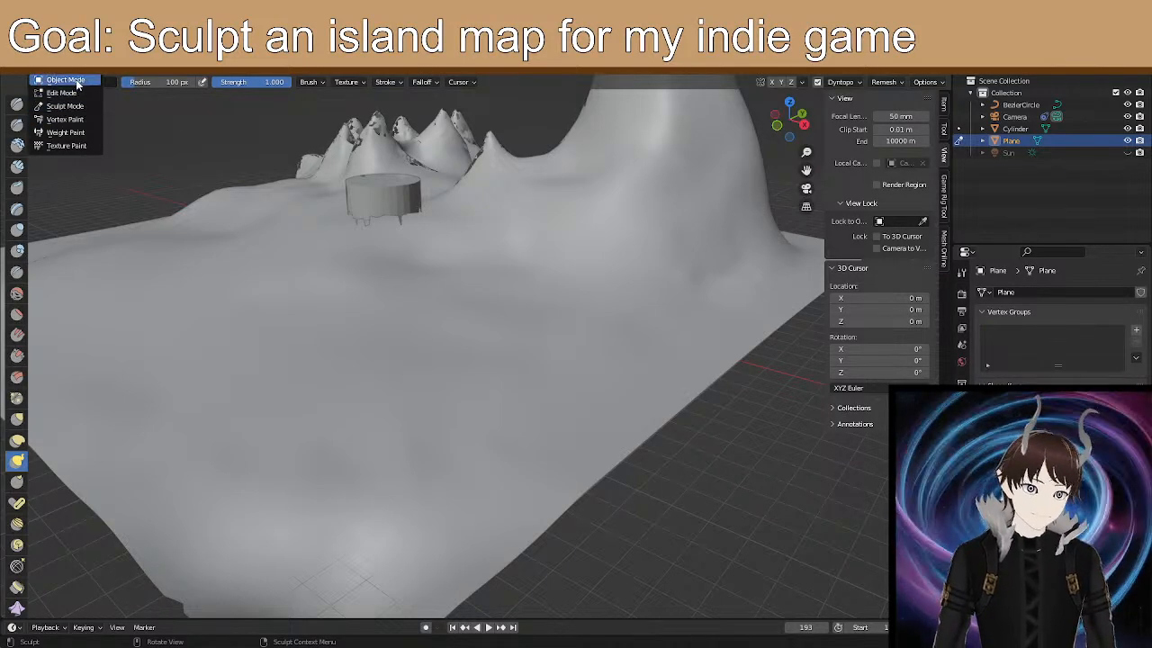
pyautogui.click(70, 107)
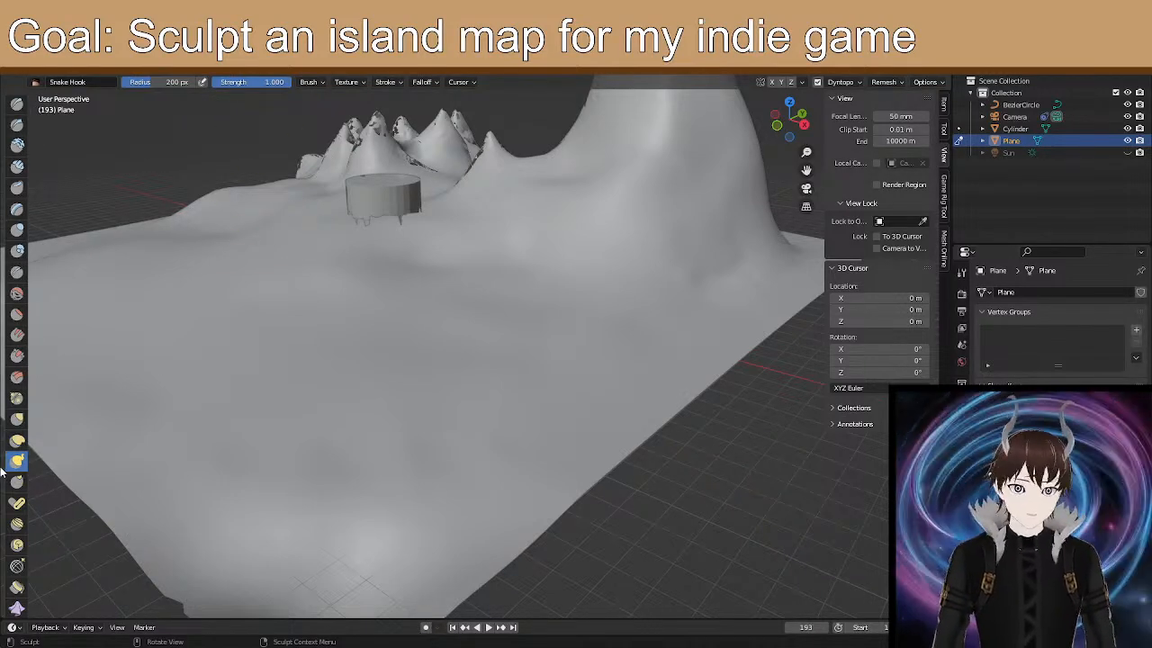
pyautogui.click(156, 83)
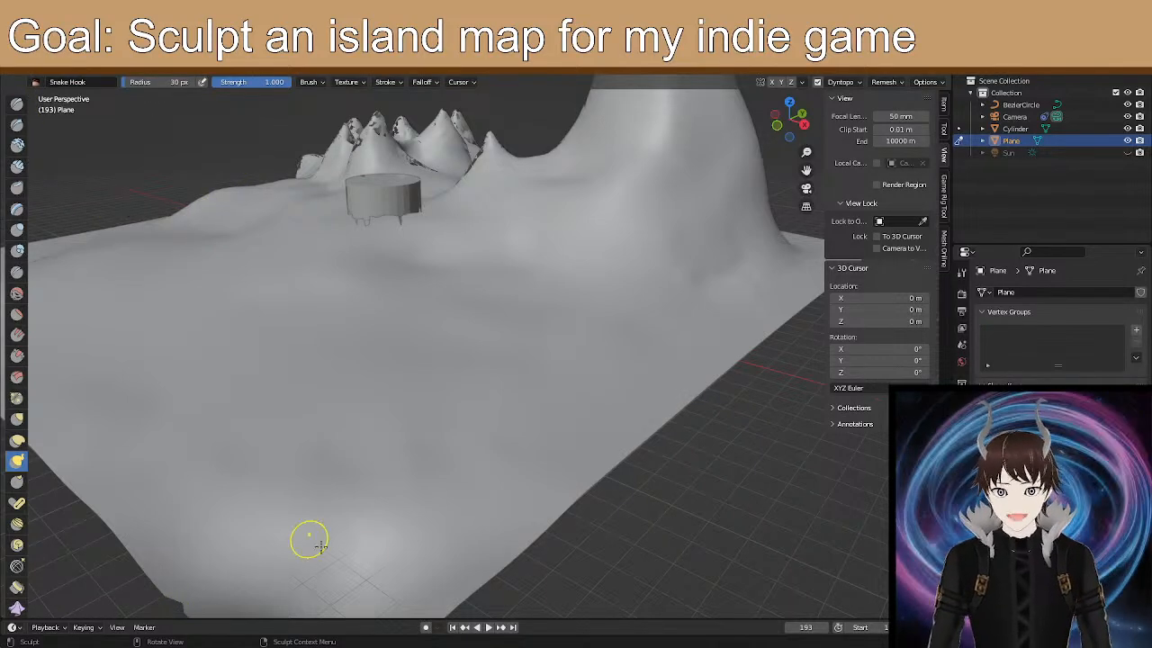
# Pull up a small pointed peak from the flat ground near the plane's edge beside the tall mountain with Snake Hook.
pyautogui.moveTo(516, 426); pyautogui.dragTo(537, 372, button='middle')
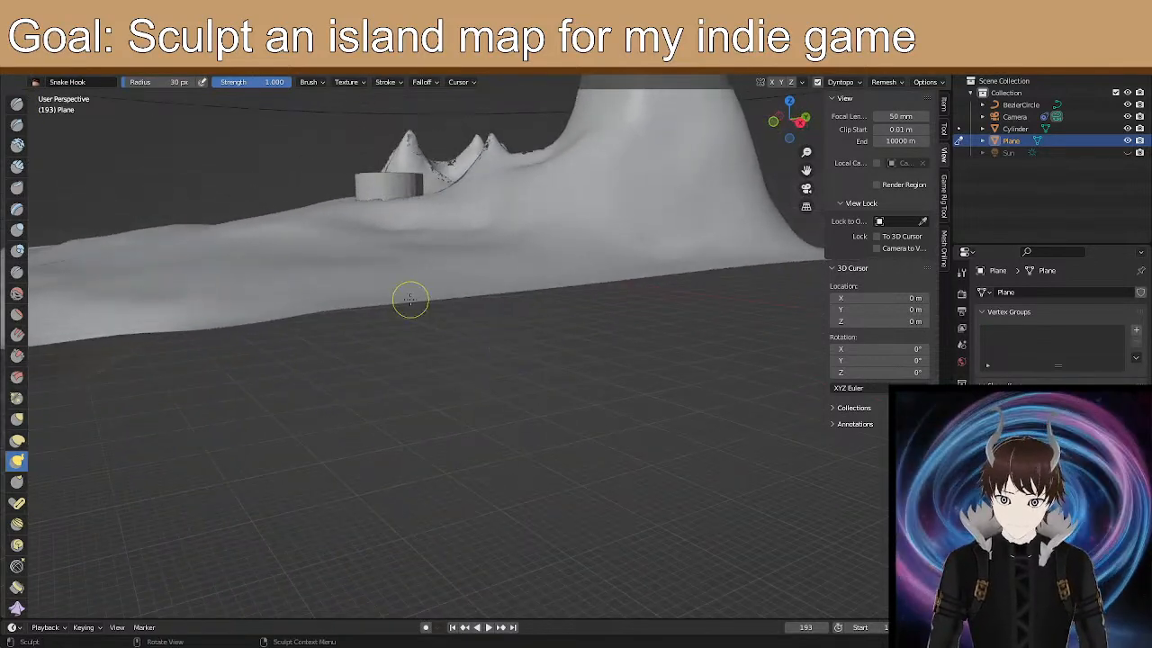
pyautogui.moveTo(402, 284)
pyautogui.mouseDown(button='middle')
pyautogui.moveTo(437, 298)
pyautogui.moveTo(427, 293)
pyautogui.moveTo(380, 332)
pyautogui.moveTo(372, 354)
pyautogui.moveTo(389, 416)
pyautogui.mouseUp(button='middle')
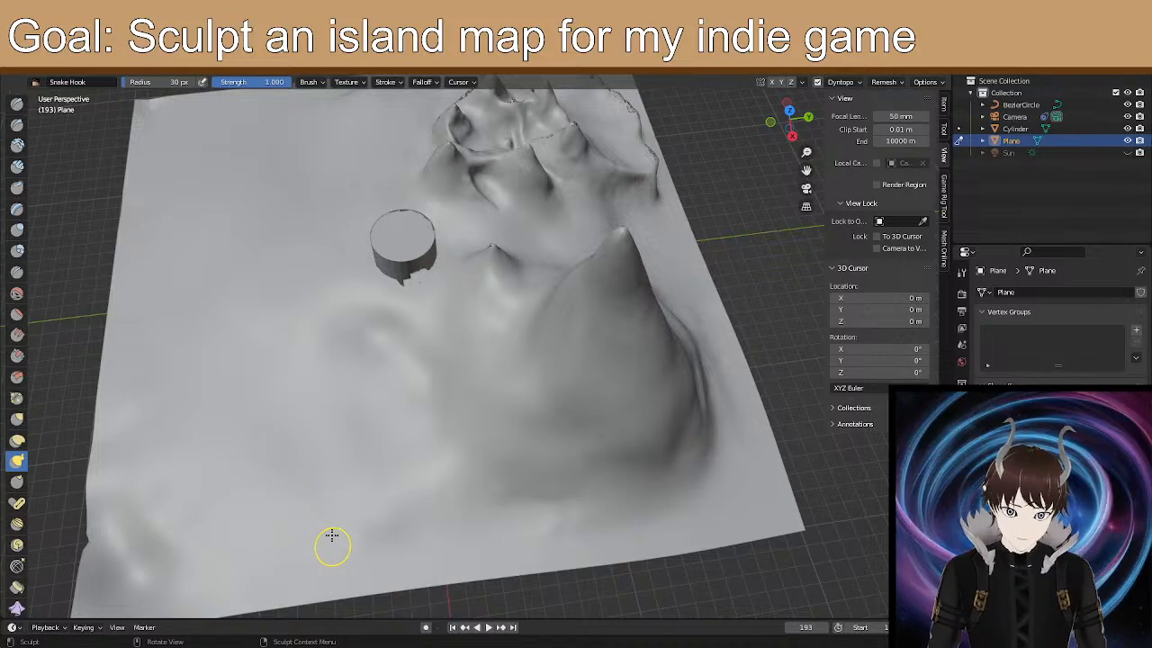
pyautogui.moveTo(333, 535); pyautogui.dragTo(358, 459, button='middle')
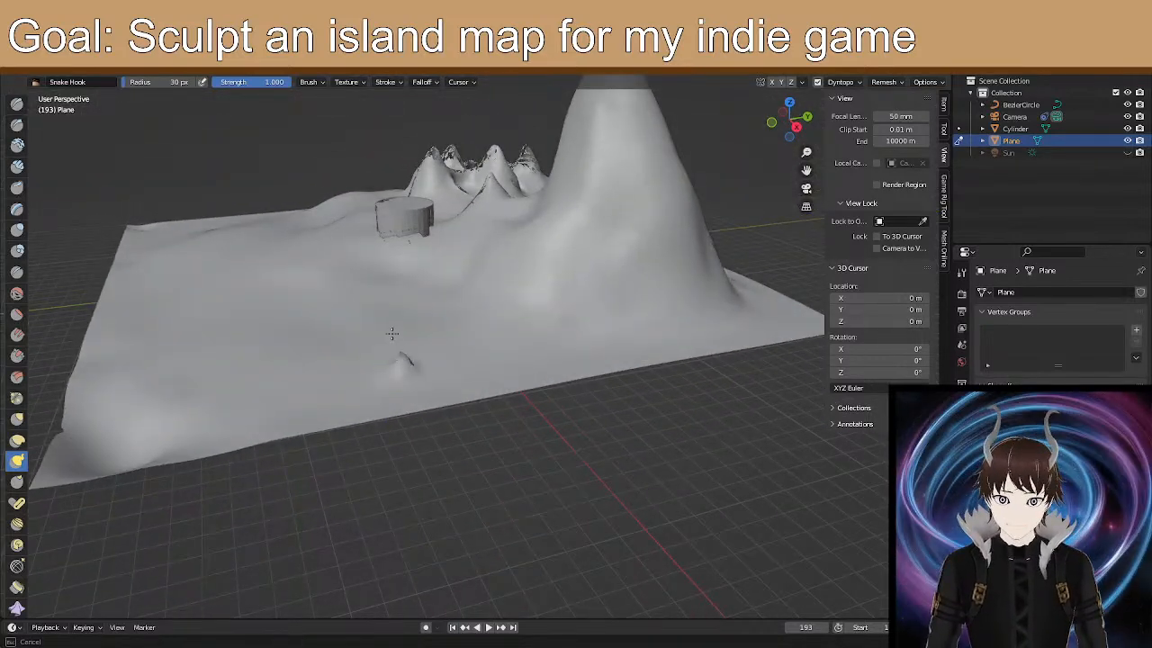
pyautogui.moveTo(383, 353)
pyautogui.mouseDown(button='middle')
pyautogui.moveTo(400, 298)
pyautogui.moveTo(383, 297)
pyautogui.mouseUp(button='middle')
pyautogui.moveTo(274, 287)
pyautogui.mouseDown(button='middle')
pyautogui.moveTo(302, 299)
pyautogui.moveTo(288, 281)
pyautogui.moveTo(267, 309)
pyautogui.moveTo(278, 307)
pyautogui.mouseUp(button='middle')
pyautogui.keyDown('shift'); pyautogui.moveTo(226, 412); pyautogui.dragTo(336, 332, button='middle'); pyautogui.keyUp('shift')
pyautogui.scroll(5, 330, 382)
pyautogui.scroll(-3, 306, 398)
pyautogui.keyDown('shift'); pyautogui.moveTo(295, 407); pyautogui.dragTo(328, 360, button='middle'); pyautogui.keyUp('shift')
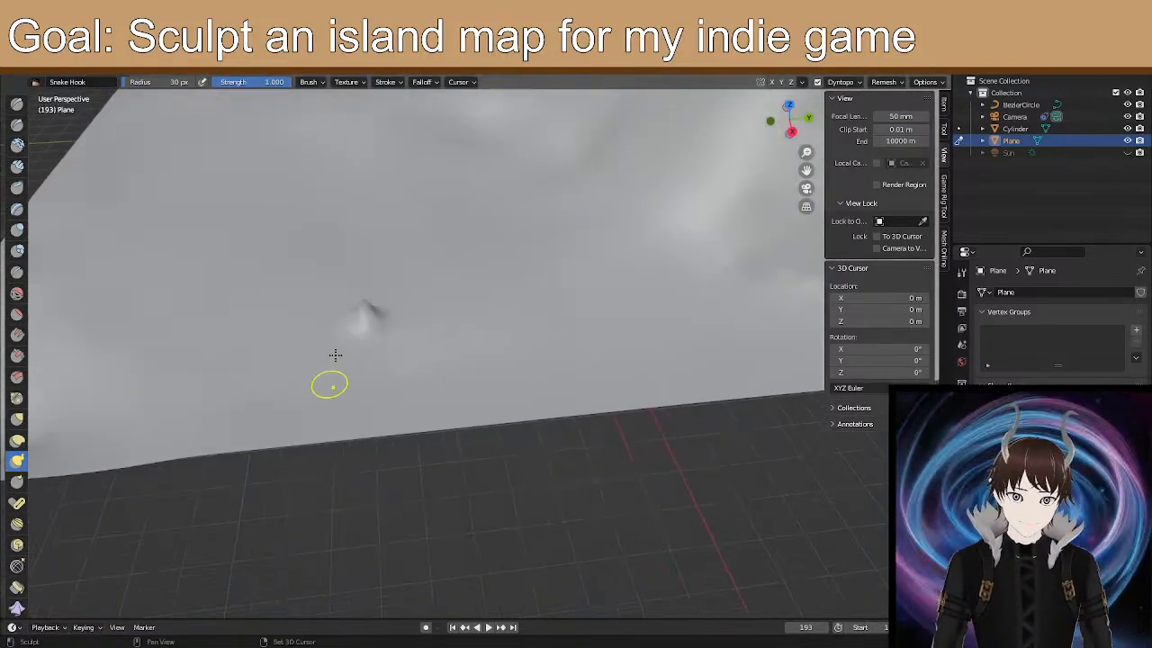
pyautogui.moveTo(372, 275)
pyautogui.mouseDown(button='middle')
pyautogui.moveTo(368, 236)
pyautogui.moveTo(367, 255)
pyautogui.mouseUp(button='middle')
pyautogui.keyDown('shift'); pyautogui.moveTo(367, 199); pyautogui.dragTo(359, 303, button='middle'); pyautogui.keyUp('shift')
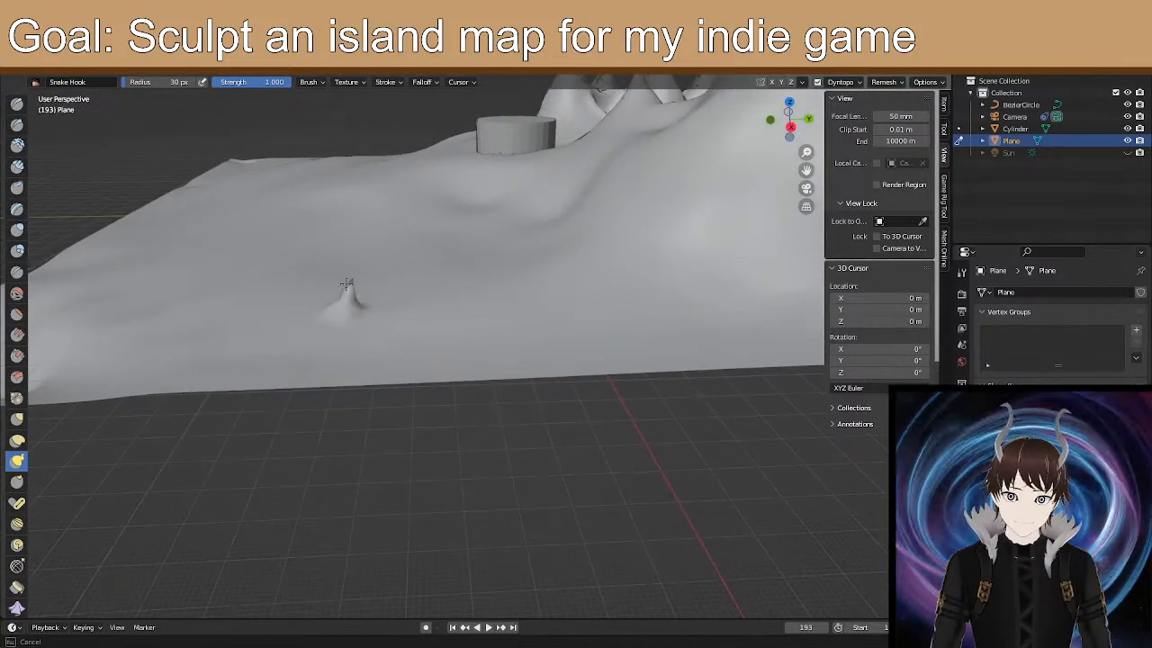
# Enlarge the new edge peak into a taller, wider cone with Elastic Deform strokes.
pyautogui.click(16, 440)
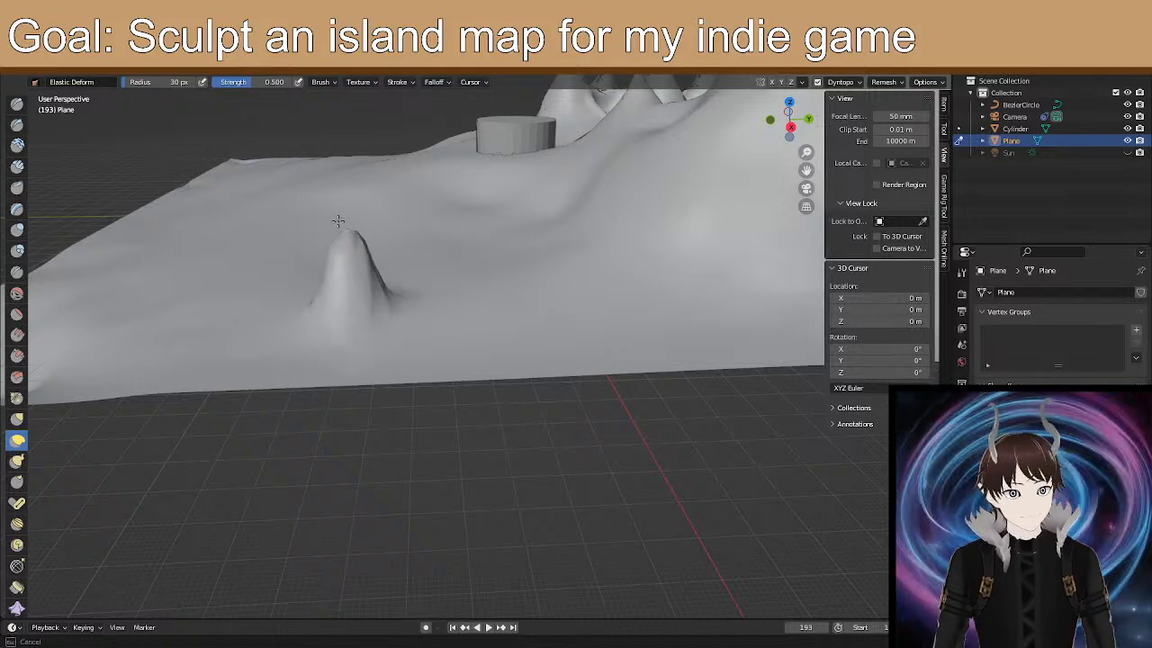
pyautogui.moveTo(341, 232)
pyautogui.mouseDown(button='middle')
pyautogui.moveTo(455, 287)
pyautogui.moveTo(432, 260)
pyautogui.moveTo(404, 254)
pyautogui.moveTo(478, 267)
pyautogui.mouseUp(button='middle')
pyautogui.scroll(2, 479, 252)
pyautogui.keyDown('shift'); pyautogui.moveTo(496, 227); pyautogui.dragTo(474, 463, button='middle'); pyautogui.keyUp('shift')
pyautogui.scroll(2, 491, 517)
pyautogui.scroll(1, 462, 470)
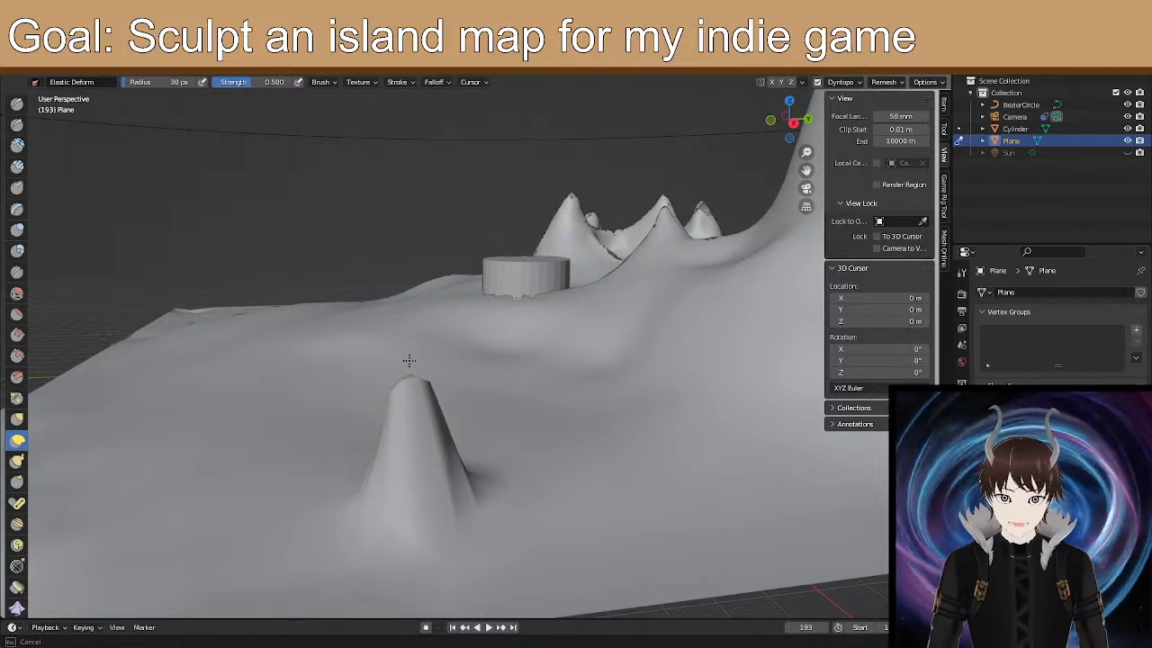
pyautogui.moveTo(411, 399); pyautogui.dragTo(412, 364)
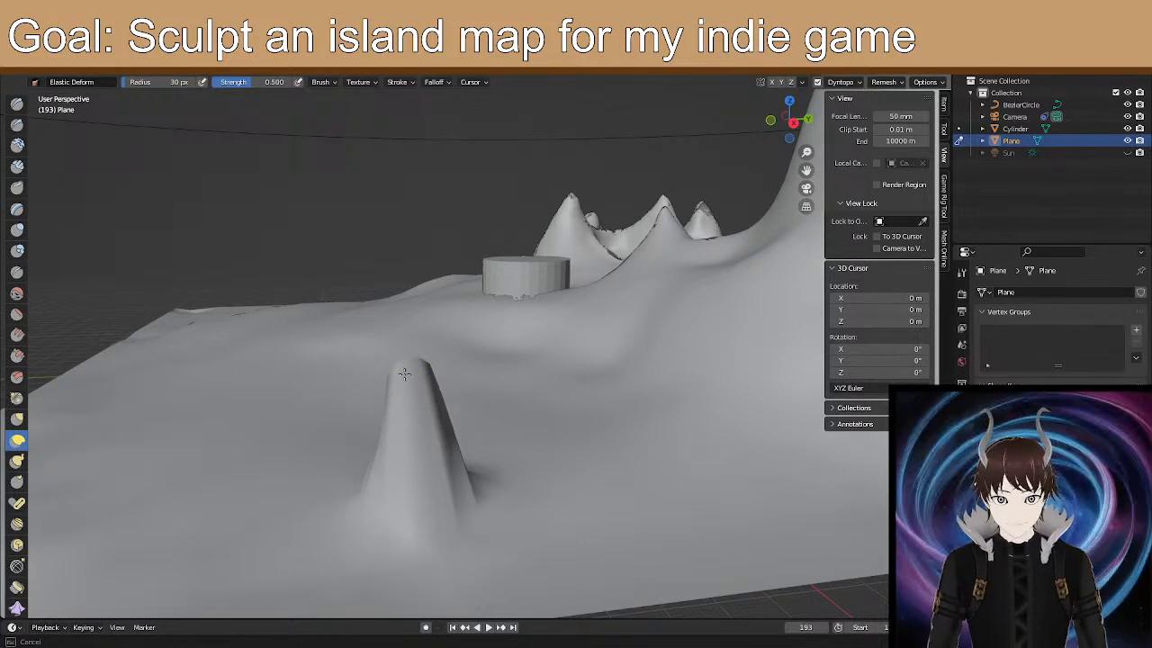
pyautogui.moveTo(414, 367); pyautogui.dragTo(411, 370)
pyautogui.moveTo(447, 497); pyautogui.dragTo(448, 511)
pyautogui.moveTo(403, 455); pyautogui.dragTo(400, 463)
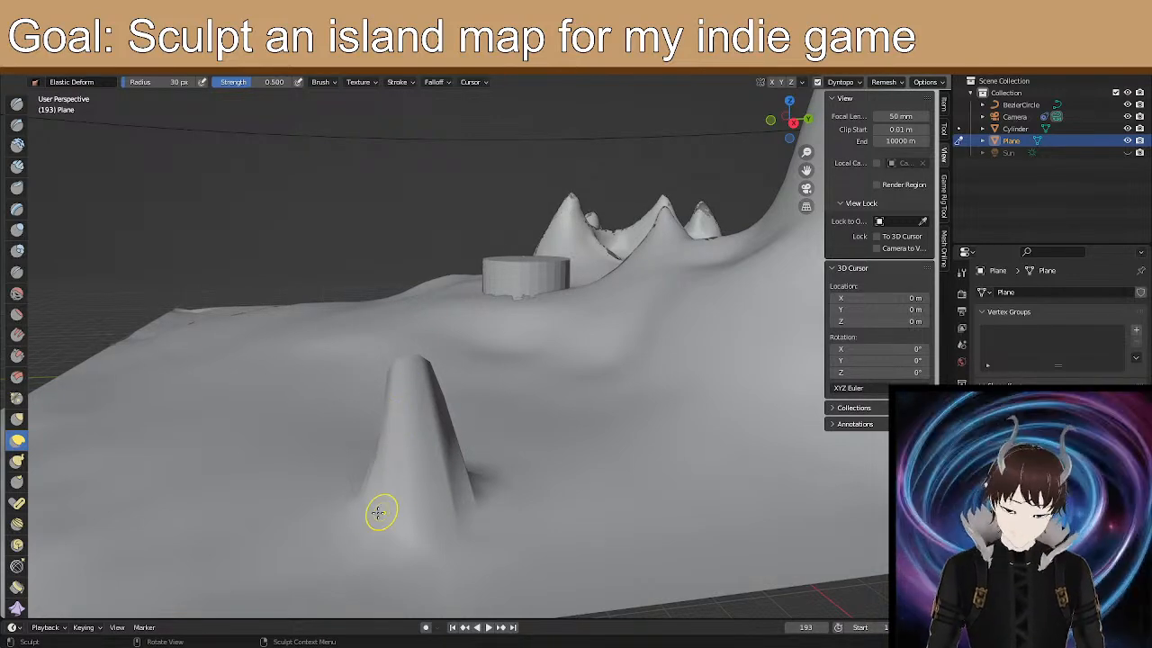
# Narrow the upper part and even out the inland flank of the edge peak with Elastic Deform.
pyautogui.moveTo(381, 512)
pyautogui.mouseDown(button='middle')
pyautogui.moveTo(468, 415)
pyautogui.moveTo(501, 396)
pyautogui.moveTo(549, 398)
pyautogui.moveTo(522, 405)
pyautogui.mouseUp(button='middle')
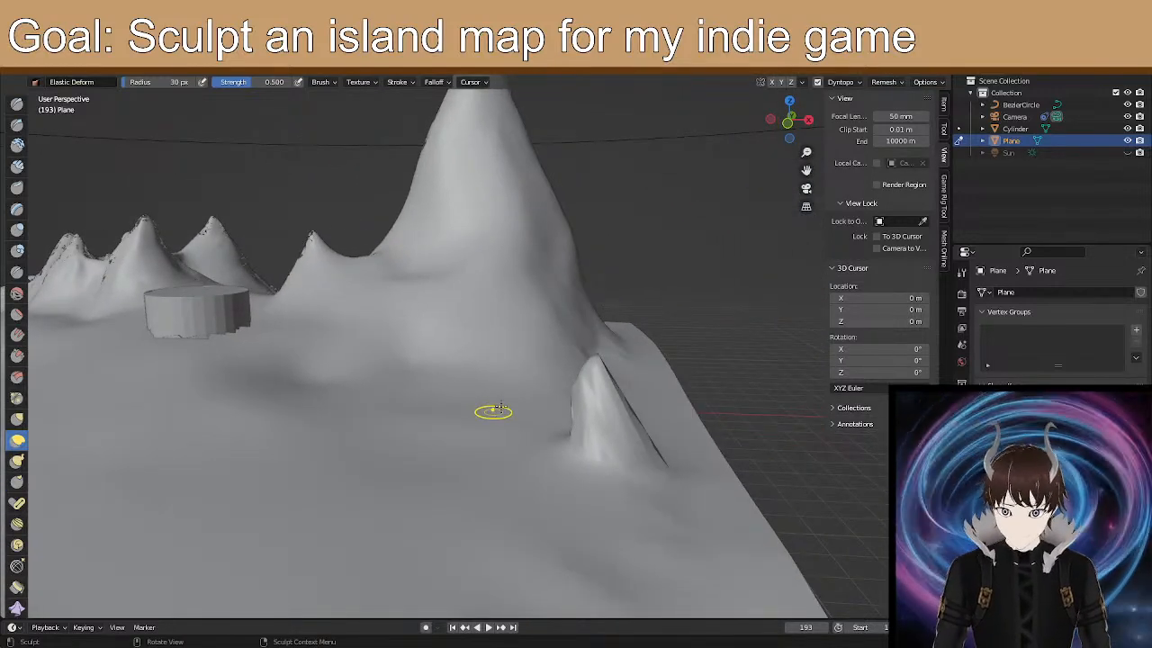
pyautogui.moveTo(586, 430); pyautogui.dragTo(599, 367)
pyautogui.moveTo(579, 393); pyautogui.dragTo(600, 349)
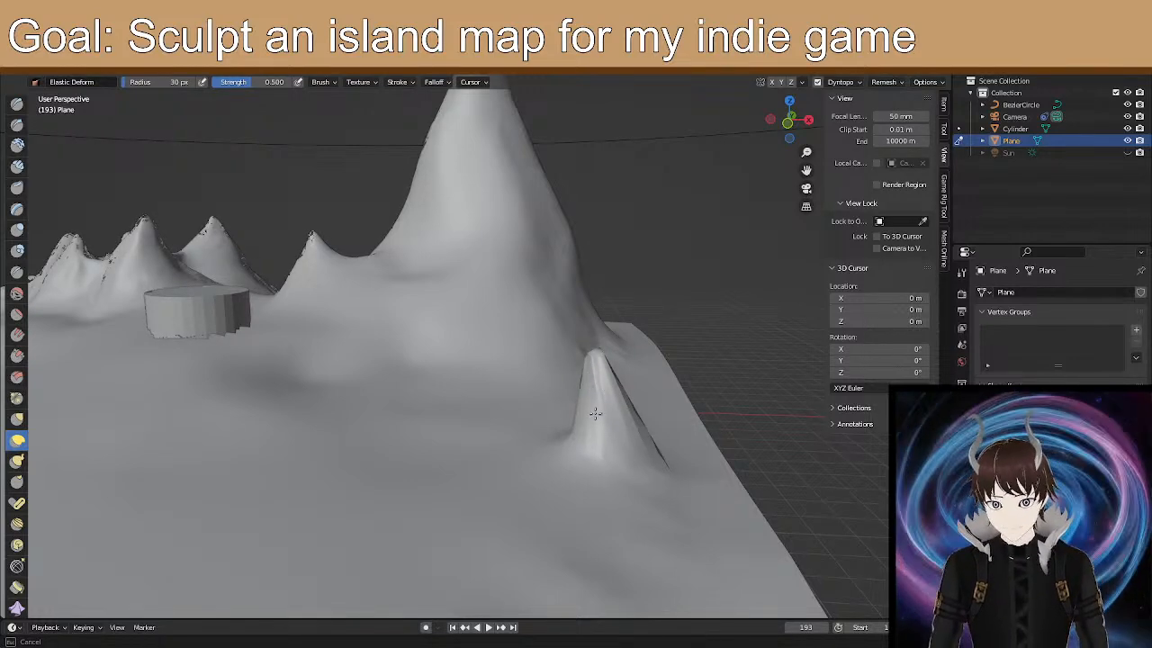
pyautogui.moveTo(609, 384); pyautogui.dragTo(611, 386)
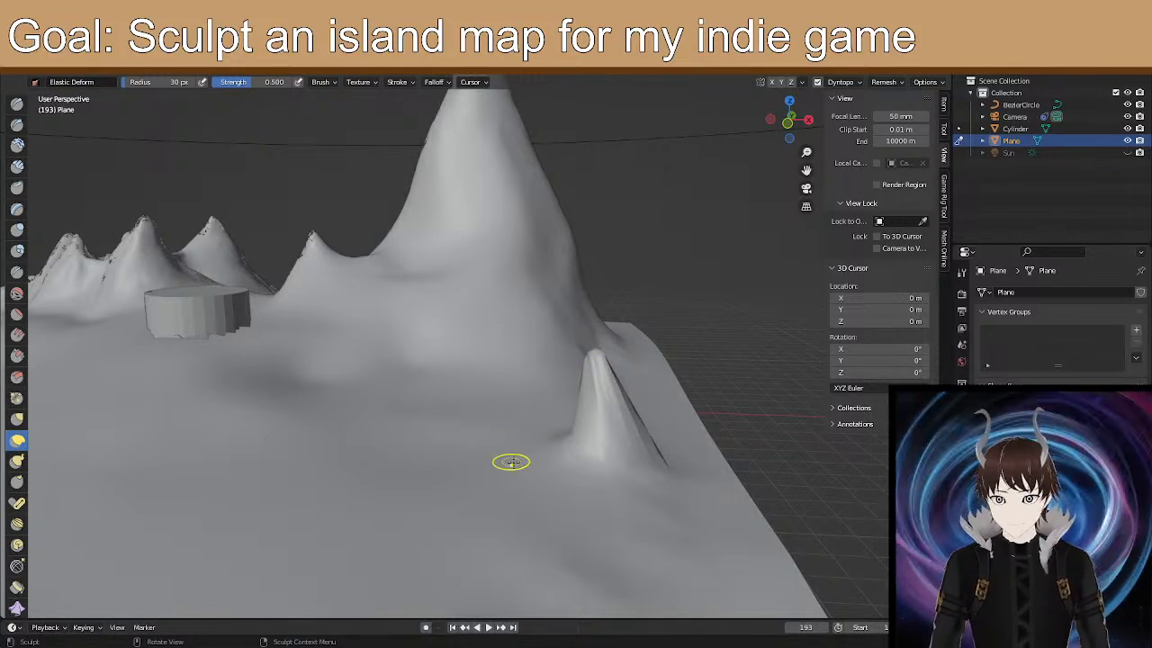
# Pull up a second small peak from the flat ground just inland of the edge peak with Elastic Deform strokes.
pyautogui.moveTo(566, 440)
pyautogui.mouseDown()
pyautogui.moveTo(560, 457)
pyautogui.moveTo(530, 451)
pyautogui.mouseUp()
pyautogui.moveTo(529, 452); pyautogui.dragTo(521, 415)
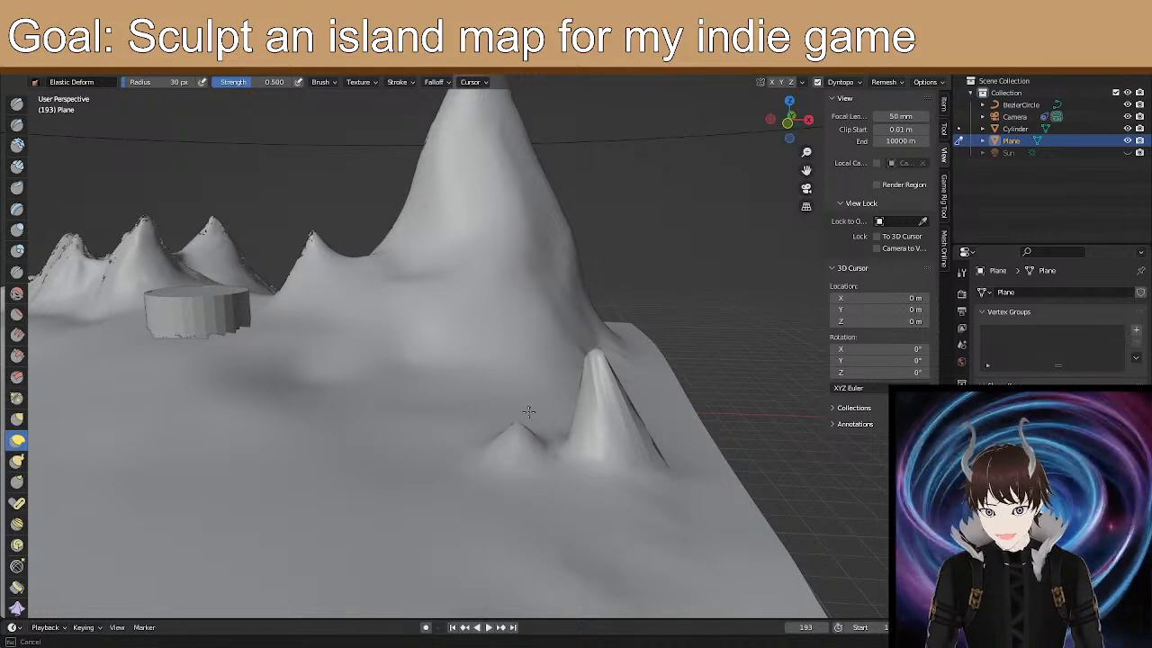
pyautogui.moveTo(522, 390); pyautogui.dragTo(510, 401)
pyautogui.moveTo(500, 440); pyautogui.dragTo(516, 379)
# Heighten and slim the second peak with Elastic Deform to about the height of the neighbouring edge peak.
pyautogui.moveTo(493, 379)
pyautogui.mouseDown(button='middle')
pyautogui.moveTo(367, 323)
pyautogui.moveTo(566, 360)
pyautogui.moveTo(378, 411)
pyautogui.mouseUp(button='middle')
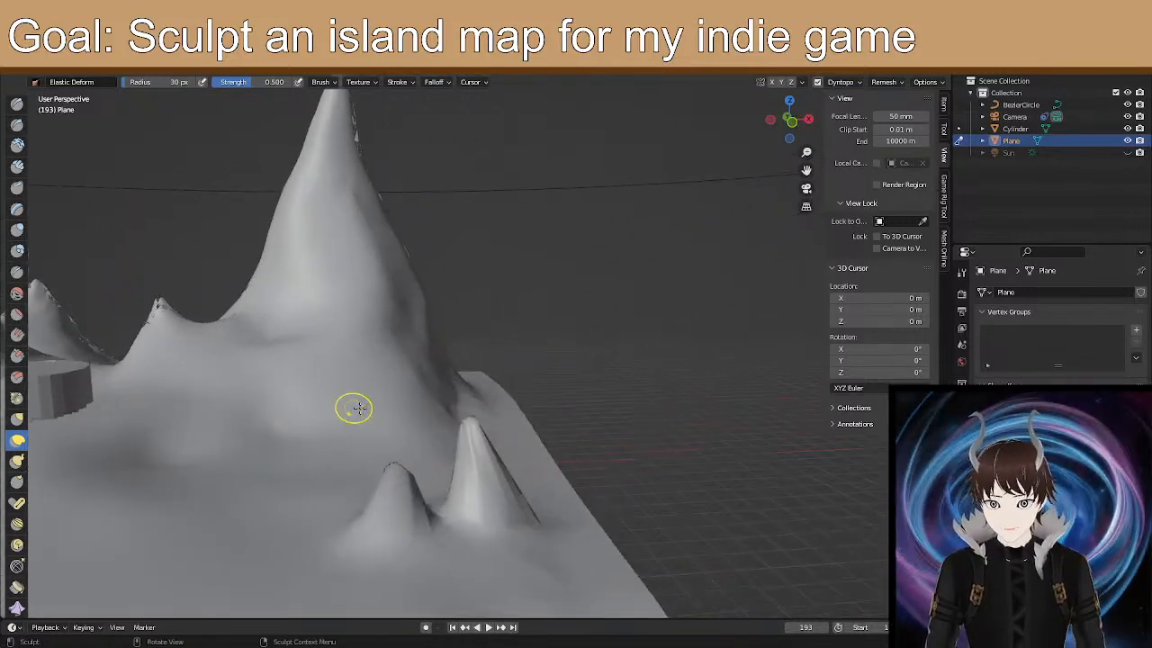
pyautogui.moveTo(399, 477)
pyautogui.mouseDown()
pyautogui.moveTo(386, 463)
pyautogui.moveTo(393, 426)
pyautogui.moveTo(395, 453)
pyautogui.mouseUp()
pyautogui.moveTo(393, 468); pyautogui.dragTo(398, 487)
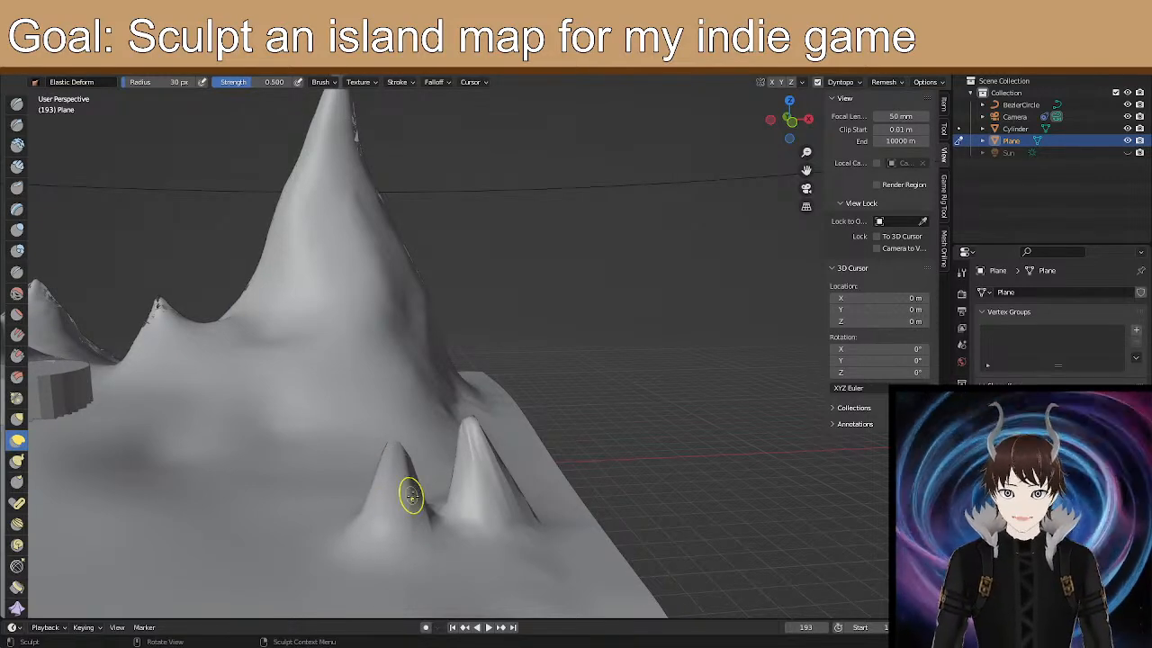
pyautogui.moveTo(257, 404); pyautogui.dragTo(218, 347, button='middle')
pyautogui.moveTo(141, 311); pyautogui.dragTo(186, 373, button='middle')
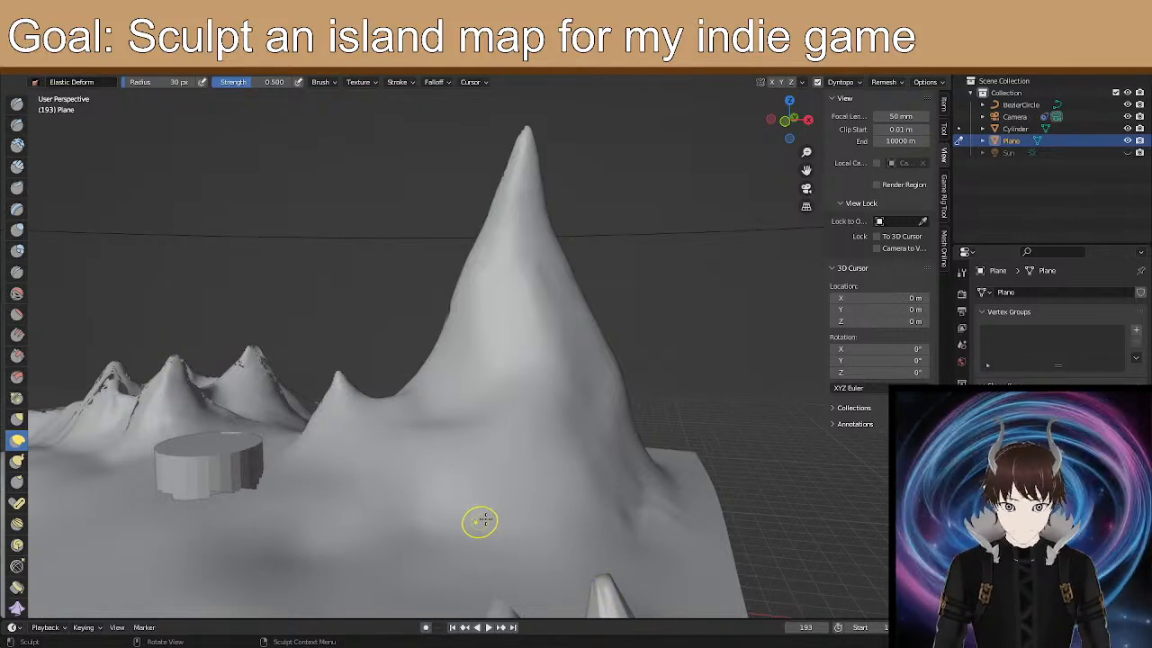
pyautogui.moveTo(479, 514); pyautogui.dragTo(461, 534, button='middle')
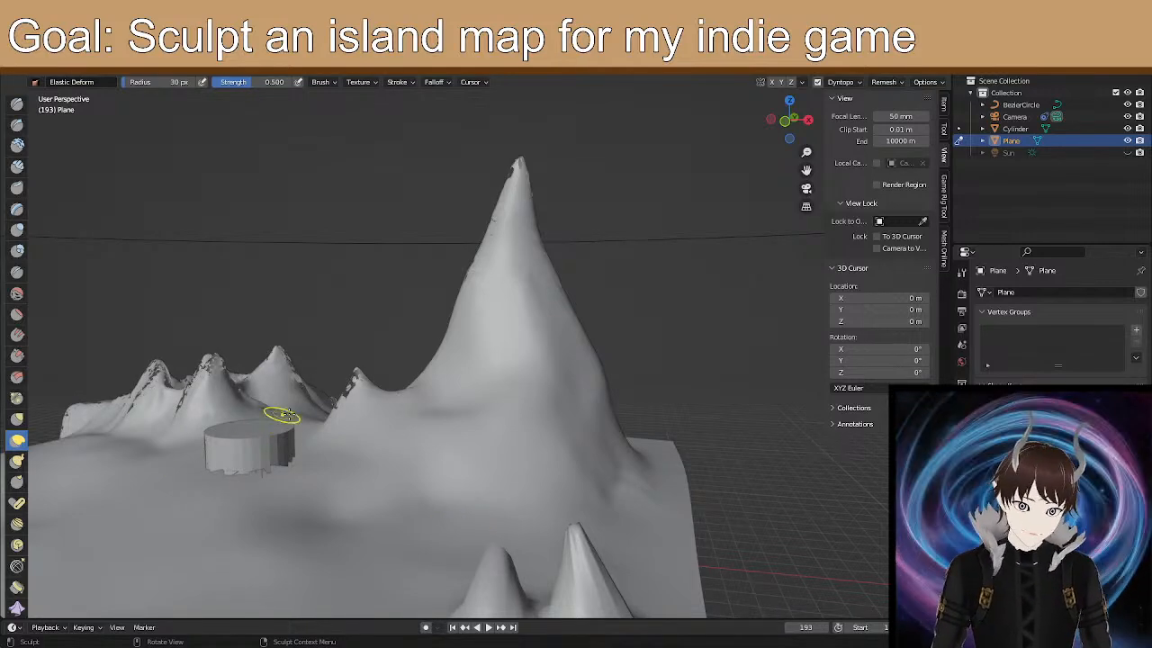
pyautogui.moveTo(450, 359); pyautogui.dragTo(564, 387, button='middle')
pyautogui.moveTo(509, 414)
pyautogui.mouseDown(button='middle')
pyautogui.moveTo(485, 406)
pyautogui.moveTo(495, 404)
pyautogui.mouseUp(button='middle')
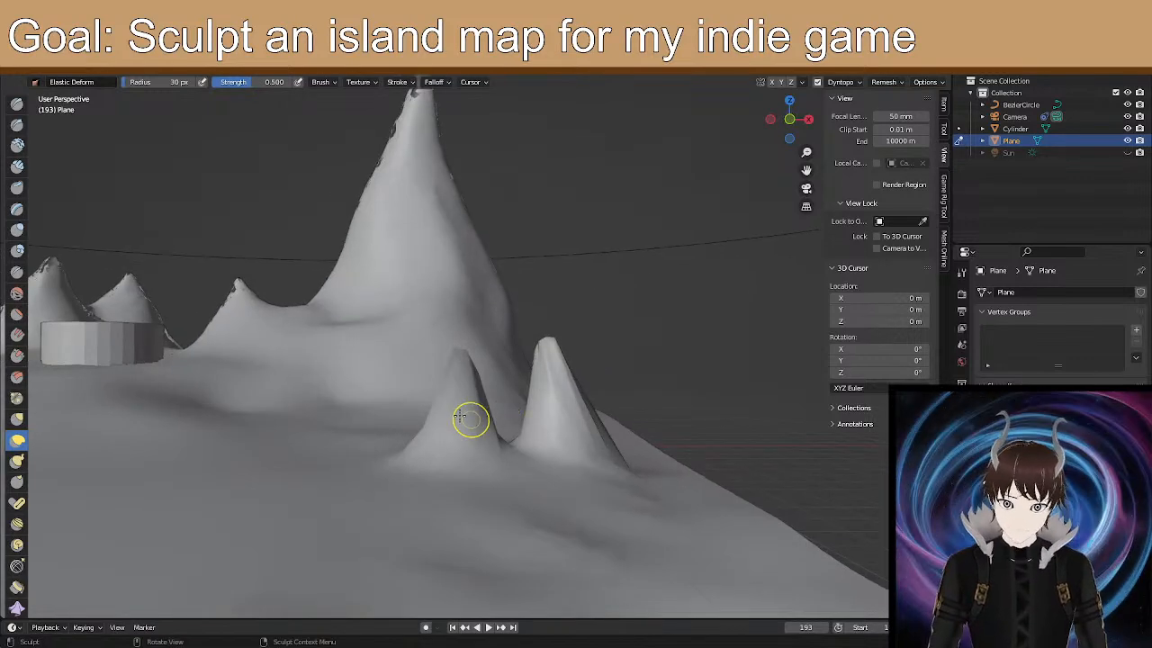
pyautogui.moveTo(416, 441)
pyautogui.mouseDown()
pyautogui.moveTo(470, 342)
pyautogui.moveTo(449, 333)
pyautogui.moveTo(459, 365)
pyautogui.moveTo(452, 345)
pyautogui.mouseUp()
pyautogui.moveTo(453, 345); pyautogui.dragTo(470, 365)
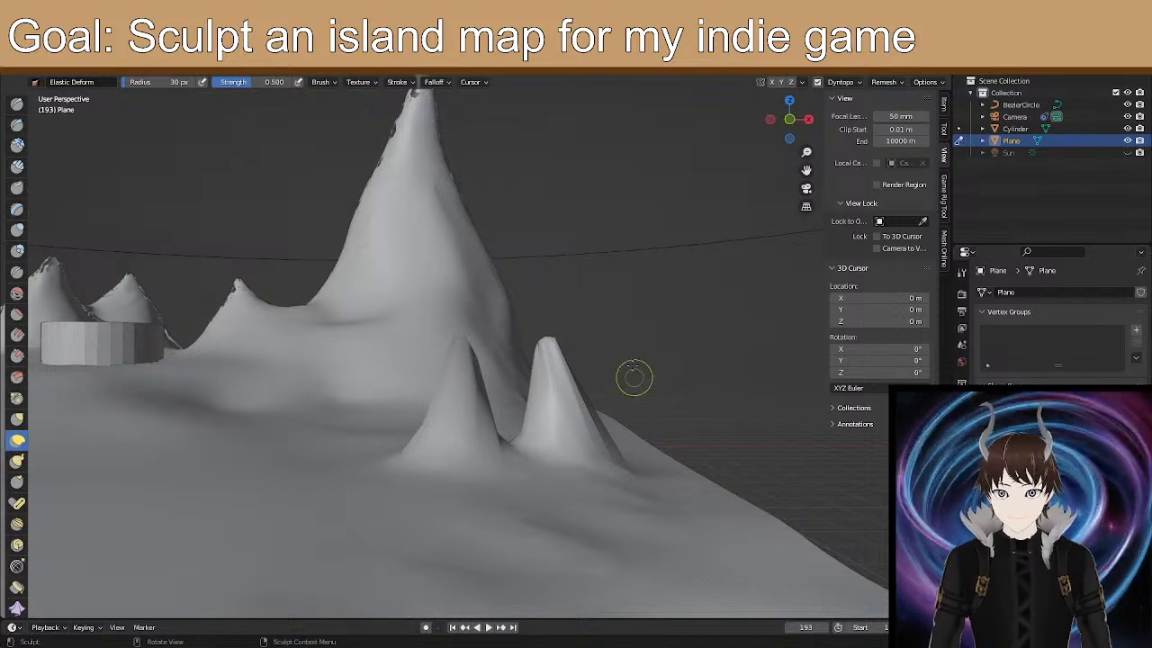
# Reshape the blunt tip of the outer edge peak into a narrower point with Elastic Deform.
pyautogui.moveTo(559, 357); pyautogui.dragTo(570, 302)
pyautogui.moveTo(557, 359); pyautogui.dragTo(561, 315)
pyautogui.moveTo(556, 355)
pyautogui.mouseDown()
pyautogui.moveTo(558, 318)
pyautogui.moveTo(542, 358)
pyautogui.mouseUp()
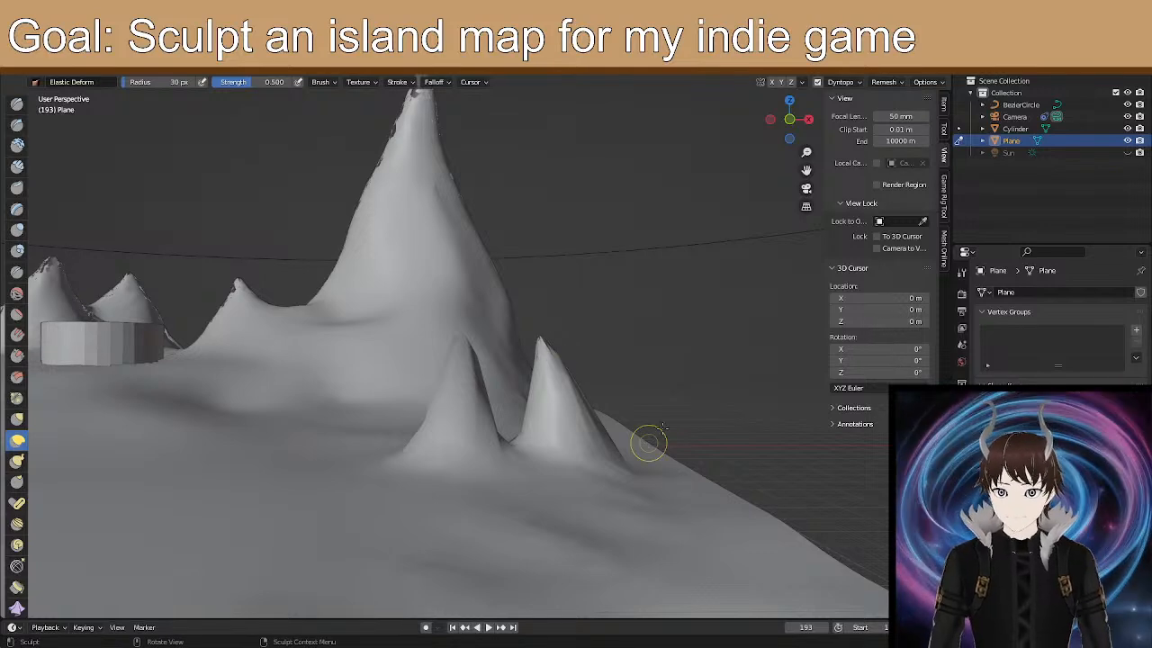
pyautogui.moveTo(547, 372); pyautogui.dragTo(489, 434, button='middle')
pyautogui.scroll(1, 377, 482)
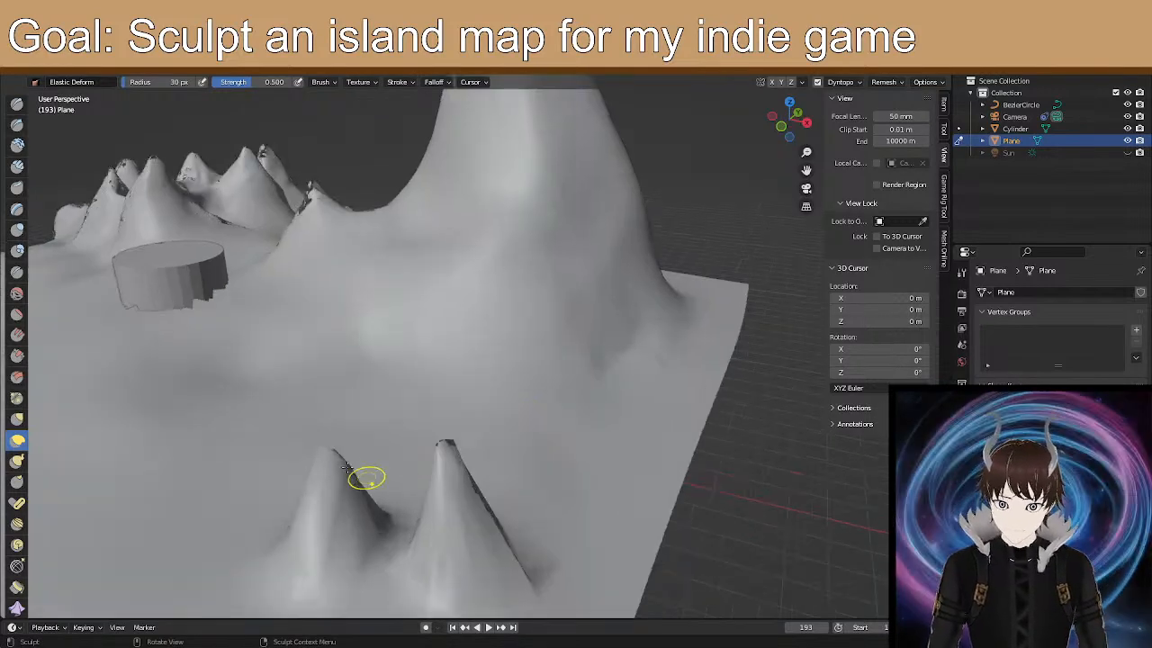
pyautogui.moveTo(456, 463)
pyautogui.mouseDown()
pyautogui.moveTo(438, 450)
pyautogui.moveTo(443, 458)
pyautogui.mouseUp()
# Stretch the summit of the outer edge peak sideways with Elastic Deform from close up.
pyautogui.moveTo(469, 481); pyautogui.dragTo(293, 494, button='middle')
pyautogui.scroll(1, 304, 418)
pyautogui.scroll(1, 294, 352)
pyautogui.keyDown('shift'); pyautogui.moveTo(294, 352); pyautogui.dragTo(420, 406, button='middle'); pyautogui.keyUp('shift')
pyautogui.scroll(2, 338, 376)
pyautogui.keyDown('shift'); pyautogui.moveTo(338, 375); pyautogui.dragTo(459, 407, button='middle'); pyautogui.keyUp('shift')
pyautogui.scroll(1, 438, 395)
pyautogui.moveTo(438, 396)
pyautogui.mouseDown()
pyautogui.moveTo(412, 406)
pyautogui.moveTo(422, 388)
pyautogui.mouseUp()
# Smooth away the thin spike on the summit of the outer edge peak.
pyautogui.moveTo(390, 408)
pyautogui.mouseDown(button='middle')
pyautogui.moveTo(531, 394)
pyautogui.moveTo(523, 470)
pyautogui.moveTo(542, 403)
pyautogui.mouseUp(button='middle')
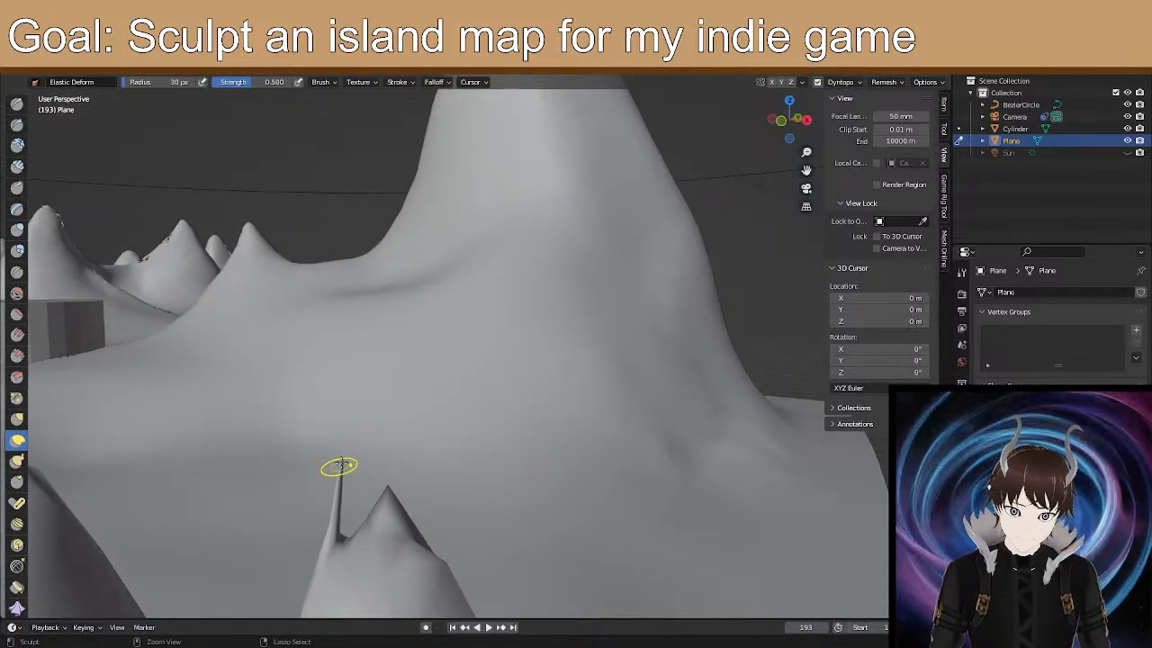
pyautogui.keyDown('shift'); pyautogui.moveTo(341, 465); pyautogui.dragTo(340, 461); pyautogui.keyUp('shift')
pyautogui.keyDown('shift'); pyautogui.moveTo(335, 554); pyautogui.dragTo(337, 512); pyautogui.keyUp('shift')
pyautogui.moveTo(341, 452)
pyautogui.keyDown('shift'); pyautogui.mouseDown()
pyautogui.moveTo(347, 526)
pyautogui.moveTo(332, 544)
pyautogui.moveTo(419, 554)
pyautogui.moveTo(378, 545)
pyautogui.moveTo(396, 580)
pyautogui.mouseUp(); pyautogui.keyUp('shift')
pyautogui.scroll(-2, 397, 579)
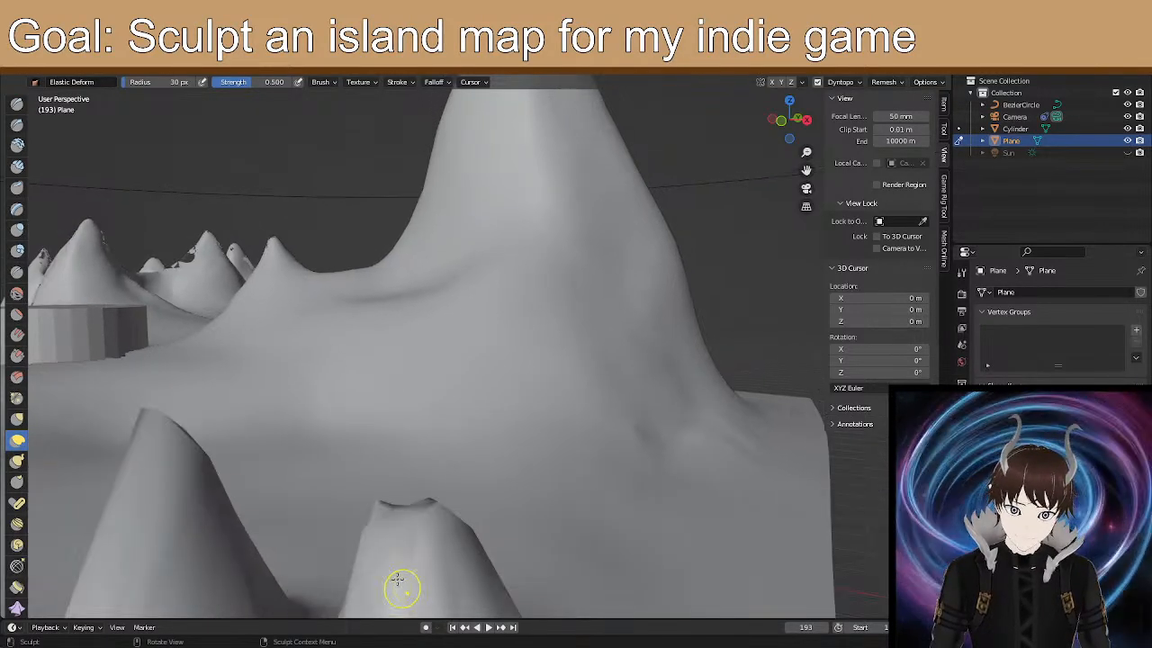
pyautogui.scroll(-3, 397, 580)
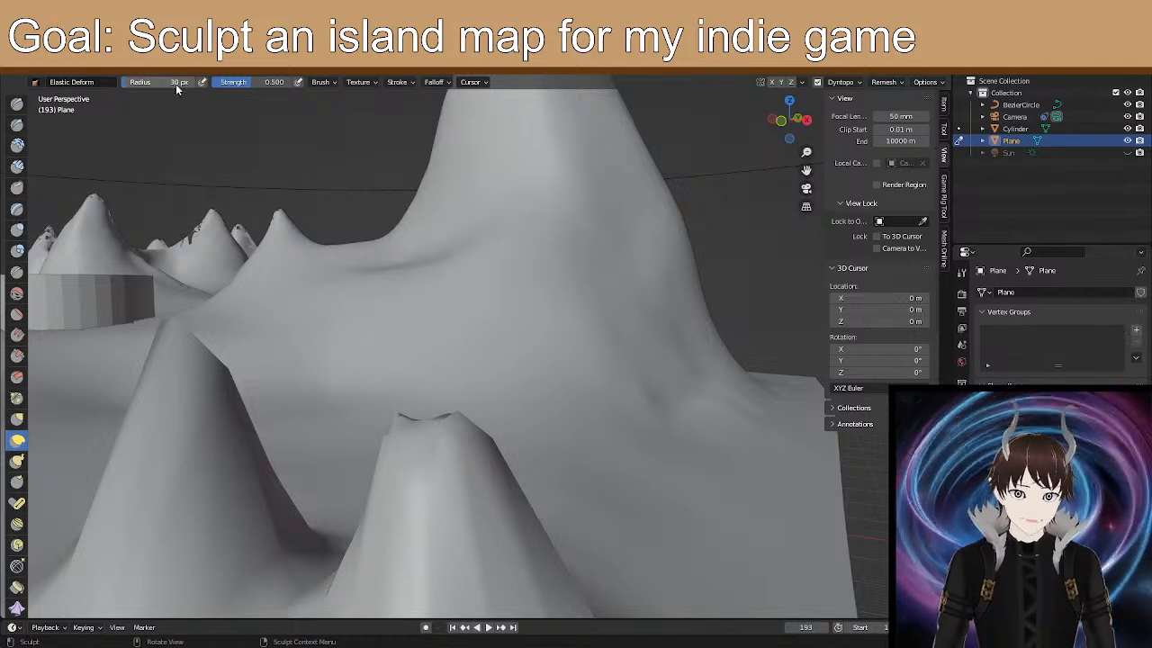
# Set the Elastic Deform radius to 50 px and pull up the blunt summit of the outer edge peak.
pyautogui.press('Return')
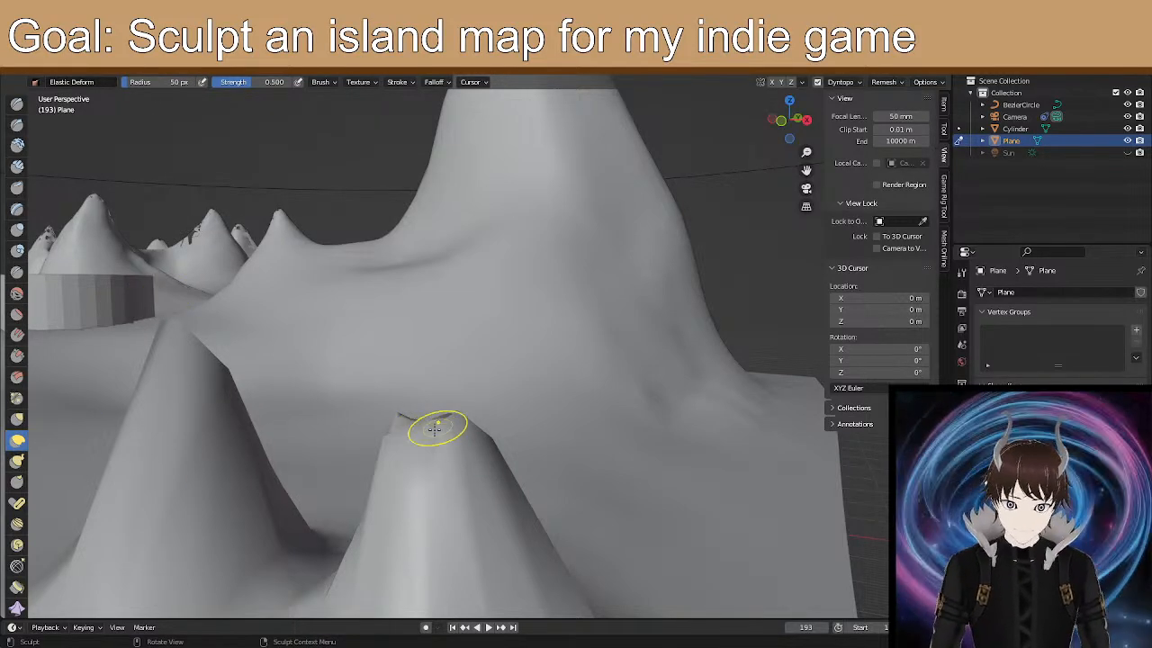
pyautogui.moveTo(435, 441)
pyautogui.mouseDown()
pyautogui.moveTo(440, 425)
pyautogui.moveTo(414, 401)
pyautogui.mouseUp()
pyautogui.moveTo(344, 372); pyautogui.dragTo(538, 383, button='middle')
pyautogui.moveTo(525, 394); pyautogui.dragTo(529, 360)
pyautogui.moveTo(529, 361)
pyautogui.mouseDown()
pyautogui.moveTo(543, 358)
pyautogui.moveTo(543, 339)
pyautogui.moveTo(526, 306)
pyautogui.mouseUp()
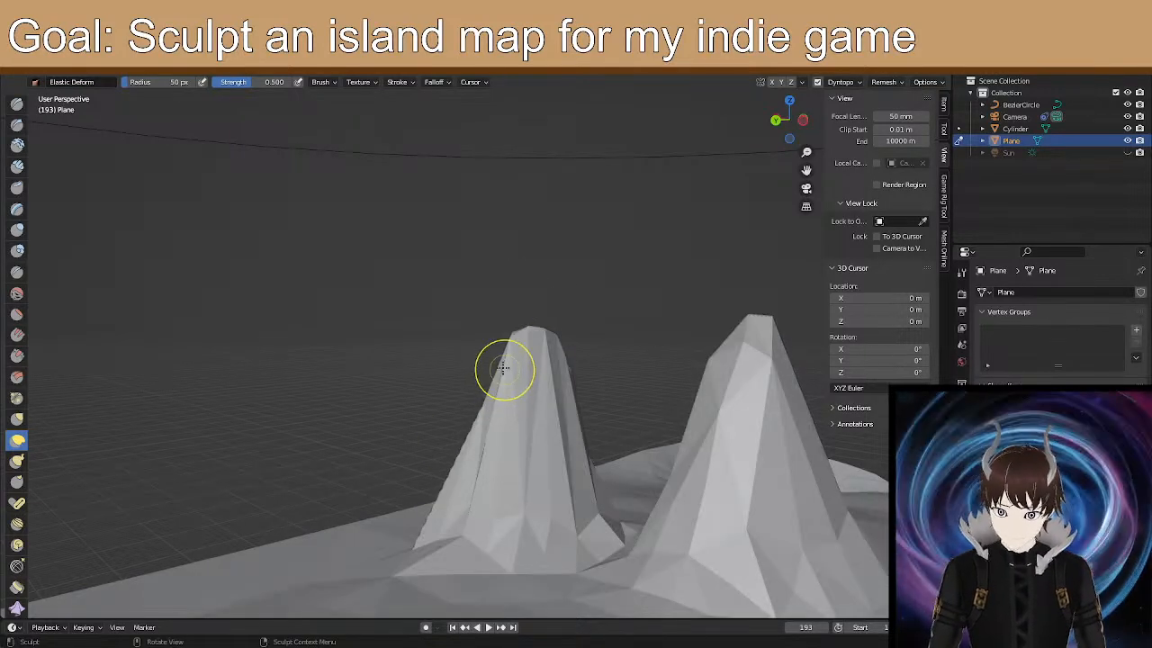
# Select the upper vertices of both edge peaks in Edit Mode with wireframe display and move them upward.
pyautogui.press('Tab')
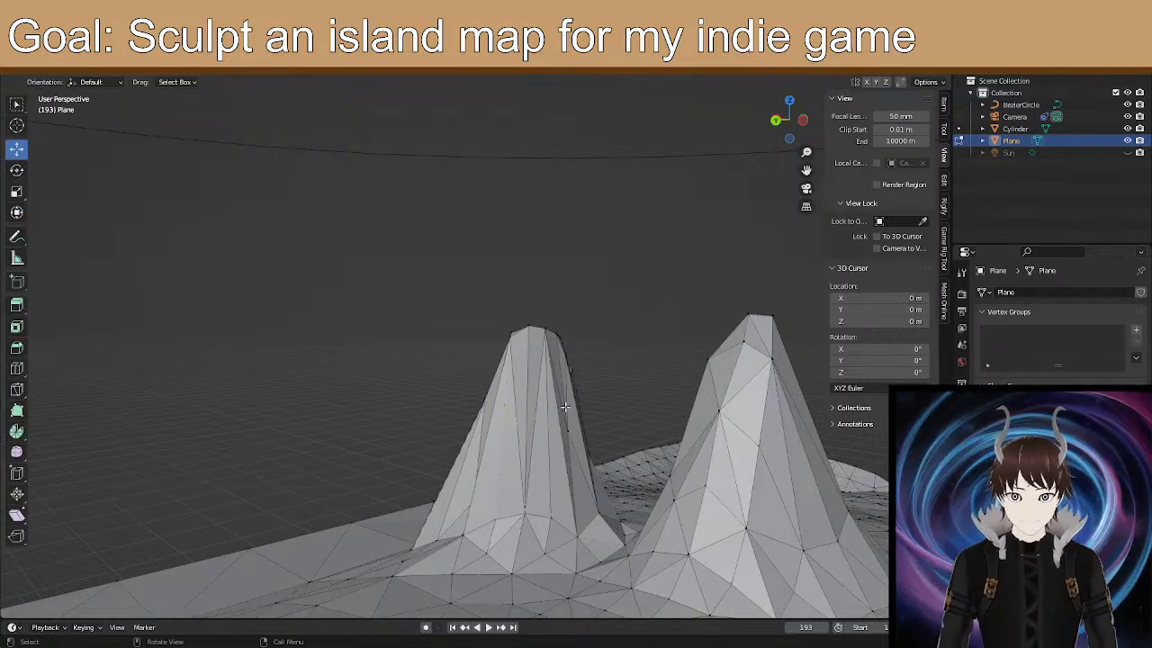
pyautogui.press('z')
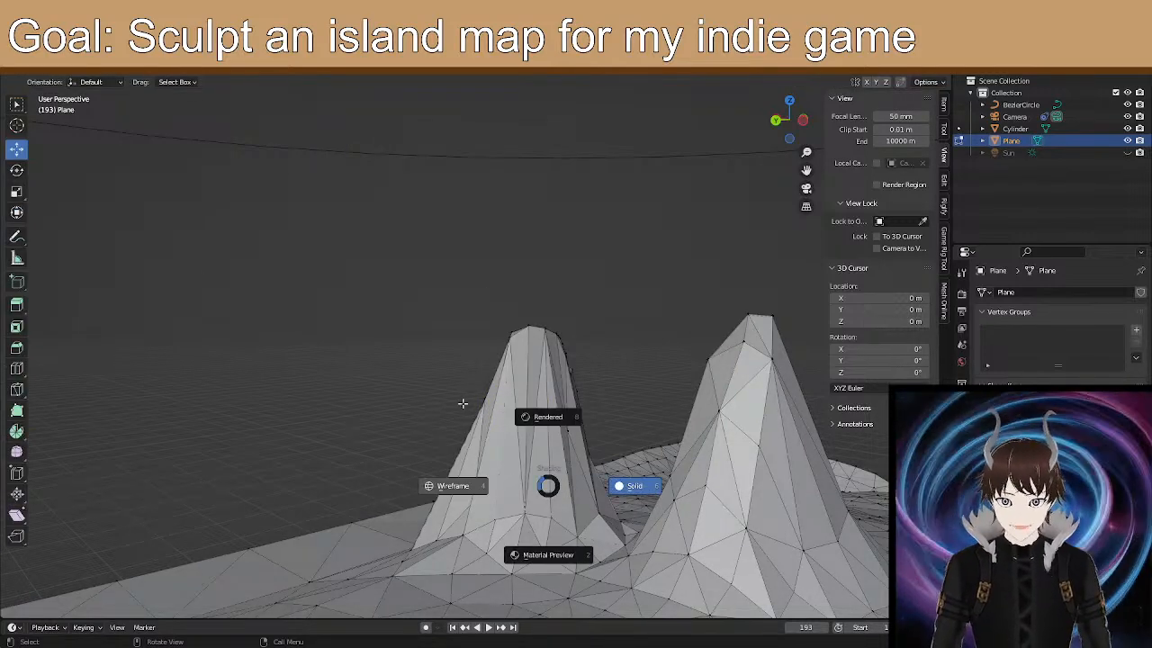
pyautogui.press('4')
pyautogui.moveTo(498, 341); pyautogui.dragTo(474, 300, button='middle')
pyautogui.moveTo(470, 300); pyautogui.dragTo(788, 389)
pyautogui.moveTo(556, 310); pyautogui.dragTo(553, 171)
# Adjust the height of the edge peaks' topmost vertices and return to Sculpt Mode.
pyautogui.moveTo(497, 306); pyautogui.dragTo(445, 362, button='middle')
pyautogui.moveTo(455, 247); pyautogui.dragTo(455, 272)
pyautogui.moveTo(455, 271); pyautogui.dragTo(558, 334, button='middle')
pyautogui.moveTo(497, 257); pyautogui.dragTo(564, 302)
pyautogui.scroll(2, 548, 252)
pyautogui.moveTo(542, 207); pyautogui.dragTo(540, 229)
pyautogui.hotkey('ctrl', 'Tab')
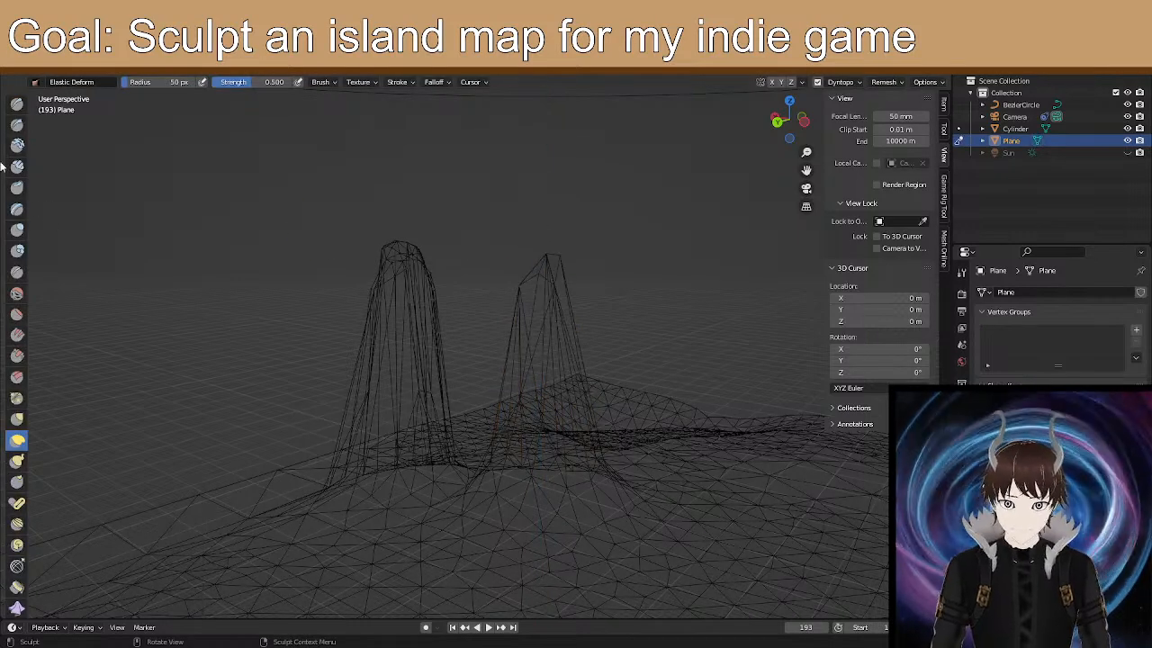
# Apply Shade Smooth to the terrain plane in Object Mode with solid display, and go back to Sculpt Mode.
pyautogui.click(70, 84)
pyautogui.click(51, 79)
pyautogui.click(57, 78)
pyautogui.press('z')
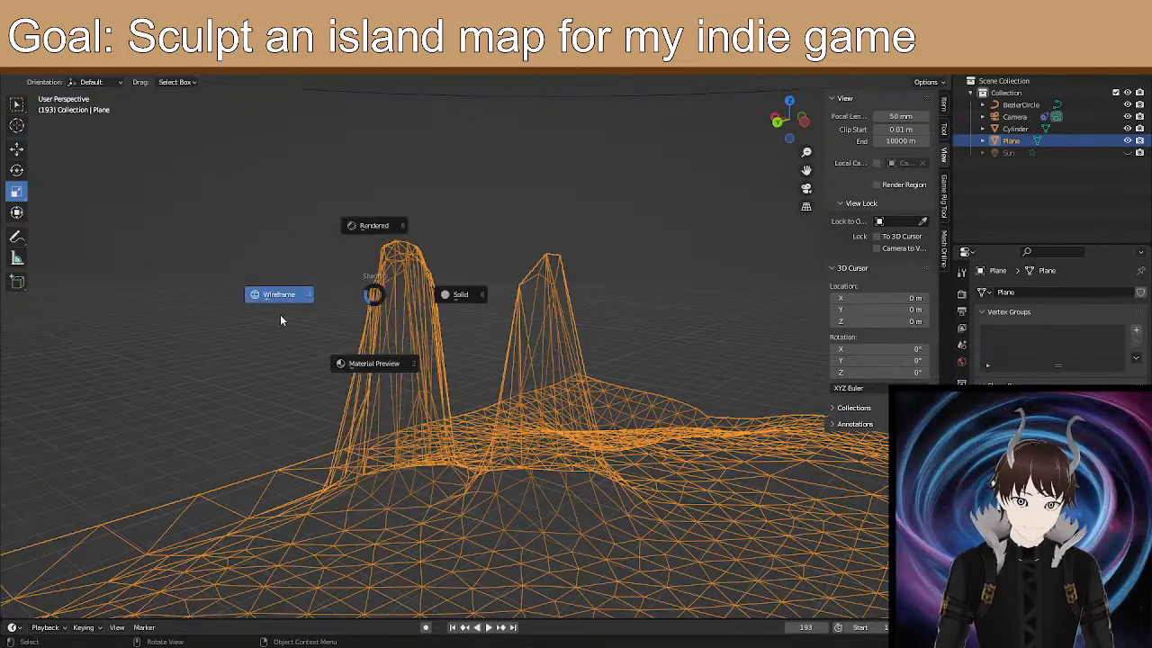
pyautogui.click(495, 298)
pyautogui.rightClick(594, 504)
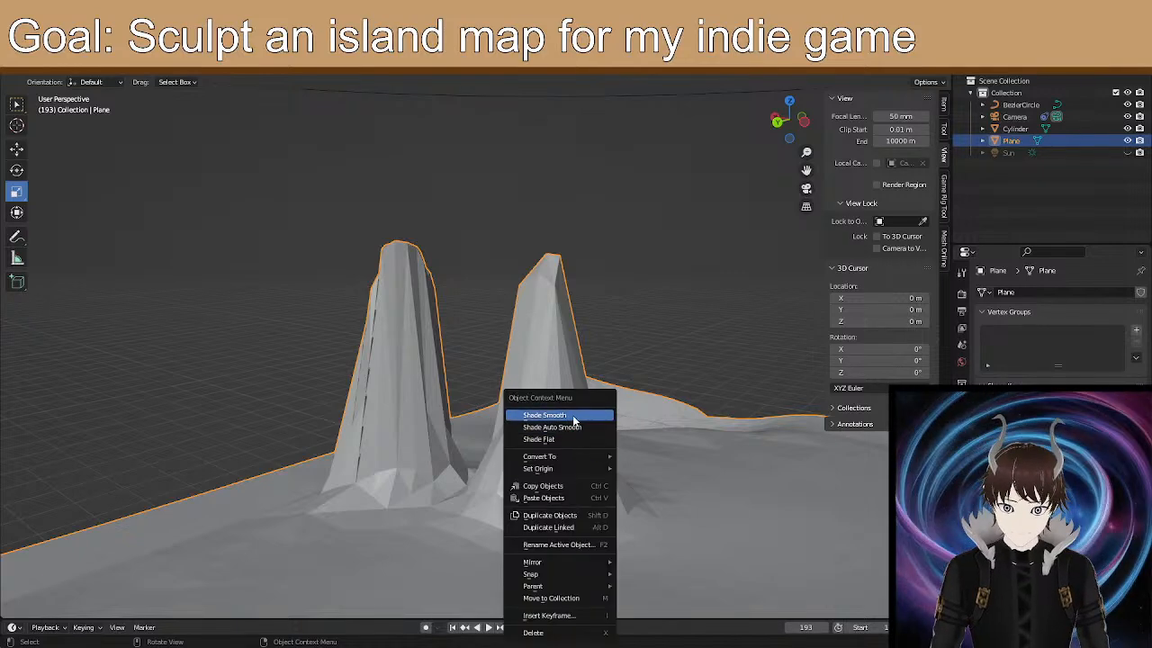
pyautogui.click(549, 414)
pyautogui.press('z')
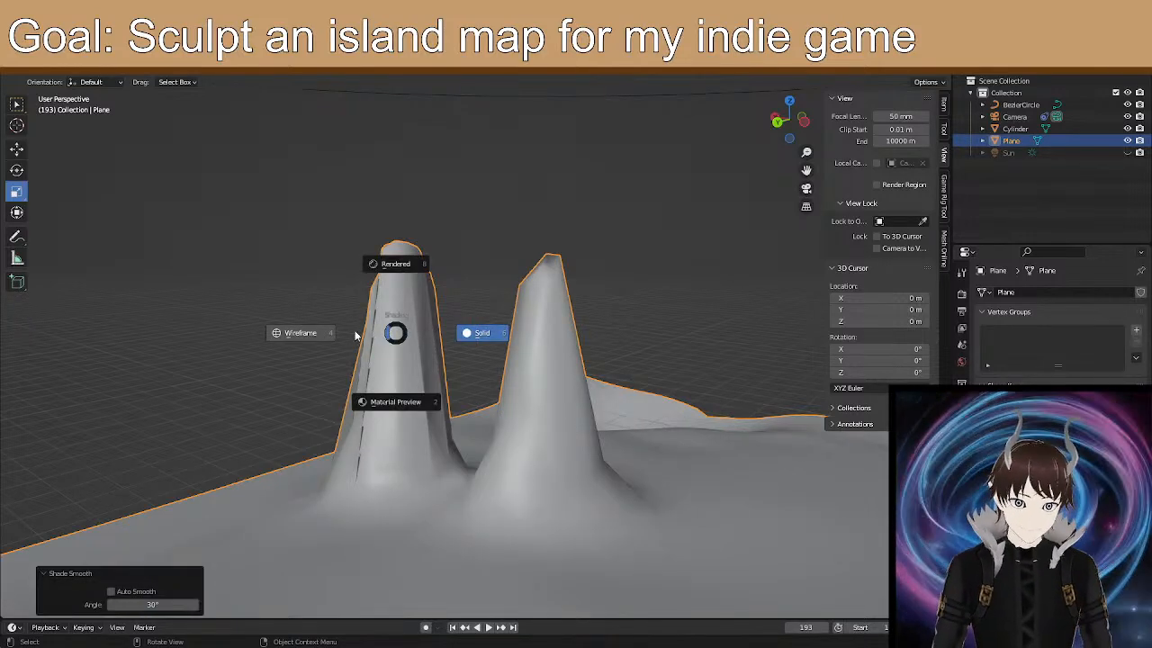
pyautogui.click(612, 327)
pyautogui.click(61, 79)
pyautogui.click(65, 106)
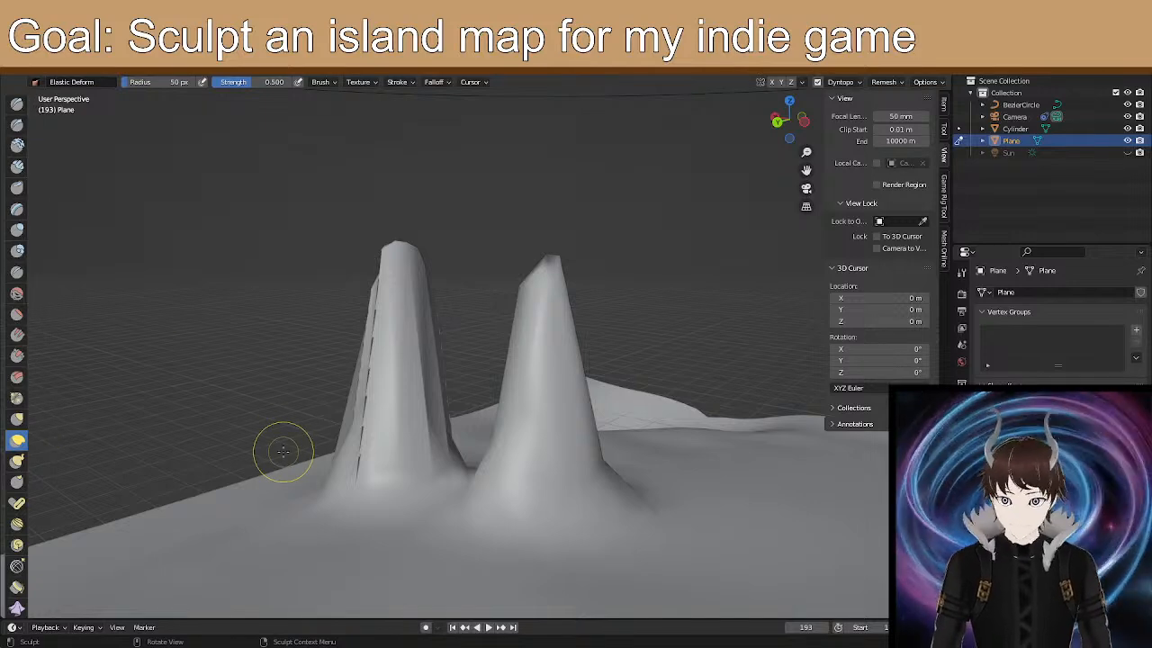
# Even out the creased flank and lower slope of the outer edge peak with Elastic Deform.
pyautogui.moveTo(377, 450)
pyautogui.mouseDown()
pyautogui.moveTo(359, 447)
pyautogui.moveTo(372, 437)
pyautogui.mouseUp()
pyautogui.moveTo(401, 449)
pyautogui.mouseDown(button='middle')
pyautogui.moveTo(416, 449)
pyautogui.moveTo(388, 456)
pyautogui.mouseUp(button='middle')
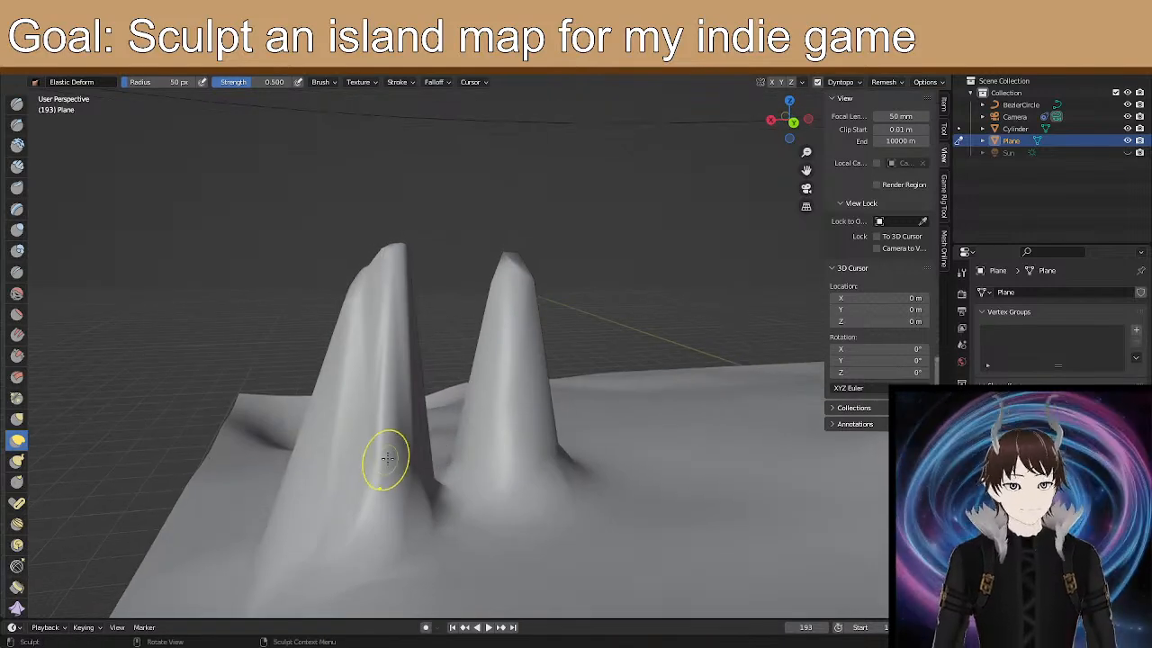
pyautogui.moveTo(335, 468); pyautogui.dragTo(345, 495)
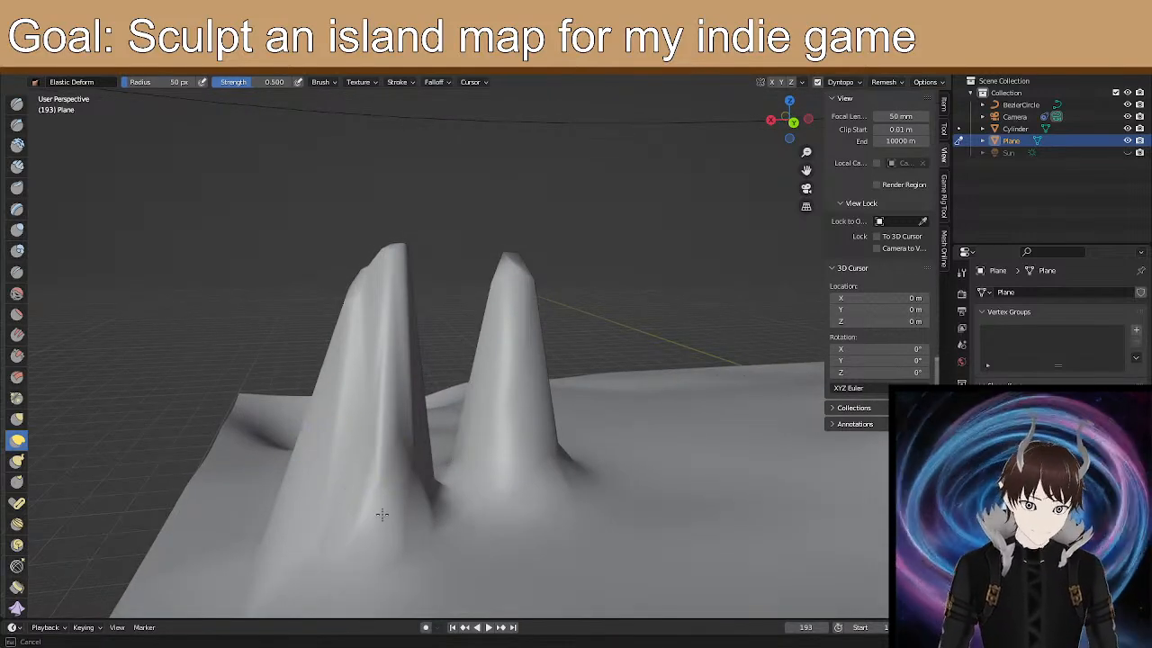
pyautogui.moveTo(364, 402); pyautogui.dragTo(346, 392)
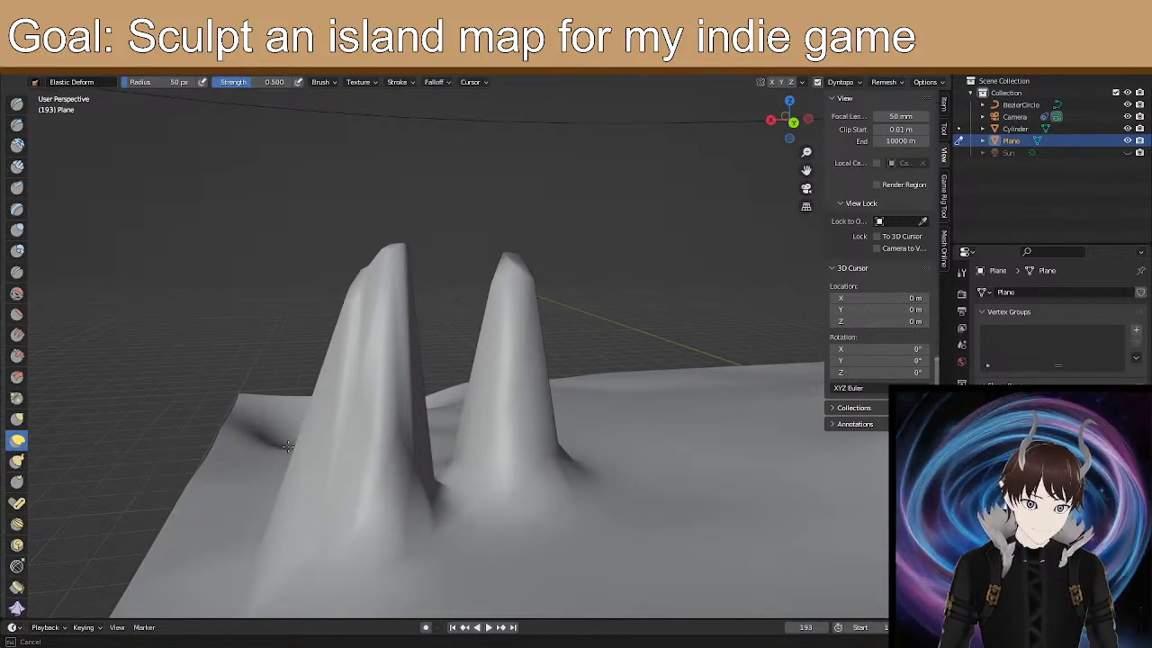
pyautogui.moveTo(304, 470); pyautogui.dragTo(339, 511)
# Reshape the opposite flank and foot of the outer edge peak with Elastic Deform.
pyautogui.moveTo(367, 444); pyautogui.dragTo(547, 445, button='middle')
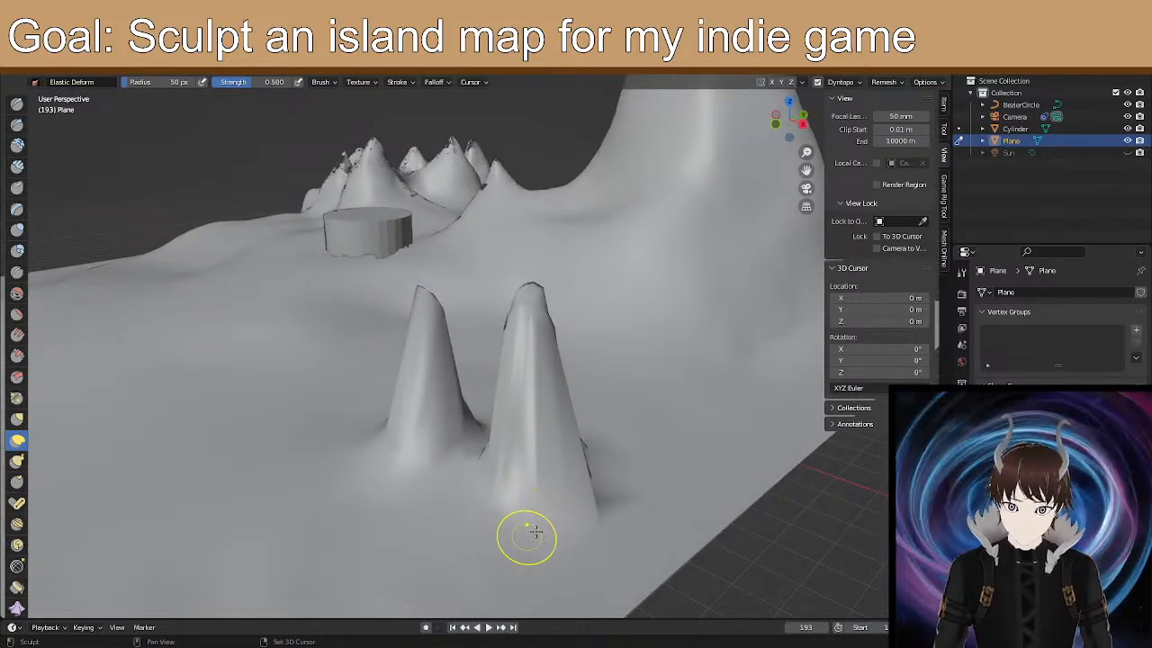
pyautogui.moveTo(511, 439); pyautogui.dragTo(509, 452, button='middle')
pyautogui.moveTo(508, 452)
pyautogui.mouseDown()
pyautogui.moveTo(524, 481)
pyautogui.moveTo(533, 357)
pyautogui.mouseUp()
pyautogui.moveTo(533, 312); pyautogui.dragTo(528, 308)
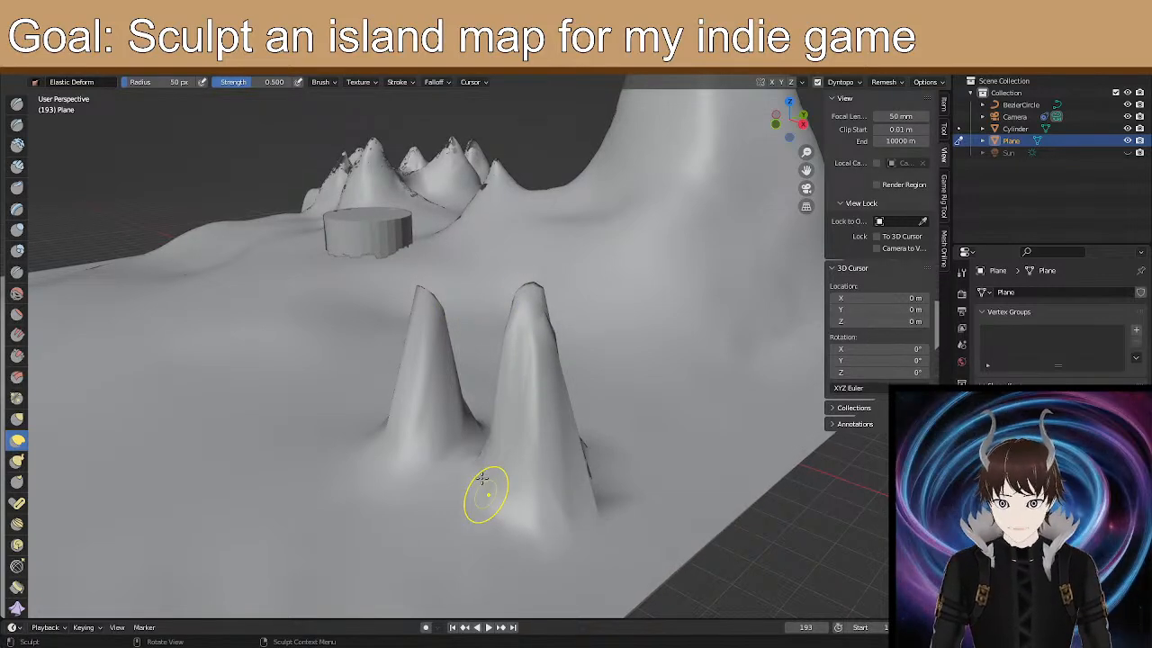
# Pull the lower seaward flank of the outer edge peak outward with short Elastic Deform strokes.
pyautogui.scroll(2, 631, 284)
pyautogui.keyDown('shift'); pyautogui.moveTo(609, 278); pyautogui.dragTo(497, 417, button='middle'); pyautogui.keyUp('shift')
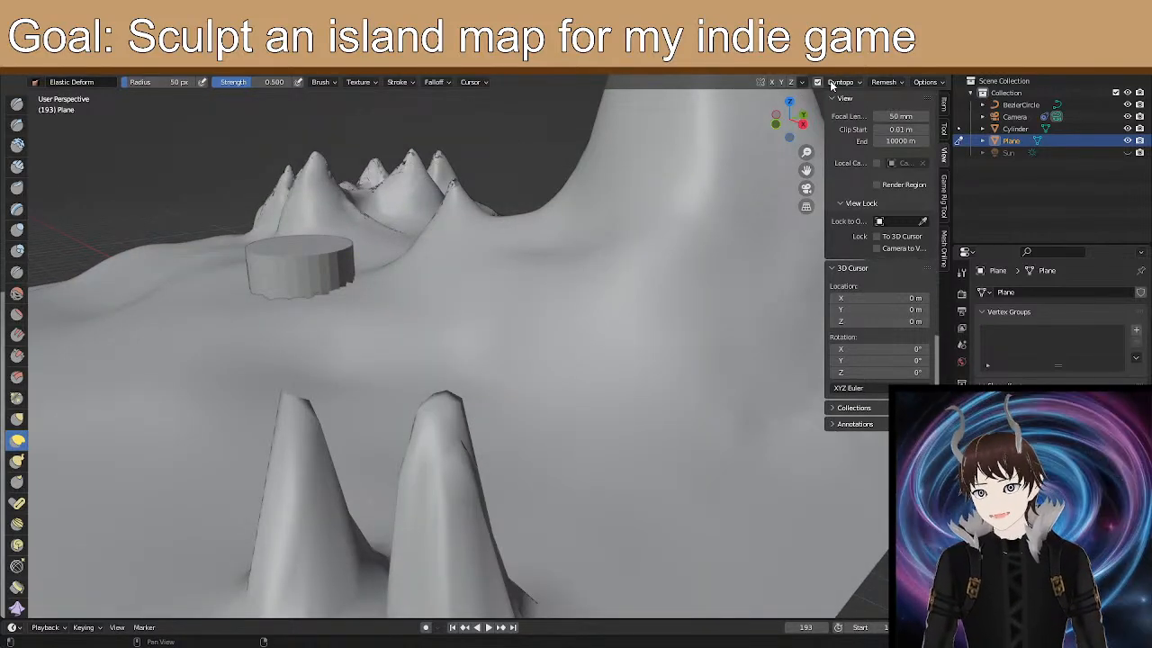
pyautogui.moveTo(461, 369)
pyautogui.mouseDown(button='middle')
pyautogui.moveTo(476, 381)
pyautogui.moveTo(458, 423)
pyautogui.mouseUp(button='middle')
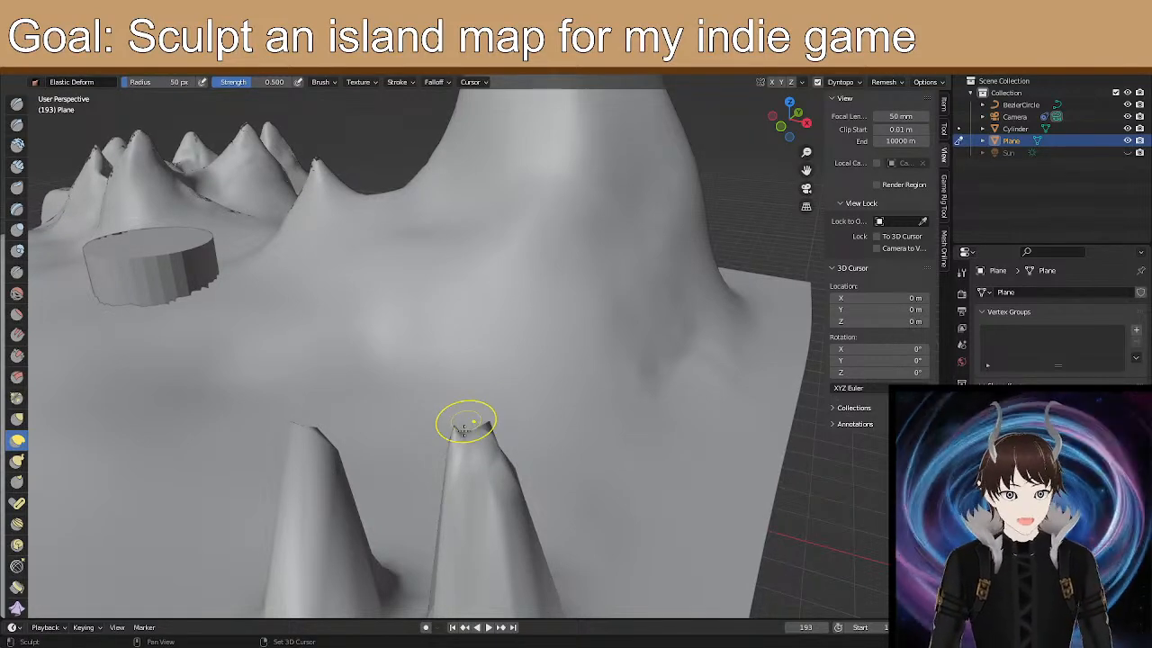
pyautogui.moveTo(455, 434)
pyautogui.mouseDown(button='middle')
pyautogui.moveTo(546, 444)
pyautogui.moveTo(550, 431)
pyautogui.moveTo(500, 410)
pyautogui.mouseUp(button='middle')
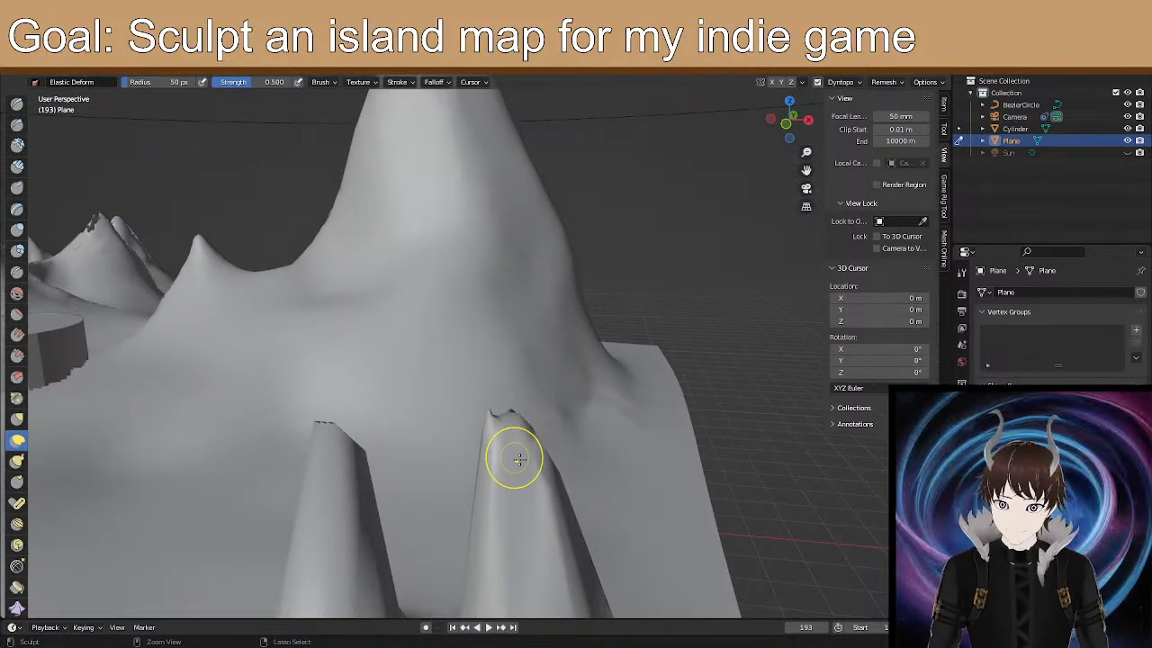
pyautogui.moveTo(331, 461)
pyautogui.mouseDown(button='middle')
pyautogui.moveTo(406, 405)
pyautogui.moveTo(466, 442)
pyautogui.moveTo(382, 457)
pyautogui.moveTo(387, 423)
pyautogui.moveTo(411, 450)
pyautogui.moveTo(270, 441)
pyautogui.moveTo(396, 462)
pyautogui.mouseUp(button='middle')
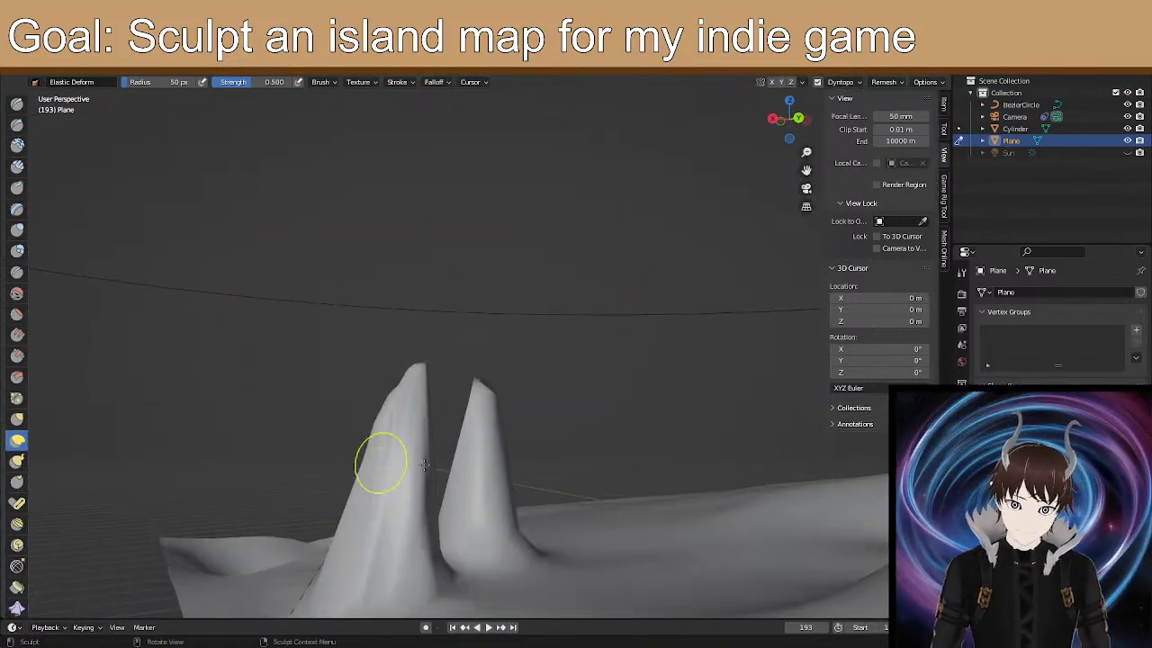
pyautogui.moveTo(500, 440); pyautogui.dragTo(405, 438, button='middle')
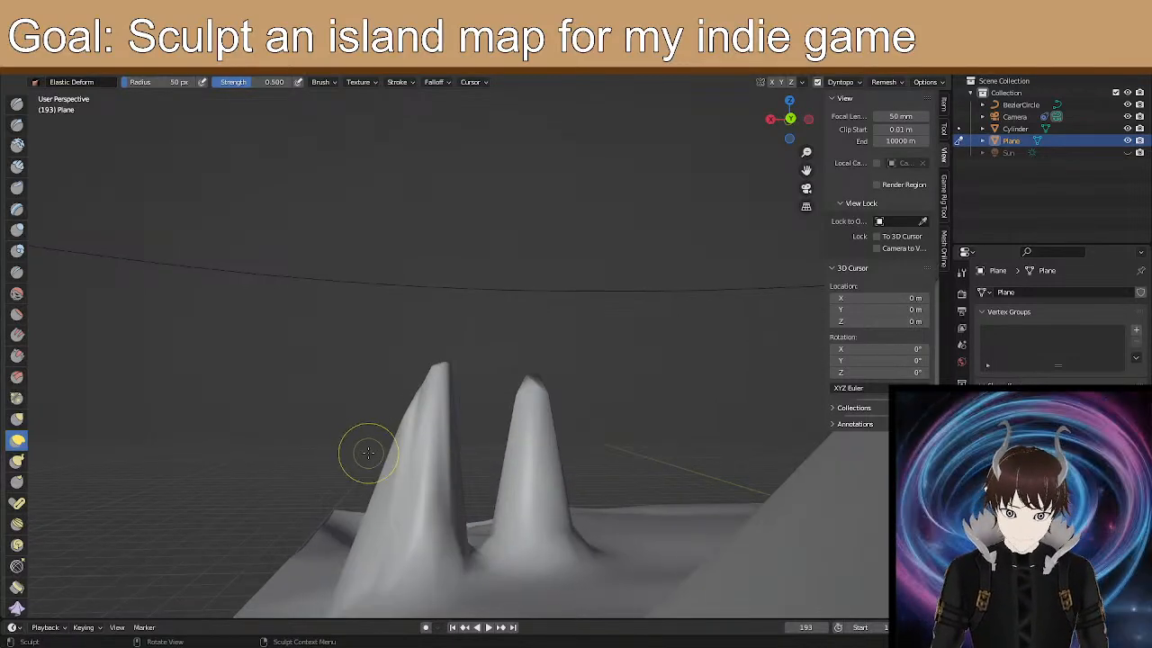
pyautogui.moveTo(368, 532); pyautogui.dragTo(372, 540)
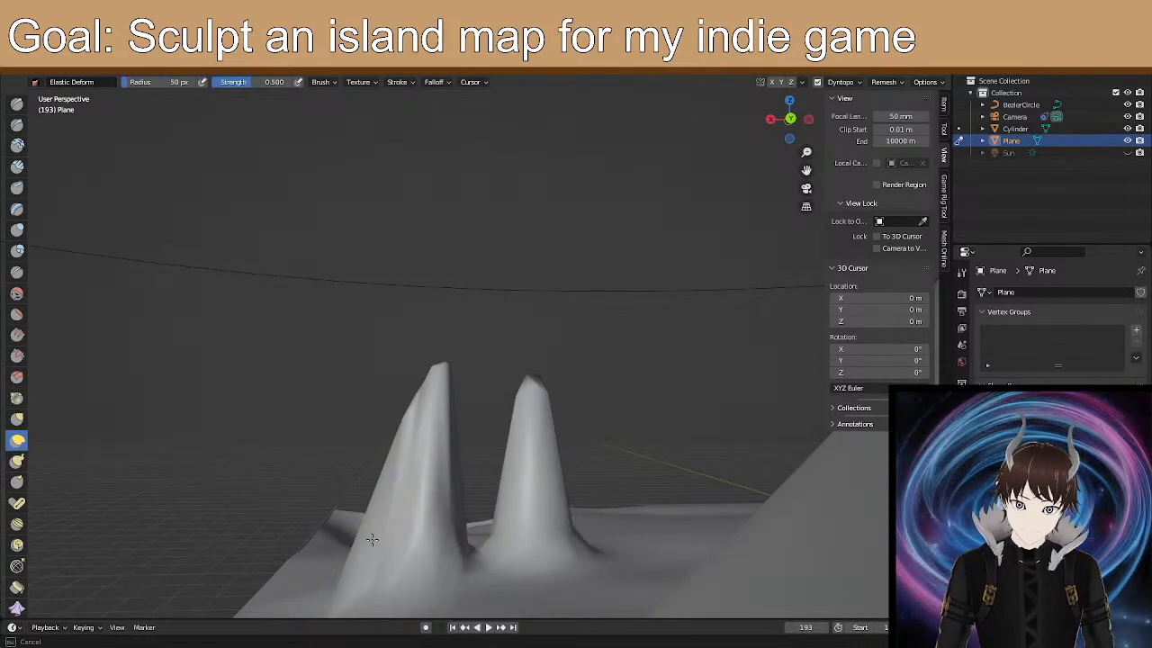
pyautogui.moveTo(364, 476); pyautogui.dragTo(362, 476)
pyautogui.moveTo(379, 498); pyautogui.dragTo(369, 490)
pyautogui.moveTo(391, 467); pyautogui.dragTo(382, 457)
# Drag the upper part of the outer edge peak toward the plane's edge to form a broad, slanted top.
pyautogui.moveTo(398, 436); pyautogui.dragTo(385, 397)
pyautogui.moveTo(395, 417)
pyautogui.mouseDown()
pyautogui.moveTo(347, 375)
pyautogui.moveTo(373, 380)
pyautogui.moveTo(359, 390)
pyautogui.moveTo(337, 359)
pyautogui.moveTo(317, 360)
pyautogui.mouseUp()
pyautogui.moveTo(421, 378); pyautogui.dragTo(423, 380)
pyautogui.moveTo(520, 394); pyautogui.dragTo(525, 380)
pyautogui.moveTo(334, 359); pyautogui.dragTo(331, 350)
pyautogui.moveTo(342, 439); pyautogui.dragTo(338, 453)
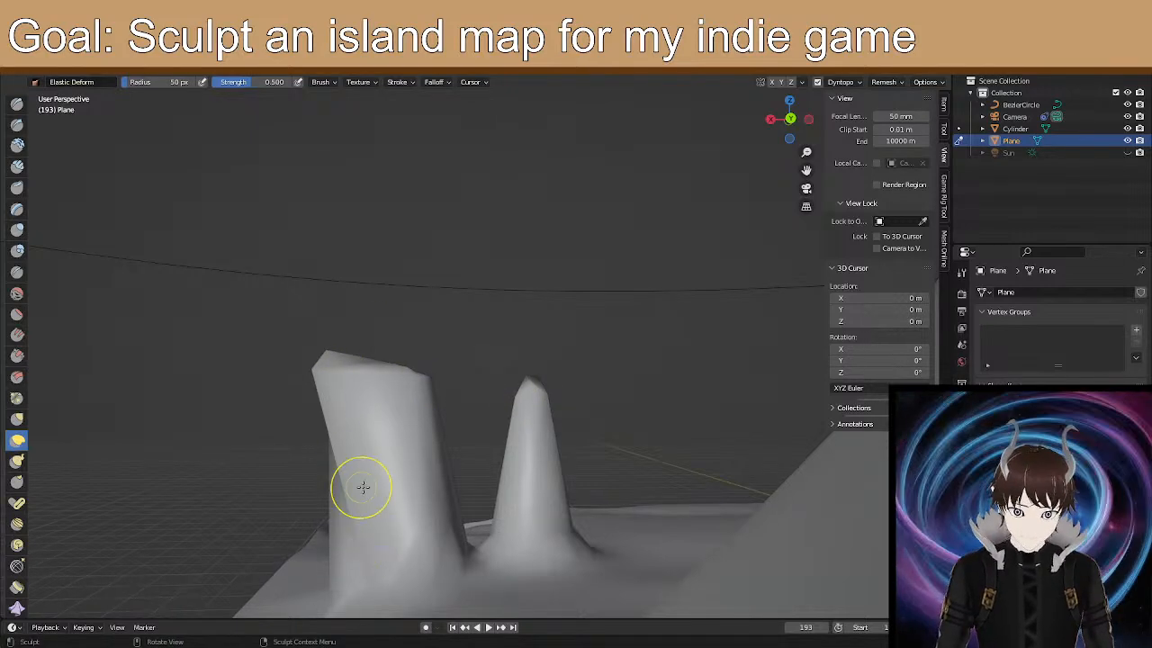
# Pull out the base and raise the outer top corner of the widened edge peak with Elastic Deform.
pyautogui.moveTo(267, 486)
pyautogui.mouseDown(button='middle')
pyautogui.moveTo(422, 447)
pyautogui.moveTo(552, 432)
pyautogui.moveTo(422, 434)
pyautogui.mouseUp(button='middle')
pyautogui.moveTo(457, 536); pyautogui.dragTo(481, 538)
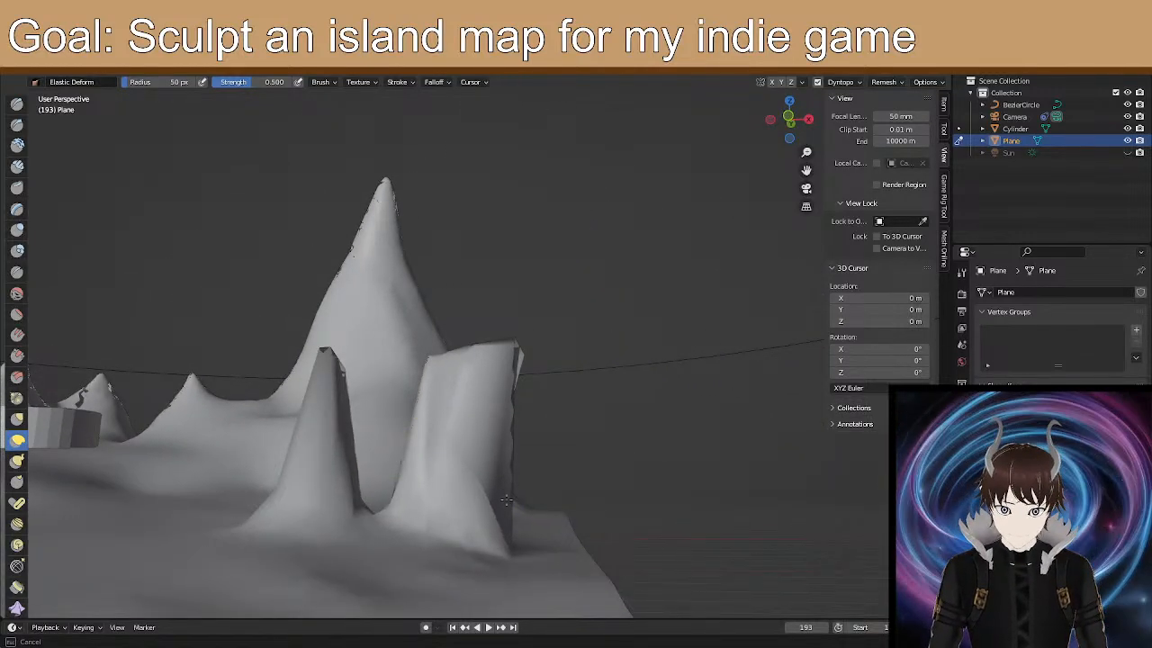
pyautogui.moveTo(510, 380)
pyautogui.mouseDown()
pyautogui.moveTo(501, 348)
pyautogui.moveTo(489, 419)
pyautogui.moveTo(488, 390)
pyautogui.moveTo(530, 337)
pyautogui.moveTo(519, 335)
pyautogui.mouseUp()
pyautogui.moveTo(526, 338)
pyautogui.mouseDown(button='middle')
pyautogui.moveTo(426, 342)
pyautogui.moveTo(454, 341)
pyautogui.mouseUp(button='middle')
pyautogui.scroll(4, 458, 342)
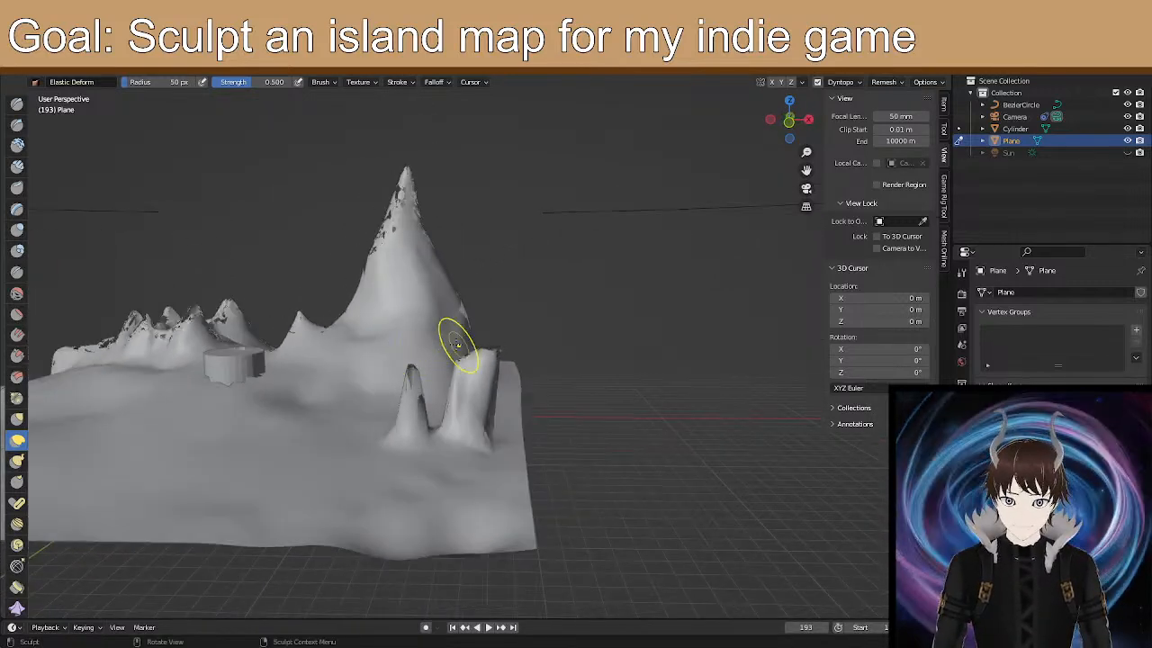
# Try to drag the upper rim of the outer edge peak toward the plane's edge with Elastic Deform.
pyautogui.scroll(1, 493, 357)
pyautogui.moveTo(514, 368); pyautogui.dragTo(502, 381, button='middle')
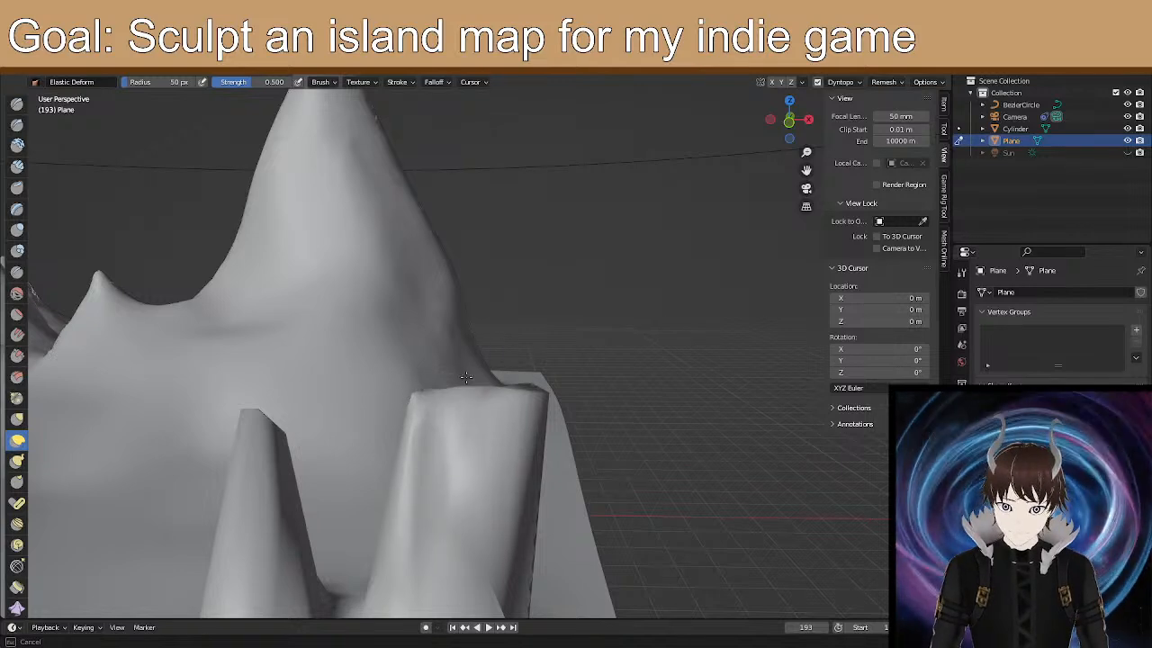
pyautogui.moveTo(420, 420); pyautogui.dragTo(547, 387)
pyautogui.hotkey('ctrl', 'z')
# Flatten the top of the outer edge peak with the Flatten/Contrast brush.
pyautogui.moveTo(516, 377)
pyautogui.mouseDown(button='middle')
pyautogui.moveTo(419, 419)
pyautogui.moveTo(347, 424)
pyautogui.moveTo(385, 433)
pyautogui.moveTo(323, 386)
pyautogui.moveTo(363, 350)
pyautogui.moveTo(329, 404)
pyautogui.mouseUp(button='middle')
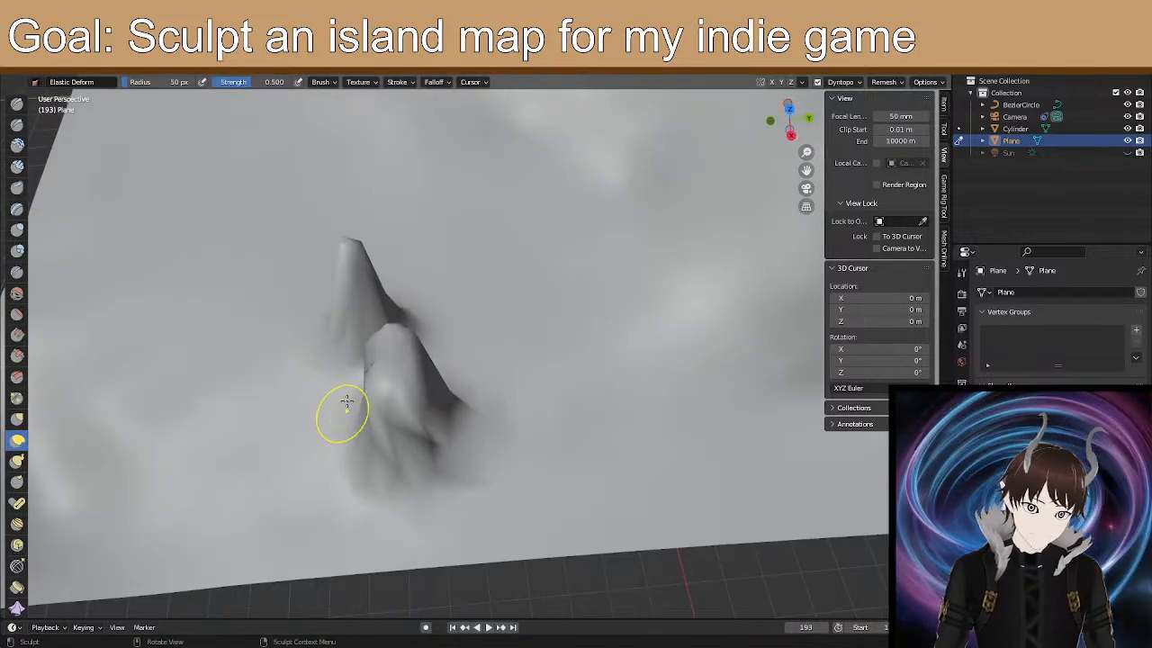
pyautogui.moveTo(359, 368)
pyautogui.mouseDown(button='middle')
pyautogui.moveTo(429, 336)
pyautogui.moveTo(404, 327)
pyautogui.moveTo(392, 340)
pyautogui.mouseUp(button='middle')
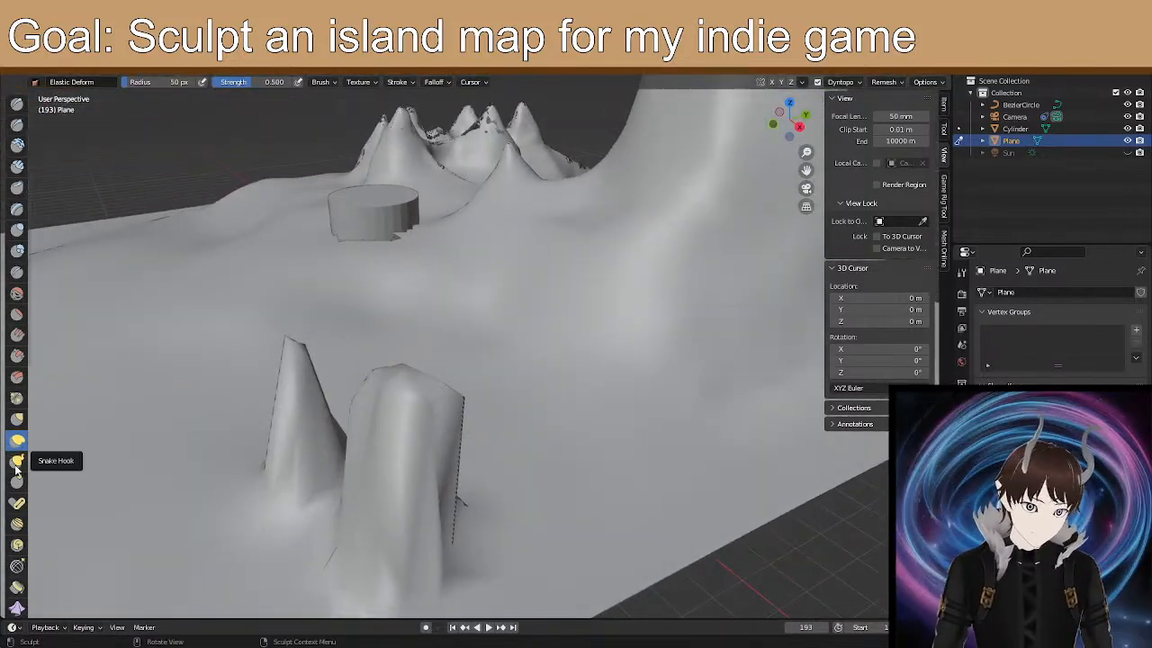
pyautogui.click(16, 293)
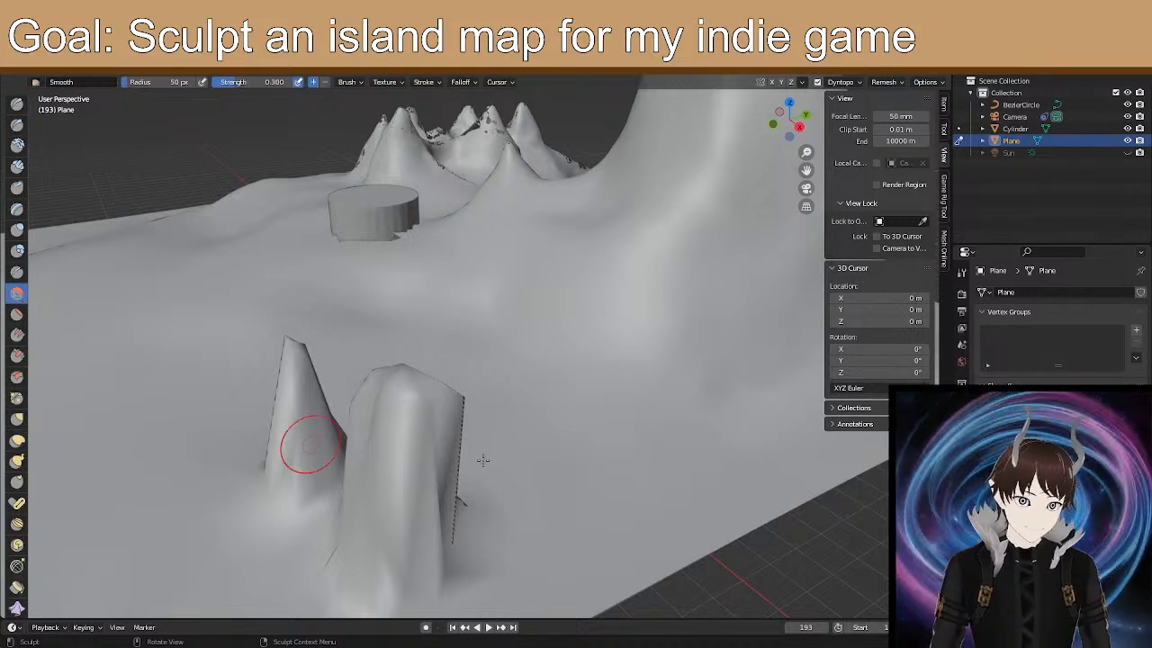
pyautogui.scroll(-3, 598, 417)
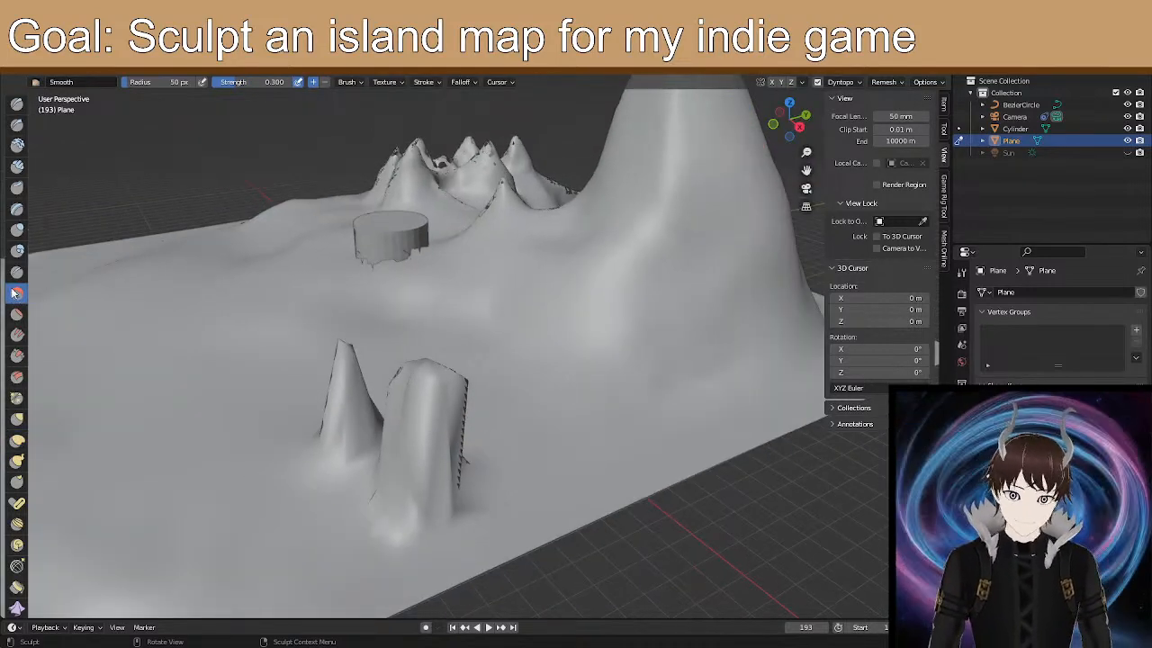
pyautogui.click(13, 318)
pyautogui.moveTo(414, 333); pyautogui.dragTo(356, 405, button='middle')
pyautogui.moveTo(430, 369)
pyautogui.mouseDown()
pyautogui.moveTo(443, 396)
pyautogui.moveTo(460, 370)
pyautogui.mouseUp()
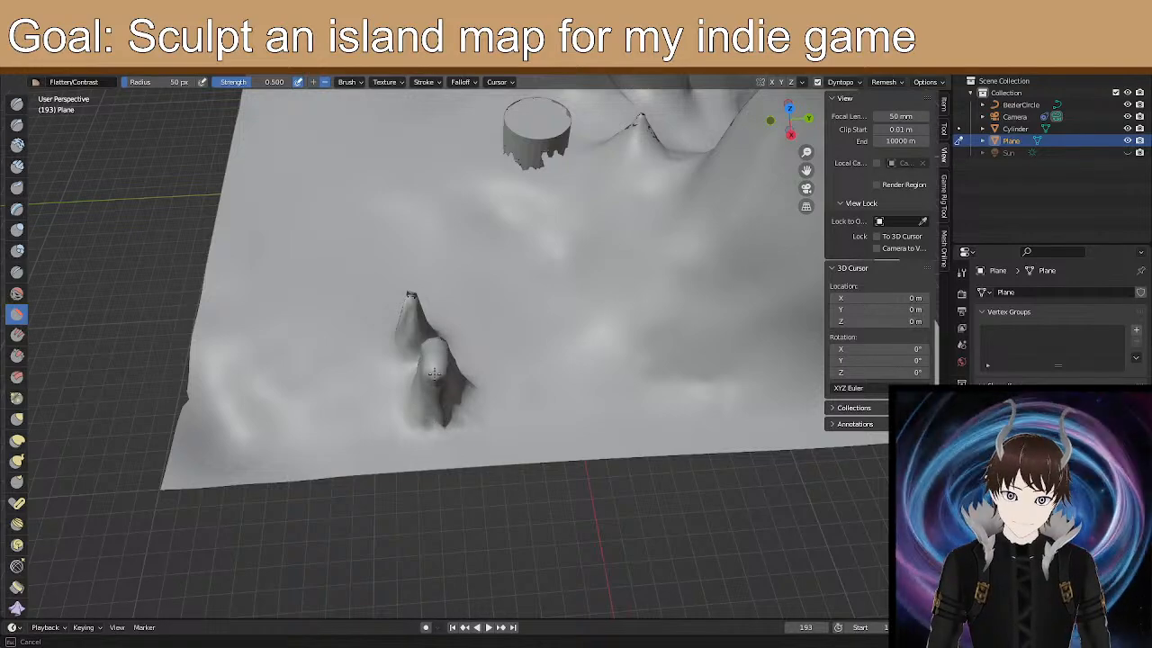
pyautogui.moveTo(411, 303)
pyautogui.mouseDown(button='middle')
pyautogui.moveTo(550, 270)
pyautogui.moveTo(529, 262)
pyautogui.mouseUp(button='middle')
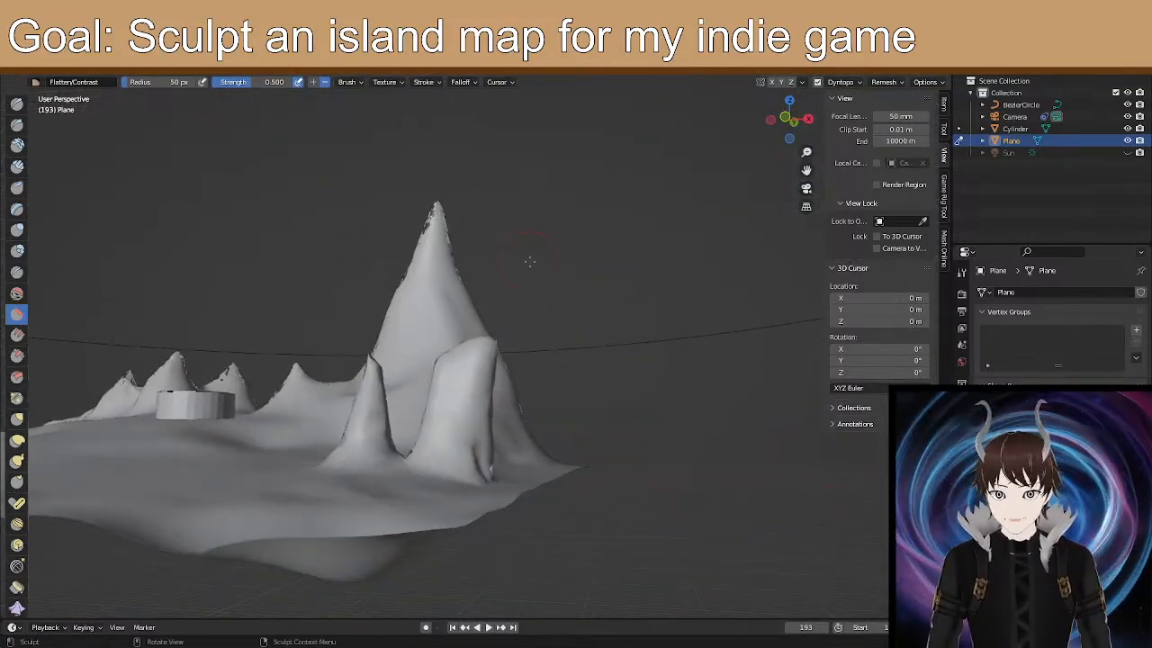
pyautogui.scroll(2, 494, 436)
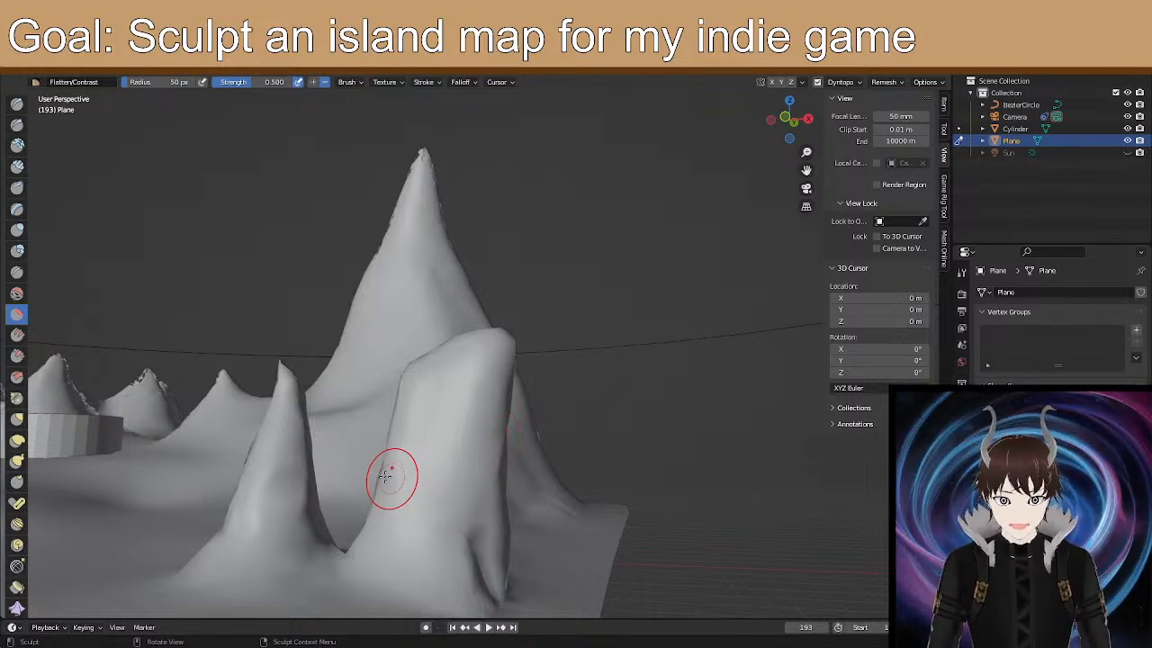
pyautogui.moveTo(374, 478); pyautogui.dragTo(419, 465, button='middle')
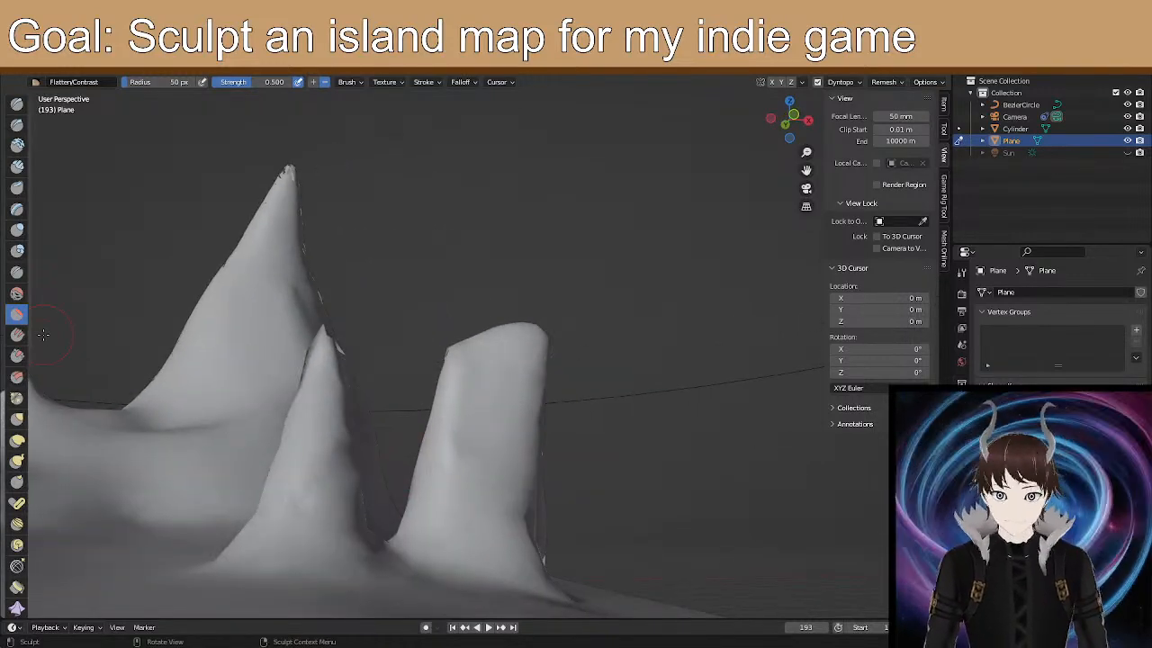
# Widen the outer edge peak's seaward side and push out its upper outer corner with Elastic Deform.
pyautogui.click(17, 439)
pyautogui.moveTo(237, 462); pyautogui.dragTo(229, 456, button='middle')
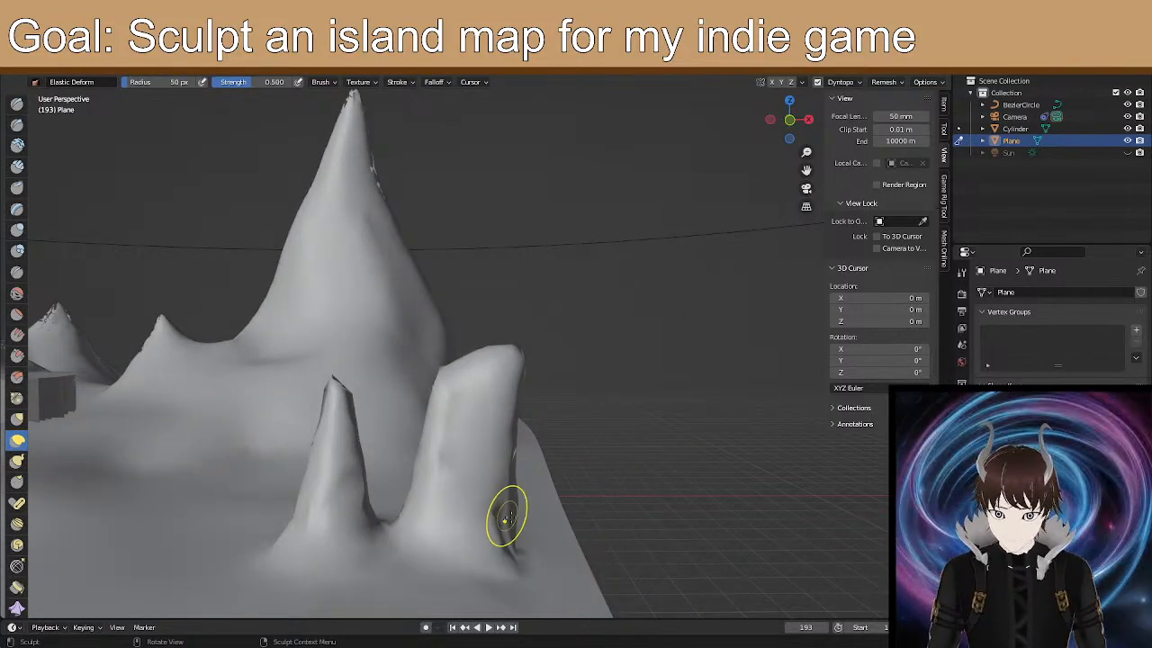
pyautogui.moveTo(507, 522)
pyautogui.mouseDown()
pyautogui.moveTo(514, 386)
pyautogui.moveTo(507, 399)
pyautogui.moveTo(512, 349)
pyautogui.moveTo(532, 340)
pyautogui.moveTo(524, 331)
pyautogui.mouseUp()
pyautogui.moveTo(468, 374); pyautogui.dragTo(460, 360)
pyautogui.moveTo(515, 333); pyautogui.dragTo(513, 346)
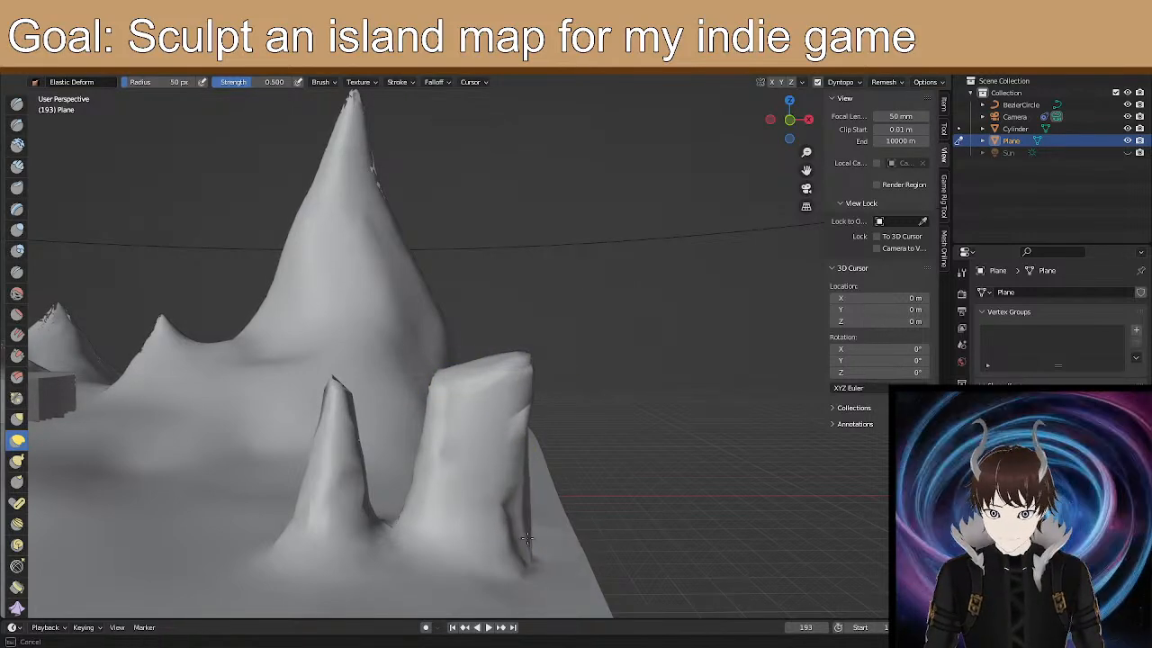
# Pull out the outer edge peak's lower seaward flank and foot, and push in the overhang below its top corner.
pyautogui.moveTo(521, 538); pyautogui.dragTo(540, 561)
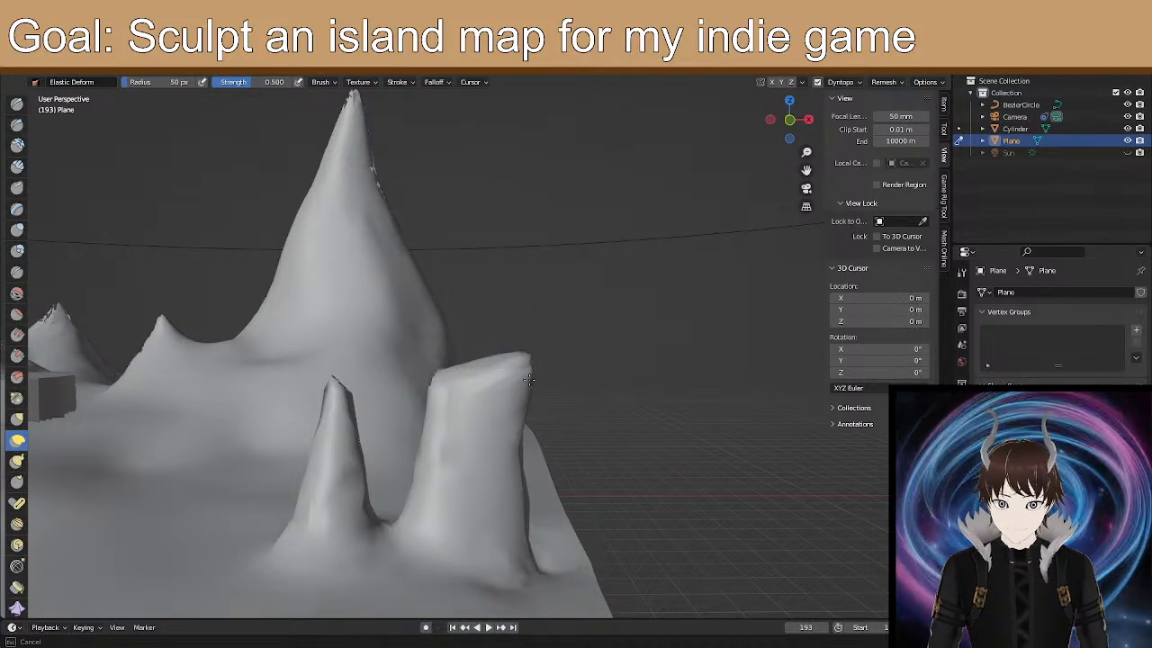
pyautogui.moveTo(517, 420); pyautogui.dragTo(559, 522)
pyautogui.moveTo(508, 481)
pyautogui.mouseDown(button='middle')
pyautogui.moveTo(434, 467)
pyautogui.moveTo(450, 514)
pyautogui.mouseUp(button='middle')
pyautogui.moveTo(422, 583); pyautogui.dragTo(421, 586)
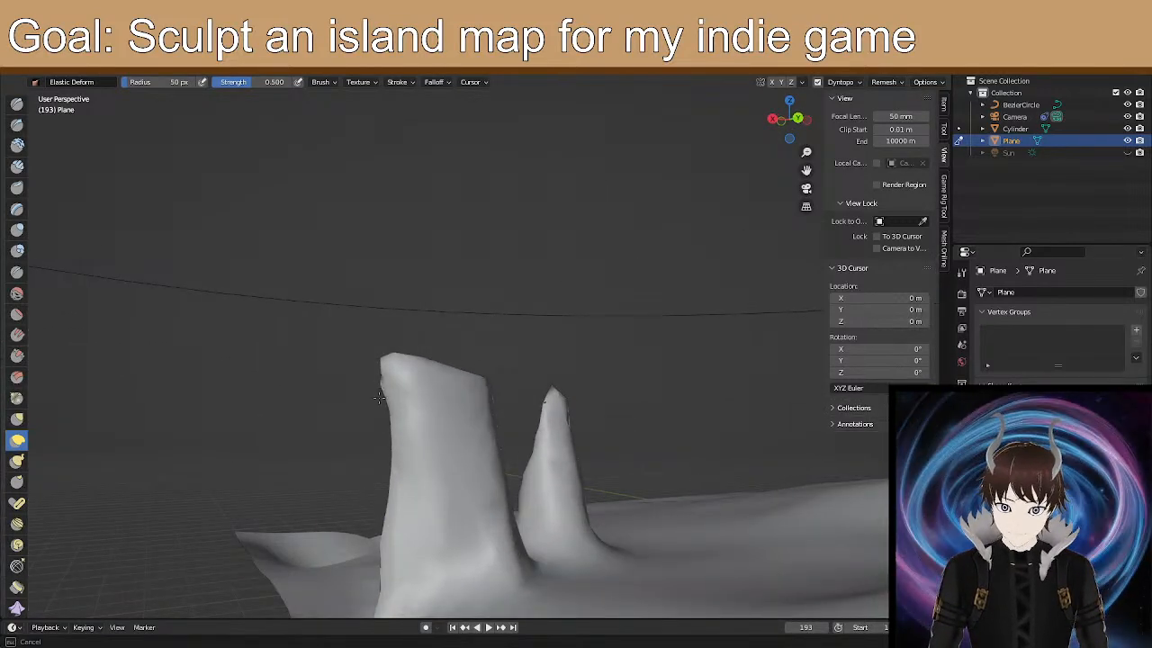
pyautogui.moveTo(379, 391); pyautogui.dragTo(404, 416)
pyautogui.moveTo(404, 416)
pyautogui.mouseDown(button='middle')
pyautogui.moveTo(457, 498)
pyautogui.moveTo(278, 543)
pyautogui.mouseUp(button='middle')
# Adjust the plane's border and the ground at the feet of the two edge peaks with short Elastic Deform strokes.
pyautogui.moveTo(213, 524)
pyautogui.mouseDown()
pyautogui.moveTo(211, 460)
pyautogui.moveTo(200, 511)
pyautogui.moveTo(197, 493)
pyautogui.moveTo(210, 495)
pyautogui.mouseUp()
pyautogui.moveTo(210, 522); pyautogui.dragTo(382, 523, button='middle')
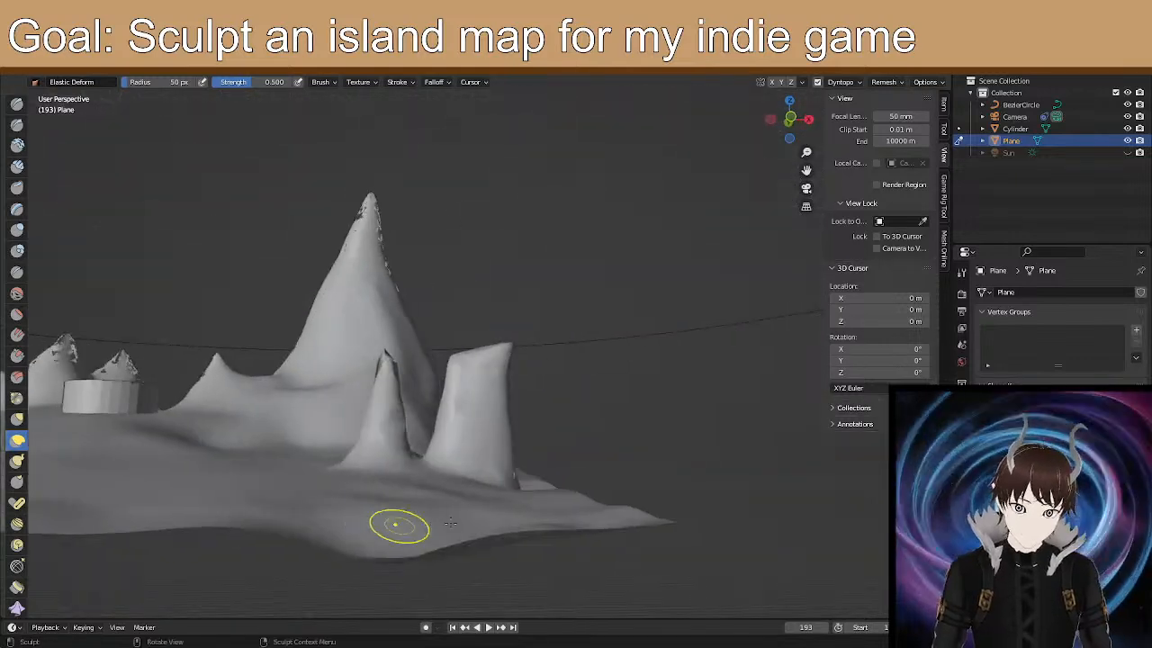
pyautogui.moveTo(385, 563); pyautogui.dragTo(383, 554)
pyautogui.moveTo(402, 488); pyautogui.dragTo(403, 488)
pyautogui.moveTo(436, 497); pyautogui.dragTo(387, 479, button='middle')
pyautogui.moveTo(177, 479); pyautogui.dragTo(221, 483, button='middle')
pyautogui.moveTo(435, 516); pyautogui.dragTo(222, 476, button='middle')
pyautogui.moveTo(234, 469)
pyautogui.mouseDown()
pyautogui.moveTo(253, 478)
pyautogui.moveTo(236, 443)
pyautogui.mouseUp()
pyautogui.moveTo(382, 461)
pyautogui.mouseDown(button='middle')
pyautogui.moveTo(366, 442)
pyautogui.moveTo(373, 460)
pyautogui.mouseUp(button='middle')
pyautogui.scroll(3, 409, 476)
pyautogui.moveTo(424, 529)
pyautogui.mouseDown()
pyautogui.moveTo(434, 498)
pyautogui.moveTo(433, 537)
pyautogui.mouseUp()
# Push down the tip of the inner edge peak and dent the slanted top of the outer one with Elastic Deform.
pyautogui.moveTo(442, 522)
pyautogui.mouseDown(button='middle')
pyautogui.moveTo(522, 522)
pyautogui.moveTo(488, 406)
pyautogui.mouseUp(button='middle')
pyautogui.moveTo(387, 439)
pyautogui.mouseDown(button='middle')
pyautogui.moveTo(411, 489)
pyautogui.moveTo(349, 529)
pyautogui.moveTo(278, 543)
pyautogui.moveTo(308, 493)
pyautogui.mouseUp(button='middle')
pyautogui.moveTo(372, 400)
pyautogui.mouseDown(button='middle')
pyautogui.moveTo(355, 398)
pyautogui.moveTo(333, 369)
pyautogui.moveTo(372, 480)
pyautogui.moveTo(393, 458)
pyautogui.moveTo(489, 438)
pyautogui.moveTo(500, 448)
pyautogui.mouseUp(button='middle')
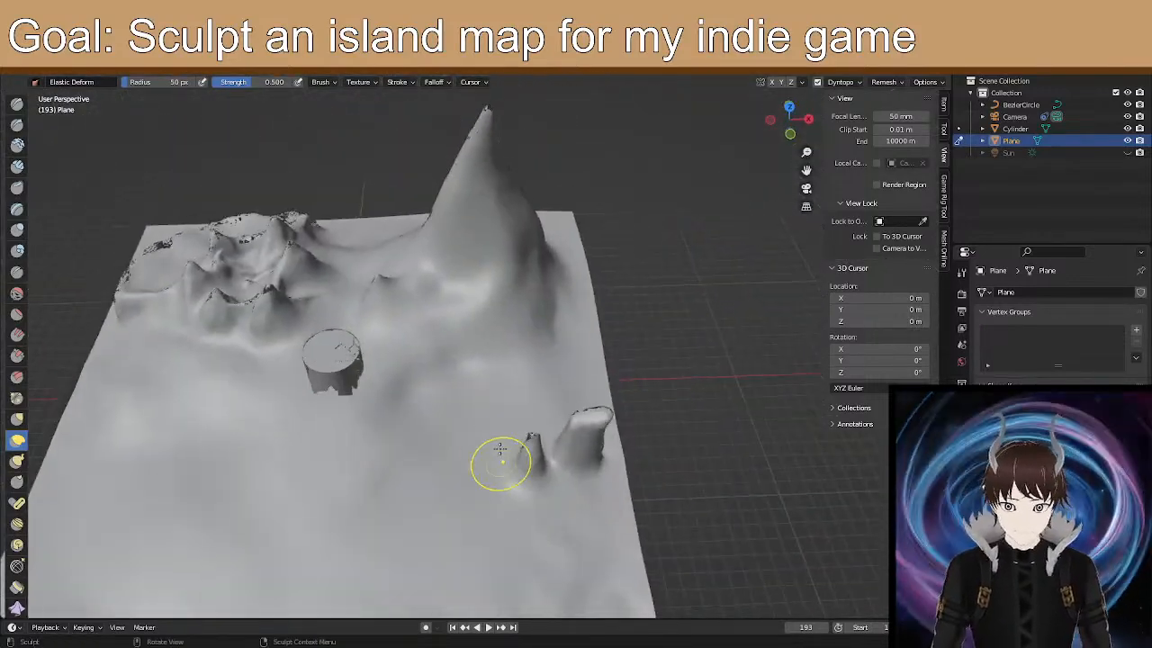
pyautogui.scroll(2, 500, 448)
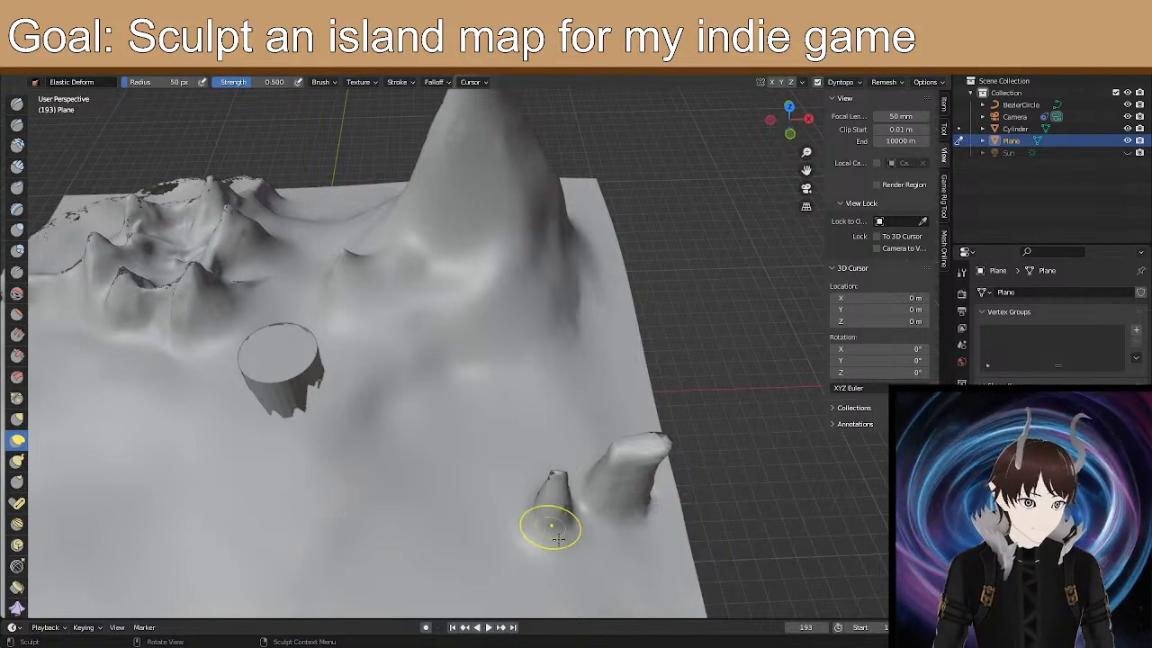
pyautogui.moveTo(487, 524); pyautogui.dragTo(330, 389, button='middle')
pyautogui.moveTo(612, 439); pyautogui.dragTo(581, 441, button='middle')
pyautogui.moveTo(568, 443); pyautogui.dragTo(562, 469)
pyautogui.moveTo(561, 450); pyautogui.dragTo(560, 462)
pyautogui.moveTo(649, 435); pyautogui.dragTo(639, 445)
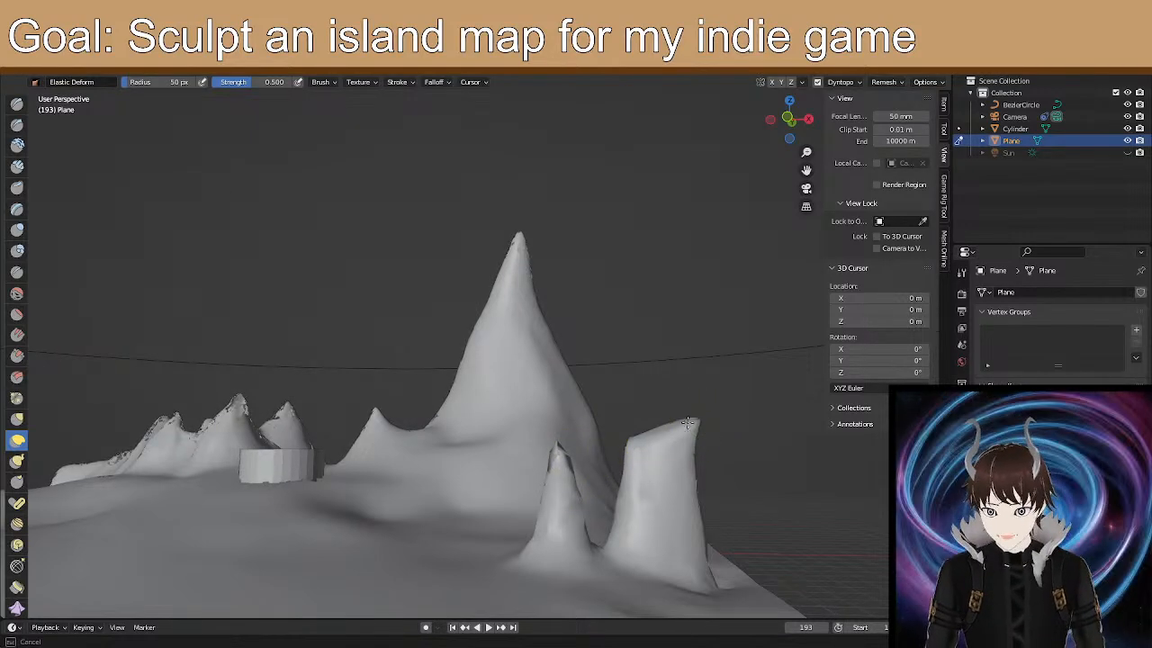
# Shape the outer edge peak's top into a concave slope rising toward its seaward corner.
pyautogui.moveTo(689, 442)
pyautogui.mouseDown(button='middle')
pyautogui.moveTo(687, 466)
pyautogui.moveTo(489, 449)
pyautogui.moveTo(737, 424)
pyautogui.mouseUp(button='middle')
pyautogui.scroll(2, 687, 468)
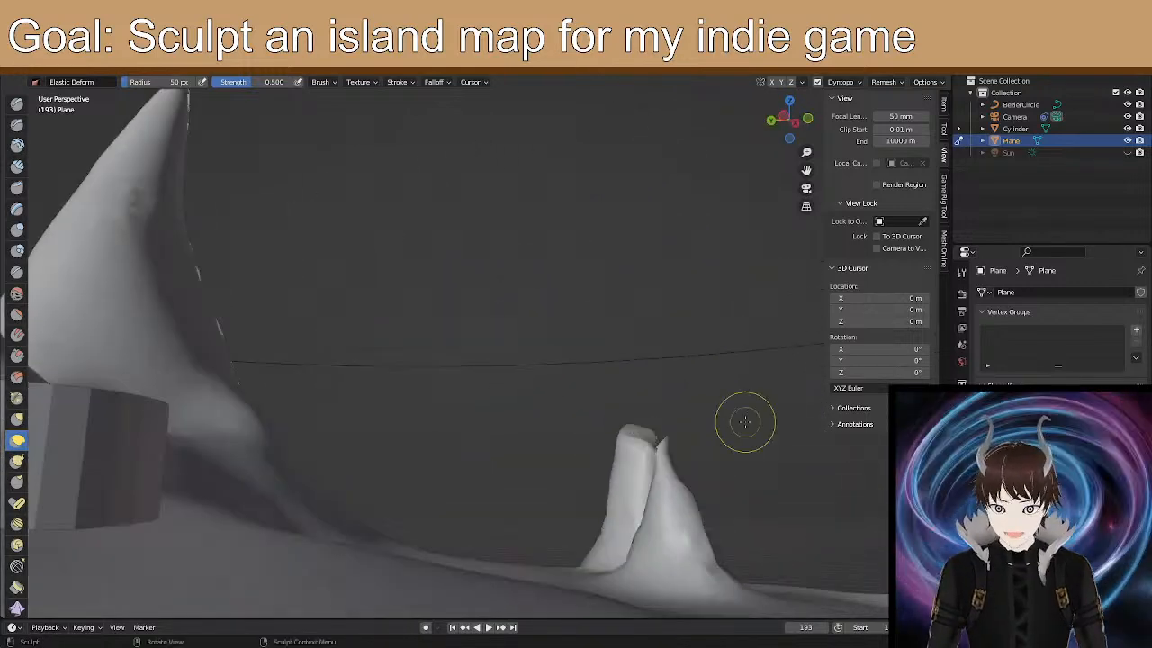
pyautogui.scroll(3, 647, 436)
pyautogui.moveTo(644, 438); pyautogui.dragTo(461, 433, button='middle')
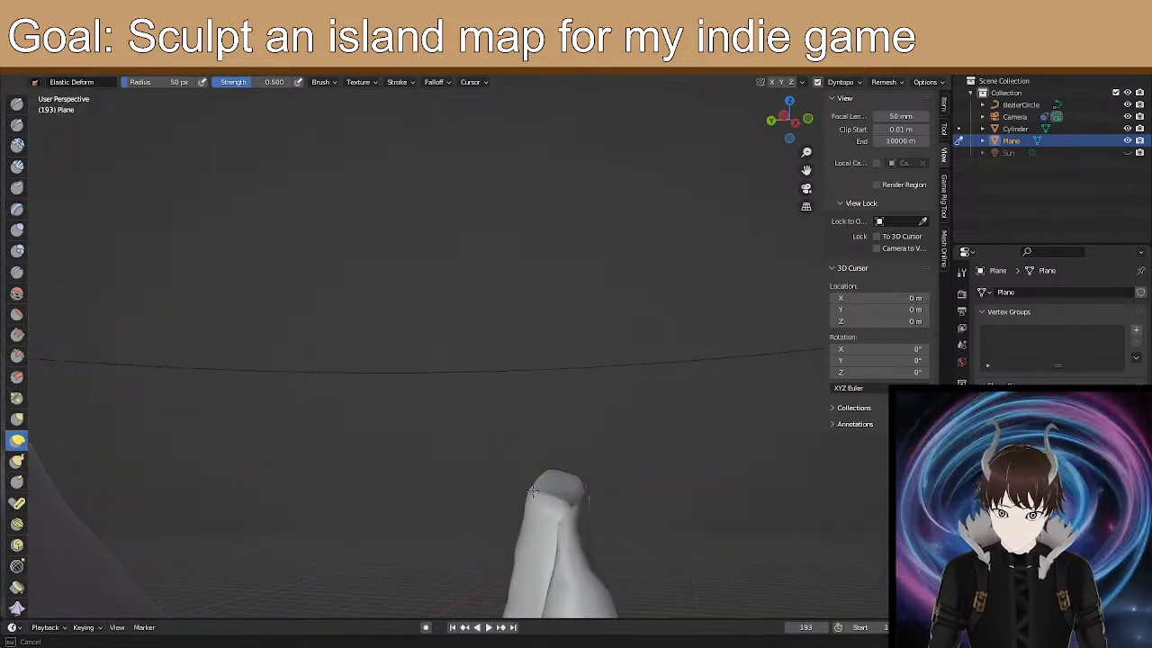
pyautogui.moveTo(532, 487); pyautogui.dragTo(537, 529, button='middle')
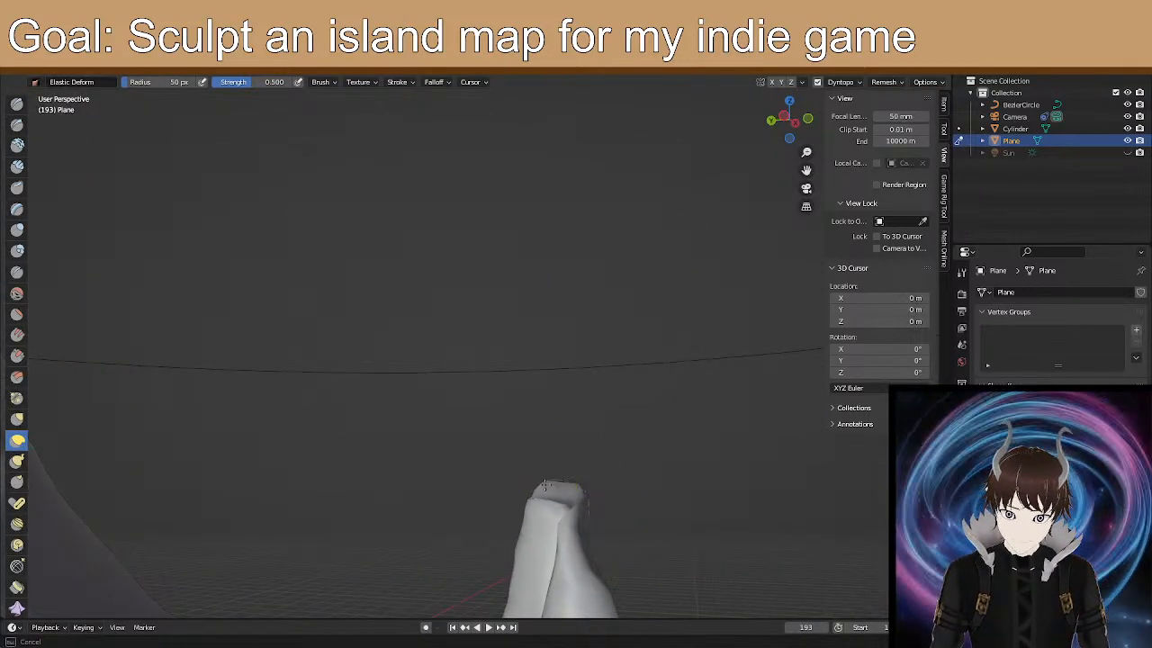
pyautogui.moveTo(569, 531); pyautogui.dragTo(675, 523, button='middle')
pyautogui.moveTo(742, 489); pyautogui.dragTo(735, 484)
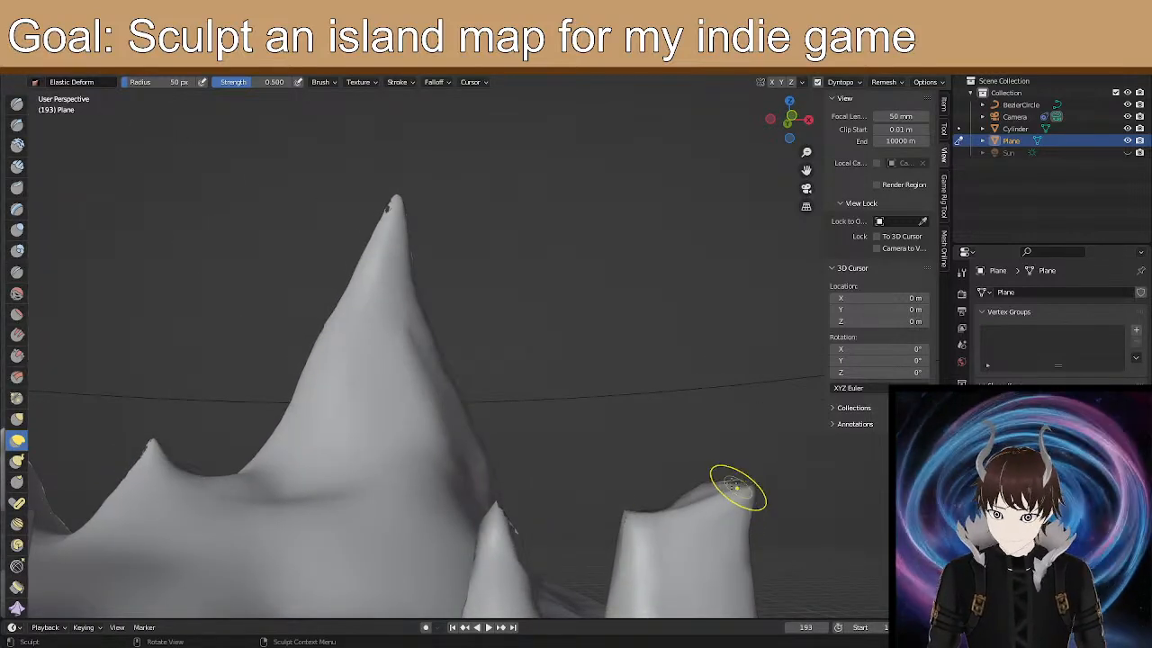
pyautogui.moveTo(691, 485); pyautogui.dragTo(435, 510, button='middle')
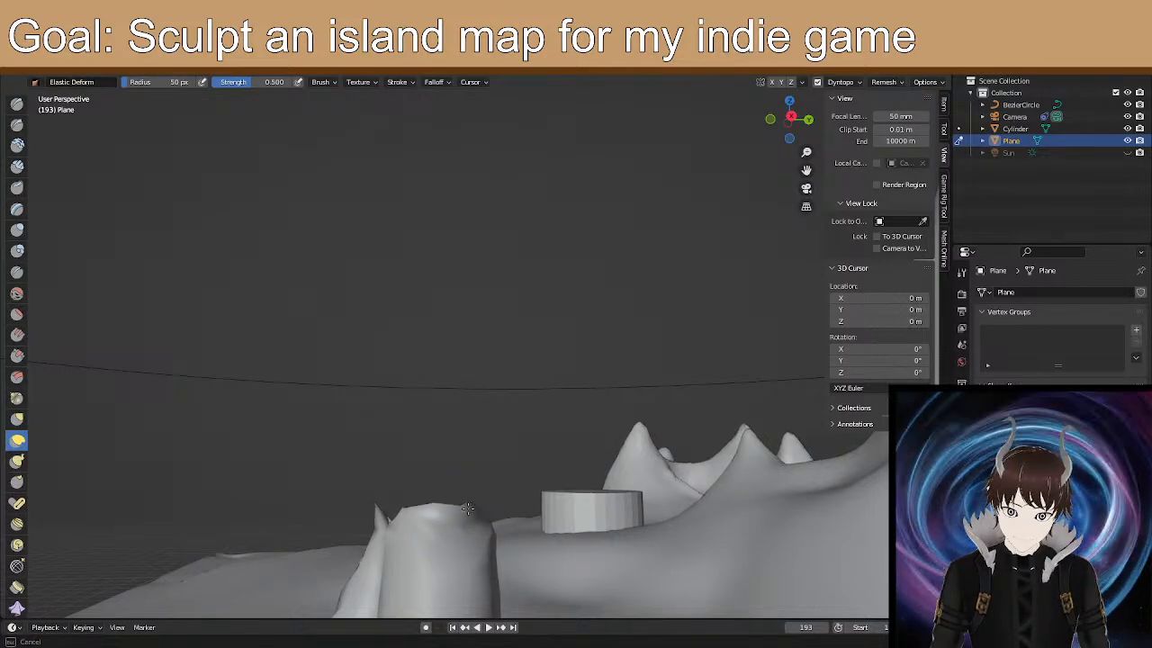
pyautogui.moveTo(436, 513)
pyautogui.mouseDown(button='middle')
pyautogui.moveTo(540, 494)
pyautogui.moveTo(491, 510)
pyautogui.mouseUp(button='middle')
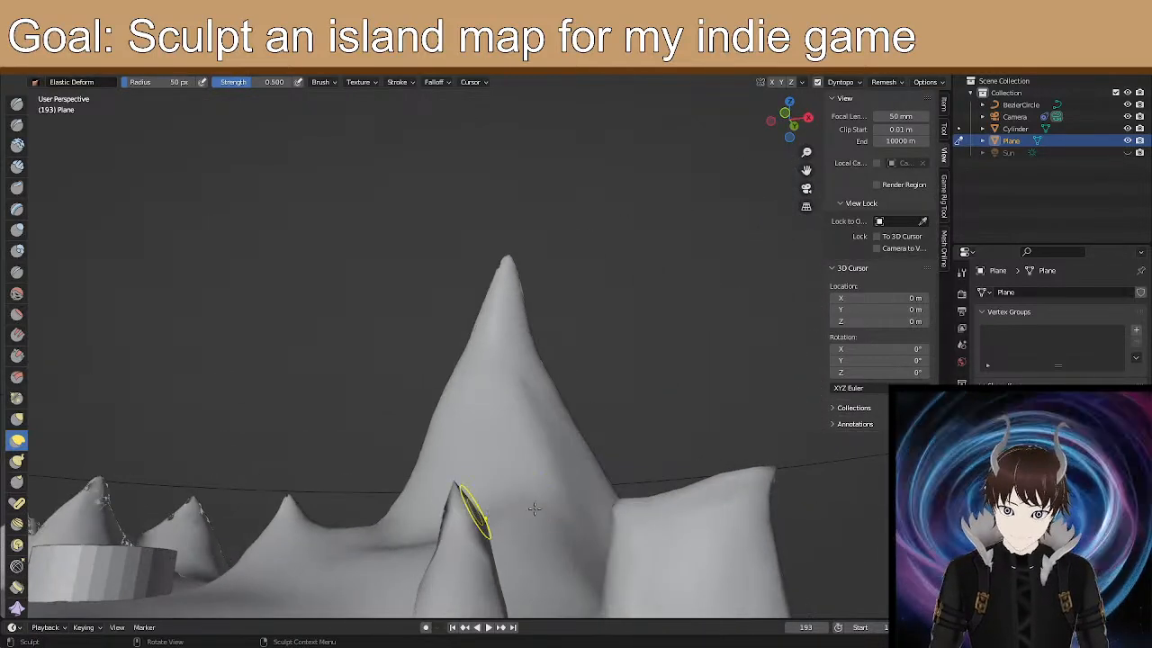
# Draw the seaward top corner of the outer edge peak out into a pointed lip with Elastic Deform.
pyautogui.moveTo(578, 514)
pyautogui.mouseDown(button='middle')
pyautogui.moveTo(663, 506)
pyautogui.moveTo(619, 498)
pyautogui.moveTo(512, 411)
pyautogui.moveTo(470, 441)
pyautogui.mouseUp(button='middle')
pyautogui.moveTo(550, 411); pyautogui.dragTo(566, 411, button='middle')
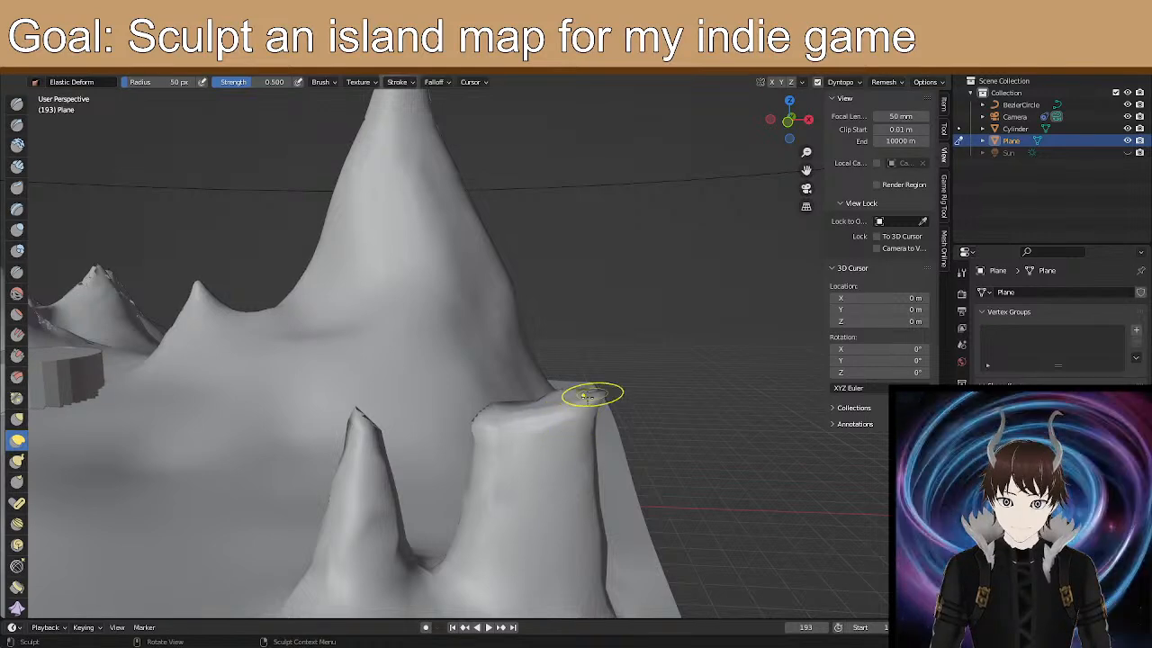
pyautogui.moveTo(575, 416); pyautogui.dragTo(403, 426, button='middle')
pyautogui.scroll(-3, 360, 443)
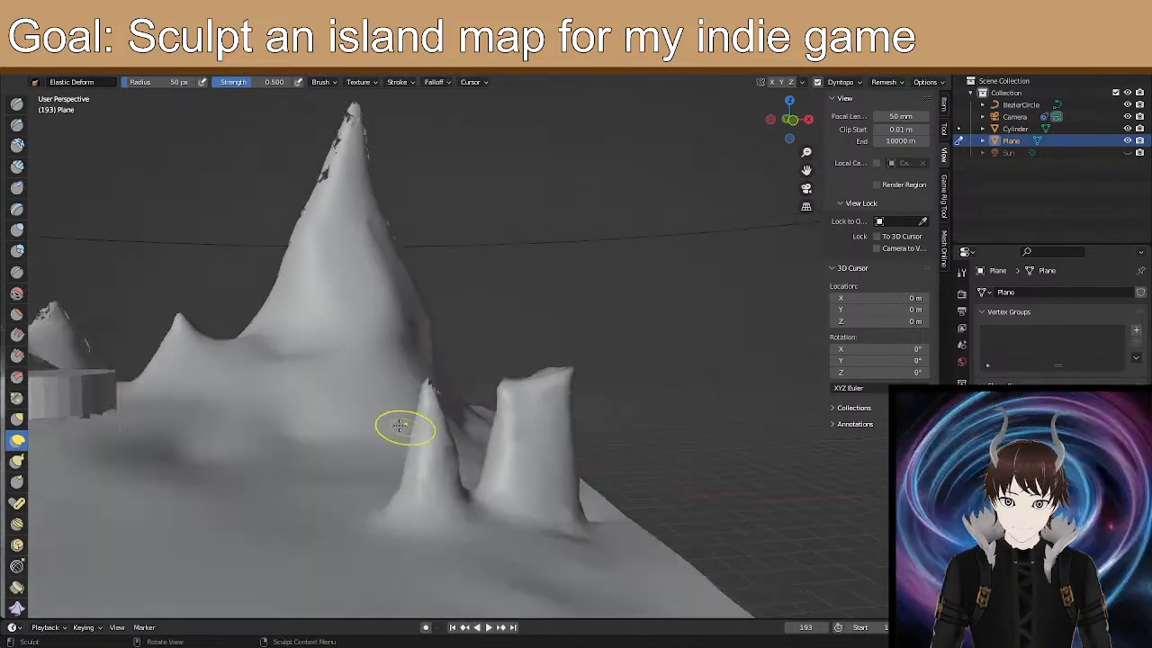
pyautogui.scroll(1, 331, 441)
pyautogui.scroll(1, 405, 387)
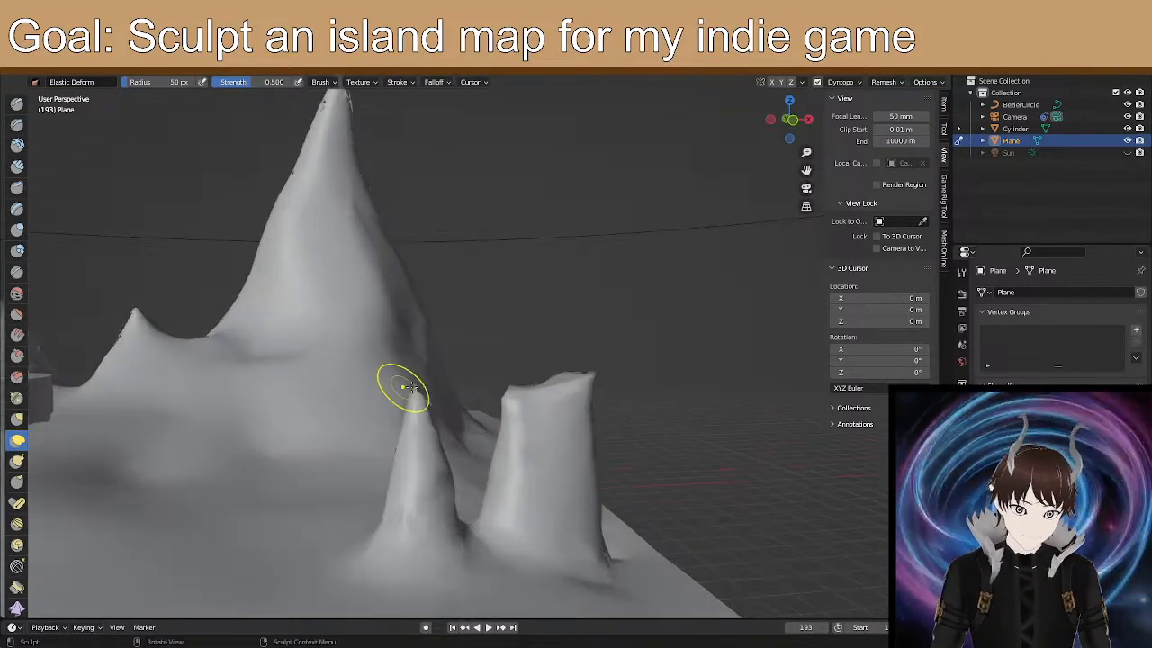
pyautogui.scroll(2, 540, 393)
pyautogui.moveTo(544, 409); pyautogui.dragTo(497, 425, button='middle')
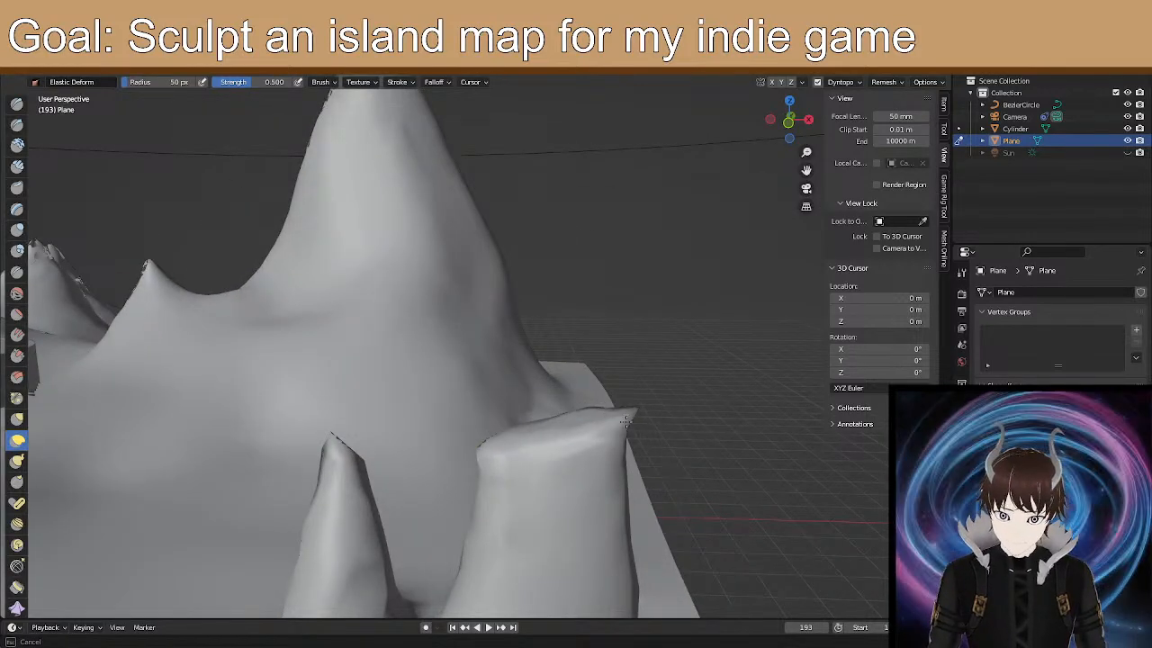
pyautogui.moveTo(535, 453)
pyautogui.mouseDown(button='middle')
pyautogui.moveTo(279, 429)
pyautogui.moveTo(350, 411)
pyautogui.moveTo(501, 405)
pyautogui.moveTo(485, 416)
pyautogui.moveTo(599, 404)
pyautogui.moveTo(600, 393)
pyautogui.moveTo(424, 416)
pyautogui.moveTo(205, 522)
pyautogui.mouseUp(button='middle')
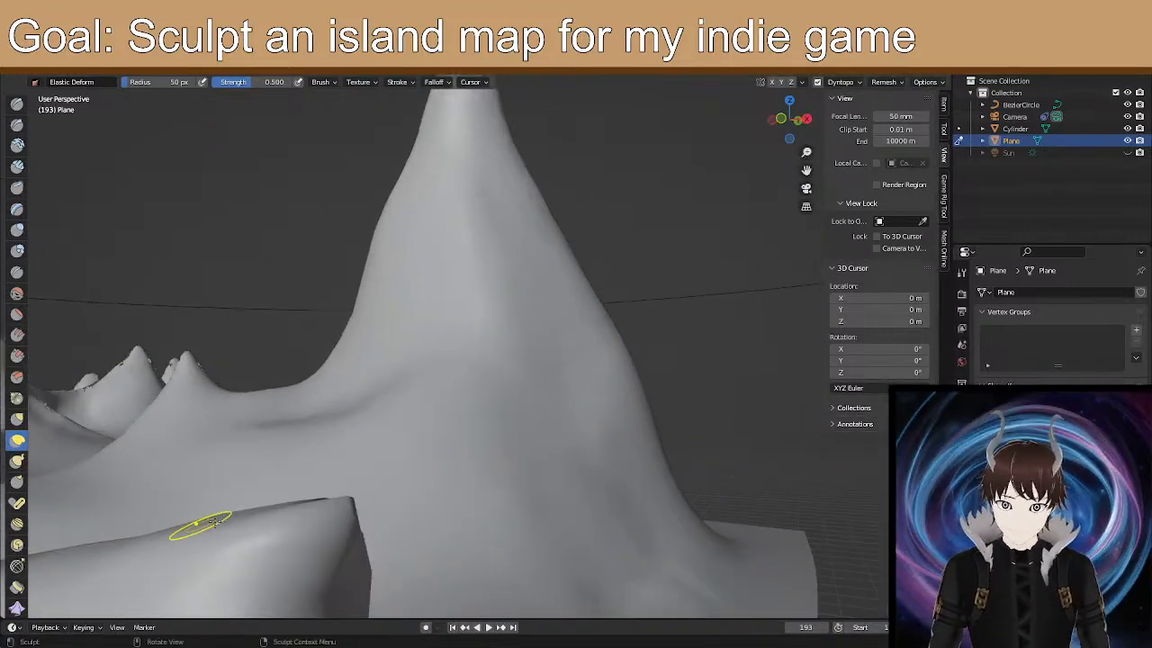
pyautogui.moveTo(342, 502)
pyautogui.mouseDown(button='middle')
pyautogui.moveTo(311, 524)
pyautogui.moveTo(295, 459)
pyautogui.moveTo(703, 94)
pyautogui.mouseUp(button='middle')
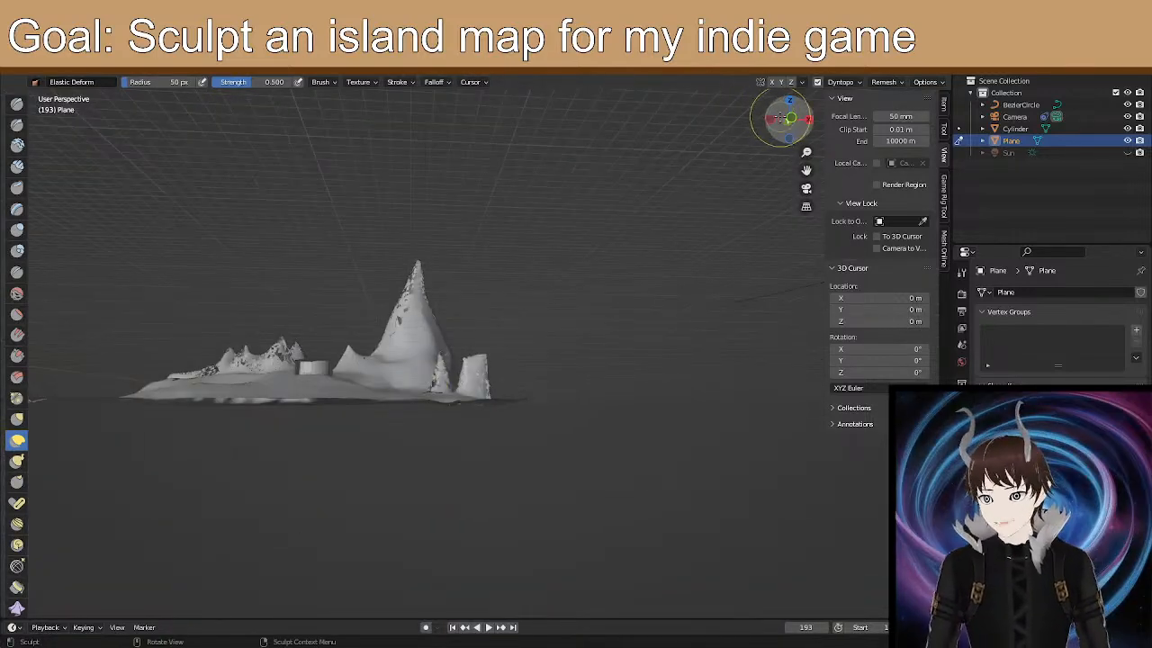
# In the front orthographic view, push the inner edge peak's pointed tip down into a blunt, flat top.
pyautogui.click(790, 118)
pyautogui.scroll(2, 230, 324)
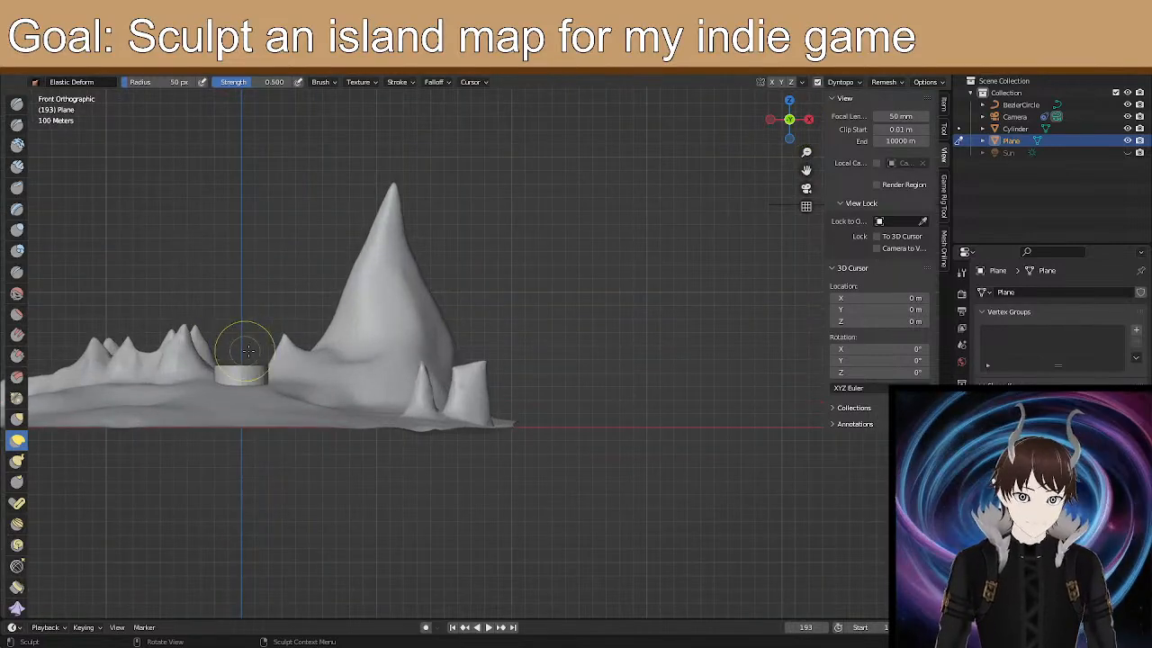
pyautogui.scroll(2, 257, 376)
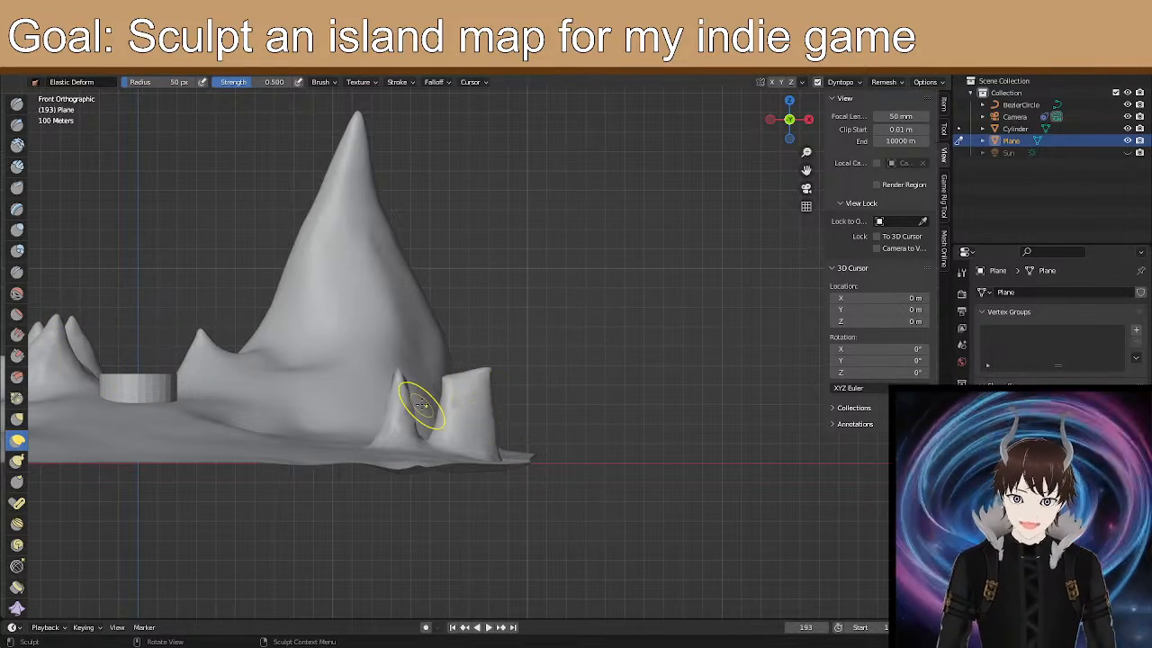
pyautogui.scroll(10, 398, 389)
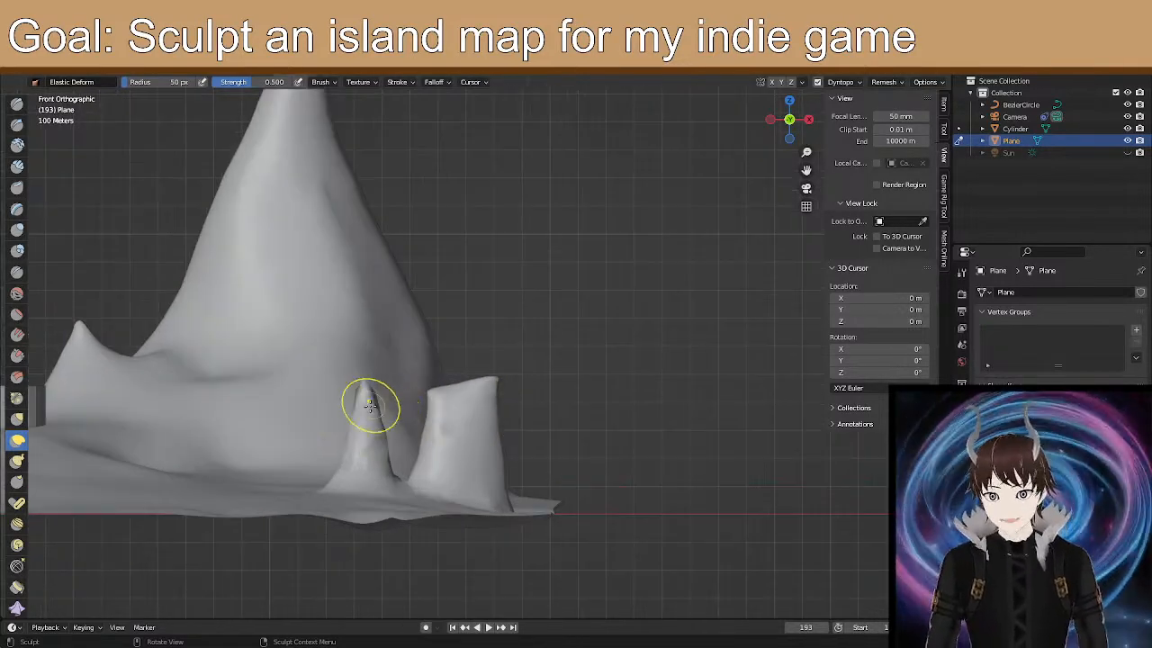
pyautogui.scroll(3, 405, 388)
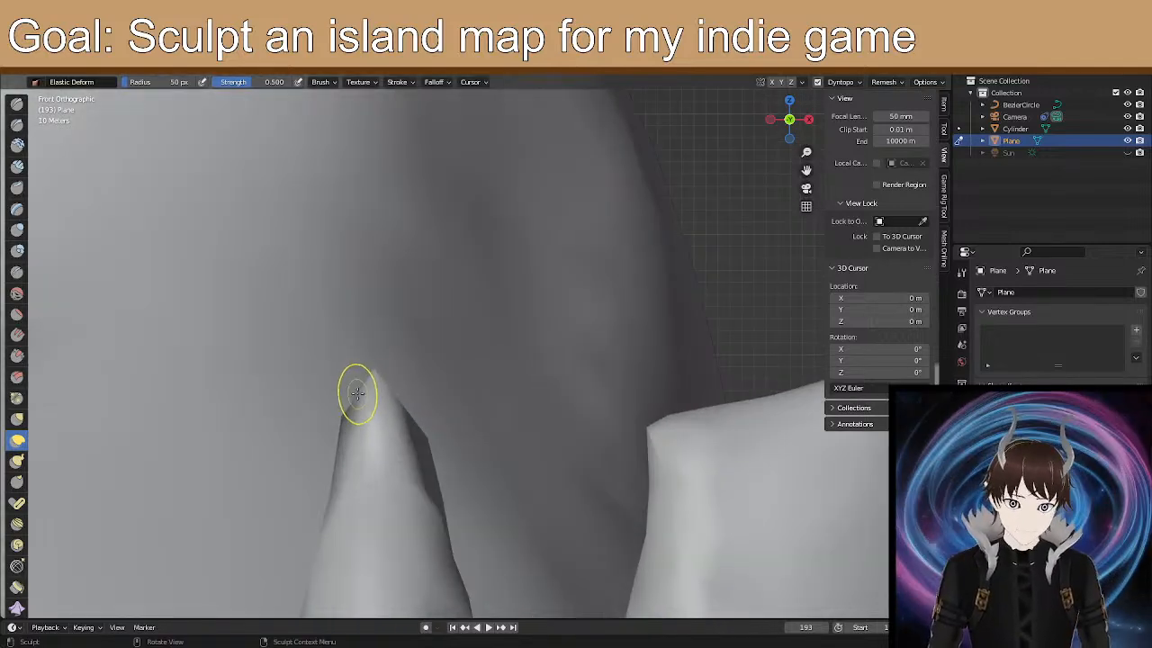
pyautogui.moveTo(375, 382); pyautogui.dragTo(374, 415)
pyautogui.moveTo(383, 617); pyautogui.dragTo(379, 572)
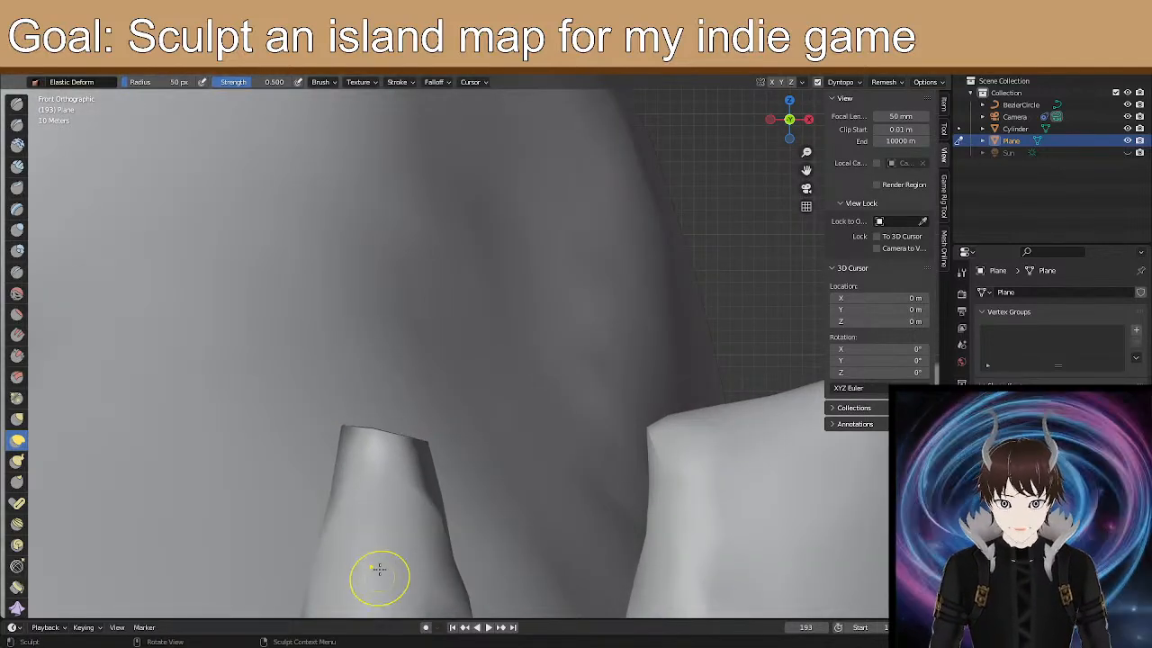
pyautogui.click(791, 122)
pyautogui.scroll(-6, 434, 362)
pyautogui.moveTo(352, 376); pyautogui.dragTo(650, 407, button='middle')
pyautogui.moveTo(527, 438); pyautogui.dragTo(397, 529, button='middle')
pyautogui.moveTo(396, 529)
pyautogui.keyDown('shift'); pyautogui.mouseDown(button='middle')
pyautogui.moveTo(422, 480)
pyautogui.moveTo(535, 493)
pyautogui.mouseUp(button='middle'); pyautogui.keyUp('shift')
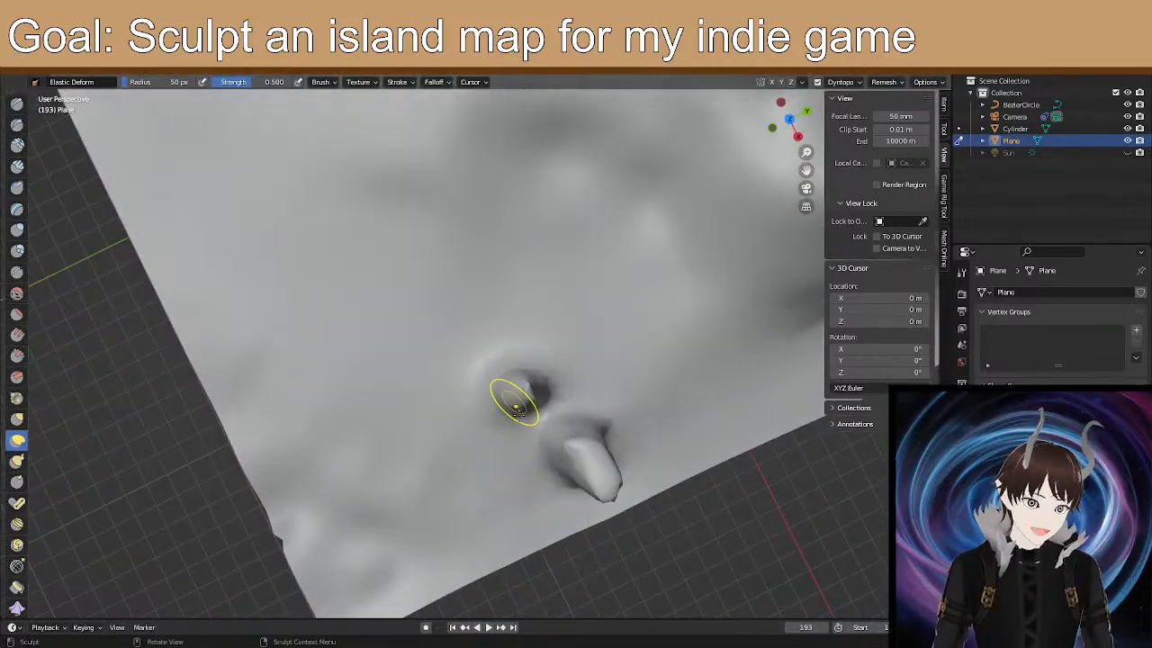
# Pull up a row of merging spikes from the ground beside the inner edge peak with Snake Hook, forming a curved ridge toward the cylinder.
pyautogui.click(16, 458)
pyautogui.moveTo(565, 303)
pyautogui.mouseDown(button='middle')
pyautogui.moveTo(522, 279)
pyautogui.moveTo(408, 421)
pyautogui.mouseUp(button='middle')
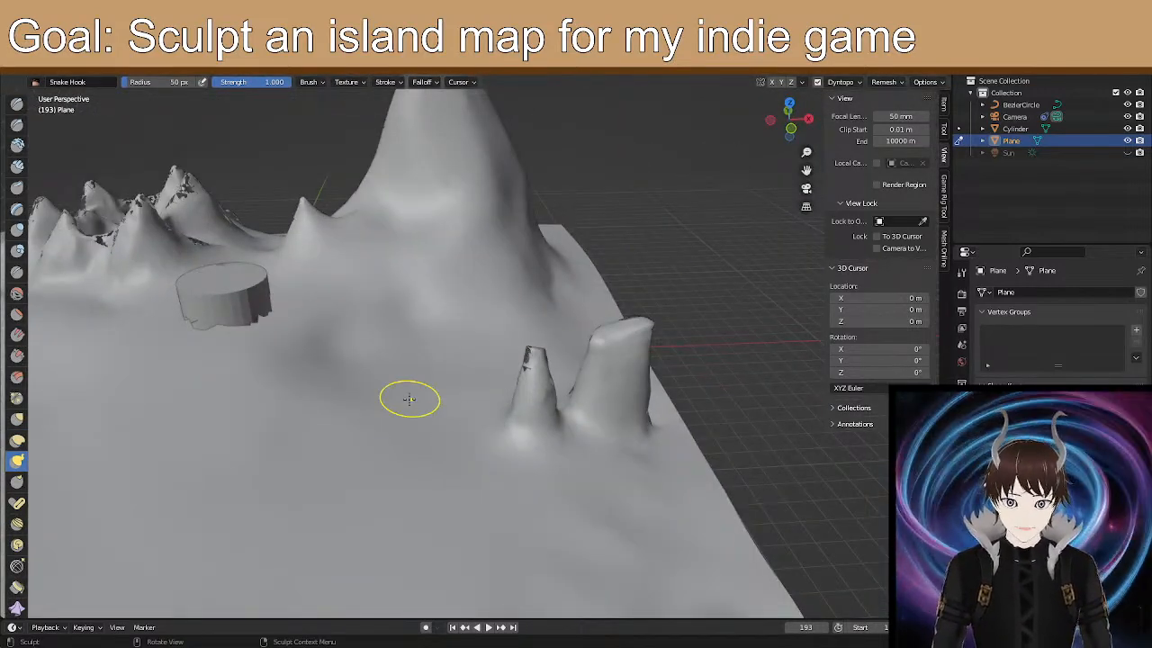
pyautogui.moveTo(478, 426)
pyautogui.mouseDown()
pyautogui.moveTo(462, 419)
pyautogui.moveTo(455, 381)
pyautogui.mouseUp()
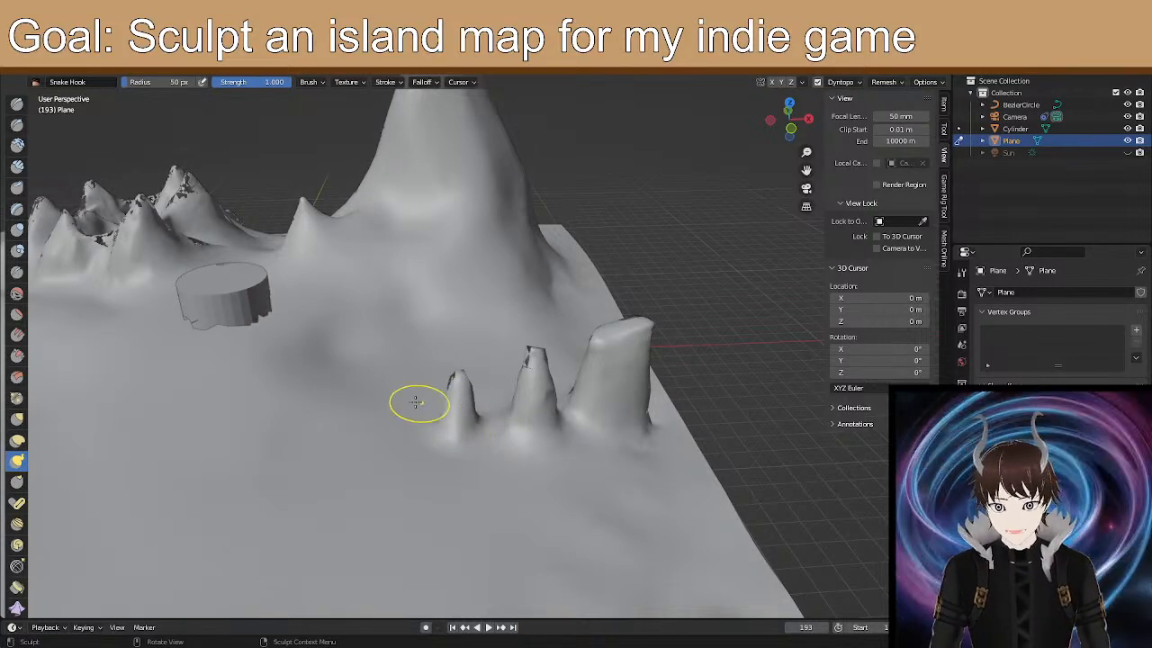
pyautogui.moveTo(398, 429)
pyautogui.mouseDown()
pyautogui.moveTo(385, 392)
pyautogui.moveTo(339, 414)
pyautogui.moveTo(286, 360)
pyautogui.moveTo(263, 359)
pyautogui.mouseUp()
pyautogui.moveTo(314, 387); pyautogui.dragTo(310, 370)
pyautogui.moveTo(354, 416); pyautogui.dragTo(361, 387)
pyautogui.moveTo(348, 390); pyautogui.dragTo(345, 383)
pyautogui.moveTo(419, 425)
pyautogui.mouseDown()
pyautogui.moveTo(445, 392)
pyautogui.moveTo(500, 412)
pyautogui.moveTo(505, 383)
pyautogui.moveTo(334, 386)
pyautogui.moveTo(297, 366)
pyautogui.mouseUp()
pyautogui.moveTo(372, 410)
pyautogui.mouseDown()
pyautogui.moveTo(363, 386)
pyautogui.moveTo(491, 375)
pyautogui.mouseUp()
pyautogui.click(517, 365)
pyautogui.moveTo(520, 376); pyautogui.dragTo(517, 364)
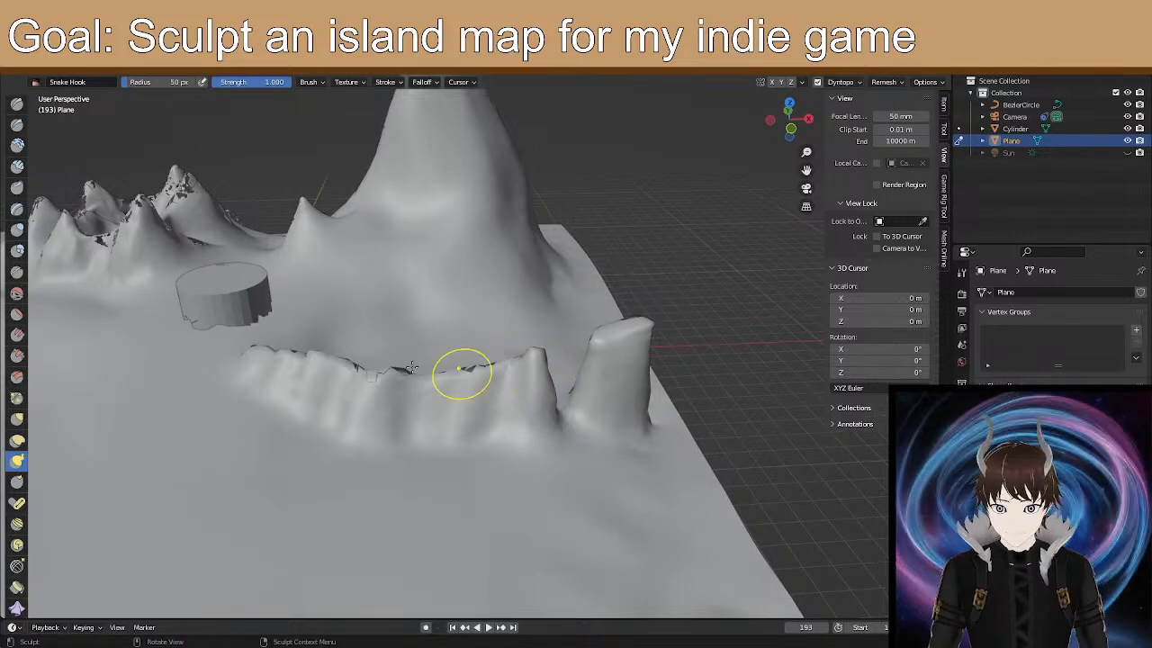
# Reshape the inner edge peak's tip and the ridge's far end with Elastic Deform.
pyautogui.click(17, 439)
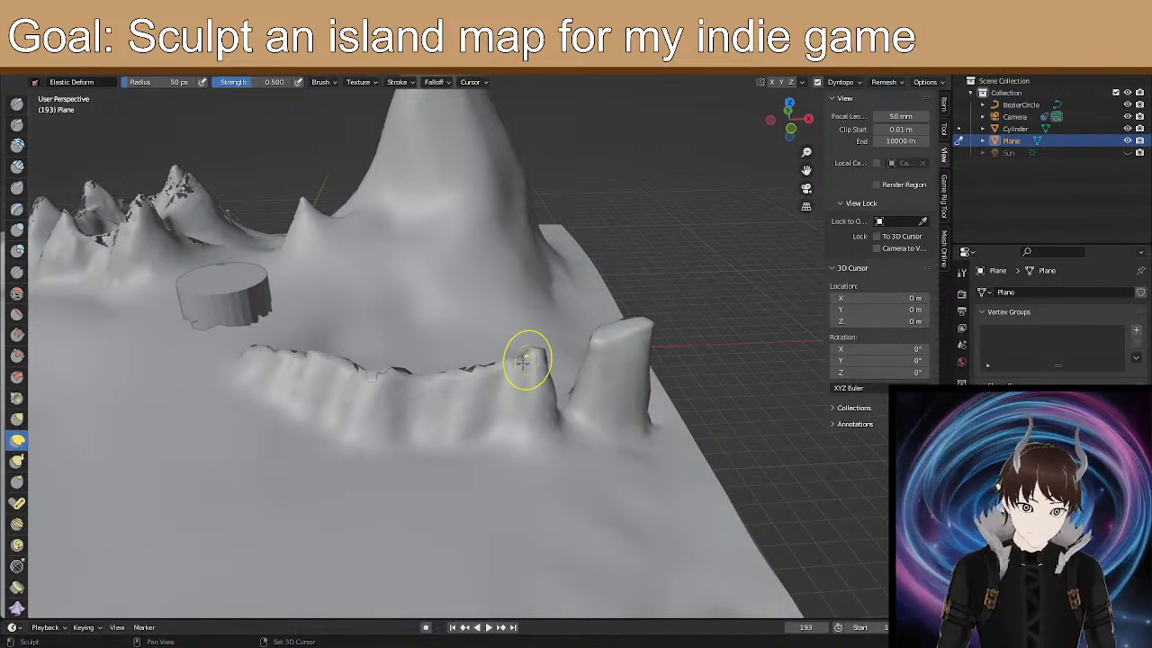
pyautogui.moveTo(524, 360); pyautogui.dragTo(537, 347)
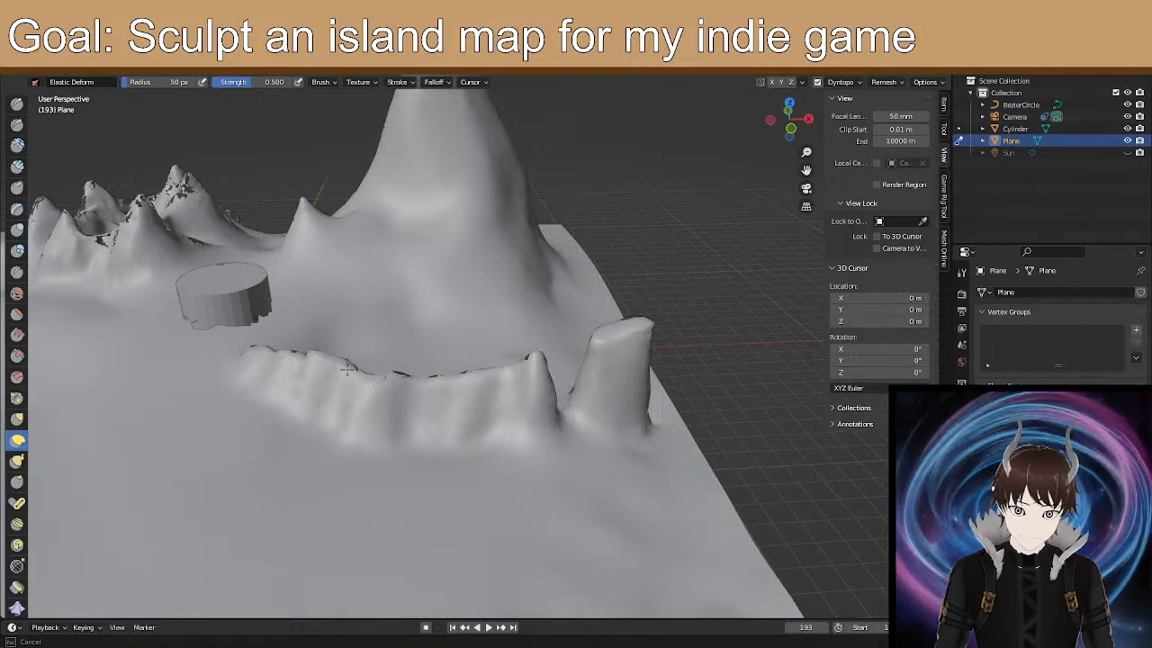
pyautogui.moveTo(246, 352); pyautogui.dragTo(239, 347)
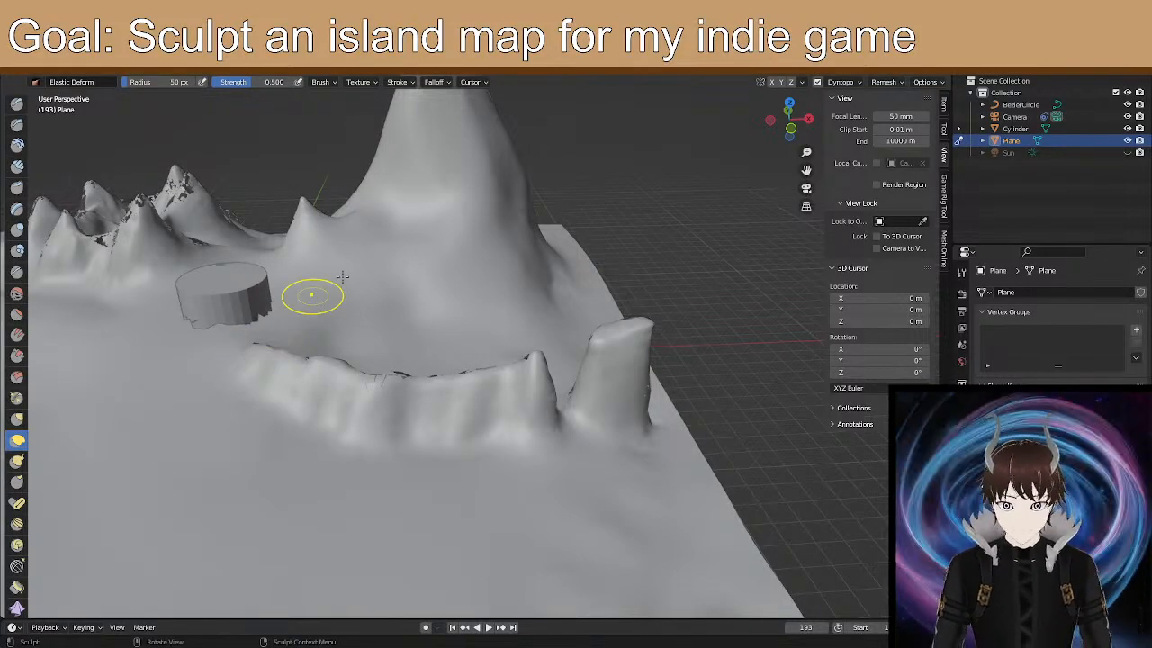
# Raise the ground on the ridge's mountain side into a second row of humps extending toward the cylinder with Elastic Deform.
pyautogui.moveTo(616, 426); pyautogui.dragTo(549, 441, button='middle')
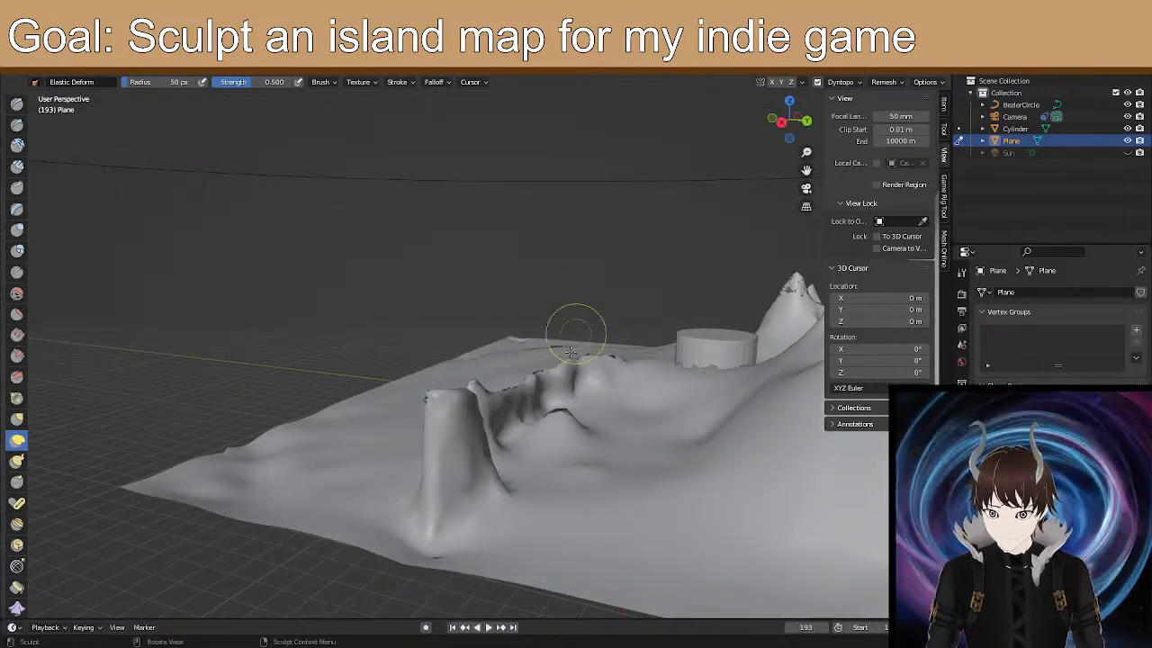
pyautogui.scroll(3, 549, 378)
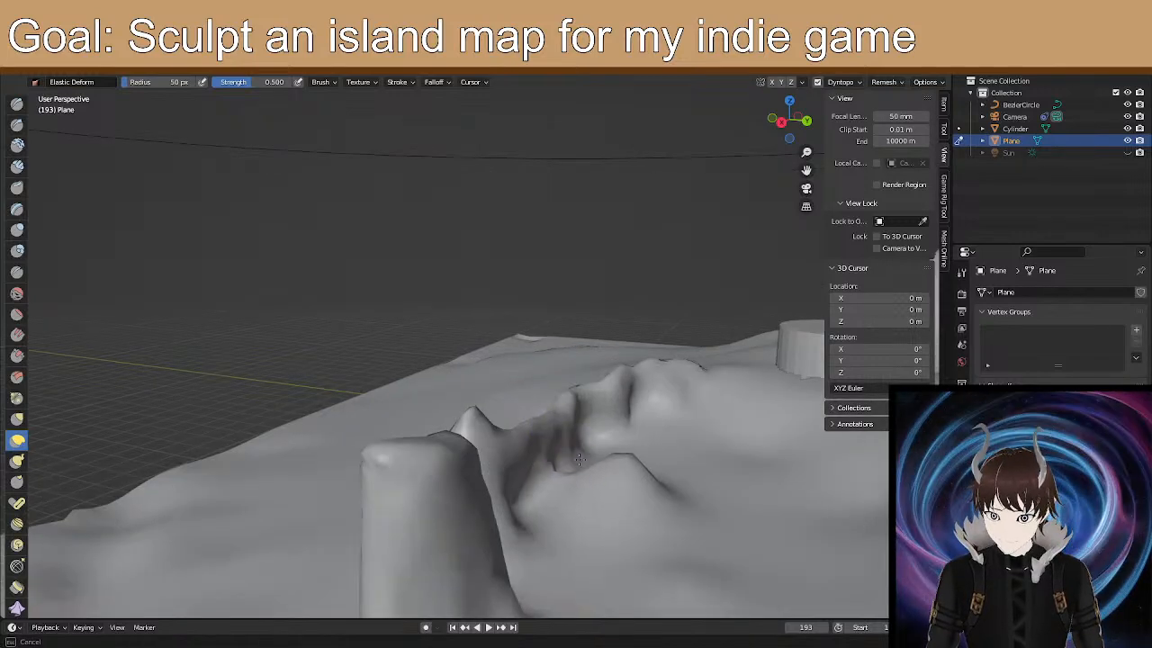
pyautogui.moveTo(617, 380); pyautogui.dragTo(576, 379, button='middle')
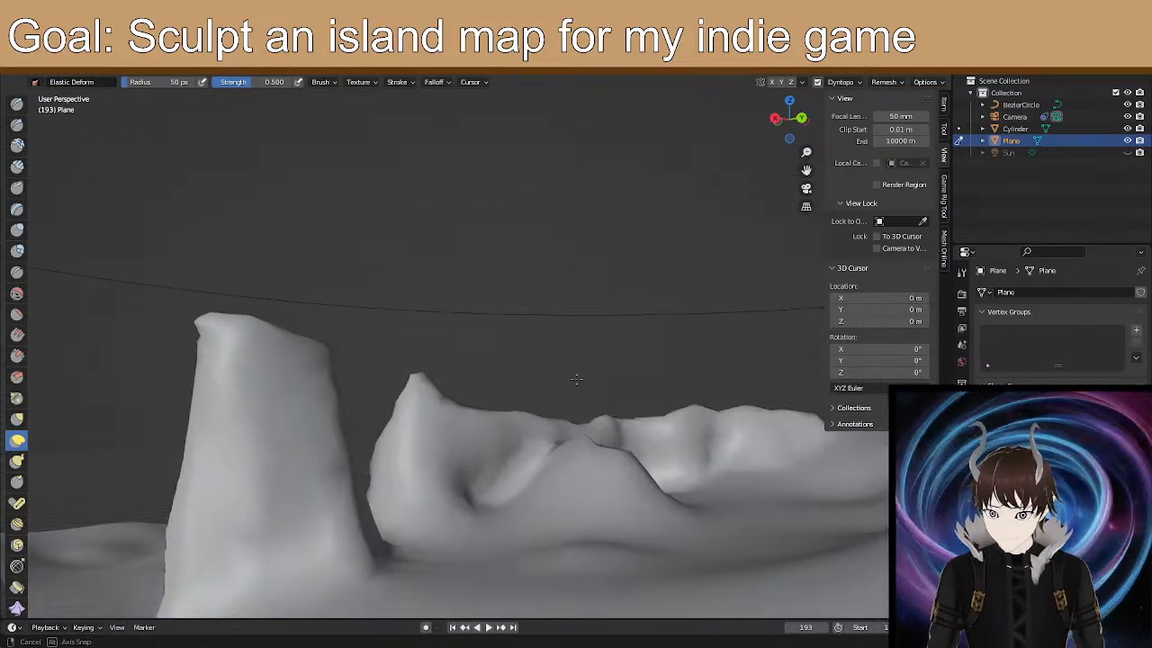
pyautogui.moveTo(473, 436)
pyautogui.mouseDown(button='middle')
pyautogui.moveTo(506, 527)
pyautogui.moveTo(653, 548)
pyautogui.moveTo(689, 477)
pyautogui.moveTo(624, 520)
pyautogui.moveTo(411, 389)
pyautogui.moveTo(423, 312)
pyautogui.moveTo(411, 270)
pyautogui.moveTo(430, 241)
pyautogui.moveTo(432, 283)
pyautogui.mouseUp(button='middle')
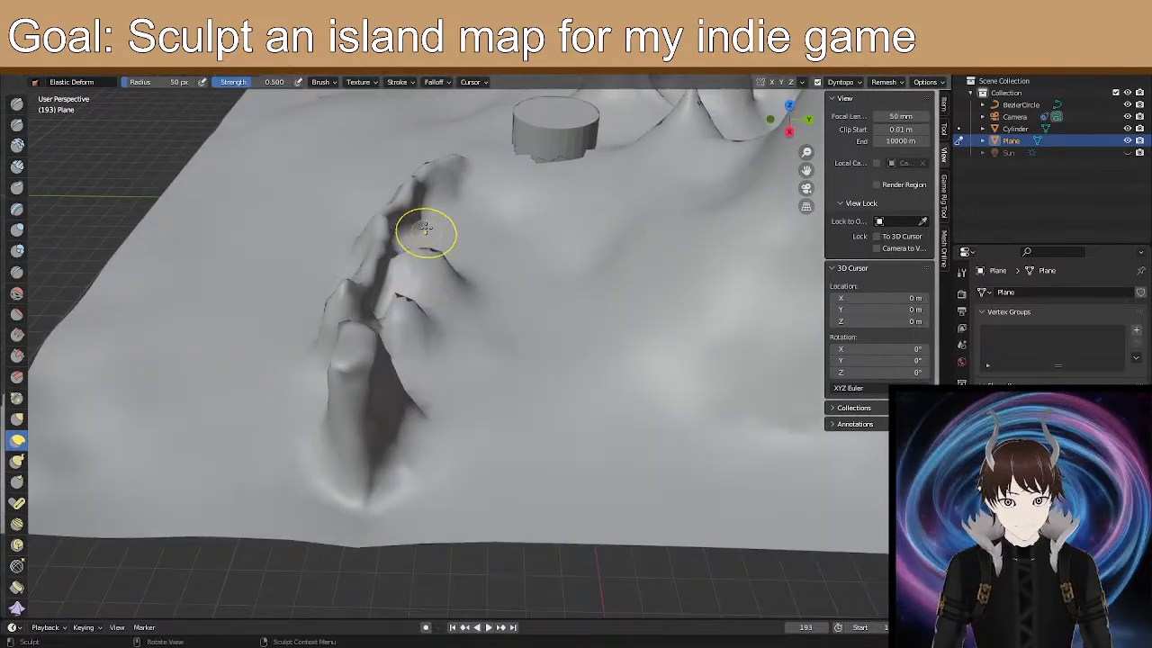
pyautogui.moveTo(437, 241); pyautogui.dragTo(195, 232, button='middle')
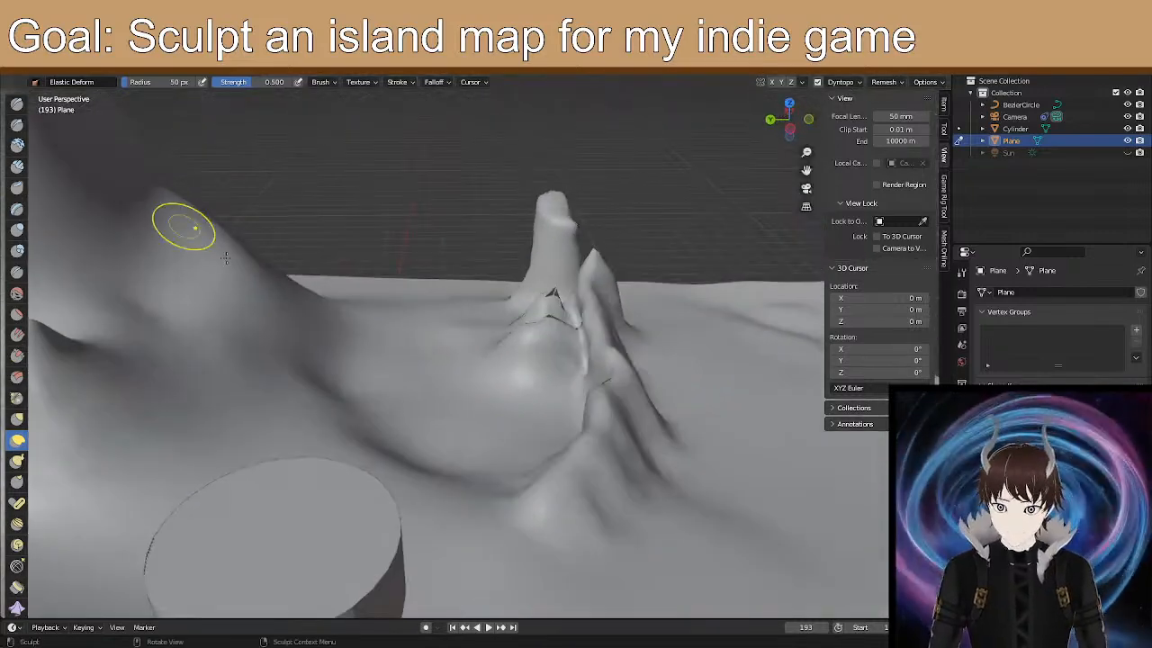
pyautogui.moveTo(509, 397); pyautogui.dragTo(355, 320, button='middle')
pyautogui.moveTo(333, 279); pyautogui.dragTo(204, 262, button='middle')
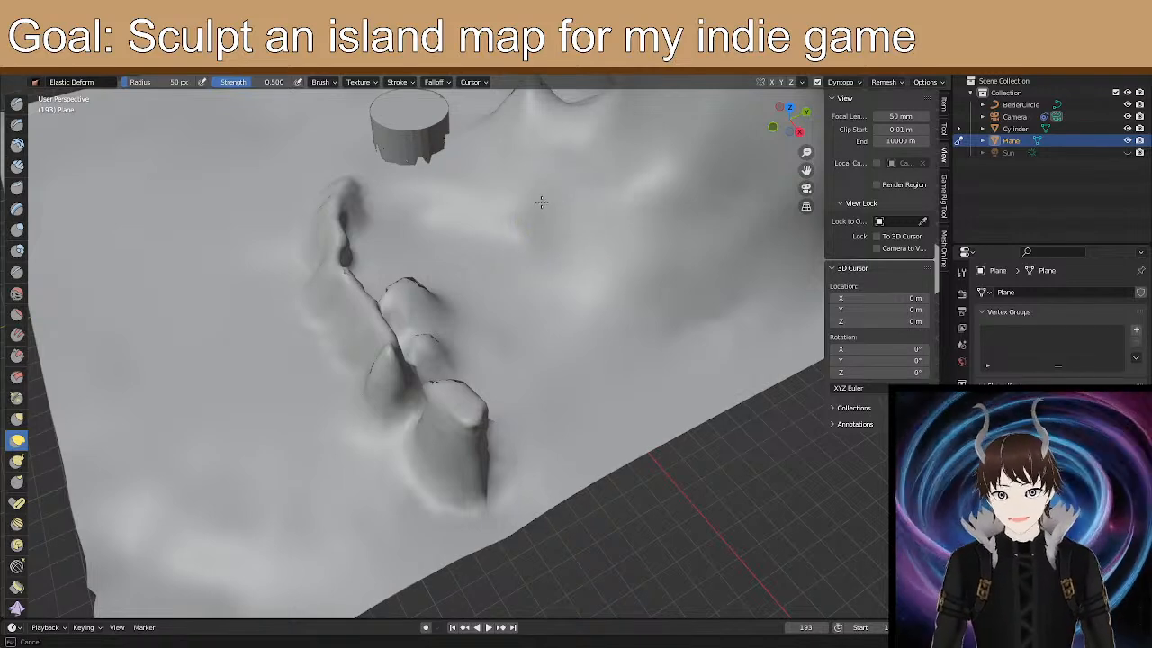
pyautogui.moveTo(422, 204)
pyautogui.mouseDown()
pyautogui.moveTo(382, 209)
pyautogui.moveTo(398, 224)
pyautogui.mouseUp()
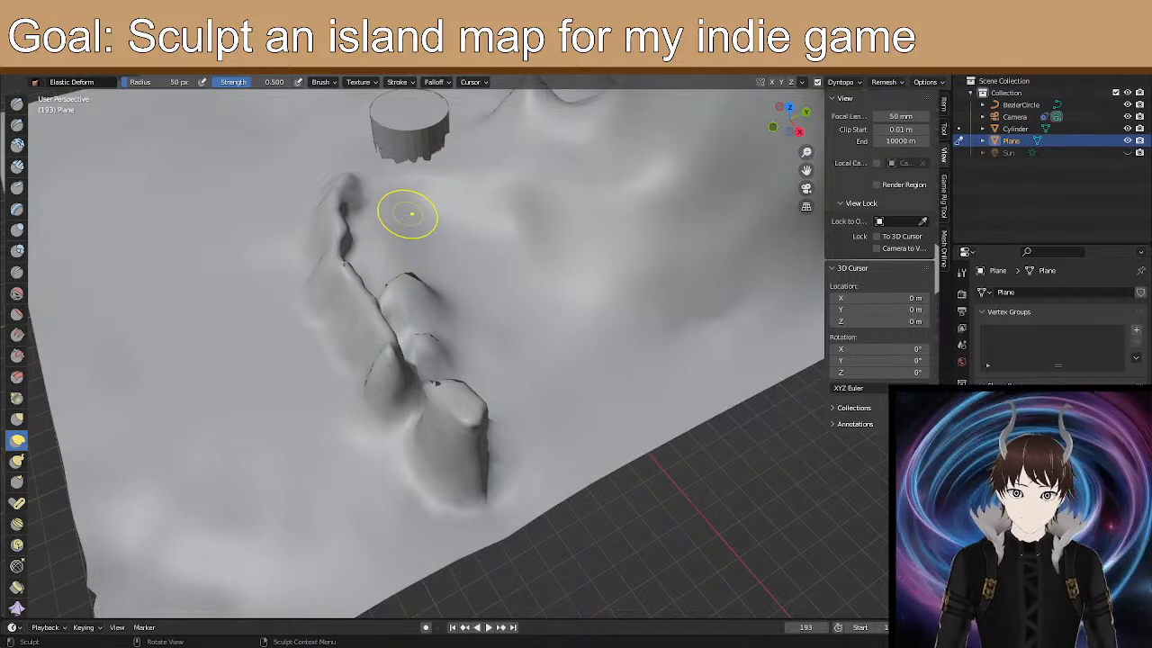
pyautogui.moveTo(523, 213); pyautogui.dragTo(730, 333, button='middle')
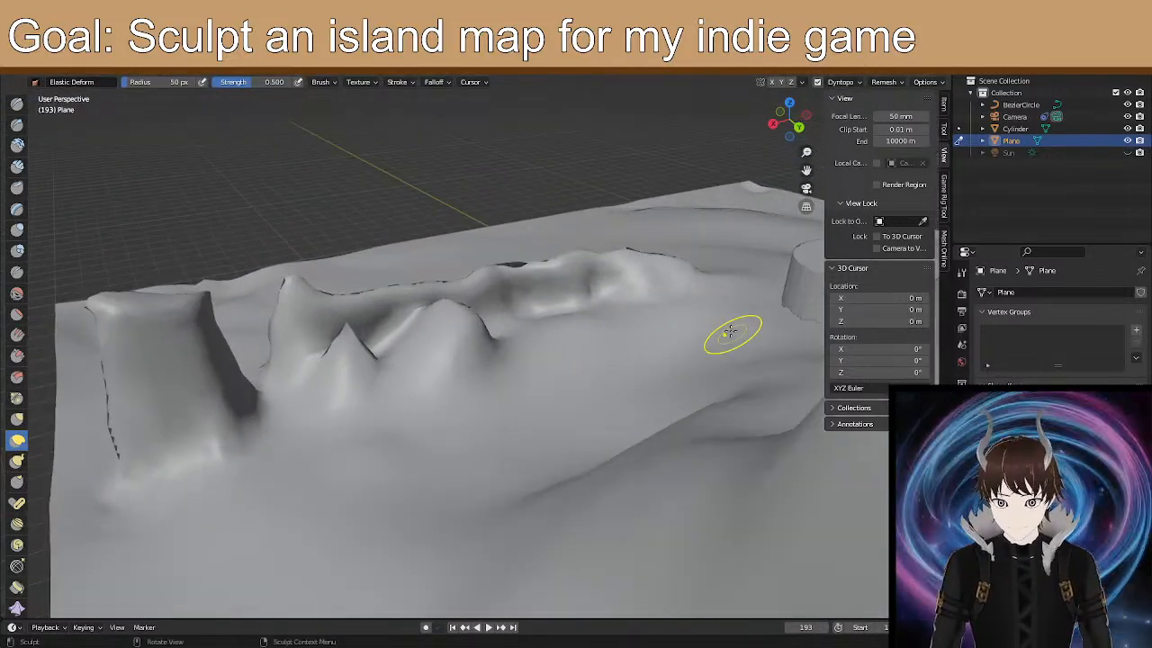
pyautogui.moveTo(582, 328)
pyautogui.mouseDown()
pyautogui.moveTo(564, 307)
pyautogui.moveTo(510, 316)
pyautogui.moveTo(579, 293)
pyautogui.mouseUp()
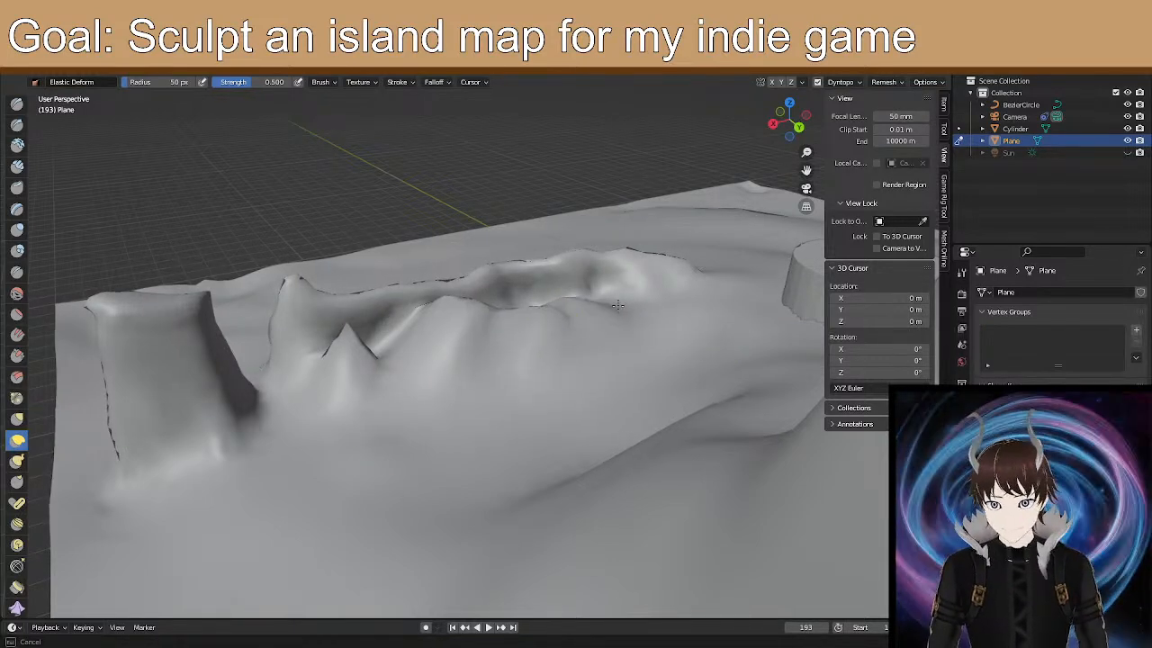
pyautogui.moveTo(647, 281); pyautogui.dragTo(653, 293)
pyautogui.moveTo(606, 326)
pyautogui.mouseDown()
pyautogui.moveTo(539, 344)
pyautogui.moveTo(534, 359)
pyautogui.mouseUp()
# Widen the small pointed hump nearest the outer edge peak into a broad hump joining its neighbour in the second row.
pyautogui.moveTo(375, 389); pyautogui.dragTo(381, 353)
pyautogui.moveTo(385, 367); pyautogui.dragTo(386, 344)
pyautogui.moveTo(382, 396)
pyautogui.mouseDown()
pyautogui.moveTo(380, 378)
pyautogui.moveTo(320, 357)
pyautogui.mouseUp()
pyautogui.moveTo(314, 359)
pyautogui.mouseDown()
pyautogui.moveTo(318, 324)
pyautogui.moveTo(384, 303)
pyautogui.moveTo(403, 313)
pyautogui.mouseUp()
pyautogui.moveTo(402, 331); pyautogui.dragTo(413, 311)
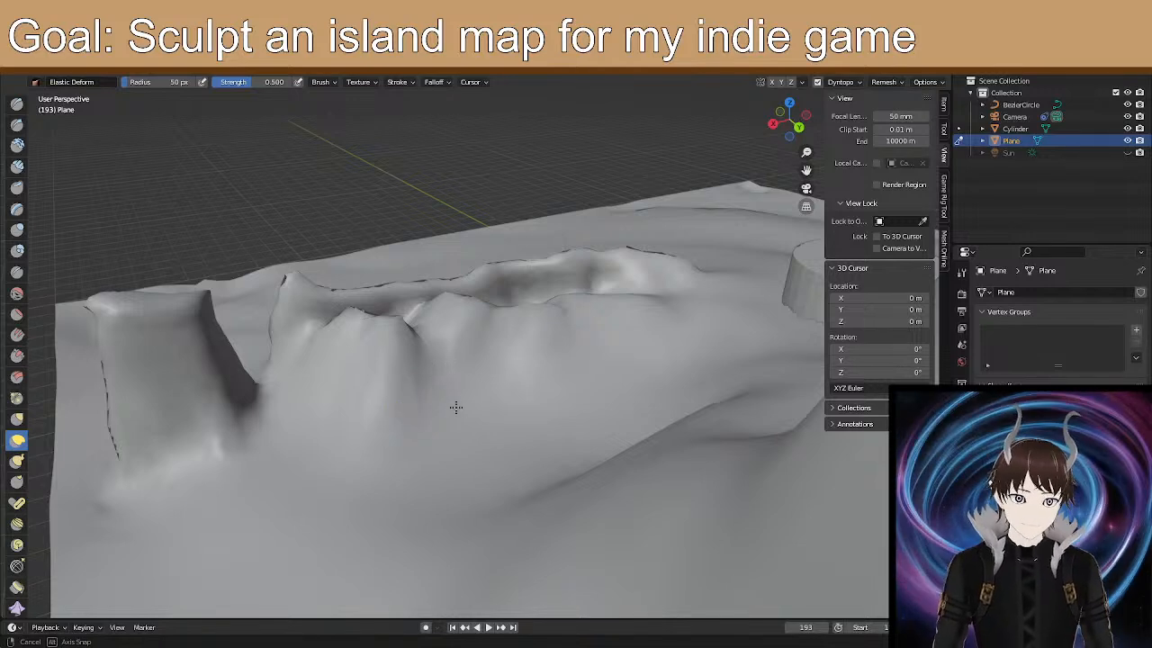
# Narrow the crevice between the two ridge rows by pulling the mountain-side slopes up against the first ridge.
pyautogui.moveTo(455, 406); pyautogui.dragTo(444, 446, button='middle')
pyautogui.moveTo(432, 406)
pyautogui.mouseDown(button='middle')
pyautogui.moveTo(527, 420)
pyautogui.moveTo(542, 402)
pyautogui.moveTo(547, 324)
pyautogui.mouseUp(button='middle')
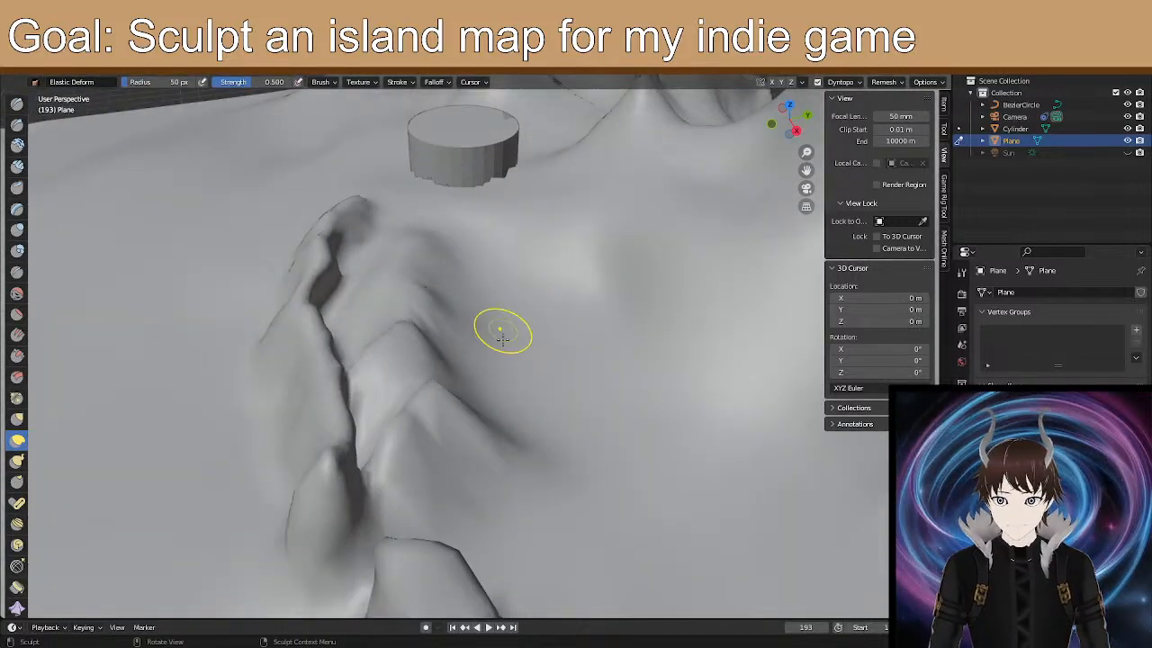
pyautogui.moveTo(434, 230)
pyautogui.mouseDown()
pyautogui.moveTo(426, 242)
pyautogui.moveTo(412, 224)
pyautogui.mouseUp()
pyautogui.moveTo(339, 286)
pyautogui.mouseDown()
pyautogui.moveTo(356, 265)
pyautogui.moveTo(342, 261)
pyautogui.moveTo(350, 236)
pyautogui.moveTo(368, 226)
pyautogui.moveTo(359, 240)
pyautogui.mouseUp()
pyautogui.moveTo(347, 347); pyautogui.dragTo(331, 310)
pyautogui.moveTo(353, 399); pyautogui.dragTo(356, 376)
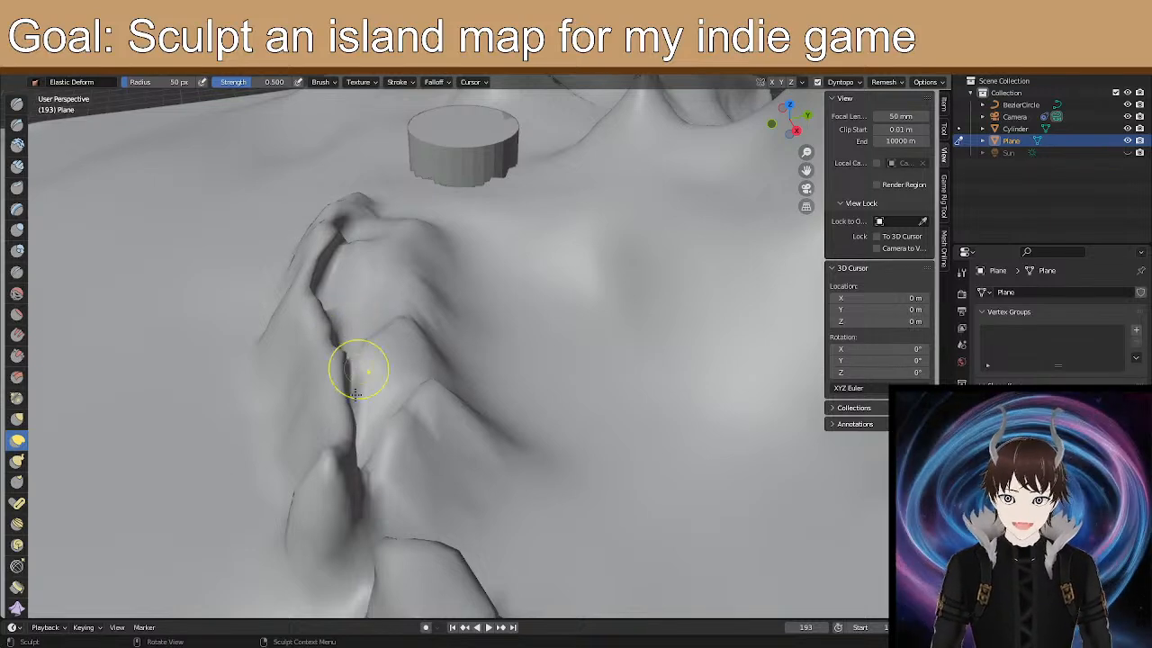
pyautogui.moveTo(363, 424); pyautogui.dragTo(355, 410)
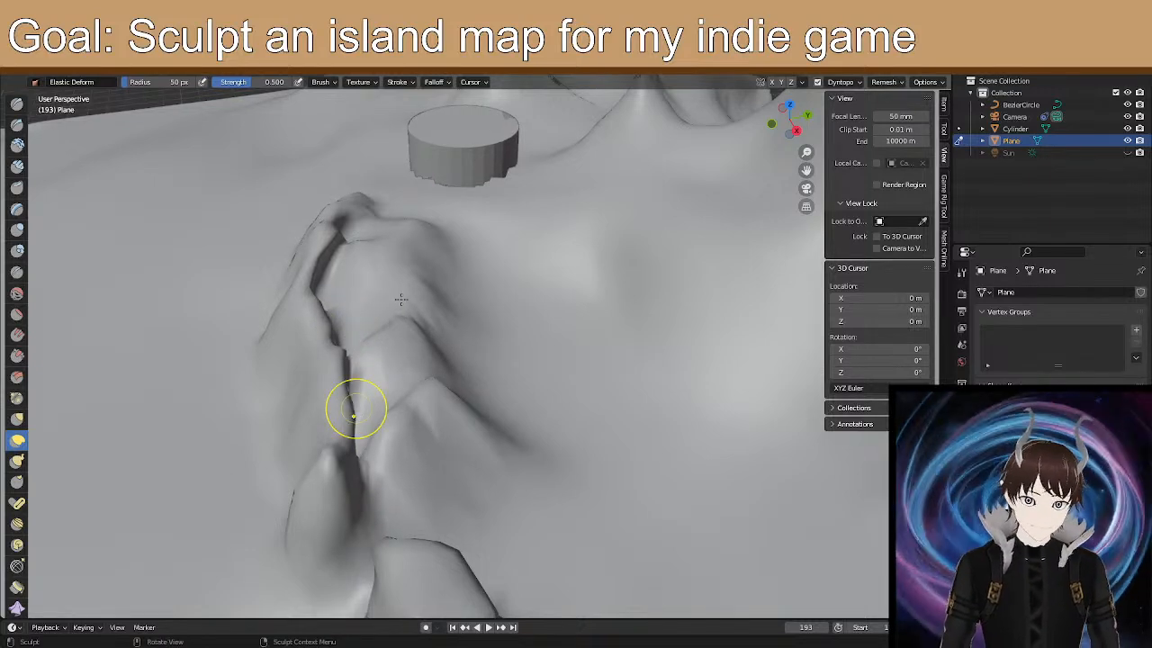
# Pull up foothills from the flat ground on the open-plain side of the ridge with Elastic Deform.
pyautogui.scroll(-5, 382, 613)
pyautogui.moveTo(416, 463); pyautogui.dragTo(489, 469, button='middle')
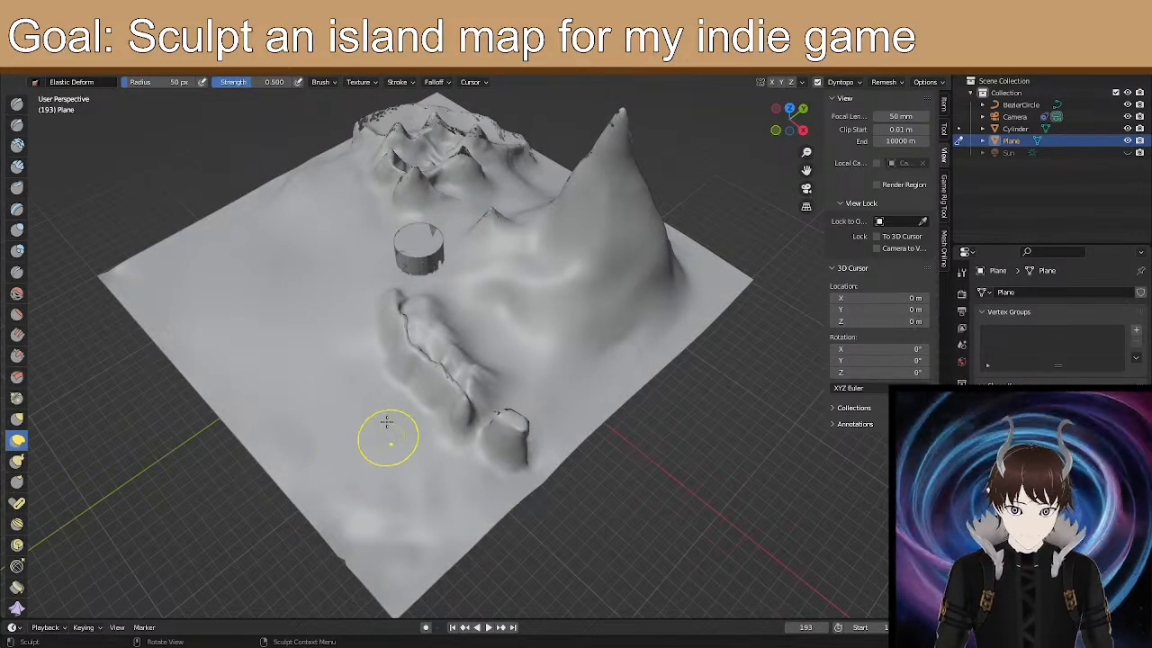
pyautogui.moveTo(409, 419); pyautogui.dragTo(389, 394, button='middle')
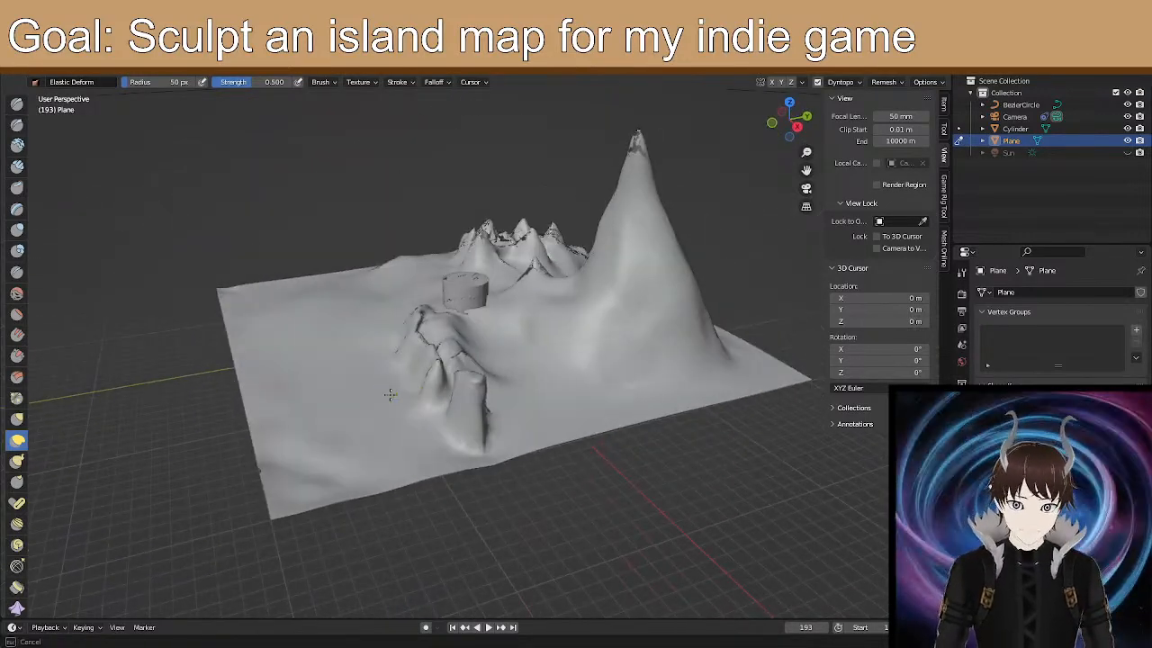
pyautogui.moveTo(387, 300); pyautogui.dragTo(392, 407, button='middle')
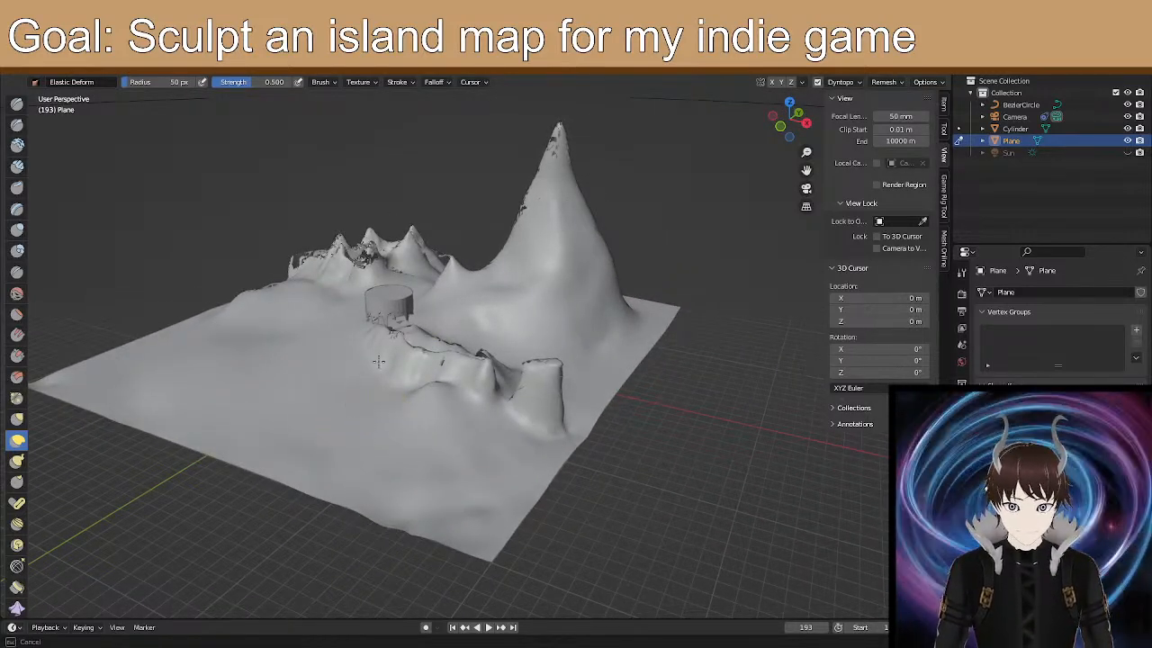
pyautogui.moveTo(387, 261); pyautogui.dragTo(494, 406, button='middle')
pyautogui.moveTo(481, 404); pyautogui.dragTo(482, 402)
pyautogui.moveTo(493, 338); pyautogui.dragTo(502, 295)
pyautogui.moveTo(535, 386); pyautogui.dragTo(532, 334)
# Raise more humps along the ridge's plain-side foot and near its cylinder end to broaden the foothills.
pyautogui.moveTo(540, 363); pyautogui.dragTo(549, 382, button='middle')
pyautogui.scroll(1, 544, 384)
pyautogui.scroll(3, 546, 385)
pyautogui.moveTo(572, 445); pyautogui.dragTo(609, 278)
pyautogui.moveTo(529, 442)
pyautogui.mouseDown(button='middle')
pyautogui.moveTo(567, 400)
pyautogui.moveTo(609, 456)
pyautogui.mouseUp(button='middle')
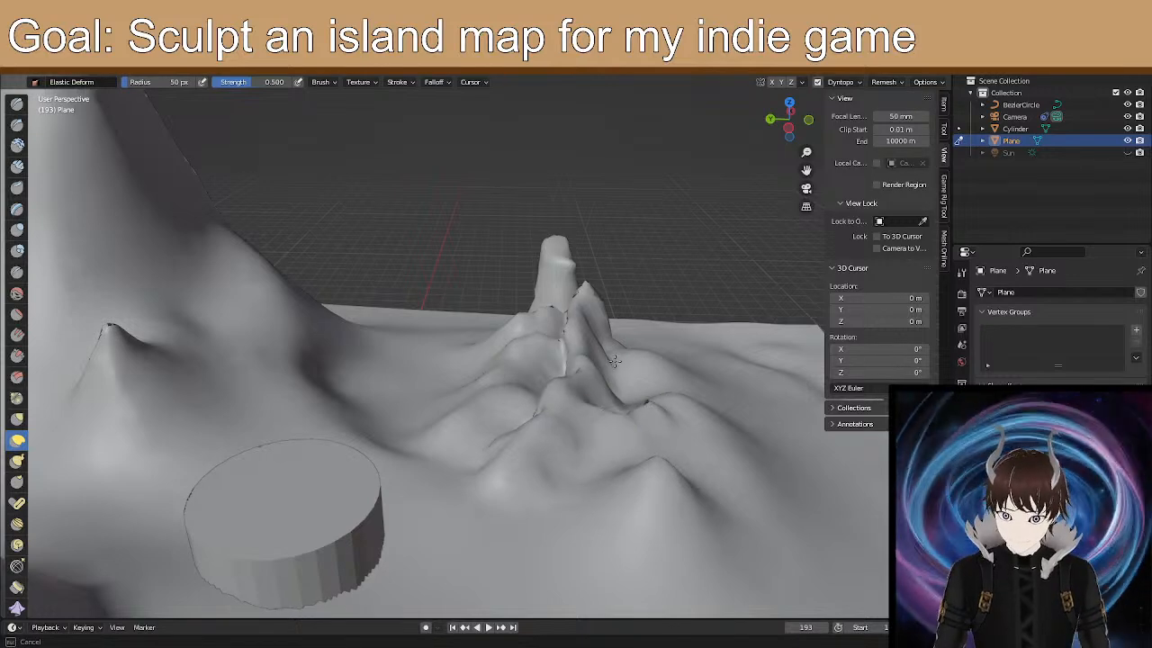
pyautogui.moveTo(616, 409); pyautogui.dragTo(512, 450, button='middle')
pyautogui.moveTo(526, 451); pyautogui.dragTo(540, 397)
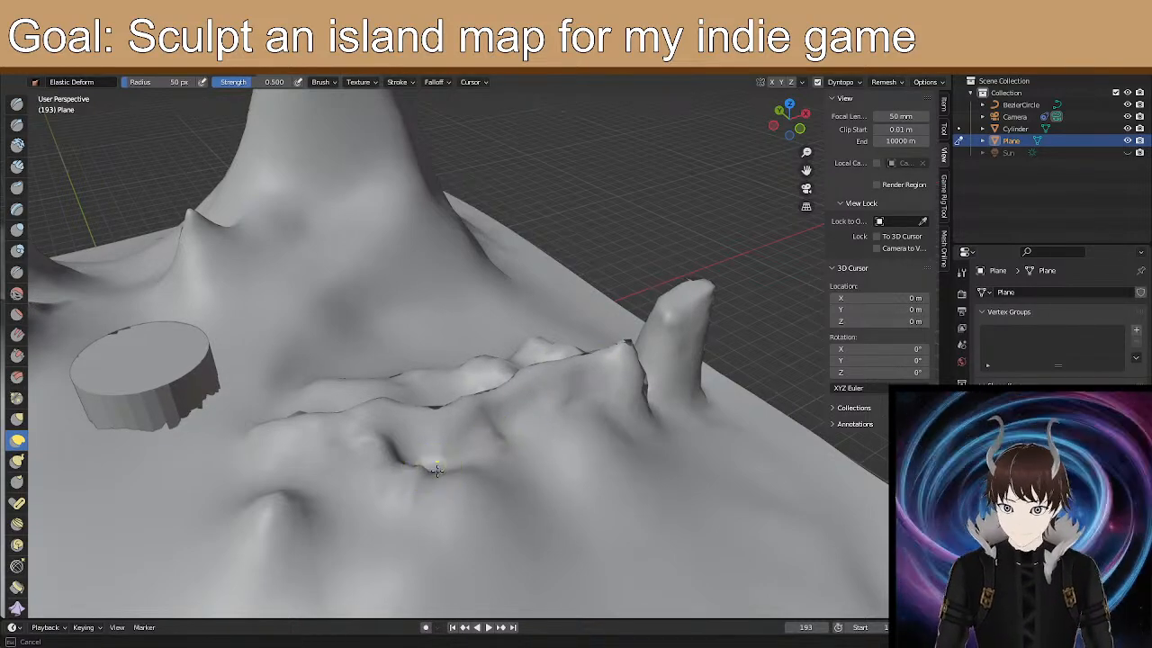
# Pull up the rim of the rocky ridge beside the tall rock pillar with the Elastic Deform brush.
pyautogui.moveTo(514, 453)
pyautogui.mouseDown(button='middle')
pyautogui.moveTo(465, 413)
pyautogui.moveTo(477, 400)
pyautogui.moveTo(461, 389)
pyautogui.moveTo(342, 358)
pyautogui.mouseUp(button='middle')
pyautogui.scroll(6, 342, 358)
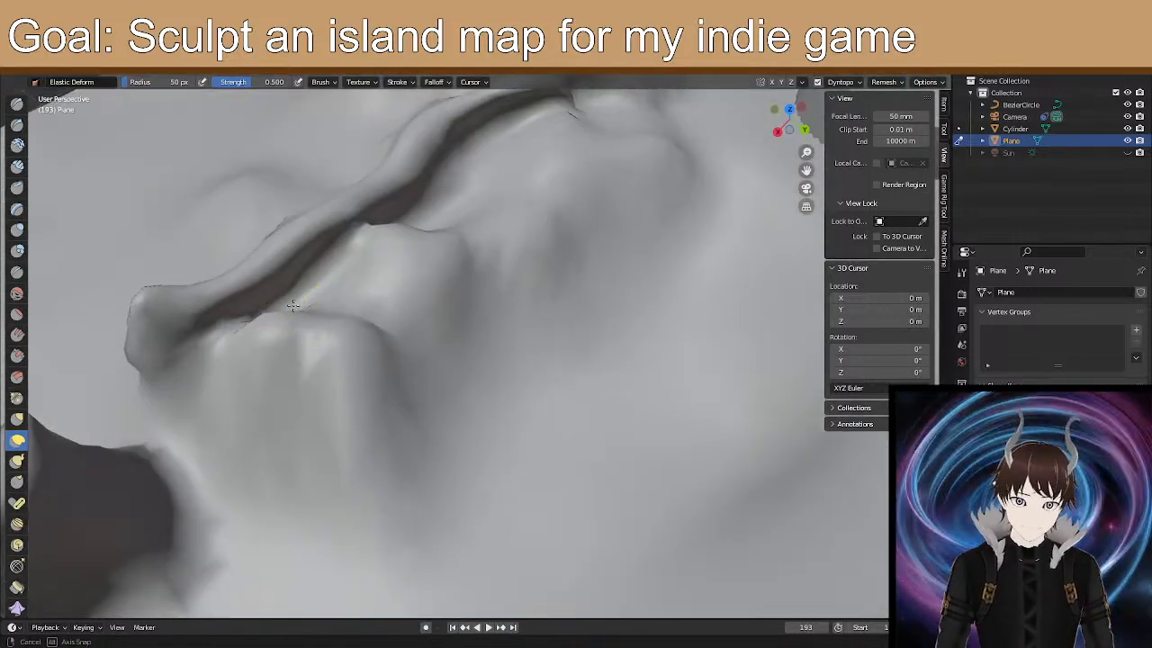
pyautogui.scroll(-5, 294, 306)
pyautogui.moveTo(326, 291); pyautogui.dragTo(342, 237)
pyautogui.moveTo(493, 241)
pyautogui.mouseDown()
pyautogui.moveTo(511, 165)
pyautogui.moveTo(579, 192)
pyautogui.moveTo(540, 170)
pyautogui.mouseUp()
pyautogui.moveTo(539, 170)
pyautogui.mouseDown(button='middle')
pyautogui.moveTo(397, 219)
pyautogui.moveTo(426, 255)
pyautogui.mouseUp(button='middle')
pyautogui.scroll(3, 425, 256)
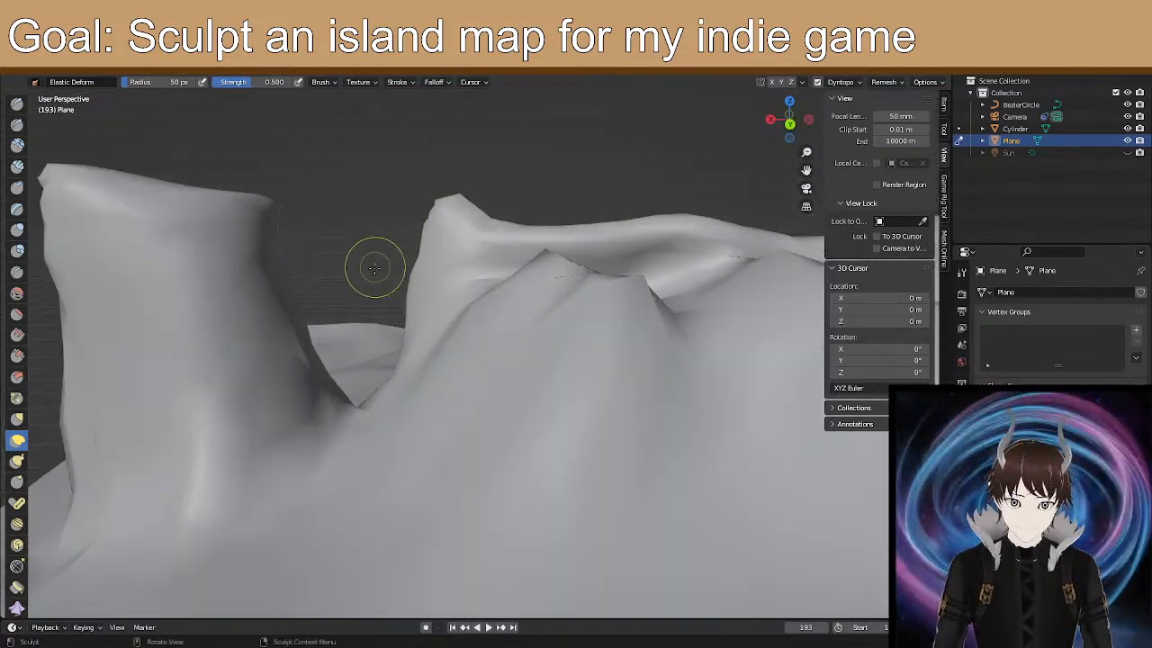
# Leave sculpting for Object Mode and add a 10 m cube mesh to the scene.
pyautogui.click(38, 81)
pyautogui.click(74, 82)
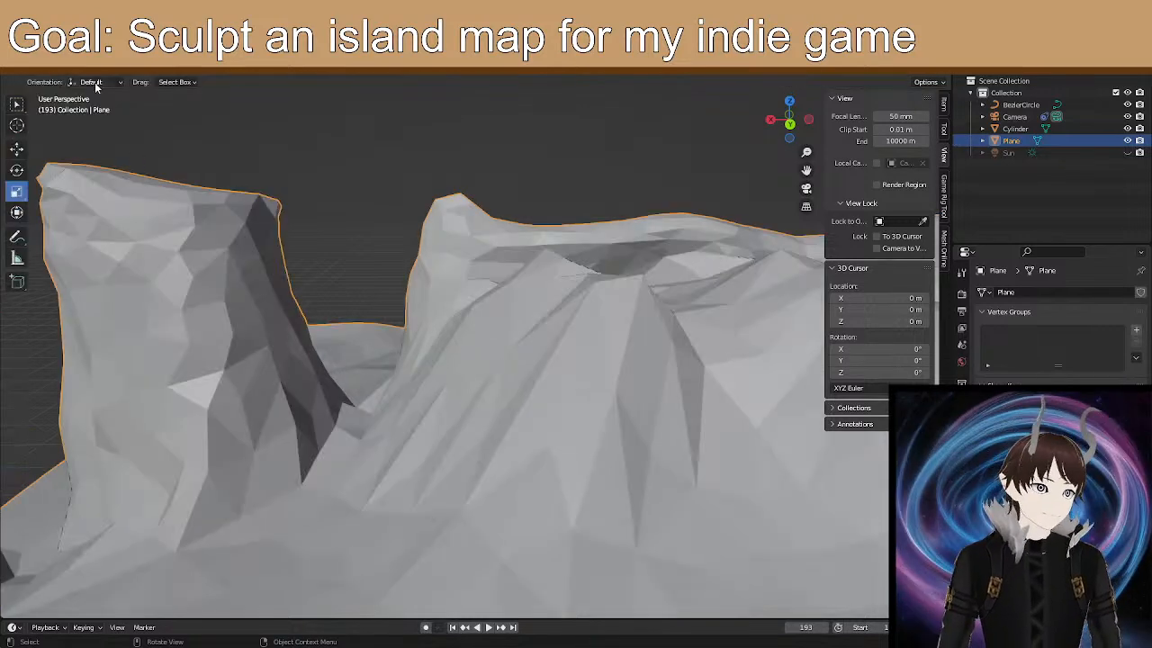
pyautogui.click(189, 69)
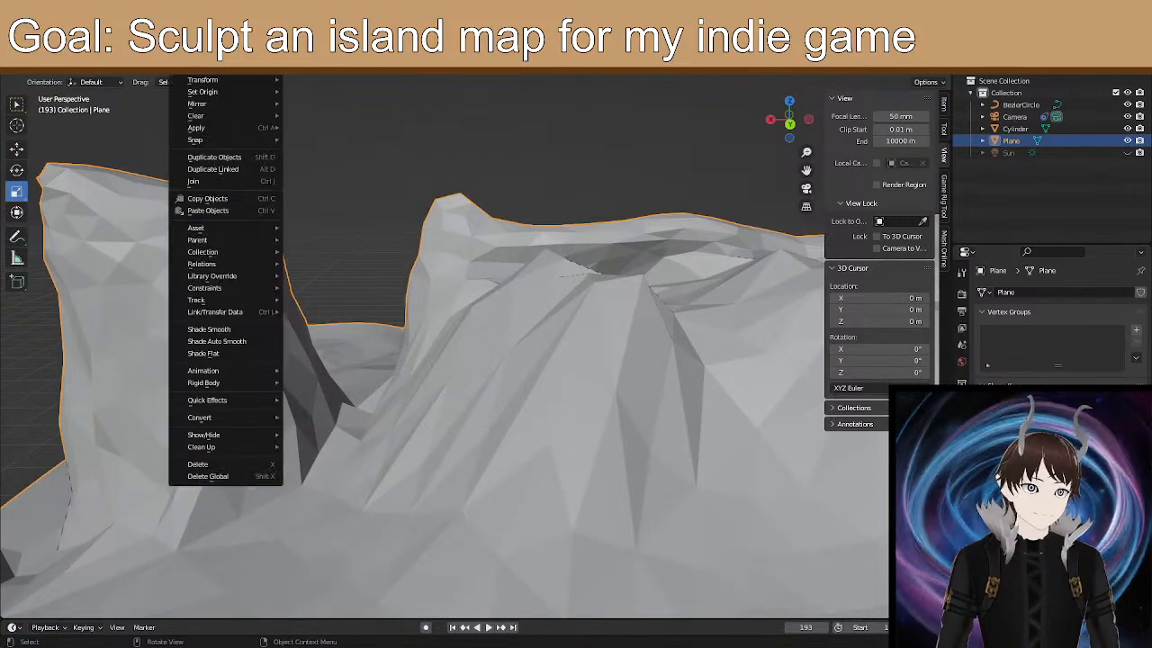
pyautogui.moveTo(194, 81)
pyautogui.moveTo(157, 70)
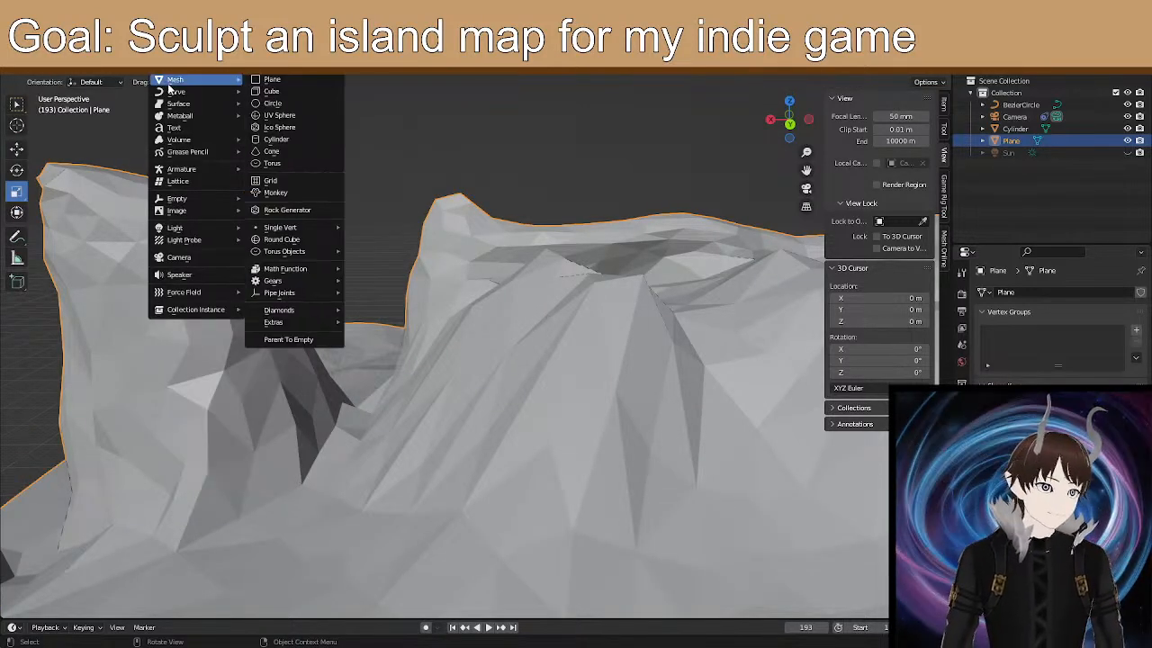
pyautogui.click(277, 91)
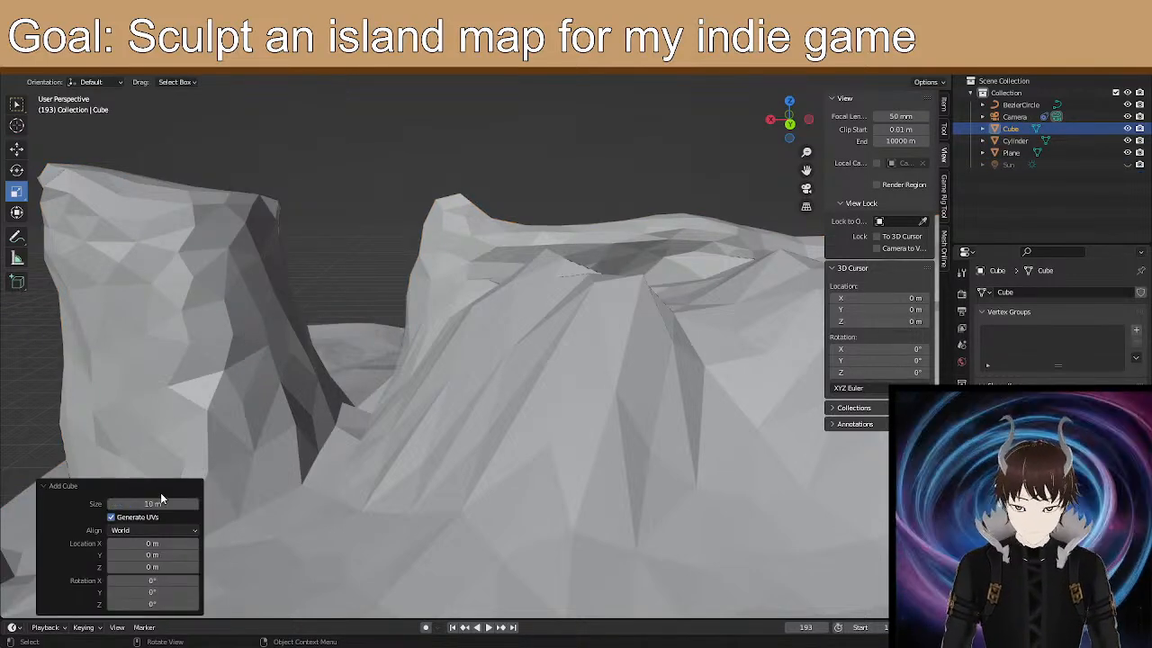
# Move the cube out of the terrain toward the ridge and raise it about 446 m along Z.
pyautogui.moveTo(493, 143); pyautogui.dragTo(675, 175, button='middle')
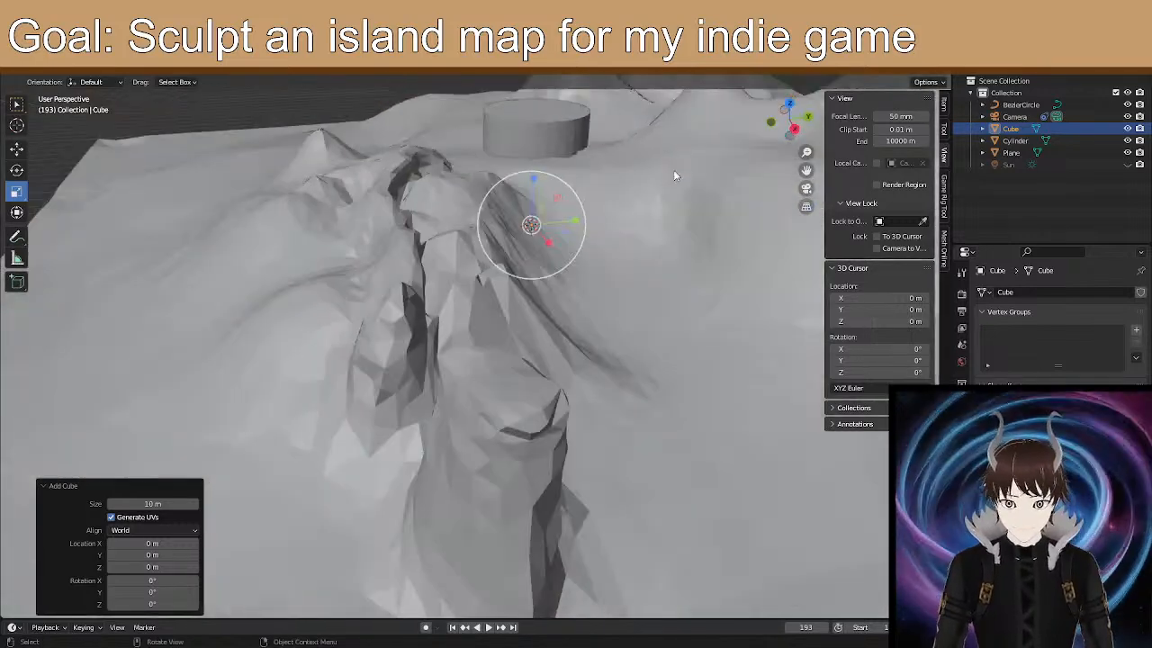
pyautogui.press('w')
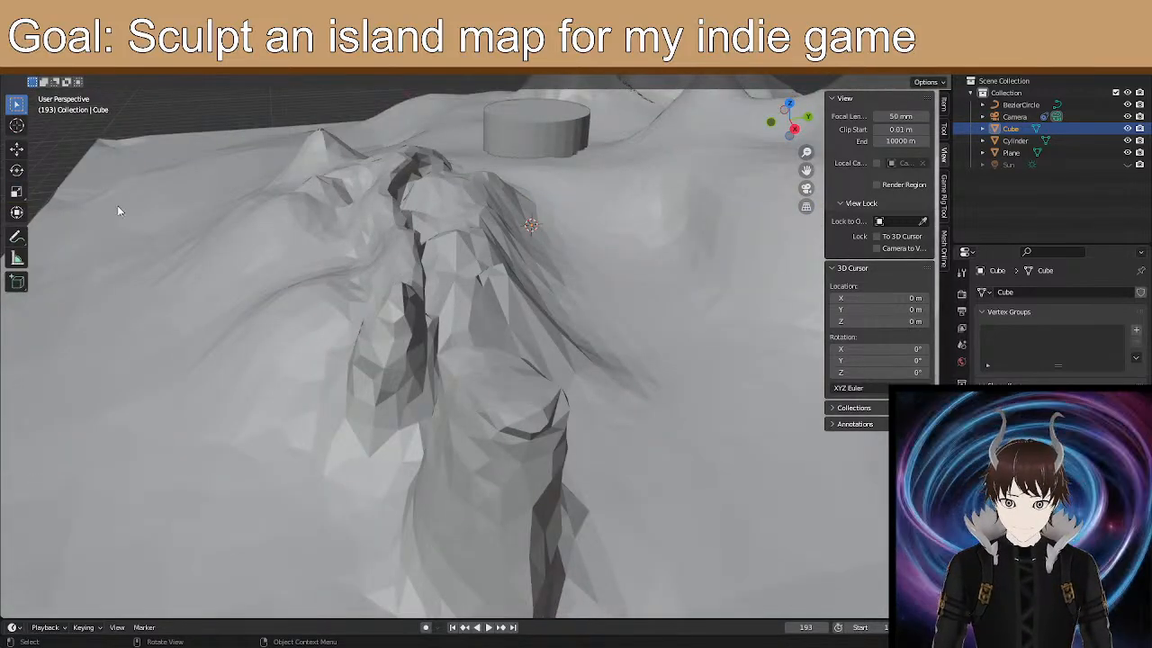
pyautogui.press('g')
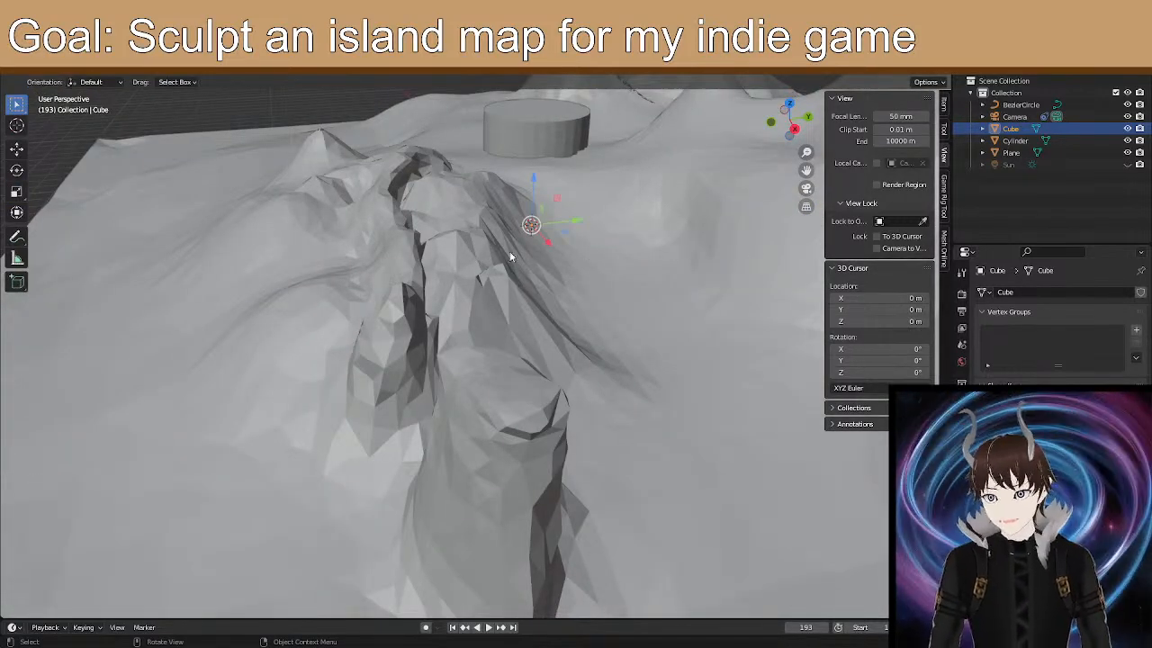
pyautogui.moveTo(551, 244); pyautogui.dragTo(660, 444)
pyautogui.moveTo(660, 444); pyautogui.dragTo(576, 455, button='middle')
pyautogui.scroll(-3, 576, 455)
pyautogui.moveTo(641, 520); pyautogui.dragTo(474, 158)
pyautogui.scroll(3, 475, 345)
pyautogui.moveTo(475, 159); pyautogui.dragTo(501, 304, button='middle')
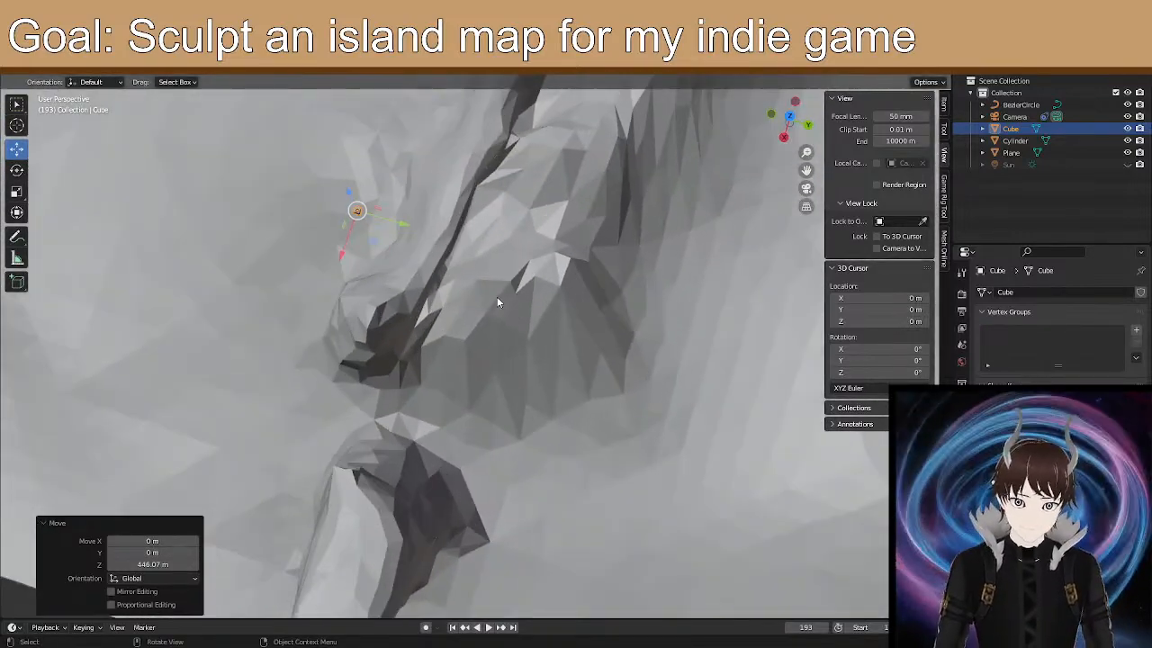
# Position the cube over the gap between the rock pillar and the ridge end, level with their tops.
pyautogui.moveTo(405, 224); pyautogui.dragTo(410, 432)
pyautogui.moveTo(409, 432); pyautogui.dragTo(549, 342, button='middle')
pyautogui.moveTo(666, 319); pyautogui.dragTo(666, 258)
pyautogui.moveTo(611, 308); pyautogui.dragTo(550, 296)
# Stretch the cube along X into a long thin bar and shift it along X over the gap toward the ridge.
pyautogui.scroll(-2, 562, 313)
pyautogui.press('r')
pyautogui.moveTo(501, 338); pyautogui.dragTo(317, 327)
pyautogui.press('g')
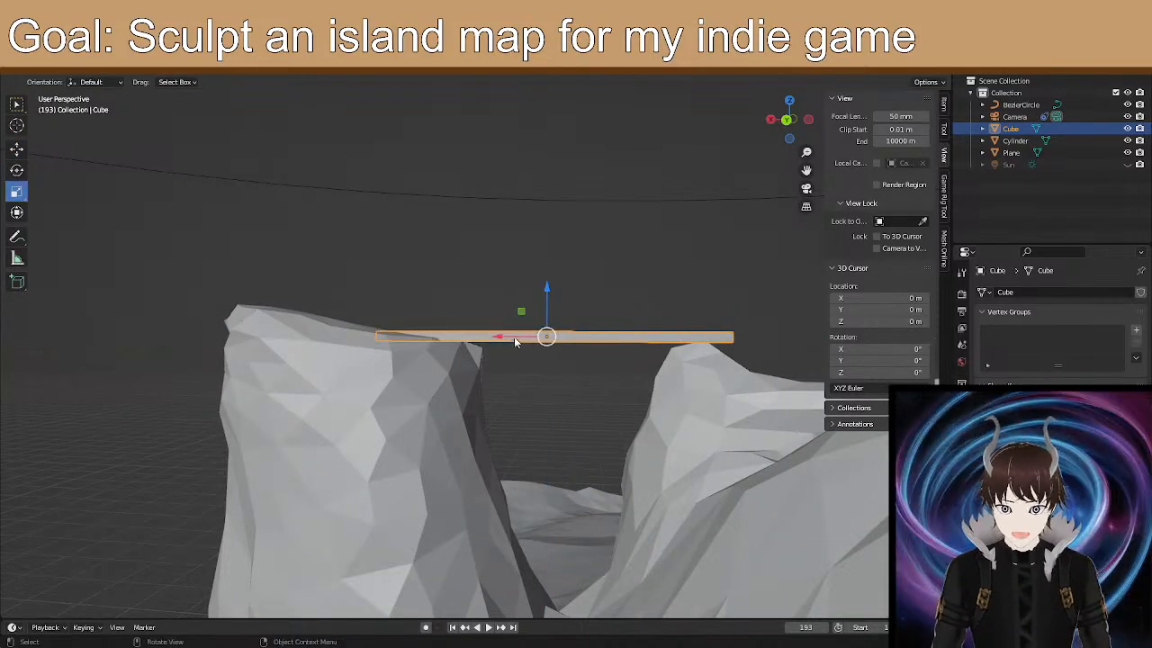
pyautogui.moveTo(500, 336); pyautogui.dragTo(532, 336)
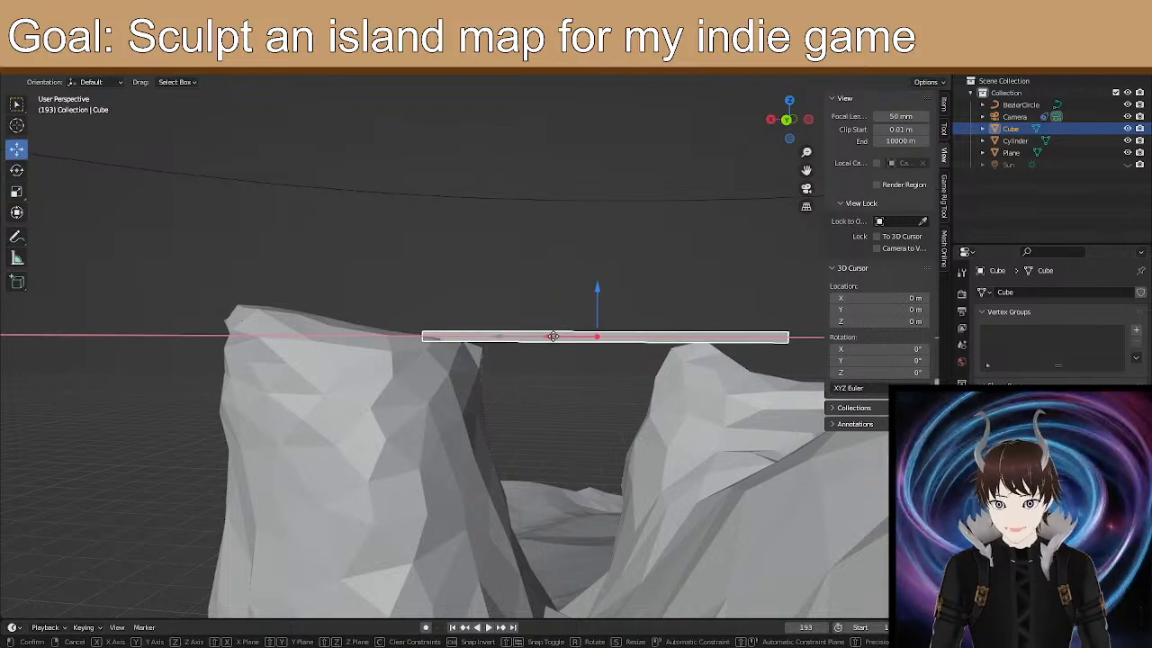
pyautogui.click(552, 335)
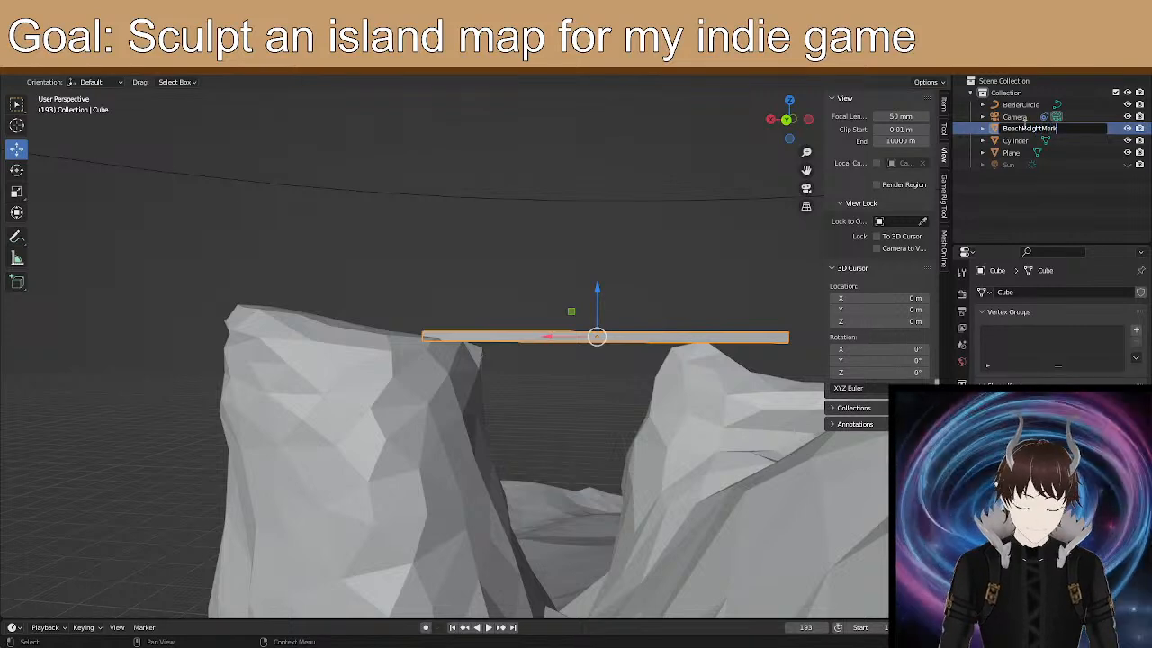
# Rename the bar object as BeachHeightMarker.
pyautogui.write('er')
pyautogui.press('Return')
pyautogui.keyDown('shift'); pyautogui.moveTo(582, 363); pyautogui.dragTo(446, 289, button='middle'); pyautogui.keyUp('shift')
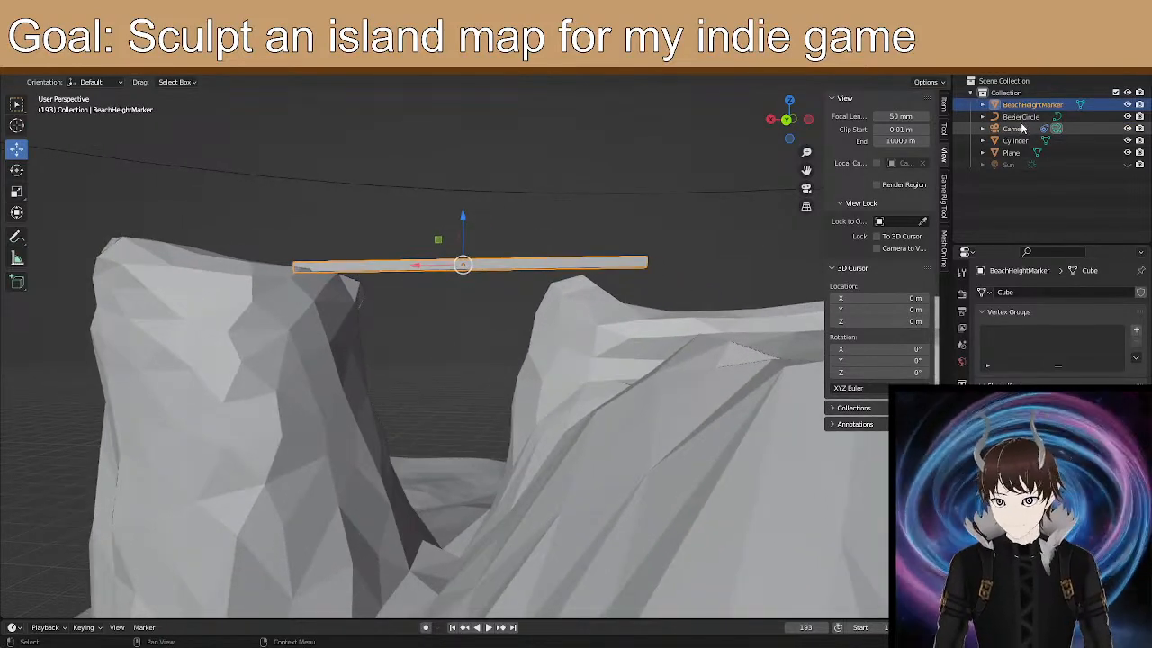
# Apply Shade Smooth to the Plane terrain object.
pyautogui.click(1011, 152)
pyautogui.rightClick(630, 352)
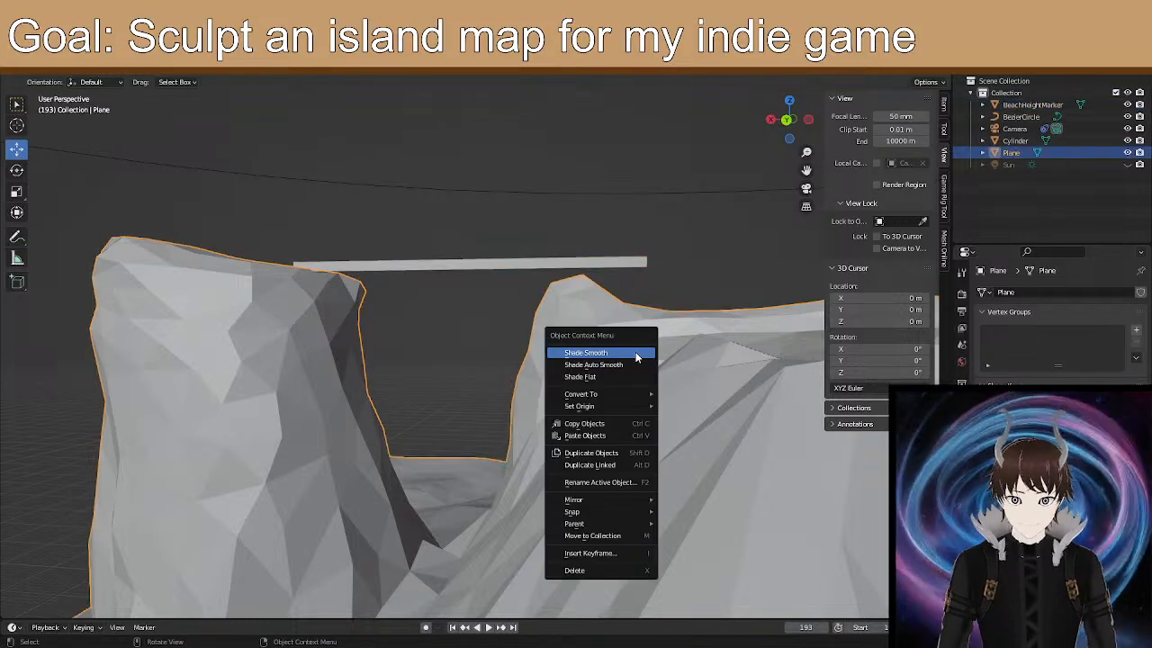
pyautogui.click(635, 358)
pyautogui.moveTo(612, 337); pyautogui.dragTo(482, 415, button='middle')
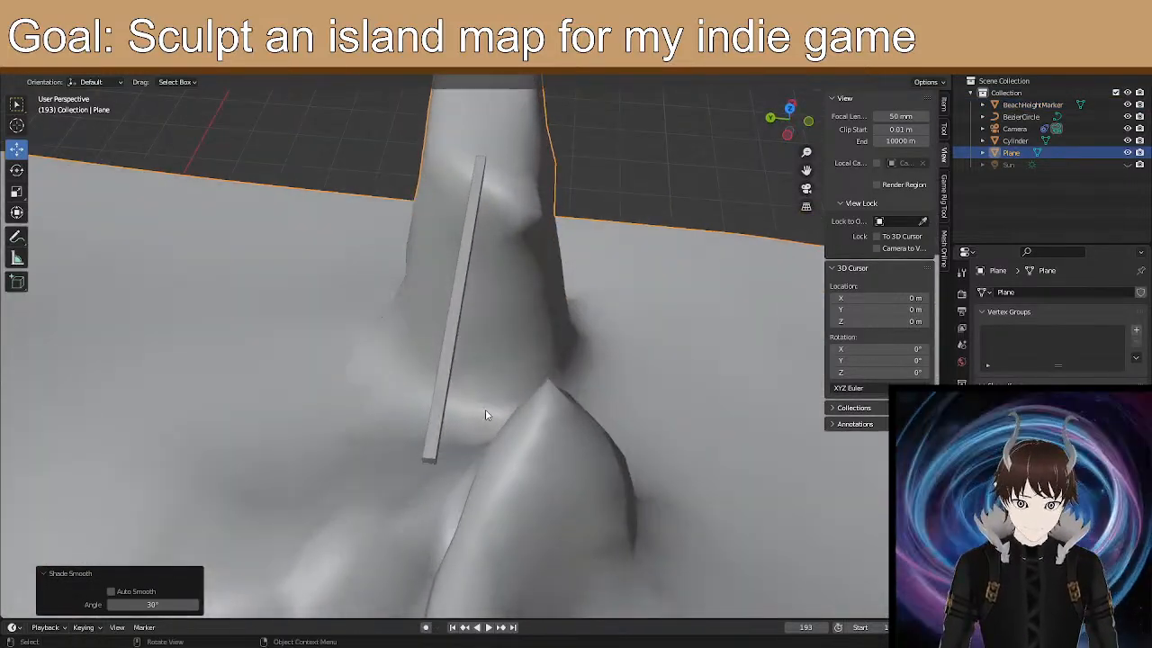
pyautogui.scroll(-3, 99, 227)
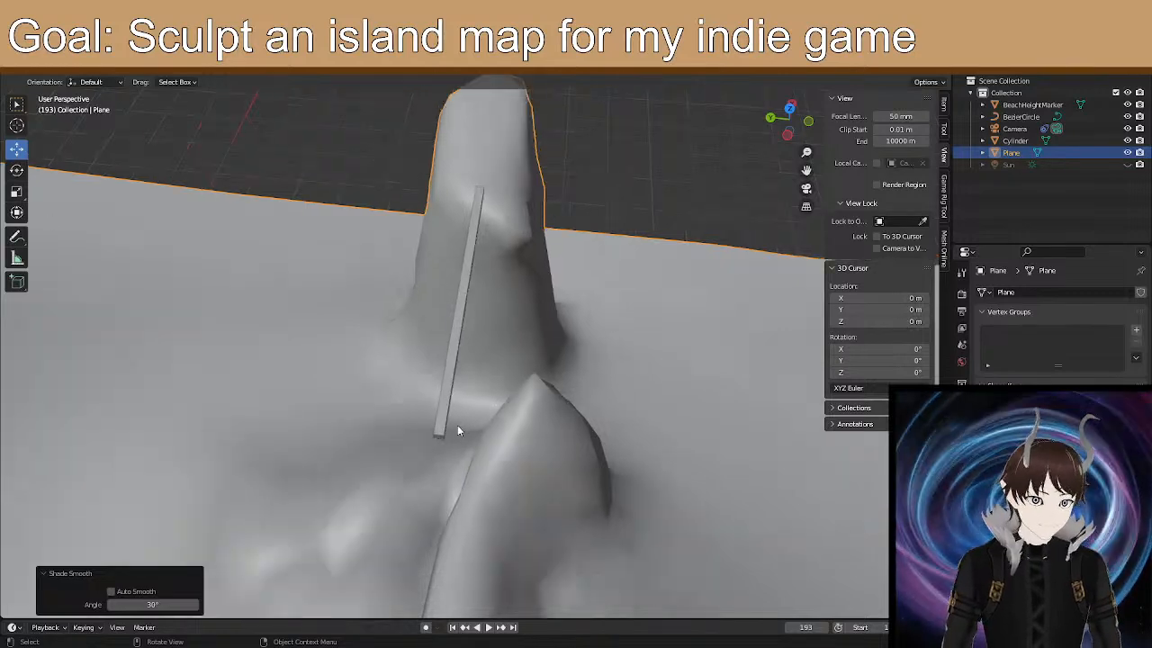
# Return the terrain to Sculpt Mode and soften the bumpy ridge with the Smooth brush at a 100 px radius.
pyautogui.click(81, 79)
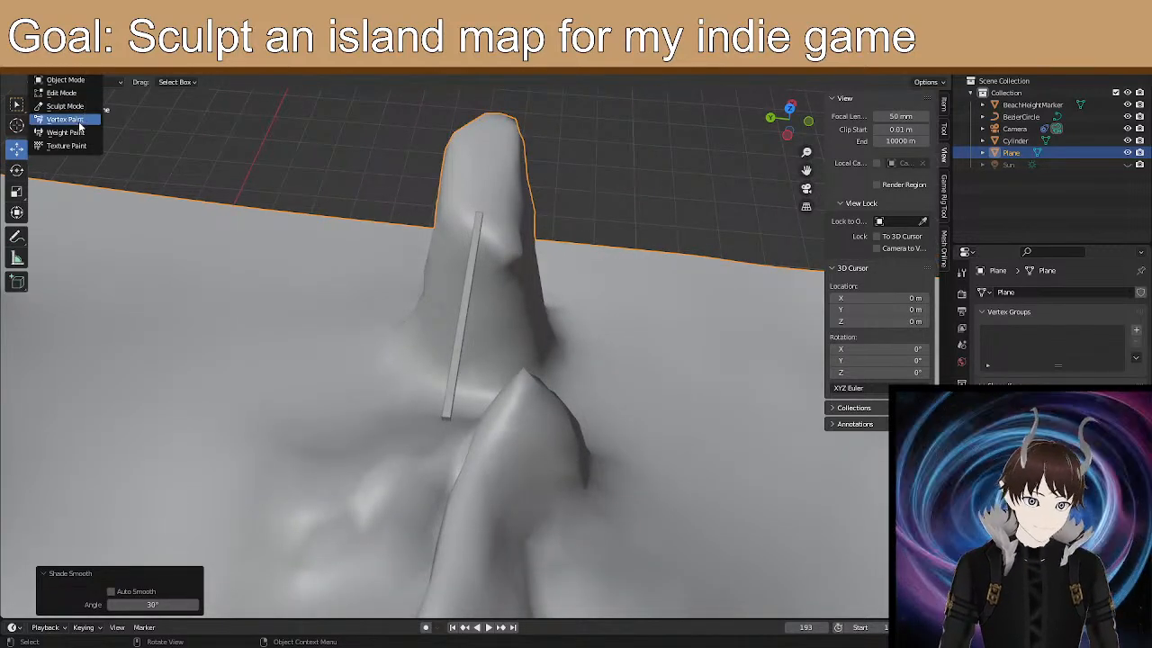
pyautogui.click(79, 117)
pyautogui.keyDown('shift'); pyautogui.moveTo(245, 253); pyautogui.dragTo(260, 91, button='middle'); pyautogui.keyUp('shift')
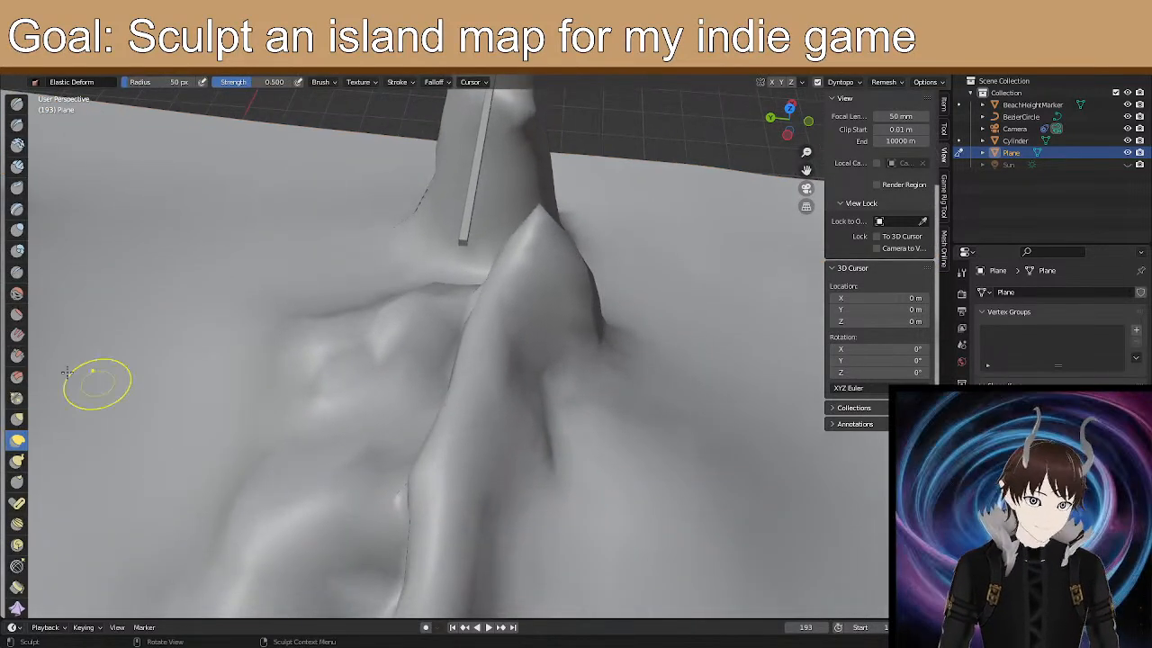
pyautogui.click(16, 292)
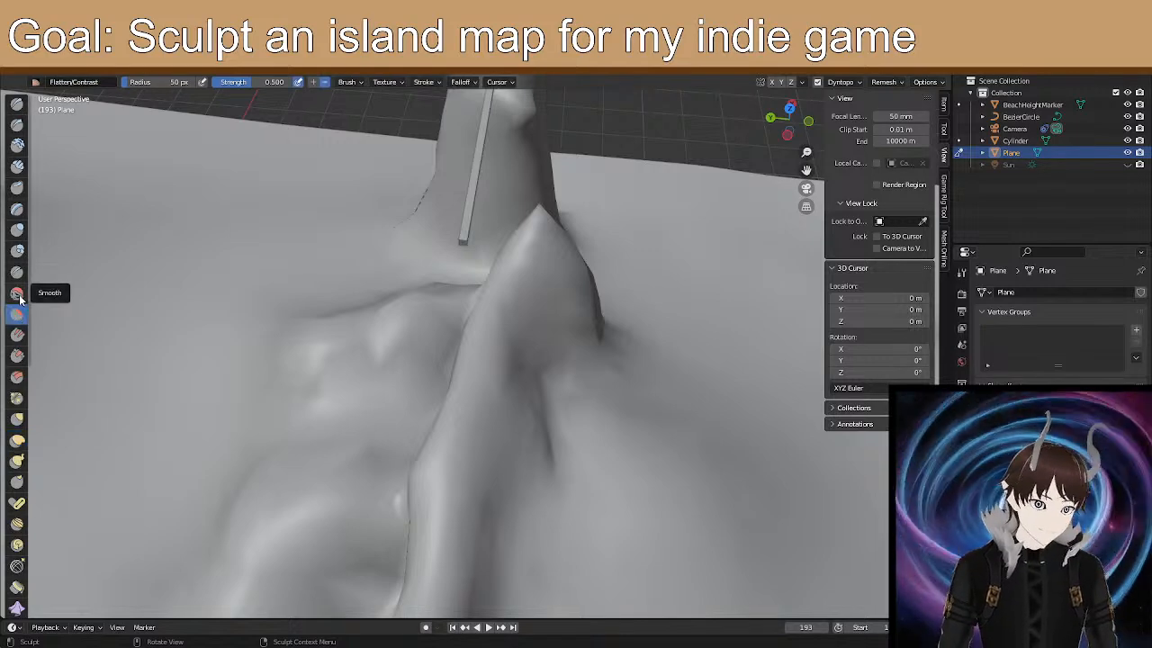
pyautogui.scroll(-4, 501, 466)
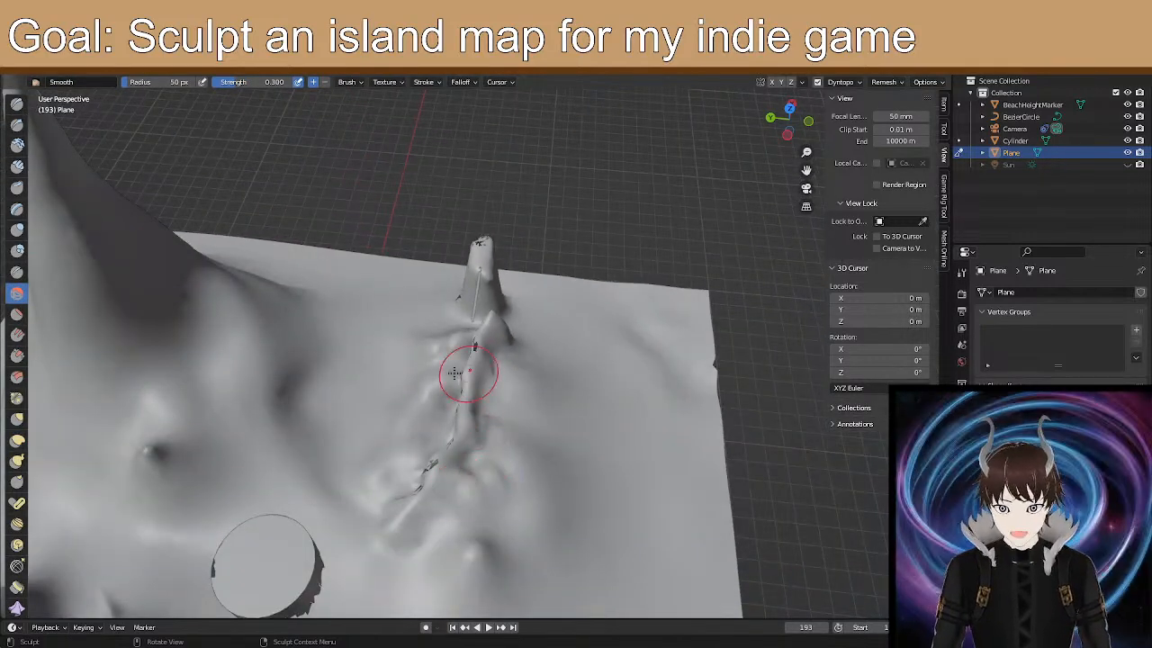
pyautogui.scroll(1, 513, 475)
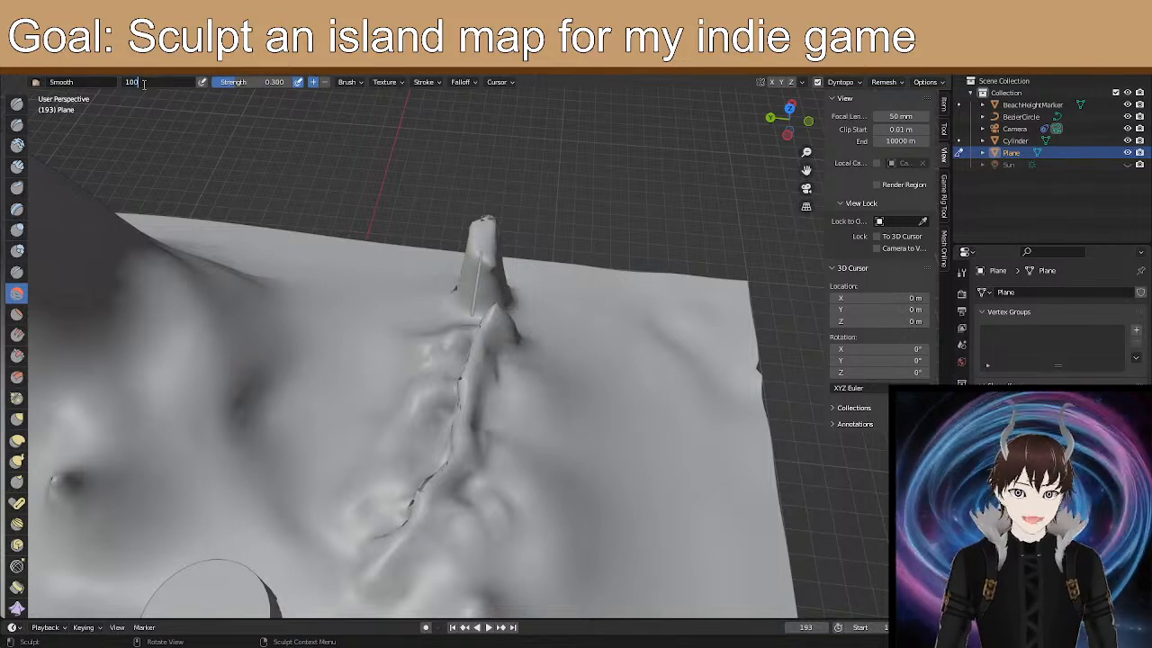
pyautogui.moveTo(459, 491); pyautogui.dragTo(466, 450)
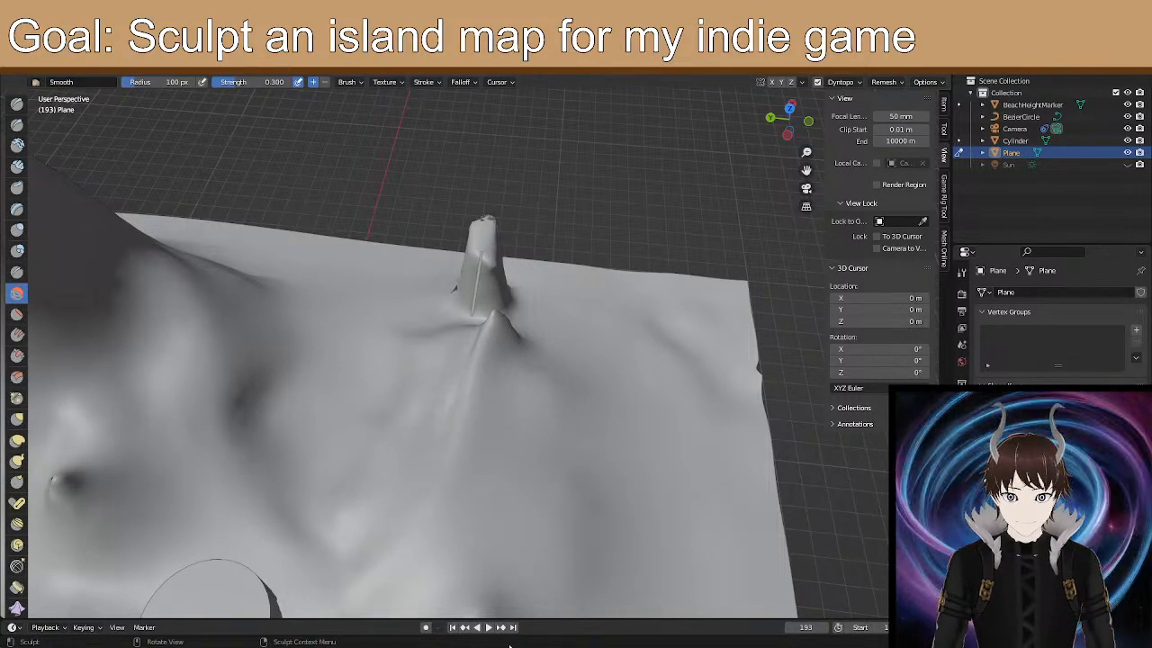
# Pull the smoothed ridge's end upward toward the height marker bar with the Elastic Deform brush.
pyautogui.moveTo(467, 415); pyautogui.dragTo(531, 343, button='middle')
pyautogui.scroll(7, 523, 327)
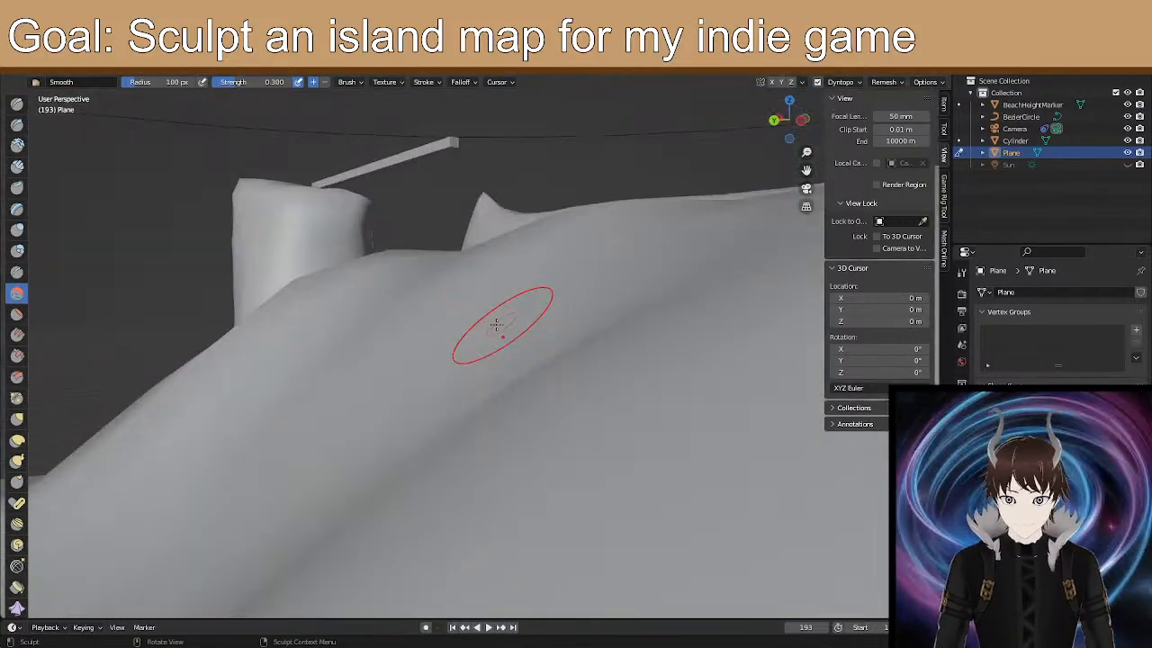
pyautogui.moveTo(450, 329); pyautogui.dragTo(409, 362, button='middle')
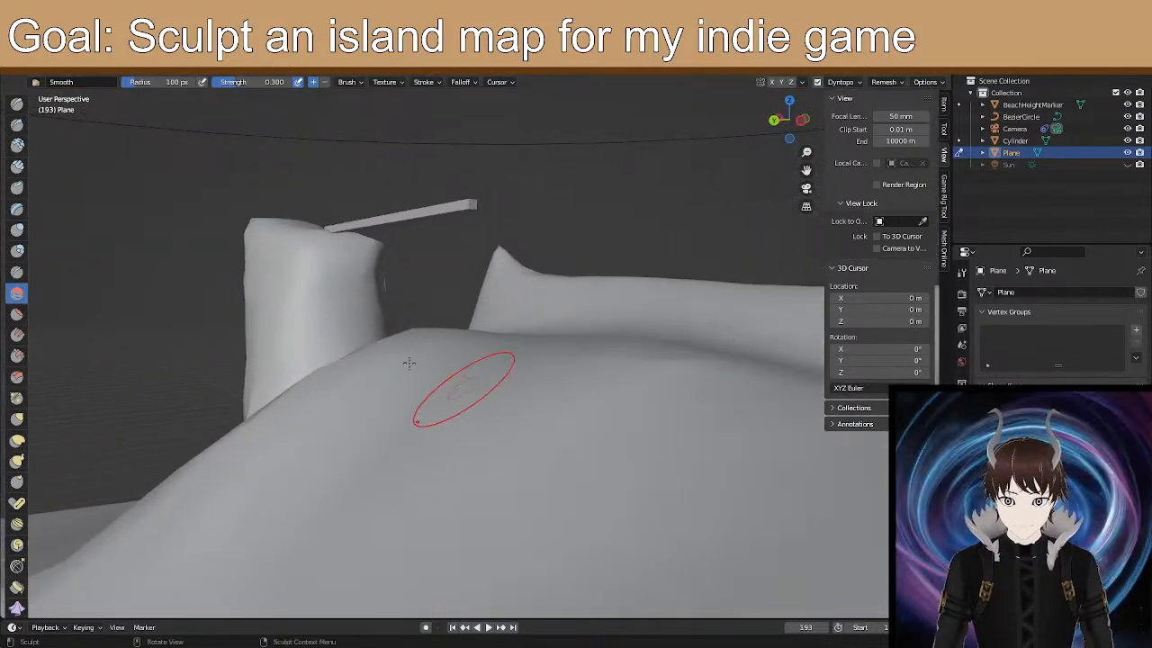
pyautogui.click(17, 440)
pyautogui.moveTo(250, 378)
pyautogui.mouseDown(button='middle')
pyautogui.moveTo(596, 348)
pyautogui.moveTo(561, 330)
pyautogui.mouseUp(button='middle')
pyautogui.moveTo(510, 340); pyautogui.dragTo(517, 244)
pyautogui.moveTo(498, 242); pyautogui.dragTo(477, 316, button='middle')
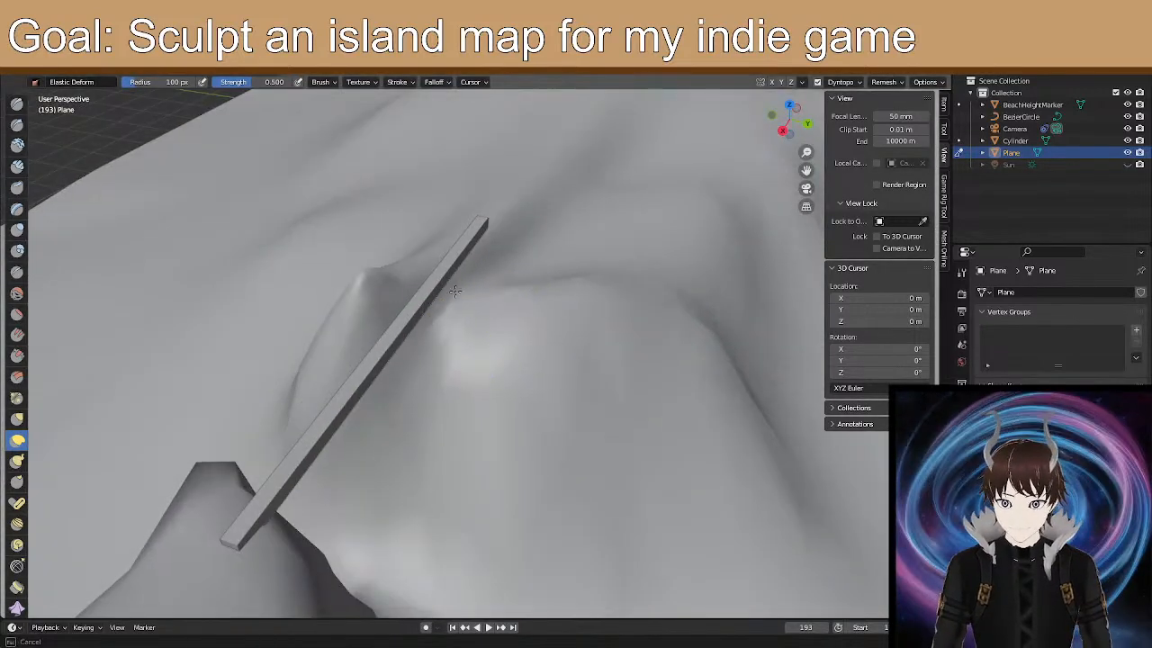
pyautogui.moveTo(437, 225)
pyautogui.mouseDown(button='middle')
pyautogui.moveTo(352, 272)
pyautogui.moveTo(506, 282)
pyautogui.mouseUp(button='middle')
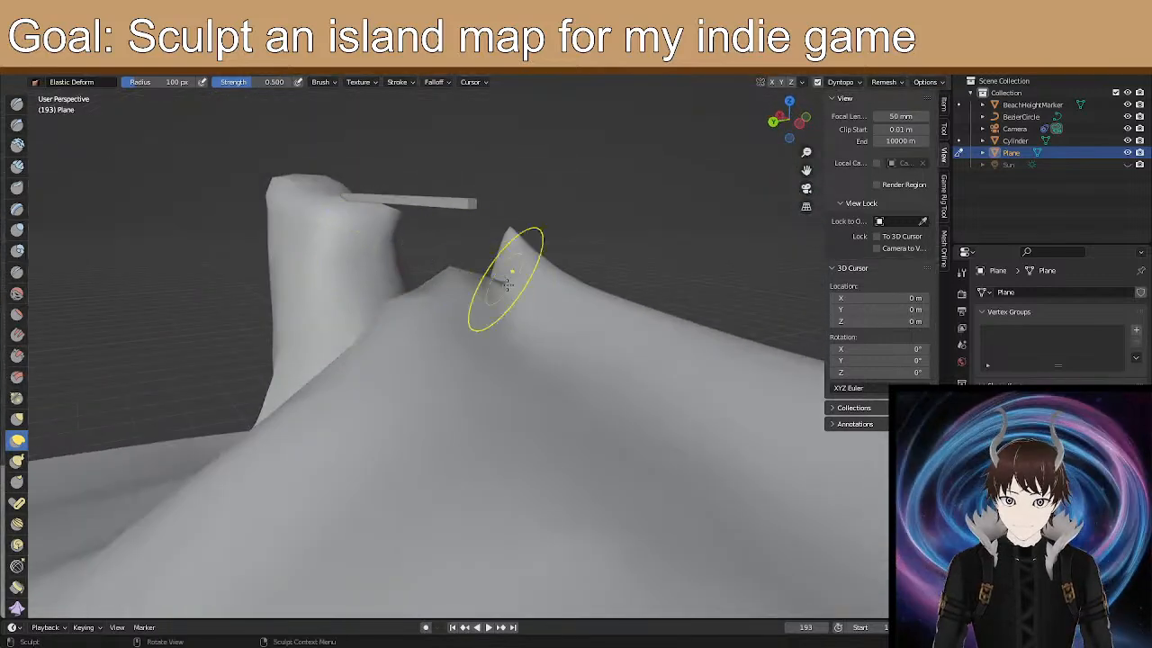
pyautogui.moveTo(466, 168); pyautogui.dragTo(483, 263, button='middle')
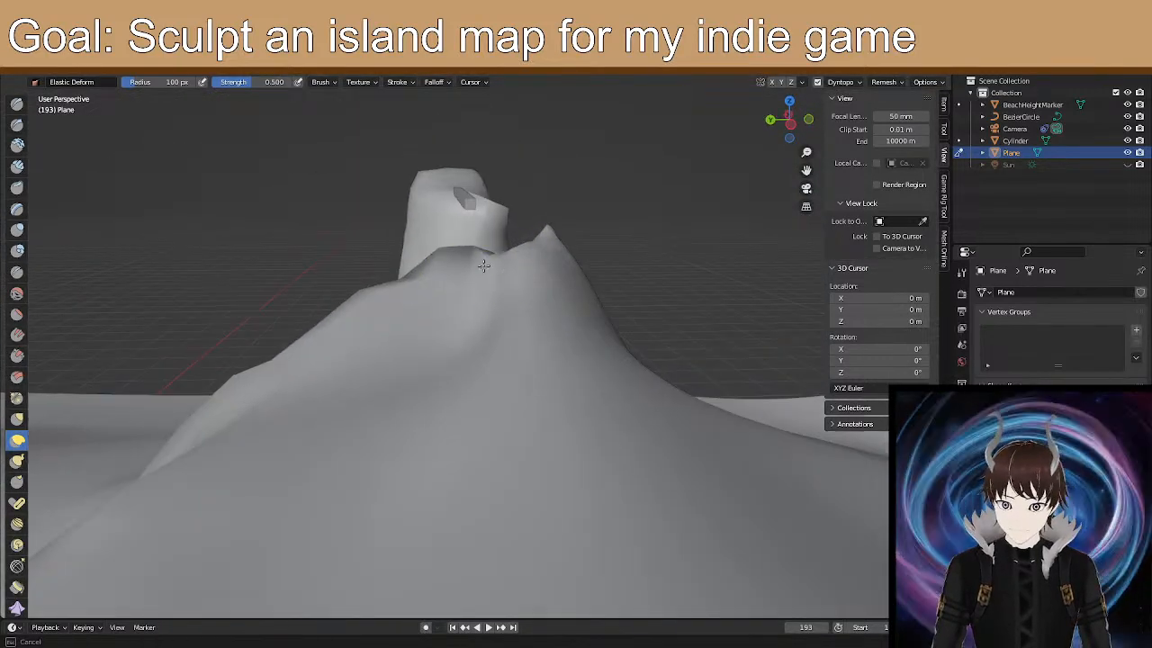
pyautogui.moveTo(454, 180); pyautogui.dragTo(475, 138)
# Raise the ridge's cliff edge facing the rock pillar to the level of the marker bar.
pyautogui.moveTo(464, 212)
pyautogui.mouseDown(button='middle')
pyautogui.moveTo(496, 252)
pyautogui.moveTo(589, 228)
pyautogui.mouseUp(button='middle')
pyautogui.moveTo(448, 339); pyautogui.dragTo(411, 266, button='middle')
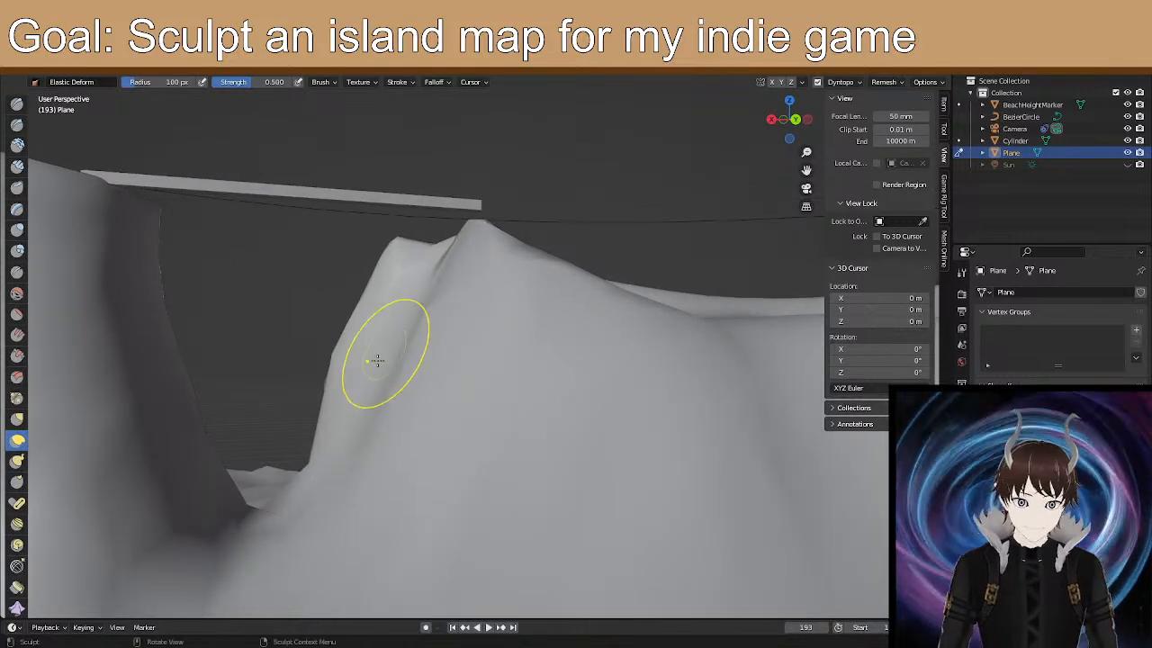
pyautogui.moveTo(383, 316); pyautogui.dragTo(357, 322, button='middle')
pyautogui.moveTo(357, 322)
pyautogui.mouseDown()
pyautogui.moveTo(357, 281)
pyautogui.moveTo(367, 281)
pyautogui.moveTo(338, 272)
pyautogui.mouseUp()
pyautogui.moveTo(336, 272); pyautogui.dragTo(356, 297, button='middle')
pyautogui.moveTo(357, 293); pyautogui.dragTo(325, 235)
pyautogui.moveTo(360, 287)
pyautogui.mouseDown(button='middle')
pyautogui.moveTo(307, 282)
pyautogui.moveTo(316, 278)
pyautogui.mouseUp(button='middle')
# Reshape the rock pillar's top and upper side so they meet the marker bar's other end.
pyautogui.moveTo(142, 360)
pyautogui.mouseDown()
pyautogui.moveTo(206, 269)
pyautogui.moveTo(175, 261)
pyautogui.moveTo(207, 215)
pyautogui.mouseUp()
pyautogui.moveTo(208, 213); pyautogui.dragTo(153, 311, button='middle')
pyautogui.moveTo(151, 307)
pyautogui.mouseDown()
pyautogui.moveTo(183, 273)
pyautogui.moveTo(275, 265)
pyautogui.moveTo(146, 281)
pyautogui.moveTo(179, 219)
pyautogui.mouseUp()
pyautogui.moveTo(94, 297); pyautogui.dragTo(109, 279, button='middle')
pyautogui.moveTo(95, 286); pyautogui.dragTo(125, 294)
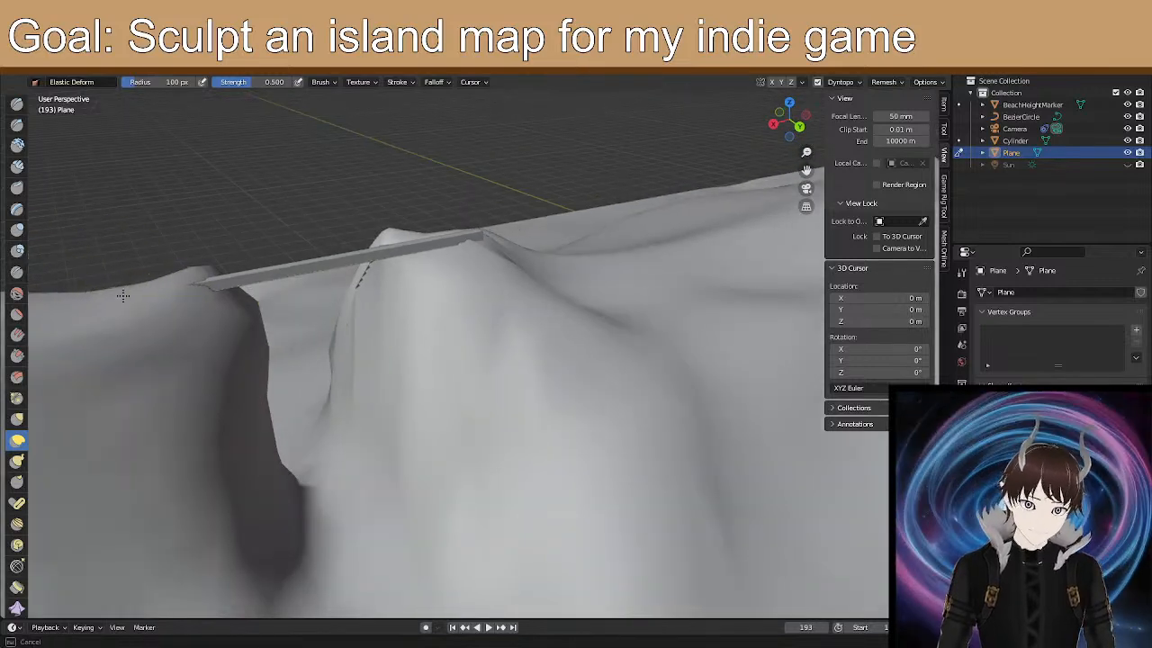
pyautogui.moveTo(114, 333); pyautogui.dragTo(125, 333)
pyautogui.moveTo(251, 306); pyautogui.dragTo(280, 249)
pyautogui.moveTo(279, 310); pyautogui.dragTo(282, 281, button='middle')
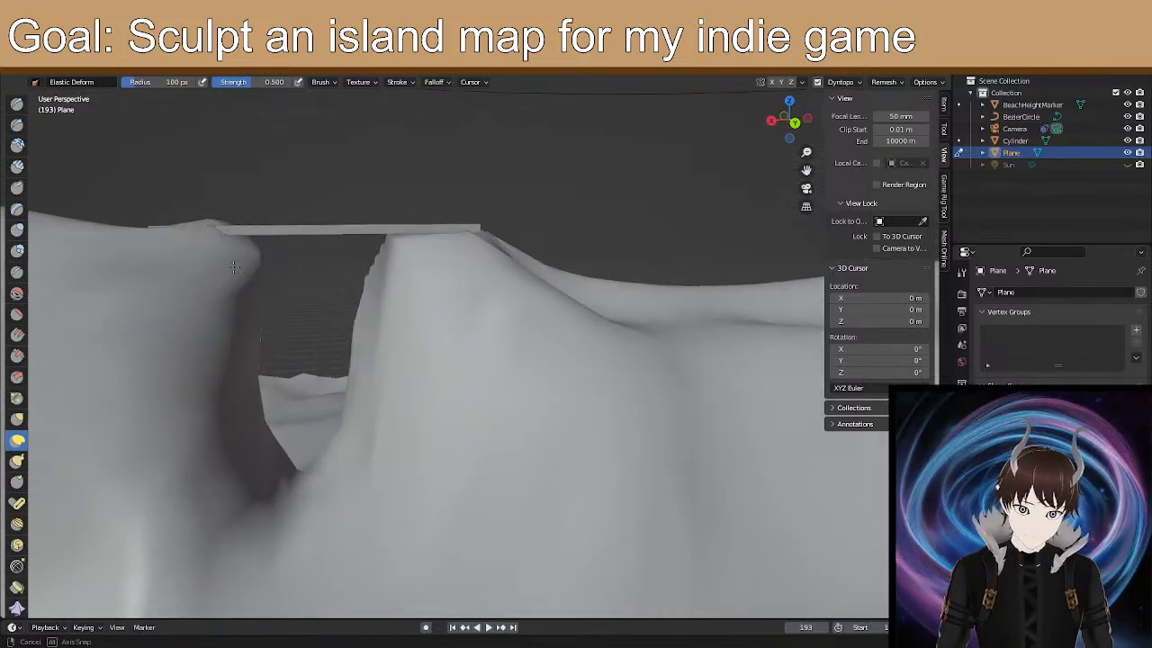
# Pull the ridge's cliff face outward into the gap toward the rock pillar.
pyautogui.moveTo(358, 295)
pyautogui.mouseDown(button='middle')
pyautogui.moveTo(369, 304)
pyautogui.moveTo(378, 285)
pyautogui.mouseUp(button='middle')
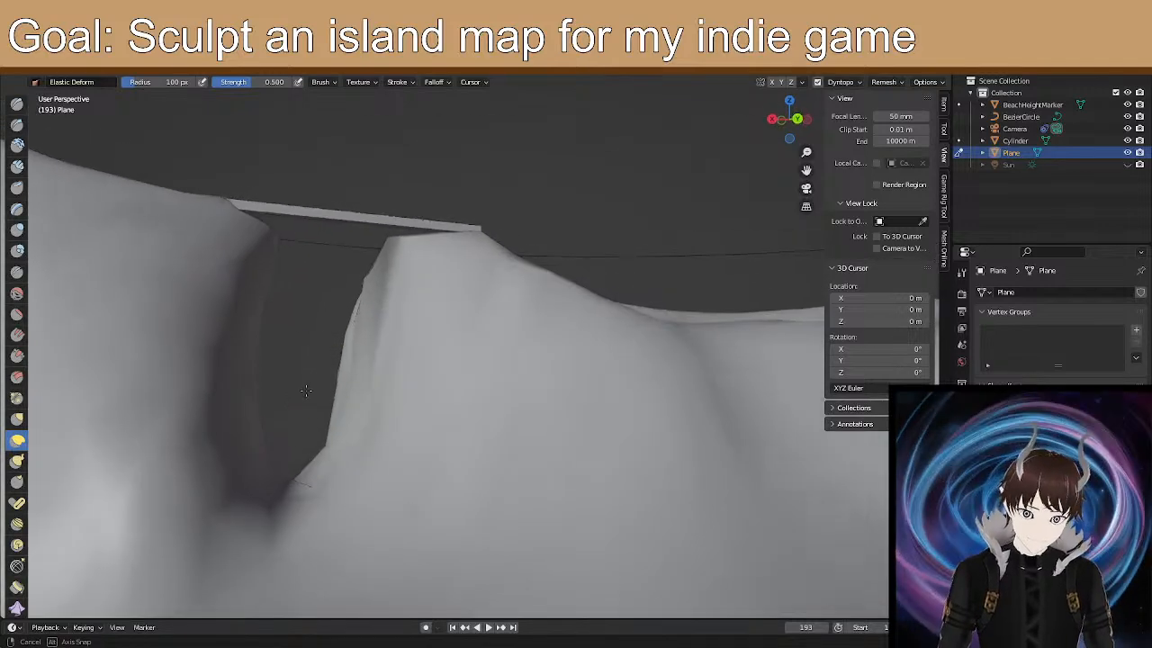
pyautogui.moveTo(391, 288)
pyautogui.mouseDown()
pyautogui.moveTo(366, 266)
pyautogui.moveTo(359, 296)
pyautogui.mouseUp()
pyautogui.moveTo(360, 296)
pyautogui.mouseDown(button='middle')
pyautogui.moveTo(368, 339)
pyautogui.moveTo(399, 362)
pyautogui.mouseUp(button='middle')
pyautogui.moveTo(388, 347)
pyautogui.mouseDown()
pyautogui.moveTo(276, 466)
pyautogui.moveTo(209, 471)
pyautogui.mouseUp()
# Refine the ridge top beside the gap, pulling its edge up and toward the pillar under the marker bar.
pyautogui.moveTo(293, 463)
pyautogui.mouseDown(button='middle')
pyautogui.moveTo(314, 378)
pyautogui.moveTo(372, 336)
pyautogui.moveTo(378, 345)
pyautogui.moveTo(333, 260)
pyautogui.moveTo(399, 301)
pyautogui.moveTo(444, 296)
pyautogui.moveTo(517, 313)
pyautogui.moveTo(578, 458)
pyautogui.moveTo(634, 457)
pyautogui.moveTo(539, 527)
pyautogui.mouseUp(button='middle')
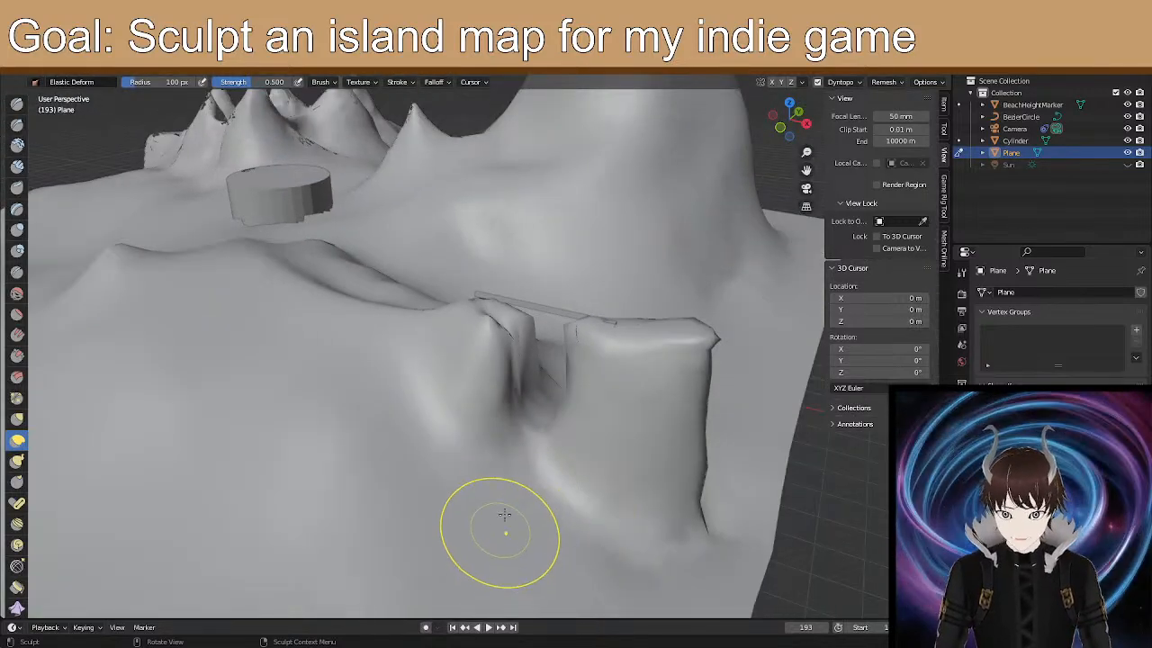
pyautogui.rightClick(632, 399)
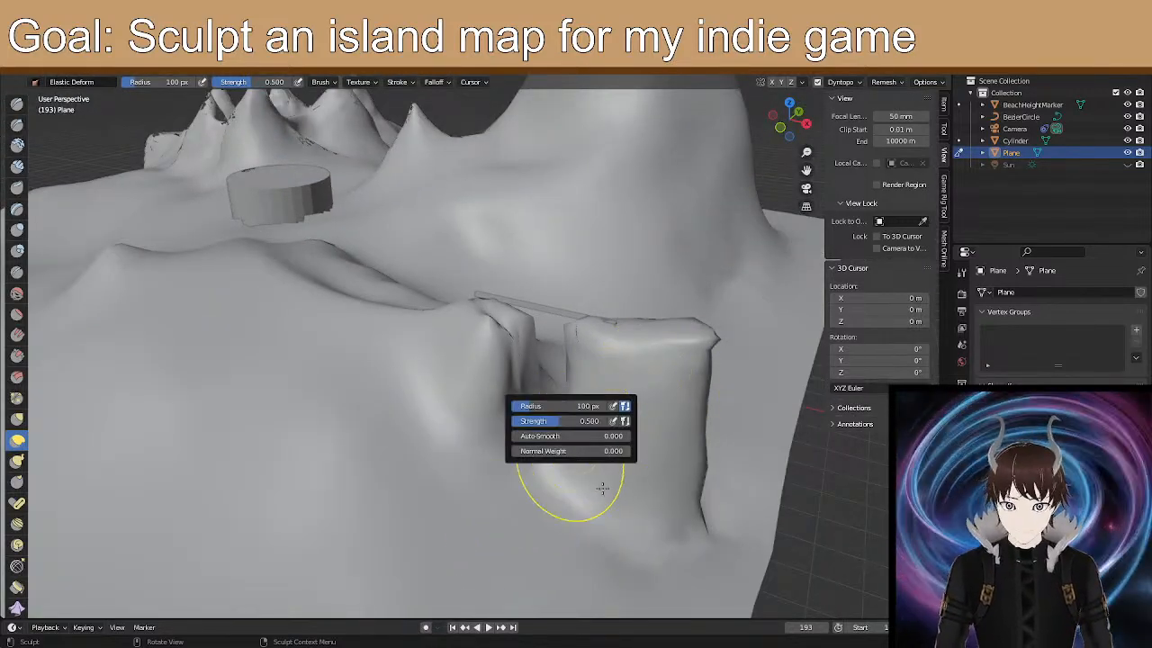
pyautogui.moveTo(586, 483)
pyautogui.mouseDown(button='middle')
pyautogui.moveTo(452, 507)
pyautogui.moveTo(363, 473)
pyautogui.moveTo(357, 448)
pyautogui.mouseUp(button='middle')
pyautogui.scroll(3, 357, 448)
pyautogui.scroll(-2, 115, 454)
pyautogui.moveTo(114, 454); pyautogui.dragTo(154, 436, button='middle')
pyautogui.moveTo(356, 398); pyautogui.dragTo(317, 391, button='middle')
pyautogui.moveTo(322, 323); pyautogui.dragTo(345, 275, button='middle')
pyautogui.scroll(2, 345, 273)
pyautogui.moveTo(273, 228)
pyautogui.keyDown('shift'); pyautogui.mouseDown(button='middle')
pyautogui.moveTo(319, 294)
pyautogui.moveTo(356, 311)
pyautogui.mouseUp(button='middle'); pyautogui.keyUp('shift')
pyautogui.moveTo(389, 273); pyautogui.dragTo(392, 241)
pyautogui.moveTo(392, 196); pyautogui.dragTo(570, 285, button='middle')
pyautogui.moveTo(570, 285); pyautogui.dragTo(691, 293)
pyautogui.moveTo(551, 327)
pyautogui.mouseDown()
pyautogui.moveTo(611, 239)
pyautogui.moveTo(630, 272)
pyautogui.mouseUp()
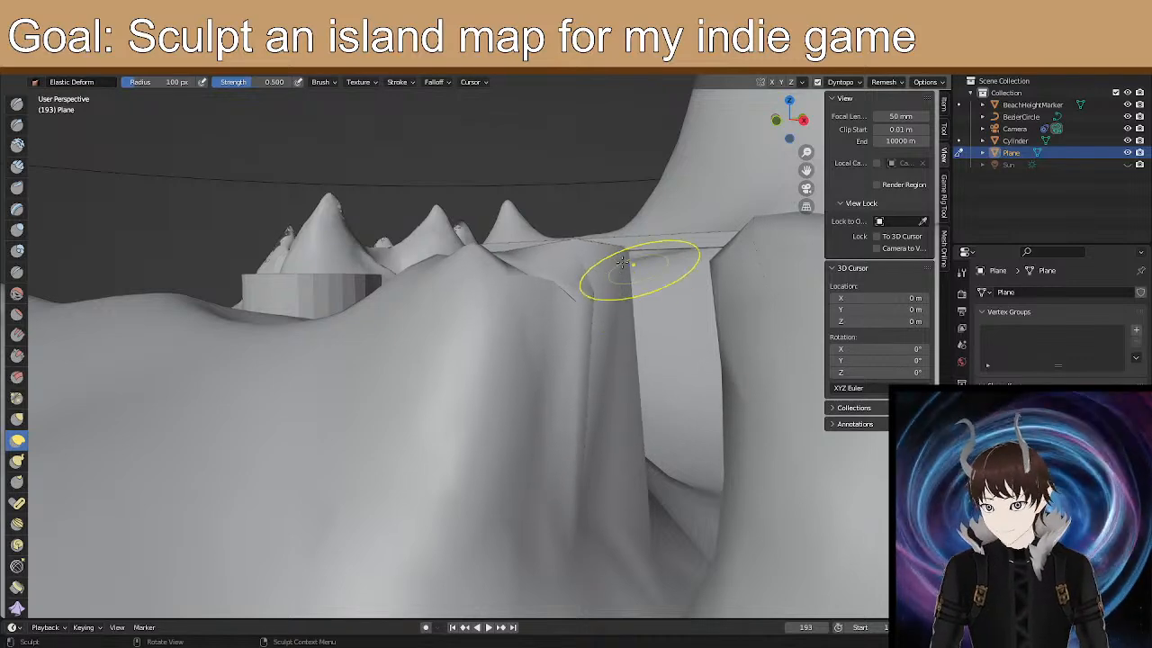
# Push the floor of the gap between the ridge and the rock pillar downward with Elastic Deform.
pyautogui.moveTo(707, 404); pyautogui.dragTo(621, 477, button='middle')
pyautogui.moveTo(620, 478); pyautogui.dragTo(614, 529)
pyautogui.moveTo(612, 521); pyautogui.dragTo(617, 566)
pyautogui.moveTo(621, 490); pyautogui.dragTo(649, 544)
# Widen the lower gap by pushing the rock pillar's base away from the ridge.
pyautogui.moveTo(651, 545)
pyautogui.mouseDown(button='middle')
pyautogui.moveTo(616, 529)
pyautogui.moveTo(657, 544)
pyautogui.moveTo(609, 383)
pyautogui.moveTo(630, 378)
pyautogui.mouseUp(button='middle')
pyautogui.moveTo(631, 358); pyautogui.dragTo(740, 404)
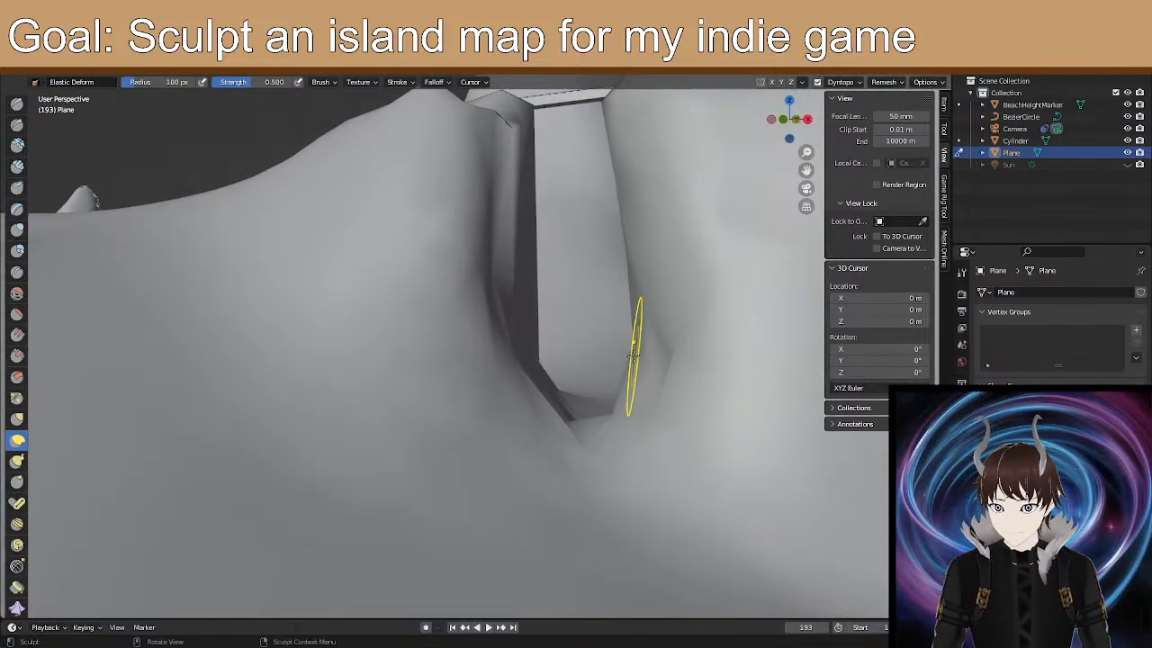
pyautogui.moveTo(631, 363); pyautogui.dragTo(708, 397)
pyautogui.moveTo(708, 397); pyautogui.dragTo(725, 416, button='middle')
pyautogui.moveTo(657, 262); pyautogui.dragTo(647, 277)
pyautogui.moveTo(606, 361); pyautogui.dragTo(613, 370)
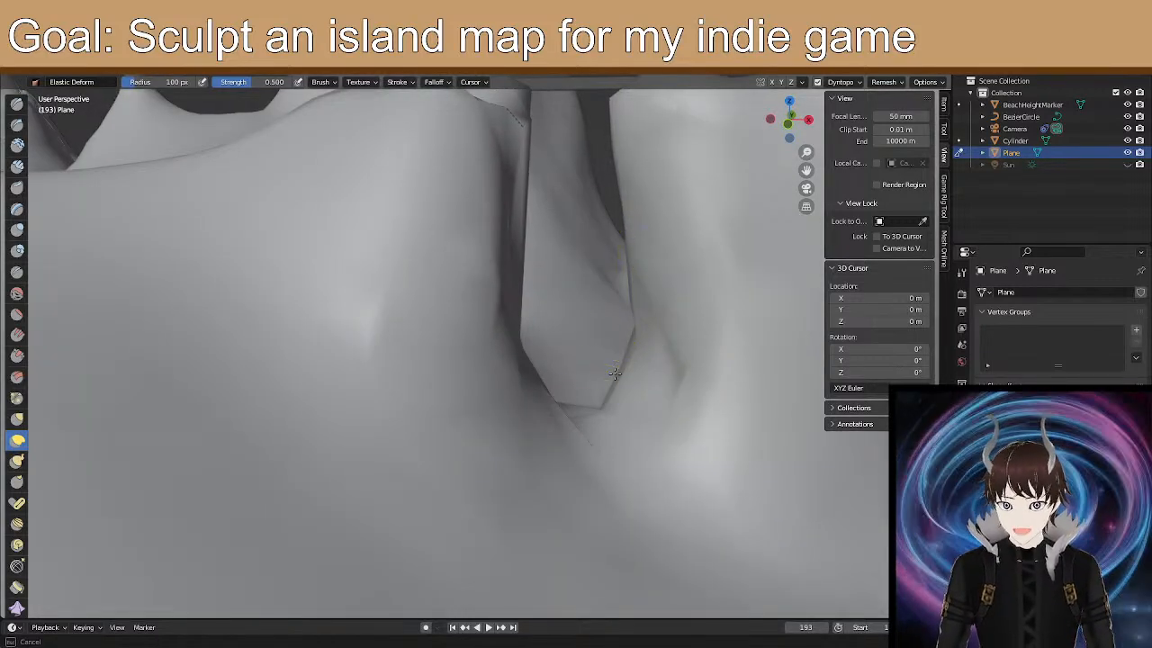
# Reshape the rock pillar's side facing the gap, curving its profile from the top down to the base.
pyautogui.moveTo(583, 389); pyautogui.dragTo(865, 477, button='middle')
pyautogui.moveTo(316, 470)
pyautogui.keyDown('shift'); pyautogui.mouseDown(button='middle')
pyautogui.moveTo(394, 316)
pyautogui.moveTo(412, 304)
pyautogui.mouseUp(button='middle'); pyautogui.keyUp('shift')
pyautogui.moveTo(348, 347); pyautogui.dragTo(358, 198, button='middle')
pyautogui.moveTo(415, 192)
pyautogui.mouseDown()
pyautogui.moveTo(353, 179)
pyautogui.moveTo(383, 289)
pyautogui.moveTo(381, 277)
pyautogui.moveTo(369, 281)
pyautogui.moveTo(366, 314)
pyautogui.mouseUp()
pyautogui.scroll(4, 387, 200)
pyautogui.scroll(-3, 360, 205)
pyautogui.moveTo(367, 313); pyautogui.dragTo(540, 239, button='middle')
pyautogui.moveTo(574, 238); pyautogui.dragTo(590, 280)
pyautogui.moveTo(598, 340); pyautogui.dragTo(601, 339)
pyautogui.moveTo(594, 238)
pyautogui.mouseDown()
pyautogui.moveTo(628, 214)
pyautogui.moveTo(614, 211)
pyautogui.mouseUp()
pyautogui.moveTo(582, 263); pyautogui.dragTo(596, 294)
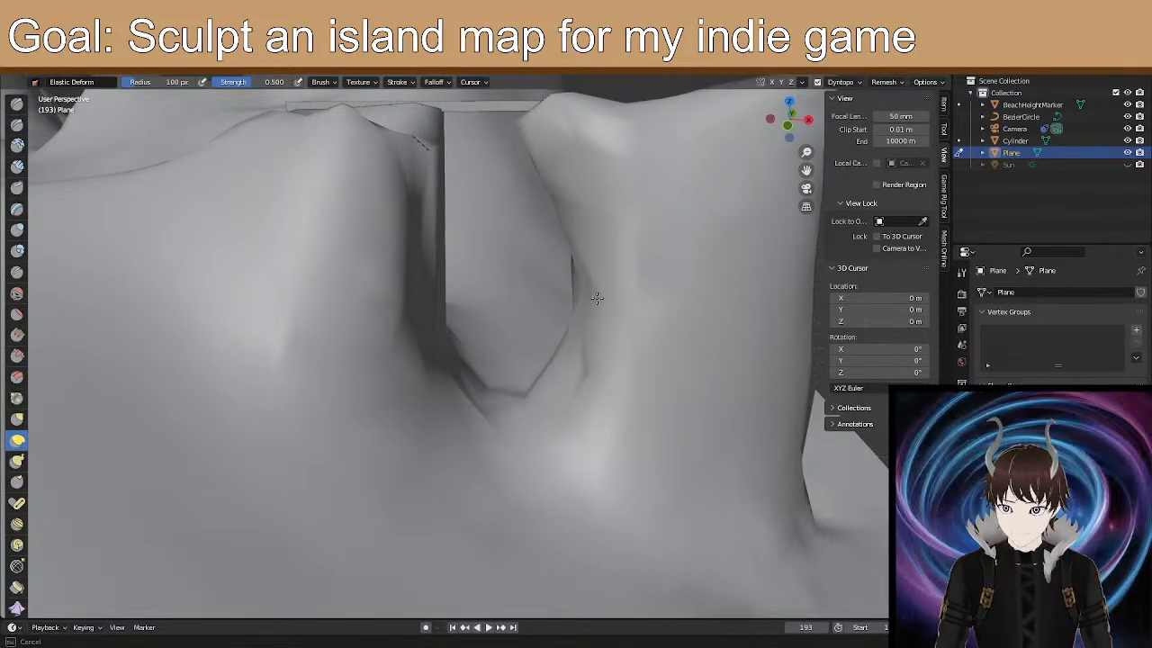
# Flatten and smooth the creased ground at the bottom of the gap between the ridge and the pillar.
pyautogui.moveTo(548, 431); pyautogui.dragTo(549, 459, button='middle')
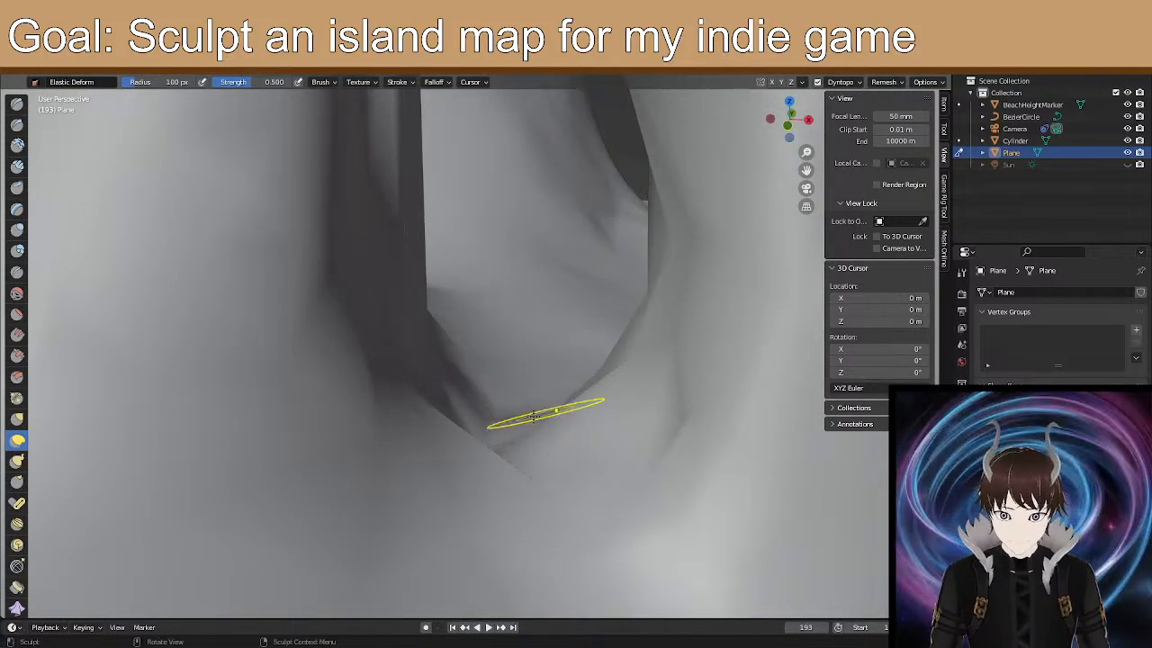
pyautogui.moveTo(551, 547); pyautogui.dragTo(564, 422, button='middle')
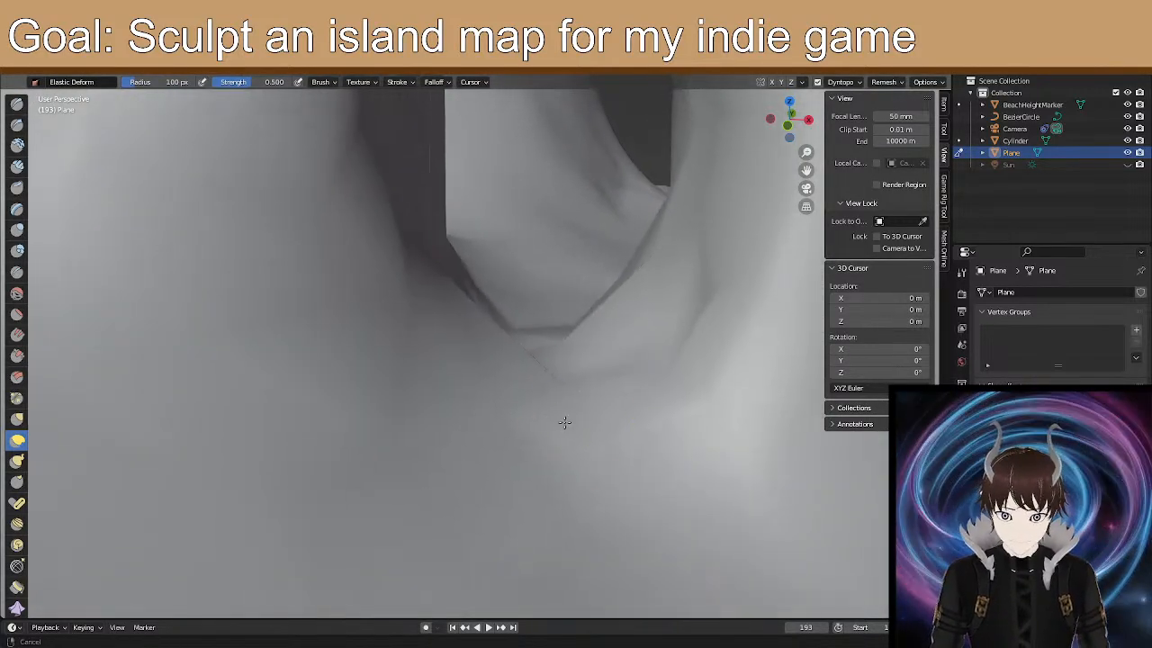
pyautogui.moveTo(509, 396)
pyautogui.mouseDown(button='middle')
pyautogui.moveTo(473, 432)
pyautogui.moveTo(421, 422)
pyautogui.mouseUp(button='middle')
pyautogui.scroll(1, 416, 421)
pyautogui.moveTo(548, 334)
pyautogui.mouseDown(button='middle')
pyautogui.moveTo(405, 386)
pyautogui.moveTo(453, 360)
pyautogui.mouseUp(button='middle')
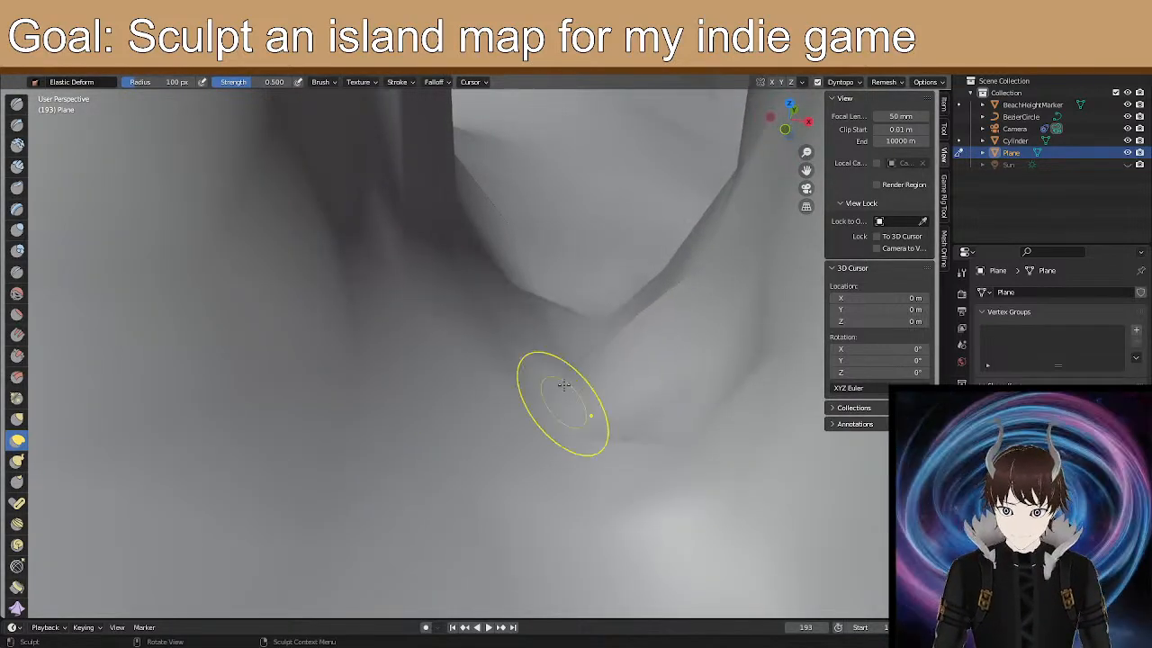
pyautogui.moveTo(553, 488)
pyautogui.mouseDown(button='middle')
pyautogui.moveTo(561, 363)
pyautogui.moveTo(547, 352)
pyautogui.mouseUp(button='middle')
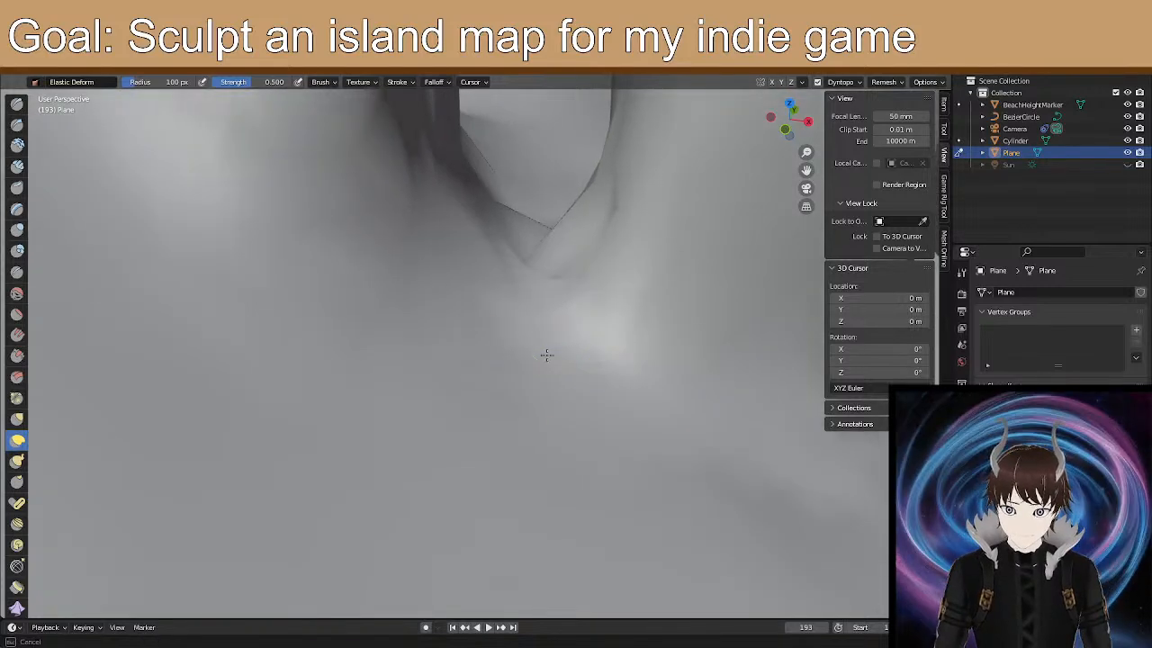
pyautogui.click(17, 314)
pyautogui.moveTo(437, 265); pyautogui.dragTo(514, 304, button='middle')
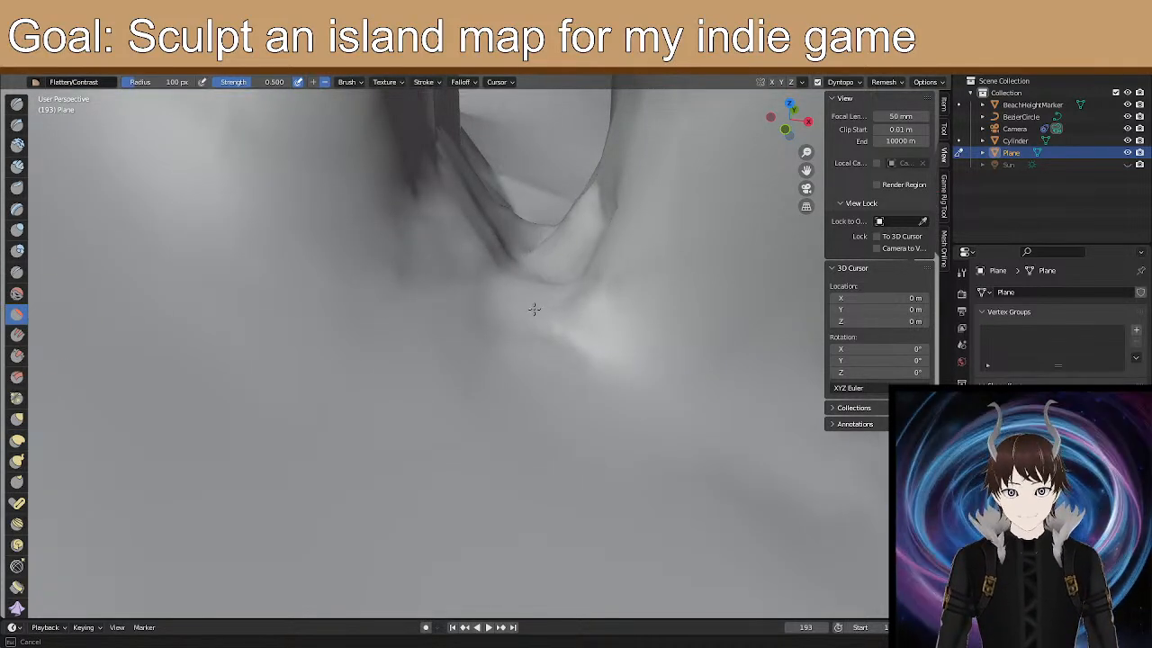
pyautogui.click(17, 293)
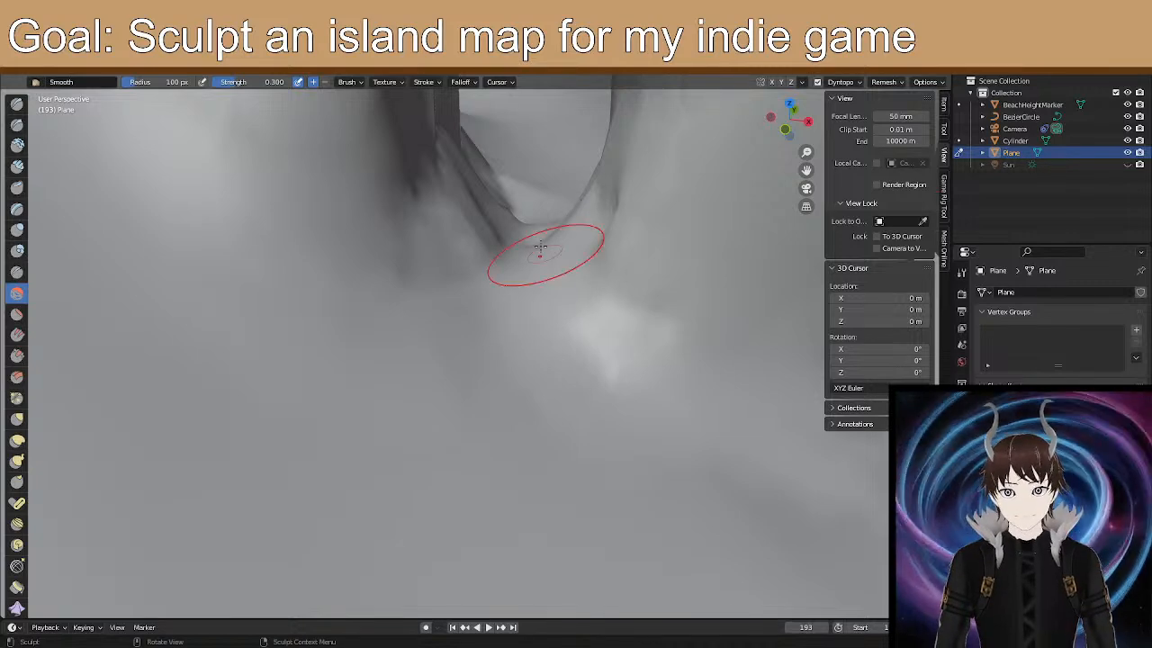
pyautogui.moveTo(539, 247); pyautogui.dragTo(72, 275)
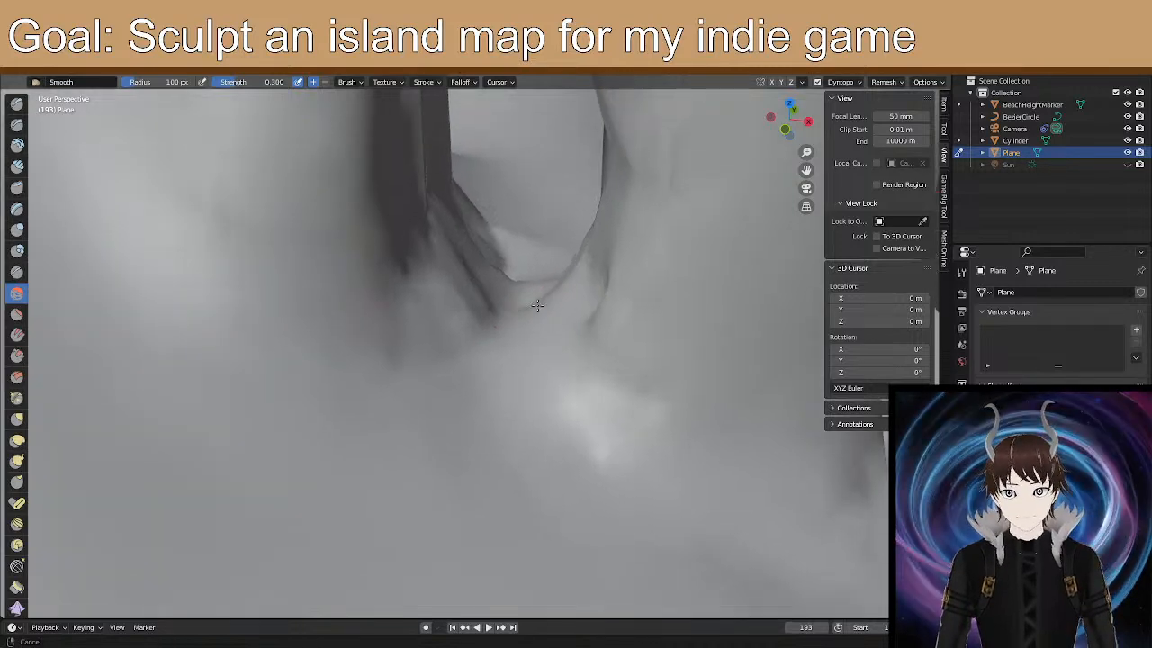
# Pull the gap's floor lower with Elastic Deform, blending it into the surrounding ground.
pyautogui.click(17, 438)
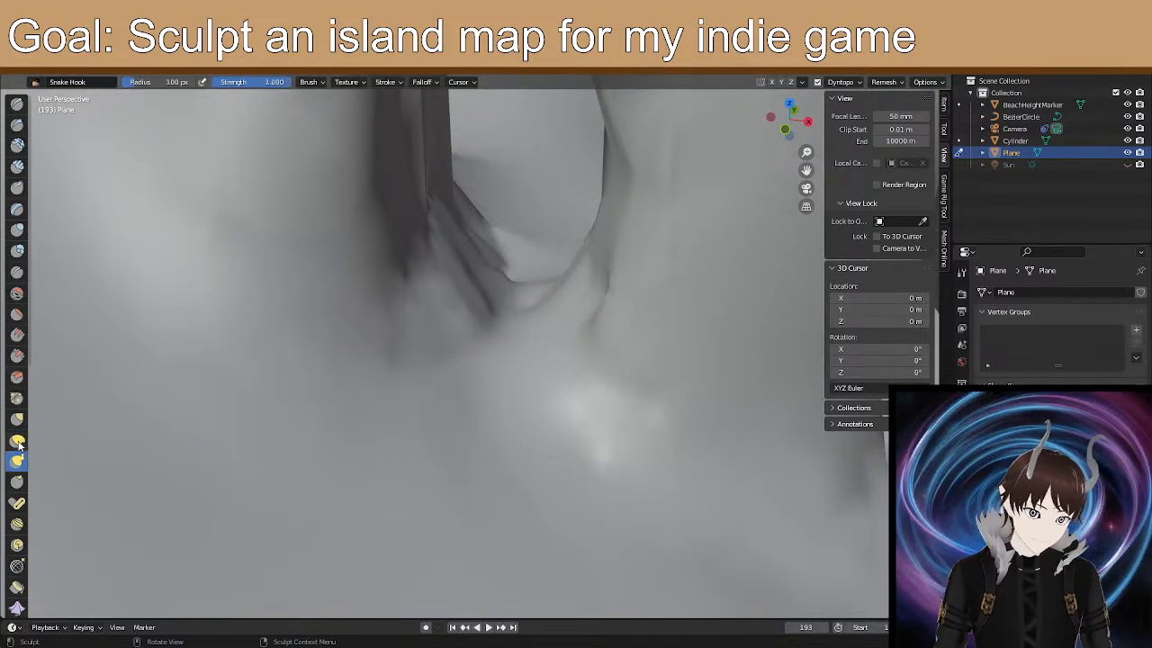
pyautogui.moveTo(584, 303)
pyautogui.mouseDown()
pyautogui.moveTo(540, 320)
pyautogui.moveTo(530, 284)
pyautogui.moveTo(553, 329)
pyautogui.mouseUp()
pyautogui.moveTo(552, 329)
pyautogui.mouseDown(button='middle')
pyautogui.moveTo(558, 355)
pyautogui.moveTo(559, 333)
pyautogui.moveTo(543, 335)
pyautogui.mouseUp(button='middle')
pyautogui.moveTo(543, 336); pyautogui.dragTo(506, 397)
pyautogui.moveTo(531, 340); pyautogui.dragTo(514, 342)
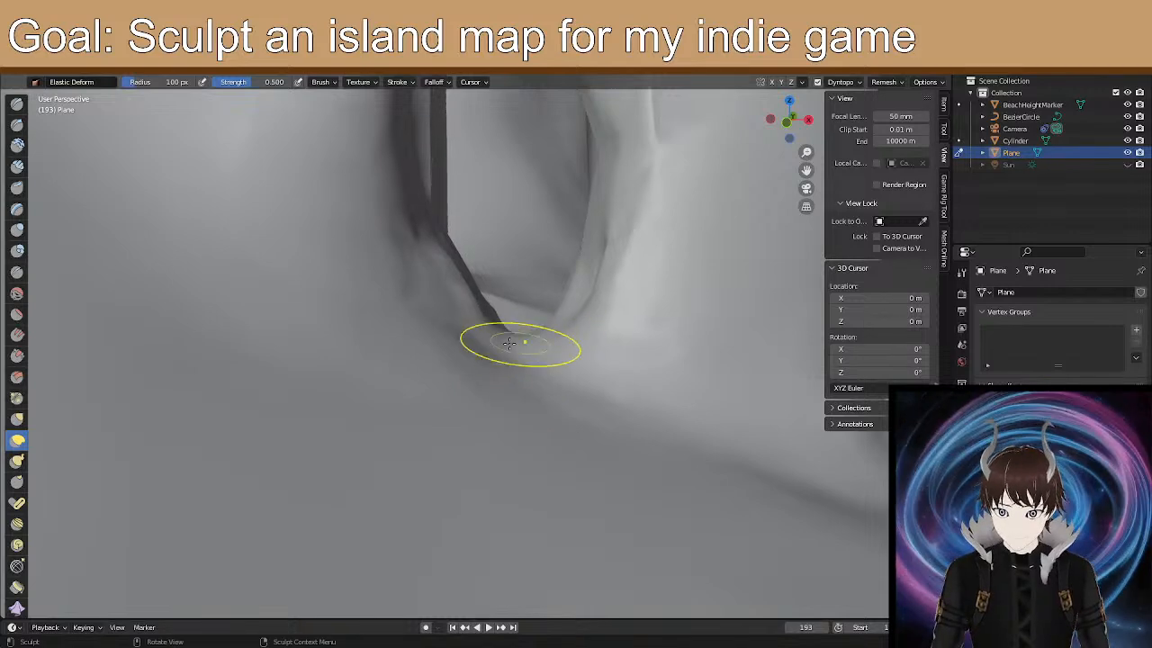
# Deform the valley floor between the ridge and the large mountain, pushing back the foot of the slopes.
pyautogui.moveTo(524, 314)
pyautogui.mouseDown(button='middle')
pyautogui.moveTo(388, 308)
pyautogui.moveTo(402, 326)
pyautogui.moveTo(589, 356)
pyautogui.mouseUp(button='middle')
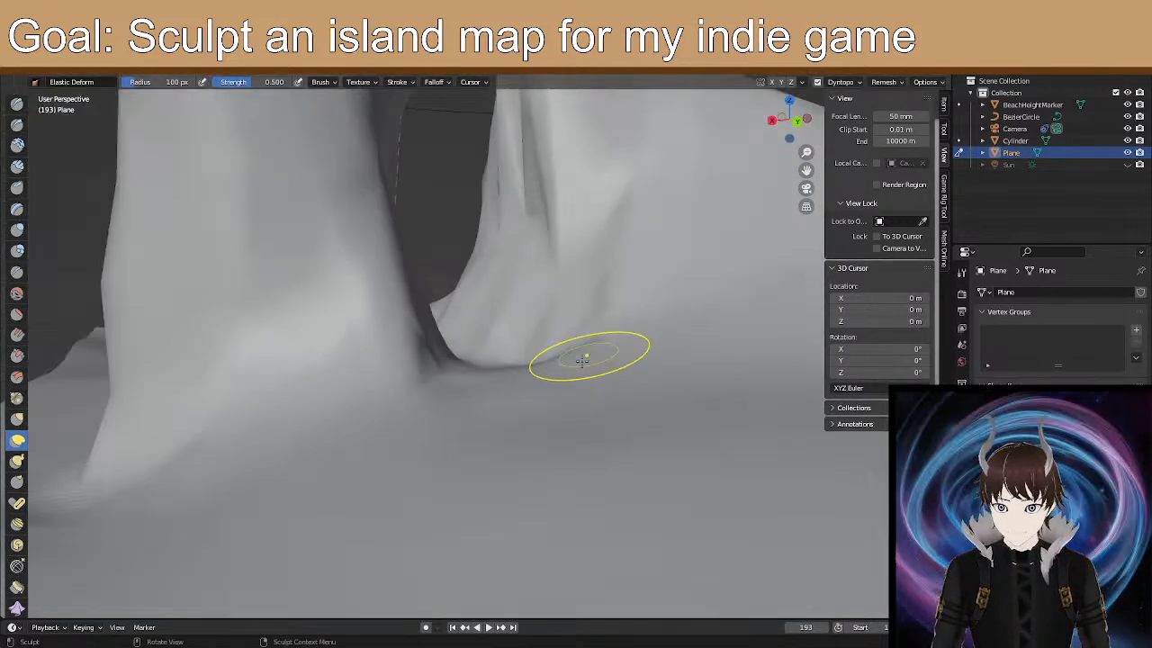
pyautogui.moveTo(515, 410); pyautogui.dragTo(544, 403, button='middle')
pyautogui.moveTo(517, 444)
pyautogui.mouseDown(button='middle')
pyautogui.moveTo(537, 420)
pyautogui.moveTo(596, 442)
pyautogui.moveTo(585, 390)
pyautogui.moveTo(496, 336)
pyautogui.moveTo(673, 296)
pyautogui.moveTo(720, 250)
pyautogui.moveTo(641, 262)
pyautogui.moveTo(654, 257)
pyautogui.mouseUp(button='middle')
pyautogui.moveTo(554, 283)
pyautogui.mouseDown(button='middle')
pyautogui.moveTo(465, 300)
pyautogui.moveTo(486, 293)
pyautogui.moveTo(462, 283)
pyautogui.moveTo(494, 217)
pyautogui.mouseUp(button='middle')
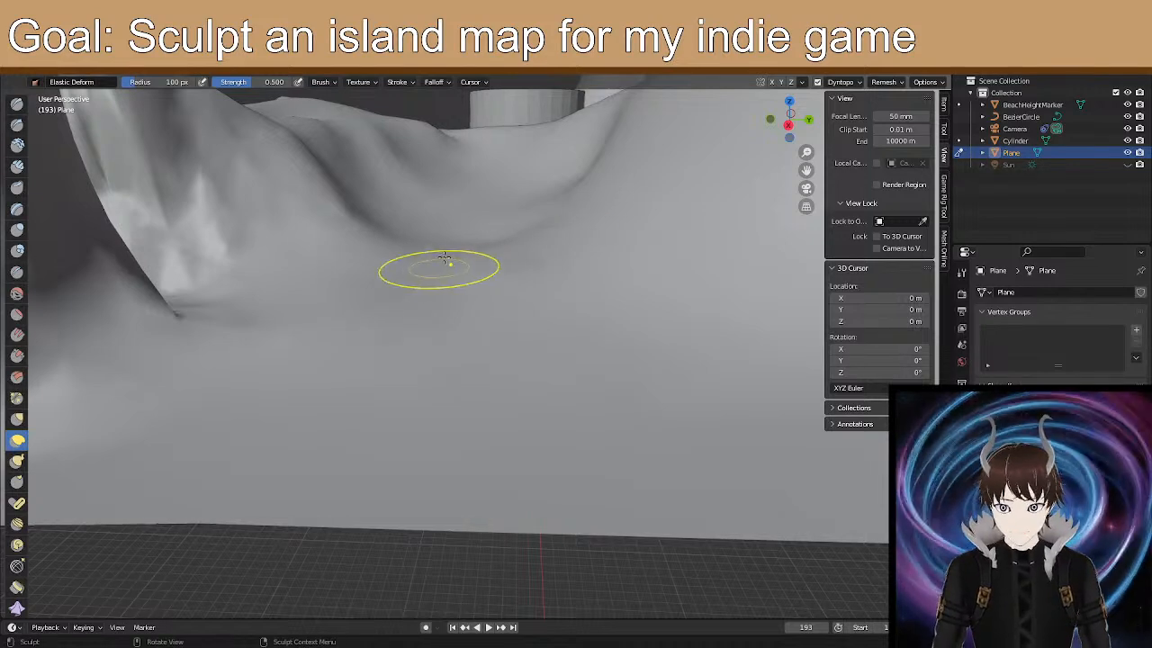
pyautogui.moveTo(382, 258); pyautogui.dragTo(356, 234)
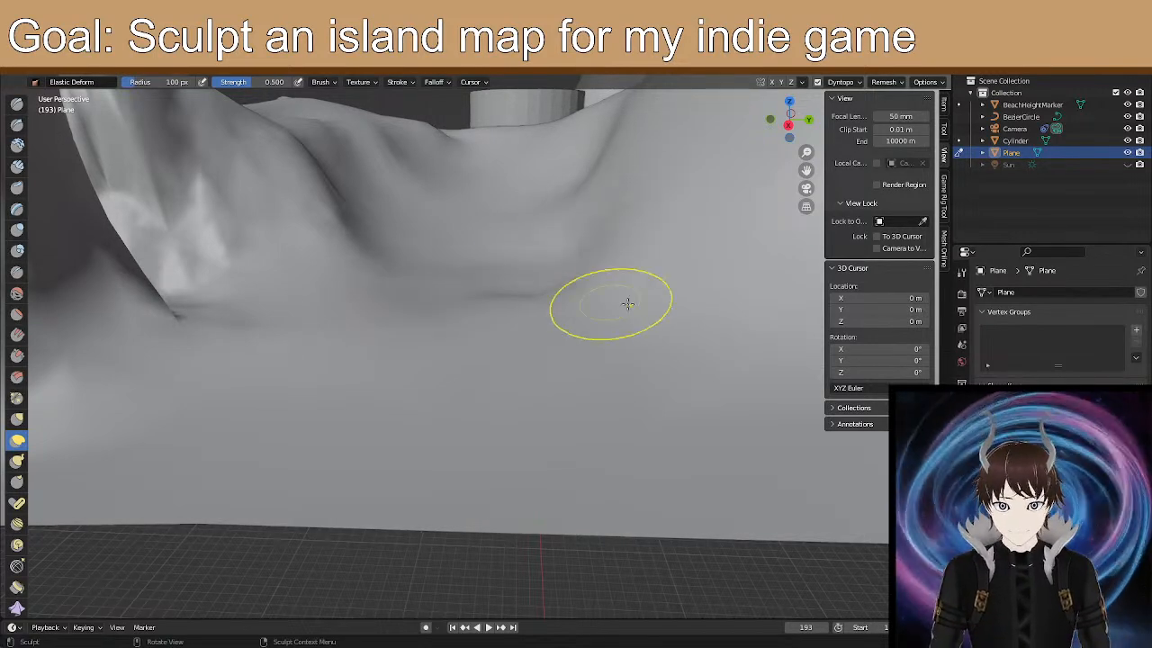
pyautogui.moveTo(534, 315); pyautogui.dragTo(369, 302, button='middle')
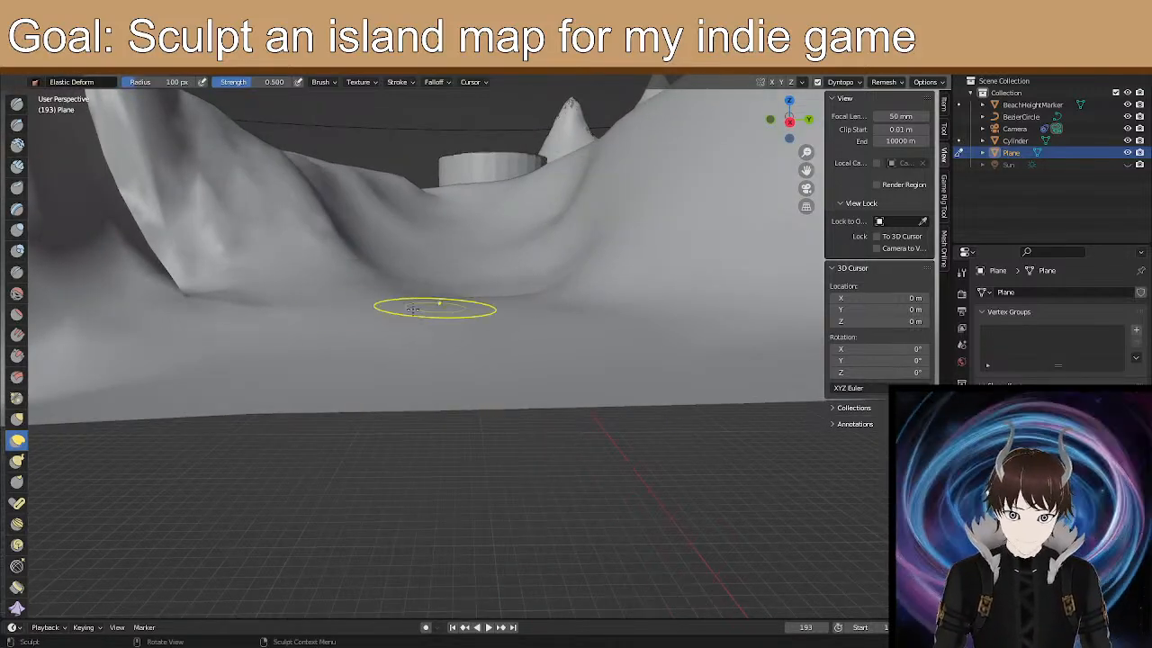
pyautogui.moveTo(563, 320)
pyautogui.mouseDown(button='middle')
pyautogui.moveTo(501, 314)
pyautogui.moveTo(612, 278)
pyautogui.moveTo(610, 260)
pyautogui.mouseUp(button='middle')
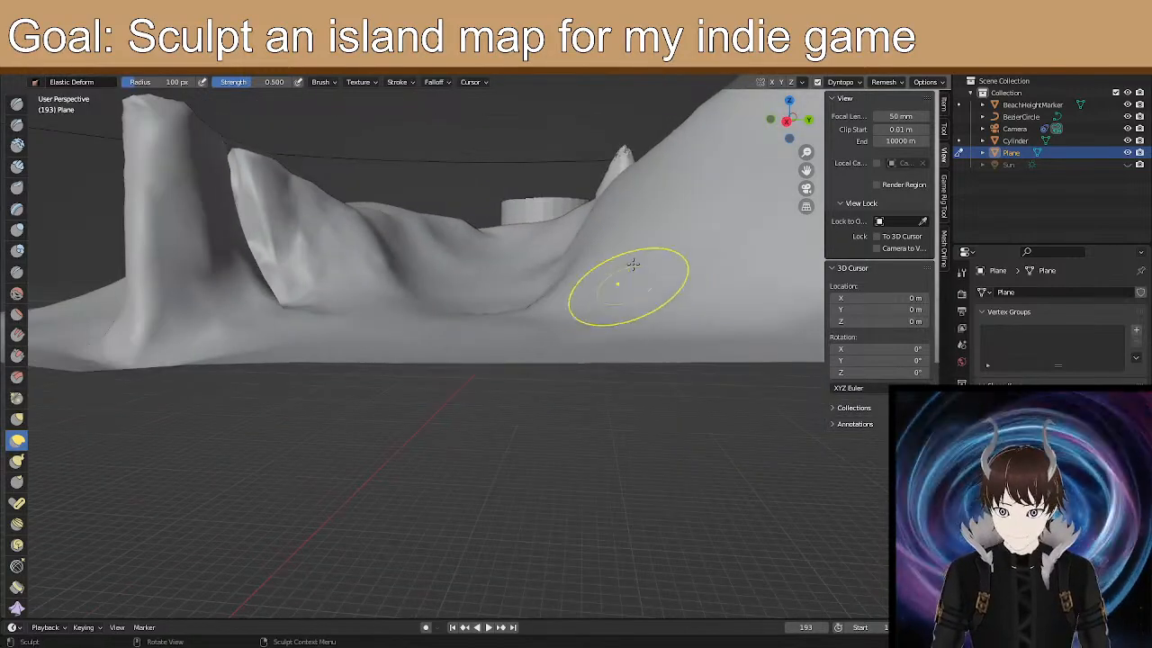
pyautogui.scroll(-2, 623, 274)
pyautogui.scroll(4, 624, 278)
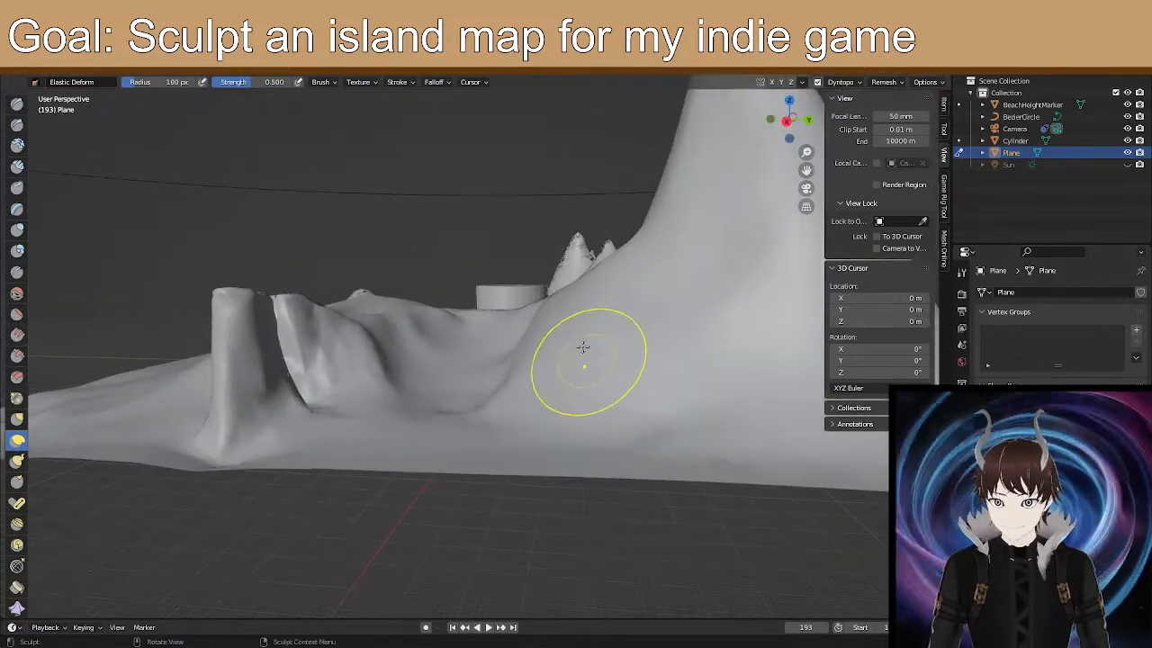
pyautogui.scroll(1, 571, 324)
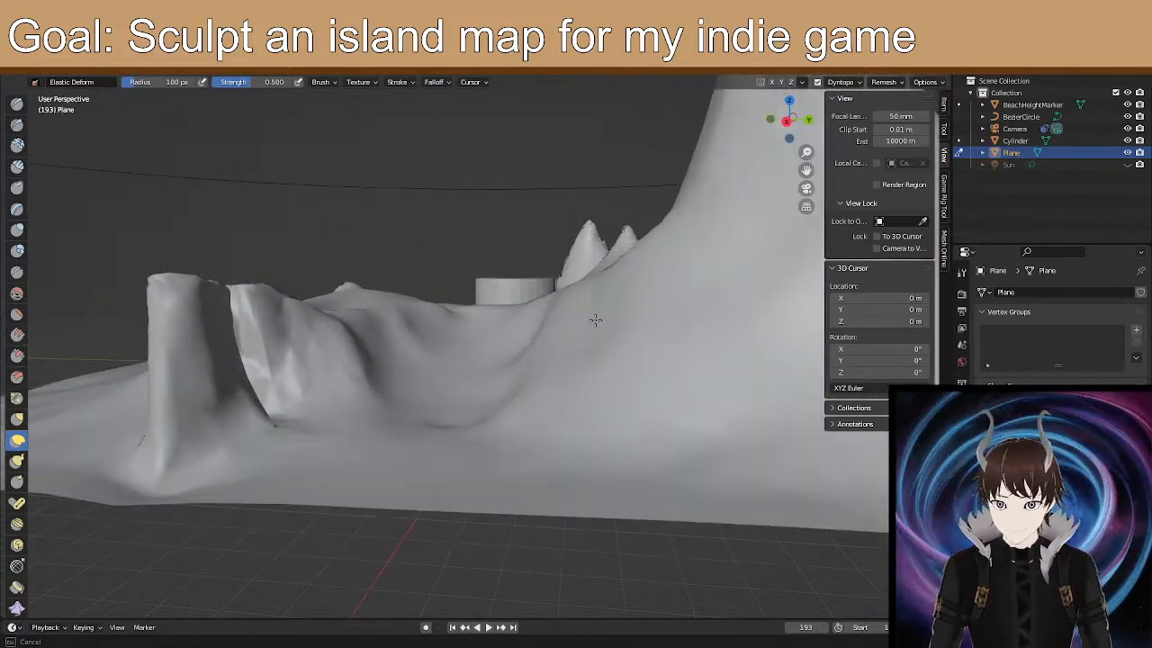
pyautogui.moveTo(572, 313); pyautogui.dragTo(580, 367)
pyautogui.scroll(3, 594, 419)
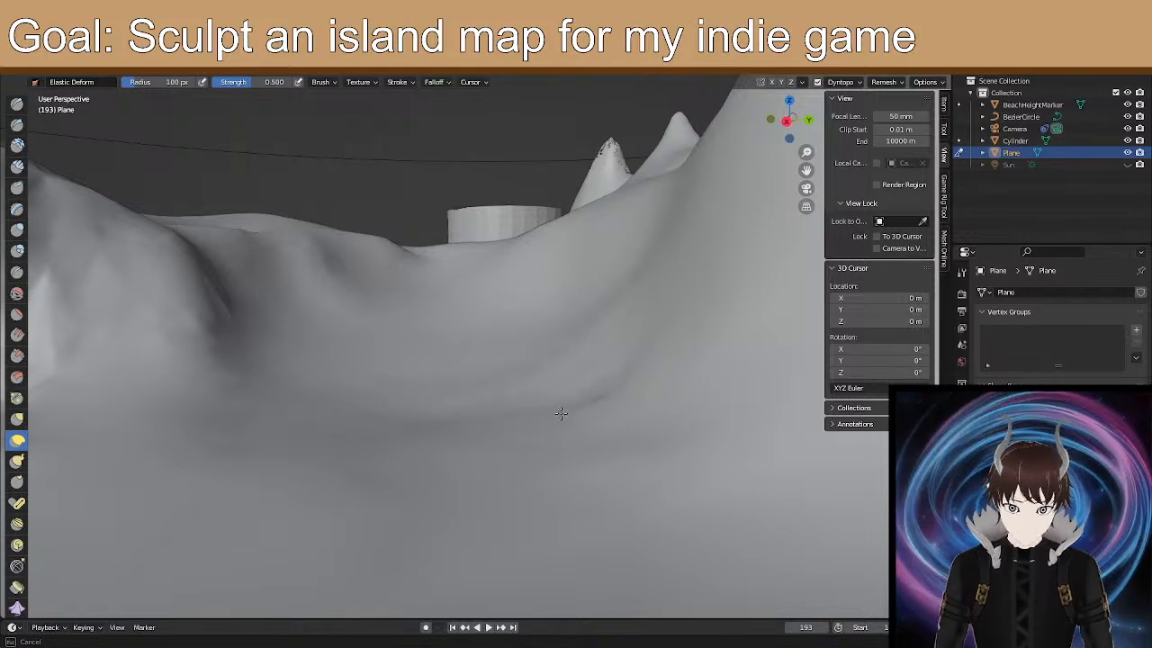
# Reshape the large mountain's lower slope where it descends into the valley beside the ridge.
pyautogui.moveTo(608, 392)
pyautogui.mouseDown(button='middle')
pyautogui.moveTo(552, 341)
pyautogui.moveTo(566, 354)
pyautogui.moveTo(612, 336)
pyautogui.moveTo(612, 368)
pyautogui.moveTo(663, 411)
pyautogui.moveTo(329, 309)
pyautogui.moveTo(332, 347)
pyautogui.moveTo(246, 326)
pyautogui.moveTo(208, 295)
pyautogui.moveTo(368, 206)
pyautogui.mouseUp(button='middle')
pyautogui.moveTo(418, 167); pyautogui.dragTo(418, 167, button='middle')
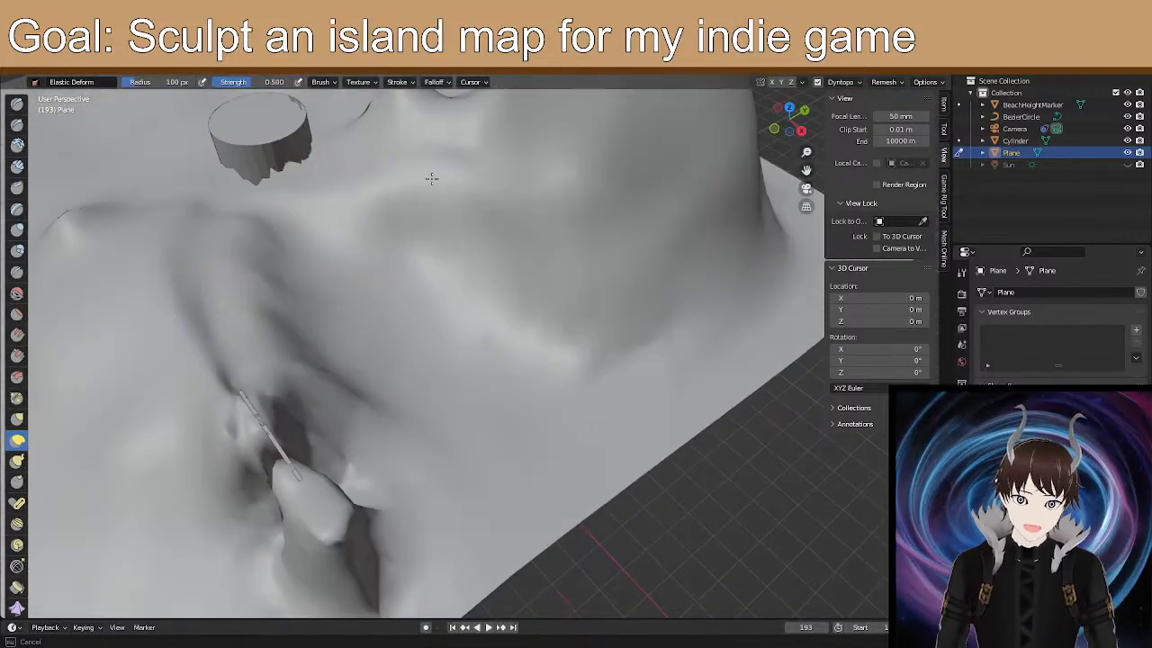
pyautogui.moveTo(474, 245)
pyautogui.mouseDown(button='middle')
pyautogui.moveTo(465, 260)
pyautogui.moveTo(458, 221)
pyautogui.moveTo(540, 252)
pyautogui.moveTo(568, 313)
pyautogui.mouseUp(button='middle')
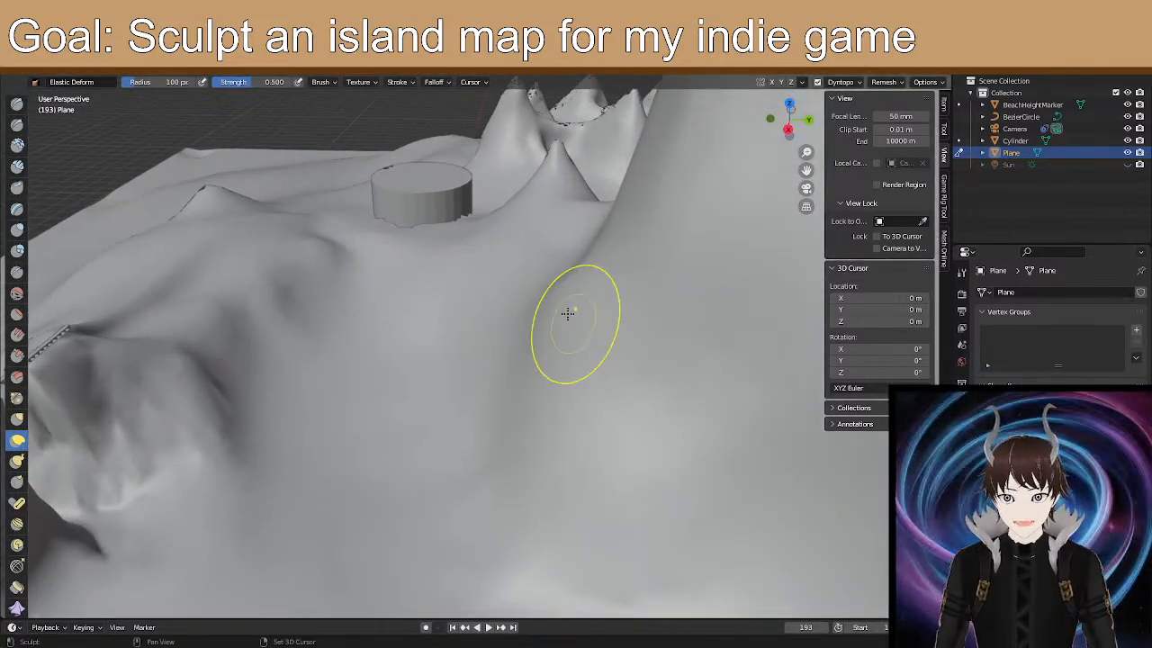
pyautogui.moveTo(574, 313); pyautogui.dragTo(573, 311)
pyautogui.moveTo(481, 271); pyautogui.dragTo(475, 306)
pyautogui.moveTo(488, 346); pyautogui.dragTo(511, 410)
pyautogui.moveTo(566, 311); pyautogui.dragTo(583, 340)
pyautogui.moveTo(578, 356)
pyautogui.mouseDown()
pyautogui.moveTo(568, 403)
pyautogui.moveTo(590, 423)
pyautogui.mouseUp()
pyautogui.moveTo(523, 452); pyautogui.dragTo(512, 403)
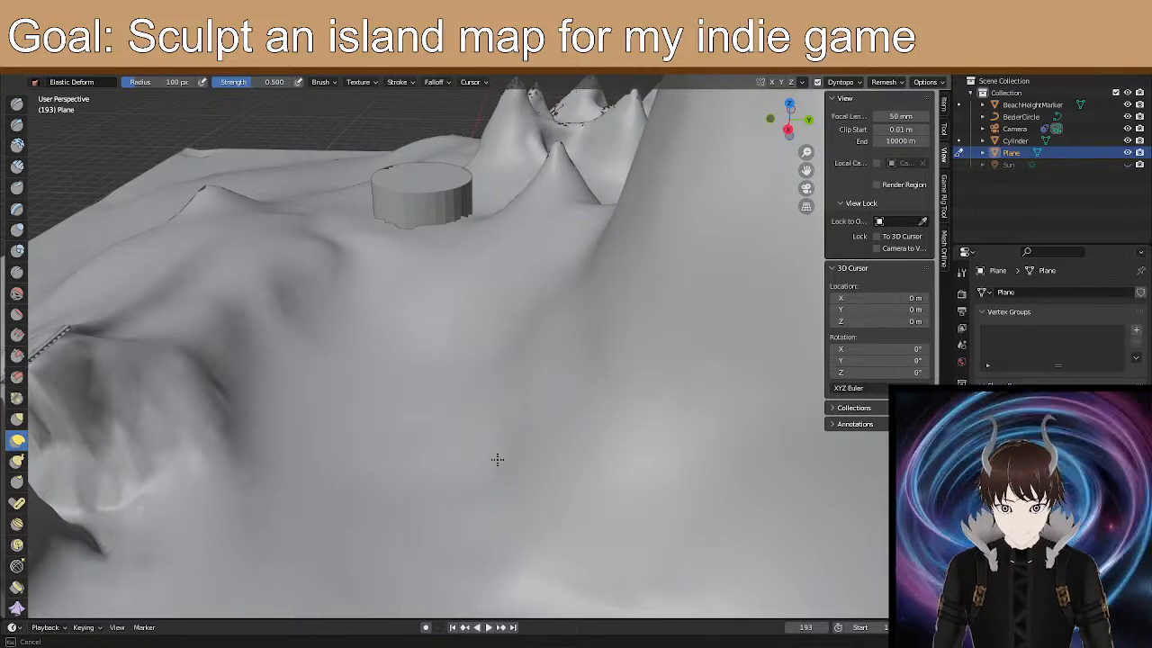
# Smooth the deep vertical crease in the ridge's cliff face below the marker bar.
pyautogui.moveTo(429, 459)
pyautogui.mouseDown(button='middle')
pyautogui.moveTo(502, 419)
pyautogui.moveTo(512, 399)
pyautogui.moveTo(495, 380)
pyautogui.moveTo(478, 406)
pyautogui.moveTo(502, 399)
pyautogui.moveTo(561, 458)
pyautogui.moveTo(591, 437)
pyautogui.moveTo(570, 462)
pyautogui.moveTo(463, 476)
pyautogui.moveTo(444, 490)
pyautogui.moveTo(219, 483)
pyautogui.moveTo(540, 420)
pyautogui.mouseUp(button='middle')
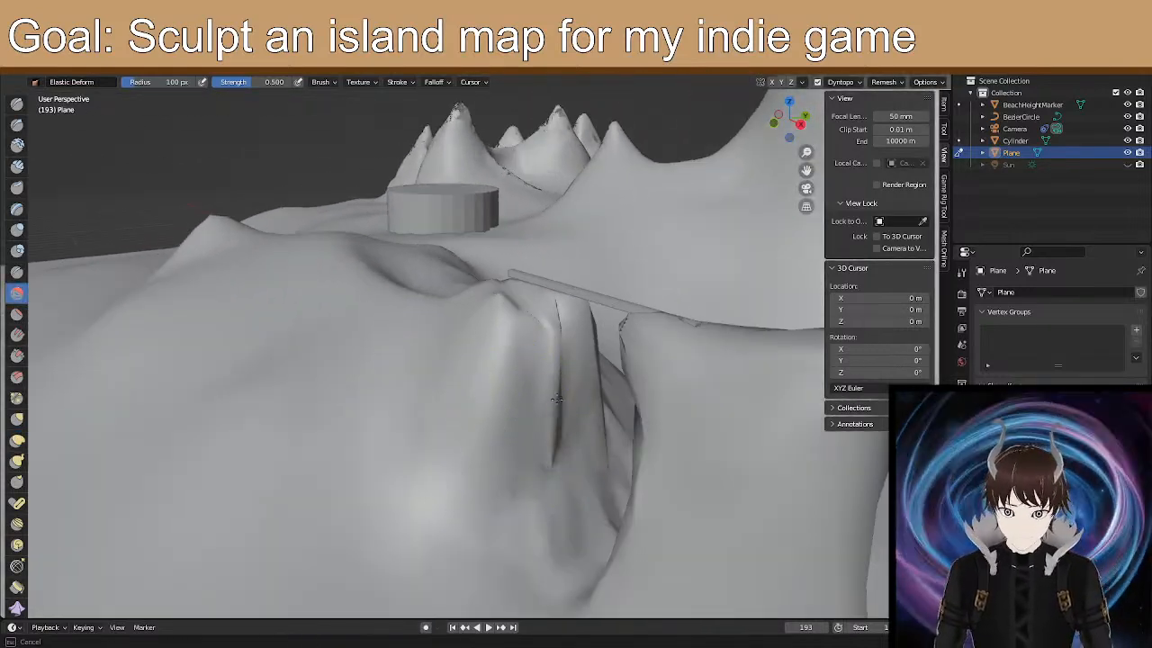
pyautogui.moveTo(557, 407); pyautogui.dragTo(517, 423)
pyautogui.moveTo(549, 347)
pyautogui.keyDown('shift'); pyautogui.mouseDown()
pyautogui.moveTo(496, 463)
pyautogui.moveTo(512, 518)
pyautogui.mouseUp(); pyautogui.keyUp('shift')
# Flatten the pointed bump on the ridge top beside the marker bar with Elastic Deform.
pyautogui.moveTo(548, 531)
pyautogui.mouseDown(button='middle')
pyautogui.moveTo(604, 471)
pyautogui.moveTo(676, 437)
pyautogui.mouseUp(button='middle')
pyautogui.moveTo(724, 365)
pyautogui.mouseDown(button='middle')
pyautogui.moveTo(783, 382)
pyautogui.moveTo(363, 393)
pyautogui.moveTo(382, 437)
pyautogui.moveTo(680, 409)
pyautogui.mouseUp(button='middle')
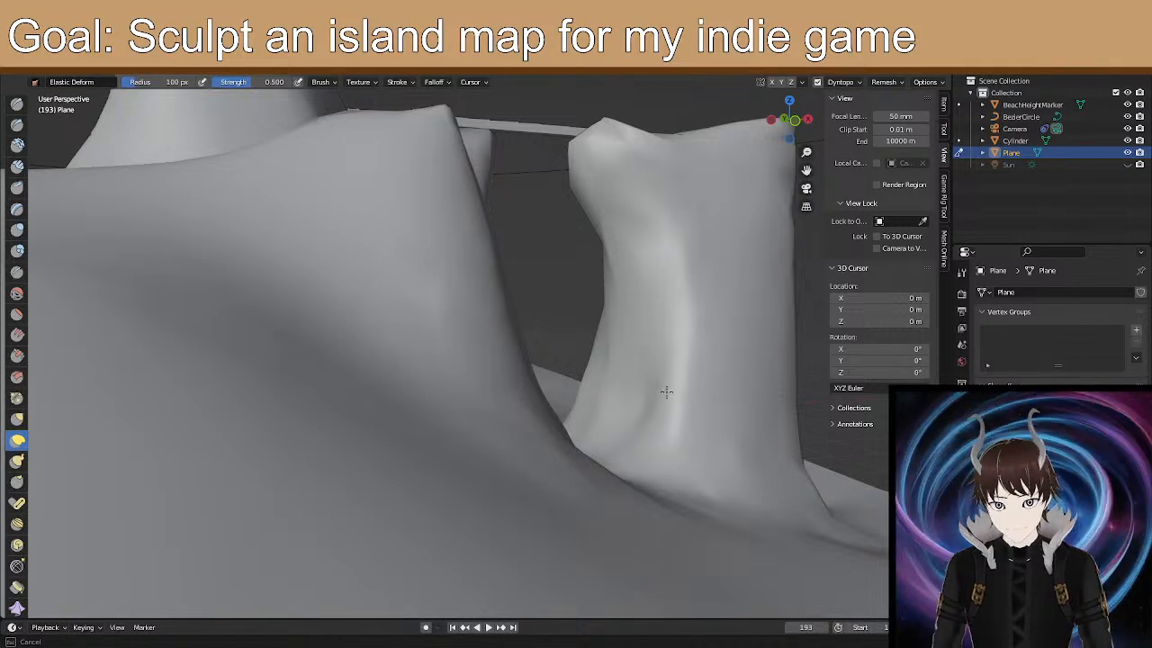
pyautogui.moveTo(716, 495)
pyautogui.mouseDown(button='middle')
pyautogui.moveTo(737, 437)
pyautogui.moveTo(630, 396)
pyautogui.moveTo(507, 432)
pyautogui.moveTo(417, 388)
pyautogui.moveTo(391, 321)
pyautogui.moveTo(330, 329)
pyautogui.moveTo(456, 270)
pyautogui.moveTo(400, 292)
pyautogui.moveTo(480, 288)
pyautogui.moveTo(540, 337)
pyautogui.moveTo(526, 347)
pyautogui.mouseUp(button='middle')
pyautogui.moveTo(674, 160); pyautogui.dragTo(684, 306, button='middle')
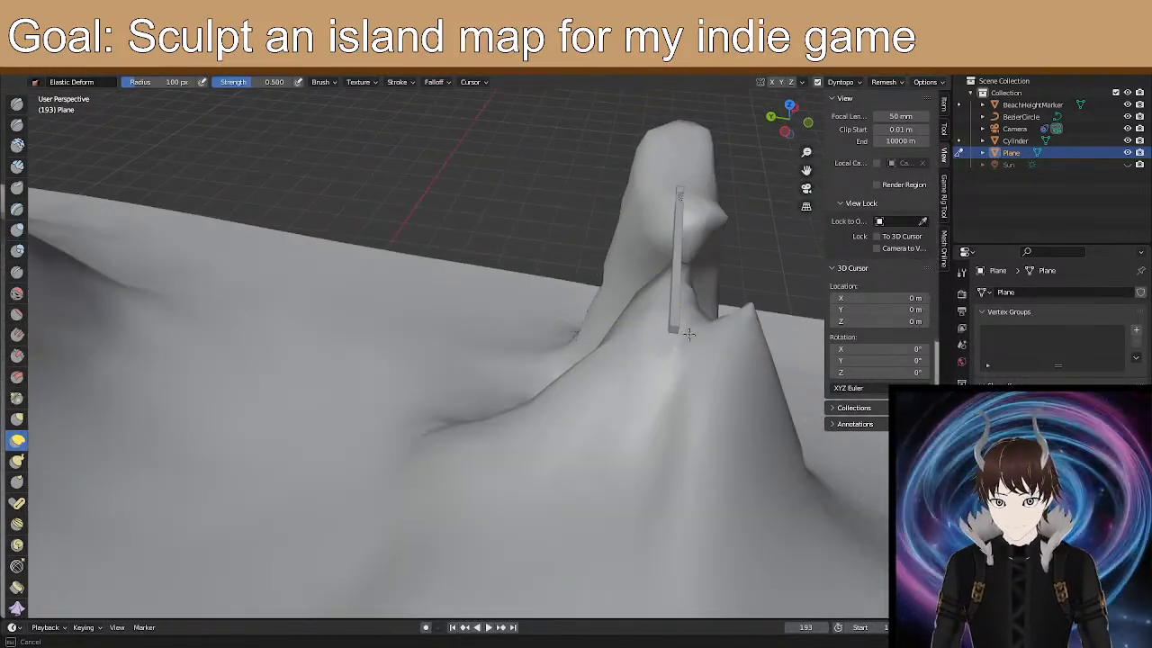
pyautogui.moveTo(707, 380)
pyautogui.mouseDown(button='middle')
pyautogui.moveTo(681, 398)
pyautogui.moveTo(636, 390)
pyautogui.moveTo(625, 339)
pyautogui.mouseUp(button='middle')
pyautogui.moveTo(677, 321)
pyautogui.mouseDown()
pyautogui.moveTo(640, 347)
pyautogui.moveTo(447, 388)
pyautogui.moveTo(458, 389)
pyautogui.mouseUp()
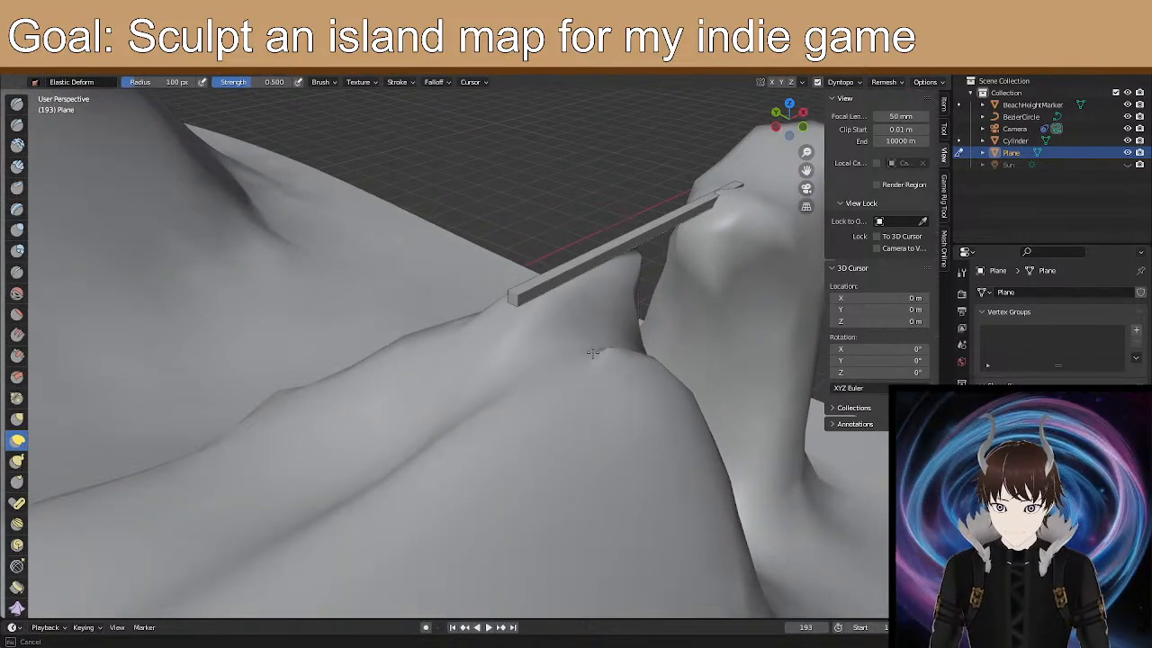
pyautogui.moveTo(646, 385); pyautogui.dragTo(607, 406, button='middle')
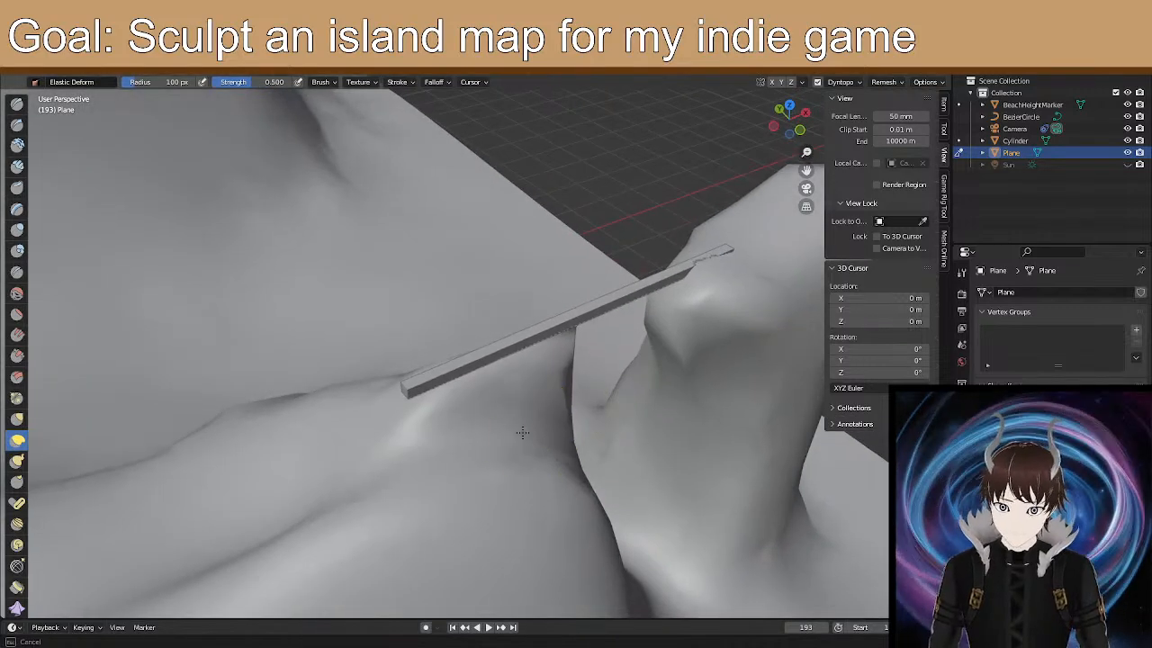
# Reshape the ridge's shoulder and cliff edge below the marker bar, rounding the corner toward the gap.
pyautogui.moveTo(519, 447); pyautogui.dragTo(296, 303, button='middle')
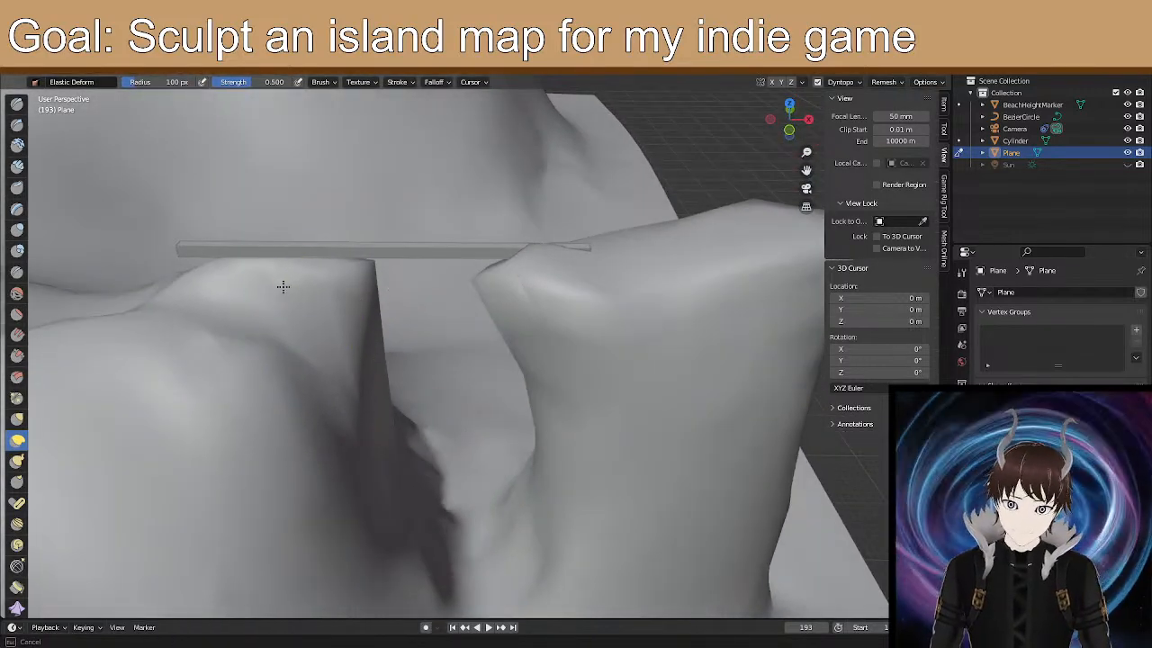
pyautogui.moveTo(283, 304); pyautogui.dragTo(316, 325)
pyautogui.moveTo(308, 340); pyautogui.dragTo(349, 240)
pyautogui.moveTo(293, 347)
pyautogui.mouseDown()
pyautogui.moveTo(361, 266)
pyautogui.moveTo(286, 236)
pyautogui.mouseUp()
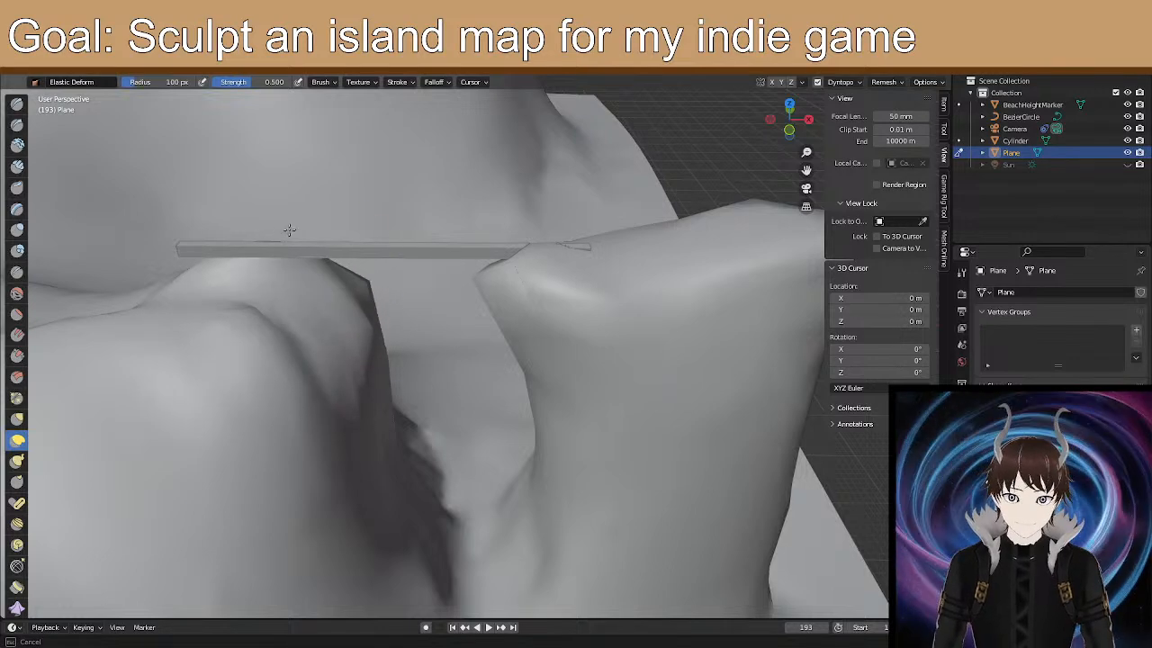
pyautogui.moveTo(213, 270); pyautogui.dragTo(228, 330)
pyautogui.moveTo(269, 342); pyautogui.dragTo(279, 314, button='middle')
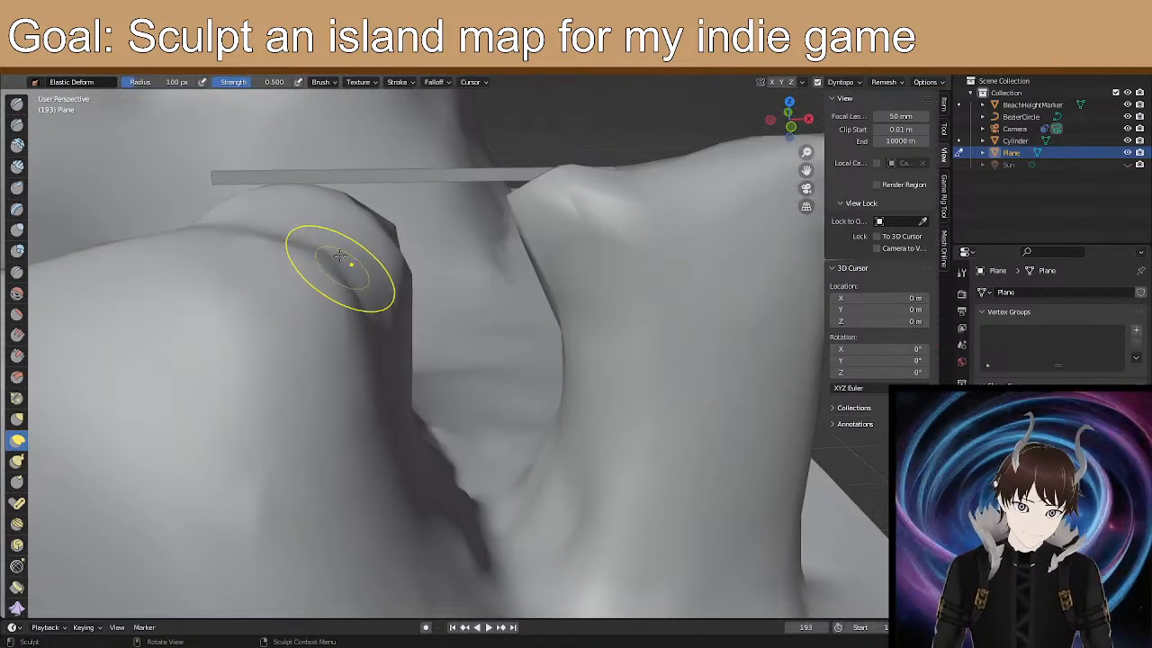
pyautogui.moveTo(341, 269); pyautogui.dragTo(365, 182)
pyautogui.moveTo(314, 224); pyautogui.dragTo(314, 208)
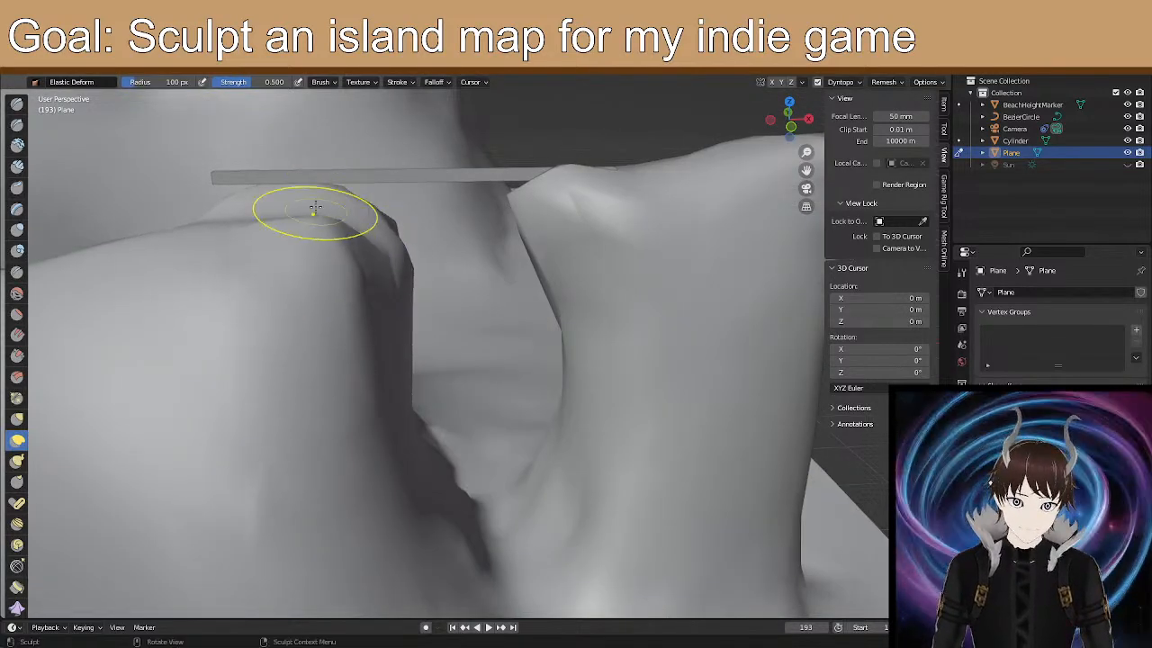
# Nudge the ridge's front crest upward along its length toward the end of the marker bar.
pyautogui.moveTo(314, 208); pyautogui.dragTo(361, 232, button='middle')
pyautogui.moveTo(543, 377); pyautogui.dragTo(506, 401)
pyautogui.moveTo(498, 409)
pyautogui.mouseDown(button='middle')
pyautogui.moveTo(547, 347)
pyautogui.moveTo(496, 381)
pyautogui.mouseUp(button='middle')
pyautogui.moveTo(420, 360)
pyautogui.mouseDown(button='middle')
pyautogui.moveTo(321, 339)
pyautogui.moveTo(411, 398)
pyautogui.mouseUp(button='middle')
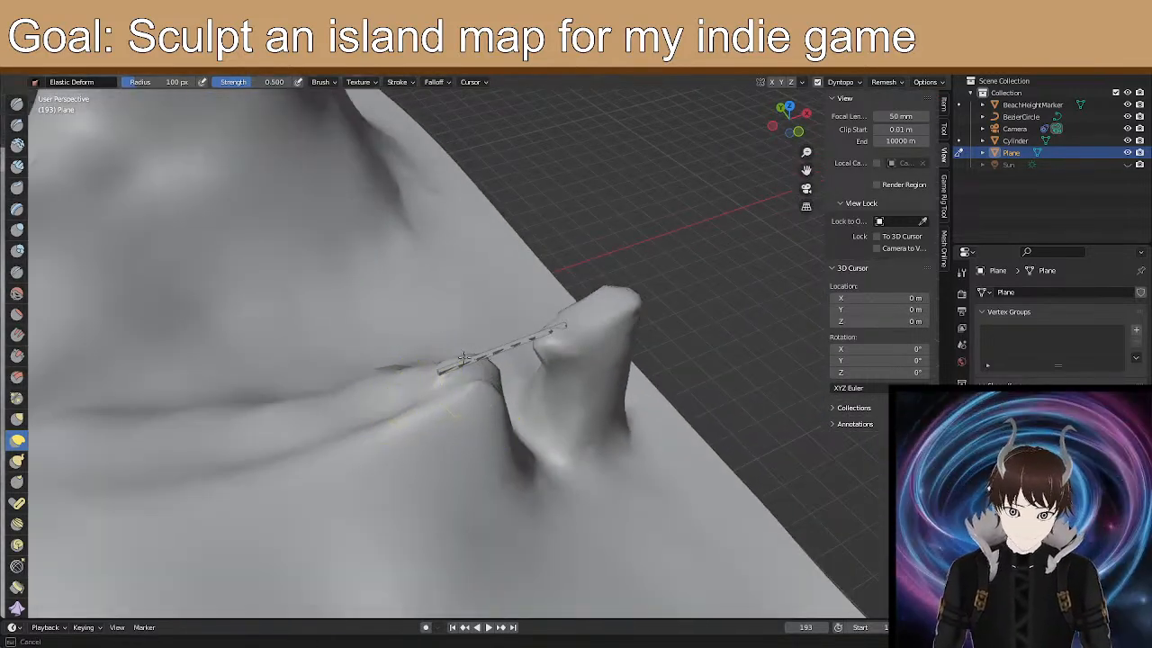
pyautogui.moveTo(466, 376); pyautogui.dragTo(467, 371)
pyautogui.moveTo(464, 391); pyautogui.dragTo(467, 377)
pyautogui.moveTo(405, 421); pyautogui.dragTo(413, 390)
pyautogui.moveTo(347, 448); pyautogui.dragTo(345, 440)
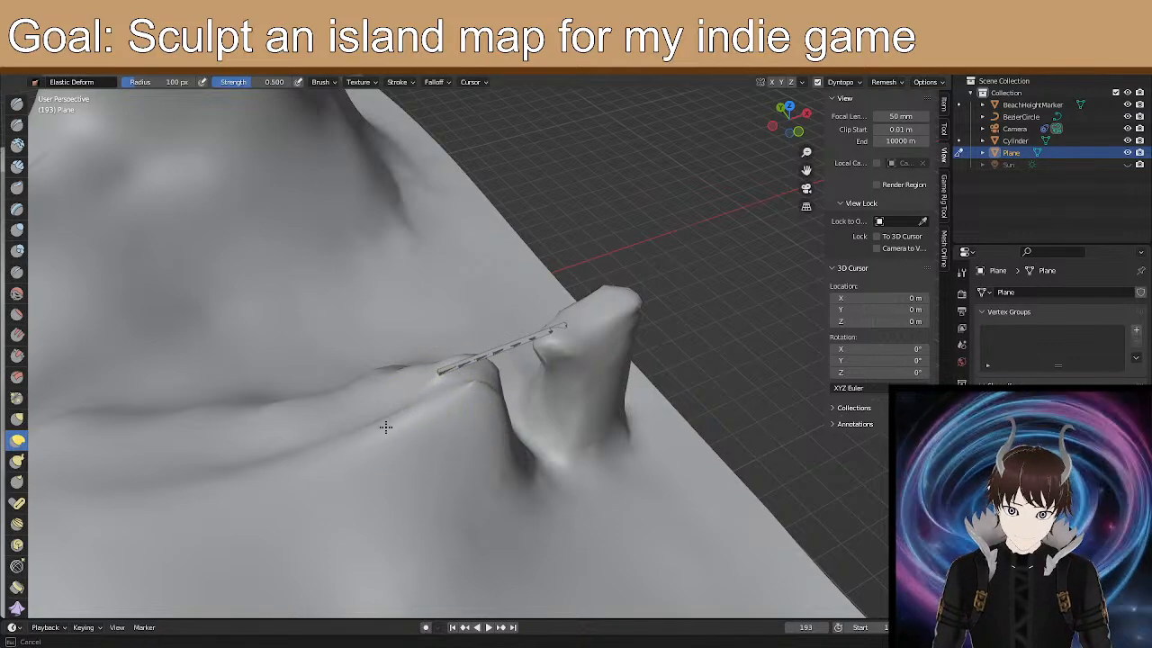
pyautogui.moveTo(482, 383); pyautogui.dragTo(483, 374)
pyautogui.moveTo(470, 403)
pyautogui.mouseDown(button='middle')
pyautogui.moveTo(382, 411)
pyautogui.moveTo(420, 360)
pyautogui.moveTo(381, 383)
pyautogui.moveTo(384, 363)
pyautogui.mouseUp(button='middle')
pyautogui.scroll(2, 375, 421)
pyautogui.scroll(4, 420, 361)
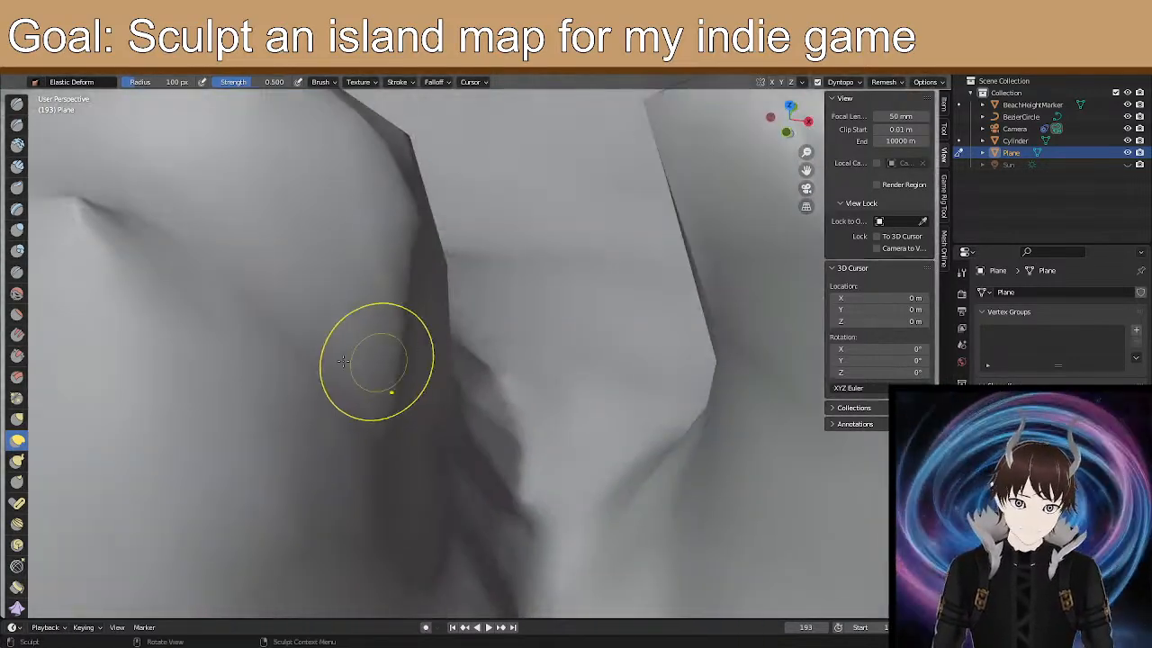
# Soften the small peak on the ridge's front crest below the marker bar with Elastic Deform.
pyautogui.keyDown('shift'); pyautogui.moveTo(159, 298); pyautogui.dragTo(241, 344, button='middle'); pyautogui.keyUp('shift')
pyautogui.moveTo(241, 345); pyautogui.dragTo(245, 357)
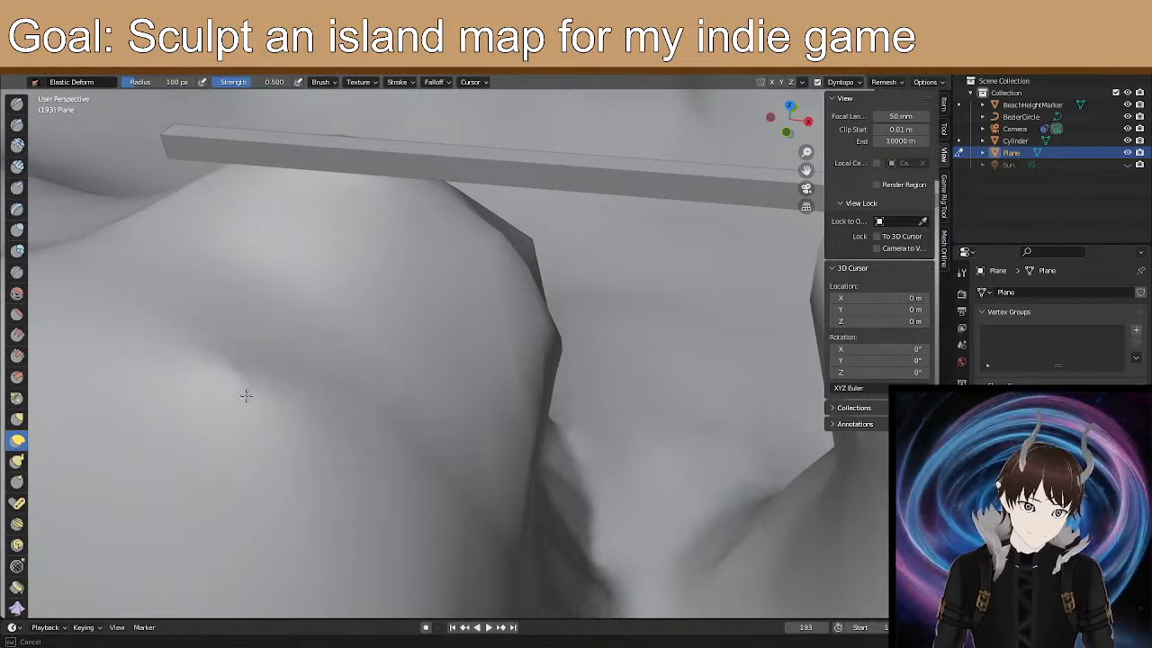
pyautogui.moveTo(241, 433)
pyautogui.mouseDown()
pyautogui.moveTo(261, 407)
pyautogui.moveTo(228, 382)
pyautogui.moveTo(230, 432)
pyautogui.mouseUp()
pyautogui.moveTo(477, 394)
pyautogui.mouseDown(button='middle')
pyautogui.moveTo(402, 385)
pyautogui.moveTo(333, 355)
pyautogui.moveTo(317, 380)
pyautogui.moveTo(309, 288)
pyautogui.moveTo(373, 238)
pyautogui.moveTo(423, 220)
pyautogui.moveTo(411, 322)
pyautogui.moveTo(443, 336)
pyautogui.moveTo(432, 330)
pyautogui.mouseUp(button='middle')
# Reshape the ridge's top edge beside the gap from the front view to follow the marker bar's underside.
pyautogui.click(782, 128)
pyautogui.scroll(-1, 468, 203)
pyautogui.scroll(4, 441, 340)
pyautogui.moveTo(480, 270); pyautogui.dragTo(487, 258)
pyautogui.moveTo(442, 325); pyautogui.dragTo(435, 309)
pyautogui.moveTo(459, 241); pyautogui.dragTo(416, 310)
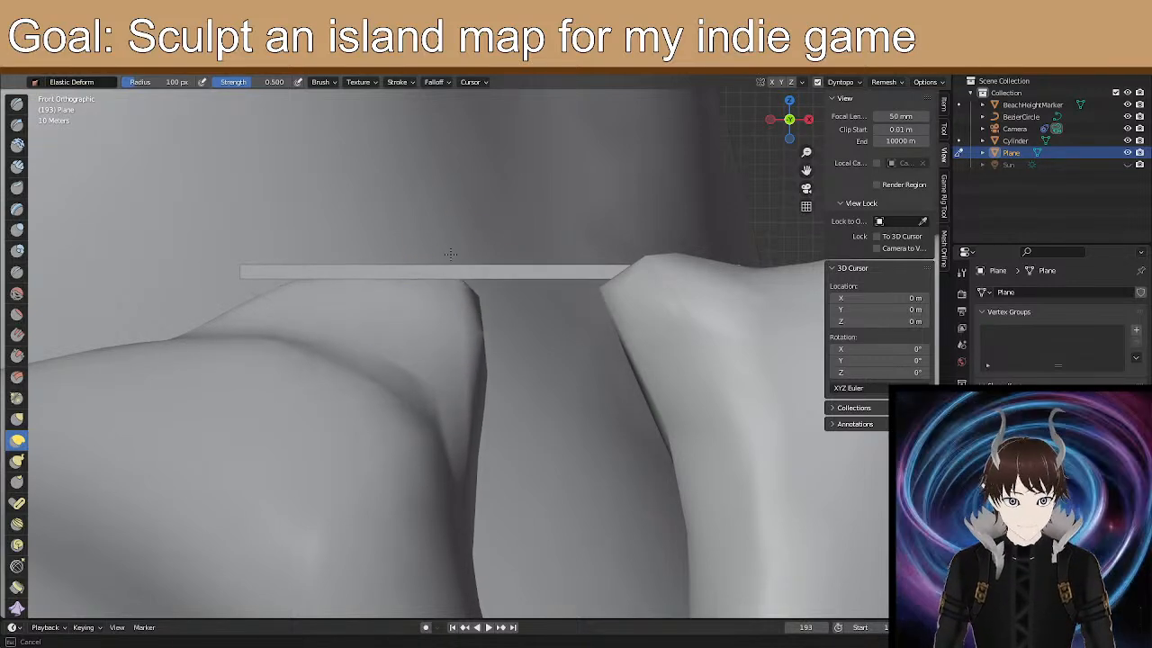
pyautogui.moveTo(412, 370)
pyautogui.mouseDown(button='middle')
pyautogui.moveTo(383, 402)
pyautogui.moveTo(263, 448)
pyautogui.moveTo(432, 377)
pyautogui.moveTo(396, 366)
pyautogui.moveTo(514, 429)
pyautogui.moveTo(399, 442)
pyautogui.moveTo(491, 378)
pyautogui.moveTo(434, 438)
pyautogui.moveTo(406, 442)
pyautogui.moveTo(416, 480)
pyautogui.moveTo(522, 460)
pyautogui.moveTo(478, 458)
pyautogui.moveTo(450, 417)
pyautogui.moveTo(459, 389)
pyautogui.moveTo(372, 401)
pyautogui.moveTo(372, 423)
pyautogui.moveTo(376, 409)
pyautogui.moveTo(449, 373)
pyautogui.mouseUp(button='middle')
pyautogui.scroll(-3, 361, 423)
pyautogui.scroll(3, 455, 347)
pyautogui.moveTo(384, 319); pyautogui.dragTo(360, 339, button='middle')
# Smooth the bump and crease on the slope below the ridge with the Draw brush at a 50 px radius.
pyautogui.click(16, 104)
pyautogui.moveTo(278, 244); pyautogui.dragTo(676, 396, button='middle')
pyautogui.scroll(2, 677, 396)
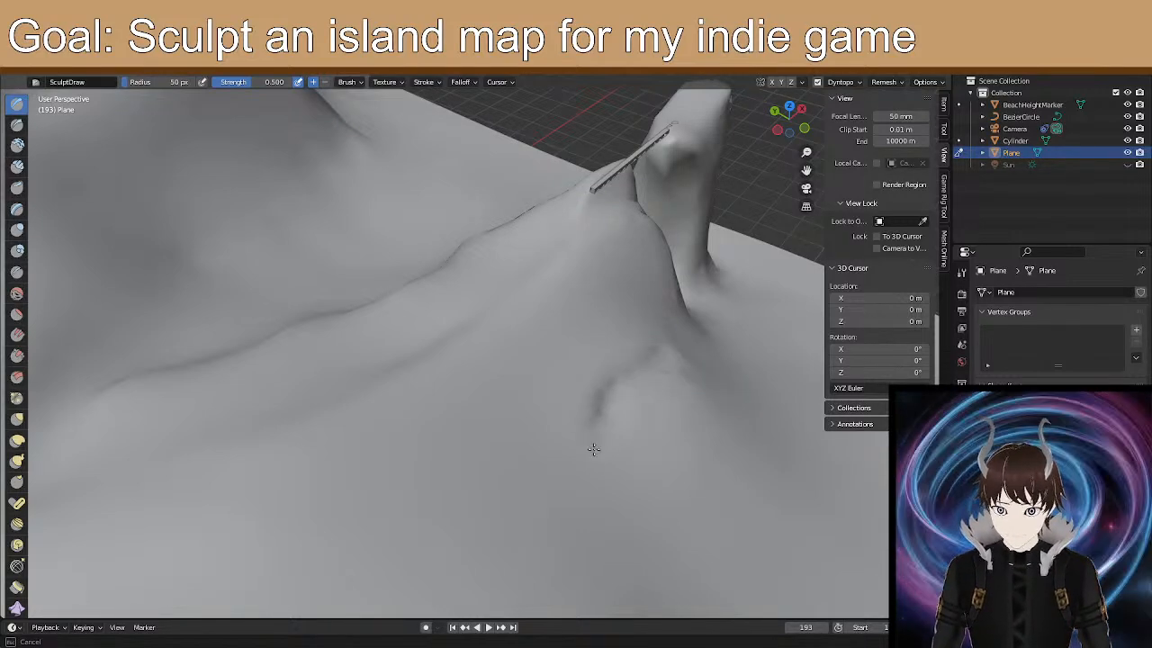
pyautogui.moveTo(606, 442); pyautogui.dragTo(591, 360, button='middle')
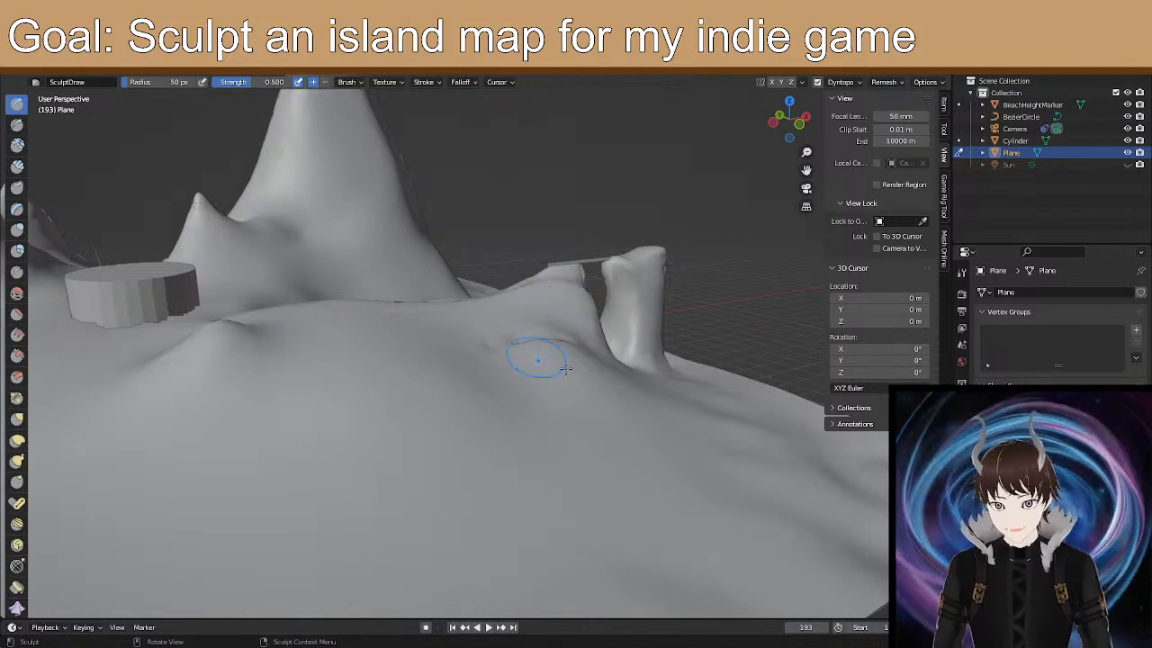
pyautogui.moveTo(530, 411)
pyautogui.mouseDown(button='middle')
pyautogui.moveTo(477, 391)
pyautogui.moveTo(516, 404)
pyautogui.moveTo(574, 358)
pyautogui.mouseUp(button='middle')
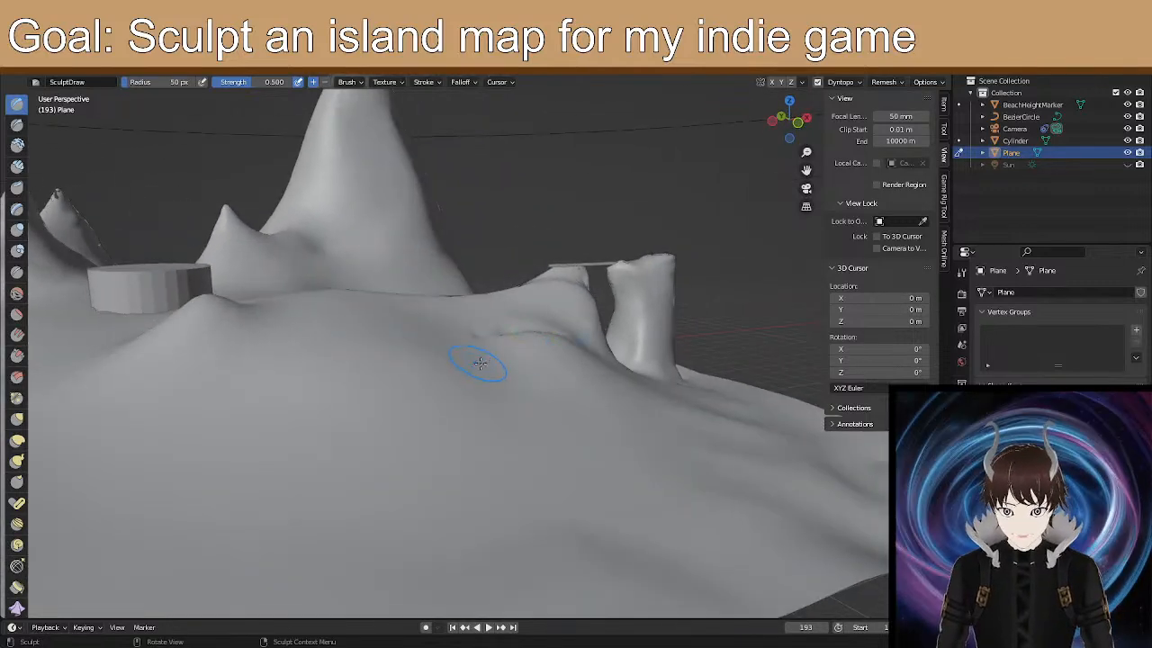
pyautogui.moveTo(489, 371)
pyautogui.mouseDown(button='middle')
pyautogui.moveTo(519, 380)
pyautogui.moveTo(504, 402)
pyautogui.moveTo(513, 385)
pyautogui.mouseUp(button='middle')
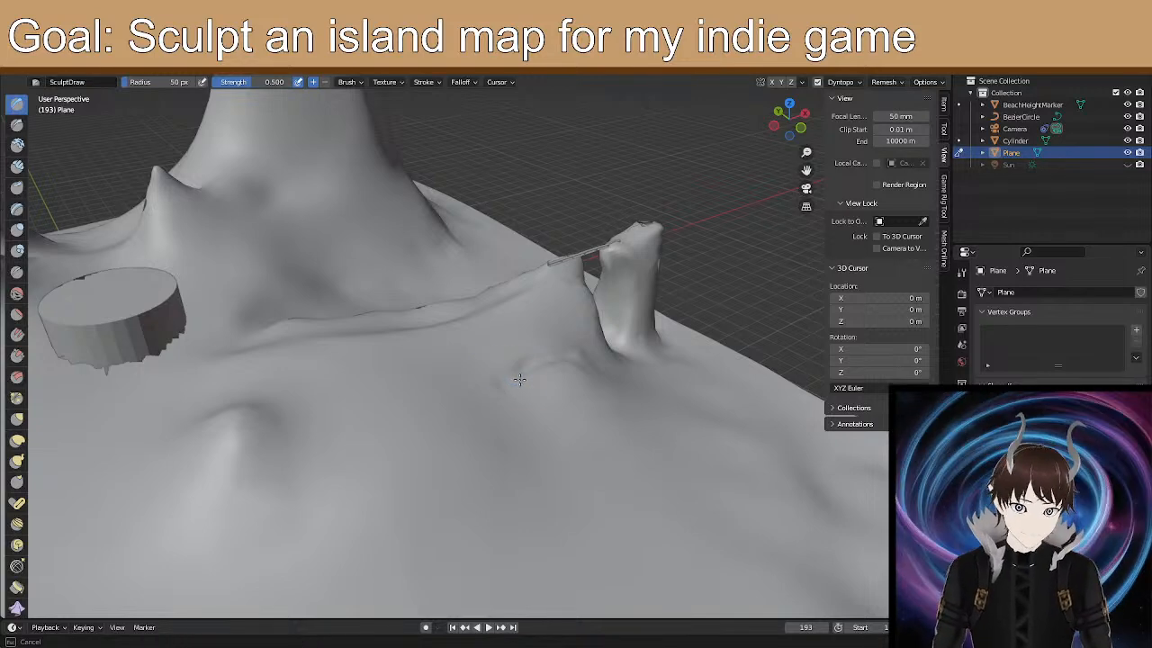
# Sculpt a diagonal groove down the slope from the ridge's base and blend it in with a 100 px brush radius.
pyautogui.moveTo(510, 394)
pyautogui.mouseDown(button='middle')
pyautogui.moveTo(519, 406)
pyautogui.moveTo(420, 390)
pyautogui.moveTo(343, 396)
pyautogui.mouseUp(button='middle')
pyautogui.scroll(4, 540, 356)
pyautogui.moveTo(285, 422)
pyautogui.mouseDown(button='middle')
pyautogui.moveTo(296, 373)
pyautogui.moveTo(399, 339)
pyautogui.moveTo(360, 351)
pyautogui.moveTo(406, 344)
pyautogui.moveTo(465, 367)
pyautogui.moveTo(579, 339)
pyautogui.mouseUp(button='middle')
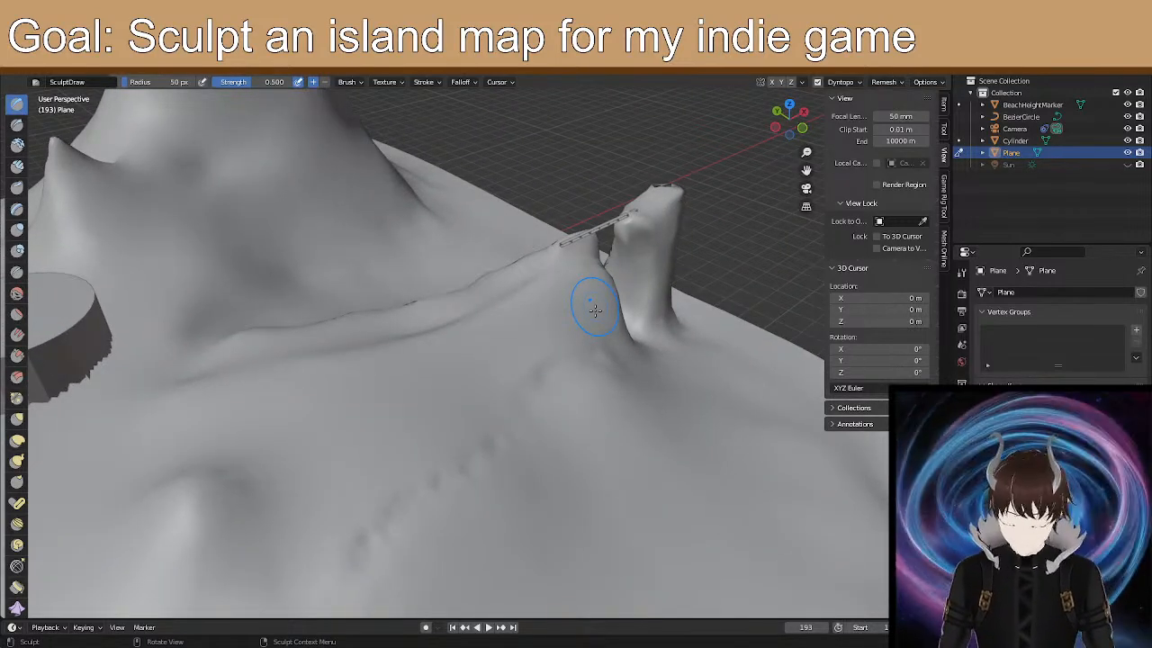
pyautogui.keyDown('shift'); pyautogui.moveTo(389, 573); pyautogui.dragTo(391, 535); pyautogui.keyUp('shift')
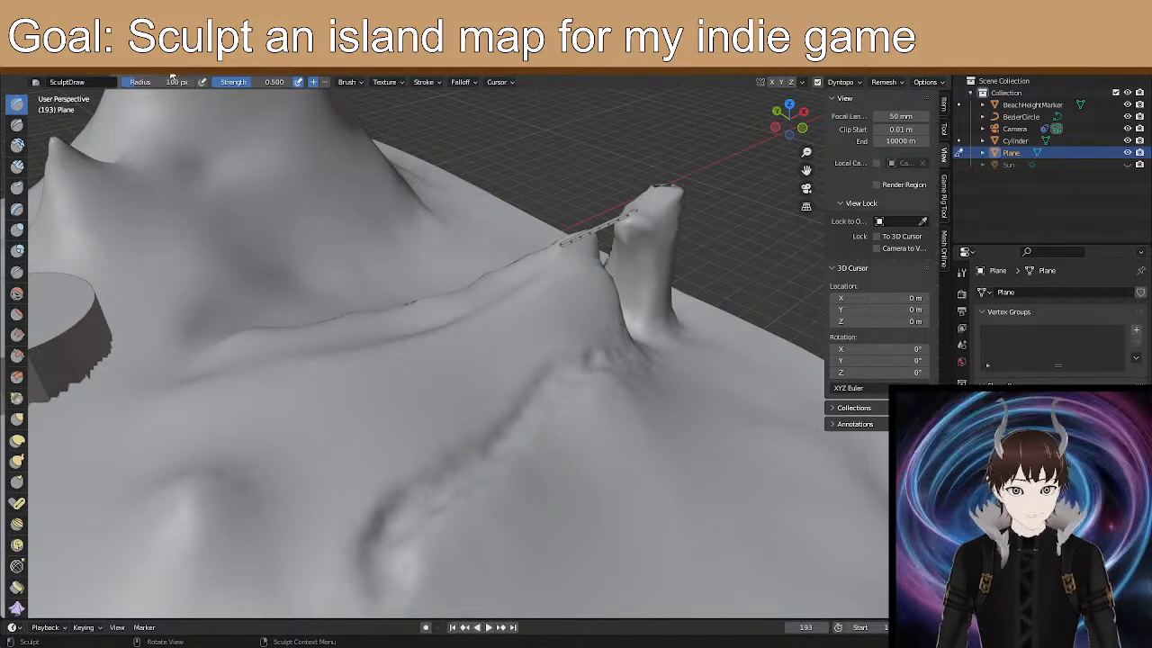
pyautogui.moveTo(483, 502); pyautogui.dragTo(443, 511)
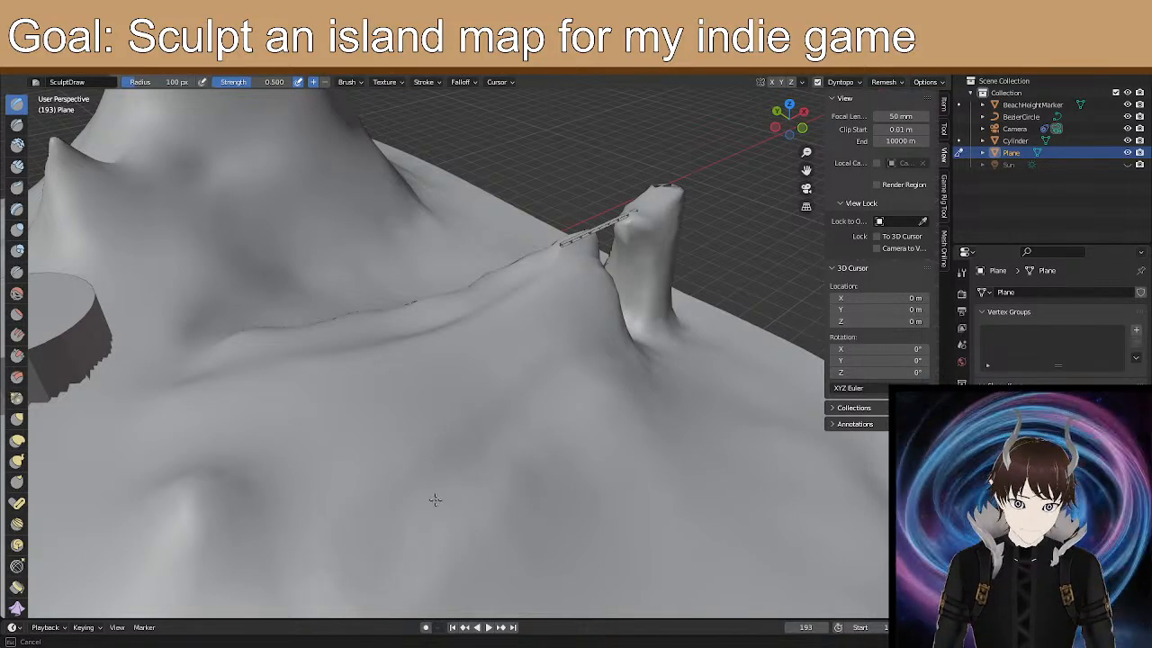
# Lift the ridge's side slope toward its crest with Elastic Deform to fill the dip behind the marker bar.
pyautogui.moveTo(746, 532)
pyautogui.mouseDown(button='middle')
pyautogui.moveTo(674, 475)
pyautogui.moveTo(360, 348)
pyautogui.moveTo(399, 442)
pyautogui.moveTo(474, 467)
pyautogui.moveTo(445, 423)
pyautogui.moveTo(431, 424)
pyautogui.mouseUp(button='middle')
pyautogui.moveTo(665, 517)
pyautogui.mouseDown(button='middle')
pyautogui.moveTo(414, 467)
pyautogui.moveTo(309, 476)
pyautogui.moveTo(486, 472)
pyautogui.mouseUp(button='middle')
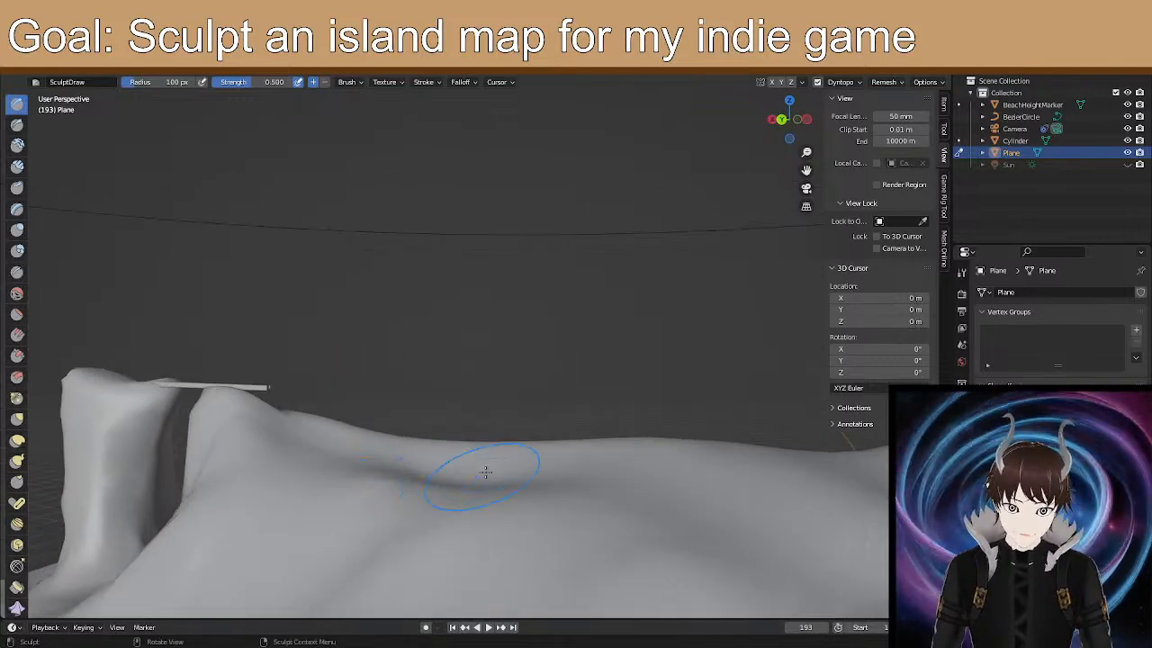
pyautogui.moveTo(366, 458); pyautogui.dragTo(135, 449, button='middle')
pyautogui.click(30, 443)
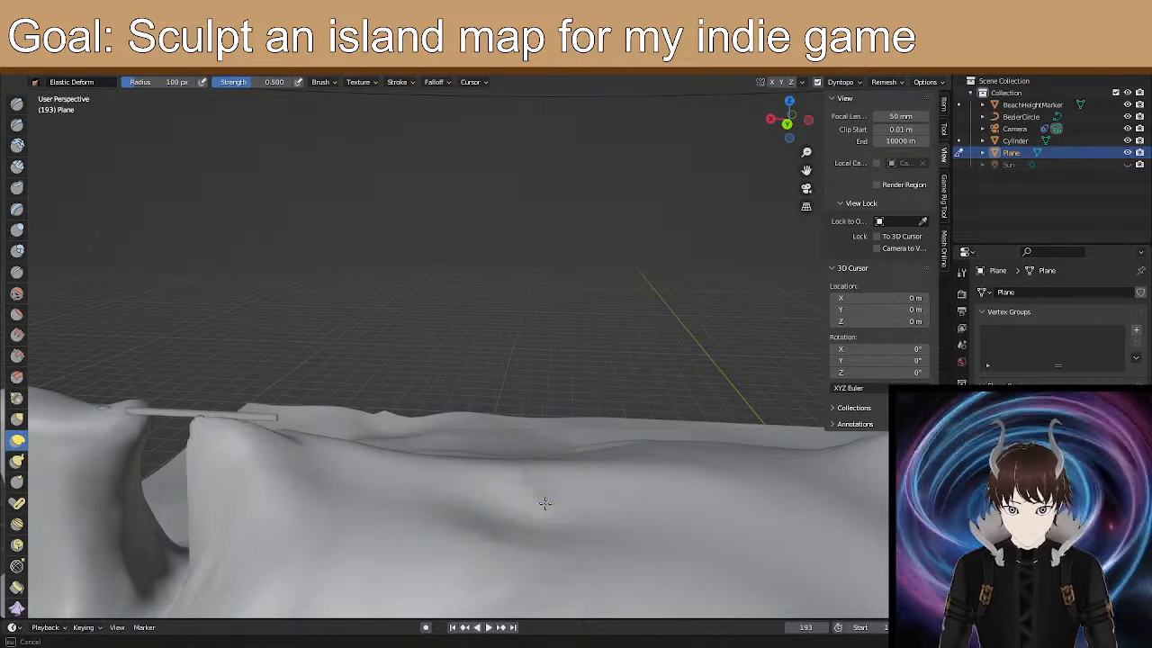
pyautogui.moveTo(407, 490); pyautogui.dragTo(354, 466)
pyautogui.moveTo(508, 476); pyautogui.dragTo(546, 495)
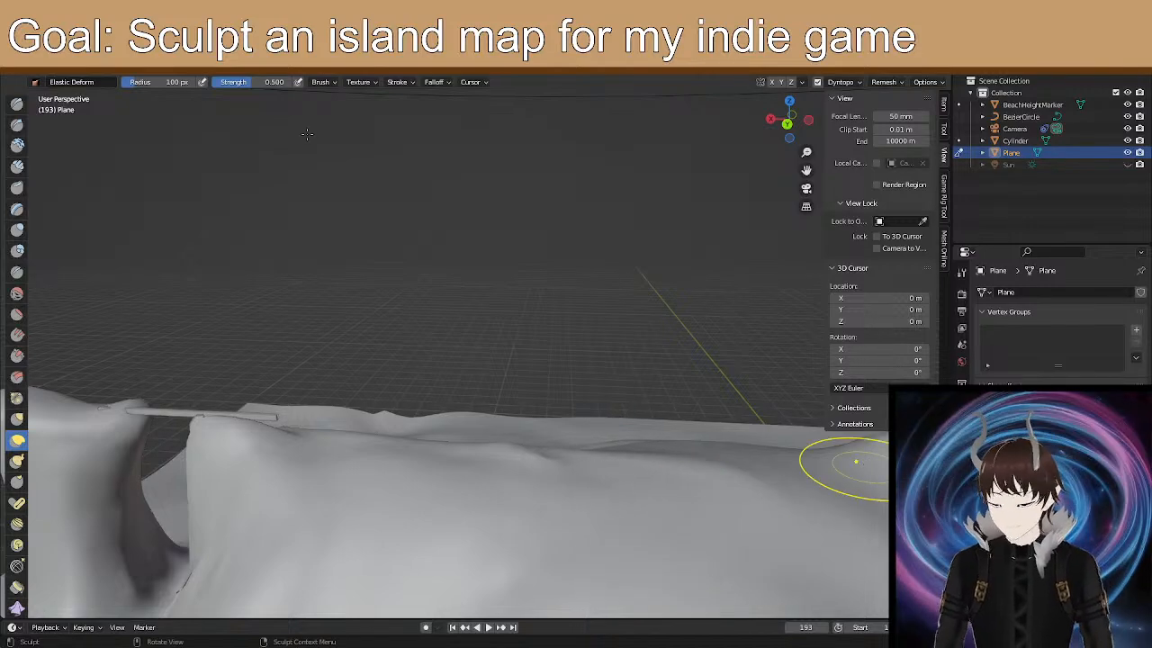
# Bend the ridge's spine inland and soften the raised spur and bump on its outer slope with Elastic Deform.
pyautogui.scroll(-2, 591, 383)
pyautogui.moveTo(591, 384)
pyautogui.mouseDown(button='middle')
pyautogui.moveTo(565, 370)
pyautogui.moveTo(549, 406)
pyautogui.moveTo(601, 434)
pyautogui.moveTo(558, 417)
pyautogui.moveTo(510, 431)
pyautogui.moveTo(491, 447)
pyautogui.moveTo(507, 434)
pyautogui.moveTo(489, 483)
pyautogui.moveTo(506, 489)
pyautogui.mouseUp(button='middle')
pyautogui.scroll(3, 565, 370)
pyautogui.scroll(3, 550, 388)
pyautogui.scroll(-4, 549, 387)
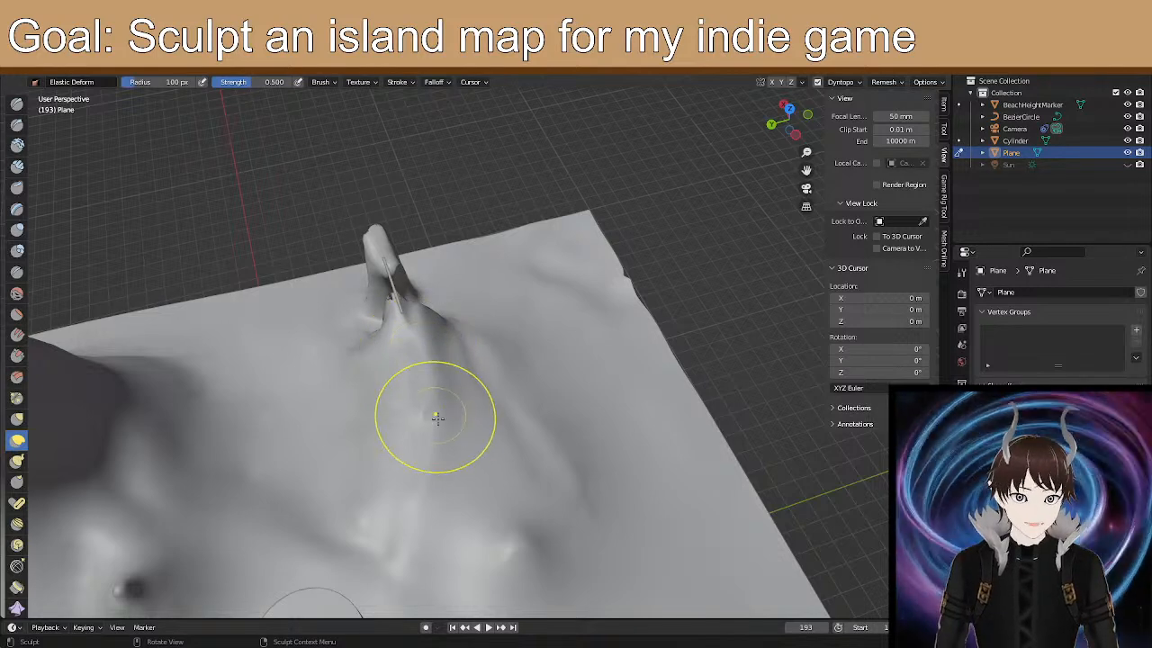
pyautogui.moveTo(411, 456)
pyautogui.mouseDown()
pyautogui.moveTo(426, 448)
pyautogui.moveTo(419, 437)
pyautogui.mouseUp()
pyautogui.moveTo(410, 496); pyautogui.dragTo(351, 450)
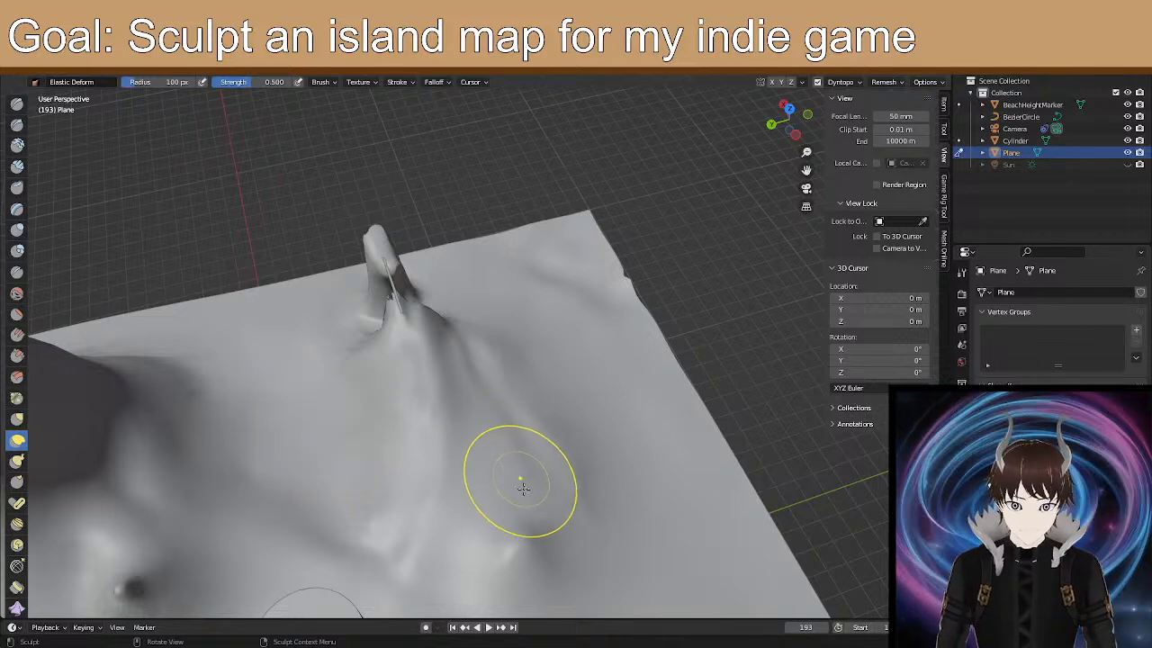
pyautogui.moveTo(509, 521); pyautogui.dragTo(531, 528)
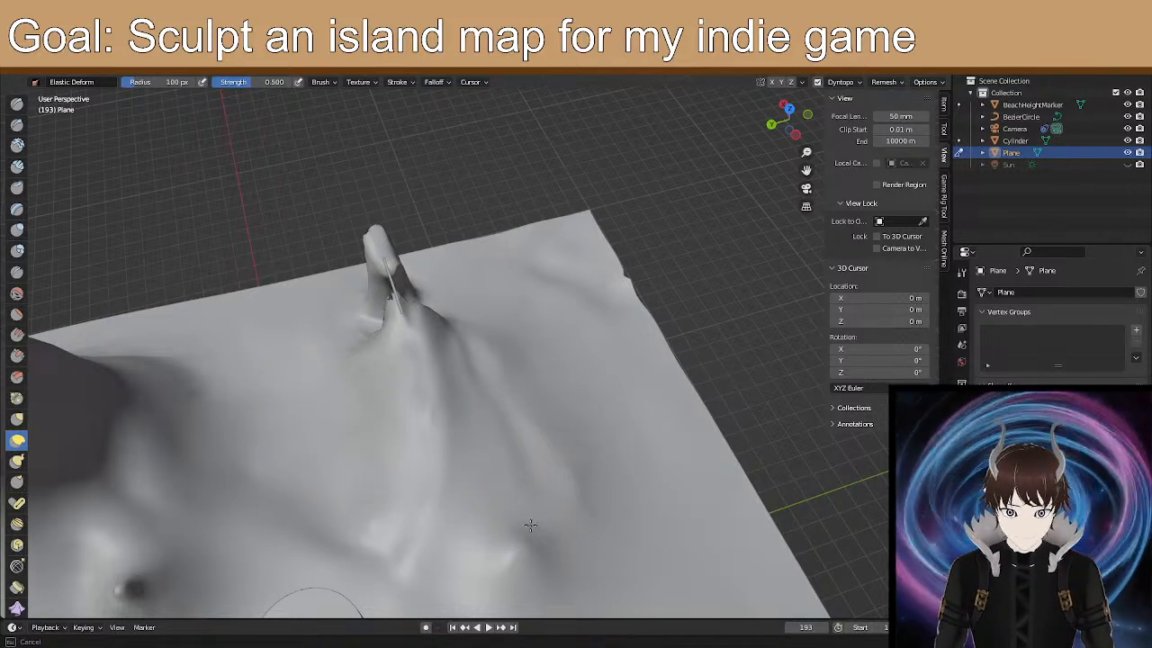
pyautogui.moveTo(543, 474); pyautogui.dragTo(558, 443)
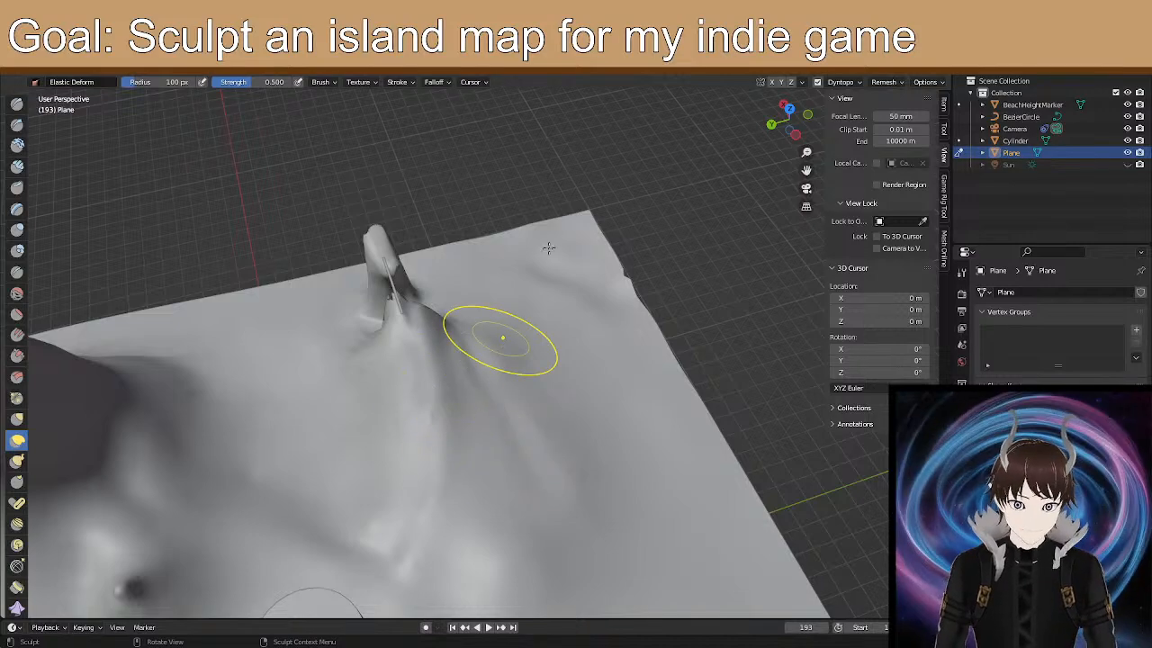
# Pull the hollow between the ridge and its outer spur upslope toward the ridge's end.
pyautogui.scroll(1, 502, 347)
pyautogui.moveTo(499, 480); pyautogui.dragTo(497, 429, button='middle')
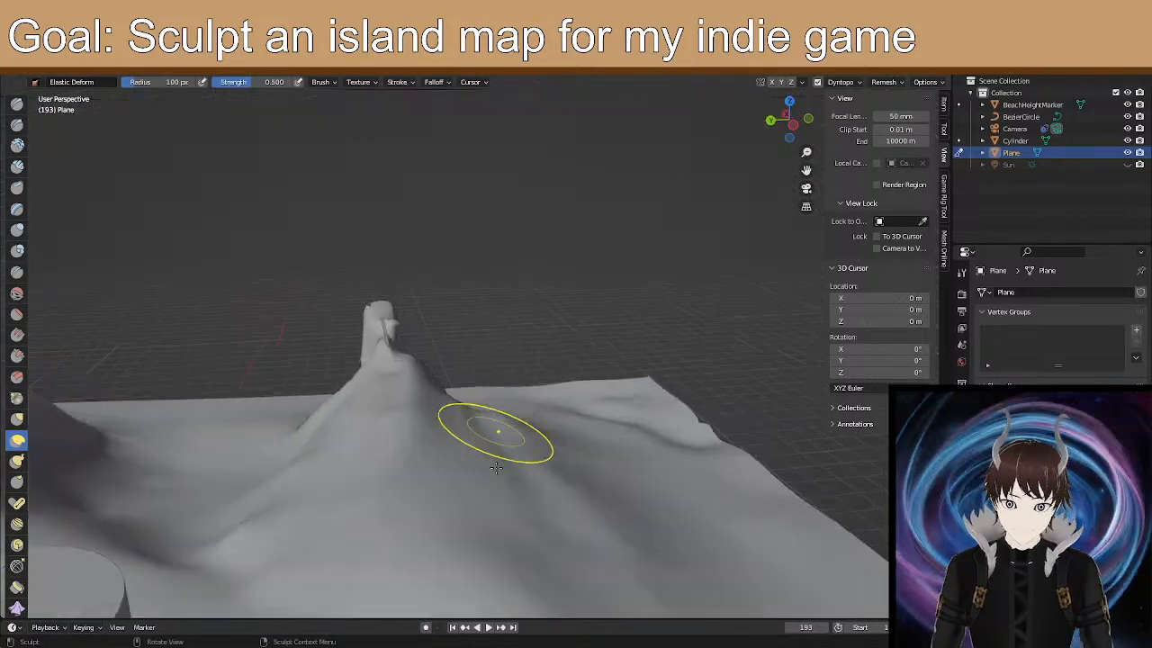
pyautogui.moveTo(501, 470)
pyautogui.mouseDown(button='middle')
pyautogui.moveTo(489, 533)
pyautogui.moveTo(532, 360)
pyautogui.mouseUp(button='middle')
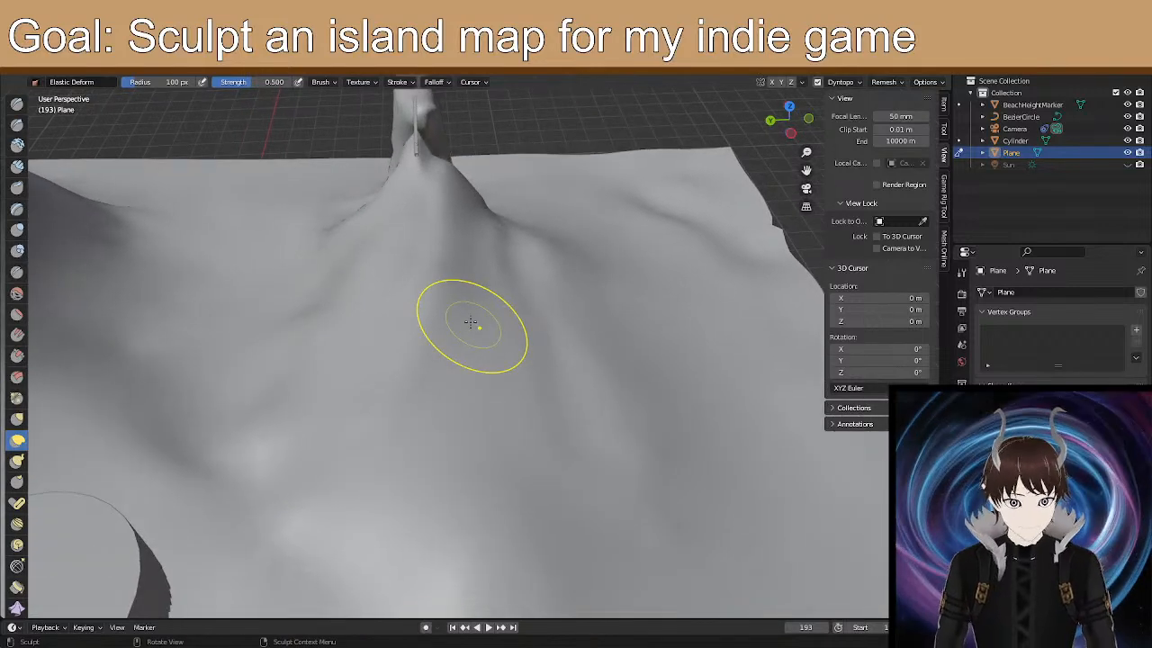
pyautogui.moveTo(500, 430); pyautogui.dragTo(493, 375)
pyautogui.moveTo(509, 303); pyautogui.dragTo(471, 204)
pyautogui.moveTo(522, 380)
pyautogui.mouseDown()
pyautogui.moveTo(475, 412)
pyautogui.moveTo(486, 297)
pyautogui.mouseUp()
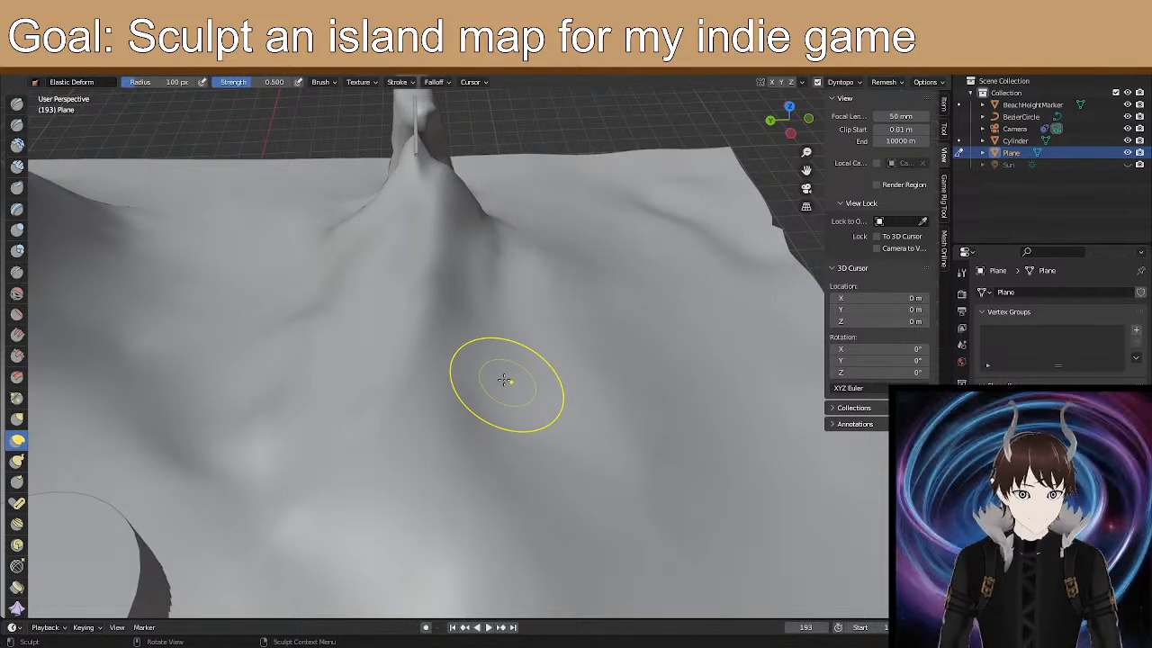
# Reshape the ridge's outer cliff face beside the gap and rock pillar with Elastic Deform.
pyautogui.scroll(2, 510, 381)
pyautogui.moveTo(434, 271)
pyautogui.keyDown('shift'); pyautogui.mouseDown(button='middle')
pyautogui.moveTo(455, 381)
pyautogui.moveTo(421, 306)
pyautogui.moveTo(440, 275)
pyautogui.mouseUp(button='middle'); pyautogui.keyUp('shift')
pyautogui.moveTo(569, 274); pyautogui.dragTo(341, 347, button='middle')
pyautogui.moveTo(298, 387); pyautogui.dragTo(445, 310, button='middle')
pyautogui.moveTo(447, 310)
pyautogui.mouseDown()
pyautogui.moveTo(380, 404)
pyautogui.moveTo(370, 384)
pyautogui.mouseUp()
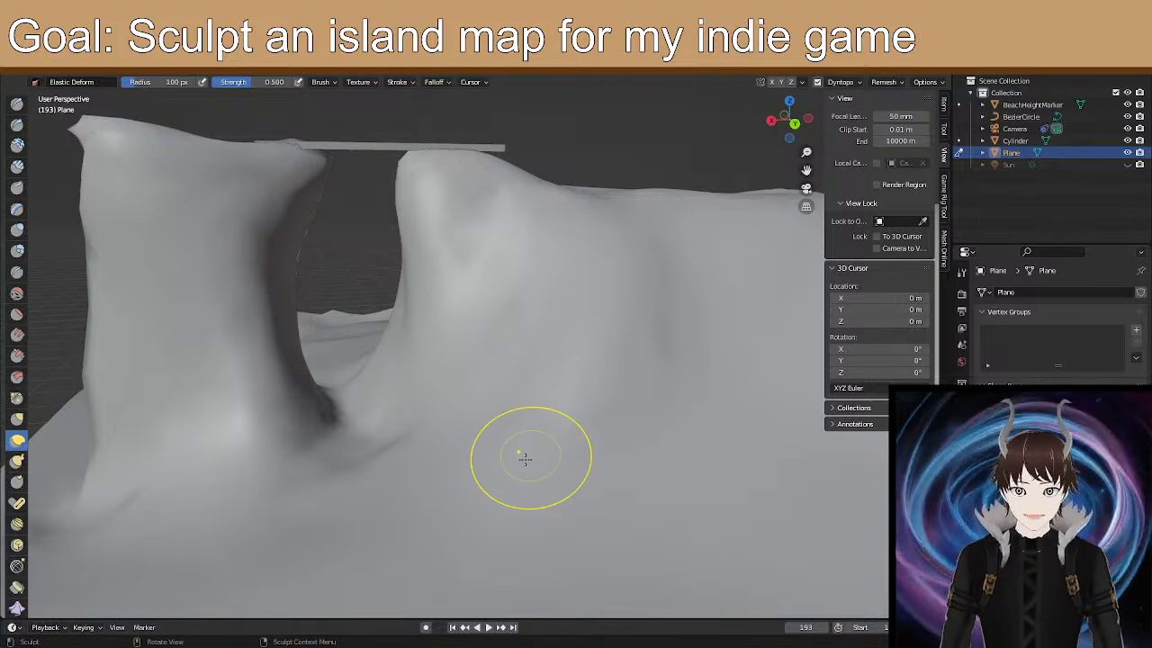
pyautogui.moveTo(509, 399); pyautogui.dragTo(514, 494, button='middle')
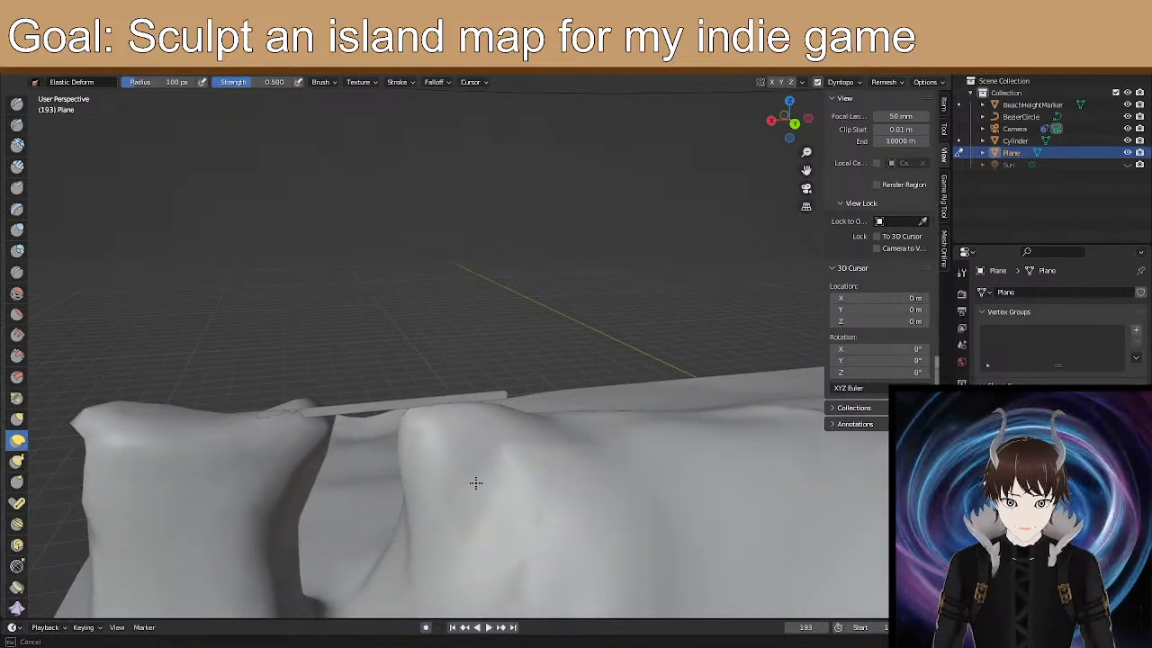
pyautogui.moveTo(624, 506)
pyautogui.mouseDown(button='middle')
pyautogui.moveTo(434, 411)
pyautogui.moveTo(304, 413)
pyautogui.mouseUp(button='middle')
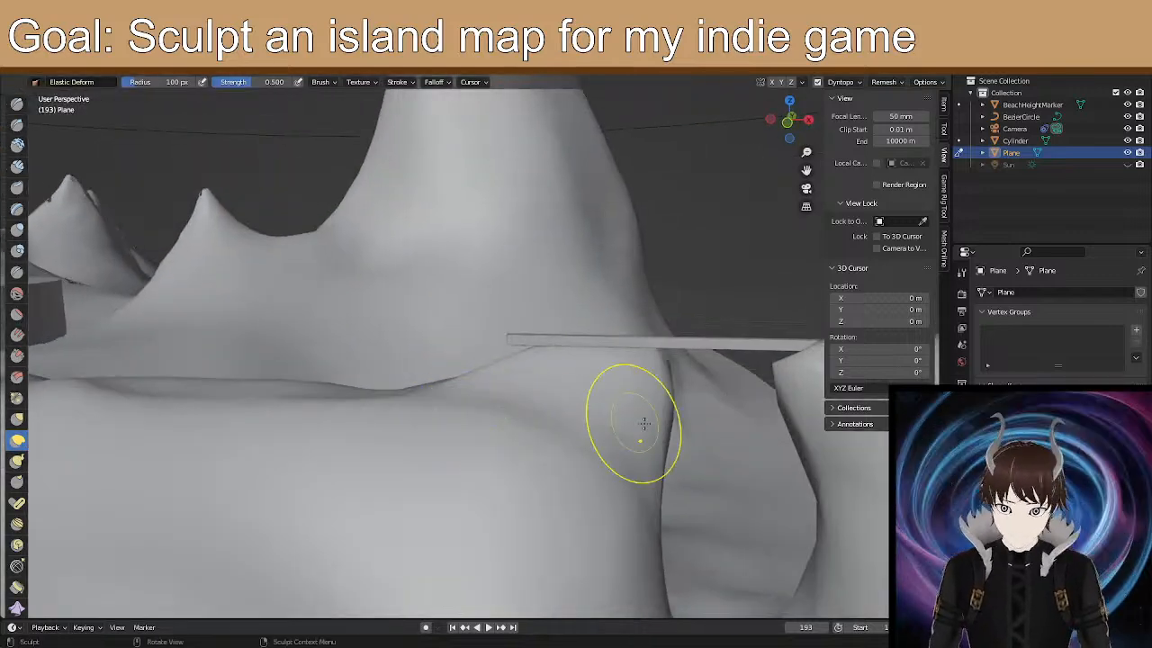
# Raise the ridge's front crest toward the inland end of the marker bar.
pyautogui.moveTo(586, 416); pyautogui.dragTo(546, 376)
pyautogui.moveTo(565, 398)
pyautogui.mouseDown()
pyautogui.moveTo(535, 362)
pyautogui.moveTo(572, 379)
pyautogui.moveTo(534, 347)
pyautogui.mouseUp()
pyautogui.moveTo(534, 347)
pyautogui.mouseDown(button='middle')
pyautogui.moveTo(501, 381)
pyautogui.moveTo(459, 373)
pyautogui.mouseUp(button='middle')
pyautogui.moveTo(386, 342); pyautogui.dragTo(399, 377, button='middle')
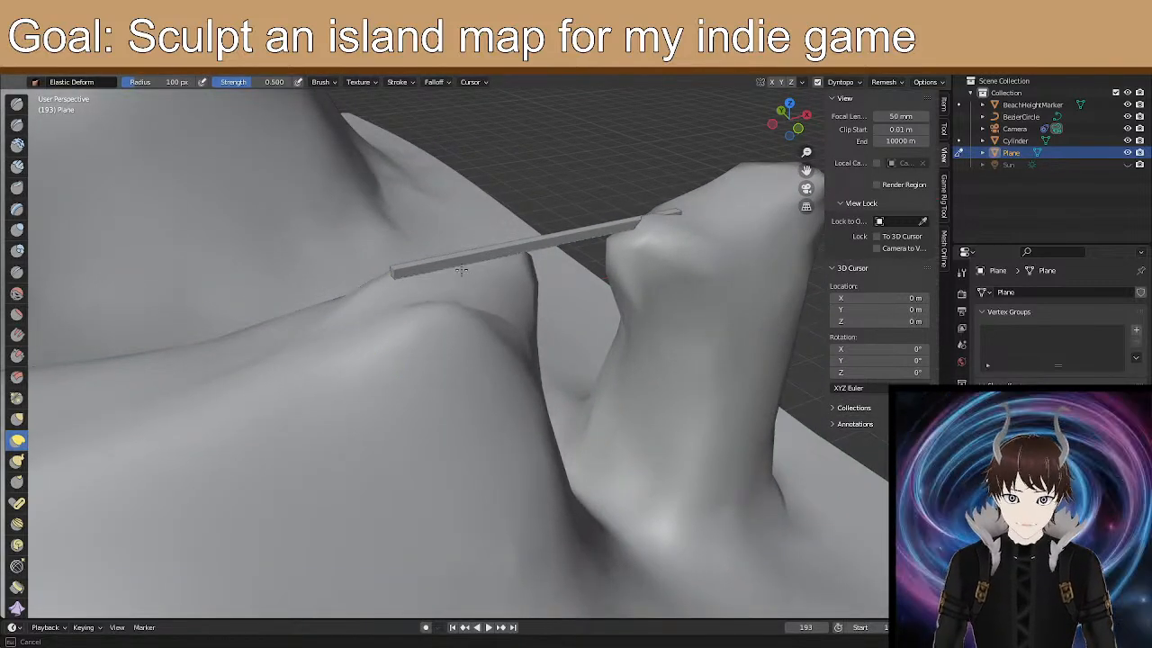
# Build up the ridge's front shoulder to the marker bar's height and widen the flat top beside the gap.
pyautogui.moveTo(478, 301); pyautogui.dragTo(436, 271, button='middle')
pyautogui.keyDown('shift'); pyautogui.moveTo(501, 321); pyautogui.dragTo(271, 382, button='middle'); pyautogui.keyUp('shift')
pyautogui.moveTo(582, 443)
pyautogui.mouseDown(button='middle')
pyautogui.moveTo(626, 310)
pyautogui.moveTo(380, 404)
pyautogui.moveTo(310, 385)
pyautogui.moveTo(540, 336)
pyautogui.mouseUp(button='middle')
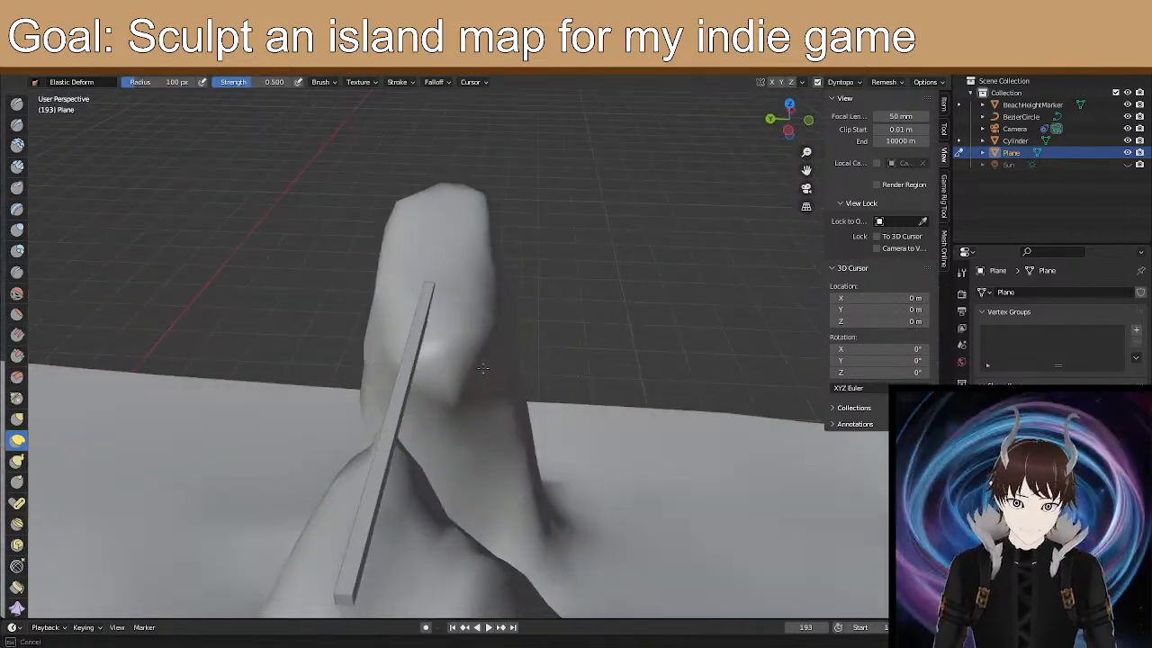
pyautogui.moveTo(458, 399)
pyautogui.mouseDown(button='middle')
pyautogui.moveTo(394, 407)
pyautogui.moveTo(399, 423)
pyautogui.moveTo(340, 418)
pyautogui.mouseUp(button='middle')
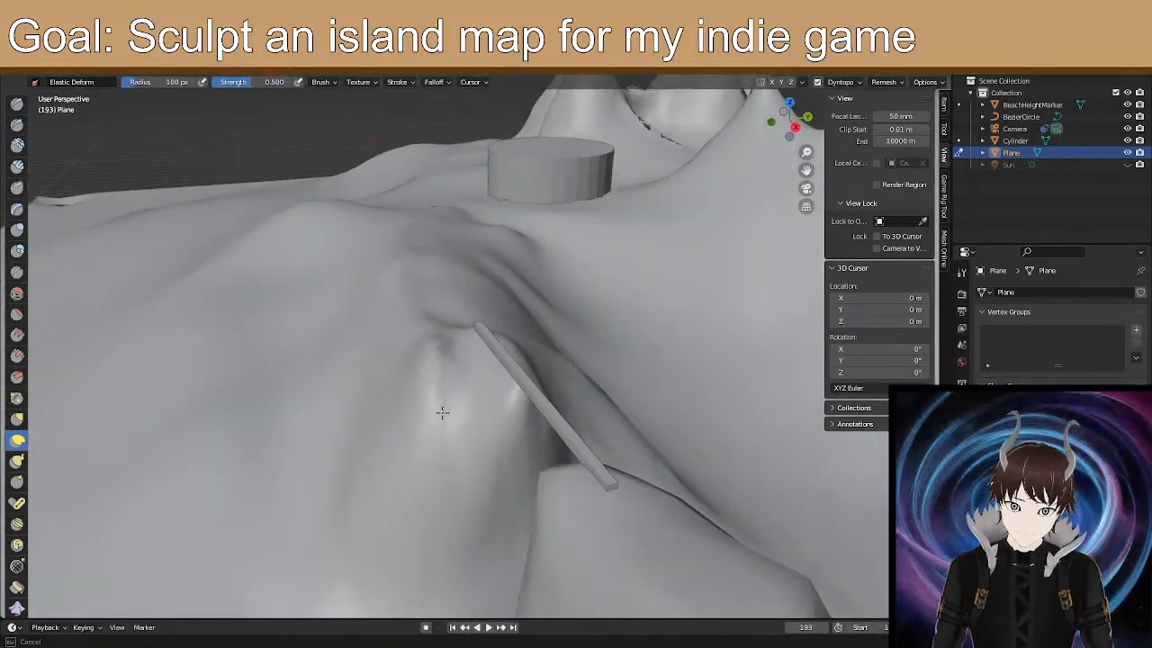
pyautogui.moveTo(447, 341)
pyautogui.mouseDown(button='middle')
pyautogui.moveTo(363, 386)
pyautogui.moveTo(267, 399)
pyautogui.moveTo(488, 398)
pyautogui.mouseUp(button='middle')
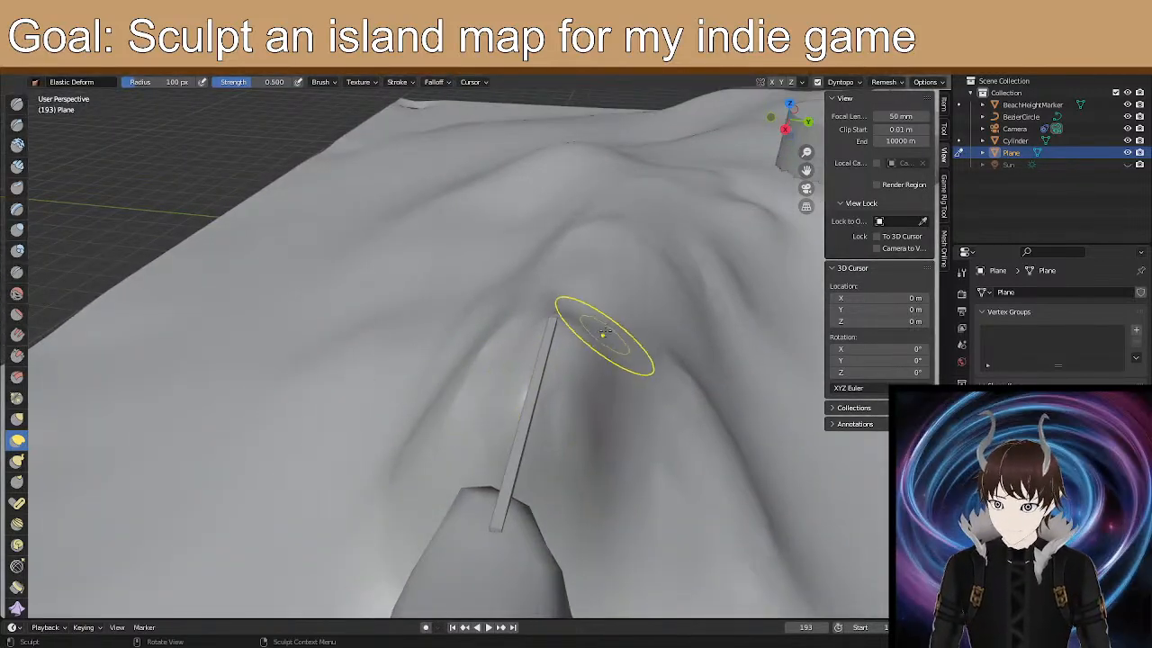
pyautogui.moveTo(585, 256); pyautogui.dragTo(482, 324, button='middle')
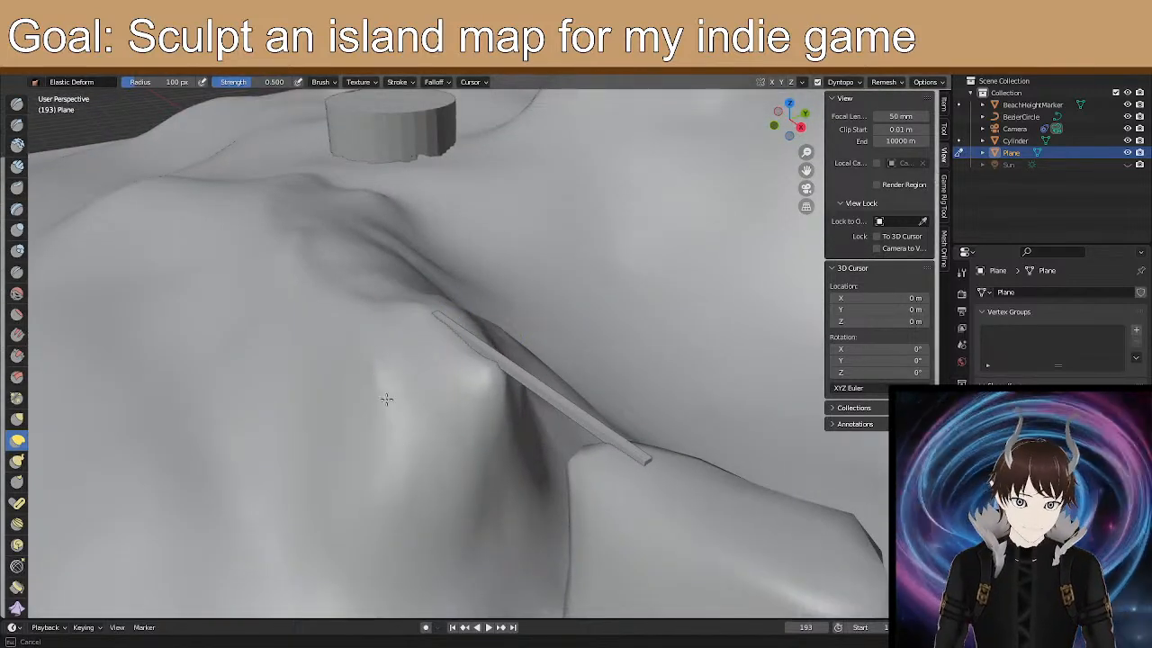
pyautogui.moveTo(373, 399)
pyautogui.mouseDown(button='middle')
pyautogui.moveTo(414, 370)
pyautogui.moveTo(282, 390)
pyautogui.mouseUp(button='middle')
pyautogui.moveTo(351, 398)
pyautogui.mouseDown(button='middle')
pyautogui.moveTo(341, 378)
pyautogui.moveTo(451, 364)
pyautogui.moveTo(381, 329)
pyautogui.moveTo(347, 327)
pyautogui.moveTo(346, 351)
pyautogui.mouseUp(button='middle')
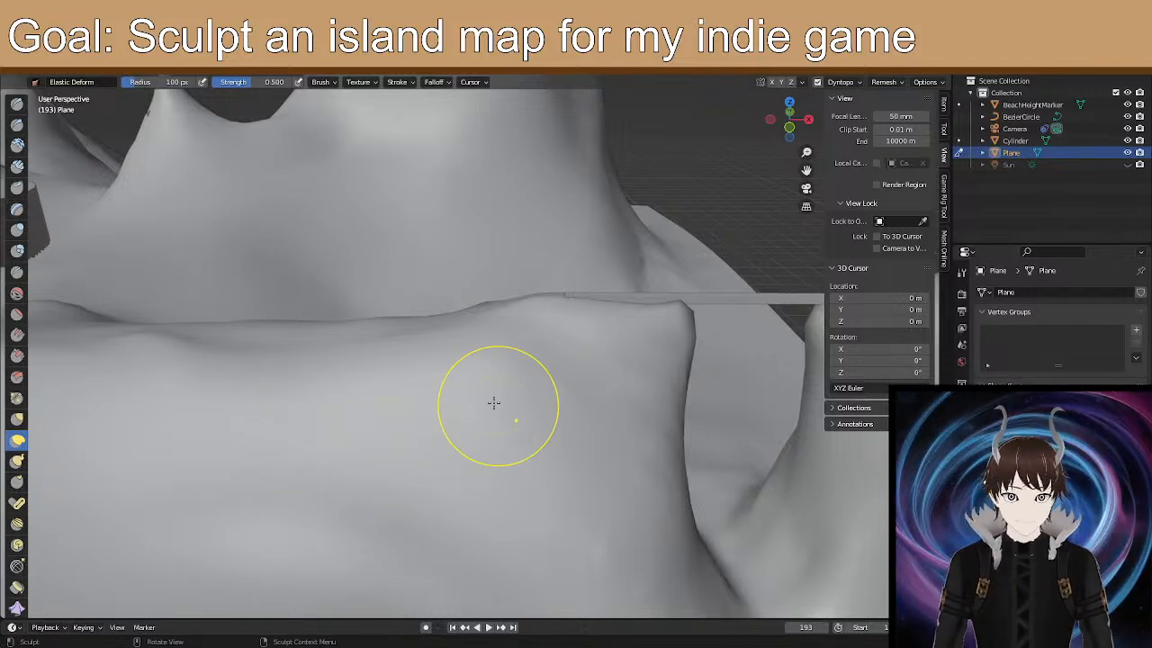
# Hide the Cylinder and examine the ridge, pillar and mountain peaks from low viewpoints around the island.
pyautogui.moveTo(382, 376)
pyautogui.mouseDown(button='middle')
pyautogui.moveTo(365, 375)
pyautogui.moveTo(422, 368)
pyautogui.mouseUp(button='middle')
pyautogui.moveTo(573, 353)
pyautogui.mouseDown(button='middle')
pyautogui.moveTo(514, 342)
pyautogui.moveTo(598, 346)
pyautogui.moveTo(333, 367)
pyautogui.moveTo(398, 347)
pyautogui.moveTo(399, 330)
pyautogui.moveTo(420, 320)
pyautogui.moveTo(611, 380)
pyautogui.moveTo(606, 401)
pyautogui.moveTo(356, 408)
pyautogui.moveTo(432, 370)
pyautogui.moveTo(581, 354)
pyautogui.mouseUp(button='middle')
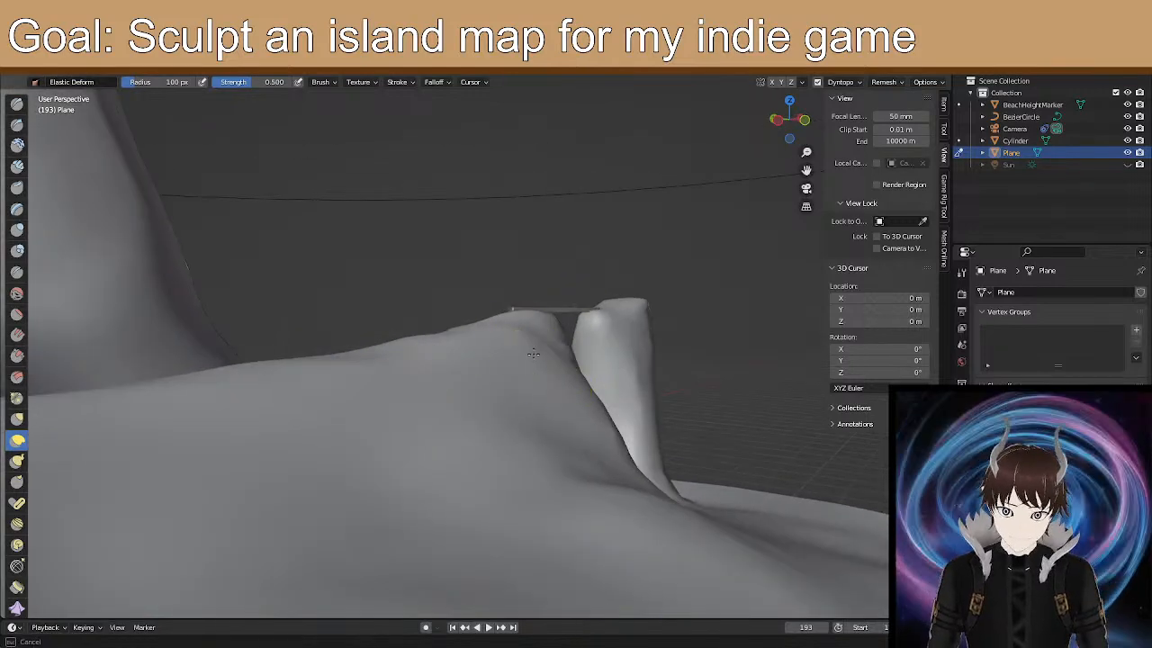
pyautogui.moveTo(373, 390)
pyautogui.mouseDown(button='middle')
pyautogui.moveTo(249, 411)
pyautogui.moveTo(360, 372)
pyautogui.moveTo(464, 402)
pyautogui.moveTo(561, 360)
pyautogui.moveTo(560, 386)
pyautogui.moveTo(566, 371)
pyautogui.mouseUp(button='middle')
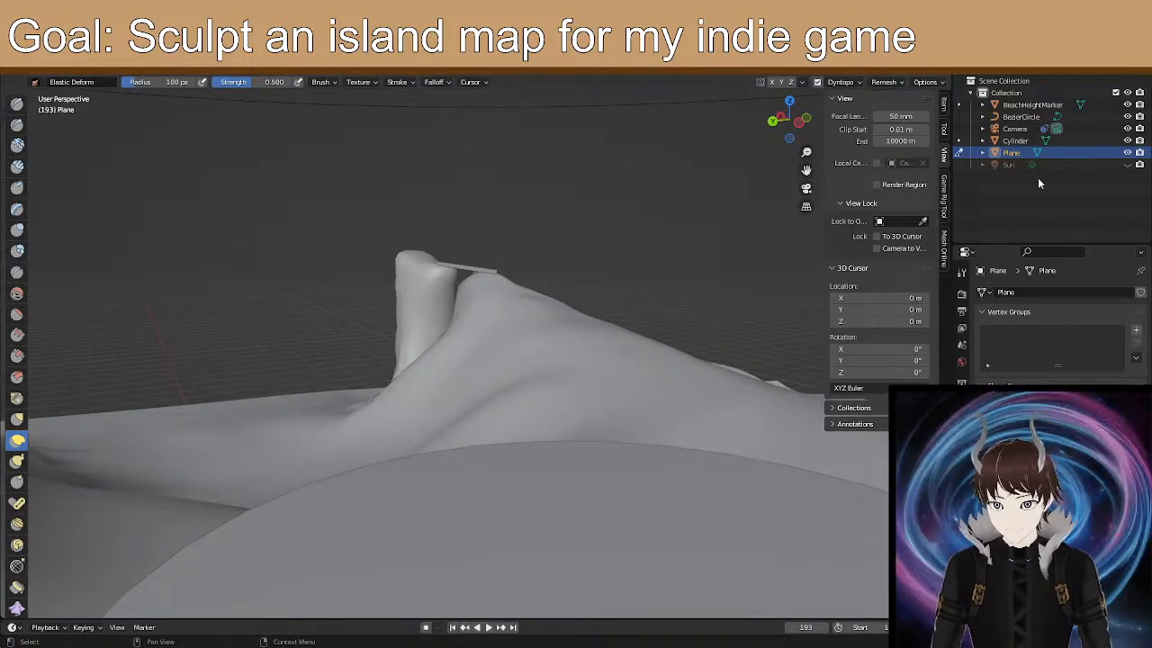
pyautogui.click(1127, 140)
pyautogui.moveTo(651, 302); pyautogui.dragTo(643, 296, button='middle')
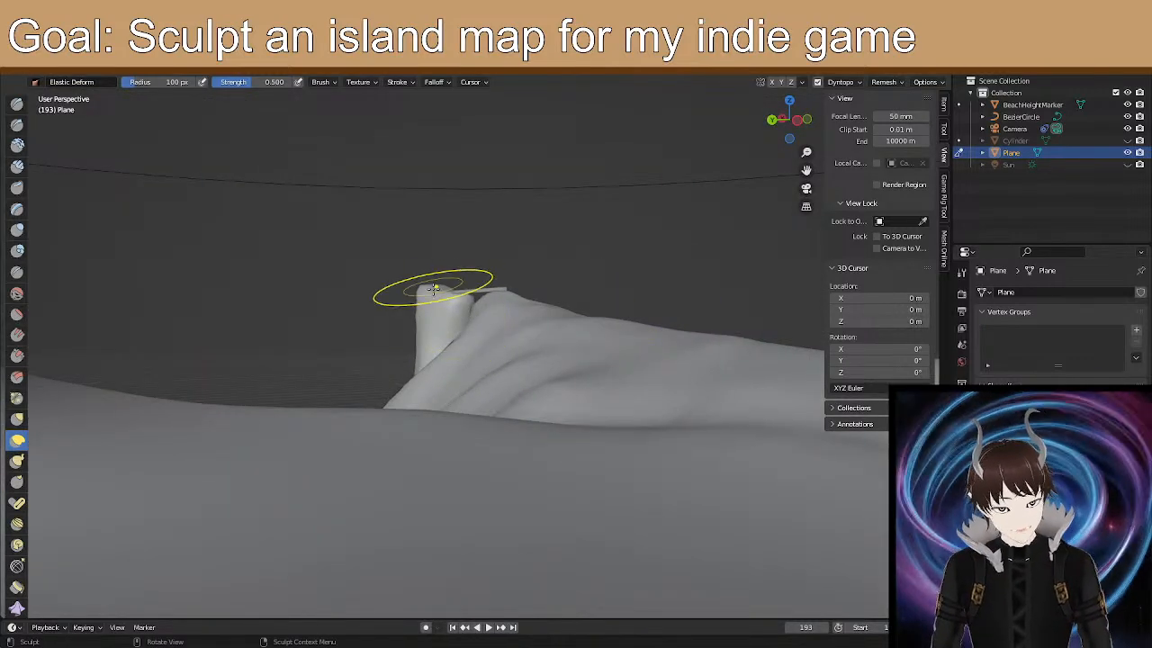
pyautogui.moveTo(381, 287)
pyautogui.mouseDown(button='middle')
pyautogui.moveTo(396, 297)
pyautogui.moveTo(303, 254)
pyautogui.moveTo(225, 252)
pyautogui.moveTo(422, 306)
pyautogui.moveTo(604, 430)
pyautogui.mouseUp(button='middle')
pyautogui.moveTo(450, 326)
pyautogui.mouseDown(button='middle')
pyautogui.moveTo(420, 294)
pyautogui.moveTo(226, 309)
pyautogui.moveTo(171, 327)
pyautogui.moveTo(576, 324)
pyautogui.moveTo(524, 450)
pyautogui.moveTo(499, 466)
pyautogui.moveTo(506, 353)
pyautogui.mouseUp(button='middle')
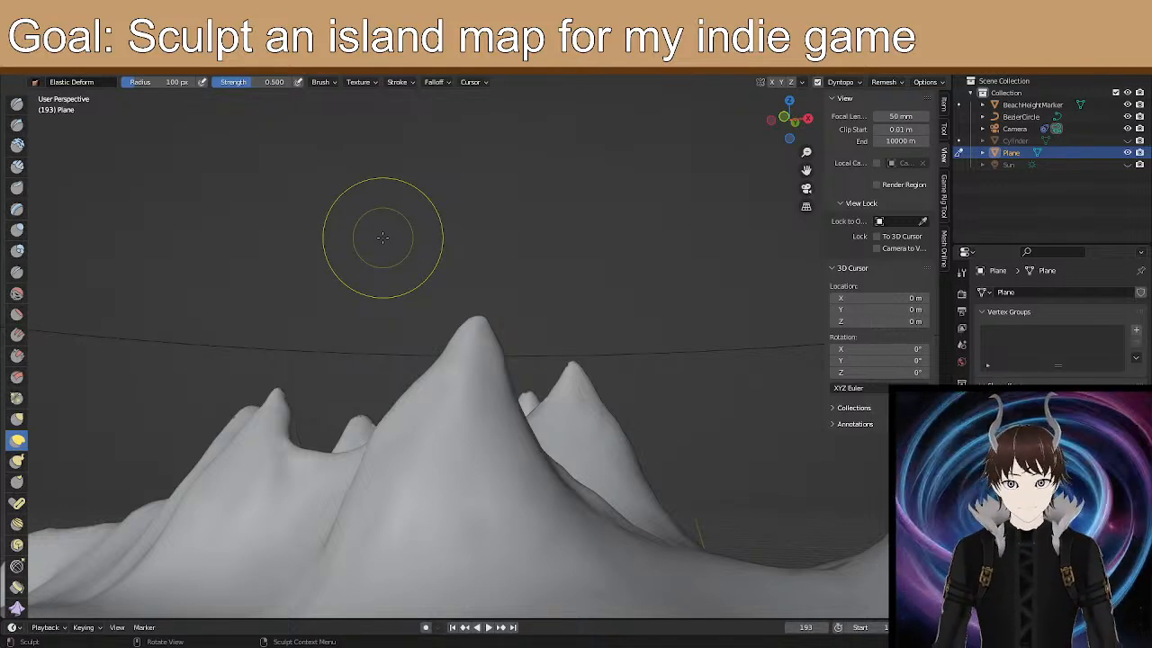
pyautogui.moveTo(570, 291); pyautogui.dragTo(630, 211, button='middle')
pyautogui.moveTo(295, 329); pyautogui.dragTo(269, 338, button='middle')
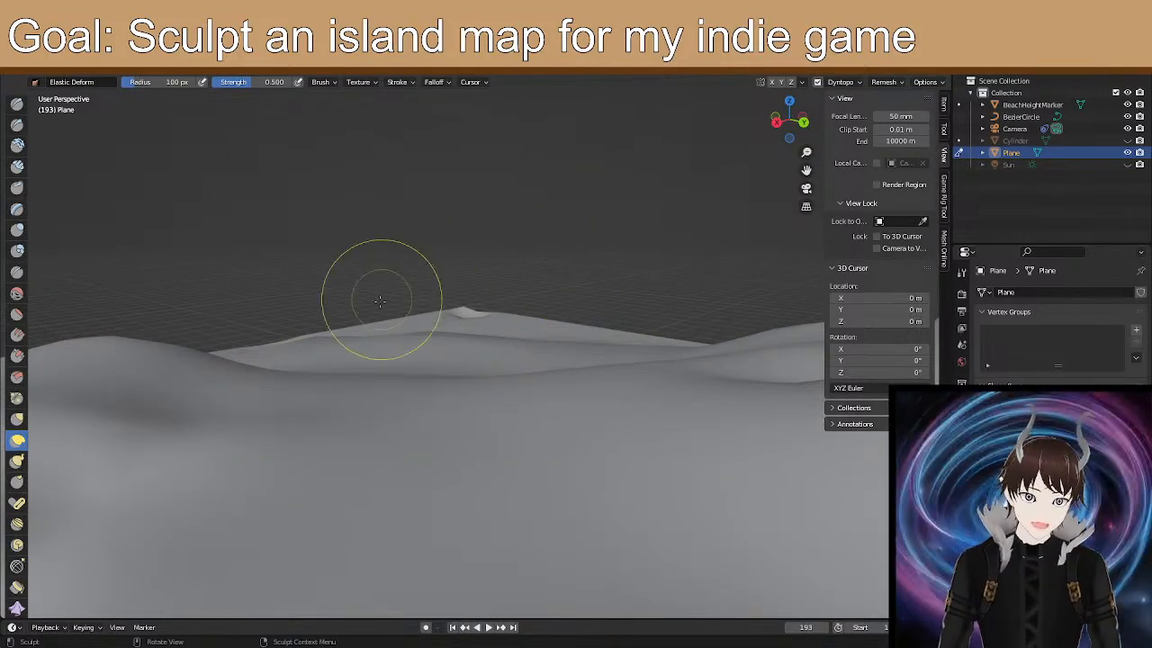
# Rework the lowland's outer edge in front of the ridge and rock pillar with the Flatten/Contrast brush.
pyautogui.moveTo(342, 405)
pyautogui.mouseDown()
pyautogui.moveTo(336, 417)
pyautogui.moveTo(381, 428)
pyautogui.mouseUp()
pyautogui.moveTo(381, 427); pyautogui.dragTo(596, 429, button='middle')
pyautogui.moveTo(697, 505); pyautogui.dragTo(383, 452, button='middle')
pyautogui.keyDown('shift'); pyautogui.moveTo(478, 441); pyautogui.dragTo(144, 291, button='middle'); pyautogui.keyUp('shift')
pyautogui.moveTo(237, 295)
pyautogui.mouseDown(button='middle')
pyautogui.moveTo(242, 360)
pyautogui.moveTo(342, 351)
pyautogui.moveTo(288, 303)
pyautogui.moveTo(160, 275)
pyautogui.moveTo(411, 339)
pyautogui.moveTo(411, 278)
pyautogui.moveTo(527, 311)
pyautogui.moveTo(548, 329)
pyautogui.mouseUp(button='middle')
pyautogui.click(17, 313)
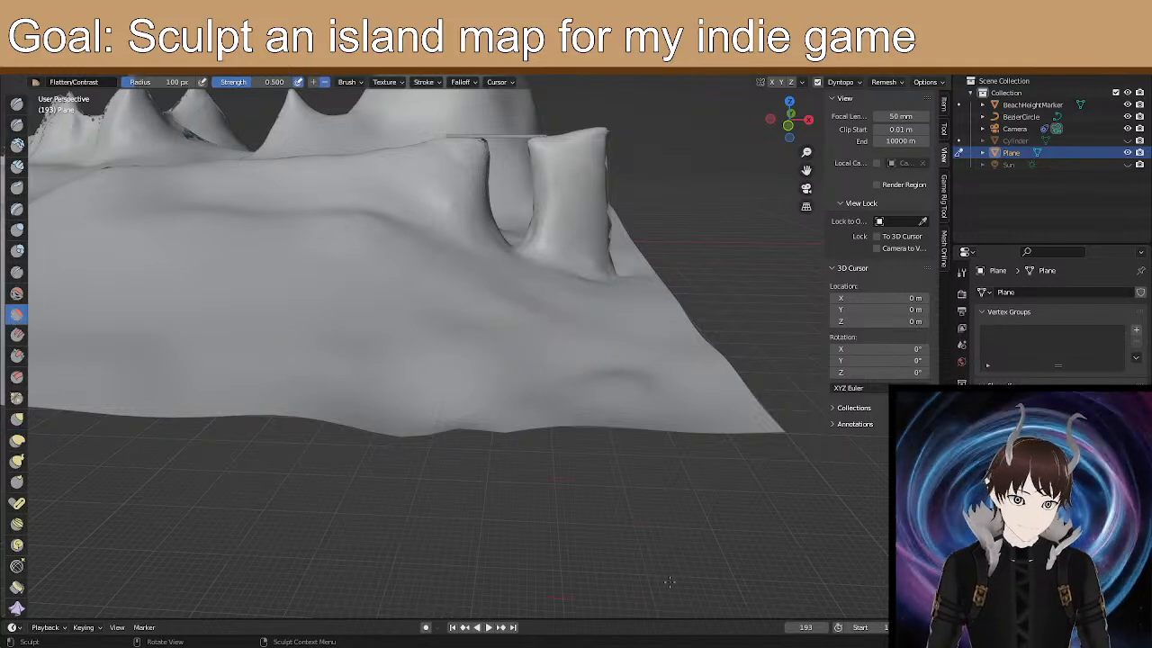
pyautogui.scroll(3, 585, 456)
pyautogui.moveTo(585, 455); pyautogui.dragTo(506, 390, button='middle')
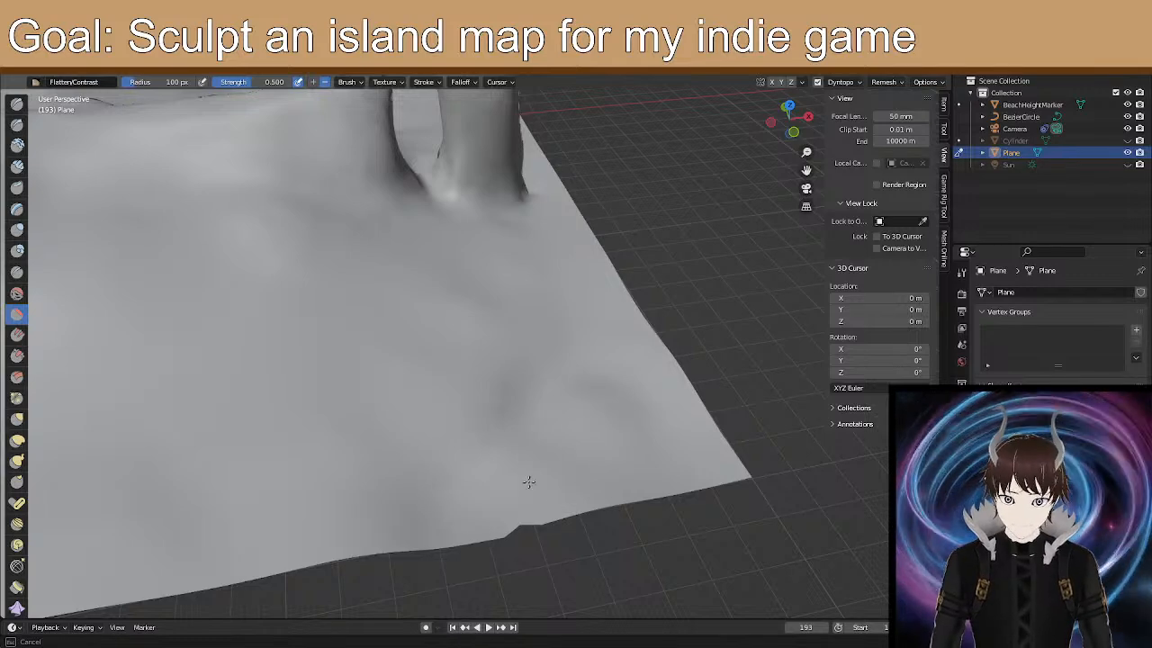
pyautogui.moveTo(713, 463)
pyautogui.mouseDown(button='middle')
pyautogui.moveTo(564, 396)
pyautogui.moveTo(471, 323)
pyautogui.moveTo(433, 320)
pyautogui.moveTo(463, 374)
pyautogui.mouseUp(button='middle')
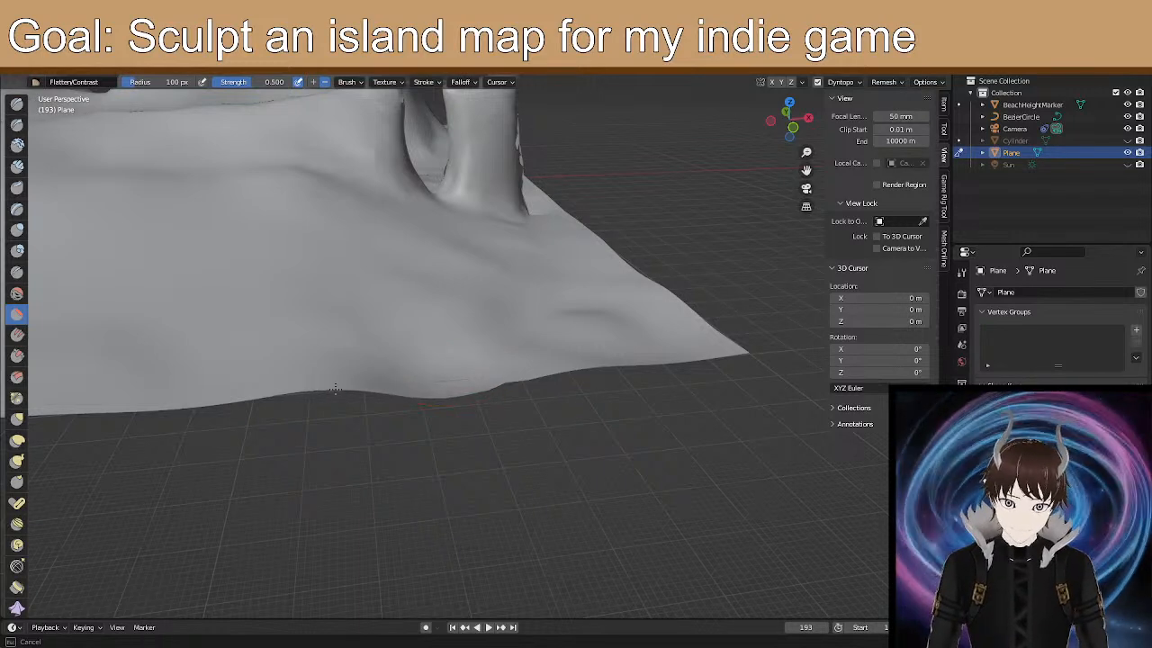
# Smooth the lowland edge below the pillar and round off the terrain's nearby corner with the Smooth brush.
pyautogui.click(18, 295)
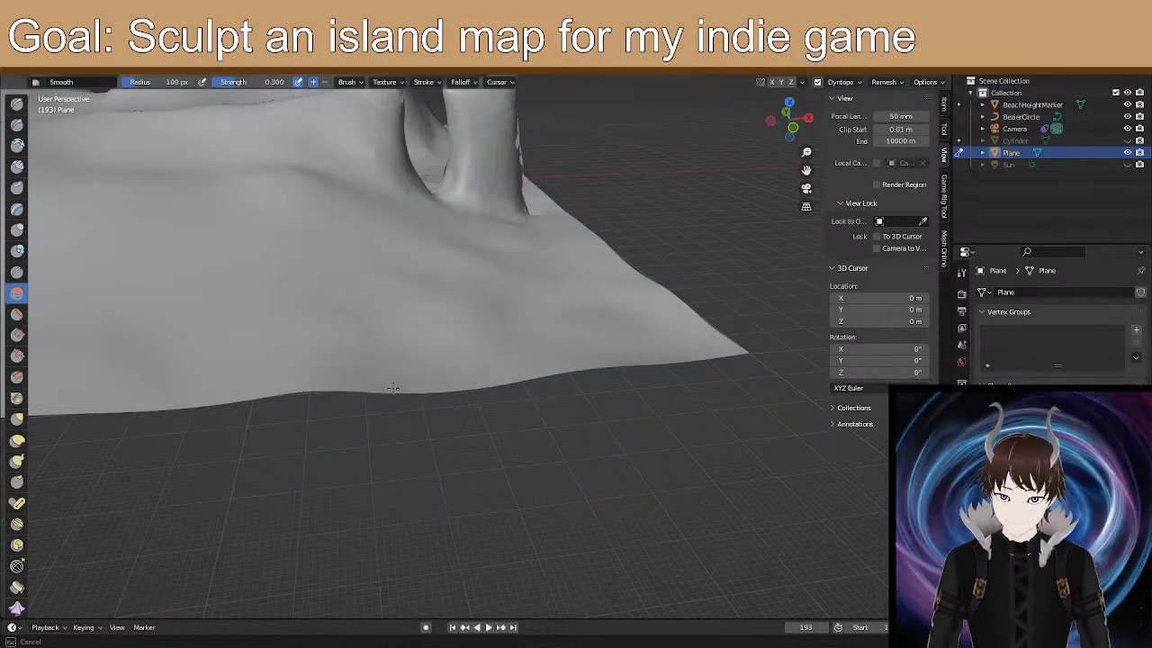
pyautogui.moveTo(472, 375); pyautogui.dragTo(494, 411, button='middle')
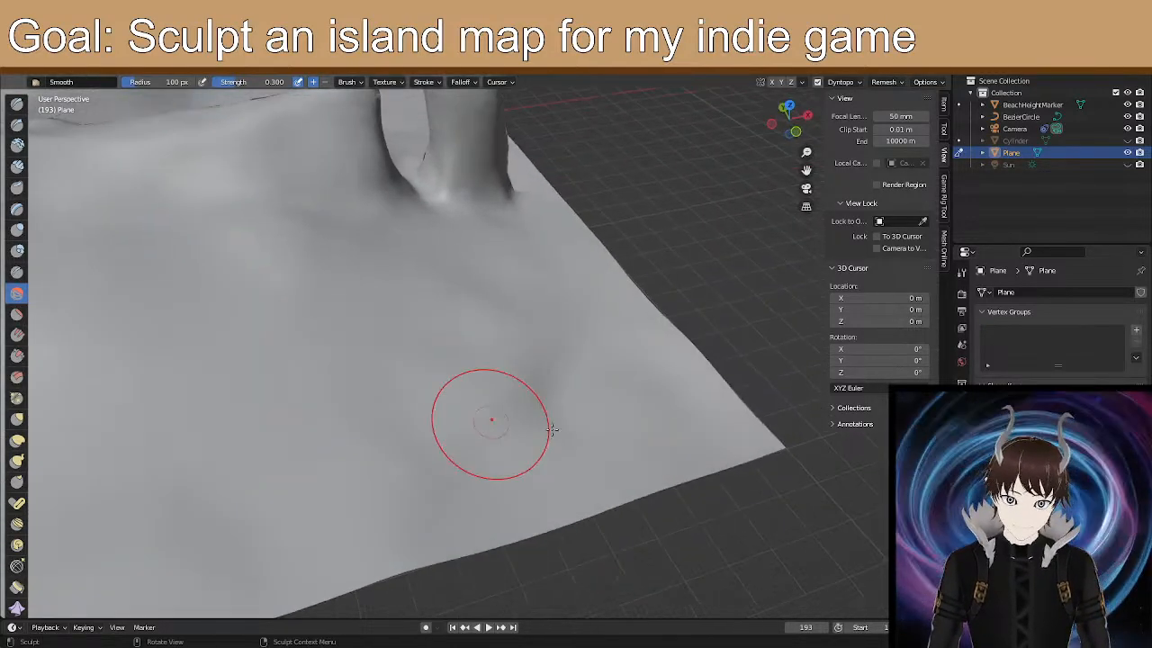
pyautogui.moveTo(576, 396); pyautogui.dragTo(596, 484)
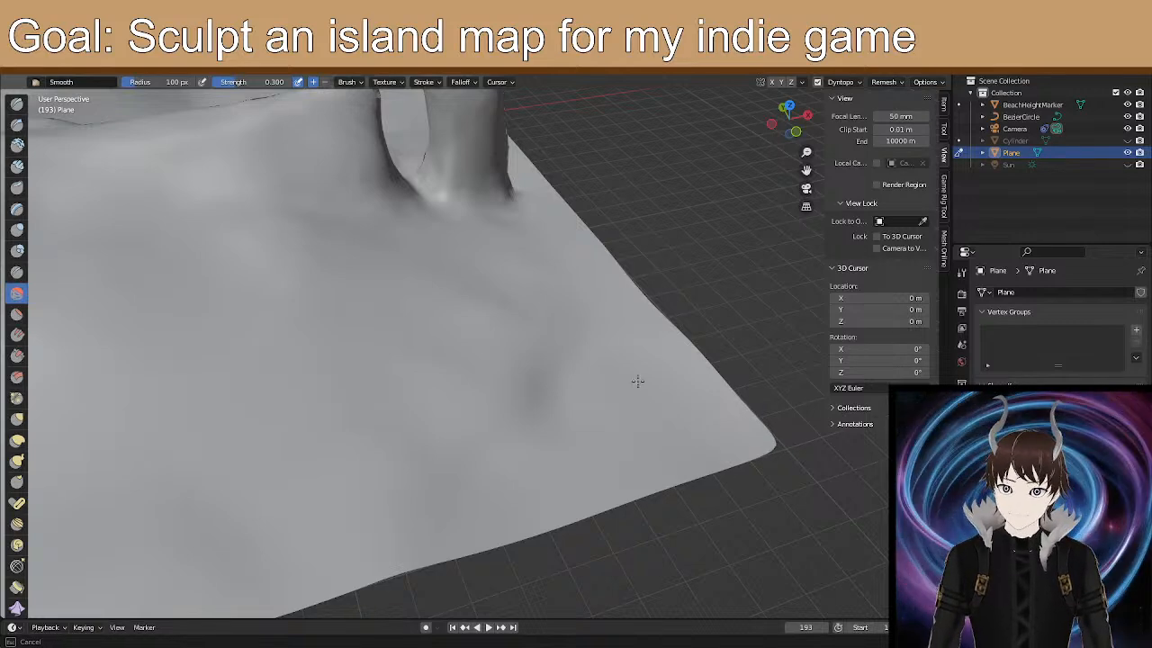
pyautogui.moveTo(621, 481)
pyautogui.mouseDown(button='middle')
pyautogui.moveTo(570, 465)
pyautogui.moveTo(468, 398)
pyautogui.moveTo(486, 378)
pyautogui.moveTo(539, 416)
pyautogui.mouseUp(button='middle')
pyautogui.moveTo(442, 422); pyautogui.dragTo(424, 465, button='middle')
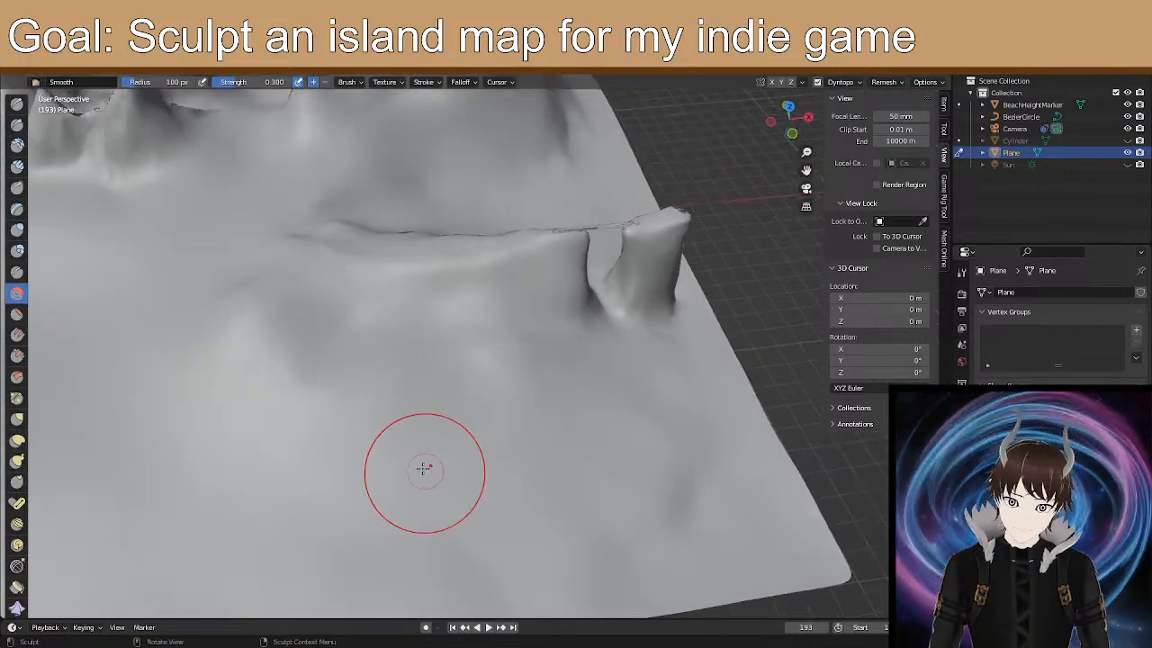
# Reshape the ground at the ridge's foot and the ridge's inland slopes with Elastic Deform.
pyautogui.click(16, 441)
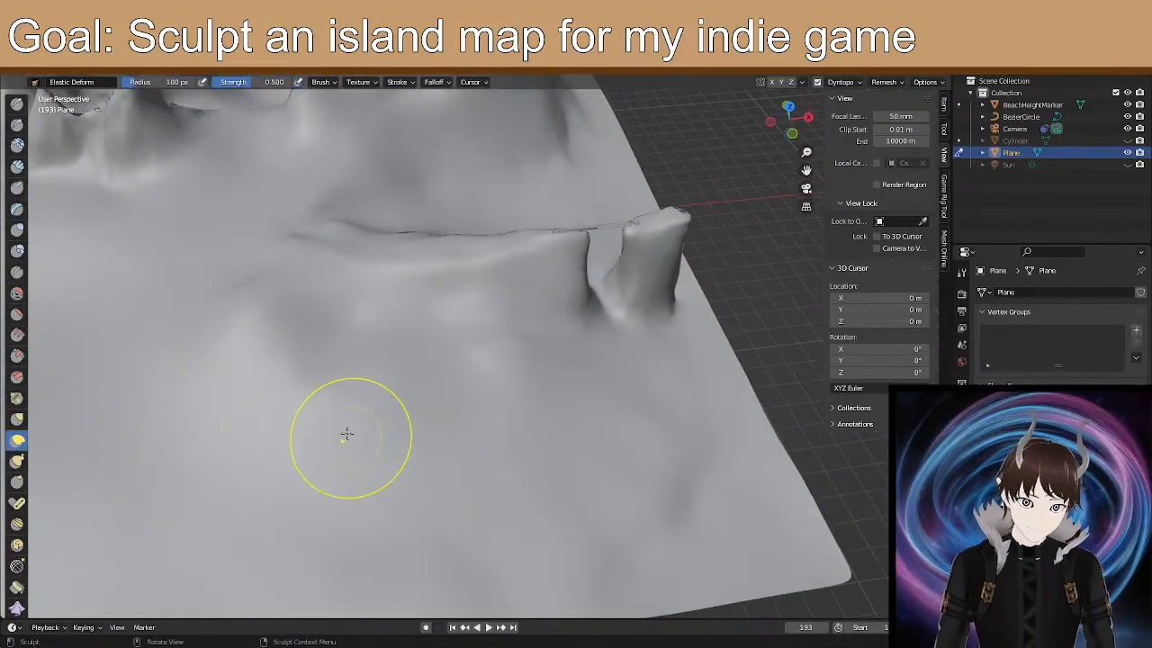
pyautogui.scroll(-3, 347, 431)
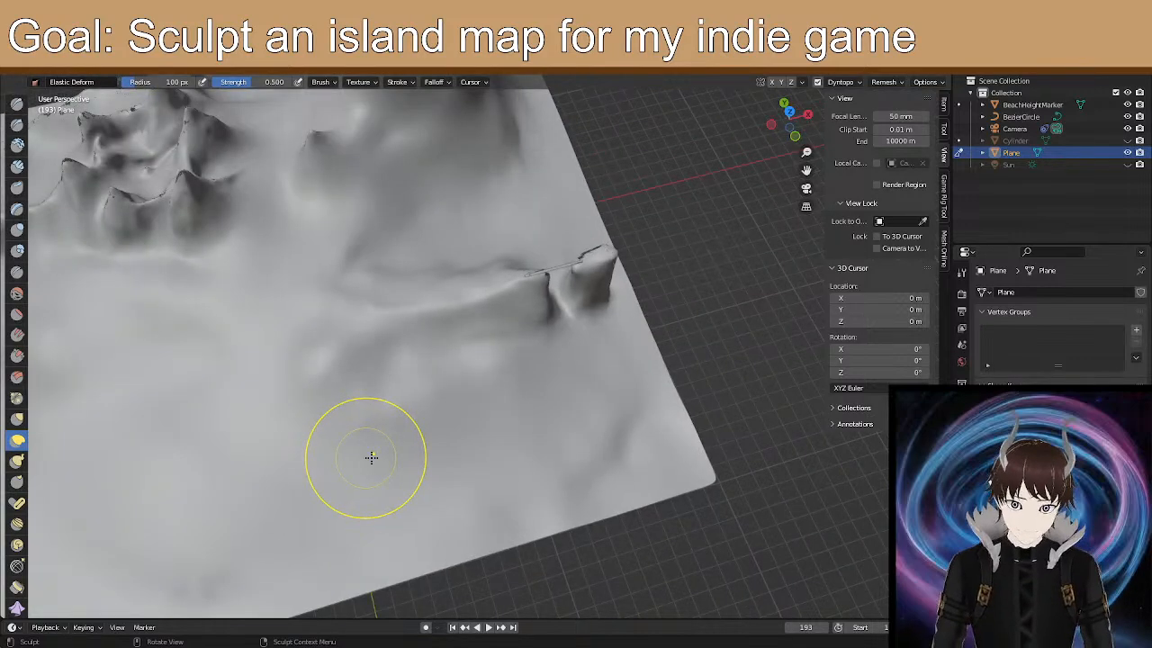
pyautogui.moveTo(417, 380); pyautogui.dragTo(425, 410)
pyautogui.moveTo(445, 364)
pyautogui.mouseDown()
pyautogui.moveTo(465, 381)
pyautogui.moveTo(452, 393)
pyautogui.mouseUp()
pyautogui.moveTo(444, 295)
pyautogui.mouseDown()
pyautogui.moveTo(428, 259)
pyautogui.moveTo(408, 263)
pyautogui.moveTo(460, 231)
pyautogui.moveTo(438, 208)
pyautogui.mouseUp()
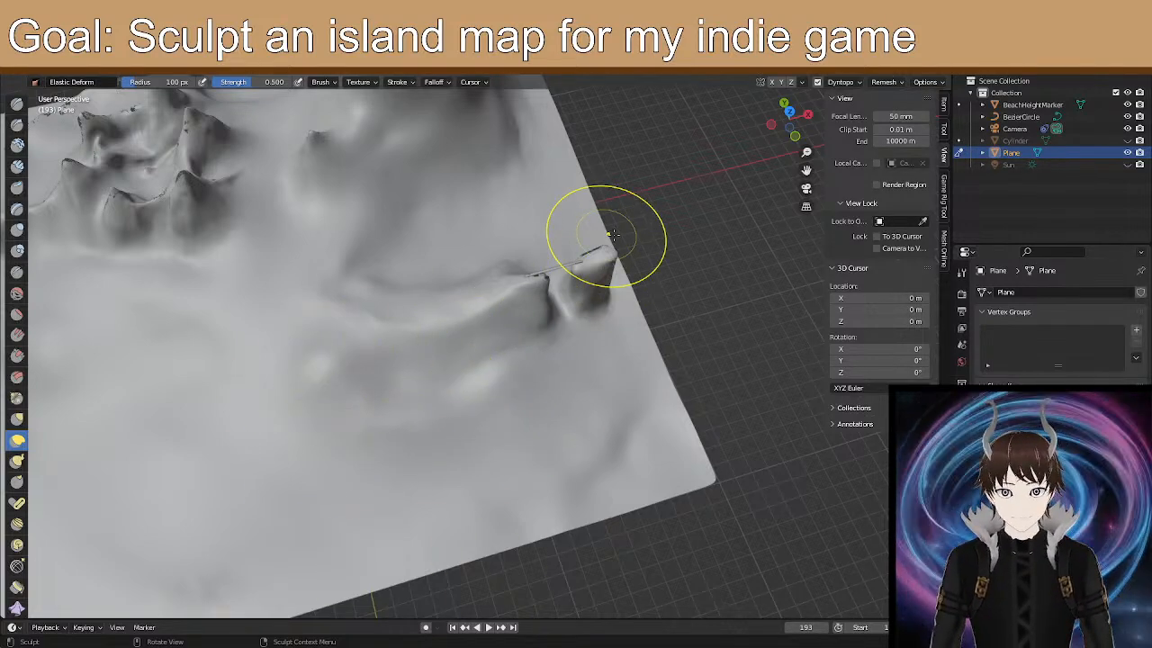
# Examine the terrain from above and from low side views, comparing the open lowland with the ridge and peaks.
pyautogui.moveTo(549, 211); pyautogui.dragTo(531, 255, button='middle')
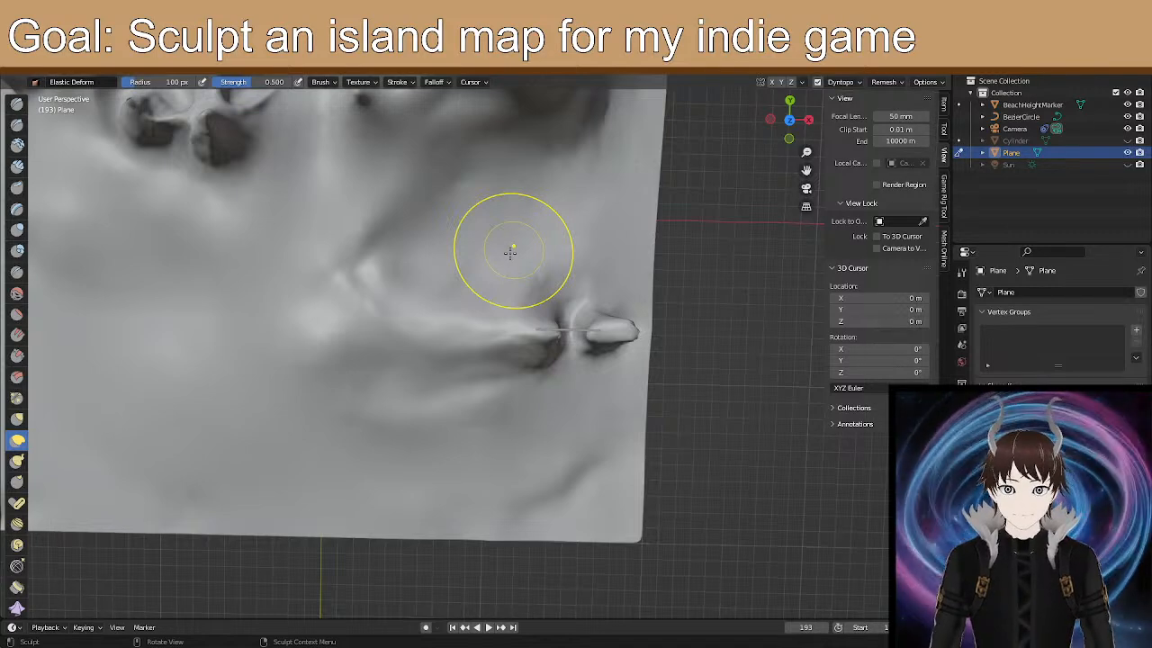
pyautogui.scroll(-2, 504, 270)
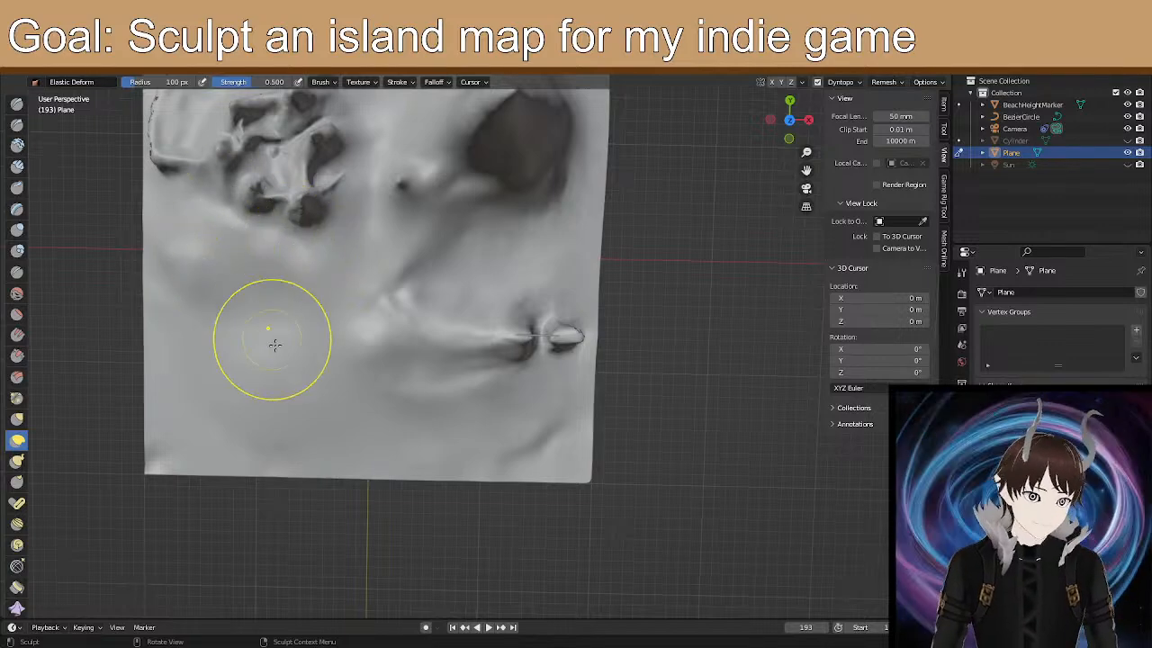
pyautogui.moveTo(291, 376)
pyautogui.keyDown('shift'); pyautogui.mouseDown(button='middle')
pyautogui.moveTo(306, 330)
pyautogui.moveTo(360, 282)
pyautogui.moveTo(367, 238)
pyautogui.moveTo(484, 398)
pyautogui.moveTo(429, 396)
pyautogui.moveTo(457, 453)
pyautogui.moveTo(401, 444)
pyautogui.mouseUp(button='middle'); pyautogui.keyUp('shift')
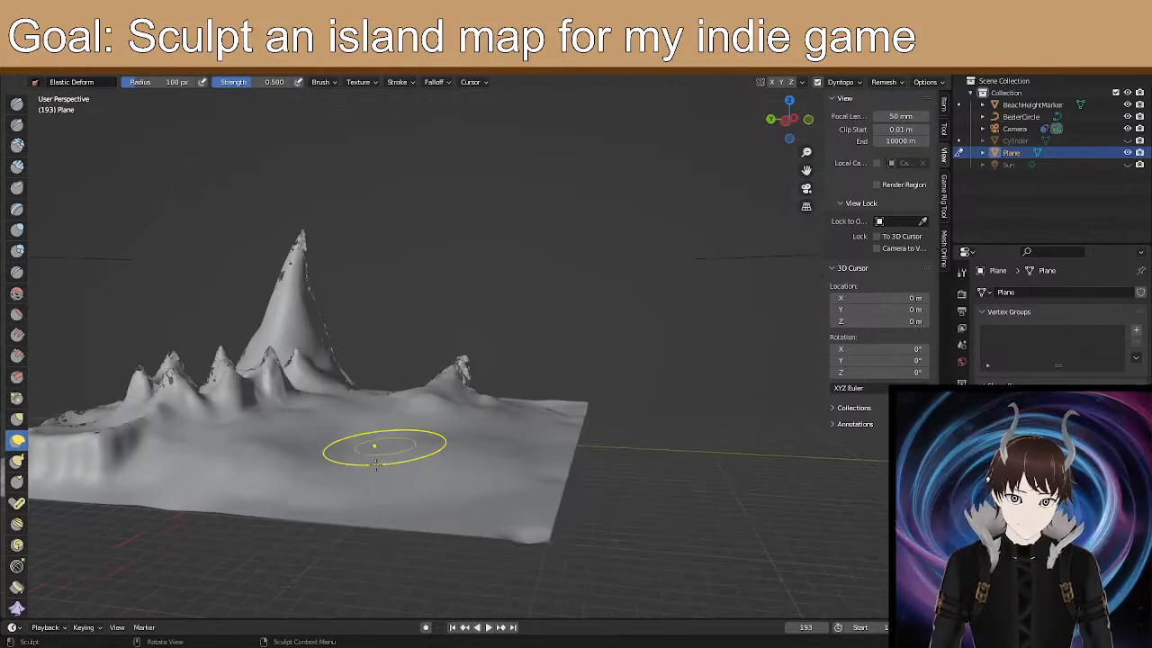
pyautogui.scroll(3, 401, 444)
pyautogui.moveTo(333, 484); pyautogui.dragTo(488, 419, button='middle')
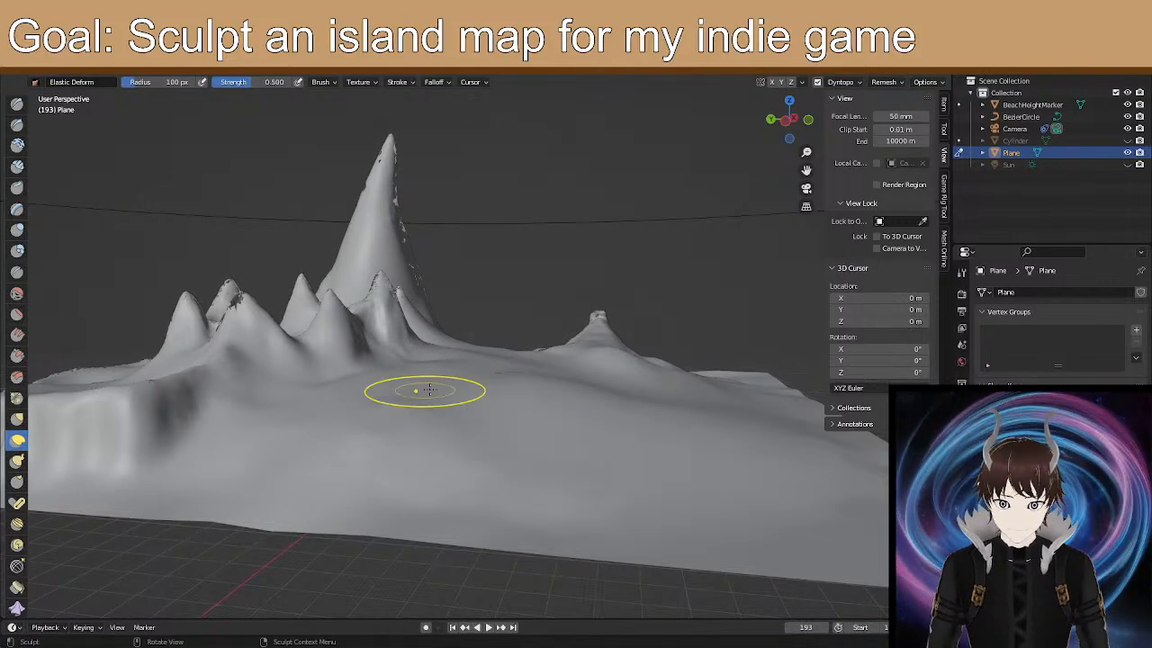
pyautogui.moveTo(551, 367)
pyautogui.mouseDown(button='middle')
pyautogui.moveTo(467, 377)
pyautogui.moveTo(488, 378)
pyautogui.moveTo(410, 399)
pyautogui.mouseUp(button='middle')
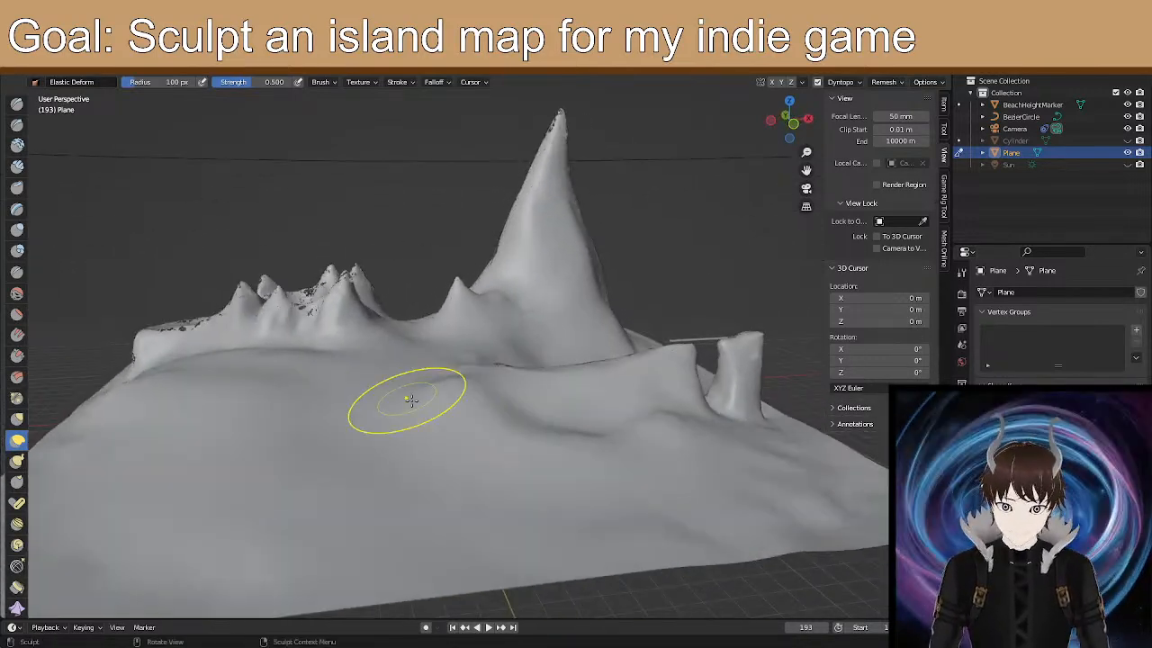
pyautogui.moveTo(486, 386); pyautogui.dragTo(457, 375, button='middle')
pyautogui.moveTo(414, 435)
pyautogui.mouseDown(button='middle')
pyautogui.moveTo(372, 483)
pyautogui.moveTo(378, 468)
pyautogui.moveTo(380, 478)
pyautogui.mouseUp(button='middle')
pyautogui.moveTo(503, 462)
pyautogui.mouseDown(button='middle')
pyautogui.moveTo(441, 471)
pyautogui.moveTo(438, 514)
pyautogui.moveTo(645, 383)
pyautogui.moveTo(617, 470)
pyautogui.moveTo(630, 322)
pyautogui.moveTo(617, 329)
pyautogui.mouseUp(button='middle')
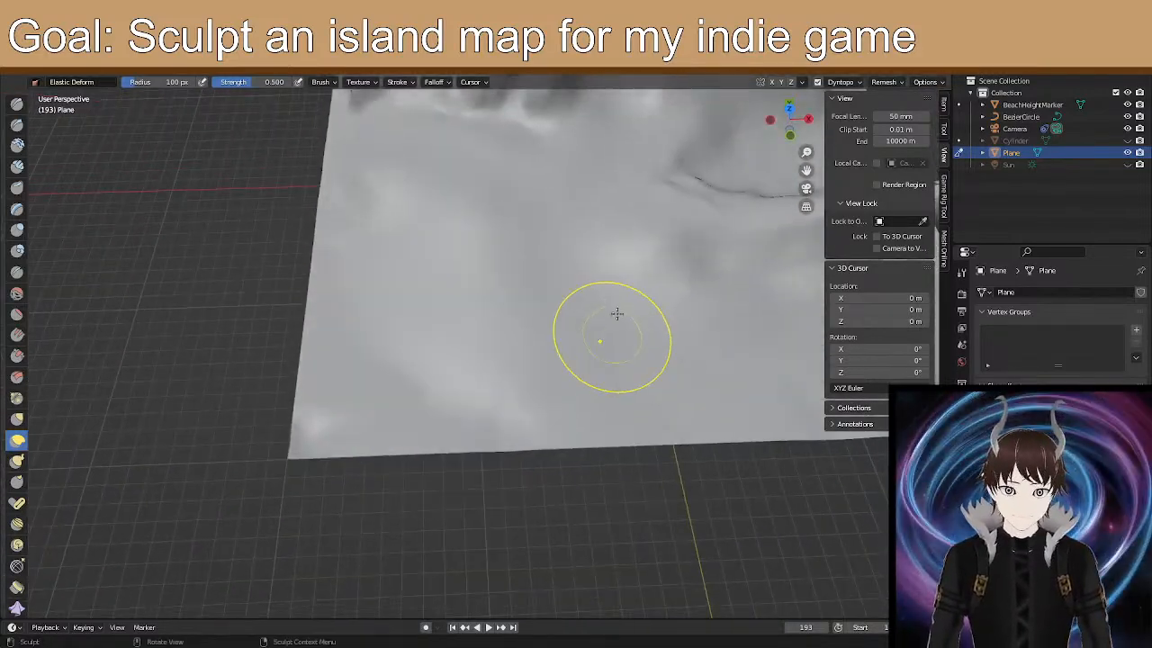
# Try to raise a patch of the open lowland near the terrain's outer corner with the Draw brush.
pyautogui.click(16, 105)
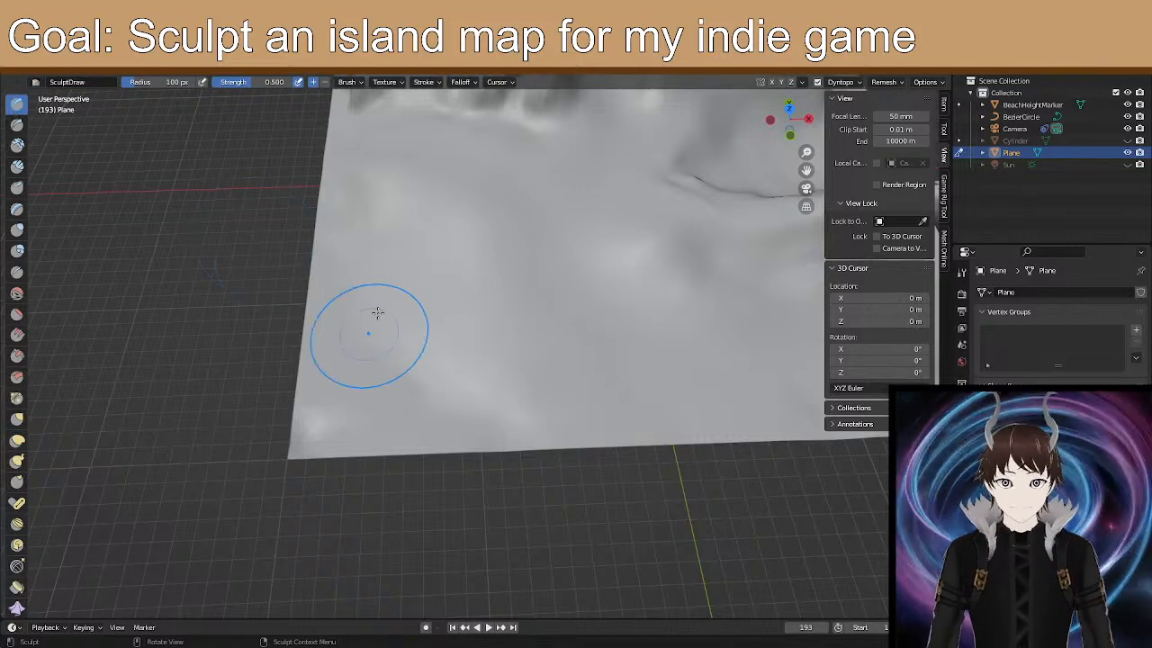
pyautogui.keyDown('shift'); pyautogui.moveTo(462, 303); pyautogui.dragTo(452, 375, button='middle'); pyautogui.keyUp('shift')
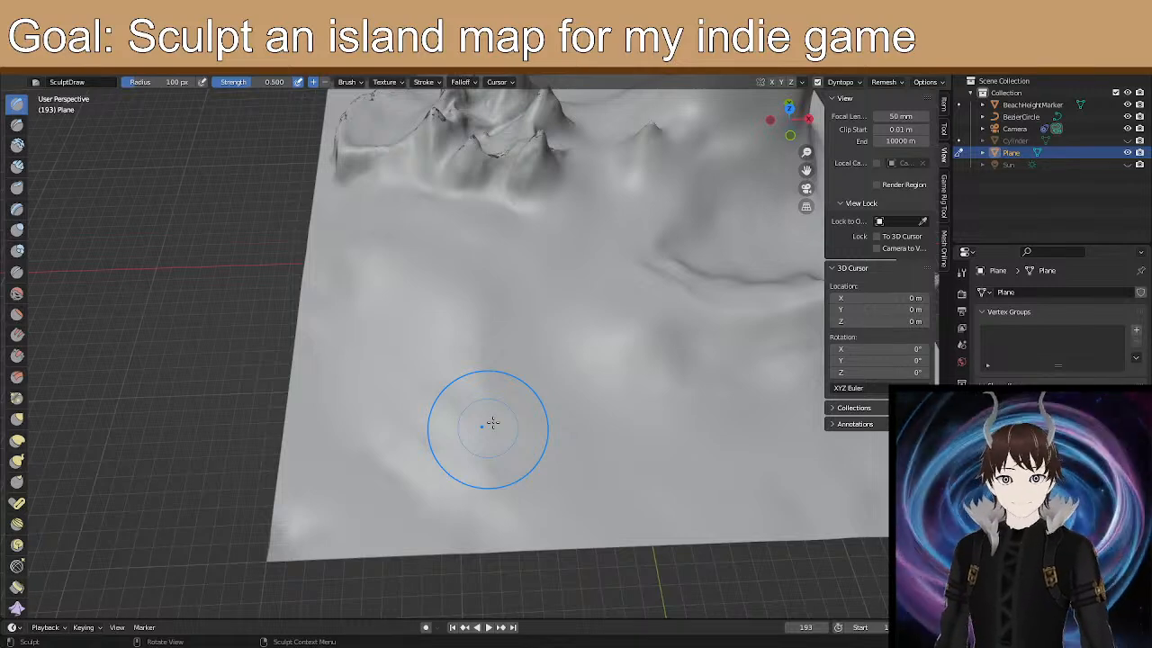
pyautogui.moveTo(455, 390)
pyautogui.mouseDown()
pyautogui.moveTo(458, 357)
pyautogui.moveTo(399, 377)
pyautogui.mouseUp()
pyautogui.moveTo(421, 452); pyautogui.dragTo(475, 402)
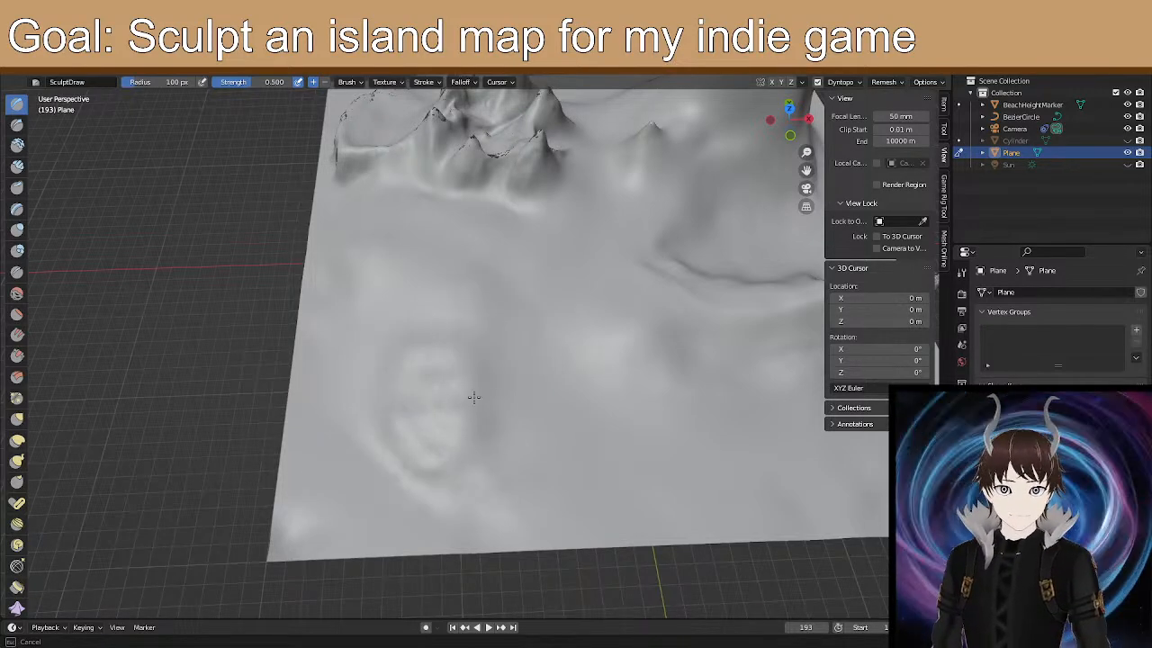
pyautogui.moveTo(437, 442); pyautogui.dragTo(444, 436)
pyautogui.hotkey('ctrl', 'z')
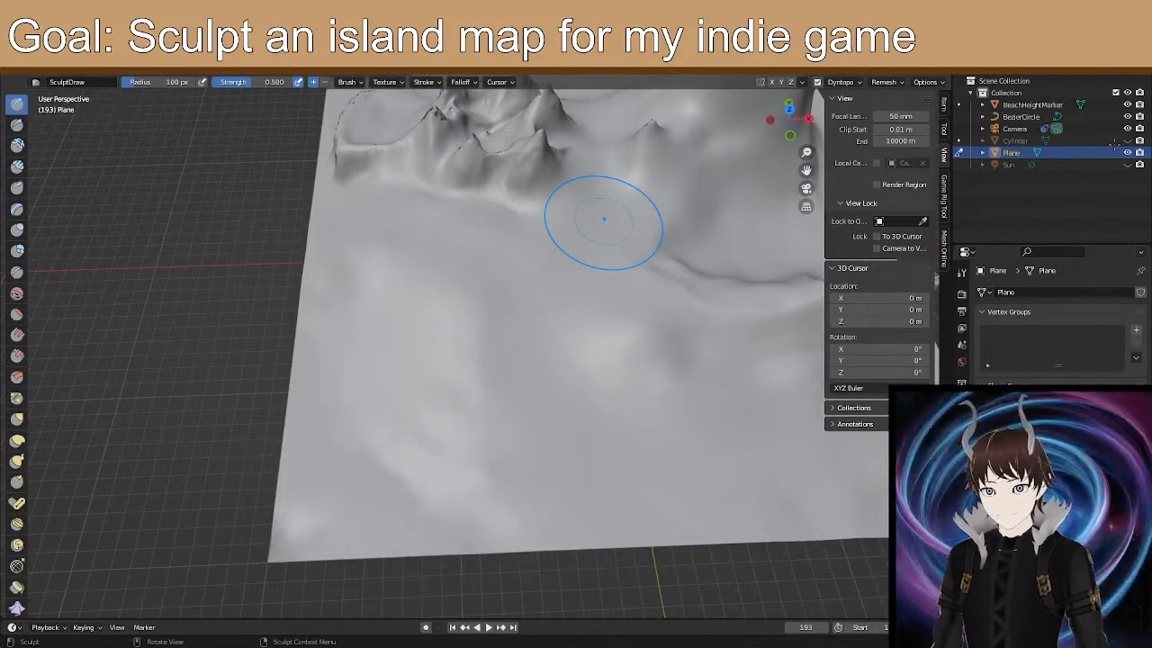
# Show the Cylinder and raise a small round mound with the Draw brush on the lowland below the jagged peaks.
pyautogui.click(1127, 141)
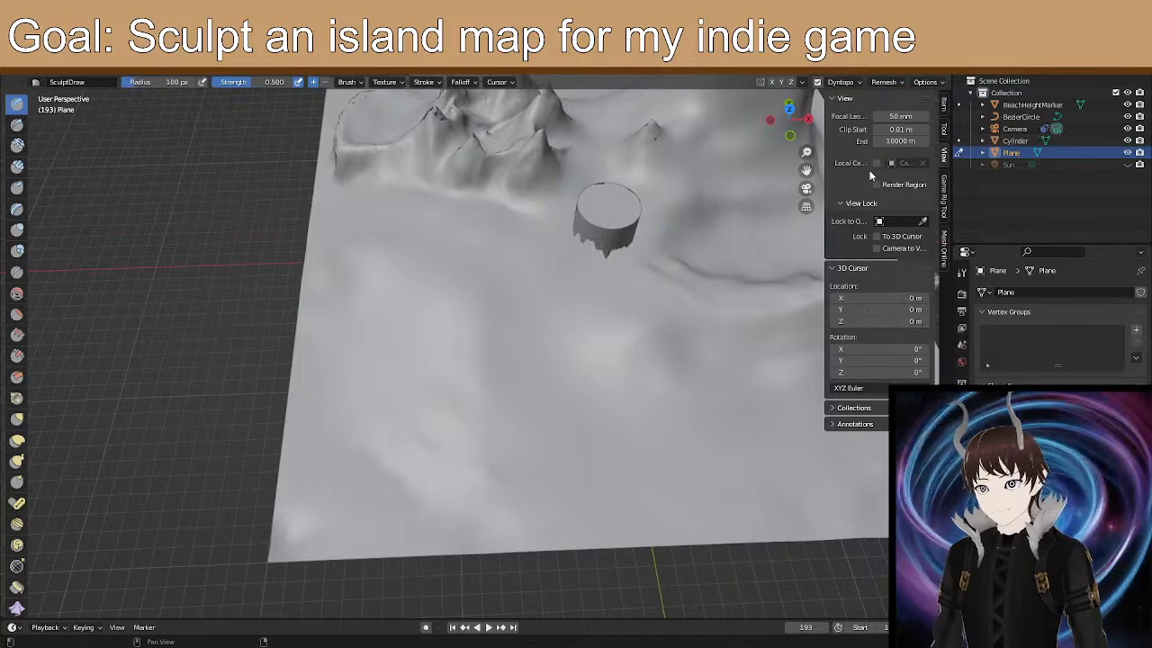
pyautogui.moveTo(558, 256); pyautogui.dragTo(542, 273, button='middle')
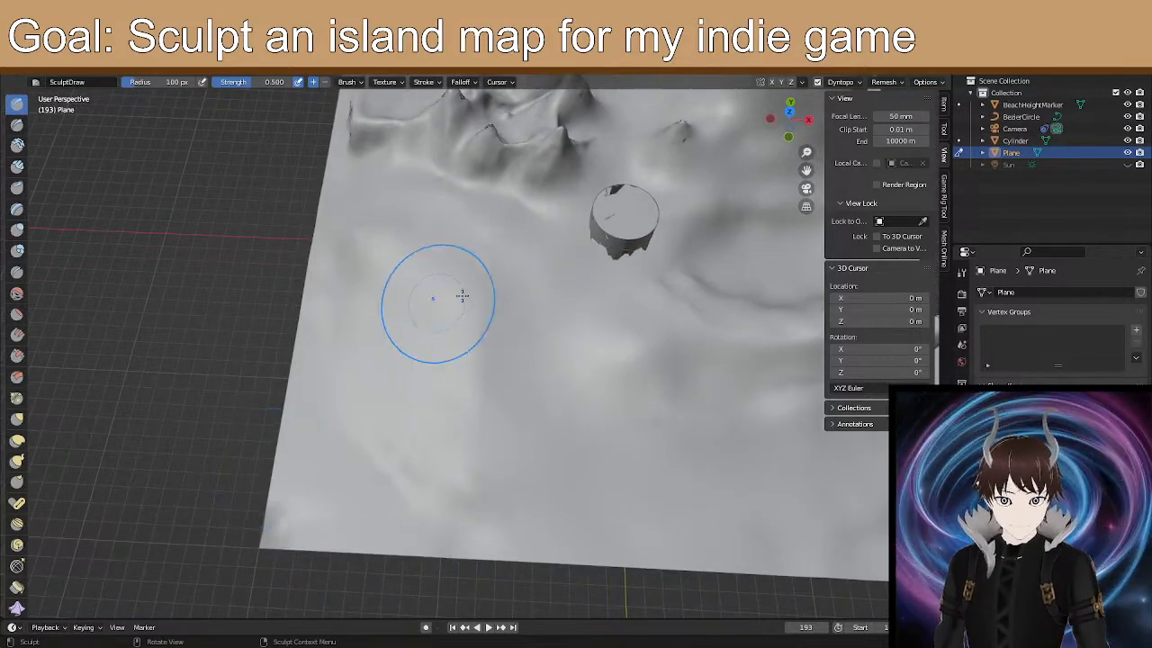
pyautogui.moveTo(490, 287); pyautogui.dragTo(486, 287)
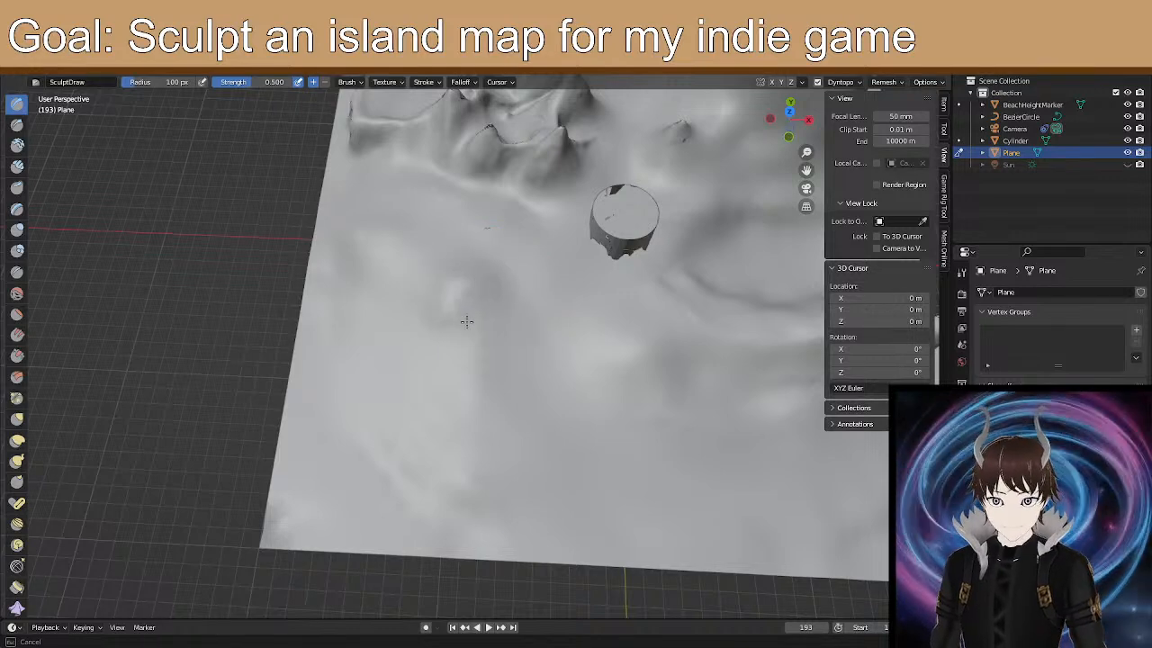
pyautogui.moveTo(488, 271)
pyautogui.mouseDown()
pyautogui.moveTo(468, 301)
pyautogui.moveTo(475, 292)
pyautogui.mouseUp()
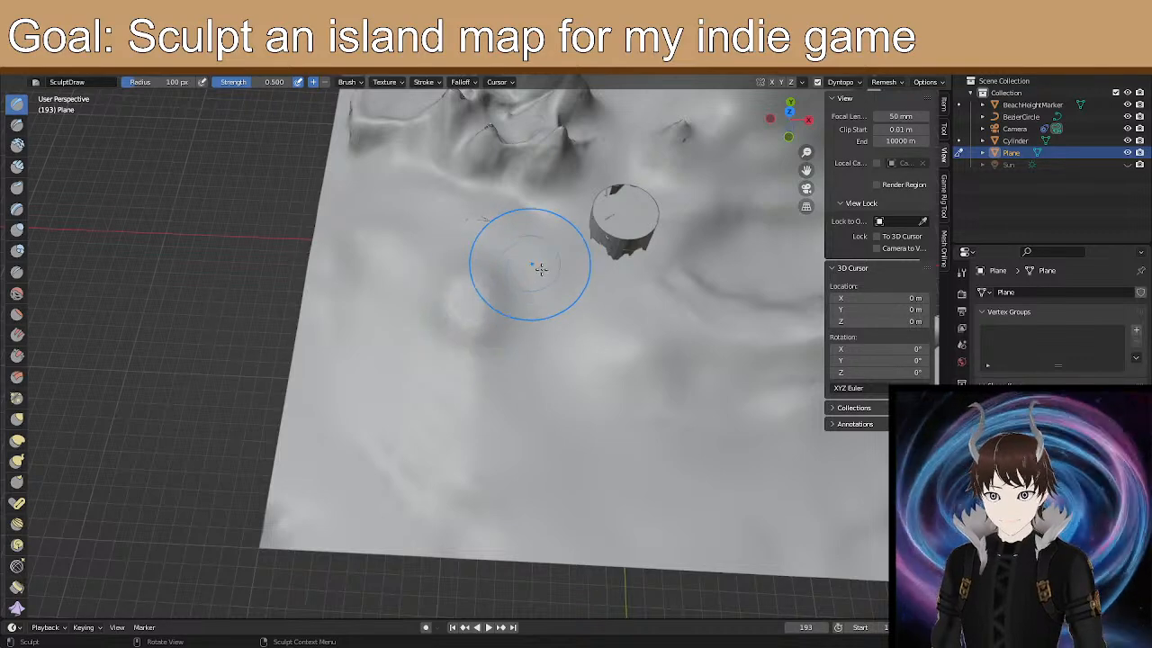
pyautogui.moveTo(537, 264); pyautogui.dragTo(527, 262)
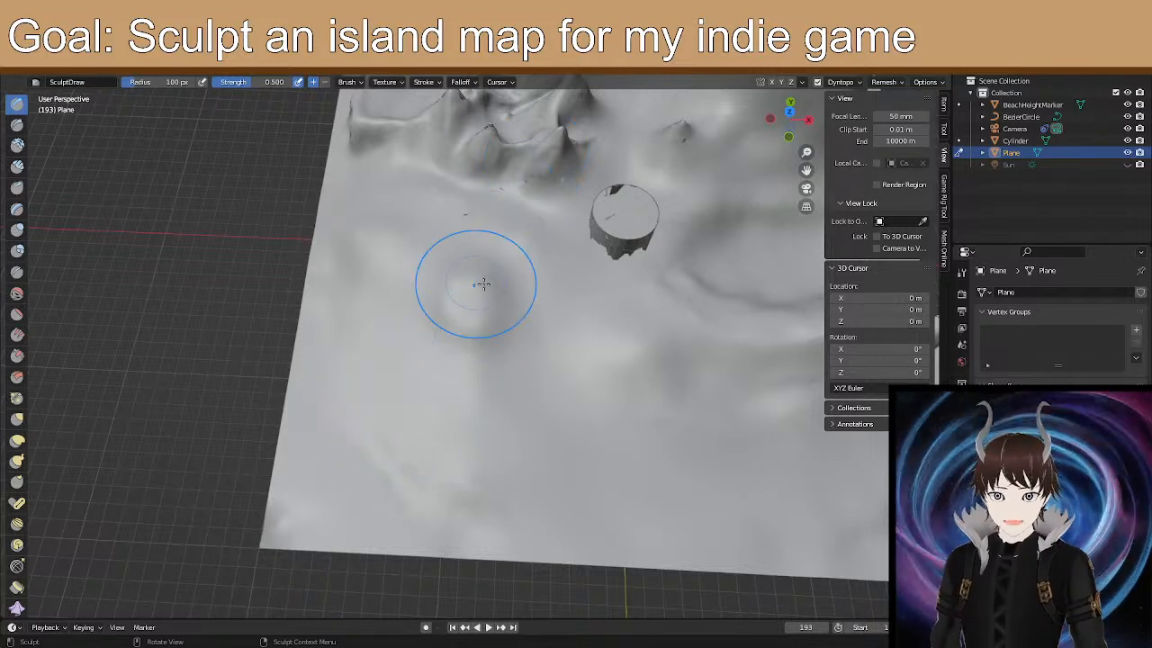
# Set the Draw brush's falloff to Sphere and broaden the mound on the lowland beside the Cylinder.
pyautogui.click(469, 82)
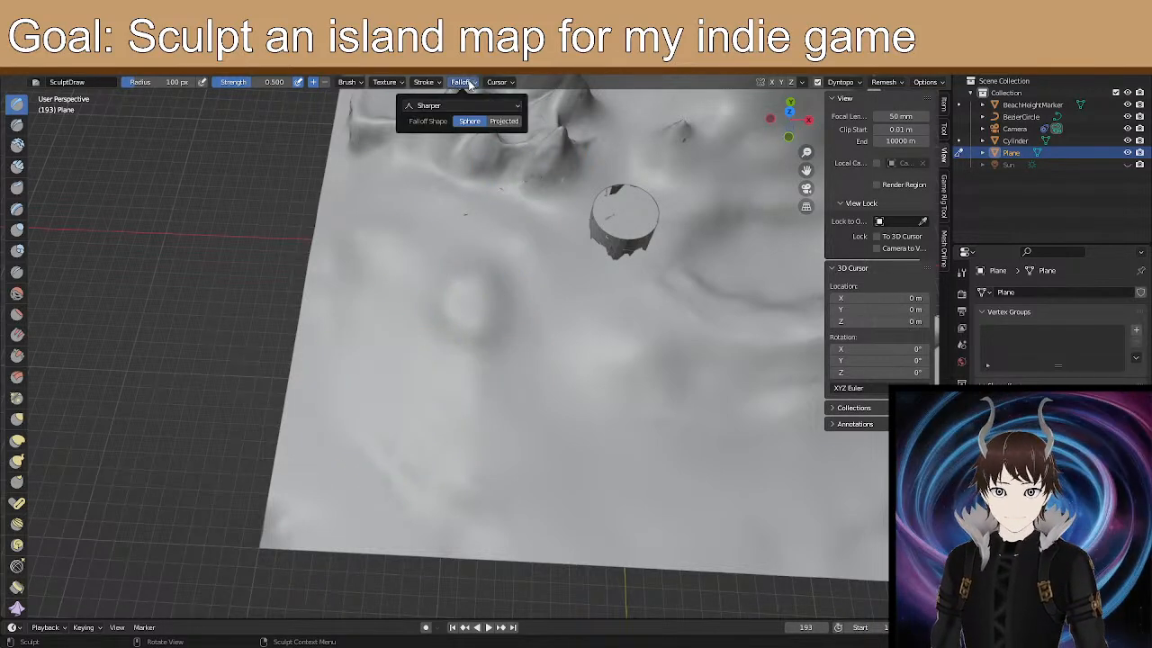
pyautogui.click(463, 105)
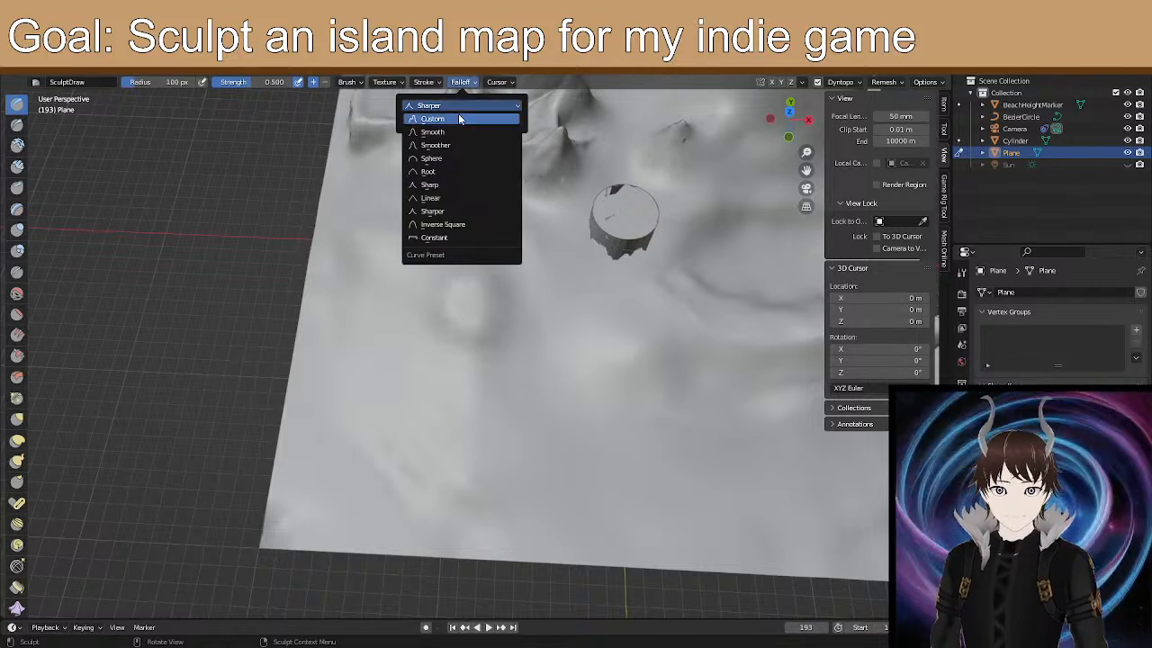
pyautogui.click(445, 162)
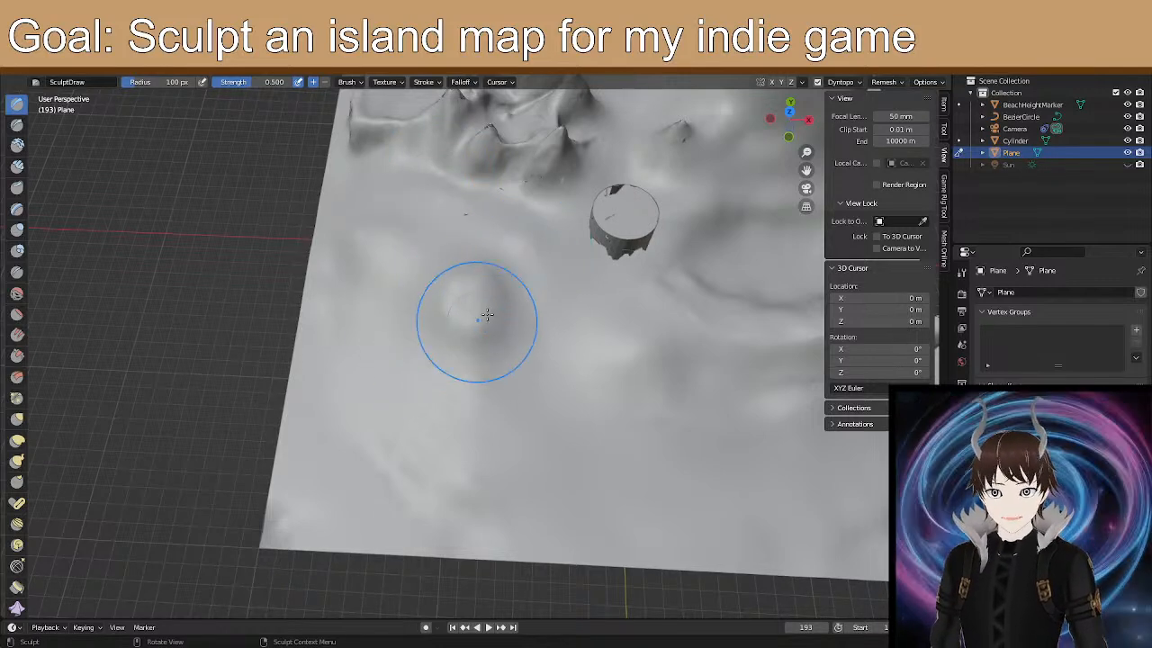
pyautogui.moveTo(476, 325); pyautogui.dragTo(459, 307)
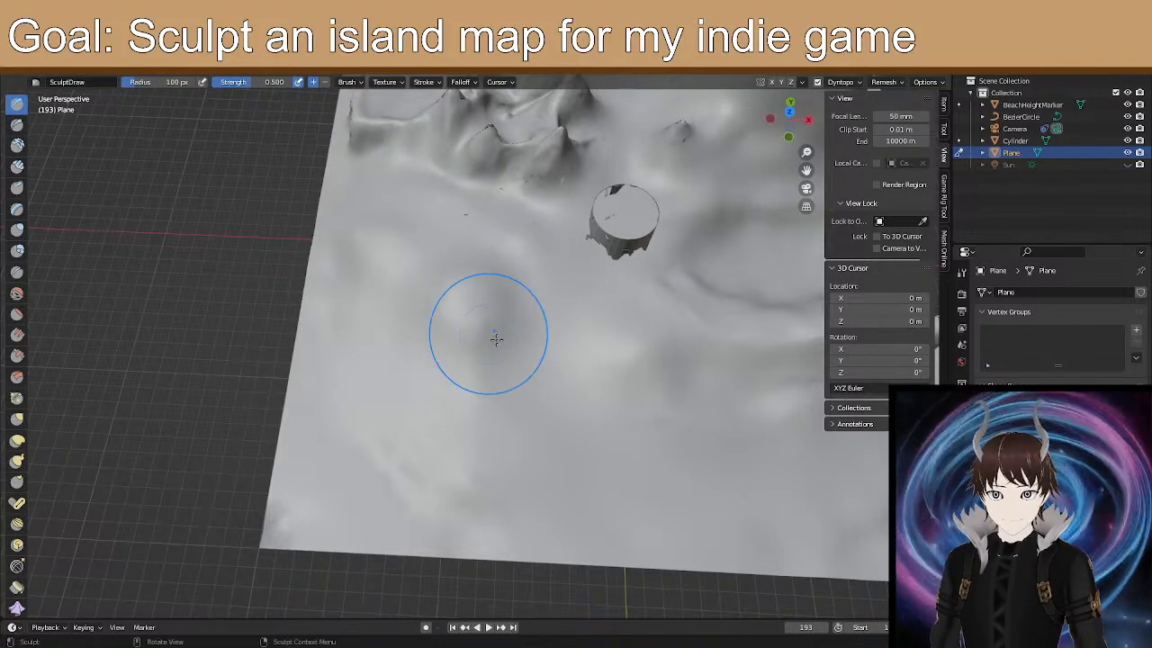
pyautogui.moveTo(476, 288)
pyautogui.mouseDown(button='middle')
pyautogui.moveTo(535, 286)
pyautogui.moveTo(472, 212)
pyautogui.moveTo(363, 217)
pyautogui.moveTo(489, 282)
pyautogui.moveTo(524, 275)
pyautogui.moveTo(543, 360)
pyautogui.moveTo(622, 393)
pyautogui.moveTo(394, 417)
pyautogui.moveTo(347, 437)
pyautogui.moveTo(385, 442)
pyautogui.mouseUp(button='middle')
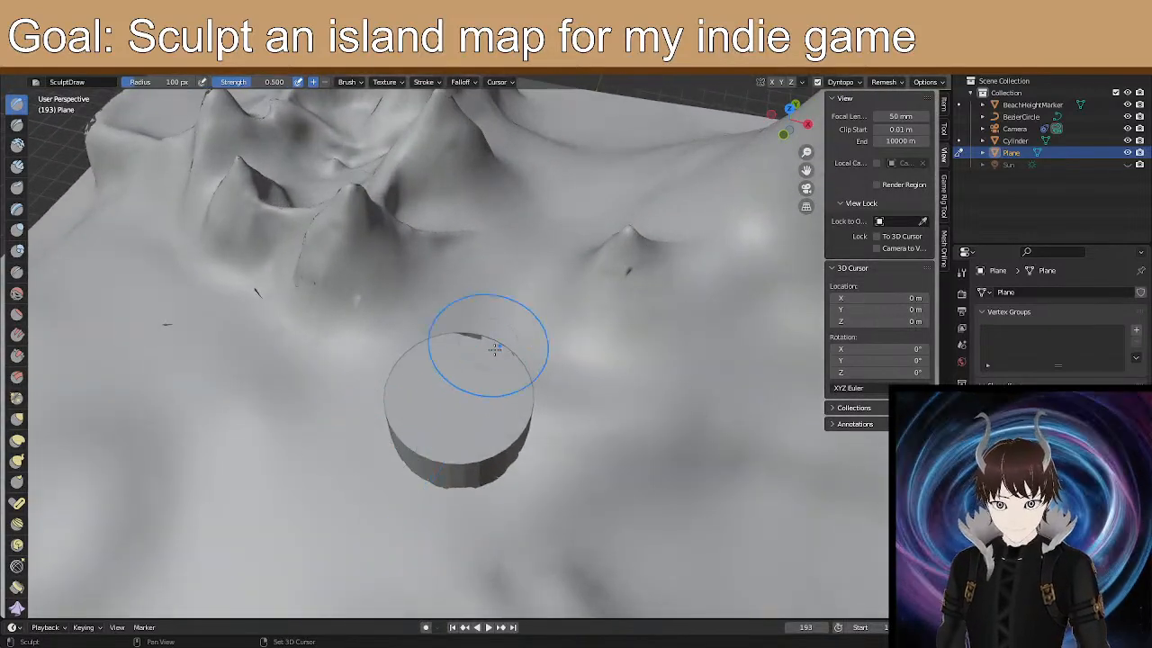
pyautogui.moveTo(530, 406); pyautogui.dragTo(533, 404)
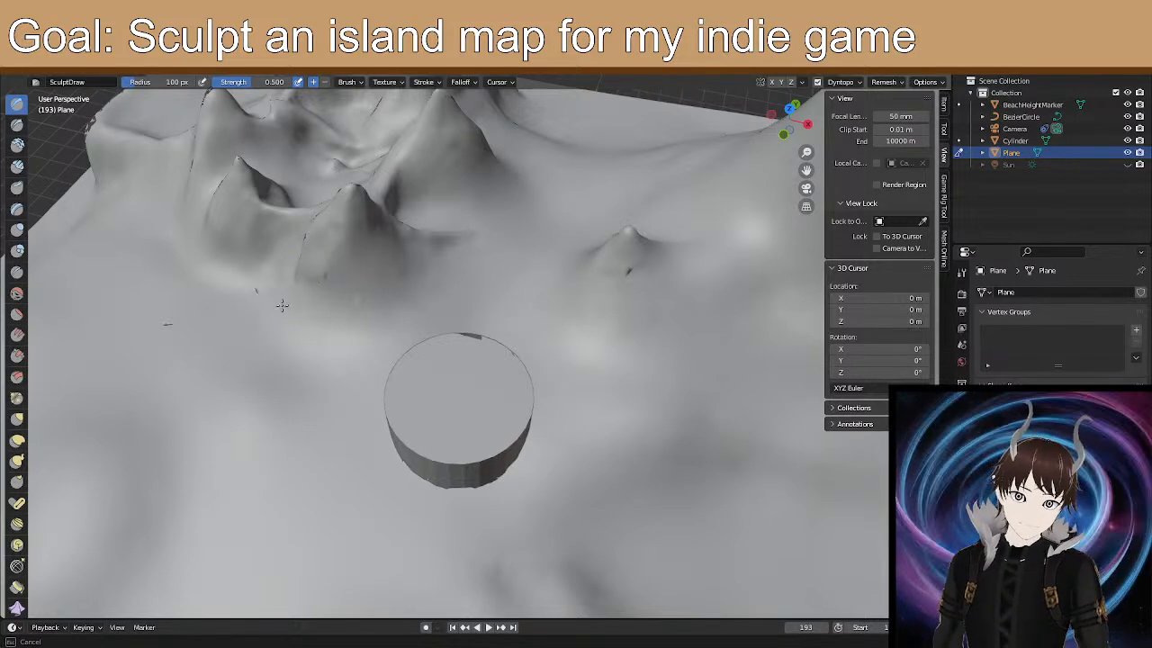
pyautogui.moveTo(146, 329); pyautogui.dragTo(215, 427)
# Build the mound up into a fuller, rounded hill with broad Draw strokes over its top and sides.
pyautogui.moveTo(282, 488)
pyautogui.mouseDown(button='middle')
pyautogui.moveTo(341, 432)
pyautogui.moveTo(250, 399)
pyautogui.mouseUp(button='middle')
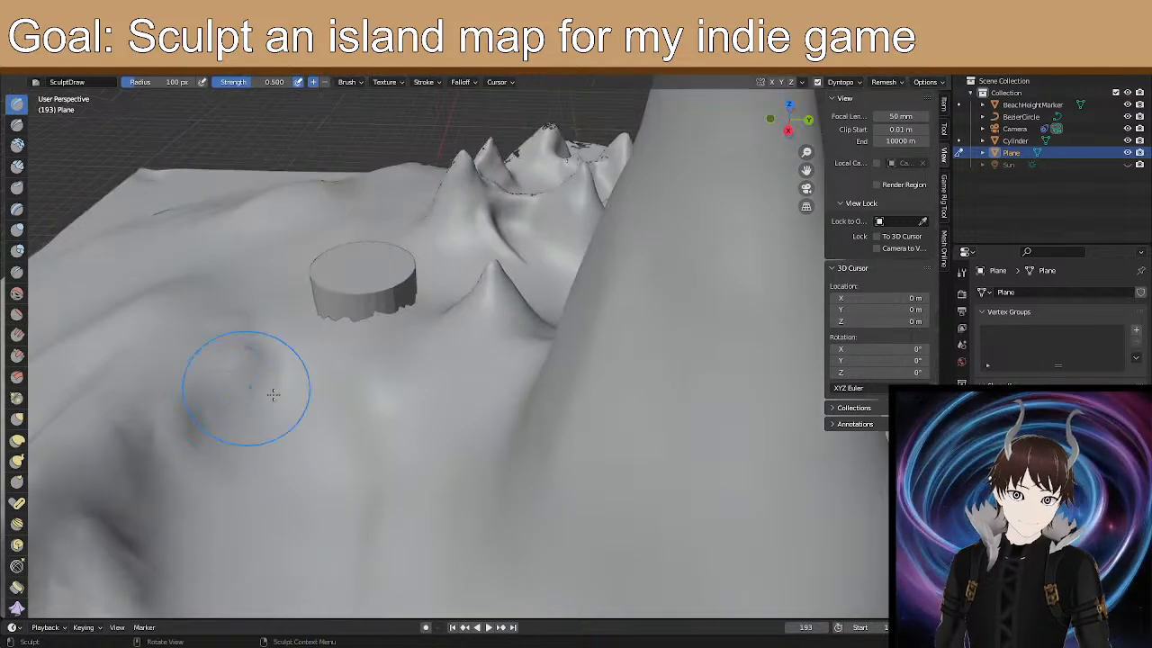
pyautogui.moveTo(347, 334)
pyautogui.mouseDown(button='middle')
pyautogui.moveTo(543, 519)
pyautogui.moveTo(504, 483)
pyautogui.moveTo(495, 441)
pyautogui.moveTo(493, 463)
pyautogui.moveTo(480, 463)
pyautogui.moveTo(588, 501)
pyautogui.moveTo(599, 519)
pyautogui.mouseUp(button='middle')
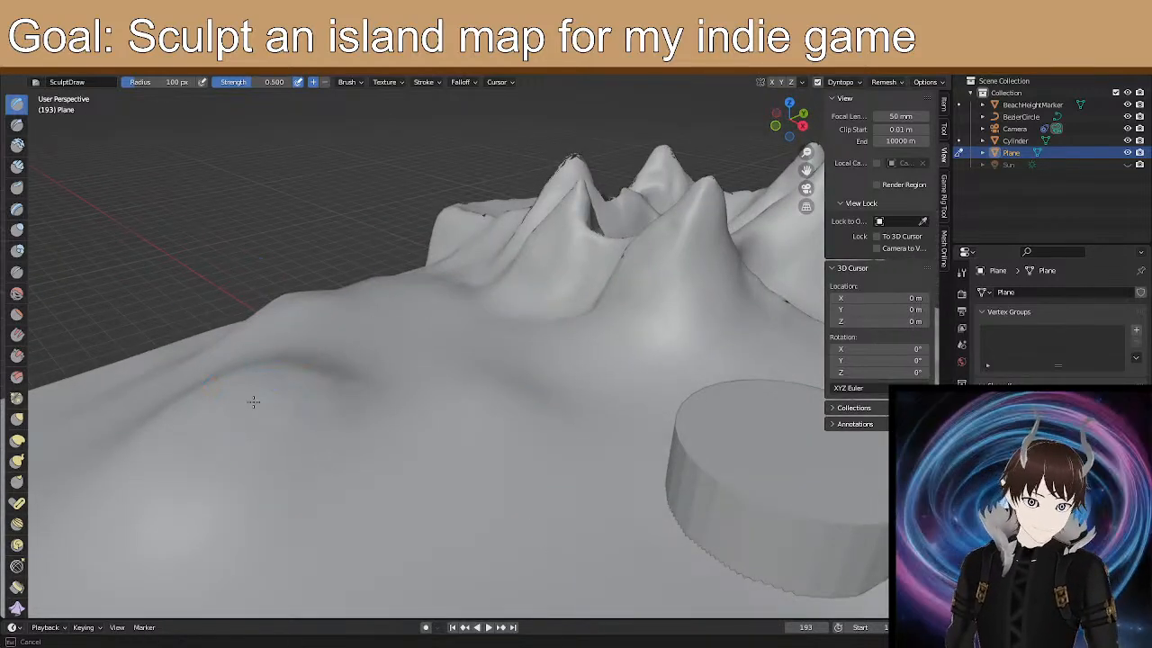
pyautogui.moveTo(204, 453); pyautogui.dragTo(267, 378)
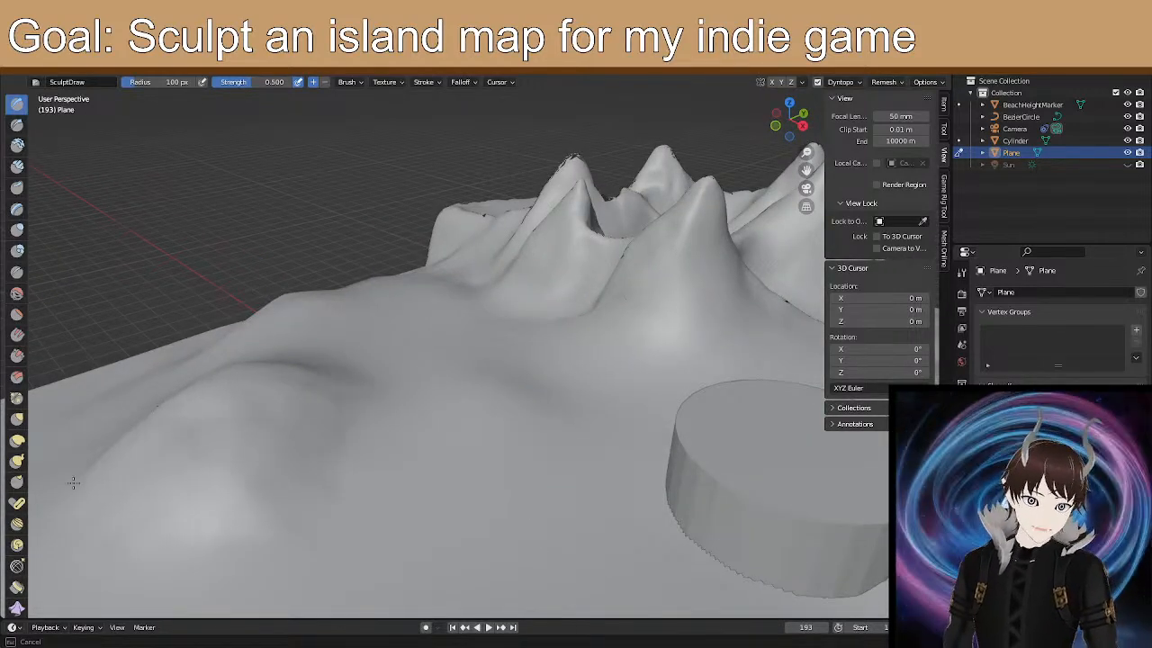
pyautogui.moveTo(73, 476); pyautogui.dragTo(300, 467)
pyautogui.moveTo(294, 399); pyautogui.dragTo(168, 430)
pyautogui.moveTo(89, 440); pyautogui.dragTo(110, 469)
pyautogui.moveTo(264, 403); pyautogui.dragTo(132, 443, button='middle')
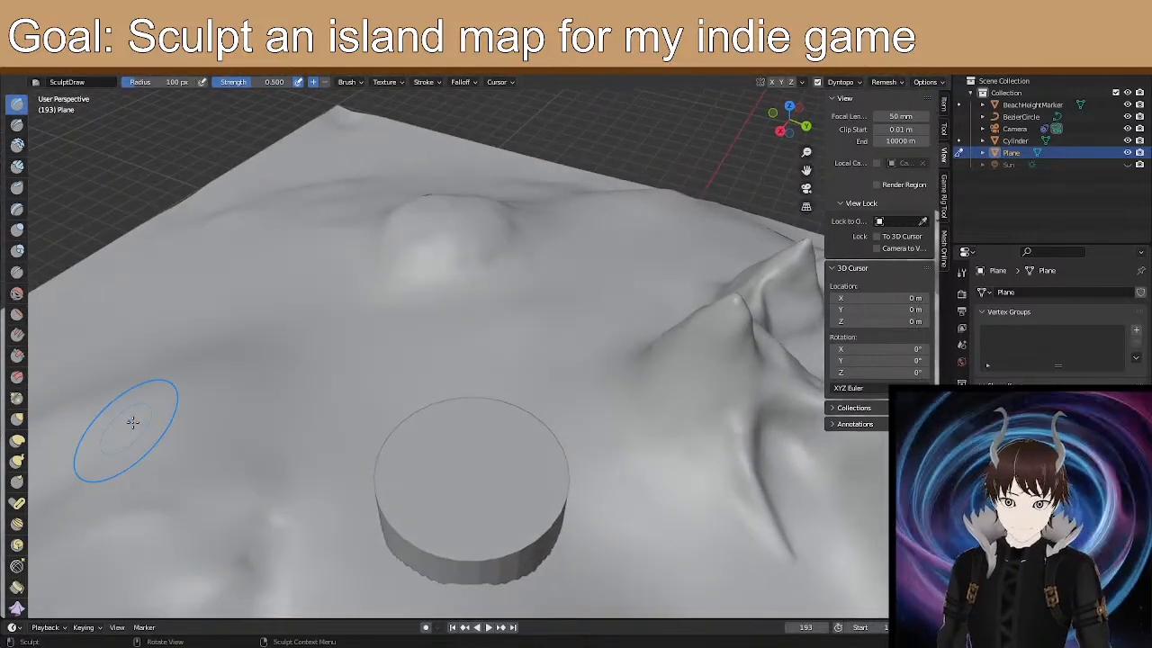
# Raise two smaller mounds around the rounded hill with the Draw brush, one toward the jagged peaks and one on the open lowland.
pyautogui.moveTo(579, 299); pyautogui.dragTo(567, 300, button='middle')
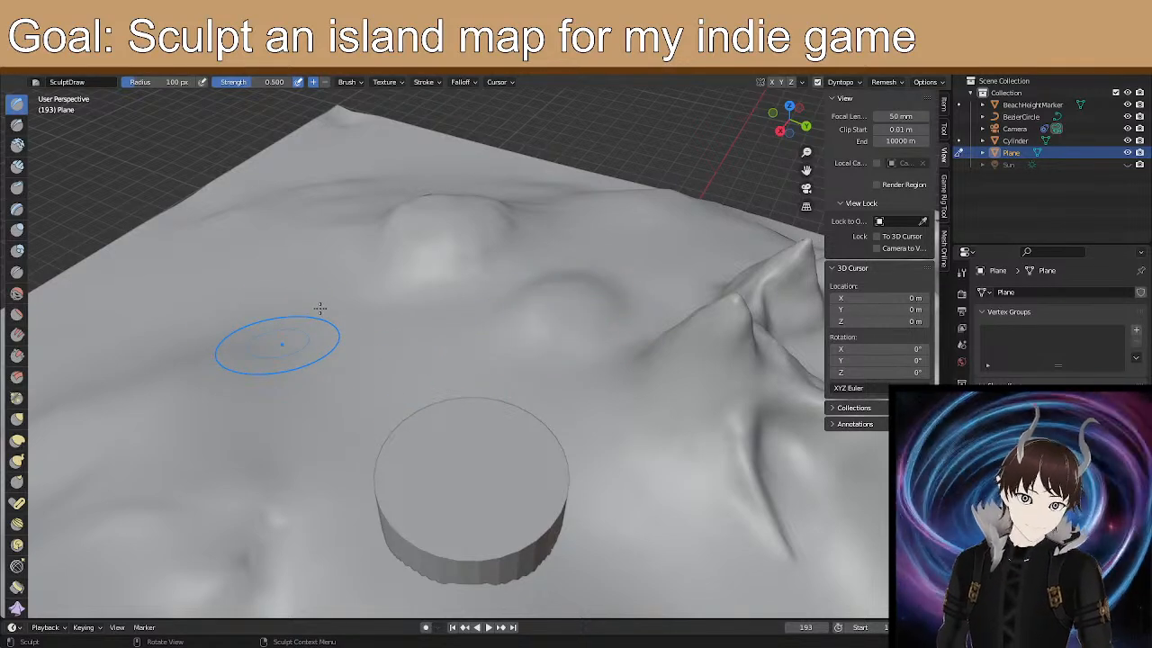
pyautogui.moveTo(319, 308)
pyautogui.mouseDown(button='middle')
pyautogui.moveTo(329, 312)
pyautogui.moveTo(257, 329)
pyautogui.mouseUp(button='middle')
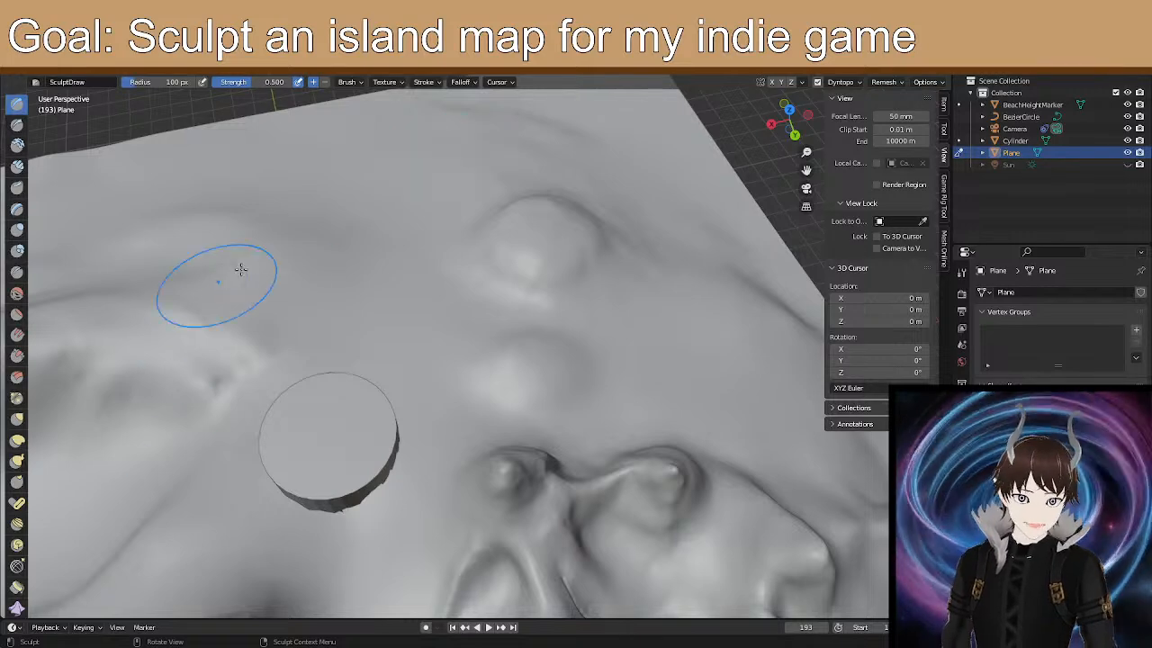
pyautogui.moveTo(315, 291); pyautogui.dragTo(336, 281, button='middle')
pyautogui.moveTo(317, 273)
pyautogui.mouseDown()
pyautogui.moveTo(336, 270)
pyautogui.moveTo(334, 257)
pyautogui.moveTo(361, 267)
pyautogui.moveTo(303, 295)
pyautogui.mouseUp()
pyautogui.moveTo(533, 256)
pyautogui.mouseDown()
pyautogui.moveTo(573, 239)
pyautogui.moveTo(560, 232)
pyautogui.mouseUp()
pyautogui.moveTo(572, 221); pyautogui.dragTo(594, 206)
# Broaden the main rounded hill with Draw strokes along its outer flank and across its upper side.
pyautogui.moveTo(481, 362); pyautogui.dragTo(539, 396, button='middle')
pyautogui.moveTo(458, 390); pyautogui.dragTo(436, 406, button='middle')
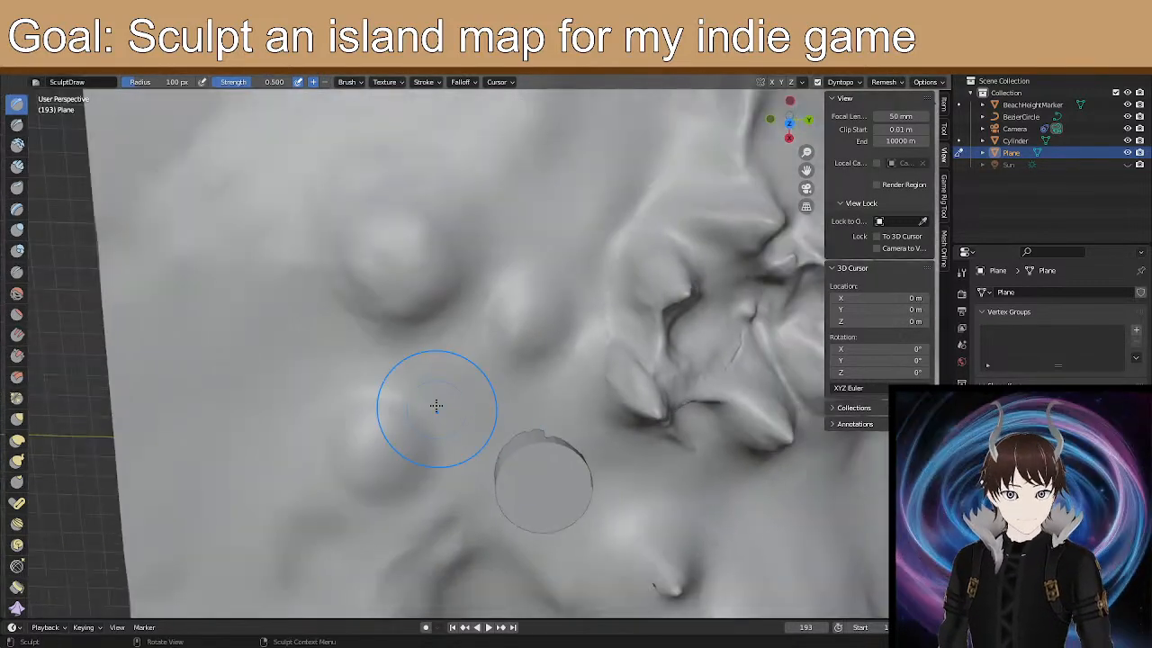
pyautogui.moveTo(347, 314); pyautogui.dragTo(351, 298)
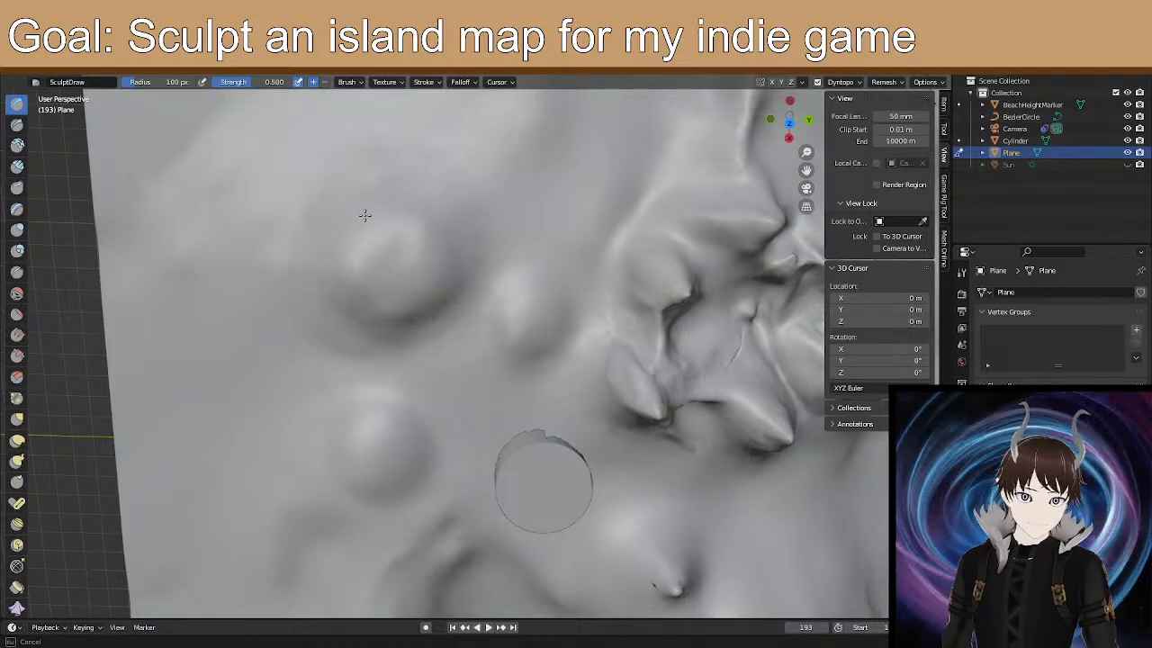
pyautogui.moveTo(357, 217); pyautogui.dragTo(420, 221)
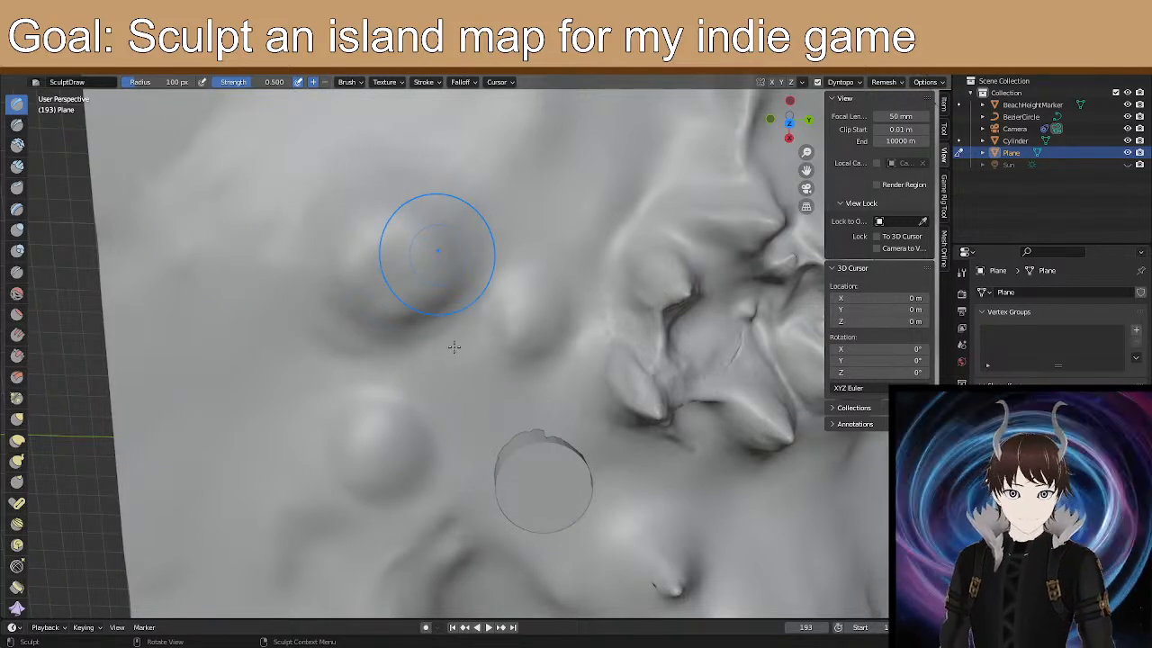
# Examine the new hills around the Cylinder from above, from below the terrain and from ground level.
pyautogui.moveTo(416, 303)
pyautogui.mouseDown(button='middle')
pyautogui.moveTo(383, 288)
pyautogui.moveTo(343, 173)
pyautogui.moveTo(447, 193)
pyautogui.mouseUp(button='middle')
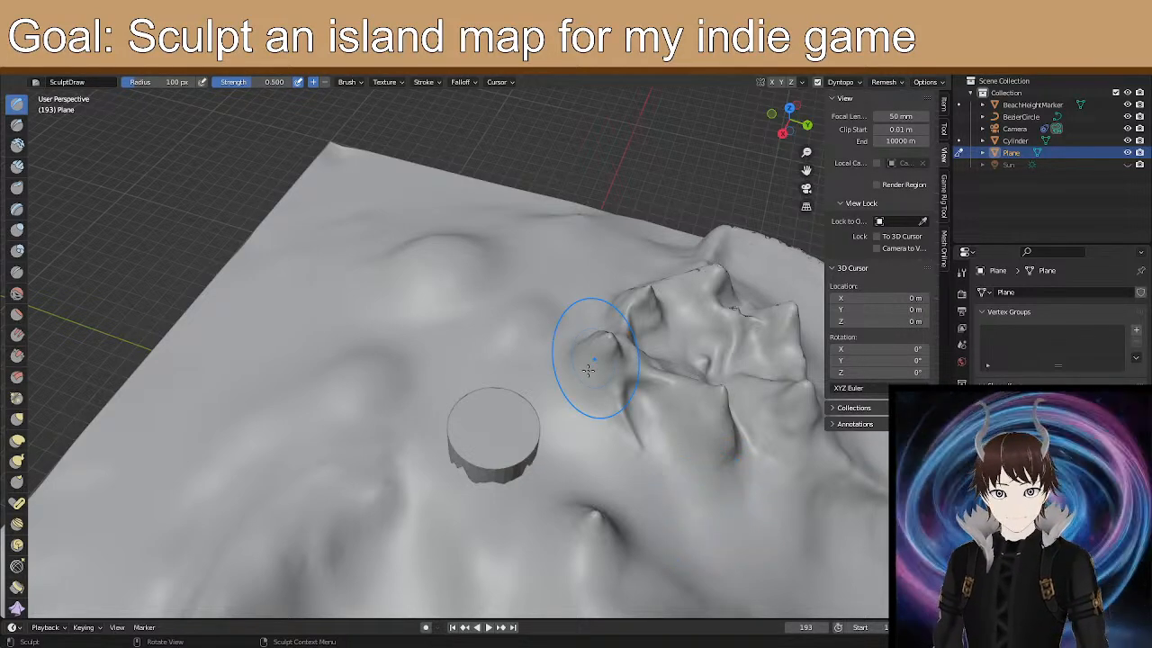
pyautogui.moveTo(473, 472)
pyautogui.mouseDown(button='middle')
pyautogui.moveTo(482, 509)
pyautogui.moveTo(501, 501)
pyautogui.moveTo(419, 386)
pyautogui.mouseUp(button='middle')
pyautogui.scroll(1, 496, 506)
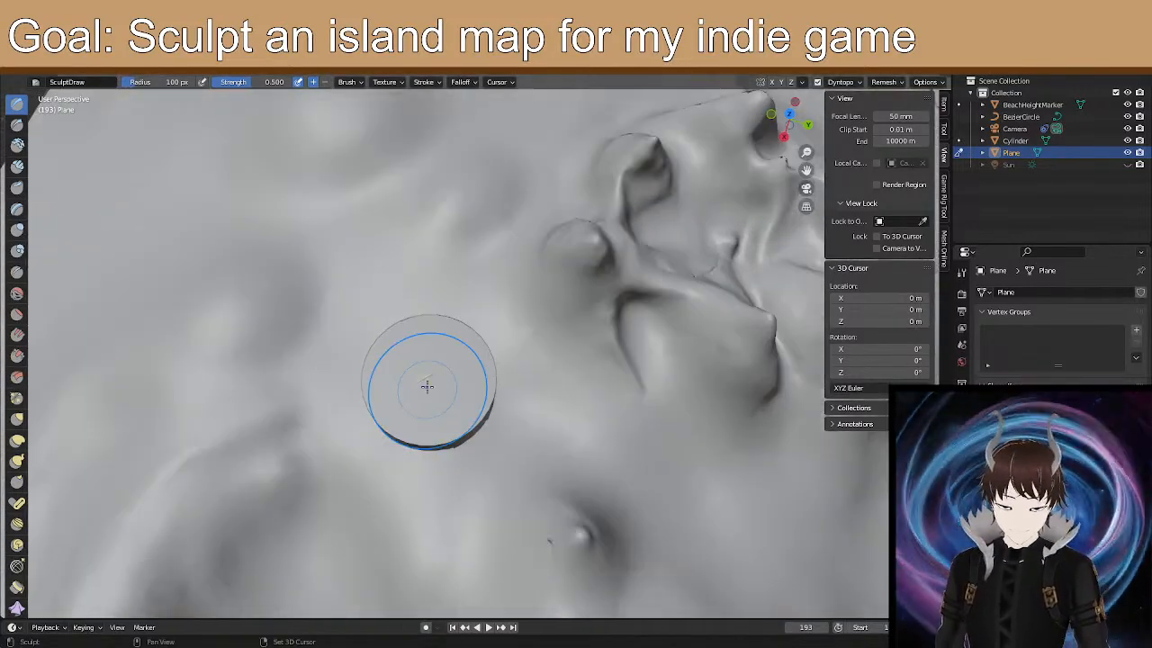
pyautogui.moveTo(436, 377); pyautogui.dragTo(444, 385)
pyautogui.moveTo(429, 365); pyautogui.dragTo(407, 276, button='middle')
pyautogui.moveTo(408, 227); pyautogui.dragTo(382, 206, button='middle')
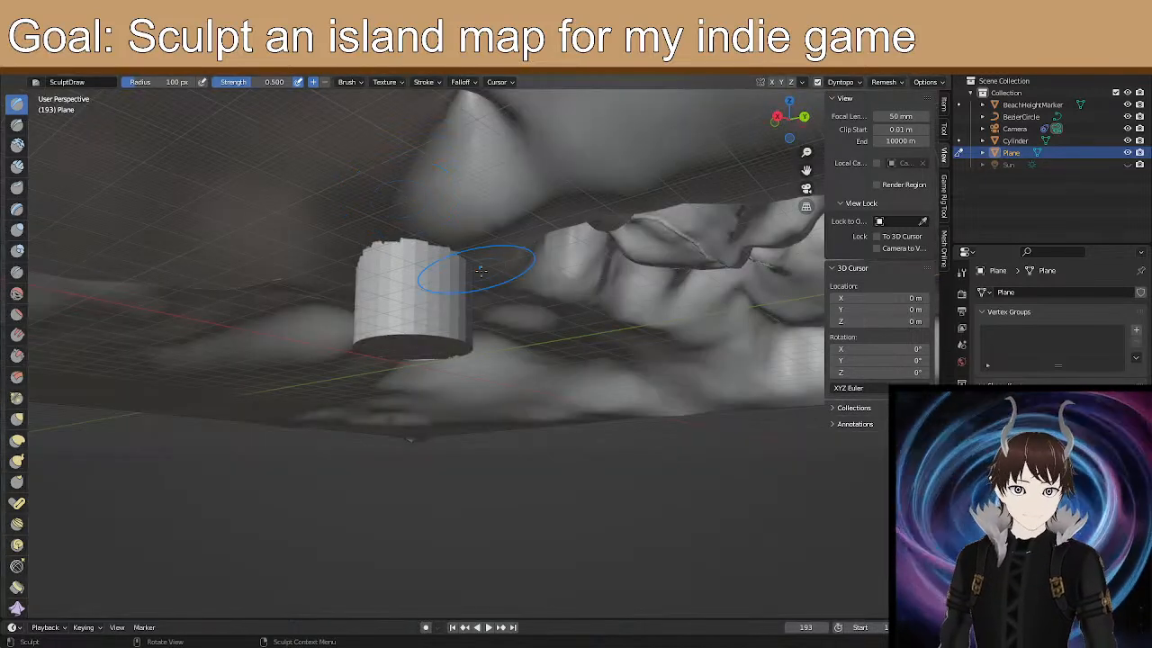
pyautogui.scroll(-2, 511, 220)
pyautogui.moveTo(504, 225); pyautogui.dragTo(455, 504, button='middle')
pyautogui.scroll(5, 418, 311)
pyautogui.scroll(4, 436, 484)
pyautogui.moveTo(422, 468)
pyautogui.mouseDown(button='middle')
pyautogui.moveTo(430, 446)
pyautogui.moveTo(393, 424)
pyautogui.moveTo(437, 393)
pyautogui.moveTo(450, 360)
pyautogui.mouseUp(button='middle')
pyautogui.scroll(3, 404, 441)
# Hide the Cylinder and check the silhouette of the rounded hills from ground level.
pyautogui.click(1127, 140)
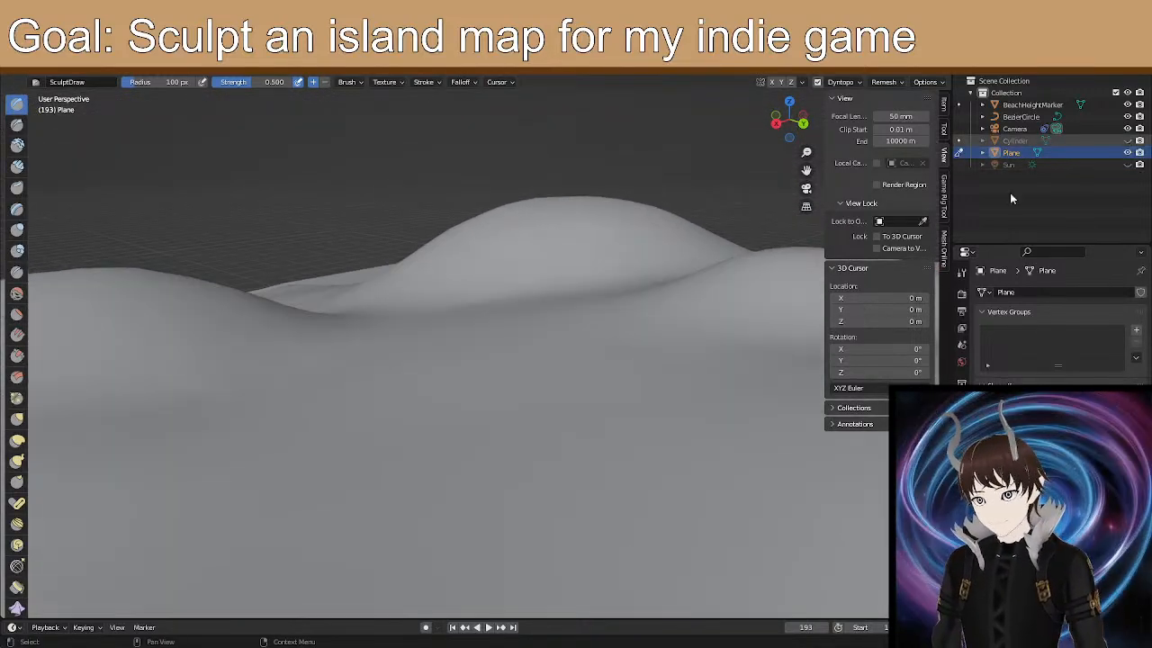
pyautogui.moveTo(635, 320)
pyautogui.mouseDown(button='middle')
pyautogui.moveTo(581, 352)
pyautogui.moveTo(623, 288)
pyautogui.mouseUp(button='middle')
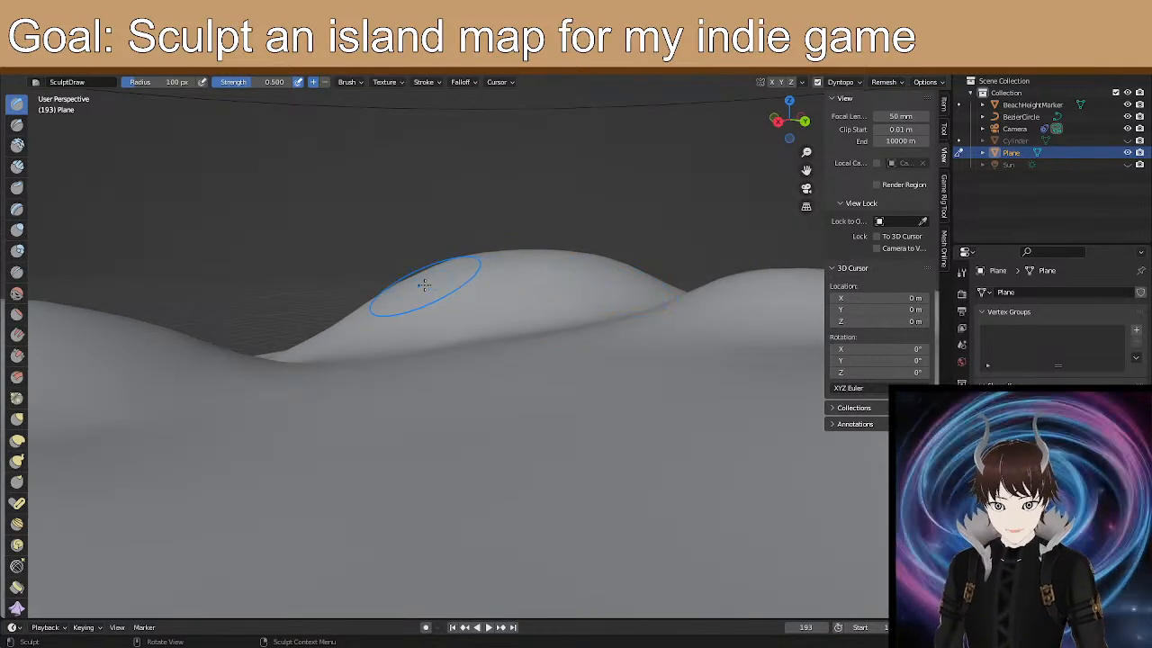
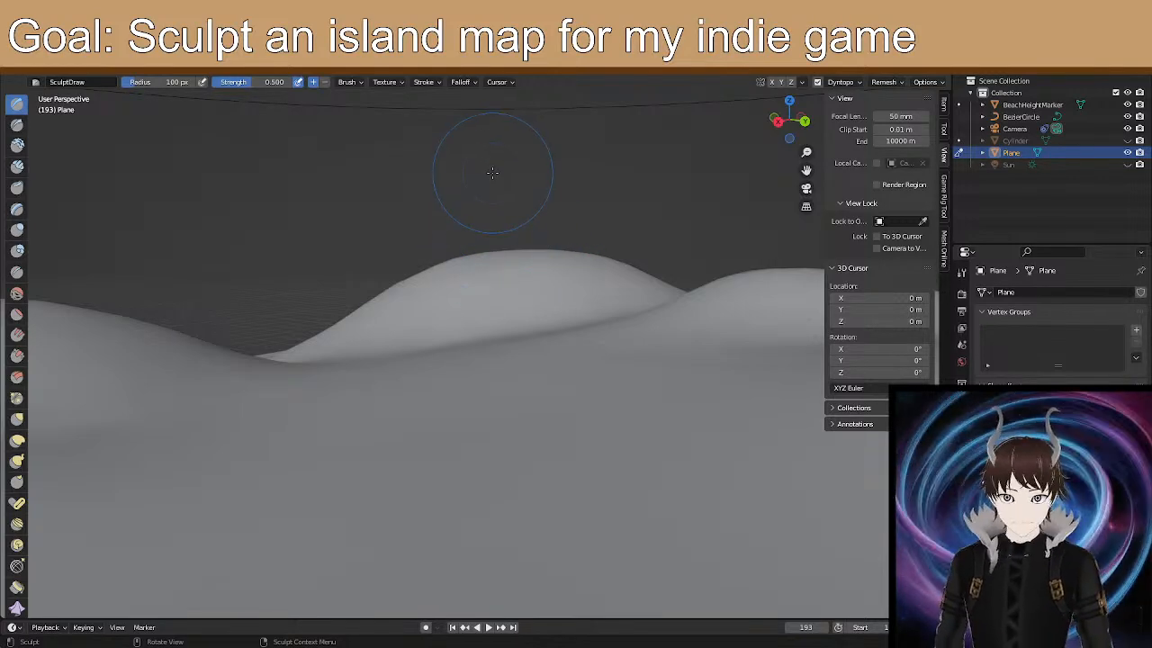
pyautogui.moveTo(643, 291); pyautogui.dragTo(665, 347, button='middle')
pyautogui.moveTo(585, 338)
pyautogui.mouseDown(button='middle')
pyautogui.moveTo(653, 342)
pyautogui.moveTo(656, 357)
pyautogui.mouseUp(button='middle')
pyautogui.moveTo(560, 359)
pyautogui.mouseDown(button='middle')
pyautogui.moveTo(386, 437)
pyautogui.moveTo(543, 395)
pyautogui.moveTo(381, 380)
pyautogui.moveTo(509, 386)
pyautogui.moveTo(495, 359)
pyautogui.moveTo(432, 311)
pyautogui.moveTo(426, 329)
pyautogui.moveTo(447, 368)
pyautogui.mouseUp(button='middle')
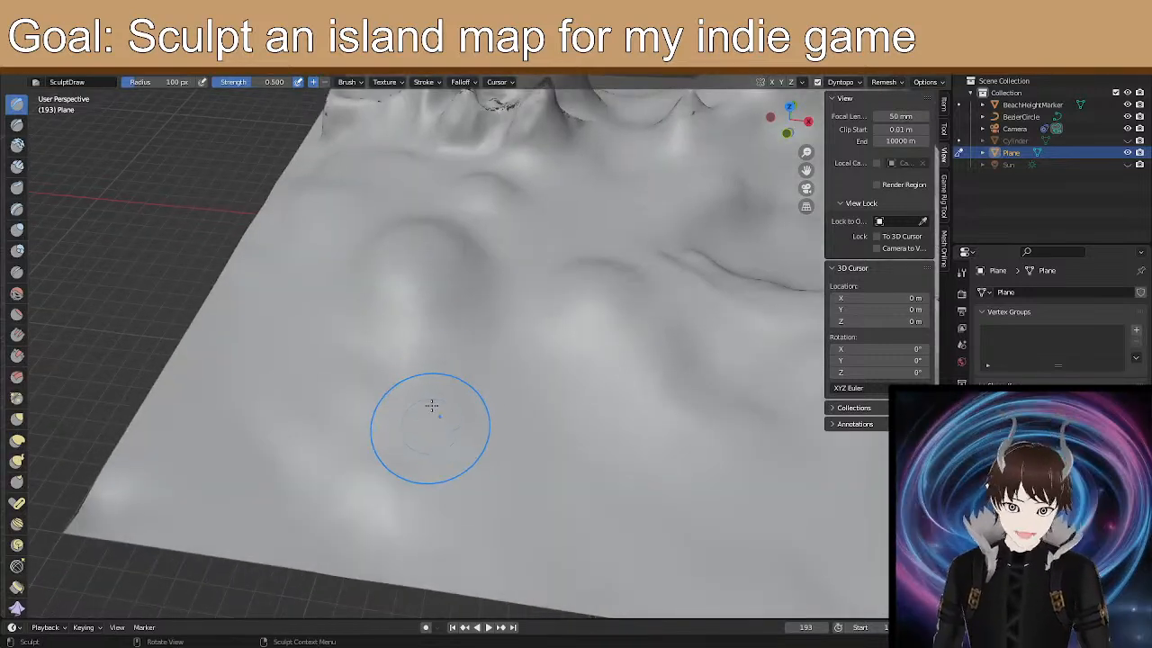
# Raise a small round mound between the main hill and the terrain's side edge with the Draw brush.
pyautogui.moveTo(390, 462)
pyautogui.mouseDown(button='middle')
pyautogui.moveTo(381, 437)
pyautogui.moveTo(404, 473)
pyautogui.moveTo(422, 463)
pyautogui.moveTo(411, 457)
pyautogui.mouseUp(button='middle')
pyautogui.scroll(2, 404, 389)
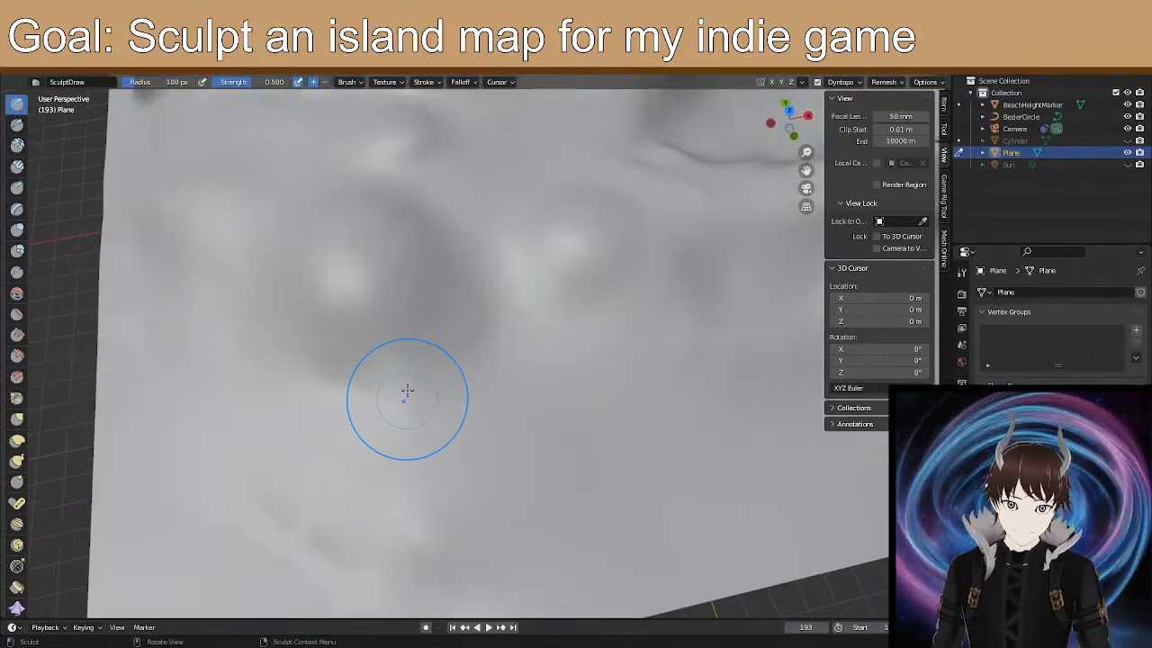
pyautogui.moveTo(393, 380); pyautogui.dragTo(500, 440, button='middle')
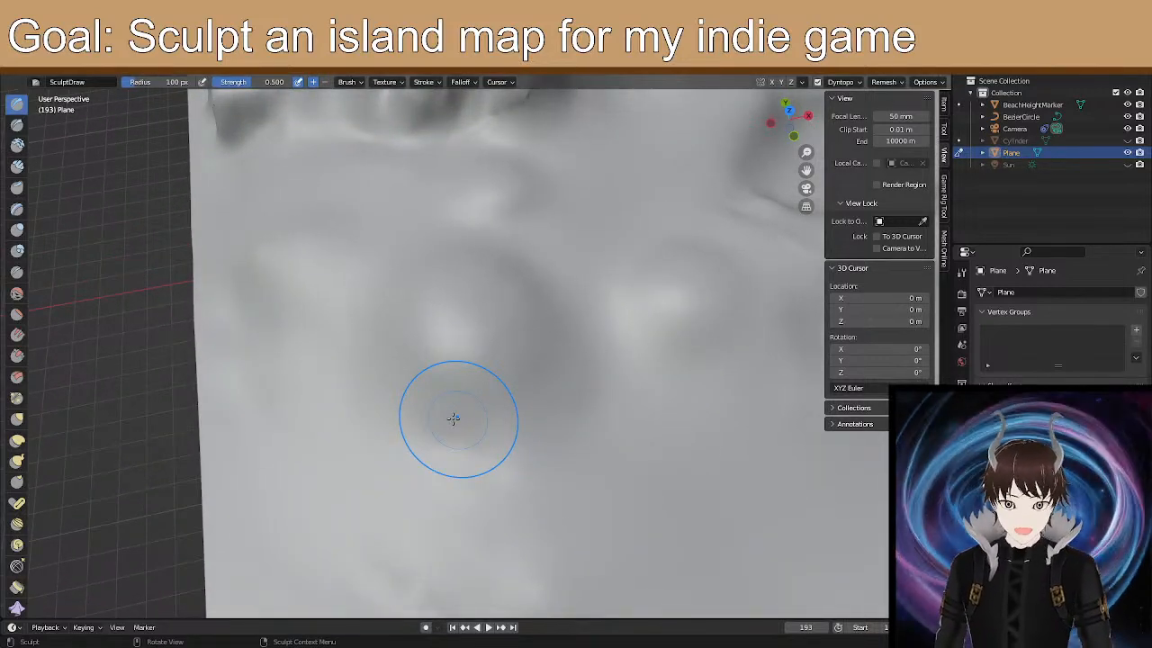
pyautogui.moveTo(358, 455)
pyautogui.mouseDown()
pyautogui.moveTo(336, 419)
pyautogui.moveTo(340, 441)
pyautogui.mouseUp()
pyautogui.moveTo(340, 448)
pyautogui.mouseDown()
pyautogui.moveTo(317, 415)
pyautogui.moveTo(292, 461)
pyautogui.mouseUp()
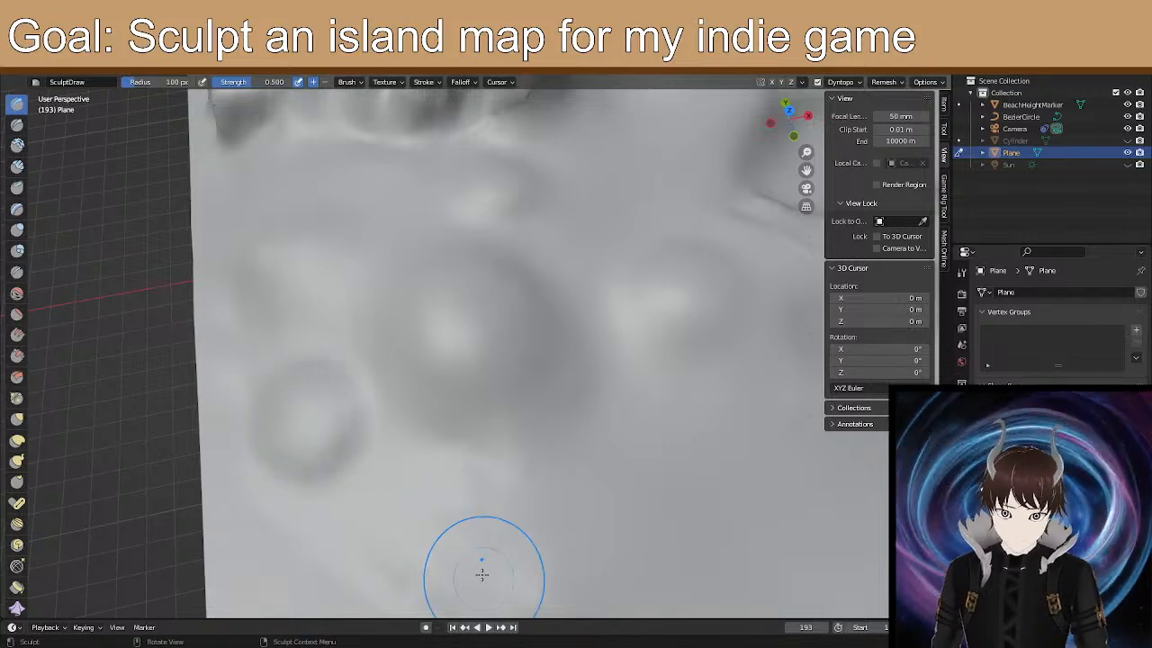
# Show the Cylinder again and raise another mound with the Draw brush on the corner side of the main hill.
pyautogui.moveTo(482, 574); pyautogui.dragTo(480, 411, button='middle')
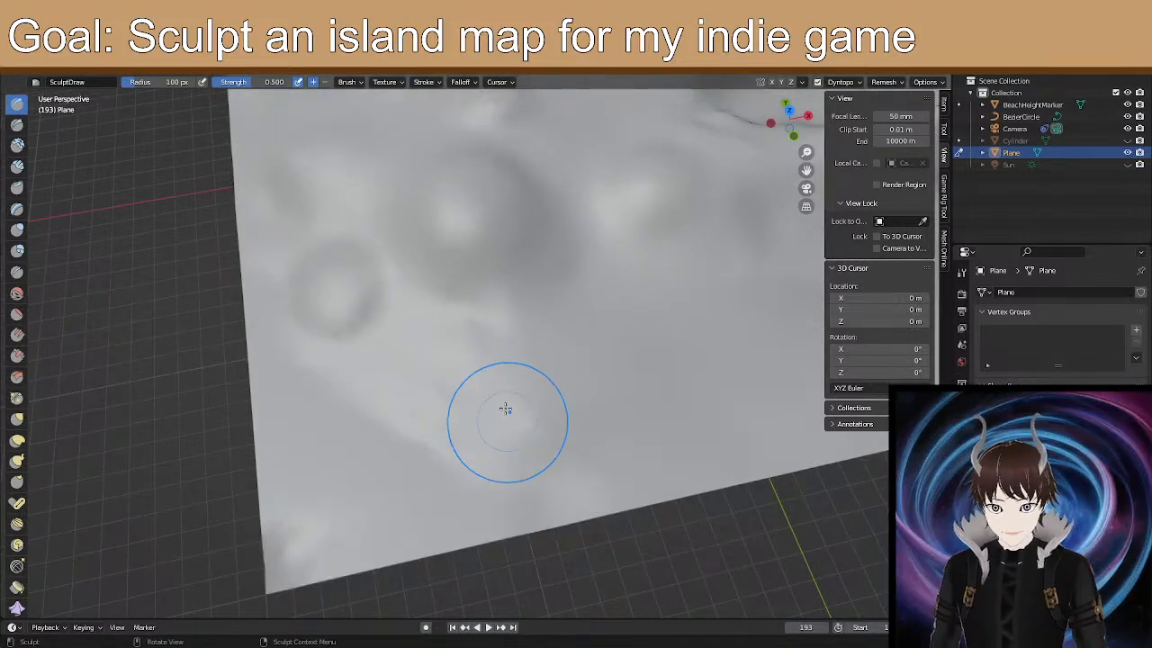
pyautogui.moveTo(523, 441)
pyautogui.mouseDown(button='middle')
pyautogui.moveTo(561, 414)
pyautogui.moveTo(524, 396)
pyautogui.moveTo(518, 412)
pyautogui.moveTo(561, 347)
pyautogui.mouseUp(button='middle')
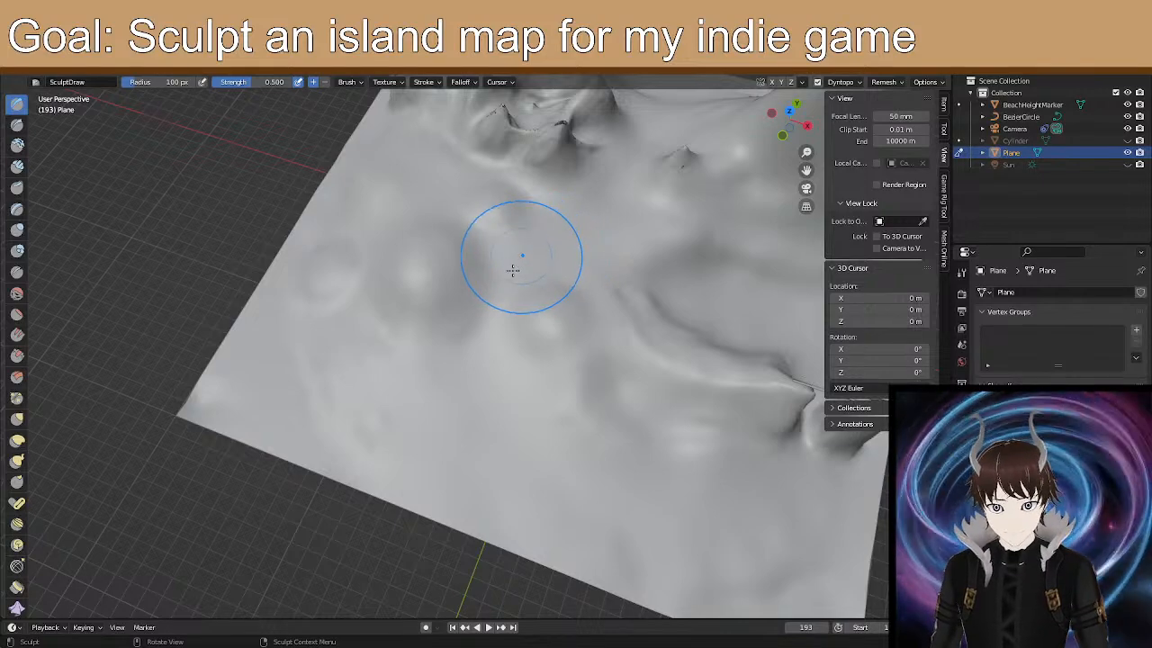
pyautogui.scroll(3, 602, 260)
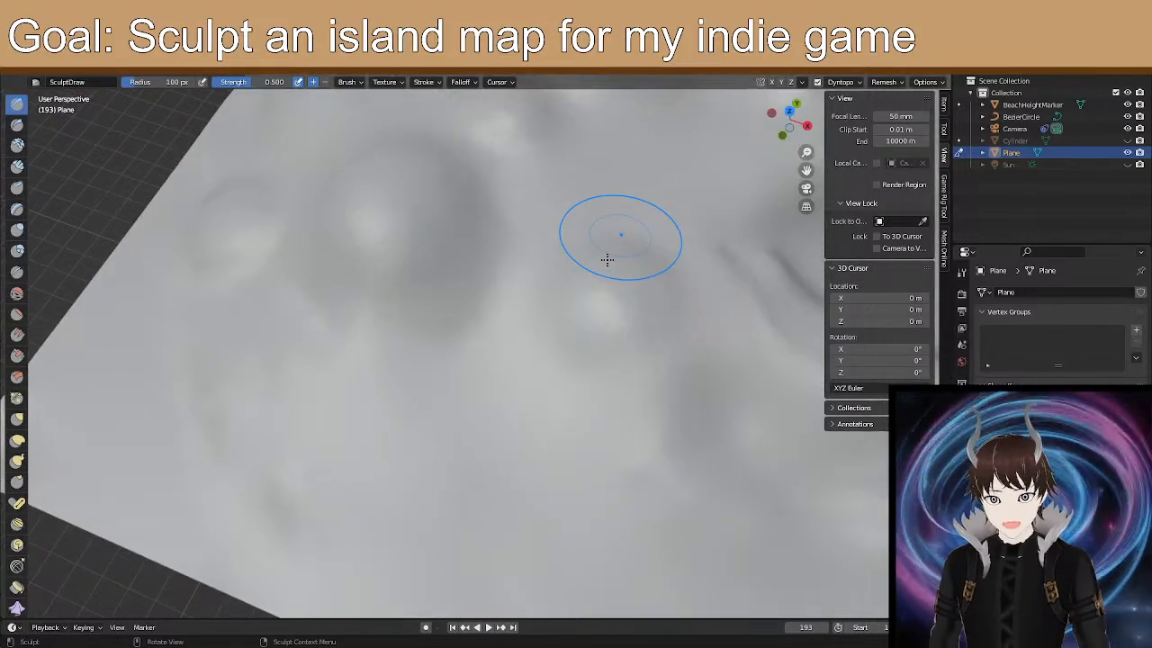
pyautogui.keyDown('shift'); pyautogui.moveTo(607, 260); pyautogui.dragTo(489, 372, button='middle'); pyautogui.keyUp('shift')
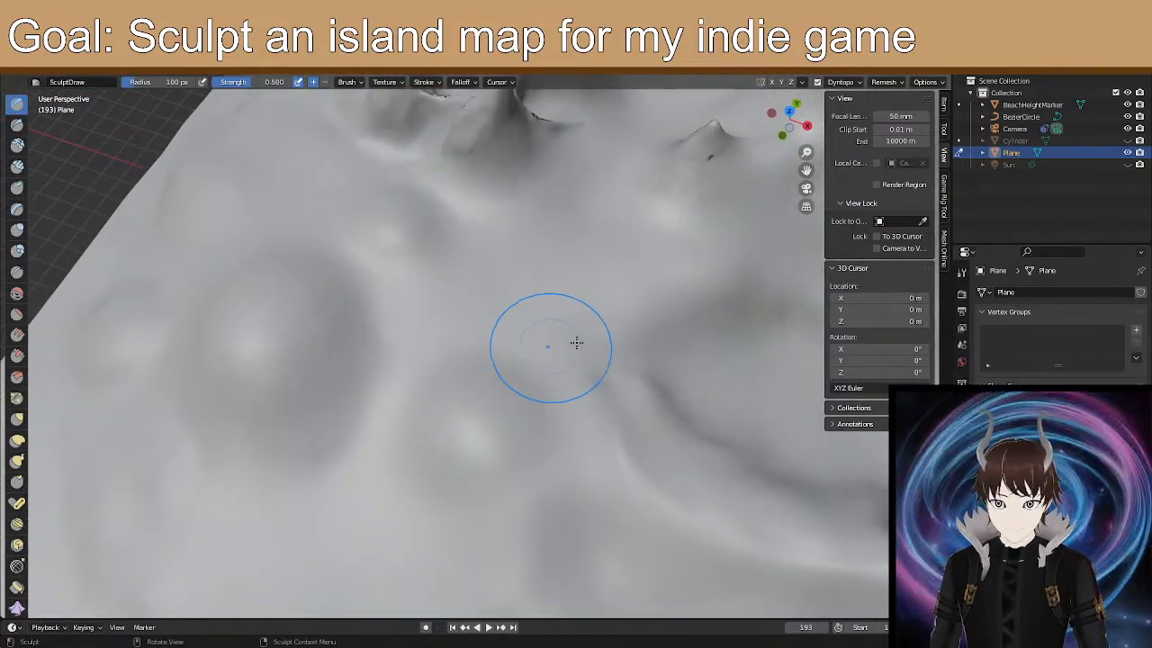
pyautogui.click(1127, 140)
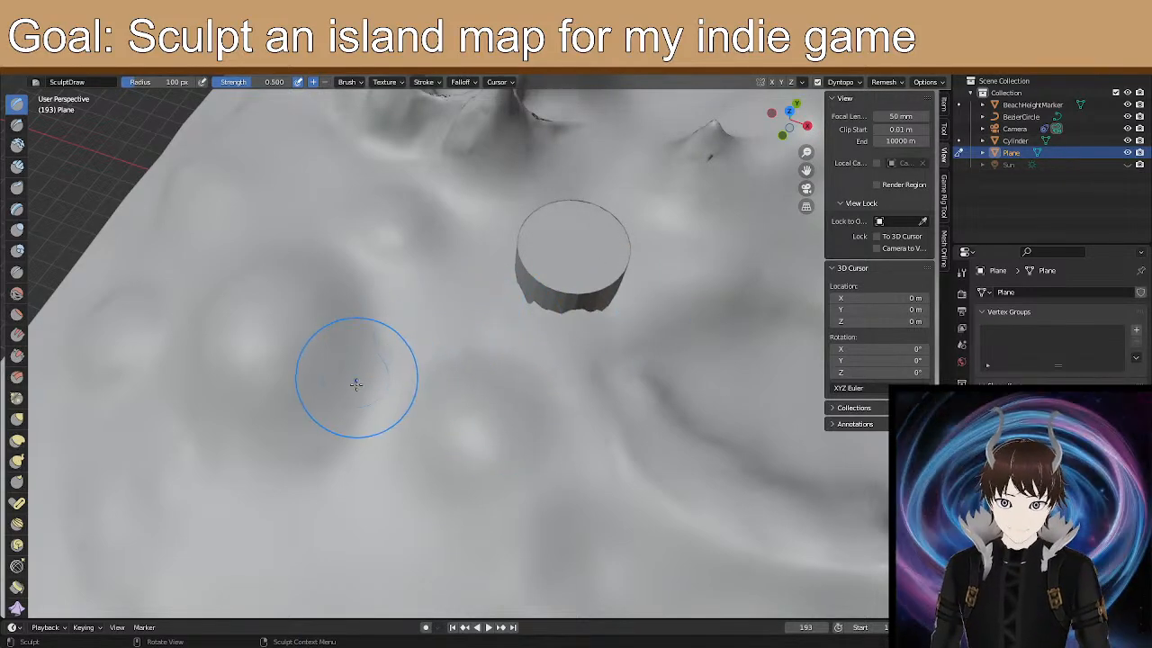
pyautogui.moveTo(357, 492)
pyautogui.keyDown('shift'); pyautogui.mouseDown(button='middle')
pyautogui.moveTo(384, 465)
pyautogui.moveTo(419, 224)
pyautogui.mouseUp(button='middle'); pyautogui.keyUp('shift')
pyautogui.moveTo(302, 356)
pyautogui.mouseDown(button='middle')
pyautogui.moveTo(411, 470)
pyautogui.moveTo(405, 457)
pyautogui.mouseUp(button='middle')
pyautogui.moveTo(387, 494)
pyautogui.mouseDown()
pyautogui.moveTo(360, 487)
pyautogui.moveTo(329, 515)
pyautogui.moveTo(364, 500)
pyautogui.mouseUp()
pyautogui.moveTo(280, 373); pyautogui.dragTo(311, 388, button='middle')
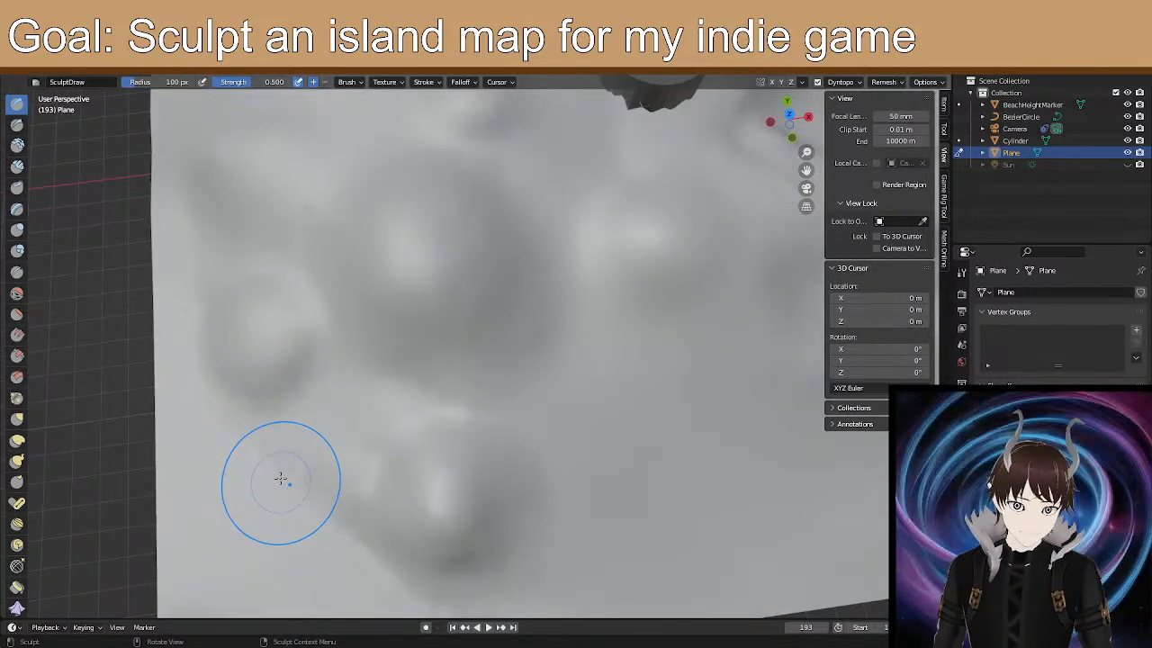
# Raise a mound nearest the terrain's corner with the Draw brush and build up the neighbouring mound by the side edge.
pyautogui.moveTo(275, 478); pyautogui.dragTo(311, 440, button='middle')
pyautogui.moveTo(300, 452)
pyautogui.mouseDown()
pyautogui.moveTo(309, 476)
pyautogui.moveTo(296, 463)
pyautogui.mouseUp()
pyautogui.moveTo(269, 472); pyautogui.dragTo(305, 468, button='middle')
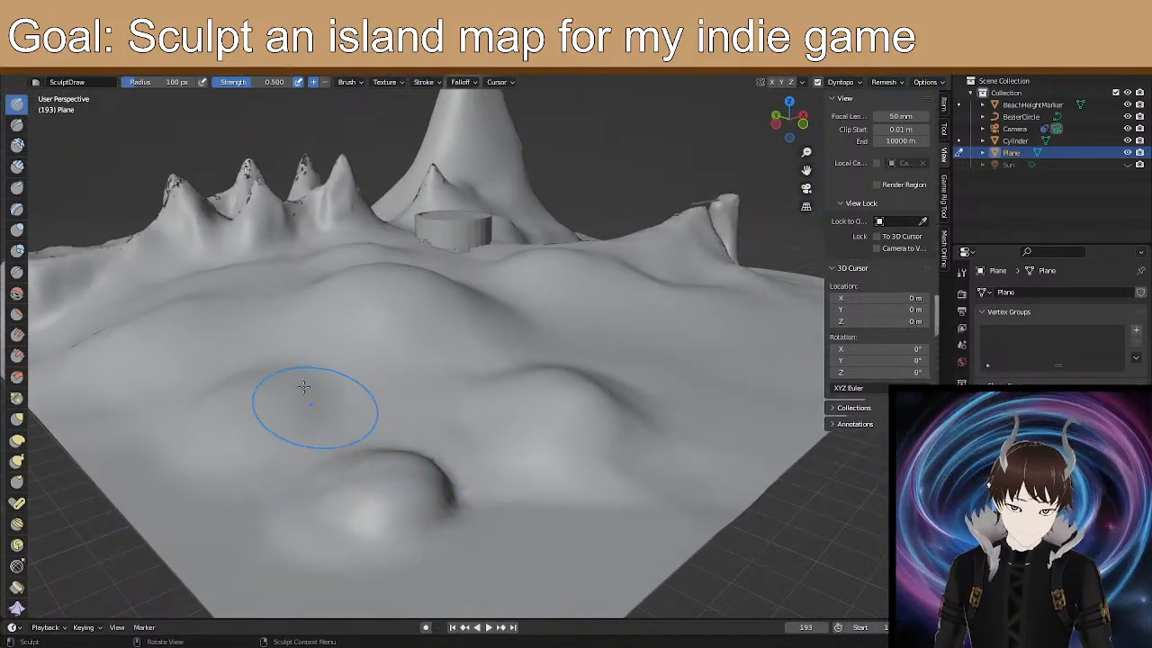
pyautogui.moveTo(257, 399); pyautogui.dragTo(254, 390)
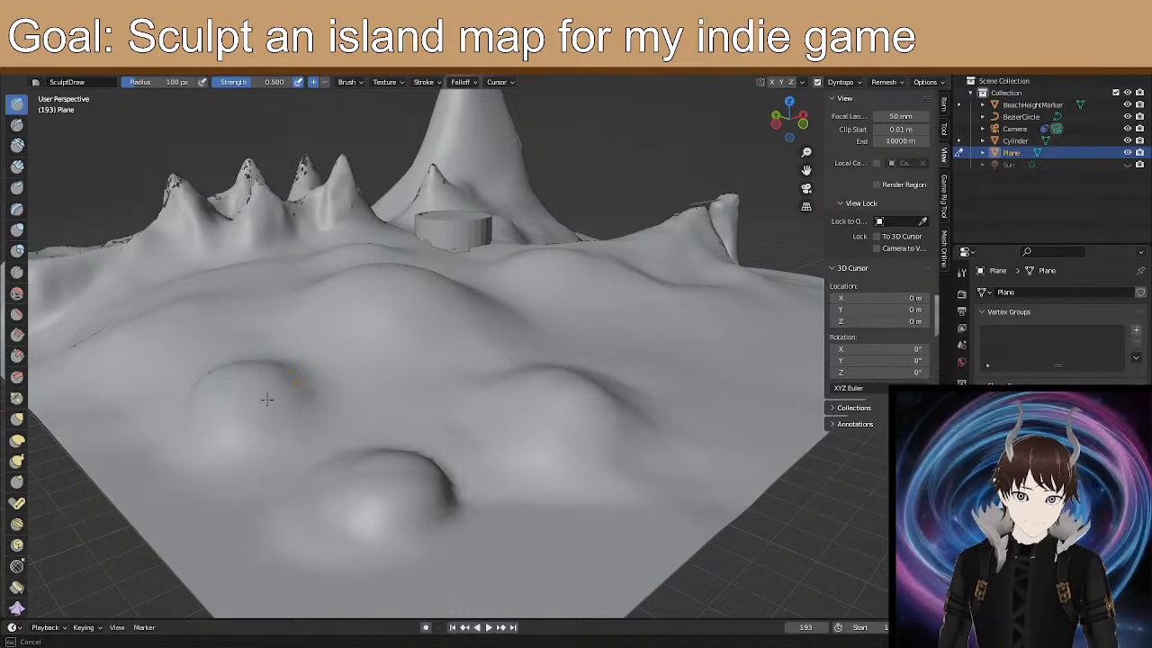
pyautogui.moveTo(577, 416)
pyautogui.mouseDown()
pyautogui.moveTo(548, 441)
pyautogui.moveTo(480, 424)
pyautogui.moveTo(381, 498)
pyautogui.mouseUp()
# Build the mounds near the terrain's corner into fuller, rounder hills with short Draw strokes over their tops and sides.
pyautogui.moveTo(399, 434)
pyautogui.mouseDown(button='middle')
pyautogui.moveTo(423, 458)
pyautogui.moveTo(376, 343)
pyautogui.moveTo(385, 290)
pyautogui.moveTo(368, 402)
pyautogui.moveTo(432, 373)
pyautogui.moveTo(450, 404)
pyautogui.moveTo(445, 422)
pyautogui.moveTo(407, 441)
pyautogui.moveTo(417, 462)
pyautogui.mouseUp(button='middle')
pyautogui.scroll(-4, 457, 407)
pyautogui.moveTo(486, 432)
pyautogui.mouseDown()
pyautogui.moveTo(483, 411)
pyautogui.moveTo(468, 417)
pyautogui.mouseUp()
pyautogui.moveTo(463, 420)
pyautogui.mouseDown()
pyautogui.moveTo(470, 409)
pyautogui.moveTo(458, 435)
pyautogui.mouseUp()
pyautogui.moveTo(460, 441)
pyautogui.mouseDown()
pyautogui.moveTo(472, 483)
pyautogui.moveTo(517, 440)
pyautogui.mouseUp()
pyautogui.moveTo(503, 421); pyautogui.dragTo(498, 398)
pyautogui.moveTo(357, 488)
pyautogui.mouseDown()
pyautogui.moveTo(374, 473)
pyautogui.moveTo(431, 474)
pyautogui.moveTo(392, 467)
pyautogui.mouseUp()
pyautogui.moveTo(397, 466)
pyautogui.mouseDown()
pyautogui.moveTo(368, 489)
pyautogui.moveTo(385, 477)
pyautogui.mouseUp()
# Build up the main hill and blend it with the surrounding mounds using broad Draw strokes.
pyautogui.moveTo(337, 363)
pyautogui.mouseDown()
pyautogui.moveTo(309, 400)
pyautogui.moveTo(310, 353)
pyautogui.moveTo(409, 290)
pyautogui.moveTo(352, 270)
pyautogui.moveTo(411, 266)
pyautogui.mouseUp()
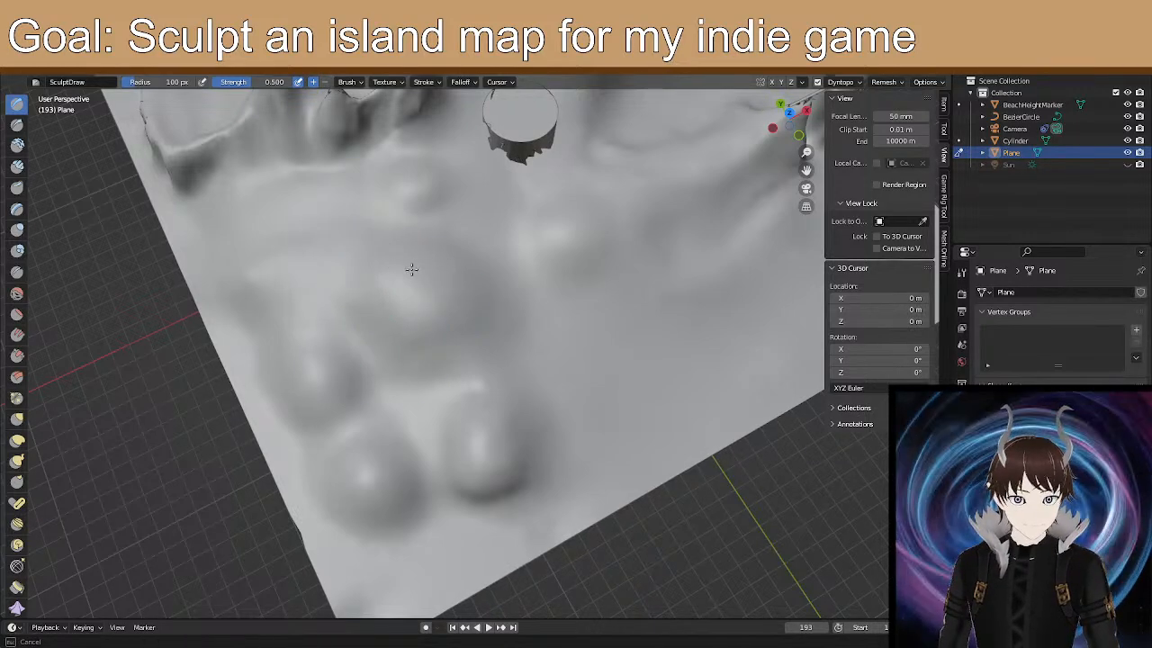
pyautogui.moveTo(414, 324); pyautogui.dragTo(417, 331)
pyautogui.moveTo(419, 336)
pyautogui.mouseDown()
pyautogui.moveTo(476, 352)
pyautogui.moveTo(473, 377)
pyautogui.mouseUp()
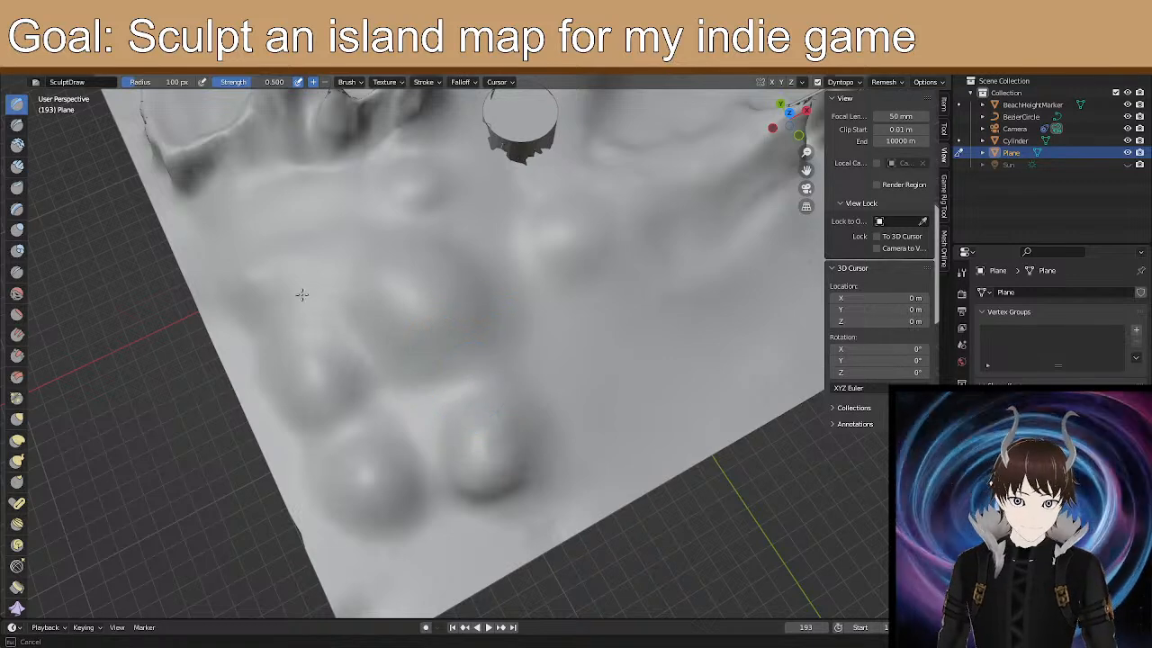
pyautogui.moveTo(472, 482); pyautogui.dragTo(506, 474)
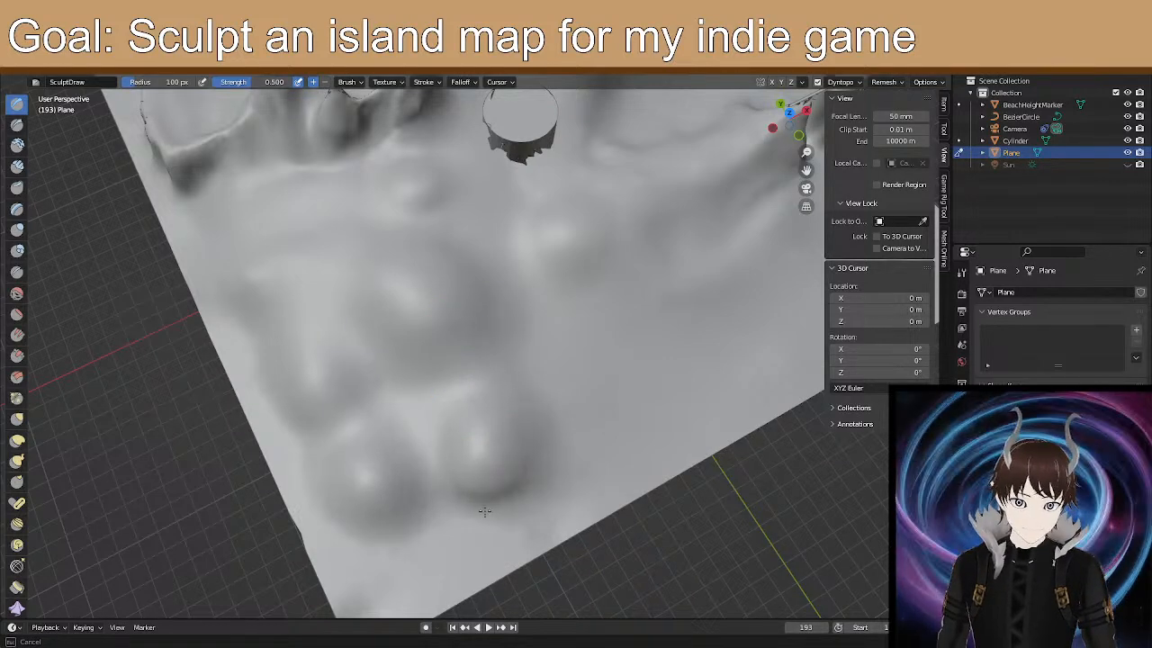
pyautogui.moveTo(539, 312)
pyautogui.mouseDown()
pyautogui.moveTo(541, 284)
pyautogui.moveTo(468, 321)
pyautogui.mouseUp()
# Raise a small round bump in the hollow between the main hill and the corner mounds with the Draw brush.
pyautogui.moveTo(430, 308); pyautogui.dragTo(448, 396, button='middle')
pyautogui.scroll(1, 415, 295)
pyautogui.scroll(2, 450, 419)
pyautogui.keyDown('shift'); pyautogui.moveTo(444, 471); pyautogui.dragTo(519, 452, button='middle'); pyautogui.keyUp('shift')
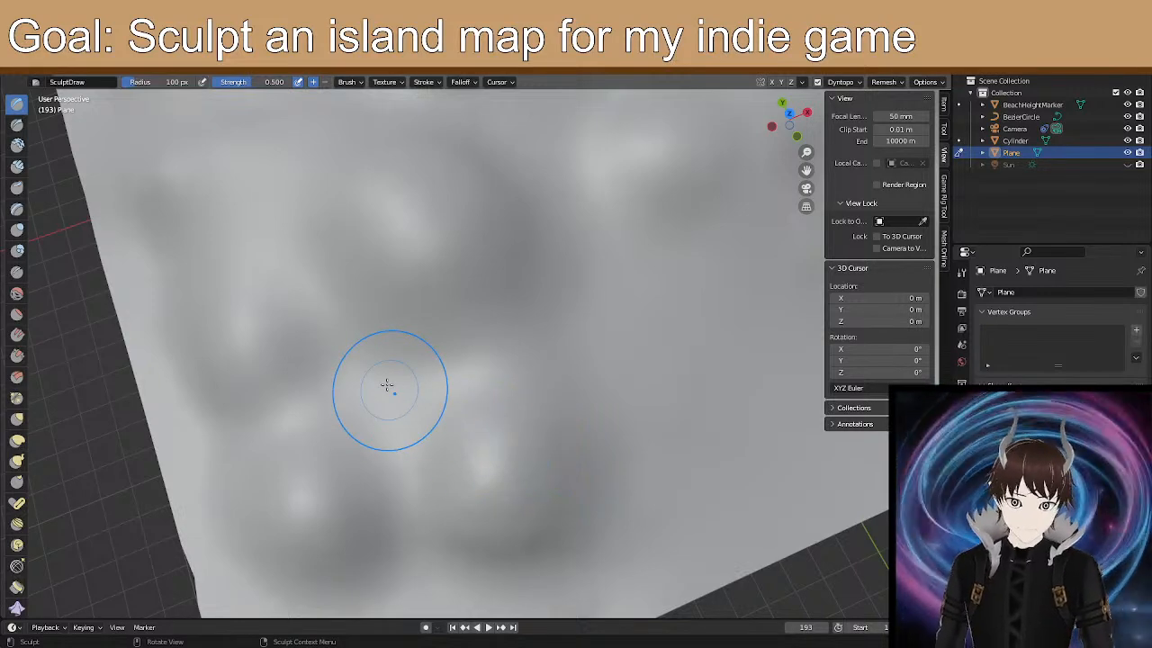
pyautogui.moveTo(386, 380); pyautogui.dragTo(407, 407)
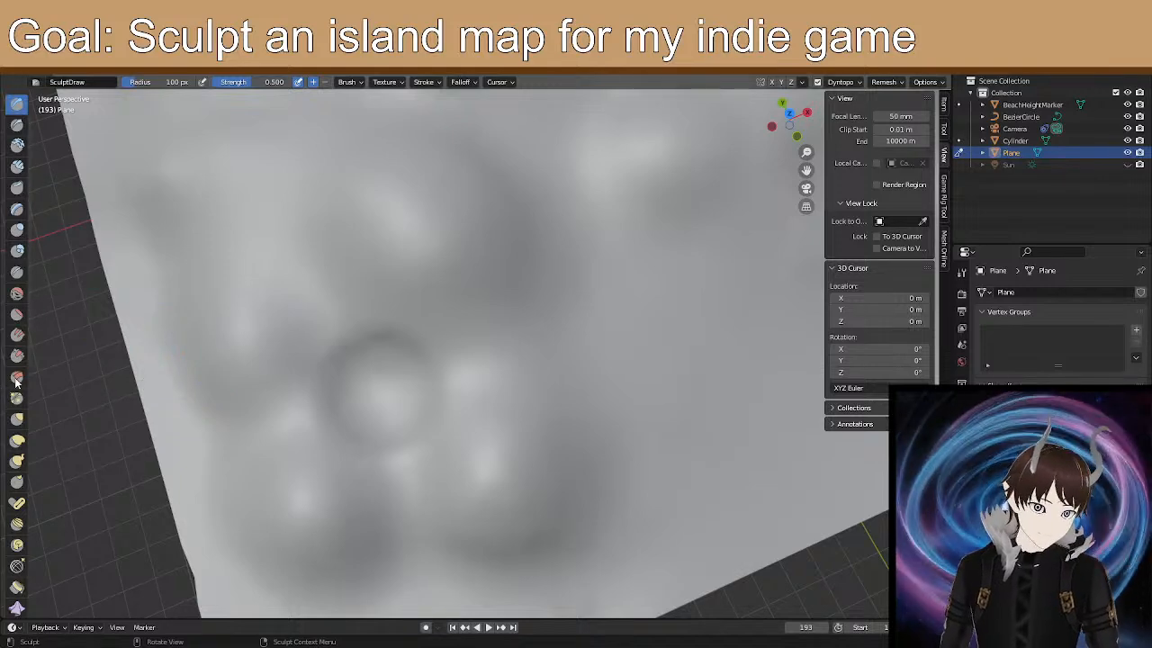
# Level the small bump and the hollow between the hills with the Flatten/Contrast brush.
pyautogui.click(17, 314)
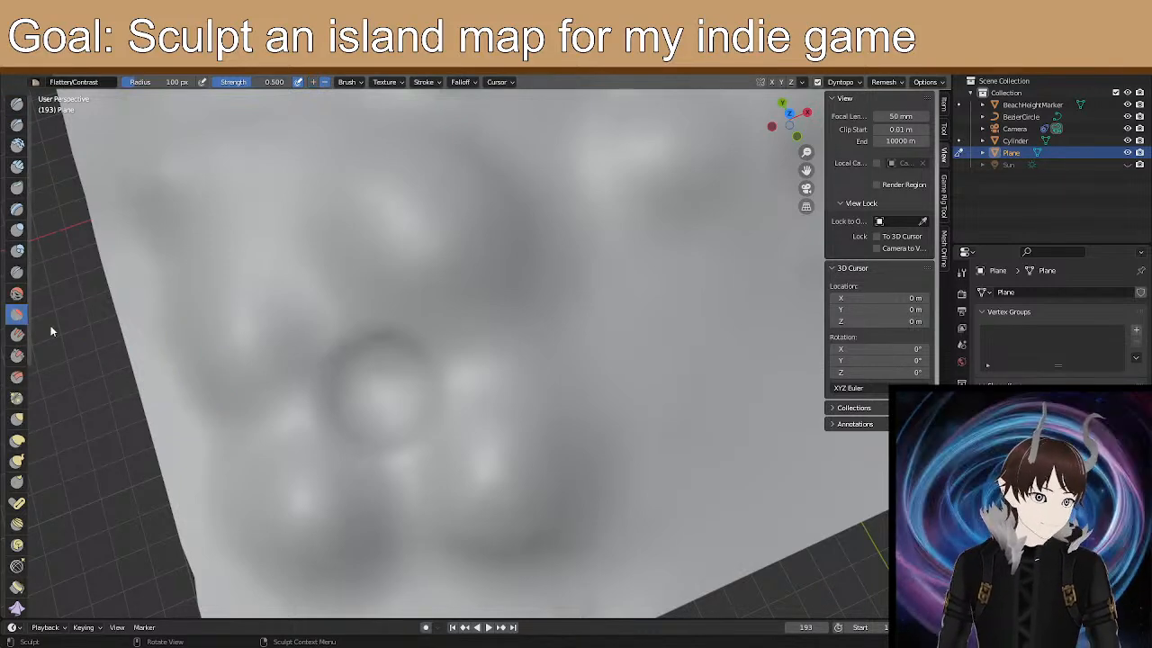
pyautogui.moveTo(372, 404); pyautogui.dragTo(377, 402)
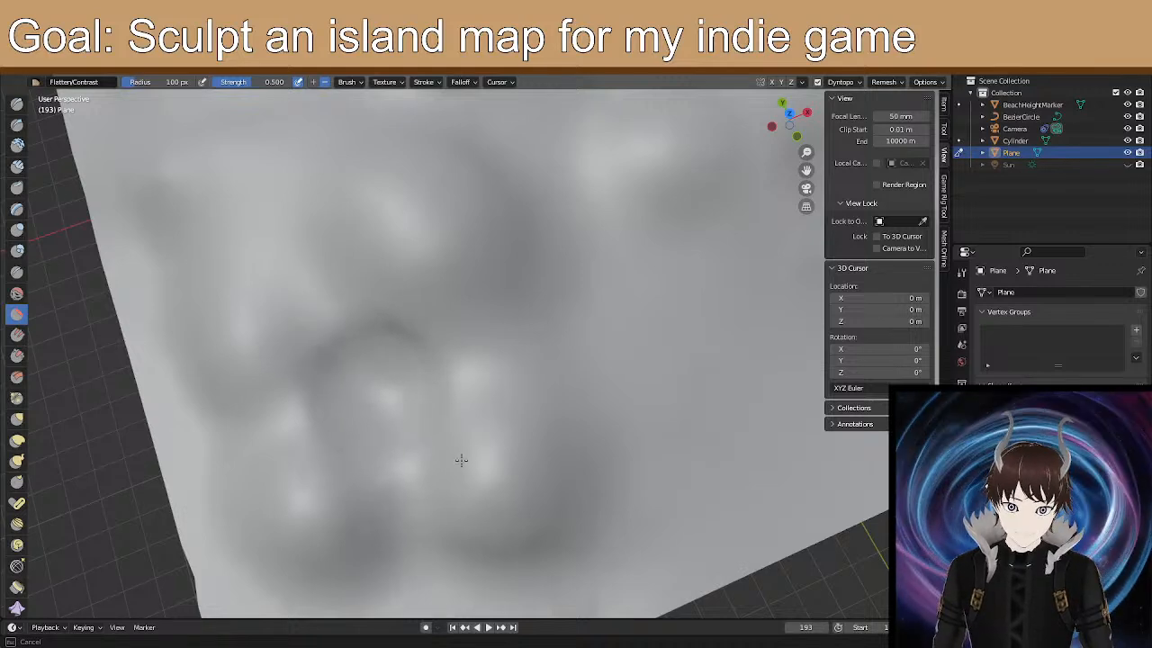
pyautogui.moveTo(393, 428); pyautogui.dragTo(511, 458)
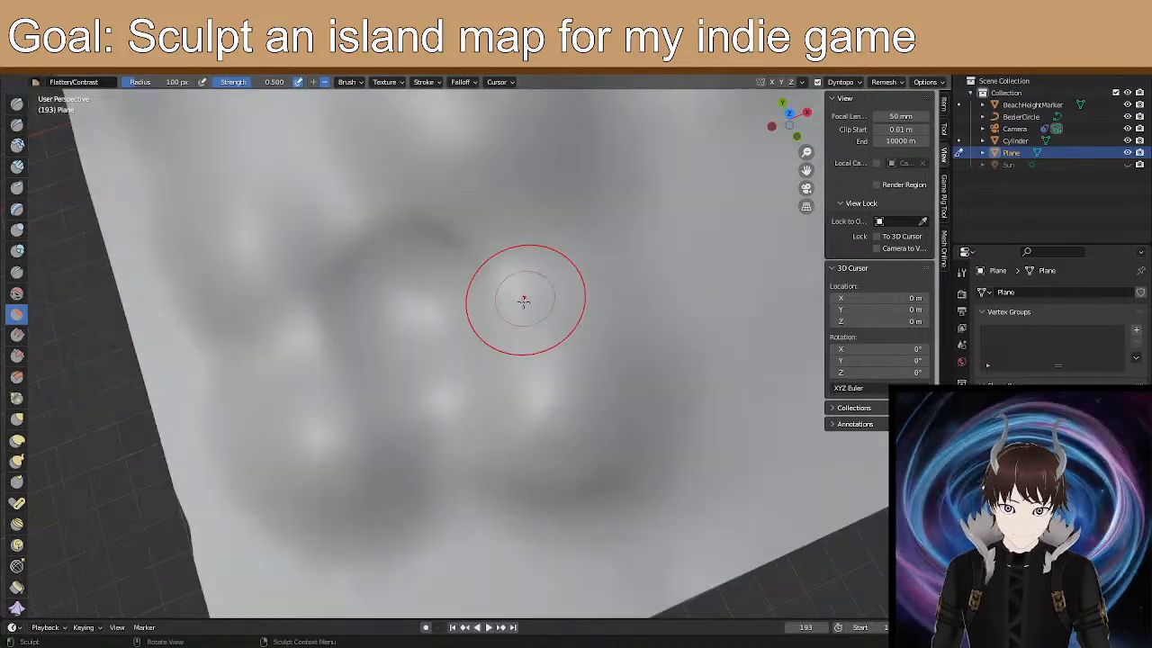
pyautogui.moveTo(488, 312)
pyautogui.mouseDown(button='middle')
pyautogui.moveTo(476, 249)
pyautogui.moveTo(583, 228)
pyautogui.mouseUp(button='middle')
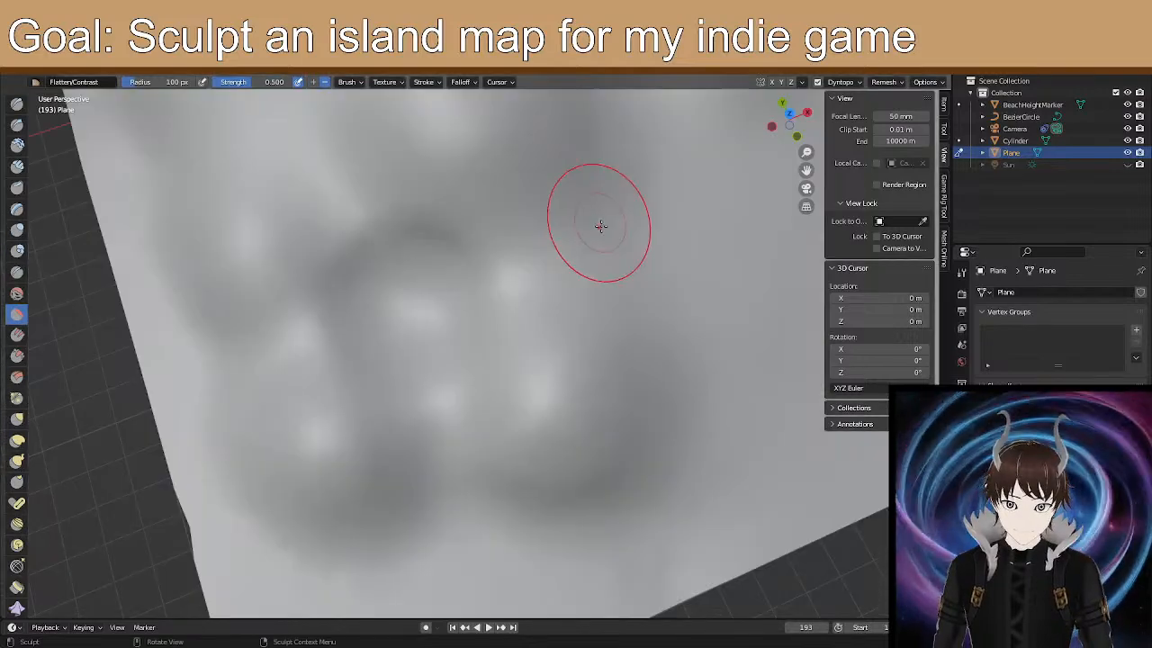
# Pull the slopes and crests of the corner hills upward with short Elastic Deform strokes.
pyautogui.moveTo(530, 375)
pyautogui.mouseDown(button='middle')
pyautogui.moveTo(632, 281)
pyautogui.moveTo(447, 304)
pyautogui.moveTo(476, 309)
pyautogui.moveTo(492, 288)
pyautogui.moveTo(527, 291)
pyautogui.moveTo(375, 355)
pyautogui.moveTo(442, 357)
pyautogui.moveTo(264, 453)
pyautogui.moveTo(311, 411)
pyautogui.moveTo(178, 201)
pyautogui.mouseUp(button='middle')
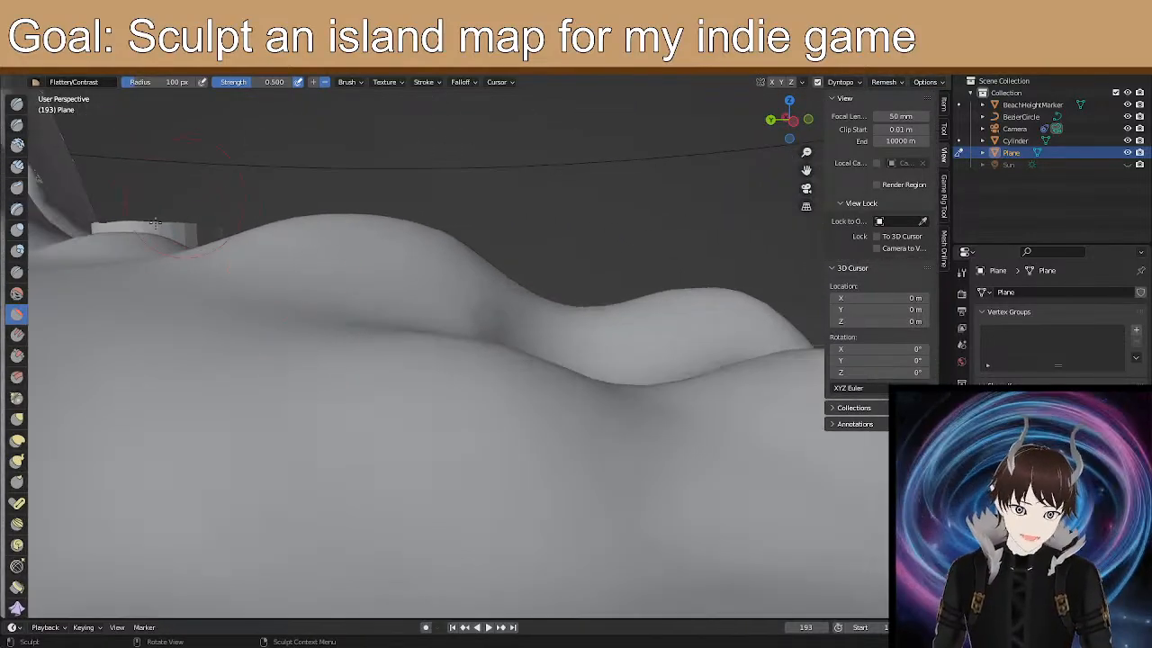
pyautogui.moveTo(329, 339); pyautogui.dragTo(354, 347, button='middle')
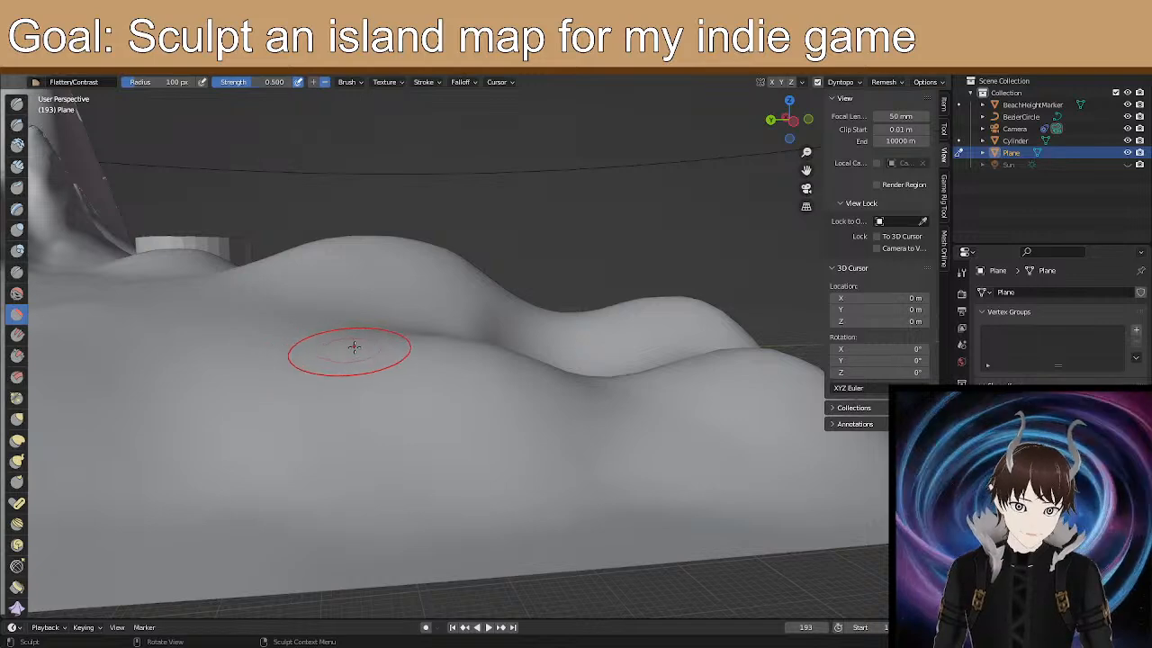
pyautogui.click(17, 440)
pyautogui.moveTo(257, 349); pyautogui.dragTo(393, 390, button='middle')
pyautogui.scroll(1, 423, 384)
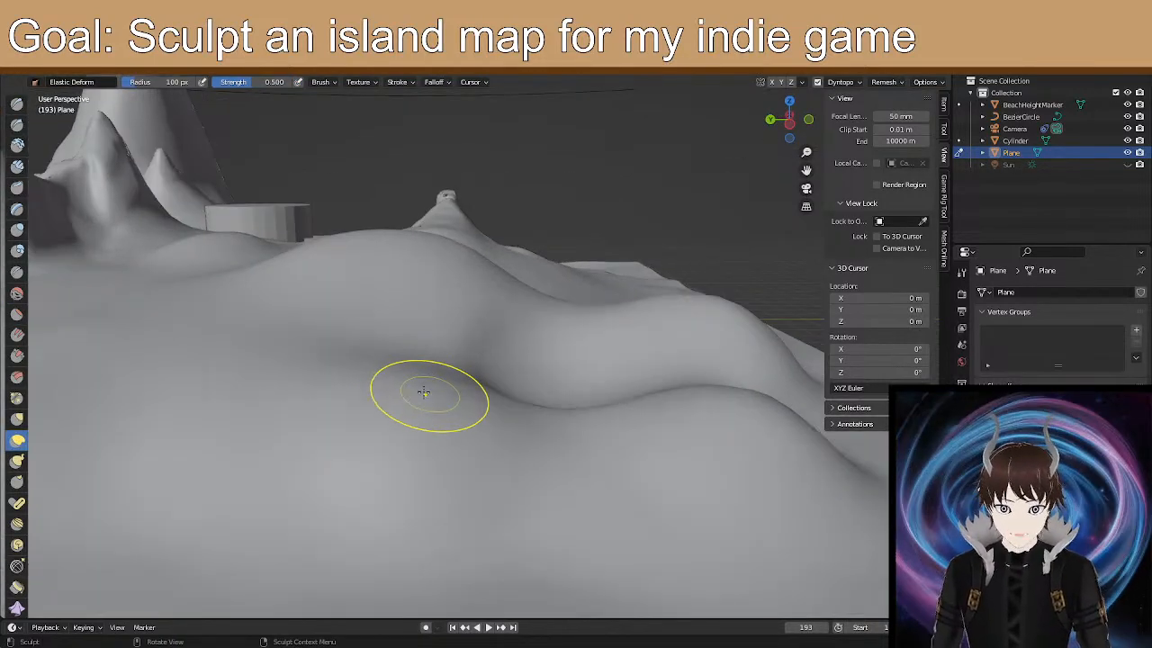
pyautogui.moveTo(420, 394); pyautogui.dragTo(426, 360)
pyautogui.moveTo(445, 388); pyautogui.dragTo(368, 371, button='middle')
pyautogui.moveTo(316, 352); pyautogui.dragTo(292, 311)
pyautogui.moveTo(258, 342); pyautogui.dragTo(251, 306)
pyautogui.moveTo(208, 356); pyautogui.dragTo(198, 335)
# Shift the lower slope between the two outermost corner hills sideways with the Elastic Deform brush.
pyautogui.moveTo(209, 361)
pyautogui.mouseDown(button='middle')
pyautogui.moveTo(510, 354)
pyautogui.moveTo(476, 358)
pyautogui.moveTo(689, 404)
pyautogui.moveTo(609, 384)
pyautogui.moveTo(602, 401)
pyautogui.moveTo(468, 455)
pyautogui.mouseUp(button='middle')
pyautogui.moveTo(435, 563); pyautogui.dragTo(433, 550, button='middle')
pyautogui.moveTo(397, 515); pyautogui.dragTo(452, 518)
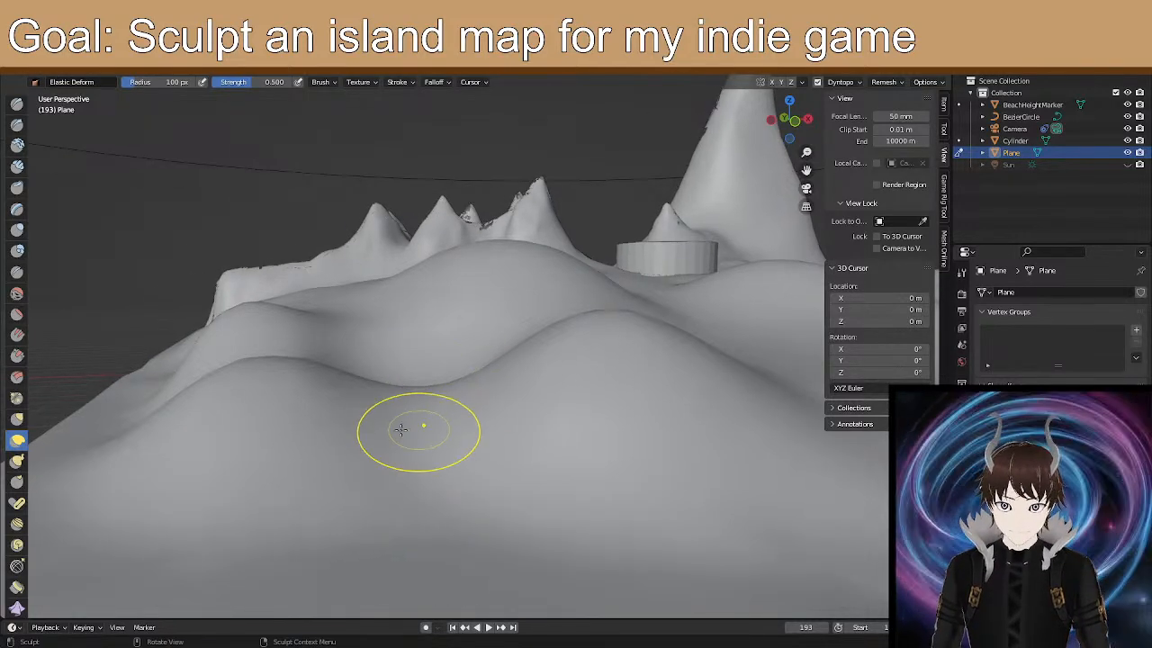
# Raise a small round bump on the open lowland beside the hill cluster with the Draw brush.
pyautogui.moveTo(380, 386)
pyautogui.mouseDown(button='middle')
pyautogui.moveTo(378, 360)
pyautogui.moveTo(367, 401)
pyautogui.moveTo(414, 397)
pyautogui.mouseUp(button='middle')
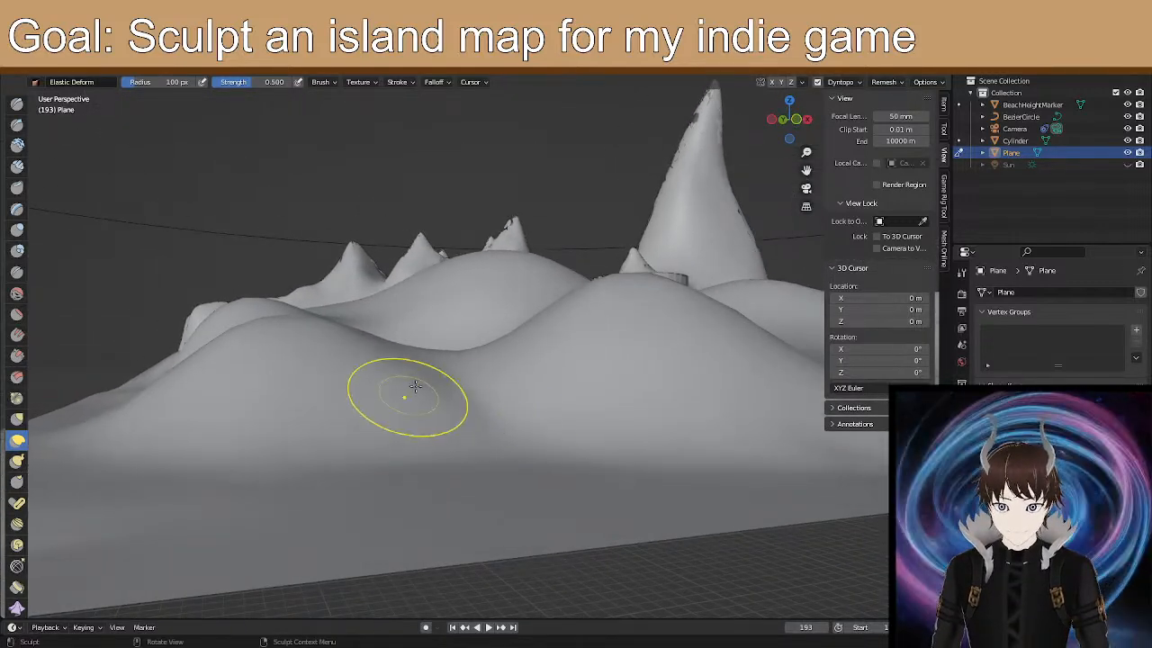
pyautogui.moveTo(419, 386)
pyautogui.mouseDown(button='middle')
pyautogui.moveTo(249, 414)
pyautogui.moveTo(501, 360)
pyautogui.moveTo(609, 440)
pyautogui.moveTo(440, 436)
pyautogui.mouseUp(button='middle')
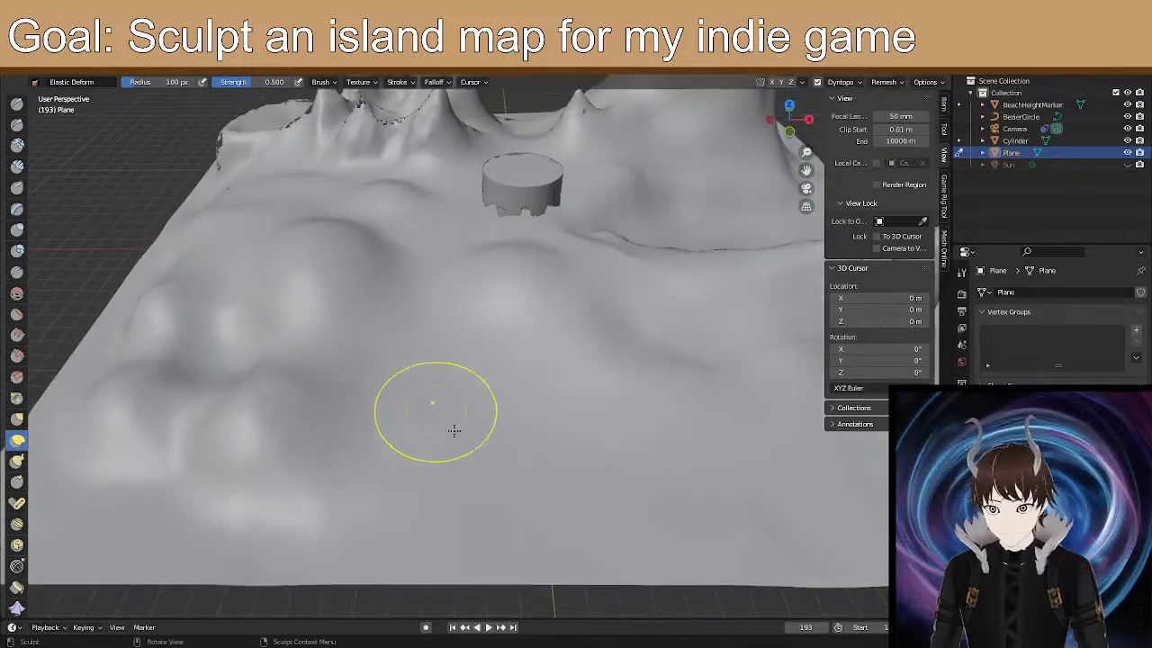
pyautogui.click(13, 110)
pyautogui.scroll(-2, 450, 366)
pyautogui.moveTo(496, 399); pyautogui.dragTo(566, 440, button='middle')
pyautogui.scroll(3, 566, 439)
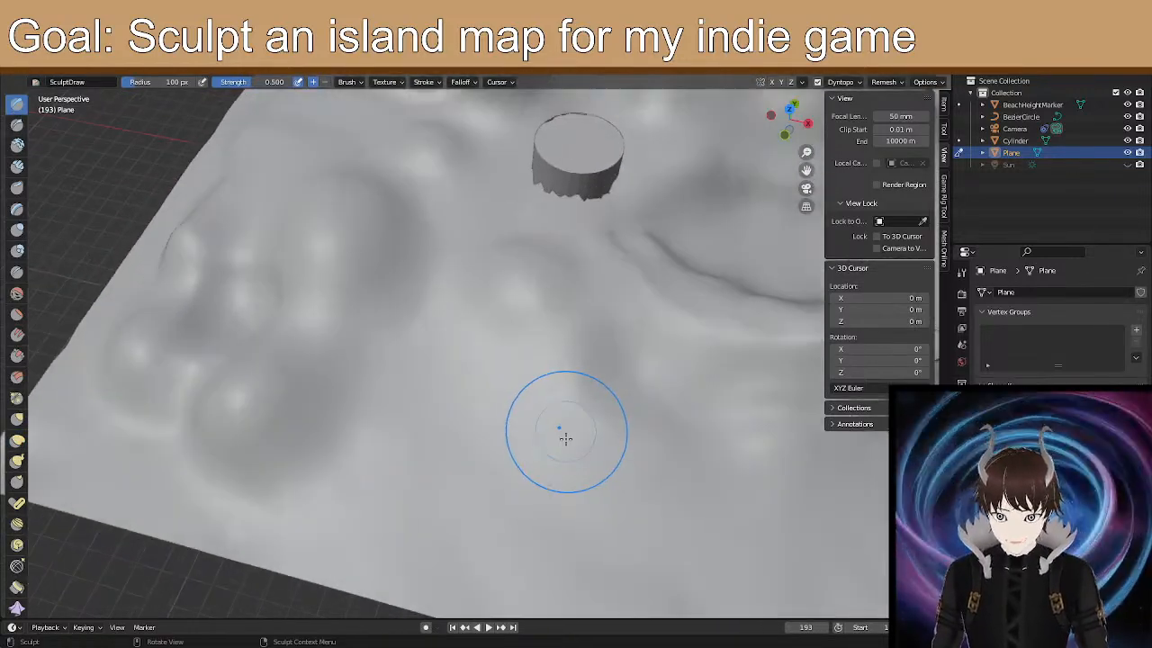
pyautogui.scroll(1, 501, 429)
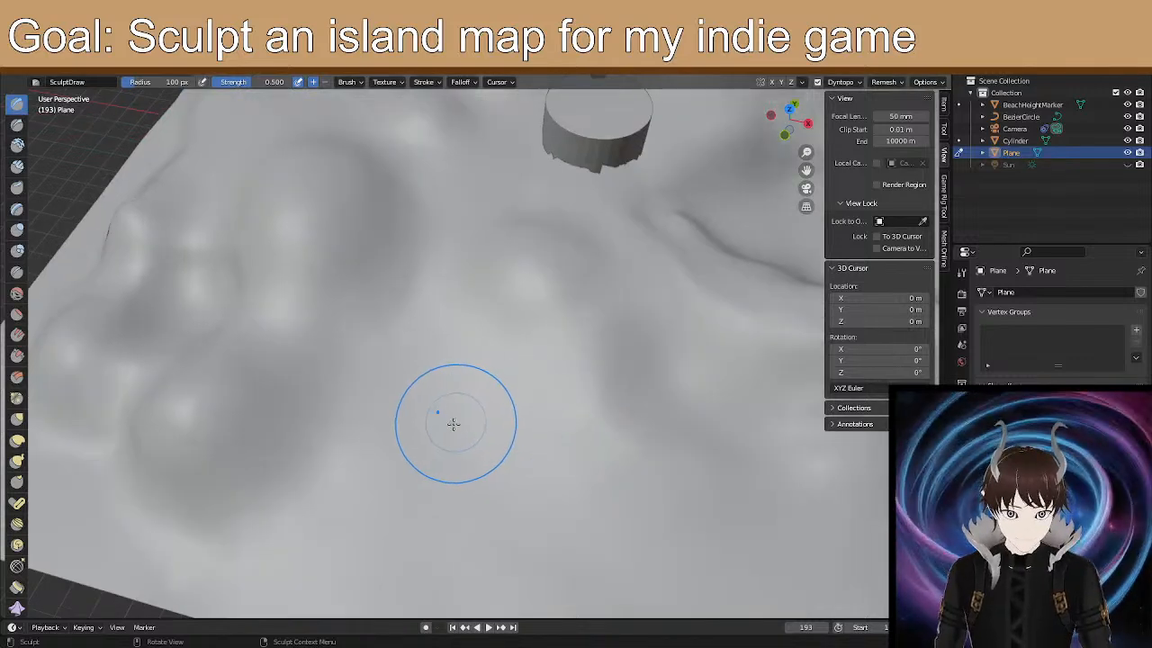
pyautogui.moveTo(473, 415); pyautogui.dragTo(458, 429)
pyautogui.scroll(-1, 604, 445)
pyautogui.keyDown('shift'); pyautogui.moveTo(596, 447); pyautogui.dragTo(445, 290, button='middle'); pyautogui.keyUp('shift')
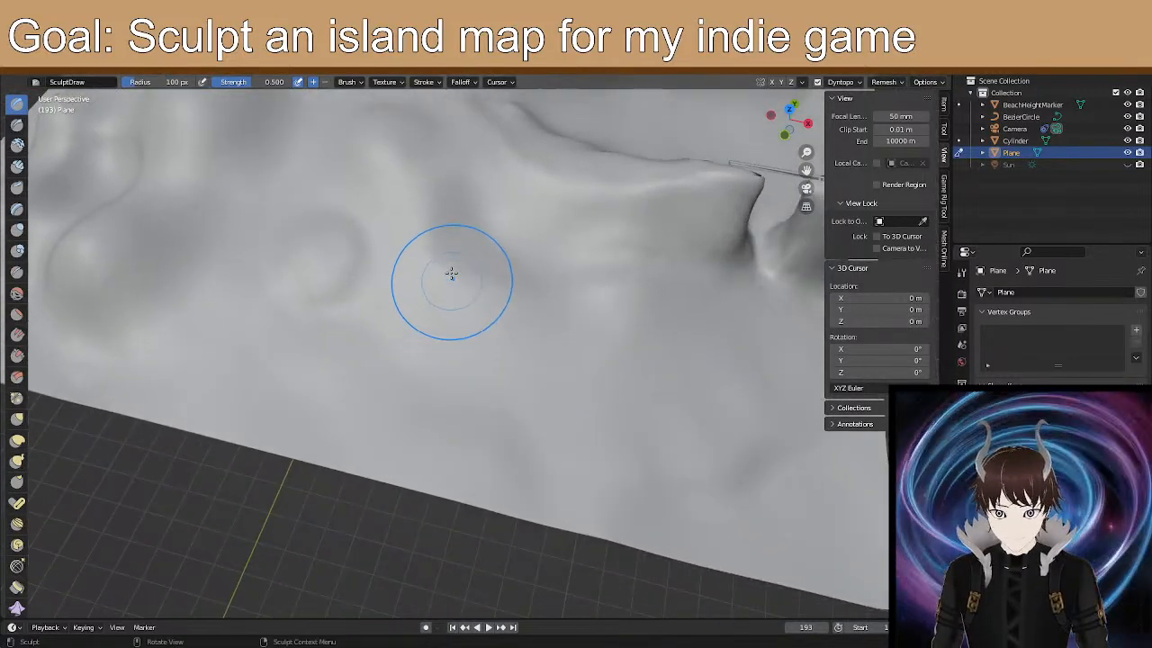
# Raise a second bump next to the first one, near the end of the low ridge, with the Draw brush.
pyautogui.moveTo(424, 249)
pyautogui.mouseDown(button='middle')
pyautogui.moveTo(437, 225)
pyautogui.moveTo(463, 404)
pyautogui.mouseUp(button='middle')
pyautogui.scroll(3, 461, 397)
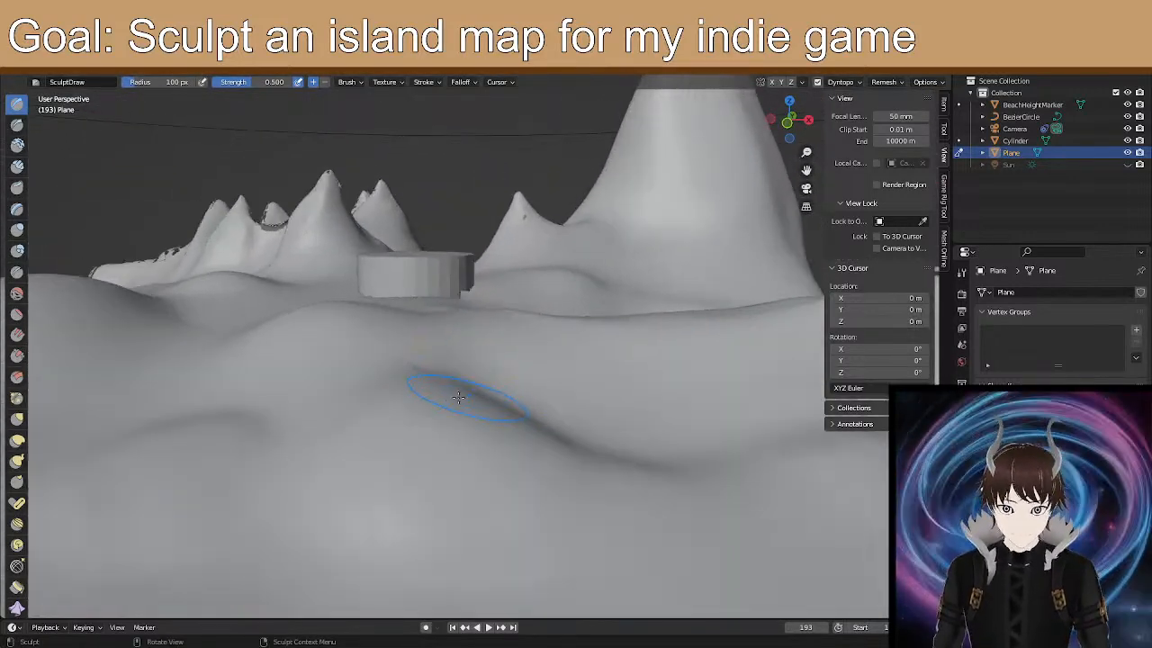
pyautogui.moveTo(437, 458); pyautogui.dragTo(367, 428, button='middle')
pyautogui.moveTo(442, 401)
pyautogui.mouseDown()
pyautogui.moveTo(436, 392)
pyautogui.moveTo(433, 405)
pyautogui.mouseUp()
pyautogui.moveTo(390, 408); pyautogui.dragTo(432, 411, button='middle')
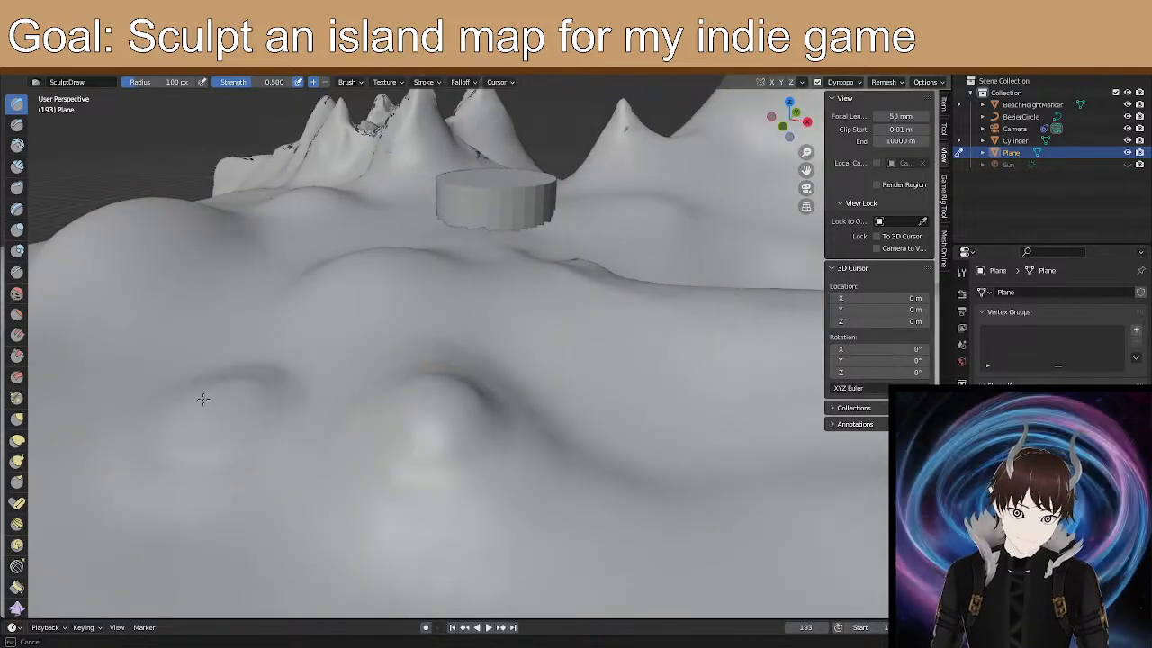
pyautogui.moveTo(220, 439); pyautogui.dragTo(316, 394, button='middle')
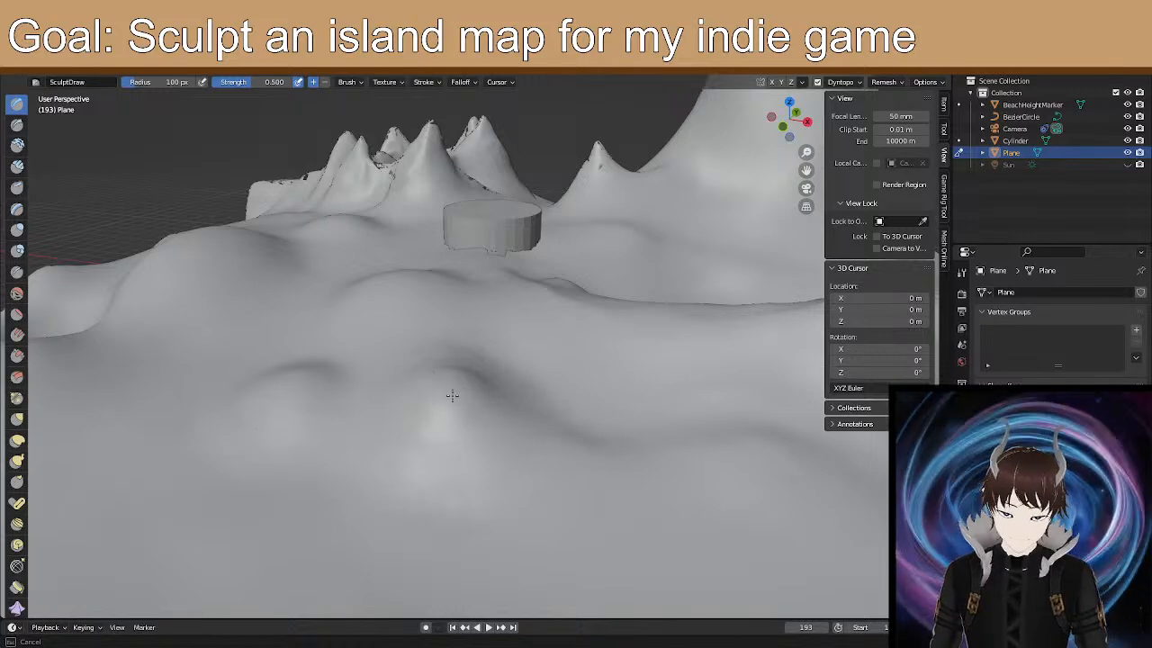
# Soften the smaller new bump and blend it into the surrounding lowland with the Smooth brush.
pyautogui.moveTo(429, 368); pyautogui.dragTo(358, 291, button='middle')
pyautogui.moveTo(249, 248)
pyautogui.mouseDown(button='middle')
pyautogui.moveTo(185, 270)
pyautogui.moveTo(226, 282)
pyautogui.moveTo(236, 262)
pyautogui.mouseUp(button='middle')
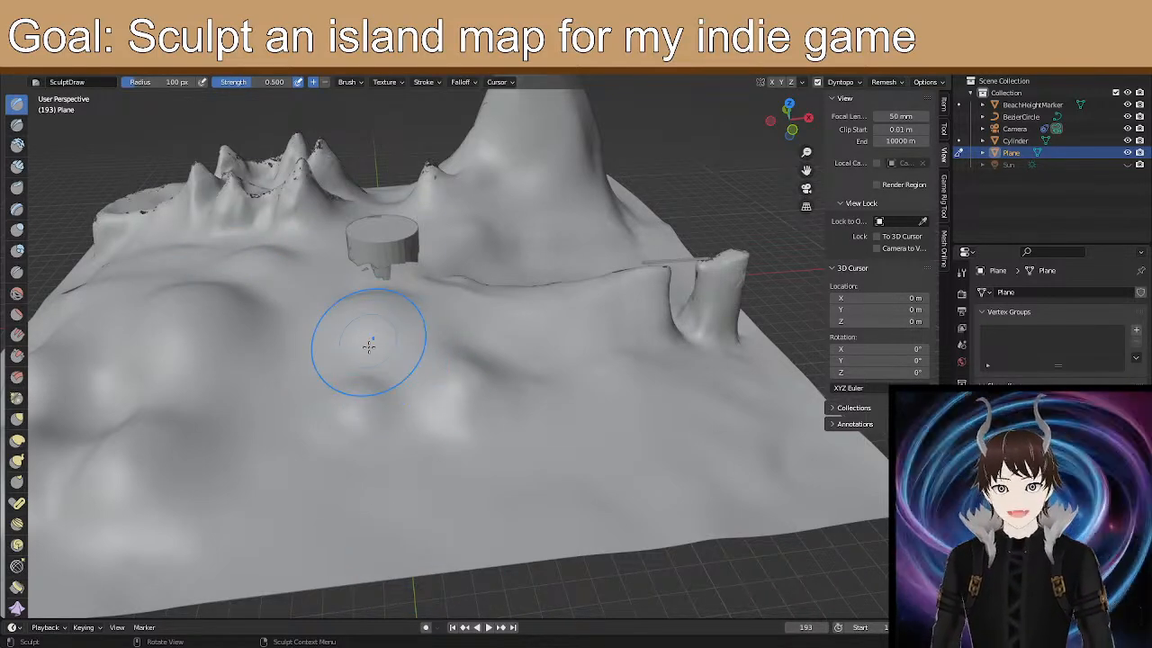
pyautogui.moveTo(421, 363)
pyautogui.mouseDown(button='middle')
pyautogui.moveTo(419, 383)
pyautogui.moveTo(519, 303)
pyautogui.moveTo(449, 284)
pyautogui.moveTo(521, 323)
pyautogui.moveTo(470, 353)
pyautogui.moveTo(324, 350)
pyautogui.moveTo(405, 411)
pyautogui.moveTo(411, 470)
pyautogui.mouseUp(button='middle')
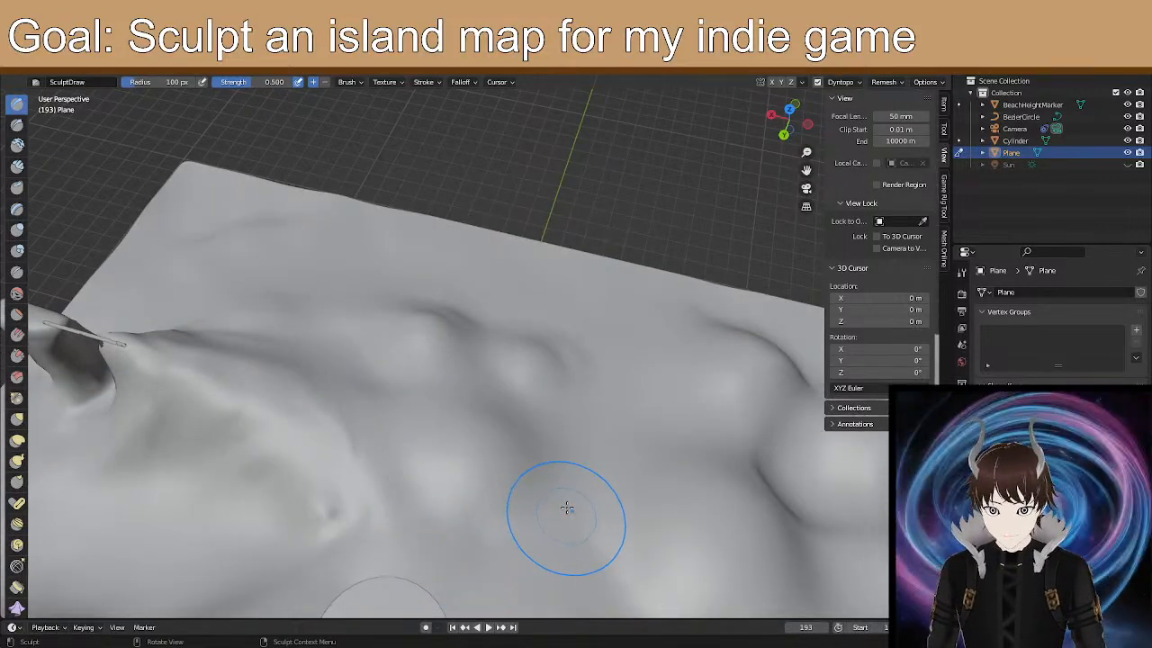
pyautogui.moveTo(516, 361)
pyautogui.mouseDown(button='middle')
pyautogui.moveTo(532, 365)
pyautogui.moveTo(336, 321)
pyautogui.moveTo(357, 350)
pyautogui.moveTo(366, 334)
pyautogui.mouseUp(button='middle')
pyautogui.scroll(1, 357, 350)
pyautogui.scroll(1, 371, 330)
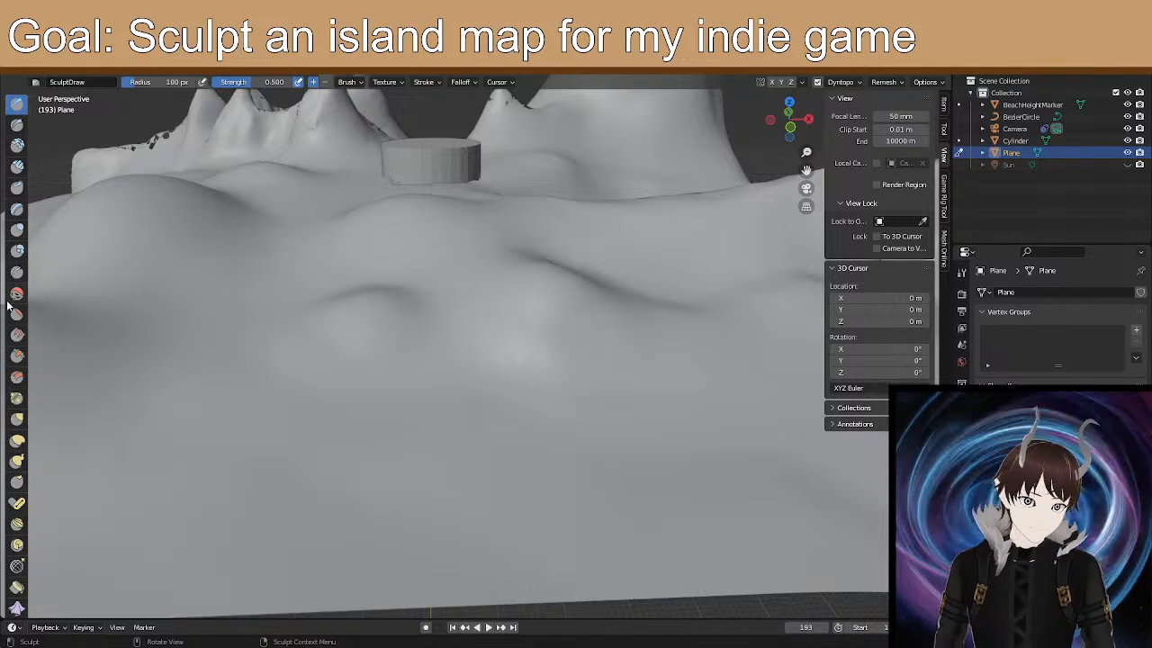
pyautogui.moveTo(391, 326)
pyautogui.mouseDown()
pyautogui.moveTo(375, 327)
pyautogui.moveTo(373, 310)
pyautogui.mouseUp()
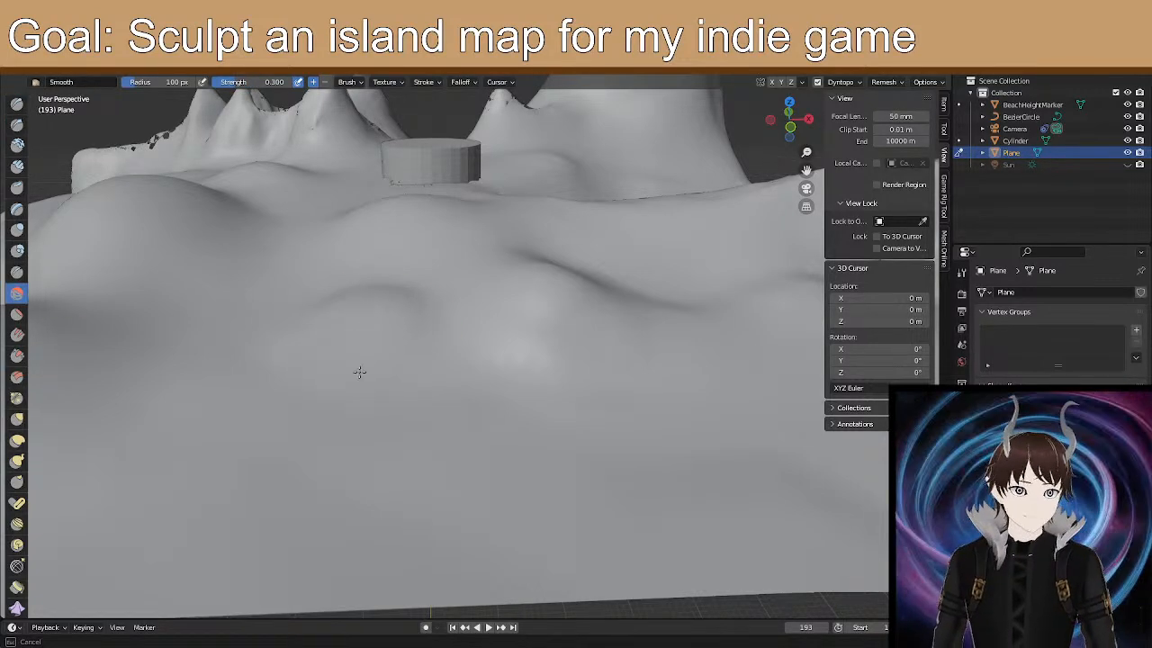
pyautogui.moveTo(341, 407); pyautogui.dragTo(359, 347)
pyautogui.moveTo(359, 347); pyautogui.dragTo(363, 385, button='middle')
pyautogui.moveTo(347, 340); pyautogui.dragTo(340, 328)
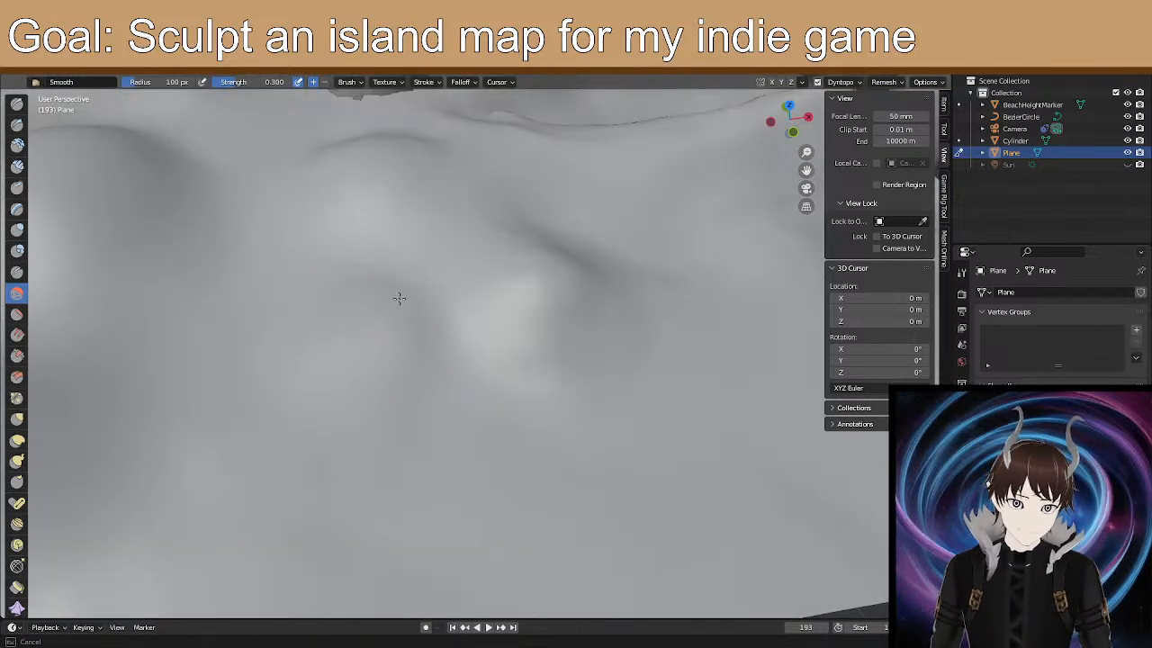
pyautogui.moveTo(417, 350); pyautogui.dragTo(412, 354)
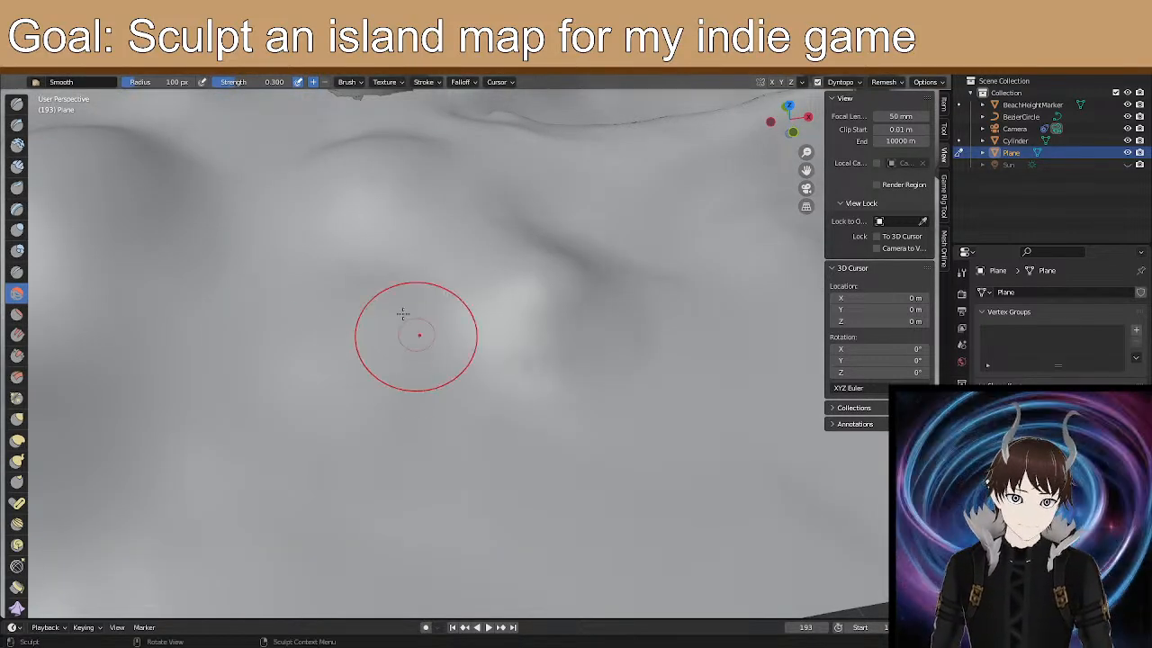
# Build the smoothed bump and its neighbour into larger round hills with the Draw brush.
pyautogui.click(16, 104)
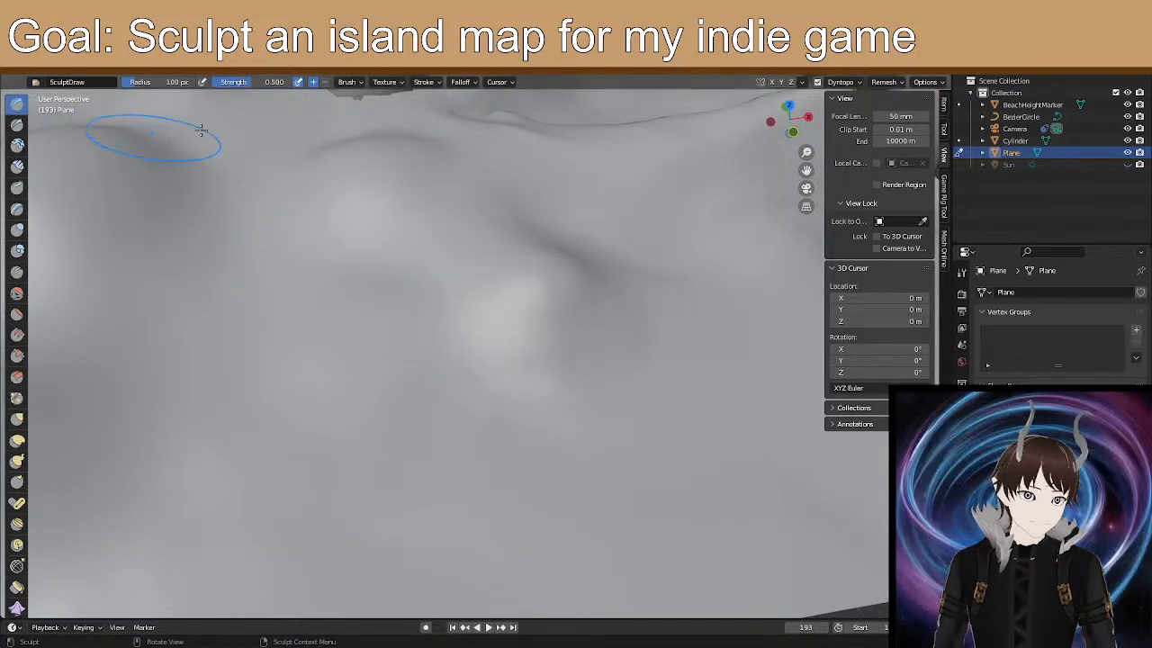
pyautogui.moveTo(141, 141); pyautogui.dragTo(326, 117, button='middle')
pyautogui.moveTo(351, 396)
pyautogui.mouseDown()
pyautogui.moveTo(321, 416)
pyautogui.moveTo(327, 354)
pyautogui.moveTo(326, 437)
pyautogui.moveTo(324, 358)
pyautogui.moveTo(325, 427)
pyautogui.moveTo(347, 389)
pyautogui.mouseUp()
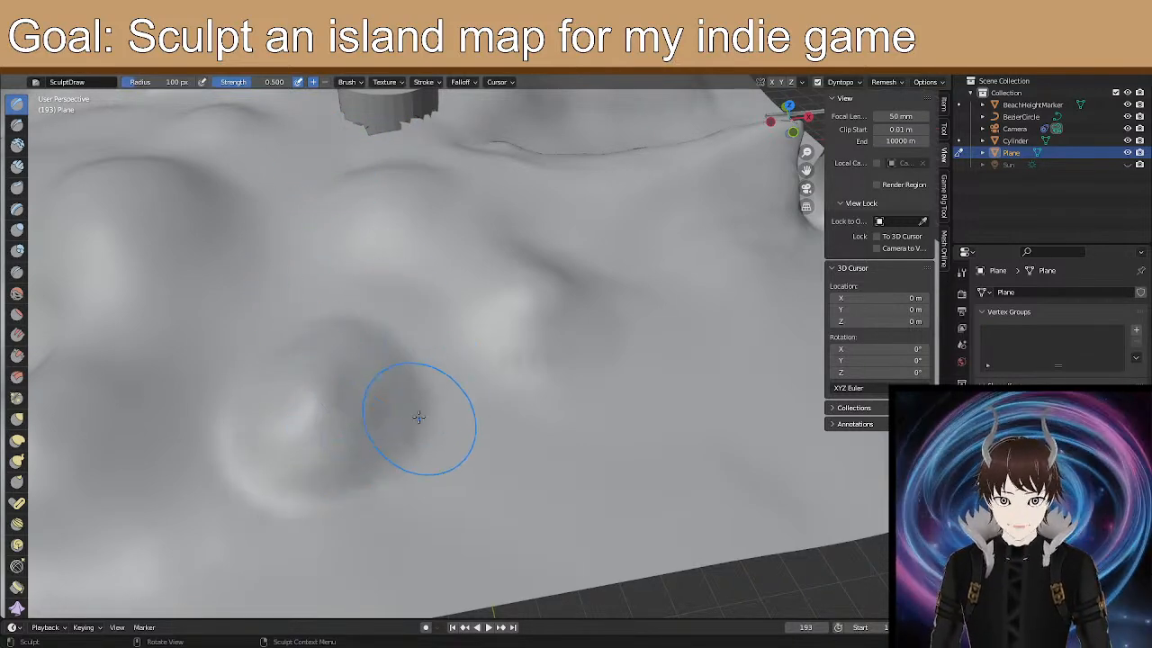
pyautogui.moveTo(524, 316)
pyautogui.mouseDown()
pyautogui.moveTo(537, 334)
pyautogui.moveTo(525, 320)
pyautogui.mouseUp()
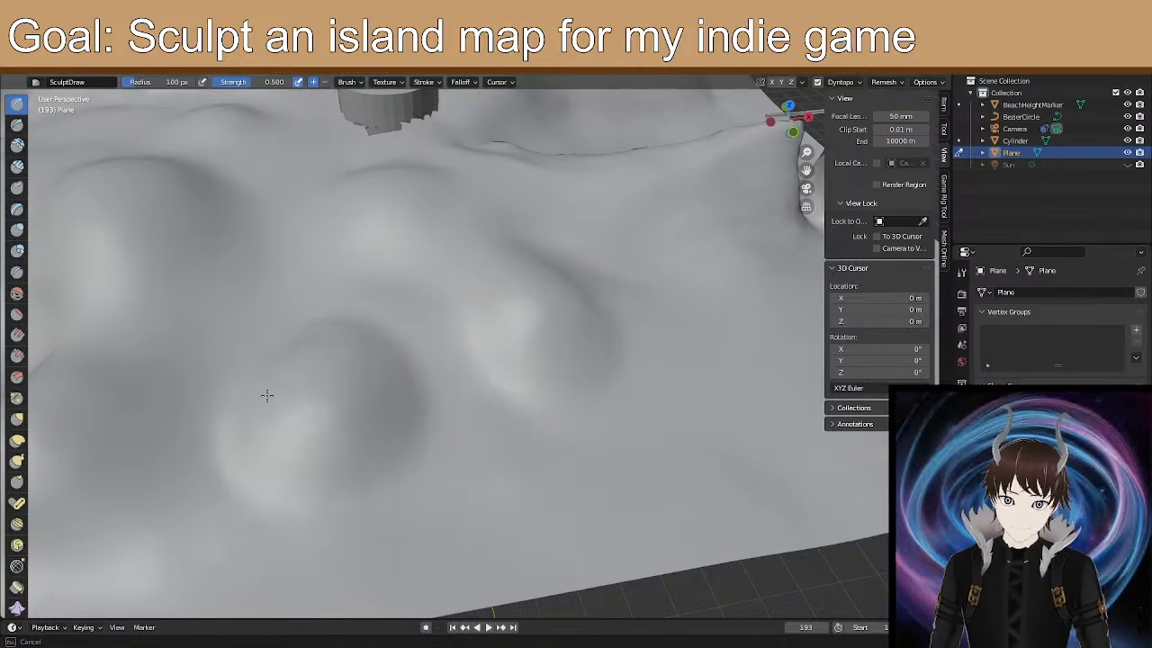
pyautogui.moveTo(378, 402)
pyautogui.mouseDown(button='middle')
pyautogui.moveTo(267, 342)
pyautogui.moveTo(260, 393)
pyautogui.moveTo(335, 373)
pyautogui.moveTo(381, 336)
pyautogui.moveTo(339, 314)
pyautogui.moveTo(296, 342)
pyautogui.moveTo(273, 380)
pyautogui.moveTo(400, 351)
pyautogui.moveTo(442, 321)
pyautogui.moveTo(494, 327)
pyautogui.moveTo(442, 332)
pyautogui.moveTo(288, 306)
pyautogui.moveTo(343, 392)
pyautogui.mouseUp(button='middle')
# Smooth the valleys and sides of the corner hills, the main hill and the two new hills.
pyautogui.moveTo(441, 416)
pyautogui.mouseDown(button='middle')
pyautogui.moveTo(491, 451)
pyautogui.moveTo(476, 437)
pyautogui.moveTo(309, 442)
pyautogui.mouseUp(button='middle')
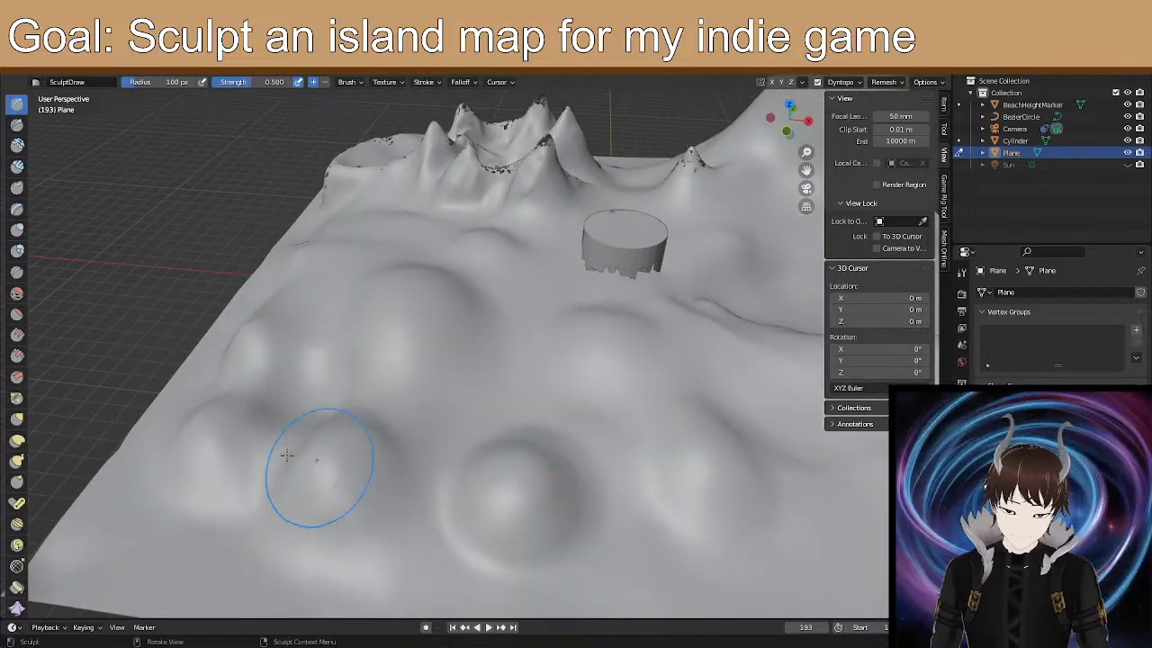
pyautogui.moveTo(250, 346)
pyautogui.mouseDown(button='middle')
pyautogui.moveTo(288, 381)
pyautogui.moveTo(314, 361)
pyautogui.mouseUp(button='middle')
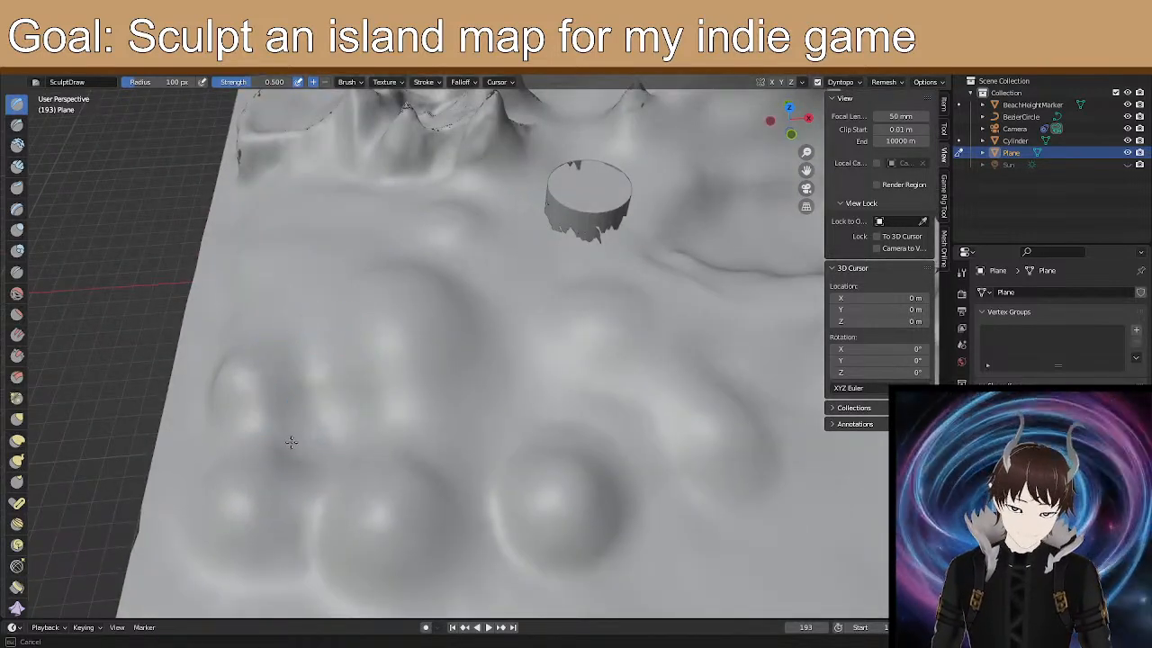
pyautogui.keyDown('shift'); pyautogui.moveTo(298, 433); pyautogui.dragTo(411, 489); pyautogui.keyUp('shift')
pyautogui.keyDown('shift'); pyautogui.moveTo(385, 324); pyautogui.dragTo(412, 343); pyautogui.keyUp('shift')
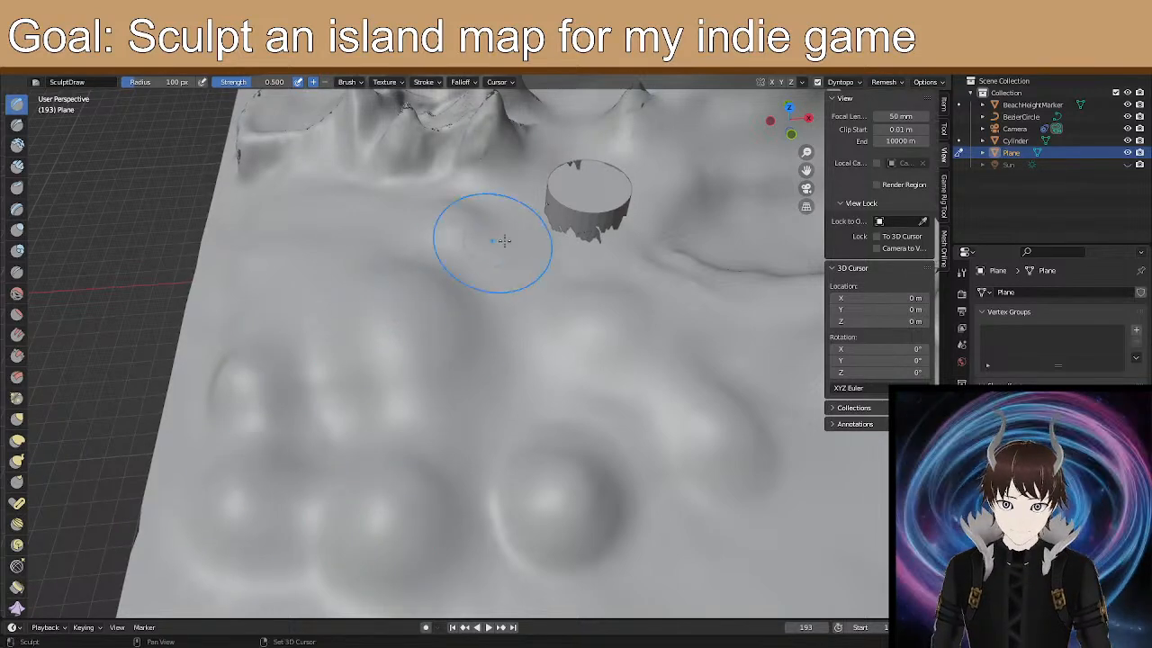
pyautogui.keyDown('shift'); pyautogui.moveTo(543, 484); pyautogui.dragTo(573, 530); pyautogui.keyUp('shift')
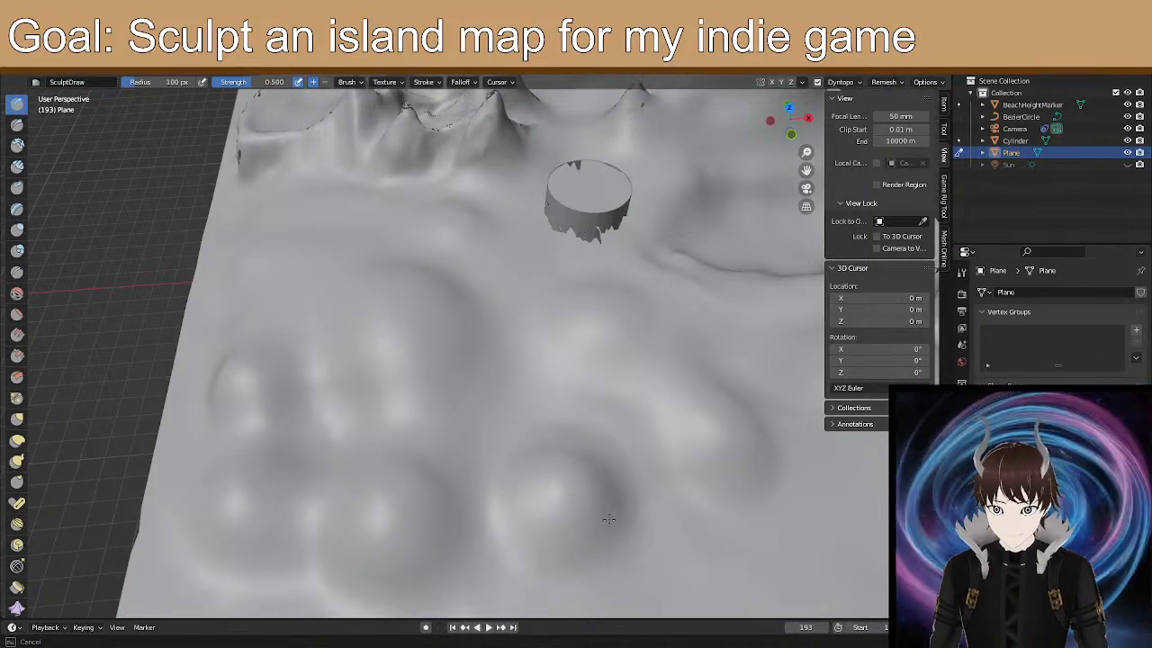
pyautogui.keyDown('shift'); pyautogui.moveTo(569, 484); pyautogui.dragTo(580, 482); pyautogui.keyUp('shift')
pyautogui.keyDown('shift'); pyautogui.moveTo(739, 445); pyautogui.dragTo(679, 422); pyautogui.keyUp('shift')
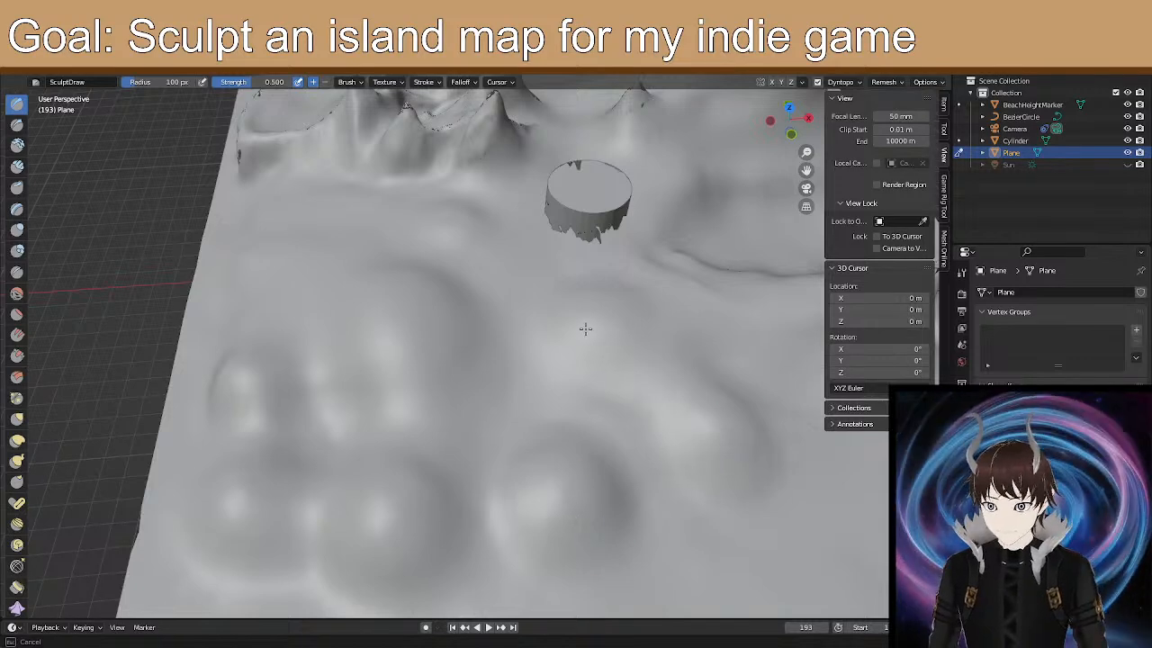
pyautogui.keyDown('shift'); pyautogui.moveTo(763, 477); pyautogui.dragTo(763, 477); pyautogui.keyUp('shift')
# Play the animation through the scene camera and examine the hills from several low angles.
pyautogui.moveTo(763, 477)
pyautogui.mouseDown(button='middle')
pyautogui.moveTo(702, 420)
pyautogui.moveTo(621, 396)
pyautogui.mouseUp(button='middle')
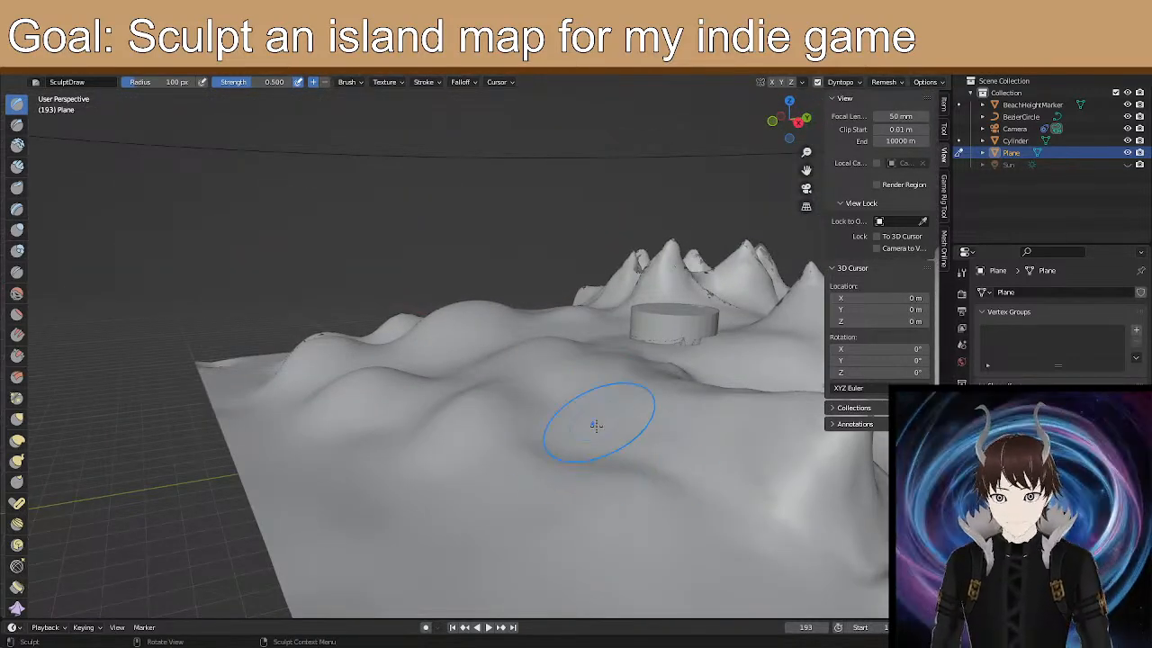
pyautogui.press('KP_0')
pyautogui.press('space')
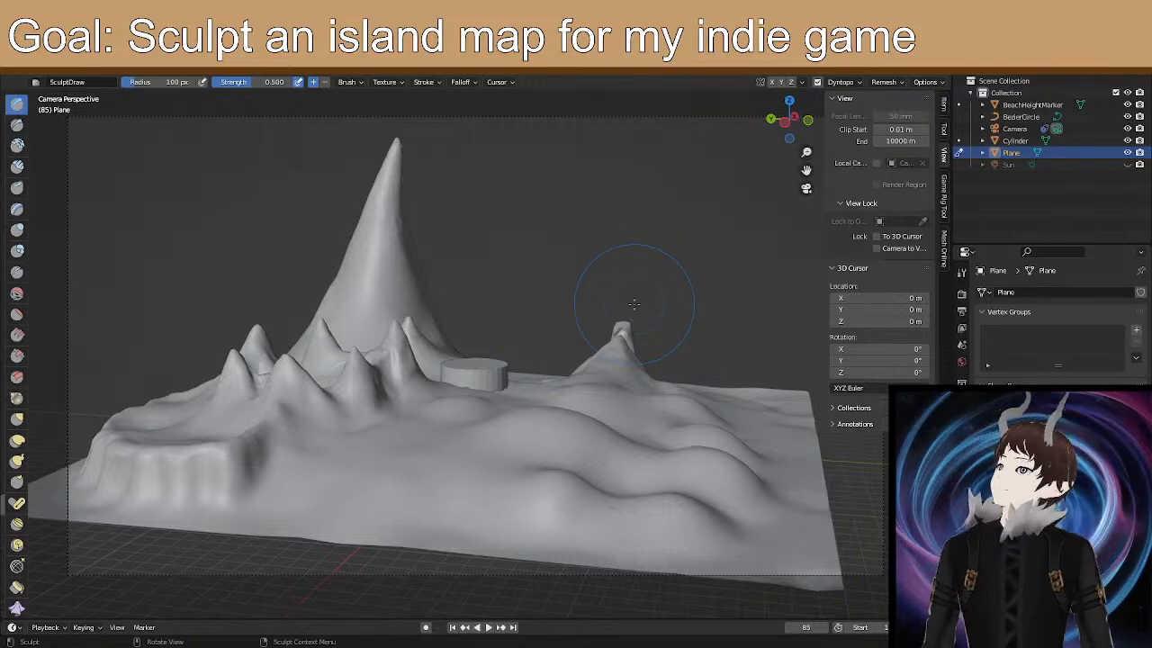
pyautogui.moveTo(564, 286); pyautogui.dragTo(464, 425, button='middle')
pyautogui.scroll(2, 482, 478)
pyautogui.keyDown('shift'); pyautogui.moveTo(481, 476); pyautogui.dragTo(436, 353, button='middle'); pyautogui.keyUp('shift')
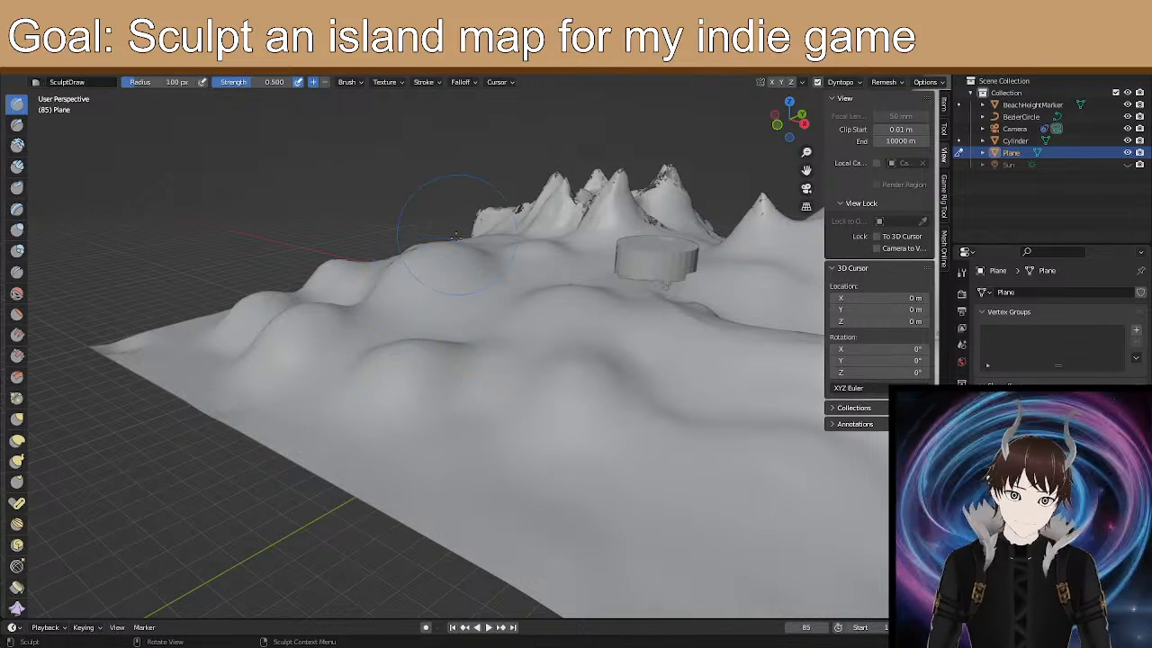
pyautogui.moveTo(477, 236)
pyautogui.mouseDown(button='middle')
pyautogui.moveTo(462, 234)
pyautogui.moveTo(470, 224)
pyautogui.moveTo(466, 298)
pyautogui.moveTo(478, 334)
pyautogui.moveTo(478, 265)
pyautogui.moveTo(438, 236)
pyautogui.mouseUp(button='middle')
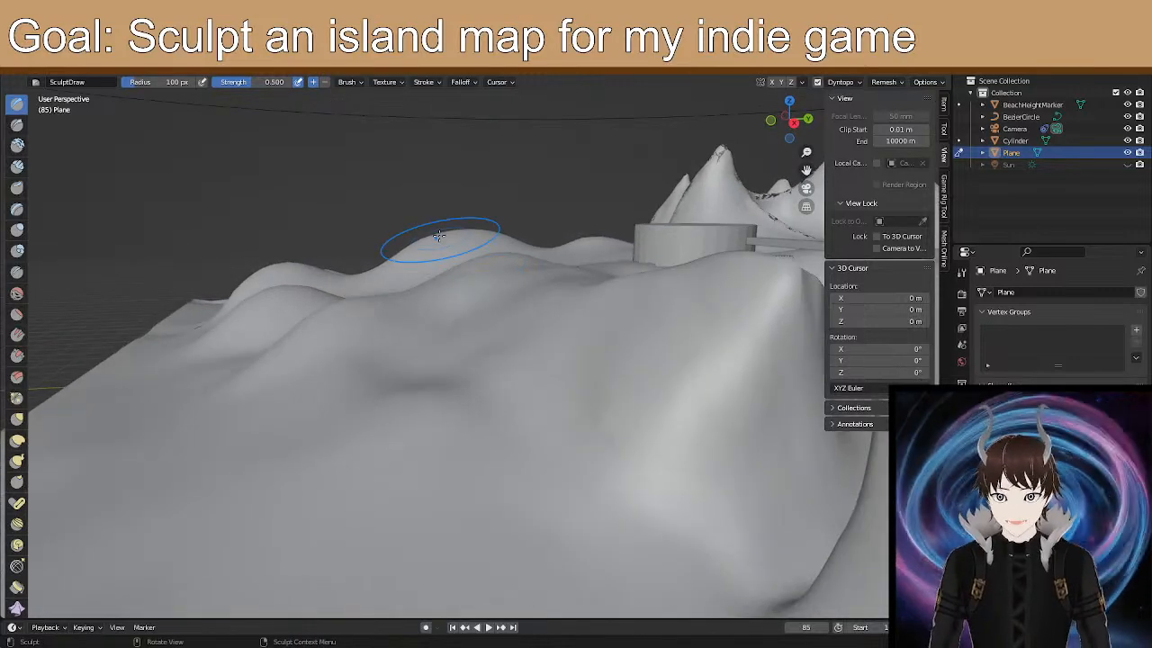
# Pull the corner hills higher and lift the valley between them with the Elastic Deform brush.
pyautogui.moveTo(444, 323)
pyautogui.mouseDown(button='middle')
pyautogui.moveTo(447, 362)
pyautogui.moveTo(458, 326)
pyautogui.moveTo(521, 486)
pyautogui.moveTo(502, 442)
pyautogui.moveTo(654, 427)
pyautogui.moveTo(617, 458)
pyautogui.moveTo(572, 367)
pyautogui.mouseUp(button='middle')
pyautogui.click(19, 439)
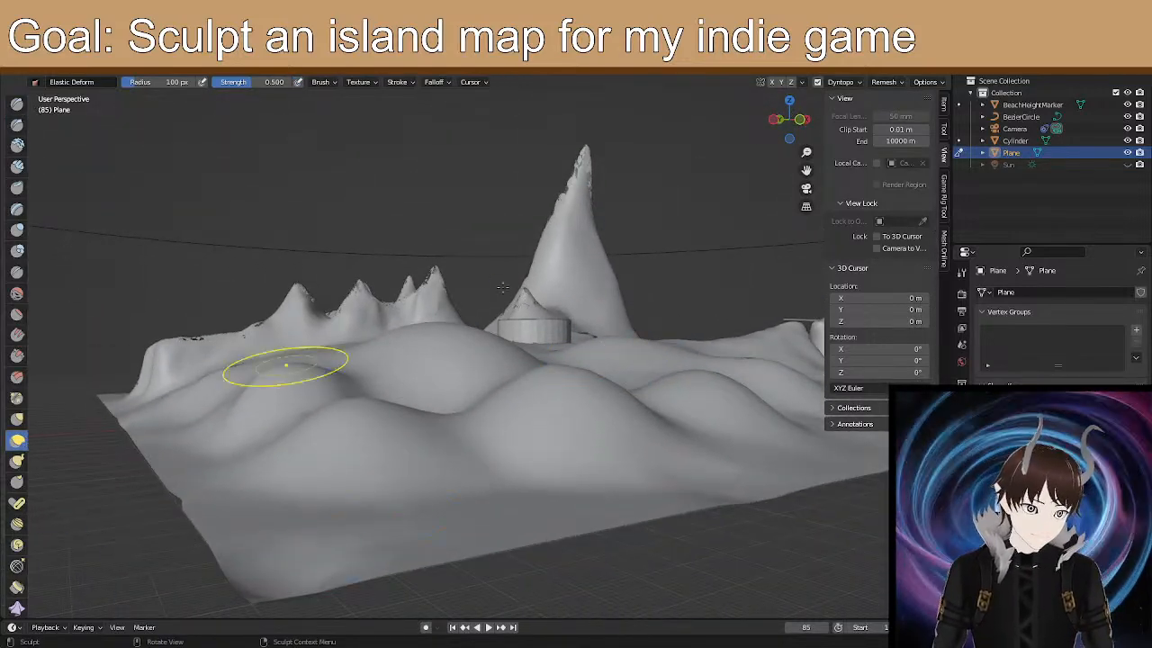
pyautogui.moveTo(653, 455); pyautogui.dragTo(617, 448, button='middle')
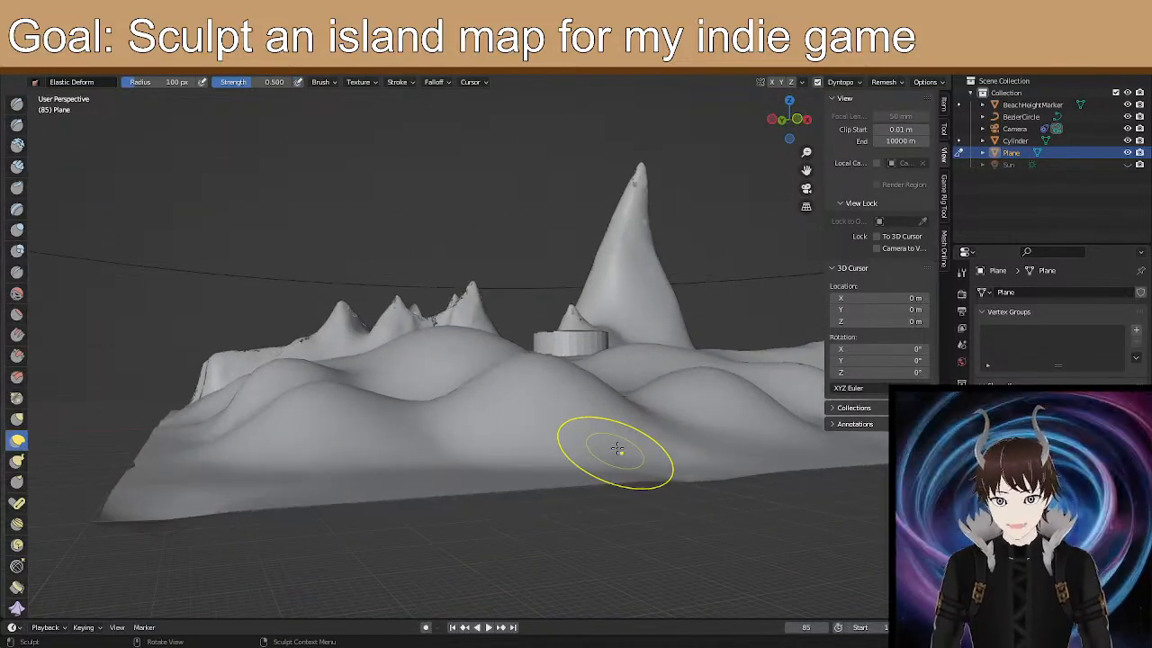
pyautogui.moveTo(534, 367)
pyautogui.mouseDown()
pyautogui.moveTo(541, 335)
pyautogui.moveTo(564, 352)
pyautogui.mouseUp()
pyautogui.moveTo(333, 395); pyautogui.dragTo(309, 355)
pyautogui.moveTo(398, 406); pyautogui.dragTo(447, 388)
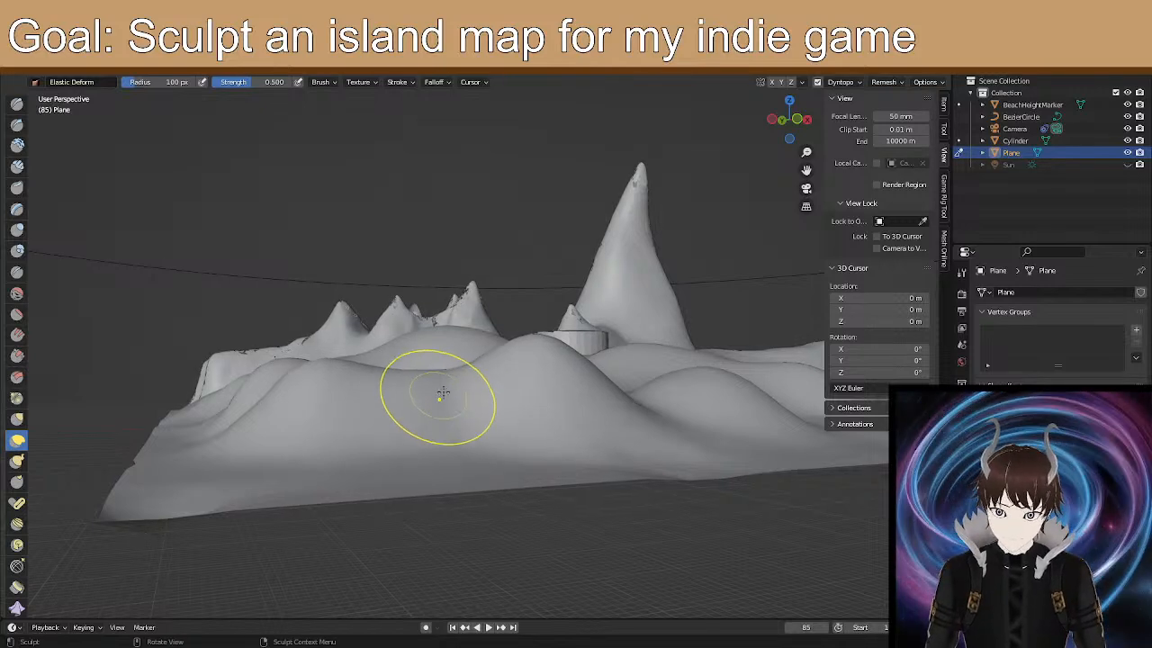
pyautogui.moveTo(467, 400); pyautogui.dragTo(506, 427, button='middle')
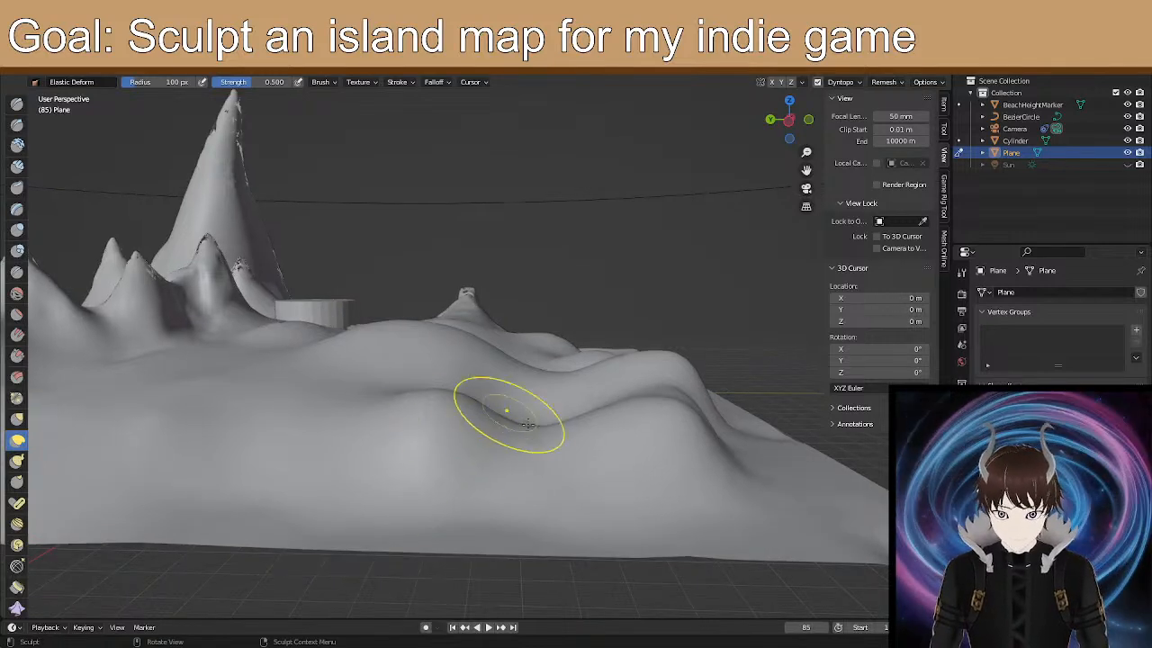
pyautogui.moveTo(535, 438); pyautogui.dragTo(525, 421)
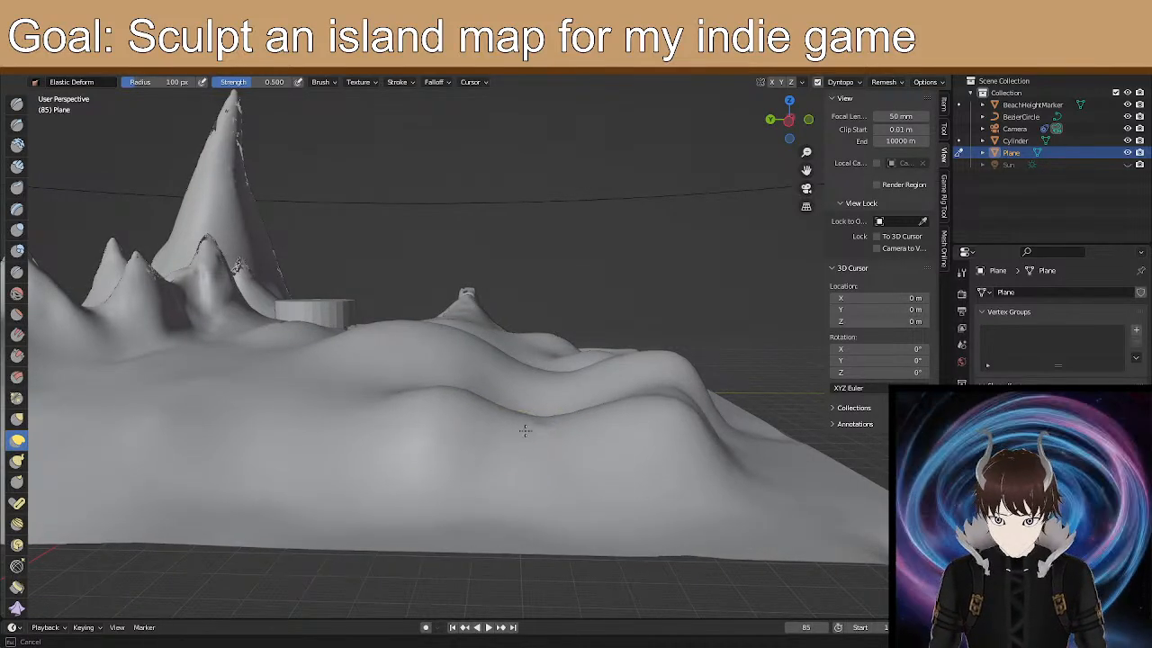
# Reshape the low hill behind the corner hills and pull up the front ridge with Elastic Deform.
pyautogui.moveTo(533, 364)
pyautogui.mouseDown(button='middle')
pyautogui.moveTo(464, 391)
pyautogui.moveTo(404, 380)
pyautogui.moveTo(399, 390)
pyautogui.mouseUp(button='middle')
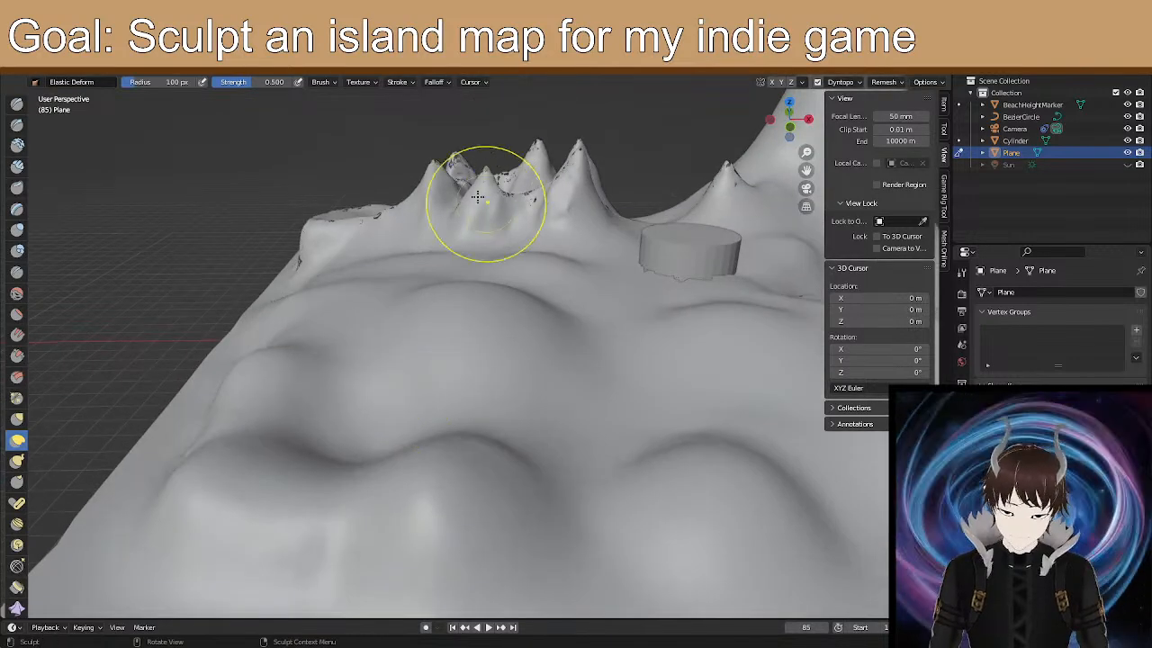
pyautogui.moveTo(357, 338); pyautogui.dragTo(358, 336)
pyautogui.moveTo(359, 342); pyautogui.dragTo(399, 308)
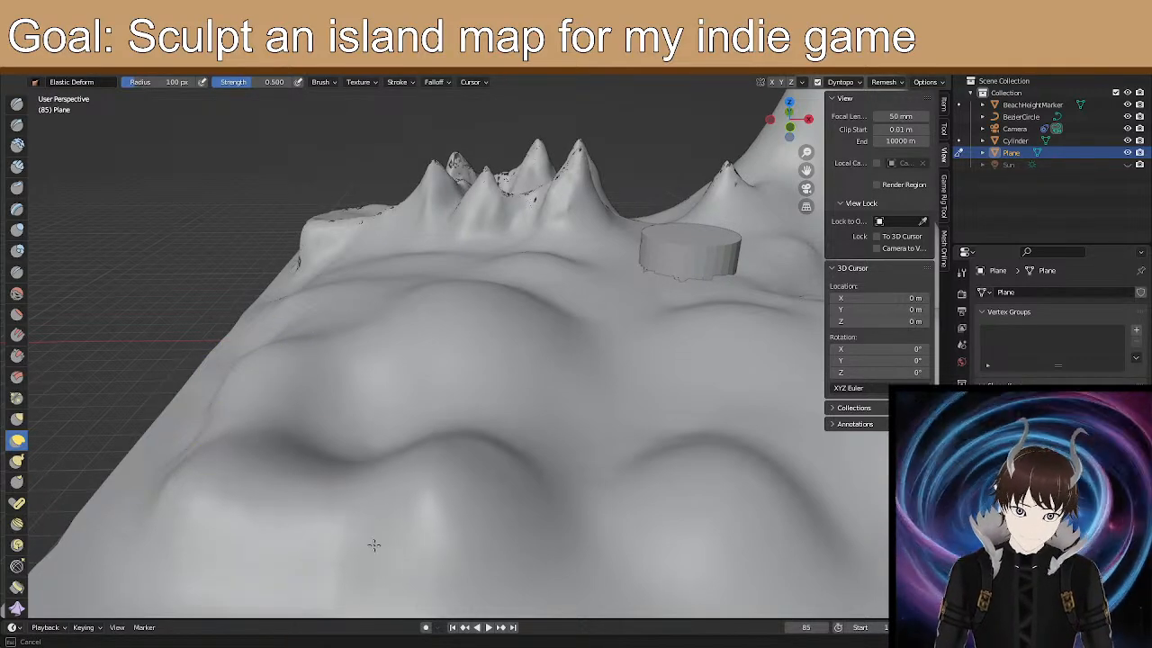
pyautogui.scroll(-1, 473, 441)
pyautogui.moveTo(474, 463)
pyautogui.mouseDown(button='middle')
pyautogui.moveTo(426, 385)
pyautogui.moveTo(384, 350)
pyautogui.moveTo(422, 411)
pyautogui.moveTo(384, 406)
pyautogui.mouseUp(button='middle')
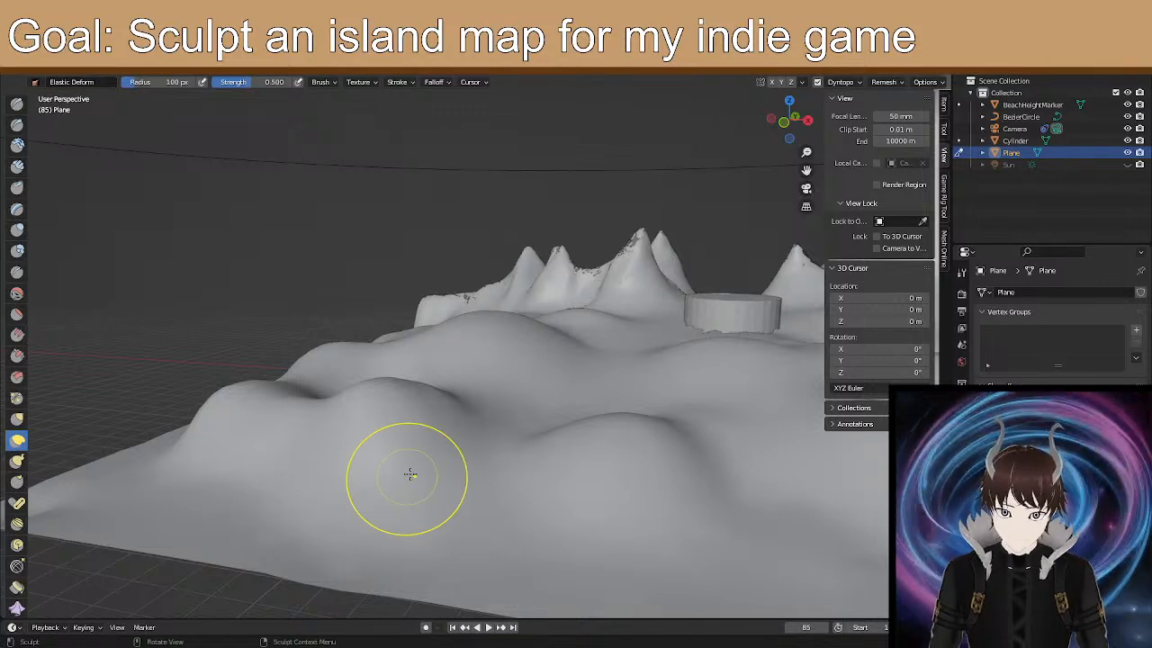
pyautogui.moveTo(411, 474)
pyautogui.mouseDown(button='middle')
pyautogui.moveTo(398, 438)
pyautogui.moveTo(334, 411)
pyautogui.moveTo(362, 380)
pyautogui.moveTo(333, 385)
pyautogui.moveTo(321, 396)
pyautogui.moveTo(367, 452)
pyautogui.mouseUp(button='middle')
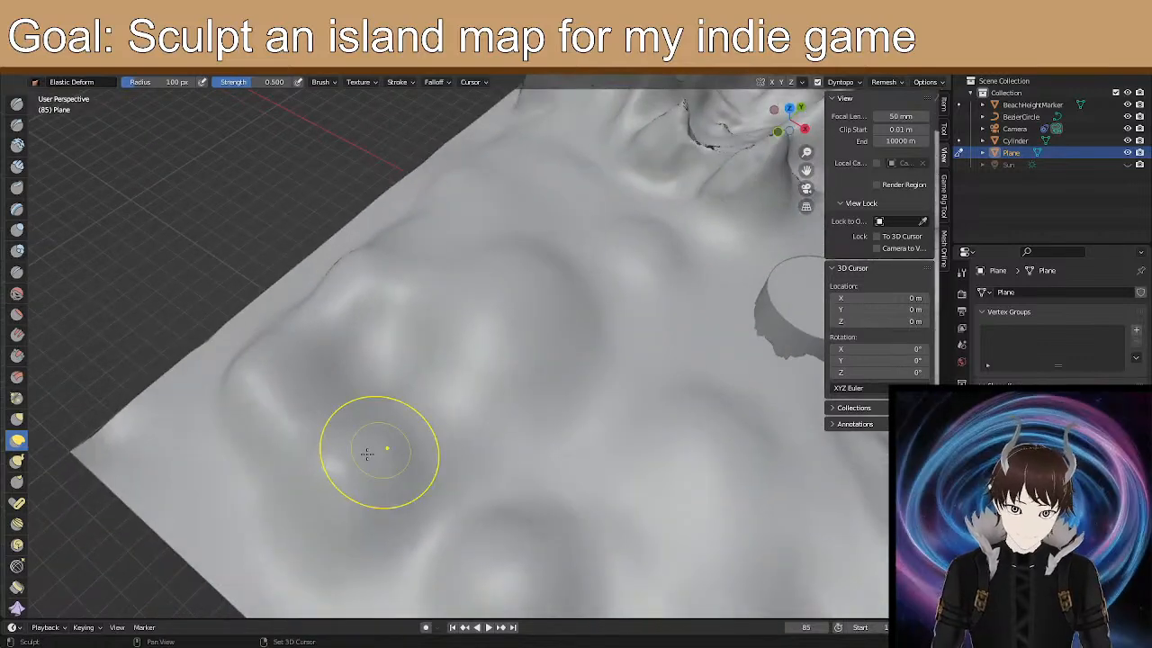
pyautogui.moveTo(322, 540); pyautogui.dragTo(323, 537)
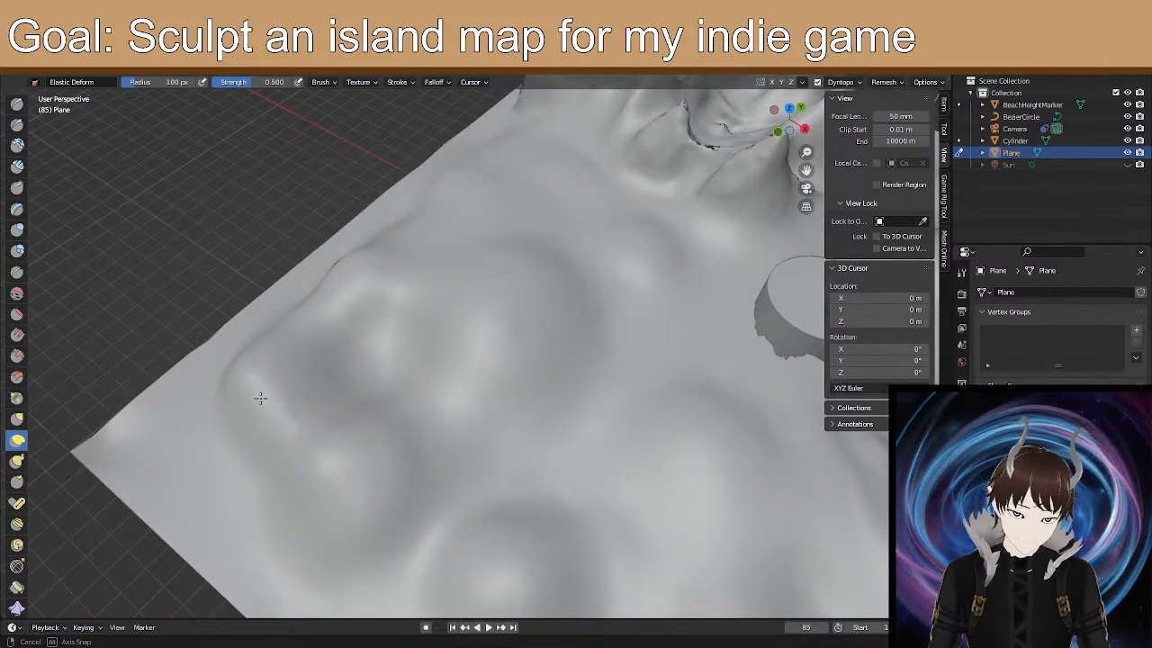
# Raise the saddle between the small edge hill and its larger neighbour with Elastic Deform.
pyautogui.moveTo(241, 383); pyautogui.dragTo(219, 338, button='middle')
pyautogui.moveTo(116, 159)
pyautogui.mouseDown(button='middle')
pyautogui.moveTo(450, 411)
pyautogui.moveTo(373, 404)
pyautogui.moveTo(480, 372)
pyautogui.moveTo(411, 380)
pyautogui.moveTo(411, 360)
pyautogui.mouseUp(button='middle')
pyautogui.moveTo(522, 368)
pyautogui.mouseDown(button='middle')
pyautogui.moveTo(548, 349)
pyautogui.moveTo(504, 440)
pyautogui.moveTo(496, 419)
pyautogui.moveTo(503, 434)
pyautogui.mouseUp(button='middle')
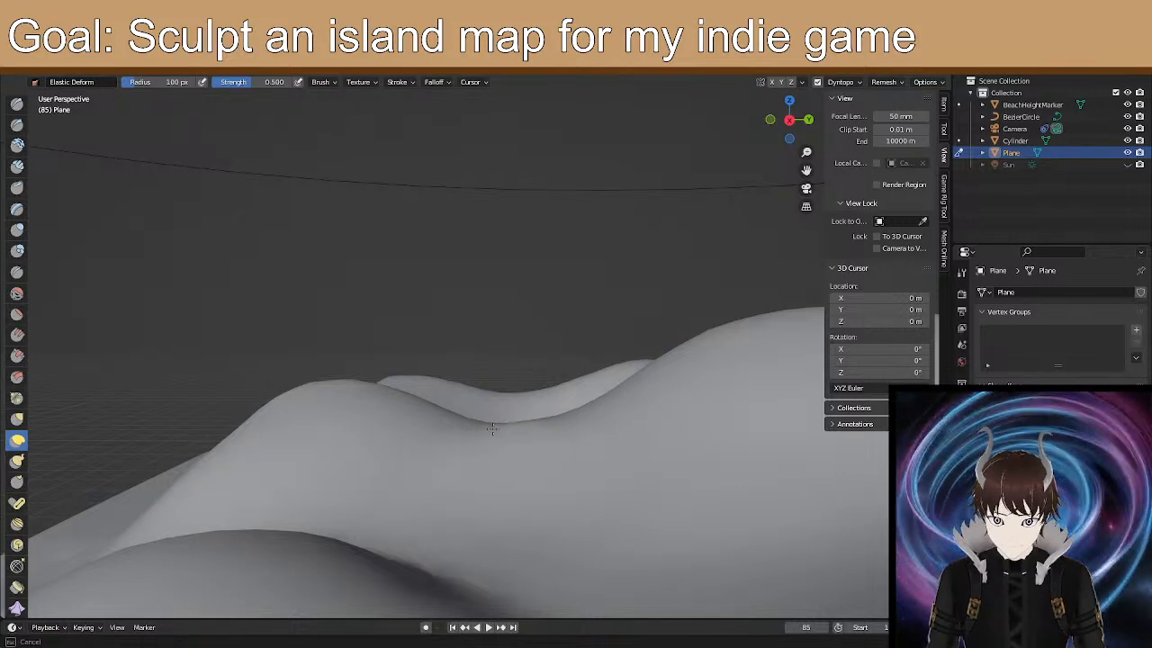
pyautogui.moveTo(462, 426)
pyautogui.mouseDown(button='middle')
pyautogui.moveTo(445, 401)
pyautogui.moveTo(437, 411)
pyautogui.mouseUp(button='middle')
pyautogui.moveTo(583, 402); pyautogui.dragTo(552, 412, button='middle')
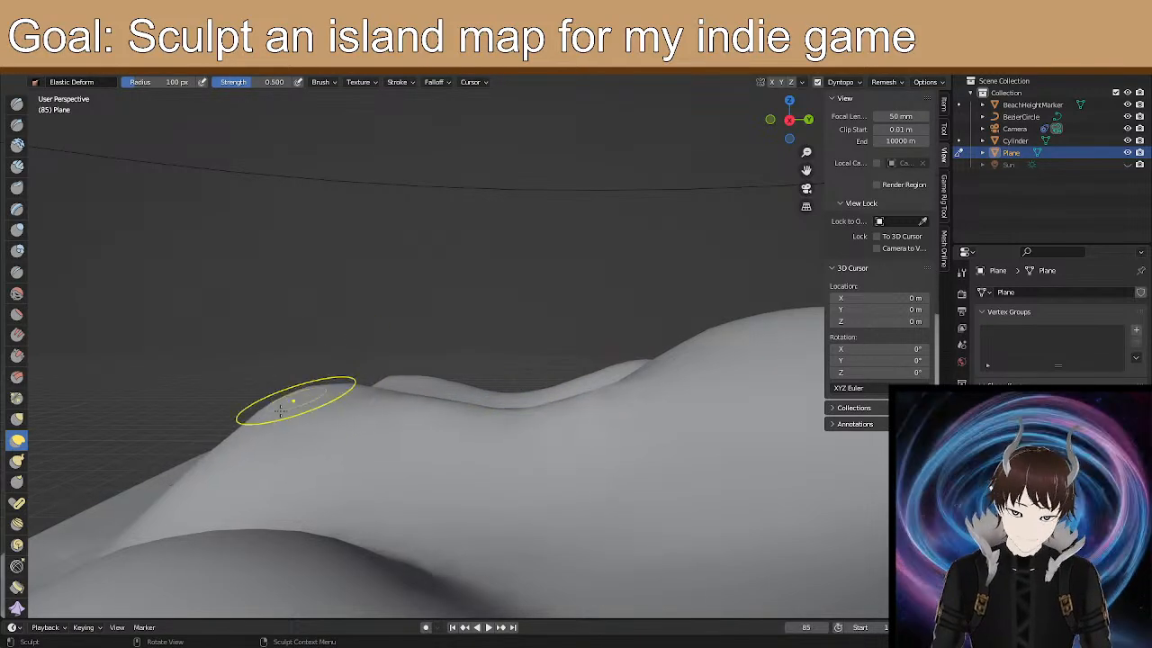
# Stretch the end of the ridge outward into small raised peaks above the lowland with Elastic Deform.
pyautogui.moveTo(220, 424)
pyautogui.mouseDown(button='middle')
pyautogui.moveTo(291, 405)
pyautogui.moveTo(305, 473)
pyautogui.mouseUp(button='middle')
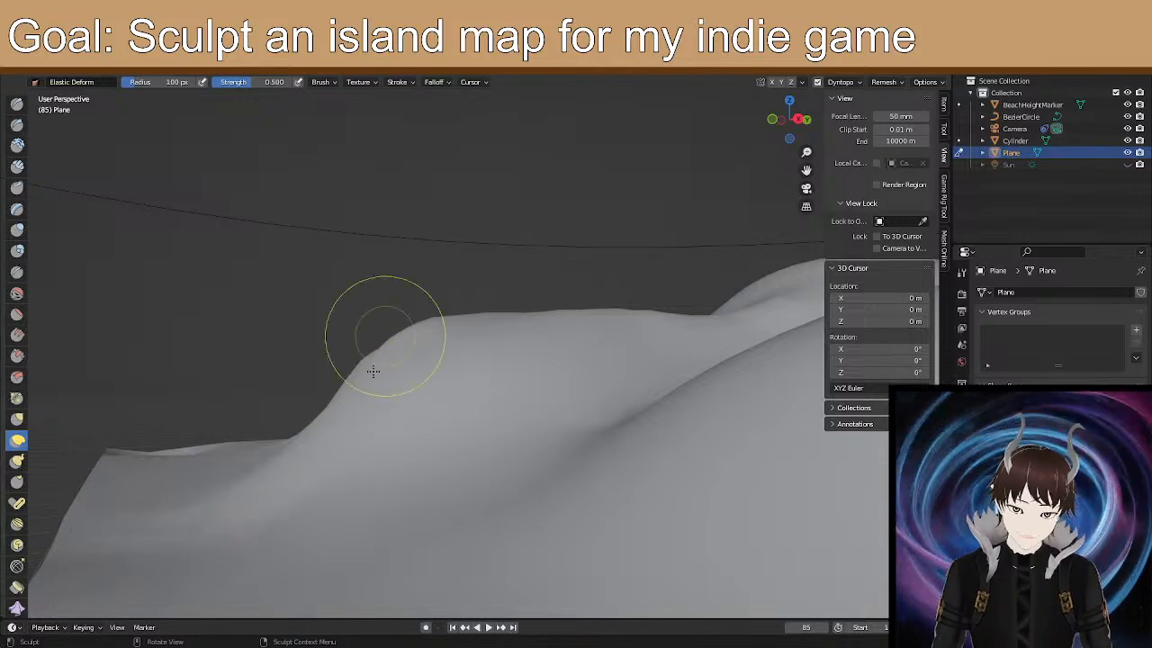
pyautogui.moveTo(222, 452); pyautogui.dragTo(222, 451)
pyautogui.moveTo(237, 490)
pyautogui.mouseDown()
pyautogui.moveTo(263, 458)
pyautogui.moveTo(255, 395)
pyautogui.moveTo(253, 426)
pyautogui.mouseUp()
pyautogui.moveTo(370, 367)
pyautogui.mouseDown()
pyautogui.moveTo(356, 372)
pyautogui.moveTo(330, 351)
pyautogui.mouseUp()
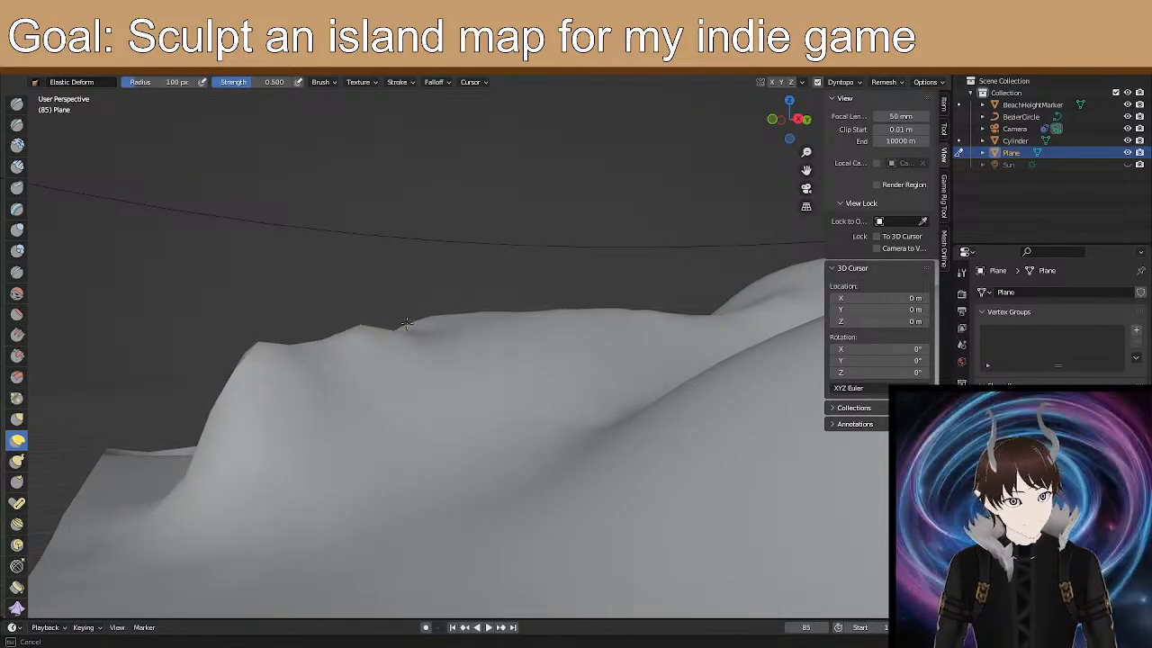
pyautogui.moveTo(407, 325); pyautogui.dragTo(396, 319)
pyautogui.moveTo(345, 370)
pyautogui.mouseDown()
pyautogui.moveTo(255, 355)
pyautogui.moveTo(234, 328)
pyautogui.moveTo(366, 359)
pyautogui.mouseUp()
pyautogui.moveTo(360, 418)
pyautogui.mouseDown(button='middle')
pyautogui.moveTo(347, 399)
pyautogui.moveTo(306, 553)
pyautogui.mouseUp(button='middle')
pyautogui.moveTo(349, 499)
pyautogui.mouseDown(button='middle')
pyautogui.moveTo(334, 522)
pyautogui.moveTo(380, 368)
pyautogui.mouseUp(button='middle')
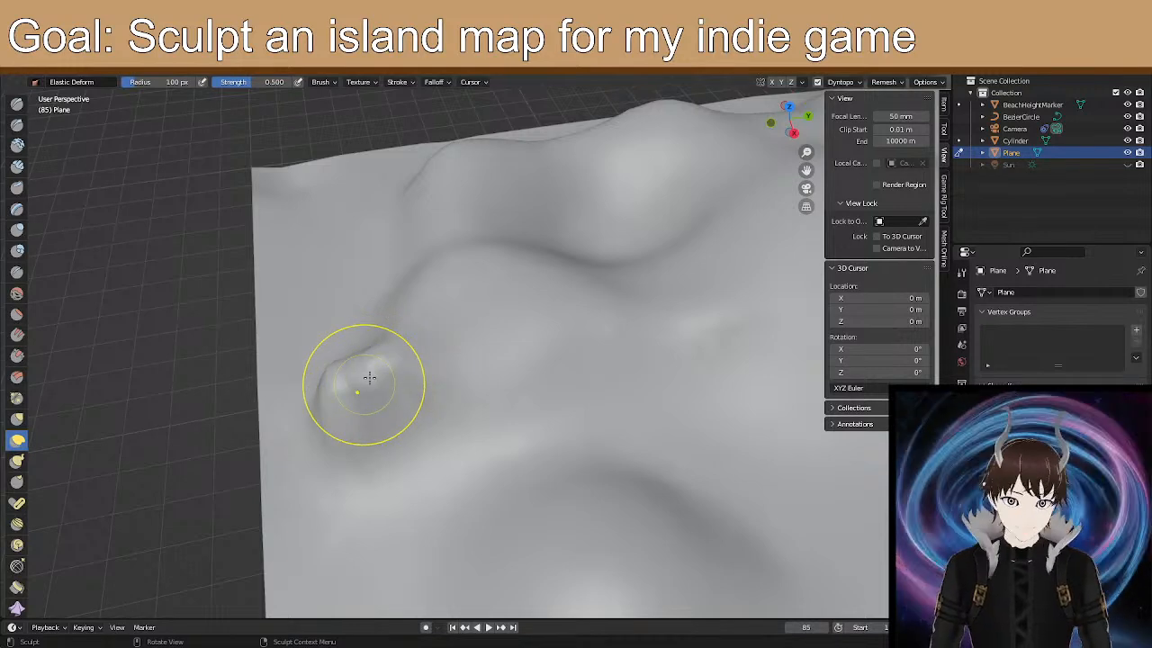
pyautogui.moveTo(379, 358)
pyautogui.mouseDown()
pyautogui.moveTo(359, 373)
pyautogui.moveTo(365, 363)
pyautogui.mouseUp()
# Pull a mound up from the lowland near the terrain's corner and draw its outer edge downward.
pyautogui.moveTo(439, 310)
pyautogui.mouseDown(button='middle')
pyautogui.moveTo(360, 287)
pyautogui.moveTo(386, 381)
pyautogui.moveTo(399, 360)
pyautogui.moveTo(406, 424)
pyautogui.moveTo(575, 342)
pyautogui.moveTo(506, 370)
pyautogui.moveTo(507, 342)
pyautogui.moveTo(504, 357)
pyautogui.mouseUp(button='middle')
pyautogui.scroll(5, 504, 357)
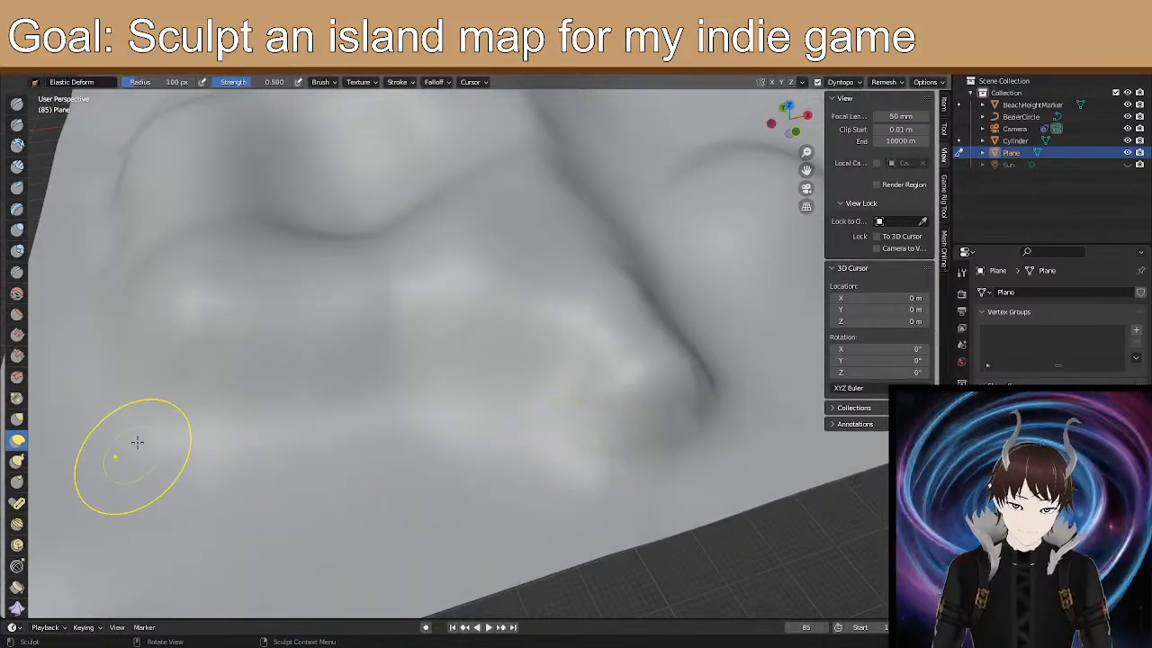
pyautogui.moveTo(159, 415)
pyautogui.mouseDown(button='middle')
pyautogui.moveTo(263, 374)
pyautogui.moveTo(255, 361)
pyautogui.moveTo(235, 368)
pyautogui.mouseUp(button='middle')
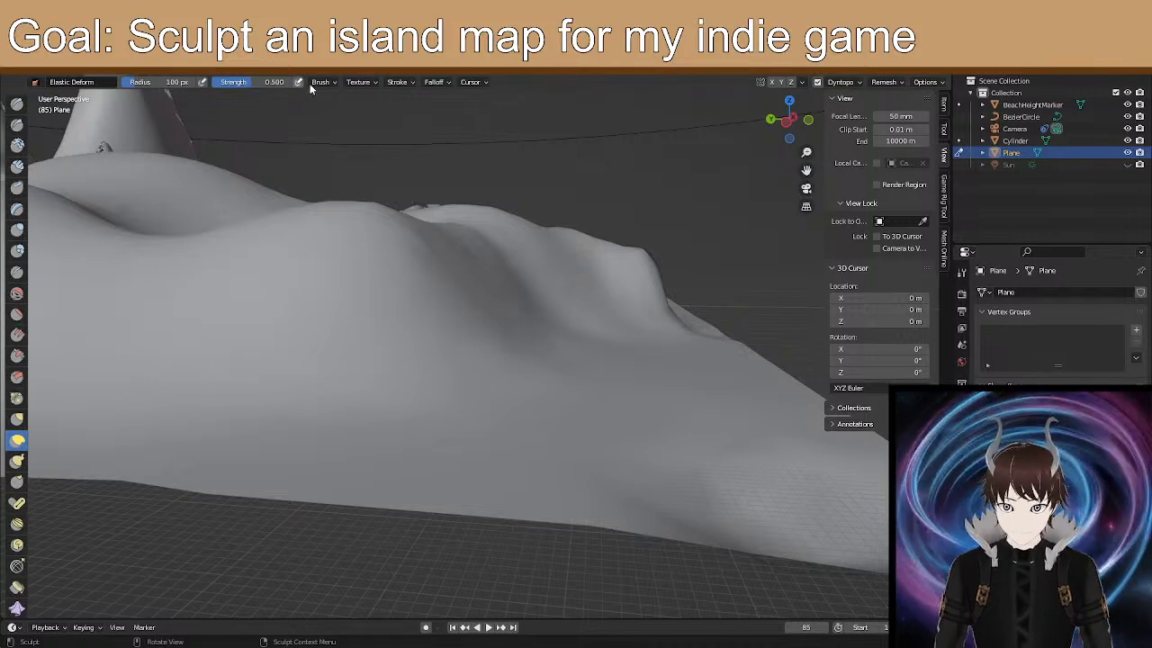
pyautogui.moveTo(489, 404); pyautogui.dragTo(525, 397, button='middle')
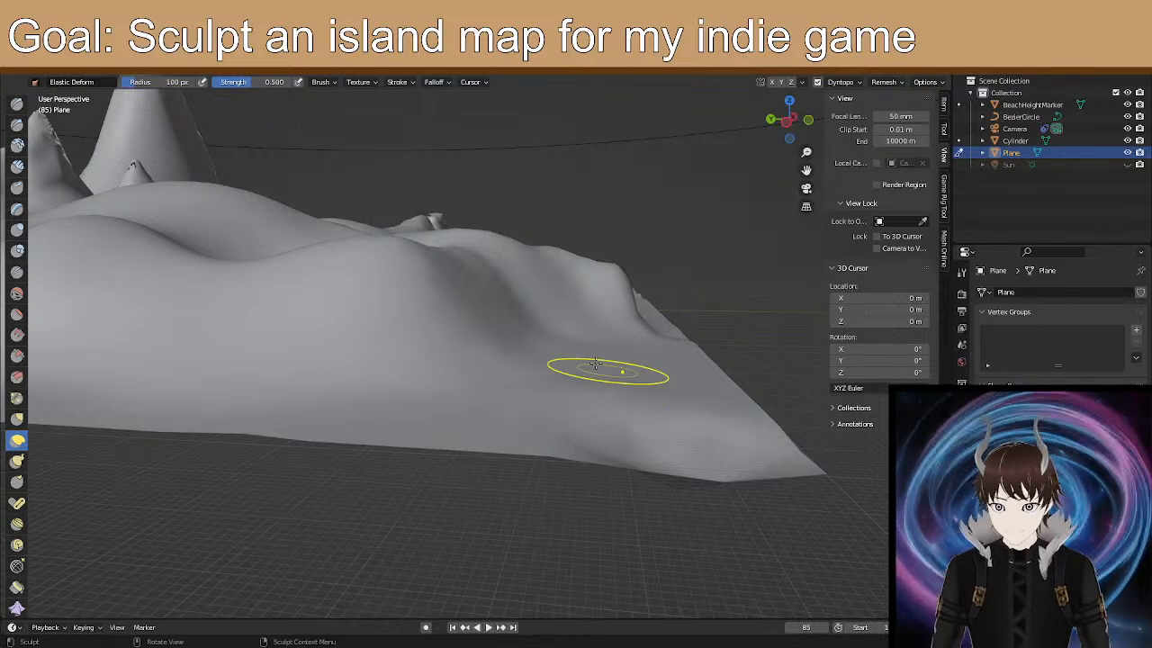
pyautogui.moveTo(530, 313)
pyautogui.mouseDown(button='middle')
pyautogui.moveTo(501, 311)
pyautogui.moveTo(553, 332)
pyautogui.mouseUp(button='middle')
pyautogui.moveTo(545, 376); pyautogui.dragTo(541, 157)
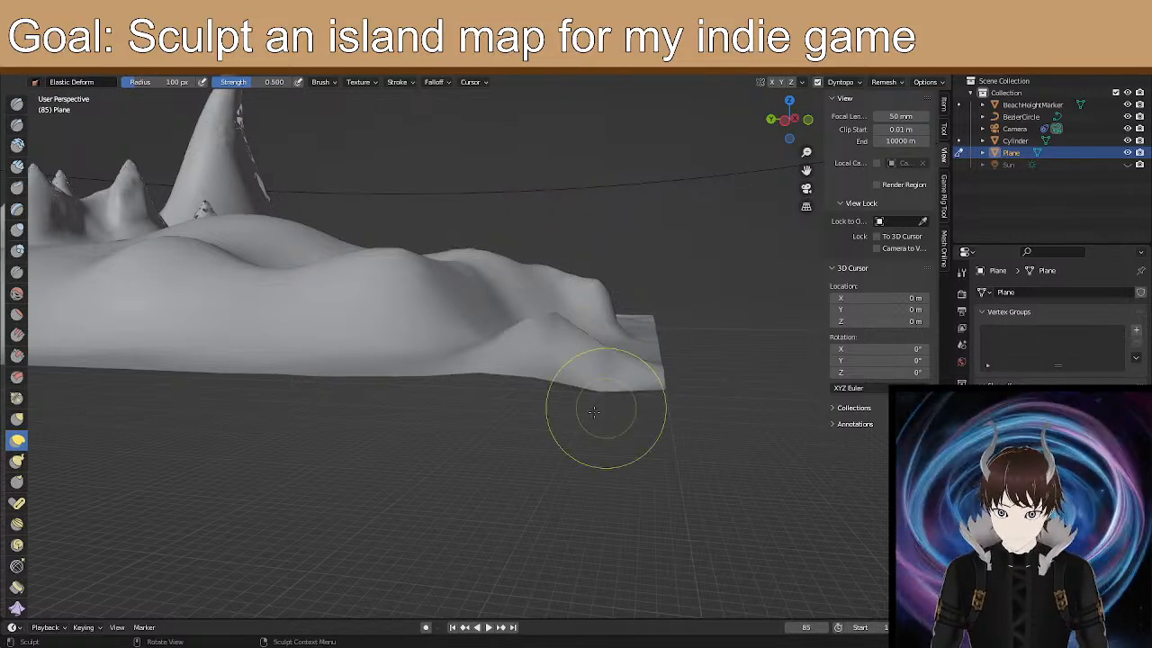
pyautogui.moveTo(480, 362); pyautogui.dragTo(472, 455)
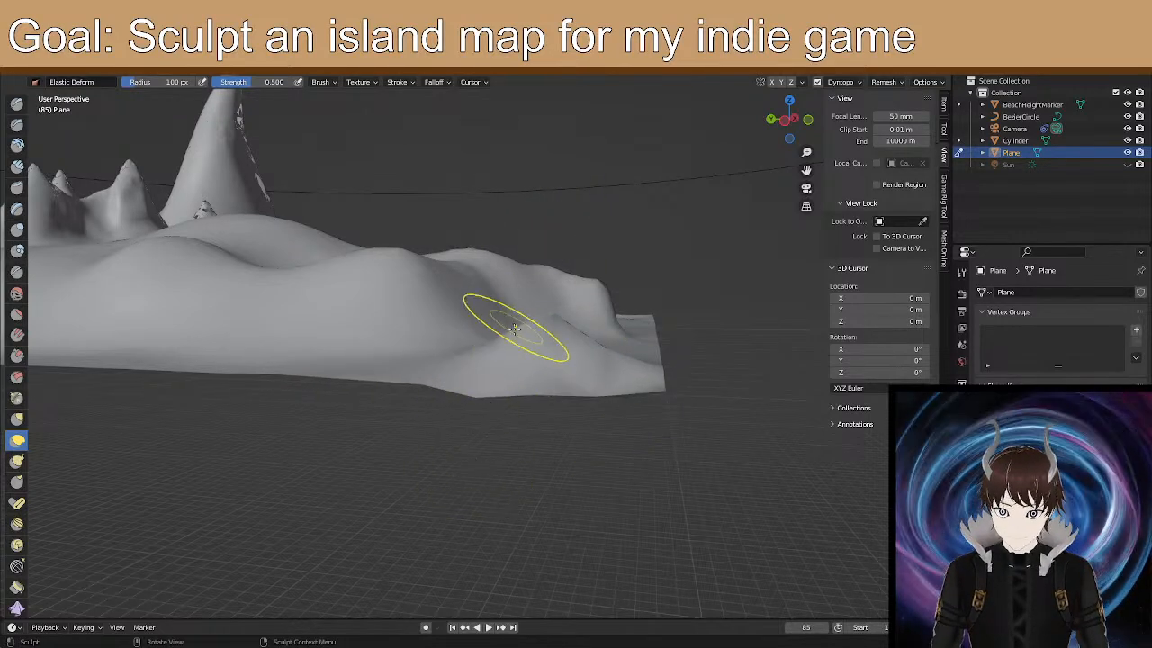
pyautogui.moveTo(521, 334); pyautogui.dragTo(516, 333)
# Lift more bumps along the lower slope of the corner hills with Elastic Deform.
pyautogui.scroll(5, 524, 331)
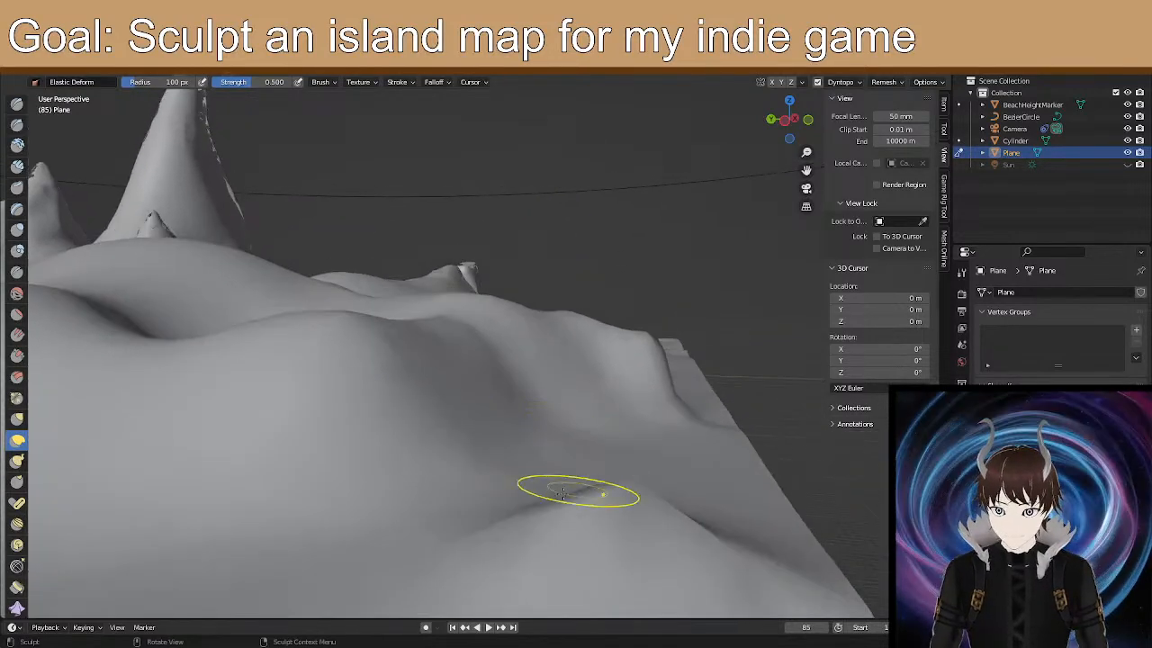
pyautogui.moveTo(542, 464); pyautogui.dragTo(548, 256)
pyautogui.moveTo(536, 436)
pyautogui.mouseDown(button='middle')
pyautogui.moveTo(543, 398)
pyautogui.moveTo(558, 430)
pyautogui.mouseUp(button='middle')
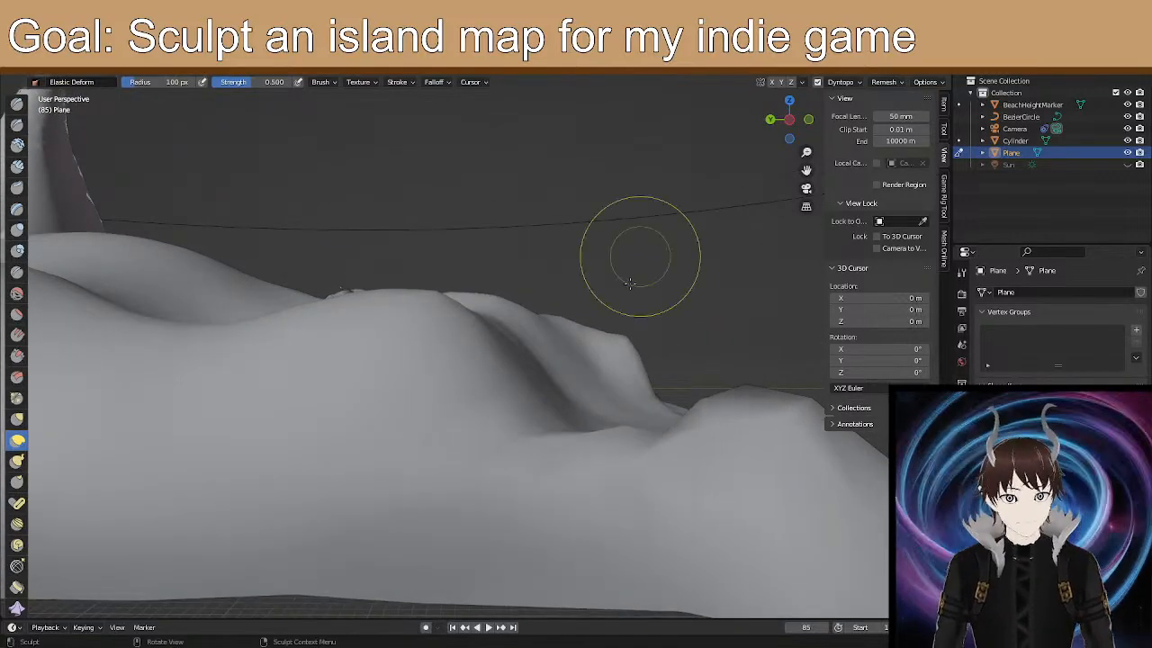
pyautogui.moveTo(591, 180); pyautogui.dragTo(638, 520, button='middle')
pyautogui.moveTo(637, 519); pyautogui.dragTo(624, 445)
pyautogui.moveTo(614, 501); pyautogui.dragTo(619, 396)
pyautogui.moveTo(754, 550)
pyautogui.mouseDown(button='middle')
pyautogui.moveTo(745, 507)
pyautogui.moveTo(601, 483)
pyautogui.mouseUp(button='middle')
pyautogui.moveTo(540, 441)
pyautogui.mouseDown()
pyautogui.moveTo(494, 424)
pyautogui.moveTo(488, 441)
pyautogui.mouseUp()
pyautogui.moveTo(567, 472); pyautogui.dragTo(324, 434, button='middle')
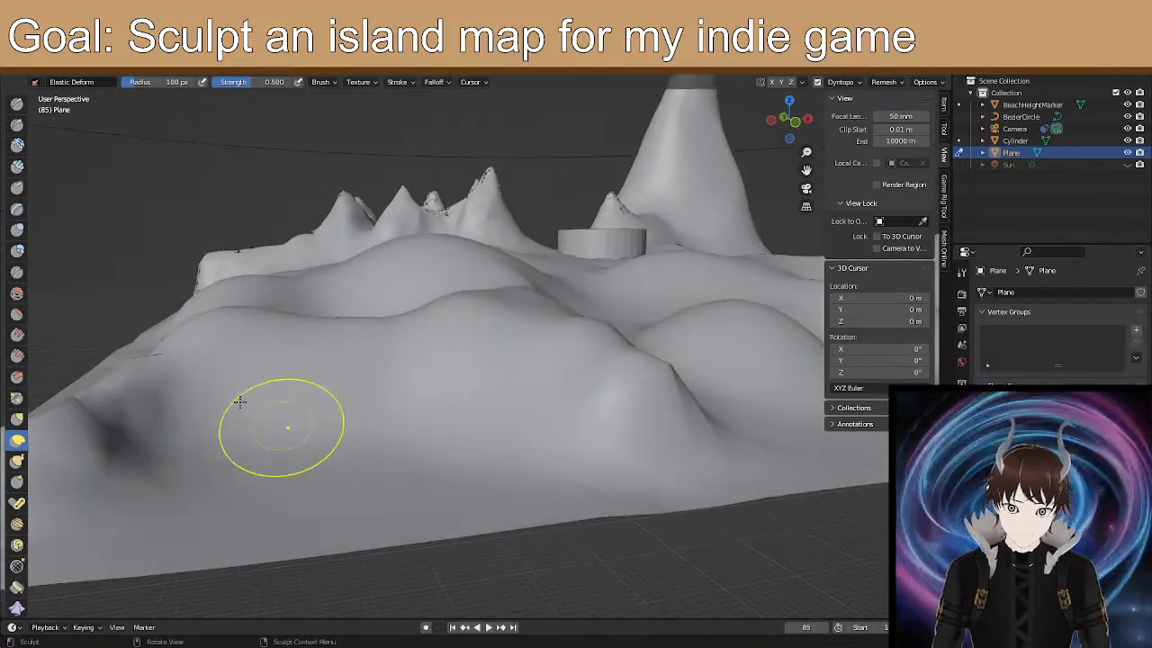
pyautogui.moveTo(223, 459); pyautogui.dragTo(225, 379)
# Build uneven ridges and mounds across the lower front slope with the Draw brush.
pyautogui.moveTo(234, 414)
pyautogui.mouseDown(button='middle')
pyautogui.moveTo(249, 404)
pyautogui.moveTo(243, 429)
pyautogui.mouseUp(button='middle')
pyautogui.click(17, 104)
pyautogui.scroll(5, 300, 378)
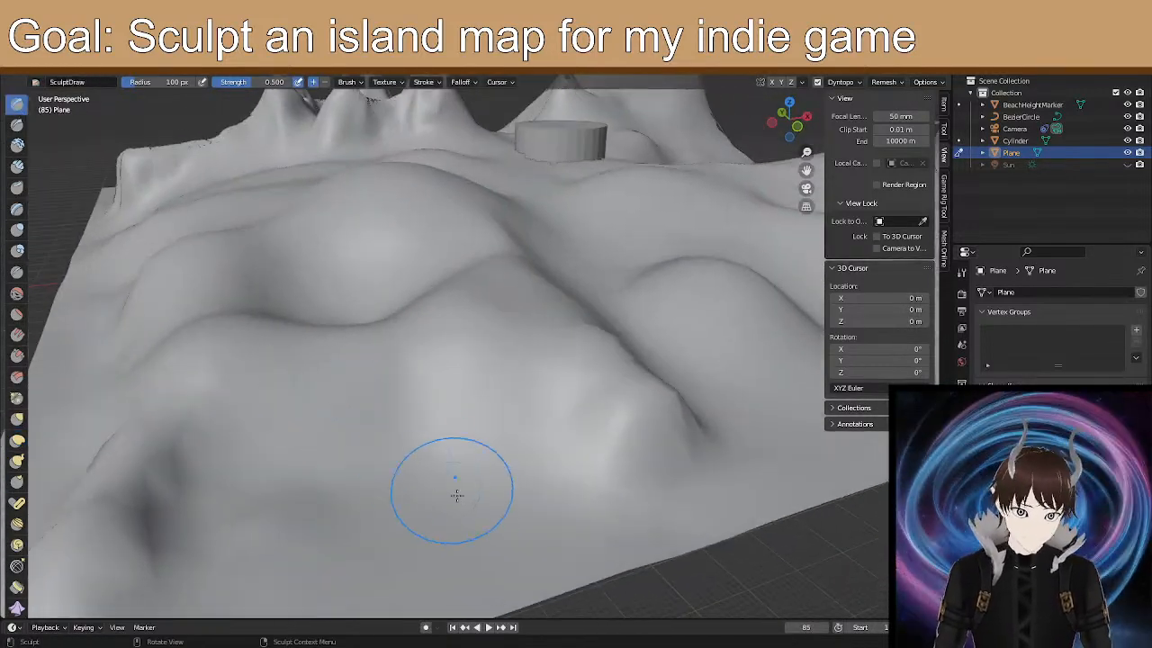
pyautogui.moveTo(531, 505)
pyautogui.mouseDown()
pyautogui.moveTo(350, 542)
pyautogui.moveTo(176, 540)
pyautogui.moveTo(274, 502)
pyautogui.moveTo(490, 508)
pyautogui.moveTo(496, 471)
pyautogui.moveTo(356, 473)
pyautogui.moveTo(437, 453)
pyautogui.mouseUp()
pyautogui.moveTo(287, 479)
pyautogui.mouseDown()
pyautogui.moveTo(216, 476)
pyautogui.moveTo(195, 524)
pyautogui.moveTo(153, 504)
pyautogui.moveTo(355, 470)
pyautogui.moveTo(499, 475)
pyautogui.moveTo(553, 416)
pyautogui.moveTo(366, 436)
pyautogui.mouseUp()
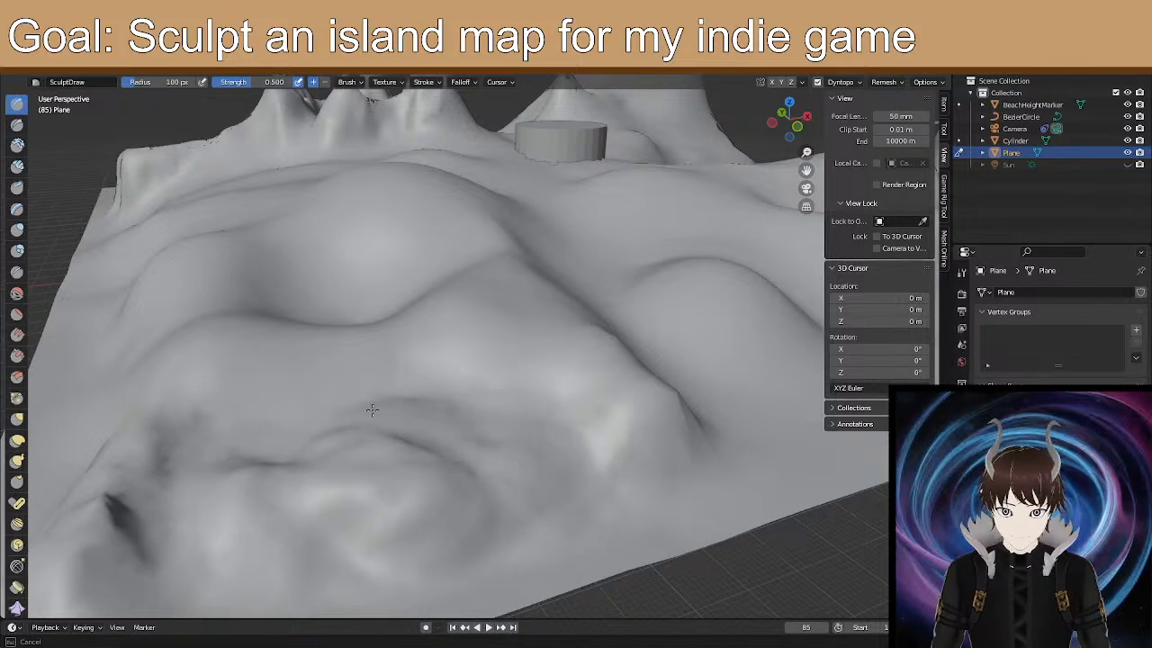
pyautogui.moveTo(172, 460)
pyautogui.mouseDown()
pyautogui.moveTo(189, 522)
pyautogui.moveTo(565, 434)
pyautogui.moveTo(459, 428)
pyautogui.moveTo(432, 396)
pyautogui.moveTo(298, 419)
pyautogui.moveTo(191, 457)
pyautogui.mouseUp()
pyautogui.scroll(-3, 192, 457)
pyautogui.moveTo(310, 473); pyautogui.dragTo(387, 436, button='middle')
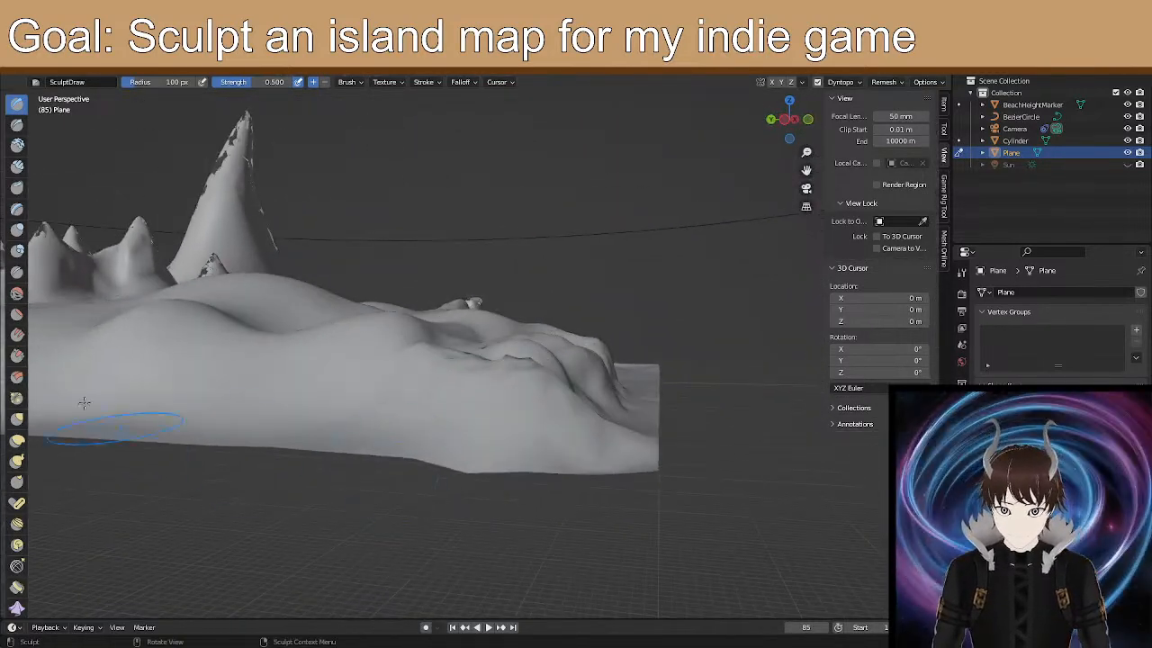
# Reshape the new ridges on the front slope into broader hills with the Elastic Deform brush.
pyautogui.click(19, 443)
pyautogui.moveTo(452, 378)
pyautogui.mouseDown(button='middle')
pyautogui.moveTo(426, 423)
pyautogui.moveTo(442, 485)
pyautogui.moveTo(395, 499)
pyautogui.mouseUp(button='middle')
pyautogui.scroll(4, 441, 437)
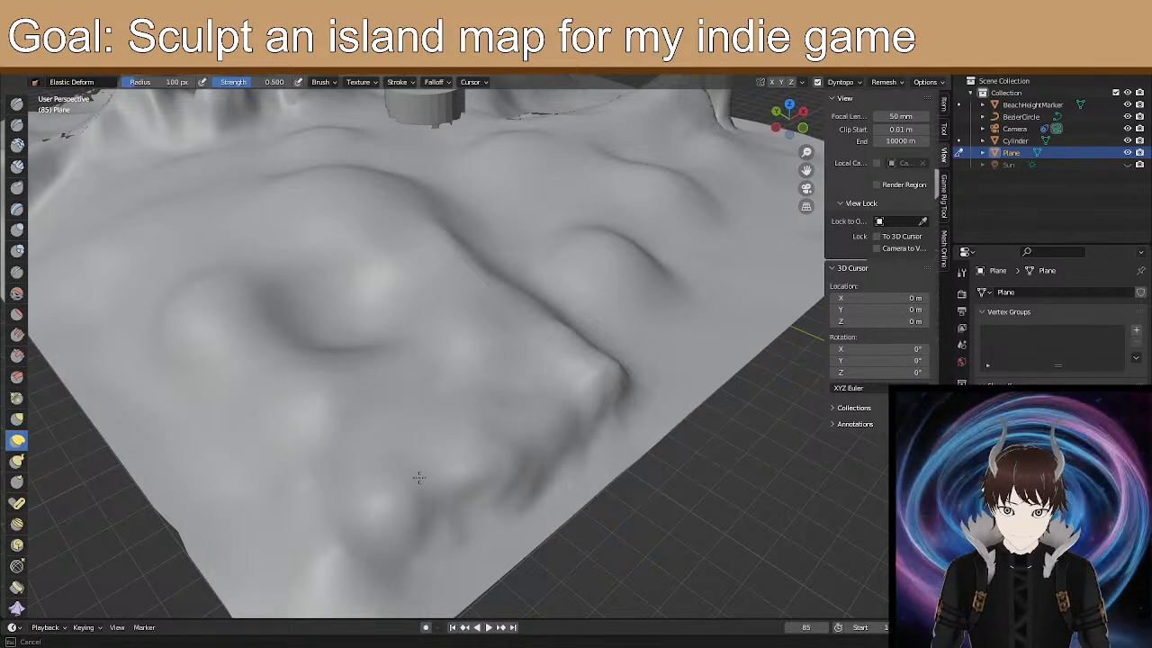
pyautogui.moveTo(375, 528)
pyautogui.mouseDown(button='middle')
pyautogui.moveTo(399, 483)
pyautogui.moveTo(607, 438)
pyautogui.moveTo(649, 405)
pyautogui.moveTo(506, 367)
pyautogui.mouseUp(button='middle')
pyautogui.scroll(3, 664, 411)
pyautogui.scroll(2, 689, 416)
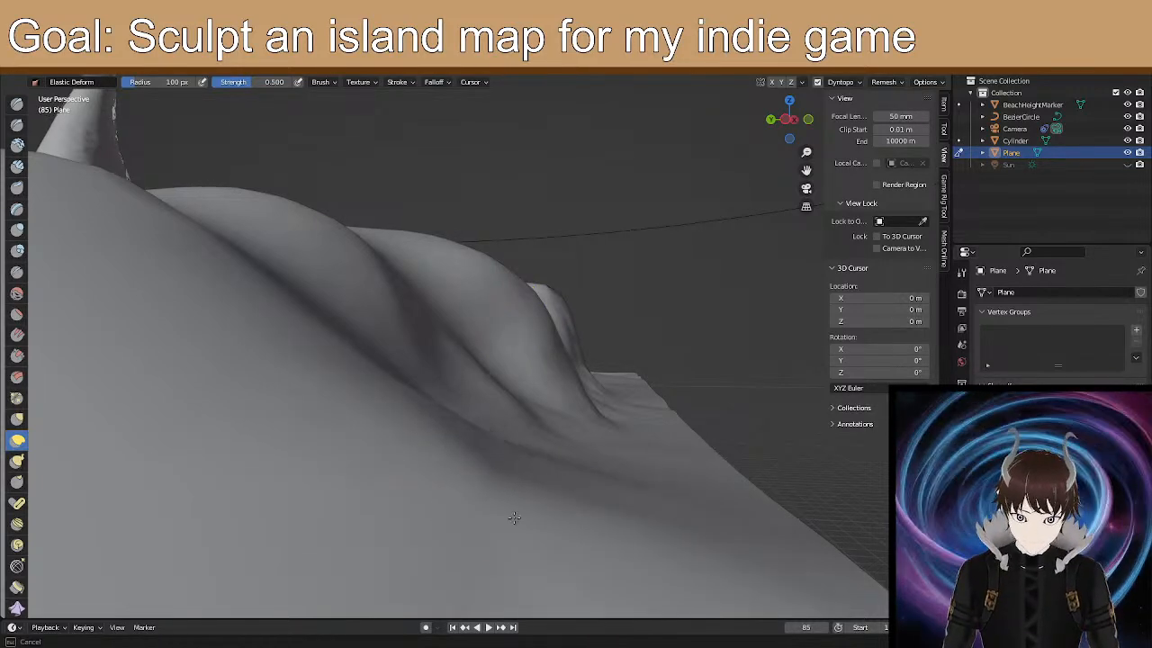
pyautogui.moveTo(470, 556)
pyautogui.mouseDown(button='middle')
pyautogui.moveTo(443, 457)
pyautogui.moveTo(383, 456)
pyautogui.mouseUp(button='middle')
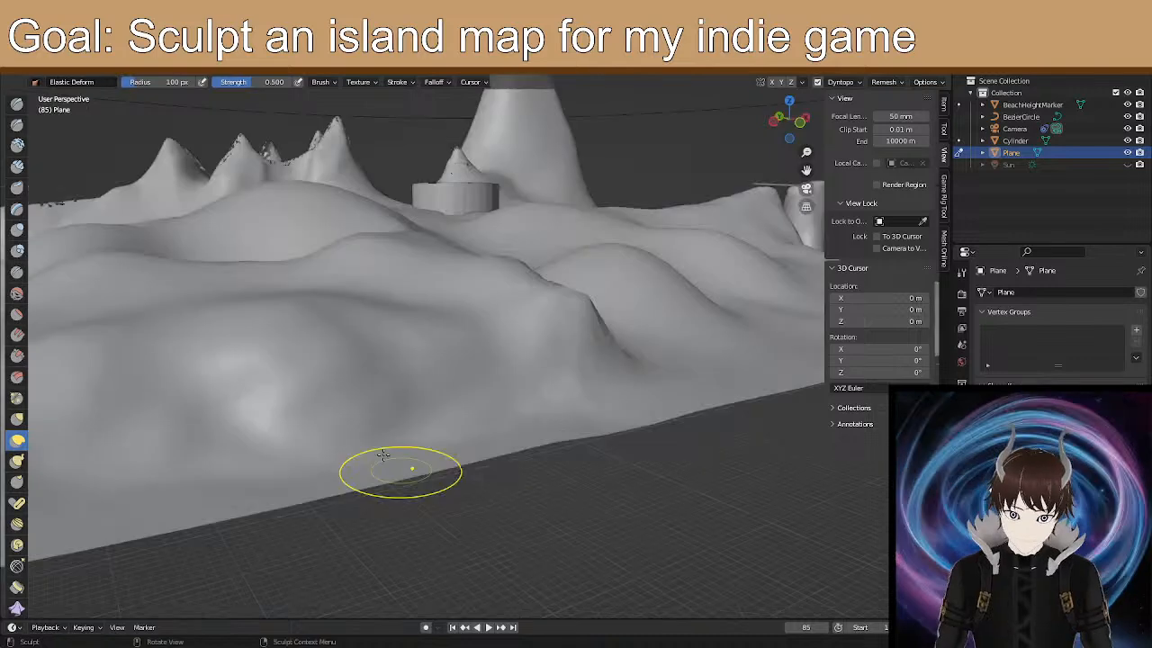
# Sculpt small ridges along the foot of the hills with the Draw brush at a 50 px radius.
pyautogui.click(17, 104)
pyautogui.click(47, 81)
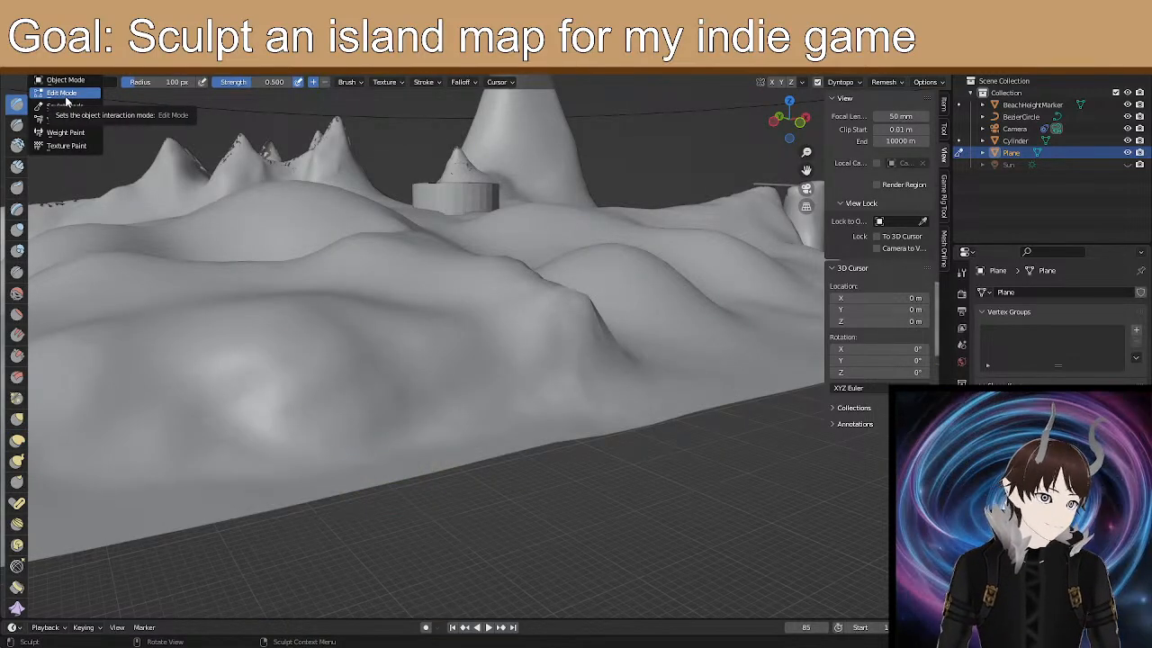
pyautogui.click(66, 97)
pyautogui.moveTo(361, 334)
pyautogui.mouseDown(button='middle')
pyautogui.moveTo(603, 303)
pyautogui.moveTo(609, 326)
pyautogui.moveTo(535, 316)
pyautogui.moveTo(492, 336)
pyautogui.moveTo(543, 372)
pyautogui.moveTo(612, 339)
pyautogui.moveTo(536, 378)
pyautogui.moveTo(151, 184)
pyautogui.mouseUp(button='middle')
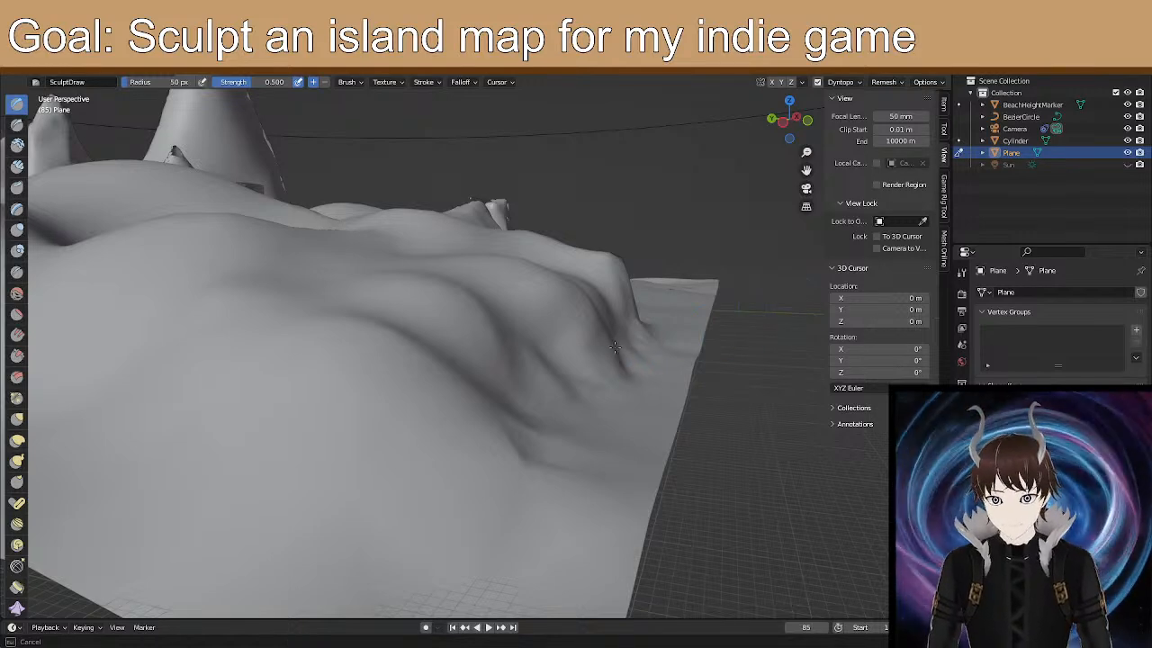
pyautogui.moveTo(609, 366)
pyautogui.mouseDown()
pyautogui.moveTo(531, 486)
pyautogui.moveTo(584, 450)
pyautogui.moveTo(509, 513)
pyautogui.moveTo(531, 463)
pyautogui.mouseUp()
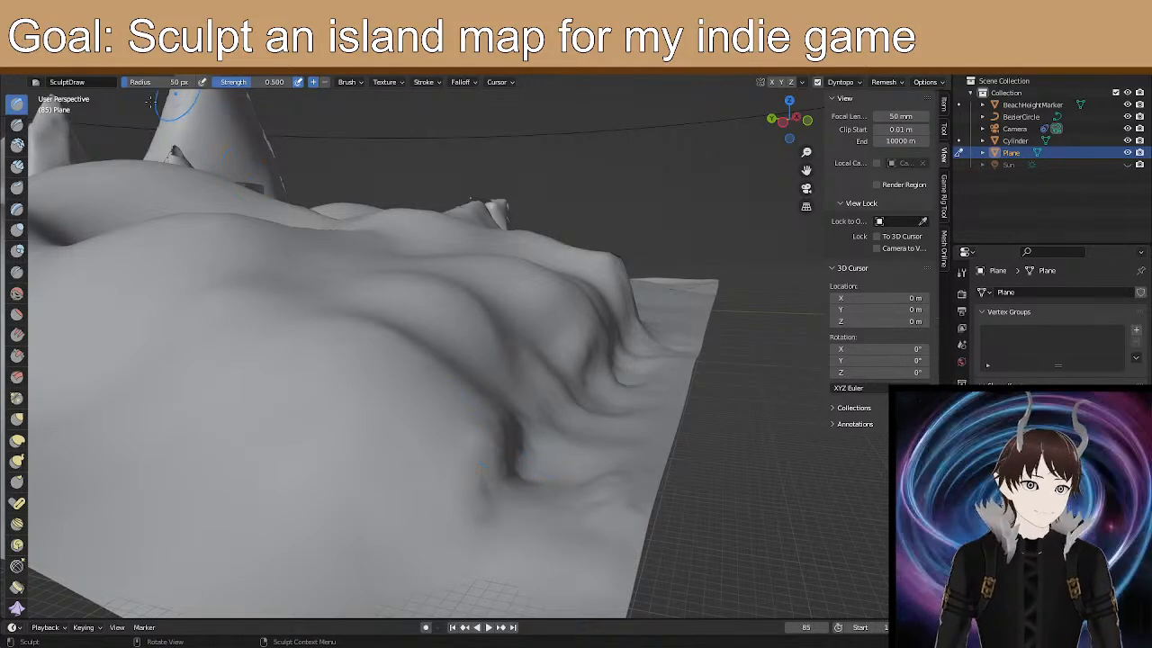
# Soften the small ridges at the foot of the hills with the Smooth brush.
pyautogui.click(17, 295)
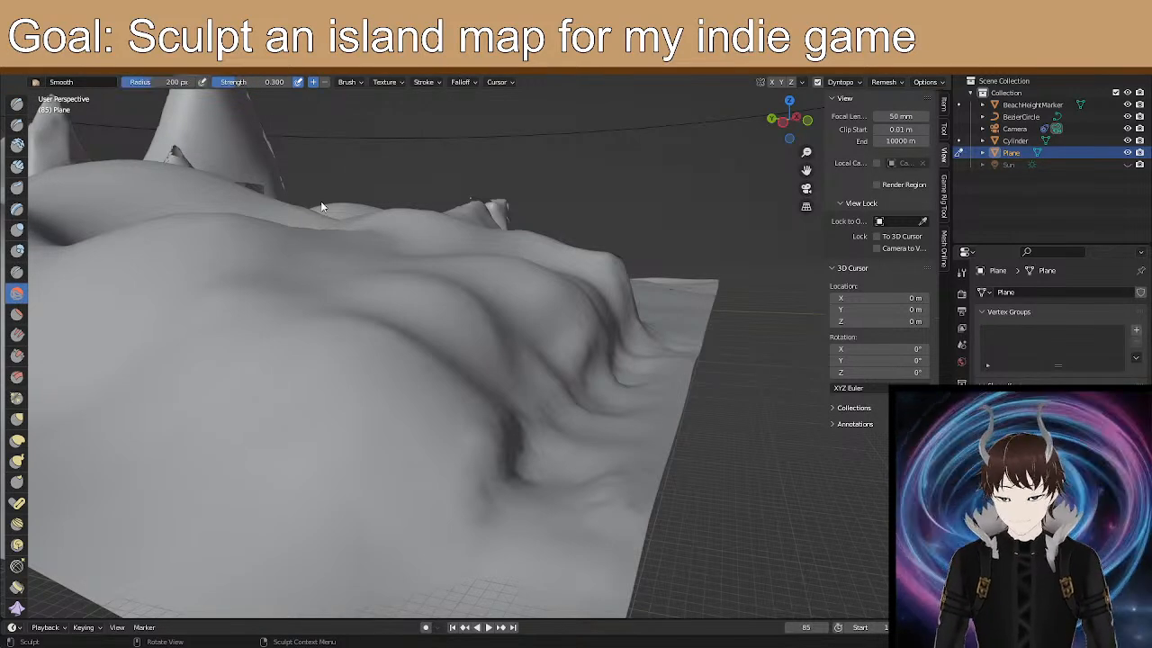
pyautogui.moveTo(567, 510); pyautogui.dragTo(599, 496)
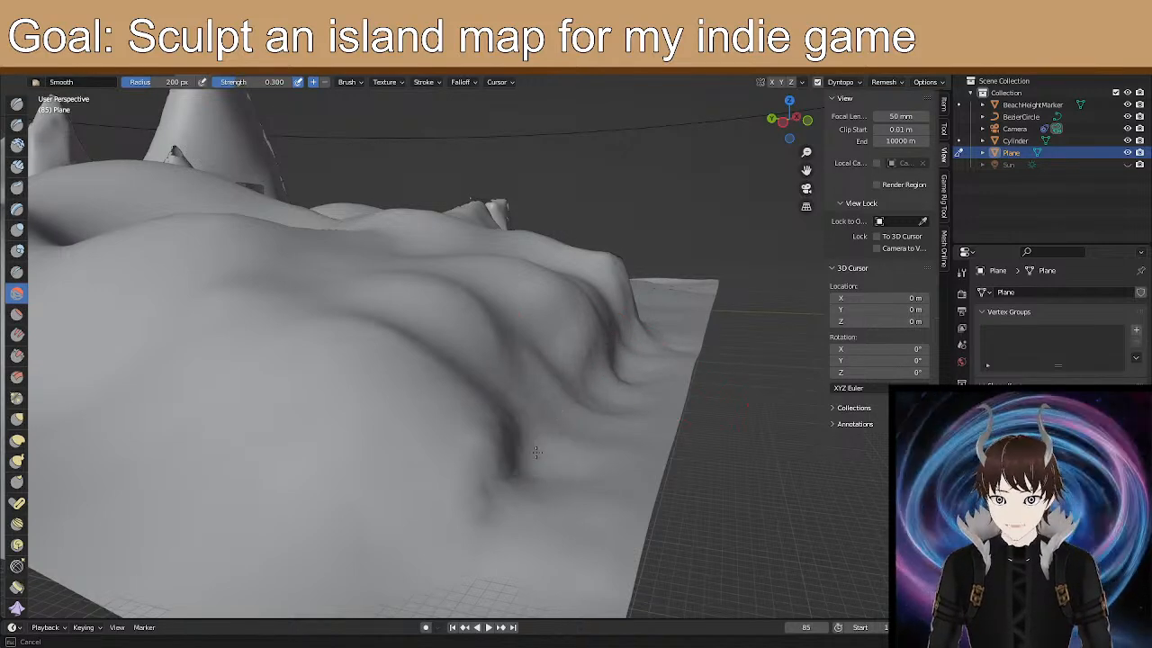
pyautogui.moveTo(540, 456)
pyautogui.mouseDown()
pyautogui.moveTo(501, 548)
pyautogui.moveTo(528, 462)
pyautogui.moveTo(584, 356)
pyautogui.mouseUp()
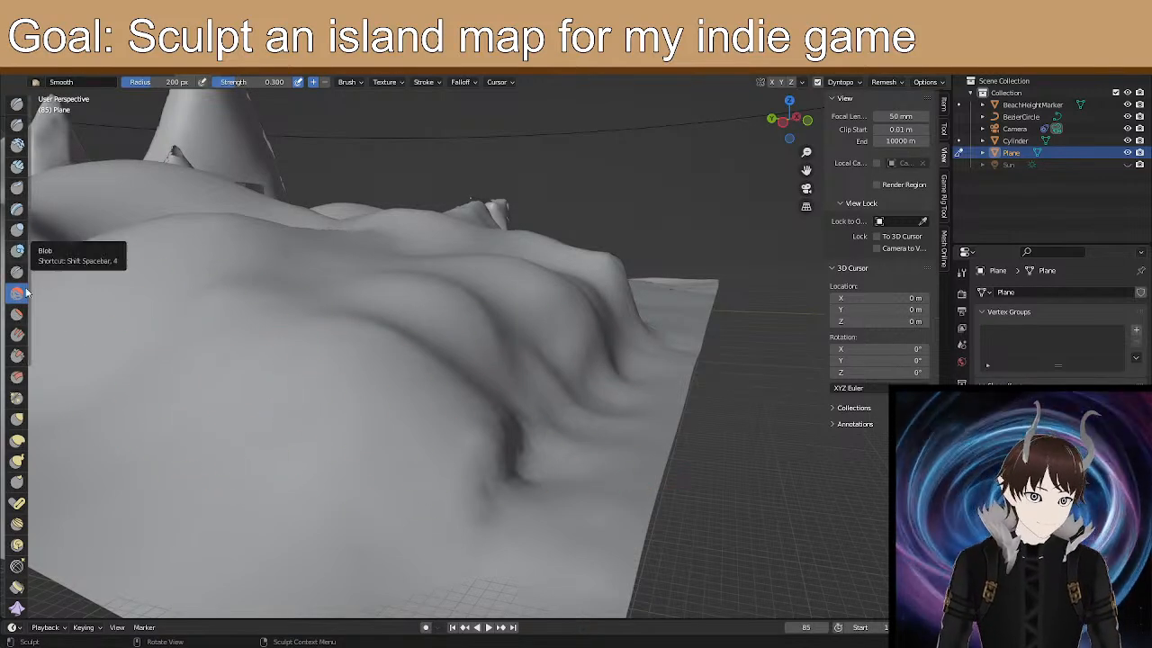
# Pull the hill at the outer front corner higher with the Elastic Deform brush at a 100 px radius.
pyautogui.click(14, 441)
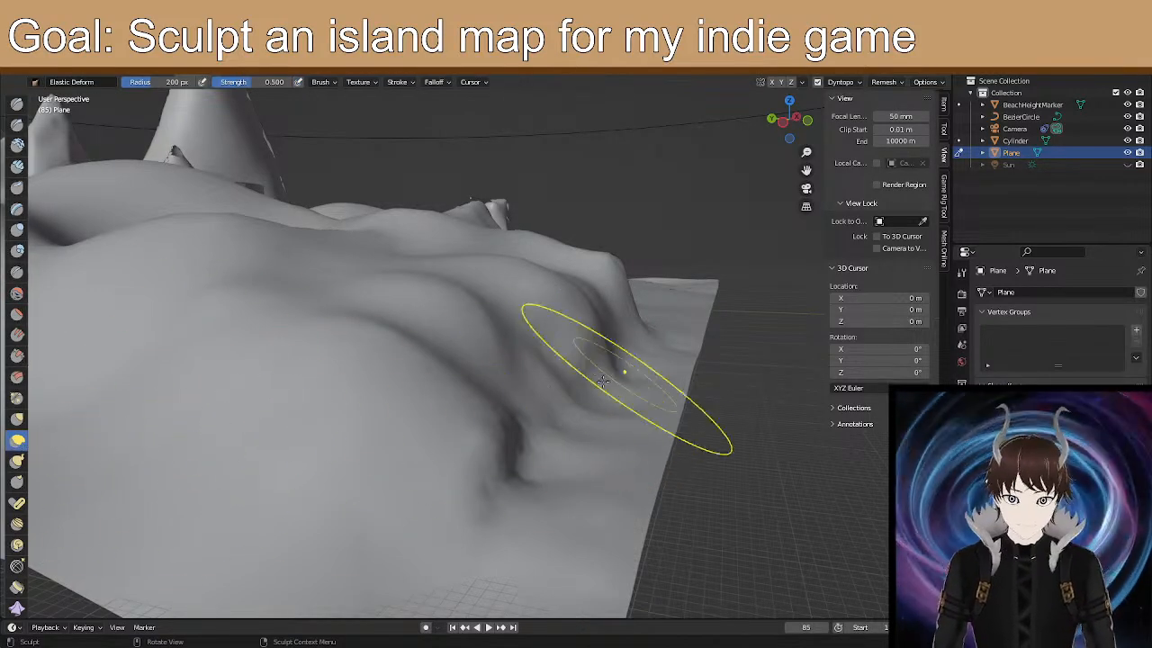
pyautogui.moveTo(514, 465)
pyautogui.mouseDown()
pyautogui.moveTo(499, 458)
pyautogui.moveTo(510, 451)
pyautogui.mouseUp()
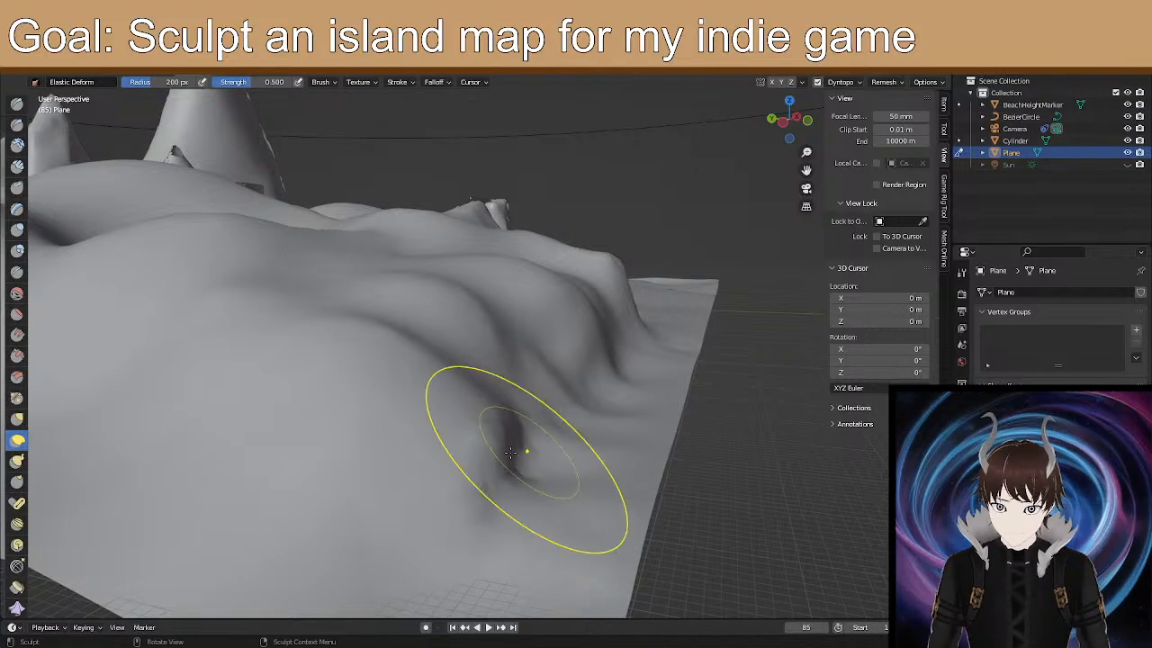
pyautogui.moveTo(405, 437); pyautogui.dragTo(575, 445, button='middle')
pyautogui.moveTo(542, 390)
pyautogui.mouseDown(button='middle')
pyautogui.moveTo(519, 375)
pyautogui.moveTo(406, 455)
pyautogui.moveTo(357, 447)
pyautogui.moveTo(468, 545)
pyautogui.moveTo(382, 406)
pyautogui.moveTo(324, 410)
pyautogui.moveTo(394, 450)
pyautogui.moveTo(641, 518)
pyautogui.moveTo(609, 501)
pyautogui.moveTo(630, 513)
pyautogui.moveTo(544, 423)
pyautogui.moveTo(540, 437)
pyautogui.moveTo(549, 450)
pyautogui.moveTo(573, 436)
pyautogui.mouseUp(button='middle')
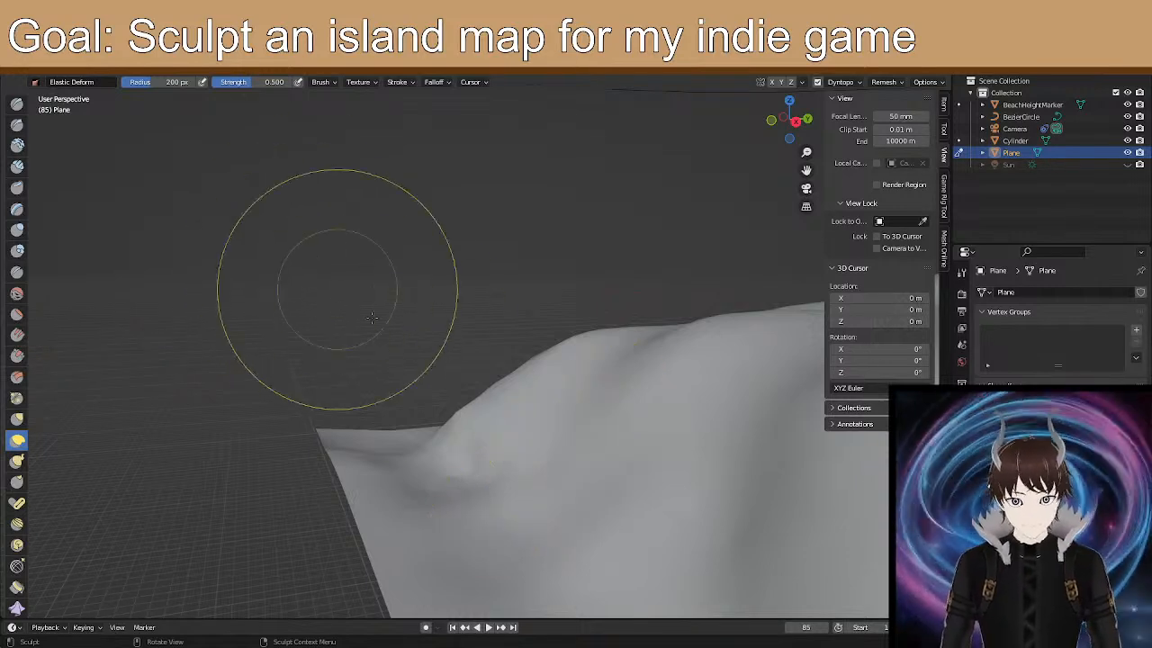
pyautogui.moveTo(442, 340); pyautogui.dragTo(471, 399, button='middle')
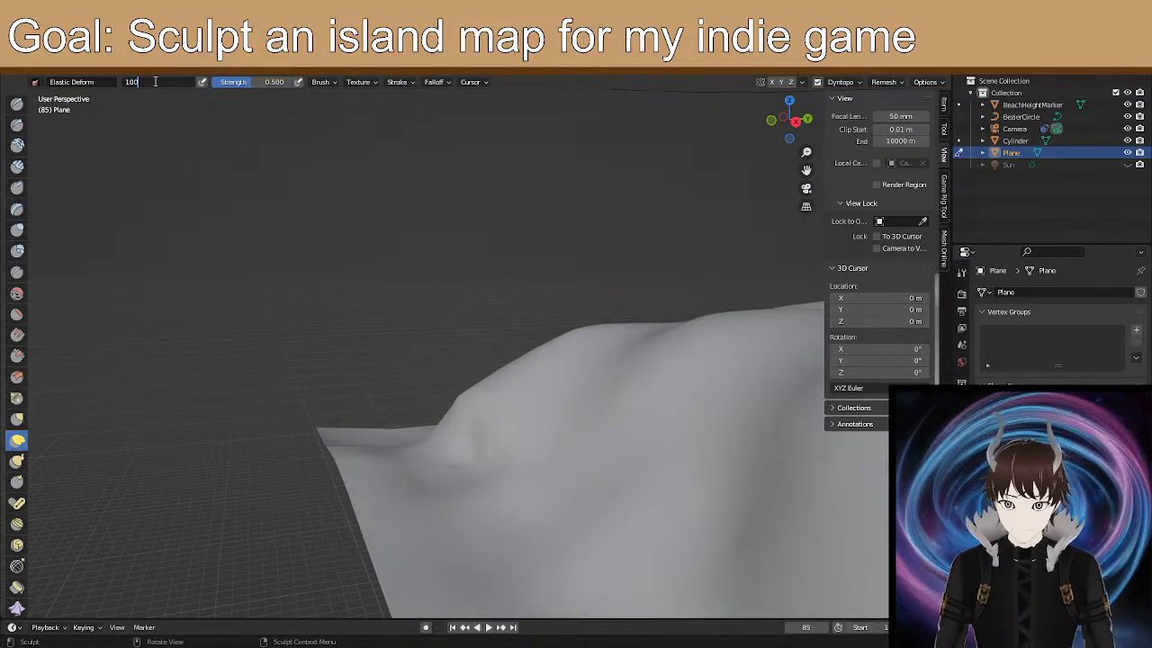
pyautogui.moveTo(503, 402)
pyautogui.mouseDown()
pyautogui.moveTo(482, 364)
pyautogui.moveTo(507, 375)
pyautogui.moveTo(548, 329)
pyautogui.moveTo(567, 328)
pyautogui.moveTo(501, 376)
pyautogui.moveTo(463, 378)
pyautogui.moveTo(448, 324)
pyautogui.mouseUp()
pyautogui.moveTo(581, 385)
pyautogui.mouseDown(button='middle')
pyautogui.moveTo(554, 399)
pyautogui.moveTo(511, 376)
pyautogui.mouseUp(button='middle')
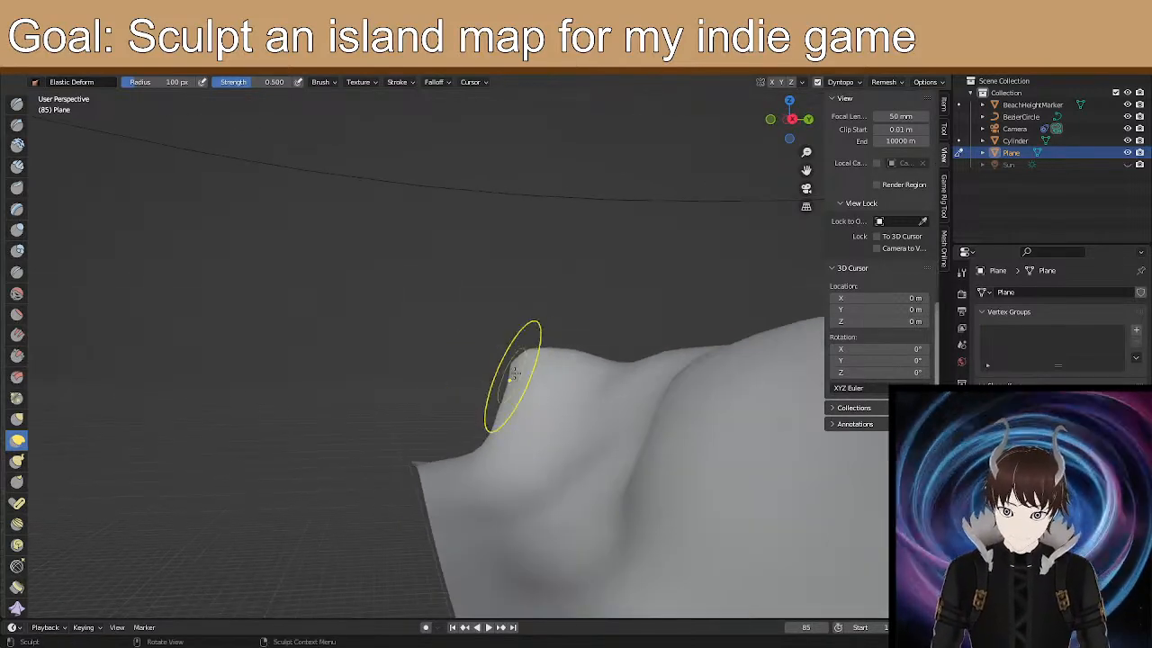
pyautogui.moveTo(596, 436)
pyautogui.mouseDown(button='middle')
pyautogui.moveTo(506, 333)
pyautogui.moveTo(514, 378)
pyautogui.moveTo(523, 359)
pyautogui.mouseUp(button='middle')
pyautogui.moveTo(477, 284); pyautogui.dragTo(511, 304, button='middle')
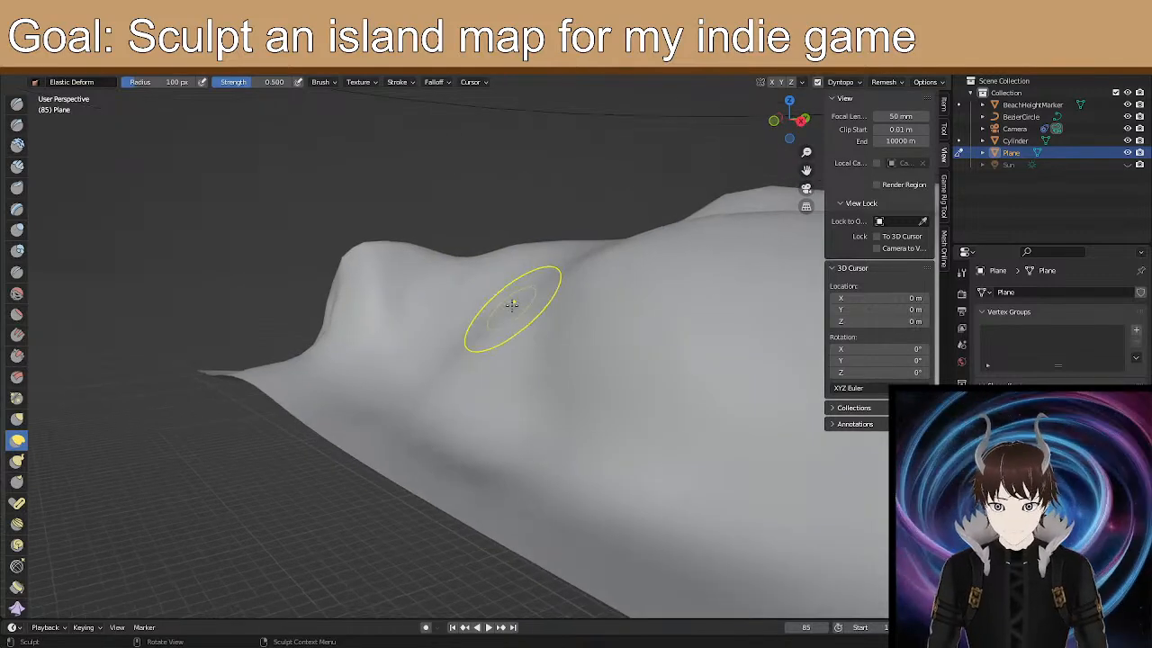
# Pull the terrain border at the foot of the corner hill downward with the Elastic Deform brush.
pyautogui.moveTo(440, 273)
pyautogui.mouseDown(button='middle')
pyautogui.moveTo(483, 314)
pyautogui.moveTo(447, 287)
pyautogui.moveTo(445, 320)
pyautogui.moveTo(452, 328)
pyautogui.moveTo(463, 311)
pyautogui.moveTo(470, 333)
pyautogui.moveTo(517, 332)
pyautogui.moveTo(467, 319)
pyautogui.moveTo(648, 314)
pyautogui.moveTo(576, 326)
pyautogui.mouseUp(button='middle')
pyautogui.moveTo(427, 341)
pyautogui.mouseDown(button='middle')
pyautogui.moveTo(488, 319)
pyautogui.moveTo(452, 369)
pyautogui.mouseUp(button='middle')
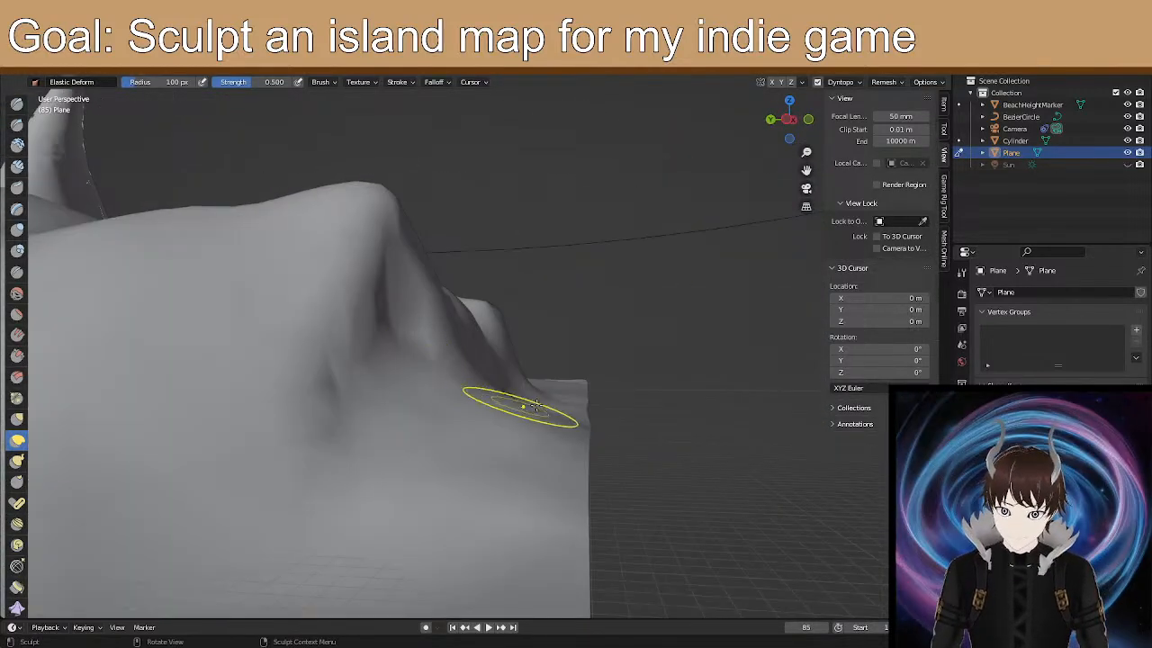
pyautogui.moveTo(516, 452)
pyautogui.mouseDown()
pyautogui.moveTo(513, 496)
pyautogui.moveTo(463, 553)
pyautogui.mouseUp()
pyautogui.moveTo(462, 553); pyautogui.dragTo(586, 417, button='middle')
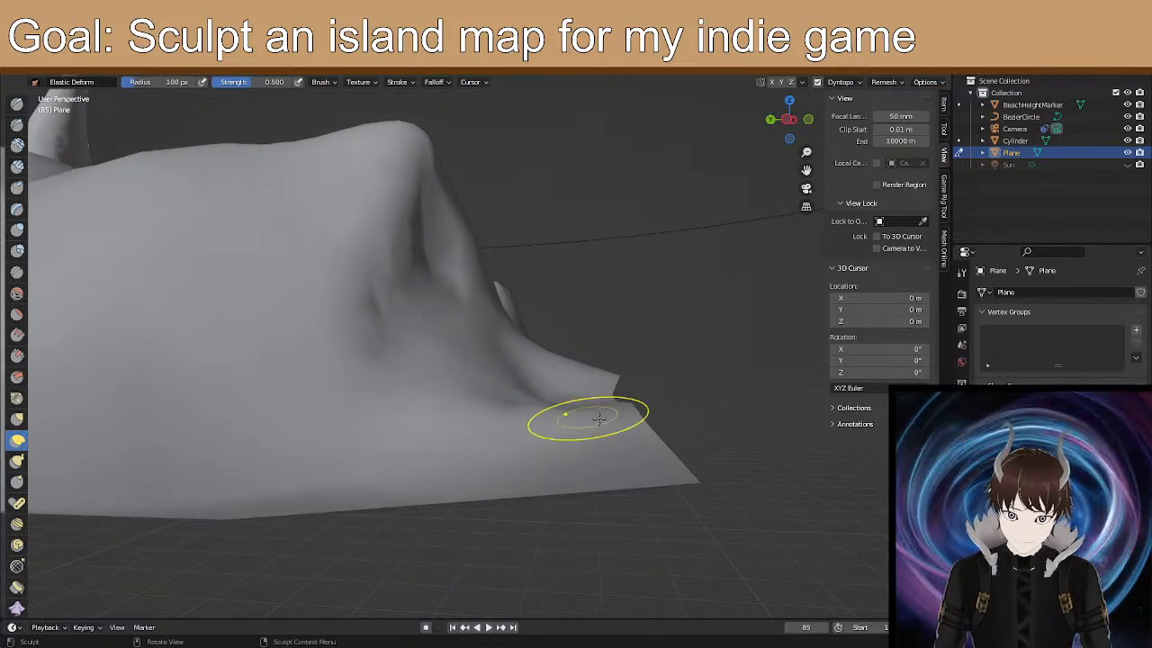
pyautogui.moveTo(579, 417); pyautogui.dragTo(566, 424)
# Examine the height of the terrain's outer edges against the ground line in left, front and right orthographic views.
pyautogui.moveTo(566, 424)
pyautogui.mouseDown(button='middle')
pyautogui.moveTo(579, 429)
pyautogui.moveTo(578, 399)
pyautogui.moveTo(560, 412)
pyautogui.moveTo(372, 381)
pyautogui.moveTo(433, 365)
pyautogui.moveTo(491, 372)
pyautogui.mouseUp(button='middle')
pyautogui.scroll(3, 507, 394)
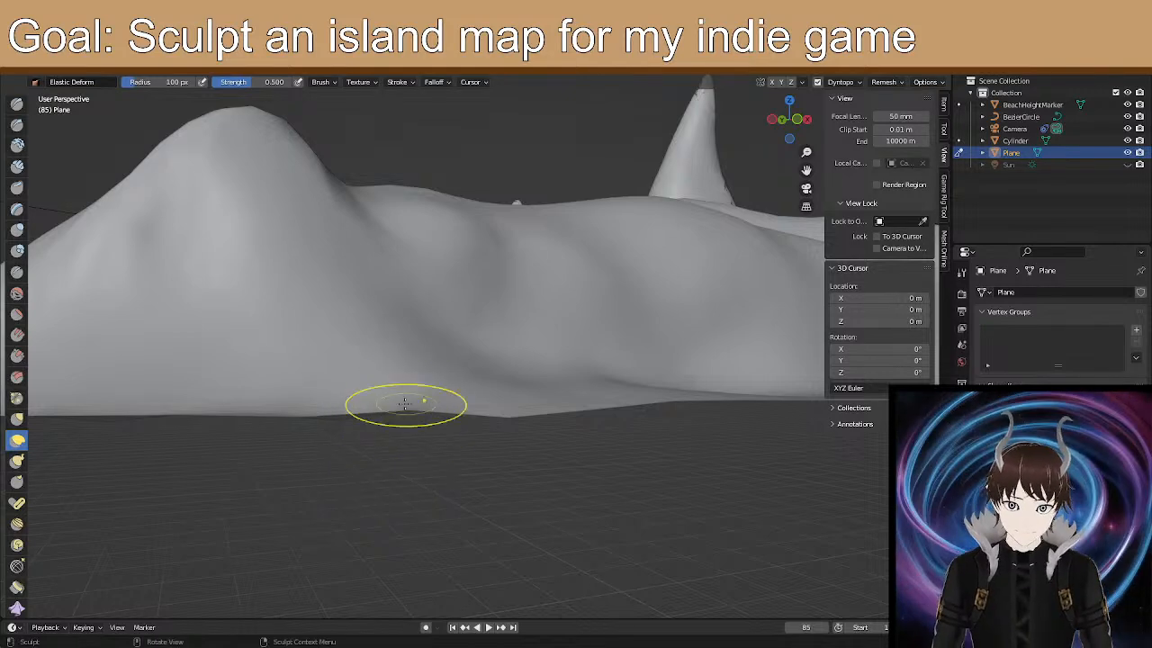
pyautogui.moveTo(345, 437); pyautogui.dragTo(566, 404, button='middle')
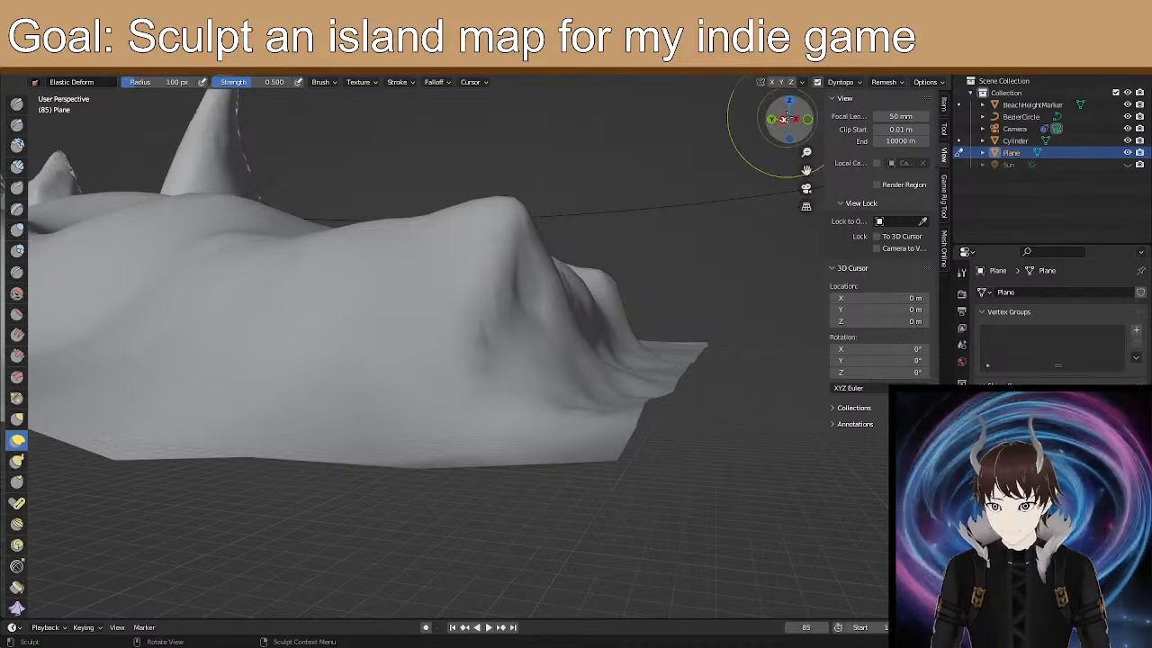
pyautogui.click(783, 118)
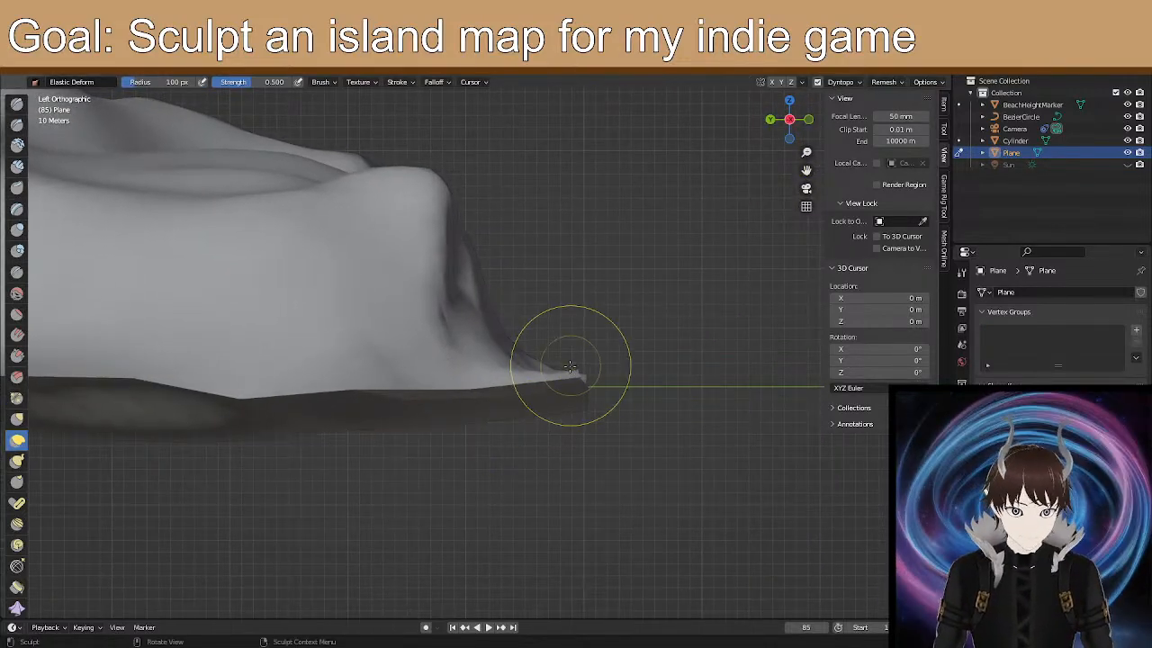
pyautogui.moveTo(206, 432)
pyautogui.mouseDown(button='middle')
pyautogui.moveTo(192, 421)
pyautogui.moveTo(107, 444)
pyautogui.moveTo(216, 378)
pyautogui.mouseUp(button='middle')
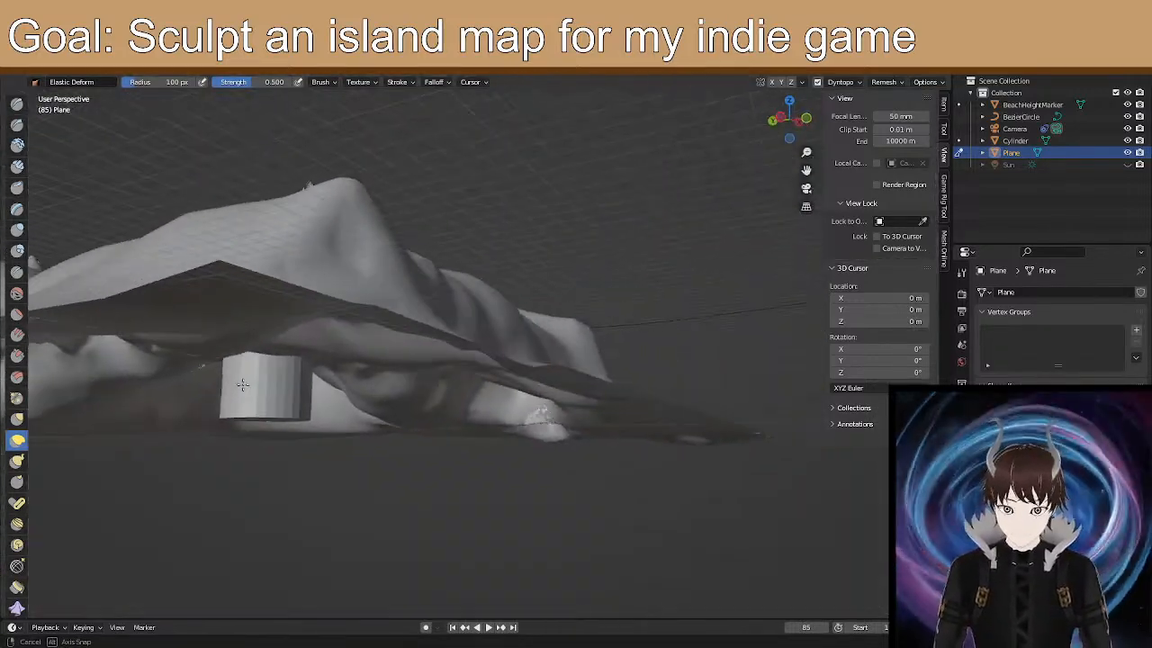
pyautogui.click(779, 115)
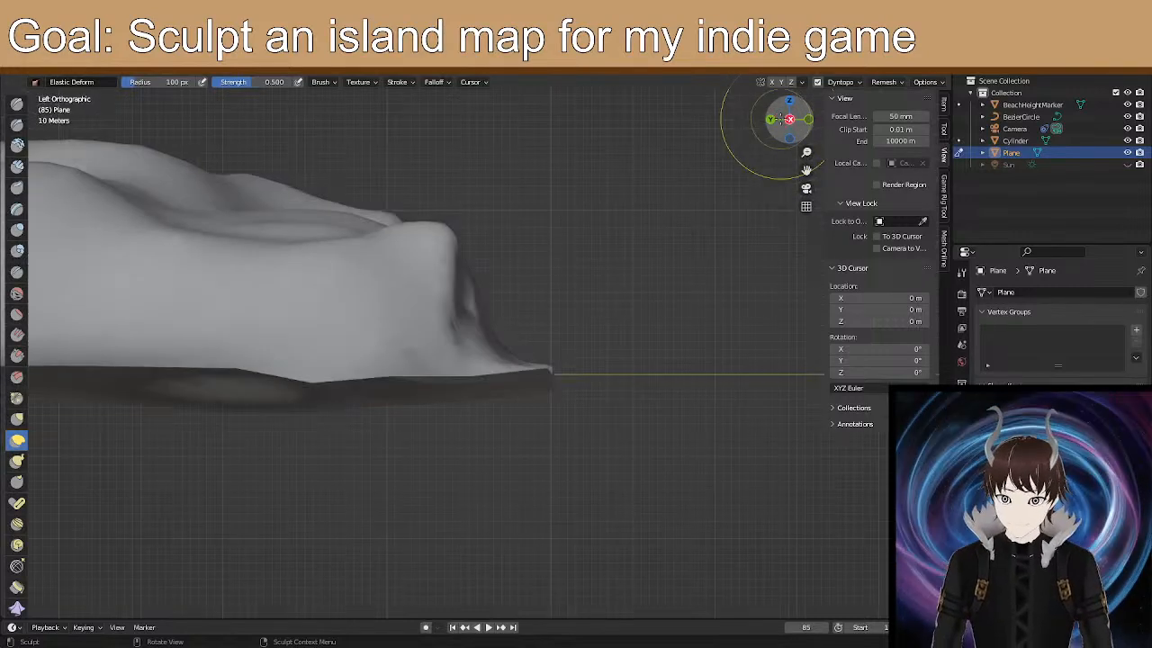
pyautogui.click(808, 119)
pyautogui.scroll(-3, 671, 286)
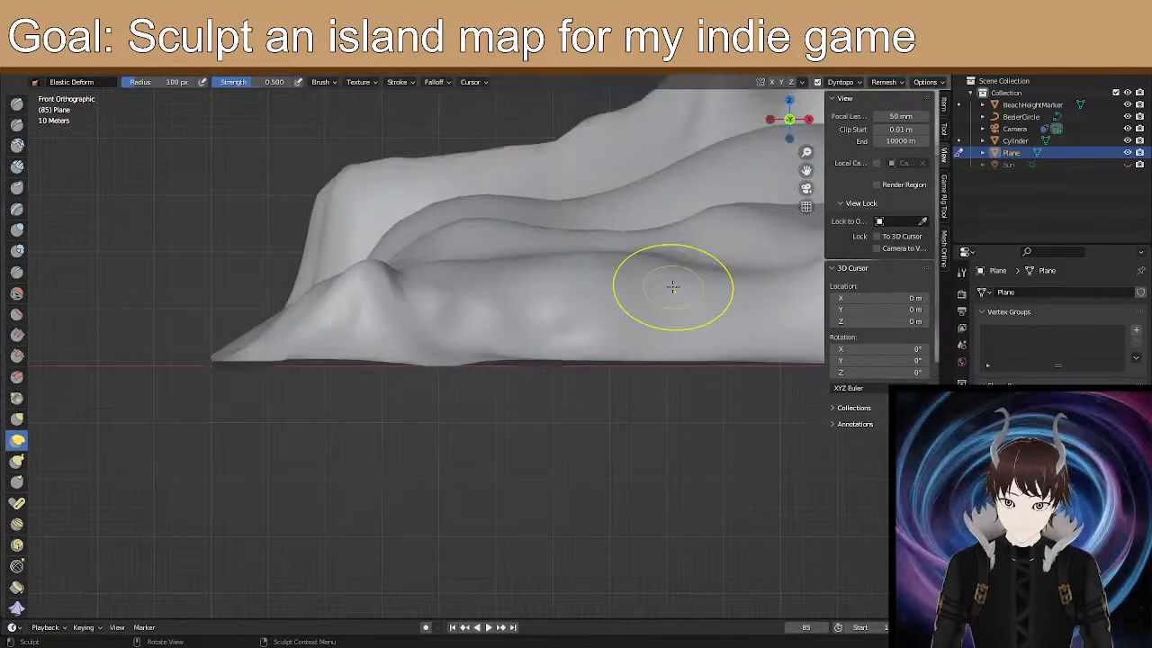
pyautogui.keyDown('shift'); pyautogui.moveTo(673, 281); pyautogui.dragTo(148, 229, button='middle'); pyautogui.keyUp('shift')
pyautogui.keyDown('shift'); pyautogui.moveTo(783, 232); pyautogui.dragTo(69, 225, button='middle'); pyautogui.keyUp('shift')
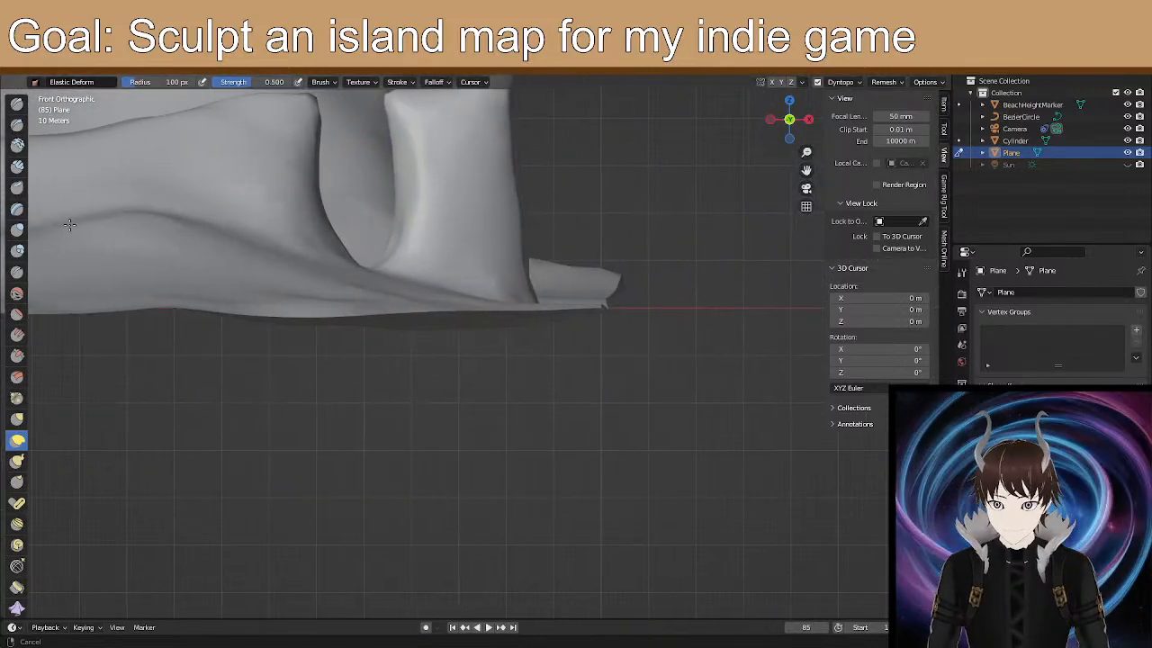
pyautogui.scroll(2, 447, 355)
pyautogui.moveTo(492, 309)
pyautogui.mouseDown(button='middle')
pyautogui.moveTo(476, 327)
pyautogui.moveTo(535, 363)
pyautogui.moveTo(539, 406)
pyautogui.moveTo(391, 339)
pyautogui.moveTo(447, 298)
pyautogui.moveTo(592, 311)
pyautogui.mouseUp(button='middle')
pyautogui.click(789, 120)
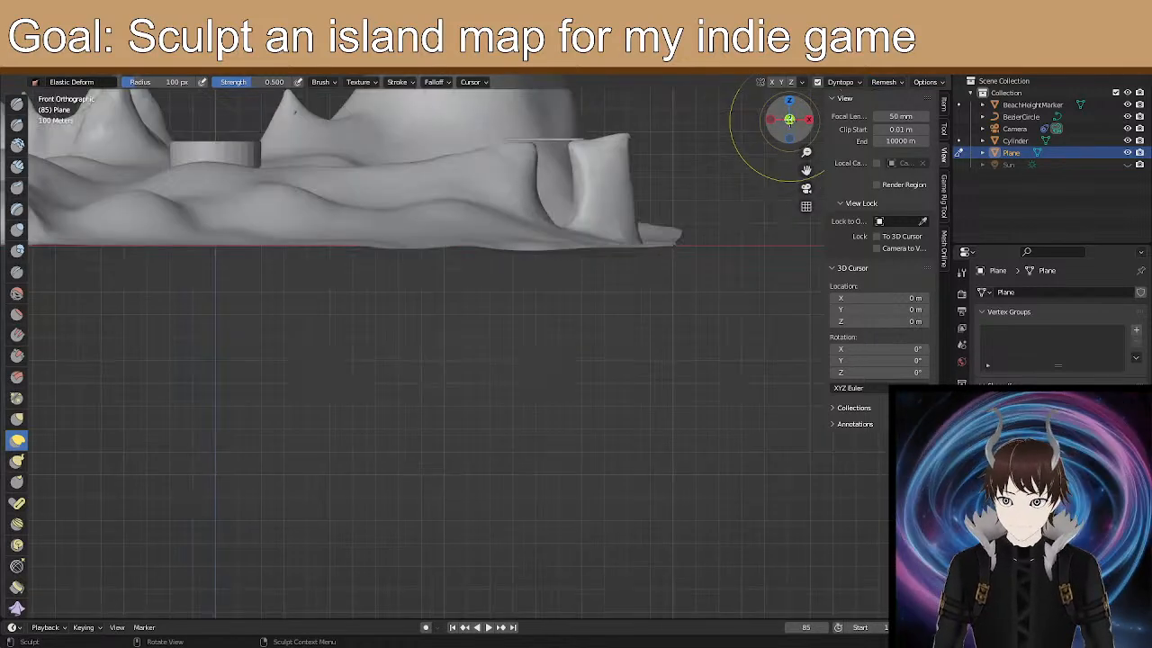
pyautogui.click(807, 119)
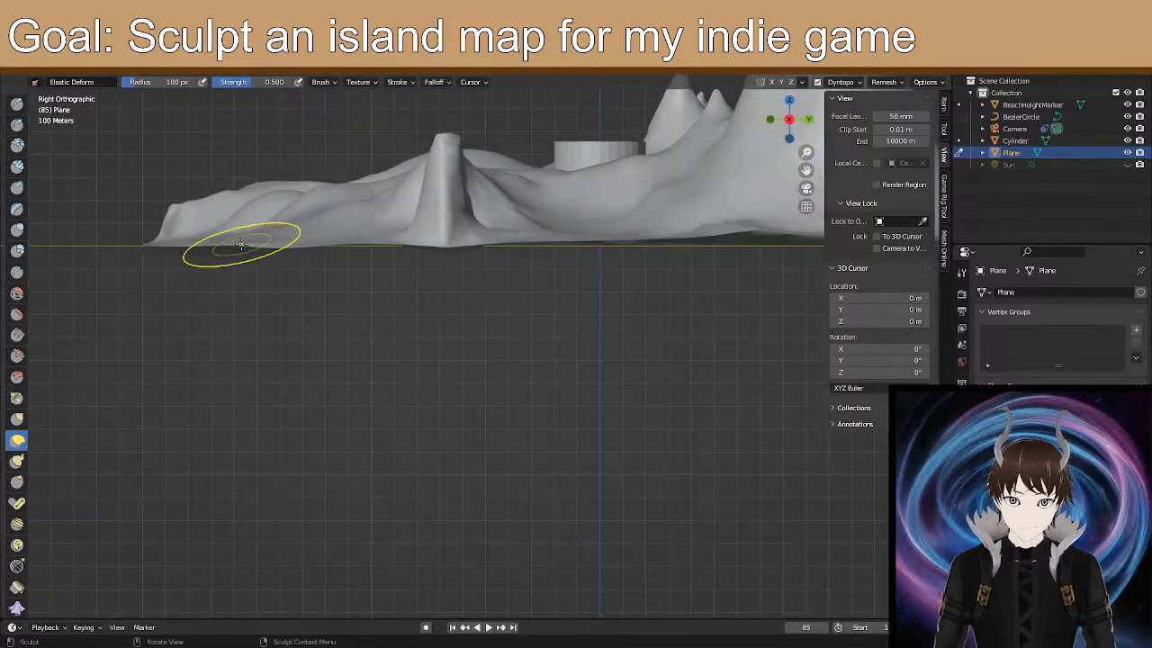
pyautogui.moveTo(218, 242)
pyautogui.mouseDown(button='middle')
pyautogui.moveTo(225, 288)
pyautogui.moveTo(238, 283)
pyautogui.moveTo(231, 261)
pyautogui.moveTo(235, 284)
pyautogui.moveTo(356, 273)
pyautogui.mouseUp(button='middle')
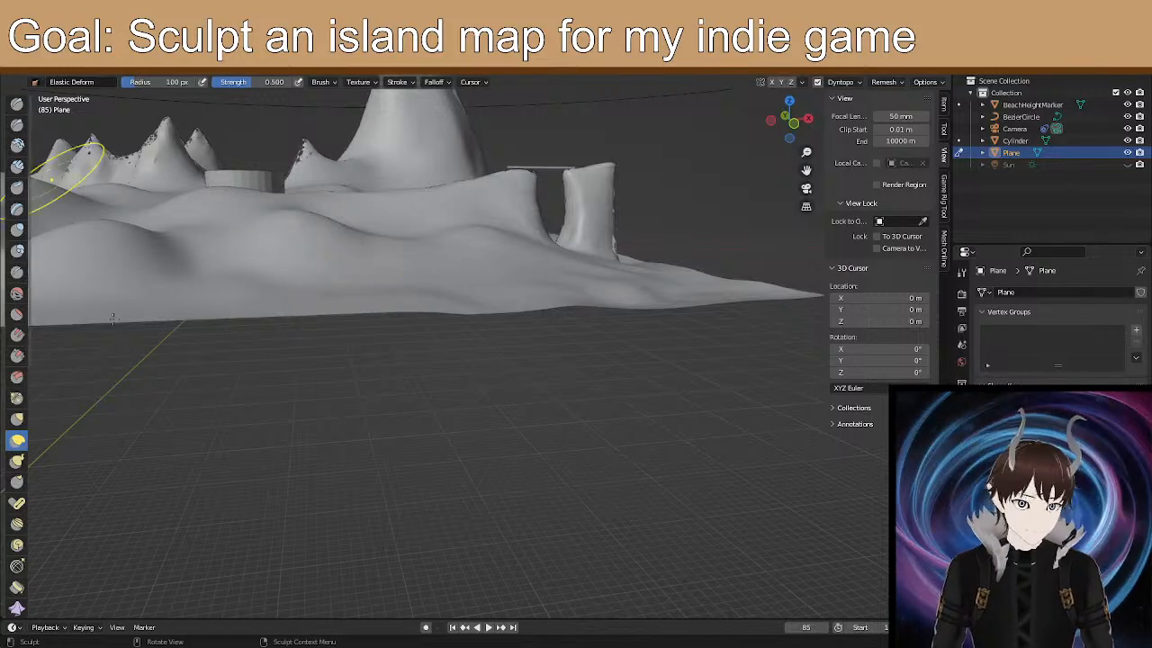
pyautogui.moveTo(564, 229); pyautogui.dragTo(50, 297, button='middle')
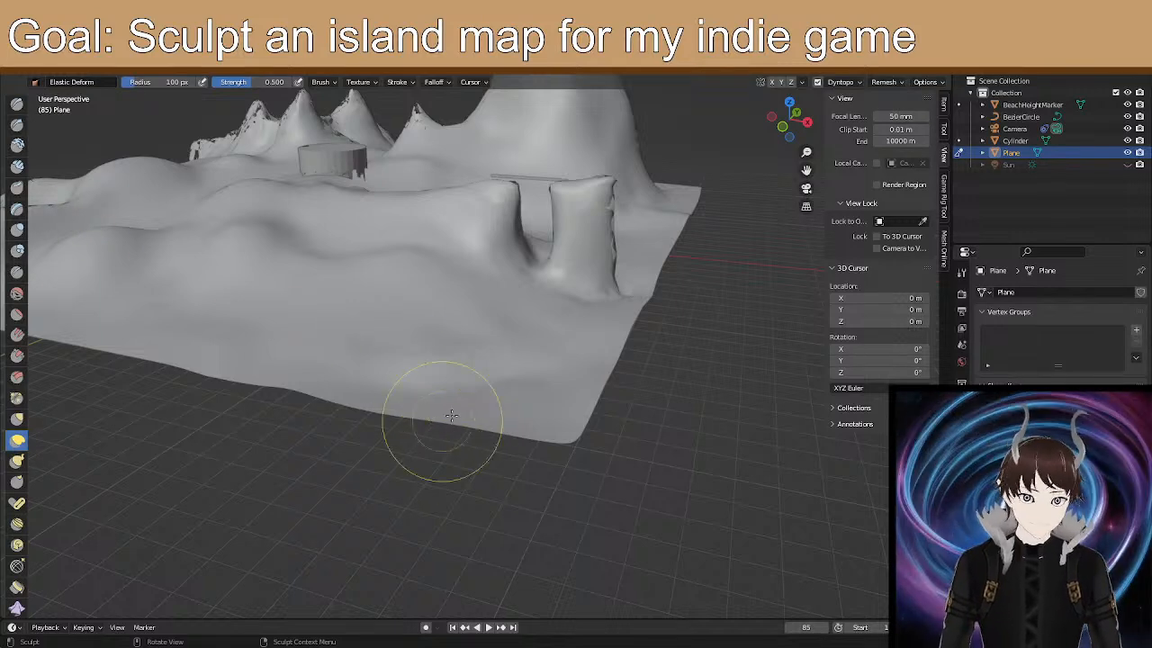
# Reshape the flat lowland corner beyond the rock pillars into low, uneven rises with the Elastic Deform brush.
pyautogui.moveTo(497, 395)
pyautogui.mouseDown()
pyautogui.moveTo(508, 382)
pyautogui.moveTo(441, 357)
pyautogui.mouseUp()
pyautogui.moveTo(444, 356)
pyautogui.mouseDown(button='middle')
pyautogui.moveTo(638, 424)
pyautogui.moveTo(467, 390)
pyautogui.mouseUp(button='middle')
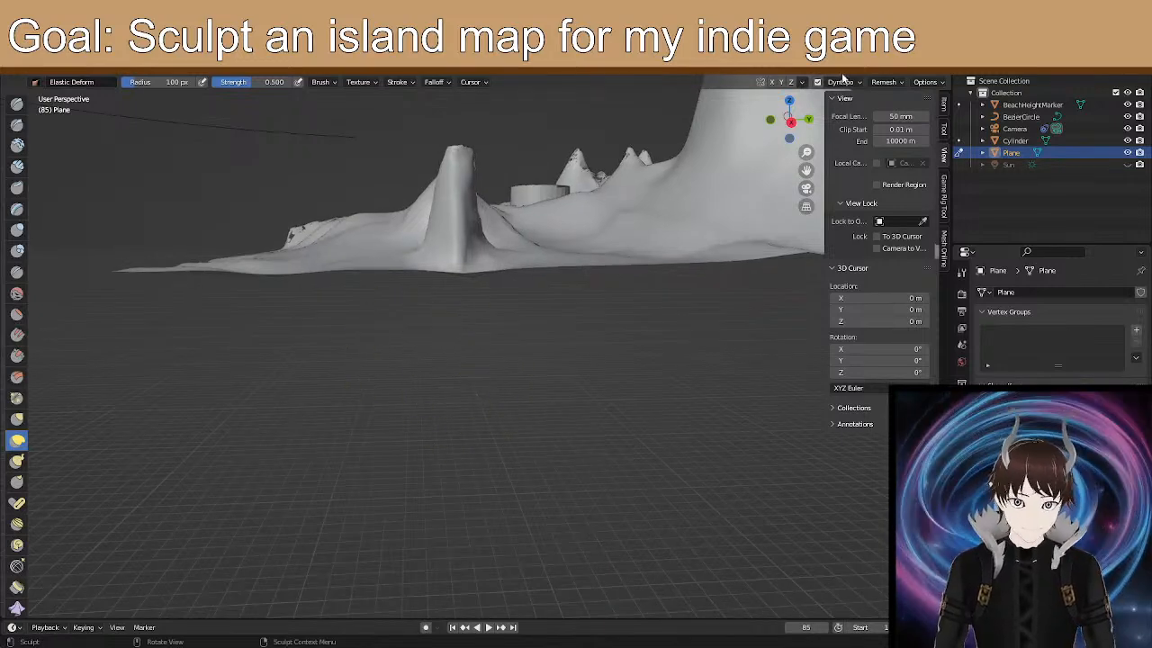
pyautogui.click(789, 121)
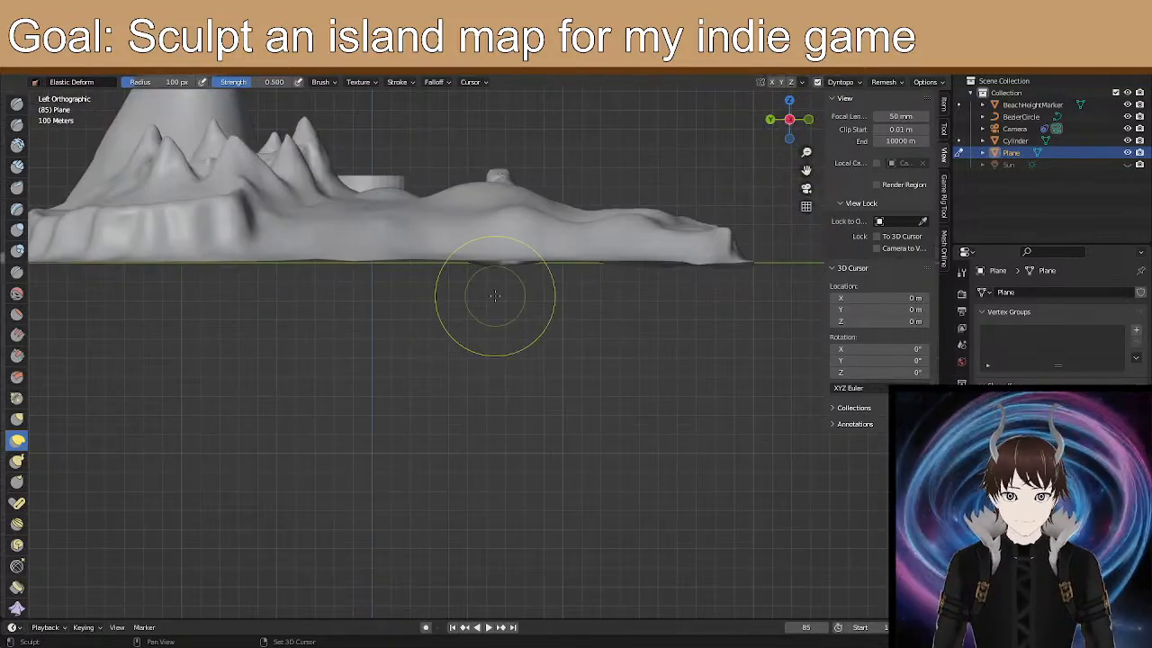
pyautogui.keyDown('shift'); pyautogui.moveTo(495, 295); pyautogui.dragTo(306, 347, button='middle'); pyautogui.keyUp('shift')
pyautogui.click(788, 109)
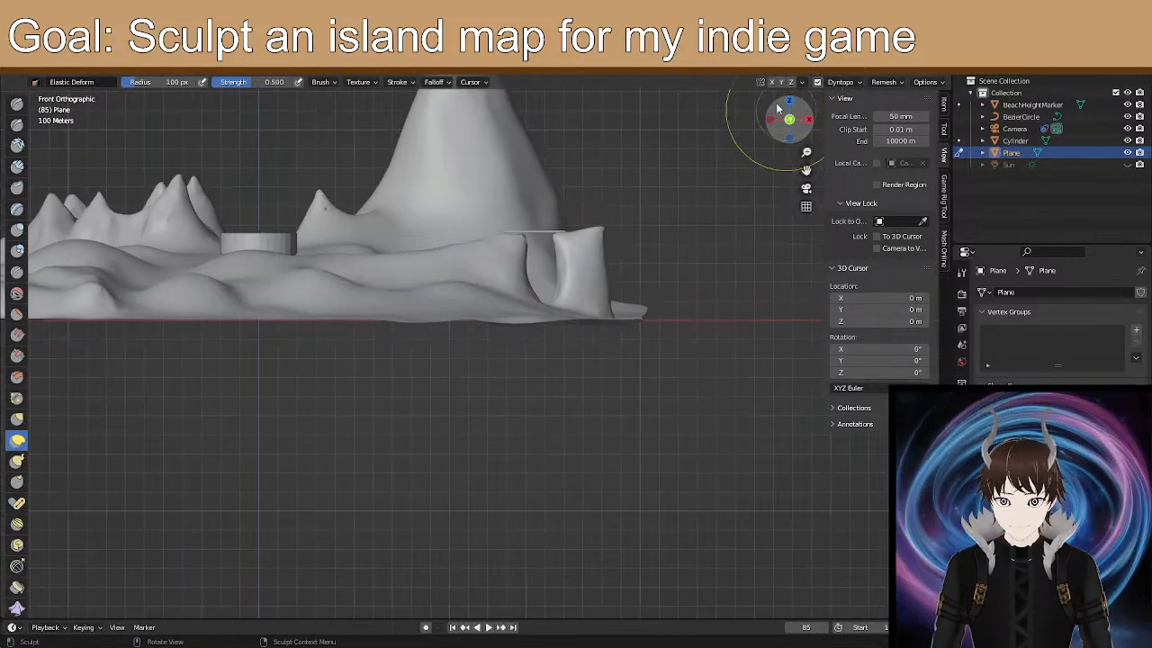
pyautogui.moveTo(566, 206)
pyautogui.mouseDown(button='middle')
pyautogui.moveTo(375, 236)
pyautogui.moveTo(390, 258)
pyautogui.mouseUp(button='middle')
pyautogui.scroll(5, 468, 311)
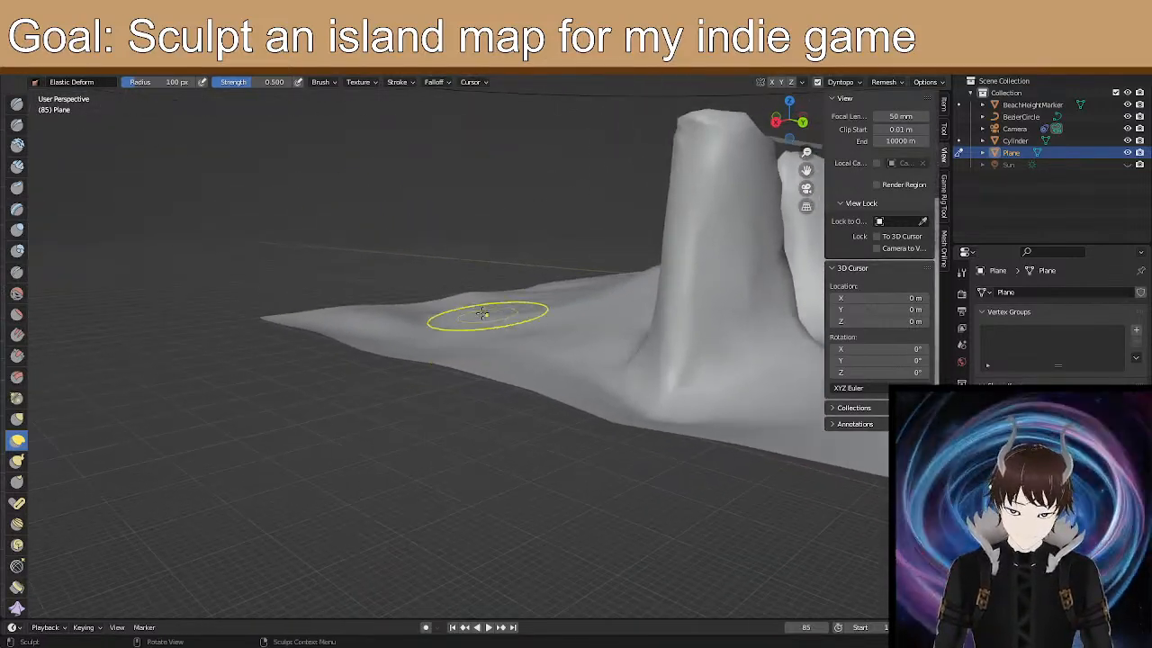
pyautogui.moveTo(468, 311); pyautogui.dragTo(489, 344, button='middle')
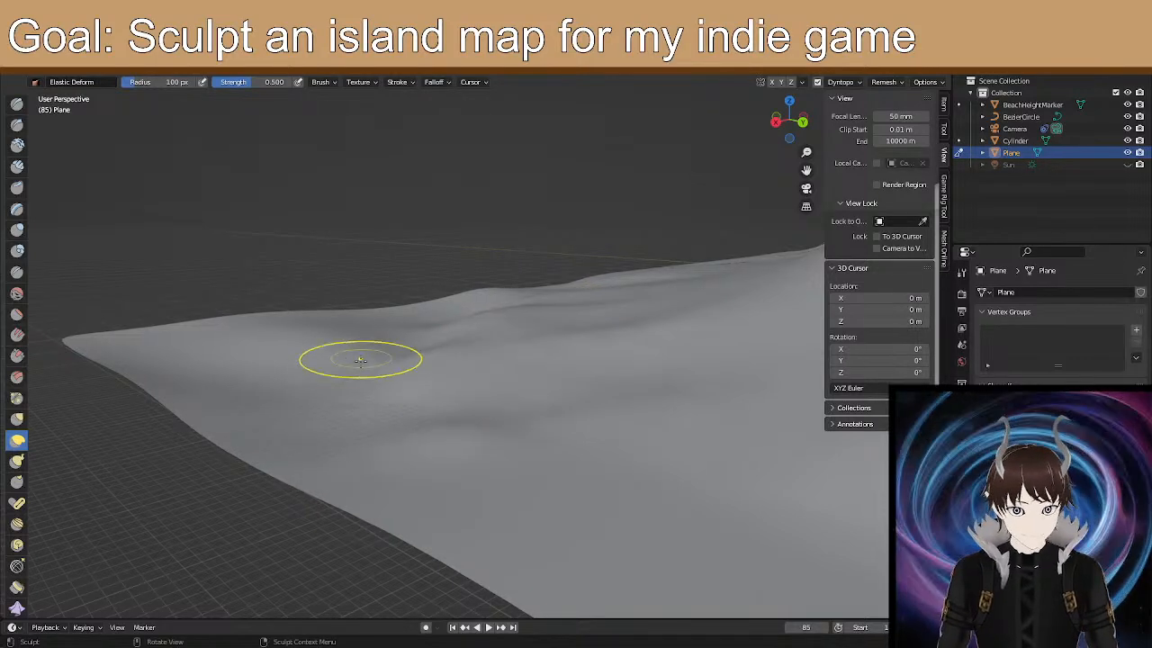
pyautogui.moveTo(329, 365); pyautogui.dragTo(329, 386)
pyautogui.moveTo(378, 352); pyautogui.dragTo(433, 294)
pyautogui.moveTo(438, 332); pyautogui.dragTo(452, 298)
pyautogui.moveTo(433, 336); pyautogui.dragTo(426, 314)
pyautogui.moveTo(477, 303); pyautogui.dragTo(486, 288)
# Shift the low ridges near the lowland corner's outer edge into gentler folds with the Elastic Deform brush.
pyautogui.moveTo(514, 394); pyautogui.dragTo(565, 413, button='middle')
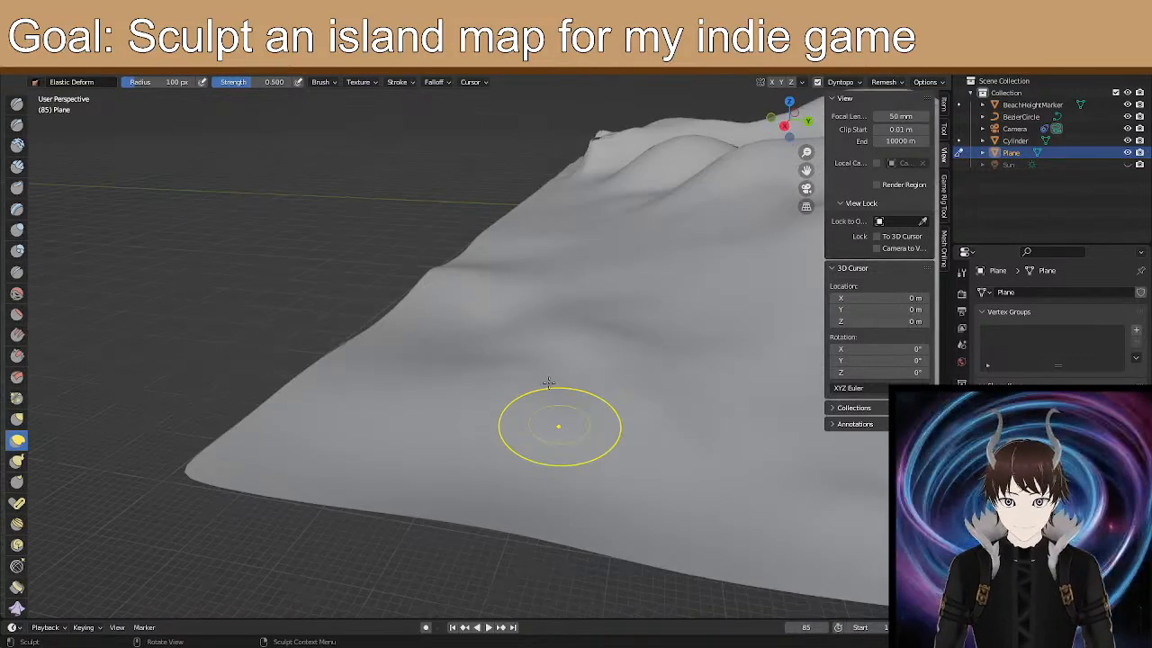
pyautogui.moveTo(495, 329); pyautogui.dragTo(503, 295)
pyautogui.moveTo(473, 358); pyautogui.dragTo(487, 311)
pyautogui.moveTo(586, 272)
pyautogui.mouseDown(button='middle')
pyautogui.moveTo(589, 333)
pyautogui.moveTo(571, 299)
pyautogui.mouseUp(button='middle')
pyautogui.moveTo(516, 324); pyautogui.dragTo(497, 293)
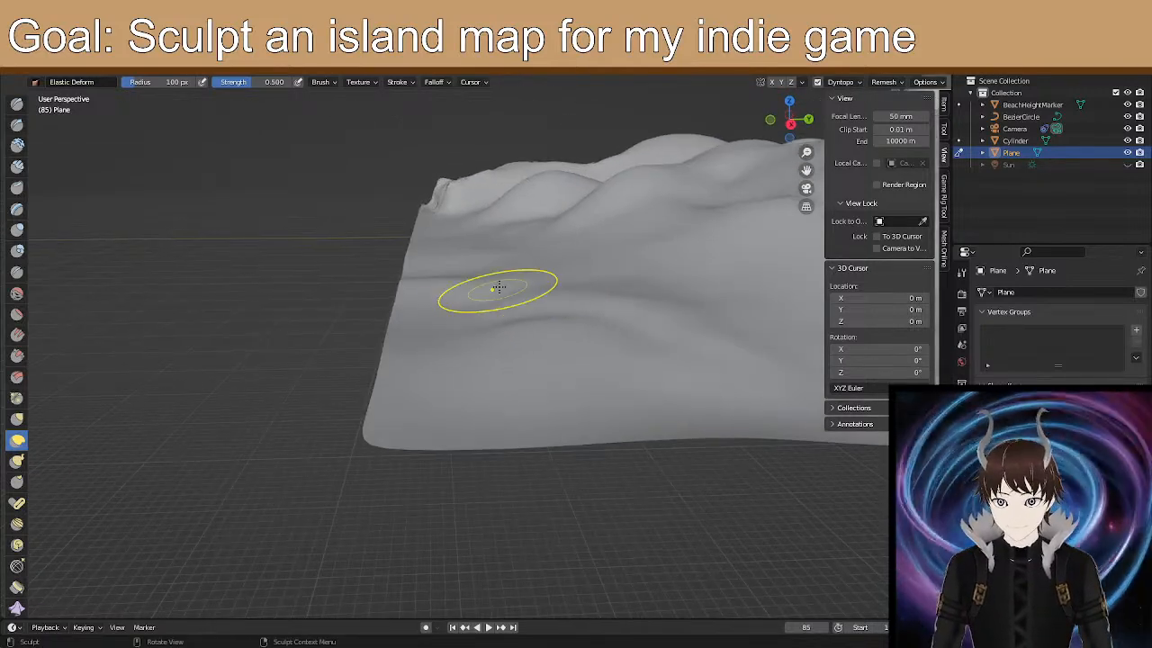
# Soften the low ridges along the lowland corner's outer edge with the Smooth brush.
pyautogui.click(16, 292)
pyautogui.moveTo(333, 332); pyautogui.dragTo(351, 344, button='middle')
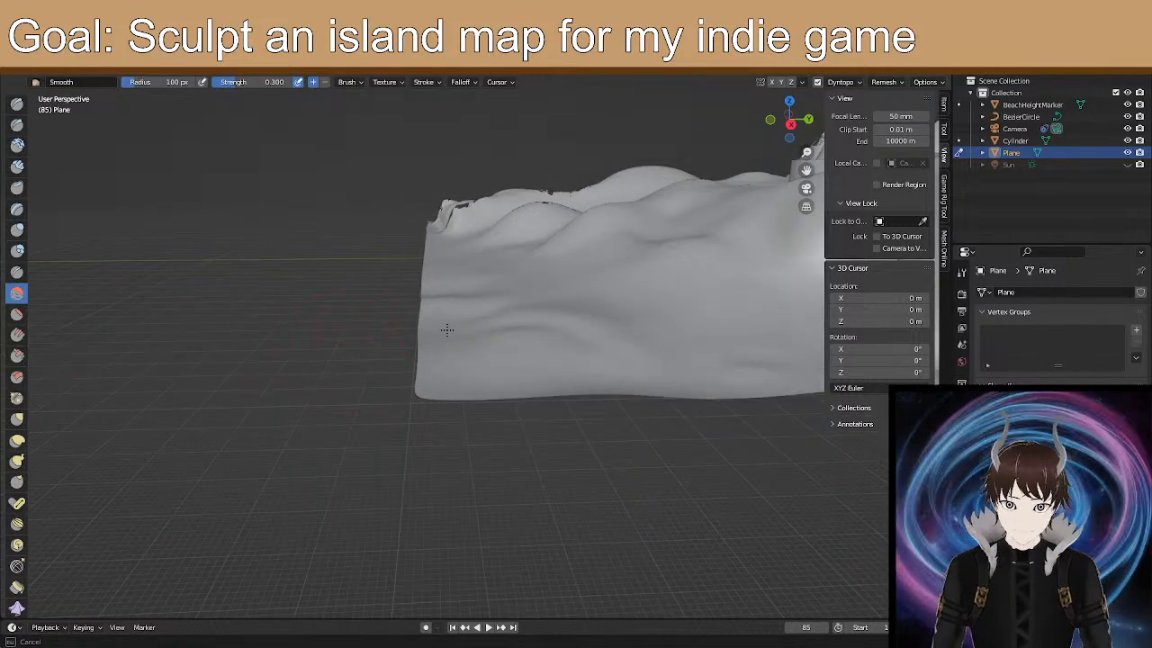
pyautogui.moveTo(435, 326); pyautogui.dragTo(437, 316)
pyautogui.moveTo(434, 310); pyautogui.dragTo(432, 327)
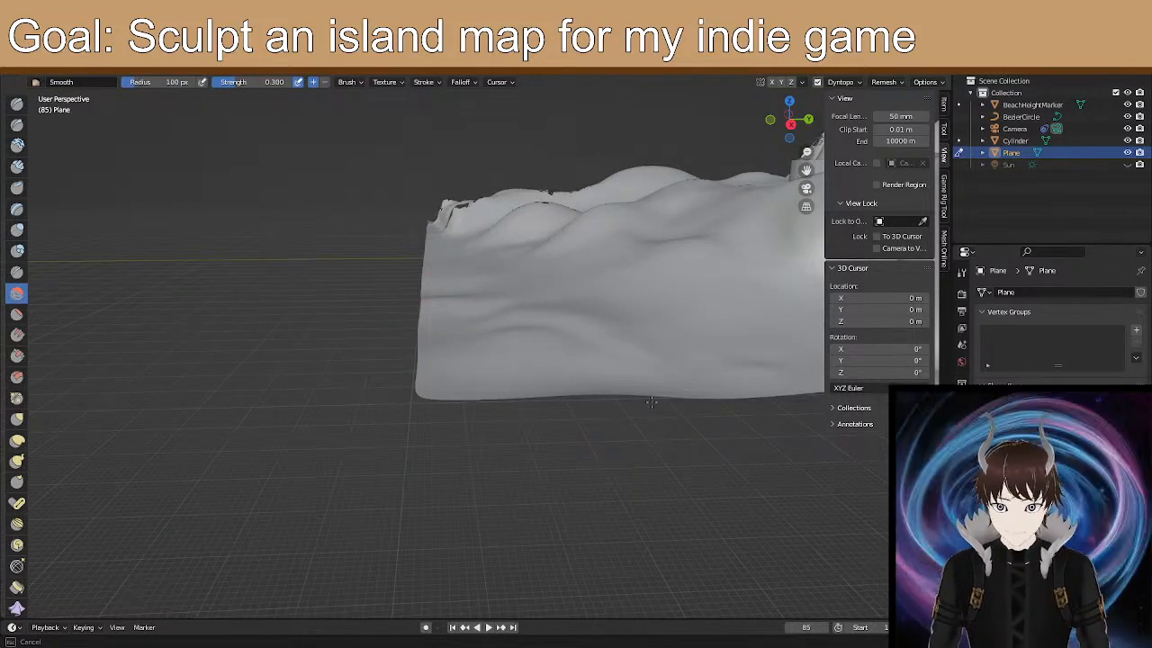
# Examine the front border of the terrain from the right orthographic view and from low angles.
pyautogui.moveTo(476, 331); pyautogui.dragTo(420, 310, button='middle')
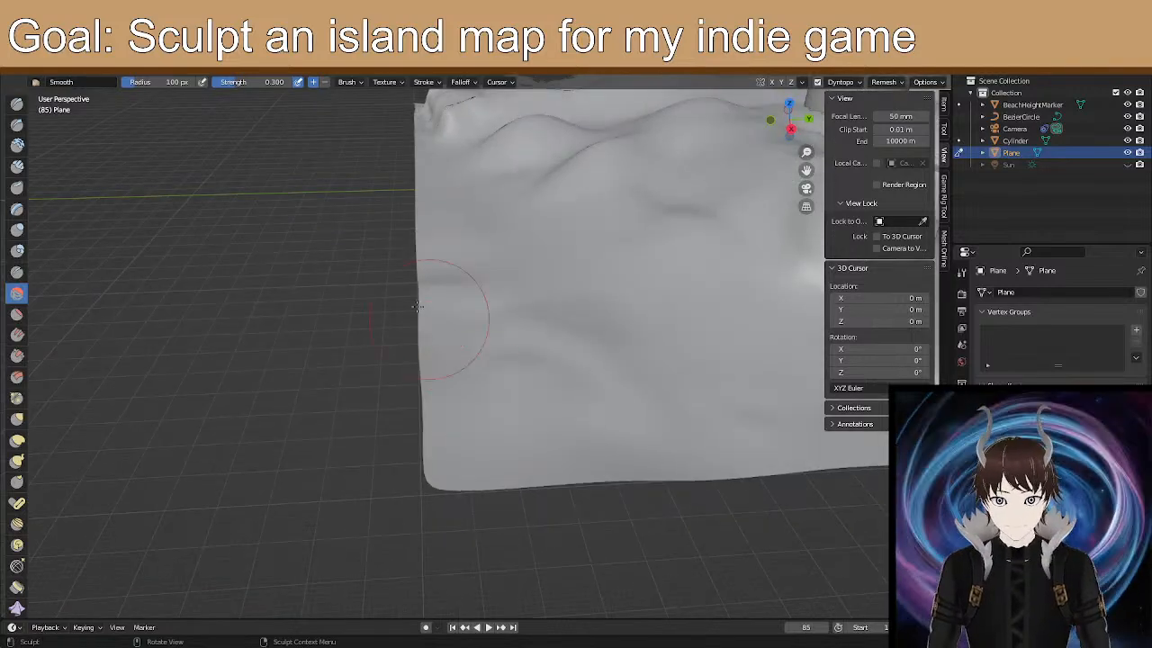
pyautogui.moveTo(476, 381)
pyautogui.mouseDown(button='middle')
pyautogui.moveTo(462, 326)
pyautogui.moveTo(480, 297)
pyautogui.mouseUp(button='middle')
pyautogui.click(782, 120)
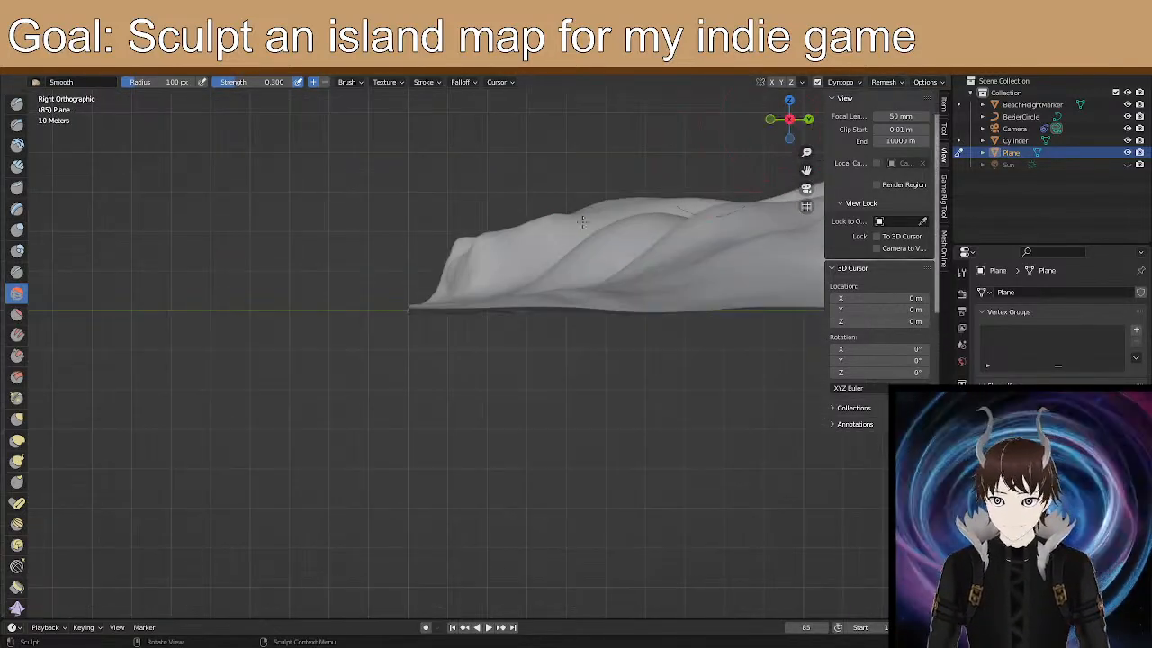
pyautogui.scroll(2, 471, 301)
pyautogui.moveTo(417, 324); pyautogui.dragTo(524, 339, button='middle')
pyautogui.scroll(-1, 538, 317)
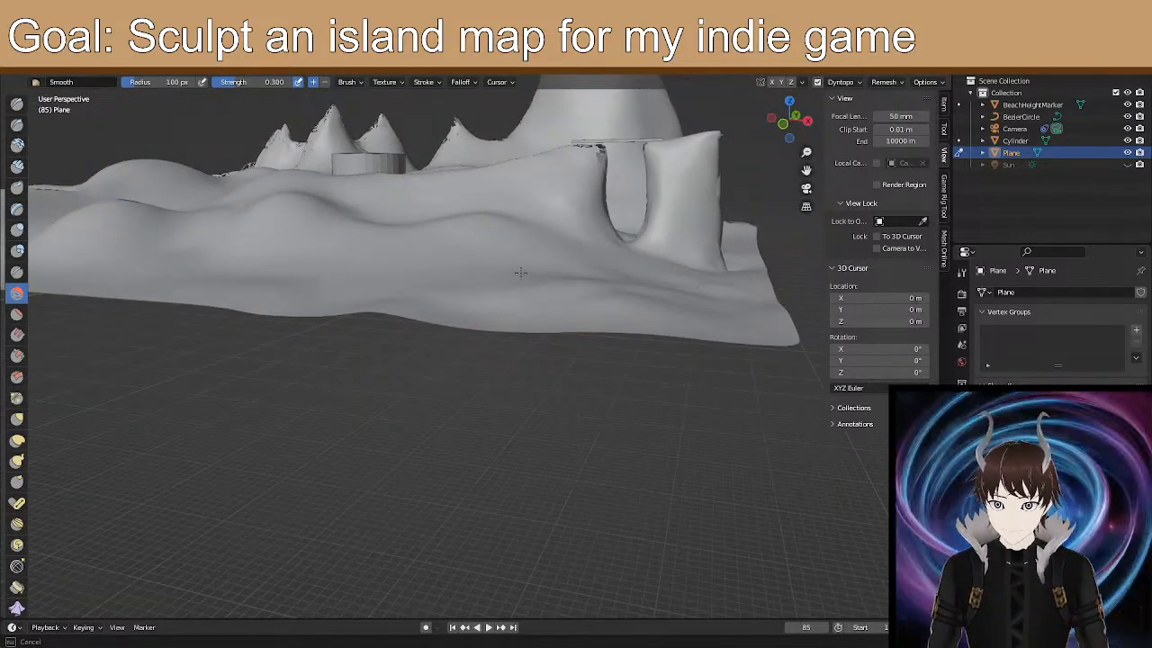
pyautogui.moveTo(459, 318); pyautogui.dragTo(485, 313, button='middle')
pyautogui.scroll(3, 482, 319)
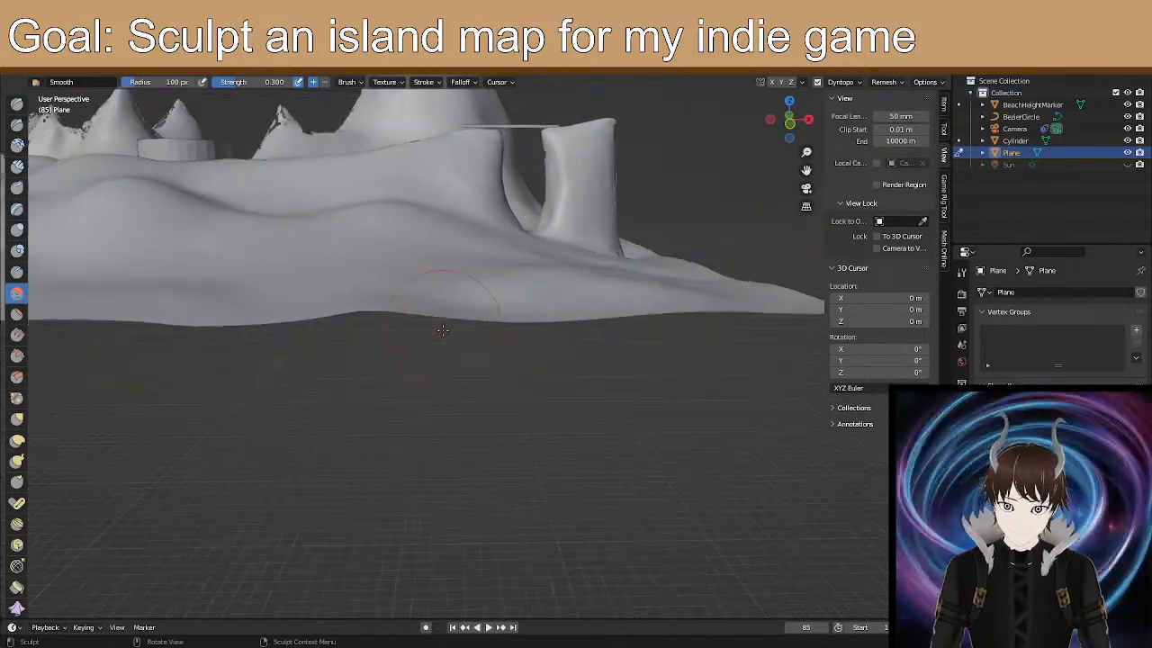
pyautogui.keyDown('shift'); pyautogui.moveTo(396, 358); pyautogui.dragTo(478, 362, button='middle'); pyautogui.keyUp('shift')
pyautogui.scroll(2, 478, 361)
# Switch the terrain to Edit Mode and line up its front border vertices in the bottom and front orthographic views.
pyautogui.press('Tab')
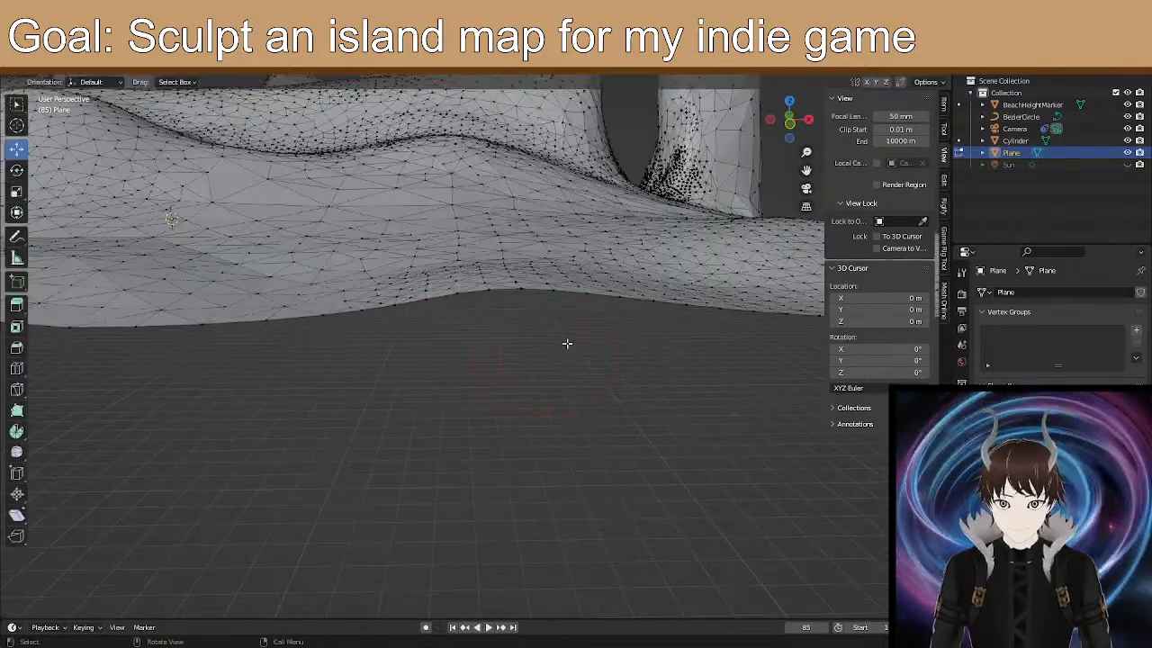
pyautogui.moveTo(525, 299); pyautogui.dragTo(620, 500, button='middle')
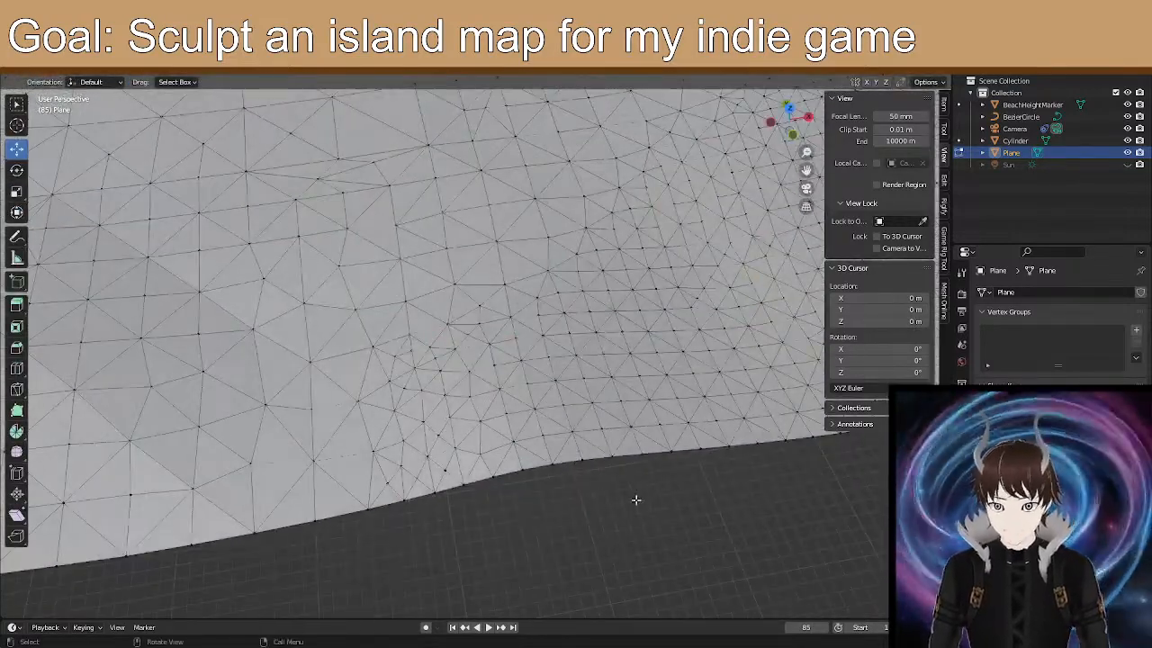
pyautogui.moveTo(797, 508); pyautogui.dragTo(542, 535, button='middle')
pyautogui.moveTo(532, 533); pyautogui.dragTo(449, 476)
pyautogui.click(789, 133)
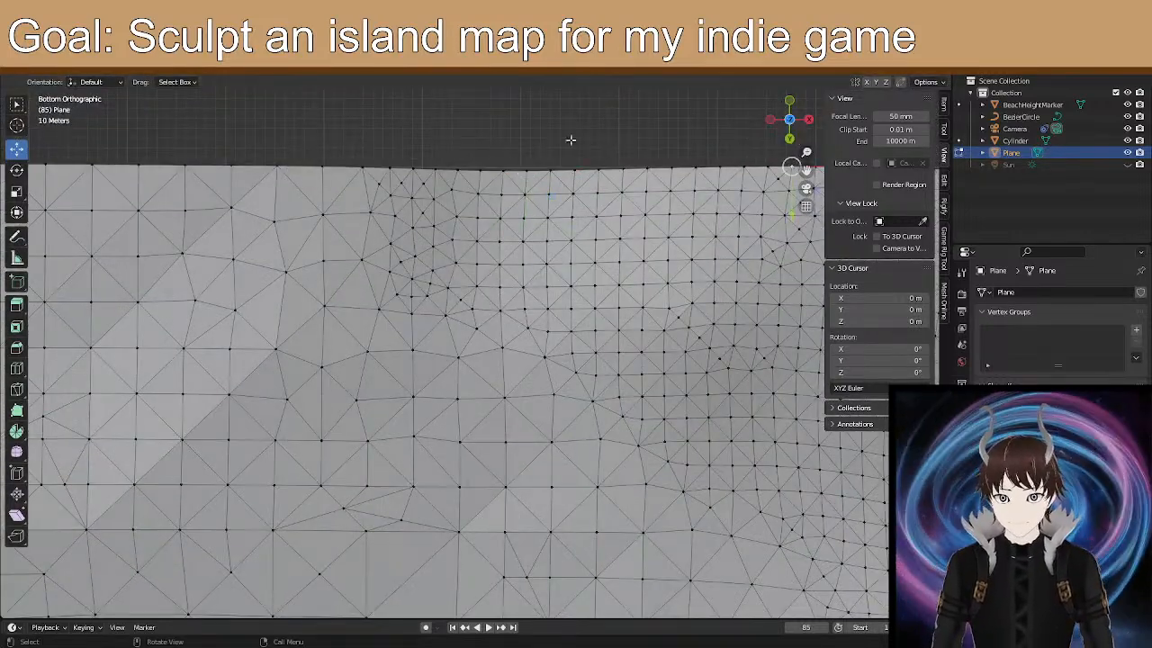
pyautogui.moveTo(788, 137); pyautogui.dragTo(576, 301)
pyautogui.moveTo(576, 302); pyautogui.dragTo(594, 208, button='middle')
pyautogui.click(790, 122)
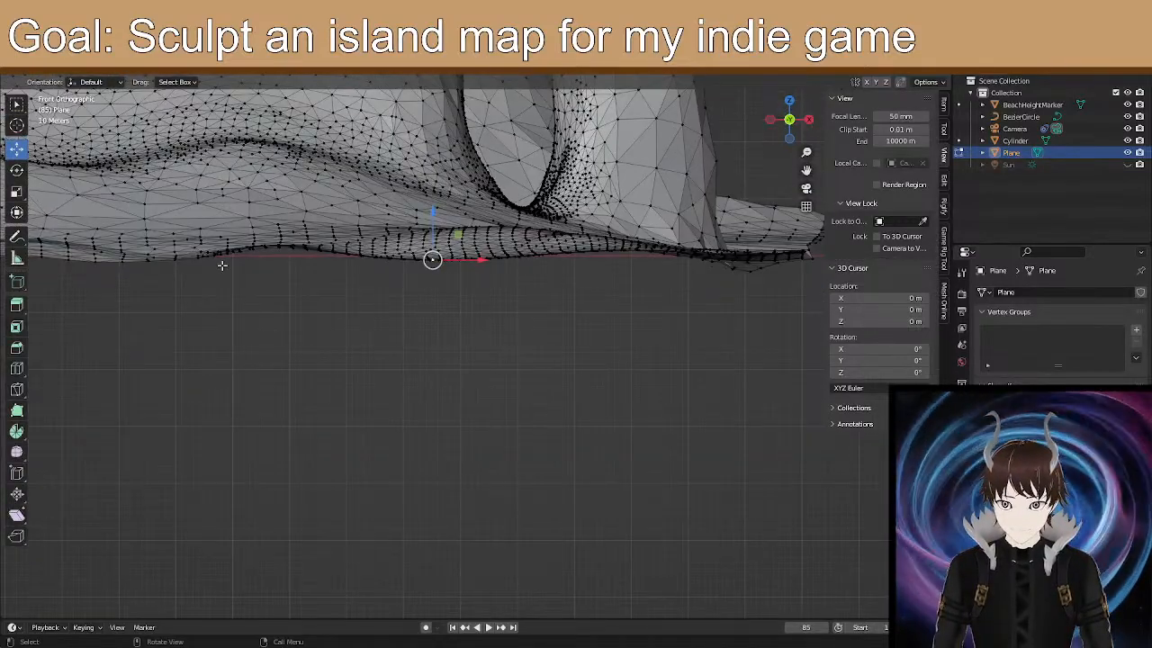
# Select the vertices on the raised stretch of the front border and lower them along Z in the front orthographic view.
pyautogui.moveTo(260, 265); pyautogui.dragTo(321, 495, button='middle')
pyautogui.moveTo(353, 508); pyautogui.dragTo(270, 467)
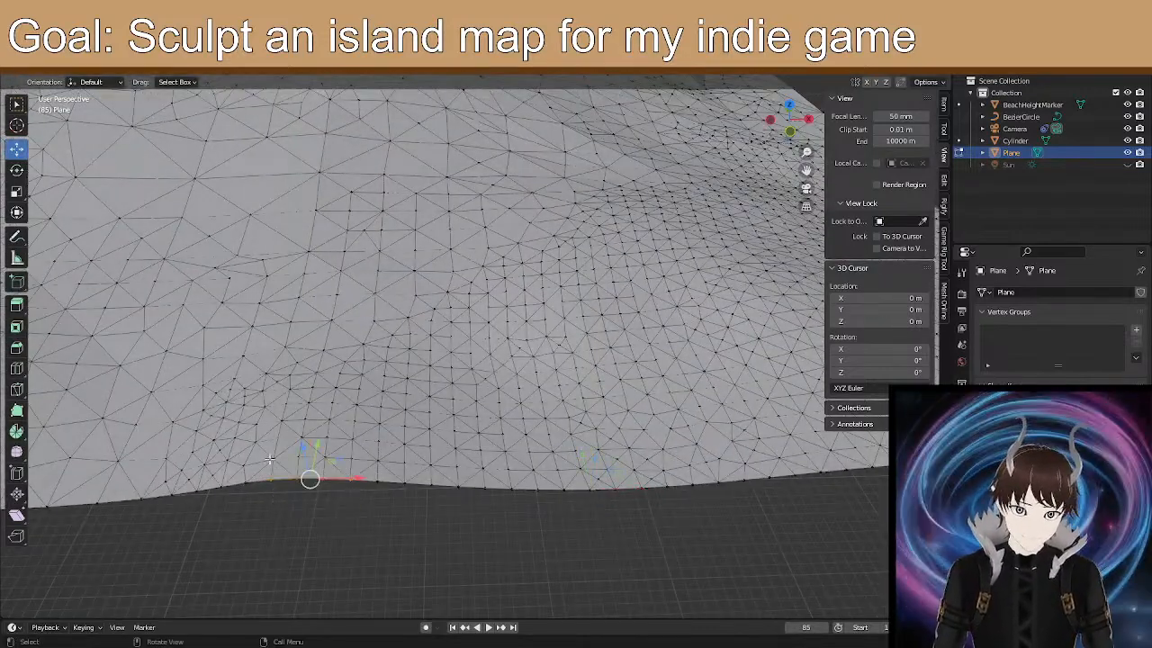
pyautogui.click(789, 132)
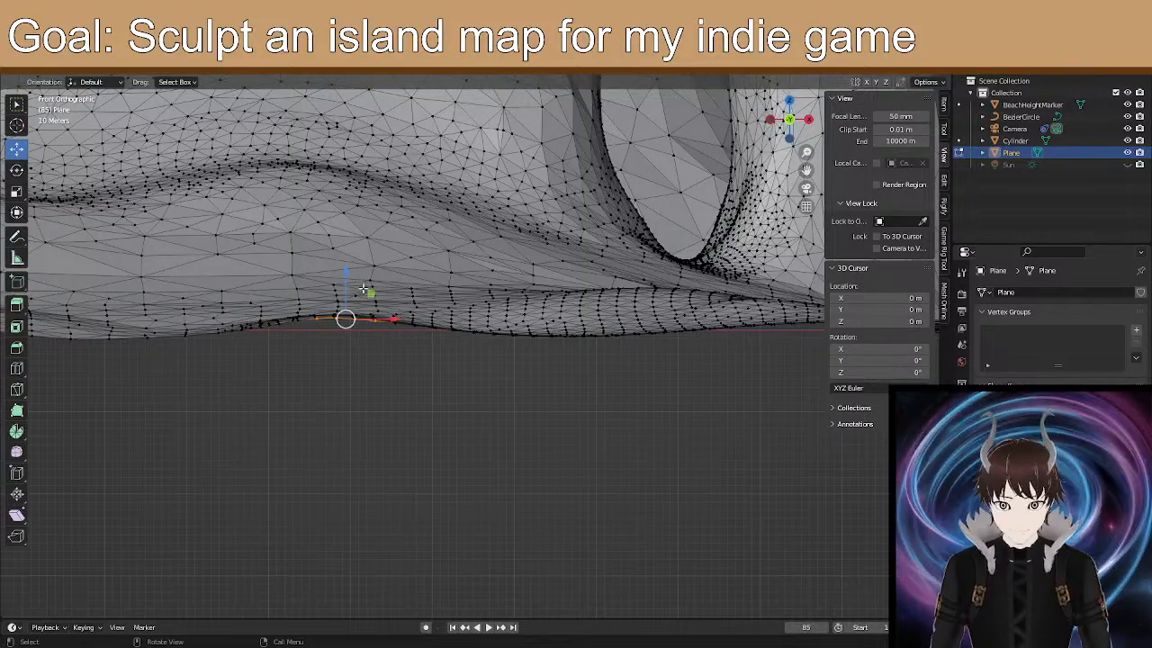
pyautogui.scroll(2, 367, 288)
pyautogui.keyDown('shift'); pyautogui.moveTo(442, 281); pyautogui.dragTo(627, 342, button='middle'); pyautogui.keyUp('shift')
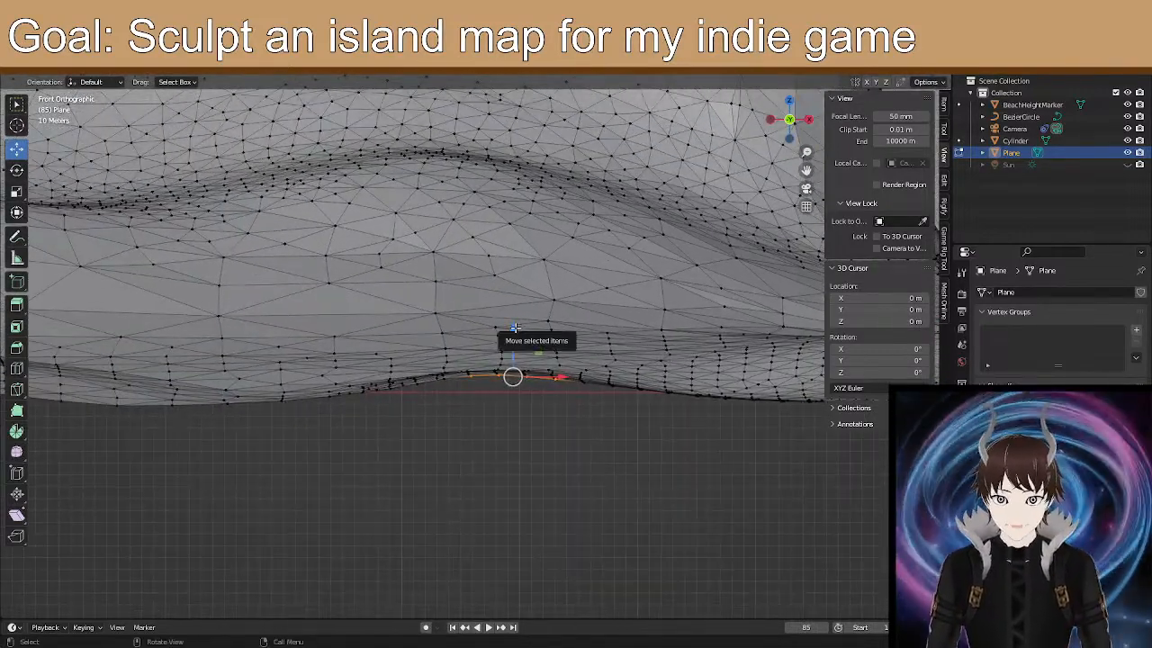
pyautogui.moveTo(515, 328)
pyautogui.mouseDown()
pyautogui.moveTo(521, 348)
pyautogui.moveTo(512, 330)
pyautogui.moveTo(506, 343)
pyautogui.mouseUp()
# Lower a high vertex near the front border by about 13.1 m along Z with smooth proportional editing.
pyautogui.scroll(-6, 518, 336)
pyautogui.scroll(-5, 510, 338)
pyautogui.scroll(4, 507, 346)
pyautogui.moveTo(502, 347); pyautogui.dragTo(351, 372, button='middle')
pyautogui.click(351, 372)
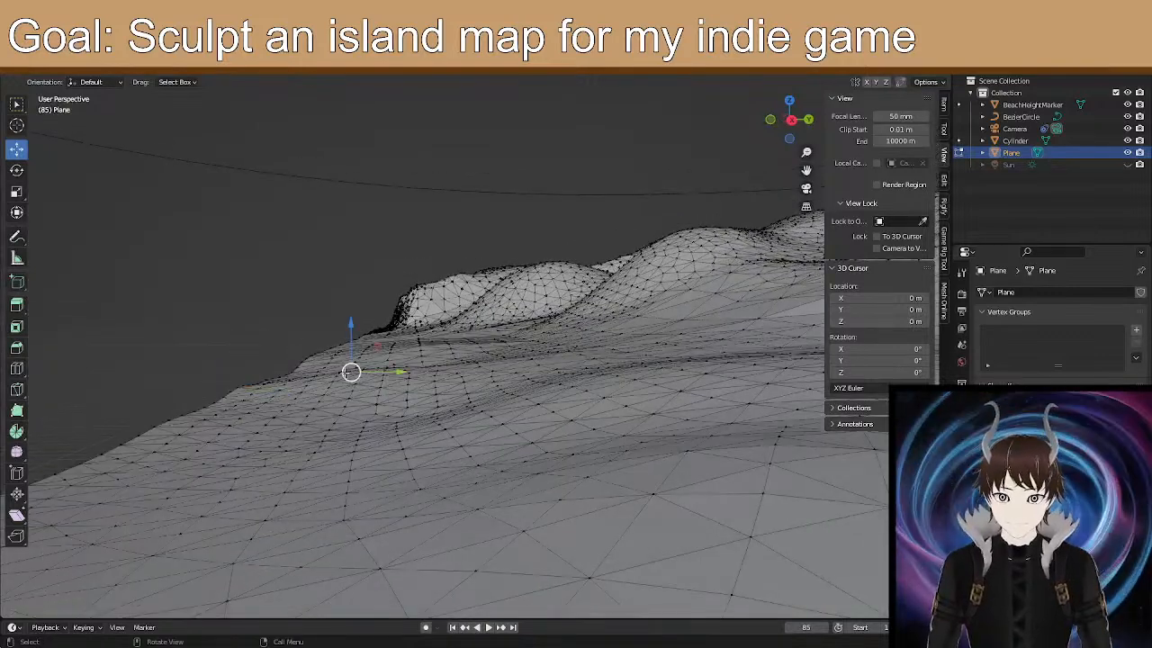
pyautogui.moveTo(349, 341); pyautogui.dragTo(360, 405)
pyautogui.click(350, 396)
pyautogui.moveTo(439, 425); pyautogui.dragTo(450, 392, button='middle')
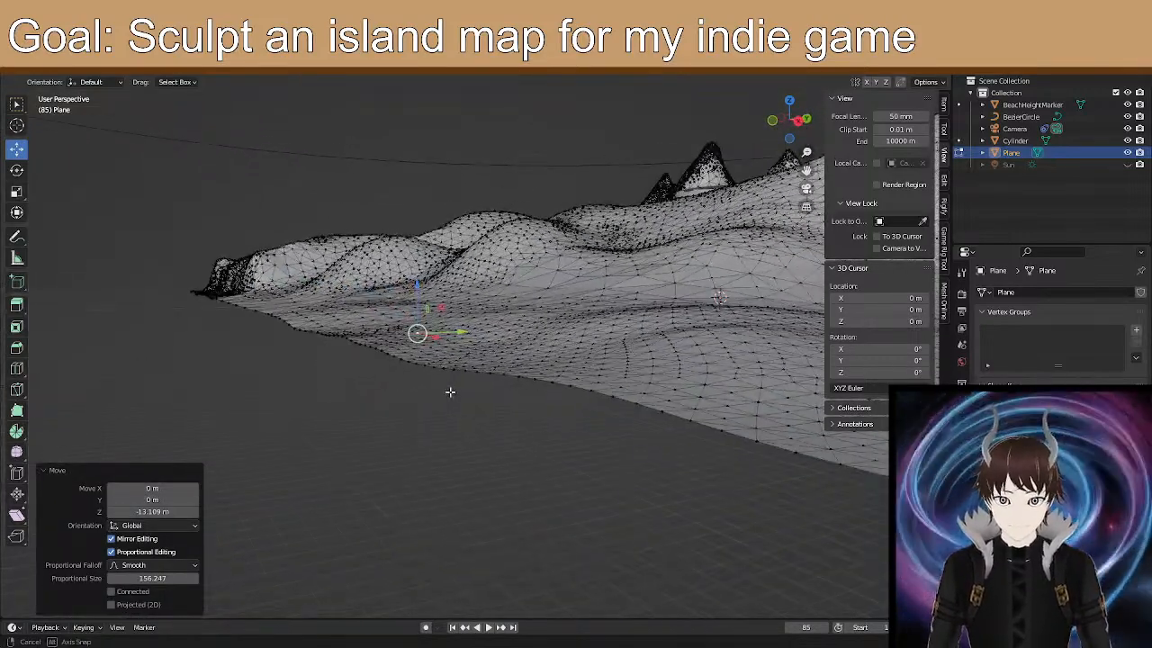
# Lower two more spots along the front border with proportional editing, moving the last one about 5.7 m down in Z.
pyautogui.click(592, 387)
pyautogui.moveTo(585, 361); pyautogui.dragTo(588, 378)
pyautogui.click(518, 378)
pyautogui.moveTo(518, 353); pyautogui.dragTo(521, 387)
pyautogui.moveTo(522, 387)
pyautogui.mouseDown(button='middle')
pyautogui.moveTo(526, 416)
pyautogui.moveTo(614, 417)
pyautogui.moveTo(454, 387)
pyautogui.moveTo(619, 361)
pyautogui.mouseUp(button='middle')
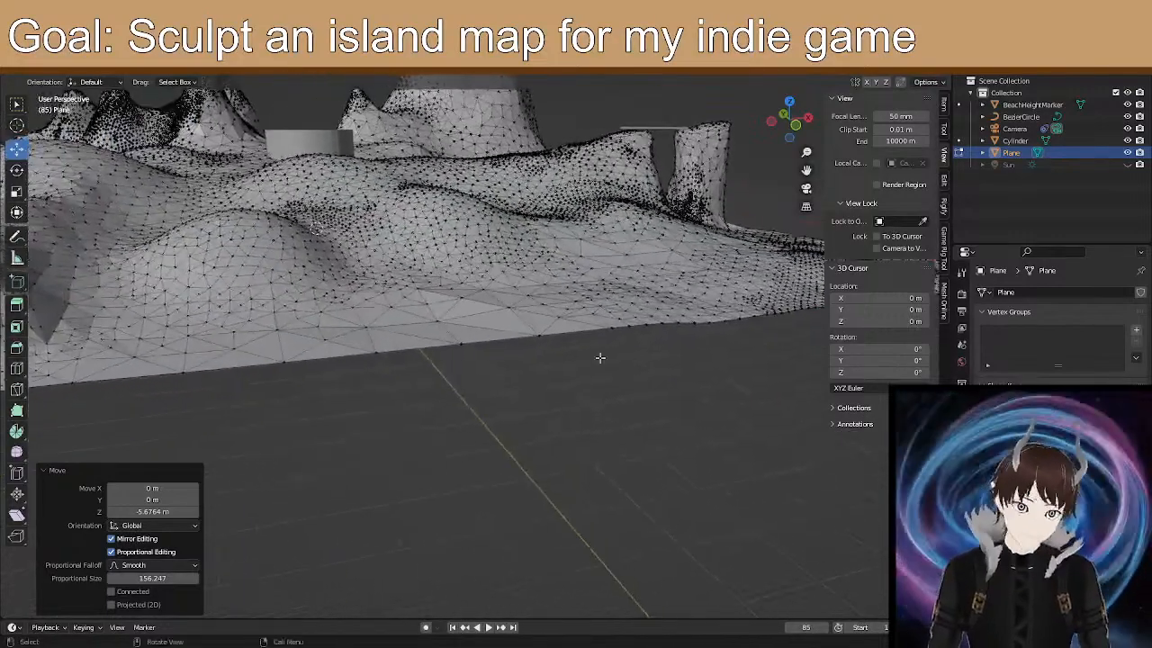
# Select the vertex at the sharp peak of the hill beside the border and move it along Y with proportional editing.
pyautogui.moveTo(433, 353); pyautogui.dragTo(358, 331, button='middle')
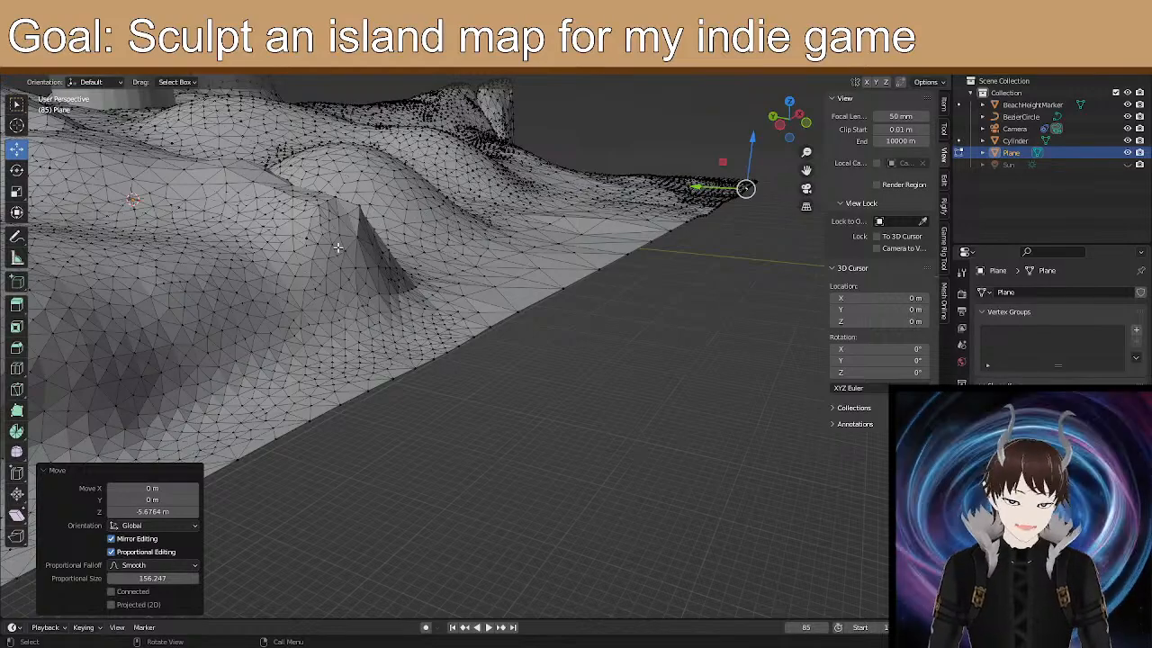
pyautogui.moveTo(322, 216); pyautogui.dragTo(342, 241, button='middle')
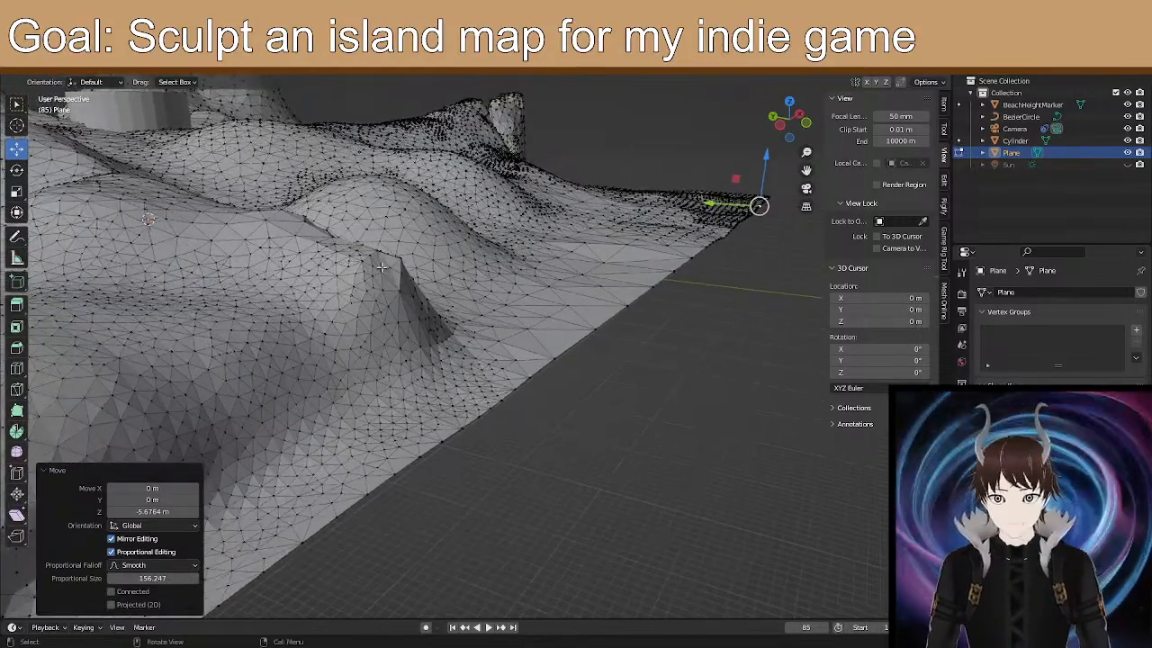
pyautogui.click(381, 267)
pyautogui.moveTo(389, 311); pyautogui.dragTo(413, 306, button='middle')
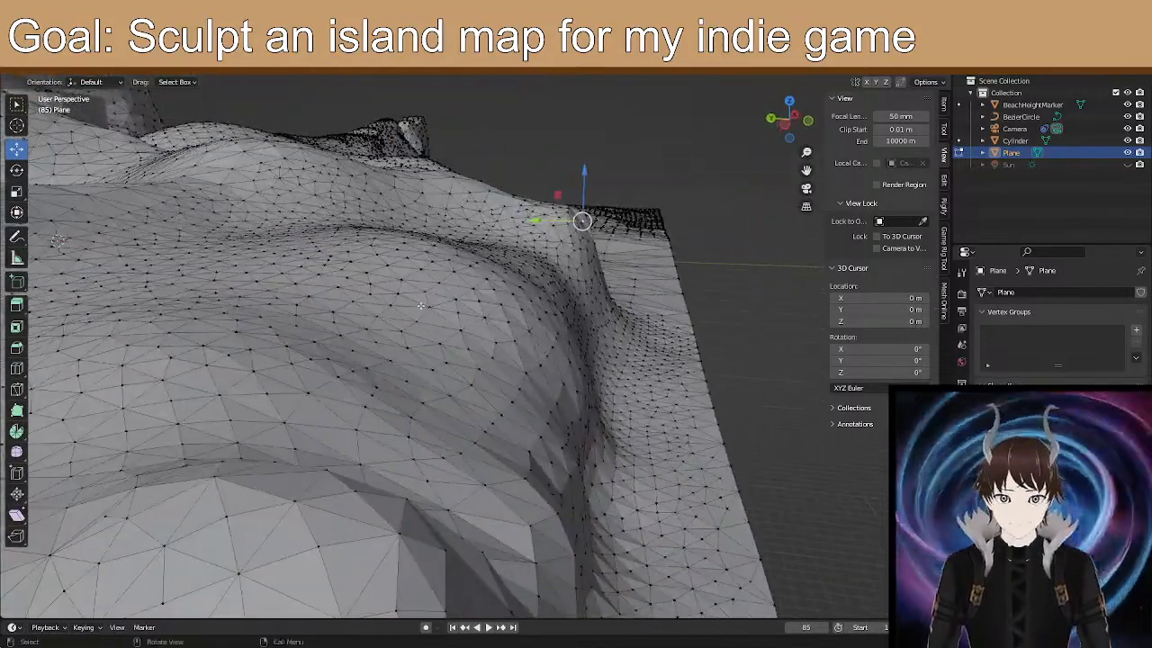
pyautogui.keyDown('shift'); pyautogui.moveTo(618, 220); pyautogui.dragTo(495, 355, button='middle'); pyautogui.keyUp('shift')
pyautogui.scroll(3, 396, 396)
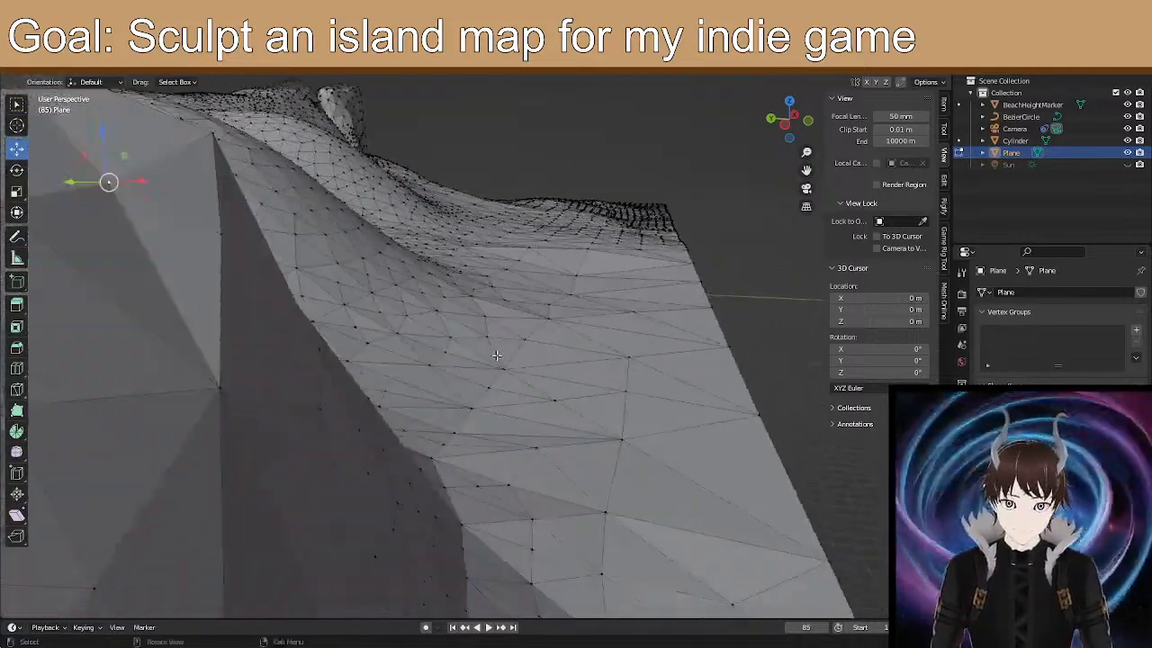
pyautogui.scroll(-3, 497, 354)
pyautogui.press('g')
pyautogui.press('y')
pyautogui.scroll(4, 384, 316)
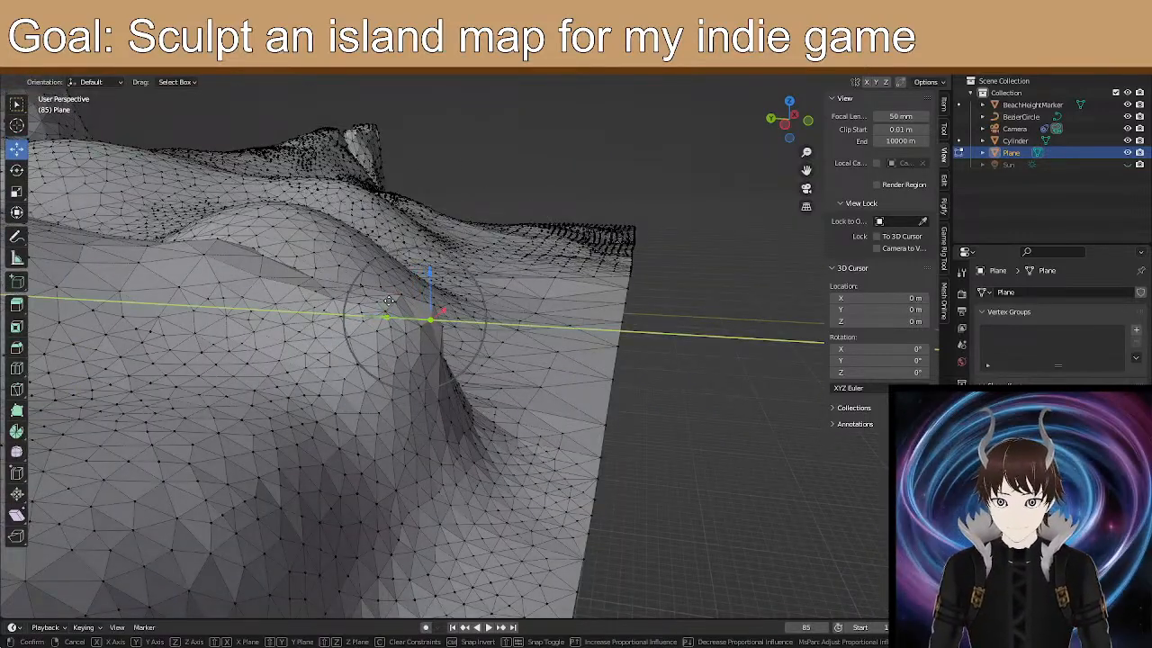
pyautogui.moveTo(389, 302); pyautogui.dragTo(388, 303)
# Return to Sculpt Mode and soften the jagged peak of the hill beside the border with the Smooth brush.
pyautogui.hotkey('ctrl', 'Tab')
pyautogui.moveTo(431, 349)
pyautogui.mouseDown(button='middle')
pyautogui.moveTo(410, 325)
pyautogui.moveTo(301, 298)
pyautogui.mouseUp(button='middle')
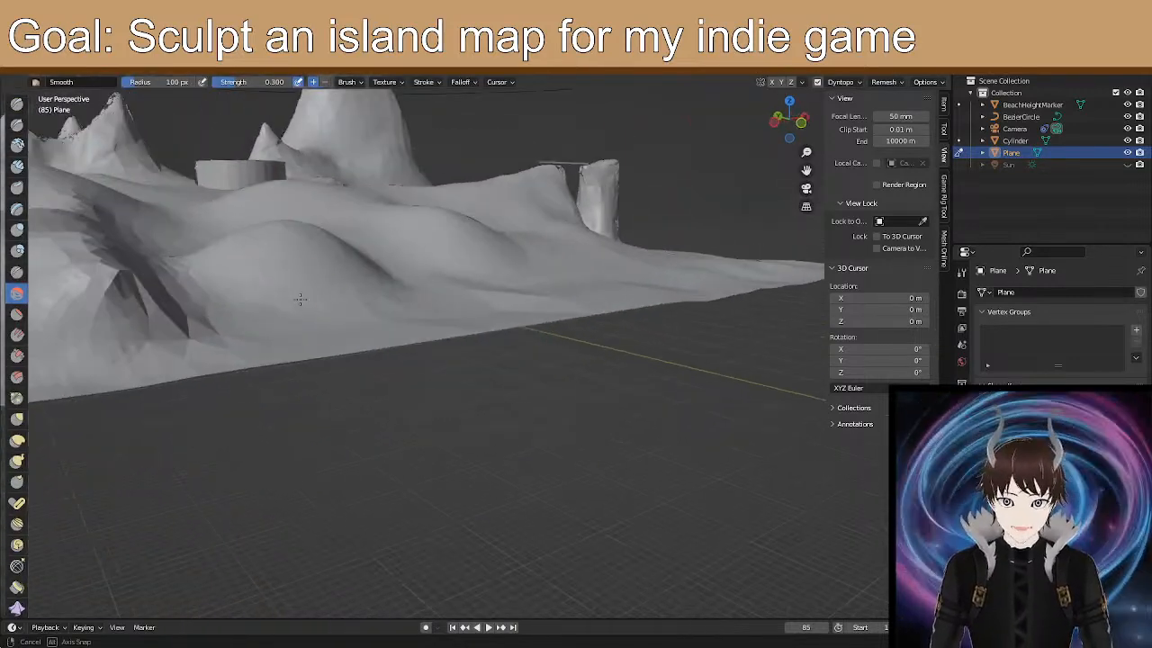
pyautogui.moveTo(244, 332); pyautogui.dragTo(200, 347, button='middle')
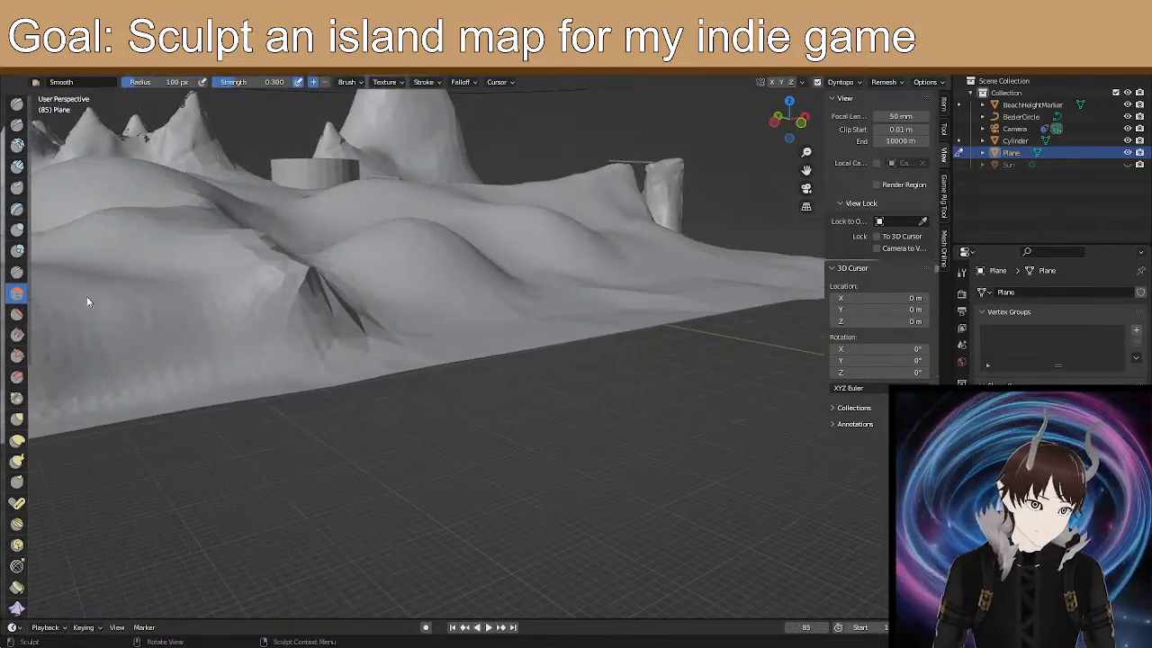
pyautogui.moveTo(360, 303)
pyautogui.mouseDown(button='middle')
pyautogui.moveTo(321, 324)
pyautogui.moveTo(540, 352)
pyautogui.mouseUp(button='middle')
pyautogui.moveTo(276, 361)
pyautogui.mouseDown(button='middle')
pyautogui.moveTo(288, 423)
pyautogui.moveTo(323, 336)
pyautogui.moveTo(241, 357)
pyautogui.moveTo(500, 380)
pyautogui.moveTo(622, 327)
pyautogui.moveTo(619, 338)
pyautogui.mouseUp(button='middle')
pyautogui.scroll(2, 578, 391)
pyautogui.moveTo(578, 390)
pyautogui.mouseDown(button='middle')
pyautogui.moveTo(532, 417)
pyautogui.moveTo(502, 402)
pyautogui.mouseUp(button='middle')
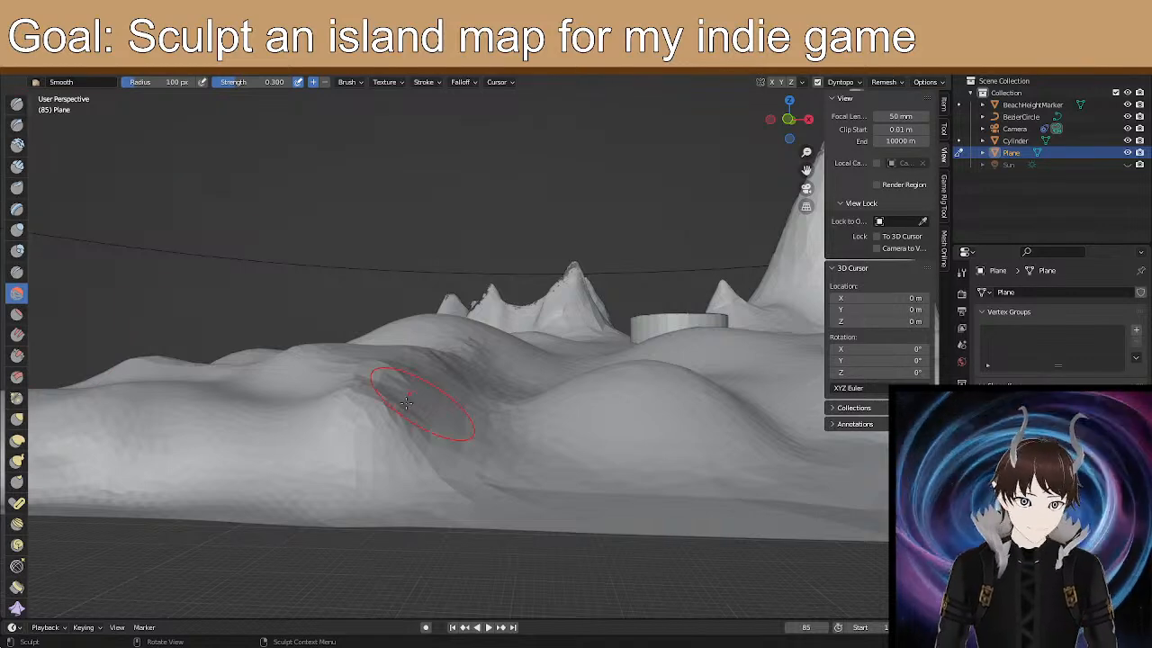
# Reshape the gully between the steep border hill and the neighbouring rounded hill with the Elastic Deform brush.
pyautogui.click(22, 440)
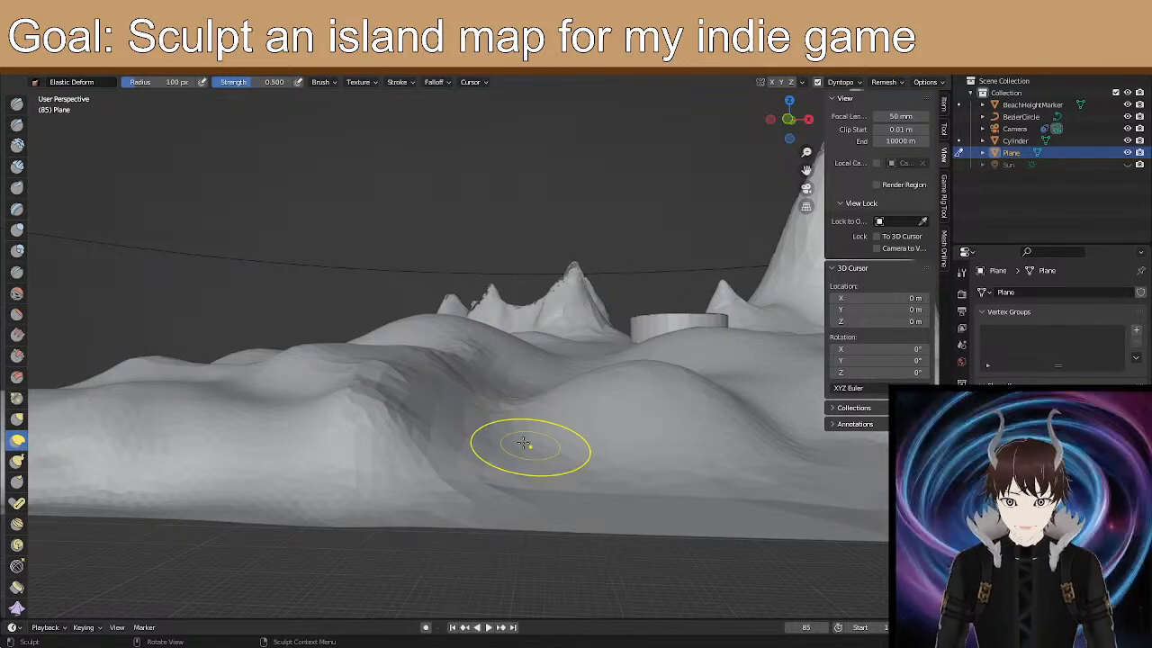
pyautogui.moveTo(523, 441)
pyautogui.mouseDown(button='middle')
pyautogui.moveTo(566, 424)
pyautogui.moveTo(513, 360)
pyautogui.mouseUp(button='middle')
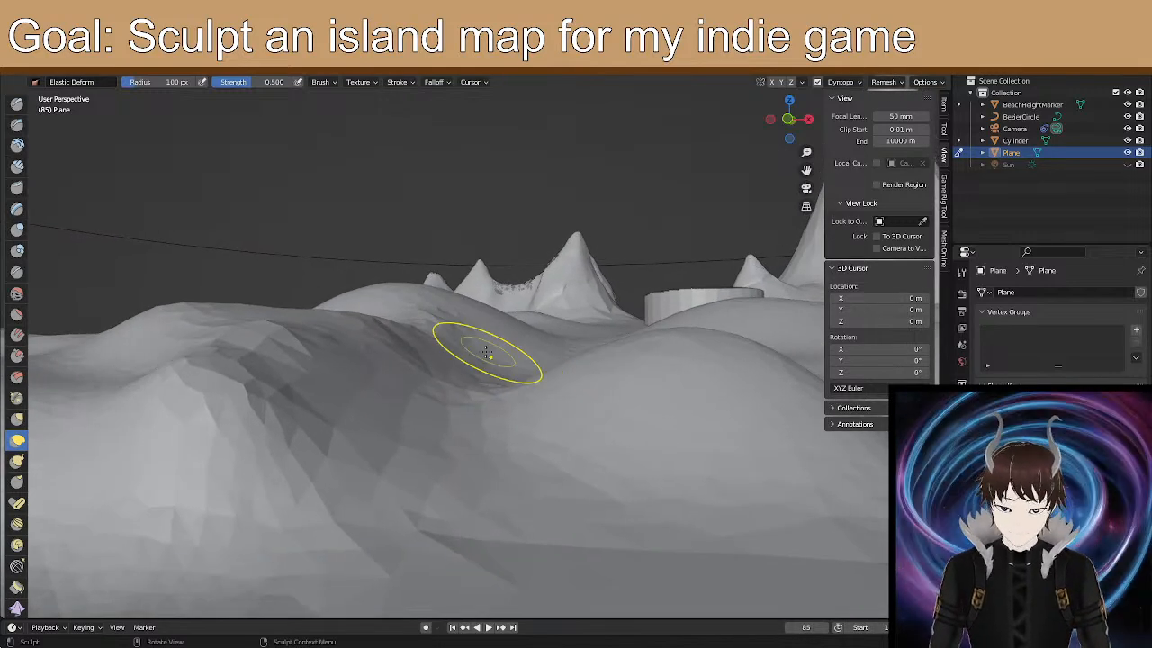
pyautogui.scroll(1, 485, 351)
pyautogui.moveTo(547, 372)
pyautogui.keyDown('shift'); pyautogui.mouseDown(button='right')
pyautogui.moveTo(553, 296)
pyautogui.moveTo(543, 302)
pyautogui.mouseUp(button='right'); pyautogui.keyUp('shift')
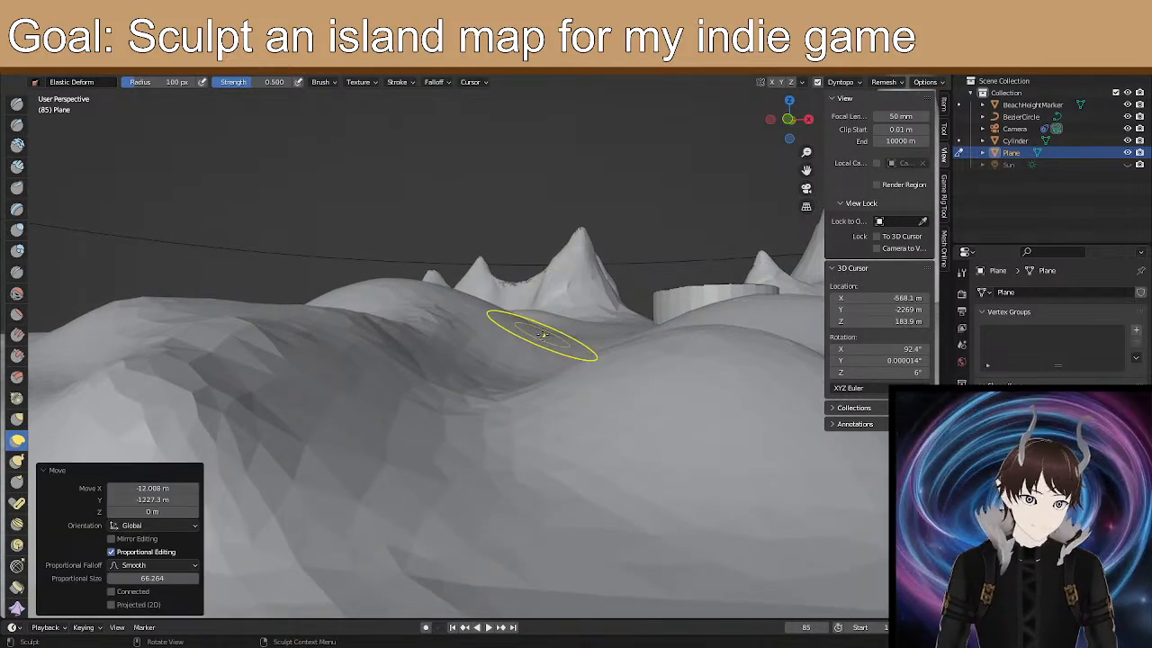
pyautogui.hotkey('ctrl', 'z')
pyautogui.keyDown('shift'); pyautogui.moveTo(586, 501); pyautogui.dragTo(578, 454, button='middle'); pyautogui.keyUp('shift')
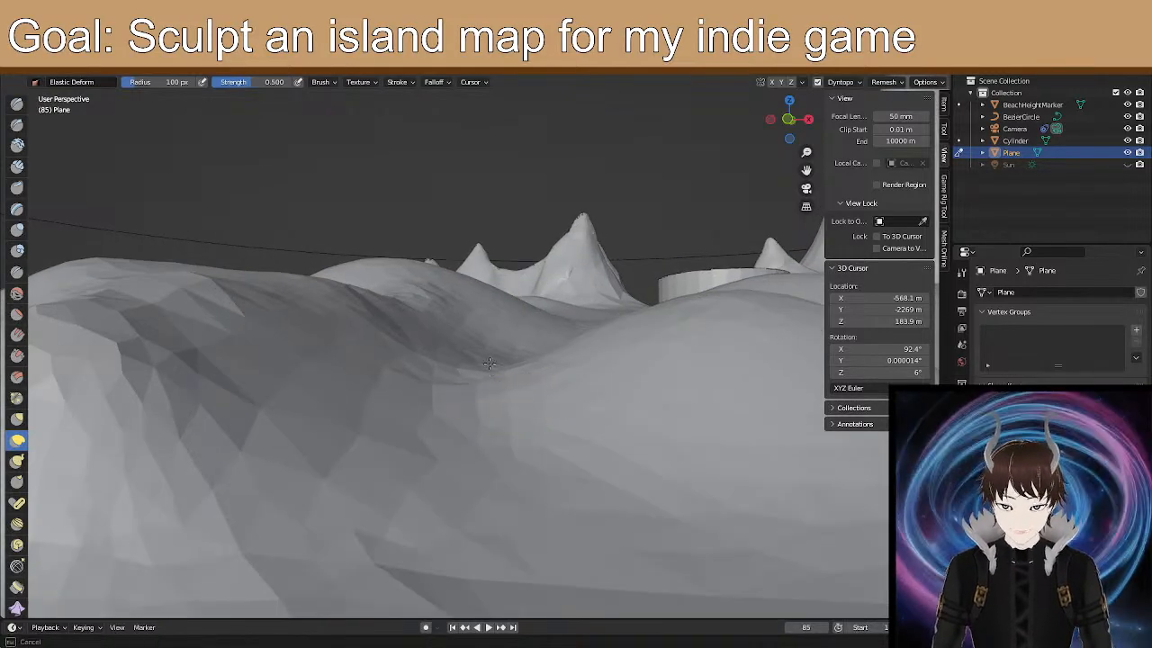
pyautogui.moveTo(462, 342)
pyautogui.mouseDown(button='middle')
pyautogui.moveTo(503, 399)
pyautogui.moveTo(431, 296)
pyautogui.mouseUp(button='middle')
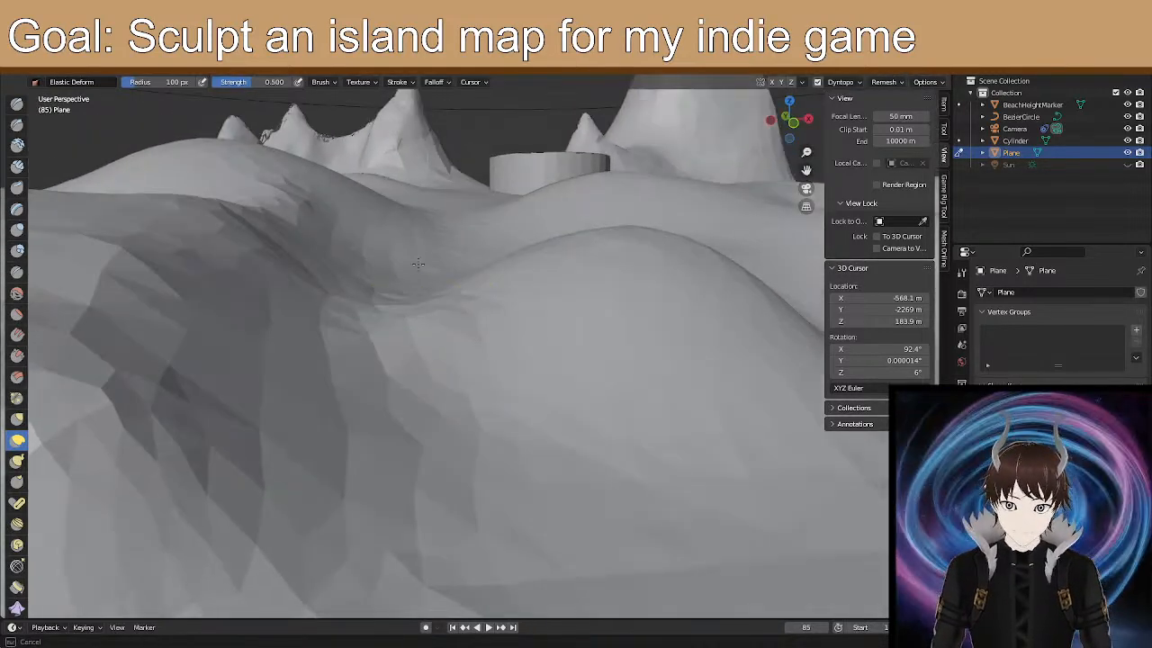
pyautogui.moveTo(366, 286)
pyautogui.mouseDown()
pyautogui.moveTo(372, 258)
pyautogui.moveTo(369, 272)
pyautogui.moveTo(389, 268)
pyautogui.mouseUp()
pyautogui.moveTo(407, 267); pyautogui.dragTo(403, 264, button='middle')
# Pull the steep border hill's lower slope upward with several Elastic Deform strokes.
pyautogui.moveTo(488, 394)
pyautogui.mouseDown(button='middle')
pyautogui.moveTo(537, 391)
pyautogui.moveTo(537, 429)
pyautogui.moveTo(559, 378)
pyautogui.moveTo(570, 442)
pyautogui.moveTo(547, 463)
pyautogui.mouseUp(button='middle')
pyautogui.moveTo(502, 401); pyautogui.dragTo(499, 394)
pyautogui.moveTo(532, 439); pyautogui.dragTo(461, 378)
pyautogui.moveTo(491, 443); pyautogui.dragTo(424, 390)
pyautogui.moveTo(417, 452); pyautogui.dragTo(381, 411)
# Reshape the creased side of the steep border hill below its crest with the Elastic Deform brush, working from the side.
pyautogui.moveTo(540, 501)
pyautogui.mouseDown(button='middle')
pyautogui.moveTo(532, 519)
pyautogui.moveTo(579, 489)
pyautogui.moveTo(527, 458)
pyautogui.mouseUp(button='middle')
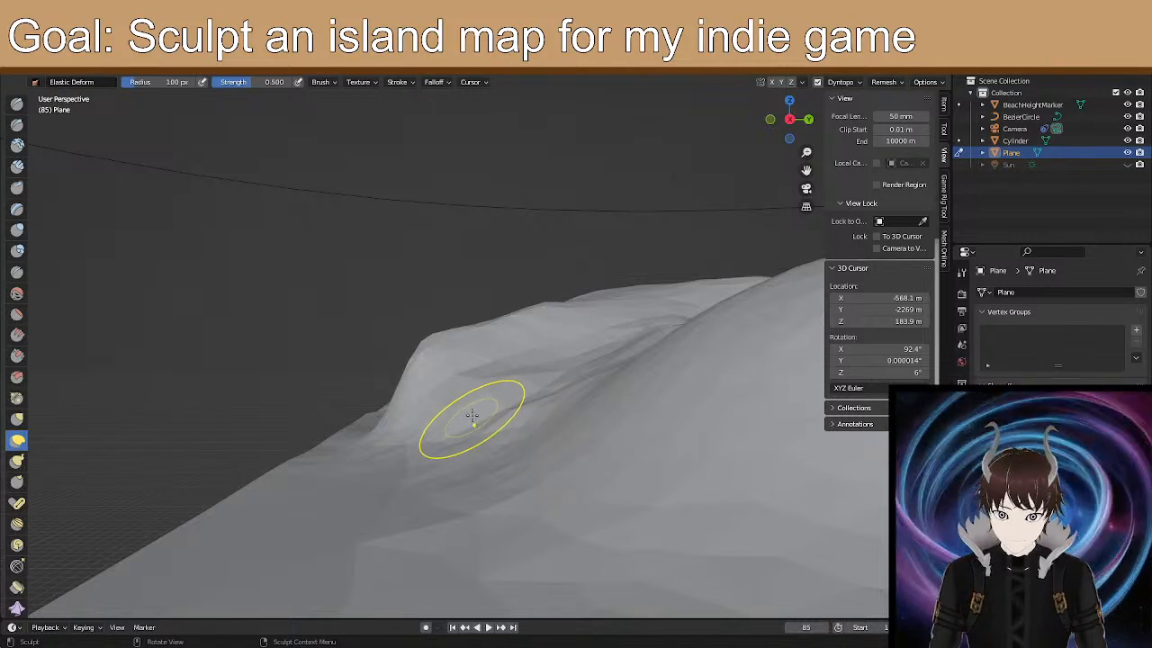
pyautogui.scroll(2, 475, 421)
pyautogui.moveTo(528, 460)
pyautogui.mouseDown()
pyautogui.moveTo(501, 352)
pyautogui.moveTo(477, 372)
pyautogui.mouseUp()
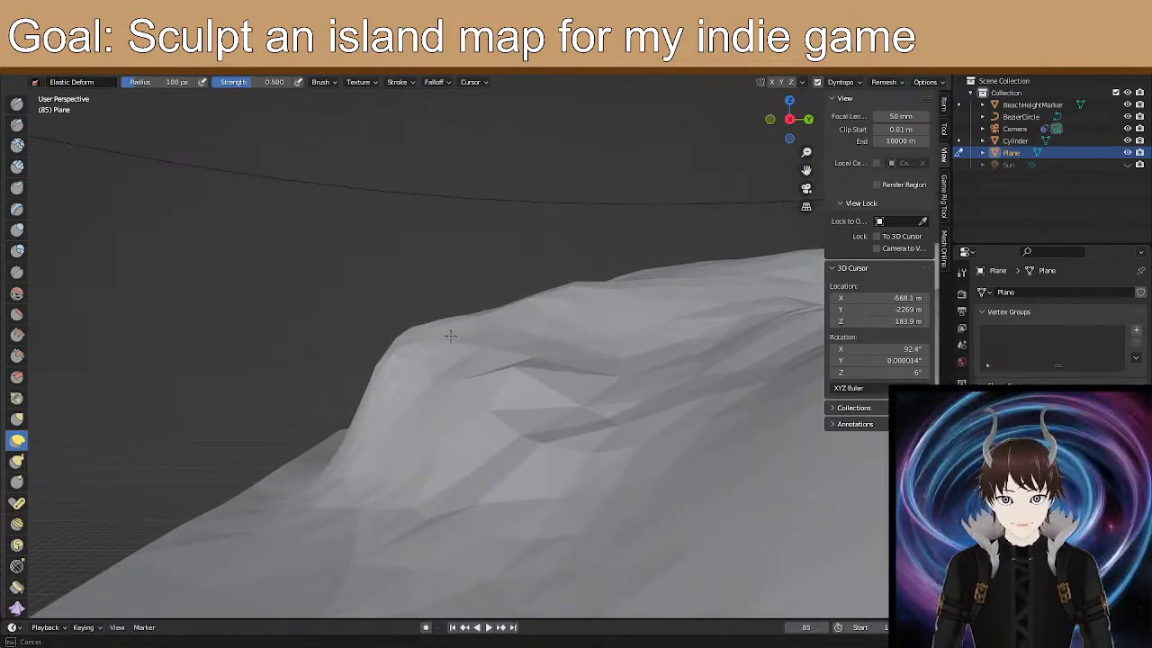
pyautogui.moveTo(613, 417); pyautogui.dragTo(540, 357)
pyautogui.moveTo(587, 398); pyautogui.dragTo(542, 377)
pyautogui.moveTo(559, 426); pyautogui.dragTo(516, 441)
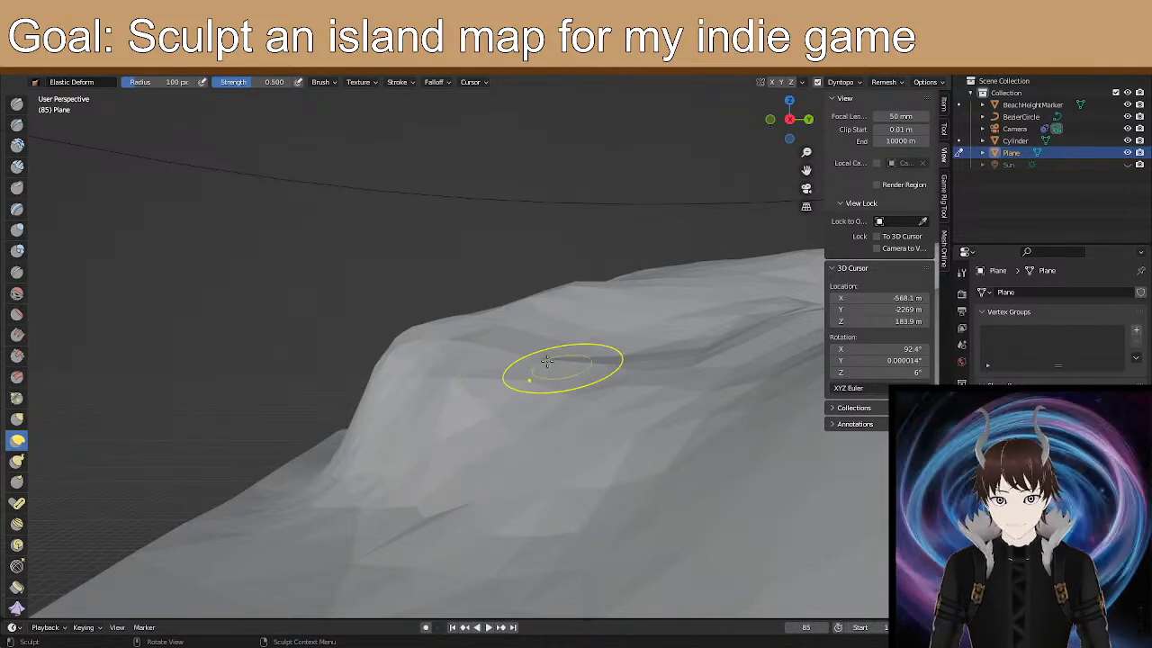
# Examine the reshaped border hill, the neighbouring hills and the valleys between them from several sides and distances.
pyautogui.moveTo(624, 365)
pyautogui.mouseDown(button='middle')
pyautogui.moveTo(681, 399)
pyautogui.moveTo(546, 391)
pyautogui.moveTo(575, 430)
pyautogui.moveTo(660, 411)
pyautogui.moveTo(643, 386)
pyautogui.moveTo(566, 386)
pyautogui.moveTo(632, 326)
pyautogui.moveTo(733, 367)
pyautogui.moveTo(534, 386)
pyautogui.moveTo(570, 368)
pyautogui.moveTo(548, 370)
pyautogui.moveTo(614, 378)
pyautogui.moveTo(438, 419)
pyautogui.moveTo(462, 412)
pyautogui.moveTo(432, 396)
pyautogui.moveTo(437, 418)
pyautogui.moveTo(430, 381)
pyautogui.mouseUp(button='middle')
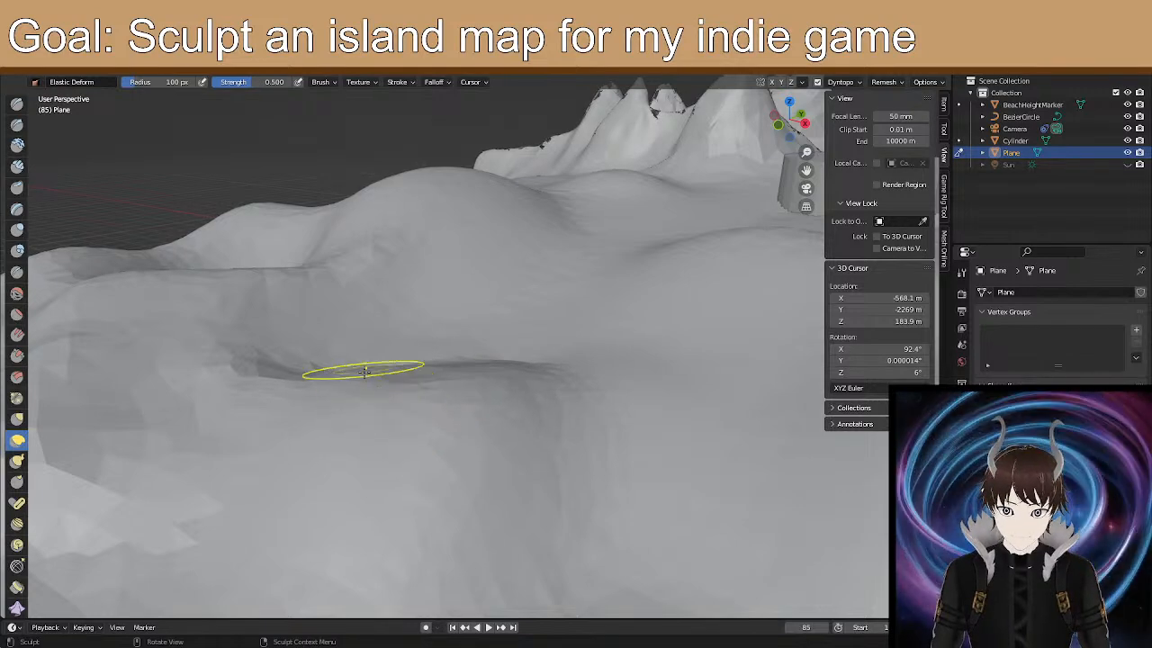
pyautogui.moveTo(449, 407); pyautogui.dragTo(524, 378, button='middle')
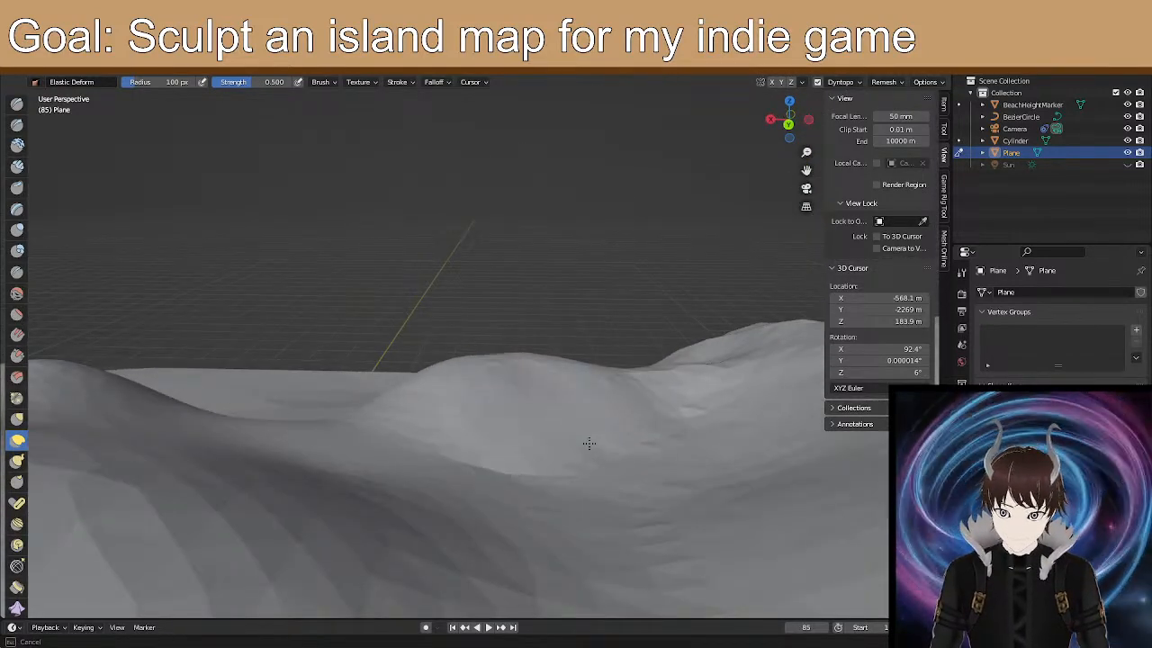
pyautogui.moveTo(439, 396); pyautogui.dragTo(477, 424, button='middle')
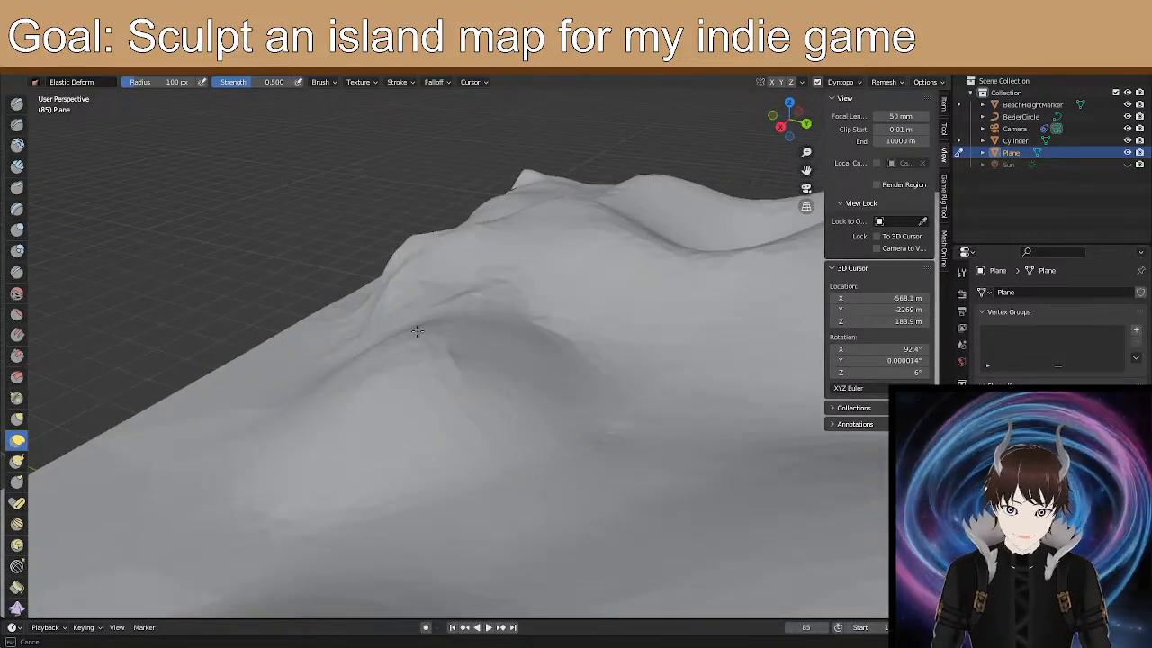
pyautogui.moveTo(369, 519); pyautogui.dragTo(231, 457, button='middle')
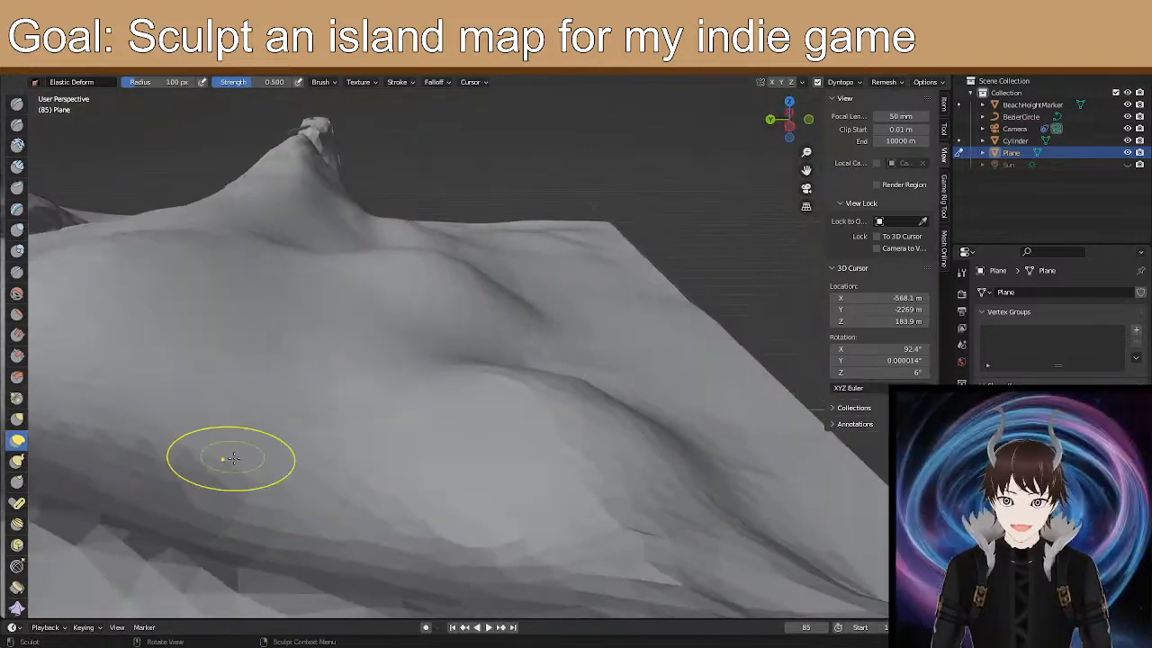
pyautogui.scroll(-2, 231, 457)
pyautogui.moveTo(360, 440)
pyautogui.mouseDown(button='middle')
pyautogui.moveTo(192, 408)
pyautogui.moveTo(470, 420)
pyautogui.moveTo(476, 437)
pyautogui.moveTo(501, 406)
pyautogui.moveTo(758, 385)
pyautogui.moveTo(666, 423)
pyautogui.moveTo(560, 488)
pyautogui.moveTo(527, 527)
pyautogui.moveTo(486, 465)
pyautogui.moveTo(552, 496)
pyautogui.moveTo(496, 496)
pyautogui.mouseUp(button='middle')
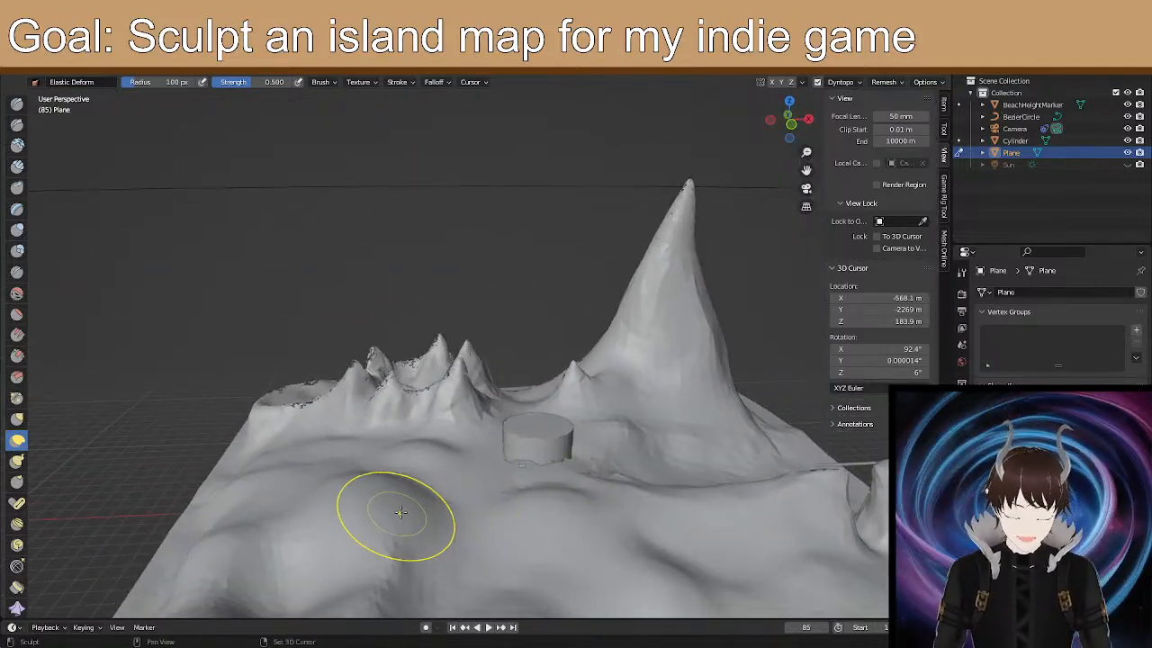
pyautogui.keyDown('shift'); pyautogui.moveTo(400, 515); pyautogui.dragTo(448, 411, button='middle'); pyautogui.keyUp('shift')
pyautogui.scroll(2, 431, 505)
pyautogui.moveTo(415, 506); pyautogui.dragTo(438, 465, button='middle')
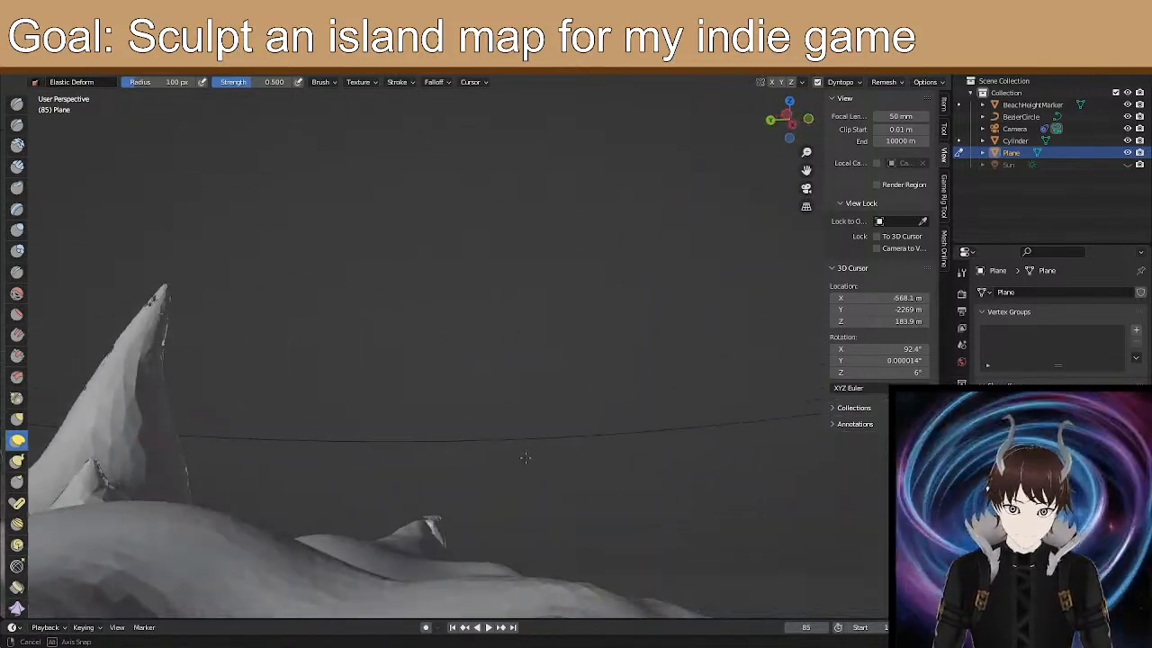
pyautogui.moveTo(693, 469)
pyautogui.mouseDown(button='middle')
pyautogui.moveTo(646, 488)
pyautogui.moveTo(662, 520)
pyautogui.moveTo(651, 543)
pyautogui.moveTo(458, 376)
pyautogui.moveTo(420, 327)
pyautogui.moveTo(552, 464)
pyautogui.moveTo(514, 458)
pyautogui.moveTo(513, 423)
pyautogui.moveTo(558, 380)
pyautogui.moveTo(477, 386)
pyautogui.moveTo(630, 391)
pyautogui.moveTo(576, 386)
pyautogui.moveTo(525, 417)
pyautogui.mouseUp(button='middle')
pyautogui.scroll(4, 420, 326)
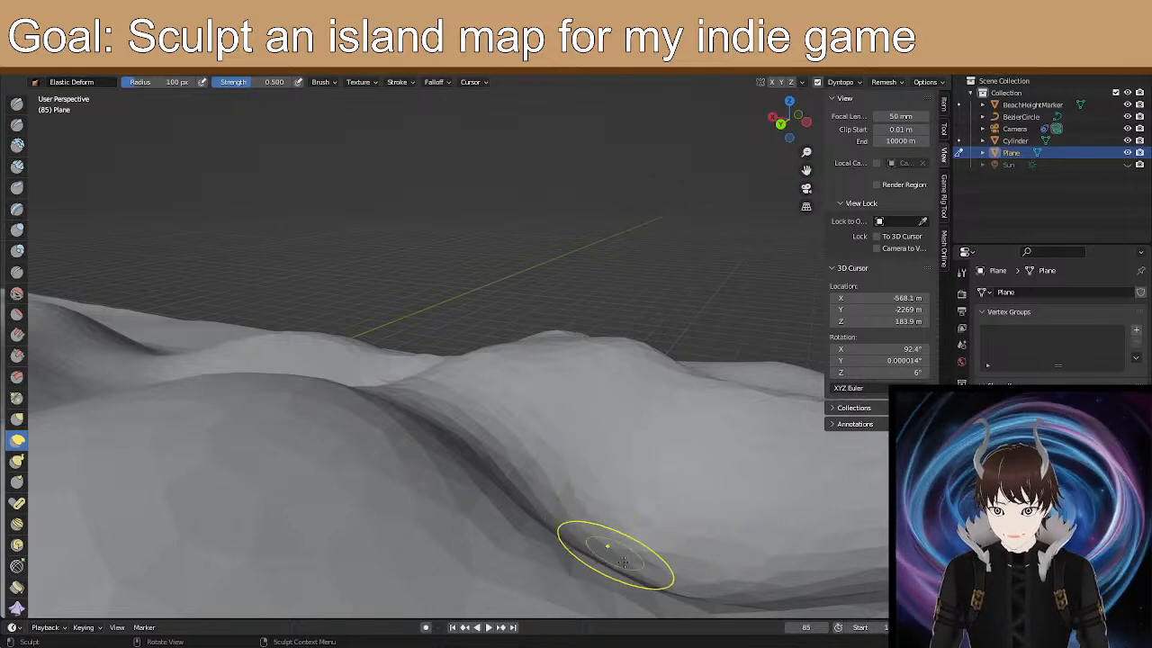
pyautogui.moveTo(650, 486)
pyautogui.mouseDown(button='middle')
pyautogui.moveTo(571, 458)
pyautogui.moveTo(561, 495)
pyautogui.moveTo(692, 421)
pyautogui.moveTo(442, 432)
pyautogui.mouseUp(button='middle')
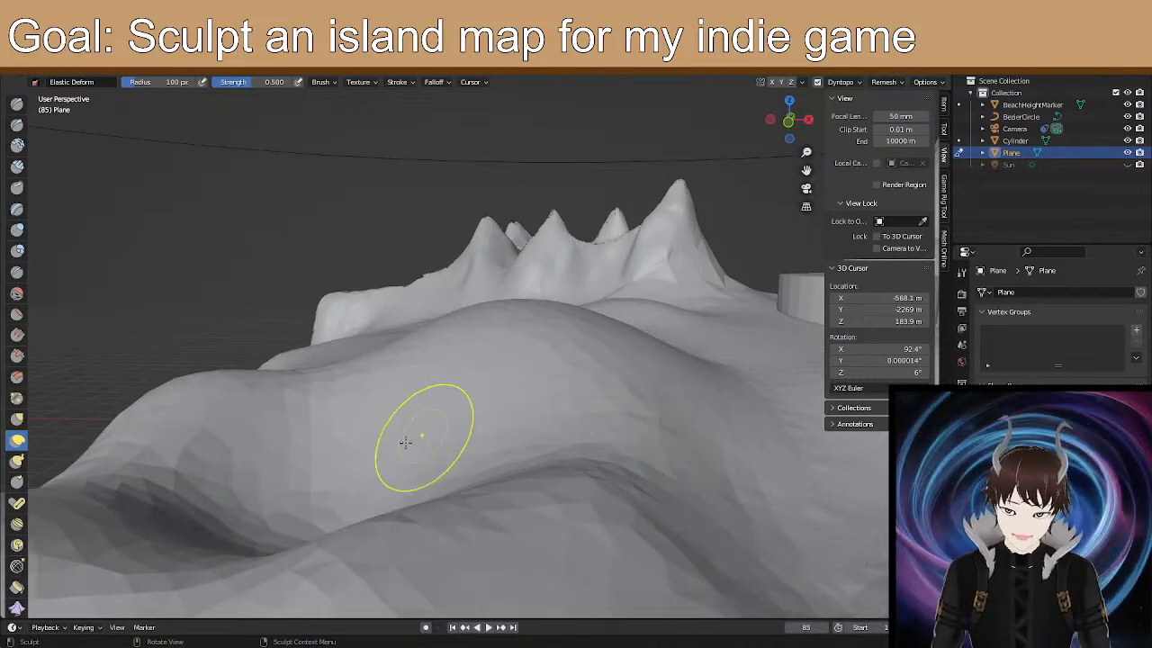
pyautogui.moveTo(309, 476); pyautogui.dragTo(342, 473, button='middle')
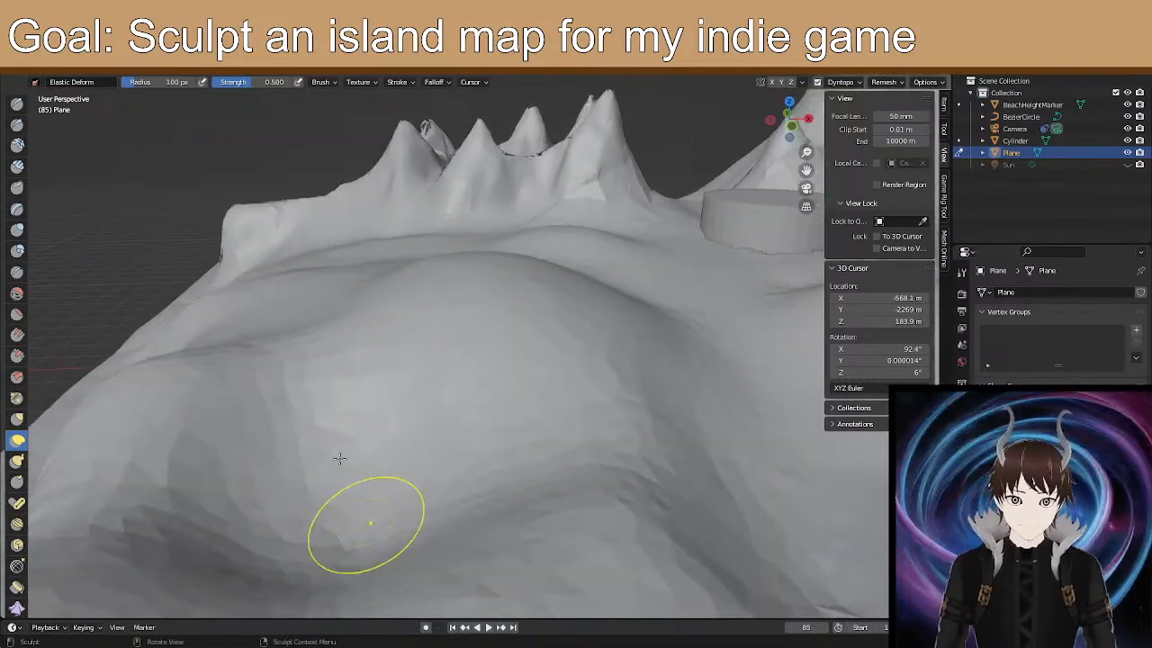
# Hide the Cylinder object so the terrain's hills can be viewed unobstructed from ground level.
pyautogui.moveTo(597, 438); pyautogui.dragTo(460, 485, button='middle')
pyautogui.scroll(1, 540, 387)
pyautogui.moveTo(573, 362)
pyautogui.mouseDown(button='middle')
pyautogui.moveTo(573, 373)
pyautogui.moveTo(458, 330)
pyautogui.mouseUp(button='middle')
pyautogui.scroll(-1, 540, 378)
pyautogui.scroll(-3, 577, 405)
pyautogui.keyDown('shift'); pyautogui.moveTo(663, 479); pyautogui.dragTo(456, 420, button='middle'); pyautogui.keyUp('shift')
pyautogui.scroll(4, 455, 419)
pyautogui.scroll(3, 366, 417)
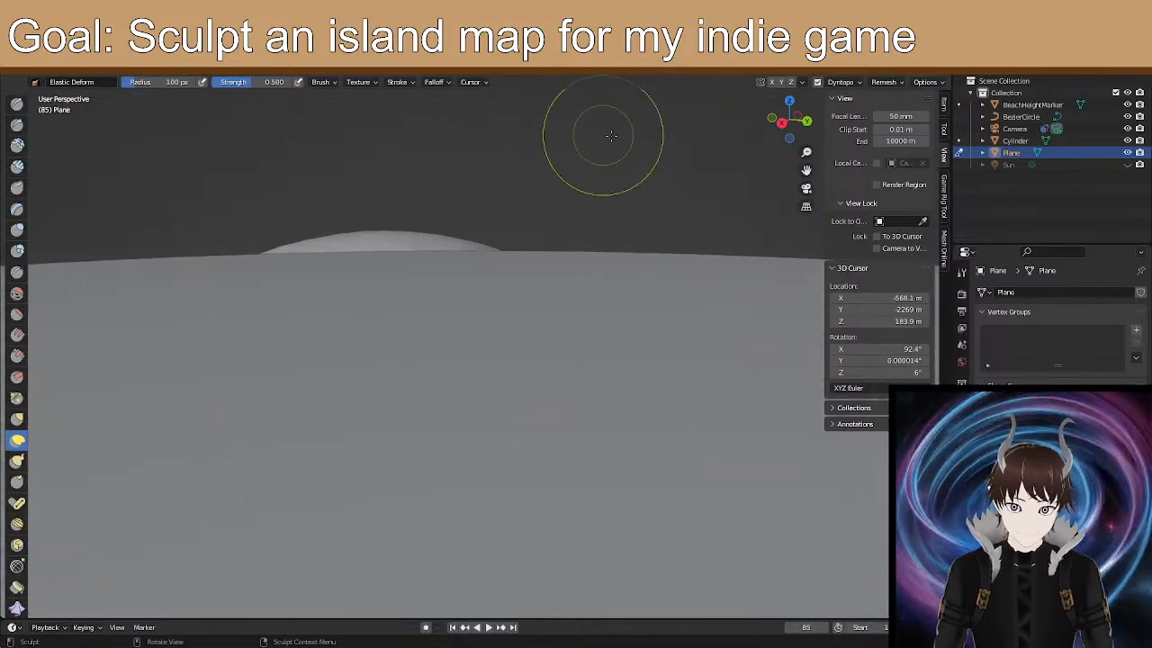
pyautogui.click(1126, 141)
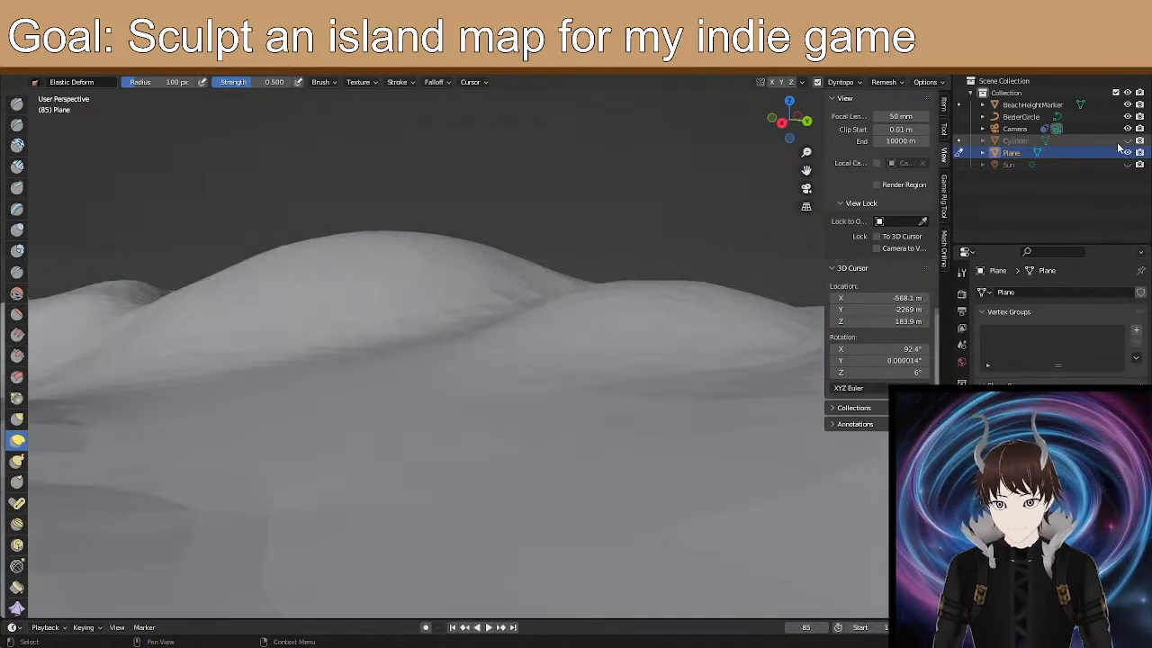
pyautogui.moveTo(604, 257); pyautogui.dragTo(422, 281, button='middle')
pyautogui.moveTo(327, 288)
pyautogui.mouseDown(button='middle')
pyautogui.moveTo(268, 285)
pyautogui.moveTo(297, 268)
pyautogui.mouseUp(button='middle')
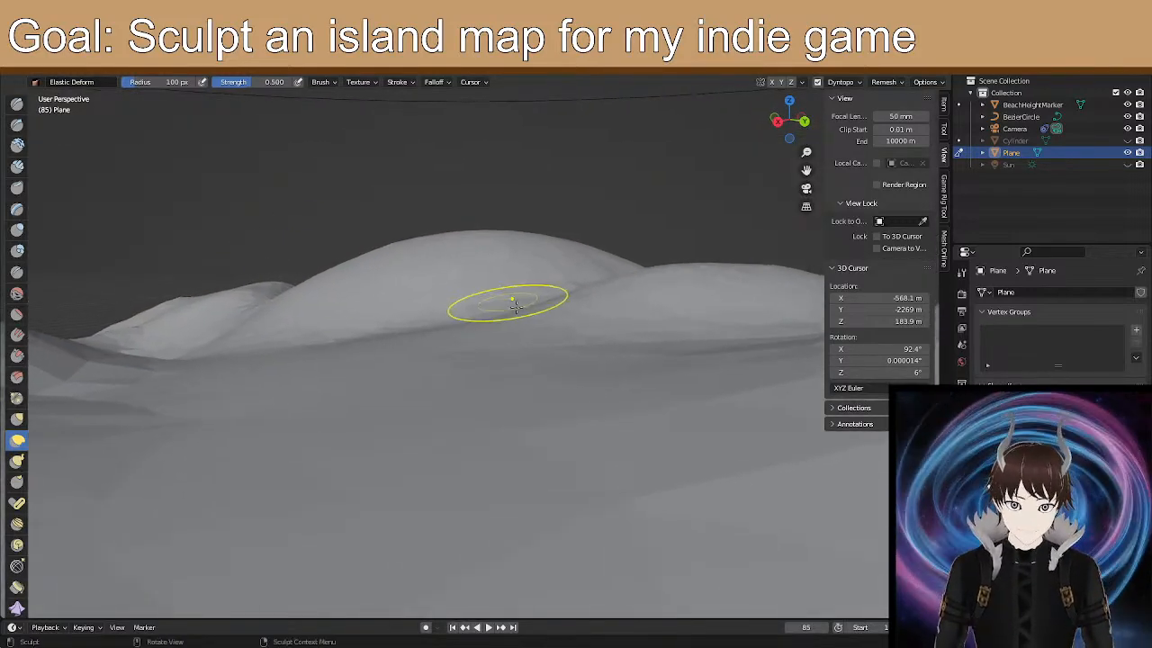
# Raise the crest and side of the steep border hill with several upward Elastic Deform strokes.
pyautogui.moveTo(185, 281)
pyautogui.keyDown('shift'); pyautogui.mouseDown(button='middle')
pyautogui.moveTo(135, 288)
pyautogui.moveTo(279, 430)
pyautogui.mouseUp(button='middle'); pyautogui.keyUp('shift')
pyautogui.scroll(2, 322, 404)
pyautogui.moveTo(281, 422)
pyautogui.mouseDown()
pyautogui.moveTo(274, 403)
pyautogui.moveTo(286, 393)
pyautogui.mouseUp()
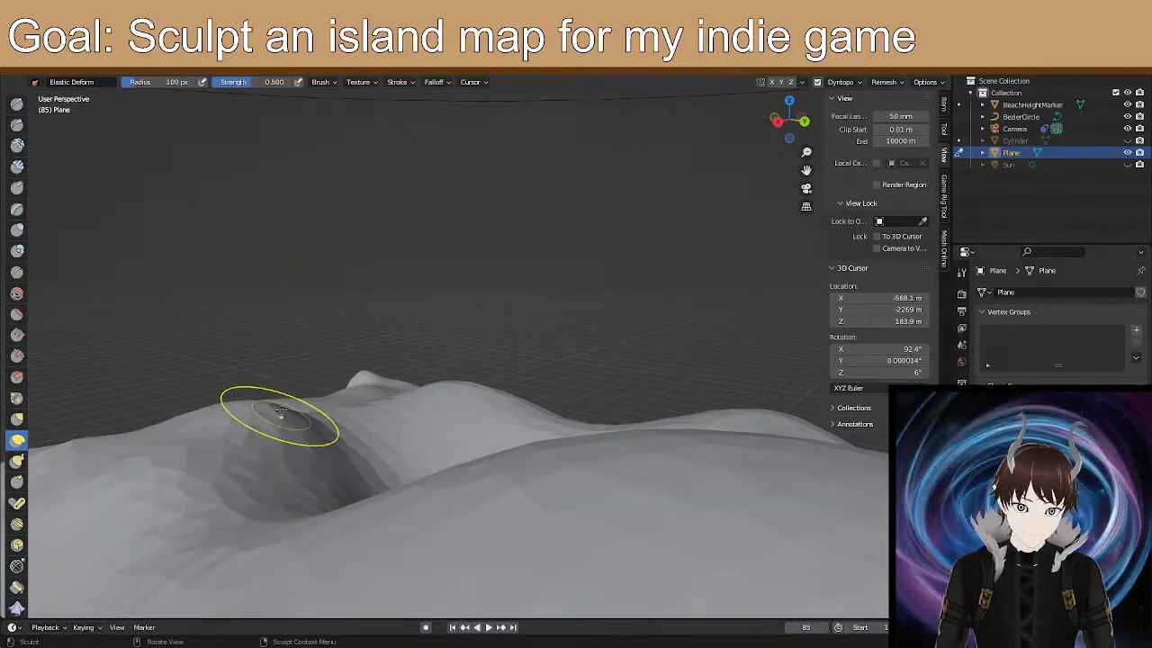
pyautogui.moveTo(281, 416); pyautogui.dragTo(268, 408, button='middle')
pyautogui.moveTo(209, 488); pyautogui.dragTo(197, 463)
pyautogui.moveTo(199, 467); pyautogui.dragTo(229, 483, button='middle')
pyautogui.moveTo(468, 491)
pyautogui.keyDown('shift'); pyautogui.mouseDown(button='middle')
pyautogui.moveTo(629, 502)
pyautogui.moveTo(713, 521)
pyautogui.mouseUp(button='middle'); pyautogui.keyUp('shift')
pyautogui.moveTo(343, 508)
pyautogui.mouseDown()
pyautogui.moveTo(346, 470)
pyautogui.moveTo(374, 462)
pyautogui.mouseUp()
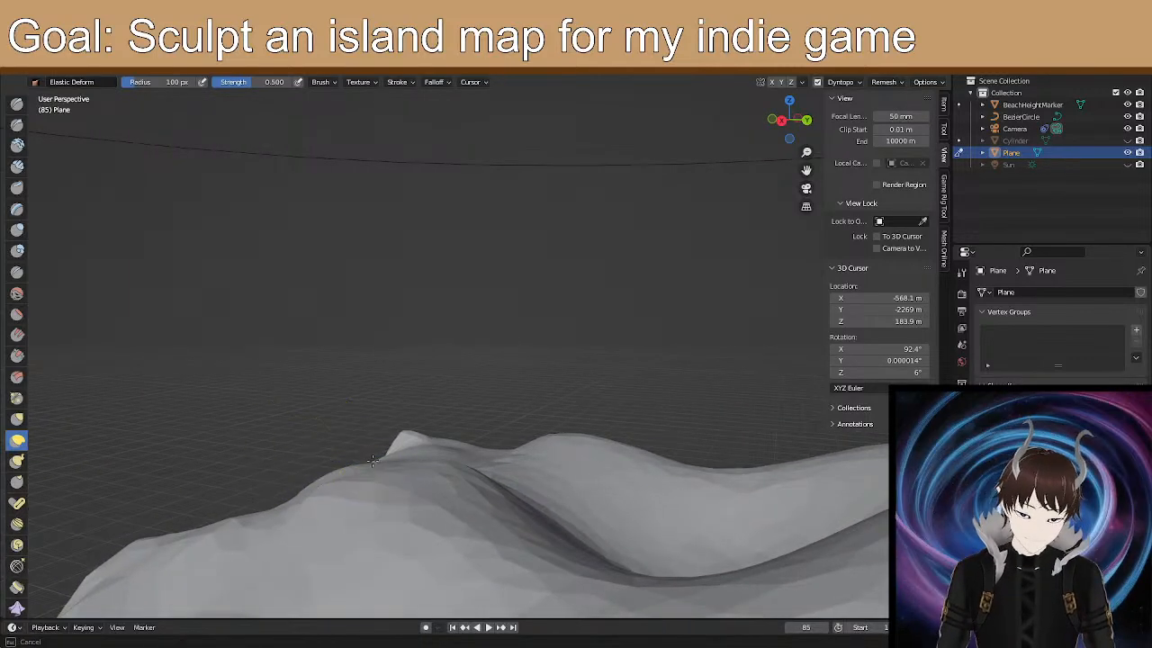
# Pull the border hill's sloping edge slightly outward with the Elastic Deform brush, working from the other side.
pyautogui.moveTo(384, 473)
pyautogui.mouseDown(button='middle')
pyautogui.moveTo(379, 528)
pyautogui.moveTo(486, 484)
pyautogui.moveTo(776, 449)
pyautogui.mouseUp(button='middle')
pyautogui.moveTo(361, 491)
pyautogui.mouseDown(button='middle')
pyautogui.moveTo(419, 495)
pyautogui.moveTo(275, 522)
pyautogui.moveTo(711, 373)
pyautogui.mouseUp(button='middle')
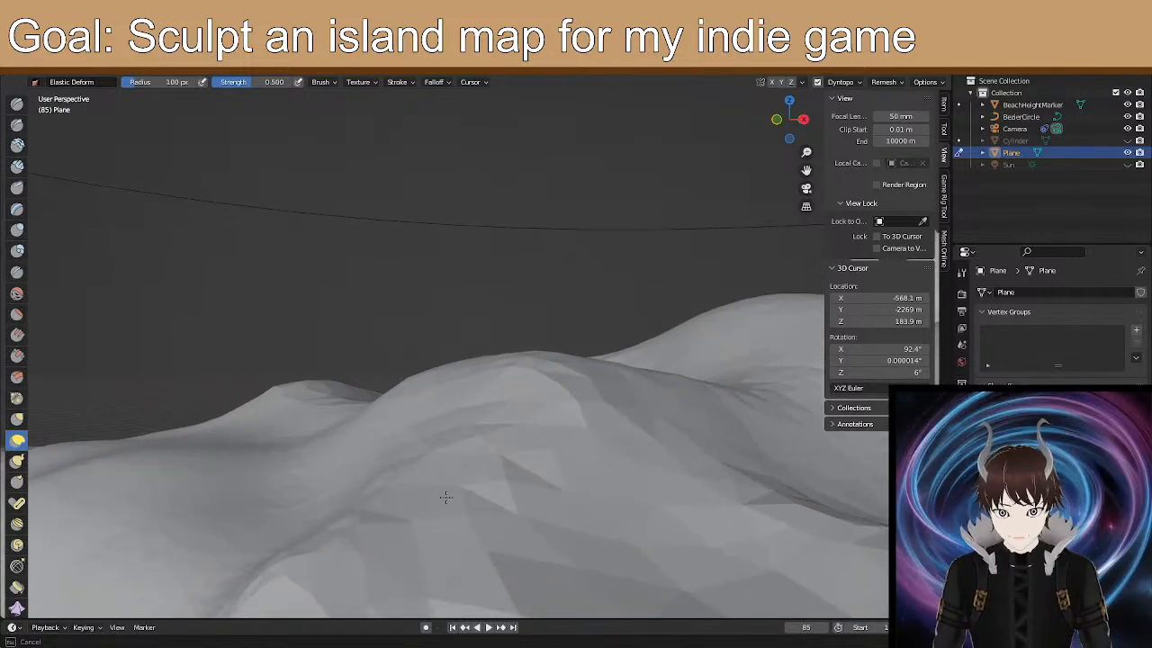
pyautogui.moveTo(494, 498)
pyautogui.mouseDown(button='middle')
pyautogui.moveTo(465, 411)
pyautogui.moveTo(302, 397)
pyautogui.mouseUp(button='middle')
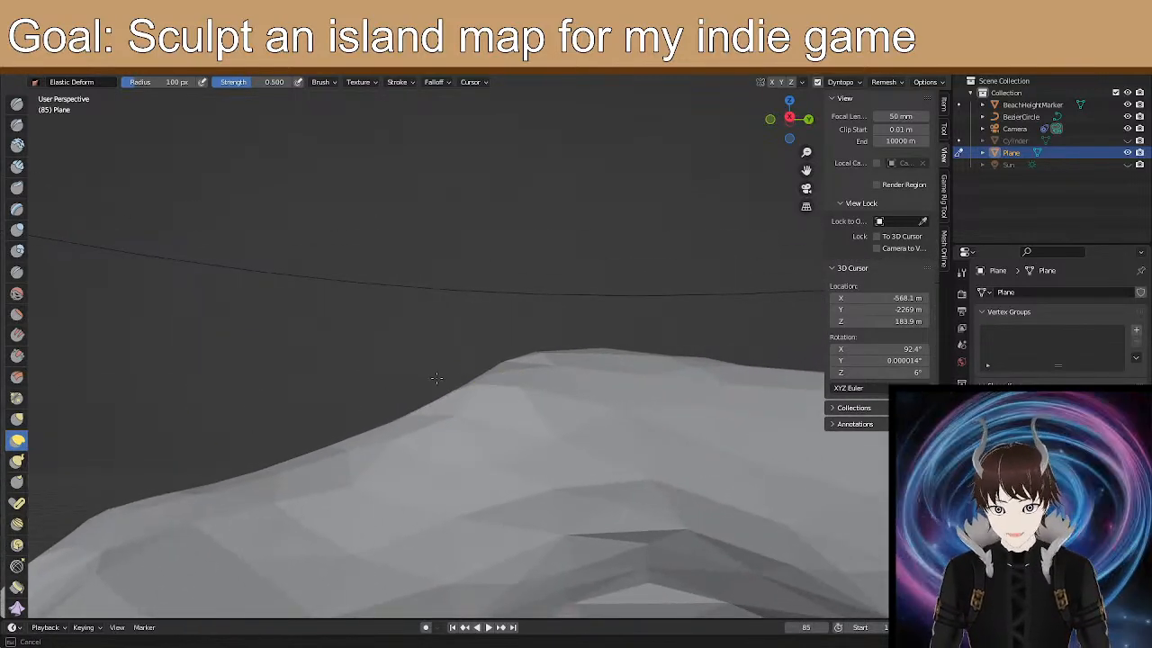
pyautogui.moveTo(406, 396); pyautogui.dragTo(395, 387)
pyautogui.moveTo(362, 374)
pyautogui.mouseDown(button='middle')
pyautogui.moveTo(476, 396)
pyautogui.moveTo(560, 394)
pyautogui.moveTo(537, 402)
pyautogui.mouseUp(button='middle')
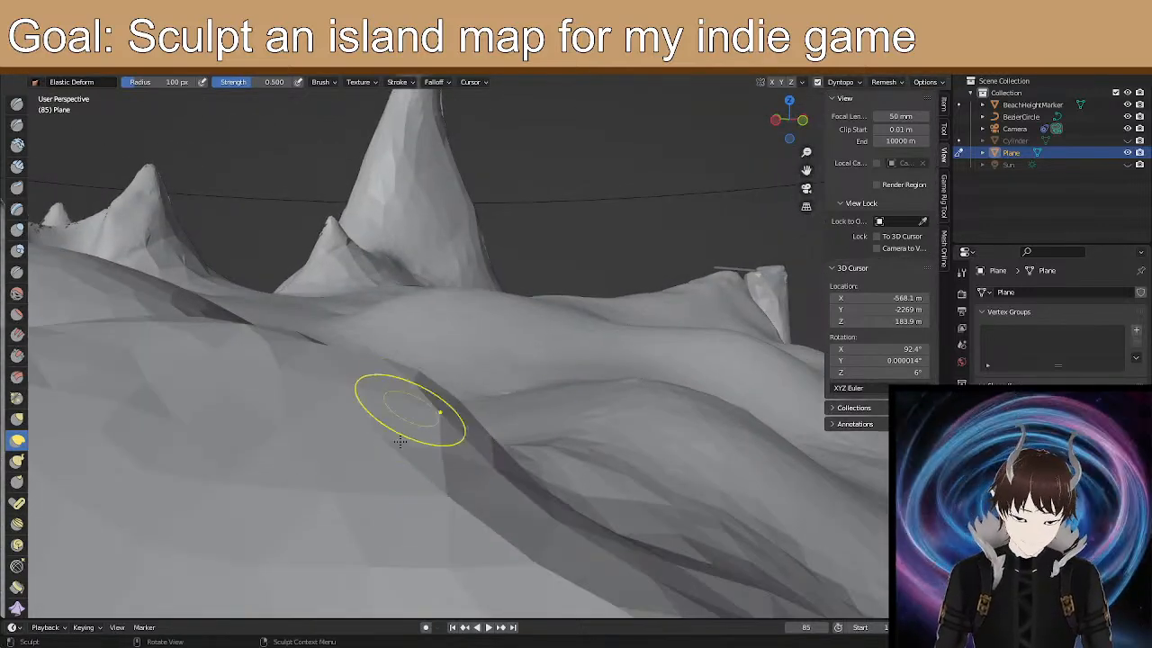
# Examine the reshaped border hill and the rounded hills around it from above and from ground level.
pyautogui.moveTo(386, 425)
pyautogui.mouseDown(button='middle')
pyautogui.moveTo(186, 399)
pyautogui.moveTo(411, 393)
pyautogui.moveTo(442, 330)
pyautogui.moveTo(403, 259)
pyautogui.mouseUp(button='middle')
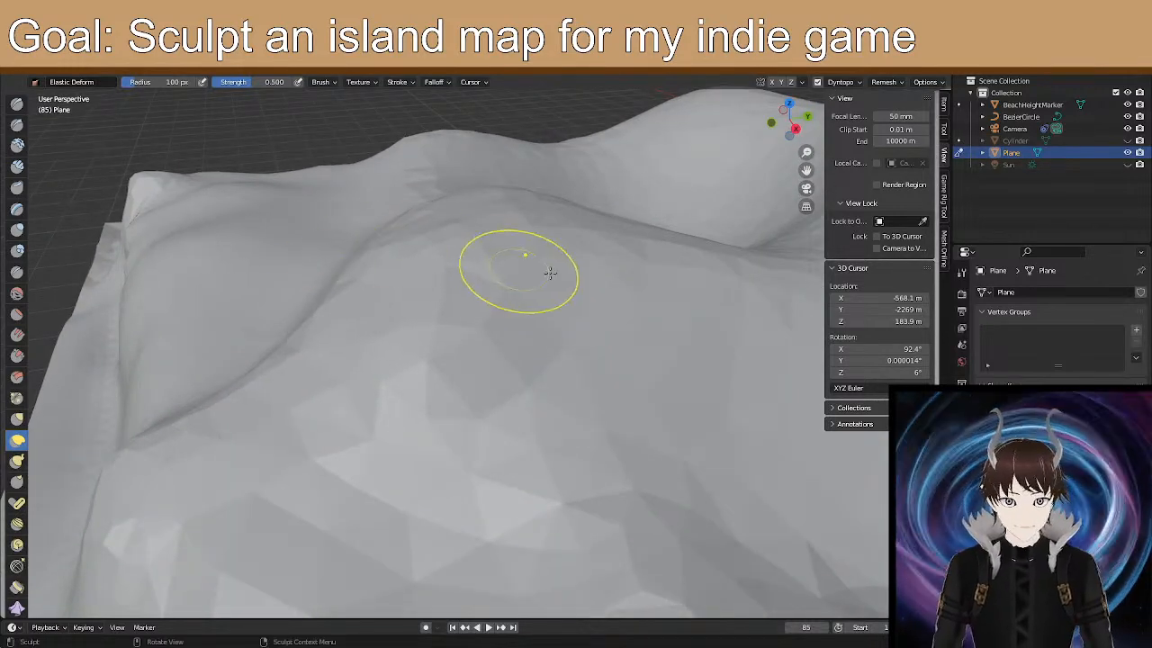
pyautogui.scroll(-2, 540, 275)
pyautogui.moveTo(572, 318); pyautogui.dragTo(509, 303, button='middle')
pyautogui.scroll(-2, 522, 309)
pyautogui.moveTo(643, 421)
pyautogui.mouseDown(button='middle')
pyautogui.moveTo(519, 275)
pyautogui.moveTo(636, 303)
pyautogui.moveTo(656, 354)
pyautogui.moveTo(624, 355)
pyautogui.moveTo(584, 394)
pyautogui.moveTo(552, 390)
pyautogui.moveTo(536, 409)
pyautogui.moveTo(576, 406)
pyautogui.moveTo(564, 398)
pyautogui.moveTo(548, 423)
pyautogui.moveTo(566, 419)
pyautogui.mouseUp(button='middle')
pyautogui.moveTo(654, 417); pyautogui.dragTo(639, 414, button='middle')
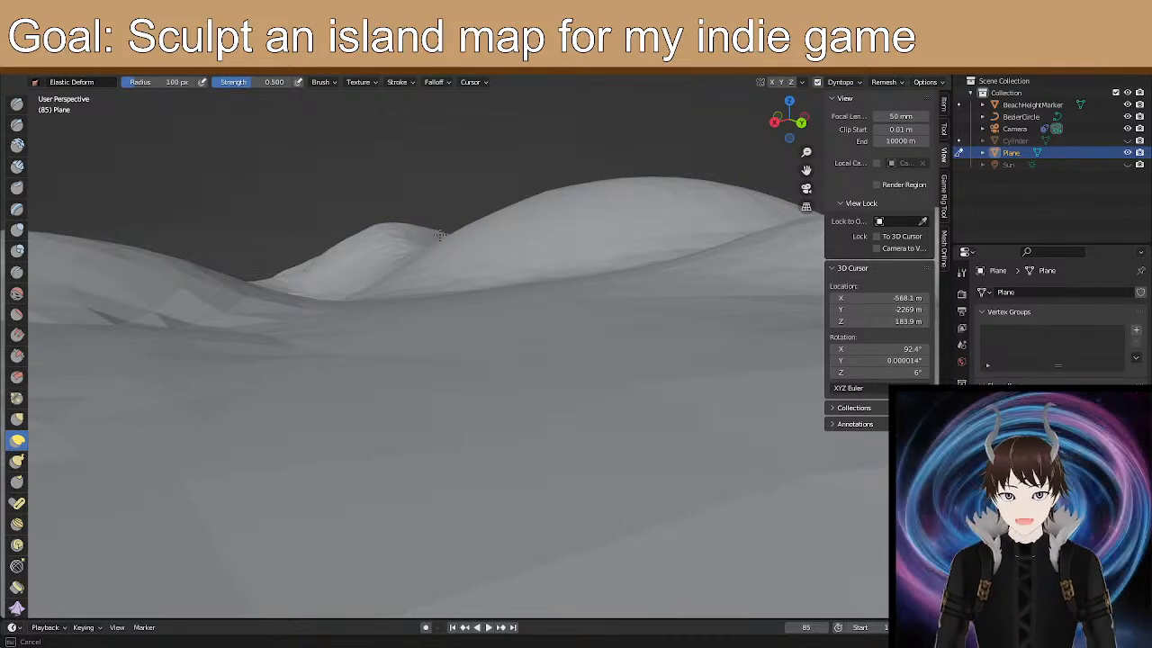
pyautogui.moveTo(463, 241); pyautogui.dragTo(462, 258, button='middle')
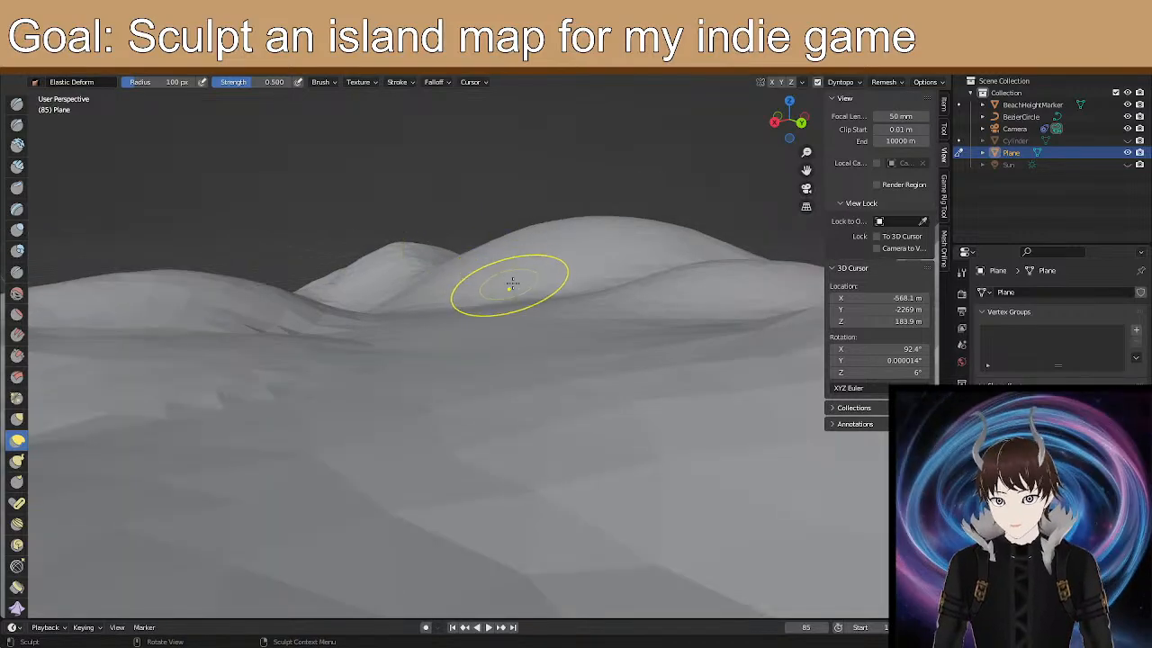
# Smooth the creased slope of the hill near the terrain's corner and its foot with the Smooth brush.
pyautogui.moveTo(552, 260)
pyautogui.mouseDown(button='middle')
pyautogui.moveTo(365, 293)
pyautogui.moveTo(222, 286)
pyautogui.moveTo(252, 333)
pyautogui.moveTo(399, 301)
pyautogui.moveTo(405, 314)
pyautogui.moveTo(442, 265)
pyautogui.moveTo(526, 438)
pyautogui.moveTo(458, 424)
pyautogui.moveTo(401, 453)
pyautogui.moveTo(523, 468)
pyautogui.moveTo(502, 506)
pyautogui.moveTo(466, 482)
pyautogui.mouseUp(button='middle')
pyautogui.scroll(2, 524, 468)
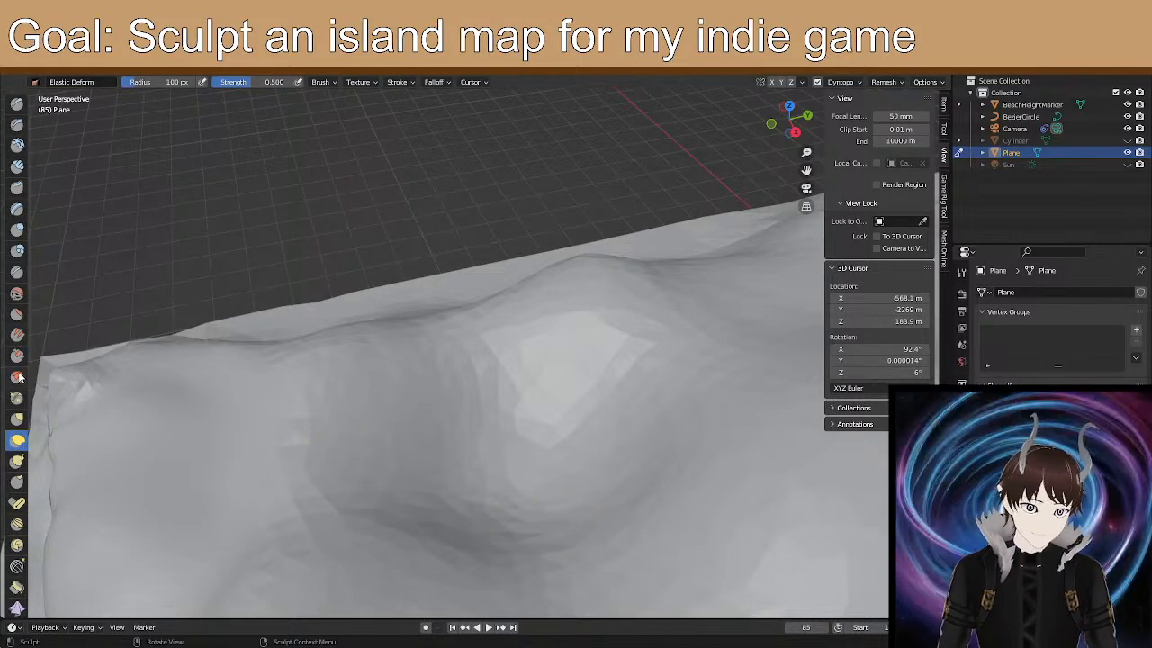
pyautogui.click(17, 293)
pyautogui.moveTo(300, 401); pyautogui.dragTo(492, 434, button='middle')
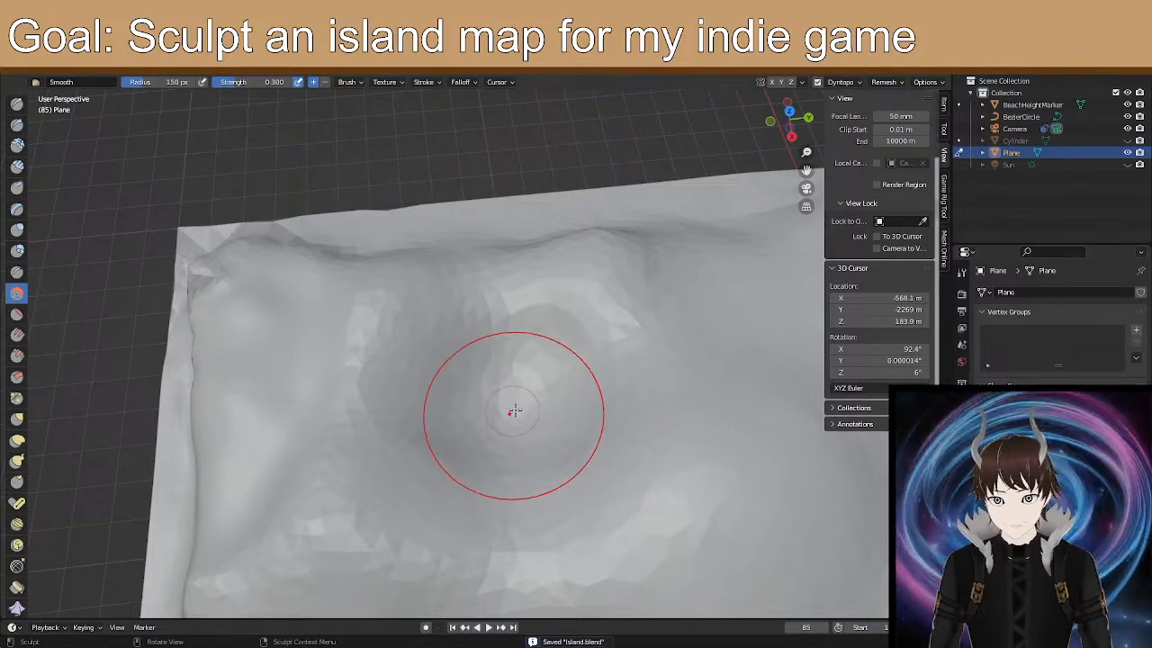
pyautogui.moveTo(516, 403); pyautogui.dragTo(480, 423)
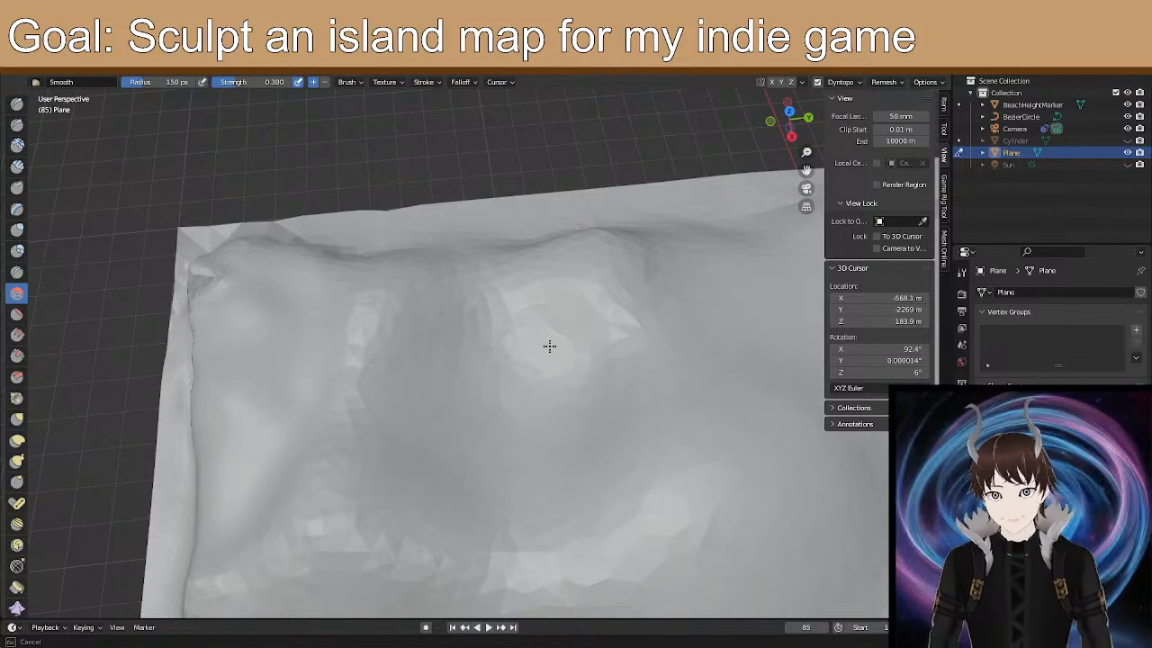
pyautogui.moveTo(516, 532); pyautogui.dragTo(531, 551)
# Switch the terrain plane from Sculpt Mode to Object Mode with the whole island in view.
pyautogui.moveTo(528, 540)
pyautogui.mouseDown(button='middle')
pyautogui.moveTo(561, 429)
pyautogui.moveTo(542, 416)
pyautogui.moveTo(522, 458)
pyautogui.moveTo(553, 493)
pyautogui.moveTo(517, 518)
pyautogui.moveTo(558, 529)
pyautogui.moveTo(666, 521)
pyautogui.moveTo(681, 509)
pyautogui.moveTo(760, 520)
pyautogui.moveTo(612, 521)
pyautogui.moveTo(609, 539)
pyautogui.moveTo(673, 521)
pyautogui.moveTo(653, 479)
pyautogui.mouseUp(button='middle')
pyautogui.moveTo(364, 470); pyautogui.dragTo(634, 470, button='middle')
pyautogui.moveTo(700, 450); pyautogui.dragTo(619, 463, button='middle')
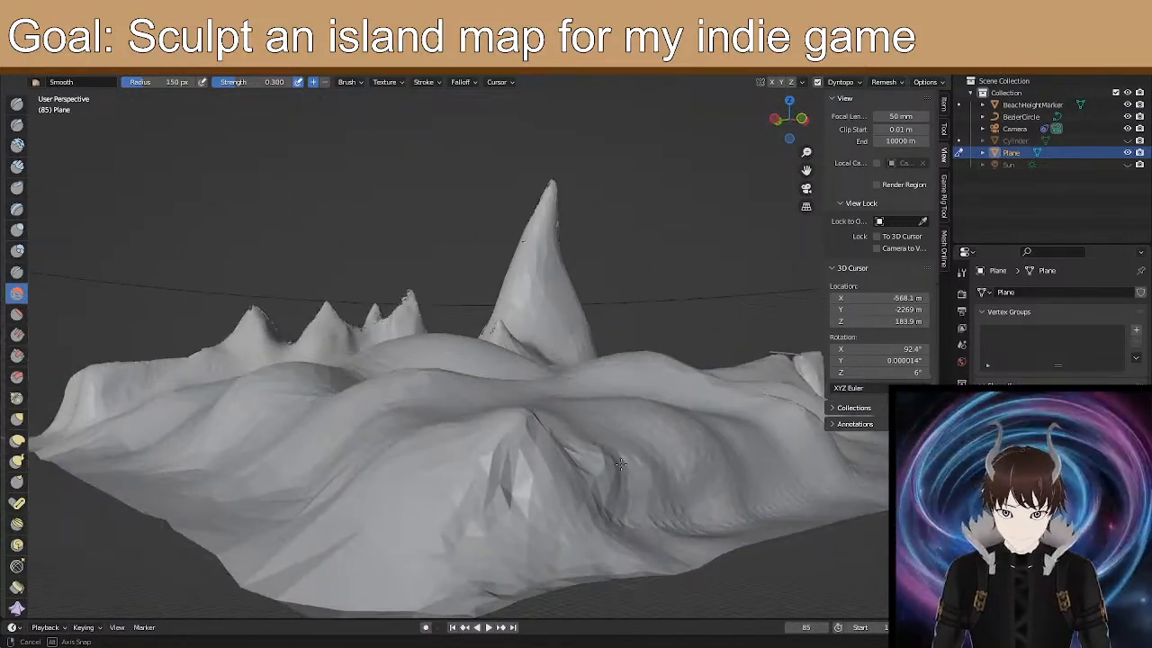
pyautogui.moveTo(492, 470)
pyautogui.mouseDown(button='middle')
pyautogui.moveTo(460, 481)
pyautogui.moveTo(406, 464)
pyautogui.mouseUp(button='middle')
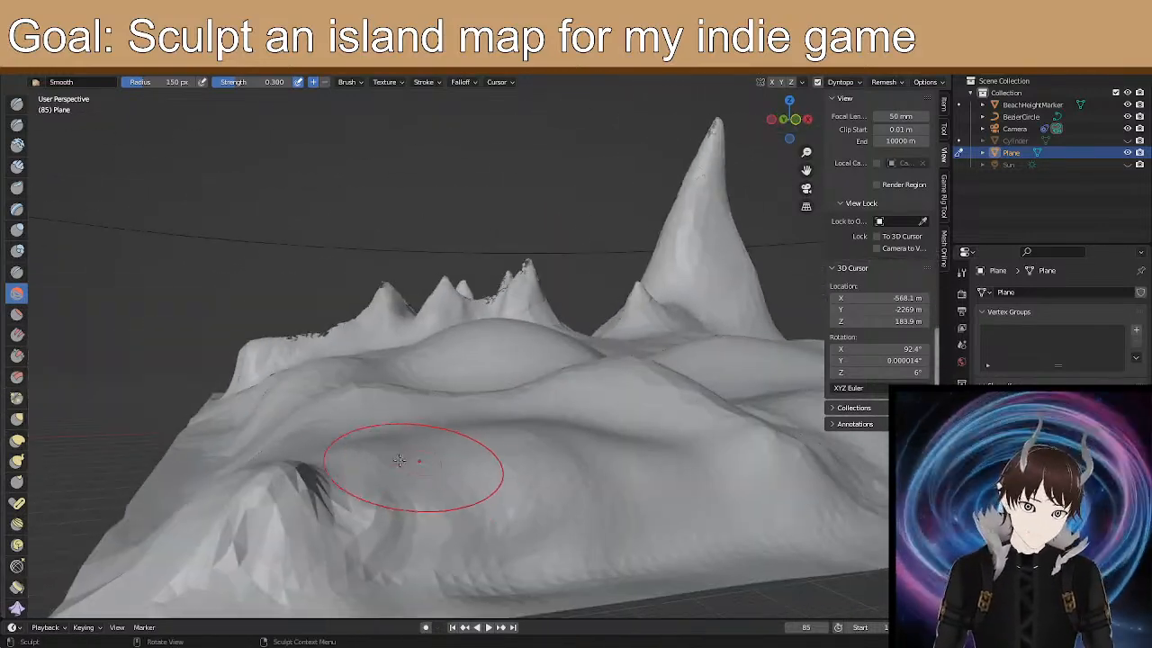
pyautogui.moveTo(315, 478)
pyautogui.mouseDown(button='middle')
pyautogui.moveTo(330, 480)
pyautogui.moveTo(319, 483)
pyautogui.mouseUp(button='middle')
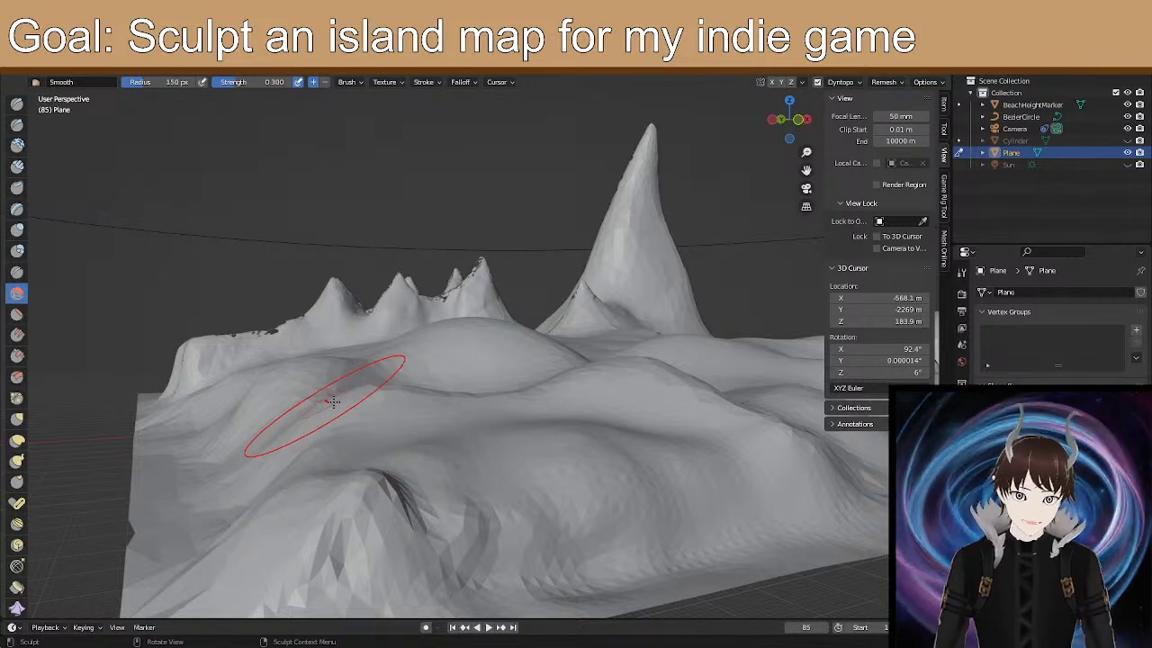
pyautogui.scroll(-2, 296, 349)
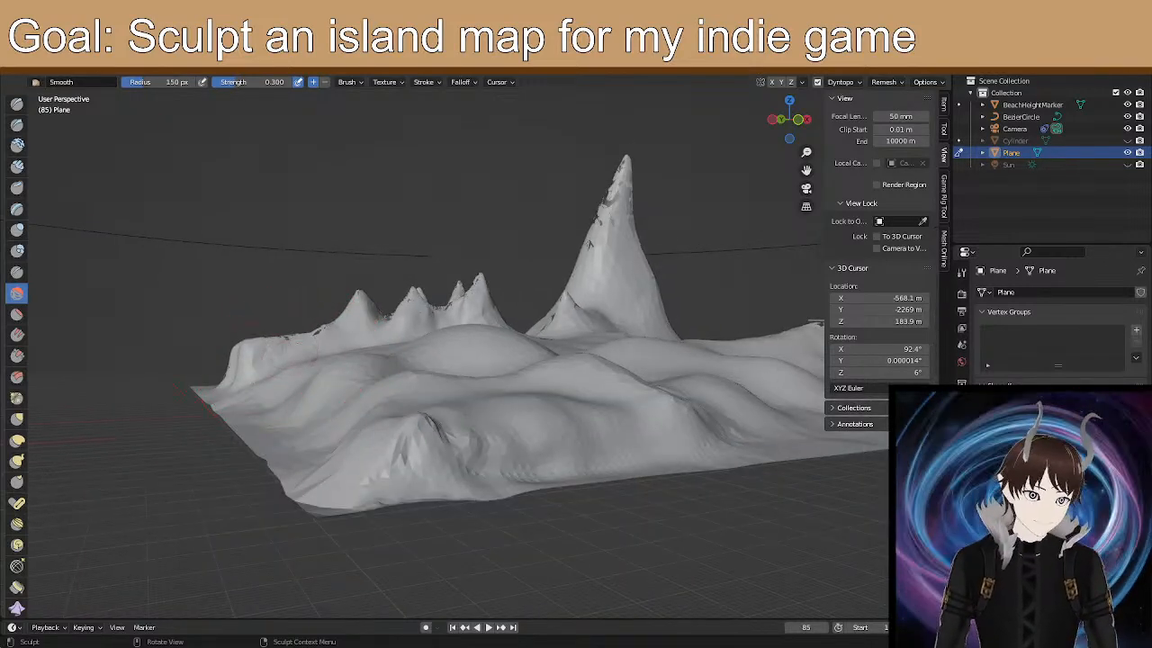
pyautogui.click(54, 79)
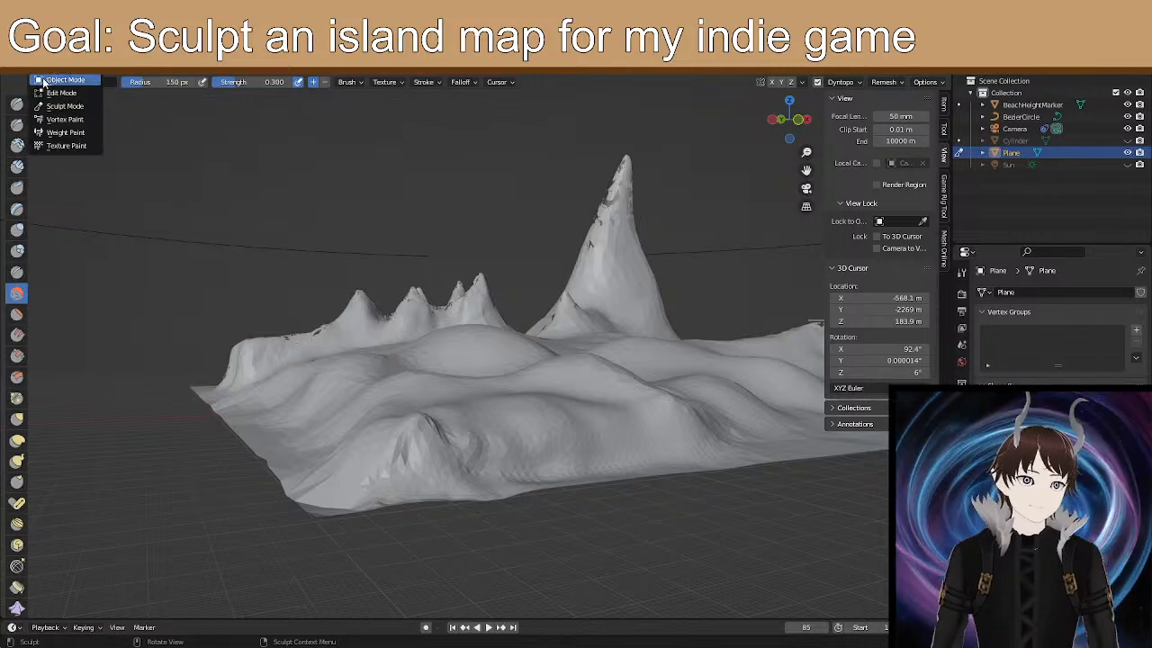
pyautogui.click(63, 80)
pyautogui.moveTo(219, 314); pyautogui.dragTo(52, 264, button='middle')
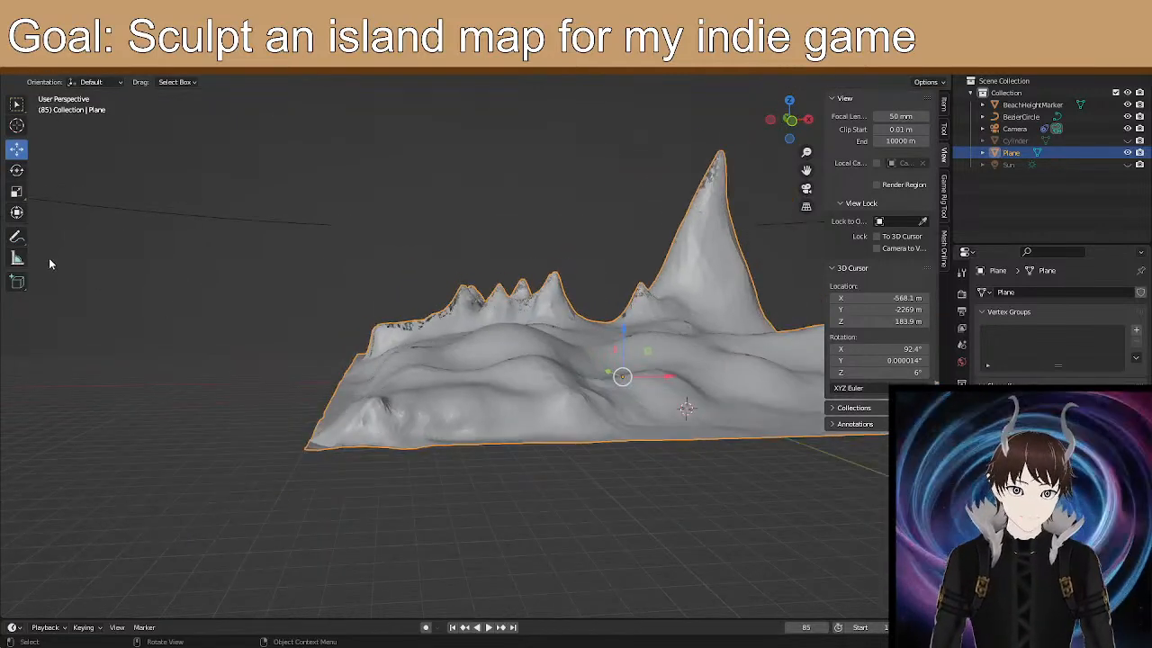
pyautogui.moveTo(145, 255); pyautogui.dragTo(477, 299, button='middle')
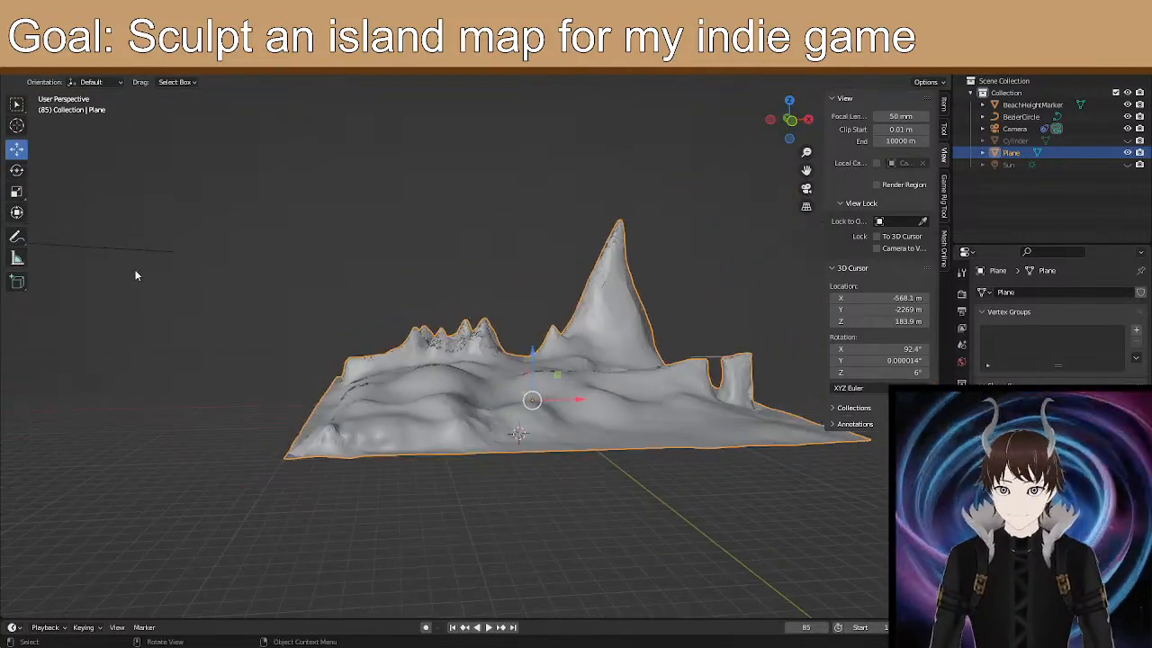
# Annotate the near corner hills with an outline, arrow and "Cliff", and the flat shore with an outline, arrow and "Beach Validation".
pyautogui.click(17, 237)
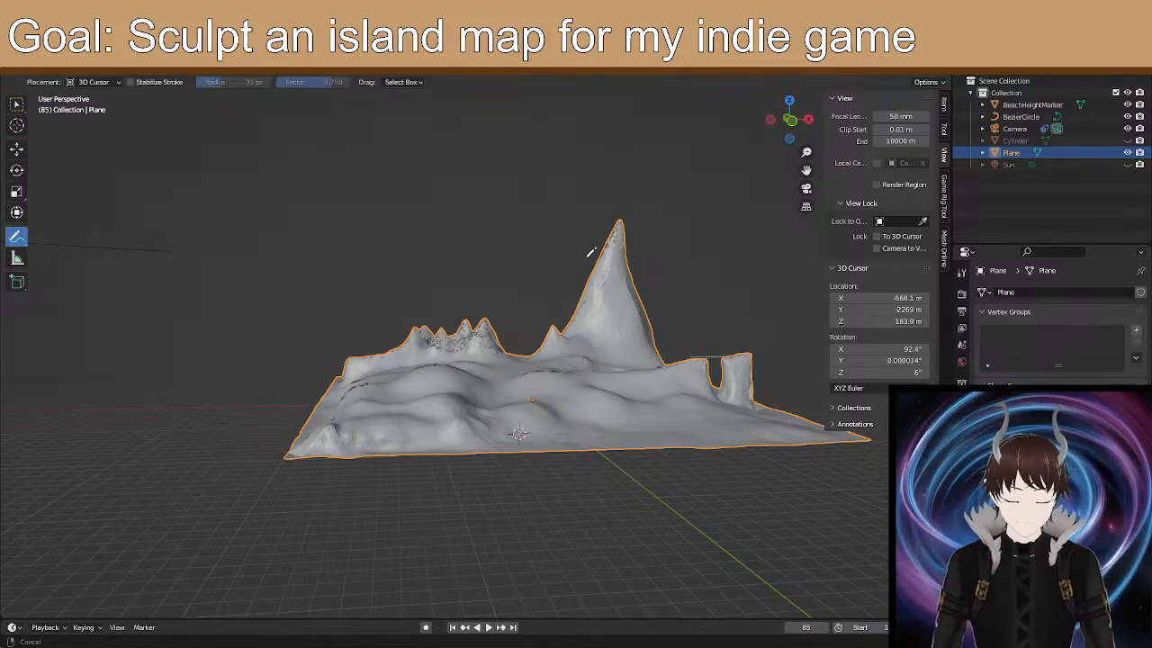
pyautogui.moveTo(591, 253); pyautogui.dragTo(525, 402, button='middle')
pyautogui.moveTo(463, 438); pyautogui.dragTo(504, 372, button='middle')
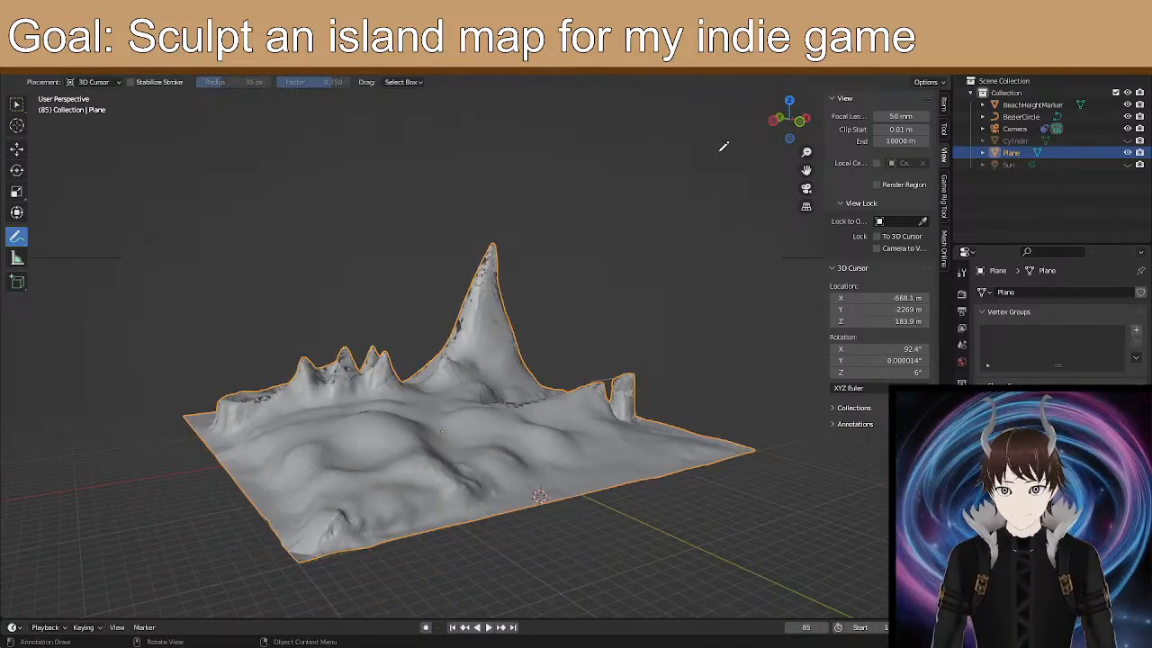
pyautogui.moveTo(618, 258); pyautogui.dragTo(511, 340, button='middle')
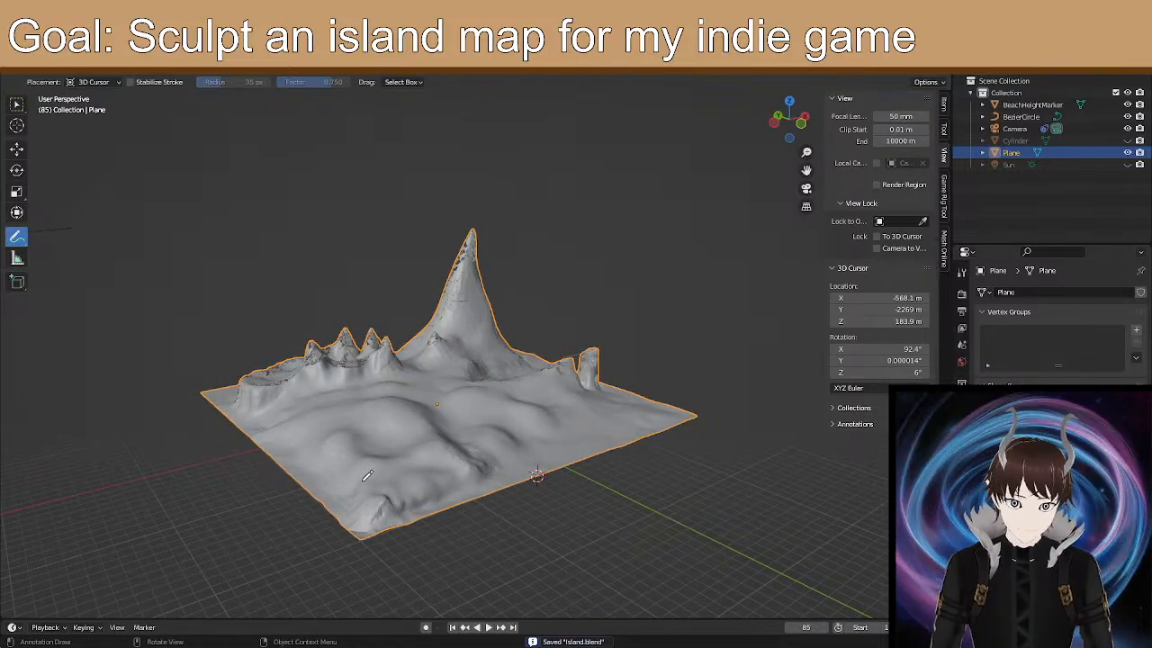
pyautogui.click(349, 442)
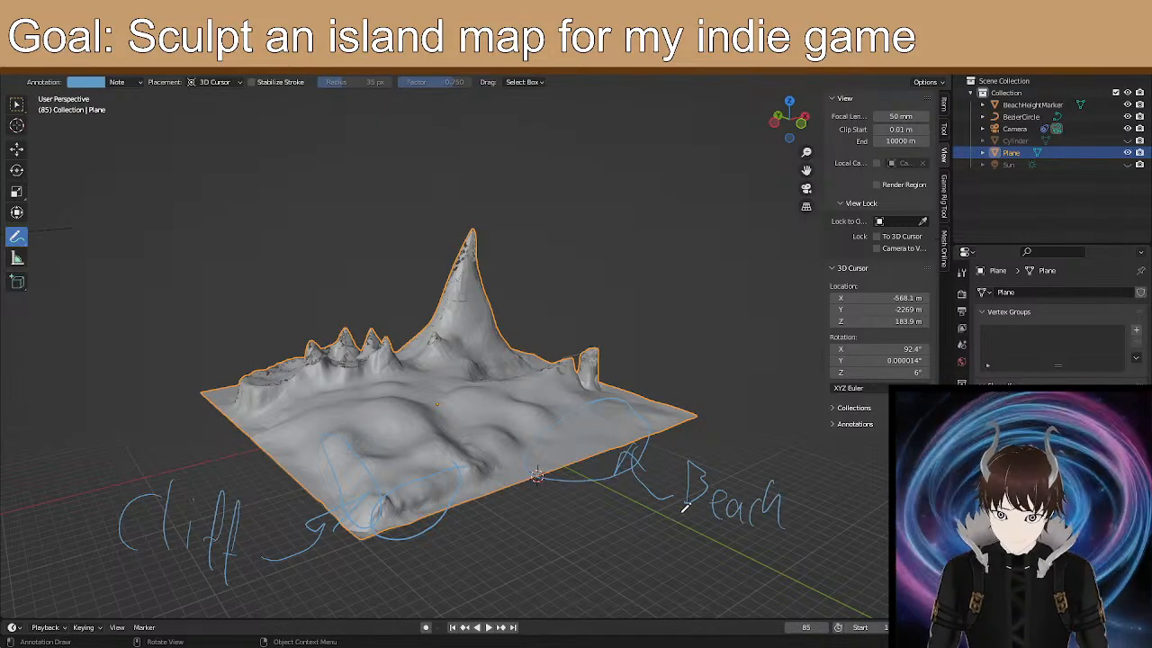
pyautogui.moveTo(736, 540)
pyautogui.mouseDown()
pyautogui.moveTo(795, 585)
pyautogui.moveTo(811, 546)
pyautogui.moveTo(851, 604)
pyautogui.mouseUp()
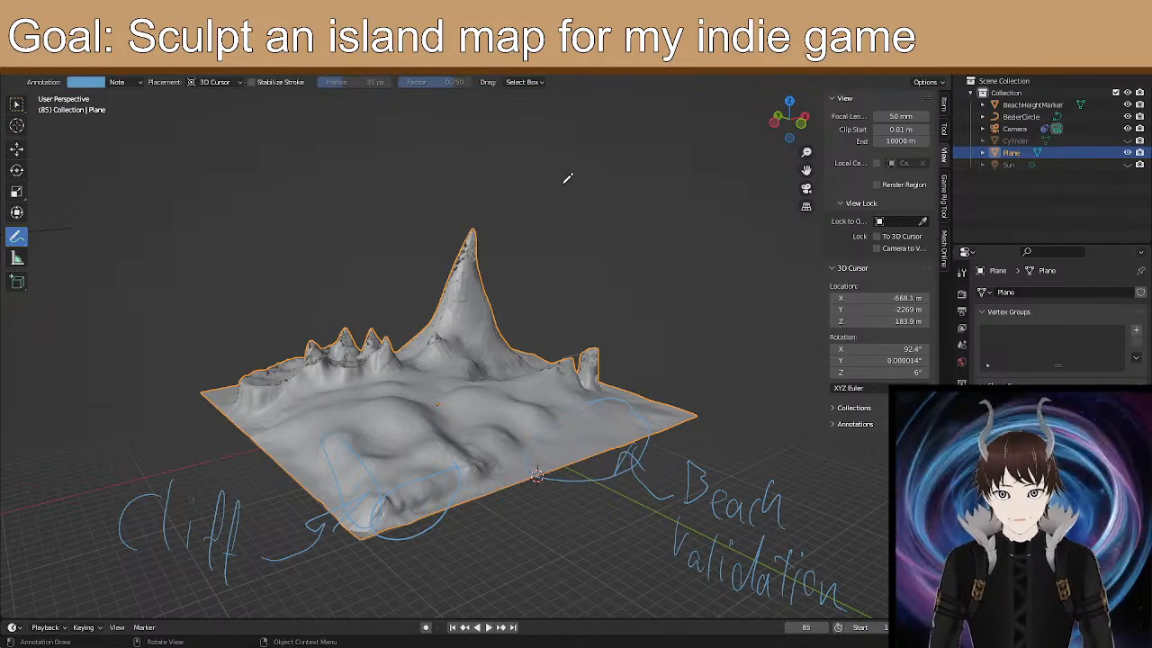
# Write the annotation "Scattered Islands" with an arrow to the terrain beside the tall peak, and save the file.
pyautogui.moveTo(581, 150)
pyautogui.mouseDown()
pyautogui.moveTo(561, 165)
pyautogui.moveTo(580, 205)
pyautogui.moveTo(643, 179)
pyautogui.moveTo(656, 234)
pyautogui.moveTo(715, 217)
pyautogui.moveTo(710, 252)
pyautogui.mouseUp()
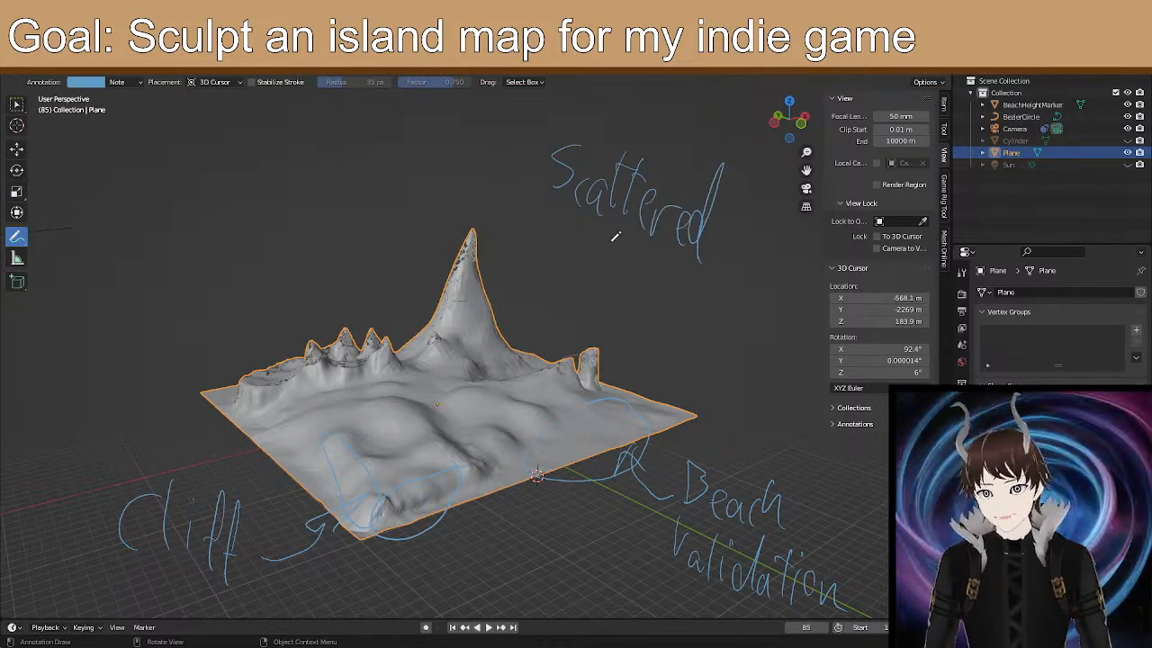
pyautogui.moveTo(574, 216)
pyautogui.mouseDown()
pyautogui.moveTo(551, 250)
pyautogui.moveTo(694, 282)
pyautogui.mouseUp()
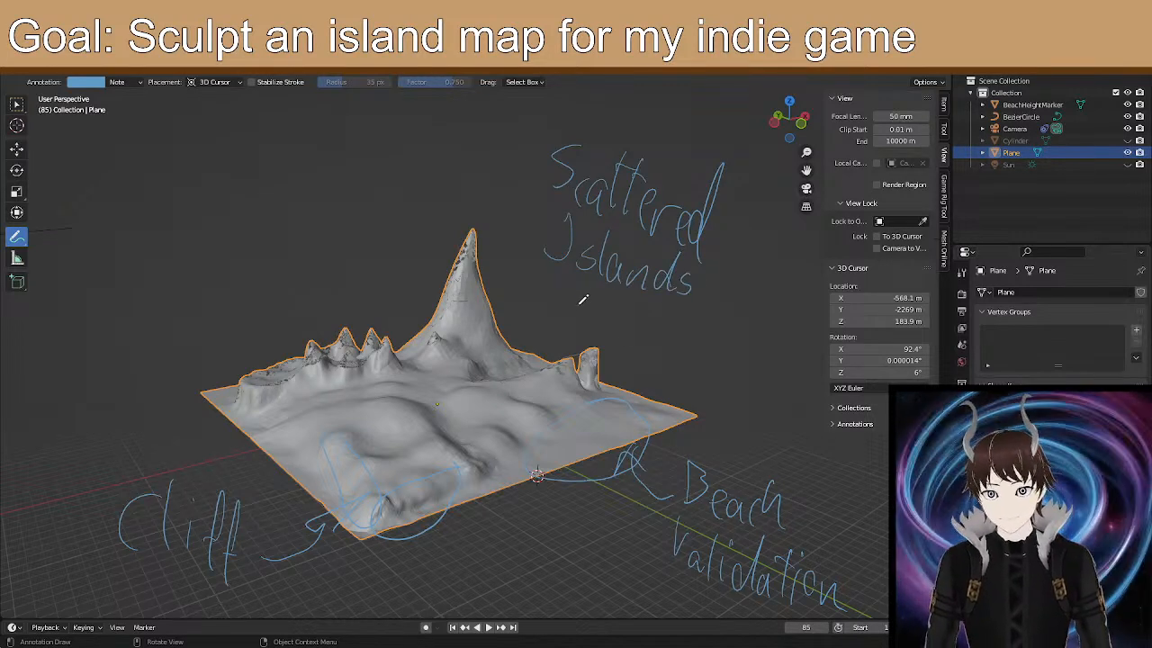
pyautogui.moveTo(572, 293)
pyautogui.mouseDown()
pyautogui.moveTo(538, 355)
pyautogui.moveTo(569, 364)
pyautogui.mouseUp()
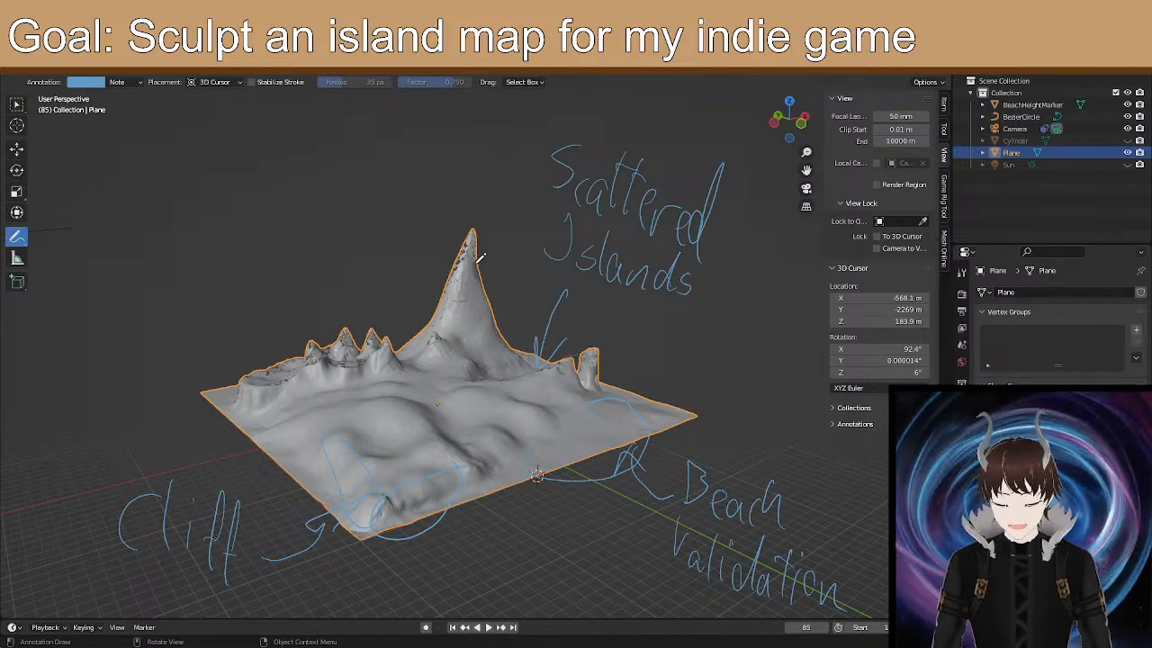
pyautogui.hotkey('ctrl', 's')
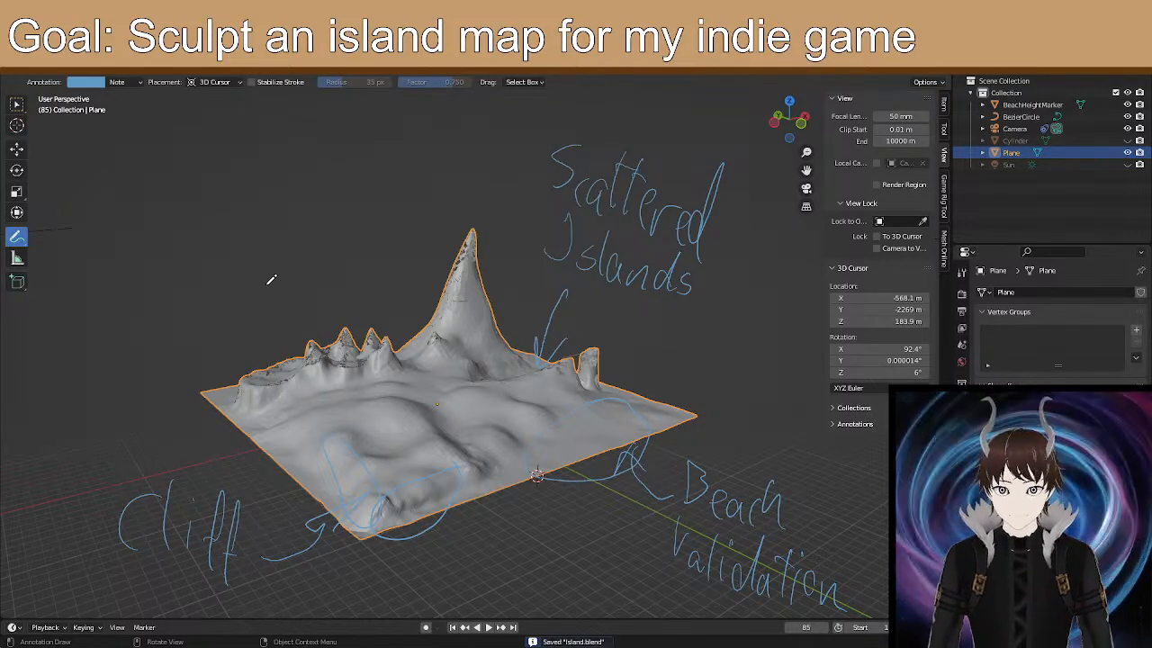